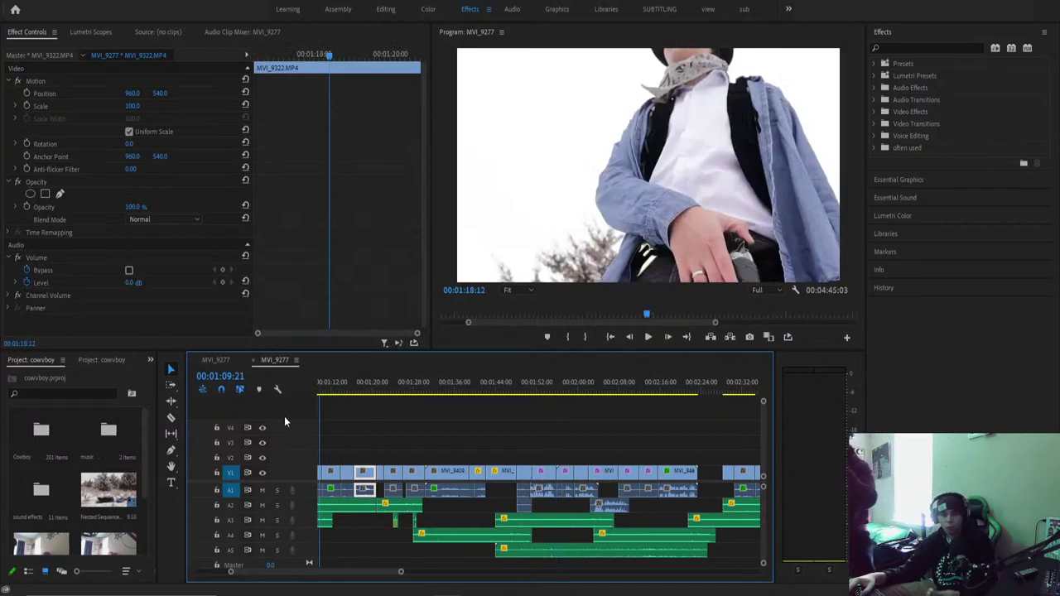
Review the sequence playback between about 00:01:41 and 00:01:51, especially the fade between MVI_9336 and MVI_9465.
{"action": "left_click_drag", "start_coordinate": [504, 422], "coordinate": [602, 435]}
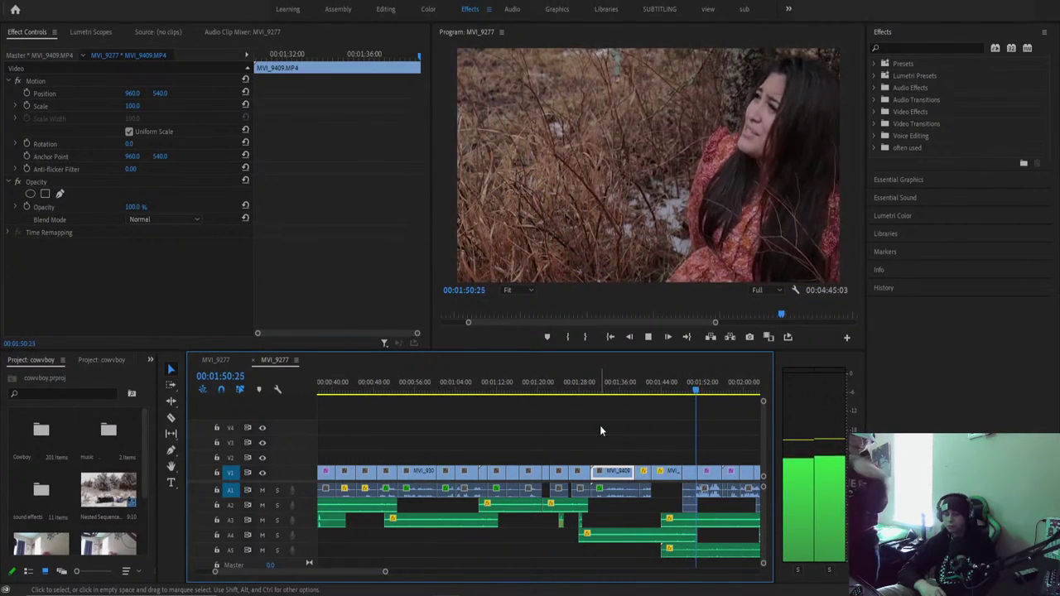
{"action": "key", "text": "space"}
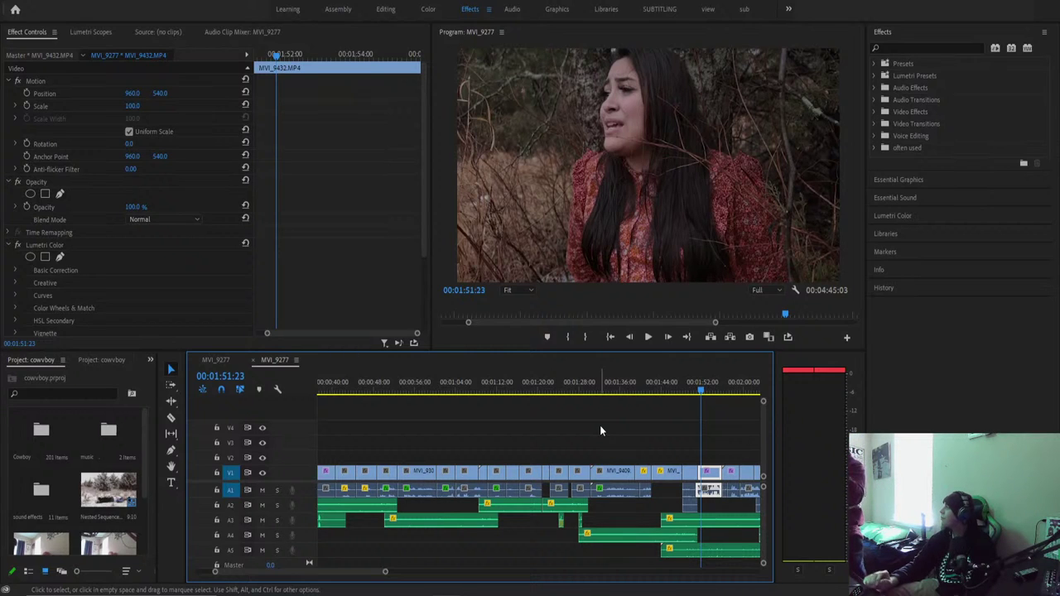
{"action": "left_click", "coordinate": [645, 387]}
{"action": "key", "text": "space"}
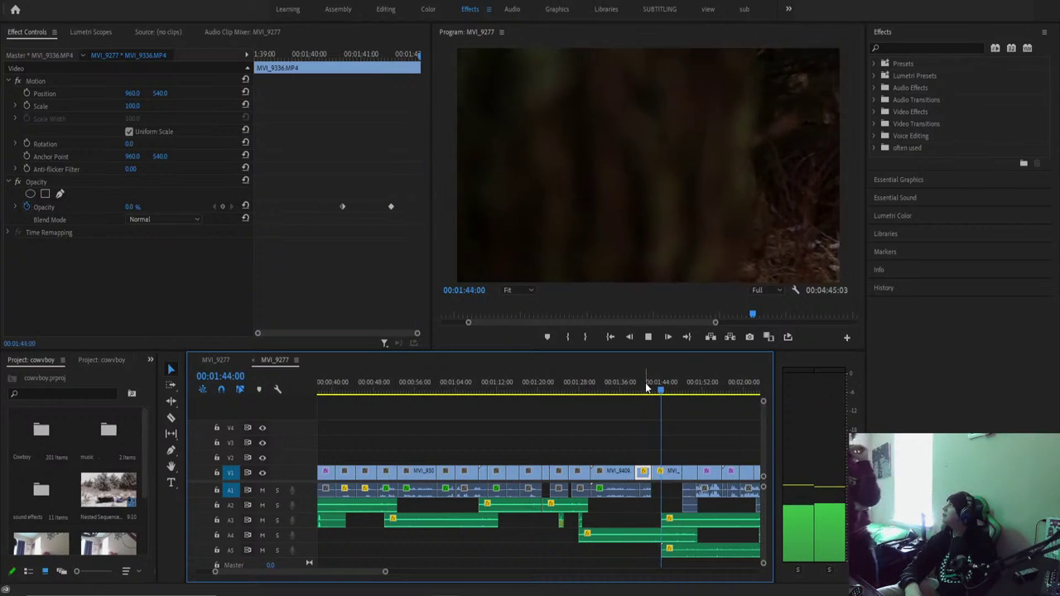
{"action": "key", "text": "space"}
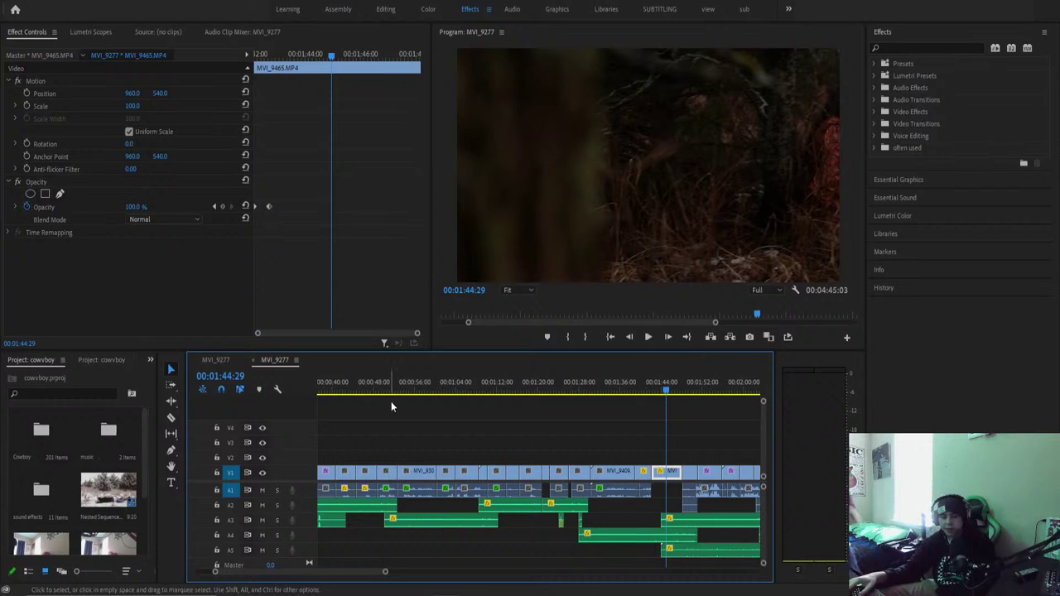
{"action": "left_click_drag", "start_coordinate": [385, 572], "coordinate": [346, 572]}
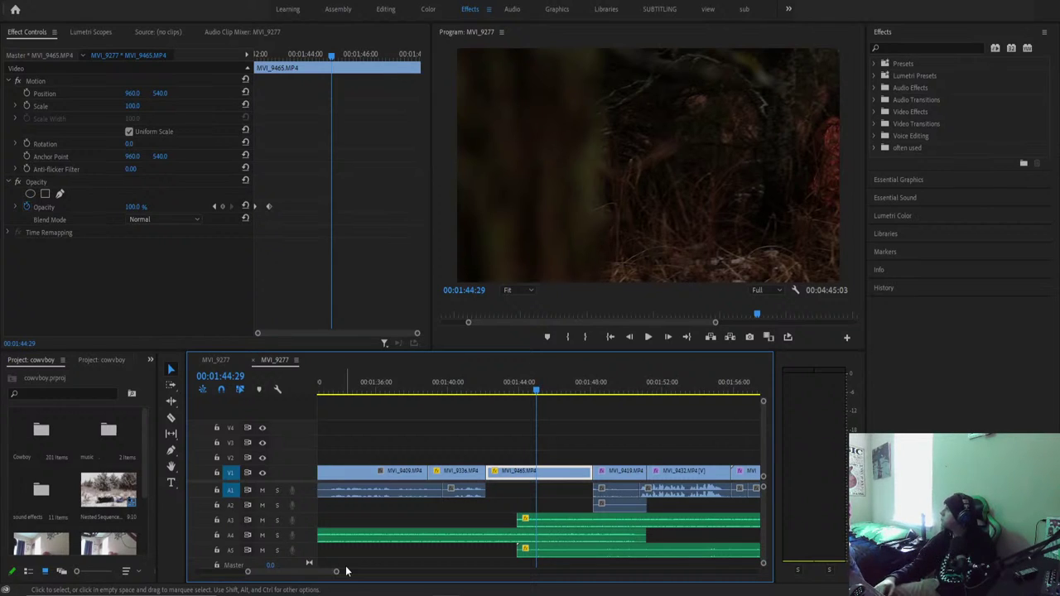
{"action": "left_click_drag", "start_coordinate": [472, 389], "coordinate": [471, 389]}
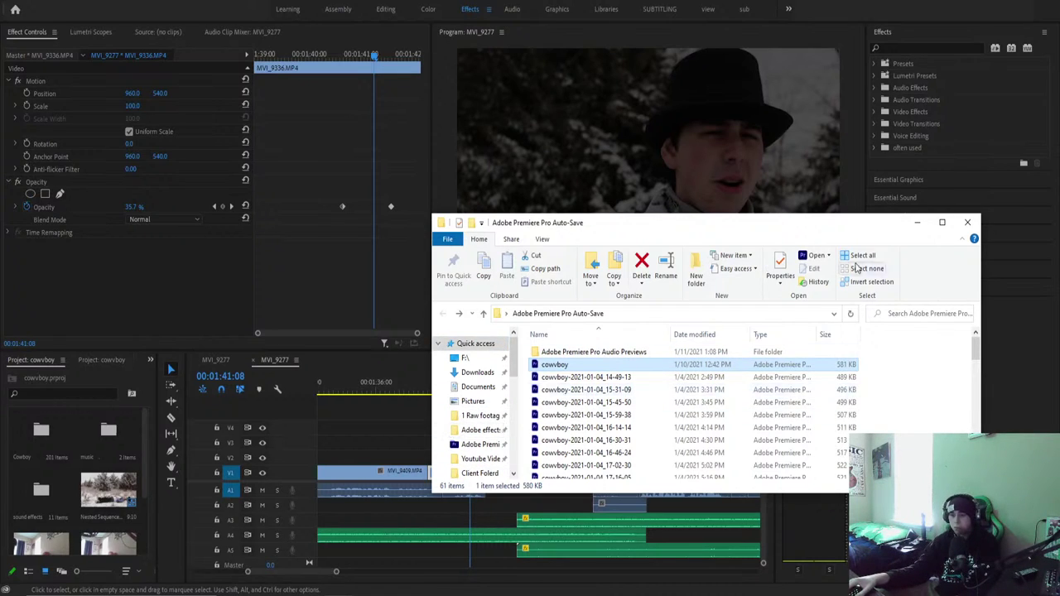
Hide the auto-save folder window and review the sequence from MVI_9409 through the fade-out of MVI_9336.
{"action": "left_click", "coordinate": [917, 223]}
{"action": "left_click_drag", "start_coordinate": [406, 395], "coordinate": [379, 447]}
{"action": "key", "text": "space"}
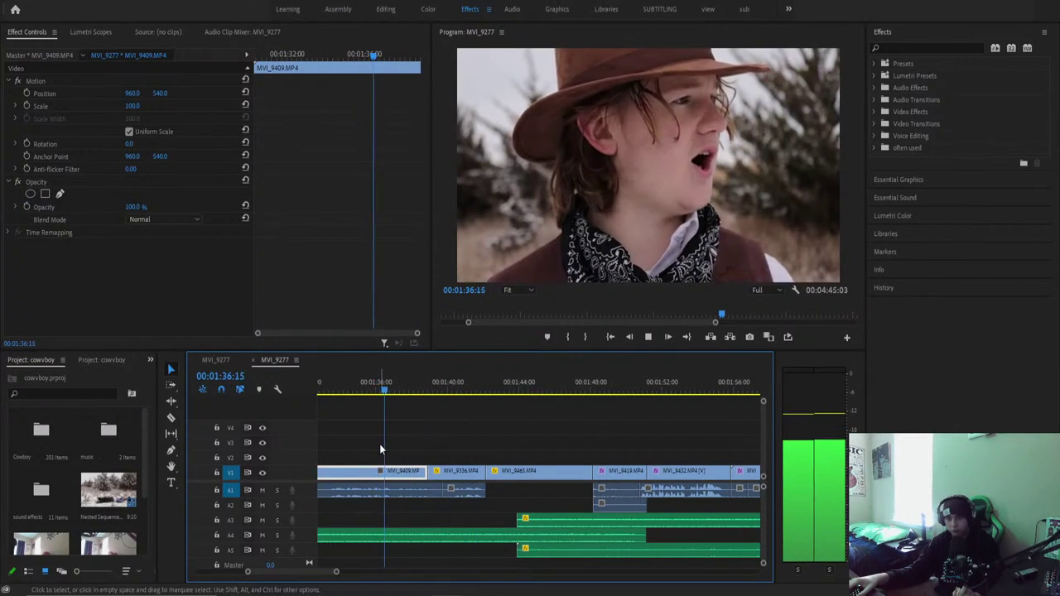
{"action": "left_click", "coordinate": [476, 391]}
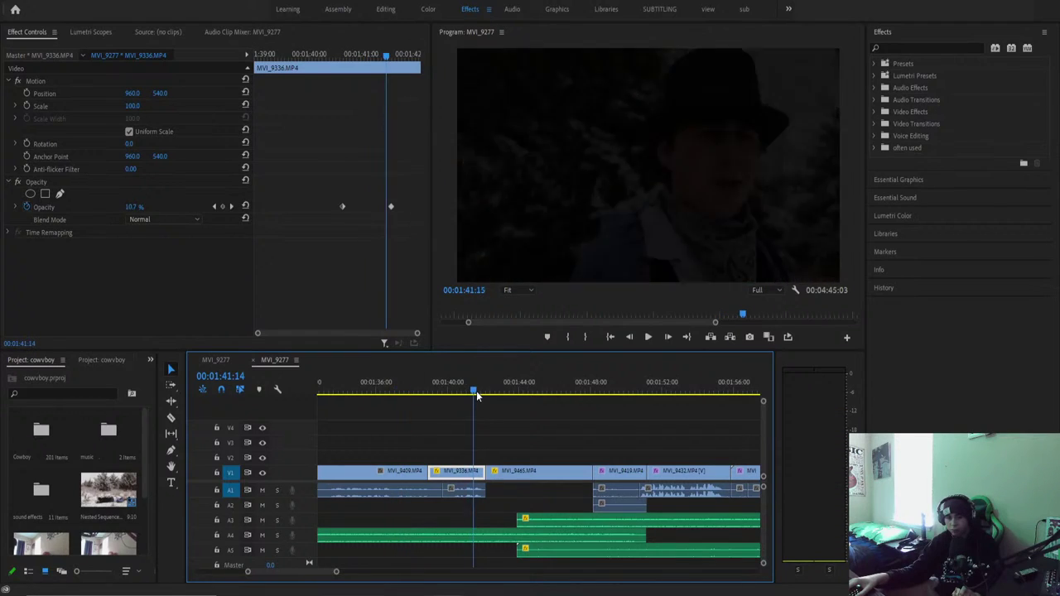
{"action": "left_click", "coordinate": [515, 470]}
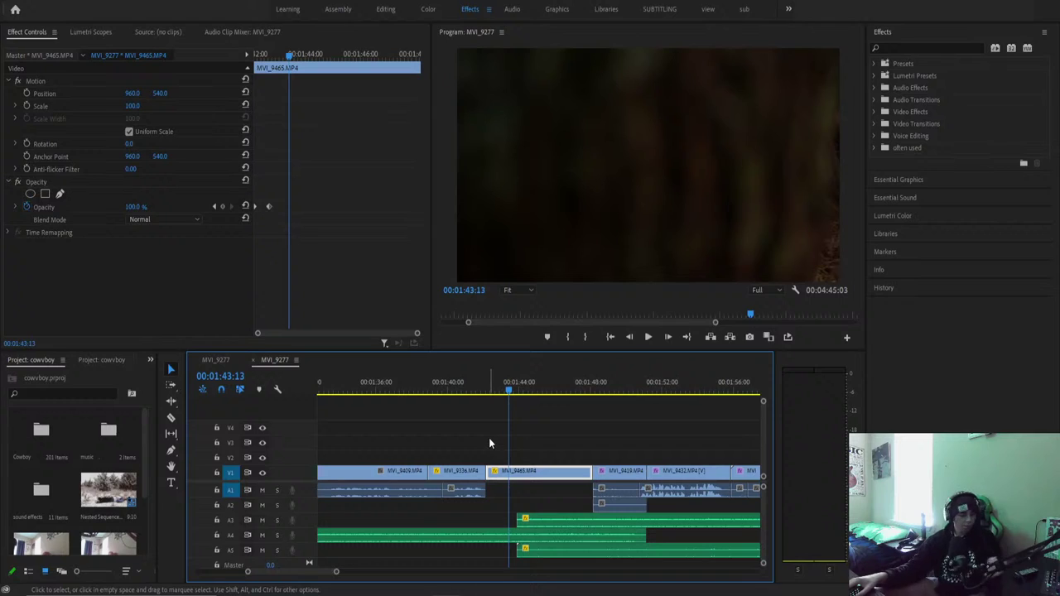
Split the A4 music at the start of MVI_9465 and shift everything from that point about 10 seconds later.
{"action": "key", "text": "c"}
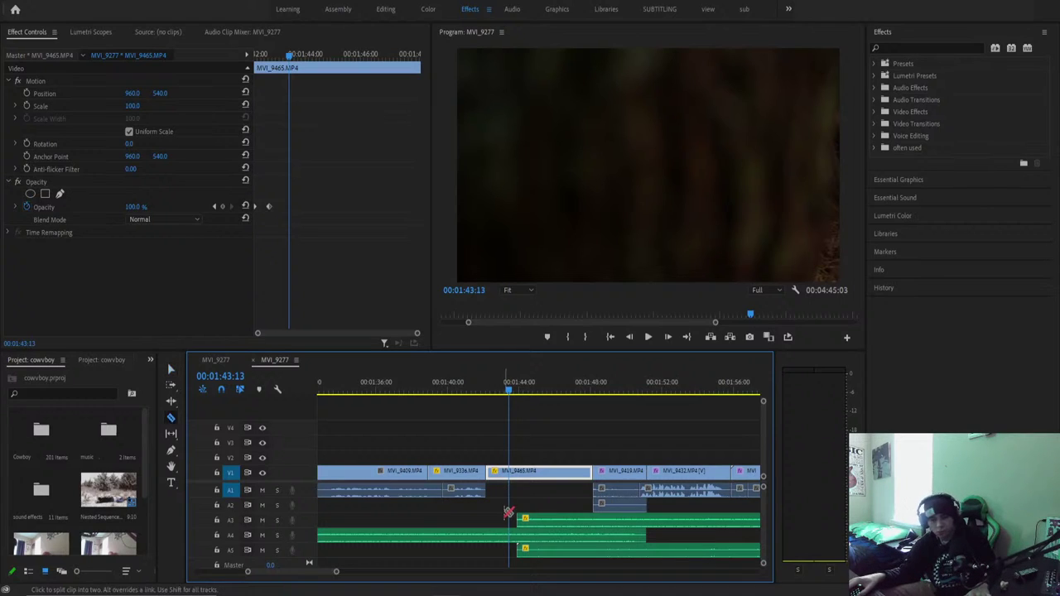
{"action": "key", "text": "a"}
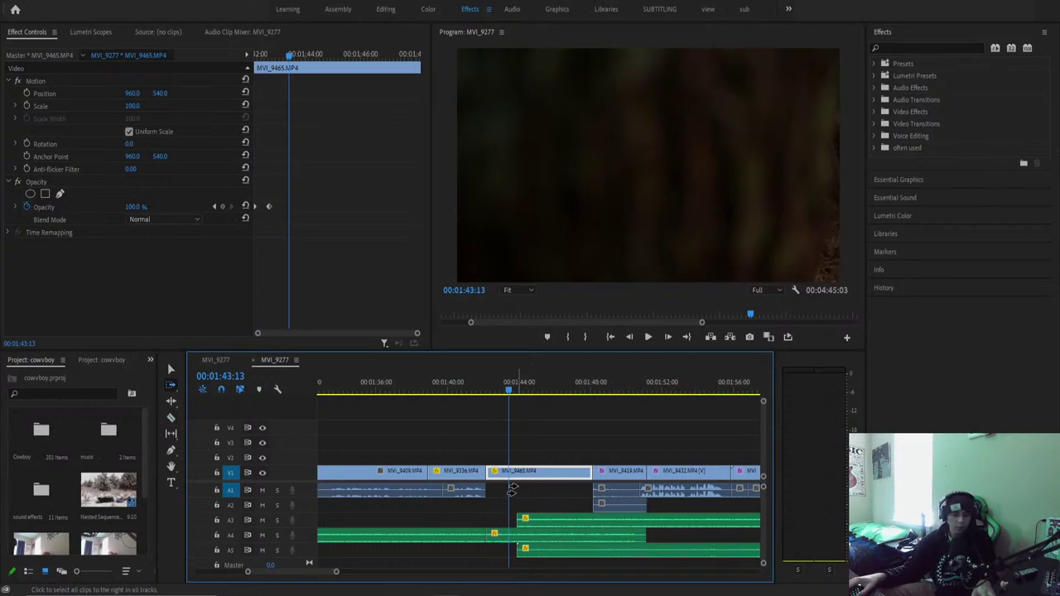
{"action": "left_click_drag", "start_coordinate": [495, 477], "coordinate": [675, 473]}
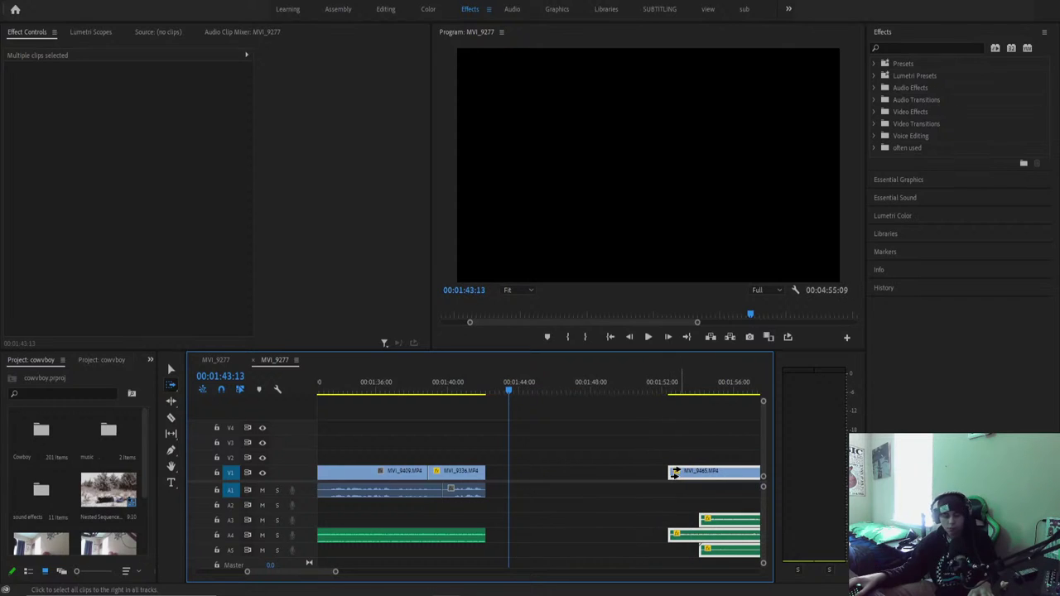
Switch to the Assembly workspace and browse the Cowboy bin for a clip to fill the gap after MVI_9336.
{"action": "left_click", "coordinate": [340, 9]}
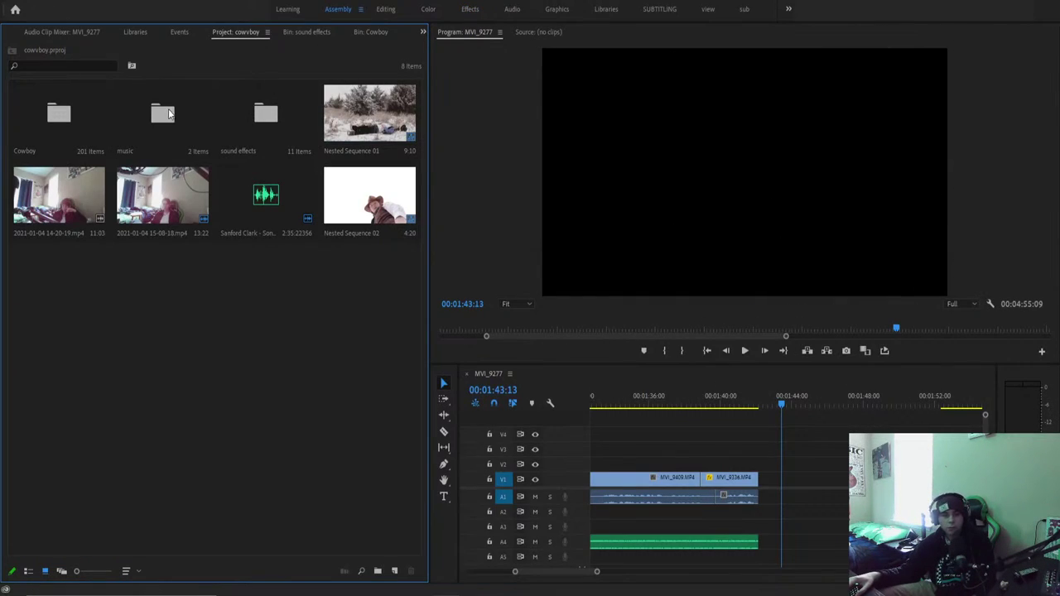
{"action": "double_click", "coordinate": [51, 135]}
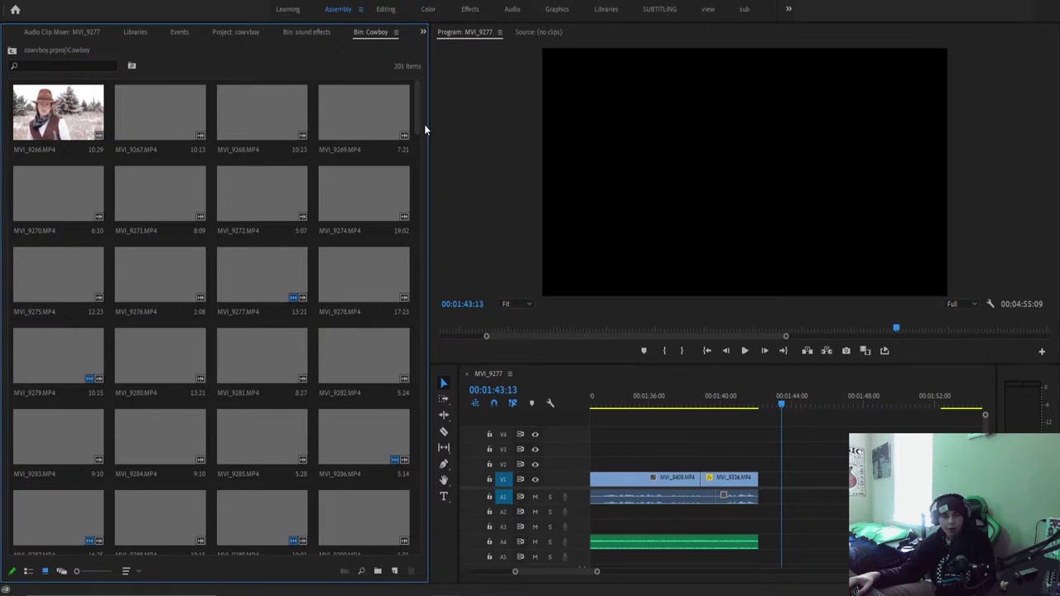
{"action": "left_click_drag", "start_coordinate": [419, 124], "coordinate": [418, 135]}
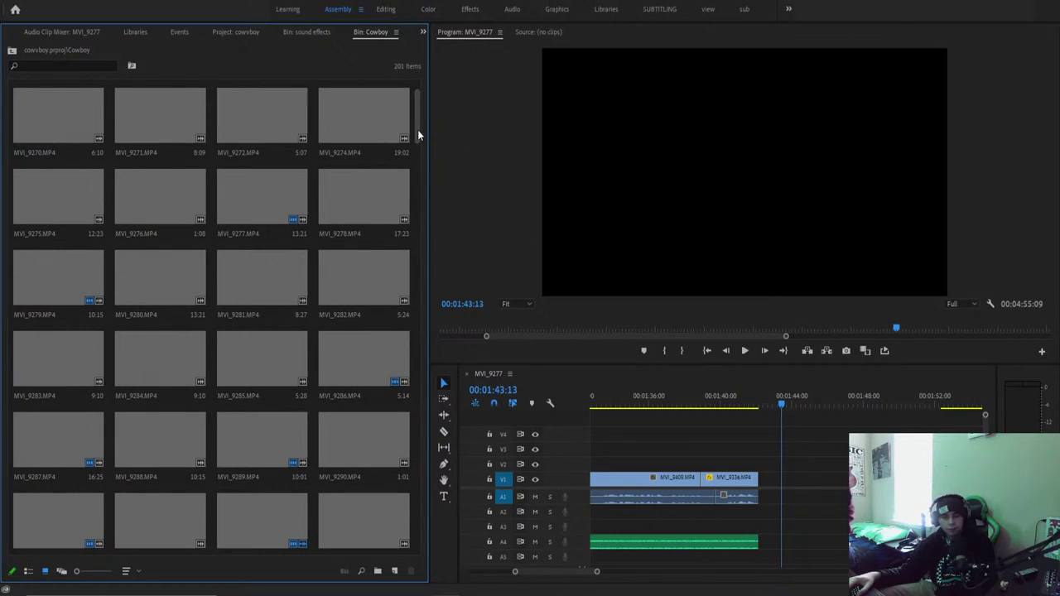
{"action": "mouse_move", "coordinate": [416, 152]}
{"action": "left_mouse_down"}
{"action": "mouse_move", "coordinate": [416, 118]}
{"action": "mouse_move", "coordinate": [416, 169]}
{"action": "left_mouse_up"}
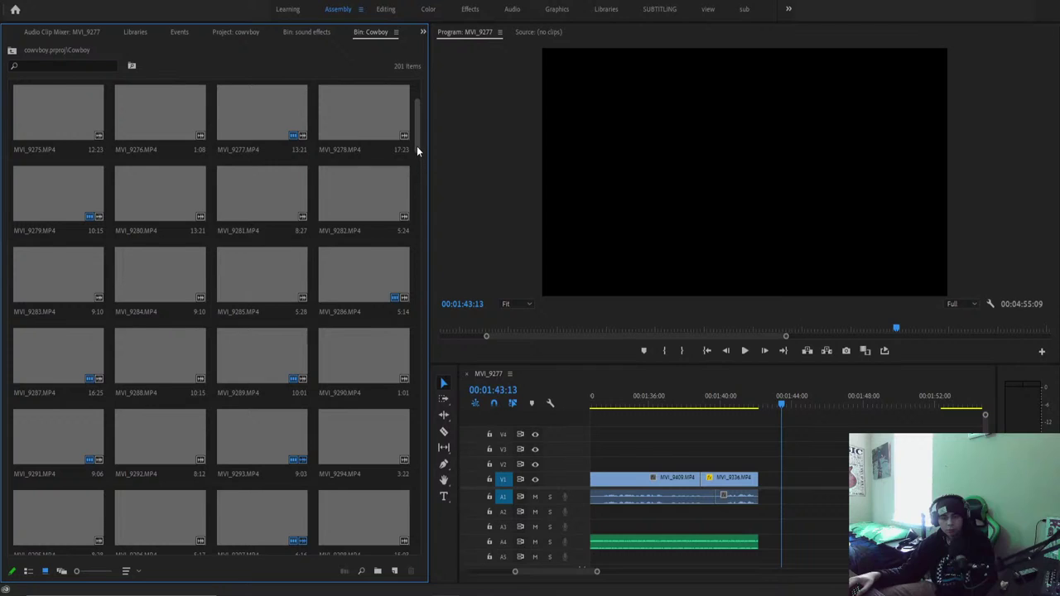
{"action": "scroll", "coordinate": [417, 152], "scroll_direction": "down", "scroll_amount": 3}
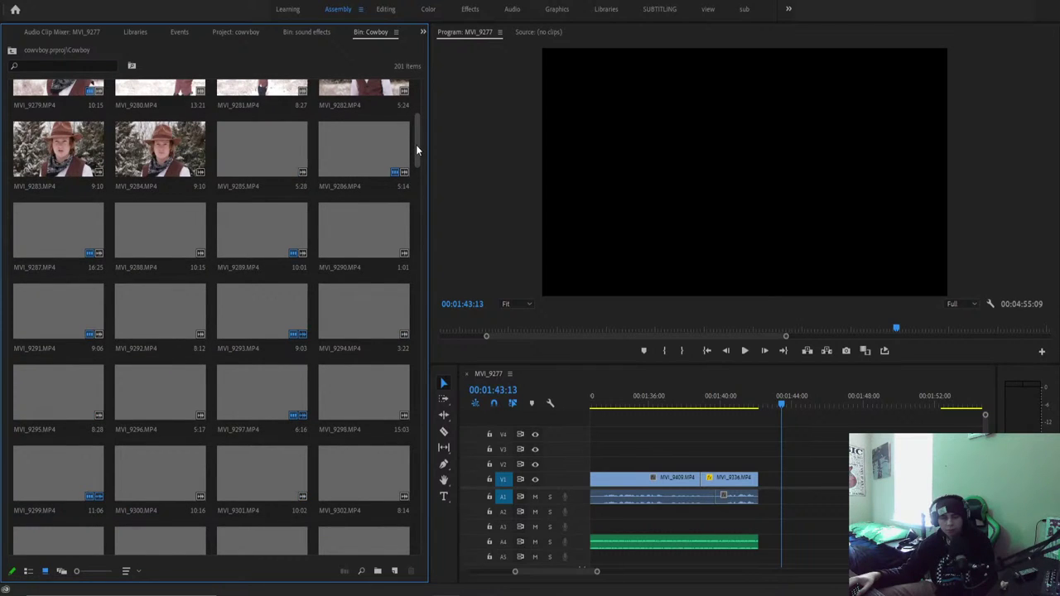
{"action": "scroll", "coordinate": [418, 155], "scroll_direction": "down", "scroll_amount": 1}
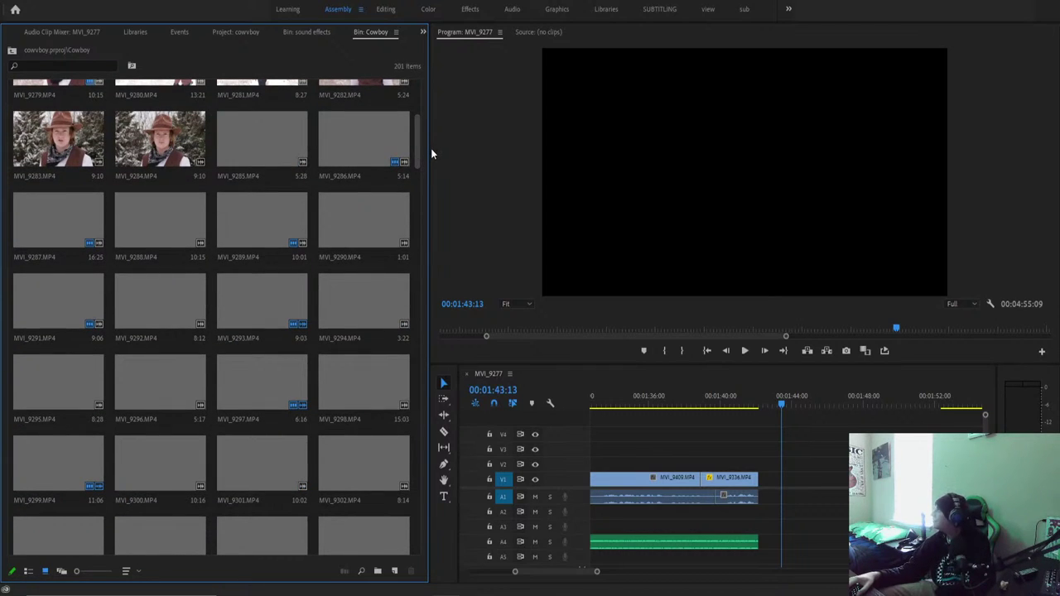
{"action": "scroll", "coordinate": [414, 161], "scroll_direction": "down", "scroll_amount": 4}
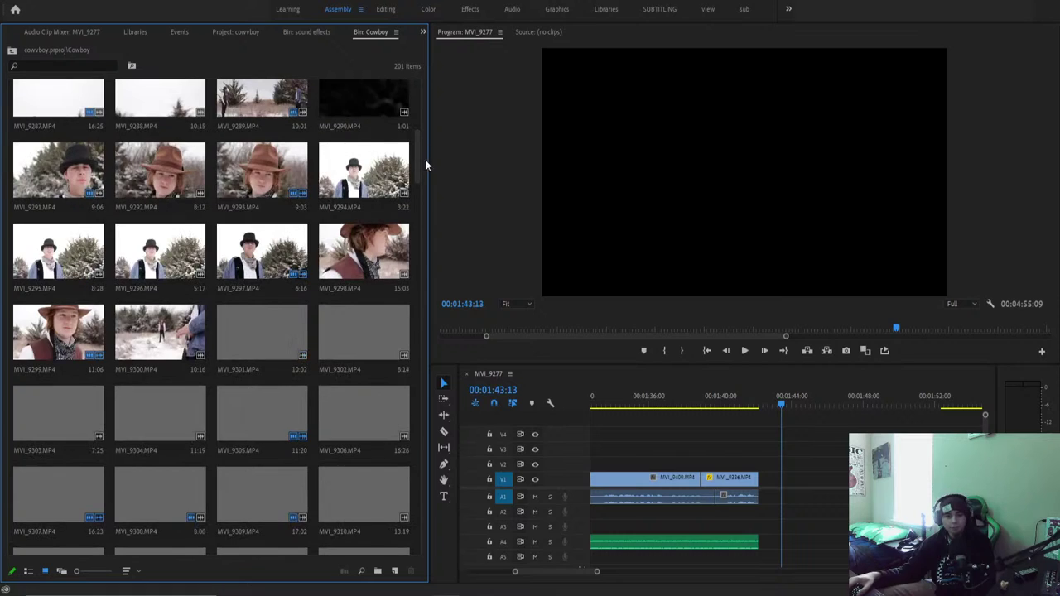
{"action": "scroll", "coordinate": [417, 189], "scroll_direction": "down", "scroll_amount": 3}
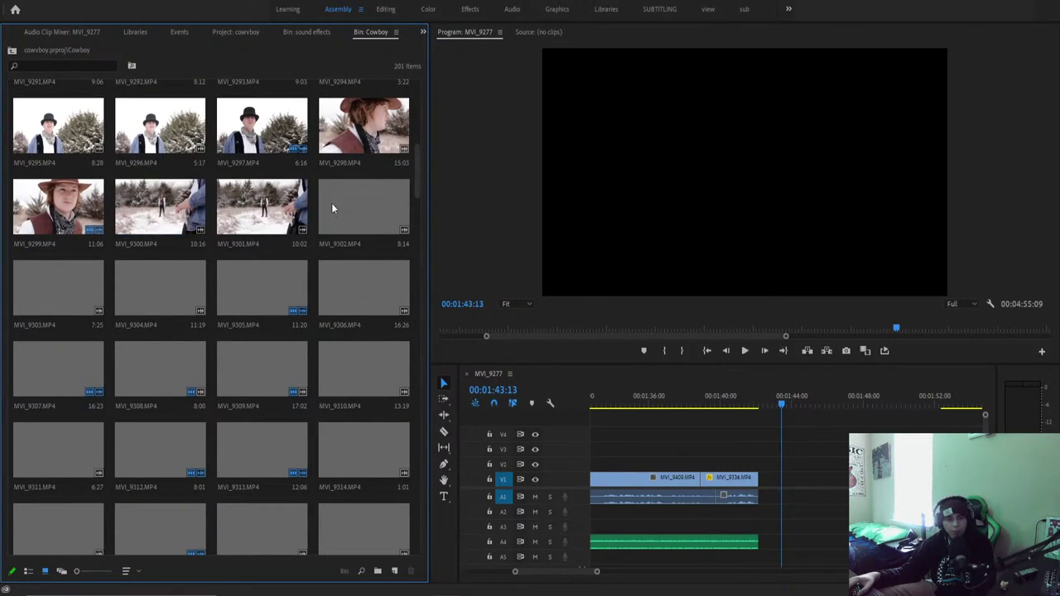
{"action": "scroll", "coordinate": [416, 192], "scroll_direction": "down", "scroll_amount": 10}
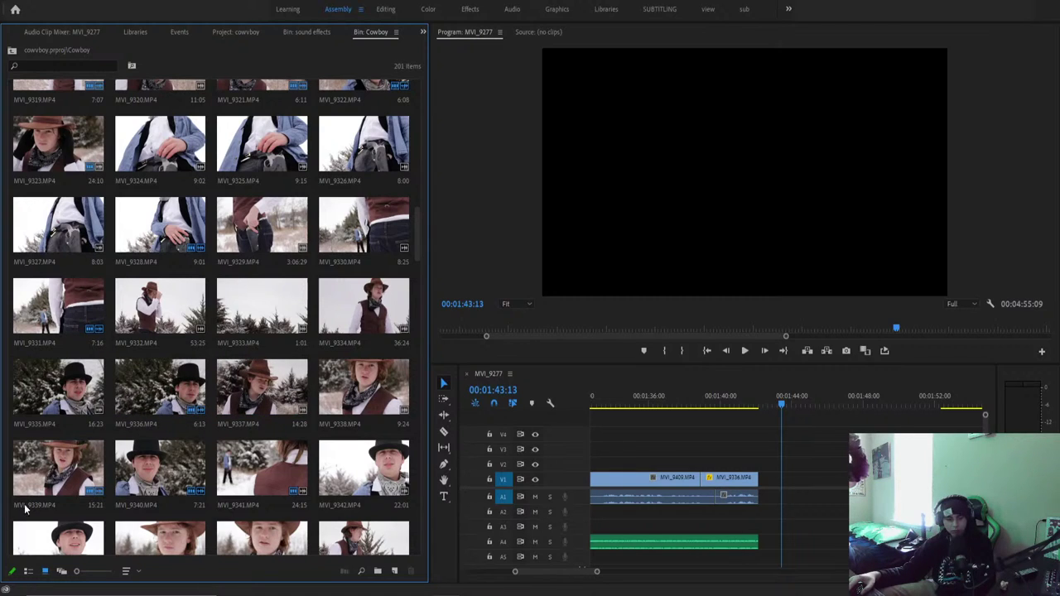
Preview MVI_9339 from the Cowboy bin in the source monitor.
{"action": "double_click", "coordinate": [41, 484]}
{"action": "left_click", "coordinate": [544, 330]}
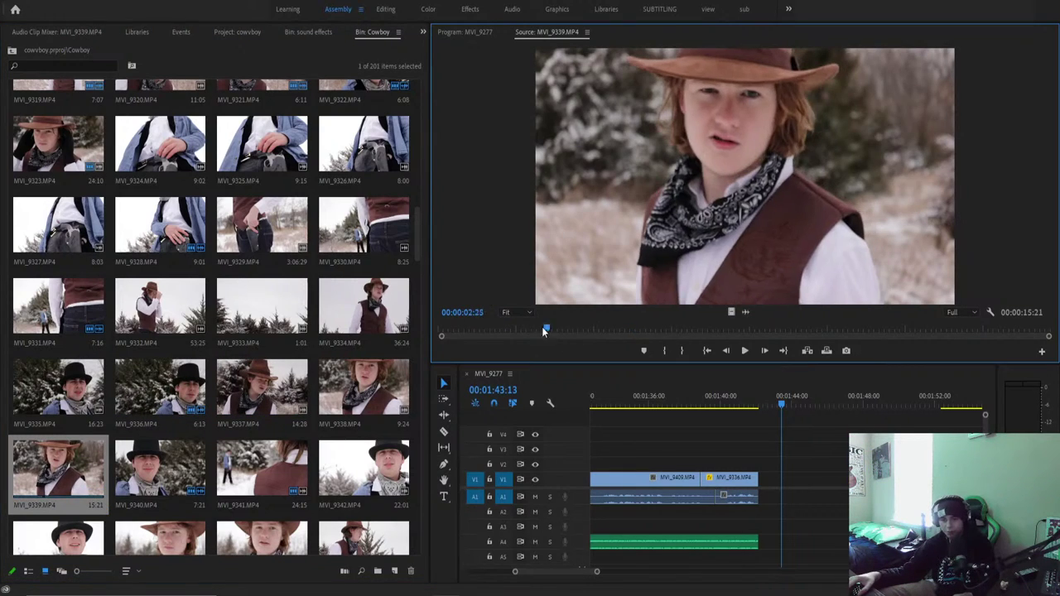
{"action": "left_click", "coordinate": [533, 329]}
{"action": "key", "text": "space"}
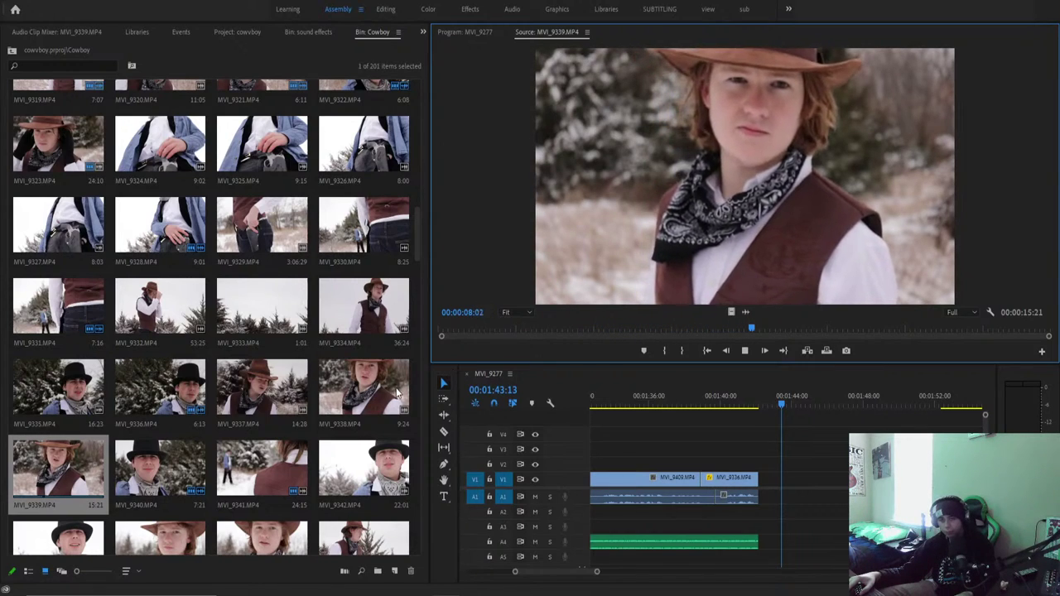
Preview MVI_9337 in the source monitor and add it to V2, starting above MVI_9409.
{"action": "left_click_drag", "start_coordinate": [261, 388], "coordinate": [639, 306]}
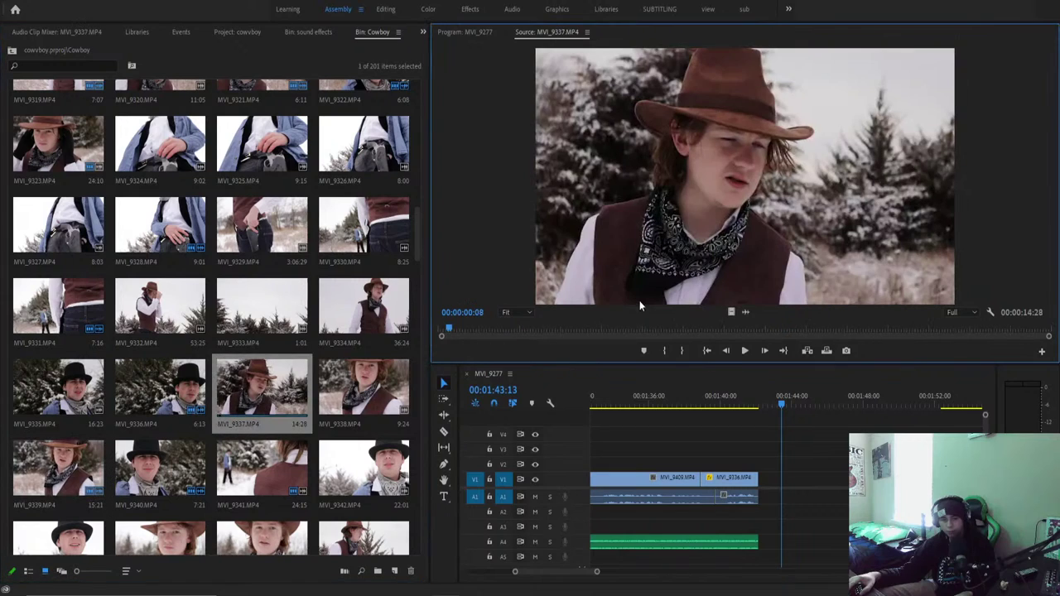
{"action": "key", "text": "space"}
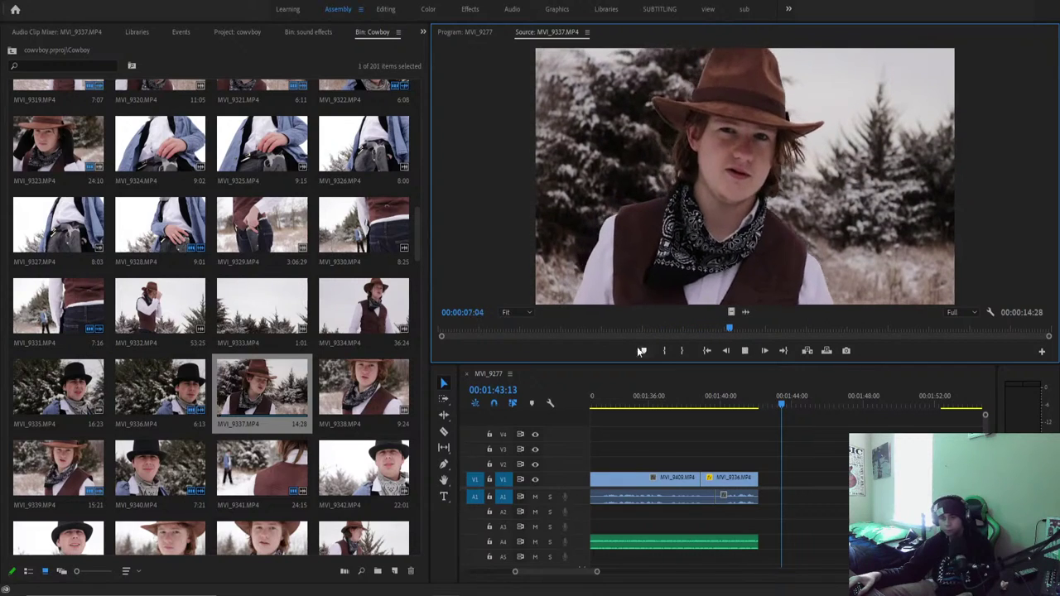
{"action": "key", "text": "space"}
{"action": "left_click_drag", "start_coordinate": [287, 385], "coordinate": [650, 458]}
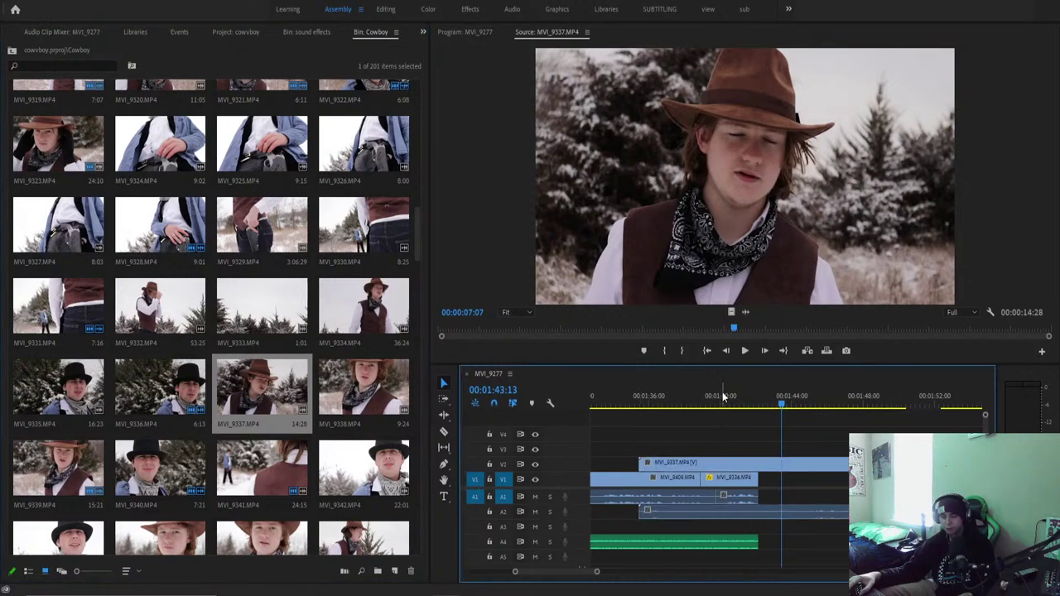
Play MVI_9337 in the sequence to examine which part of the take is usable.
{"action": "mouse_move", "coordinate": [783, 426]}
{"action": "left_mouse_down"}
{"action": "mouse_move", "coordinate": [793, 430]}
{"action": "mouse_move", "coordinate": [781, 424]}
{"action": "left_mouse_up"}
{"action": "key", "text": "space"}
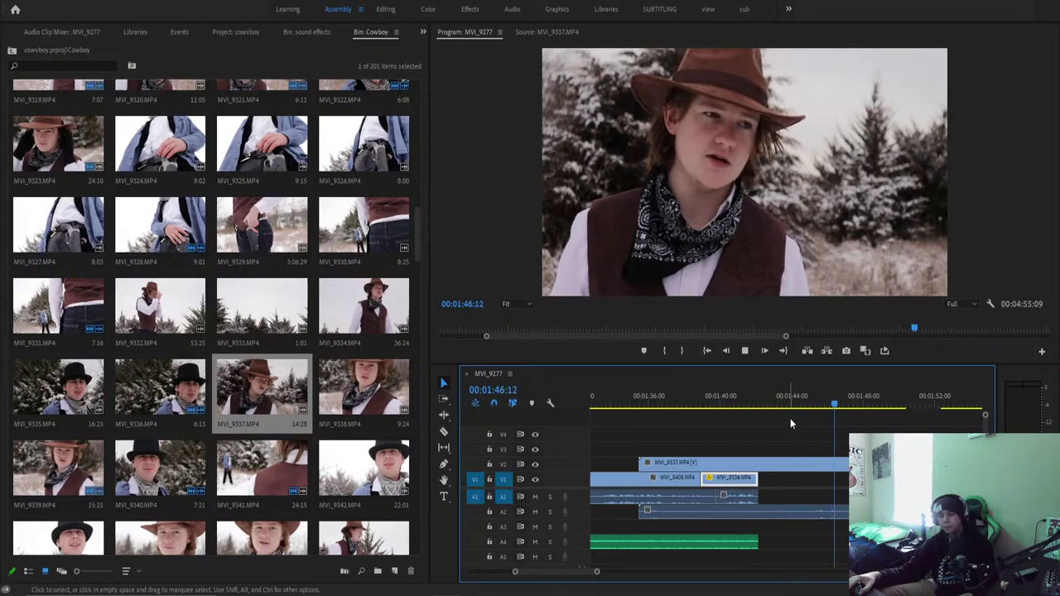
{"action": "key", "text": "space"}
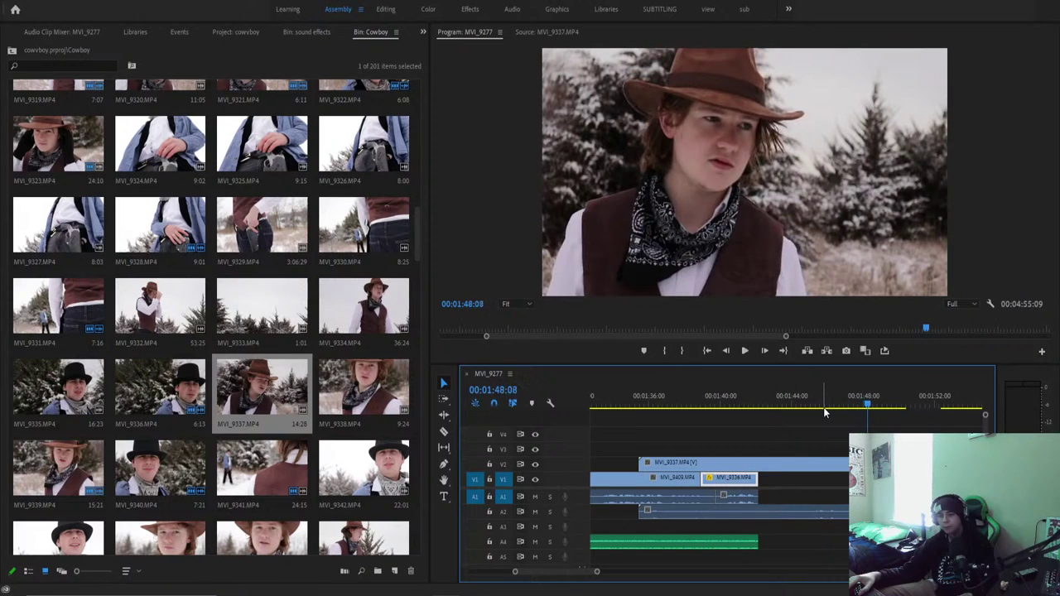
{"action": "left_click_drag", "start_coordinate": [839, 412], "coordinate": [706, 404]}
{"action": "key", "text": "space"}
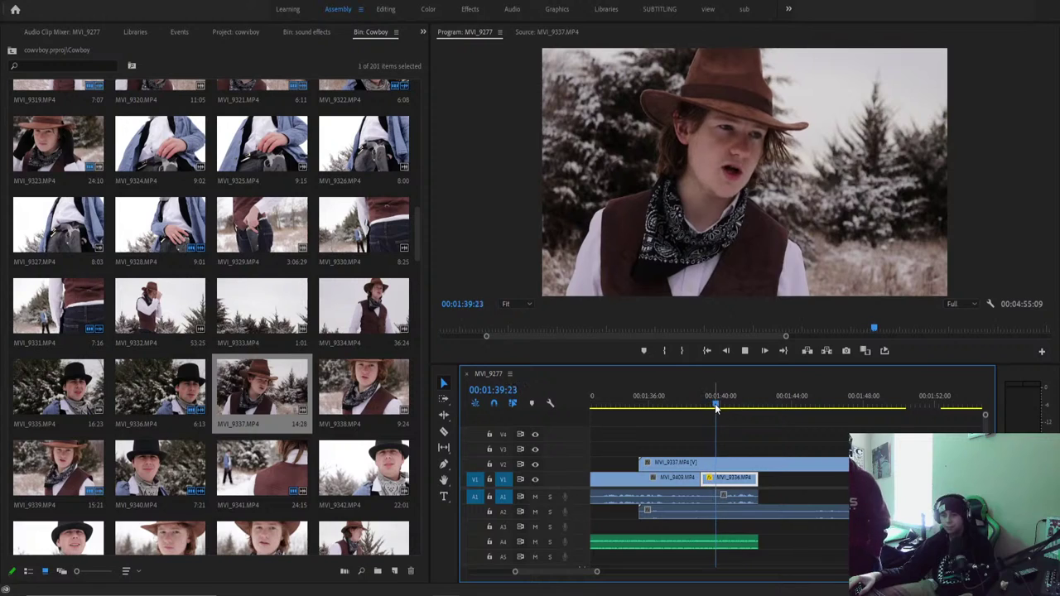
{"action": "key", "text": "space"}
Split MVI_9337 at 00:01:40:29, remove its earlier part and move the remainder to start right after MVI_9336.
{"action": "left_click", "coordinate": [763, 404]}
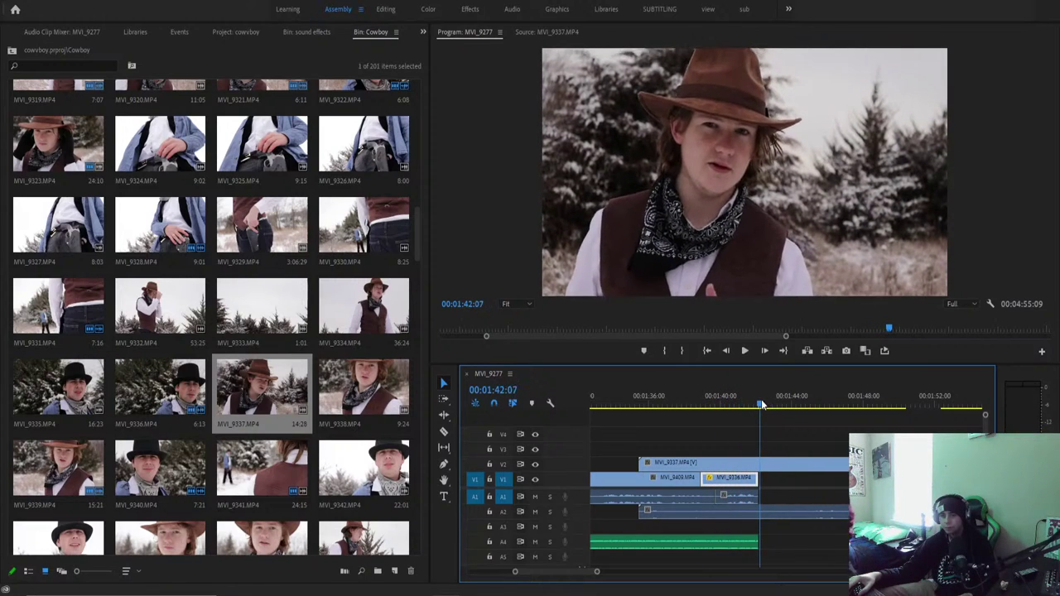
{"action": "left_click_drag", "start_coordinate": [757, 404], "coordinate": [739, 399]}
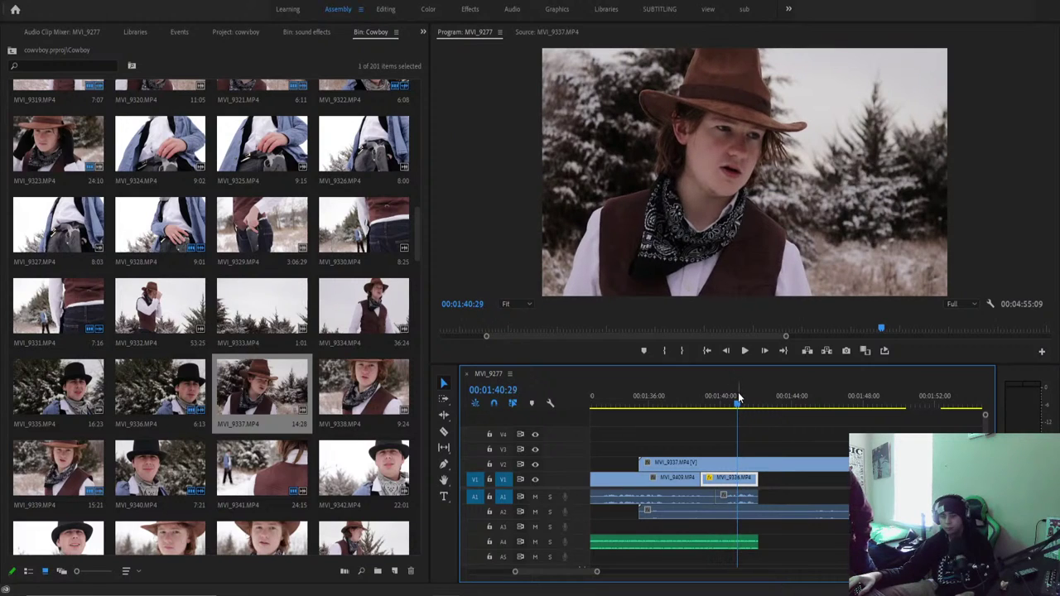
{"action": "key", "text": "c"}
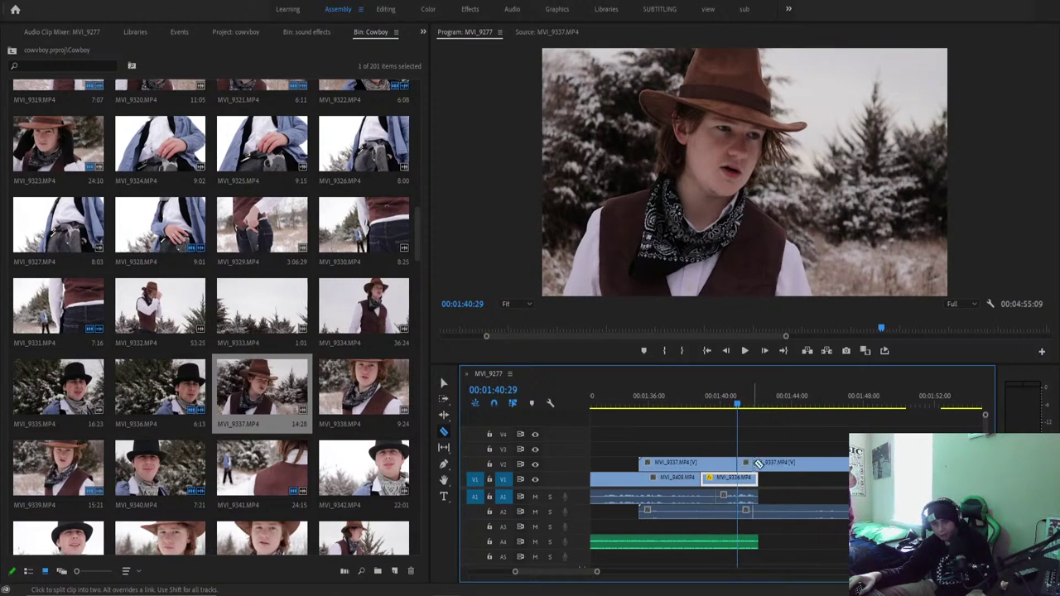
{"action": "key", "text": "v"}
{"action": "left_click_drag", "start_coordinate": [757, 463], "coordinate": [821, 463]}
Trim the start of MVI_9337 on V2 to 00:01:43:15 and play the result.
{"action": "mouse_move", "coordinate": [745, 403]}
{"action": "left_mouse_down"}
{"action": "mouse_move", "coordinate": [766, 406]}
{"action": "mouse_move", "coordinate": [755, 411]}
{"action": "left_mouse_up"}
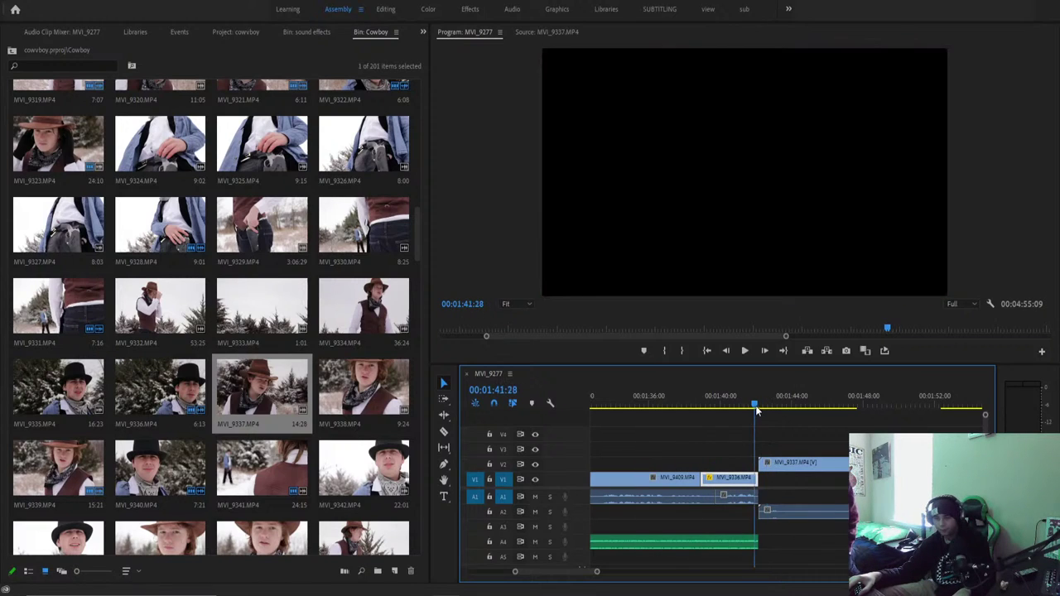
{"action": "key", "text": "space"}
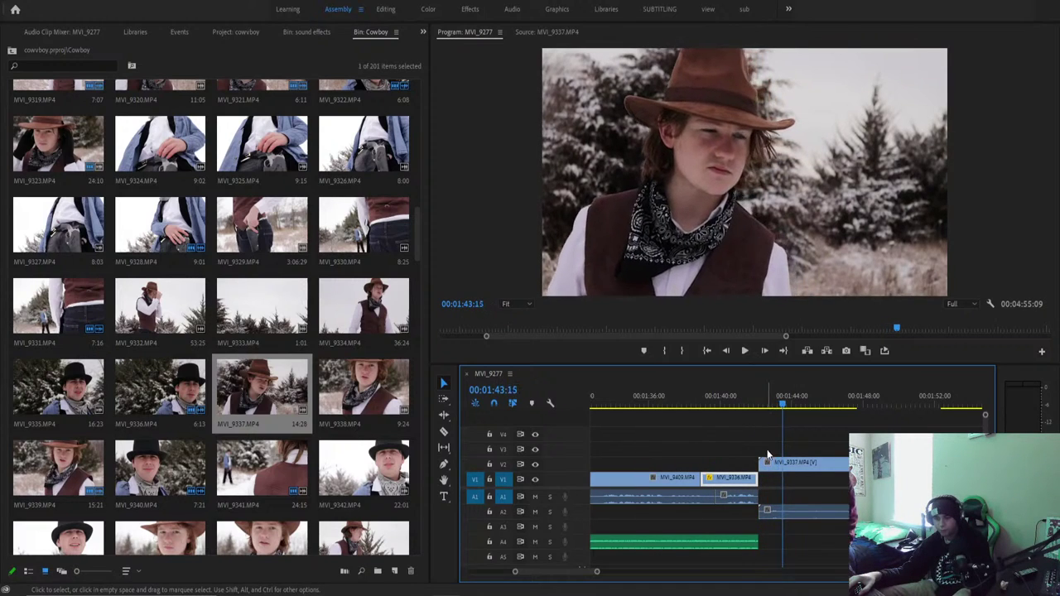
{"action": "left_click_drag", "start_coordinate": [760, 462], "coordinate": [782, 462]}
{"action": "key", "text": "space"}
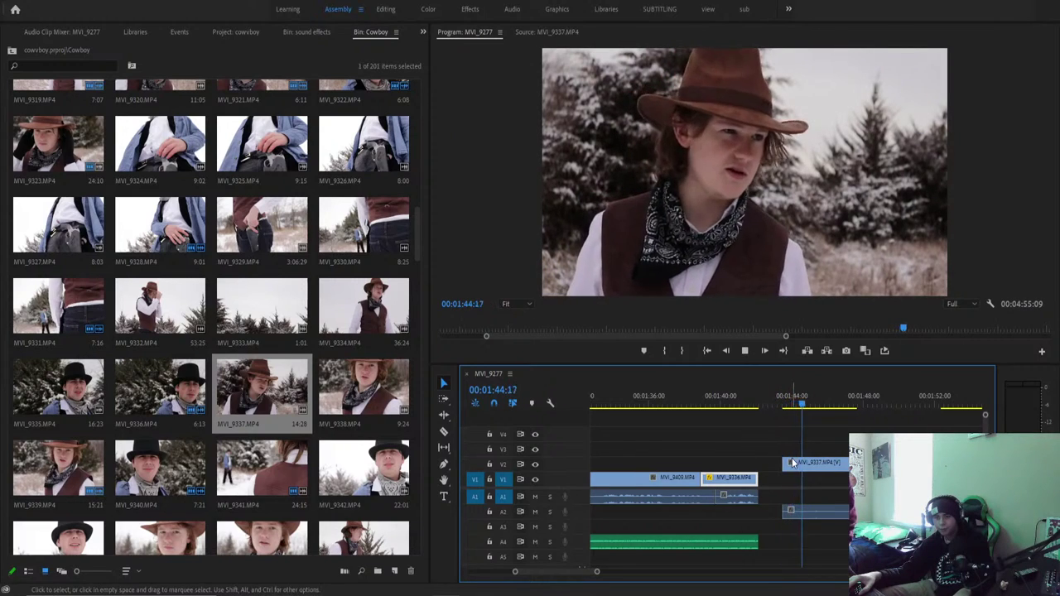
Trim slightly more off the start of MVI_9337 and move it down to V1, directly after MVI_9336.
{"action": "left_click", "coordinate": [781, 407]}
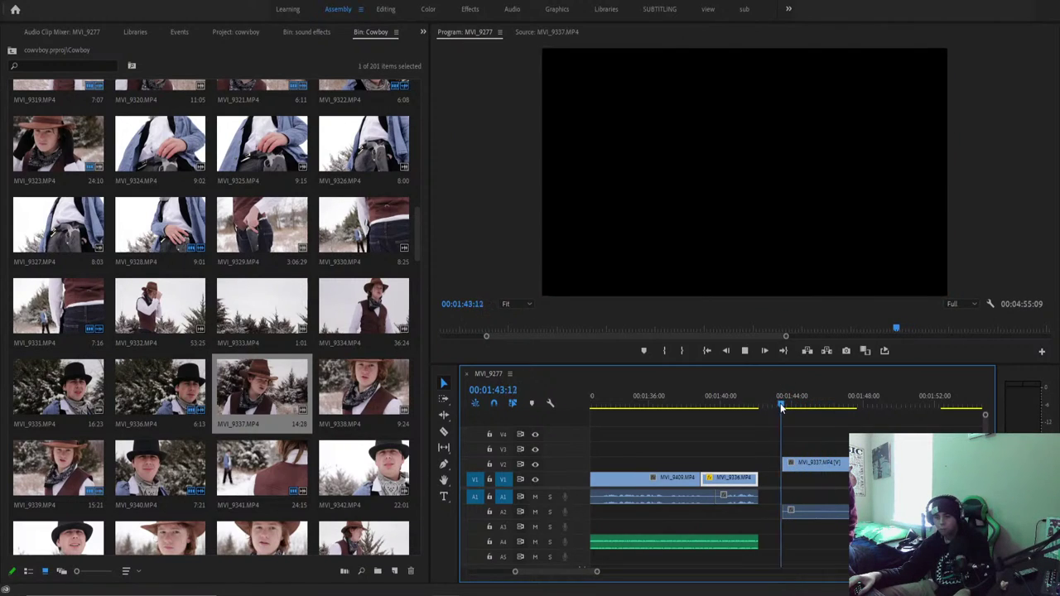
{"action": "left_click_drag", "start_coordinate": [783, 462], "coordinate": [790, 464]}
{"action": "key", "text": "space"}
{"action": "left_click_drag", "start_coordinate": [810, 473], "coordinate": [785, 490]}
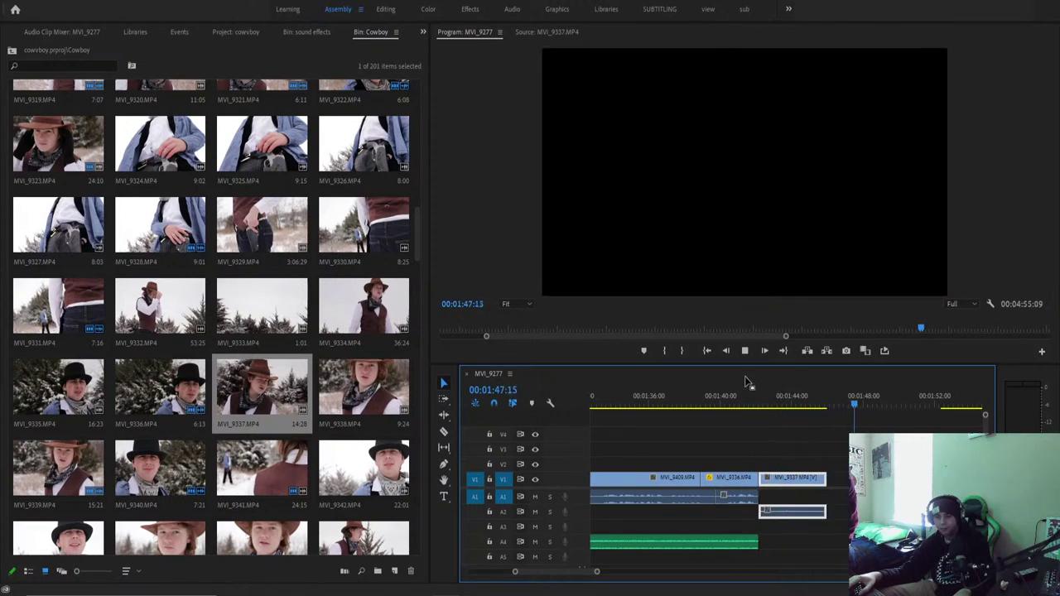
Play the cut from MVI_9336 into MVI_9337 in the Editing workspace to check the transition.
{"action": "mouse_move", "coordinate": [749, 404]}
{"action": "left_mouse_down"}
{"action": "mouse_move", "coordinate": [774, 406]}
{"action": "mouse_move", "coordinate": [742, 417]}
{"action": "left_mouse_up"}
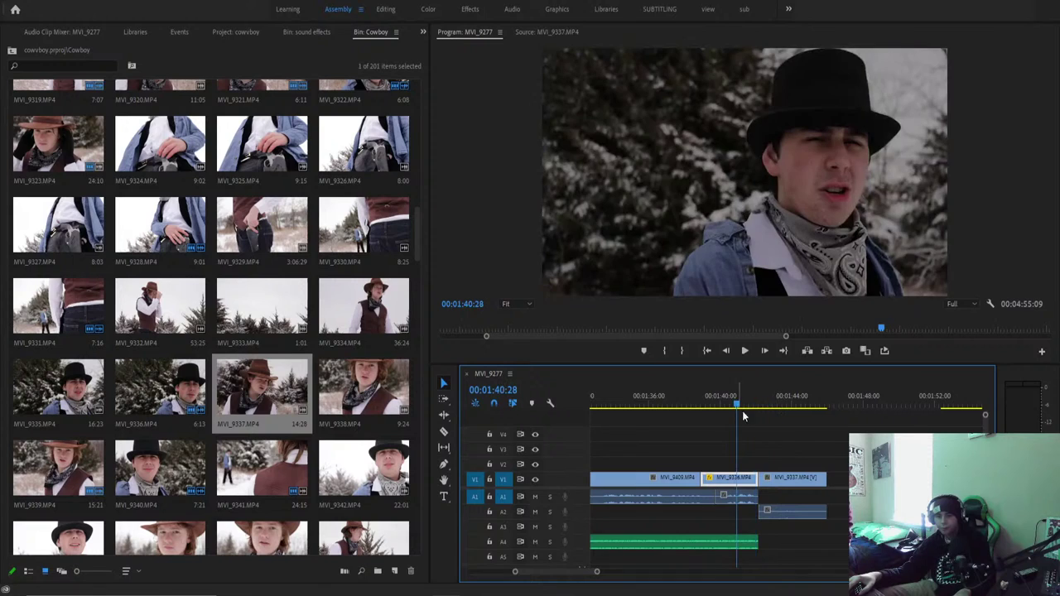
{"action": "left_click", "coordinate": [386, 9]}
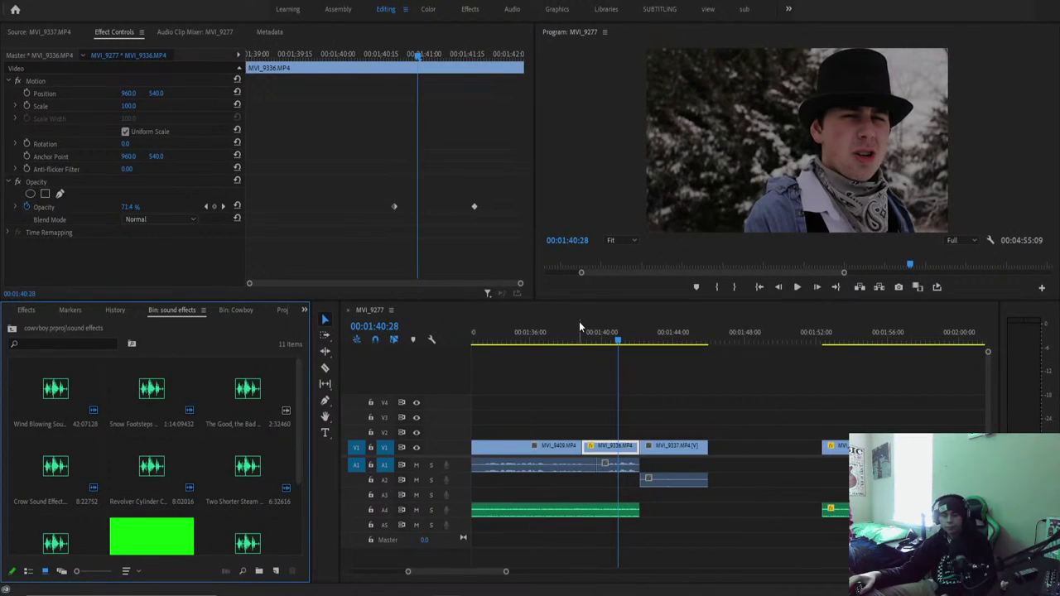
{"action": "left_click_drag", "start_coordinate": [578, 323], "coordinate": [642, 362]}
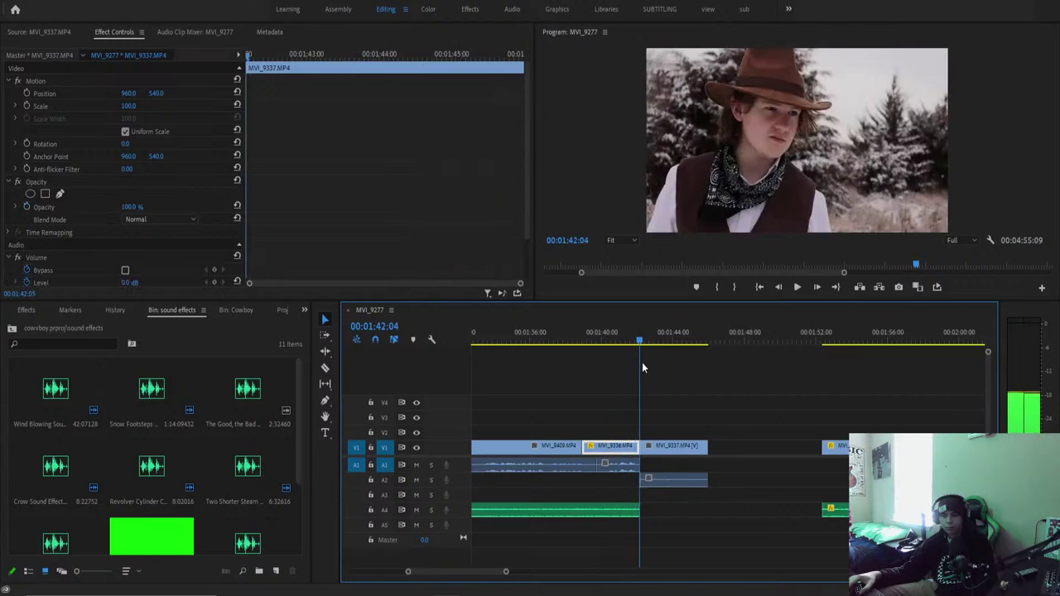
Return to the Assembly workspace, open the Cowboy bin and preview MVI_9283 from its beginning.
{"action": "left_click", "coordinate": [338, 10]}
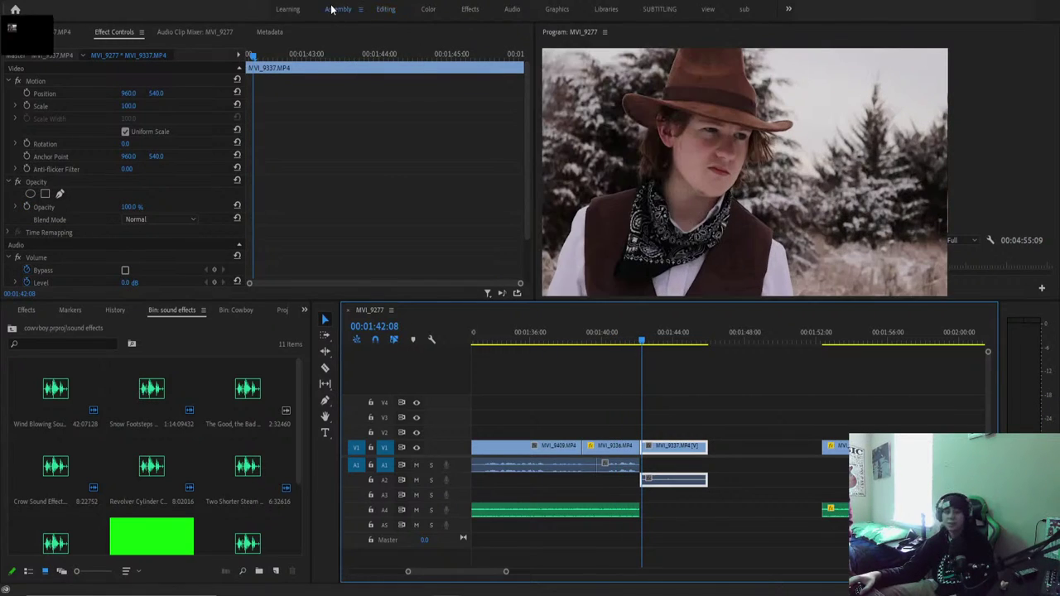
{"action": "left_click", "coordinate": [385, 9]}
{"action": "left_click", "coordinate": [338, 9]}
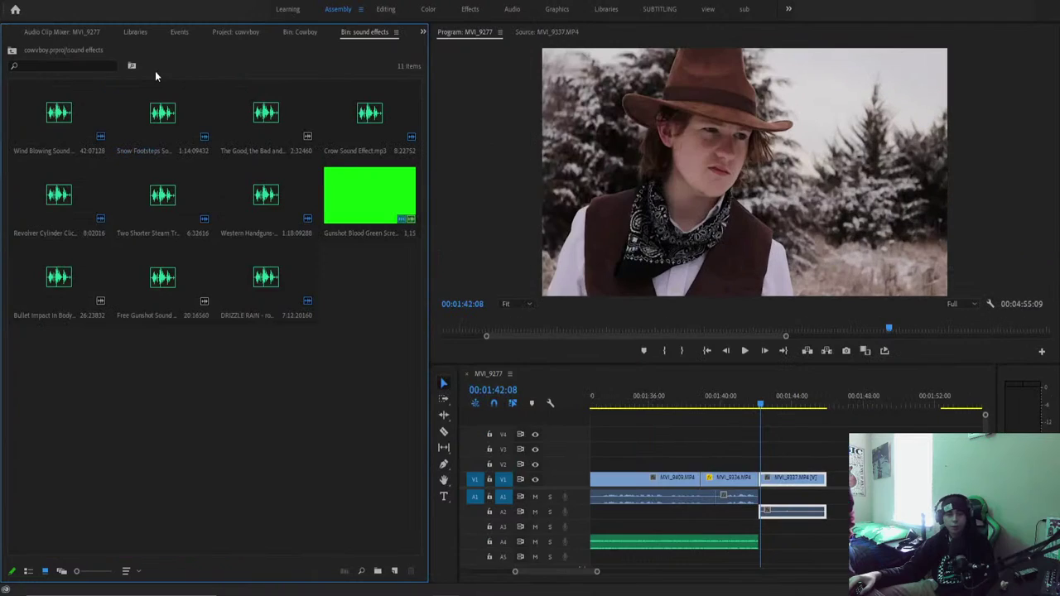
{"action": "left_click", "coordinate": [296, 32]}
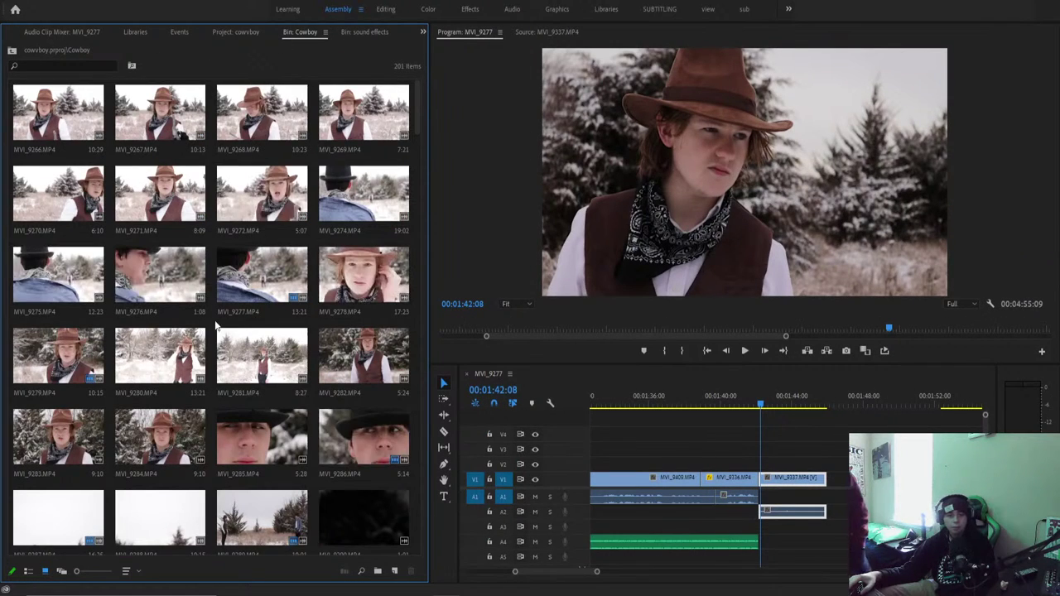
{"action": "double_click", "coordinate": [35, 447]}
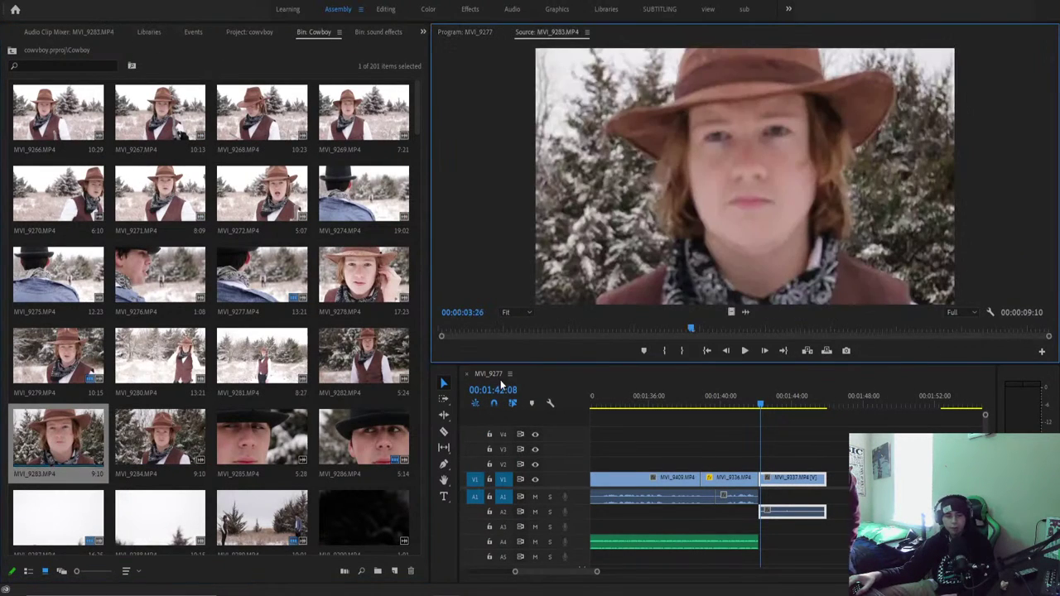
{"action": "left_click_drag", "start_coordinate": [547, 332], "coordinate": [423, 342]}
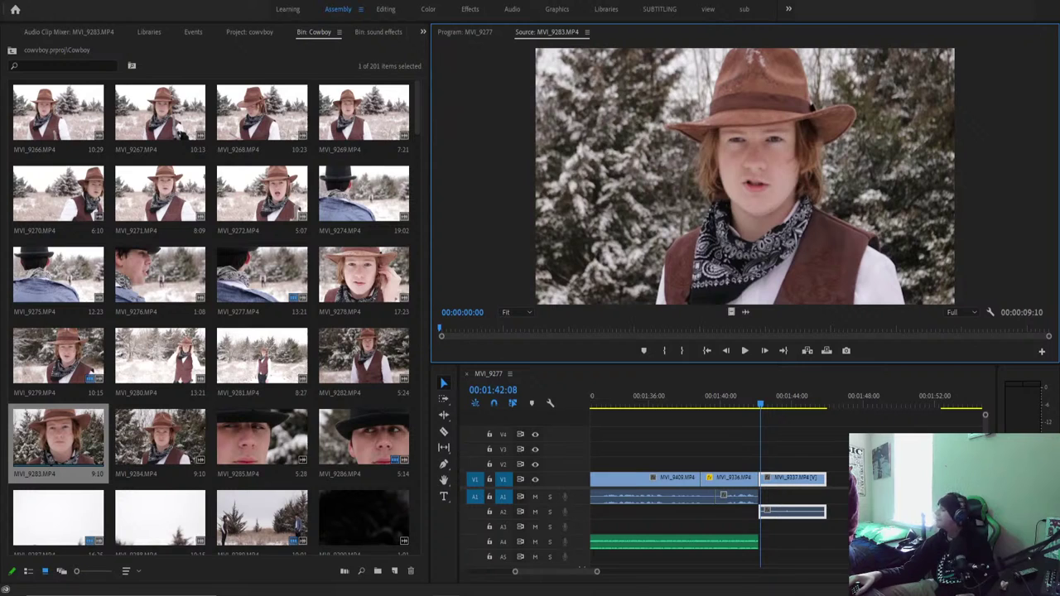
{"action": "key", "text": "space"}
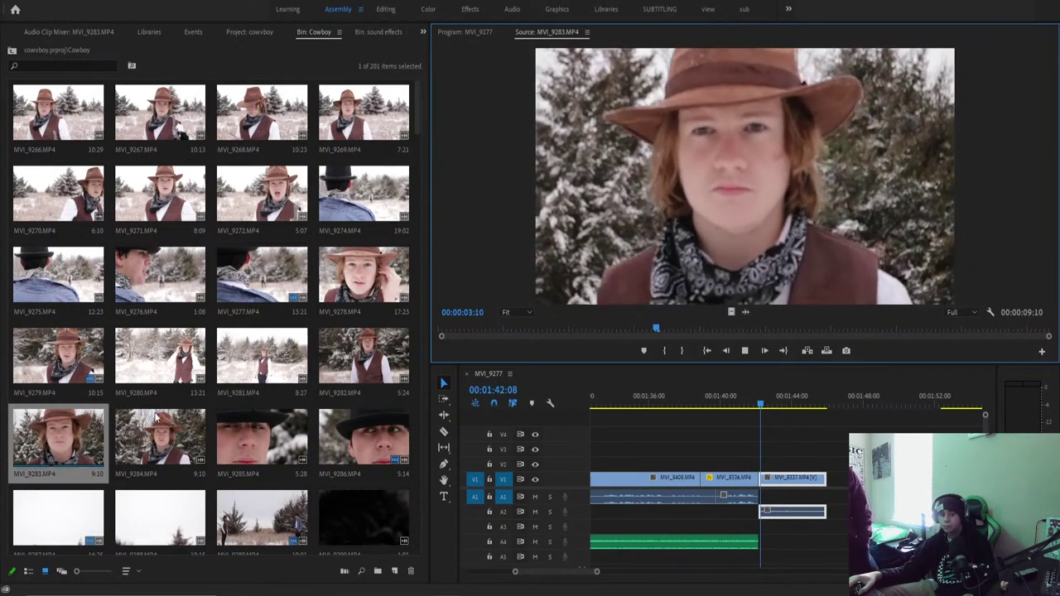
{"action": "key", "text": "space"}
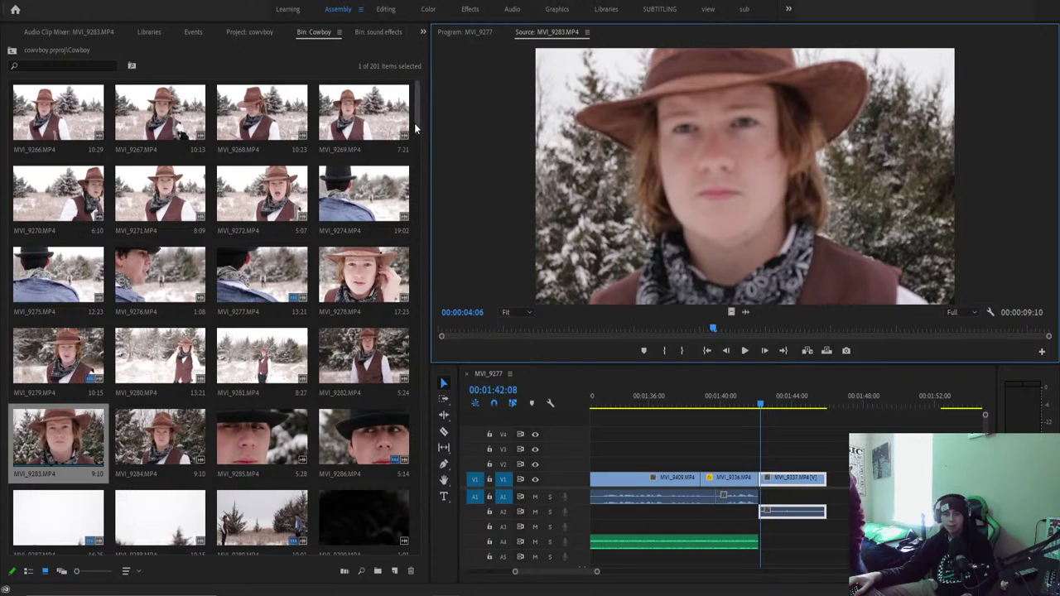
Browse the Cowboy bin for the next take and play MVI_9338 in the source monitor.
{"action": "left_click_drag", "start_coordinate": [422, 140], "coordinate": [398, 300]}
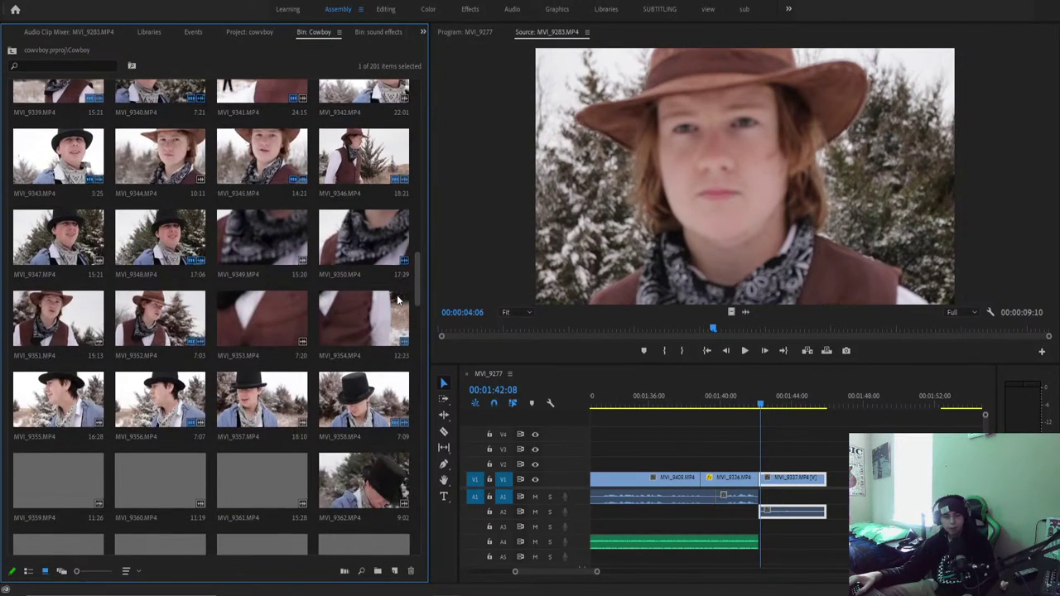
{"action": "scroll", "coordinate": [278, 318], "scroll_direction": "down", "scroll_amount": 5}
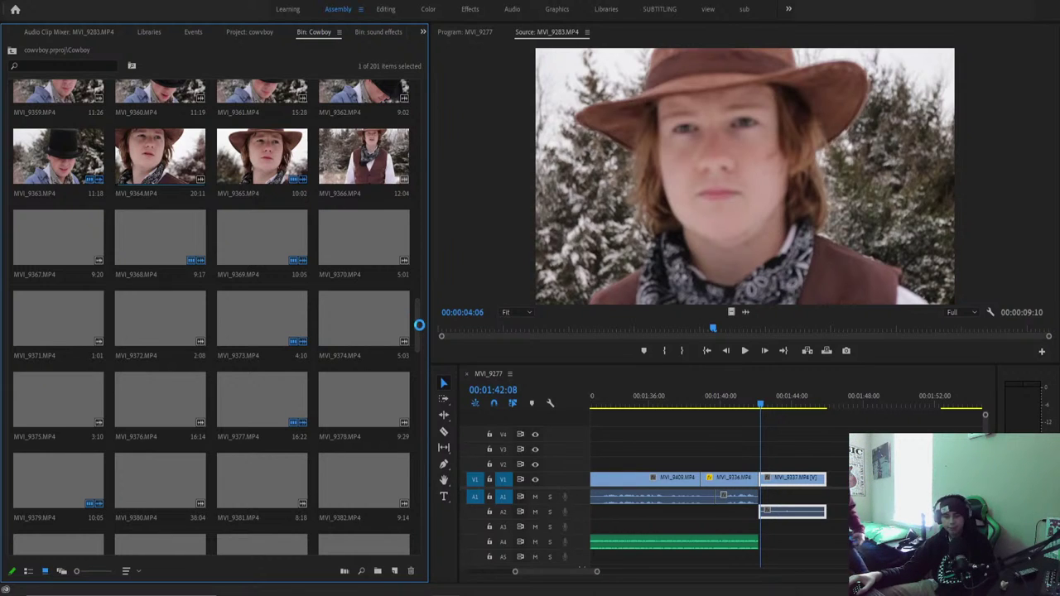
{"action": "scroll", "coordinate": [416, 323], "scroll_direction": "up", "scroll_amount": 2}
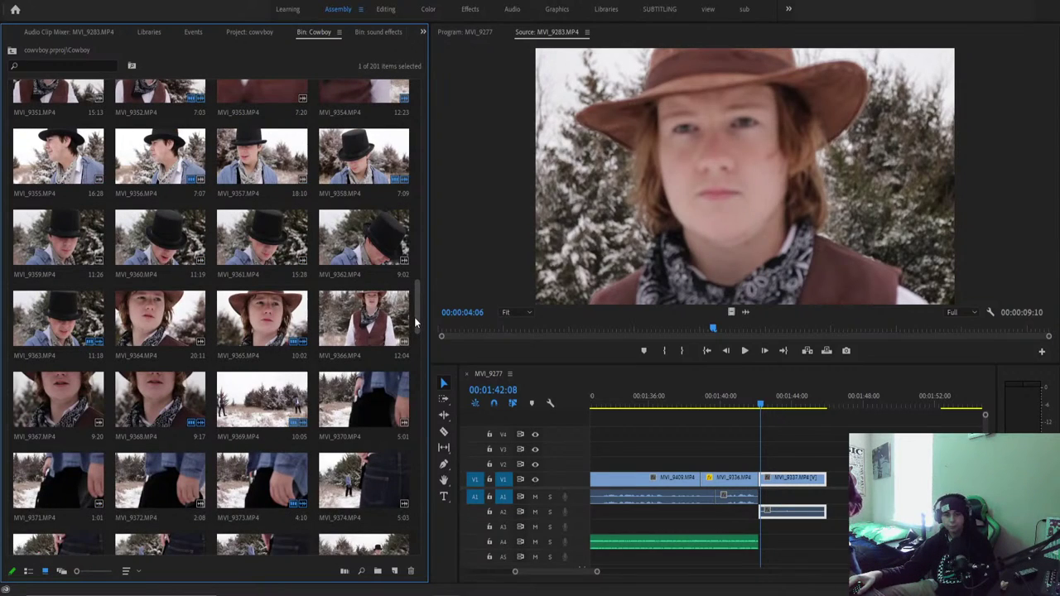
{"action": "scroll", "coordinate": [417, 323], "scroll_direction": "up", "scroll_amount": 6}
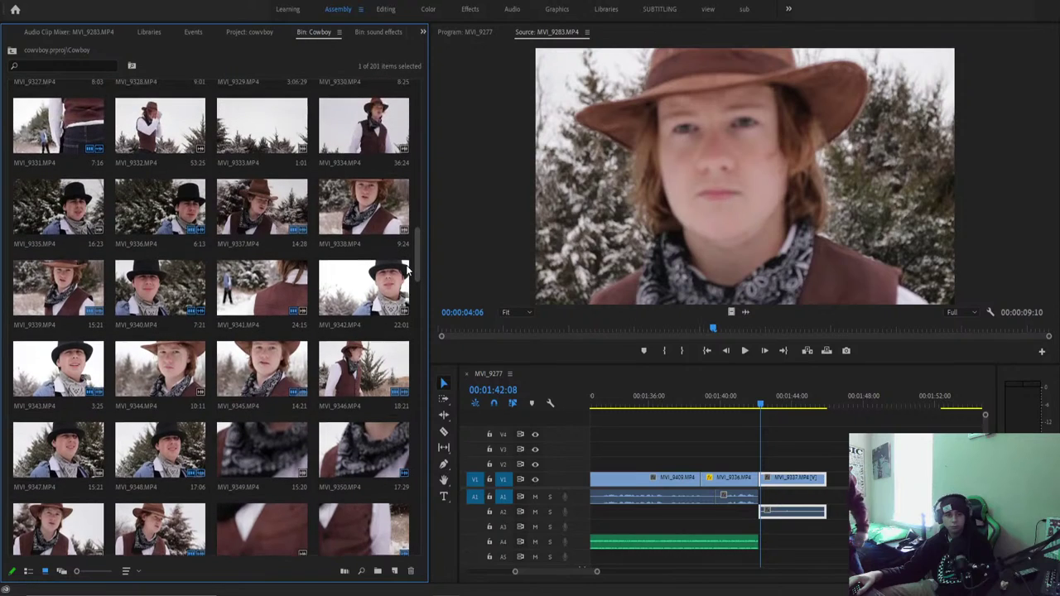
{"action": "scroll", "coordinate": [407, 254], "scroll_direction": "up", "scroll_amount": 4}
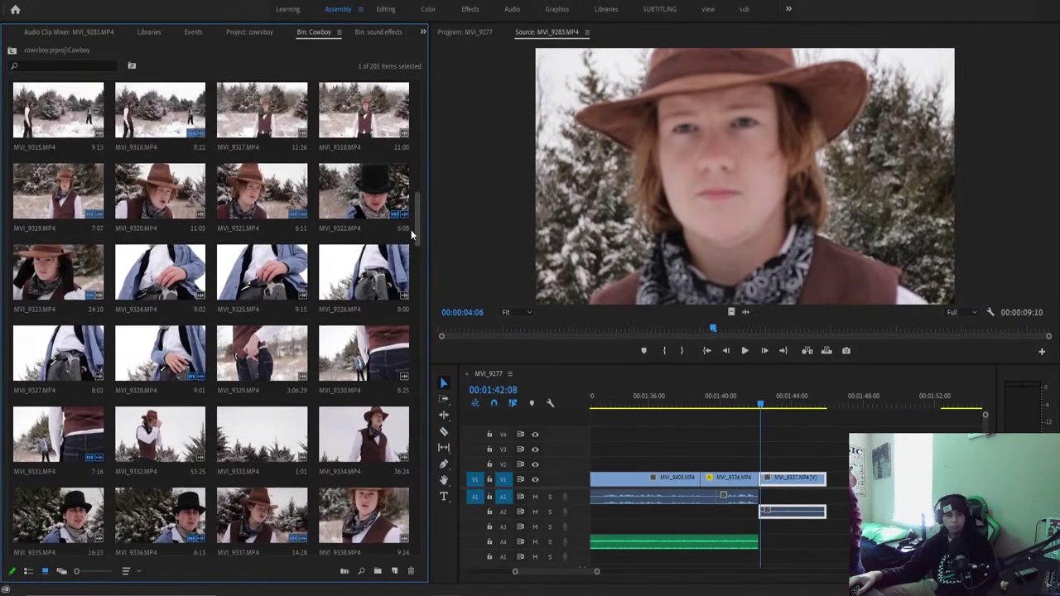
{"action": "scroll", "coordinate": [411, 240], "scroll_direction": "down", "scroll_amount": 2}
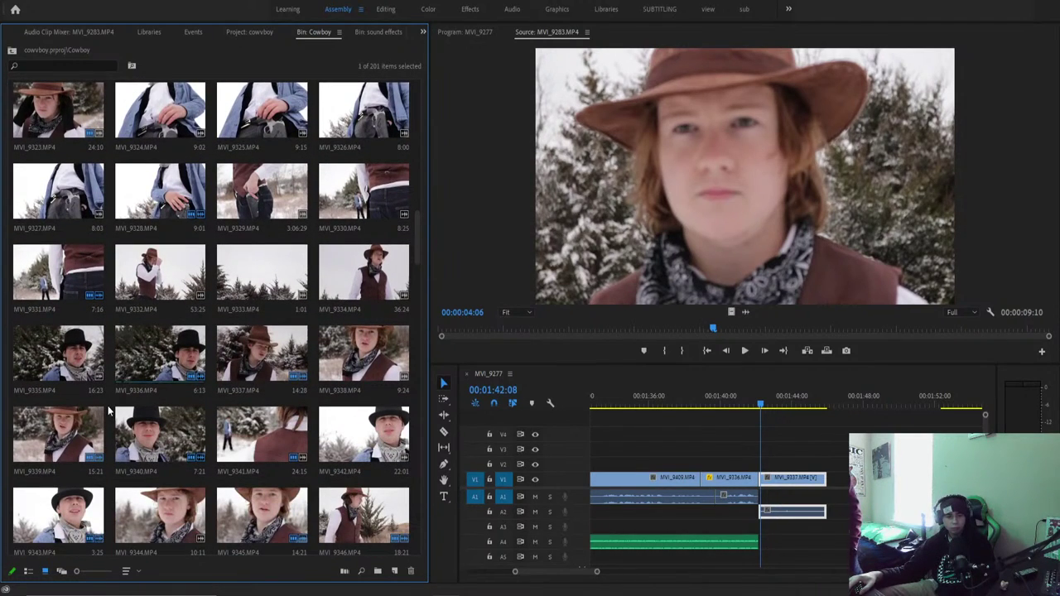
{"action": "double_click", "coordinate": [327, 354]}
{"action": "key", "text": "space"}
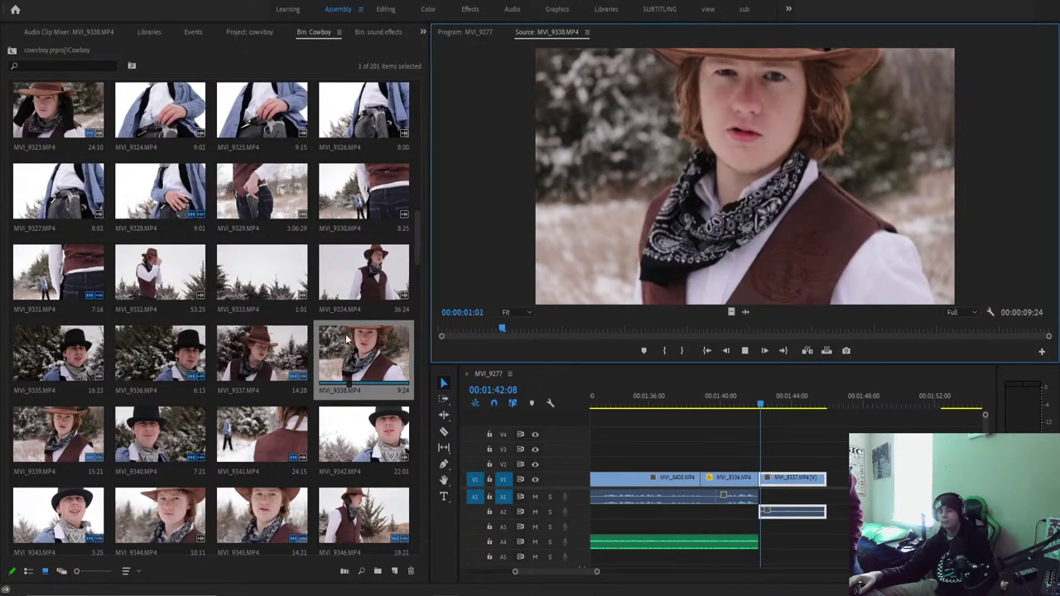
Switch to OBS, raise the PC Sound level in the audio mixer to -6.5 dB and minimize the window.
{"action": "key", "text": "alt+Tab"}
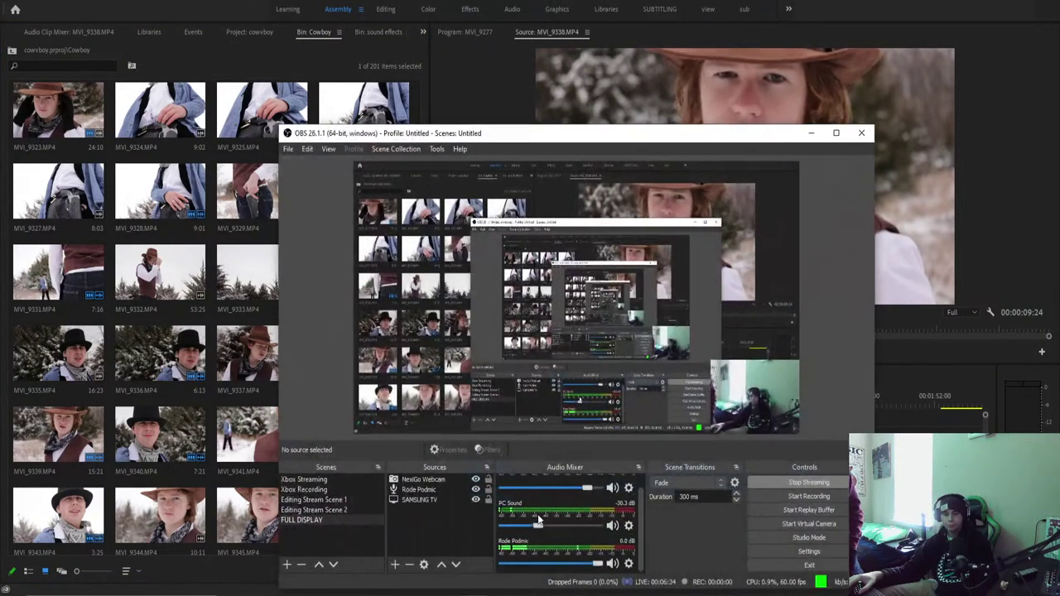
{"action": "scroll", "coordinate": [553, 515], "scroll_direction": "up", "scroll_amount": 1}
{"action": "left_click_drag", "start_coordinate": [538, 539], "coordinate": [573, 542]}
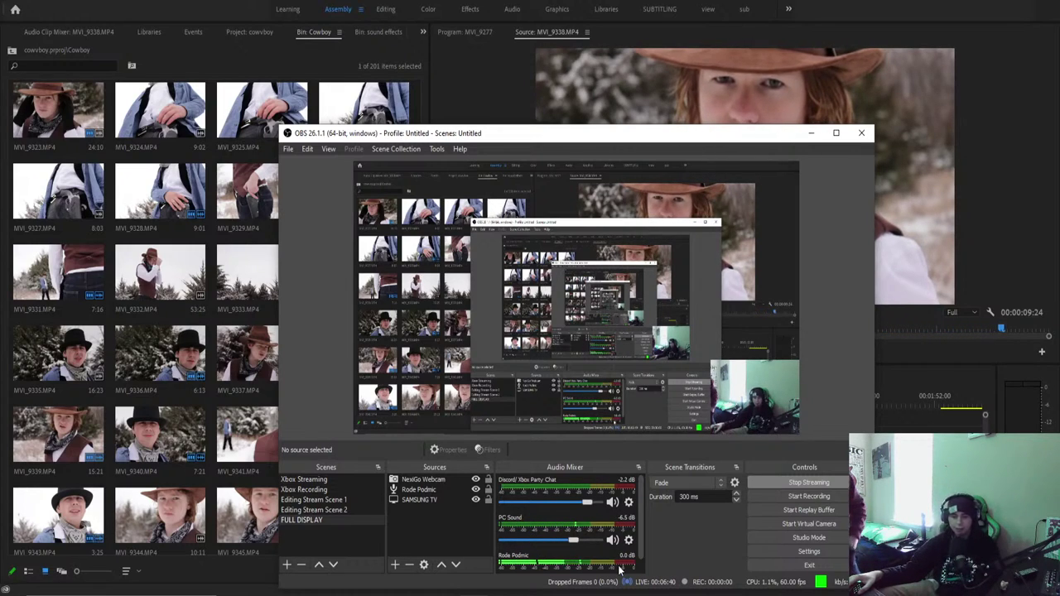
{"action": "scroll", "coordinate": [619, 569], "scroll_direction": "down", "scroll_amount": 1}
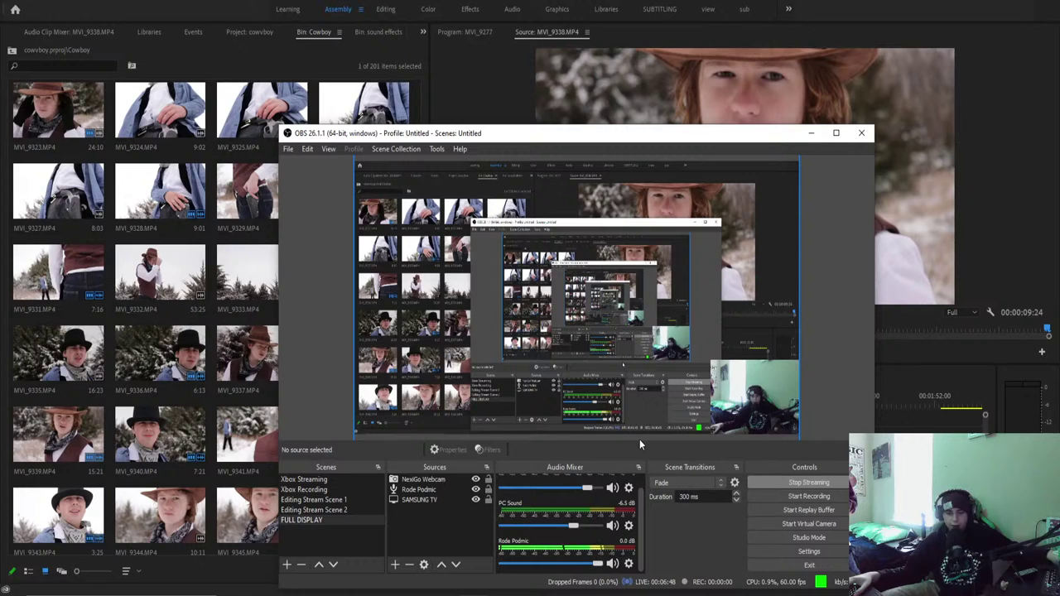
{"action": "left_click", "coordinate": [810, 138]}
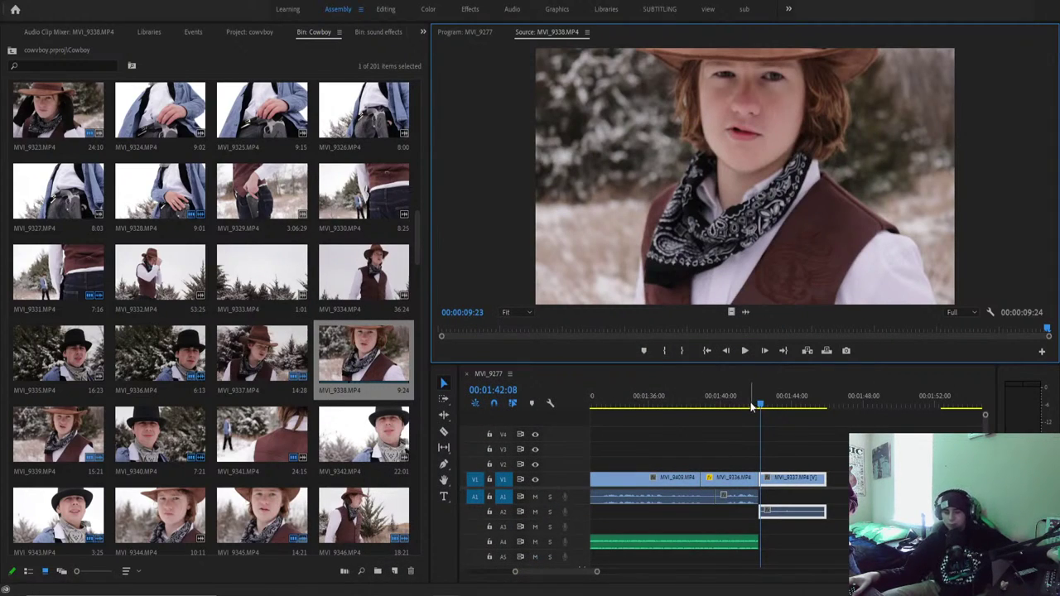
Play the sequence from the end of MVI_9409 into MVI_9336 to examine its fade to black.
{"action": "left_click", "coordinate": [699, 404]}
{"action": "key", "text": "space"}
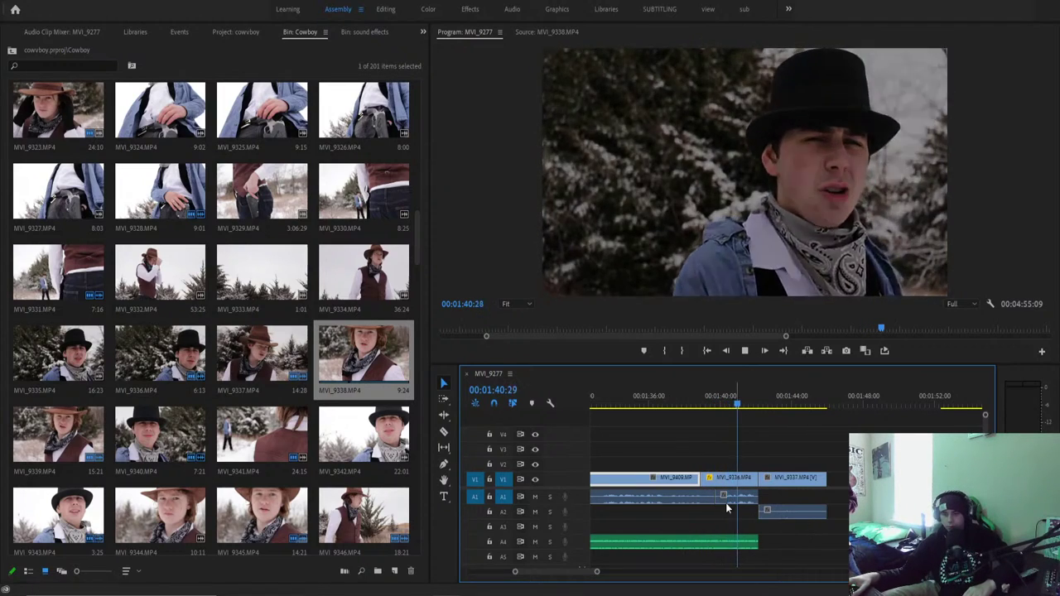
{"action": "left_click", "coordinate": [726, 501]}
{"action": "key", "text": "space"}
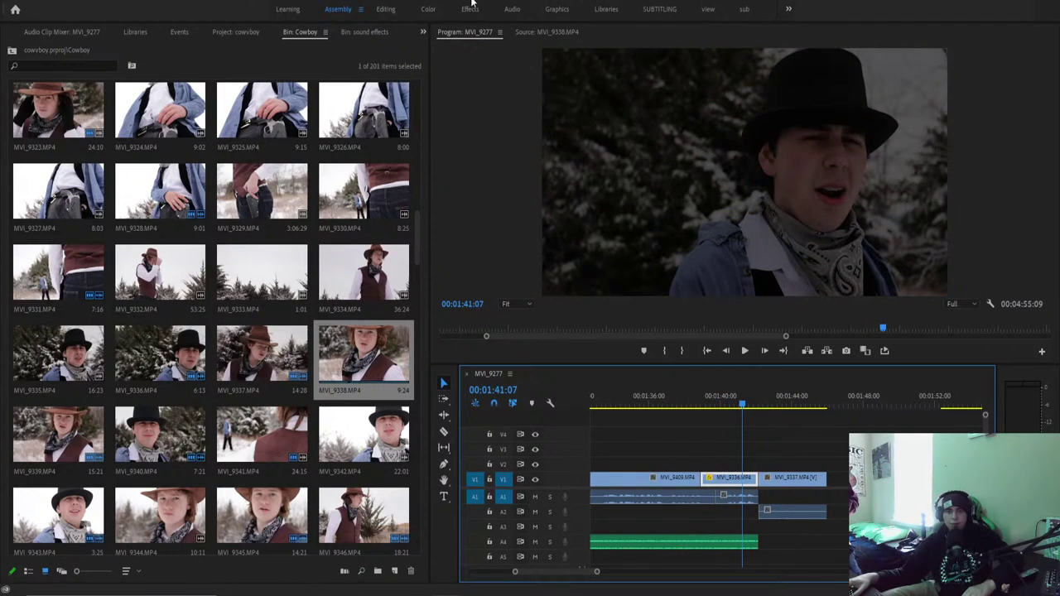
Switch to the Editing workspace and delete the two visible opacity keyframes of MVI_9336.
{"action": "left_click", "coordinate": [385, 9]}
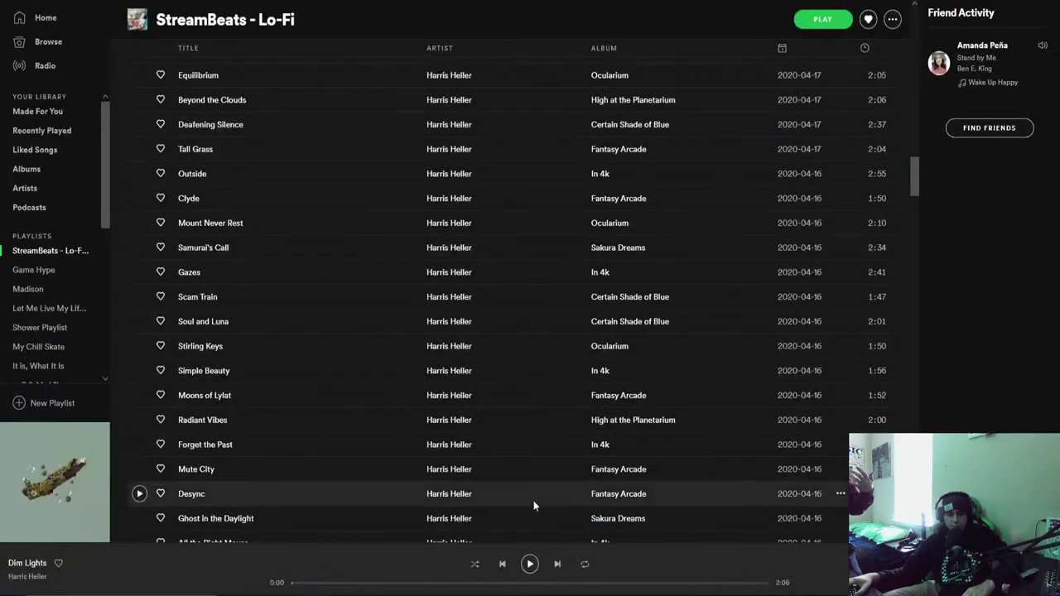
{"action": "key", "text": "space"}
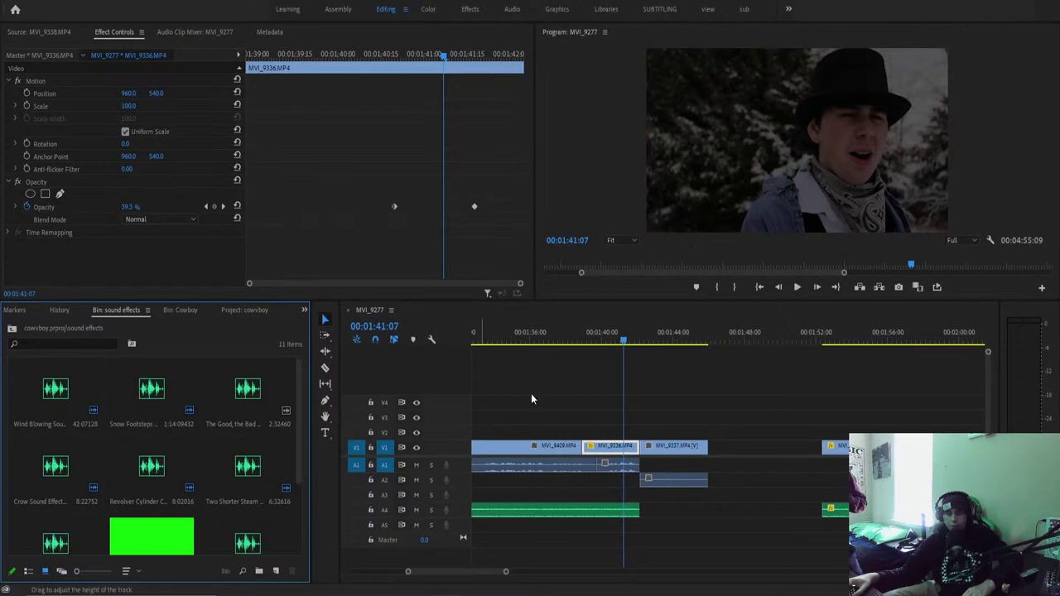
{"action": "left_click_drag", "start_coordinate": [376, 189], "coordinate": [581, 235]}
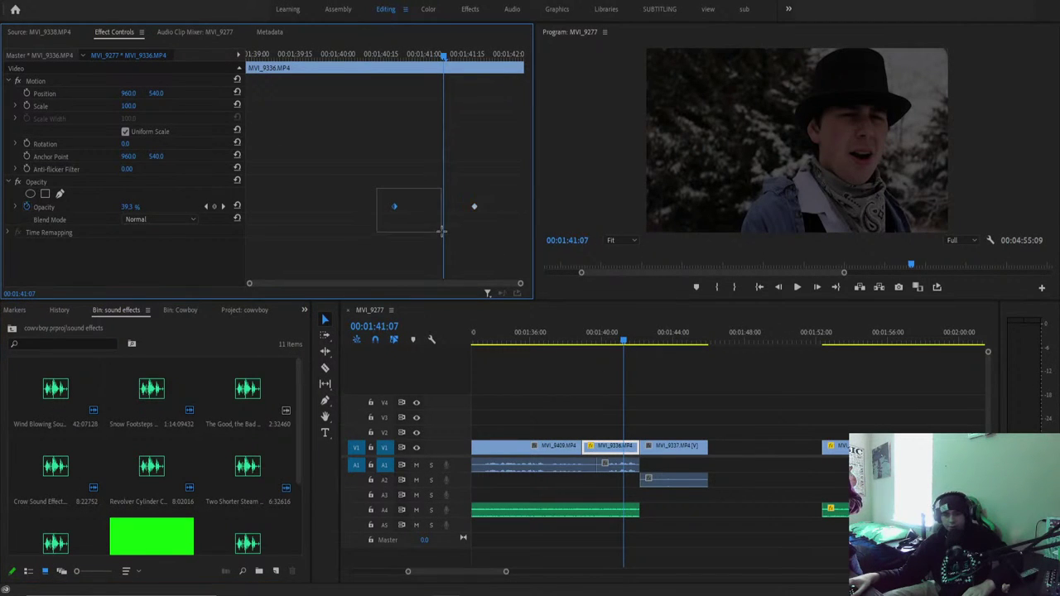
{"action": "left_click_drag", "start_coordinate": [475, 207], "coordinate": [508, 262]}
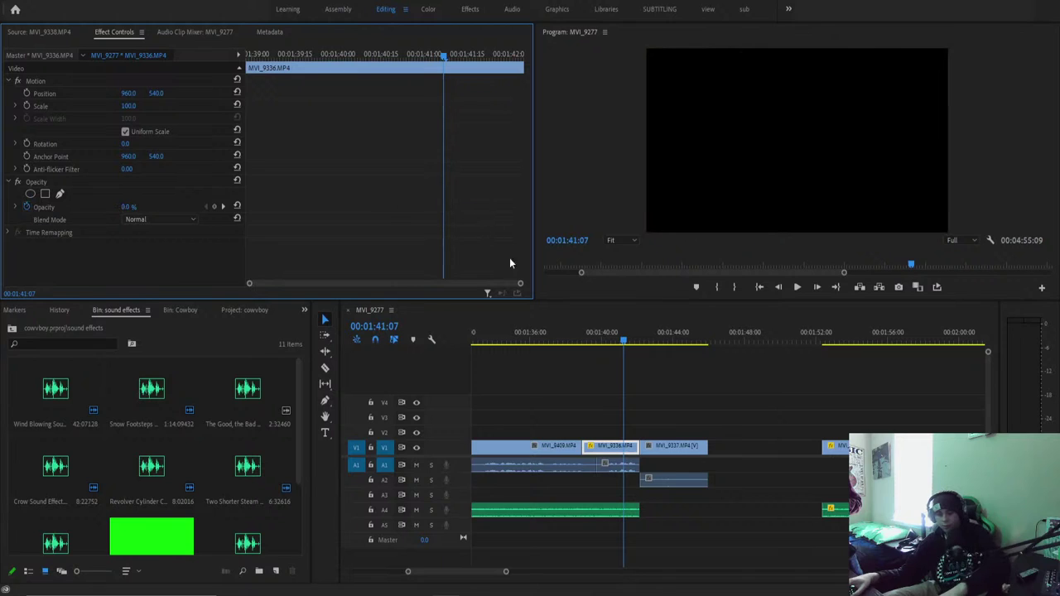
Play MVI_9336 from the end of MVI_9409 to check its opacity, and select the clip at 00:01:40:12.
{"action": "left_click", "coordinate": [578, 341]}
{"action": "key", "text": "space"}
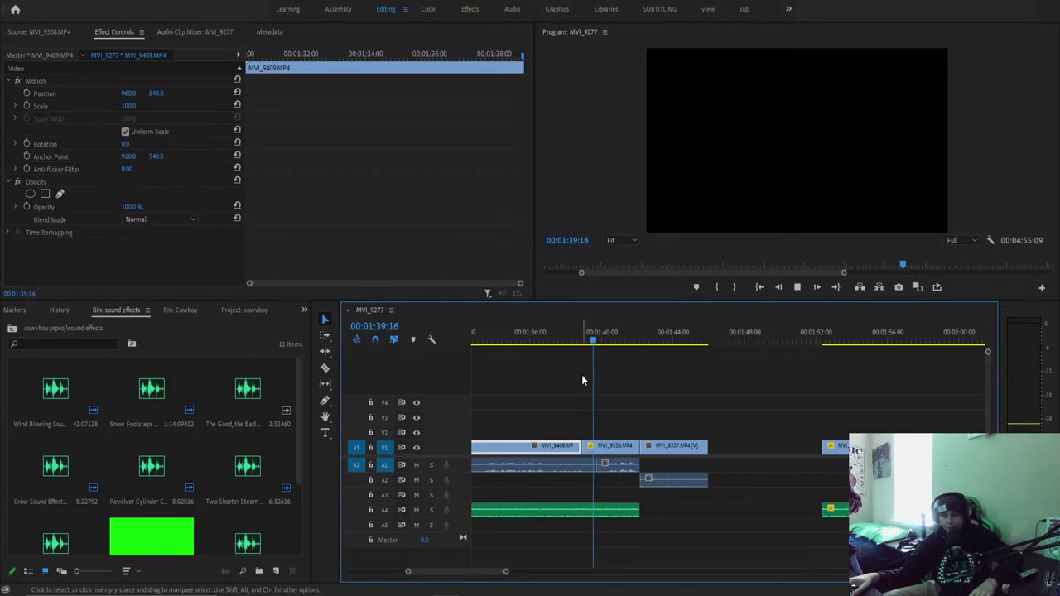
{"action": "left_click", "coordinate": [583, 365]}
{"action": "key", "text": "space"}
{"action": "key", "text": "d"}
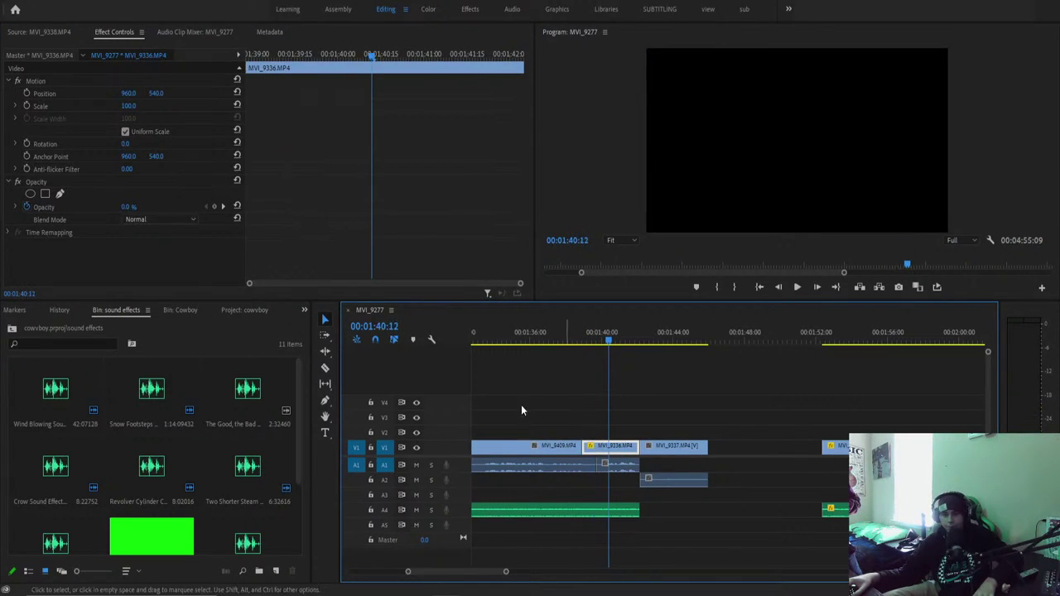
Turn off opacity keyframing on MVI_9336, set its opacity to 100% and play through into MVI_9337.
{"action": "left_click", "coordinate": [26, 206]}
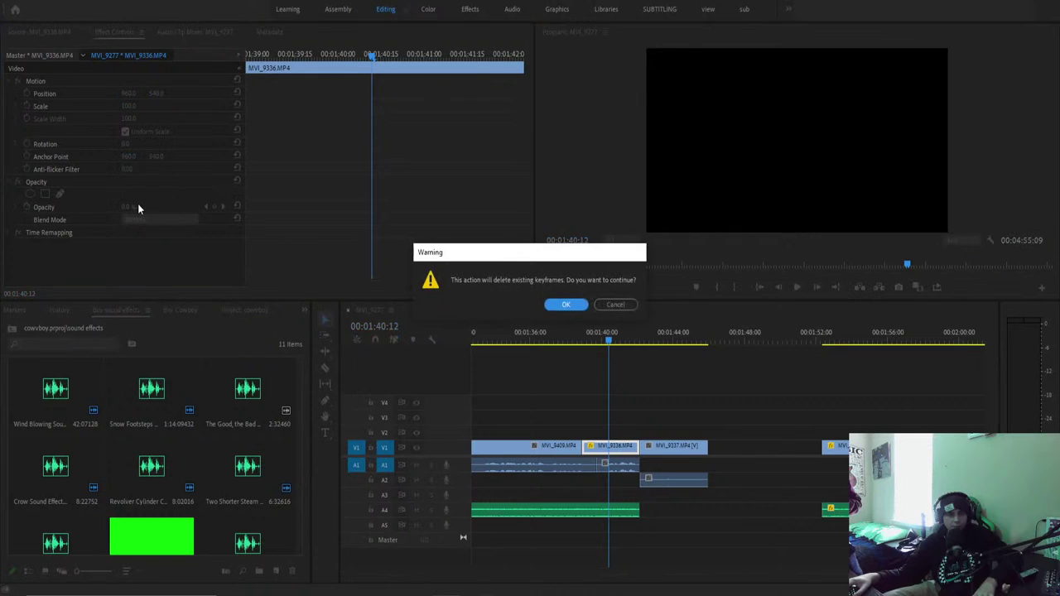
{"action": "left_click", "coordinate": [566, 305]}
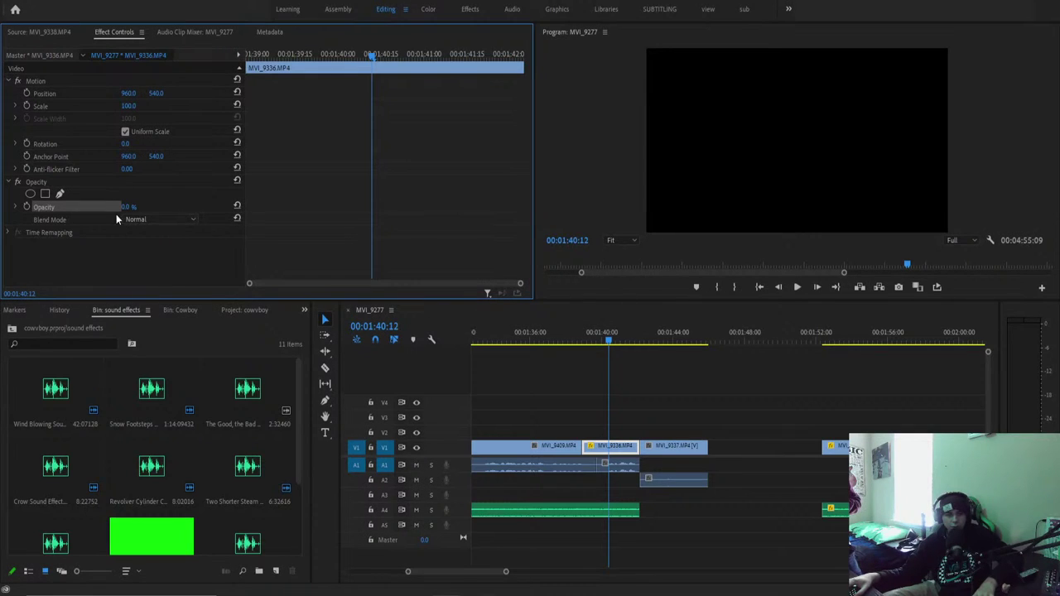
{"action": "left_click_drag", "start_coordinate": [126, 207], "coordinate": [216, 207]}
{"action": "key", "text": "space"}
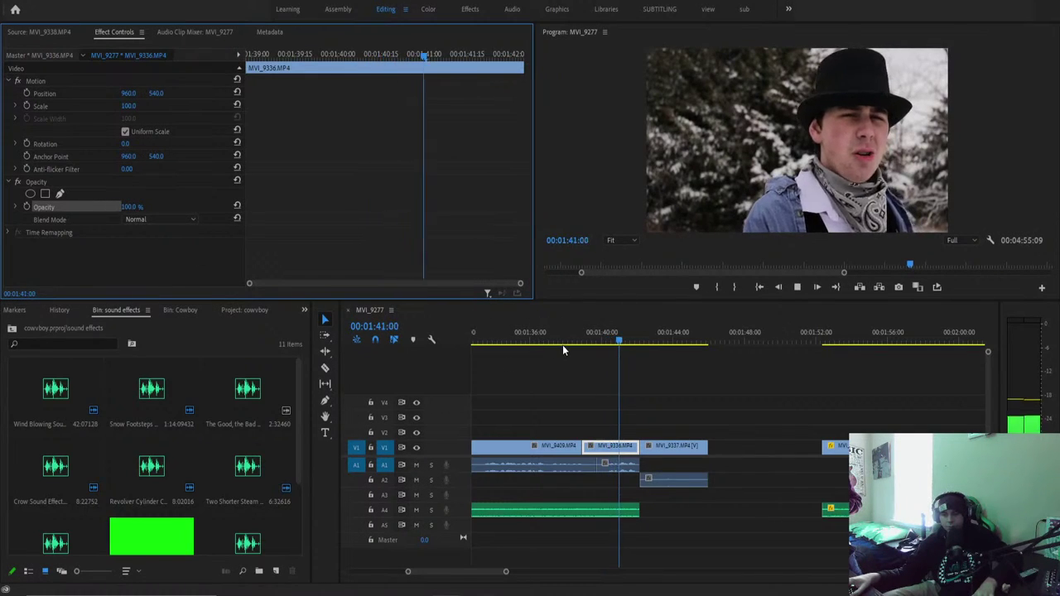
{"action": "key", "text": "space"}
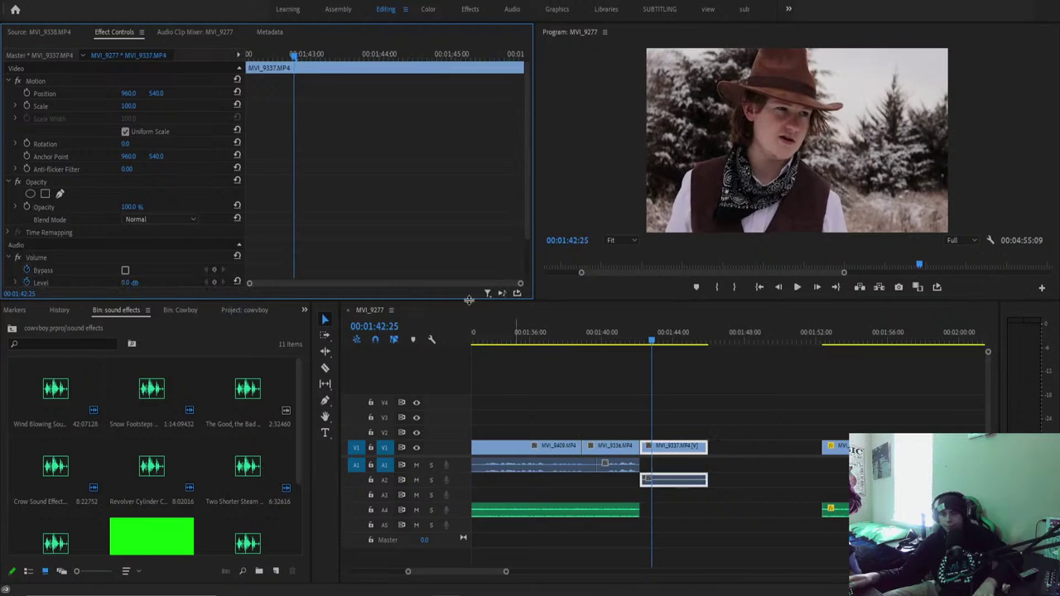
Try moving MVI_9337 earlier to the playhead at 00:01:40:23, overlapping the end of MVI_9336, and play the new cut.
{"action": "left_click", "coordinate": [633, 344]}
{"action": "left_click_drag", "start_coordinate": [633, 345], "coordinate": [614, 344]}
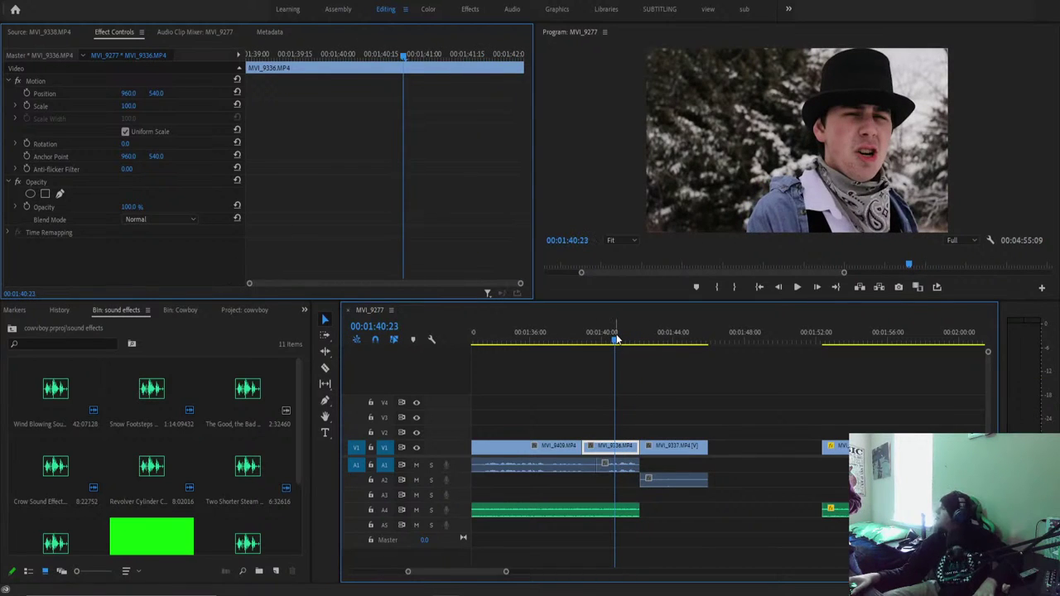
{"action": "left_click_drag", "start_coordinate": [663, 446], "coordinate": [644, 447]}
{"action": "key", "text": "space"}
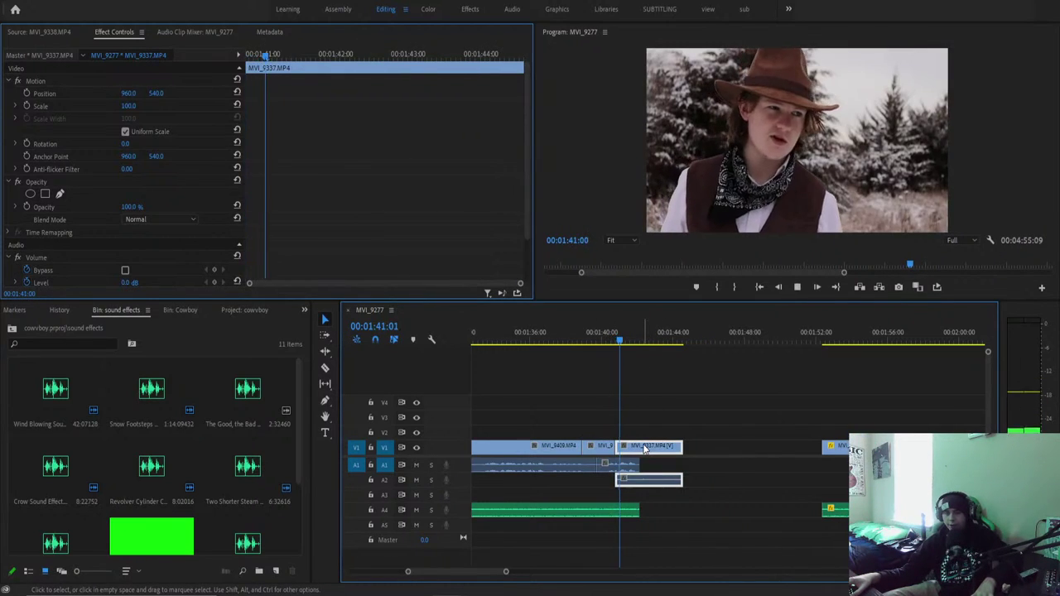
{"action": "left_click", "coordinate": [594, 343]}
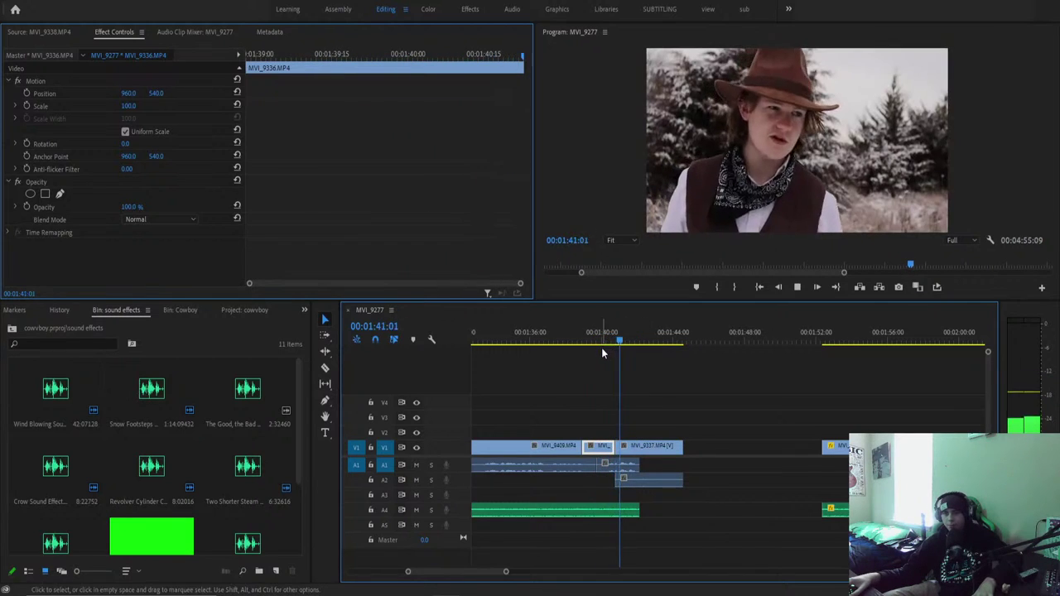
{"action": "key", "text": "space"}
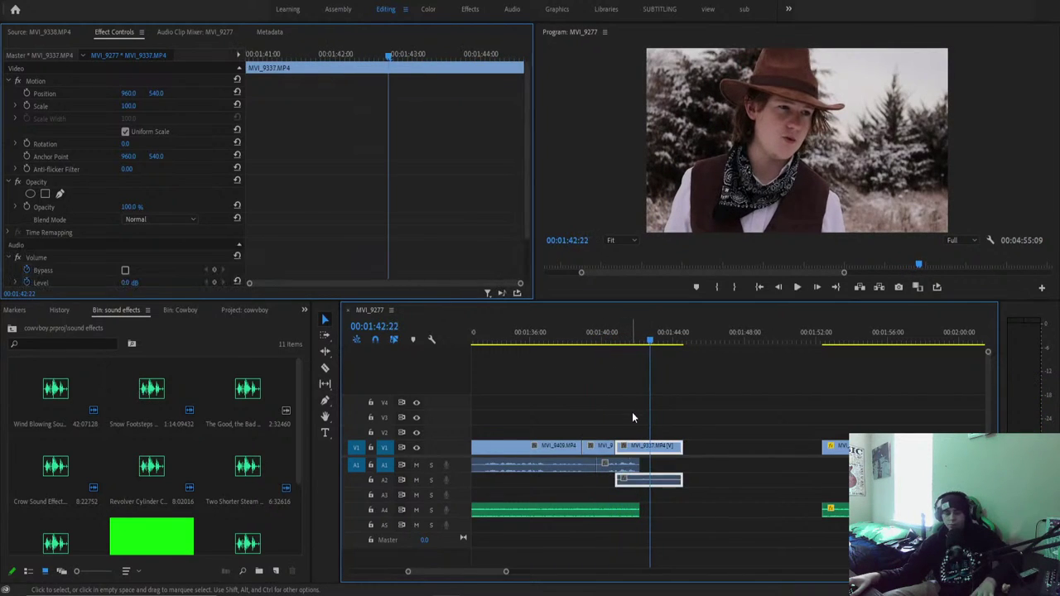
{"action": "key", "text": "ctrl+z"}
Move MVI_9337 slightly earlier so it trims the tail of MVI_9336, and play the cut between both shots twice.
{"action": "left_click", "coordinate": [610, 343]}
{"action": "left_click", "coordinate": [613, 445]}
{"action": "key", "text": "space"}
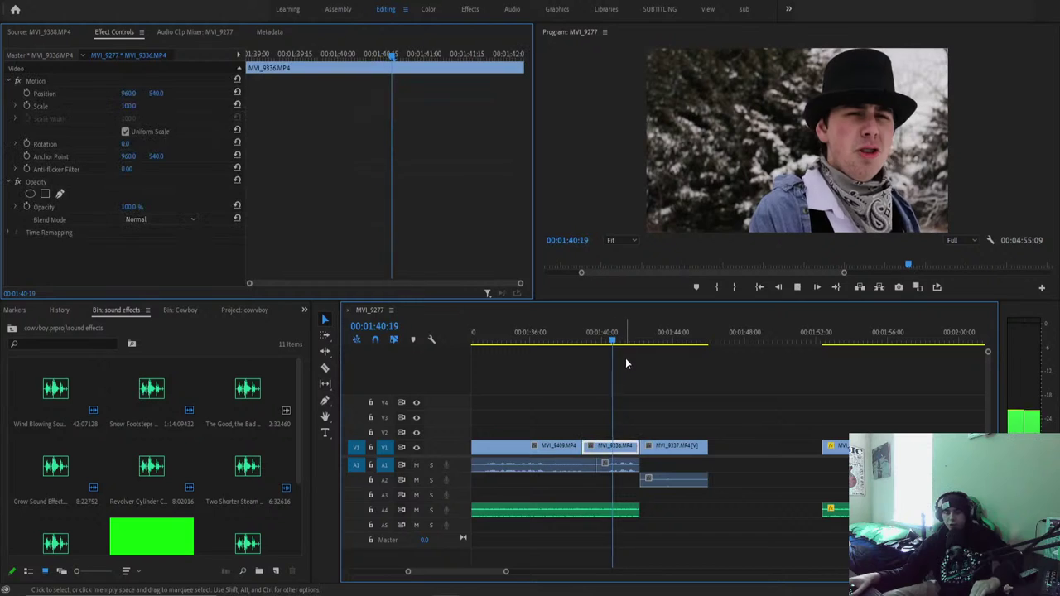
{"action": "left_click_drag", "start_coordinate": [652, 448], "coordinate": [641, 450]}
{"action": "key", "text": "space"}
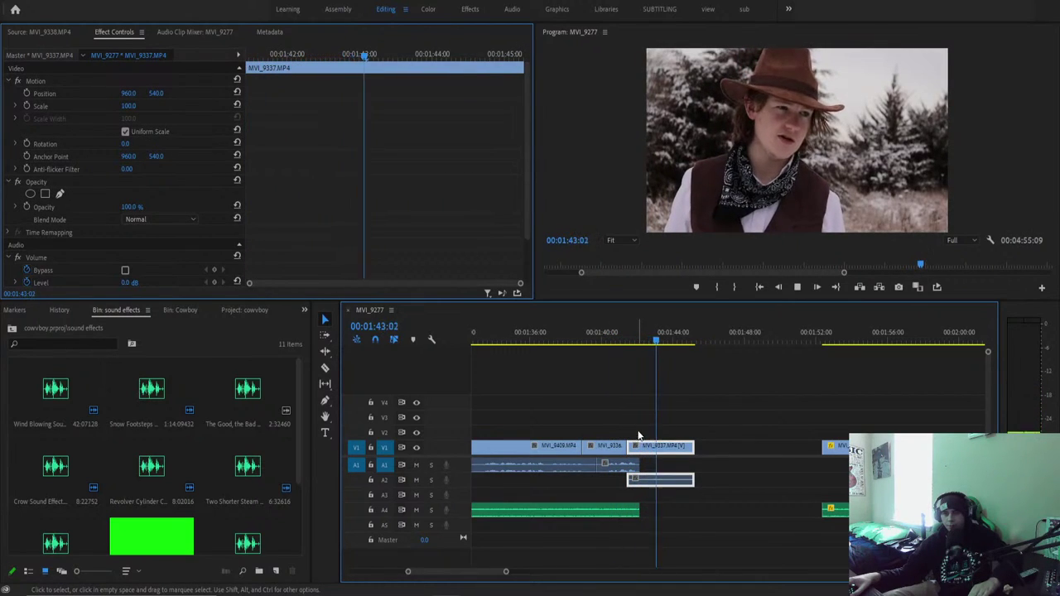
{"action": "left_click", "coordinate": [619, 337]}
{"action": "left_click_drag", "start_coordinate": [620, 337], "coordinate": [607, 339]}
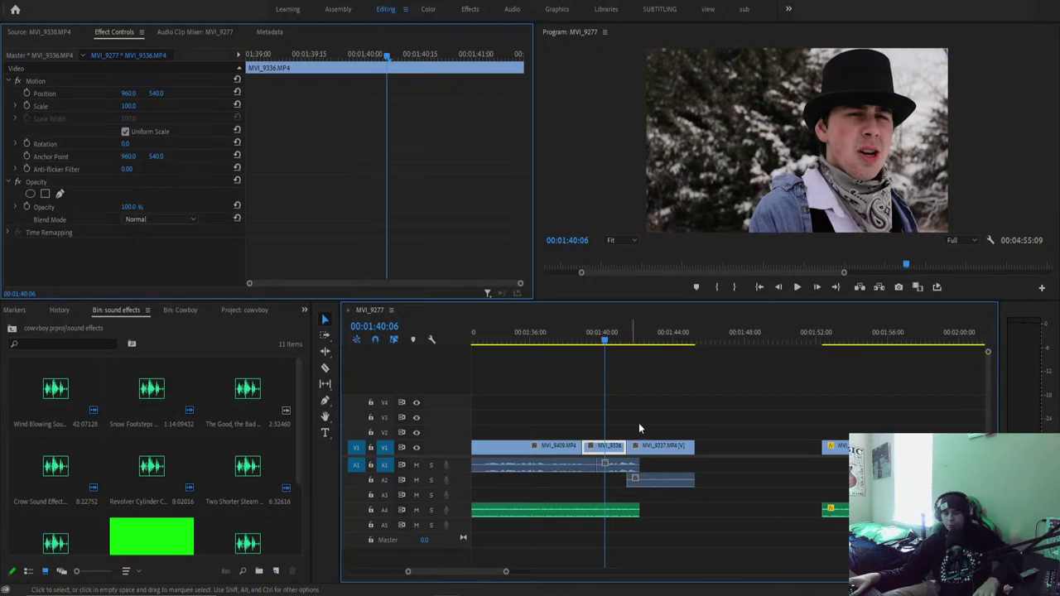
{"action": "key", "text": "space"}
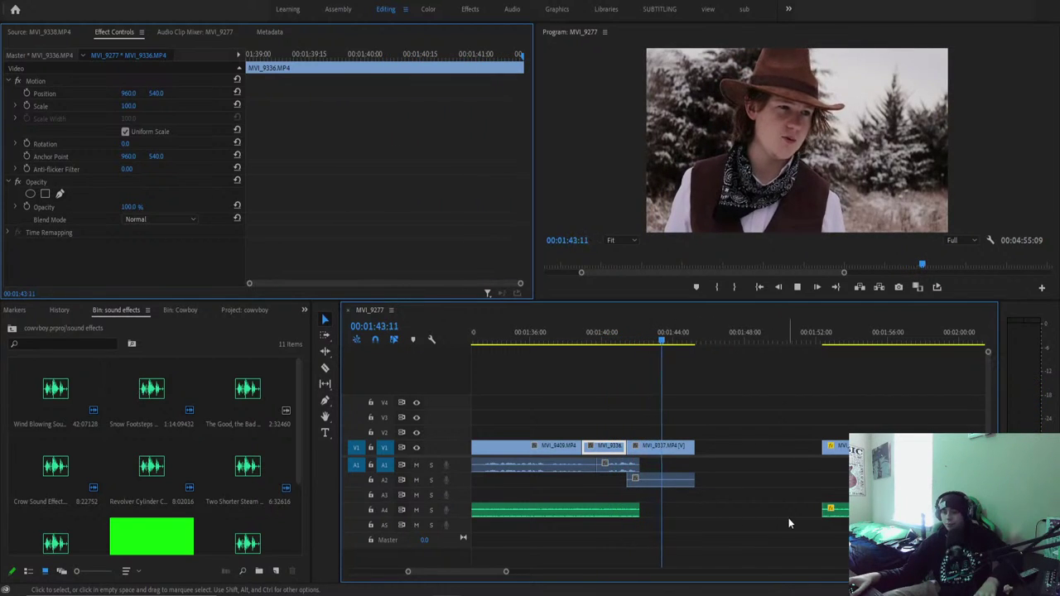
{"action": "key", "text": "space"}
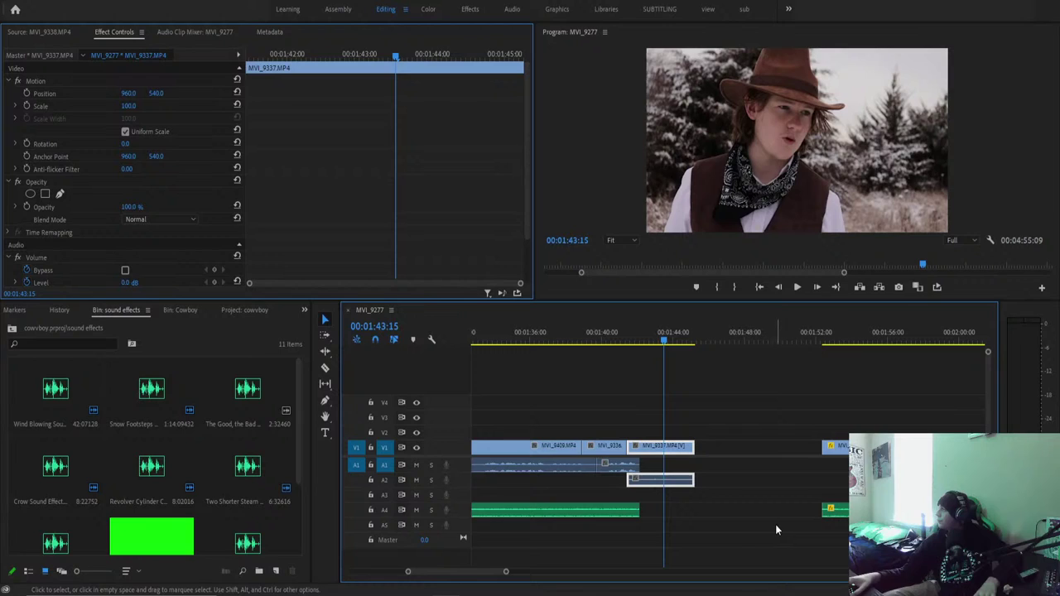
Extend the ambient audio on A4 past the end of MVI_9337 to about 00:01:47:00 and play across the following gap.
{"action": "left_click_drag", "start_coordinate": [629, 337], "coordinate": [725, 511]}
{"action": "key", "text": "space"}
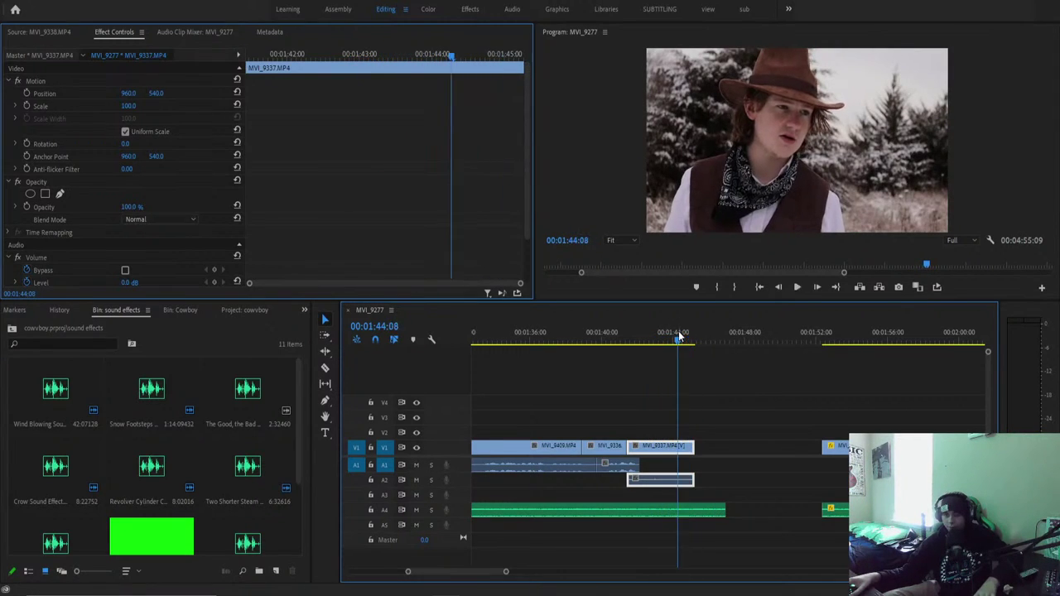
{"action": "left_click", "coordinate": [749, 338]}
{"action": "left_click", "coordinate": [807, 413]}
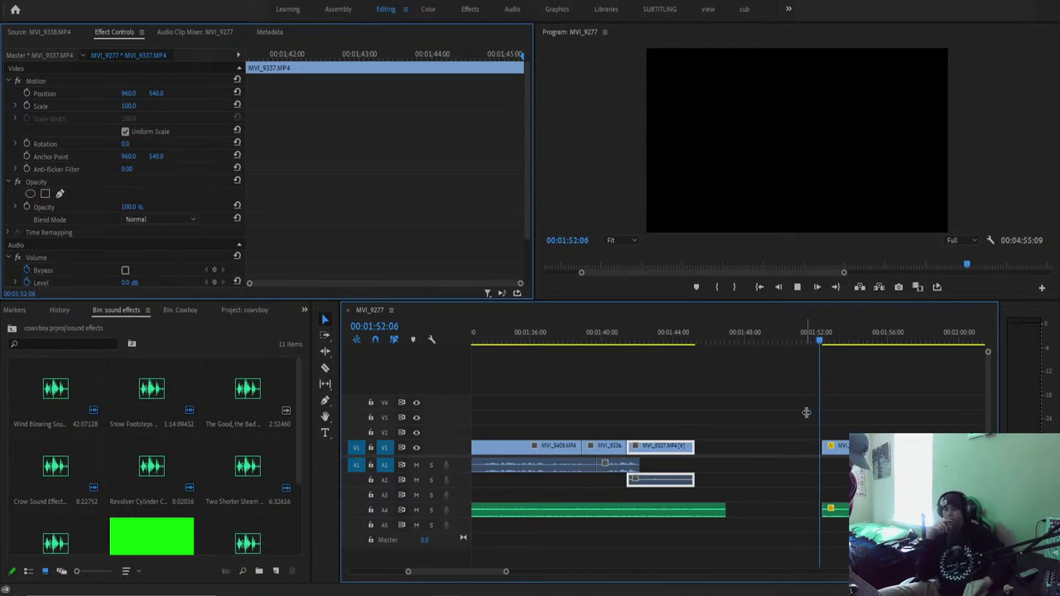
{"action": "key", "text": "space"}
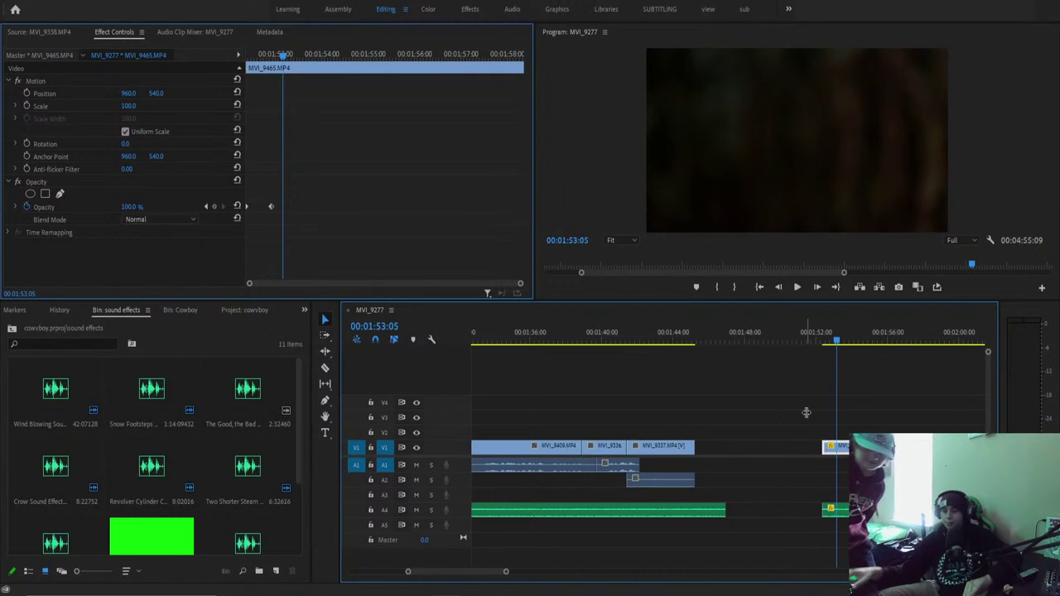
Play from just before MVI_9465 through its fade-in and the following shots to examine the scene up to MVI_9432.
{"action": "left_click", "coordinate": [817, 327]}
{"action": "key", "text": "space"}
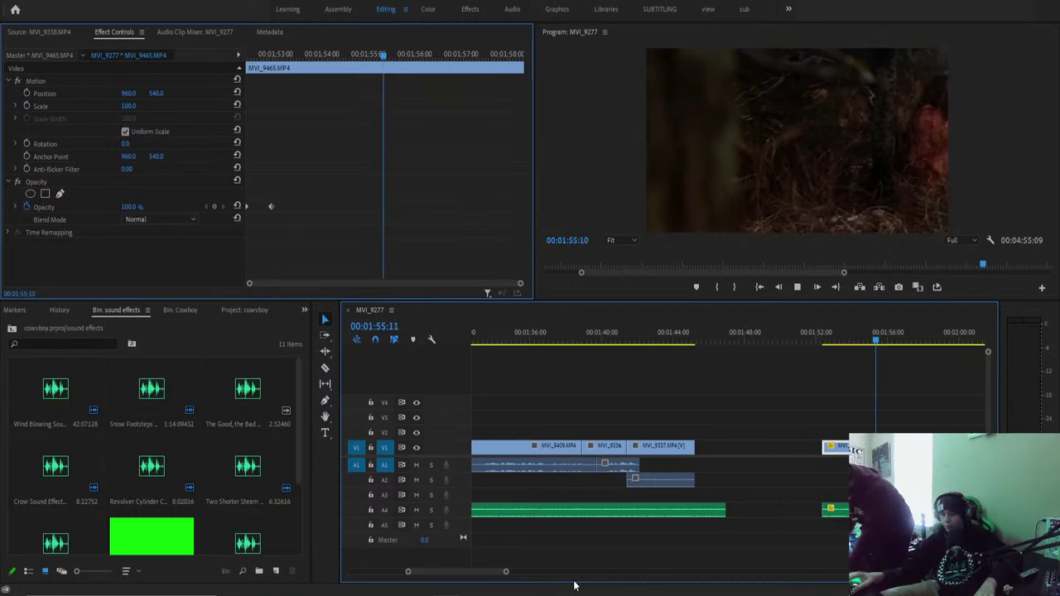
{"action": "left_click", "coordinate": [816, 334]}
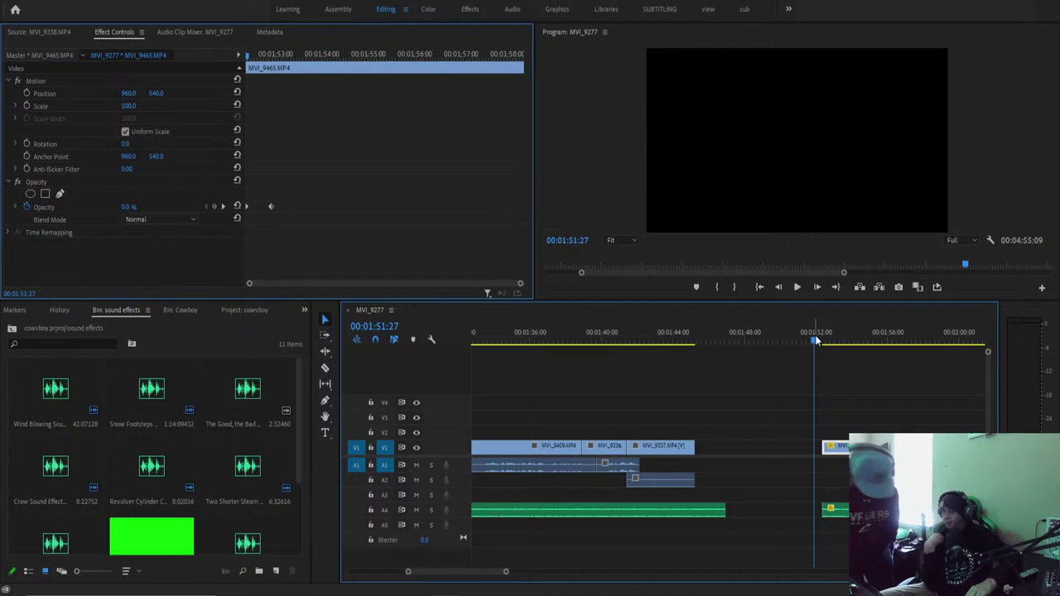
{"action": "key", "text": "space"}
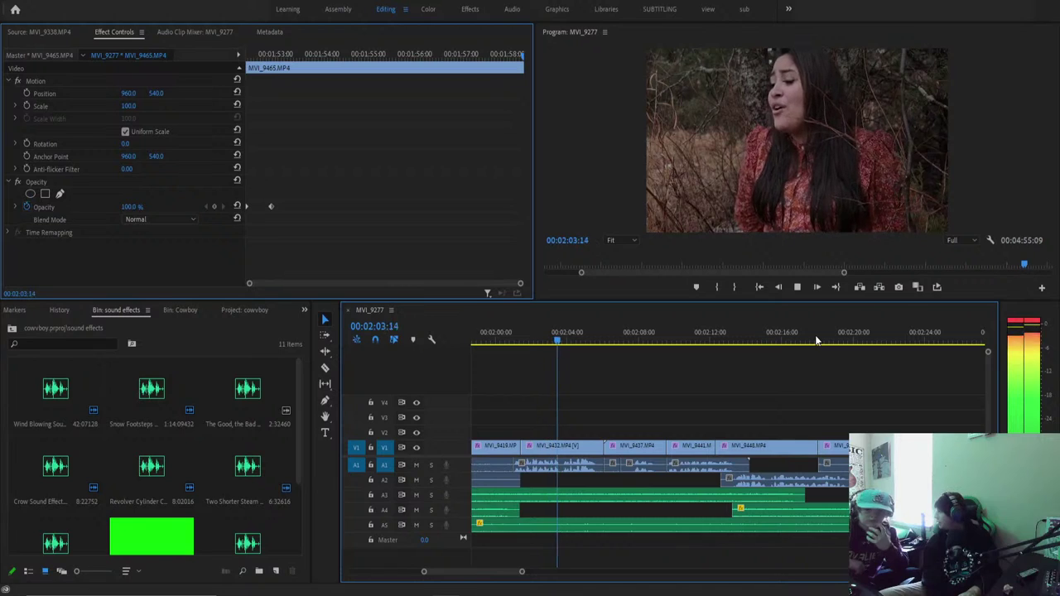
{"action": "key", "text": "d"}
{"action": "key", "text": "space"}
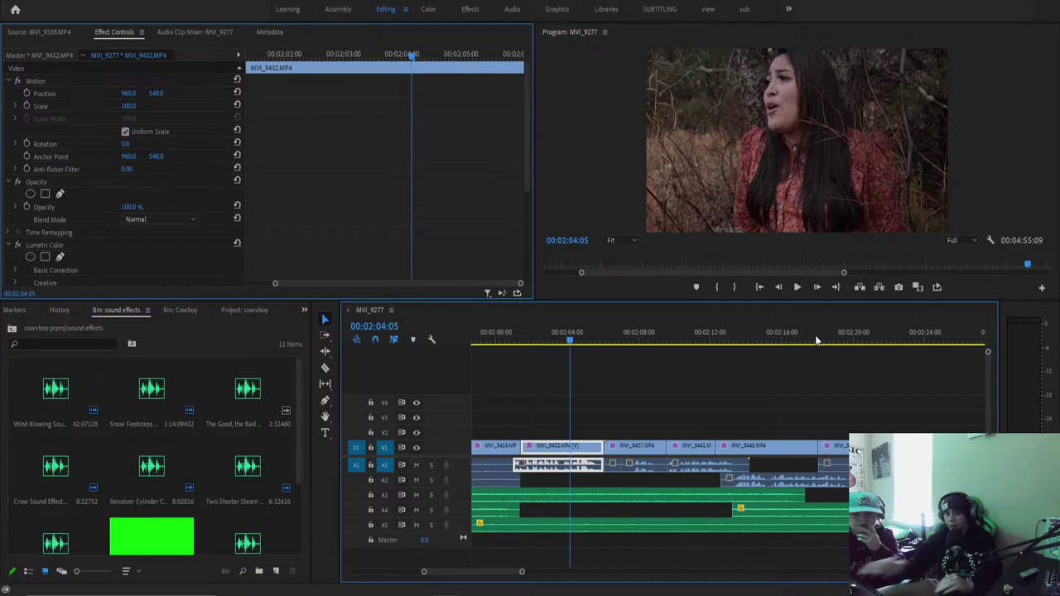
Play on into MVI_9437, then replay from 00:02:06:15 to the gap at 00:02:35:15 to review the conversation.
{"action": "key", "text": "space"}
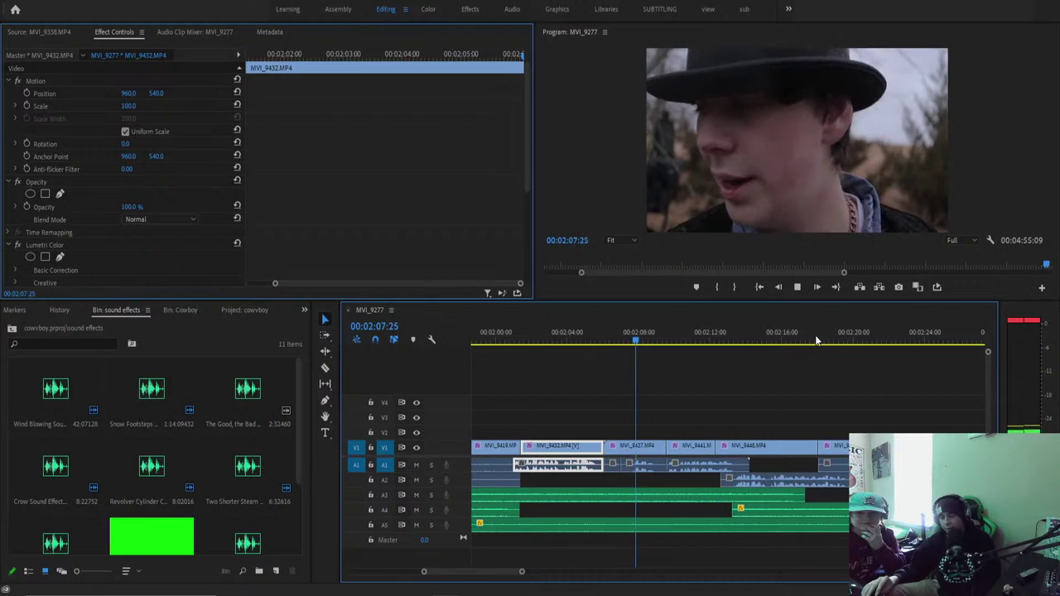
{"action": "key", "text": "space"}
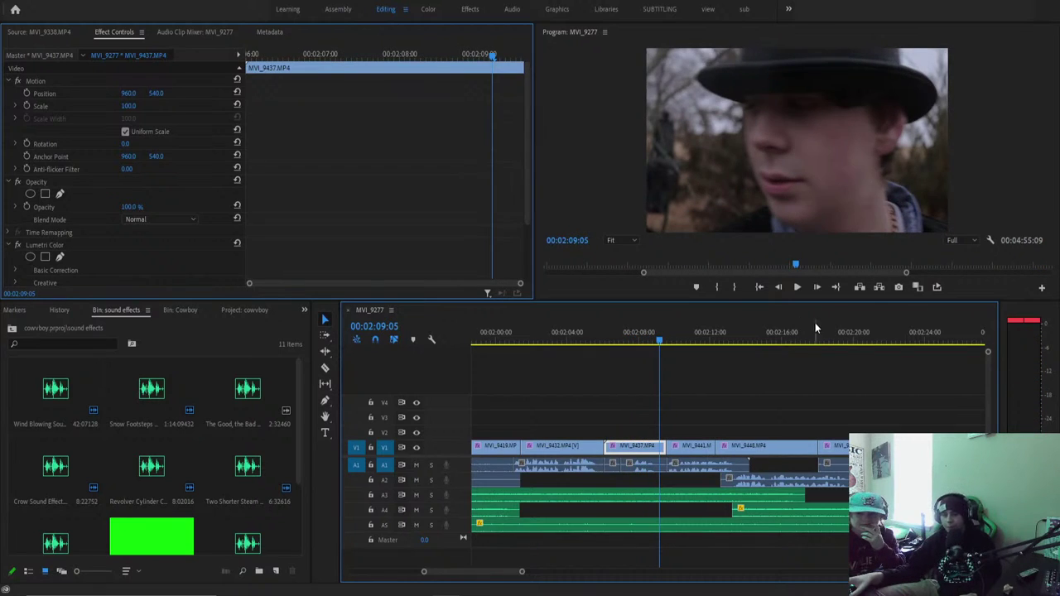
{"action": "left_click_drag", "start_coordinate": [621, 344], "coordinate": [628, 430]}
{"action": "left_click", "coordinate": [613, 337]}
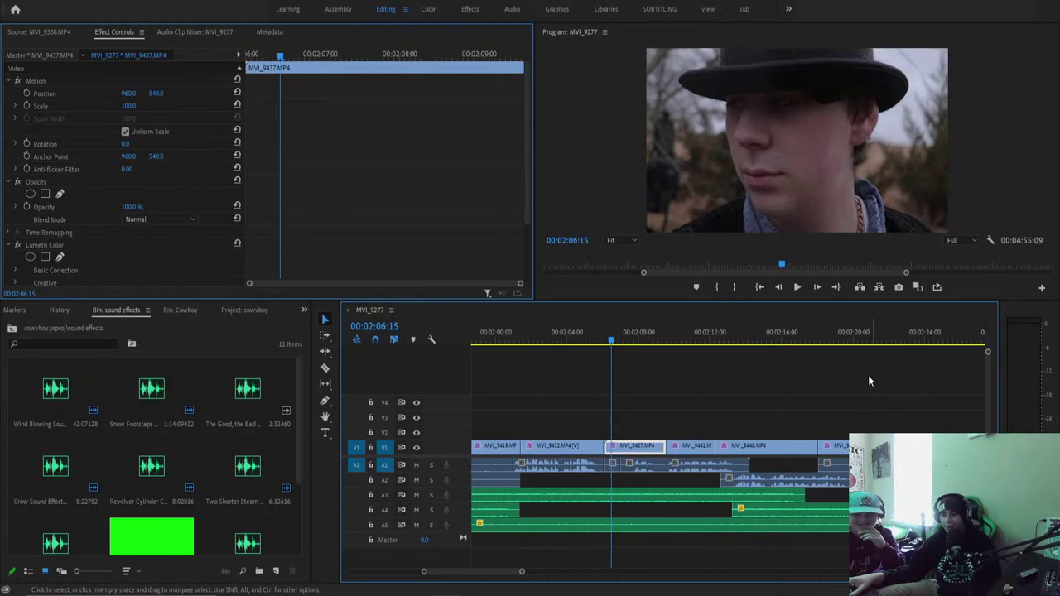
{"action": "key", "text": "space"}
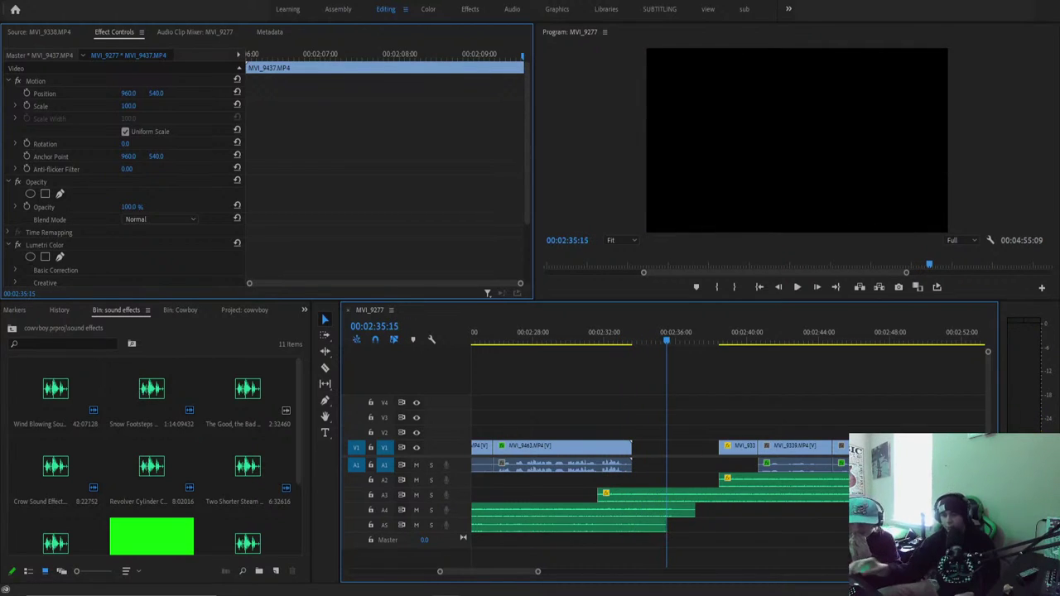
Cut the A3 audio clip at 00:02:35:15 and delete its remaining piece inside the gap.
{"action": "left_click", "coordinate": [673, 492]}
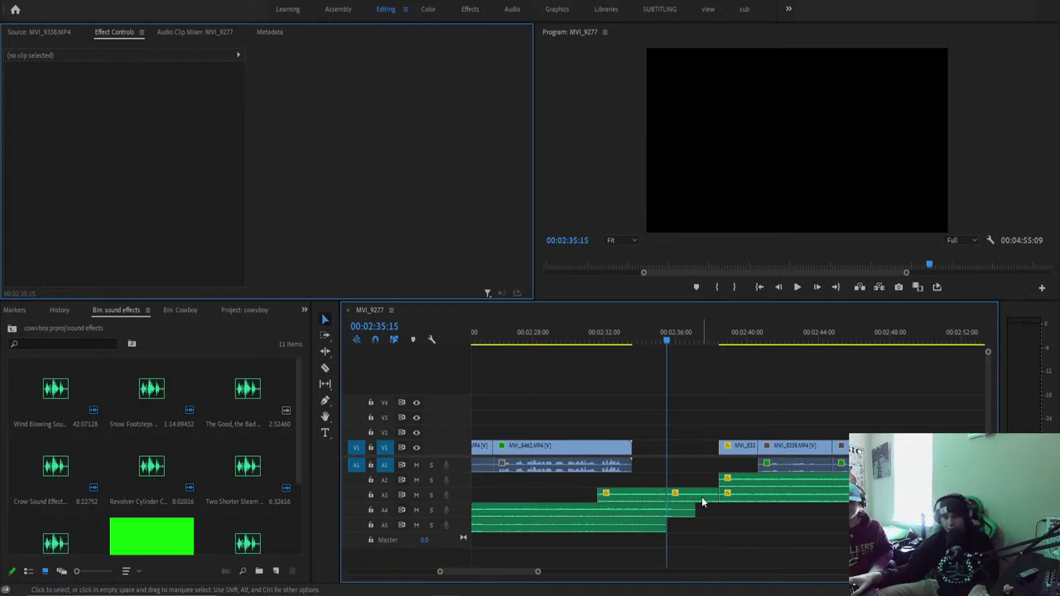
{"action": "left_click", "coordinate": [701, 496]}
{"action": "key", "text": "Delete"}
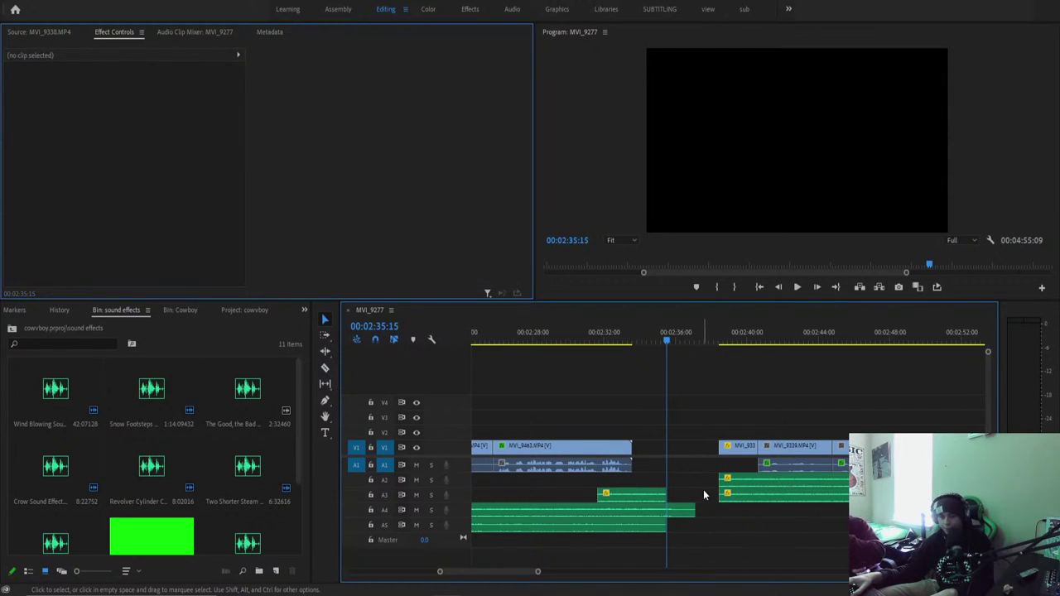
Move all clips after the gap earlier to start at 00:02:35:15 and play the scene through to 00:02:50:05.
{"action": "left_click", "coordinate": [717, 453]}
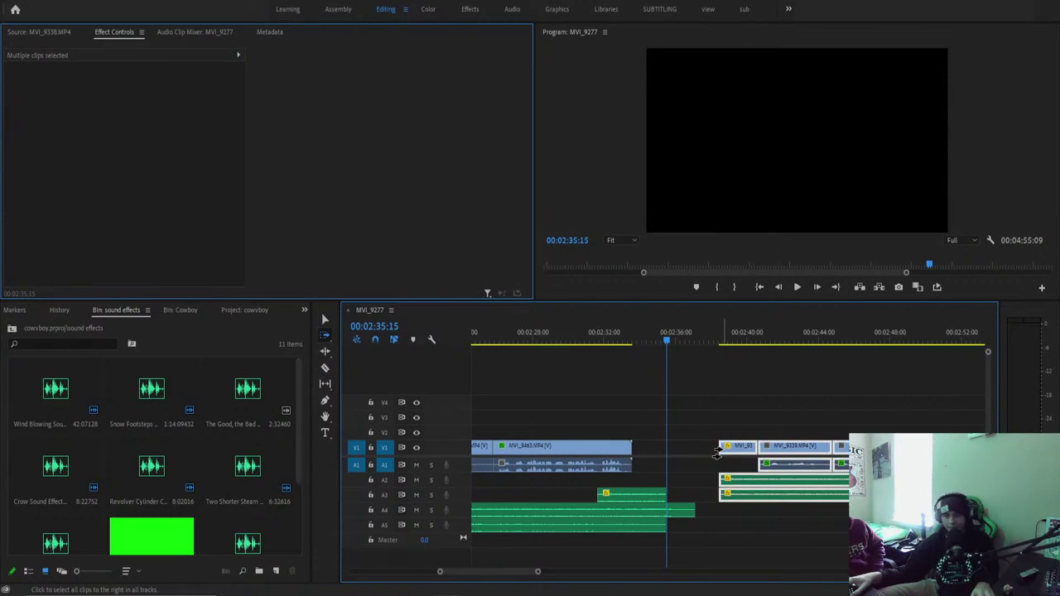
{"action": "left_click_drag", "start_coordinate": [725, 448], "coordinate": [692, 445]}
{"action": "key", "text": "space"}
{"action": "key", "text": "space"}
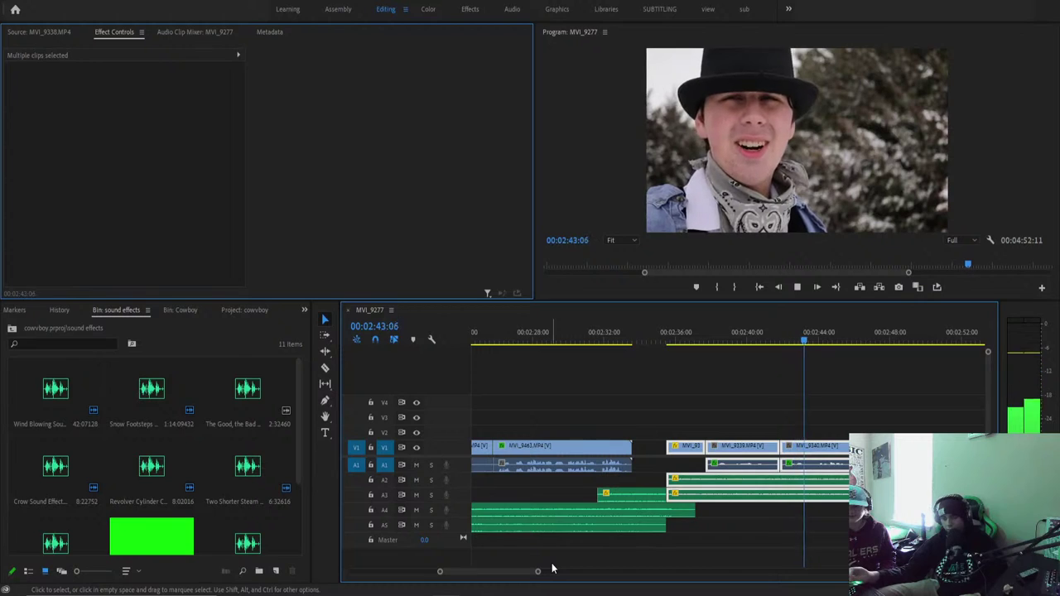
{"action": "left_click", "coordinate": [651, 417]}
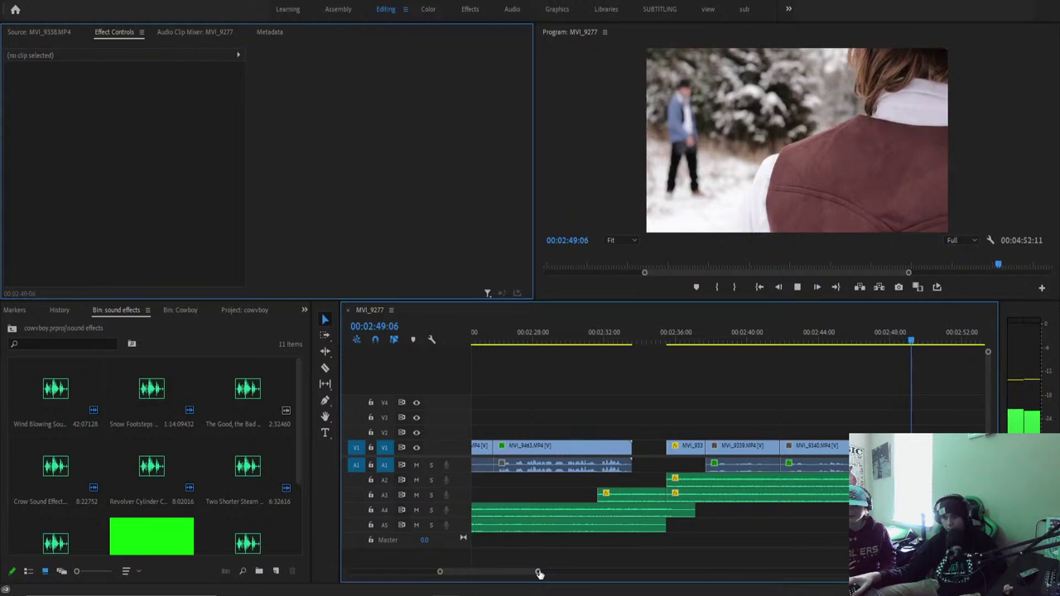
{"action": "key", "text": "space"}
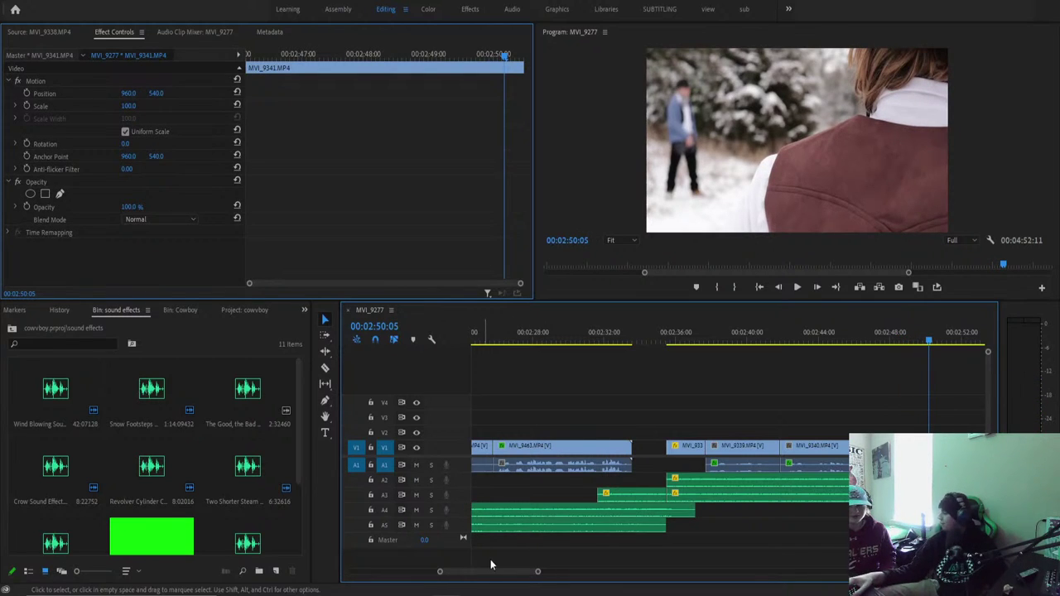
Play through the gap before MVI_9465 and ripple delete the empty space following the extended A4 audio.
{"action": "left_click_drag", "start_coordinate": [538, 573], "coordinate": [735, 571]}
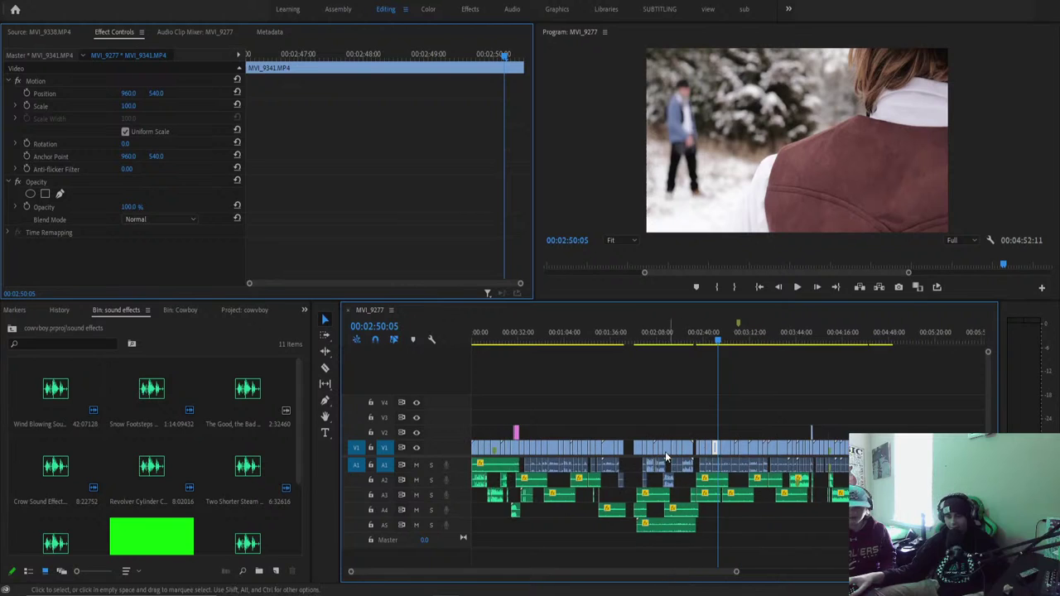
{"action": "left_click_drag", "start_coordinate": [634, 339], "coordinate": [627, 414]}
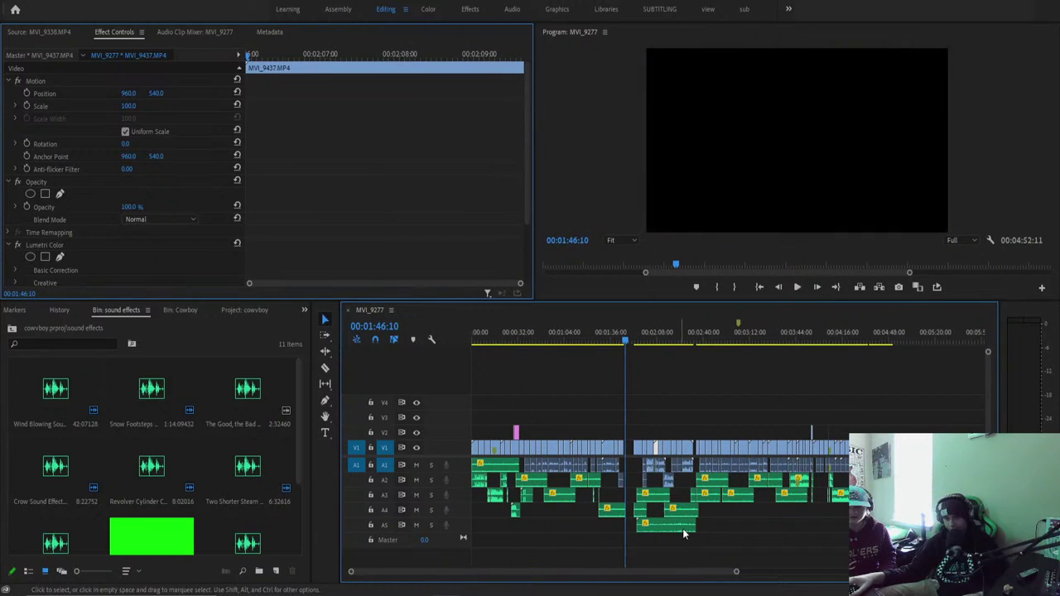
{"action": "key", "text": "space"}
{"action": "left_click_drag", "start_coordinate": [731, 572], "coordinate": [679, 575]}
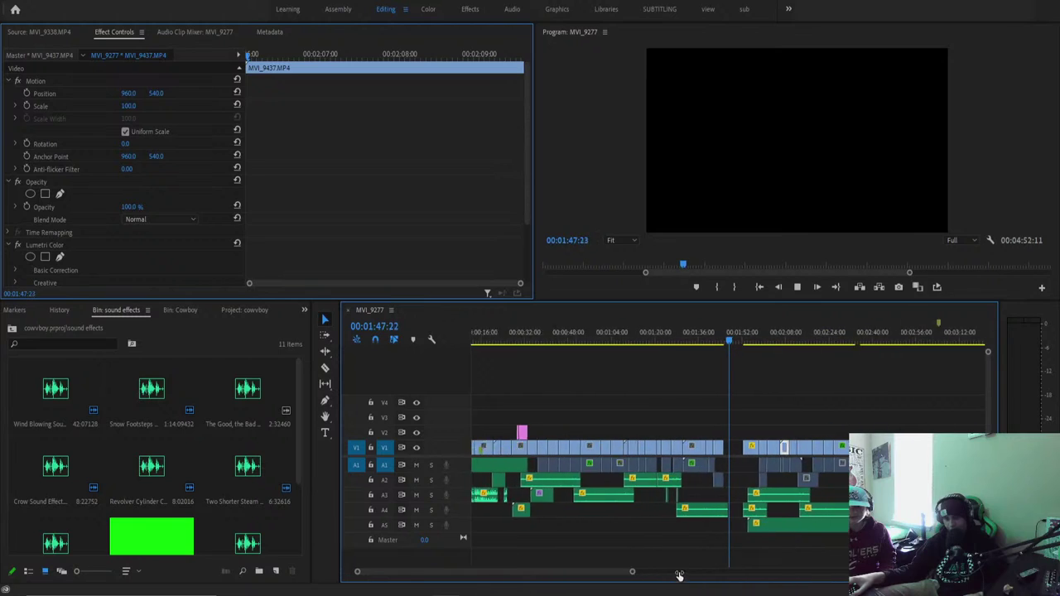
{"action": "key", "text": "Down"}
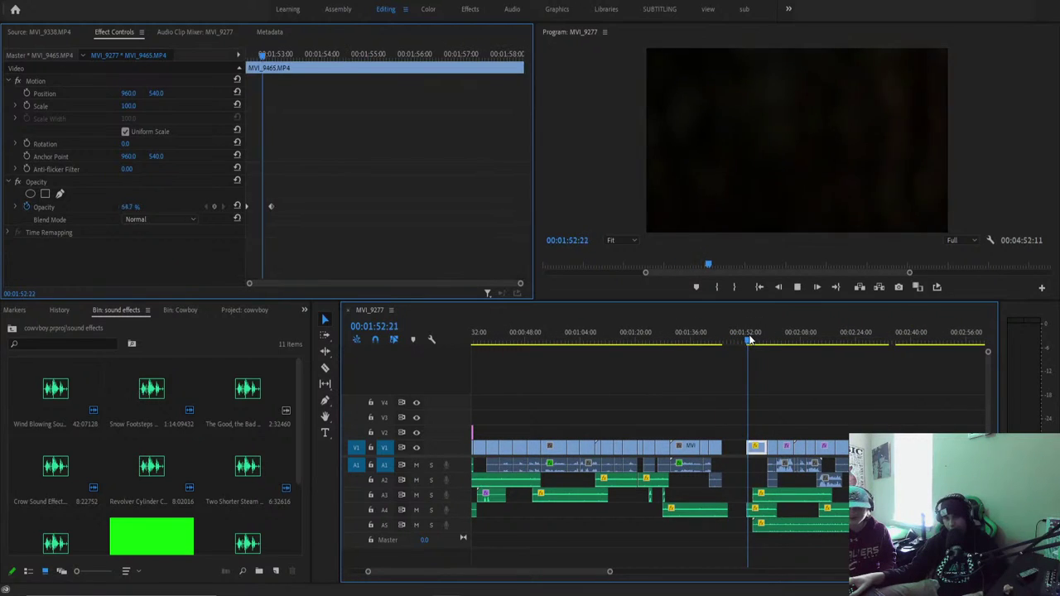
{"action": "key", "text": "space"}
{"action": "left_click", "coordinate": [733, 453]}
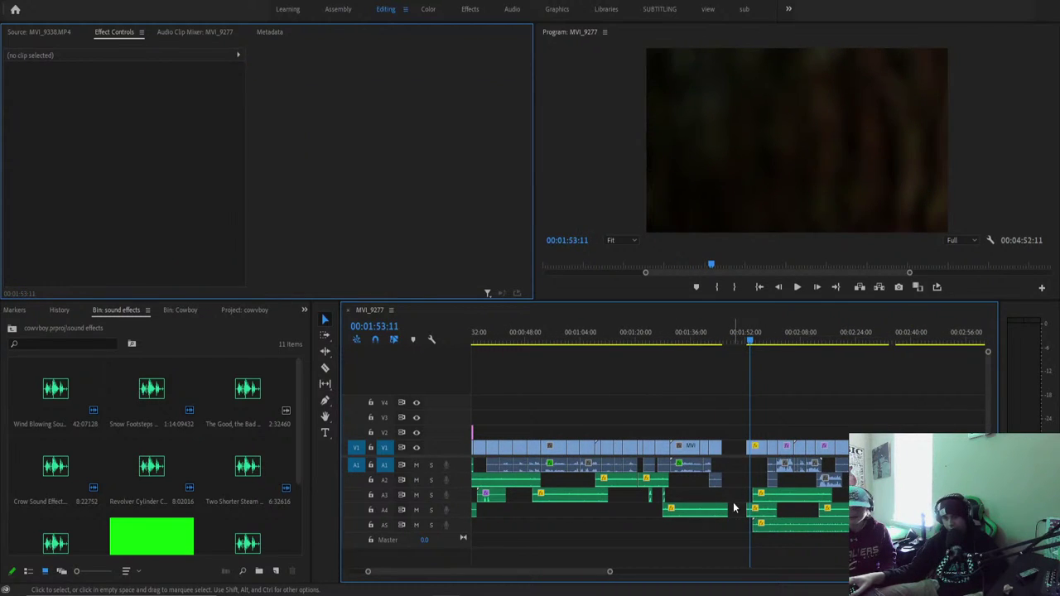
{"action": "key", "text": "Delete"}
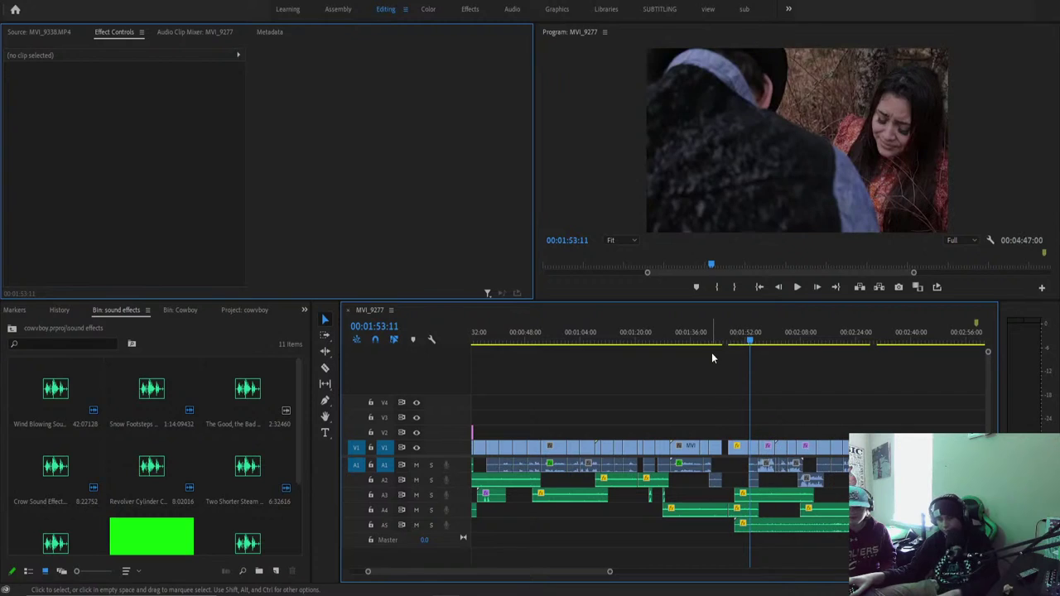
Play from the end of MVI_9337 into MVI_9465 to check the tightened transition.
{"action": "left_click", "coordinate": [713, 339]}
{"action": "key", "text": "space"}
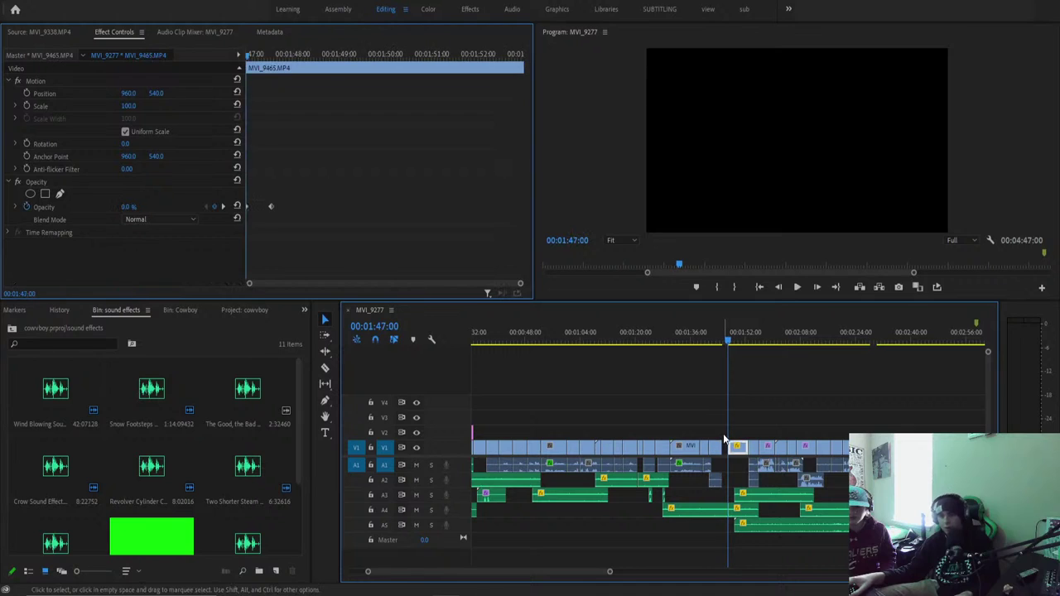
{"action": "key", "text": "space"}
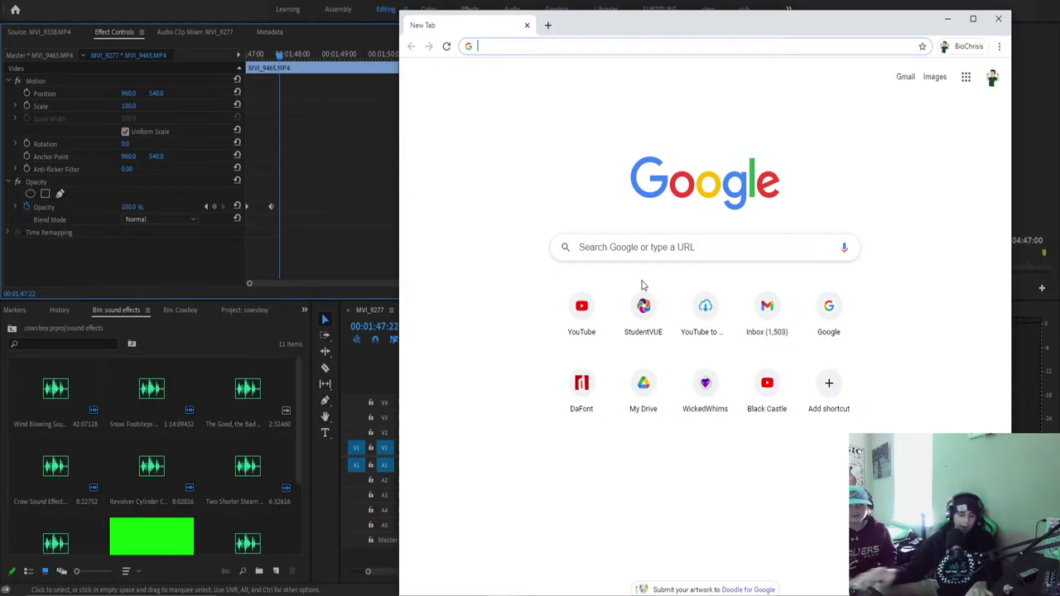
Search Google for "cinematic boom sound effect" and preview the Hit/Boom/Impact/Thud (Movie Trailer Cinematic) video.
{"action": "type", "text": "s"}
{"action": "key", "text": "BackSpace"}
{"action": "type", "text": "cinem"}
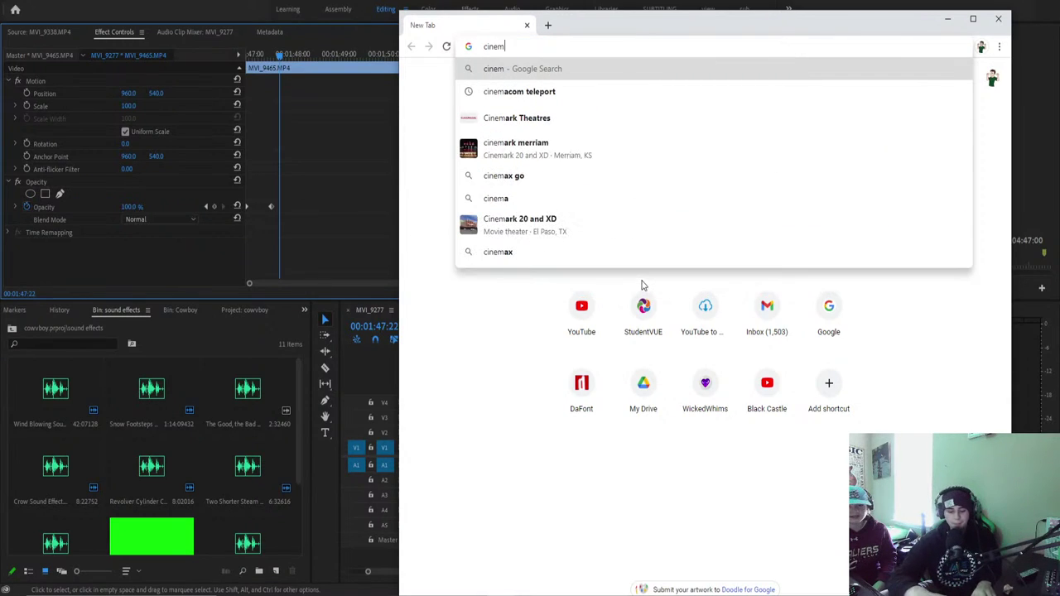
{"action": "type", "text": "atic"}
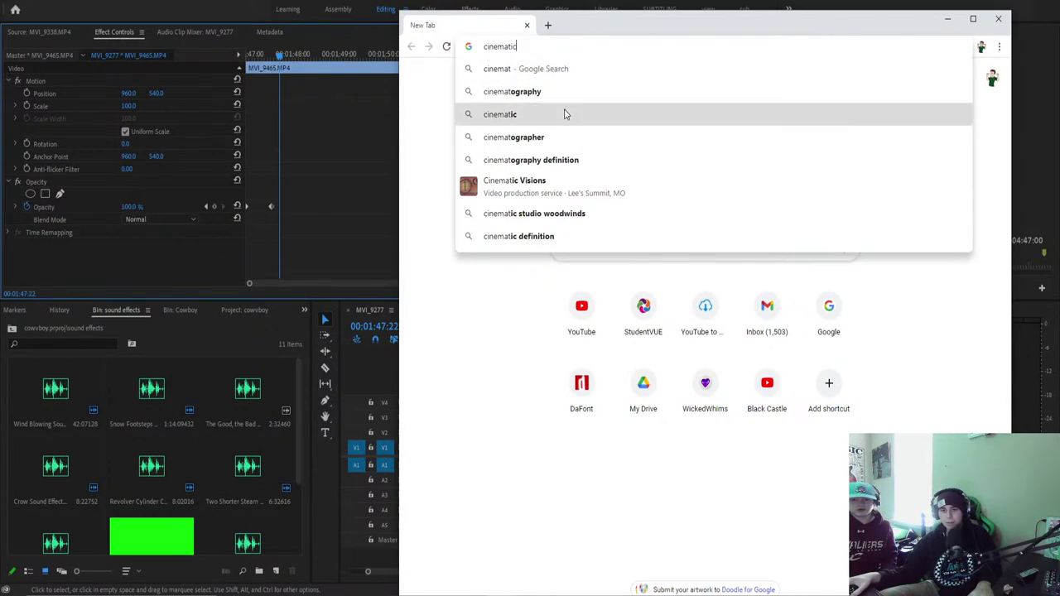
{"action": "left_click", "coordinate": [567, 113]}
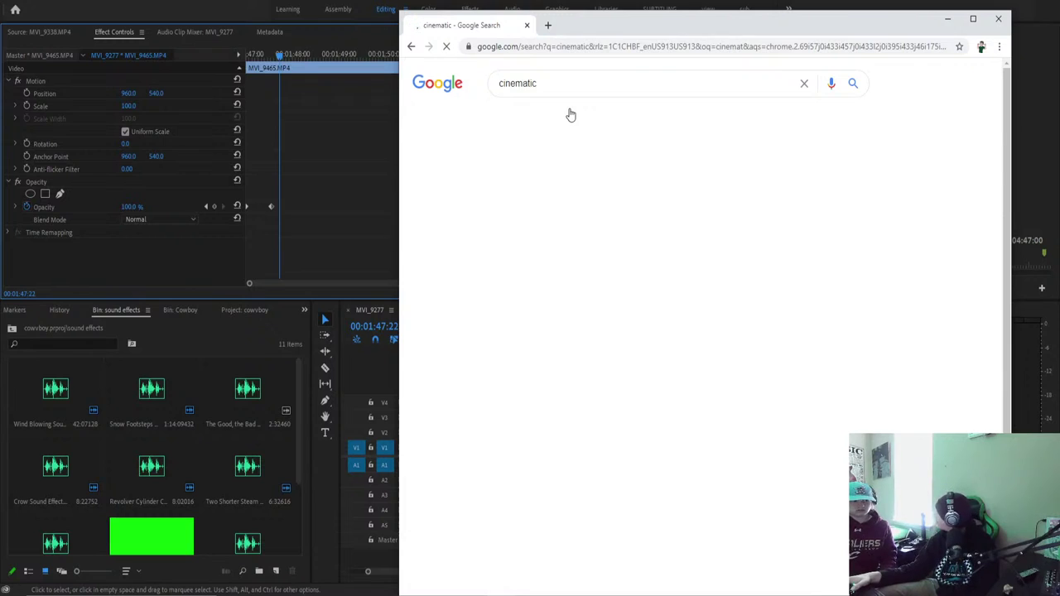
{"action": "left_click", "coordinate": [567, 83]}
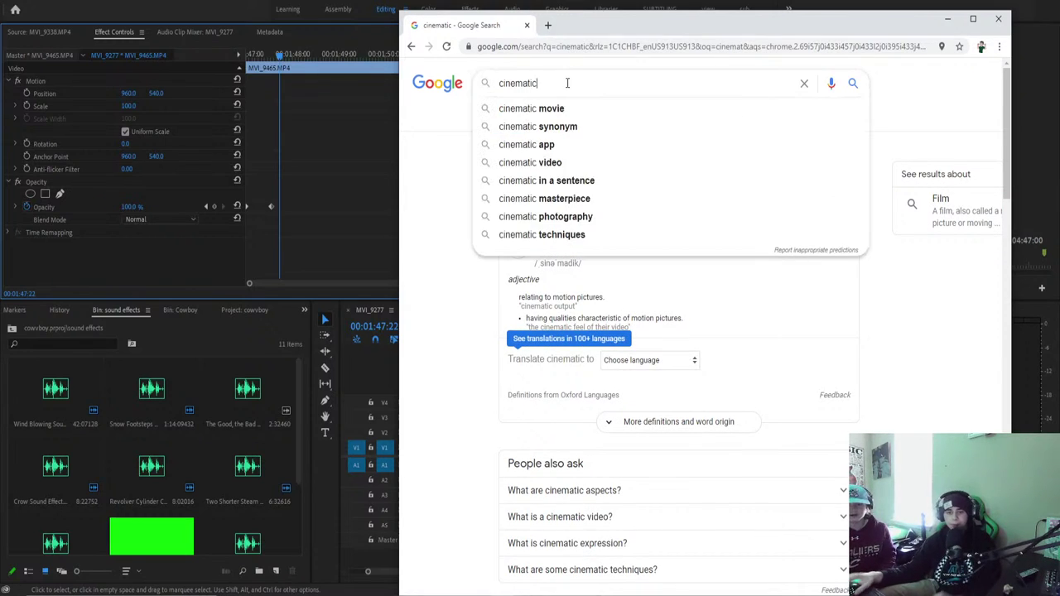
{"action": "type", "text": "booo"}
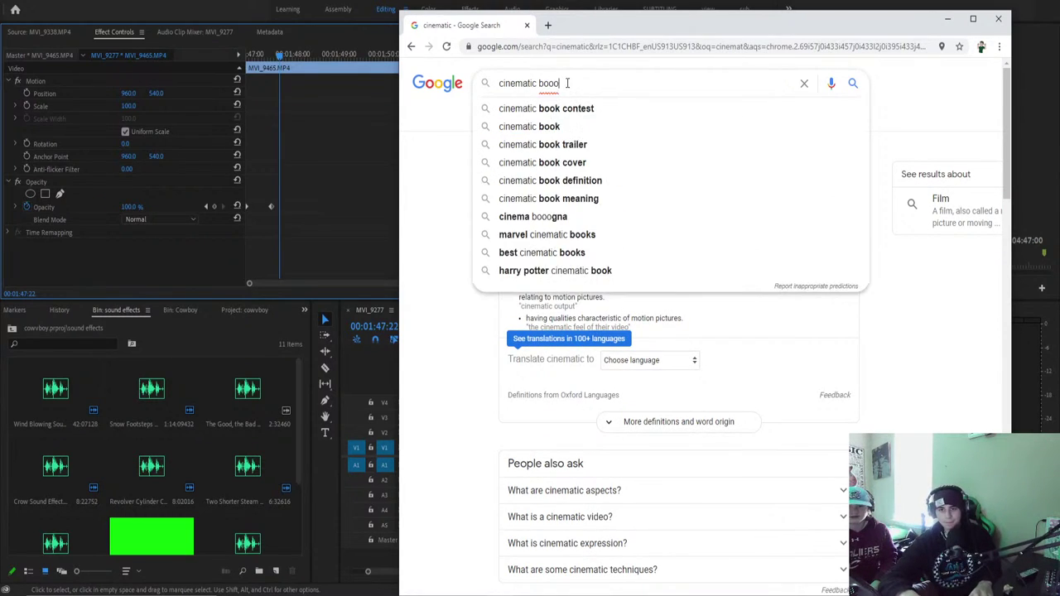
{"action": "key", "text": "BackSpace"}
{"action": "left_click", "coordinate": [572, 109]}
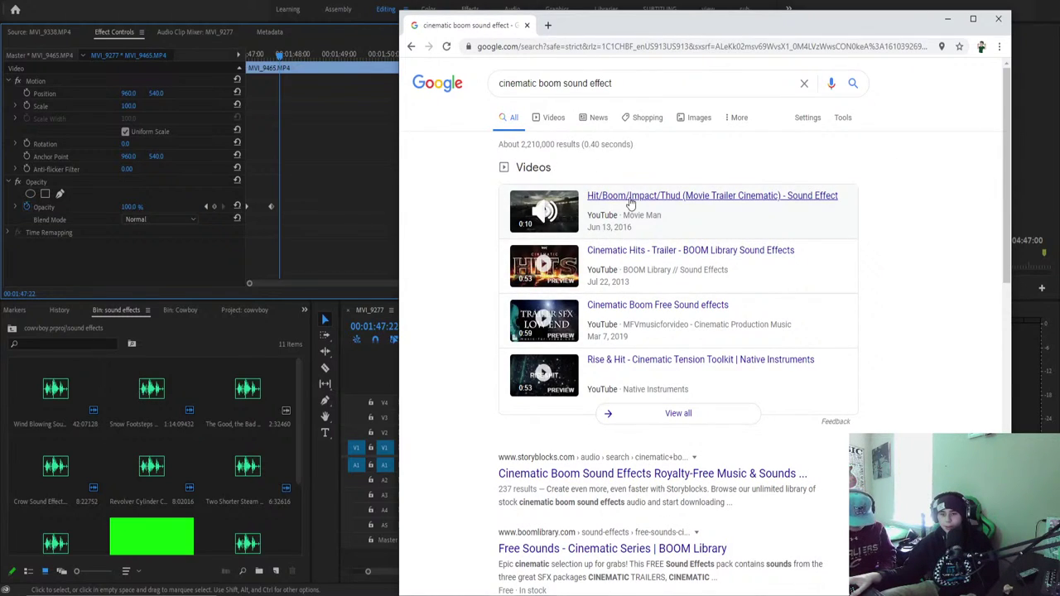
{"action": "left_click", "coordinate": [629, 207]}
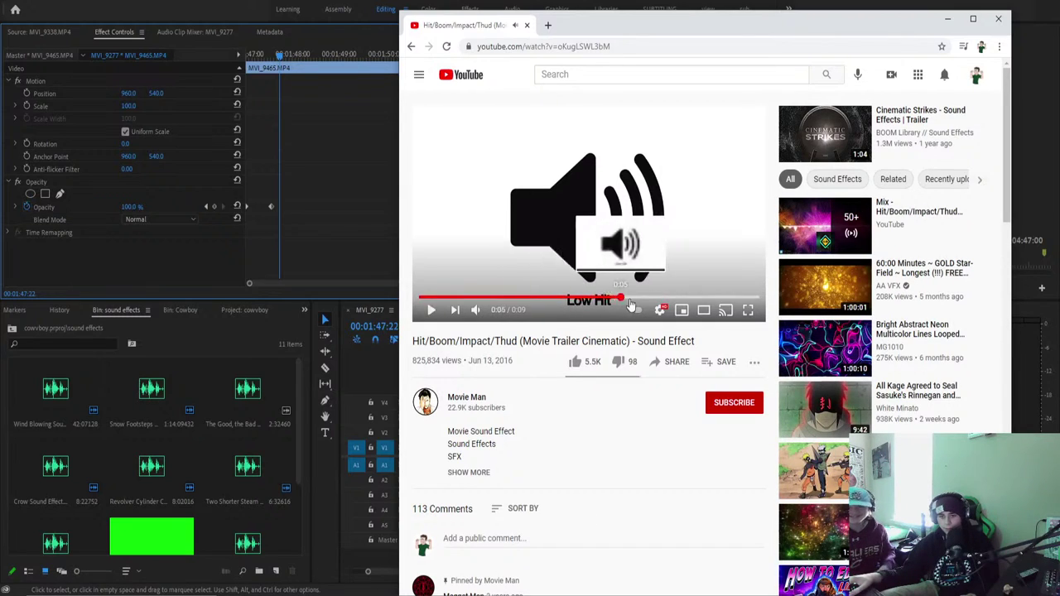
{"action": "left_click", "coordinate": [579, 207]}
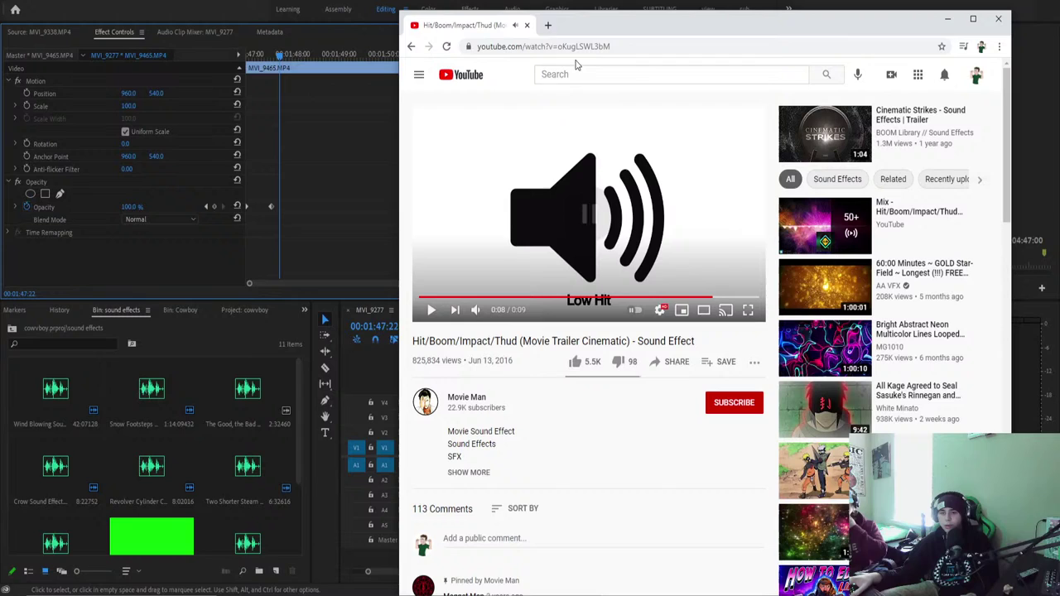
Open YouTube in a new tab, search for "finzar" and open that channel's list of uploaded videos.
{"action": "left_click", "coordinate": [548, 25]}
{"action": "left_click", "coordinate": [580, 305]}
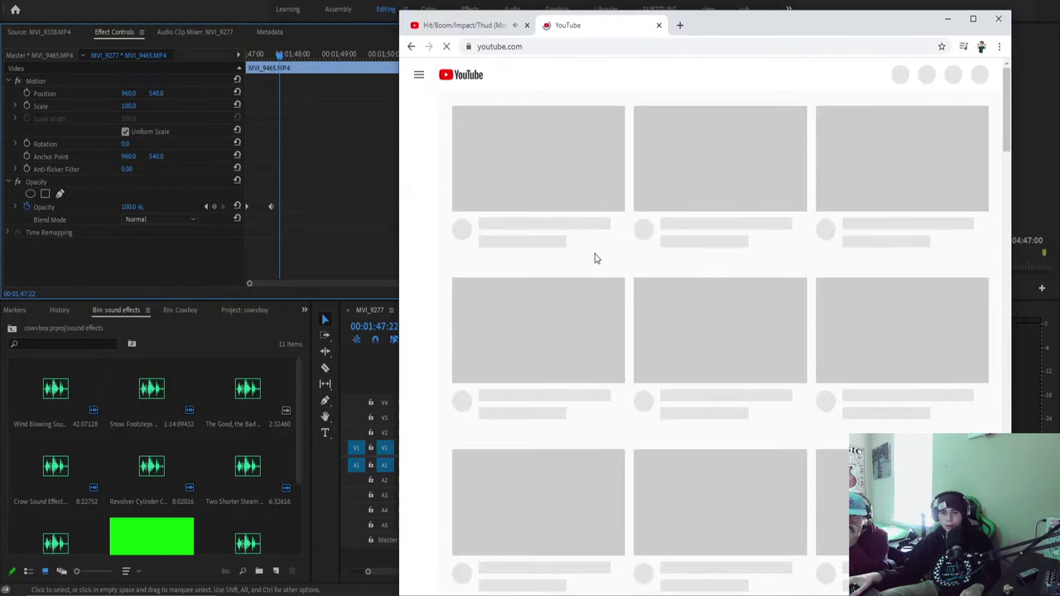
{"action": "left_click", "coordinate": [587, 73]}
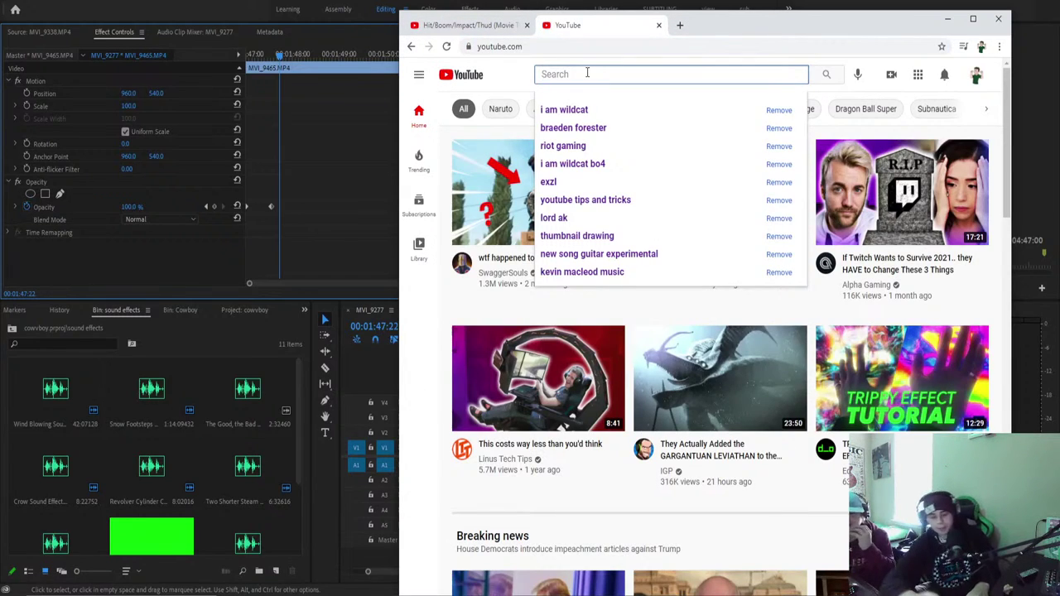
{"action": "type", "text": "finz"}
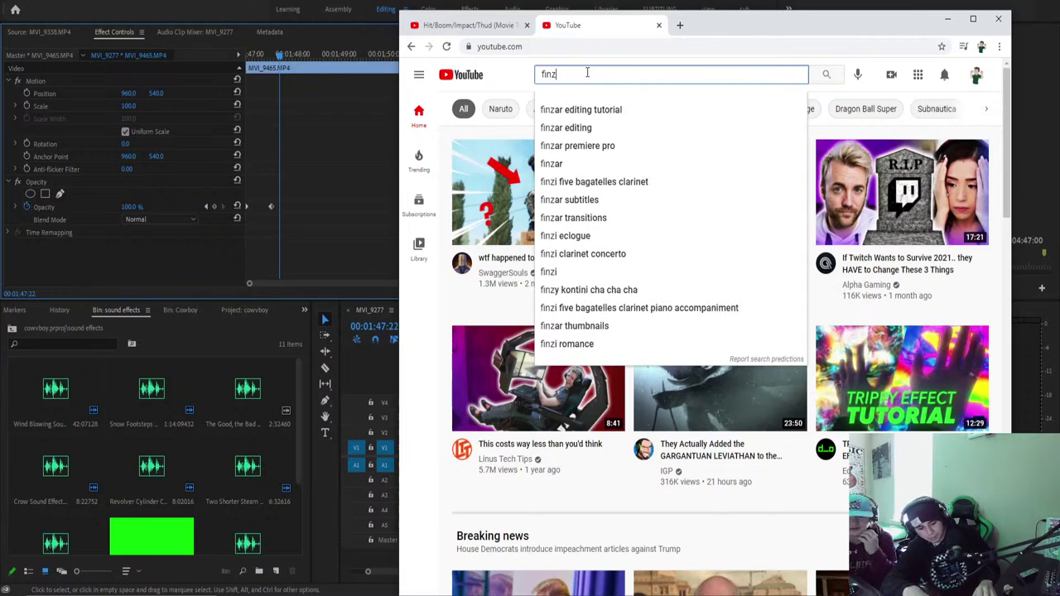
{"action": "type", "text": "ar"}
{"action": "key", "text": "Return"}
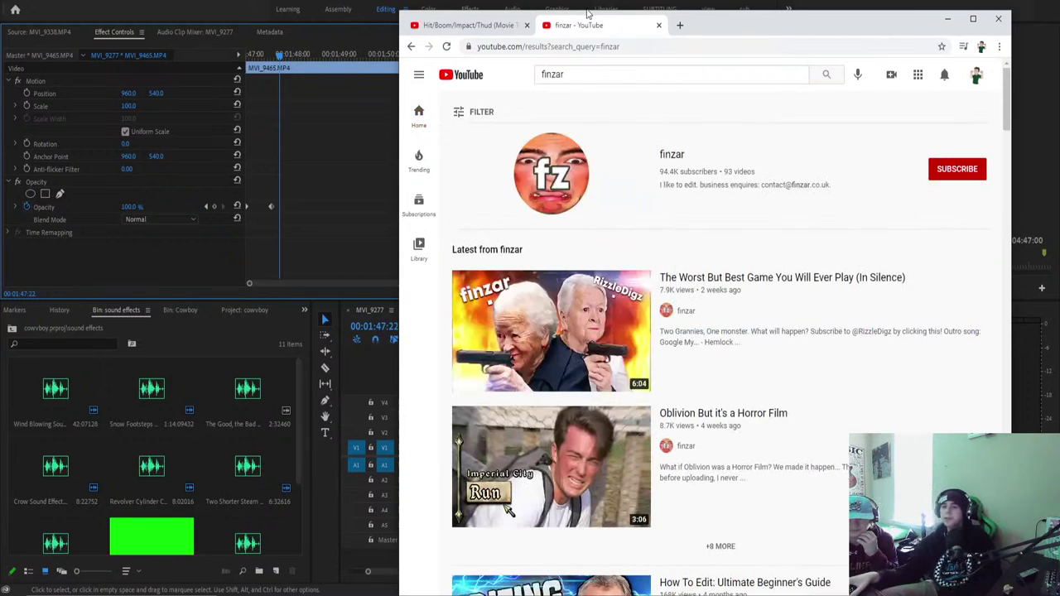
{"action": "left_click", "coordinate": [558, 192]}
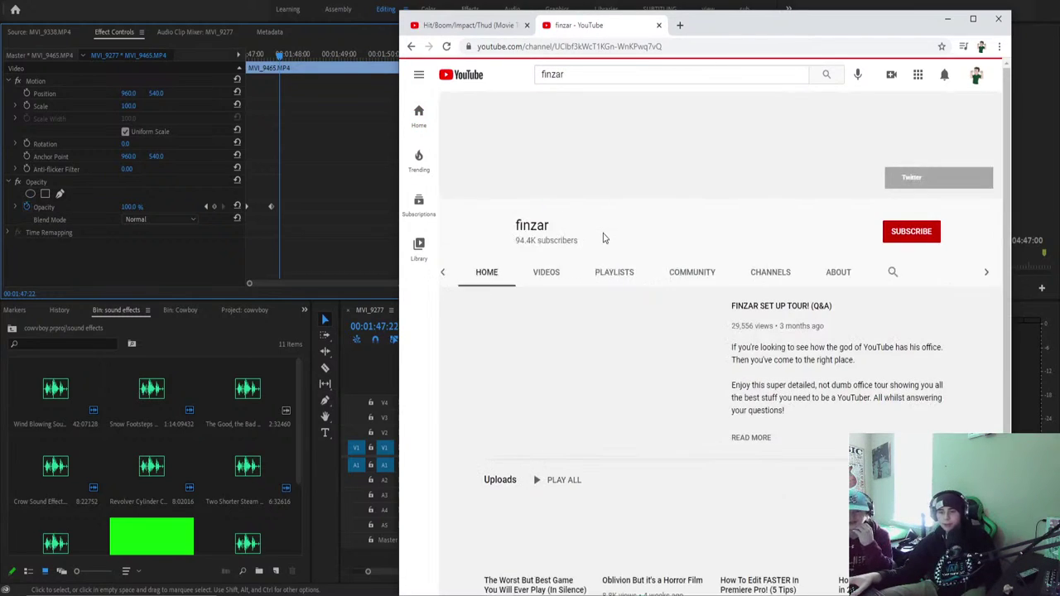
{"action": "left_click", "coordinate": [589, 273]}
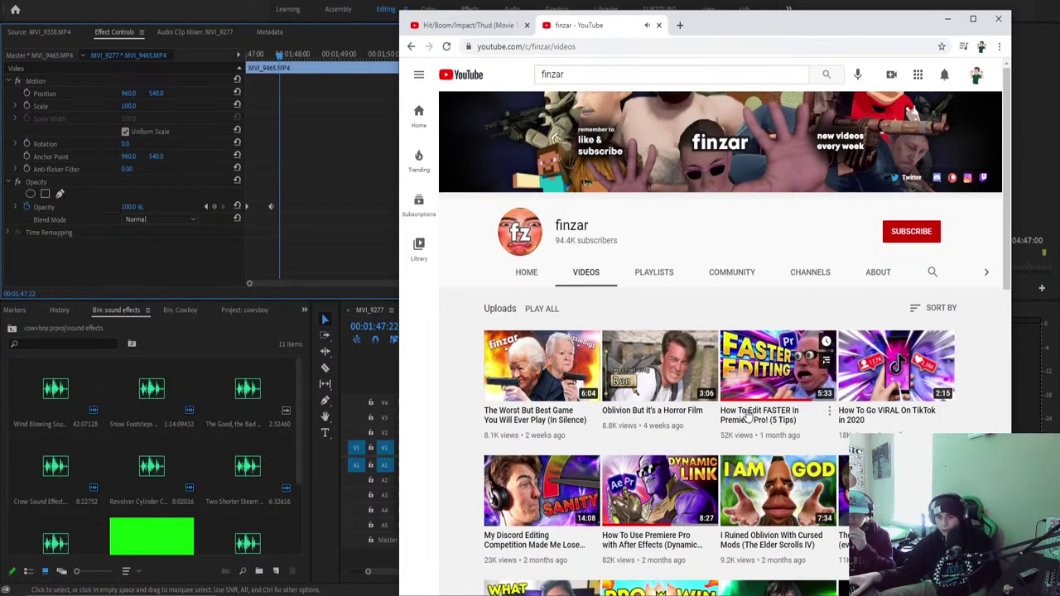
Find and open "How To Edit Sound Effects (Premiere Pro)" among the channel's uploads.
{"action": "scroll", "coordinate": [662, 497], "scroll_direction": "down", "scroll_amount": 2}
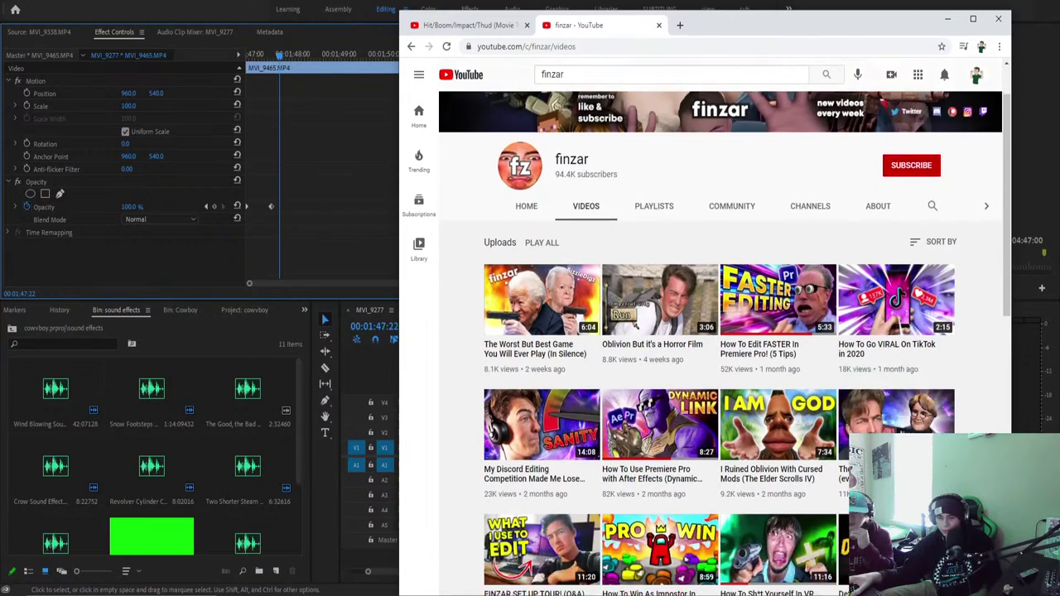
{"action": "scroll", "coordinate": [690, 517], "scroll_direction": "down", "scroll_amount": 2}
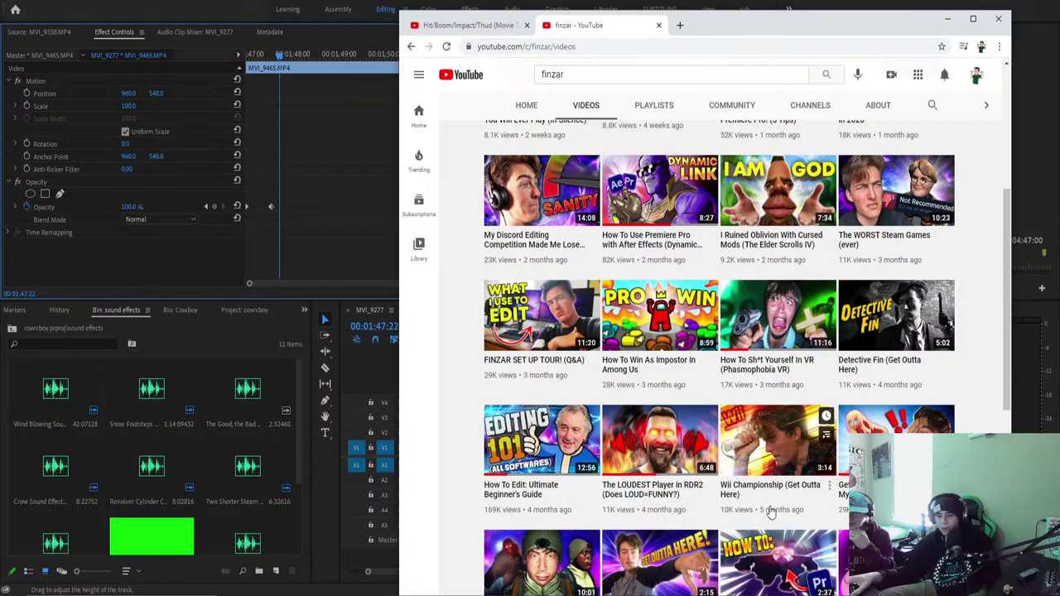
{"action": "scroll", "coordinate": [770, 513], "scroll_direction": "down", "scroll_amount": 2}
{"action": "scroll", "coordinate": [741, 515], "scroll_direction": "down", "scroll_amount": 2}
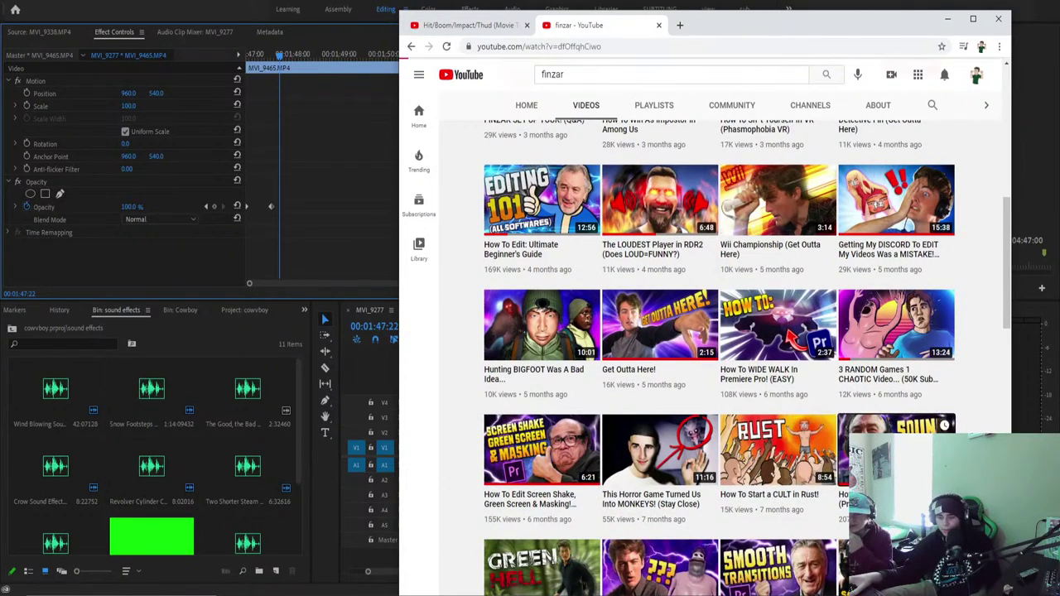
{"action": "left_click", "coordinate": [878, 432]}
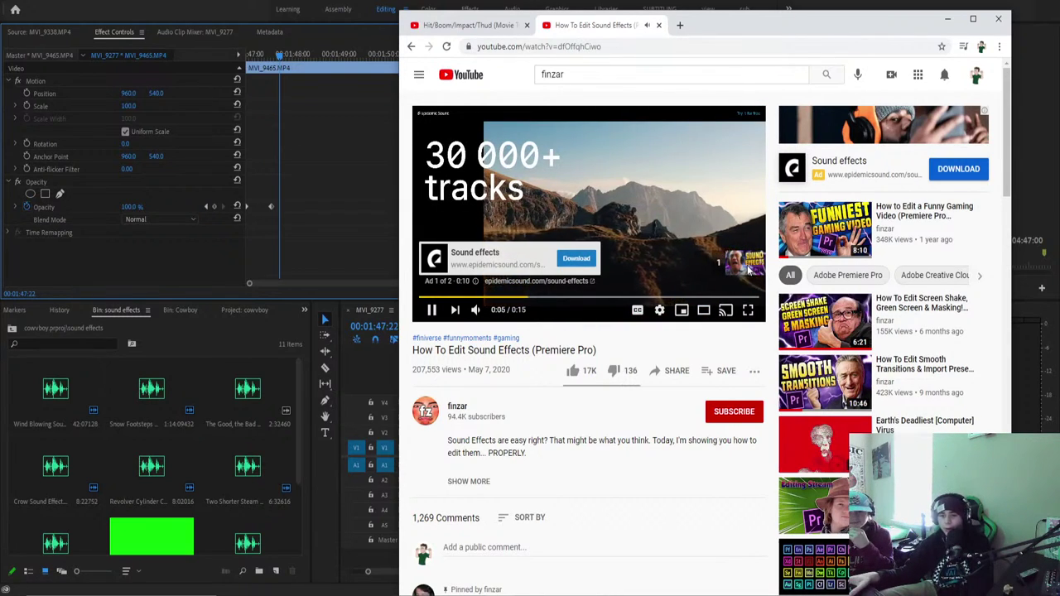
Skip the ad and watch the tutorial full screen from about 5:02.
{"action": "left_click", "coordinate": [747, 265]}
{"action": "left_click_drag", "start_coordinate": [563, 296], "coordinate": [601, 294]}
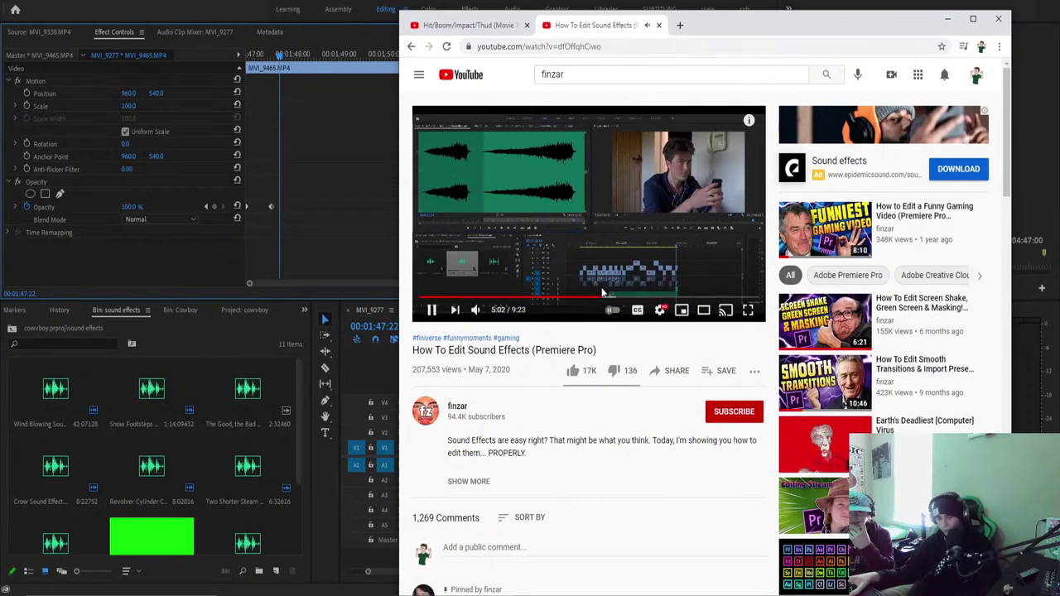
{"action": "left_click", "coordinate": [749, 308]}
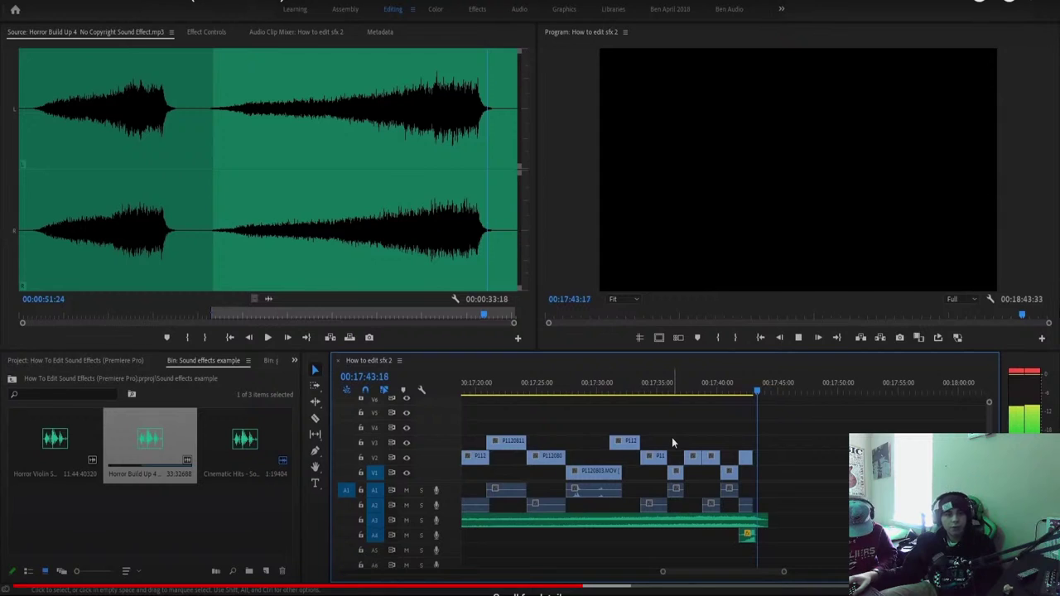
{"action": "key", "text": "Escape"}
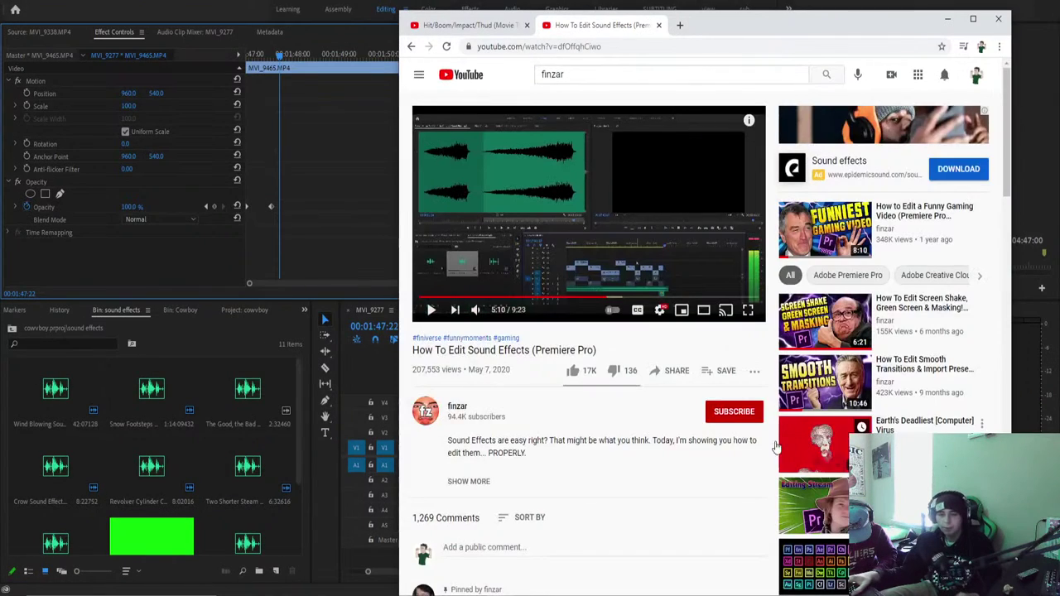
Jump the tutorial back to about 4:10 and read its full description, including the royalty-free sound effect links.
{"action": "left_click", "coordinate": [588, 297]}
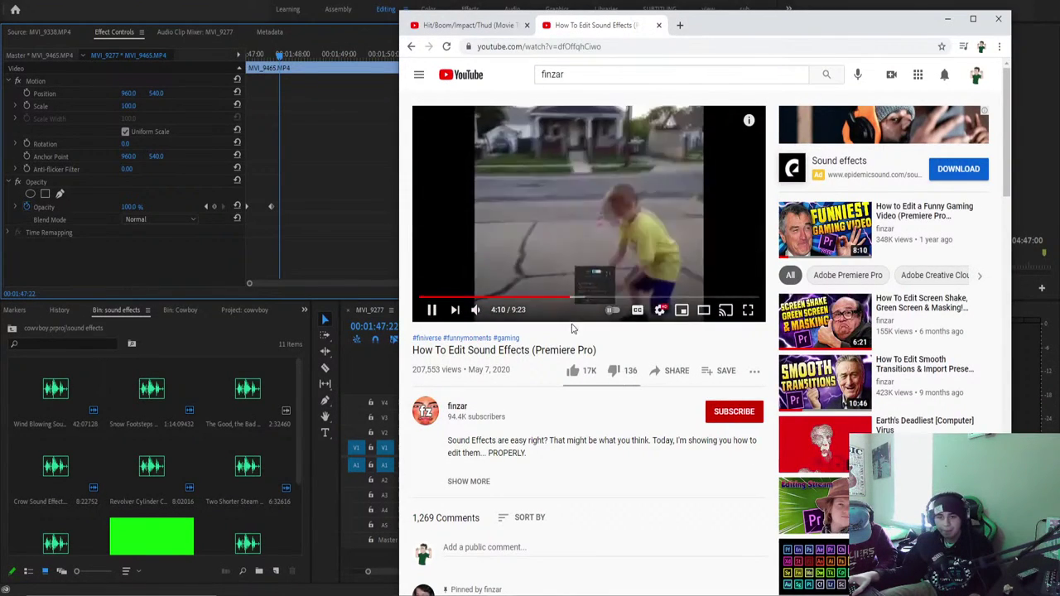
{"action": "scroll", "coordinate": [520, 427], "scroll_direction": "down", "scroll_amount": 1}
{"action": "left_click", "coordinate": [481, 428]}
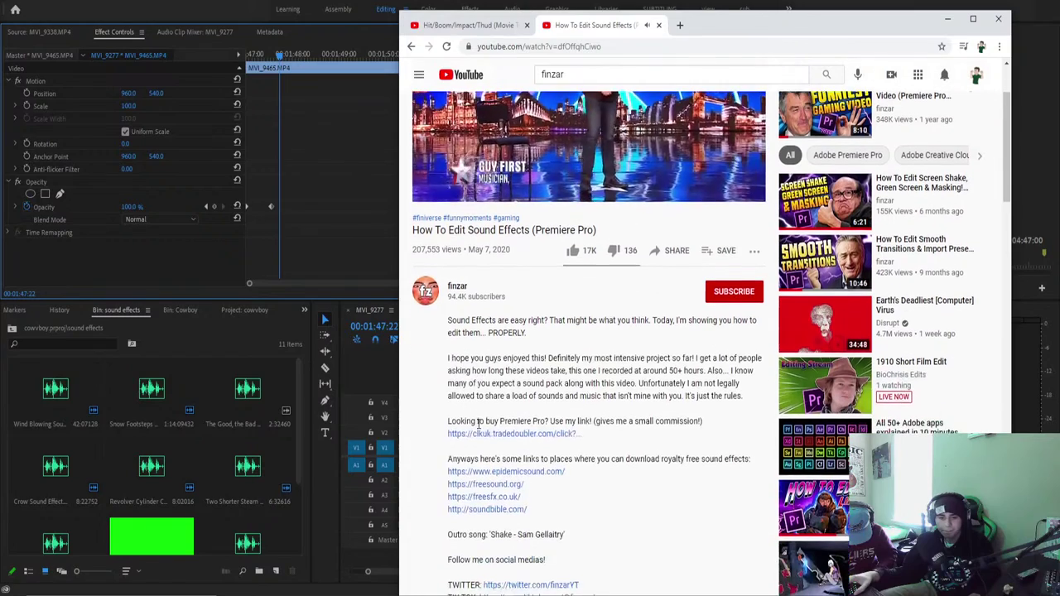
{"action": "scroll", "coordinate": [505, 447], "scroll_direction": "down", "scroll_amount": 1}
{"action": "key", "text": "k"}
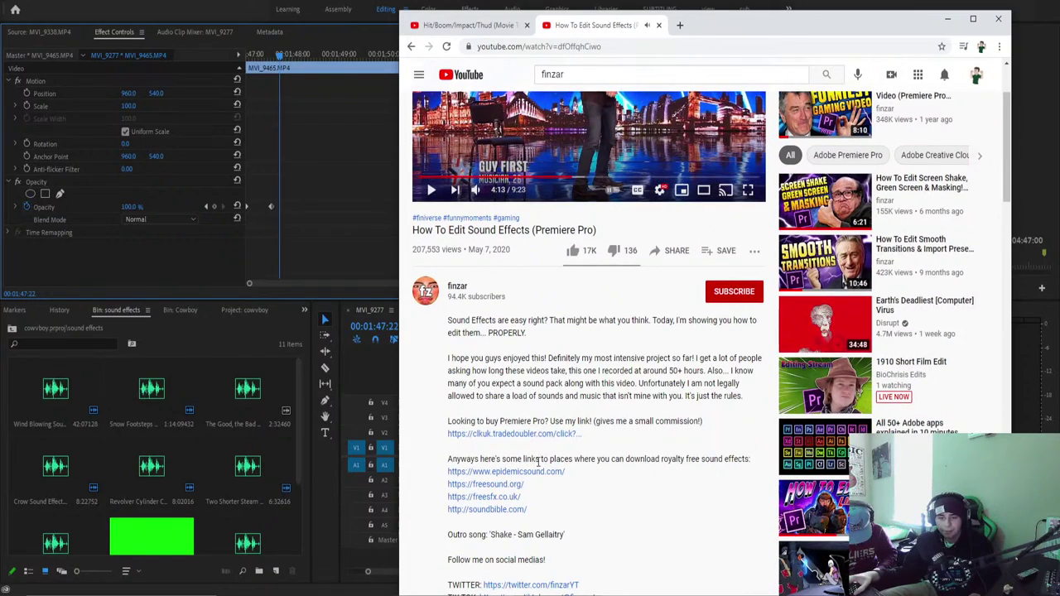
{"action": "scroll", "coordinate": [538, 464], "scroll_direction": "down", "scroll_amount": 1}
{"action": "scroll", "coordinate": [524, 468], "scroll_direction": "down", "scroll_amount": 1}
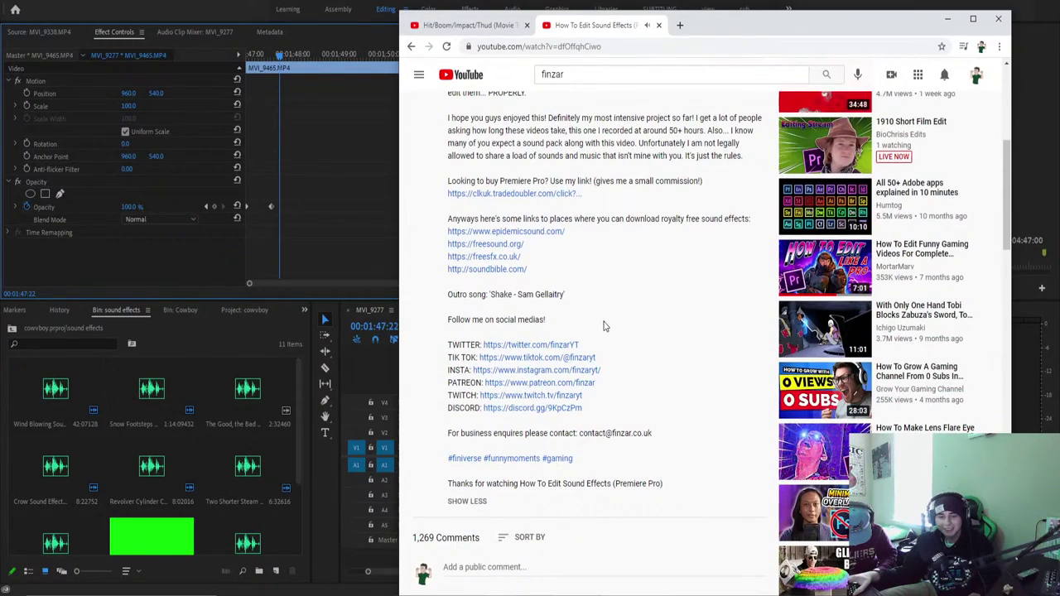
{"action": "scroll", "coordinate": [603, 326], "scroll_direction": "up", "scroll_amount": 5}
Watch the tutorial full screen up to the clip's speed and reverse settings at about 4:40.
{"action": "left_click", "coordinate": [747, 308]}
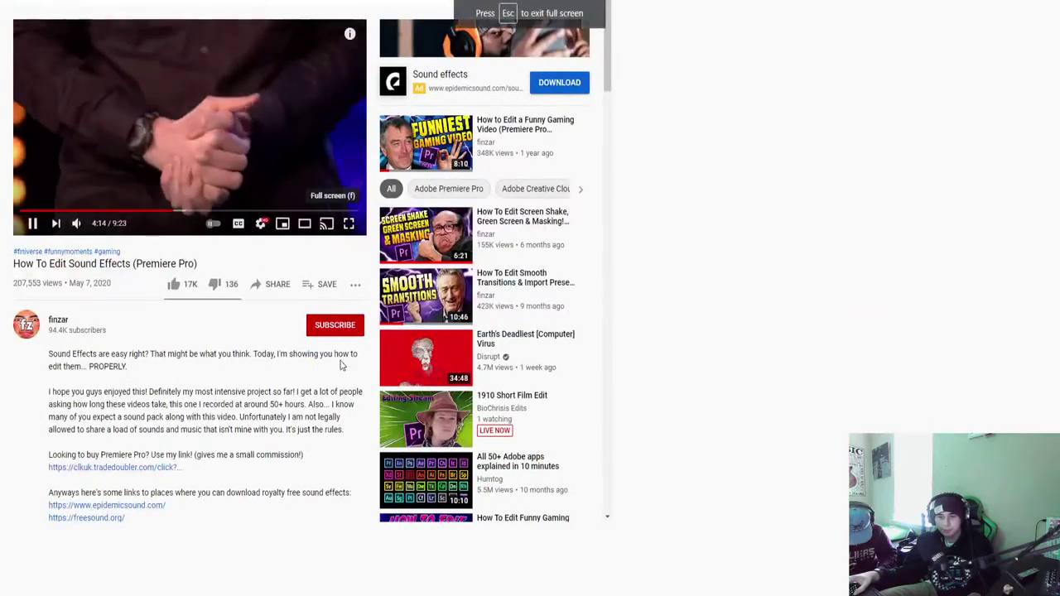
{"action": "left_click", "coordinate": [510, 586]}
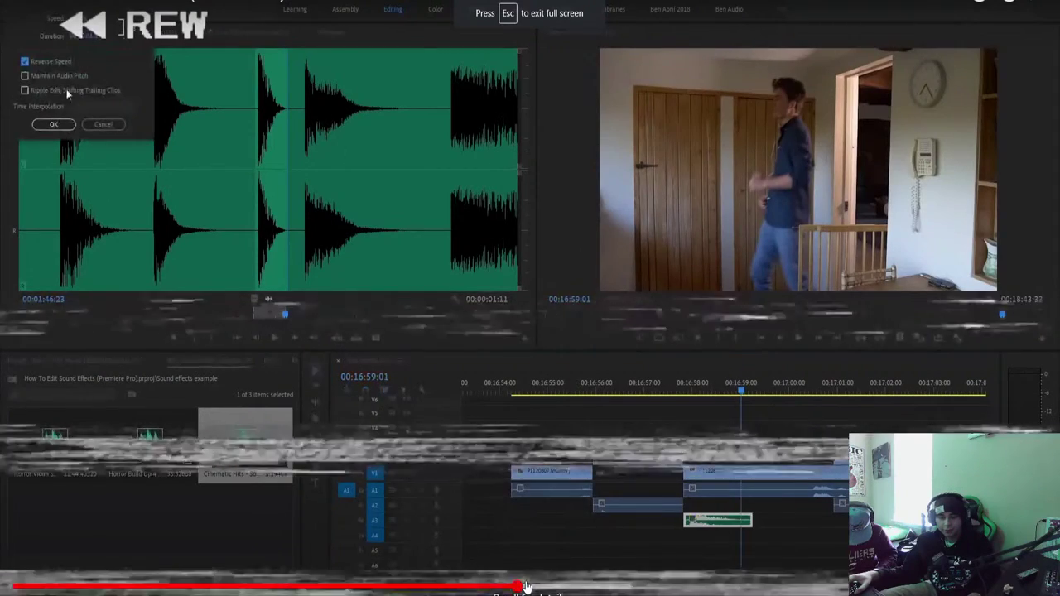
{"action": "key", "text": "space"}
{"action": "key", "text": "space"}
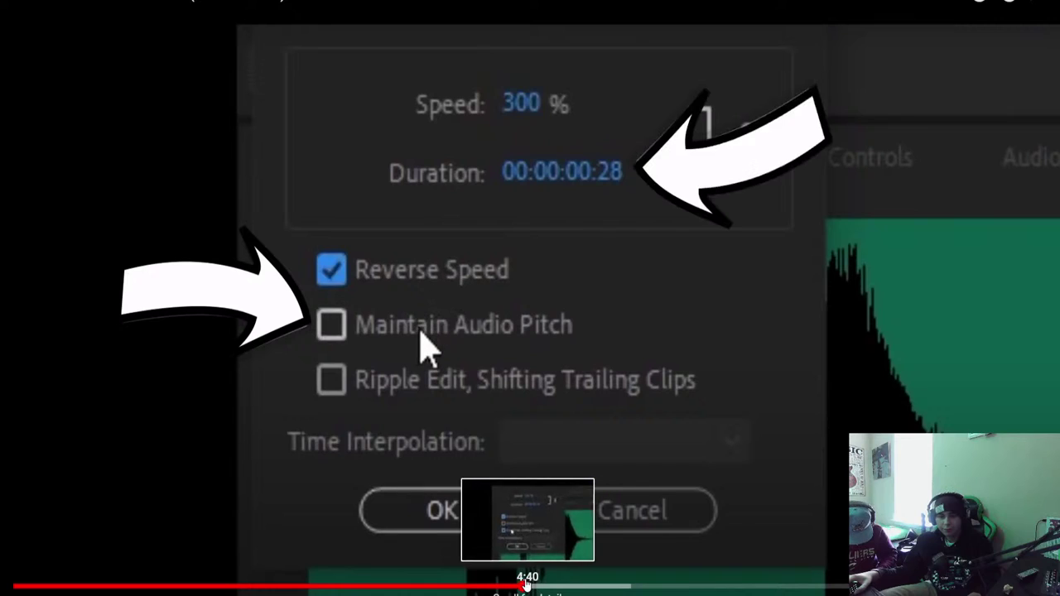
Rewind and replay the section leading into the speed settings to study how the cinematic hit is reversed and sped up.
{"action": "left_click", "coordinate": [513, 586]}
{"action": "key", "text": "space"}
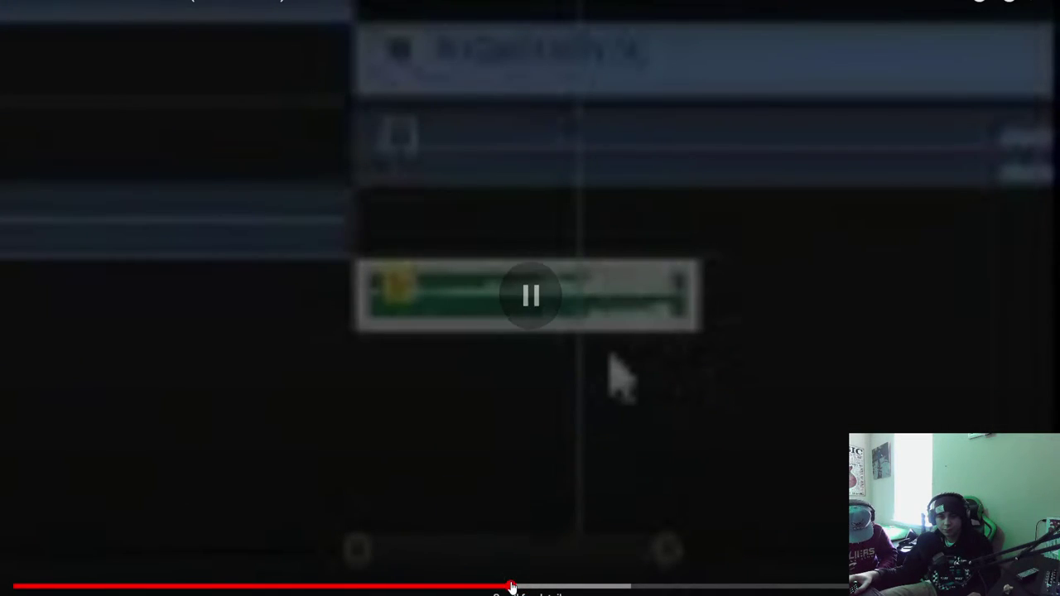
{"action": "key", "text": "space"}
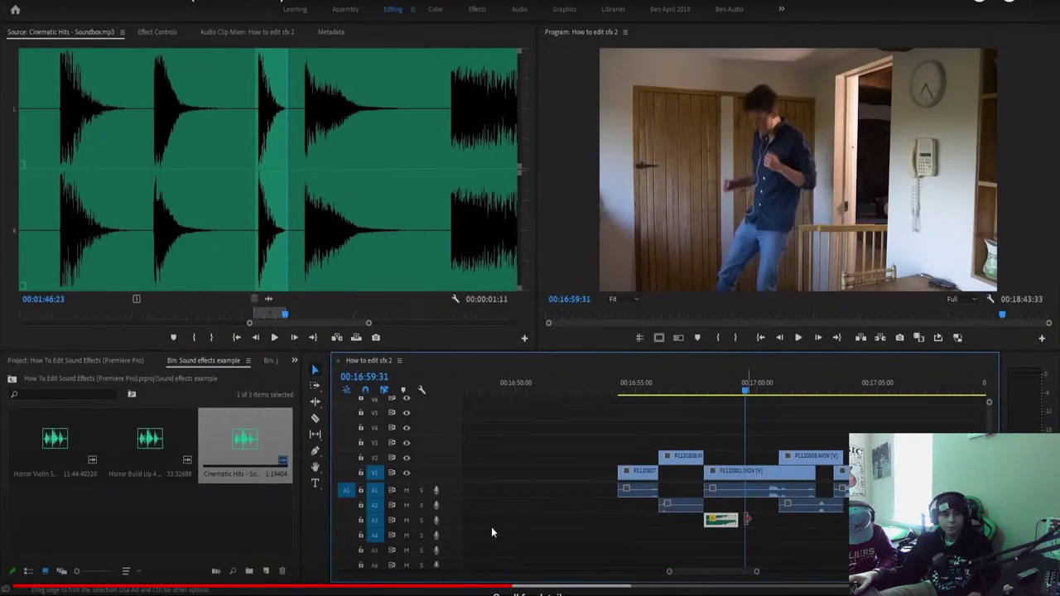
{"action": "key", "text": "space"}
{"action": "key", "text": "space"}
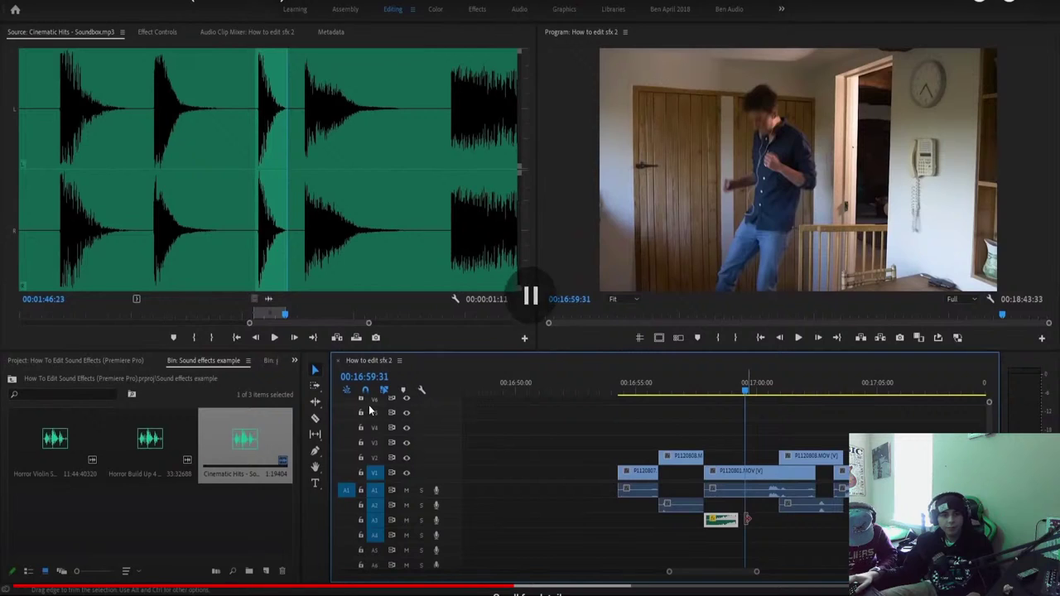
{"action": "key", "text": "space"}
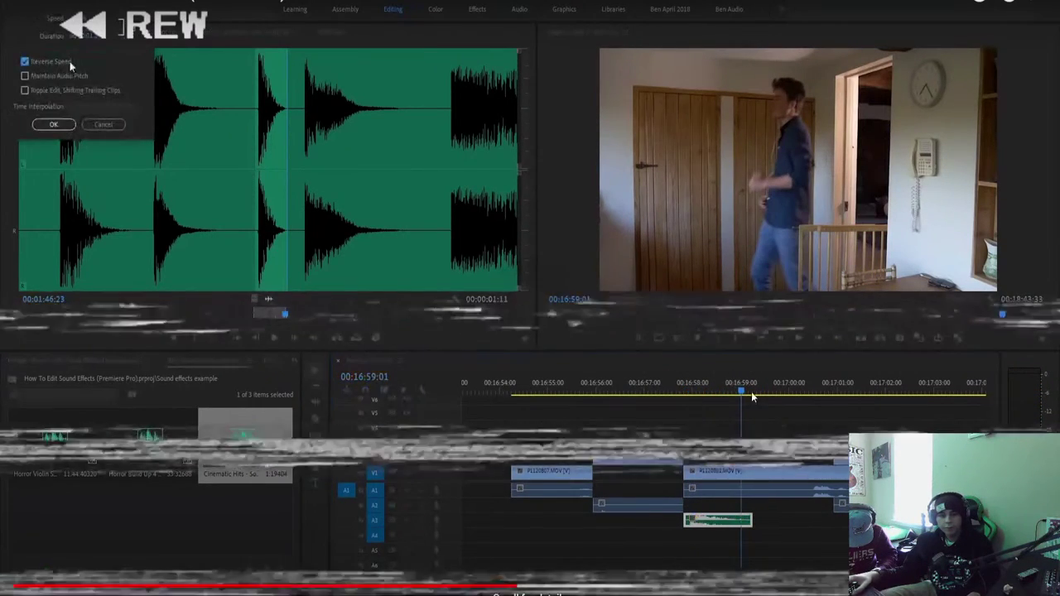
{"action": "key", "text": "space"}
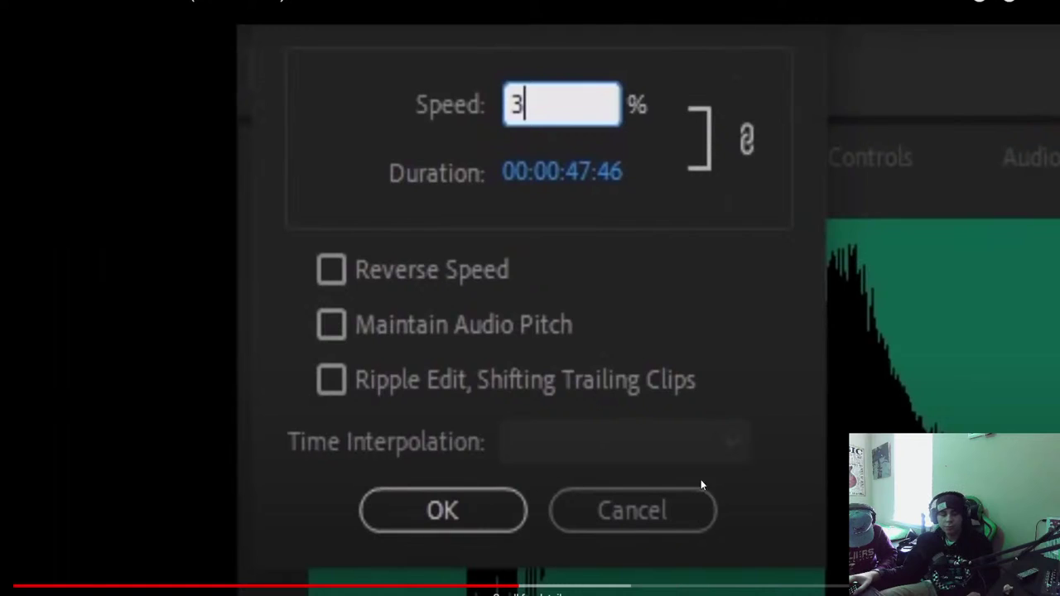
{"action": "key", "text": "Left"}
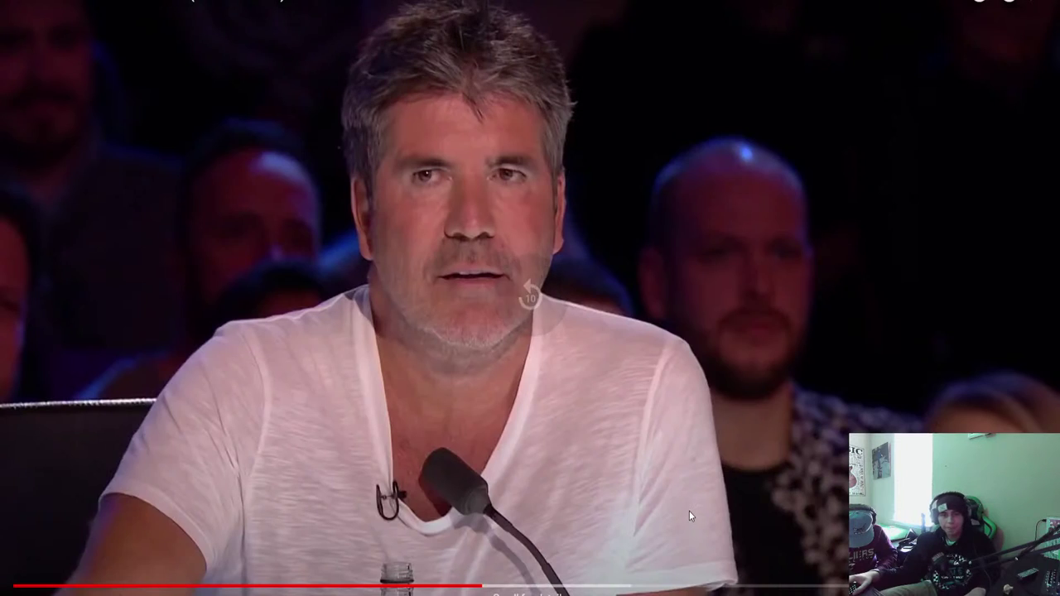
{"action": "key", "text": "space"}
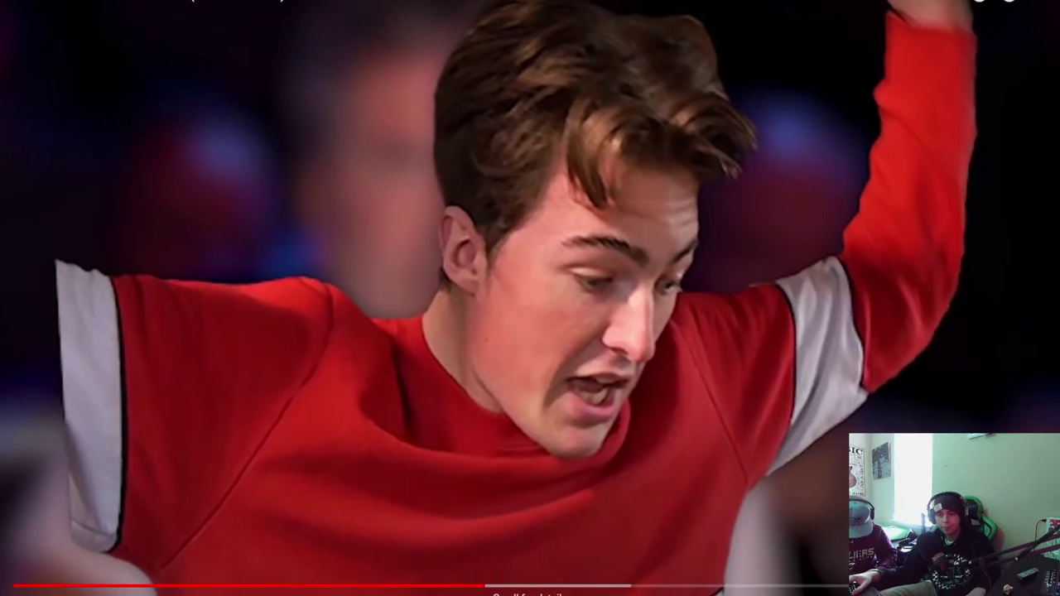
Replay the tutorial's speed settings section up to about 4:23 to read the source sound effect's file name, and leave full screen.
{"action": "key", "text": "space"}
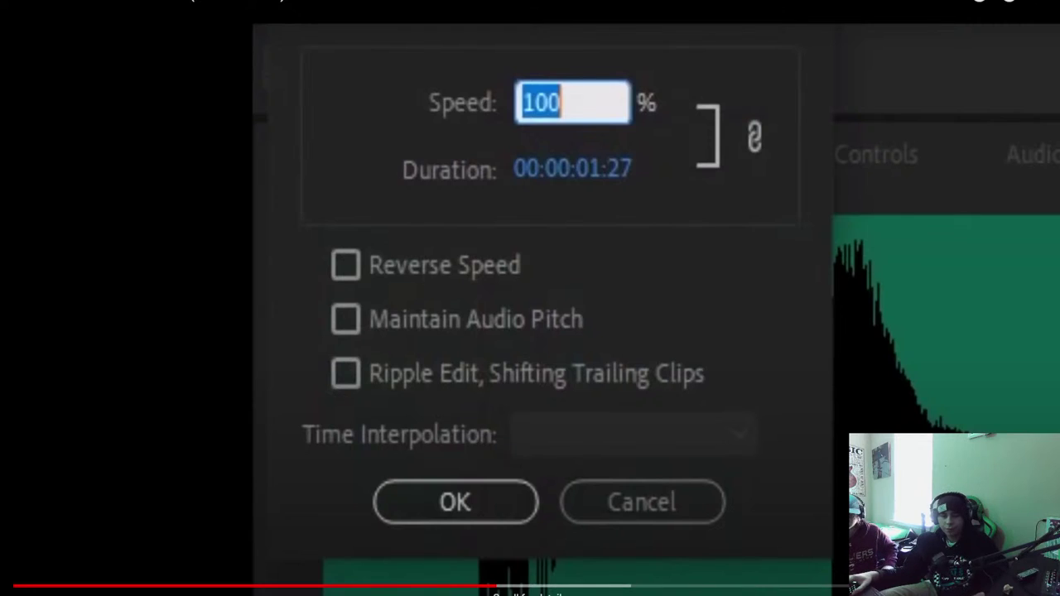
{"action": "left_click", "coordinate": [551, 469]}
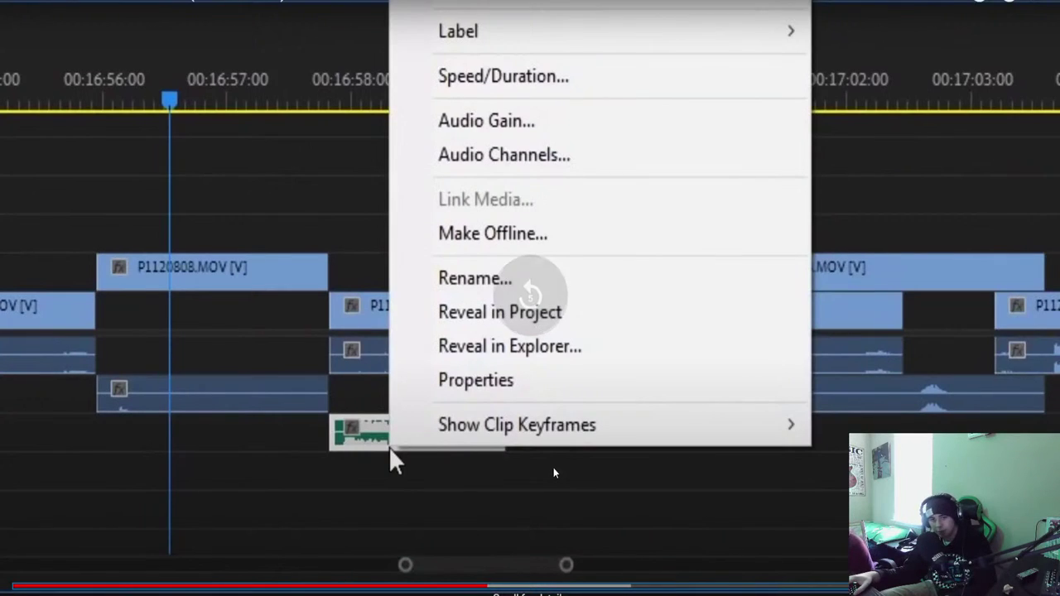
{"action": "left_click", "coordinate": [551, 471]}
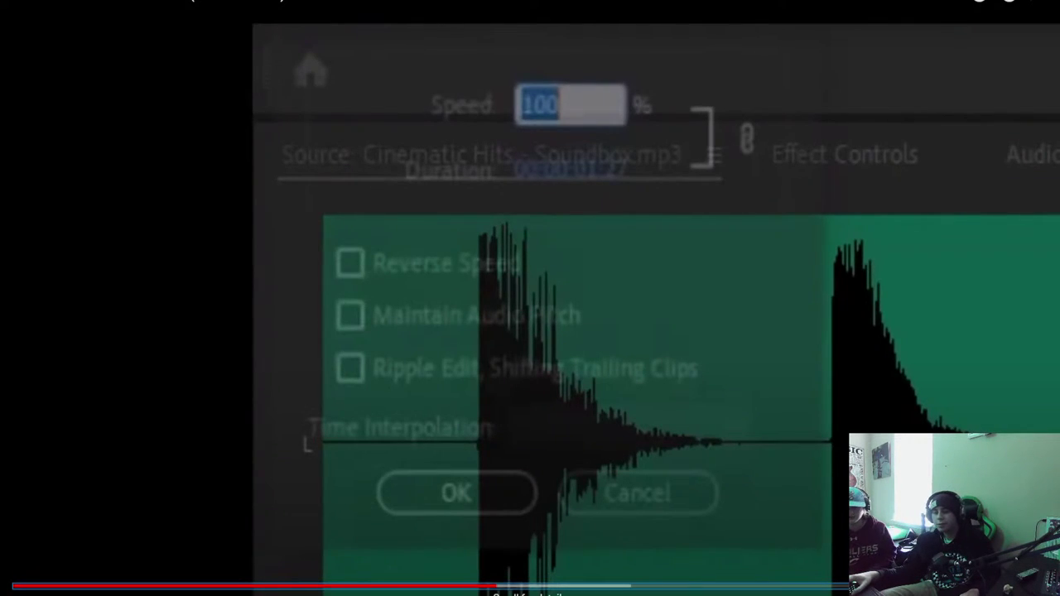
{"action": "key", "text": "Escape"}
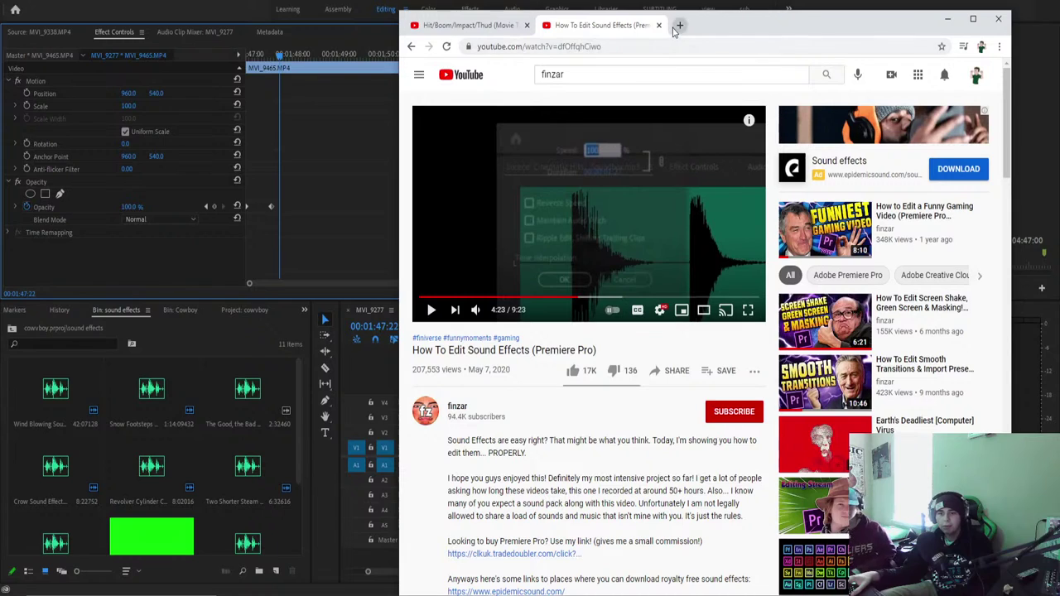
{"action": "left_click", "coordinate": [478, 26]}
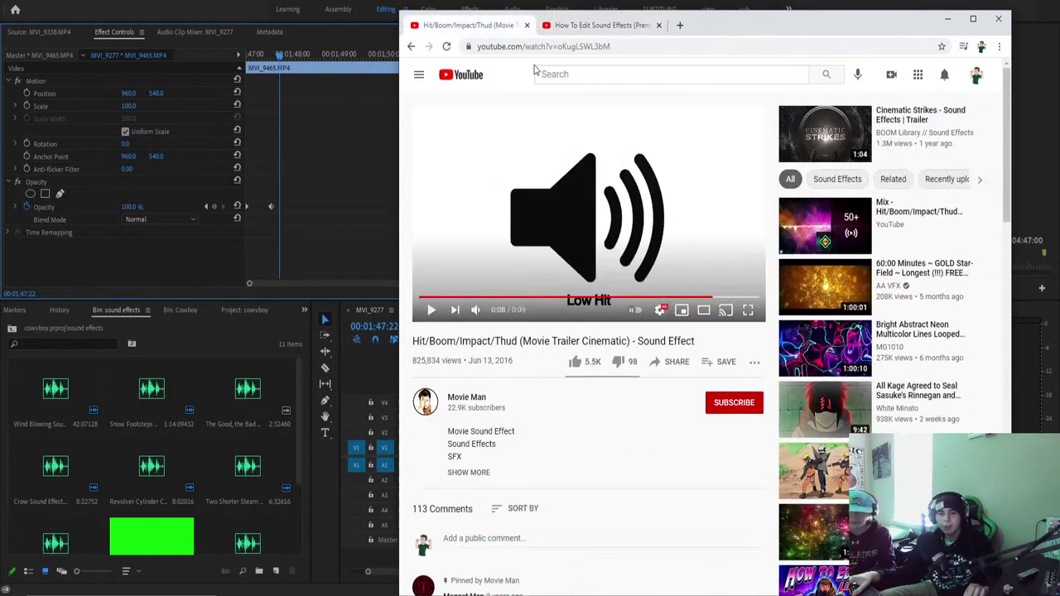
{"action": "left_click", "coordinate": [585, 26]}
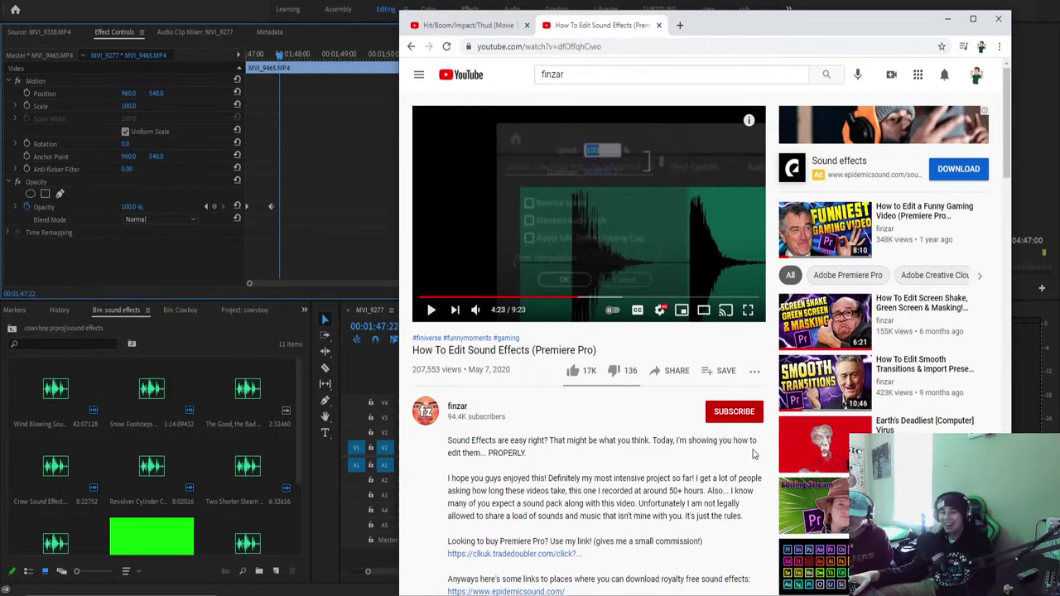
Enter "cinematic hits- sound" as the YouTube search on the boom sound effect page, checking the wording against the tutorial.
{"action": "left_click", "coordinate": [483, 26]}
{"action": "left_click", "coordinate": [586, 75]}
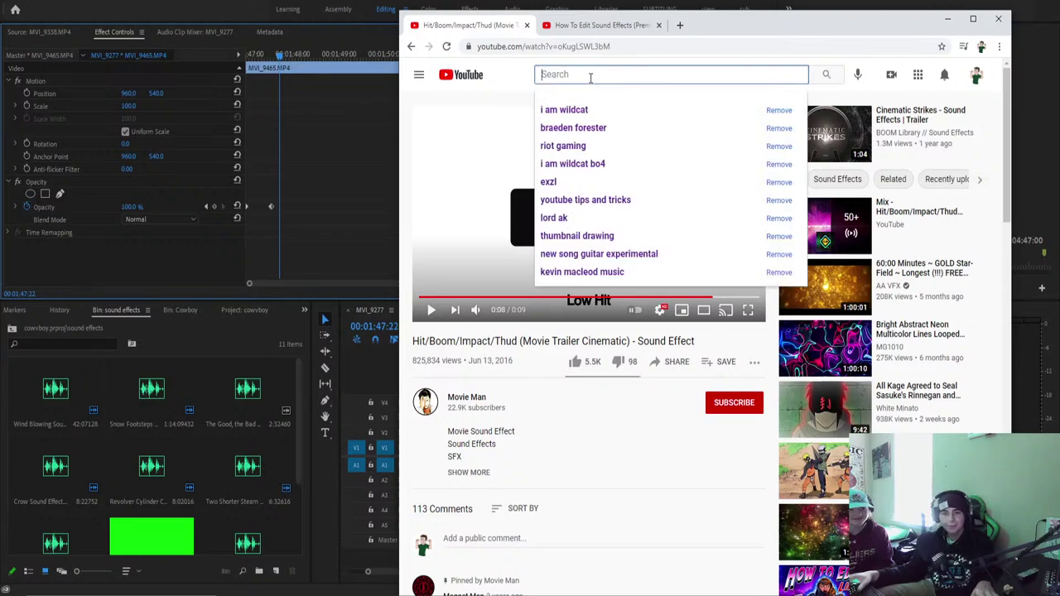
{"action": "type", "text": "cinem"}
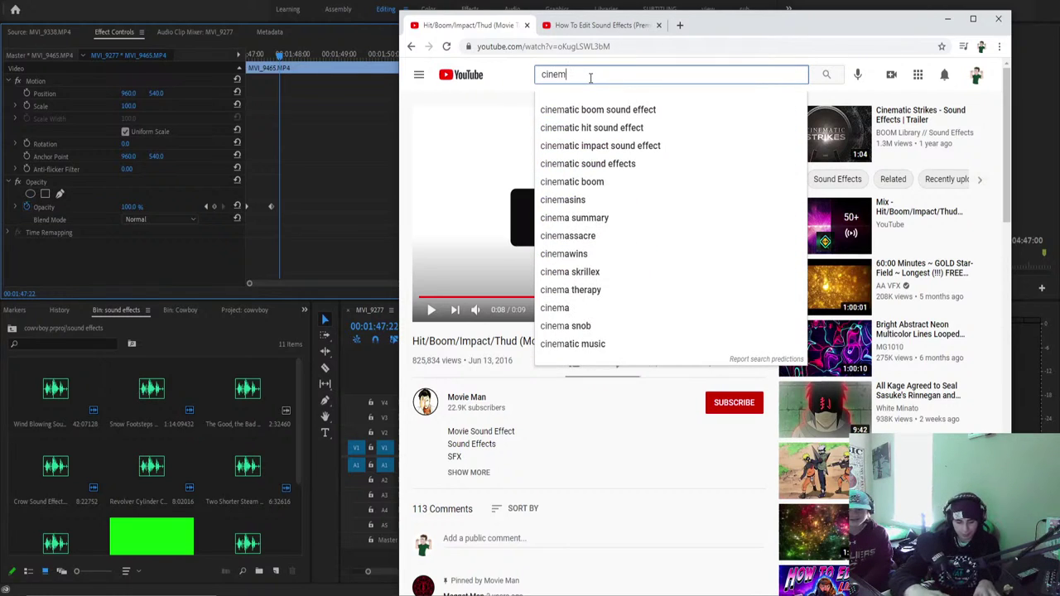
{"action": "type", "text": "atic"}
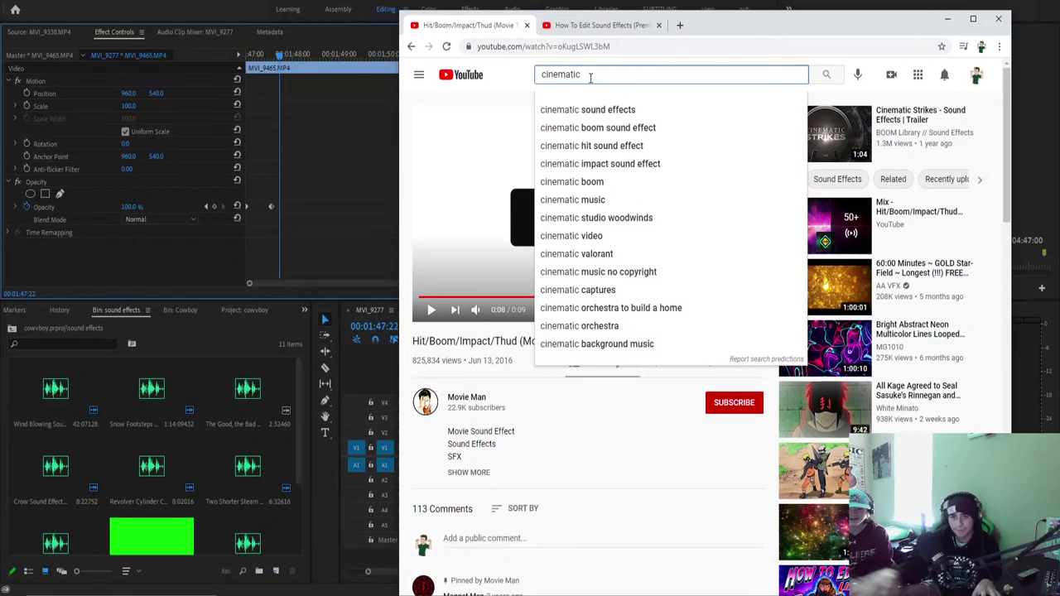
{"action": "left_click", "coordinate": [598, 25]}
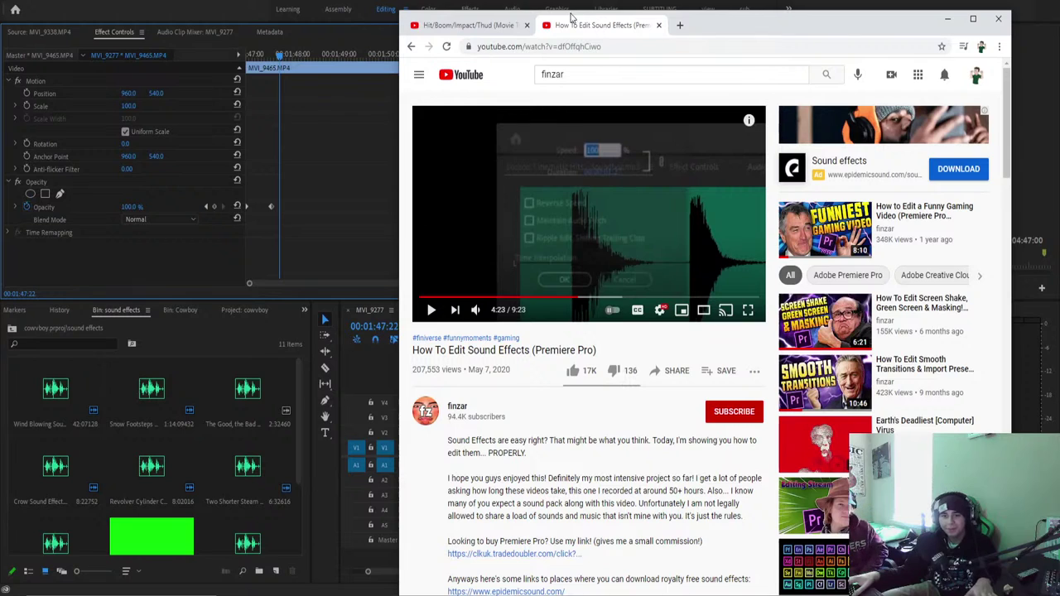
{"action": "left_click", "coordinate": [465, 23]}
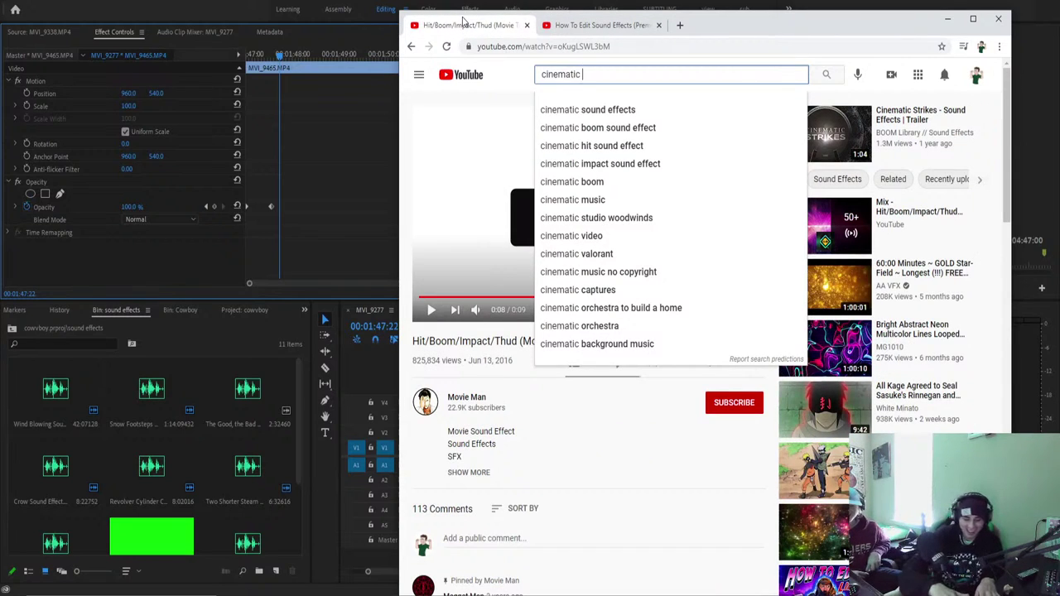
{"action": "type", "text": "hits"}
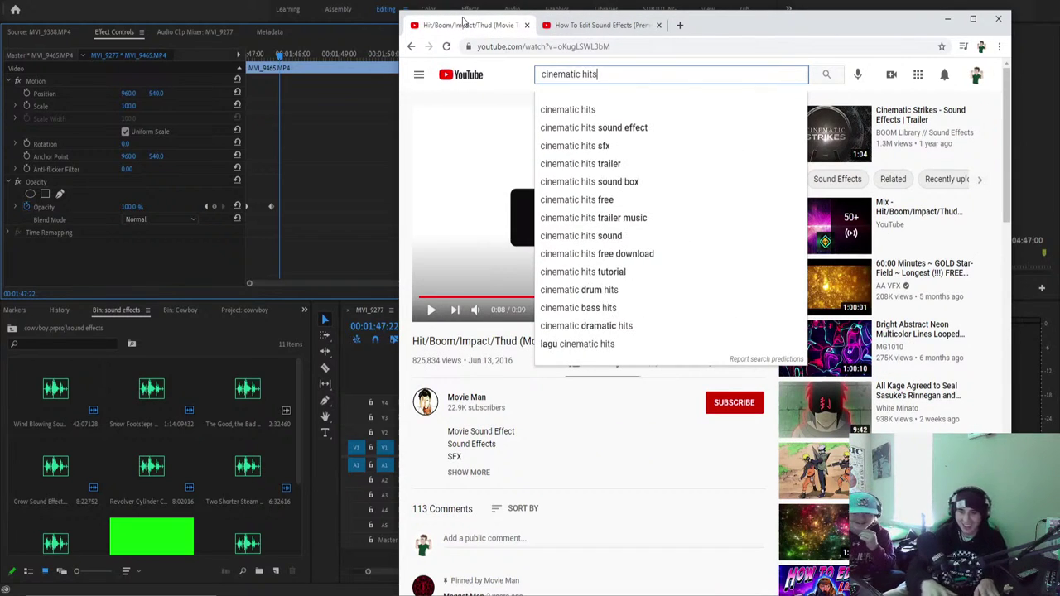
{"action": "left_click", "coordinate": [600, 26]}
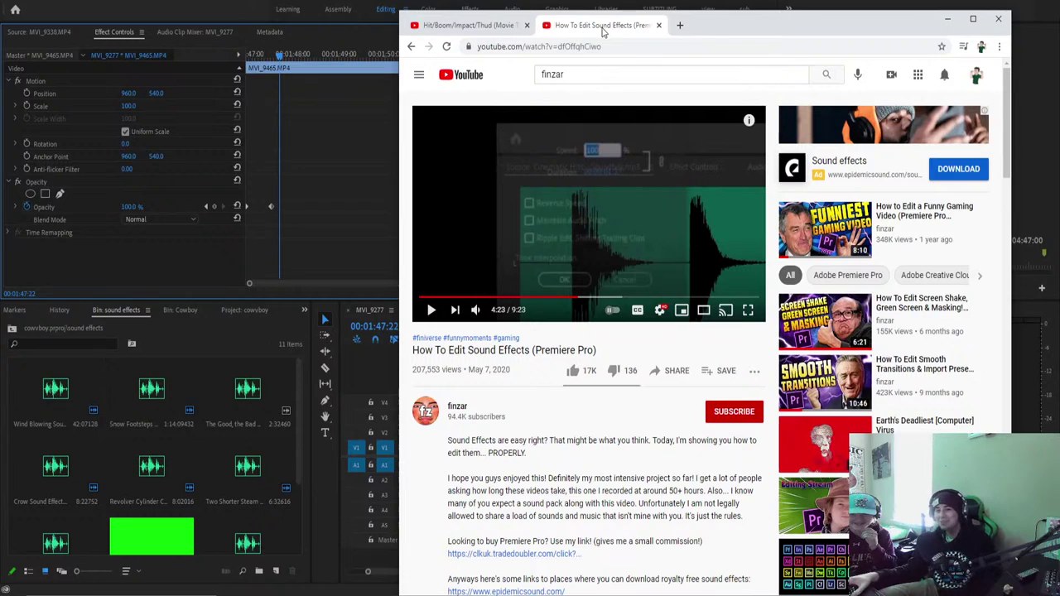
{"action": "left_click", "coordinate": [499, 24]}
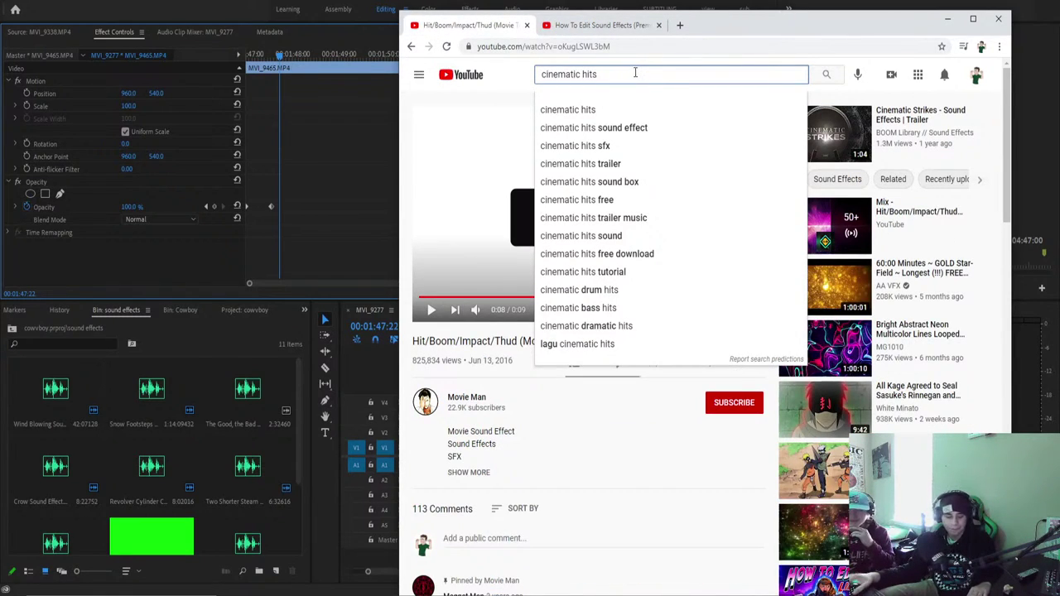
{"action": "type", "text": "-"}
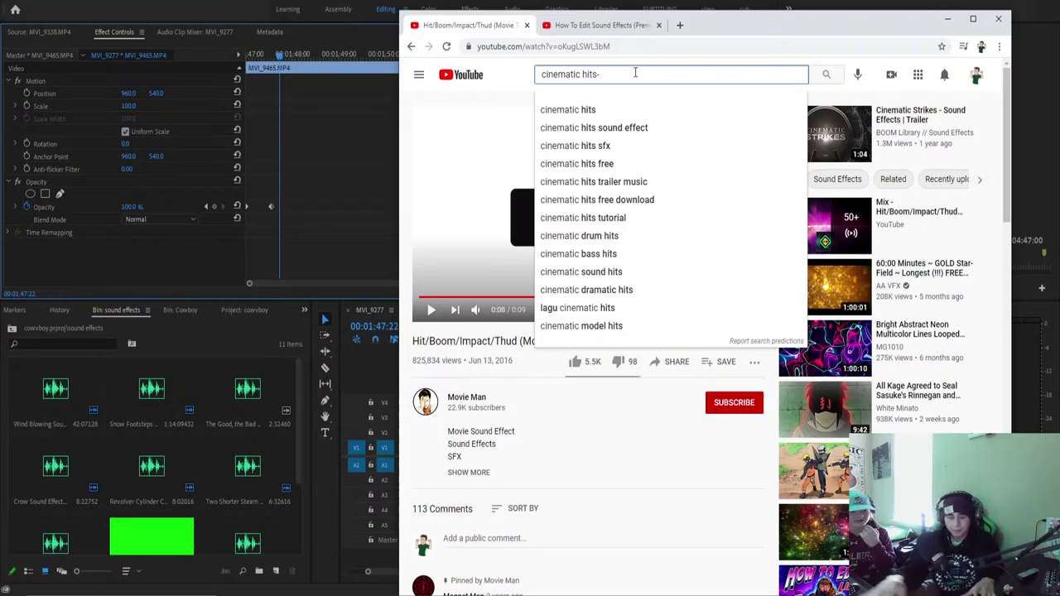
{"action": "type", "text": " sound"}
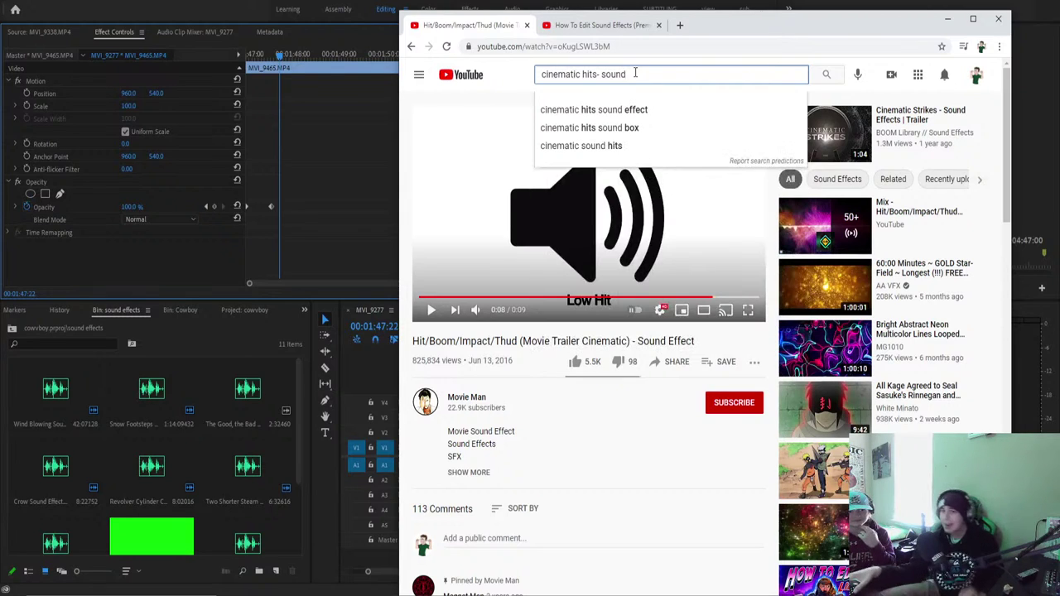
Recheck the file name full screen in the tutorial, complete the query as "cinematic hits- soundbox" and run the search.
{"action": "left_click", "coordinate": [605, 24]}
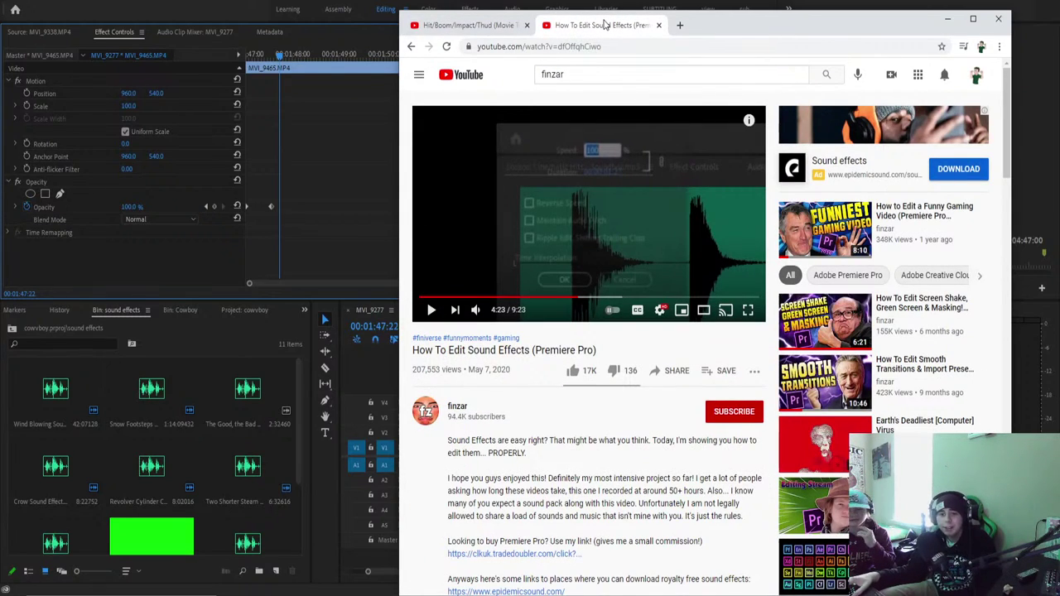
{"action": "left_click", "coordinate": [748, 309]}
{"action": "key", "text": "f"}
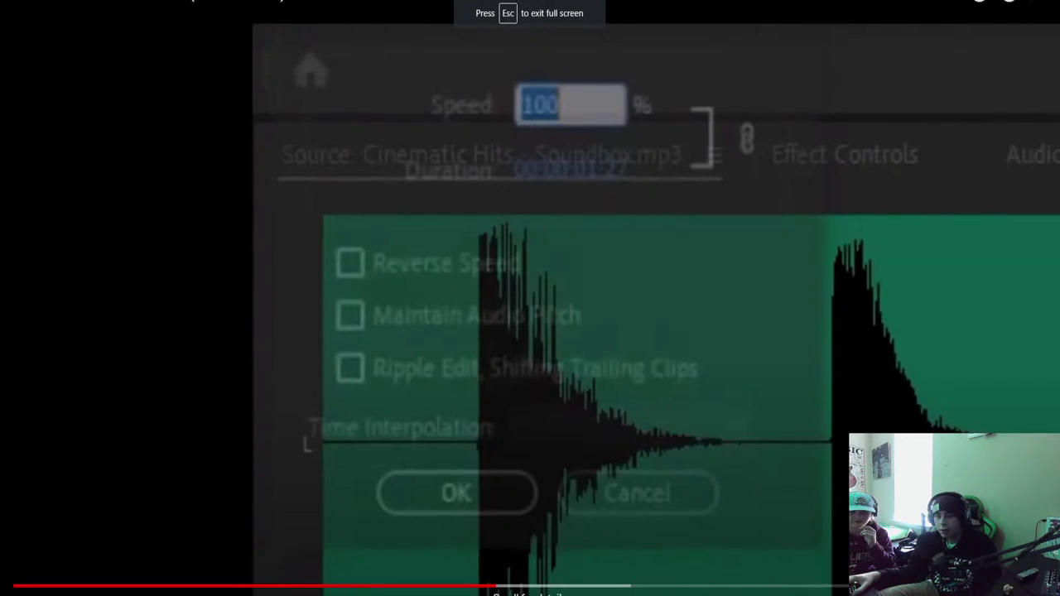
{"action": "key", "text": "Escape"}
{"action": "left_click", "coordinate": [460, 26]}
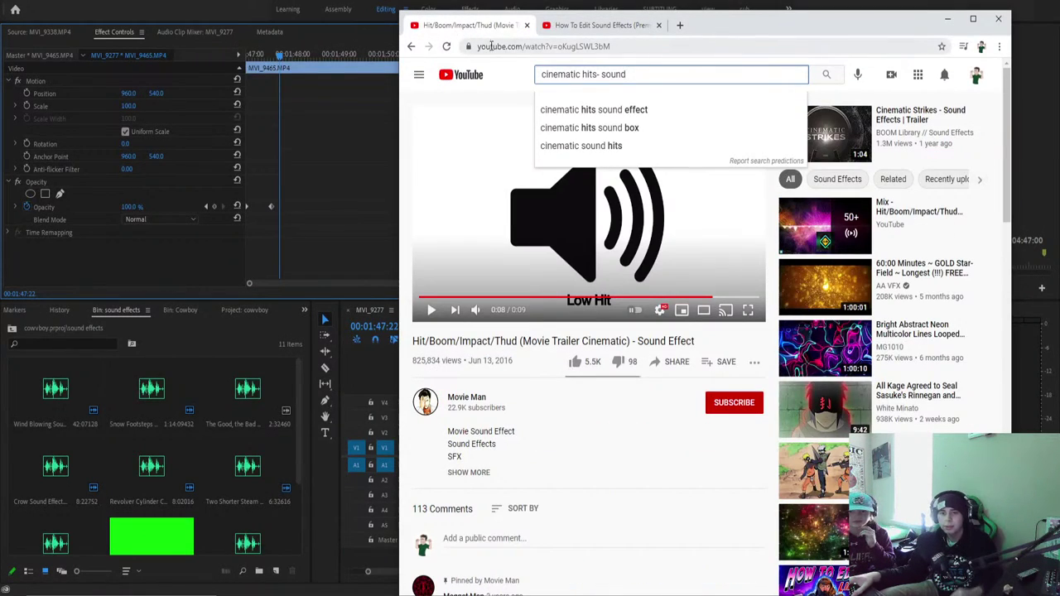
{"action": "type", "text": "bo"}
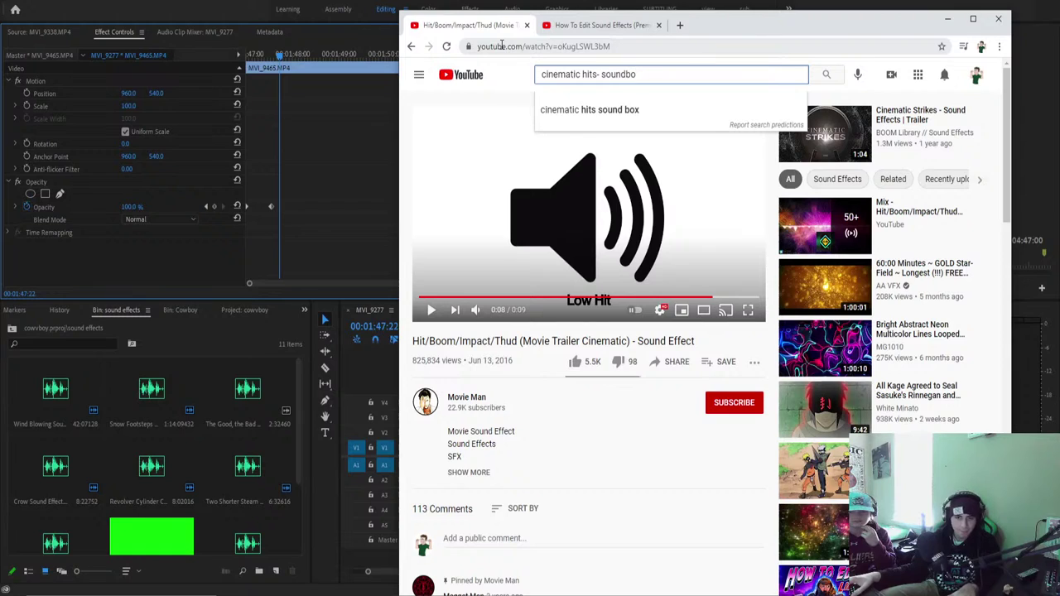
{"action": "type", "text": "x"}
{"action": "key", "text": "Return"}
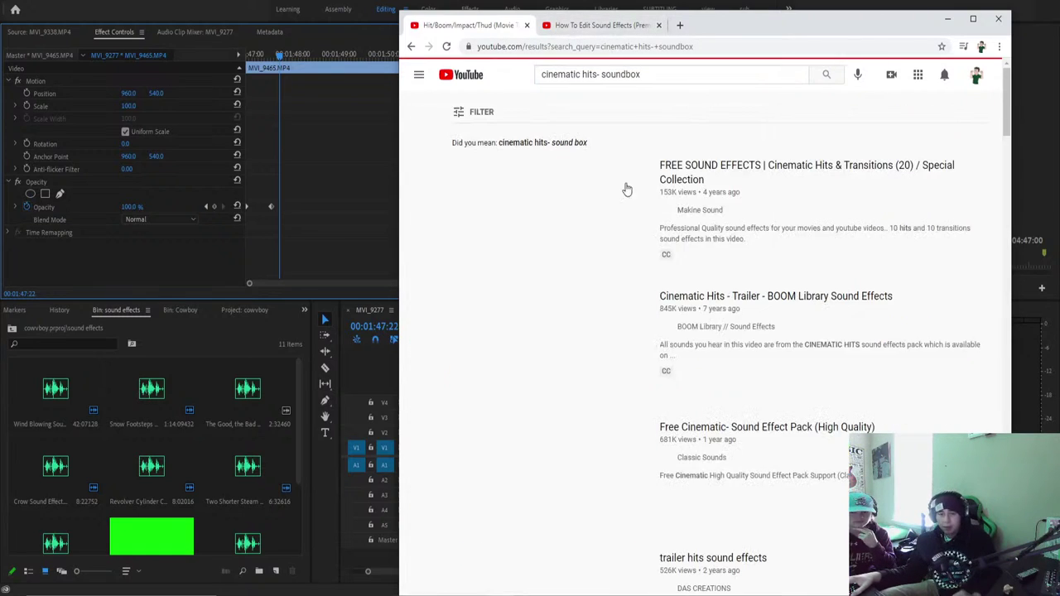
Preview the "FREE SOUND EFFECTS | Cinematic Hits & Transitions (20)" video from partway through, copy its link and pause it.
{"action": "left_click", "coordinate": [601, 193]}
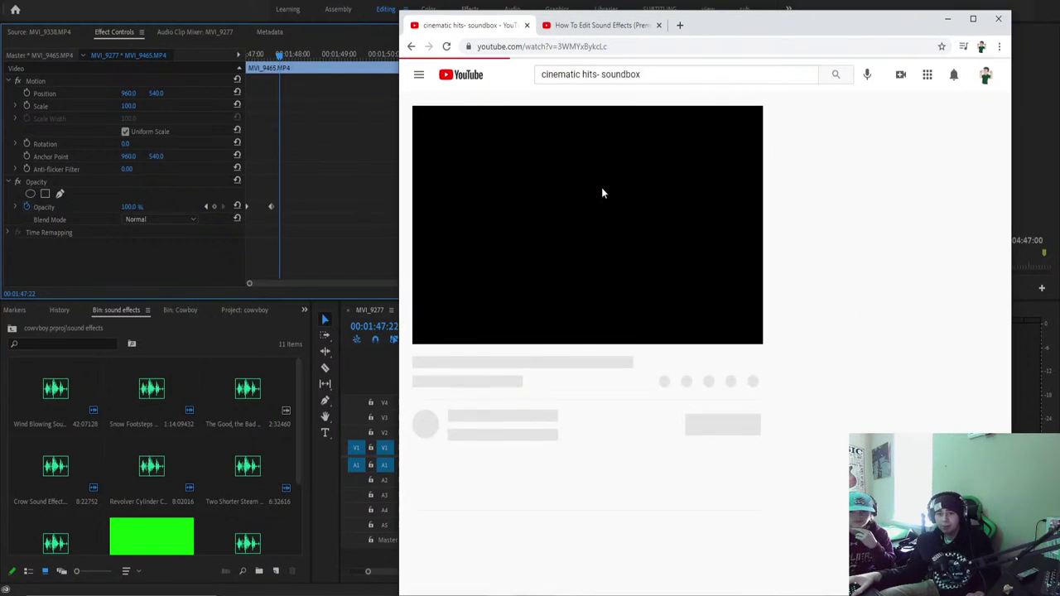
{"action": "left_click", "coordinate": [538, 314]}
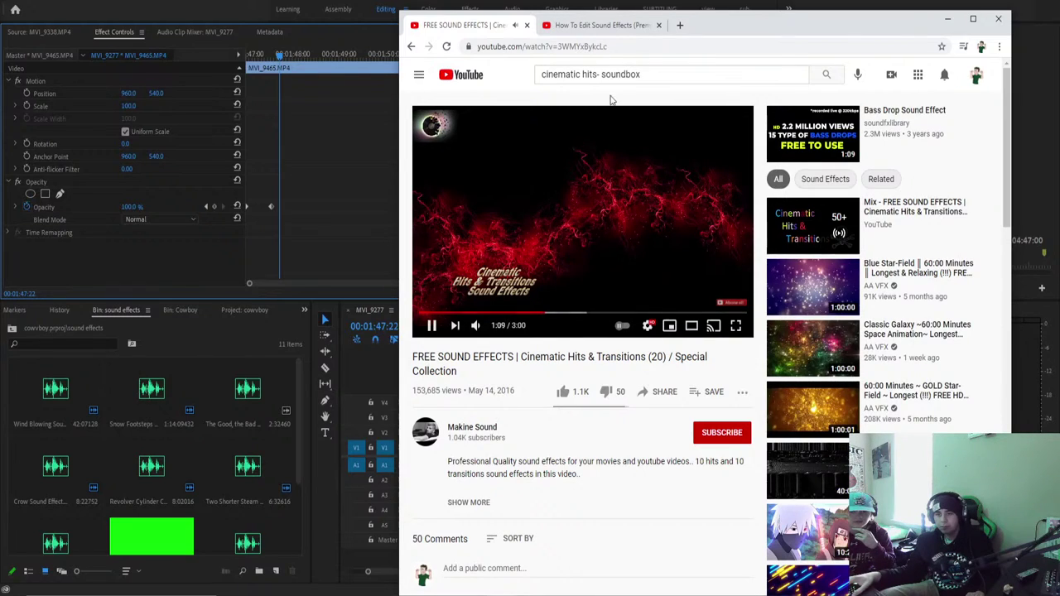
{"action": "key", "text": "ctrl+l"}
{"action": "key", "text": "ctrl+c"}
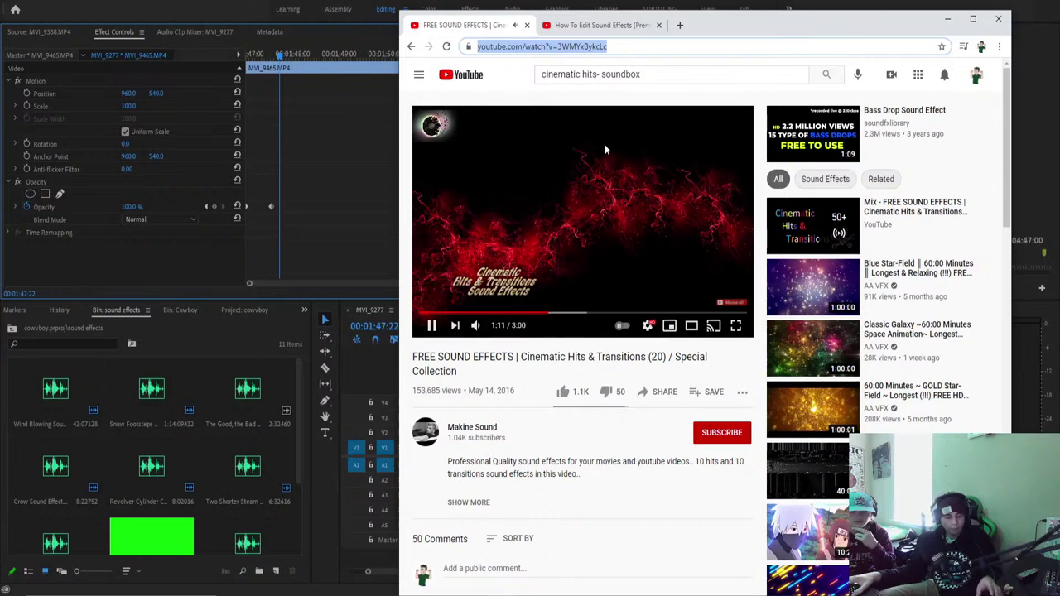
{"action": "left_click", "coordinate": [431, 330]}
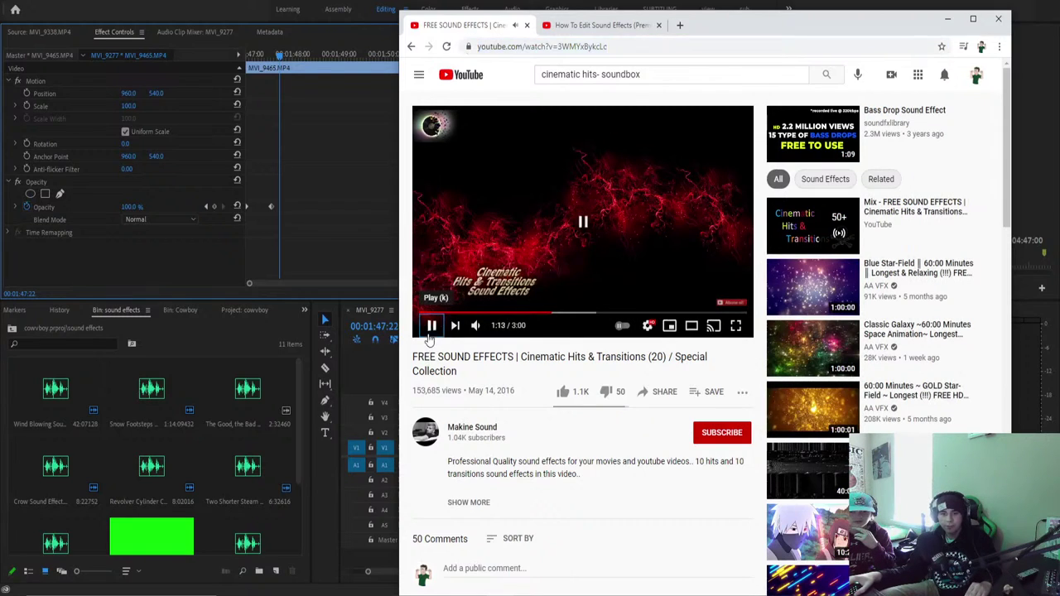
Convert the copied video link to mp3 with the YtMp3 converter in a new browser tab and download the file.
{"action": "left_click", "coordinate": [680, 26]}
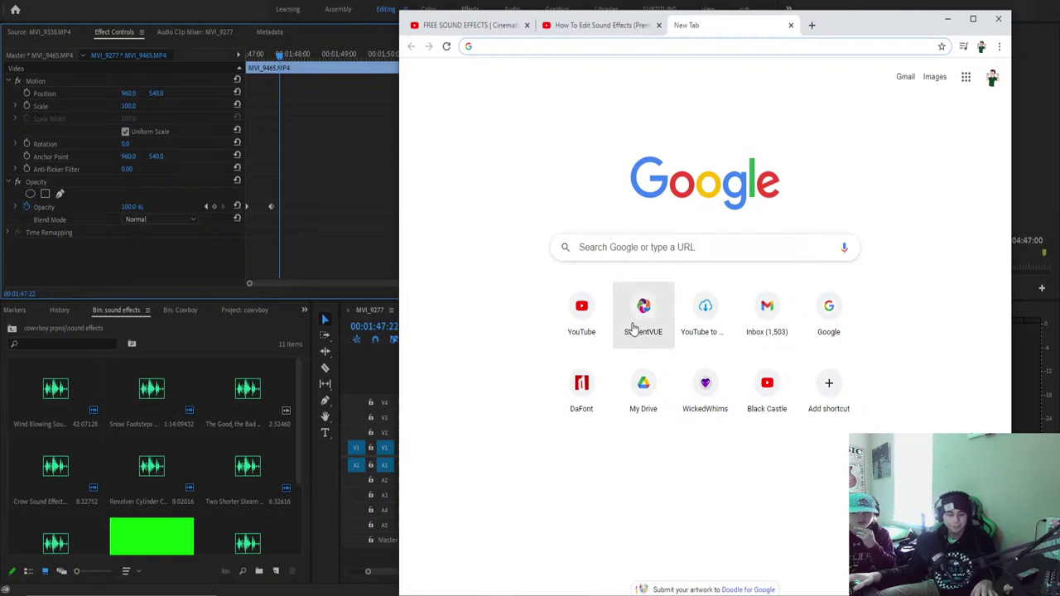
{"action": "left_click", "coordinate": [706, 314]}
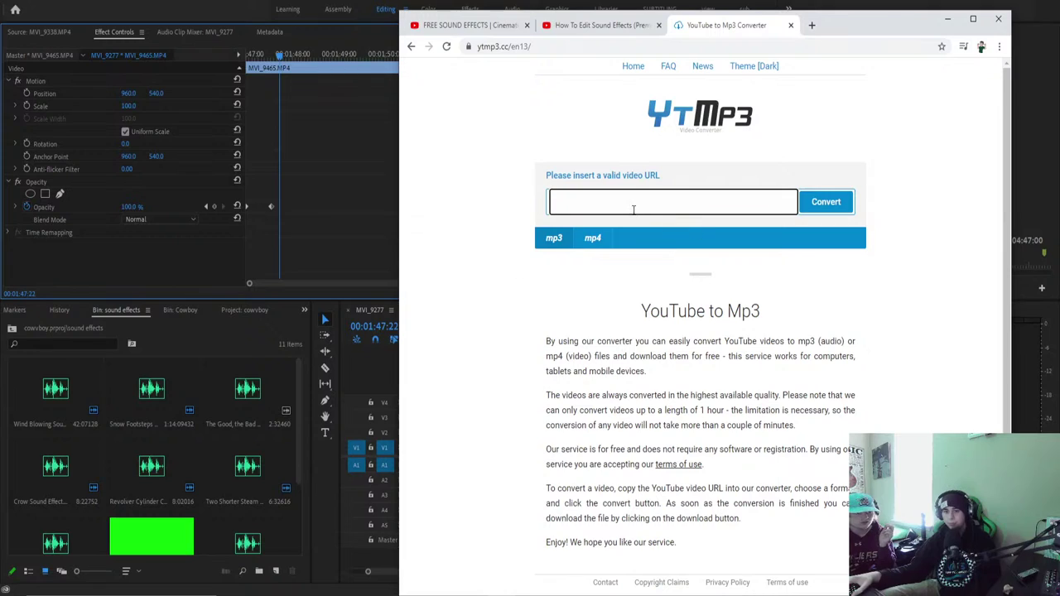
{"action": "key", "text": "ctrl+v"}
{"action": "left_click", "coordinate": [828, 202]}
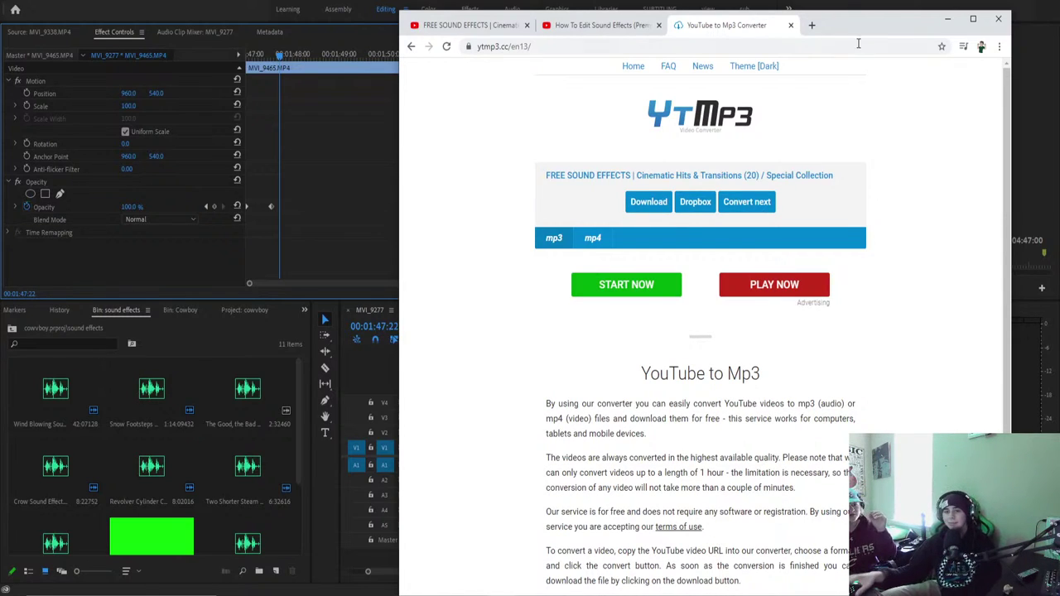
{"action": "left_click", "coordinate": [646, 201]}
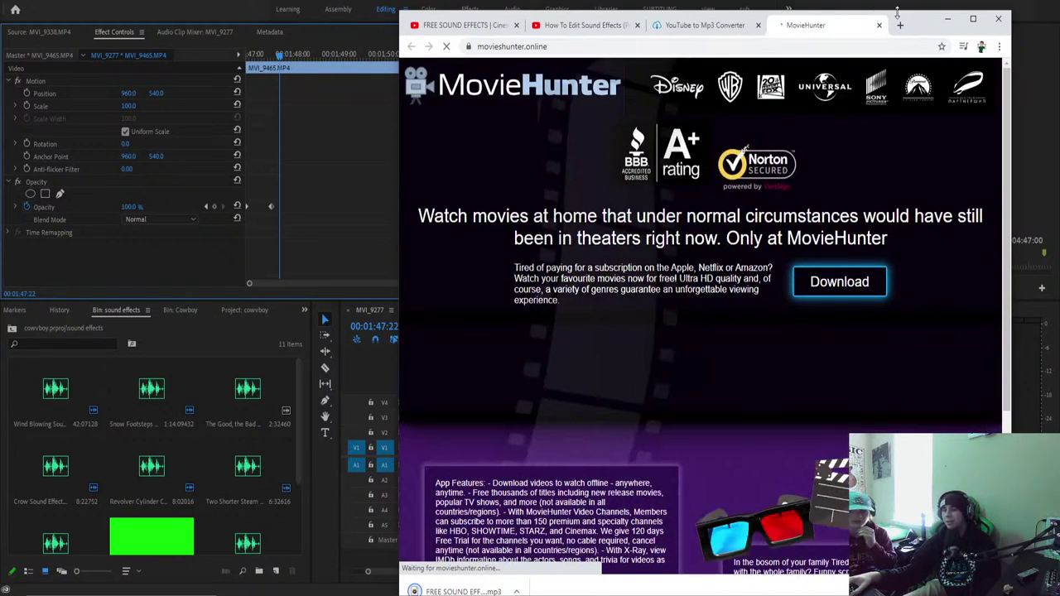
Switch Premiere Pro to the Assembly workspace, minimise the Auto-Save folder window, and close the MovieHunter advert tab in the browser.
{"action": "left_click_drag", "start_coordinate": [896, 12], "coordinate": [907, 0]}
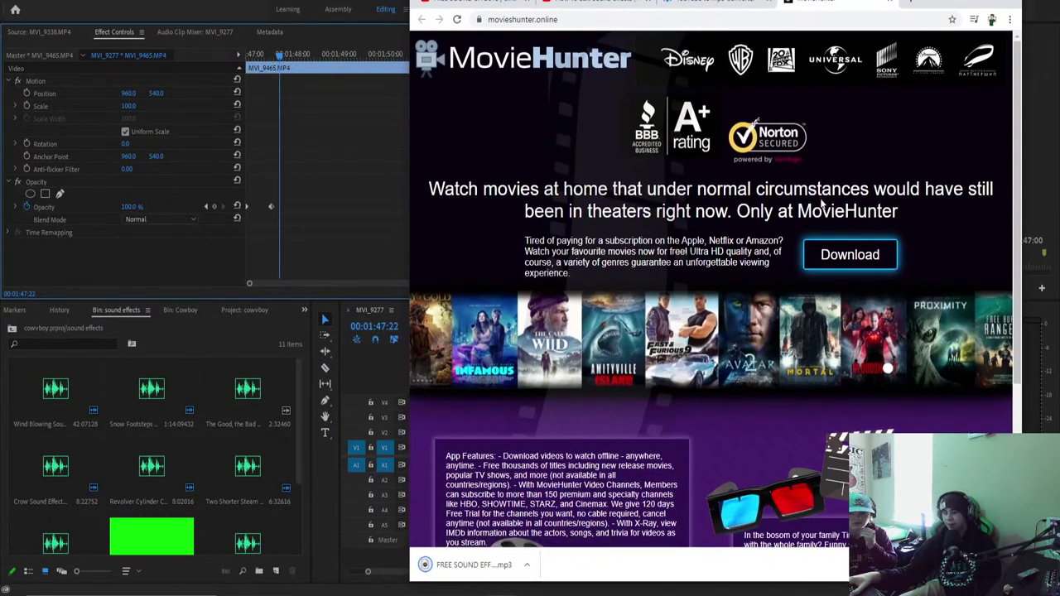
{"action": "left_click", "coordinate": [335, 8]}
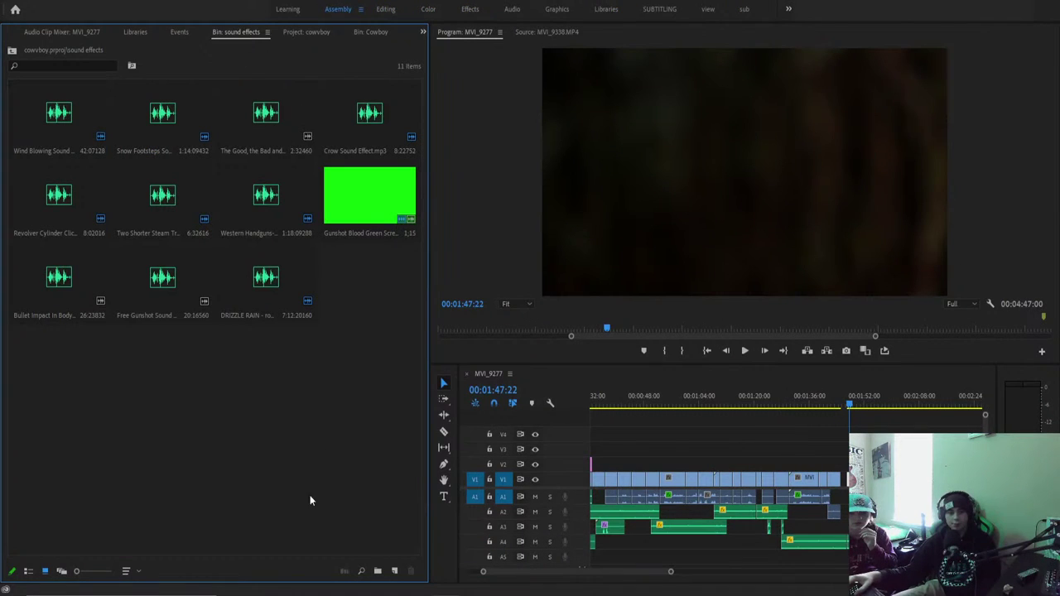
{"action": "key", "text": "alt+Tab"}
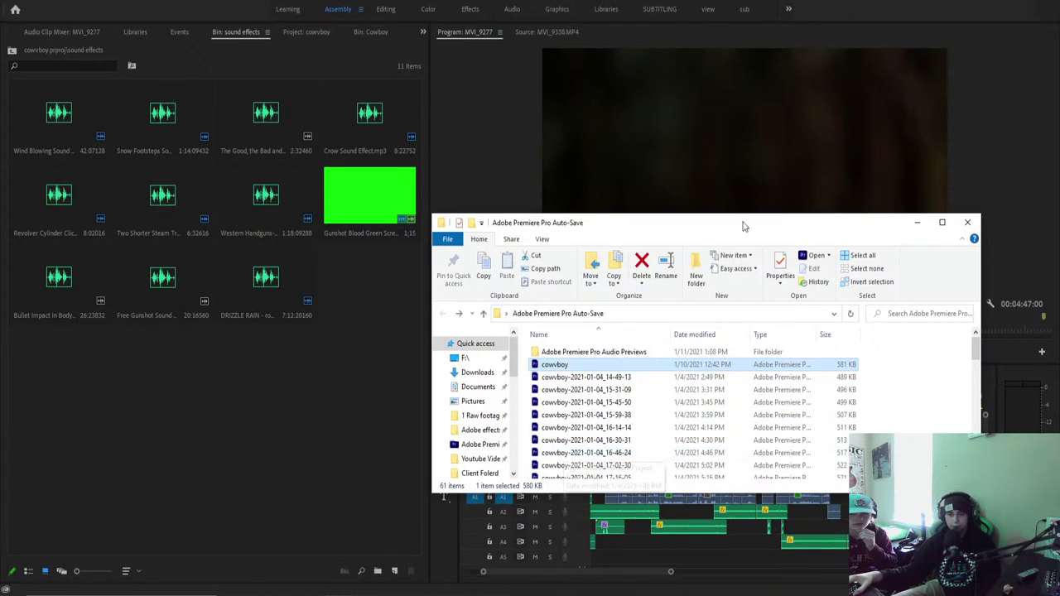
{"action": "left_click", "coordinate": [917, 222]}
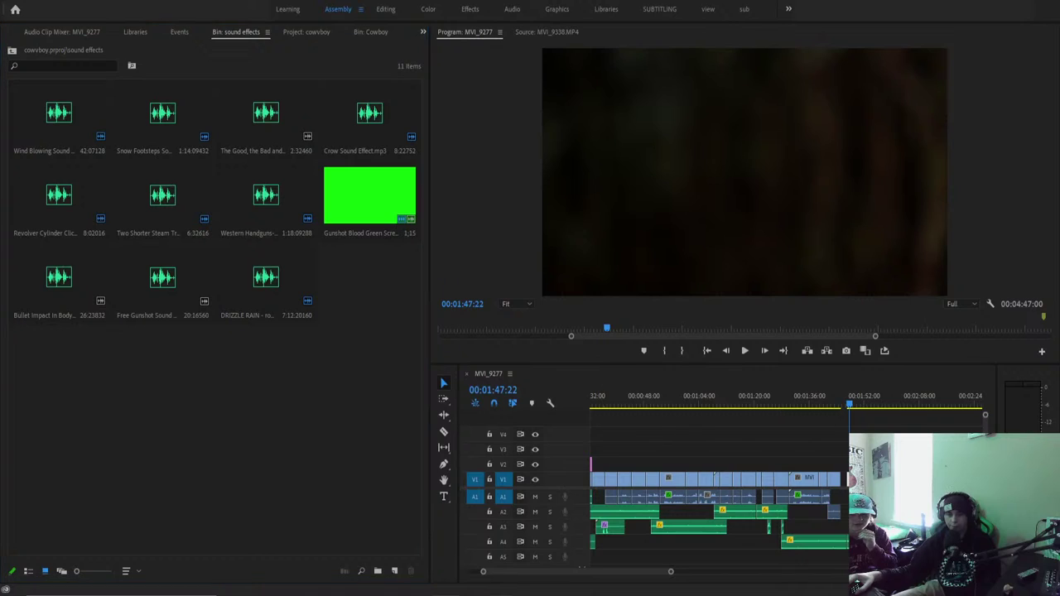
{"action": "key", "text": "alt+Tab"}
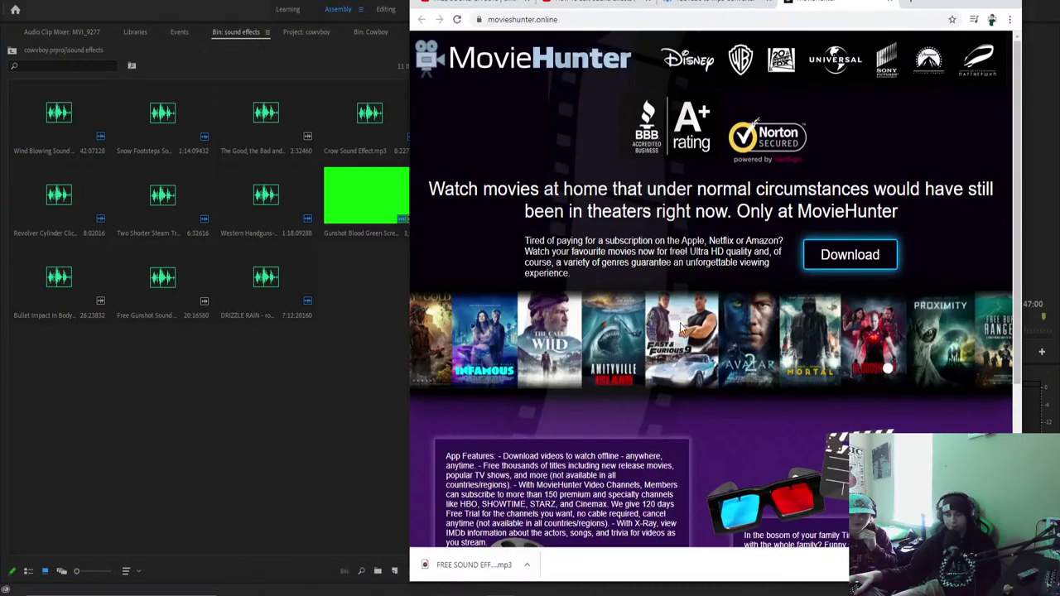
{"action": "left_click", "coordinate": [892, 2]}
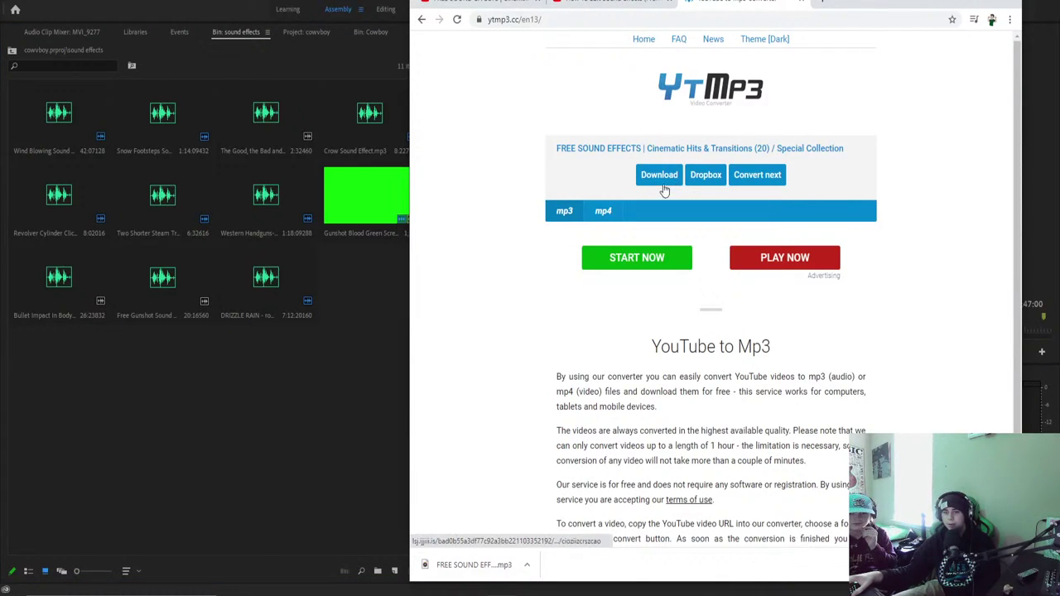
Import the newest downloaded FREE SOUND EFFECTS Cinematic Hits mp3 from the Downloads folder into Premiere Pro's sound effects bin and close the folder window.
{"action": "left_click", "coordinate": [527, 565]}
{"action": "left_click", "coordinate": [611, 524]}
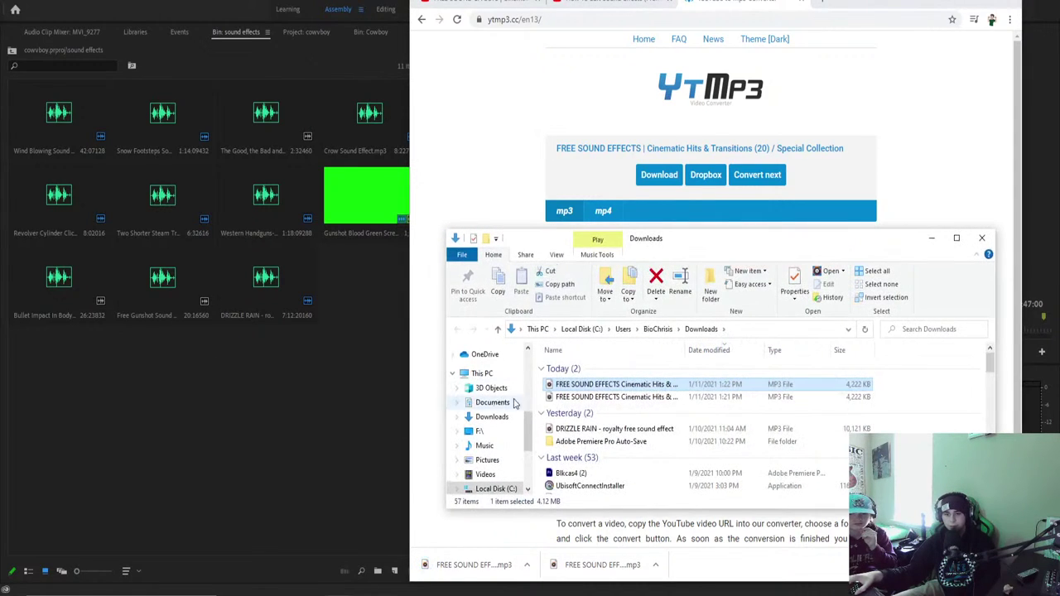
{"action": "left_click_drag", "start_coordinate": [611, 389], "coordinate": [232, 405]}
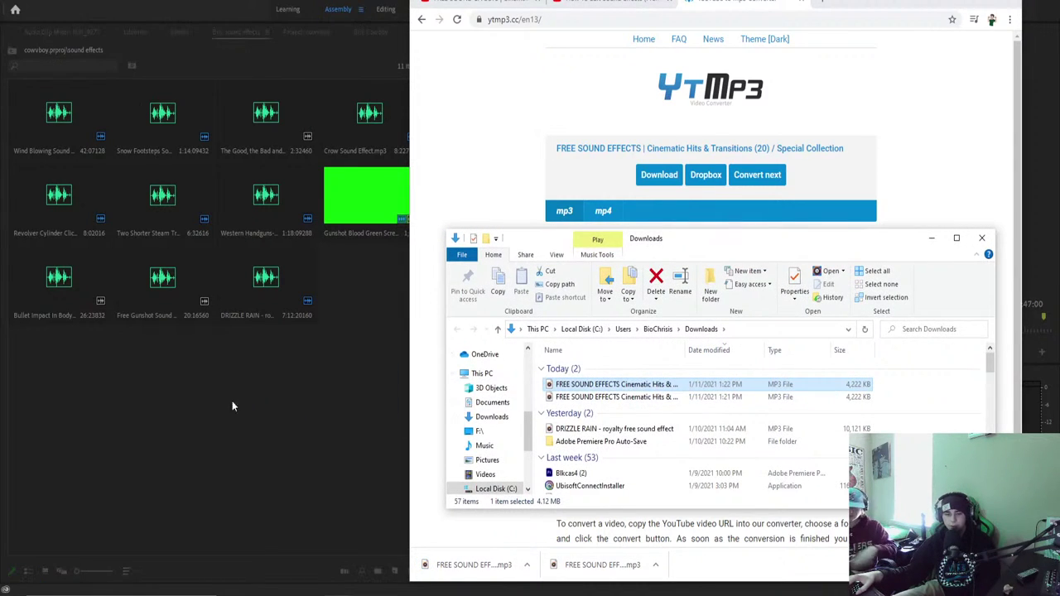
{"action": "left_click", "coordinate": [981, 238]}
{"action": "left_click", "coordinate": [374, 252]}
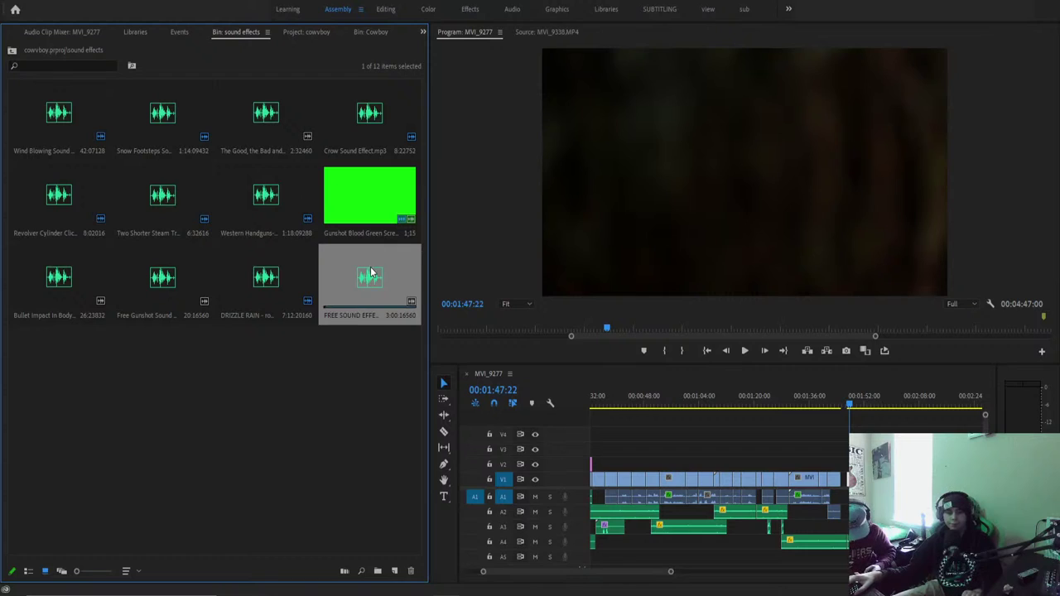
Load the imported cinematic hits audio in the source monitor and audition hits around 2:02, 2:15 and 0:58.
{"action": "double_click", "coordinate": [366, 278]}
{"action": "left_click_drag", "start_coordinate": [608, 329], "coordinate": [824, 331]}
{"action": "key", "text": "space"}
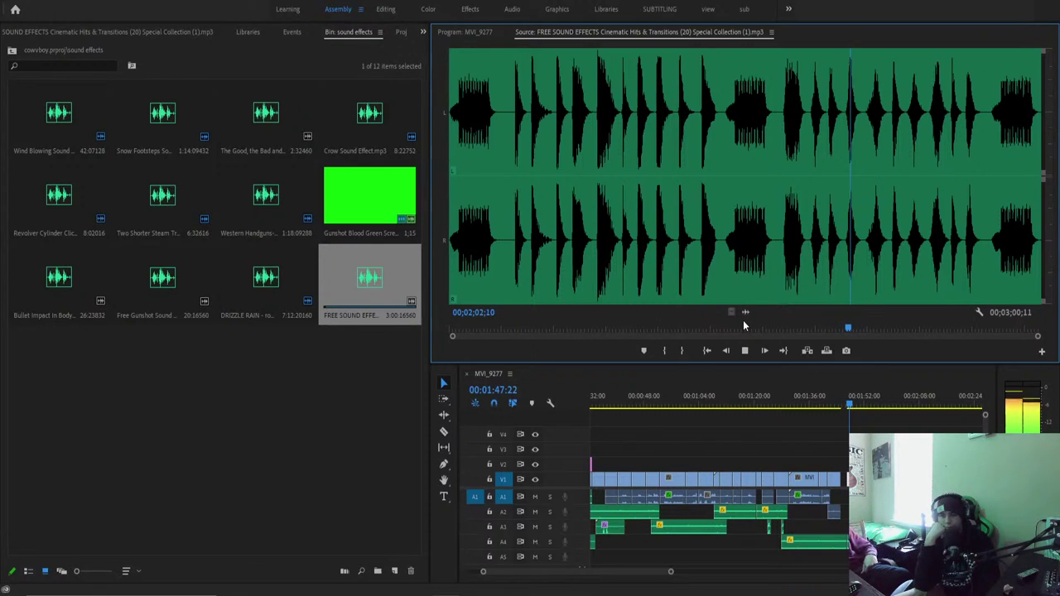
{"action": "key", "text": "space"}
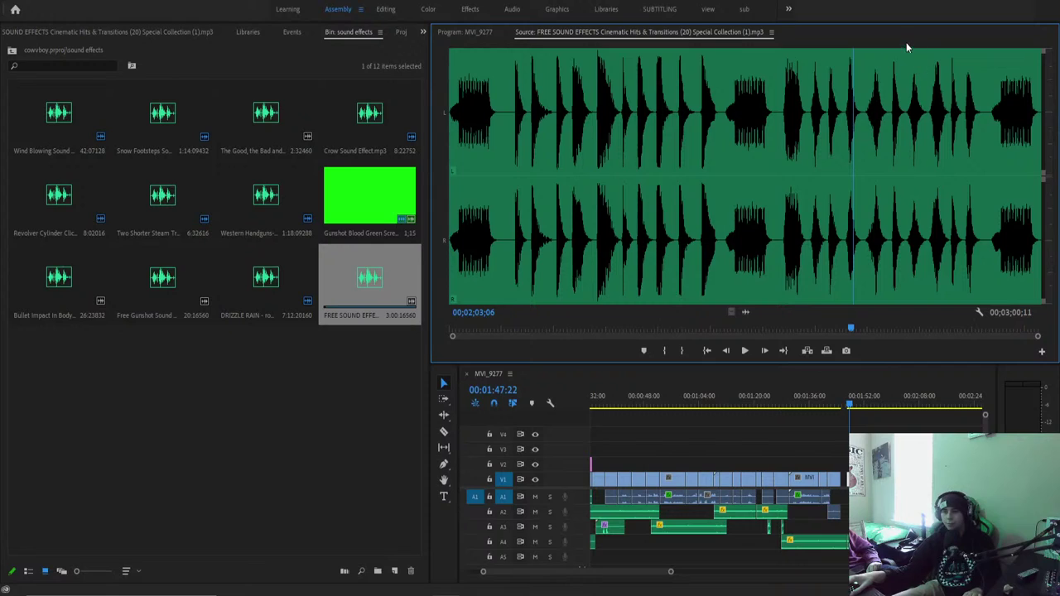
{"action": "key", "text": "space"}
{"action": "left_click_drag", "start_coordinate": [859, 331], "coordinate": [890, 342]}
{"action": "key", "text": "space"}
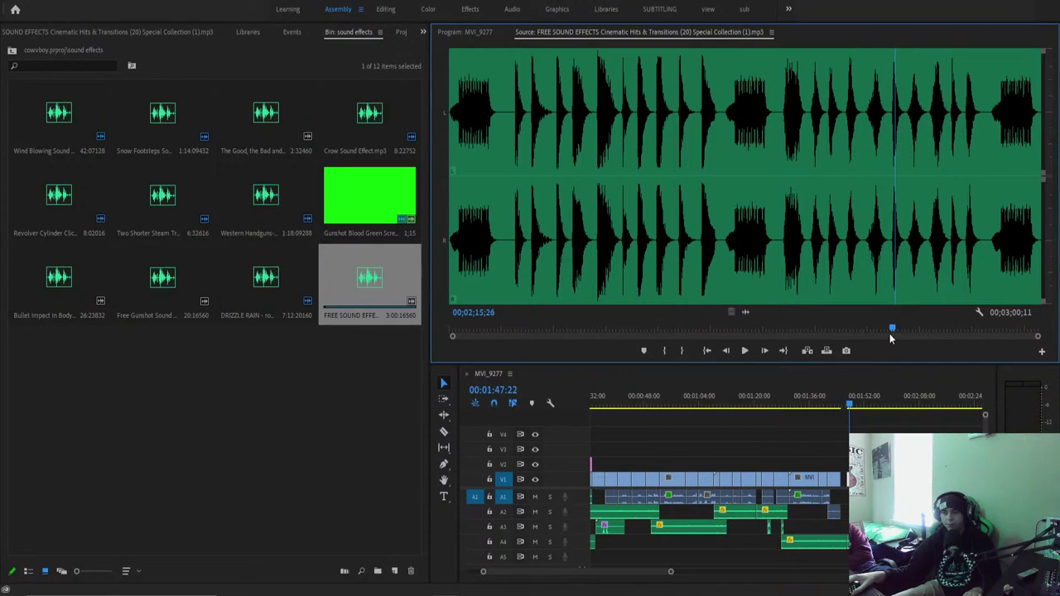
{"action": "key", "text": "space"}
{"action": "left_click_drag", "start_coordinate": [573, 334], "coordinate": [639, 328]}
{"action": "key", "text": "space"}
{"action": "key", "text": "space"}
{"action": "key", "text": "space"}
Switch to the browser, maximise it and replay the "How To Edit Sound Effects (Premiere Pro)" tutorial full screen from about 2:28, skipping the ads.
{"action": "key", "text": "alt+Tab"}
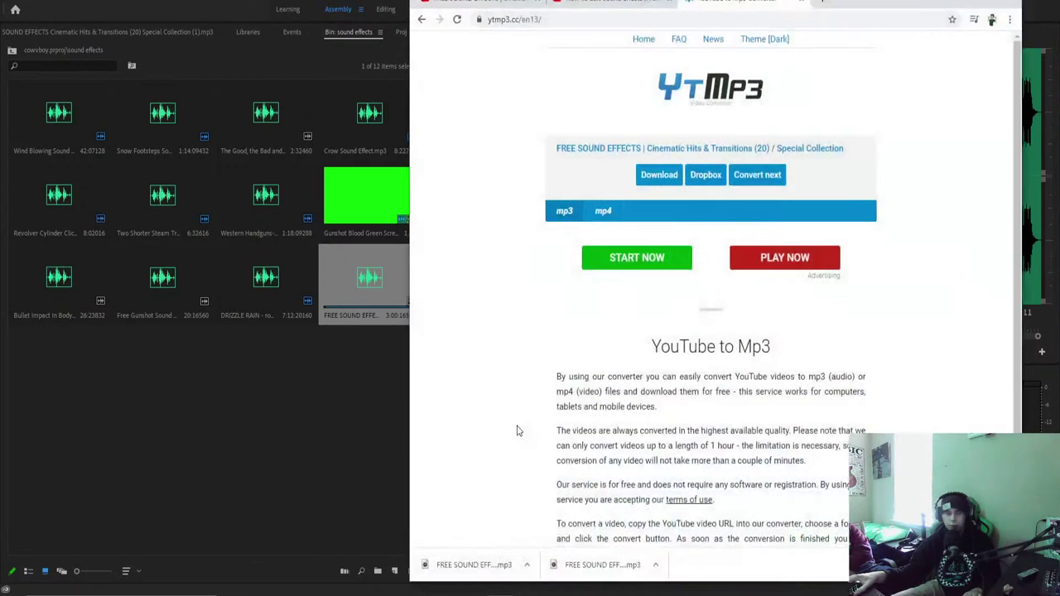
{"action": "left_click", "coordinate": [509, 2]}
{"action": "left_click", "coordinate": [588, 5]}
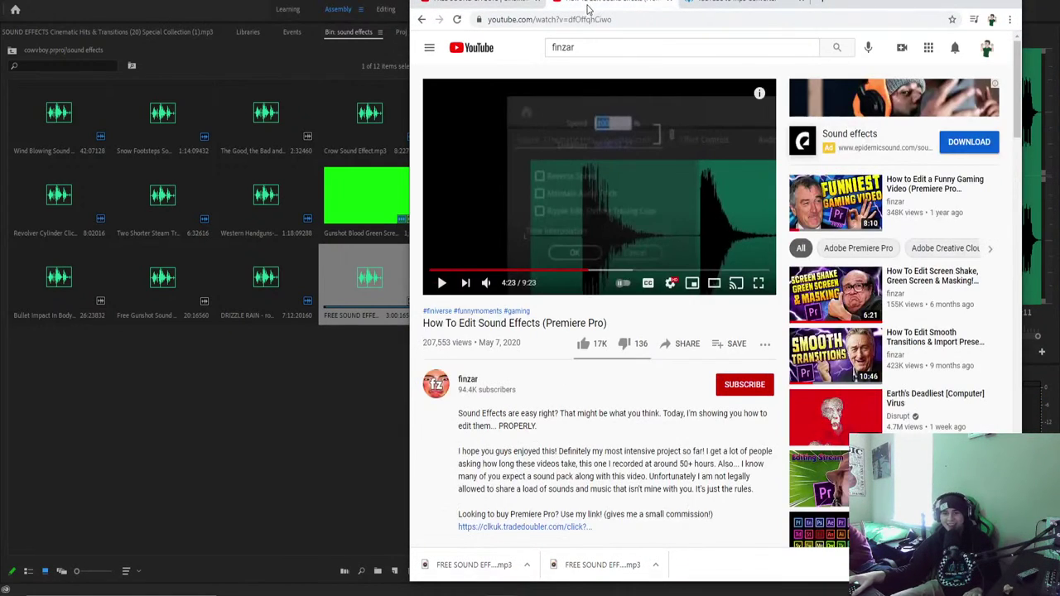
{"action": "left_click", "coordinate": [1002, 4]}
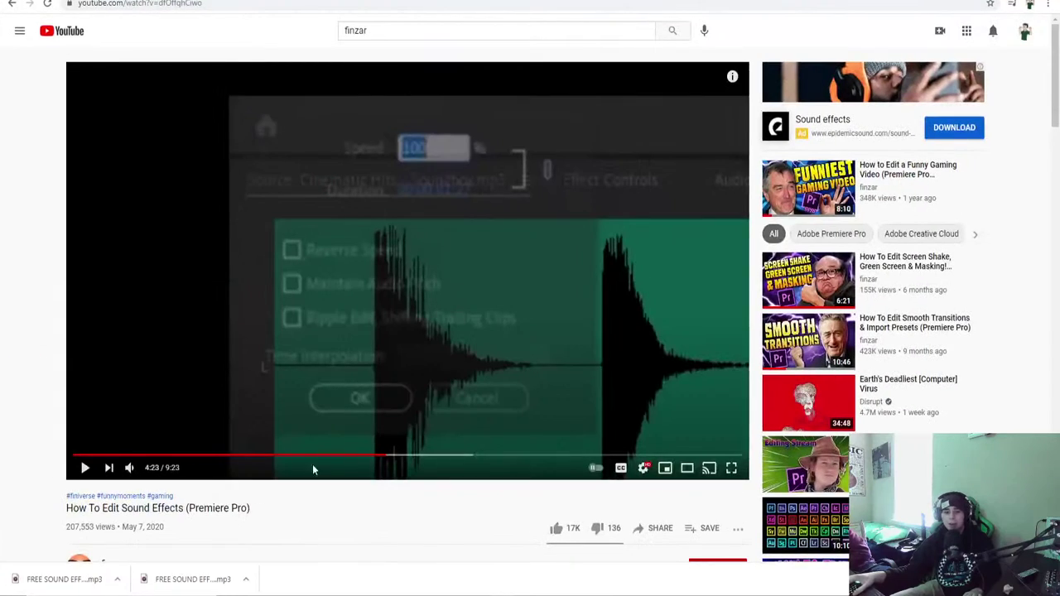
{"action": "left_click", "coordinate": [269, 454]}
{"action": "key", "text": "space"}
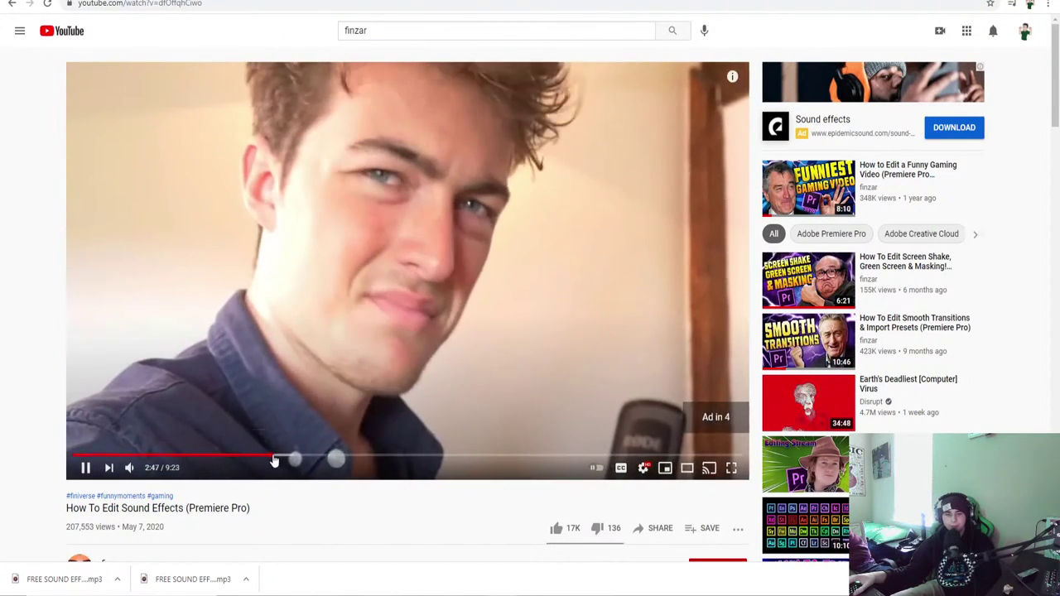
{"action": "left_click", "coordinate": [242, 456]}
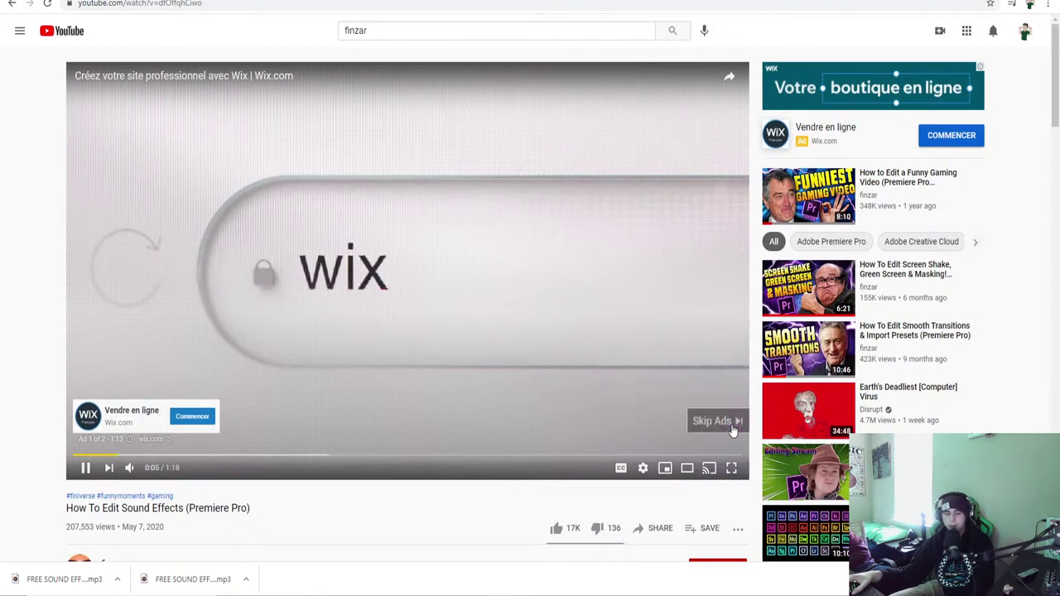
{"action": "left_click", "coordinate": [732, 428]}
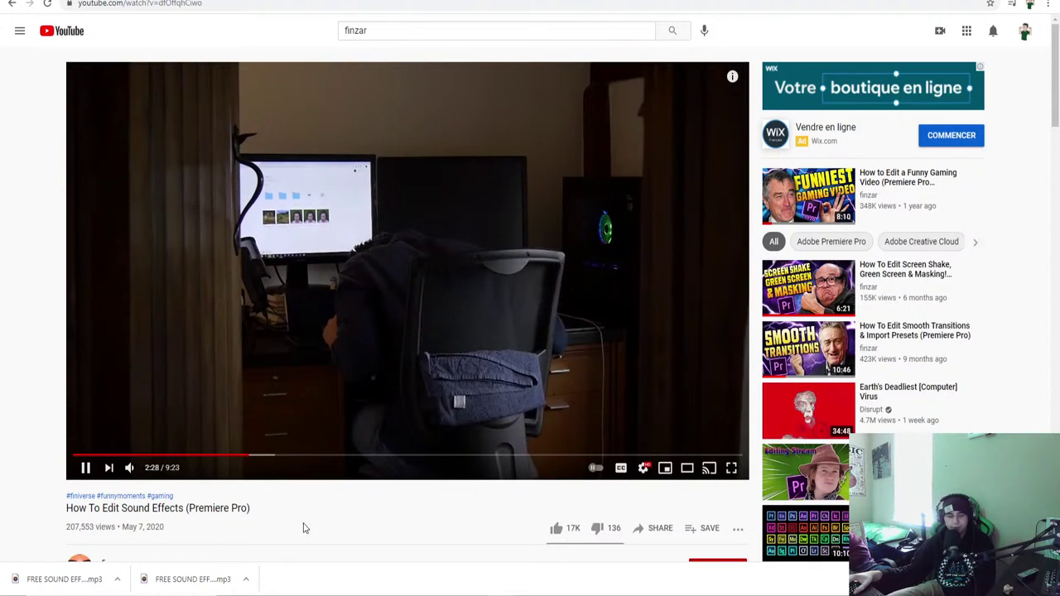
{"action": "left_click", "coordinate": [731, 467]}
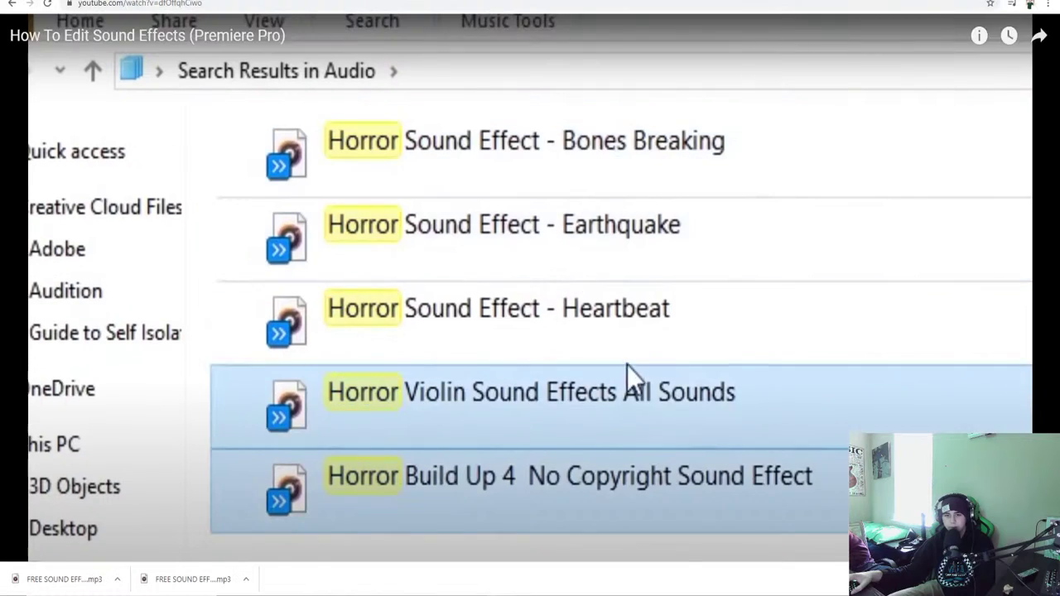
{"action": "key", "text": "Escape"}
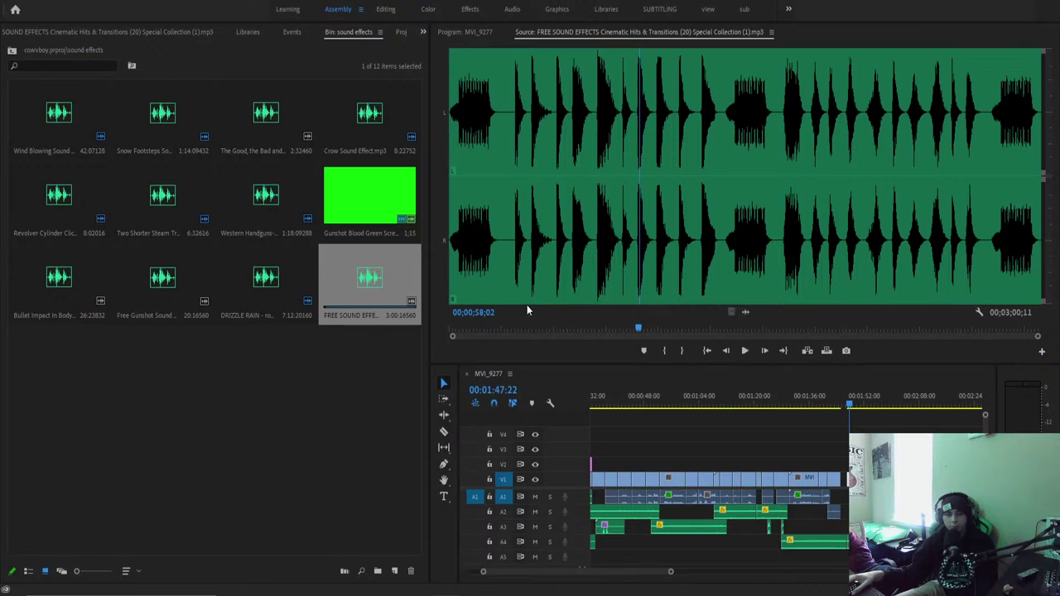
Check the source waveform in Premiere Pro against the tutorial's Cinematic Hits - Soundbox clip, replaying it full screen from about 2:56.
{"action": "left_click", "coordinate": [526, 310]}
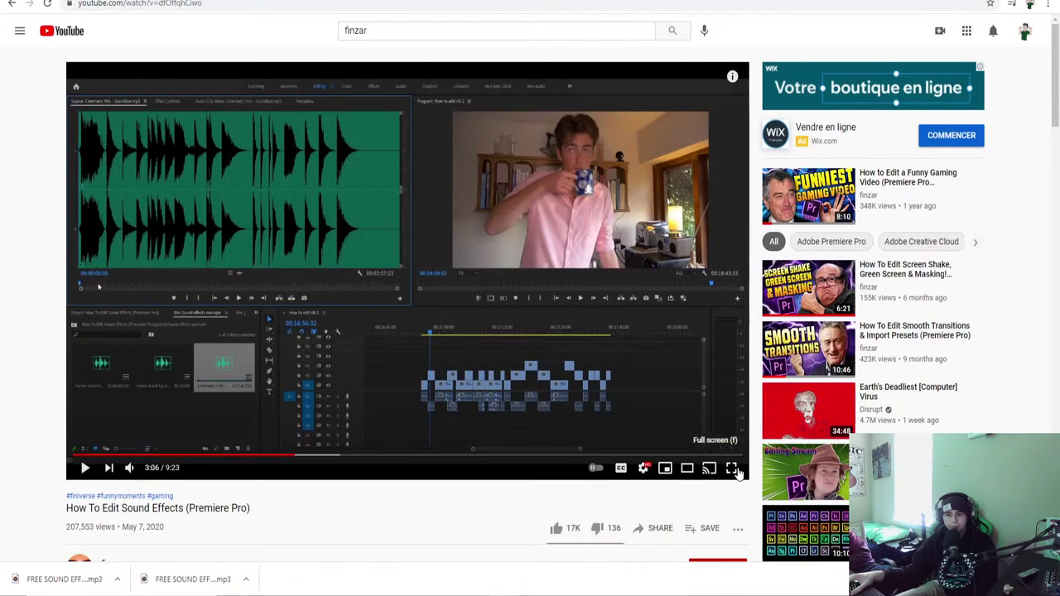
{"action": "left_click", "coordinate": [737, 472]}
{"action": "key", "text": "j"}
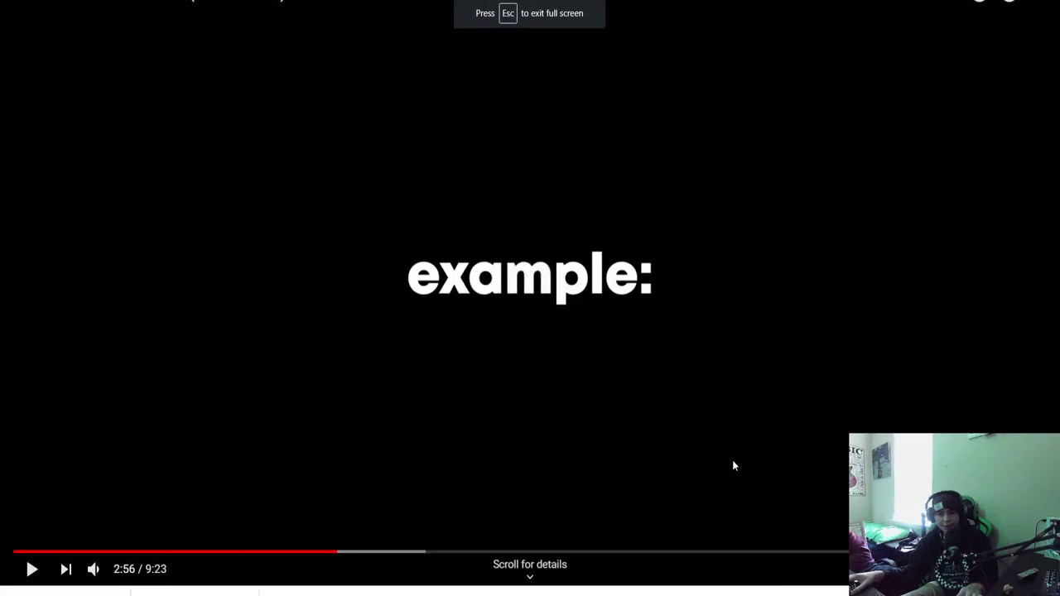
{"action": "key", "text": "k"}
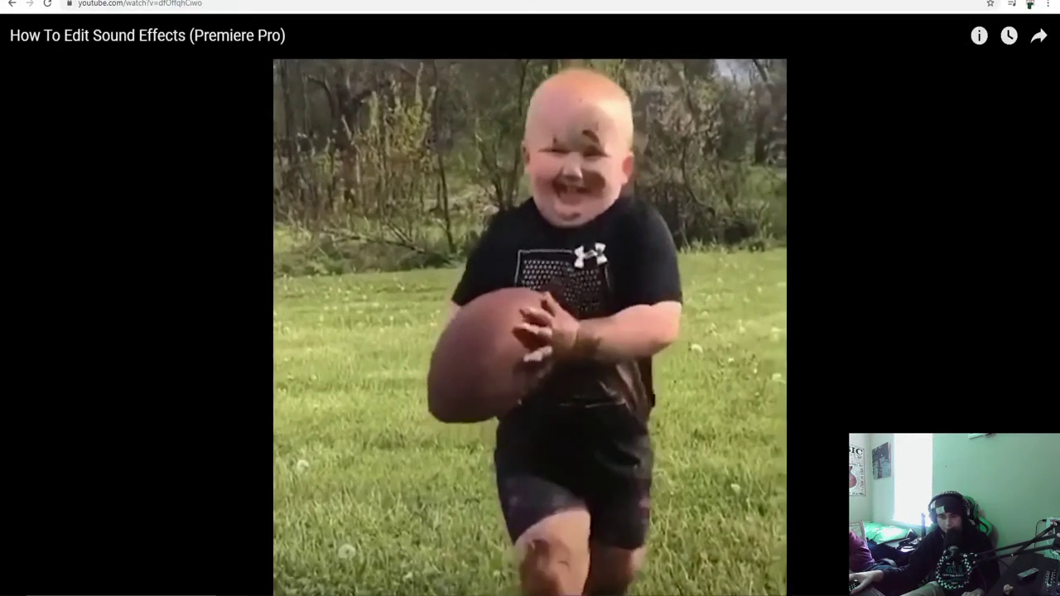
{"action": "key", "text": "Escape"}
{"action": "left_click", "coordinate": [743, 483]}
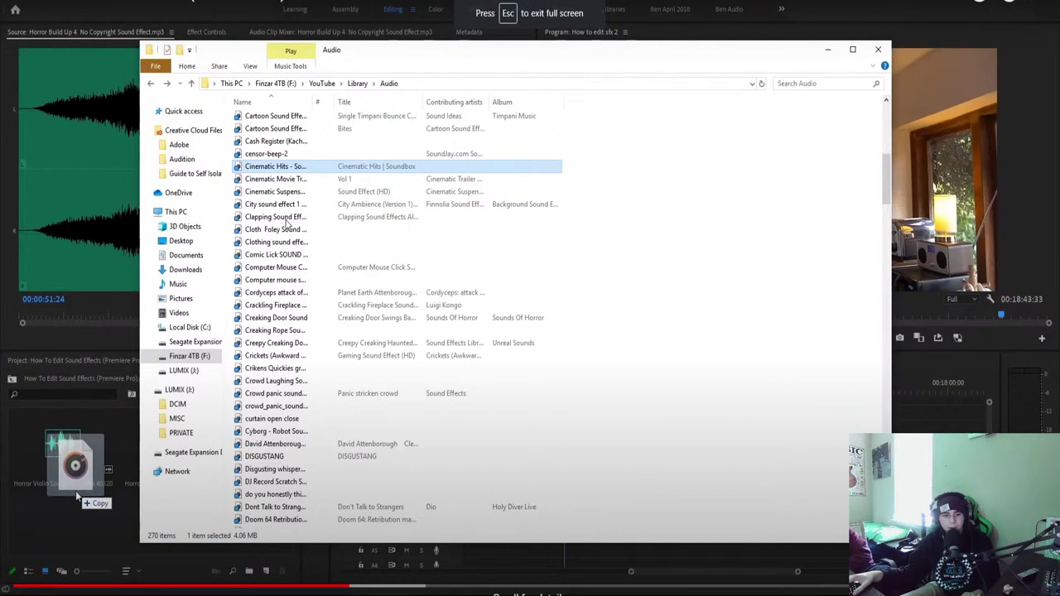
{"action": "left_click", "coordinate": [272, 244]}
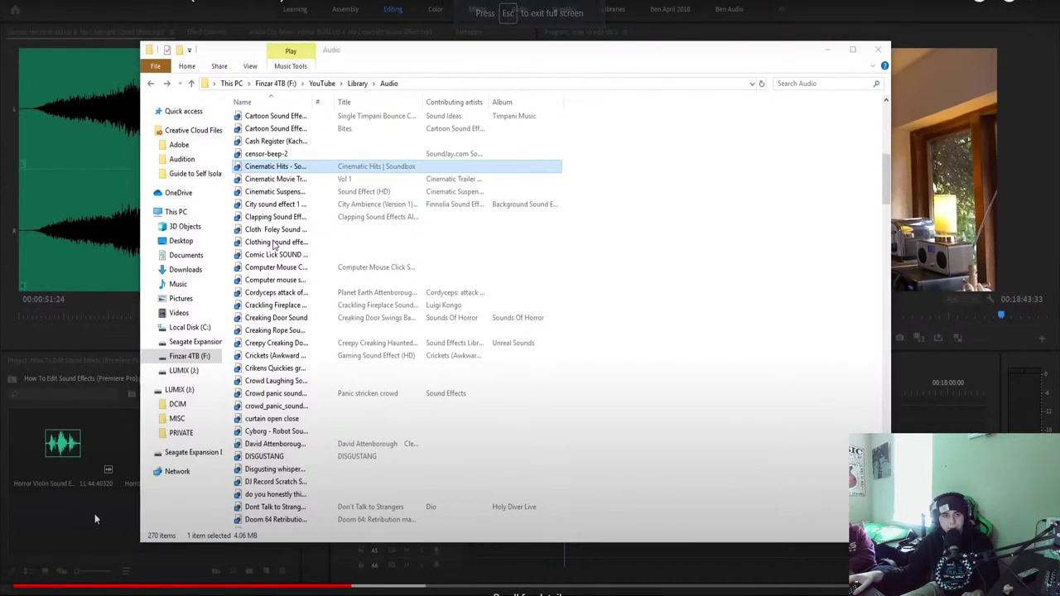
{"action": "left_click", "coordinate": [272, 244]}
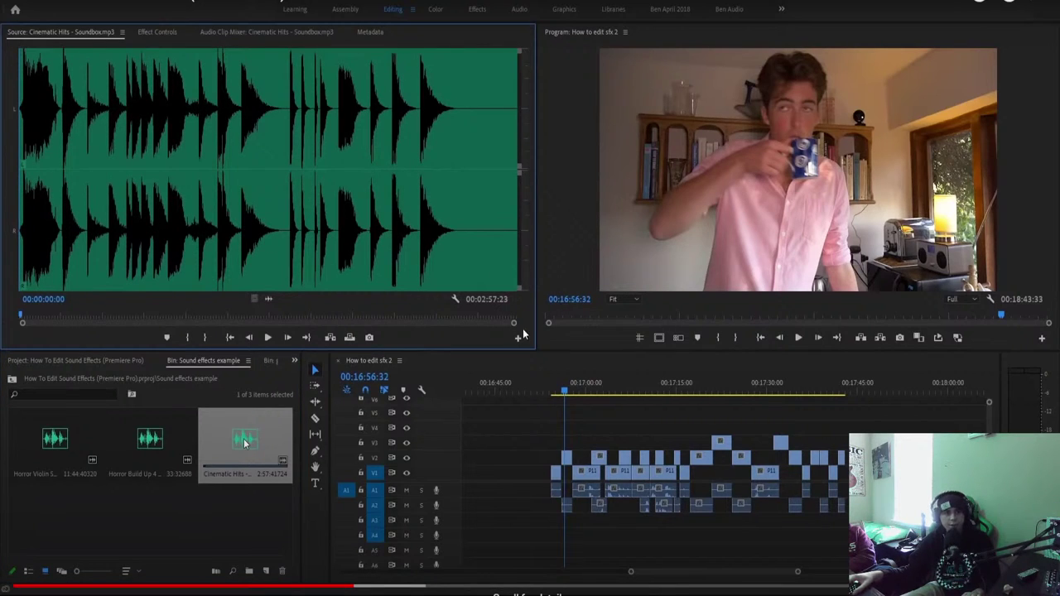
{"action": "key", "text": "Escape"}
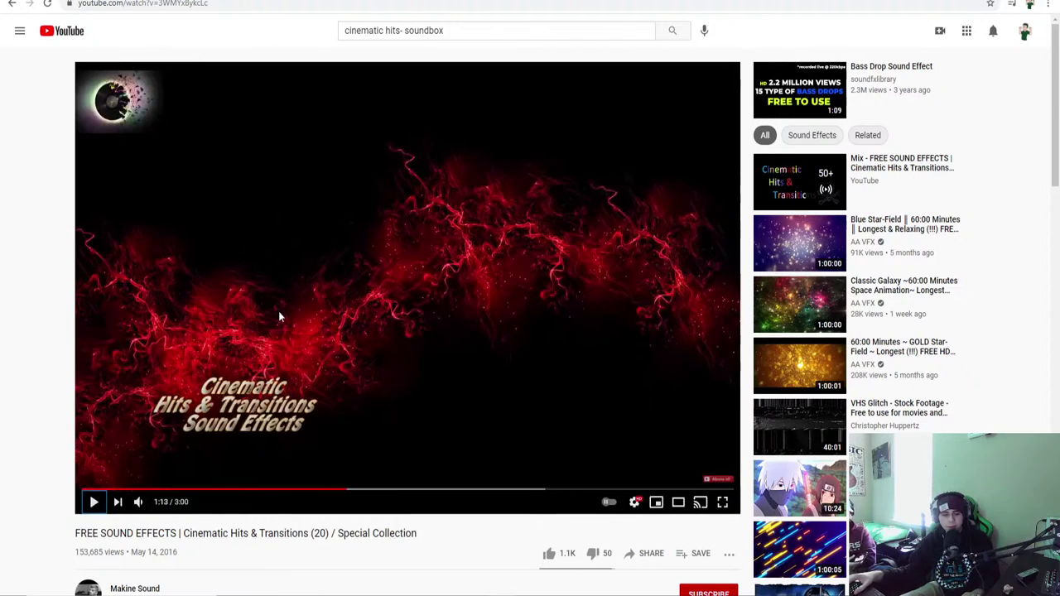
Return to the "cinematic hits- soundbox" results and look through the list for the sound pack used in the tutorial.
{"action": "left_click", "coordinate": [13, 5]}
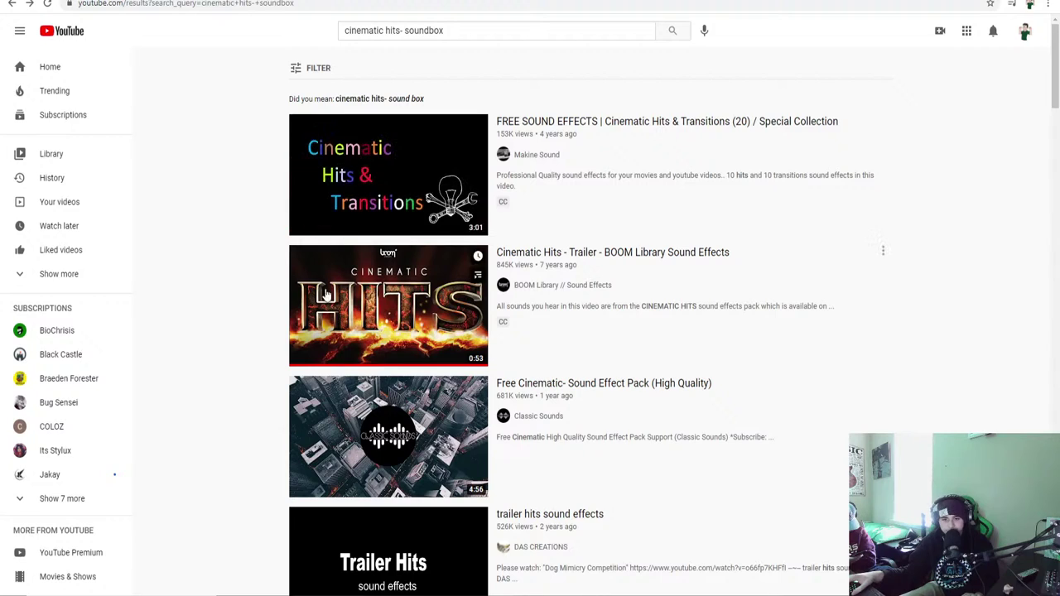
{"action": "scroll", "coordinate": [307, 400], "scroll_direction": "down", "scroll_amount": 2}
{"action": "scroll", "coordinate": [303, 436], "scroll_direction": "down", "scroll_amount": 2}
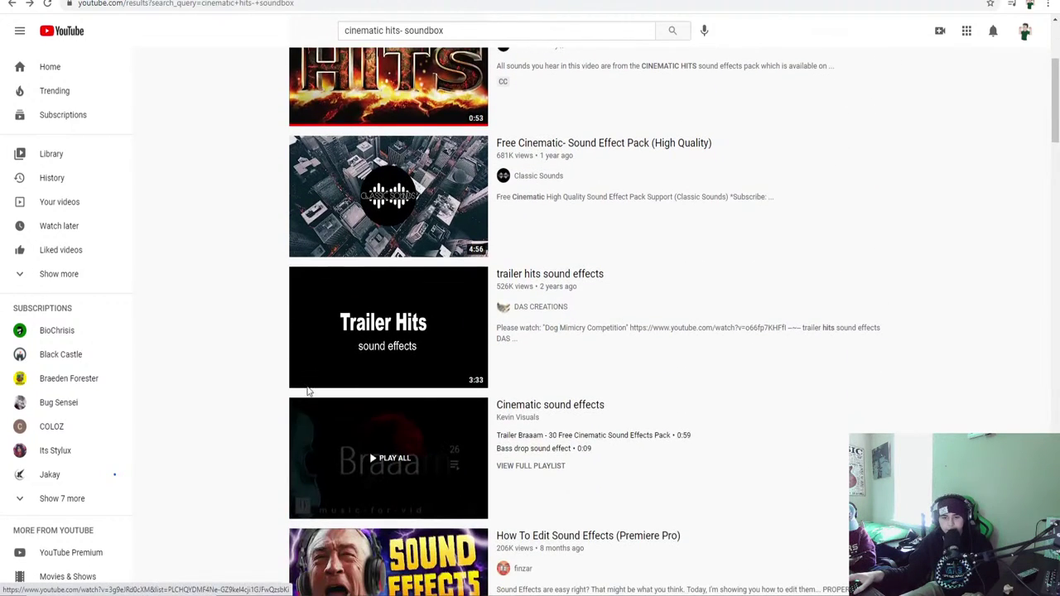
{"action": "scroll", "coordinate": [269, 457], "scroll_direction": "down", "scroll_amount": 5}
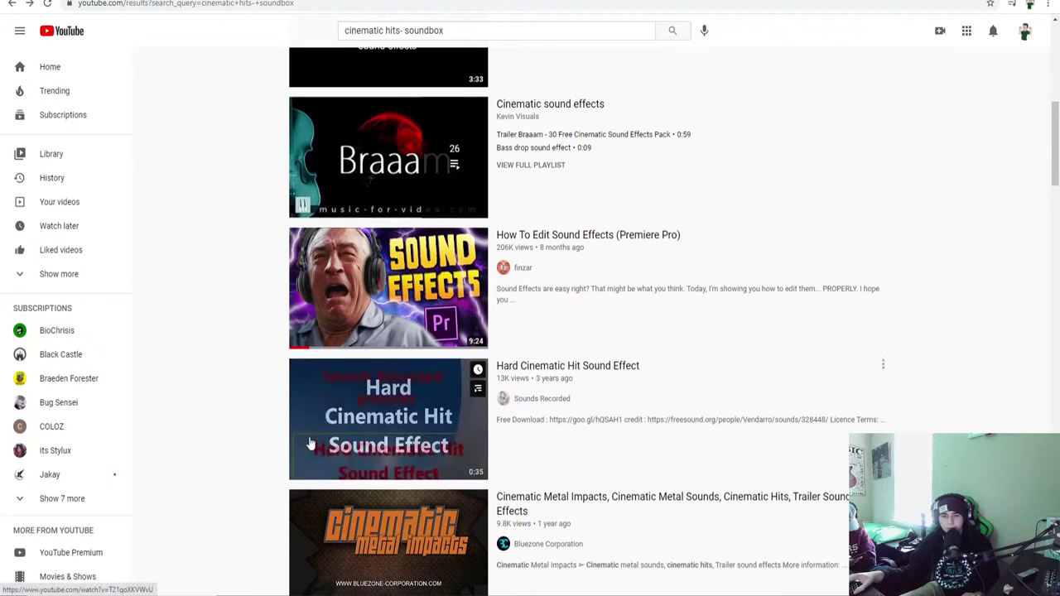
{"action": "scroll", "coordinate": [282, 439], "scroll_direction": "down", "scroll_amount": 8}
{"action": "scroll", "coordinate": [276, 443], "scroll_direction": "up", "scroll_amount": 13}
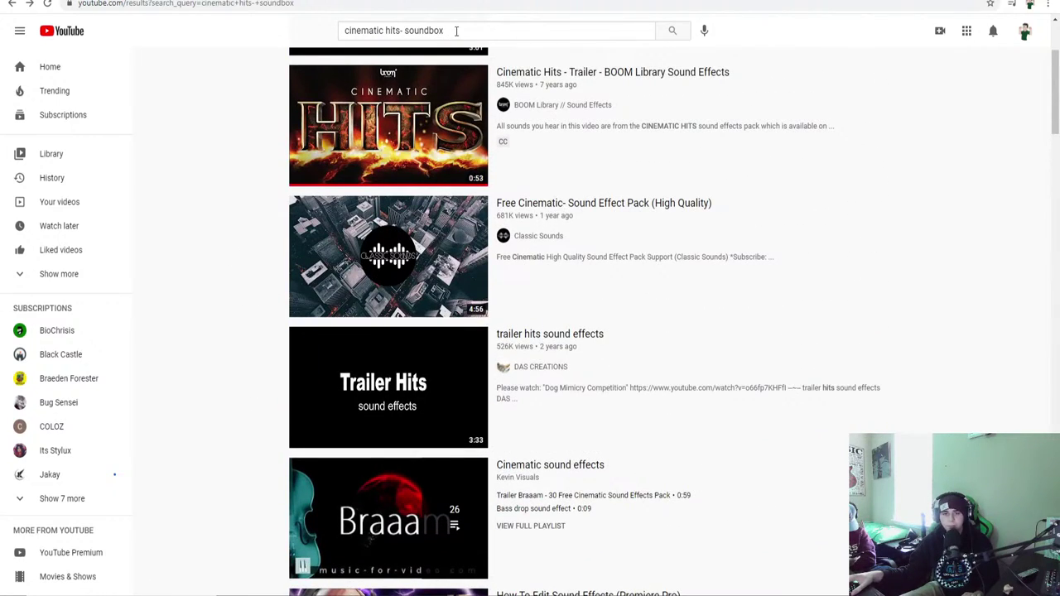
Change the YouTube search query to "cinematic boom" and run it.
{"action": "left_click_drag", "start_coordinate": [455, 32], "coordinate": [427, 35]}
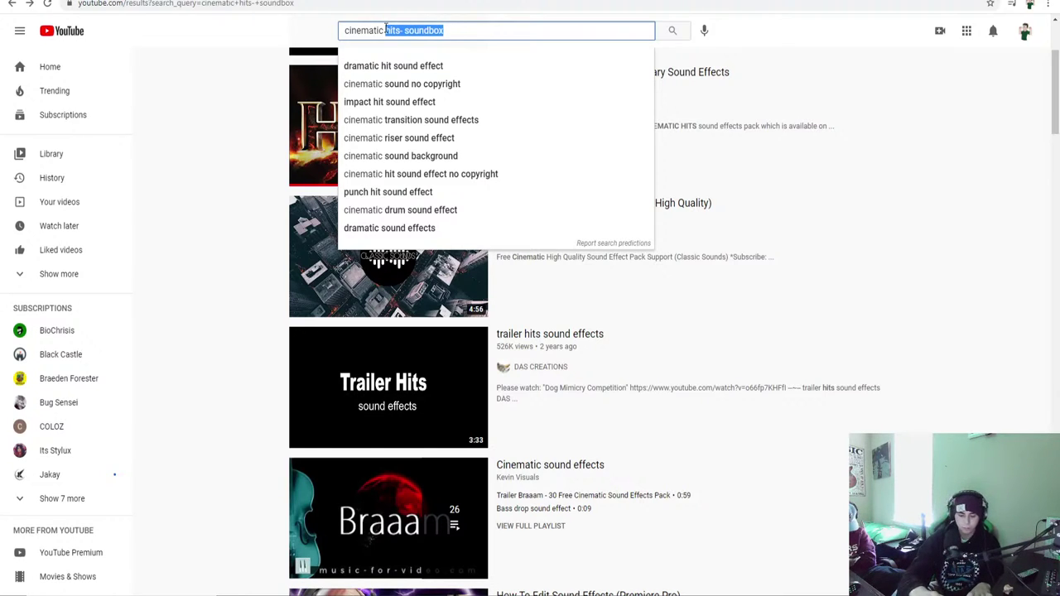
{"action": "type", "text": "boom"}
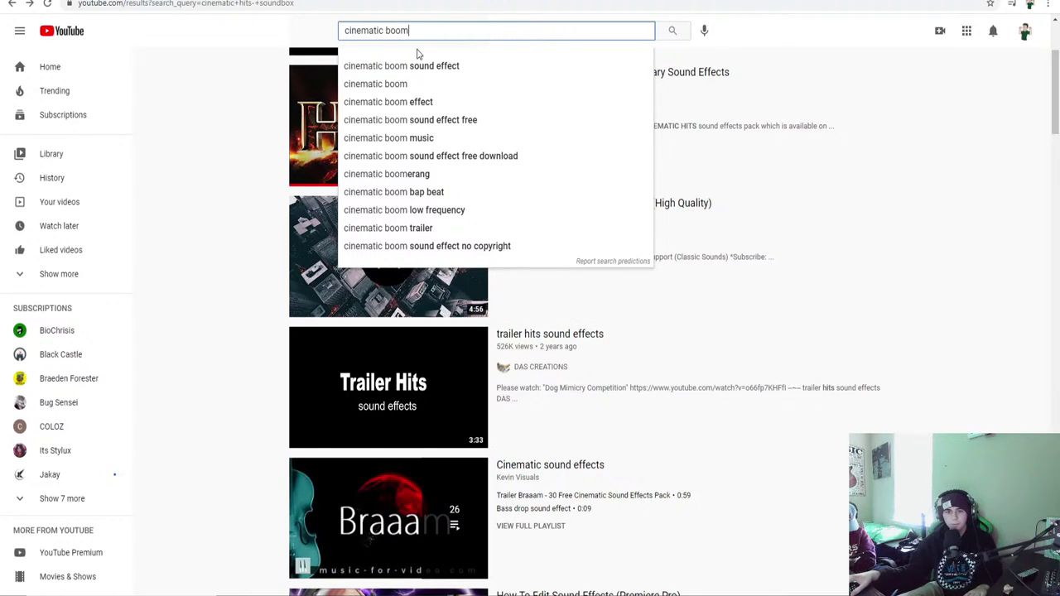
{"action": "left_click", "coordinate": [417, 84]}
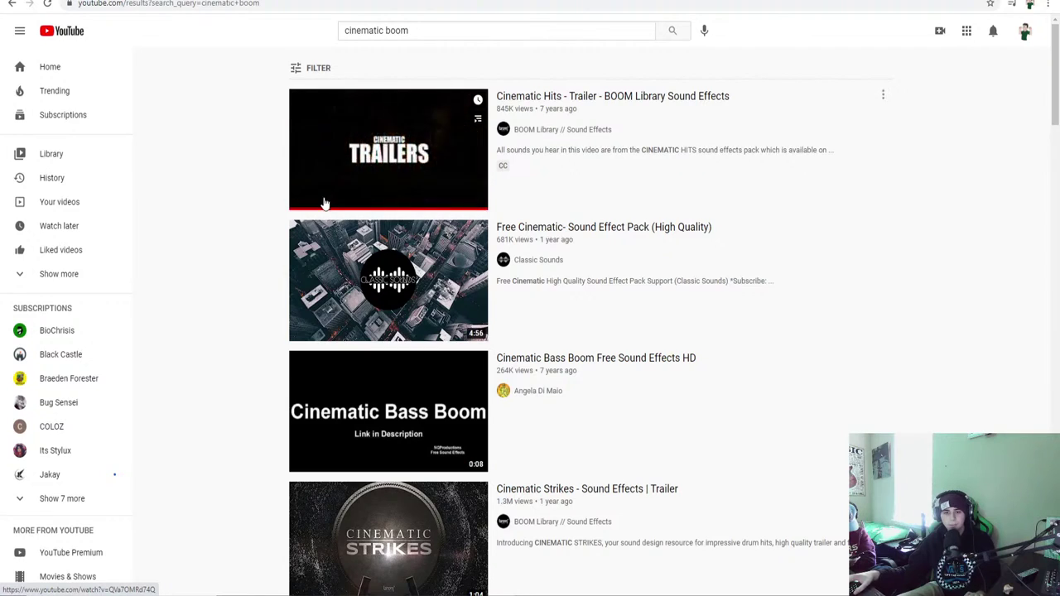
Preview "Cinematic Bass Boom Free Sound Effects HD" and "Cinematic Bass Boom #1 Sound Effect", returning to the results after each.
{"action": "left_click", "coordinate": [312, 419]}
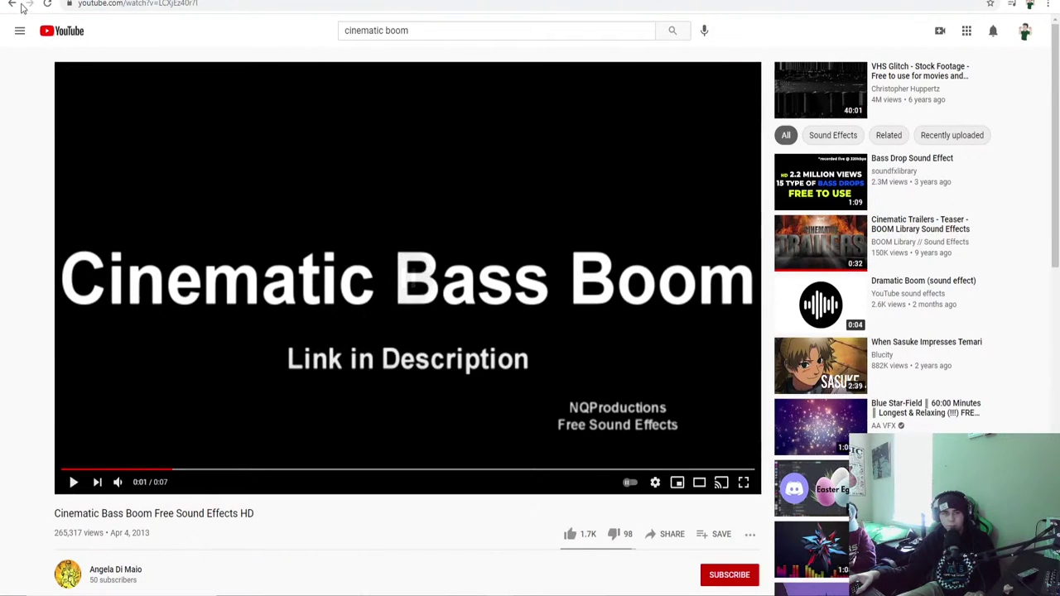
{"action": "key", "text": "alt+Left"}
{"action": "scroll", "coordinate": [308, 404], "scroll_direction": "down", "scroll_amount": 2}
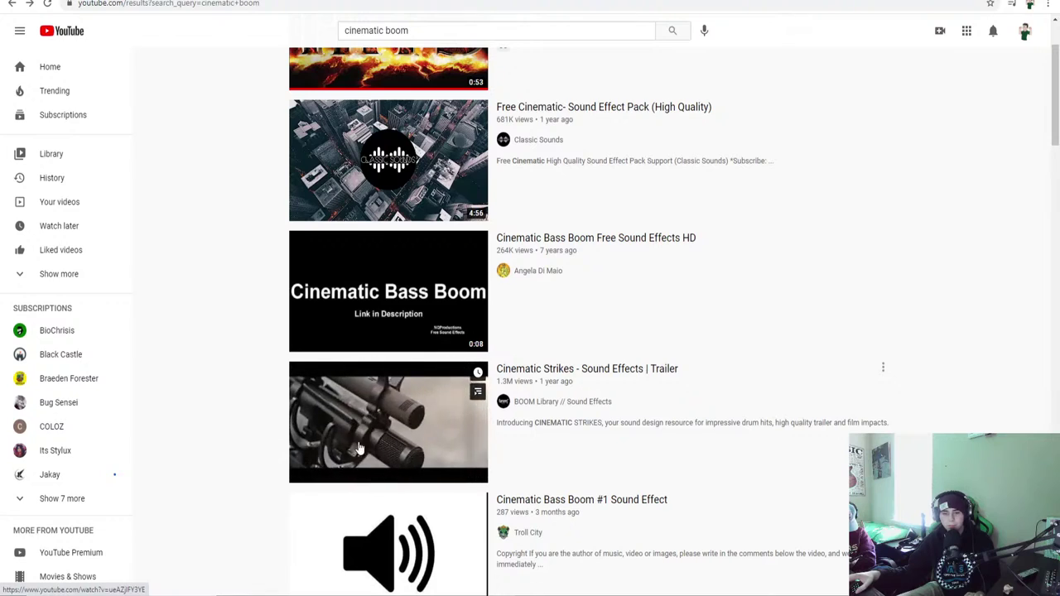
{"action": "left_click", "coordinate": [385, 514]}
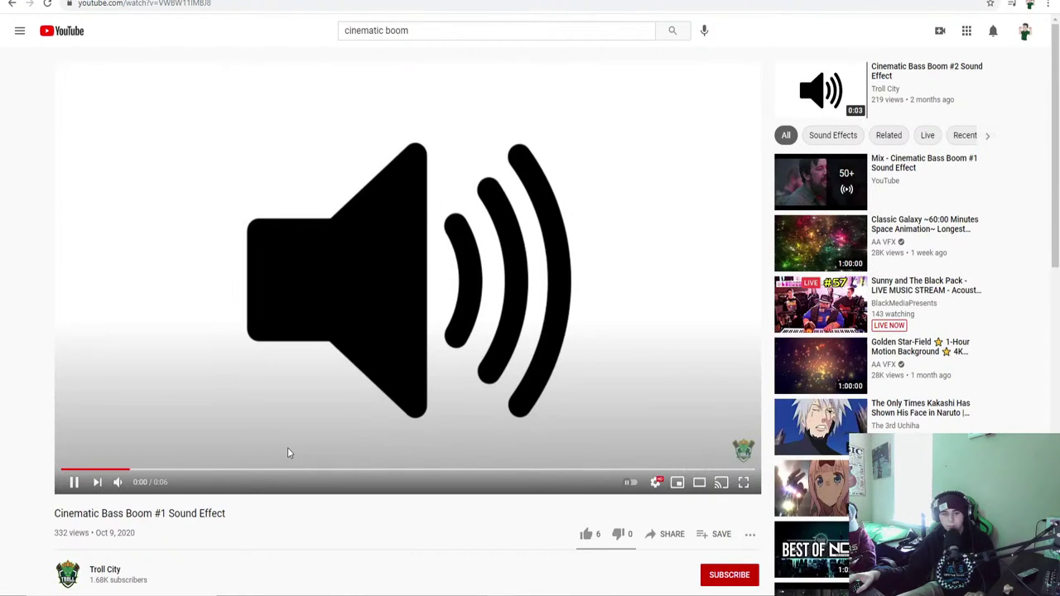
{"action": "left_click", "coordinate": [12, 4]}
{"action": "scroll", "coordinate": [335, 229], "scroll_direction": "up", "scroll_amount": 2}
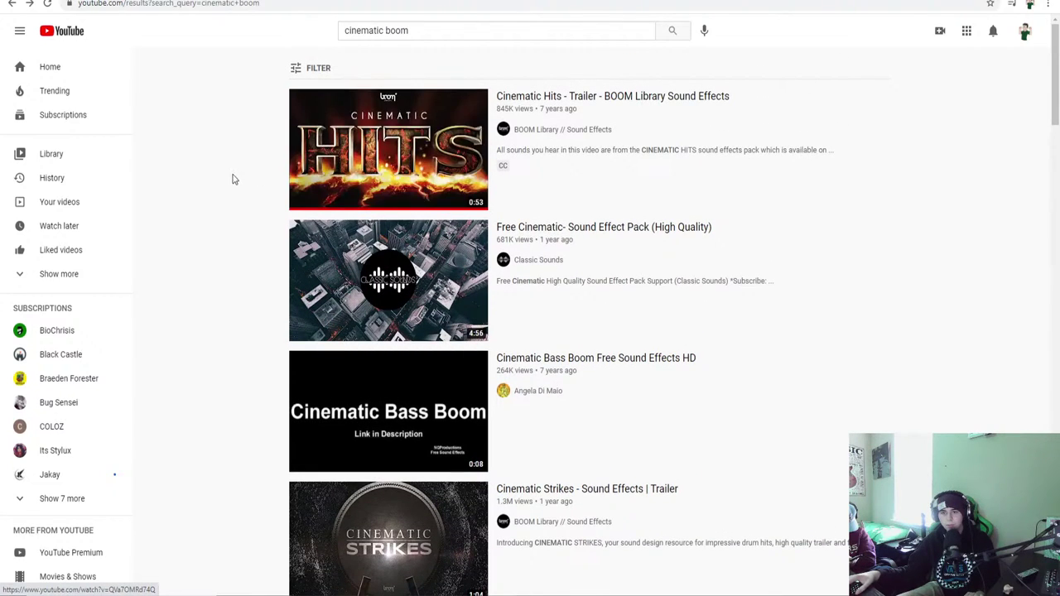
{"action": "scroll", "coordinate": [387, 284], "scroll_direction": "down", "scroll_amount": 5}
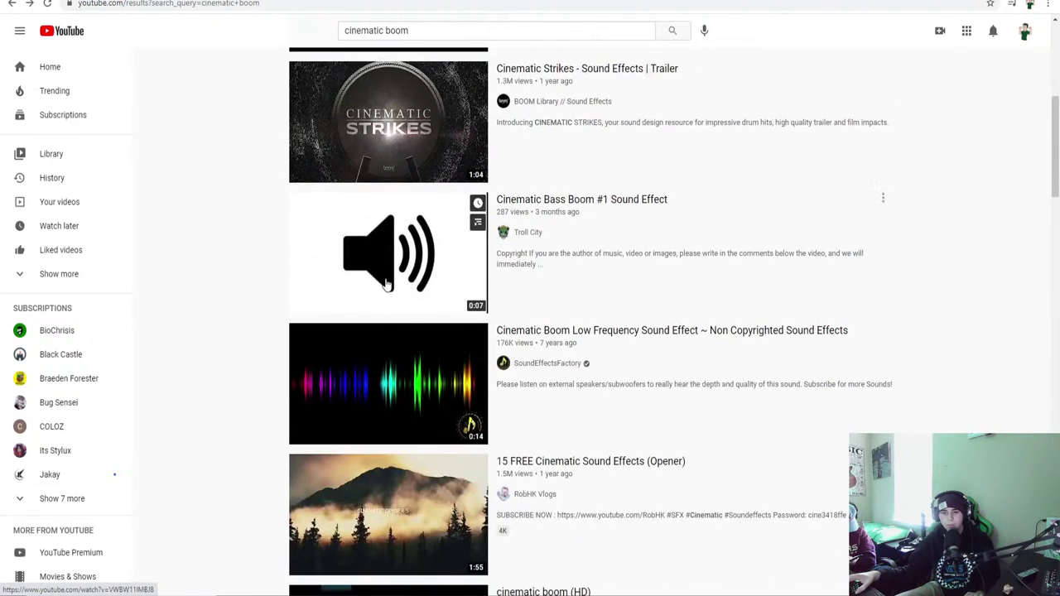
Open the "Cinematic Bass Boom #1 Sound Effect" video, convert its link to MP3 on YtMp3, and download the file.
{"action": "left_click", "coordinate": [387, 275]}
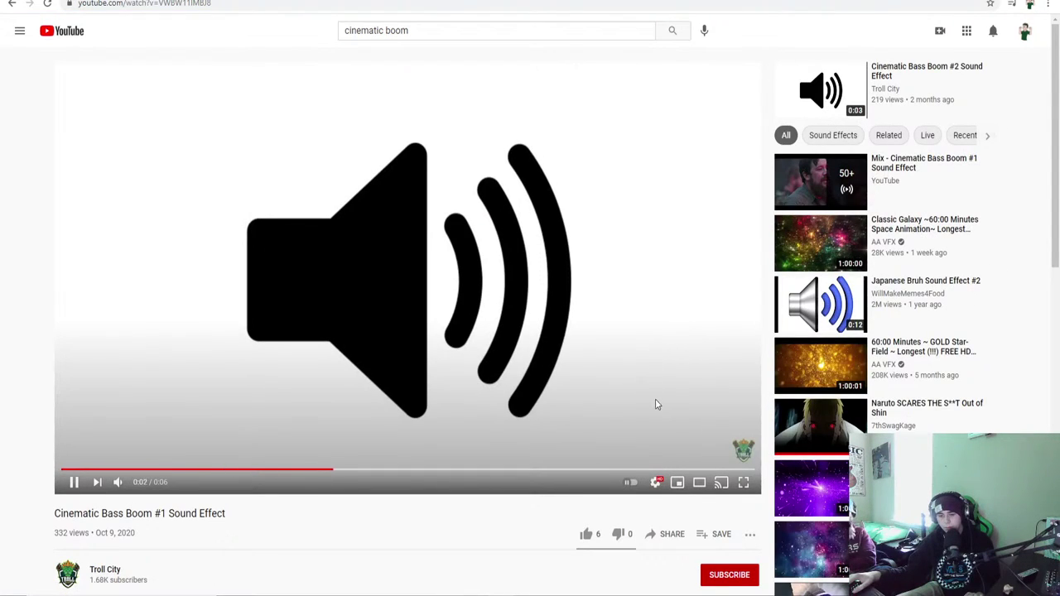
{"action": "left_click", "coordinate": [239, 7]}
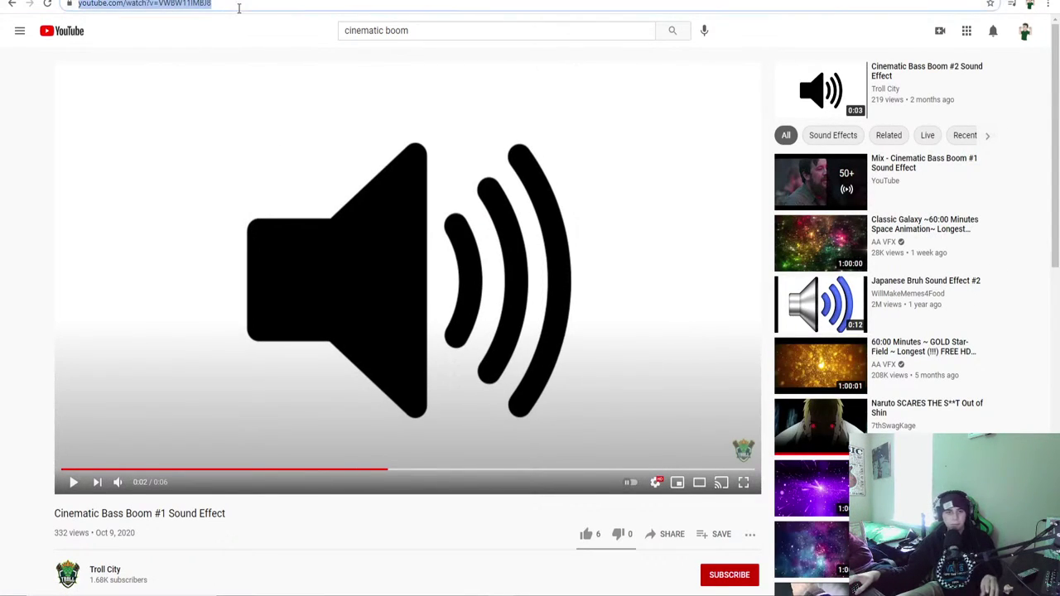
{"action": "key", "text": "ctrl+Tab"}
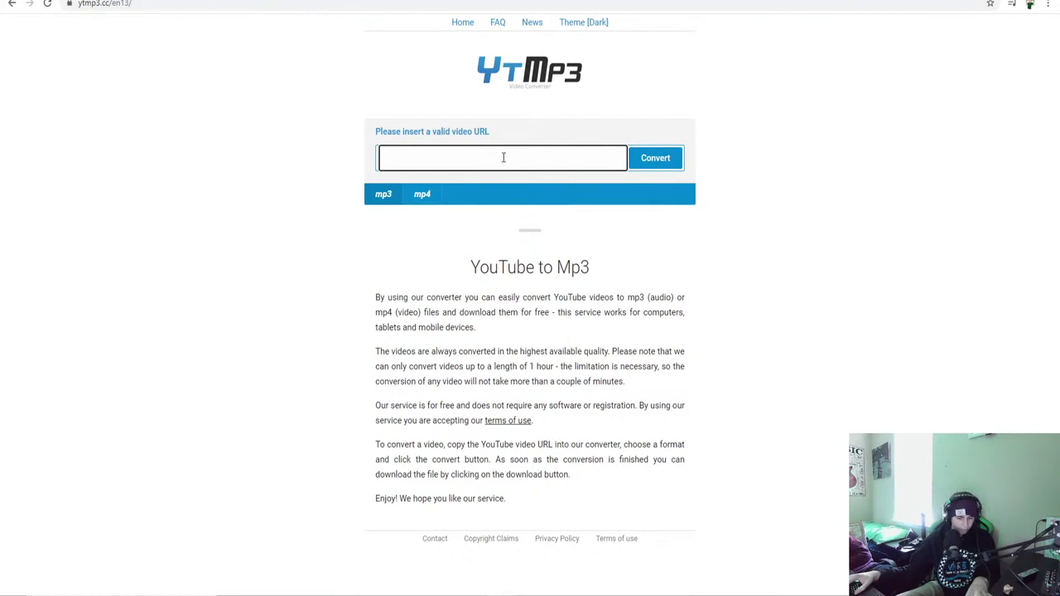
{"action": "key", "text": "ctrl+v"}
{"action": "left_click", "coordinate": [656, 158]}
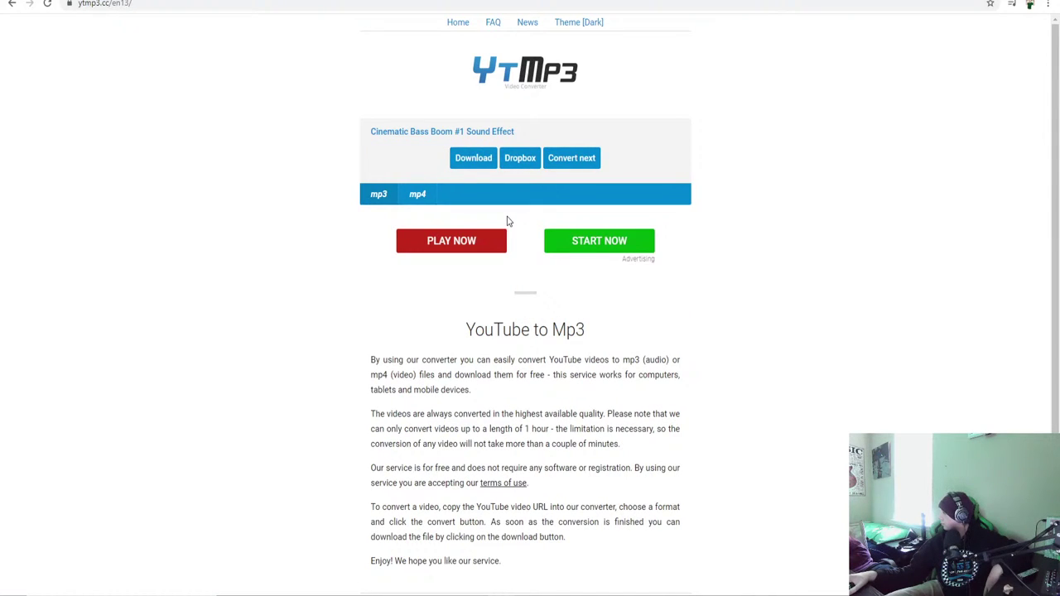
{"action": "left_click", "coordinate": [478, 168]}
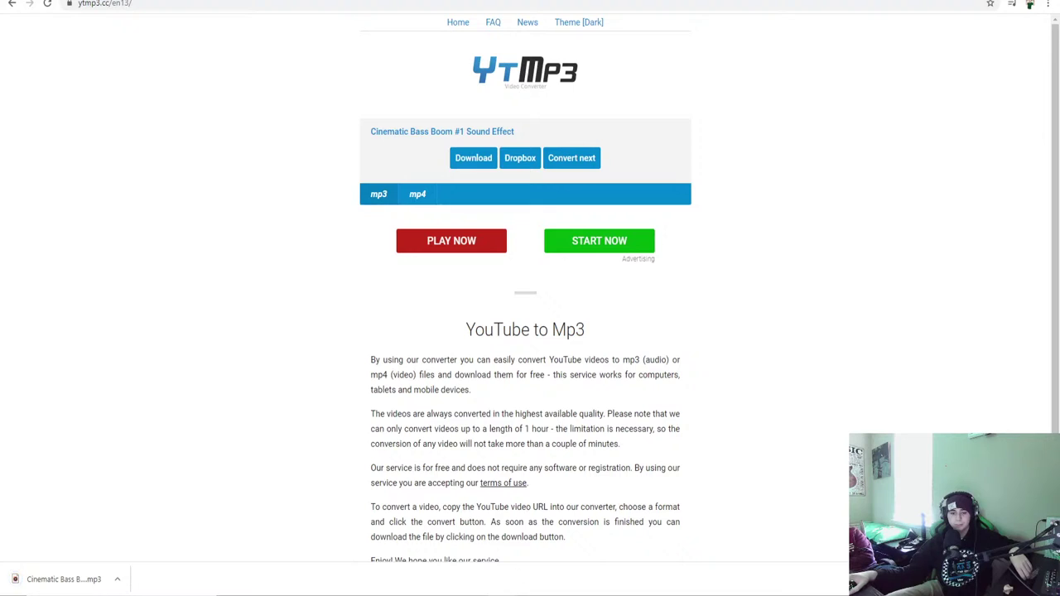
Import the downloaded Cinematic Bass Boom #1 Sound Effect MP3 from the Downloads folder into Premiere Pro's sound effects bin.
{"action": "key", "text": "super+Down"}
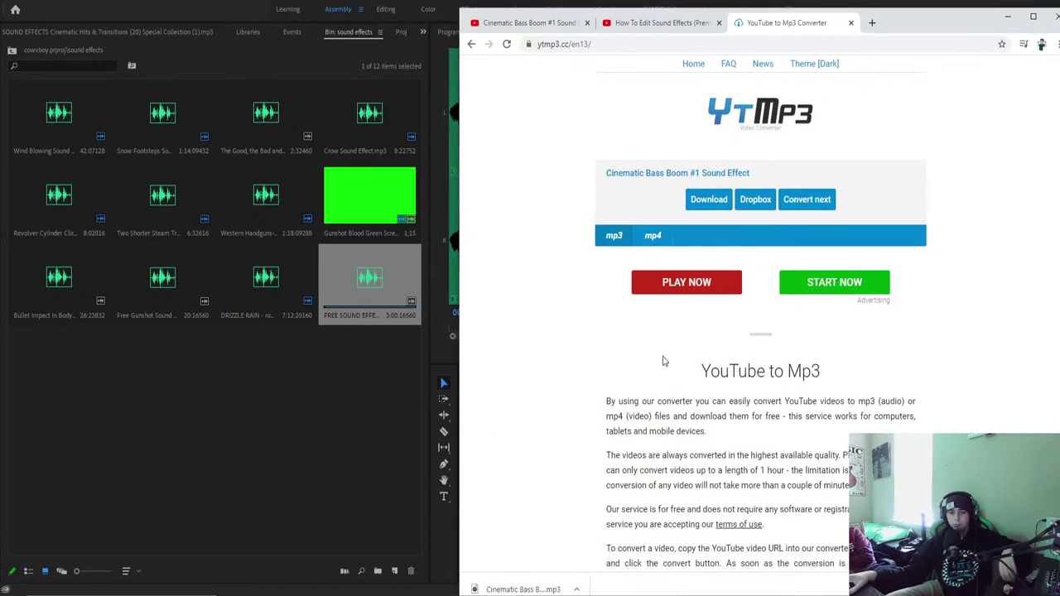
{"action": "left_click", "coordinate": [577, 588]}
{"action": "left_click", "coordinate": [594, 548]}
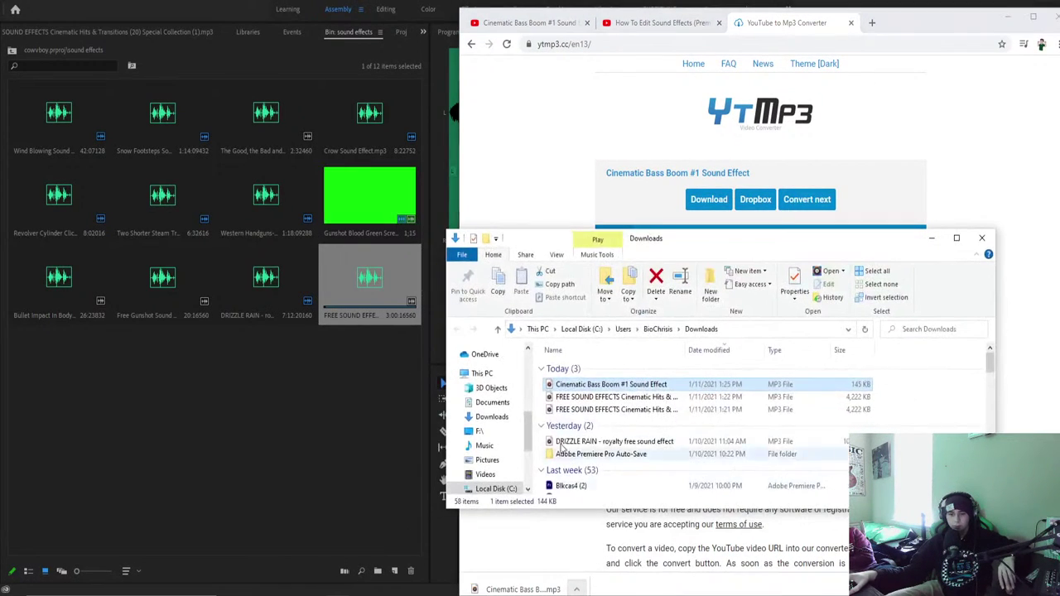
{"action": "left_click_drag", "start_coordinate": [629, 389], "coordinate": [309, 428]}
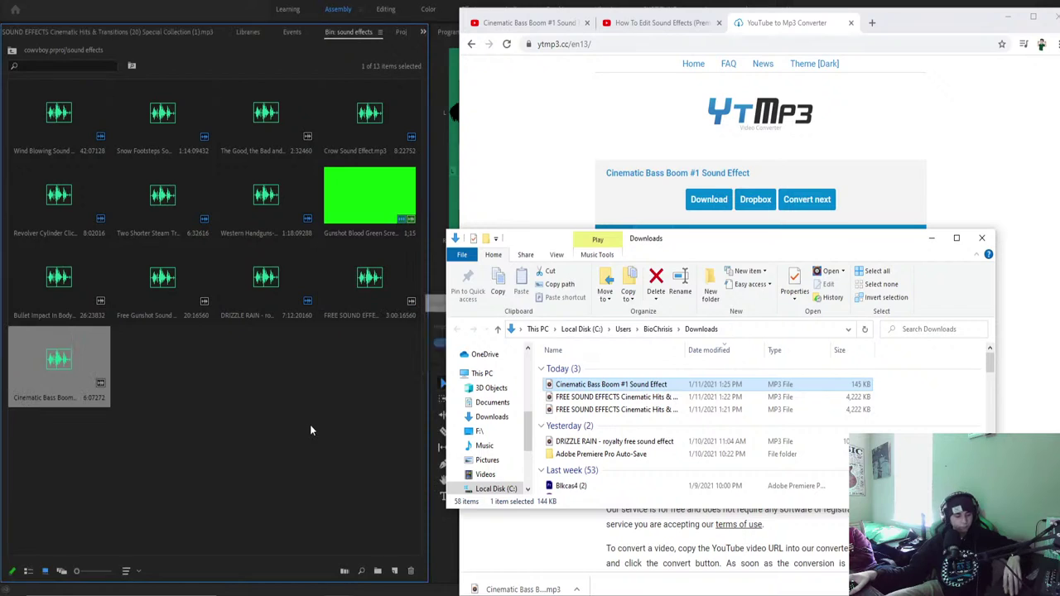
{"action": "left_click", "coordinate": [930, 237]}
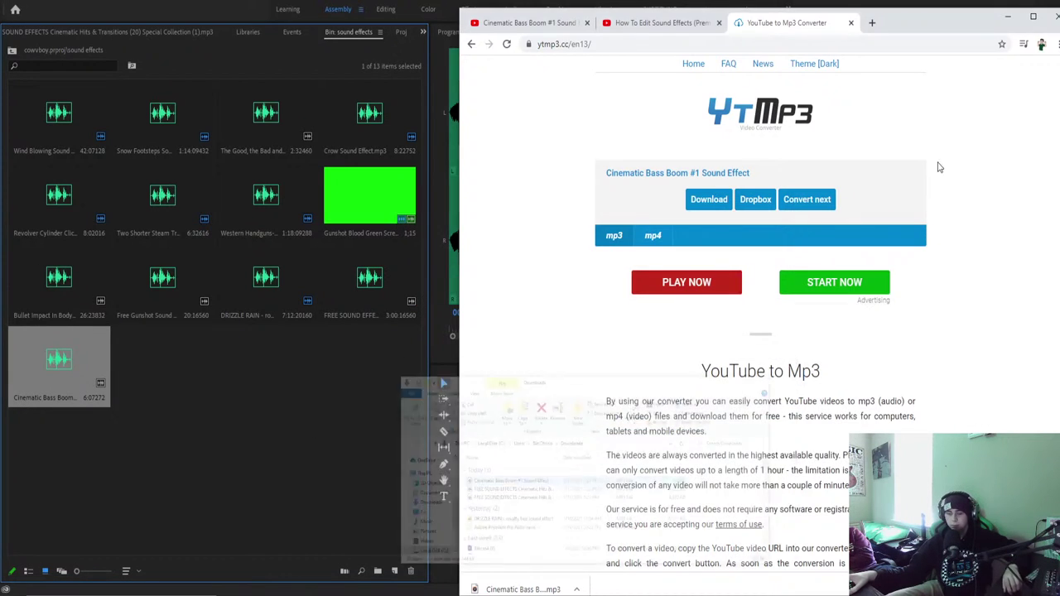
{"action": "left_click", "coordinate": [1007, 16]}
Place the Cinematic Bass Boom clip on track A5, starting with the MVI_9337 clip, and play it back.
{"action": "left_click_drag", "start_coordinate": [627, 397], "coordinate": [830, 406]}
{"action": "left_click", "coordinate": [61, 372]}
{"action": "left_click_drag", "start_coordinate": [60, 372], "coordinate": [799, 562]}
{"action": "key", "text": "space"}
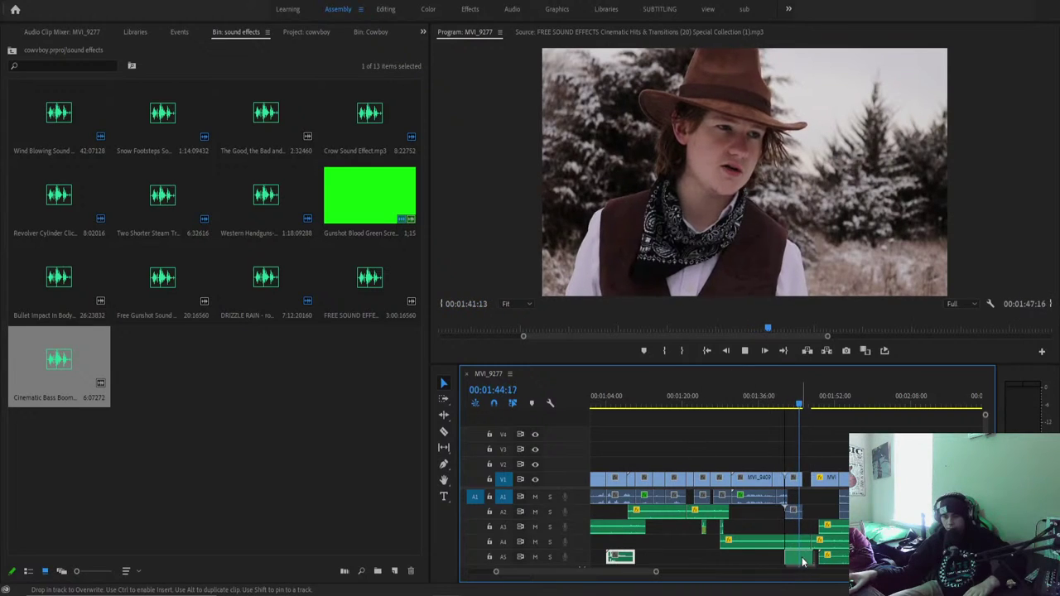
{"action": "key", "text": "space"}
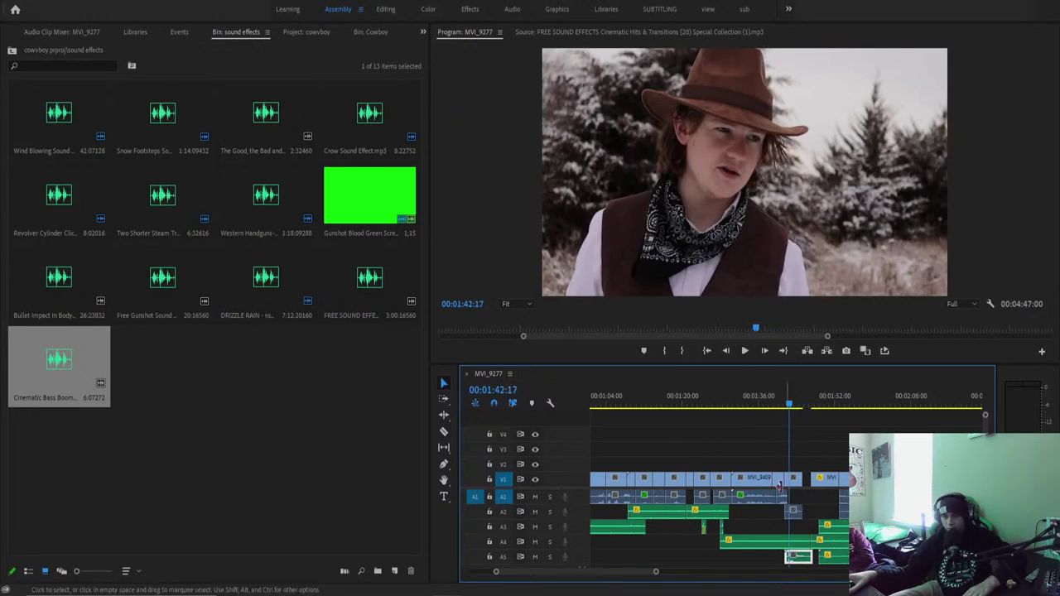
{"action": "left_click_drag", "start_coordinate": [656, 572], "coordinate": [595, 571]}
{"action": "key", "text": "space"}
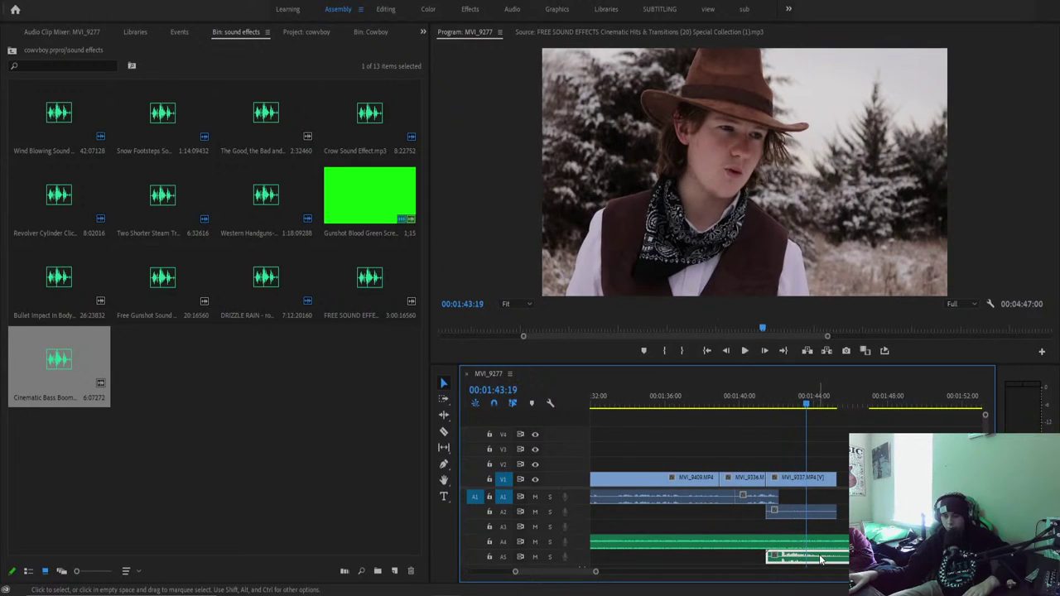
{"action": "key", "text": "space"}
Try reversing the Cinematic Bass Boom clip's speed with Maintain Audio Pitch enabled, and listen to the result.
{"action": "right_click", "coordinate": [825, 558]}
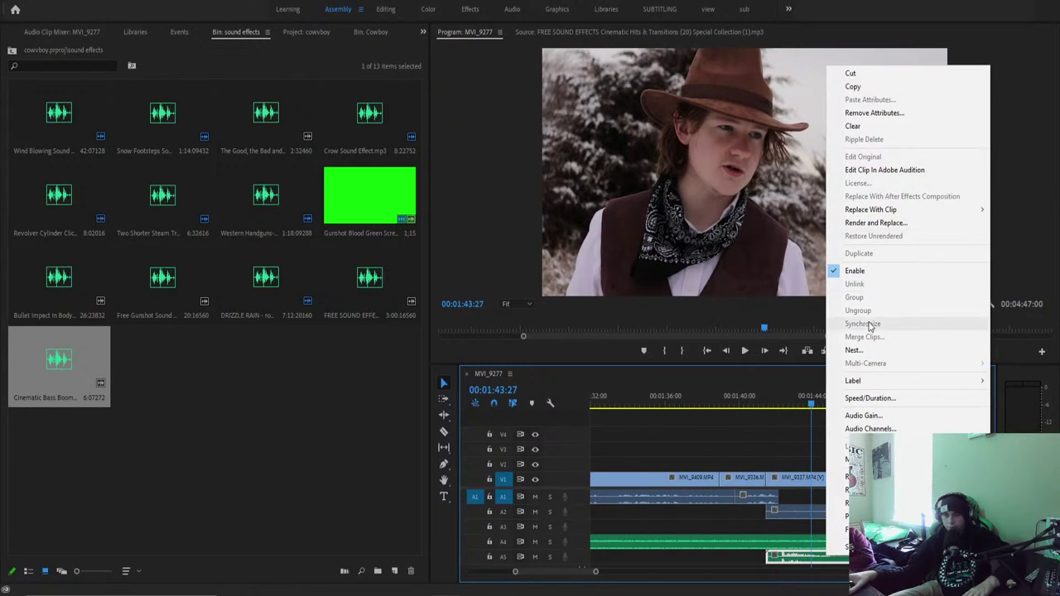
{"action": "left_click", "coordinate": [870, 397]}
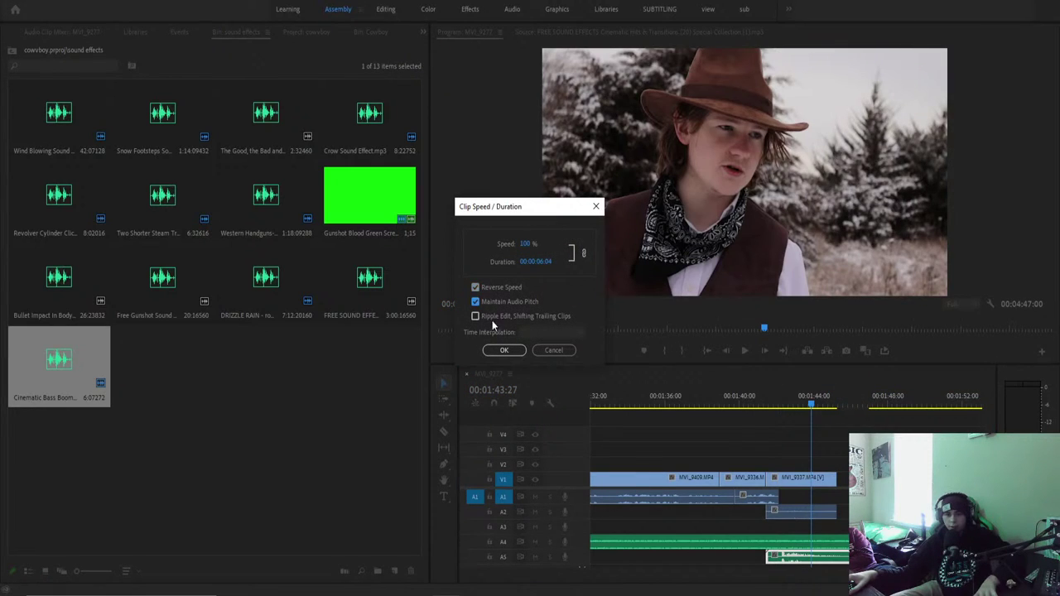
{"action": "left_click", "coordinate": [500, 349]}
{"action": "left_click", "coordinate": [770, 404]}
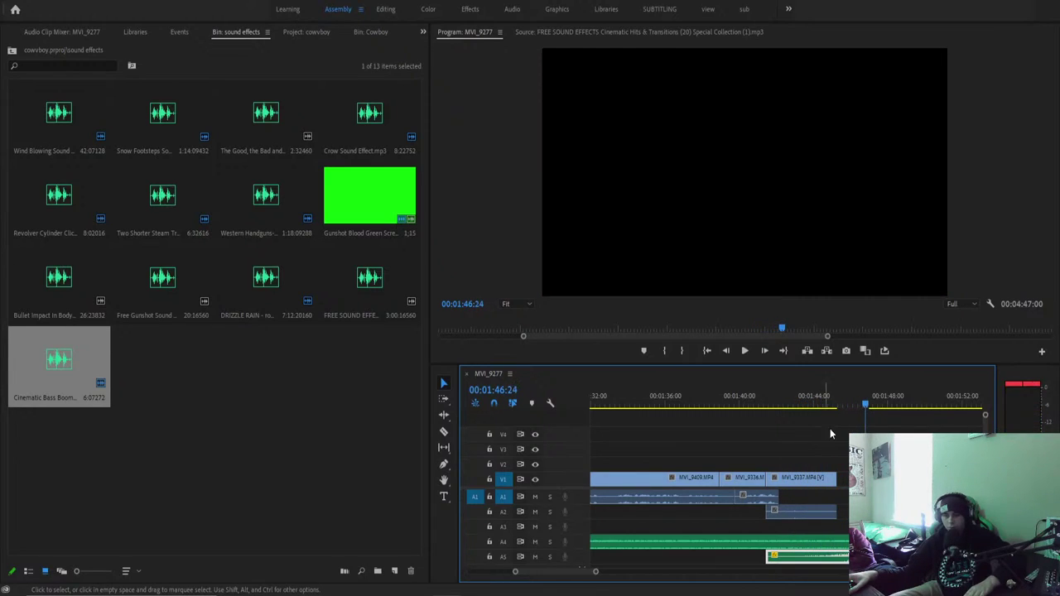
{"action": "left_click", "coordinate": [863, 403]}
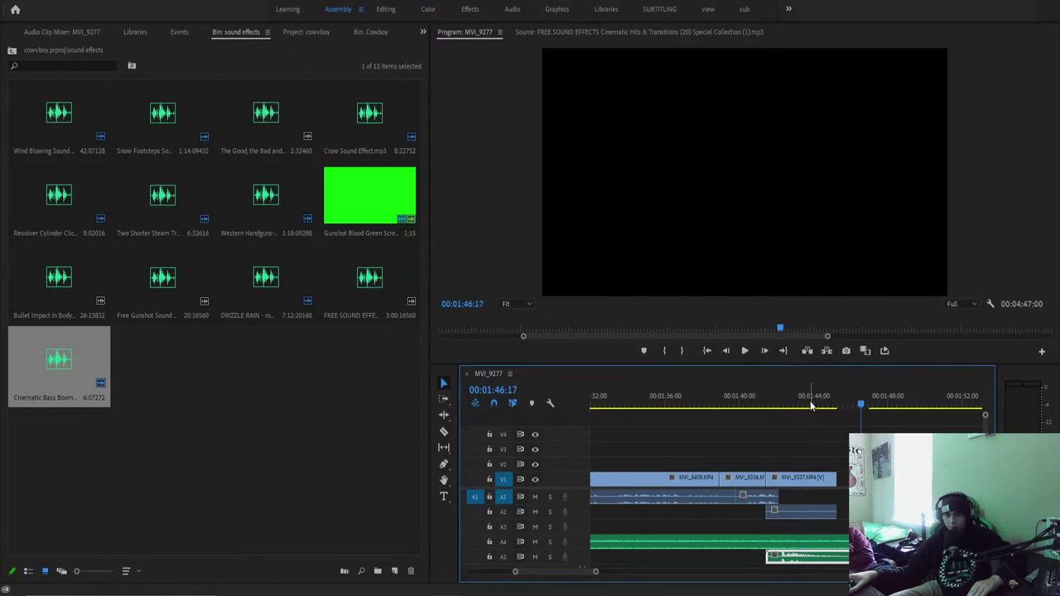
Trim the end of the Cinematic Bass Boom clip to the end of MVI_9337 and play it back.
{"action": "left_click", "coordinate": [779, 403]}
{"action": "key", "text": "space"}
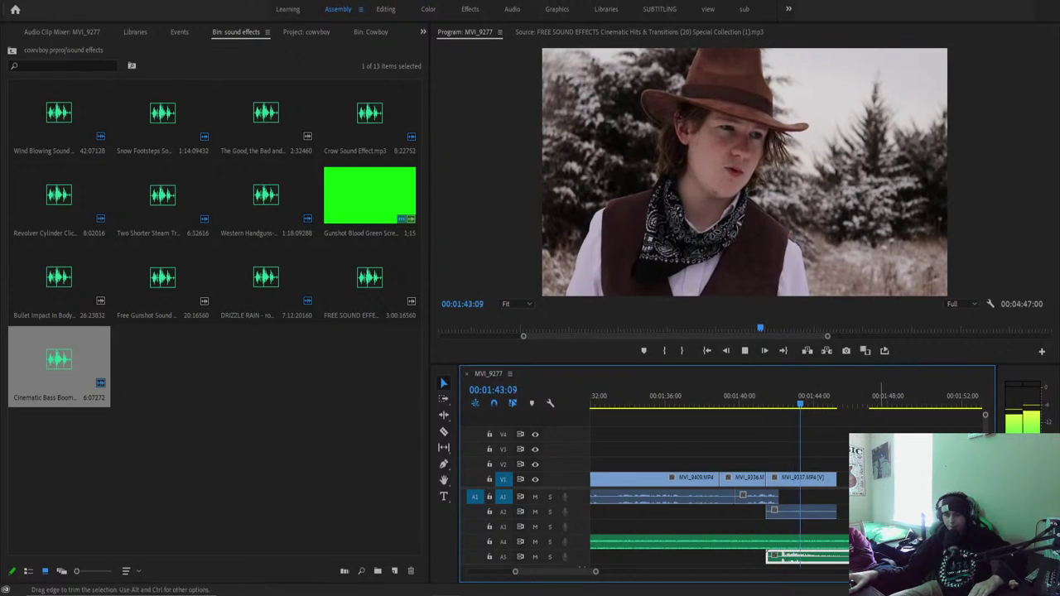
{"action": "key", "text": "space"}
{"action": "key", "text": "space"}
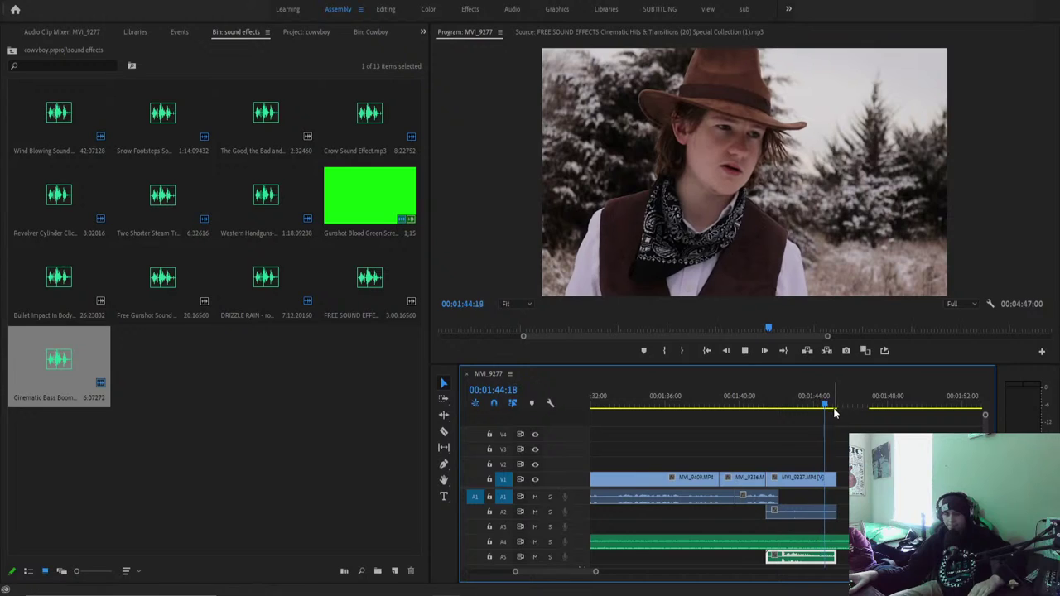
{"action": "key", "text": "space"}
Locate the boom's hit at 00:01:42:08 and shift the clip so the hit lands on MVI_9337's cut to black.
{"action": "left_click_drag", "start_coordinate": [757, 416], "coordinate": [782, 420]}
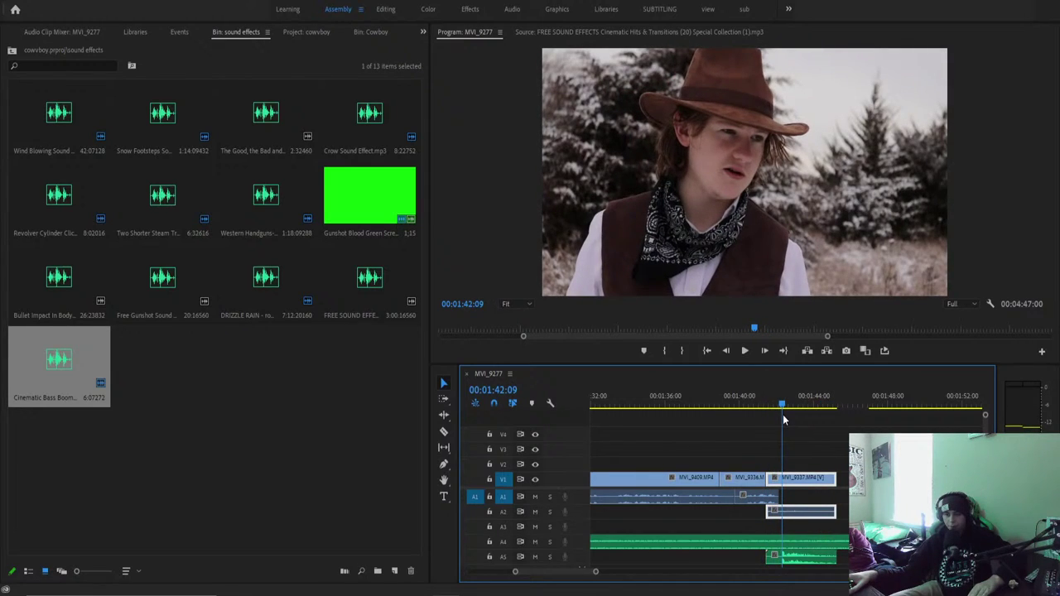
{"action": "key", "text": "Left"}
{"action": "left_click", "coordinate": [786, 561]}
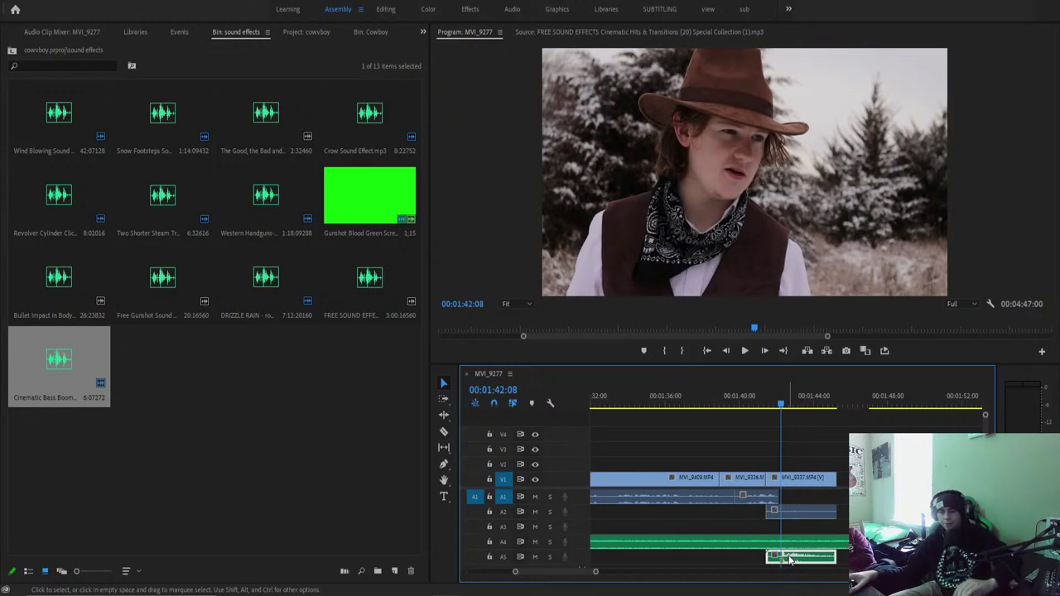
{"action": "left_click_drag", "start_coordinate": [789, 562], "coordinate": [845, 561]}
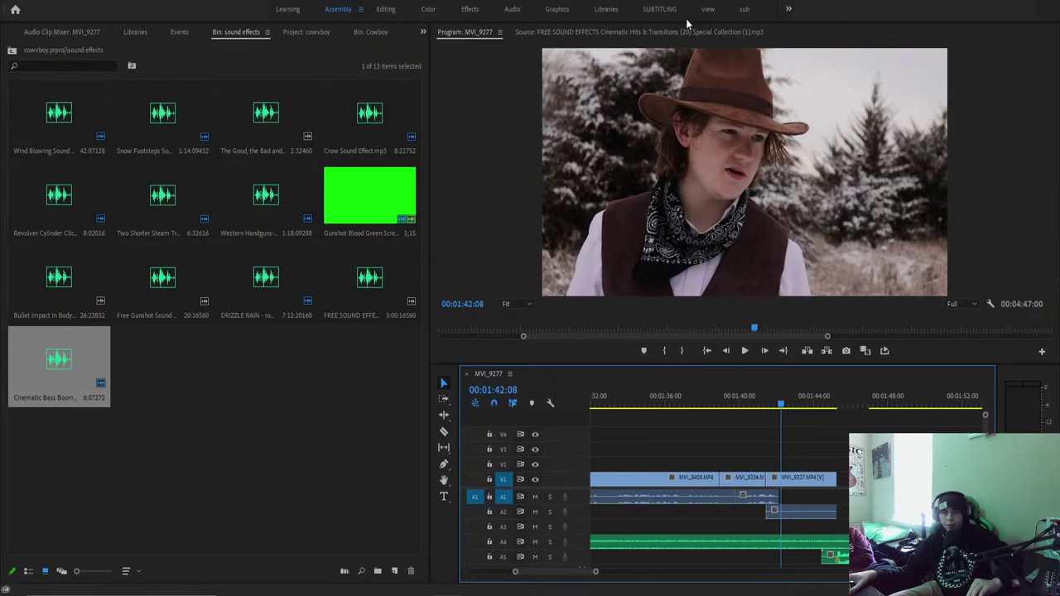
Switch to the sub workspace and move the Cinematic Bass Boom clip down to a new audio track, A6.
{"action": "left_click", "coordinate": [741, 10]}
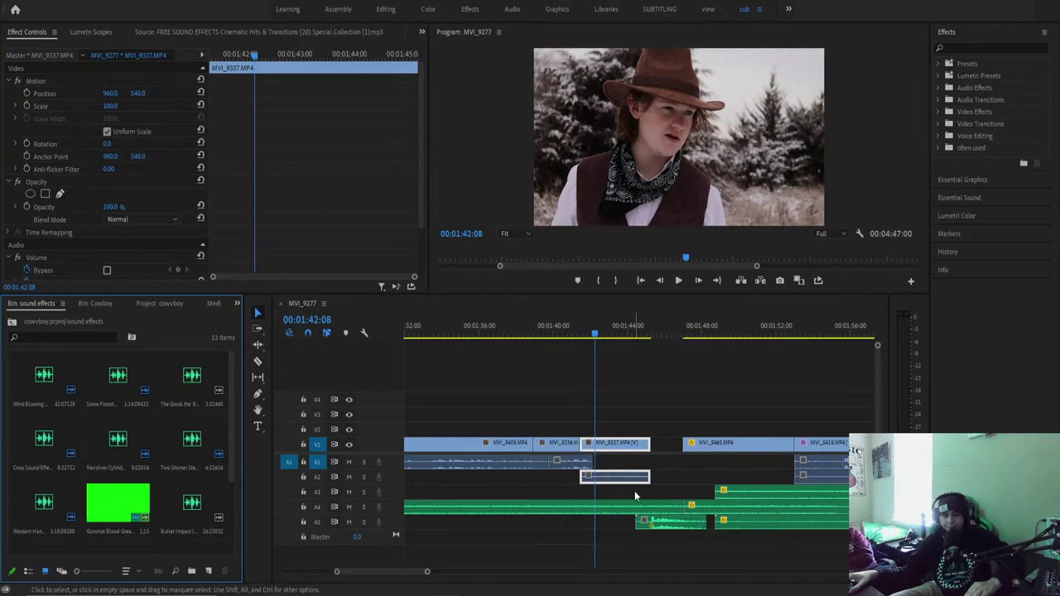
{"action": "mouse_move", "coordinate": [670, 523]}
{"action": "left_mouse_down"}
{"action": "mouse_move", "coordinate": [676, 555]}
{"action": "mouse_move", "coordinate": [667, 543]}
{"action": "left_mouse_up"}
{"action": "key", "text": "space"}
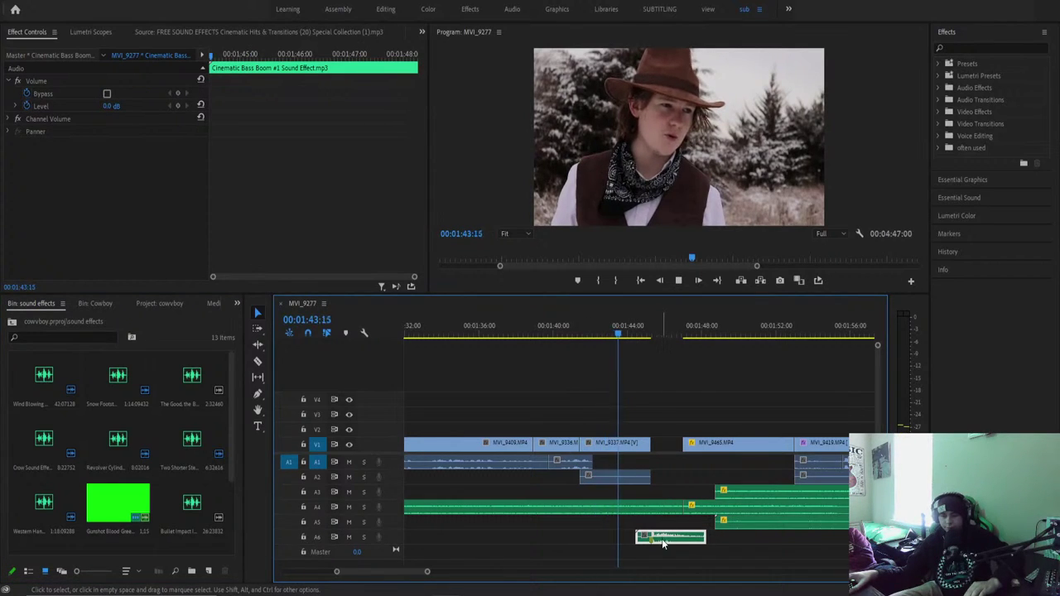
{"action": "left_click_drag", "start_coordinate": [663, 540], "coordinate": [669, 542]}
Play back the transition from MVI_9337 through black to MVI_9465 to judge the boom's timing and loudness.
{"action": "left_click", "coordinate": [584, 331]}
{"action": "key", "text": "space"}
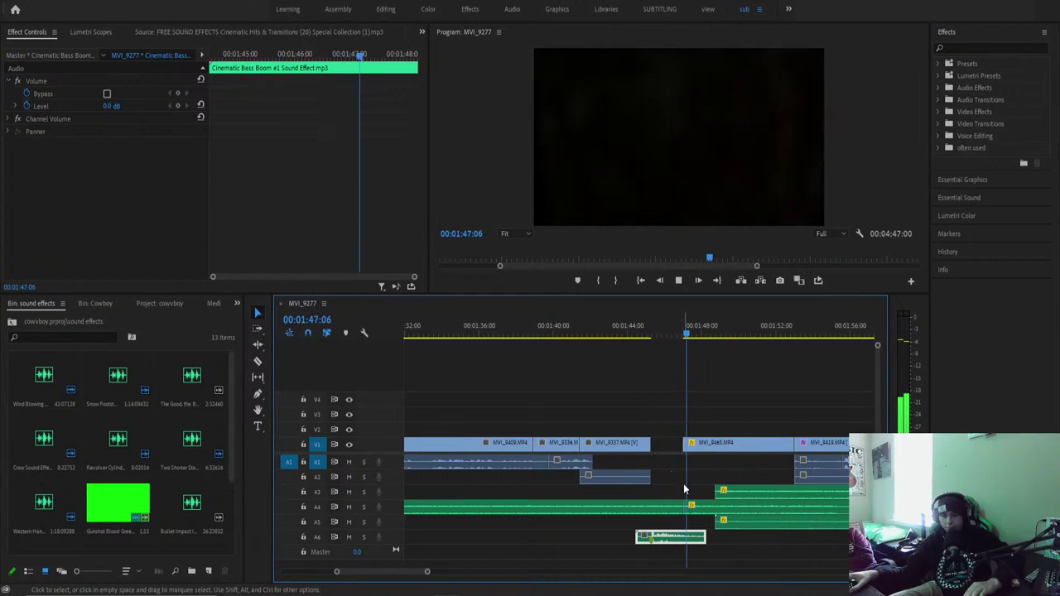
{"action": "key", "text": "space"}
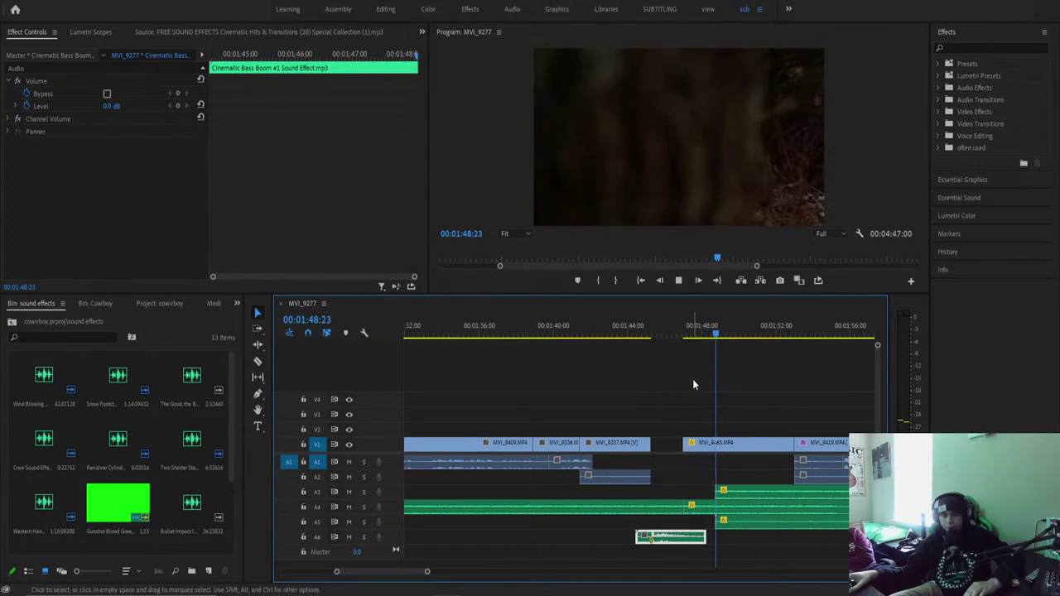
{"action": "left_click", "coordinate": [616, 447]}
{"action": "left_click", "coordinate": [640, 335]}
{"action": "key", "text": "space"}
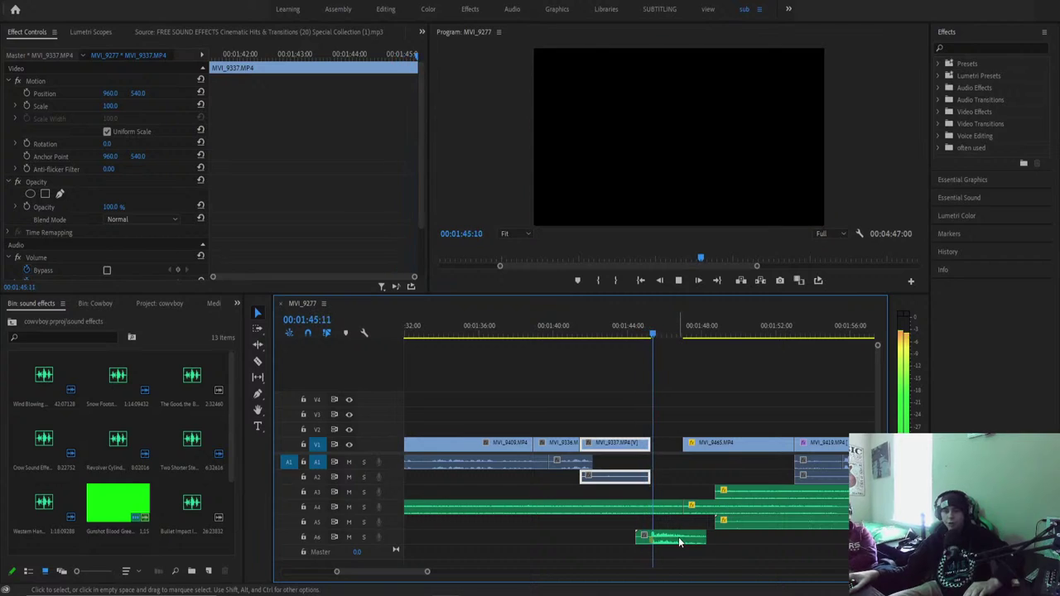
{"action": "key", "text": "space"}
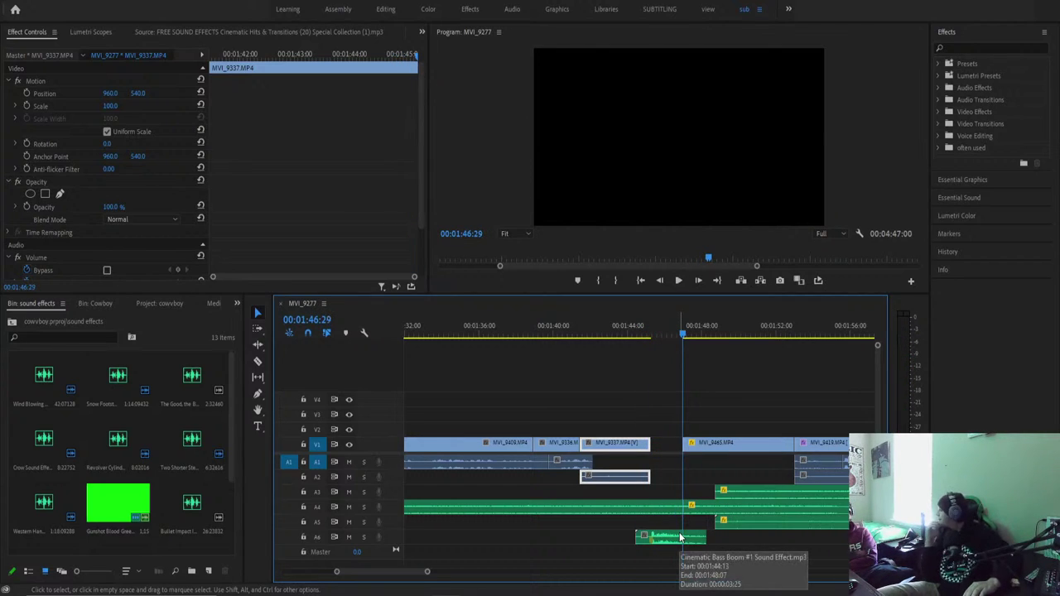
Set the Cinematic Bass Boom clip's volume level to -7.9 dB and replay the cut to black.
{"action": "left_click", "coordinate": [686, 540]}
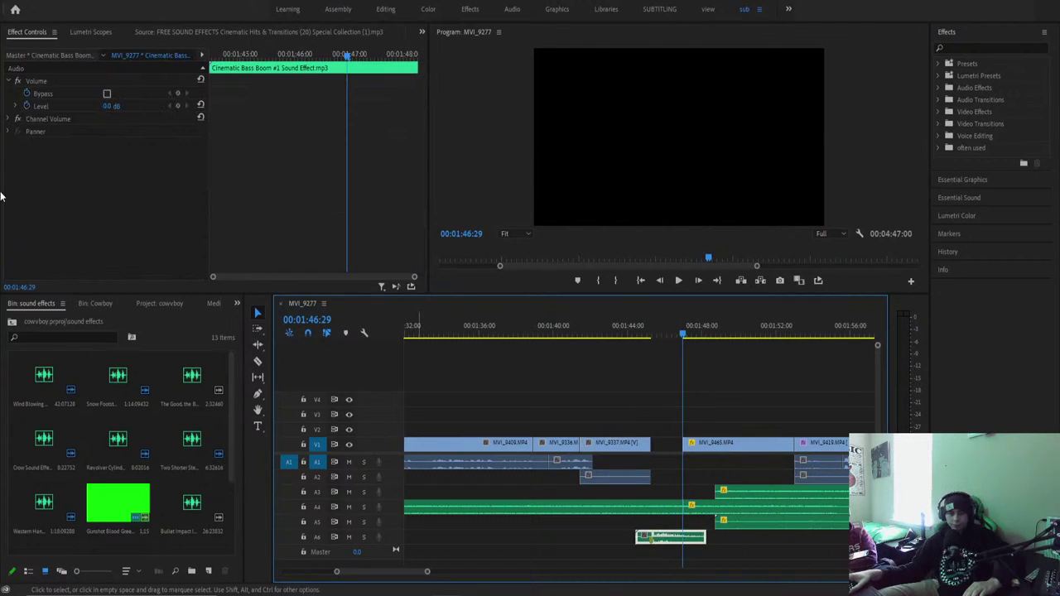
{"action": "left_click", "coordinate": [28, 107]}
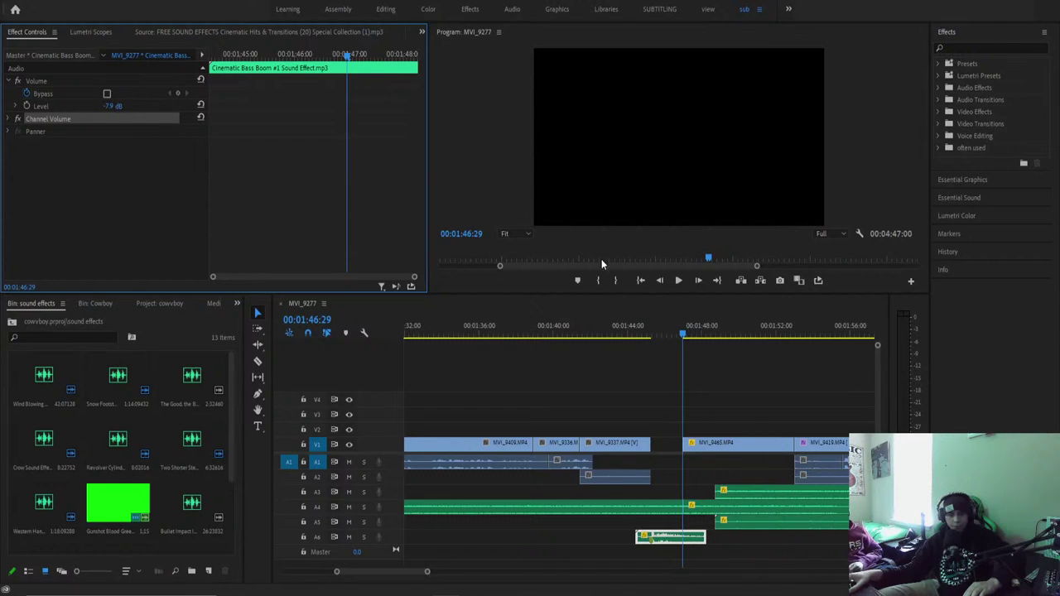
{"action": "left_click", "coordinate": [630, 327]}
{"action": "key", "text": "space"}
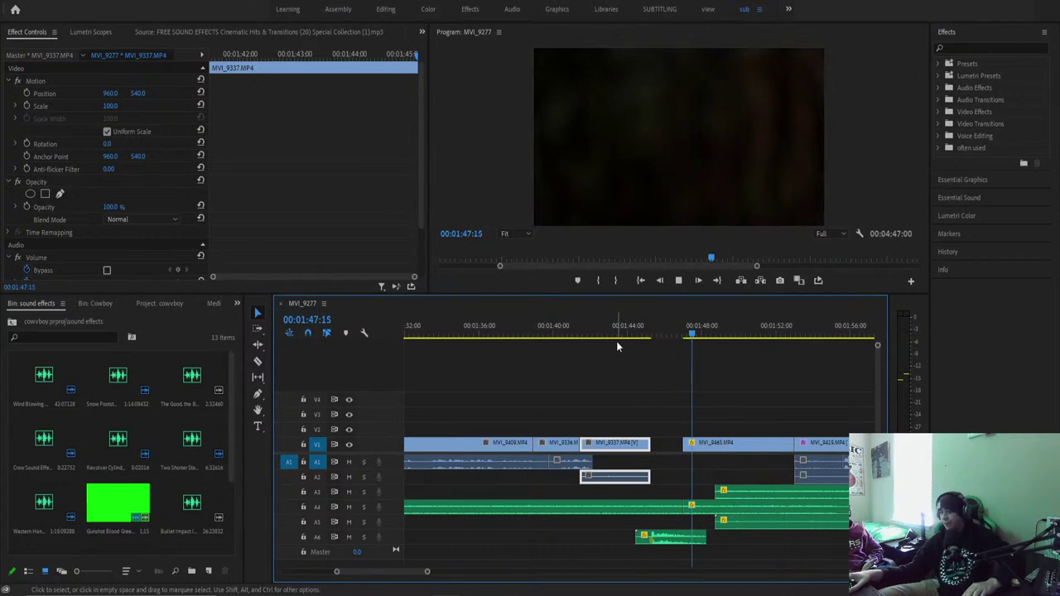
{"action": "left_click", "coordinate": [667, 335]}
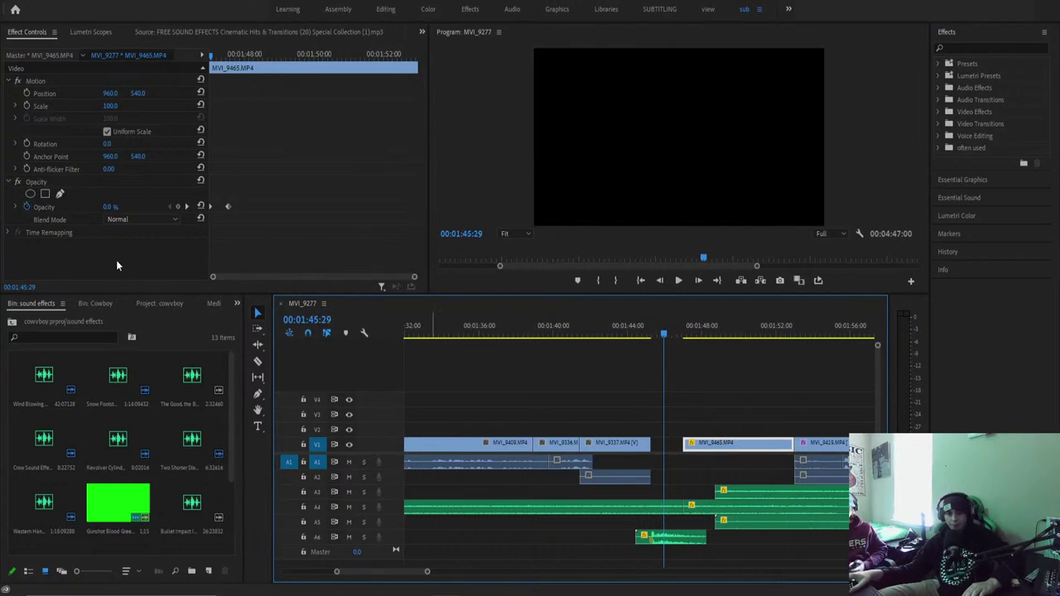
Set the Cinematic Bass Boom clip's volume level to -10.0 dB and play through the cut into MVI_9465.
{"action": "left_click", "coordinate": [660, 531]}
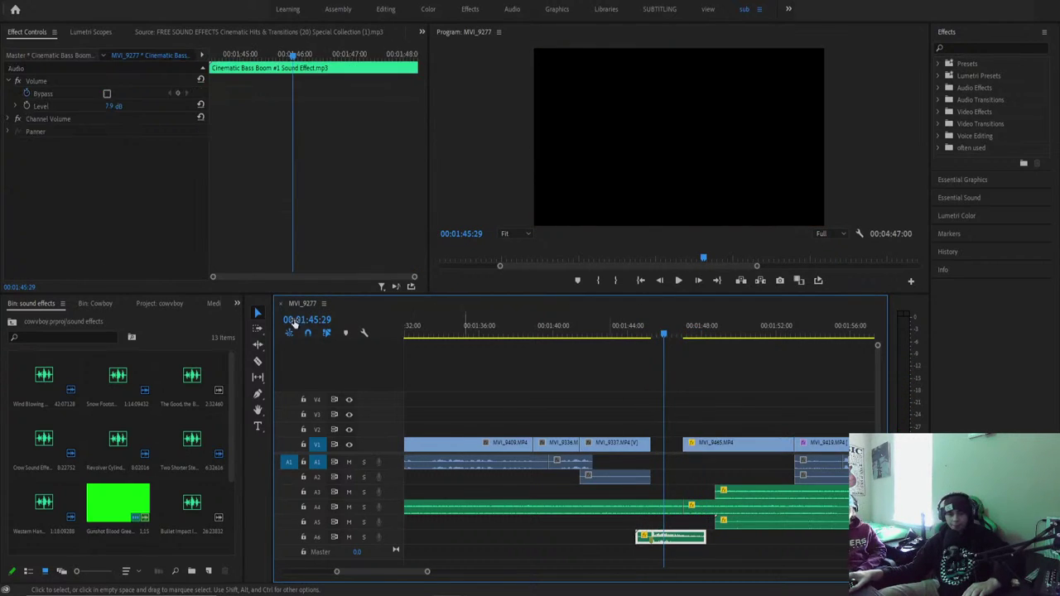
{"action": "left_click", "coordinate": [119, 106]}
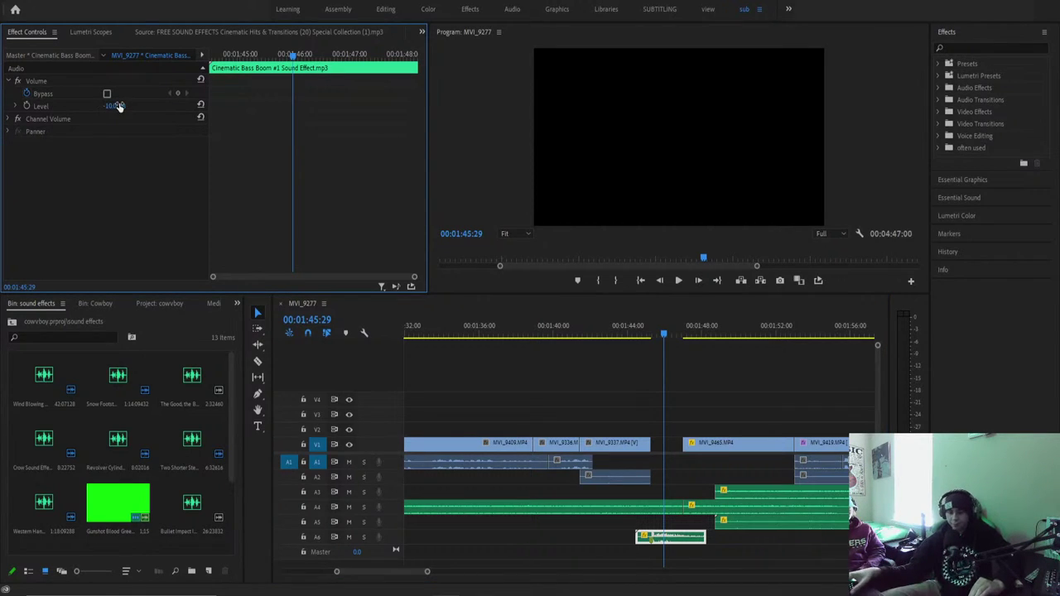
{"action": "left_click", "coordinate": [627, 332]}
{"action": "key", "text": "space"}
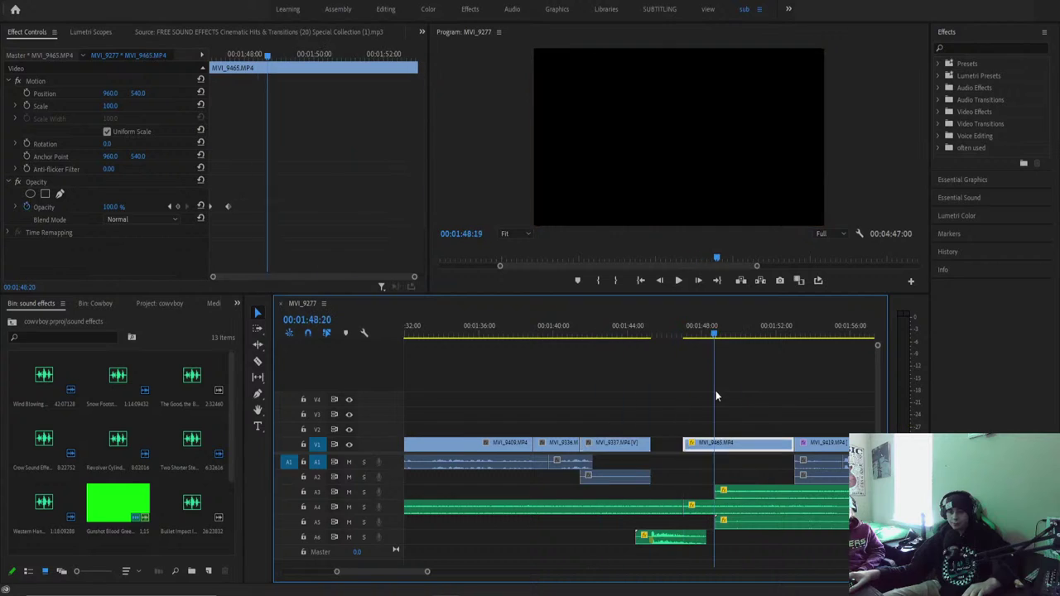
Play through the opening of MVI_9465 and check the volume level of the Wind Blowing clip on A4.
{"action": "key", "text": "space"}
{"action": "left_click", "coordinate": [757, 510]}
{"action": "left_click", "coordinate": [756, 510]}
{"action": "key", "text": "space"}
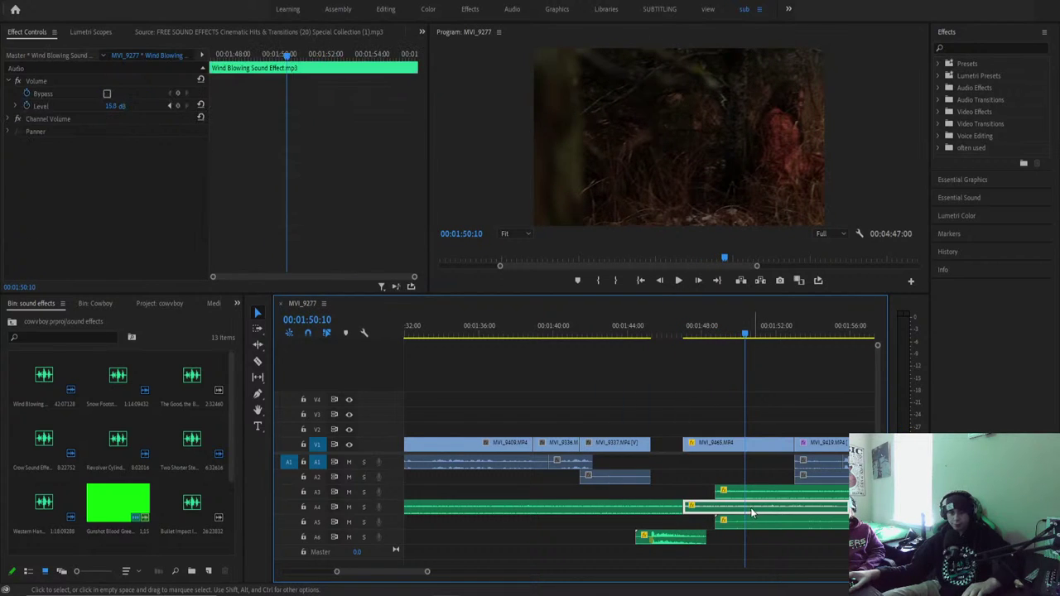
{"action": "key", "text": "space"}
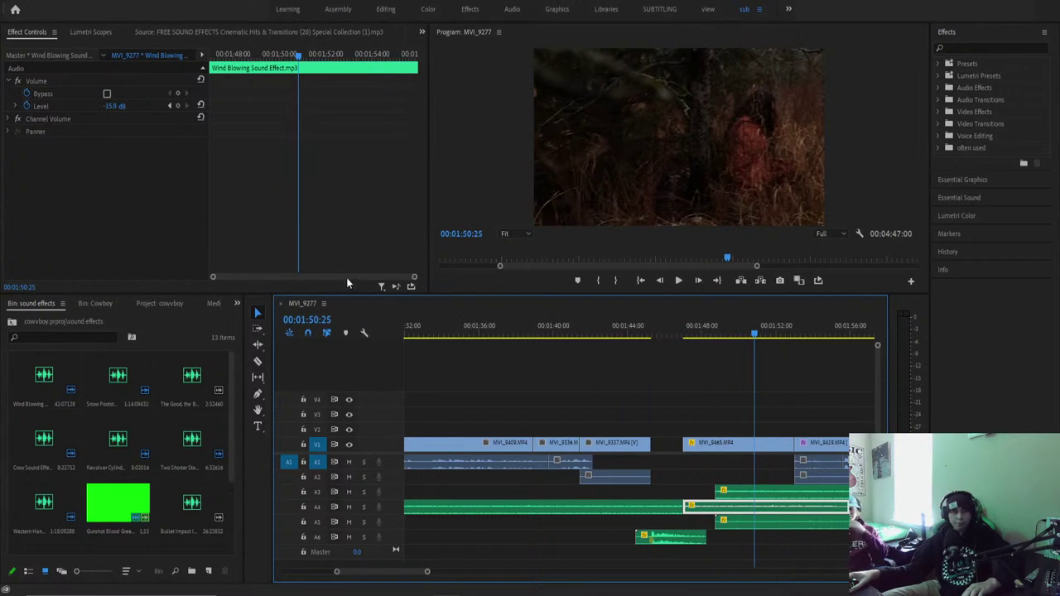
Remove the volume level keyframes from the DRIZZLE RAIN clip on A5, set its level to -2.9 dB, and replay from MVI_9465.
{"action": "left_click", "coordinate": [808, 530]}
{"action": "left_click", "coordinate": [807, 526]}
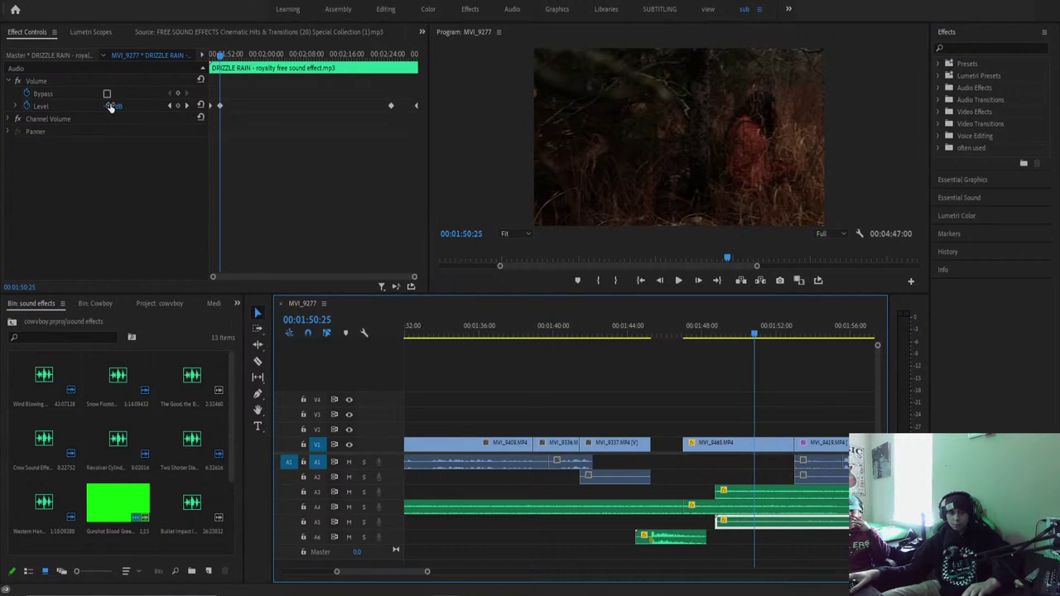
{"action": "left_click", "coordinate": [27, 106]}
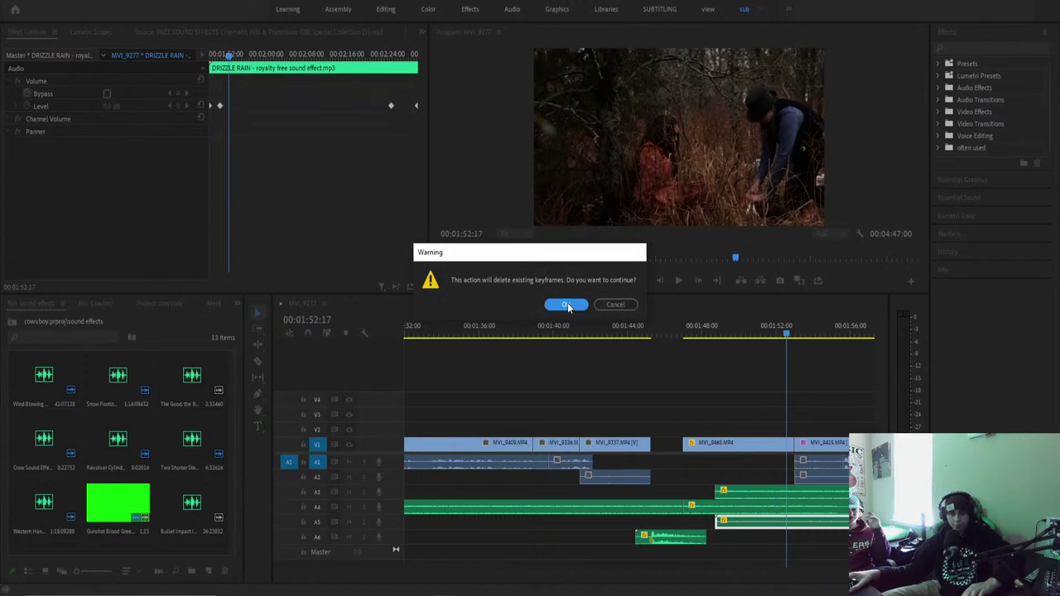
{"action": "left_click", "coordinate": [565, 304]}
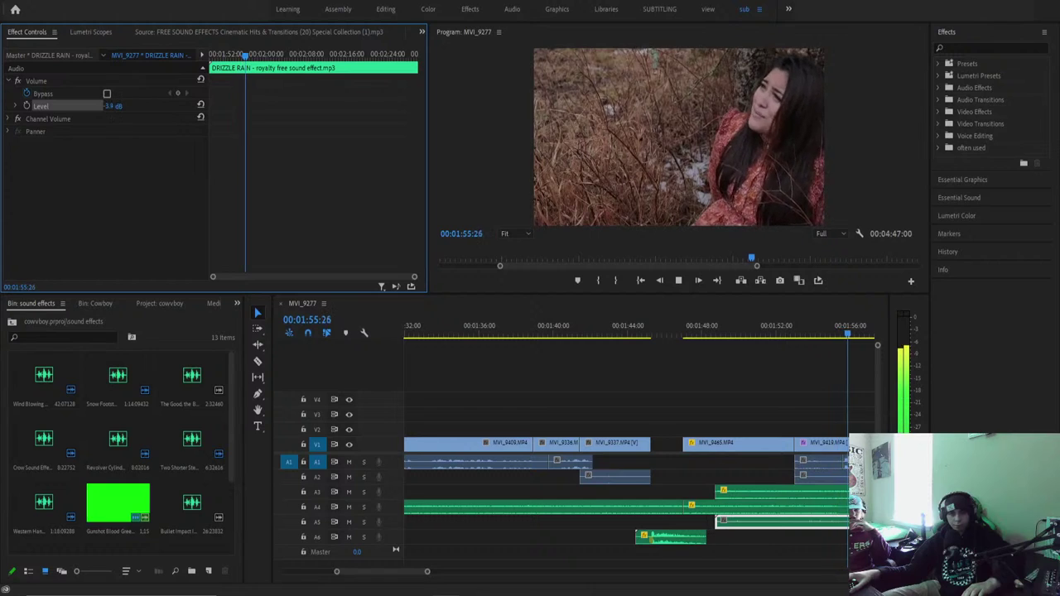
{"action": "left_click_drag", "start_coordinate": [452, 337], "coordinate": [429, 370]}
{"action": "key", "text": "space"}
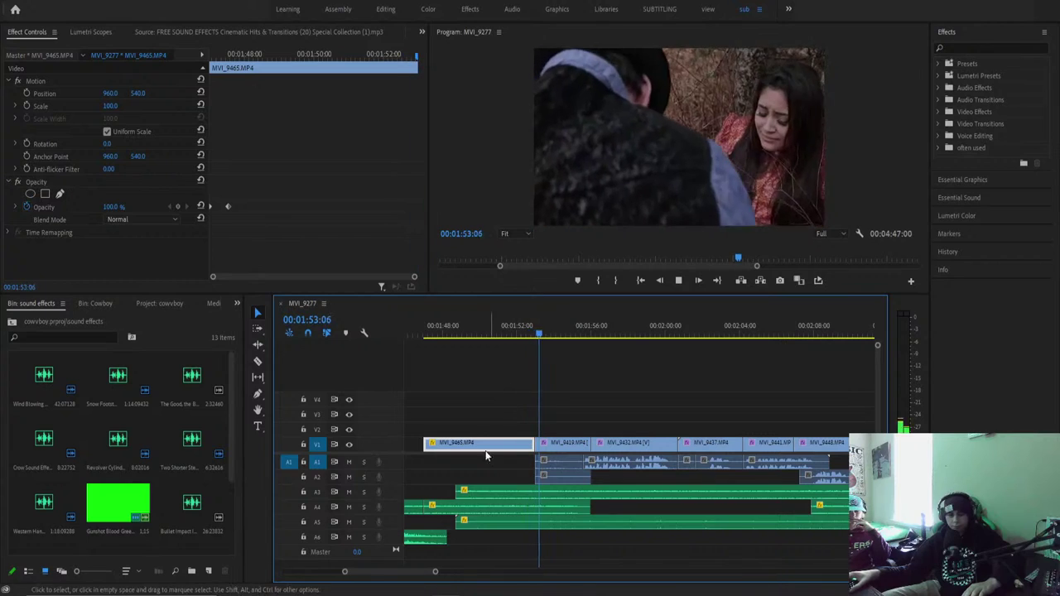
Turn off level keyframing for the A1 audio under MVI_9419, set its level to -7.9 dB, and replay up to MVI_9437.
{"action": "left_click", "coordinate": [562, 478]}
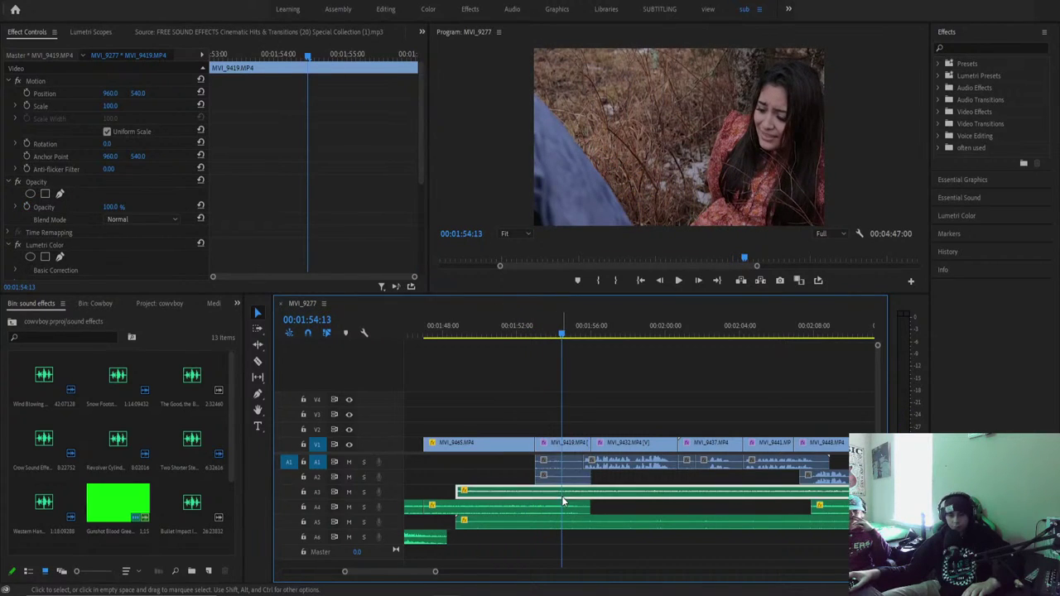
{"action": "left_click", "coordinate": [561, 464]}
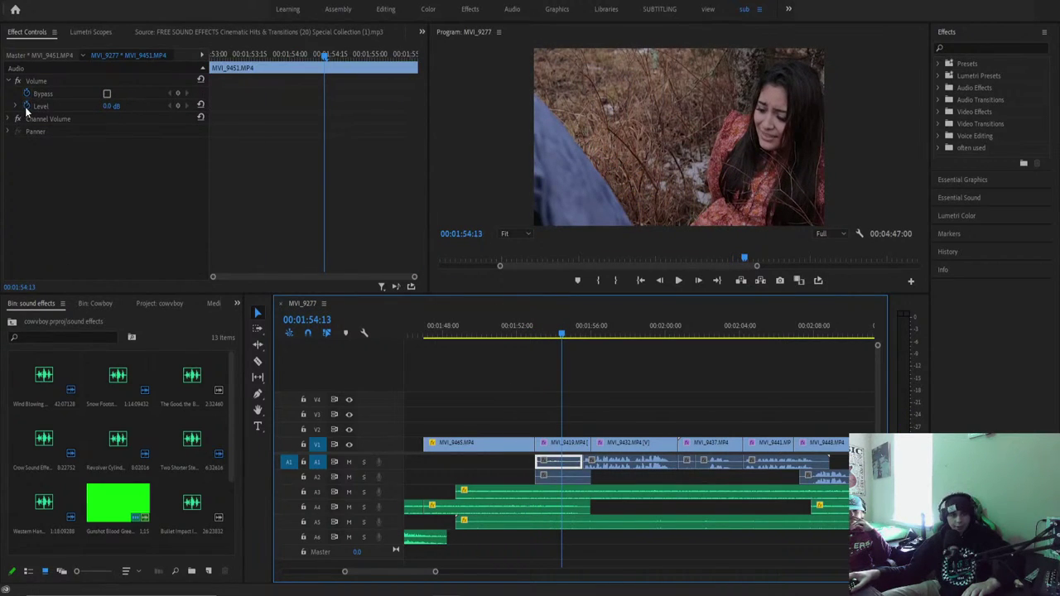
{"action": "left_click", "coordinate": [92, 106]}
{"action": "key", "text": "space"}
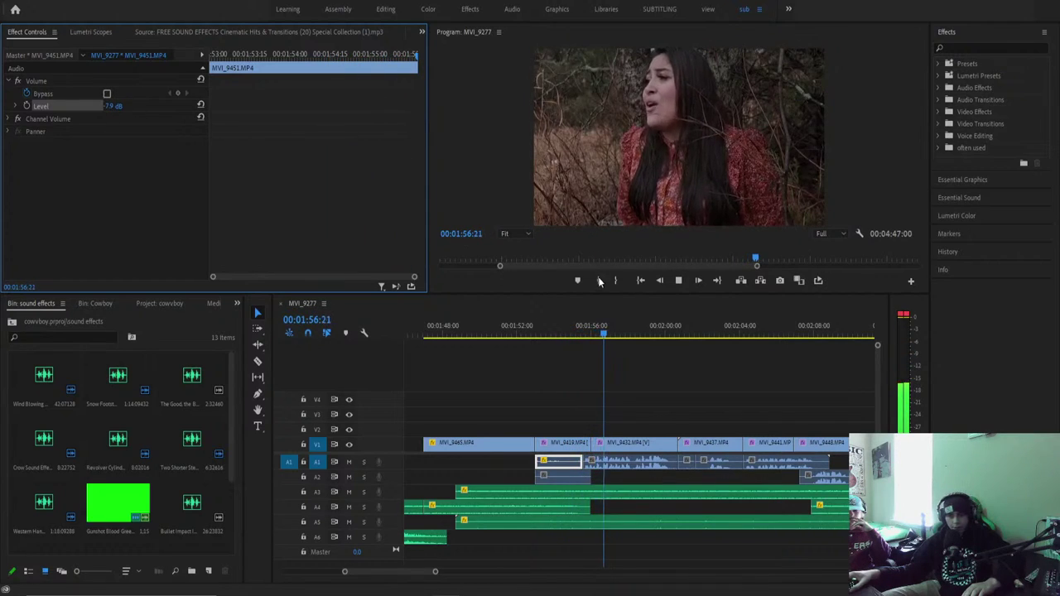
{"action": "mouse_move", "coordinate": [546, 331]}
{"action": "left_mouse_down"}
{"action": "mouse_move", "coordinate": [525, 331]}
{"action": "mouse_move", "coordinate": [535, 334]}
{"action": "left_mouse_up"}
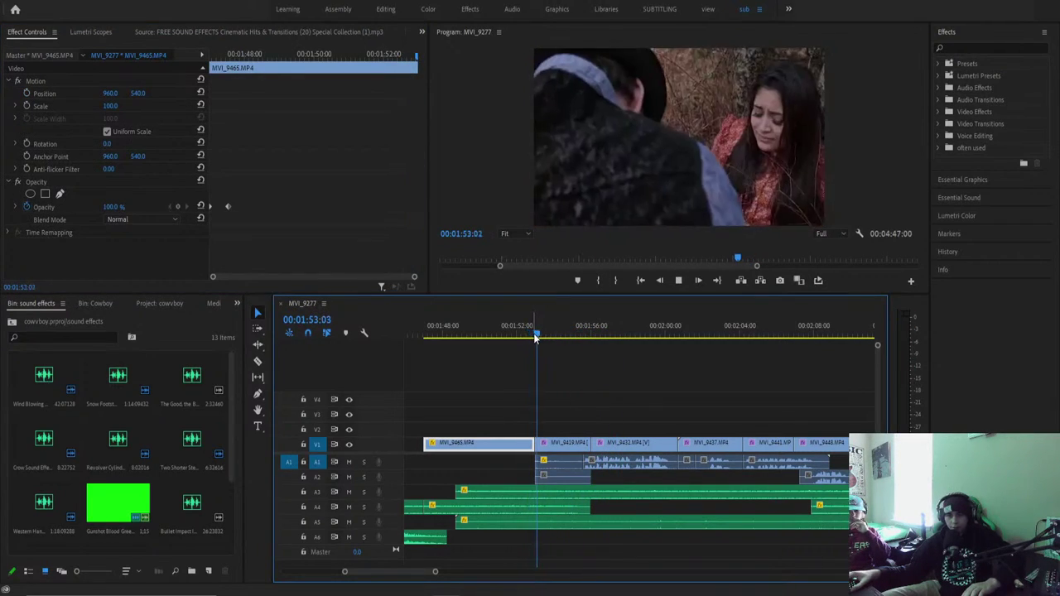
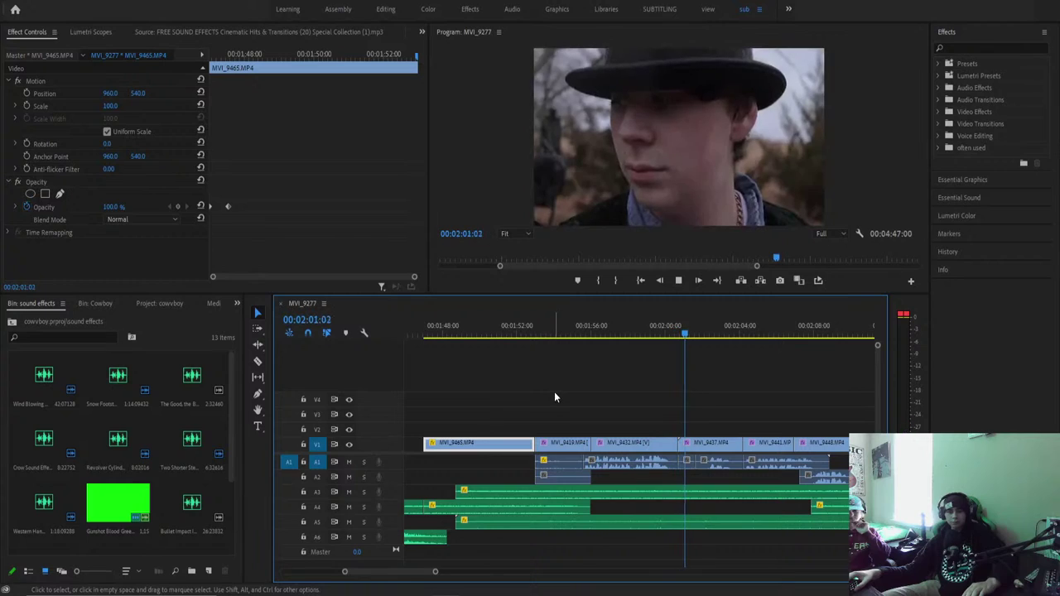
{"action": "key", "text": "space"}
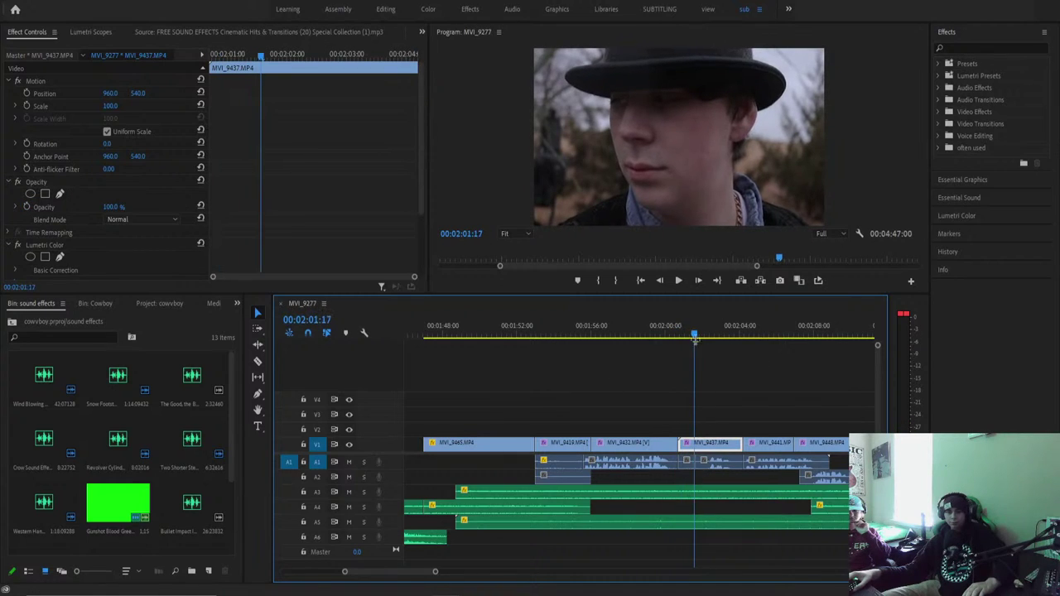
Turn off level keyframing for the short A1 audio clip at the start of MVI_9437 and lower its level to about -6.1 dB.
{"action": "left_click_drag", "start_coordinate": [694, 330], "coordinate": [687, 354]}
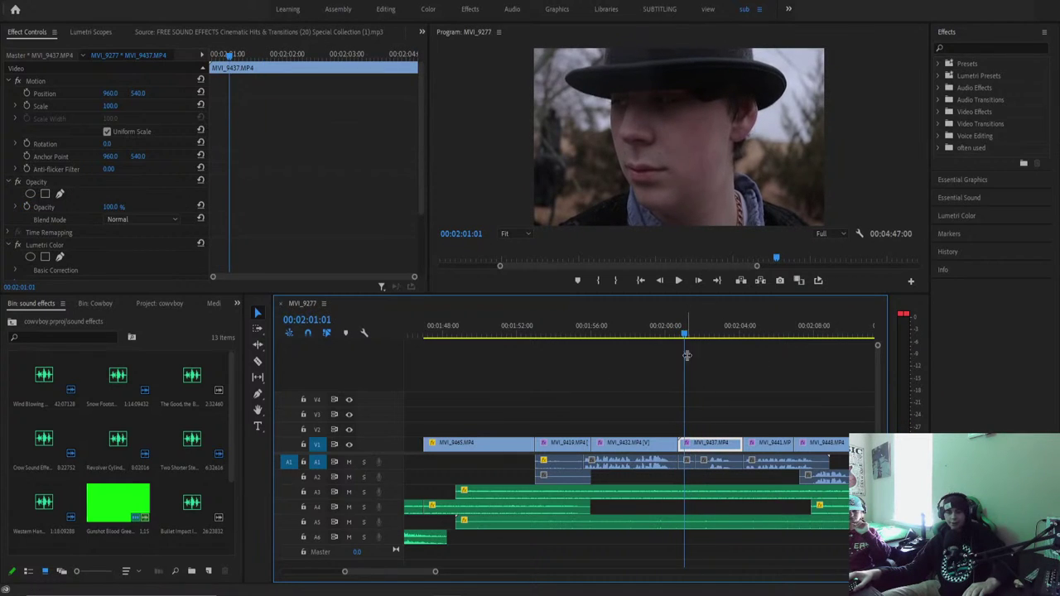
{"action": "left_click", "coordinate": [689, 462]}
{"action": "left_click", "coordinate": [40, 106]}
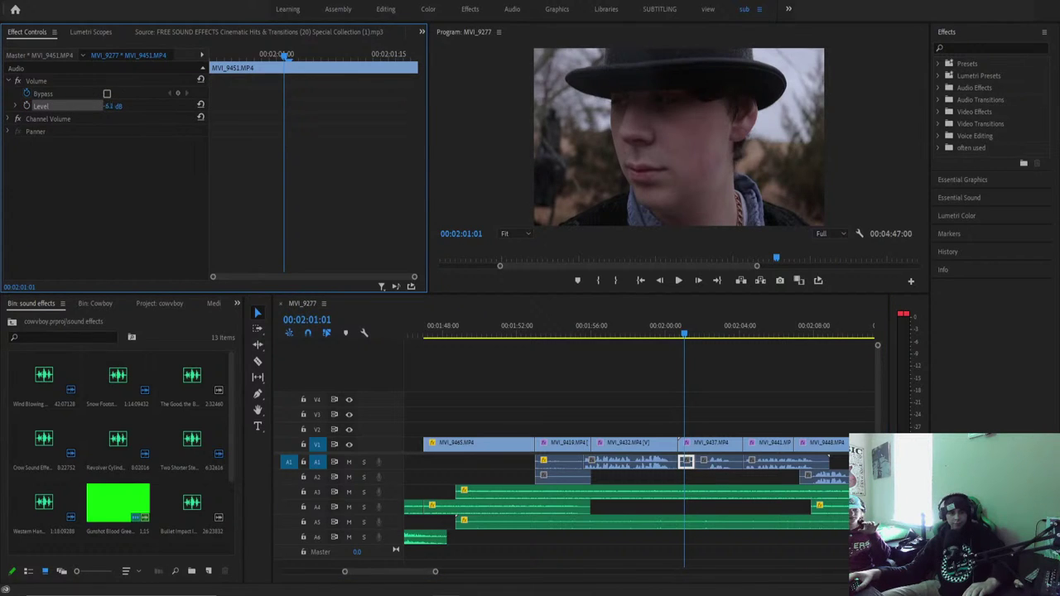
{"action": "key", "text": "space"}
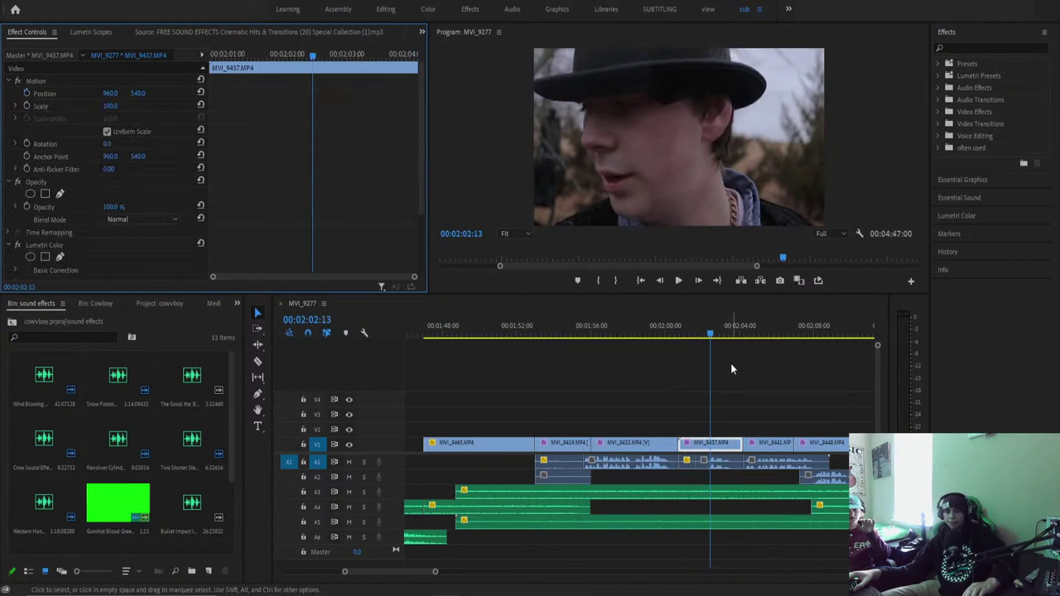
Play back the section from MVI_9419 through the dialogue in MVI_9432 to judge the audio balance.
{"action": "left_click", "coordinate": [705, 331]}
{"action": "left_click_drag", "start_coordinate": [704, 332], "coordinate": [539, 333]}
{"action": "key", "text": "space"}
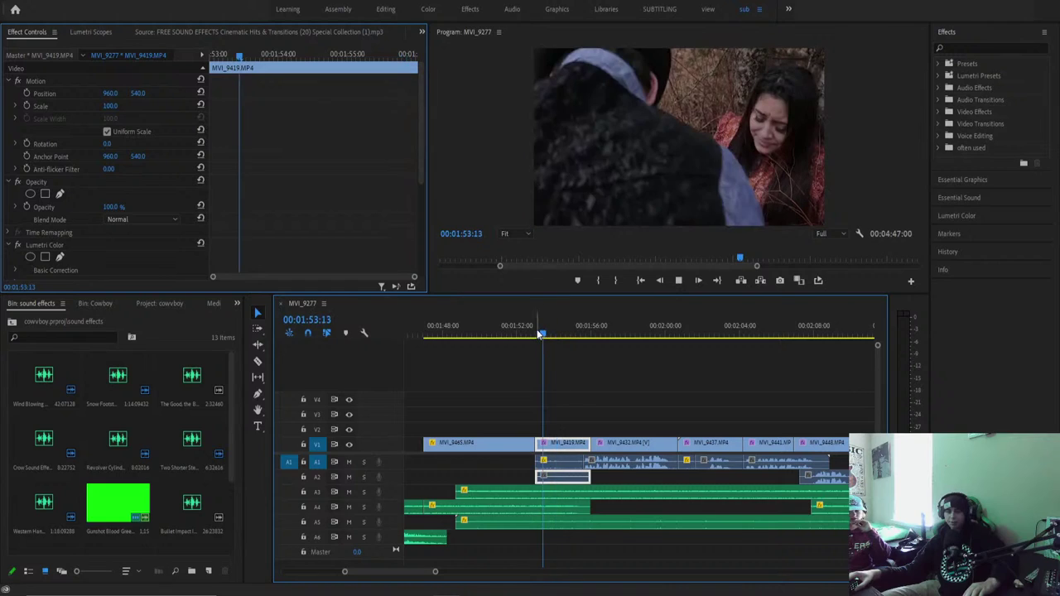
{"action": "left_click", "coordinate": [597, 332]}
{"action": "left_click", "coordinate": [635, 448]}
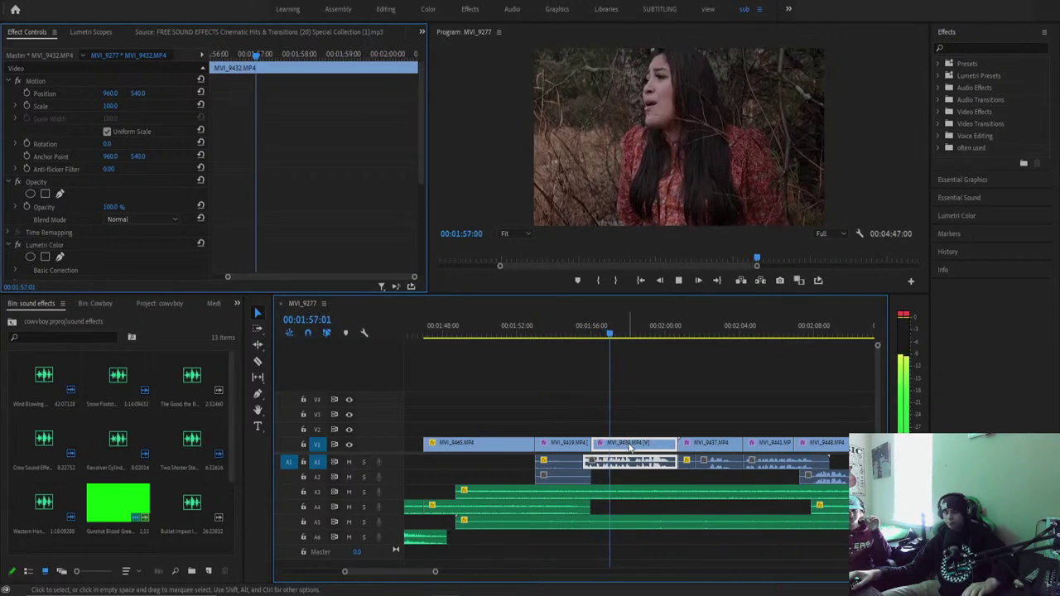
{"action": "key", "text": "space"}
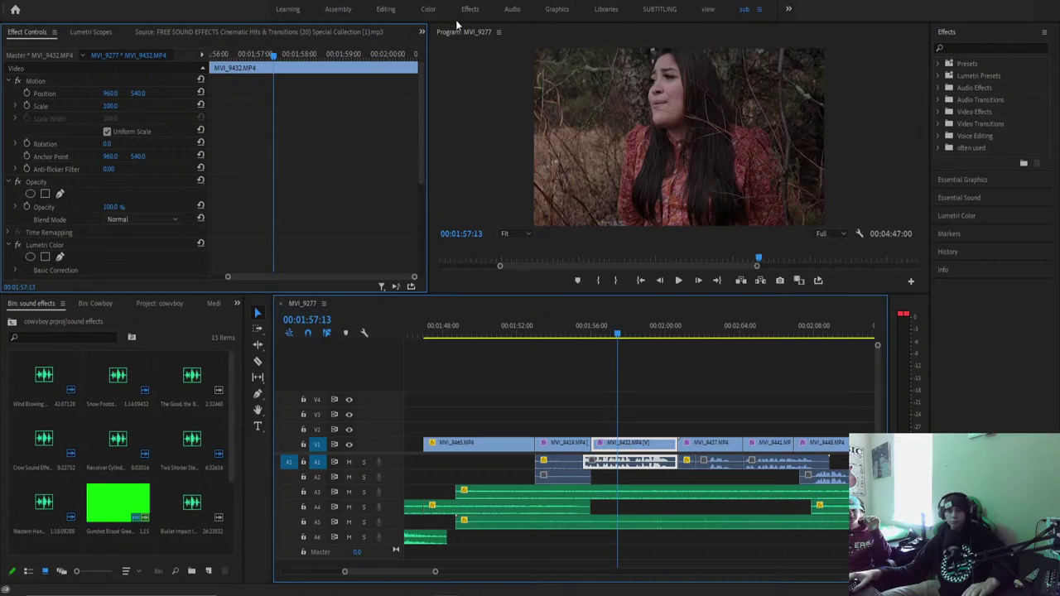
{"action": "key", "text": "space"}
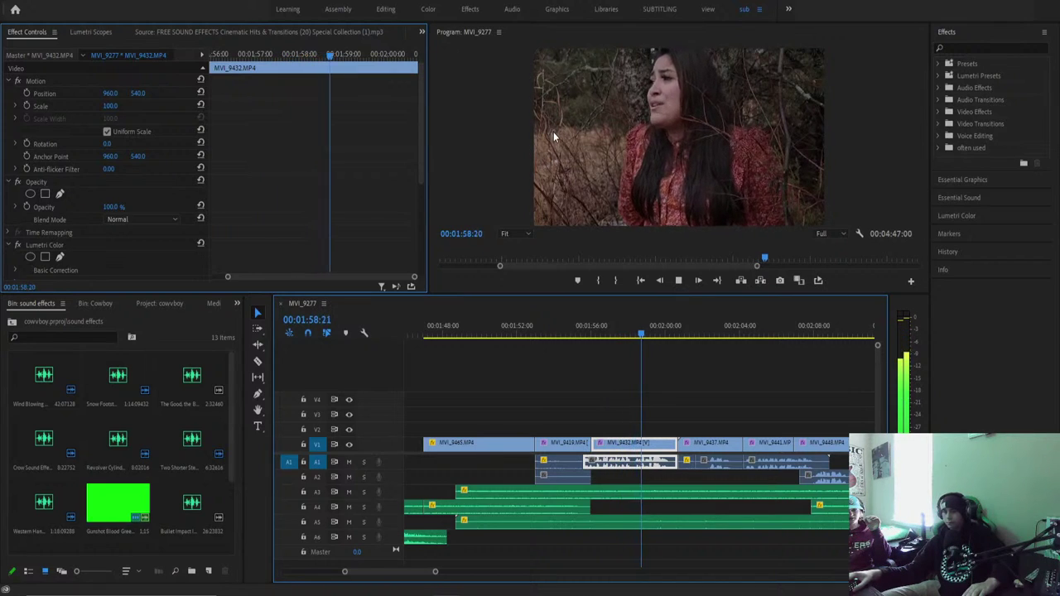
{"action": "key", "text": "space"}
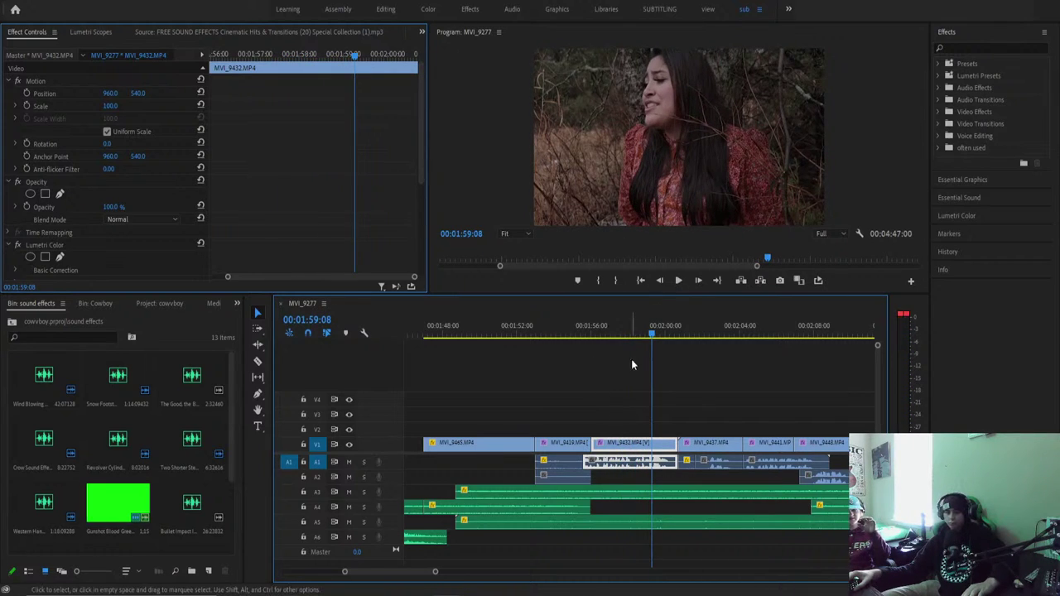
{"action": "left_click", "coordinate": [595, 331]}
{"action": "key", "text": "shift+k"}
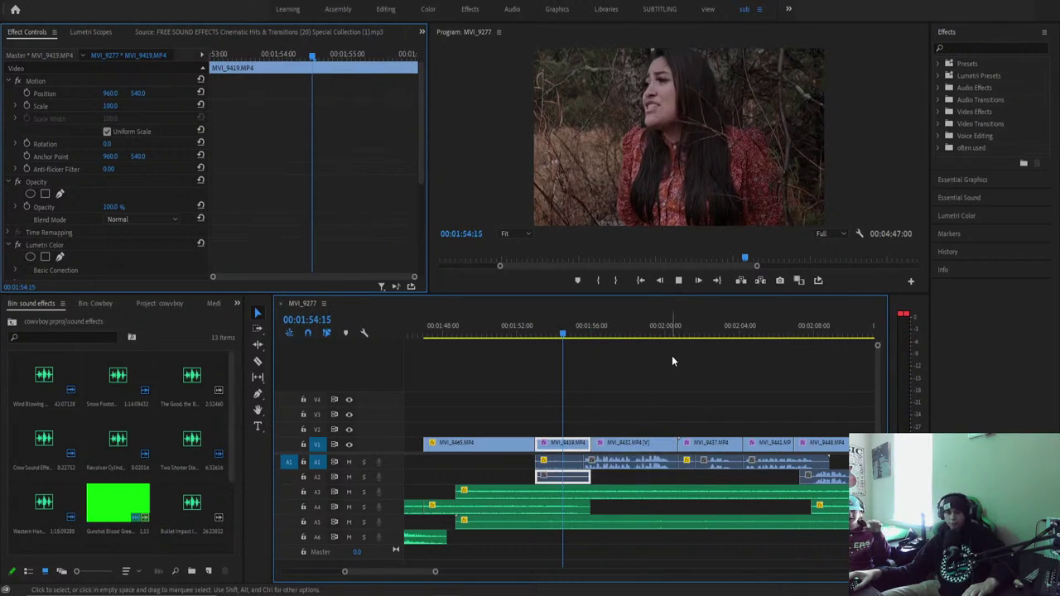
Check the Wind Blowing clip on A3 during playback and set the DRIZZLE RAIN clip's volume level on A5 to -7.3 dB.
{"action": "left_click", "coordinate": [622, 493]}
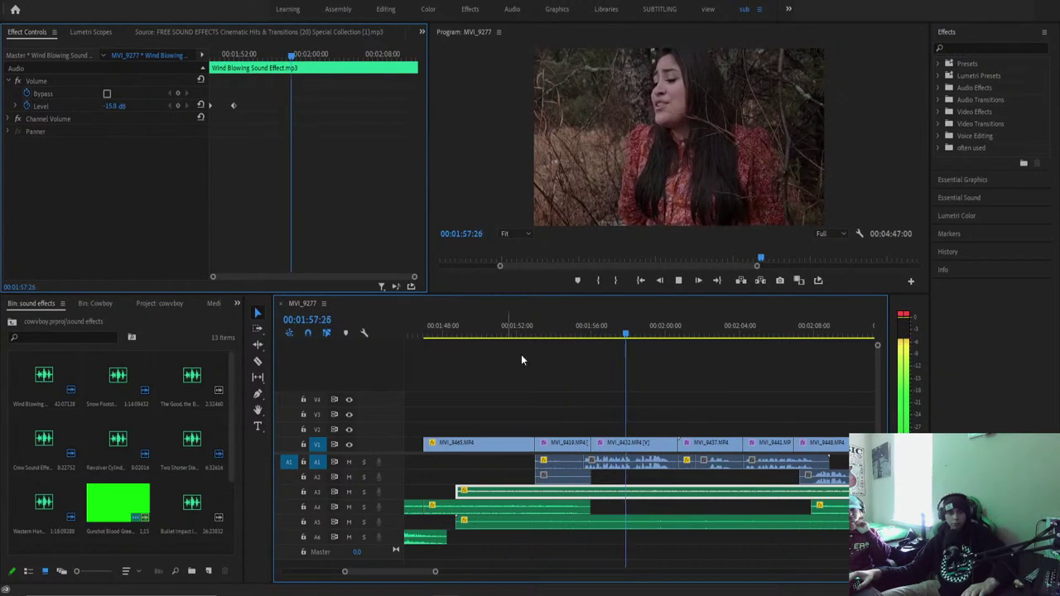
{"action": "left_click", "coordinate": [585, 523]}
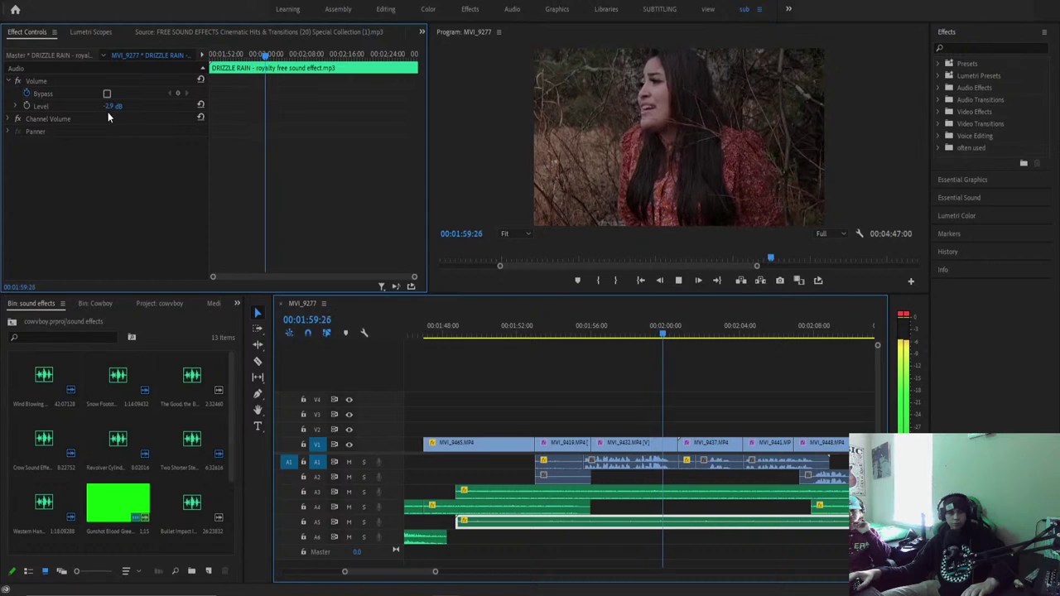
{"action": "left_click_drag", "start_coordinate": [113, 106], "coordinate": [79, 106]}
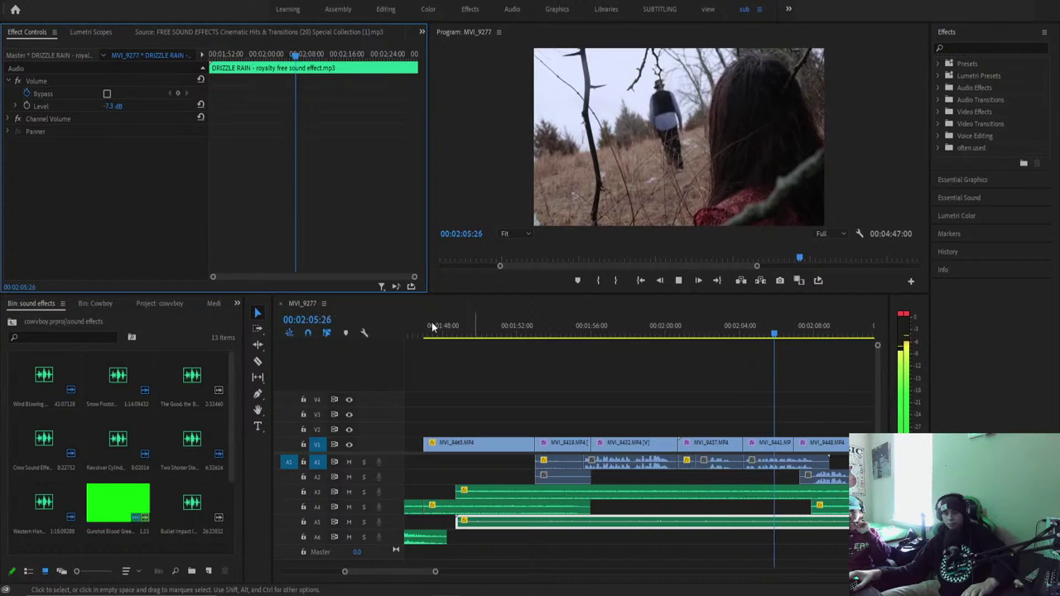
Play back from MVI_9441 through the cut into MVI_9456 to check the dialogue against the rain.
{"action": "left_click", "coordinate": [755, 330]}
{"action": "key", "text": "space"}
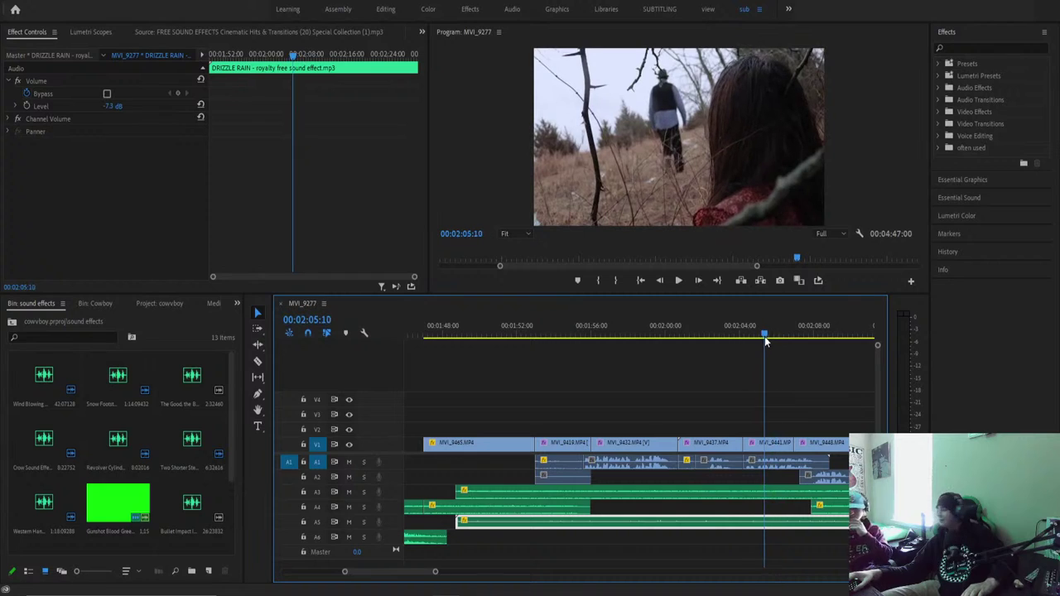
{"action": "key", "text": "space"}
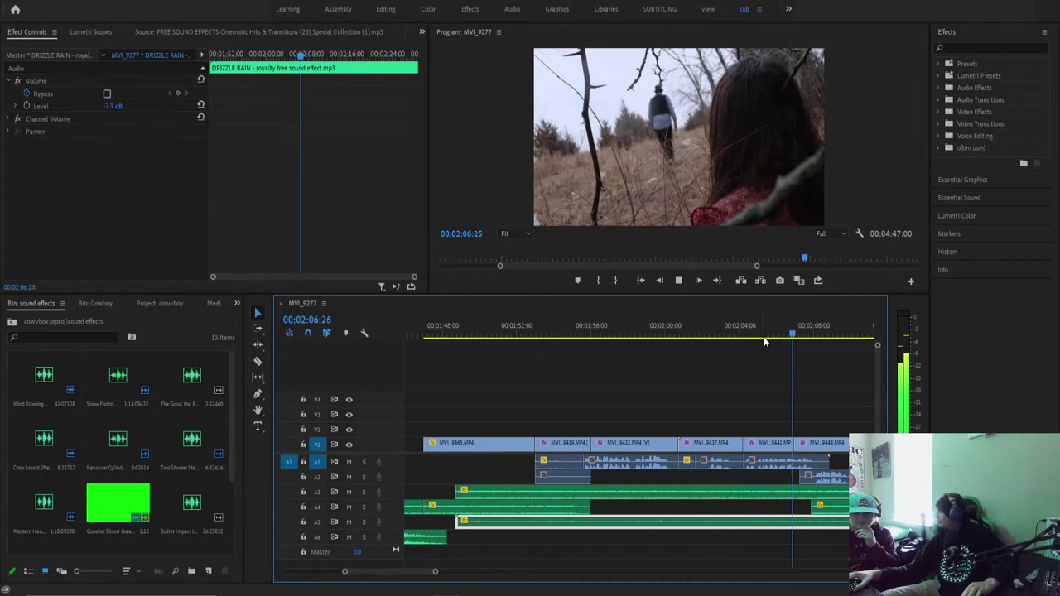
{"action": "left_click_drag", "start_coordinate": [764, 336], "coordinate": [751, 340]}
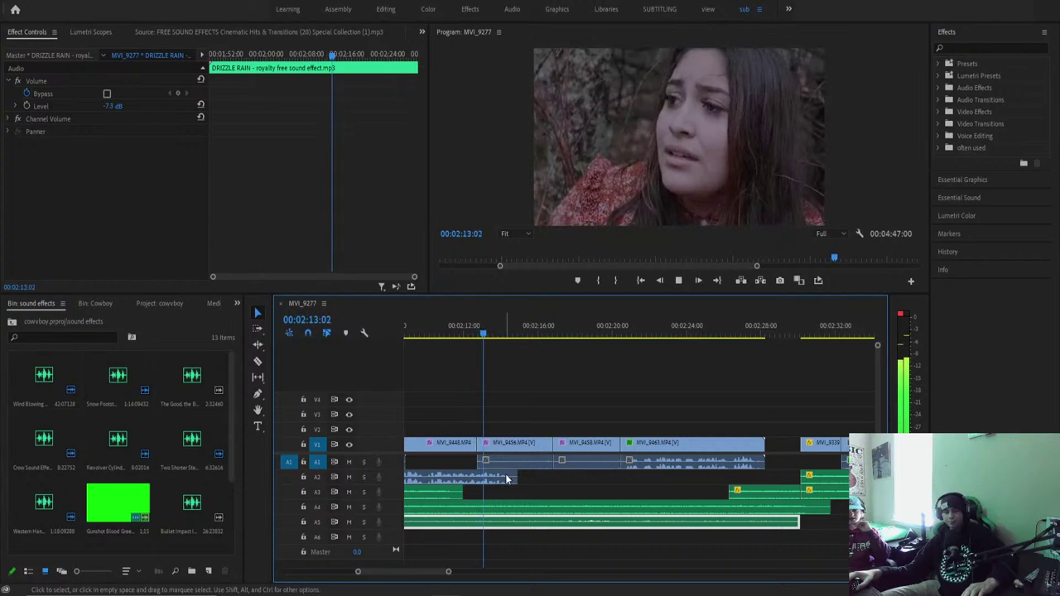
{"action": "key", "text": "space"}
{"action": "left_click", "coordinate": [483, 348]}
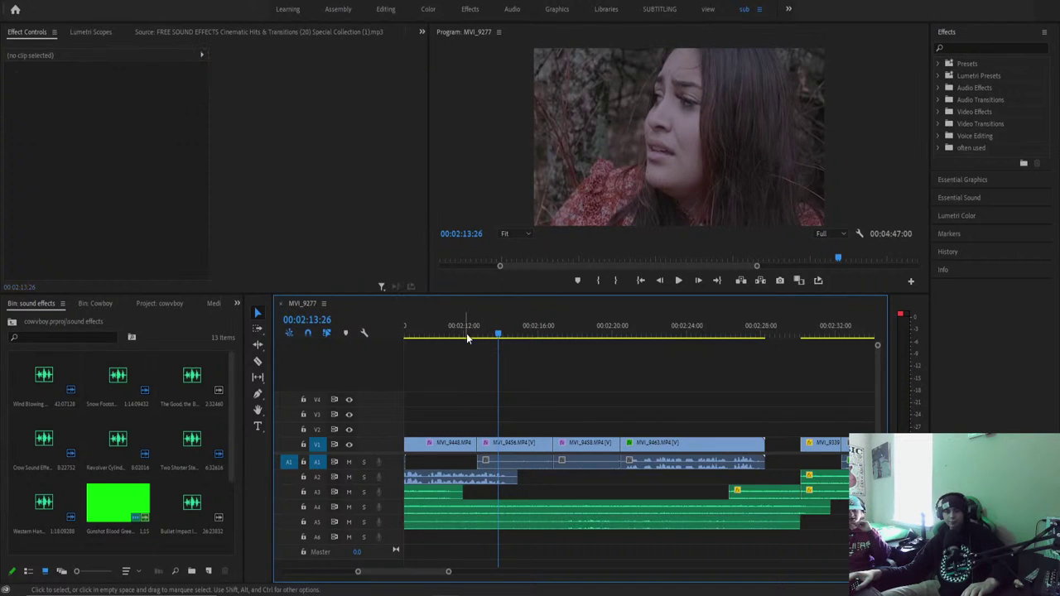
{"action": "left_click", "coordinate": [466, 332]}
{"action": "key", "text": "space"}
Turn off level keyframing for MVI_9456's audio, set its level to -2.9 dB, and play on into MVI_9458.
{"action": "left_click", "coordinate": [506, 457]}
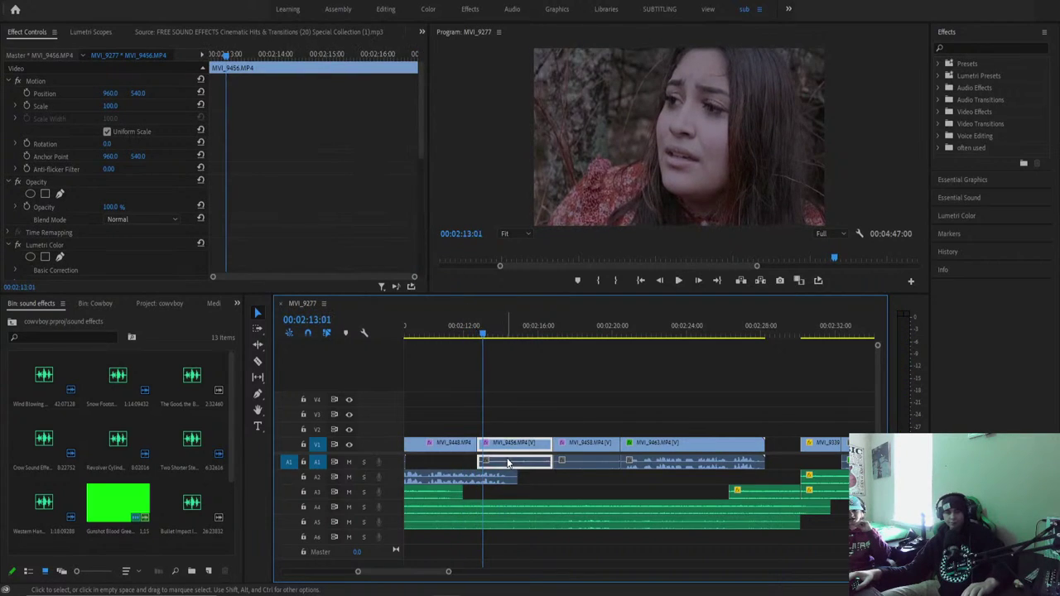
{"action": "key", "text": "space"}
{"action": "scroll", "coordinate": [113, 233], "scroll_direction": "down", "scroll_amount": 10}
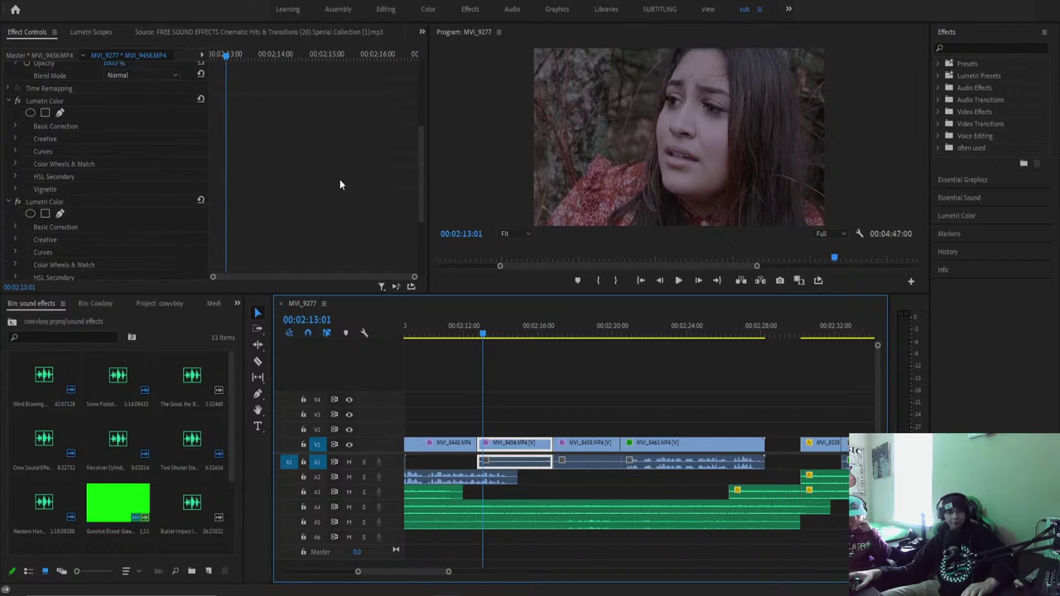
{"action": "left_click", "coordinate": [28, 222]}
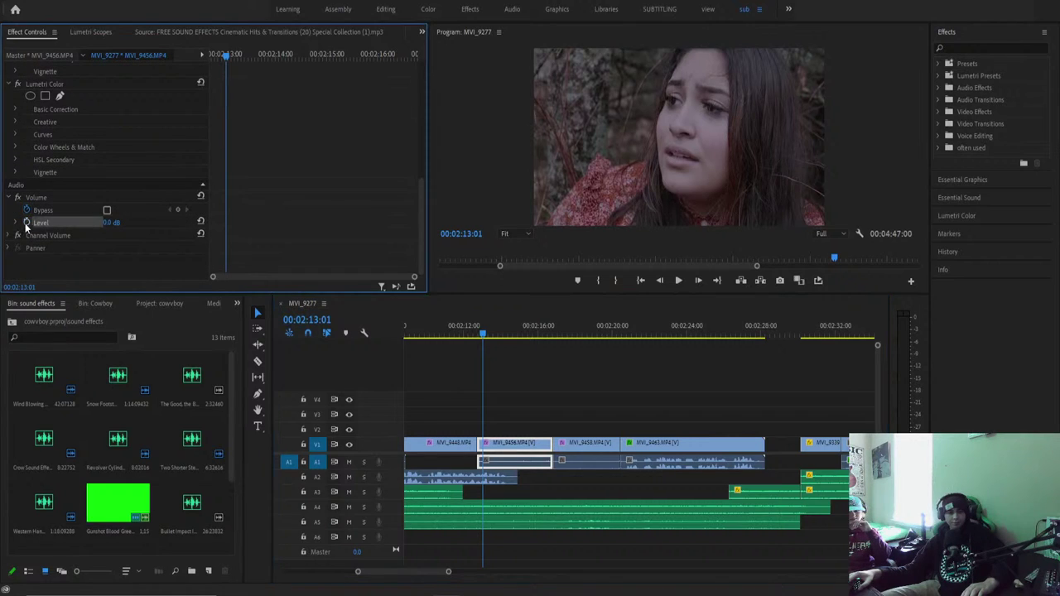
{"action": "key", "text": "space"}
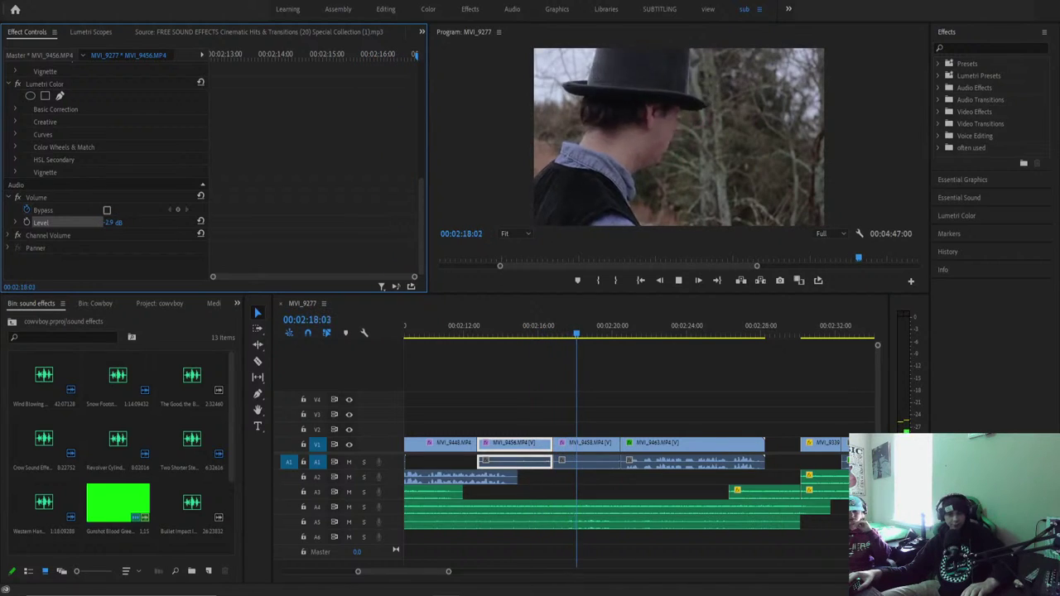
Turn off level keyframing for MVI_9458's audio and lower its level to about -1.9 dB.
{"action": "left_click", "coordinate": [607, 445]}
{"action": "left_click", "coordinate": [607, 445]}
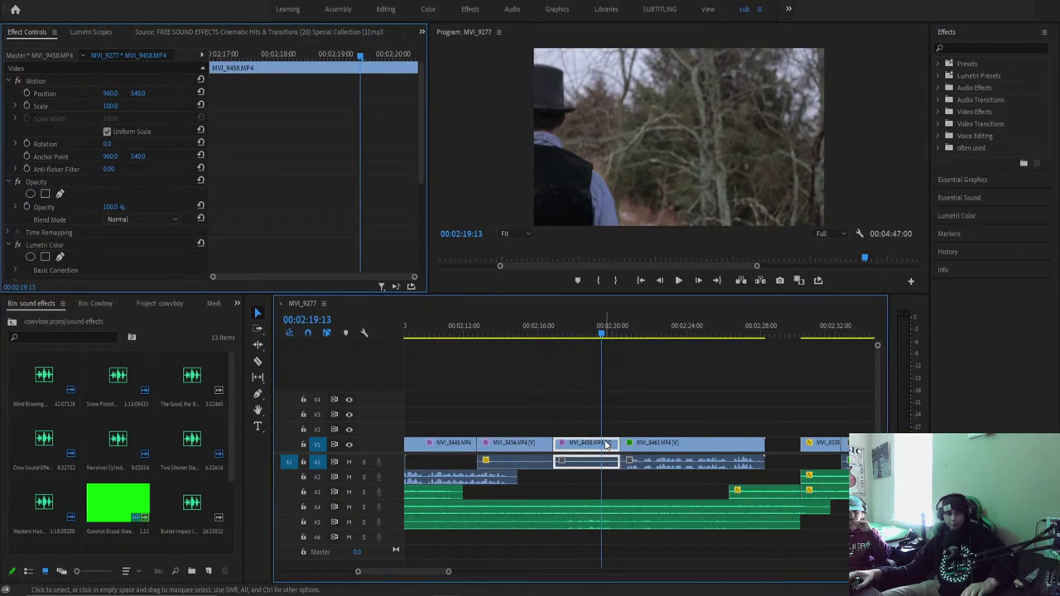
{"action": "scroll", "coordinate": [249, 160], "scroll_direction": "down", "scroll_amount": 5}
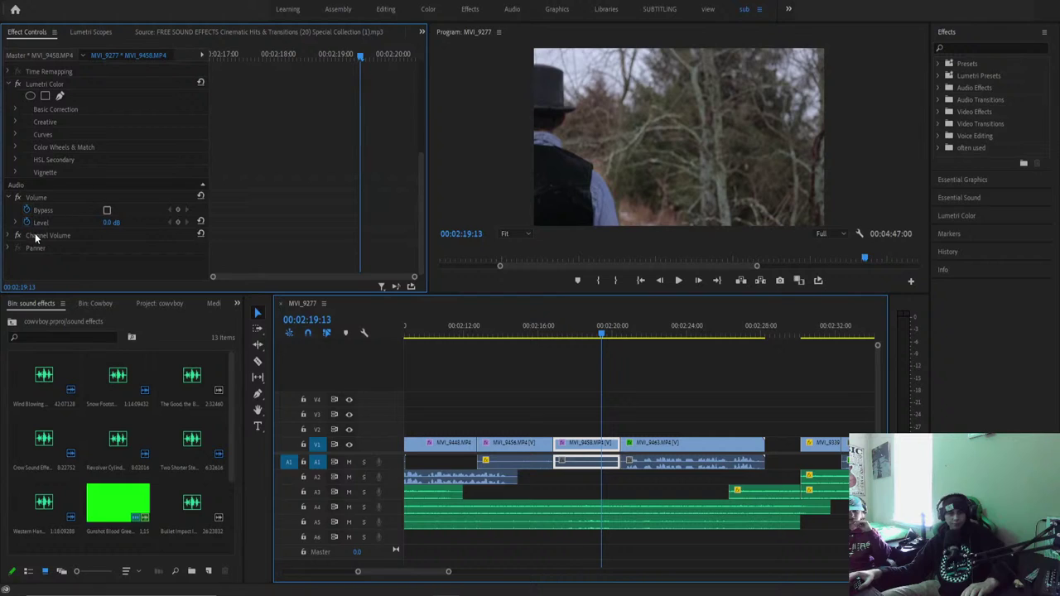
{"action": "left_click", "coordinate": [25, 223]}
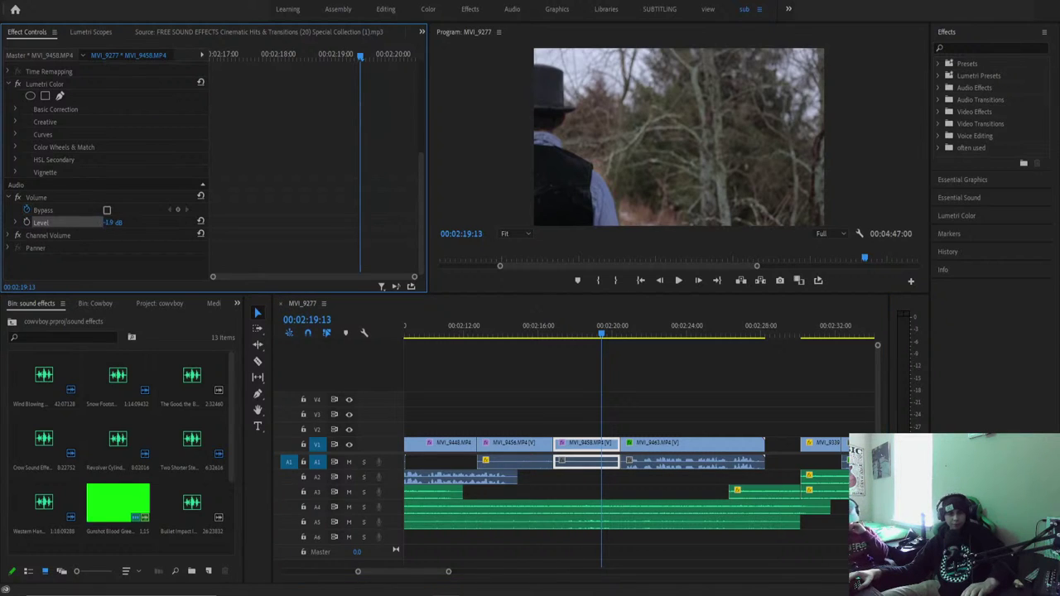
Play on through MVI_9458 into the following clip, and return to MVI_9337 just before the cut to black.
{"action": "key", "text": "space"}
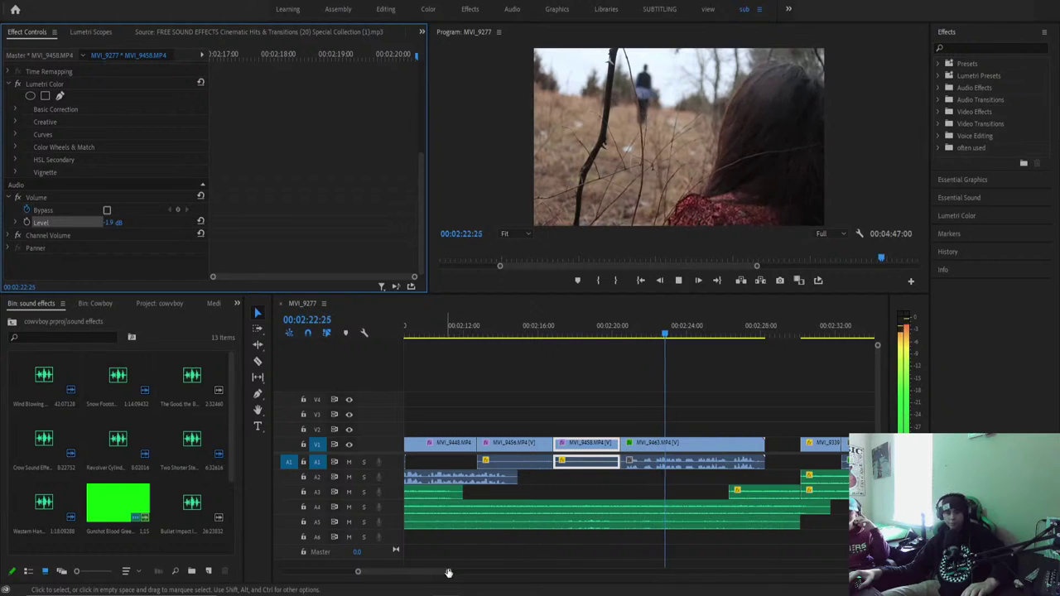
{"action": "left_click_drag", "start_coordinate": [449, 572], "coordinate": [594, 571]}
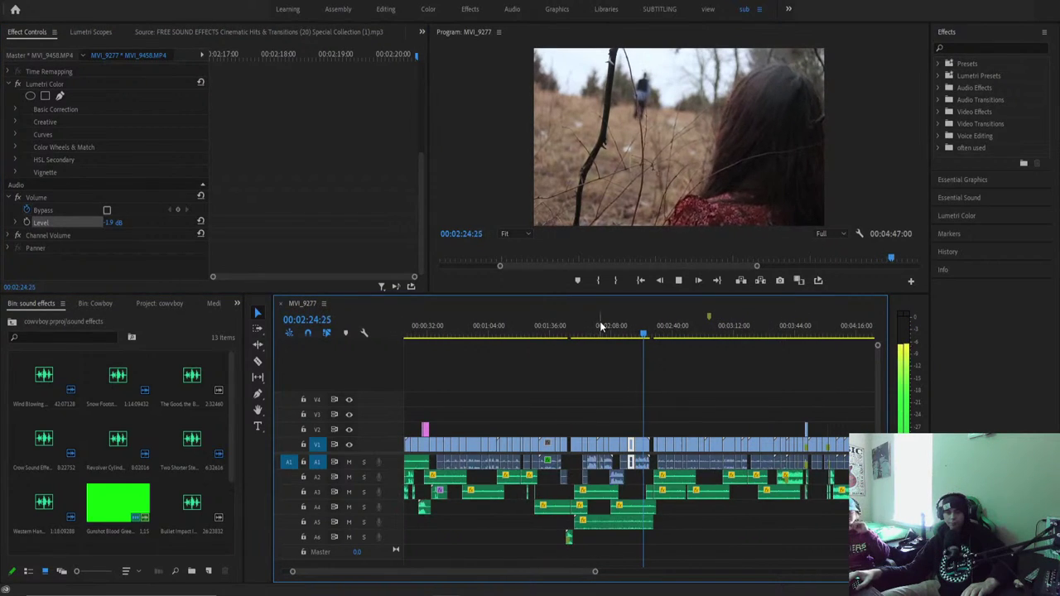
{"action": "left_click", "coordinate": [568, 327]}
{"action": "left_click", "coordinate": [563, 328]}
{"action": "key", "text": "space"}
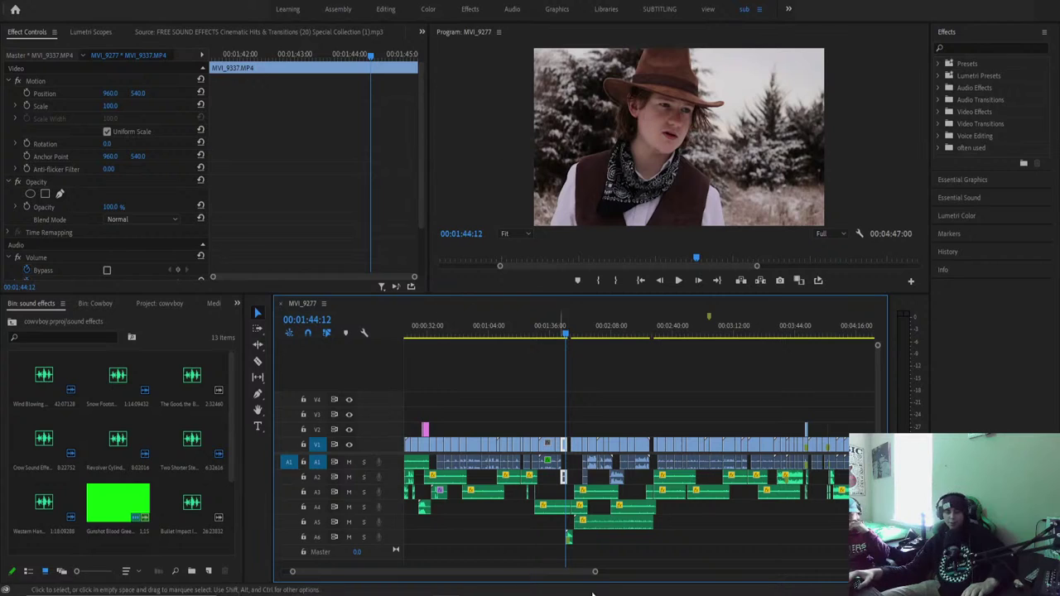
Turn off level keyframing for MVI_9337's audio and raise its level to 14.3 dB while checking playback.
{"action": "left_click_drag", "start_coordinate": [596, 573], "coordinate": [402, 571]}
{"action": "left_click", "coordinate": [578, 334]}
{"action": "key", "text": "space"}
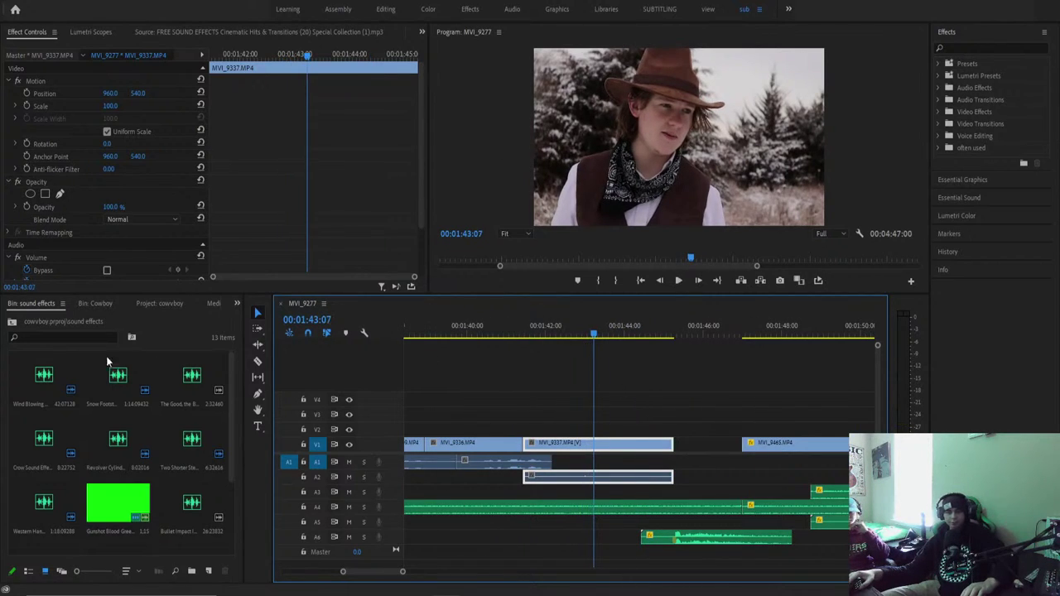
{"action": "scroll", "coordinate": [253, 184], "scroll_direction": "down", "scroll_amount": 2}
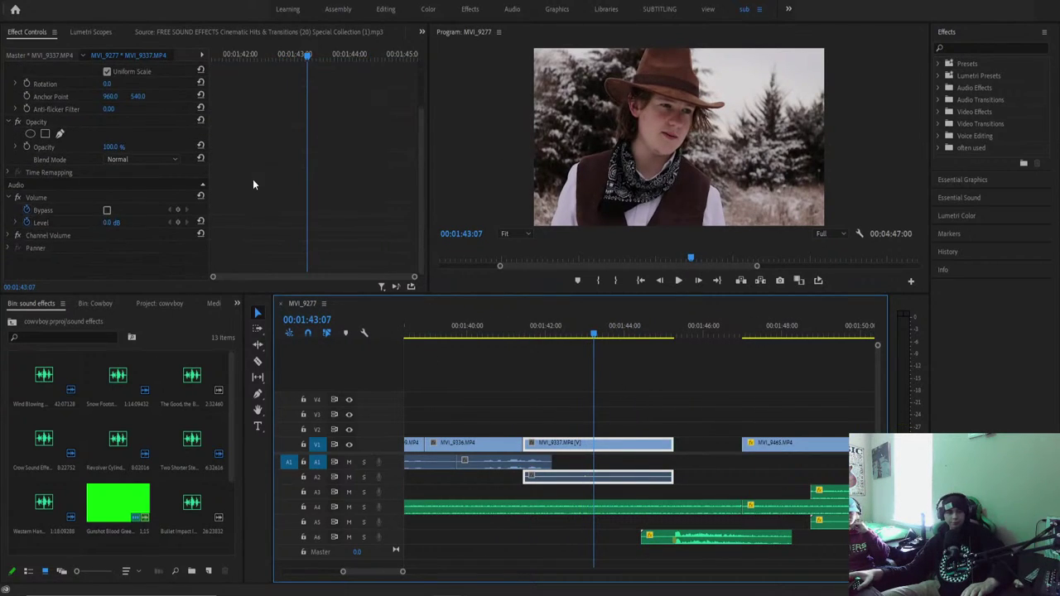
{"action": "left_click", "coordinate": [113, 224]}
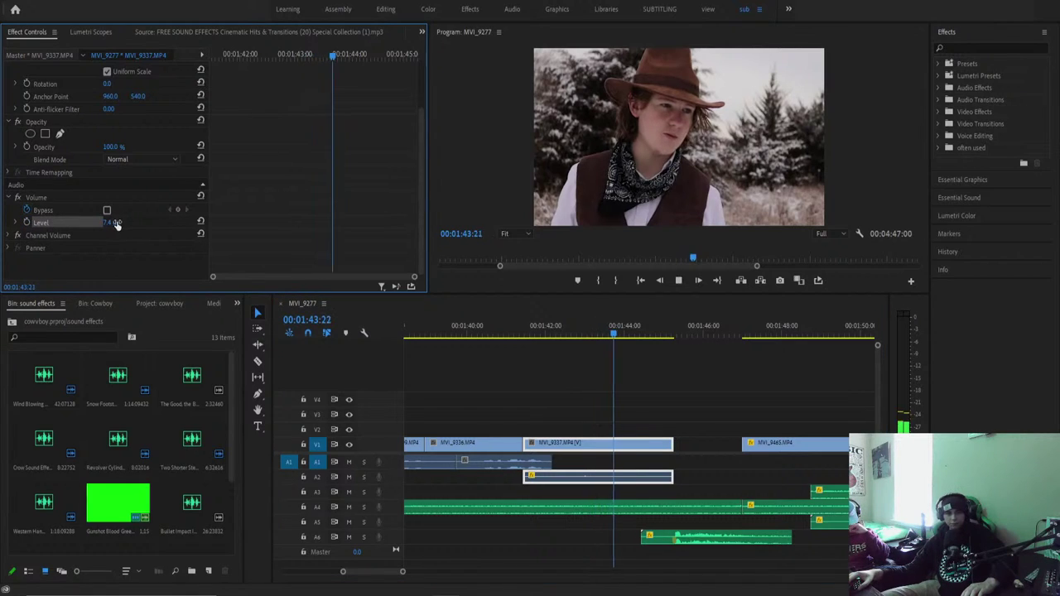
{"action": "left_click", "coordinate": [118, 221]}
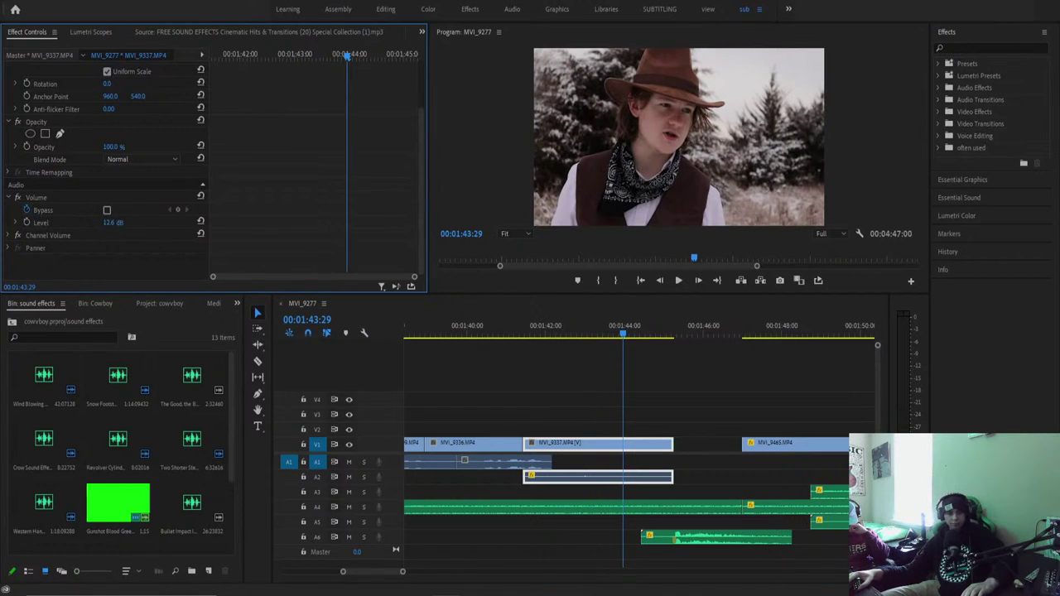
{"action": "key", "text": "space"}
{"action": "left_click", "coordinate": [543, 325]}
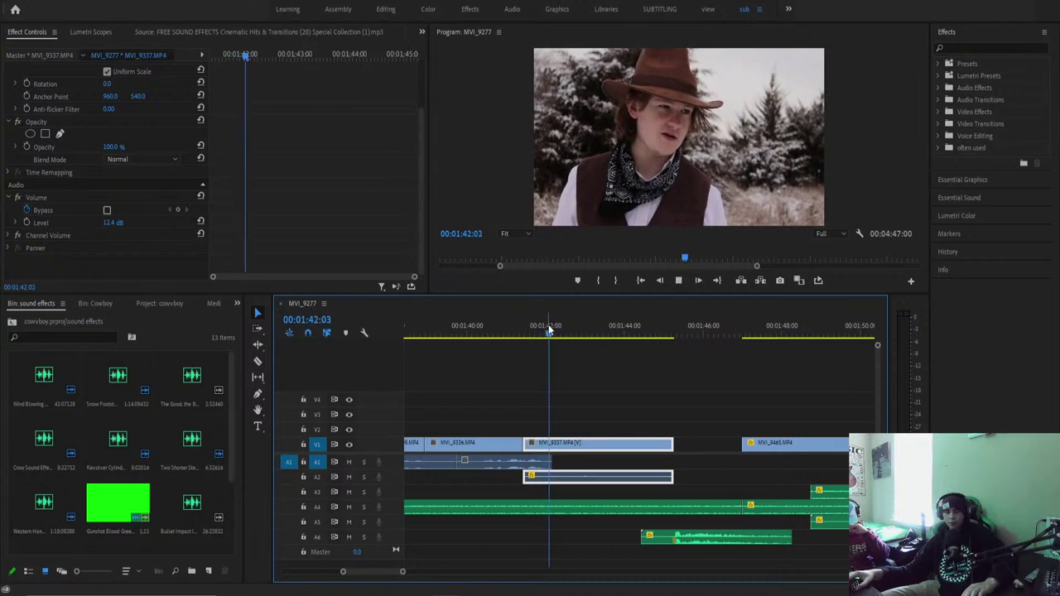
{"action": "key", "text": "space"}
{"action": "key", "text": "shift+5"}
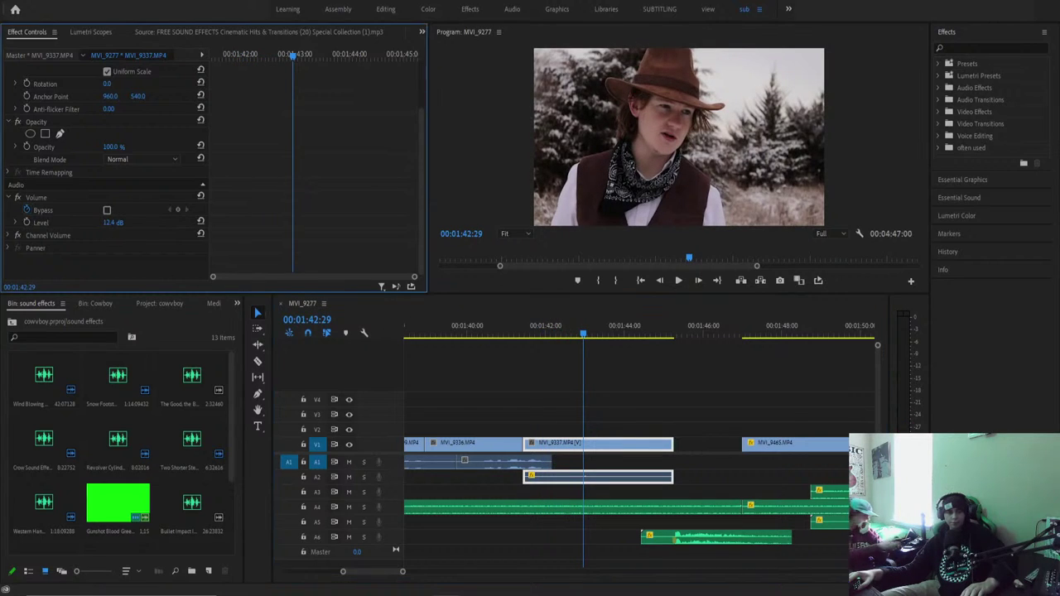
{"action": "key", "text": "space"}
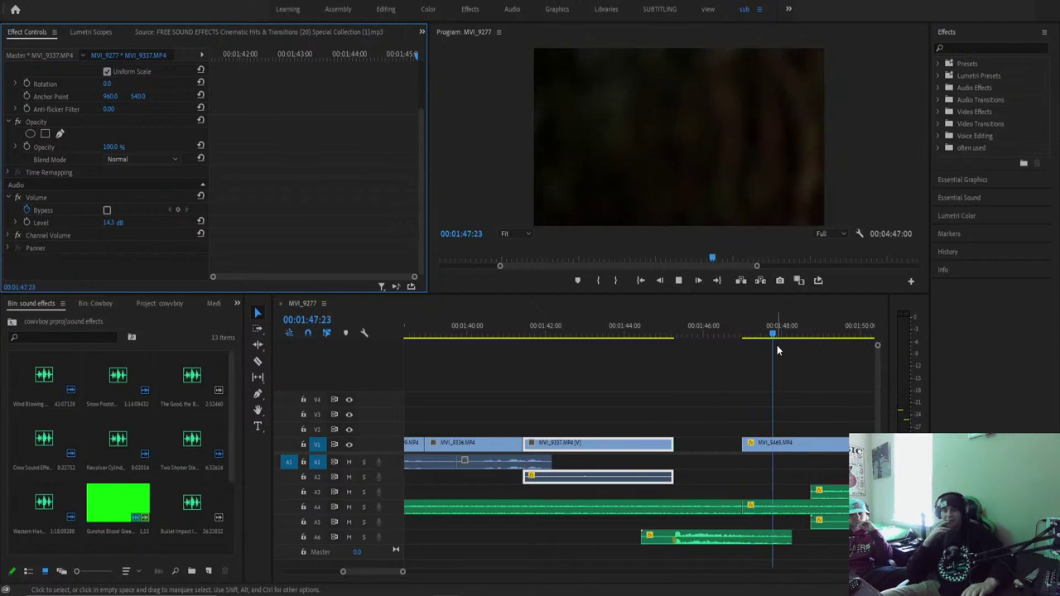
Replay the black gap and the fade into MVI_9465 to check how the rain ambience comes in.
{"action": "key", "text": "space"}
{"action": "left_click_drag", "start_coordinate": [780, 334], "coordinate": [711, 333]}
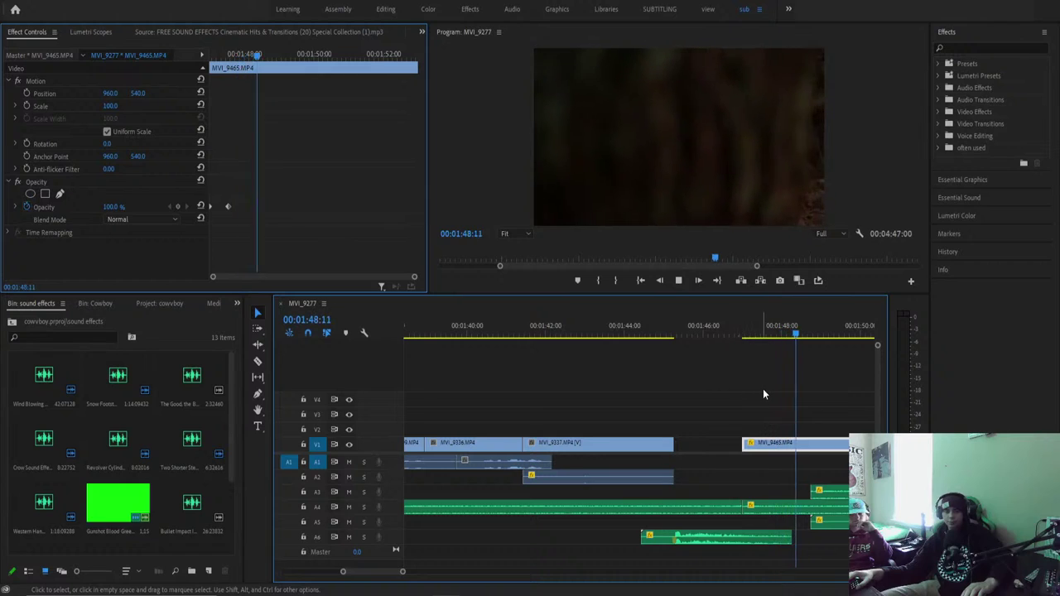
{"action": "key", "text": "space"}
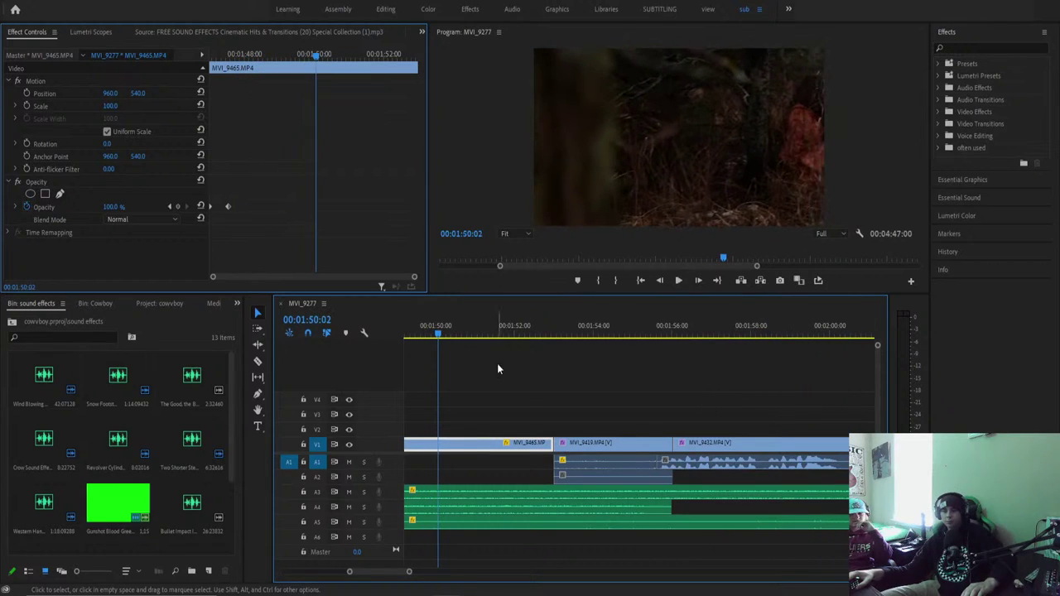
{"action": "scroll", "coordinate": [377, 577], "scroll_direction": "up", "scroll_amount": 3}
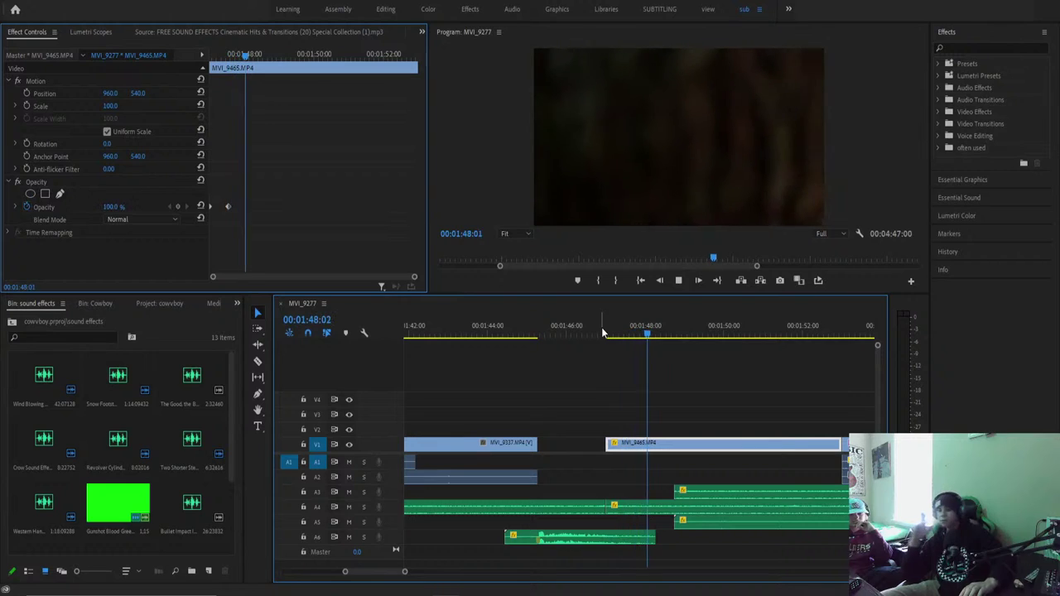
{"action": "key", "text": "space"}
{"action": "key", "text": "space"}
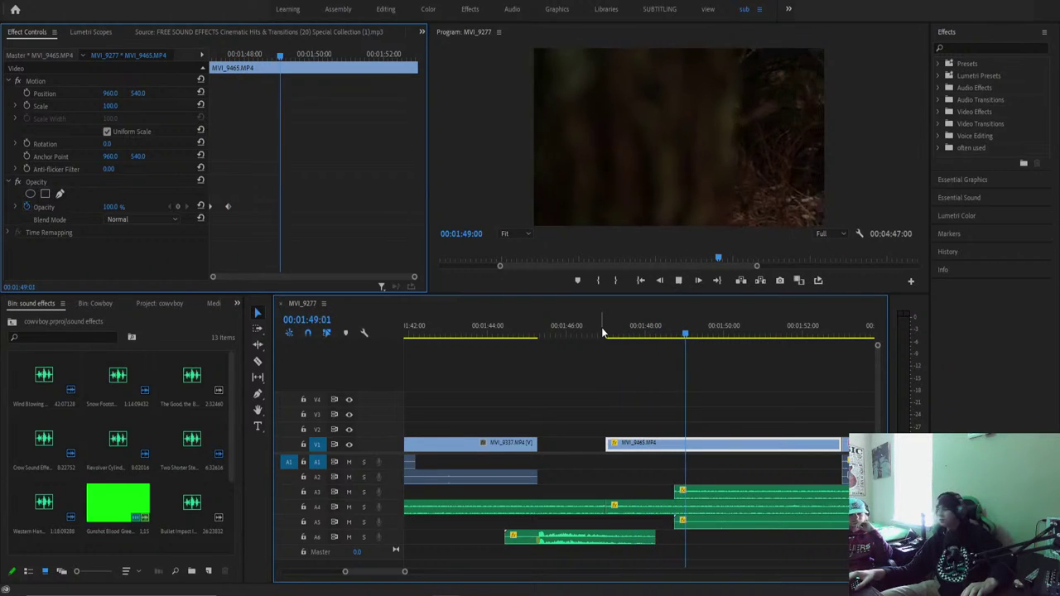
{"action": "key", "text": "space"}
{"action": "left_click", "coordinate": [586, 335]}
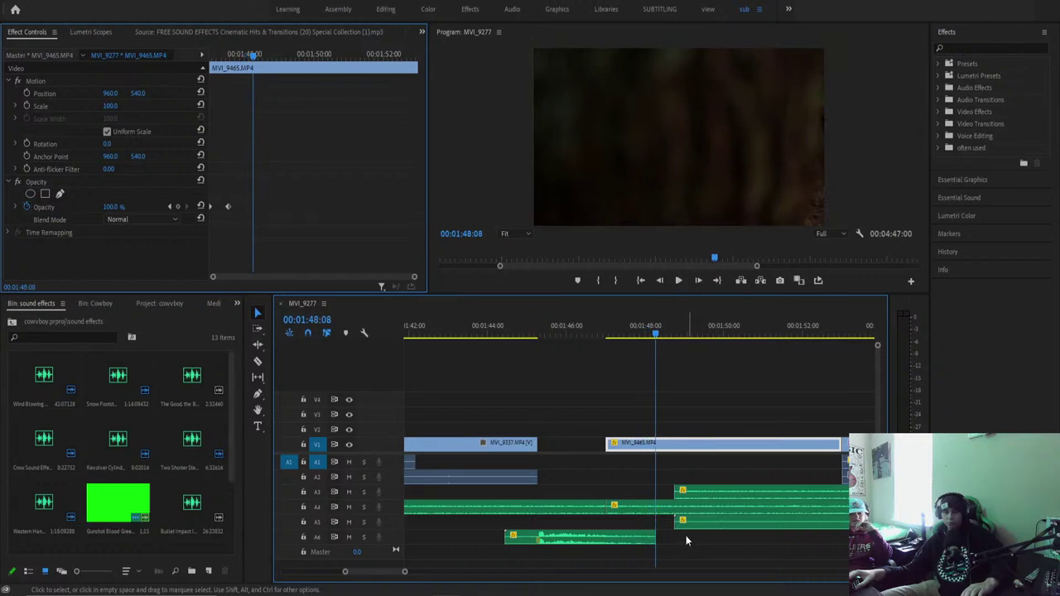
{"action": "left_click", "coordinate": [590, 331]}
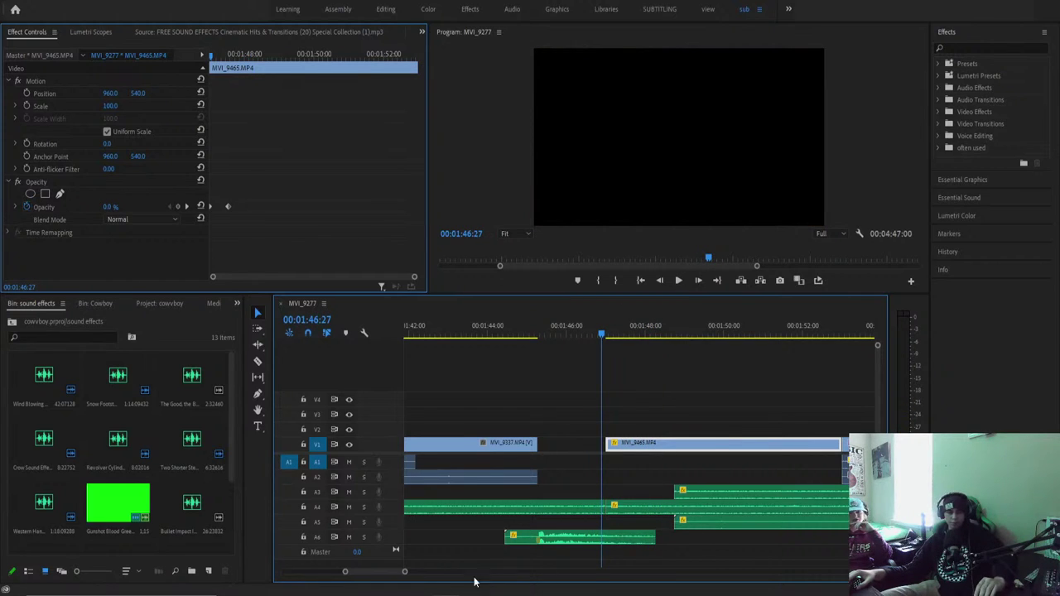
{"action": "key", "text": "space"}
Duplicate the DRIZZLE RAIN clip and place a short copy on A5 under the black gap, directly before the original rain clip.
{"action": "left_click_drag", "start_coordinate": [405, 571], "coordinate": [456, 571]}
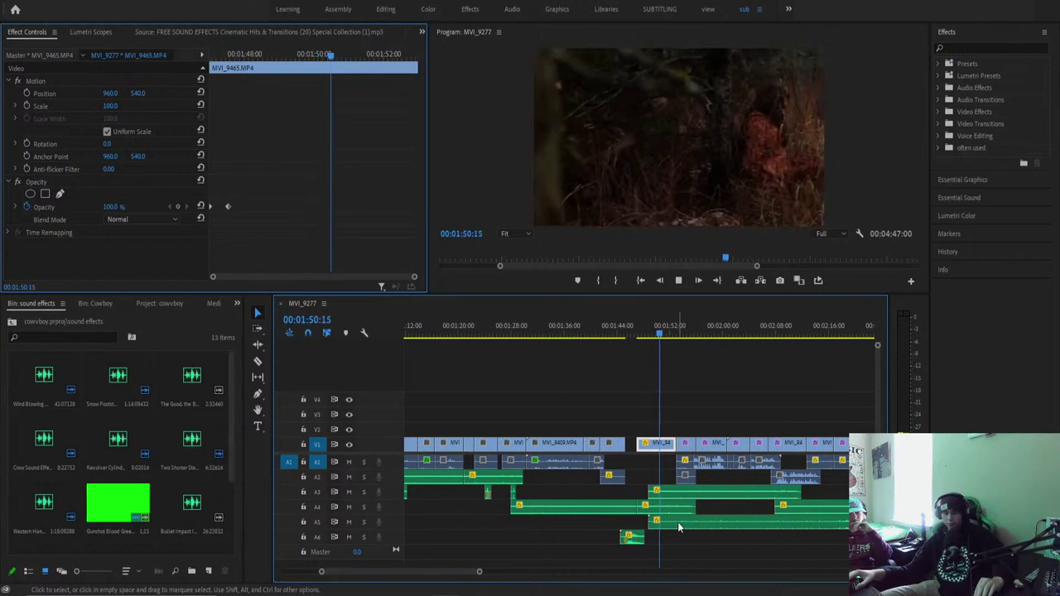
{"action": "key", "text": "space"}
{"action": "left_click_drag", "start_coordinate": [687, 518], "coordinate": [699, 537]}
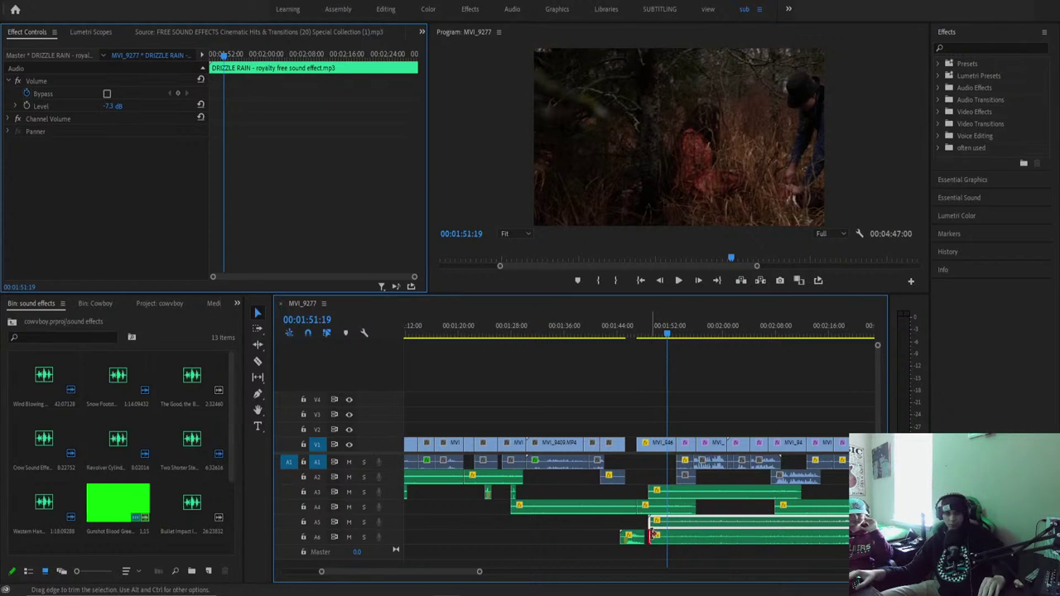
{"action": "mouse_move", "coordinate": [650, 535]}
{"action": "left_mouse_down"}
{"action": "mouse_move", "coordinate": [739, 543]}
{"action": "mouse_move", "coordinate": [631, 528]}
{"action": "left_mouse_up"}
{"action": "key", "text": "Delete"}
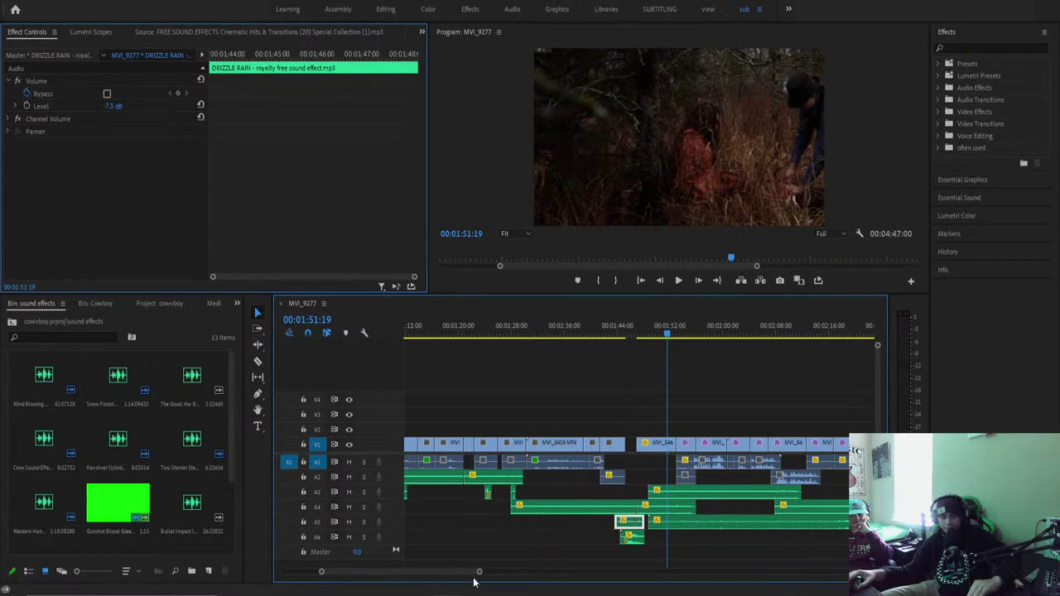
{"action": "left_click_drag", "start_coordinate": [478, 574], "coordinate": [409, 571]}
{"action": "left_click_drag", "start_coordinate": [503, 520], "coordinate": [512, 519]}
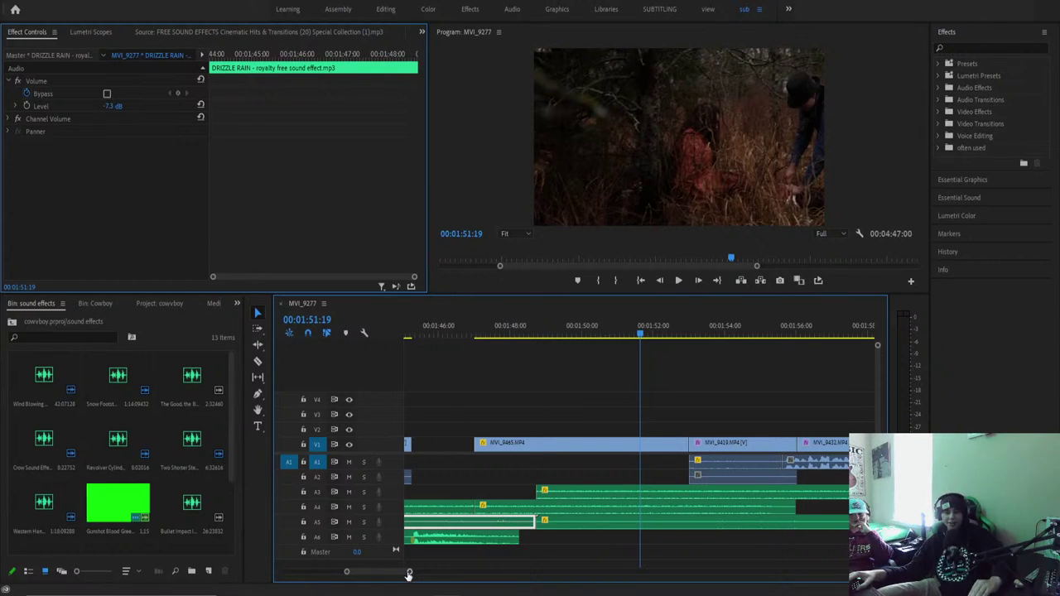
Trim the start of the added rain clip on A5 to 00:01:45:18, just after the cut to black.
{"action": "scroll", "coordinate": [537, 589], "scroll_direction": "down", "scroll_amount": 5}
{"action": "scroll", "coordinate": [536, 589], "scroll_direction": "up", "scroll_amount": 5}
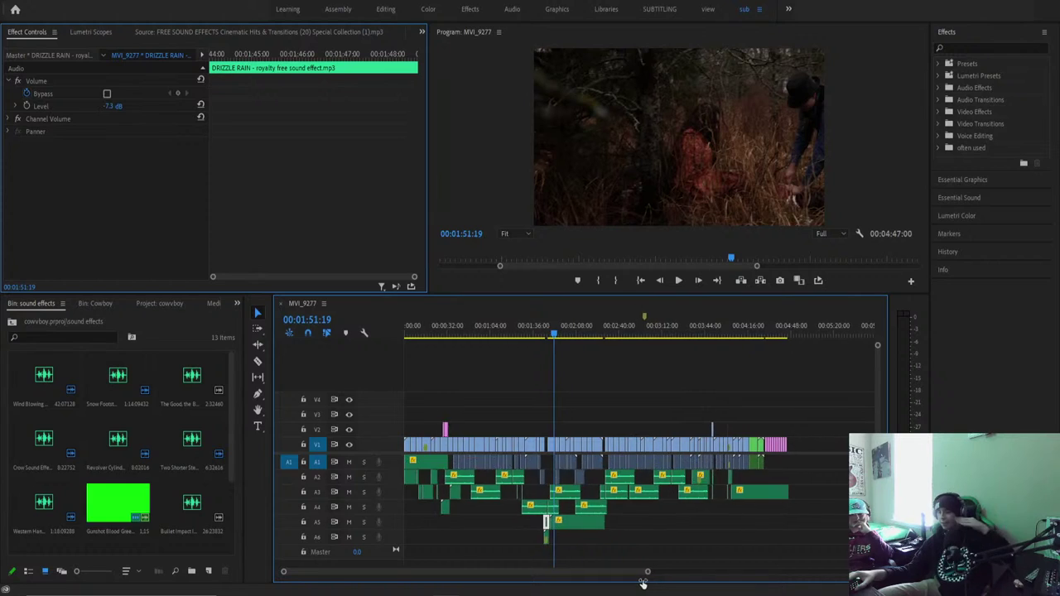
{"action": "scroll", "coordinate": [523, 566], "scroll_direction": "up", "scroll_amount": 3}
{"action": "left_click", "coordinate": [496, 329]}
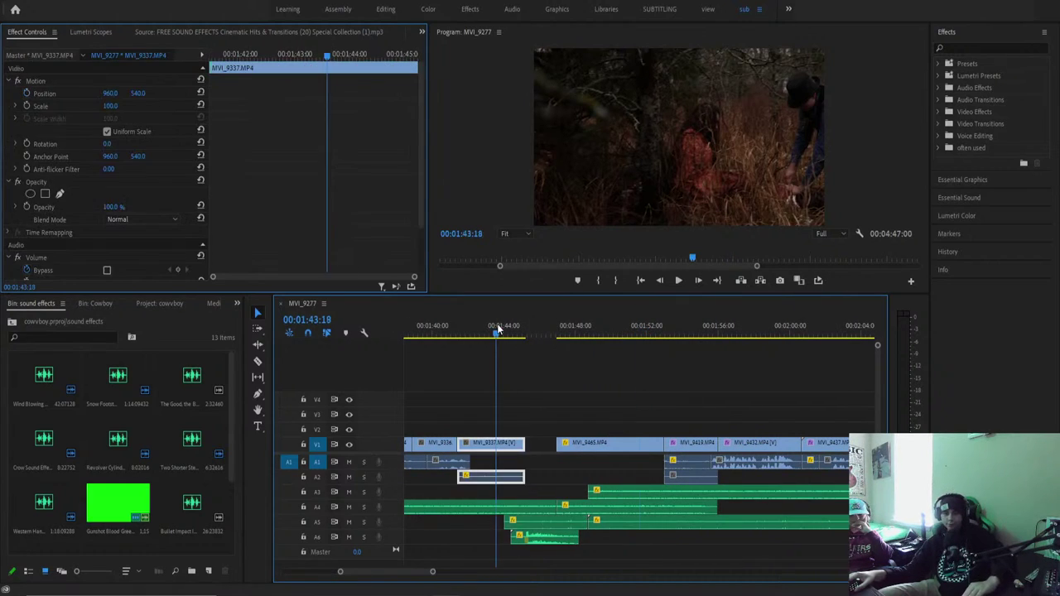
{"action": "key", "text": "space"}
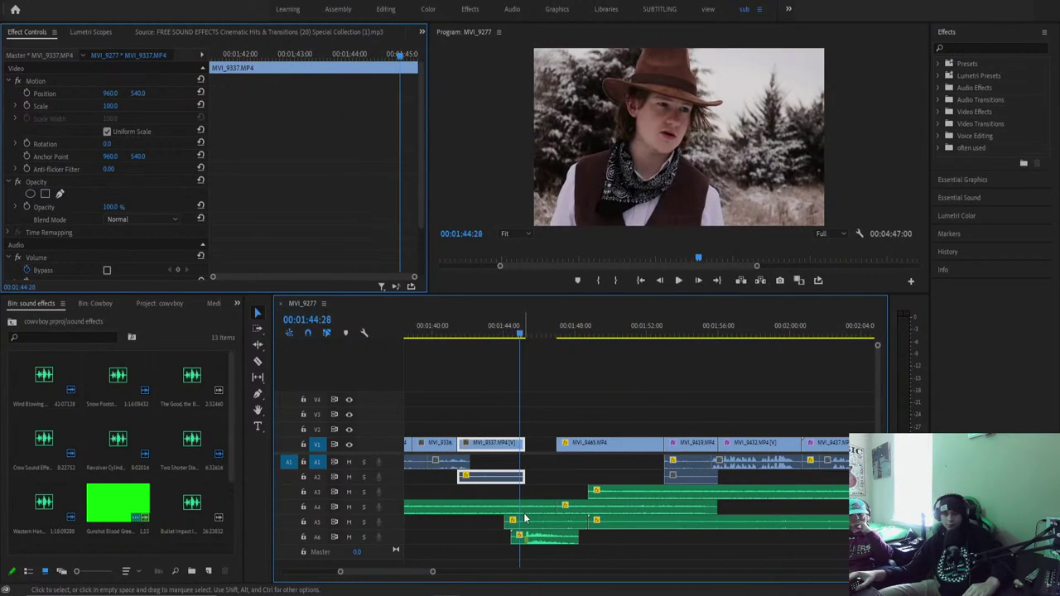
{"action": "key", "text": "space"}
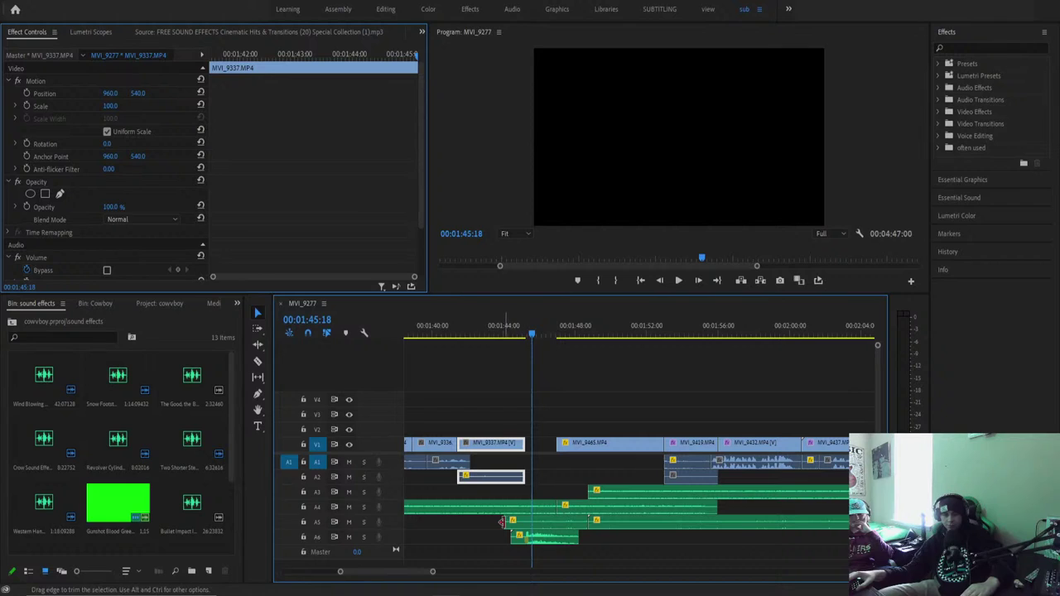
{"action": "left_click_drag", "start_coordinate": [502, 521], "coordinate": [534, 521]}
{"action": "key", "text": "space"}
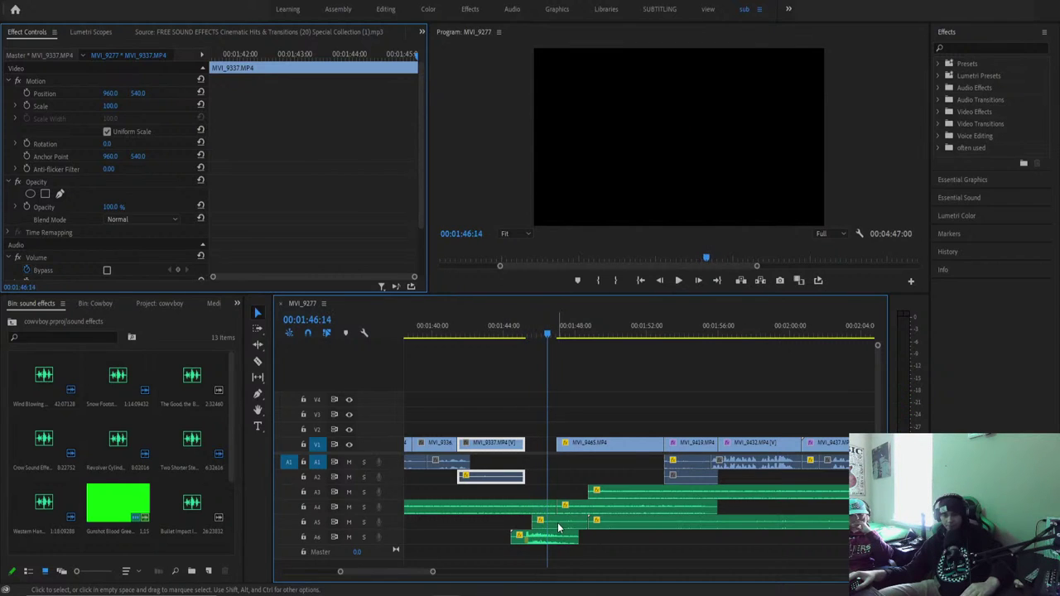
Apply the default Constant Power transition to the start of the added rain clip and lengthen it to 00:00:02:01.
{"action": "left_click", "coordinate": [558, 525]}
{"action": "right_click", "coordinate": [538, 528]}
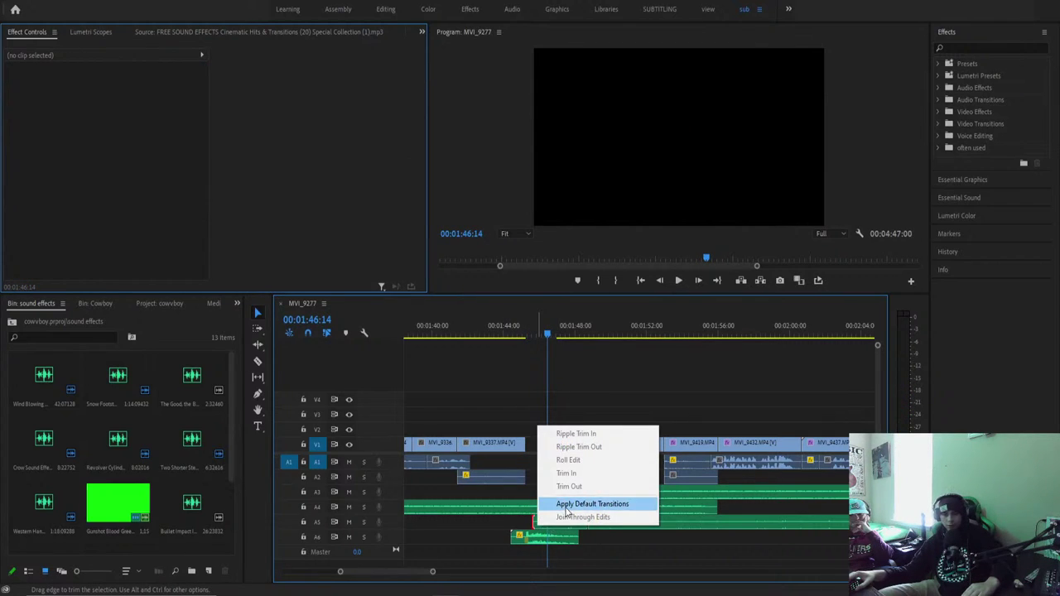
{"action": "left_click", "coordinate": [546, 502]}
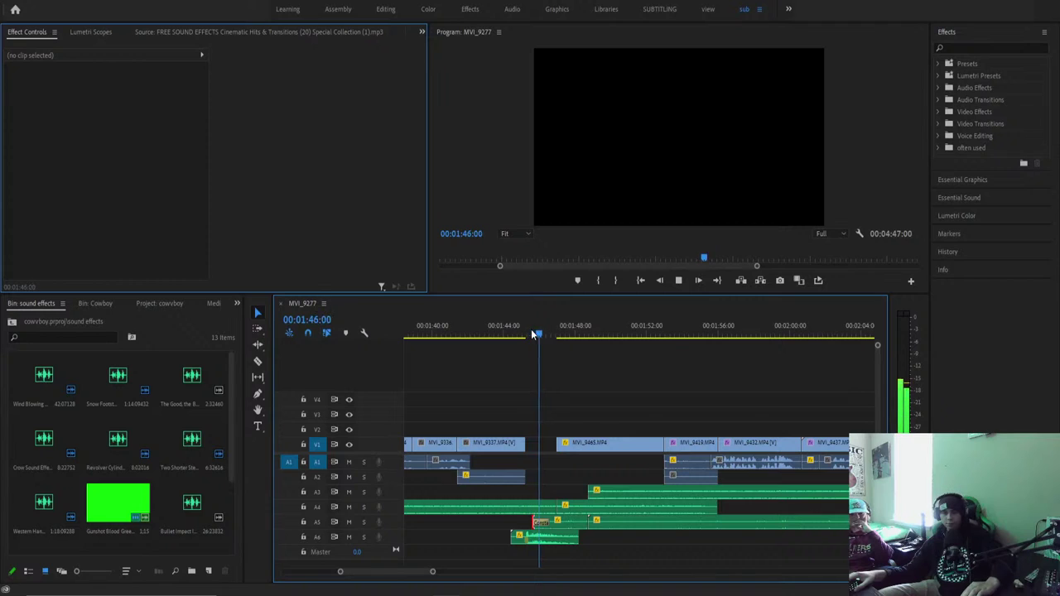
{"action": "left_click_drag", "start_coordinate": [534, 331], "coordinate": [517, 331]}
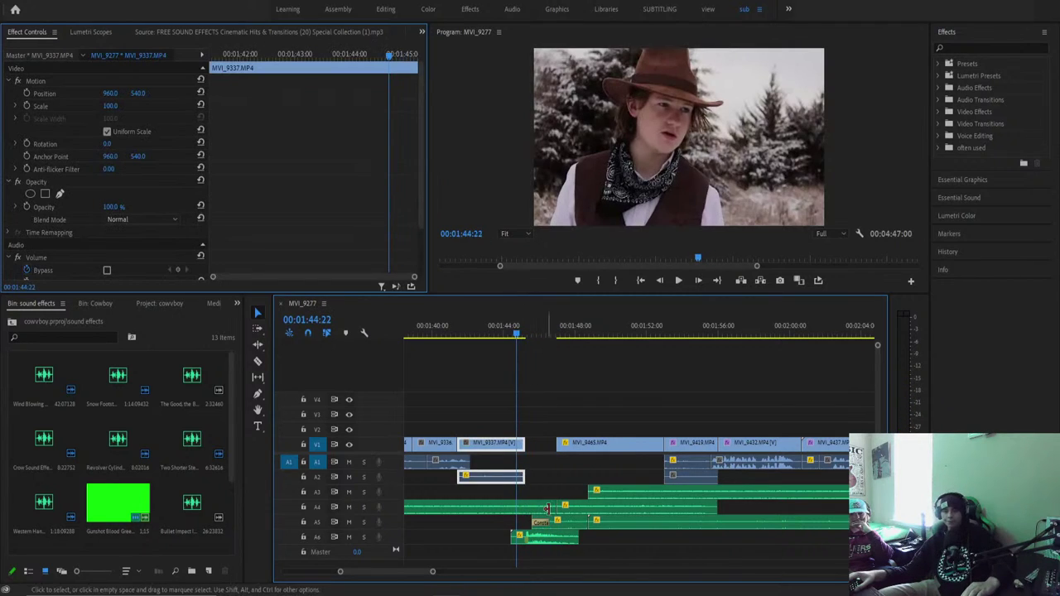
{"action": "left_click_drag", "start_coordinate": [547, 521], "coordinate": [569, 522]}
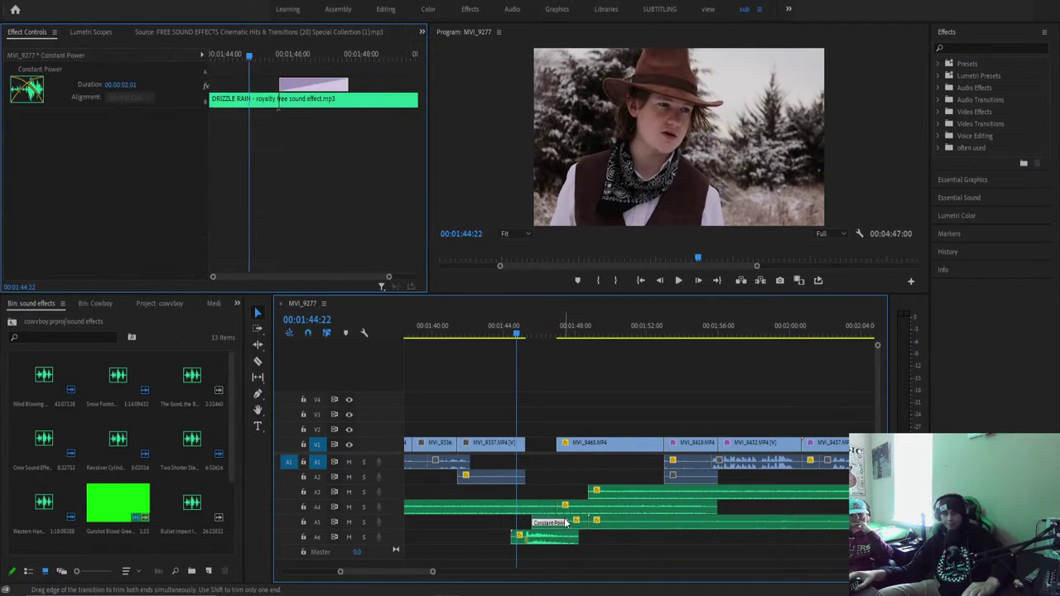
Play from the end of MVI_9337 through the black gap into MVI_9465 to check the rain fade-in.
{"action": "key", "text": "space"}
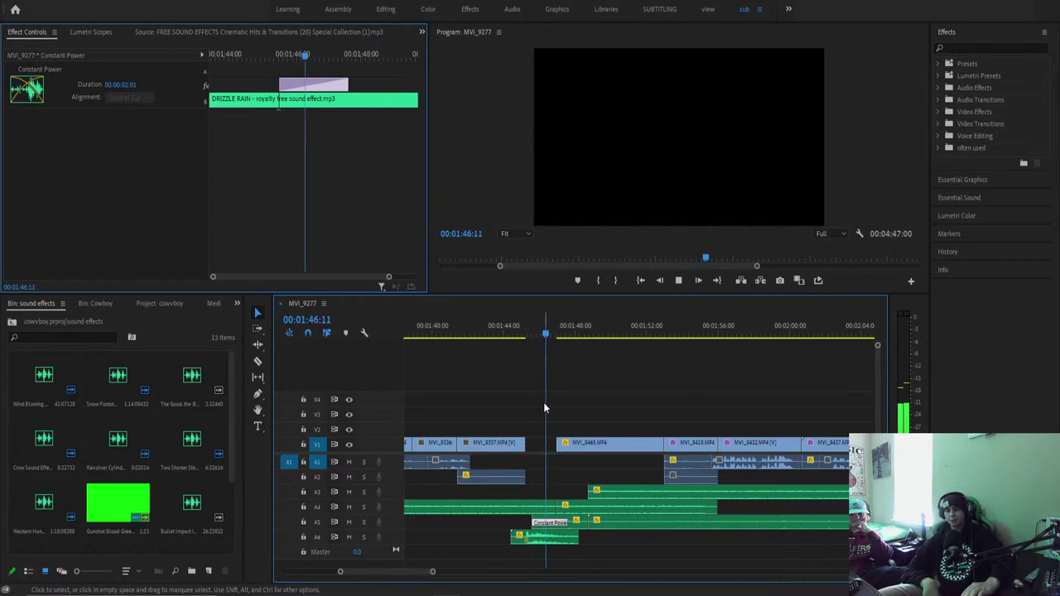
{"action": "key", "text": "space"}
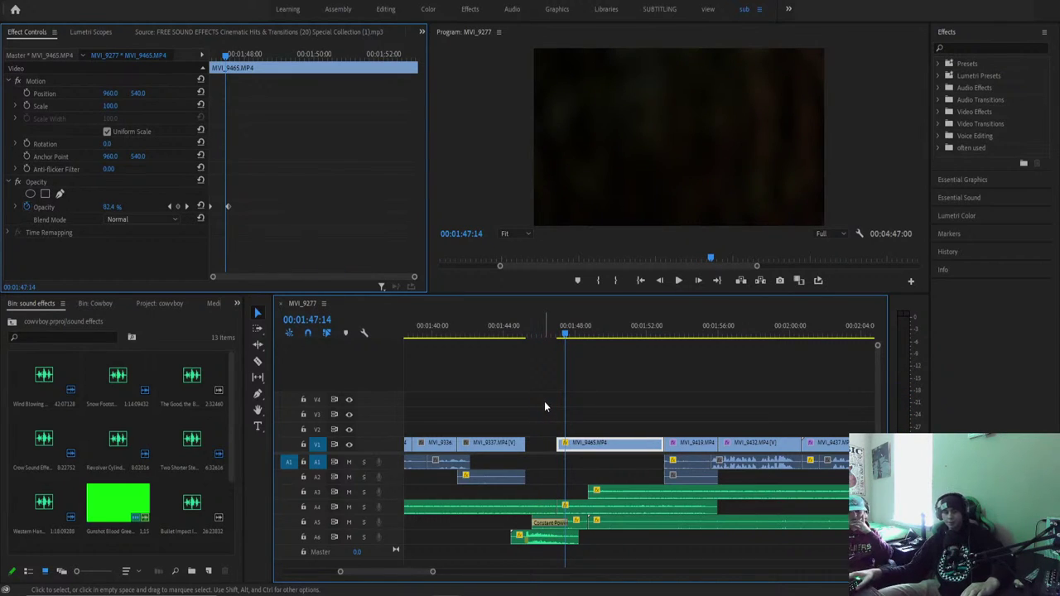
{"action": "left_click", "coordinate": [524, 325]}
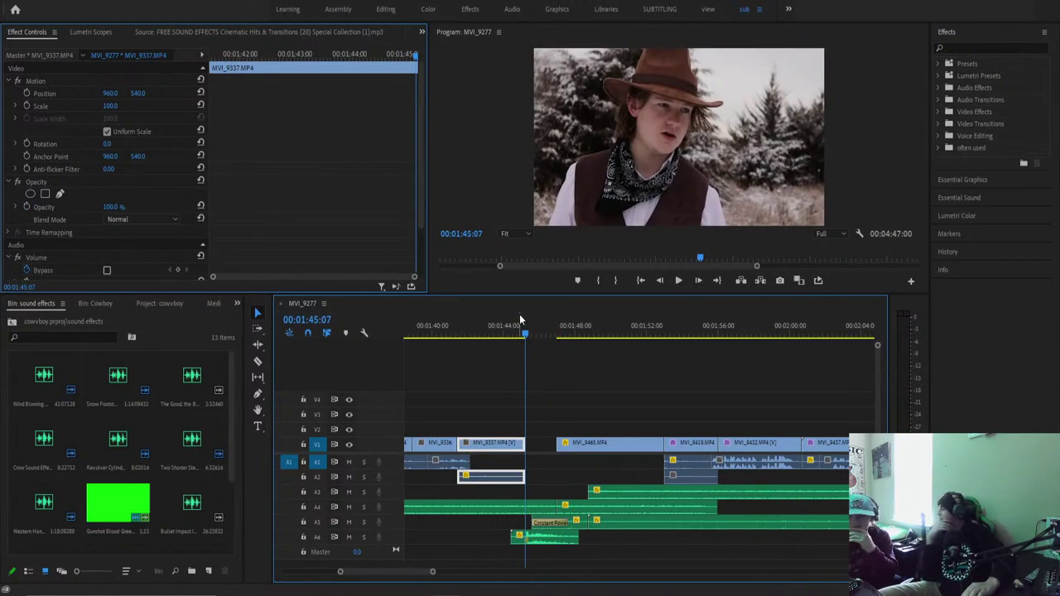
{"action": "key", "text": "space"}
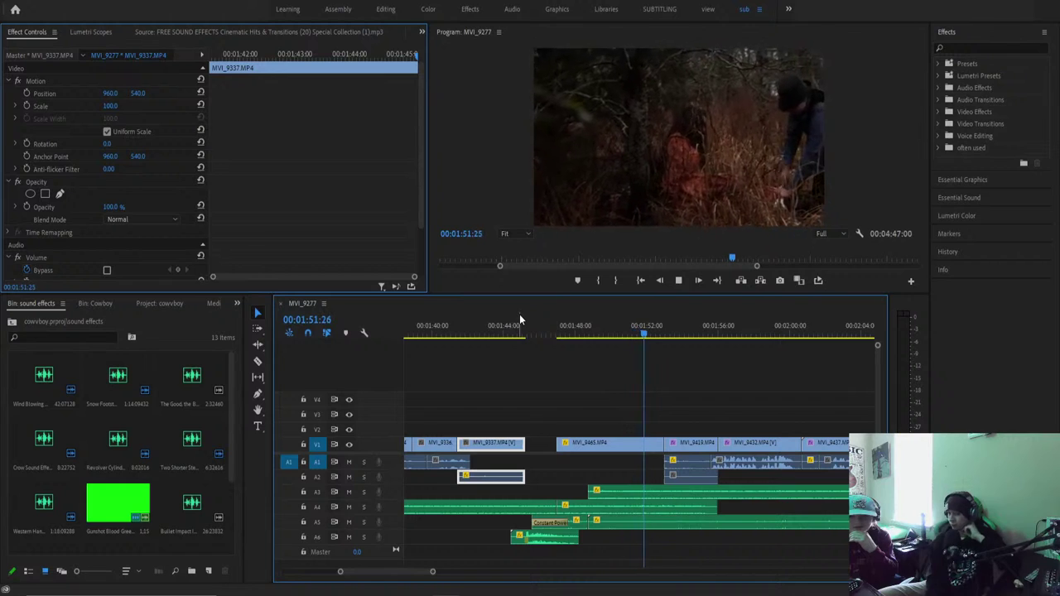
{"action": "left_click", "coordinate": [610, 323]}
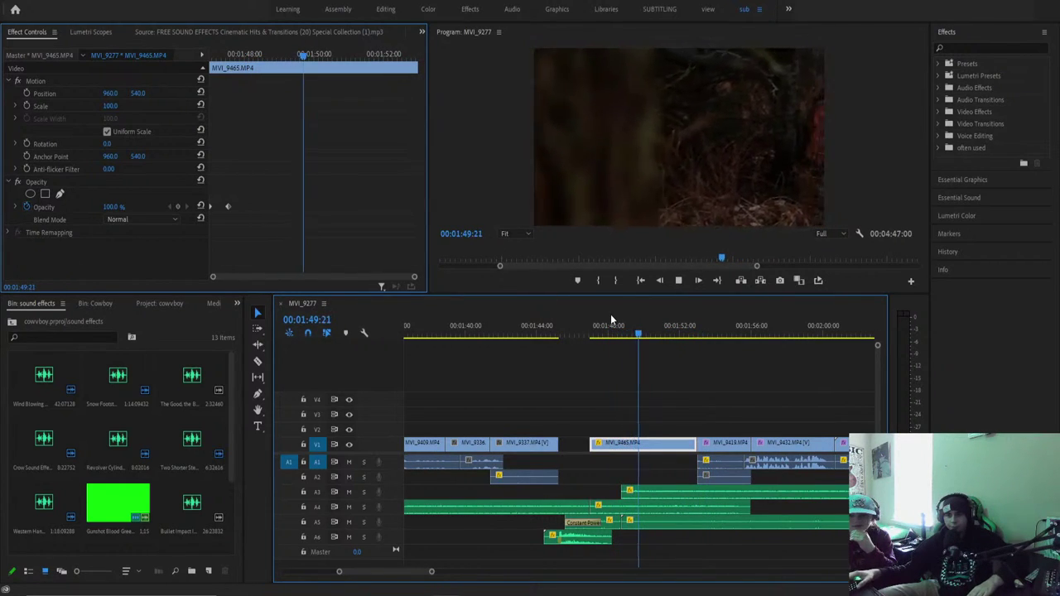
{"action": "left_click", "coordinate": [610, 314]}
{"action": "key", "text": "space"}
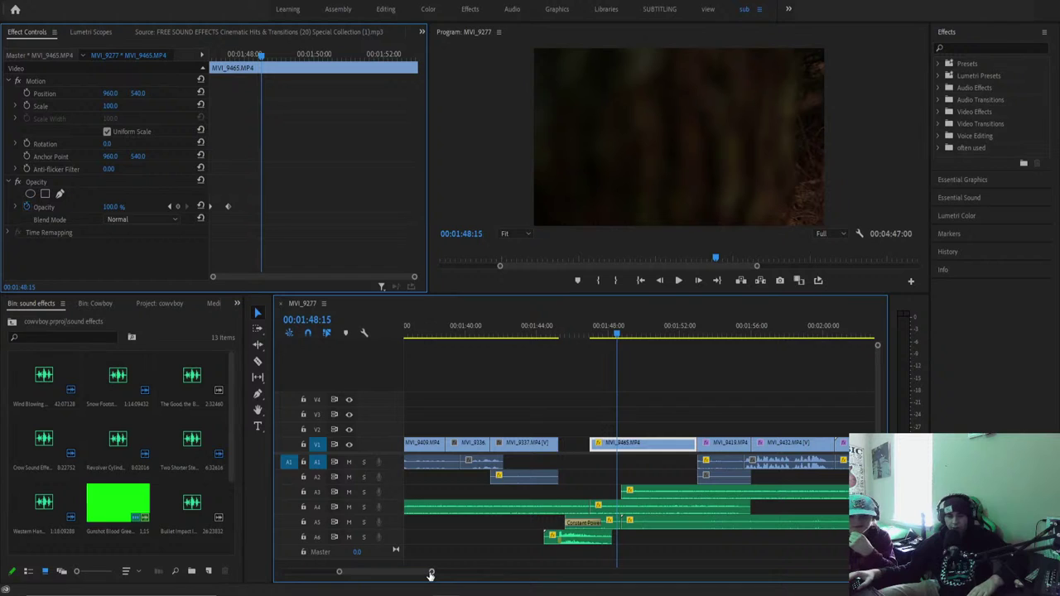
Cut the wind clip on A4 just before the cut to black and move the piece ending at MVI_9465 onto A3.
{"action": "left_click_drag", "start_coordinate": [431, 571], "coordinate": [376, 571]}
{"action": "key", "text": "minus"}
{"action": "key", "text": "minus"}
{"action": "key", "text": "minus"}
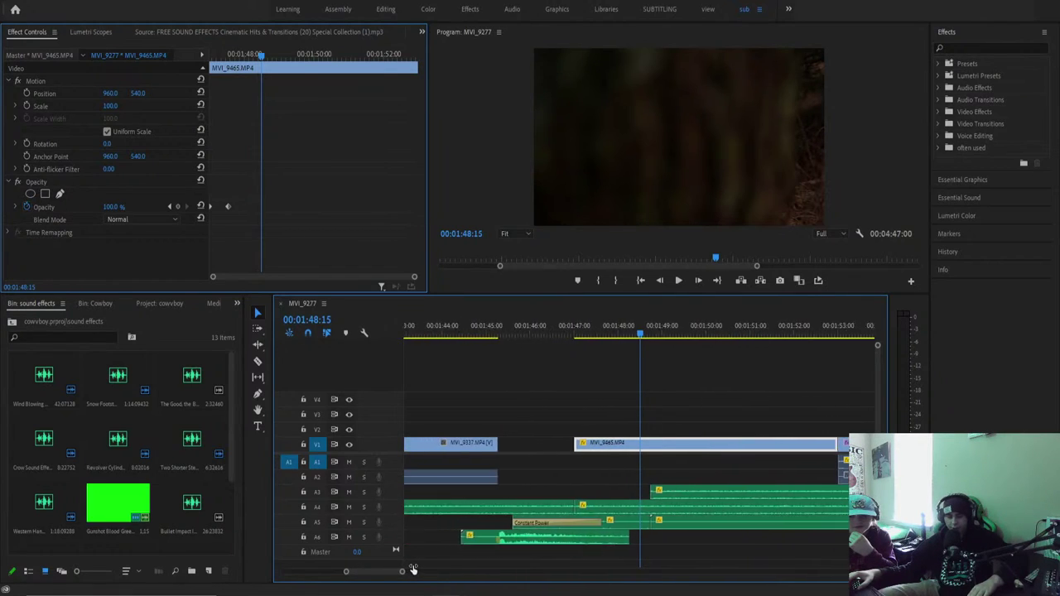
{"action": "left_click_drag", "start_coordinate": [594, 525], "coordinate": [593, 567]}
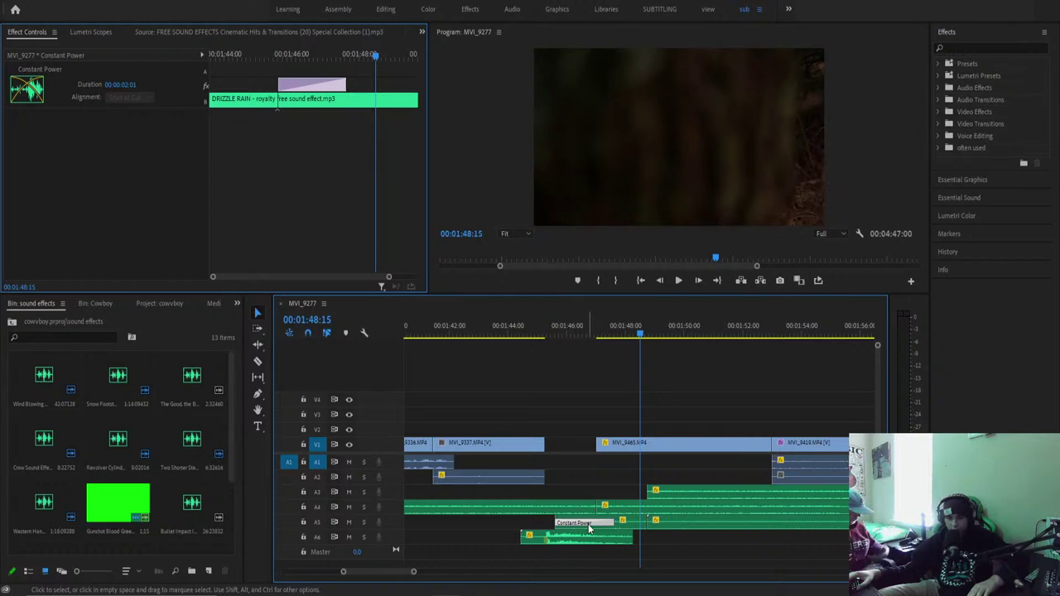
{"action": "left_click_drag", "start_coordinate": [413, 574], "coordinate": [423, 572]}
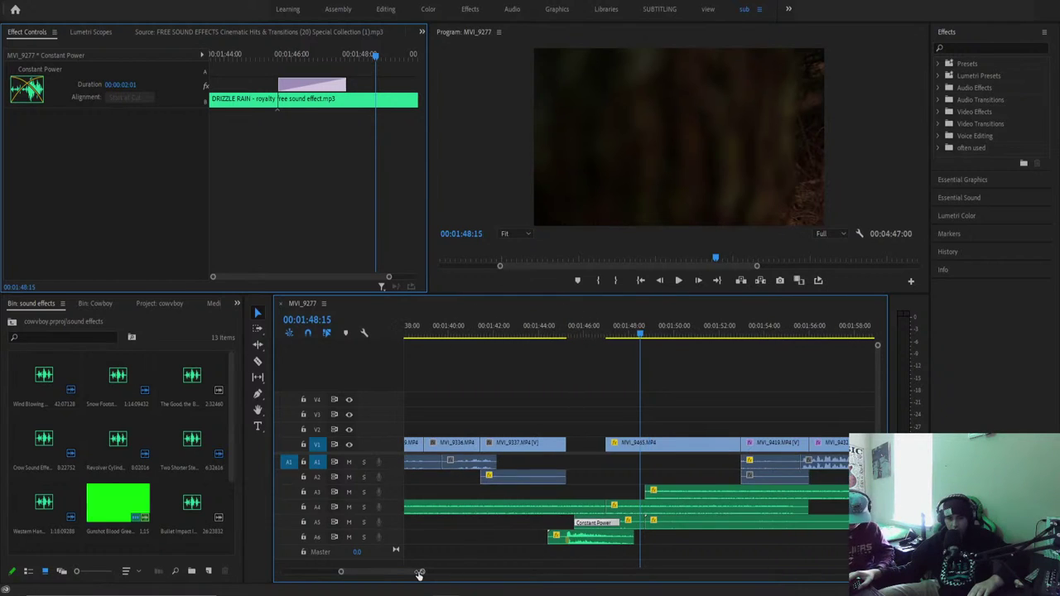
{"action": "key", "text": "c"}
{"action": "key", "text": "v"}
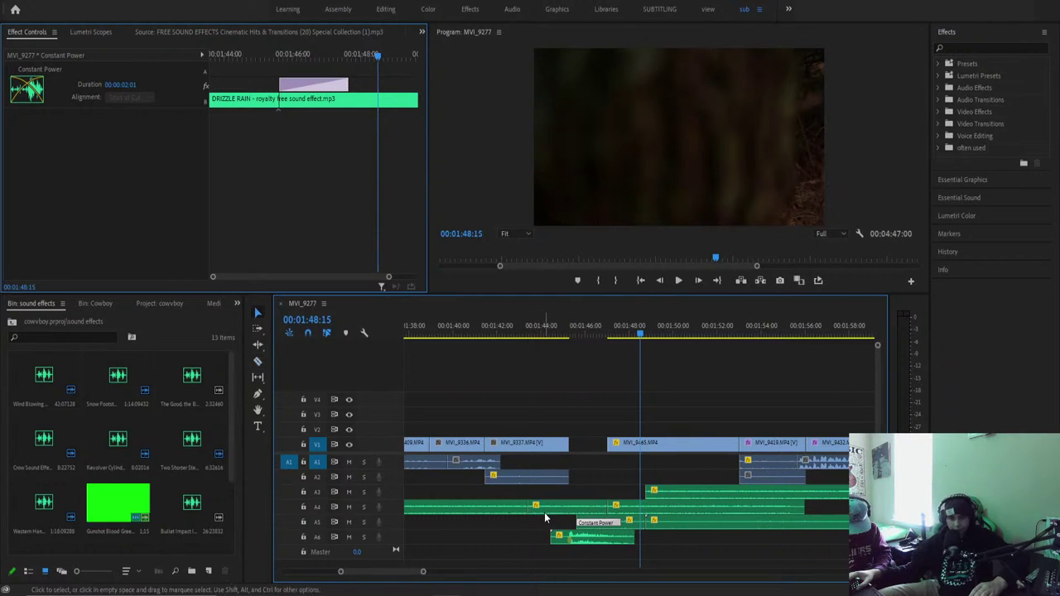
{"action": "left_click_drag", "start_coordinate": [534, 508], "coordinate": [542, 493]}
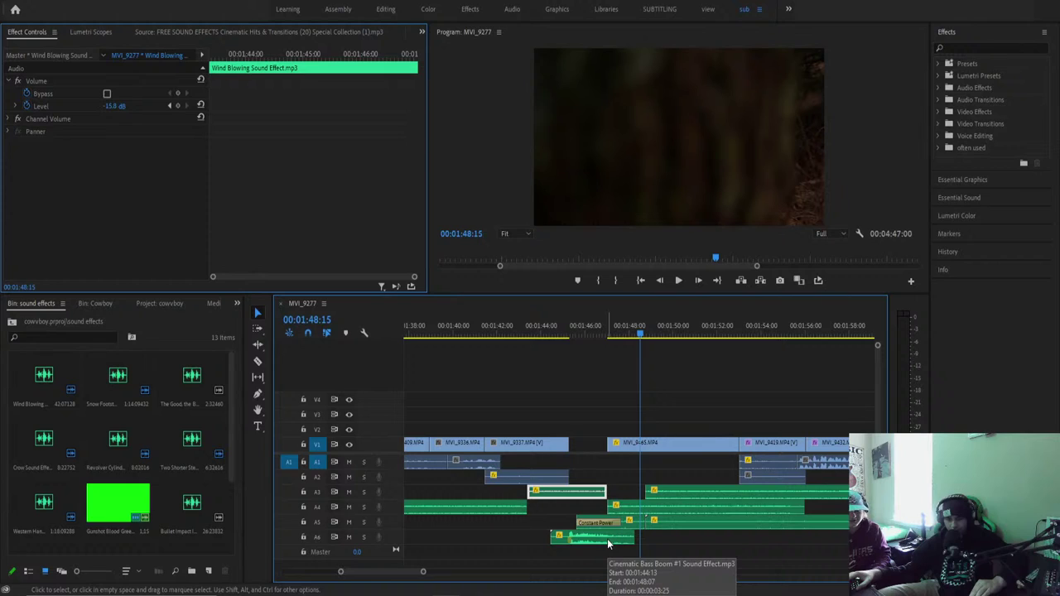
Raise the divider between the video and audio tracks slightly to give the audio tracks more room.
{"action": "key", "text": "space"}
{"action": "key", "text": "space"}
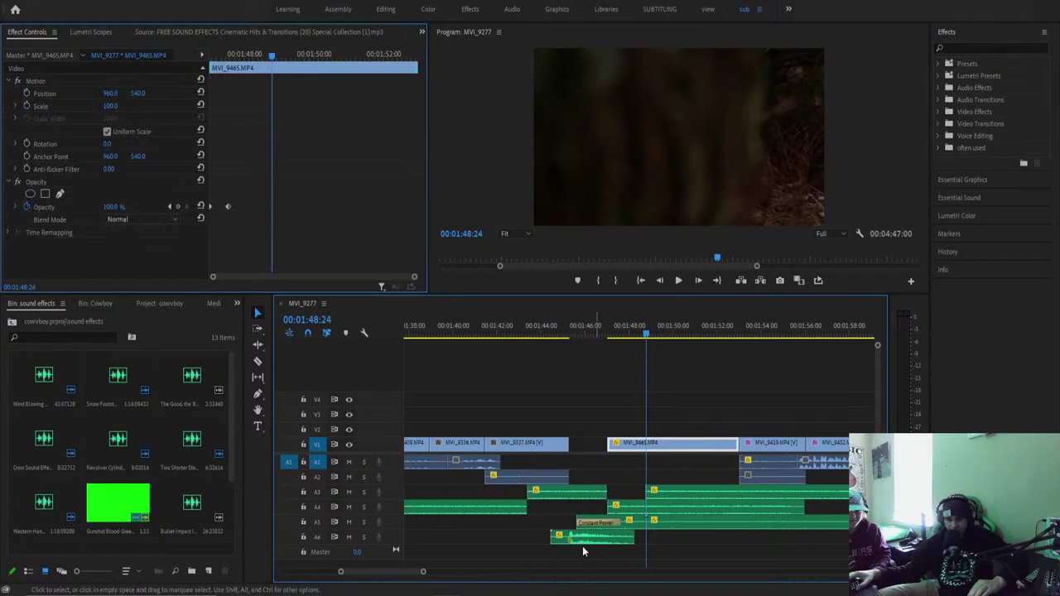
{"action": "left_click_drag", "start_coordinate": [423, 572], "coordinate": [460, 571]}
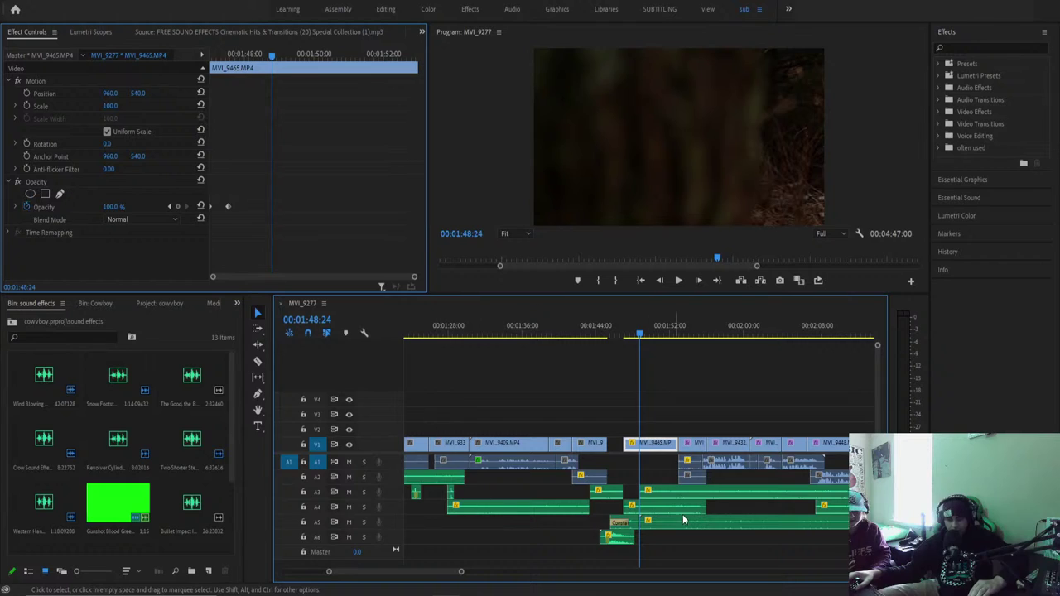
{"action": "scroll", "coordinate": [566, 507], "scroll_direction": "down", "scroll_amount": 2}
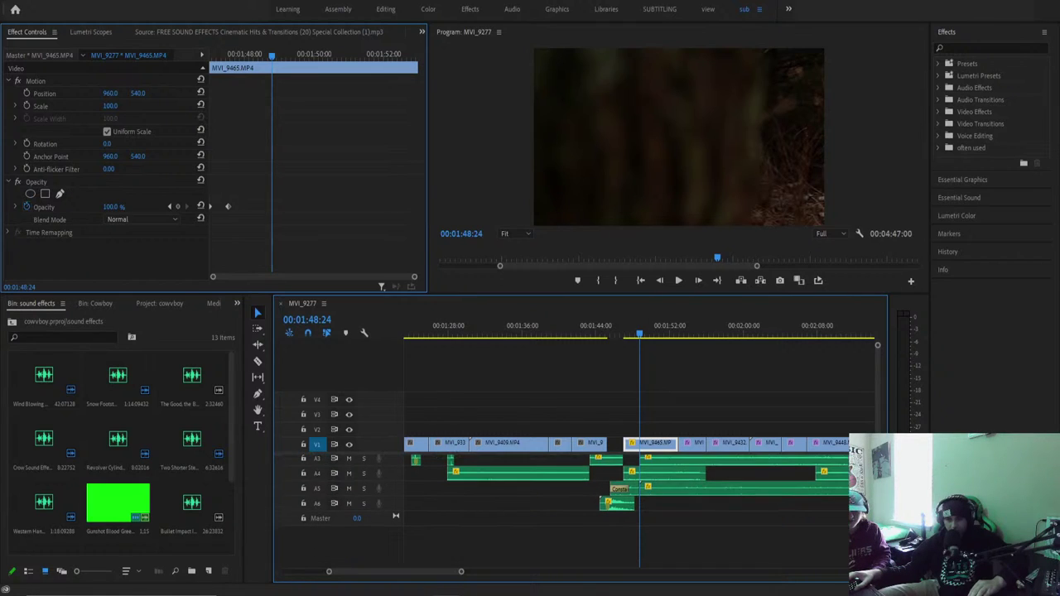
{"action": "scroll", "coordinate": [565, 497], "scroll_direction": "up", "scroll_amount": 2}
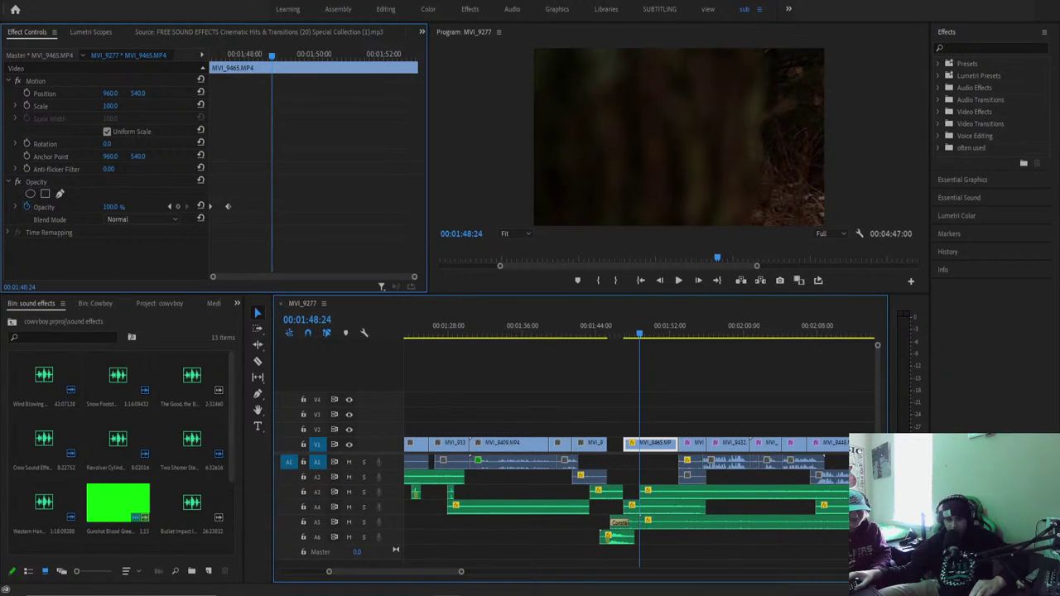
{"action": "scroll", "coordinate": [372, 459], "scroll_direction": "down", "scroll_amount": 2}
{"action": "scroll", "coordinate": [371, 459], "scroll_direction": "up", "scroll_amount": 2}
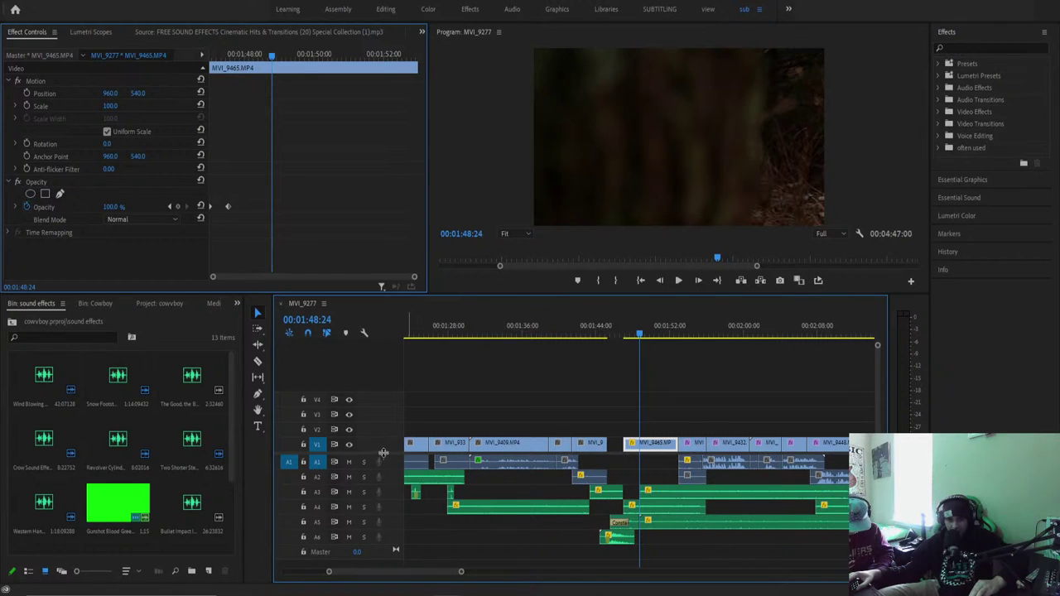
{"action": "left_click_drag", "start_coordinate": [383, 452], "coordinate": [383, 444]}
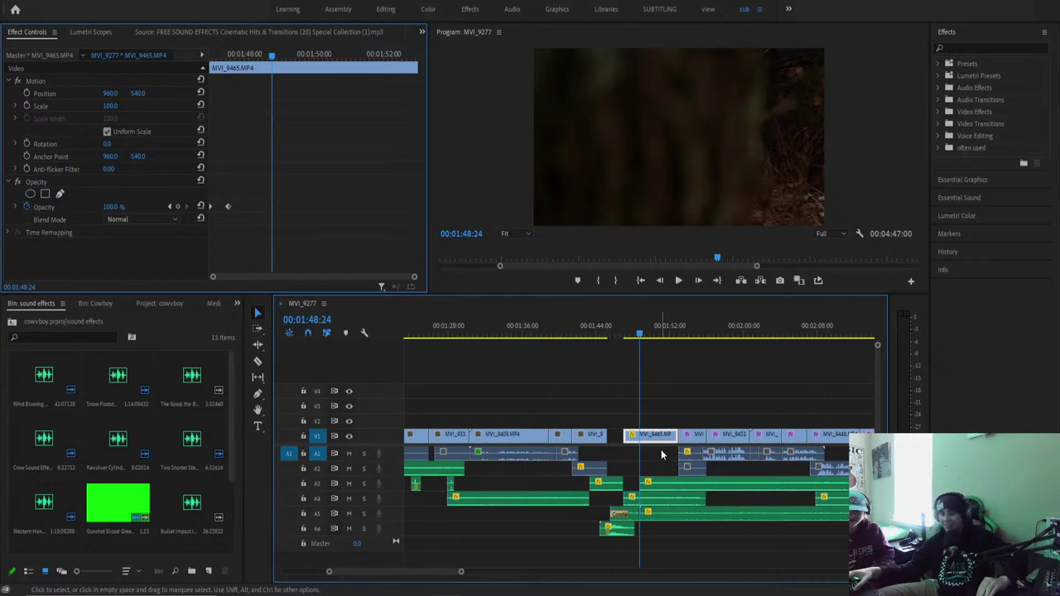
Play from the black gap into MVI_9465 to check the transition between the two rain clips.
{"action": "left_click", "coordinate": [612, 326]}
{"action": "key", "text": "space"}
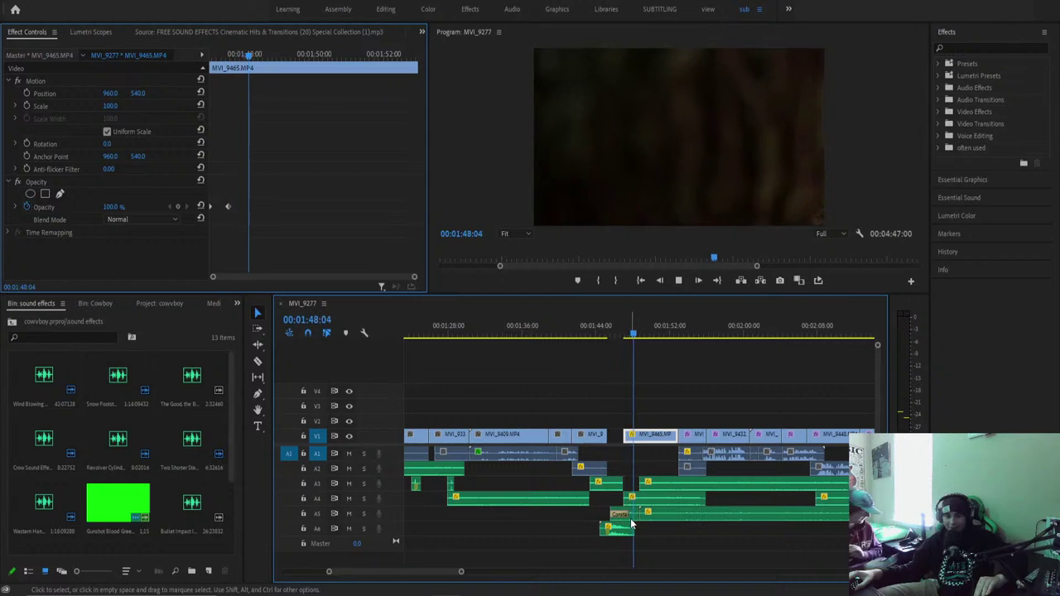
{"action": "key", "text": "space"}
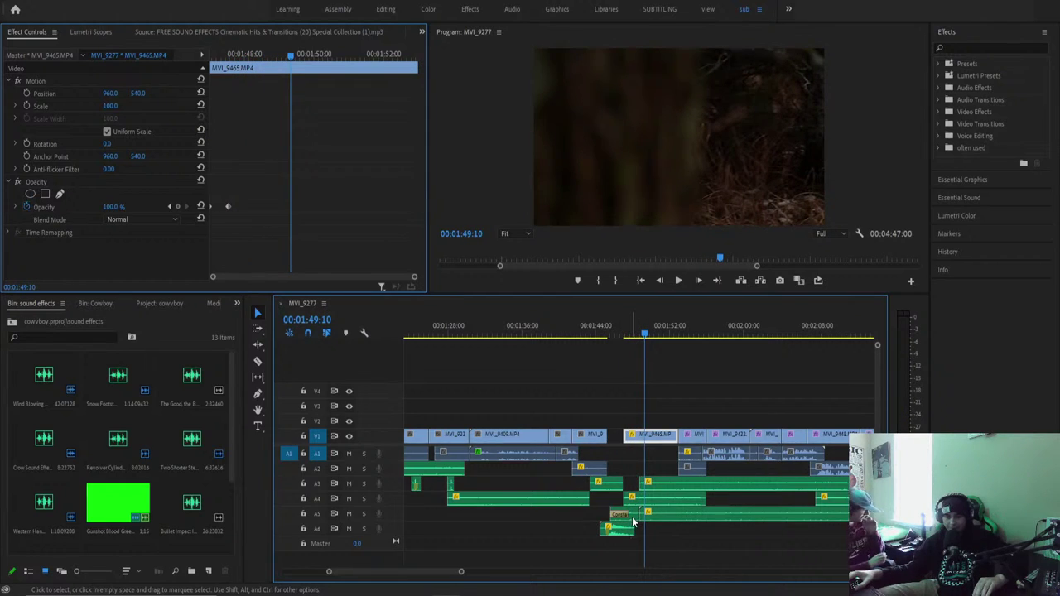
Duplicate the short rain clip from A5 onto A7, extend the copy's end to about 00:01:49:10 and play the overlap.
{"action": "left_click_drag", "start_coordinate": [631, 523], "coordinate": [643, 544]}
{"action": "left_click", "coordinate": [649, 333]}
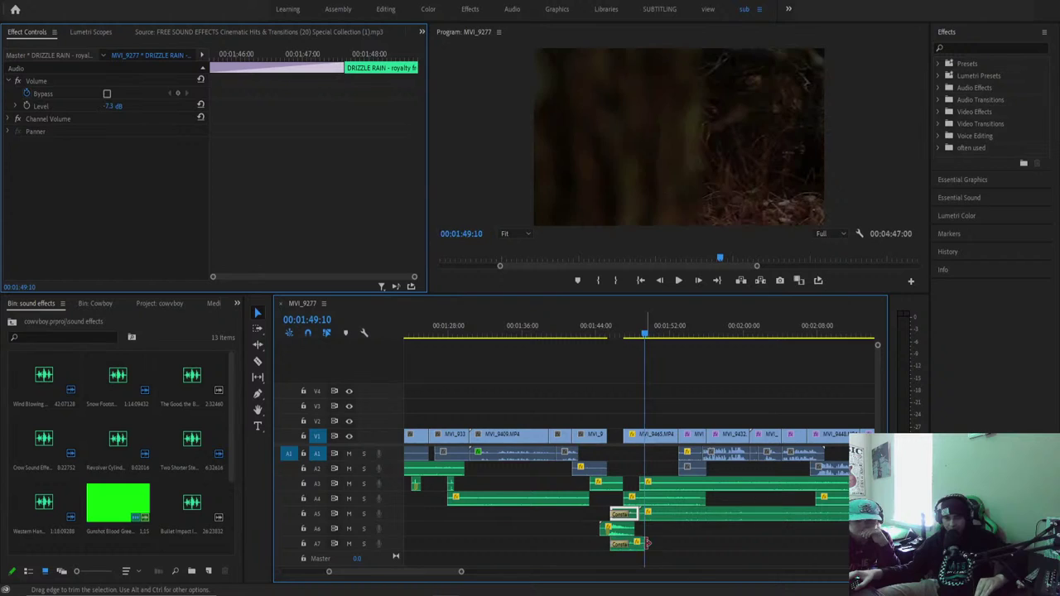
{"action": "left_click", "coordinate": [633, 338]}
{"action": "key", "text": "space"}
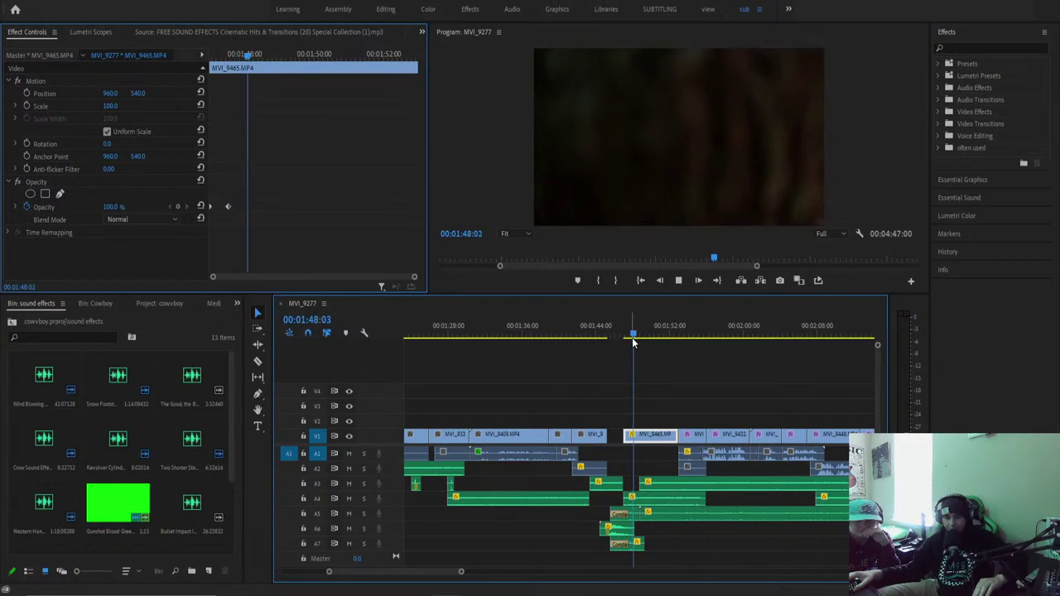
{"action": "key", "text": "space"}
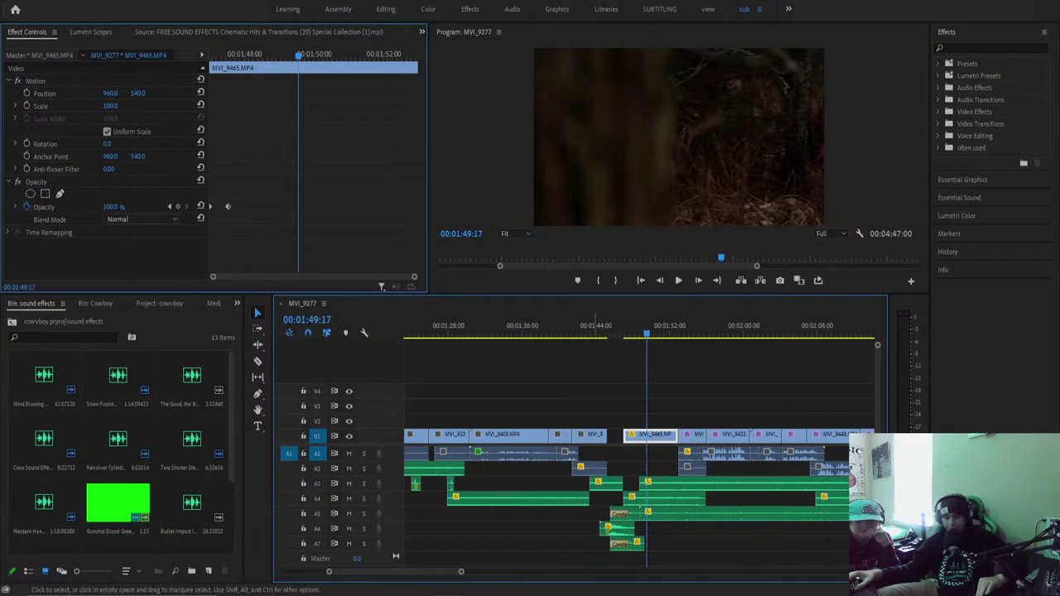
Replay the rain overlap from 00:01:48:22 and compare the volume levels of the A7 copy and the original A5 rain clip.
{"action": "key", "text": "equal"}
{"action": "key", "text": "equal"}
{"action": "key", "text": "equal"}
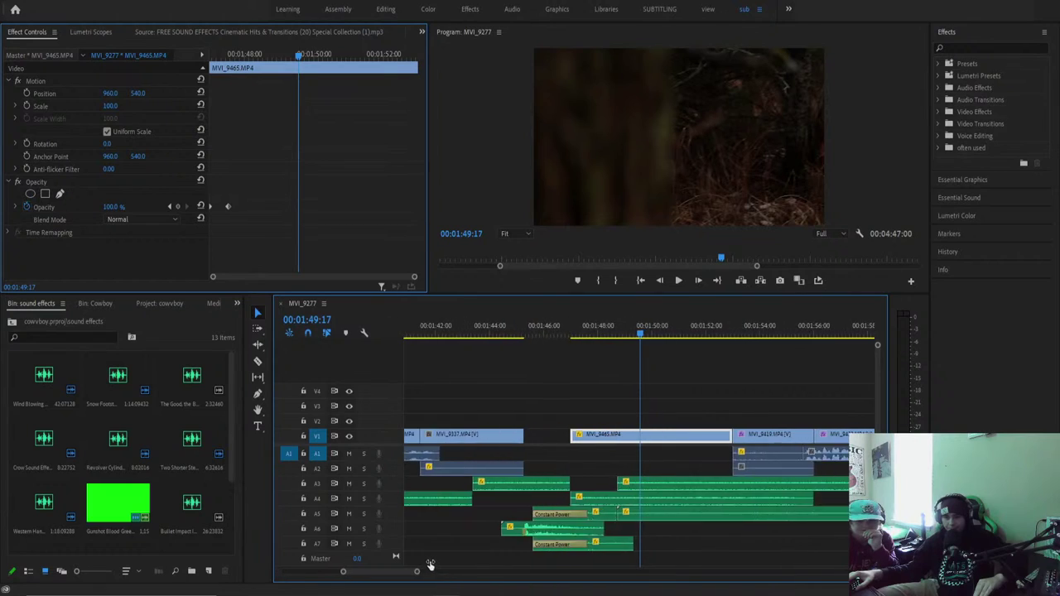
{"action": "left_click", "coordinate": [583, 326]}
{"action": "left_click_drag", "start_coordinate": [583, 326], "coordinate": [604, 325]}
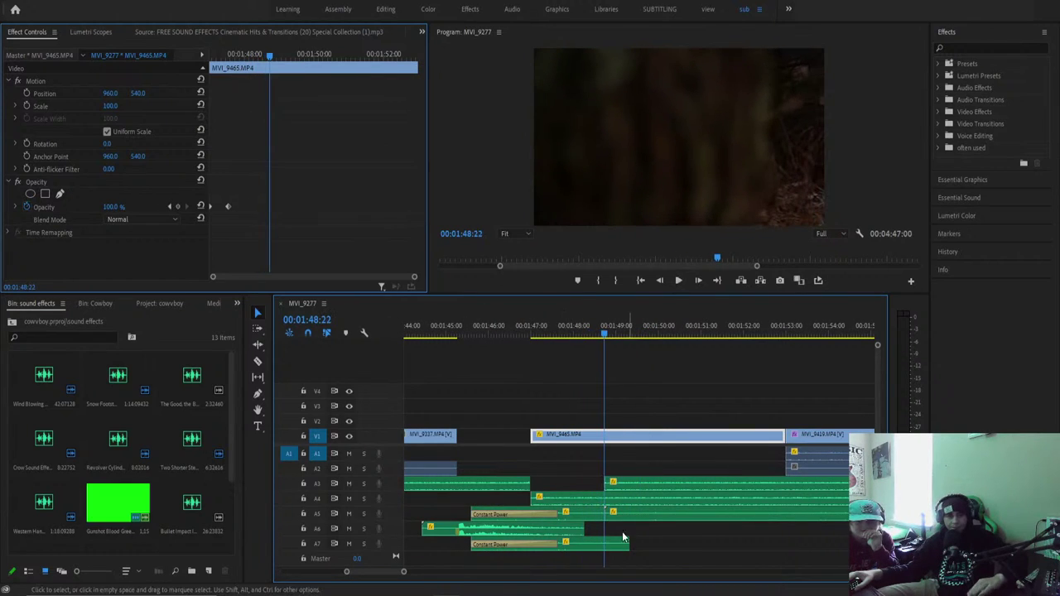
{"action": "left_click", "coordinate": [614, 544]}
{"action": "key", "text": "space"}
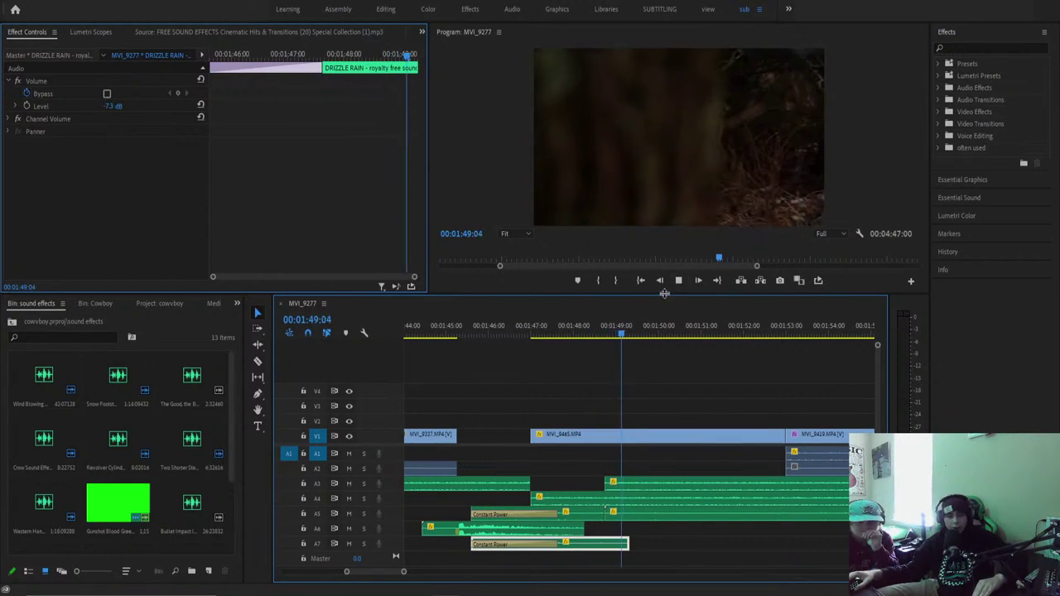
{"action": "left_click", "coordinate": [637, 434]}
{"action": "left_click", "coordinate": [670, 512]}
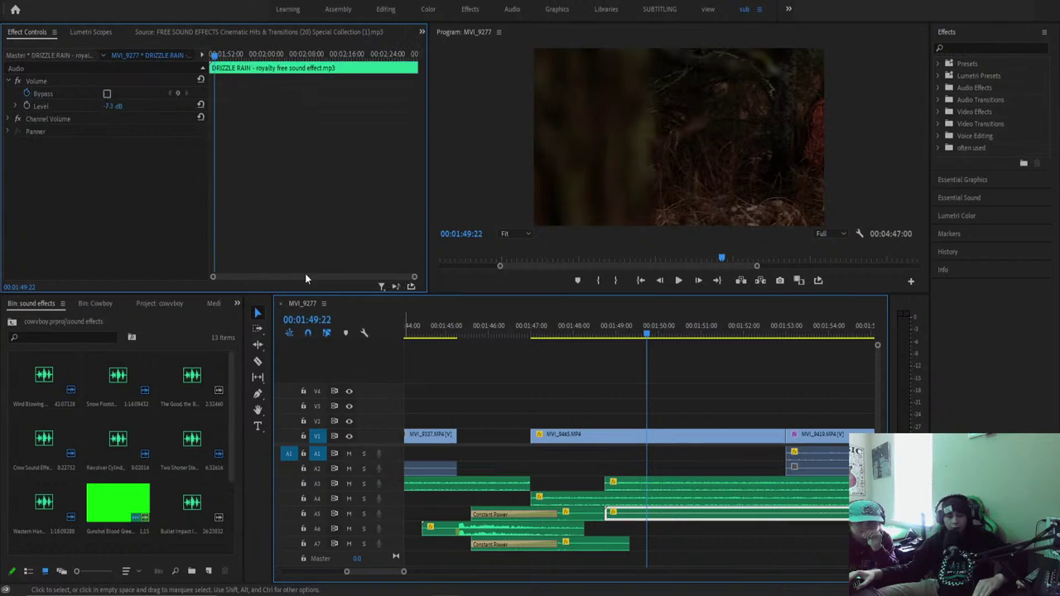
{"action": "left_click", "coordinate": [539, 331]}
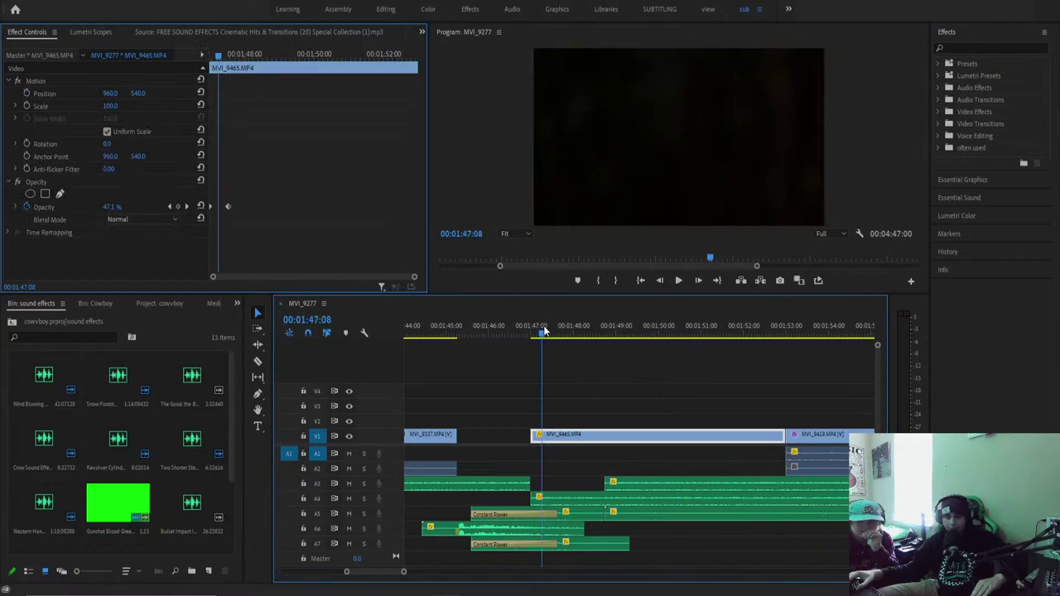
Switch to Chrome, open the 1910 Short Film Edit live stream from the own YouTube channel to check its chat, and return to Premiere Pro.
{"action": "key", "text": "alt+Tab"}
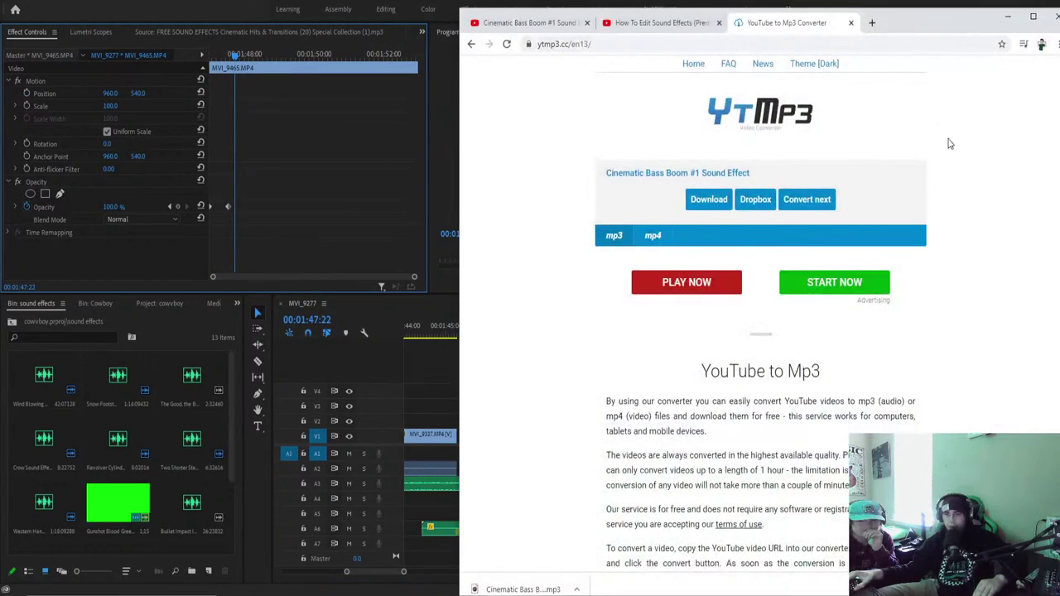
{"action": "left_click", "coordinate": [648, 23]}
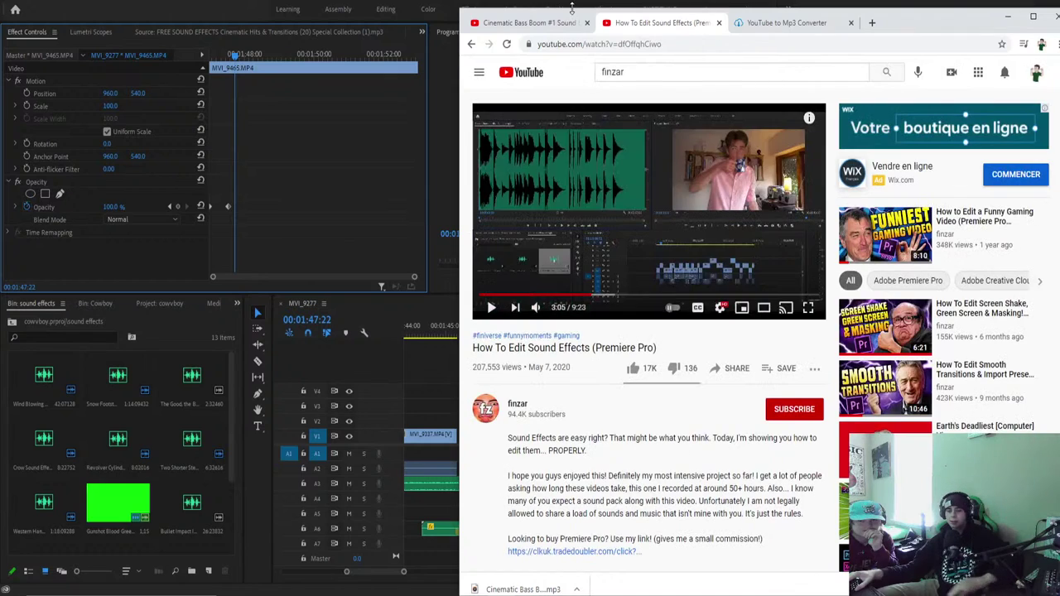
{"action": "left_click", "coordinate": [1036, 75]}
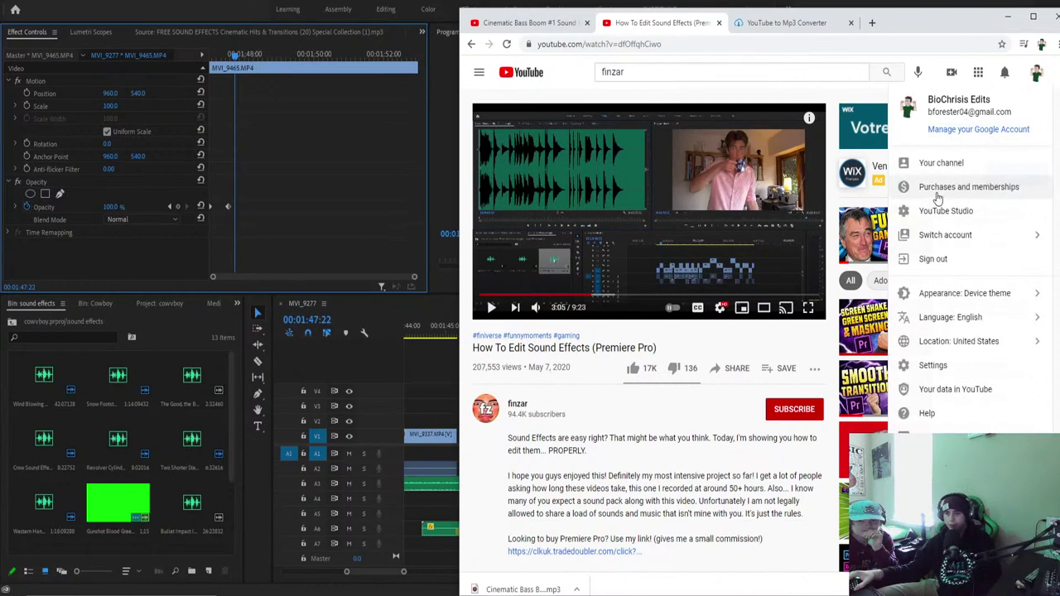
{"action": "left_click", "coordinate": [928, 159]}
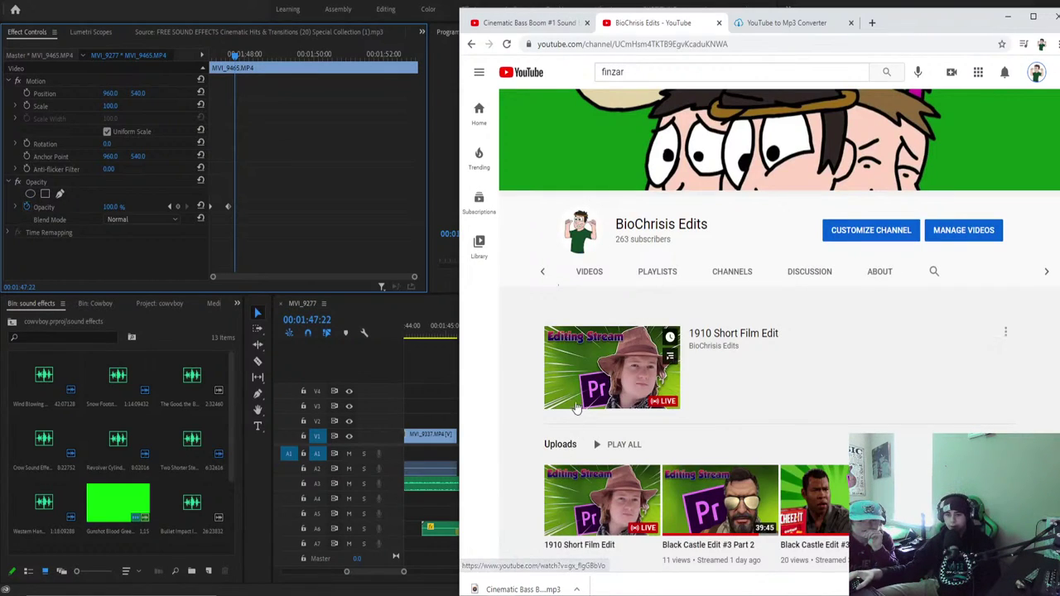
{"action": "left_click", "coordinate": [579, 389]}
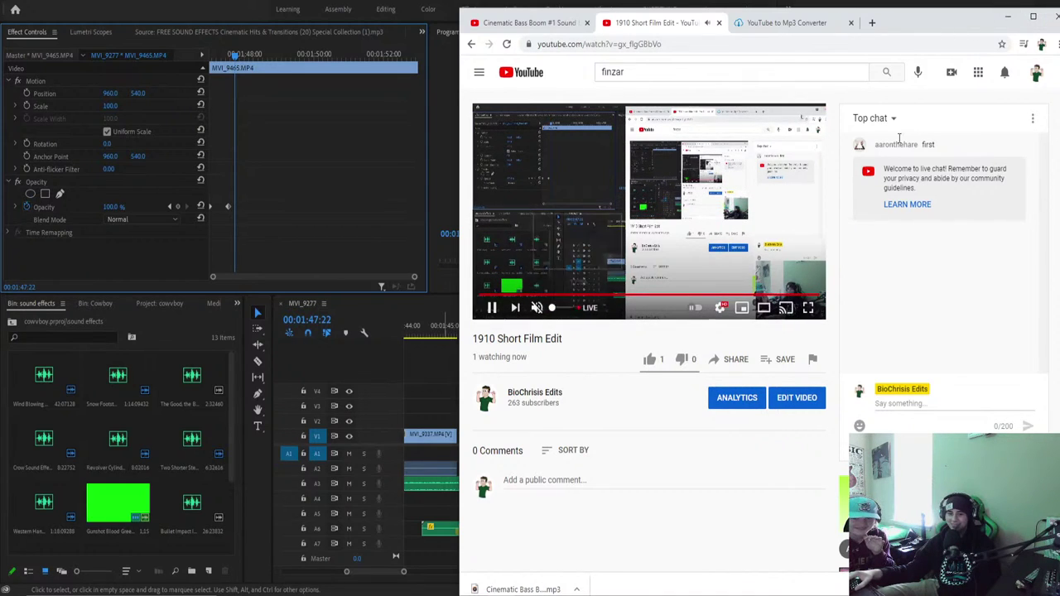
{"action": "left_click", "coordinate": [1004, 16]}
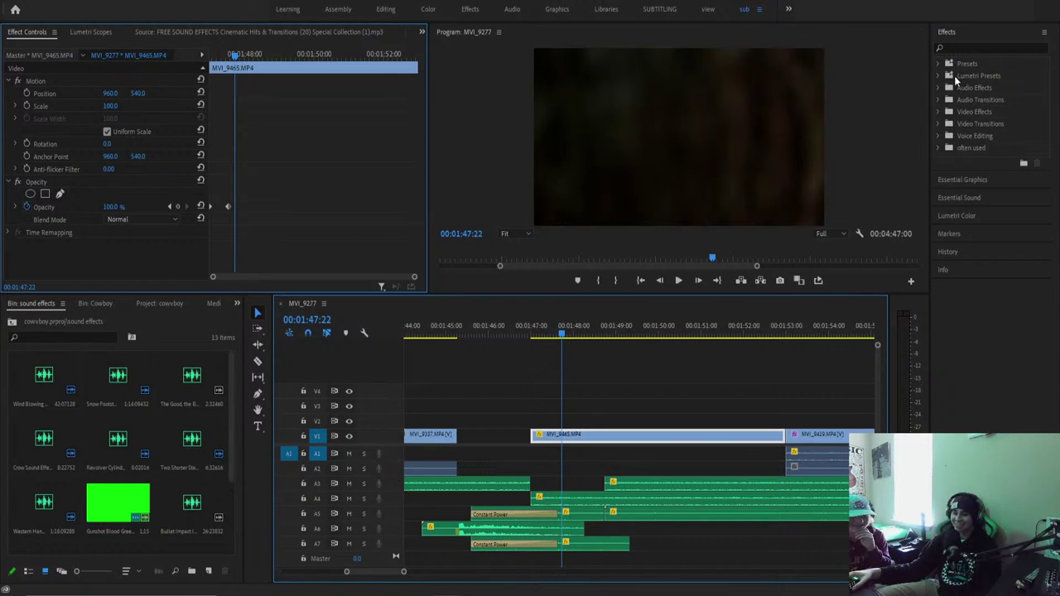
Move the DRIZZLE RAIN clip on audio track A7 about one second later and play back its new fade-in.
{"action": "left_click_drag", "start_coordinate": [549, 340], "coordinate": [467, 334]}
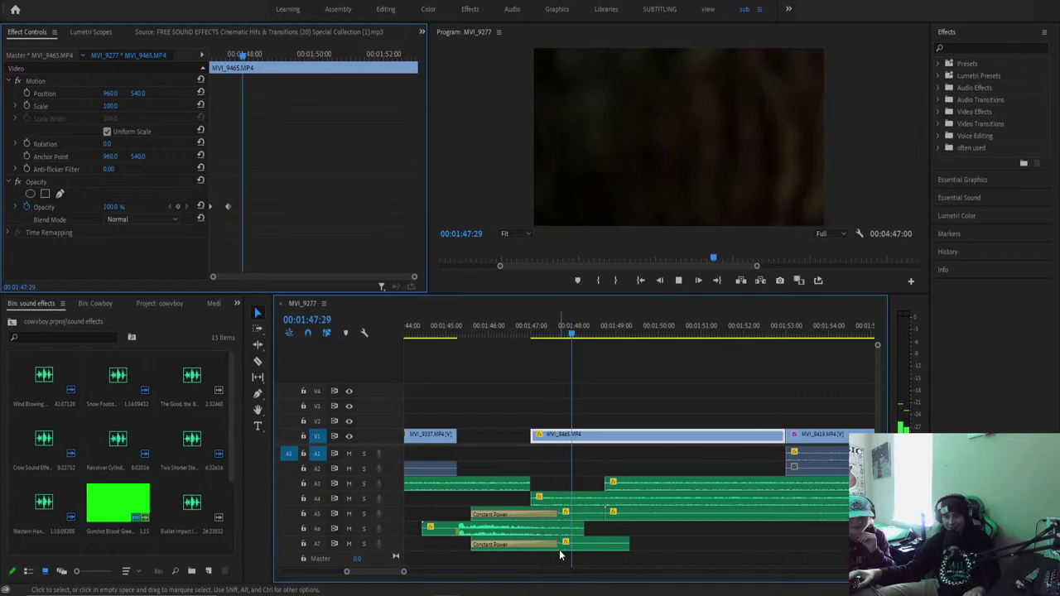
{"action": "key", "text": "space"}
{"action": "left_click_drag", "start_coordinate": [539, 544], "coordinate": [618, 553]}
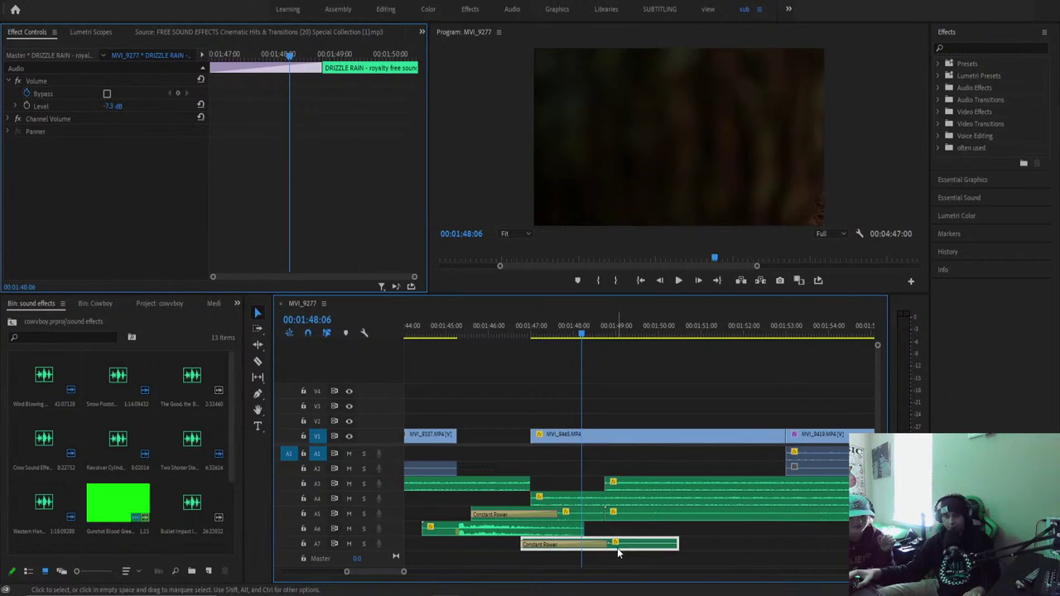
{"action": "left_click", "coordinate": [535, 329]}
{"action": "key", "text": "space"}
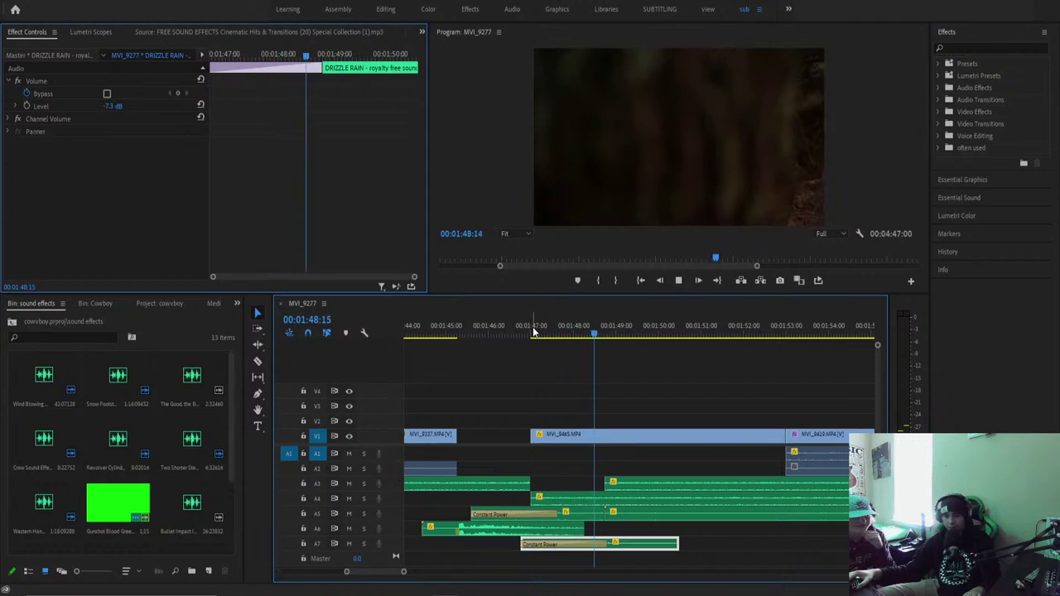
{"action": "key", "text": "space"}
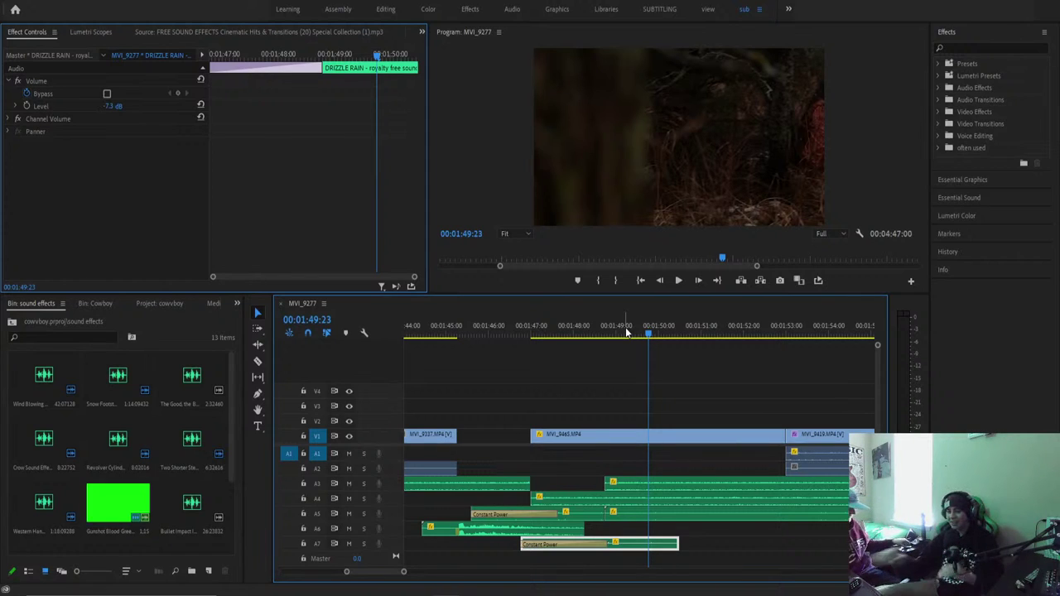
Play back the sequence from the black gap before MVI_9465 through the start of MVI_9437 to review the audio.
{"action": "left_click_drag", "start_coordinate": [616, 331], "coordinate": [571, 320]}
{"action": "key", "text": "space"}
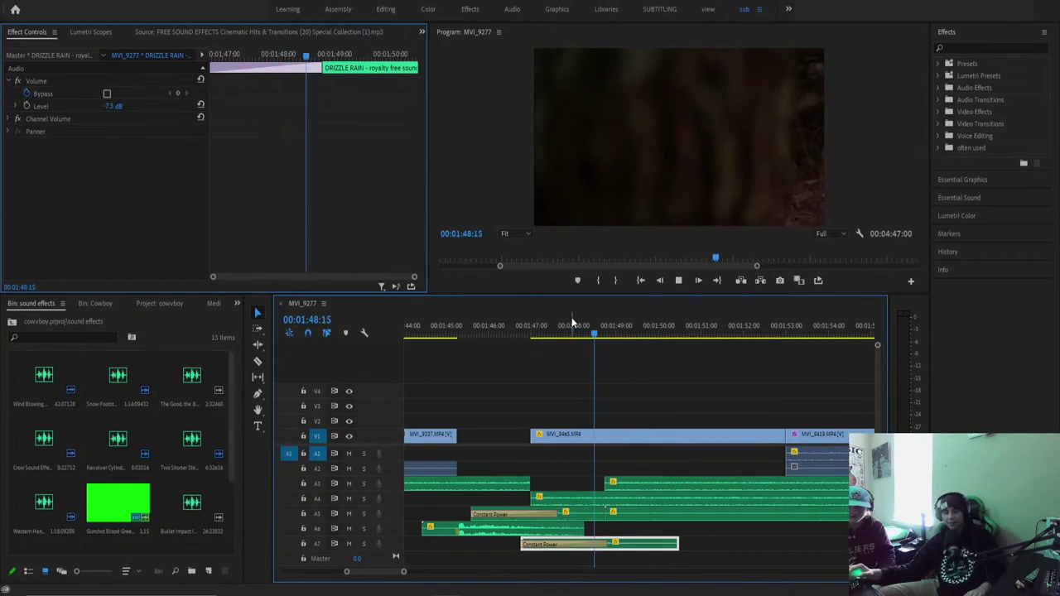
{"action": "left_click", "coordinate": [593, 368]}
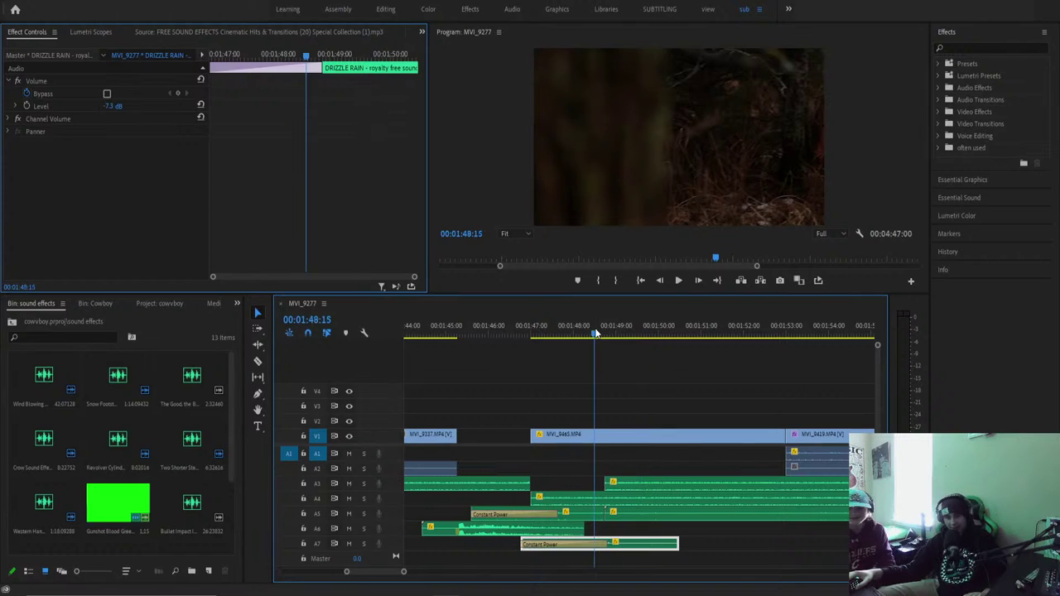
{"action": "key", "text": "space"}
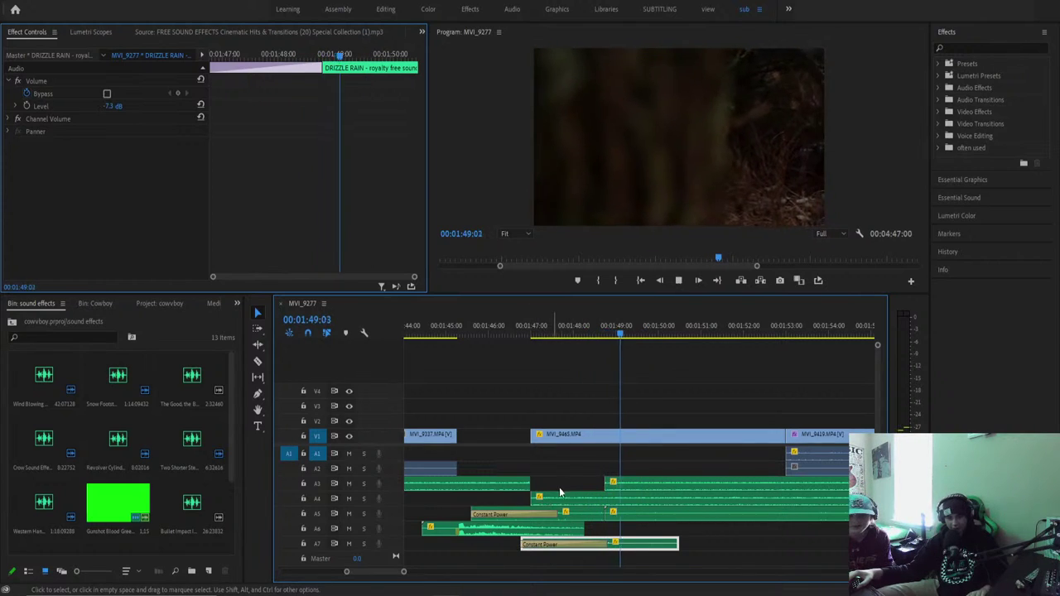
{"action": "left_click", "coordinate": [461, 331]}
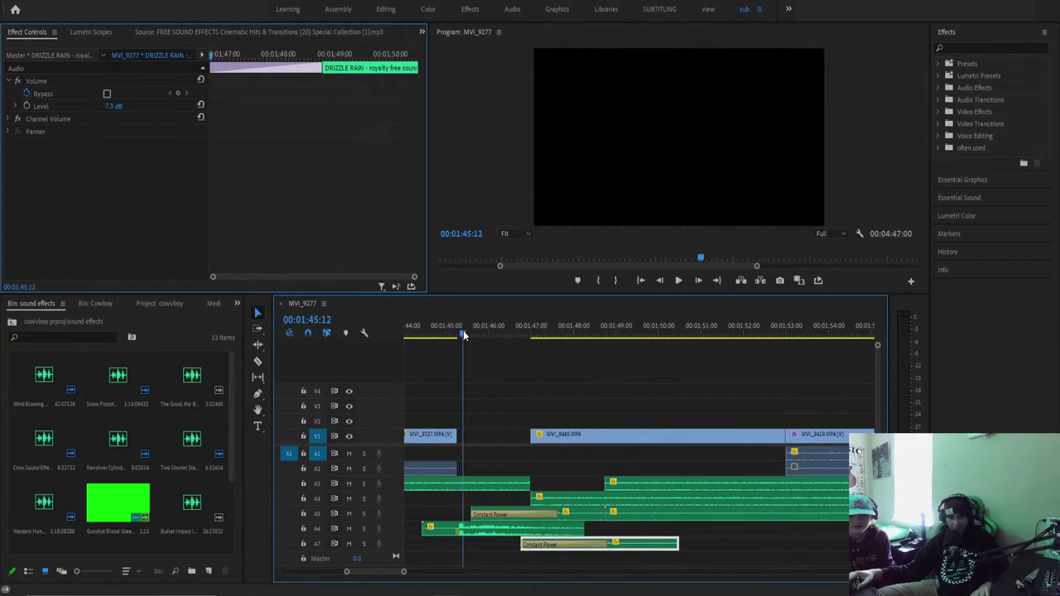
{"action": "key", "text": "space"}
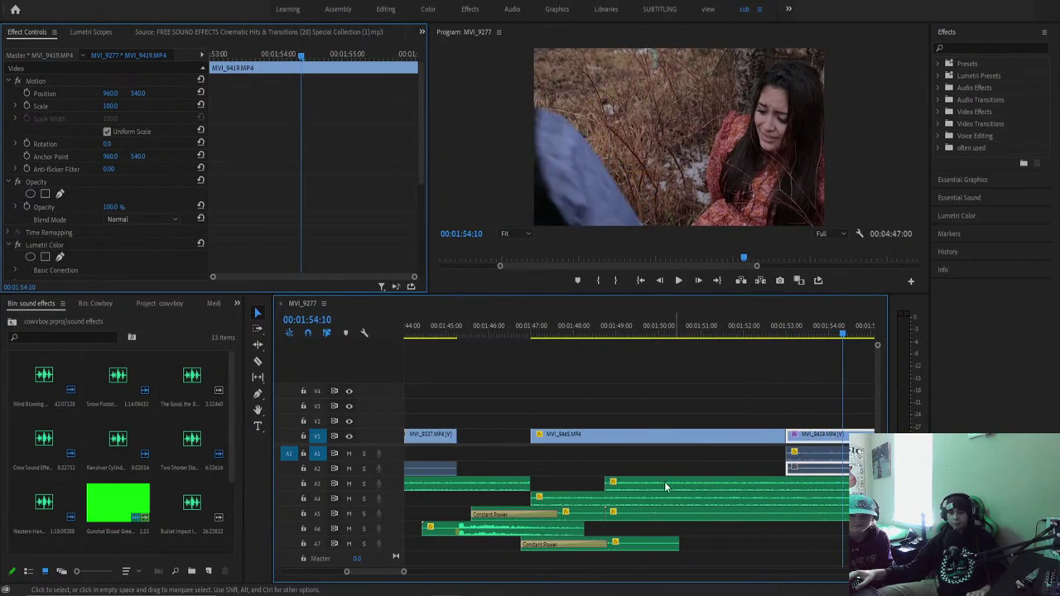
{"action": "left_click_drag", "start_coordinate": [411, 573], "coordinate": [424, 572]}
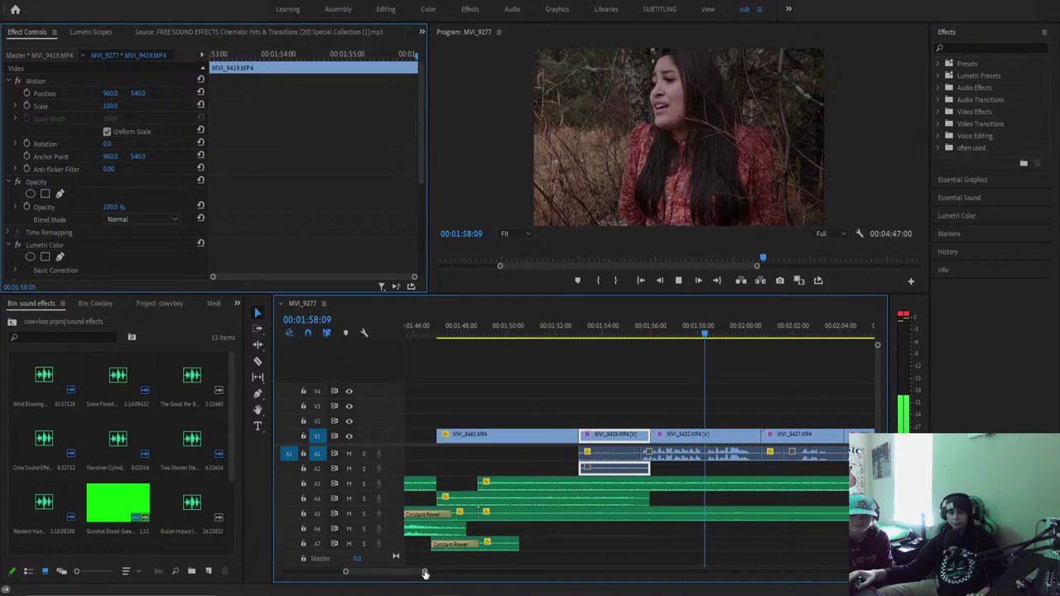
{"action": "left_click_drag", "start_coordinate": [425, 571], "coordinate": [460, 569]}
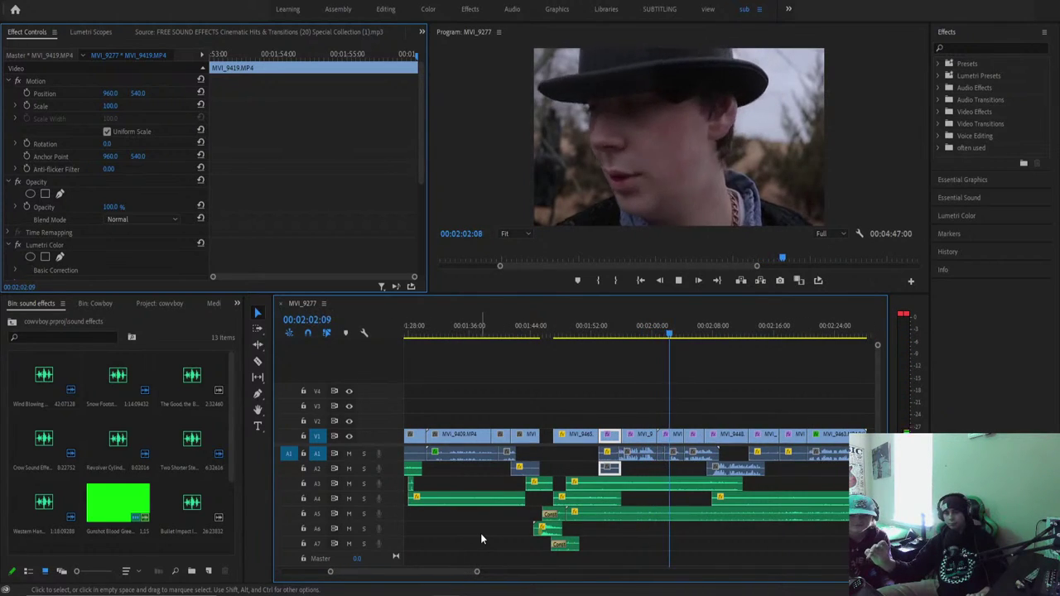
{"action": "key", "text": "space"}
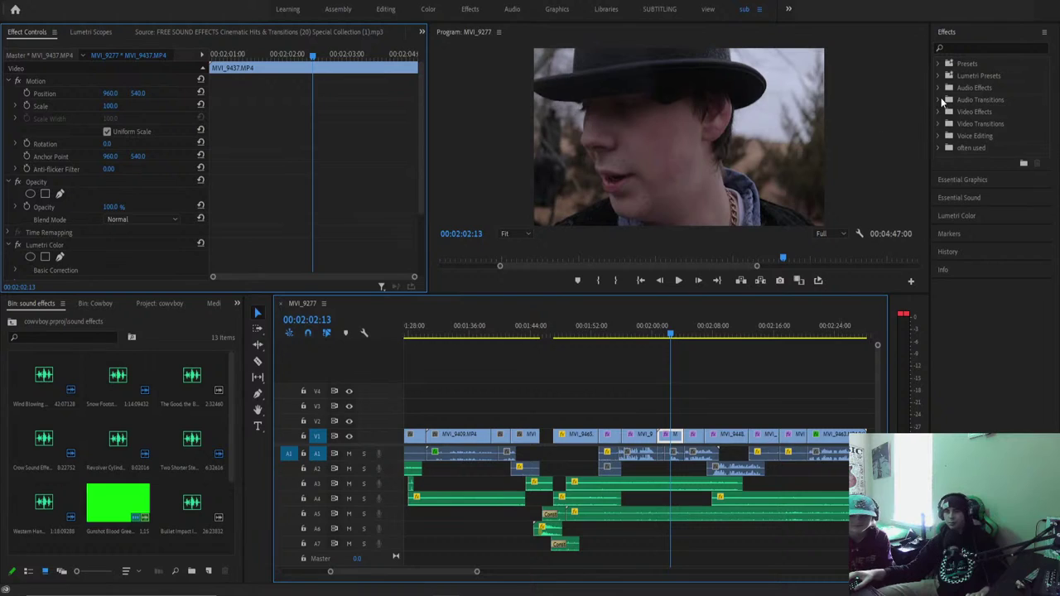
Apply the DeNoise voice effect to the MVI_9437 dialogue audio on track A1 and listen to the result.
{"action": "left_click", "coordinate": [939, 136]}
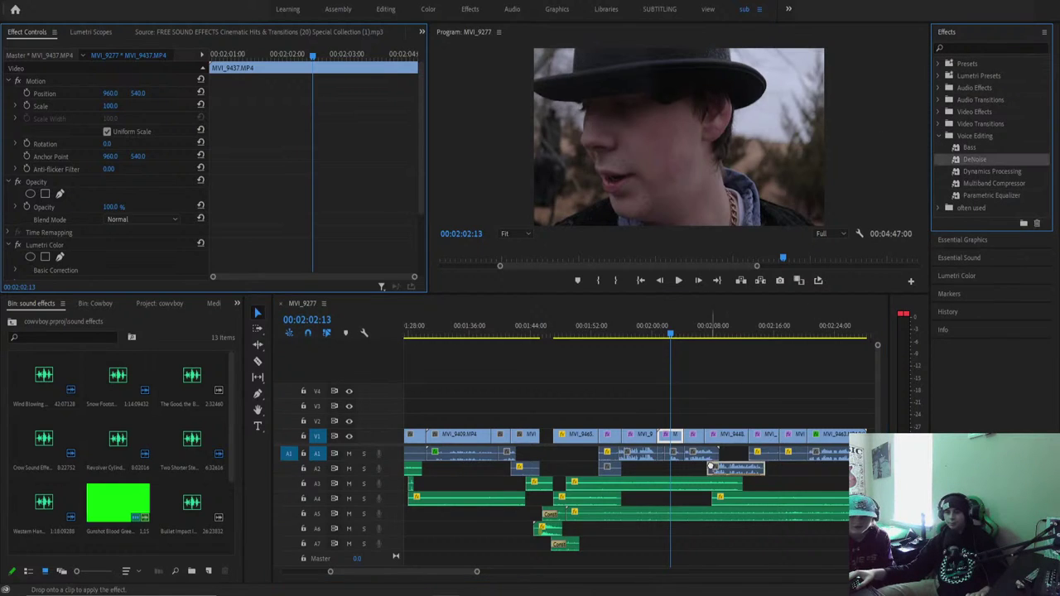
{"action": "left_click_drag", "start_coordinate": [675, 456], "coordinate": [675, 455]}
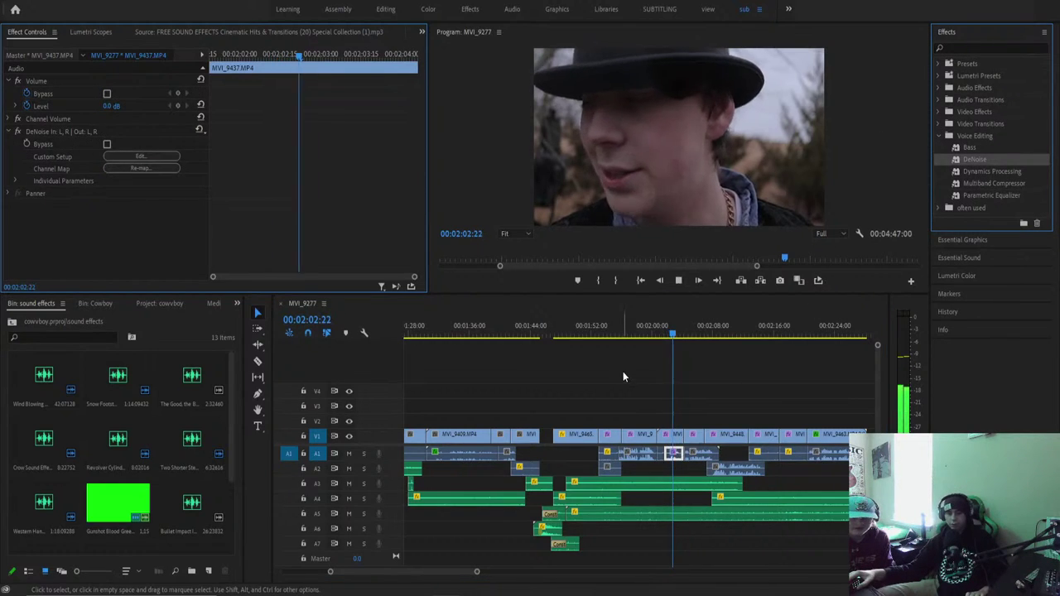
{"action": "left_click", "coordinate": [653, 325]}
{"action": "key", "text": "space"}
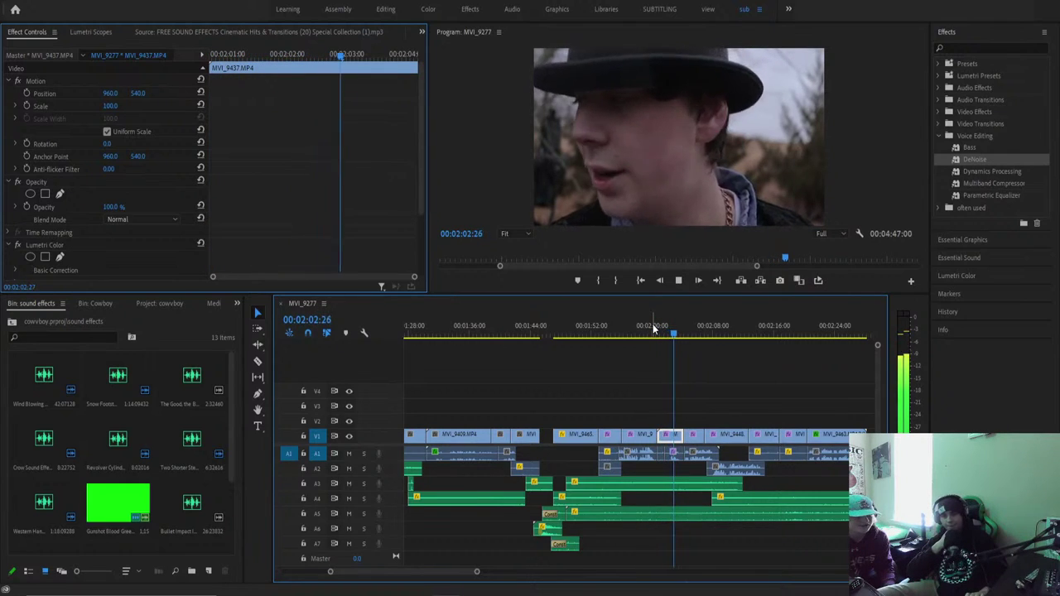
{"action": "key", "text": "space"}
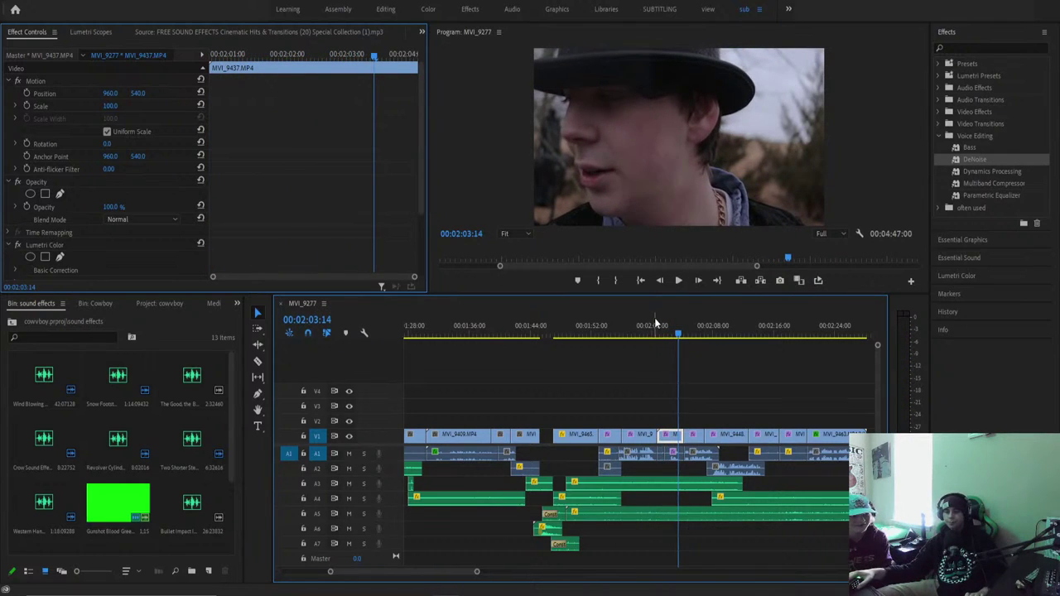
Play back the dialogue from MVI_9419 through MVI_9437 to check how the lines follow each other.
{"action": "left_click", "coordinate": [617, 327]}
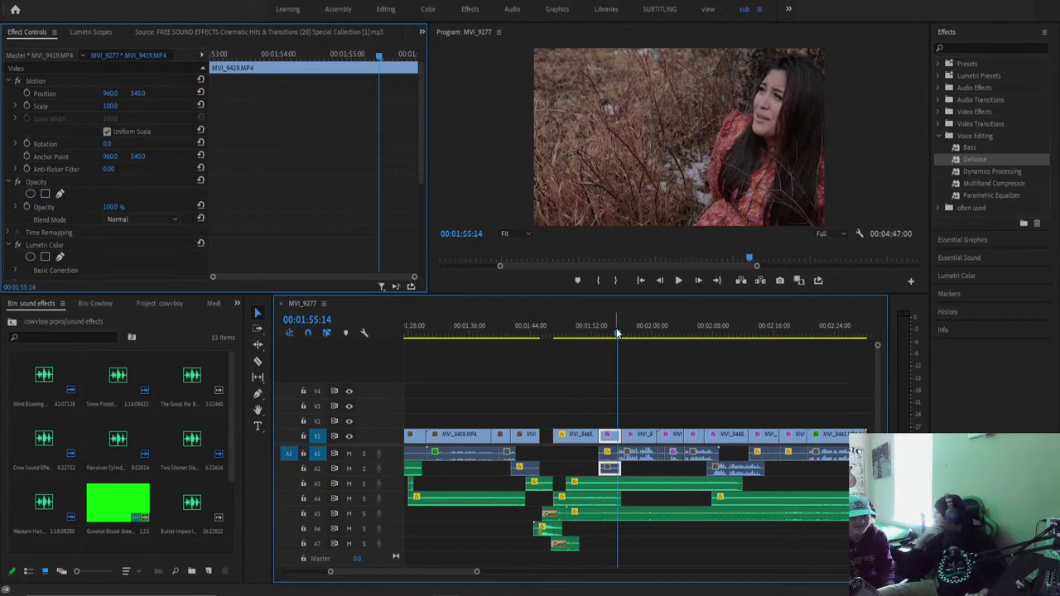
{"action": "key", "text": "space"}
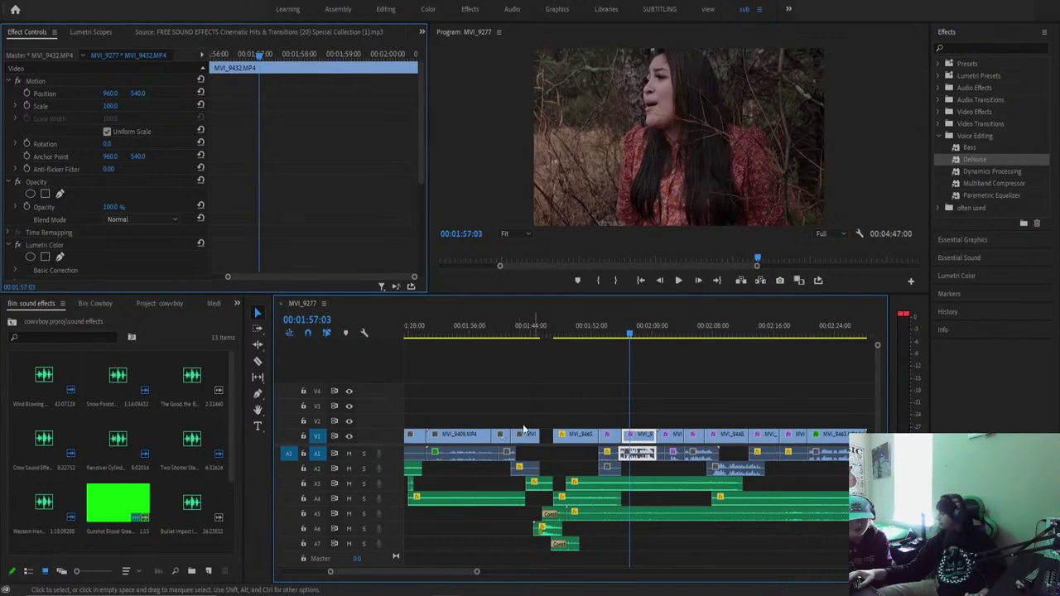
{"action": "mouse_move", "coordinate": [476, 571]}
{"action": "left_mouse_down"}
{"action": "mouse_move", "coordinate": [381, 572]}
{"action": "mouse_move", "coordinate": [426, 572]}
{"action": "left_mouse_up"}
{"action": "key", "text": "space"}
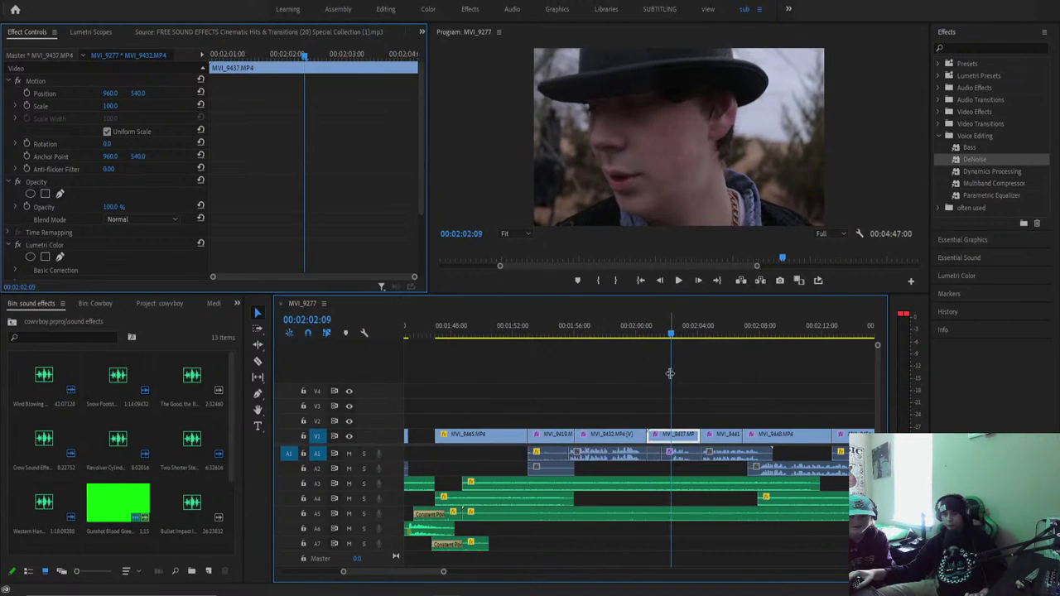
{"action": "left_click_drag", "start_coordinate": [672, 332], "coordinate": [656, 334]}
{"action": "left_click_drag", "start_coordinate": [443, 573], "coordinate": [402, 571]}
{"action": "left_click_drag", "start_coordinate": [515, 335], "coordinate": [459, 342]}
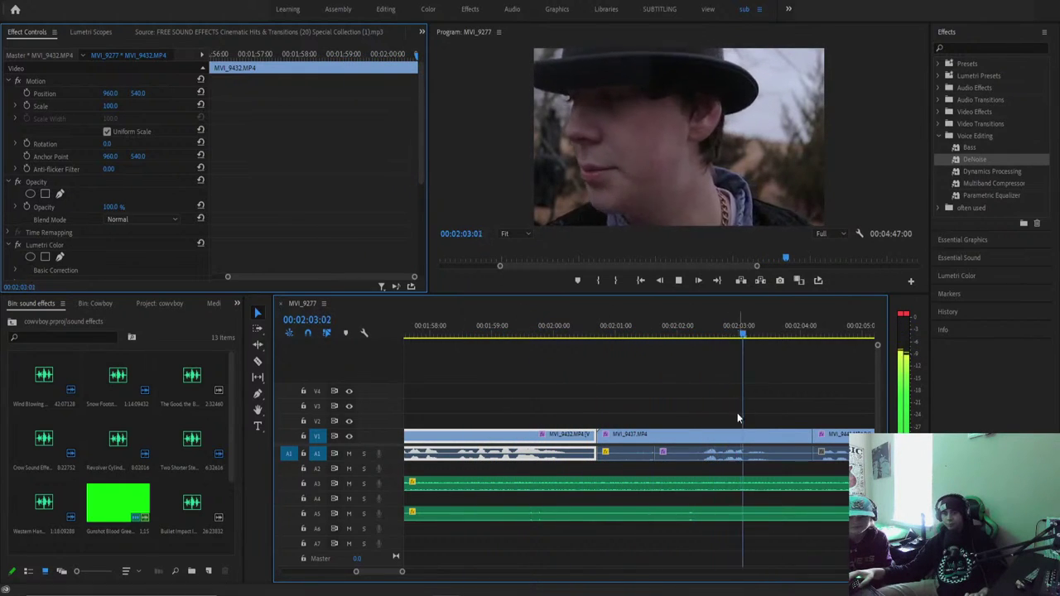
Replay the end of MVI_9432 to examine the pause at its cut to MVI_9437.
{"action": "left_click", "coordinate": [646, 439]}
{"action": "left_click_drag", "start_coordinate": [629, 356], "coordinate": [545, 349]}
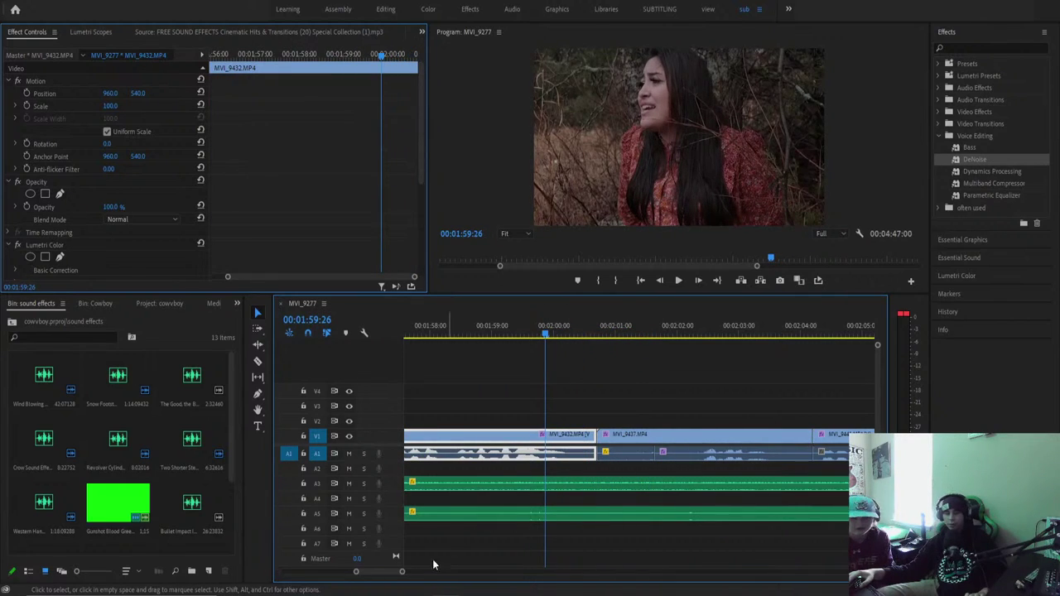
{"action": "scroll", "coordinate": [401, 570], "scroll_direction": "down", "scroll_amount": 3}
{"action": "scroll", "coordinate": [406, 572], "scroll_direction": "up", "scroll_amount": 4}
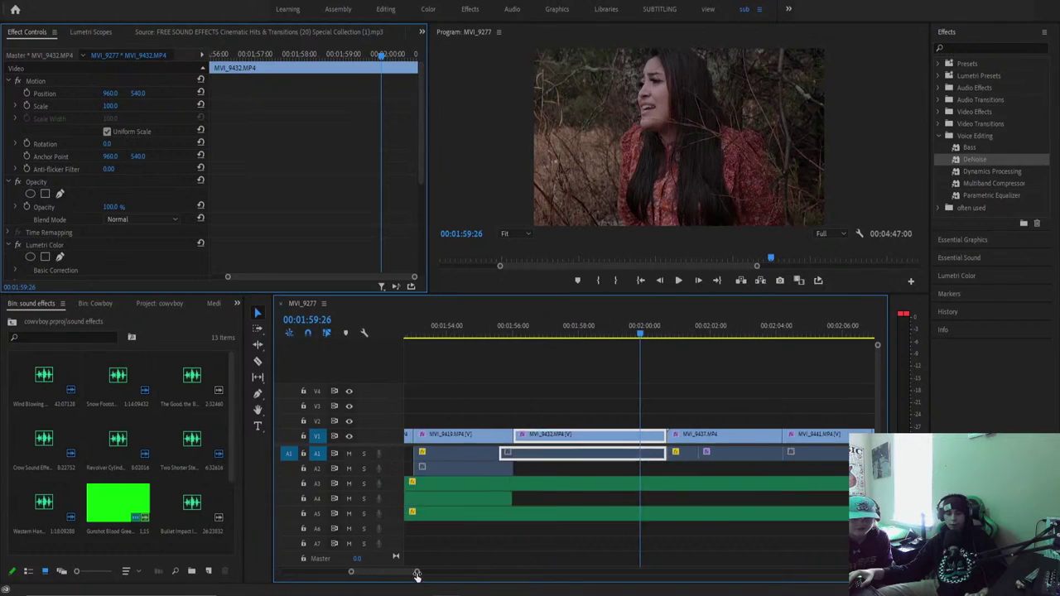
{"action": "left_click_drag", "start_coordinate": [404, 568], "coordinate": [414, 568]}
{"action": "left_click", "coordinate": [567, 326]}
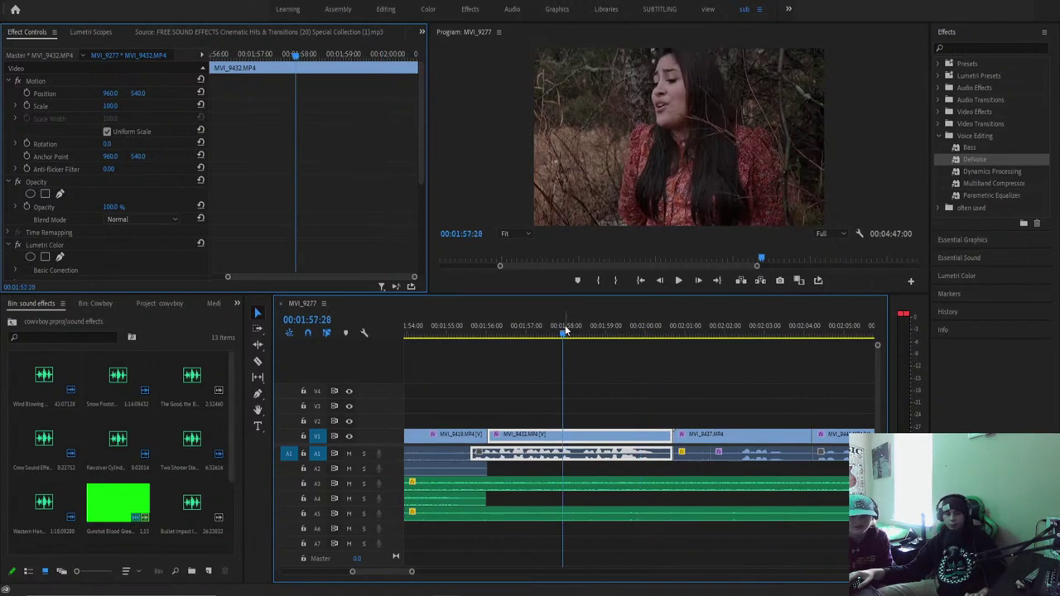
{"action": "key", "text": "space"}
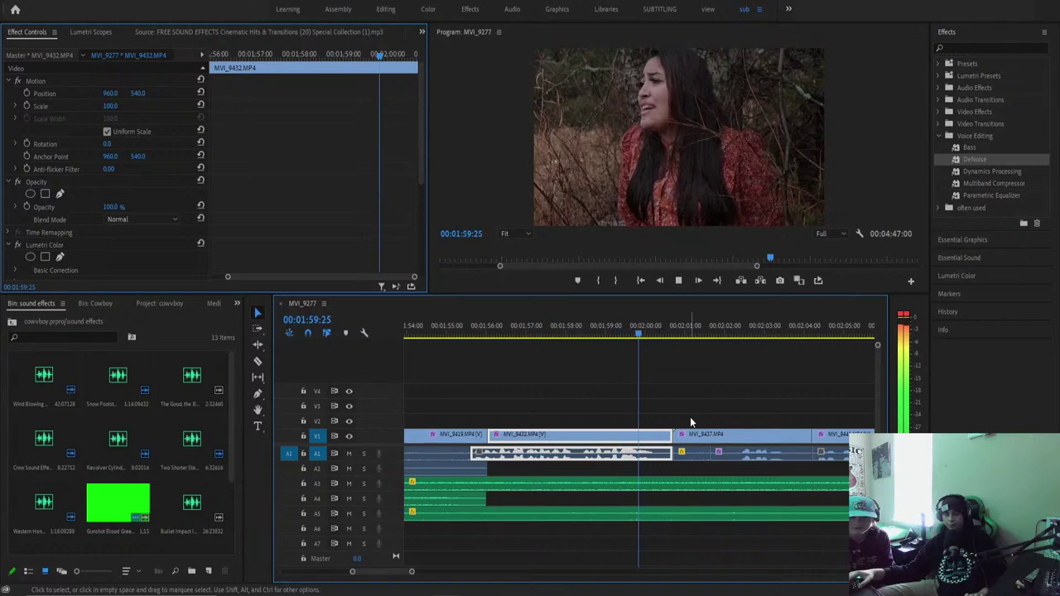
Delete the short MVI_9451 audio clip on A1 under the start of MVI_9437.
{"action": "left_click", "coordinate": [690, 453]}
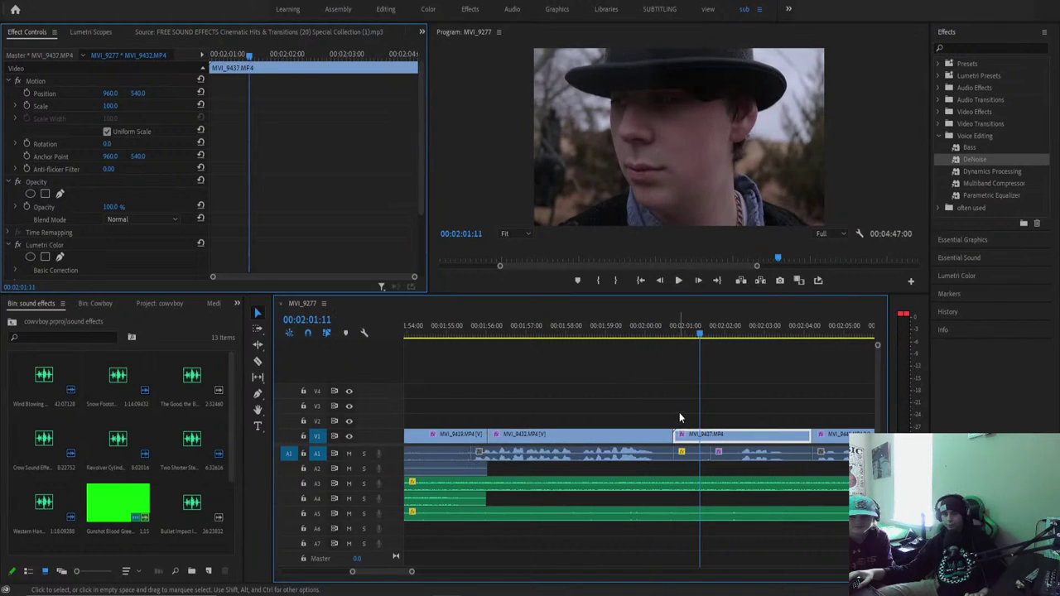
{"action": "left_click", "coordinate": [699, 452]}
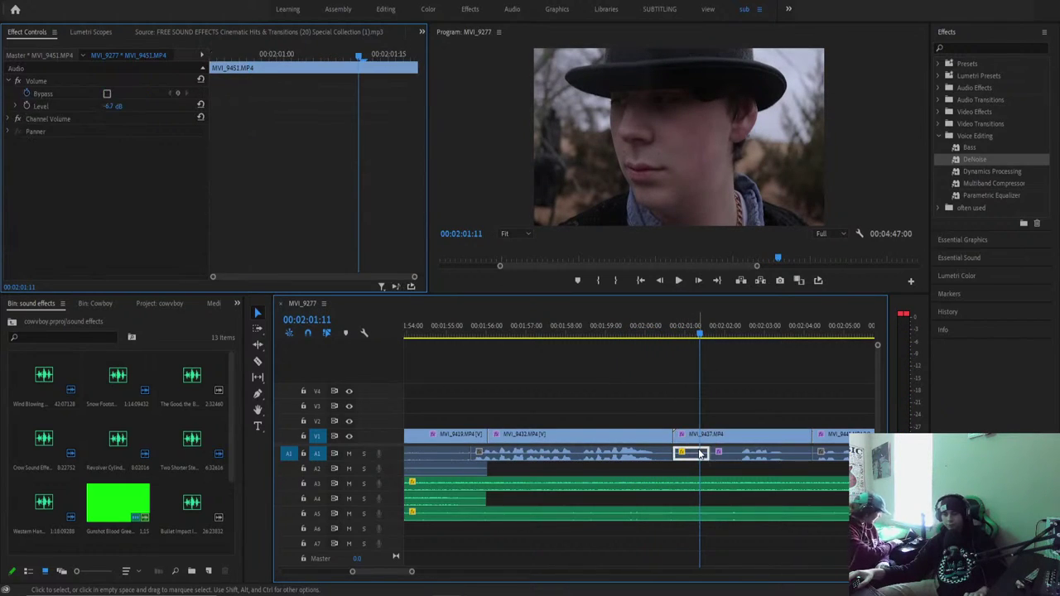
{"action": "key", "text": "Delete"}
Split the A3 and A5 audio at the start of MVI_9437 and shift everything from there about 28 frames earlier to close the dialogue gap.
{"action": "left_click", "coordinate": [724, 436]}
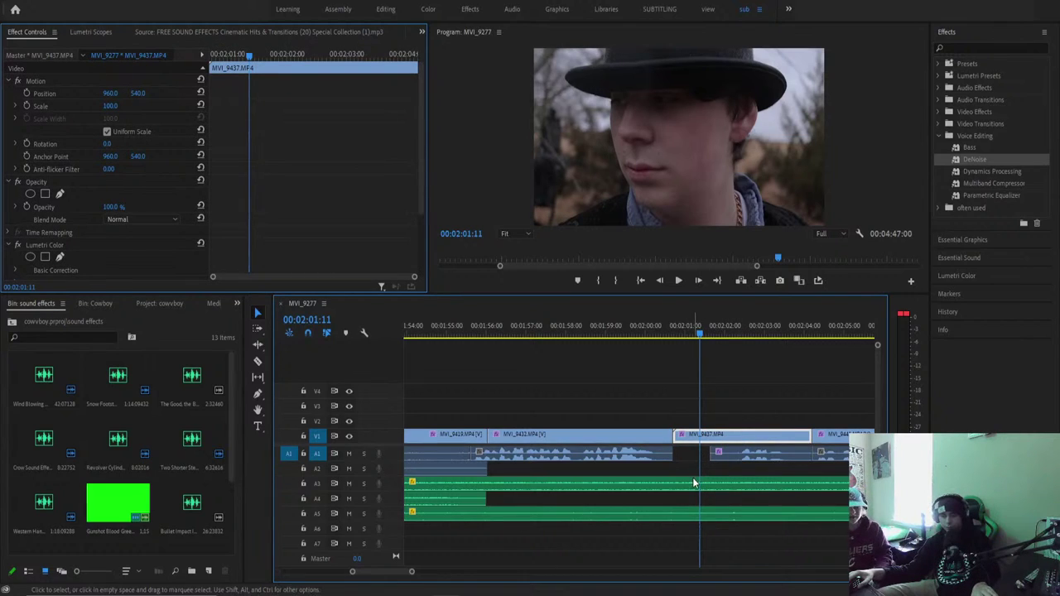
{"action": "key", "text": "c"}
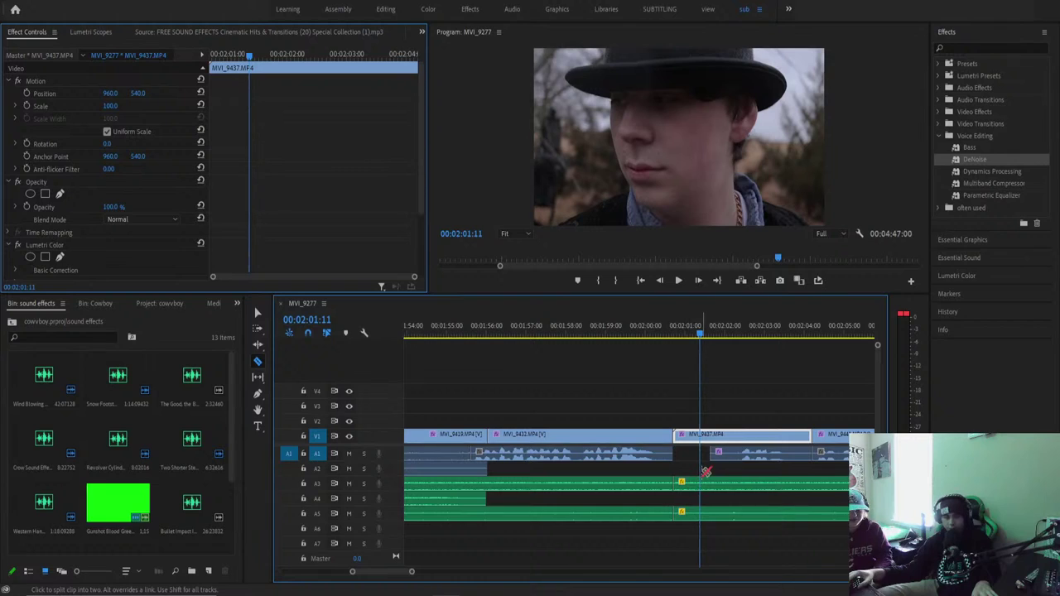
{"action": "key", "text": "a"}
{"action": "left_click", "coordinate": [692, 442]}
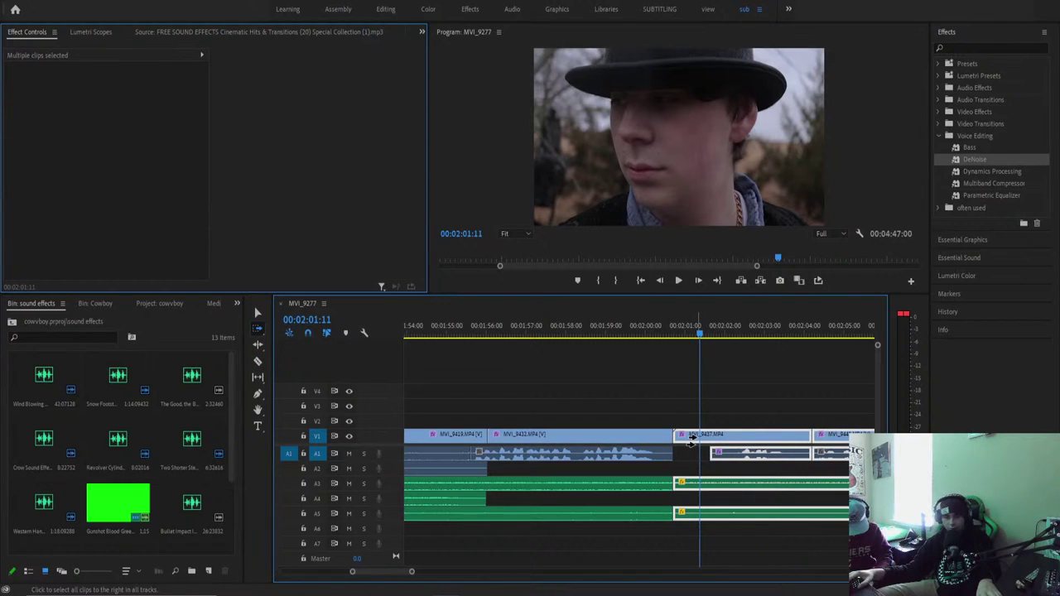
{"action": "left_click_drag", "start_coordinate": [696, 436], "coordinate": [663, 437]}
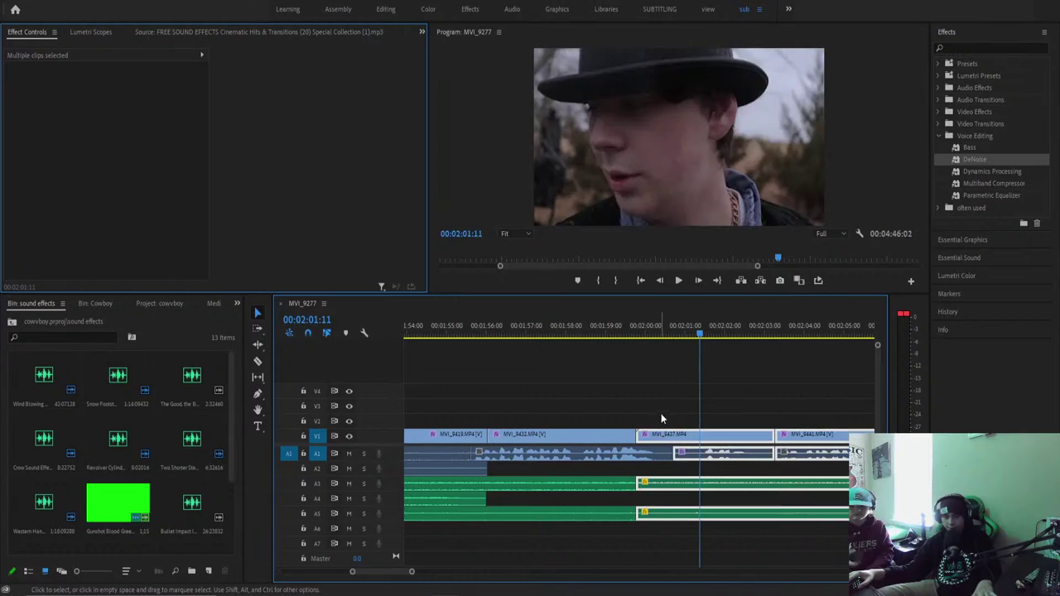
Play back the tightened cut from MVI_9432 to MVI_9437 to check the dialogue timing.
{"action": "left_click", "coordinate": [627, 333]}
{"action": "key", "text": "space"}
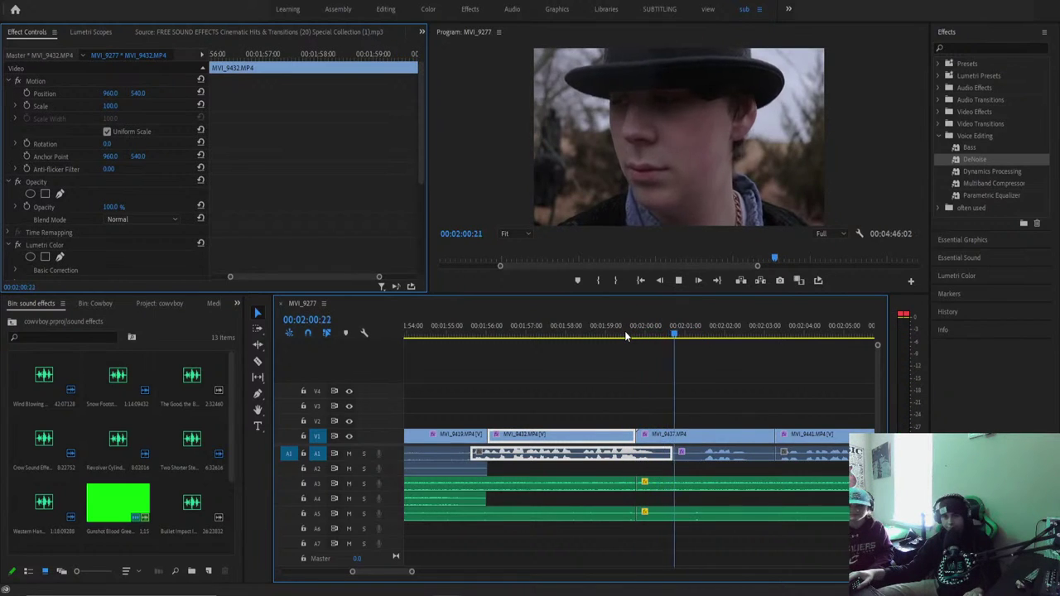
{"action": "key", "text": "space"}
{"action": "left_click", "coordinate": [628, 332]}
{"action": "key", "text": "space"}
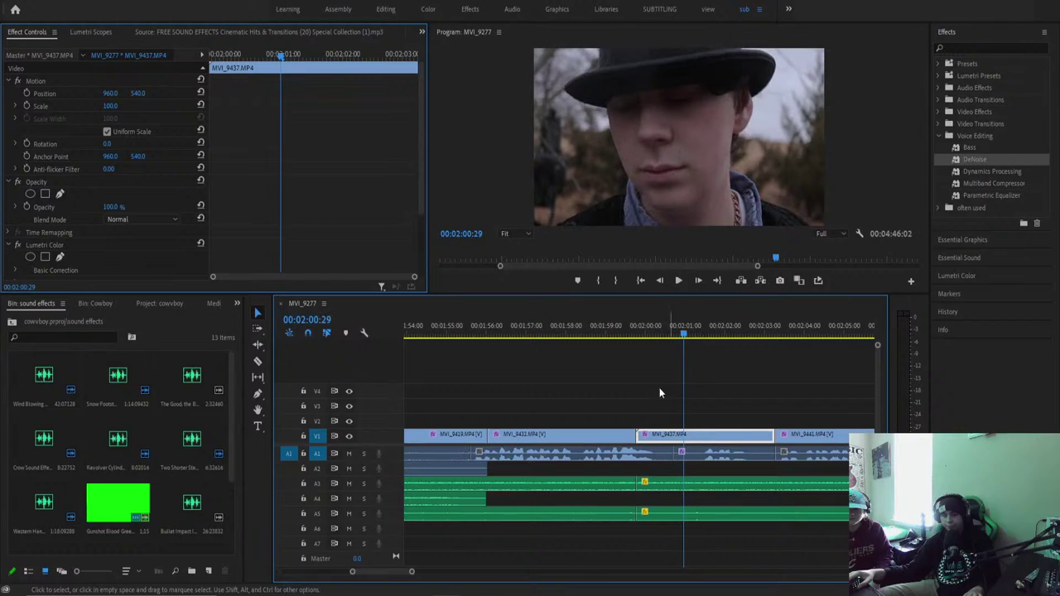
{"action": "left_click_drag", "start_coordinate": [635, 332], "coordinate": [595, 332]}
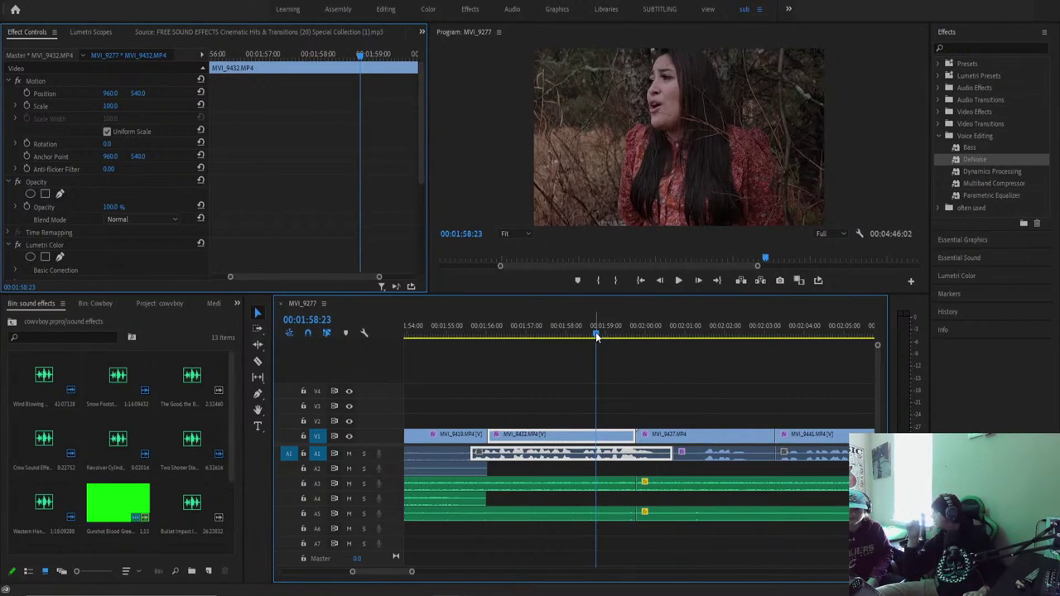
{"action": "key", "text": "space"}
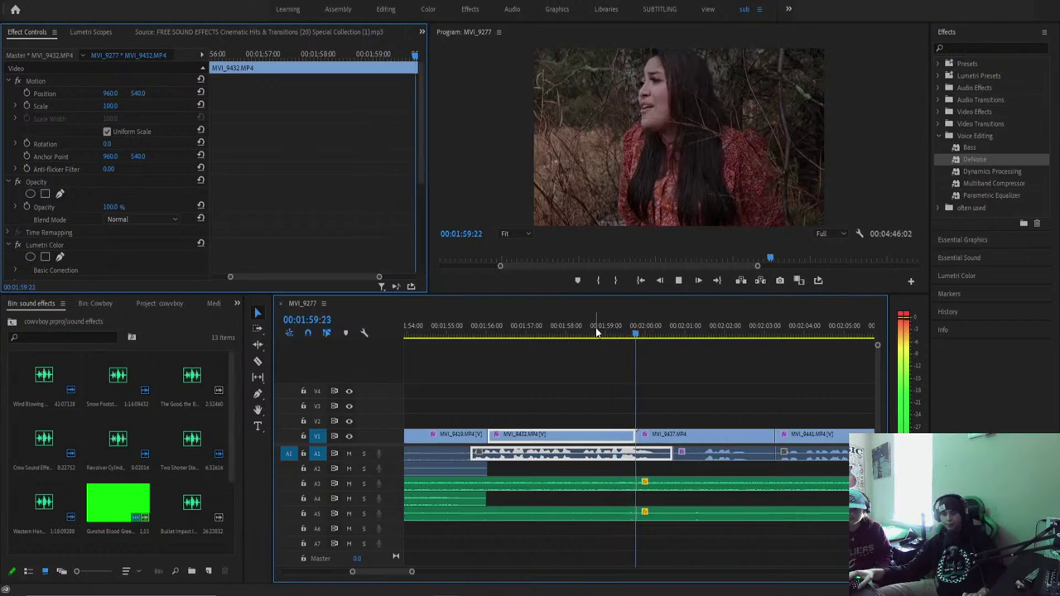
{"action": "key", "text": "space"}
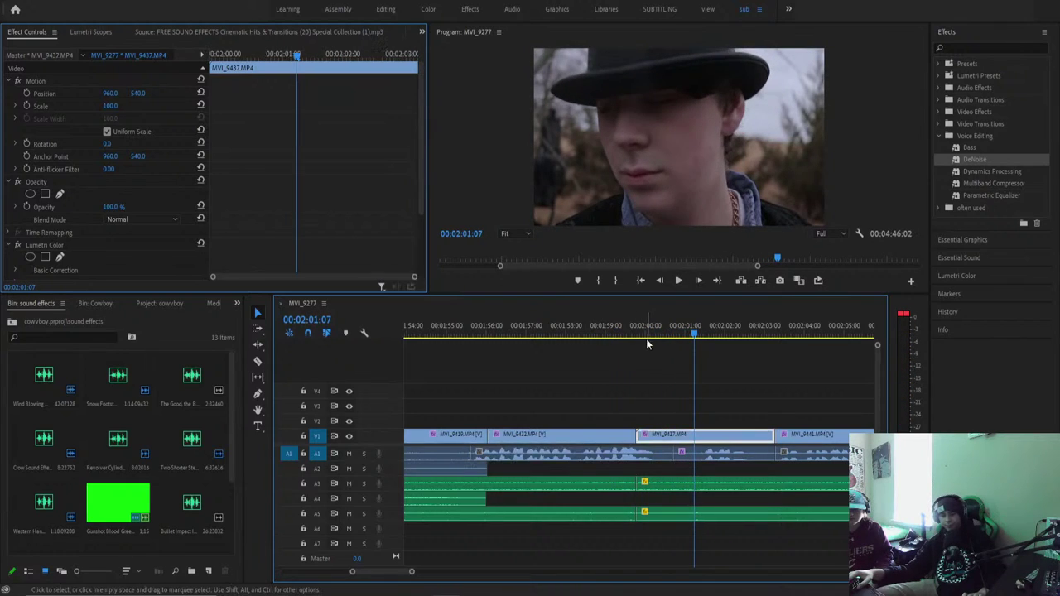
Replay the second half of MVI_9432 into the start of MVI_9437 several times to judge the dialogue pacing and background sound.
{"action": "left_click", "coordinate": [614, 330]}
{"action": "key", "text": "space"}
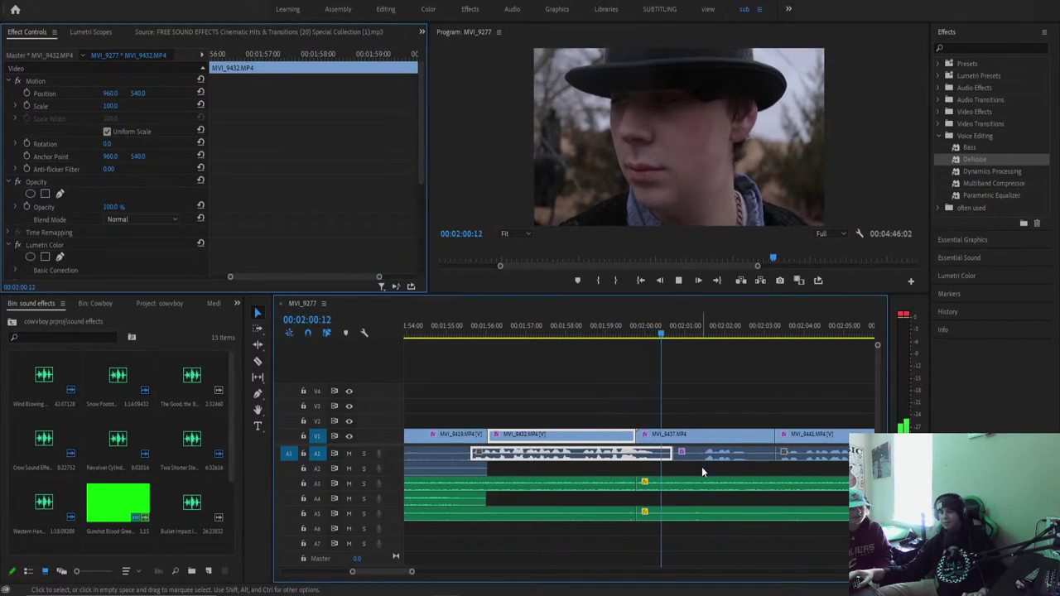
{"action": "left_click", "coordinate": [685, 492]}
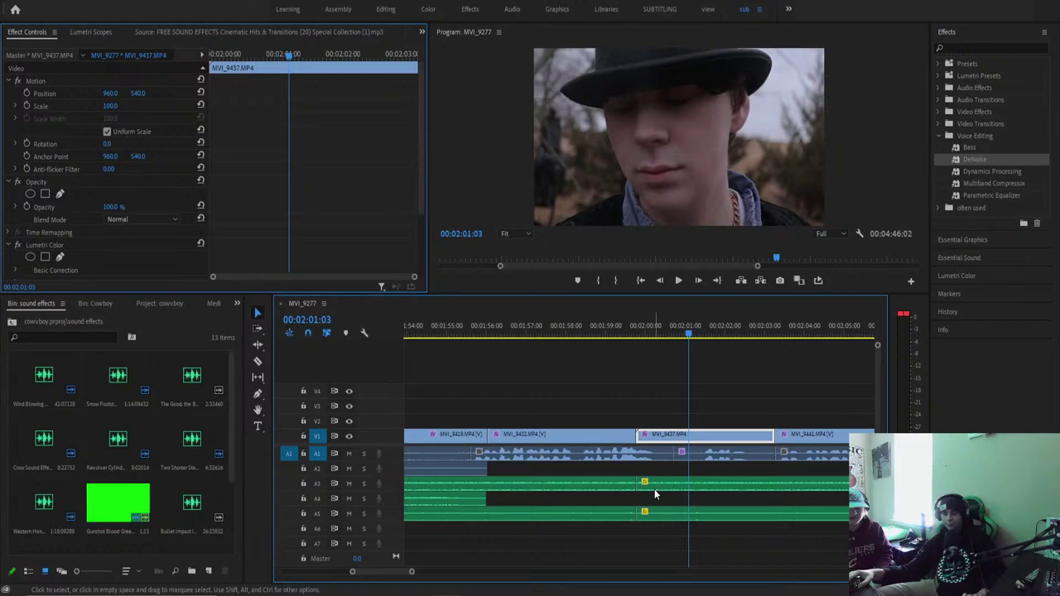
{"action": "left_click", "coordinate": [654, 488]}
{"action": "left_click", "coordinate": [592, 329]}
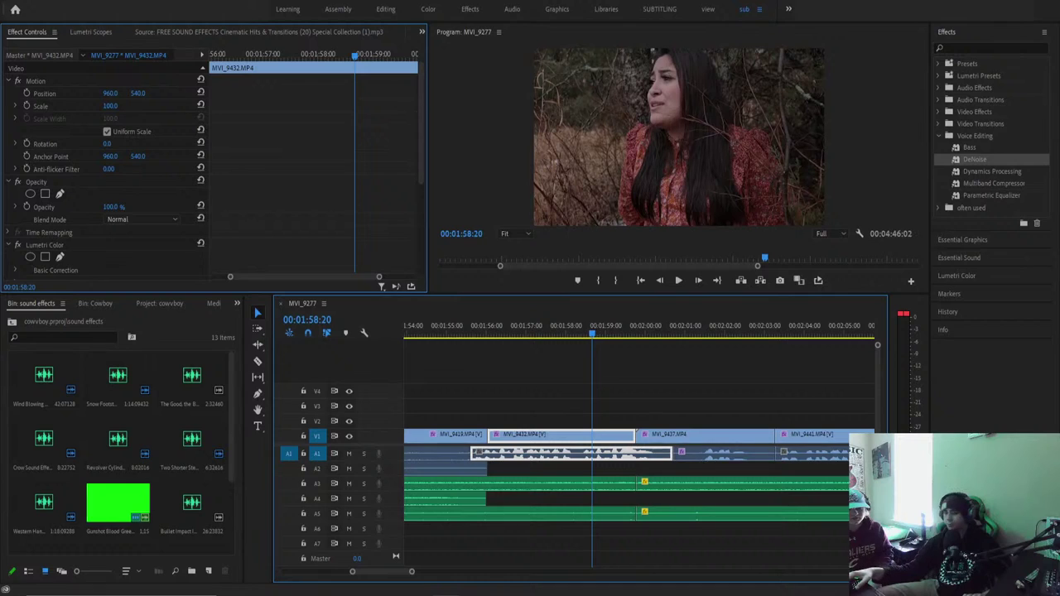
{"action": "key", "text": "space"}
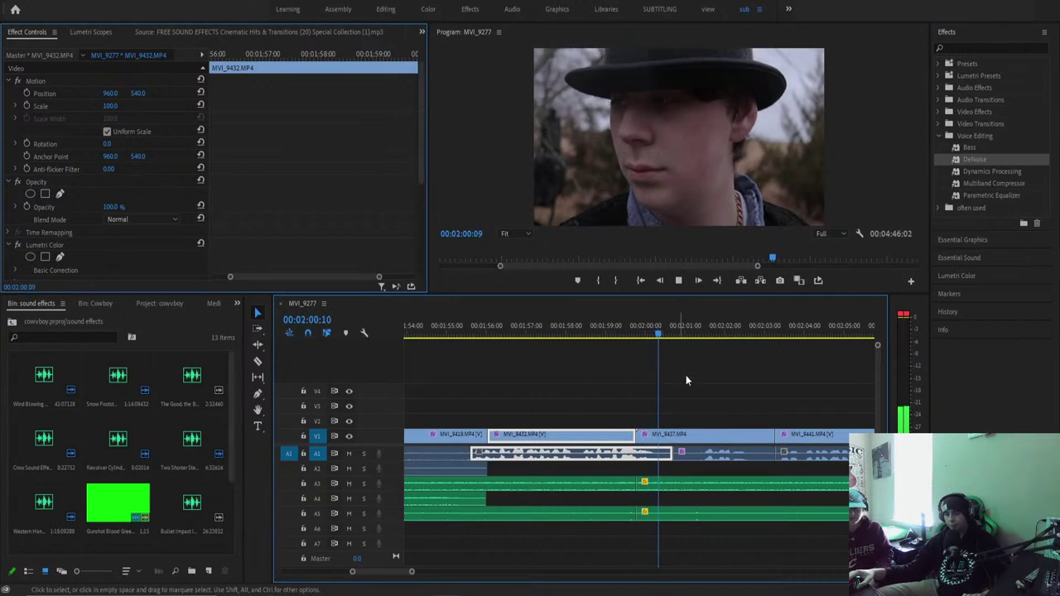
{"action": "key", "text": "space"}
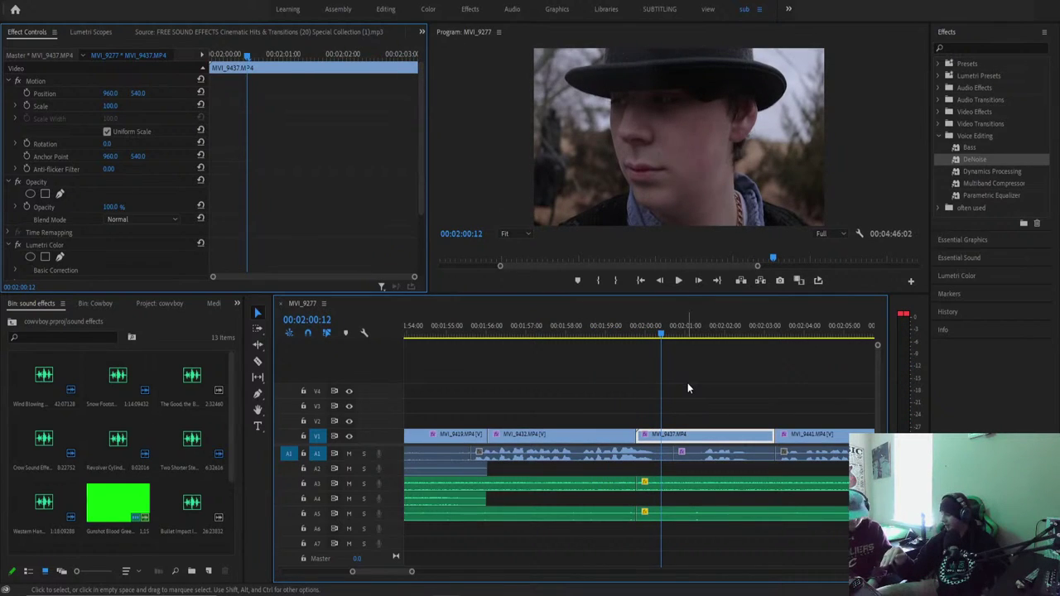
{"action": "left_click", "coordinate": [580, 341]}
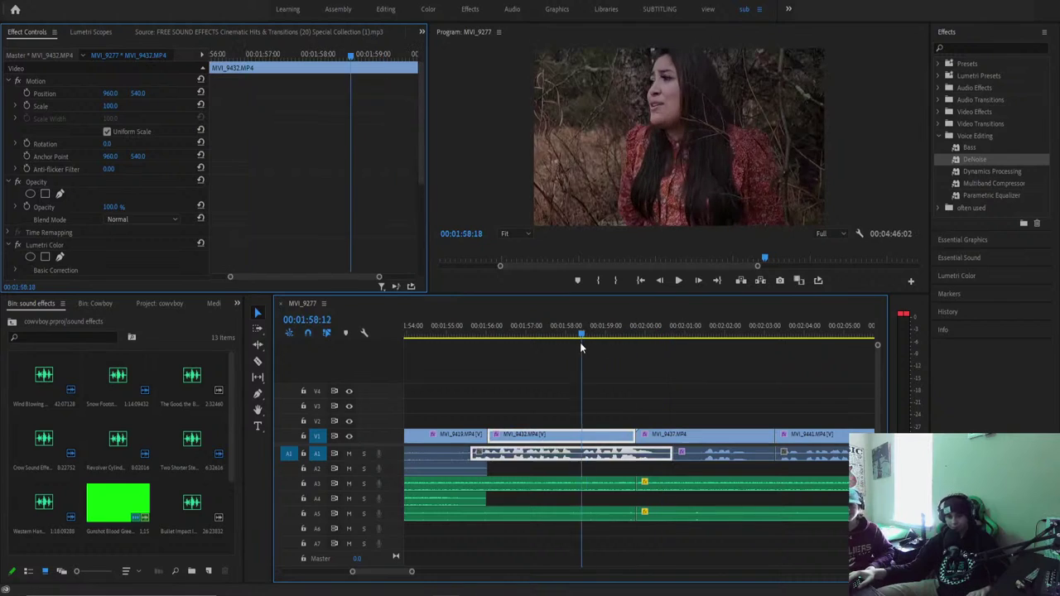
{"action": "key", "text": "space"}
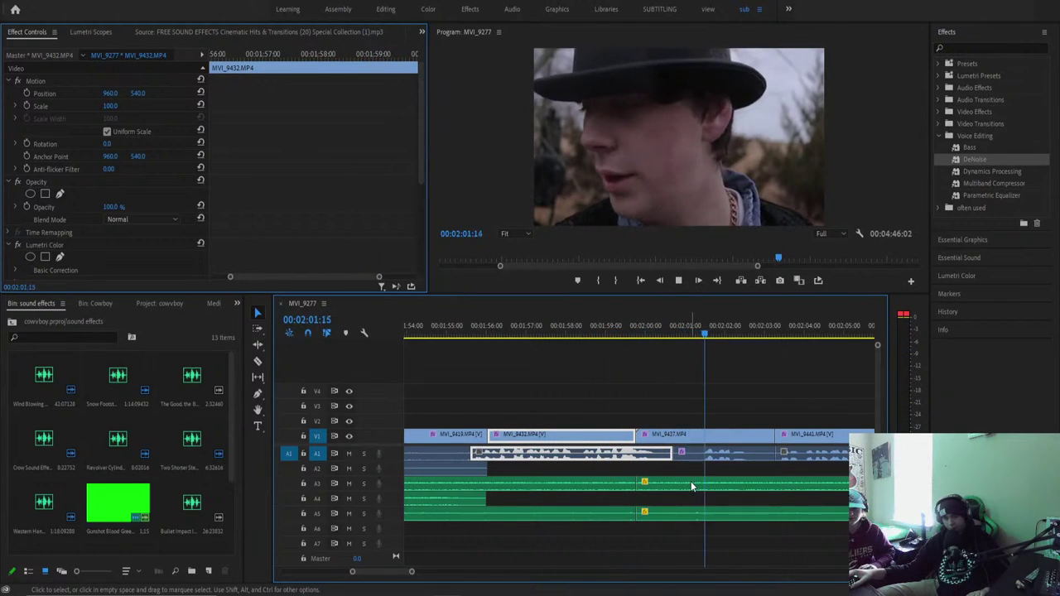
{"action": "key", "text": "space"}
{"action": "left_click_drag", "start_coordinate": [669, 360], "coordinate": [598, 360]}
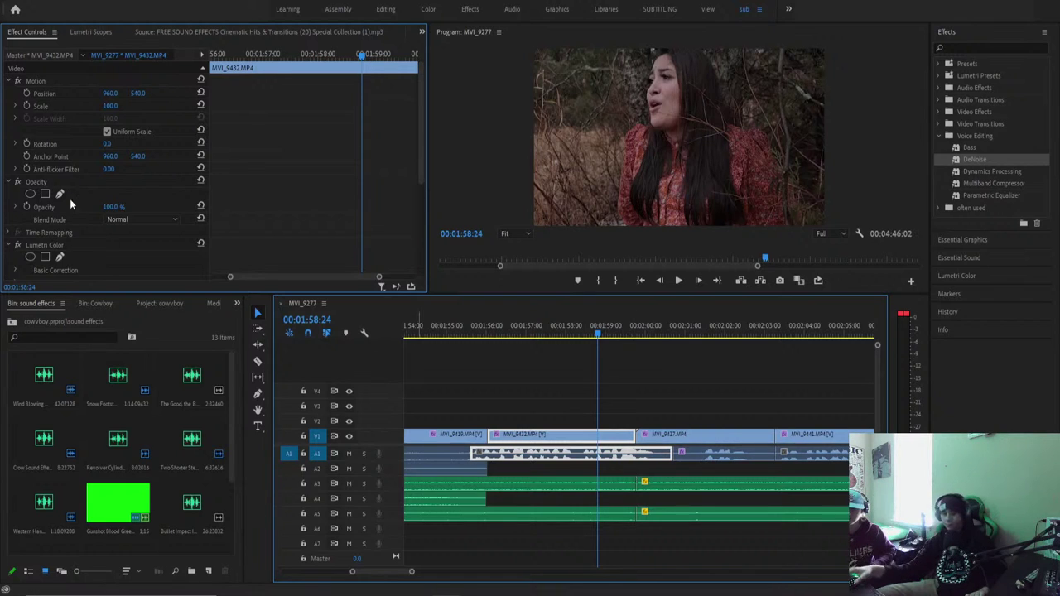
Switch to the web browser, search Google for "light rain" videos and close the 1910 Short Film Edit tab.
{"action": "key", "text": "alt+Tab"}
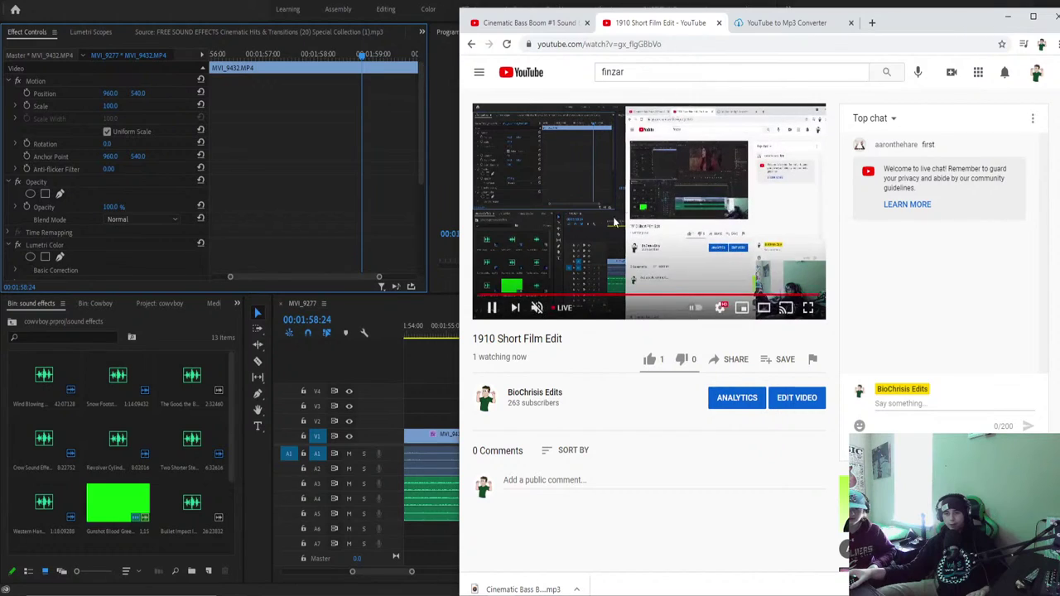
{"action": "left_click", "coordinate": [559, 25]}
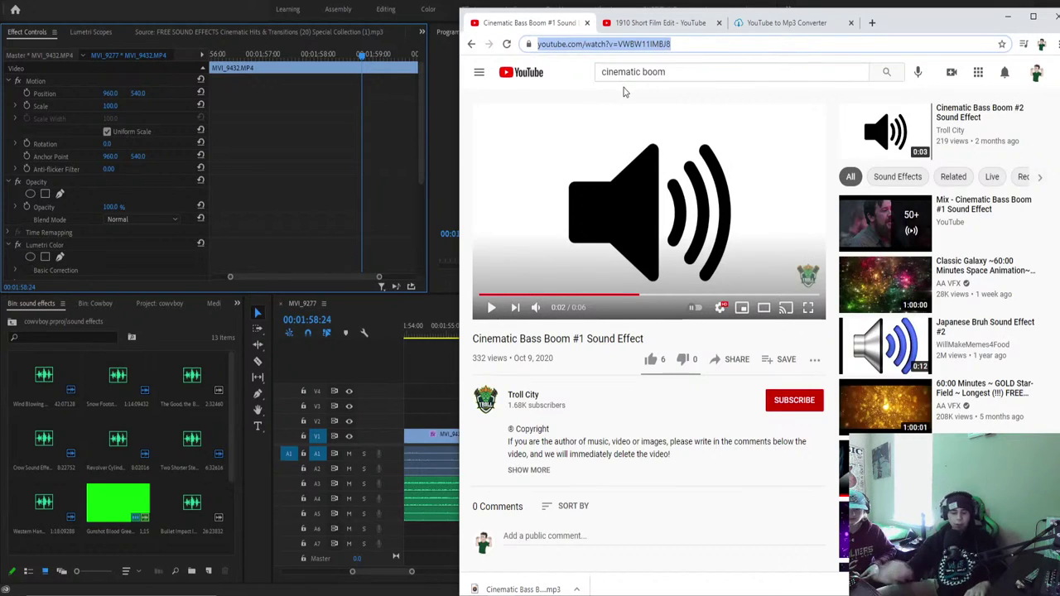
{"action": "type", "text": "light r"}
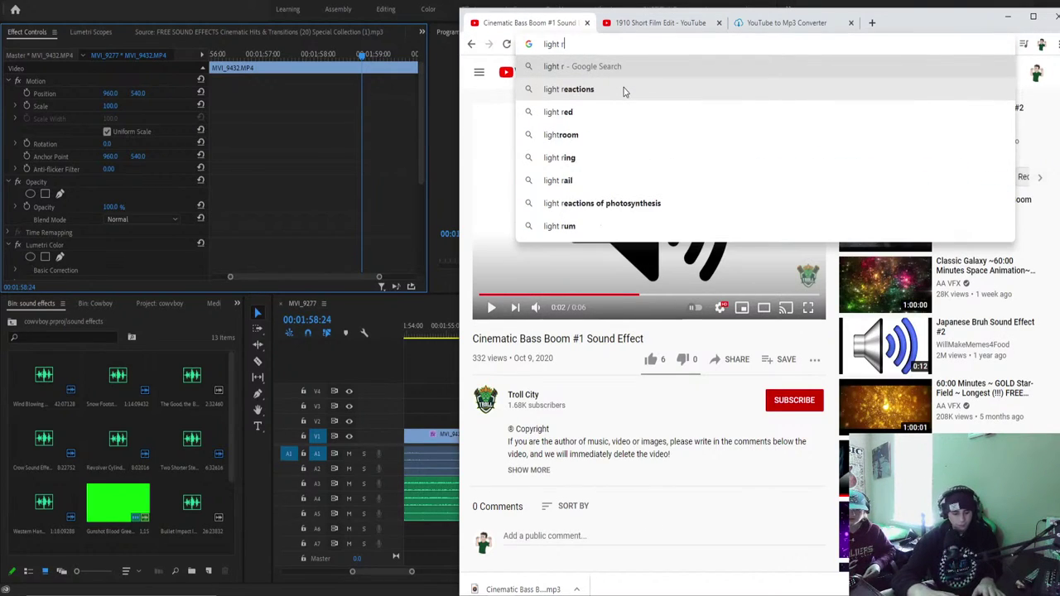
{"action": "type", "text": "ain"}
{"action": "key", "text": "Return"}
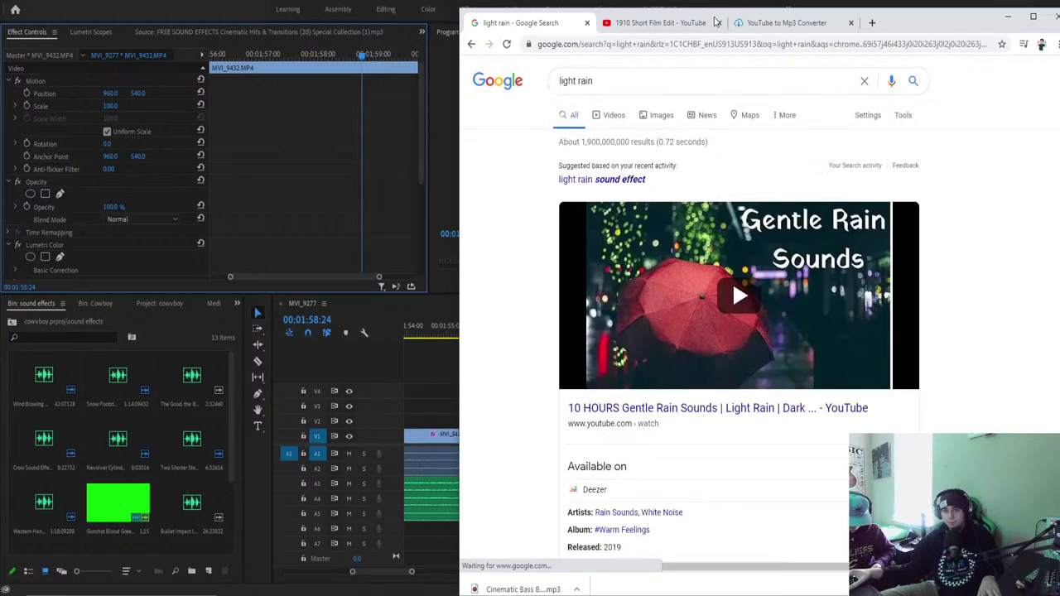
{"action": "left_click", "coordinate": [718, 22]}
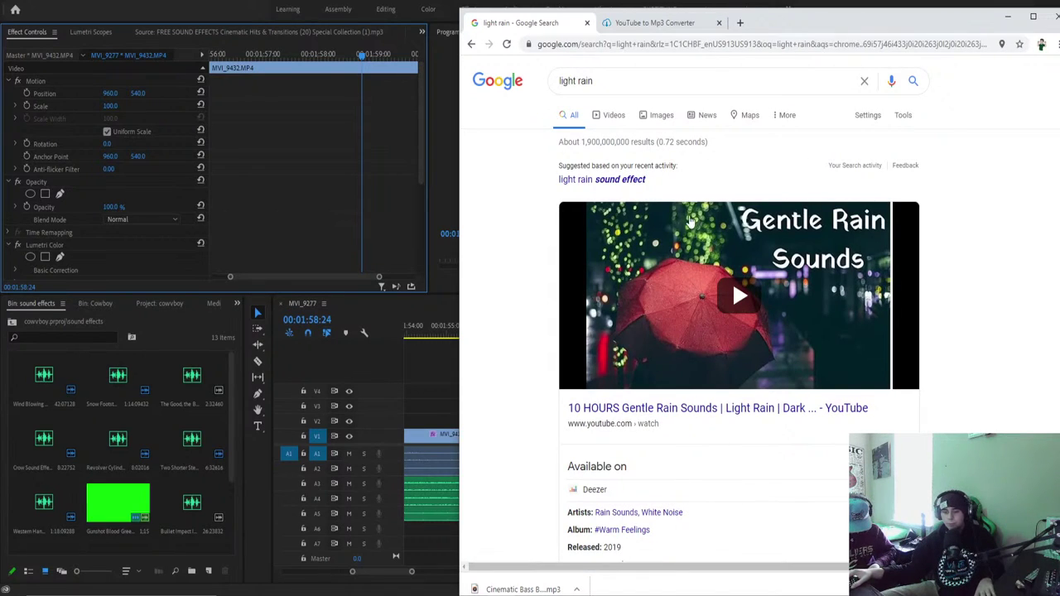
{"action": "left_click", "coordinate": [611, 115]}
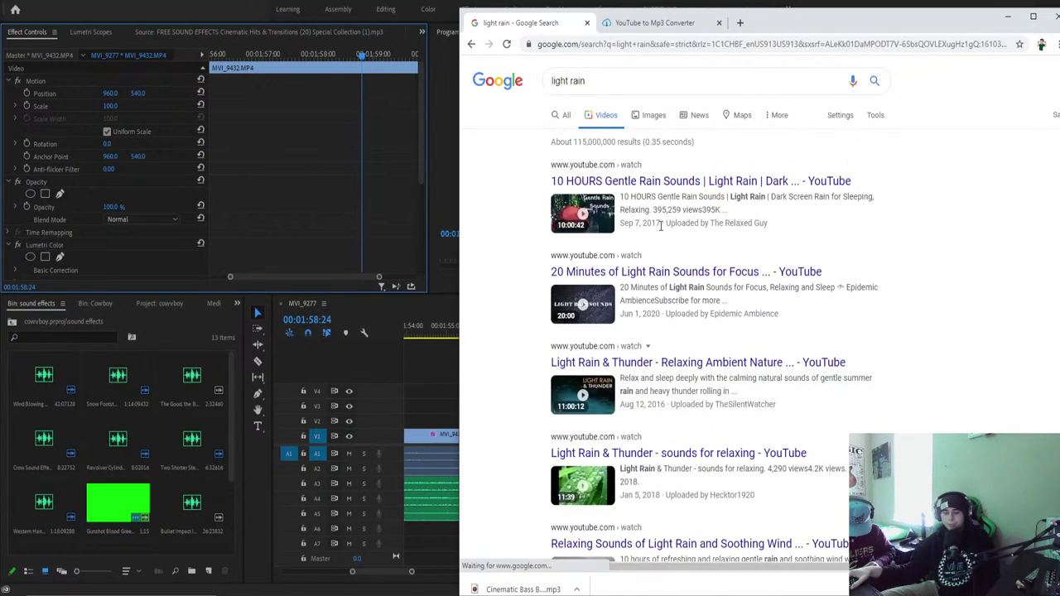
Open the imageynation video "Light Rain" from the video results, sample its sound partway through and return to the results.
{"action": "scroll", "coordinate": [587, 372], "scroll_direction": "down", "scroll_amount": 2}
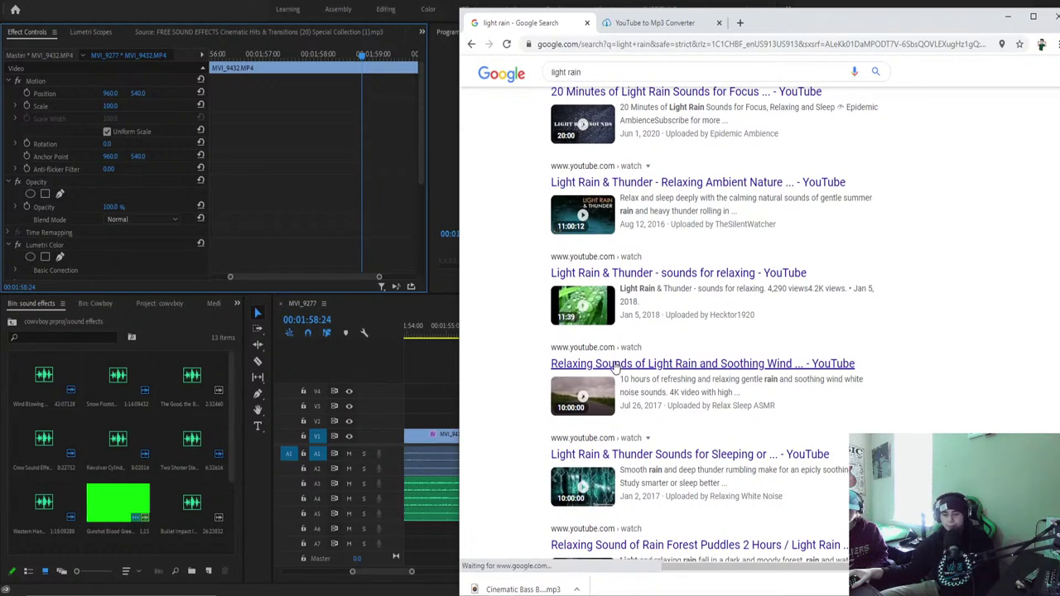
{"action": "scroll", "coordinate": [612, 389], "scroll_direction": "down", "scroll_amount": 2}
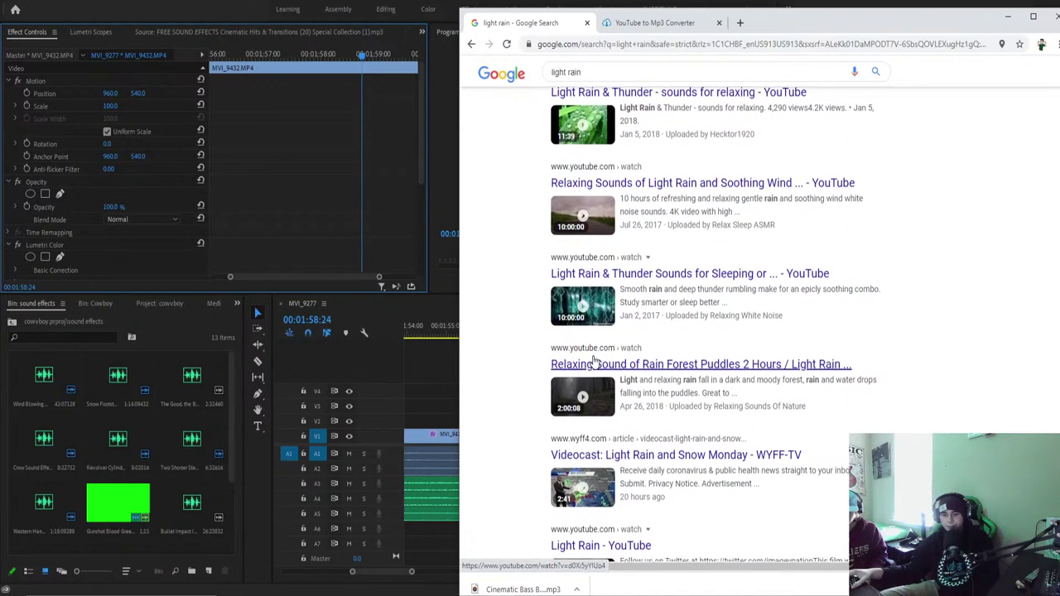
{"action": "scroll", "coordinate": [591, 414], "scroll_direction": "down", "scroll_amount": 1}
{"action": "left_click", "coordinate": [584, 424]}
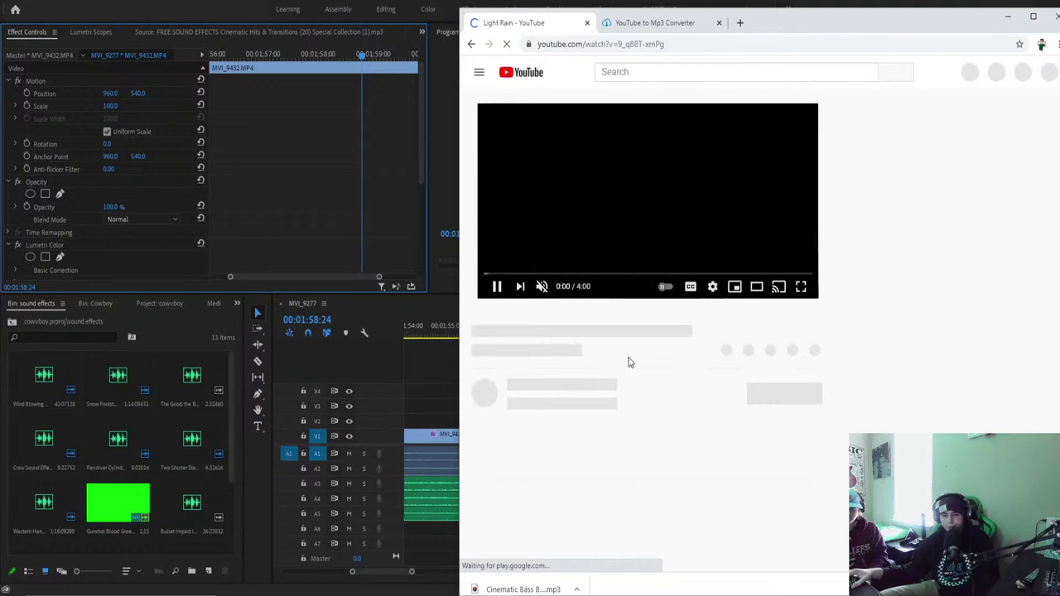
{"action": "left_click", "coordinate": [601, 273]}
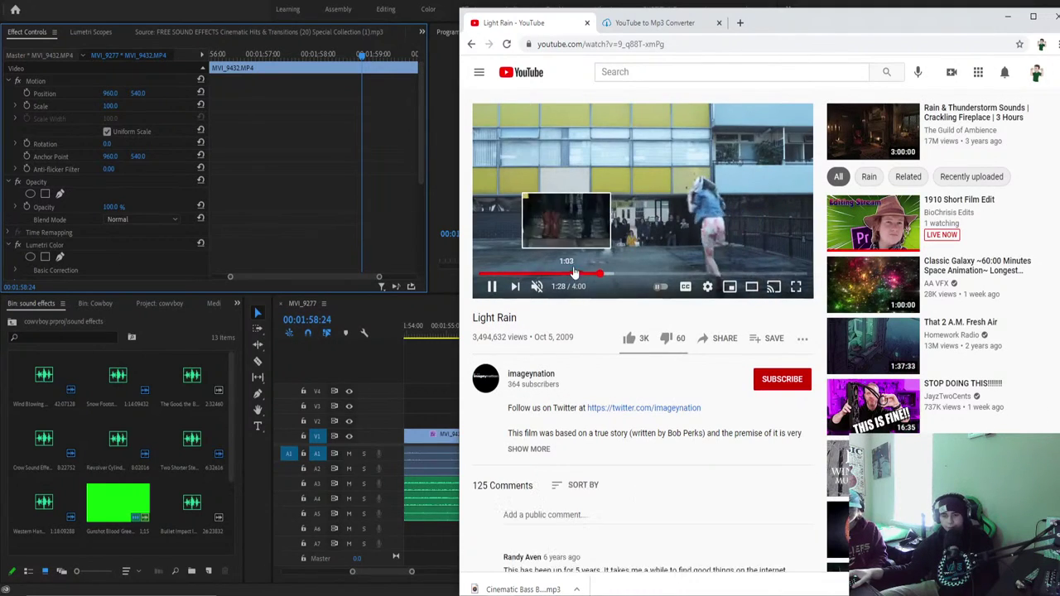
{"action": "left_click", "coordinate": [537, 288]}
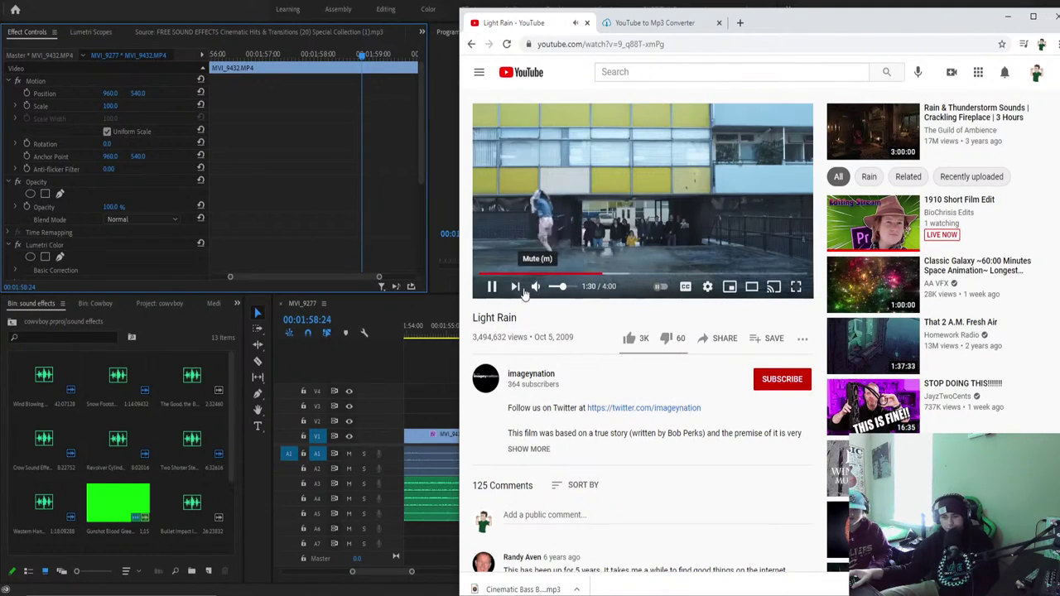
{"action": "left_click", "coordinate": [491, 286]}
{"action": "key", "text": "alt+Left"}
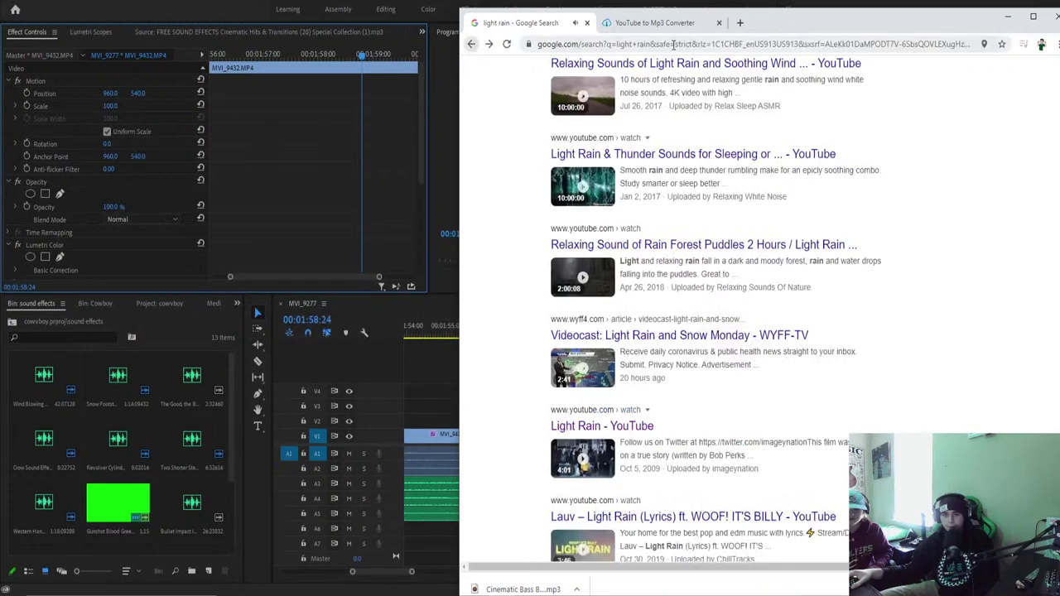
Refine the video search to "light rain sound effect".
{"action": "scroll", "coordinate": [577, 76], "scroll_direction": "up", "scroll_amount": 6}
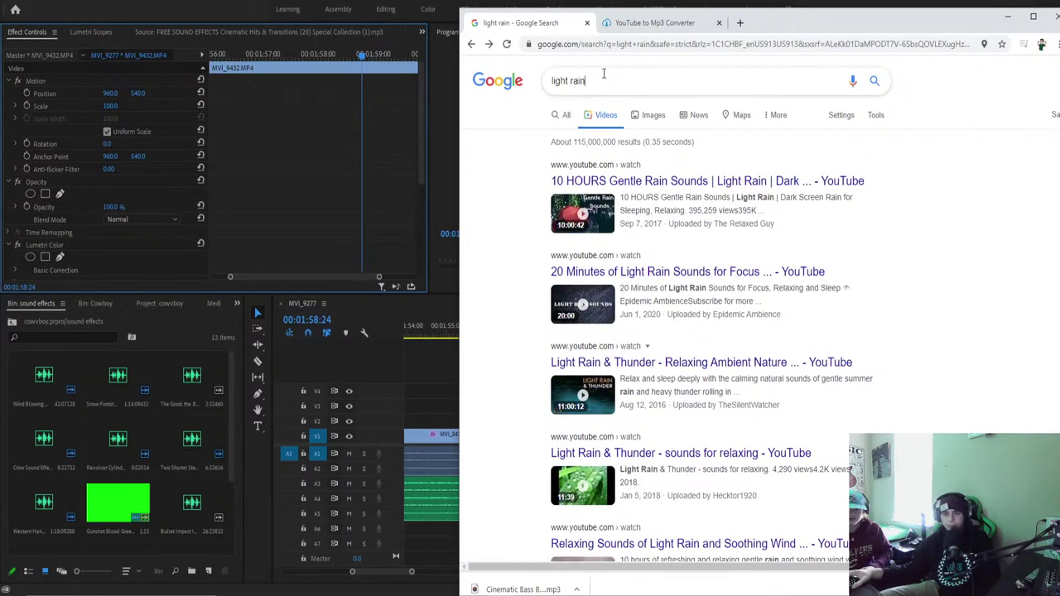
{"action": "left_click", "coordinate": [604, 73]}
{"action": "type", "text": "sou"}
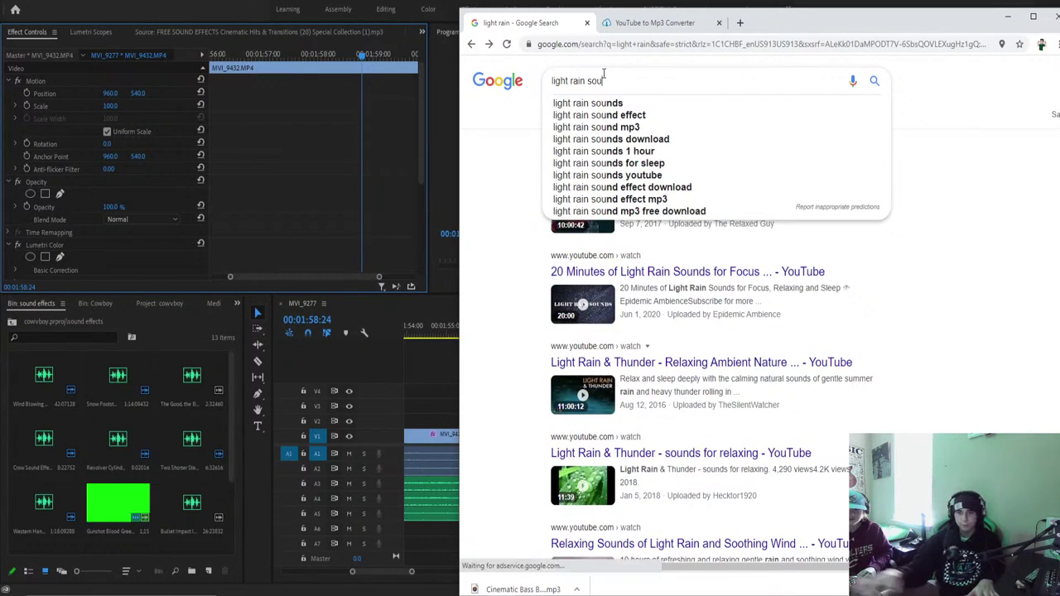
{"action": "left_click", "coordinate": [629, 116]}
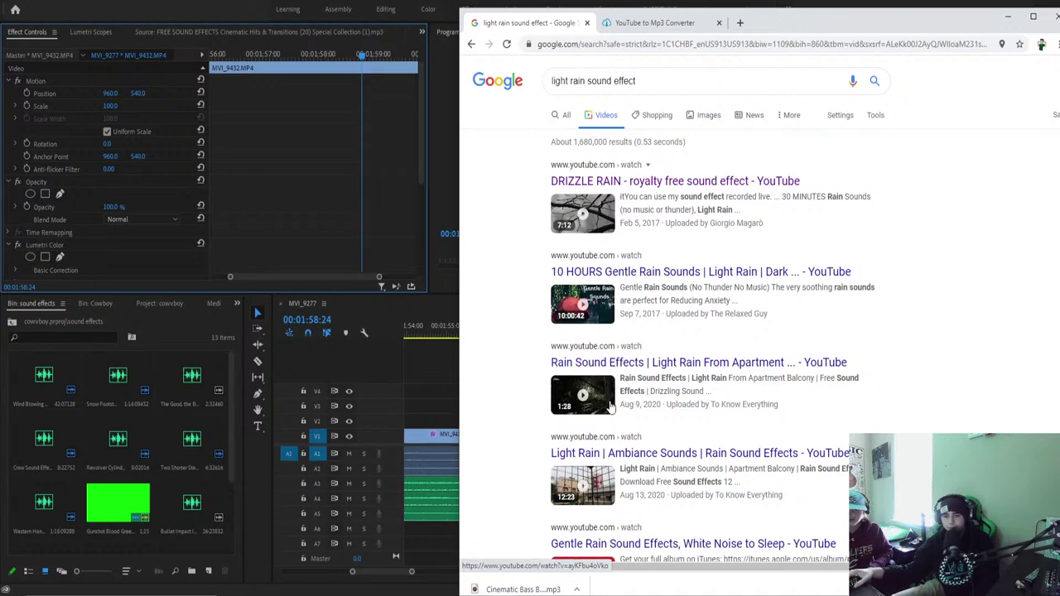
Look through the rain results, open "Rain - Sound effect" by focusvideofi and sample its audio from about 0:37 before pausing.
{"action": "scroll", "coordinate": [610, 406], "scroll_direction": "down", "scroll_amount": 2}
{"action": "scroll", "coordinate": [615, 412], "scroll_direction": "down", "scroll_amount": 2}
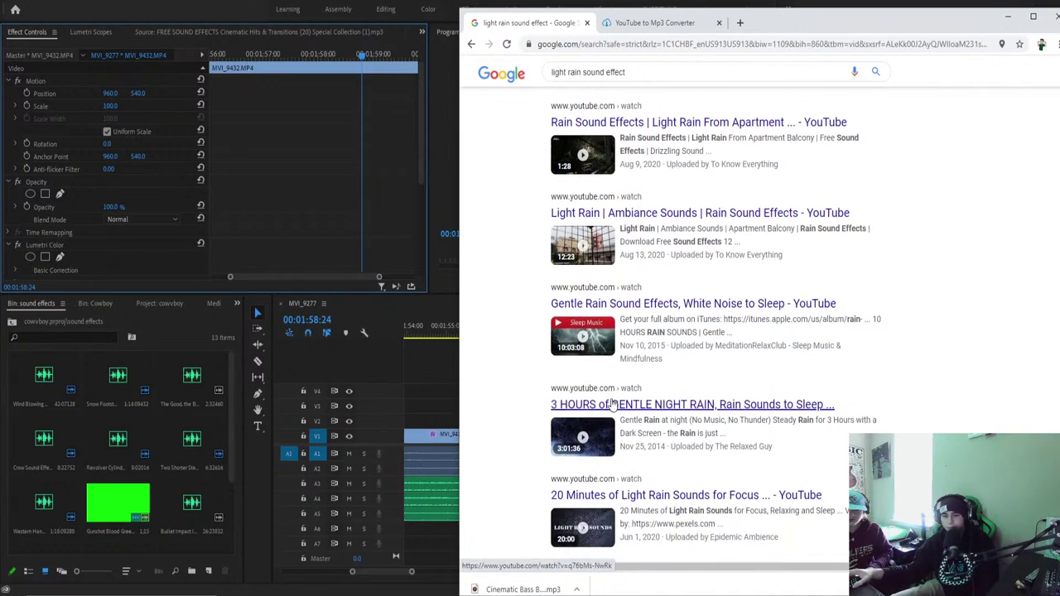
{"action": "scroll", "coordinate": [587, 288], "scroll_direction": "up", "scroll_amount": 2}
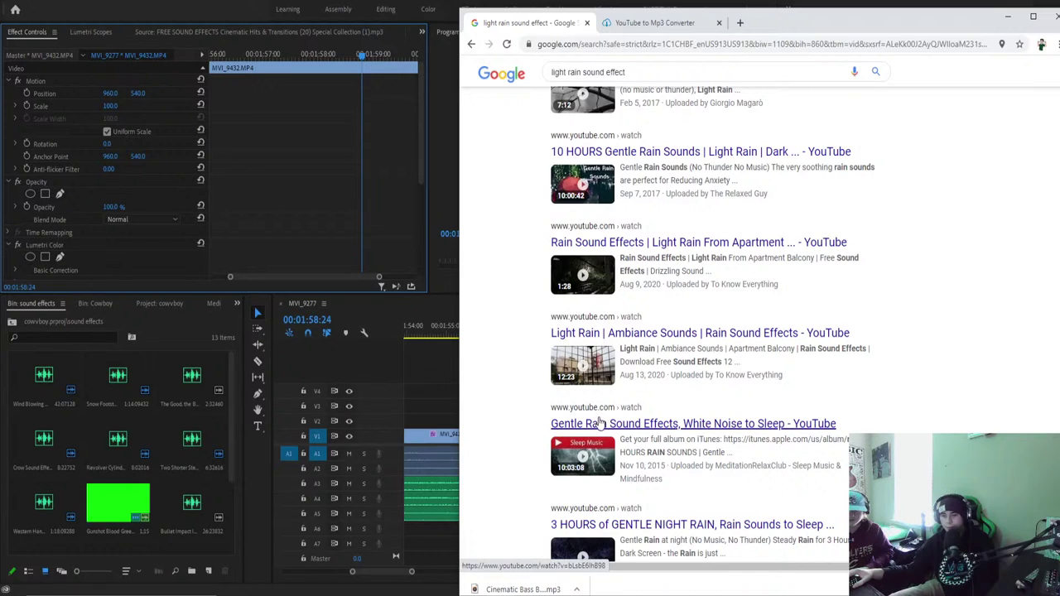
{"action": "scroll", "coordinate": [593, 434], "scroll_direction": "down", "scroll_amount": 5}
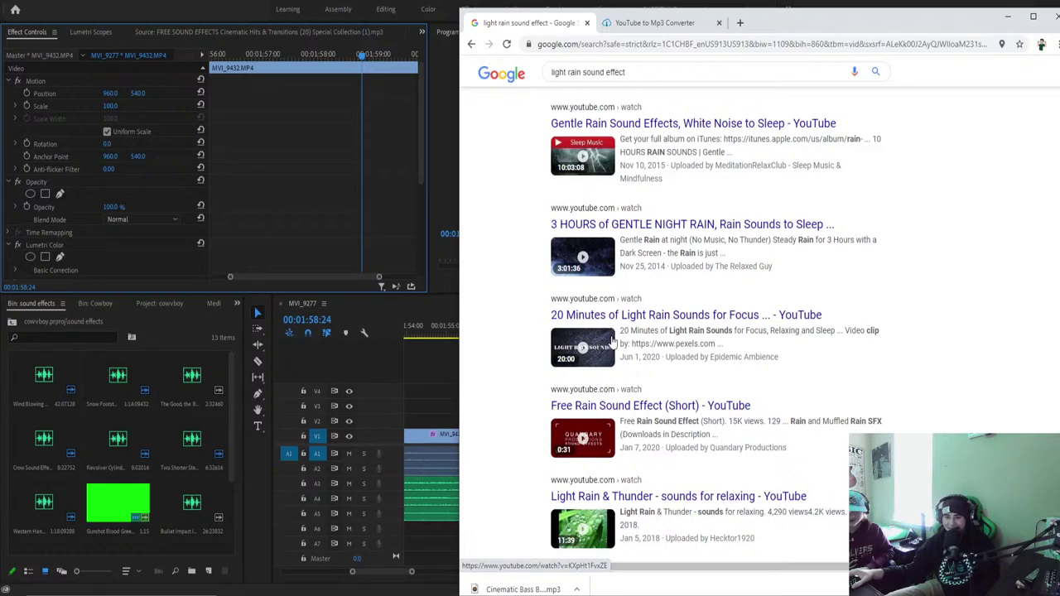
{"action": "scroll", "coordinate": [615, 386], "scroll_direction": "down", "scroll_amount": 2}
{"action": "scroll", "coordinate": [611, 383], "scroll_direction": "down", "scroll_amount": 1}
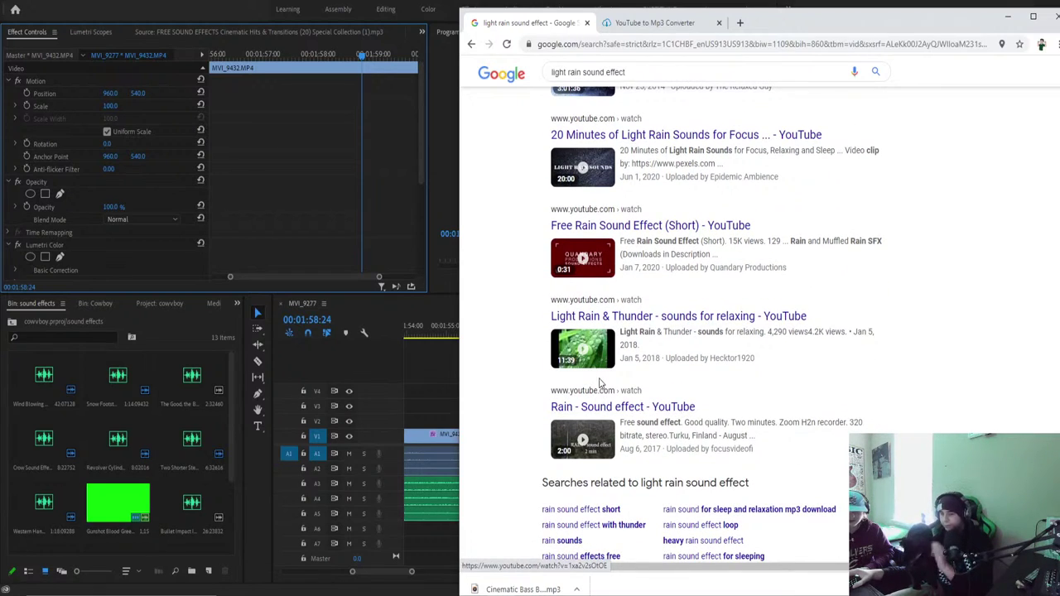
{"action": "left_click", "coordinate": [610, 407]}
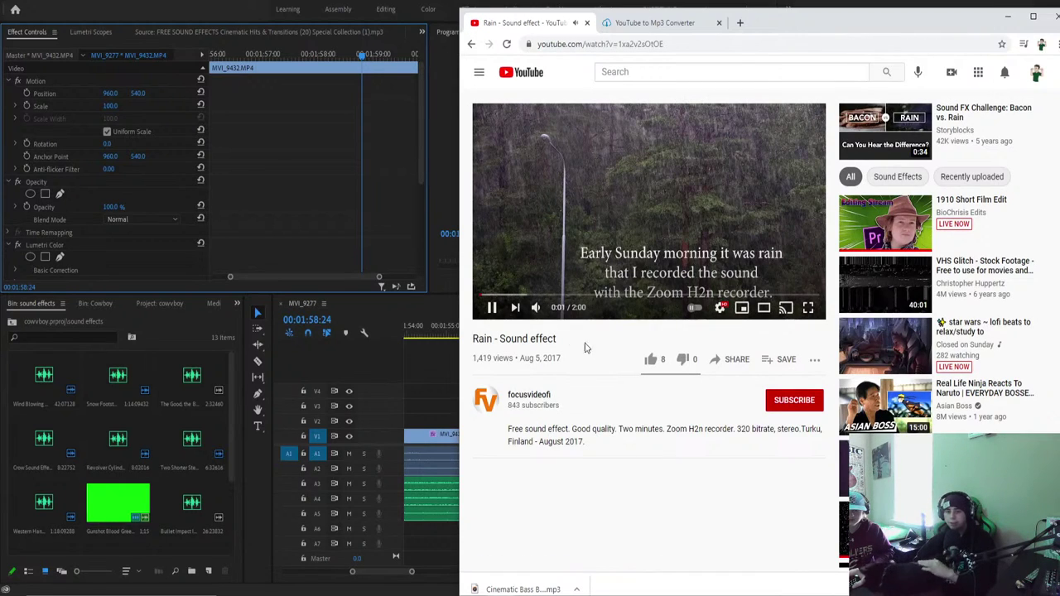
{"action": "left_click", "coordinate": [585, 295]}
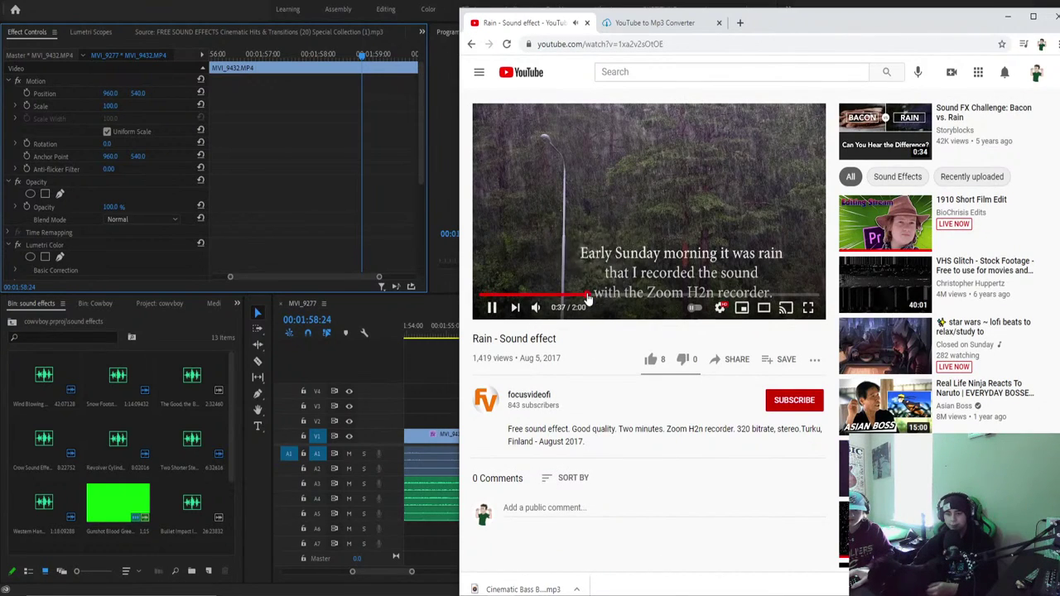
{"action": "key", "text": "space"}
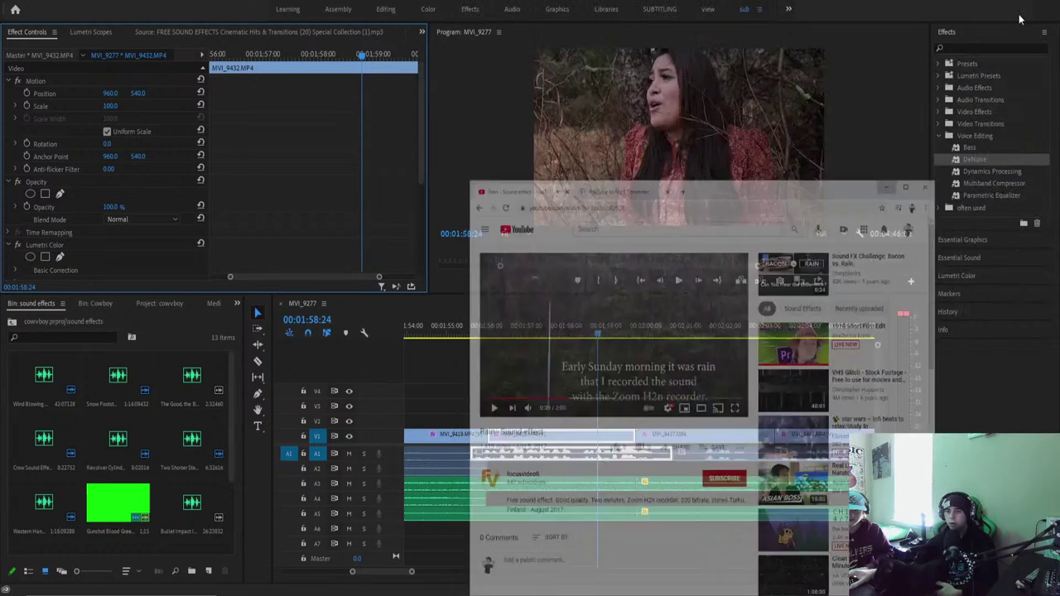
Switch back to Premiere Pro and replay the dialogue from the start of MVI_9432 into MVI_9437 to assess the ambience.
{"action": "left_click", "coordinate": [1025, 20]}
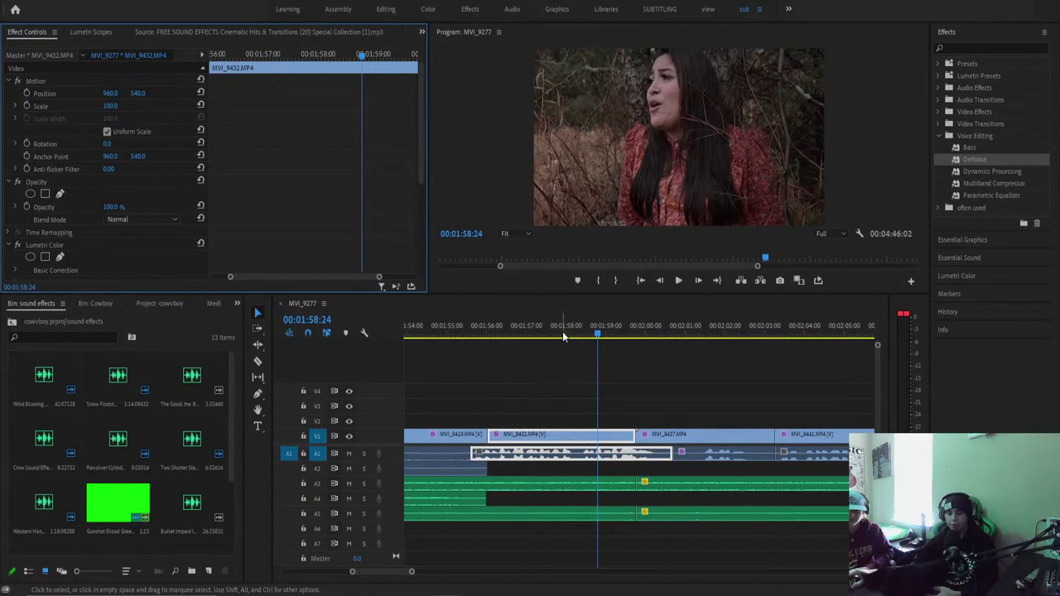
{"action": "left_click_drag", "start_coordinate": [562, 331], "coordinate": [485, 336]}
{"action": "key", "text": "space"}
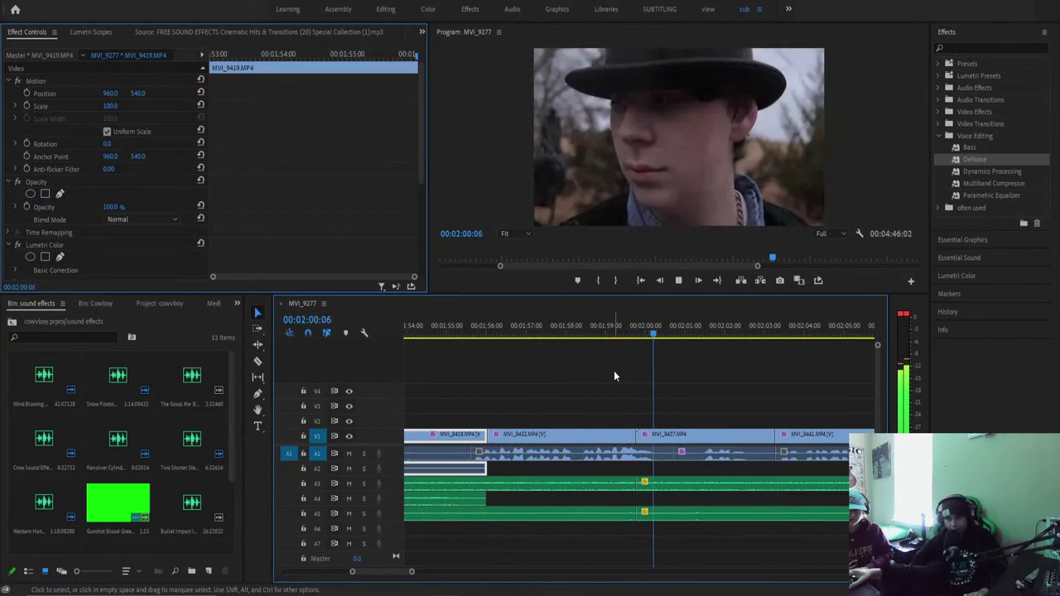
{"action": "key", "text": "space"}
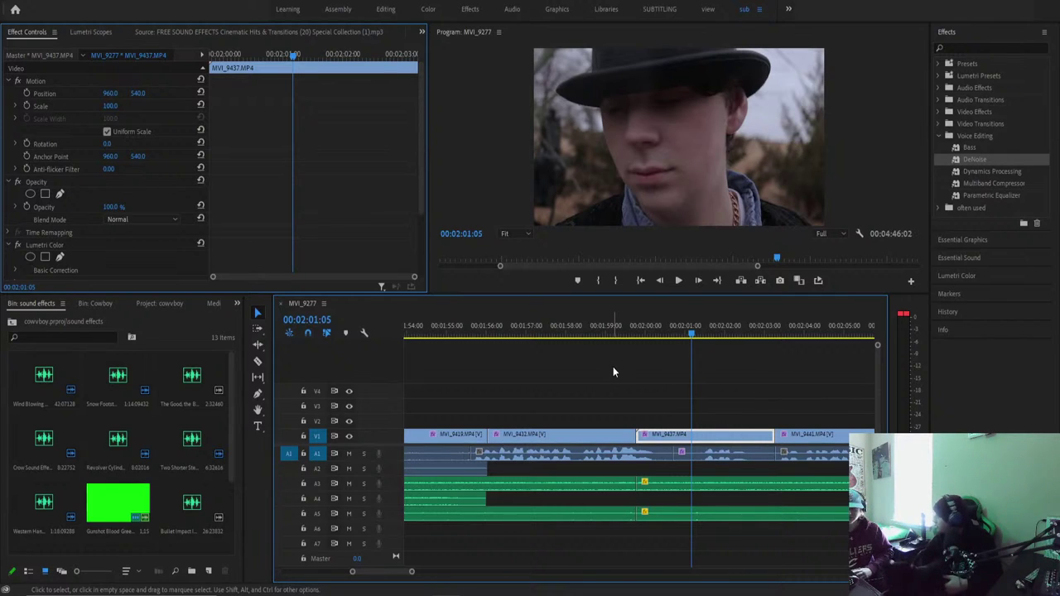
{"action": "left_click", "coordinate": [509, 333]}
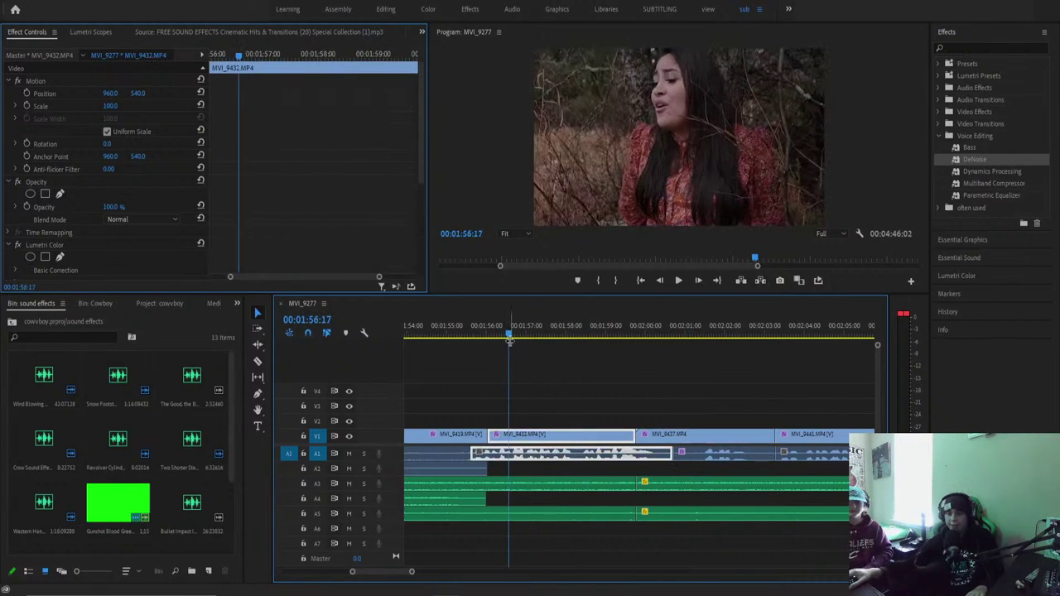
{"action": "key", "text": "space"}
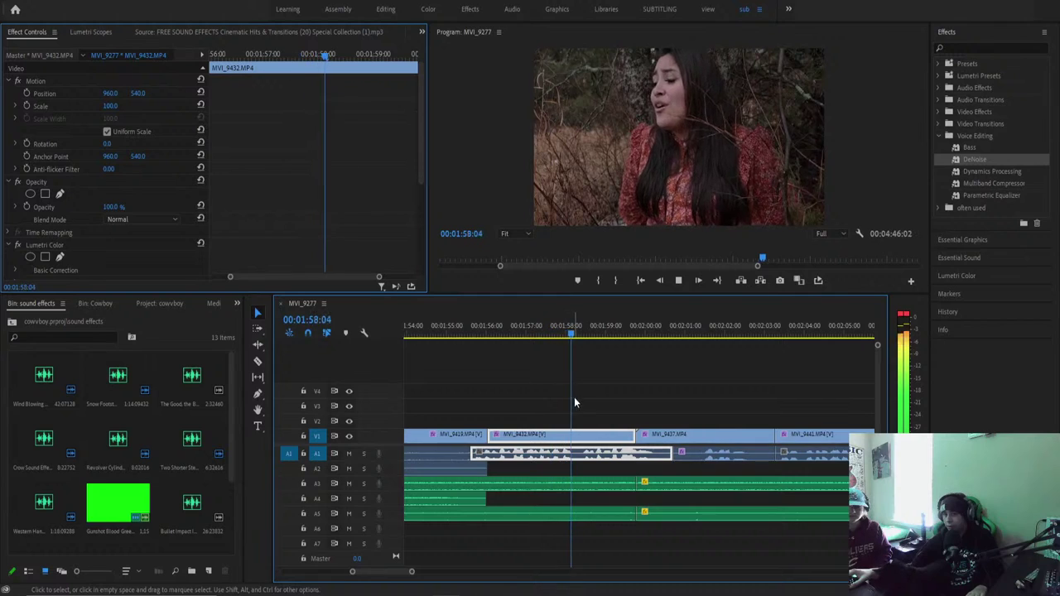
Set the volume level of the later DRIZZLE RAIN clip on A5 to -2.9 dB and replay the MVI_9432 to MVI_9437 cut.
{"action": "key", "text": "space"}
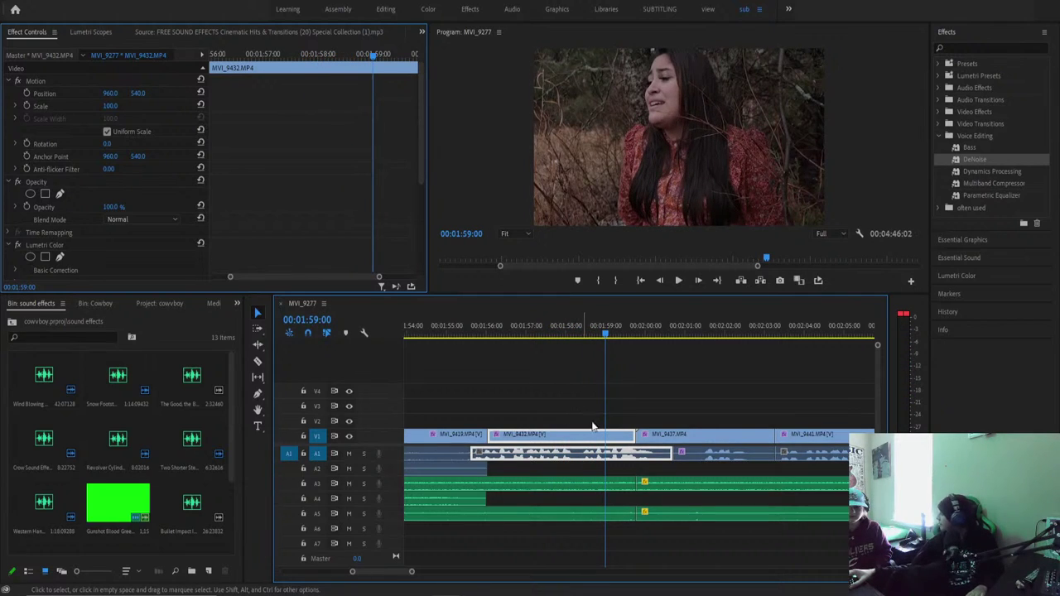
{"action": "key", "text": "space"}
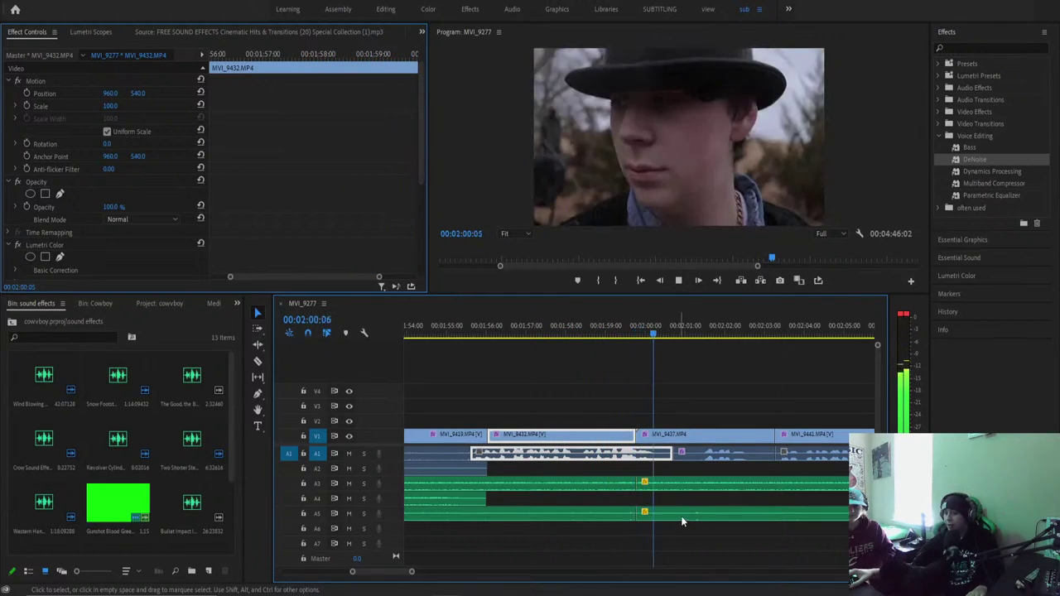
{"action": "key", "text": "space"}
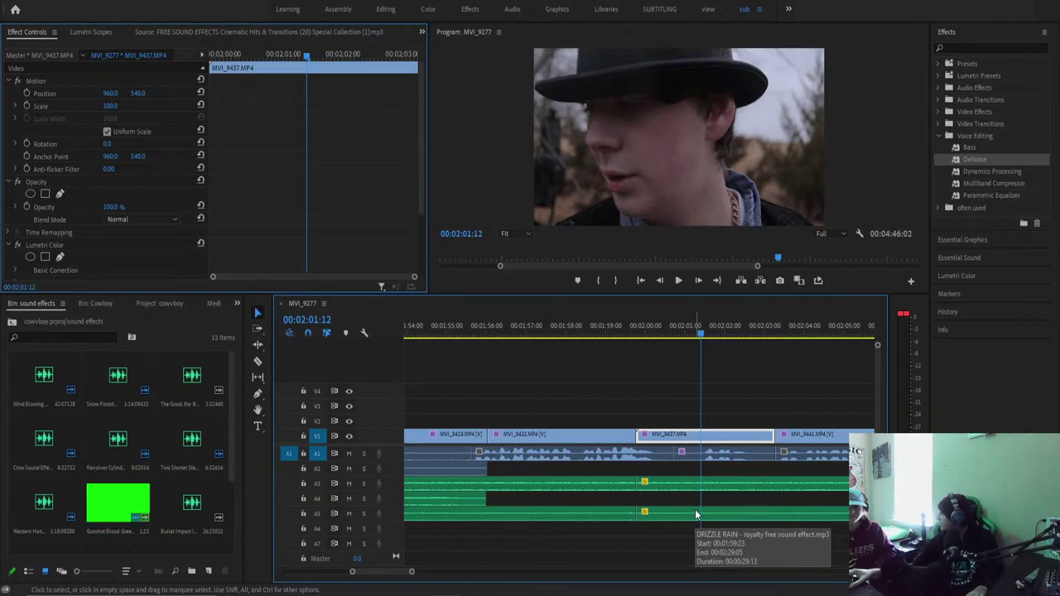
{"action": "left_click", "coordinate": [695, 514]}
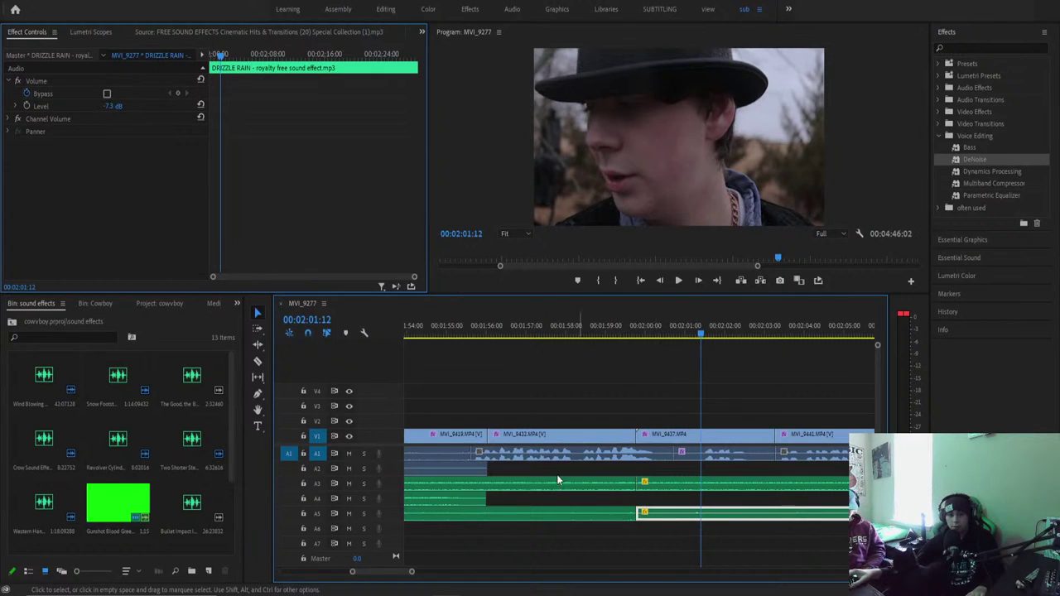
{"action": "left_click", "coordinate": [112, 106]}
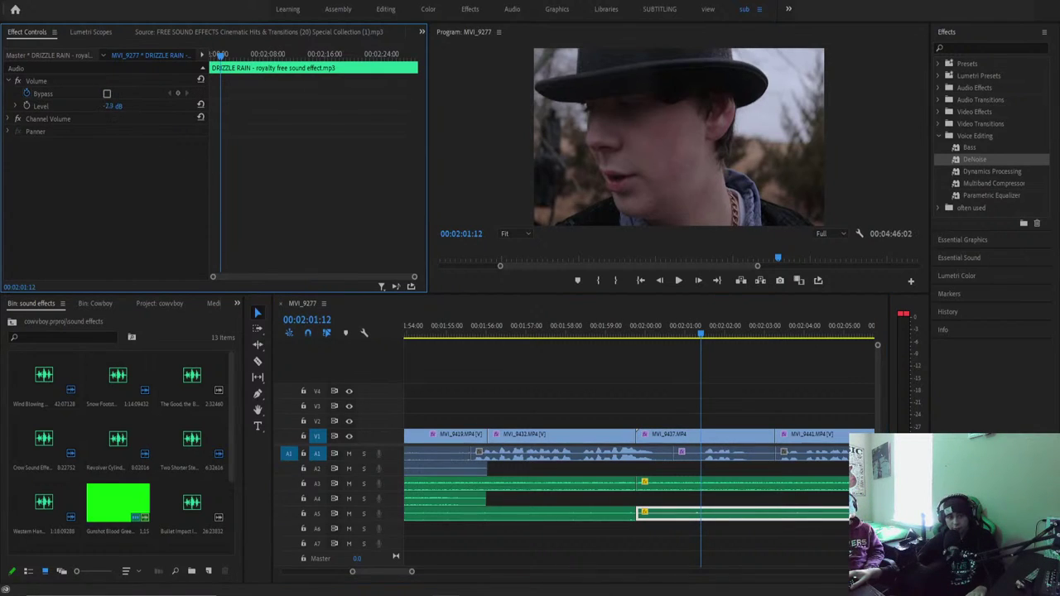
{"action": "key", "text": "space"}
{"action": "left_click", "coordinate": [621, 437]}
{"action": "key", "text": "space"}
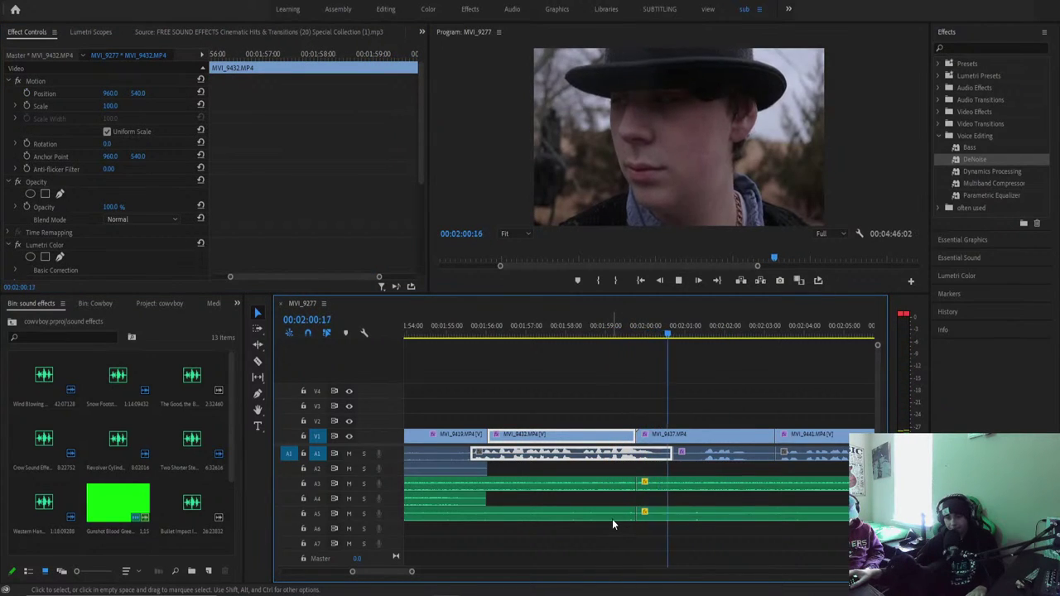
{"action": "key", "text": "space"}
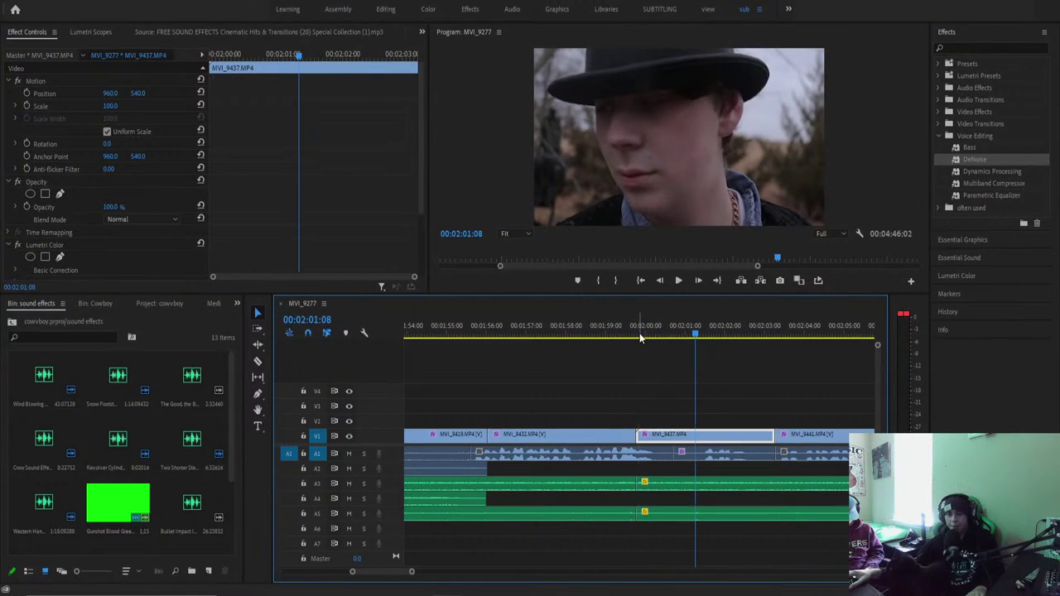
{"action": "left_click", "coordinate": [608, 331]}
{"action": "key", "text": "space"}
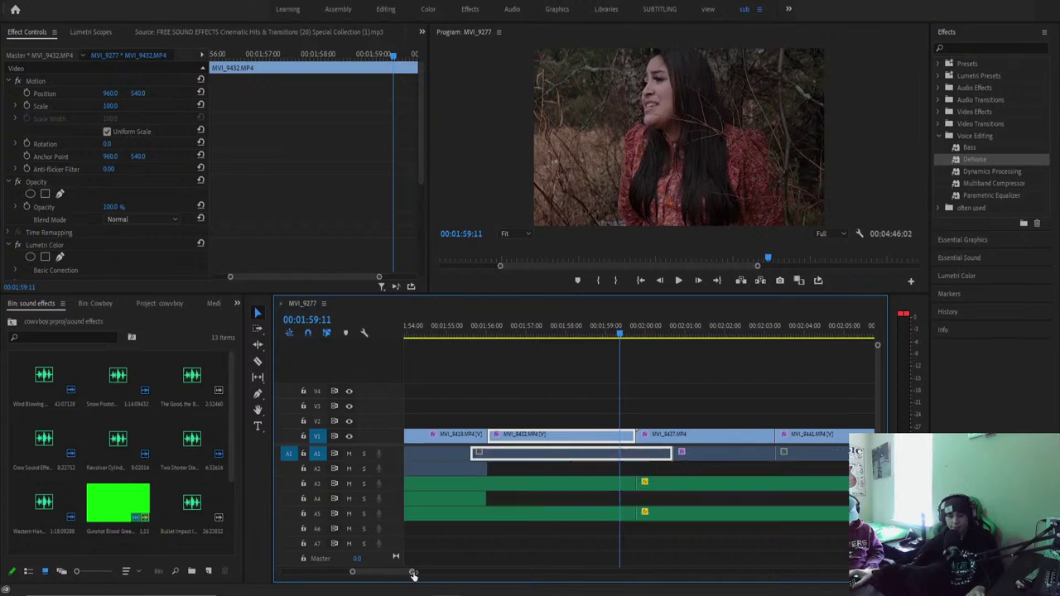
Duplicate the MVI_9451 ambience clip from A1 end to end along A2 to fill the gap beneath MVI_9432 and MVI_9437.
{"action": "left_click_drag", "start_coordinate": [413, 571], "coordinate": [429, 572]}
{"action": "left_click_drag", "start_coordinate": [533, 454], "coordinate": [605, 473]}
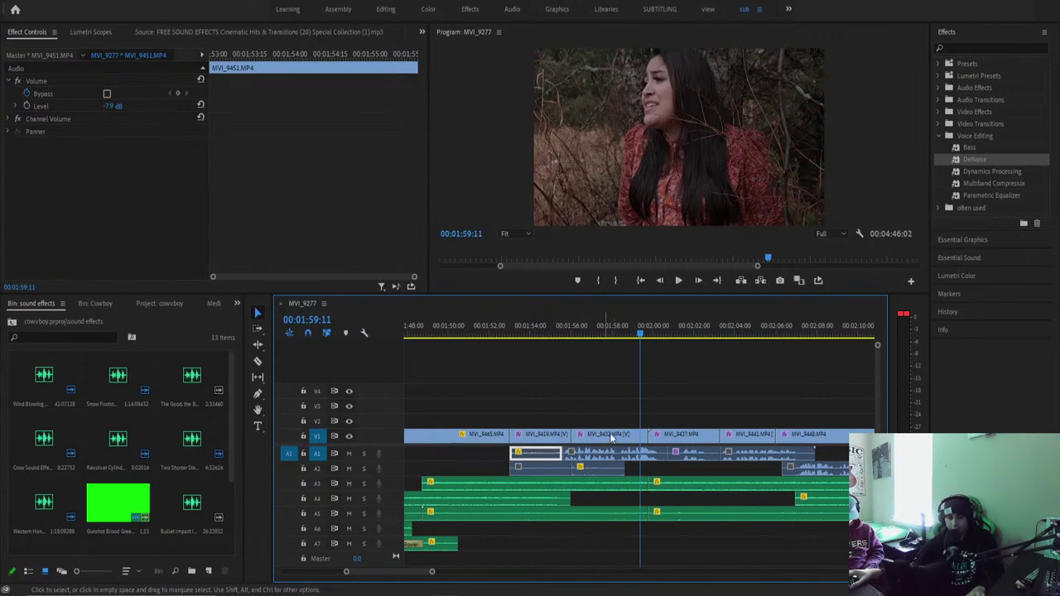
{"action": "left_click", "coordinate": [581, 326]}
{"action": "key", "text": "space"}
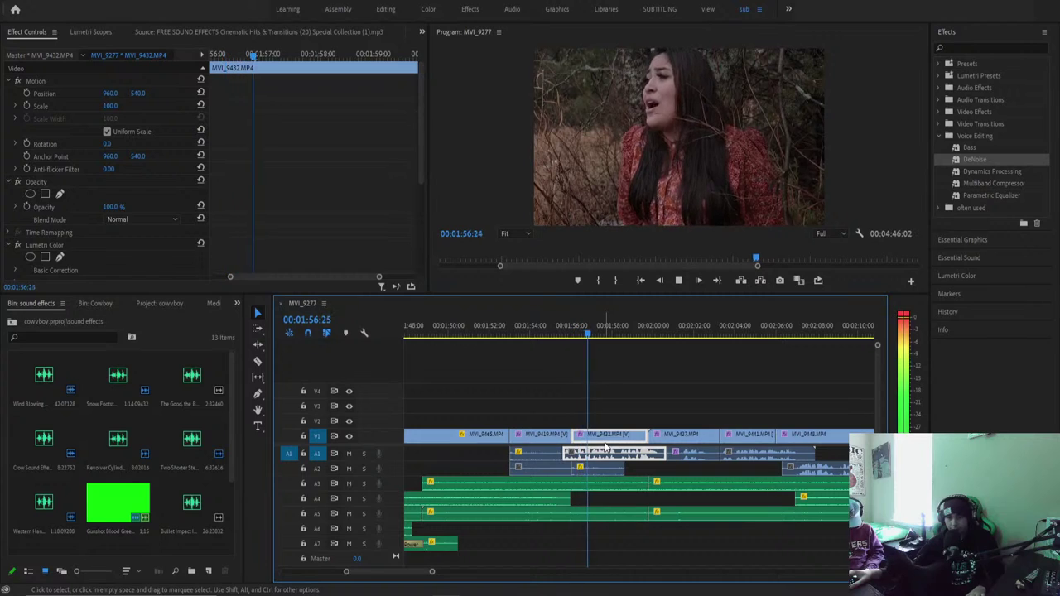
{"action": "left_click_drag", "start_coordinate": [605, 468], "coordinate": [650, 479]}
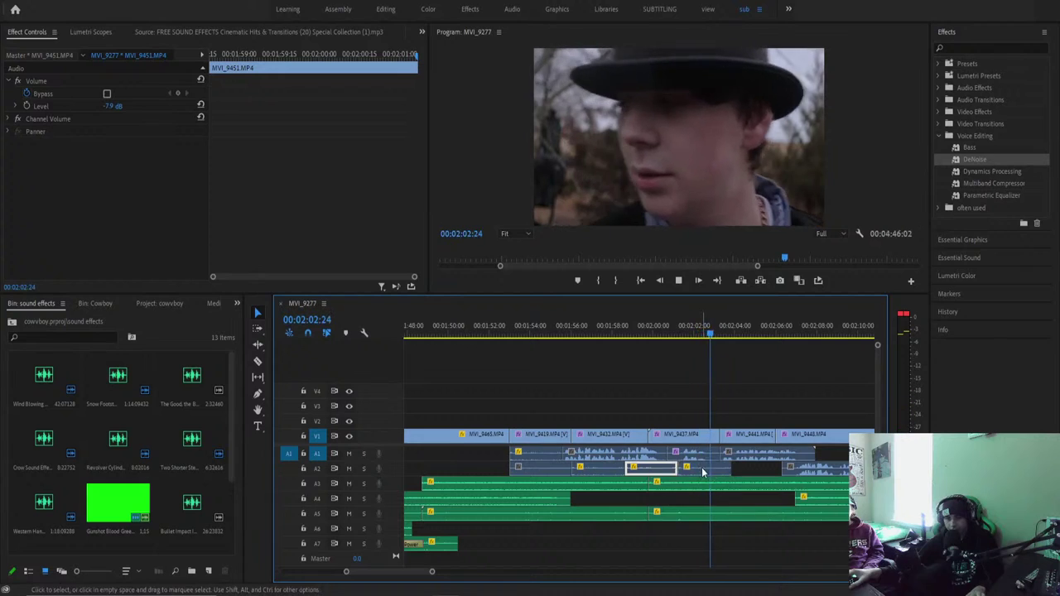
Replay the cut between MVI_9432 and MVI_9437, and apply the DeNoise effect to MVI_9432's dialogue audio on A1.
{"action": "left_click", "coordinate": [663, 341]}
{"action": "left_click", "coordinate": [660, 330]}
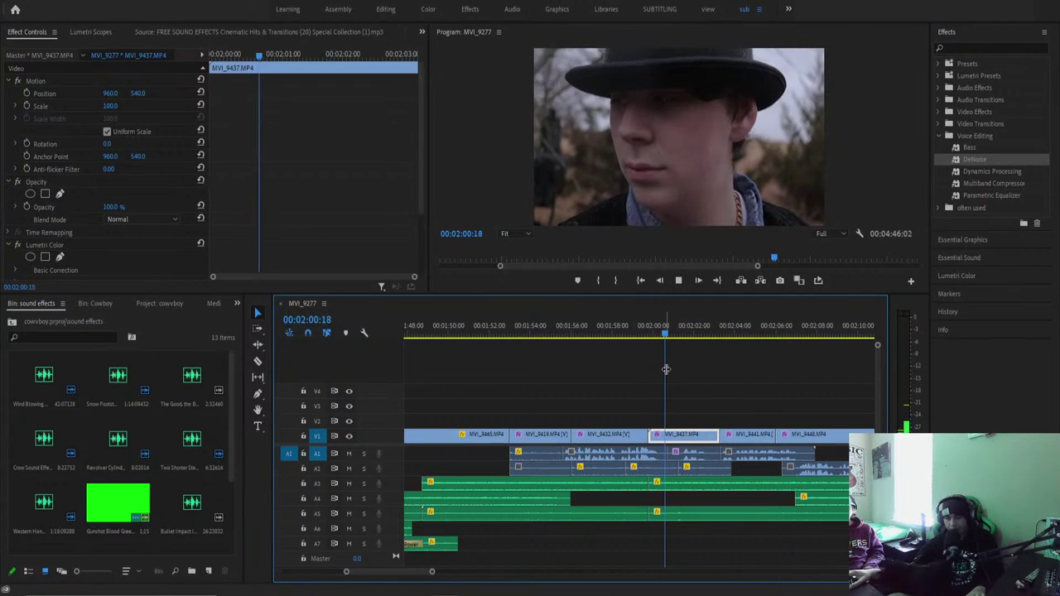
{"action": "left_click", "coordinate": [650, 334]}
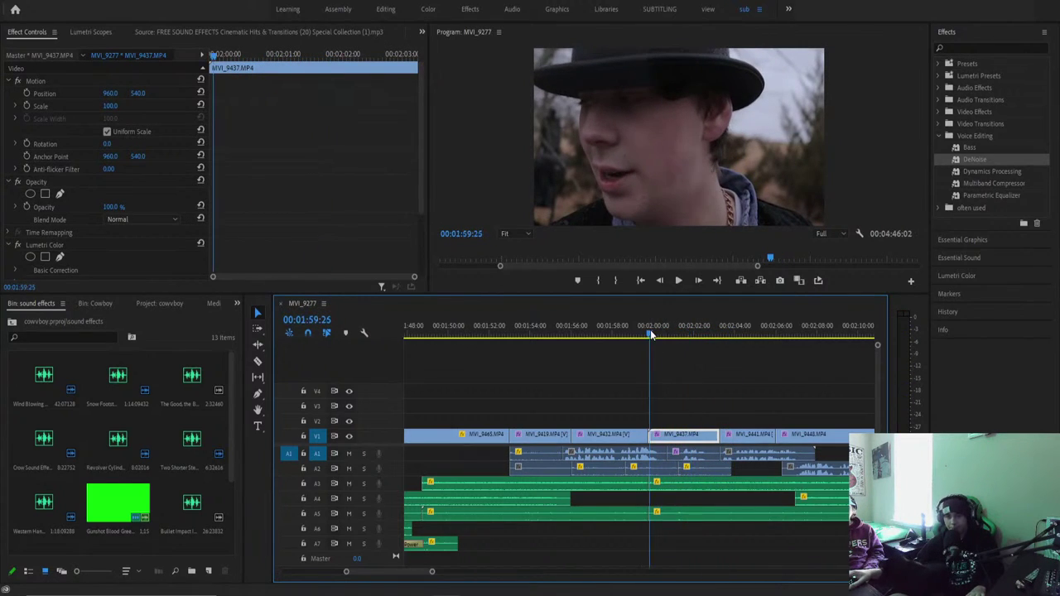
{"action": "left_click", "coordinate": [639, 334]}
{"action": "key", "text": "space"}
{"action": "left_click", "coordinate": [631, 334]}
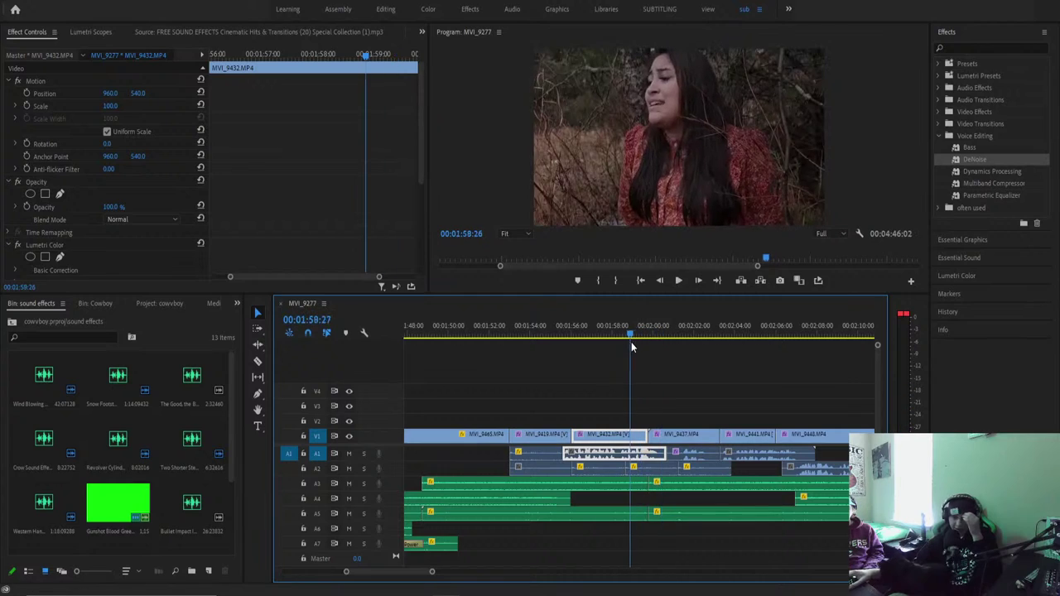
{"action": "left_click_drag", "start_coordinate": [973, 162], "coordinate": [727, 398]}
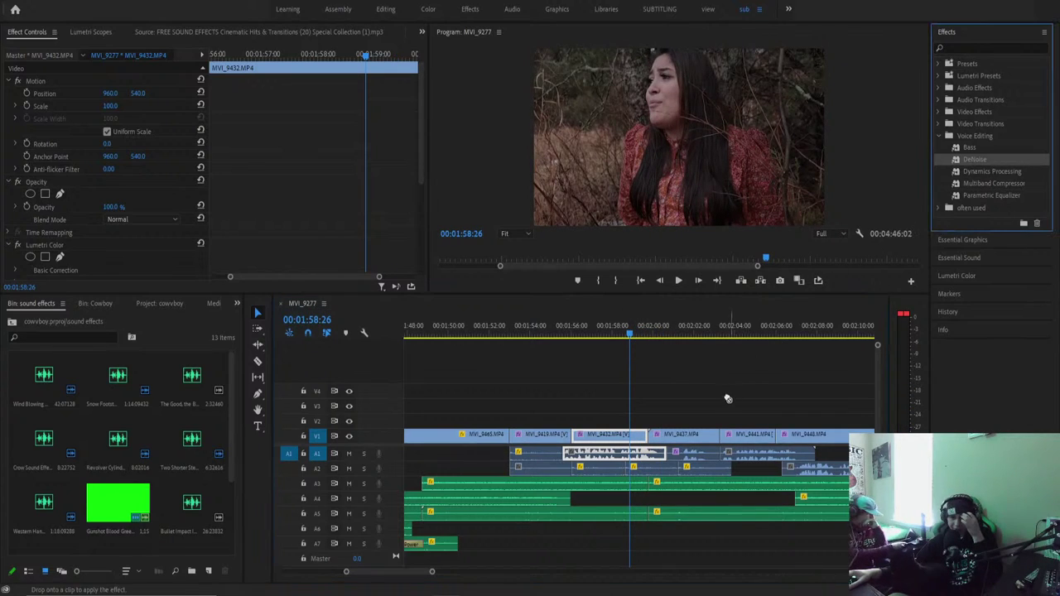
{"action": "left_click_drag", "start_coordinate": [613, 451], "coordinate": [613, 452]}
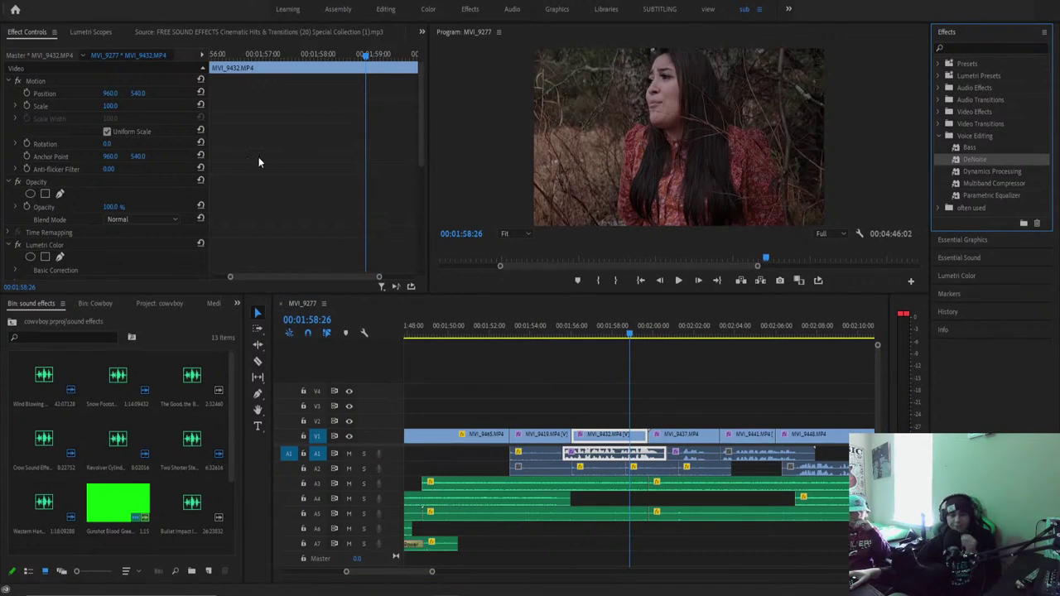
Play the dialogue from MVI_9419 into MVI_9437, and replay the last cut to judge the cleaned voice against the ambience.
{"action": "left_click", "coordinate": [561, 330]}
{"action": "key", "text": "space"}
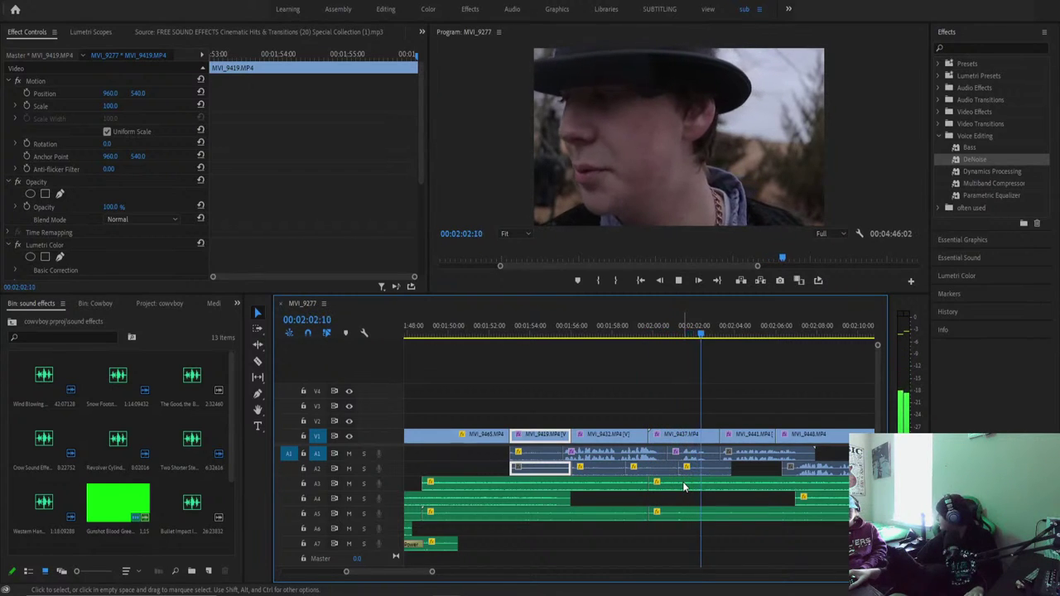
{"action": "key", "text": "space"}
{"action": "left_click", "coordinate": [678, 434]}
{"action": "left_click", "coordinate": [648, 332]}
{"action": "key", "text": "space"}
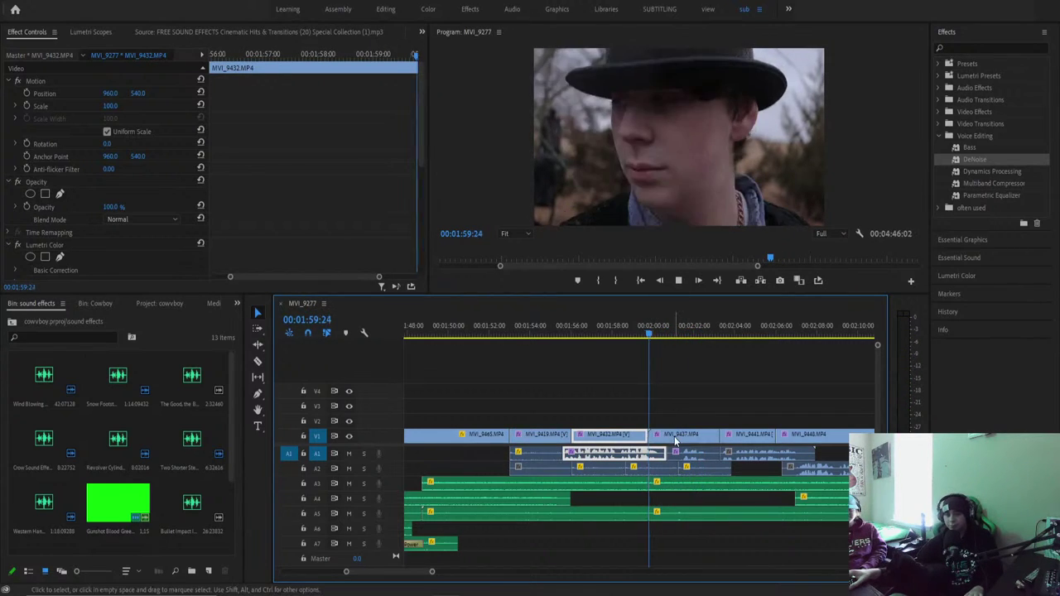
{"action": "key", "text": "space"}
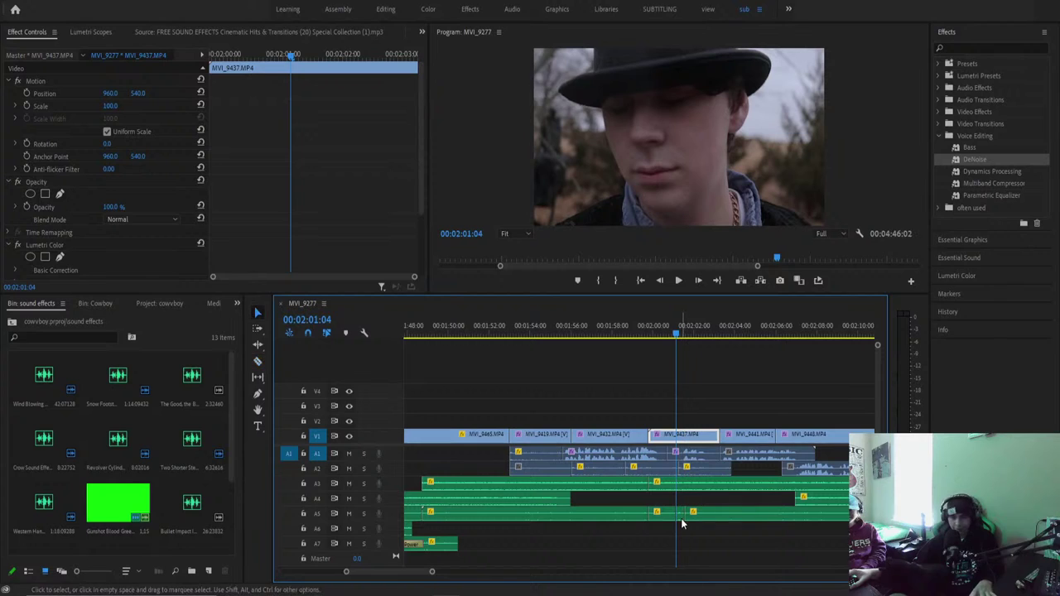
Delete the short split-off piece of drizzle rain on A5 under MVI_9437 near 2:01, and replay that spot.
{"action": "left_click", "coordinate": [681, 511]}
{"action": "key", "text": "Delete"}
{"action": "key", "text": "space"}
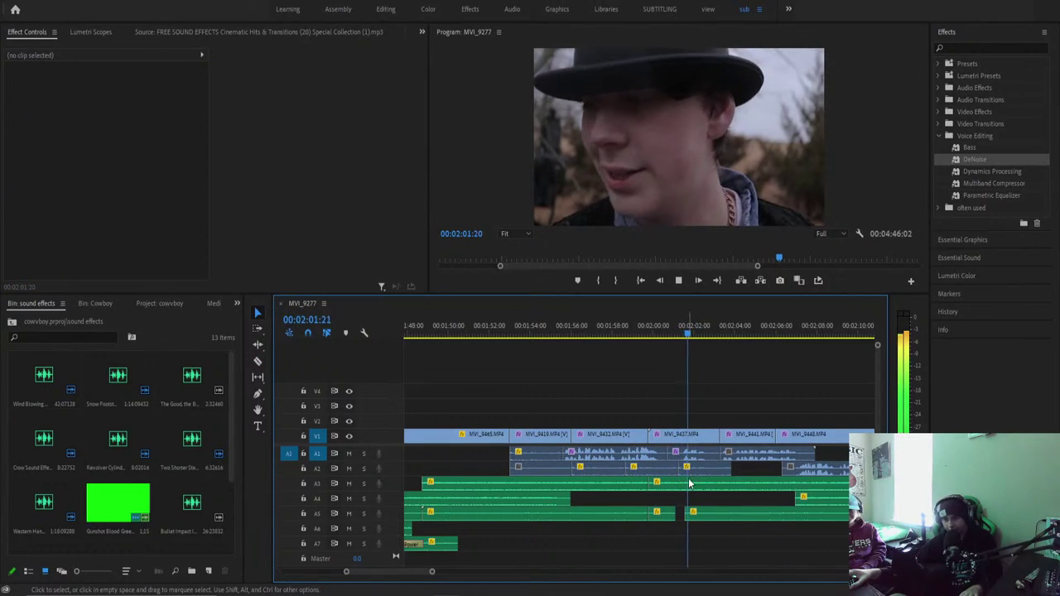
{"action": "left_click", "coordinate": [663, 326]}
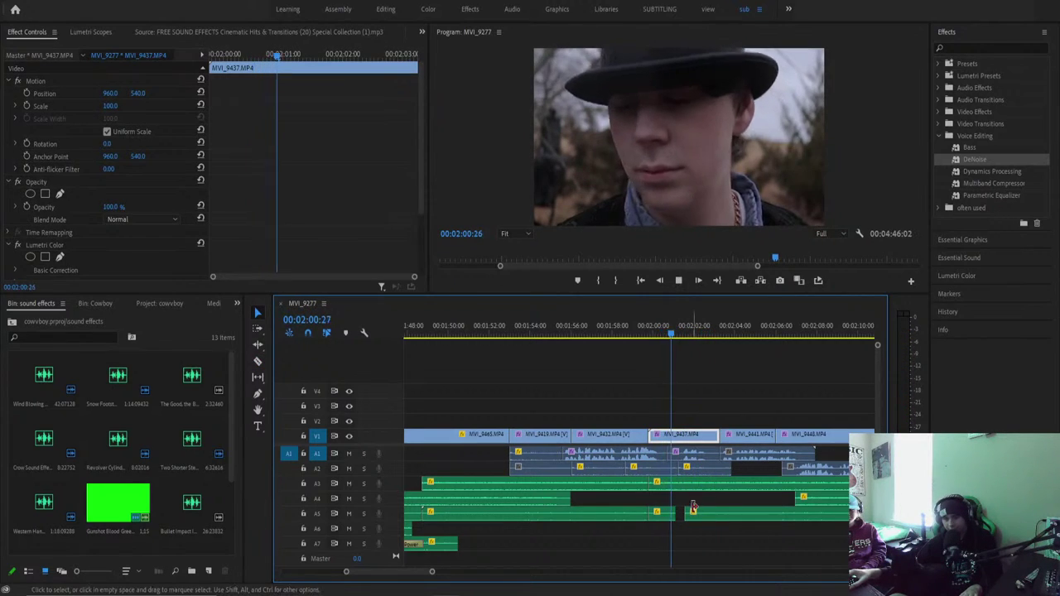
{"action": "key", "text": "space"}
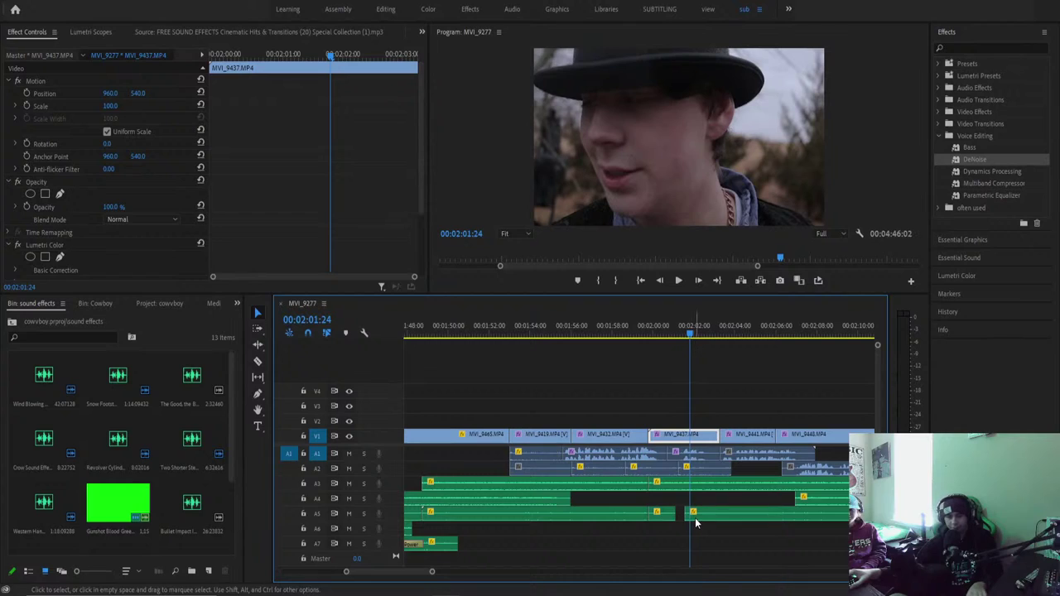
Split the A5 rain at the end of MVI_9437, copy the separated piece onto A6 across the gap, and replay it.
{"action": "left_click", "coordinate": [720, 513], "text": "ctrl"}
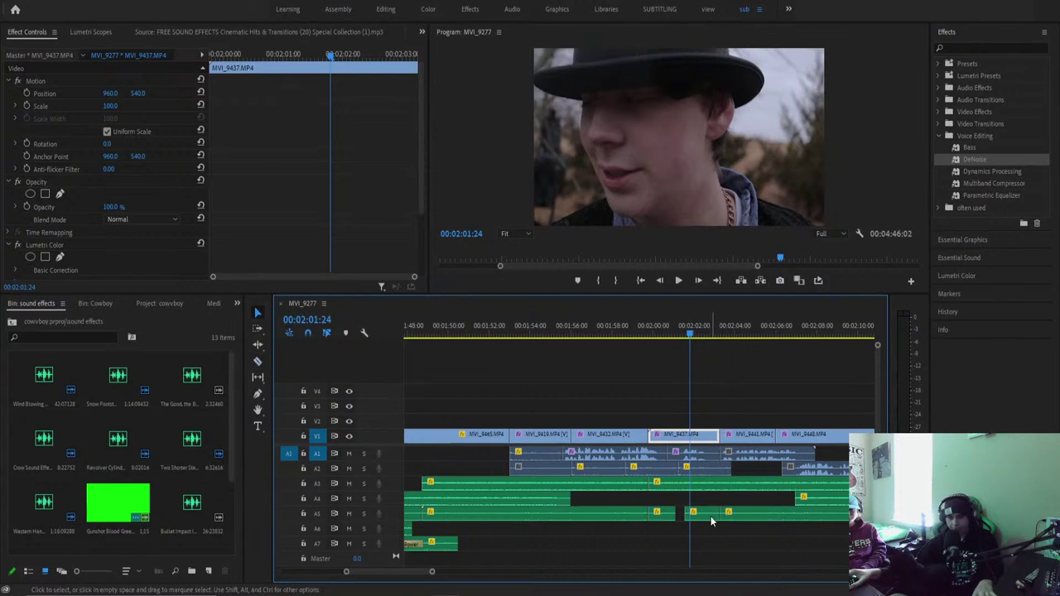
{"action": "left_click_drag", "start_coordinate": [708, 515], "coordinate": [700, 530]}
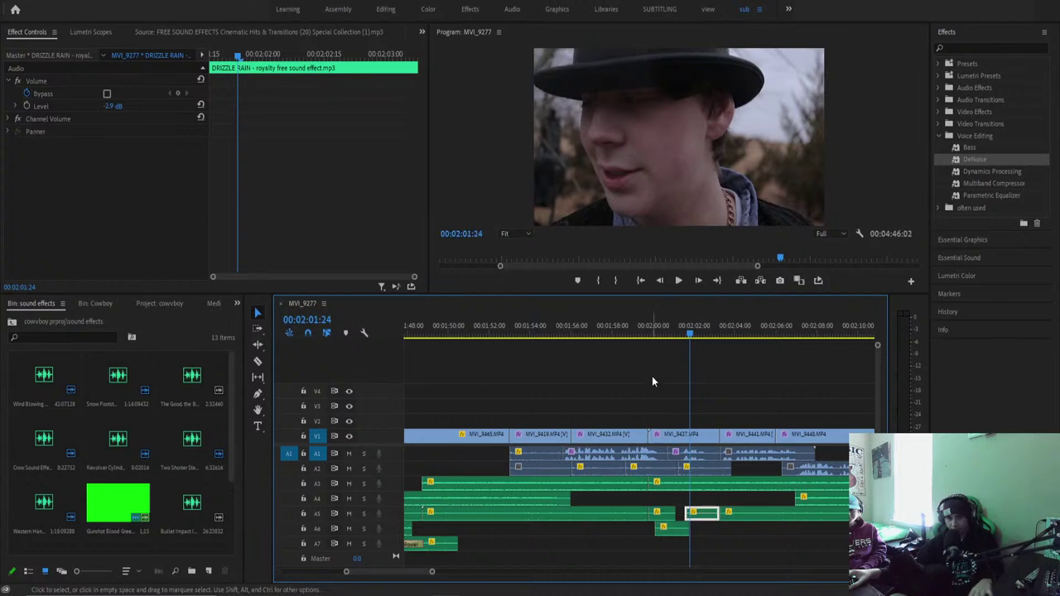
{"action": "left_click", "coordinate": [654, 332]}
{"action": "key", "text": "space"}
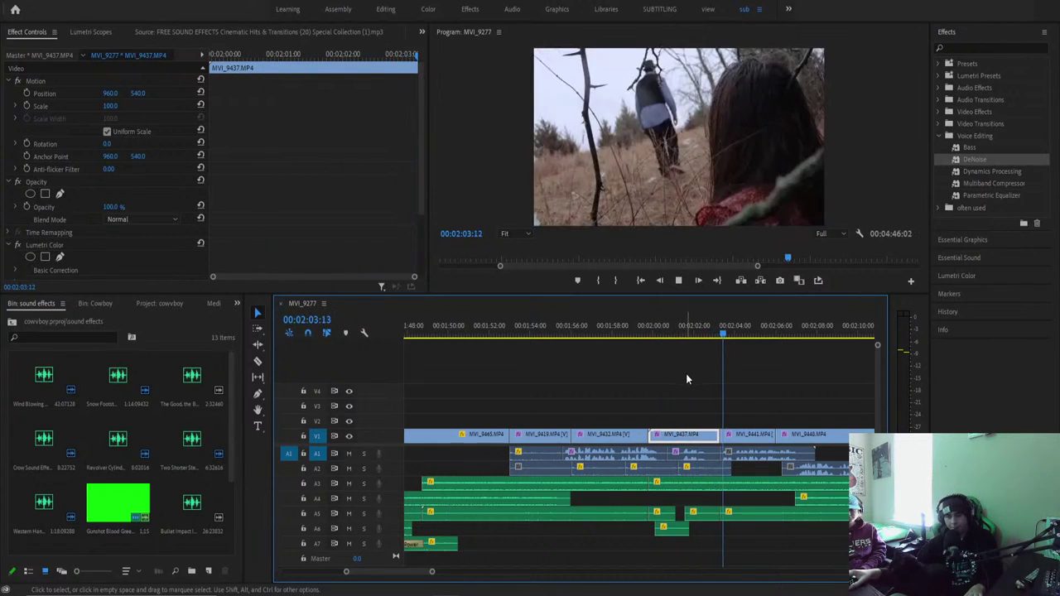
{"action": "key", "text": "space"}
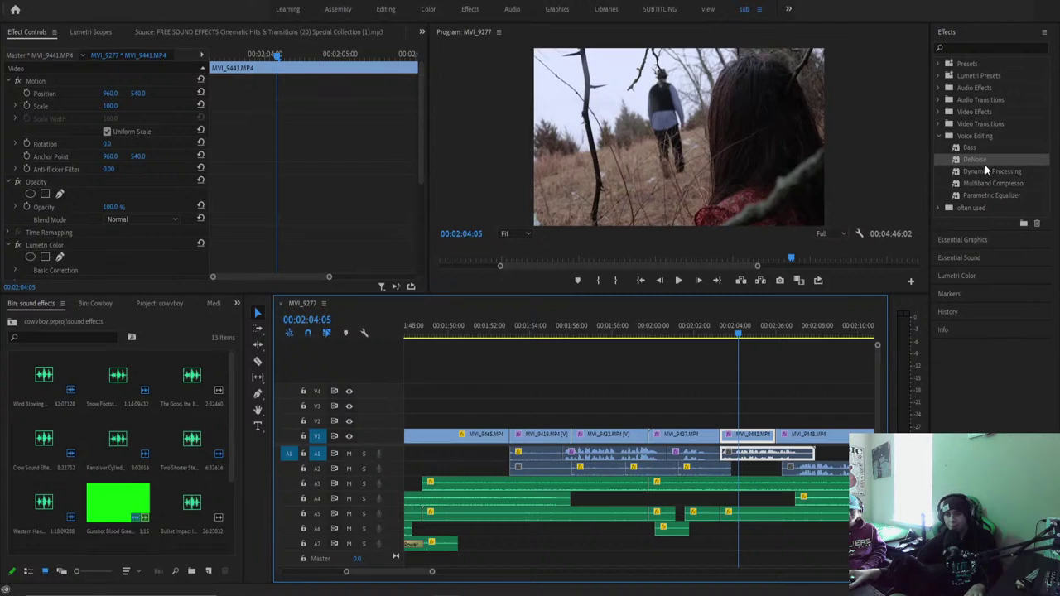
Apply the DeNoise effect to MVI_9441's dialogue audio on A1 and play the line.
{"action": "left_click_drag", "start_coordinate": [984, 165], "coordinate": [815, 442]}
{"action": "key", "text": "space"}
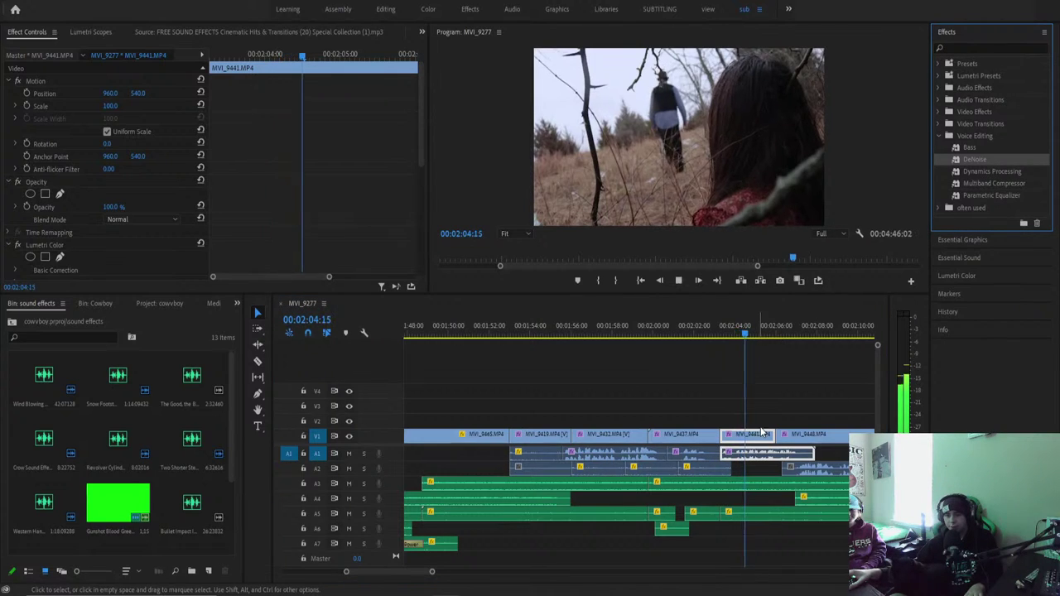
{"action": "left_click", "coordinate": [752, 390]}
{"action": "key", "text": "space"}
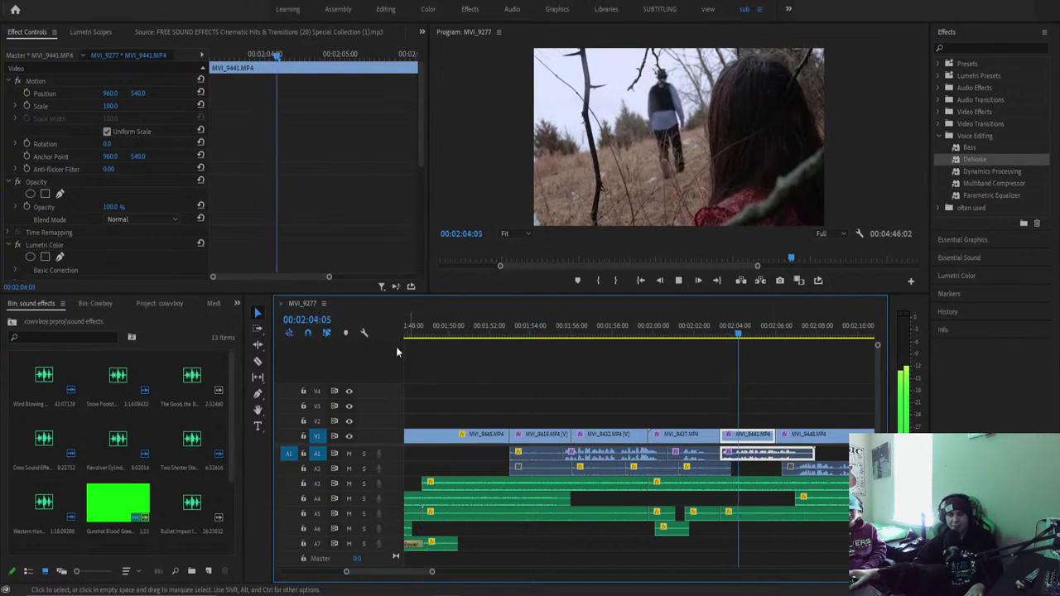
Set the DeNoise amount on MVI_9441 to 12%, replay the line into MVI_9448, and close the effect editor.
{"action": "key", "text": "space"}
{"action": "scroll", "coordinate": [149, 248], "scroll_direction": "down", "scroll_amount": 2}
{"action": "scroll", "coordinate": [116, 244], "scroll_direction": "down", "scroll_amount": 5}
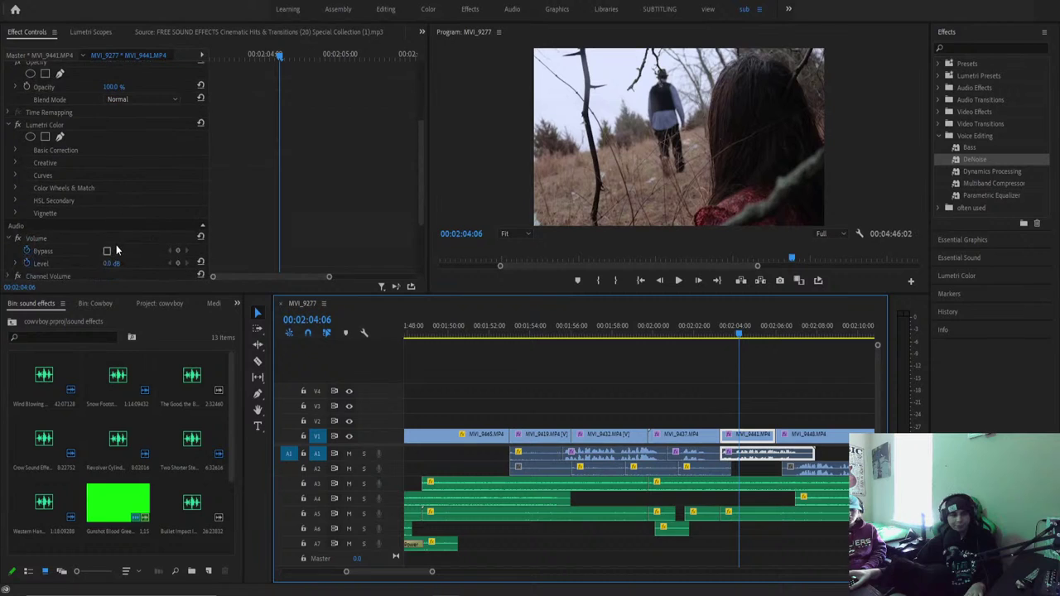
{"action": "left_click", "coordinate": [128, 230]}
{"action": "key", "text": "space"}
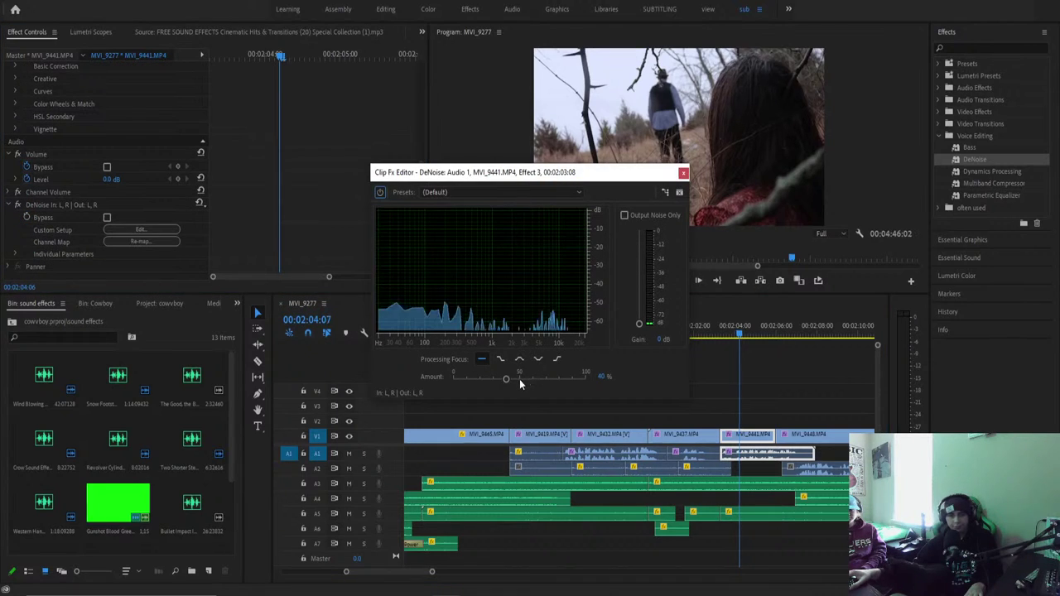
{"action": "left_click_drag", "start_coordinate": [506, 379], "coordinate": [468, 379]}
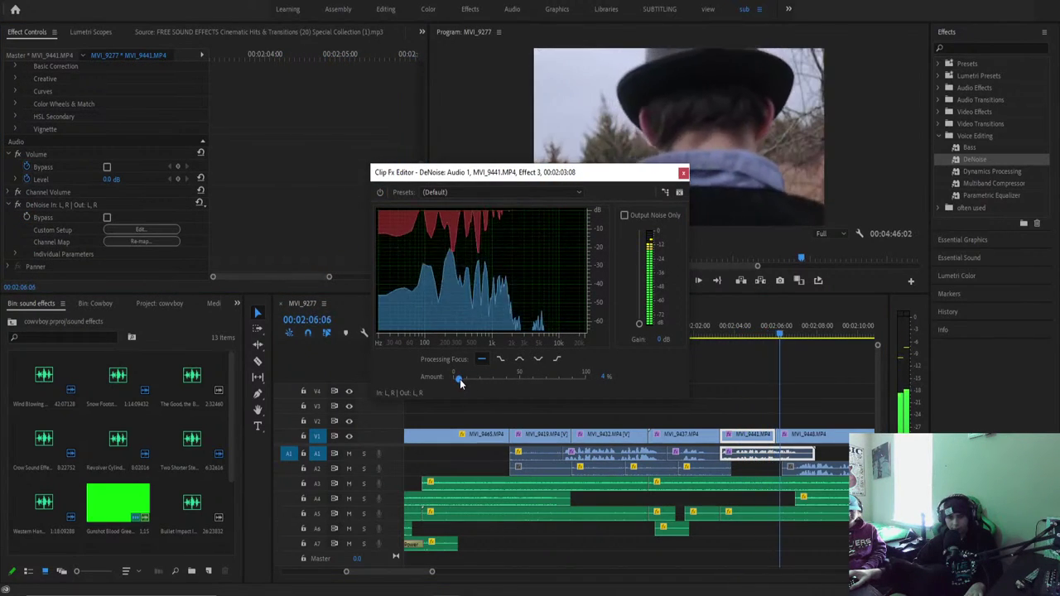
{"action": "left_click", "coordinate": [745, 327]}
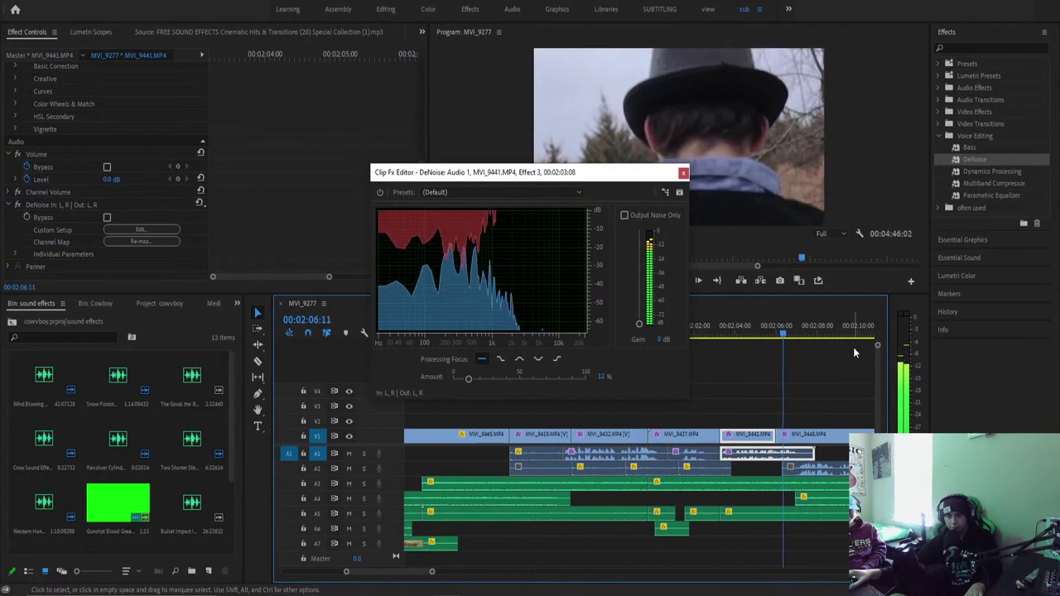
{"action": "left_click", "coordinate": [828, 401]}
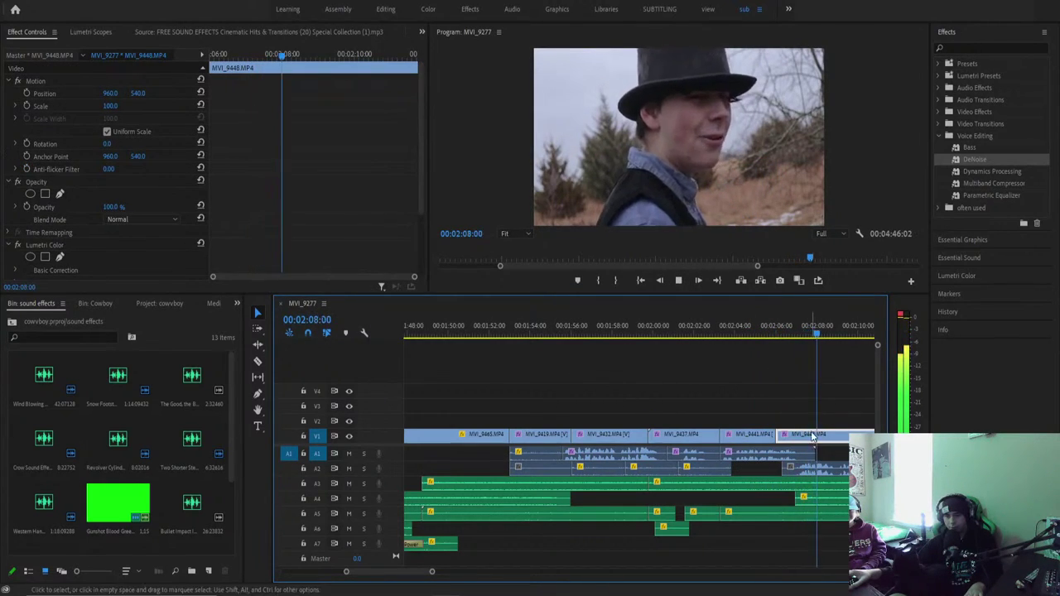
{"action": "left_click", "coordinate": [737, 327]}
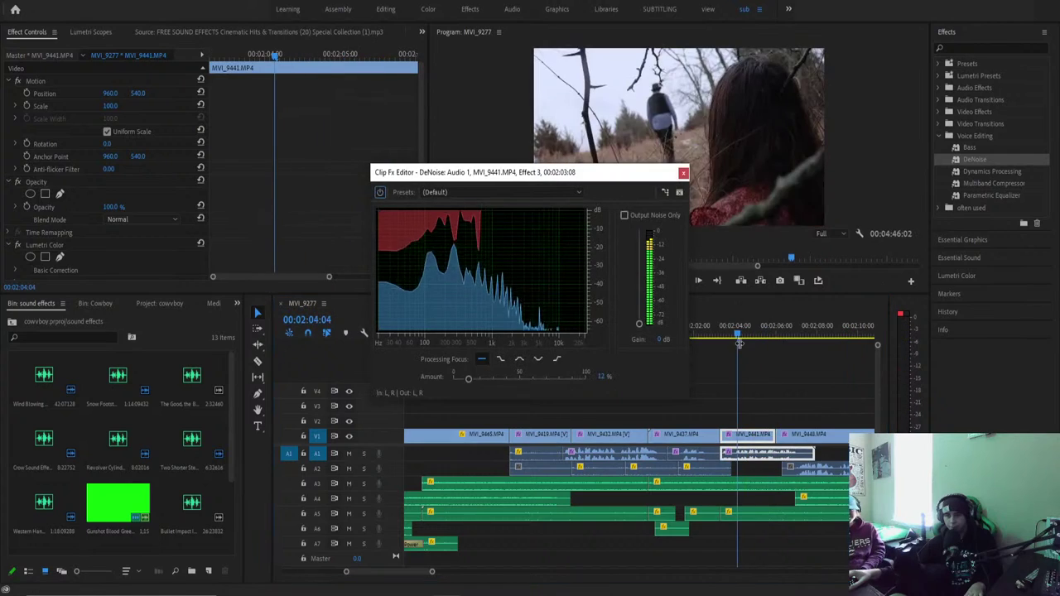
{"action": "left_click", "coordinate": [683, 175]}
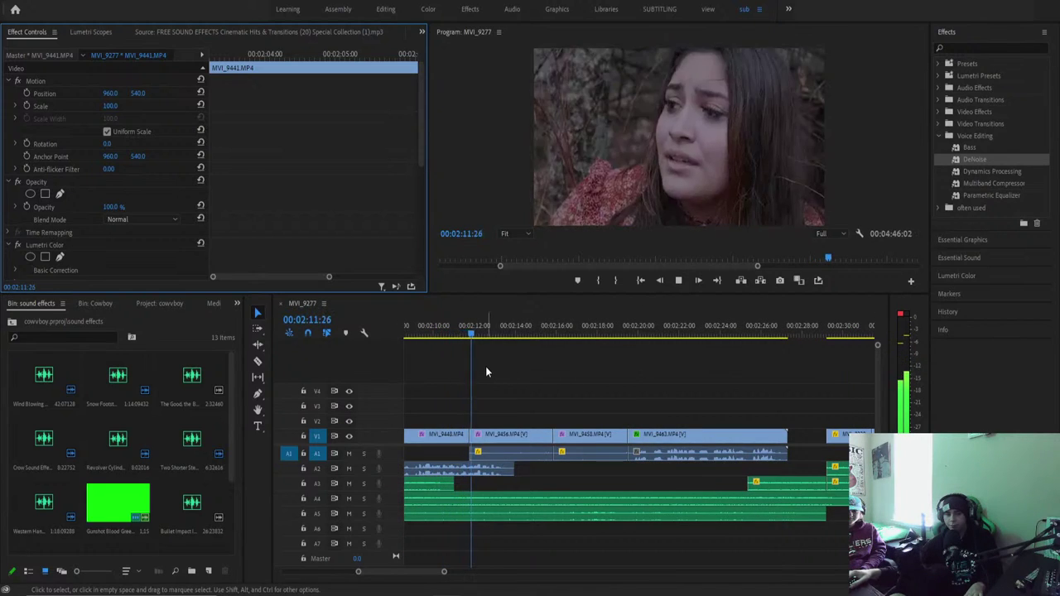
Apply the DeNoise effect to MVI_9456's audio on A1 and replay the shot to check the sound.
{"action": "left_click", "coordinate": [499, 434]}
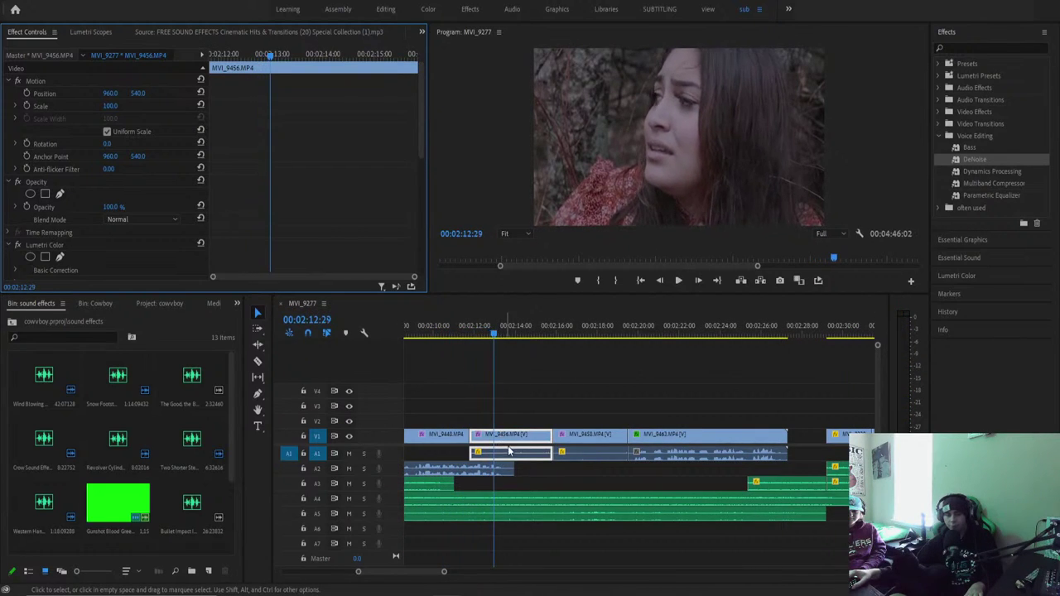
{"action": "key", "text": "space"}
{"action": "left_click_drag", "start_coordinate": [973, 159], "coordinate": [916, 208]}
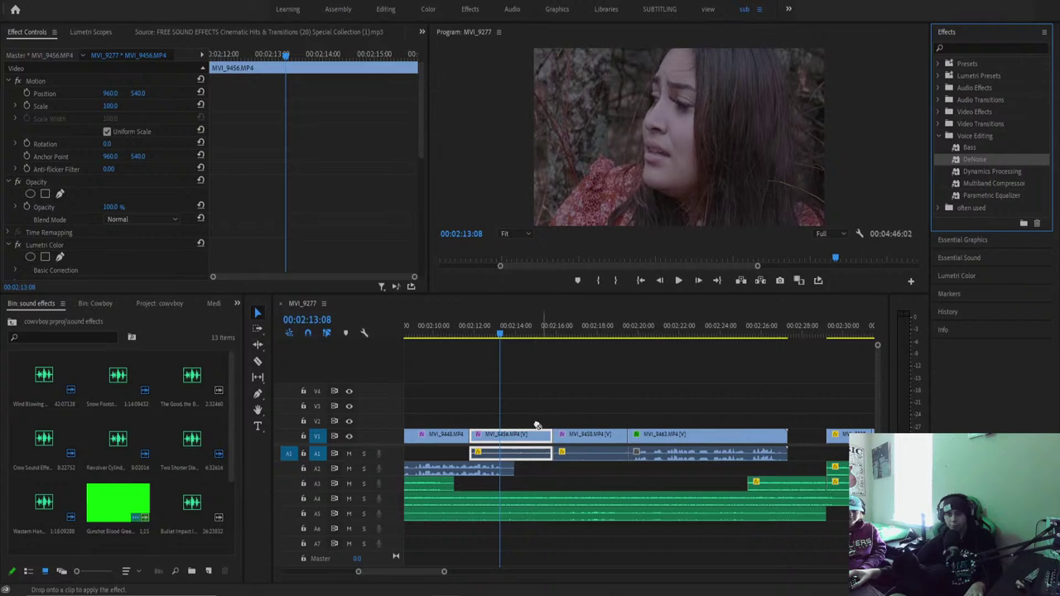
{"action": "left_click_drag", "start_coordinate": [525, 436], "coordinate": [527, 441]}
{"action": "key", "text": "space"}
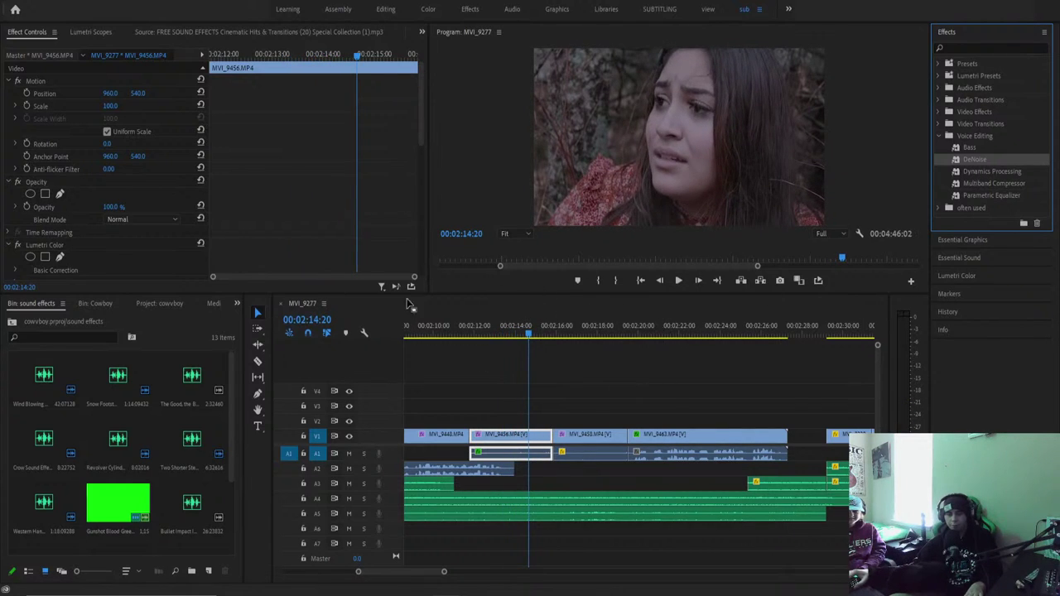
{"action": "left_click", "coordinate": [448, 329]}
{"action": "key", "text": "space"}
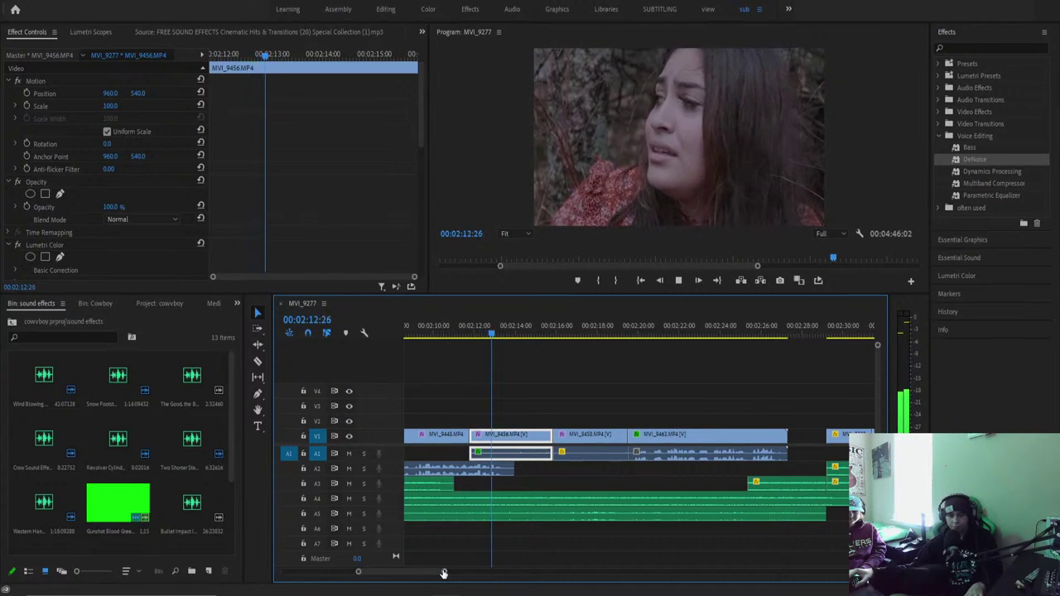
{"action": "key", "text": "space"}
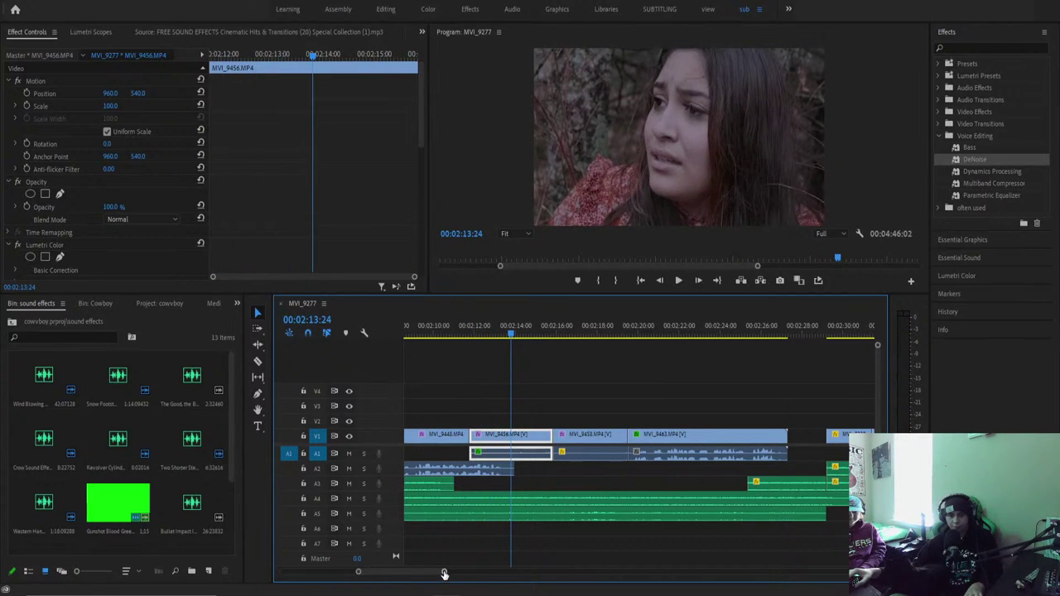
Copy the MVI_9451 ambience piece repeatedly along A3 beneath MVI_9456 and MVI_9458, and replay that stretch.
{"action": "left_click_drag", "start_coordinate": [444, 573], "coordinate": [465, 568]}
{"action": "left_click_drag", "start_coordinate": [528, 476], "coordinate": [700, 482]}
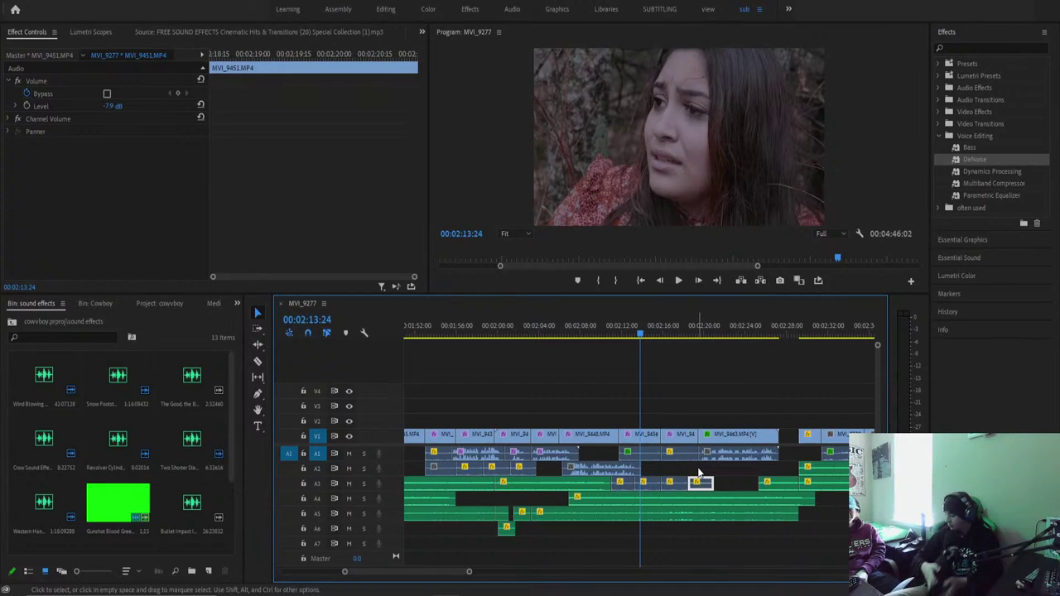
{"action": "key", "text": "space"}
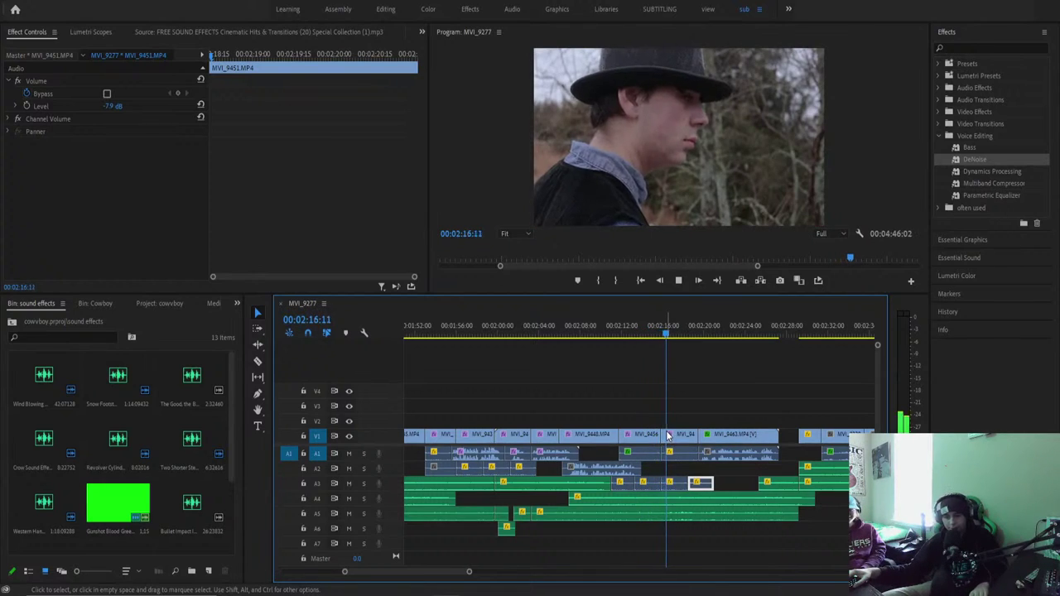
{"action": "left_click", "coordinate": [653, 327]}
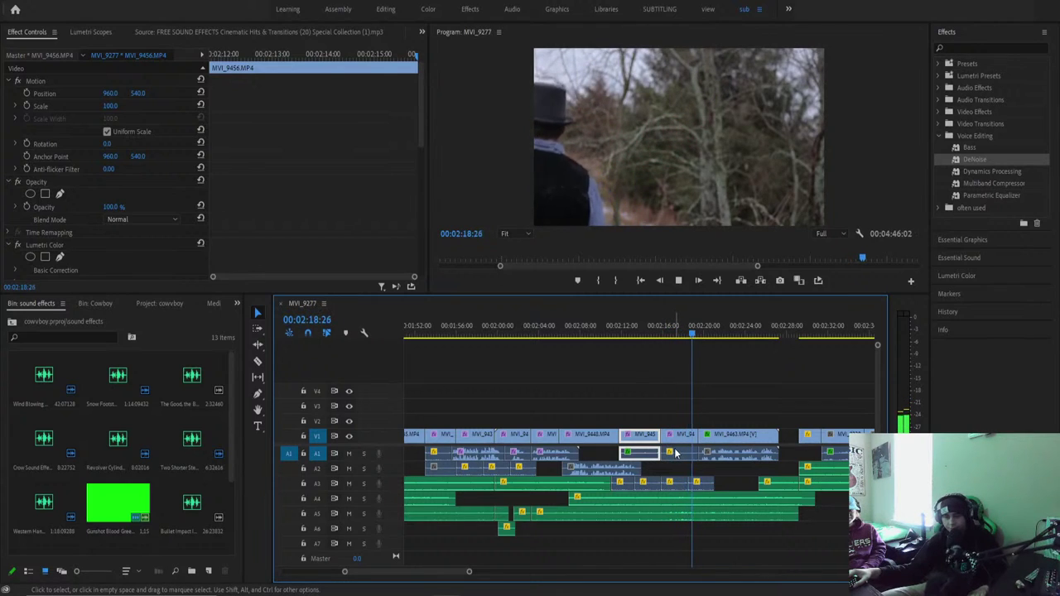
{"action": "left_click", "coordinate": [642, 328]}
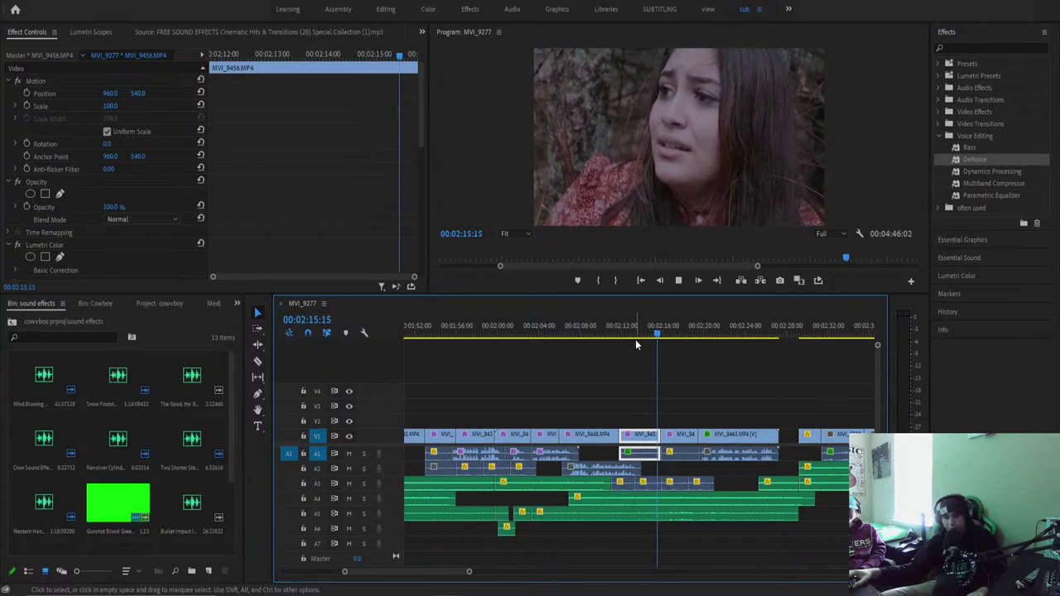
{"action": "key", "text": "space"}
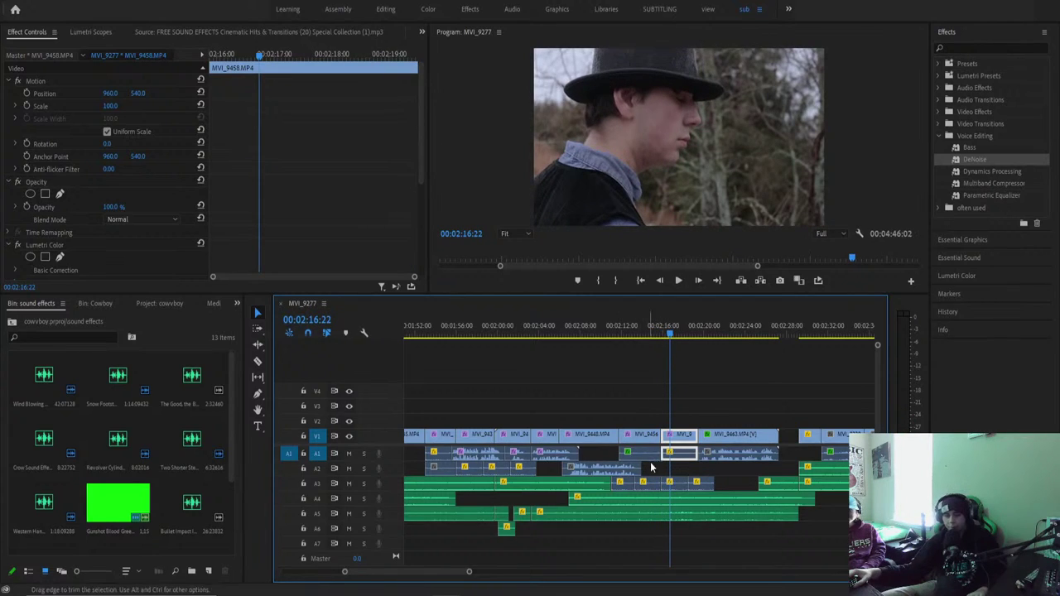
Apply the DeNoise effect to the audio of MVI_9458 and MVI_9463 on A1 and play both shots.
{"action": "left_click_drag", "start_coordinate": [965, 163], "coordinate": [727, 411]}
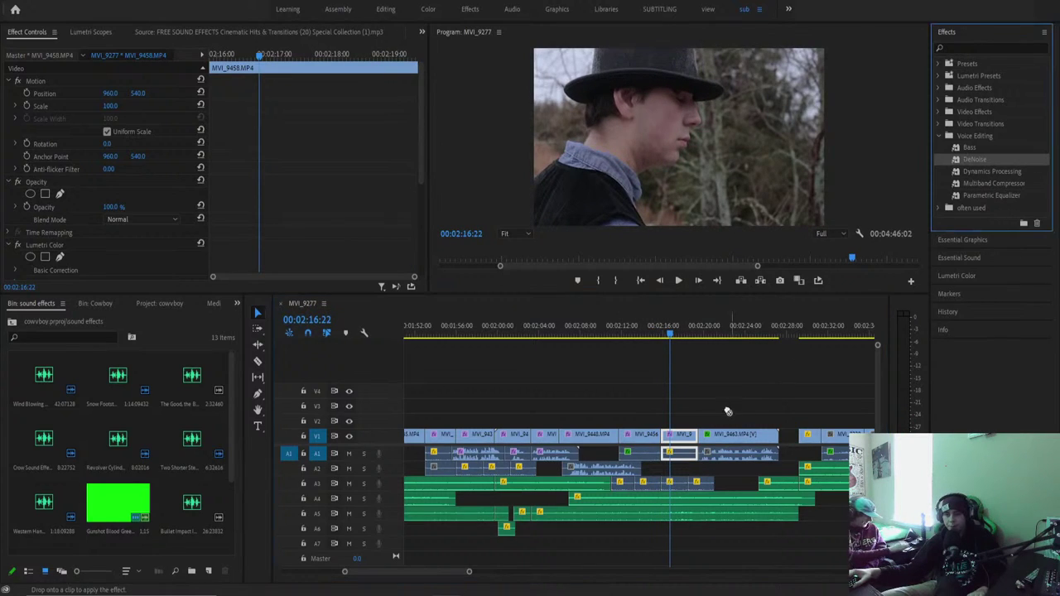
{"action": "left_click_drag", "start_coordinate": [686, 454], "coordinate": [680, 454]}
{"action": "key", "text": "space"}
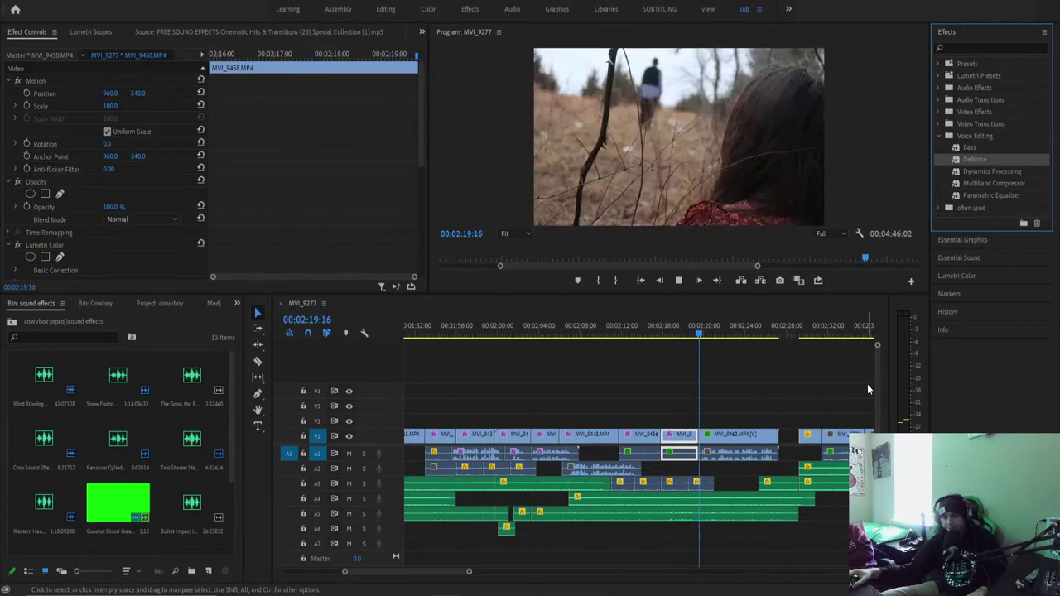
{"action": "left_click", "coordinate": [757, 432]}
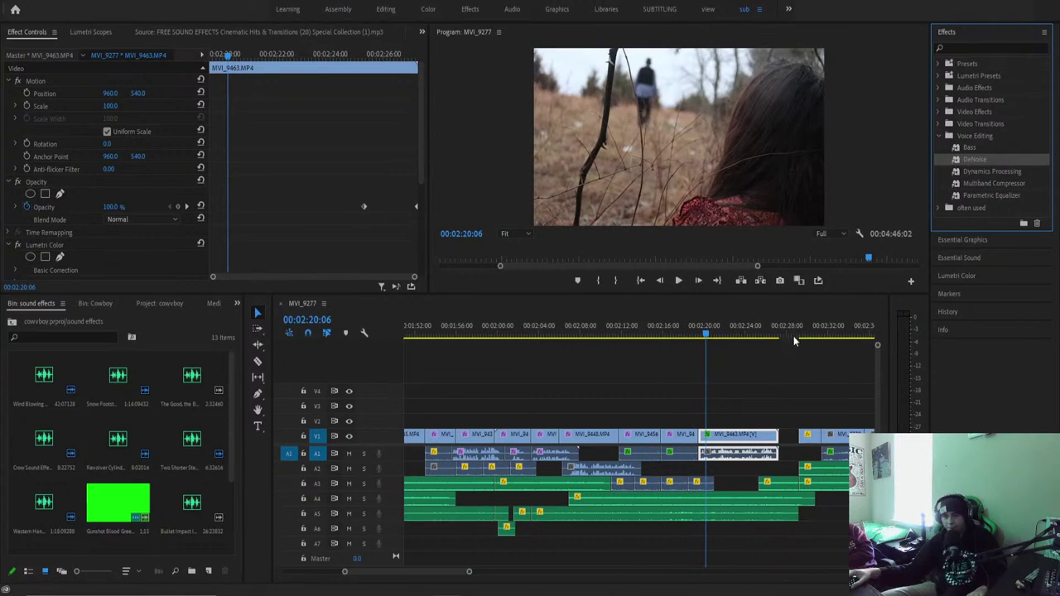
{"action": "key", "text": "space"}
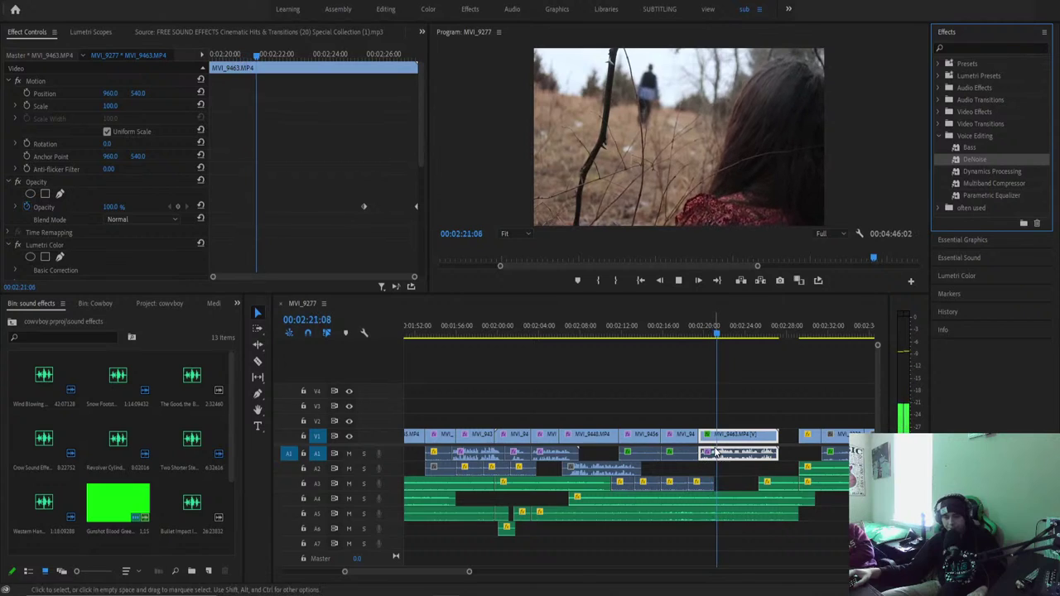
{"action": "key", "text": "space"}
Add further copies of the MVI_9451 ambience piece on A3 and A2 to continue it under MVI_9463.
{"action": "left_click_drag", "start_coordinate": [703, 482], "coordinate": [736, 490]}
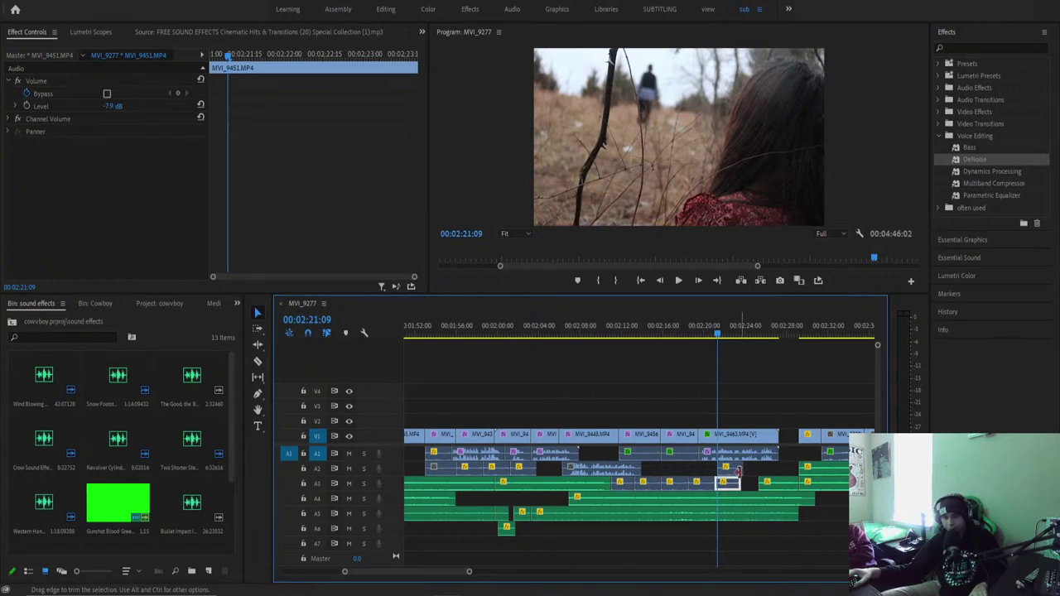
{"action": "left_click_drag", "start_coordinate": [737, 471], "coordinate": [743, 472]}
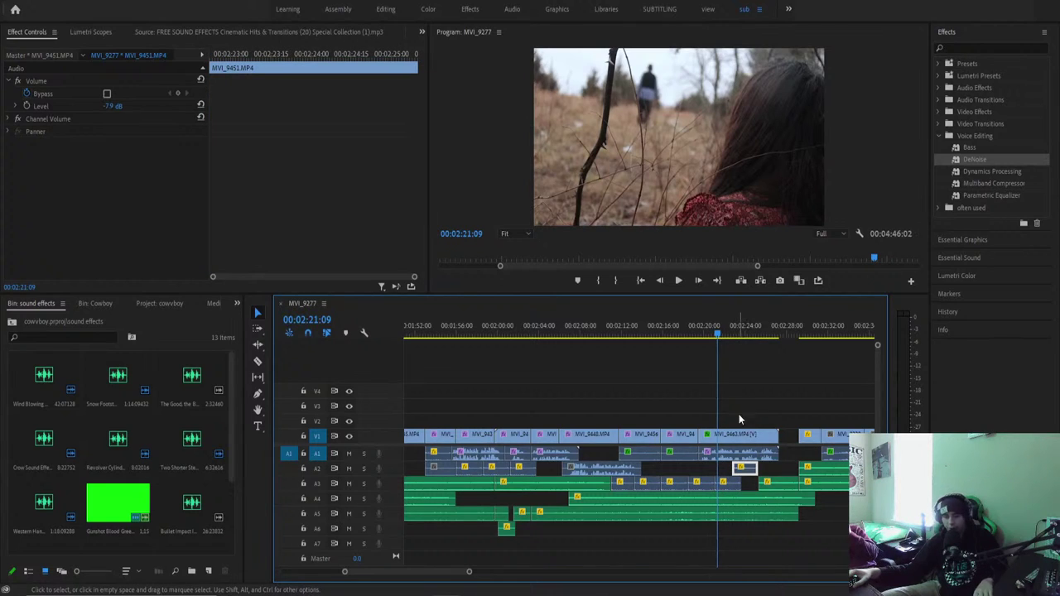
Label all the MVI_9451 ambience pieces on A2 and A3 Green, and switch their label to Forest.
{"action": "left_click", "coordinate": [726, 483], "text": "shift"}
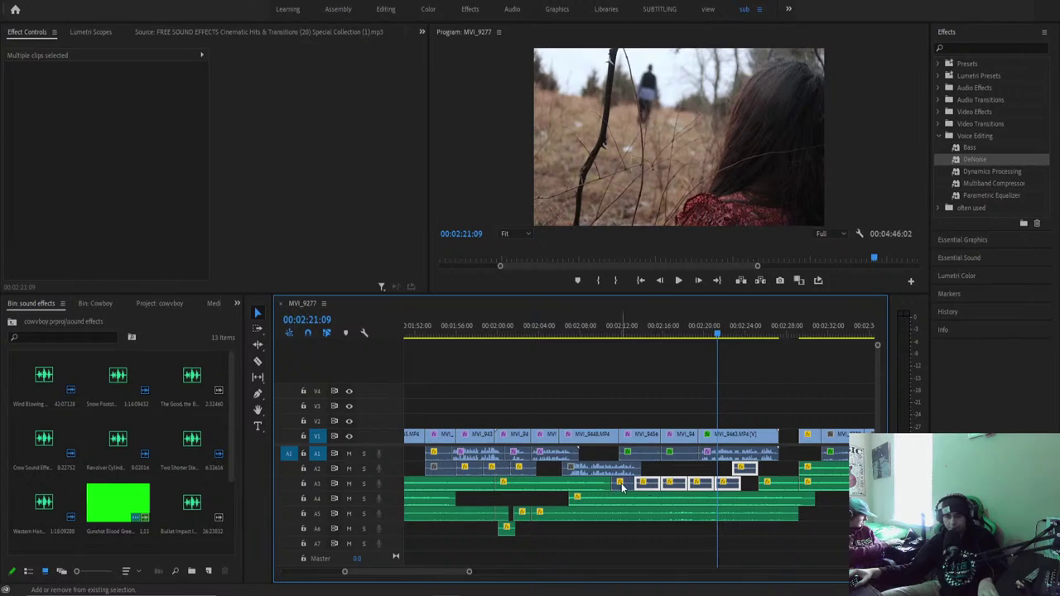
{"action": "right_click", "coordinate": [476, 477]}
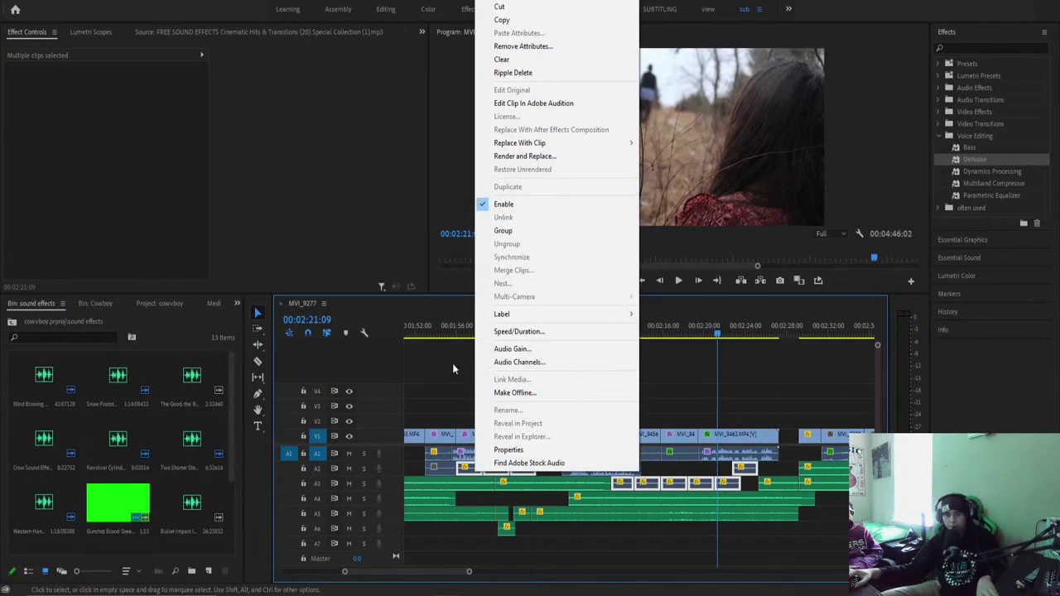
{"action": "mouse_move", "coordinate": [527, 313]}
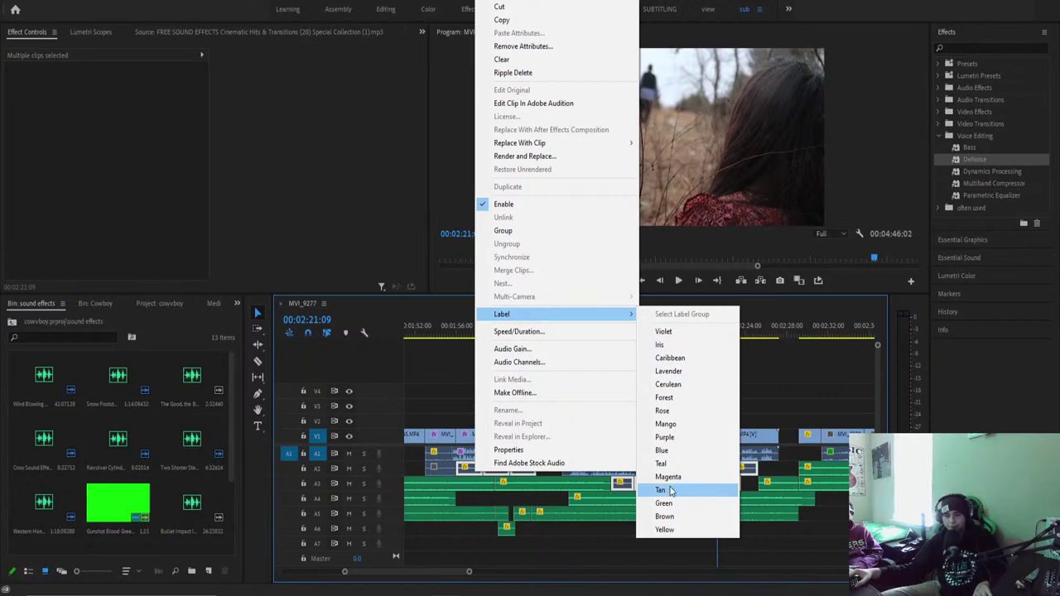
{"action": "left_click", "coordinate": [664, 503]}
{"action": "right_click", "coordinate": [526, 472]}
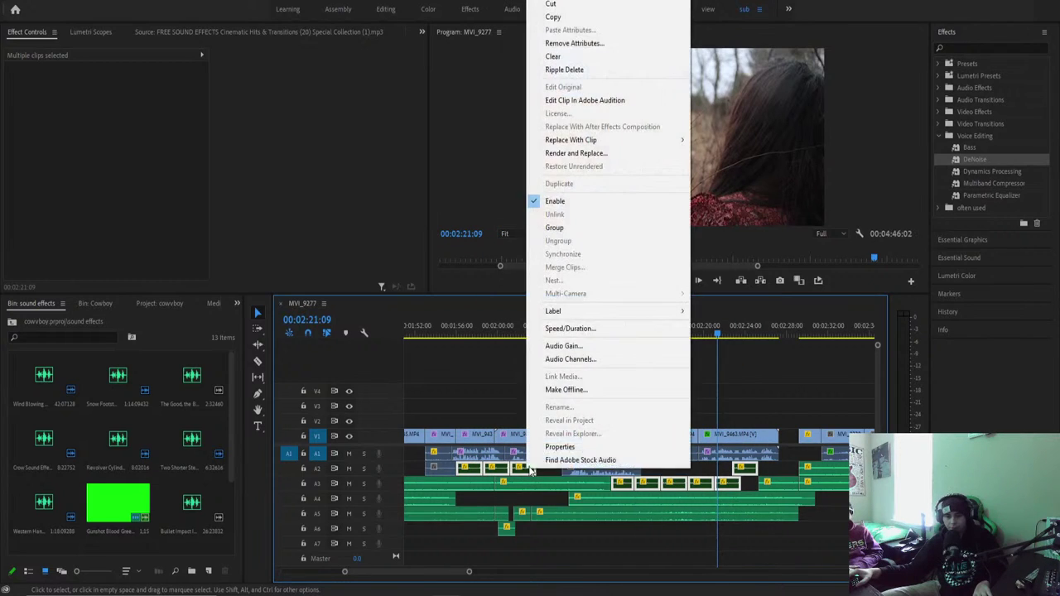
{"action": "mouse_move", "coordinate": [593, 310]}
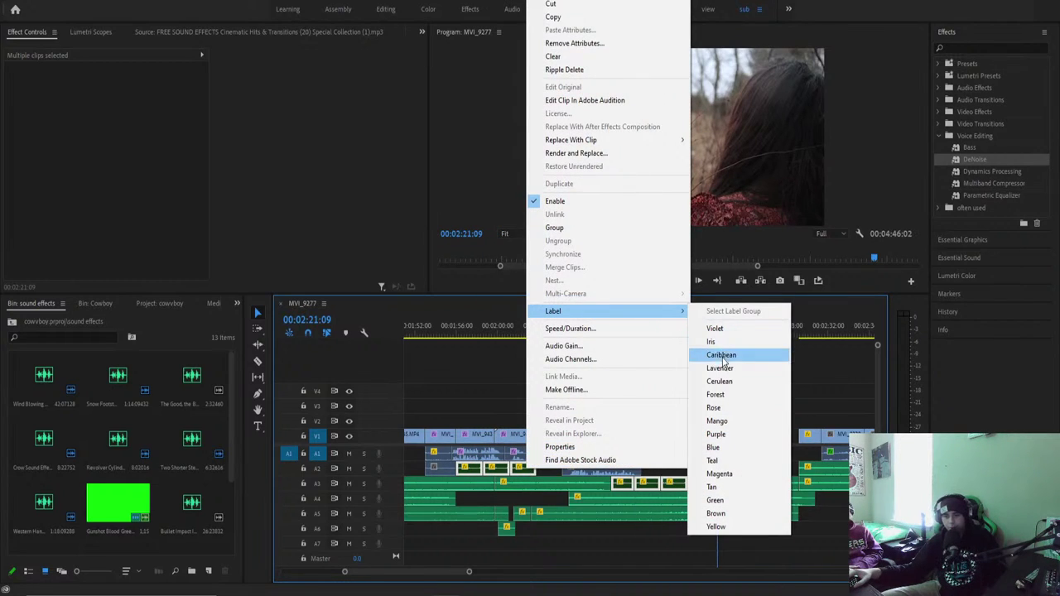
{"action": "left_click", "coordinate": [717, 395]}
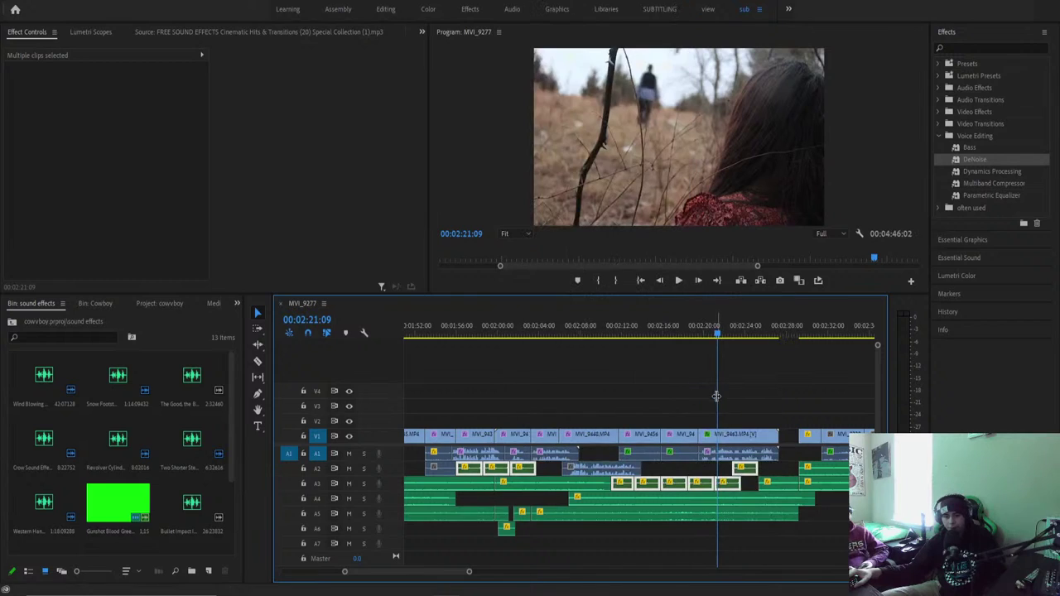
Set the label of the three early ambience pieces on A2 and the five on A3 to Caribbean.
{"action": "left_click", "coordinate": [688, 338]}
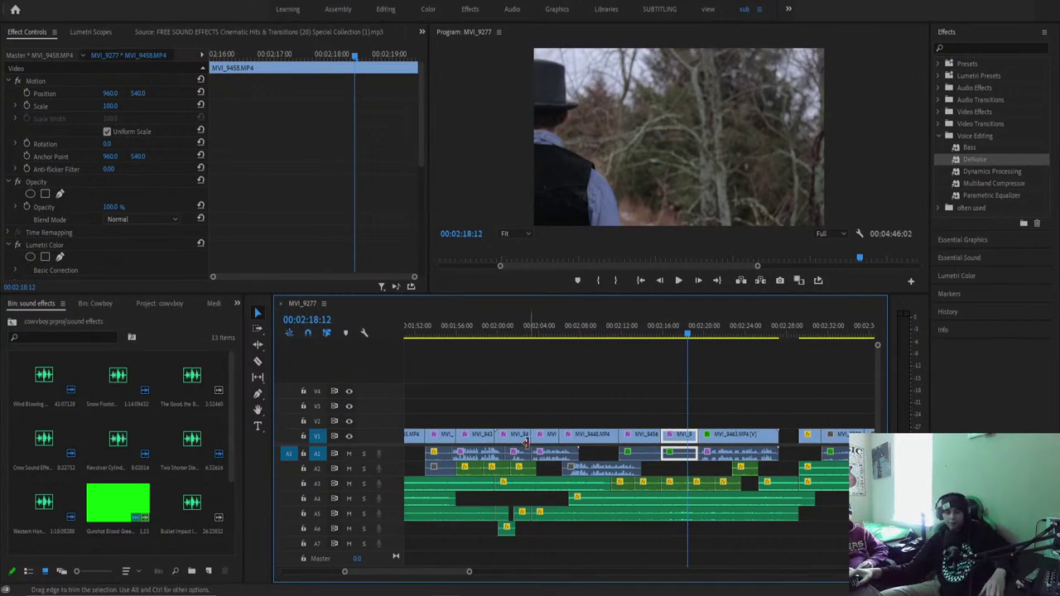
{"action": "left_click_drag", "start_coordinate": [476, 478], "coordinate": [504, 469]}
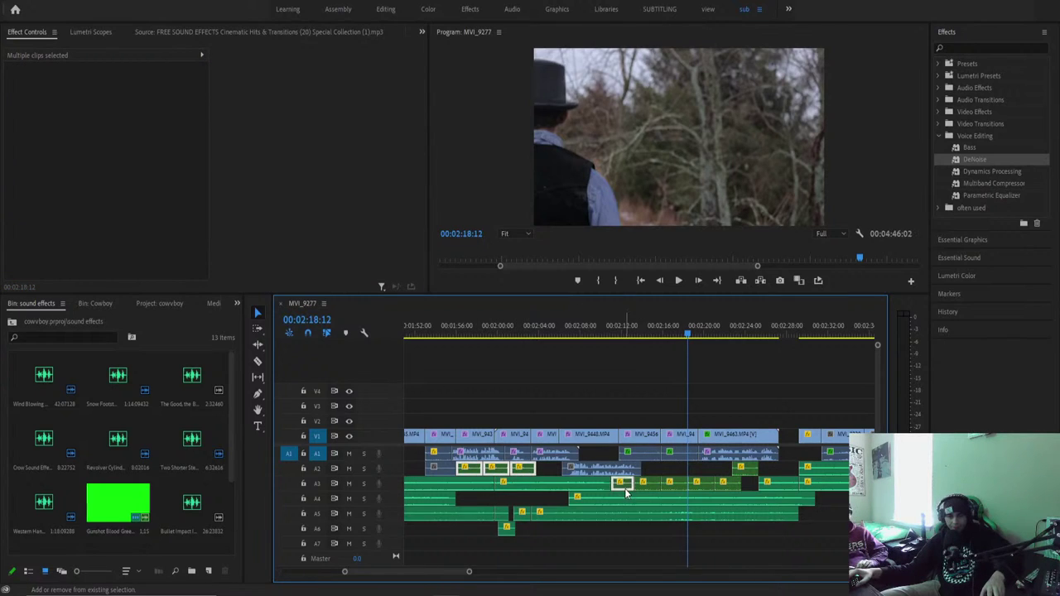
{"action": "left_click", "coordinate": [671, 483], "text": "shift"}
{"action": "left_click", "coordinate": [697, 482], "text": "shift"}
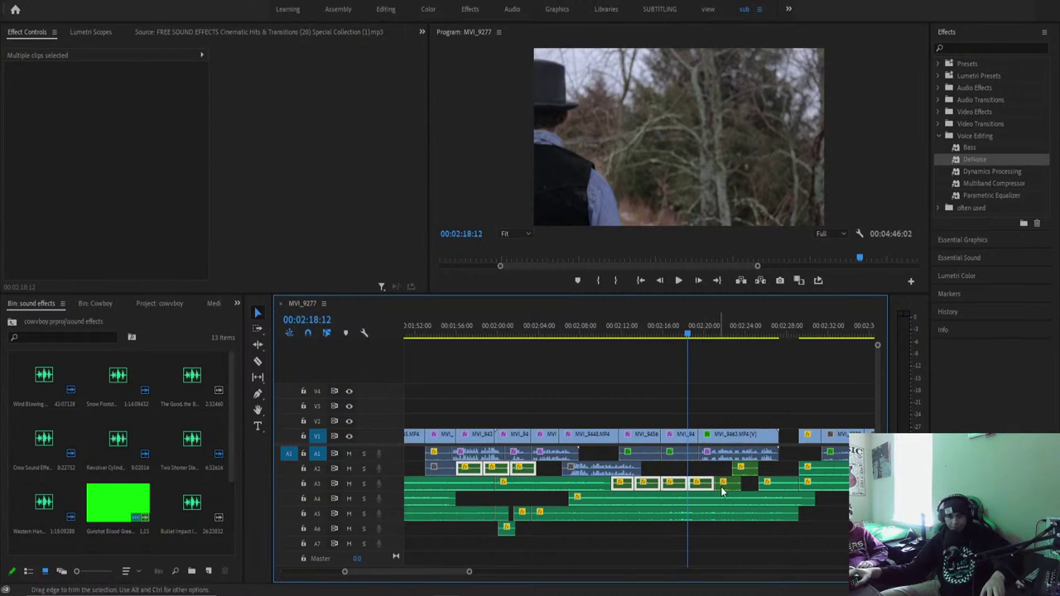
{"action": "left_click", "coordinate": [722, 482], "text": "shift"}
{"action": "right_click", "coordinate": [722, 491]}
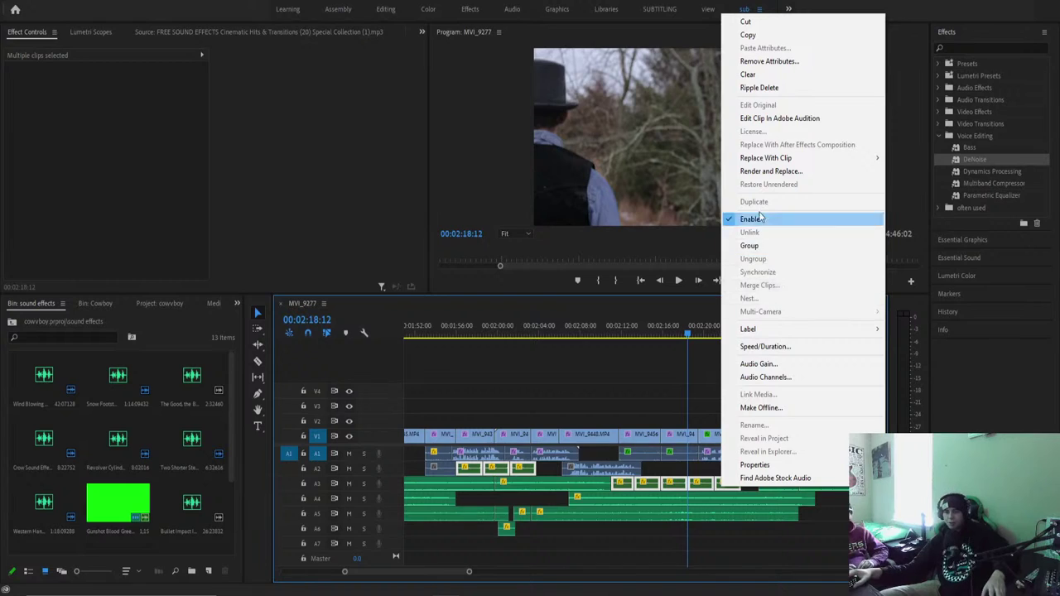
{"action": "mouse_move", "coordinate": [747, 328]}
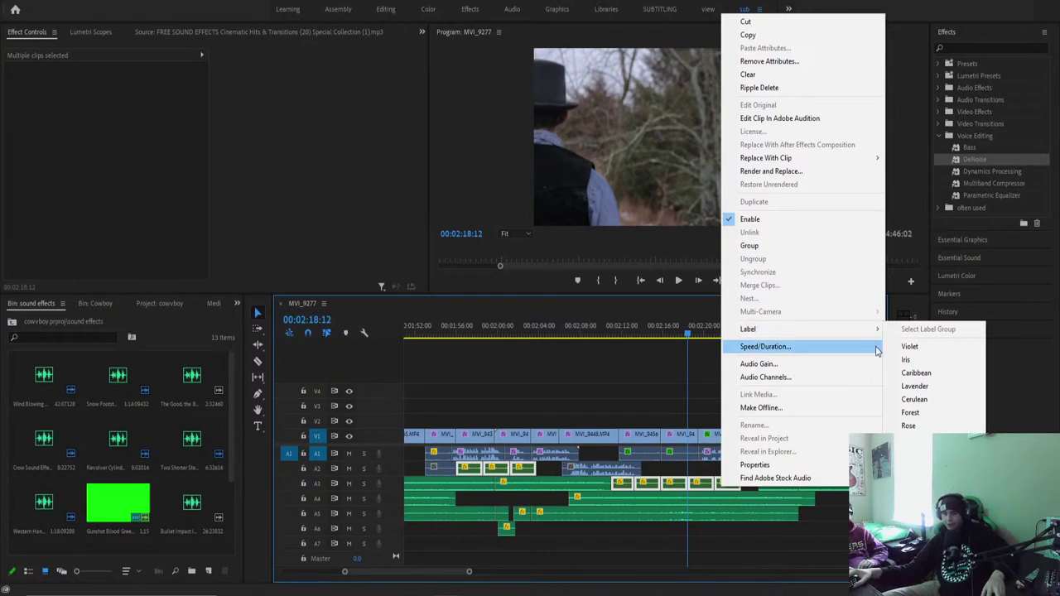
{"action": "left_click", "coordinate": [916, 374]}
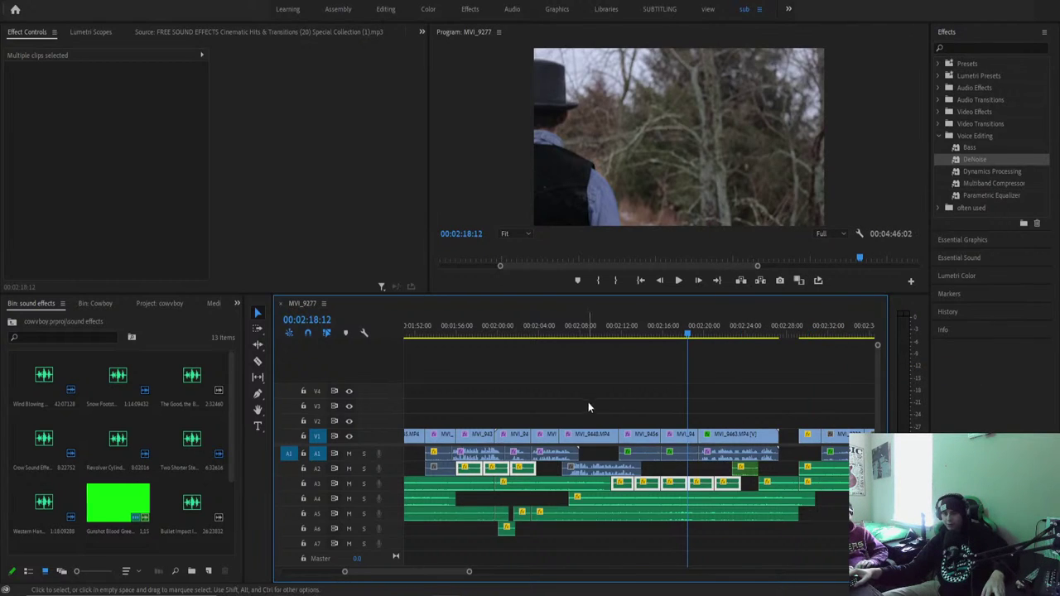
Set the label of the remaining MVI_9451 ambience piece on A2 under MVI_9463 to Caribbean.
{"action": "left_click", "coordinate": [749, 473]}
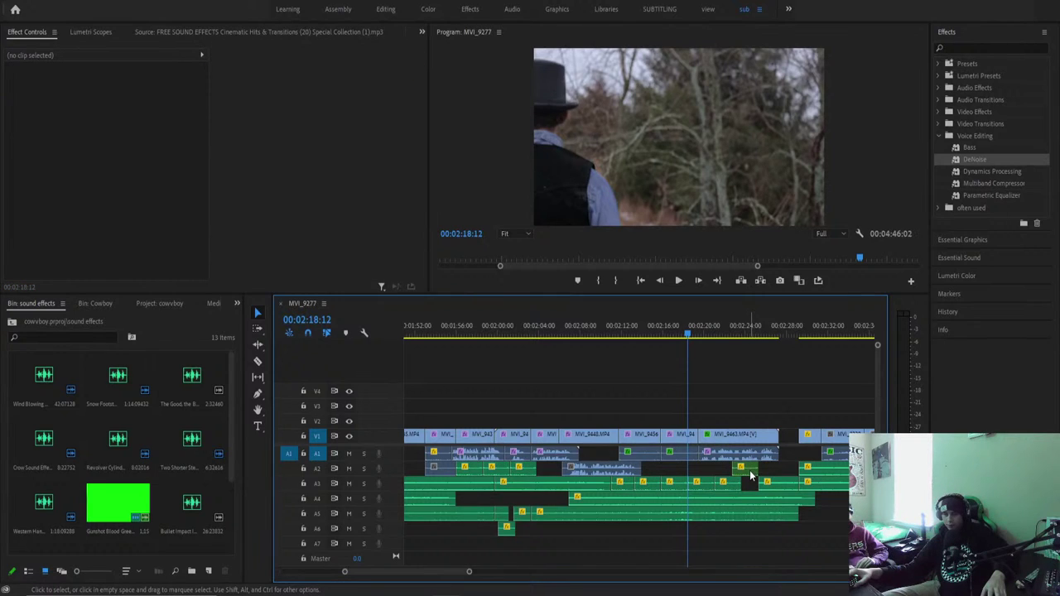
{"action": "right_click", "coordinate": [750, 470]}
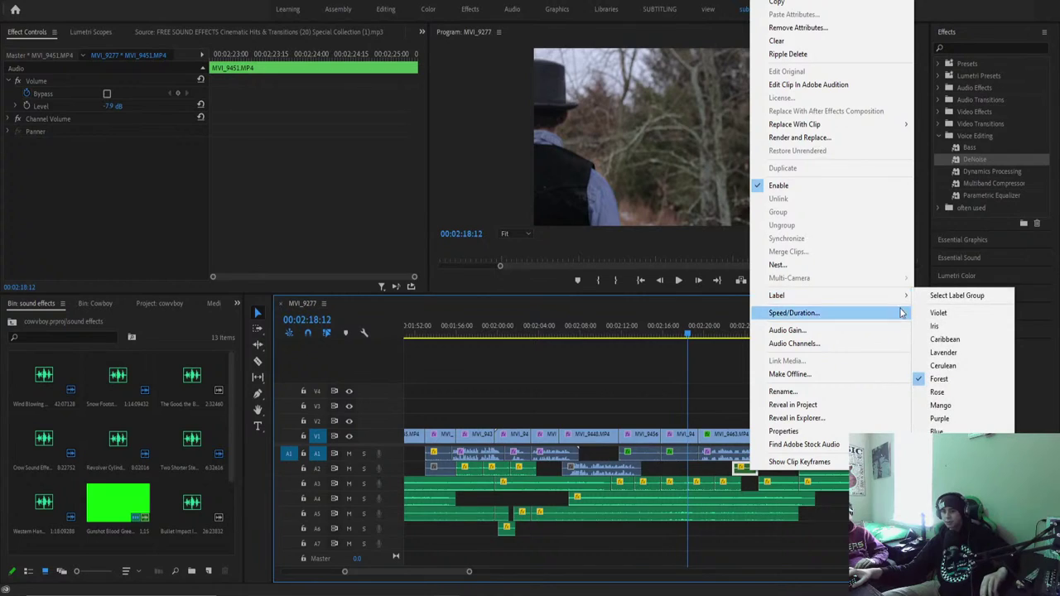
{"action": "left_click", "coordinate": [939, 340]}
{"action": "left_click", "coordinate": [732, 348]}
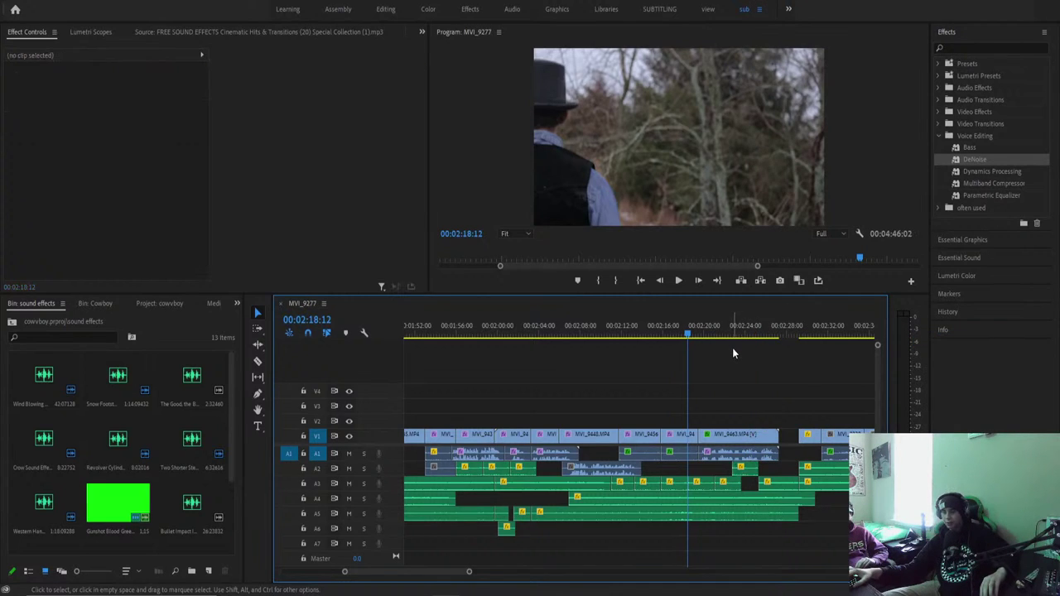
Move the playhead back to about 2:10 in MVI_9448 and save the project.
{"action": "left_click_drag", "start_coordinate": [663, 332], "coordinate": [603, 337]}
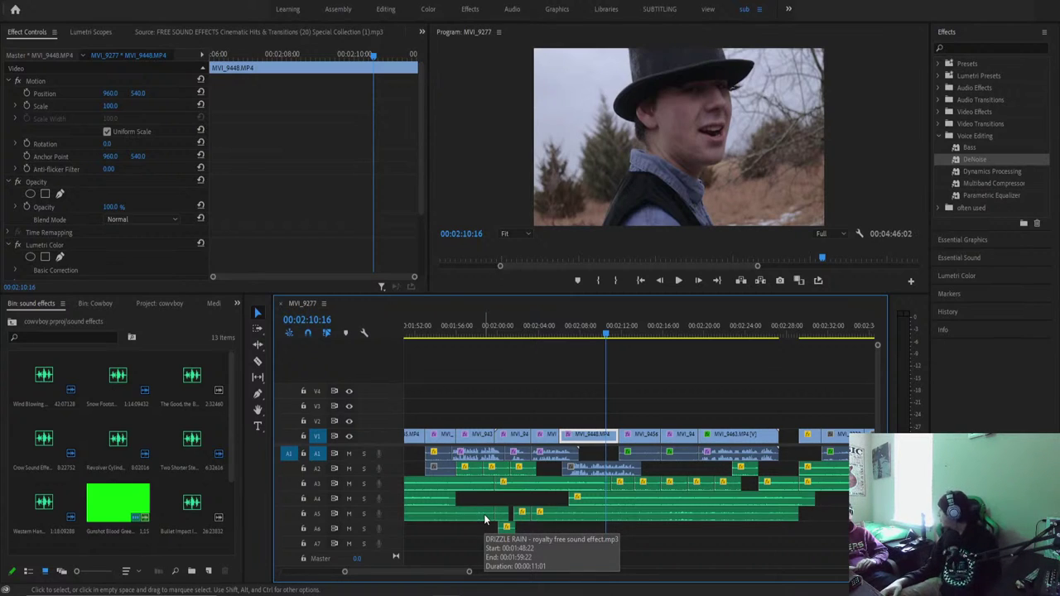
{"action": "key", "text": "ctrl+s"}
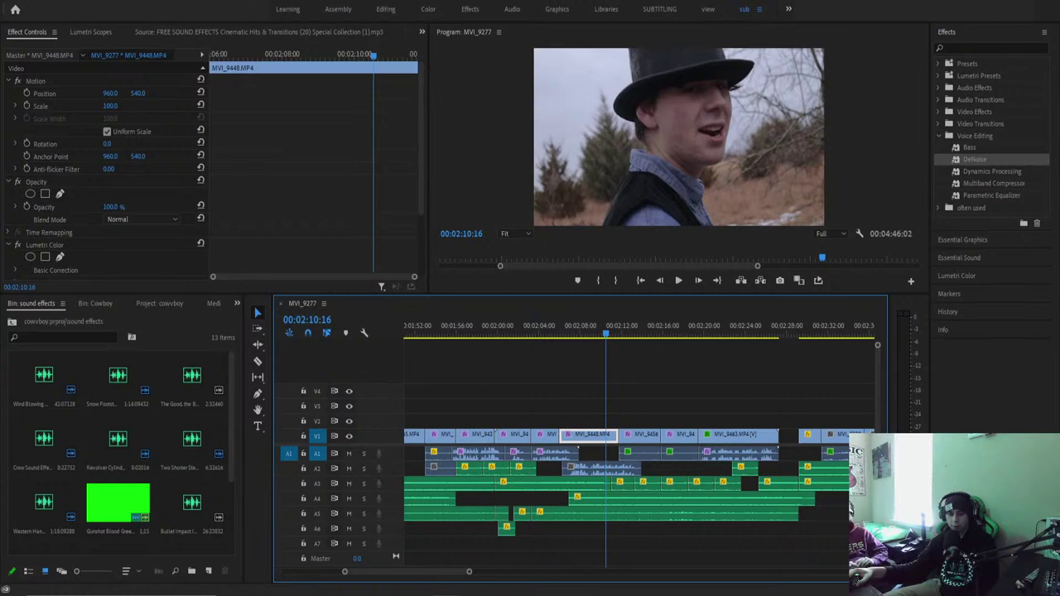
Switch to the browser and open the signed-in account's own YouTube channel page.
{"action": "key", "text": "alt+Tab"}
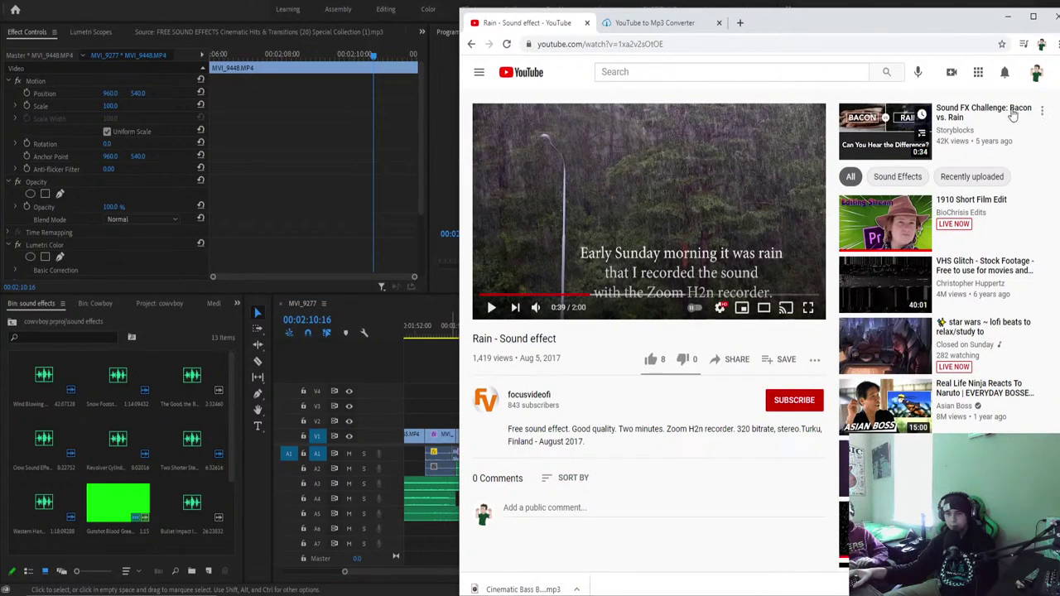
{"action": "left_click", "coordinate": [1036, 72]}
{"action": "left_click", "coordinate": [935, 163]}
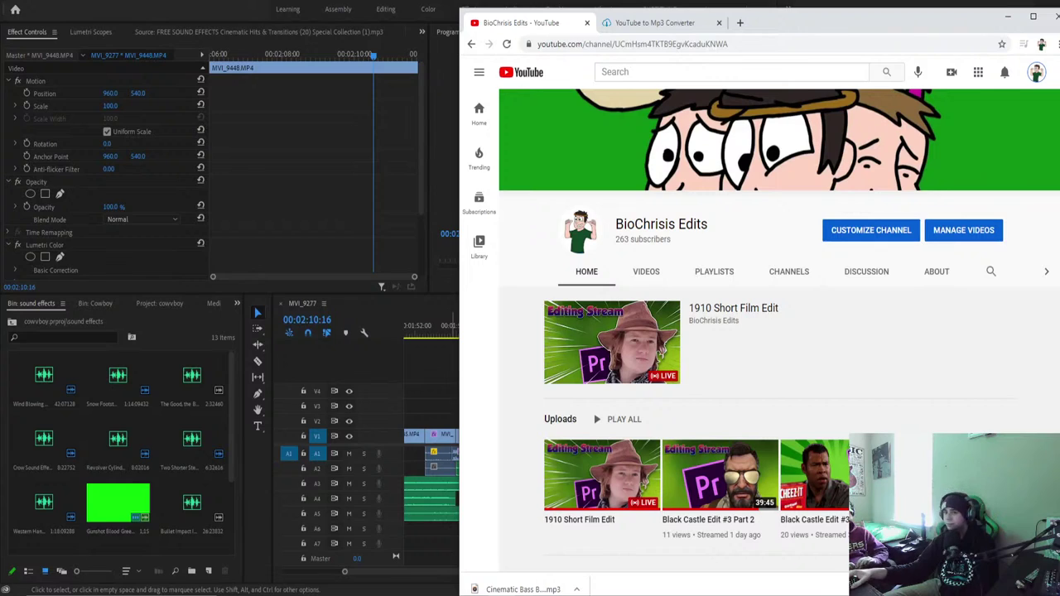
Switch back to Premiere Pro and play the sequence from about 2:02 to review the dialogue.
{"action": "left_click", "coordinate": [1007, 15]}
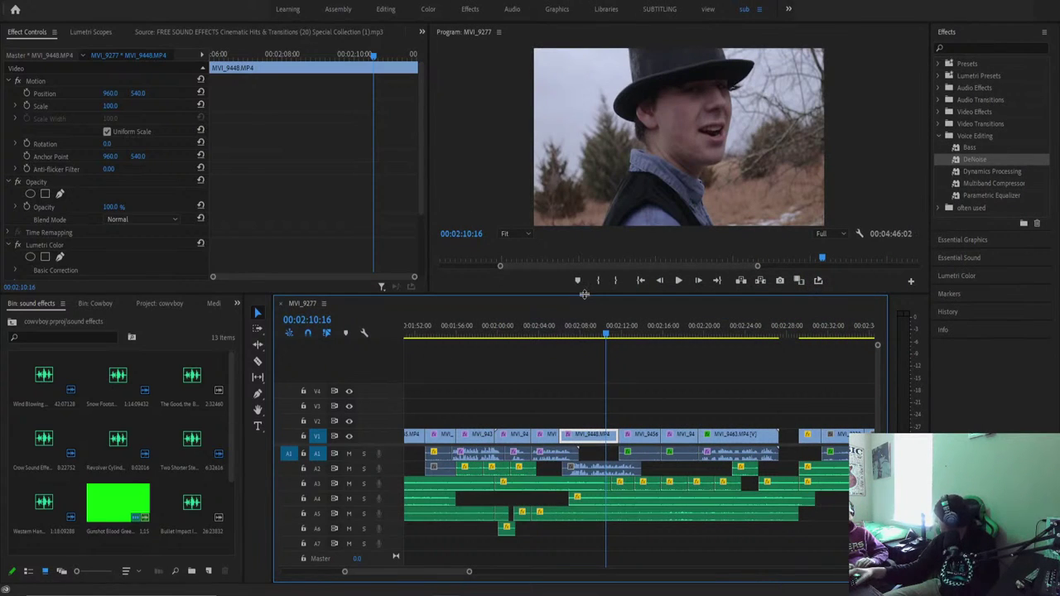
{"action": "left_click", "coordinate": [527, 334]}
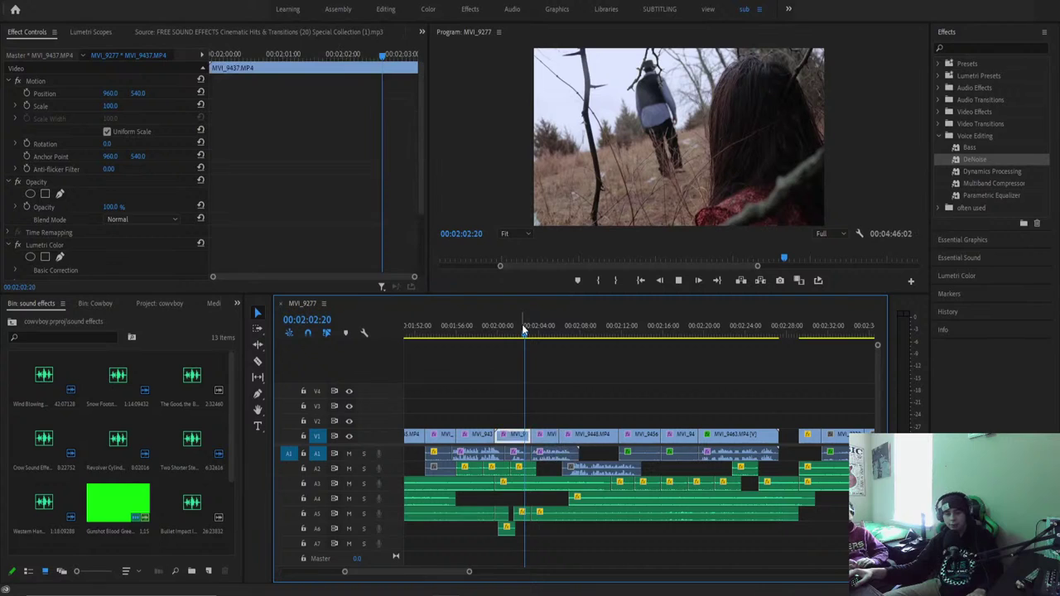
{"action": "key", "text": "space"}
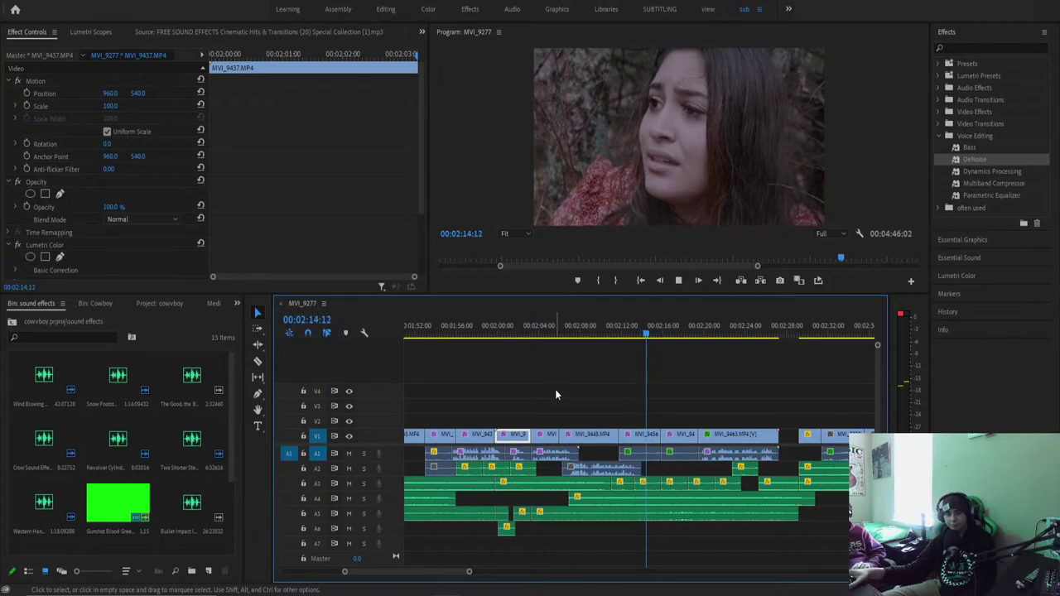
Apply the DeNoise effect to the MVI_9448 audio clip on A2 and play it from about 2:10.
{"action": "left_click", "coordinate": [636, 330]}
{"action": "left_click_drag", "start_coordinate": [636, 329], "coordinate": [628, 329]}
{"action": "left_click_drag", "start_coordinate": [979, 159], "coordinate": [600, 454]}
{"action": "left_click", "coordinate": [611, 329]}
{"action": "key", "text": "space"}
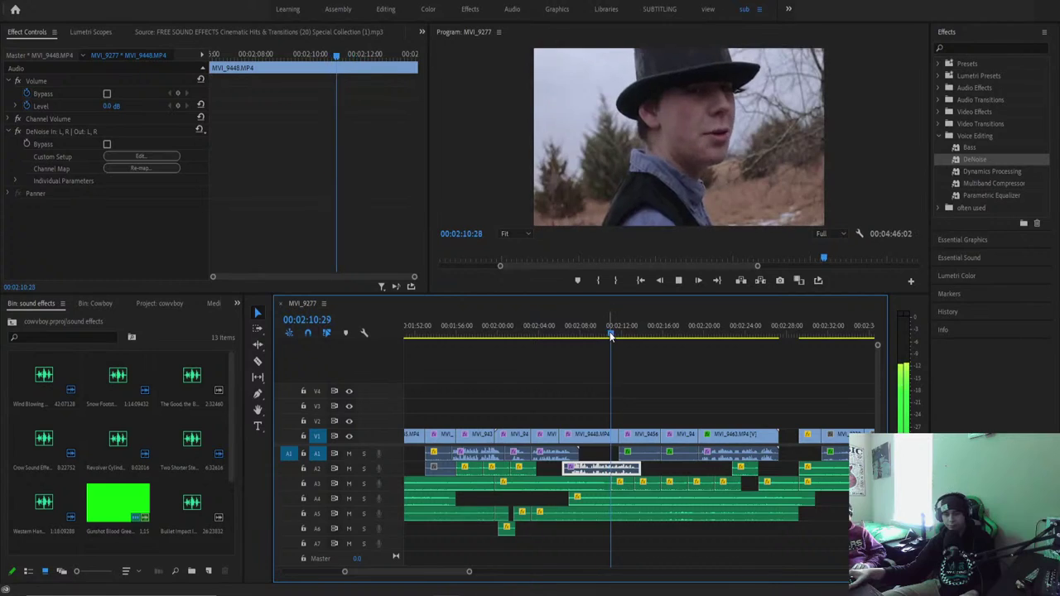
{"action": "key", "text": "space"}
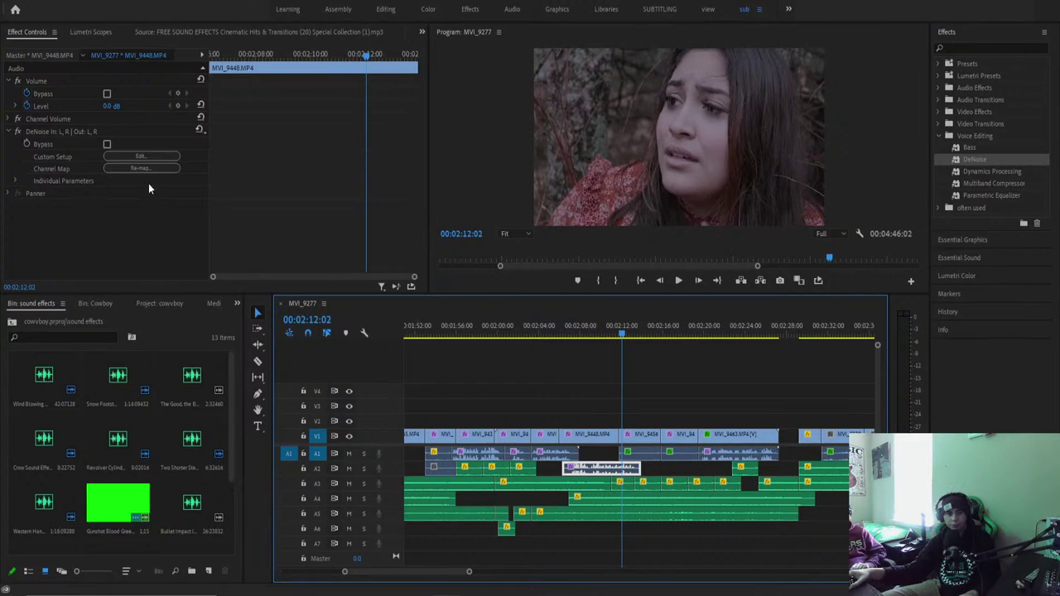
Set the DeNoise amount of the MVI_9448 audio on A2 to 32% while playing the clip.
{"action": "left_click", "coordinate": [137, 157]}
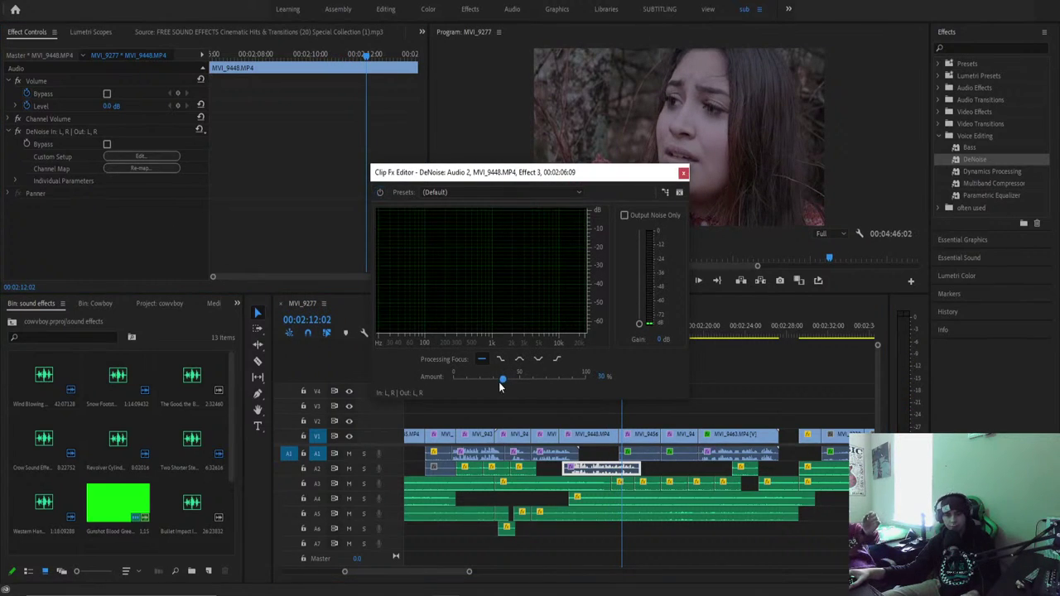
{"action": "key", "text": "space"}
{"action": "left_click_drag", "start_coordinate": [489, 381], "coordinate": [496, 376]}
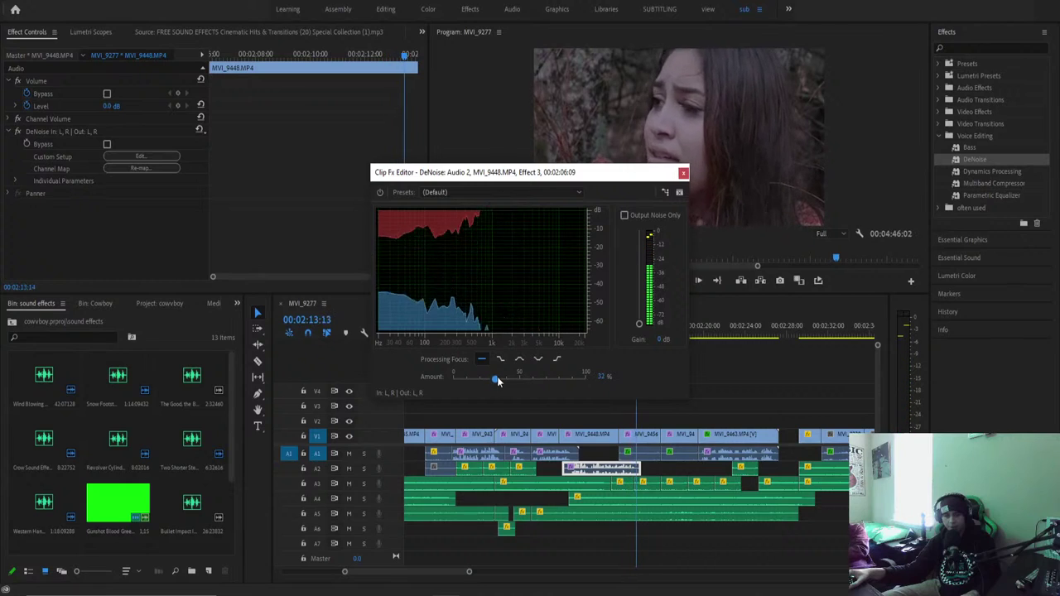
{"action": "left_click", "coordinate": [683, 174]}
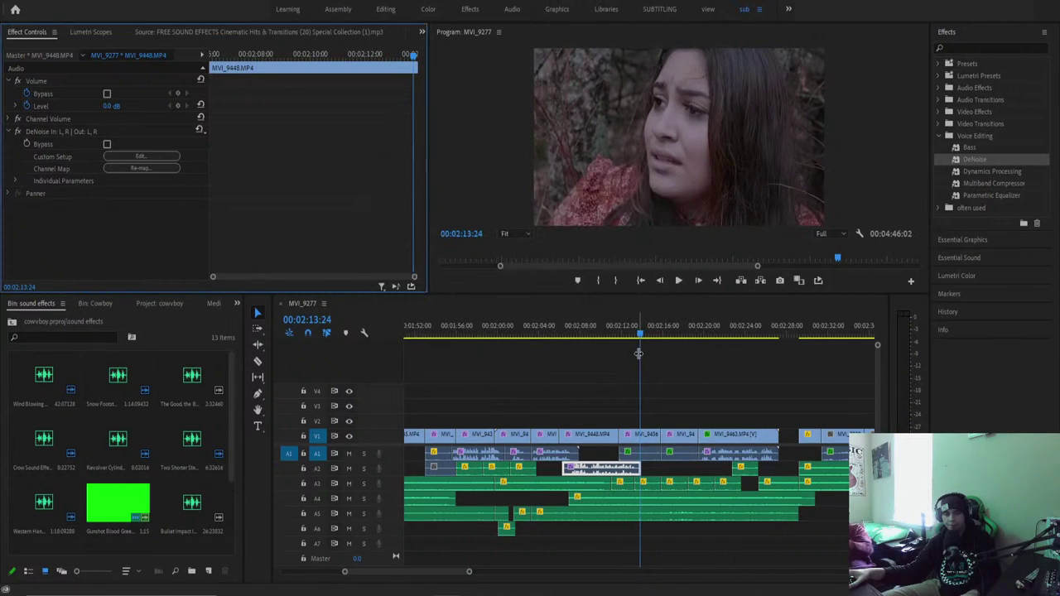
Play the cut from MVI_9448 into MVI_9456 several times from about 2:12, continuing through to MVI_9339.
{"action": "left_click", "coordinate": [621, 329]}
{"action": "key", "text": "space"}
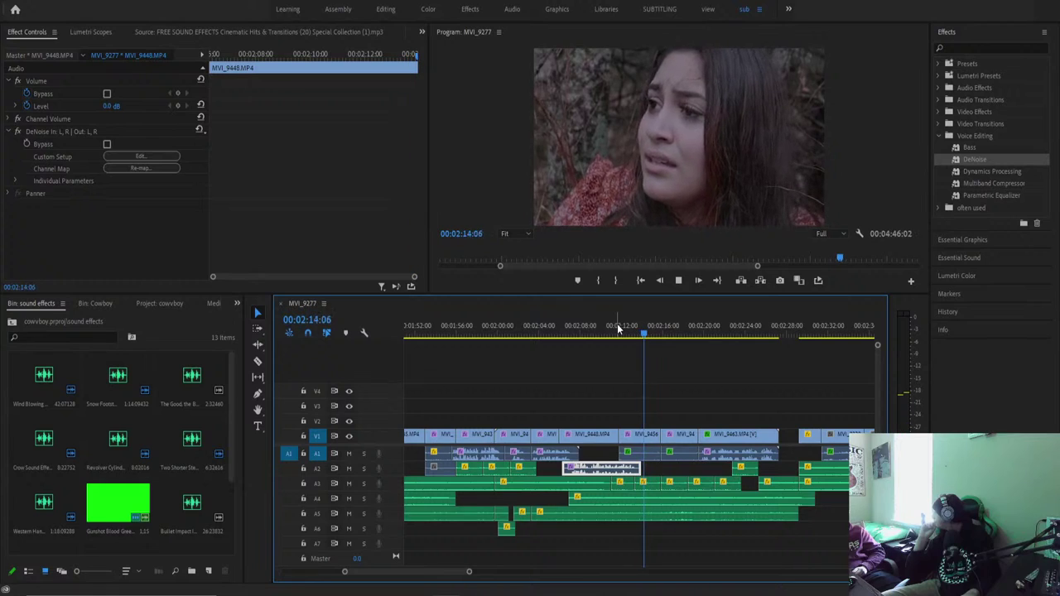
{"action": "key", "text": "space"}
{"action": "left_click", "coordinate": [621, 331]}
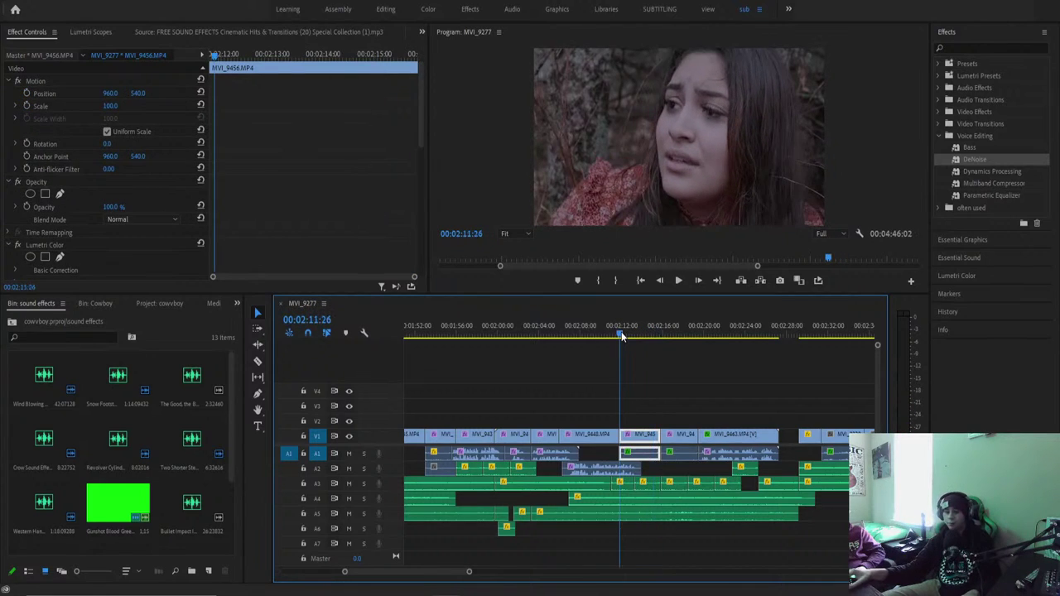
{"action": "key", "text": "space"}
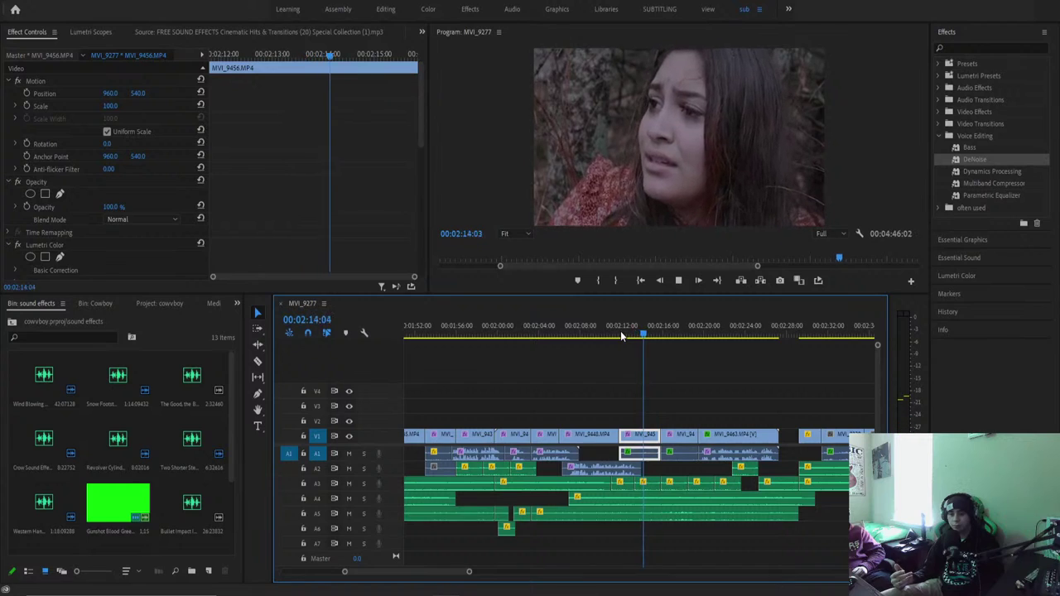
{"action": "key", "text": "space"}
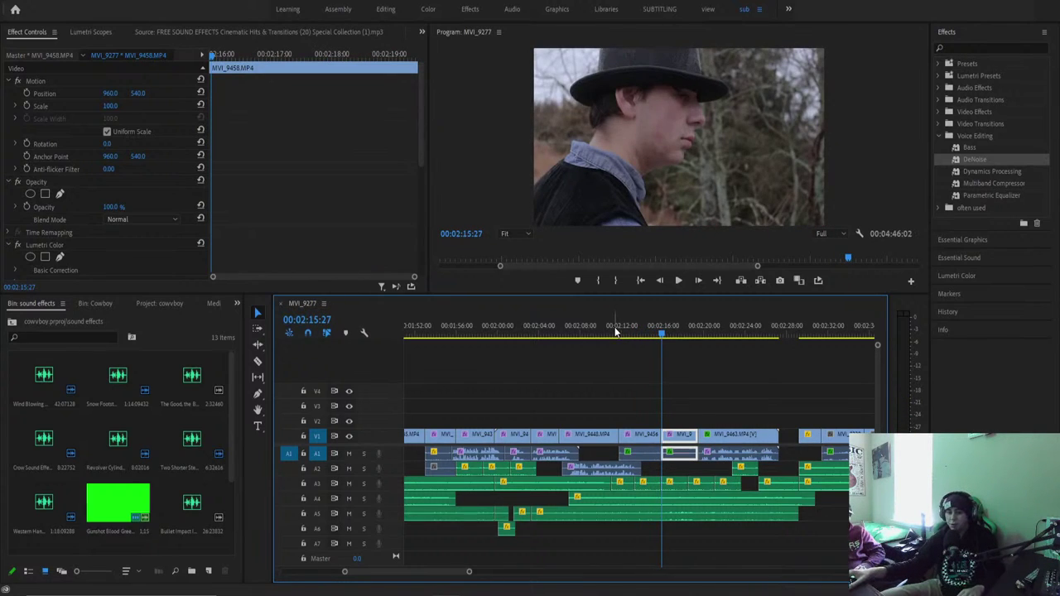
{"action": "left_click", "coordinate": [613, 328]}
{"action": "key", "text": "space"}
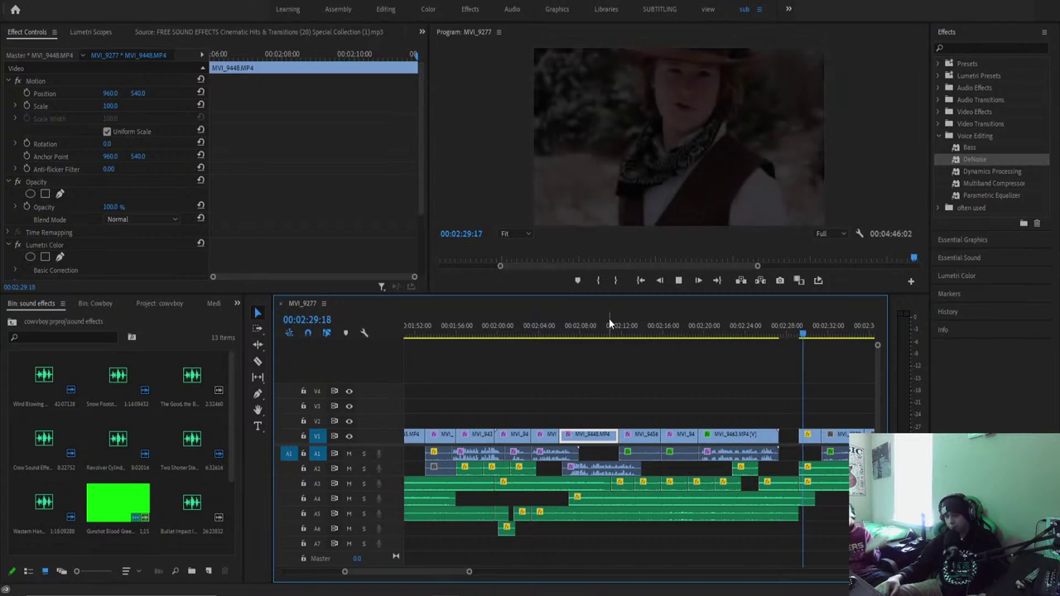
{"action": "key", "text": "space"}
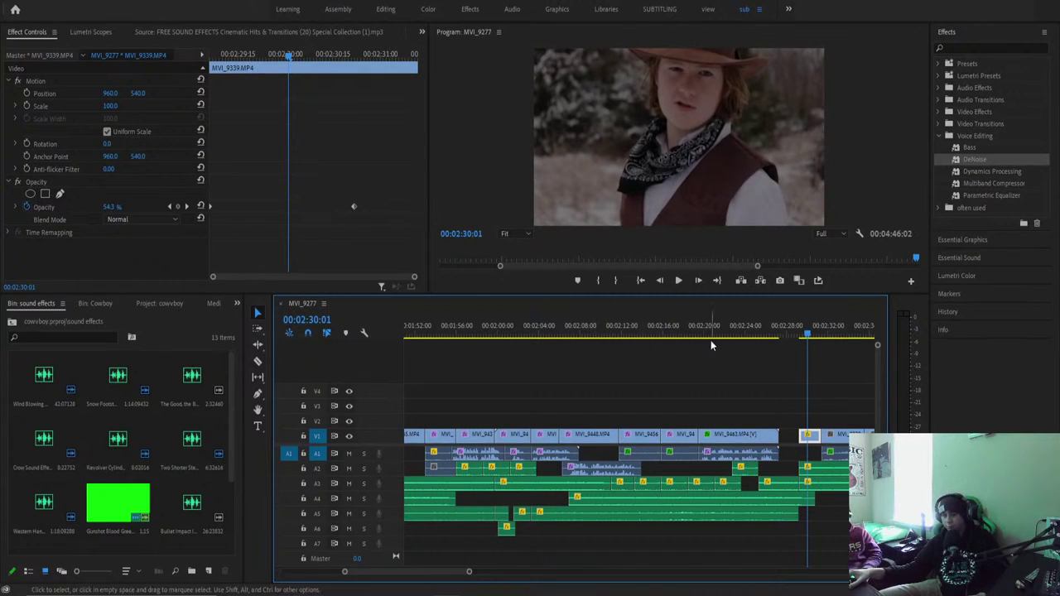
Replay the ending of MVI_9463 from about 2:23 through its fade to black to check the audio.
{"action": "left_click", "coordinate": [759, 327]}
{"action": "key", "text": "space"}
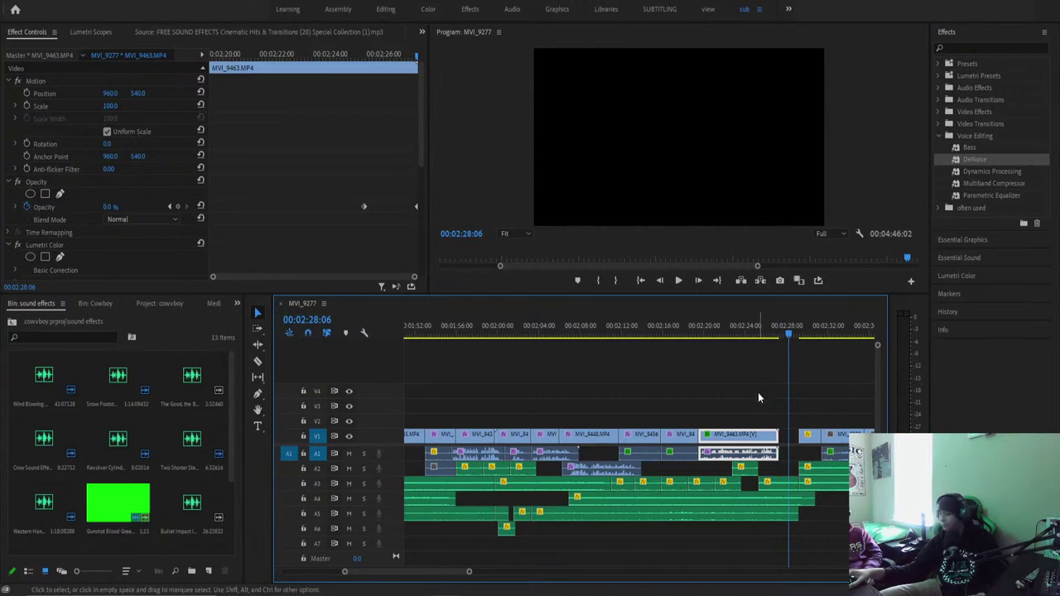
{"action": "left_click", "coordinate": [735, 326]}
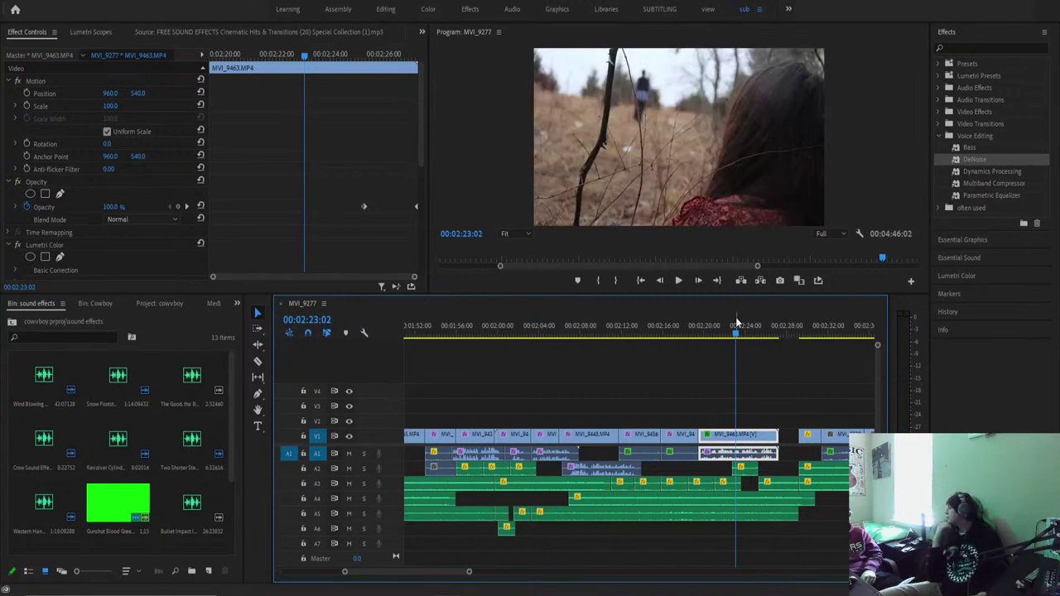
{"action": "key", "text": "space"}
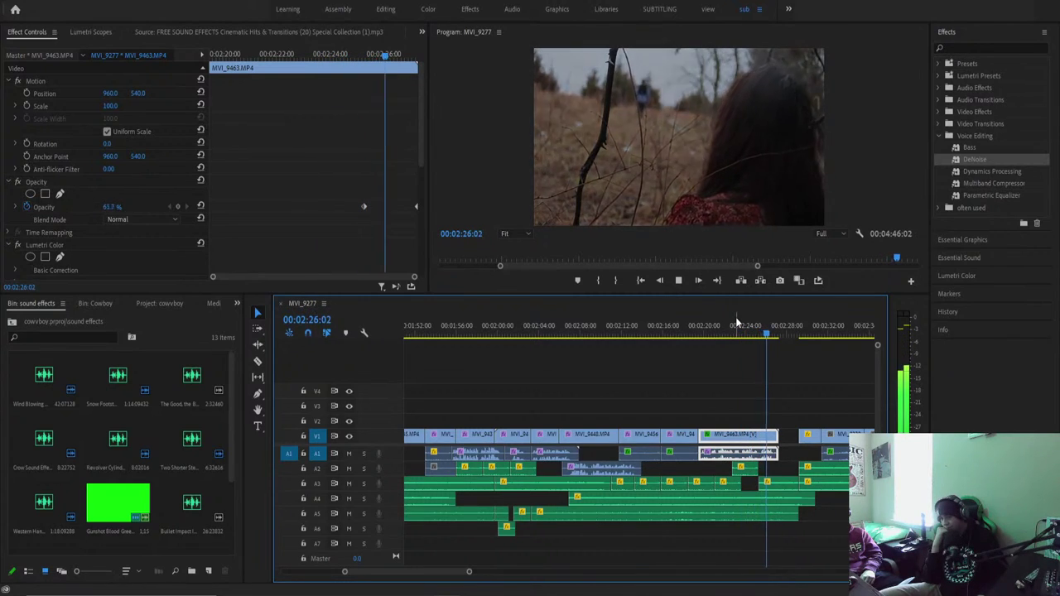
{"action": "key", "text": "space"}
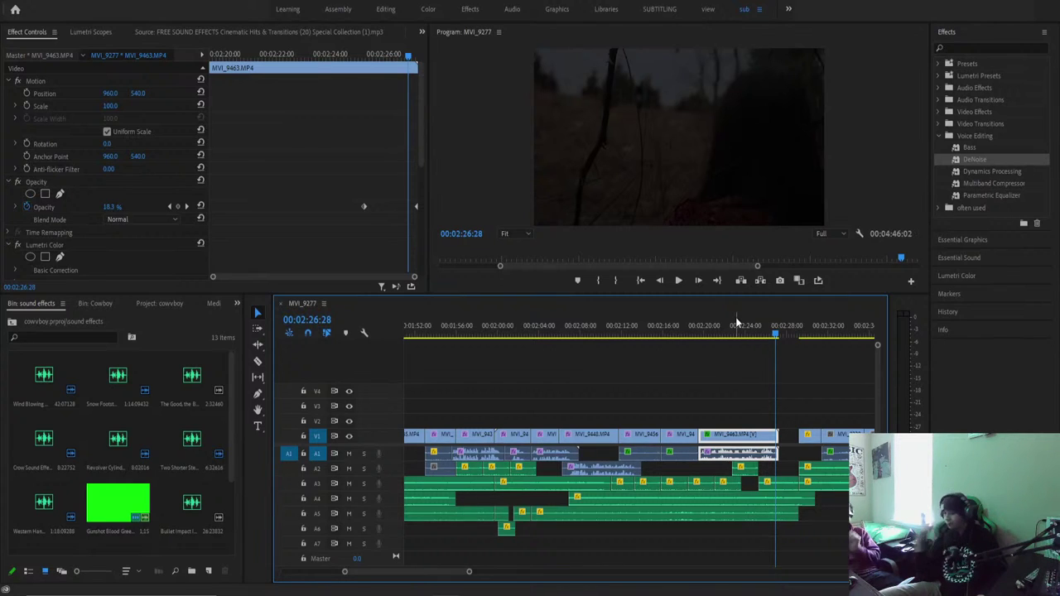
Move the playhead to about 2:25 and unlink the MVI_9463 video on V1 from its audio.
{"action": "left_click_drag", "start_coordinate": [750, 328], "coordinate": [757, 324]}
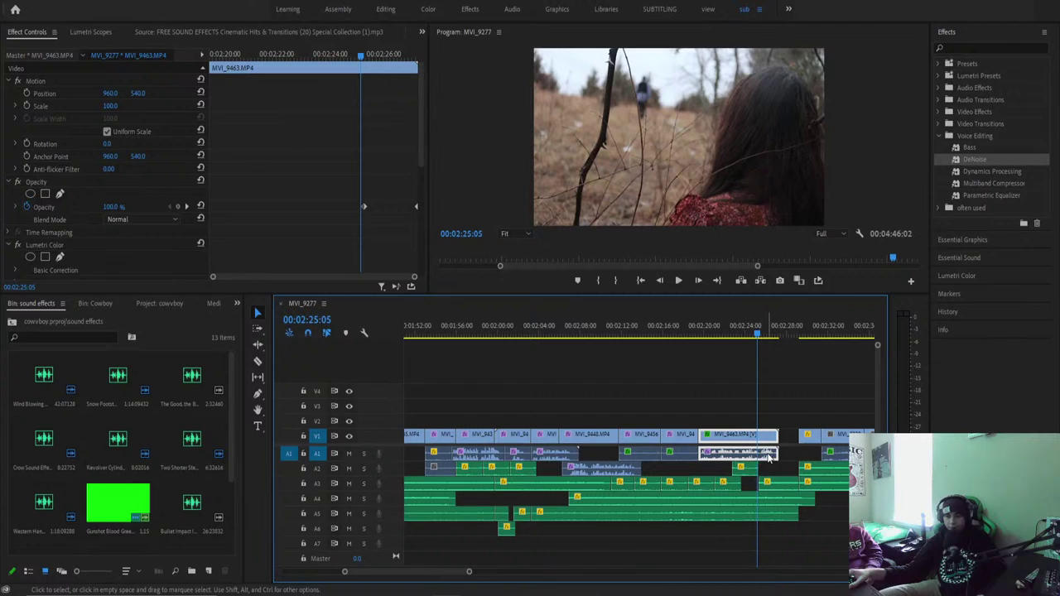
{"action": "right_click", "coordinate": [770, 460]}
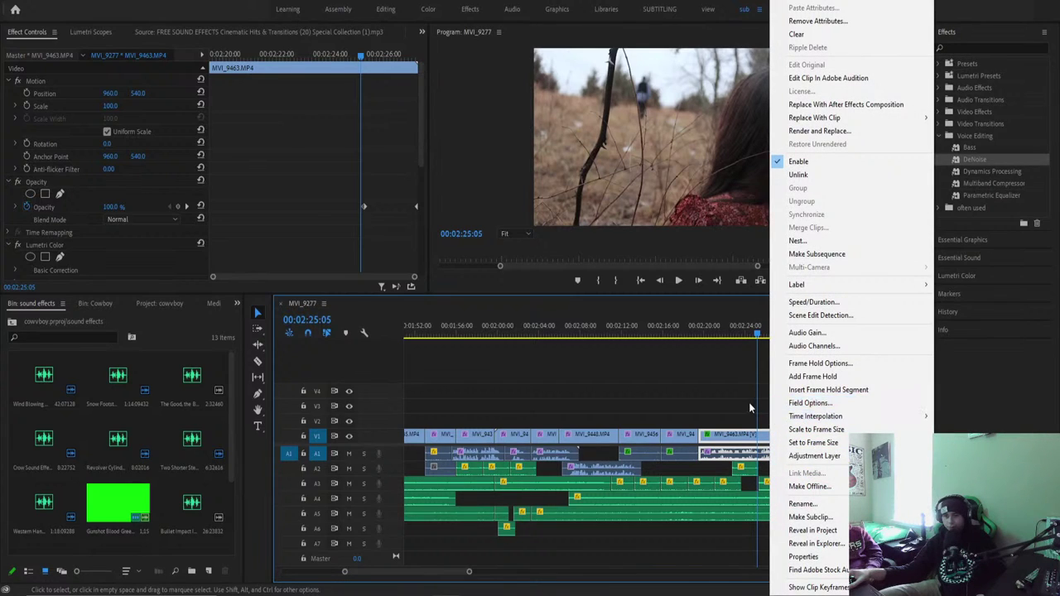
{"action": "left_click", "coordinate": [748, 402]}
{"action": "left_click", "coordinate": [745, 435]}
{"action": "right_click", "coordinate": [745, 435]}
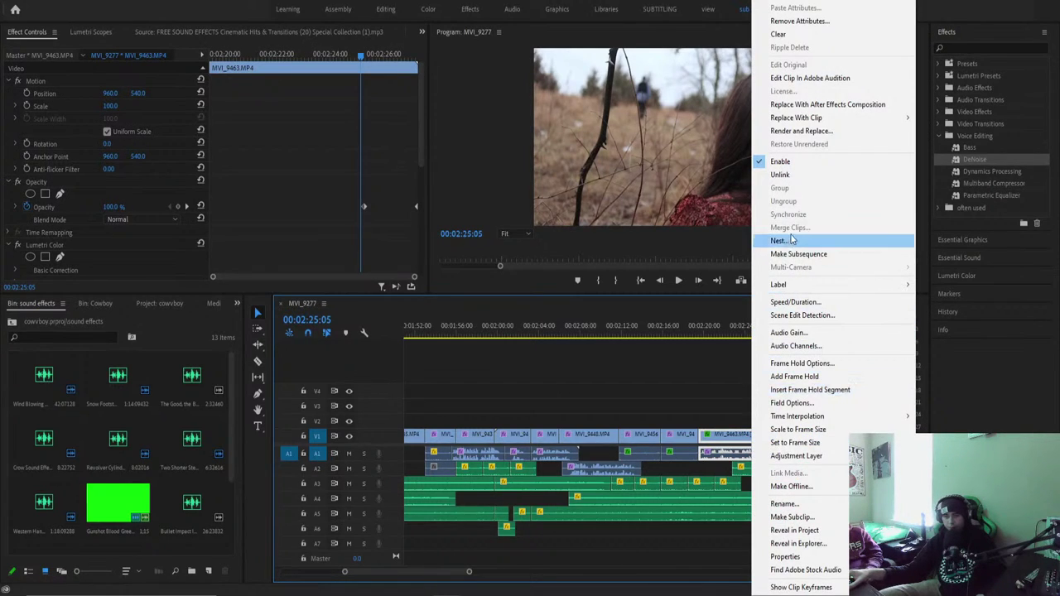
{"action": "left_click", "coordinate": [780, 175]}
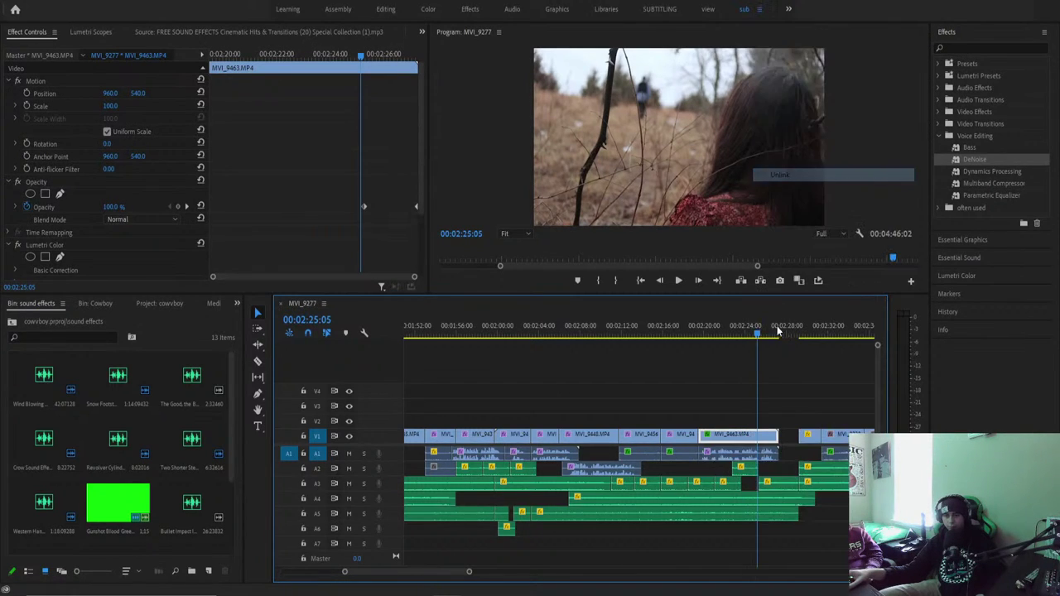
Look through the clip options of the unlinked MVI_9463 audio on A1 and play it from about 2:21.
{"action": "left_click", "coordinate": [768, 457]}
{"action": "right_click", "coordinate": [769, 460]}
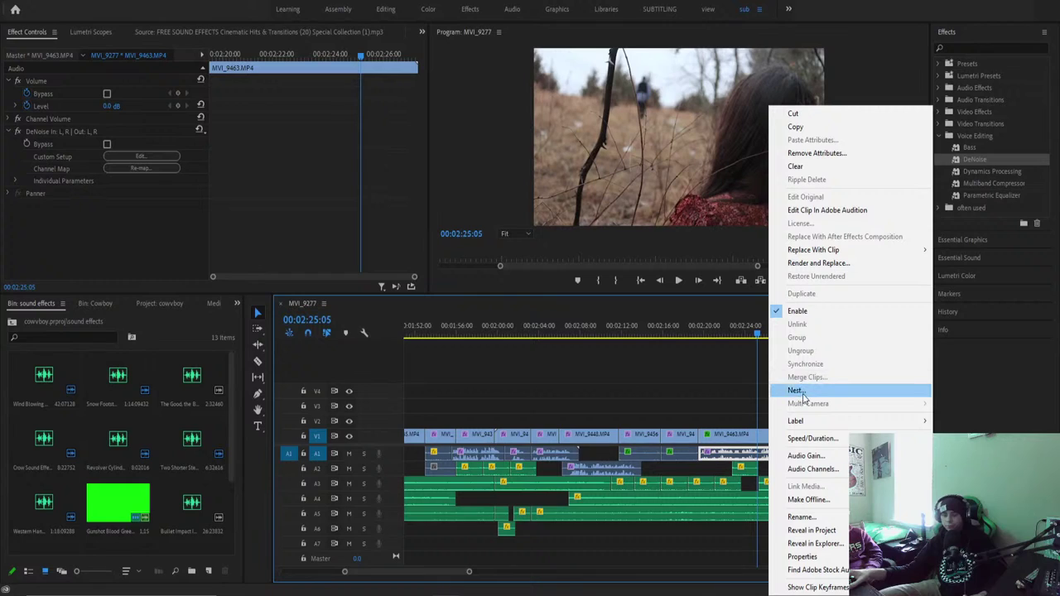
{"action": "mouse_move", "coordinate": [812, 427]}
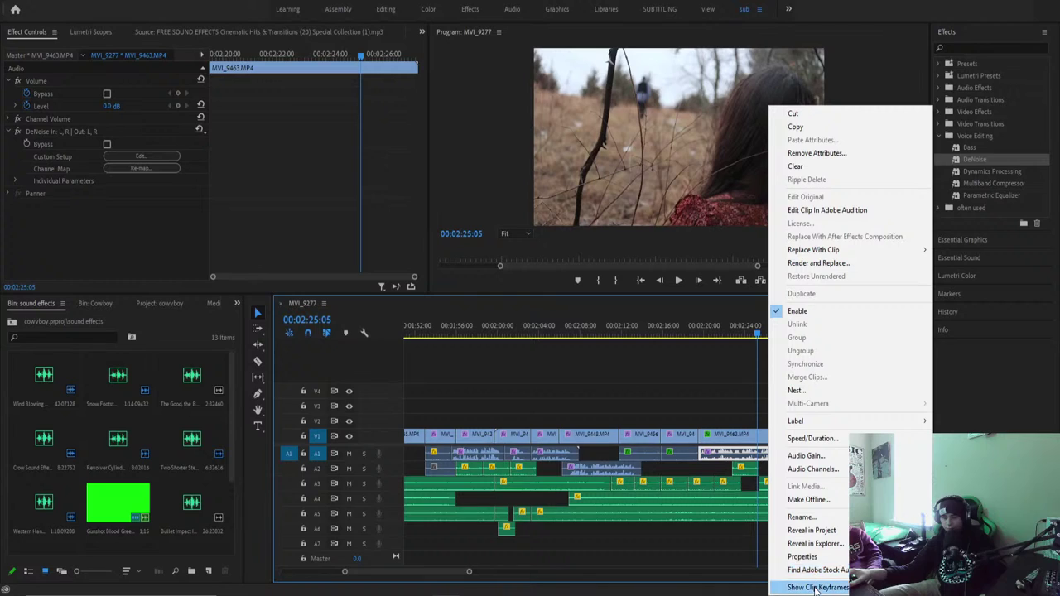
{"action": "left_click", "coordinate": [717, 331]}
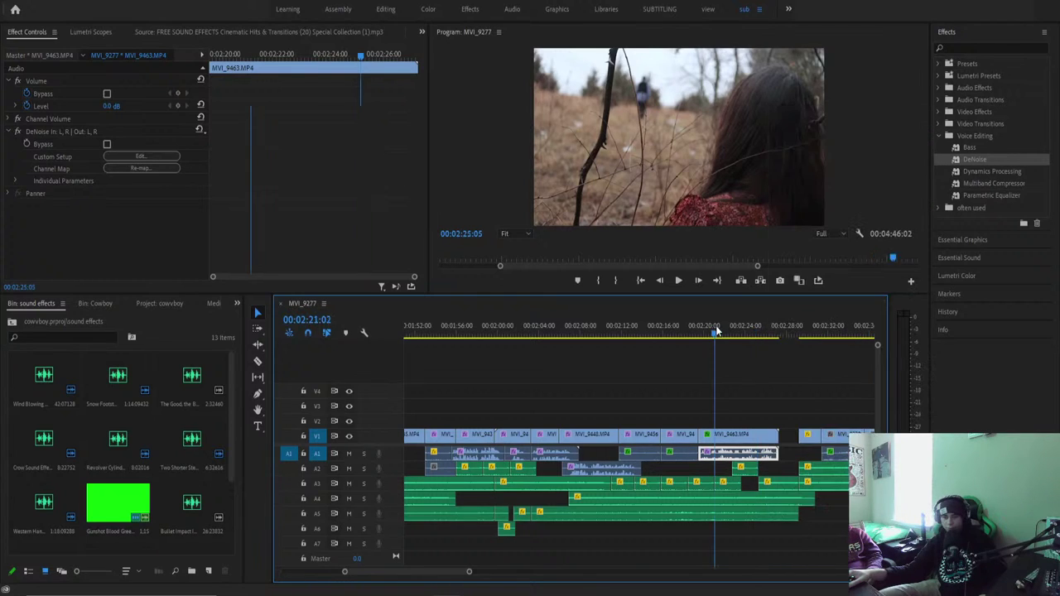
{"action": "key", "text": "space"}
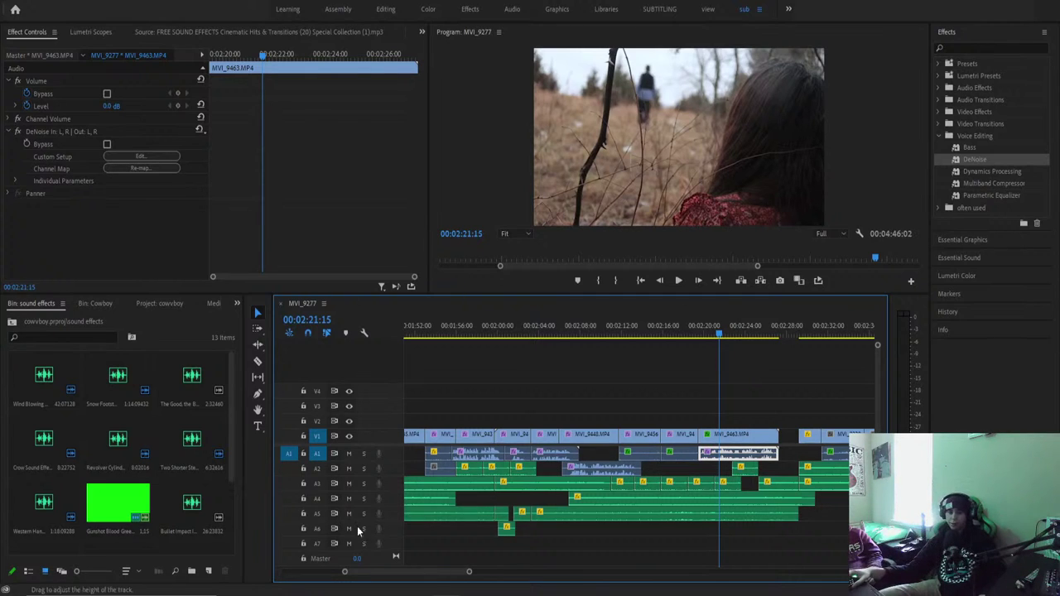
Switch to the browser and search YouTube for "how to color grade a western".
{"action": "key", "text": "alt+Tab"}
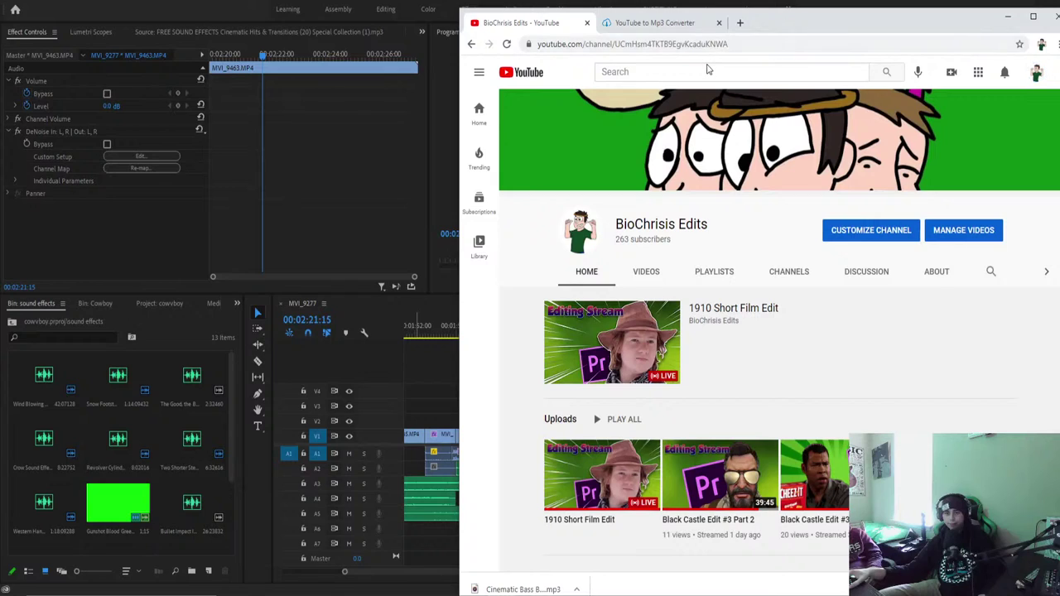
{"action": "left_click", "coordinate": [707, 71]}
{"action": "type", "text": "h"}
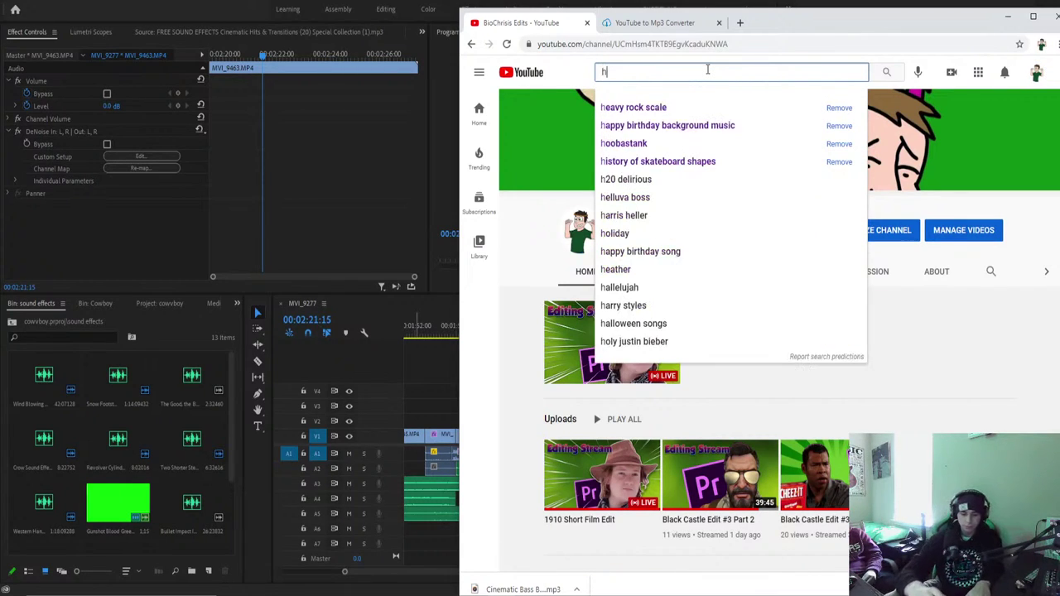
{"action": "type", "text": "ow to c"}
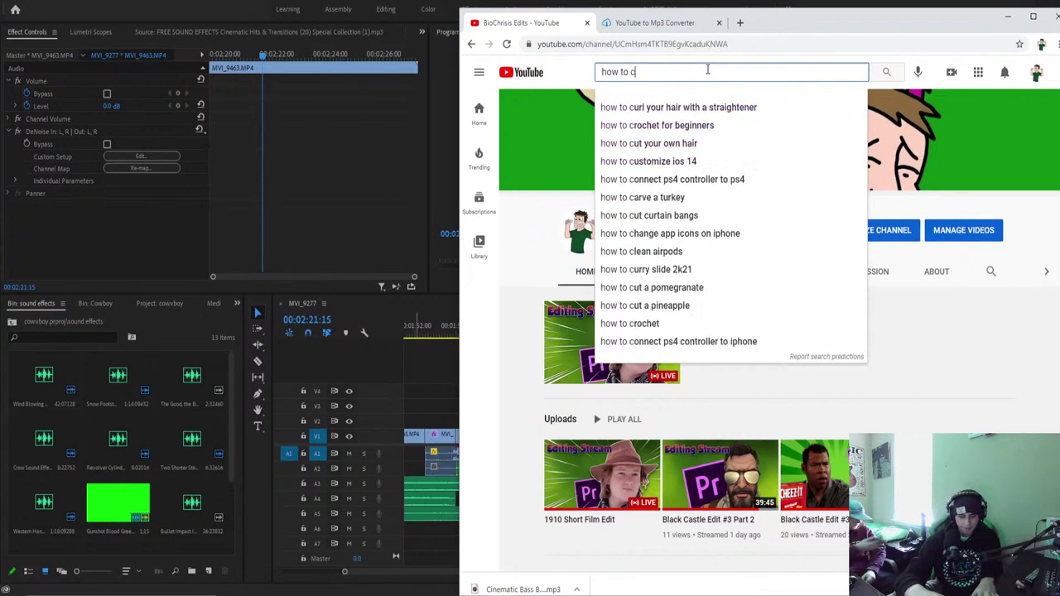
{"action": "type", "text": "olor grade "}
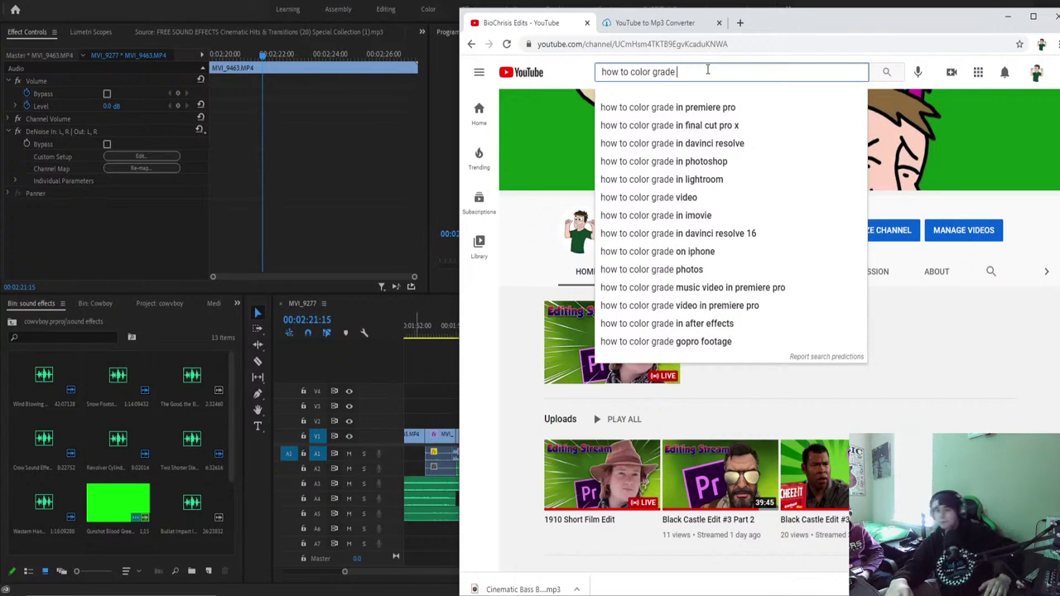
{"action": "type", "text": "a wes"}
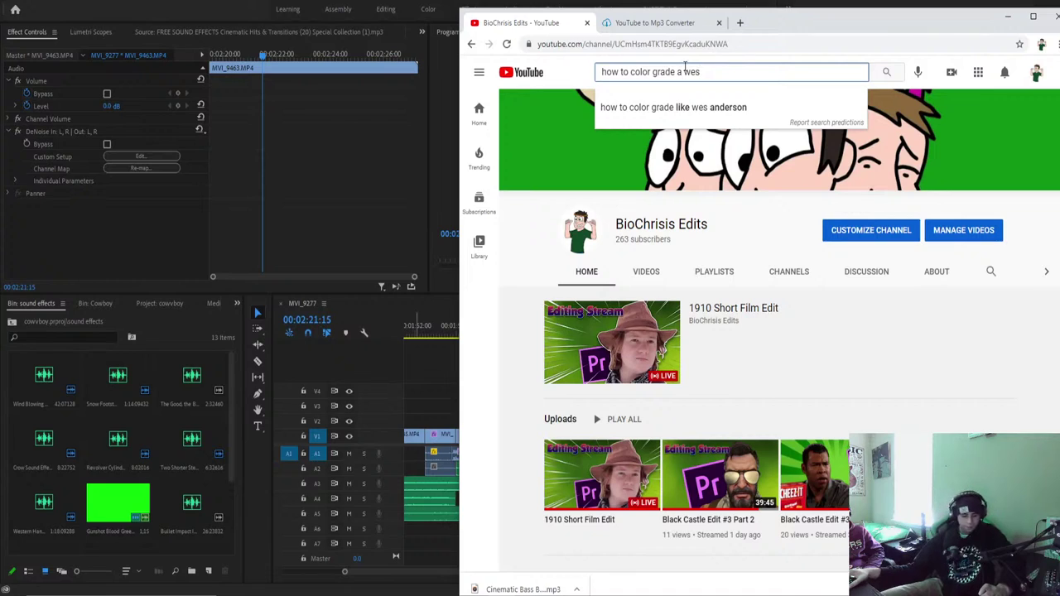
{"action": "type", "text": "tern"}
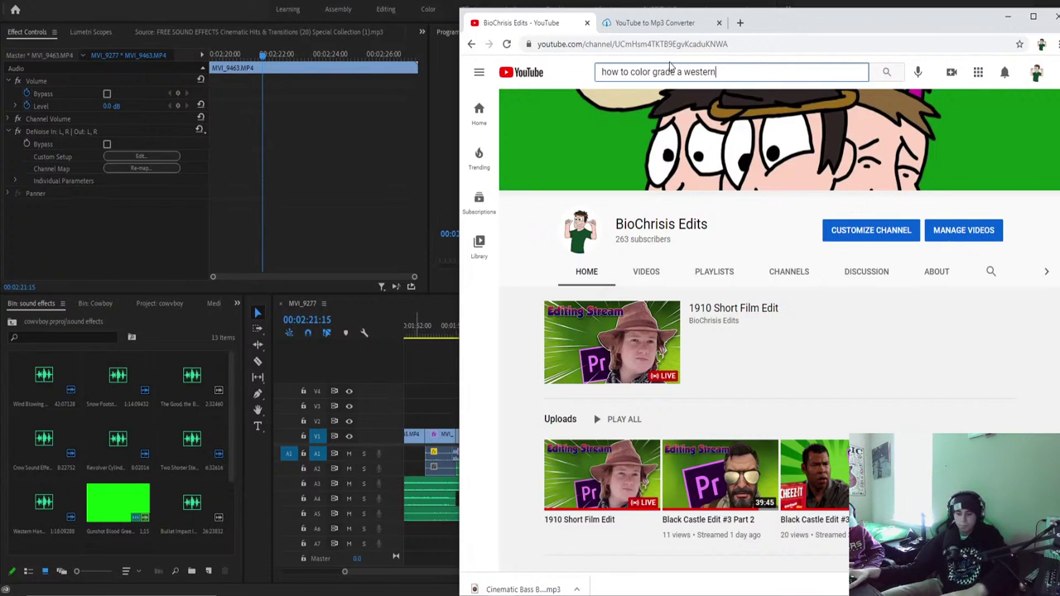
{"action": "key", "text": "Return"}
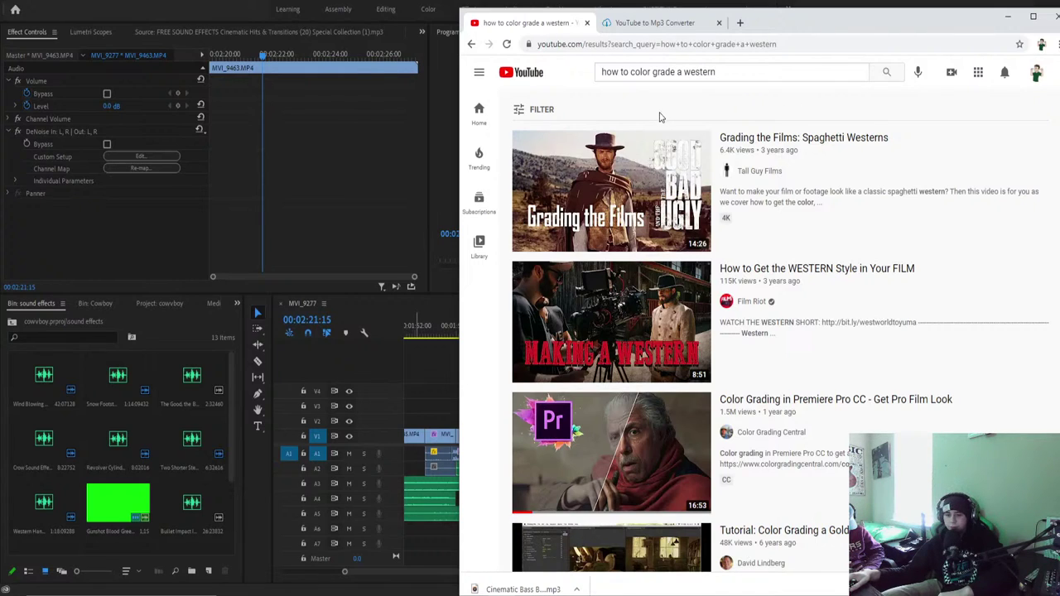
Open the video "Color Grading in Premiere Pro CC - Get Pro Film Look" and return to Premiere Pro.
{"action": "left_click", "coordinate": [630, 464]}
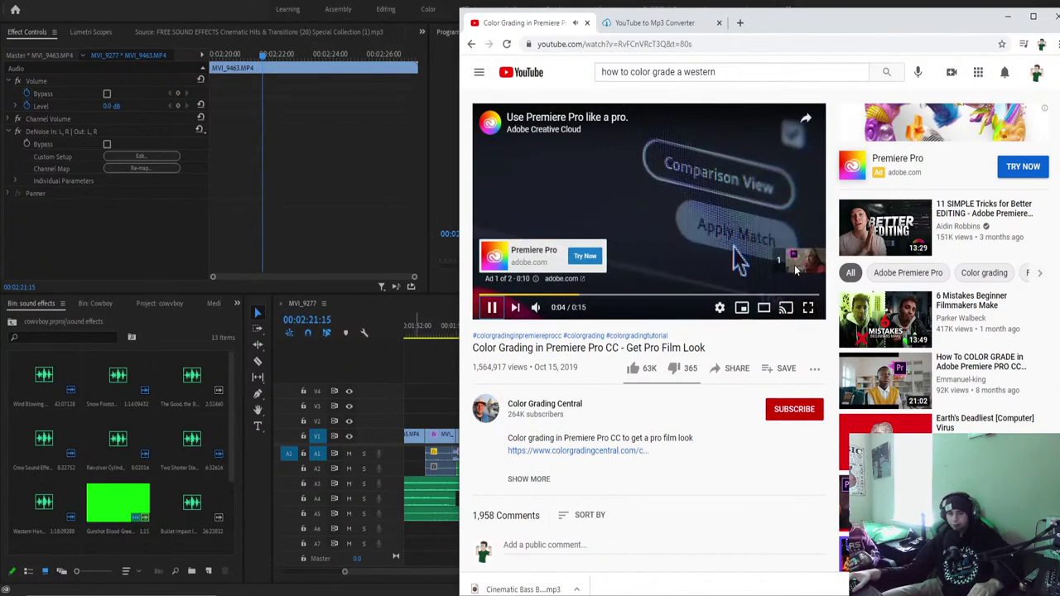
{"action": "left_click", "coordinate": [804, 262]}
{"action": "left_click", "coordinate": [1007, 16]}
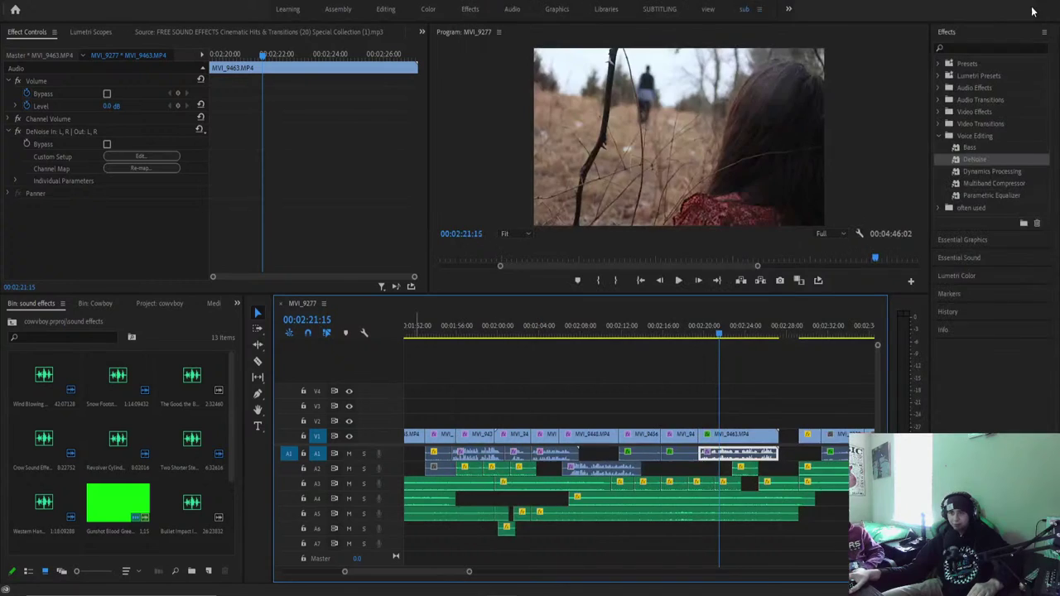
Switch to the browser, watch the color grading tutorial full screen from about 5:34, and return to Premiere Pro.
{"action": "key", "text": "alt+Tab"}
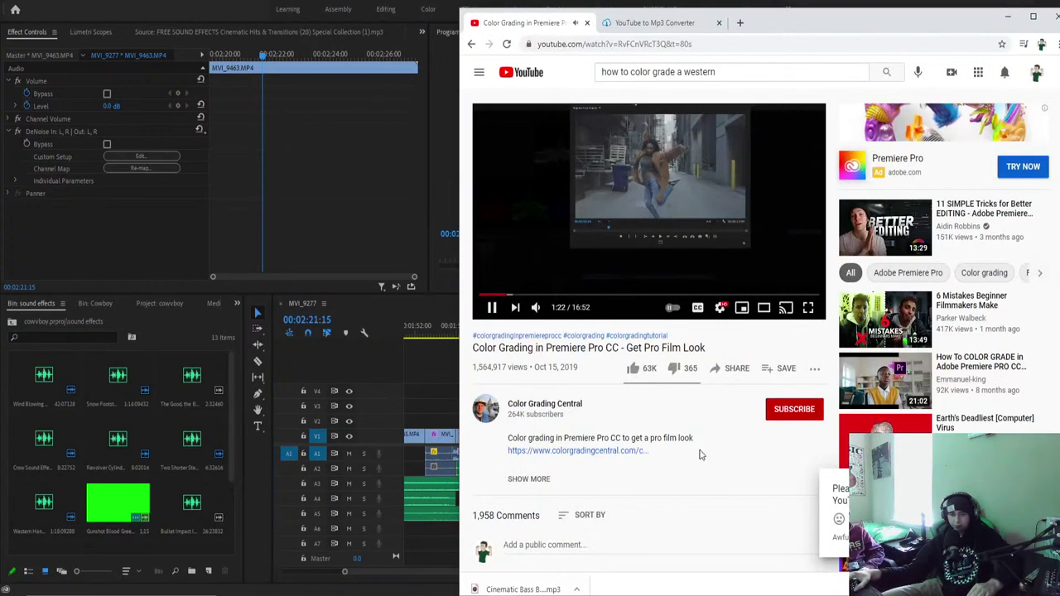
{"action": "left_click", "coordinate": [807, 307]}
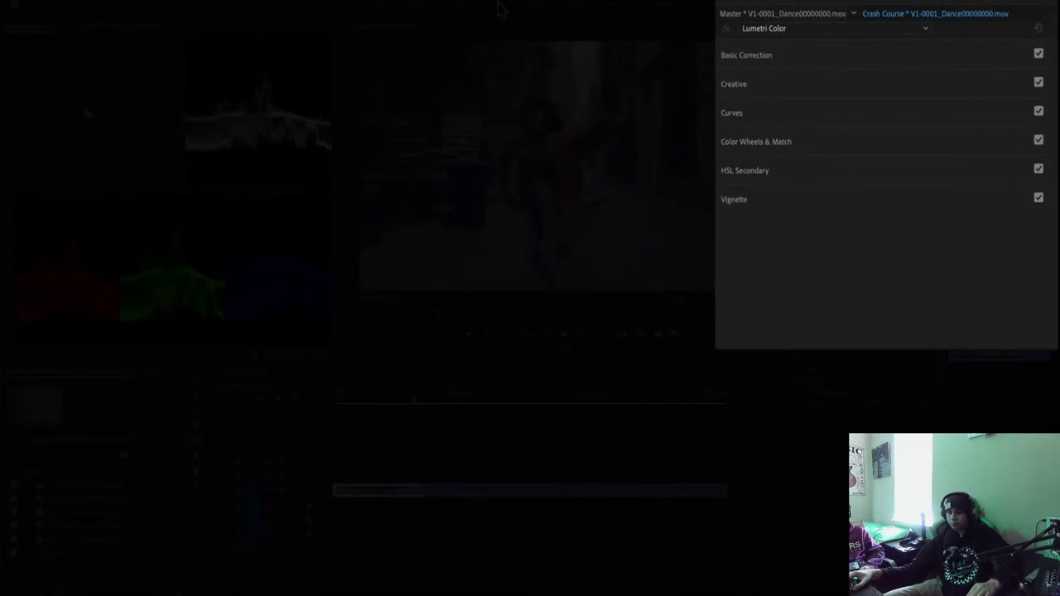
{"action": "key", "text": "space"}
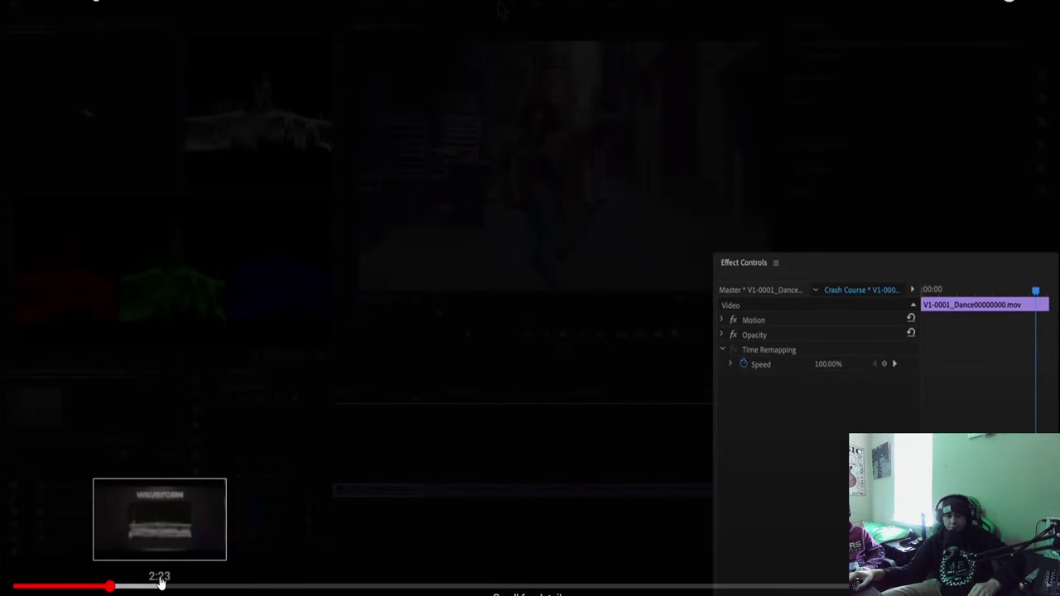
{"action": "left_click_drag", "start_coordinate": [162, 586], "coordinate": [355, 588]}
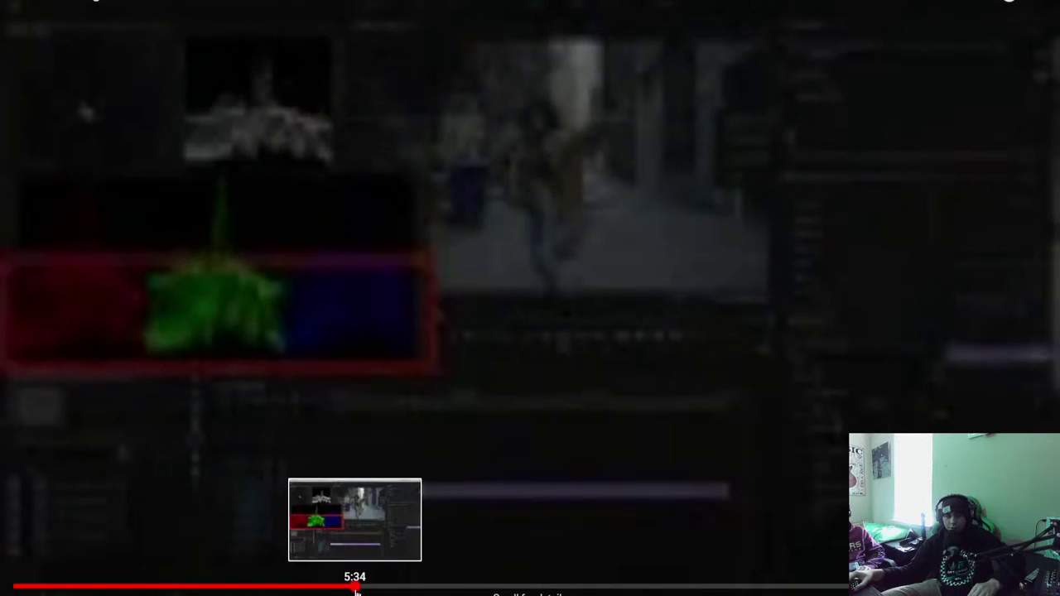
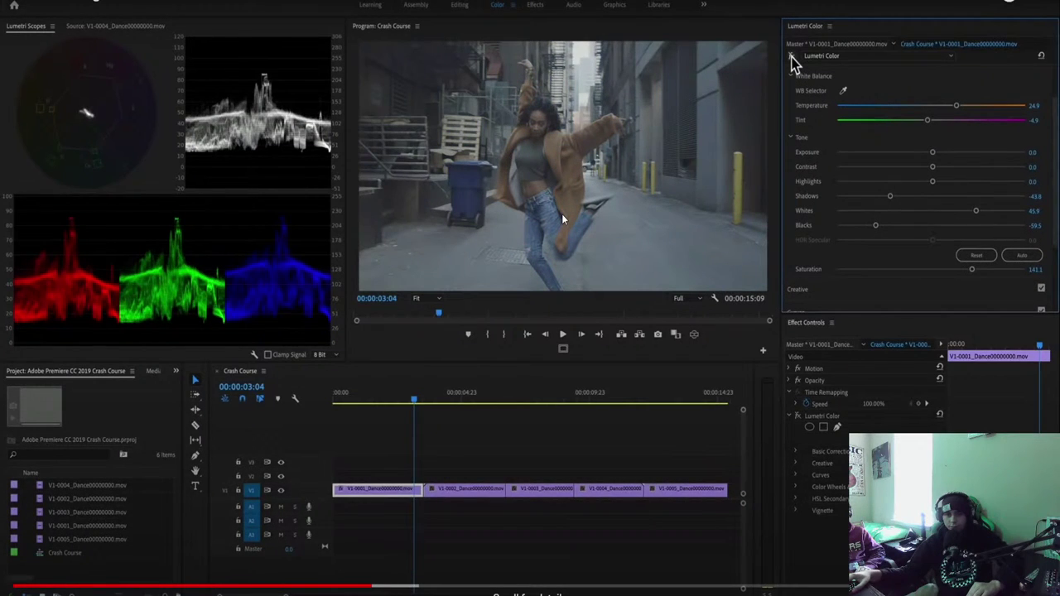
{"action": "left_click", "coordinate": [561, 213]}
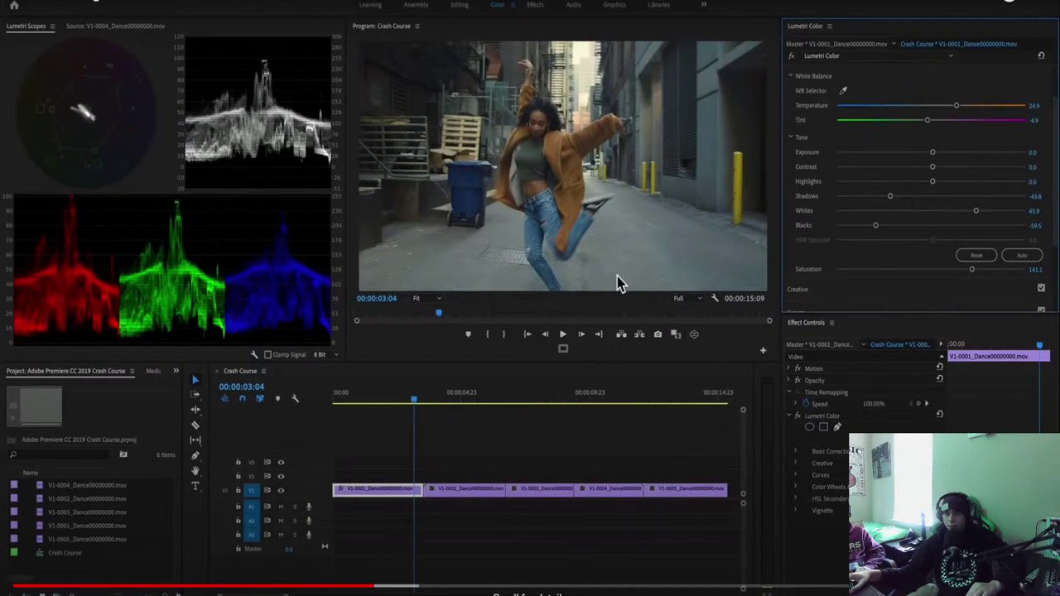
{"action": "key", "text": "Escape"}
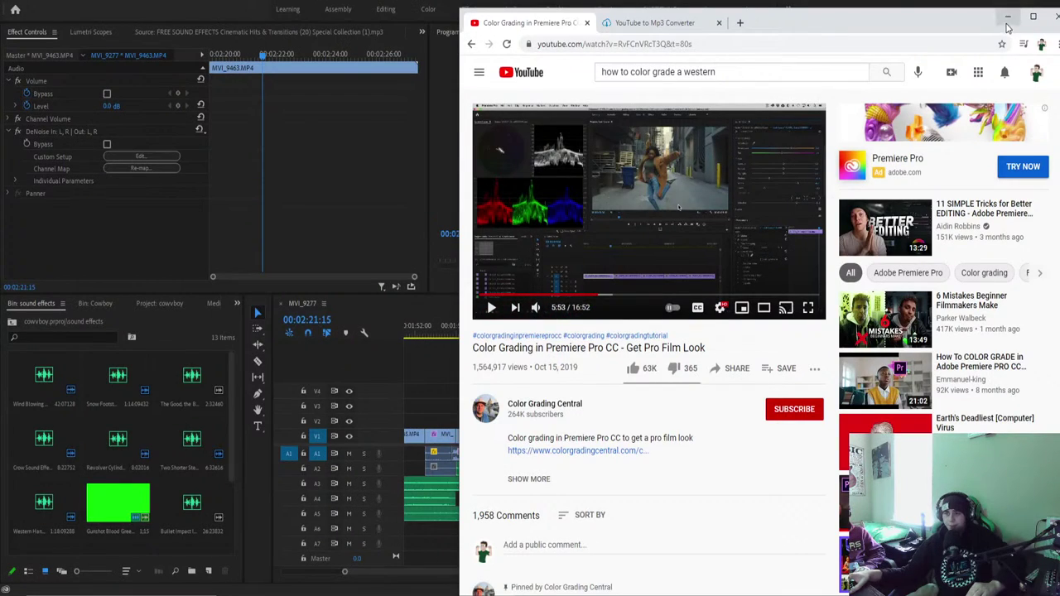
{"action": "left_click", "coordinate": [1007, 19]}
Move the playhead back to the MVI_9293 close-up at 00:01:09:11 and switch to the Color workspace with Lumetri Scopes shown.
{"action": "left_click_drag", "start_coordinate": [521, 345], "coordinate": [451, 356]}
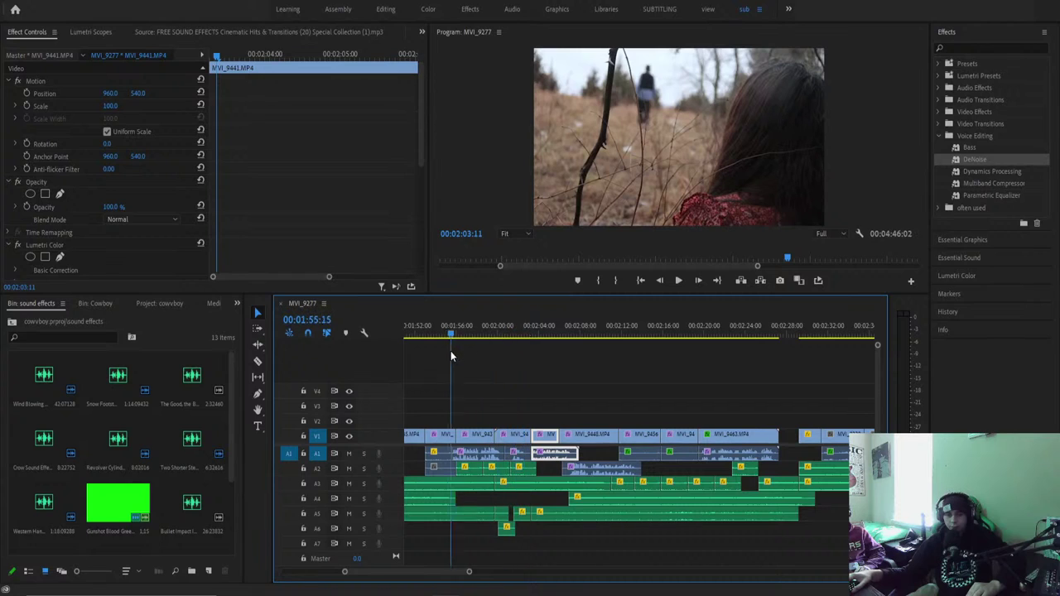
{"action": "key", "text": "Up"}
{"action": "key", "text": "Up"}
{"action": "key", "text": "Up"}
{"action": "key", "text": "Up"}
{"action": "key", "text": "Up"}
{"action": "key", "text": "Up"}
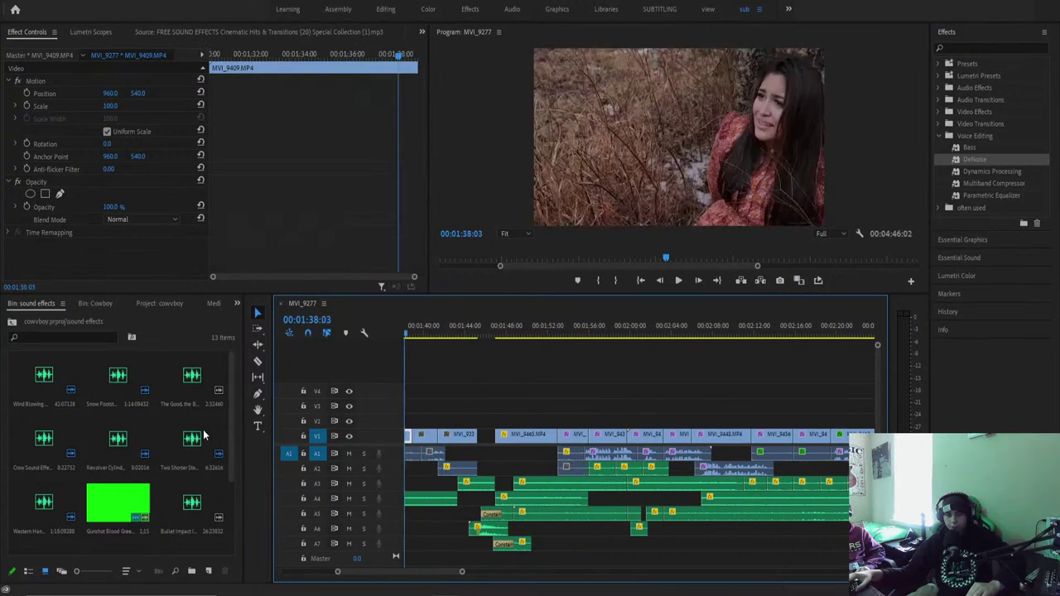
{"action": "key", "text": "Up"}
{"action": "key", "text": "Up"}
{"action": "key", "text": "Up"}
{"action": "key", "text": "Up"}
{"action": "key", "text": "Up"}
{"action": "key", "text": "Up"}
{"action": "key", "text": "Up"}
{"action": "key", "text": "Up"}
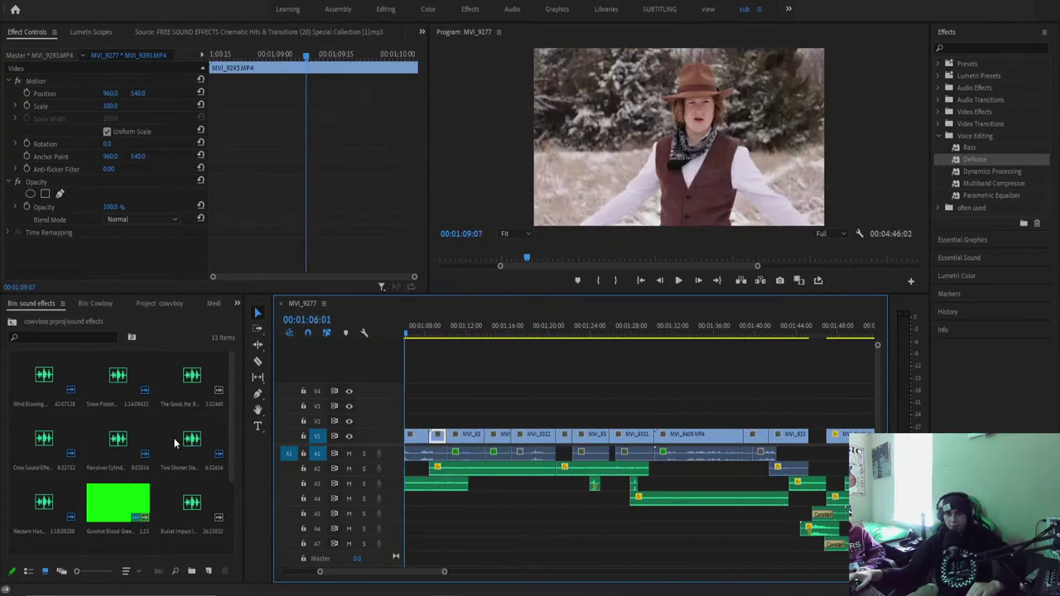
{"action": "key", "text": "Up"}
{"action": "key", "text": "Down"}
{"action": "key", "text": "Down"}
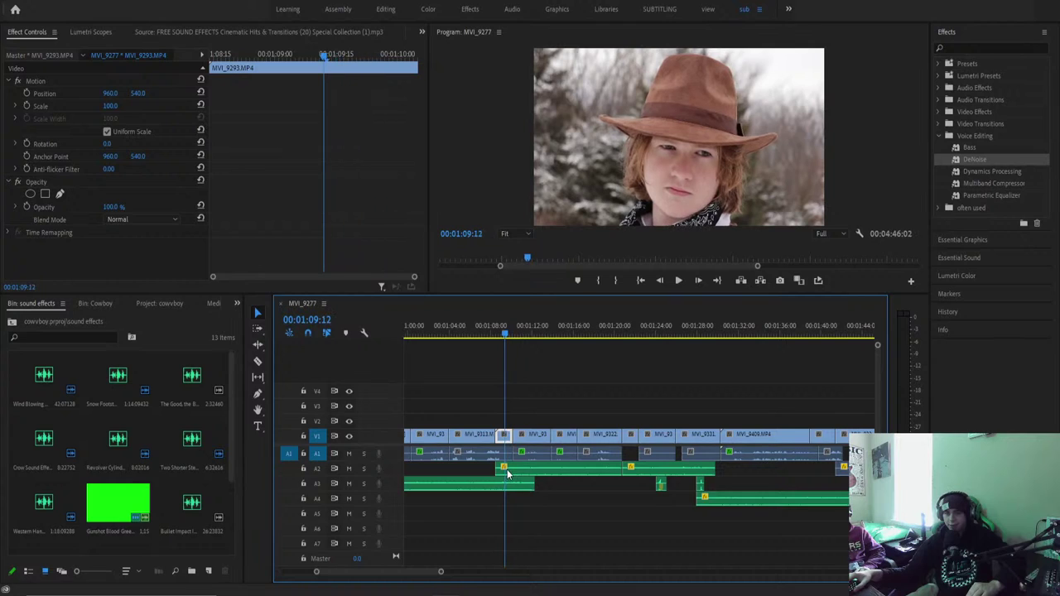
{"action": "key", "text": "Left"}
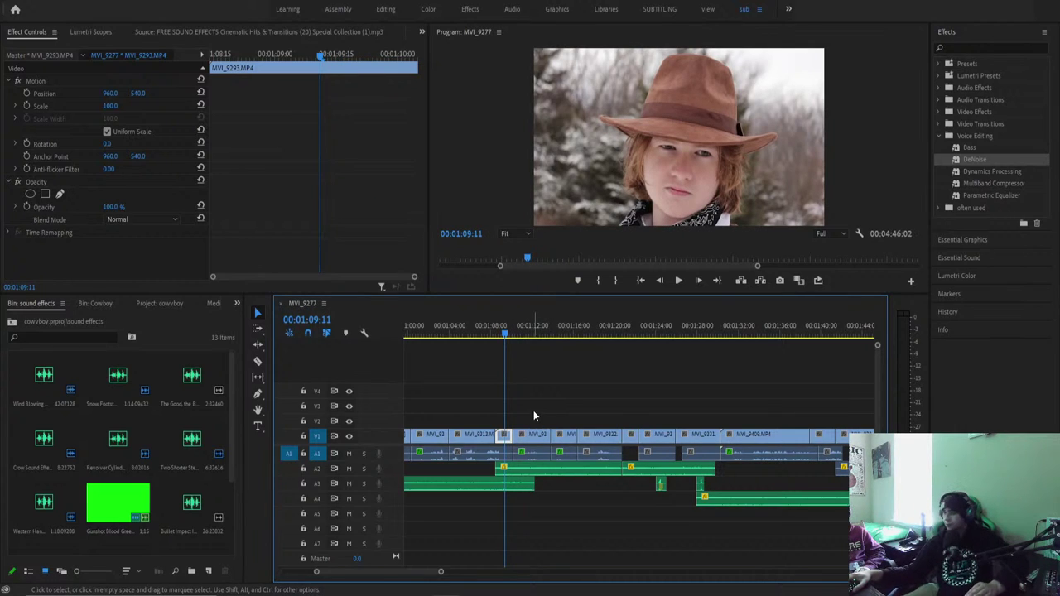
{"action": "left_click", "coordinate": [428, 10]}
{"action": "left_click", "coordinate": [208, 31]}
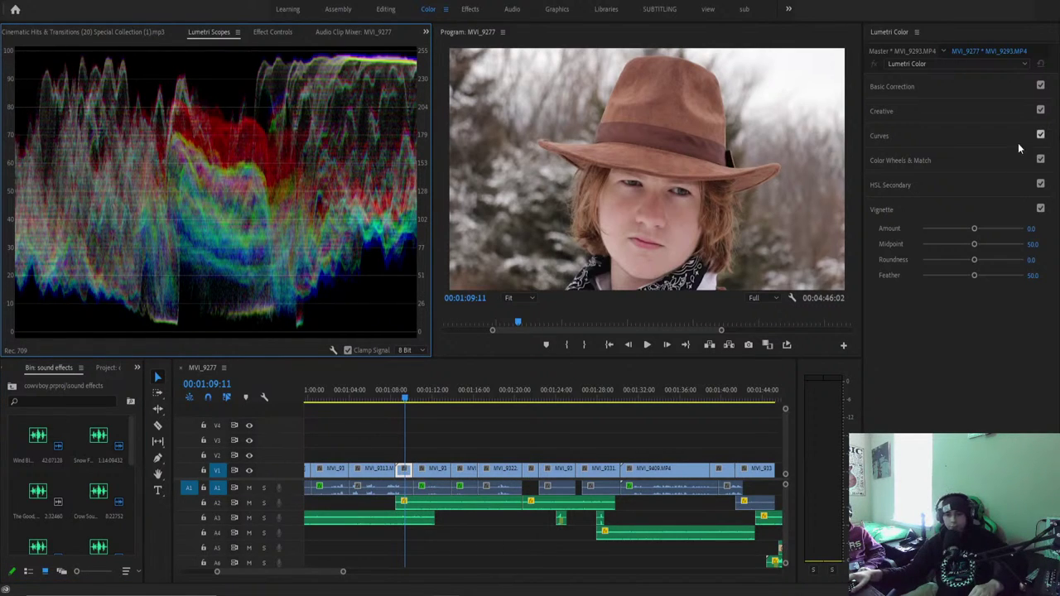
Apply Basic Correction to MVI_9293: temperature 21.7, tint -8.7, exposure -0.3, contrast -14.1, highlights 37.0, shadows -31.5, whites 26.1, blacks -6.5.
{"action": "left_click", "coordinate": [879, 89]}
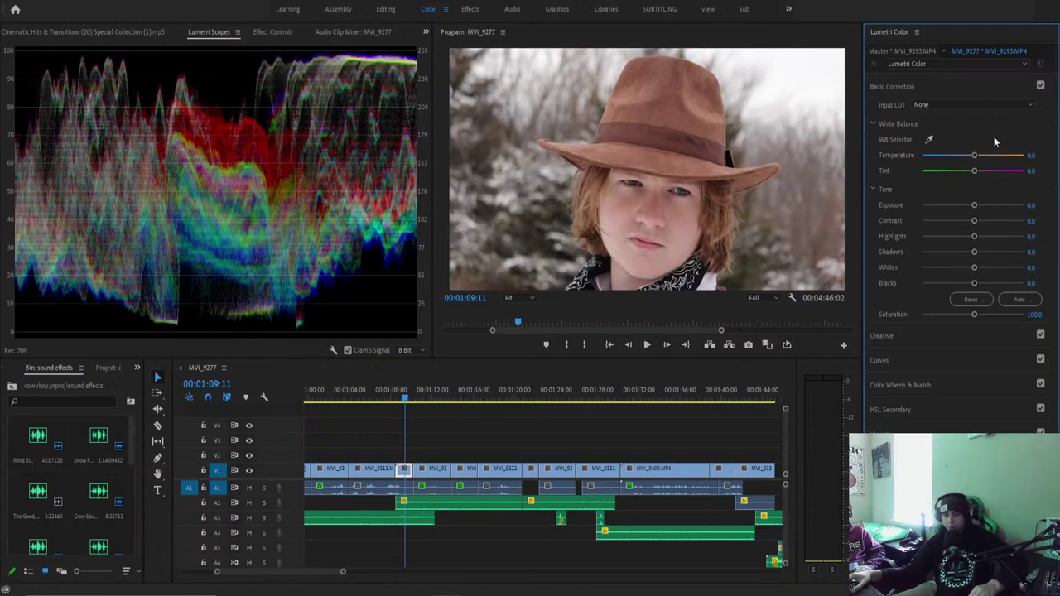
{"action": "left_click_drag", "start_coordinate": [974, 160], "coordinate": [983, 158]}
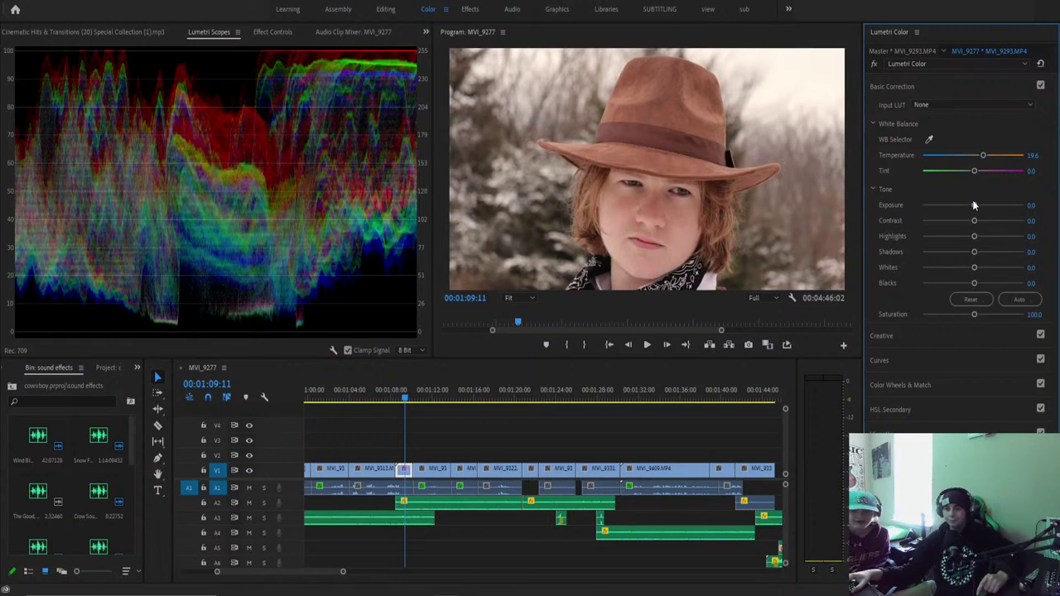
{"action": "left_click_drag", "start_coordinate": [975, 171], "coordinate": [970, 267]}
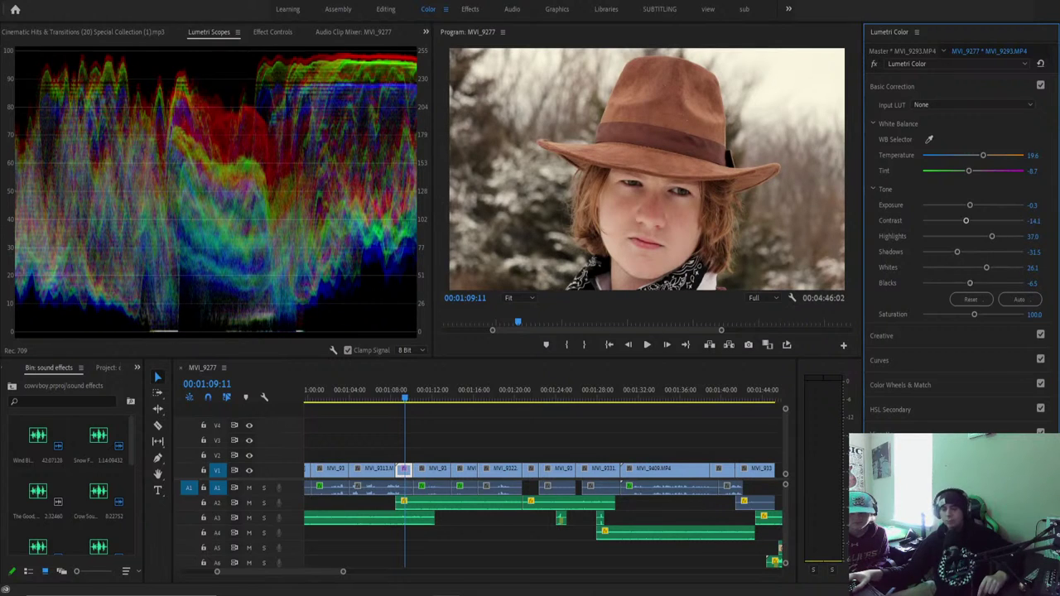
{"action": "left_click_drag", "start_coordinate": [983, 162], "coordinate": [990, 170]}
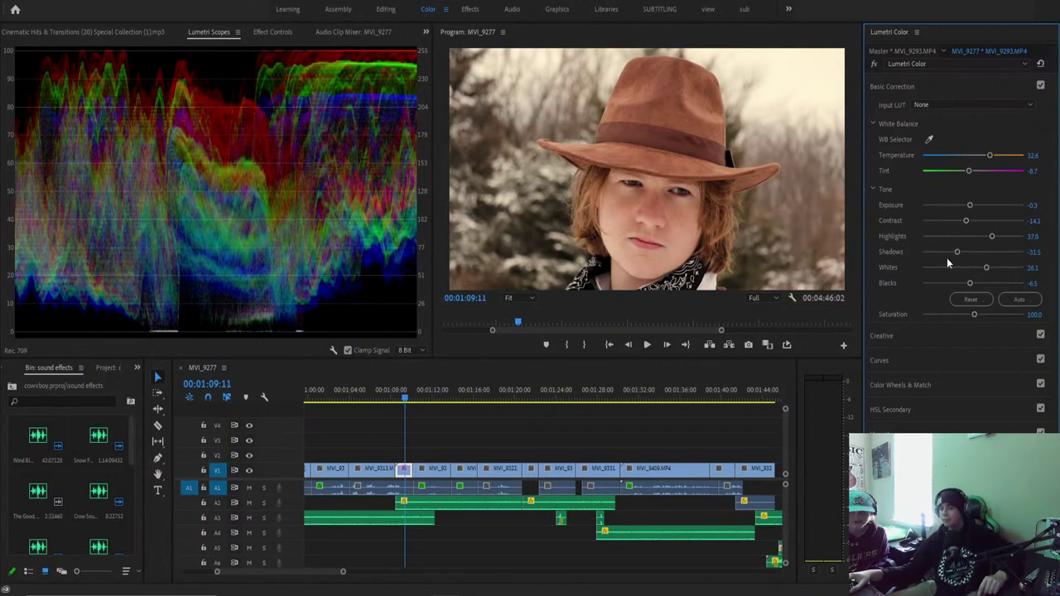
{"action": "left_click_drag", "start_coordinate": [987, 156], "coordinate": [983, 157]}
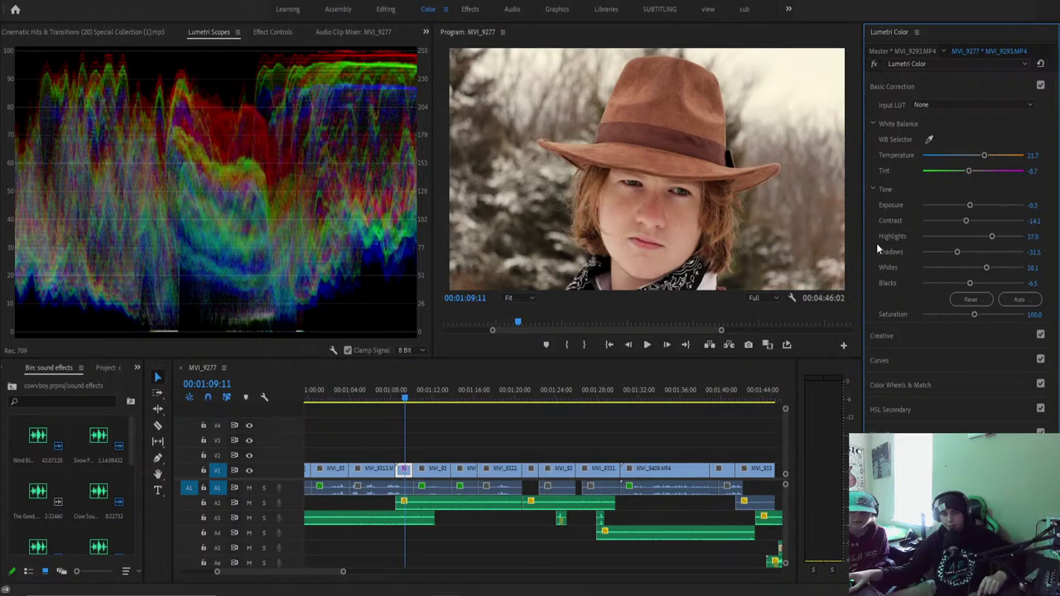
Grade MVI_9319 with temperature 22.8, tint -3.3, exposure 0.4, contrast -18.5, highlights -54.3, shadows -5.4, whites -20.7, blacks -9.8 and saturation 128.3.
{"action": "mouse_move", "coordinate": [403, 400]}
{"action": "left_mouse_down"}
{"action": "mouse_move", "coordinate": [393, 401]}
{"action": "mouse_move", "coordinate": [406, 401]}
{"action": "left_mouse_up"}
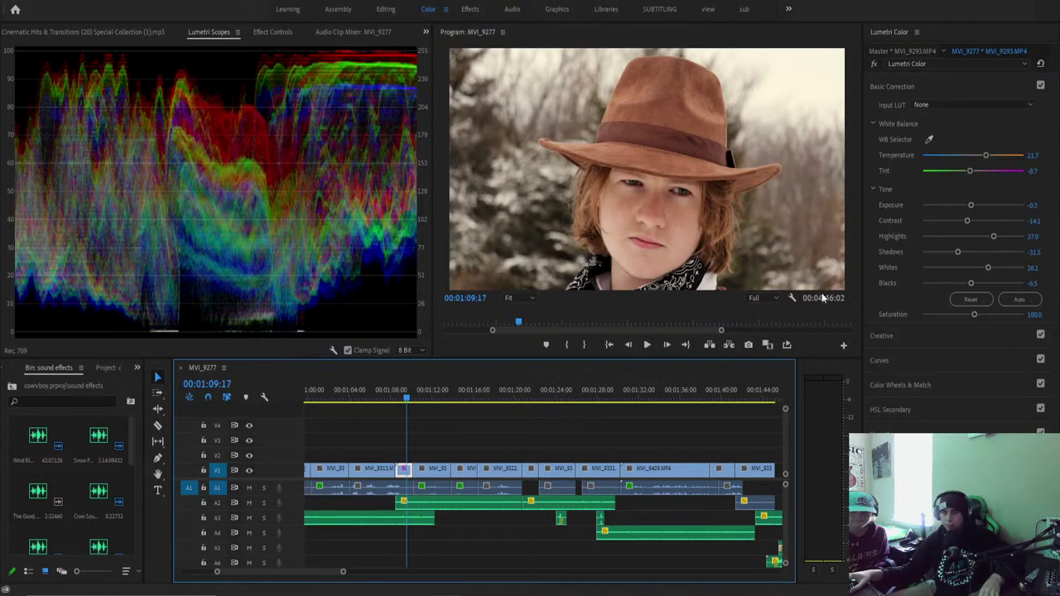
{"action": "left_click", "coordinate": [432, 394]}
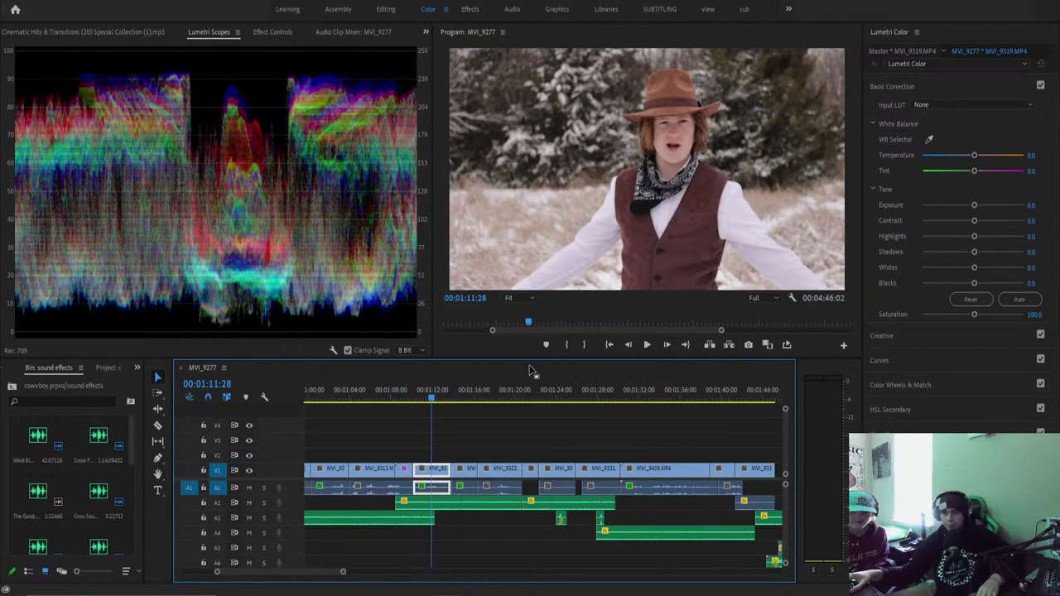
{"action": "key", "text": "space"}
{"action": "key", "text": "space"}
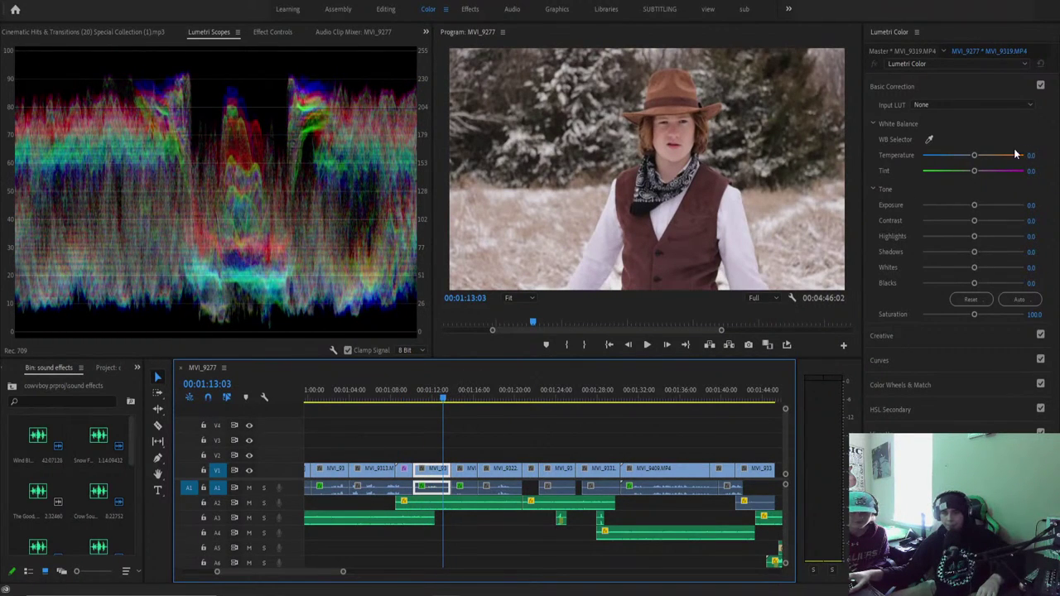
{"action": "left_click_drag", "start_coordinate": [975, 157], "coordinate": [941, 219]}
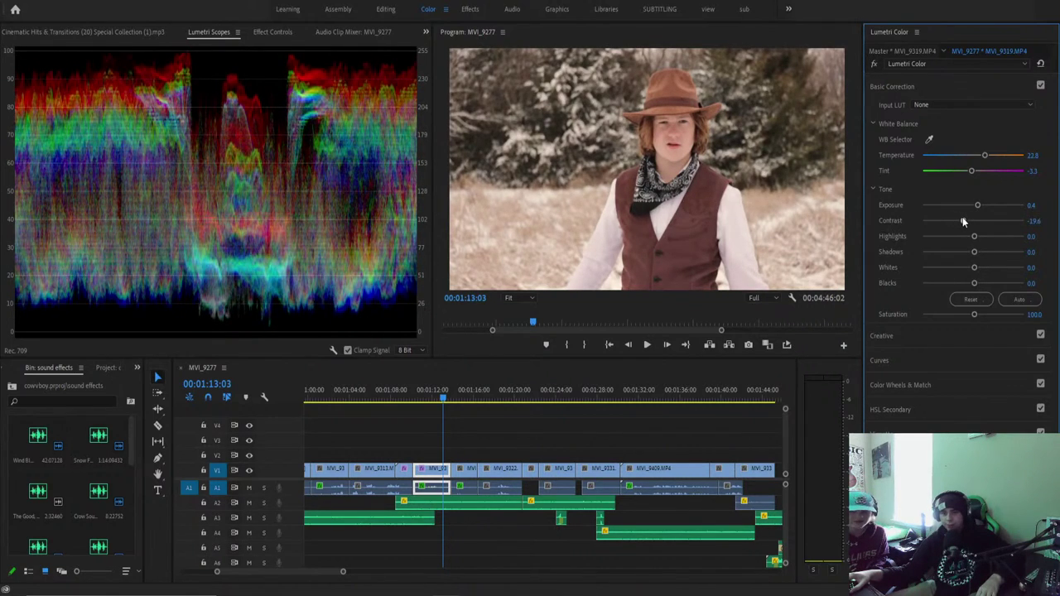
{"action": "left_click_drag", "start_coordinate": [969, 236], "coordinate": [991, 314]}
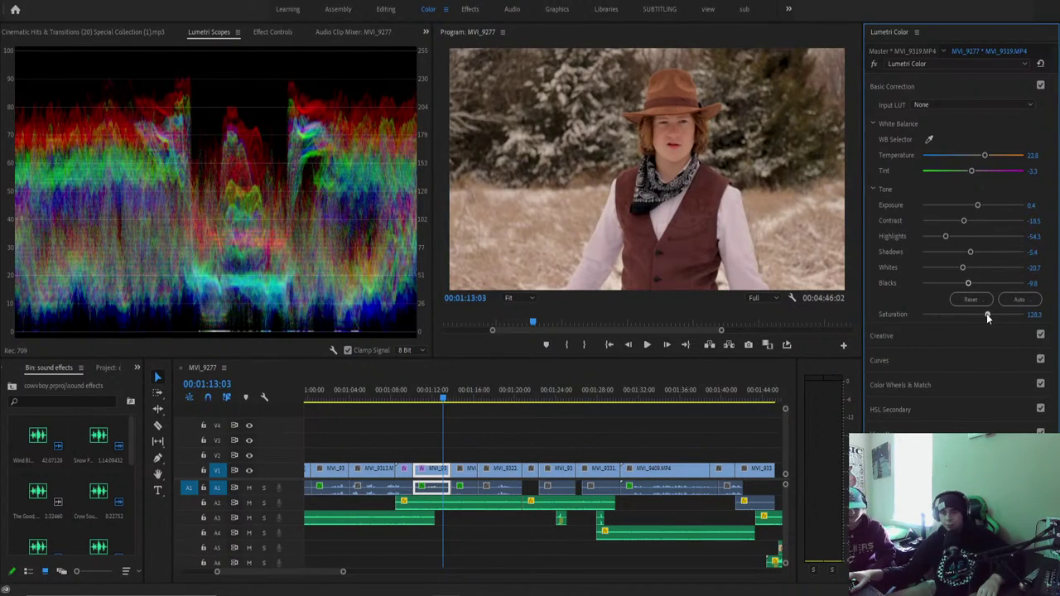
Return to MVI_9293 at 00:01:09:03 and set its temperature to 17.4 and its saturation to 115.2.
{"action": "left_click", "coordinate": [402, 399]}
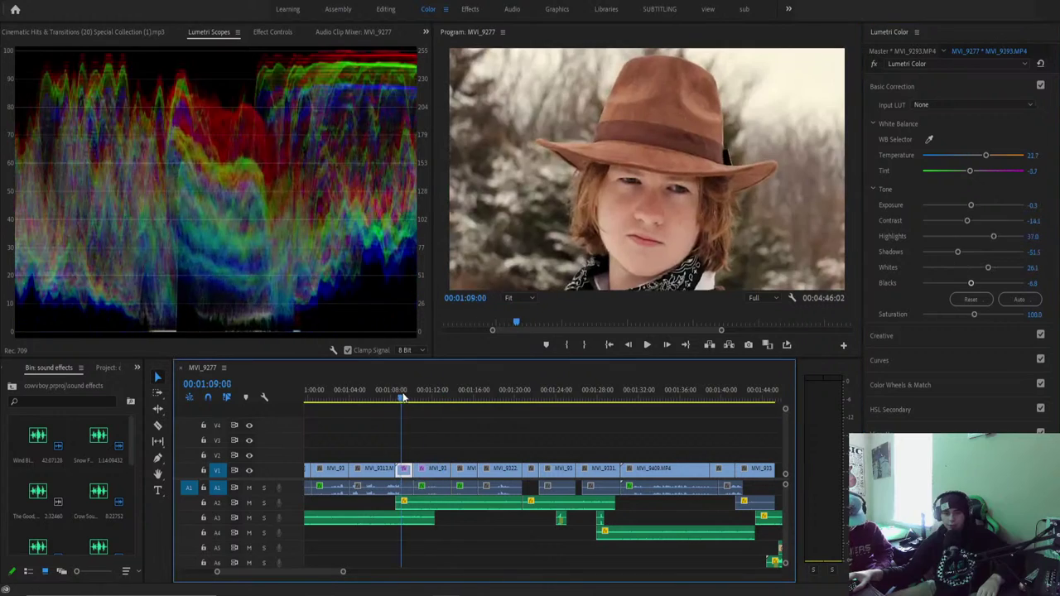
{"action": "left_click_drag", "start_coordinate": [976, 318], "coordinate": [980, 317]}
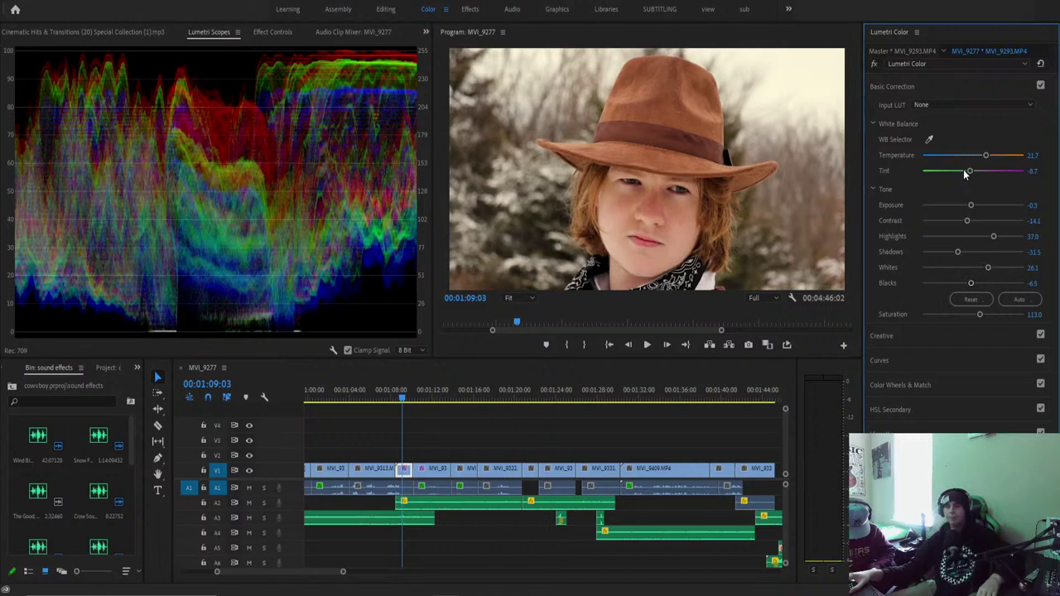
{"action": "left_click_drag", "start_coordinate": [986, 159], "coordinate": [981, 162]}
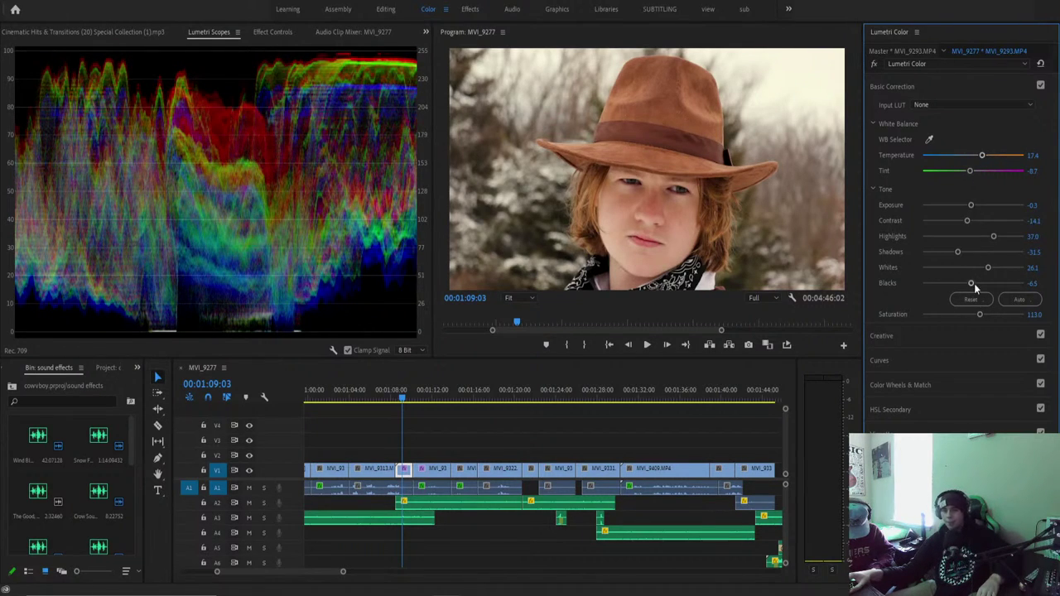
{"action": "left_click_drag", "start_coordinate": [979, 314], "coordinate": [981, 313]}
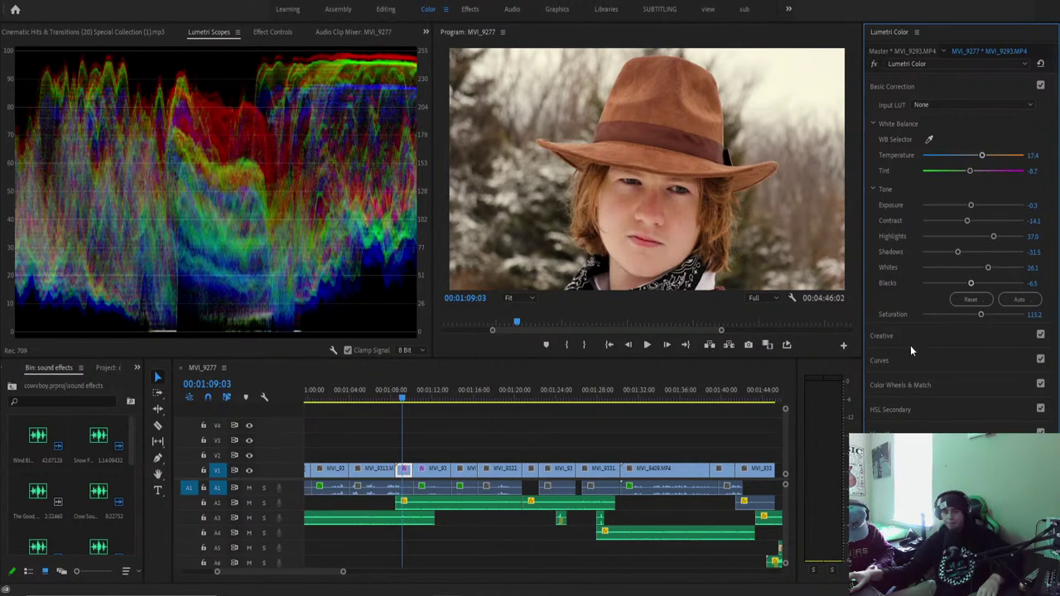
Play the cut from MVI_9293 to MVI_9319 to compare the grades and set MVI_9293's temperature to 3.3.
{"action": "left_click", "coordinate": [398, 395]}
{"action": "key", "text": "space"}
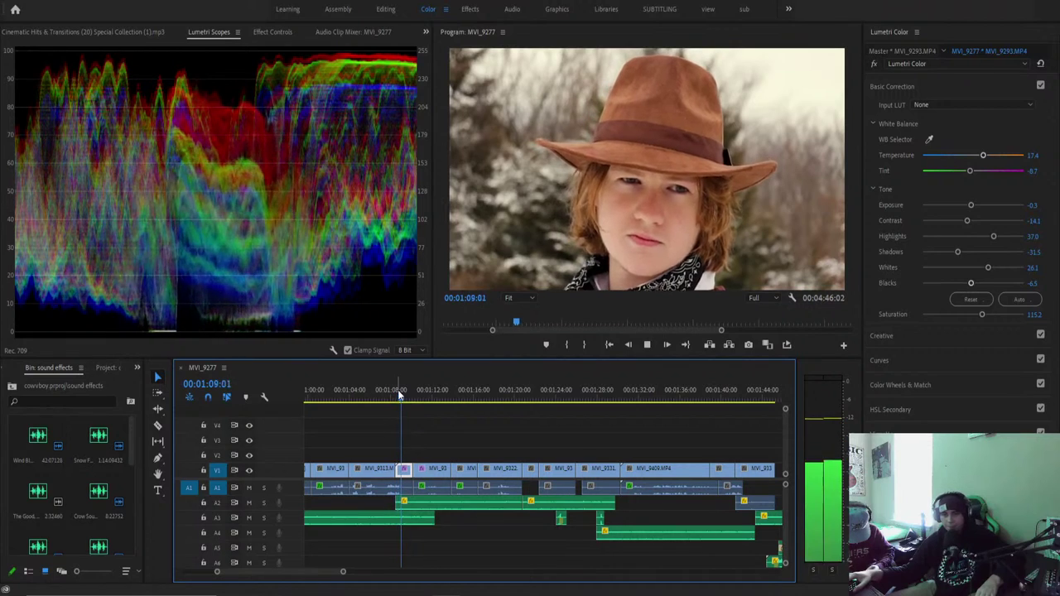
{"action": "key", "text": "space"}
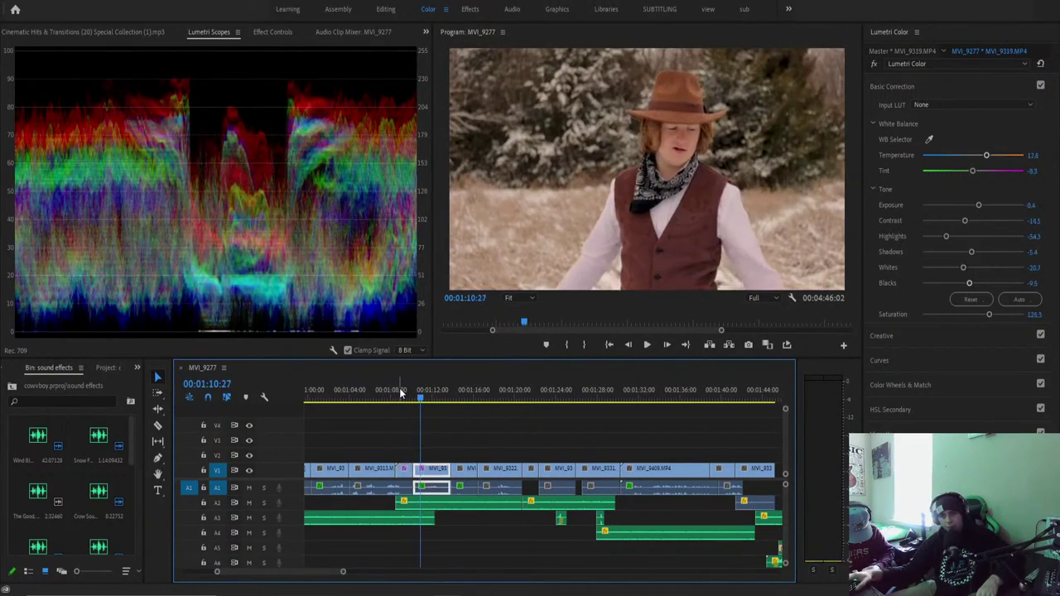
{"action": "left_click_drag", "start_coordinate": [400, 394], "coordinate": [406, 389]}
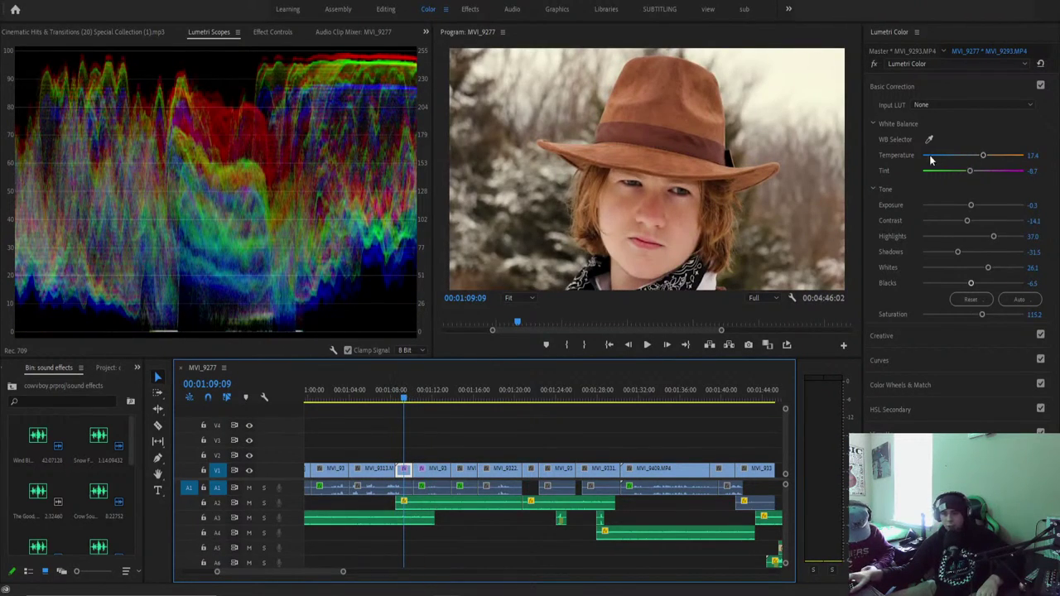
{"action": "left_click_drag", "start_coordinate": [983, 155], "coordinate": [974, 157]}
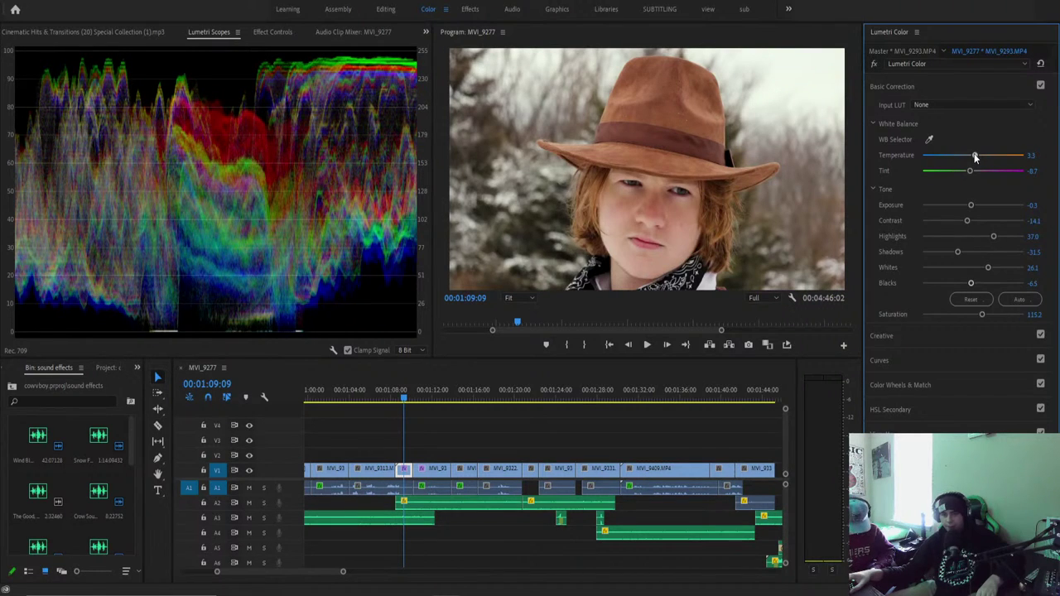
Grade MVI_9322 with temperature 19.6, exposure 0.5, contrast -20.7, highlights -13.0 and shadows 5.4, and adjust its whites, blacks and saturation.
{"action": "key", "text": "space"}
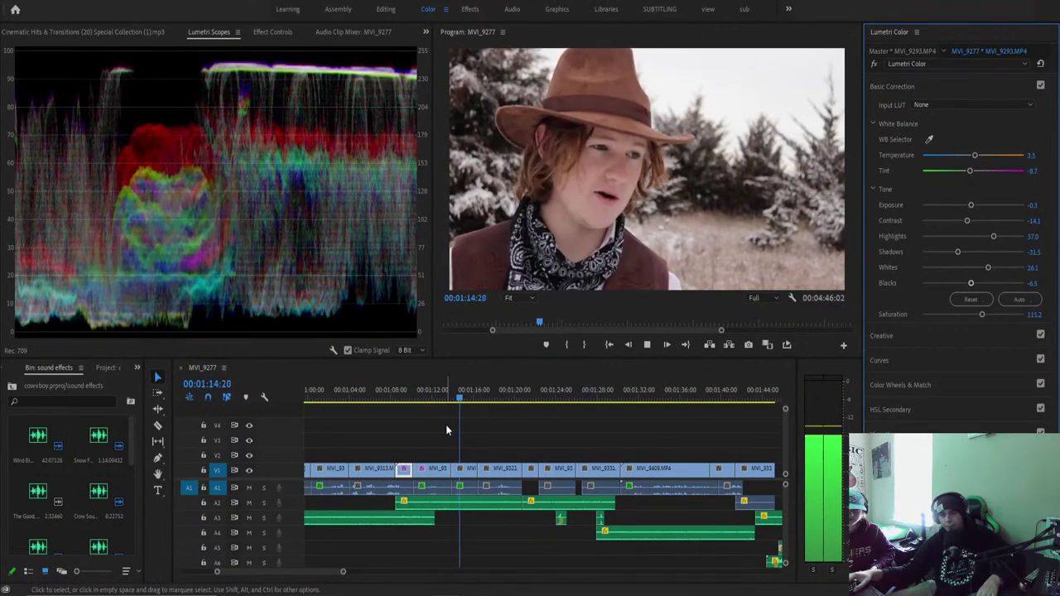
{"action": "mouse_move", "coordinate": [469, 389]}
{"action": "left_mouse_down"}
{"action": "mouse_move", "coordinate": [405, 388]}
{"action": "mouse_move", "coordinate": [485, 389]}
{"action": "left_mouse_up"}
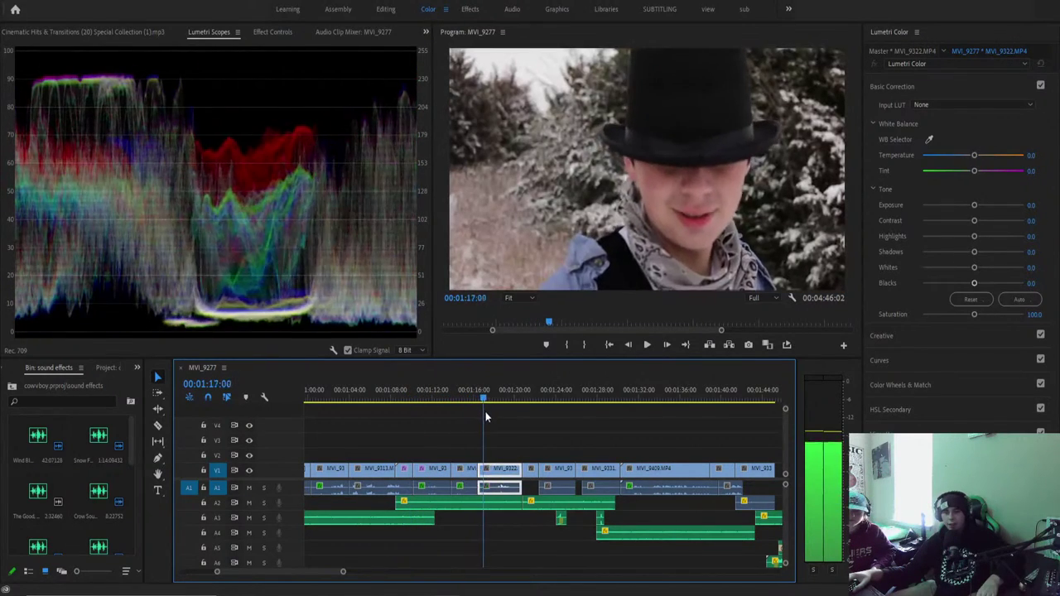
{"action": "left_click_drag", "start_coordinate": [972, 156], "coordinate": [982, 157]}
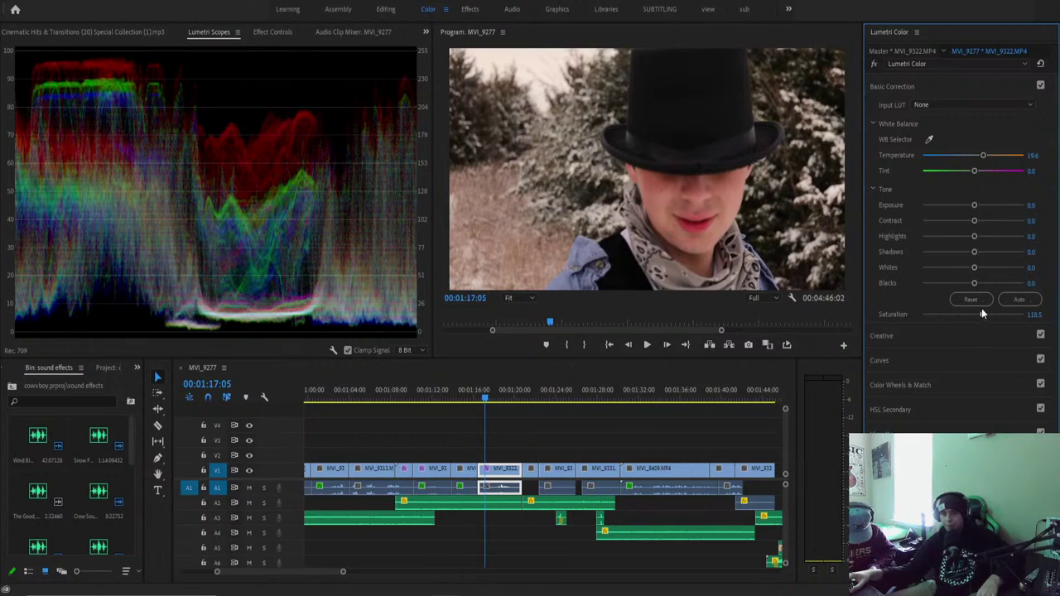
{"action": "left_click_drag", "start_coordinate": [973, 205], "coordinate": [978, 253]}
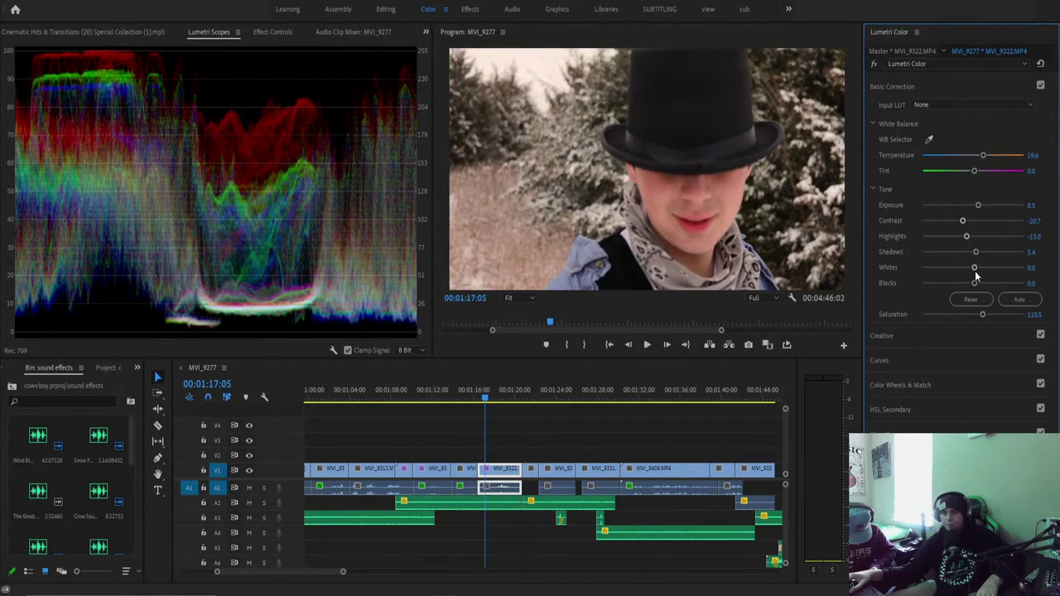
{"action": "left_click_drag", "start_coordinate": [973, 268], "coordinate": [985, 314]}
Grade MVI_9321 with temperature 16.3, tint -7.6, exposure -0.2, contrast -30.4, highlights -17.4, shadows -16.3, whites -8.7, blacks -5.4 and saturation 119.6.
{"action": "left_click_drag", "start_coordinate": [513, 395], "coordinate": [454, 401]}
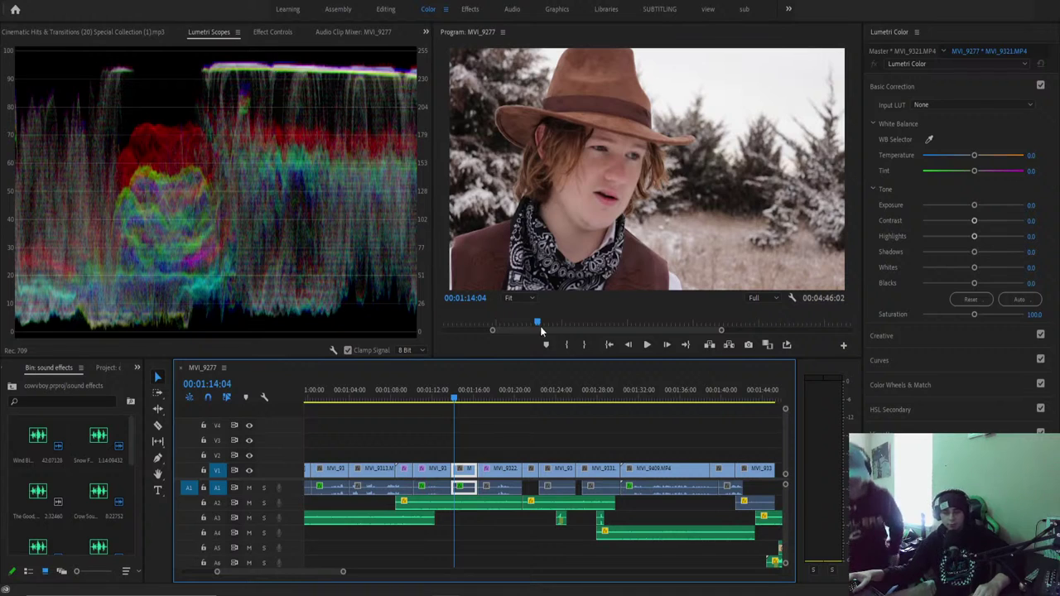
{"action": "left_click_drag", "start_coordinate": [423, 403], "coordinate": [456, 403]}
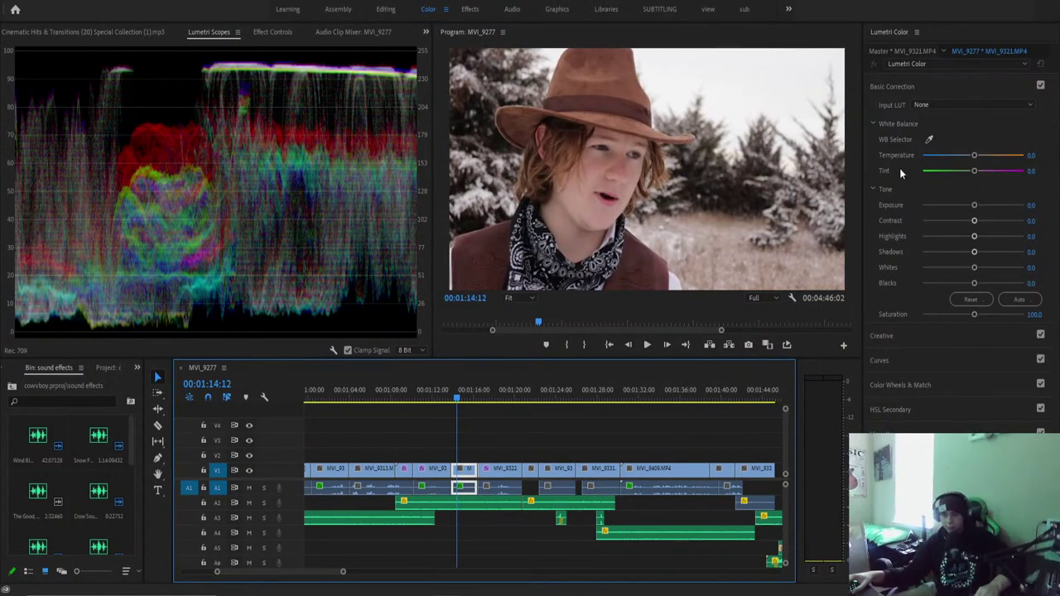
{"action": "left_click", "coordinate": [980, 155]}
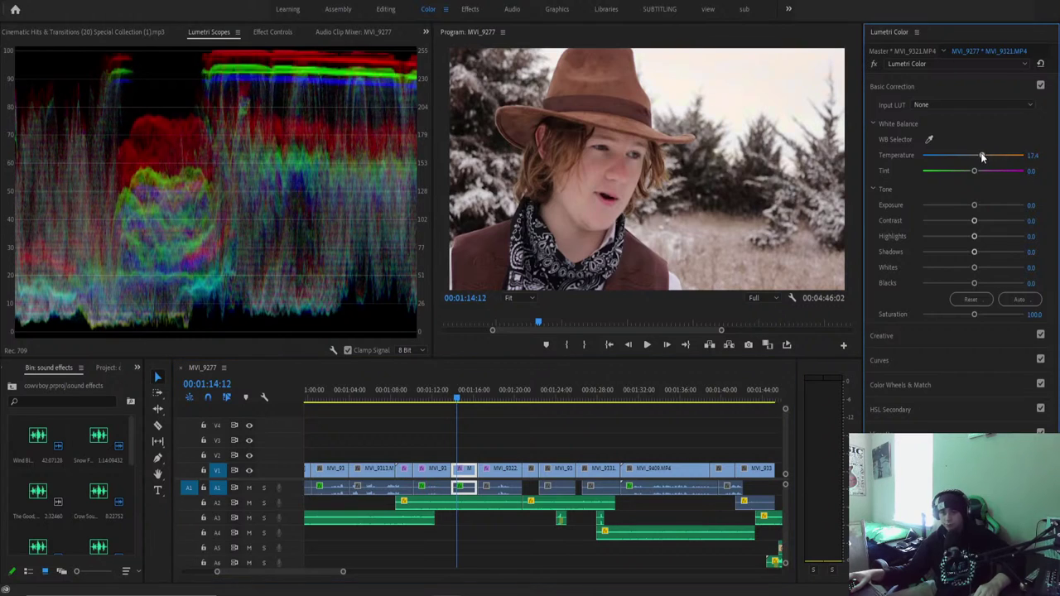
{"action": "left_click", "coordinate": [981, 314]}
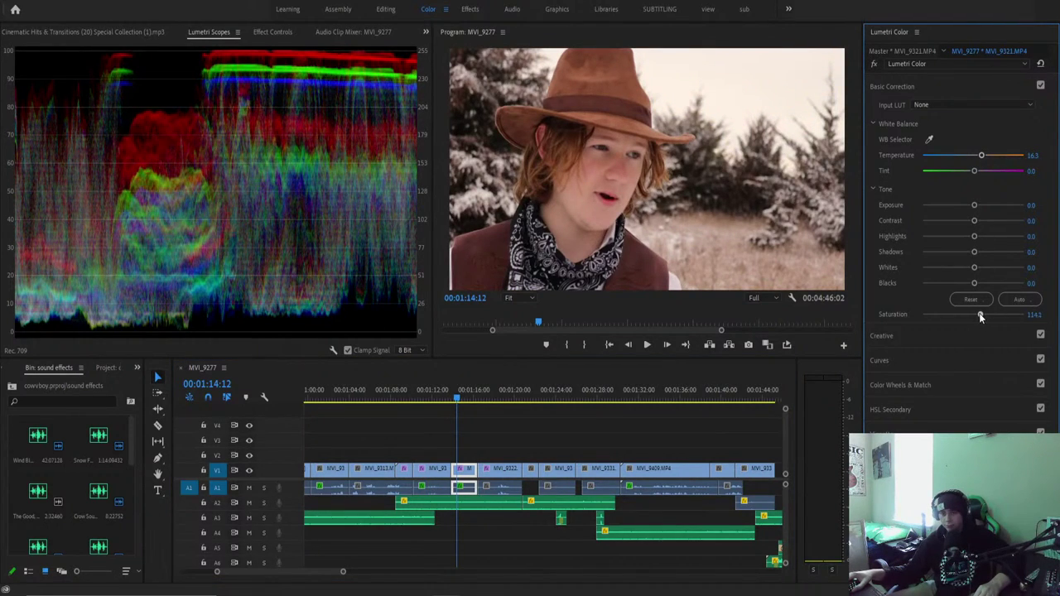
{"action": "left_click_drag", "start_coordinate": [970, 176], "coordinate": [968, 175]}
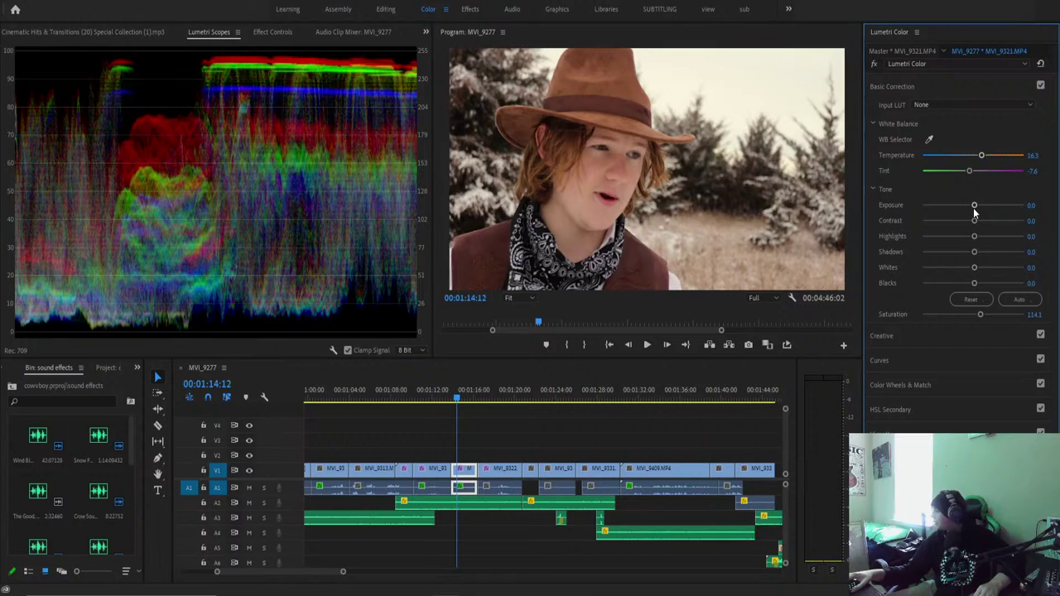
{"action": "left_click_drag", "start_coordinate": [974, 205], "coordinate": [963, 236]}
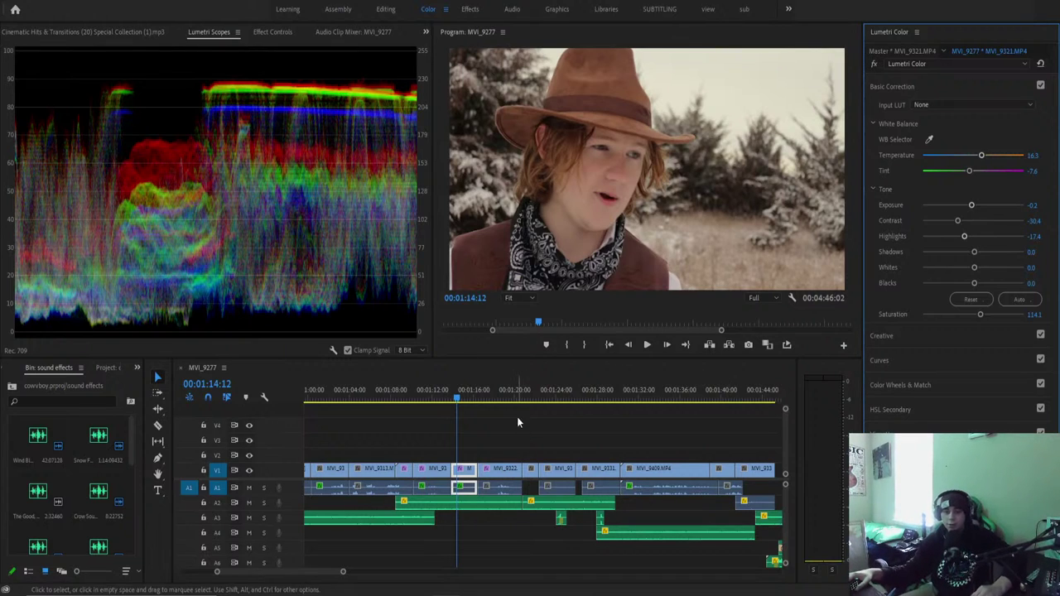
{"action": "left_click_drag", "start_coordinate": [444, 393], "coordinate": [456, 394]}
{"action": "left_click_drag", "start_coordinate": [973, 251], "coordinate": [984, 314]}
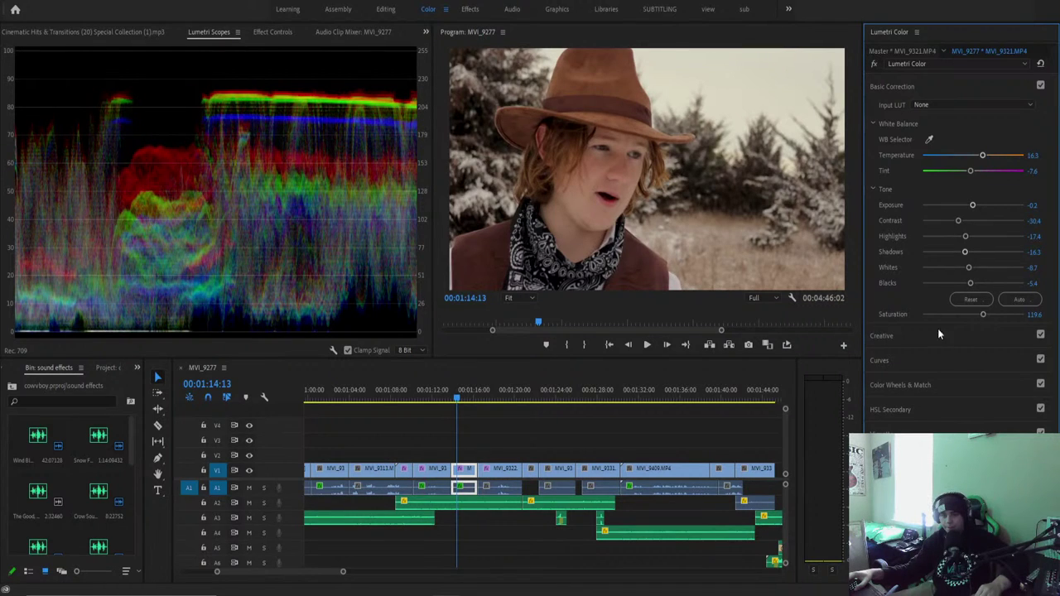
{"action": "key", "text": "space"}
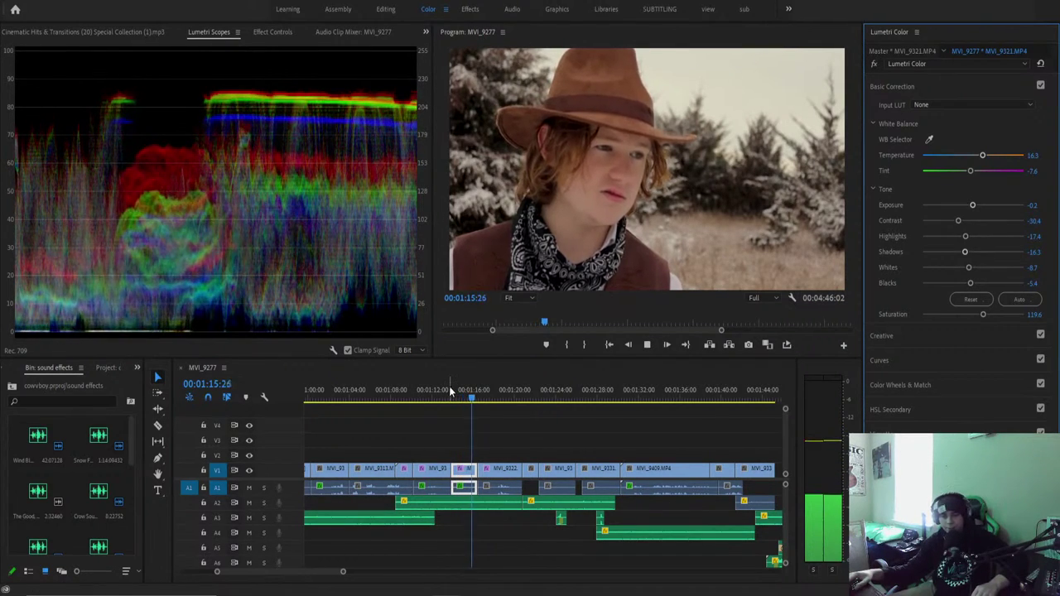
Grade MVI_9313 with temperature 17.4, exposure -0.3, contrast -29.3, highlights -18.5, shadows -18.5, whites -20.7, blacks -18.5 and saturation 113.0.
{"action": "left_click_drag", "start_coordinate": [465, 395], "coordinate": [385, 402]}
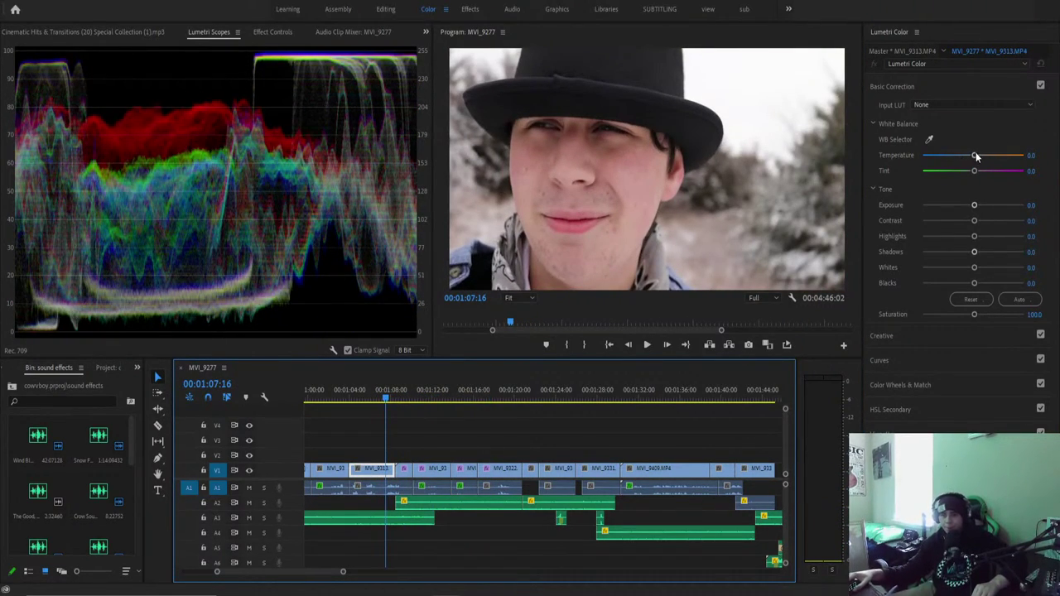
{"action": "left_click_drag", "start_coordinate": [973, 155], "coordinate": [980, 156]}
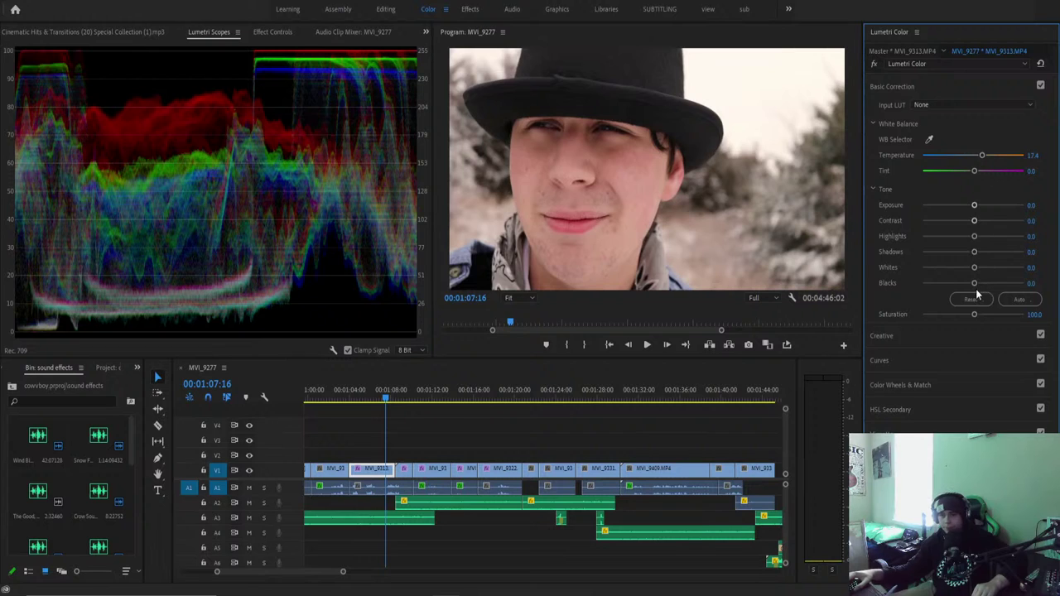
{"action": "left_click_drag", "start_coordinate": [976, 313], "coordinate": [980, 314]}
{"action": "left_click_drag", "start_coordinate": [974, 205], "coordinate": [963, 279]}
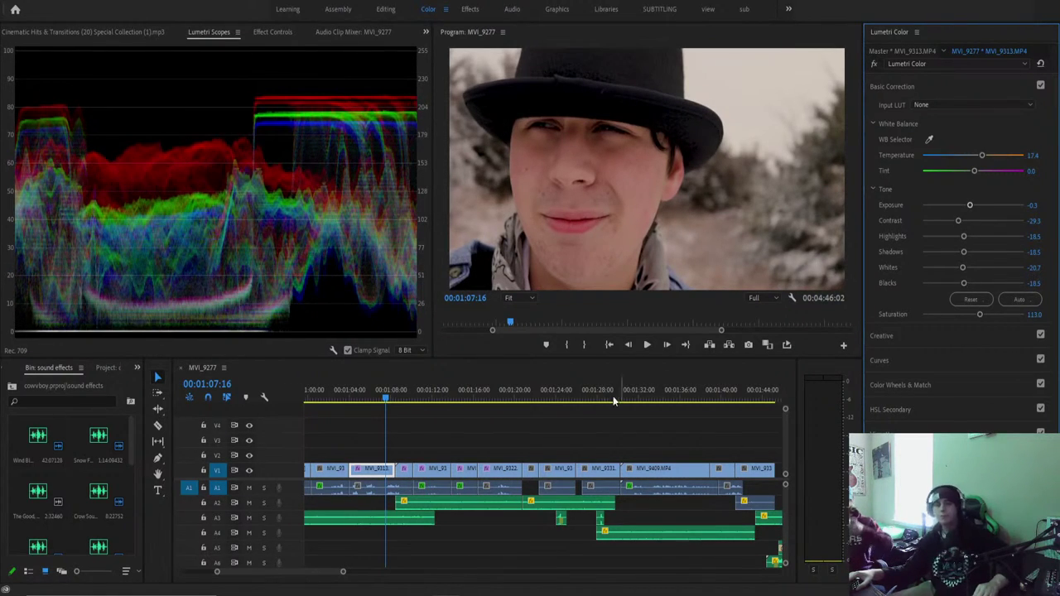
Play the sequence from 00:01:03:19 through the graded clips to compare their looks and check the sound.
{"action": "left_click_drag", "start_coordinate": [383, 397], "coordinate": [350, 397]}
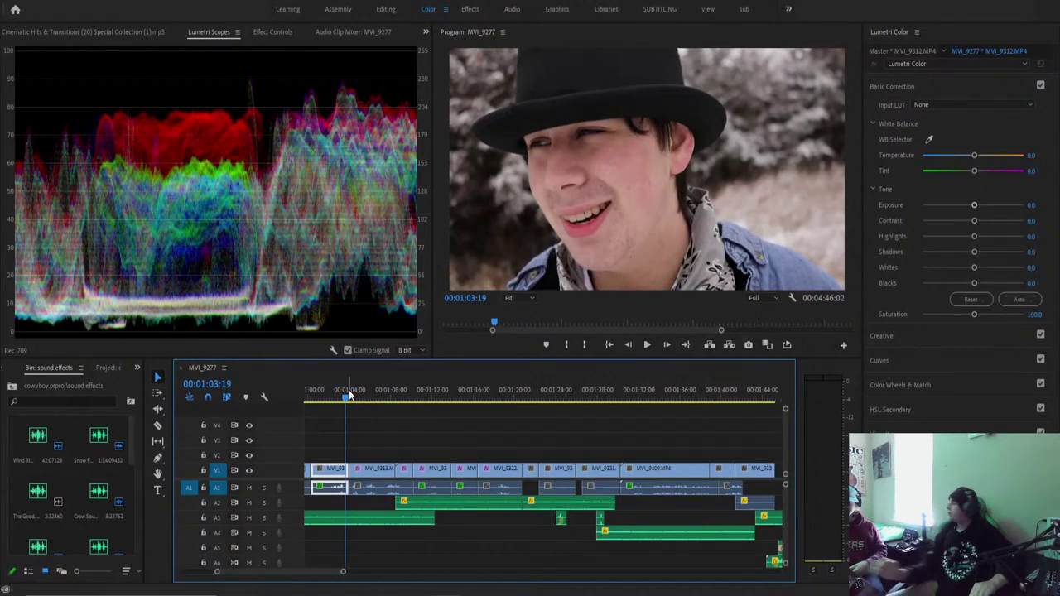
{"action": "key", "text": "space"}
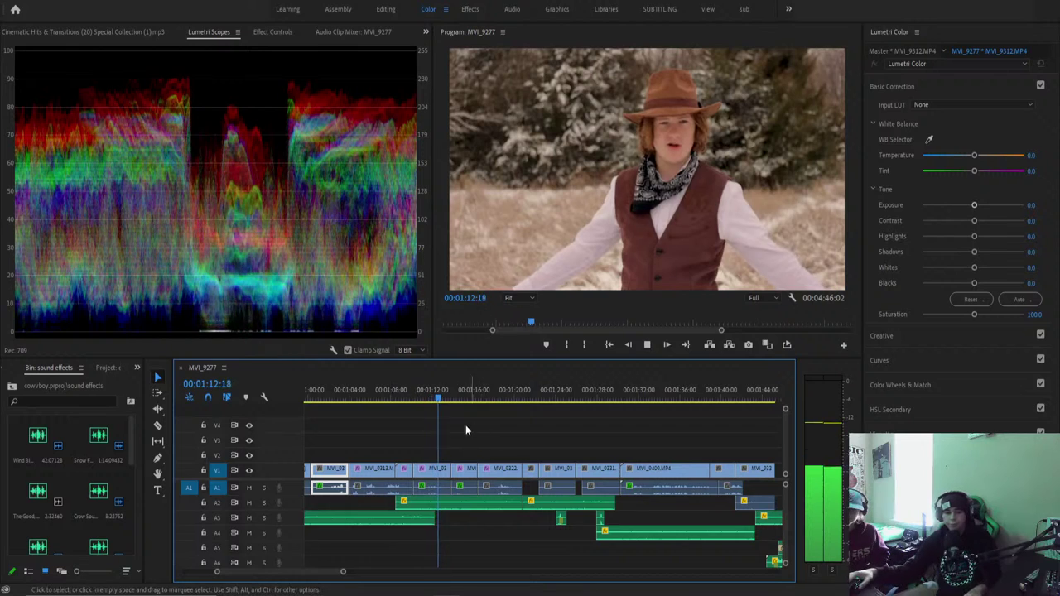
{"action": "left_click", "coordinate": [374, 394]}
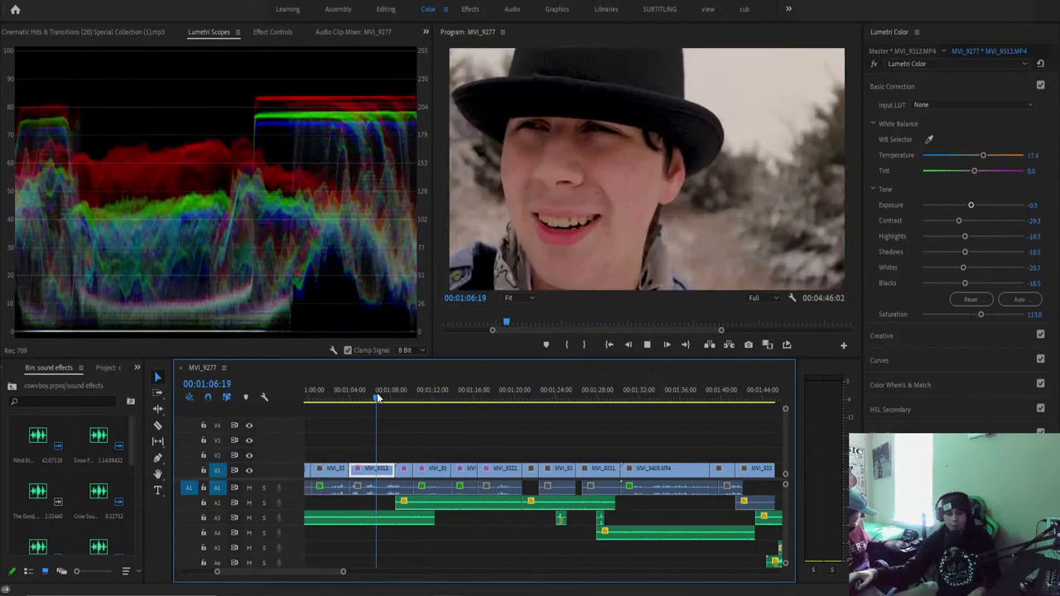
{"action": "right_click", "coordinate": [402, 506]}
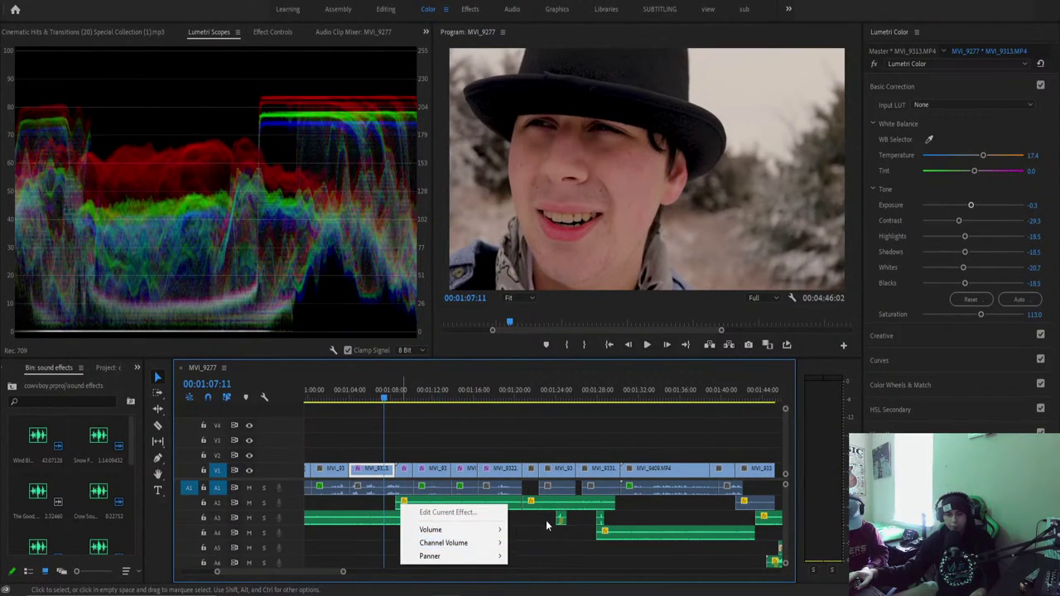
{"action": "left_click", "coordinate": [520, 531]}
{"action": "right_click", "coordinate": [412, 513]}
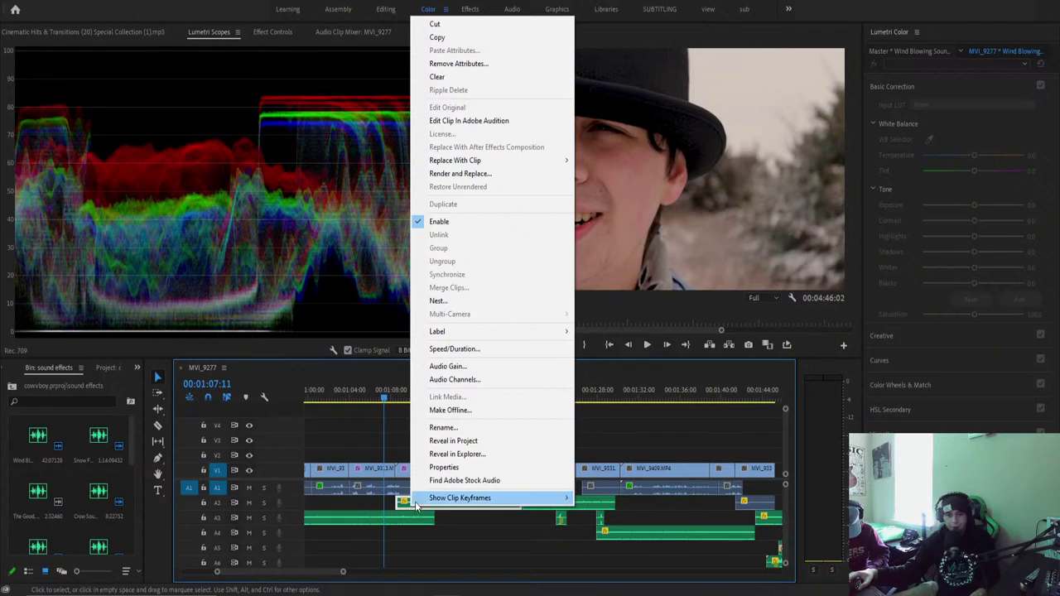
{"action": "left_click", "coordinate": [402, 503]}
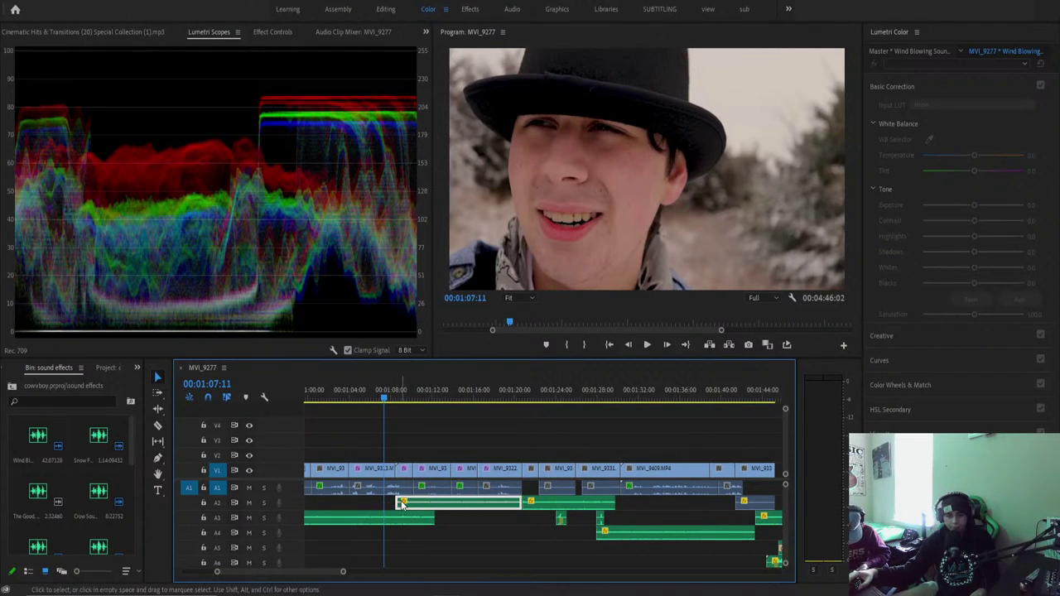
{"action": "right_click", "coordinate": [402, 503]}
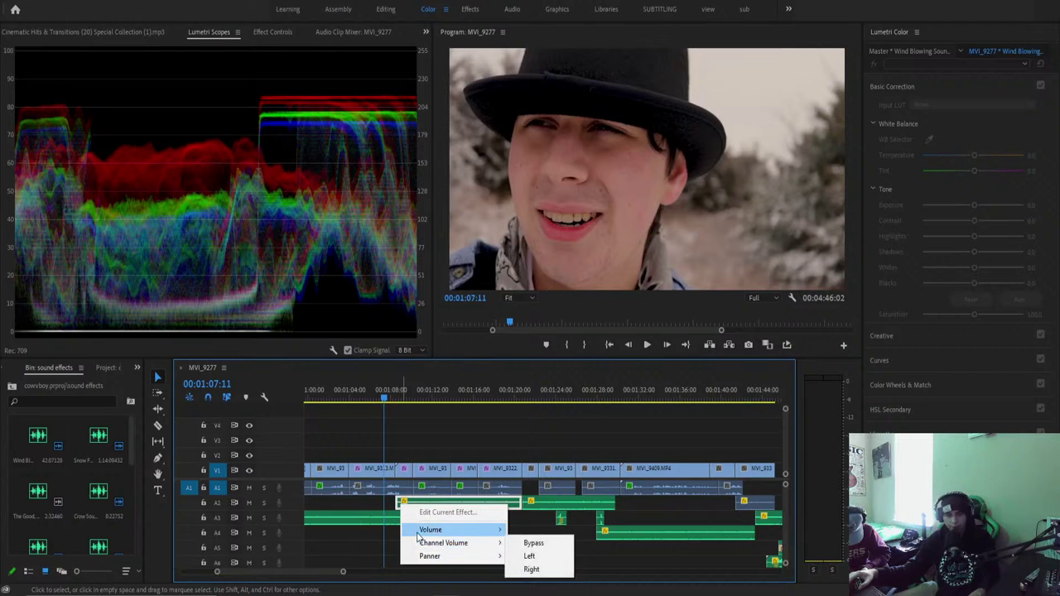
{"action": "right_click", "coordinate": [613, 538]}
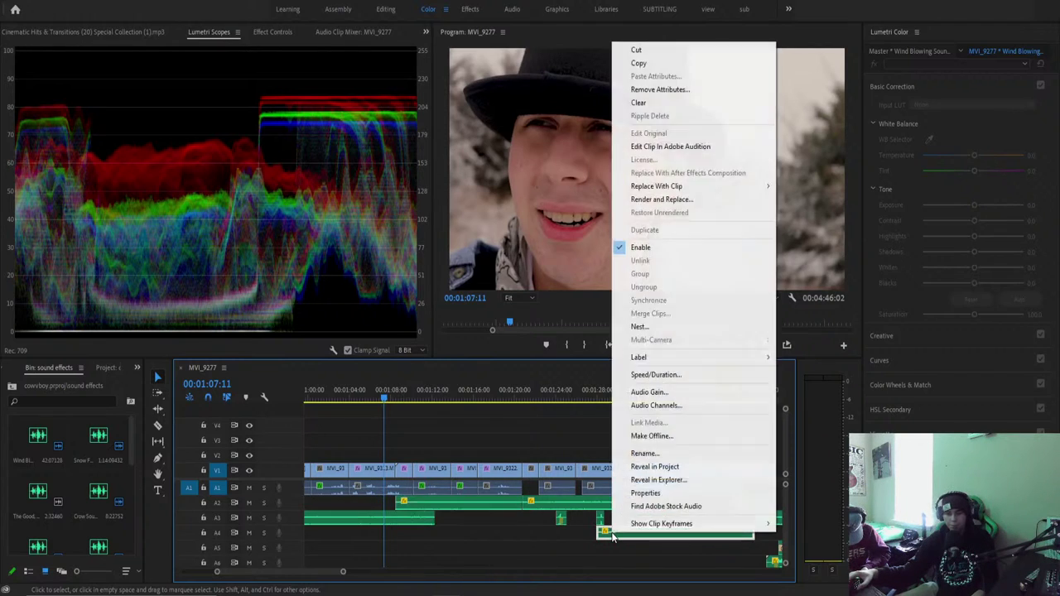
{"action": "left_click", "coordinate": [594, 534]}
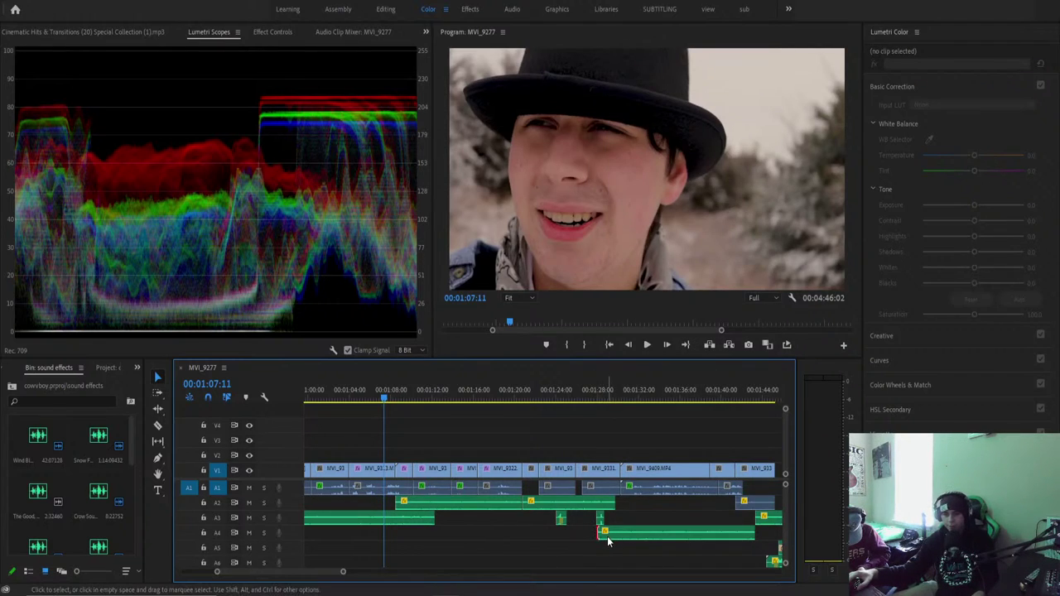
{"action": "right_click", "coordinate": [607, 536]}
{"action": "left_click", "coordinate": [623, 530]}
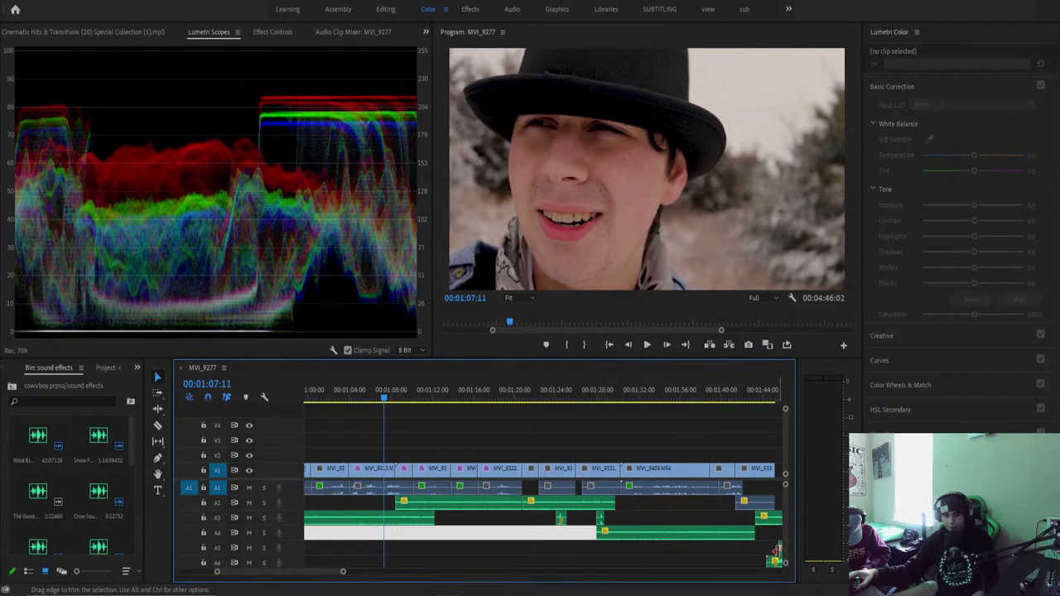
{"action": "left_click_drag", "start_coordinate": [747, 395], "coordinate": [720, 451]}
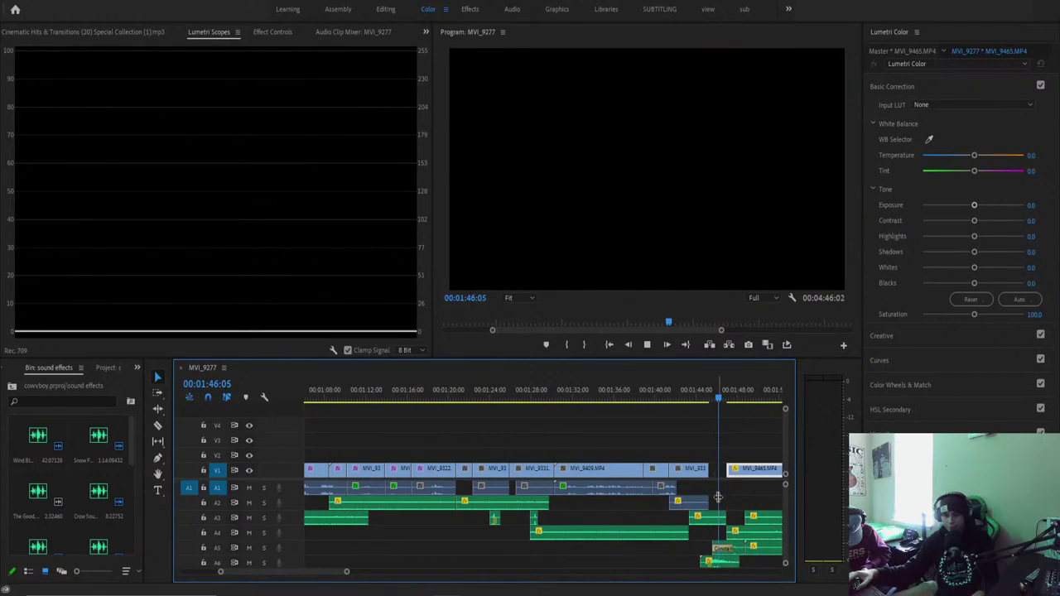
{"action": "right_click", "coordinate": [753, 551]}
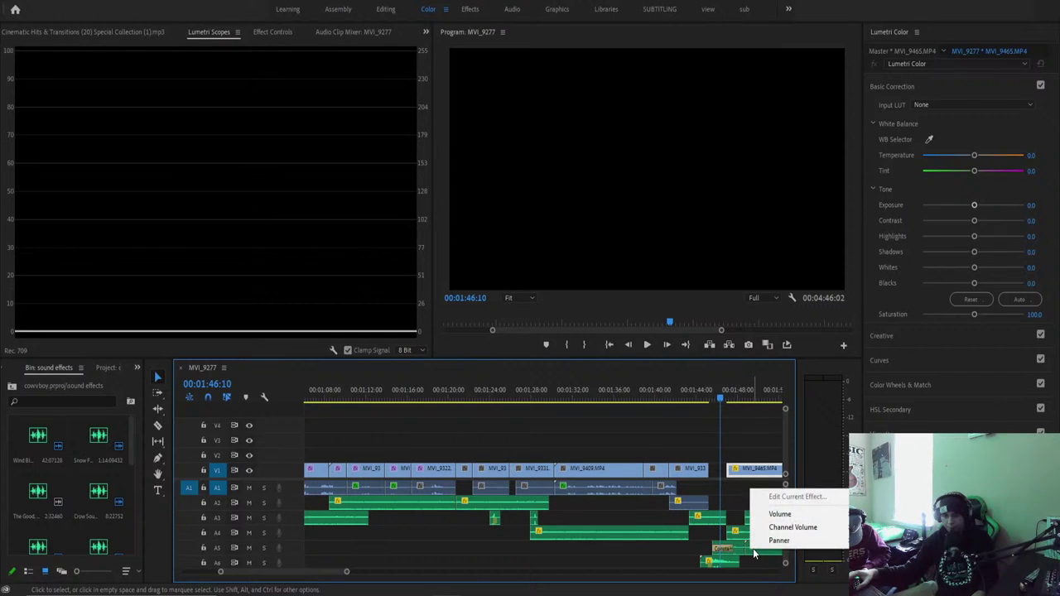
{"action": "right_click", "coordinate": [732, 551]}
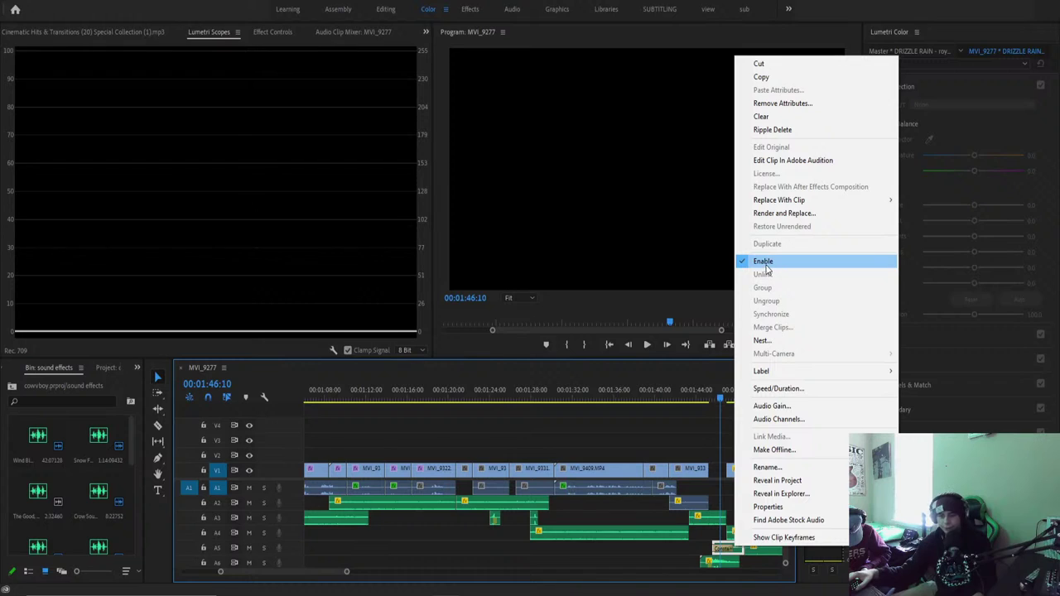
{"action": "right_click", "coordinate": [704, 570]}
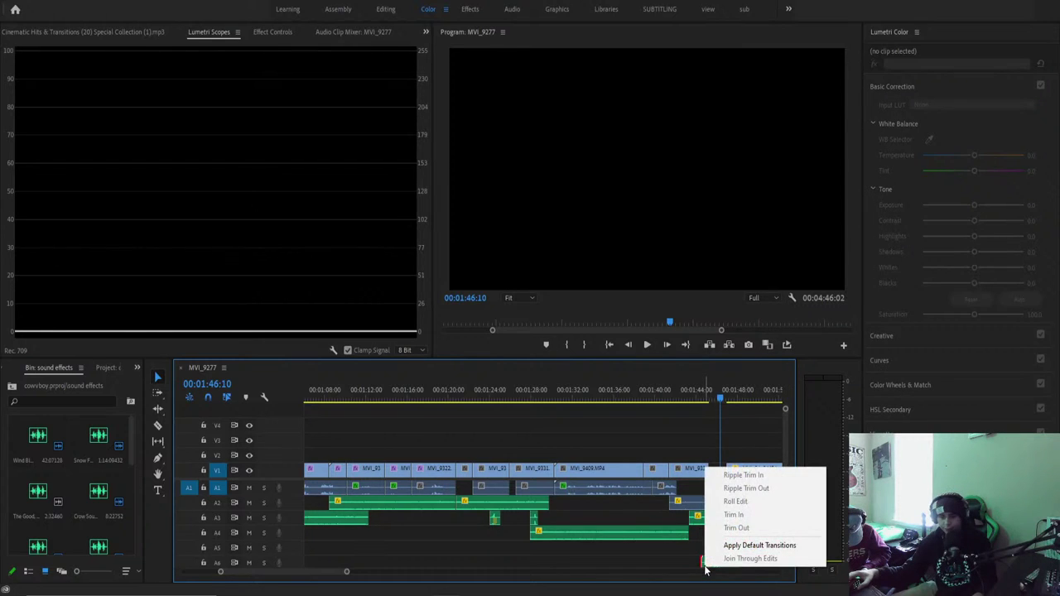
{"action": "left_click", "coordinate": [692, 563]}
{"action": "left_click", "coordinate": [705, 564]}
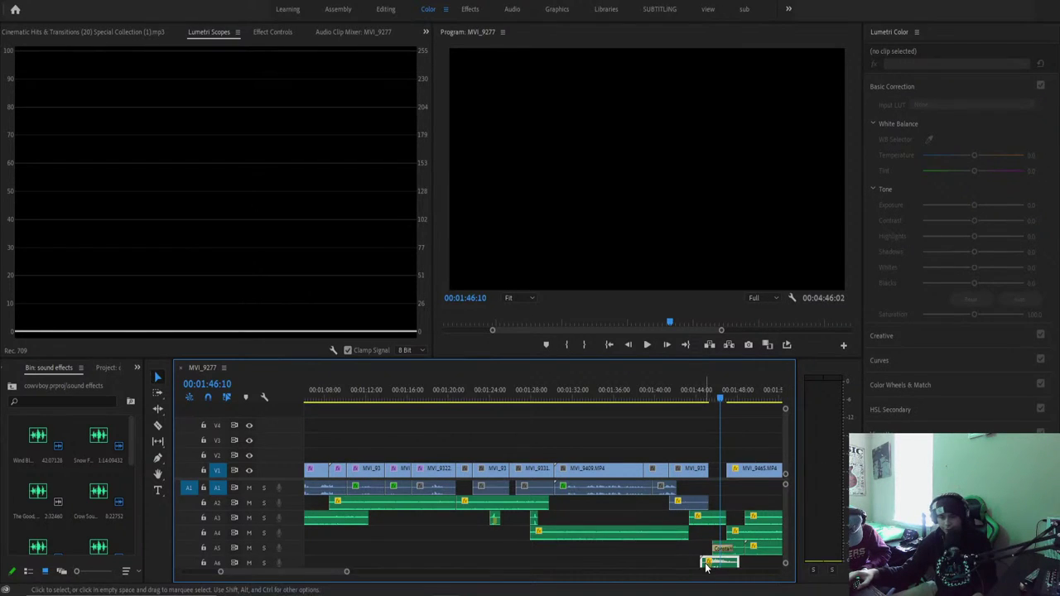
{"action": "right_click", "coordinate": [706, 566]}
{"action": "left_click", "coordinate": [705, 567]}
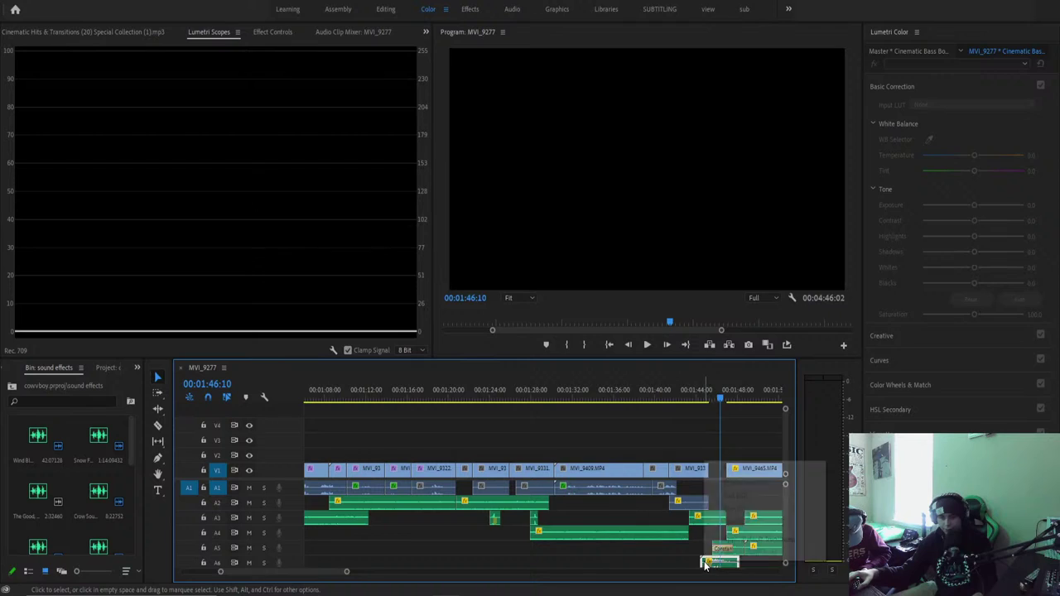
{"action": "right_click", "coordinate": [704, 563]}
{"action": "left_click", "coordinate": [698, 564]}
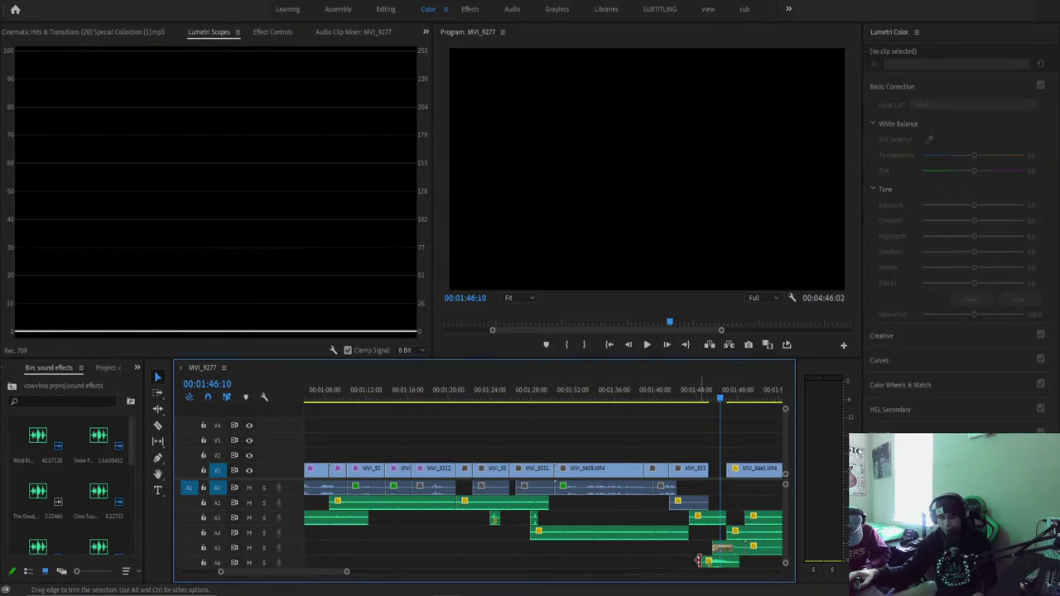
{"action": "left_click", "coordinate": [579, 547]}
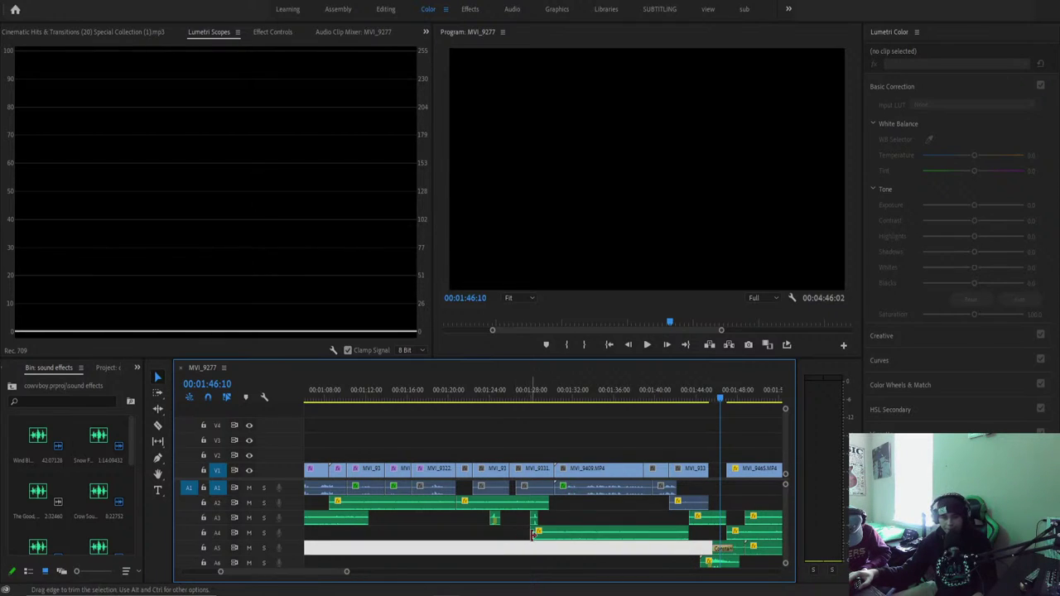
Apply the default audio transition to the start of the Wind Blowing clip on A2 and play the sequence from 00:01:08:20.
{"action": "left_click_drag", "start_coordinate": [475, 395], "coordinate": [408, 501]}
{"action": "right_click", "coordinate": [406, 503]}
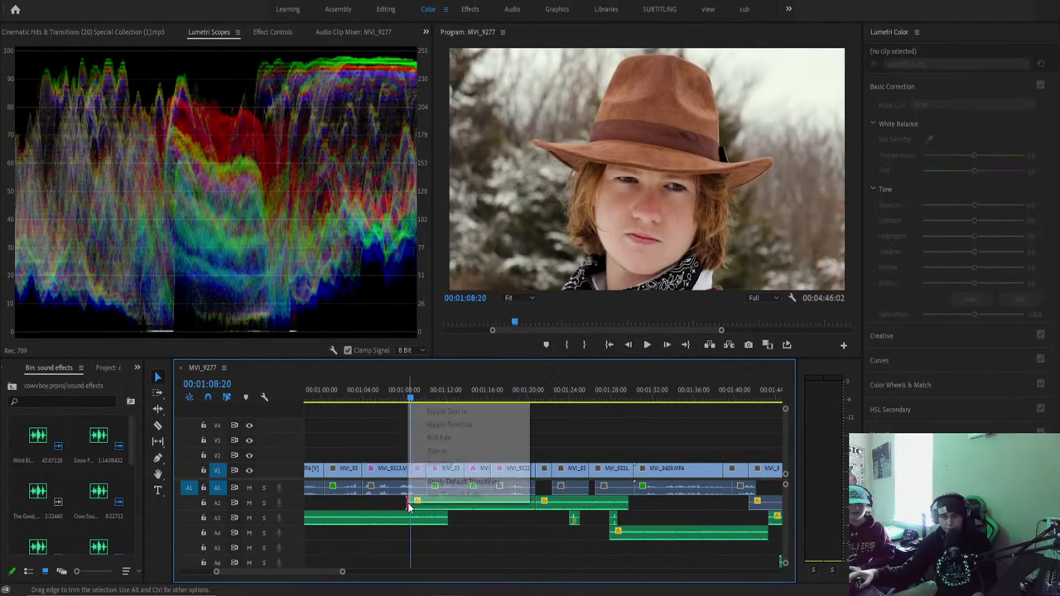
{"action": "left_click", "coordinate": [461, 480]}
{"action": "key", "text": "space"}
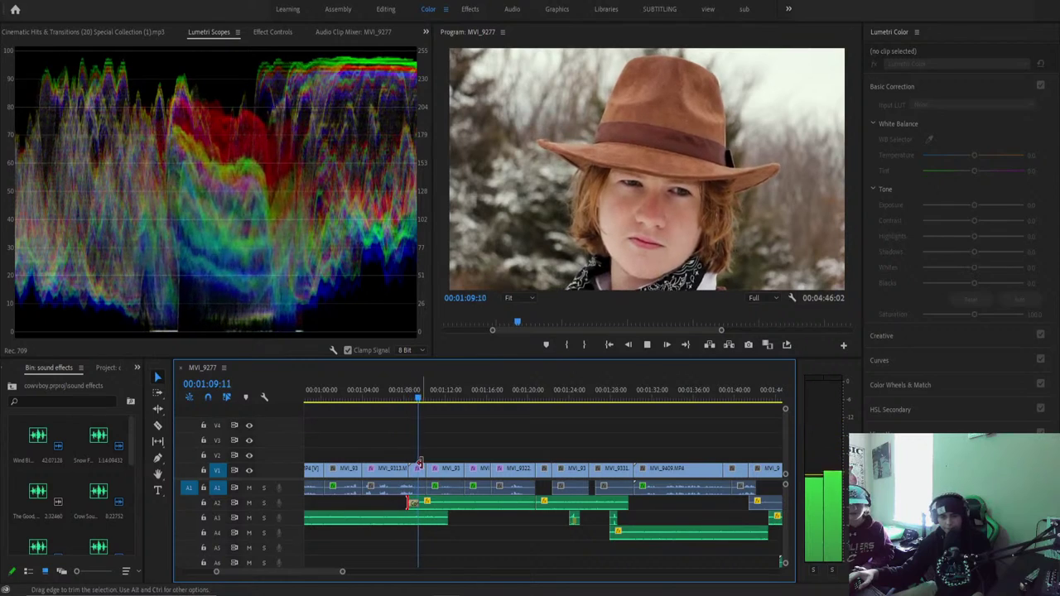
Lengthen the Constant Power fade at the start of the A2 wind clip to 00:00:03:21 and play it back.
{"action": "left_click", "coordinate": [406, 396]}
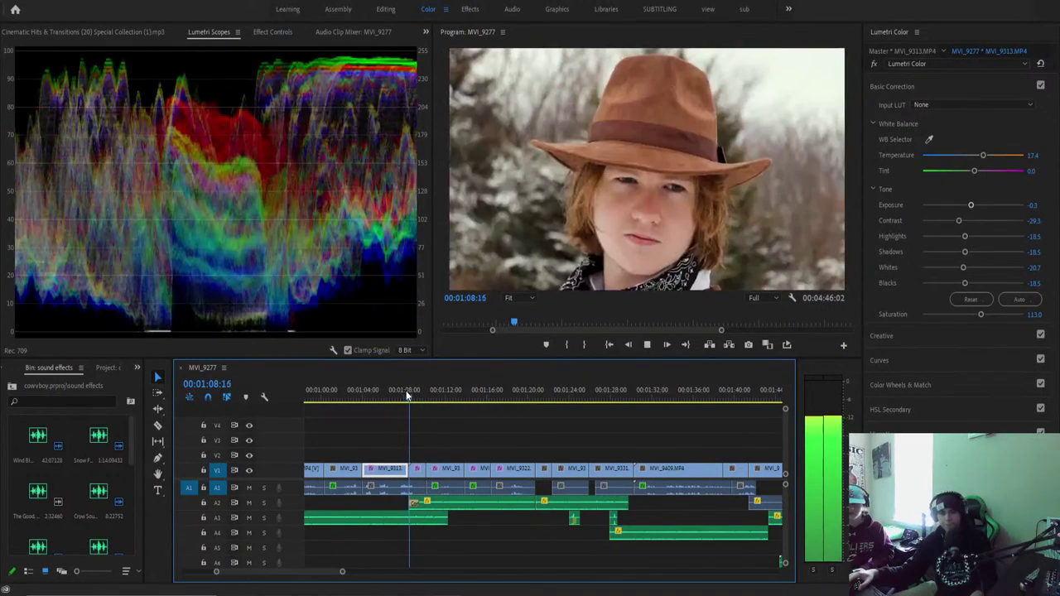
{"action": "key", "text": "space"}
{"action": "left_click_drag", "start_coordinate": [406, 396], "coordinate": [413, 396]}
{"action": "left_click", "coordinate": [418, 505]}
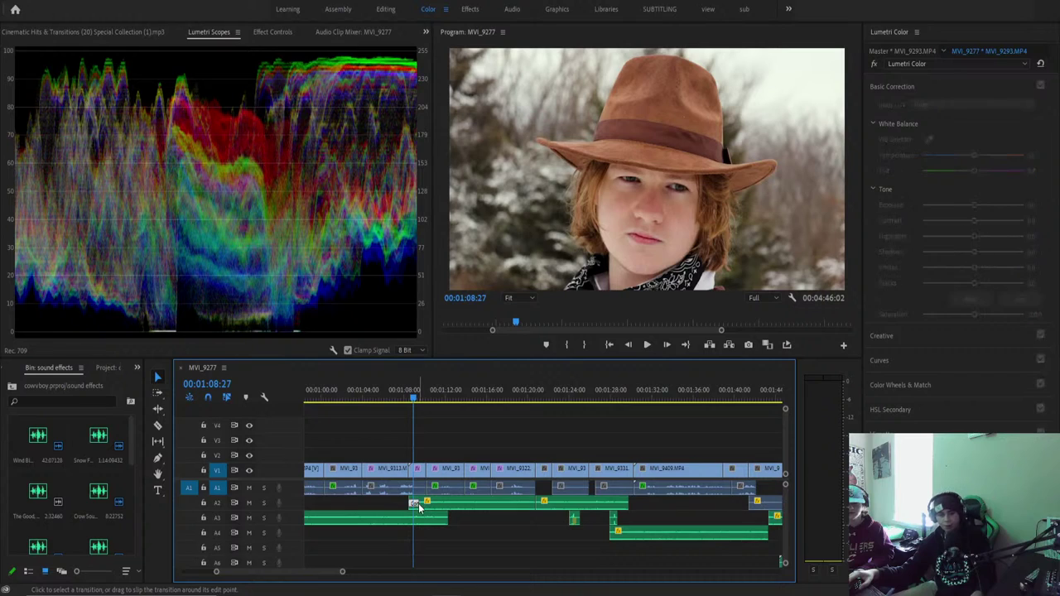
{"action": "left_click_drag", "start_coordinate": [418, 507], "coordinate": [412, 528]}
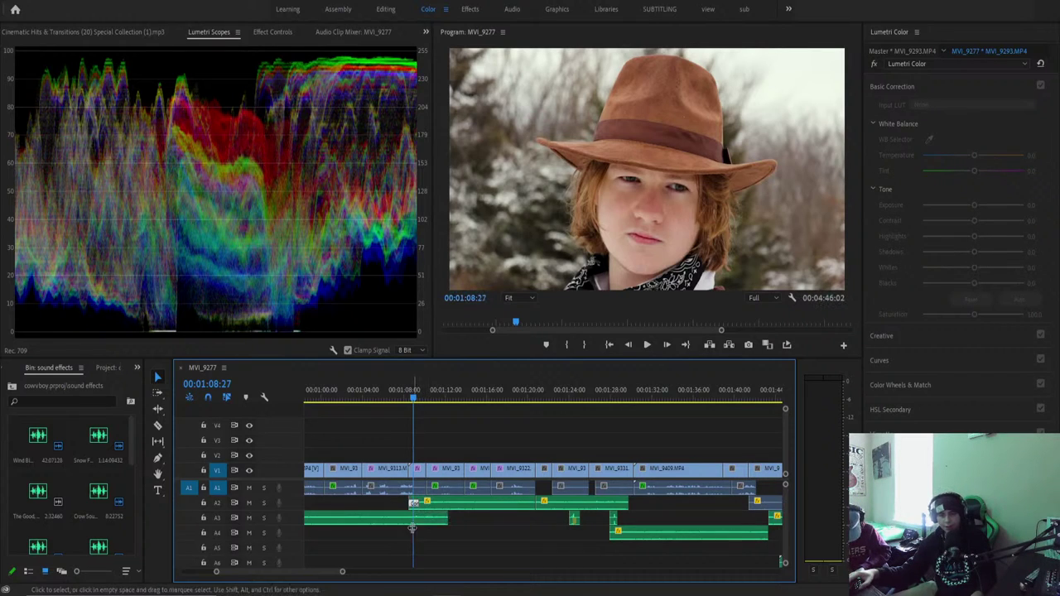
{"action": "left_click_drag", "start_coordinate": [341, 571], "coordinate": [293, 571]}
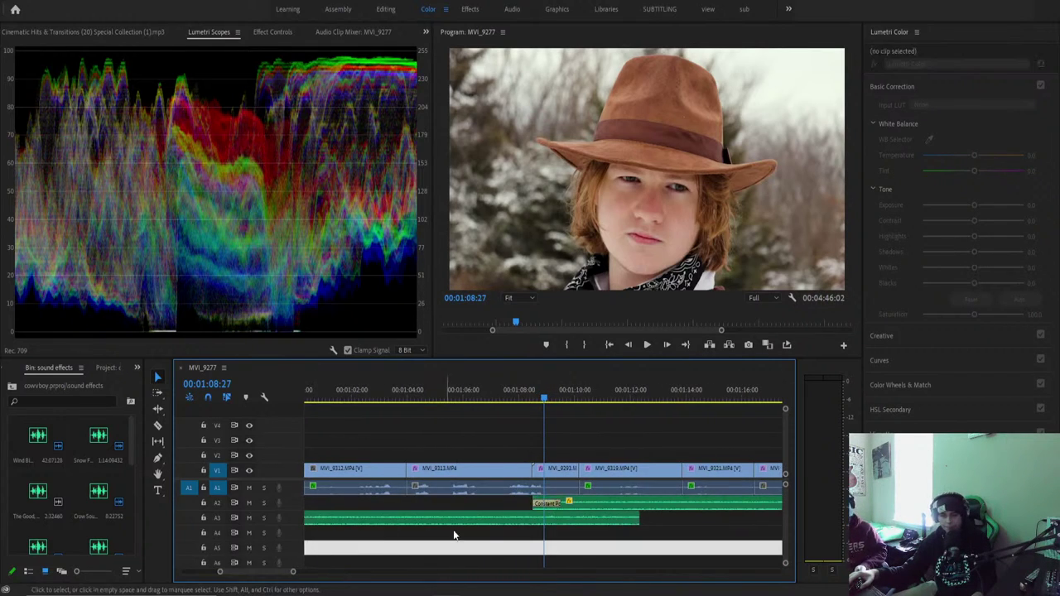
{"action": "left_click_drag", "start_coordinate": [568, 502], "coordinate": [631, 504]}
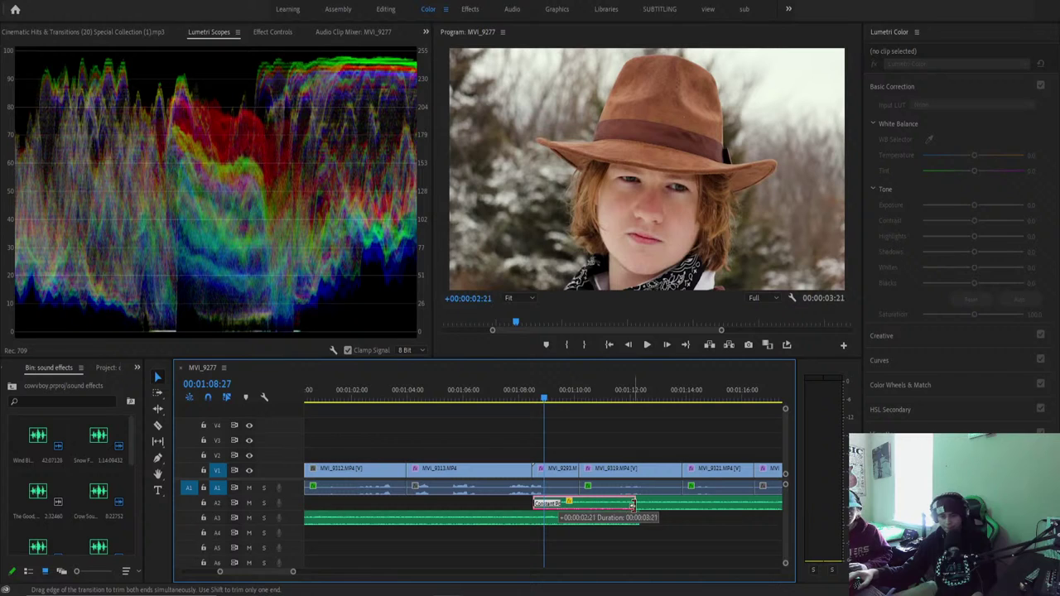
{"action": "key", "text": "space"}
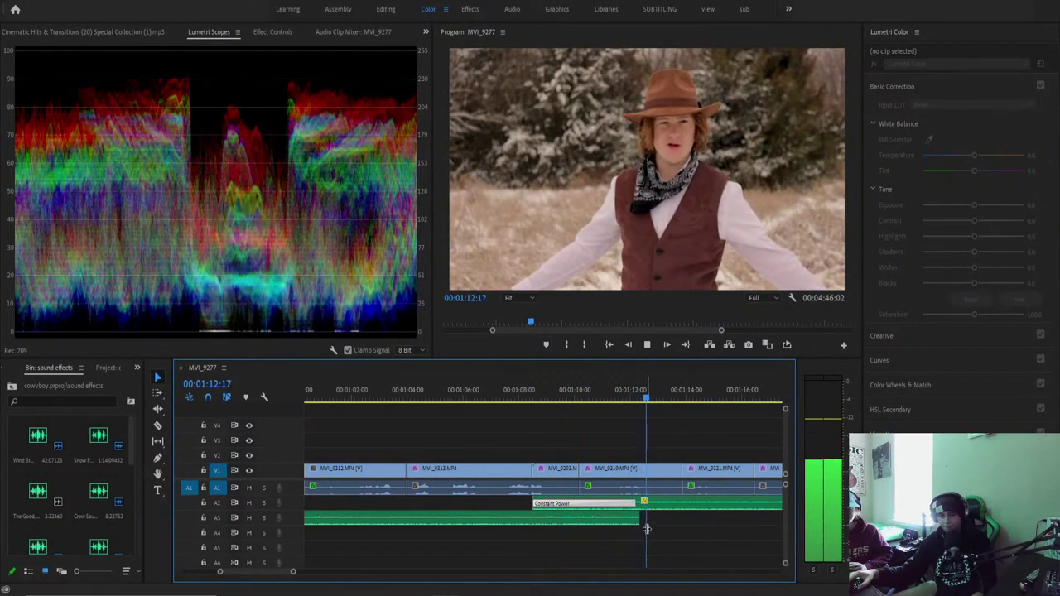
Set the A2 Constant Power fade-in to a duration of 00:00:02:27 and play across MVI_9319 to check it.
{"action": "left_click", "coordinate": [639, 488]}
{"action": "left_click", "coordinate": [633, 502]}
{"action": "left_click_drag", "start_coordinate": [625, 501], "coordinate": [621, 501]}
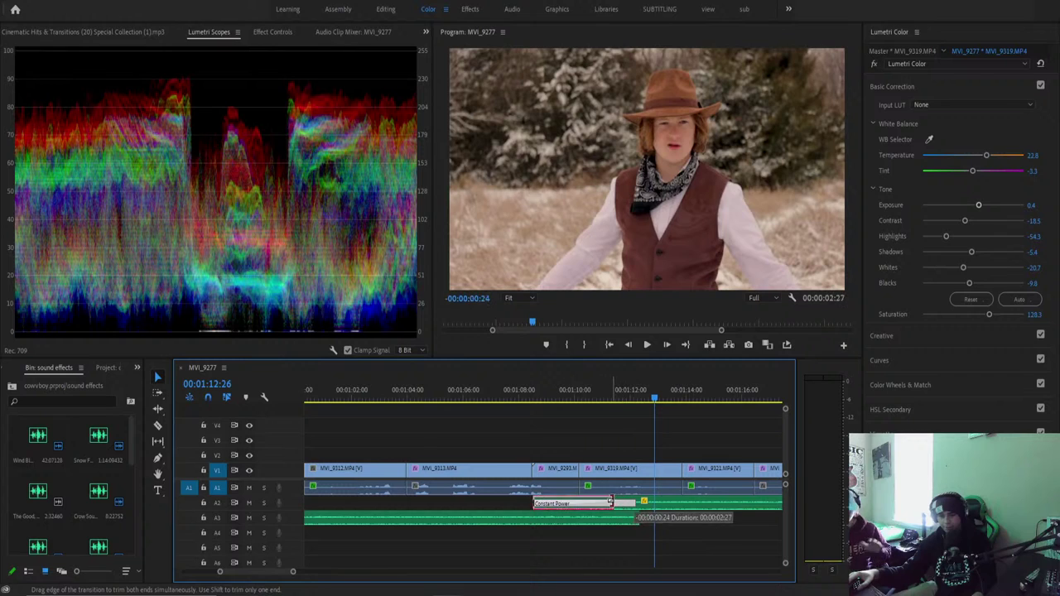
{"action": "left_click", "coordinate": [627, 470]}
{"action": "key", "text": "space"}
{"action": "left_click", "coordinate": [623, 398]}
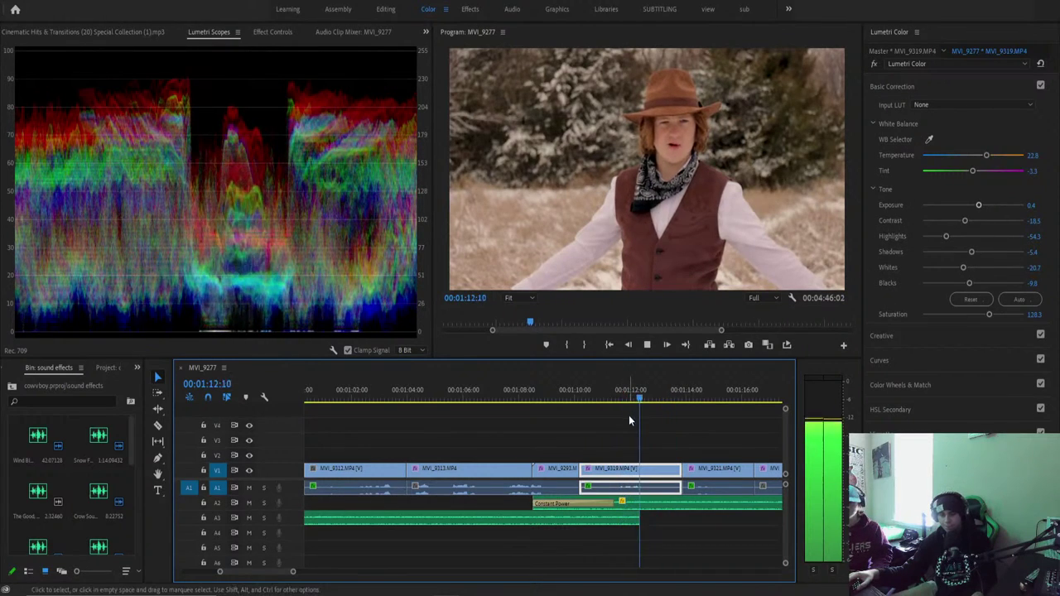
{"action": "key", "text": "space"}
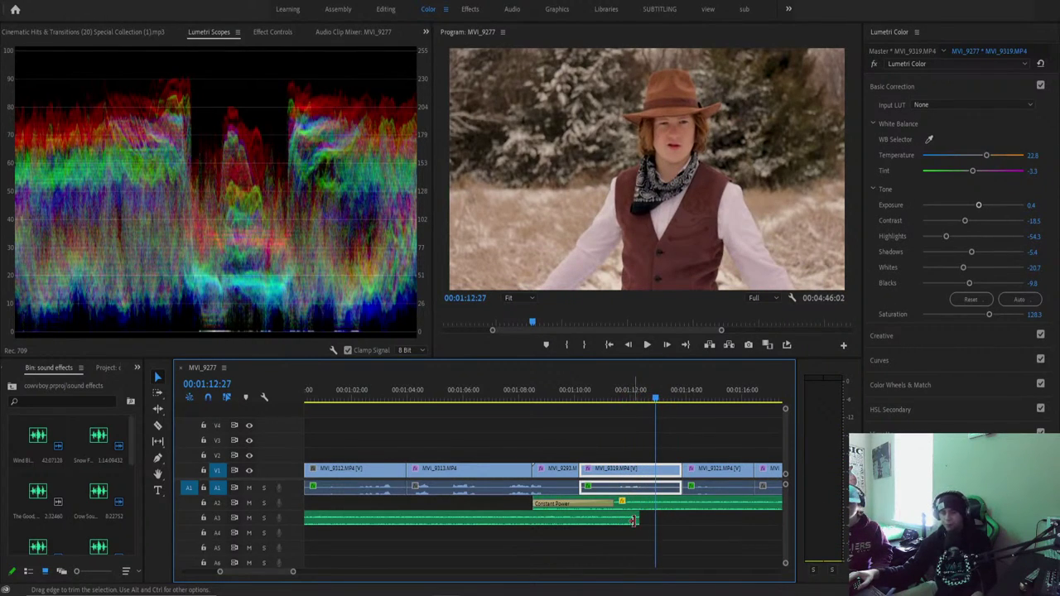
Apply the default audio transition to the end of the A3 wind clip, lengthen the fade-out, and play it back.
{"action": "right_click", "coordinate": [636, 519]}
{"action": "left_click", "coordinate": [658, 497]}
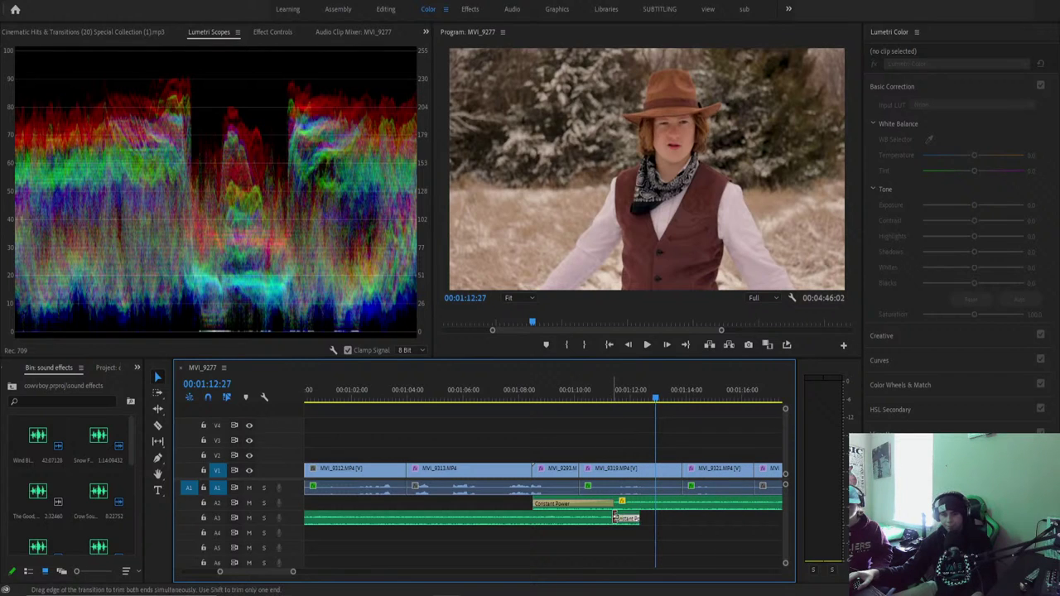
{"action": "left_click_drag", "start_coordinate": [613, 518], "coordinate": [596, 517]}
{"action": "left_click", "coordinate": [590, 408]}
{"action": "key", "text": "space"}
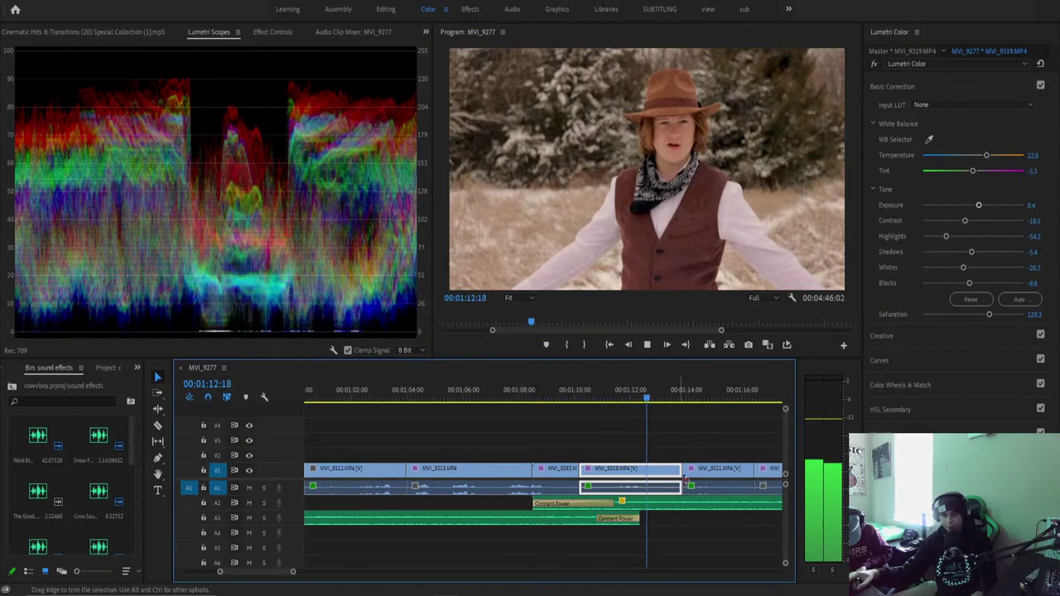
{"action": "key", "text": "space"}
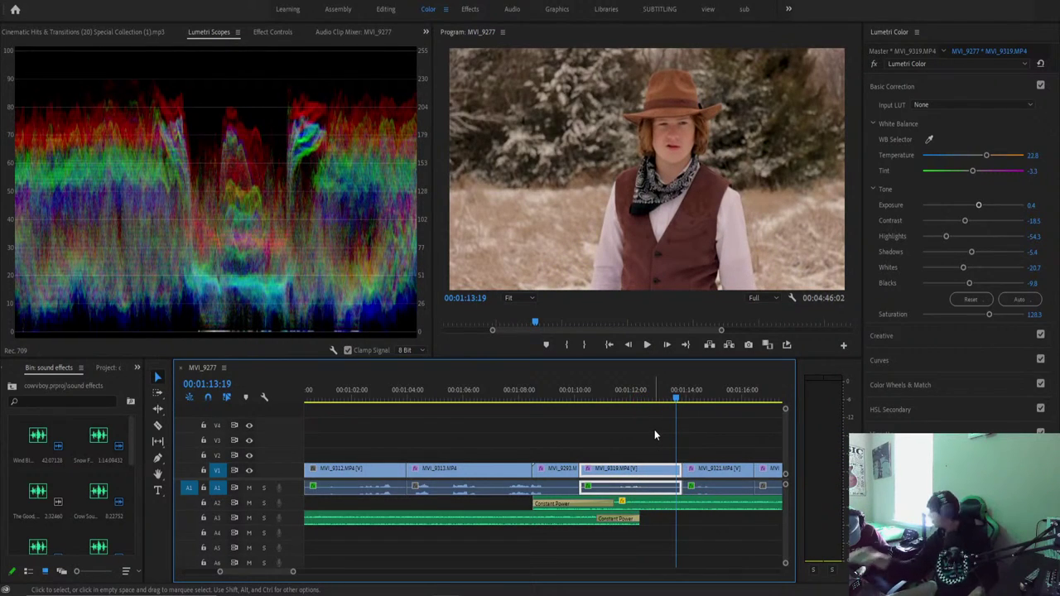
{"action": "key", "text": "space"}
Split MVI_9293 and the audio tracks at 00:01:09:10, and split the wind clips at the start of MVI_9319.
{"action": "left_click", "coordinate": [515, 392]}
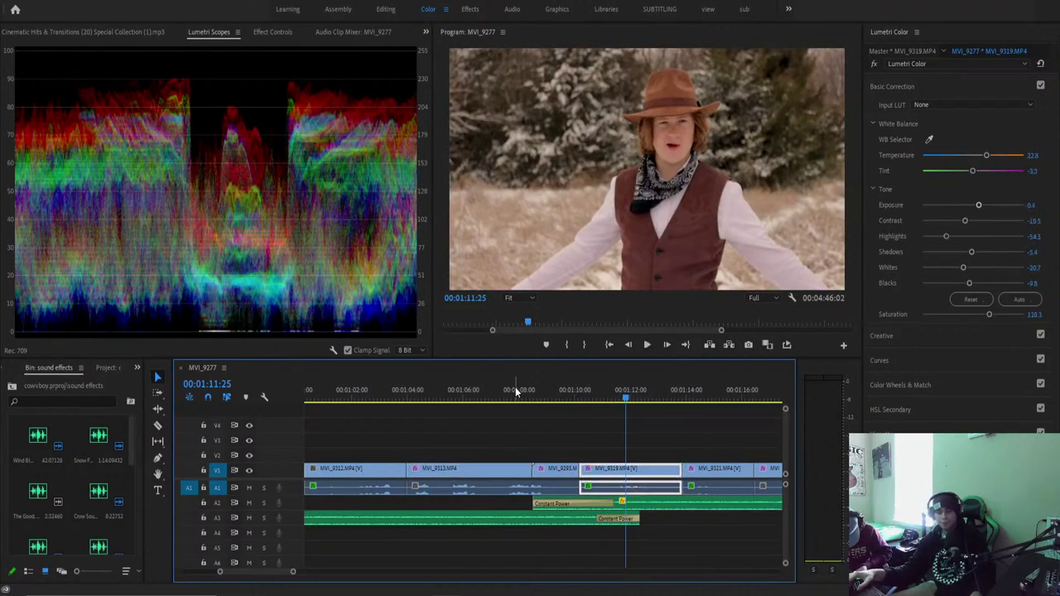
{"action": "left_click_drag", "start_coordinate": [535, 394], "coordinate": [553, 437]}
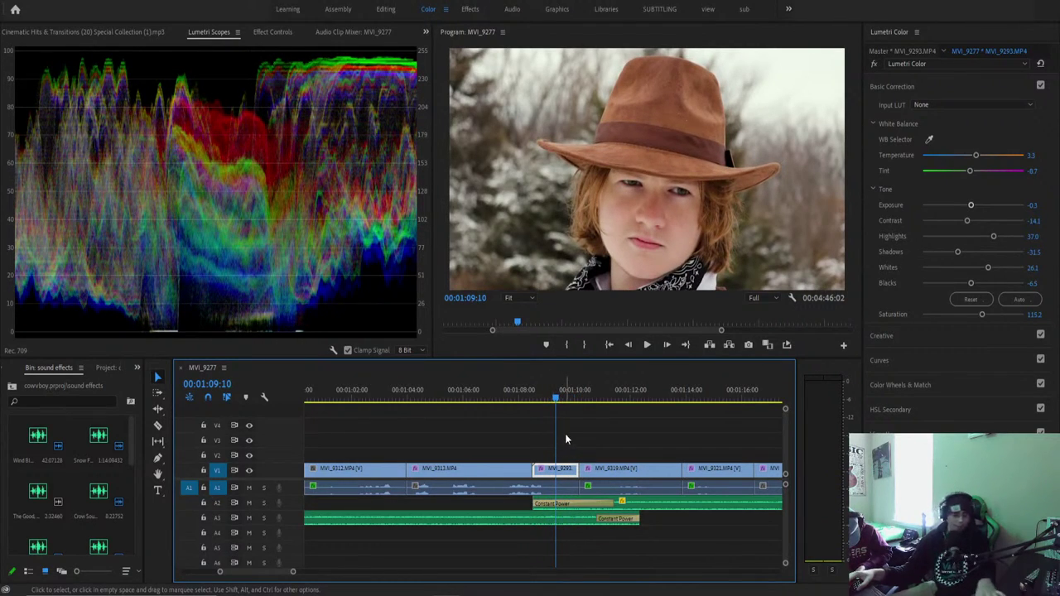
{"action": "key", "text": "c"}
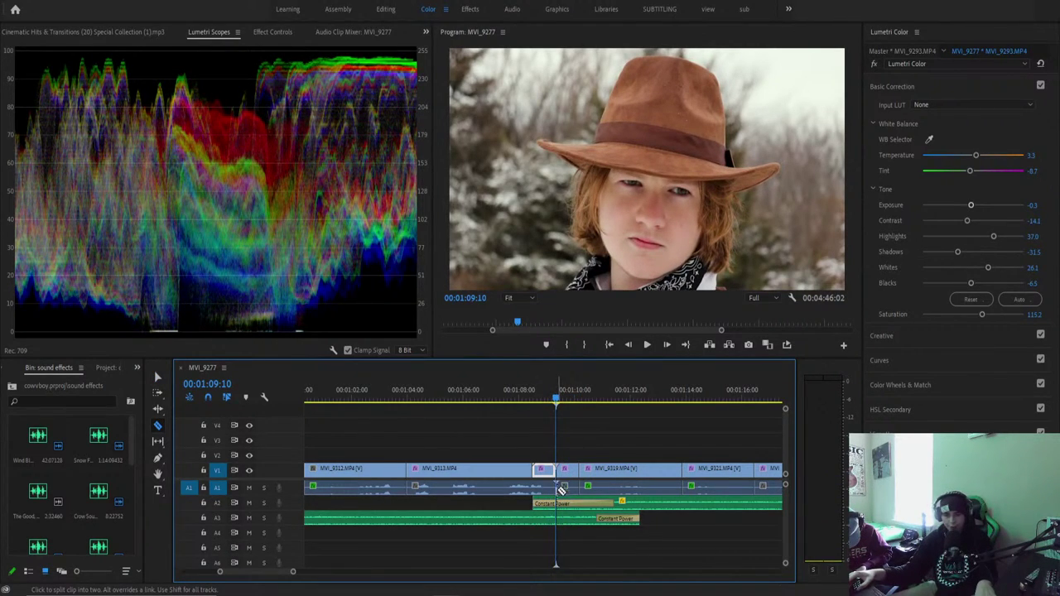
{"action": "key", "text": "Right"}
{"action": "key", "text": "Right"}
{"action": "key", "text": "Right"}
{"action": "key", "text": "Right"}
{"action": "key", "text": "Right"}
{"action": "key", "text": "Right"}
{"action": "key", "text": "Right"}
{"action": "key", "text": "Right"}
{"action": "key", "text": "Right"}
{"action": "key", "text": "Right"}
{"action": "key", "text": "Right"}
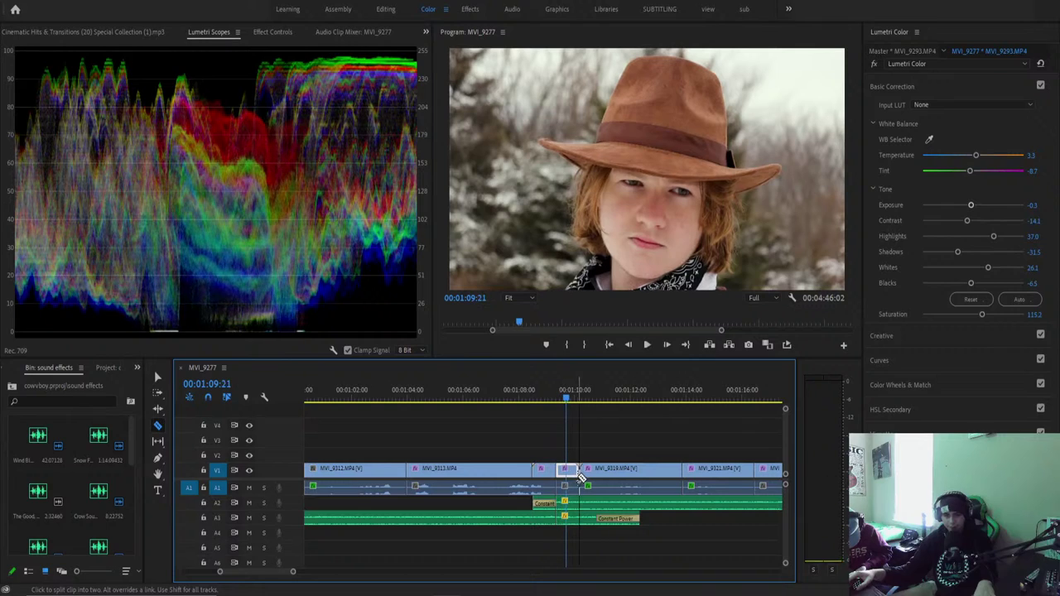
Delete the MVI_9293 and wind audio pieces between 00:01:09:10 and the start of MVI_9319, and close the gap.
{"action": "key", "text": "v"}
{"action": "left_click", "coordinate": [574, 515]}
{"action": "key", "text": "Delete"}
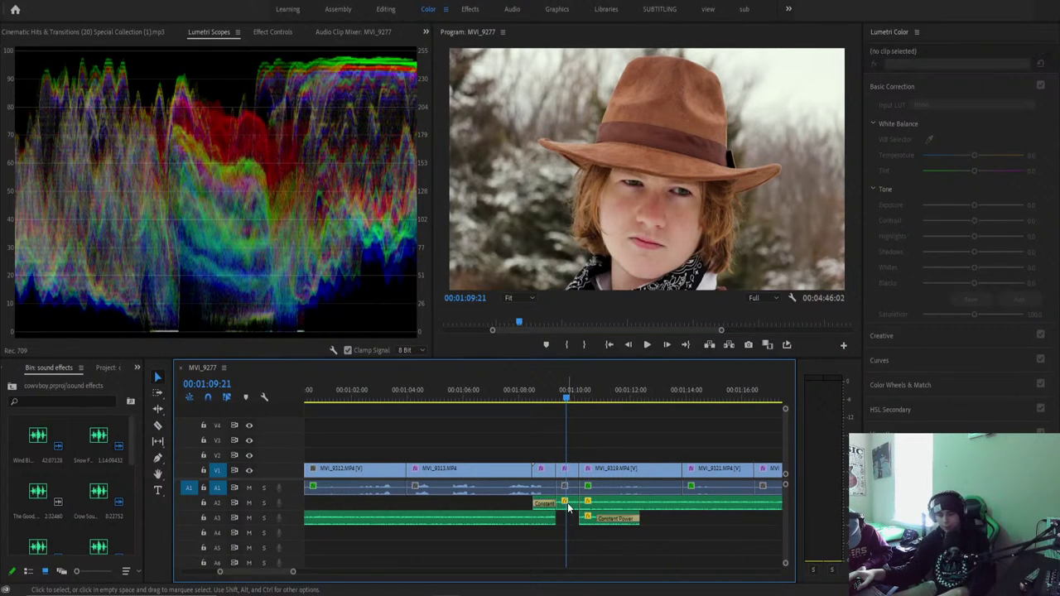
{"action": "left_click", "coordinate": [569, 503]}
{"action": "left_click", "coordinate": [566, 474]}
{"action": "key", "text": "shift+Delete"}
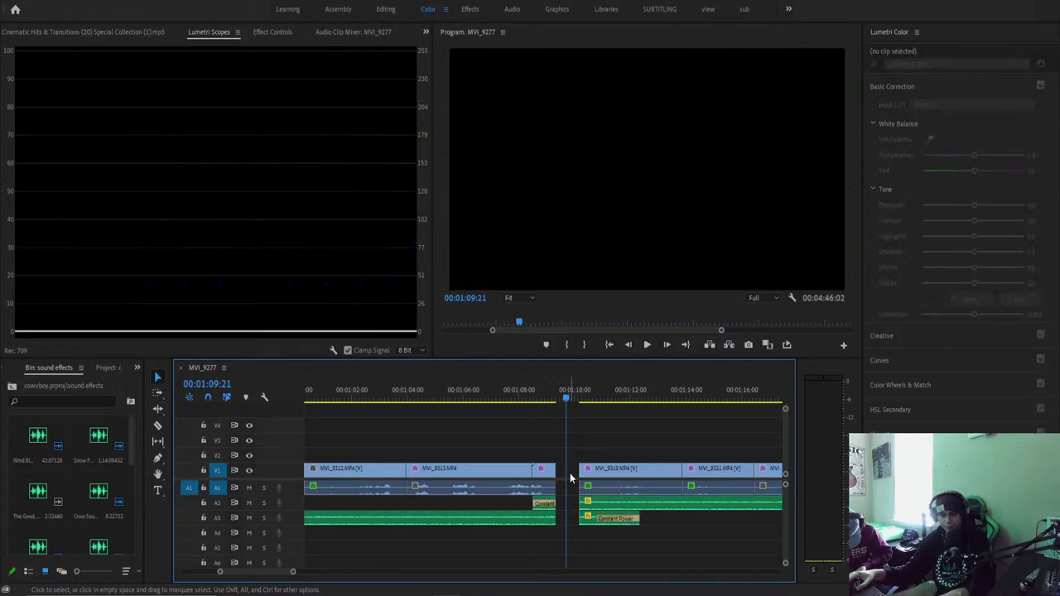
Play across the tightened cut from MVI_9293 to MVI_9319 to check its timing and the wind sound.
{"action": "left_click", "coordinate": [557, 387]}
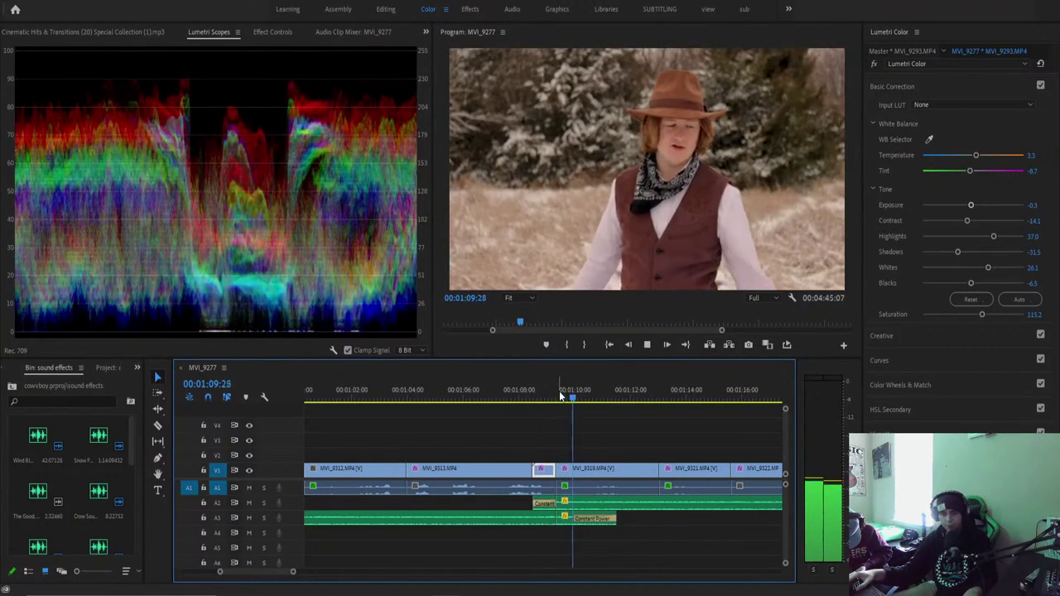
{"action": "left_click", "coordinate": [547, 399]}
{"action": "key", "text": "space"}
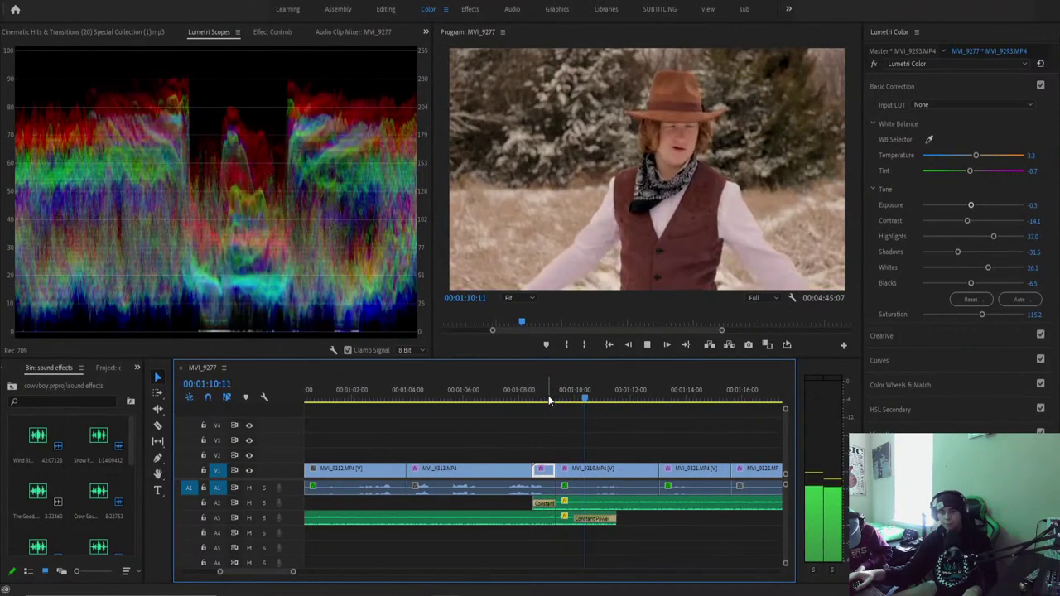
{"action": "left_click", "coordinate": [567, 490]}
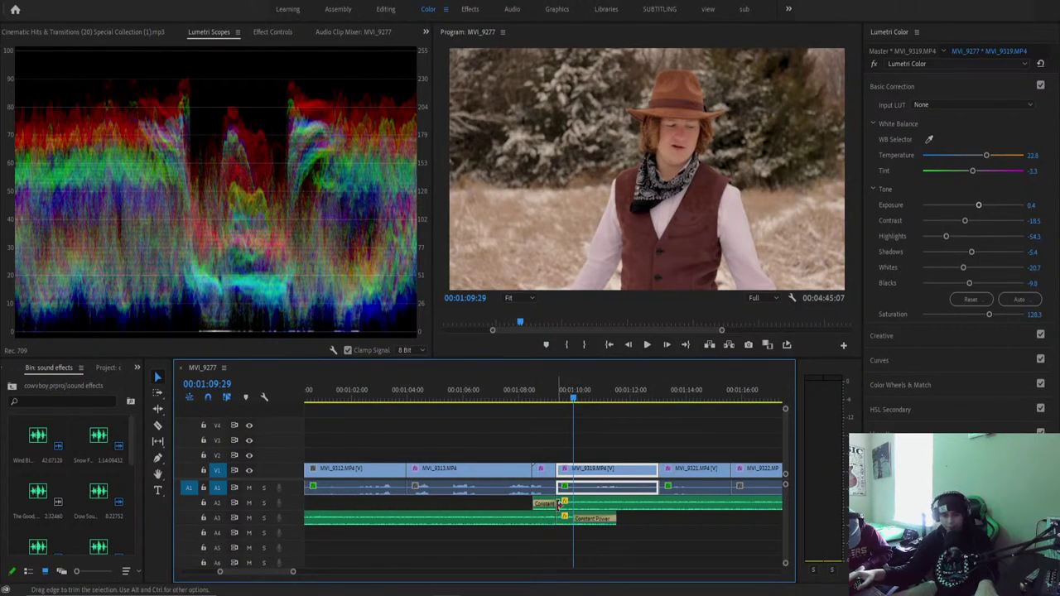
{"action": "left_click", "coordinate": [553, 504]}
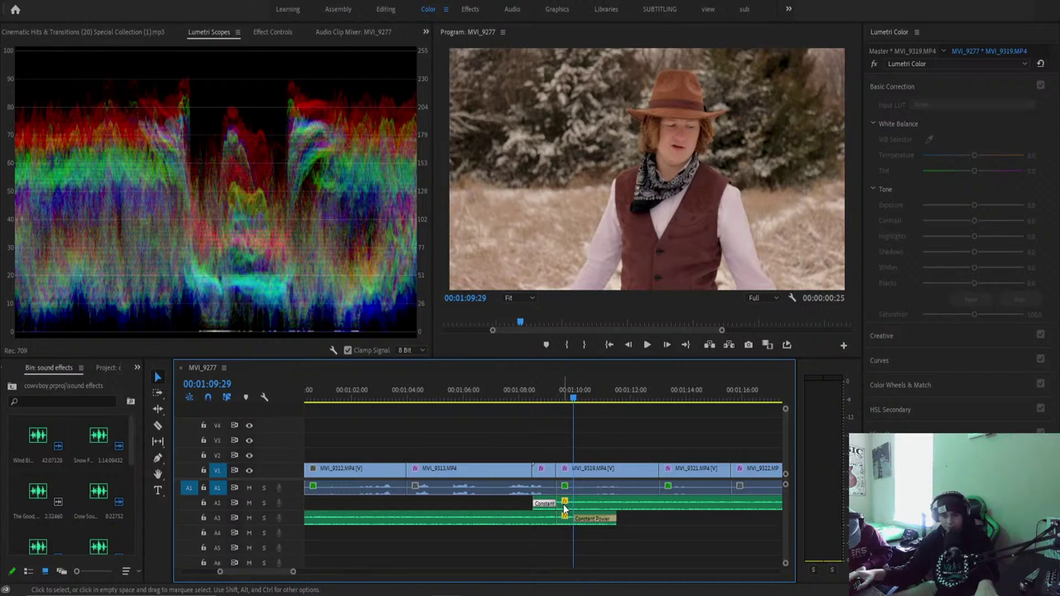
{"action": "left_click", "coordinate": [557, 395]}
{"action": "key", "text": "space"}
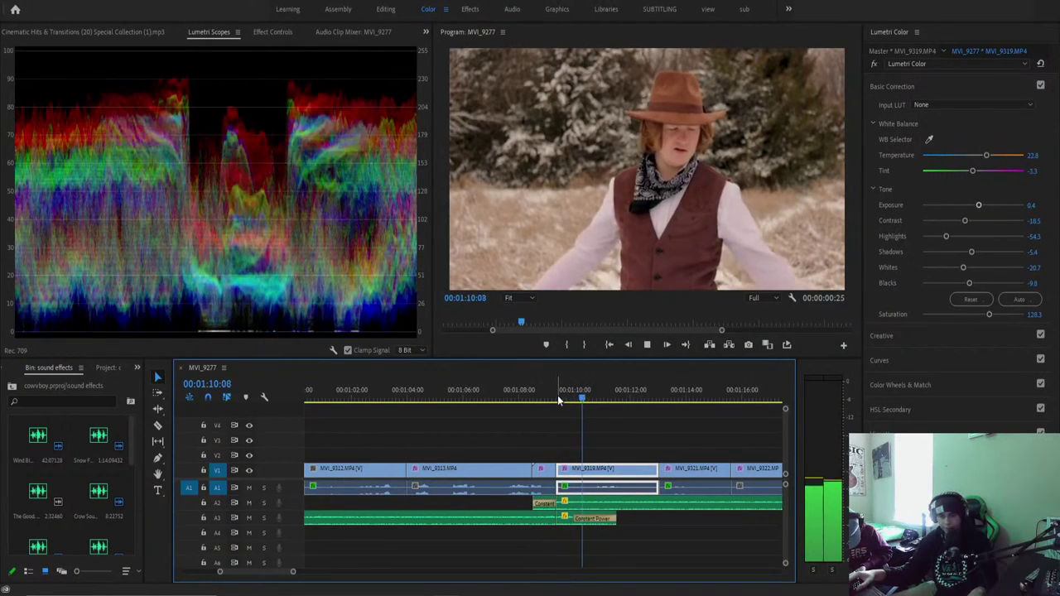
{"action": "key", "text": "space"}
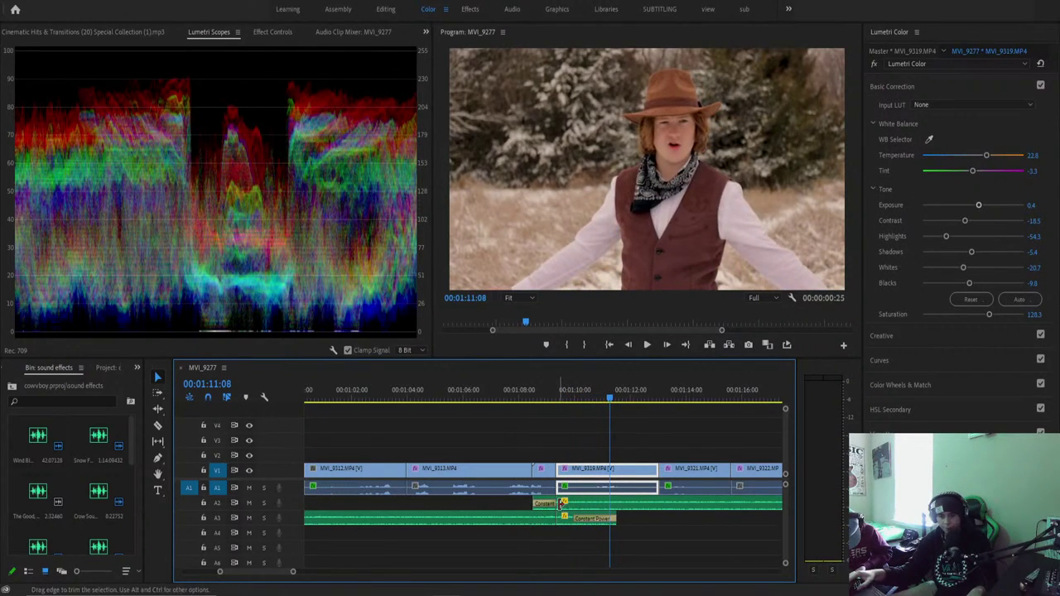
Extend the first A2 wind piece past the start of MVI_9319 and lengthen its Constant Power fade-in over that cut.
{"action": "left_click_drag", "start_coordinate": [568, 503], "coordinate": [582, 505]}
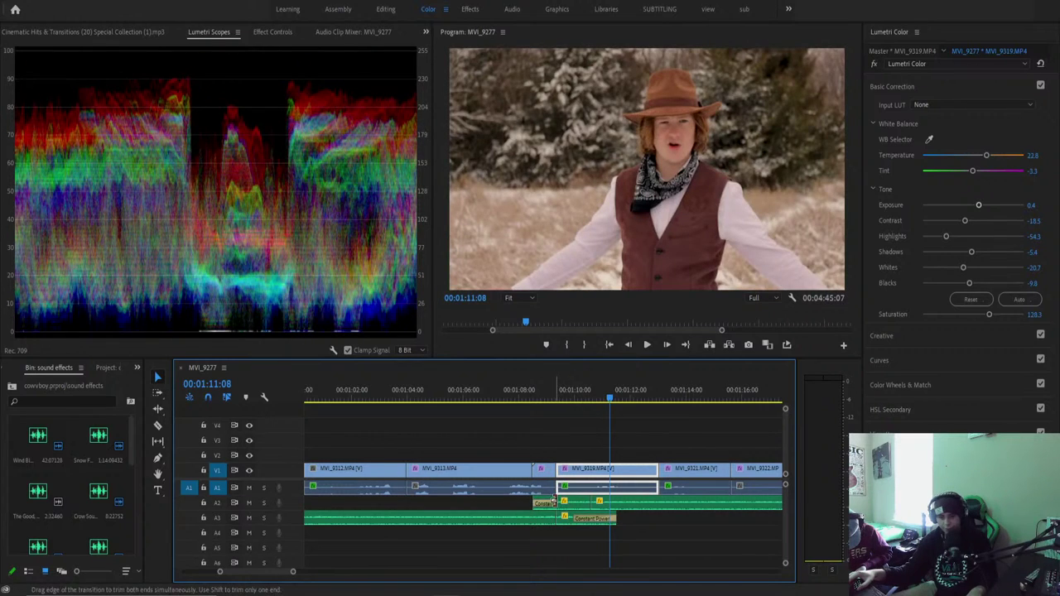
{"action": "key", "text": "space"}
{"action": "left_click", "coordinate": [561, 396]}
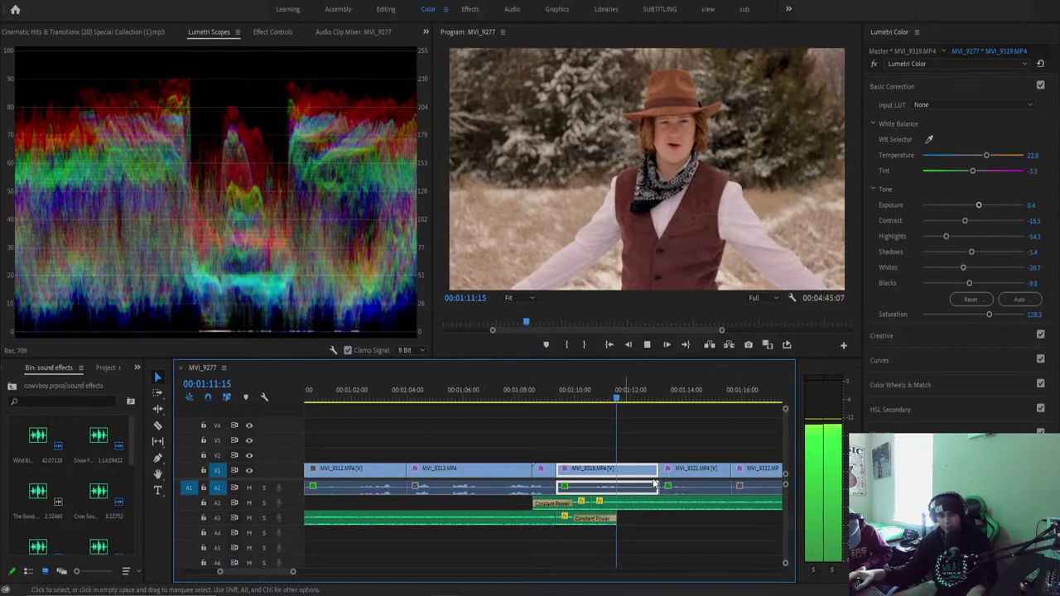
Replay the section from the end of MVI_9313 through MVI_9293 into MVI_9319 to check the cut timing and wind crossfade.
{"action": "left_click", "coordinate": [517, 399]}
{"action": "key", "text": "space"}
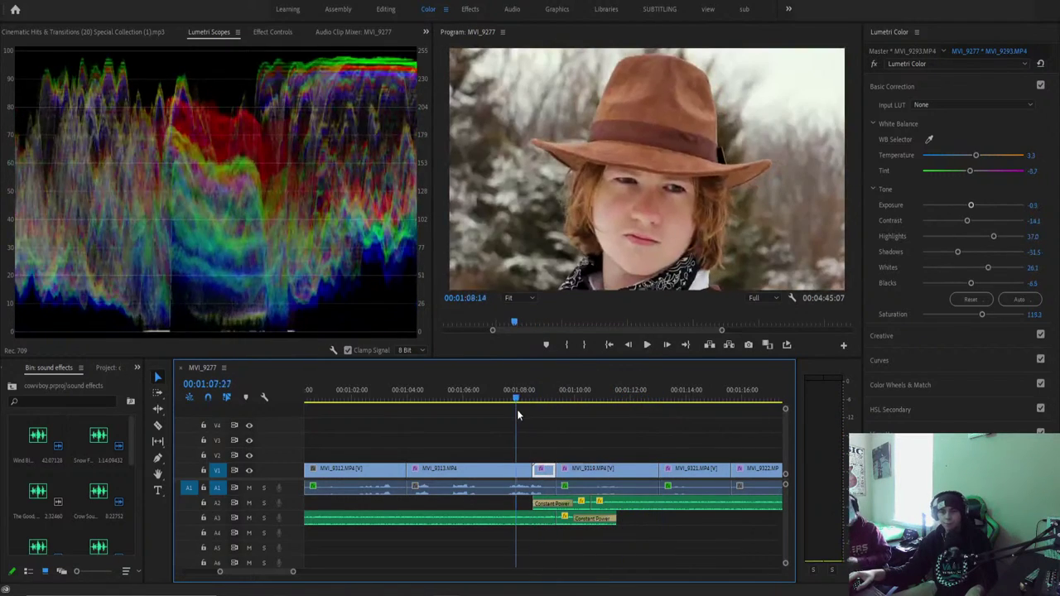
{"action": "left_click", "coordinate": [514, 406]}
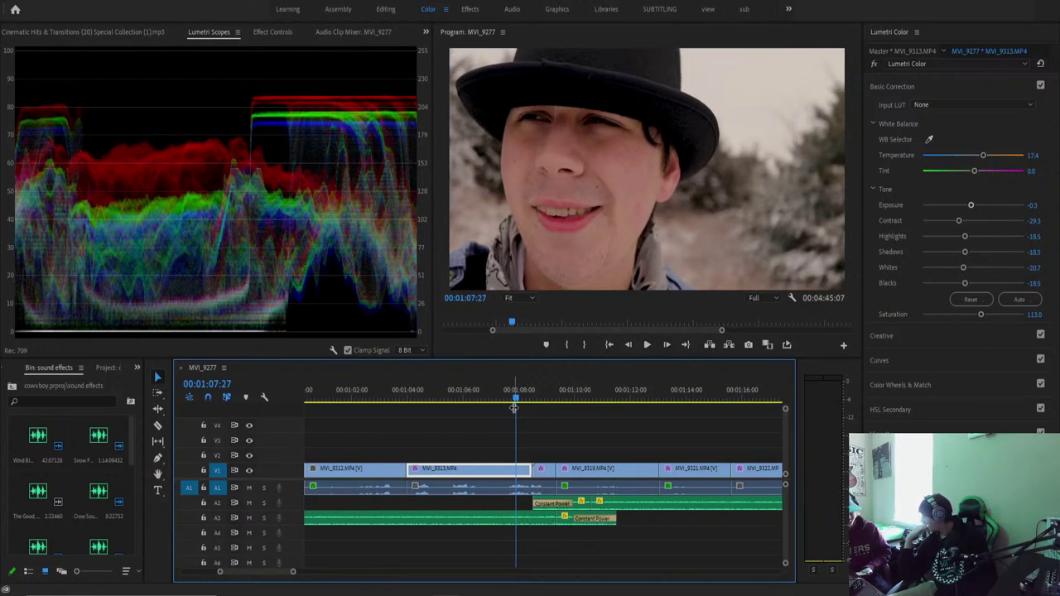
{"action": "key", "text": "space"}
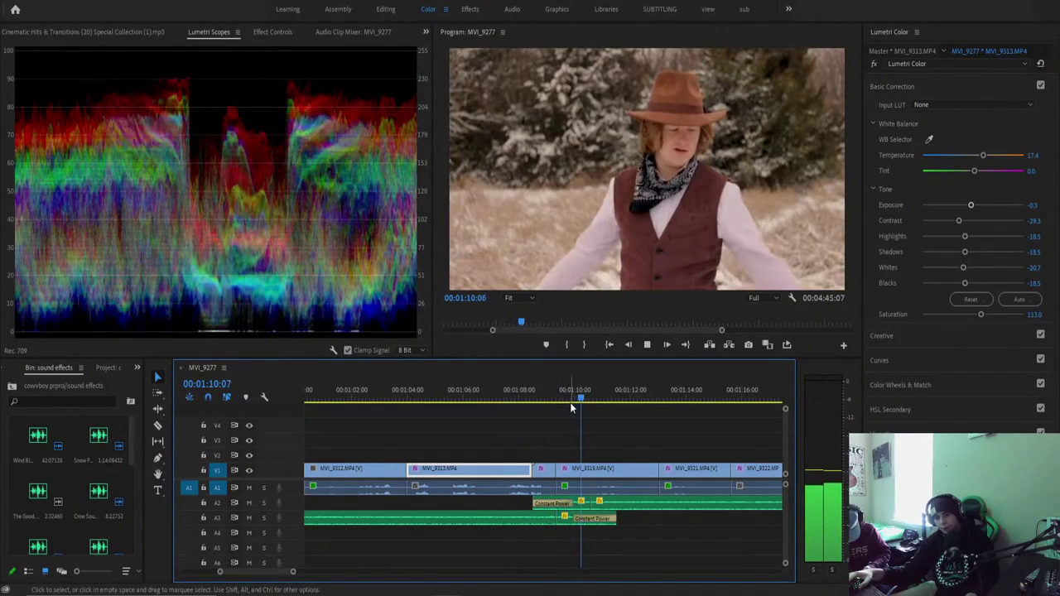
{"action": "left_click", "coordinate": [562, 388]}
{"action": "mouse_move", "coordinate": [562, 389]}
{"action": "left_mouse_down"}
{"action": "mouse_move", "coordinate": [544, 377]}
{"action": "mouse_move", "coordinate": [560, 388]}
{"action": "left_mouse_up"}
{"action": "key", "text": "space"}
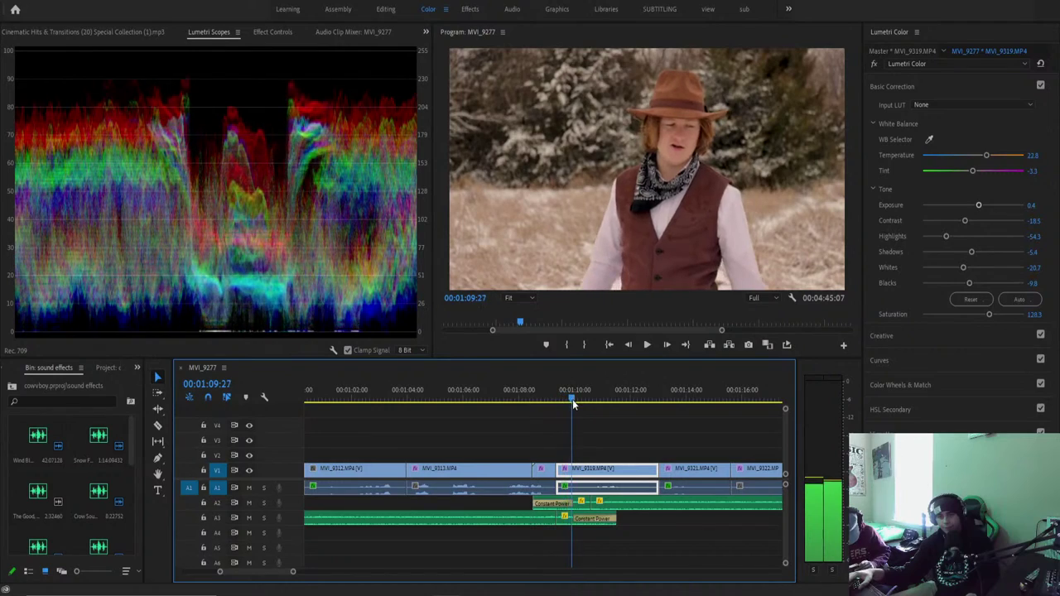
{"action": "left_click", "coordinate": [553, 389]}
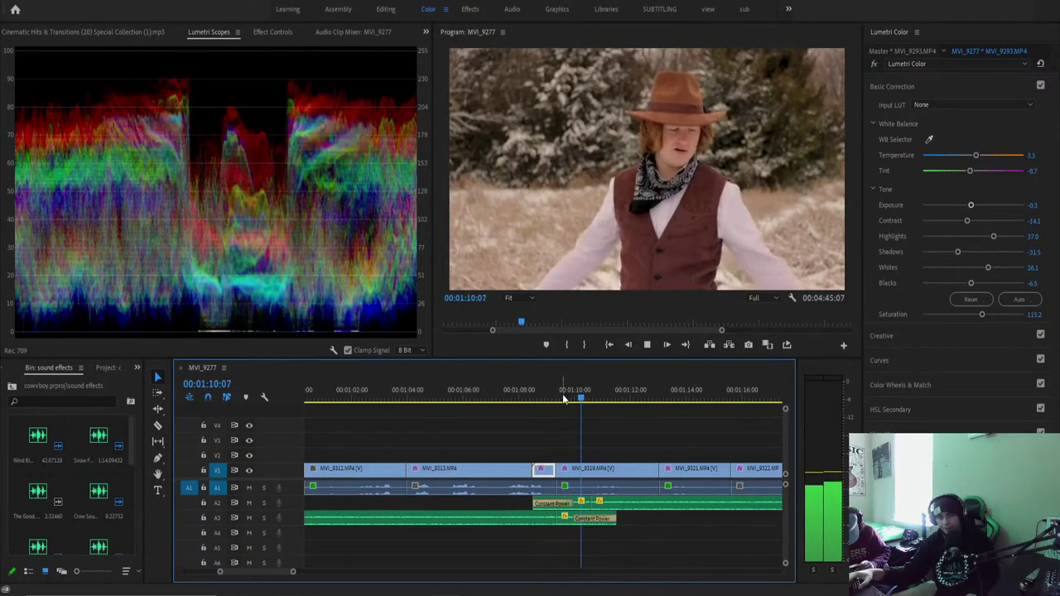
{"action": "left_click", "coordinate": [559, 389]}
{"action": "left_click_drag", "start_coordinate": [560, 378], "coordinate": [534, 379]}
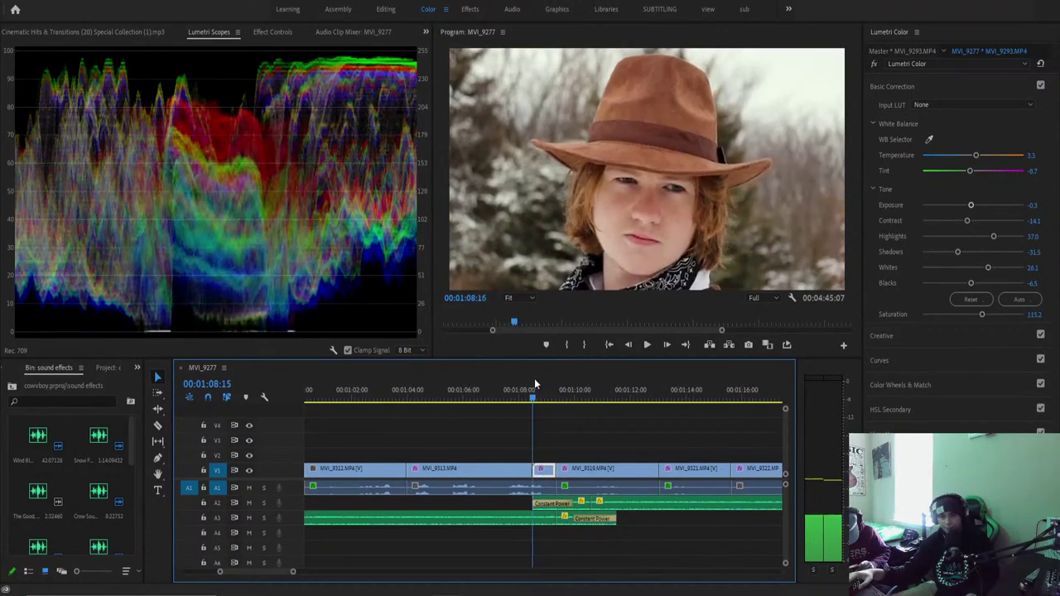
{"action": "key", "text": "space"}
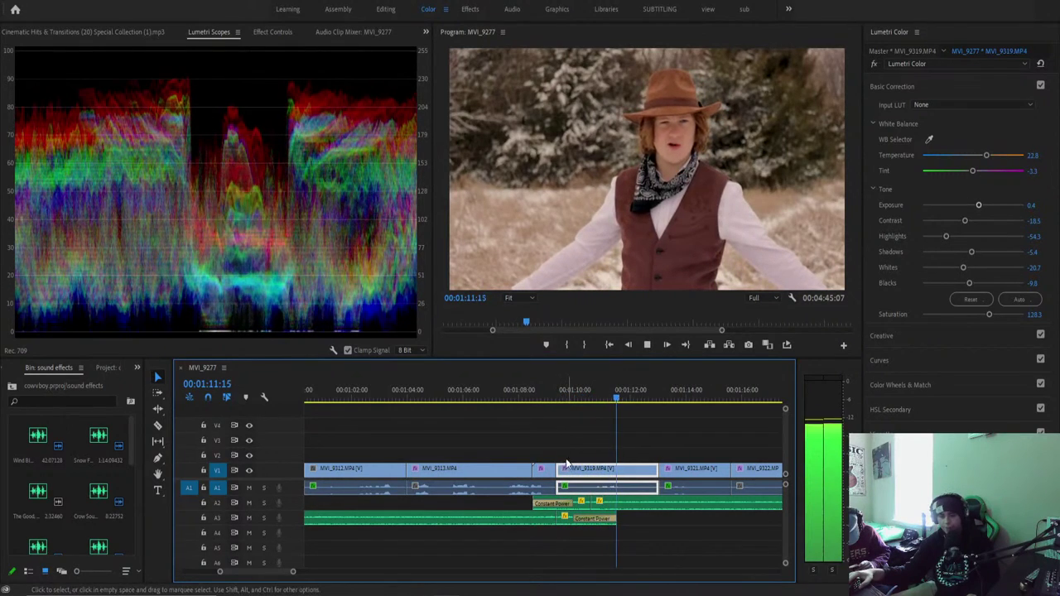
{"action": "left_click", "coordinate": [511, 401]}
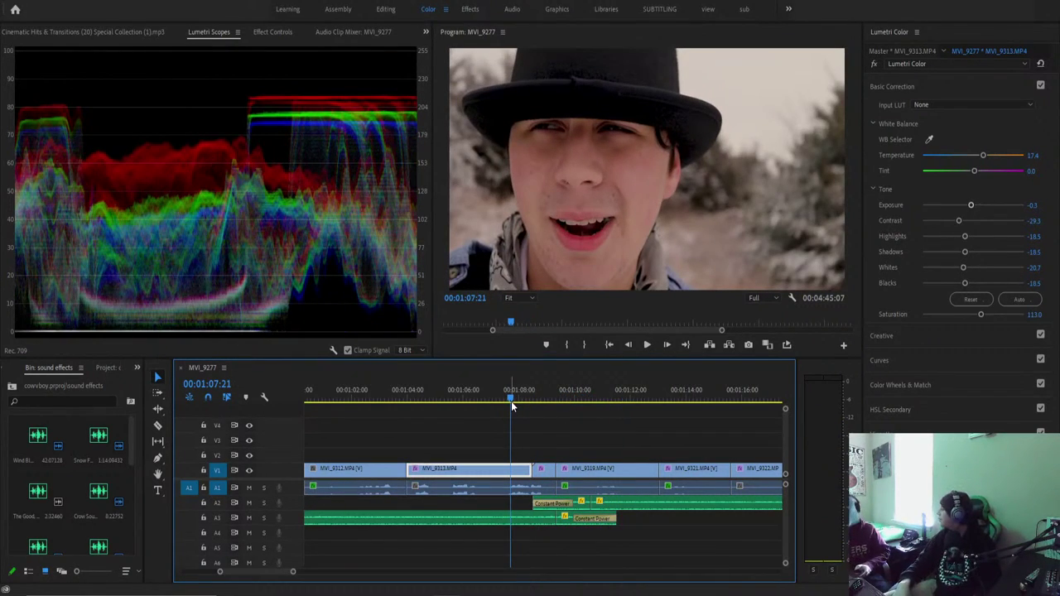
{"action": "key", "text": "space"}
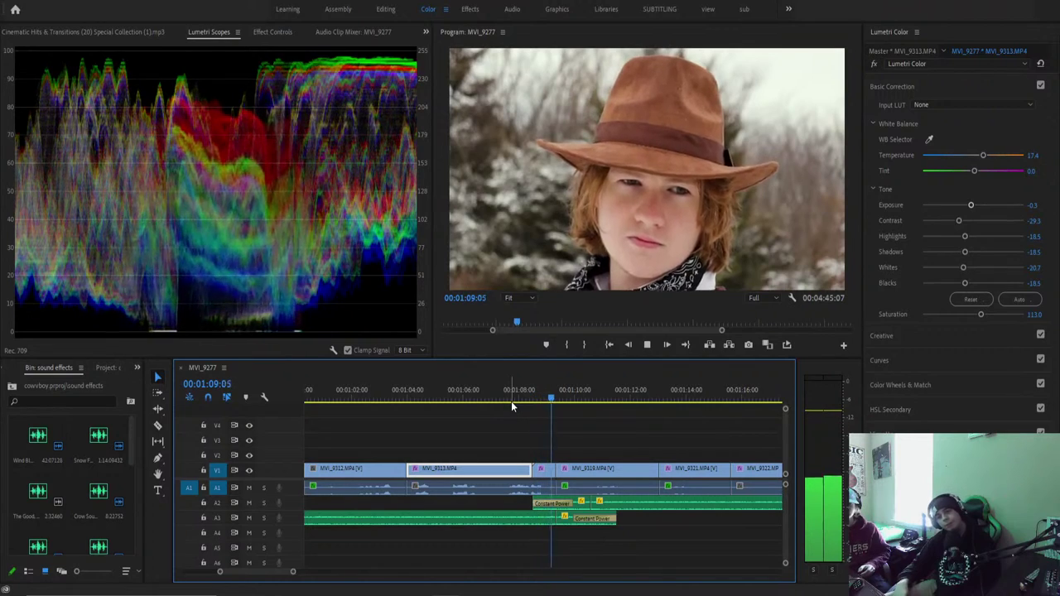
Replay from the last second of MVI_9313 through MVI_9293 and MVI_9319 into MVI_9321 to judge the pacing.
{"action": "key", "text": "space"}
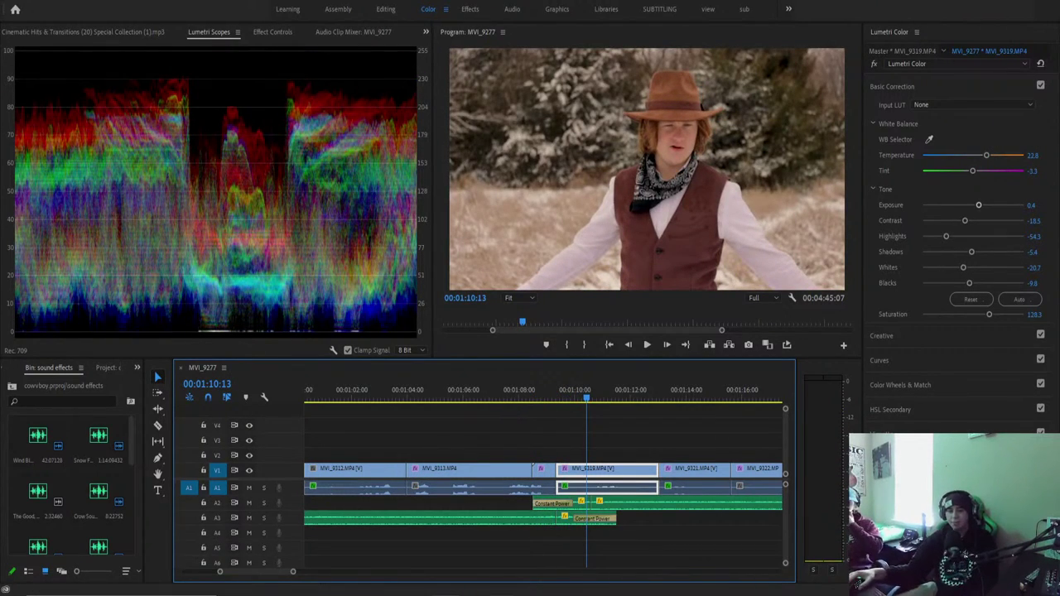
{"action": "left_click", "coordinate": [521, 396]}
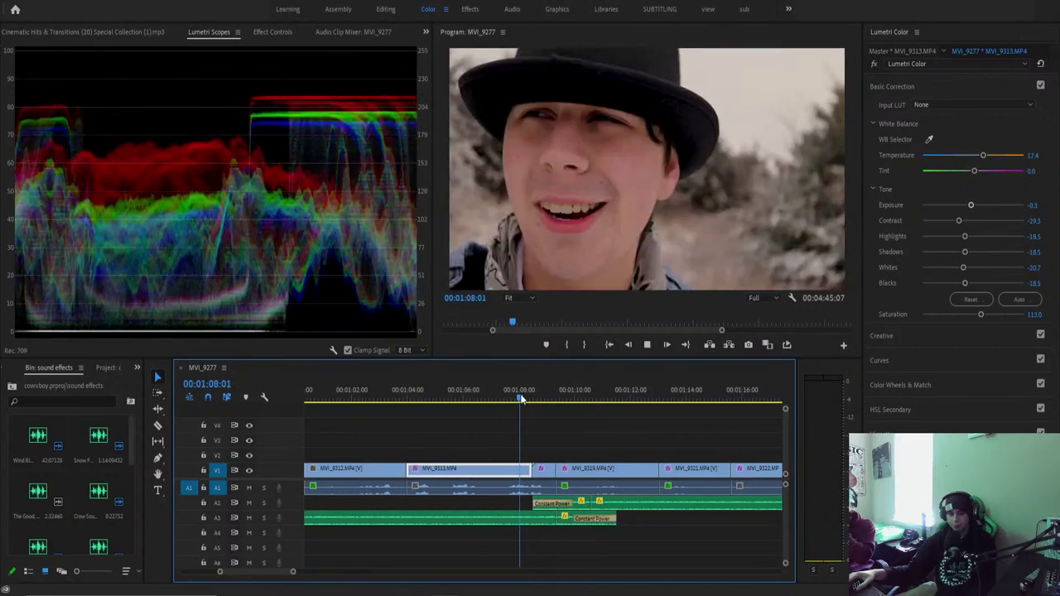
{"action": "key", "text": "space"}
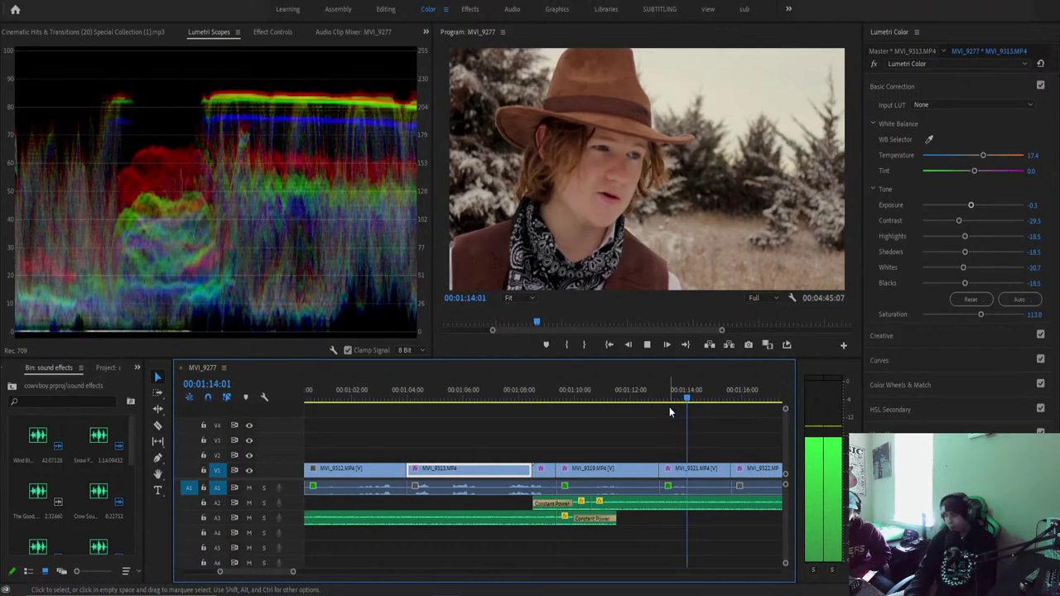
{"action": "key", "text": "space"}
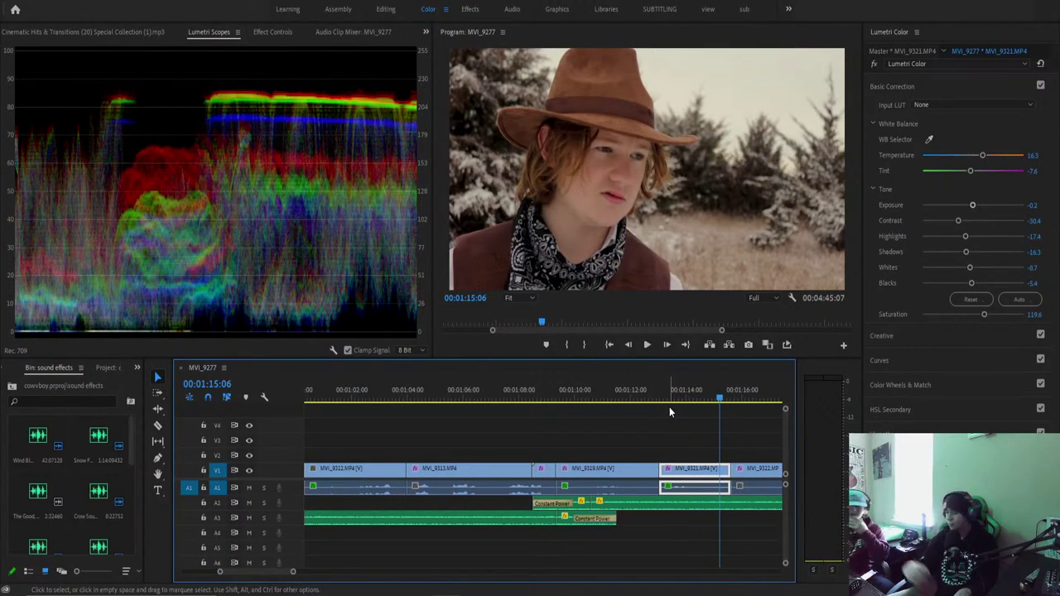
Delete the short MVI_9293 clip between MVI_9313 and MVI_9319, leaving the gap open.
{"action": "left_click", "coordinate": [531, 394]}
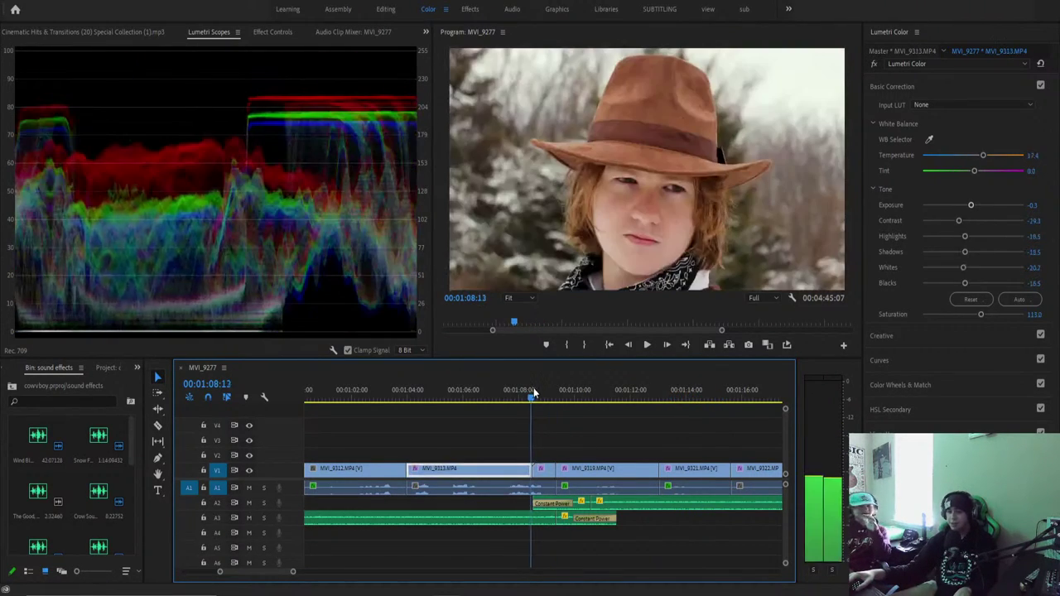
{"action": "left_click_drag", "start_coordinate": [534, 393], "coordinate": [547, 395]}
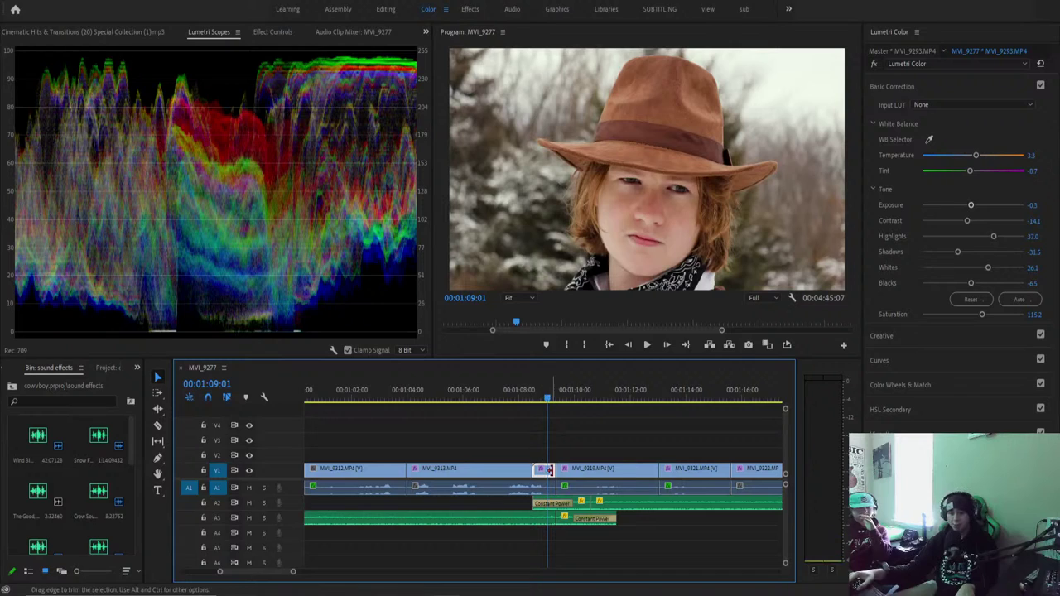
{"action": "key", "text": "Delete"}
Unlink MVI_9319's video from its audio and extend the video's start back to the end of MVI_9313.
{"action": "left_click", "coordinate": [584, 470]}
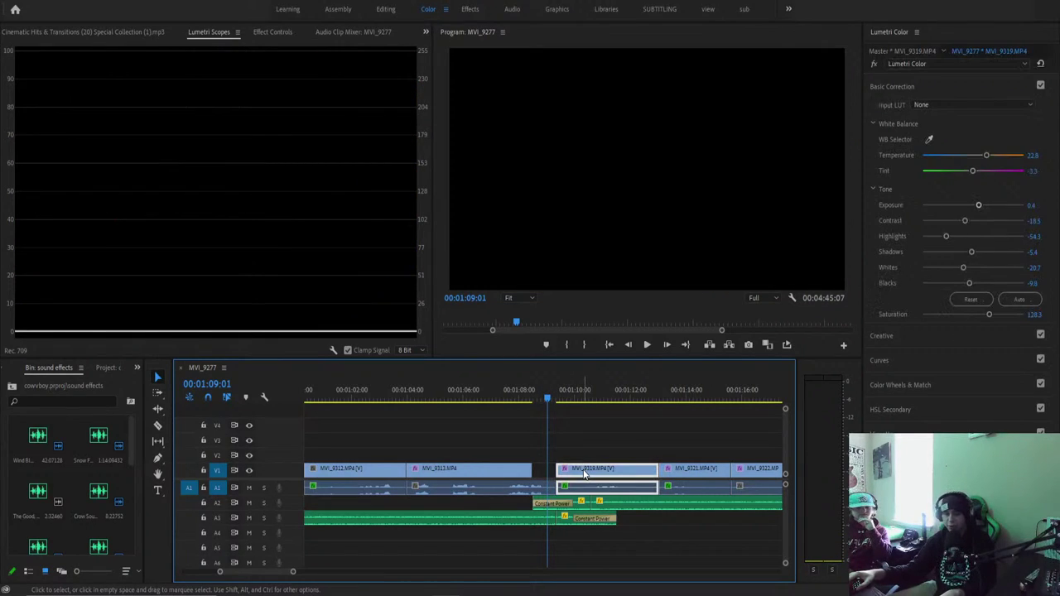
{"action": "right_click", "coordinate": [565, 469]}
{"action": "left_click", "coordinate": [570, 457]}
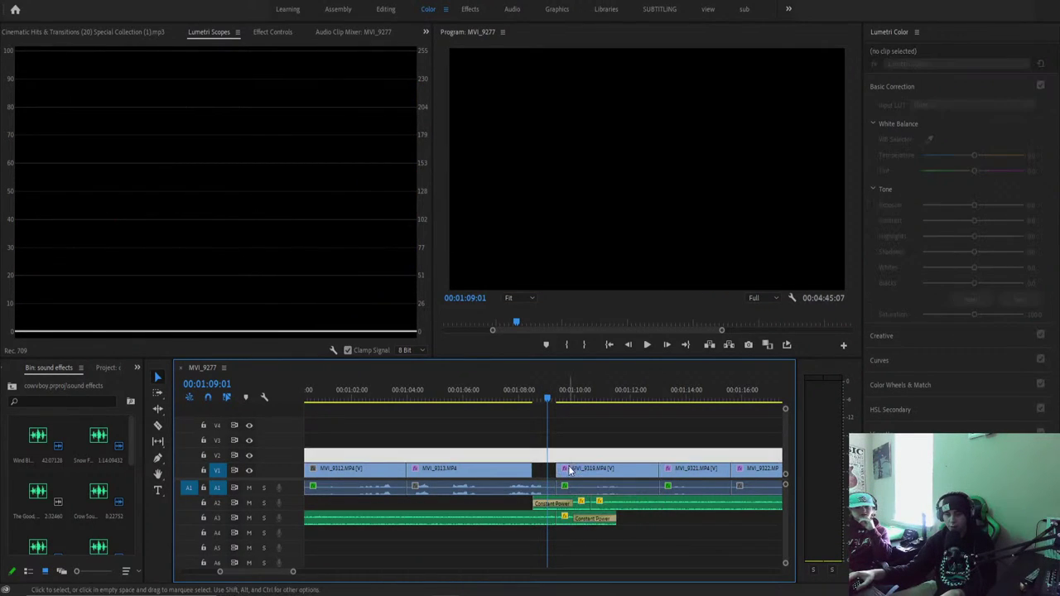
{"action": "left_click", "coordinate": [568, 471]}
{"action": "left_click", "coordinate": [565, 483]}
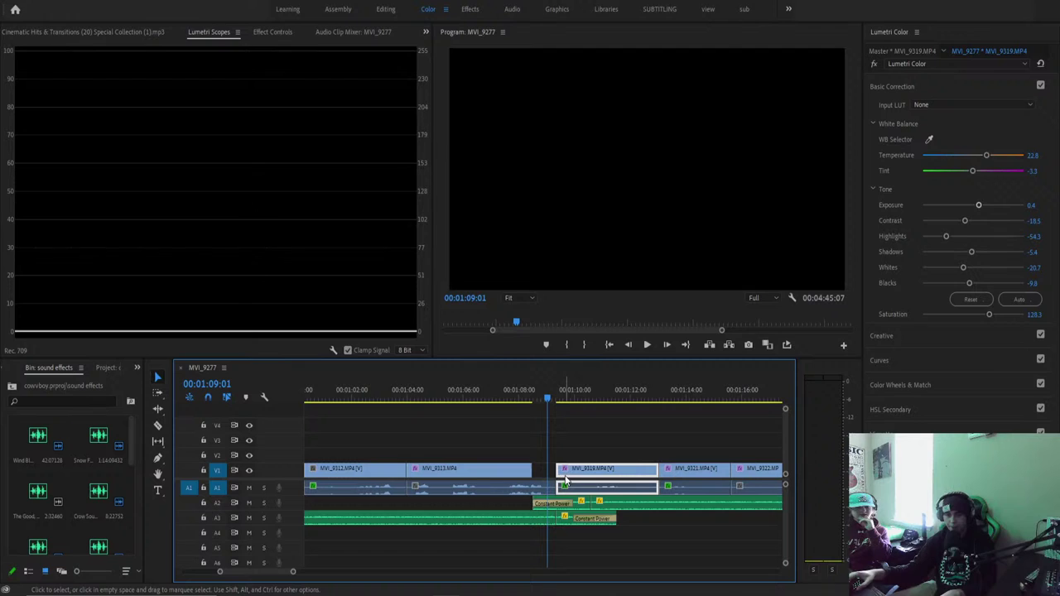
{"action": "right_click", "coordinate": [565, 480]}
{"action": "left_click", "coordinate": [605, 175]}
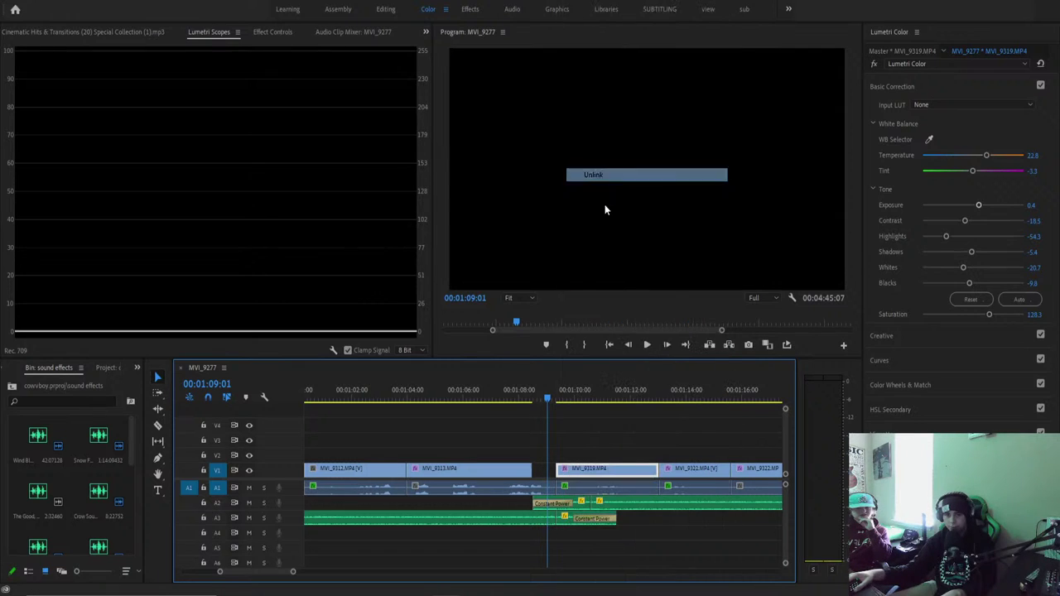
{"action": "left_click_drag", "start_coordinate": [557, 468], "coordinate": [534, 468]}
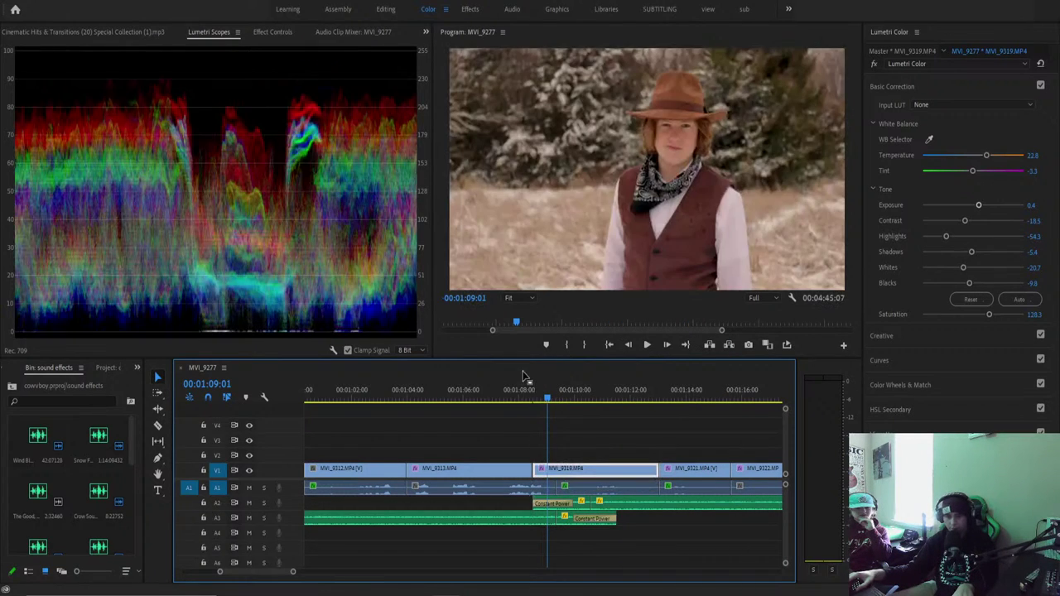
Play across the new cut from MVI_9313 to MVI_9319 to check how picture and dialogue line up.
{"action": "left_click_drag", "start_coordinate": [524, 393], "coordinate": [562, 435]}
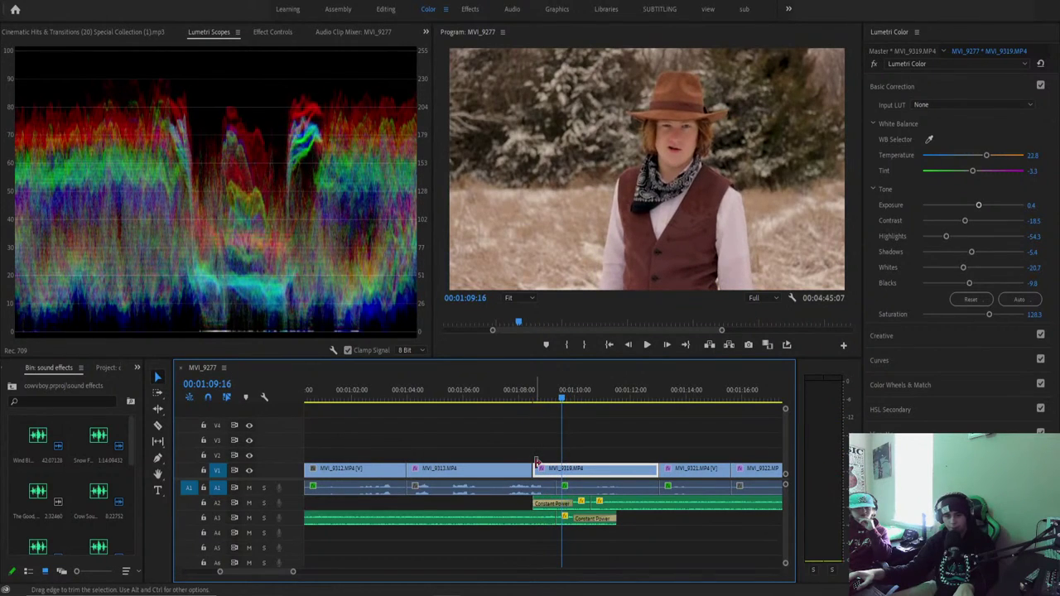
{"action": "key", "text": "space"}
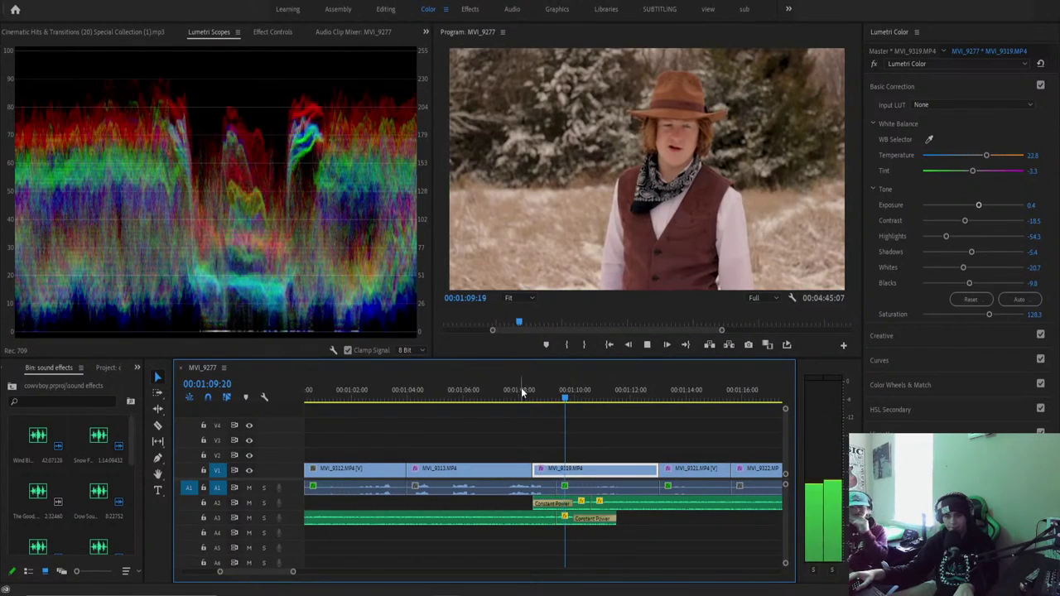
{"action": "left_click", "coordinate": [521, 395]}
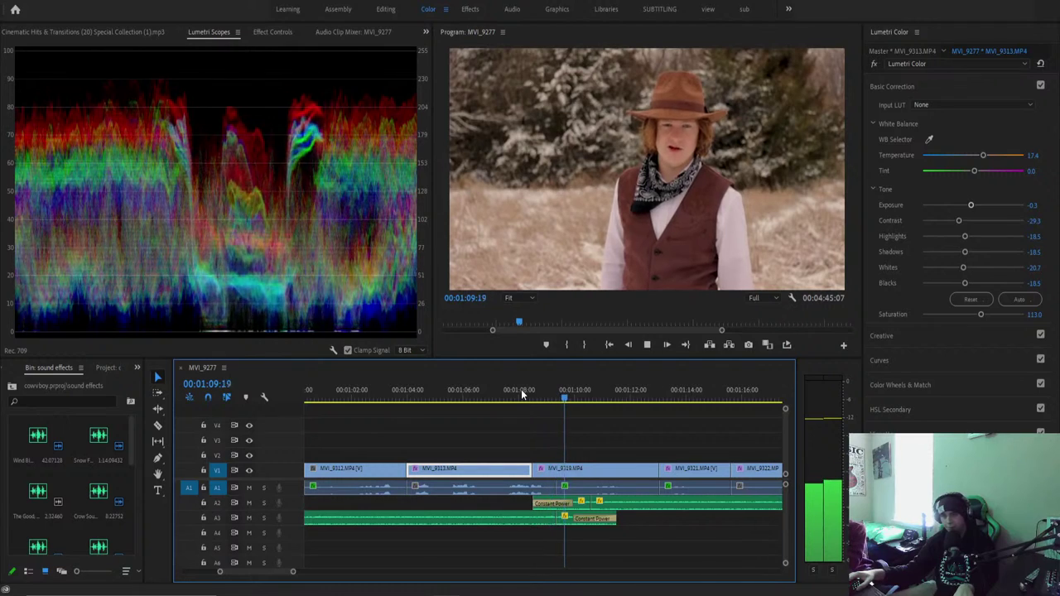
{"action": "left_click", "coordinate": [522, 395]}
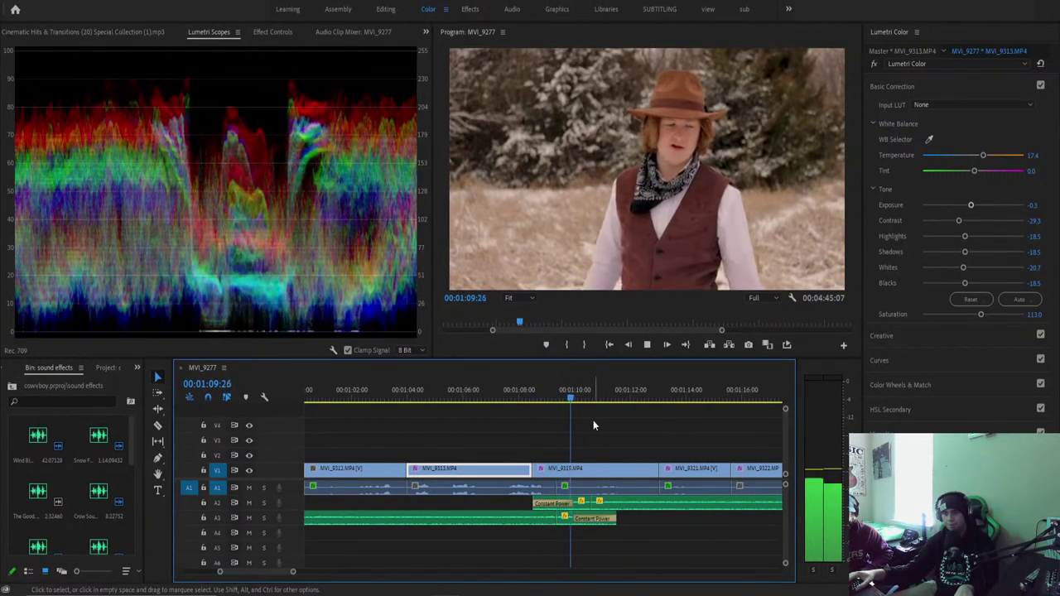
{"action": "key", "text": "space"}
Roll the cut between MVI_9313 and MVI_9319 about 8 frames earlier and replay it.
{"action": "left_click_drag", "start_coordinate": [532, 469], "coordinate": [522, 469]}
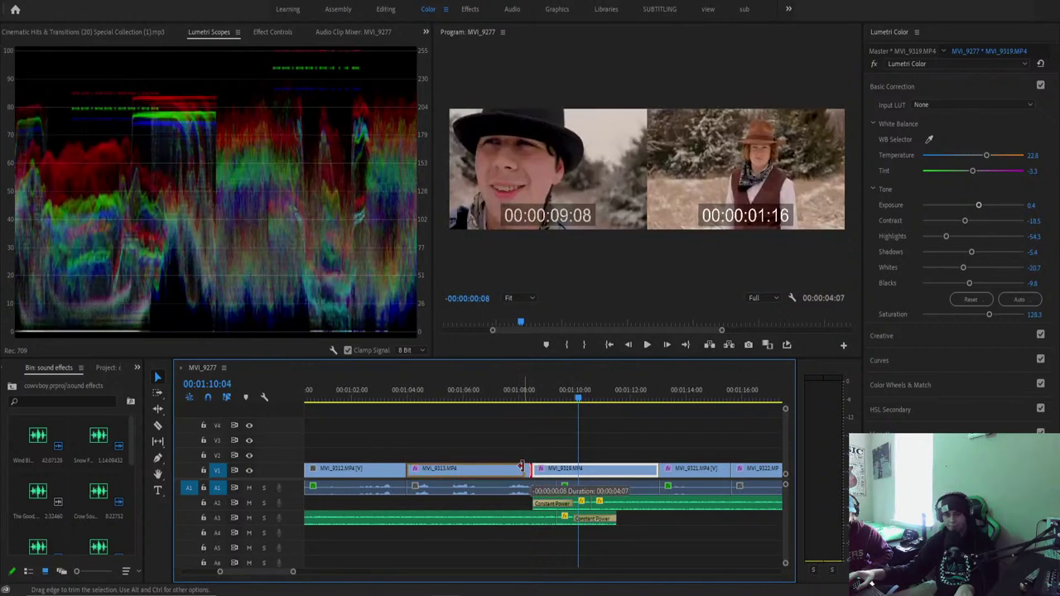
{"action": "key", "text": "space"}
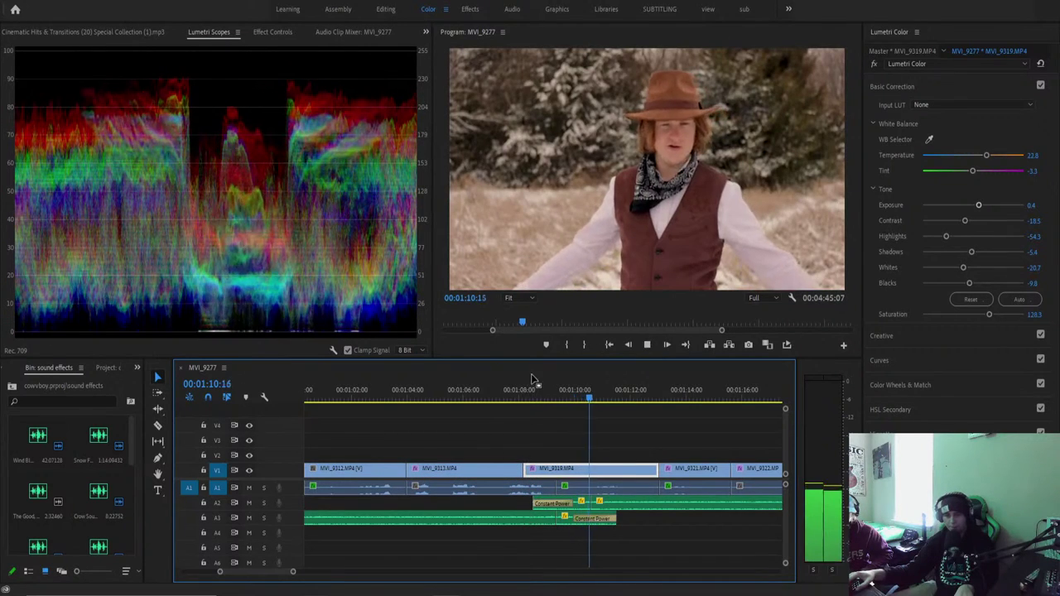
{"action": "left_click", "coordinate": [525, 393]}
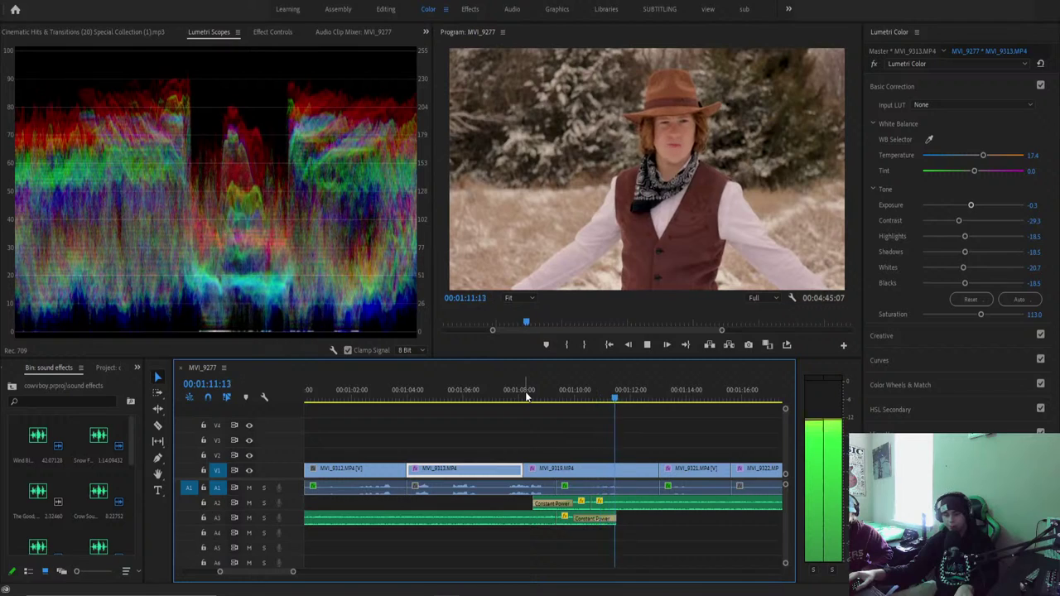
{"action": "left_click", "coordinate": [525, 392]}
{"action": "key", "text": "space"}
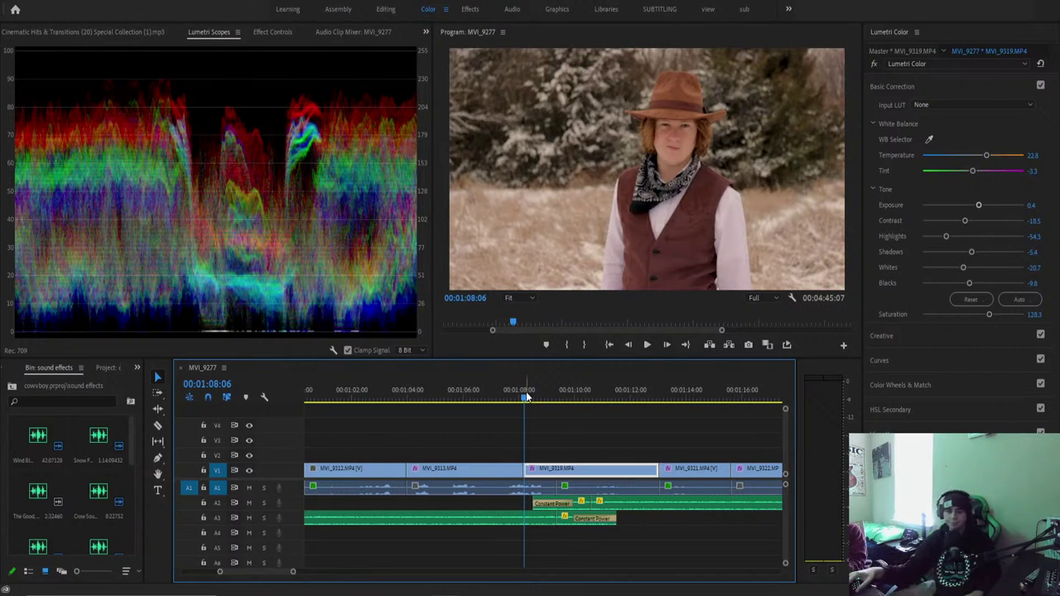
Play the end of MVI_9313 and the cut from MVI_9319 to MVI_9321 to check the flow of the dialogue.
{"action": "left_click_drag", "start_coordinate": [525, 398], "coordinate": [445, 412]}
{"action": "key", "text": "space"}
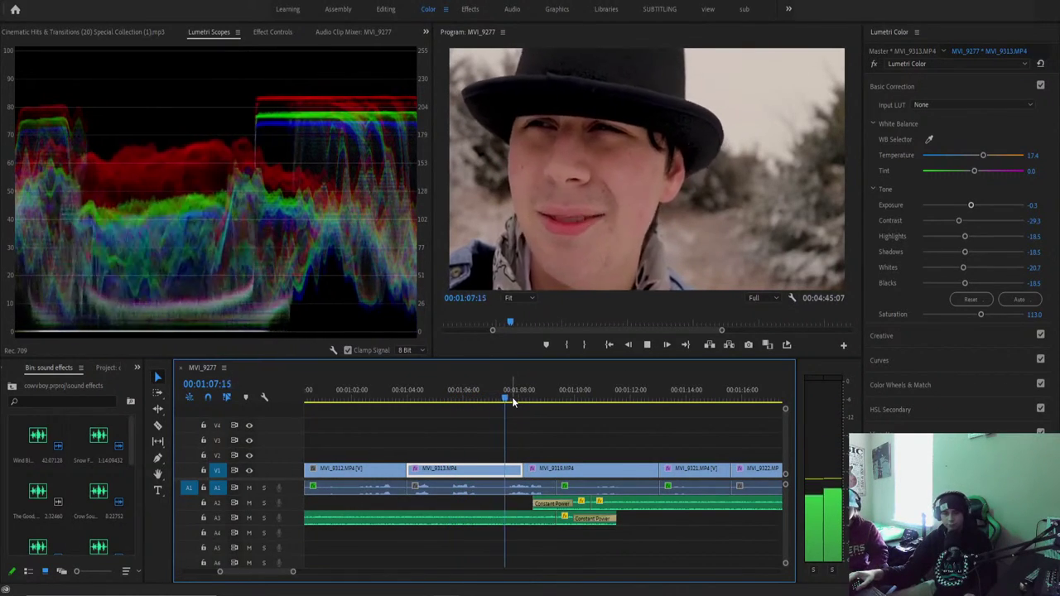
{"action": "left_click", "coordinate": [664, 405]}
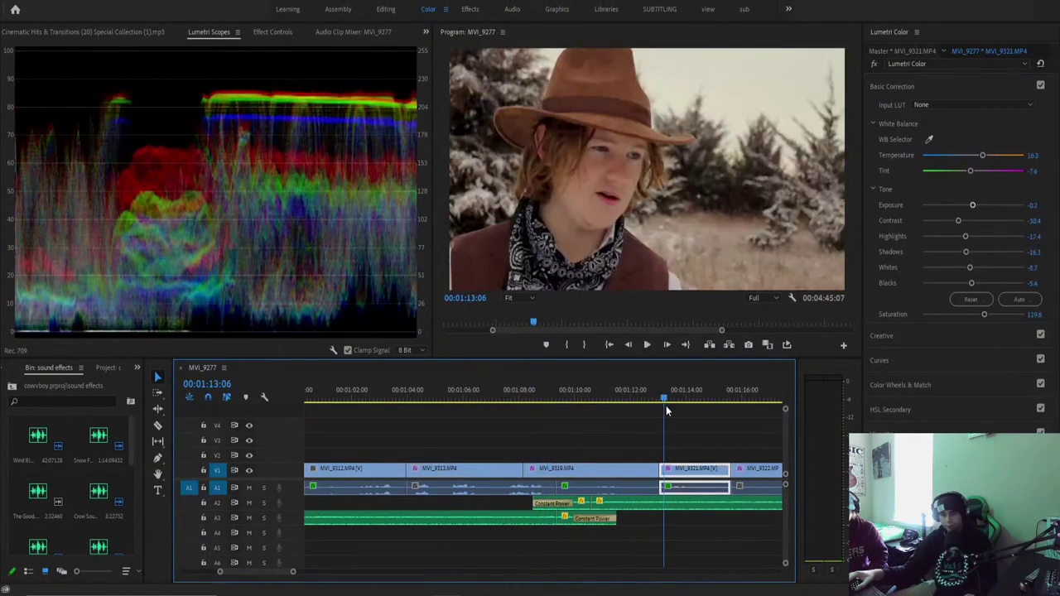
{"action": "left_click", "coordinate": [658, 403]}
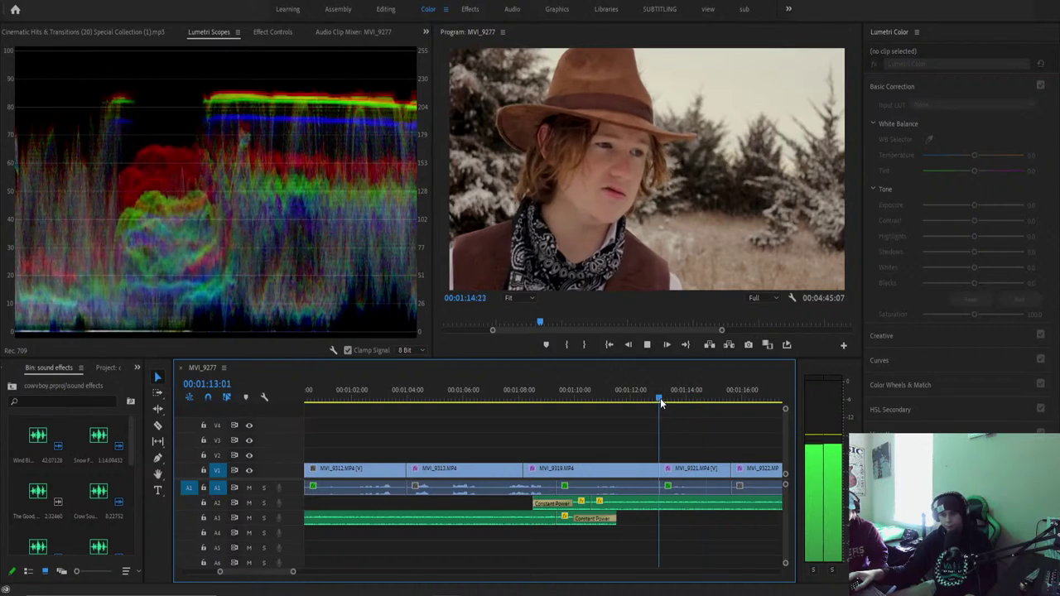
{"action": "left_click", "coordinate": [640, 404]}
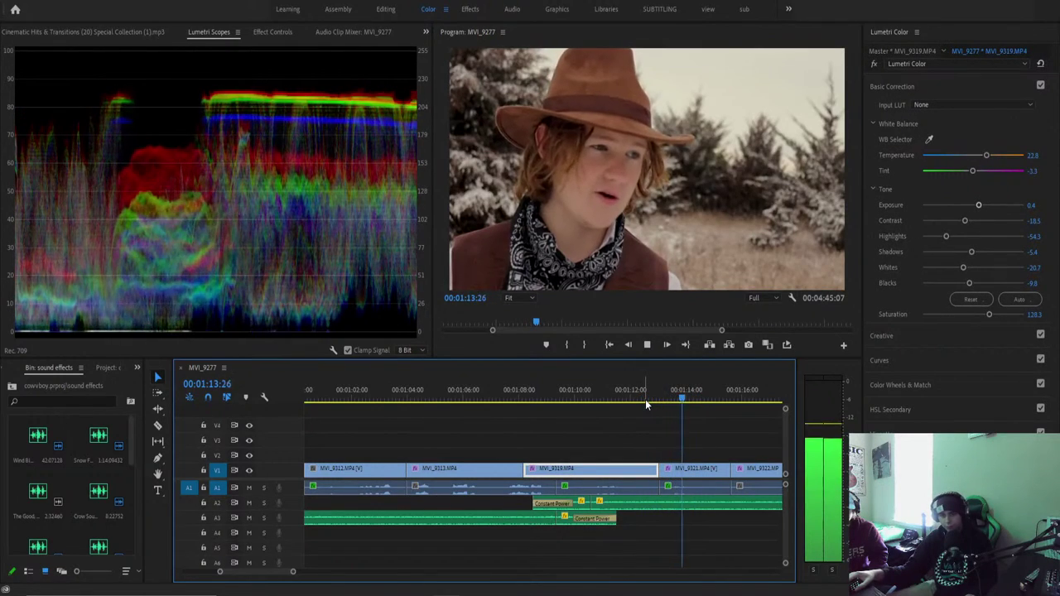
{"action": "key", "text": "space"}
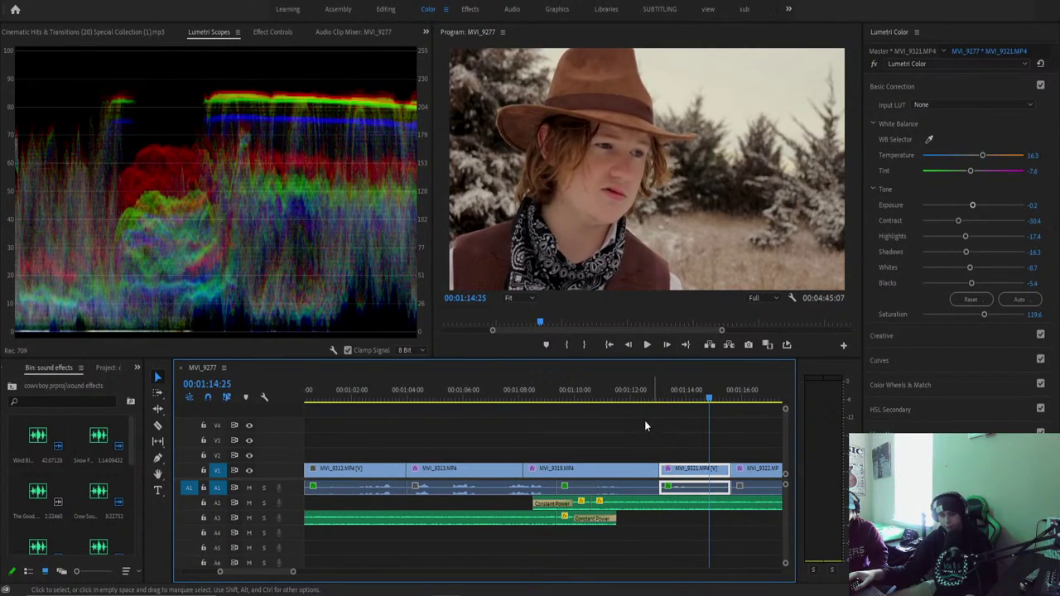
Link MVI_9319's video and audio together again.
{"action": "left_click", "coordinate": [639, 472]}
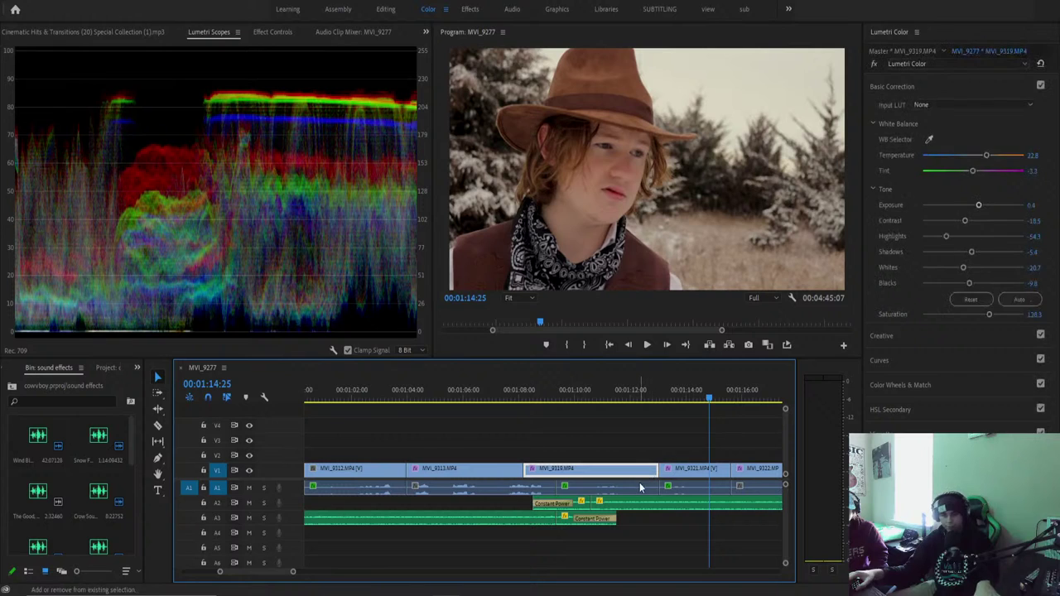
{"action": "right_click", "coordinate": [638, 472]}
{"action": "left_click", "coordinate": [688, 246]}
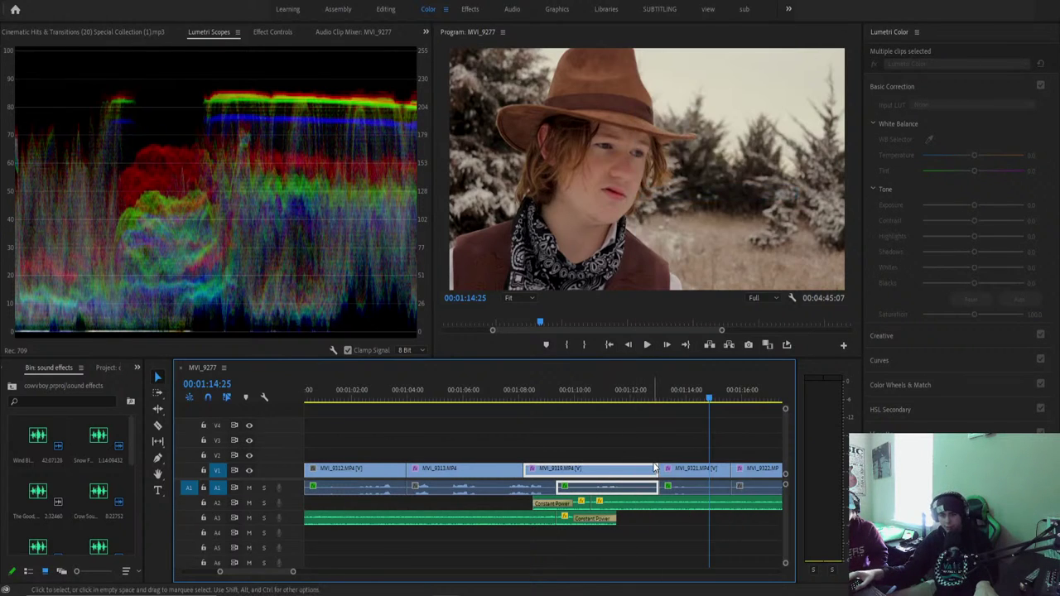
Try ripple-trimming the end of MVI_9319 slightly shorter and play the cut into MVI_9321.
{"action": "left_click_drag", "start_coordinate": [654, 469], "coordinate": [645, 469]}
{"action": "left_click", "coordinate": [642, 398]}
{"action": "key", "text": "space"}
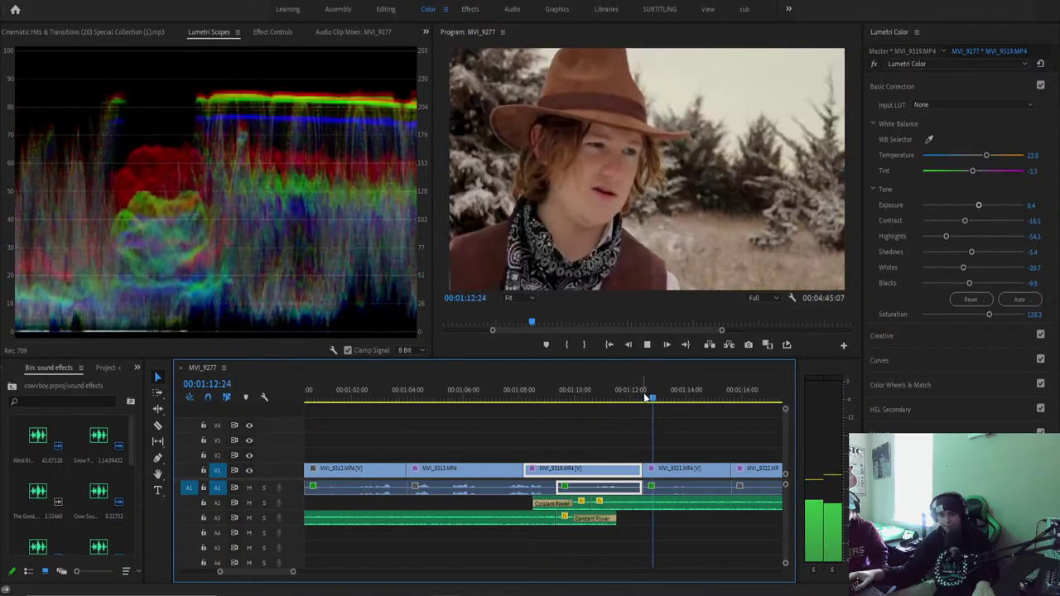
{"action": "key", "text": "space"}
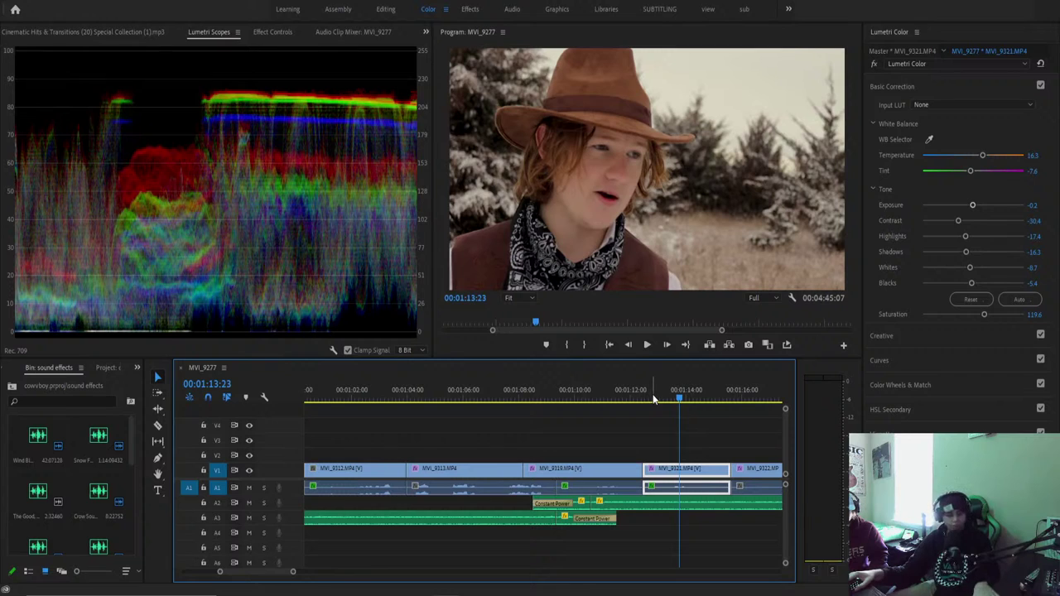
Replay the cut from MVI_9319 to MVI_9321 with its untrimmed timing, and delete MVI_9319 together with its audio.
{"action": "left_click", "coordinate": [645, 398]}
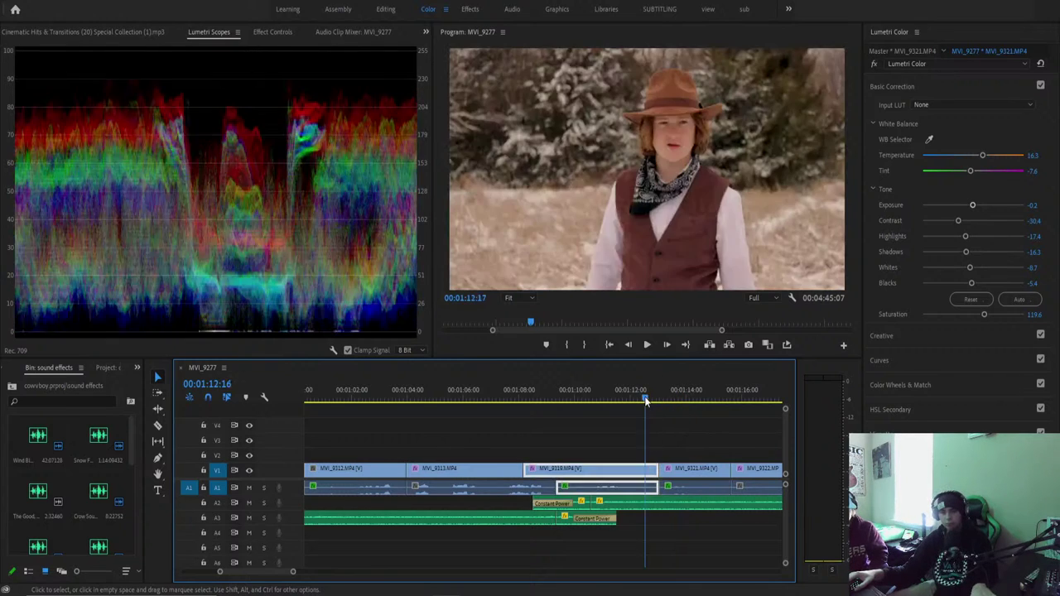
{"action": "key", "text": "space"}
{"action": "key", "text": "space"}
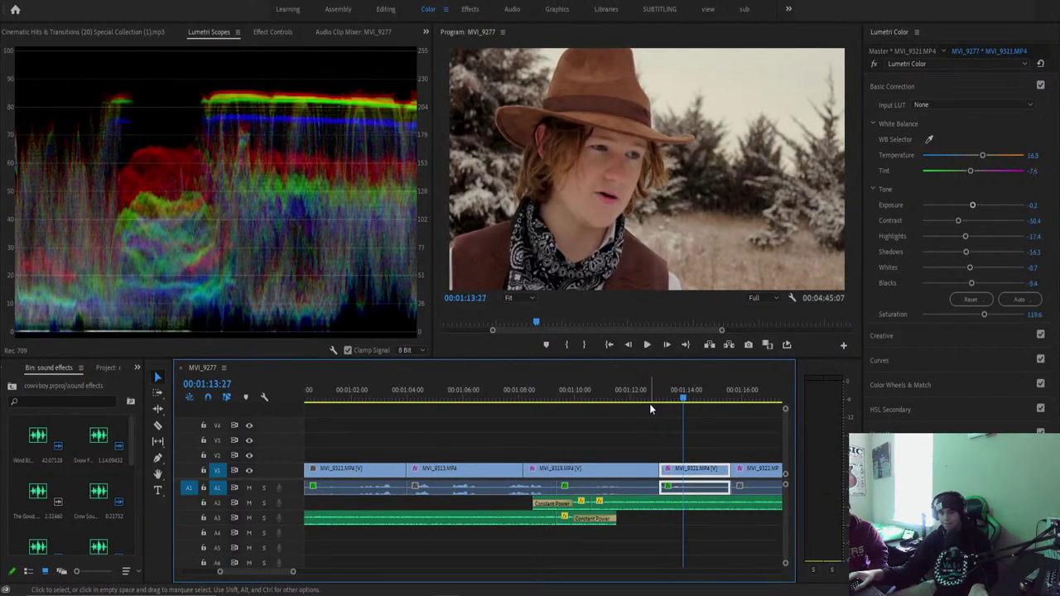
{"action": "left_click_drag", "start_coordinate": [608, 398], "coordinate": [586, 400]}
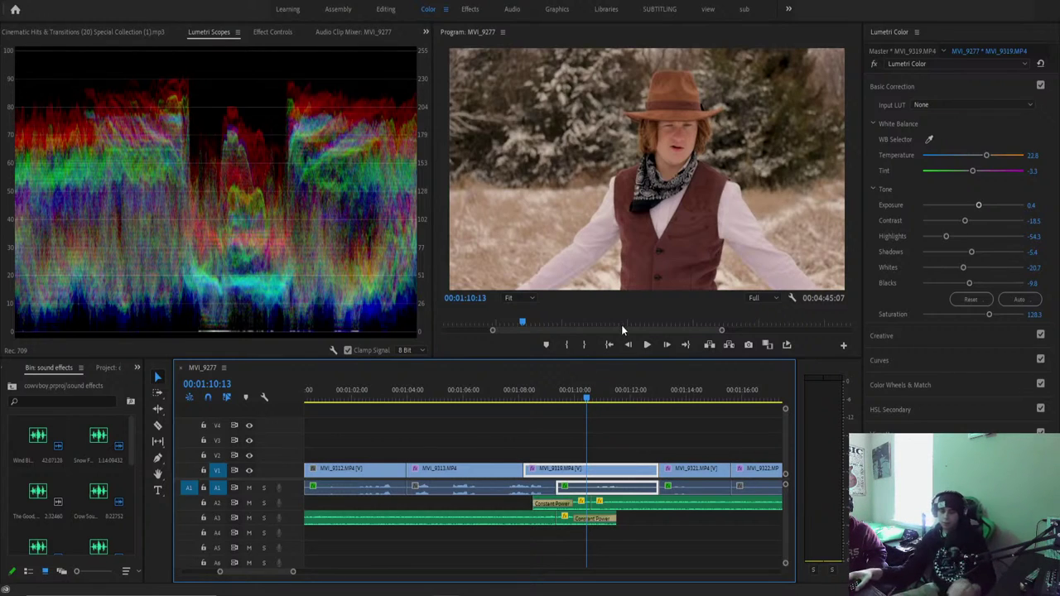
{"action": "key", "text": "Delete"}
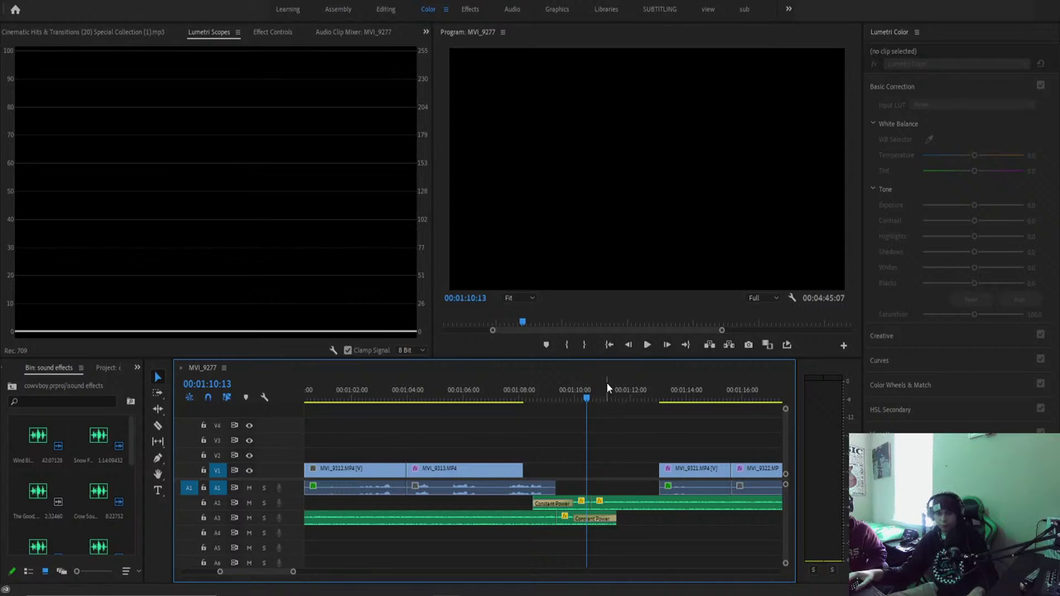
Trim the second A2 wind piece's start to just inside MVI_9321, and shift all clips from MVI_9321 onward back to MVI_9313's audio end, with video on V2.
{"action": "left_click_drag", "start_coordinate": [603, 502], "coordinate": [674, 502]}
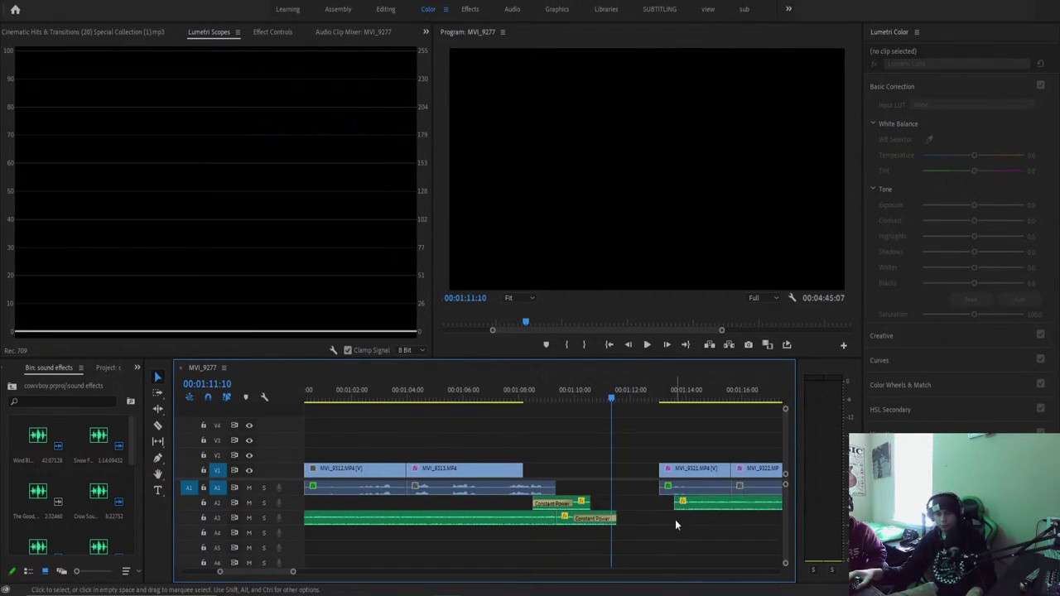
{"action": "key", "text": "a"}
{"action": "left_click", "coordinate": [661, 470]}
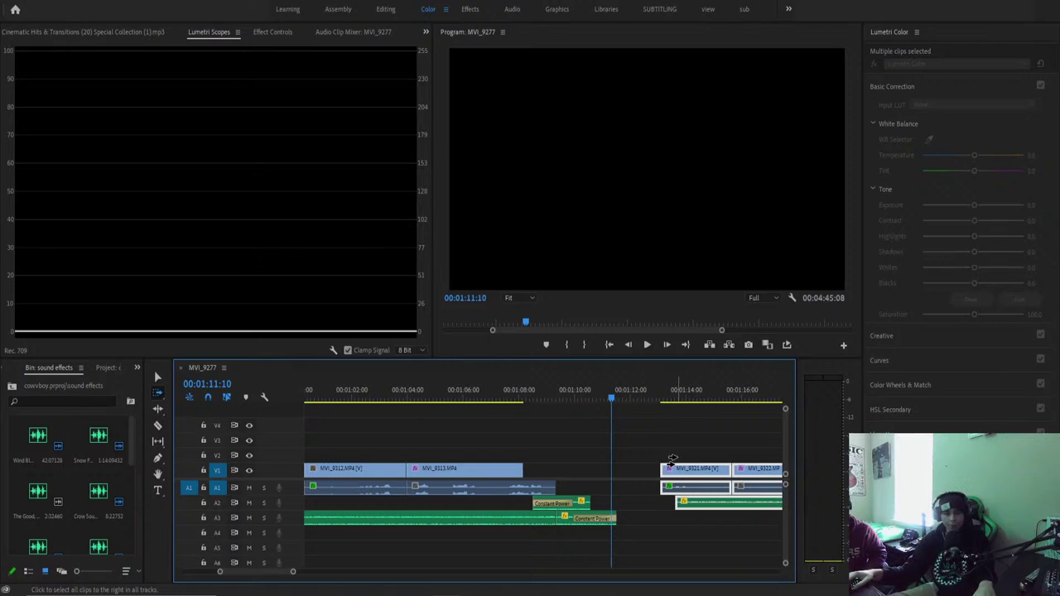
{"action": "left_click_drag", "start_coordinate": [684, 470], "coordinate": [541, 460]}
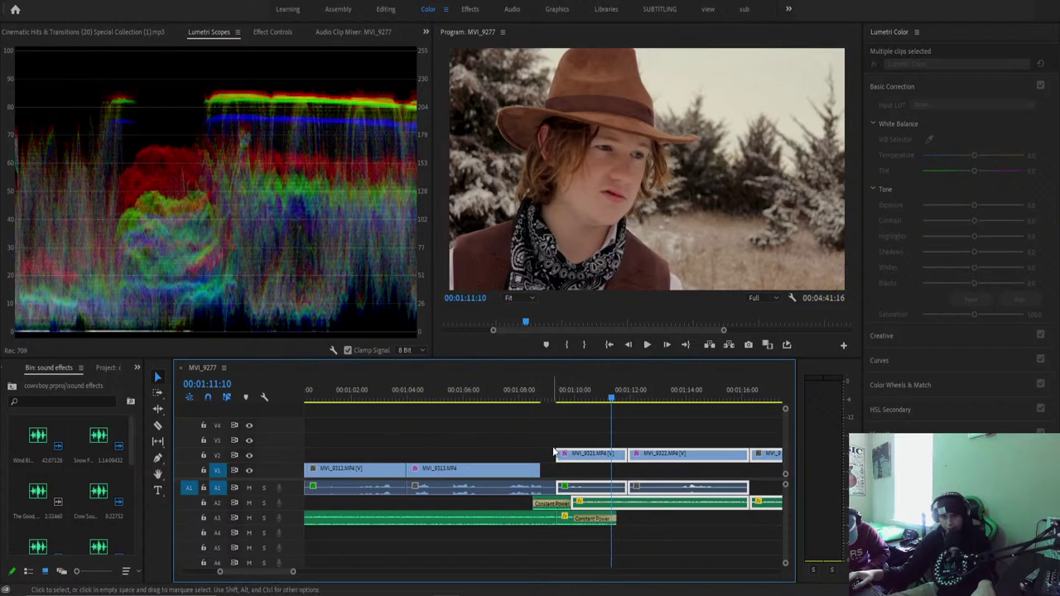
Unlink MVI_9321's video from its audio and extend the video's start back to the end of MVI_9313's video.
{"action": "left_click", "coordinate": [559, 454]}
{"action": "left_click", "coordinate": [551, 454]}
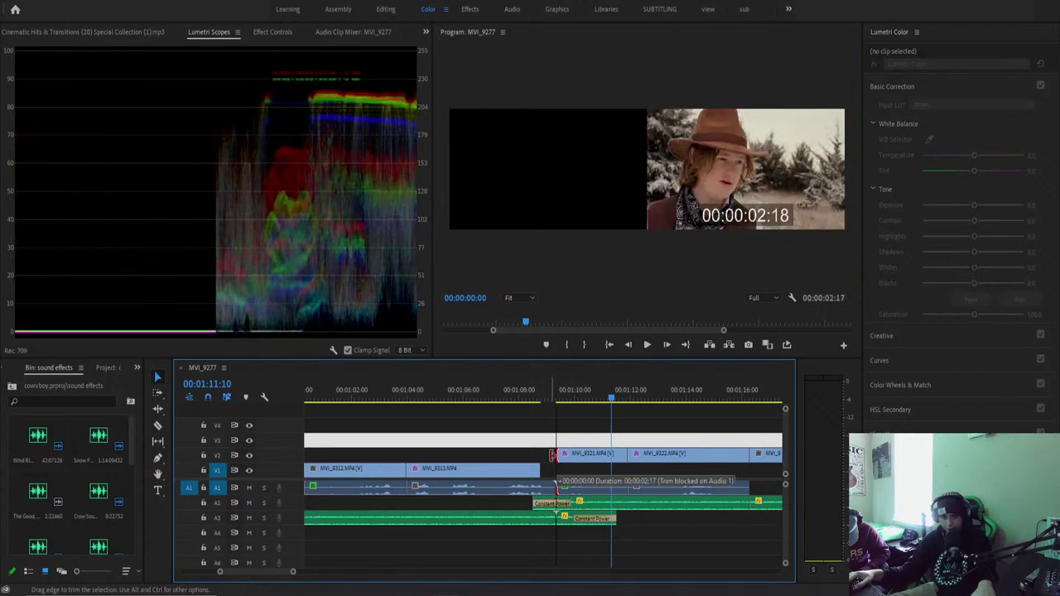
{"action": "right_click", "coordinate": [560, 455]}
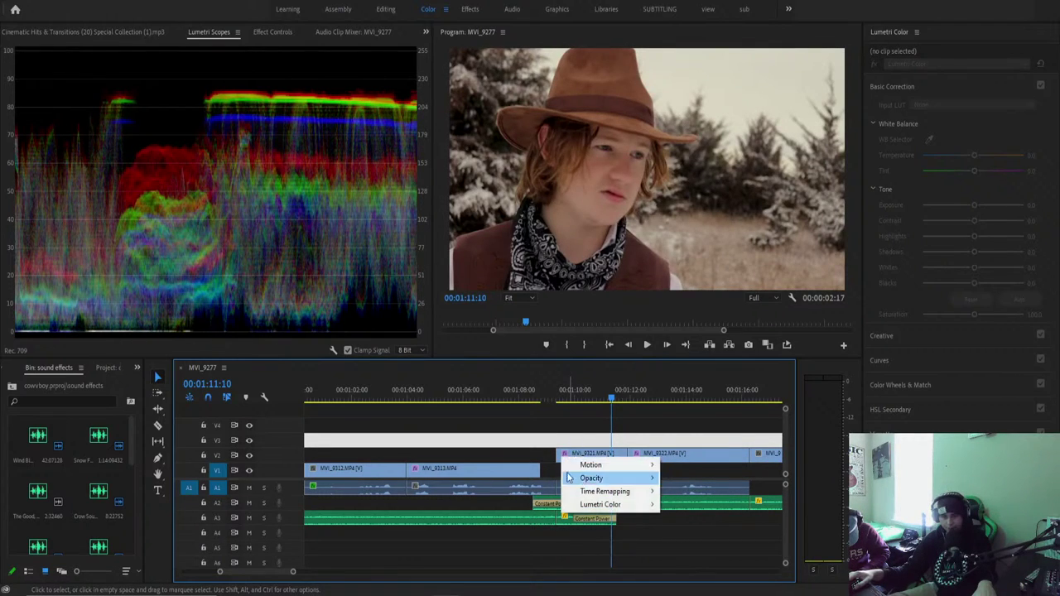
{"action": "left_click", "coordinate": [546, 454]}
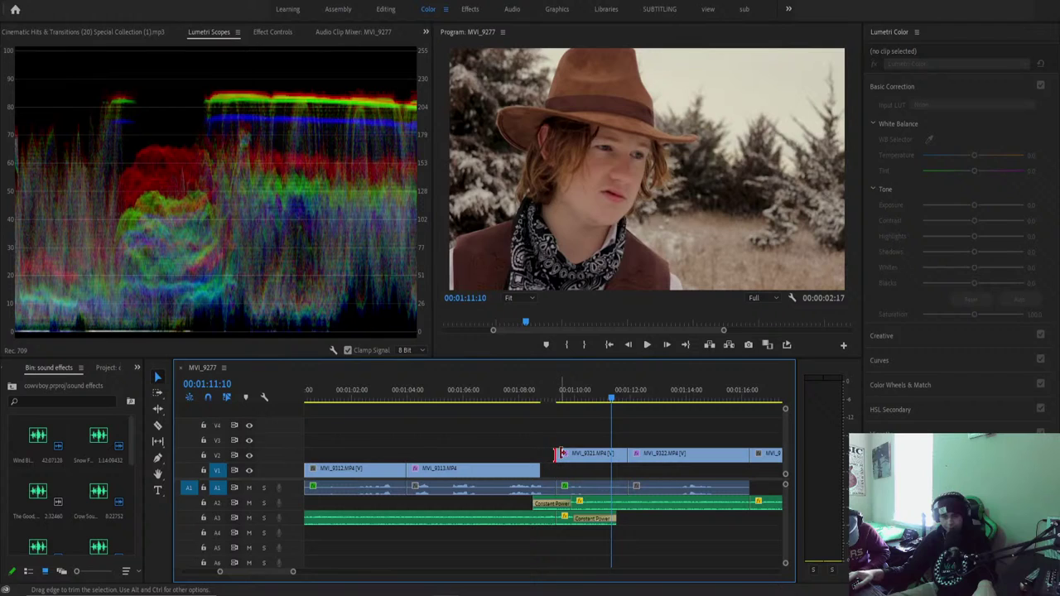
{"action": "right_click", "coordinate": [561, 453]}
{"action": "left_click", "coordinate": [565, 455]}
{"action": "right_click", "coordinate": [566, 456]}
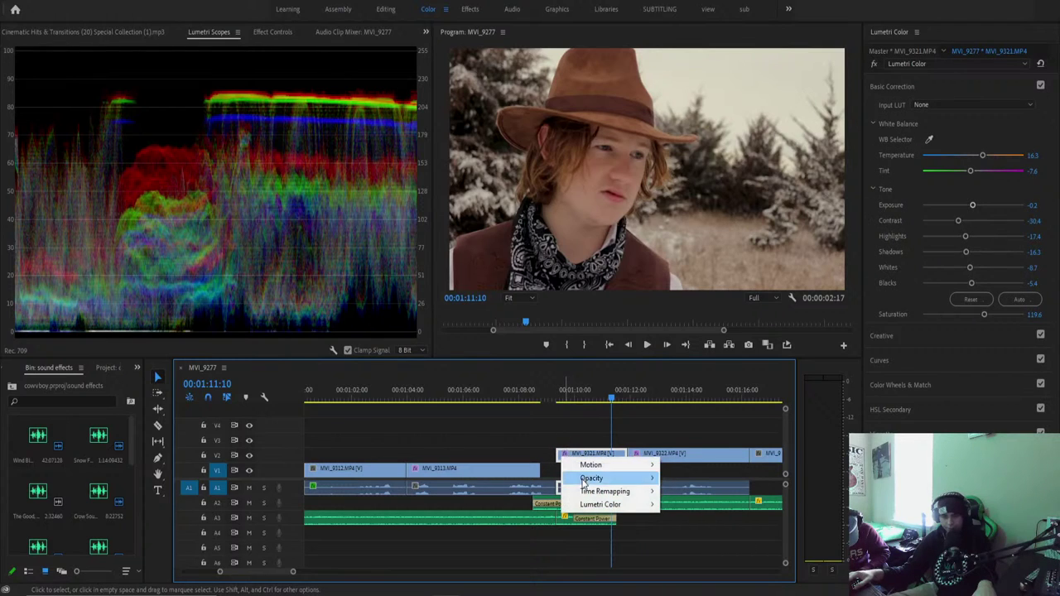
{"action": "left_click", "coordinate": [560, 452]}
{"action": "right_click", "coordinate": [560, 441]}
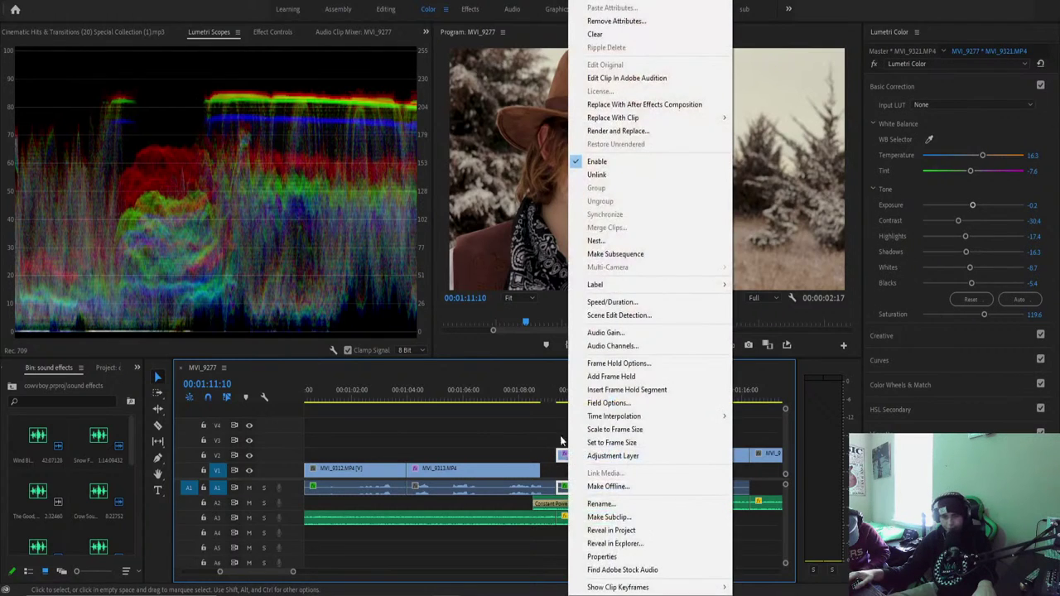
{"action": "left_click", "coordinate": [596, 175]}
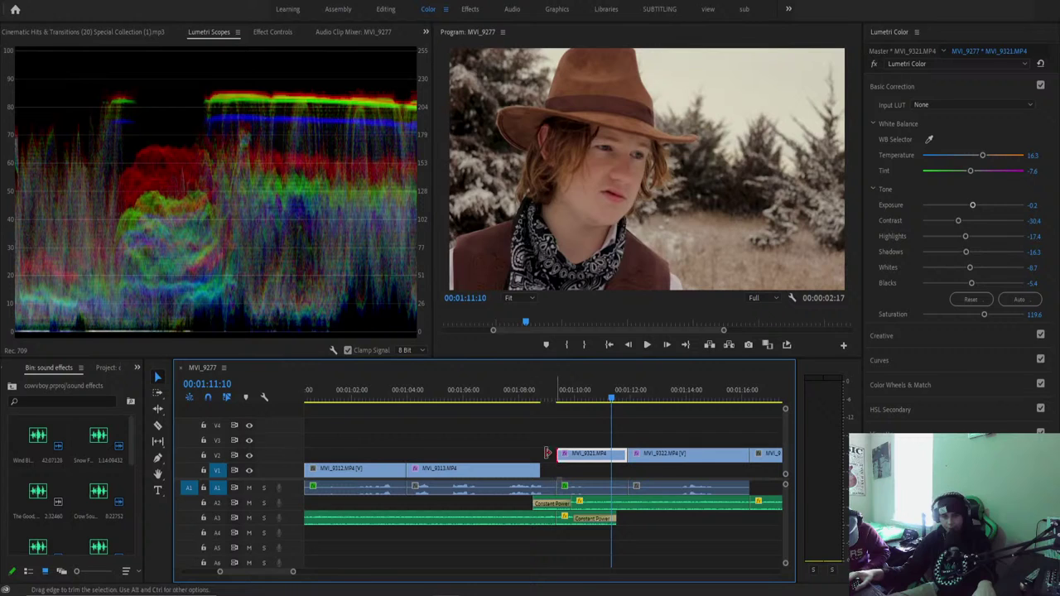
{"action": "left_click_drag", "start_coordinate": [547, 453], "coordinate": [530, 453]}
Play the direct cut from MVI_9313 into MVI_9321 several times to judge its timing.
{"action": "left_click", "coordinate": [541, 398]}
{"action": "key", "text": "space"}
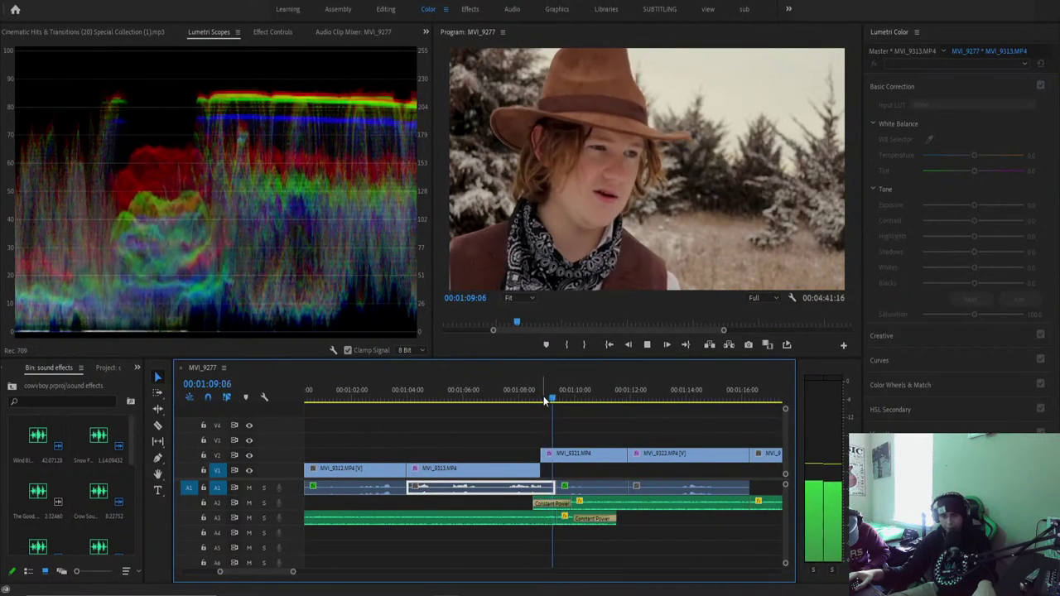
{"action": "left_click", "coordinate": [521, 395]}
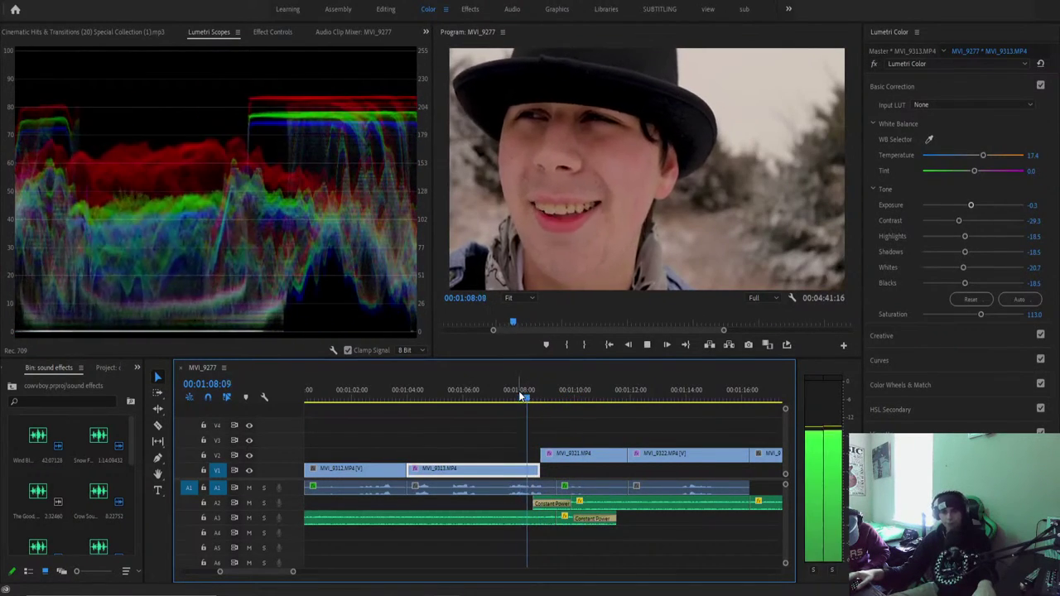
{"action": "key", "text": "space"}
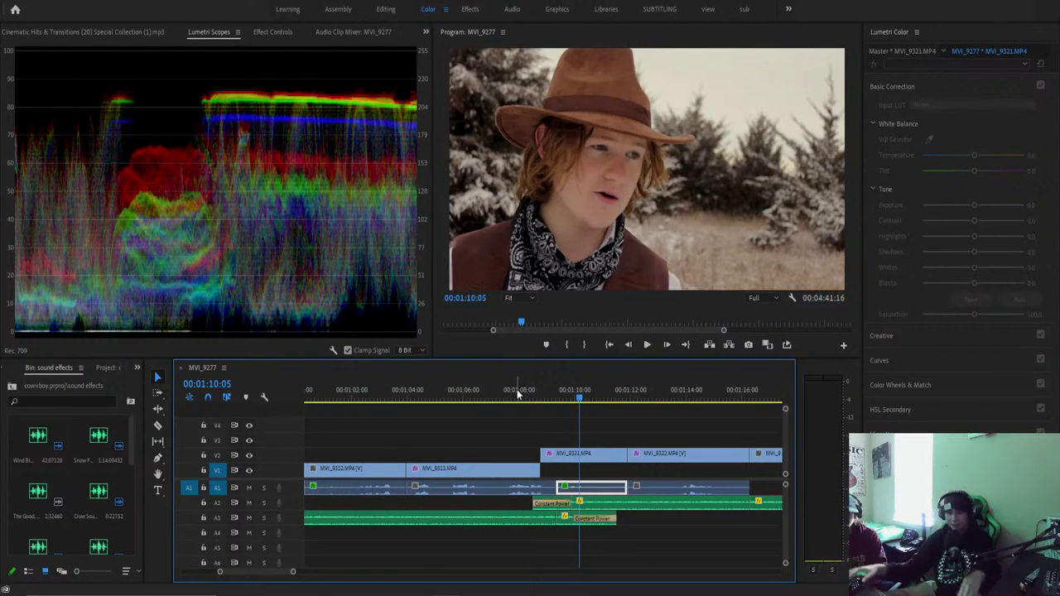
{"action": "left_click", "coordinate": [517, 389]}
{"action": "key", "text": "space"}
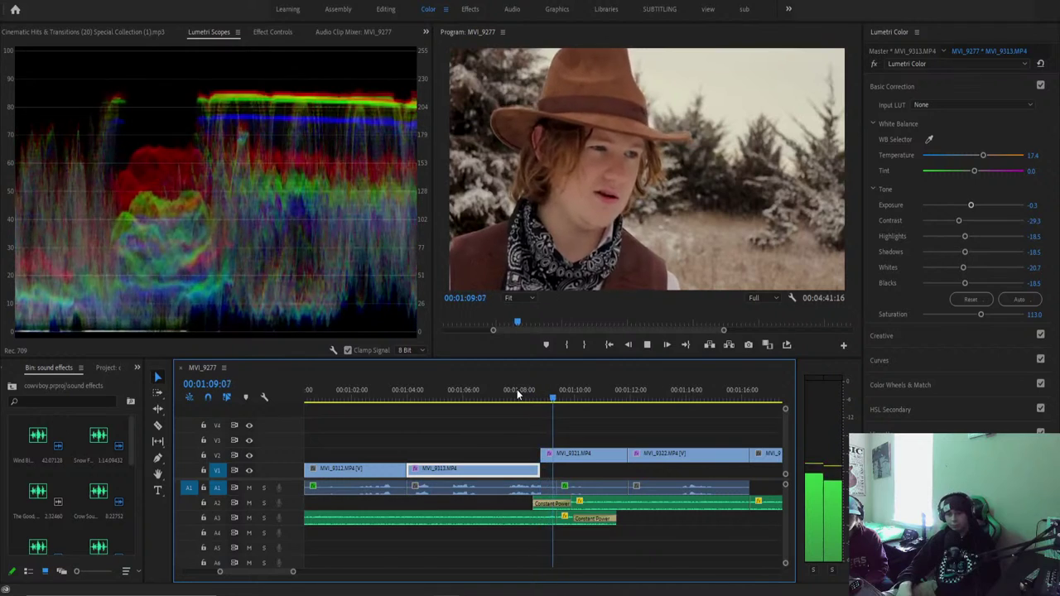
{"action": "key", "text": "space"}
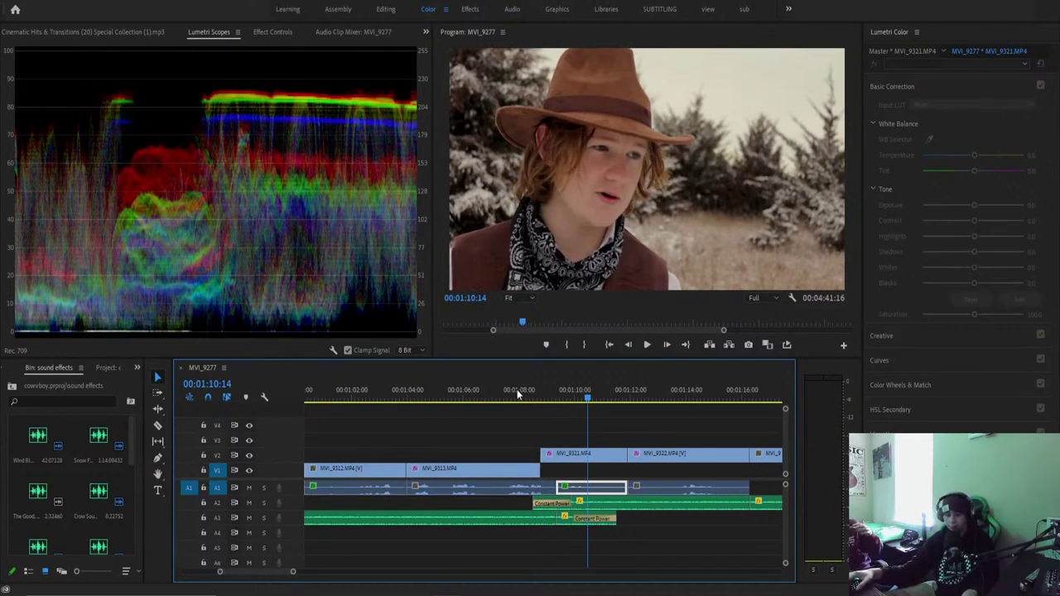
{"action": "left_click", "coordinate": [544, 396]}
{"action": "left_click_drag", "start_coordinate": [544, 396], "coordinate": [561, 404]}
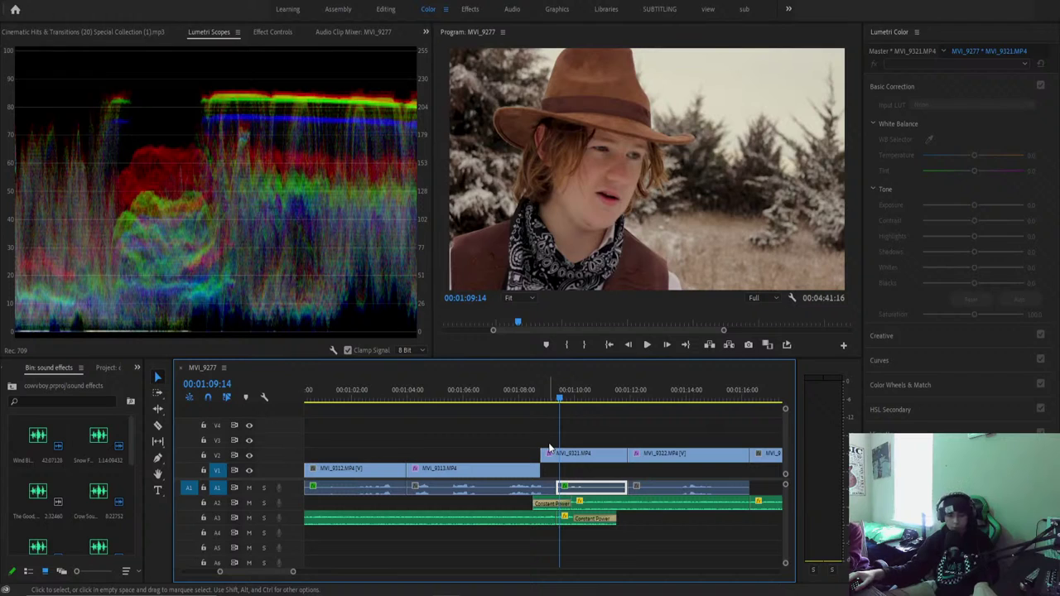
Undo the recent edits until the short MVI_9293 reaction shot is restored between MVI_9313 and MVI_9319.
{"action": "key", "text": "ctrl+s"}
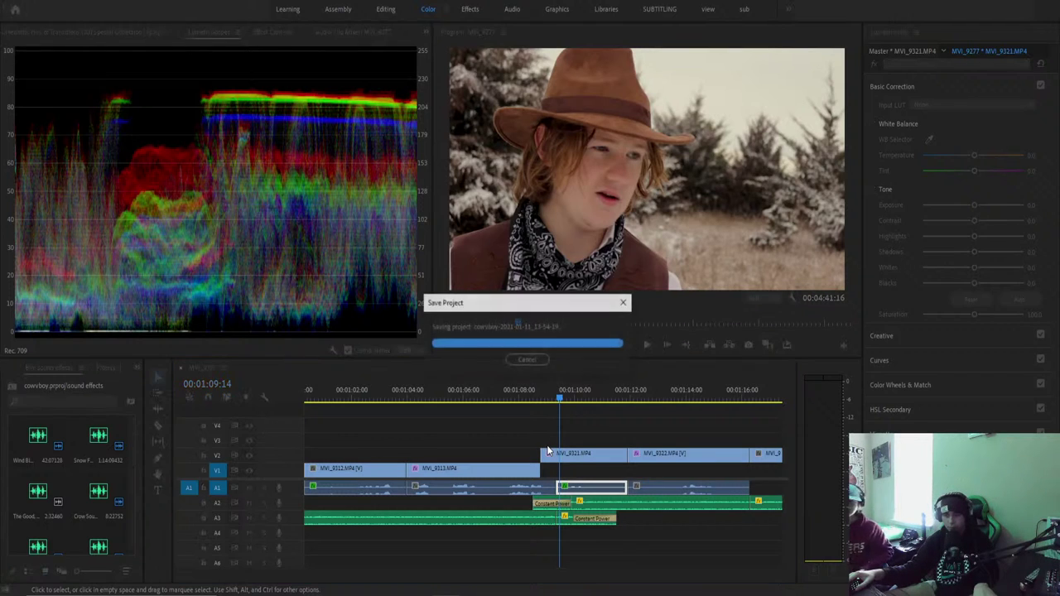
{"action": "key", "text": "ctrl+z"}
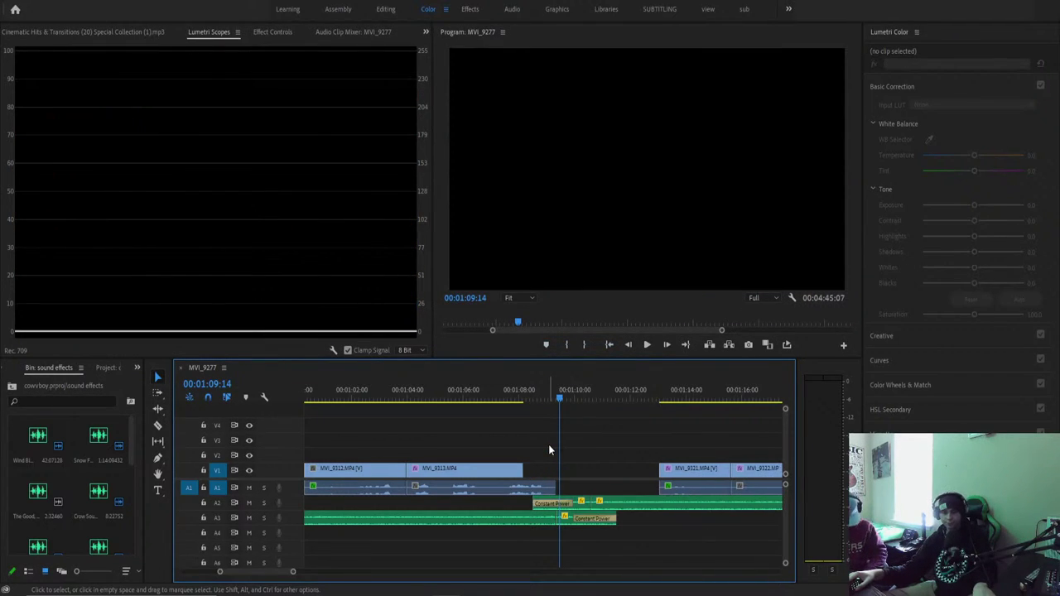
{"action": "key", "text": "ctrl+z"}
{"action": "key", "text": "ctrl+z"}
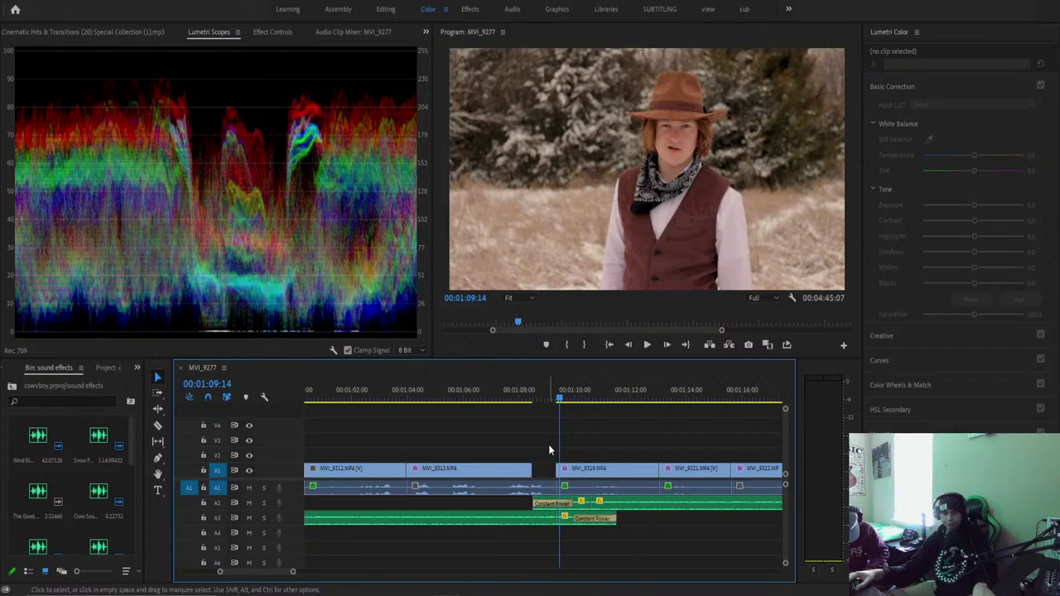
{"action": "left_click_drag", "start_coordinate": [547, 398], "coordinate": [546, 517]}
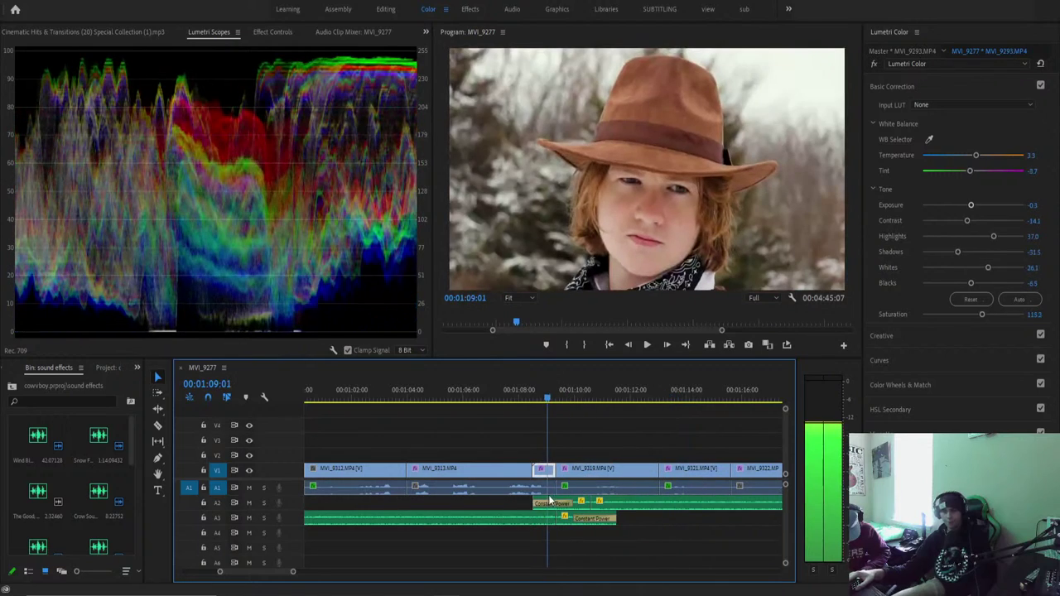
Delete MVI_9319 with its audio and trim the second A2 wind piece's start to just inside MVI_9321.
{"action": "left_click", "coordinate": [606, 470]}
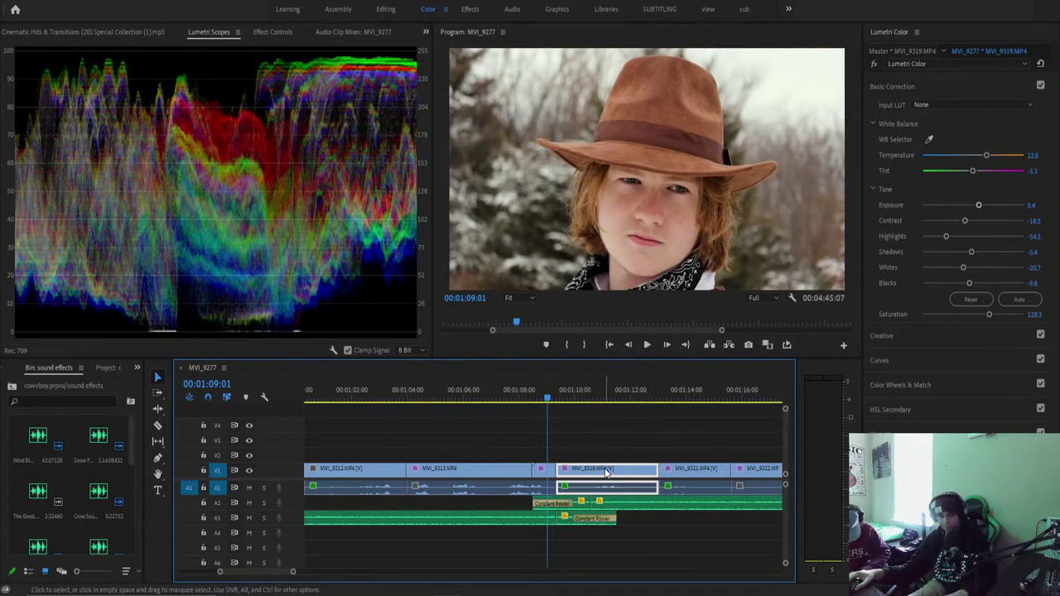
{"action": "key", "text": "Delete"}
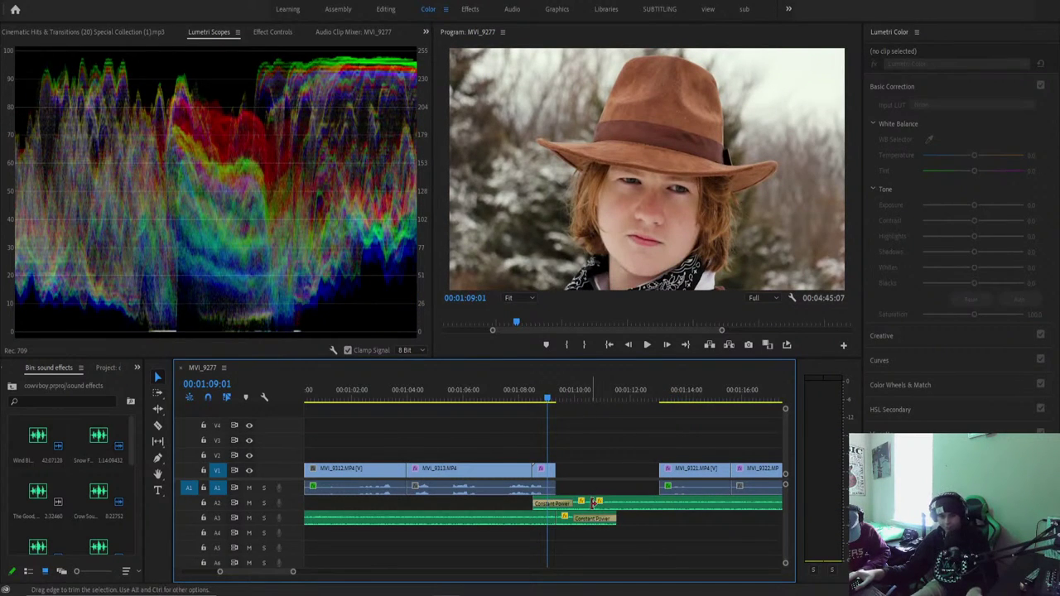
{"action": "left_click_drag", "start_coordinate": [594, 503], "coordinate": [682, 507]}
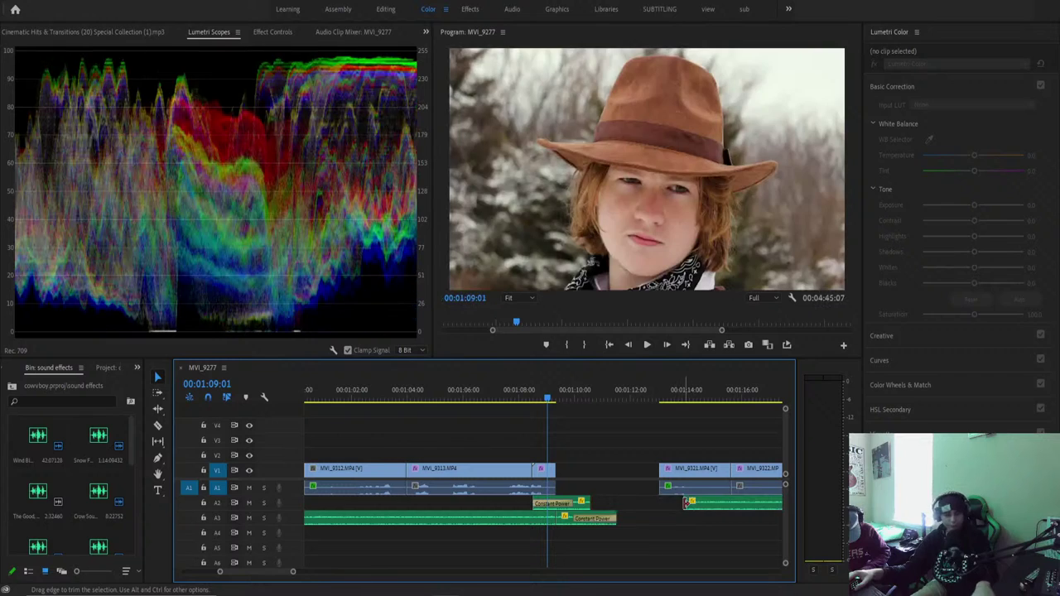
Shift all clips from MVI_9321 onward back against the end of the MVI_9293 reaction shot, keeping the video on V1.
{"action": "key", "text": "a"}
{"action": "left_click", "coordinate": [677, 469]}
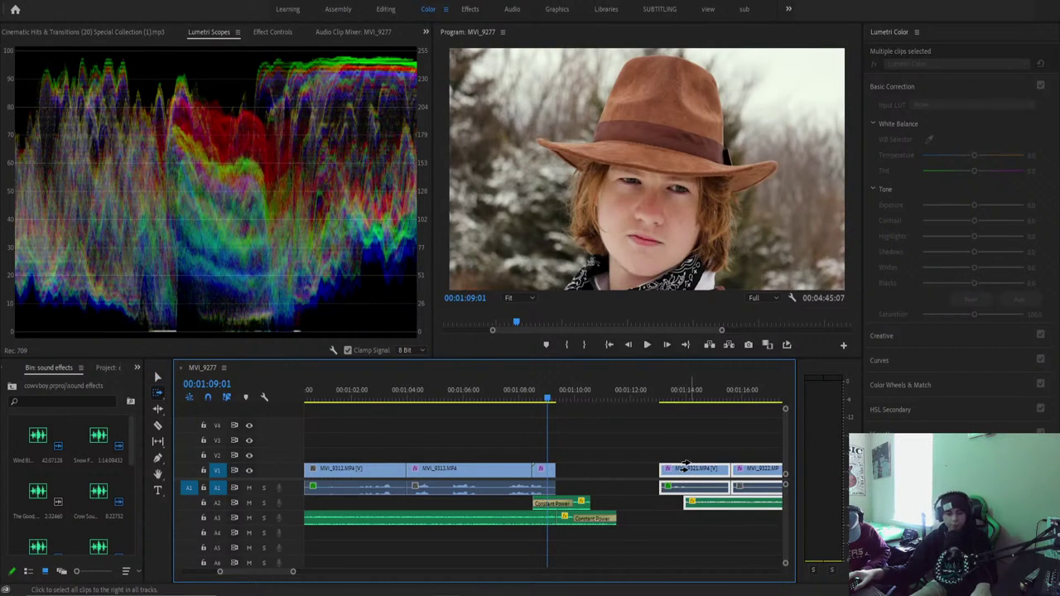
{"action": "key", "text": "v"}
{"action": "left_click_drag", "start_coordinate": [695, 470], "coordinate": [590, 471]}
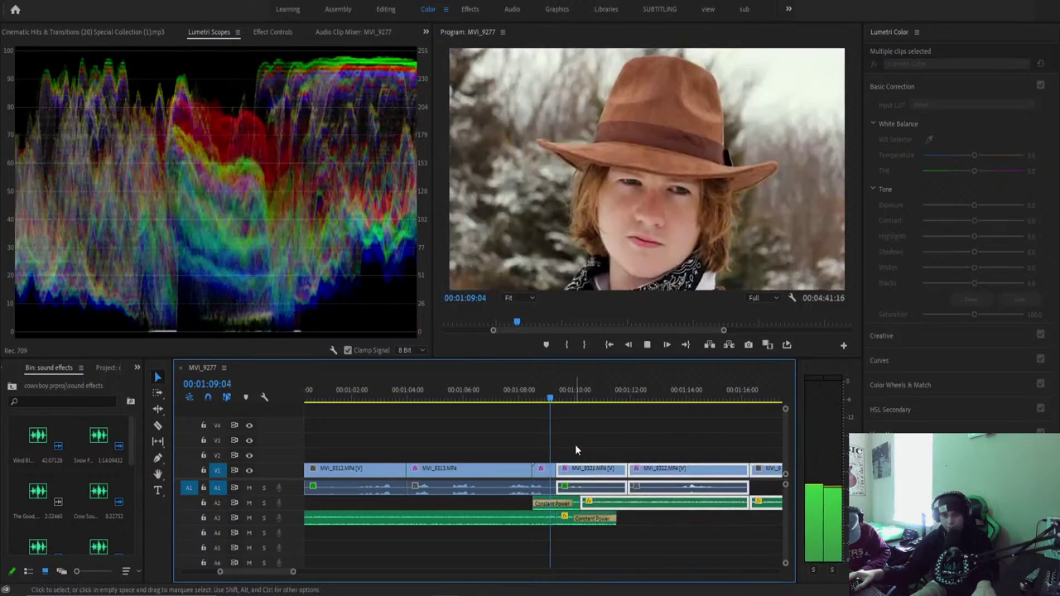
Play the sequence from the end of MVI_9313 through the MVI_9293 reaction shot into MVI_9321 to check the pacing.
{"action": "left_click", "coordinate": [534, 401]}
{"action": "left_click", "coordinate": [528, 397]}
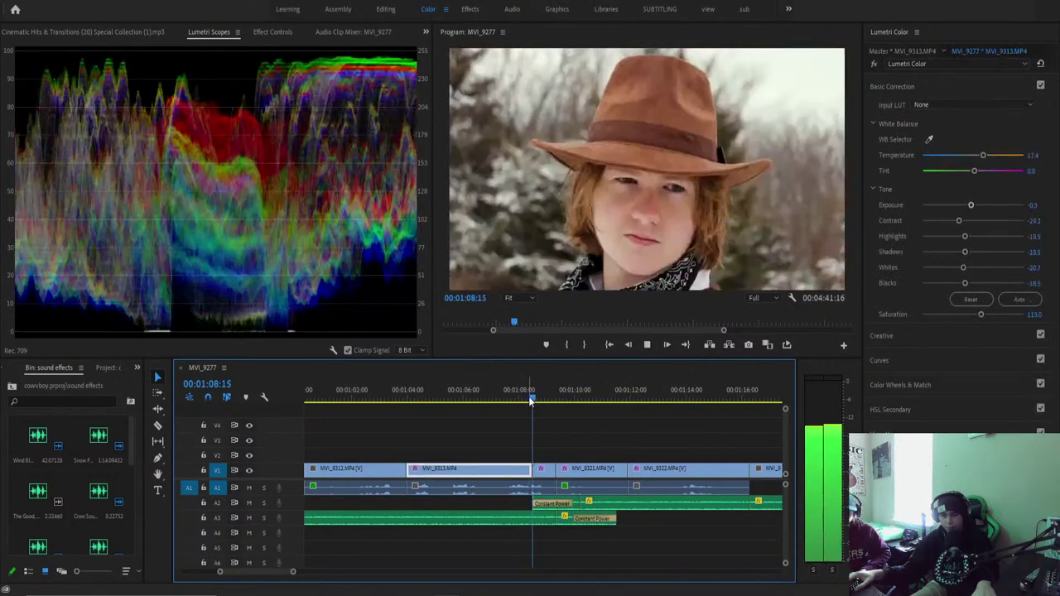
{"action": "key", "text": "space"}
{"action": "key", "text": "space"}
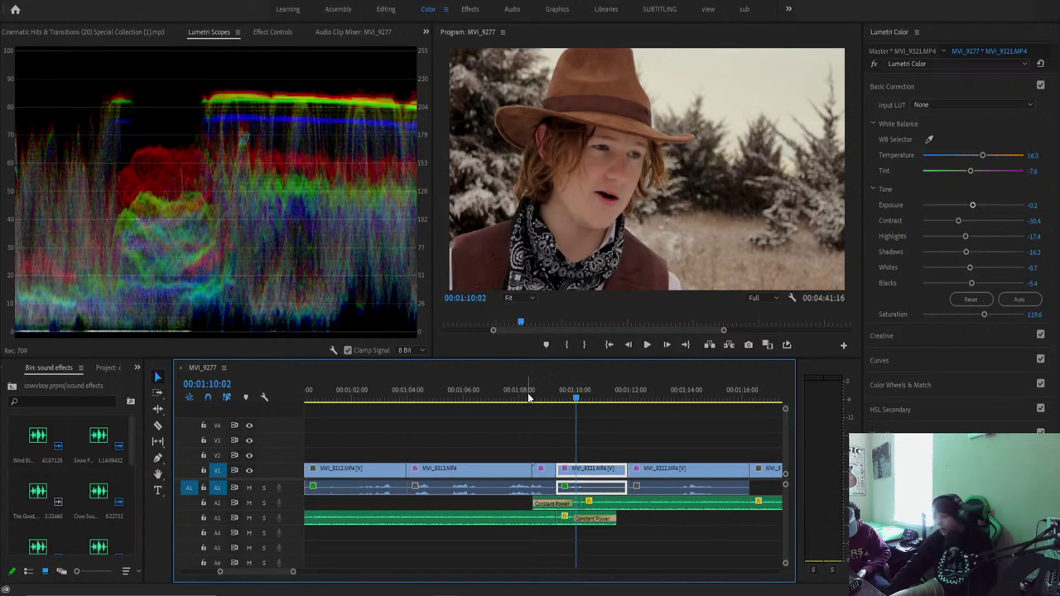
{"action": "left_click", "coordinate": [530, 398]}
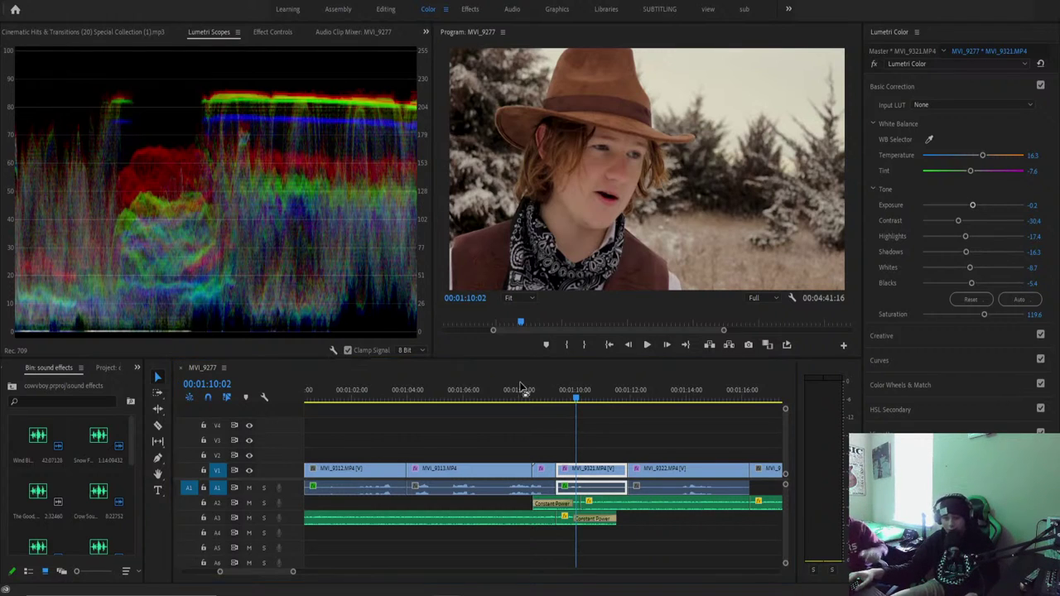
{"action": "left_click_drag", "start_coordinate": [530, 398], "coordinate": [531, 399]}
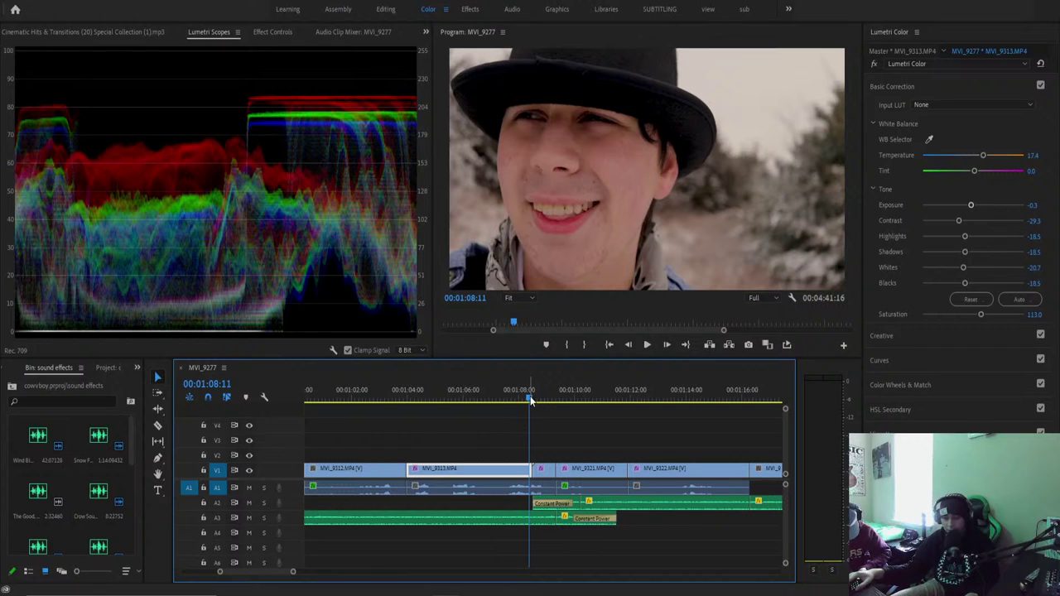
{"action": "key", "text": "space"}
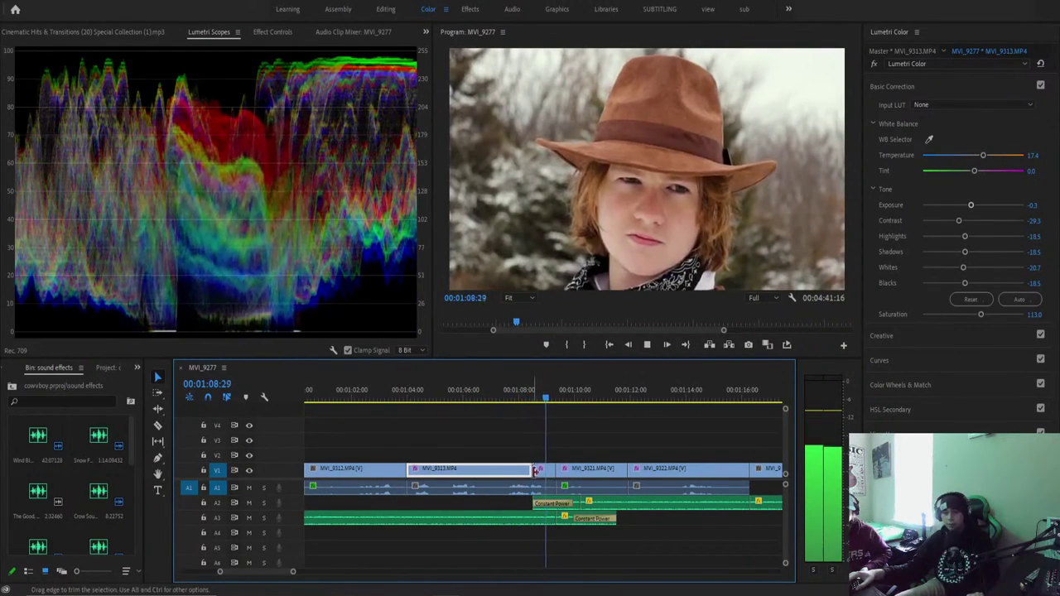
Undo the deletion of clip MVI_9319, the closing of its gap and the extension of the A2 audio beneath it.
{"action": "key", "text": "space"}
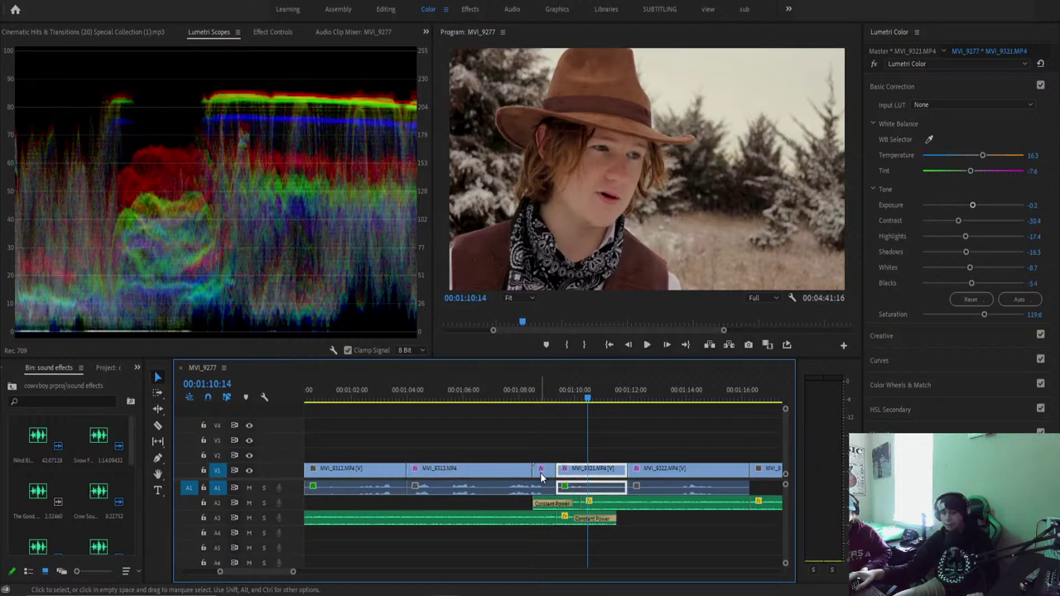
{"action": "key", "text": "ctrl+z"}
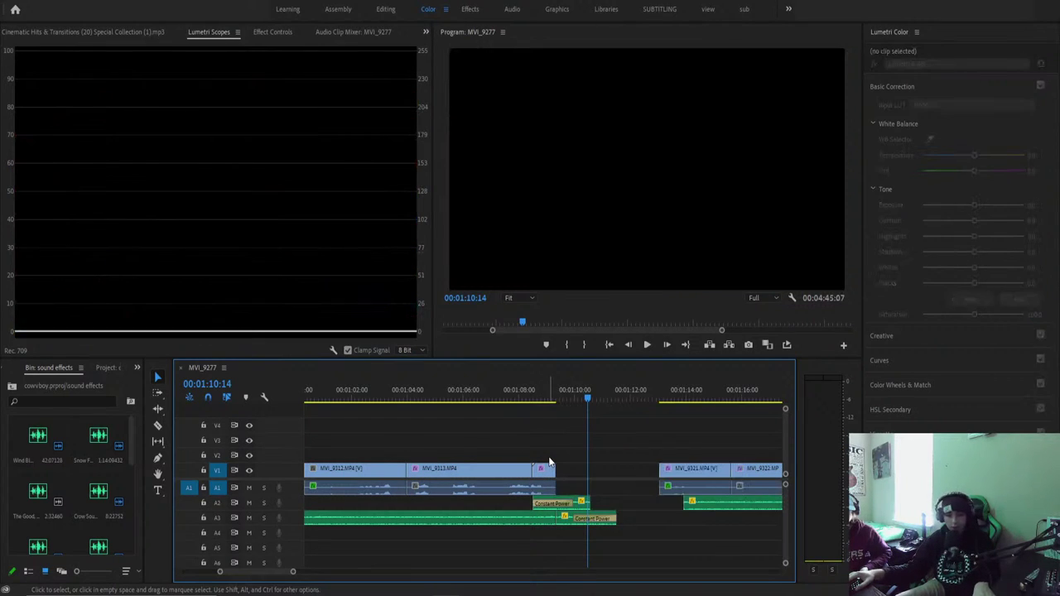
{"action": "key", "text": "ctrl+z"}
{"action": "key", "text": "ctrl+z"}
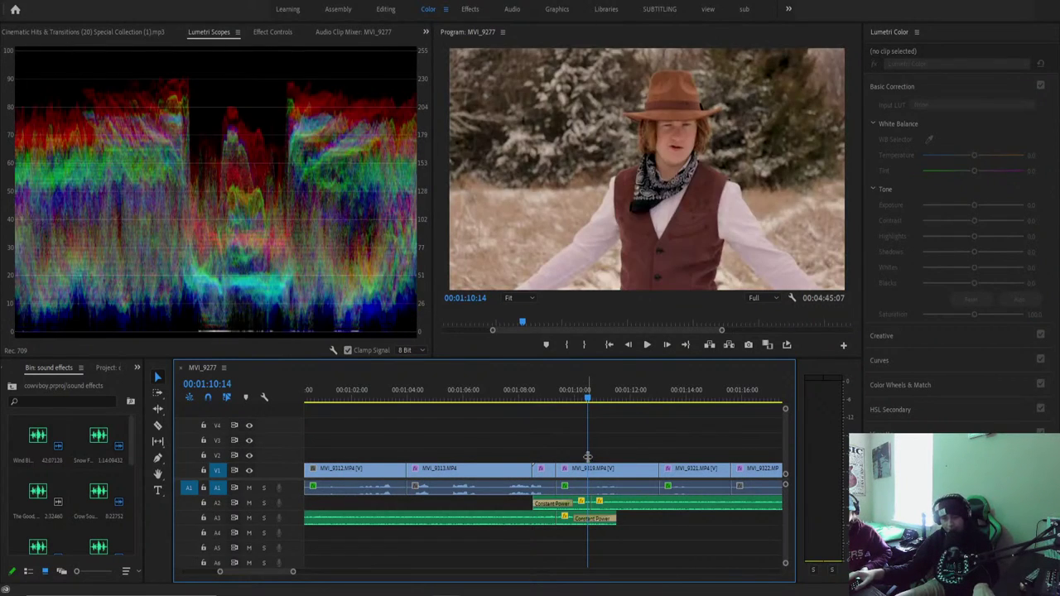
{"action": "key", "text": "ctrl+z"}
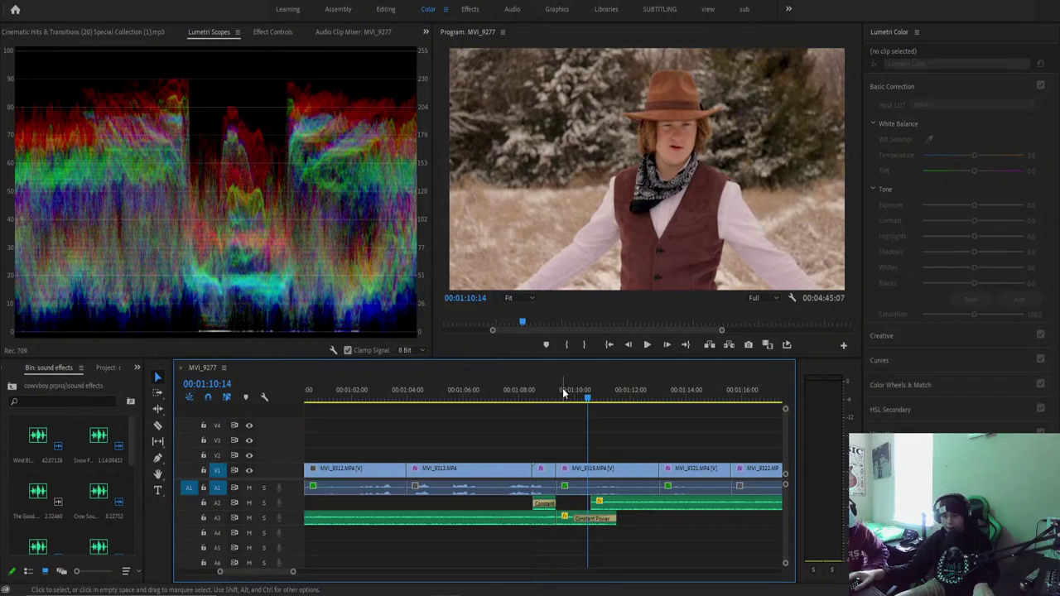
Play back the cuts from the end of MVI_9313 through the short MVI_9293 clip into MVI_9319.
{"action": "left_click", "coordinate": [535, 399]}
{"action": "key", "text": "space"}
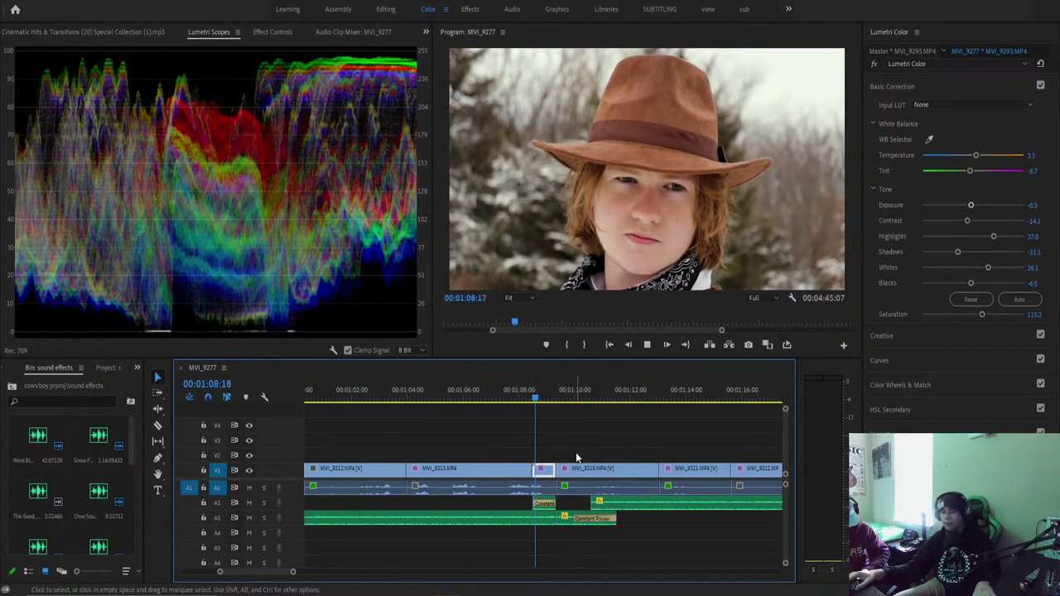
{"action": "key", "text": "space"}
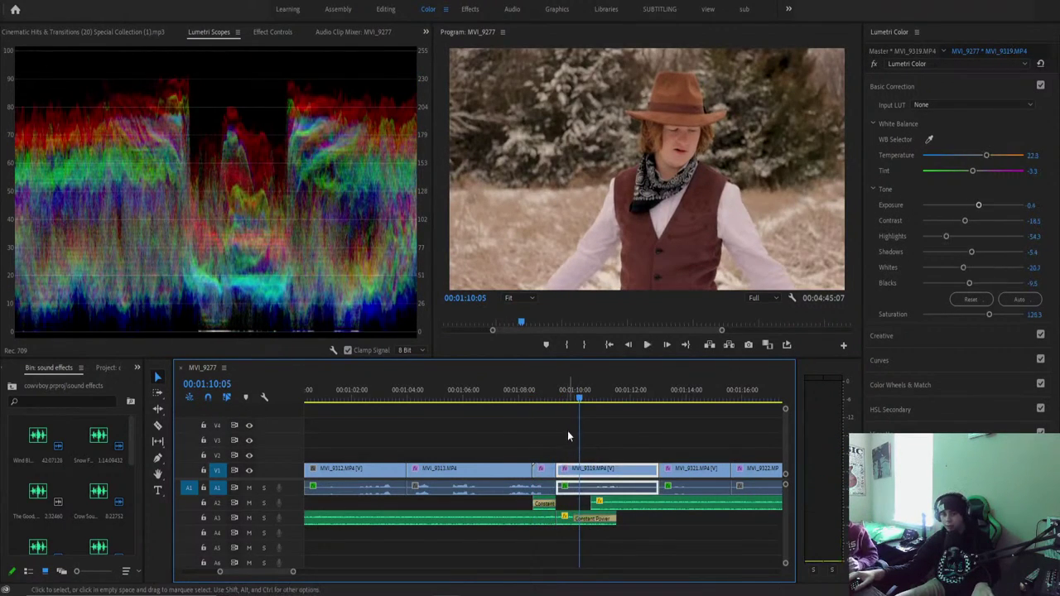
{"action": "left_click", "coordinate": [644, 401]}
{"action": "key", "text": "space"}
{"action": "left_click_drag", "start_coordinate": [646, 394], "coordinate": [534, 397]}
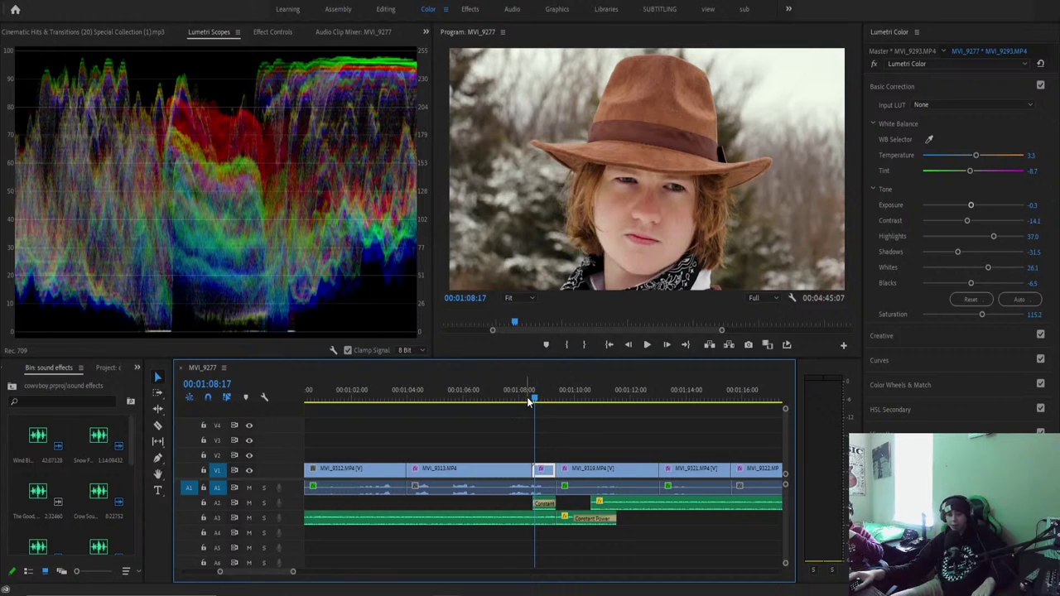
{"action": "mouse_move", "coordinate": [527, 396]}
{"action": "left_mouse_down"}
{"action": "mouse_move", "coordinate": [534, 410]}
{"action": "mouse_move", "coordinate": [524, 409]}
{"action": "mouse_move", "coordinate": [575, 419]}
{"action": "mouse_move", "coordinate": [535, 413]}
{"action": "mouse_move", "coordinate": [525, 396]}
{"action": "left_mouse_up"}
{"action": "key", "text": "space"}
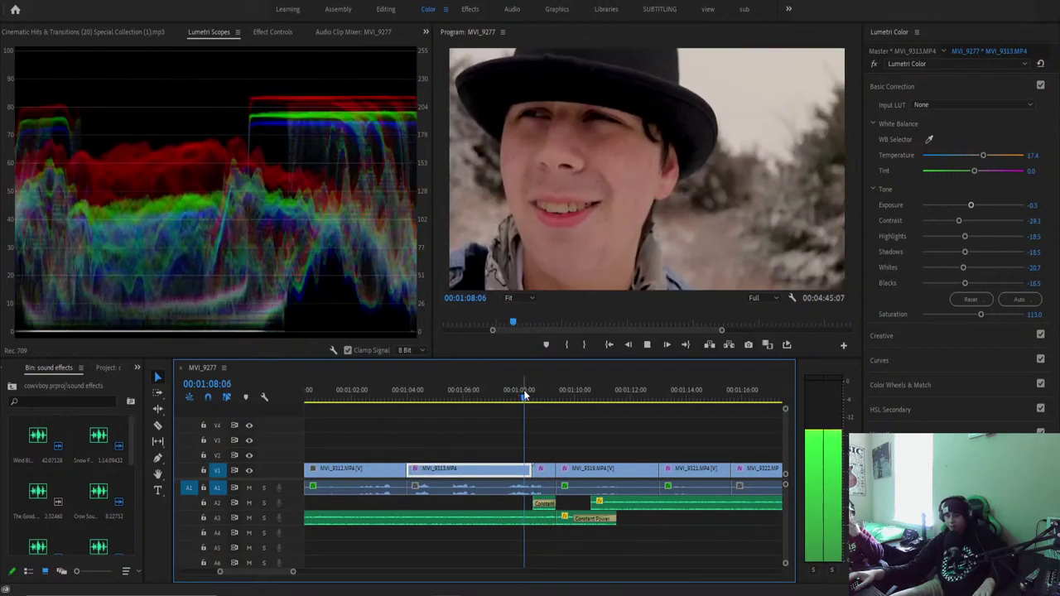
{"action": "key", "text": "space"}
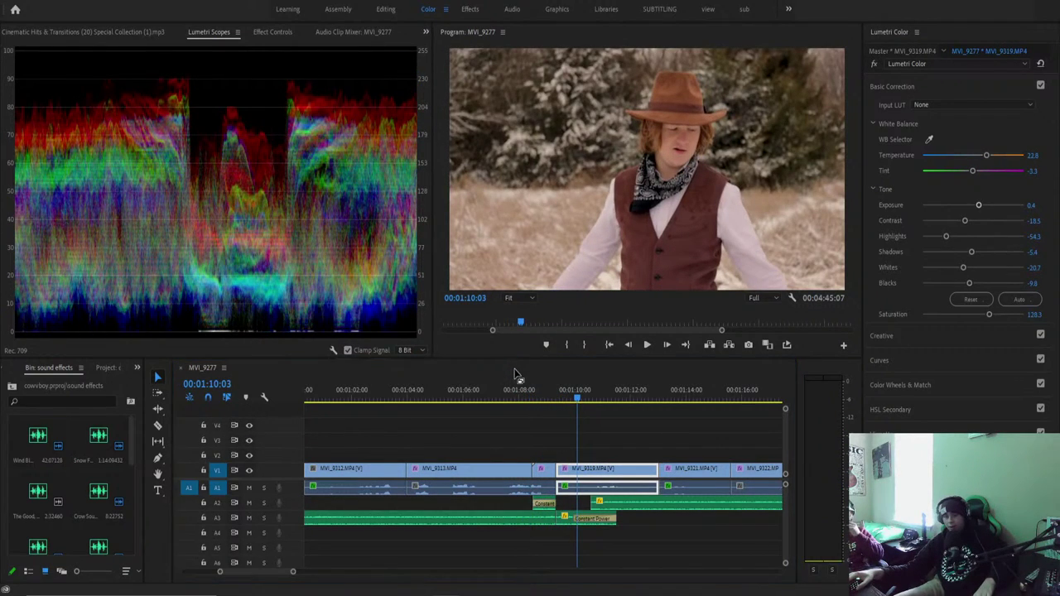
Delete the short MVI_9293 clip between MVI_9313 and MVI_9319 on V1.
{"action": "left_click", "coordinate": [533, 399]}
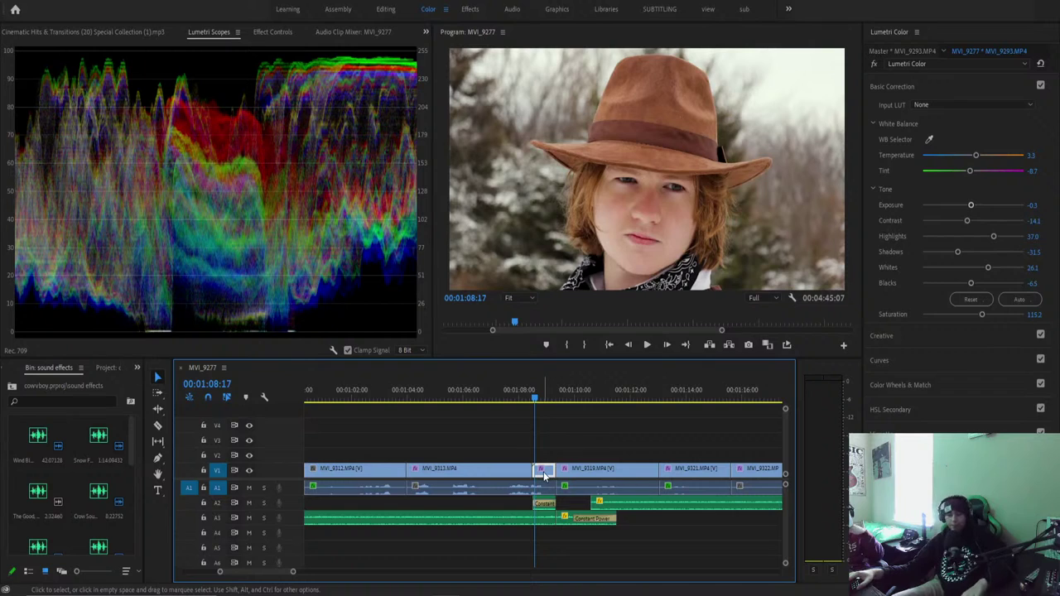
{"action": "key", "text": "Down"}
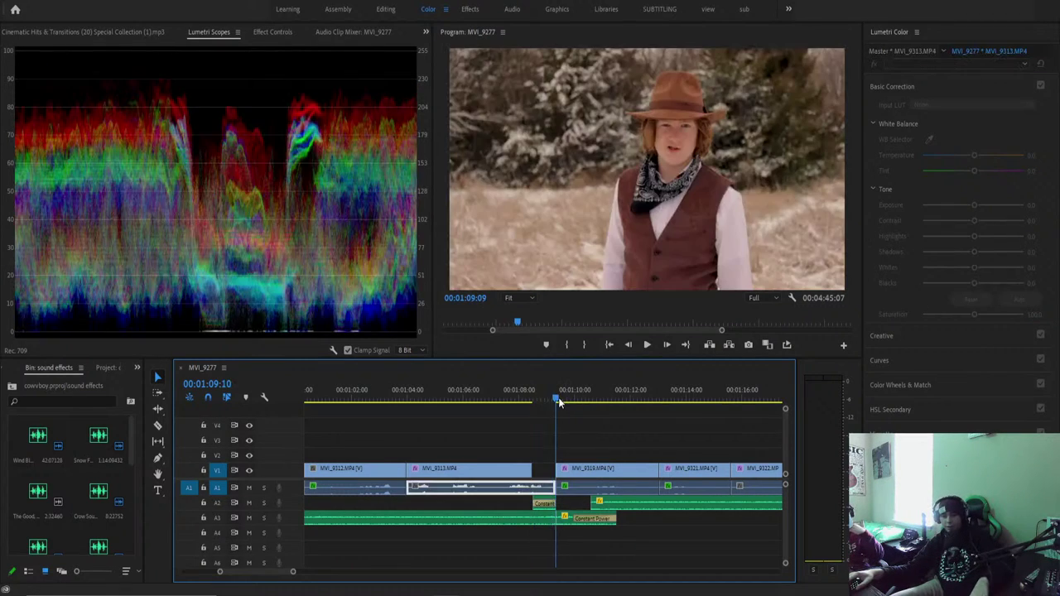
{"action": "key", "text": "space"}
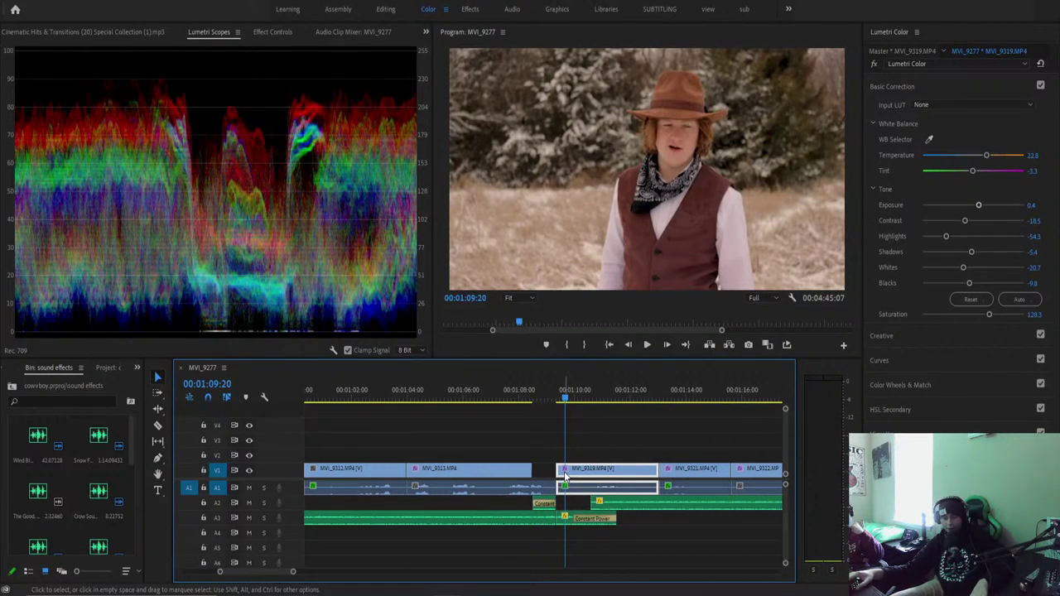
Unlink MVI_9319's video from its audio and extend the video's start back to the end of MVI_9313.
{"action": "right_click", "coordinate": [565, 475]}
{"action": "left_click", "coordinate": [564, 478]}
{"action": "right_click", "coordinate": [566, 483]}
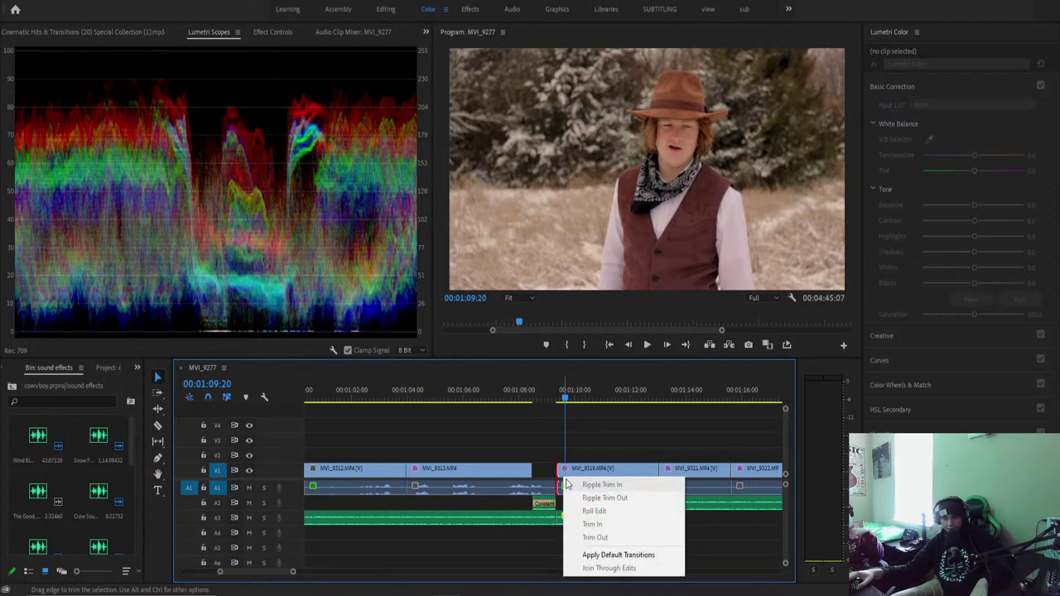
{"action": "left_click", "coordinate": [564, 472]}
{"action": "left_click", "coordinate": [577, 479]}
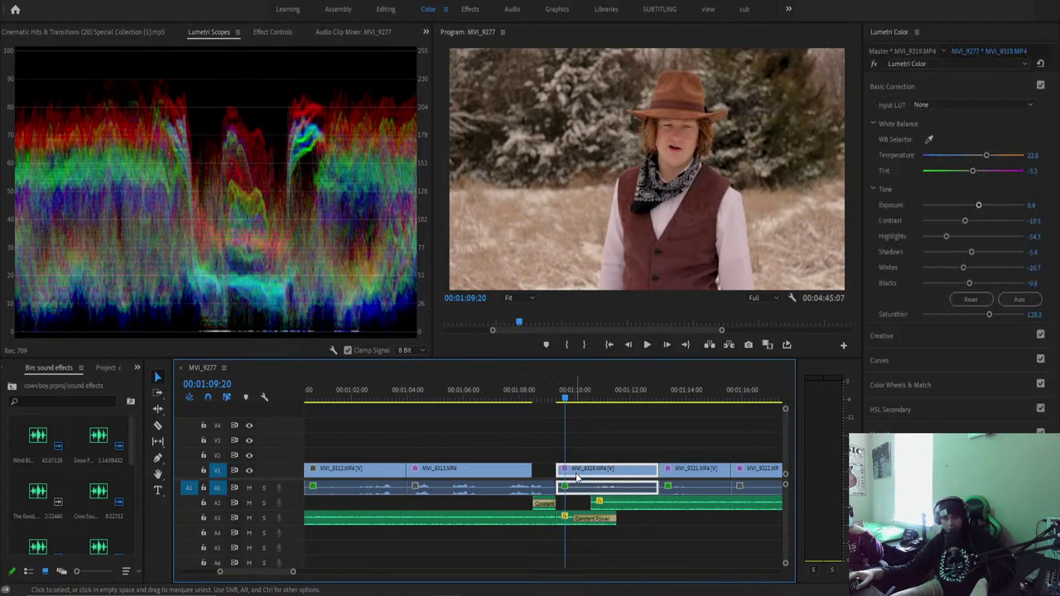
{"action": "right_click", "coordinate": [576, 478]}
{"action": "left_click", "coordinate": [605, 172]}
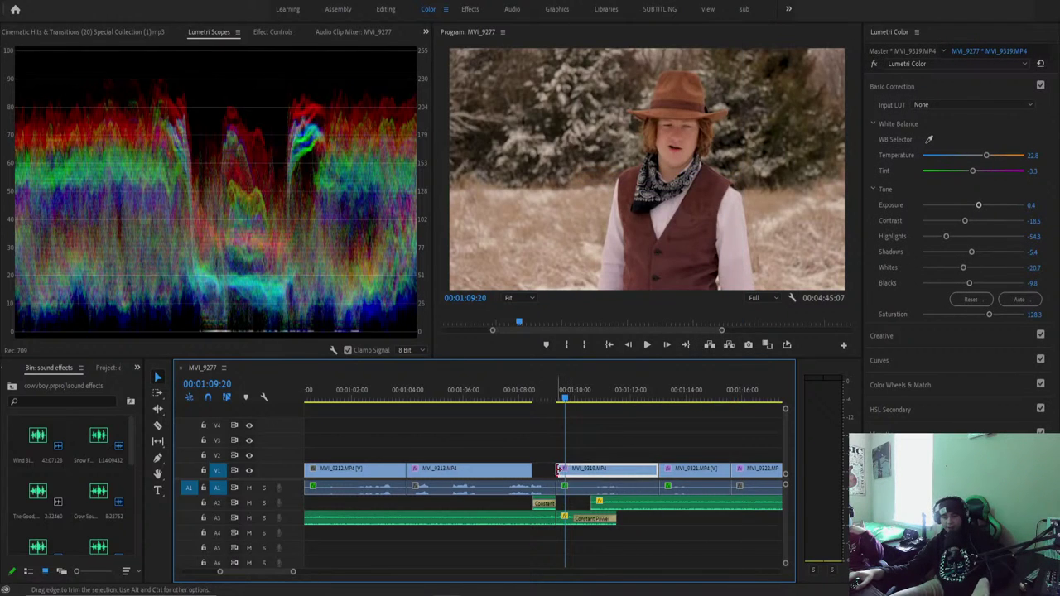
{"action": "left_click_drag", "start_coordinate": [560, 470], "coordinate": [533, 470]}
Play back the cut from MVI_9313 to the extended MVI_9319 clip to check its timing.
{"action": "left_click", "coordinate": [525, 394]}
{"action": "key", "text": "space"}
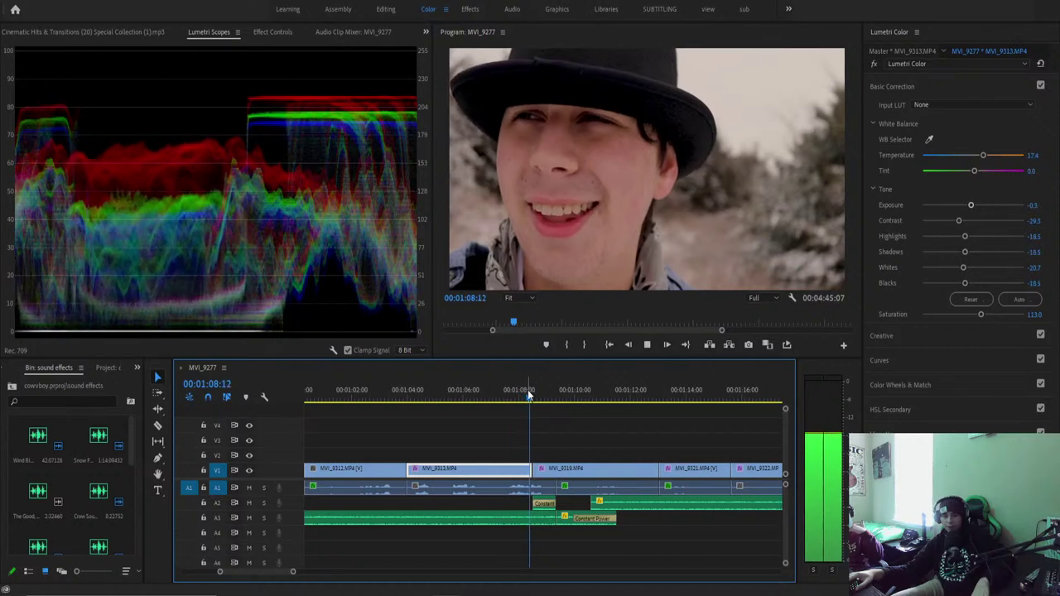
{"action": "key", "text": "space"}
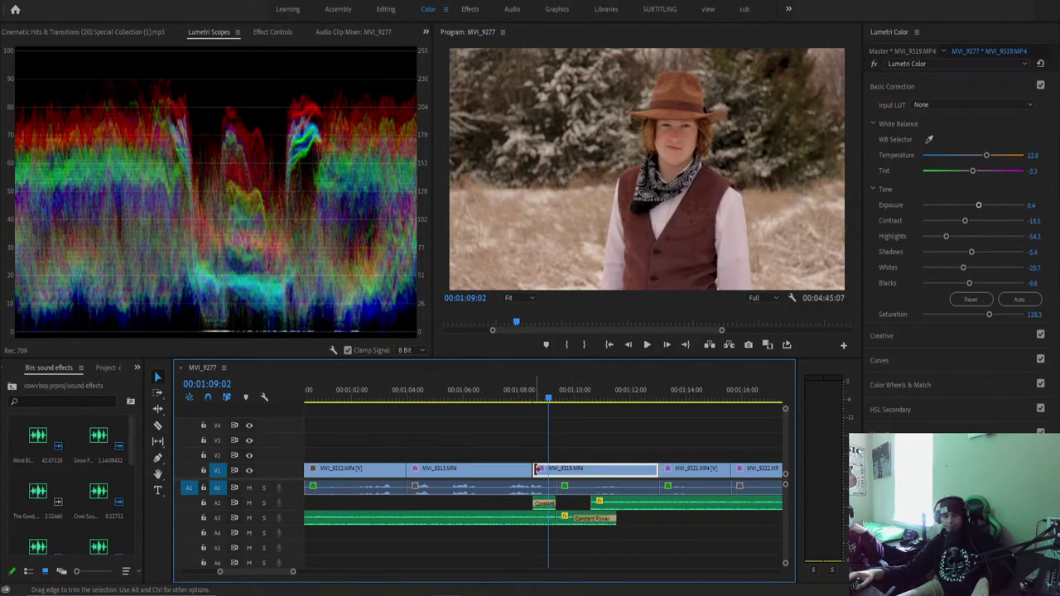
{"action": "left_click", "coordinate": [536, 469]}
{"action": "left_click", "coordinate": [519, 400]}
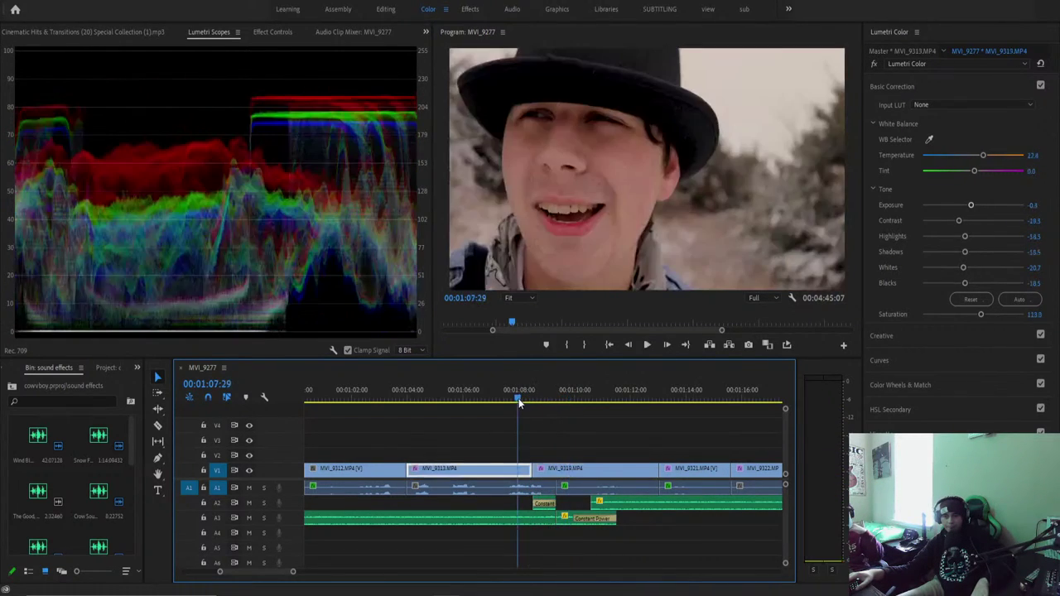
{"action": "key", "text": "space"}
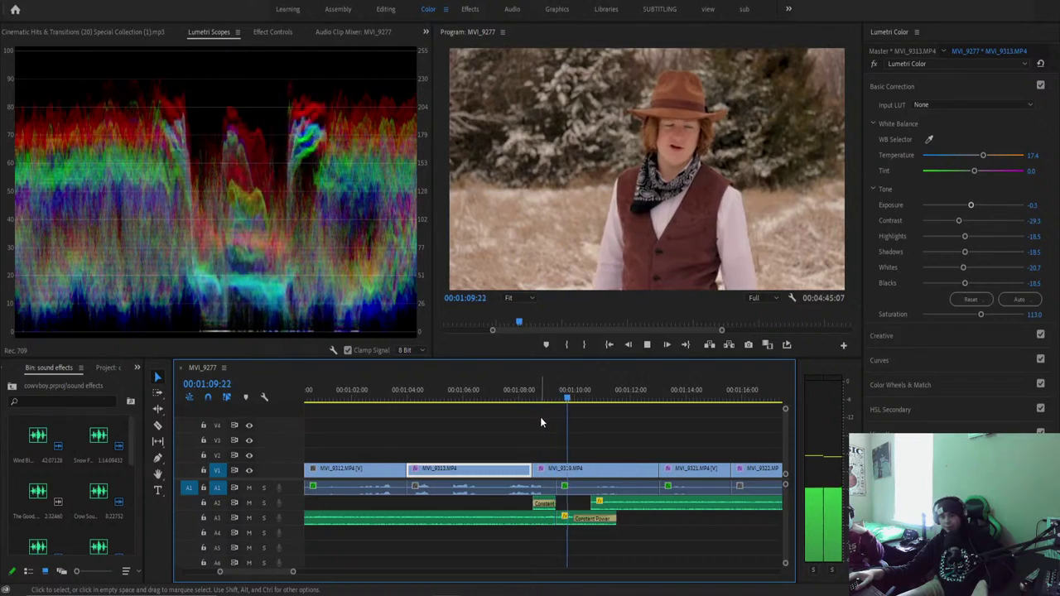
{"action": "left_click", "coordinate": [550, 428]}
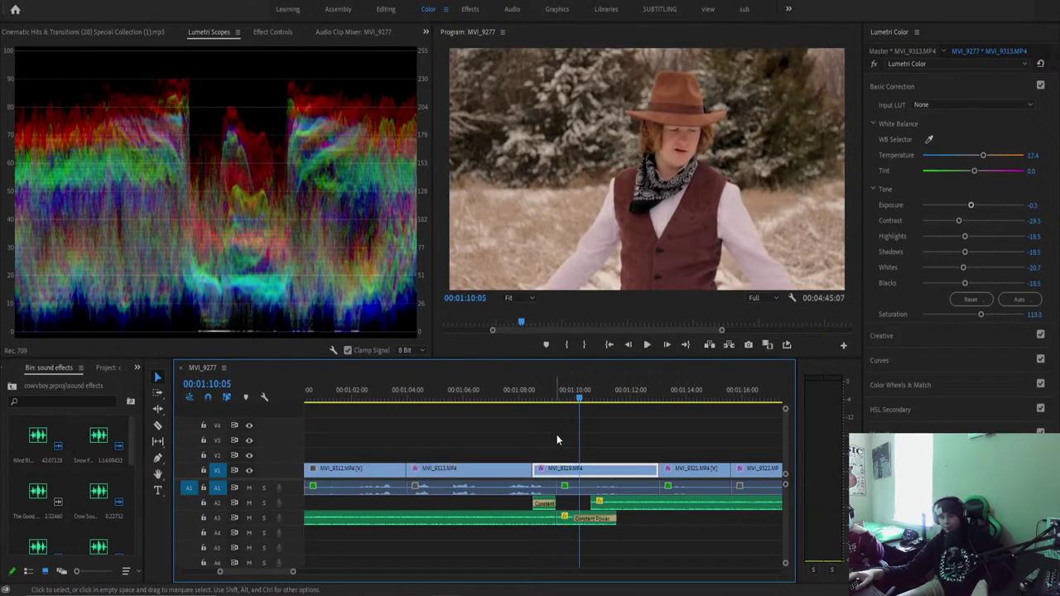
Delete the short audio piece with the Constant Power transition on A2 under the start of MVI_9319.
{"action": "left_click", "coordinate": [553, 503]}
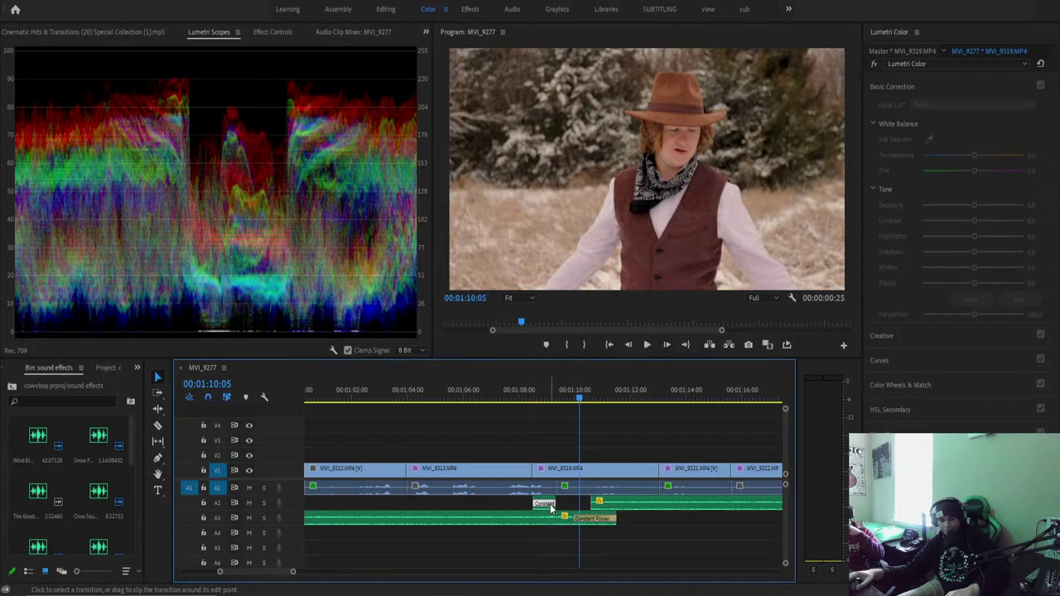
{"action": "left_click", "coordinate": [520, 396]}
{"action": "key", "text": "space"}
{"action": "key", "text": "space"}
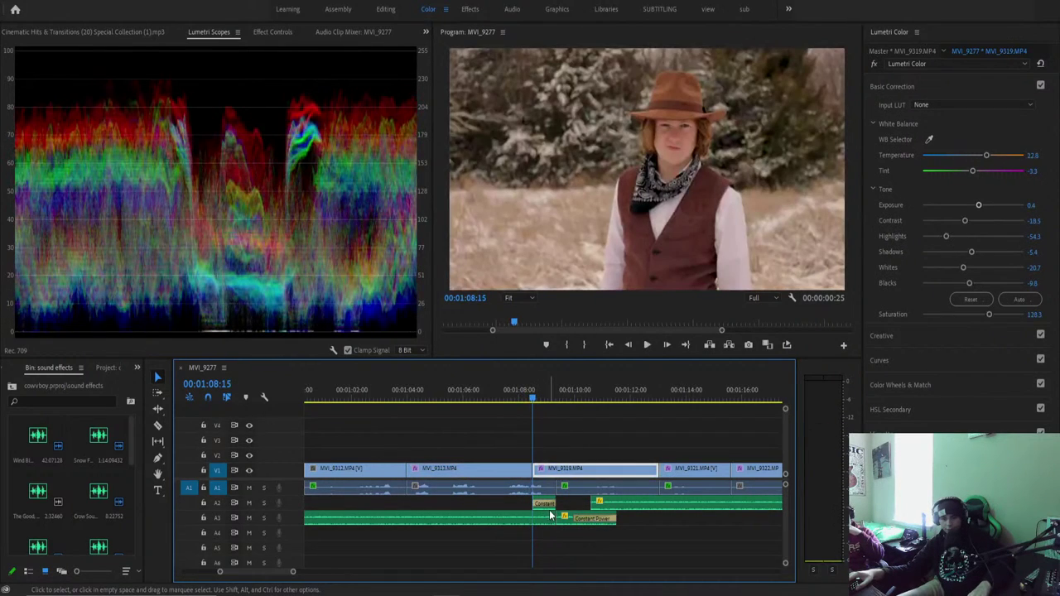
{"action": "left_click", "coordinate": [549, 509]}
{"action": "key", "text": "Delete"}
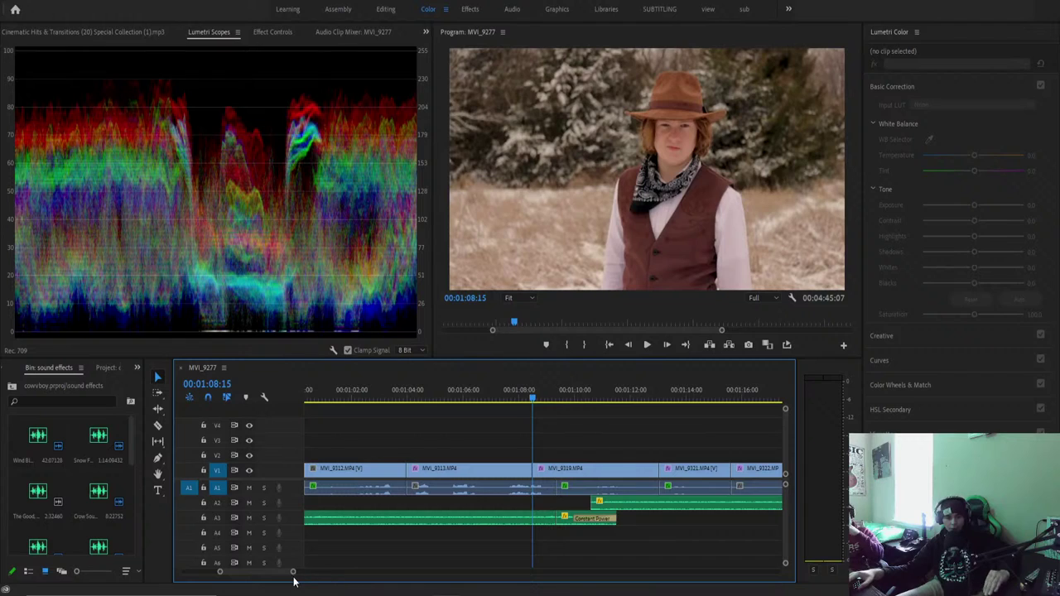
Move the wind sound clip under the MVI_9313 to MVI_9319 cut from A3 up to A2 and play it back.
{"action": "mouse_move", "coordinate": [293, 571]}
{"action": "left_mouse_down"}
{"action": "mouse_move", "coordinate": [331, 571]}
{"action": "mouse_move", "coordinate": [308, 570]}
{"action": "left_mouse_up"}
{"action": "left_click", "coordinate": [530, 518]}
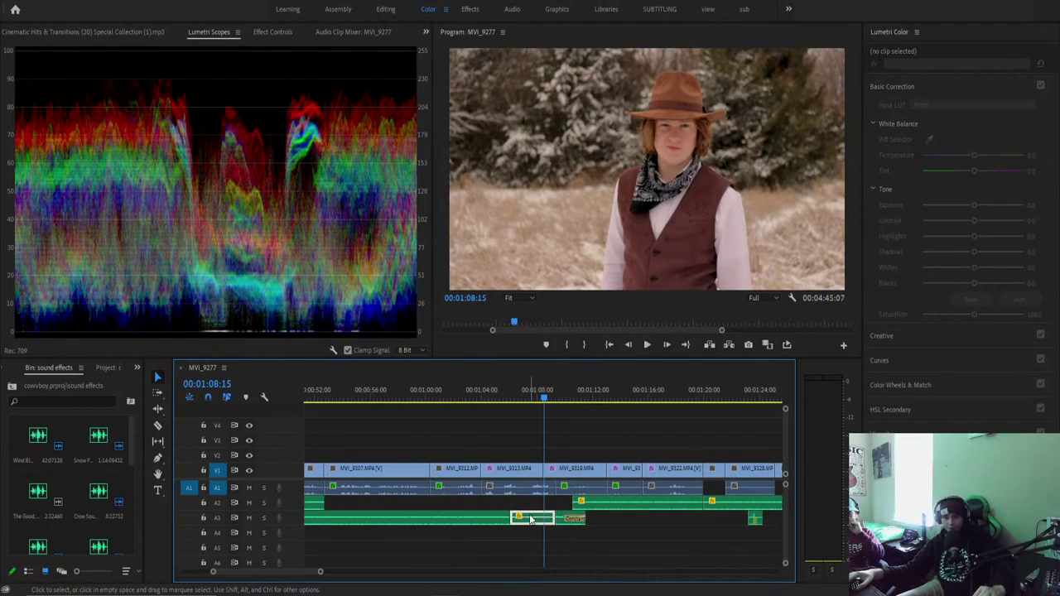
{"action": "left_click_drag", "start_coordinate": [529, 518], "coordinate": [530, 503]}
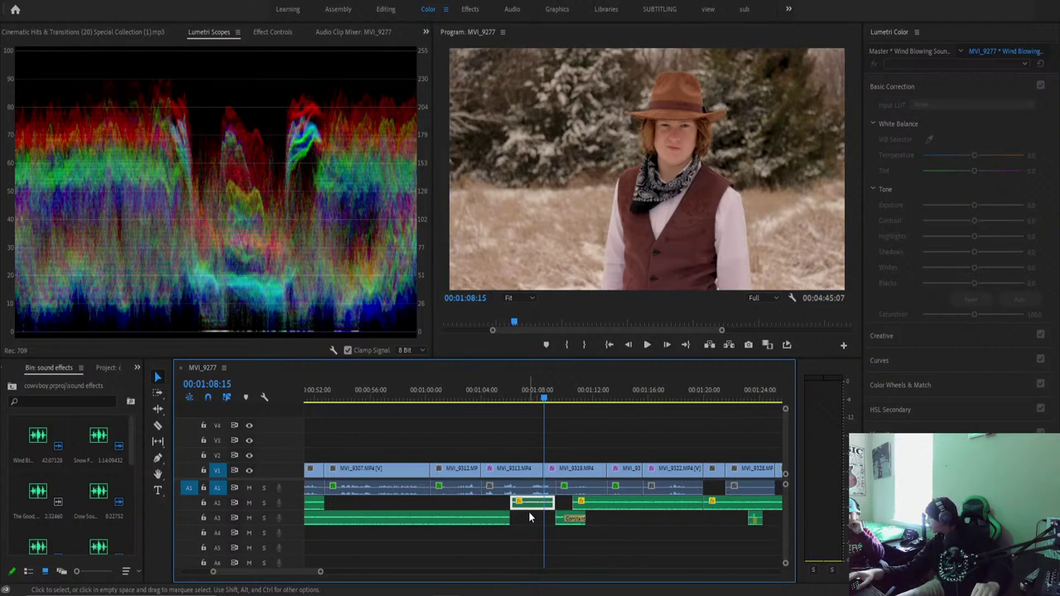
{"action": "key", "text": "space"}
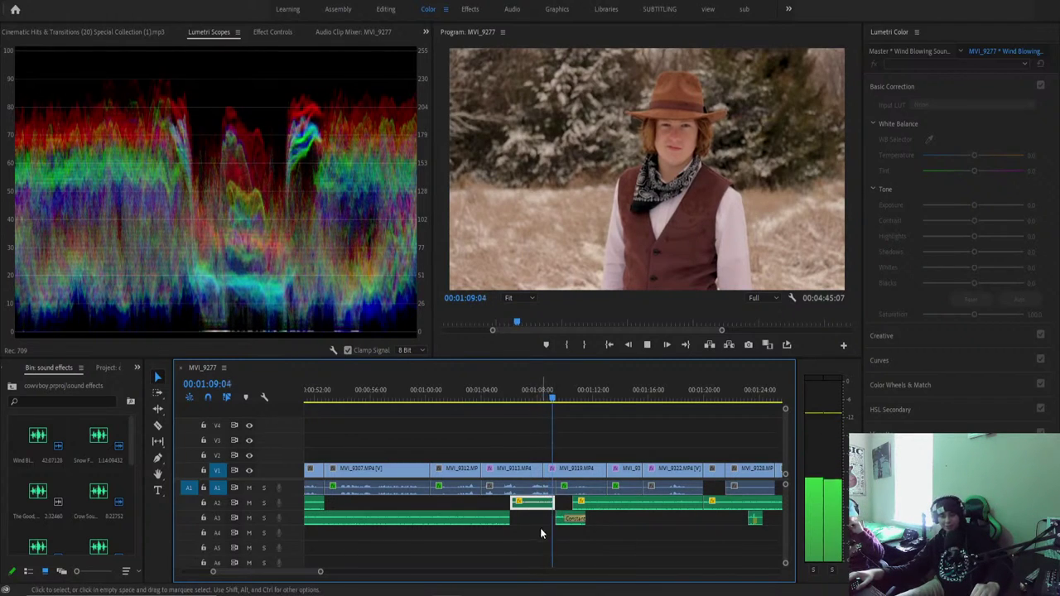
{"action": "key", "text": "space"}
{"action": "key", "text": "space"}
Extend the end of the moved wind clip on A2 to the next clip and apply the default Constant Power transition between them.
{"action": "left_click_drag", "start_coordinate": [322, 572], "coordinate": [278, 571]}
{"action": "key", "text": "space"}
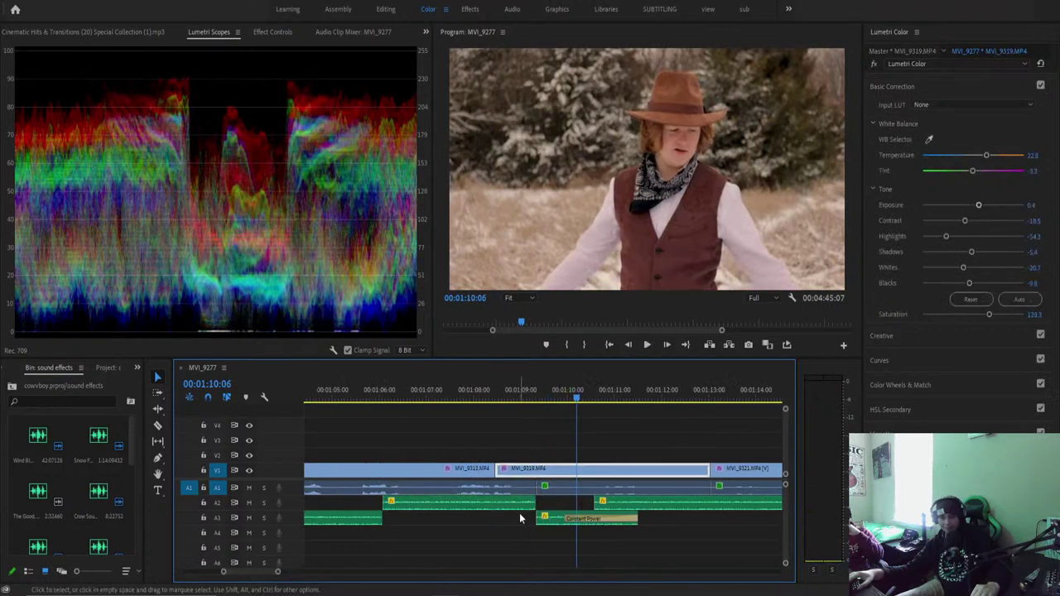
{"action": "left_click_drag", "start_coordinate": [528, 508], "coordinate": [584, 519]}
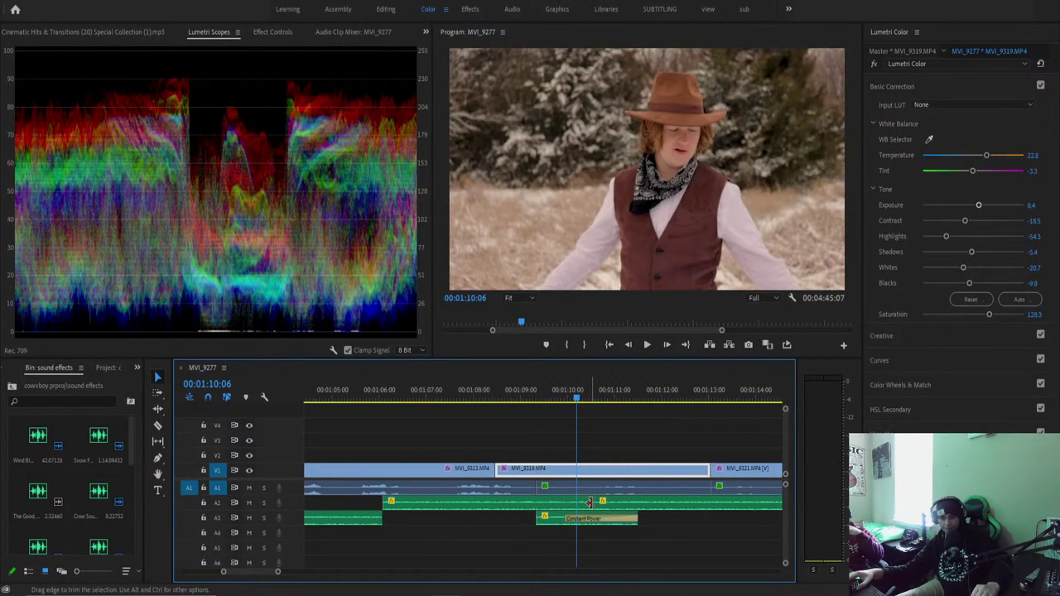
{"action": "right_click", "coordinate": [588, 503]}
{"action": "left_click", "coordinate": [616, 481]}
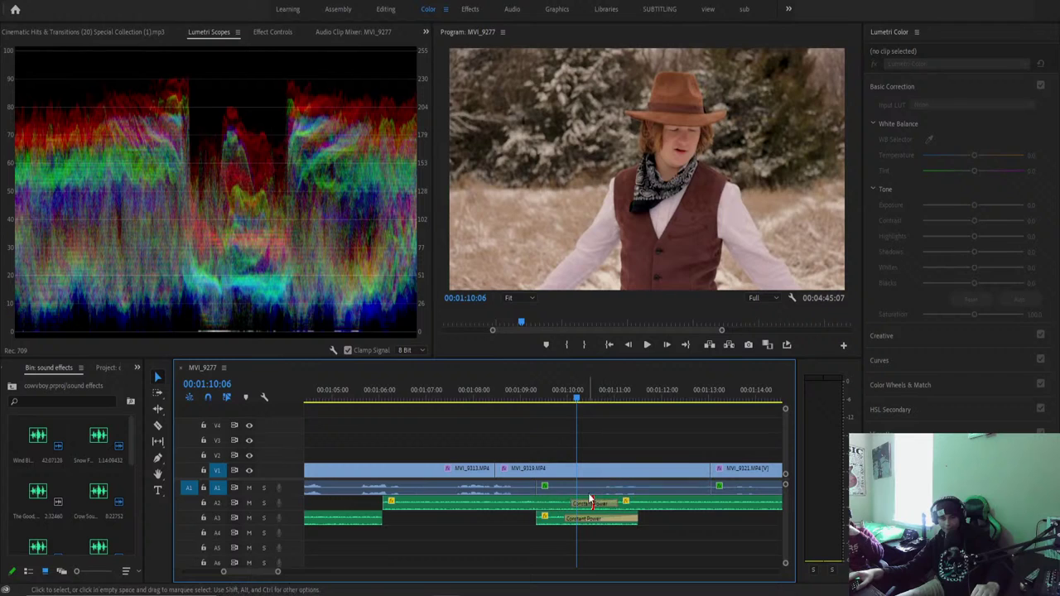
Play back the sequence from the MVI_9312 clip across the new audio crossfade to about 00:01:24:00.
{"action": "key", "text": "space"}
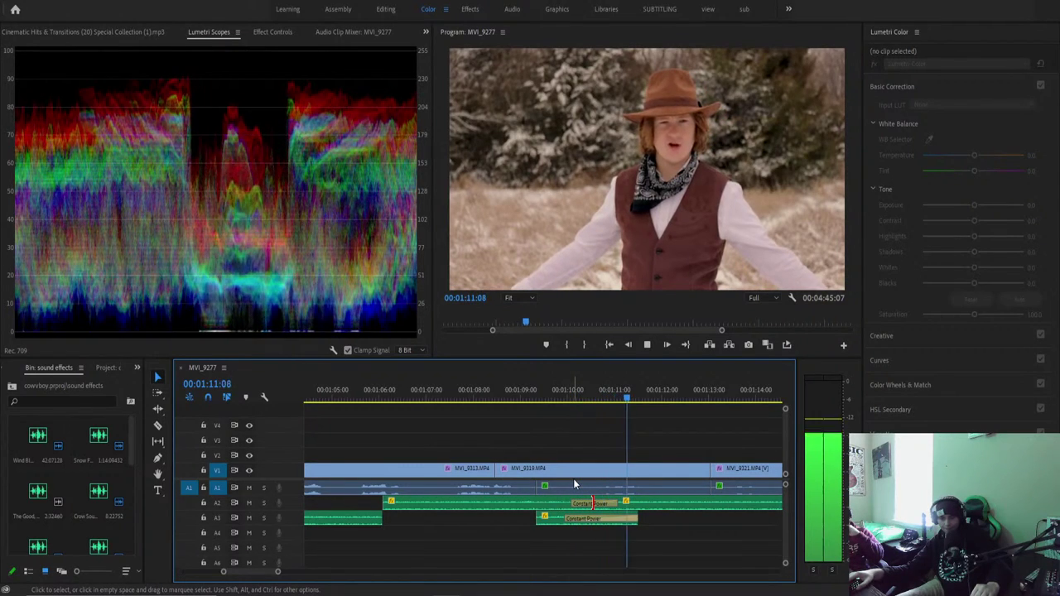
{"action": "left_click_drag", "start_coordinate": [603, 405], "coordinate": [482, 404]}
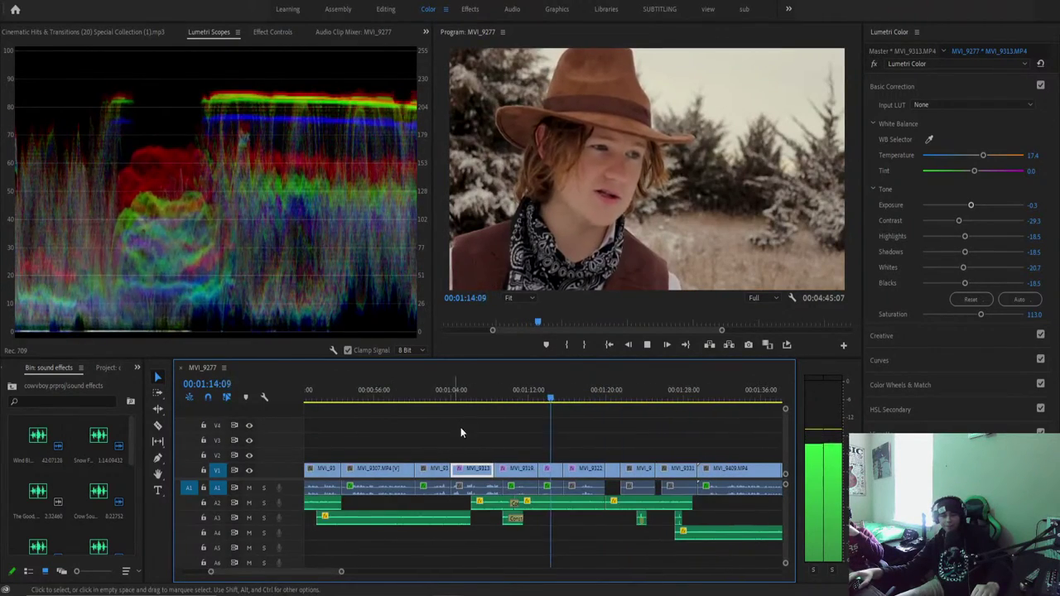
{"action": "left_click_drag", "start_coordinate": [461, 390], "coordinate": [442, 390]}
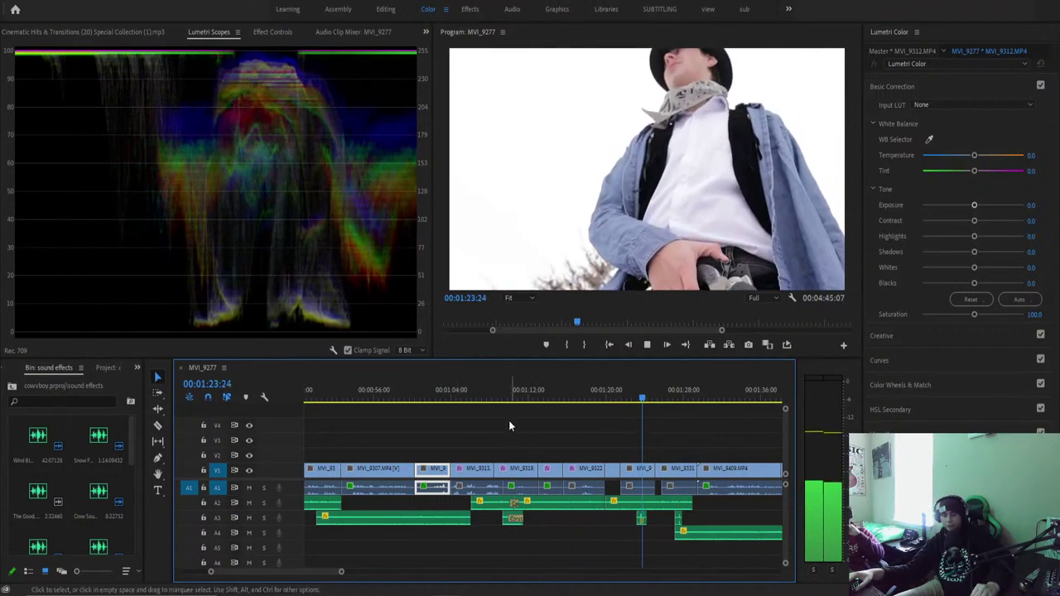
{"action": "key", "text": "space"}
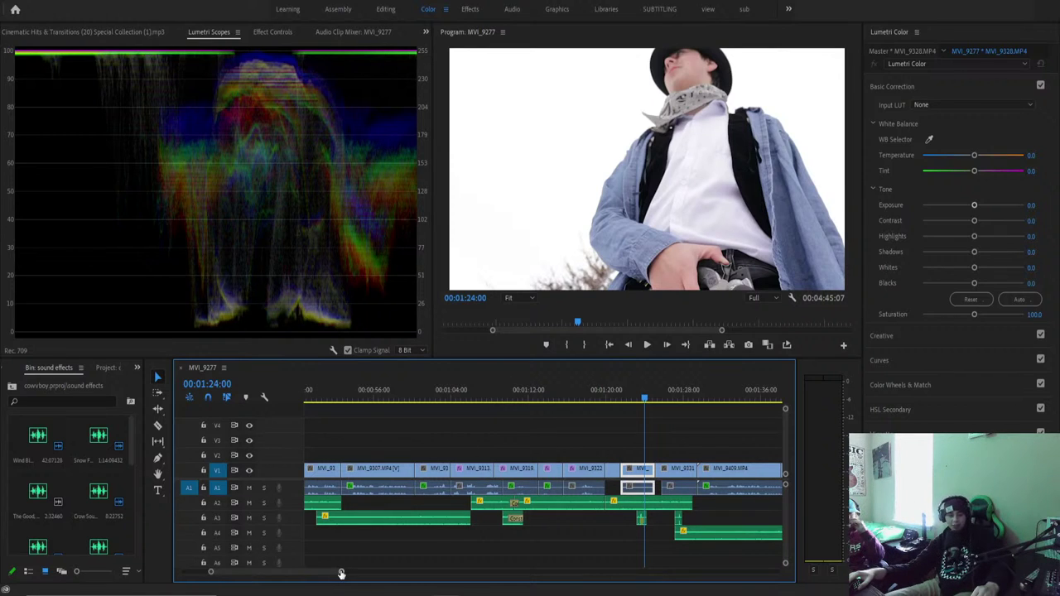
Show the whole sequence in the timeline and move the playhead to the MVI_9377 clip at about 00:03:44.
{"action": "left_click_drag", "start_coordinate": [340, 573], "coordinate": [560, 573]}
{"action": "left_click", "coordinate": [596, 389]}
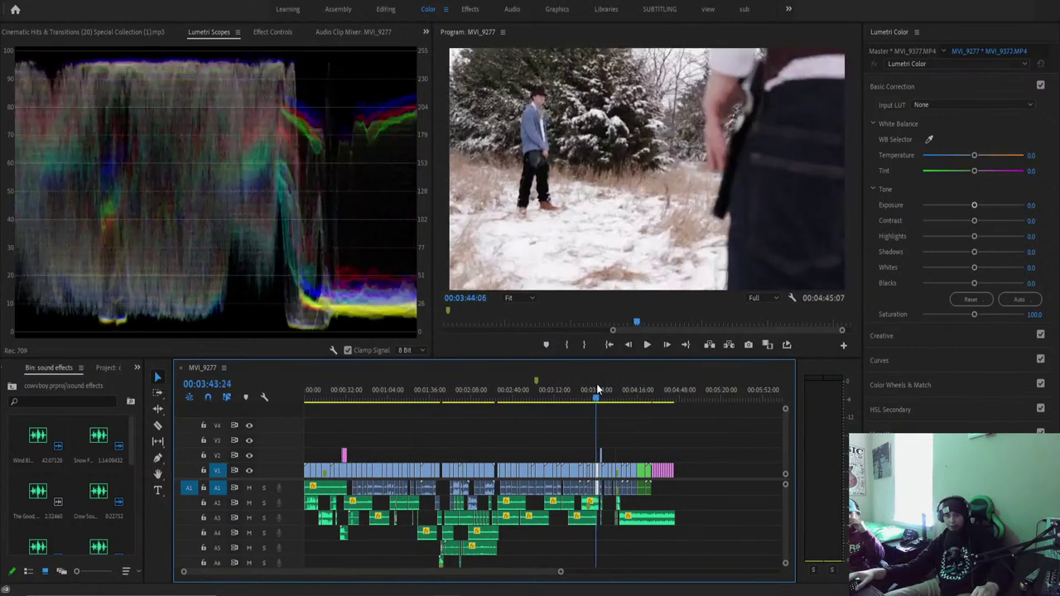
{"action": "left_click", "coordinate": [596, 384]}
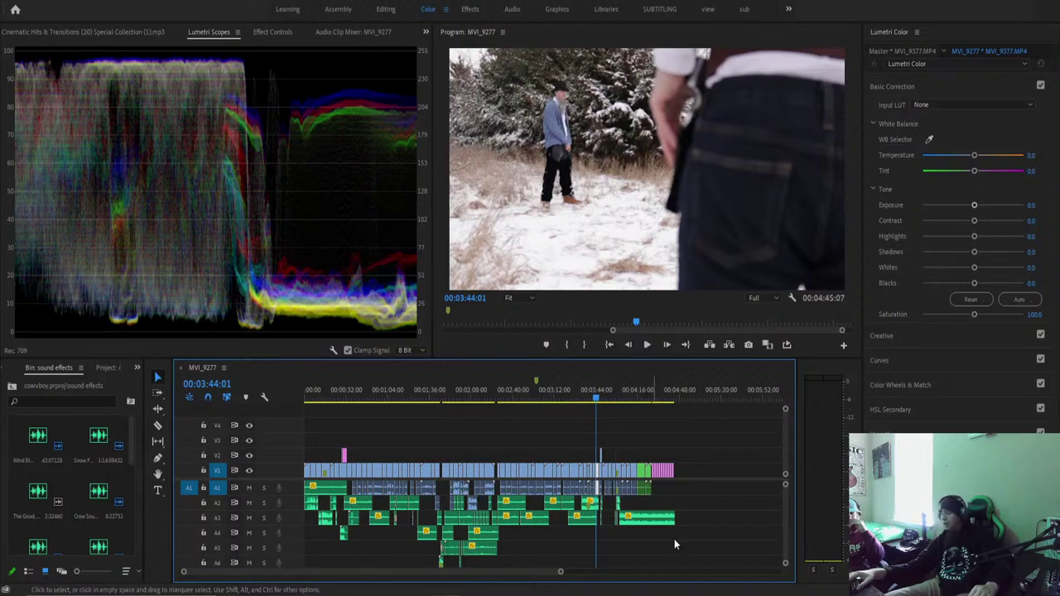
Play back the sequence from the MVI_9377 clip at 00:03:44:01 into the MVI_9379 clip at about 00:03:47:05.
{"action": "key", "text": "equal"}
{"action": "key", "text": "equal"}
{"action": "key", "text": "equal"}
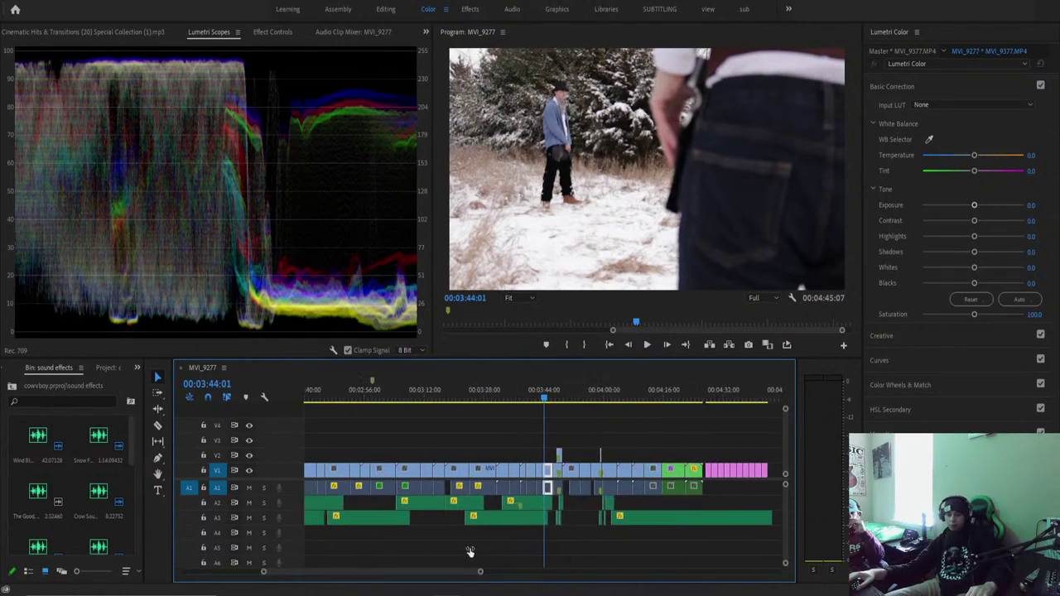
{"action": "key", "text": "space"}
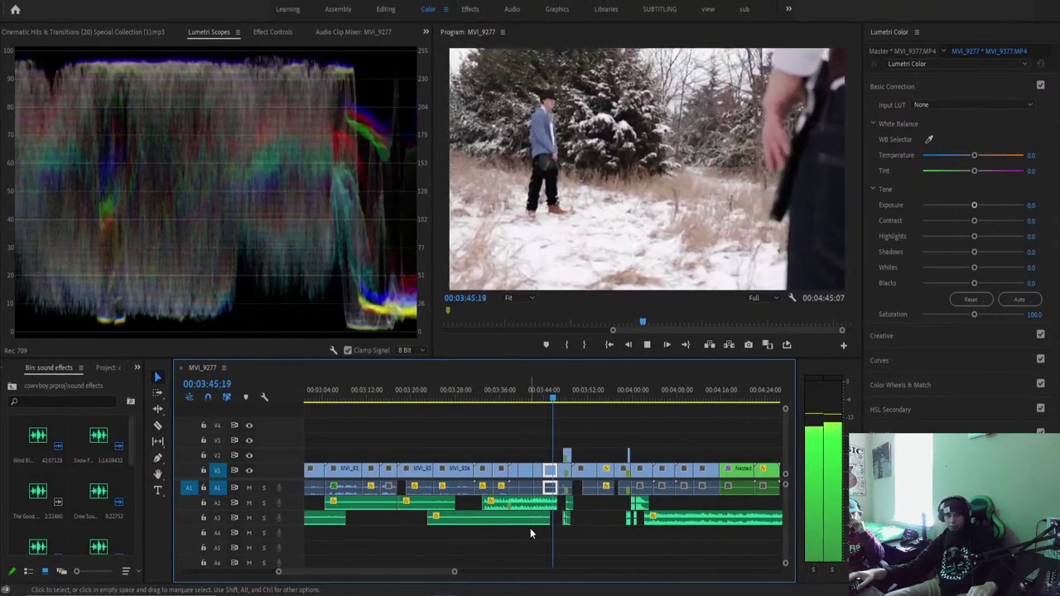
{"action": "key", "text": "space"}
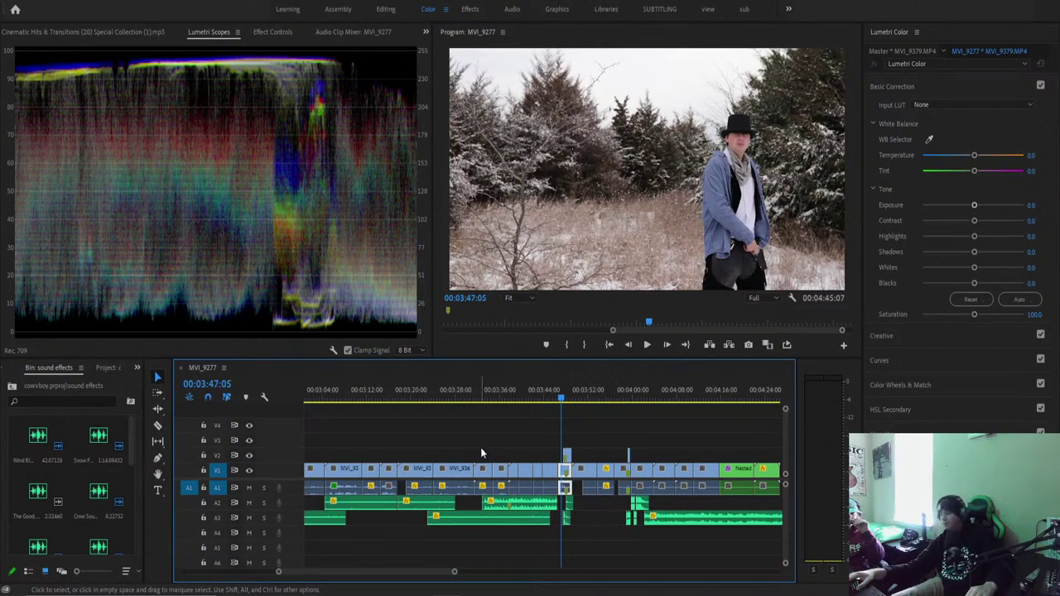
Play back the cuts from the MVI_9373 clip at 00:03:40:29 to the start of the MVI_9379 clip, checking the music's end.
{"action": "left_click", "coordinate": [526, 391]}
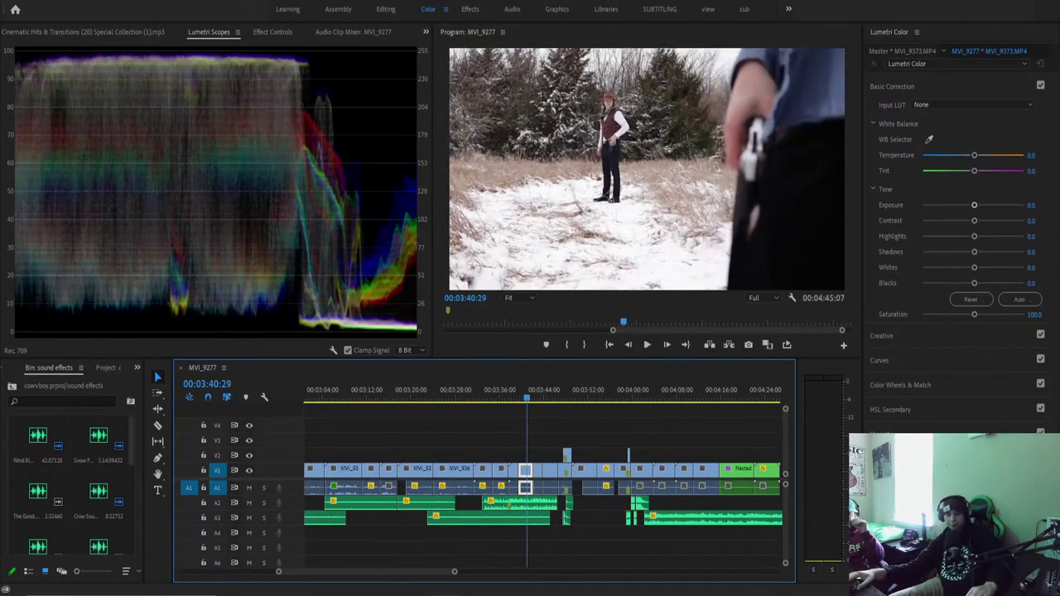
{"action": "key", "text": "="}
{"action": "key", "text": "="}
{"action": "key", "text": "="}
{"action": "key", "text": "space"}
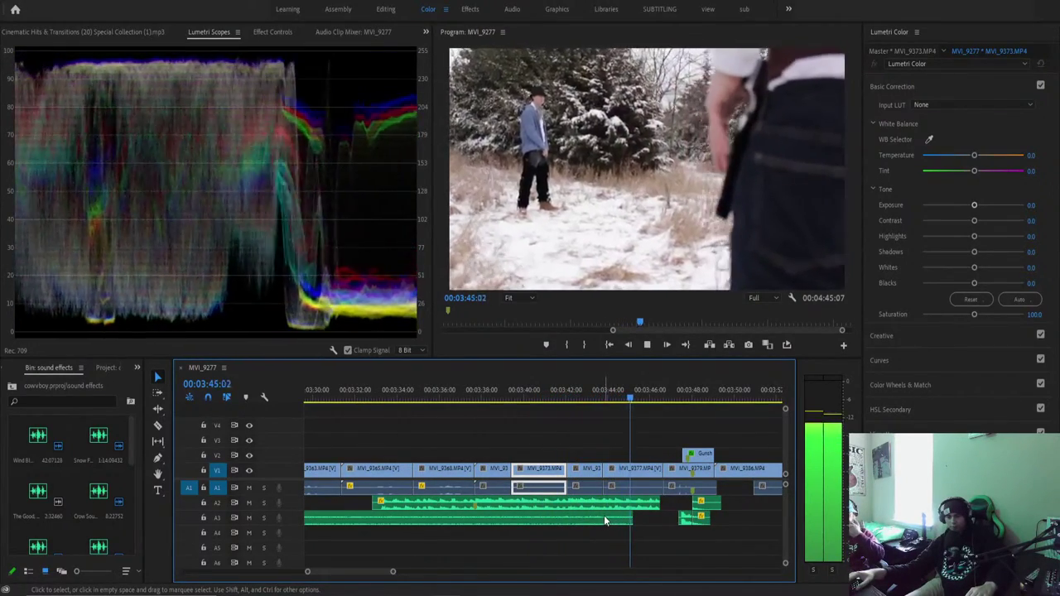
{"action": "key", "text": "space"}
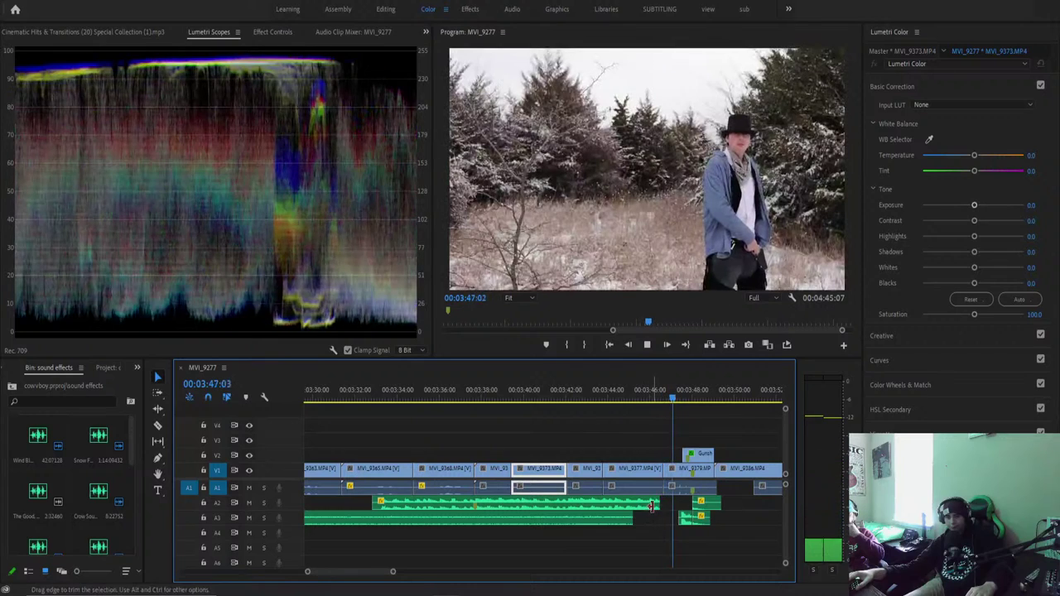
Apply the default Constant Power transition to the end of the Old west song clip on A2 and play back the fade.
{"action": "right_click", "coordinate": [656, 502]}
{"action": "left_click", "coordinate": [687, 480]}
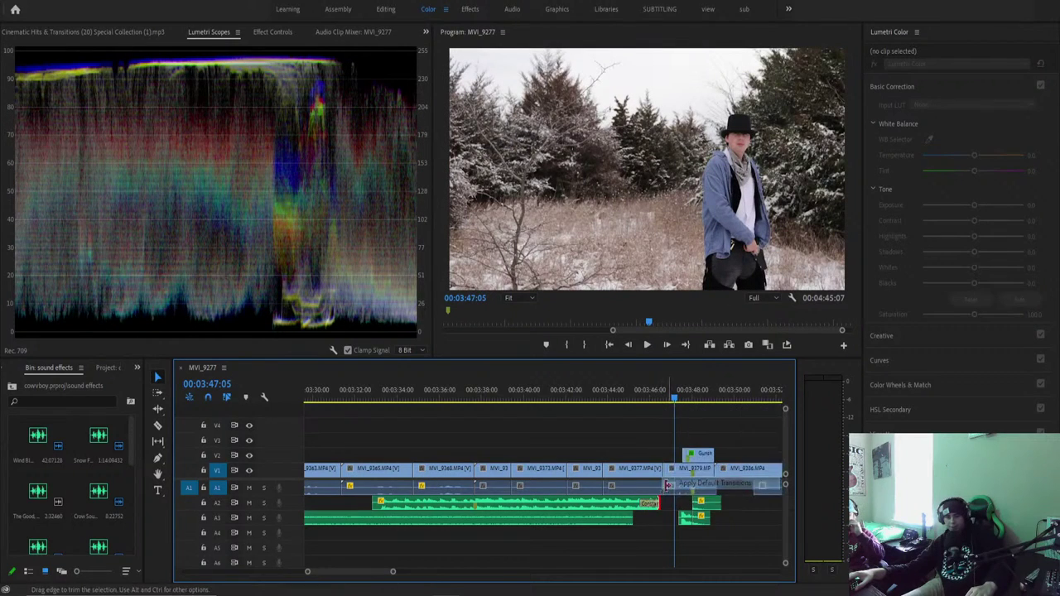
{"action": "left_click", "coordinate": [621, 397]}
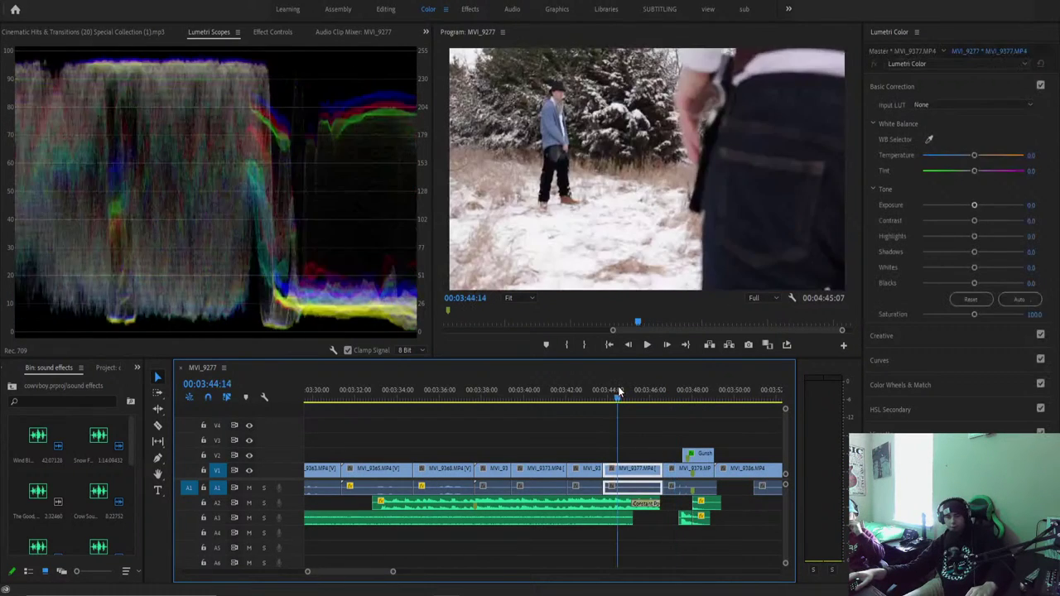
{"action": "key", "text": "space"}
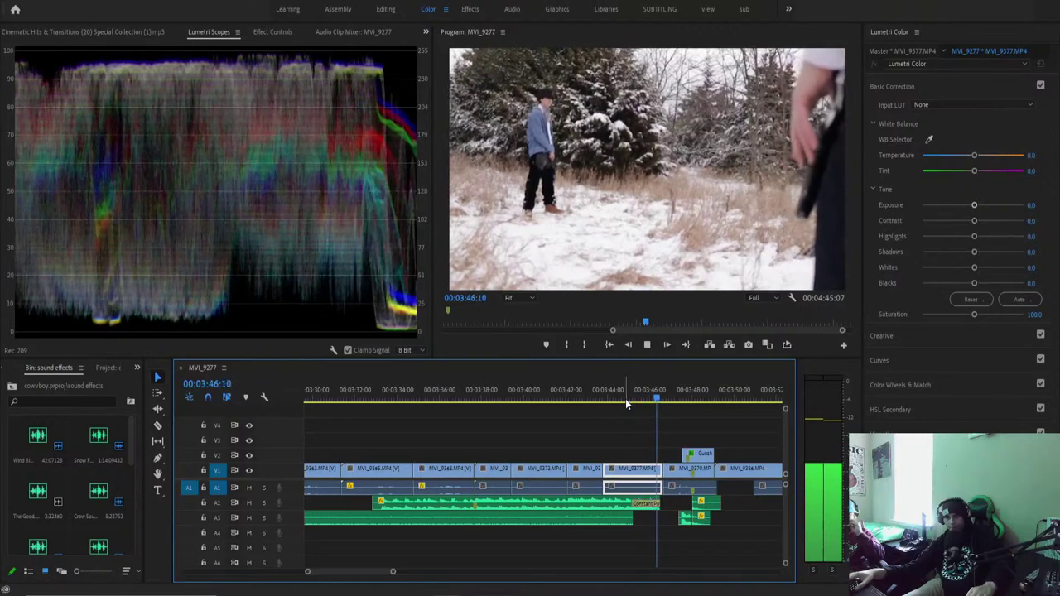
{"action": "key", "text": "space"}
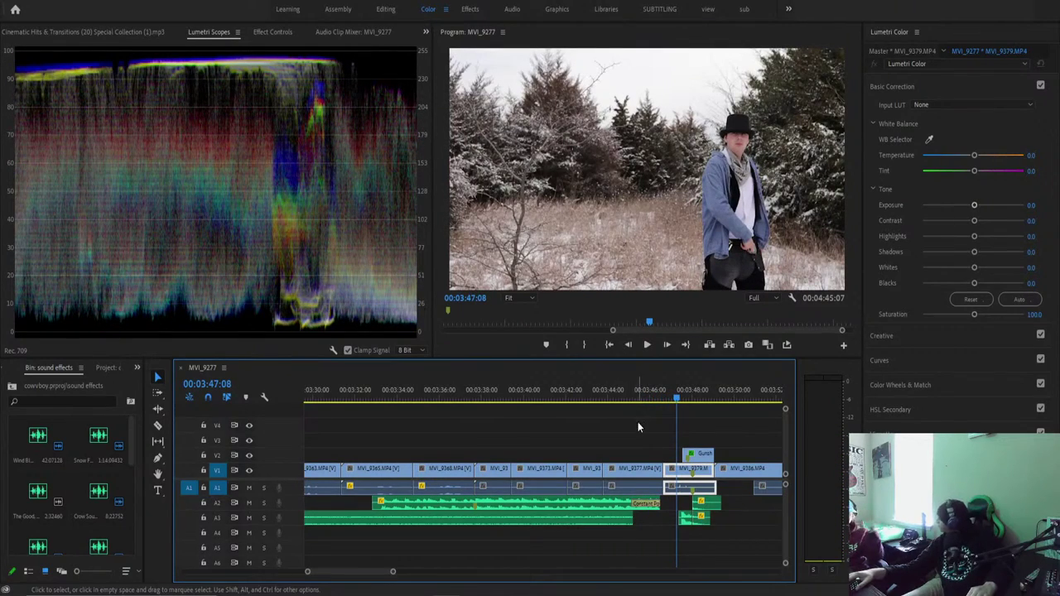
{"action": "left_click", "coordinate": [627, 401]}
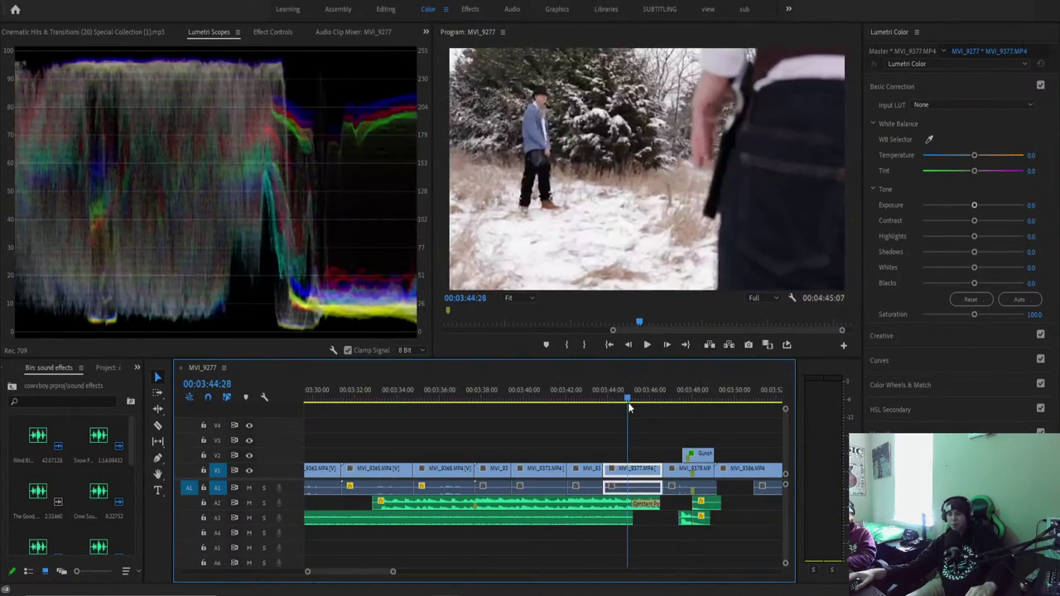
{"action": "key", "text": "space"}
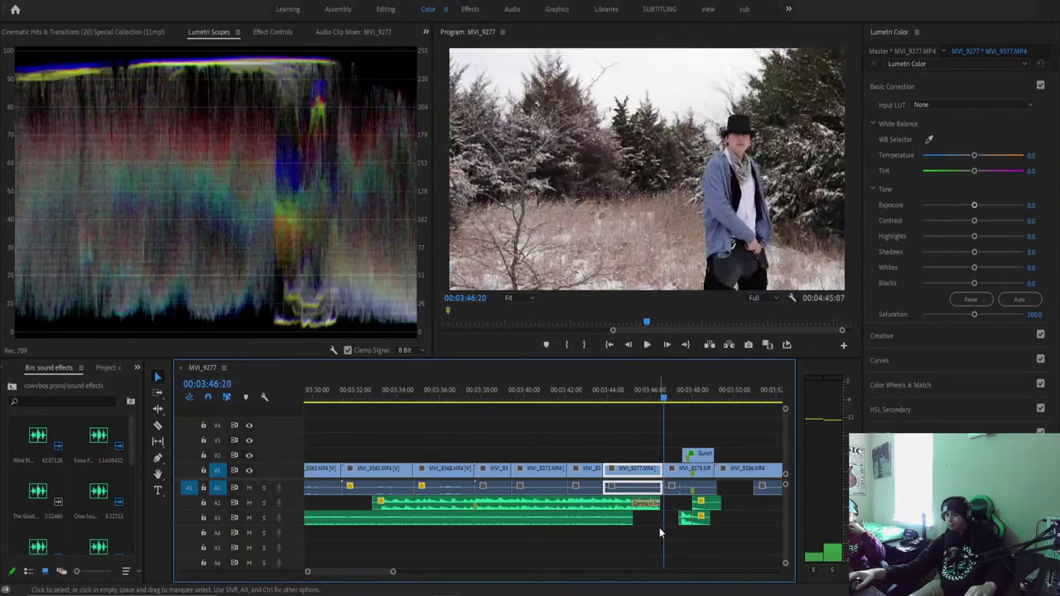
{"action": "key", "text": "space"}
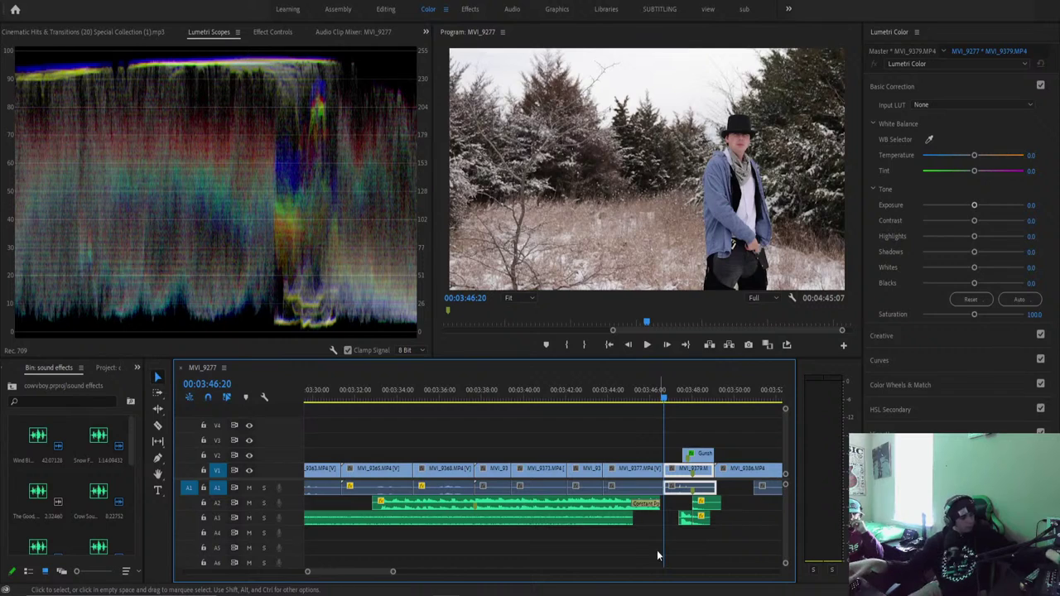
Check the stream in OBS, return to the timeline, and play back the MVI_9316 clip to about 00:03:43:24.
{"action": "key", "text": "alt+Tab"}
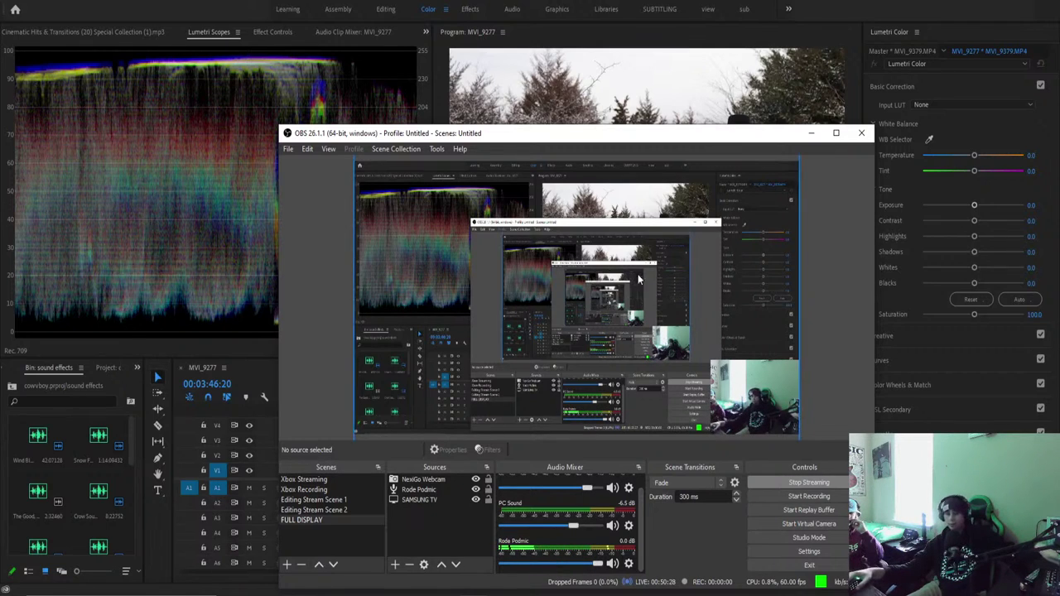
{"action": "key", "text": "alt+Tab"}
{"action": "left_click_drag", "start_coordinate": [591, 399], "coordinate": [575, 399]}
{"action": "key", "text": "space"}
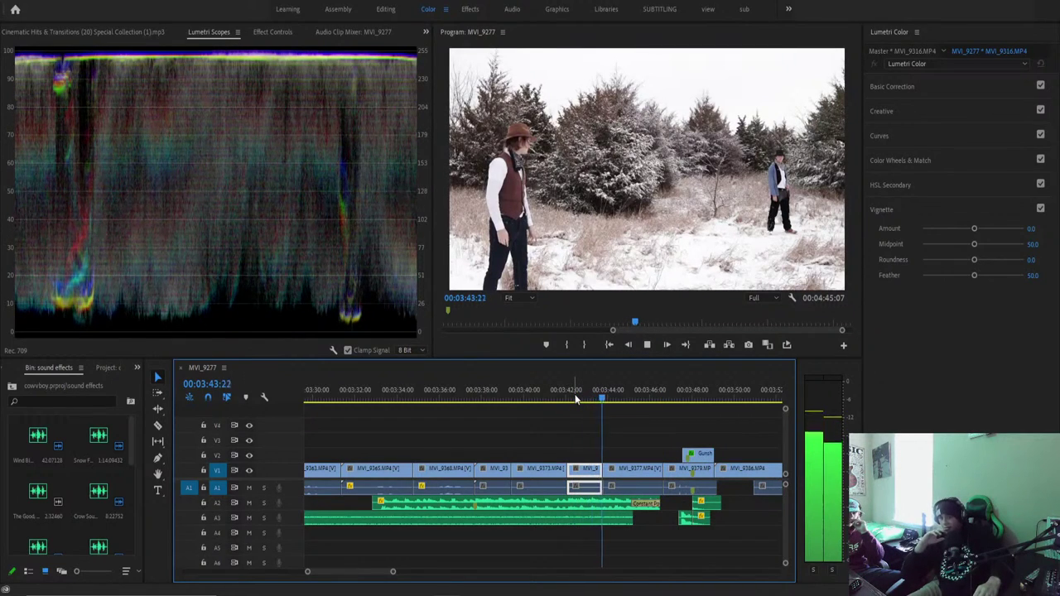
{"action": "key", "text": "space"}
Remove the volume level keyframes from the Old west song clip on A2, set its level to -22.6 dB and play it back.
{"action": "left_click", "coordinate": [568, 505]}
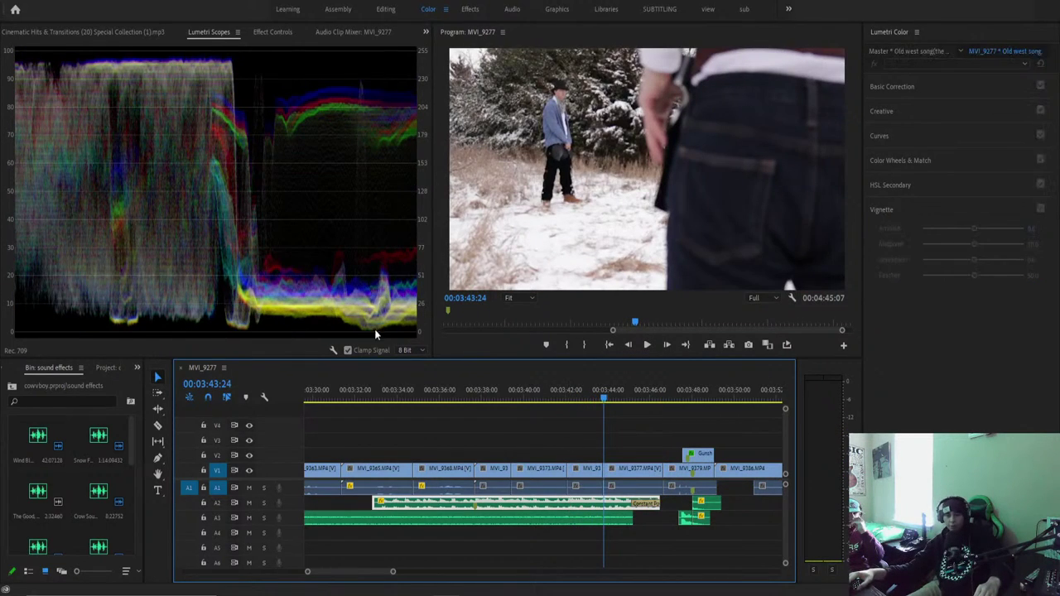
{"action": "left_click", "coordinate": [258, 32]}
{"action": "left_click", "coordinate": [26, 106]}
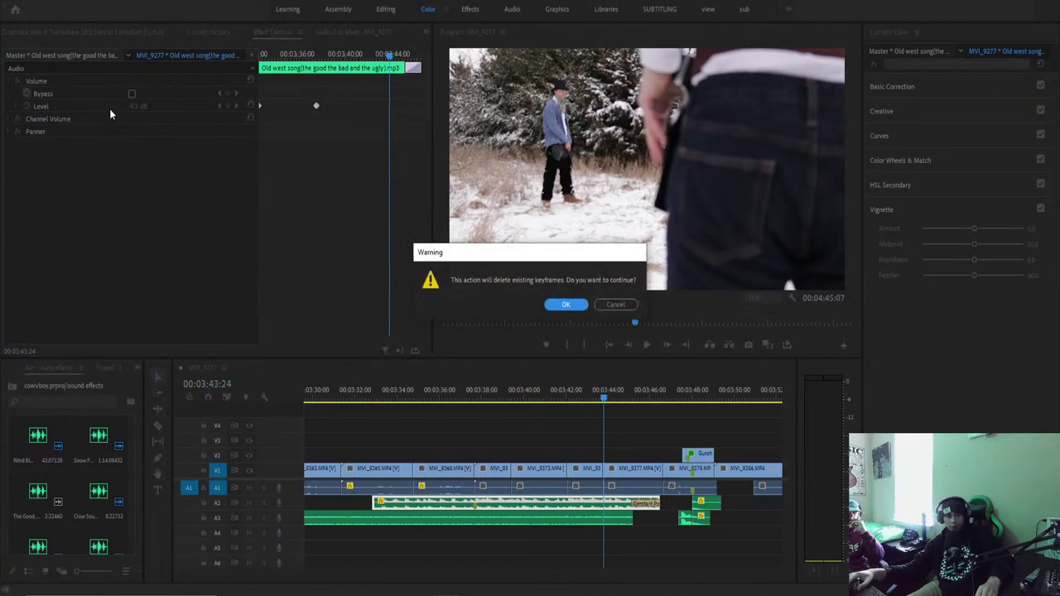
{"action": "left_click", "coordinate": [564, 305]}
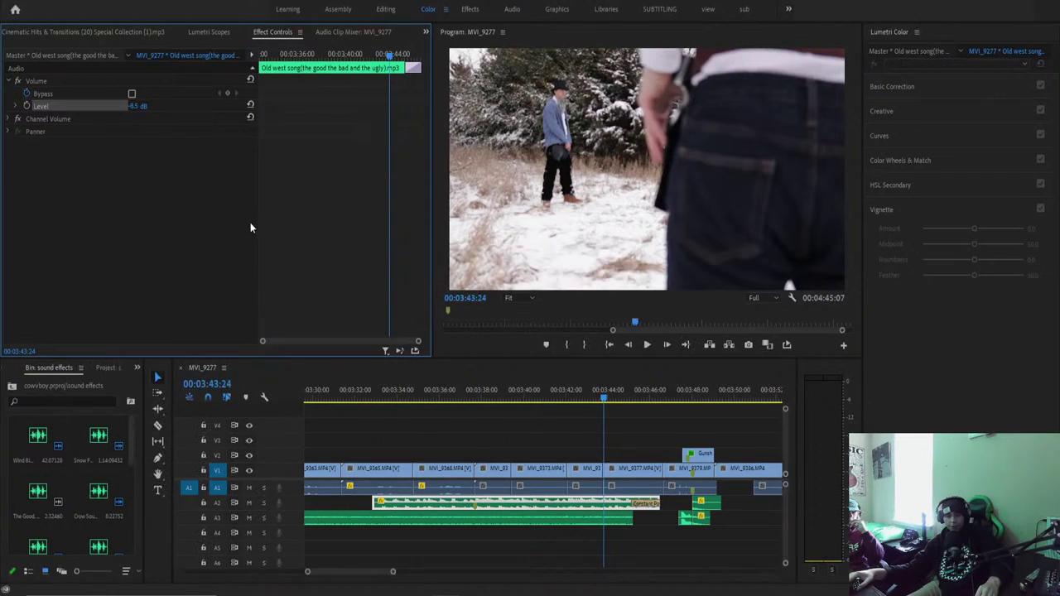
{"action": "key", "text": "space"}
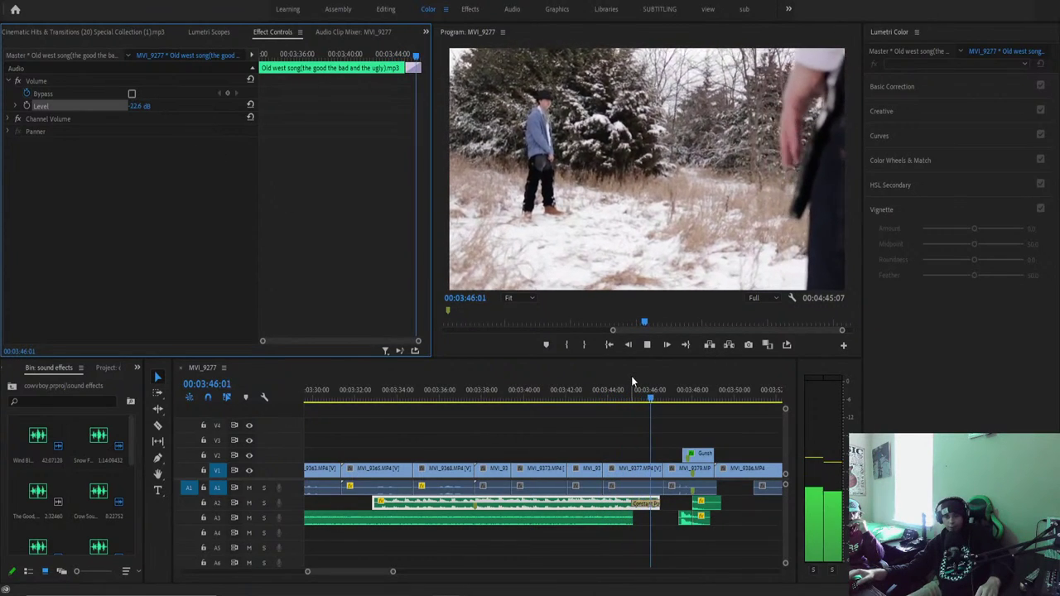
{"action": "key", "text": "space"}
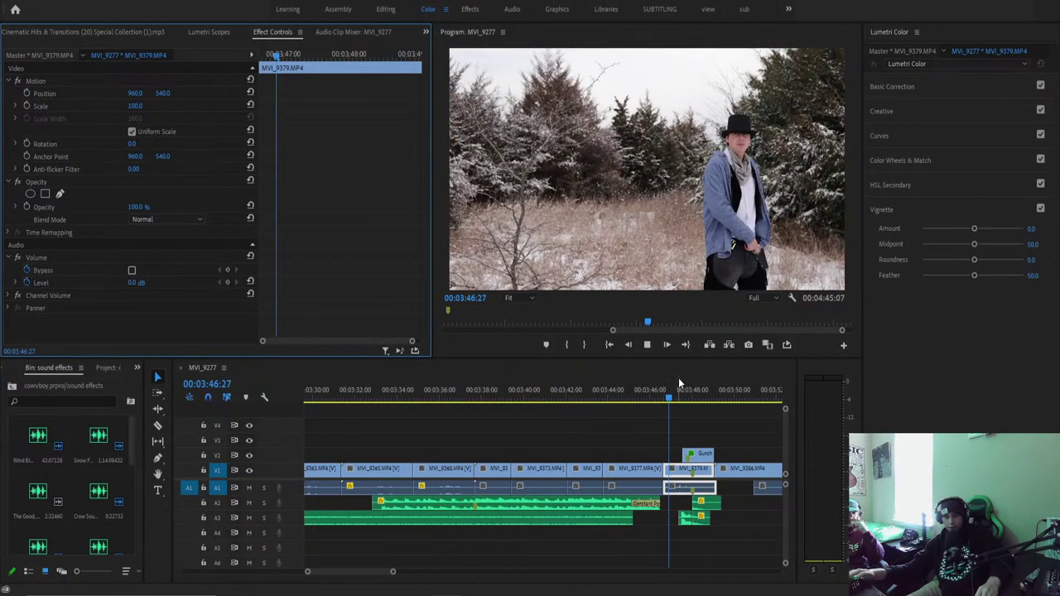
{"action": "key", "text": "space"}
Shift the Old west song clip on A2 about one second later to end where the next A3 sound begins, and play it back.
{"action": "key", "text": "space"}
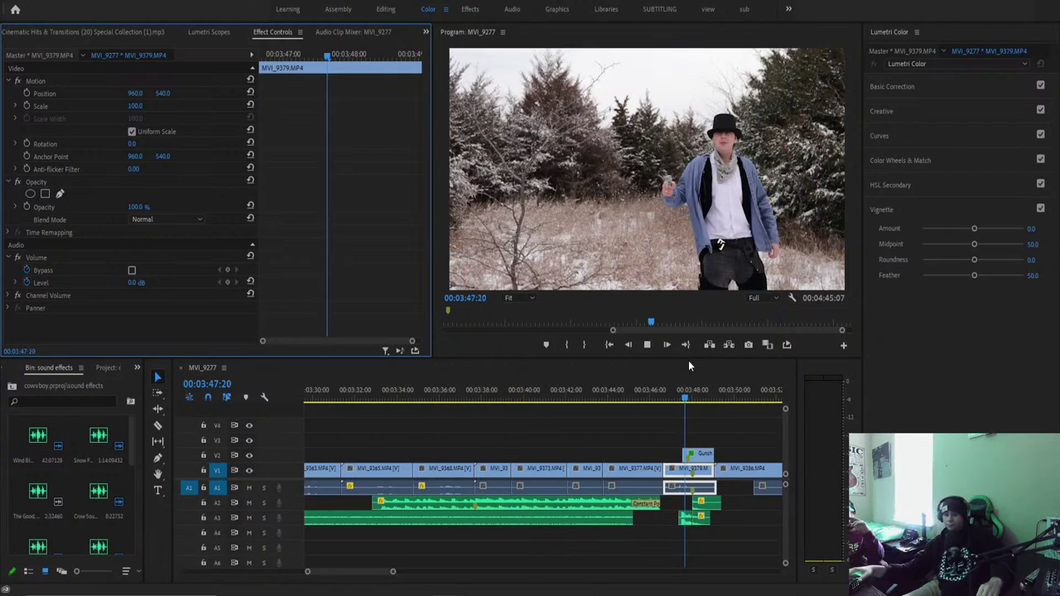
{"action": "key", "text": "shift+Right"}
{"action": "left_click", "coordinate": [678, 367]}
{"action": "mouse_move", "coordinate": [672, 400]}
{"action": "left_mouse_down"}
{"action": "mouse_move", "coordinate": [659, 397]}
{"action": "mouse_move", "coordinate": [687, 416]}
{"action": "mouse_move", "coordinate": [682, 406]}
{"action": "left_mouse_up"}
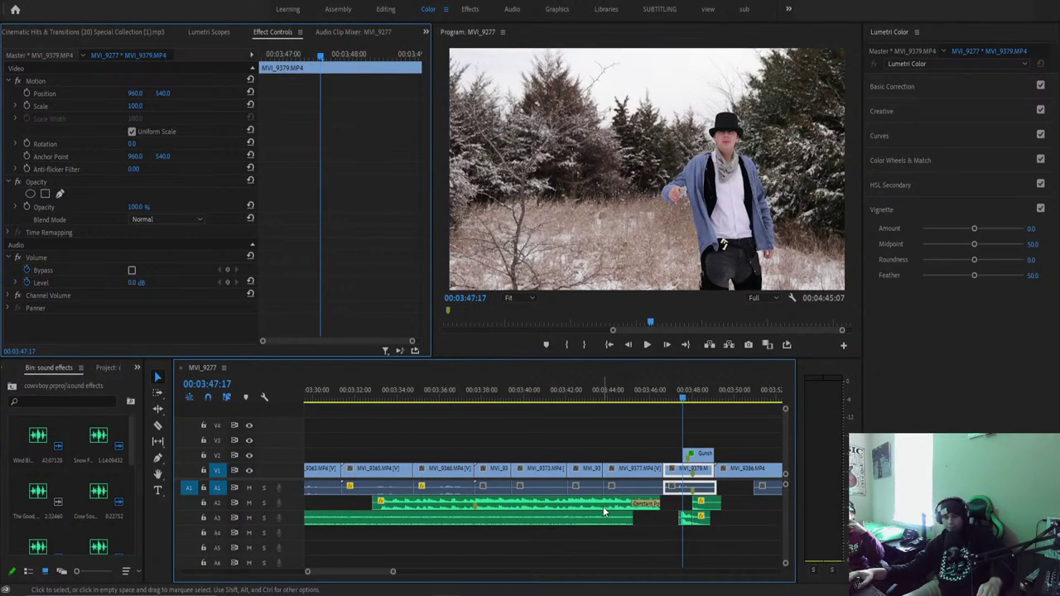
{"action": "left_click_drag", "start_coordinate": [603, 513], "coordinate": [623, 502]}
{"action": "left_click", "coordinate": [638, 399]}
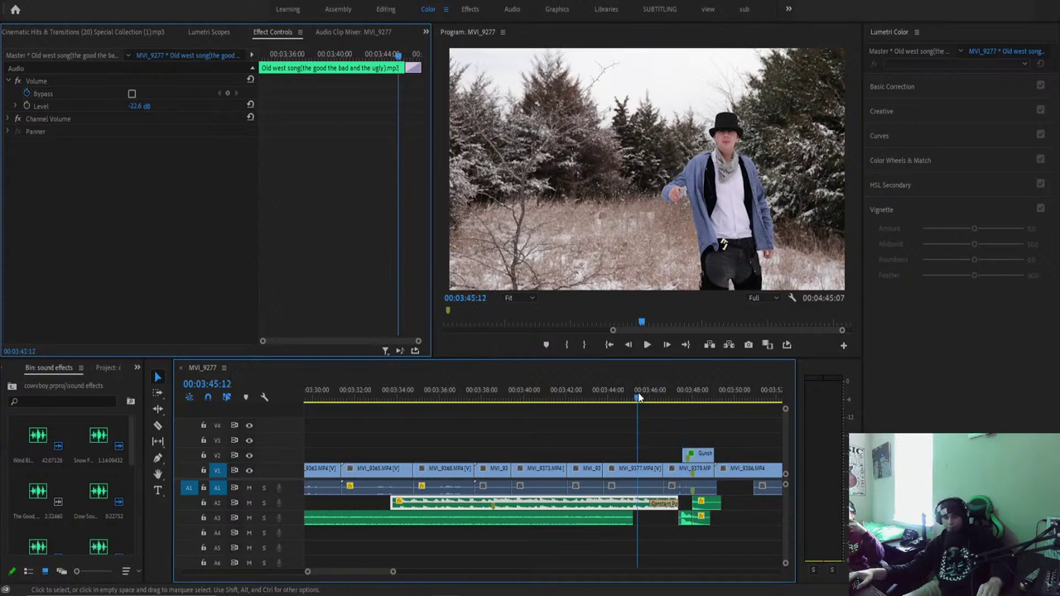
{"action": "key", "text": "space"}
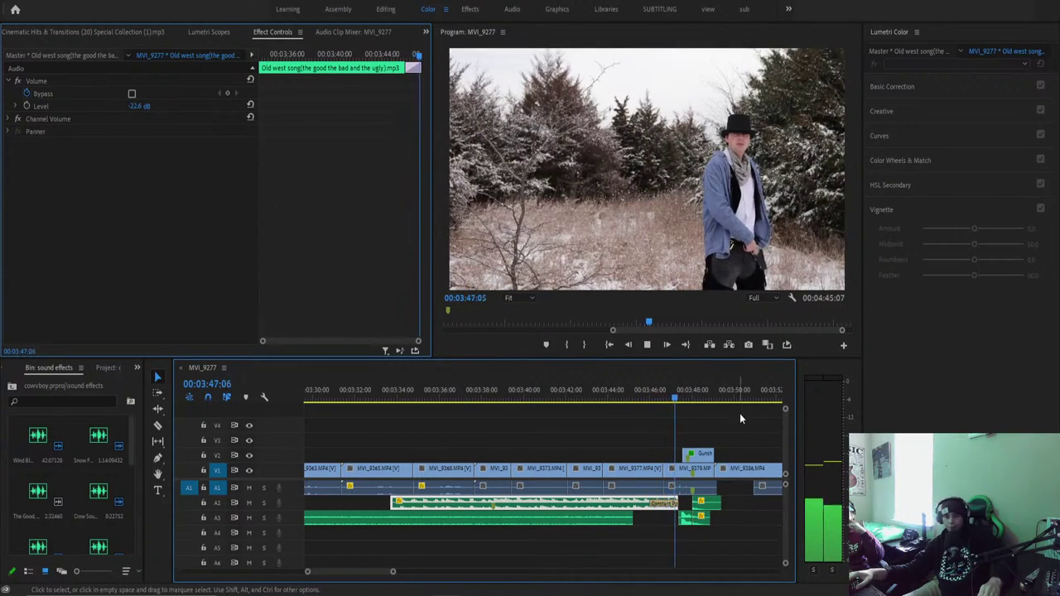
{"action": "left_click", "coordinate": [701, 466]}
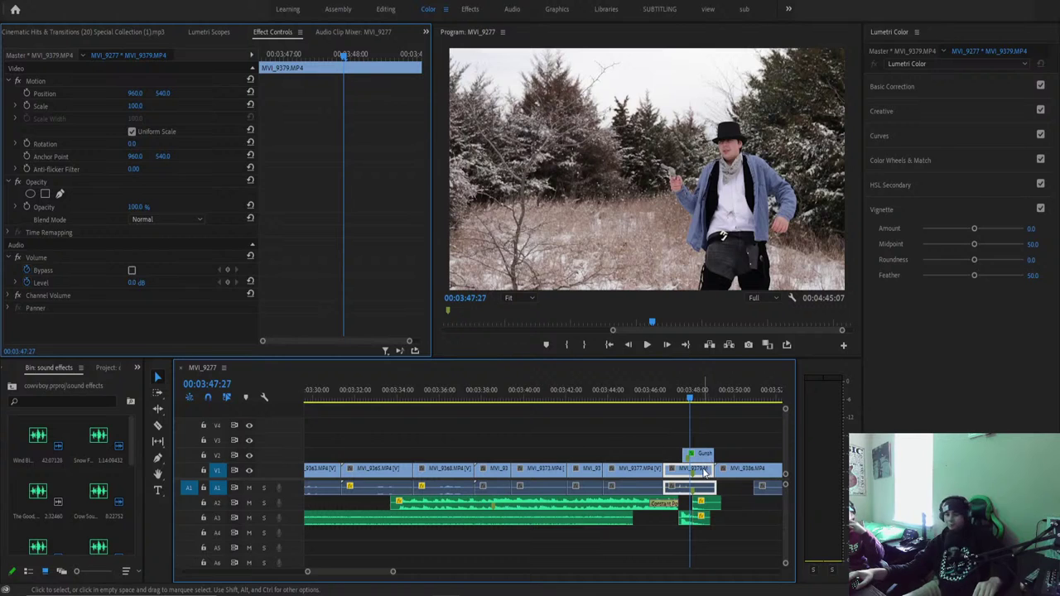
Play back the sequence from the MVI_9316 clip through the gunshot to 00:03:48:18.
{"action": "left_click", "coordinate": [590, 402]}
{"action": "key", "text": "space"}
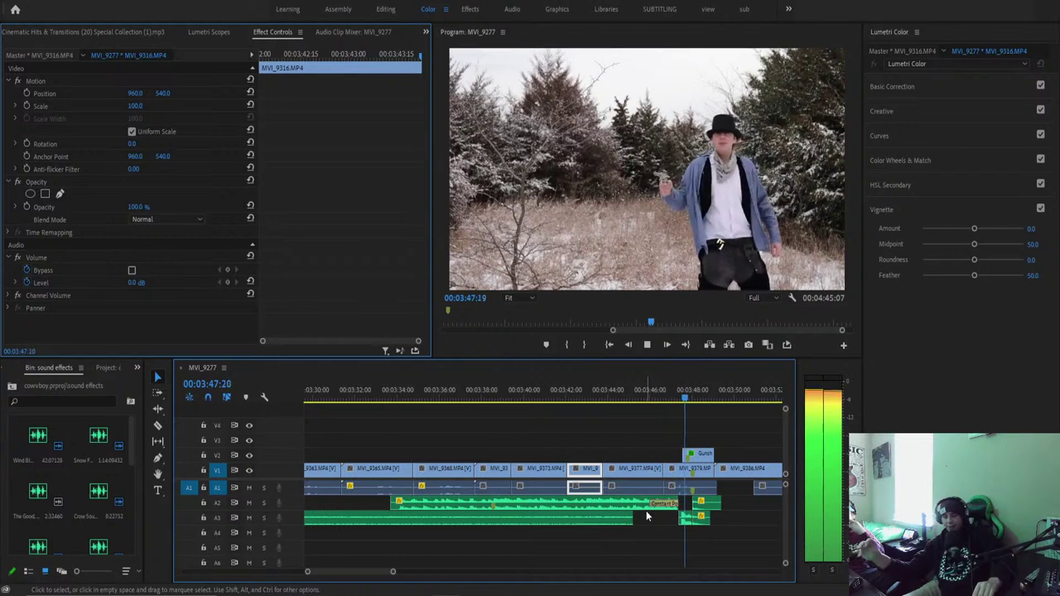
{"action": "key", "text": "space"}
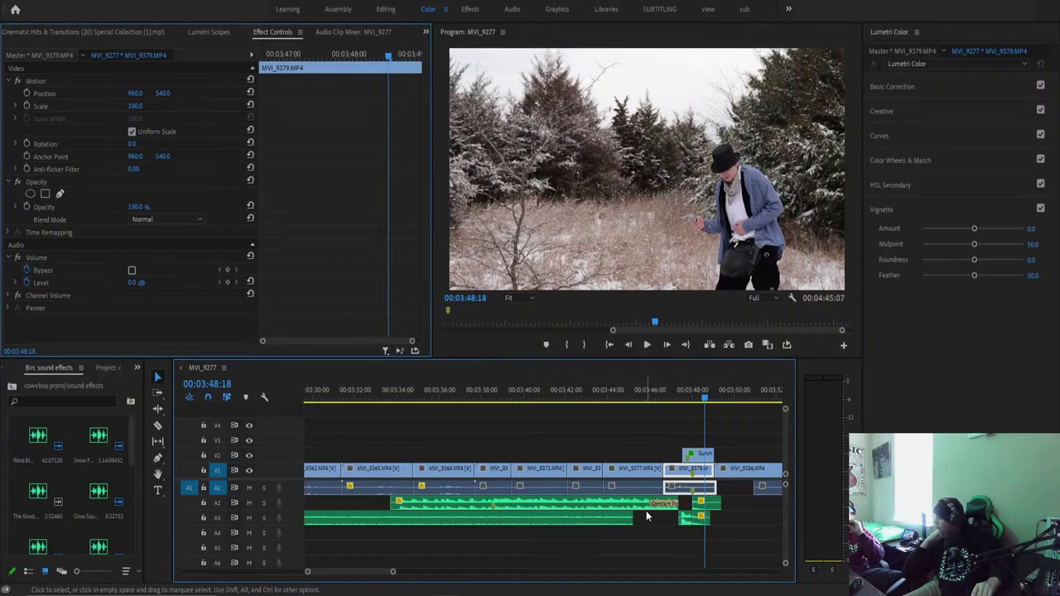
Move the Old west song clip from A2 down to A4 and play back from about 00:03:44 to 00:03:45:28.
{"action": "left_click_drag", "start_coordinate": [646, 511], "coordinate": [651, 535]}
{"action": "left_click", "coordinate": [605, 401]}
{"action": "key", "text": "space"}
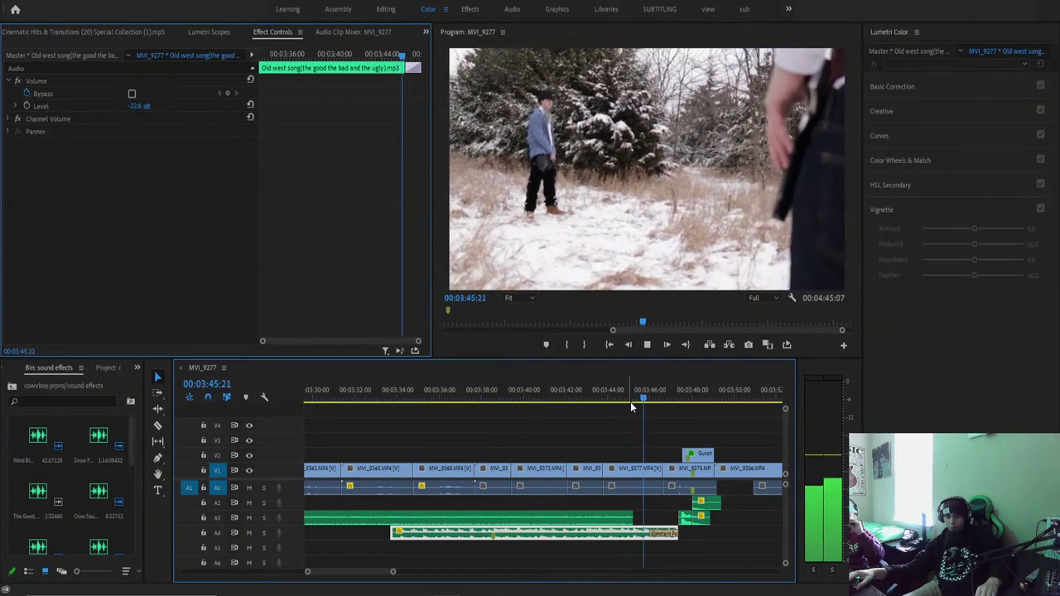
{"action": "key", "text": "space"}
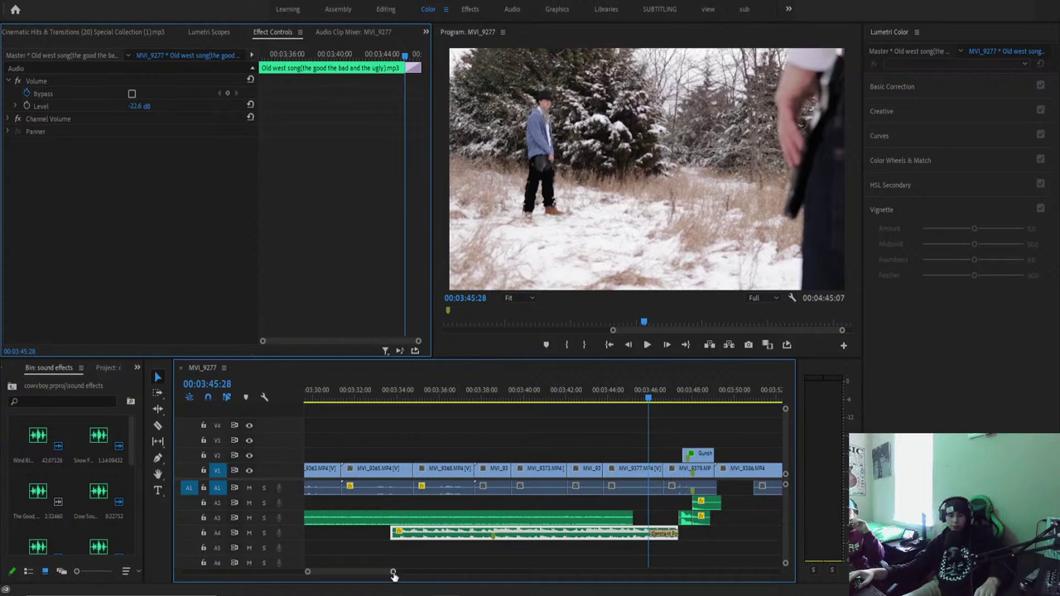
Play back the part after the gunshot, from the MVI_9386 clip through MVI_9390 to 00:03:58:04 in the MVI_9395 clip.
{"action": "left_click_drag", "start_coordinate": [393, 573], "coordinate": [433, 573]}
{"action": "key", "text": "space"}
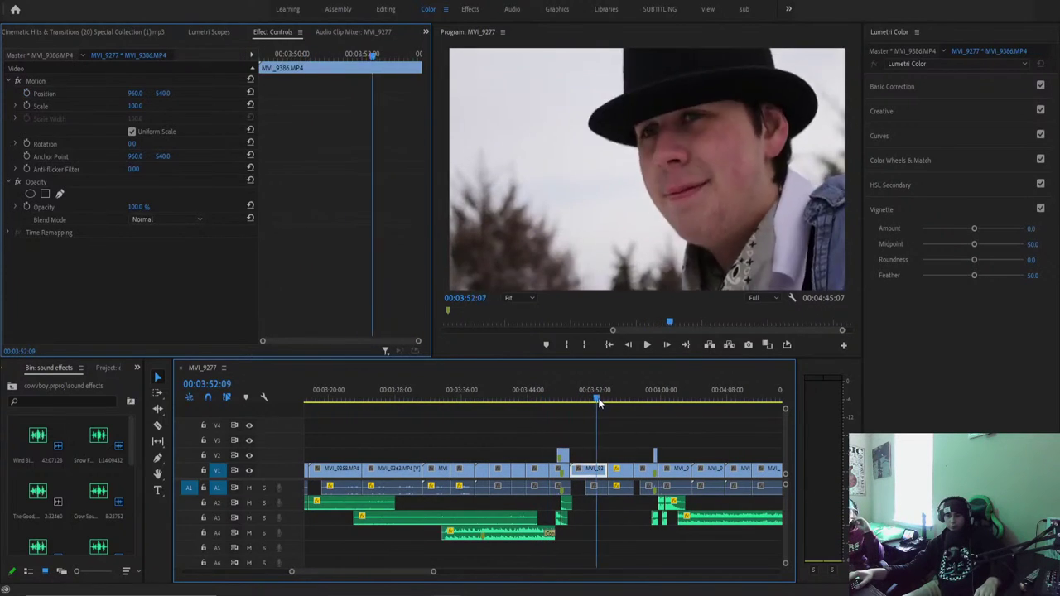
{"action": "left_click", "coordinate": [620, 485]}
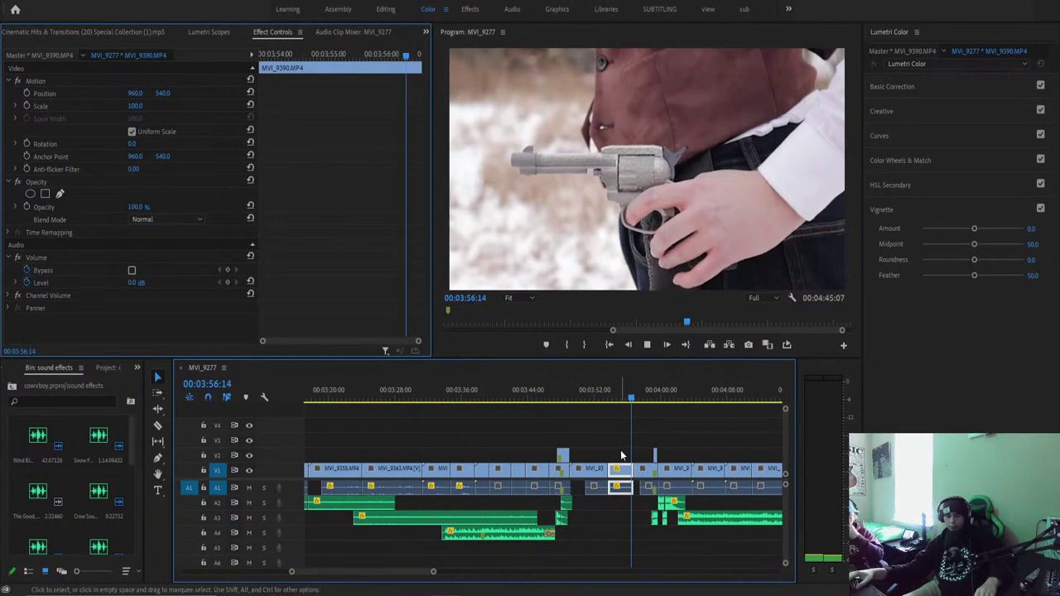
{"action": "key", "text": "space"}
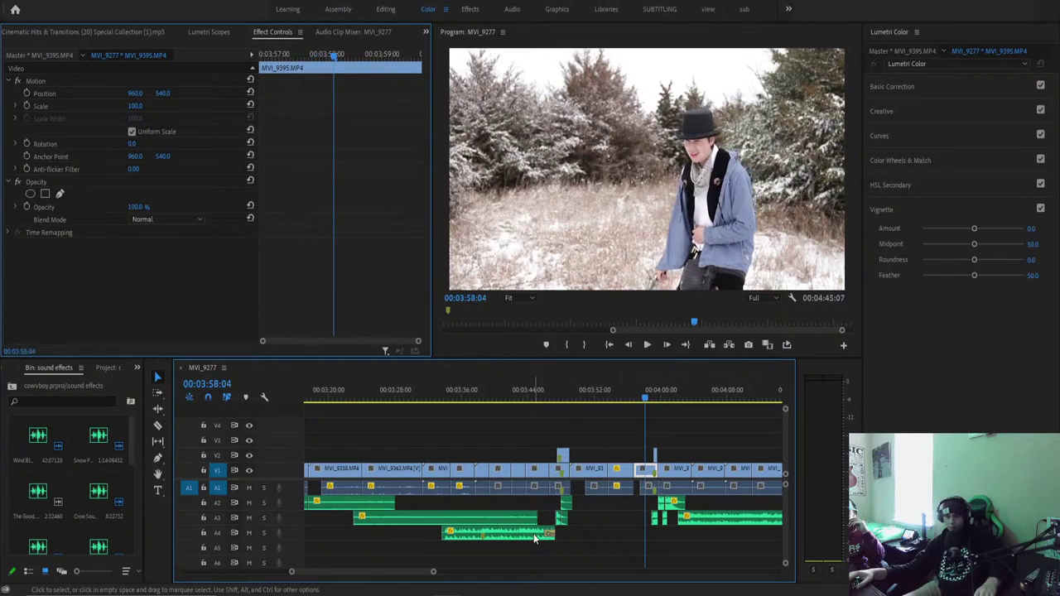
{"action": "mouse_move", "coordinate": [549, 531]}
{"action": "left_mouse_down"}
{"action": "mouse_move", "coordinate": [602, 534]}
{"action": "mouse_move", "coordinate": [542, 539]}
{"action": "left_mouse_up"}
{"action": "right_click", "coordinate": [537, 534]}
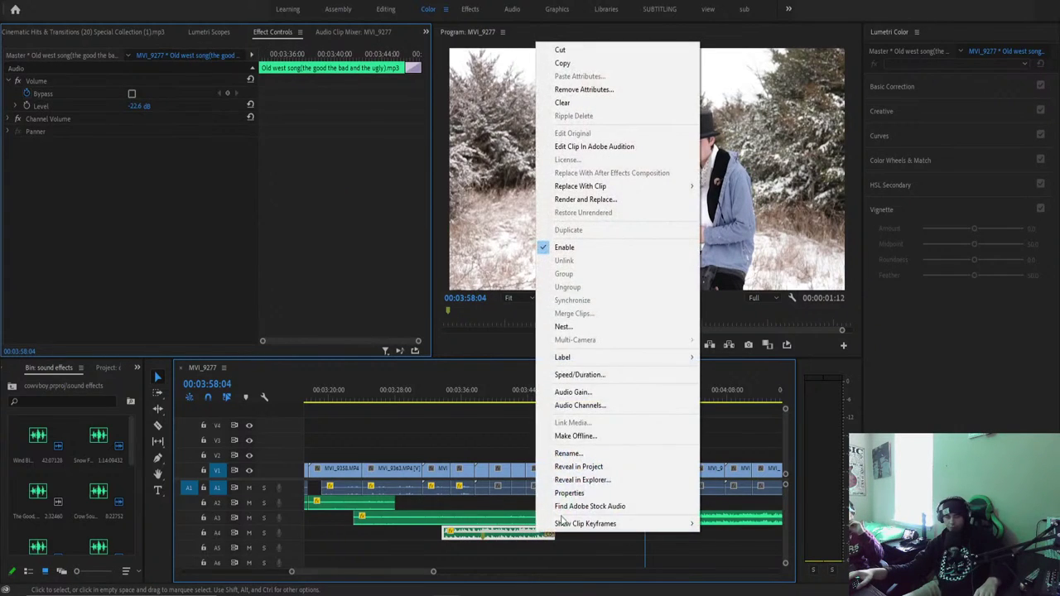
{"action": "left_click", "coordinate": [483, 409]}
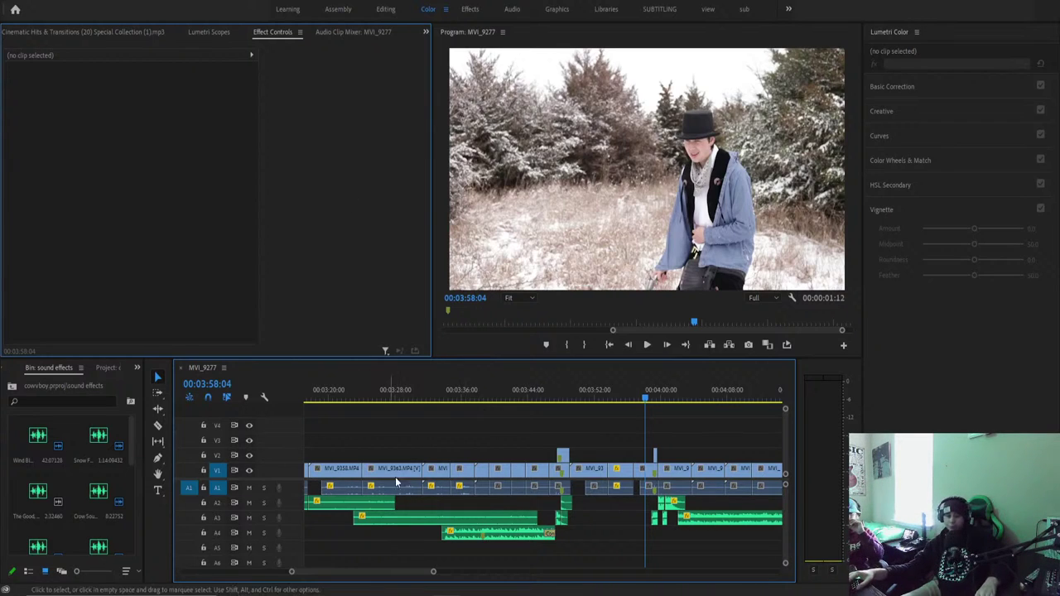
Extend the end of the Old west song clip on A4 to where the Son of a Gun song begins on A3, and play back the result.
{"action": "left_click", "coordinate": [542, 538]}
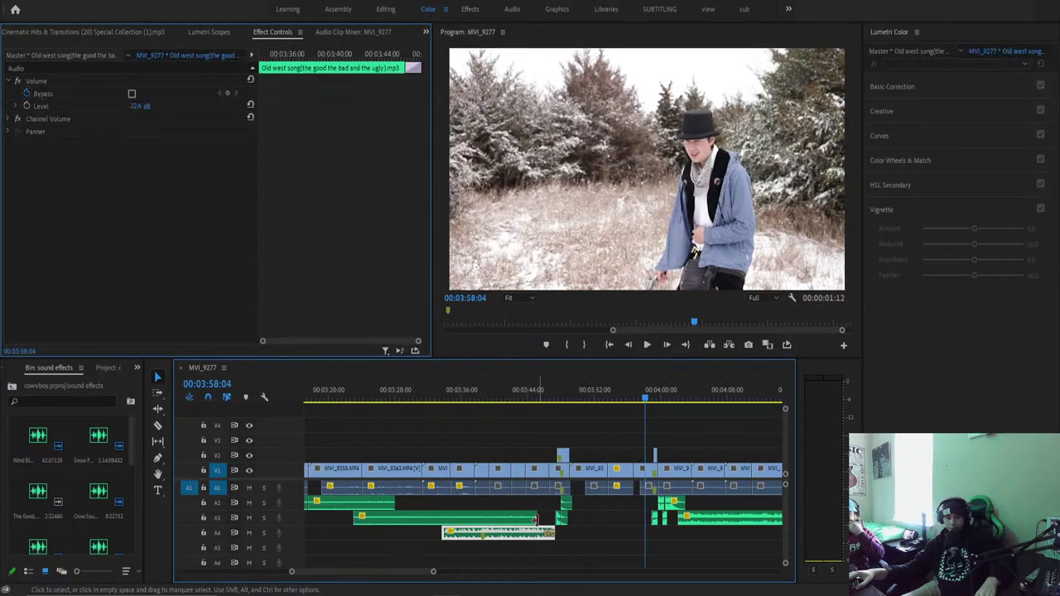
{"action": "left_click", "coordinate": [530, 395]}
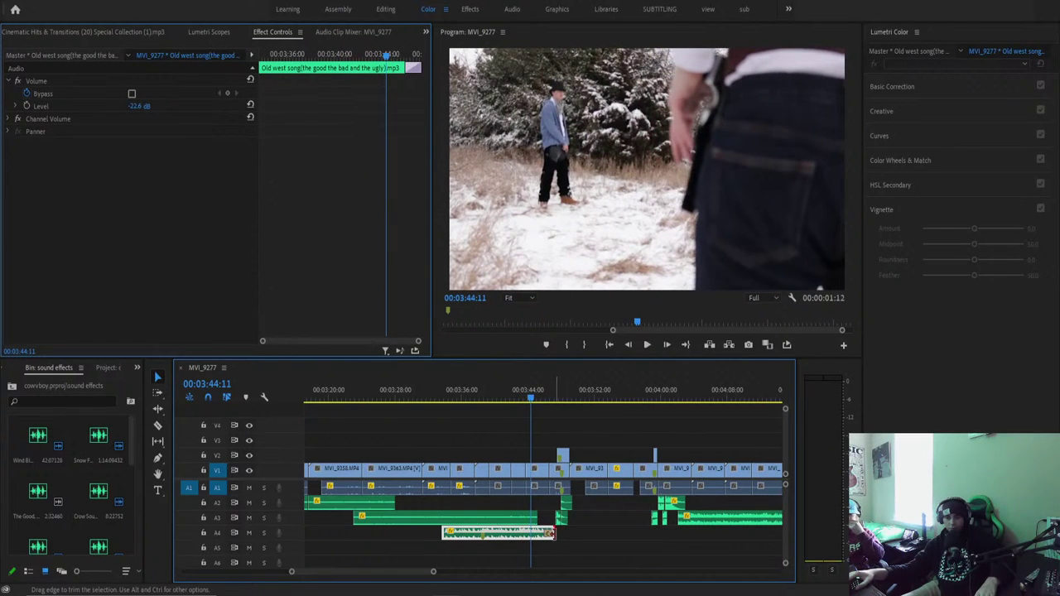
{"action": "left_click_drag", "start_coordinate": [554, 532], "coordinate": [676, 546]}
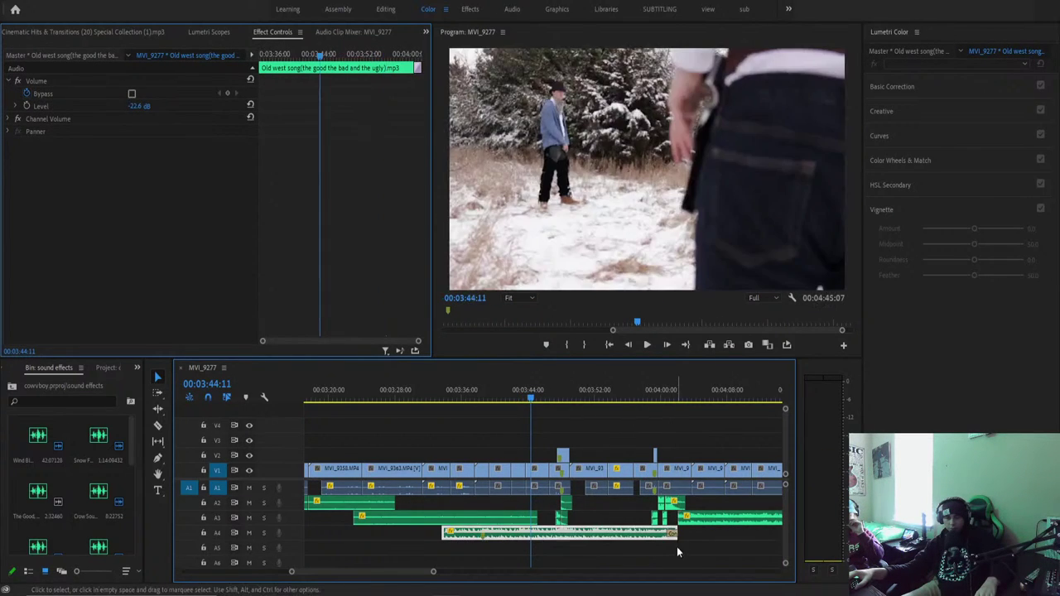
{"action": "key", "text": "space"}
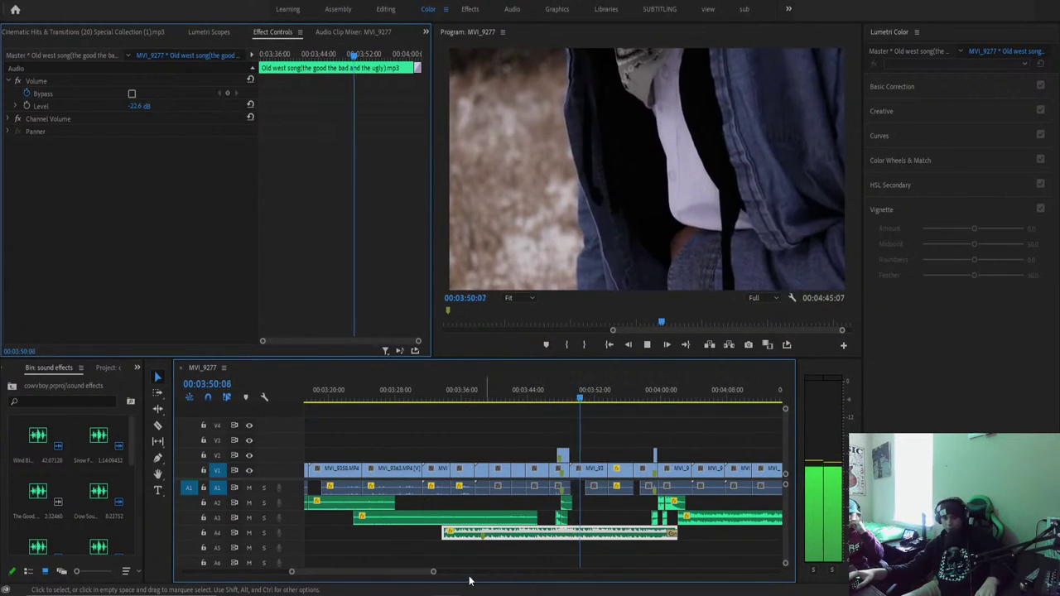
{"action": "left_click_drag", "start_coordinate": [432, 572], "coordinate": [432, 573]}
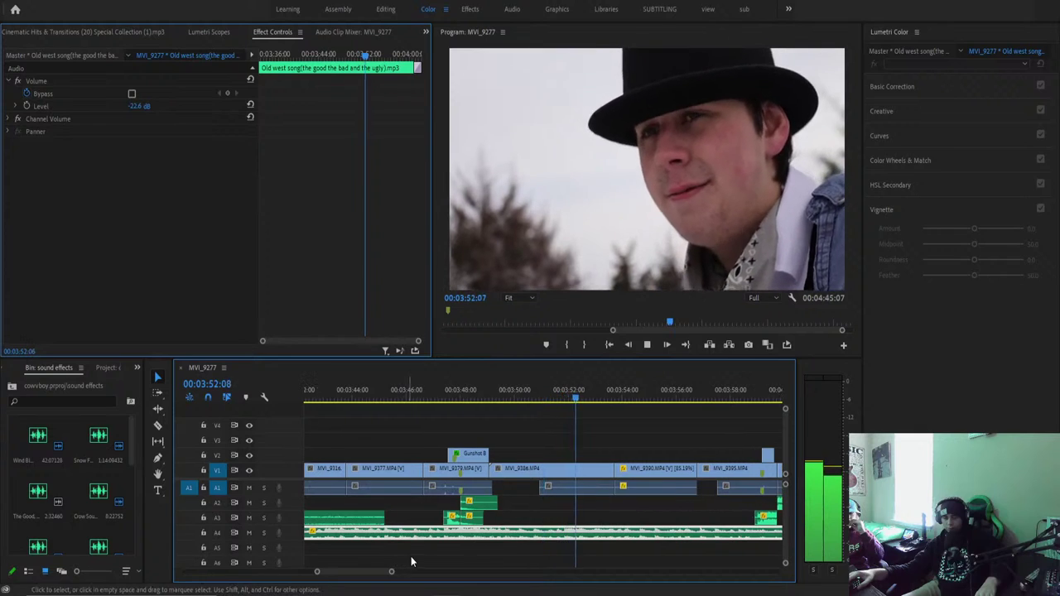
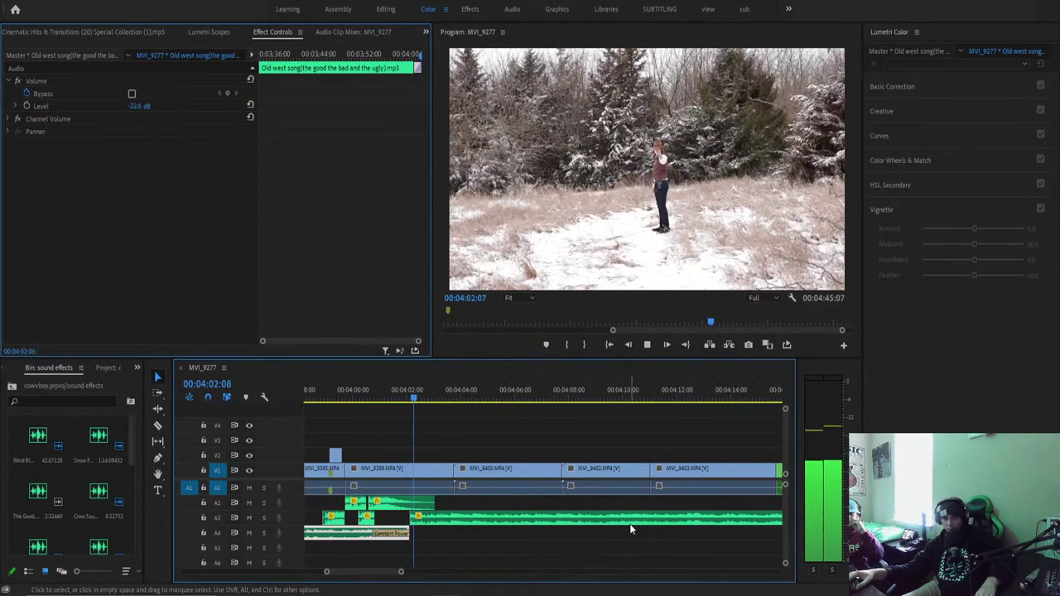
{"action": "key", "text": "space"}
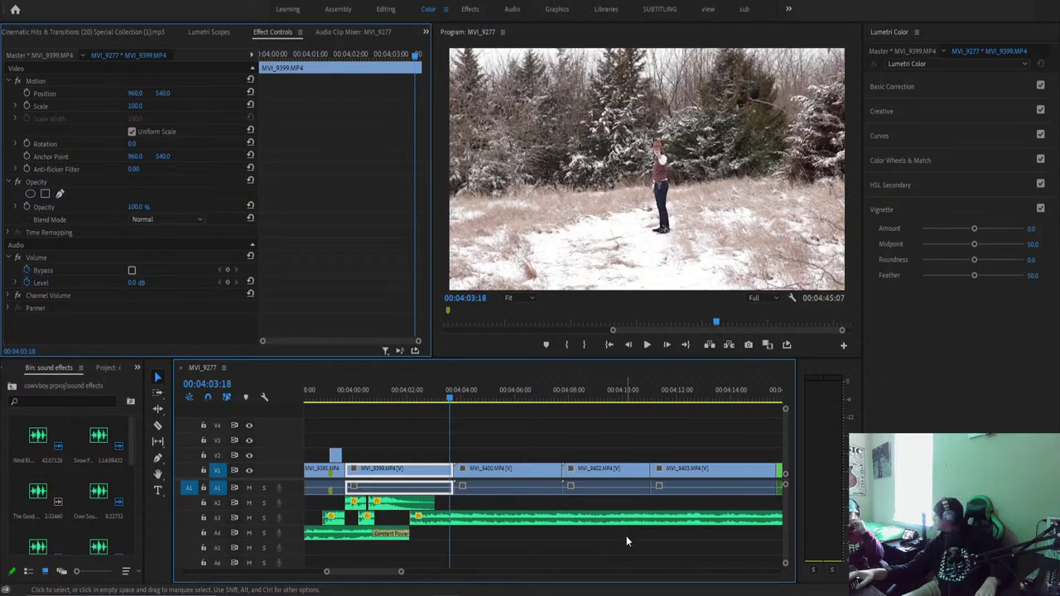
Play back the change of songs from the MVI_9395 clip to 00:04:03:02 in the MVI_9399 clip.
{"action": "scroll", "coordinate": [382, 567], "scroll_direction": "down", "scroll_amount": 2}
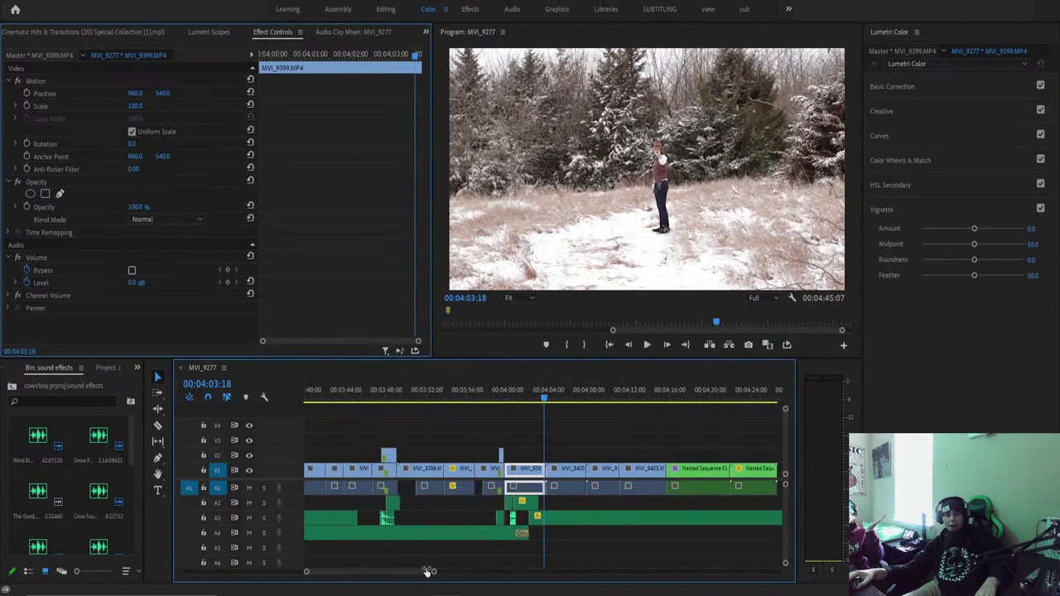
{"action": "left_click", "coordinate": [491, 401]}
{"action": "key", "text": "space"}
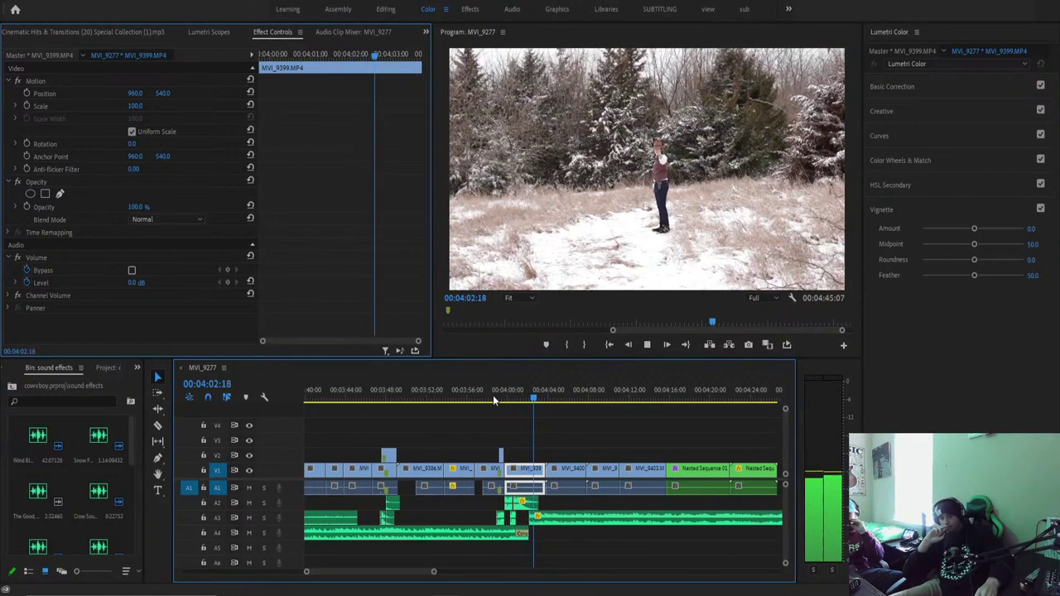
{"action": "key", "text": "space"}
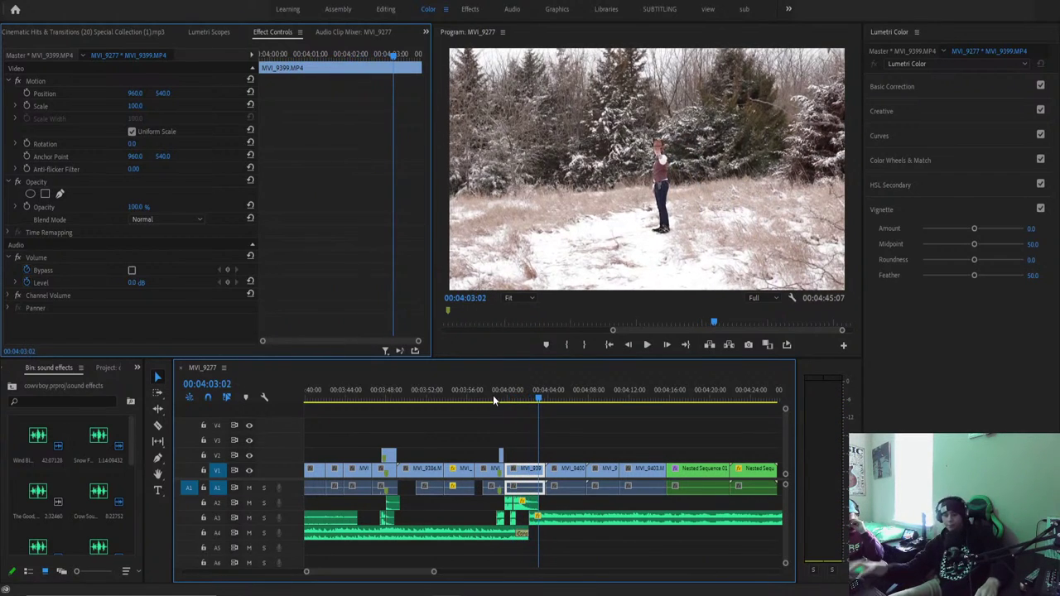
Apply the default audio transition to the start of the Son of a Gun song on A3 and play back to 00:04:04:21.
{"action": "right_click", "coordinate": [532, 517]}
{"action": "left_click", "coordinate": [583, 498]}
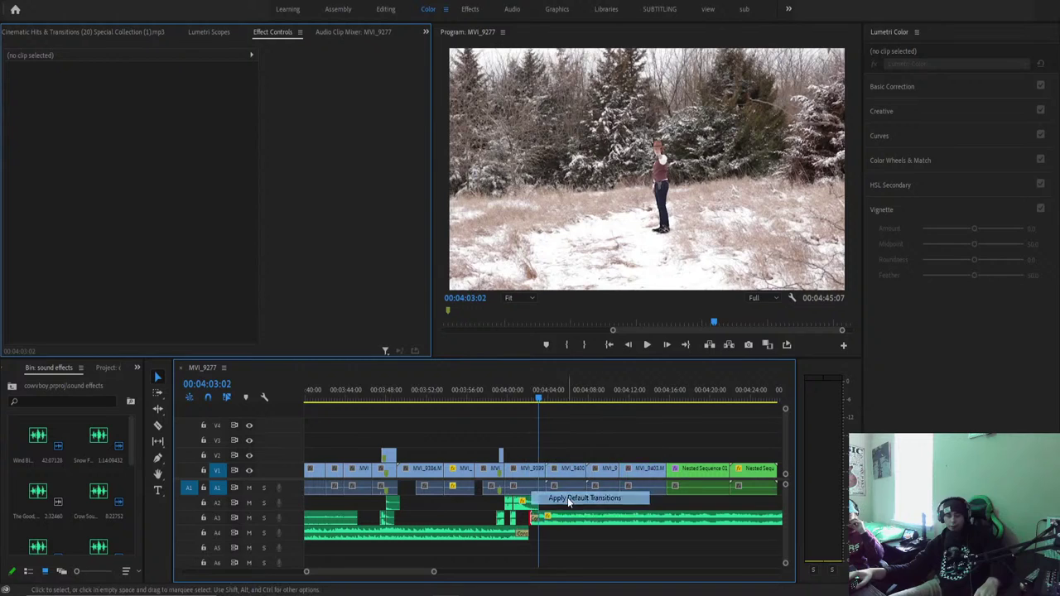
{"action": "key", "text": "space"}
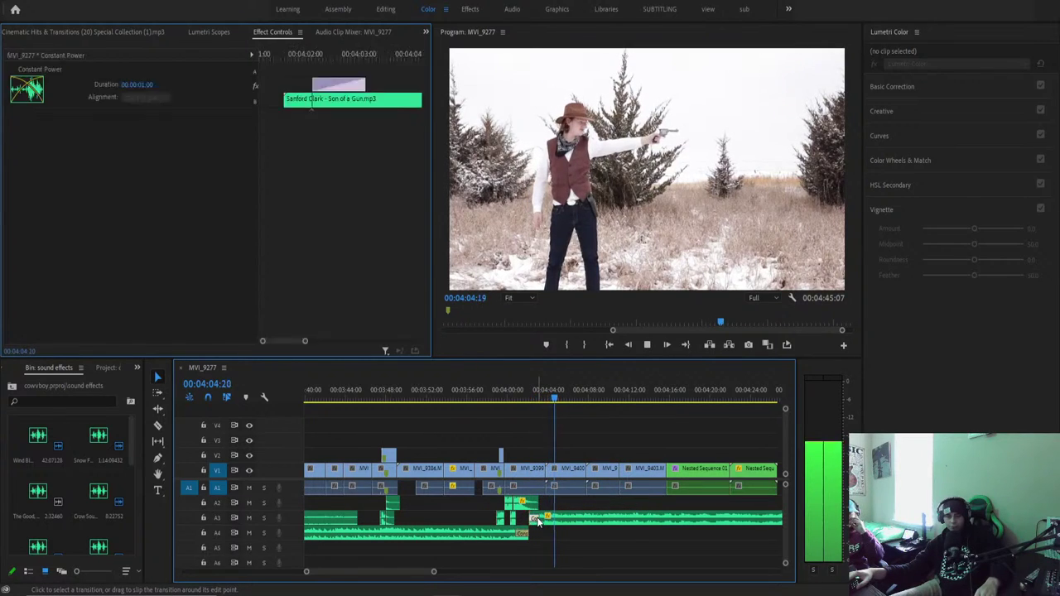
{"action": "key", "text": "space"}
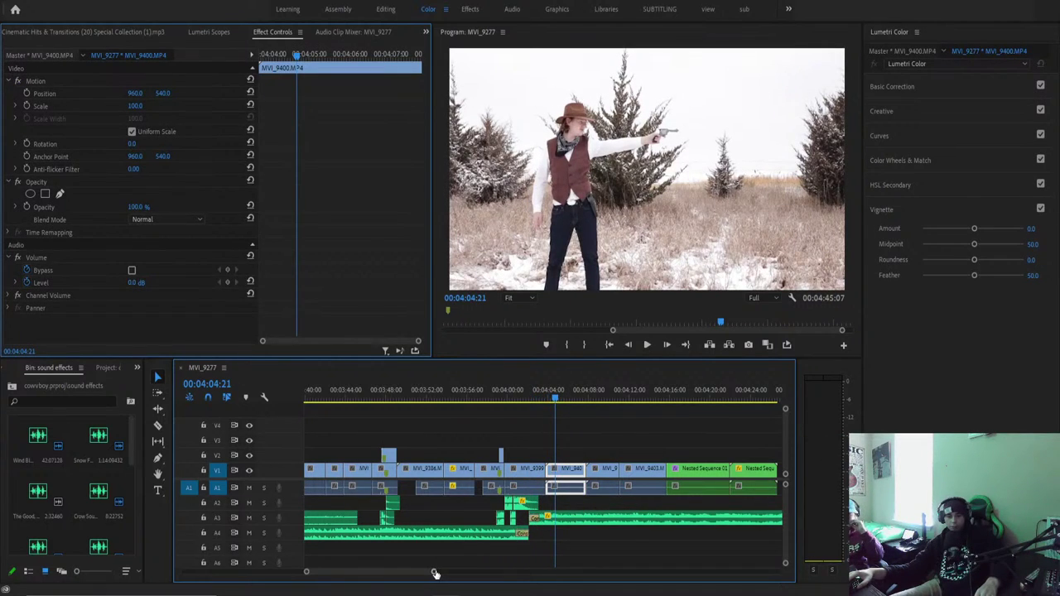
Lengthen the Constant Power fade at the start of the Son of a Gun song to 00:00:02:16 and play it back.
{"action": "key", "text": "="}
{"action": "key", "text": "="}
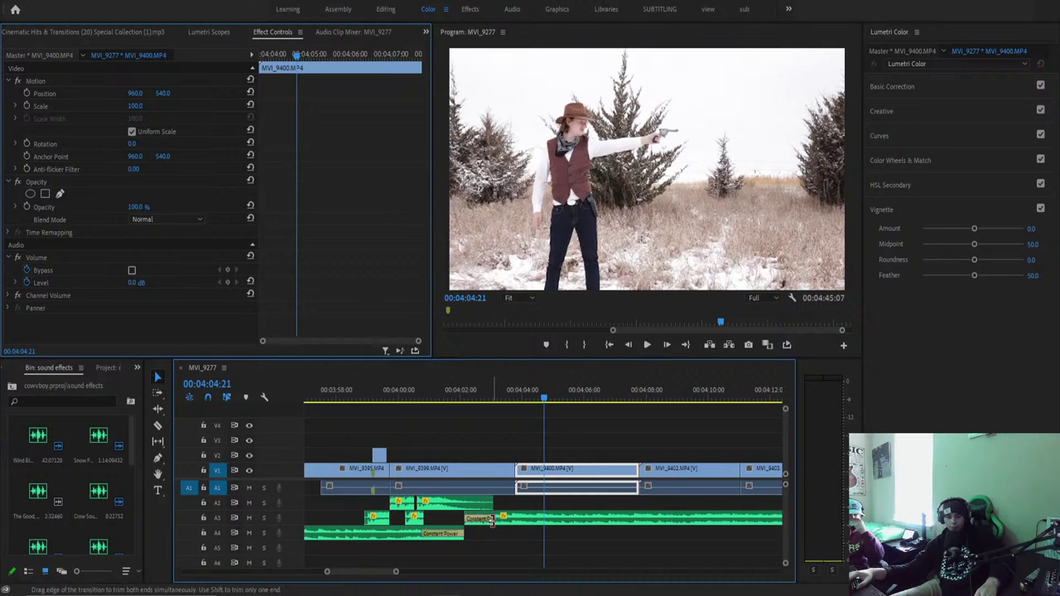
{"action": "left_click_drag", "start_coordinate": [491, 520], "coordinate": [539, 528]}
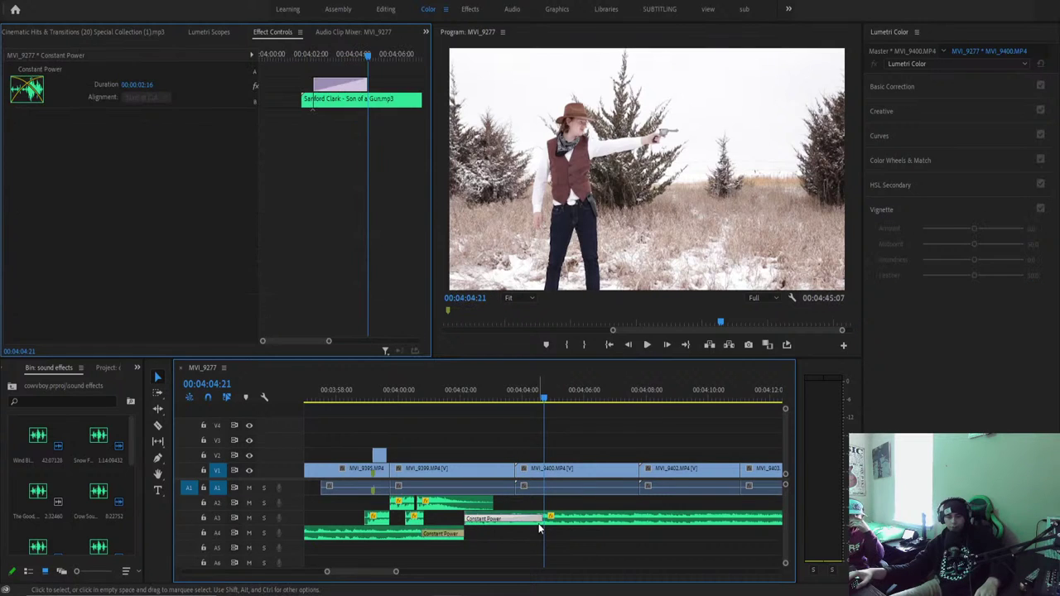
{"action": "left_click", "coordinate": [502, 400]}
{"action": "key", "text": "space"}
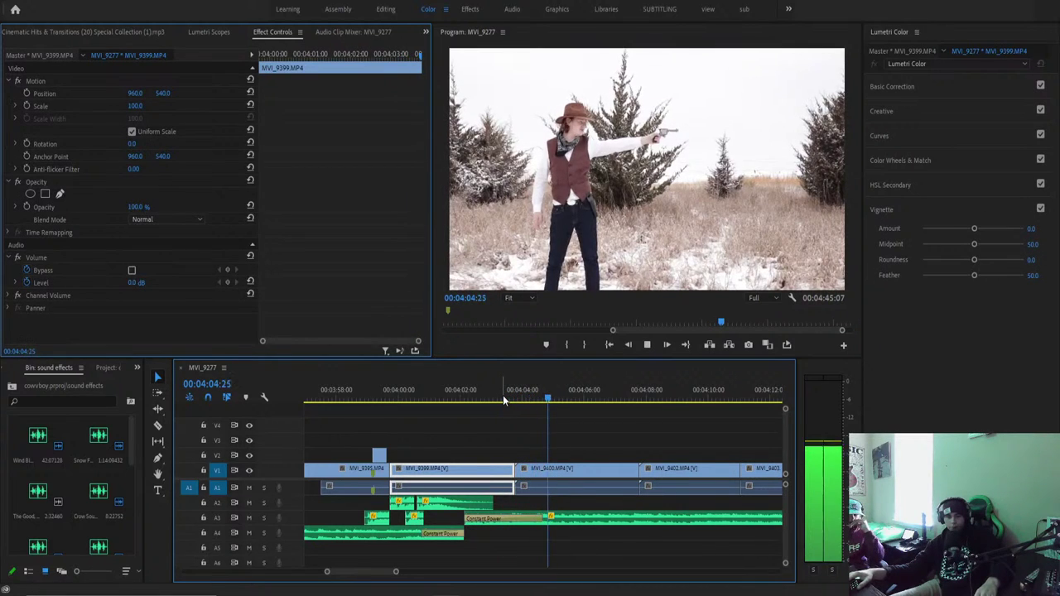
Play back the gunshot and the fade into the Son of a Gun song twice, from the MVI_9395 clip up to 00:04:05:00.
{"action": "left_click", "coordinate": [357, 406]}
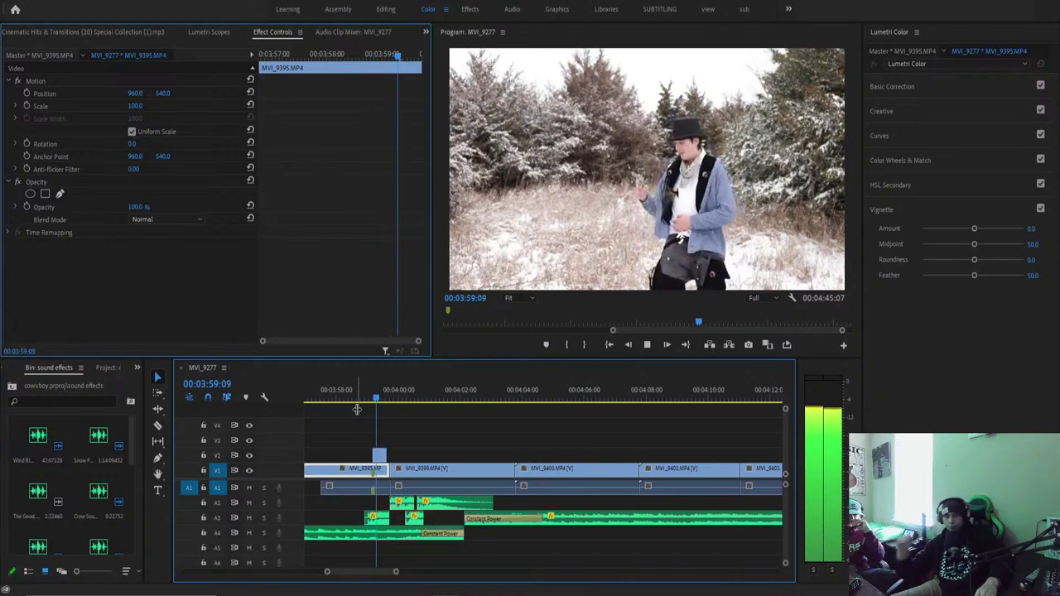
{"action": "key", "text": "space"}
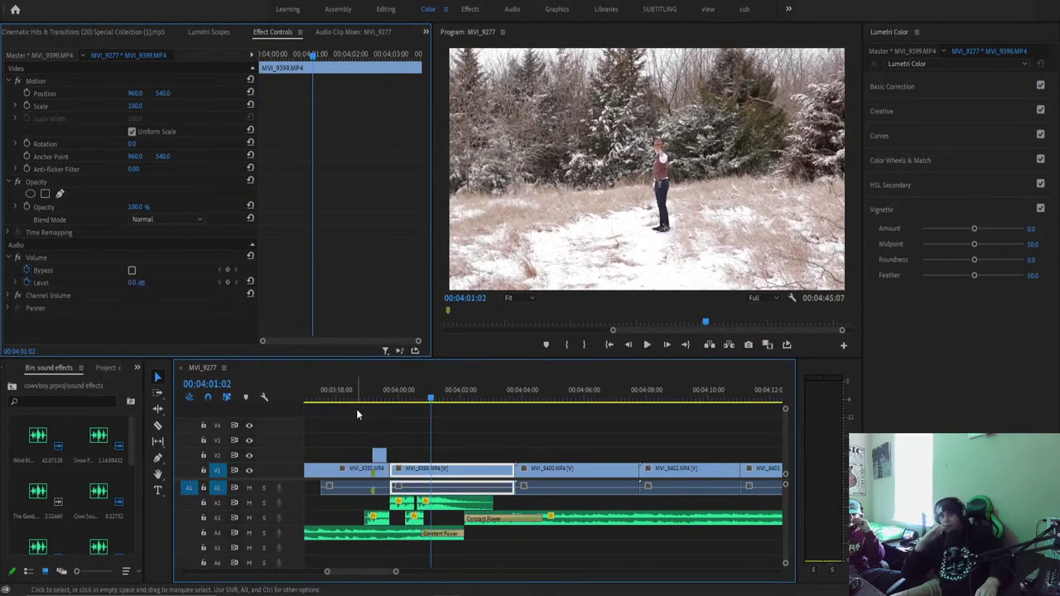
{"action": "key", "text": "space"}
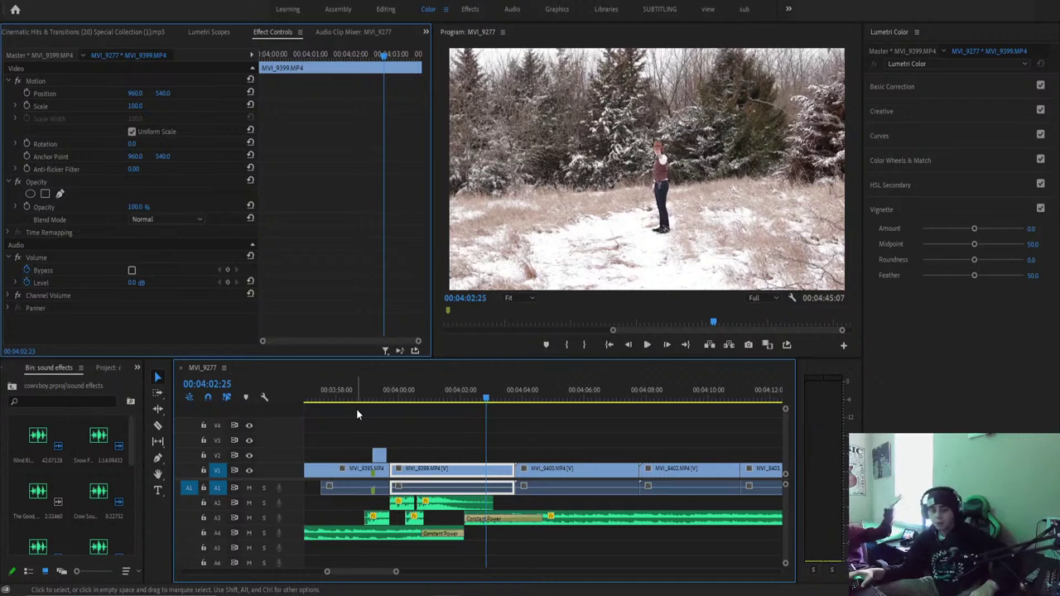
{"action": "left_click", "coordinate": [375, 397]}
{"action": "key", "text": "space"}
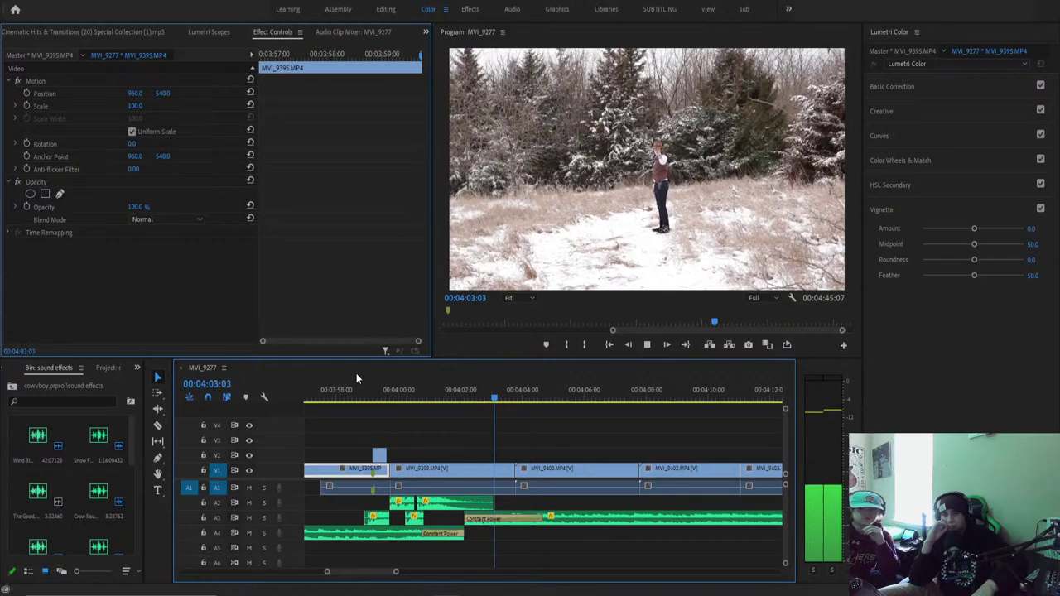
{"action": "key", "text": "space"}
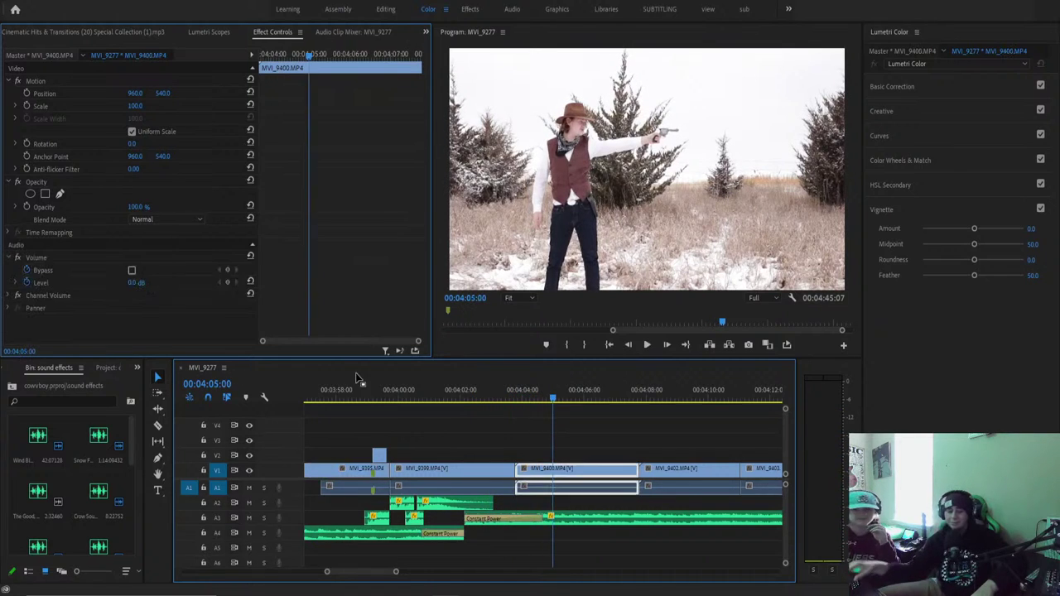
Lengthen the Constant Power fade on the Son of a Gun song to 00:00:03:07 and play back from about 00:04:00.
{"action": "left_click_drag", "start_coordinate": [550, 519], "coordinate": [567, 522]}
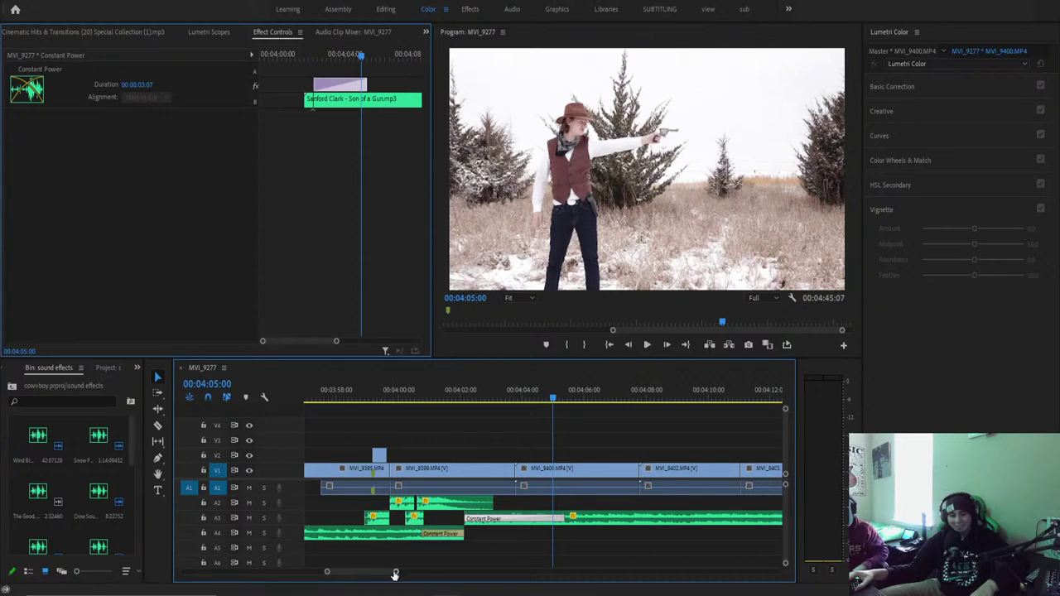
{"action": "scroll", "coordinate": [395, 571], "scroll_direction": "down", "scroll_amount": 2}
{"action": "left_click", "coordinate": [477, 397]}
{"action": "key", "text": "space"}
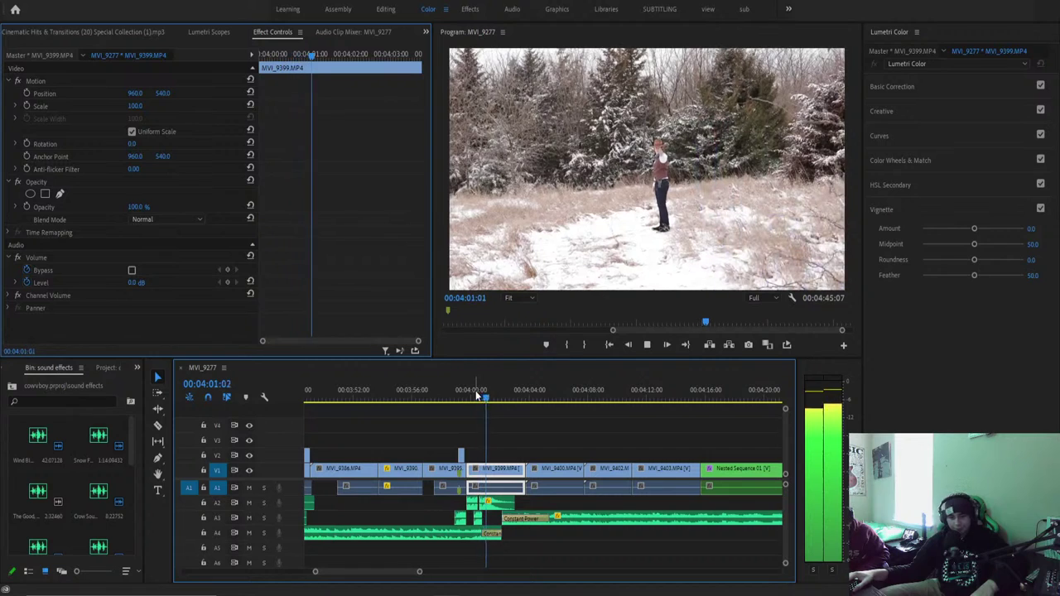
{"action": "key", "text": "space"}
Switch to Chrome and search Google for revolver muzzle flash videos in a new tab.
{"action": "key", "text": "alt+Tab"}
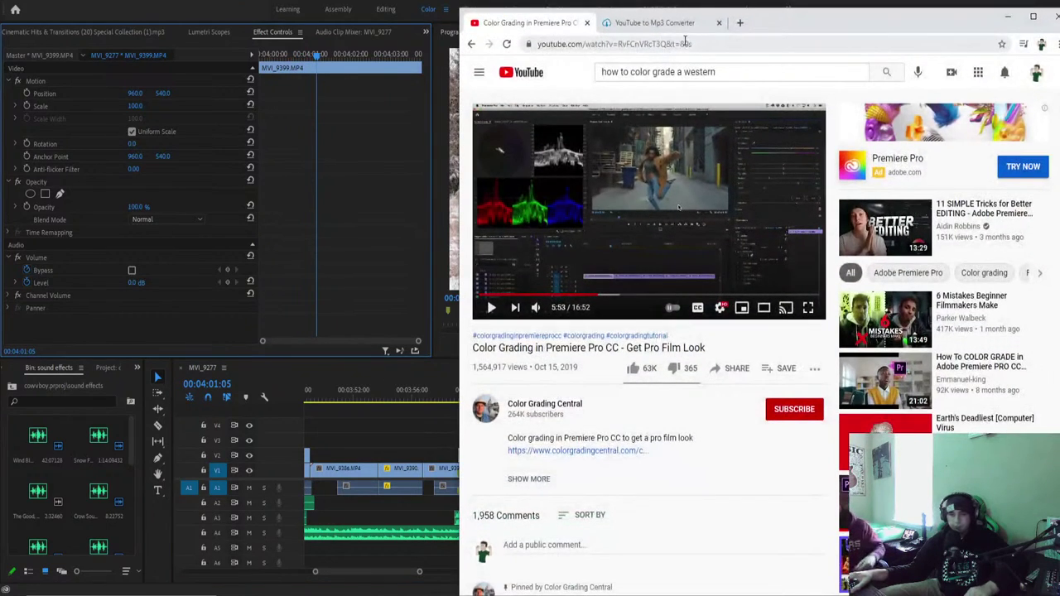
{"action": "left_click", "coordinate": [691, 27]}
{"action": "left_click", "coordinate": [740, 24]}
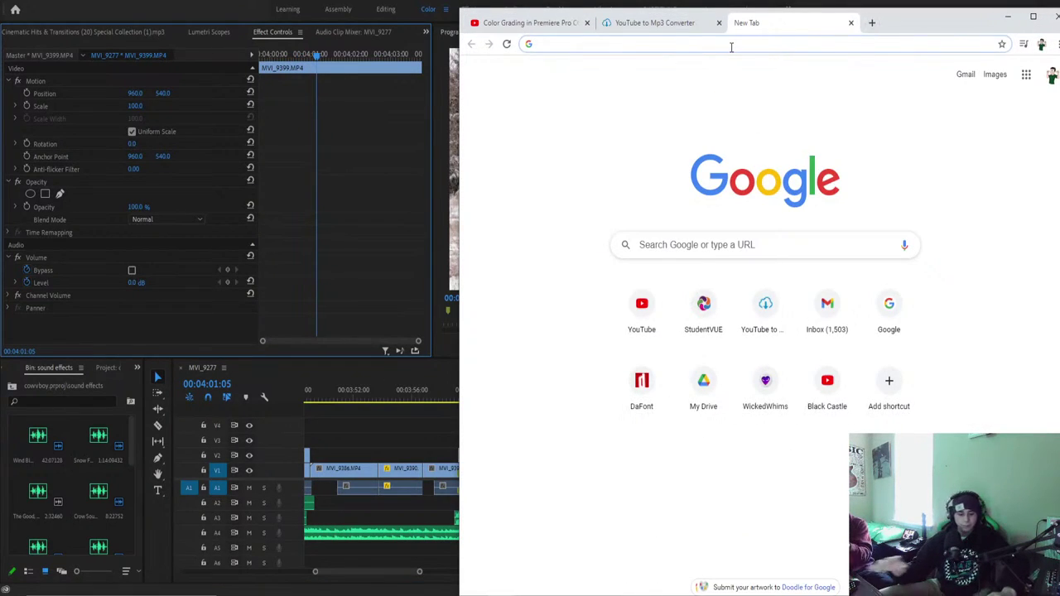
{"action": "type", "text": "revolve"}
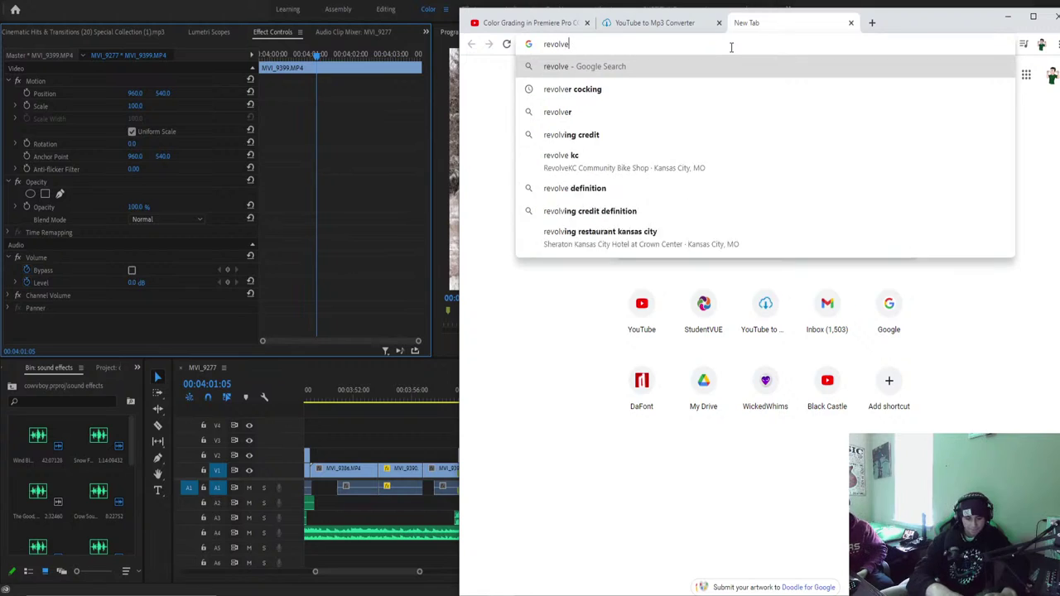
{"action": "type", "text": "r muz"}
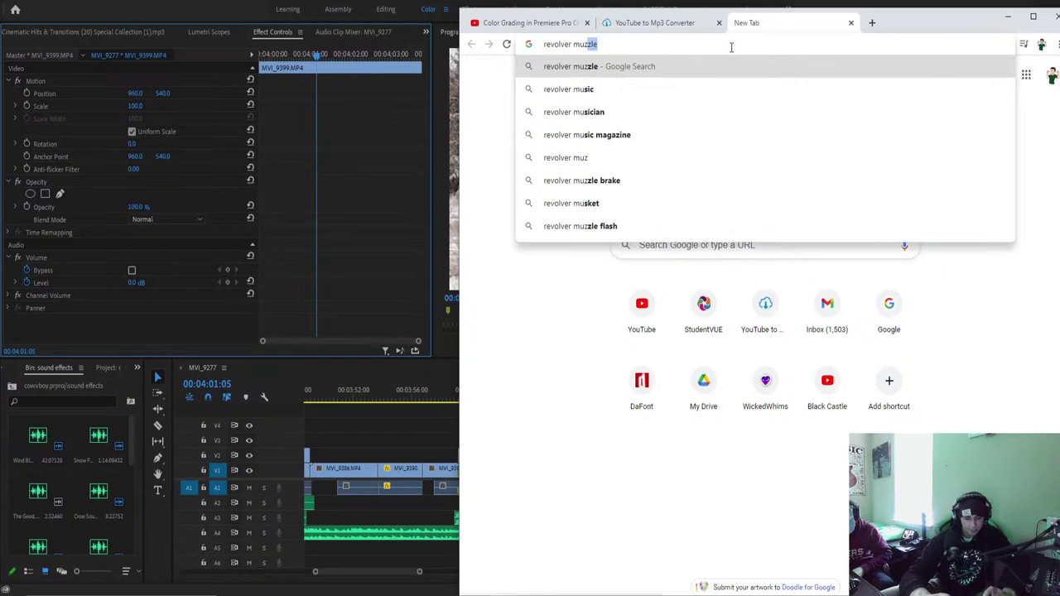
{"action": "type", "text": "zle flash"}
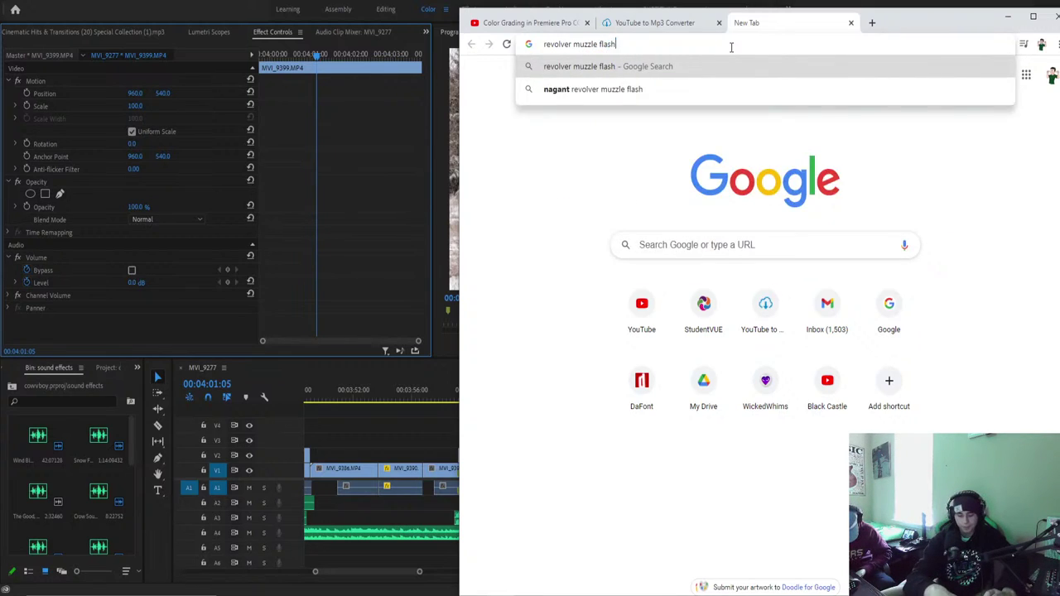
{"action": "key", "text": "Return"}
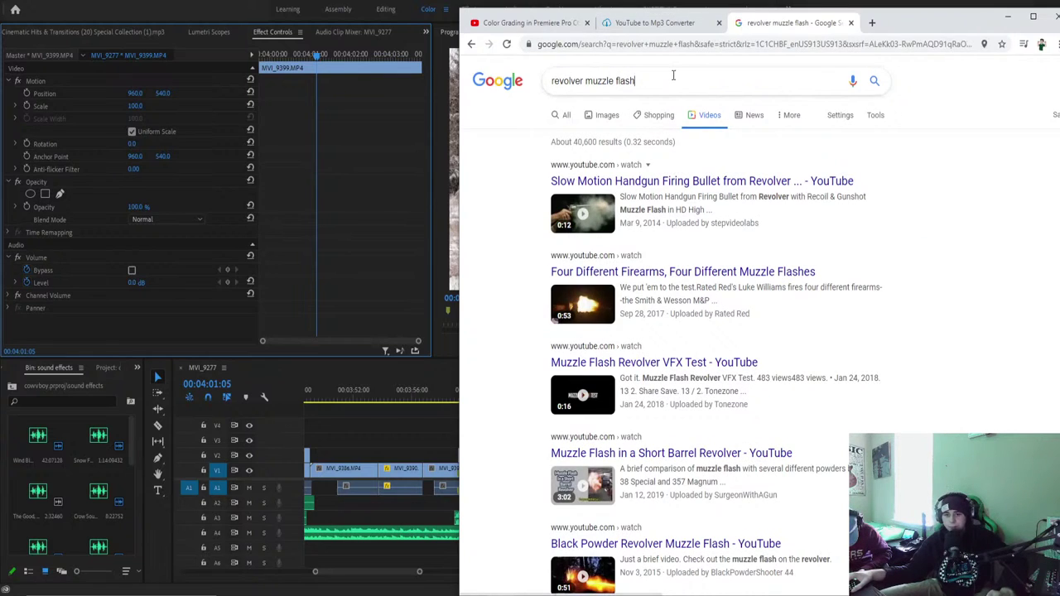
Search for pistol muzzle flash green screen and open the 1080p MUZZLE FLASH Green Screen With Audio video, pausing it.
{"action": "left_click", "coordinate": [673, 75]}
{"action": "type", "text": "gre"}
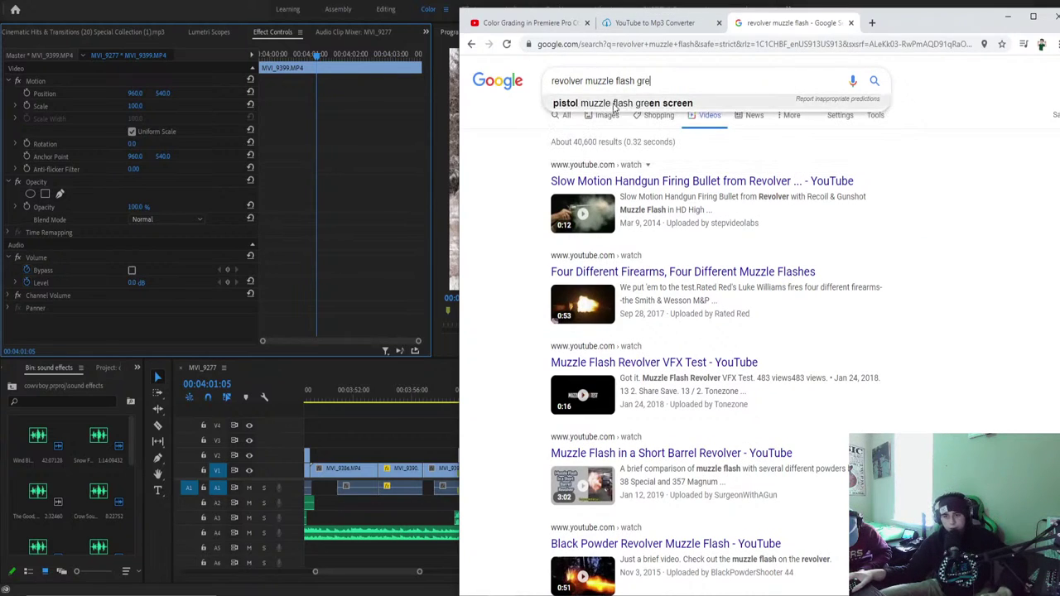
{"action": "left_click", "coordinate": [637, 103]}
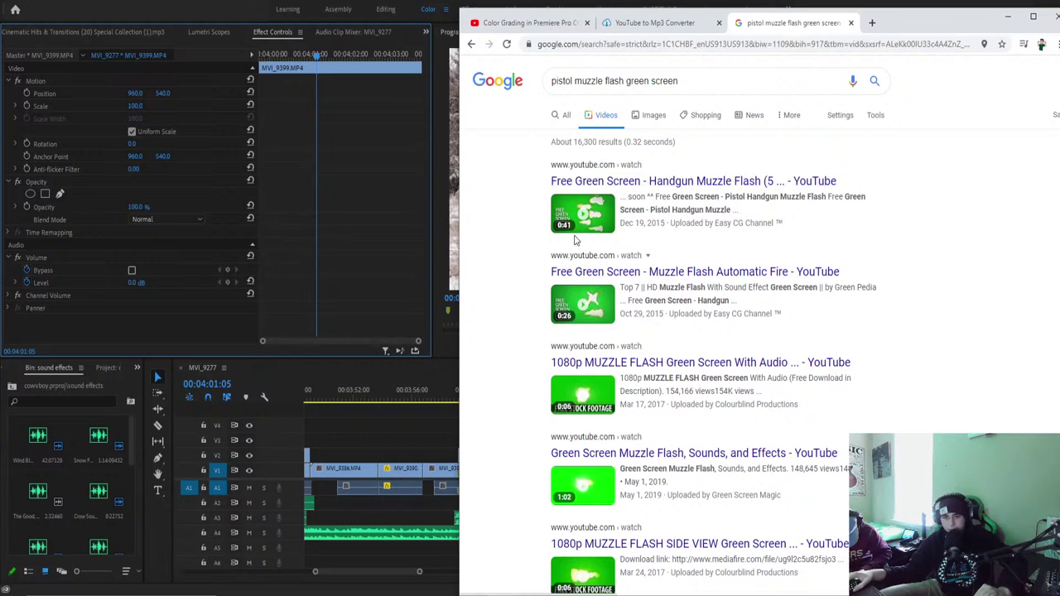
{"action": "left_click", "coordinate": [581, 369]}
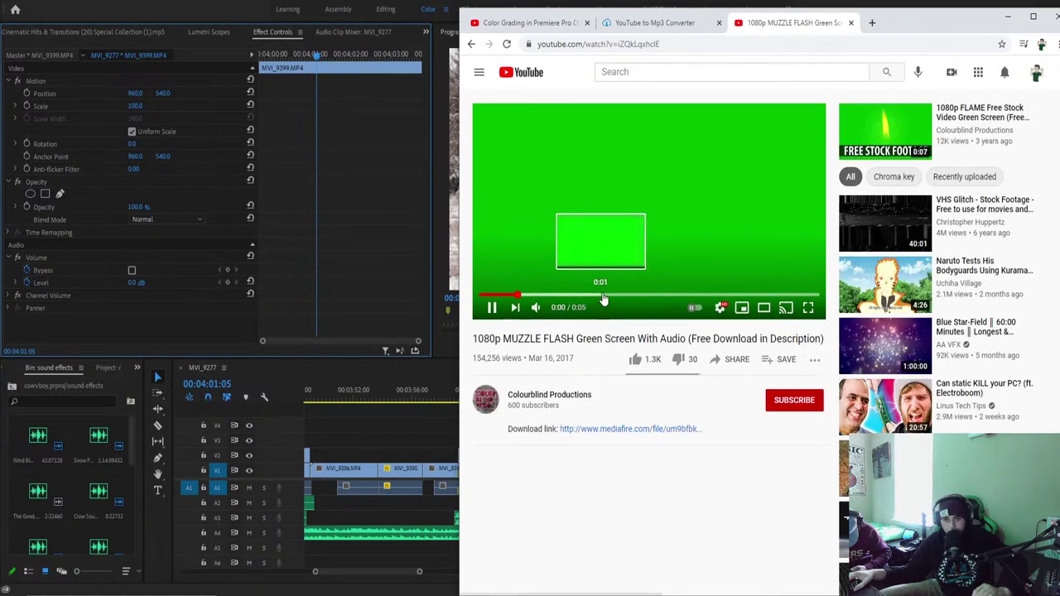
{"action": "left_click", "coordinate": [633, 307]}
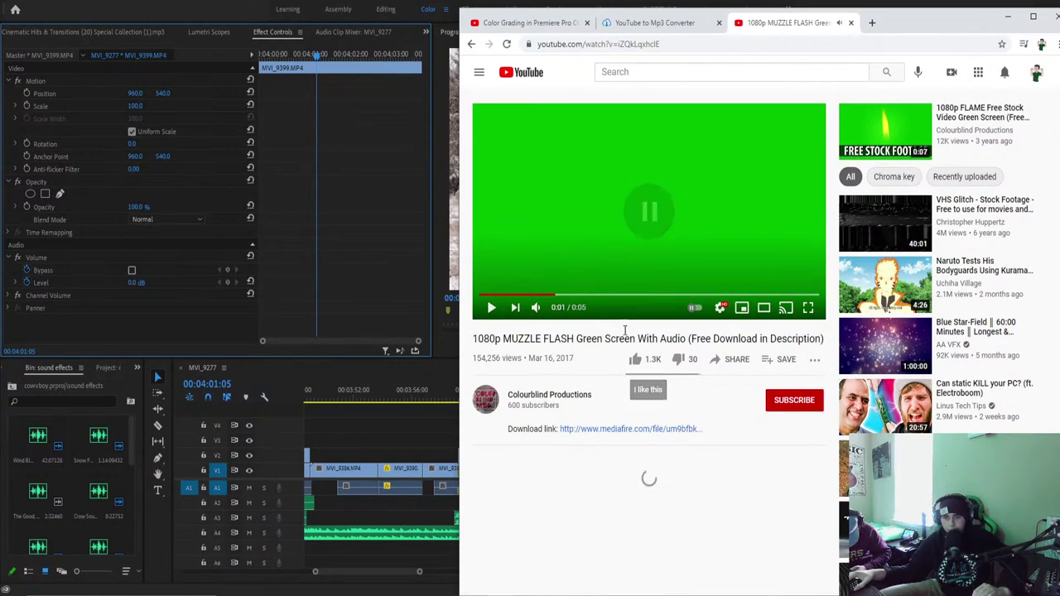
Copy the 1080p MUZZLE FLASH Green Screen video's URL and convert it to MP4 on the reloaded YtMp3 page.
{"action": "left_click", "coordinate": [664, 47]}
{"action": "key", "text": "ctrl+c"}
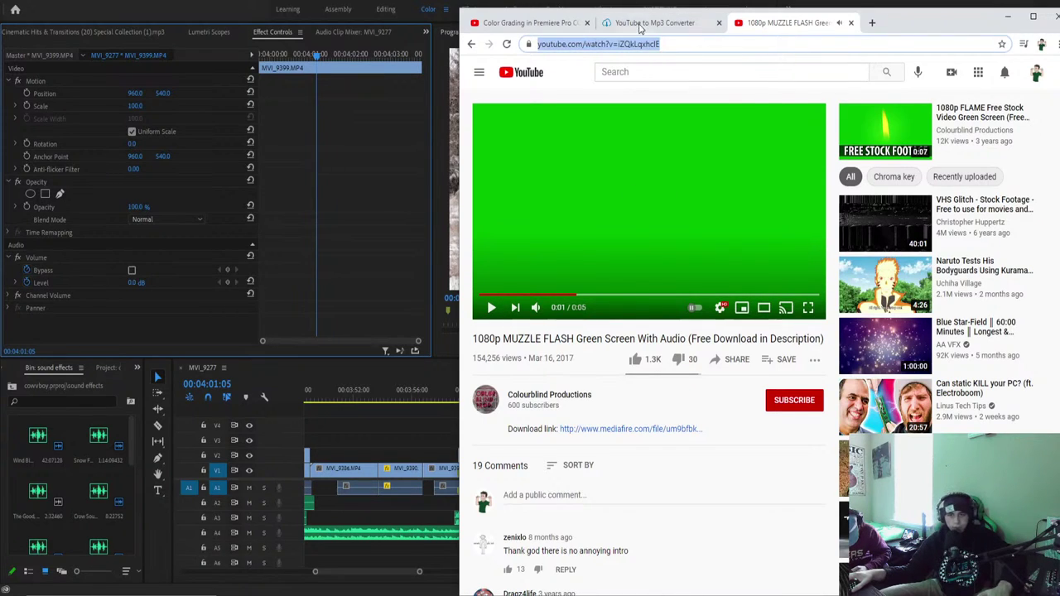
{"action": "left_click", "coordinate": [640, 25]}
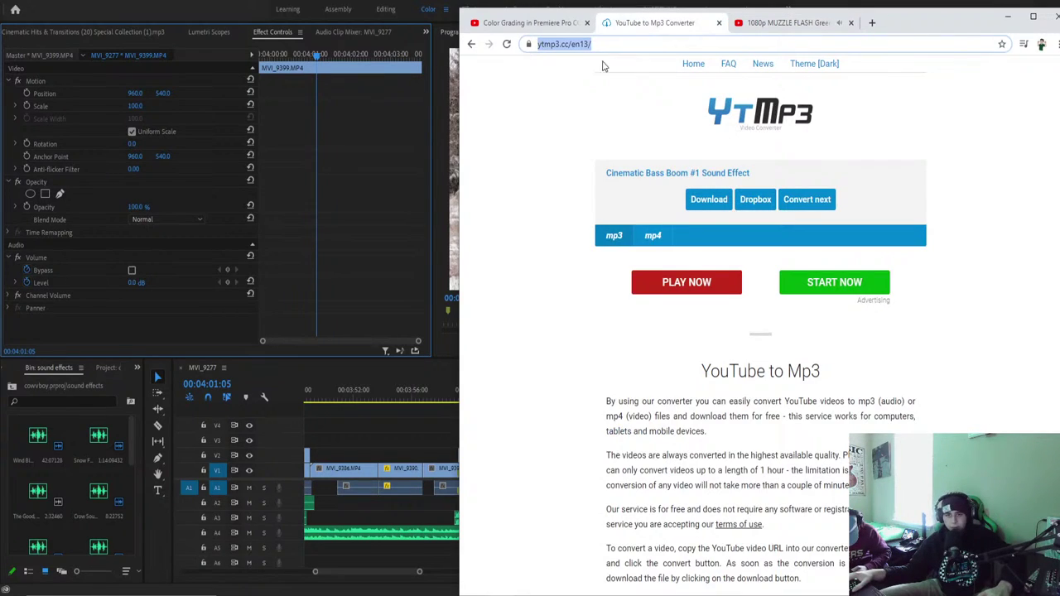
{"action": "left_click", "coordinate": [507, 44]}
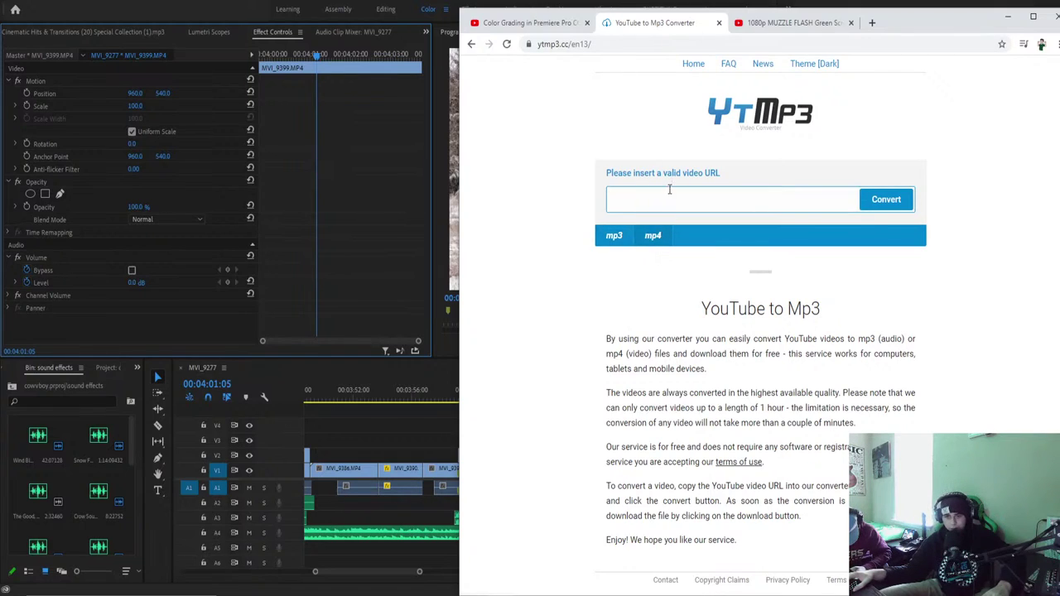
{"action": "key", "text": "ctrl+v"}
{"action": "left_click", "coordinate": [864, 201]}
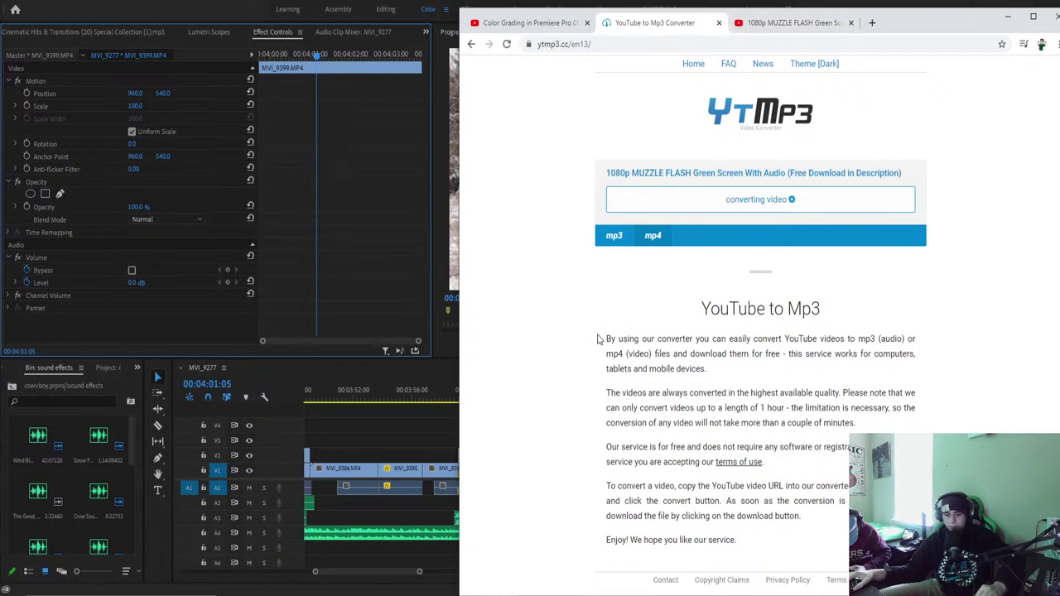
{"action": "key", "text": "alt+Tab"}
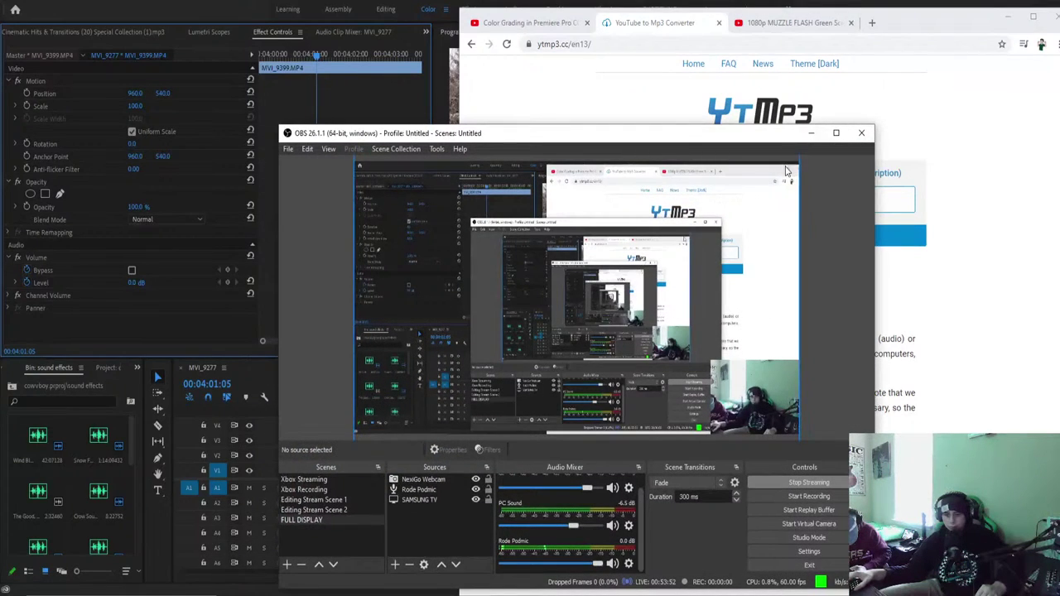
{"action": "left_click", "coordinate": [811, 133]}
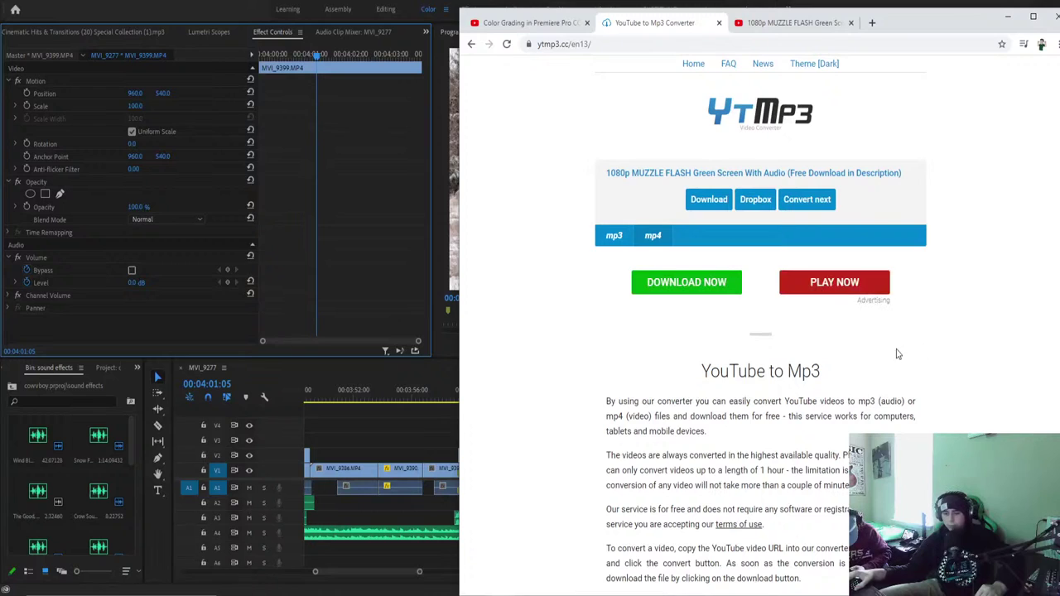
{"action": "left_click", "coordinate": [518, 593]}
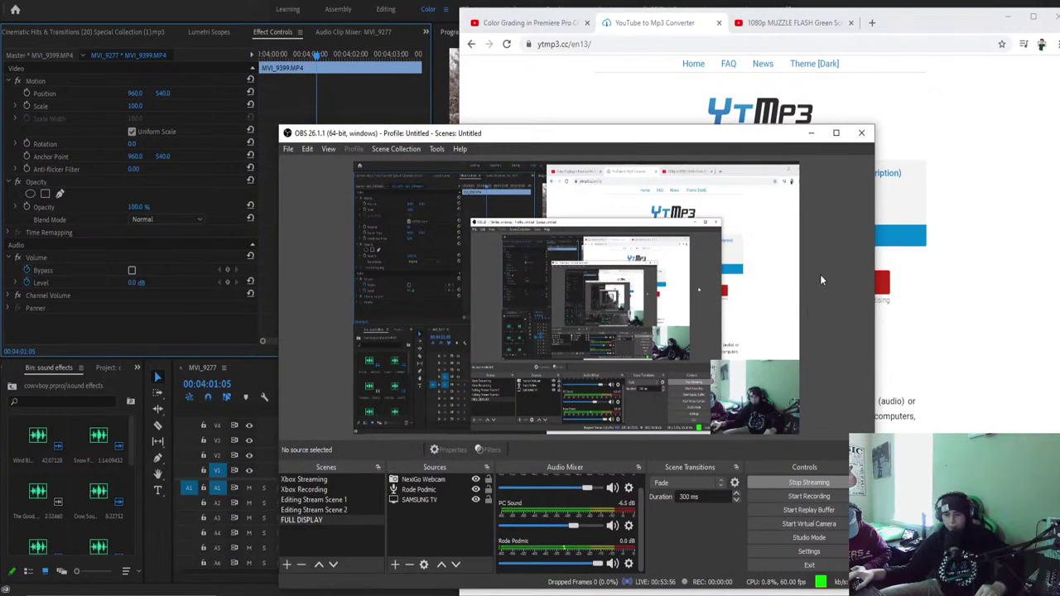
{"action": "left_click", "coordinate": [810, 134]}
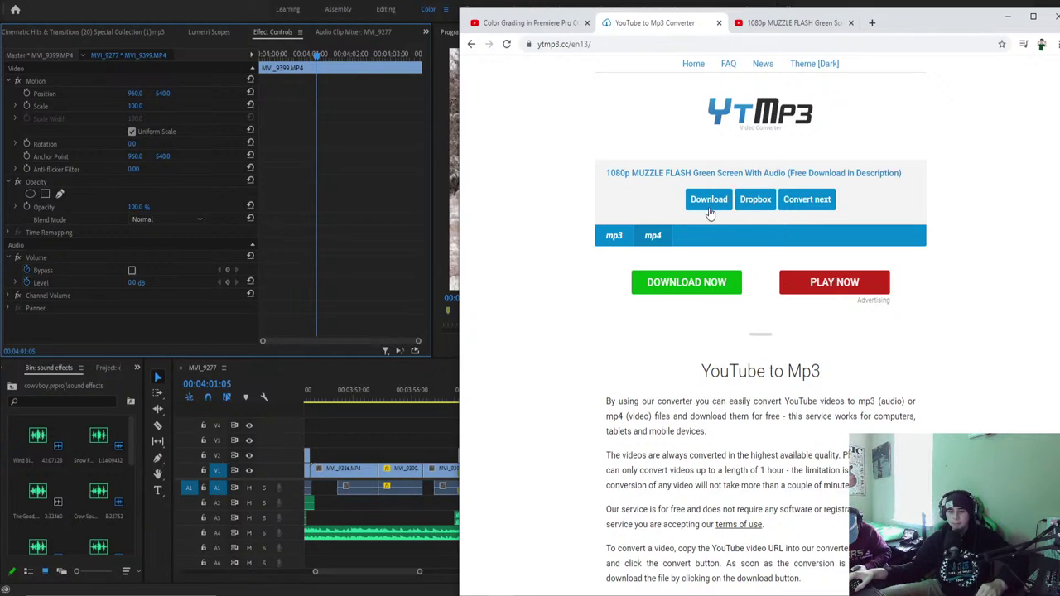
Download the converted muzzle flash MP4, closing the FirePlayer ad page, and switch Premiere Pro to the Assembly workspace.
{"action": "left_click", "coordinate": [709, 201]}
{"action": "left_click_drag", "start_coordinate": [980, 18], "coordinate": [972, 4]}
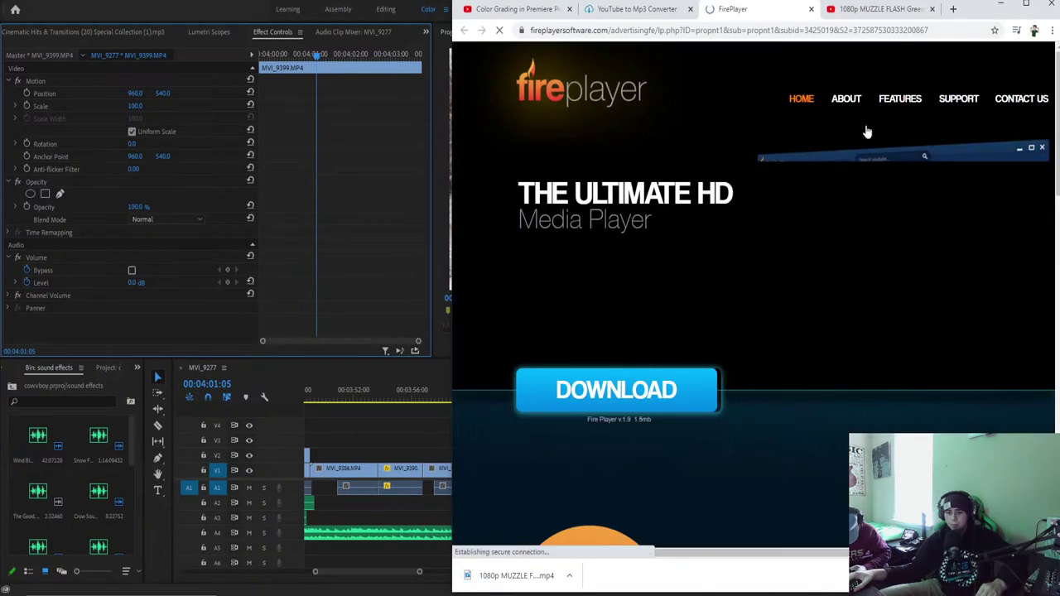
{"action": "left_click", "coordinate": [337, 9]}
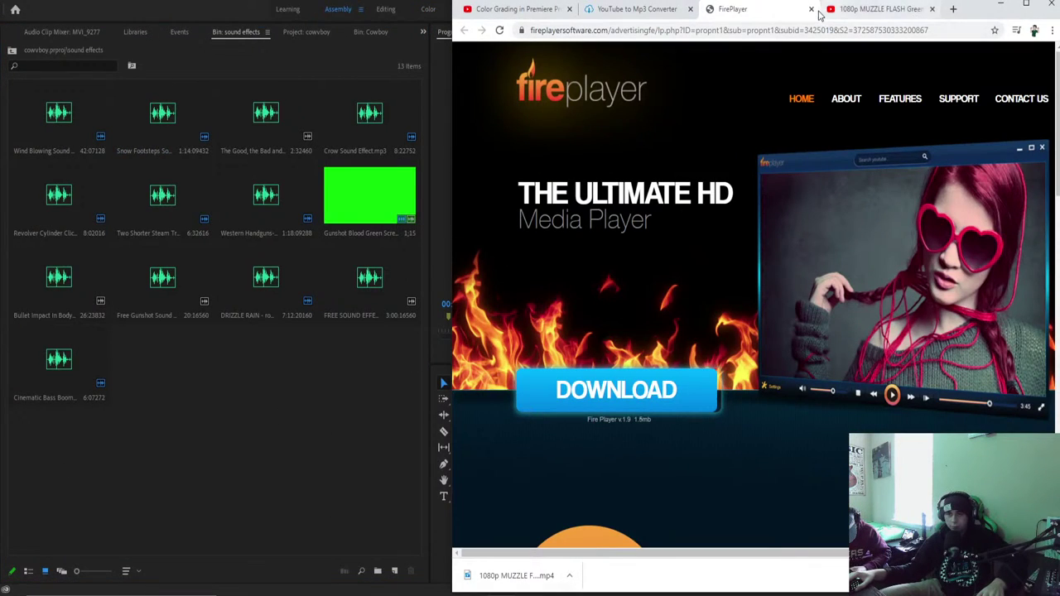
{"action": "left_click", "coordinate": [811, 9]}
Import the downloaded 1080p MUZZLE FLASH MP4 from the Downloads folder into the sound effects bin and close the folder.
{"action": "left_click", "coordinate": [569, 575]}
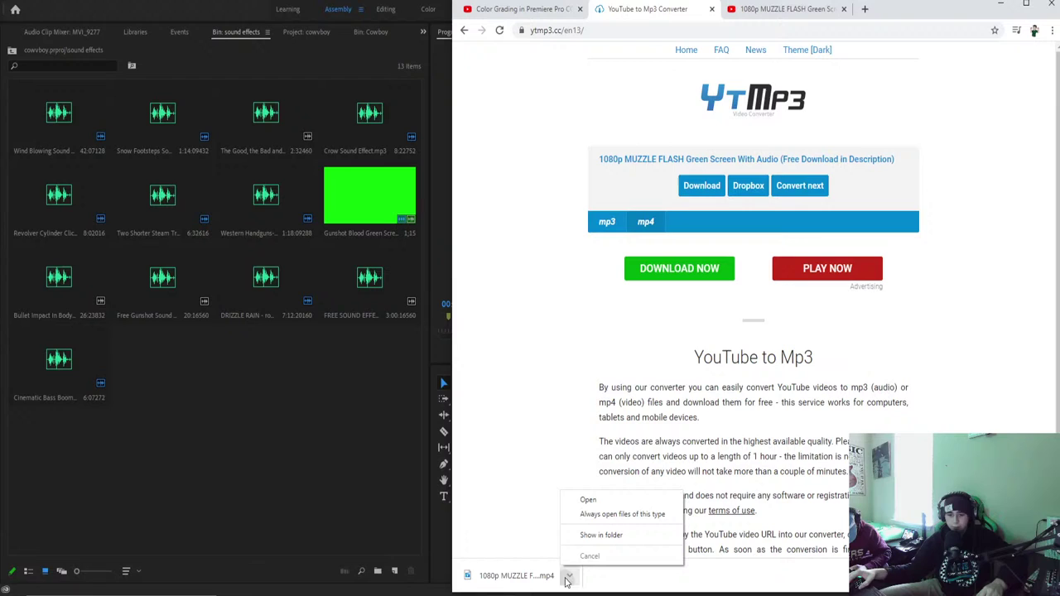
{"action": "left_click", "coordinate": [598, 535]}
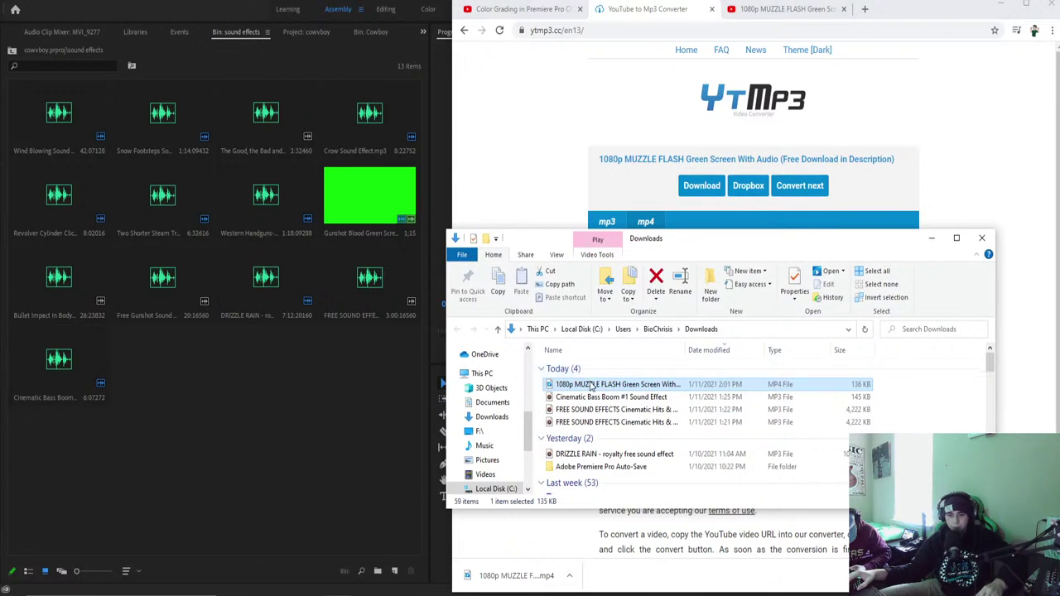
{"action": "left_click_drag", "start_coordinate": [591, 386], "coordinate": [318, 407]}
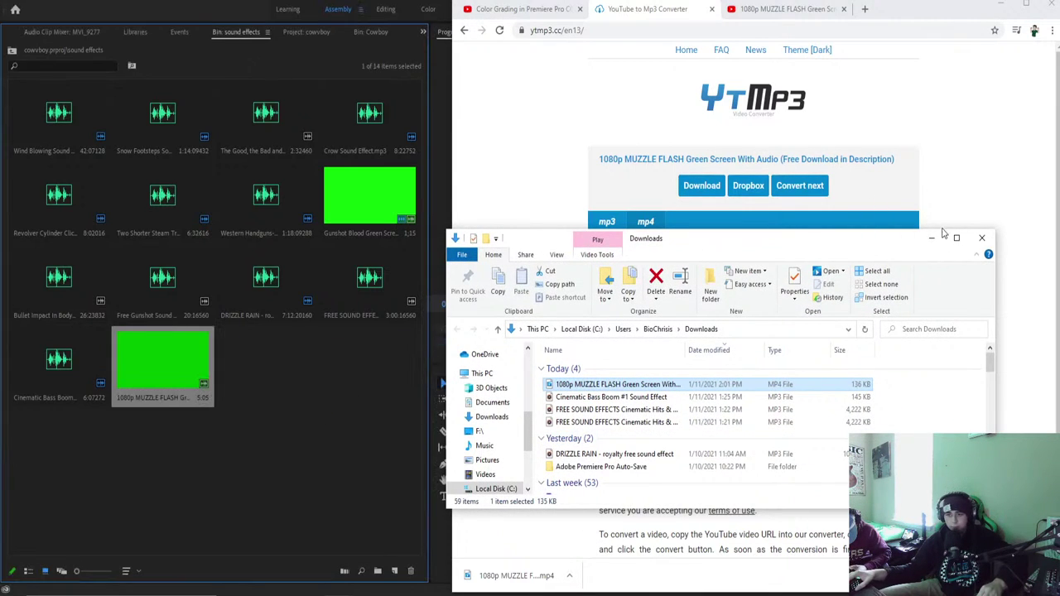
{"action": "left_click", "coordinate": [981, 238]}
Return to the YouTube muzzle flash page and search for gun smoke green screen.
{"action": "left_click", "coordinate": [778, 33]}
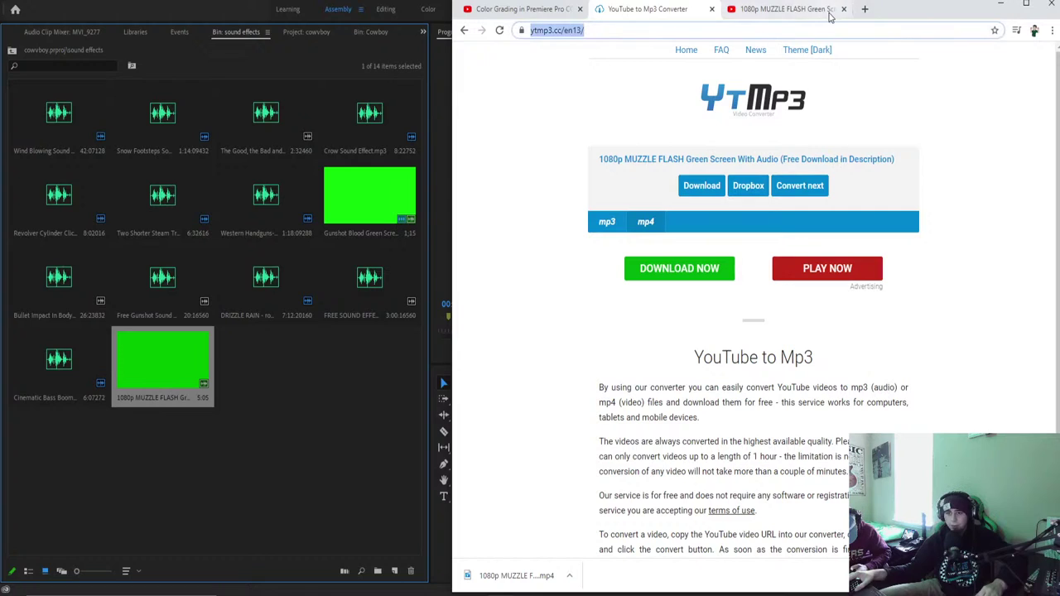
{"action": "left_click", "coordinate": [786, 9]}
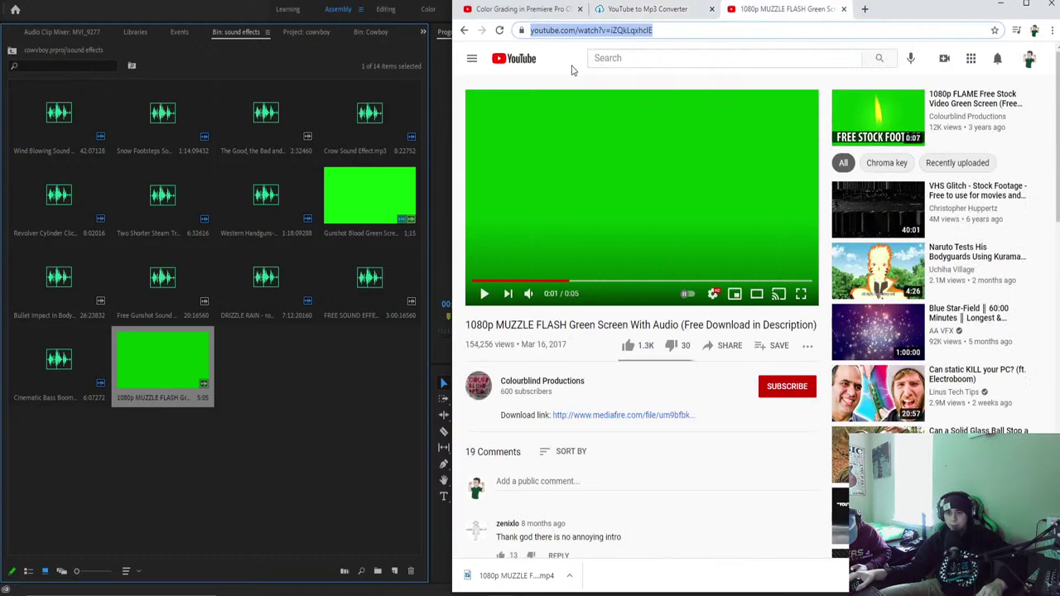
{"action": "left_click", "coordinate": [628, 59]}
{"action": "type", "text": "gun "}
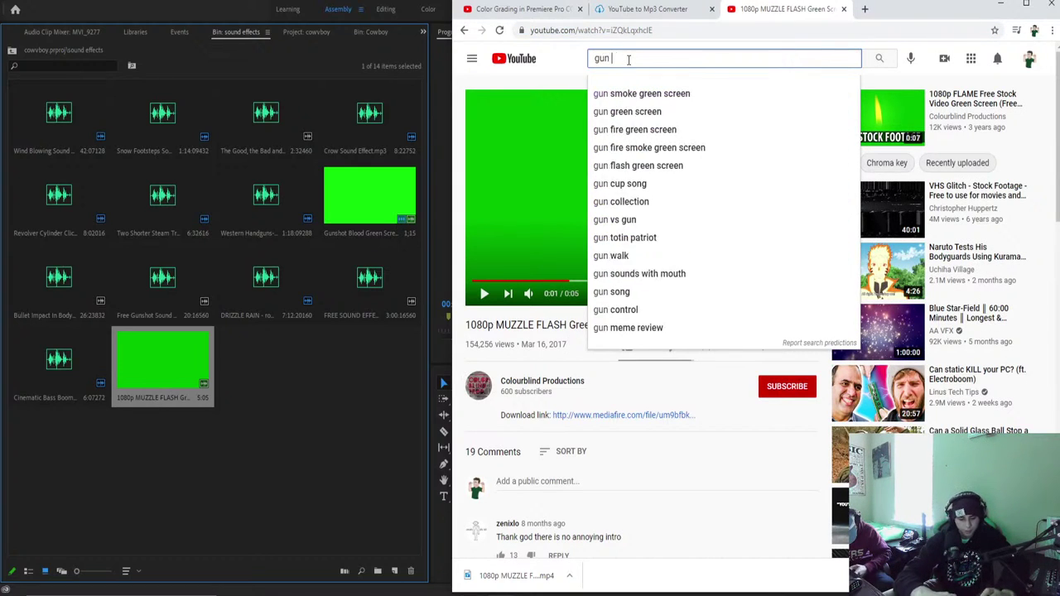
{"action": "type", "text": "smoke "}
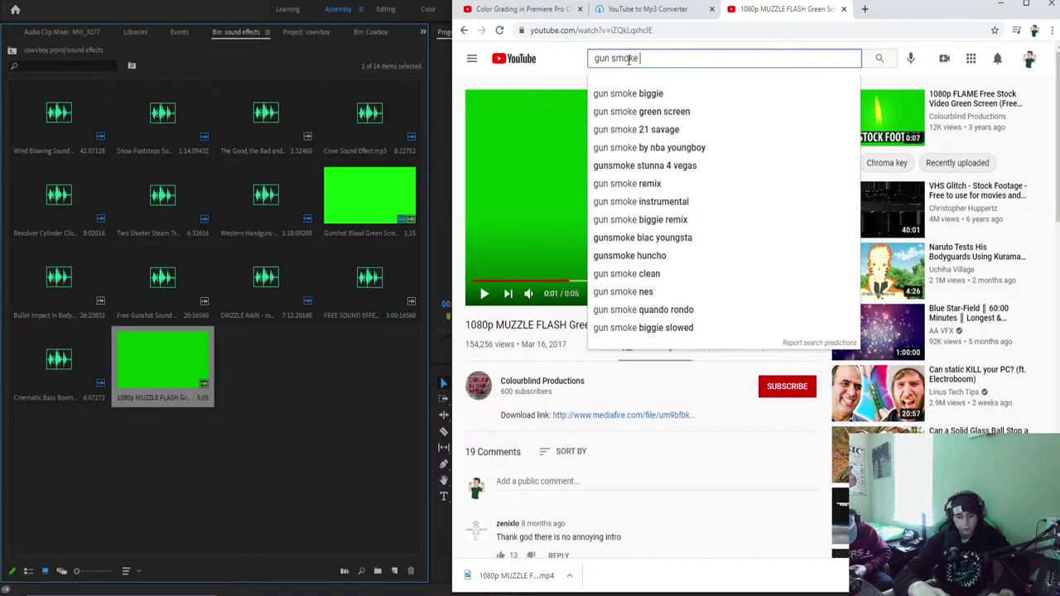
{"action": "type", "text": "f"}
{"action": "key", "text": "BackSpace"}
{"action": "type", "text": "gree"}
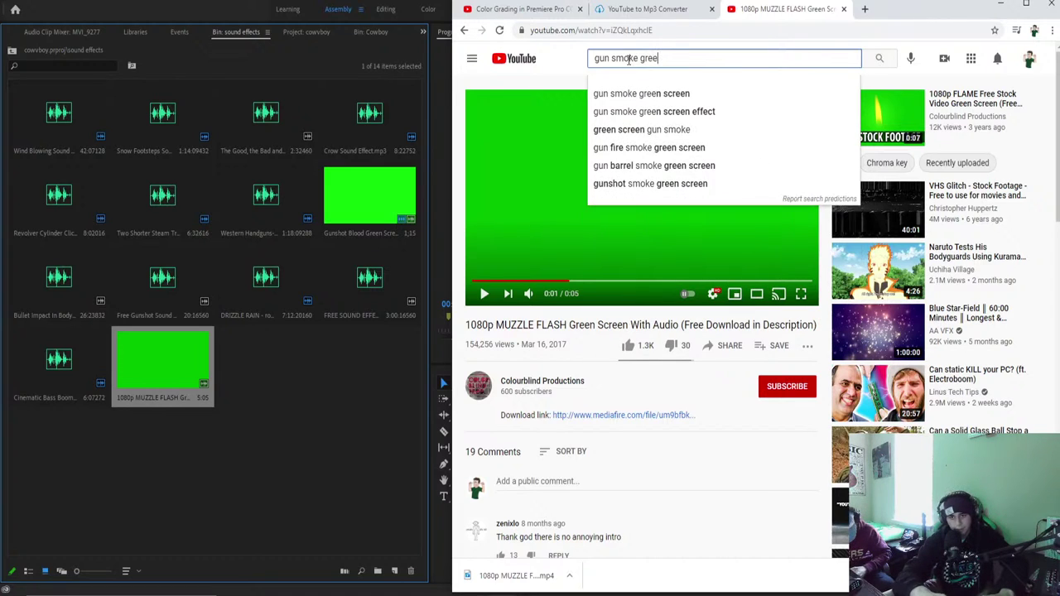
{"action": "left_click", "coordinate": [674, 94]}
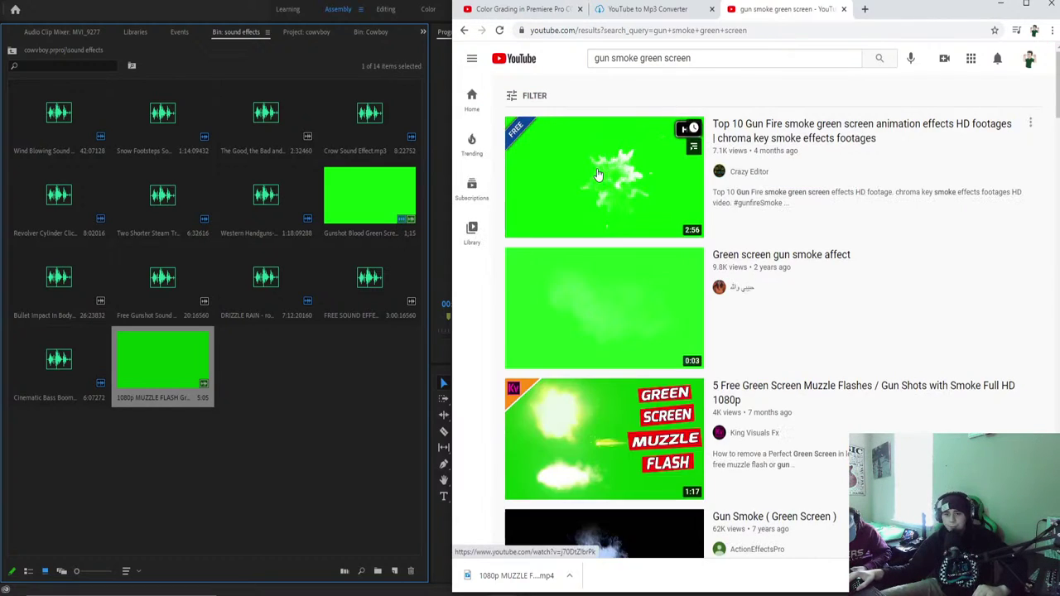
Preview the Green screen gun smoke affect video, go back to the search results and open the same video again.
{"action": "left_click", "coordinate": [582, 290]}
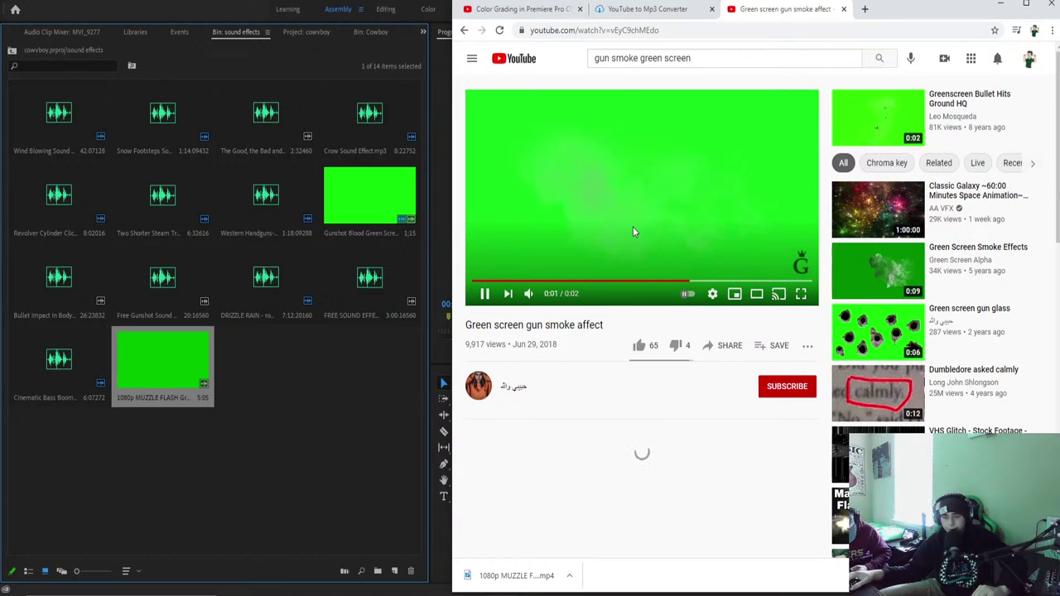
{"action": "left_click", "coordinate": [634, 252]}
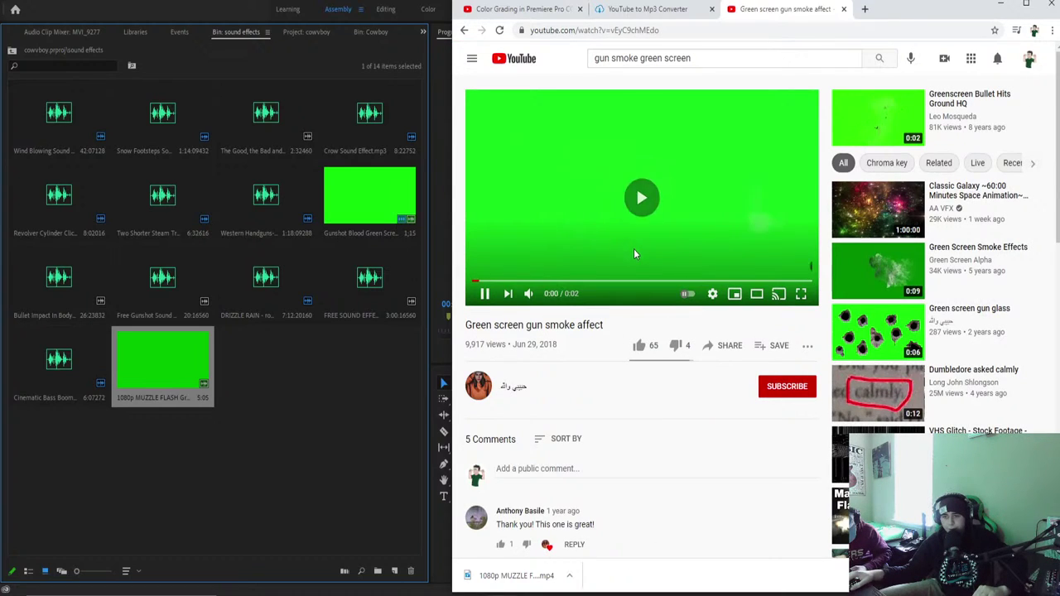
{"action": "left_click", "coordinate": [578, 234]}
{"action": "left_click", "coordinate": [466, 31]}
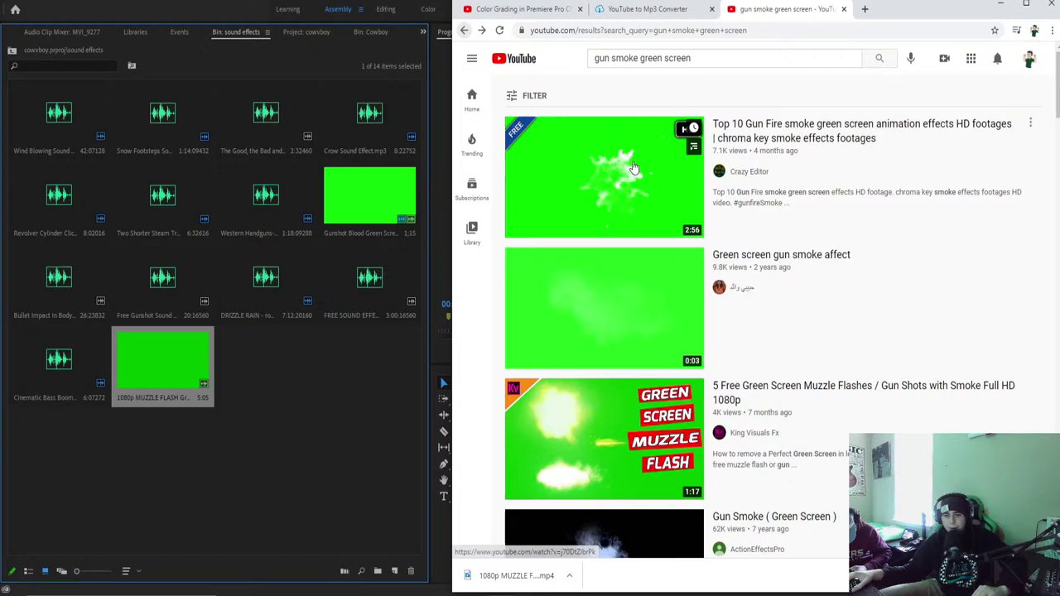
{"action": "left_click", "coordinate": [583, 312]}
Convert the Green screen gun smoke affect video's URL to MP3 on the reloaded YtMp3 page and download the file.
{"action": "left_click", "coordinate": [679, 31]}
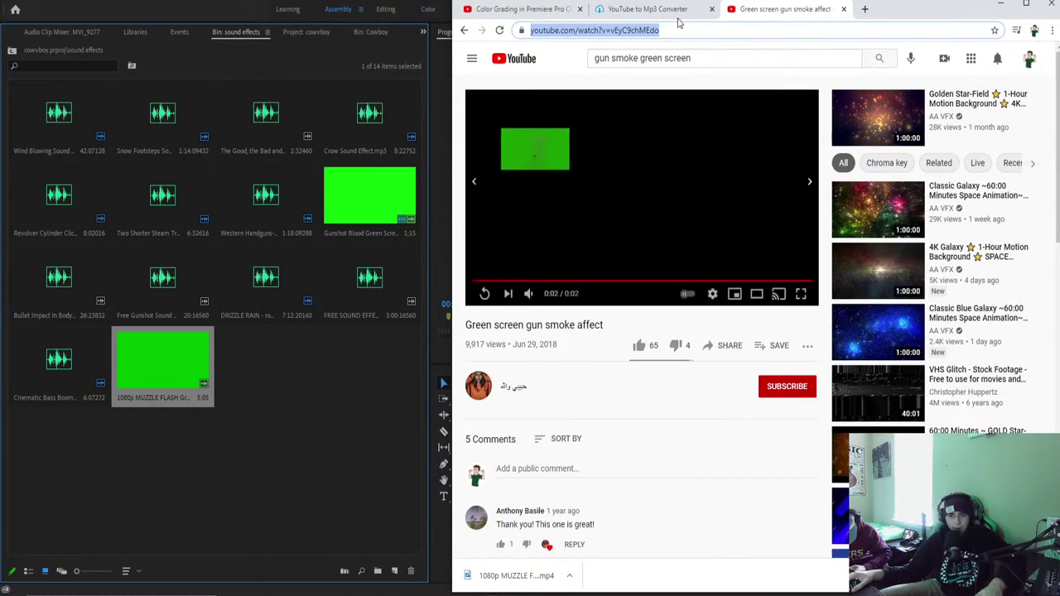
{"action": "left_click", "coordinate": [662, 9]}
{"action": "left_click", "coordinate": [500, 30]}
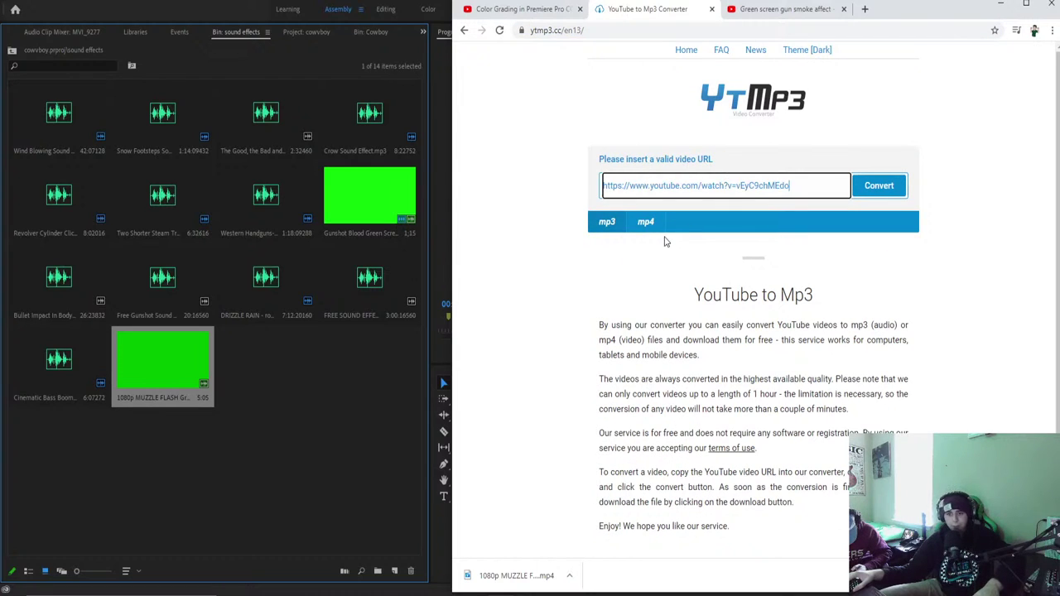
{"action": "left_click", "coordinate": [870, 195]}
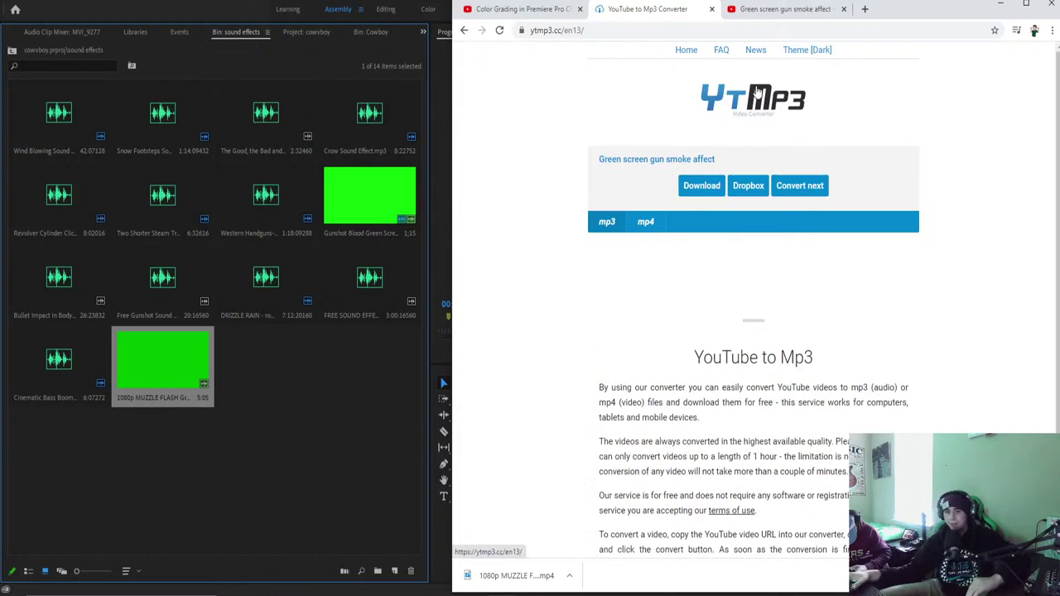
{"action": "left_click", "coordinate": [701, 186]}
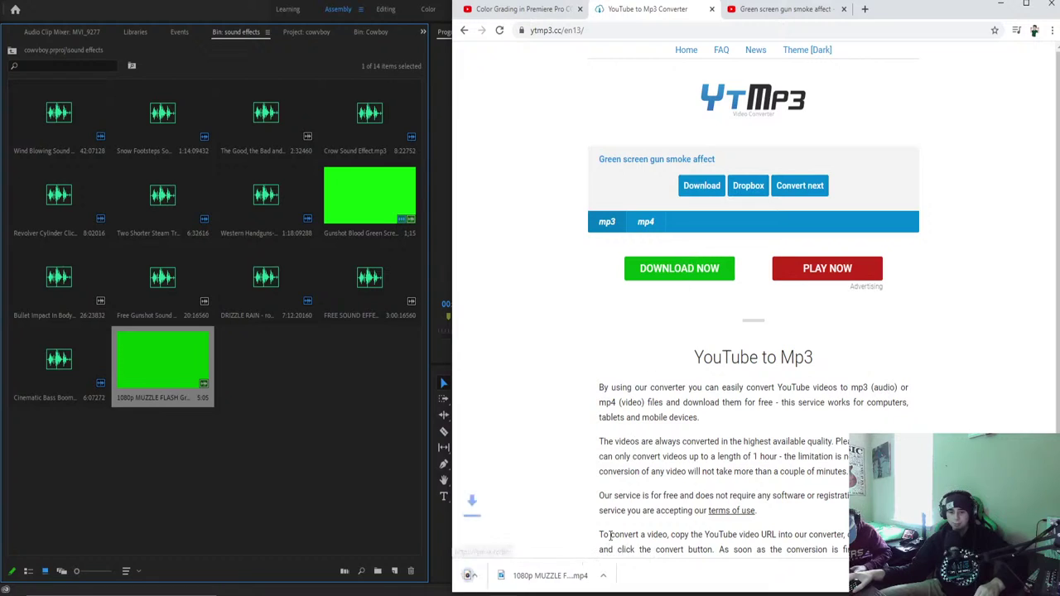
Import the downloaded Green screen gun smoke MP3 into the sound effects bin, then minimize the Downloads folder and Chrome.
{"action": "left_click", "coordinate": [569, 576]}
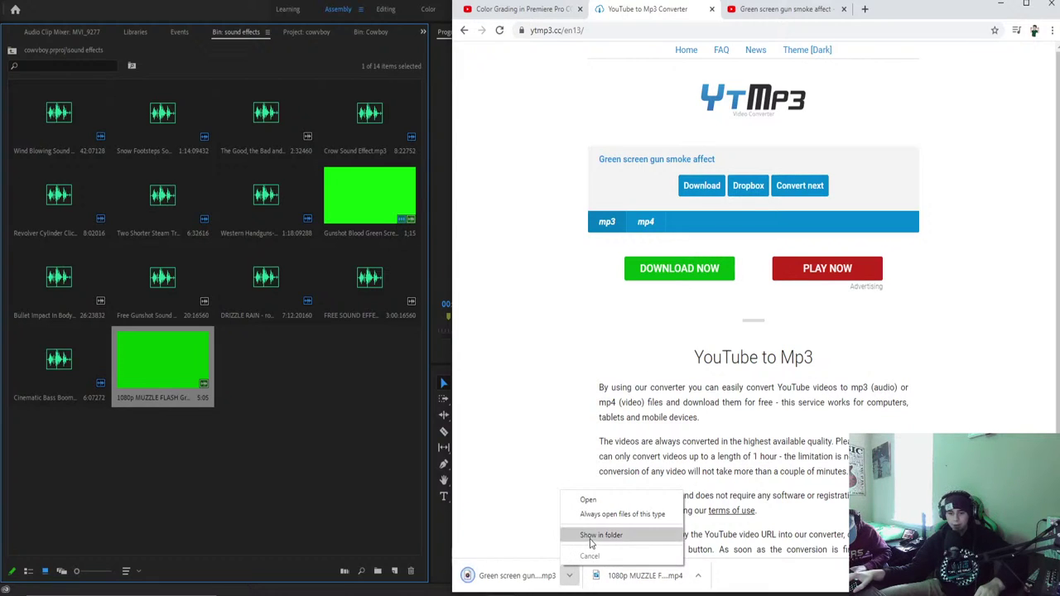
{"action": "left_click", "coordinate": [593, 535]}
{"action": "left_click_drag", "start_coordinate": [605, 386], "coordinate": [368, 365]}
{"action": "left_click", "coordinate": [931, 237]}
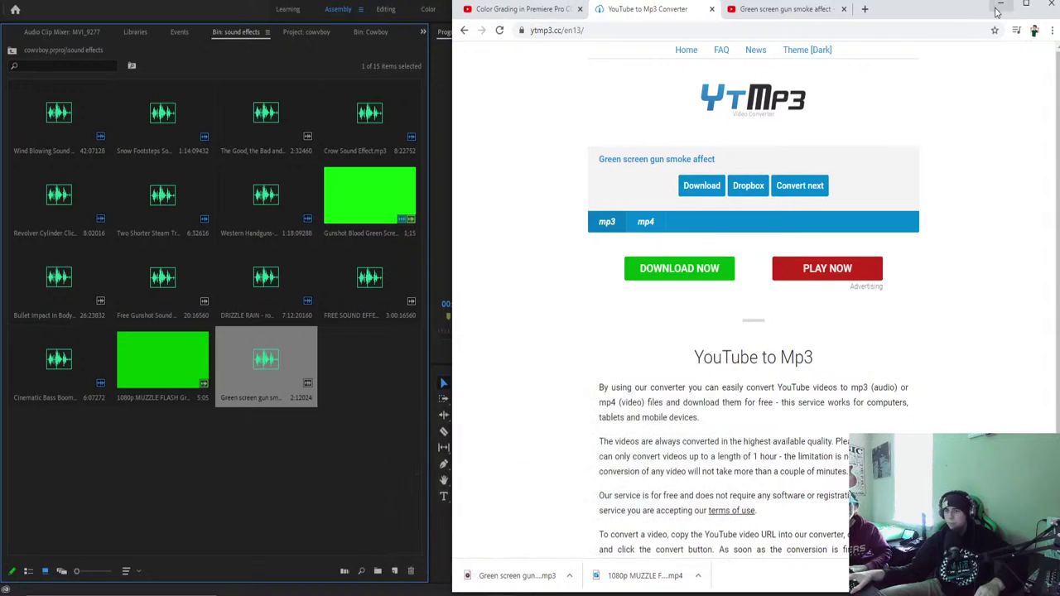
{"action": "left_click", "coordinate": [1000, 4]}
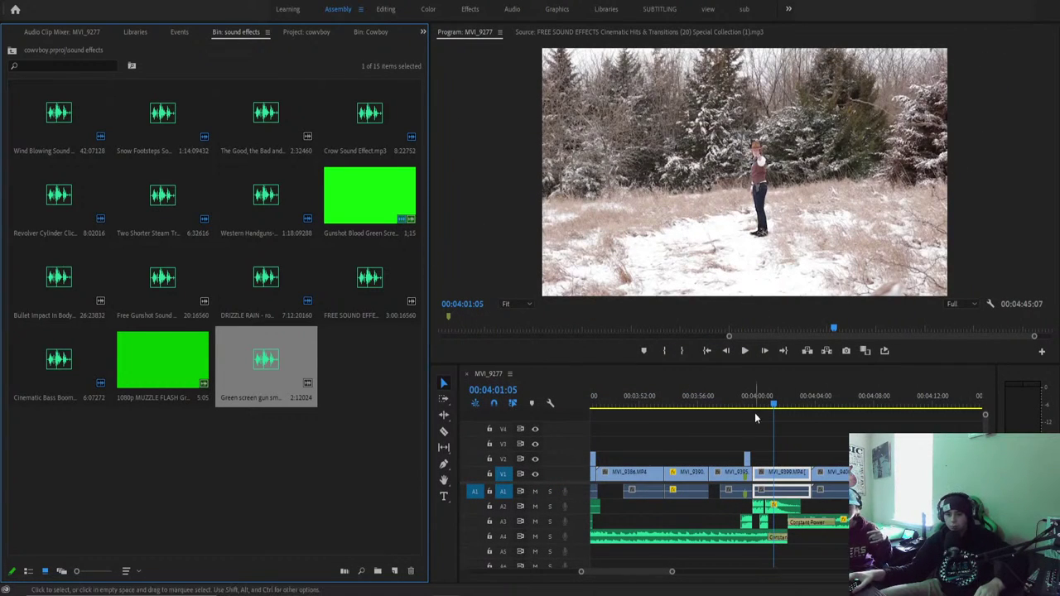
Play back the gunshot in the MVI_9395 clip up to about 00:03:59:13.
{"action": "left_click_drag", "start_coordinate": [759, 406], "coordinate": [737, 410]}
{"action": "key", "text": "space"}
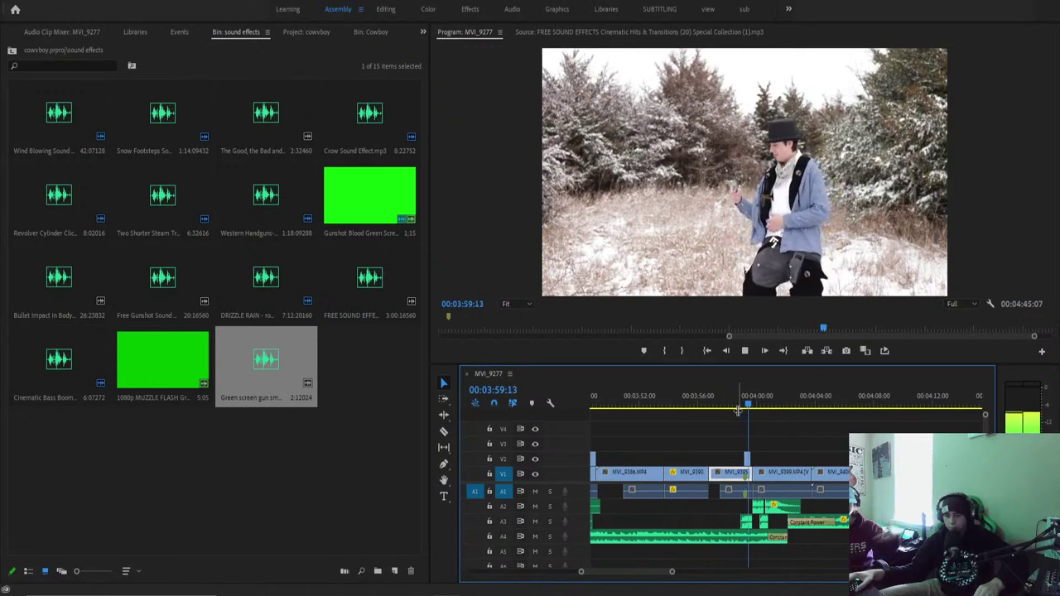
{"action": "key", "text": "space"}
Play back the earlier gunshot around 00:03:48 repeatedly, just before the MVI_9386 clip.
{"action": "left_click_drag", "start_coordinate": [748, 407], "coordinate": [595, 429]}
{"action": "key", "text": "space"}
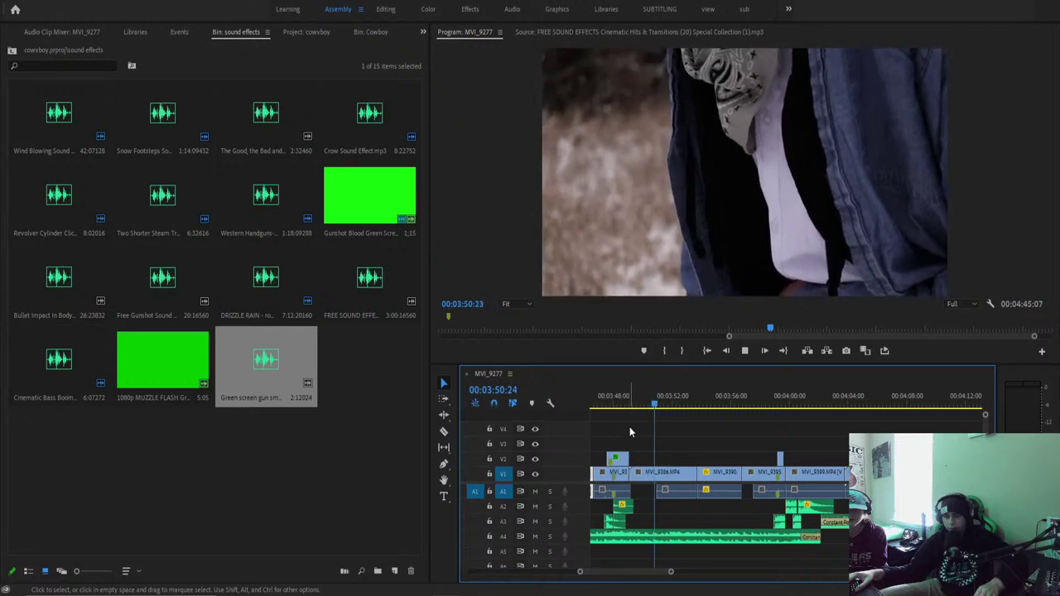
{"action": "mouse_move", "coordinate": [611, 407]}
{"action": "left_mouse_down"}
{"action": "mouse_move", "coordinate": [626, 405]}
{"action": "mouse_move", "coordinate": [613, 408]}
{"action": "left_mouse_up"}
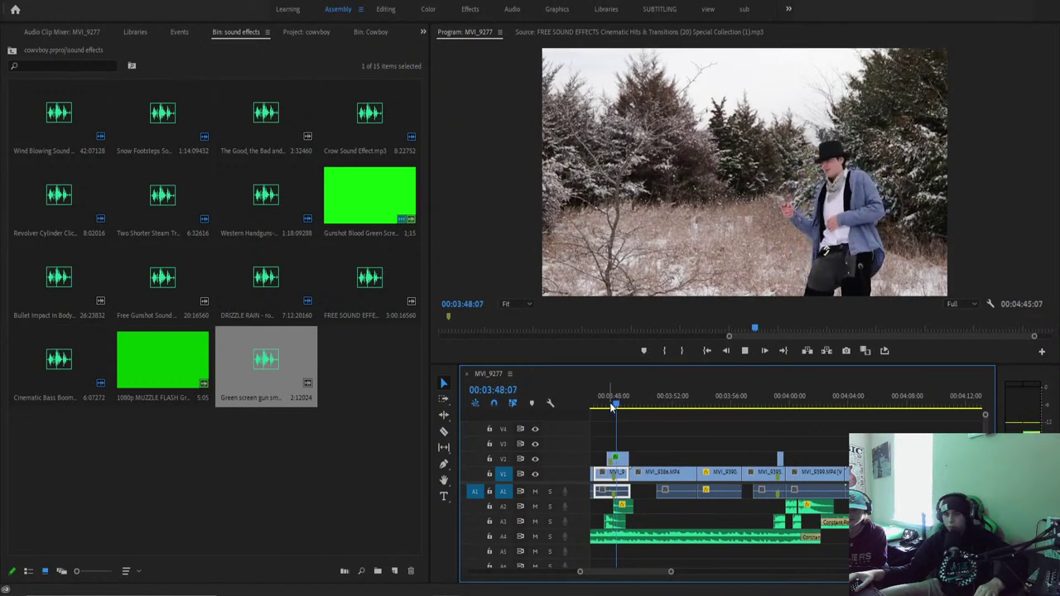
{"action": "key", "text": "j"}
{"action": "key", "text": "k"}
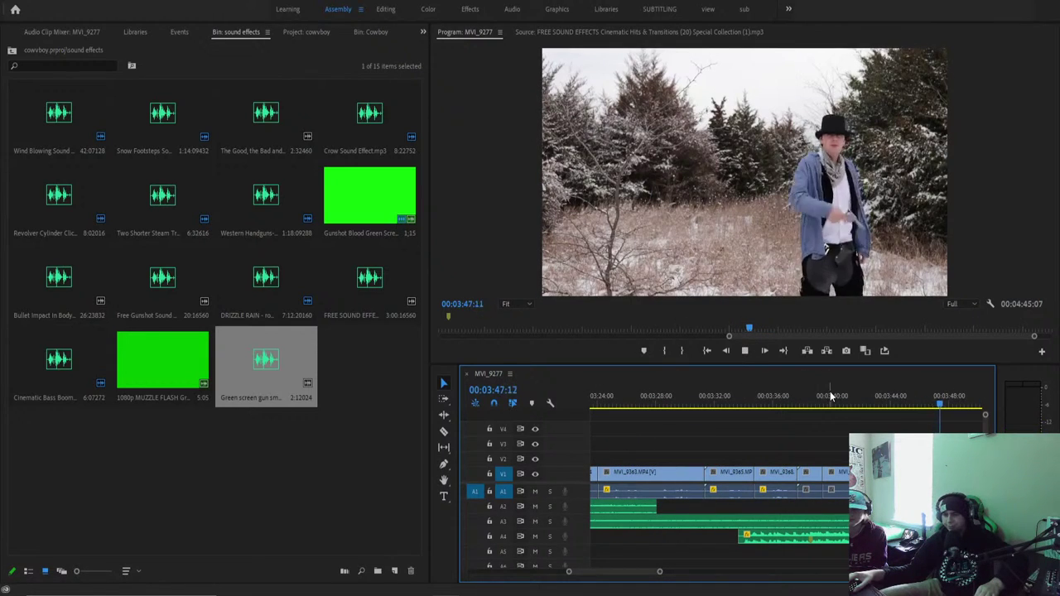
{"action": "key", "text": "k"}
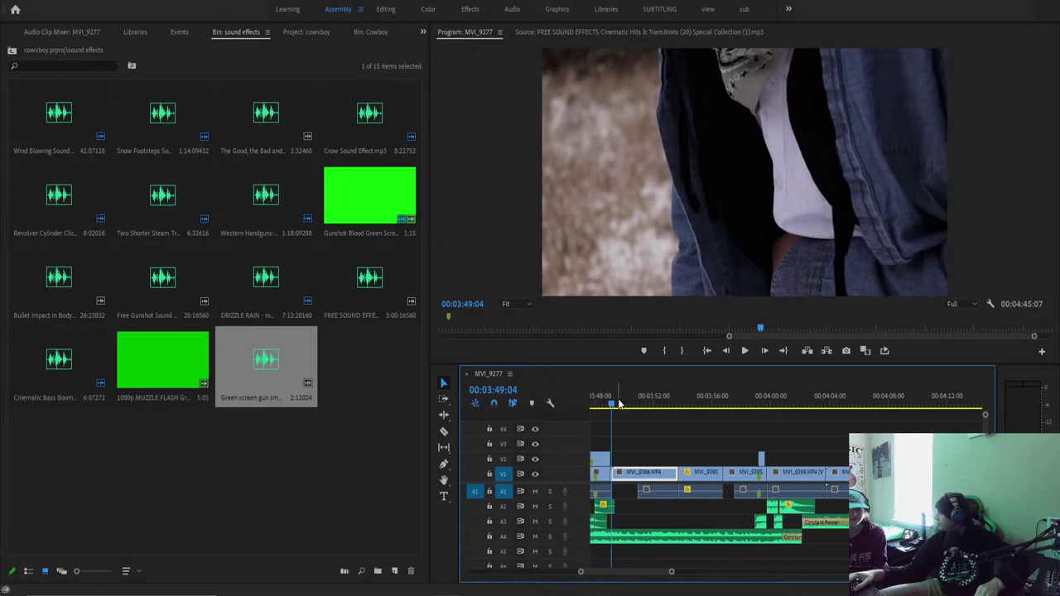
{"action": "left_click_drag", "start_coordinate": [619, 404], "coordinate": [650, 416]}
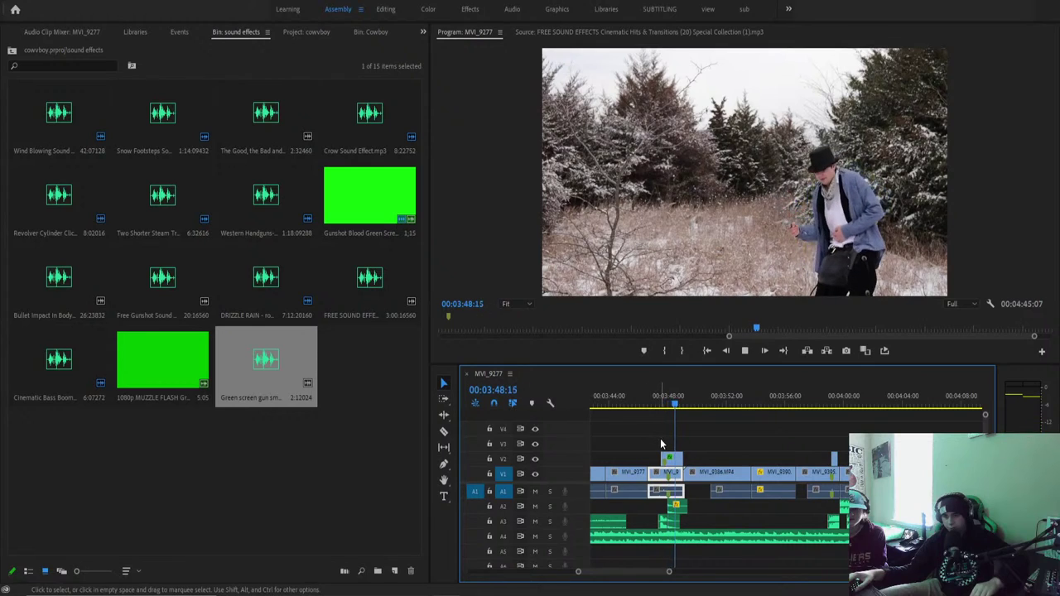
Play back the gunshot in the MVI_9379 clip around 00:03:48 with the timeline magnified, stopping at 00:03:48:18.
{"action": "left_click_drag", "start_coordinate": [672, 411], "coordinate": [650, 398]}
{"action": "key", "text": "space"}
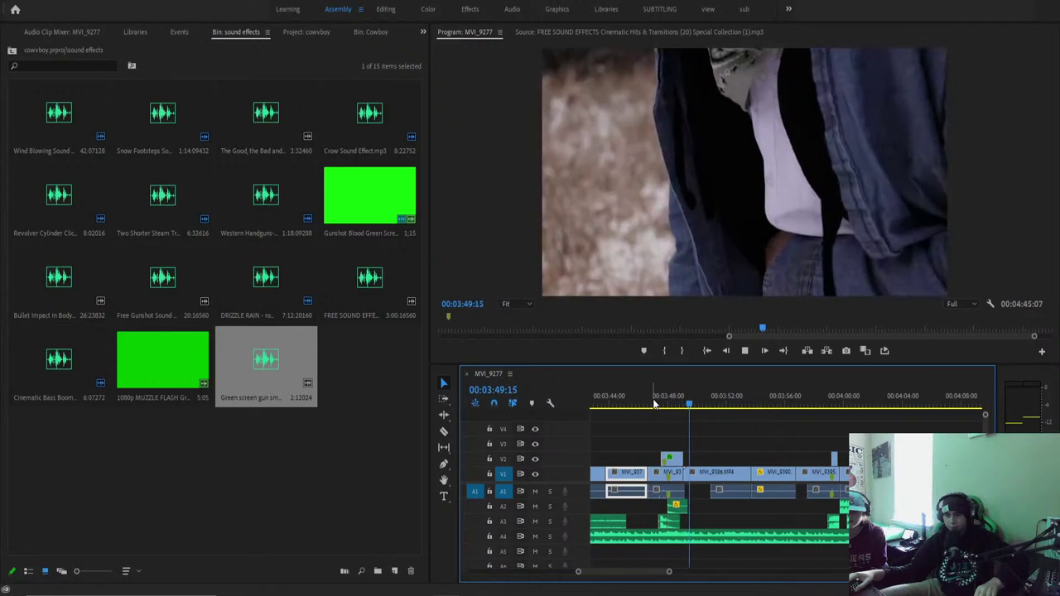
{"action": "key", "text": "space"}
{"action": "left_click", "coordinate": [675, 399]}
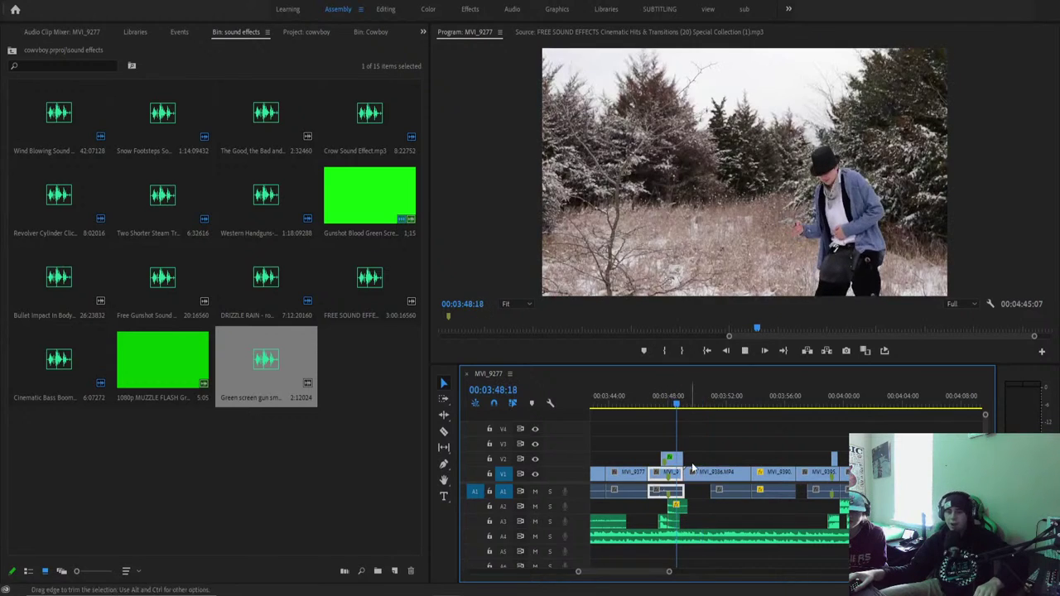
{"action": "left_click_drag", "start_coordinate": [667, 404], "coordinate": [628, 571]}
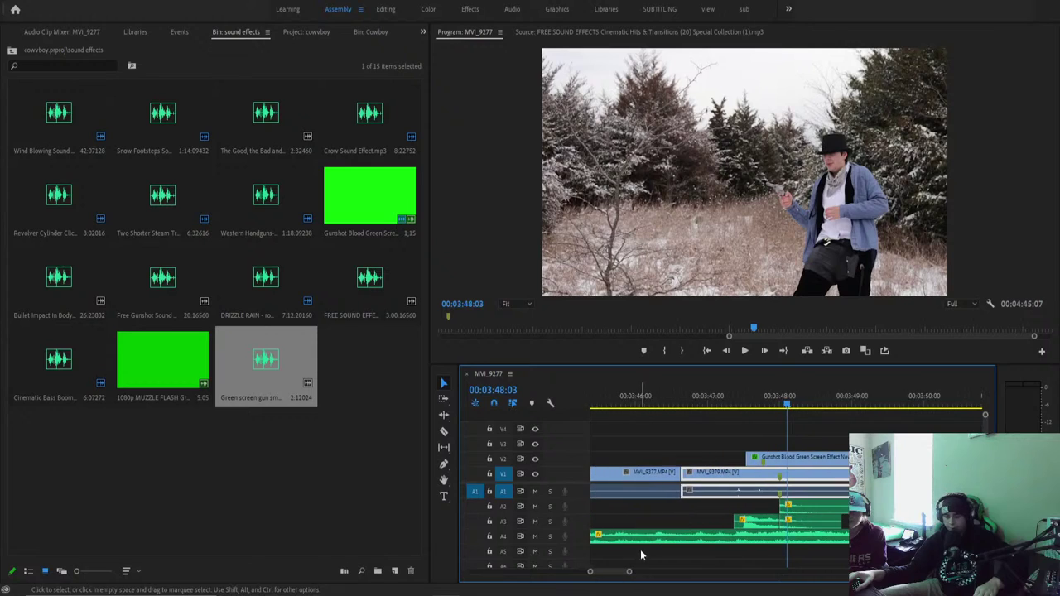
{"action": "key", "text": "space"}
{"action": "key", "text": "space"}
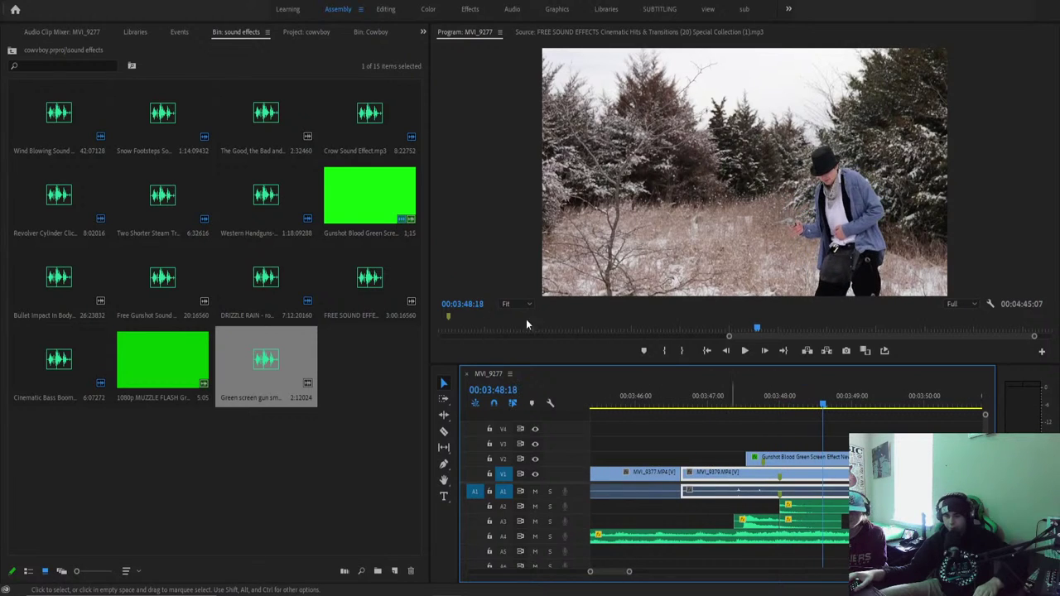
Switch to the Effects workspace and find the DeNoise effect among the Voice Editing effects.
{"action": "left_click", "coordinate": [470, 10]}
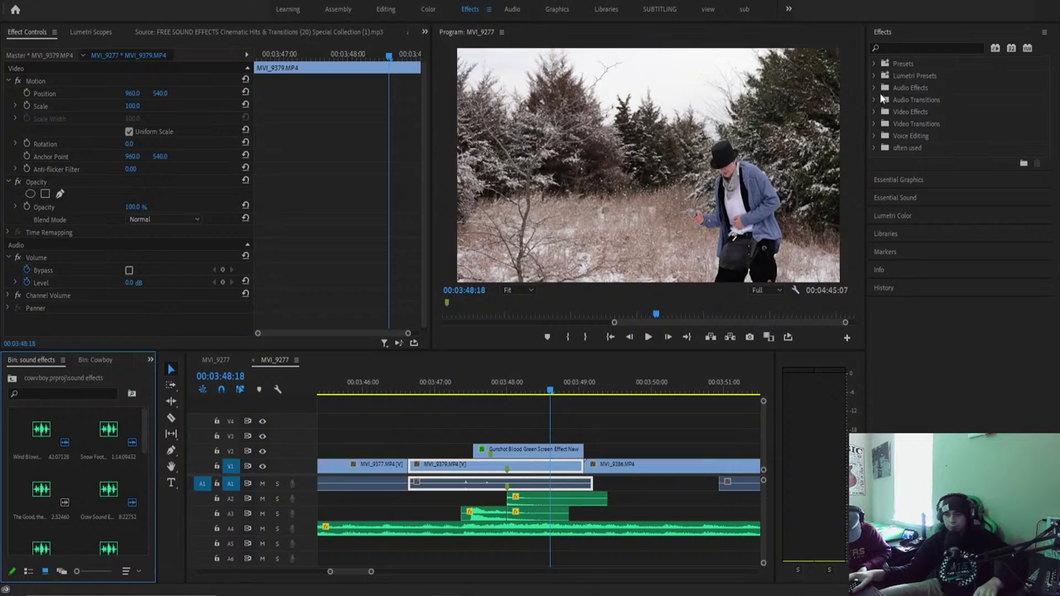
{"action": "left_click", "coordinate": [878, 138]}
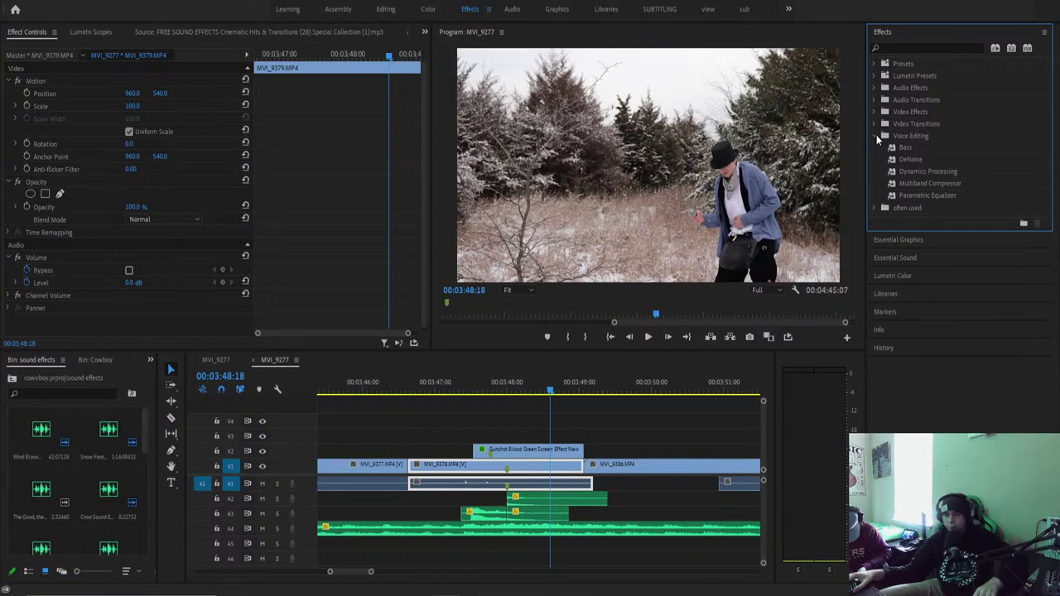
{"action": "left_click", "coordinate": [906, 163]}
{"action": "left_click_drag", "start_coordinate": [596, 477], "coordinate": [596, 477]}
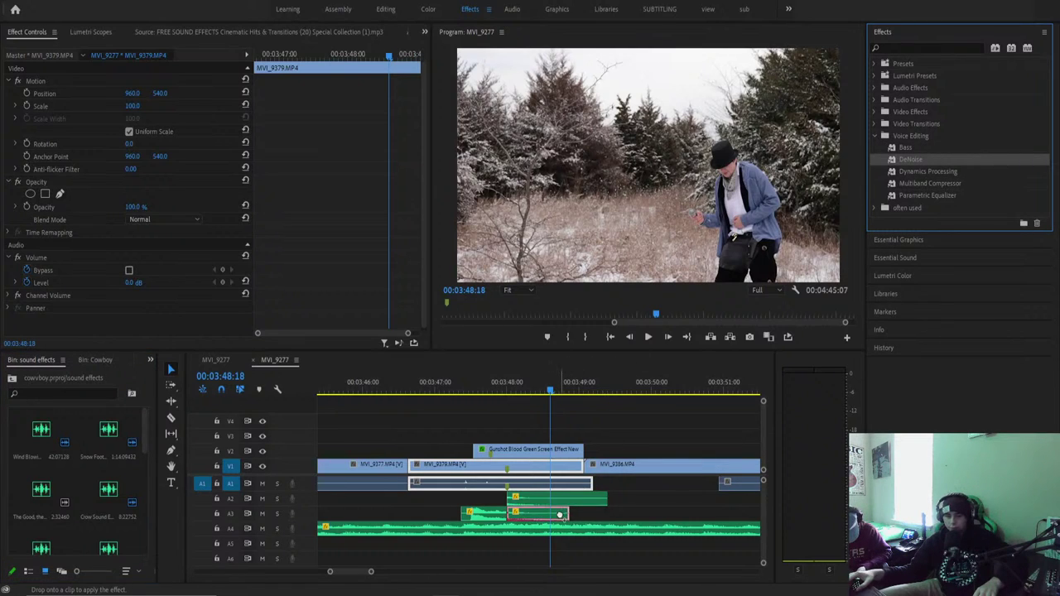
Mute audio track A2 and play back the gunshot around 00:03:48 repeatedly.
{"action": "key", "text": "space"}
{"action": "left_click", "coordinate": [544, 390]}
{"action": "left_click", "coordinate": [547, 484]}
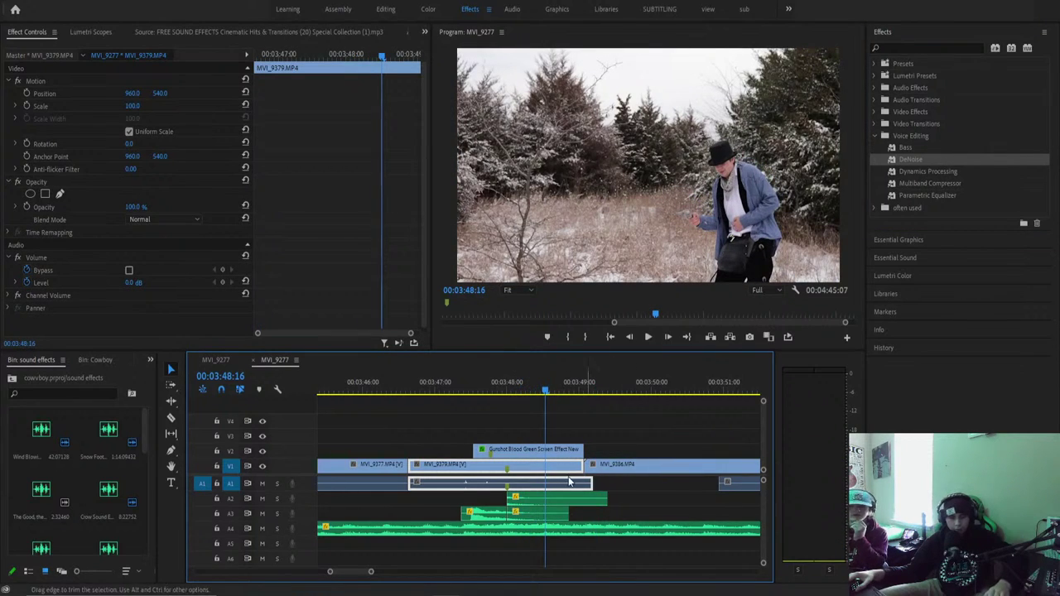
{"action": "left_click", "coordinate": [263, 499]}
{"action": "key", "text": "space"}
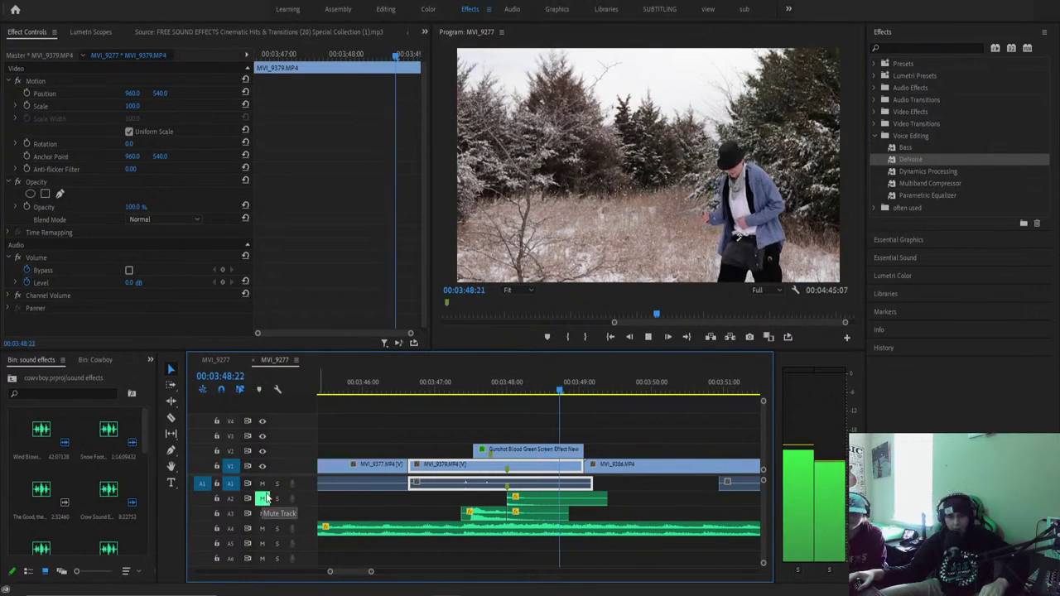
{"action": "left_click", "coordinate": [461, 394]}
{"action": "key", "text": "space"}
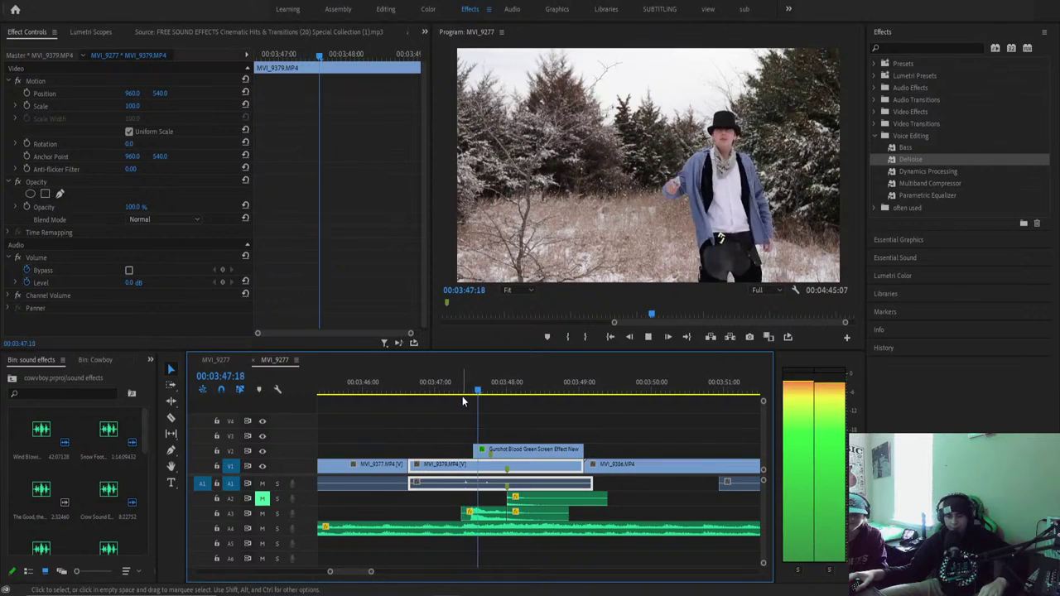
{"action": "key", "text": "space"}
{"action": "key", "text": "space"}
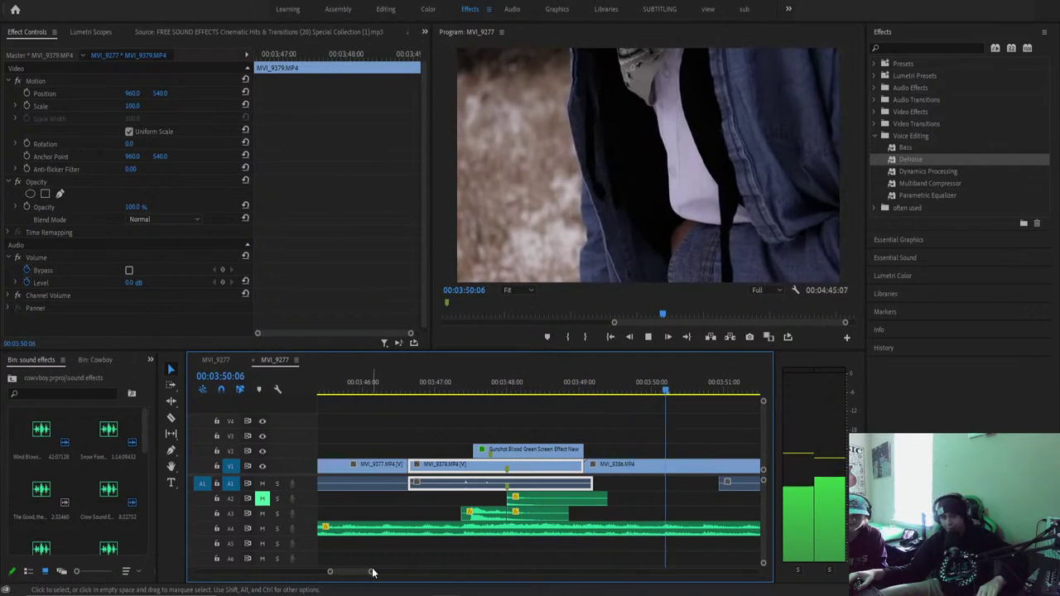
{"action": "key", "text": "space"}
{"action": "key", "text": "space"}
{"action": "key", "text": "space"}
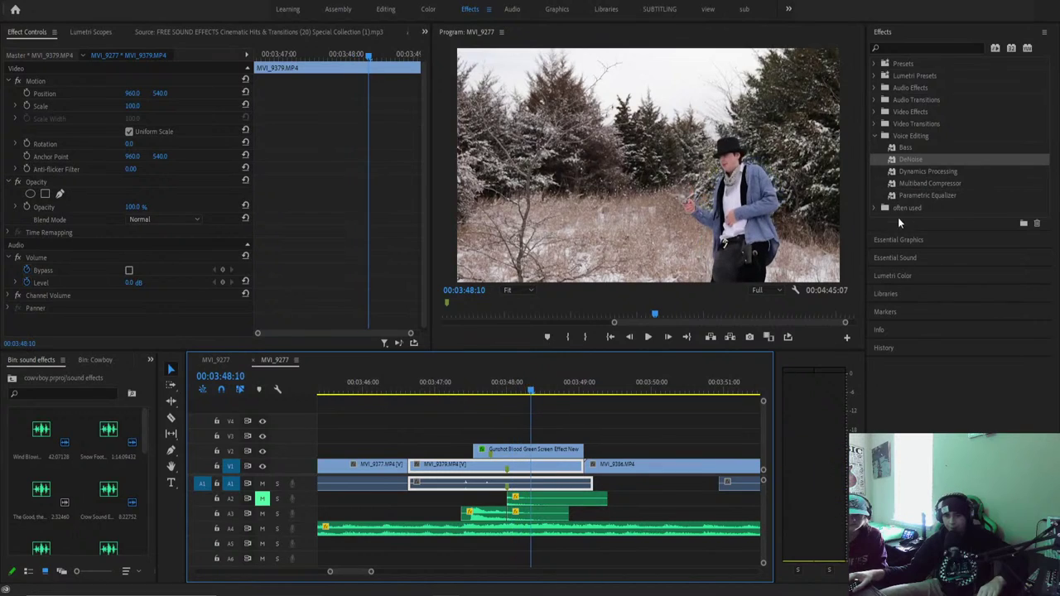
Apply DeNoise to the Western Handguns sound clip on A2 and play back the gunshot around 00:03:48.
{"action": "left_click_drag", "start_coordinate": [910, 159], "coordinate": [572, 496]}
{"action": "key", "text": "space"}
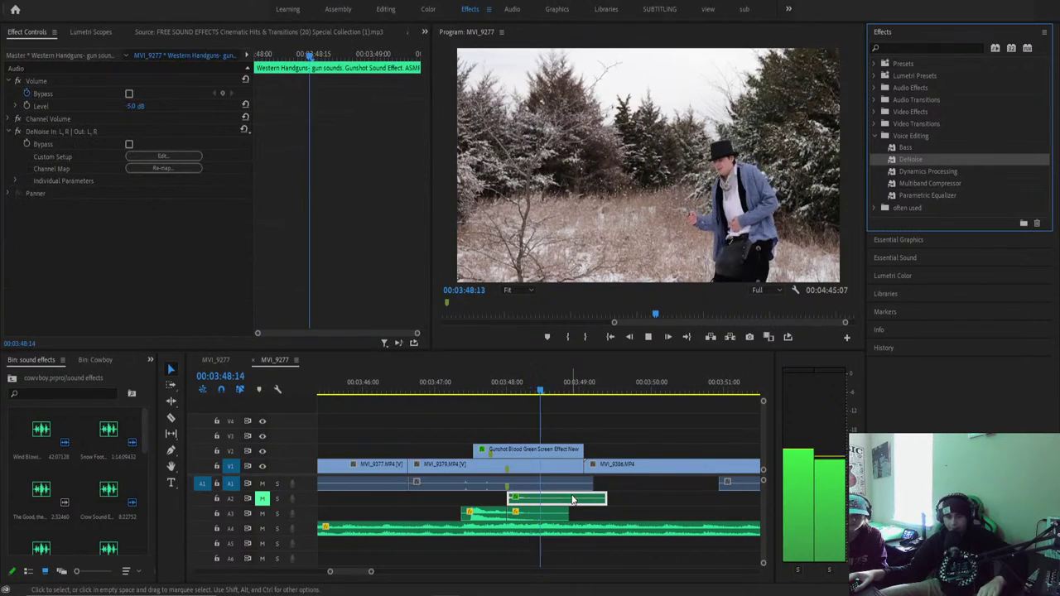
{"action": "left_click", "coordinate": [500, 392]}
{"action": "key", "text": "space"}
{"action": "left_click_drag", "start_coordinate": [500, 392], "coordinate": [458, 392]}
{"action": "key", "text": "space"}
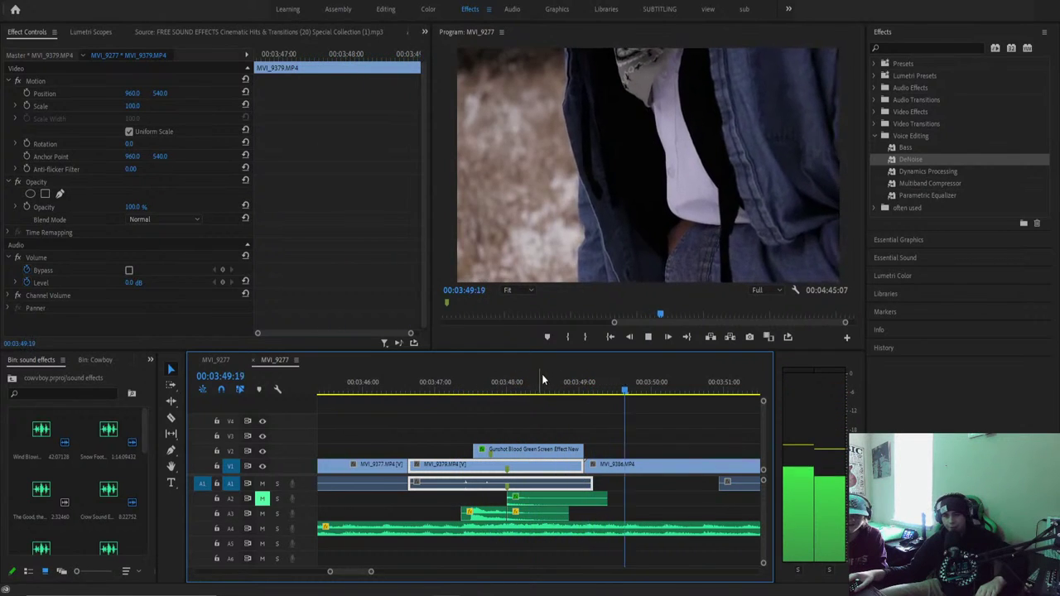
{"action": "key", "text": "space"}
{"action": "left_click", "coordinate": [506, 381]}
{"action": "key", "text": "space"}
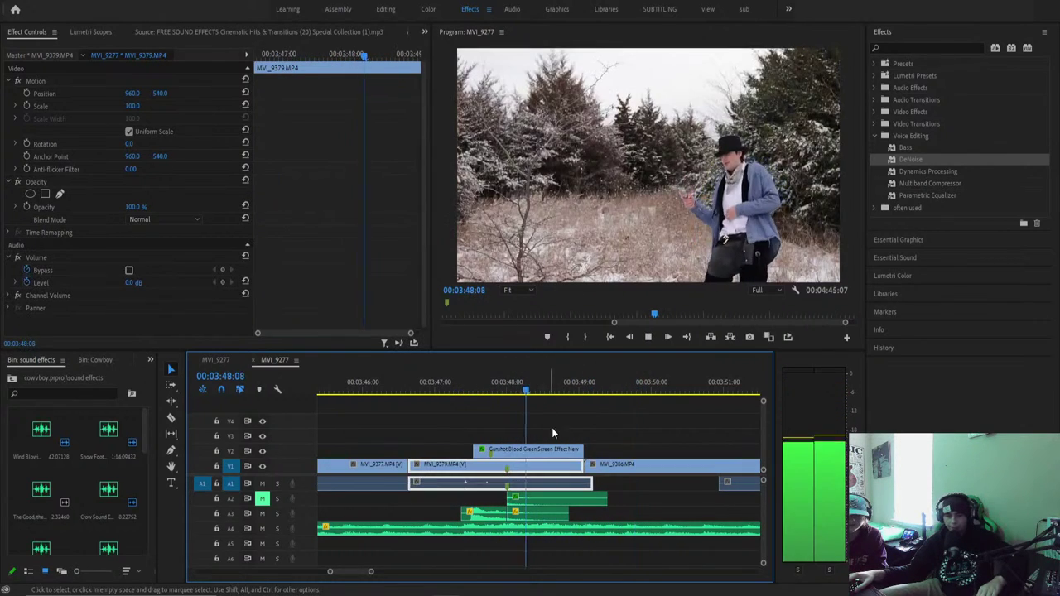
{"action": "key", "text": "space"}
Extend the end of the gunshot sound clip on A3 to about 00:03:50:00 and play back its tail.
{"action": "left_click_drag", "start_coordinate": [572, 514], "coordinate": [659, 513]}
{"action": "key", "text": "space"}
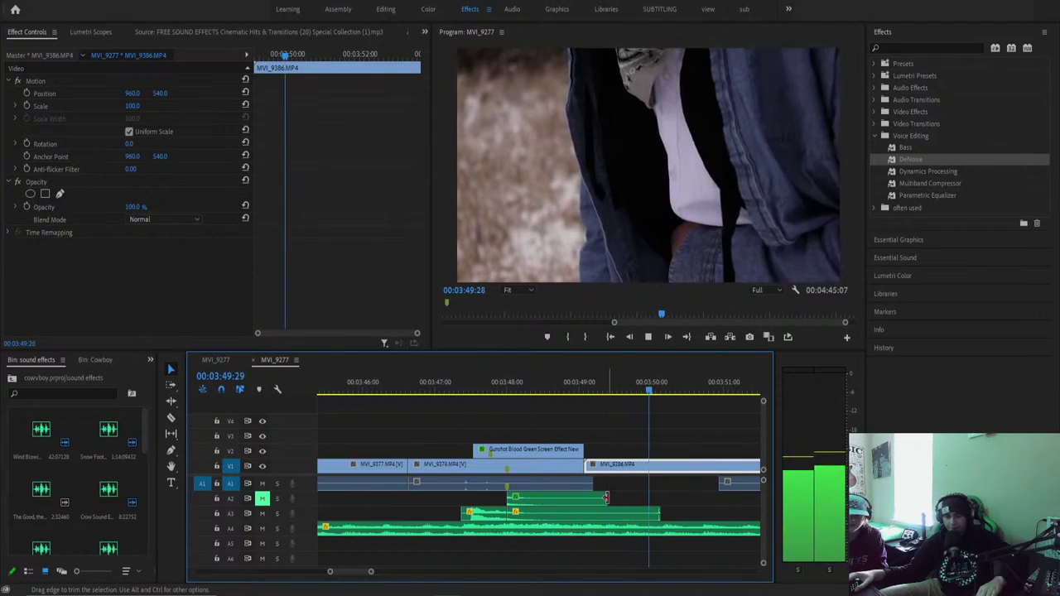
{"action": "key", "text": "space"}
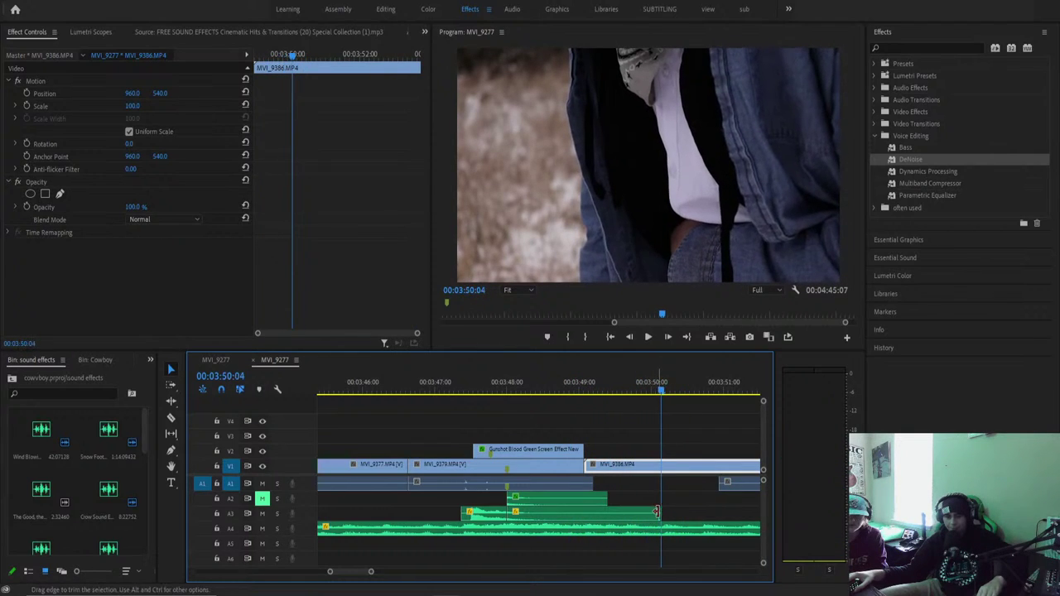
{"action": "key", "text": "Right"}
{"action": "key", "text": "Right"}
{"action": "left_click_drag", "start_coordinate": [666, 508], "coordinate": [653, 510]}
{"action": "key", "text": "space"}
{"action": "key", "text": "space"}
Lower the volume level of the Old west song clip on A4 to -18.5 dB and play back the section.
{"action": "left_click", "coordinate": [649, 536]}
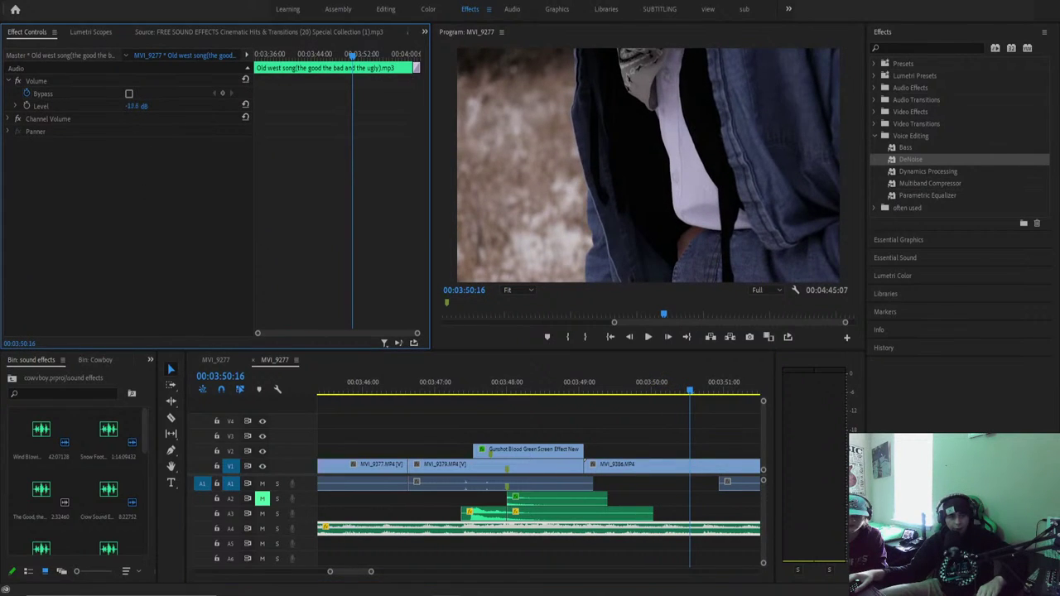
{"action": "left_click", "coordinate": [534, 391]}
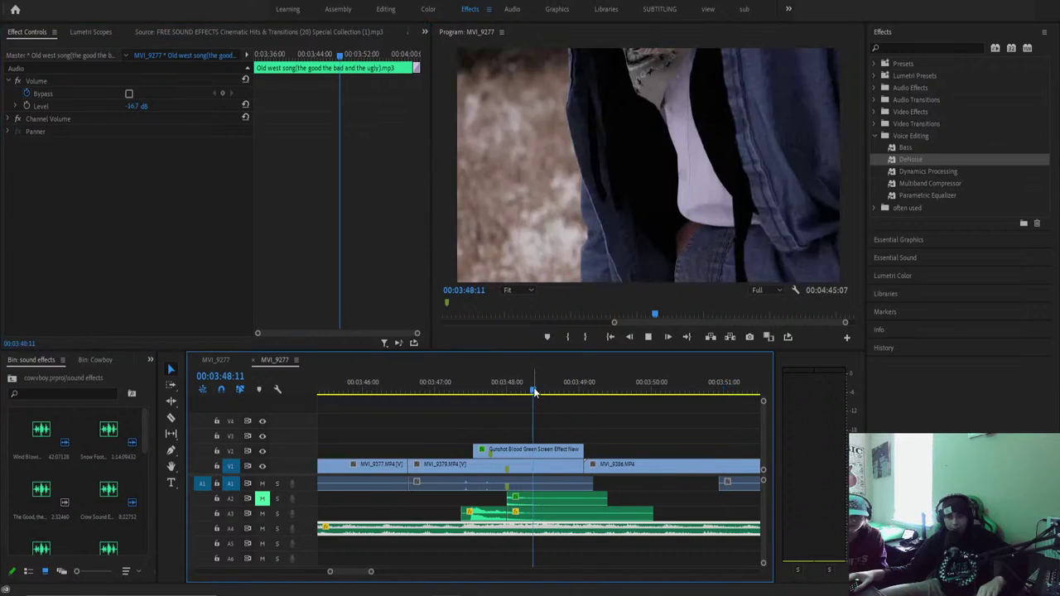
{"action": "key", "text": "space"}
{"action": "left_click", "coordinate": [144, 121]}
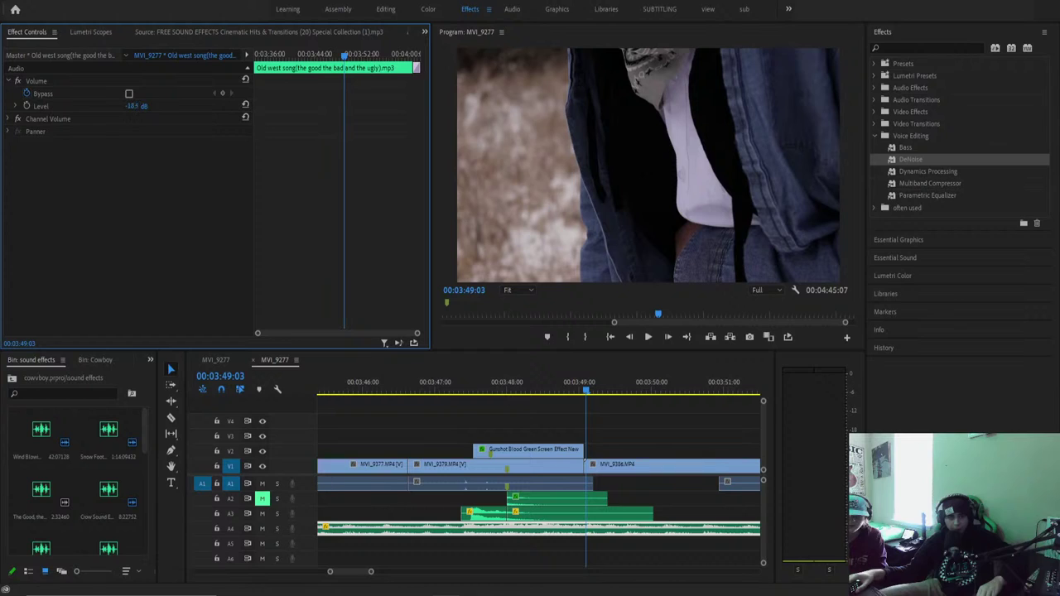
{"action": "key", "text": "space"}
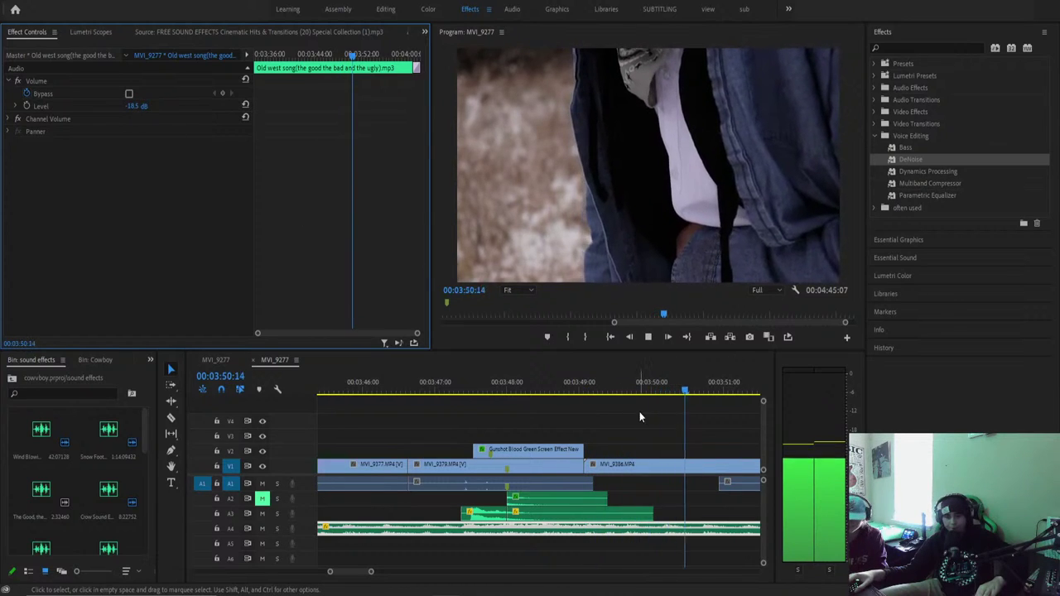
{"action": "key", "text": "space"}
Apply DeNoise to the extended Western Handguns sound clip on A3 and play back the result.
{"action": "left_click_drag", "start_coordinate": [910, 159], "coordinate": [534, 513]}
{"action": "key", "text": "space"}
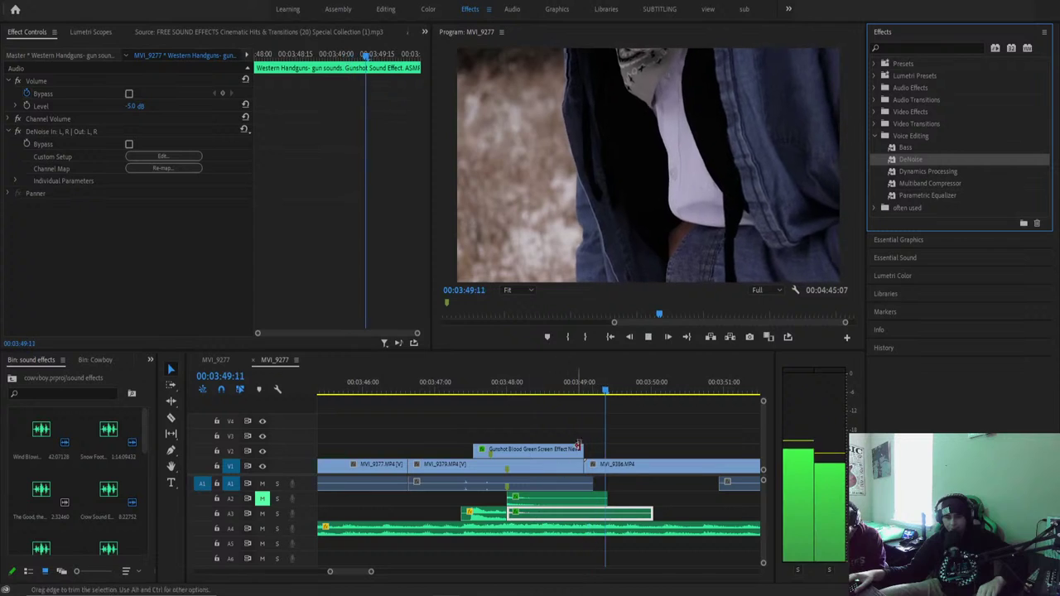
{"action": "left_click", "coordinate": [635, 405]}
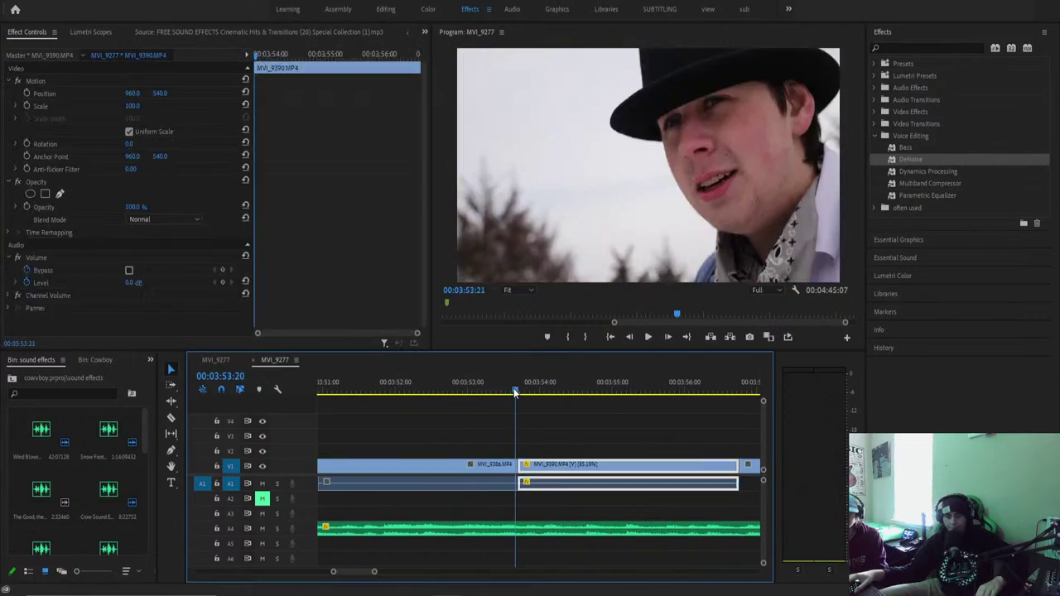
{"action": "key", "text": "space"}
Play back the gunshot in the MVI_9379 clip repeatedly, including from 00:03:46:08 through to 00:03:51:14.
{"action": "key", "text": "minus"}
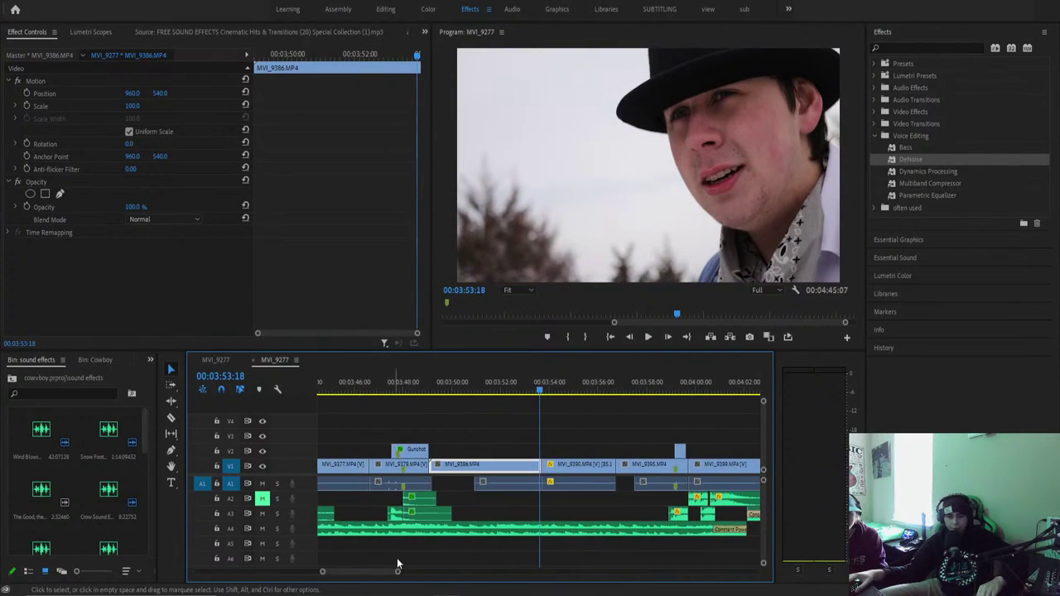
{"action": "left_click", "coordinate": [413, 385]}
{"action": "key", "text": "space"}
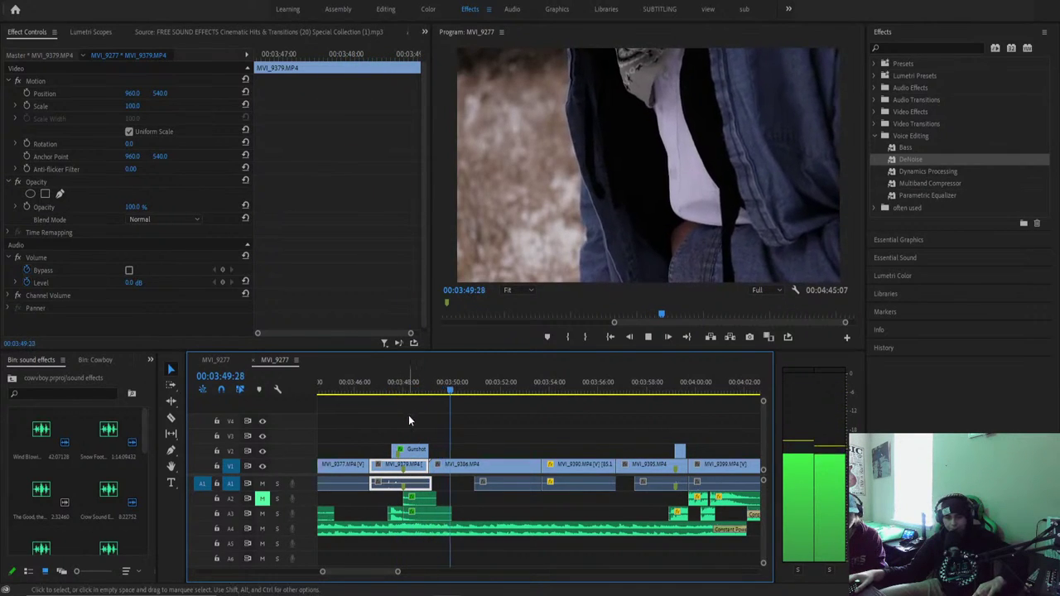
{"action": "key", "text": "space"}
{"action": "left_click", "coordinate": [405, 394]}
{"action": "key", "text": "space"}
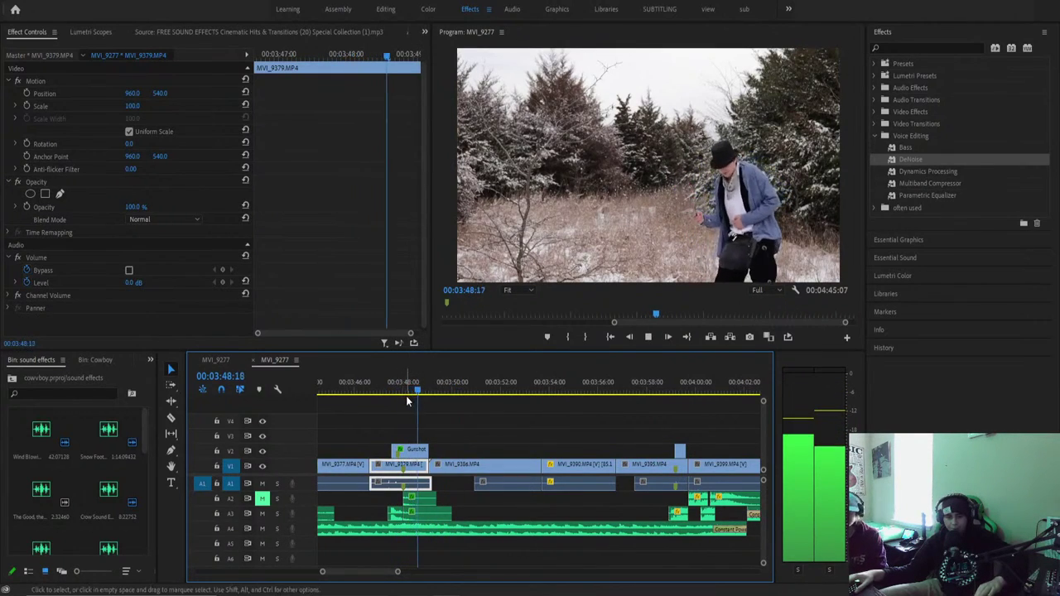
{"action": "left_click", "coordinate": [360, 394]}
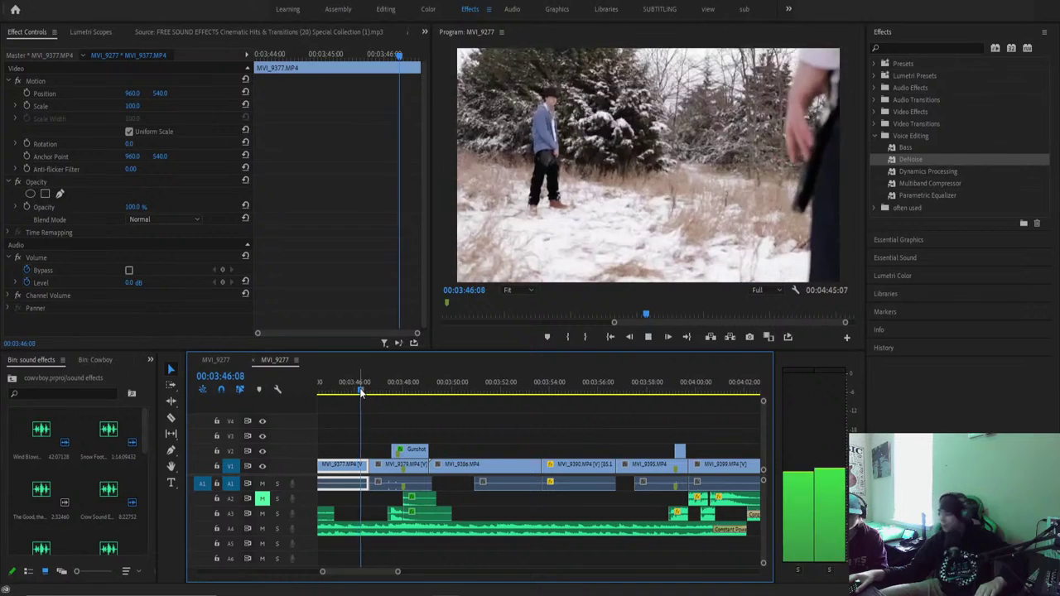
{"action": "key", "text": "space"}
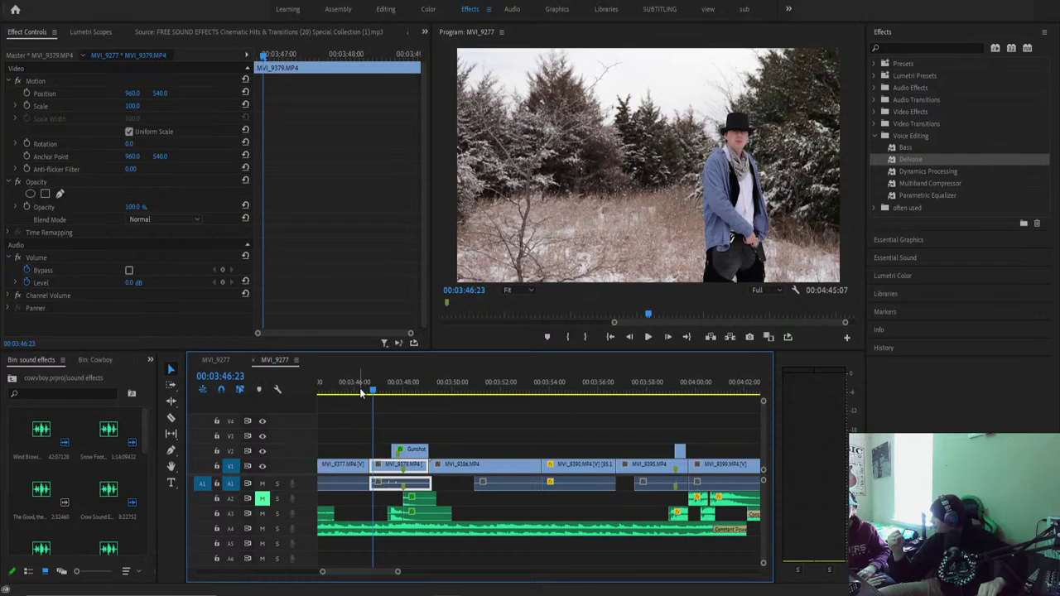
{"action": "key", "text": "space"}
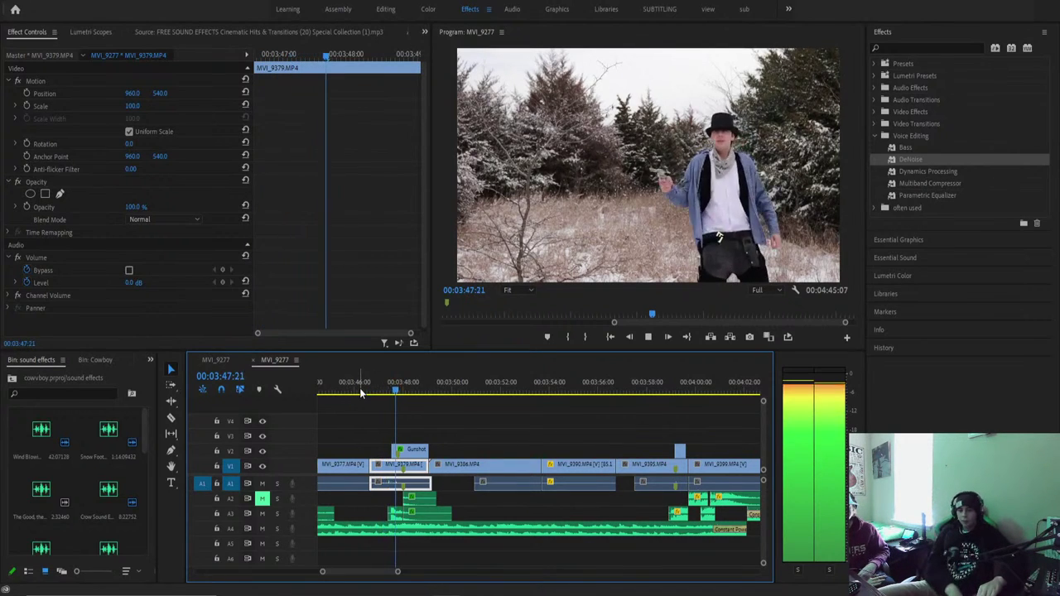
{"action": "key", "text": "space"}
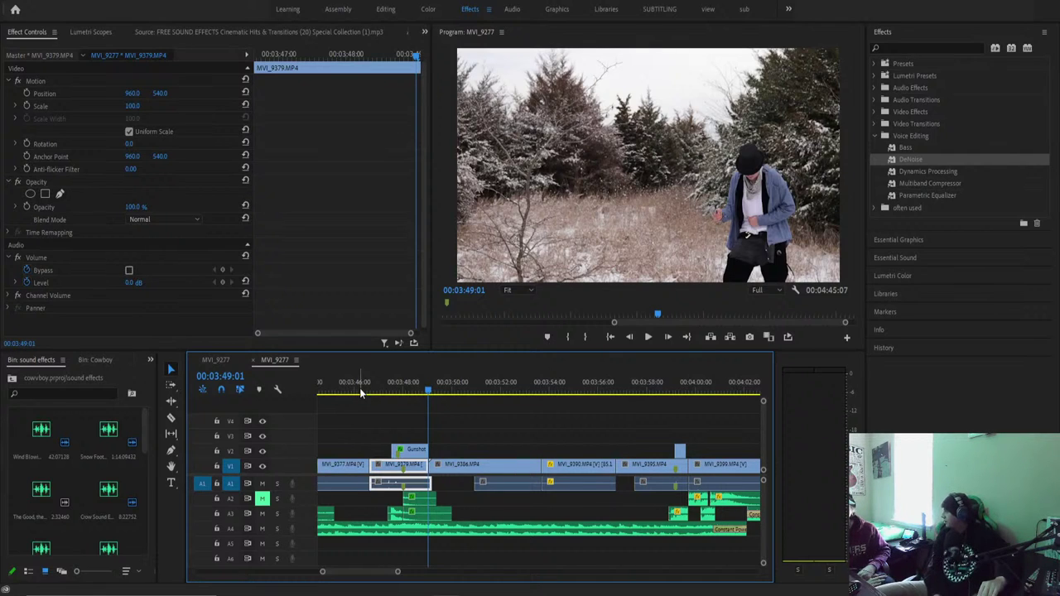
{"action": "key", "text": "space"}
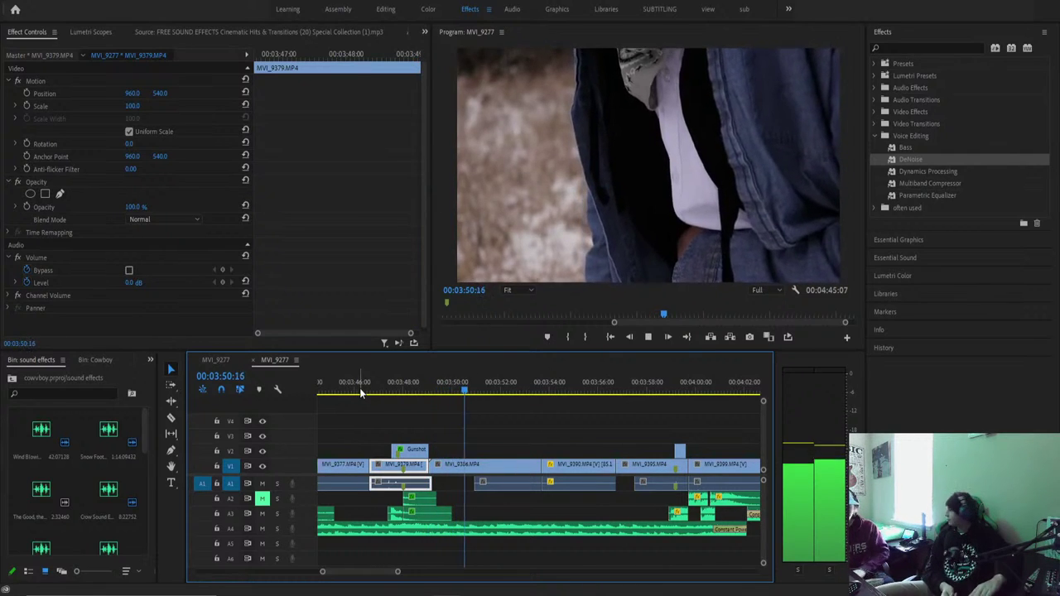
{"action": "key", "text": "space"}
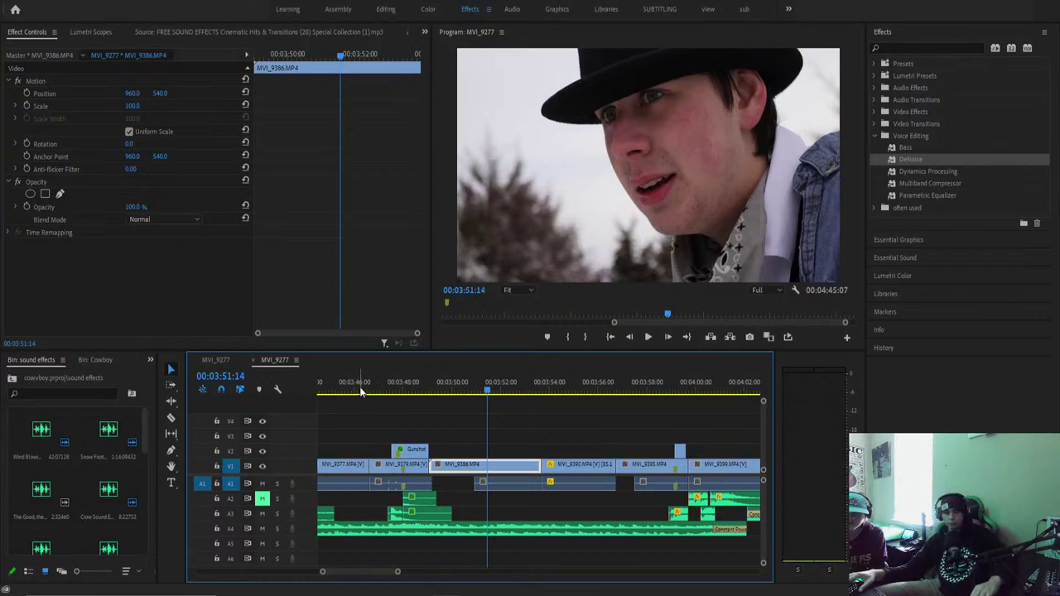
Play back the sequence from just before the first gunshot through to 00:04:00:01 in the MVI_9399 clip.
{"action": "left_click_drag", "start_coordinate": [360, 391], "coordinate": [398, 395]}
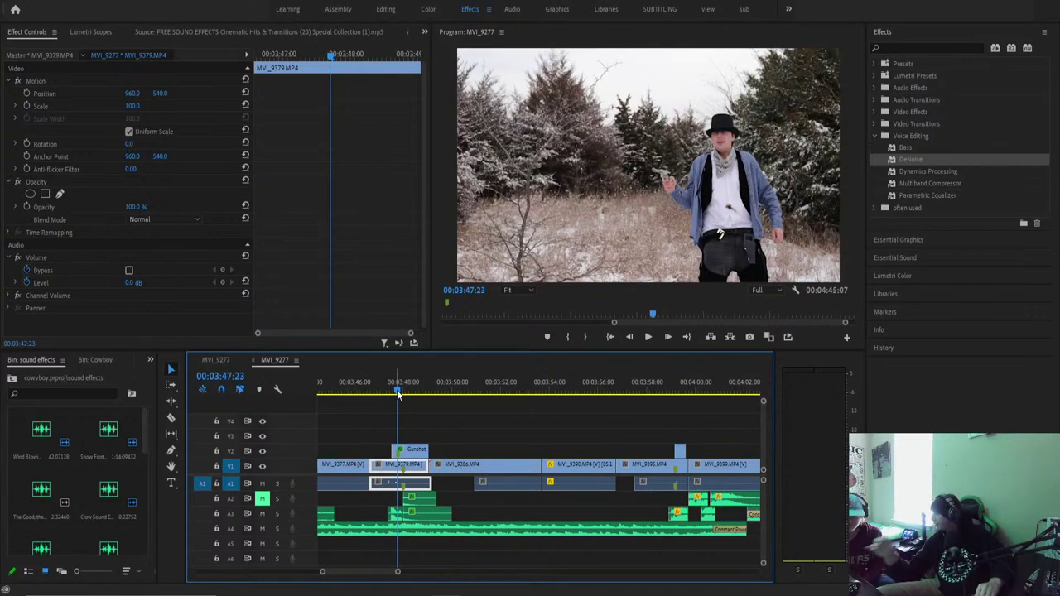
{"action": "left_click_drag", "start_coordinate": [398, 395], "coordinate": [382, 393]}
{"action": "key", "text": "space"}
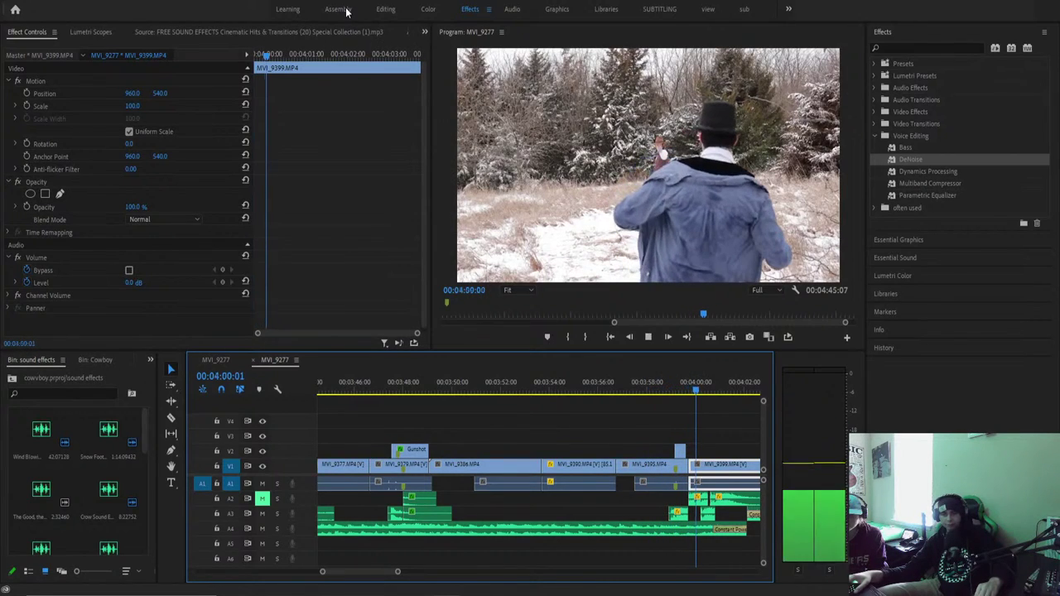
{"action": "key", "text": "space"}
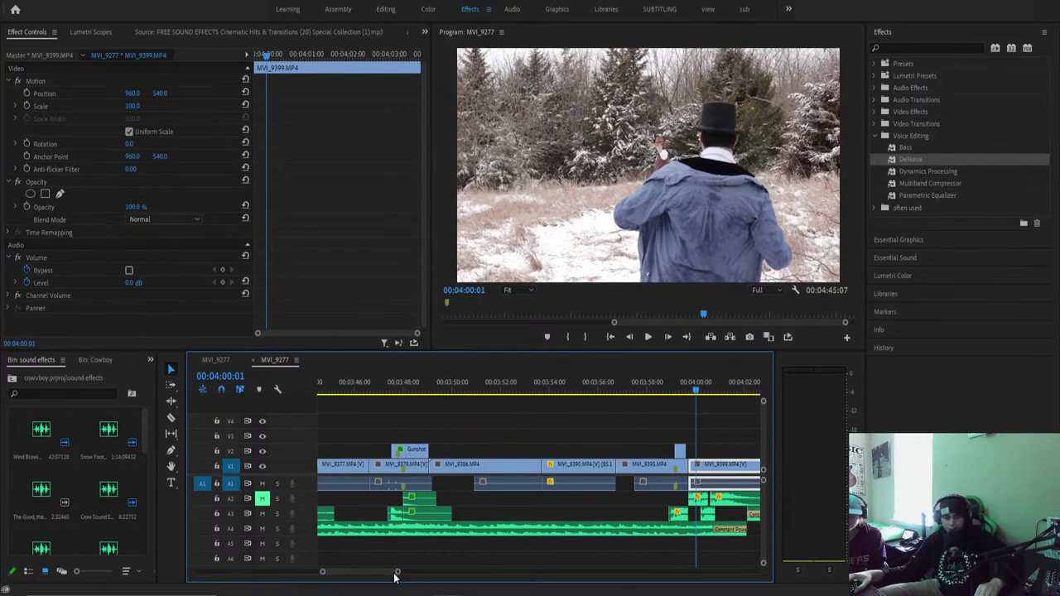
Review the opening of the MVI_9399 clip closely, playing from 00:03:59:24 through to 00:04:00:28.
{"action": "key", "text": "="}
{"action": "key", "text": "="}
{"action": "key", "text": "="}
{"action": "key", "text": "="}
{"action": "key", "text": "="}
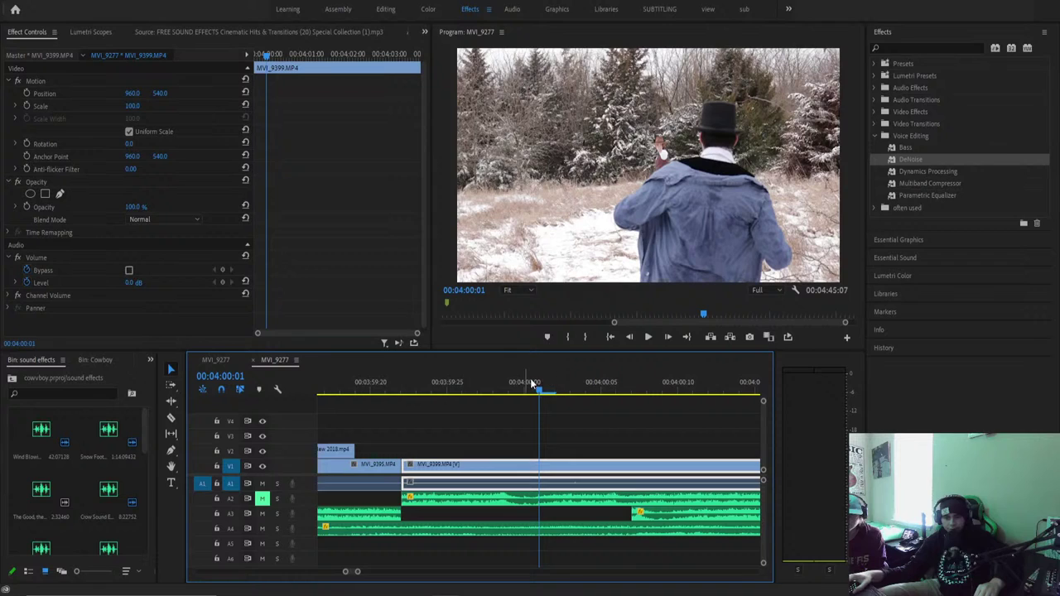
{"action": "left_click_drag", "start_coordinate": [532, 383], "coordinate": [437, 383]}
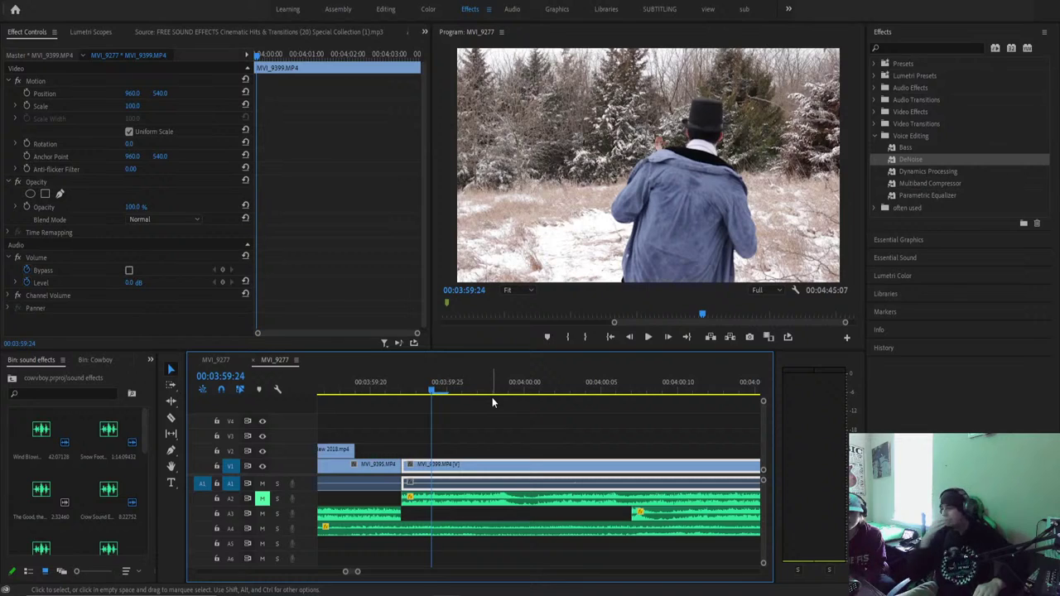
{"action": "key", "text": "space"}
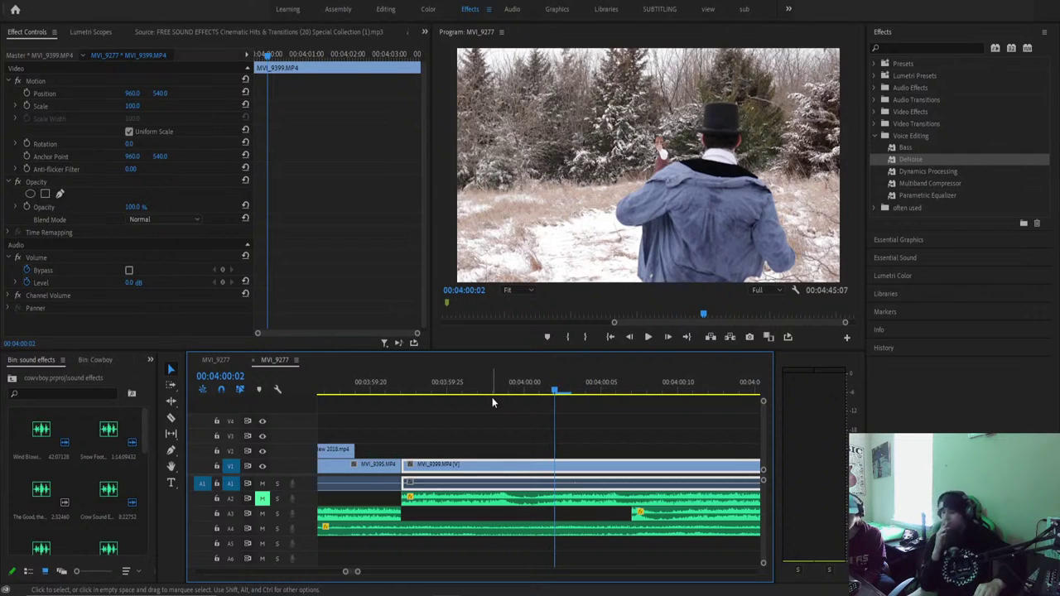
{"action": "key", "text": "space"}
{"action": "key", "text": "space"}
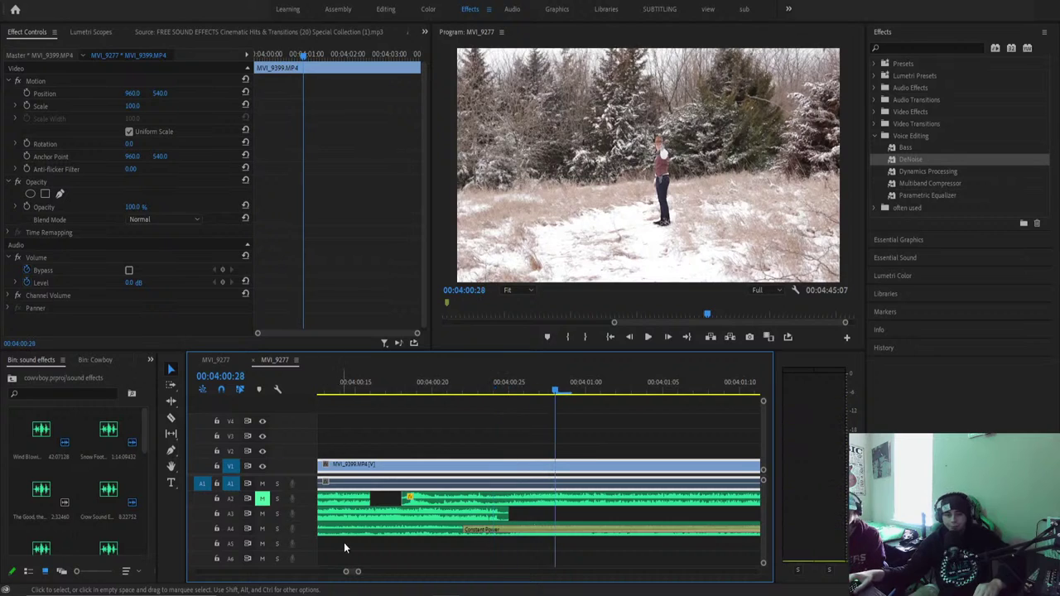
Place the 1080p MUZZLE FLASH green screen clip from the sound effects bin on V5, above the cut into the MVI_9399 clip.
{"action": "left_click_drag", "start_coordinate": [358, 571], "coordinate": [375, 572]}
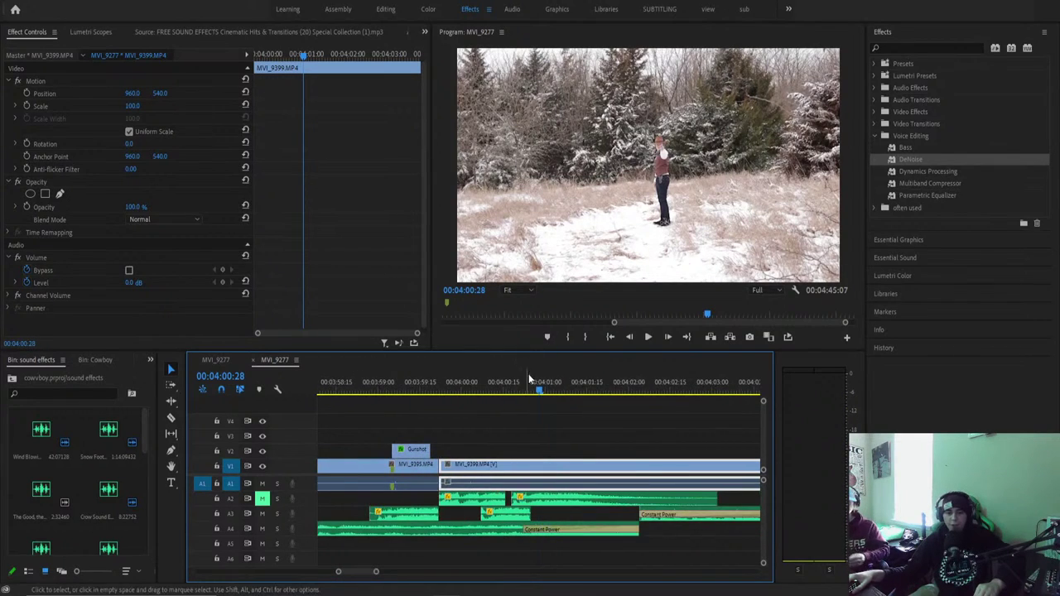
{"action": "left_click_drag", "start_coordinate": [530, 383], "coordinate": [443, 390]}
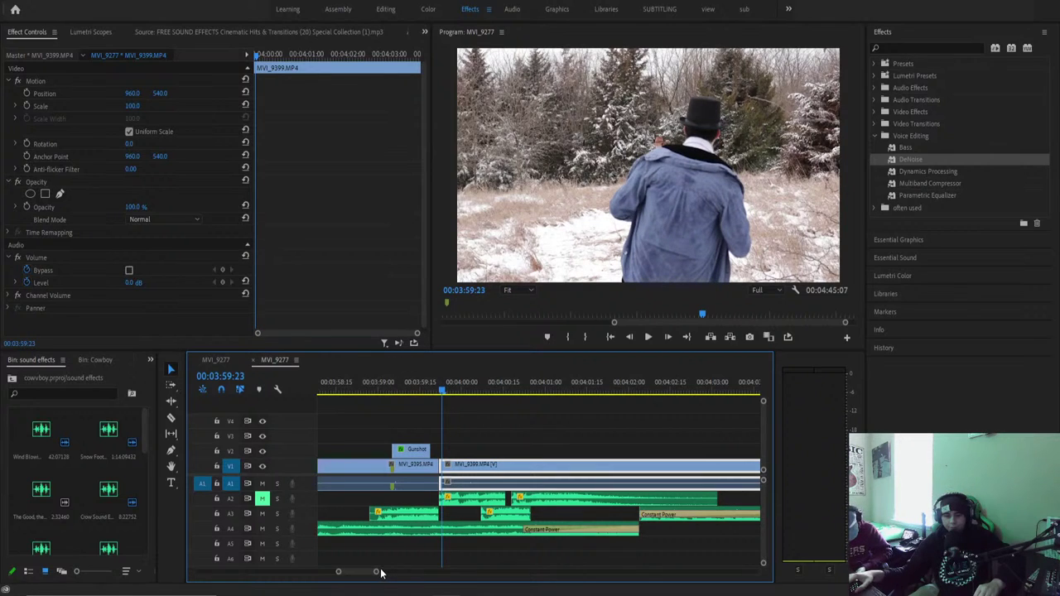
{"action": "left_click_drag", "start_coordinate": [375, 571], "coordinate": [358, 571]}
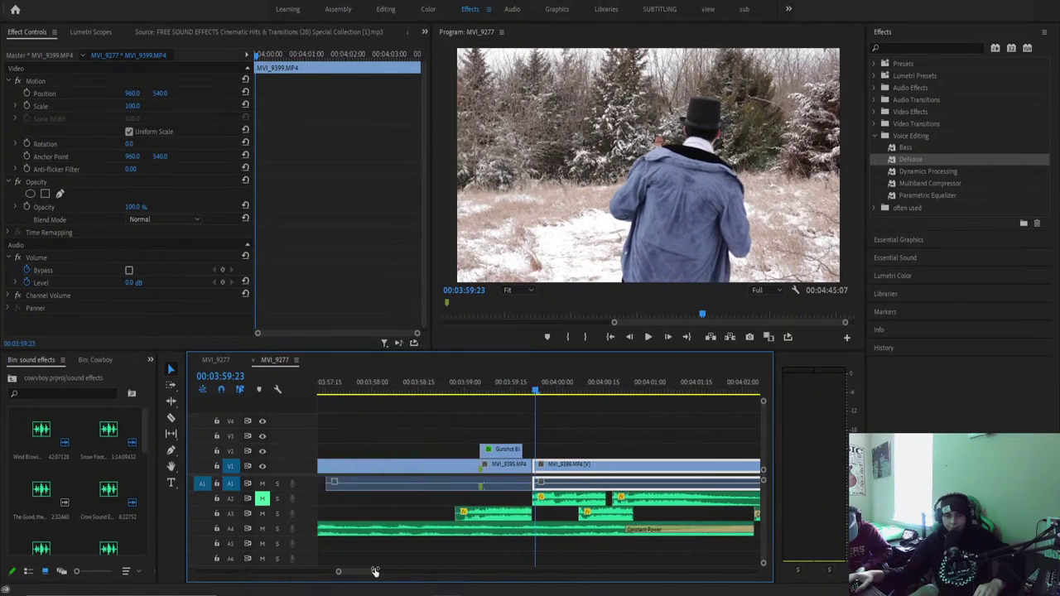
{"action": "left_click", "coordinate": [341, 9]}
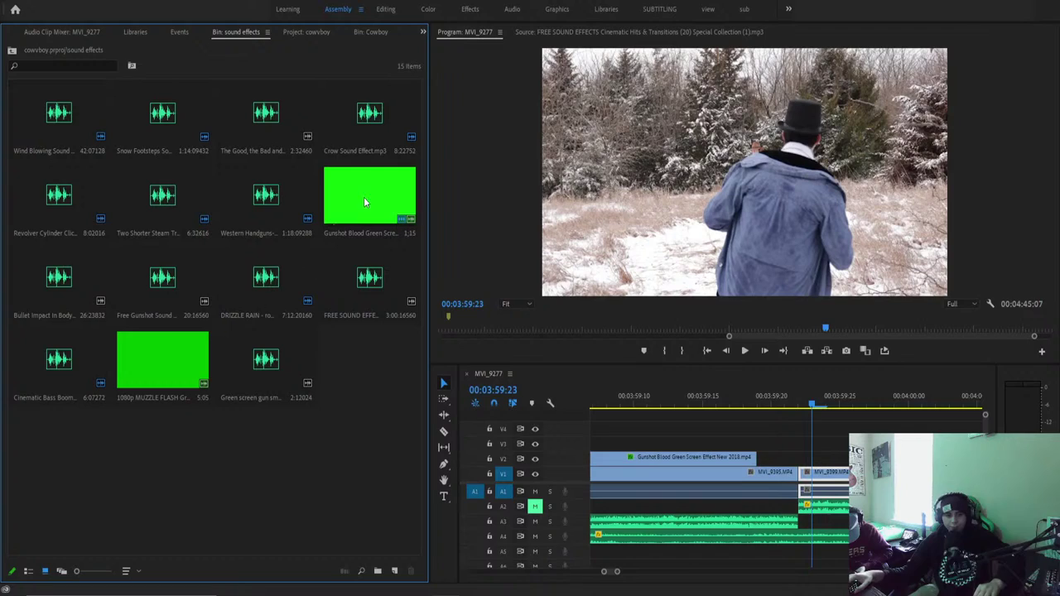
{"action": "left_click", "coordinate": [150, 370]}
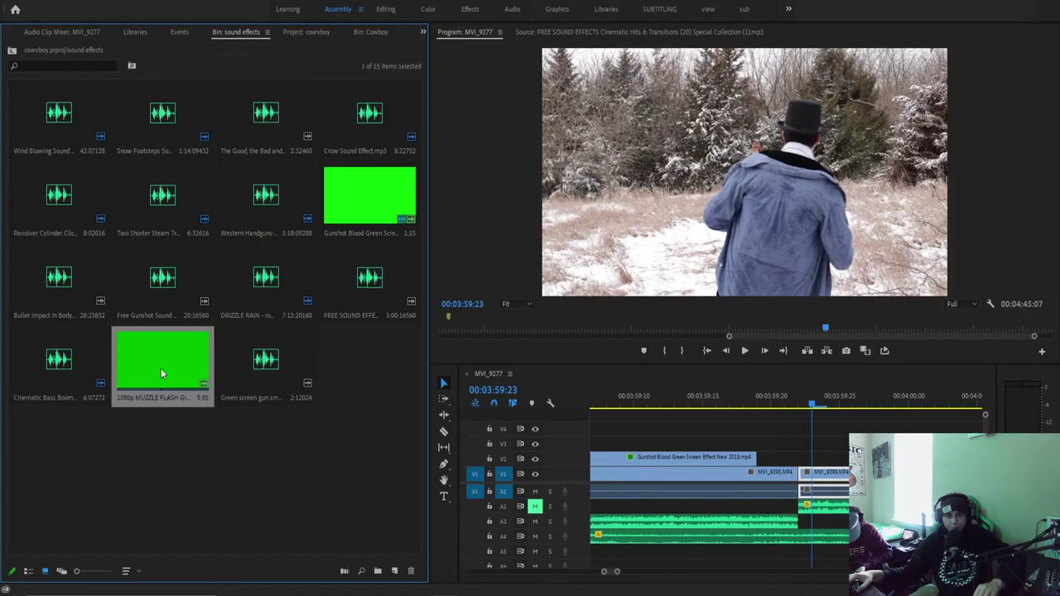
{"action": "left_click_drag", "start_coordinate": [728, 414], "coordinate": [667, 414]}
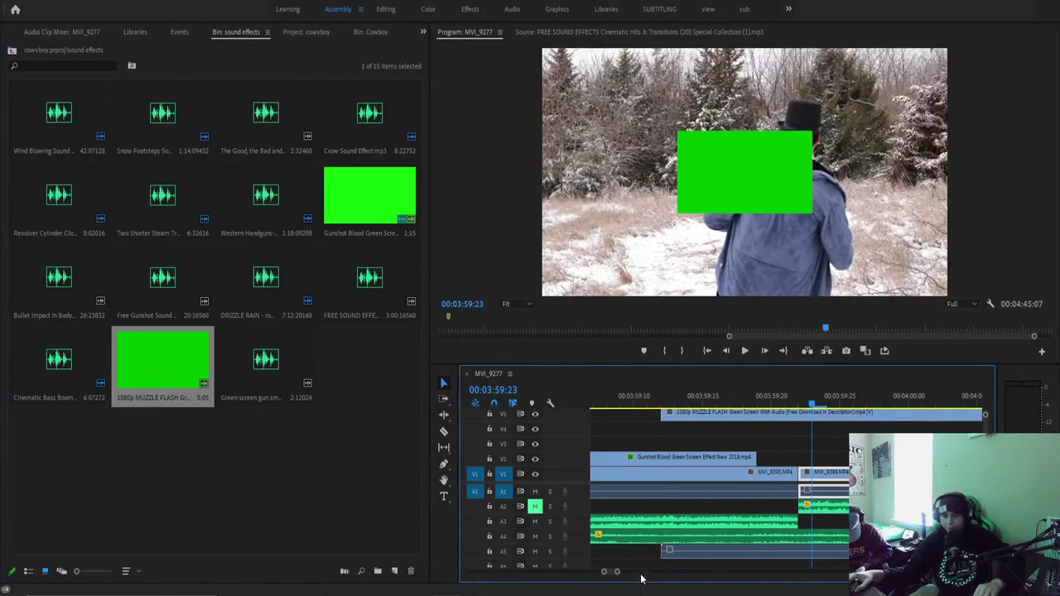
Play back the muzzle flash clip, then unlink it and delete its audio from A5.
{"action": "left_click_drag", "start_coordinate": [617, 574], "coordinate": [644, 572]}
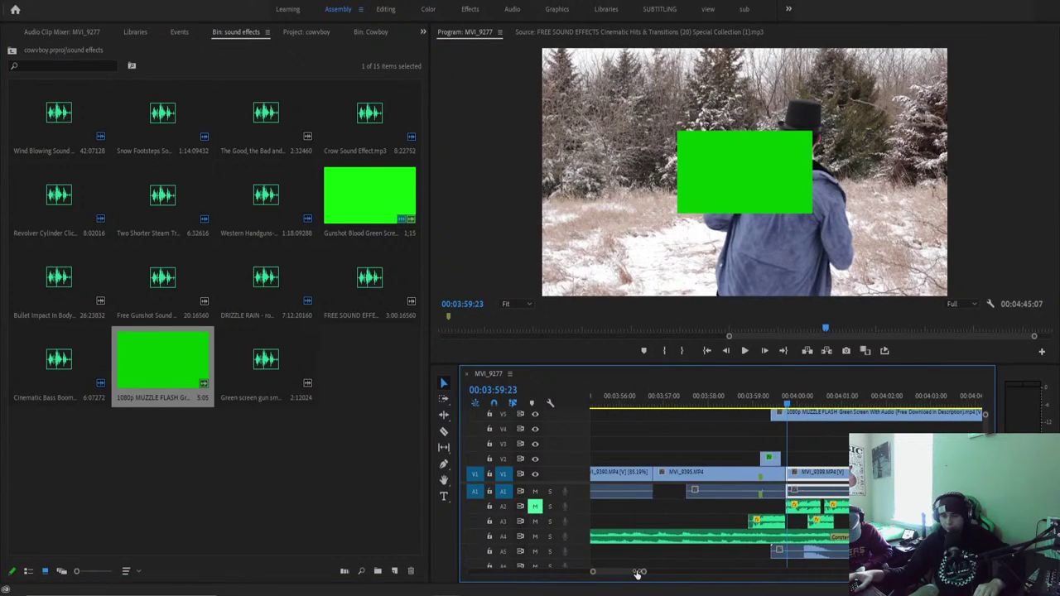
{"action": "key", "text": "space"}
{"action": "key", "text": "space"}
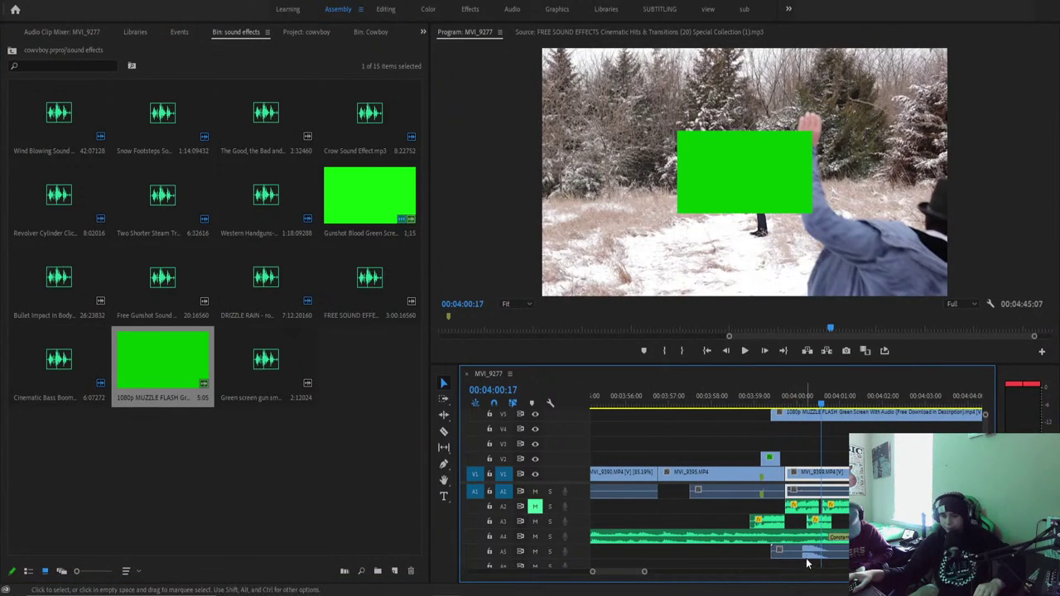
{"action": "right_click", "coordinate": [801, 413]}
{"action": "left_click", "coordinate": [850, 183]}
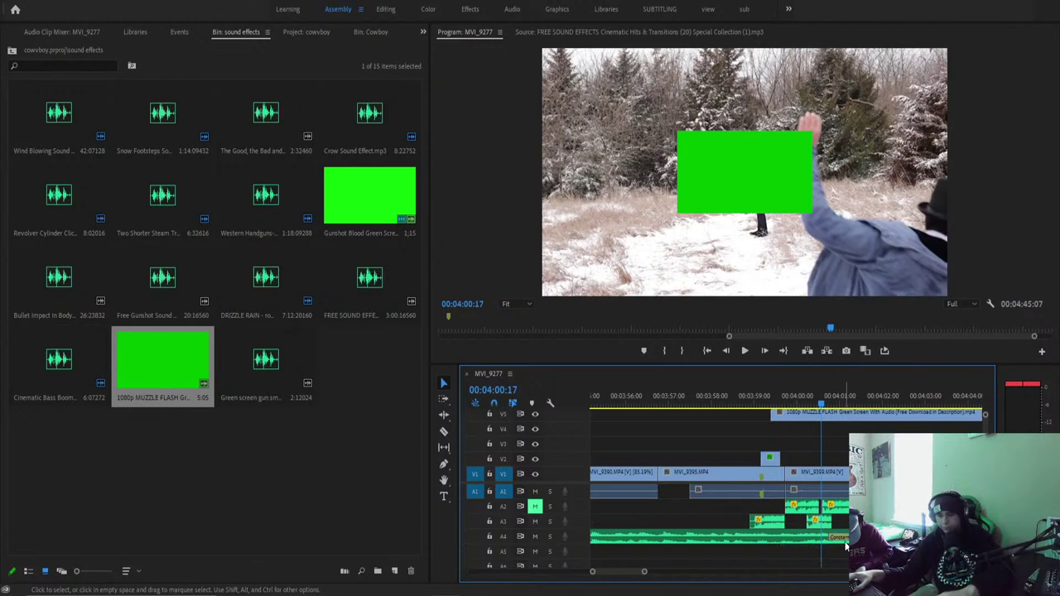
Trim away the start of the muzzle flash clip on V5 up to where the flash appears, just after 00:04:00:00.
{"action": "key", "text": "space"}
{"action": "key", "text": "space"}
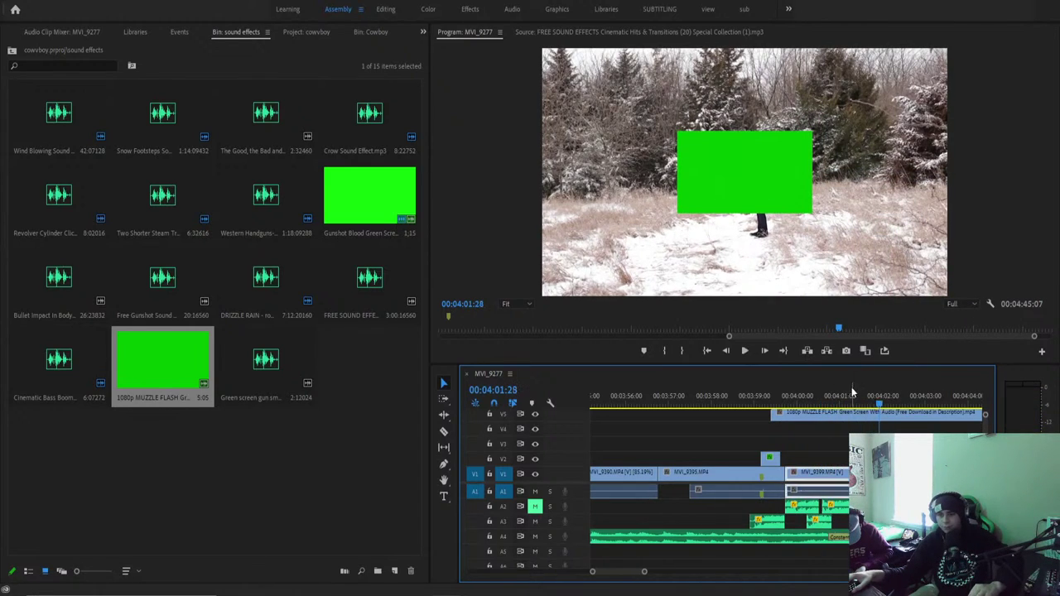
{"action": "left_click", "coordinate": [842, 395]}
{"action": "left_click_drag", "start_coordinate": [836, 395], "coordinate": [799, 415]}
{"action": "key", "text": "Right"}
{"action": "key", "text": "Right"}
{"action": "key", "text": "Right"}
{"action": "key", "text": "Right"}
{"action": "key", "text": "Right"}
{"action": "key", "text": "Right"}
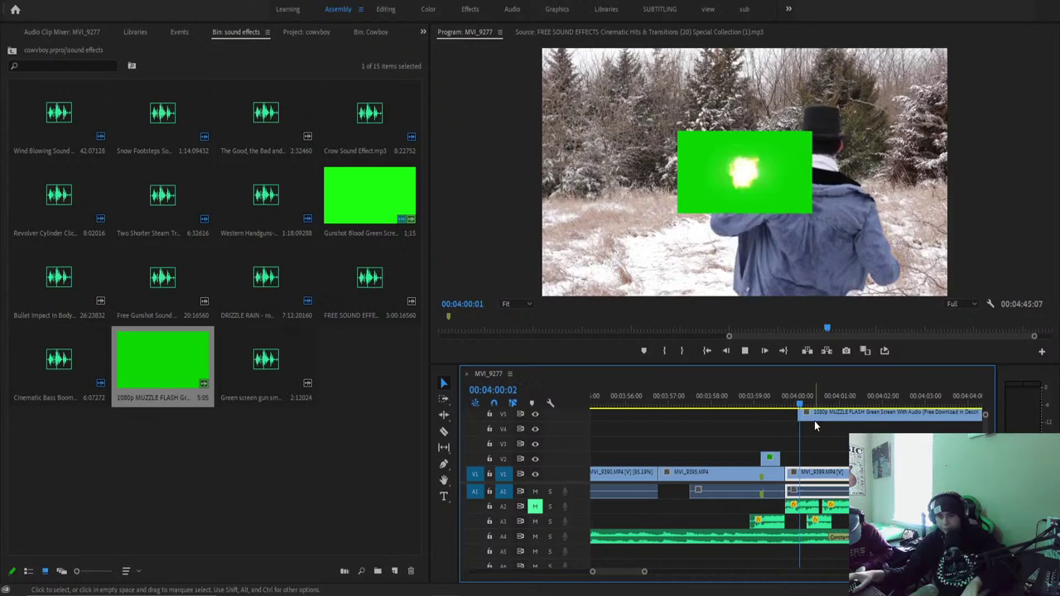
Cut the muzzle flash clip at 00:04:00:07 and remove the remainder after the cut.
{"action": "key", "text": "c"}
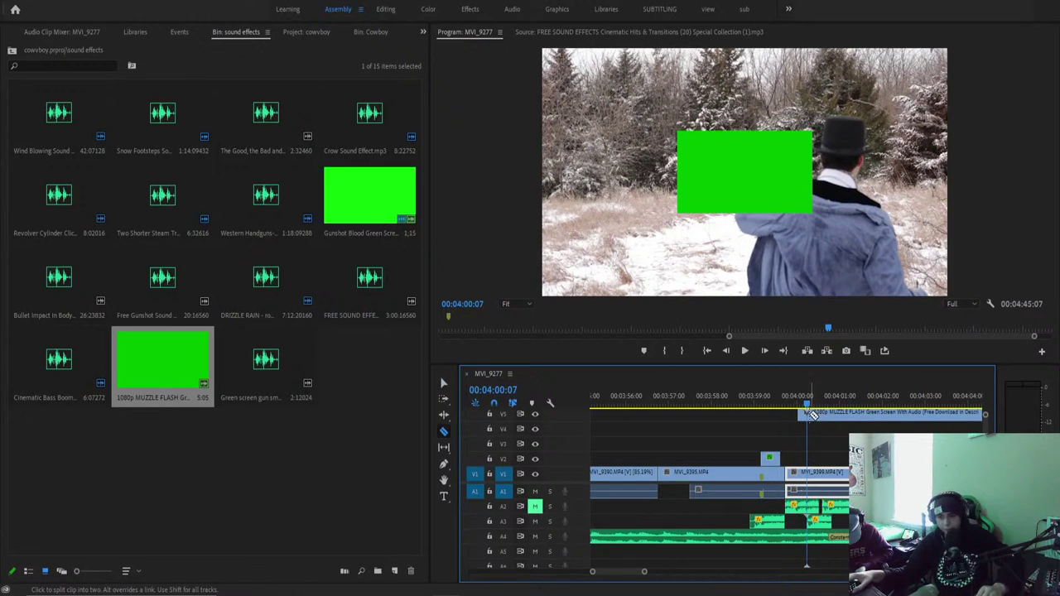
{"action": "left_click", "coordinate": [818, 412]}
{"action": "key", "text": "v"}
{"action": "key", "text": "w"}
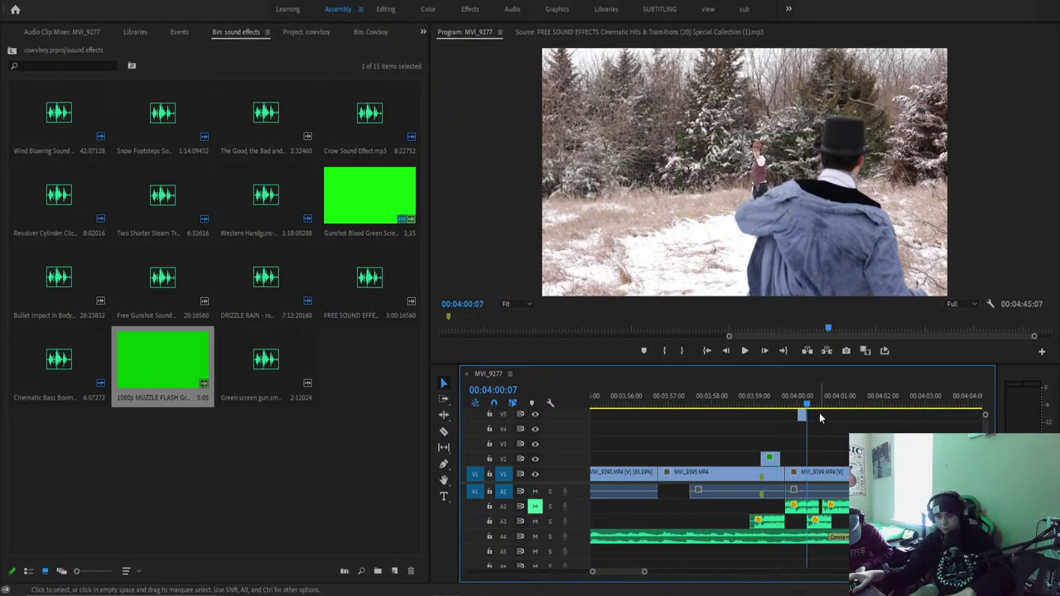
Apply Ultra Key to the muzzle flash clip with its green background as the key color, and set the clip's scale to 19.
{"action": "left_click", "coordinate": [799, 403]}
{"action": "key", "text": "Right"}
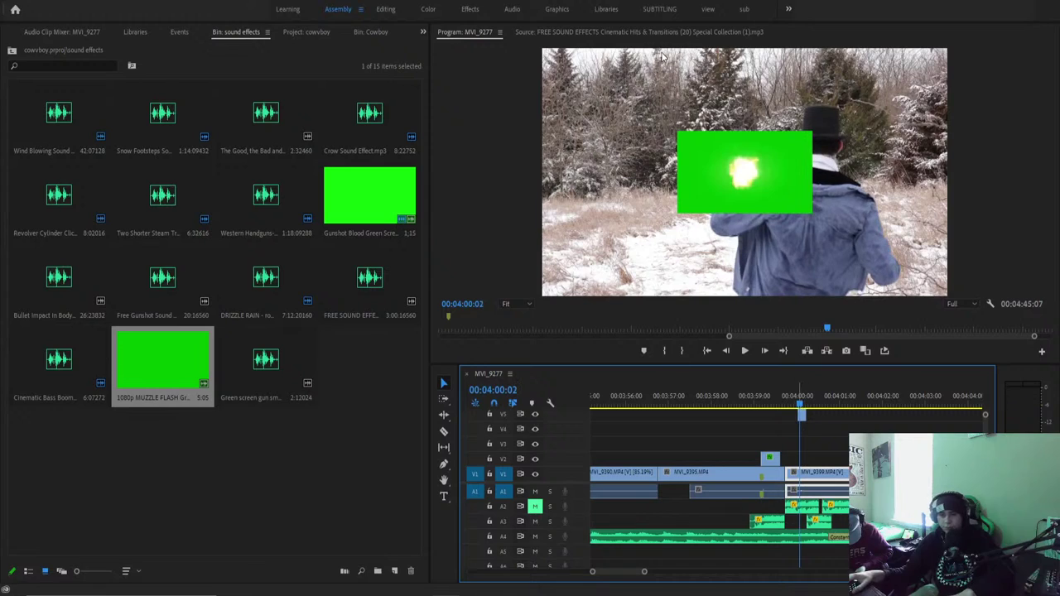
{"action": "key", "text": "alt+shift+0"}
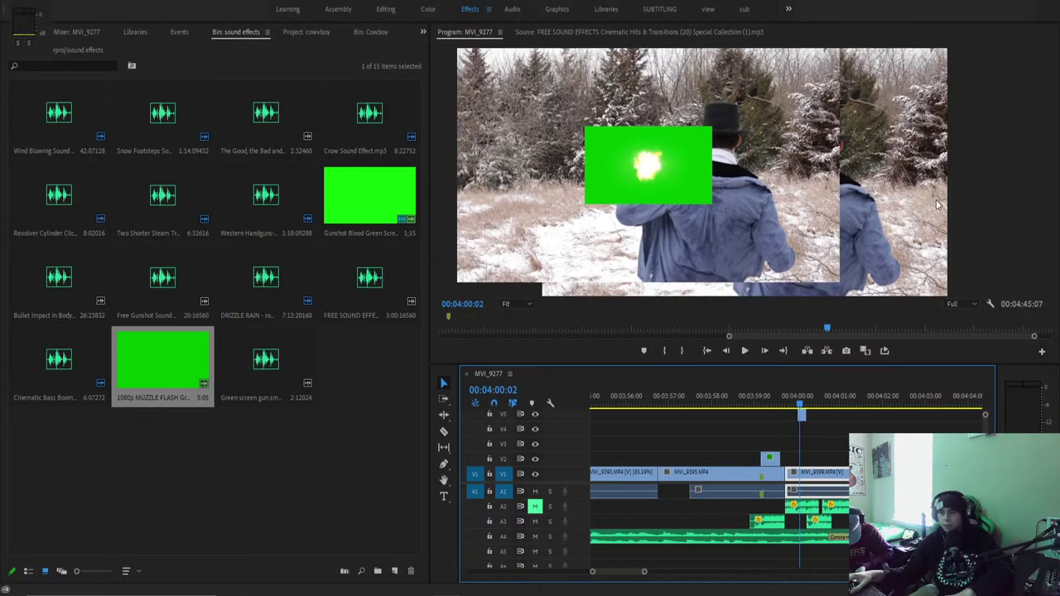
{"action": "left_click", "coordinate": [874, 147]}
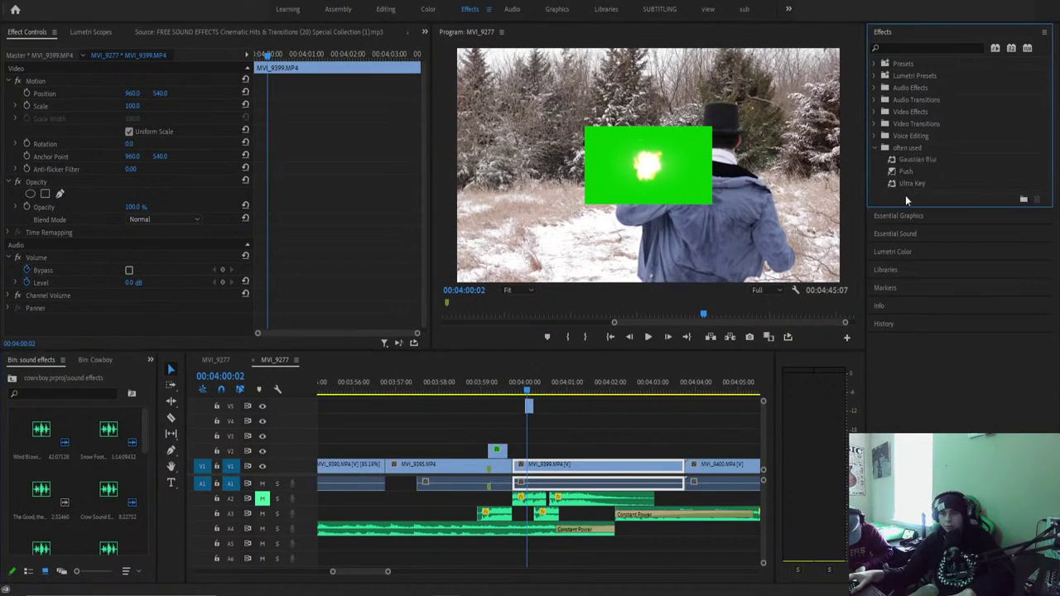
{"action": "left_click_drag", "start_coordinate": [910, 186], "coordinate": [908, 189]}
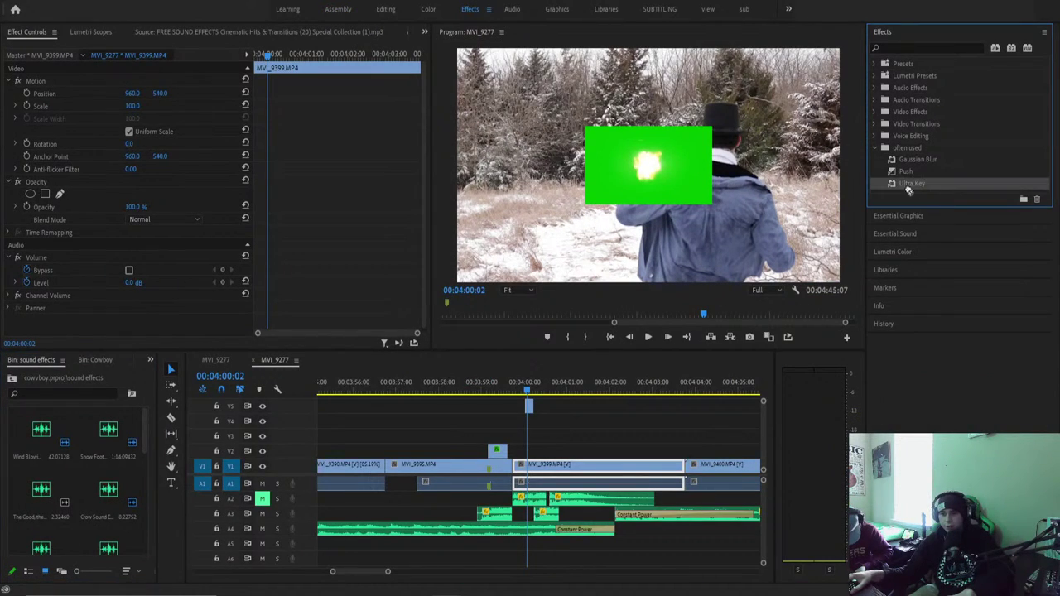
{"action": "left_click_drag", "start_coordinate": [538, 395], "coordinate": [496, 450]}
{"action": "left_click", "coordinate": [143, 294]}
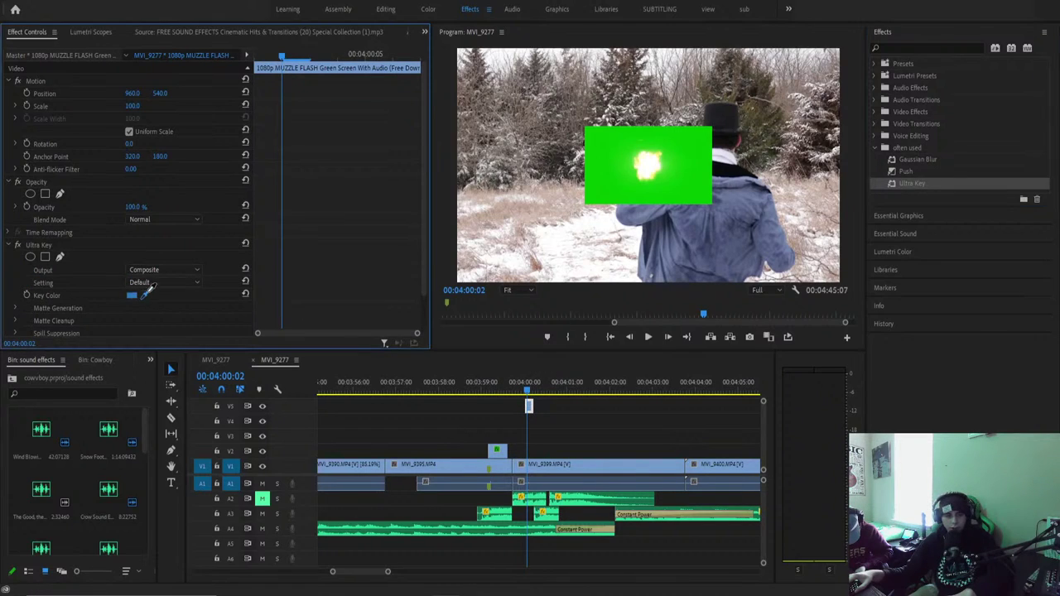
{"action": "left_click", "coordinate": [612, 154]}
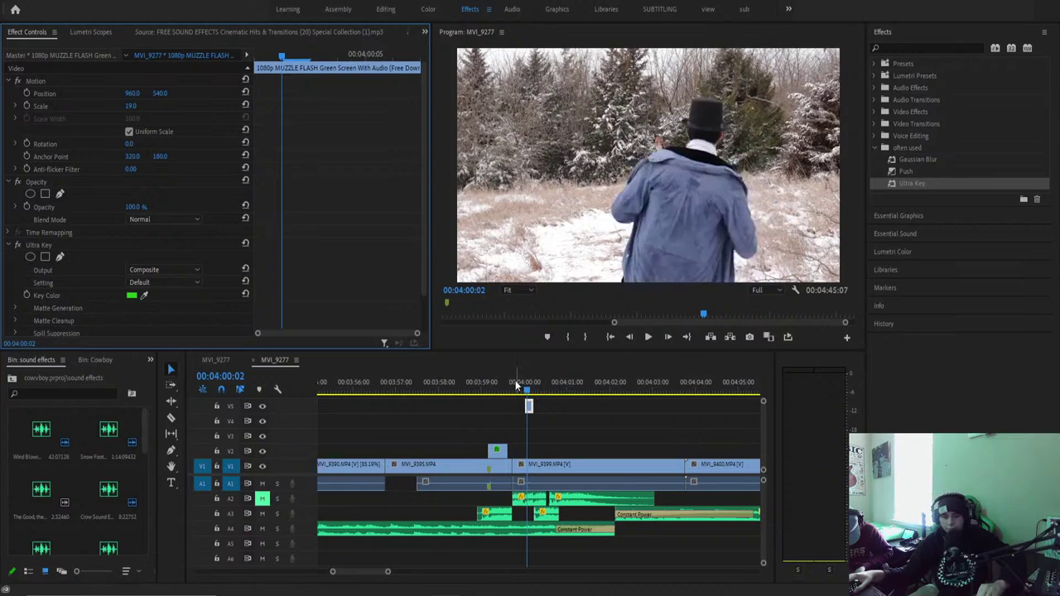
Play back the gunshot repeatedly from around 00:03:59 in the MVI_9395 clip into the MVI_9399 clip to check the muzzle flash.
{"action": "left_click_drag", "start_coordinate": [513, 385], "coordinate": [497, 386]}
{"action": "key", "text": "space"}
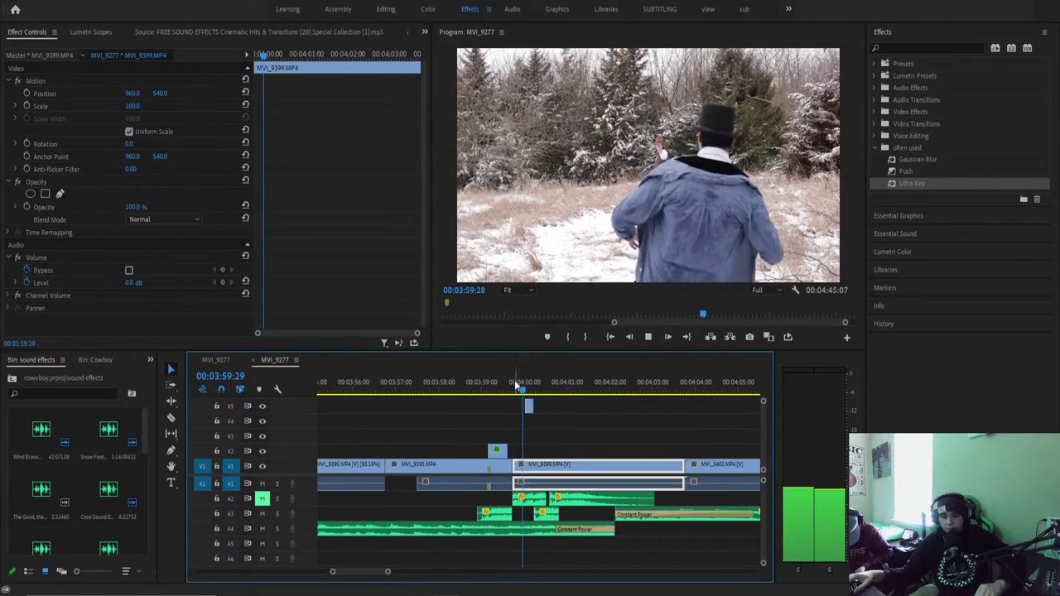
{"action": "left_click", "coordinate": [501, 385]}
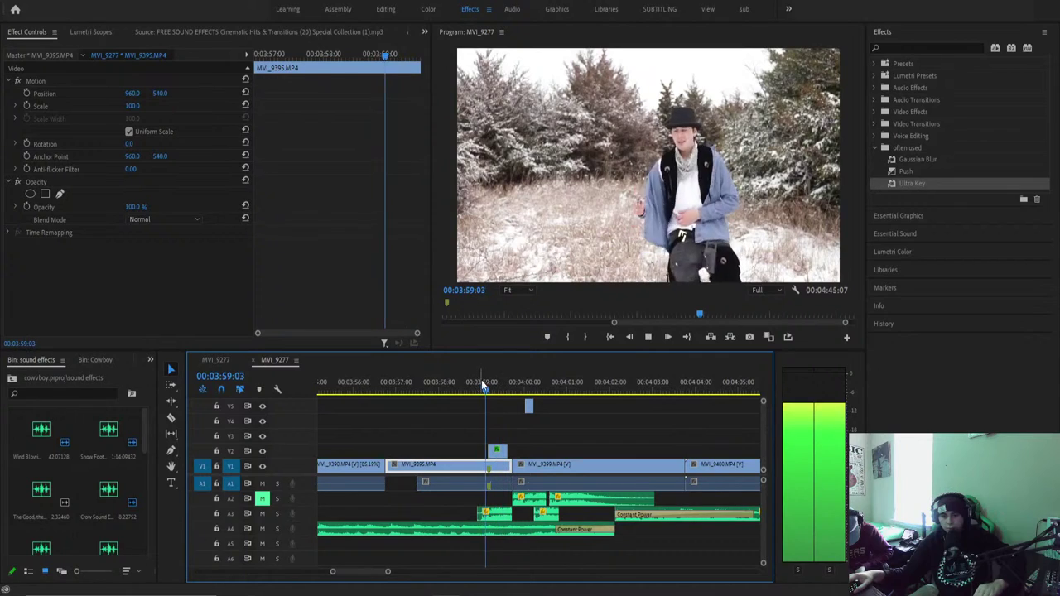
{"action": "key", "text": "space"}
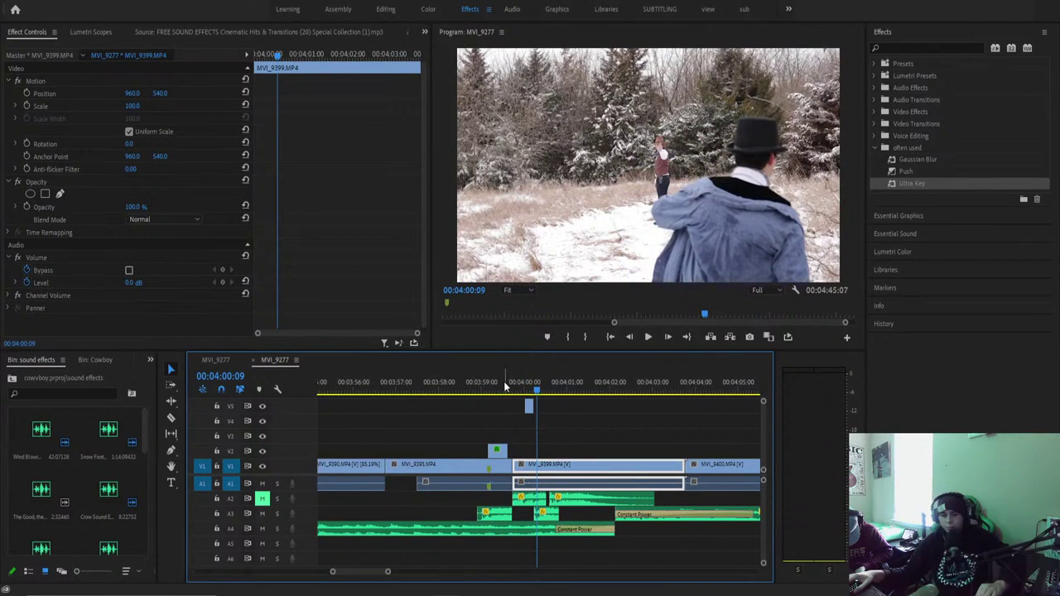
{"action": "left_click", "coordinate": [505, 385]}
{"action": "key", "text": "space"}
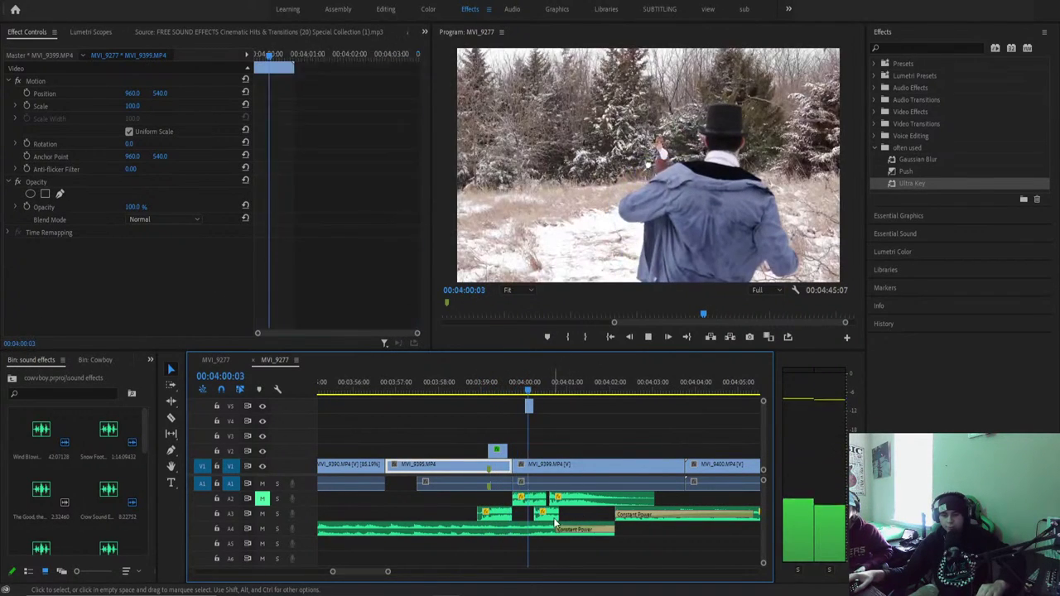
{"action": "key", "text": "space"}
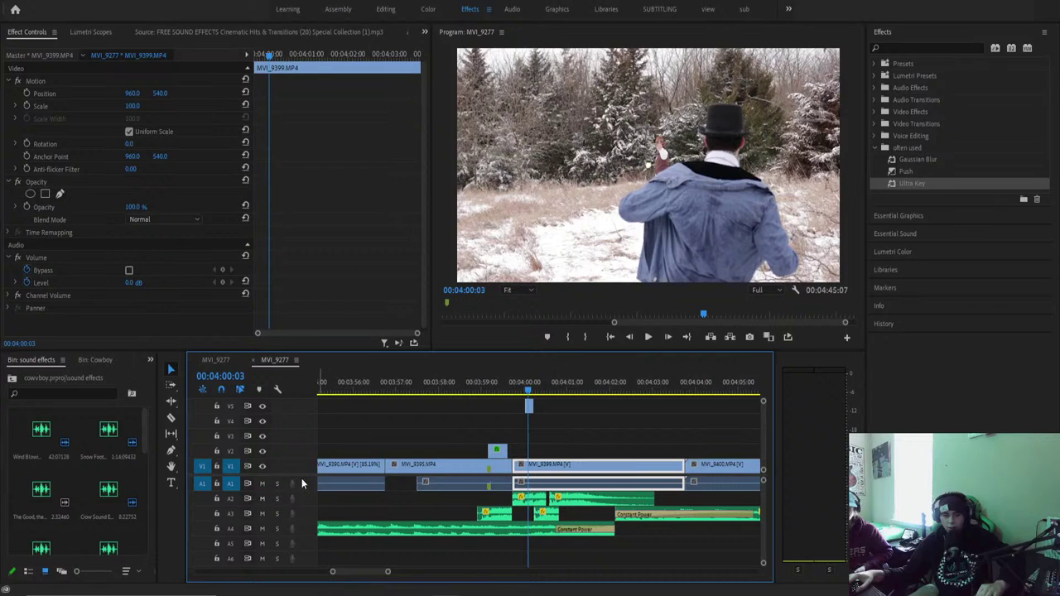
{"action": "left_click_drag", "start_coordinate": [567, 382], "coordinate": [488, 389]}
{"action": "key", "text": "space"}
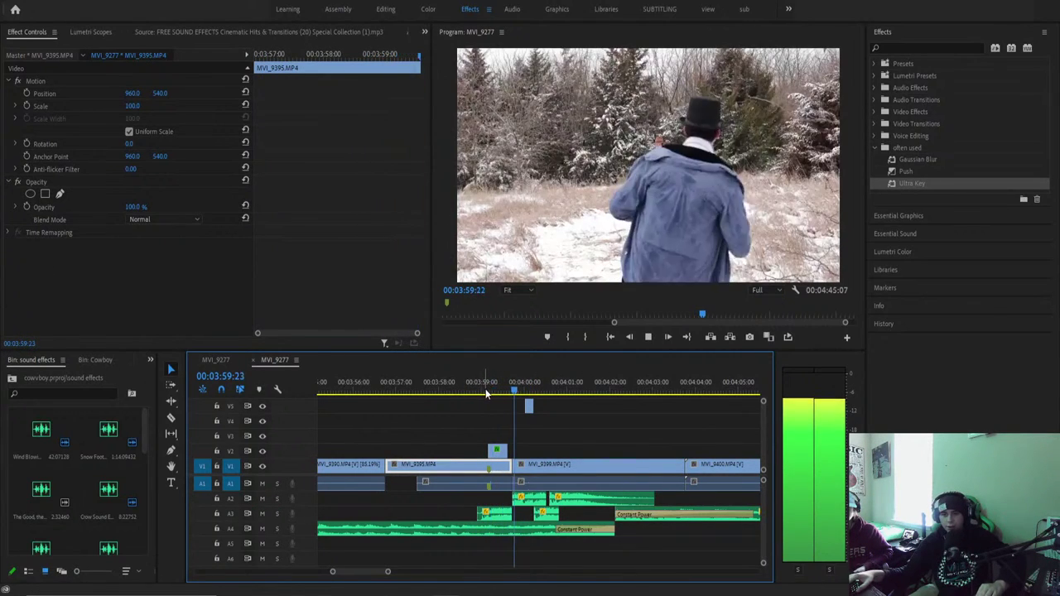
{"action": "key", "text": "space"}
{"action": "left_click", "coordinate": [497, 388]}
{"action": "key", "text": "space"}
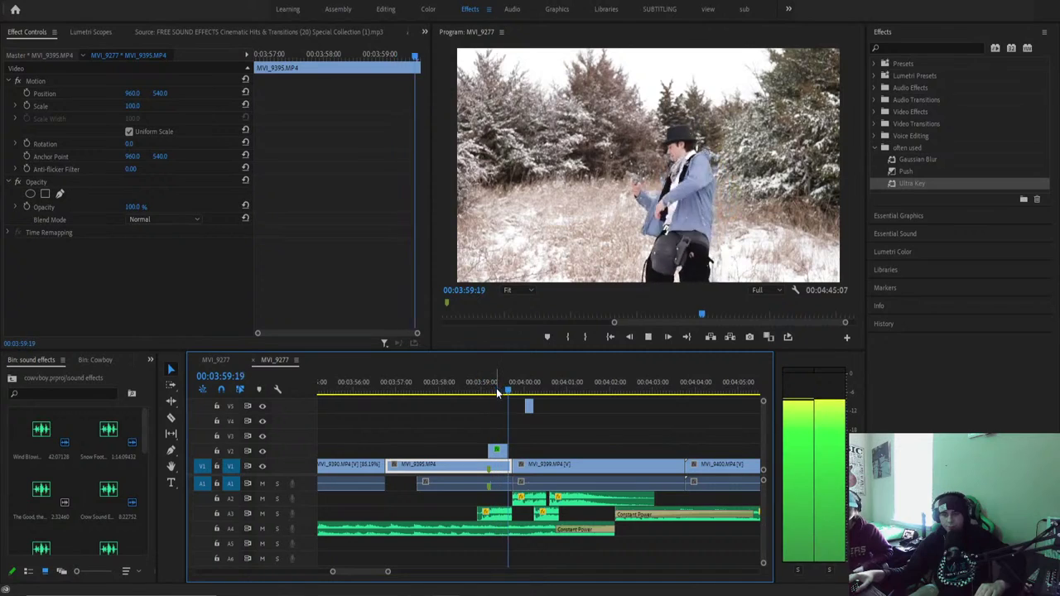
{"action": "key", "text": "space"}
{"action": "key", "text": "space"}
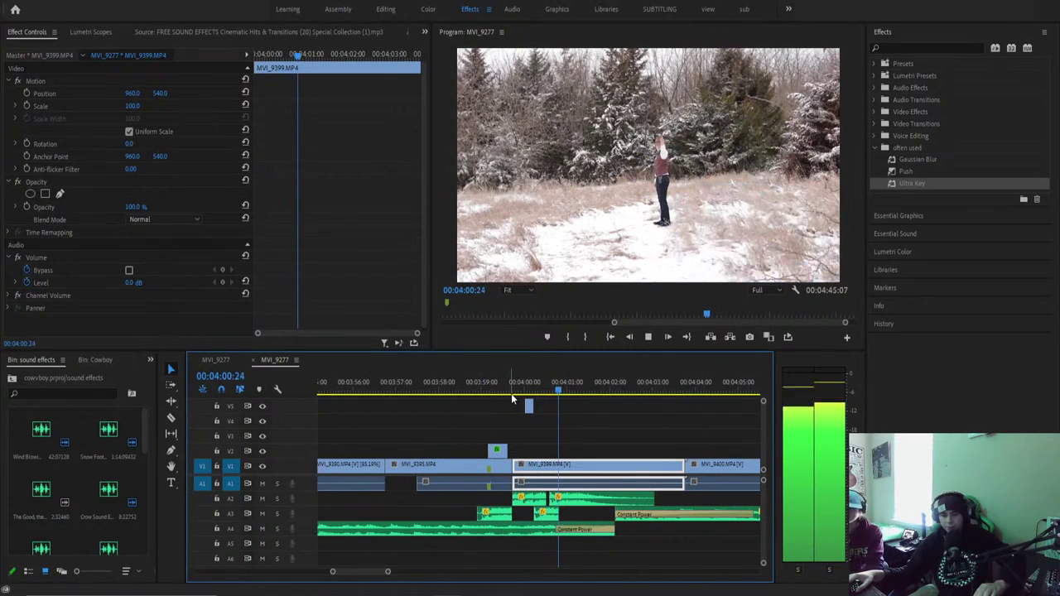
{"action": "key", "text": "space"}
{"action": "left_click", "coordinate": [471, 387]}
{"action": "key", "text": "space"}
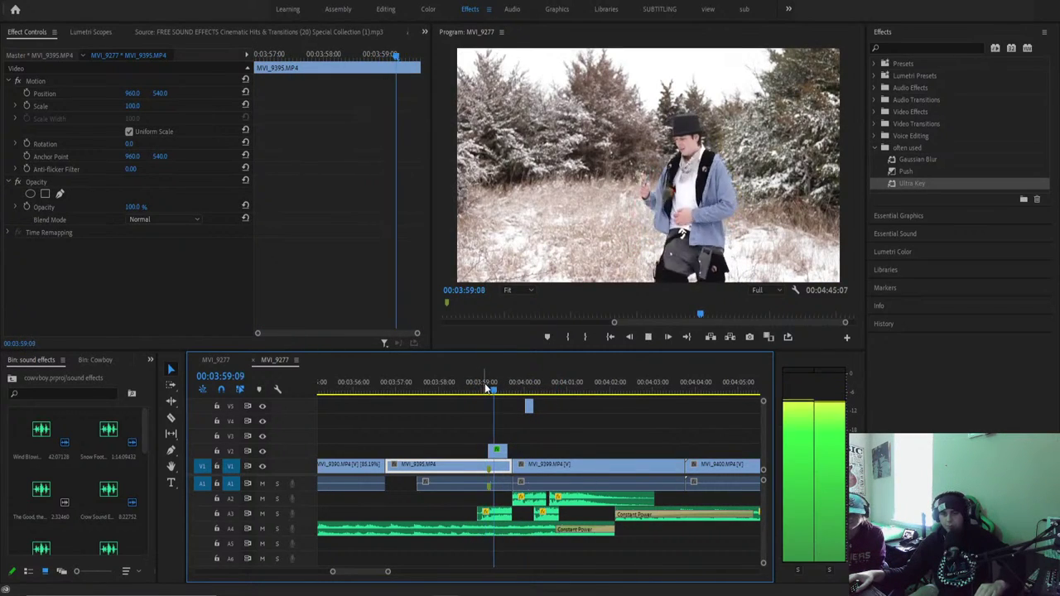
{"action": "key", "text": "space"}
{"action": "left_click", "coordinate": [496, 387]}
{"action": "key", "text": "space"}
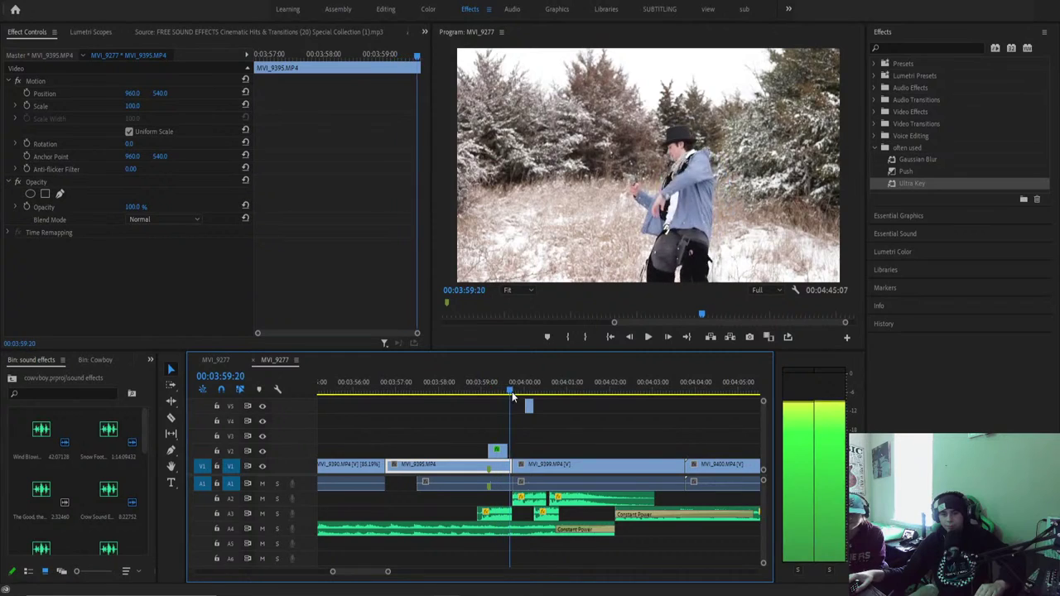
{"action": "key", "text": "space"}
{"action": "key", "text": "Right"}
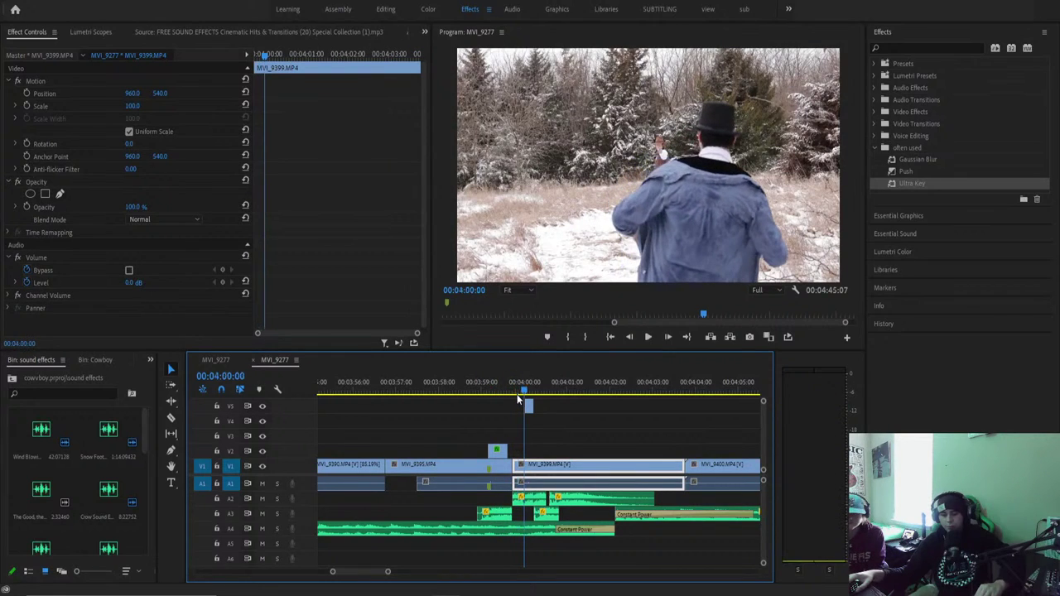
{"action": "left_click", "coordinate": [501, 383]}
{"action": "key", "text": "space"}
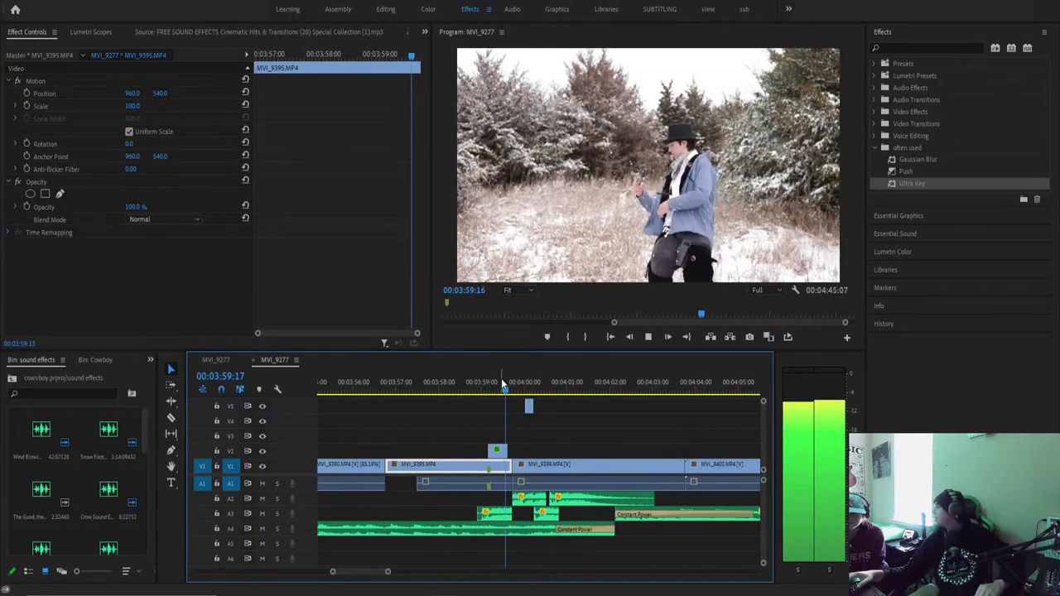
Replay the gunshots from about 00:03:59:15 into the MVI_9399 clip to time the distant shooter's muzzle flash.
{"action": "left_click", "coordinate": [499, 383]}
{"action": "key", "text": "space"}
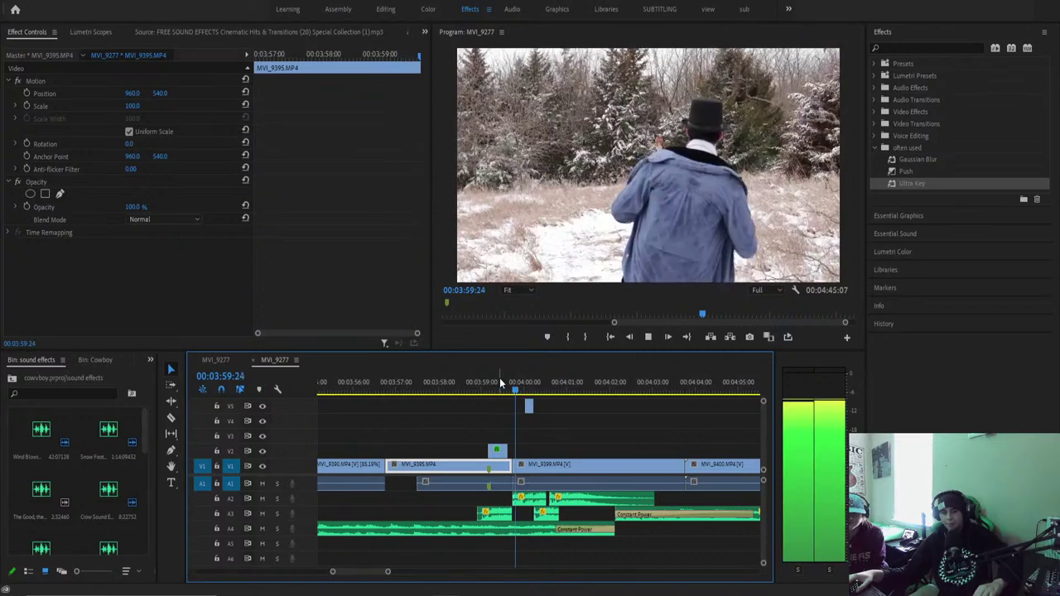
{"action": "key", "text": "space"}
{"action": "key", "text": "space"}
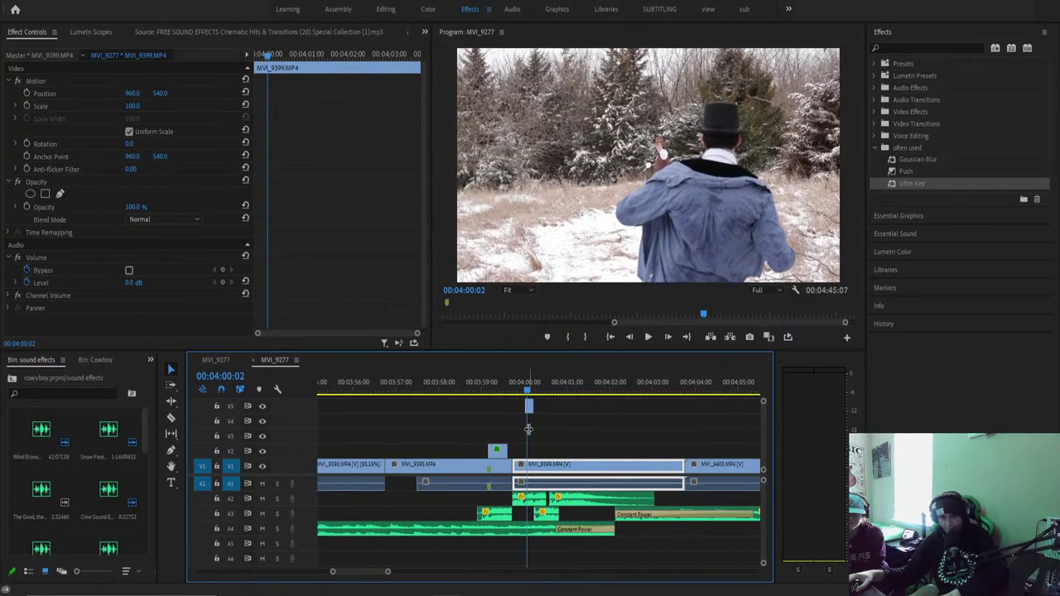
{"action": "left_click", "coordinate": [509, 382]}
{"action": "key", "text": "space"}
{"action": "key", "text": "space"}
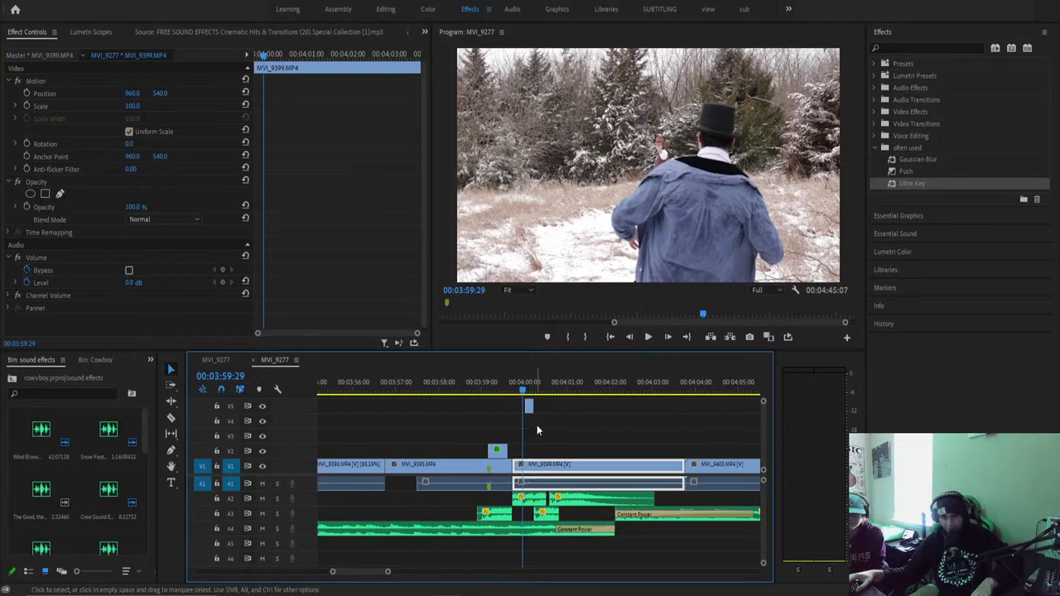
{"action": "key", "text": "space"}
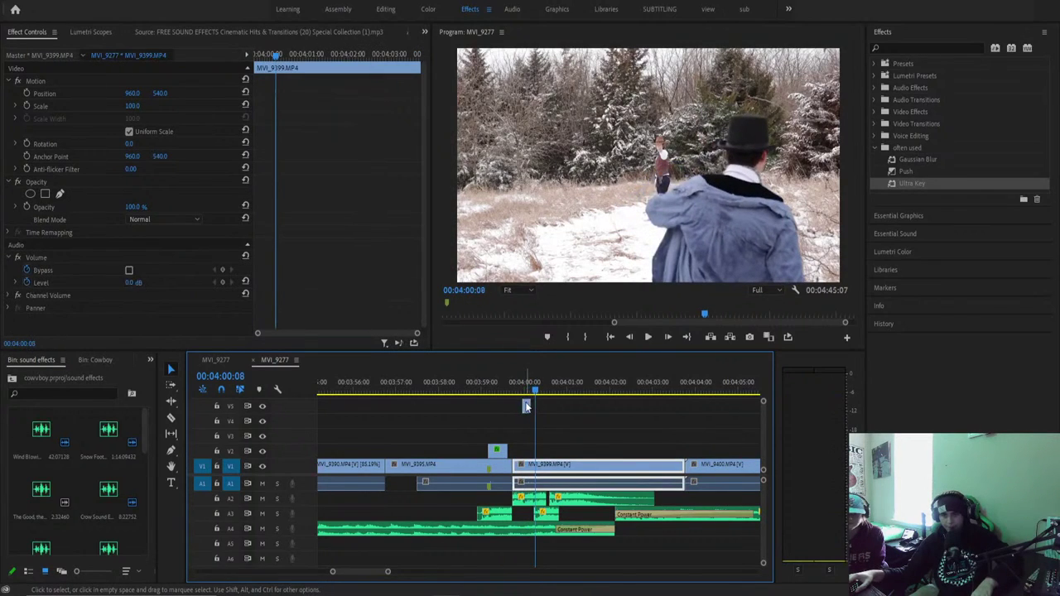
Start the muzzle flash clip on V5 at 00:04:00:00 and shorten it to end at 00:04:00:05.
{"action": "left_click_drag", "start_coordinate": [518, 385], "coordinate": [528, 407]}
{"action": "left_click", "coordinate": [528, 410]}
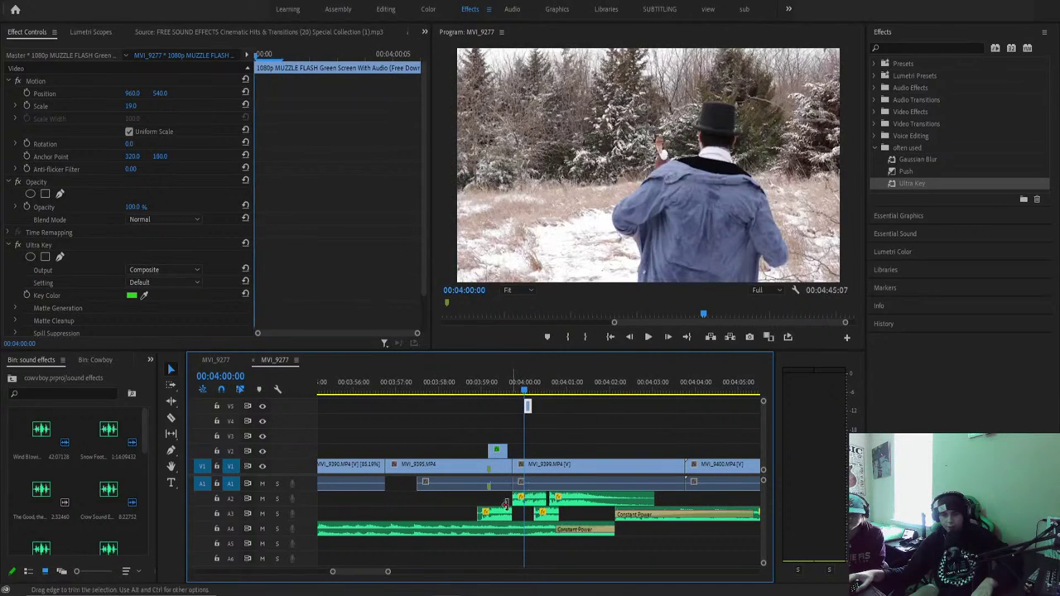
{"action": "left_click_drag", "start_coordinate": [387, 572], "coordinate": [356, 572]}
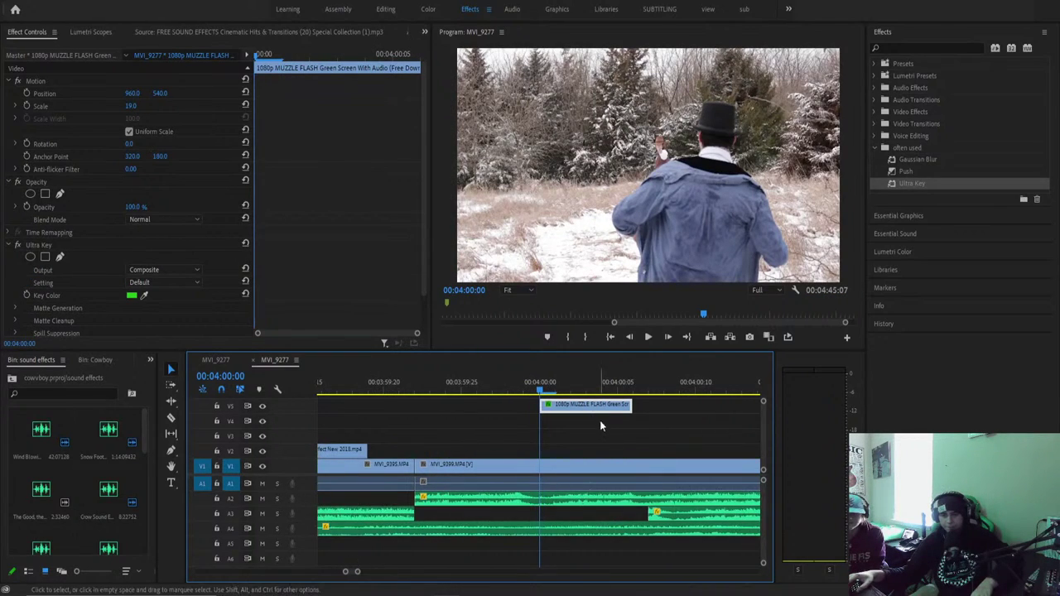
{"action": "mouse_move", "coordinate": [536, 387]}
{"action": "left_mouse_down"}
{"action": "mouse_move", "coordinate": [586, 394]}
{"action": "mouse_move", "coordinate": [543, 387]}
{"action": "mouse_move", "coordinate": [550, 404]}
{"action": "mouse_move", "coordinate": [548, 388]}
{"action": "mouse_move", "coordinate": [419, 387]}
{"action": "mouse_move", "coordinate": [499, 401]}
{"action": "mouse_move", "coordinate": [561, 396]}
{"action": "mouse_move", "coordinate": [535, 396]}
{"action": "left_mouse_up"}
{"action": "left_click_drag", "start_coordinate": [599, 403], "coordinate": [589, 407]}
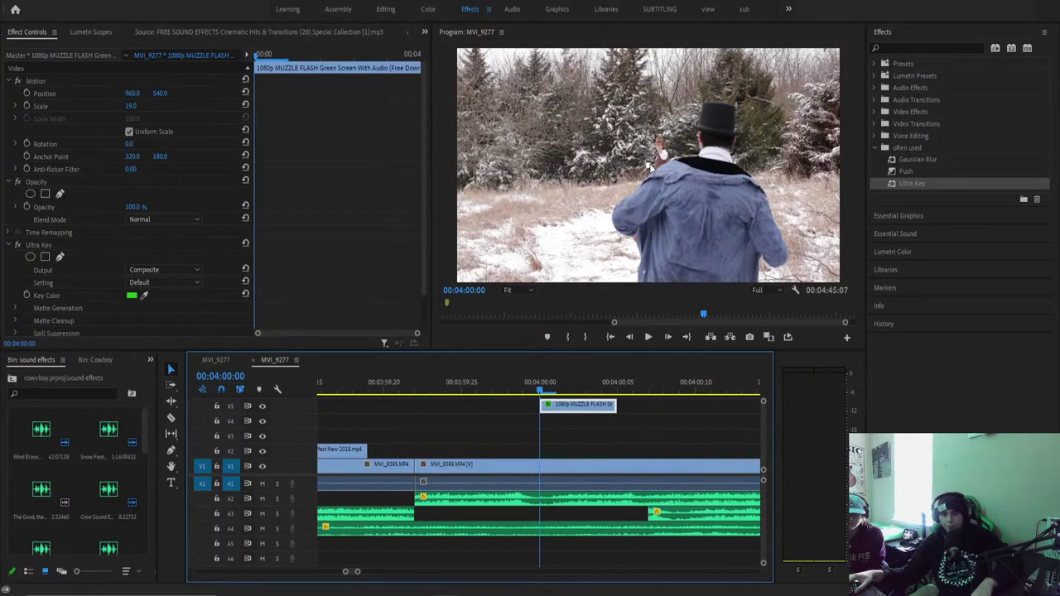
Reposition the muzzle flash over the distant shooter's gun hand, checking it in a 150% preview.
{"action": "left_click", "coordinate": [651, 168]}
{"action": "left_click", "coordinate": [651, 168]}
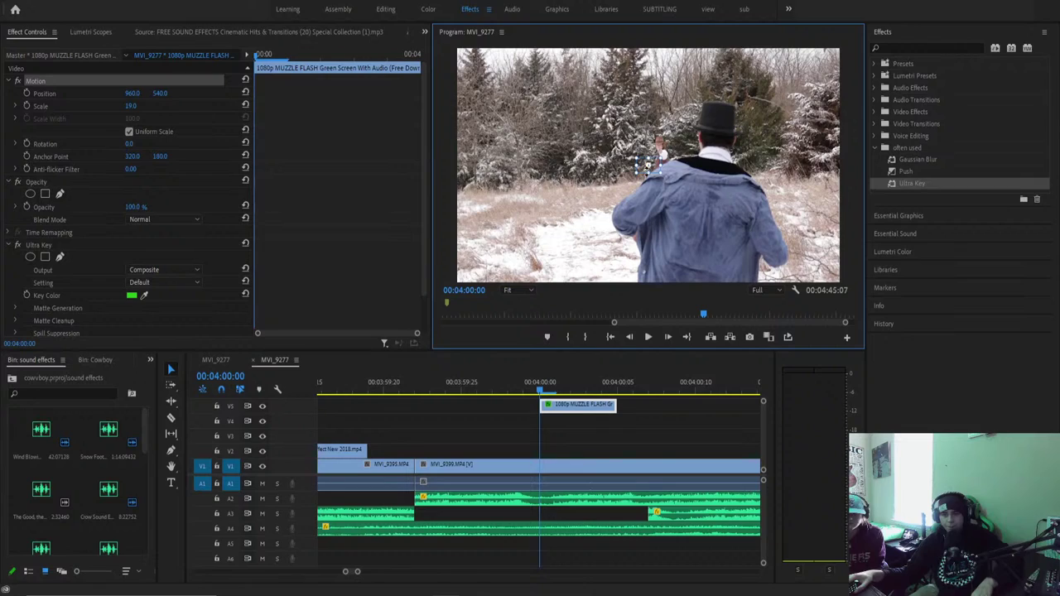
{"action": "left_click", "coordinate": [131, 95]}
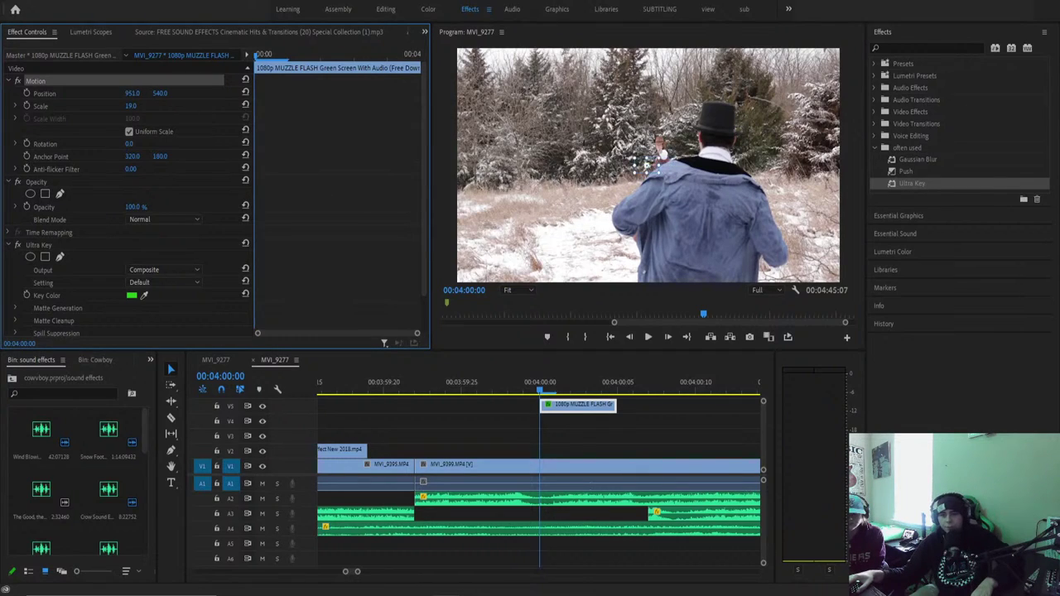
{"action": "left_click", "coordinate": [774, 290]}
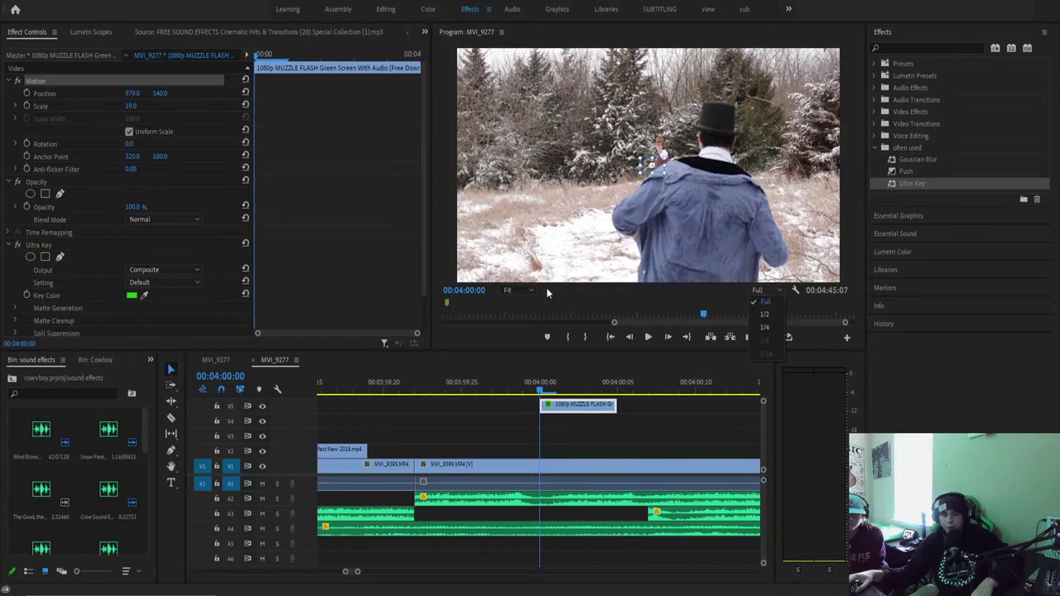
{"action": "left_click", "coordinate": [507, 290]}
{"action": "left_click", "coordinate": [519, 383]}
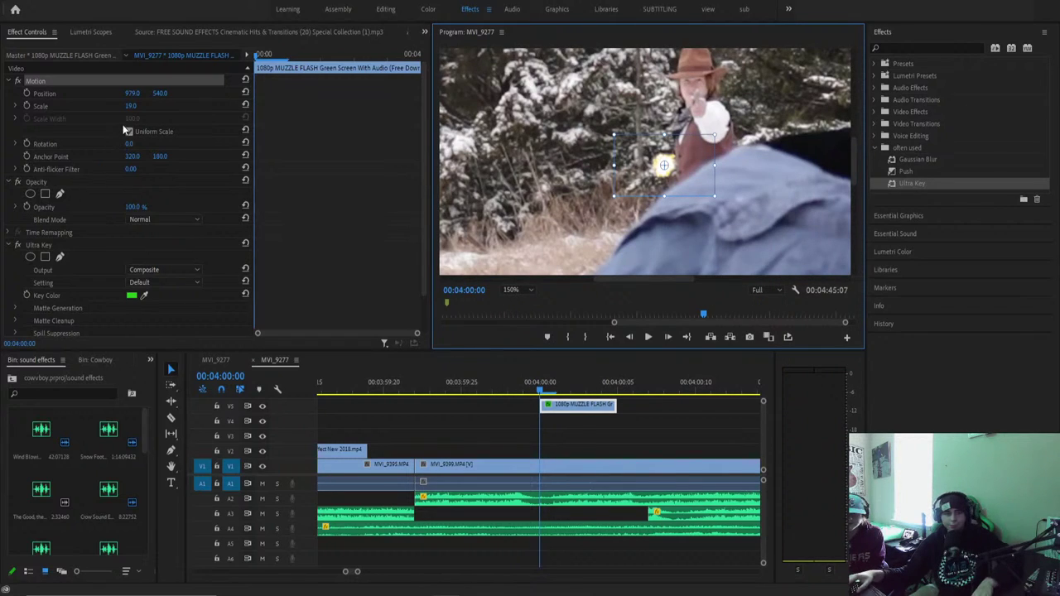
{"action": "left_click_drag", "start_coordinate": [130, 98], "coordinate": [270, 151]}
Duplicate the muzzle flash clip on V5 for the second gunshot, starting at 00:04:00:07.
{"action": "left_click_drag", "start_coordinate": [520, 374], "coordinate": [659, 440]}
{"action": "key", "text": "space"}
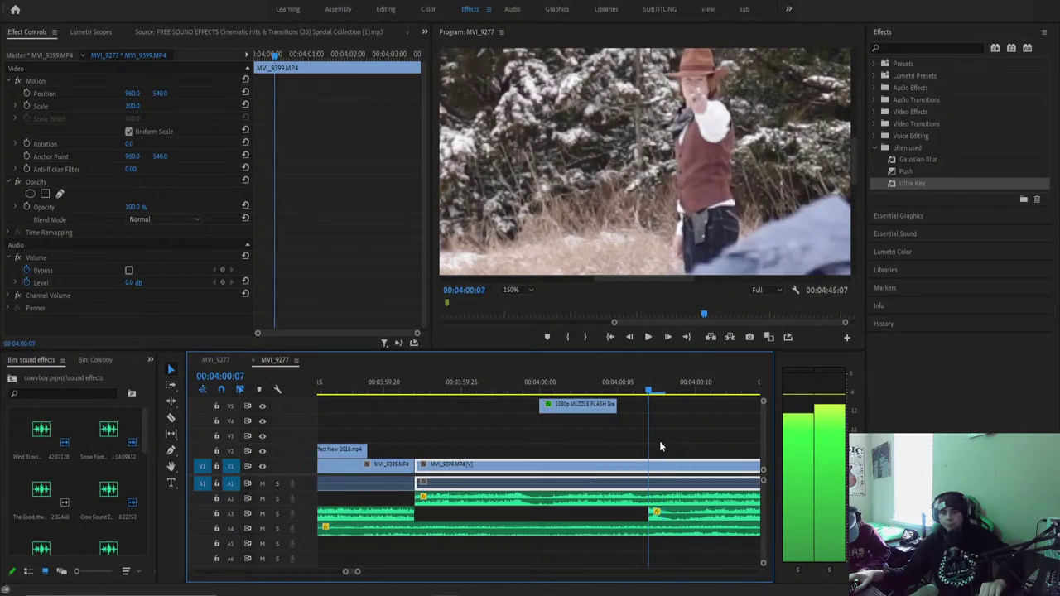
{"action": "left_click_drag", "start_coordinate": [560, 412], "coordinate": [660, 408]}
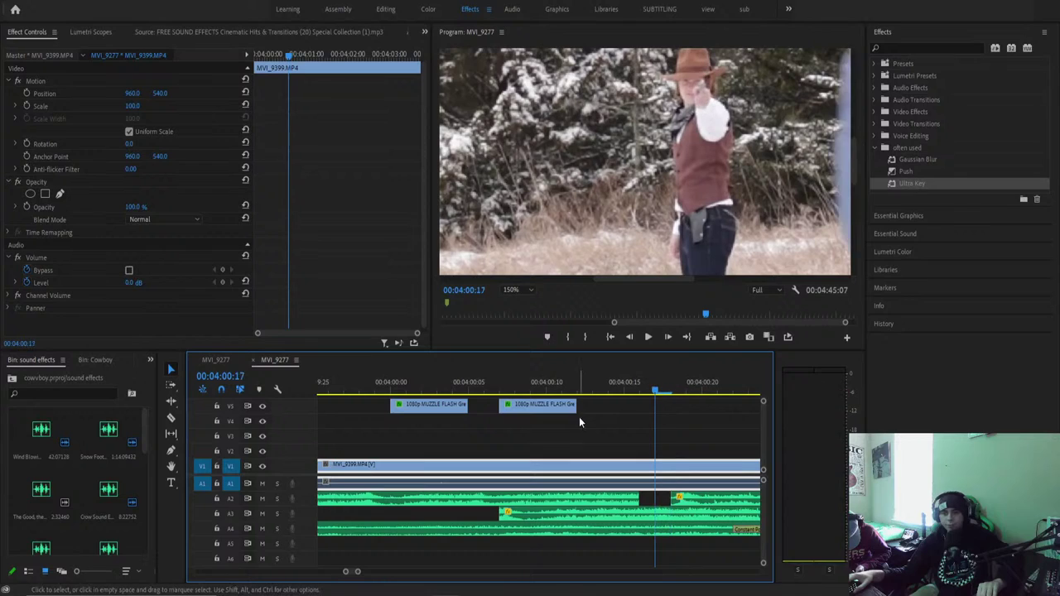
Paste a copy of the second muzzle flash clip at 00:04:00:17 and set its position to 1029, 453.
{"action": "left_click", "coordinate": [548, 405]}
{"action": "key", "text": "ctrl+c"}
{"action": "key", "text": "ctrl+v"}
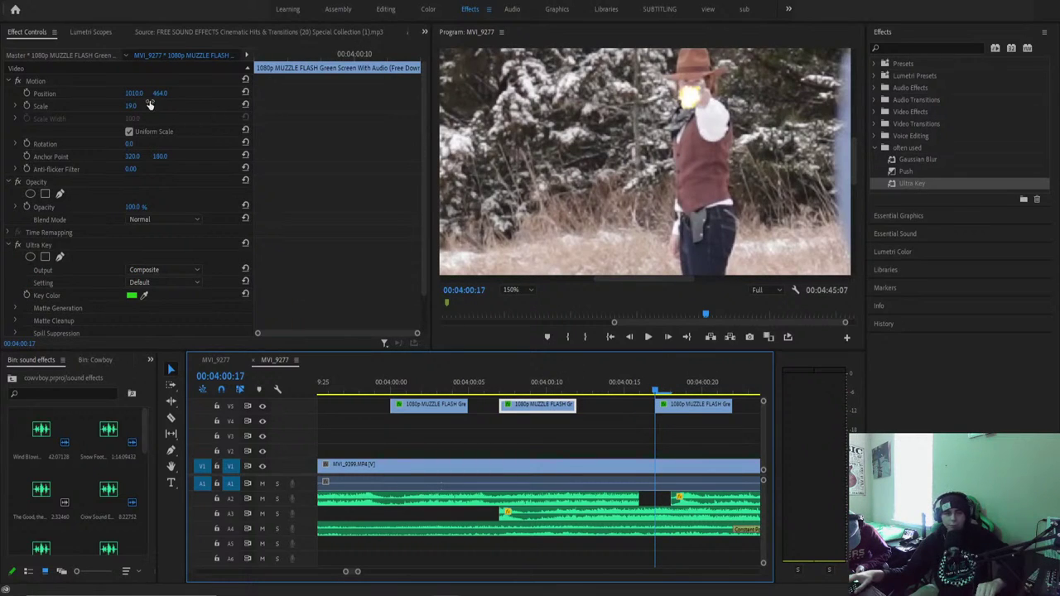
{"action": "left_click", "coordinate": [696, 400]}
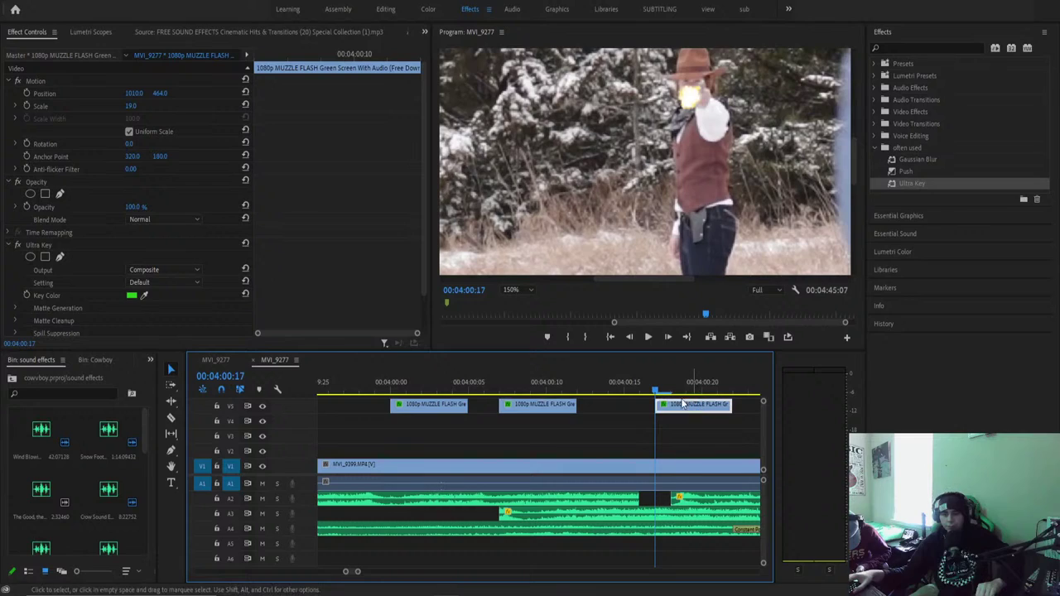
{"action": "mouse_move", "coordinate": [137, 93]}
{"action": "left_mouse_down"}
{"action": "mouse_move", "coordinate": [149, 92]}
{"action": "mouse_move", "coordinate": [138, 92]}
{"action": "left_mouse_up"}
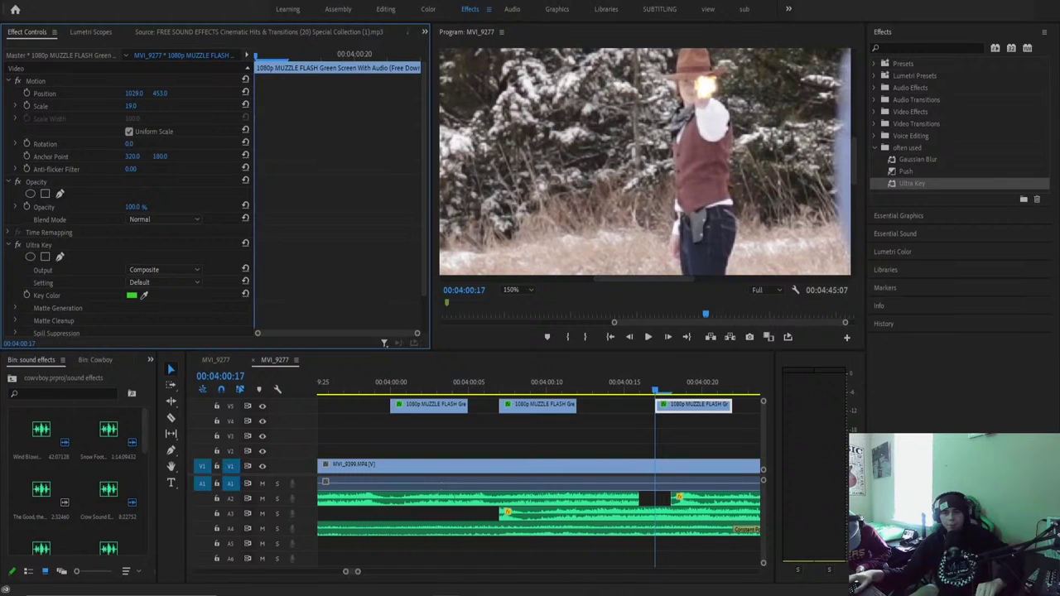
Scrub and play through the three muzzle flashes over the MVI_9399 clip in the magnified preview.
{"action": "left_click_drag", "start_coordinate": [594, 389], "coordinate": [781, 428]}
{"action": "left_click_drag", "start_coordinate": [360, 573], "coordinate": [380, 573]}
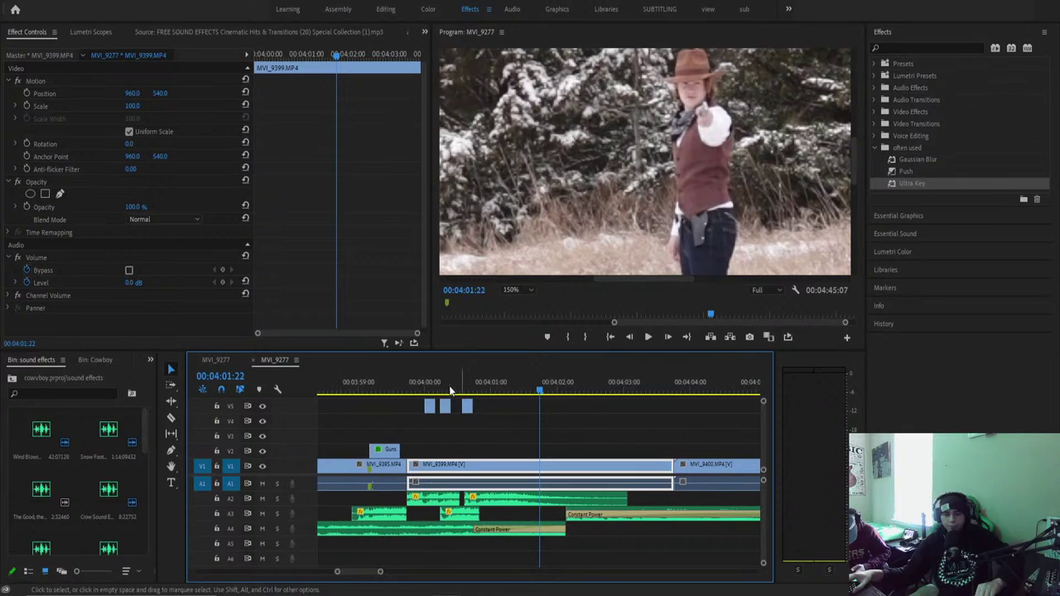
{"action": "left_click", "coordinate": [404, 384]}
{"action": "key", "text": "space"}
{"action": "key", "text": "space"}
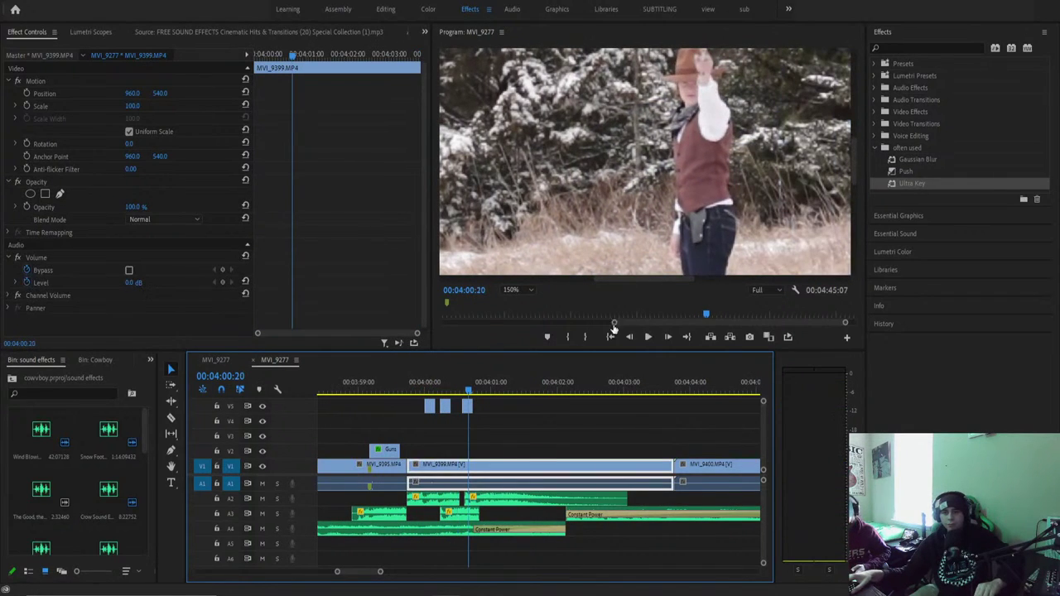
Fit the preview to the whole frame and replay the gunshots from about 00:03:59:14 to check all the flashes.
{"action": "left_click", "coordinate": [515, 289]}
{"action": "left_click", "coordinate": [513, 305]}
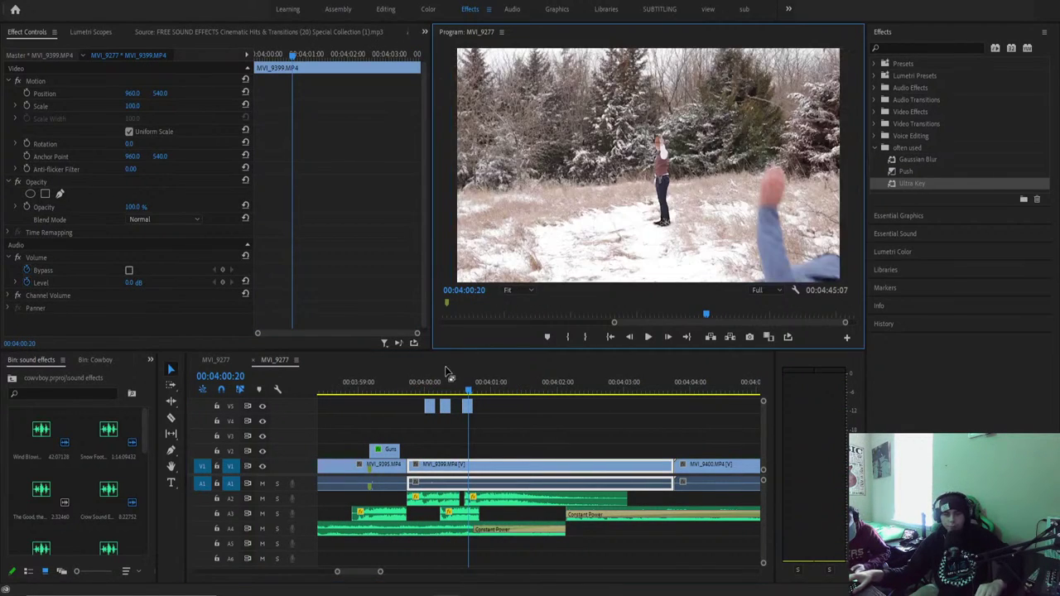
{"action": "left_click", "coordinate": [396, 390]}
{"action": "key", "text": "space"}
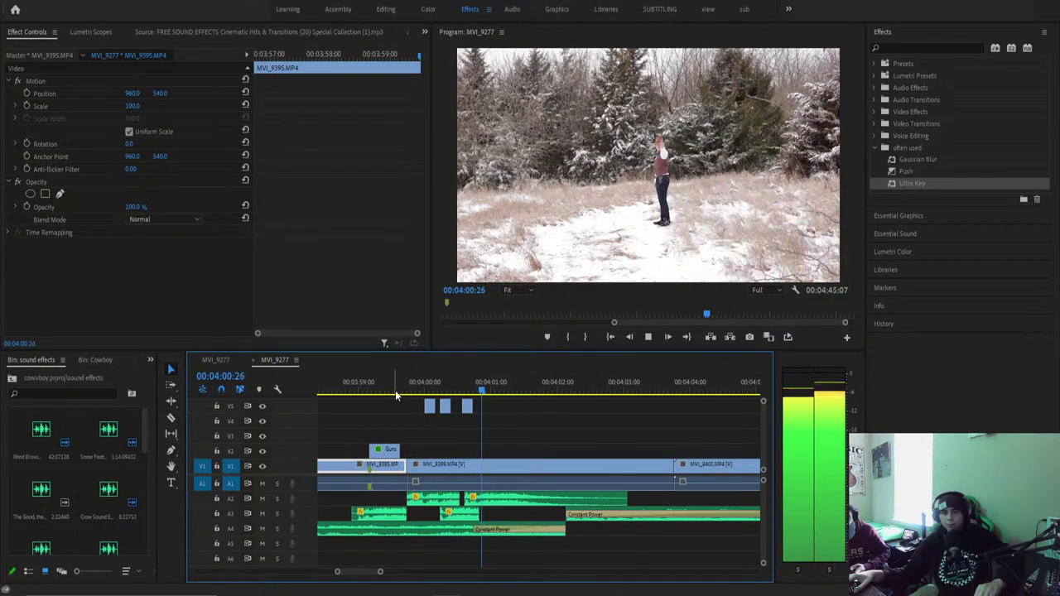
{"action": "key", "text": "space"}
{"action": "left_click", "coordinate": [391, 387]}
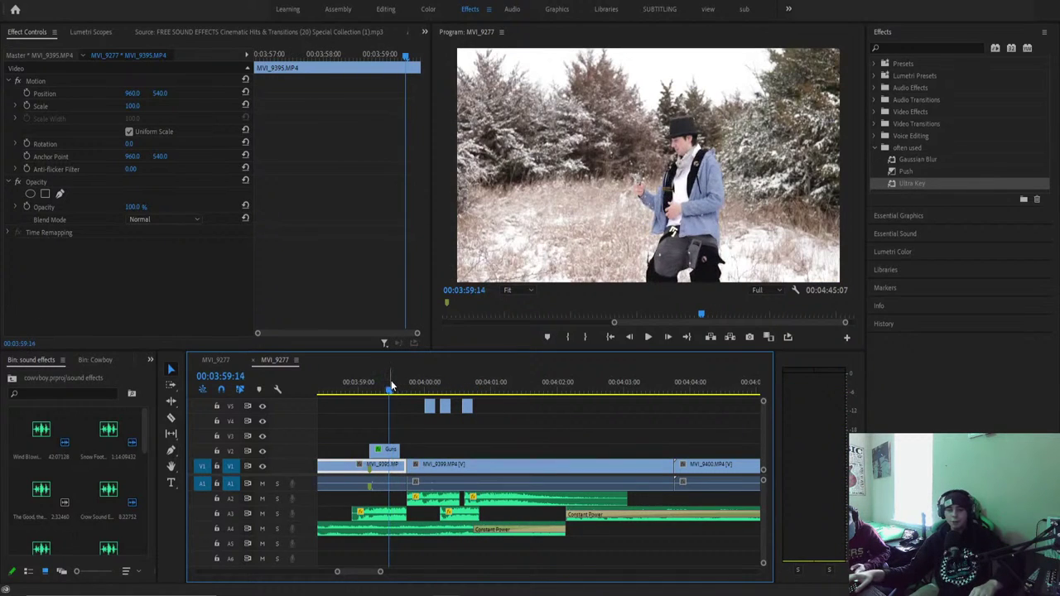
{"action": "key", "text": "space"}
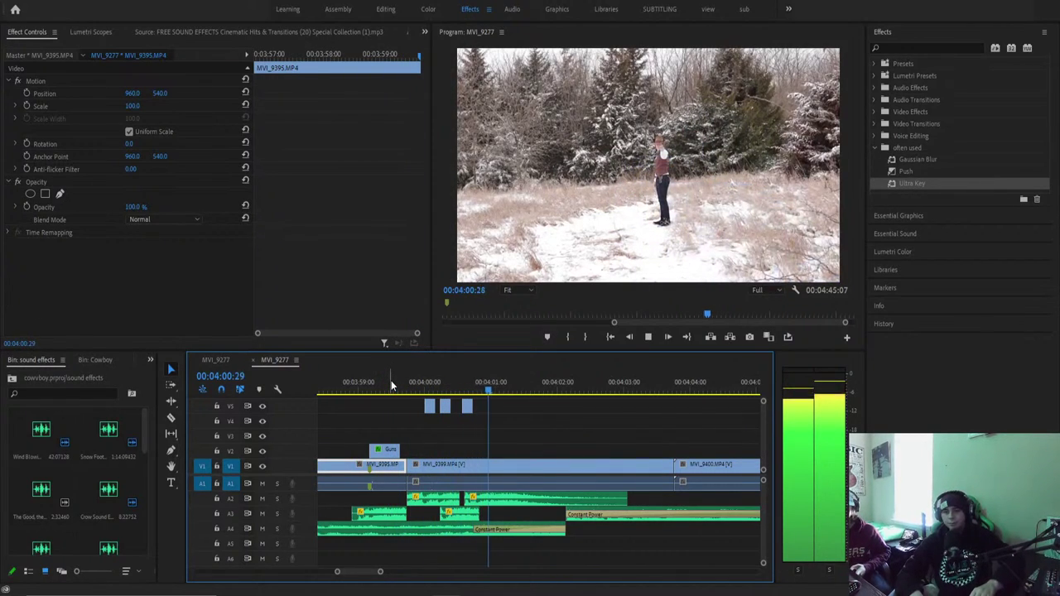
{"action": "key", "text": "space"}
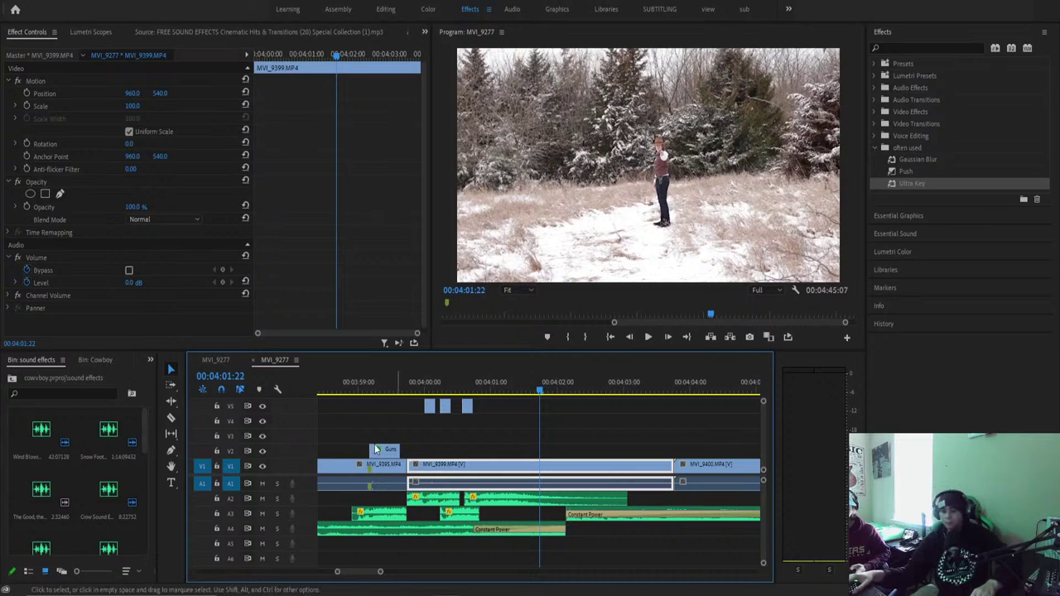
Switch to the Assembly workspace and save the project.
{"action": "left_click", "coordinate": [335, 10]}
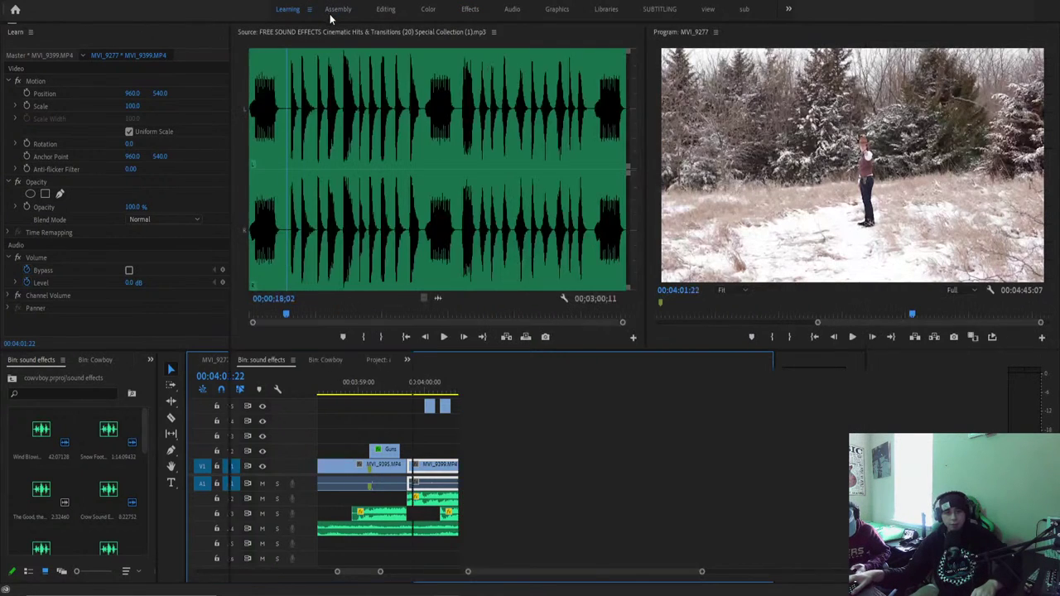
{"action": "key", "text": "ctrl+s"}
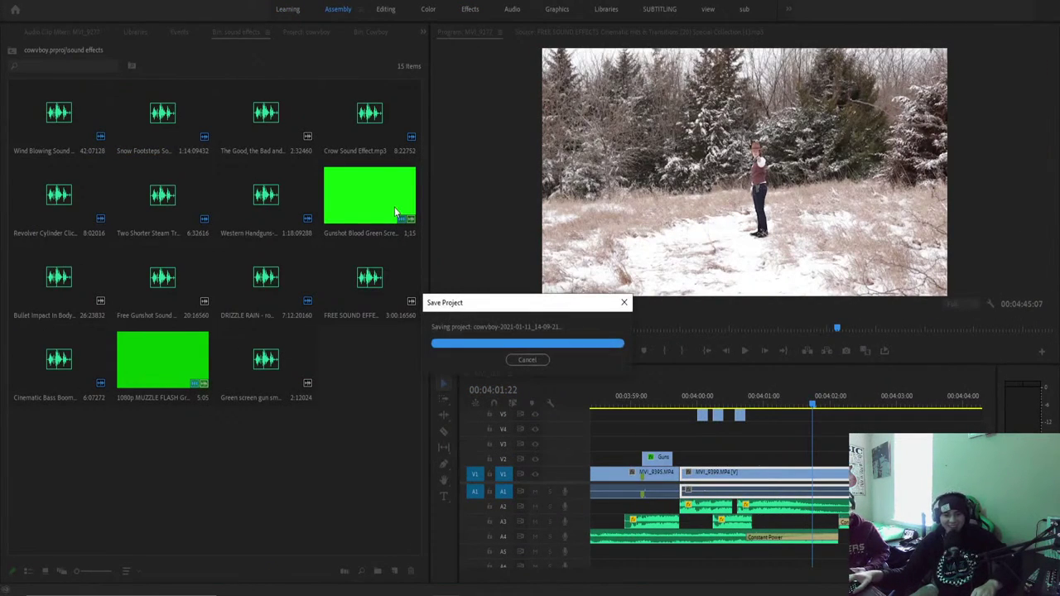
{"action": "left_click", "coordinate": [407, 210]}
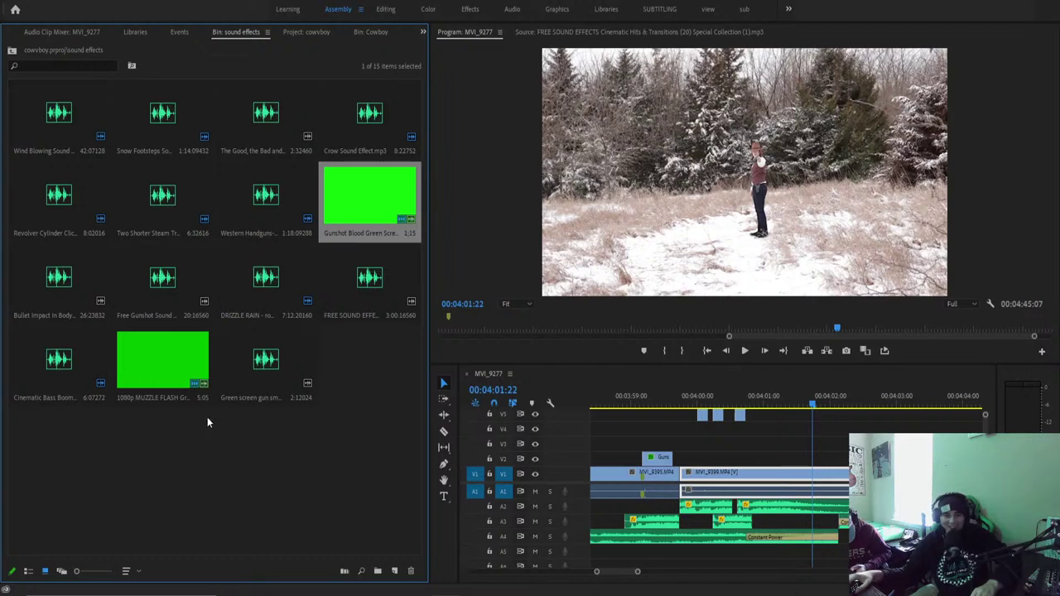
Import the Green screen gun smoke affect file from the Downloads folder into the sound effects bin.
{"action": "mouse_move", "coordinate": [337, 590]}
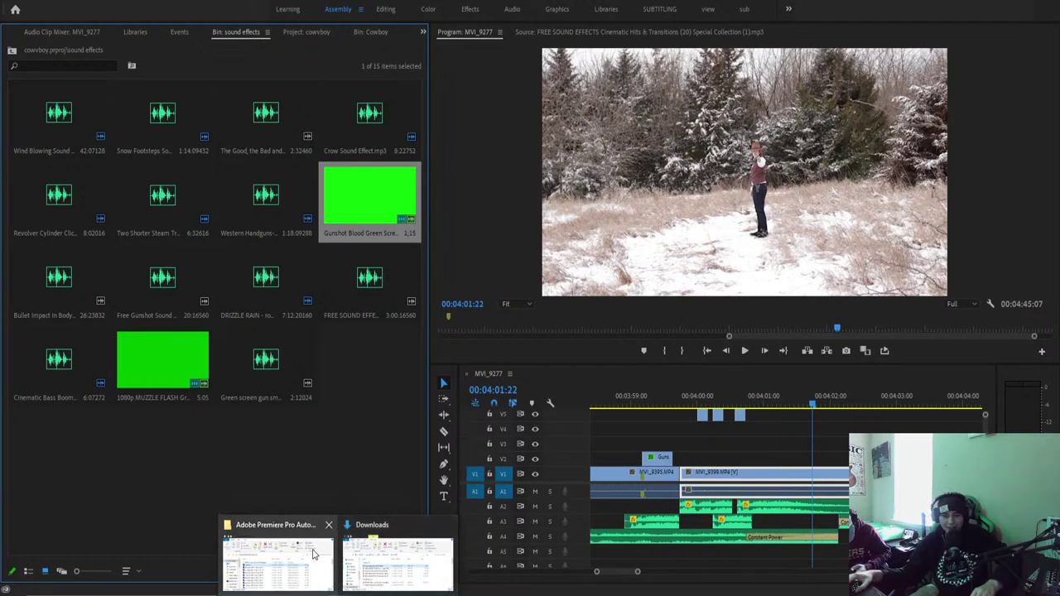
{"action": "mouse_move", "coordinate": [323, 564]}
{"action": "mouse_move", "coordinate": [386, 568]}
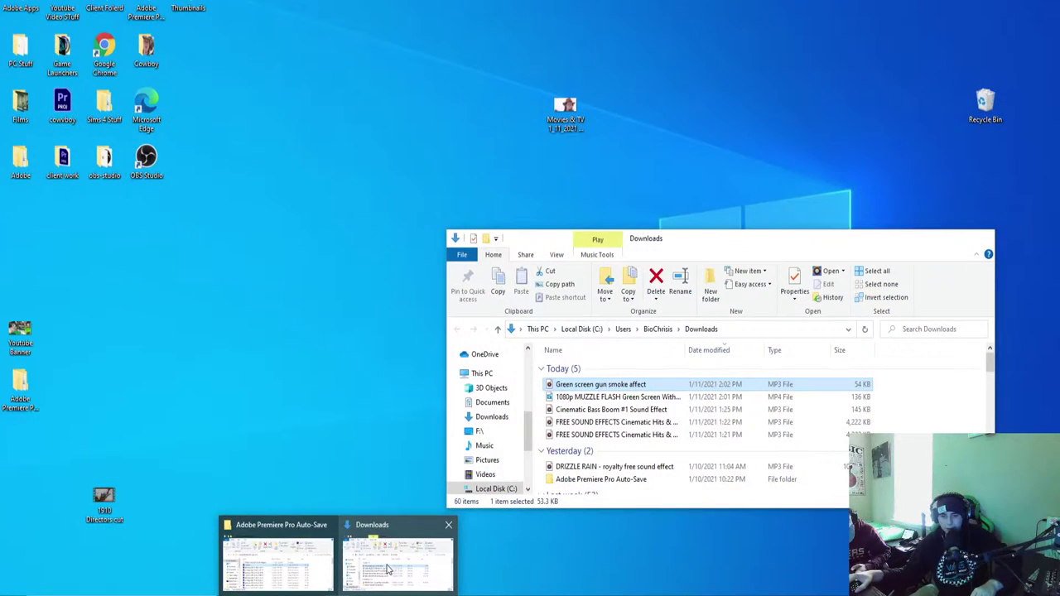
{"action": "left_click", "coordinate": [386, 568]}
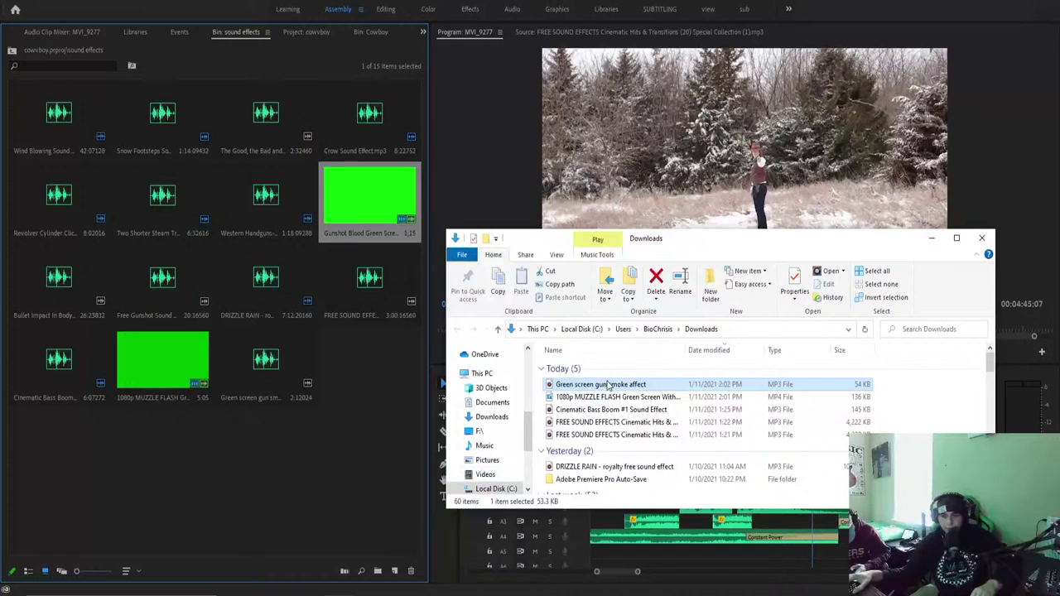
{"action": "left_click_drag", "start_coordinate": [603, 384], "coordinate": [346, 450]}
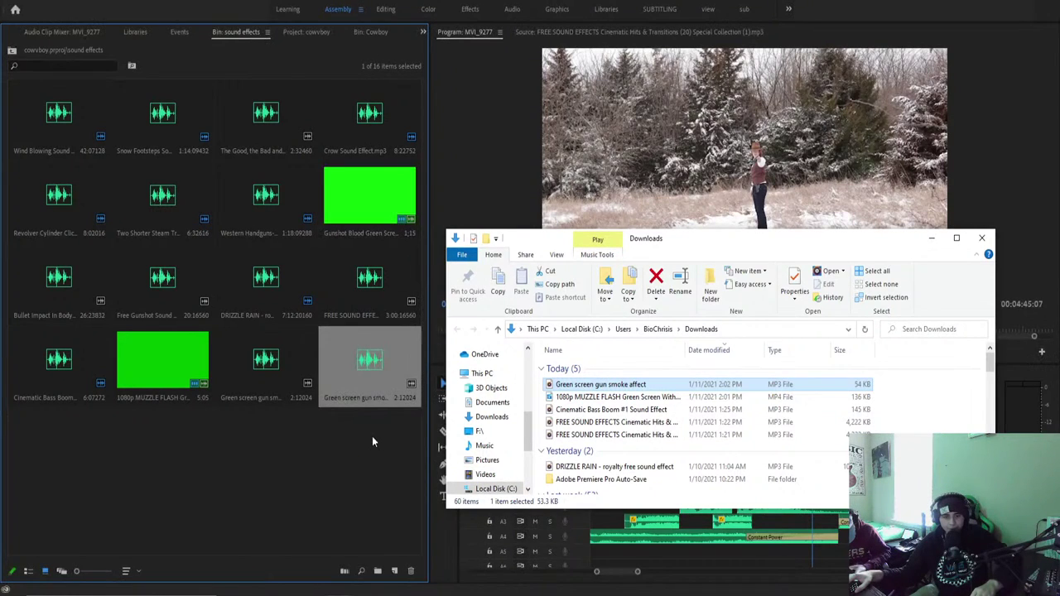
{"action": "key", "text": "alt+Tab"}
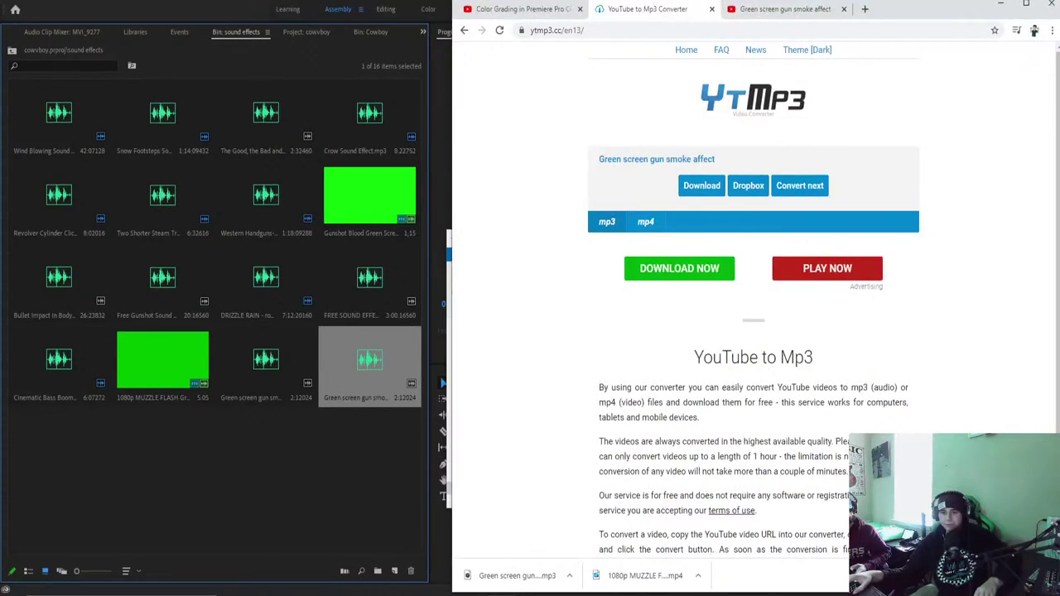
{"action": "left_click", "coordinate": [500, 31]}
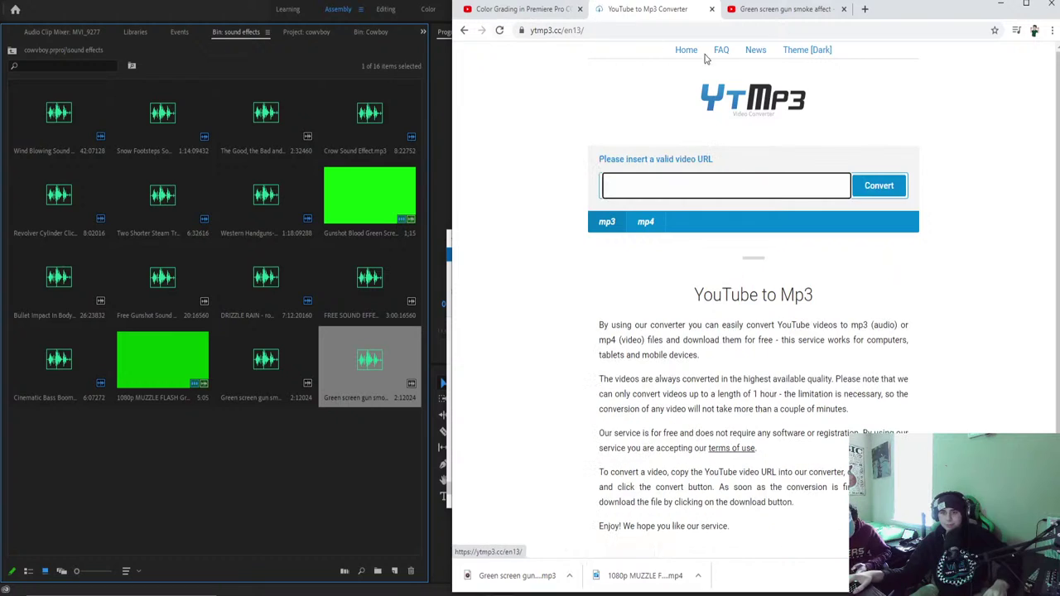
{"action": "type", "text": "https://www.youtube.com/watch?v=vEyC9chMEdo"}
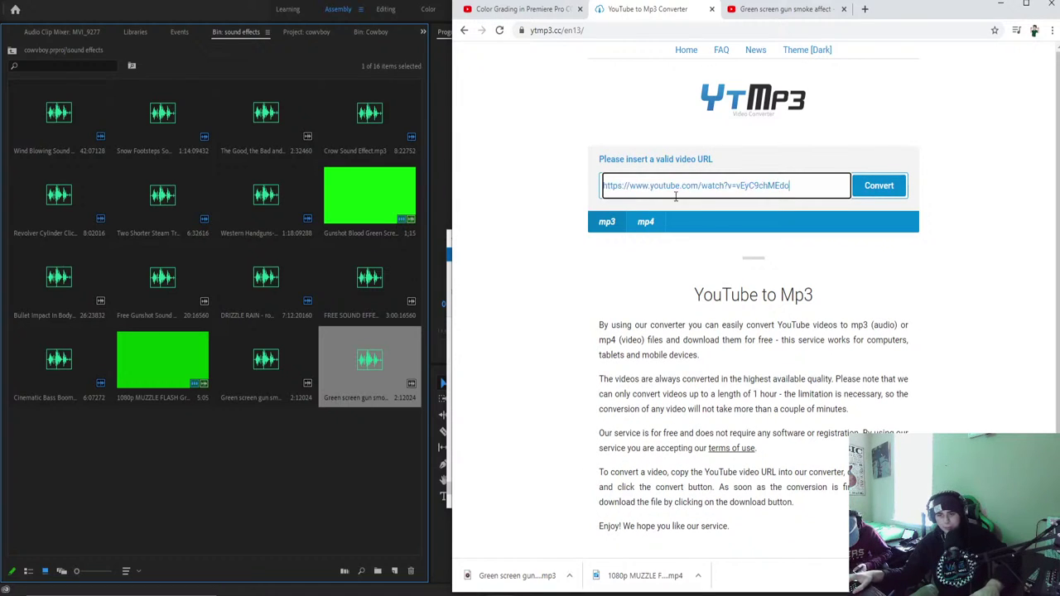
{"action": "left_click", "coordinate": [892, 186]}
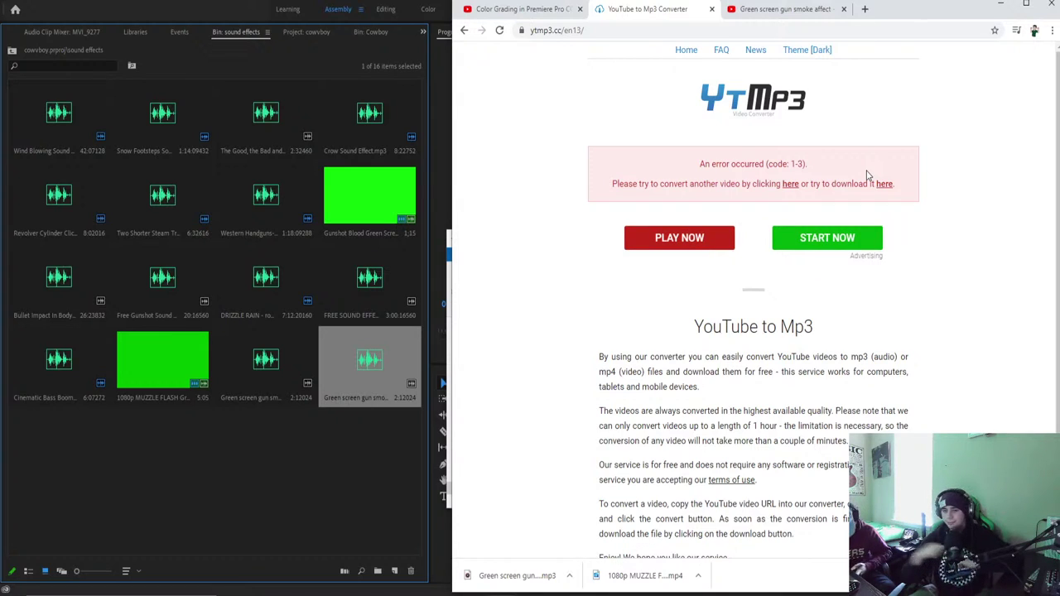
Reload the Green screen gun smoke affect video on YouTube and copy its URL.
{"action": "left_click", "coordinate": [750, 9]}
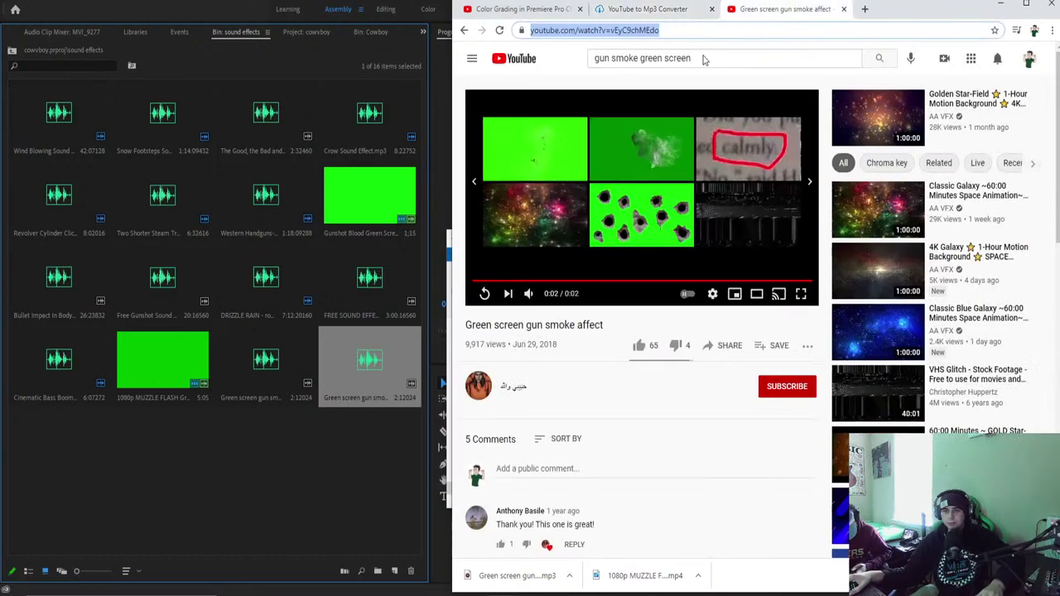
{"action": "left_click", "coordinate": [702, 31]}
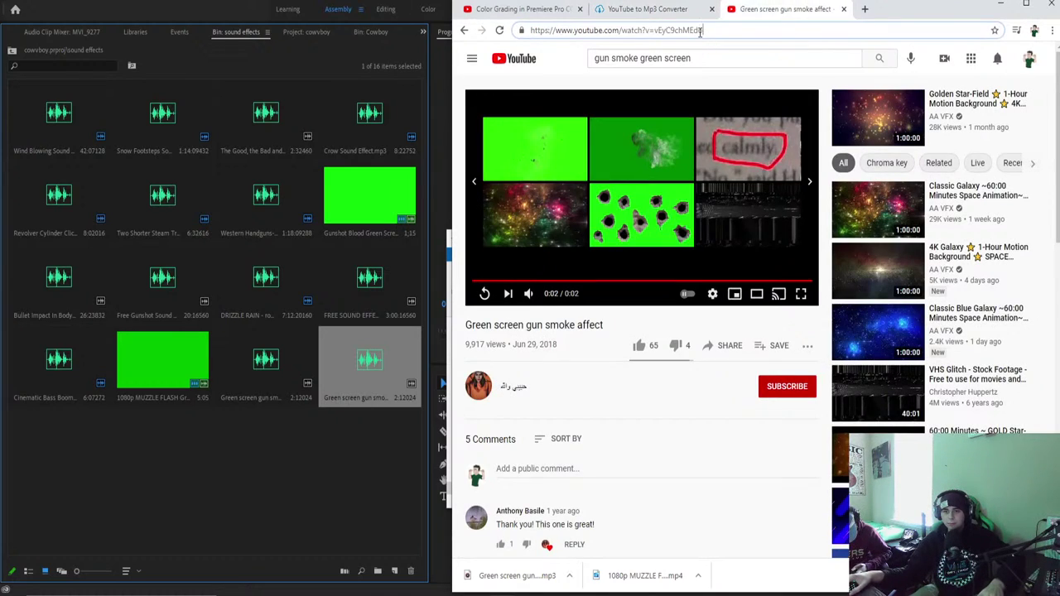
{"action": "left_click", "coordinate": [499, 30]}
{"action": "left_click", "coordinate": [707, 29]}
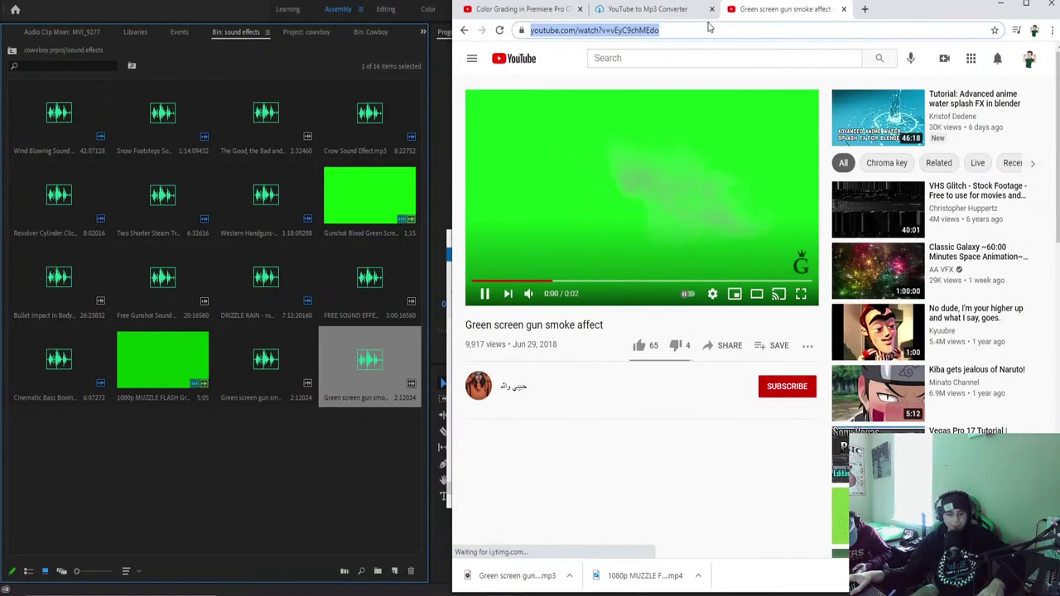
{"action": "left_click", "coordinate": [708, 30]}
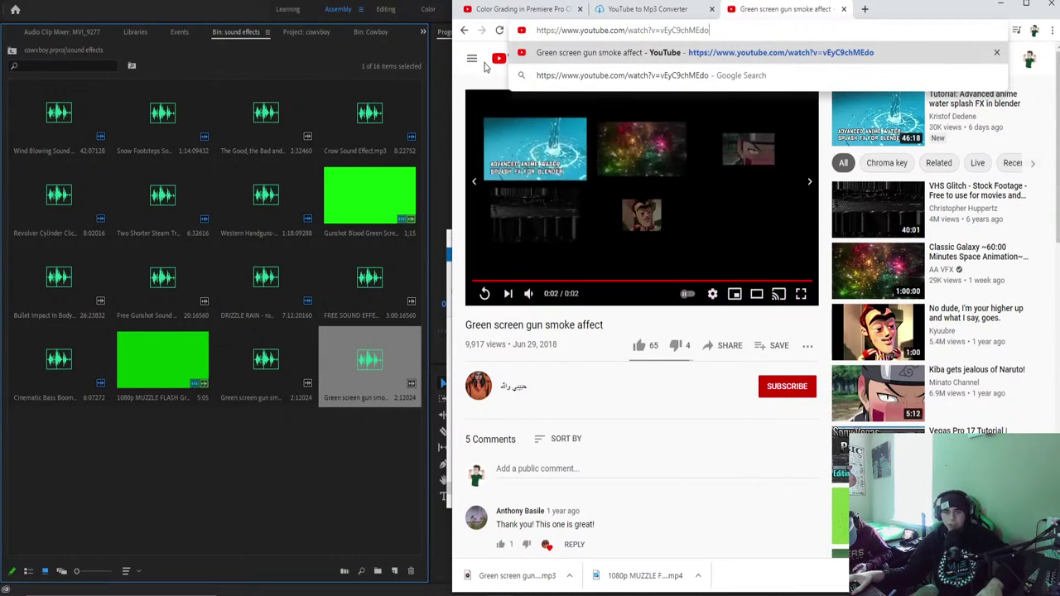
{"action": "left_click", "coordinate": [500, 29]}
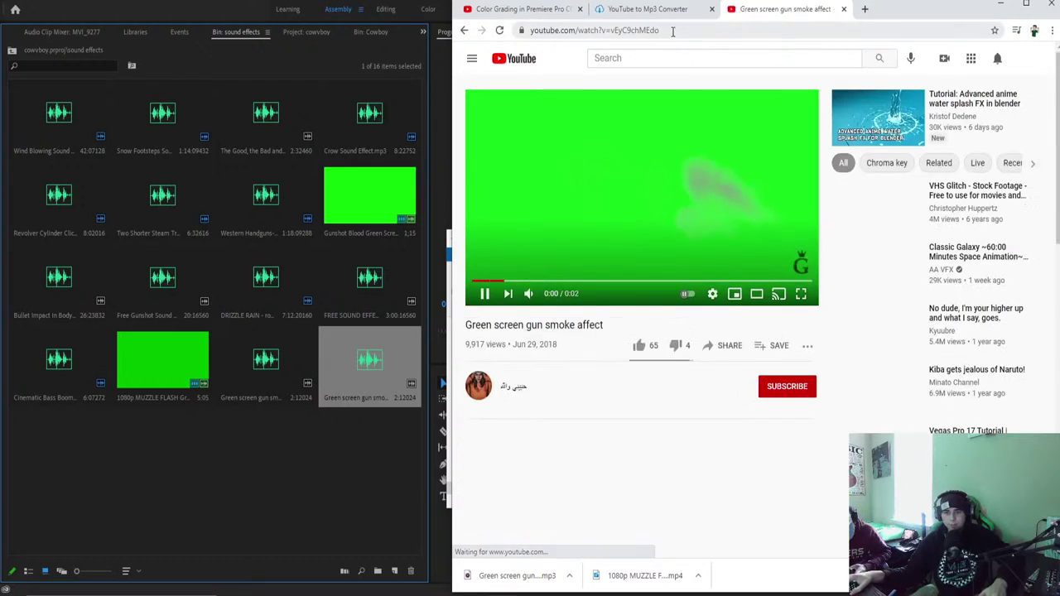
{"action": "left_click", "coordinate": [672, 31]}
{"action": "key", "text": "ctrl+c"}
Convert the copied gun smoke video link to MP4 on the reloaded YtMp3 page and download the file.
{"action": "left_click", "coordinate": [654, 12]}
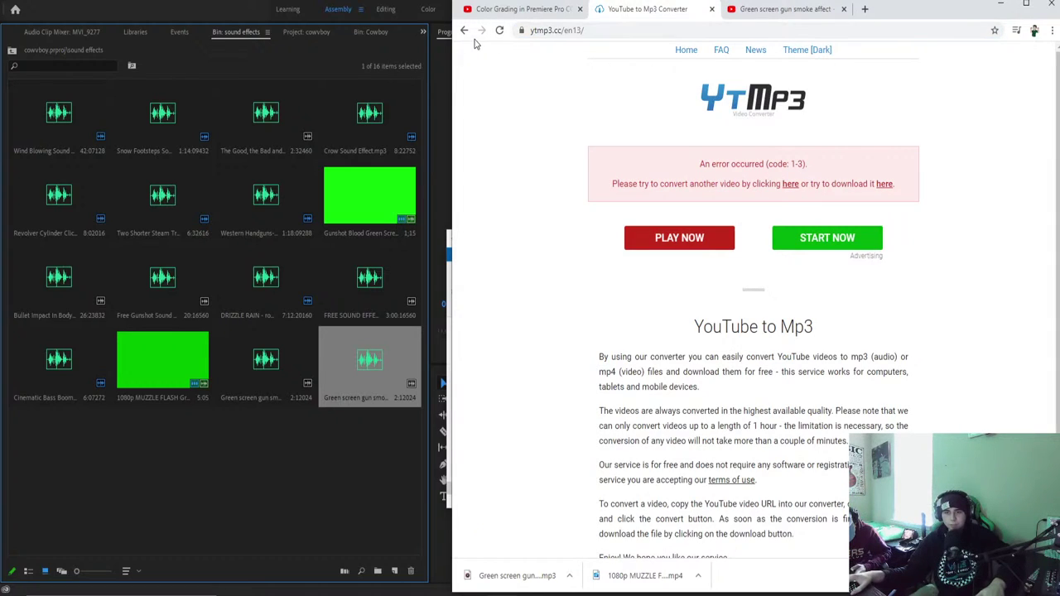
{"action": "left_click", "coordinate": [500, 31]}
{"action": "left_click", "coordinate": [654, 186]}
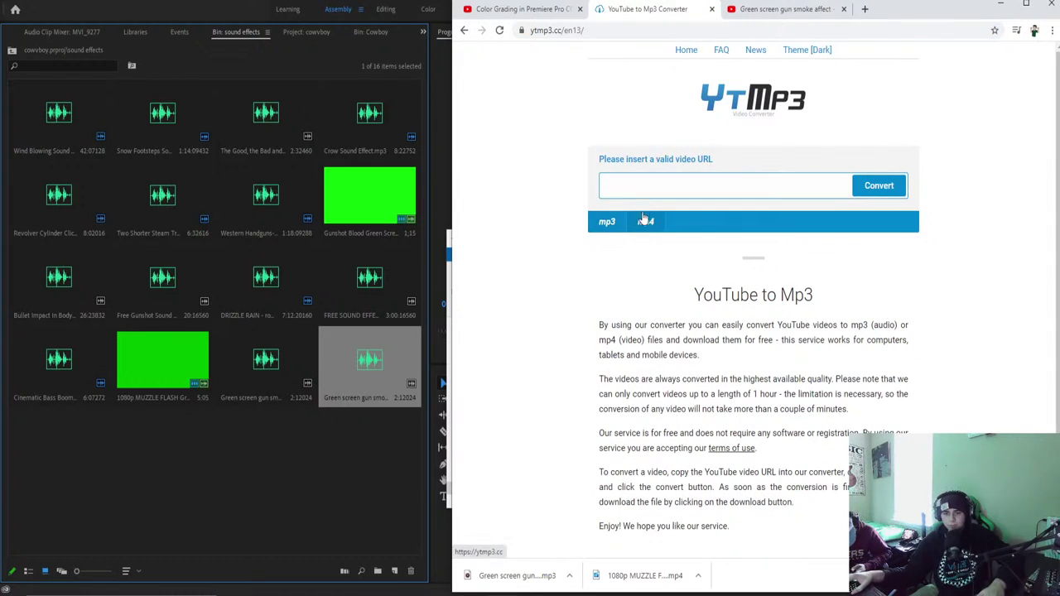
{"action": "key", "text": "ctrl+v"}
{"action": "left_click", "coordinate": [876, 186]}
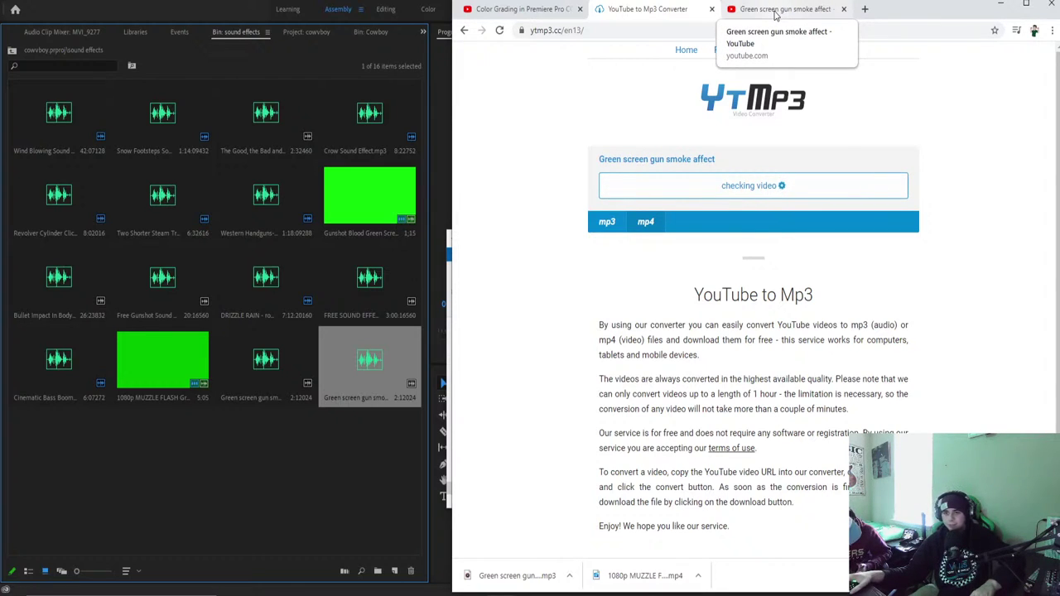
{"action": "left_click", "coordinate": [774, 10]}
{"action": "left_click", "coordinate": [654, 10]}
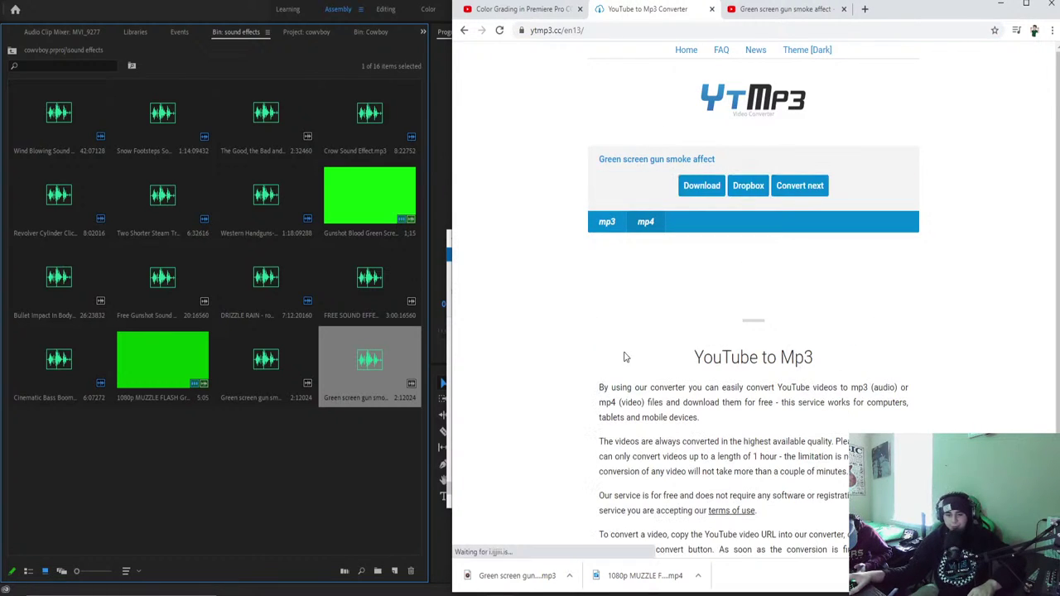
{"action": "left_click", "coordinate": [704, 187]}
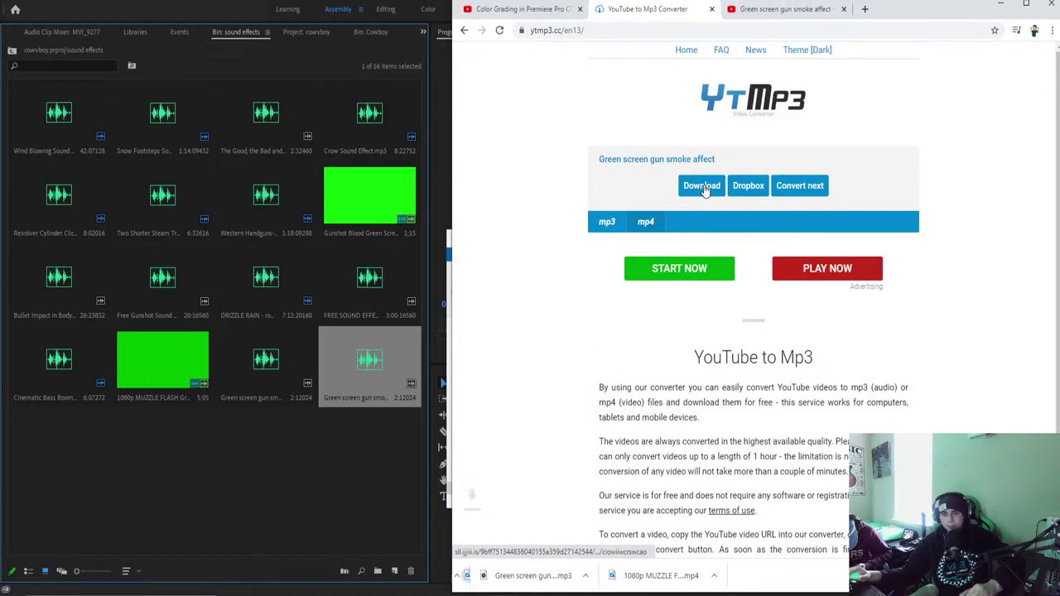
Play the downloaded gun smoke MP4 to check the footage, and close the player.
{"action": "left_click", "coordinate": [570, 586]}
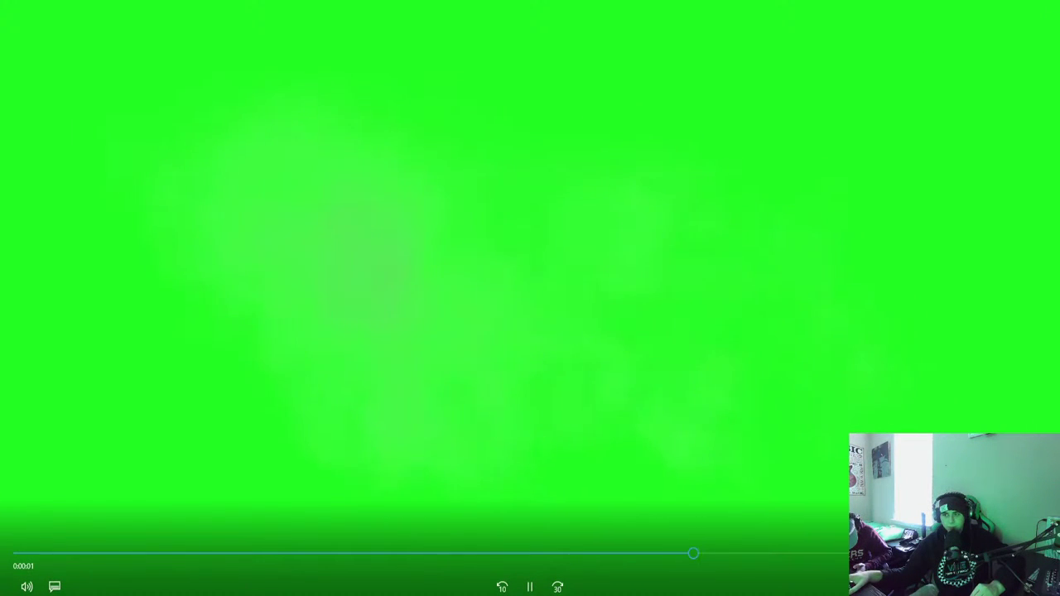
{"action": "key", "text": "Escape"}
{"action": "key", "text": "alt+F4"}
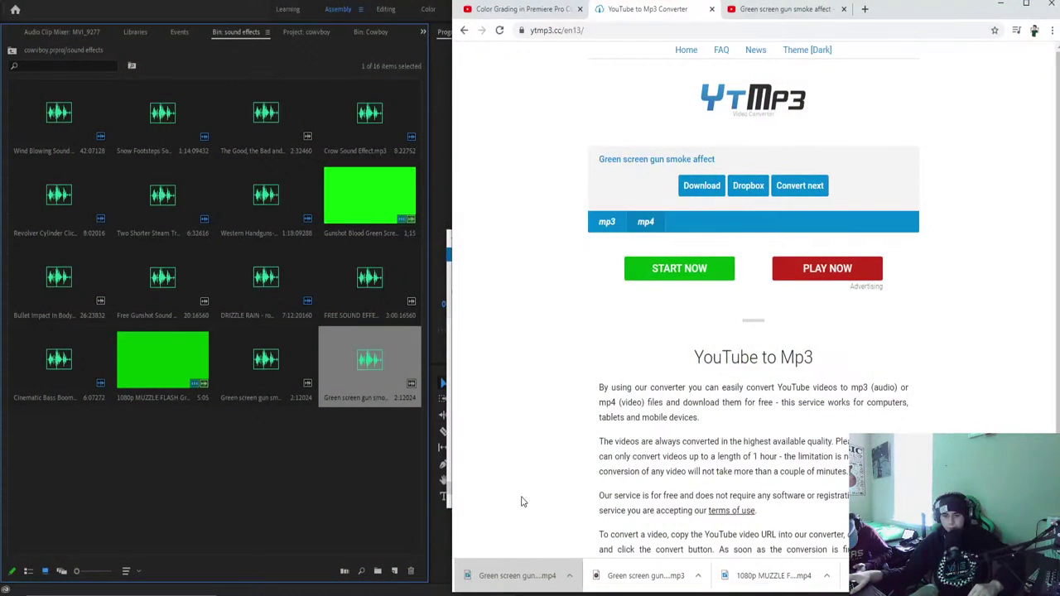
Show the downloaded gun smoke MP4 in its folder, import it into the sound effects bin and minimize the folder and browser windows.
{"action": "left_click", "coordinate": [569, 578]}
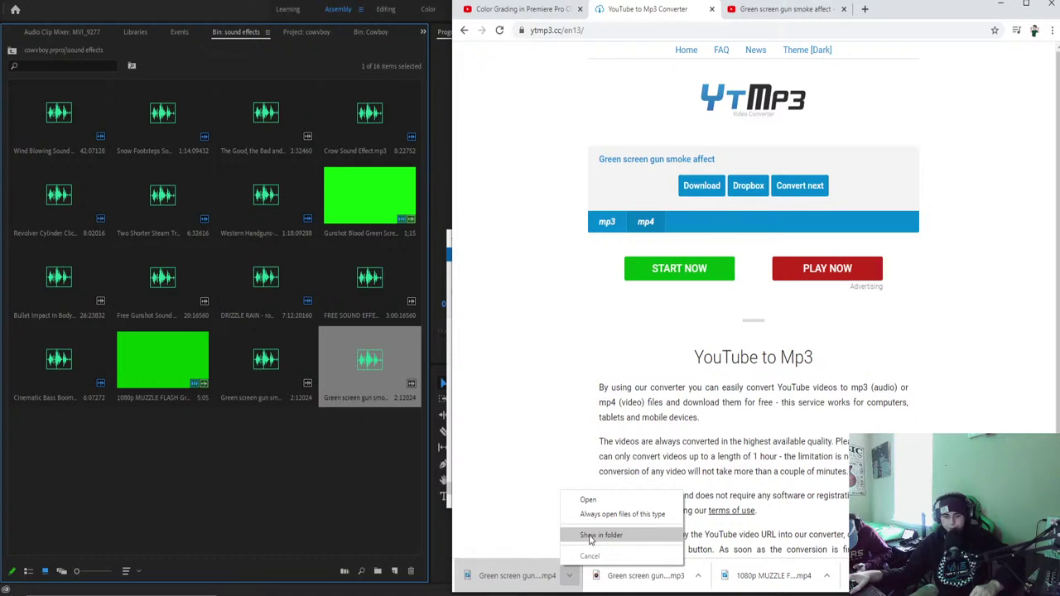
{"action": "left_click", "coordinate": [584, 537]}
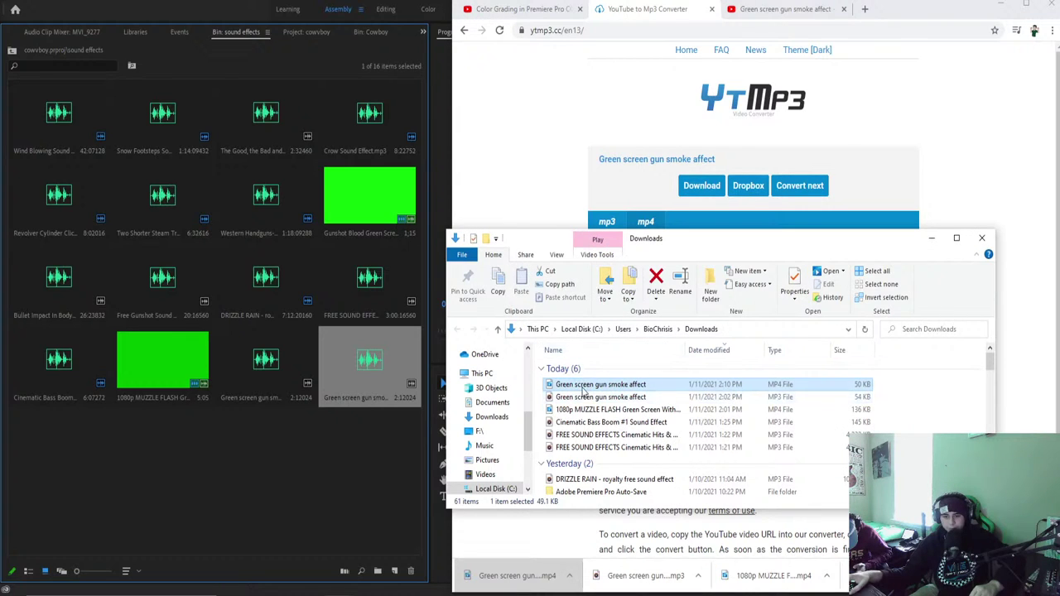
{"action": "left_click_drag", "start_coordinate": [590, 385], "coordinate": [318, 488]}
{"action": "left_click", "coordinate": [930, 237]}
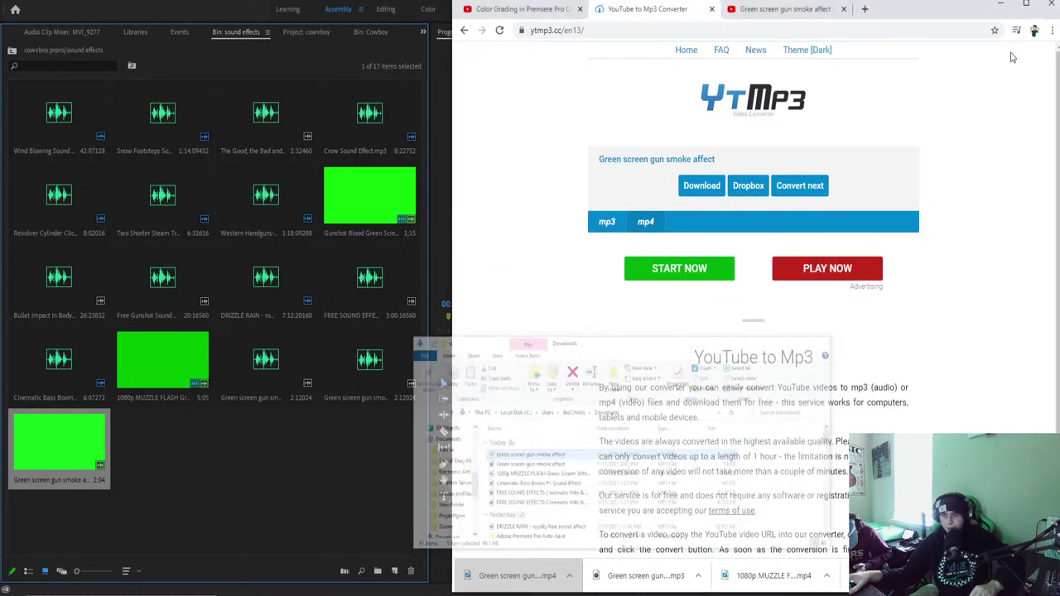
{"action": "left_click", "coordinate": [1000, 4]}
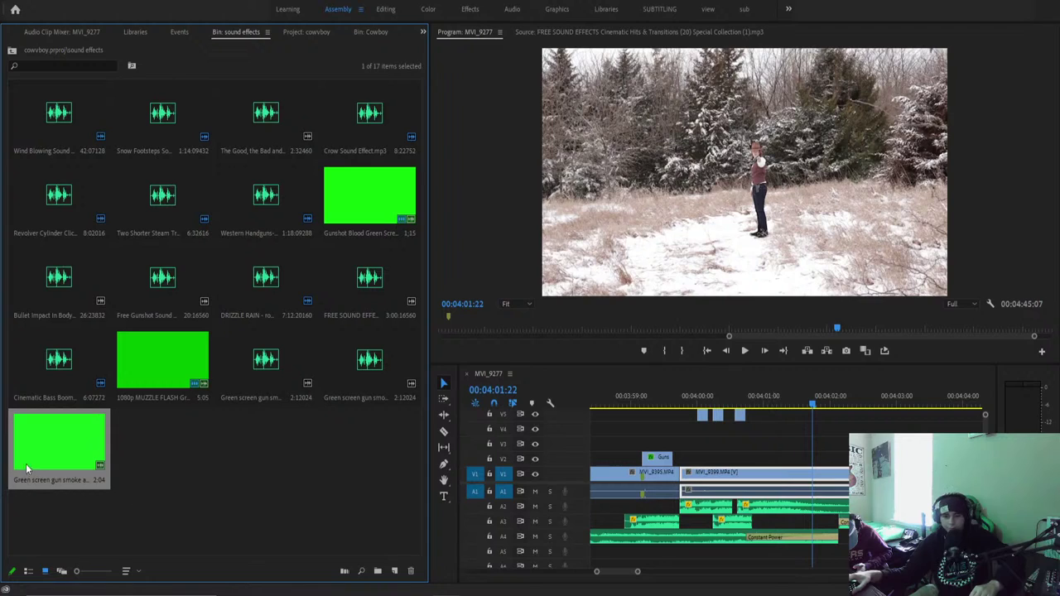
Place the gun smoke MP4 on track V5 at about 00:04:02:00, unlink it and remove its audio.
{"action": "left_click_drag", "start_coordinate": [277, 446], "coordinate": [836, 424]}
{"action": "right_click", "coordinate": [865, 422]}
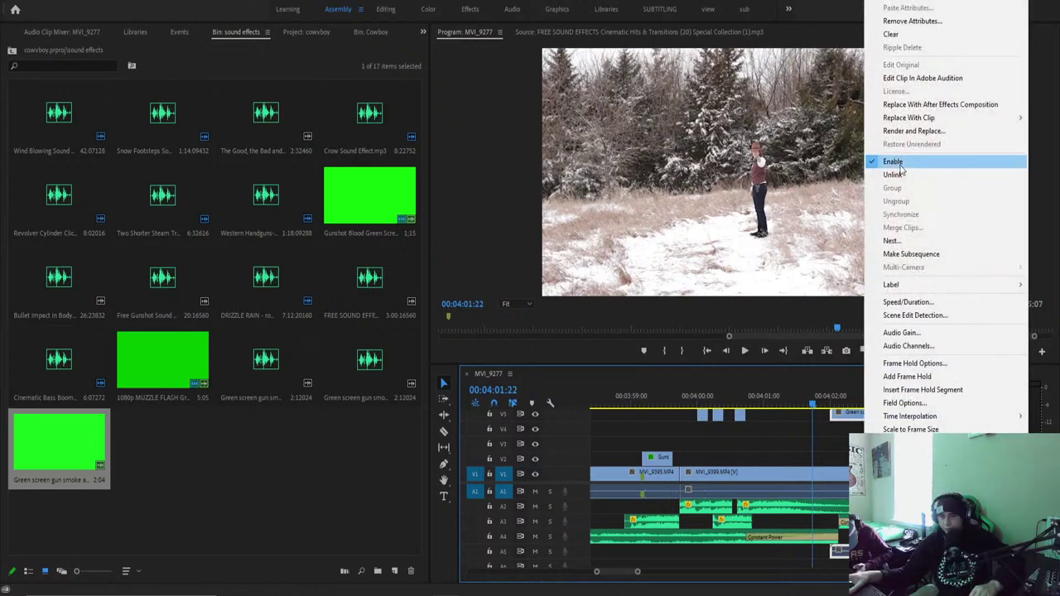
{"action": "left_click", "coordinate": [890, 173]}
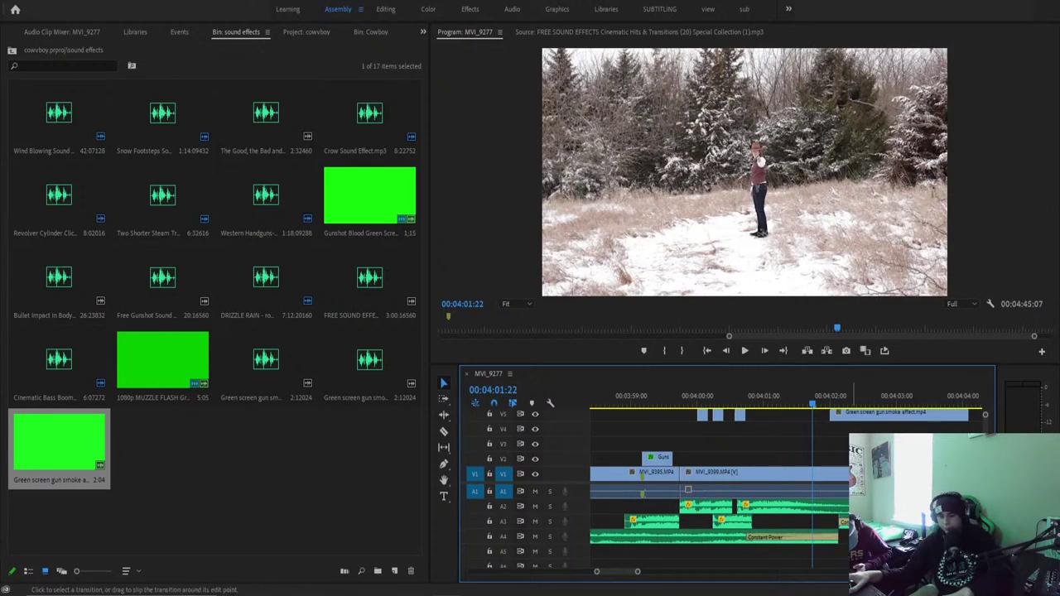
Scrub over the MVI_9399 gunshots and the start of the gun smoke clip up to 00:04:02:07 to examine the smoke.
{"action": "left_click", "coordinate": [708, 399]}
{"action": "left_click_drag", "start_coordinate": [708, 401], "coordinate": [692, 399]}
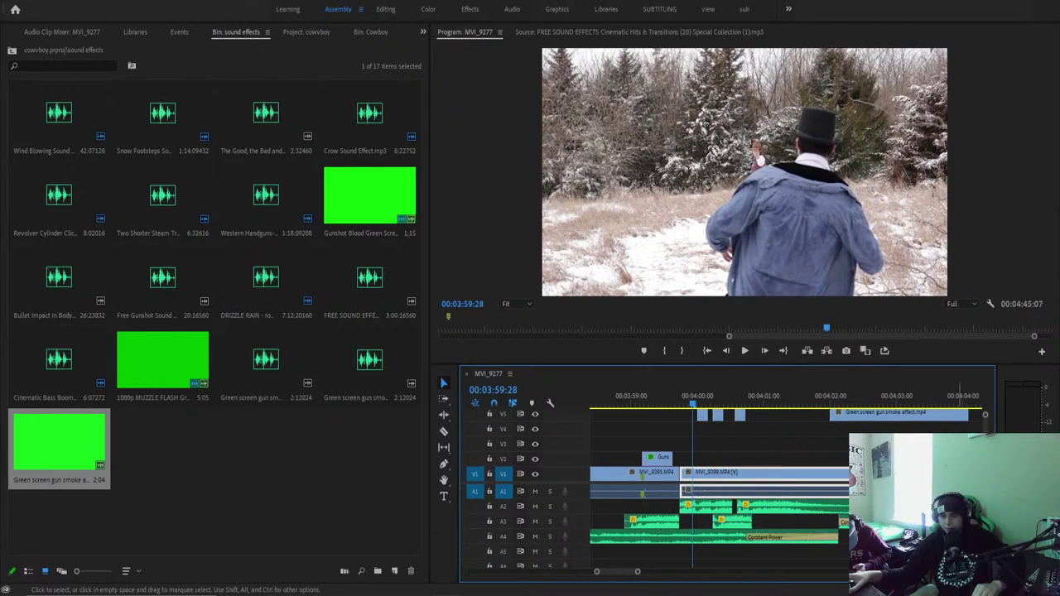
{"action": "scroll", "coordinate": [720, 451], "scroll_direction": "up", "scroll_amount": 2}
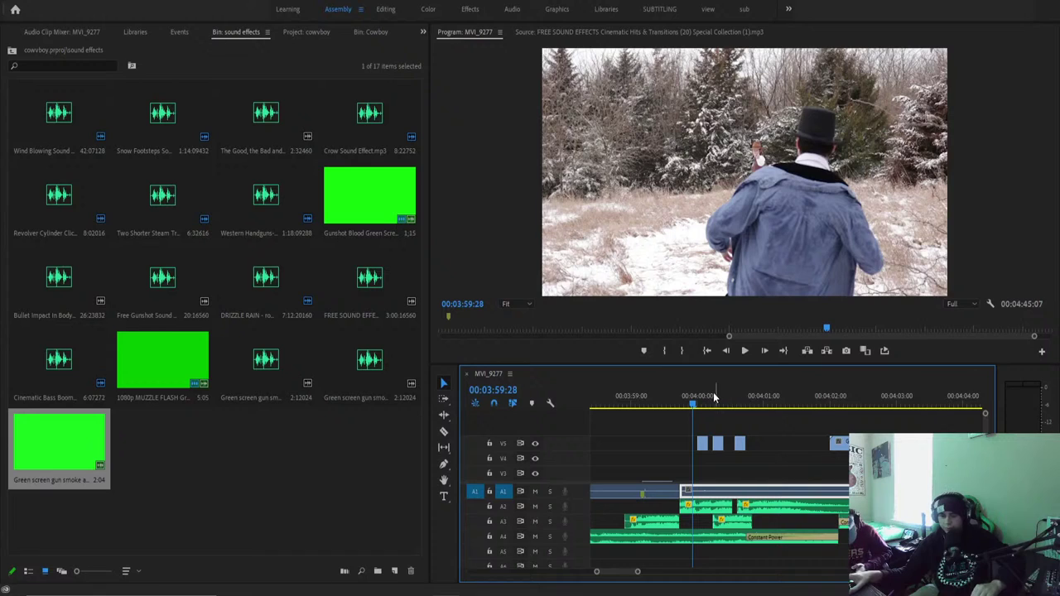
{"action": "left_click", "coordinate": [662, 399]}
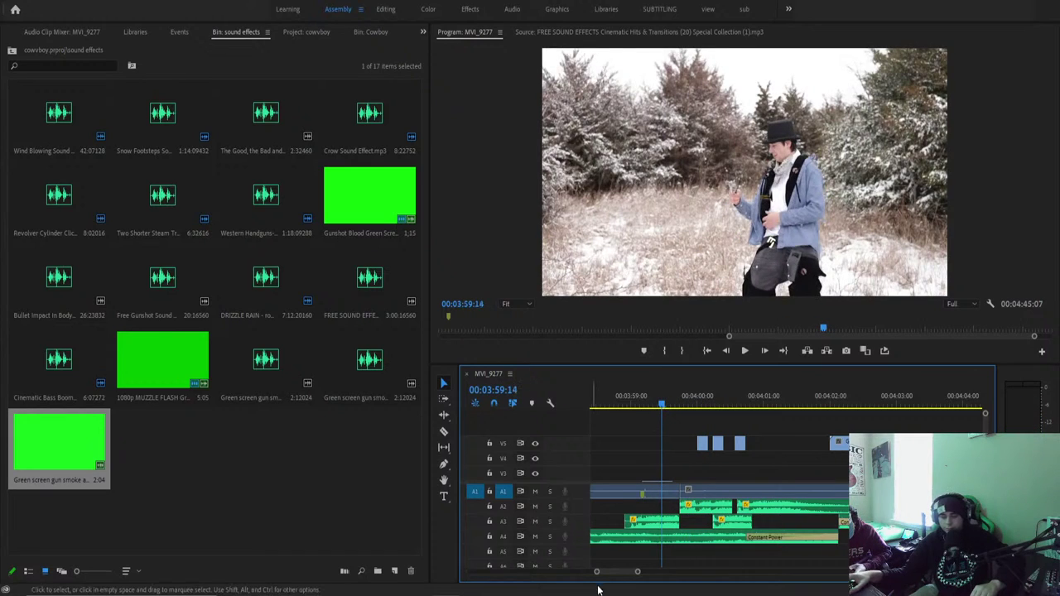
{"action": "scroll", "coordinate": [635, 574], "scroll_direction": "up", "scroll_amount": 2}
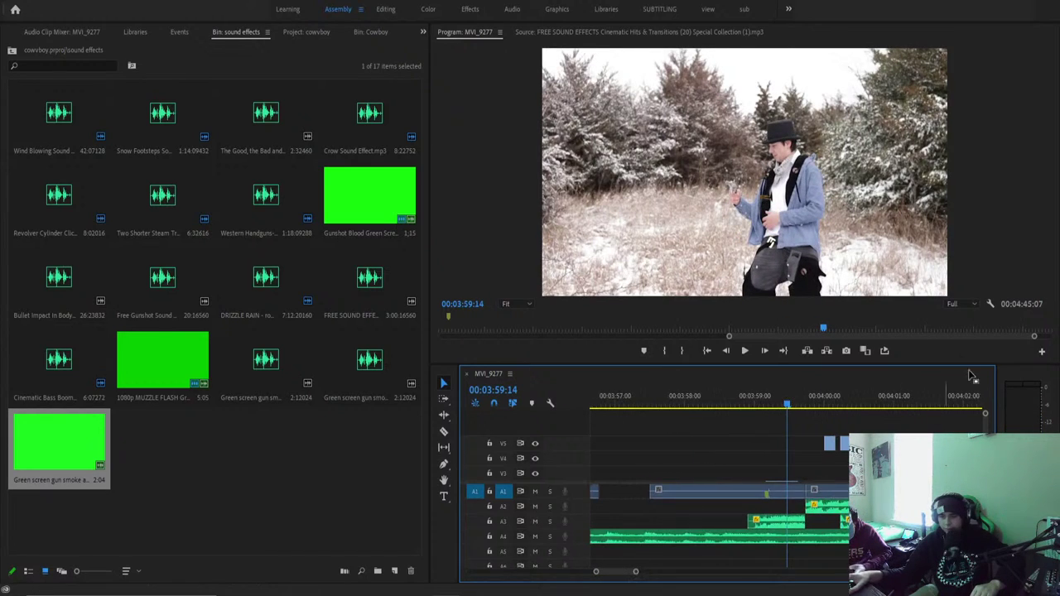
{"action": "left_click_drag", "start_coordinate": [958, 407], "coordinate": [977, 407]}
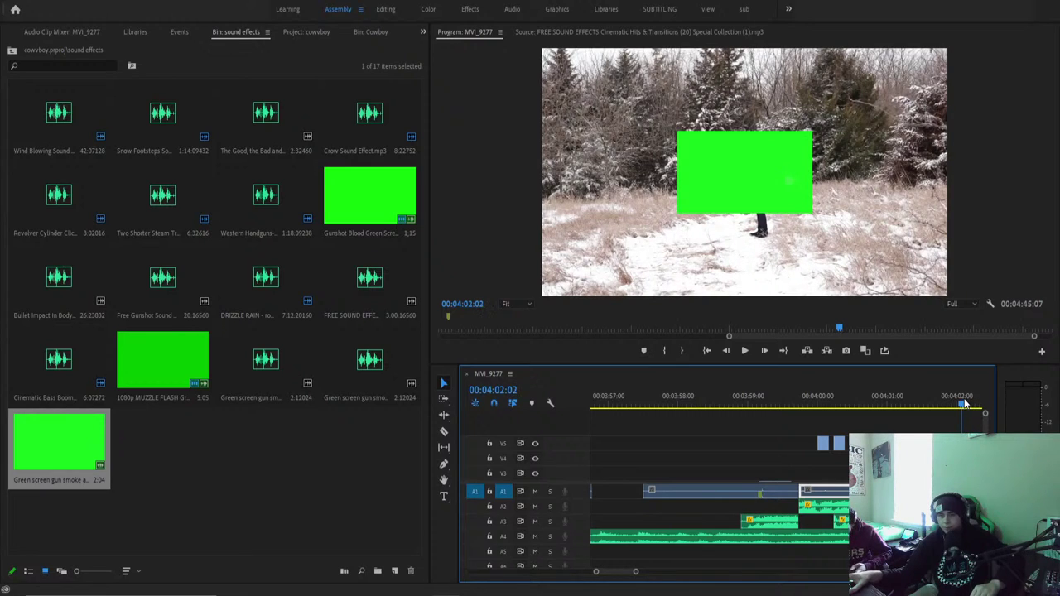
{"action": "left_click_drag", "start_coordinate": [965, 403], "coordinate": [964, 423]}
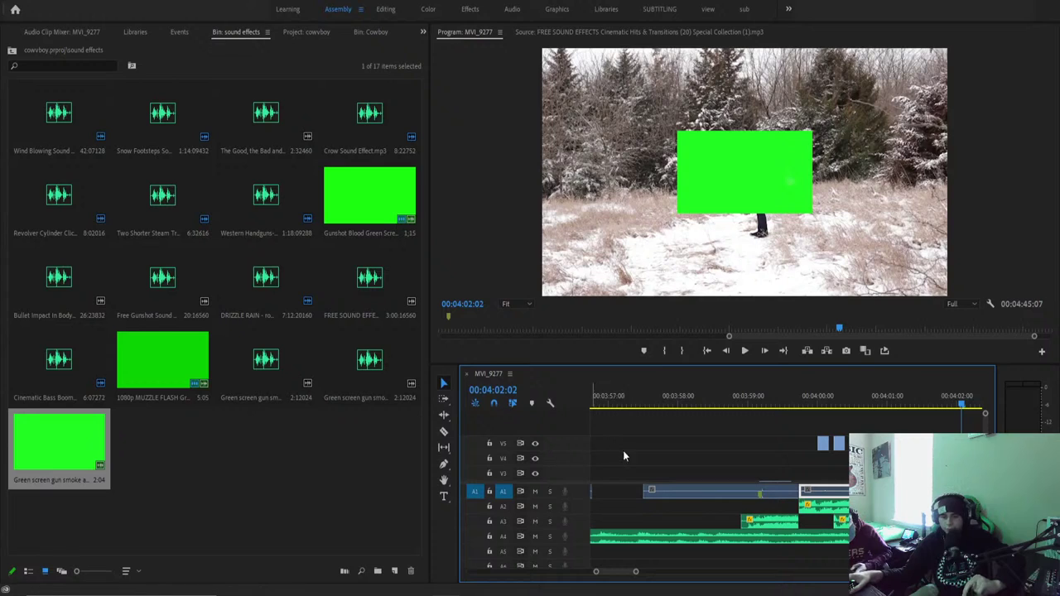
{"action": "left_click_drag", "start_coordinate": [952, 406], "coordinate": [907, 408]}
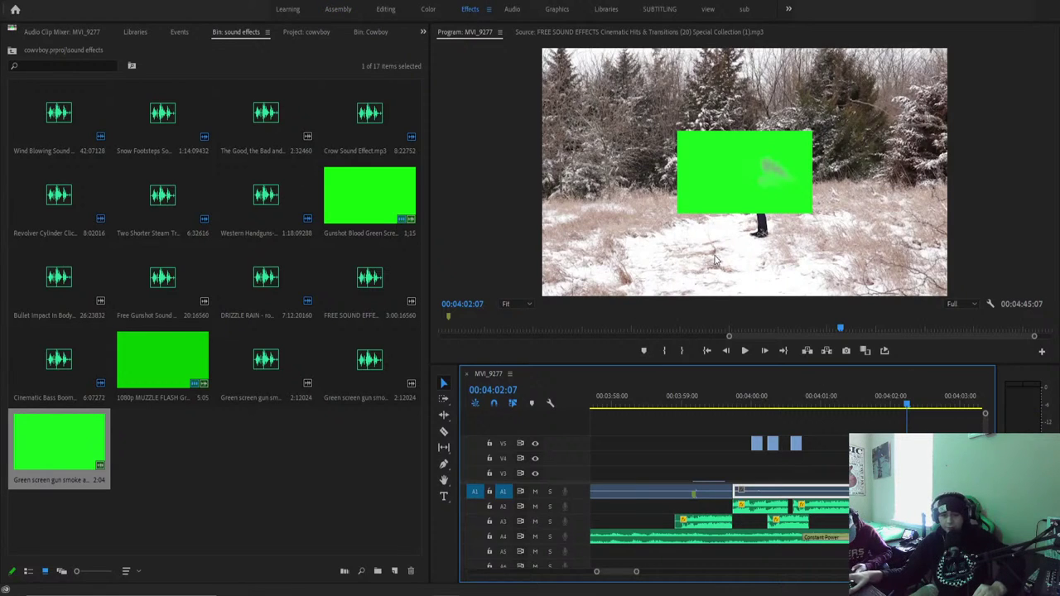
In the Effects workspace, apply Ultra Key to the gun smoke clip and sample its green background as the key color.
{"action": "key", "text": "alt+shift+0"}
{"action": "left_click", "coordinate": [879, 149]}
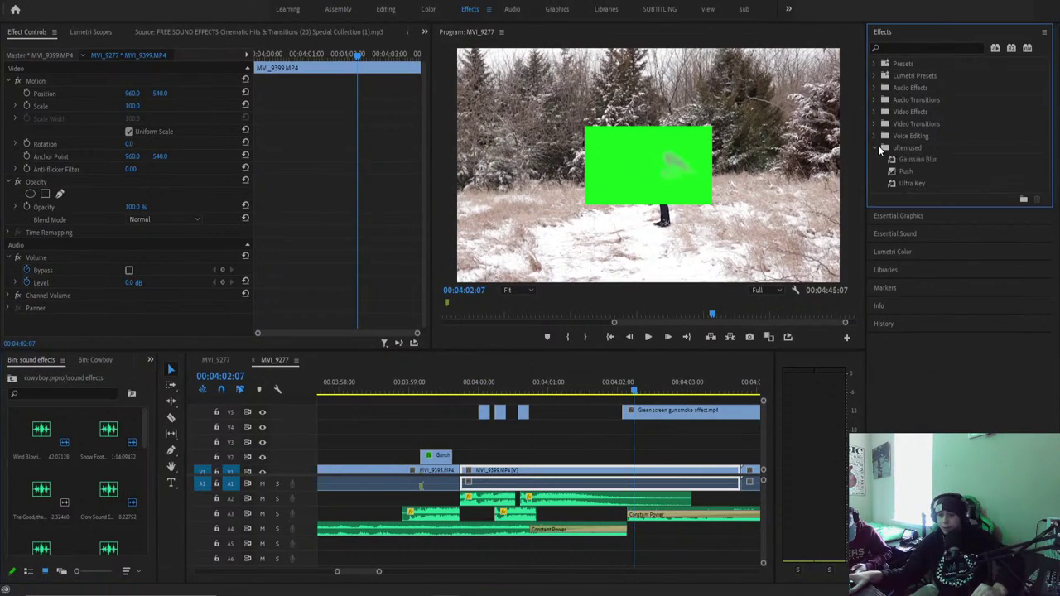
{"action": "left_click_drag", "start_coordinate": [911, 183], "coordinate": [679, 411]}
{"action": "left_click", "coordinate": [144, 296]}
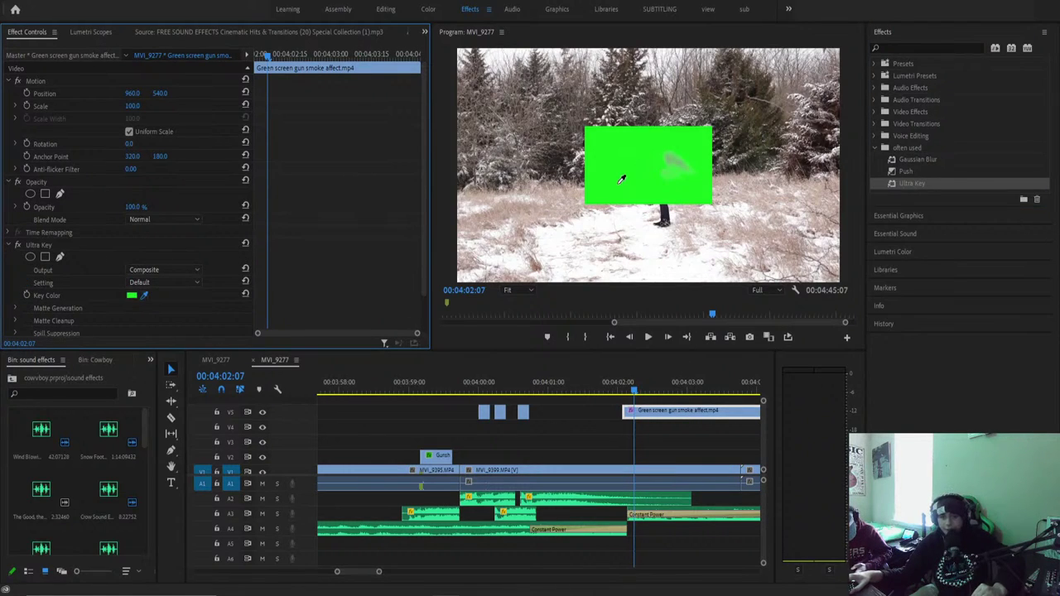
{"action": "left_click", "coordinate": [642, 184]}
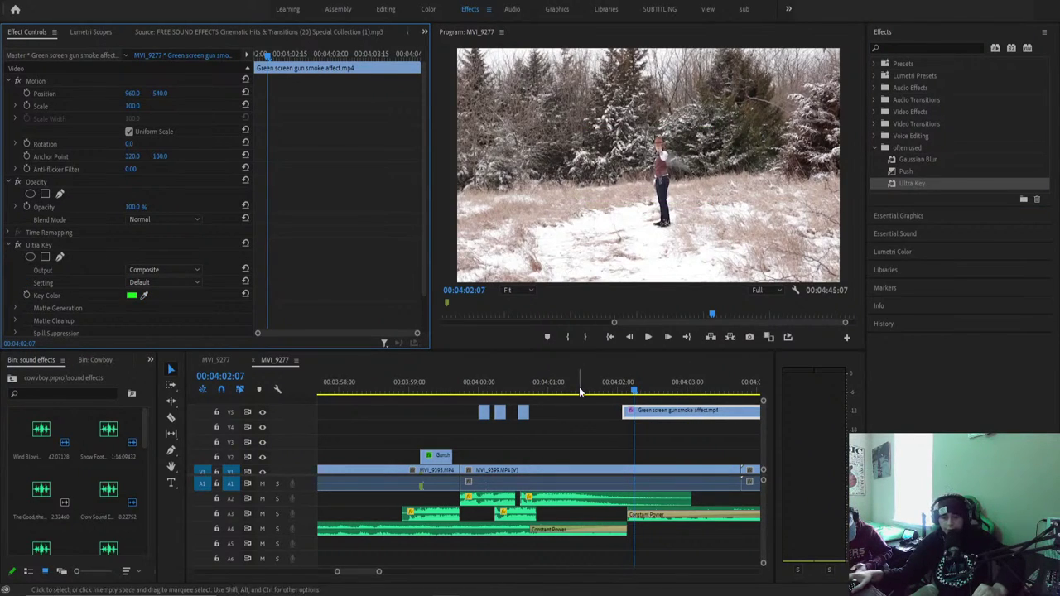
Move the gun smoke clip to the track above the muzzle flashes, starting with the first flash at about 00:04:00:00.
{"action": "left_click_drag", "start_coordinate": [634, 410], "coordinate": [500, 402]}
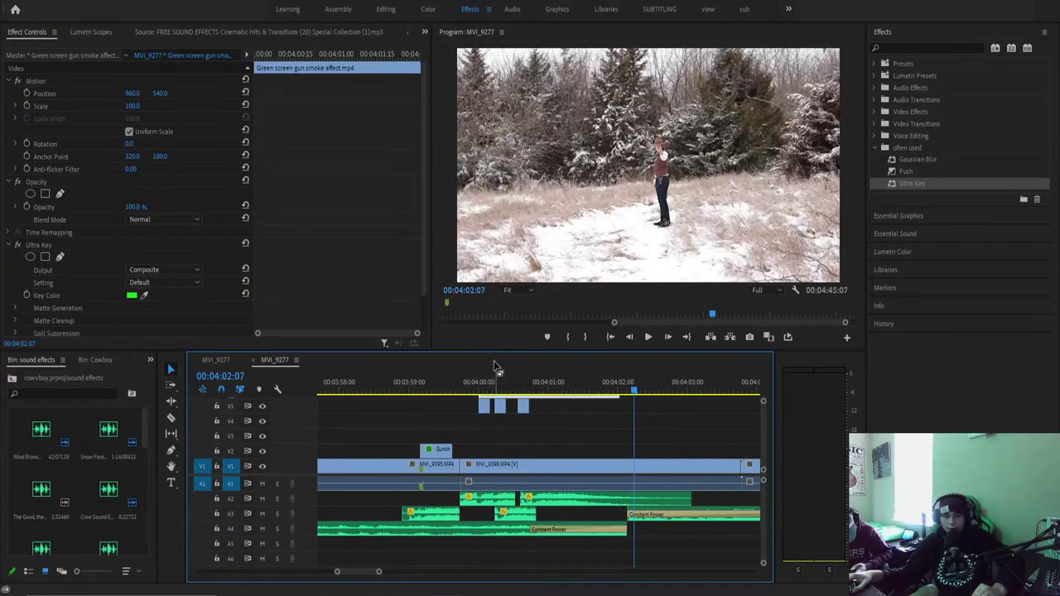
{"action": "left_click", "coordinate": [473, 386]}
{"action": "left_click", "coordinate": [497, 465]}
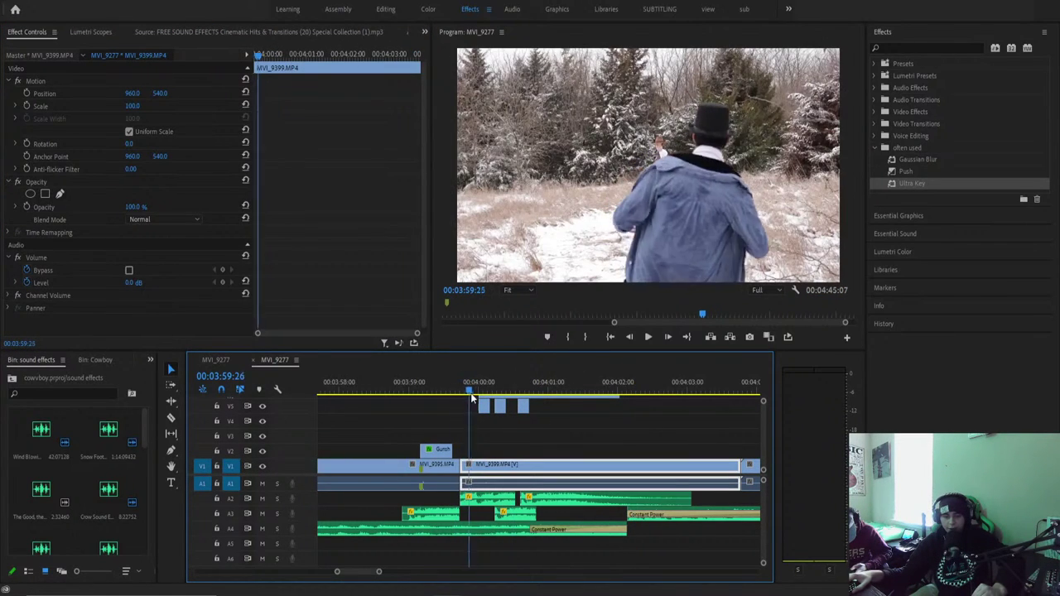
Magnify the preview to 100% and scrub around 00:04:00:00 to examine the distant gunman at the first muzzle flash.
{"action": "left_click", "coordinate": [526, 290]}
{"action": "left_click", "coordinate": [526, 290]}
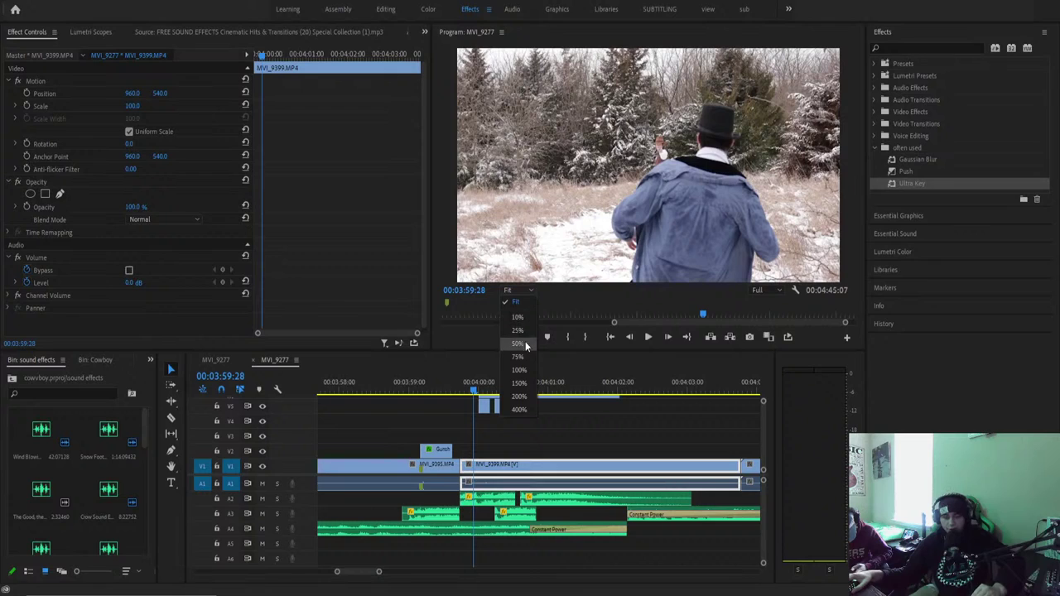
{"action": "left_click", "coordinate": [521, 370]}
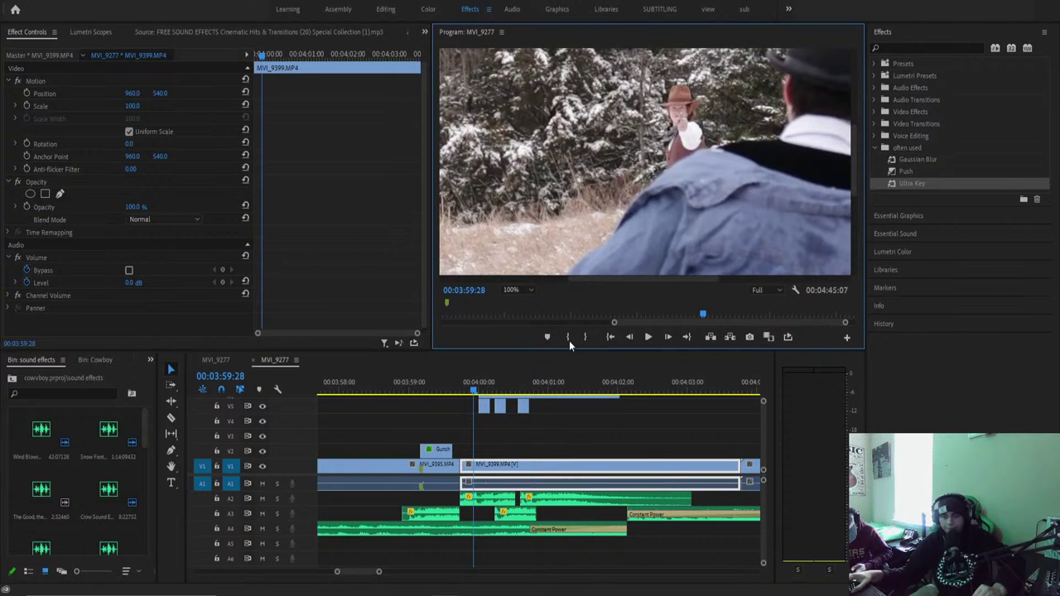
{"action": "left_click_drag", "start_coordinate": [514, 386], "coordinate": [486, 387]}
{"action": "left_click_drag", "start_coordinate": [378, 572], "coordinate": [389, 571]}
{"action": "left_click", "coordinate": [664, 282]}
{"action": "key", "text": "space"}
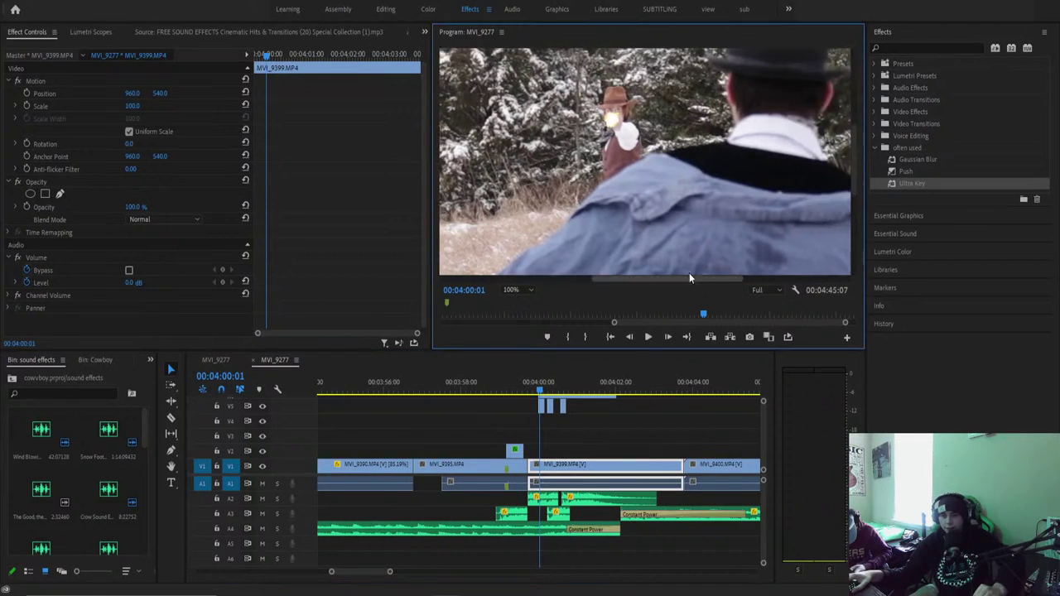
{"action": "left_click_drag", "start_coordinate": [546, 388], "coordinate": [541, 394]}
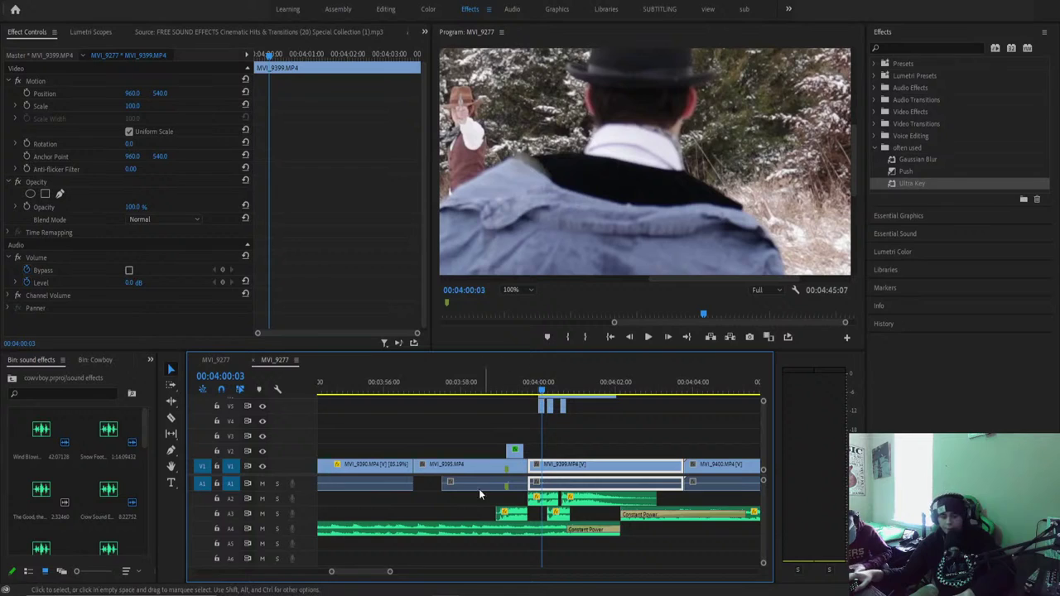
{"action": "left_click_drag", "start_coordinate": [391, 571], "coordinate": [382, 571]}
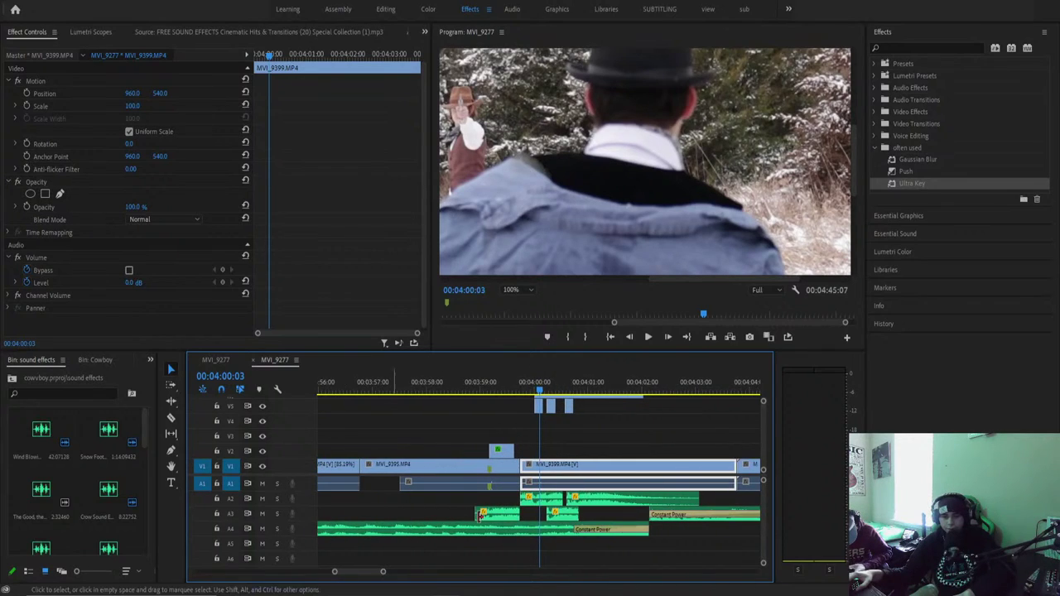
Trim the gun smoke clip slightly and move its image to position 832, 459, over the distant gunman's muzzle flash.
{"action": "scroll", "coordinate": [767, 444], "scroll_direction": "up", "scroll_amount": 2}
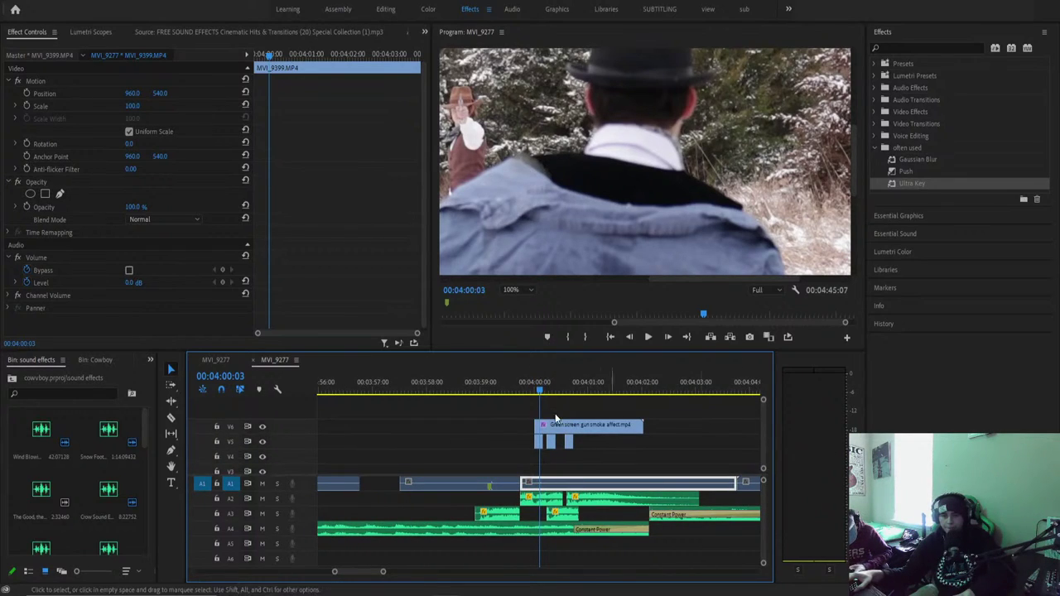
{"action": "left_click_drag", "start_coordinate": [537, 425], "coordinate": [538, 399]}
{"action": "left_click", "coordinate": [548, 425]}
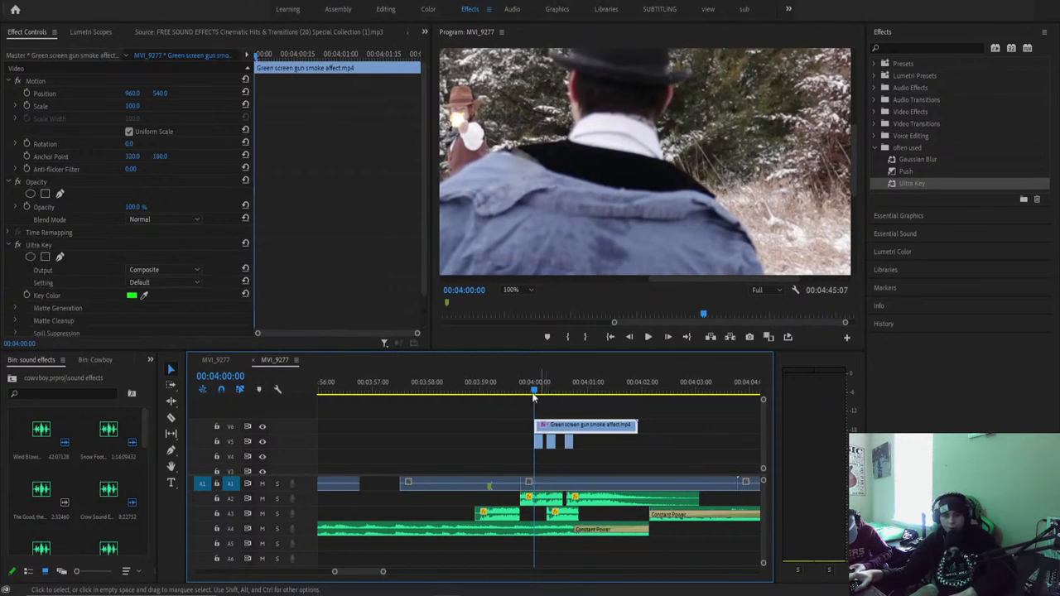
{"action": "left_click", "coordinate": [519, 161]}
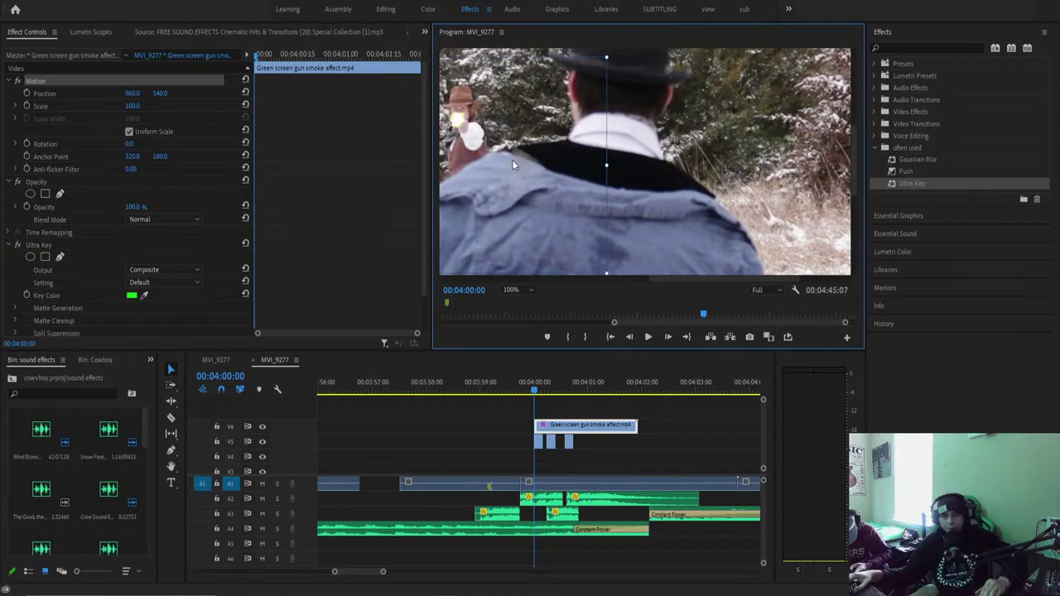
{"action": "left_click_drag", "start_coordinate": [512, 159], "coordinate": [461, 114]}
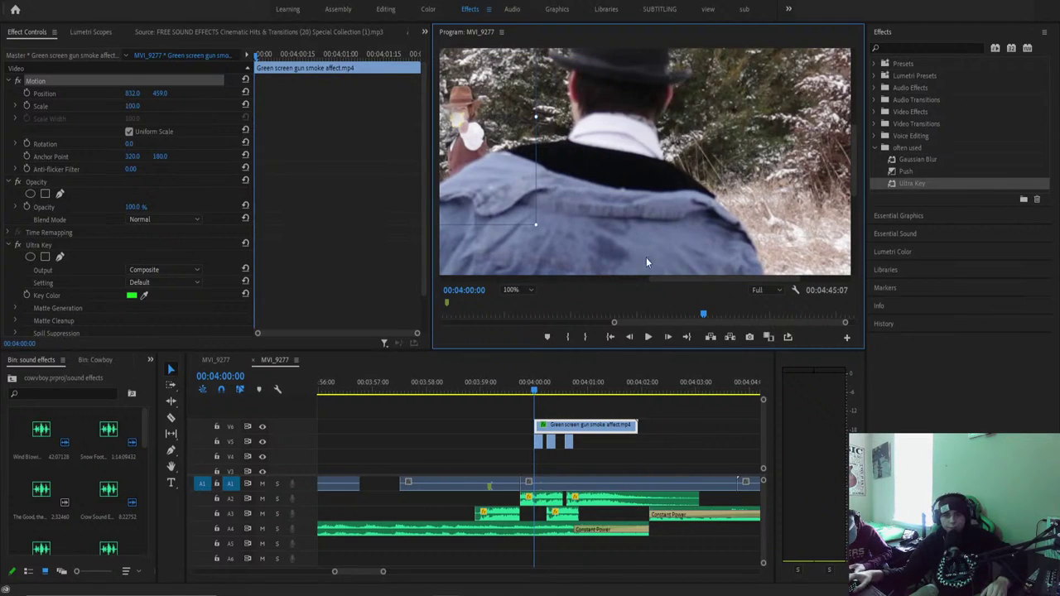
{"action": "left_click_drag", "start_coordinate": [660, 281], "coordinate": [578, 282]}
{"action": "left_click_drag", "start_coordinate": [537, 392], "coordinate": [560, 416]}
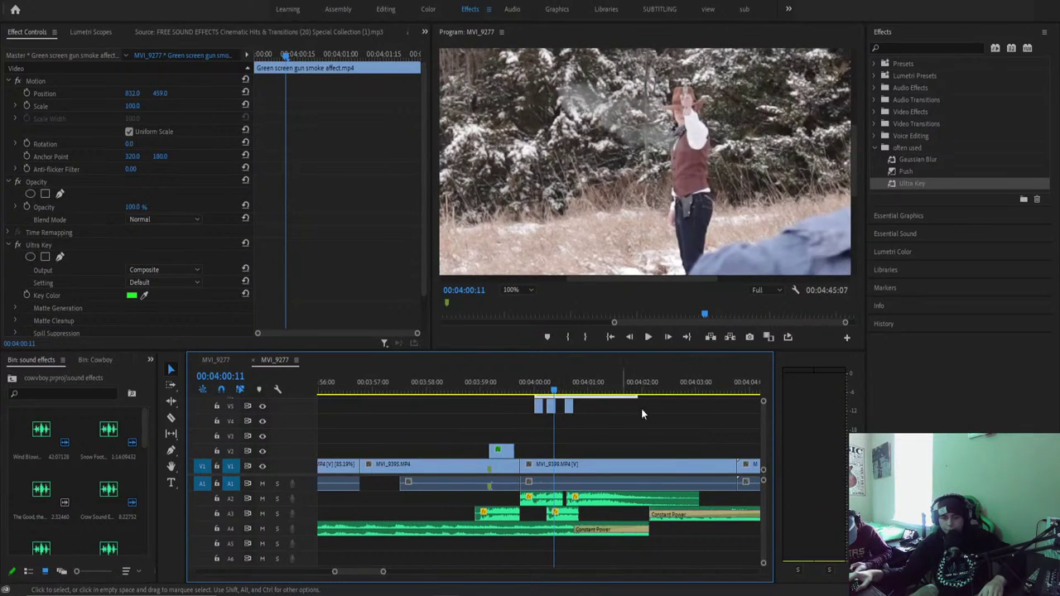
Duplicate the gun smoke clip onto V7 and V4, starting the copies at about the second and third muzzle flashes.
{"action": "scroll", "coordinate": [762, 432], "scroll_direction": "up", "scroll_amount": 2}
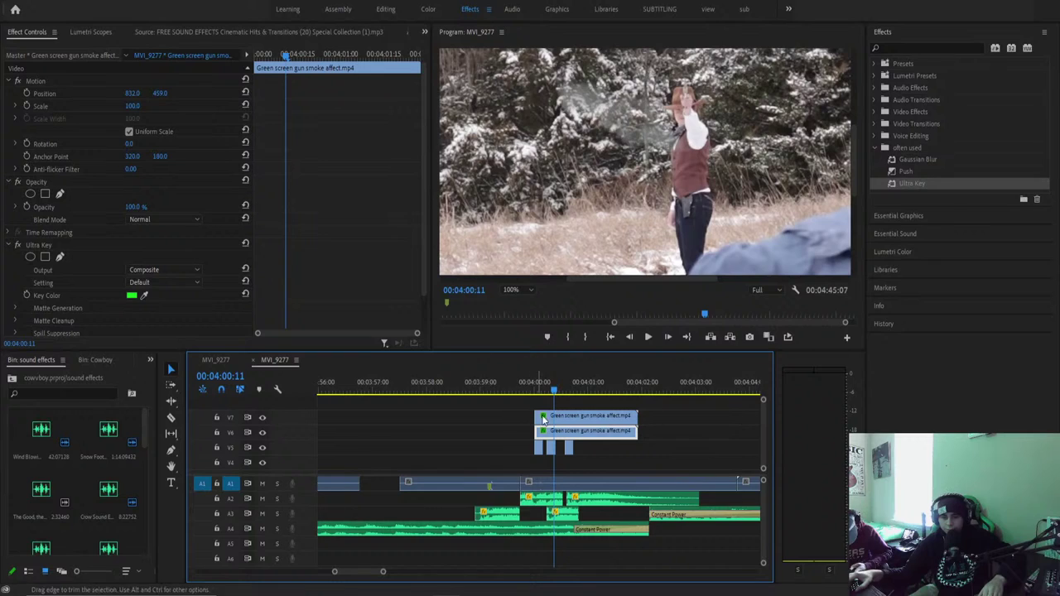
{"action": "left_click_drag", "start_coordinate": [558, 420], "coordinate": [603, 465]}
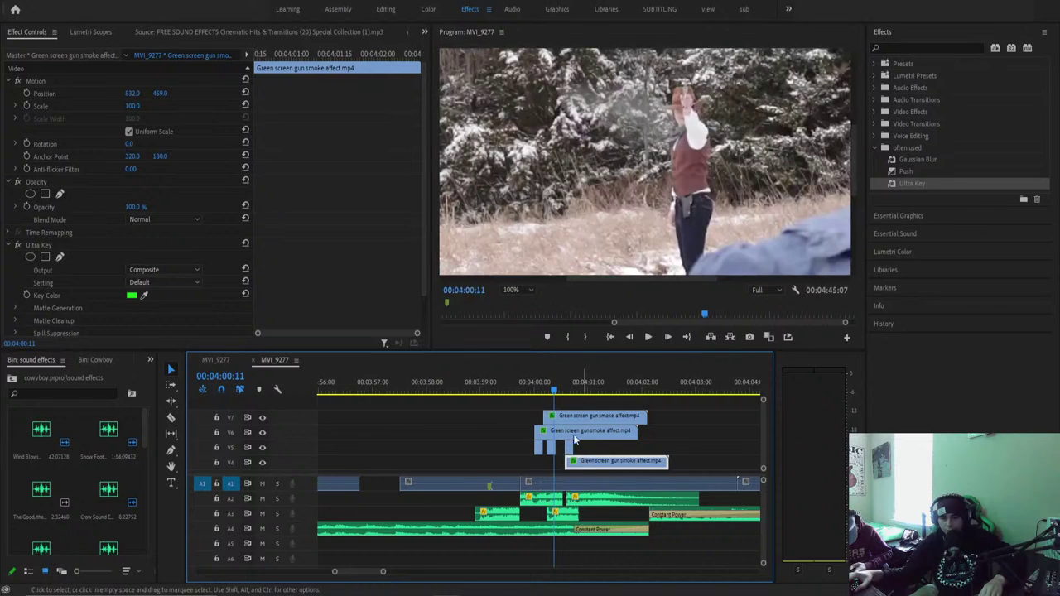
{"action": "left_click", "coordinate": [530, 484]}
{"action": "left_click_drag", "start_coordinate": [548, 388], "coordinate": [613, 418]}
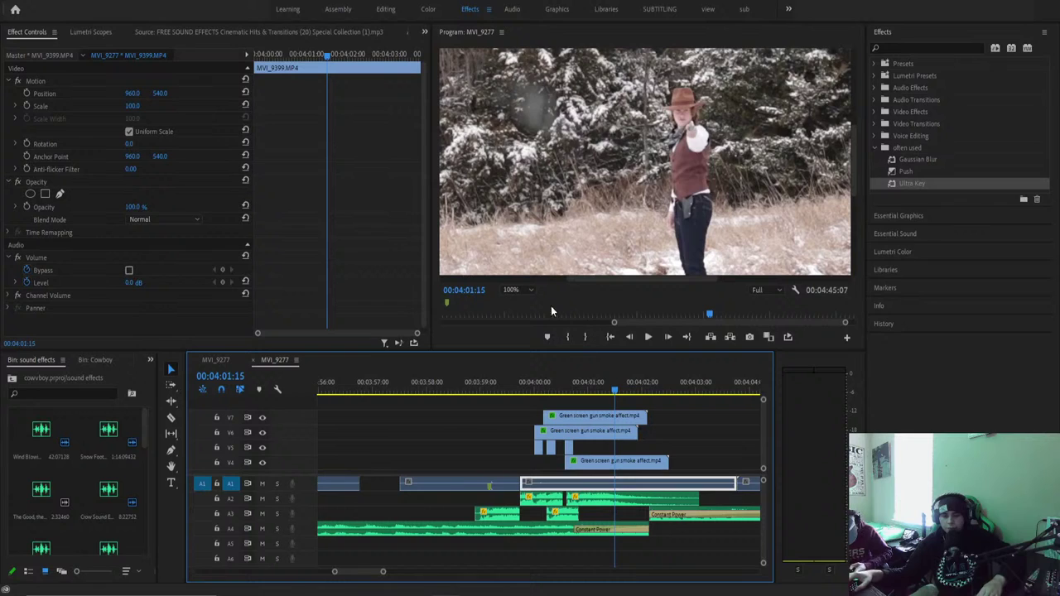
Set the preview zoom back to Fit and play the gunshots with the three smoke clips from about 00:03:59:00.
{"action": "left_click", "coordinate": [513, 290]}
{"action": "left_click", "coordinate": [517, 303]}
{"action": "left_click_drag", "start_coordinate": [496, 381], "coordinate": [468, 370]}
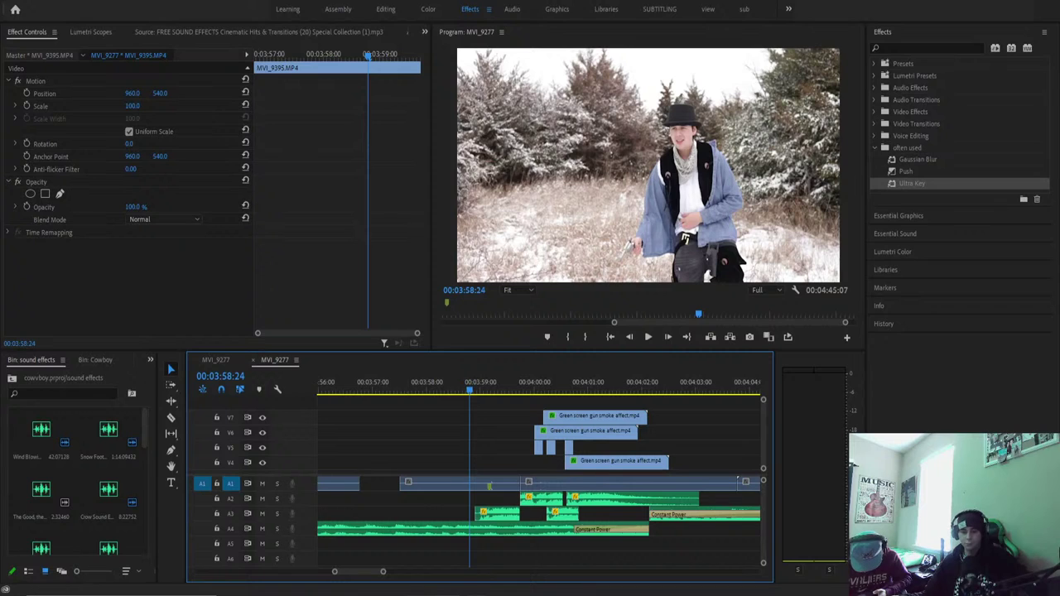
{"action": "key", "text": "alt+Tab"}
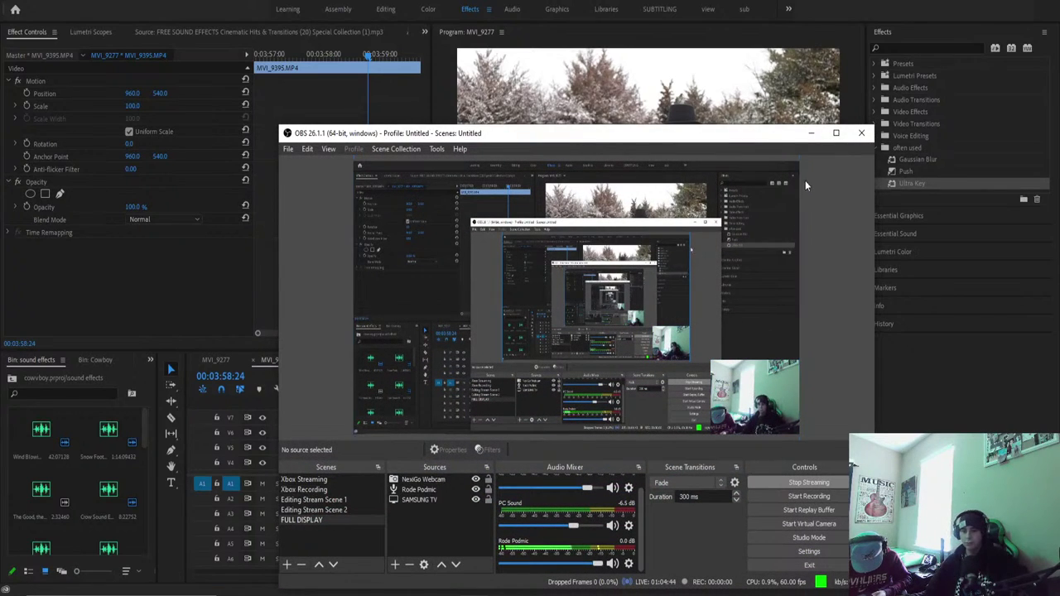
{"action": "left_click", "coordinate": [810, 135]}
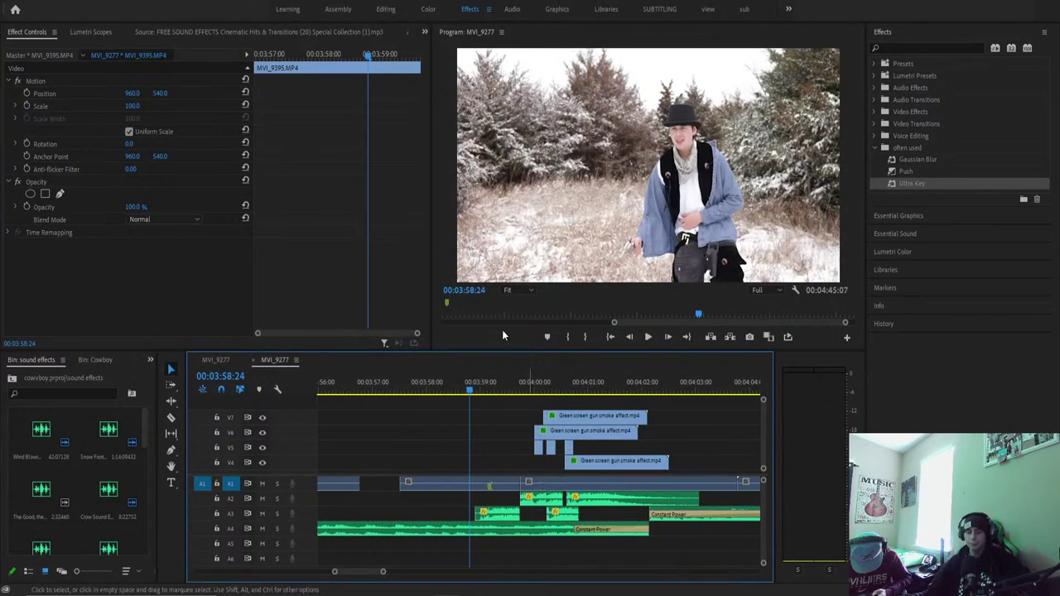
{"action": "mouse_move", "coordinate": [499, 382]}
{"action": "left_mouse_down"}
{"action": "mouse_move", "coordinate": [592, 409]}
{"action": "mouse_move", "coordinate": [480, 385]}
{"action": "left_mouse_up"}
{"action": "key", "text": "space"}
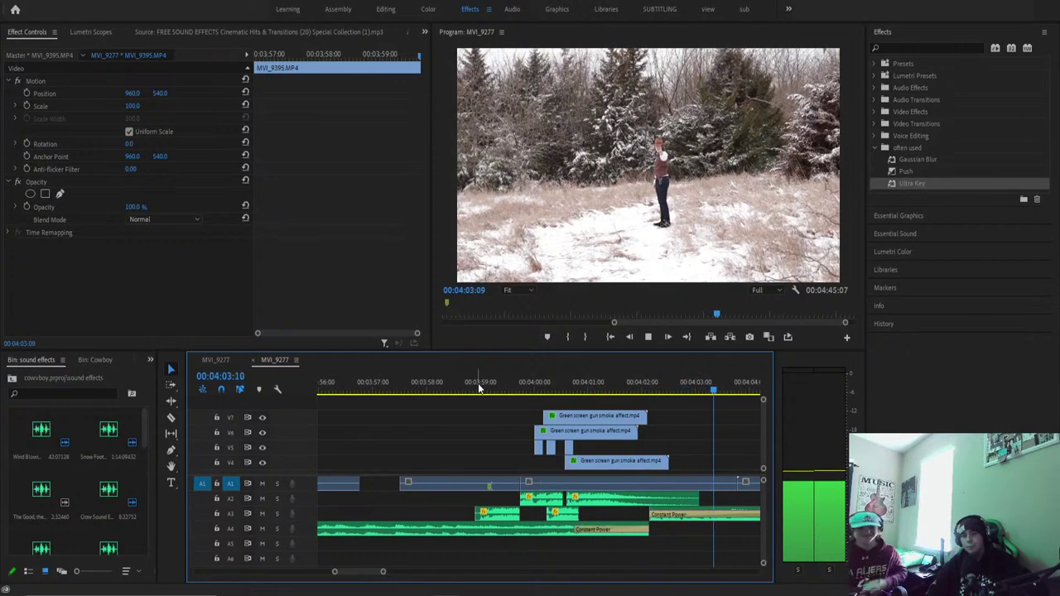
{"action": "key", "text": "space"}
Scrub and play MVI_9399 from 00:03:59:22 to 00:04:01:28 to examine how the smoke clears after the shots.
{"action": "left_click", "coordinate": [464, 482]}
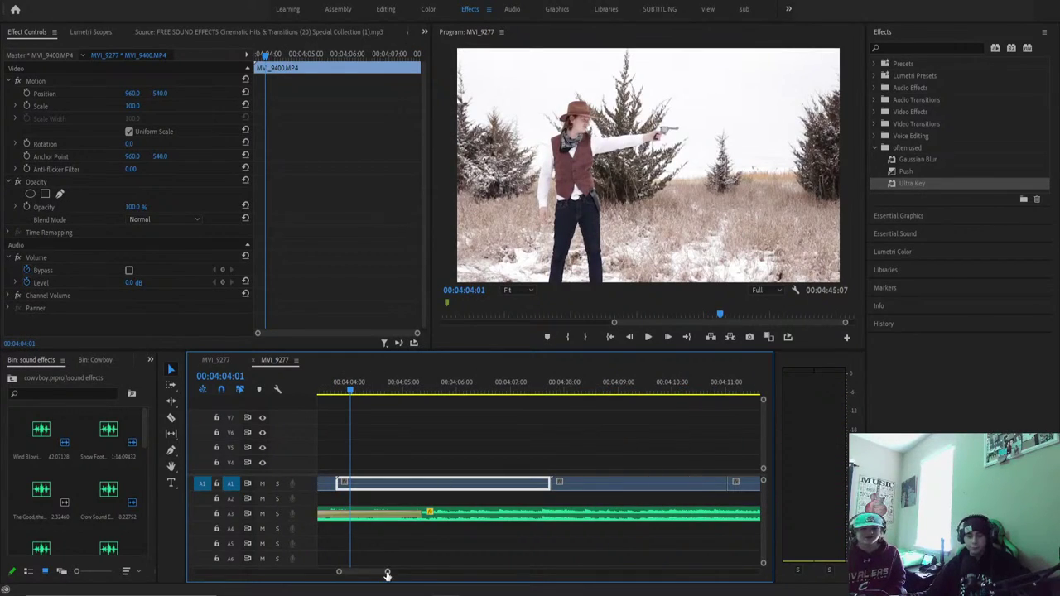
{"action": "left_click_drag", "start_coordinate": [387, 572], "coordinate": [428, 572]}
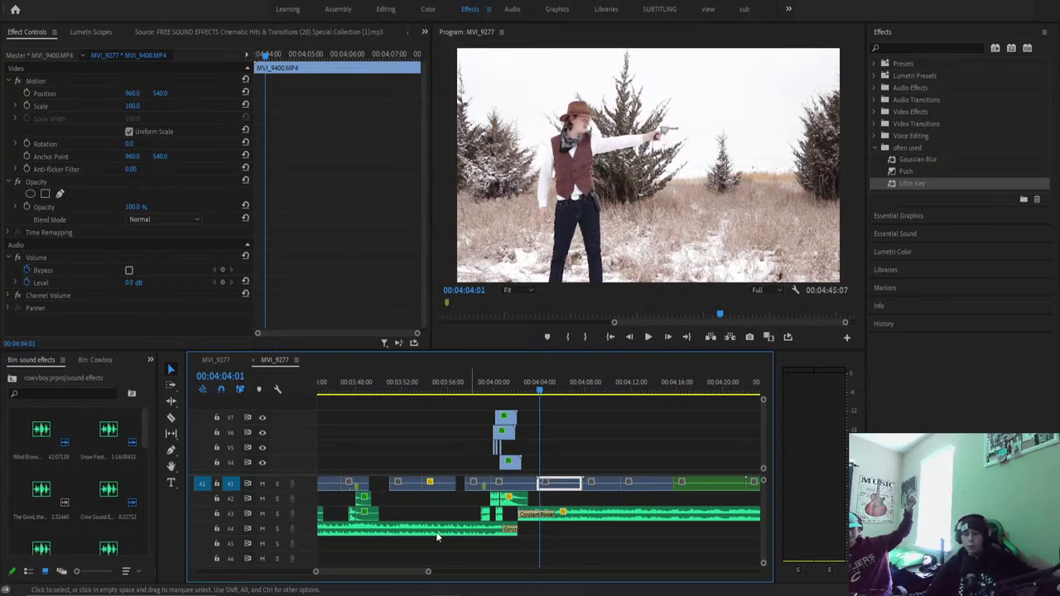
{"action": "left_click", "coordinate": [496, 388]}
{"action": "left_click_drag", "start_coordinate": [496, 388], "coordinate": [491, 388]}
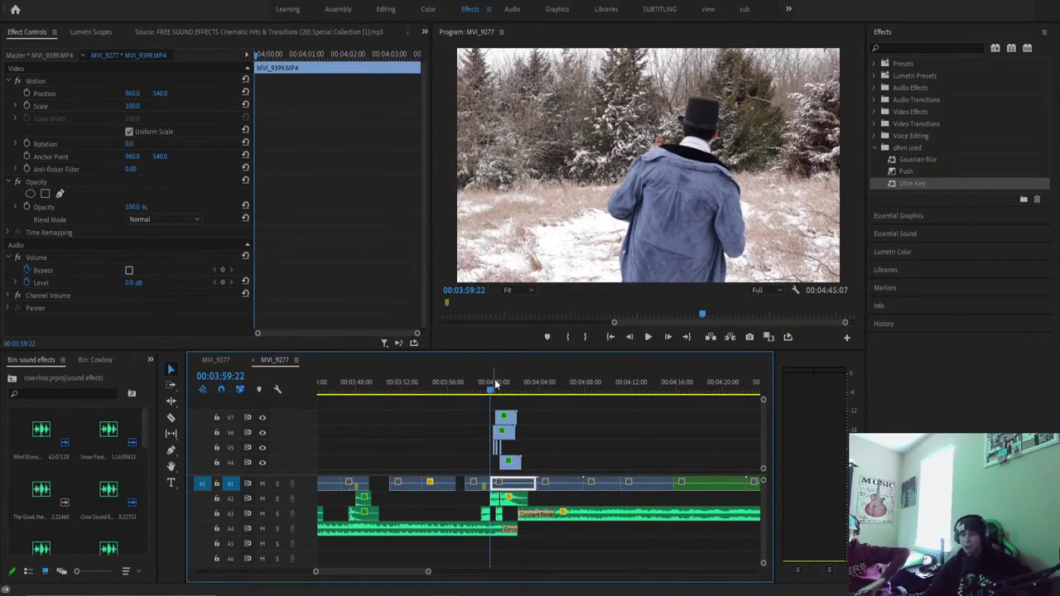
{"action": "mouse_move", "coordinate": [491, 388]}
{"action": "left_mouse_down"}
{"action": "mouse_move", "coordinate": [522, 397]}
{"action": "mouse_move", "coordinate": [505, 397]}
{"action": "left_mouse_up"}
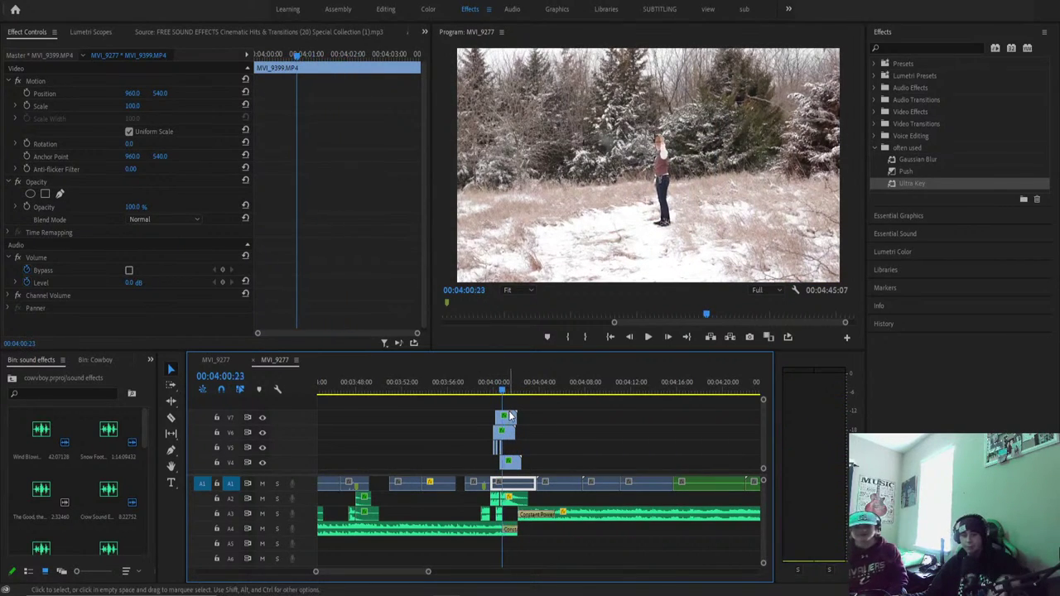
{"action": "key", "text": "space"}
{"action": "key", "text": "space"}
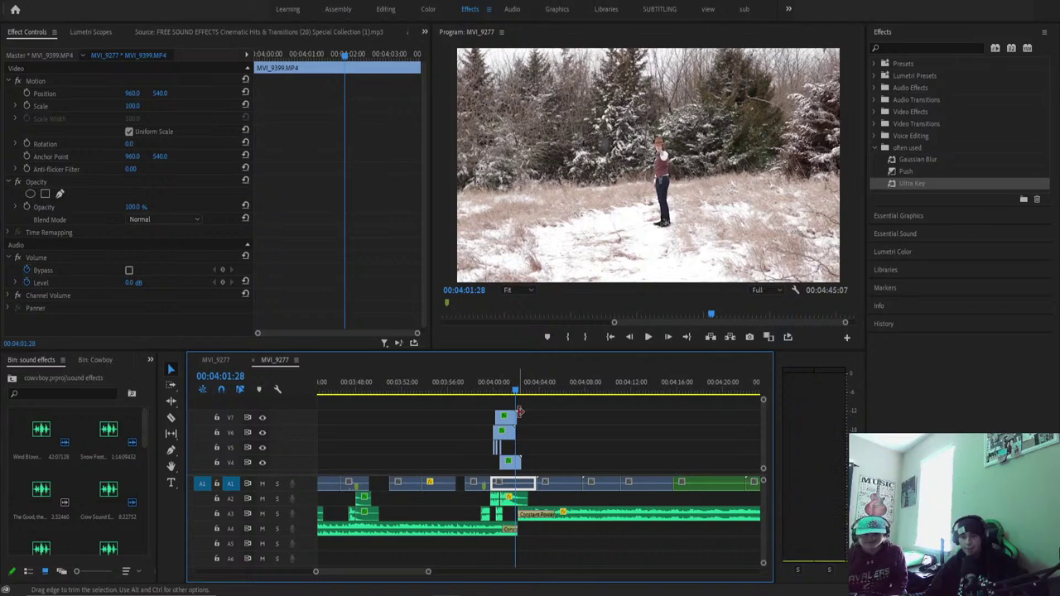
Replay the gunshots from 00:03:58:21 and again from about 00:04:00:00 to judge the smoke's speed.
{"action": "left_click", "coordinate": [517, 414]}
{"action": "left_click", "coordinate": [481, 386]}
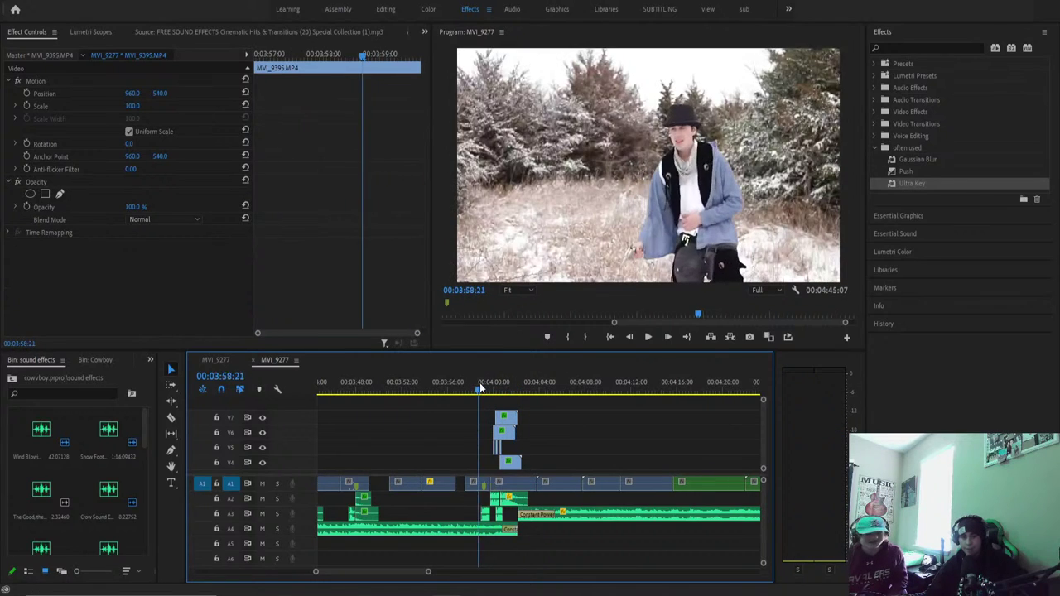
{"action": "key", "text": "space"}
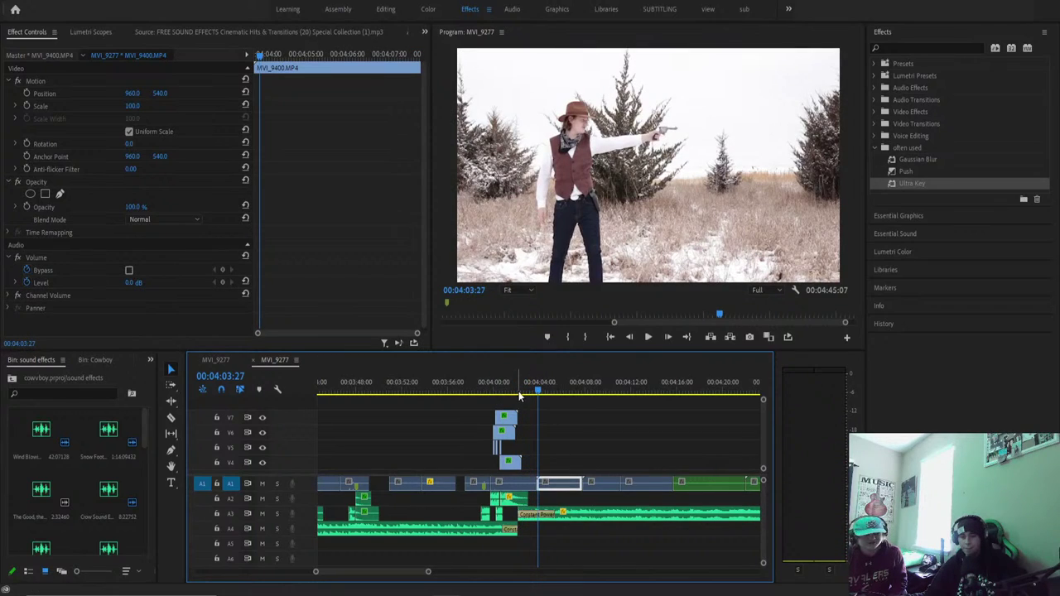
{"action": "left_click", "coordinate": [494, 391]}
{"action": "key", "text": "space"}
{"action": "key", "text": "space"}
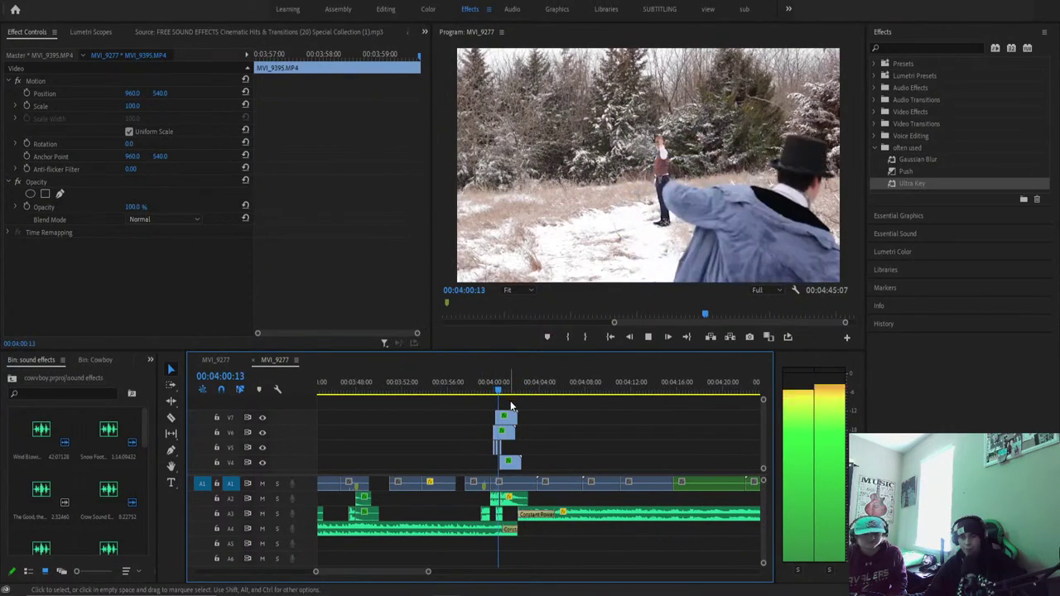
Slow down all three gun smoke clips together by setting their duration to 00:00:03:15, and play back the shots.
{"action": "left_click", "coordinate": [508, 419]}
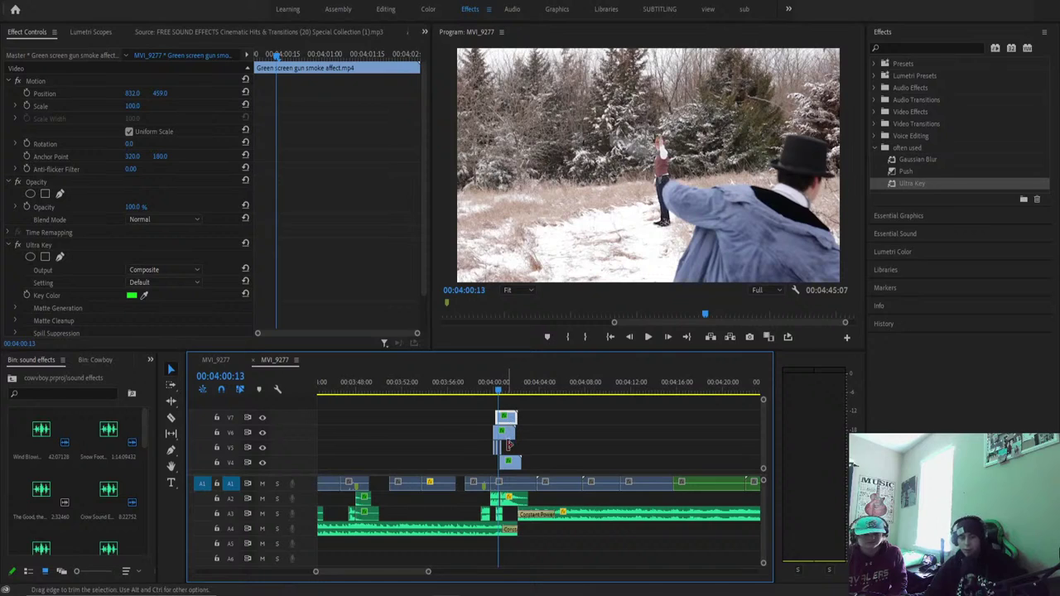
{"action": "left_click", "coordinate": [511, 454], "text": "shift"}
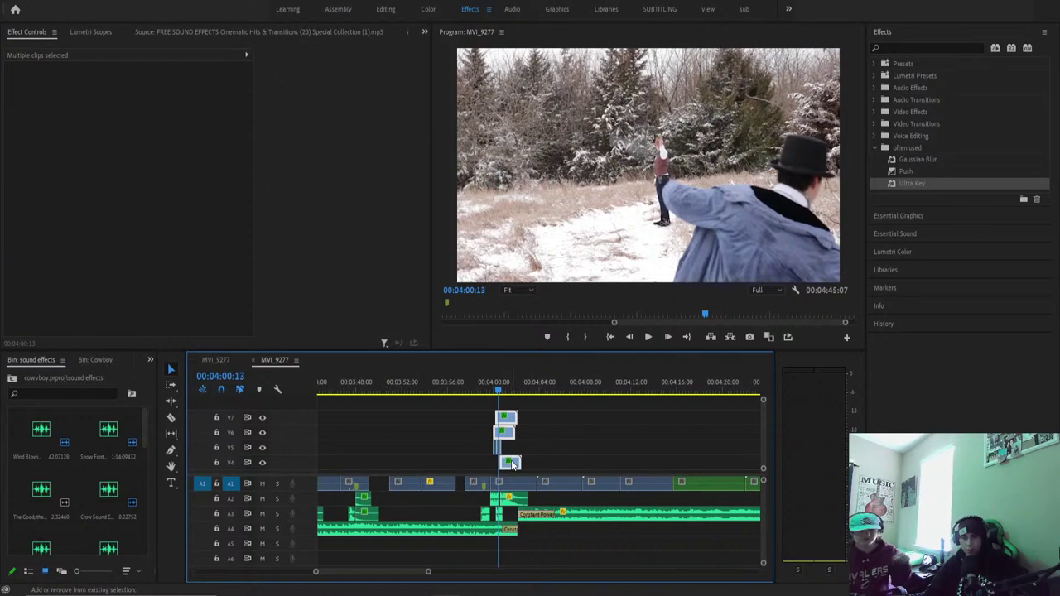
{"action": "right_click", "coordinate": [512, 465]}
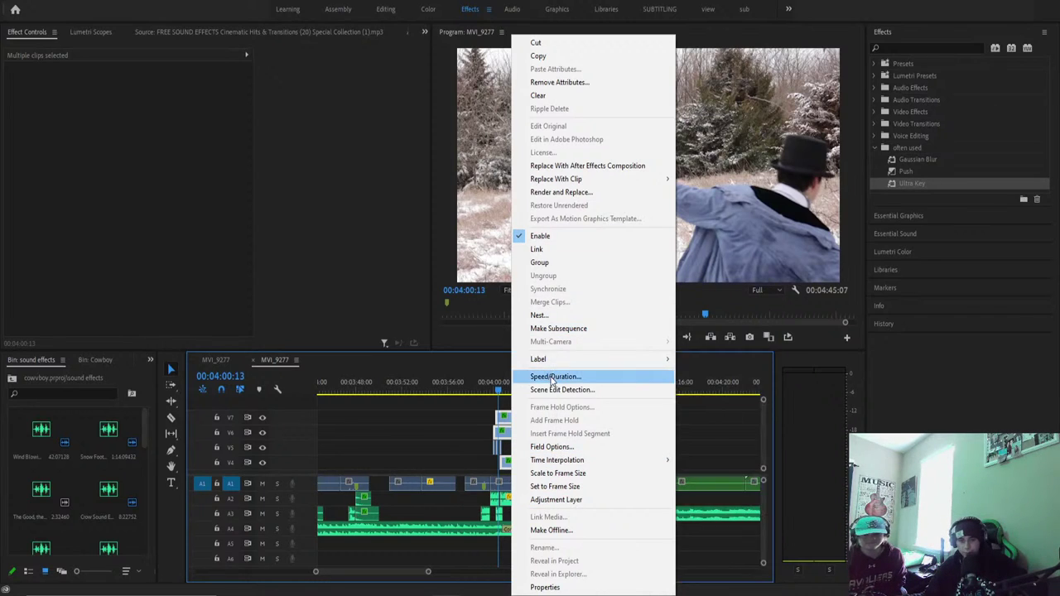
{"action": "left_click", "coordinate": [555, 376]}
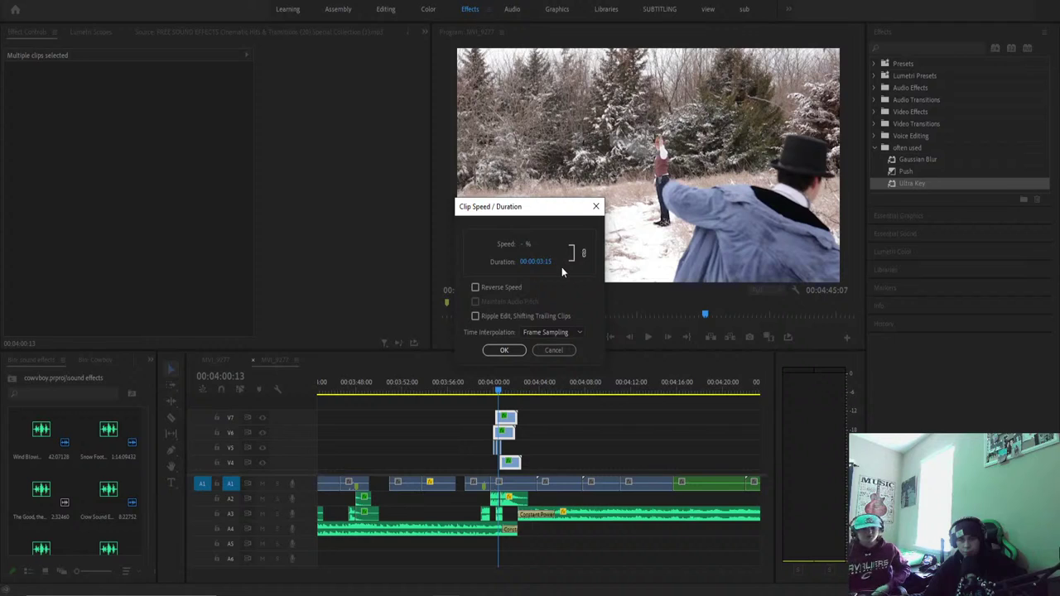
{"action": "left_click", "coordinate": [503, 349]}
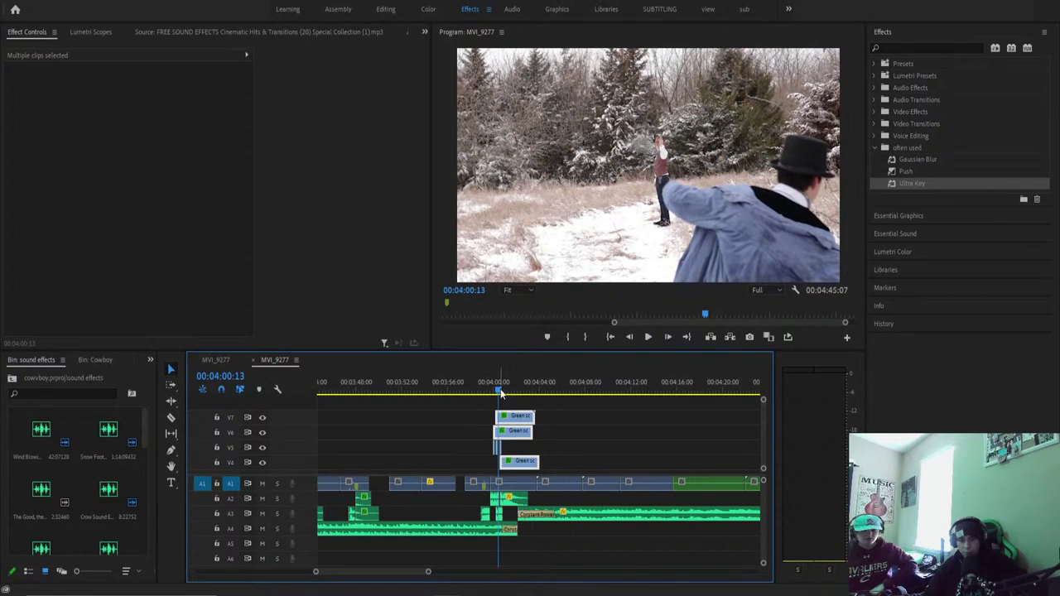
{"action": "key", "text": "space"}
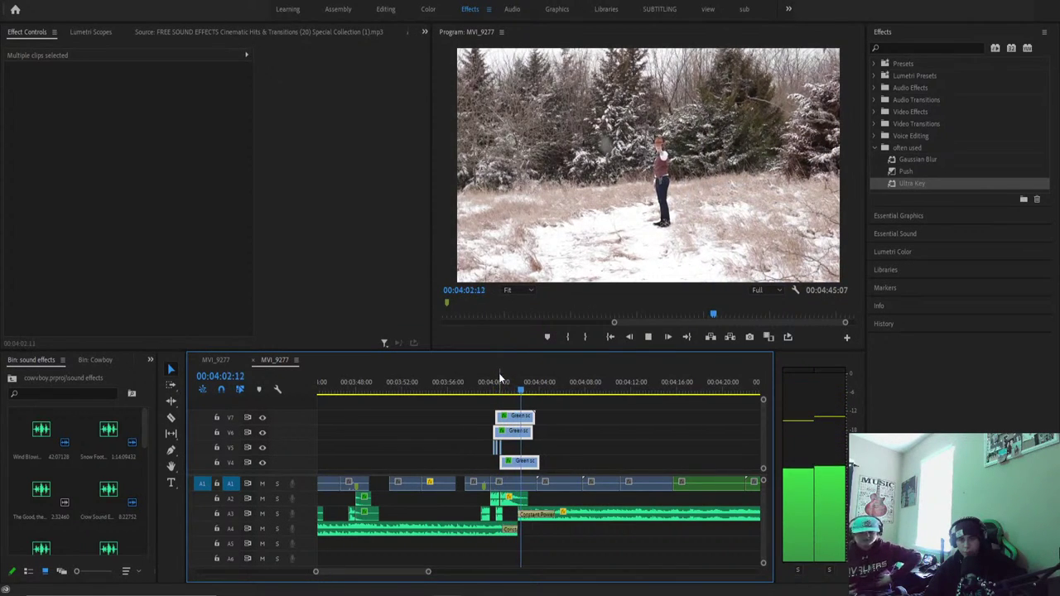
{"action": "left_click", "coordinate": [492, 382]}
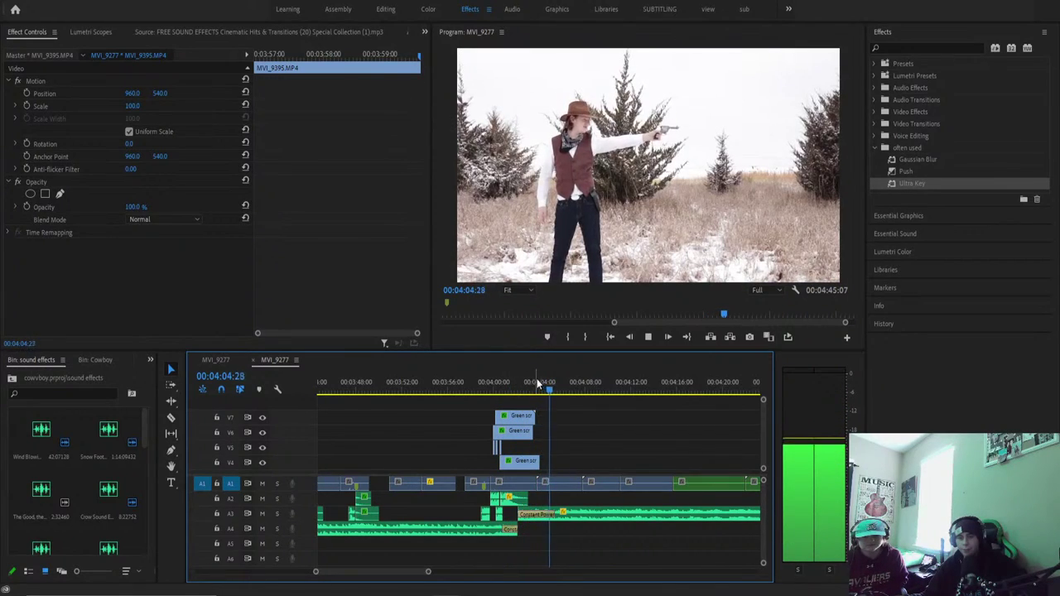
Trim the V4 smoke clip to end with MVI_9399 and the V7 smoke clip to end at about 00:04:03:11.
{"action": "left_click", "coordinate": [554, 482]}
{"action": "left_click_drag", "start_coordinate": [541, 456], "coordinate": [535, 457]}
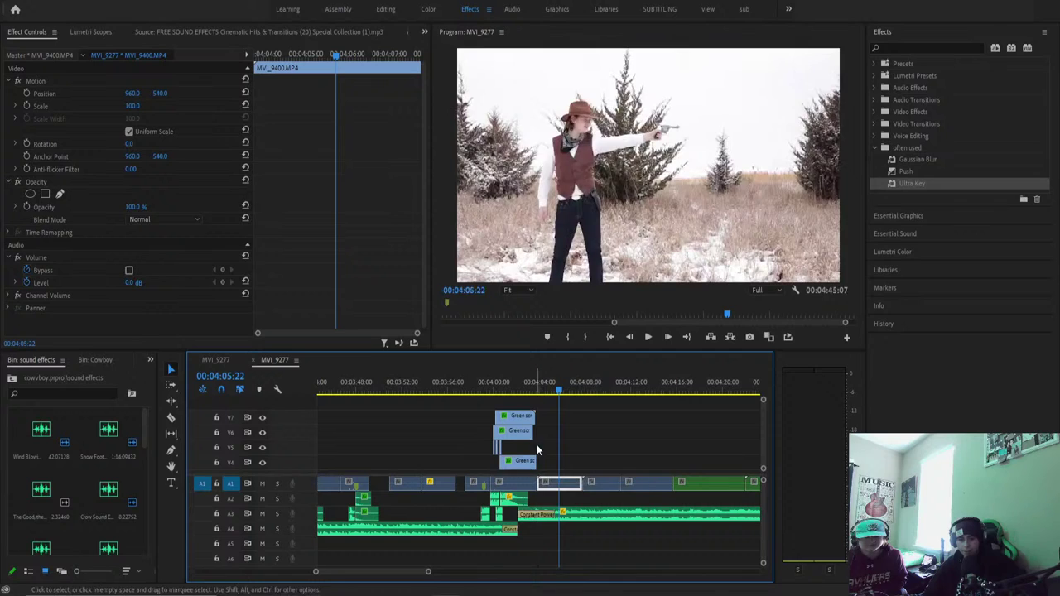
{"action": "left_click", "coordinate": [531, 399]}
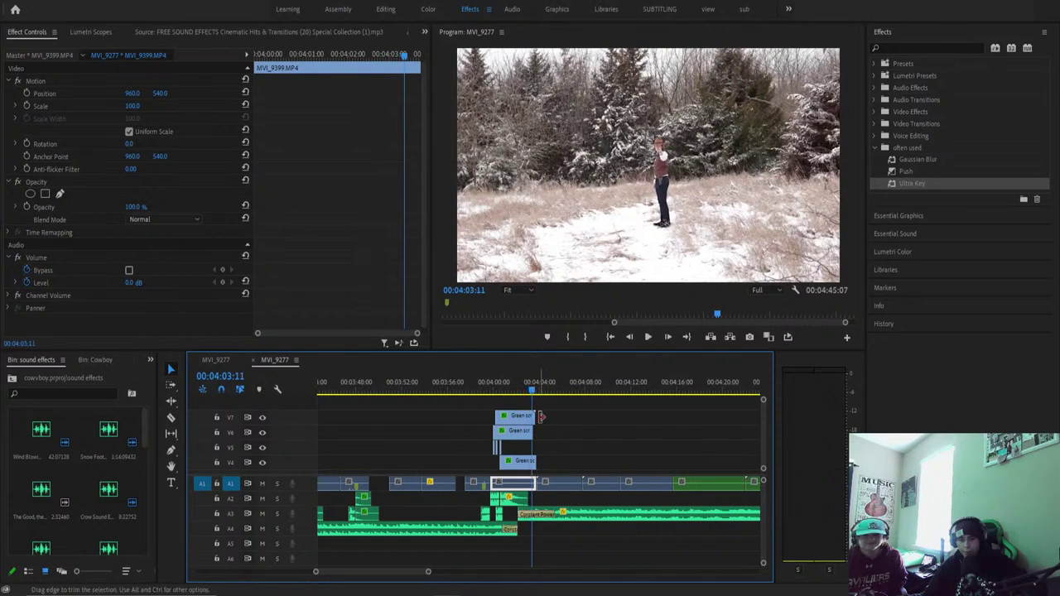
{"action": "left_click_drag", "start_coordinate": [537, 416], "coordinate": [537, 412]}
{"action": "key", "text": "space"}
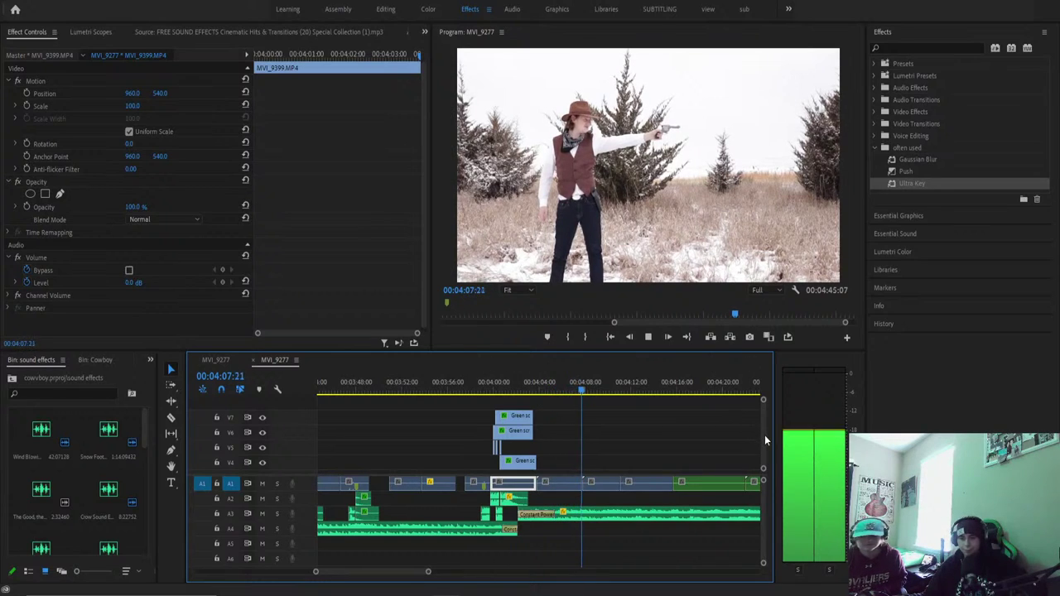
Switch the editing layout to the custom "sub" workspace.
{"action": "scroll", "coordinate": [763, 446], "scroll_direction": "down", "scroll_amount": 1}
{"action": "scroll", "coordinate": [764, 445], "scroll_direction": "down", "scroll_amount": 1}
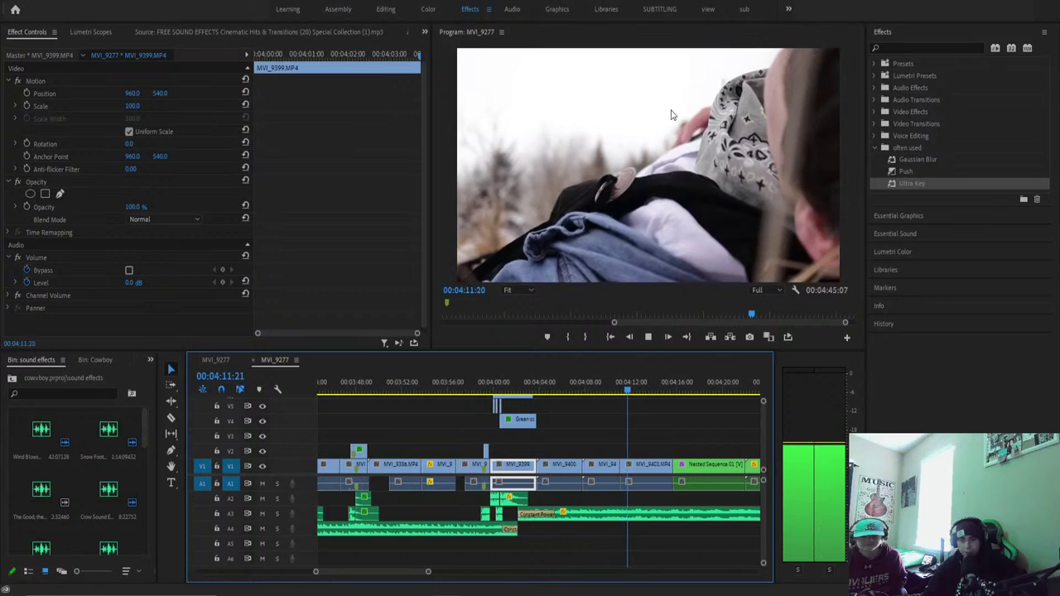
{"action": "left_click", "coordinate": [743, 9]}
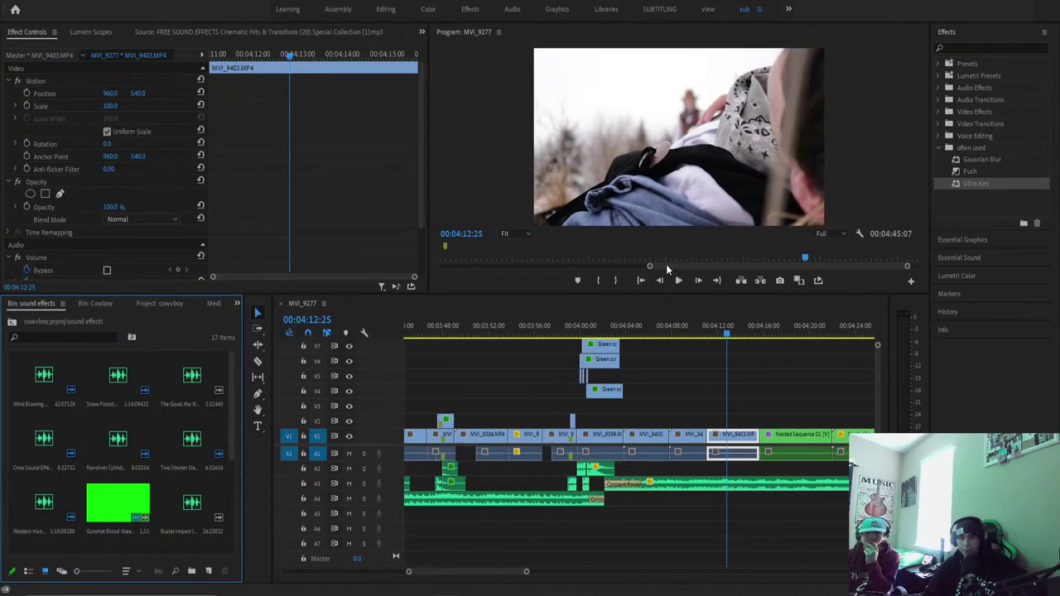
{"action": "left_click_drag", "start_coordinate": [666, 265], "coordinate": [651, 272]}
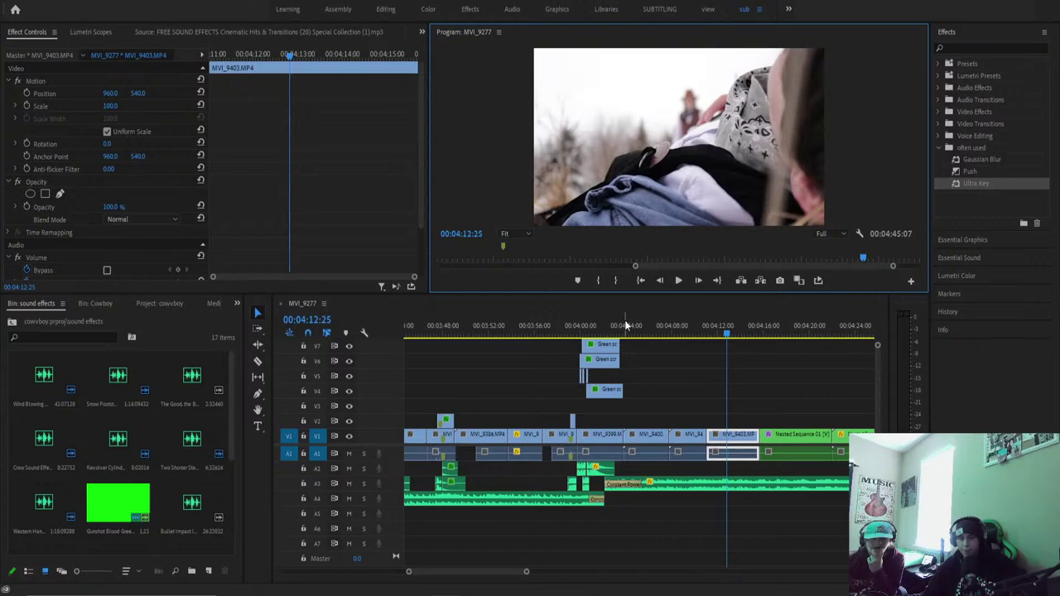
Play back the film from about 00:03:32 through the standoff and ending to the opening credit titles.
{"action": "left_click_drag", "start_coordinate": [624, 319], "coordinate": [536, 376]}
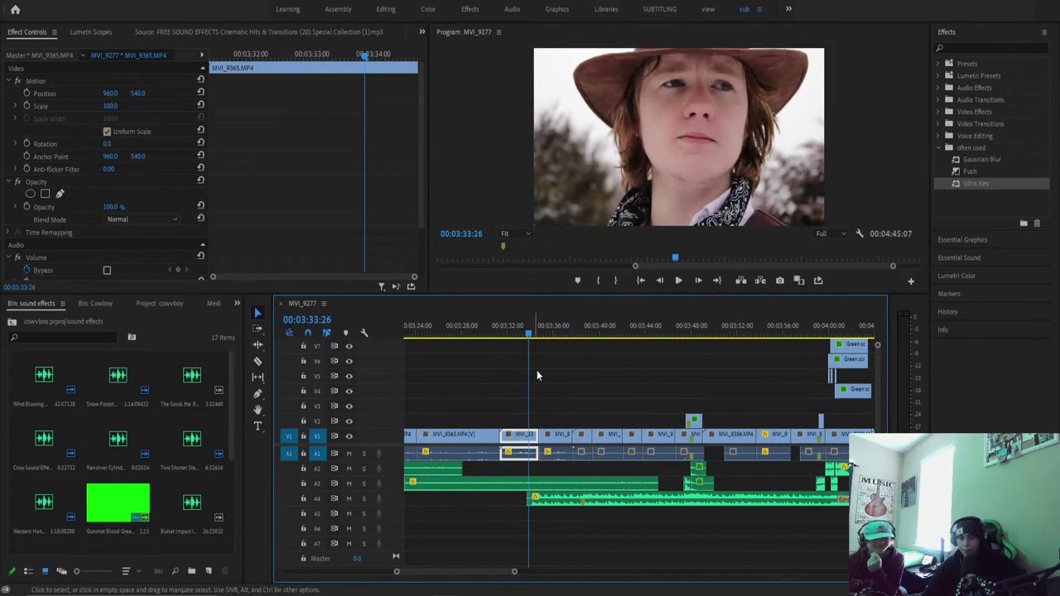
{"action": "left_click", "coordinate": [513, 334]}
{"action": "key", "text": "space"}
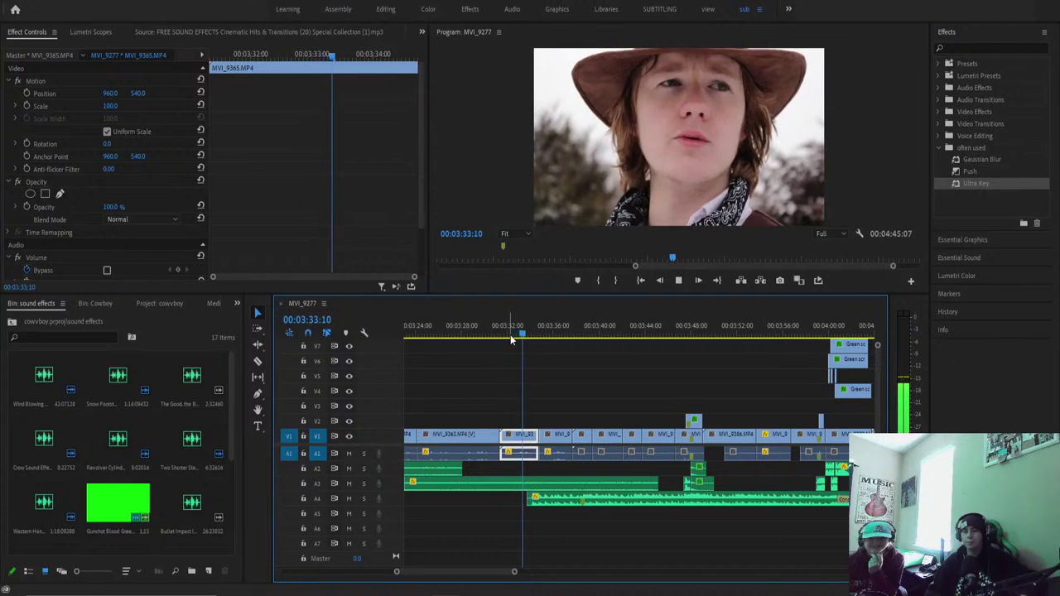
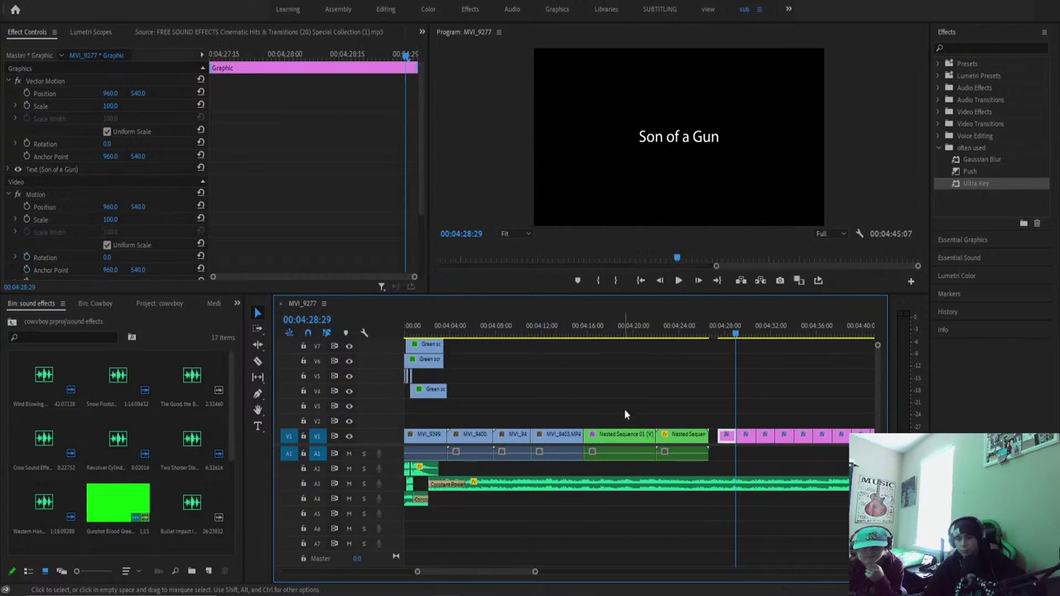
{"action": "key", "text": "space"}
Move all credit titles after "Son of a Gun" later on V1 so the last one ends with the A3 music.
{"action": "mouse_move", "coordinate": [534, 571]}
{"action": "left_mouse_down"}
{"action": "mouse_move", "coordinate": [516, 571]}
{"action": "mouse_move", "coordinate": [534, 572]}
{"action": "left_mouse_up"}
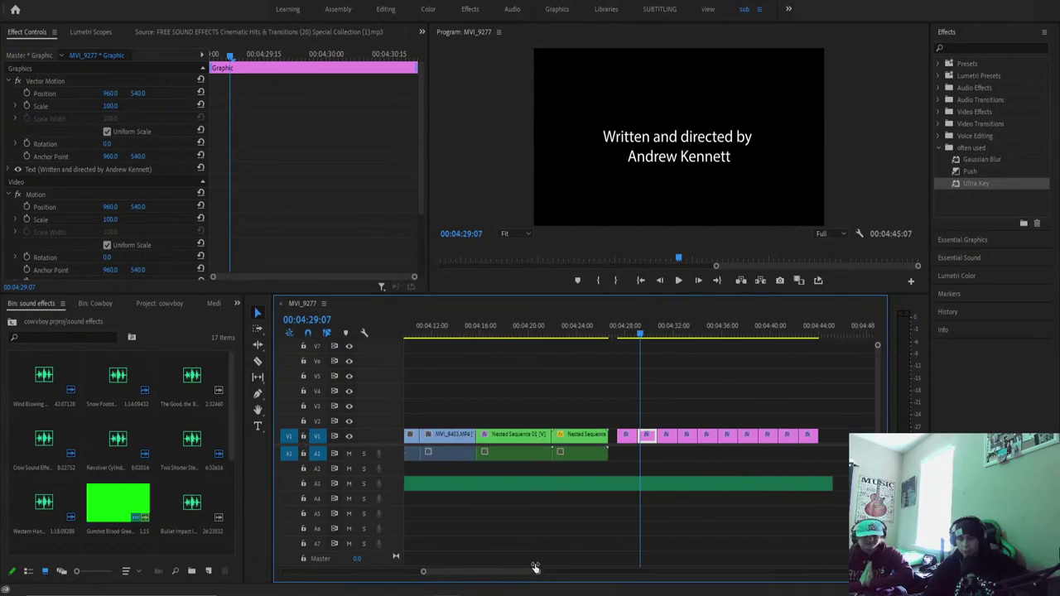
{"action": "key", "text": "a"}
{"action": "left_click", "coordinate": [641, 441]}
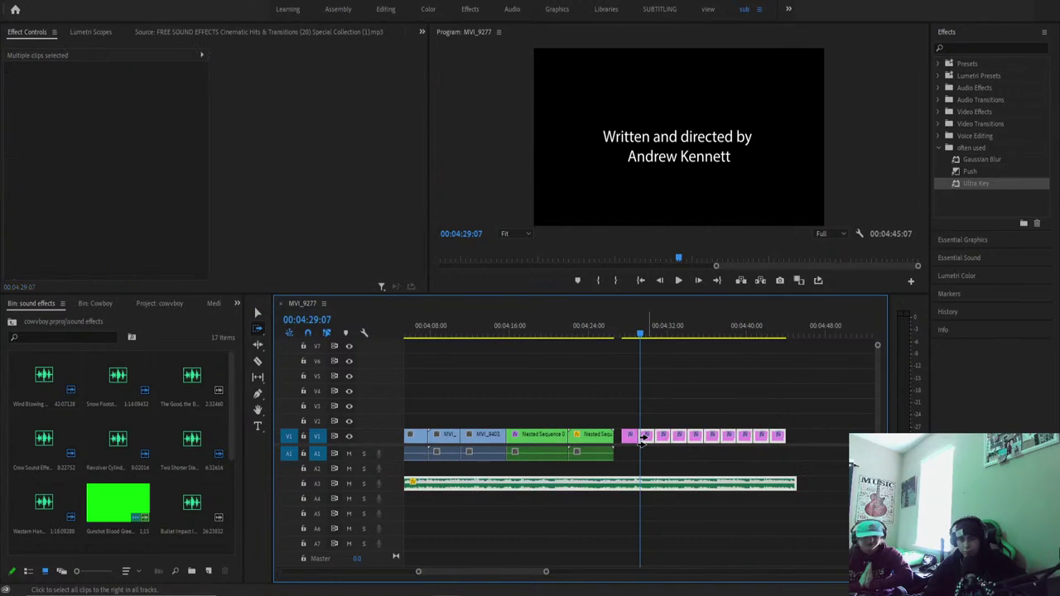
{"action": "key", "text": "v"}
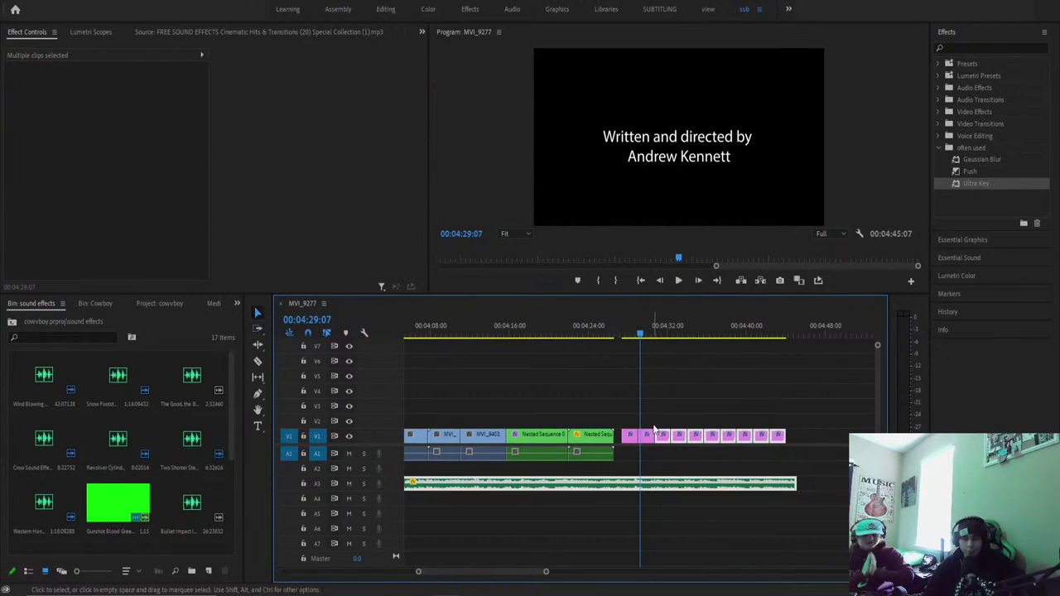
{"action": "left_click", "coordinate": [649, 490], "text": "shift"}
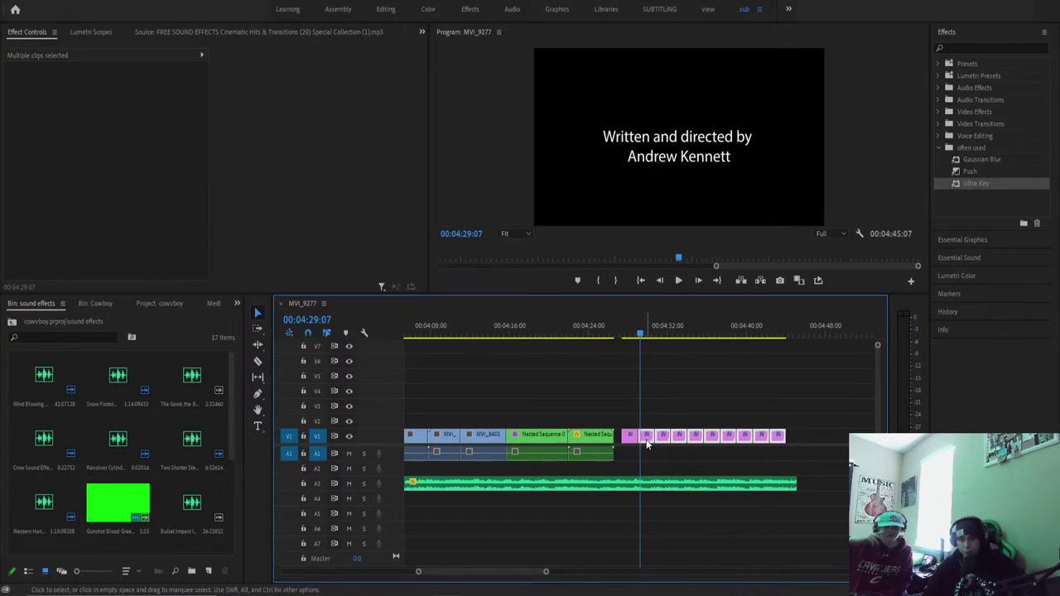
{"action": "left_click_drag", "start_coordinate": [648, 445], "coordinate": [659, 442]}
Select the "Son of a Gun" title clip, switch to Chrome and search Google in a new tab for "western title fonts".
{"action": "left_click", "coordinate": [627, 333]}
{"action": "left_click", "coordinate": [629, 435]}
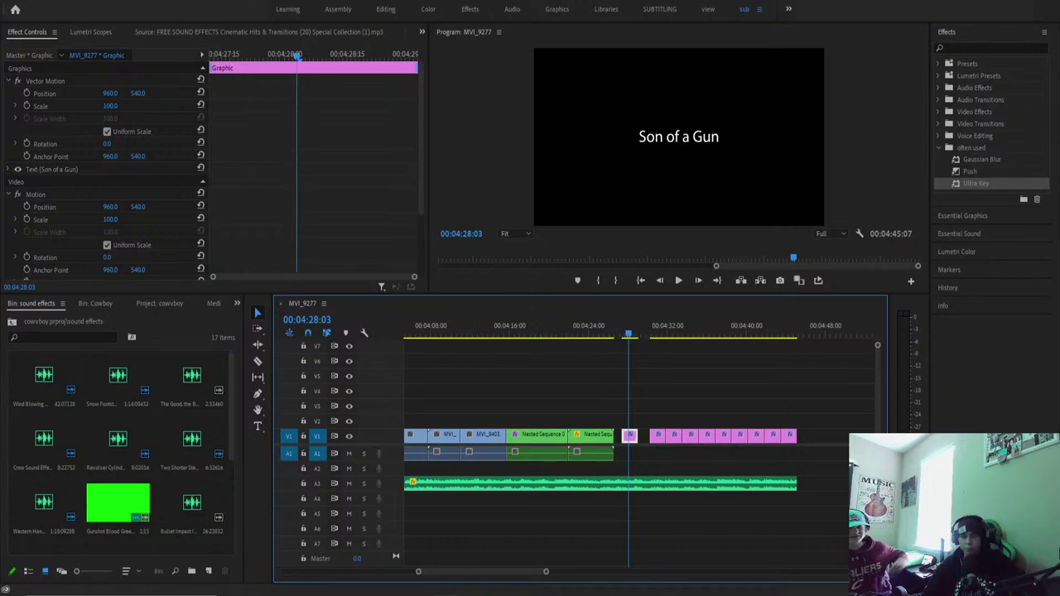
{"action": "key", "text": "alt+Tab"}
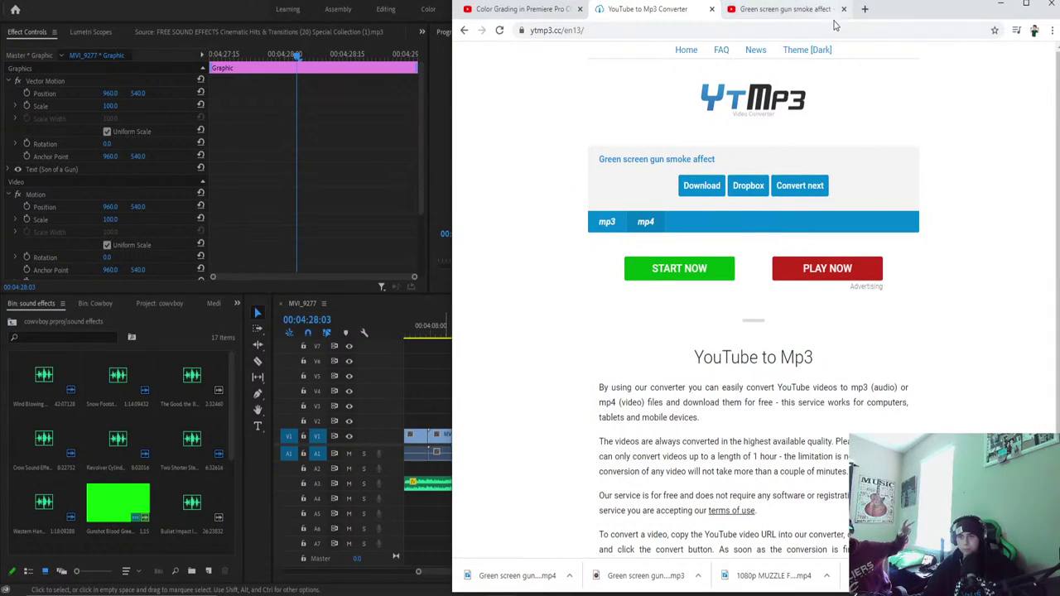
{"action": "left_click", "coordinate": [865, 9]}
{"action": "type", "text": "we"}
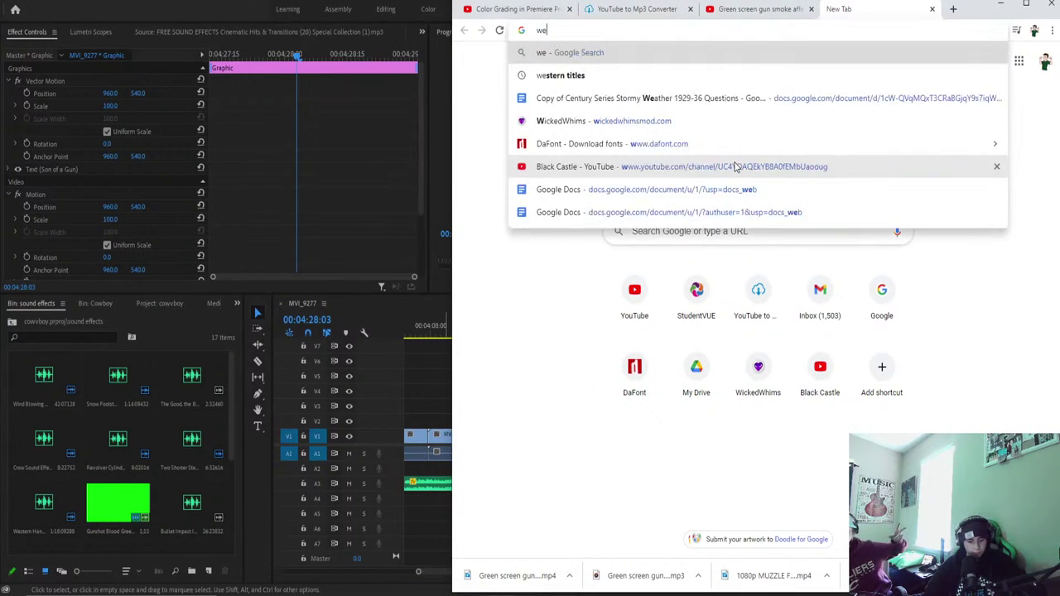
{"action": "type", "text": "stern "}
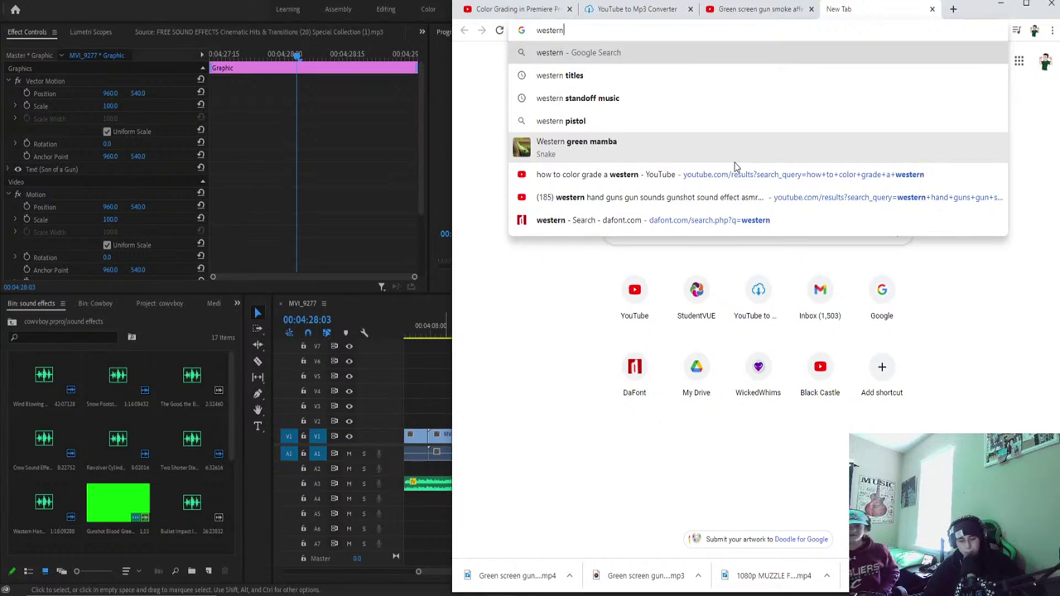
{"action": "type", "text": "title "}
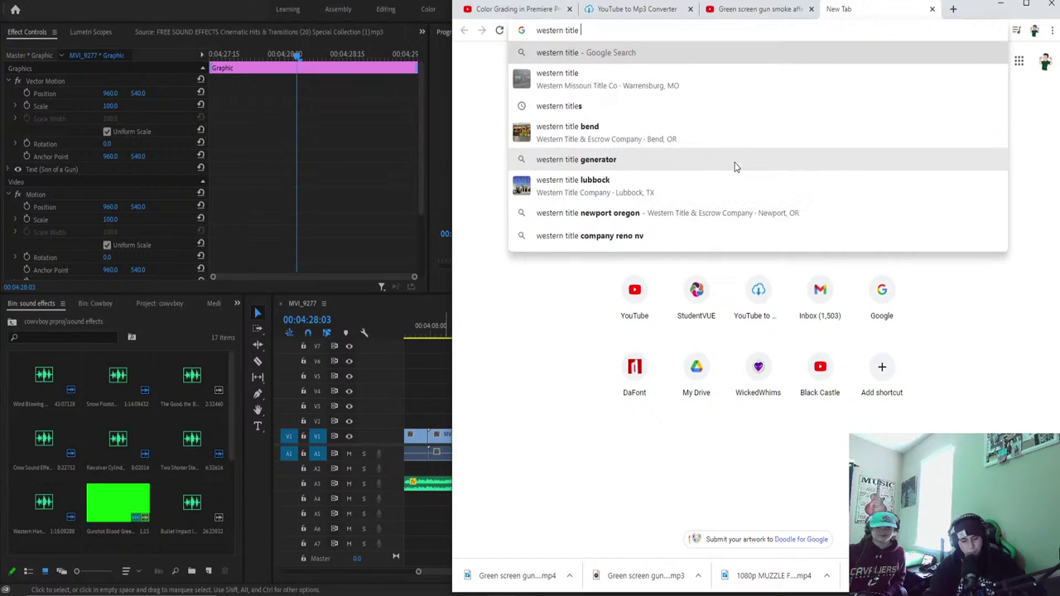
{"action": "type", "text": "fonts"}
{"action": "key", "text": "Return"}
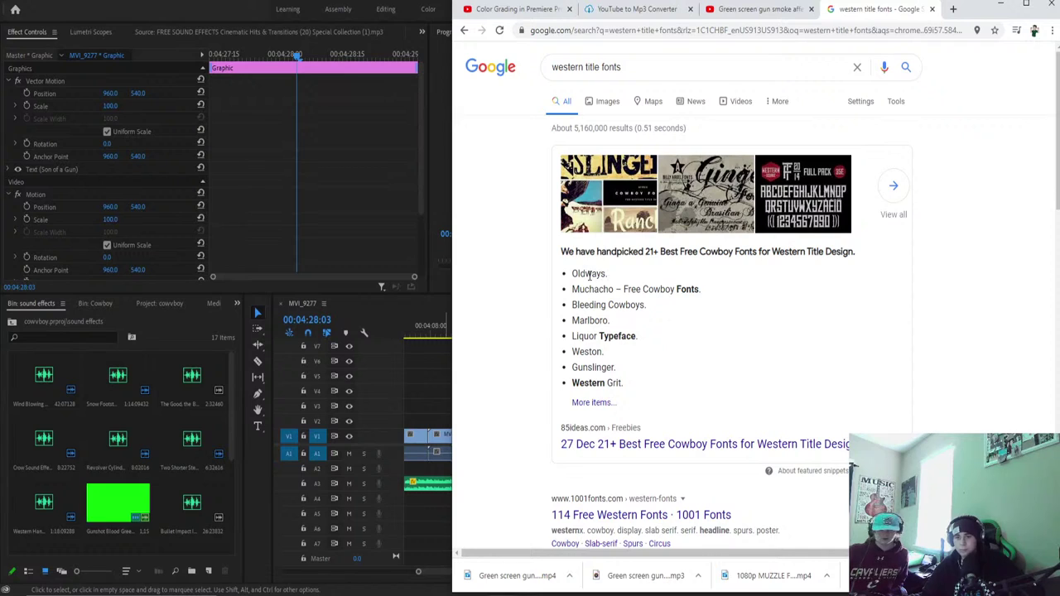
Open the 85ideas article on free cowboy fonts and examine the samples from Oldways to Liquor Typeface.
{"action": "left_click", "coordinate": [623, 446]}
{"action": "scroll", "coordinate": [645, 339], "scroll_direction": "down", "scroll_amount": 10}
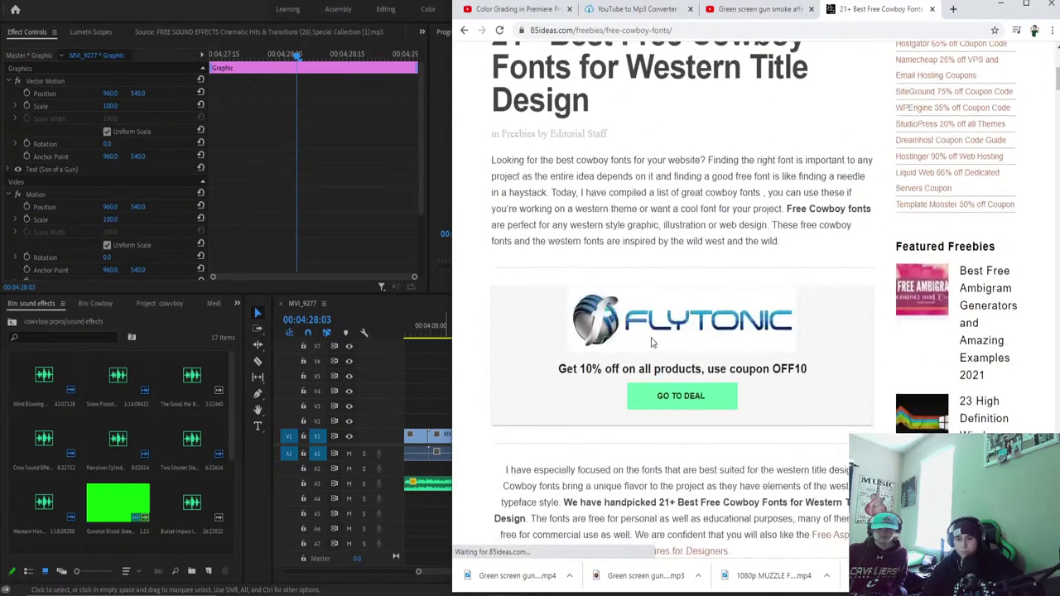
{"action": "scroll", "coordinate": [641, 333], "scroll_direction": "down", "scroll_amount": 3}
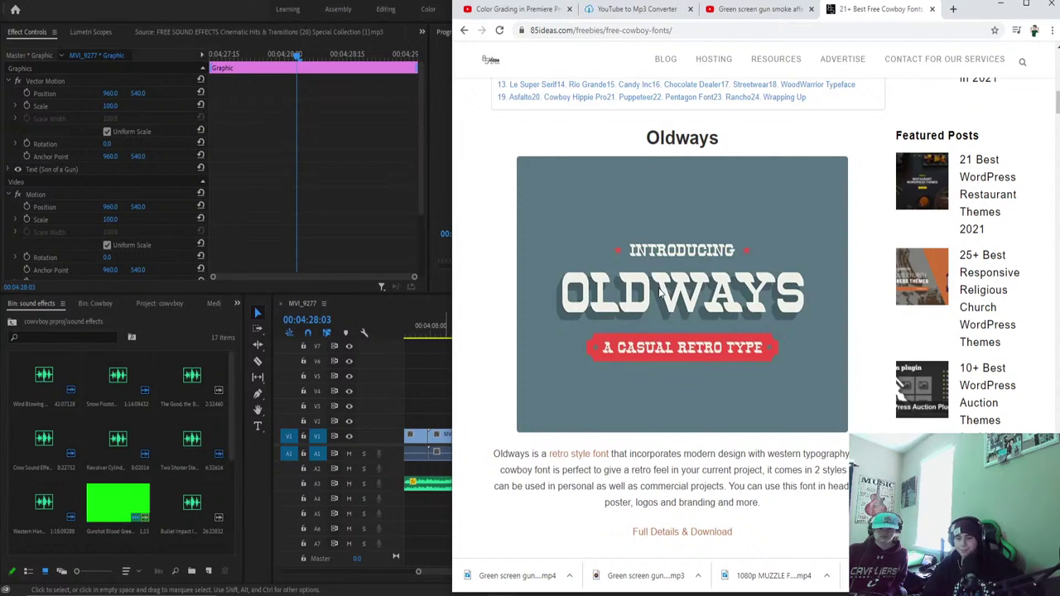
{"action": "scroll", "coordinate": [663, 307], "scroll_direction": "down", "scroll_amount": 6}
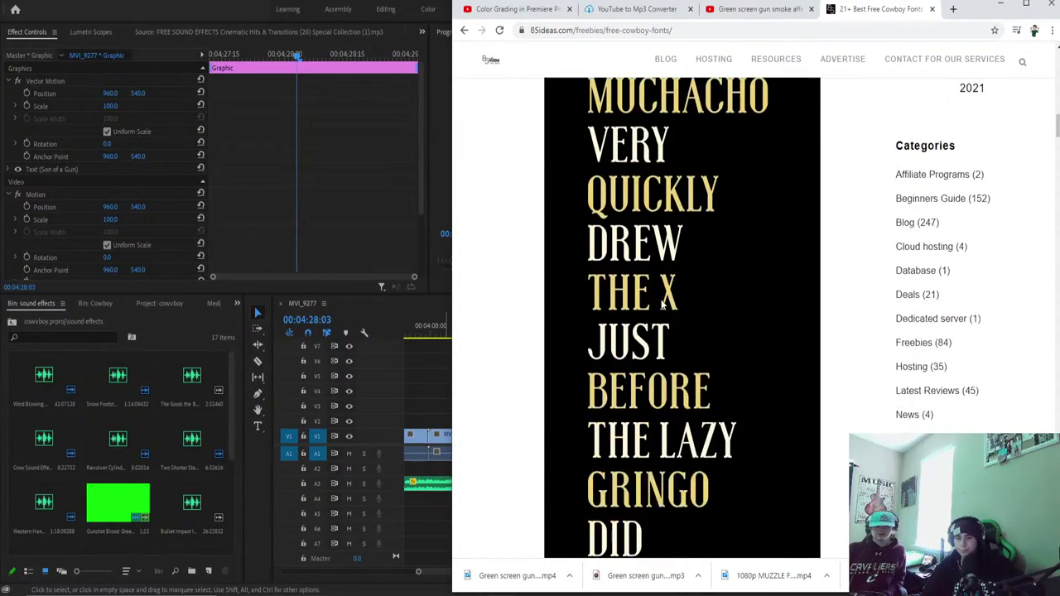
{"action": "scroll", "coordinate": [662, 305], "scroll_direction": "up", "scroll_amount": 1}
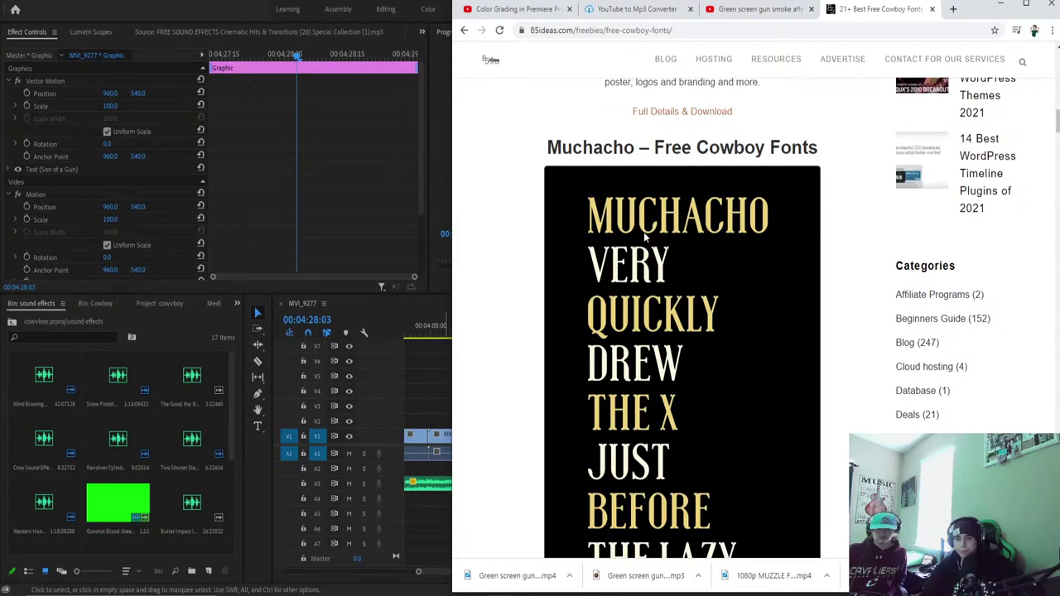
{"action": "scroll", "coordinate": [645, 238], "scroll_direction": "down", "scroll_amount": 9}
{"action": "scroll", "coordinate": [631, 226], "scroll_direction": "up", "scroll_amount": 1}
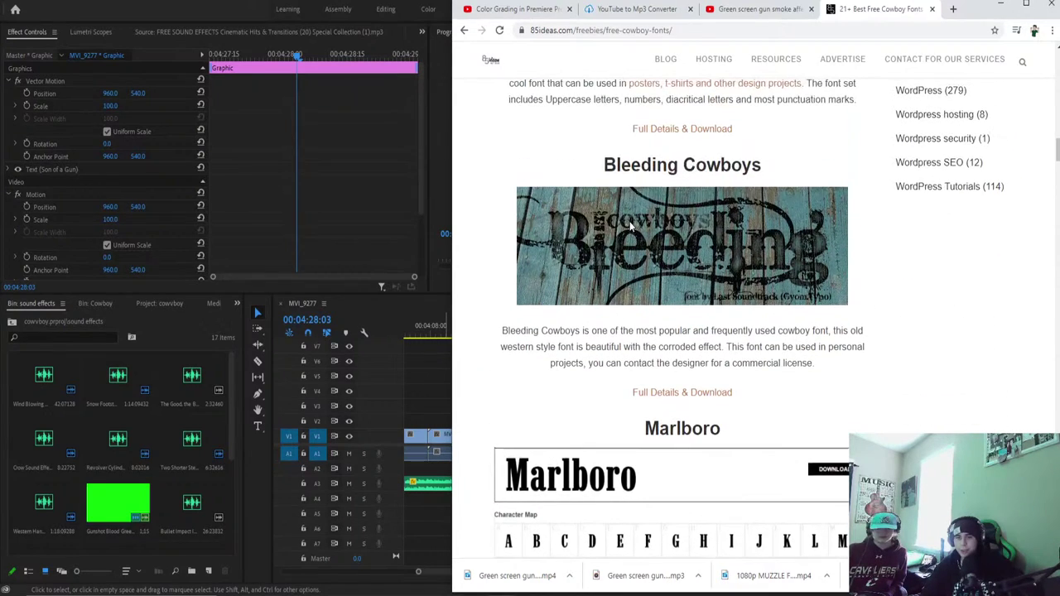
{"action": "scroll", "coordinate": [638, 236], "scroll_direction": "down", "scroll_amount": 6}
{"action": "scroll", "coordinate": [651, 255], "scroll_direction": "up", "scroll_amount": 2}
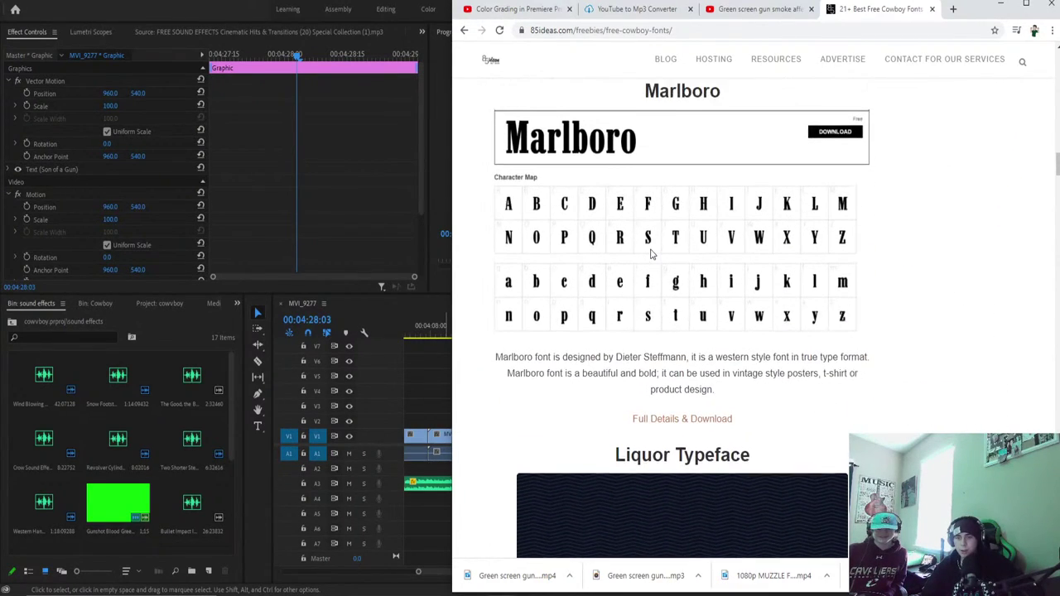
{"action": "scroll", "coordinate": [651, 254], "scroll_direction": "up", "scroll_amount": 1}
{"action": "scroll", "coordinate": [648, 244], "scroll_direction": "down", "scroll_amount": 5}
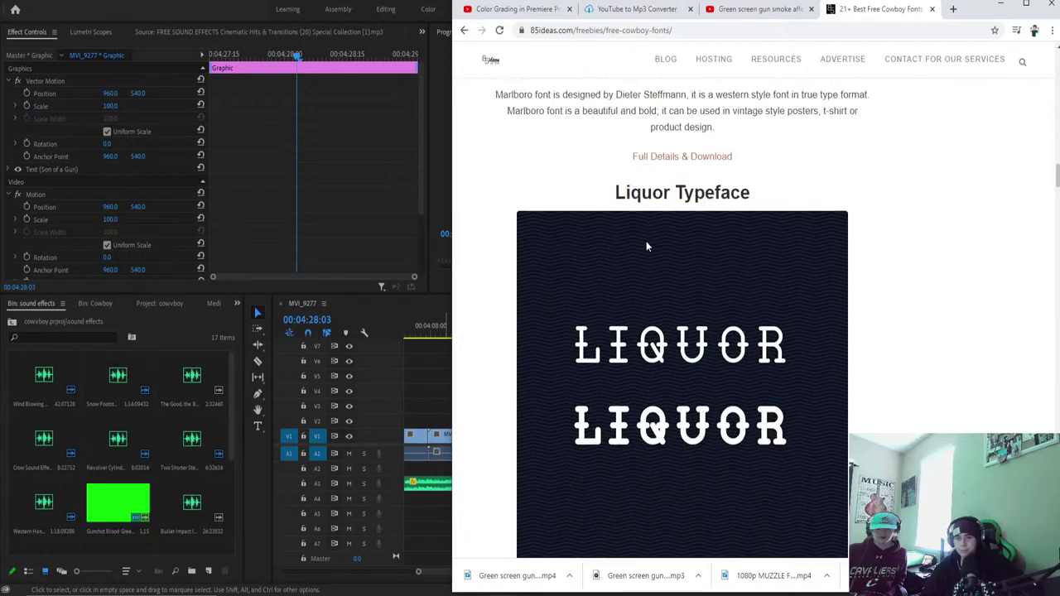
Examine the cowboy font samples from Weston through Gunslinger, Western Grit and Boncegro FF to Western Square.
{"action": "scroll", "coordinate": [675, 305], "scroll_direction": "down", "scroll_amount": 5}
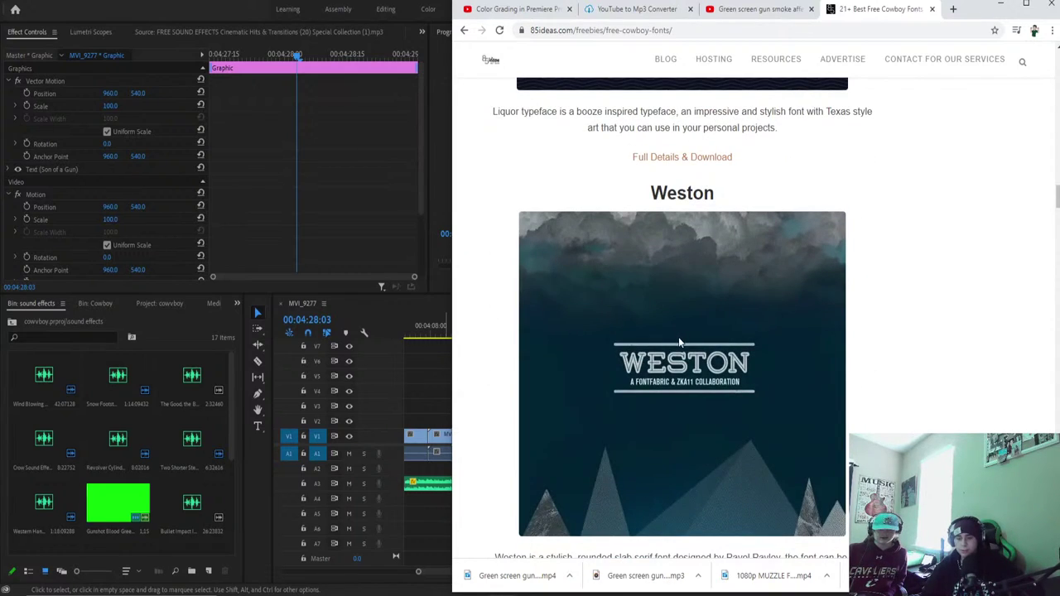
{"action": "scroll", "coordinate": [679, 342], "scroll_direction": "down", "scroll_amount": 6}
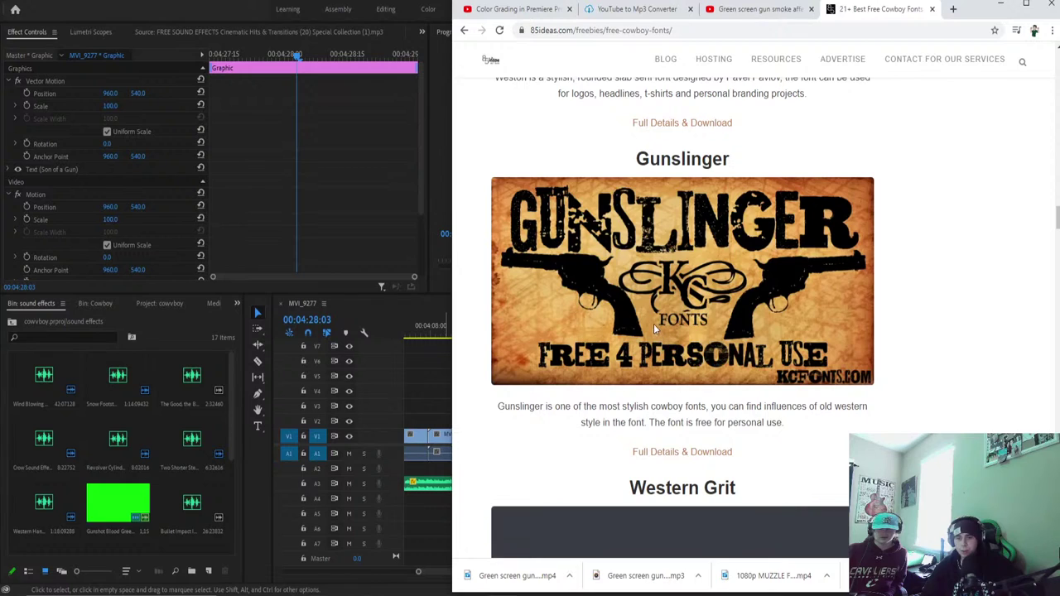
{"action": "scroll", "coordinate": [654, 327], "scroll_direction": "down", "scroll_amount": 5}
{"action": "scroll", "coordinate": [652, 316], "scroll_direction": "up", "scroll_amount": 1}
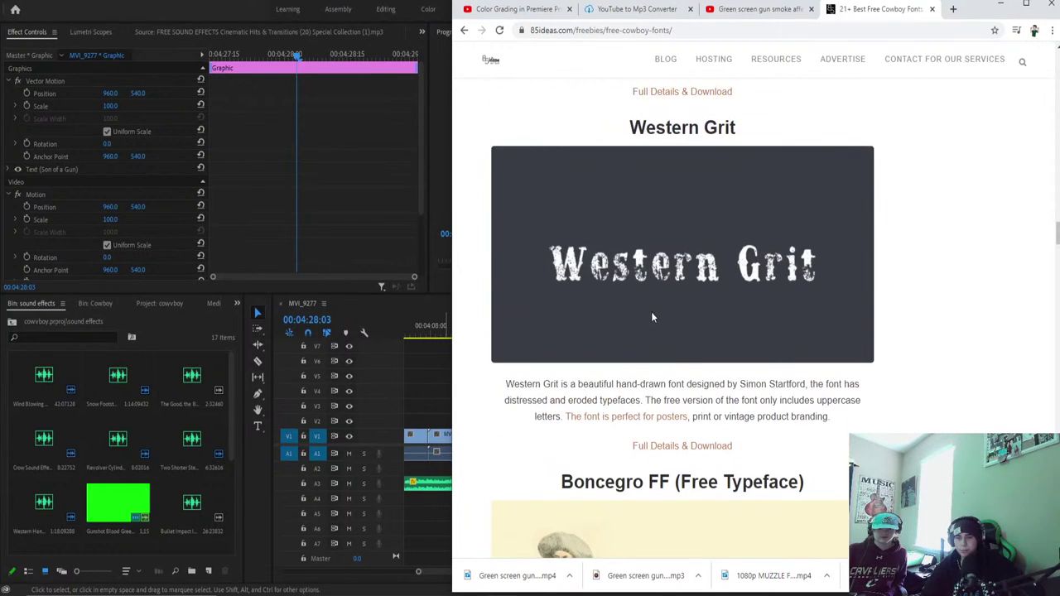
{"action": "scroll", "coordinate": [628, 288], "scroll_direction": "down", "scroll_amount": 3}
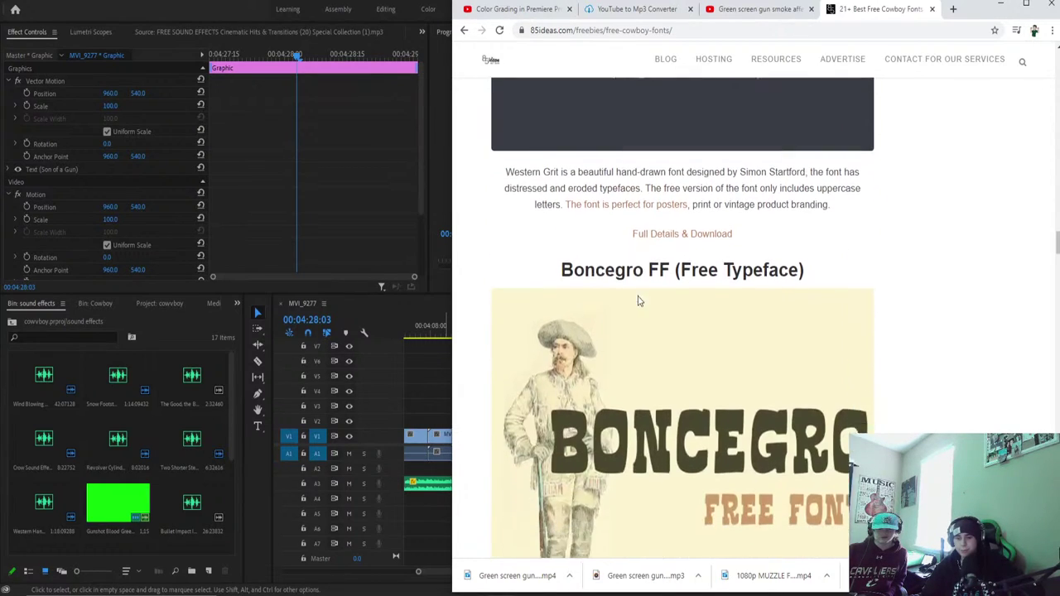
{"action": "scroll", "coordinate": [627, 290], "scroll_direction": "up", "scroll_amount": 3}
{"action": "scroll", "coordinate": [635, 299], "scroll_direction": "down", "scroll_amount": 1}
{"action": "scroll", "coordinate": [635, 301], "scroll_direction": "down", "scroll_amount": 5}
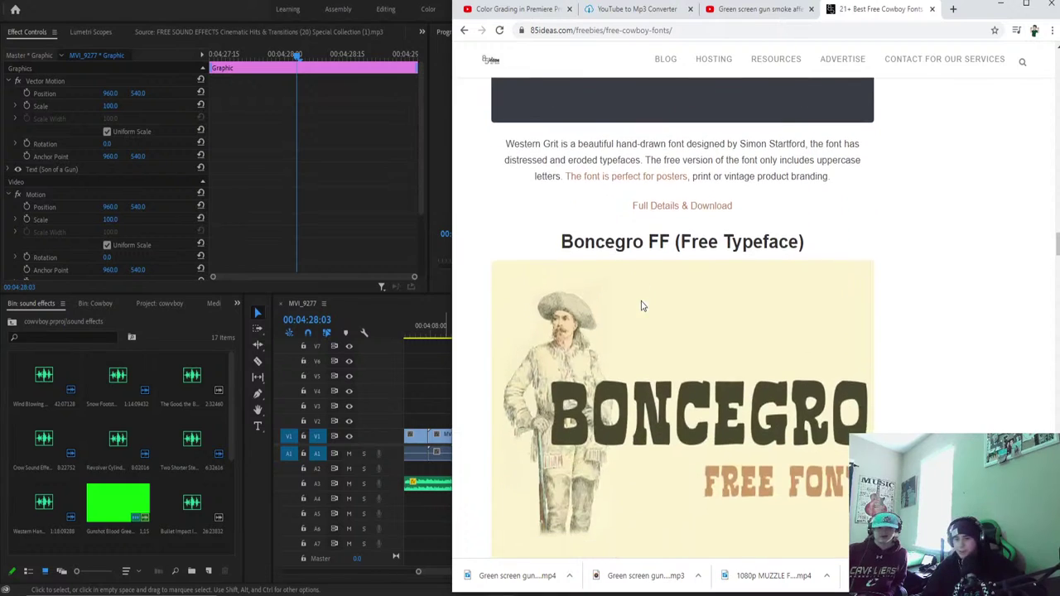
{"action": "scroll", "coordinate": [646, 308], "scroll_direction": "up", "scroll_amount": 1}
{"action": "scroll", "coordinate": [650, 310], "scroll_direction": "down", "scroll_amount": 5}
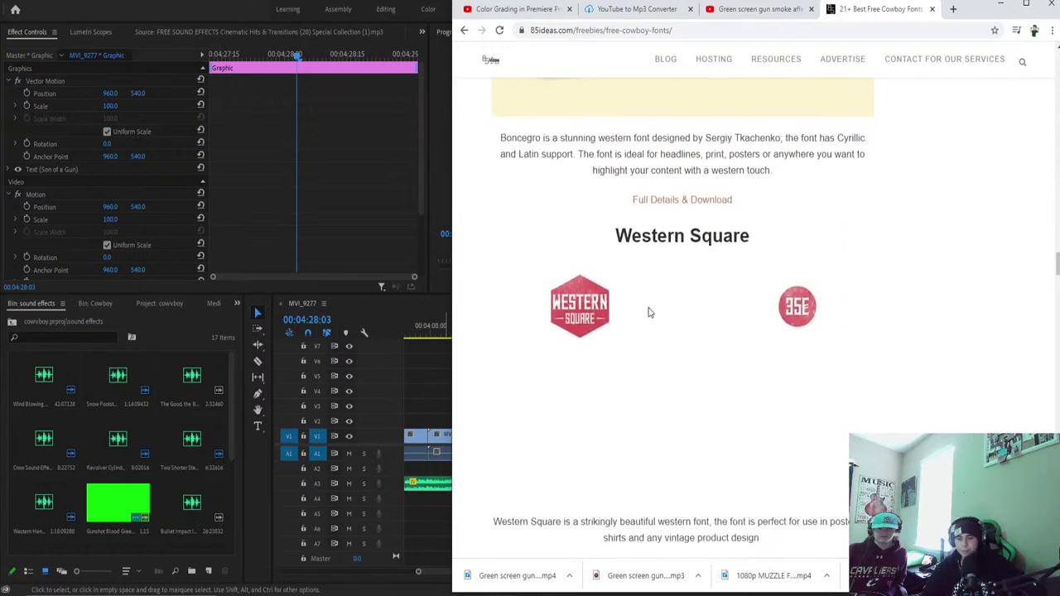
Go back through the earlier font samples, comparing Weston and Muchacho as title font candidates.
{"action": "scroll", "coordinate": [651, 310], "scroll_direction": "up", "scroll_amount": 20}
{"action": "scroll", "coordinate": [635, 265], "scroll_direction": "down", "scroll_amount": 7}
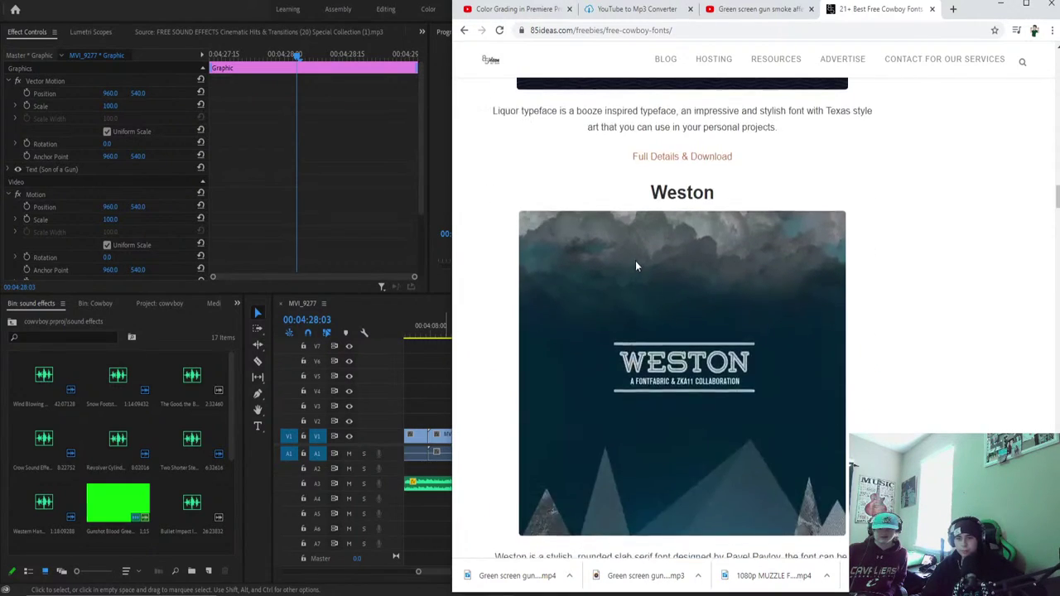
{"action": "scroll", "coordinate": [631, 261], "scroll_direction": "up", "scroll_amount": 4}
{"action": "scroll", "coordinate": [633, 262], "scroll_direction": "down", "scroll_amount": 1}
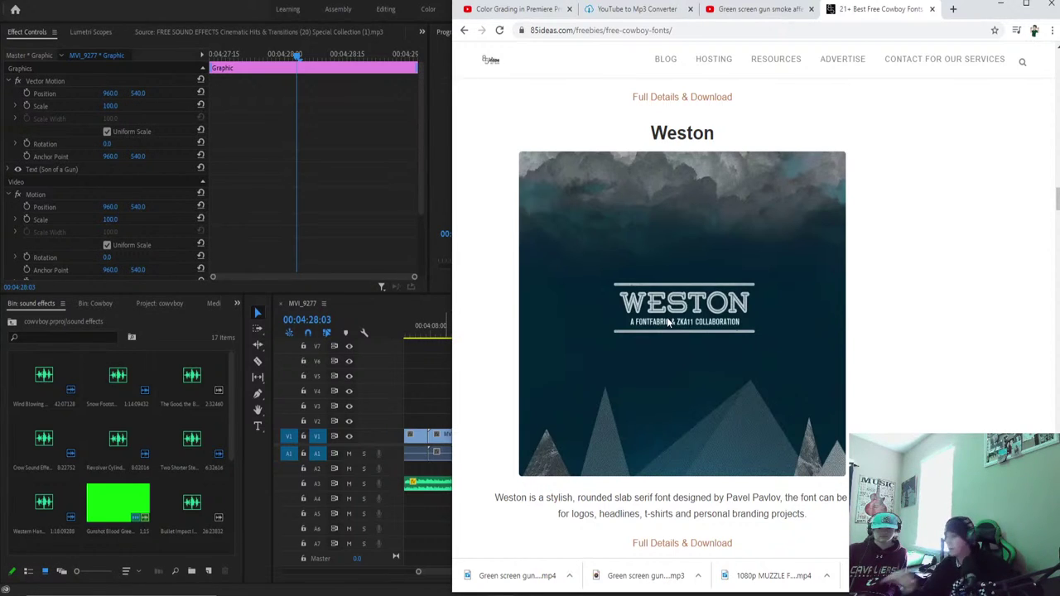
{"action": "scroll", "coordinate": [667, 317], "scroll_direction": "up", "scroll_amount": 15}
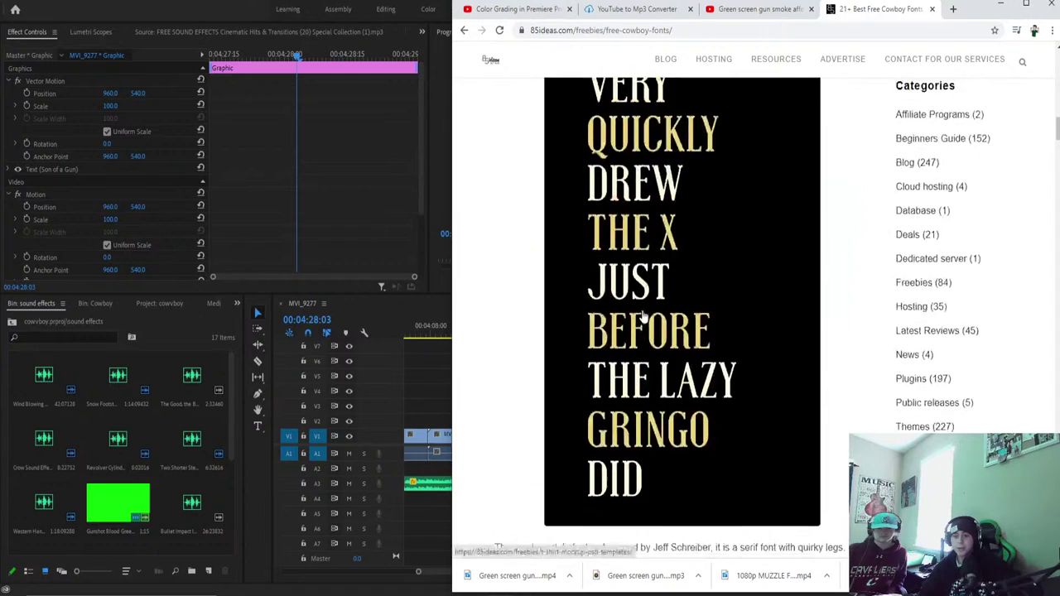
Browse the free cowboy fonts list and open the full details and download page of the Weston font.
{"action": "scroll", "coordinate": [644, 317], "scroll_direction": "up", "scroll_amount": 10}
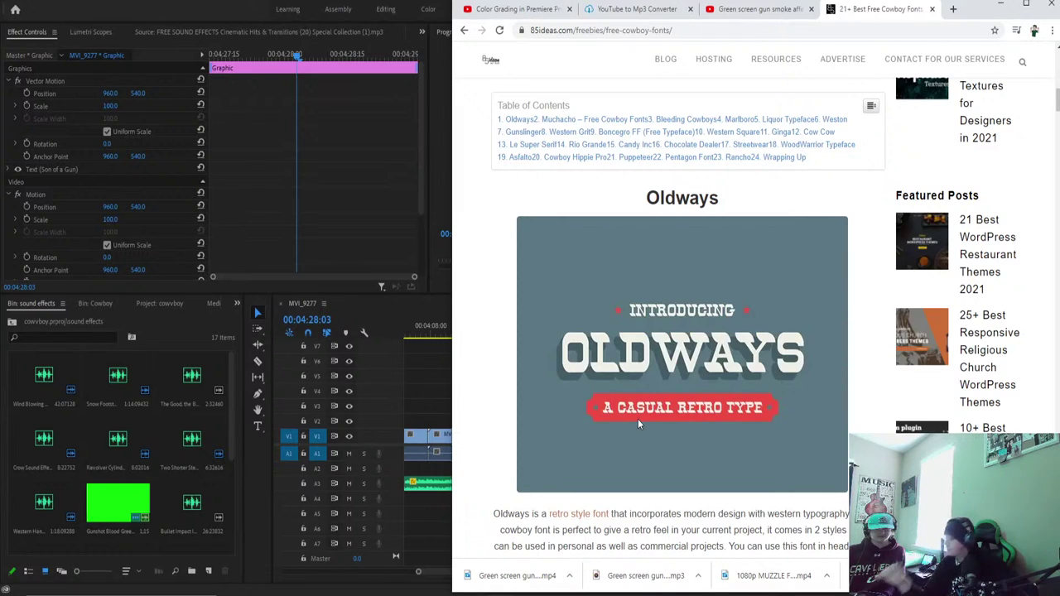
{"action": "scroll", "coordinate": [637, 423], "scroll_direction": "down", "scroll_amount": 20}
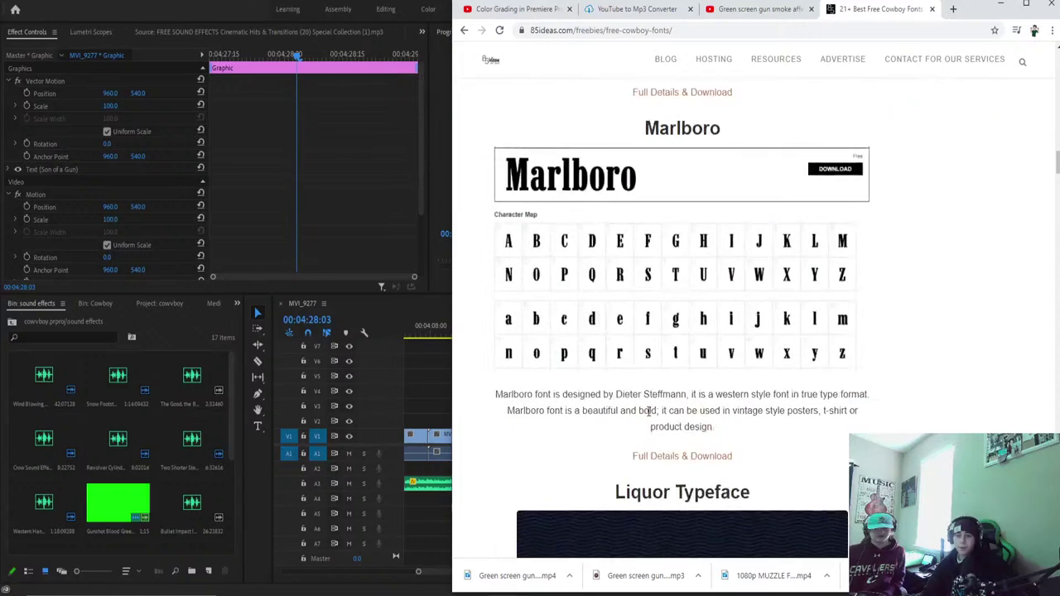
{"action": "scroll", "coordinate": [650, 410], "scroll_direction": "down", "scroll_amount": 11}
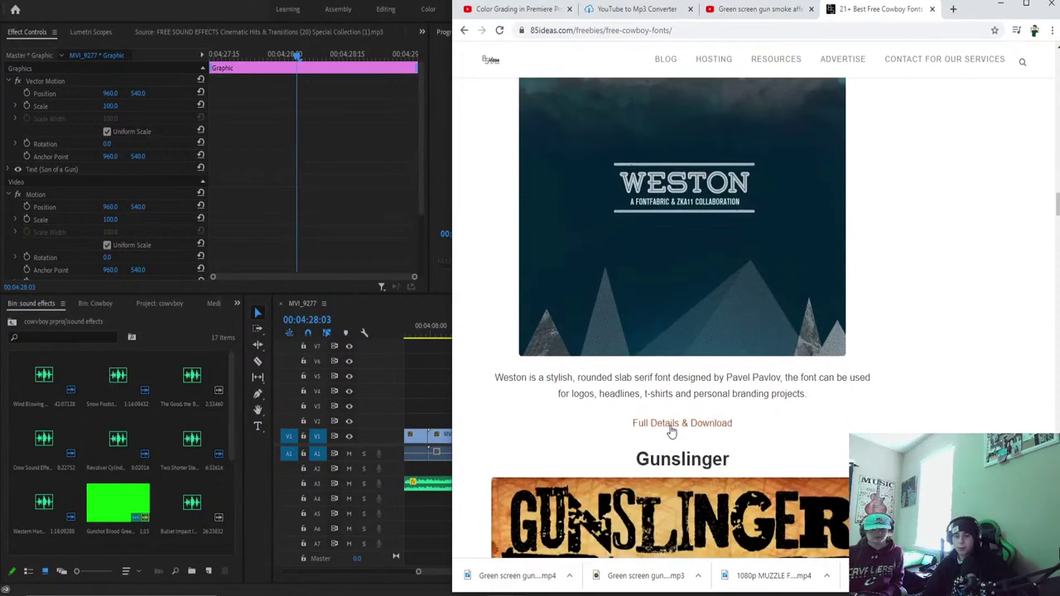
{"action": "left_click", "coordinate": [673, 424]}
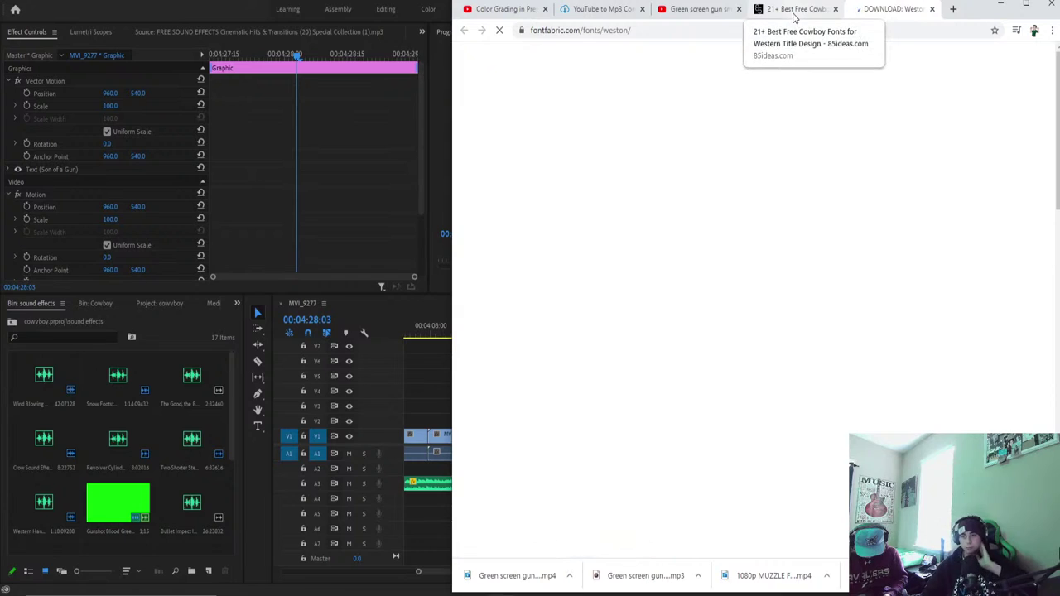
Opt out of promotional e-mails, enter the e-mail address in the form, and download the Weston font files.
{"action": "left_click", "coordinate": [856, 352]}
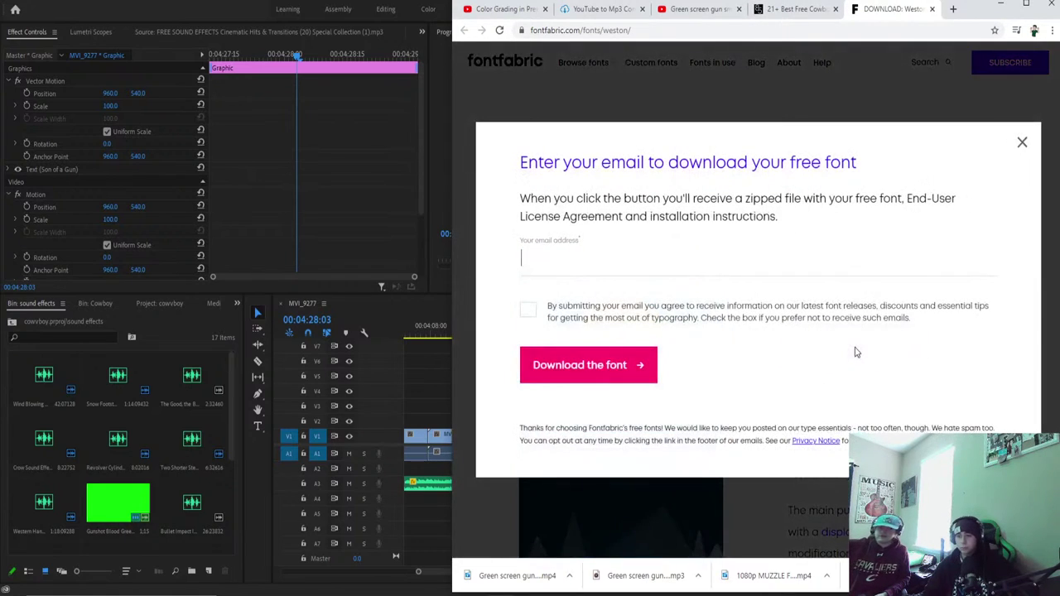
{"action": "left_click", "coordinate": [529, 316]}
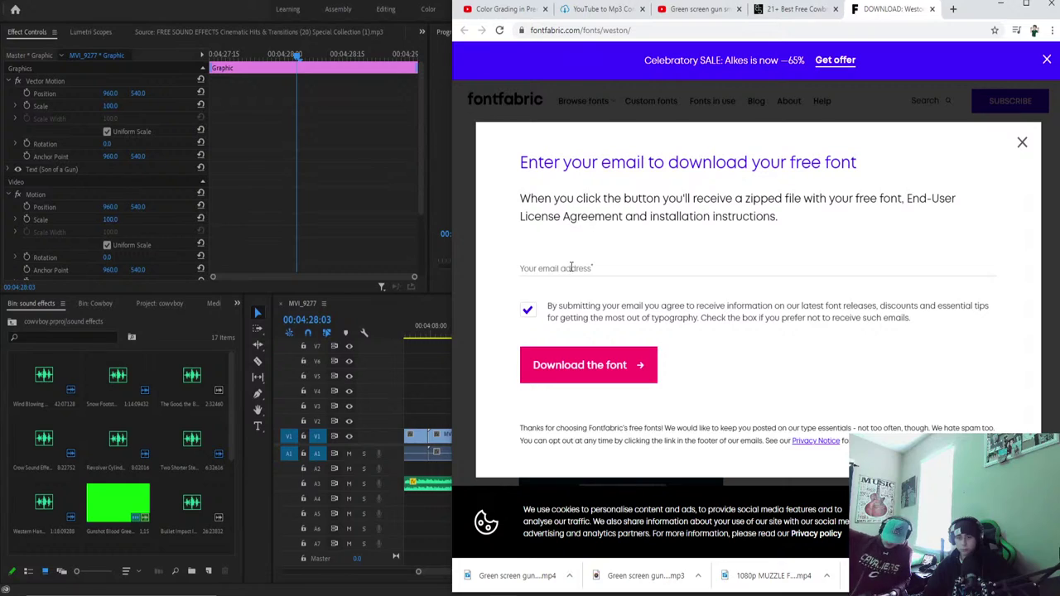
{"action": "left_click", "coordinate": [570, 267]}
{"action": "left_click", "coordinate": [564, 292]}
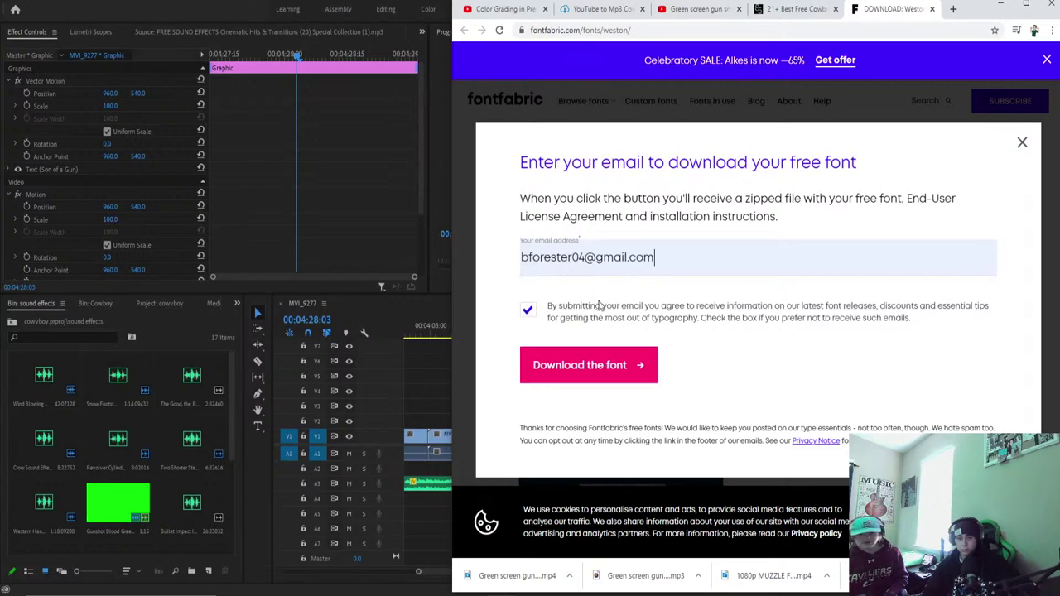
{"action": "left_click", "coordinate": [598, 366]}
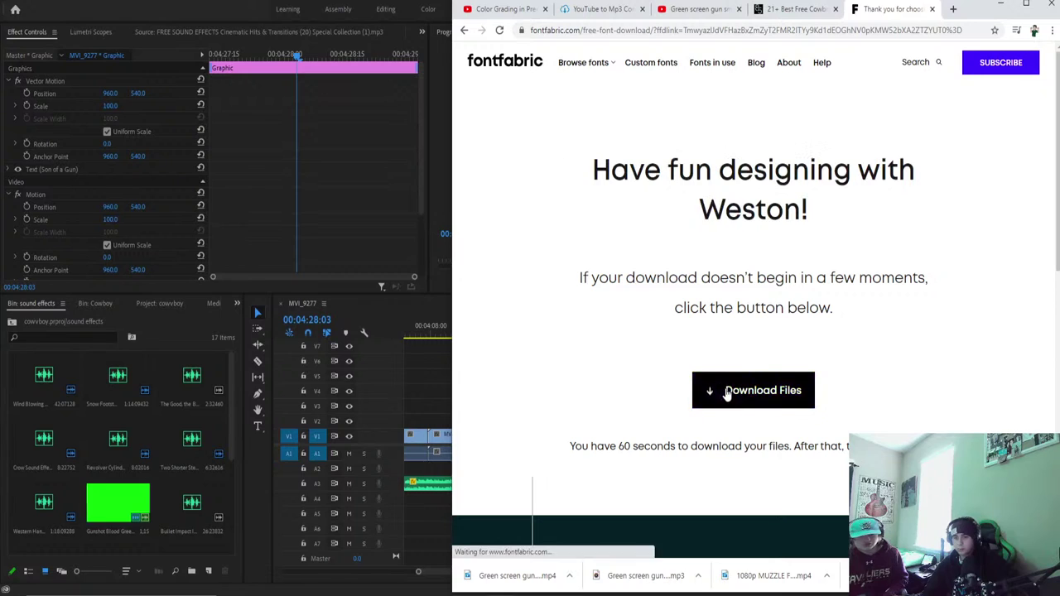
{"action": "left_click", "coordinate": [726, 395]}
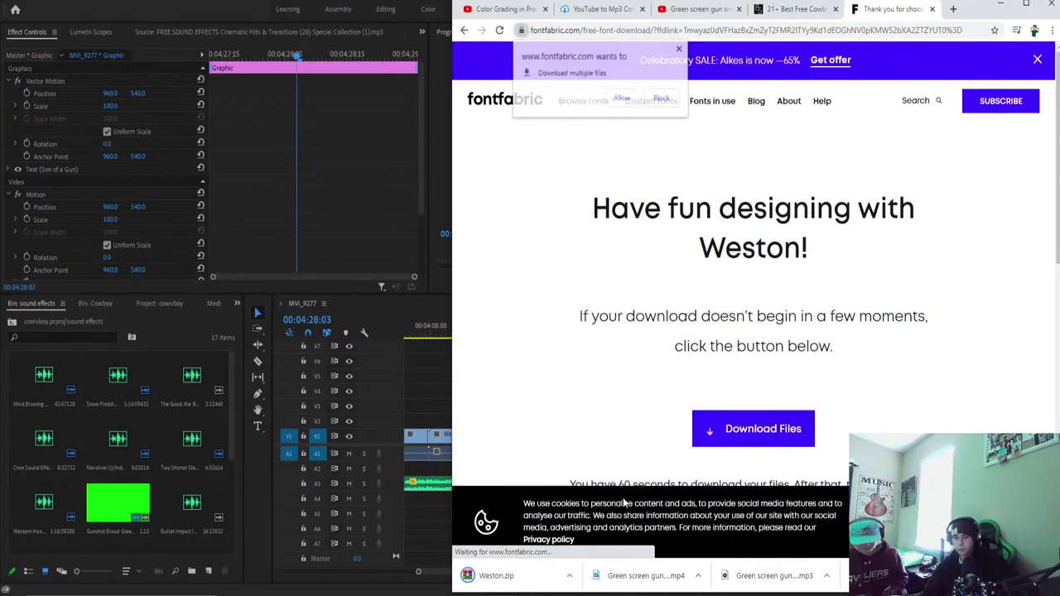
Look through the Weston and TTF folders inside the downloaded Weston.zip, and close the archive and the multiple-download request.
{"action": "left_click", "coordinate": [569, 575]}
{"action": "left_click", "coordinate": [579, 535]}
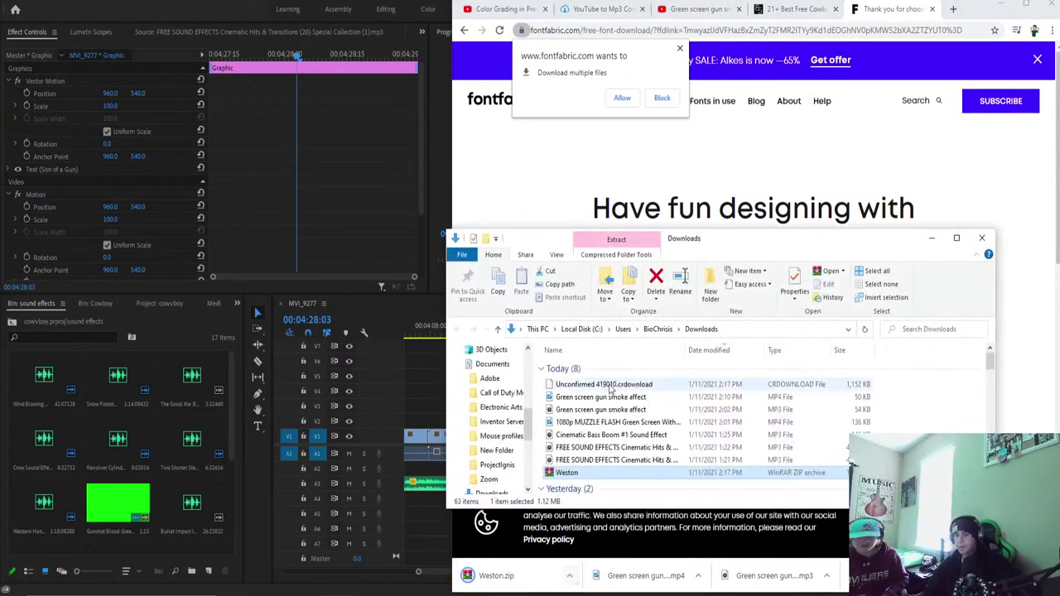
{"action": "double_click", "coordinate": [580, 474]}
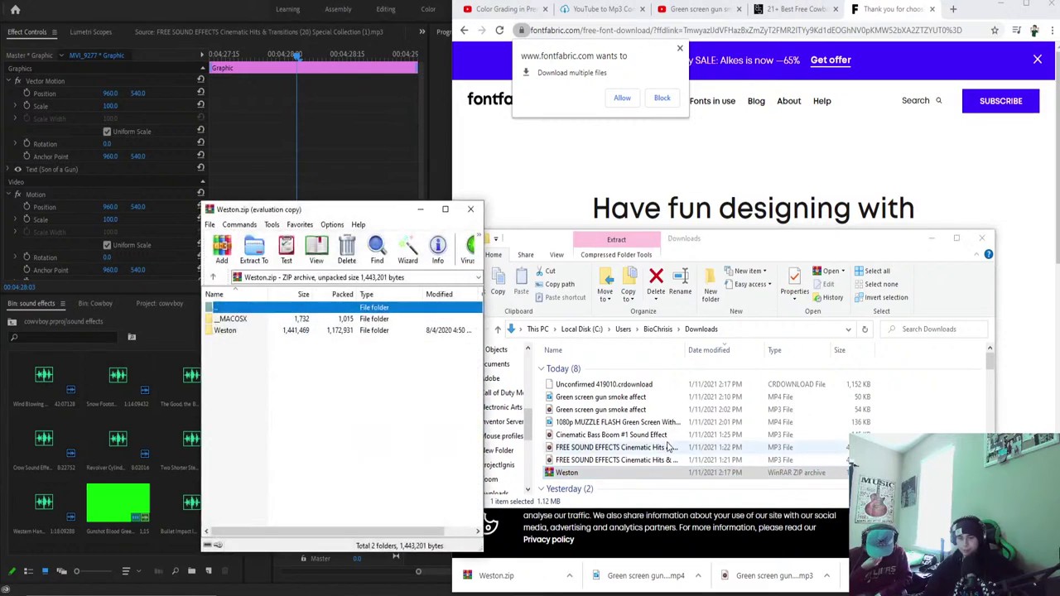
{"action": "left_click", "coordinate": [260, 331]}
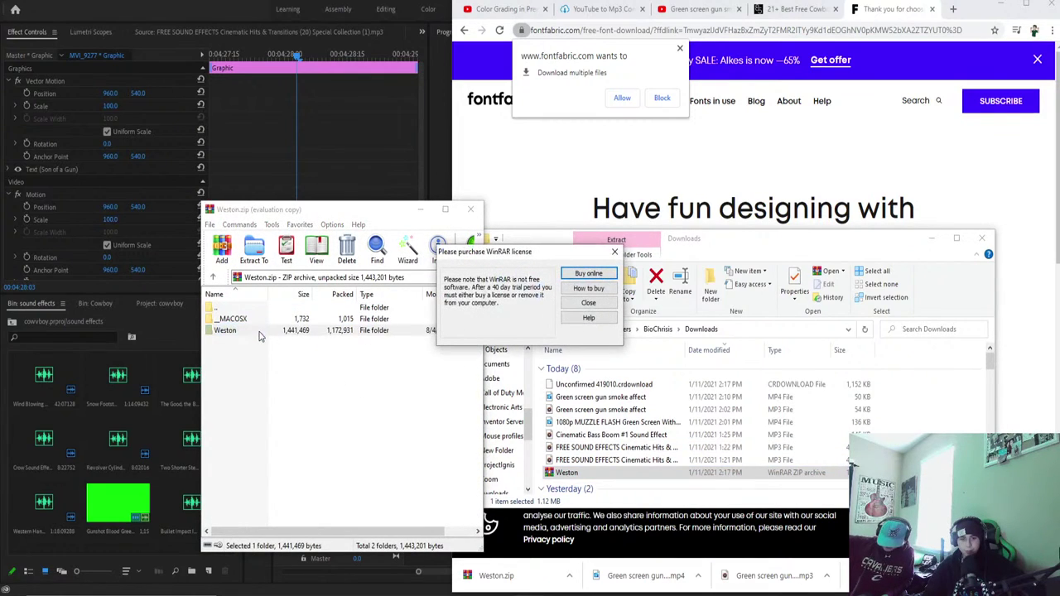
{"action": "left_click", "coordinate": [617, 250]}
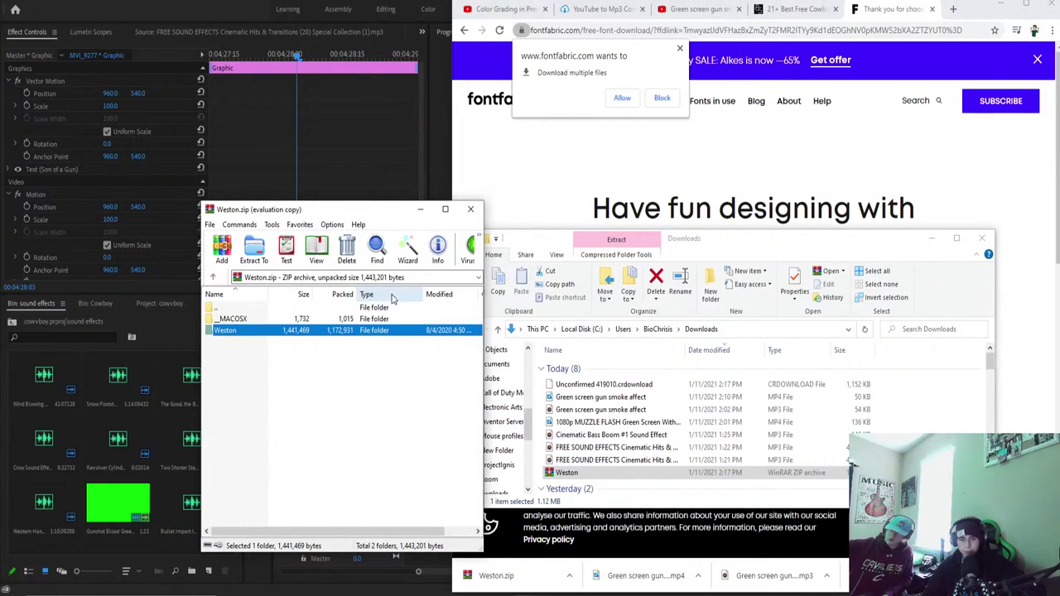
{"action": "double_click", "coordinate": [362, 331]}
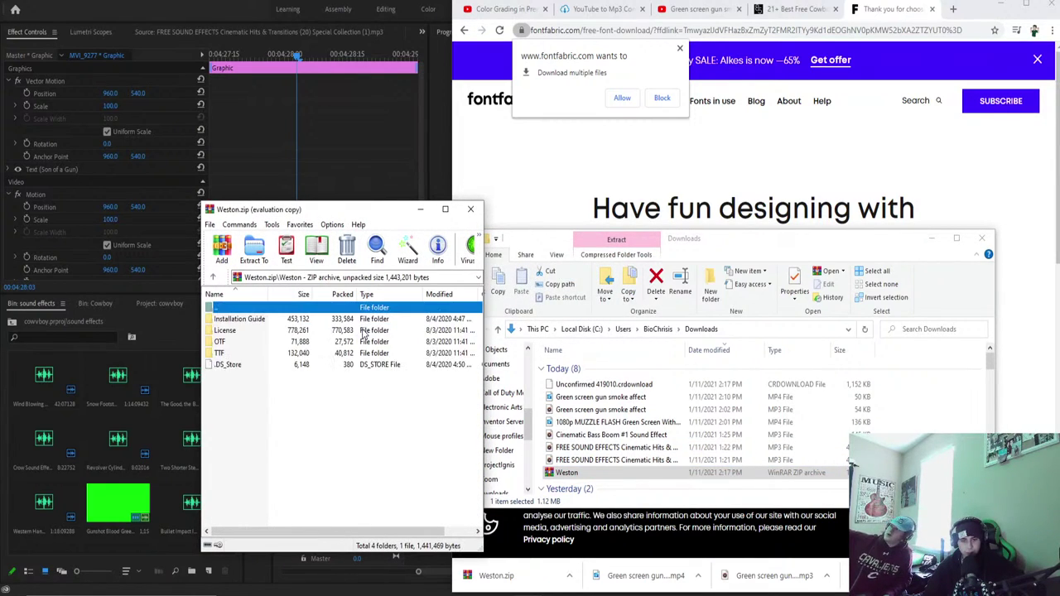
{"action": "left_click", "coordinate": [315, 365]}
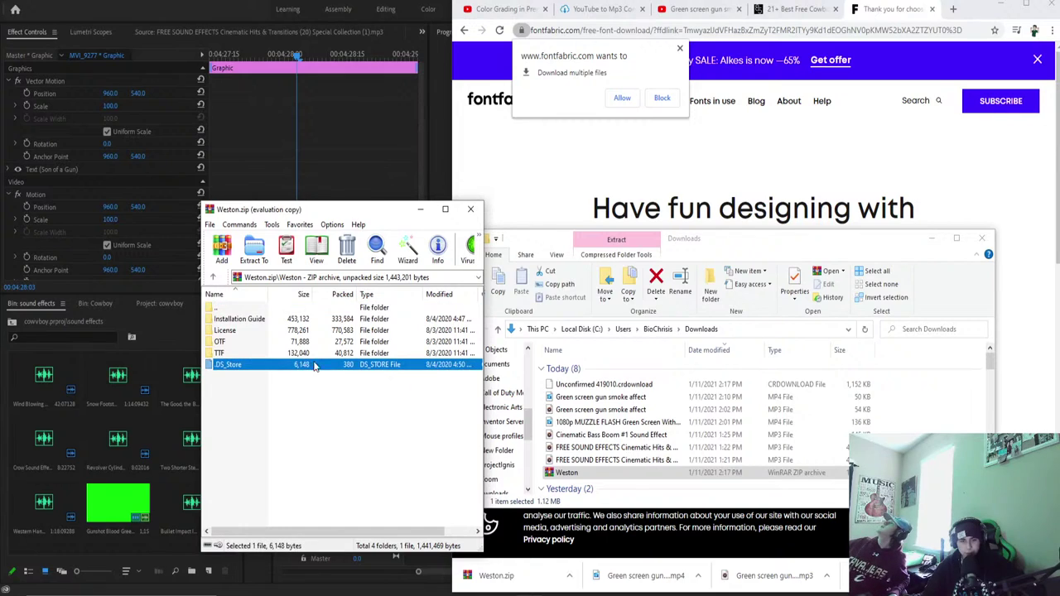
{"action": "double_click", "coordinate": [240, 353]}
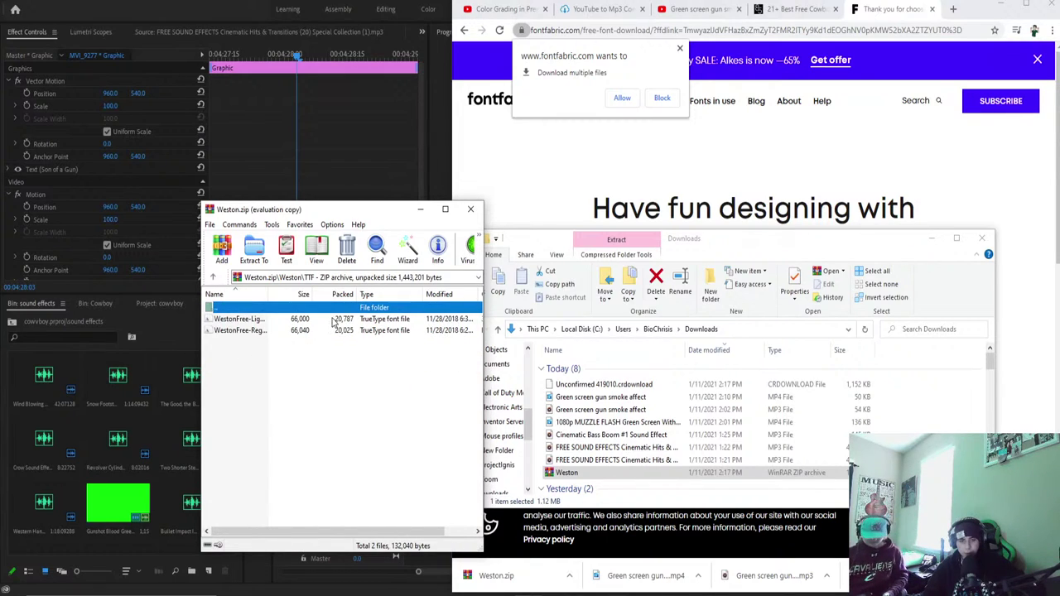
{"action": "left_click", "coordinate": [470, 209]}
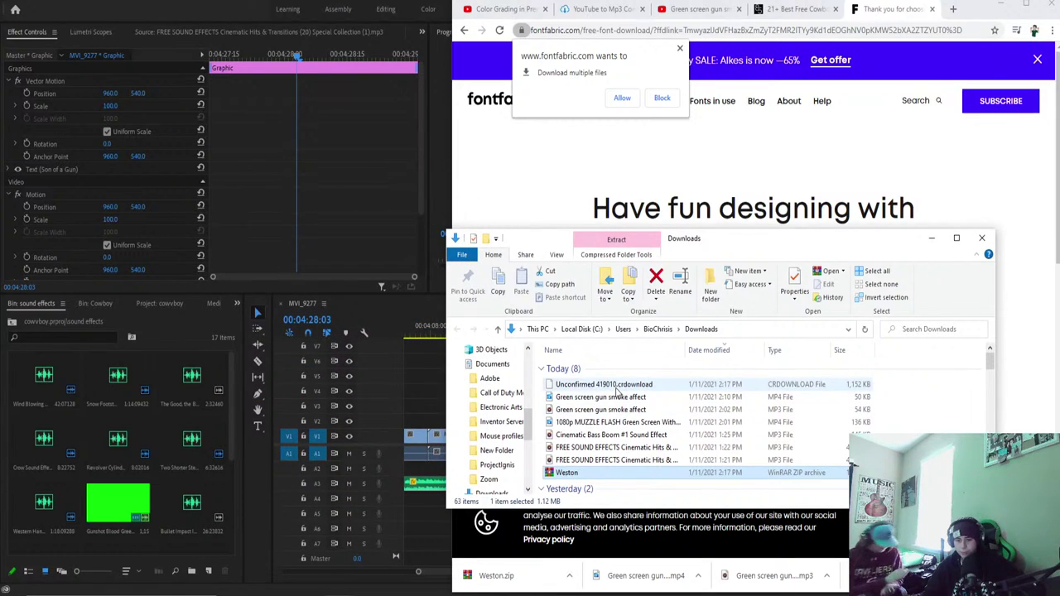
{"action": "left_click", "coordinate": [931, 238]}
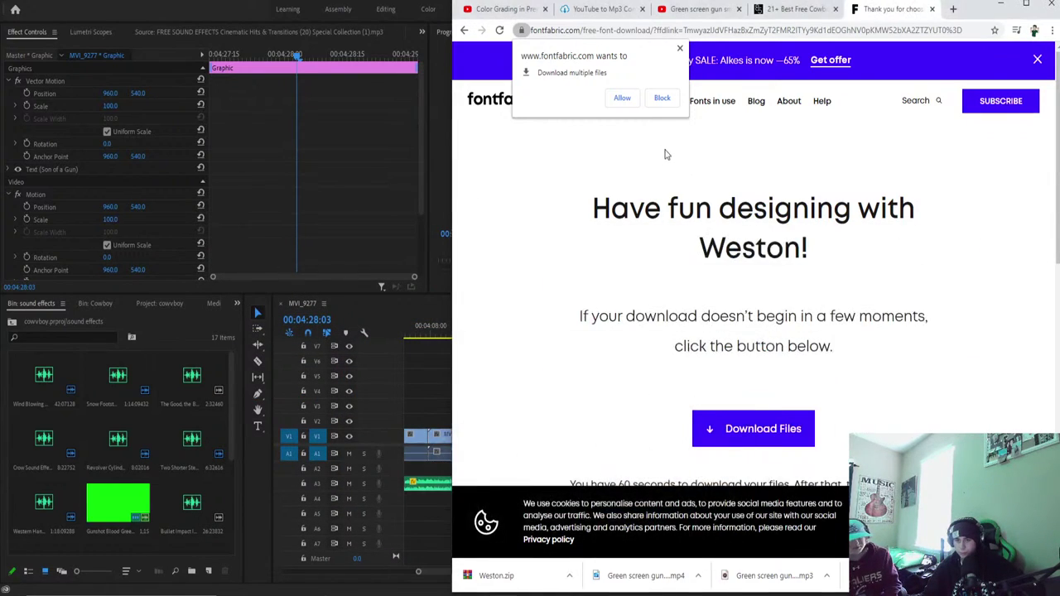
{"action": "left_click", "coordinate": [679, 51]}
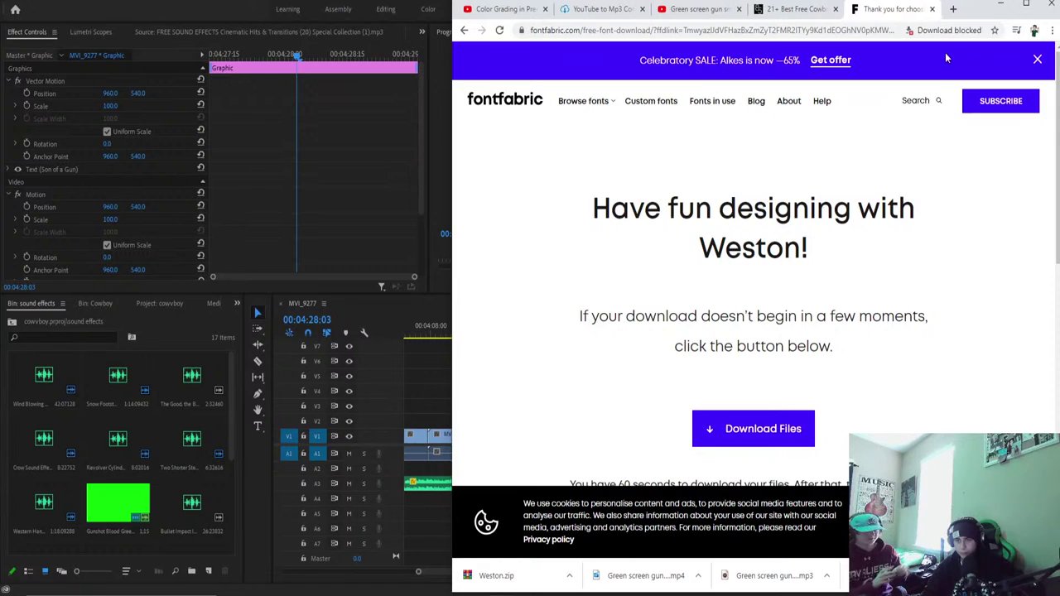
Reopen the downloaded Weston.zip in a maximized window and browse its Weston folder, including the Installation Guide.
{"action": "left_click", "coordinate": [569, 575]}
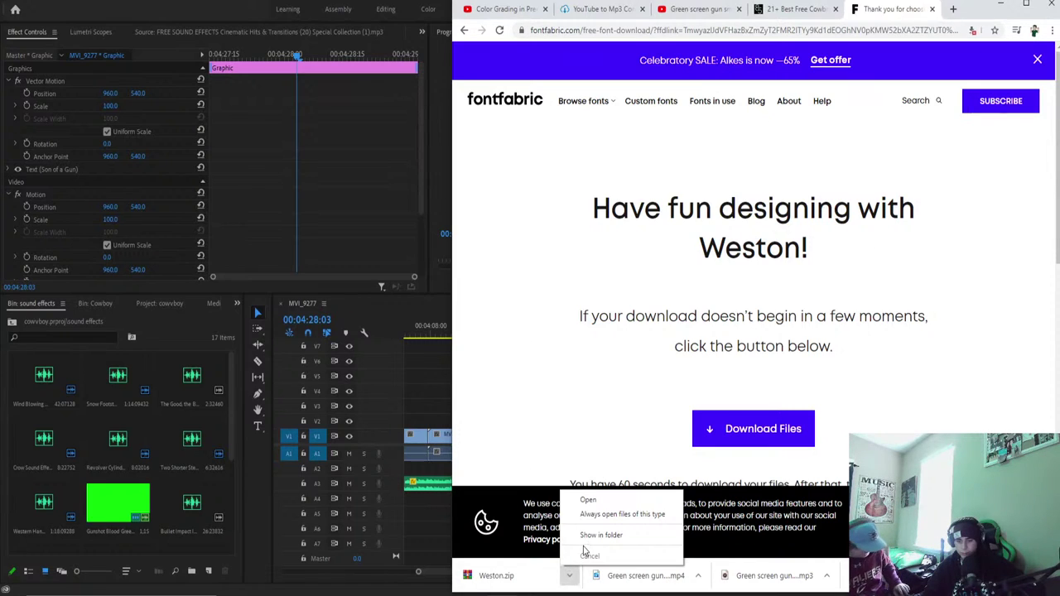
{"action": "left_click", "coordinate": [586, 536]}
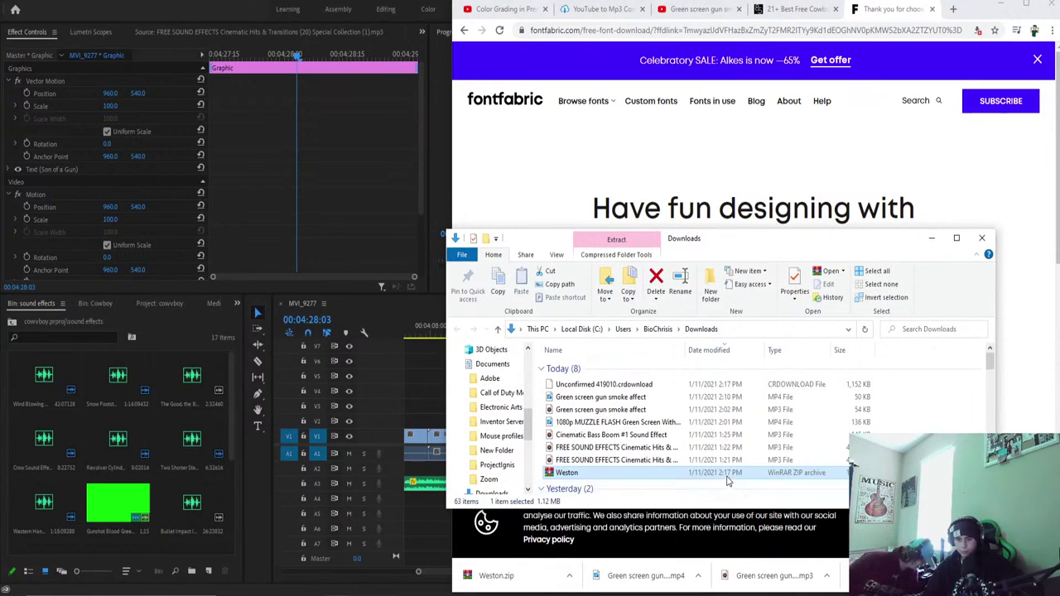
{"action": "double_click", "coordinate": [567, 472]}
{"action": "left_click", "coordinate": [444, 209]}
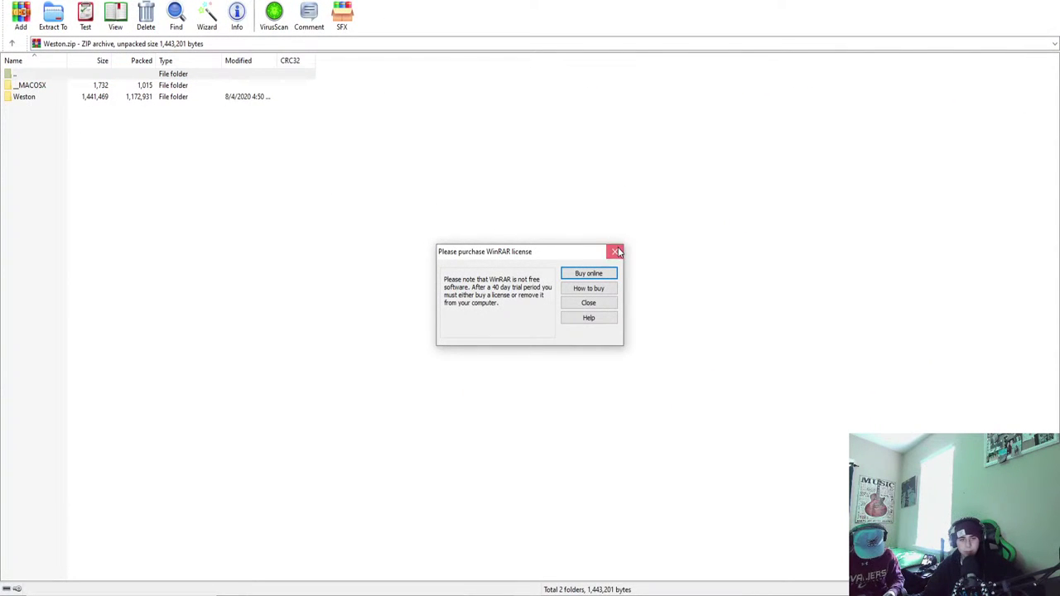
{"action": "left_click", "coordinate": [614, 251]}
{"action": "double_click", "coordinate": [138, 98]}
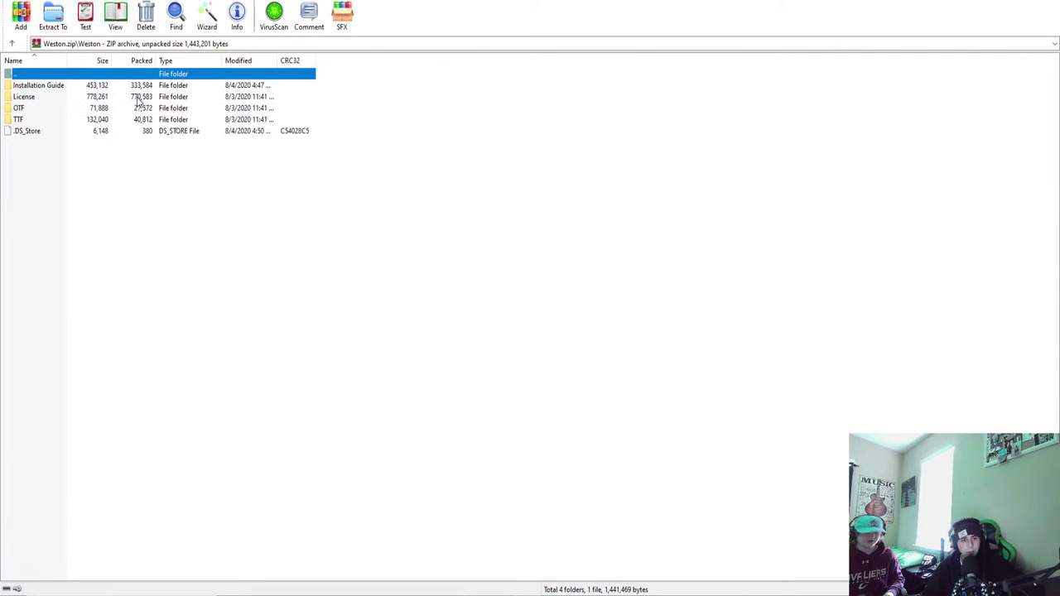
{"action": "double_click", "coordinate": [120, 89]}
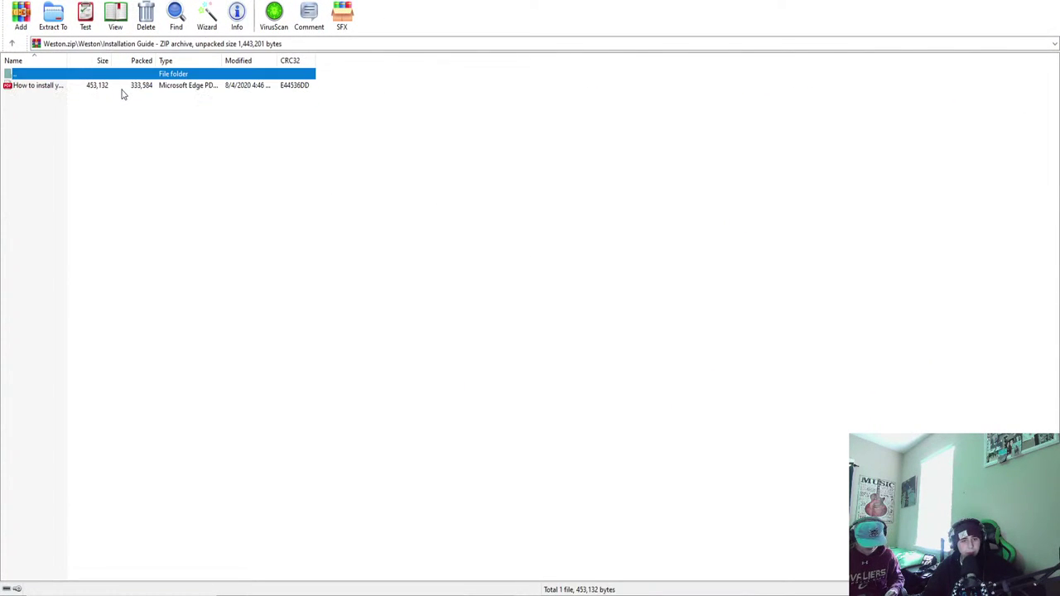
{"action": "left_click", "coordinate": [13, 45]}
Install the light Weston font from the archive's OTF folder.
{"action": "left_click", "coordinate": [35, 109]}
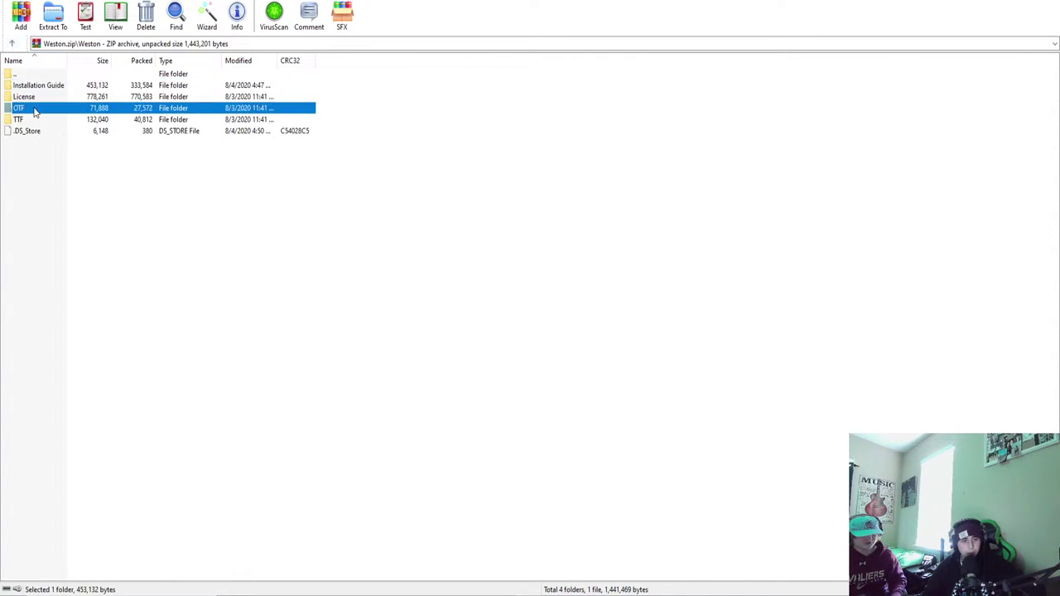
{"action": "double_click", "coordinate": [35, 110]}
{"action": "left_click", "coordinate": [60, 87]}
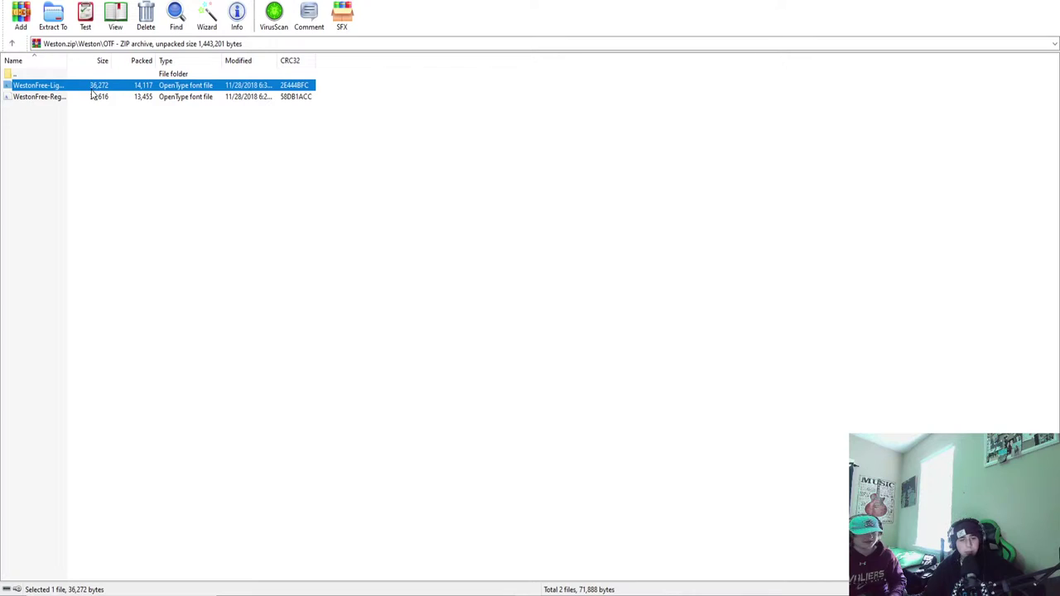
{"action": "left_click", "coordinate": [93, 98]}
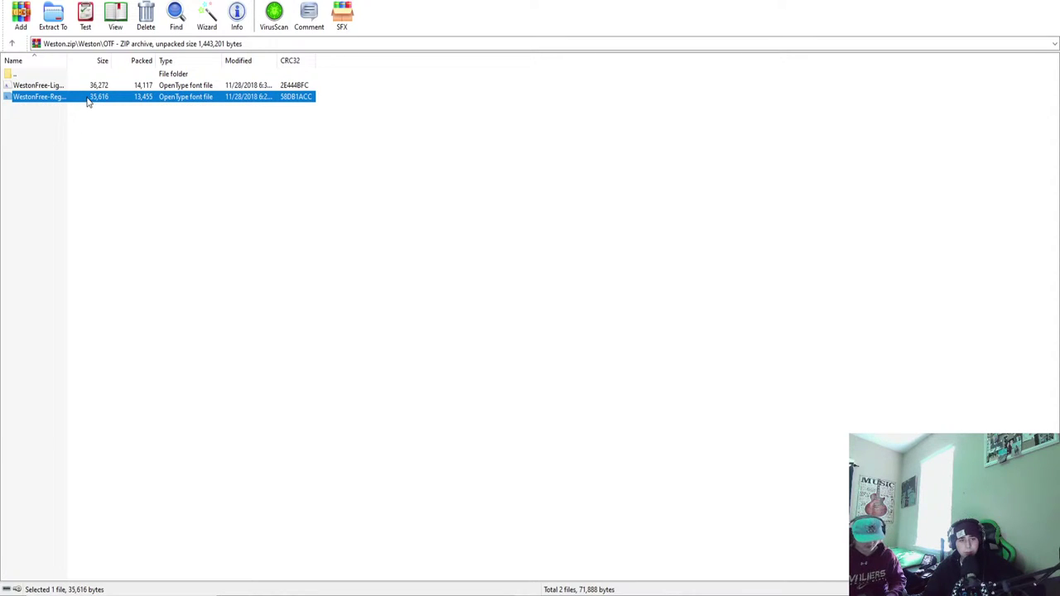
{"action": "left_click", "coordinate": [174, 89]}
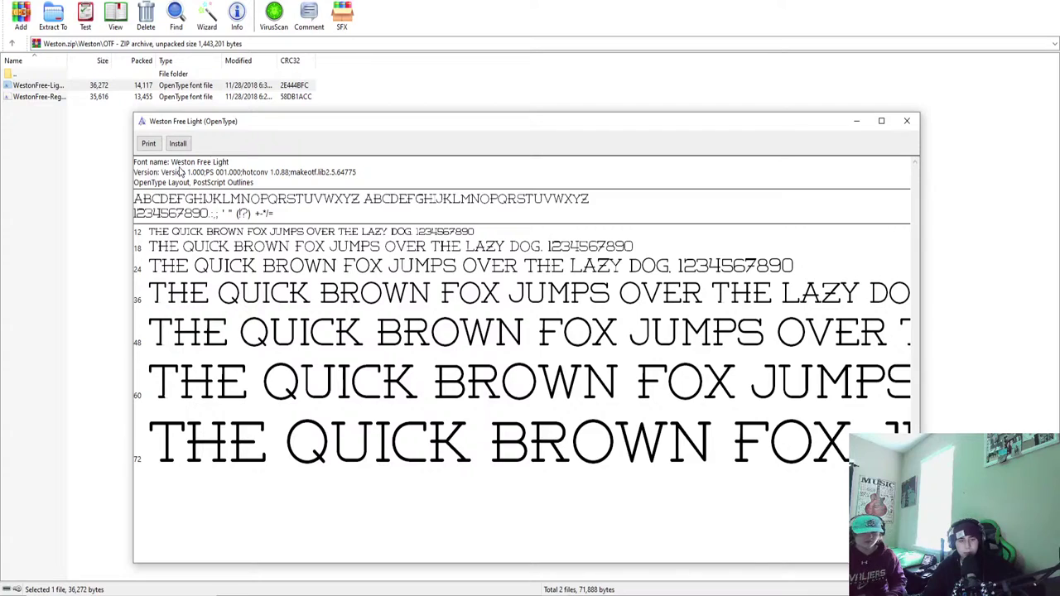
{"action": "left_click", "coordinate": [178, 144]}
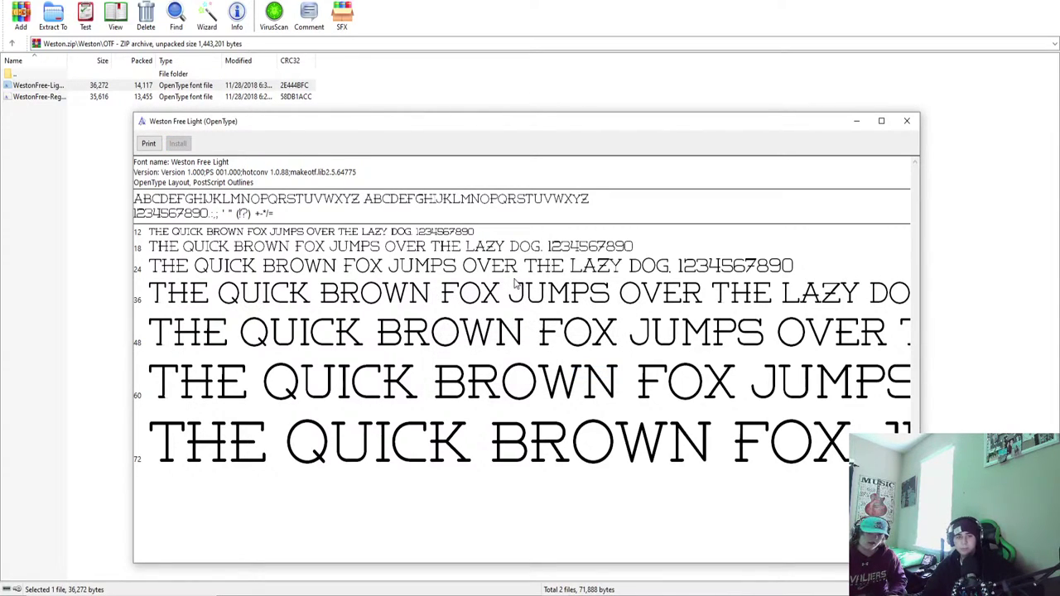
Install the regular Weston font from the OTF folder and close its preview.
{"action": "left_click", "coordinate": [51, 87]}
{"action": "double_click", "coordinate": [47, 97]}
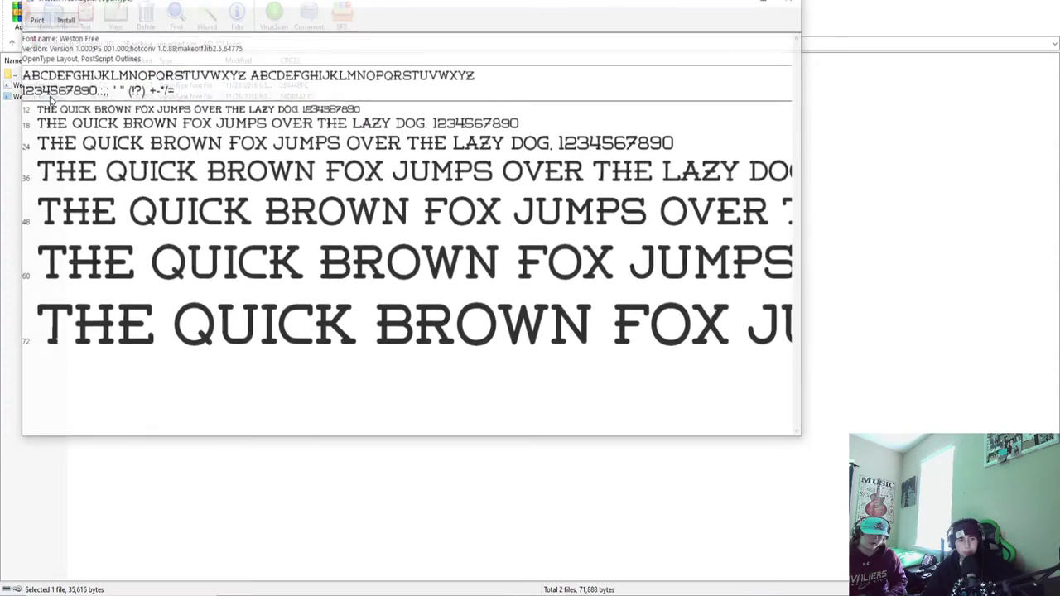
{"action": "left_click", "coordinate": [65, 19]}
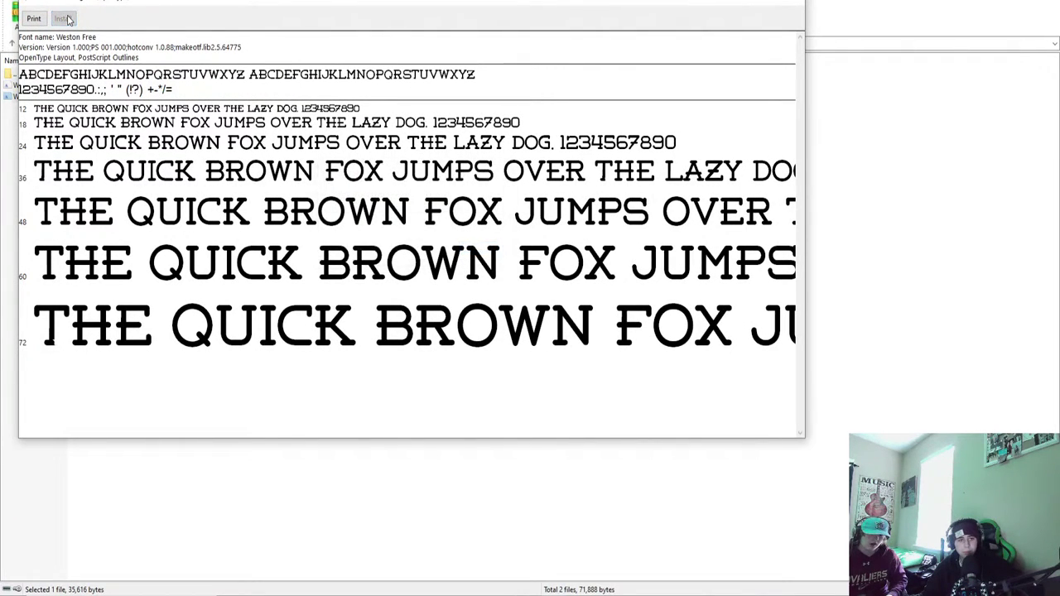
{"action": "left_click", "coordinate": [792, 2]}
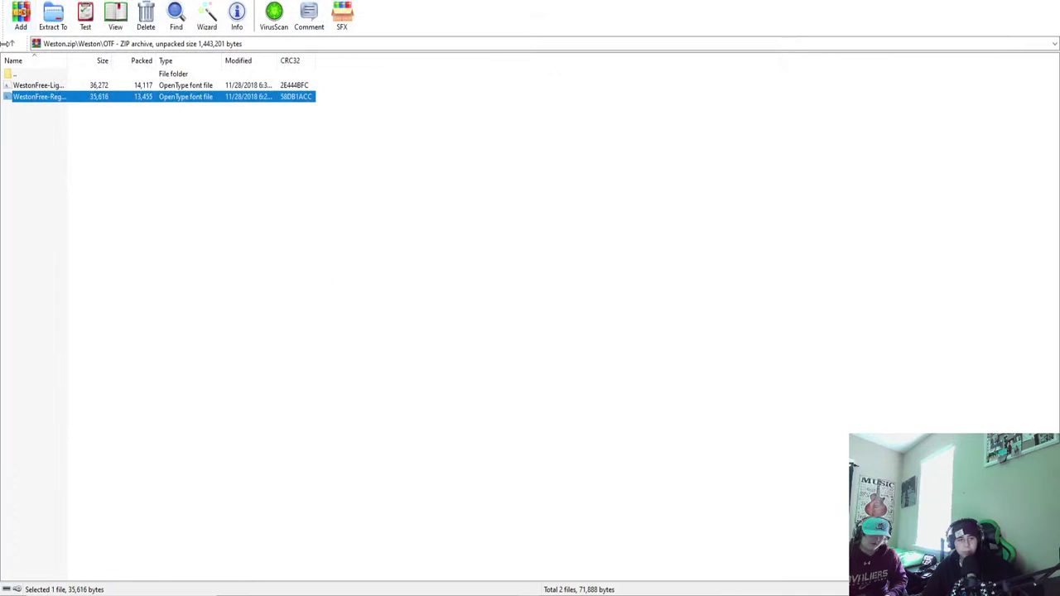
Install the light Weston font from the archive's TTF folder, replacing the already installed version.
{"action": "left_click", "coordinate": [11, 43]}
{"action": "double_click", "coordinate": [49, 121]}
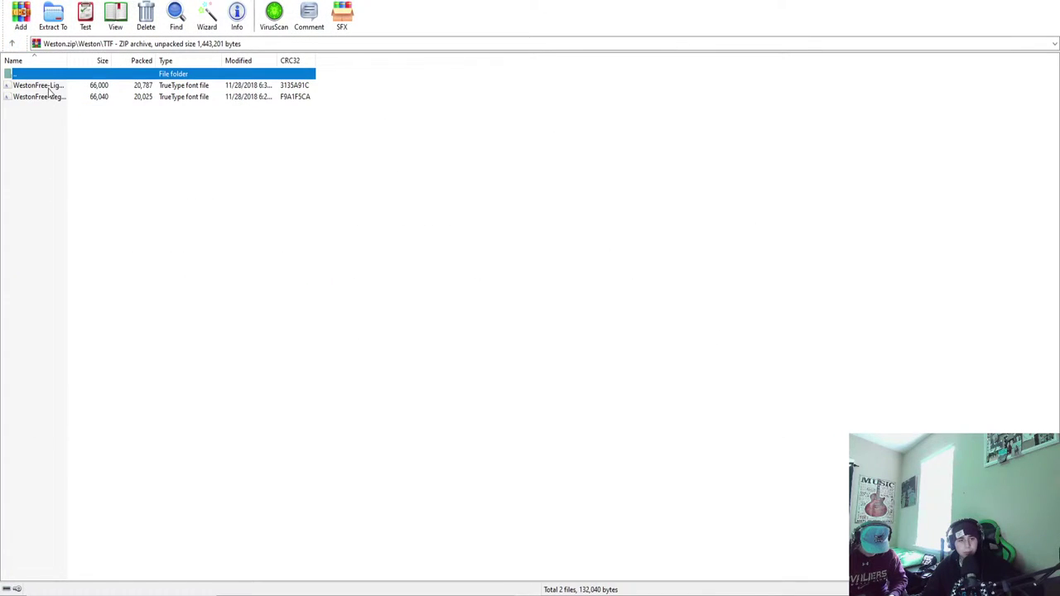
{"action": "double_click", "coordinate": [48, 86]}
{"action": "left_click", "coordinate": [78, 35]}
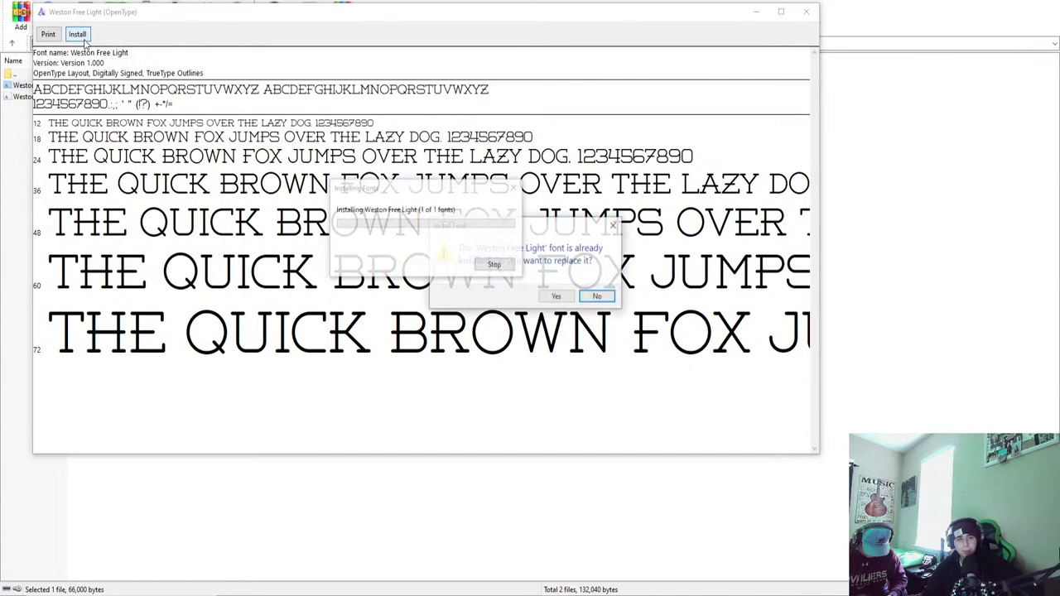
{"action": "left_click", "coordinate": [557, 298]}
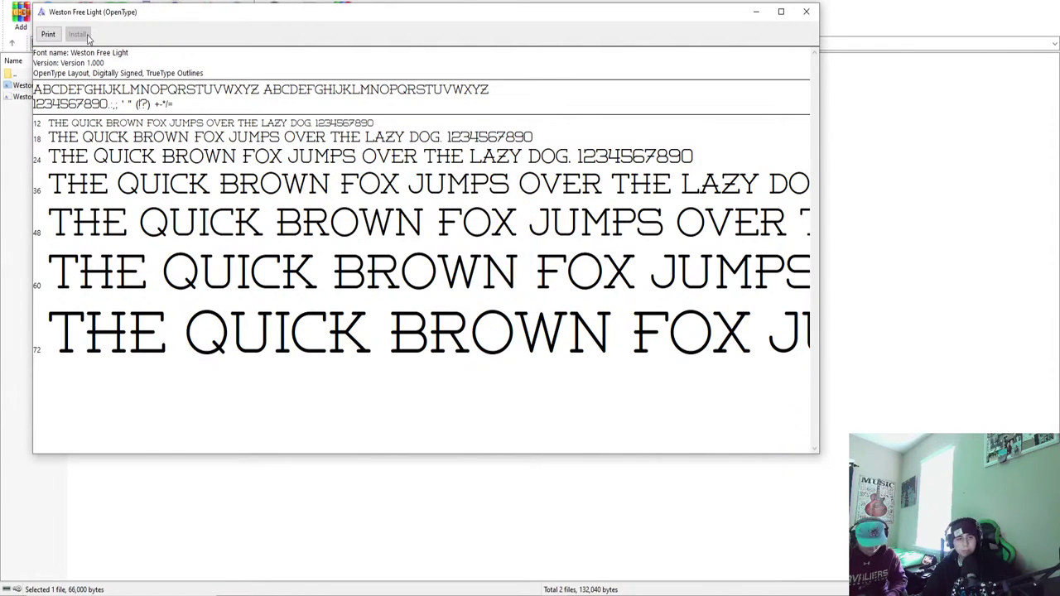
Install the regular Weston font from the archive's TTF folder, replacing the already installed version, and close its preview.
{"action": "left_click", "coordinate": [805, 12]}
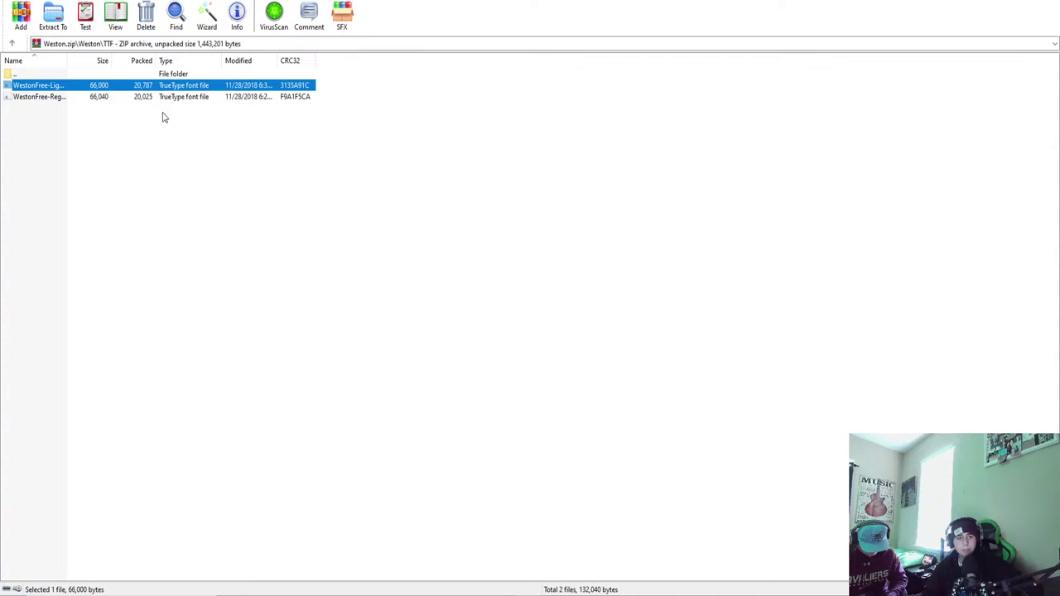
{"action": "double_click", "coordinate": [78, 100]}
{"action": "left_click", "coordinate": [87, 50]}
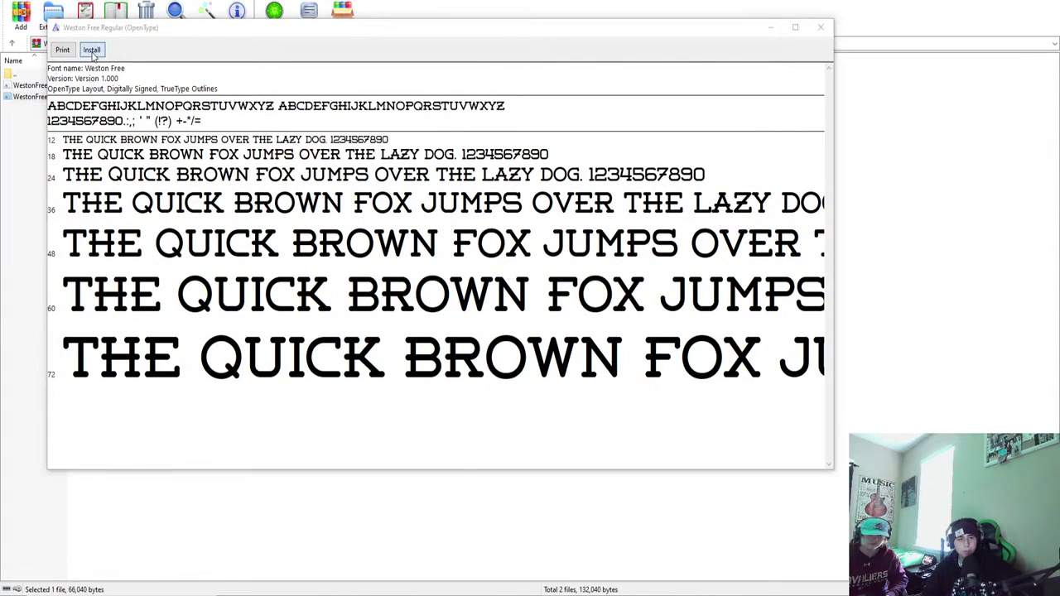
{"action": "left_click", "coordinate": [558, 296]}
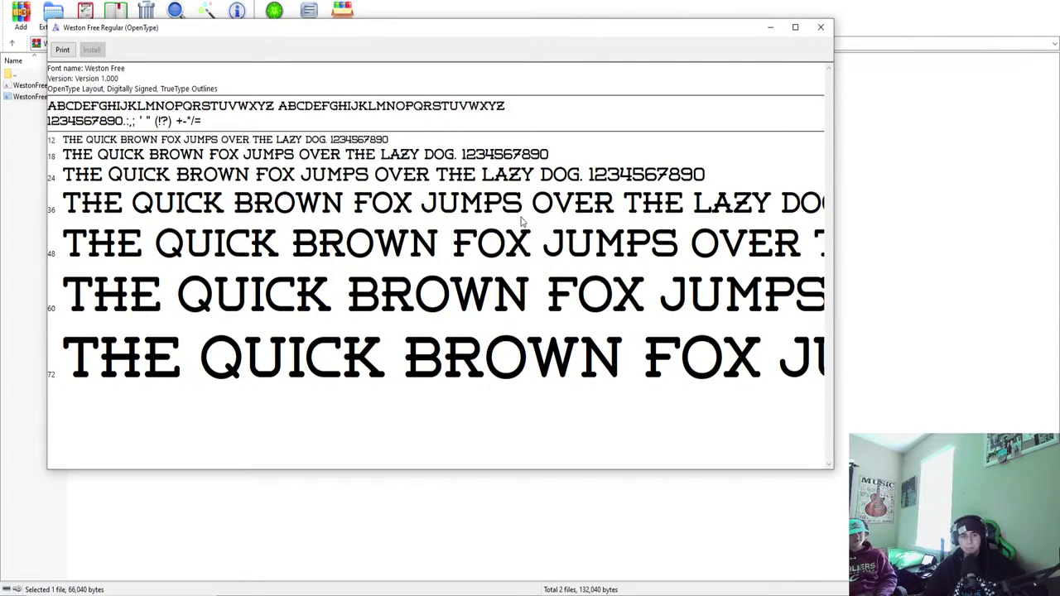
{"action": "left_click", "coordinate": [821, 27]}
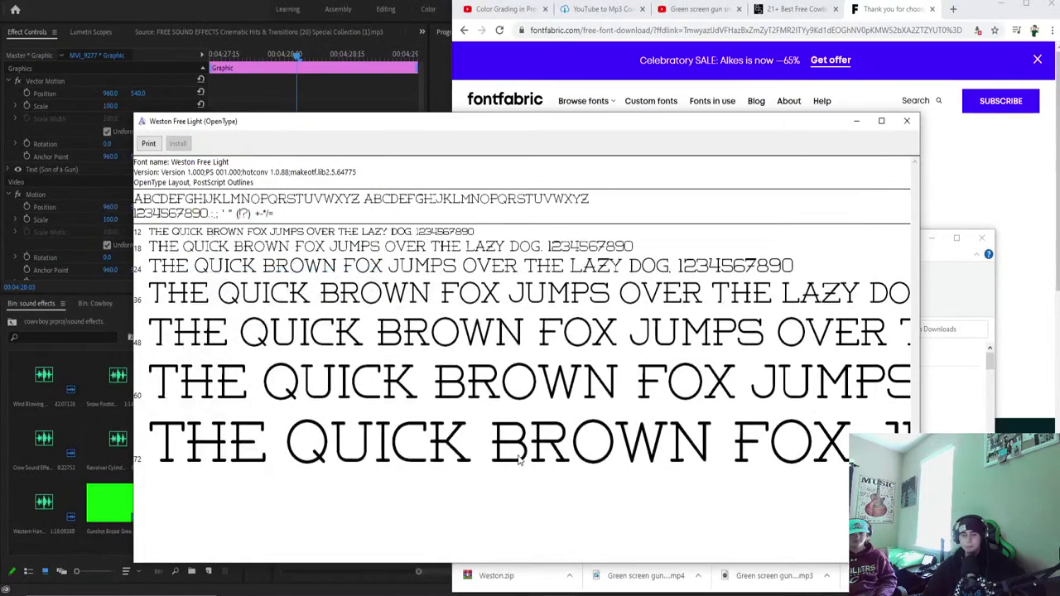
Minimize the remaining font preview and the browser window, and switch to Premiere Pro.
{"action": "left_click", "coordinate": [856, 121]}
{"action": "left_click", "coordinate": [990, 10]}
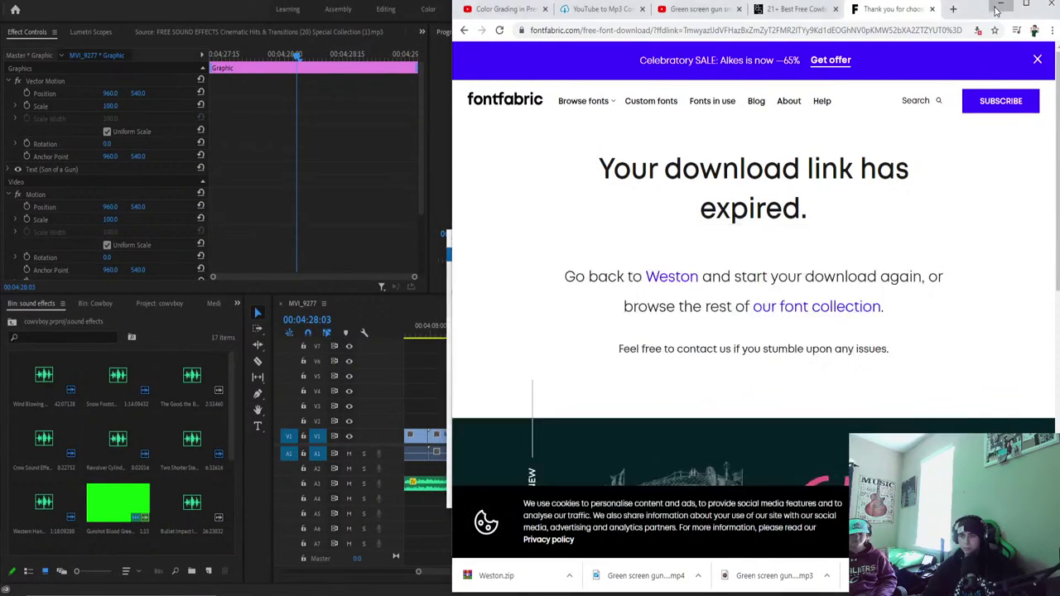
{"action": "left_click", "coordinate": [1000, 4]}
{"action": "left_click", "coordinate": [930, 238]}
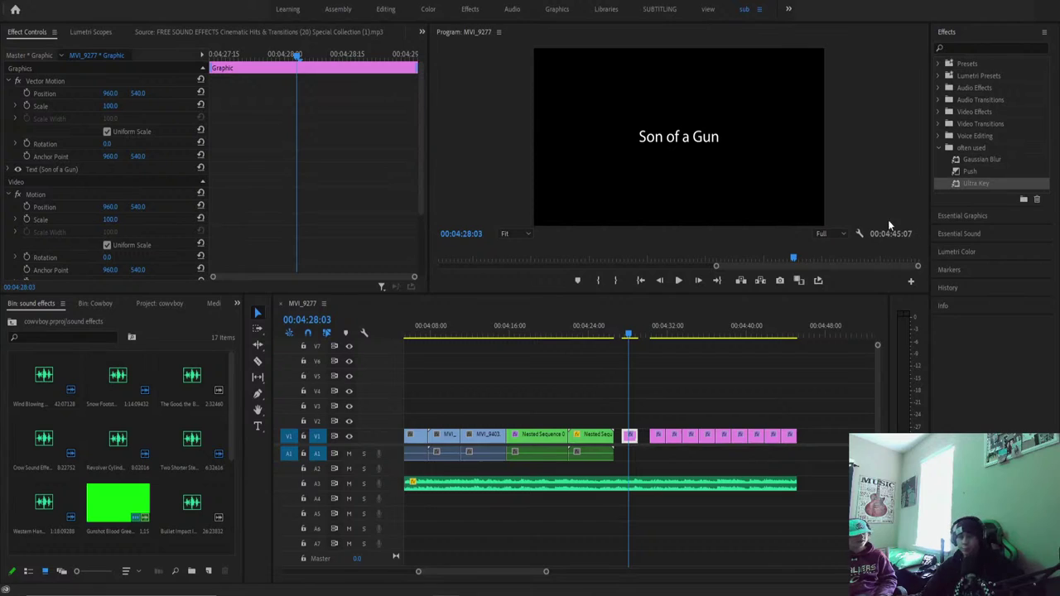
Select the "Son of a Gun" title text for editing and try to save the project, cancelling the modified-file prompts.
{"action": "double_click", "coordinate": [714, 139]}
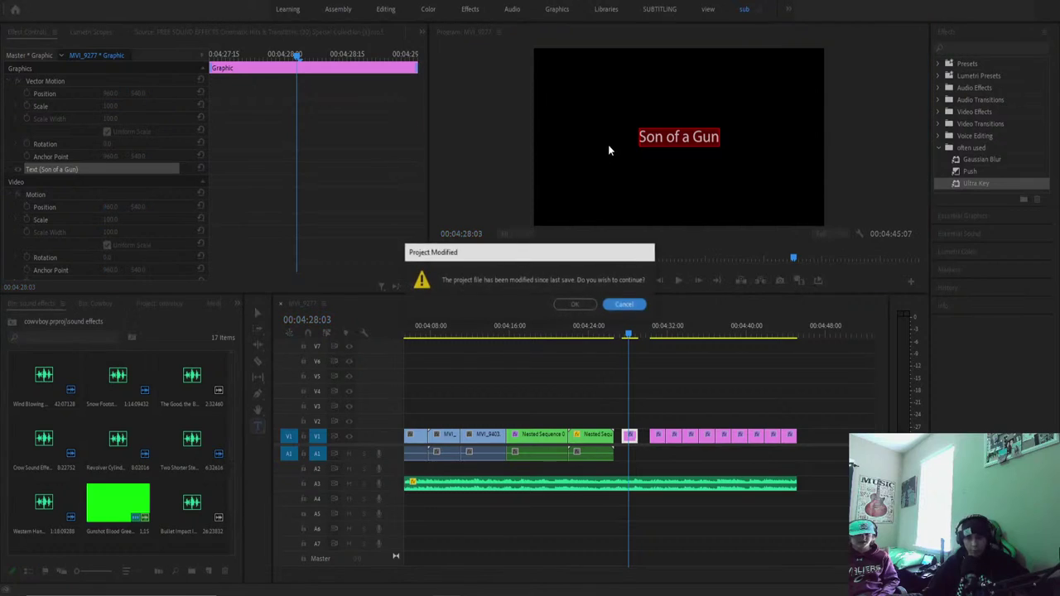
{"action": "left_click", "coordinate": [626, 305]}
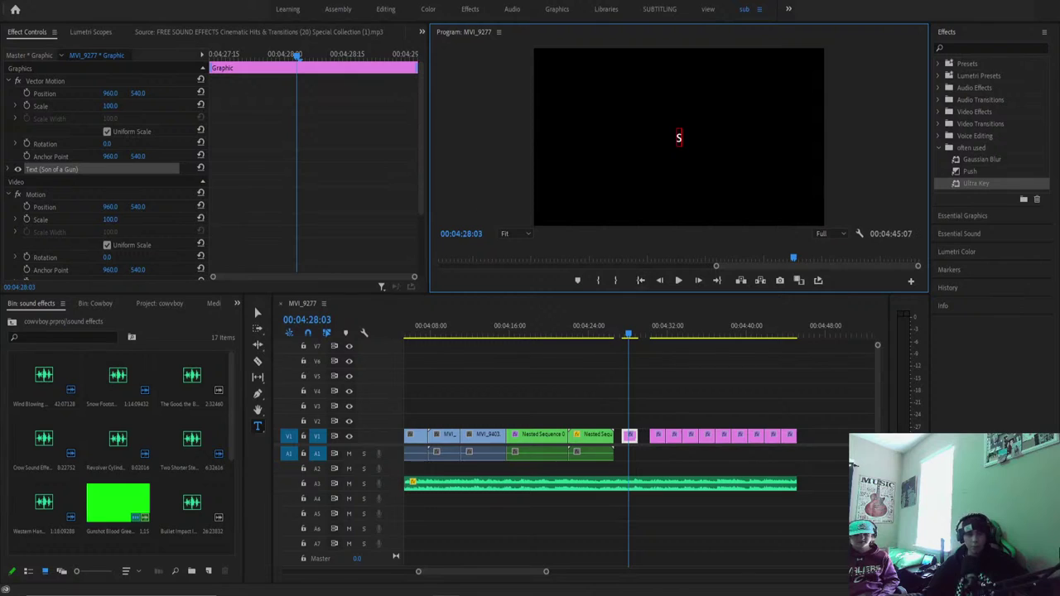
{"action": "left_click", "coordinate": [3, 5]}
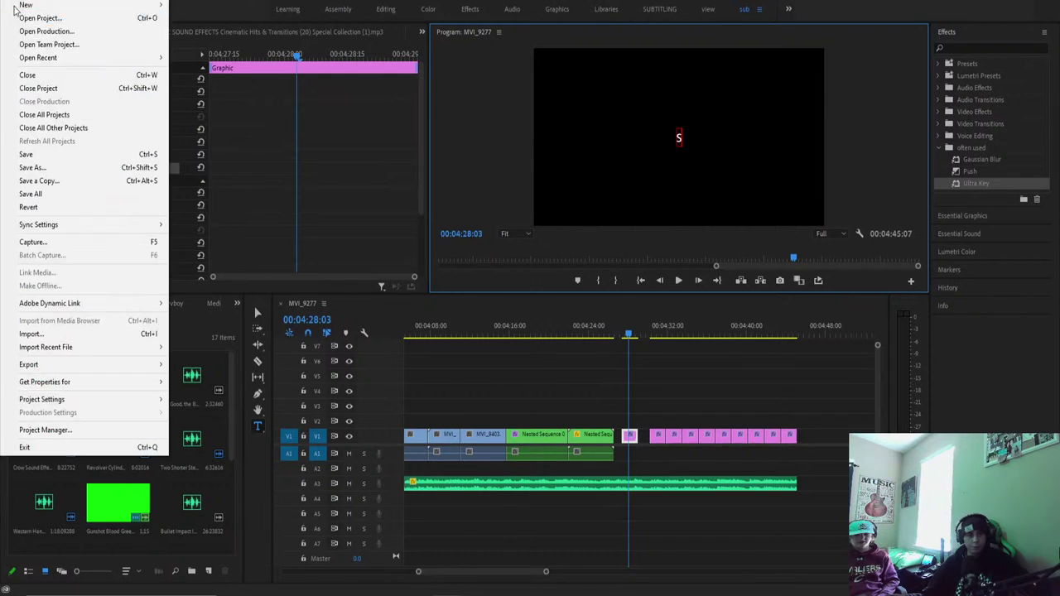
{"action": "left_click", "coordinate": [47, 157]}
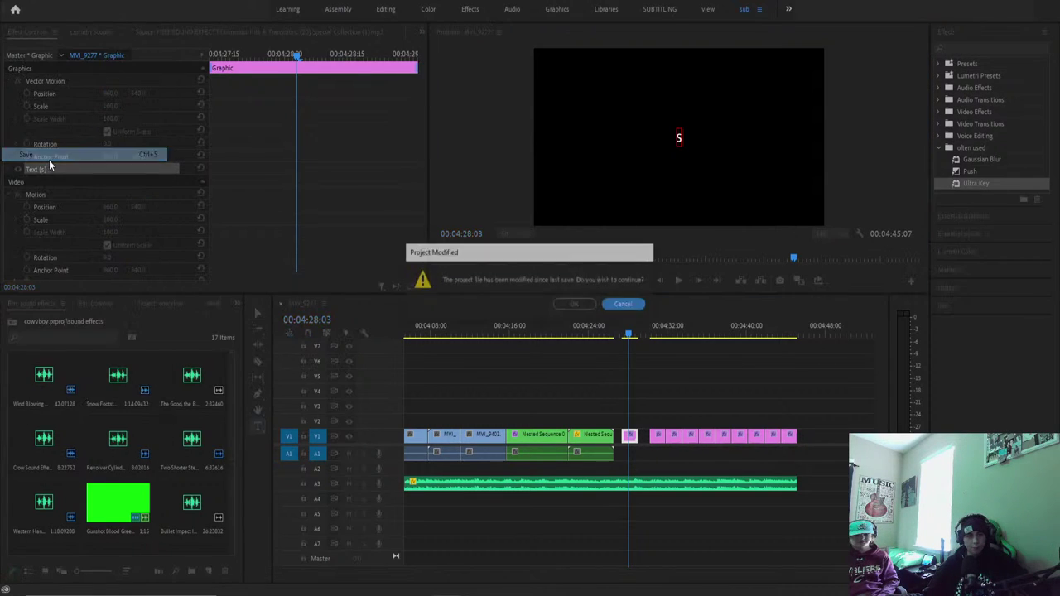
{"action": "left_click", "coordinate": [609, 304]}
Move the playhead to 00:04:15:12 and save the project, continuing past the modified-file prompt.
{"action": "left_click", "coordinate": [539, 334]}
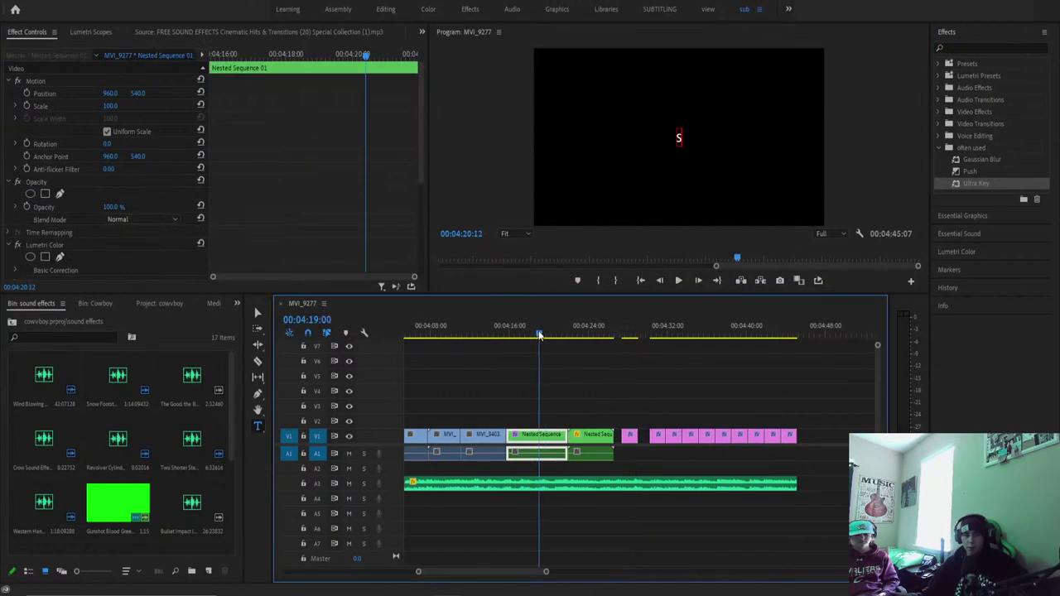
{"action": "left_click_drag", "start_coordinate": [539, 334], "coordinate": [504, 335]}
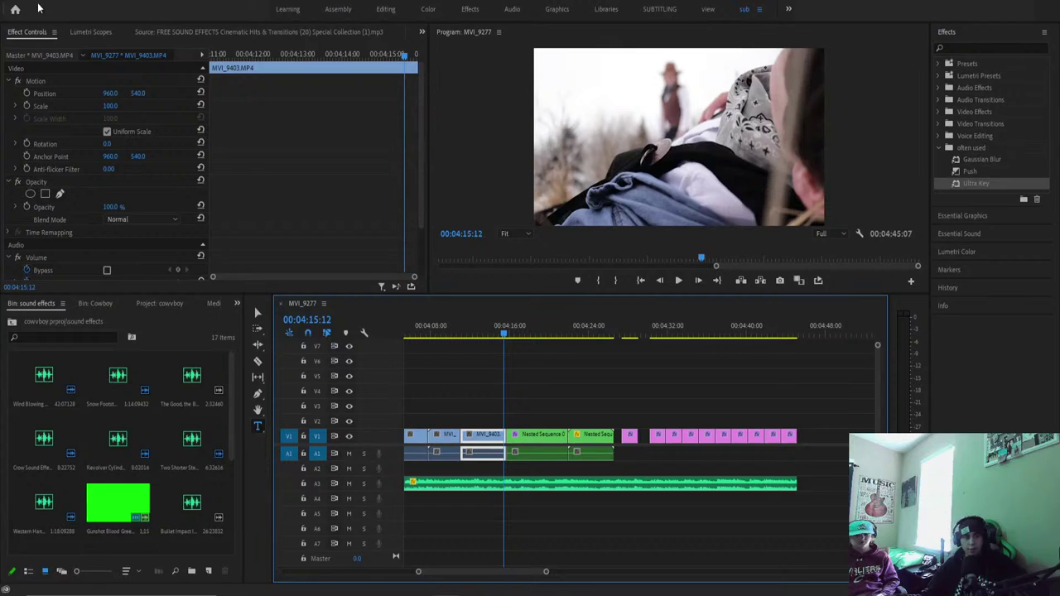
{"action": "key", "text": "alt+f"}
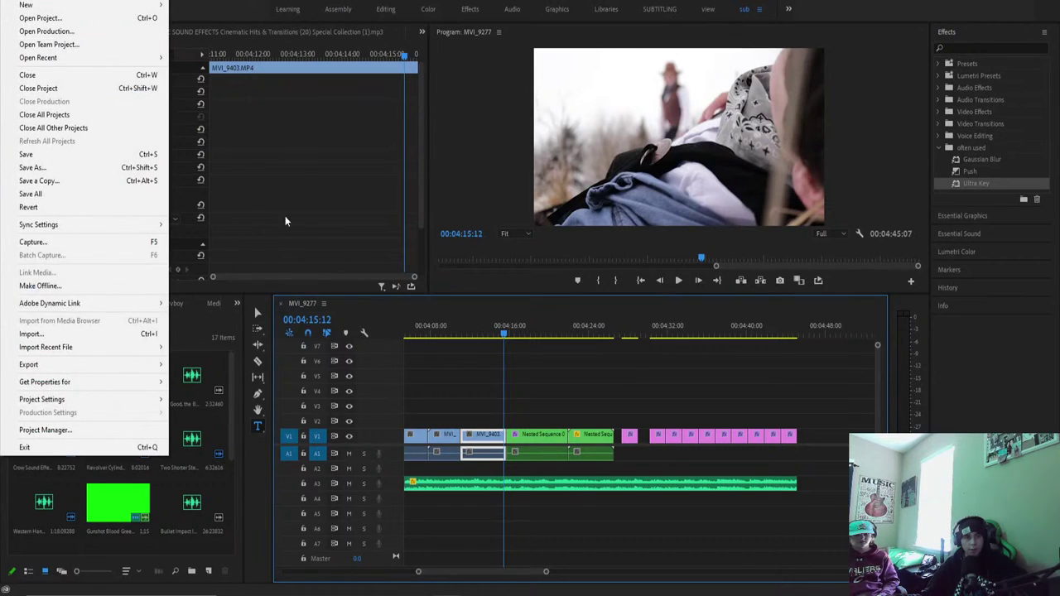
{"action": "left_click", "coordinate": [82, 156]}
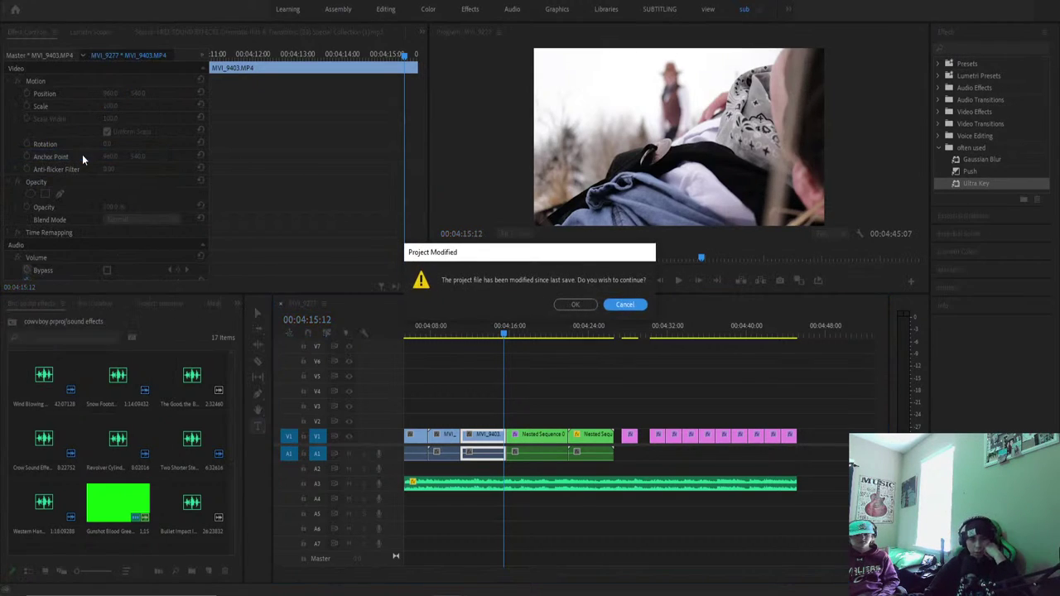
{"action": "left_click", "coordinate": [568, 305]}
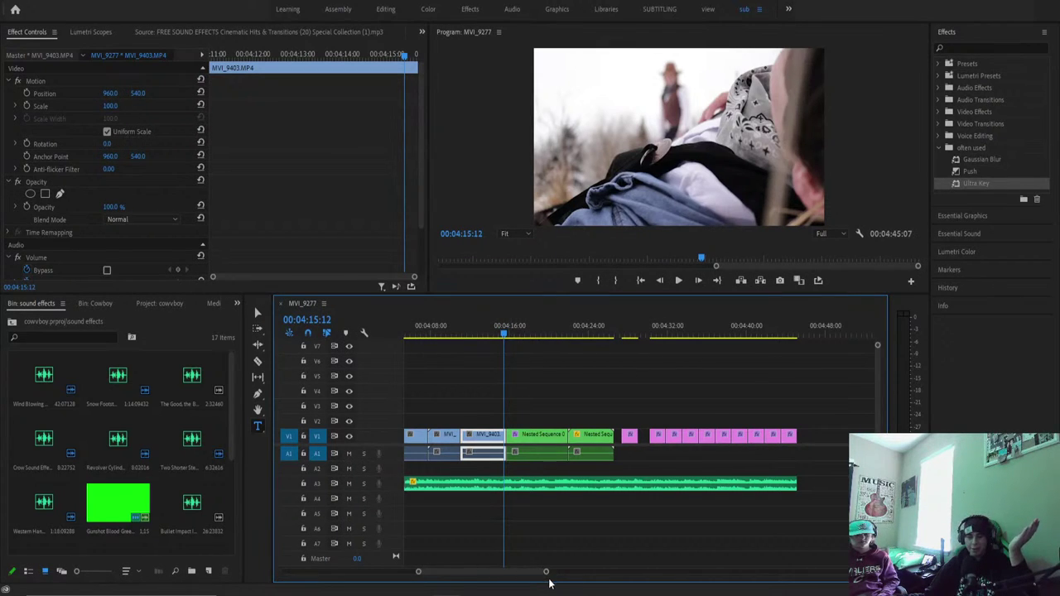
Close the font preview, quit Premiere Pro with changes to cowvboy.prproj saved, and force the unresponsive program to close.
{"action": "scroll", "coordinate": [548, 571], "scroll_direction": "down", "scroll_amount": 2}
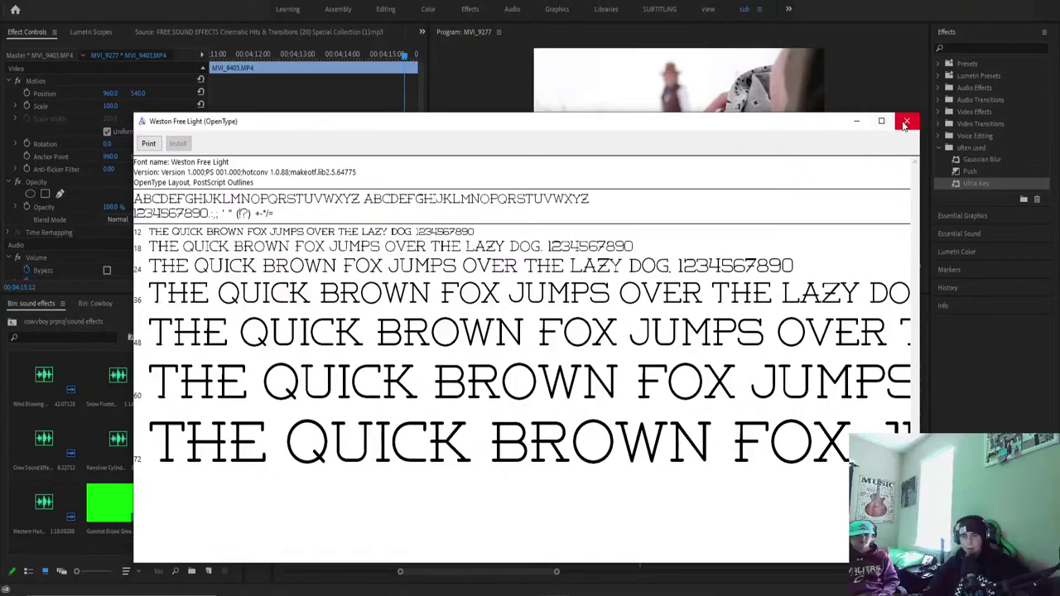
{"action": "left_click", "coordinate": [906, 119]}
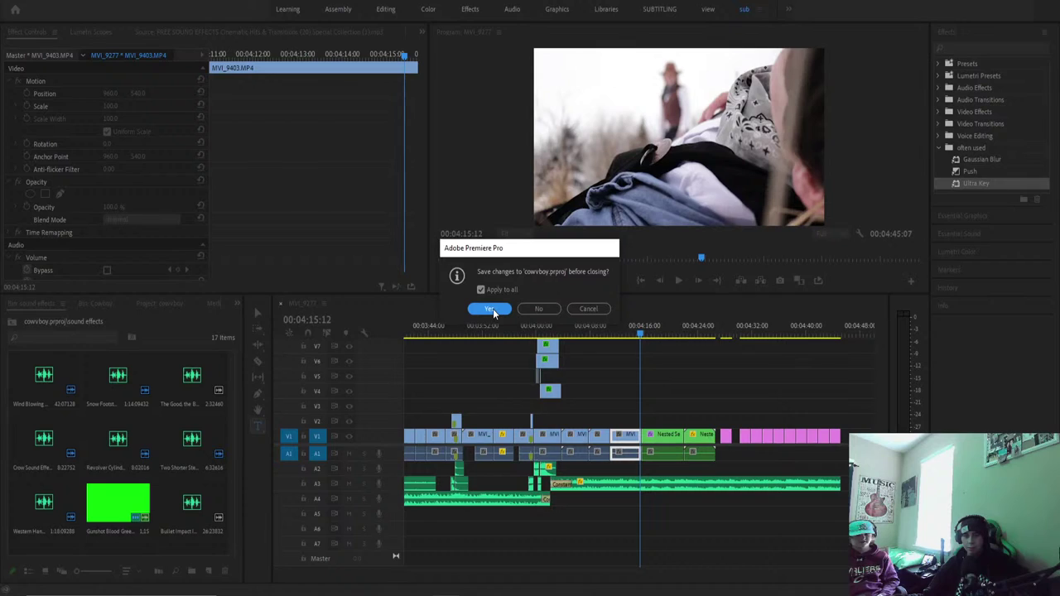
{"action": "left_click", "coordinate": [493, 309]}
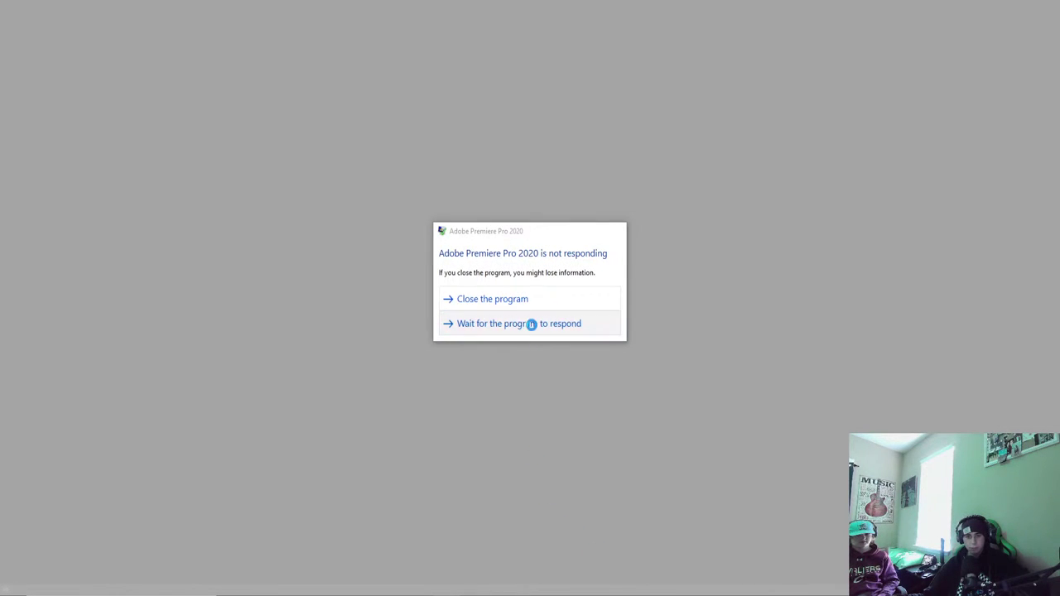
{"action": "left_click", "coordinate": [533, 323]}
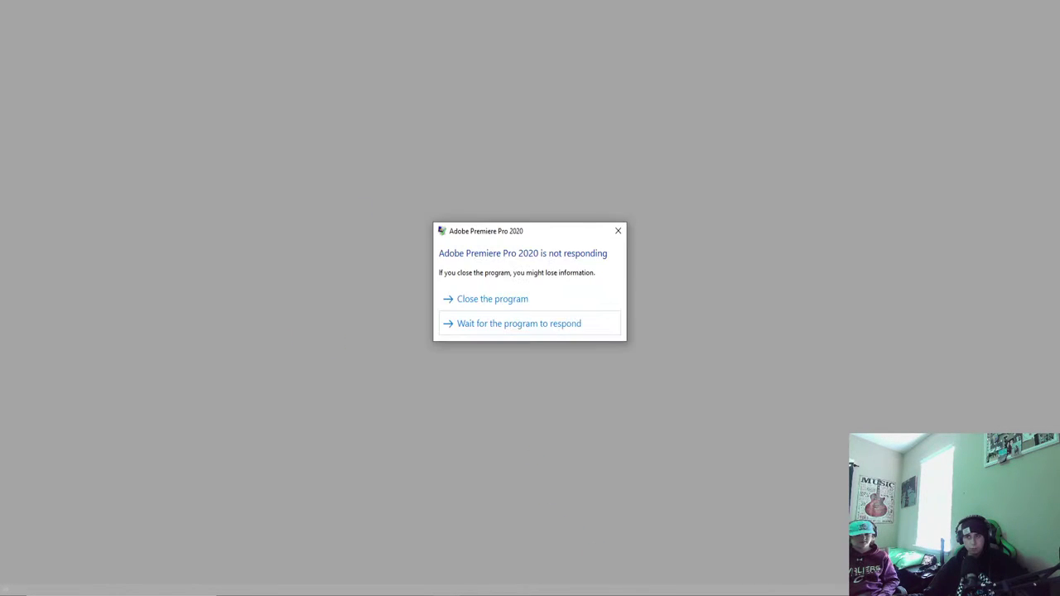
{"action": "left_click", "coordinate": [567, 302]}
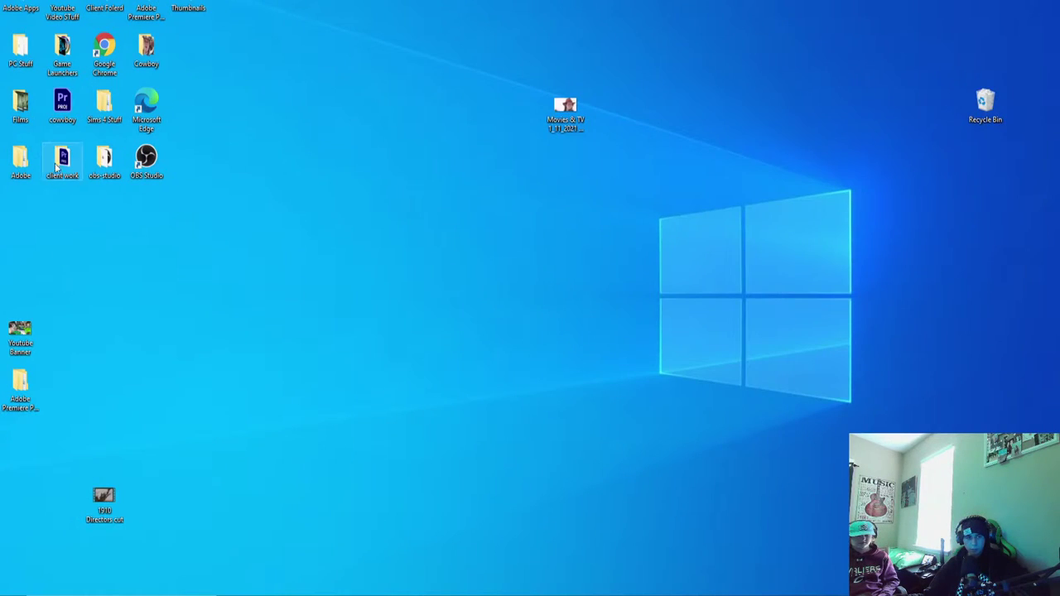
Open the cowvboy project from the desktop and scrub its timeline to check which version it holds.
{"action": "double_click", "coordinate": [65, 103]}
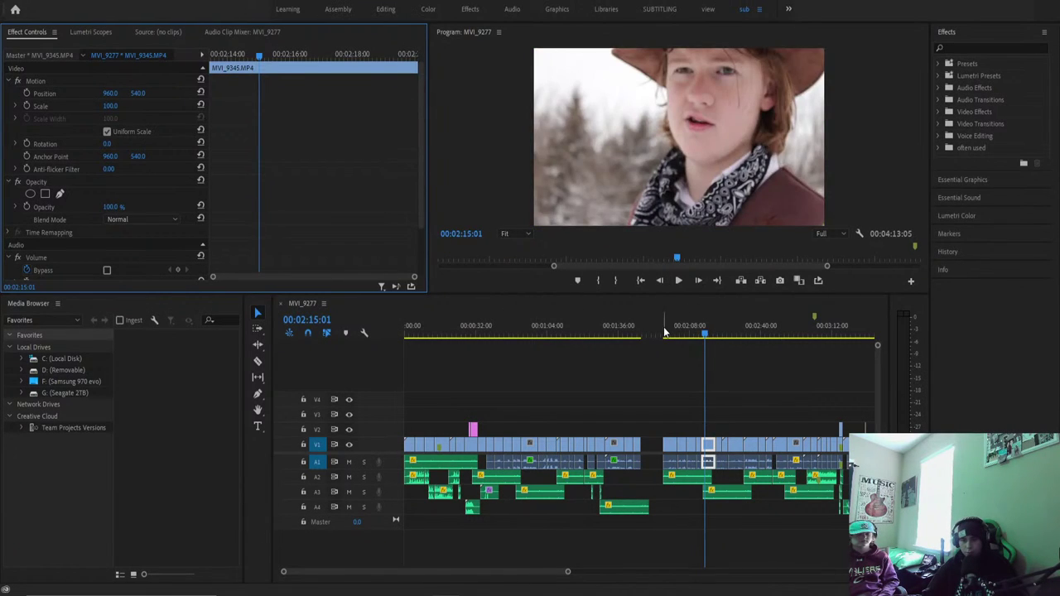
{"action": "left_click_drag", "start_coordinate": [664, 332], "coordinate": [679, 348]}
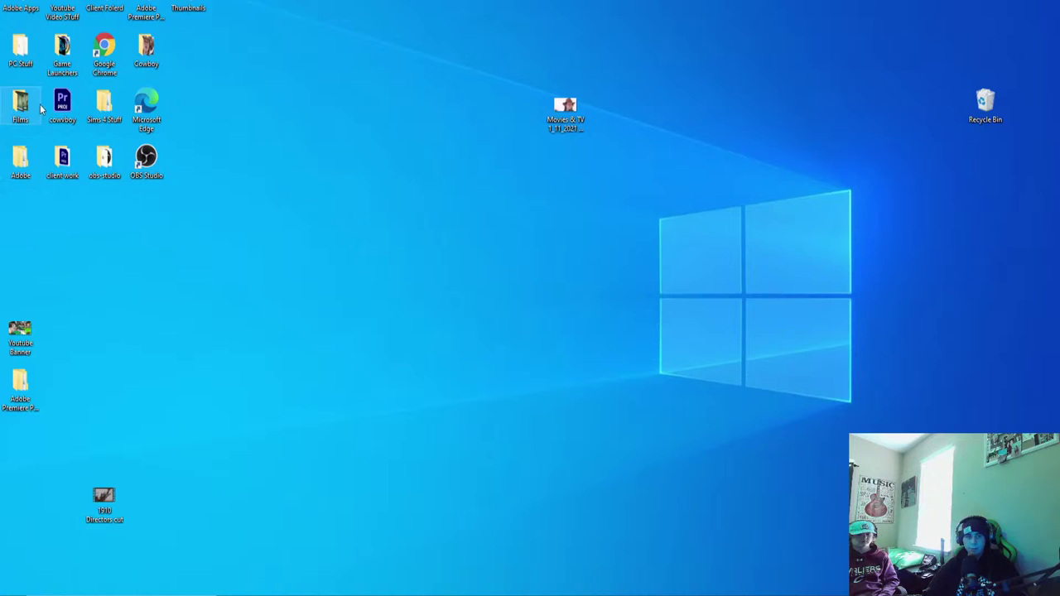
Open the cowvboy project in the desktop's Adobe Premiere Pro Auto-Save folder and scrub its timeline to check the version.
{"action": "double_click", "coordinate": [146, 11]}
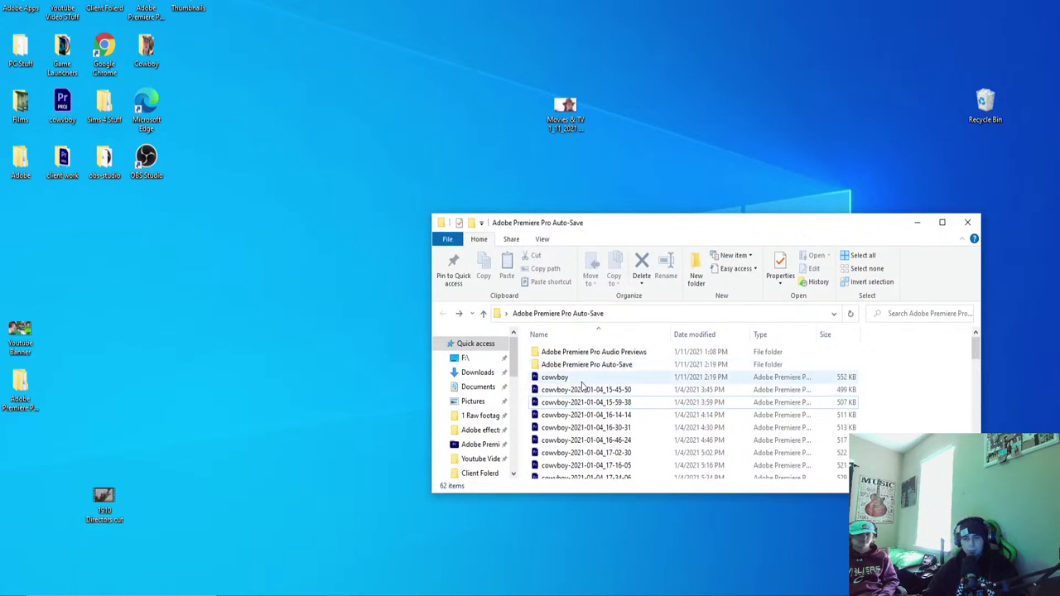
{"action": "left_click", "coordinate": [585, 378]}
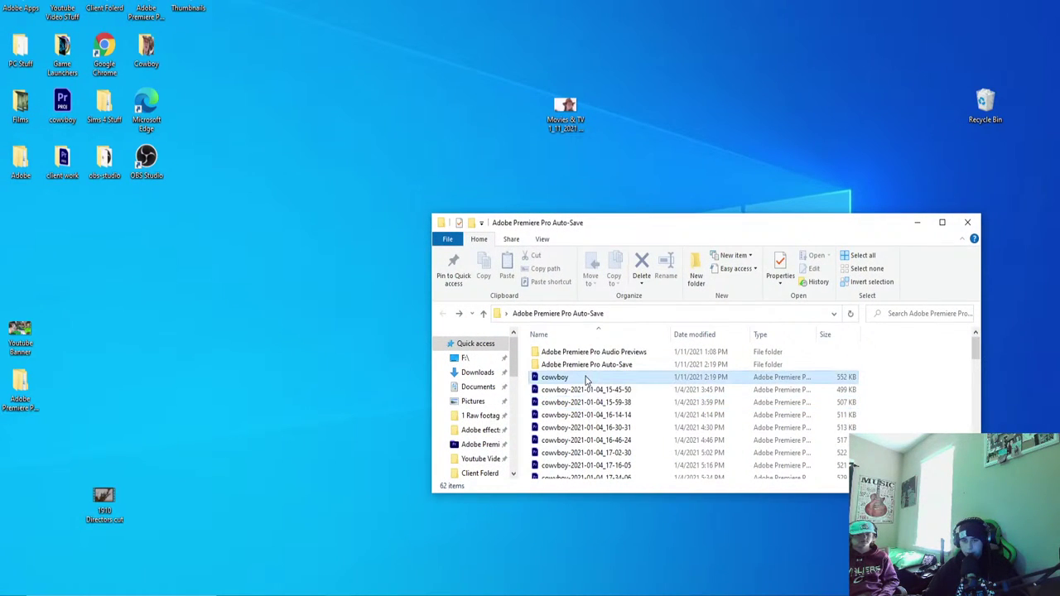
{"action": "left_click", "coordinate": [586, 378]}
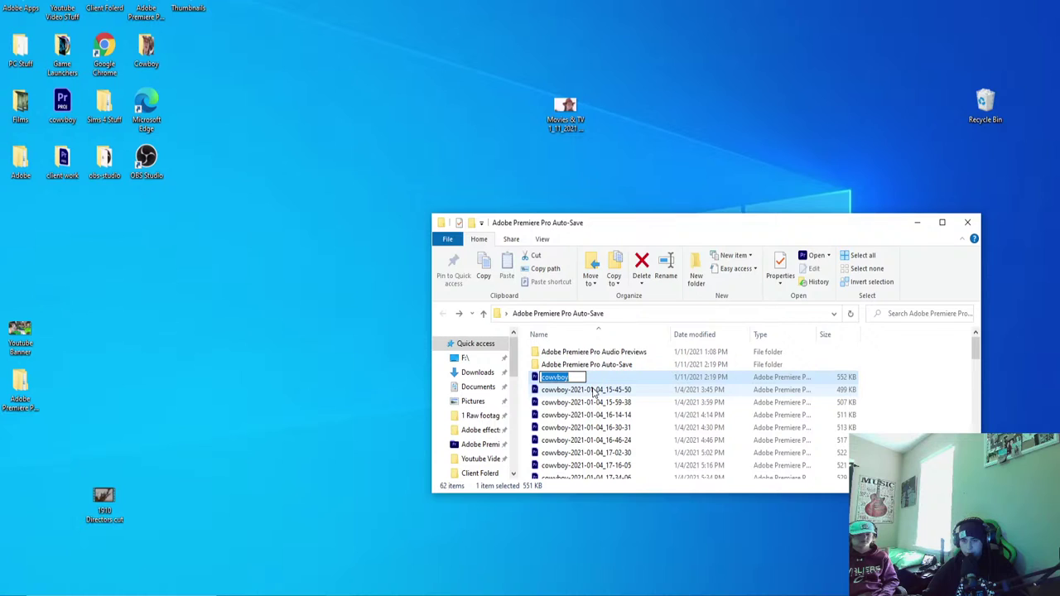
{"action": "left_click", "coordinate": [592, 392]}
{"action": "double_click", "coordinate": [596, 383]}
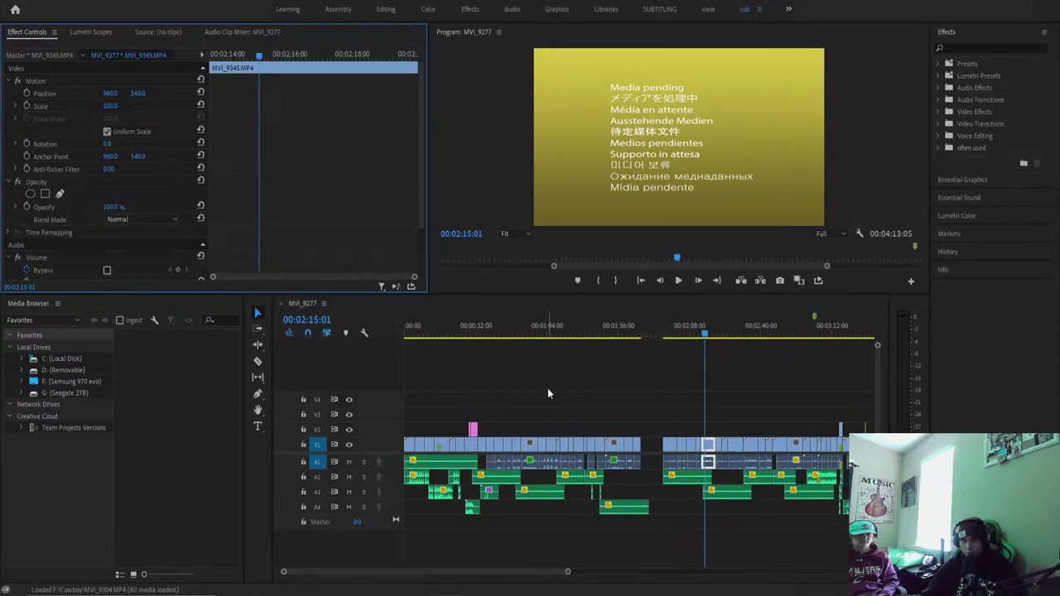
{"action": "left_click_drag", "start_coordinate": [643, 334], "coordinate": [785, 397]}
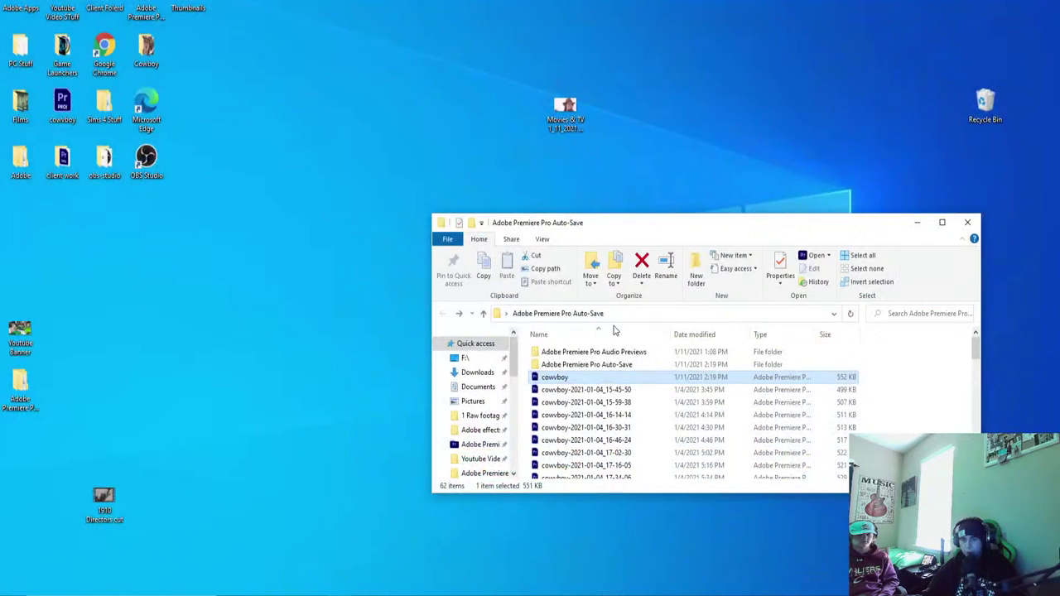
Open cowvboy-2021-01-11_13-22-50 from the nested Auto-Save folder and review its timeline through scrubbing and playback.
{"action": "double_click", "coordinate": [606, 366]}
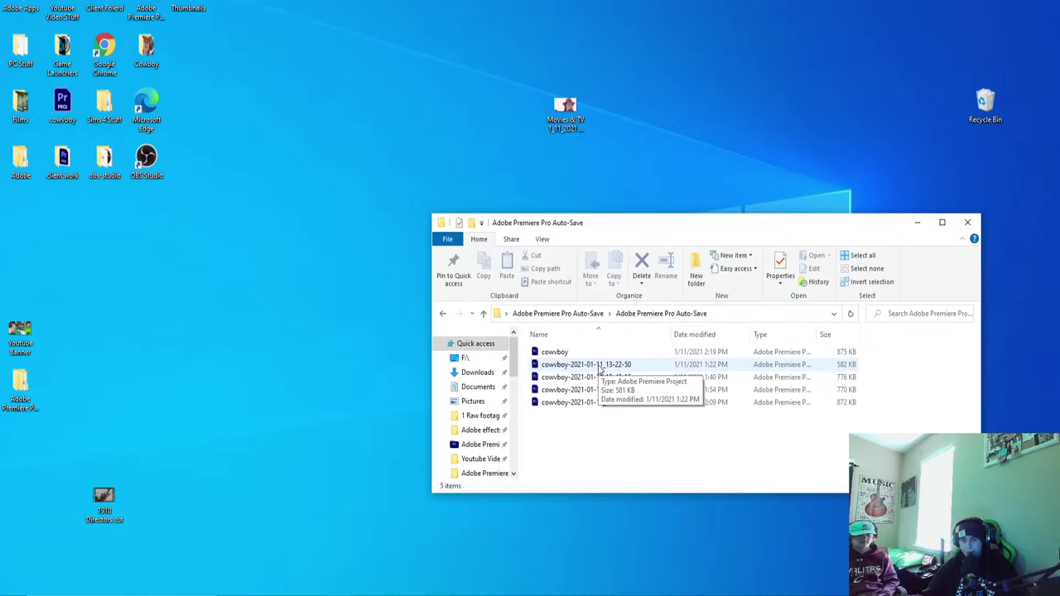
{"action": "left_click", "coordinate": [599, 370]}
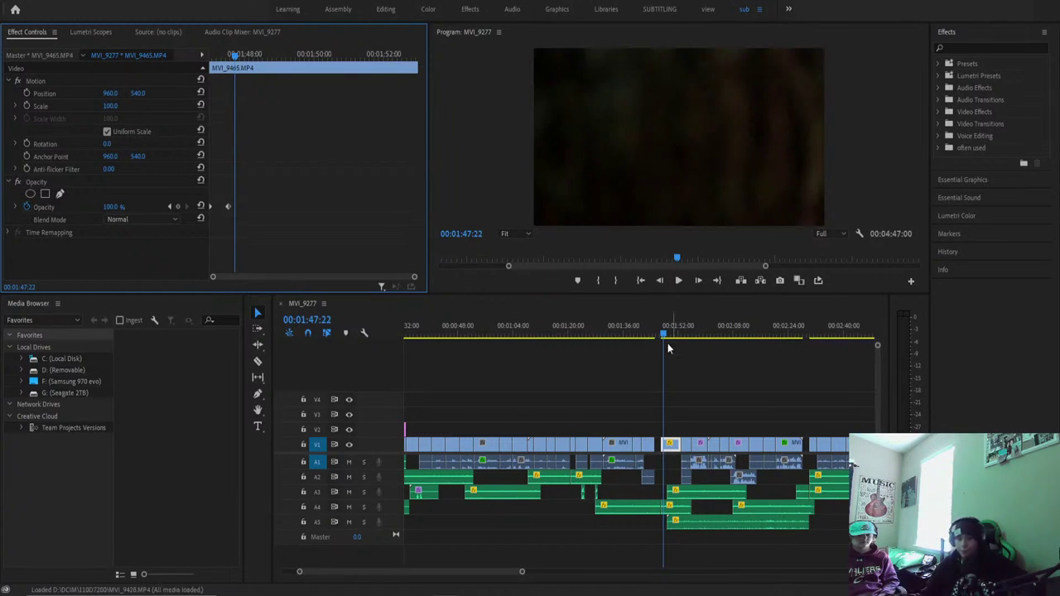
{"action": "left_click_drag", "start_coordinate": [649, 329], "coordinate": [876, 389]}
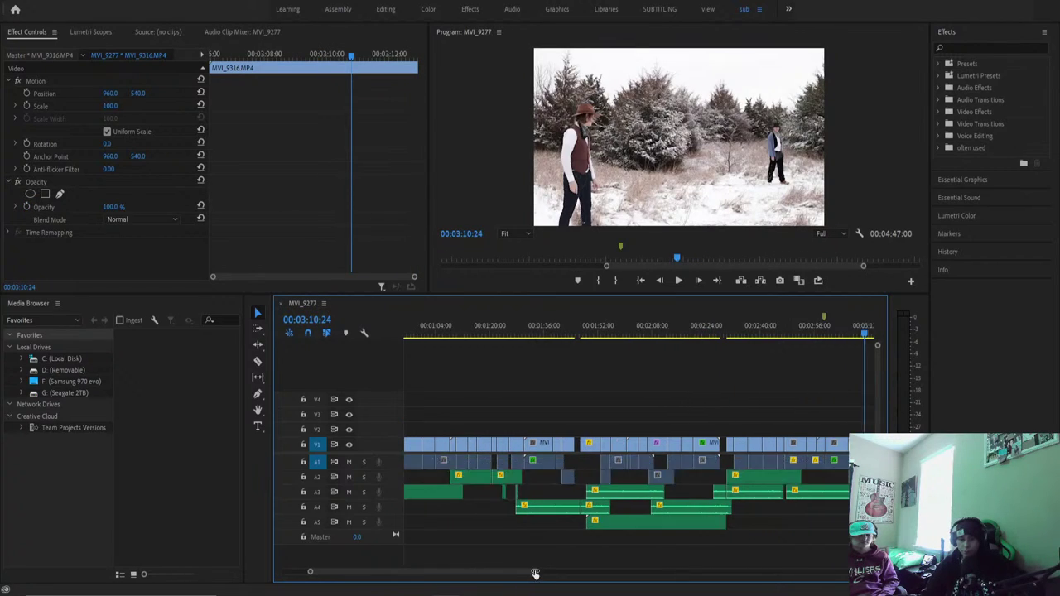
{"action": "scroll", "coordinate": [589, 565], "scroll_direction": "down", "scroll_amount": 3}
{"action": "scroll", "coordinate": [590, 565], "scroll_direction": "down", "scroll_amount": 2}
{"action": "left_click_drag", "start_coordinate": [667, 332], "coordinate": [626, 364]}
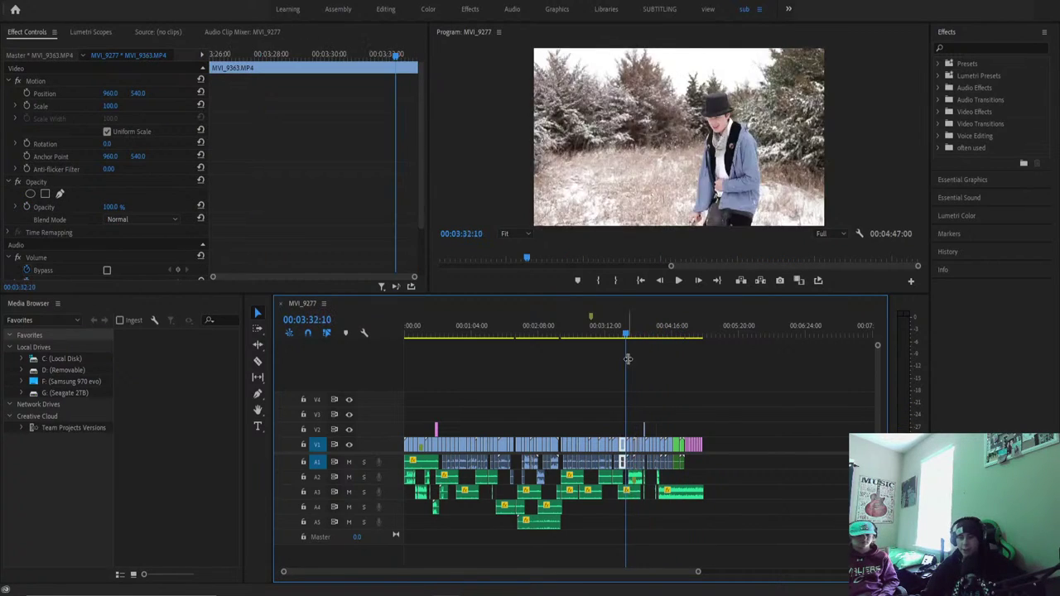
{"action": "key", "text": "space"}
{"action": "key", "text": "space"}
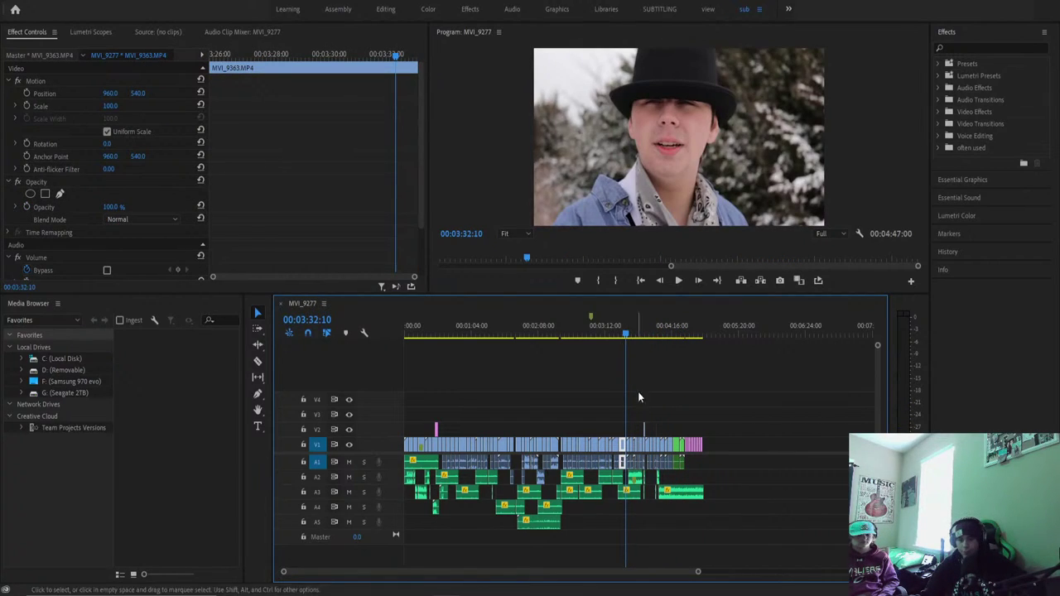
{"action": "left_click_drag", "start_coordinate": [697, 573], "coordinate": [629, 569]}
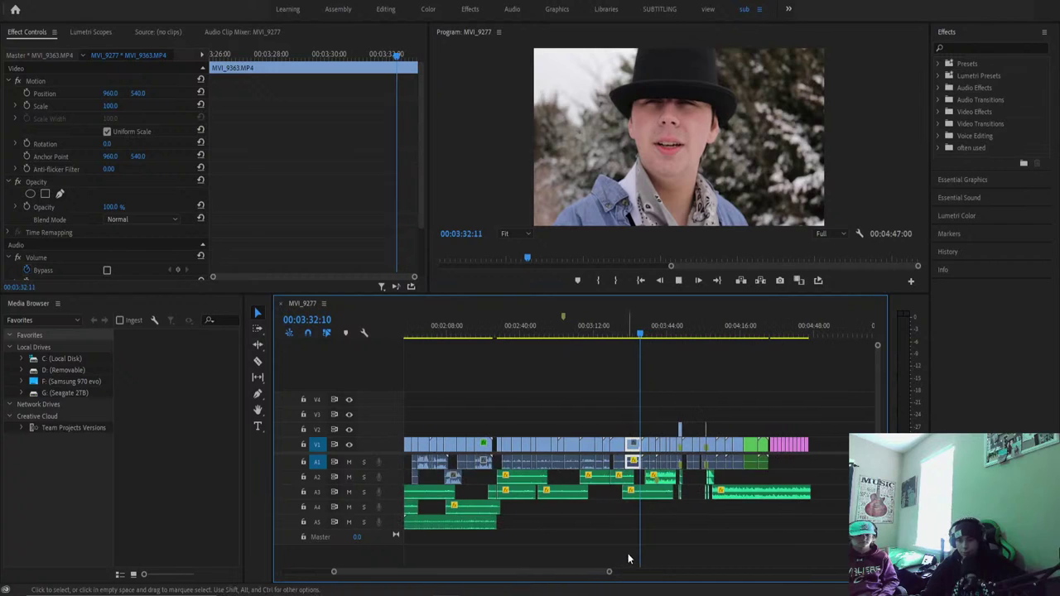
{"action": "key", "text": "space"}
{"action": "left_click_drag", "start_coordinate": [645, 341], "coordinate": [672, 343]}
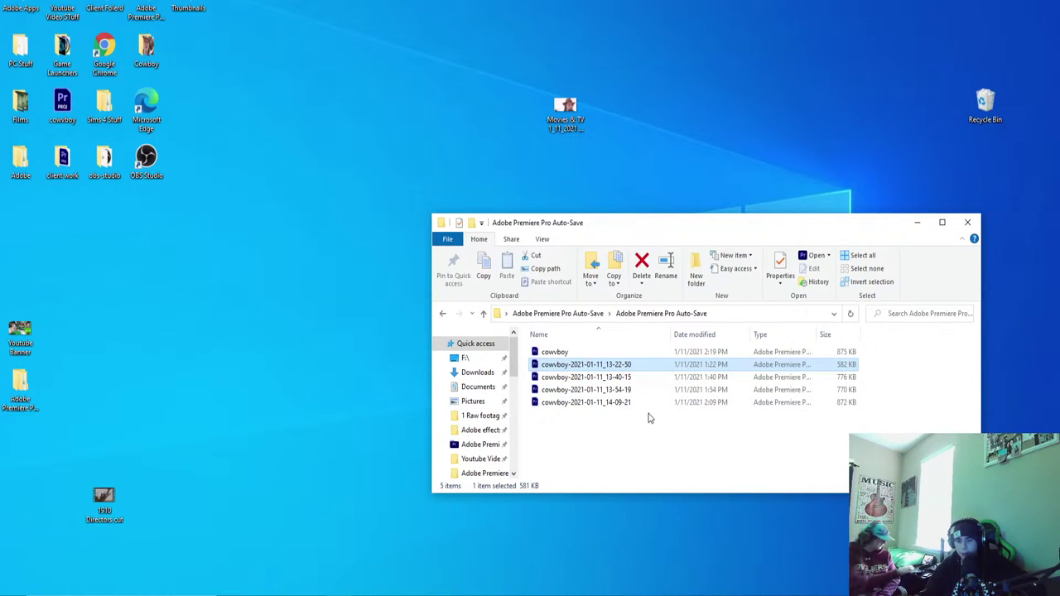
Open auto-saves cowvboy-2021-01-11_13-54-19 and cowvboy-2021-01-11_13-40-15 to check their timelines, discarding changes to cowvboy-2021-01-11_13-22-50.
{"action": "double_click", "coordinate": [627, 389]}
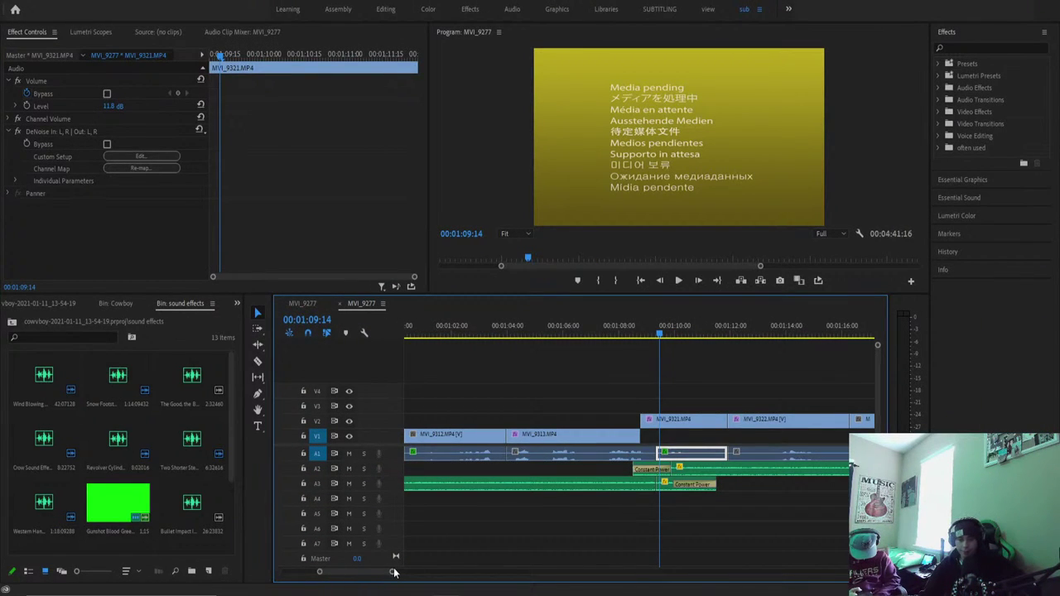
{"action": "left_click_drag", "start_coordinate": [393, 572], "coordinate": [669, 522]}
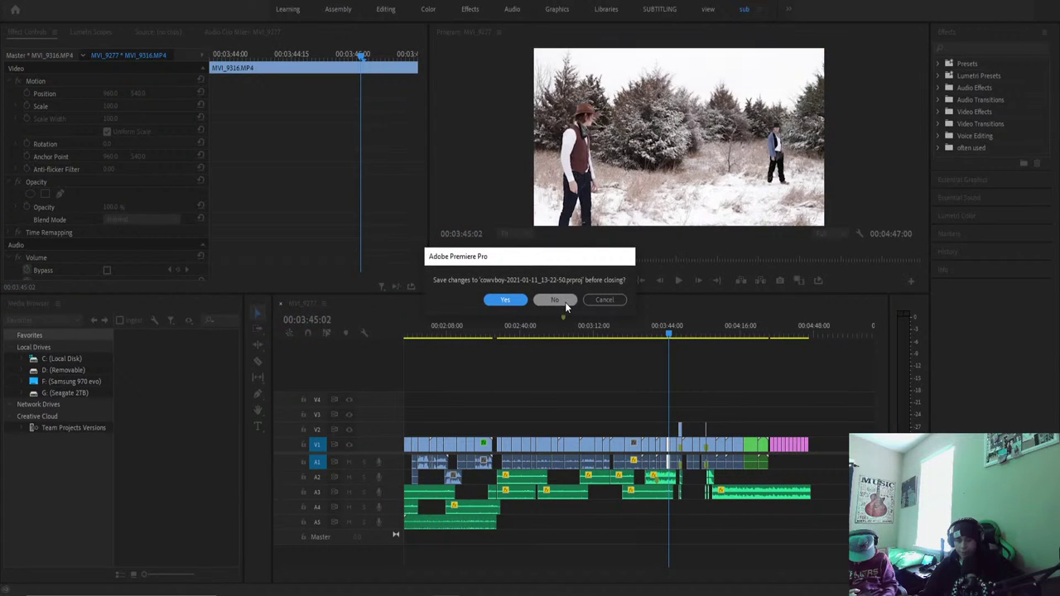
{"action": "left_click", "coordinate": [565, 303]}
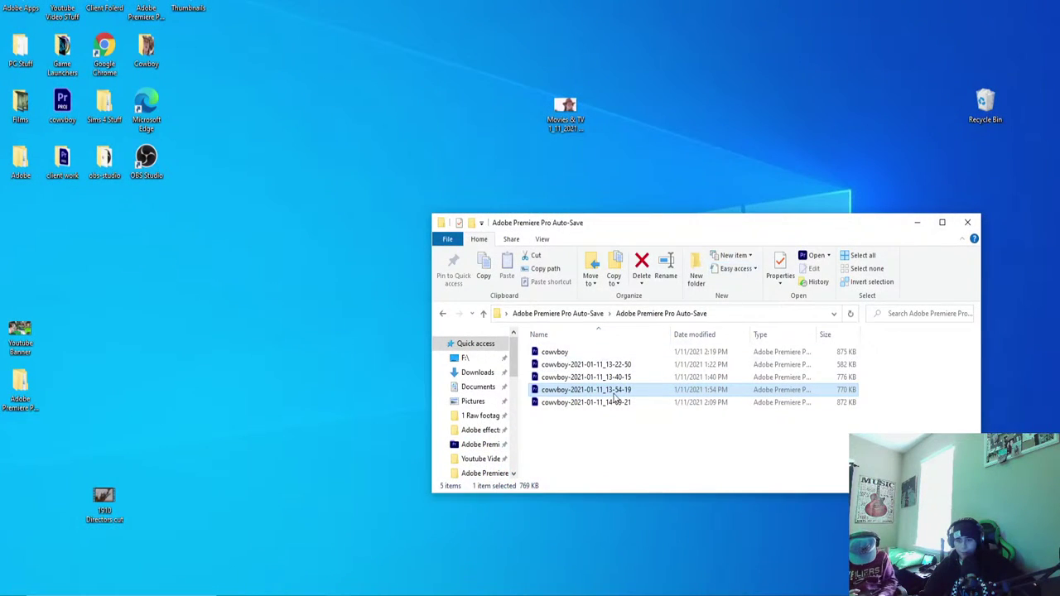
{"action": "double_click", "coordinate": [644, 378]}
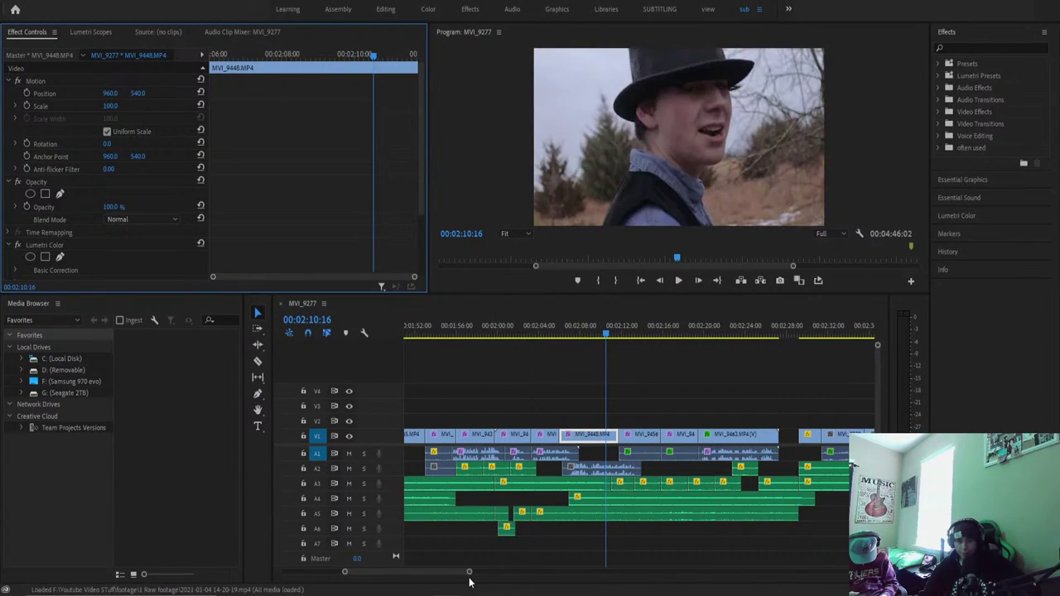
{"action": "scroll", "coordinate": [469, 573], "scroll_direction": "down", "scroll_amount": 8}
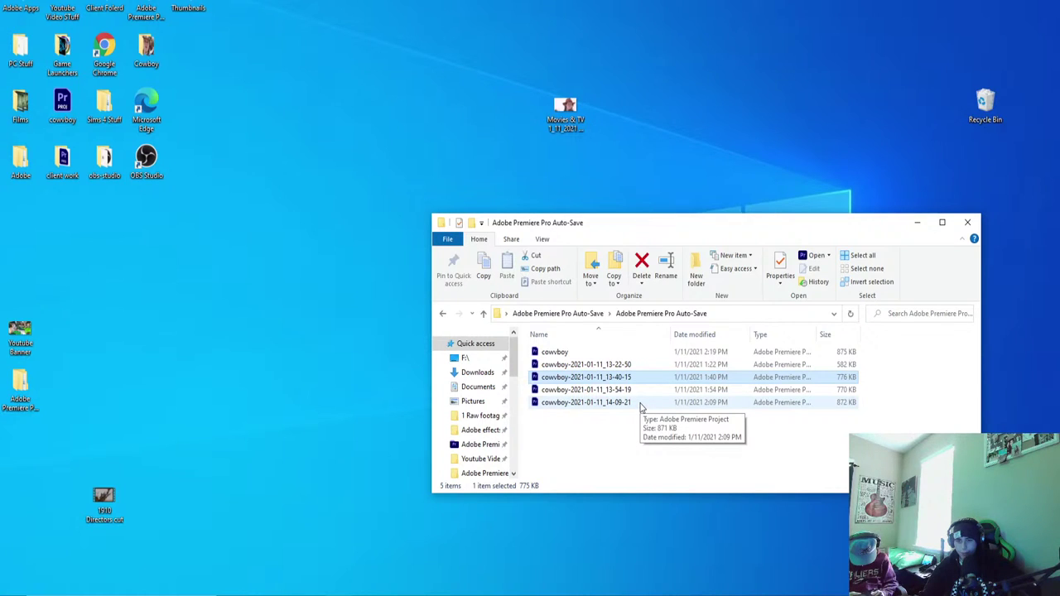
Open the auto-save cowvboy-2021-01-11_14-09-21 and scrub its timeline around 04:00 to check the version.
{"action": "double_click", "coordinate": [629, 403]}
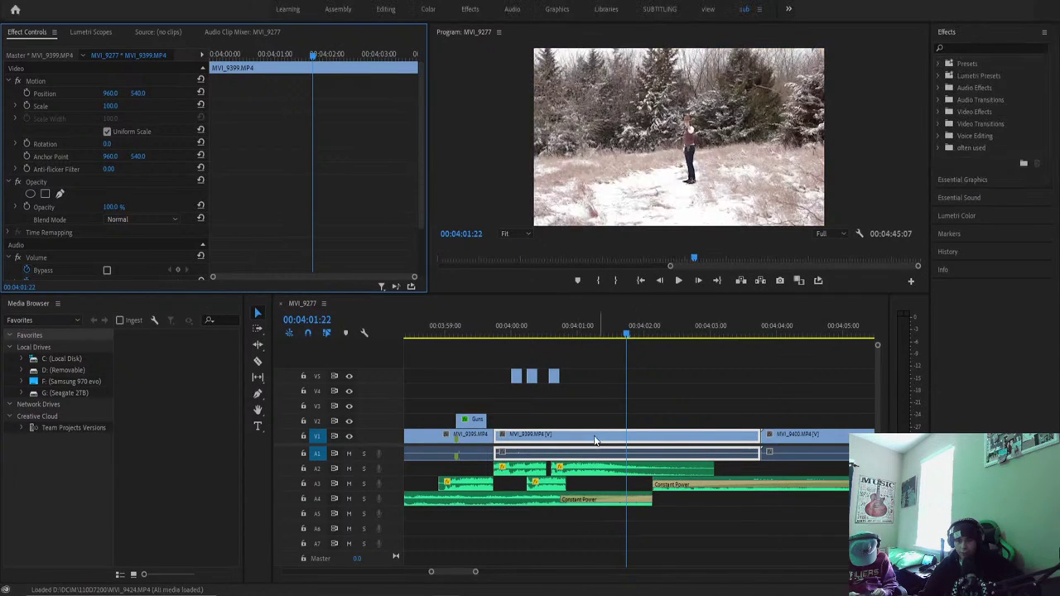
{"action": "left_click_drag", "start_coordinate": [565, 329], "coordinate": [523, 335]}
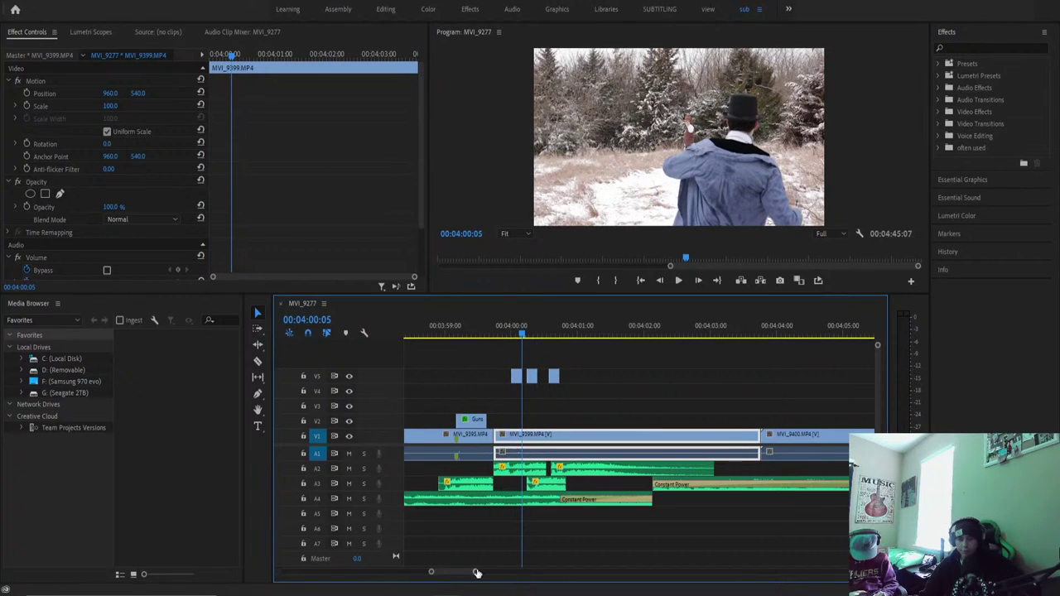
{"action": "left_click_drag", "start_coordinate": [476, 572], "coordinate": [571, 546]}
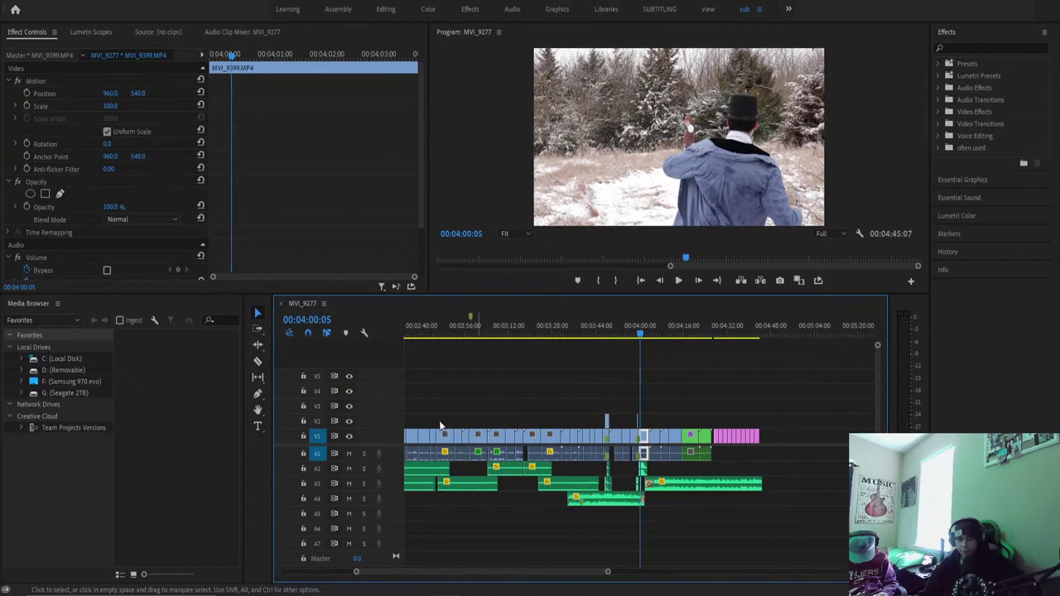
Save a copy of the recovered project as 1910 in the root of the F: drive.
{"action": "left_click", "coordinate": [10, 3]}
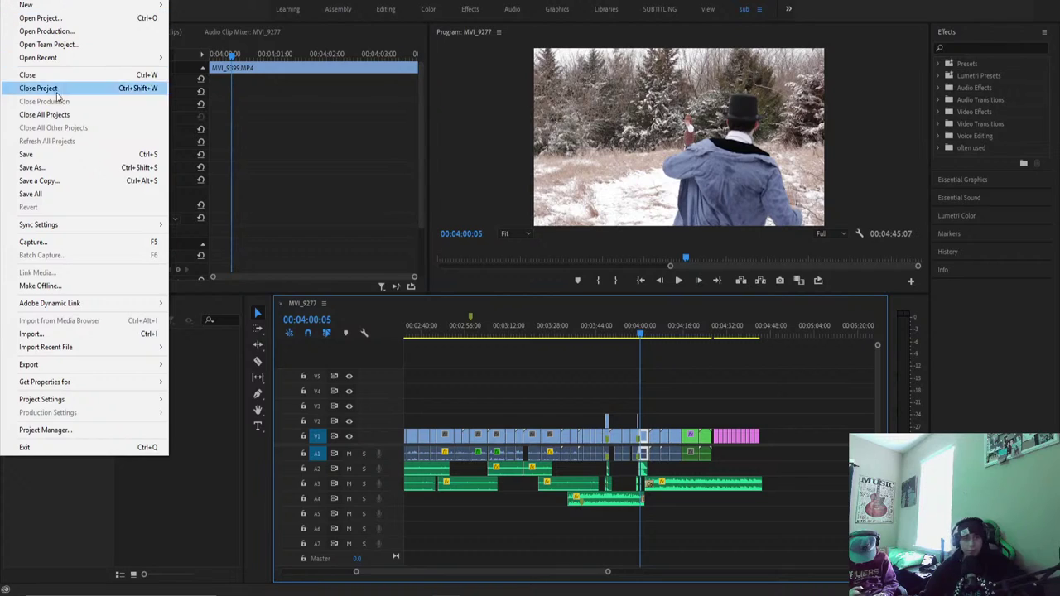
{"action": "left_click", "coordinate": [50, 181]}
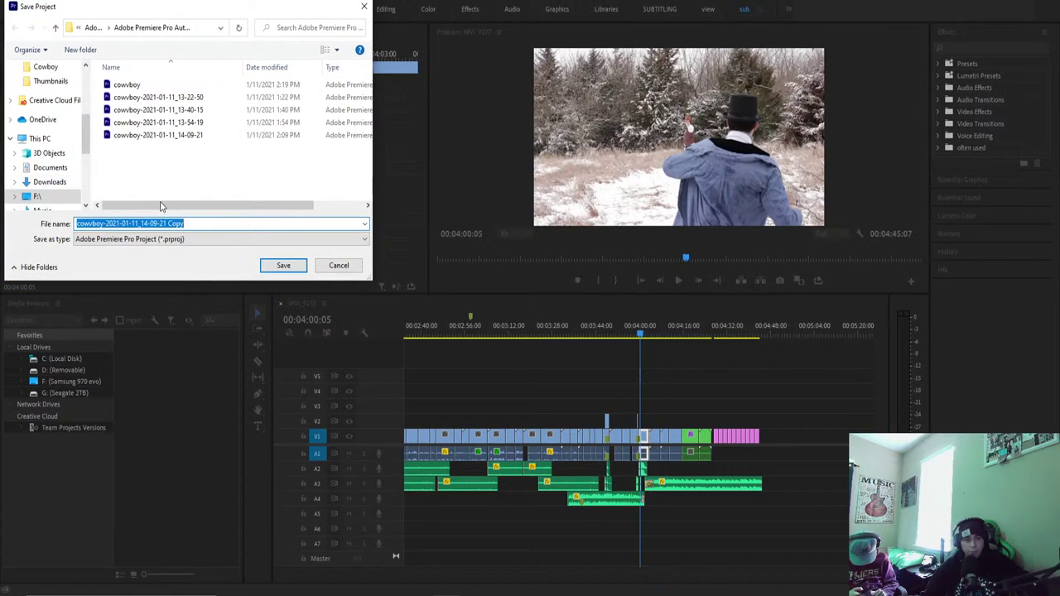
{"action": "type", "text": "19"}
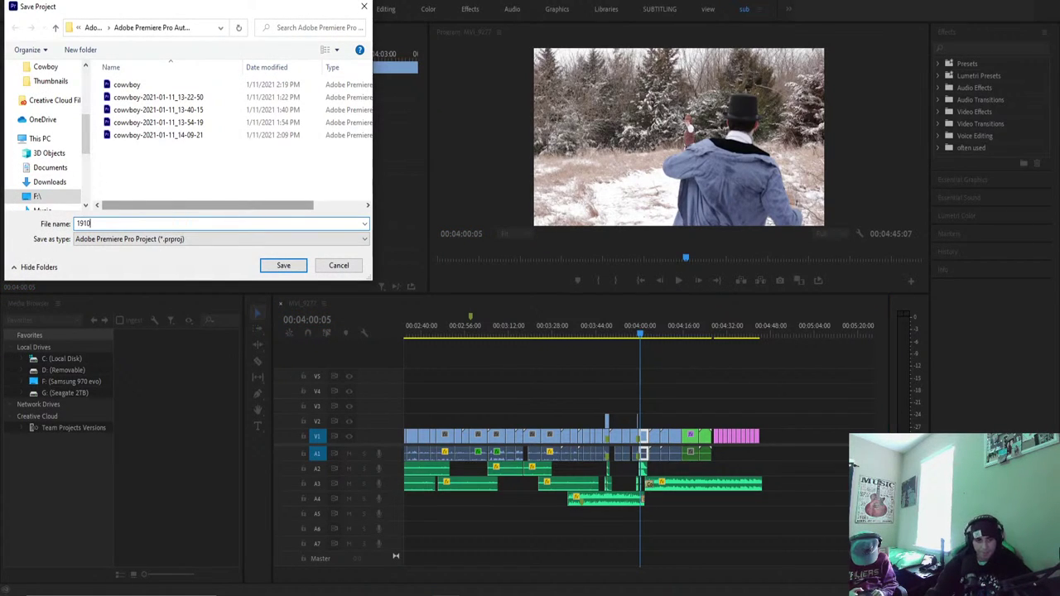
{"action": "type", "text": "10"}
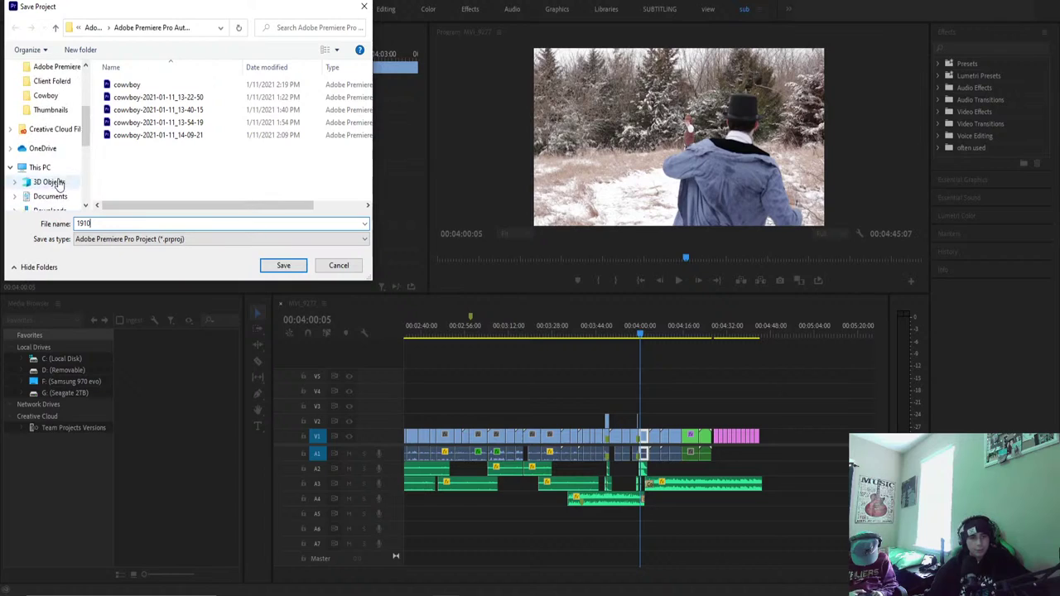
{"action": "left_click", "coordinate": [37, 196]}
{"action": "scroll", "coordinate": [49, 149], "scroll_direction": "up", "scroll_amount": 5}
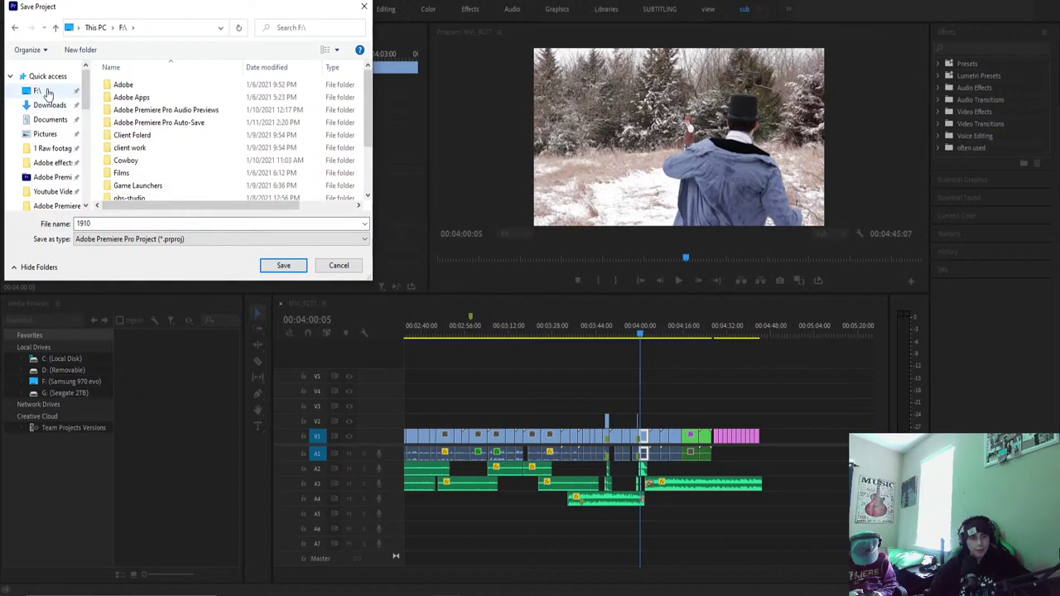
{"action": "left_click", "coordinate": [47, 93]}
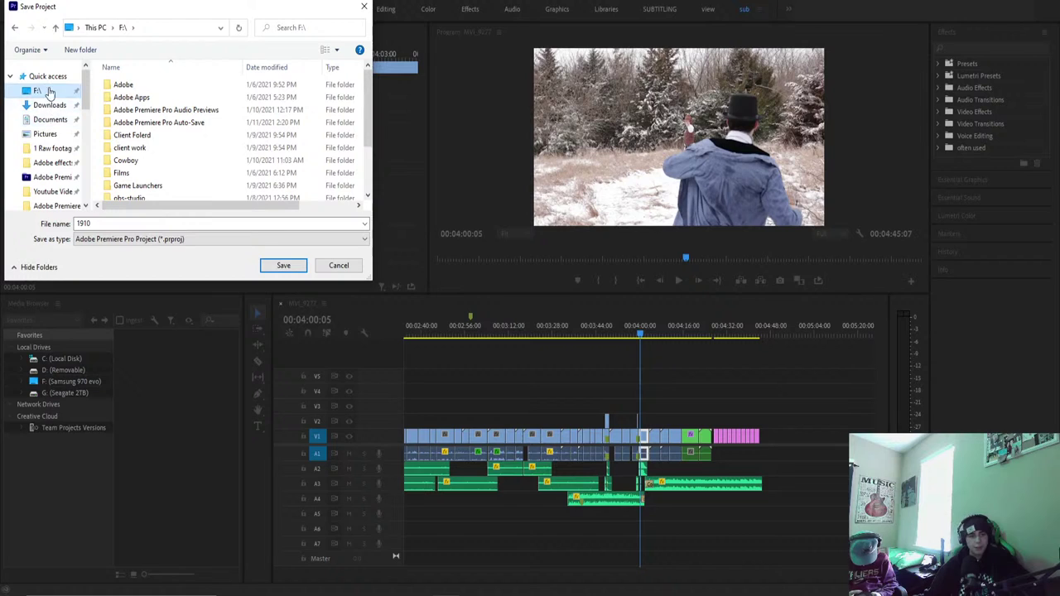
{"action": "left_click", "coordinate": [281, 264]}
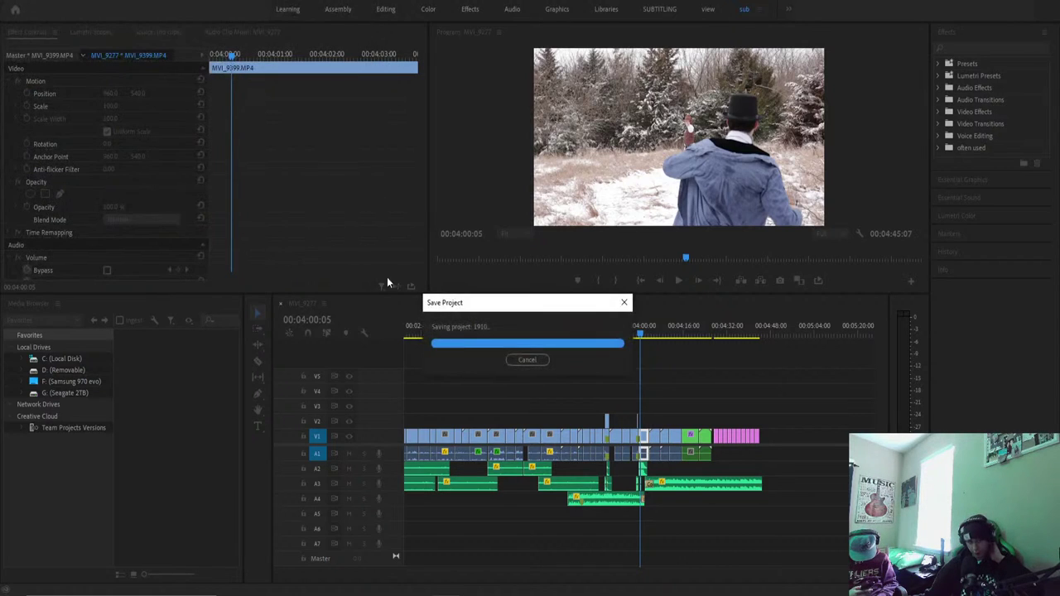
Scrub and play the shootout section of the timeline between about 03:43 and 04:01 to review the recovered edit.
{"action": "left_click_drag", "start_coordinate": [634, 335], "coordinate": [589, 359]}
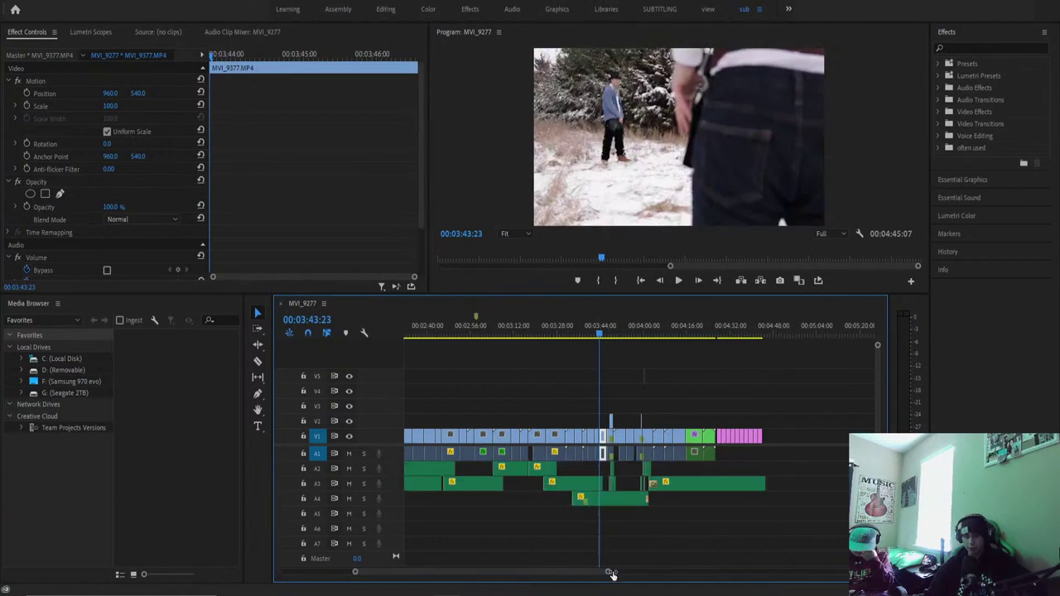
{"action": "left_click_drag", "start_coordinate": [608, 571], "coordinate": [685, 559]}
{"action": "scroll", "coordinate": [571, 508], "scroll_direction": "up", "scroll_amount": 5}
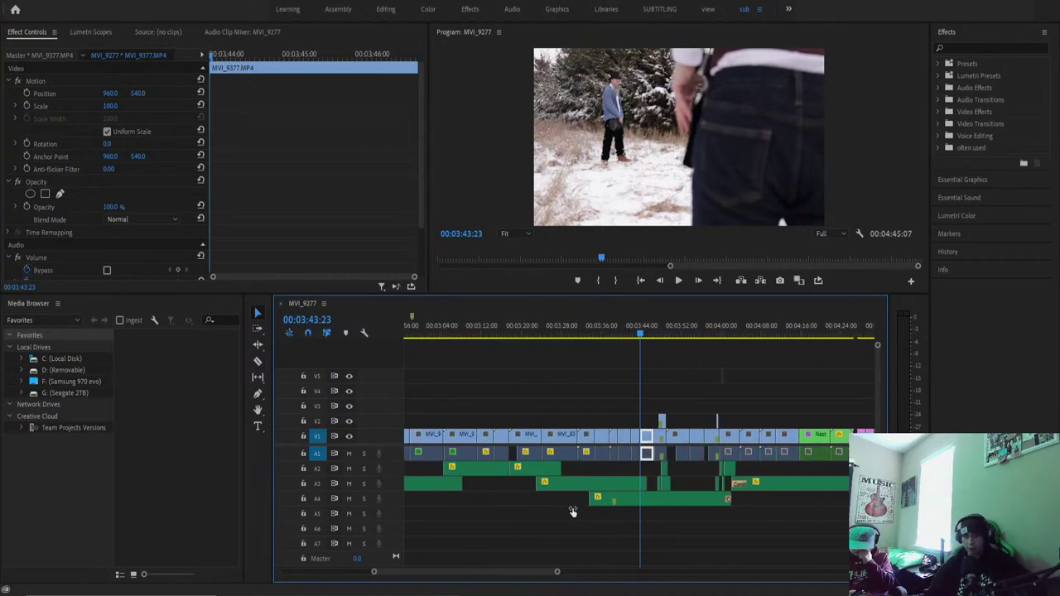
{"action": "left_click", "coordinate": [769, 324]}
{"action": "key", "text": "space"}
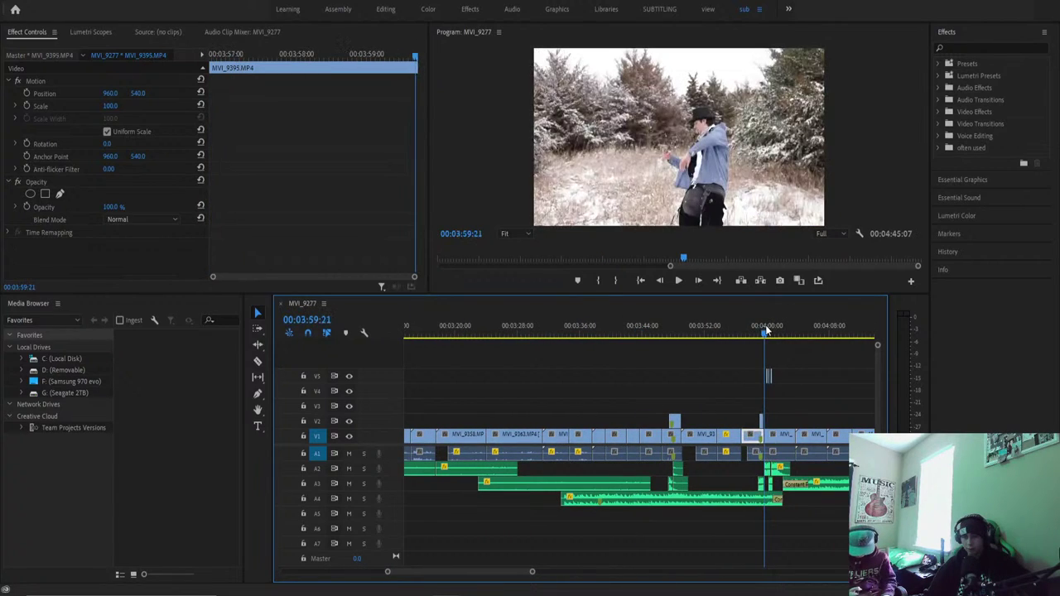
{"action": "key", "text": "space"}
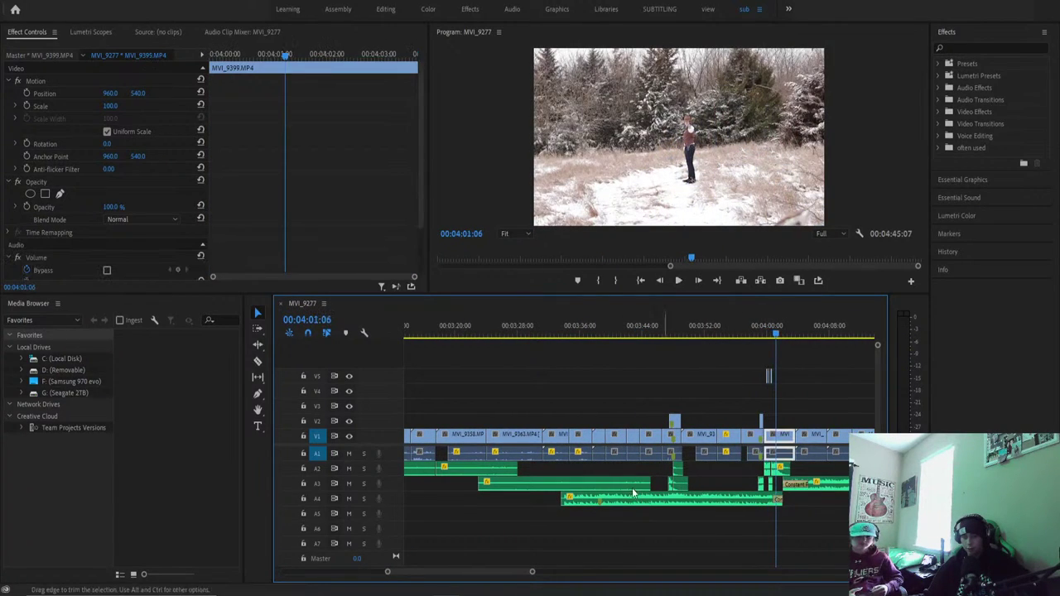
Import the Green screen gun smoke affect MP4 from Downloads into the sound effects bin and return to the SUBTITLING workspace.
{"action": "left_click", "coordinate": [338, 9]}
{"action": "left_click", "coordinate": [264, 377]}
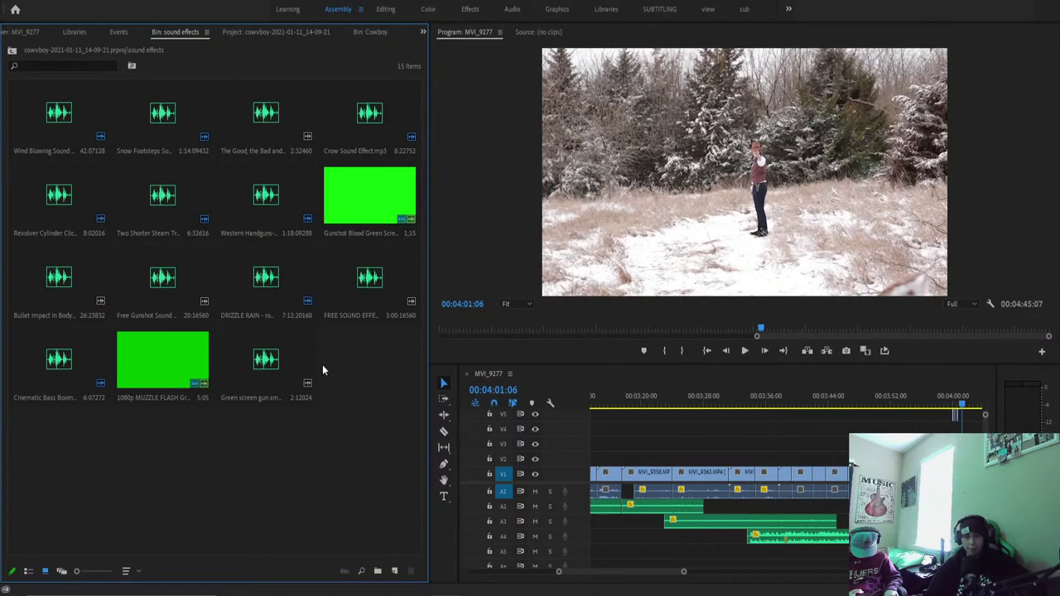
{"action": "mouse_move", "coordinate": [340, 590]}
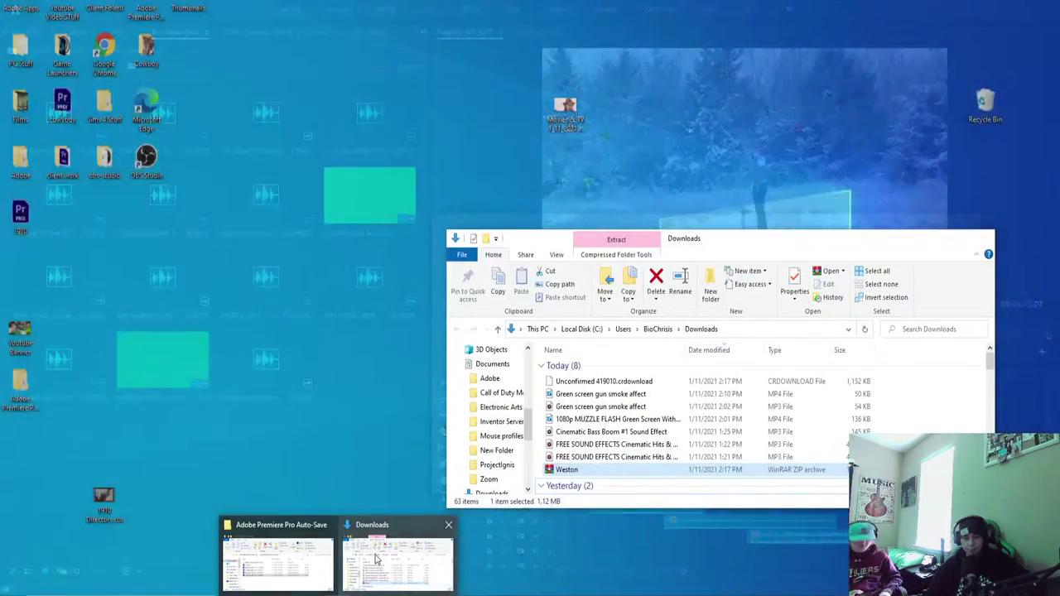
{"action": "left_click", "coordinate": [376, 554]}
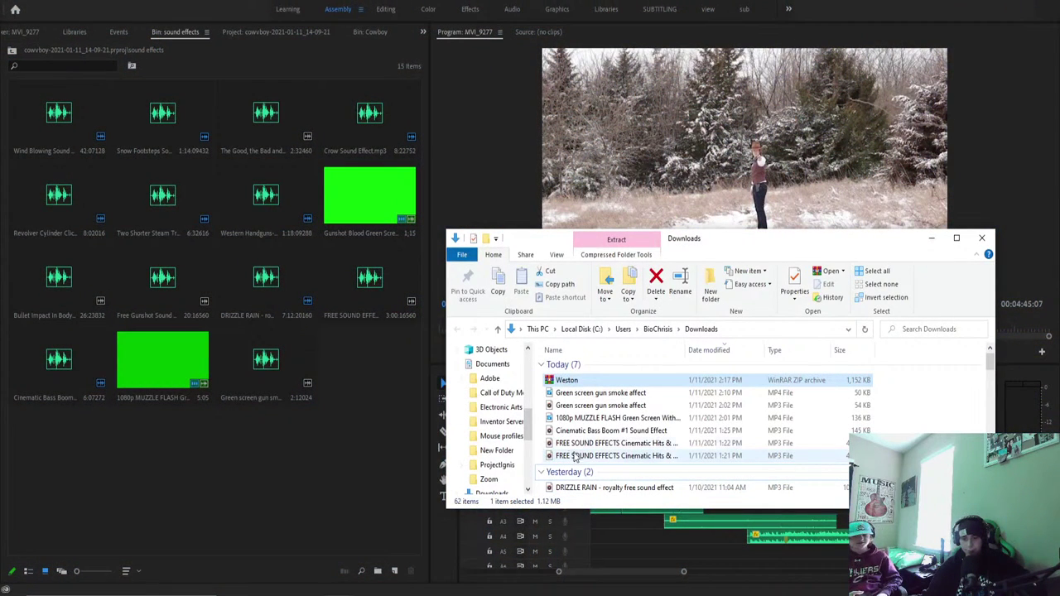
{"action": "left_click_drag", "start_coordinate": [580, 393], "coordinate": [323, 484]}
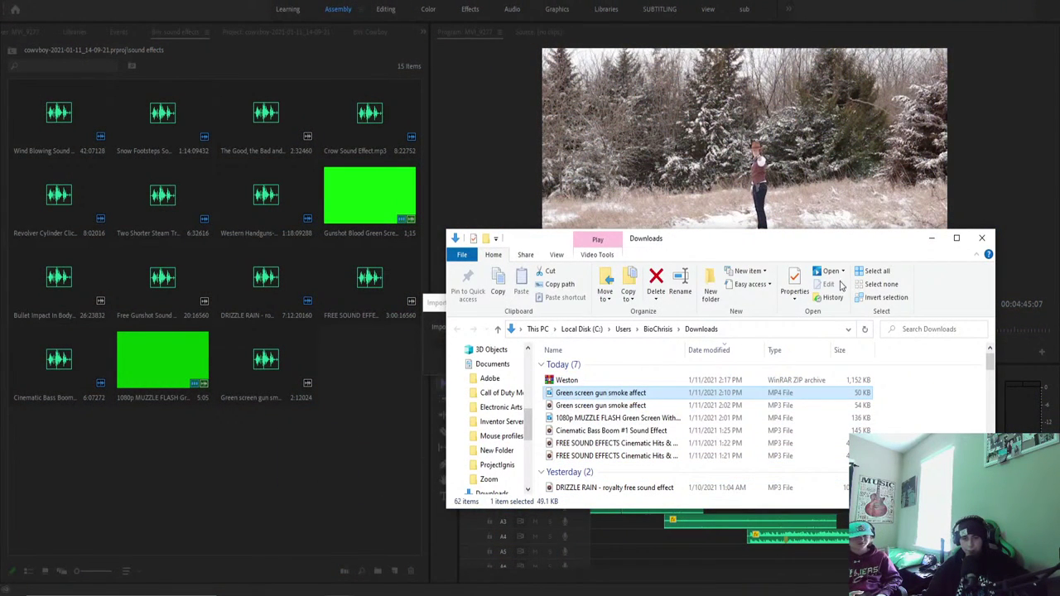
{"action": "left_click", "coordinate": [930, 240]}
{"action": "left_click_drag", "start_coordinate": [888, 396], "coordinate": [952, 400]}
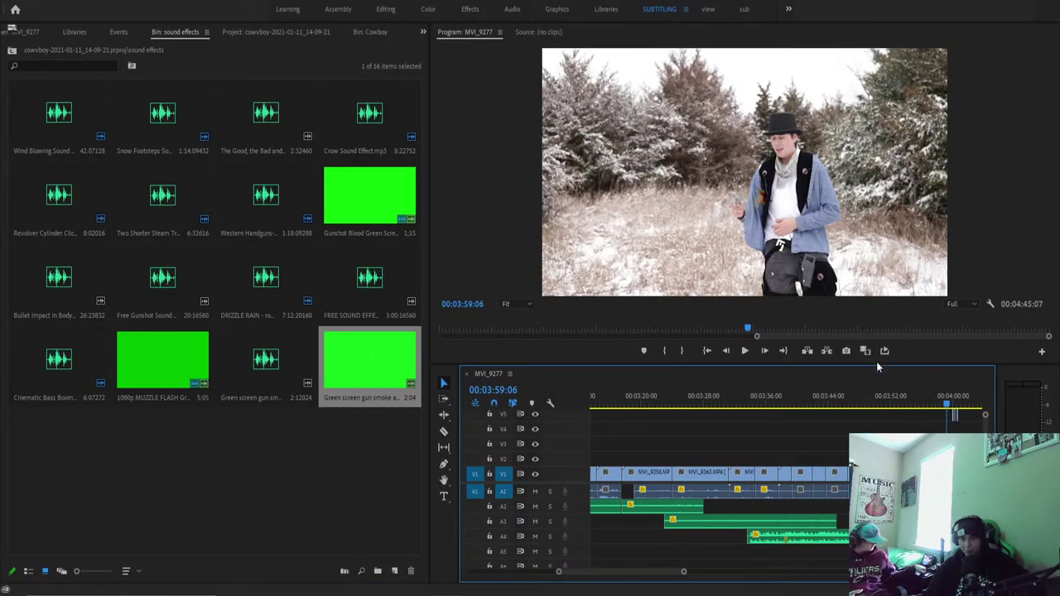
{"action": "key", "text": "alt+shift+0"}
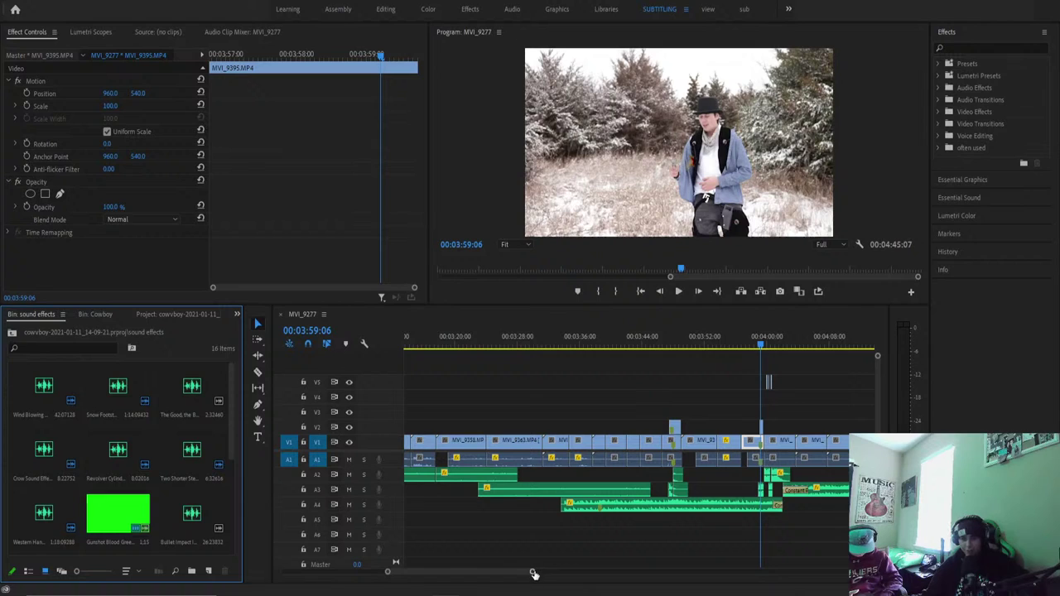
{"action": "left_click_drag", "start_coordinate": [533, 574], "coordinate": [481, 571]}
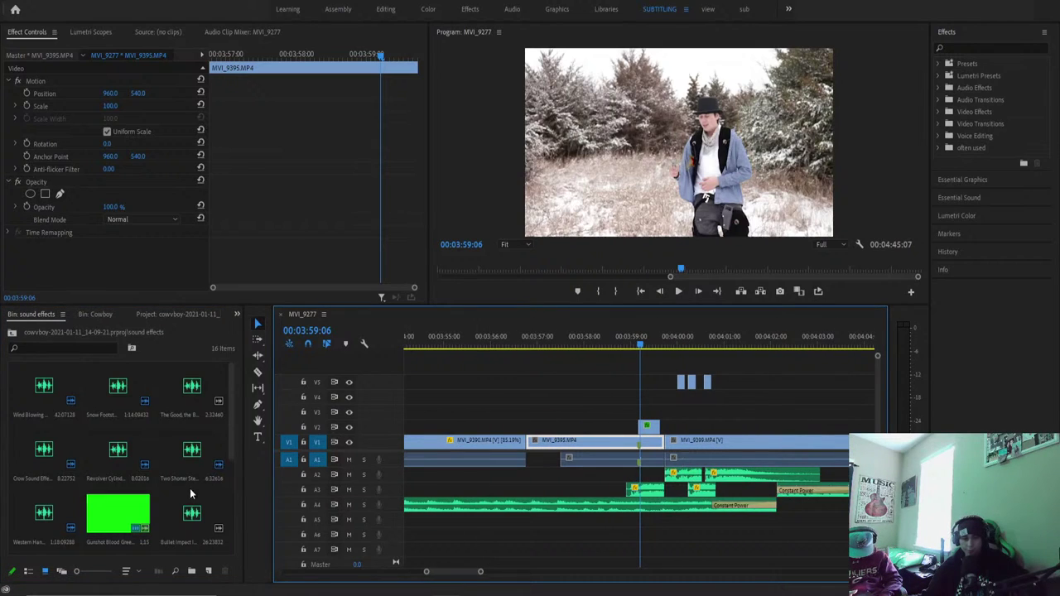
{"action": "left_click_drag", "start_coordinate": [117, 514], "coordinate": [742, 386]}
{"action": "right_click", "coordinate": [750, 388]}
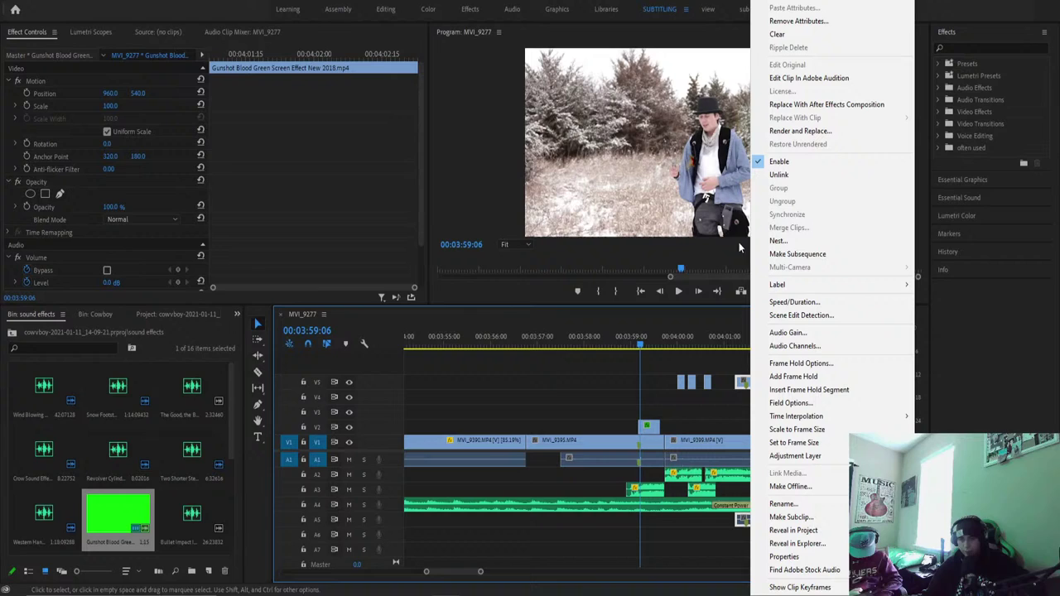
{"action": "left_click", "coordinate": [782, 174]}
{"action": "left_click", "coordinate": [783, 521]}
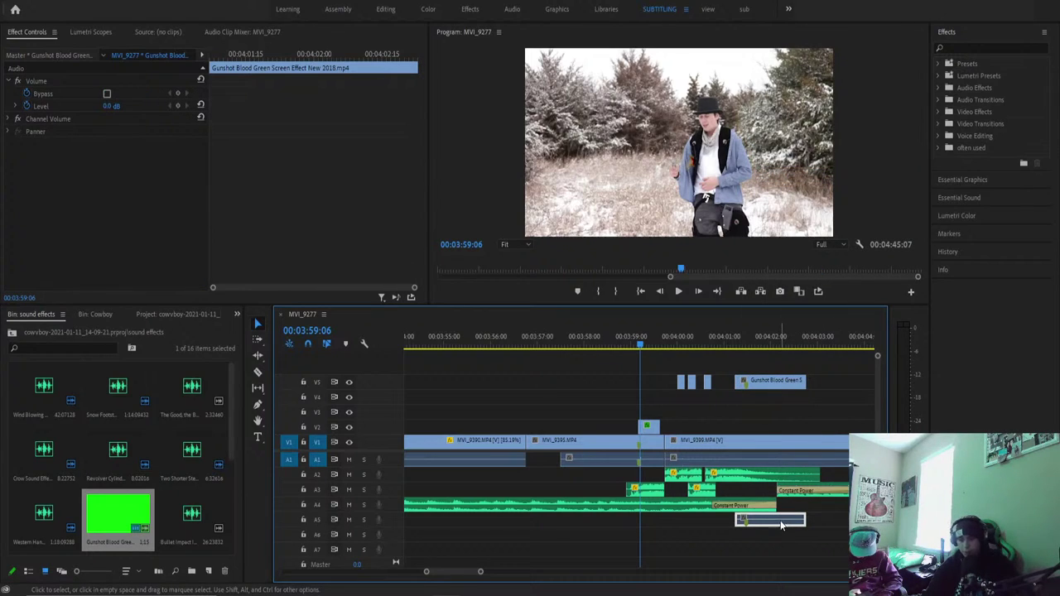
{"action": "key", "text": "Delete"}
{"action": "left_click", "coordinate": [745, 346]}
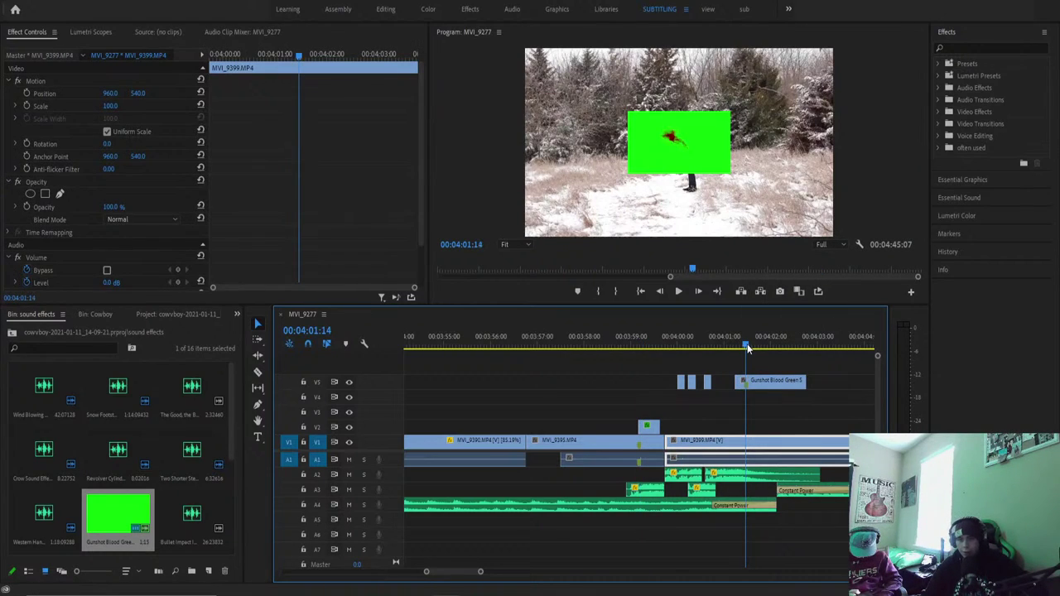
{"action": "left_click", "coordinate": [761, 384]}
{"action": "key", "text": "Delete"}
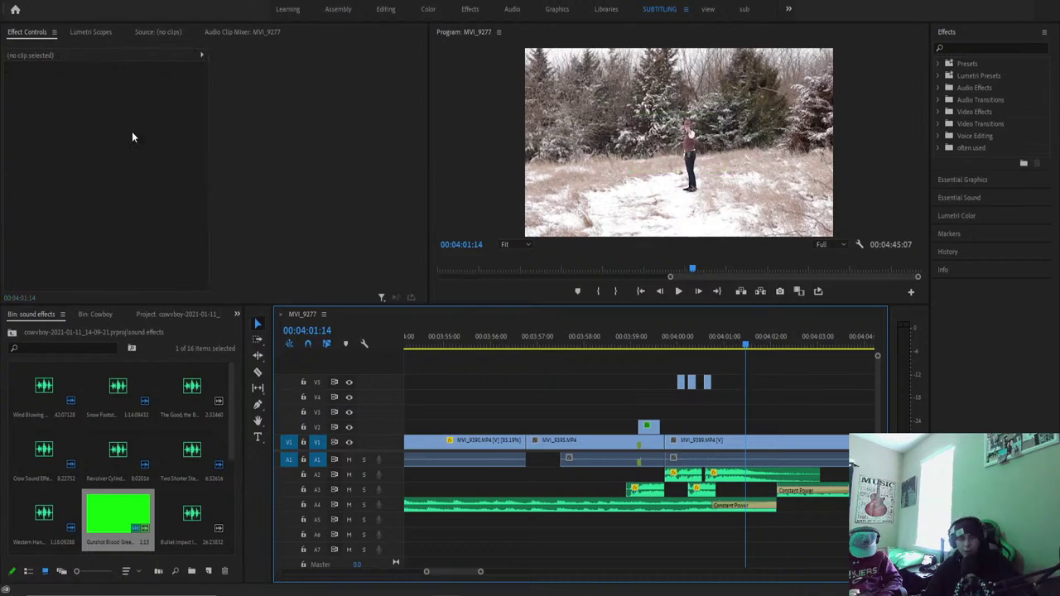
Place the Green screen gun smoke affect clip on V5 at about 03:56:14, then unlink and delete its audio.
{"action": "left_click", "coordinate": [323, 9]}
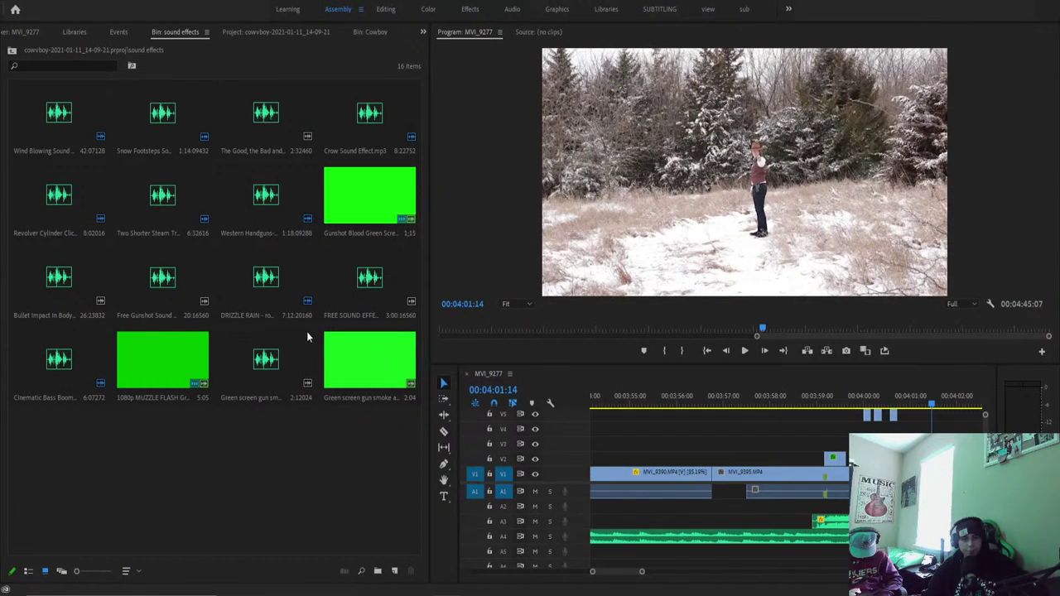
{"action": "left_click_drag", "start_coordinate": [359, 366], "coordinate": [708, 421]}
{"action": "left_click", "coordinate": [702, 396]}
{"action": "right_click", "coordinate": [708, 420]}
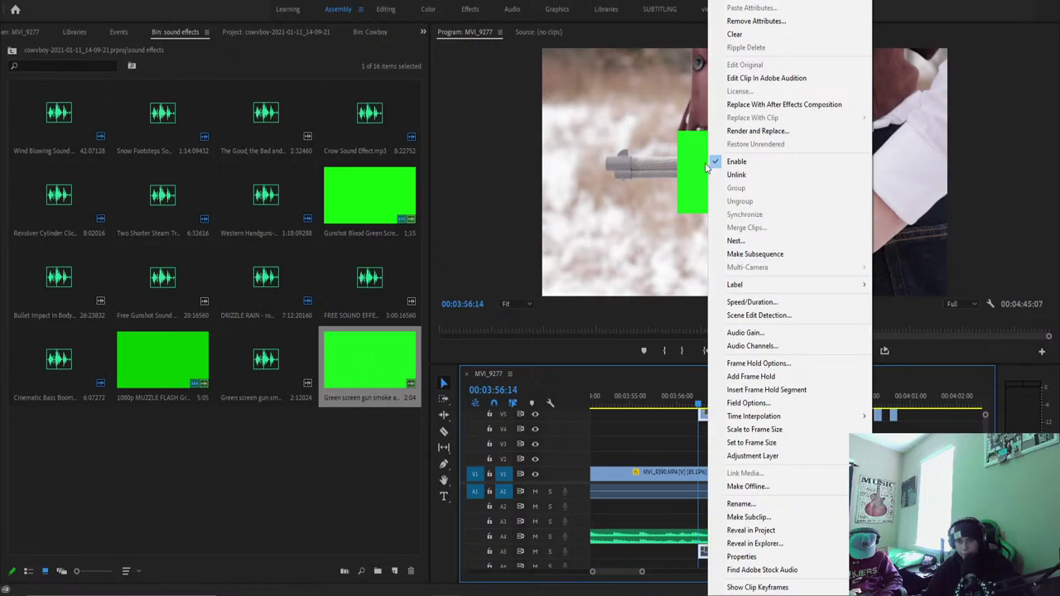
{"action": "left_click", "coordinate": [745, 171]}
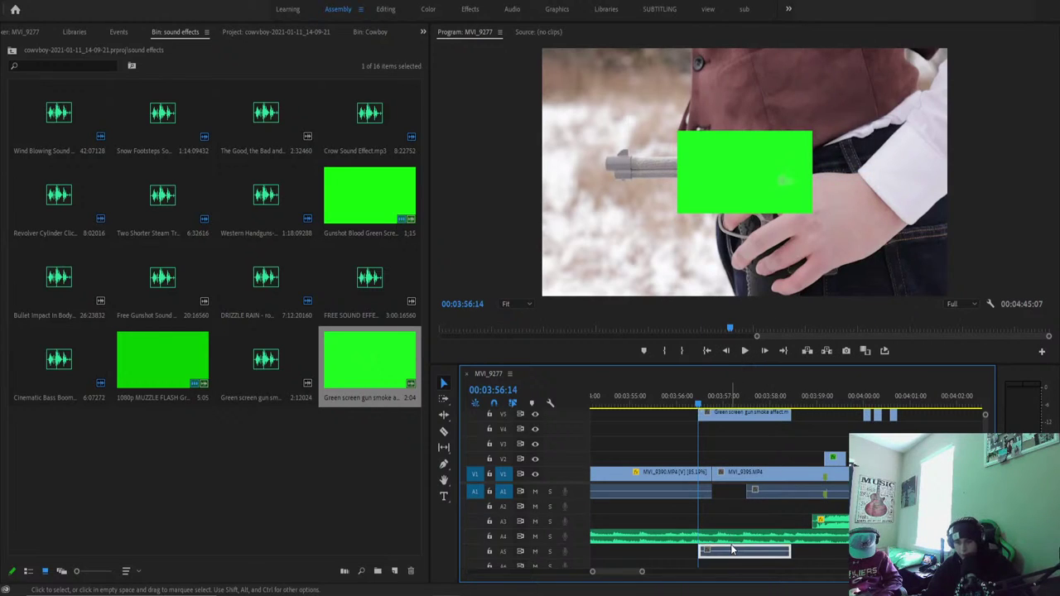
{"action": "key", "text": "Delete"}
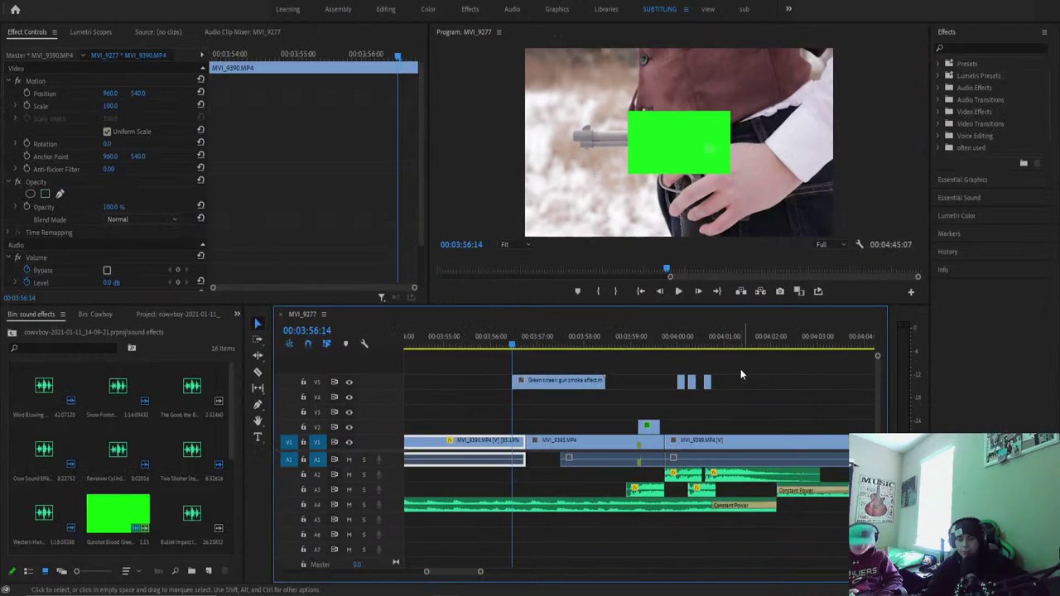
Move the gun smoke clip to a new V6 track above the three short V5 clips, starting at about 04:00:00.
{"action": "left_click_drag", "start_coordinate": [602, 377], "coordinate": [743, 367]}
{"action": "left_click", "coordinate": [679, 344]}
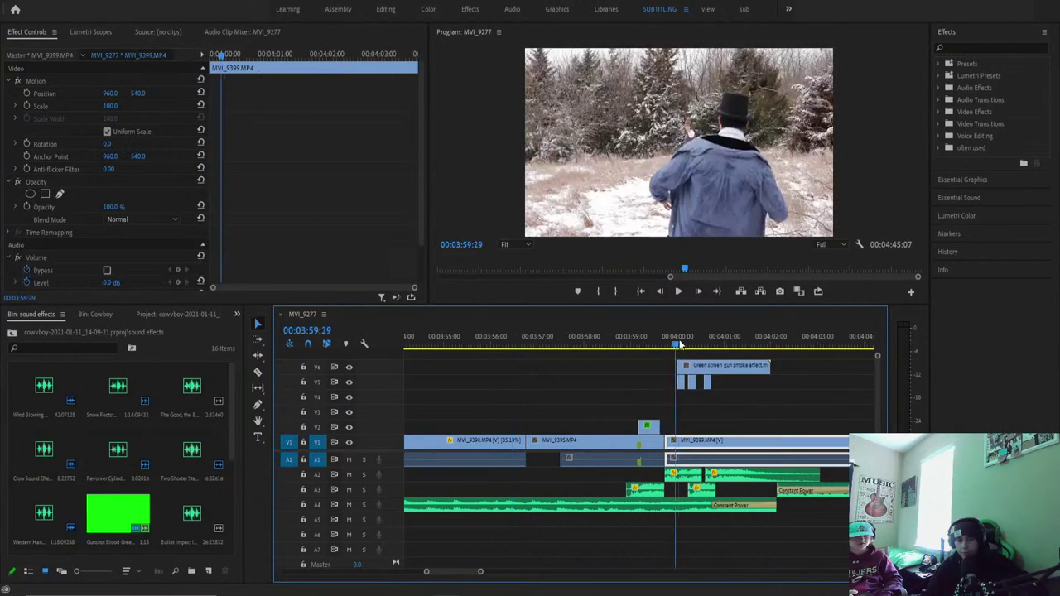
Apply the Ultra Key effect to the gun smoke clip on V6 and sample its green background as the key color.
{"action": "left_click", "coordinate": [469, 9]}
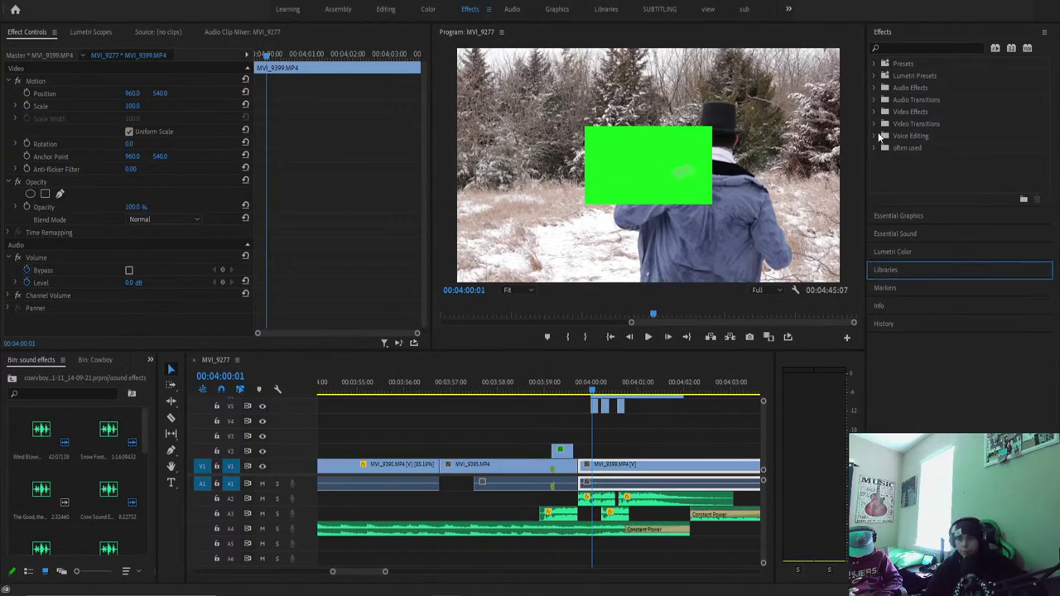
{"action": "left_click", "coordinate": [875, 148]}
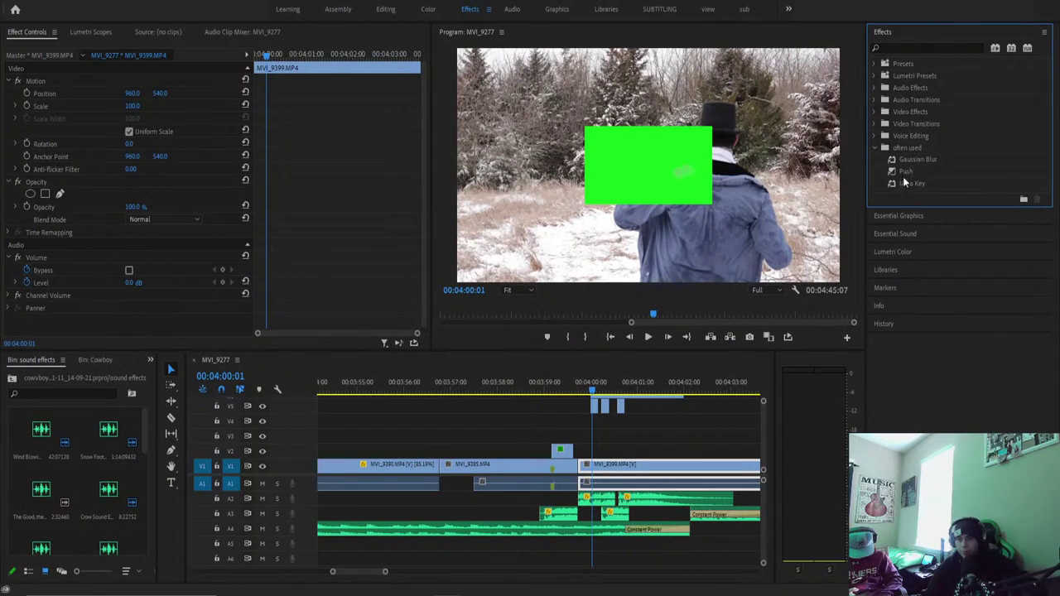
{"action": "left_click_drag", "start_coordinate": [904, 182], "coordinate": [806, 255]}
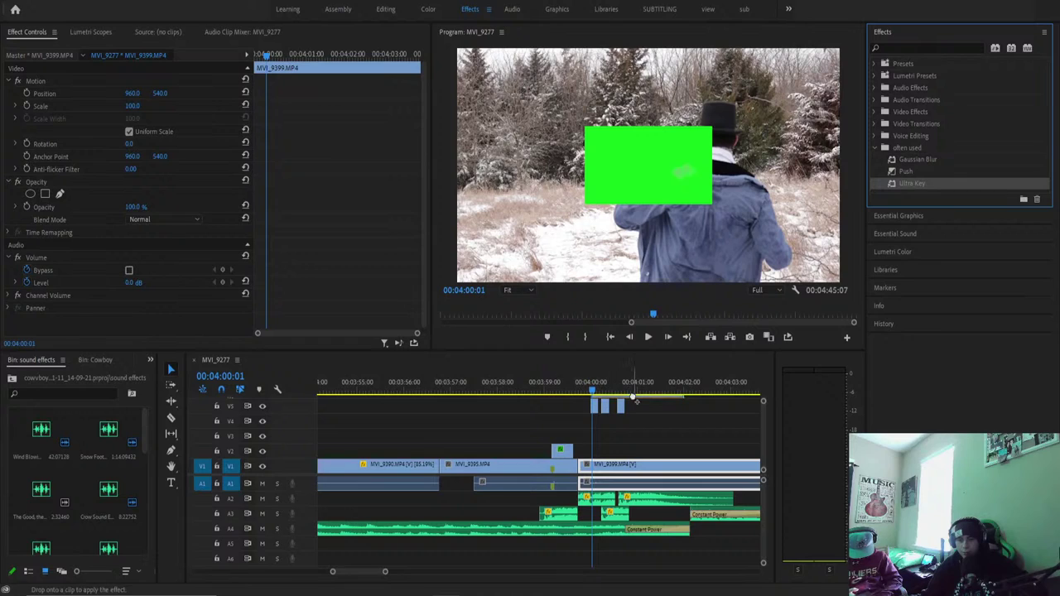
{"action": "left_click_drag", "start_coordinate": [634, 399], "coordinate": [634, 401]}
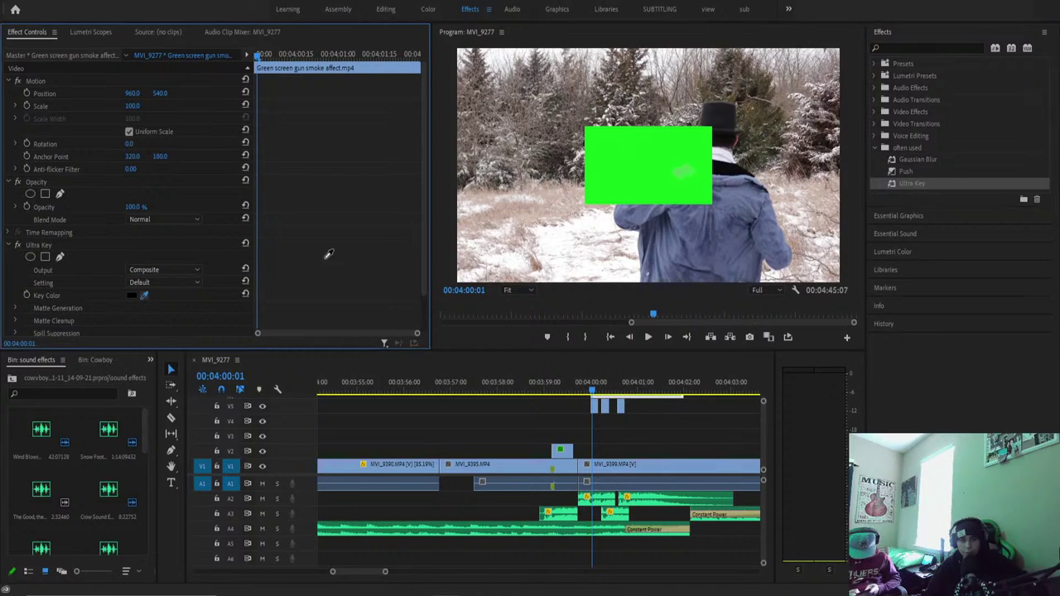
{"action": "left_click", "coordinate": [646, 166]}
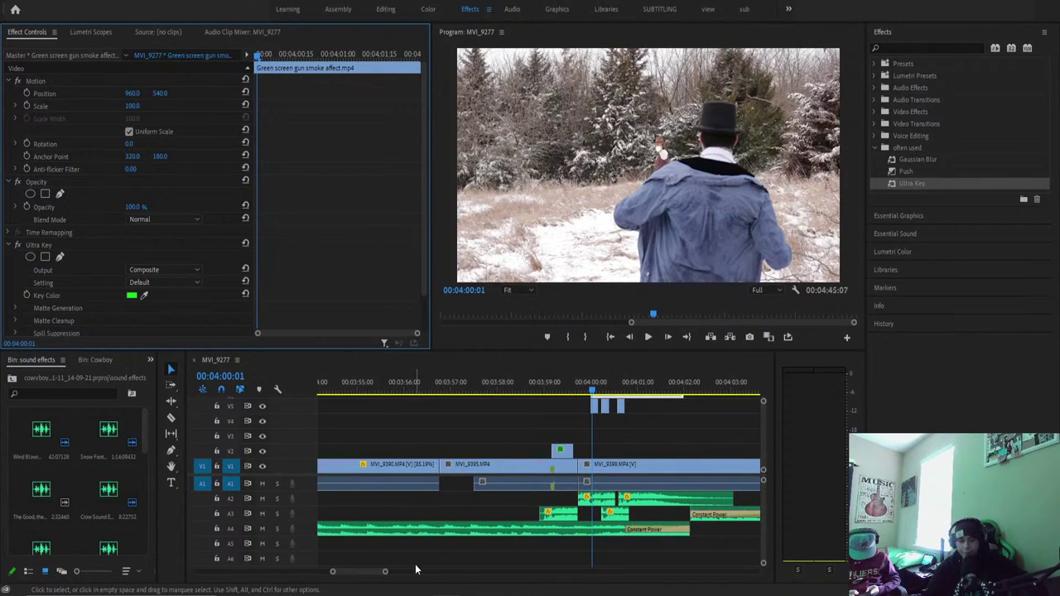
Scale the gun smoke clip to 67 and position it at about 887.1, 426.7 near the distant gunman's hand.
{"action": "left_click_drag", "start_coordinate": [385, 571], "coordinate": [347, 572]}
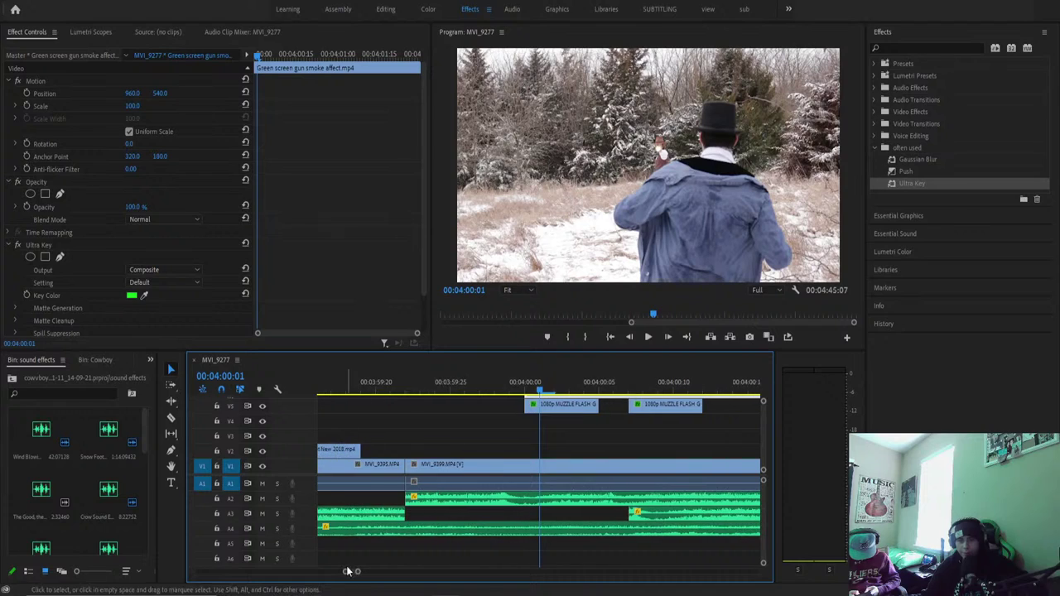
{"action": "scroll", "coordinate": [763, 426], "scroll_direction": "up", "scroll_amount": 2}
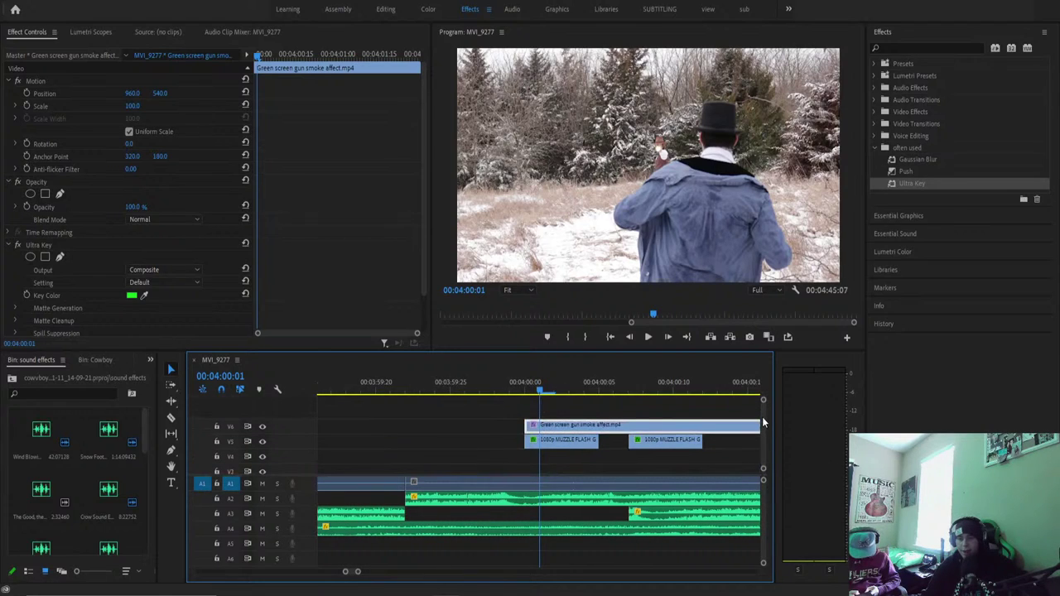
{"action": "mouse_move", "coordinate": [541, 387]}
{"action": "left_mouse_down"}
{"action": "mouse_move", "coordinate": [577, 400]}
{"action": "mouse_move", "coordinate": [558, 397]}
{"action": "left_mouse_up"}
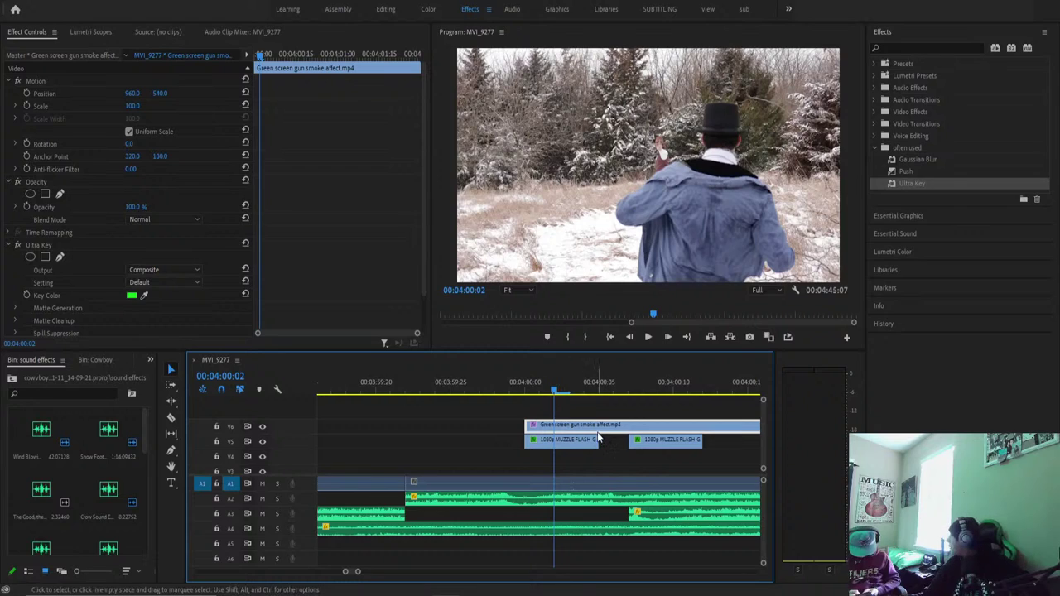
{"action": "left_click", "coordinate": [703, 158]}
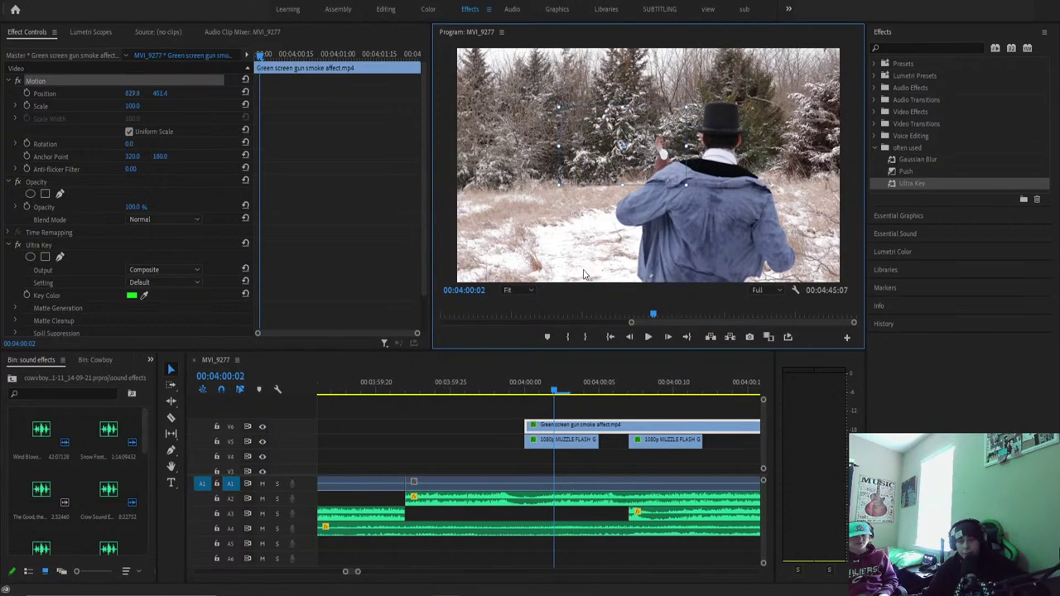
{"action": "left_click", "coordinate": [532, 290]}
{"action": "left_click", "coordinate": [518, 384]}
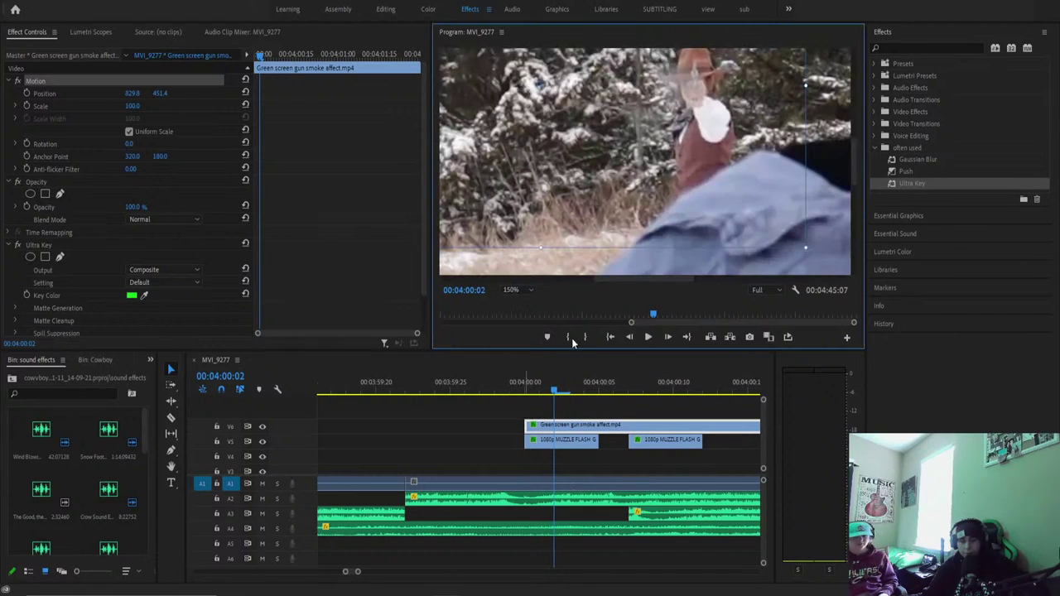
{"action": "left_click_drag", "start_coordinate": [668, 132], "coordinate": [609, 124]}
{"action": "left_click_drag", "start_coordinate": [130, 110], "coordinate": [112, 111]}
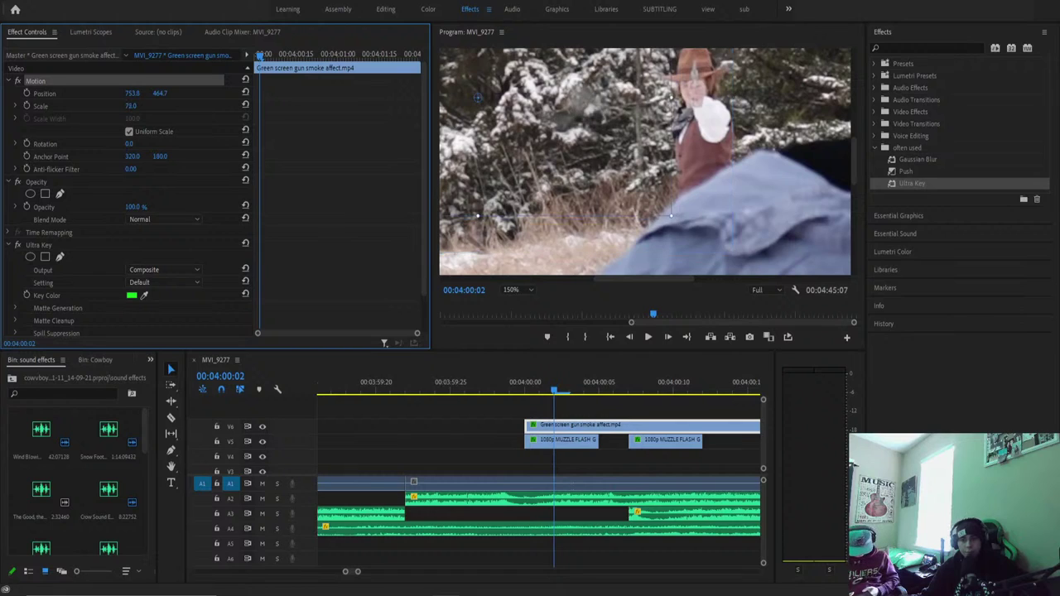
{"action": "left_click_drag", "start_coordinate": [494, 110], "coordinate": [629, 104]}
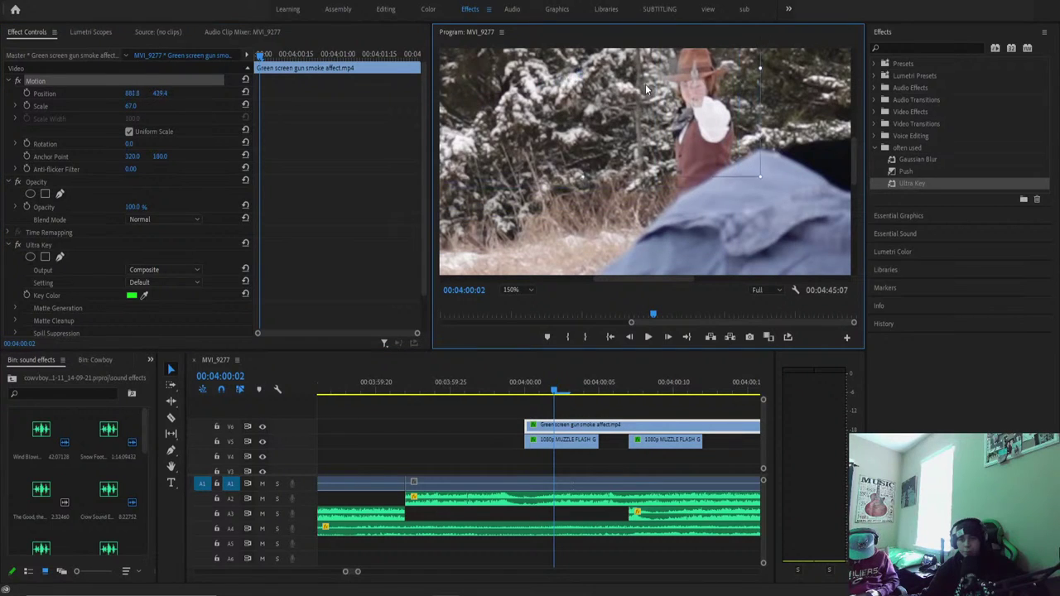
{"action": "left_click_drag", "start_coordinate": [534, 382], "coordinate": [568, 398]}
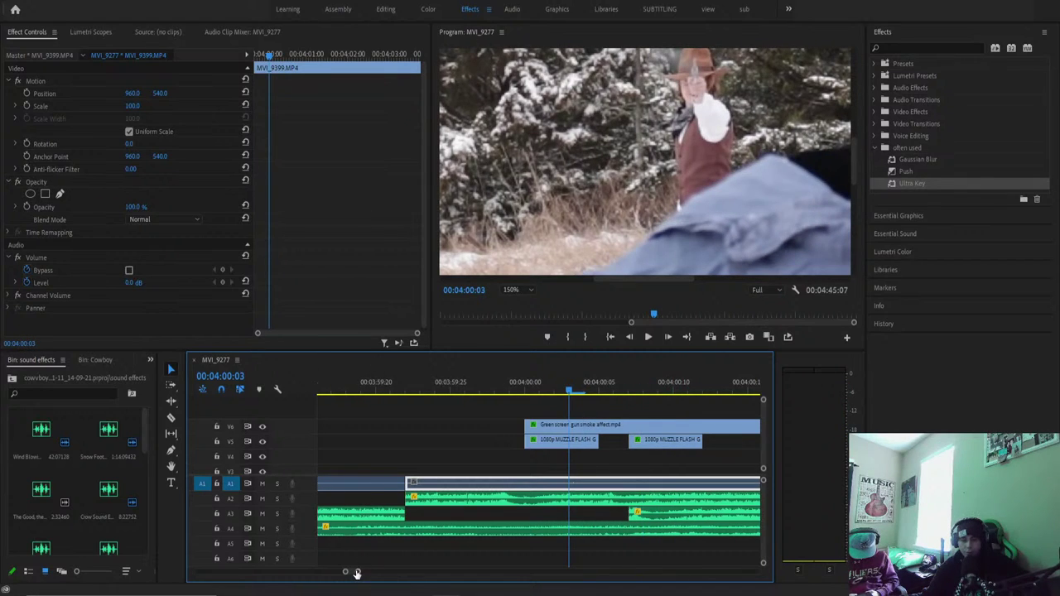
Slow the gun smoke clip on V6 to a speed of 51.28% and play it back.
{"action": "left_click_drag", "start_coordinate": [356, 573], "coordinate": [379, 571]}
{"action": "left_click", "coordinate": [585, 424]}
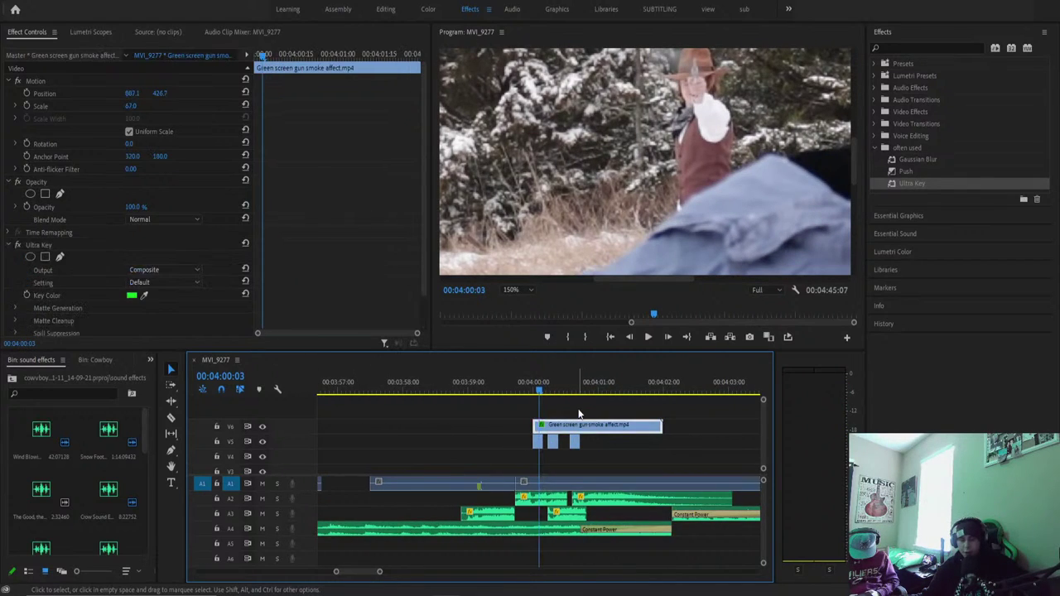
{"action": "right_click", "coordinate": [575, 424]}
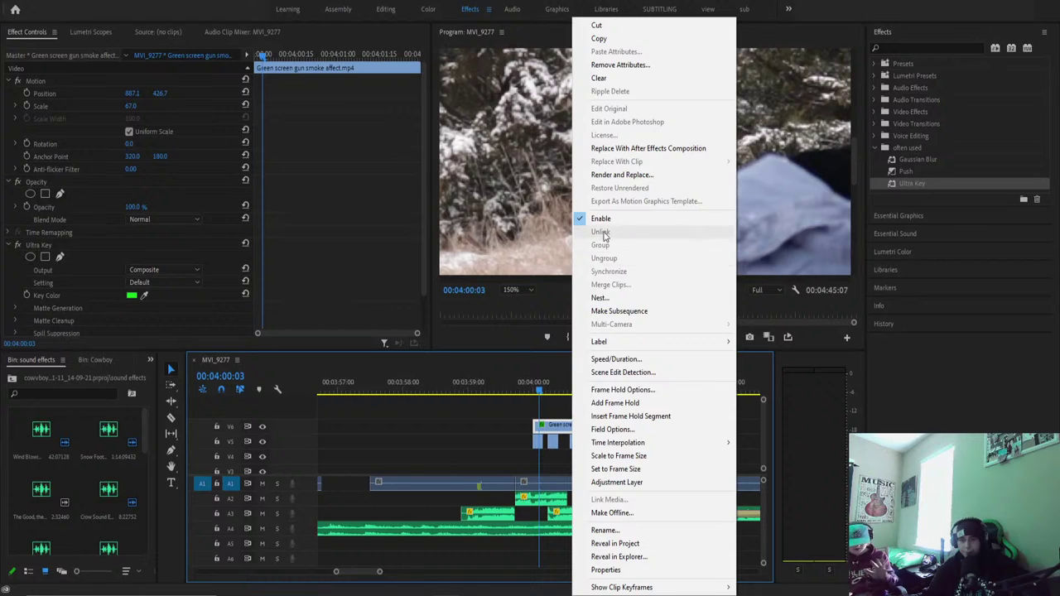
{"action": "left_click", "coordinate": [614, 360]}
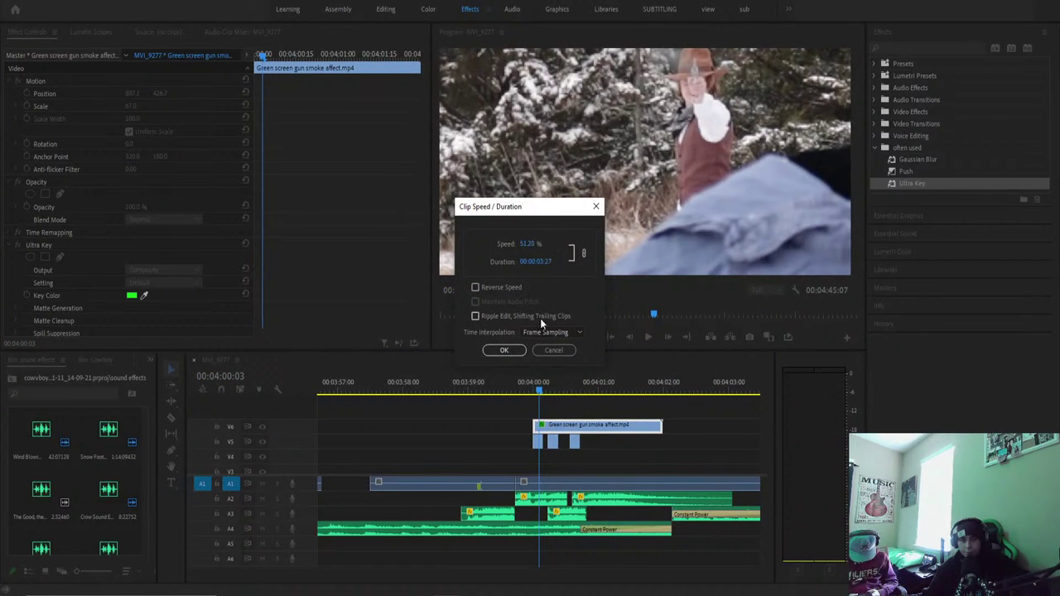
{"action": "left_click", "coordinate": [506, 350]}
{"action": "key", "text": "space"}
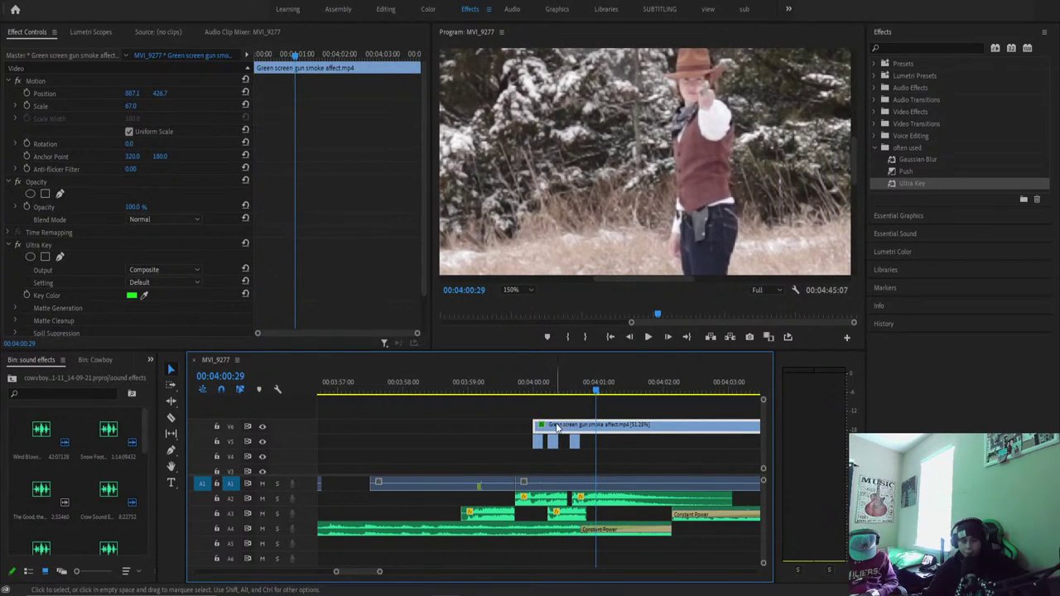
Duplicate the slowed gun smoke clip onto V7 at the second muzzle flash and onto V4 at the third.
{"action": "left_click_drag", "start_coordinate": [556, 426], "coordinate": [577, 406]}
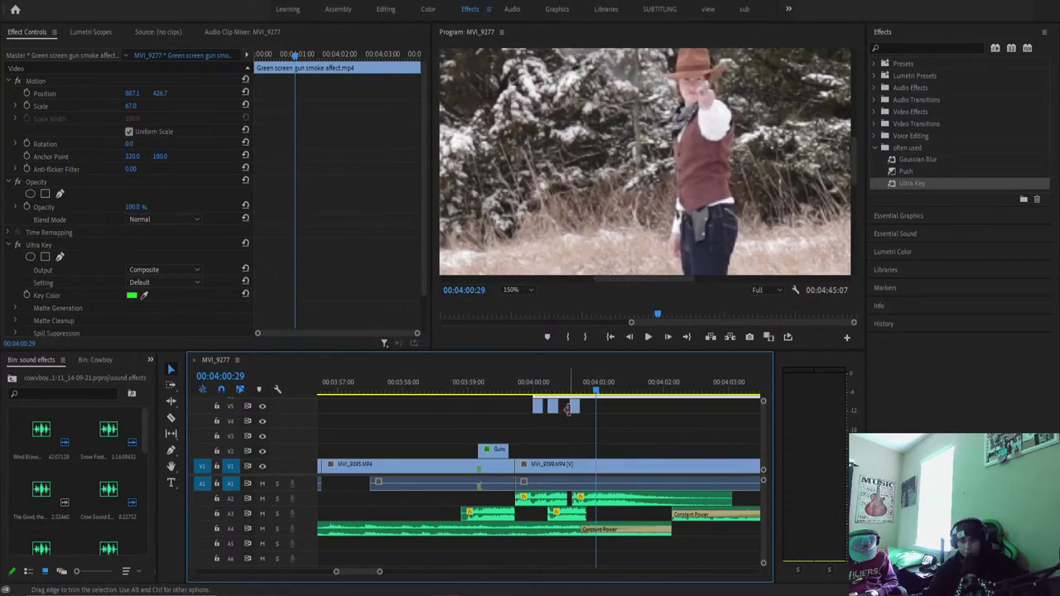
{"action": "scroll", "coordinate": [763, 445], "scroll_direction": "up", "scroll_amount": 3}
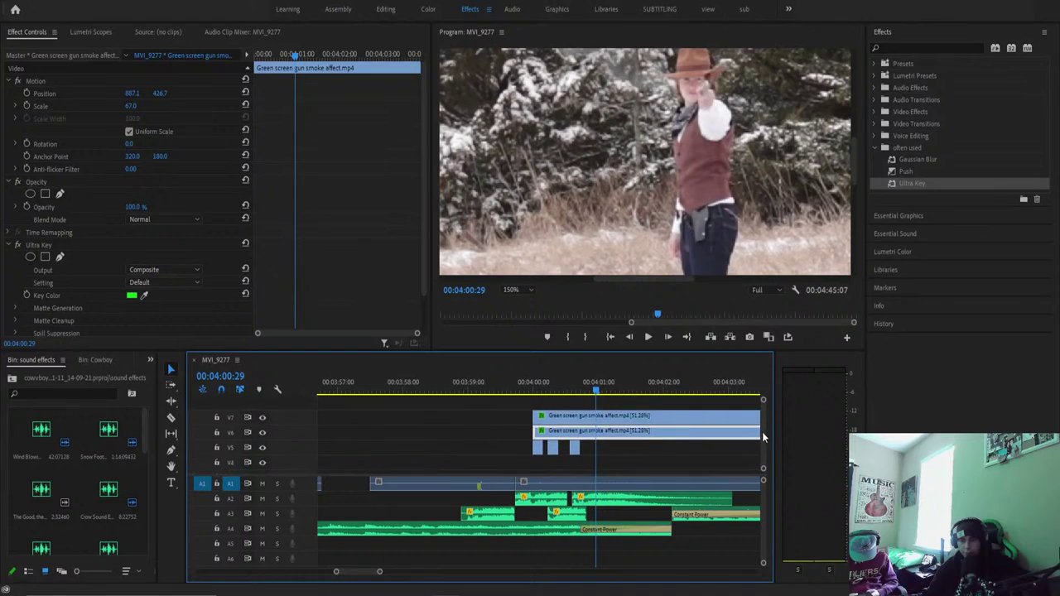
{"action": "left_click_drag", "start_coordinate": [587, 422], "coordinate": [599, 465]}
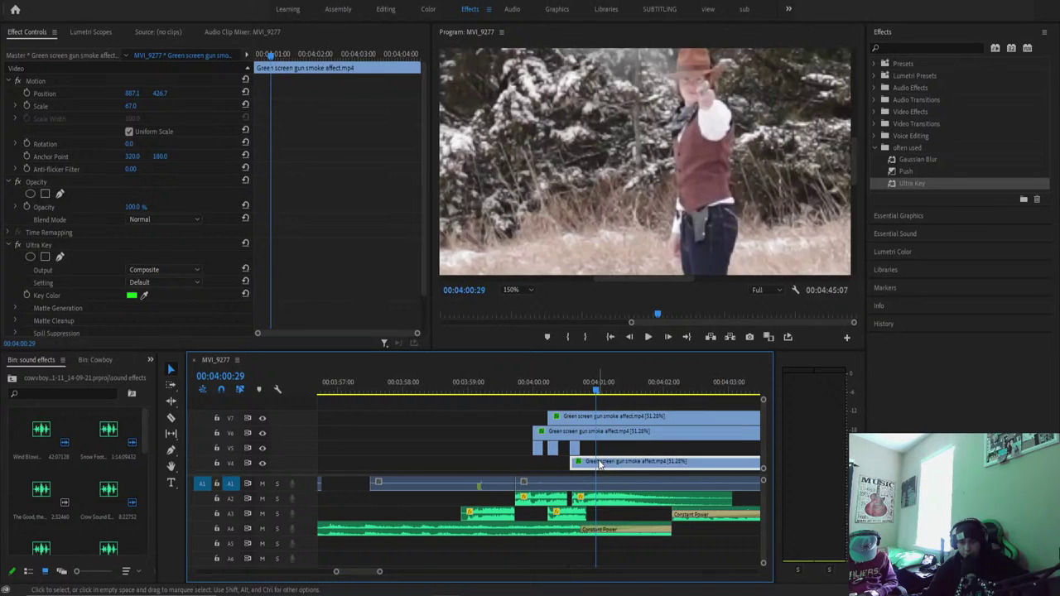
Fit the whole frame in the program view and play the layered gun smoke from about 04:00:08.
{"action": "mouse_move", "coordinate": [553, 378]}
{"action": "left_mouse_down"}
{"action": "mouse_move", "coordinate": [485, 380]}
{"action": "mouse_move", "coordinate": [549, 381]}
{"action": "left_mouse_up"}
{"action": "left_click", "coordinate": [521, 290]}
{"action": "left_click", "coordinate": [521, 299]}
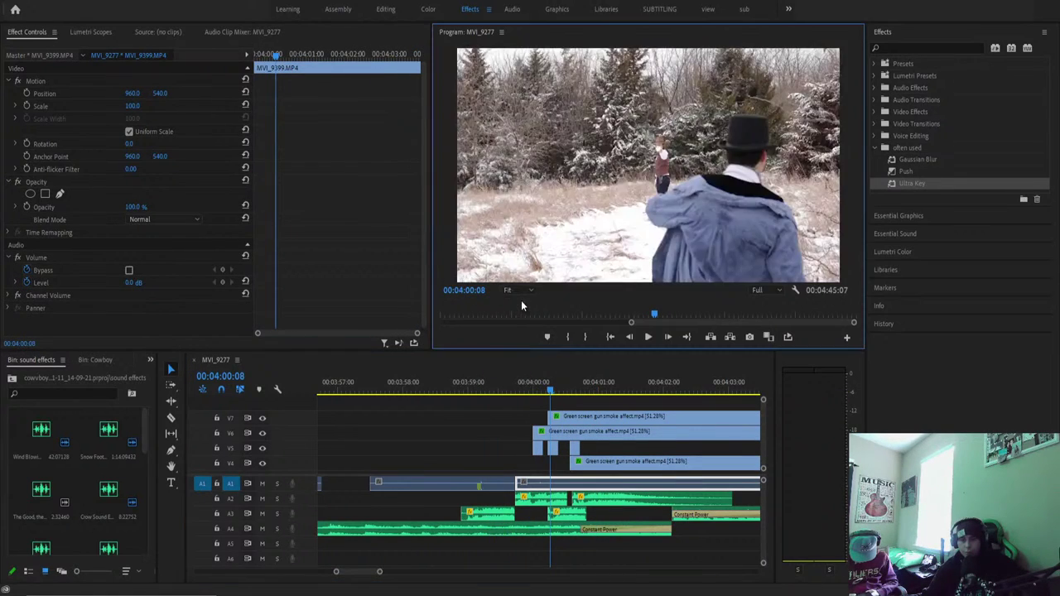
{"action": "key", "text": "space"}
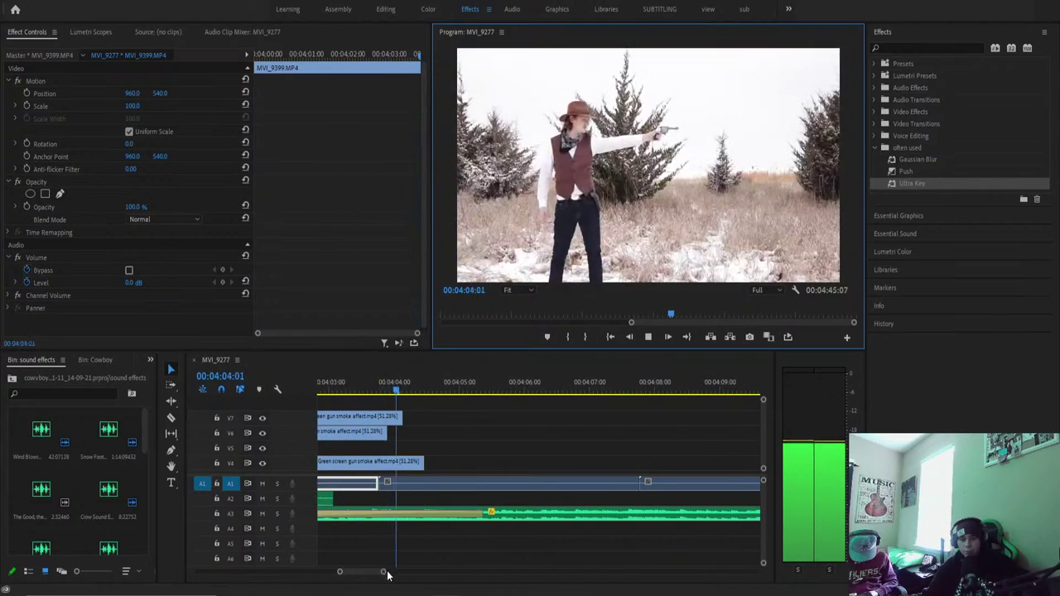
Show the whole edit in the timeline and play the film's opening from 00:00:00:00.
{"action": "left_click_drag", "start_coordinate": [380, 571], "coordinate": [608, 537]}
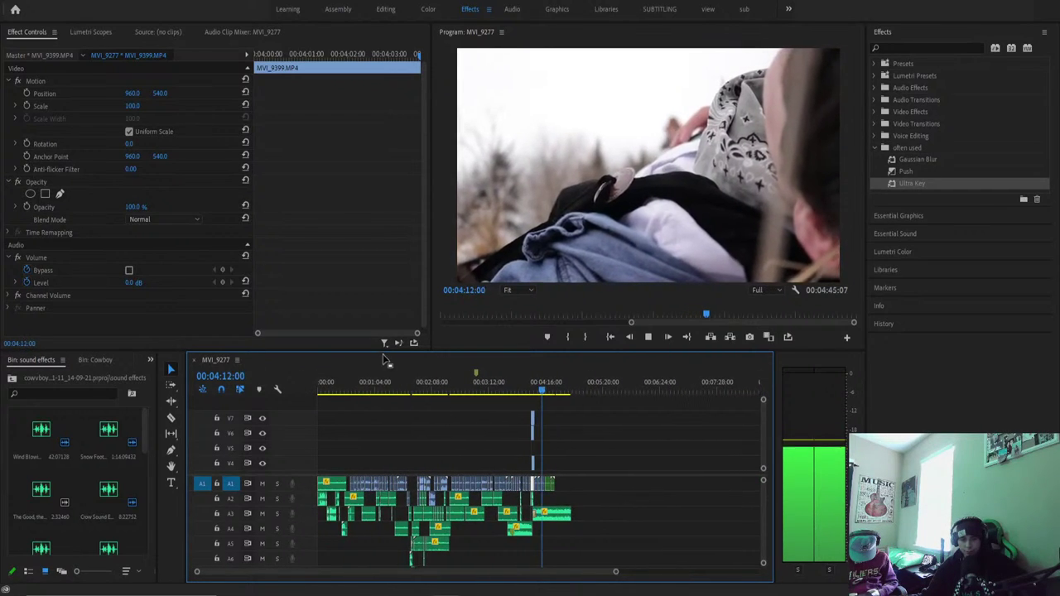
{"action": "left_click_drag", "start_coordinate": [397, 391], "coordinate": [307, 396]}
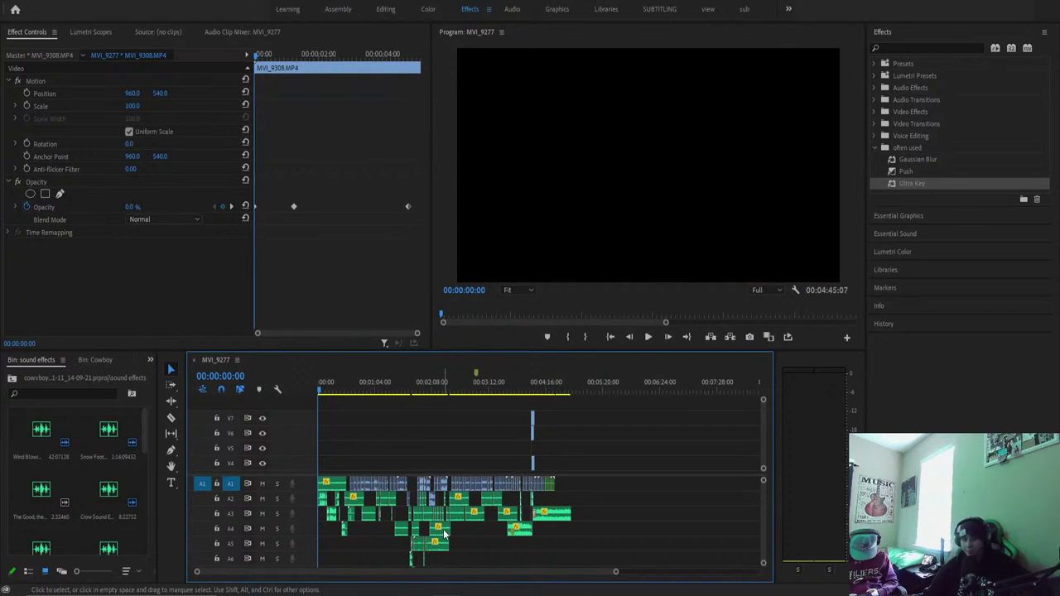
{"action": "key", "text": "space"}
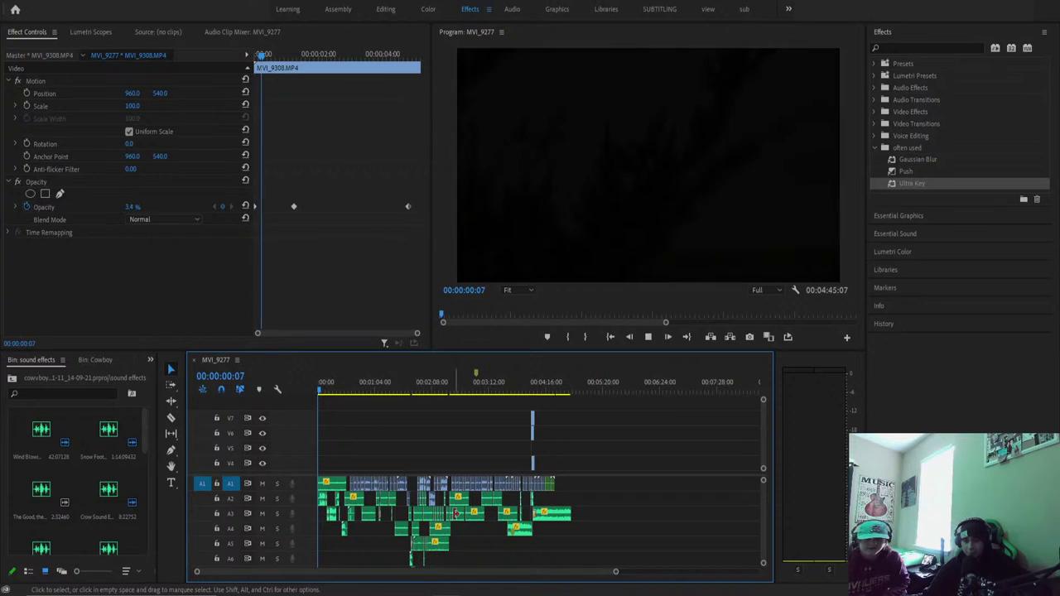
{"action": "left_click_drag", "start_coordinate": [617, 571], "coordinate": [554, 571]}
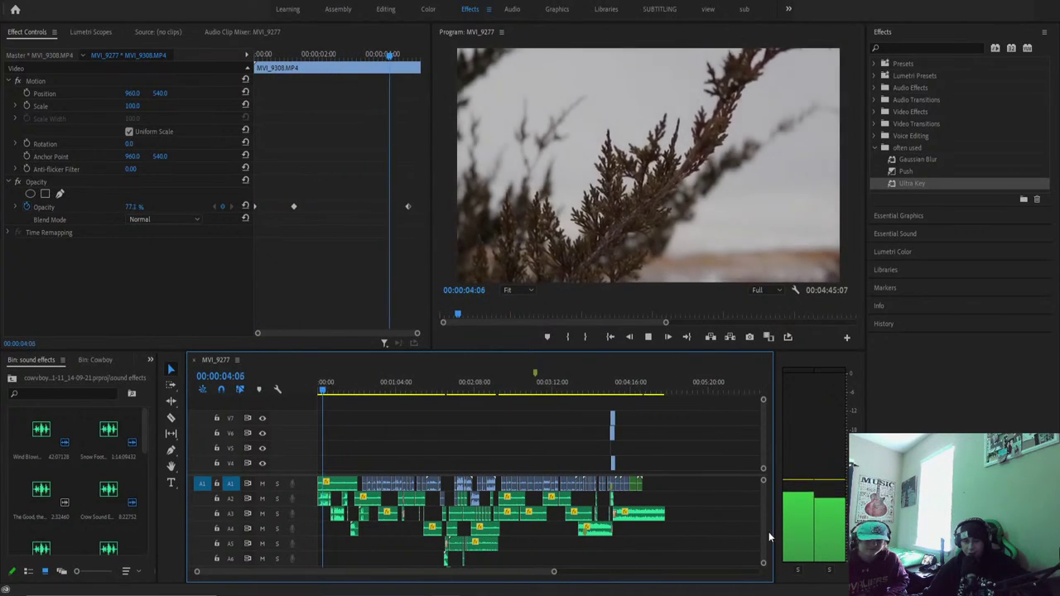
{"action": "scroll", "coordinate": [760, 530], "scroll_direction": "down", "scroll_amount": 3}
{"action": "scroll", "coordinate": [760, 529], "scroll_direction": "up", "scroll_amount": 3}
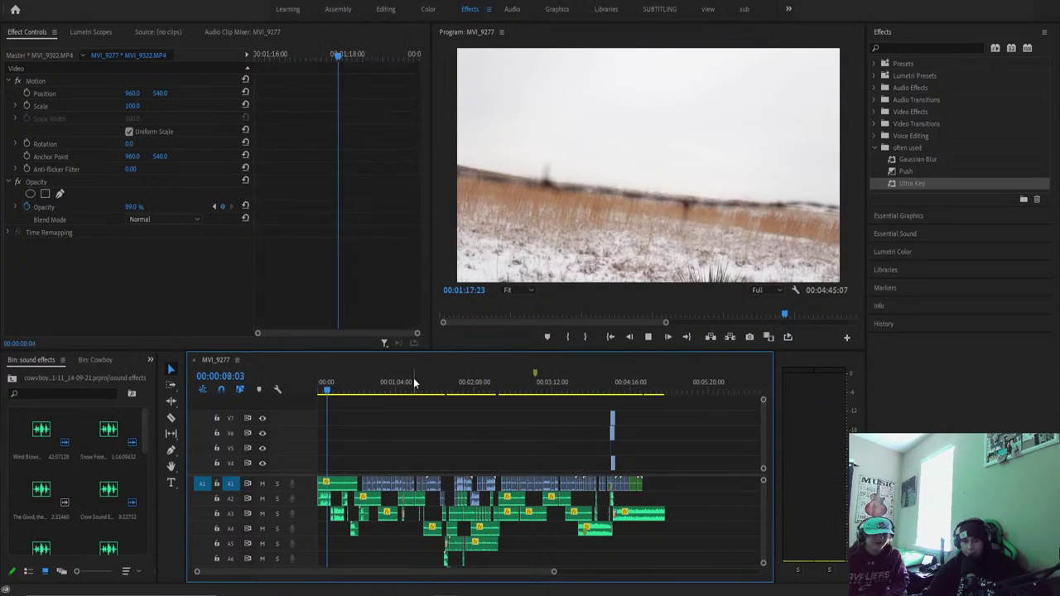
Scrub through the edit to the Son of a Gun title, then check the Nested Sequence 02 fade-out around 04:25.
{"action": "left_click_drag", "start_coordinate": [417, 384], "coordinate": [565, 501]}
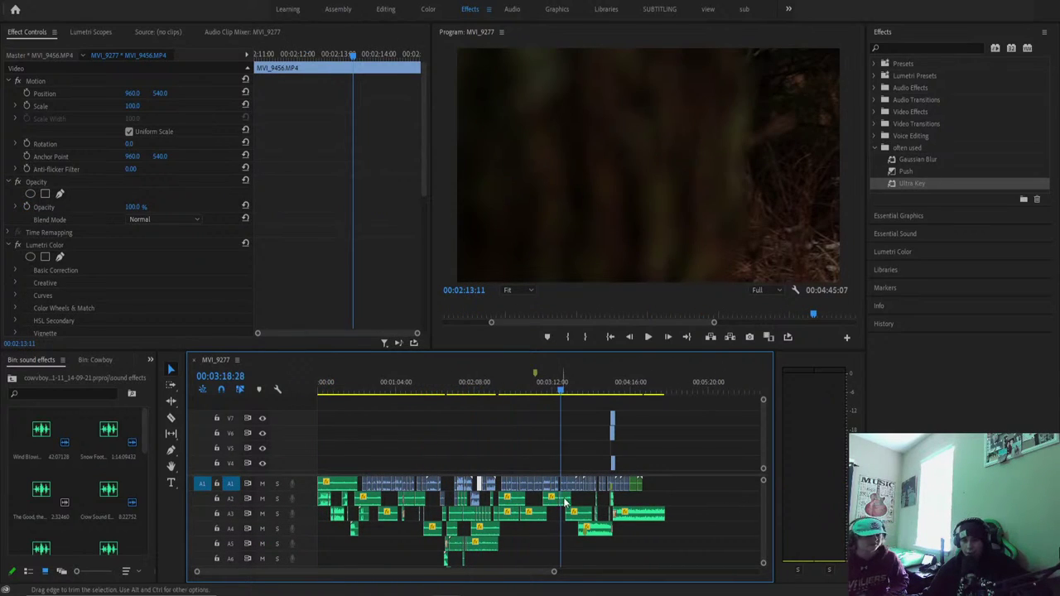
{"action": "scroll", "coordinate": [761, 430], "scroll_direction": "down", "scroll_amount": 2}
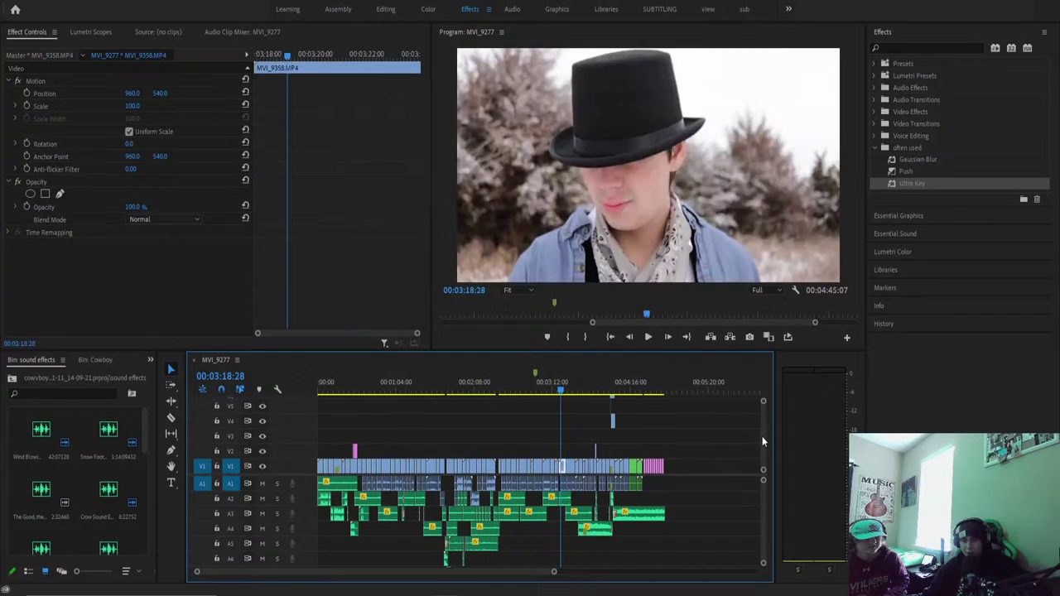
{"action": "left_click_drag", "start_coordinate": [515, 398], "coordinate": [648, 515]}
{"action": "left_click", "coordinate": [558, 573]}
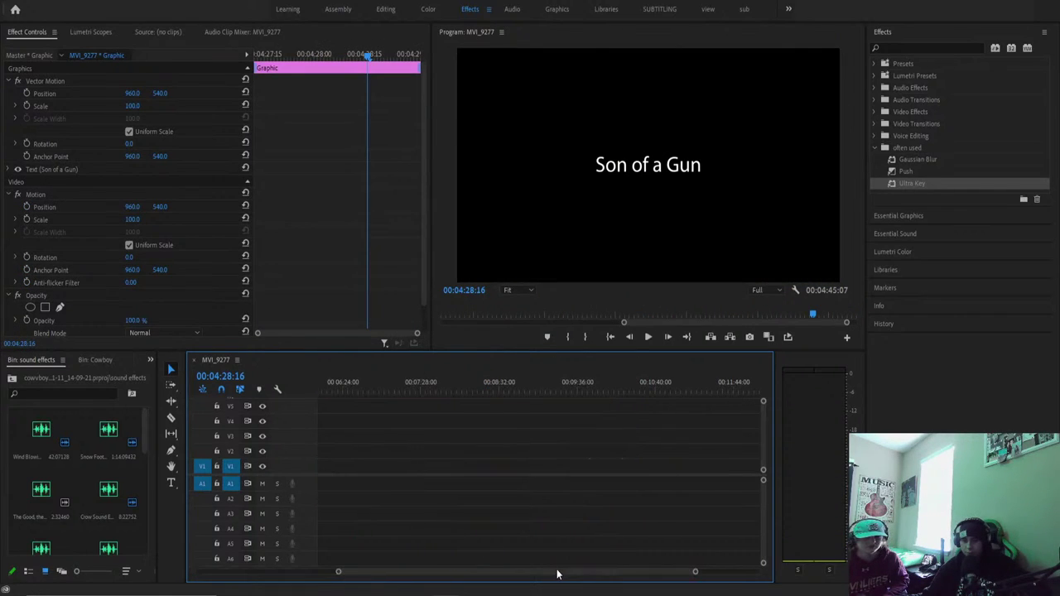
{"action": "left_click_drag", "start_coordinate": [693, 570], "coordinate": [402, 572]}
{"action": "left_click", "coordinate": [394, 391]}
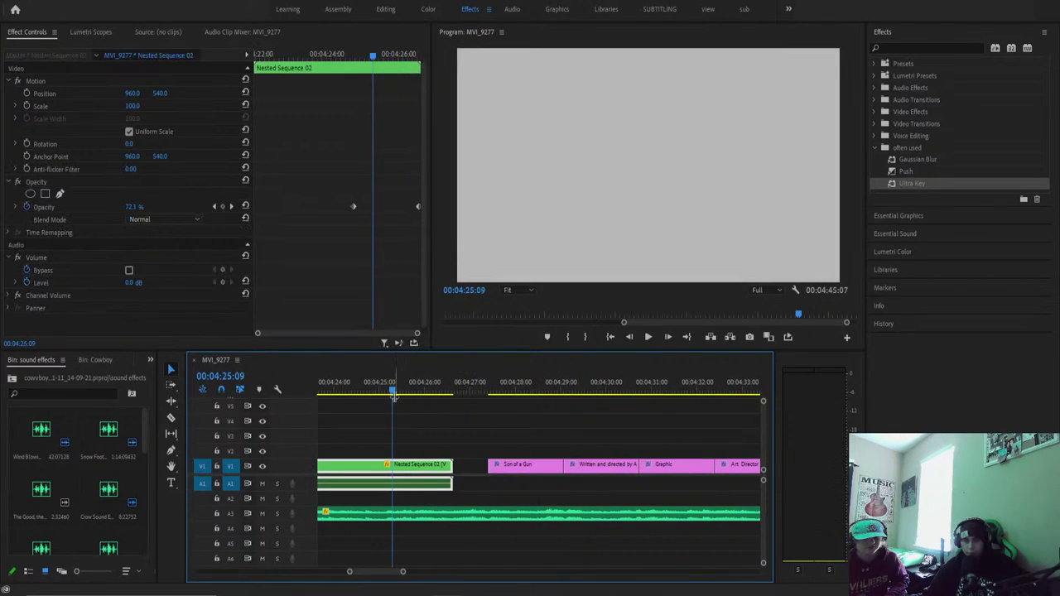
{"action": "left_click_drag", "start_coordinate": [393, 396], "coordinate": [415, 391]}
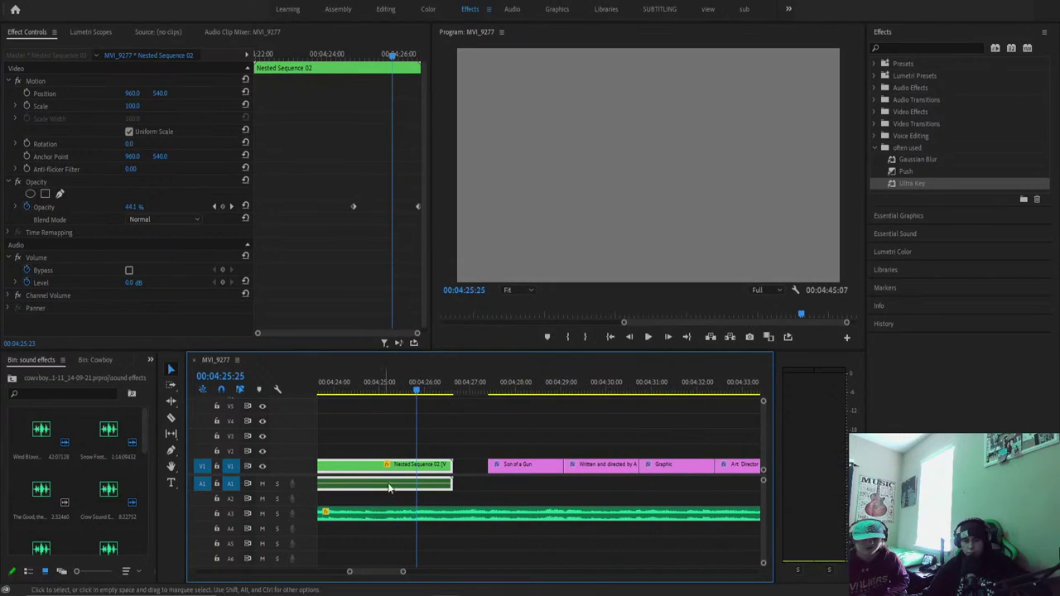
Replay the shootout around 04:00:00 several times to review the gun smoke and muzzle flashes.
{"action": "left_click_drag", "start_coordinate": [403, 571], "coordinate": [470, 571]}
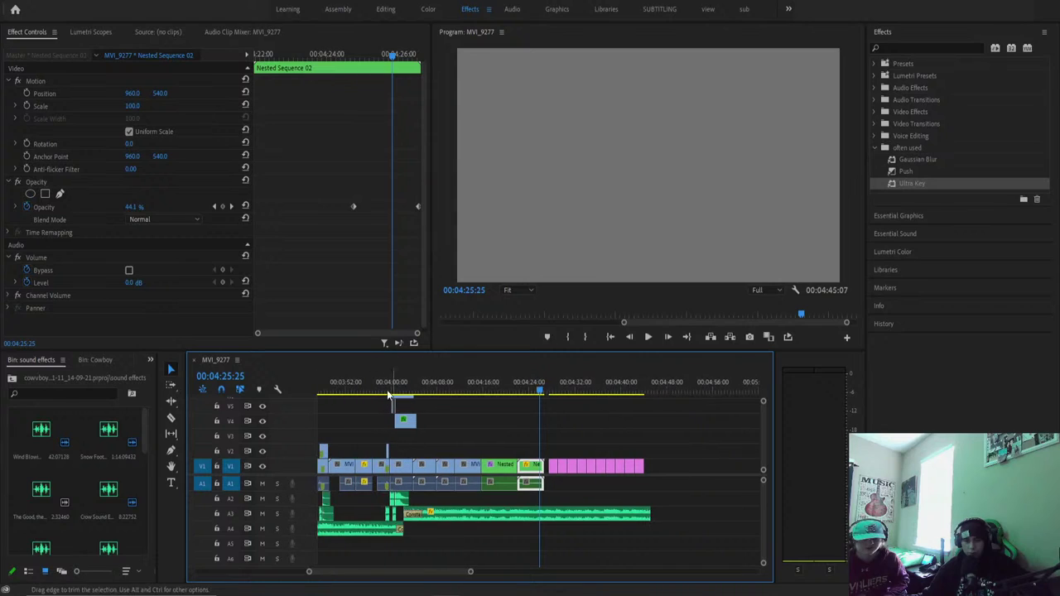
{"action": "left_click", "coordinate": [377, 382]}
{"action": "key", "text": "space"}
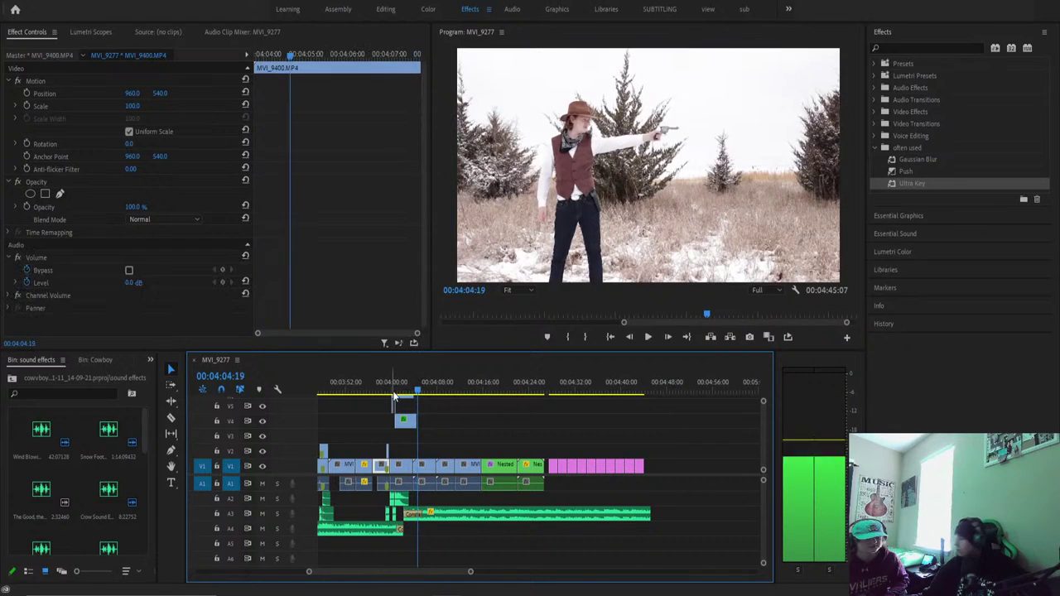
{"action": "key", "text": "space"}
{"action": "left_click_drag", "start_coordinate": [396, 394], "coordinate": [415, 399]}
{"action": "left_click", "coordinate": [381, 389]}
{"action": "key", "text": "space"}
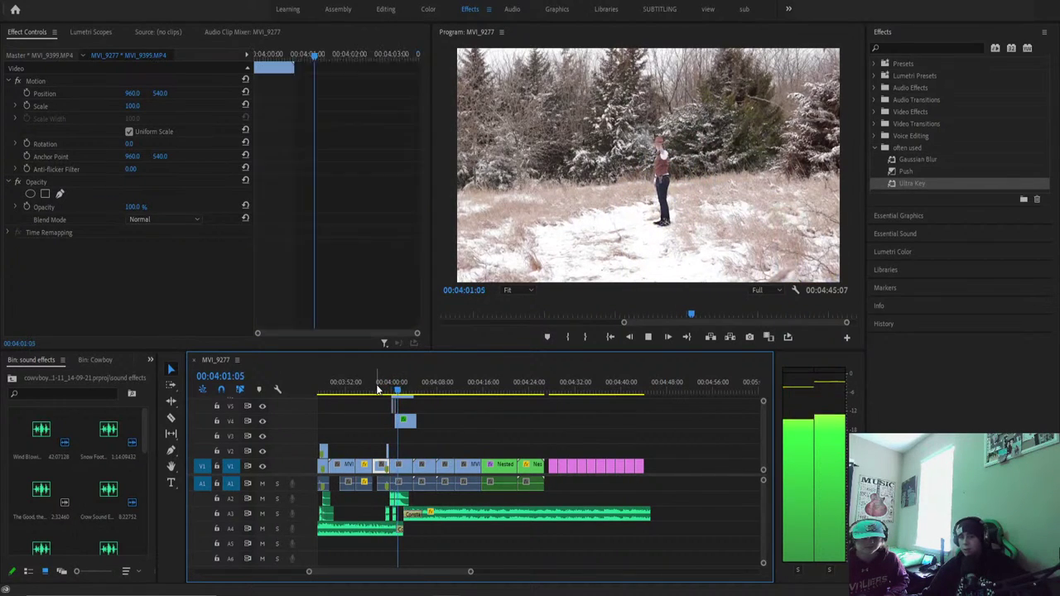
Replay the shootout from about 03:59:25 to 04:07:17 and inspect the stacked gun smoke clips on V4 to V7.
{"action": "key", "text": "space"}
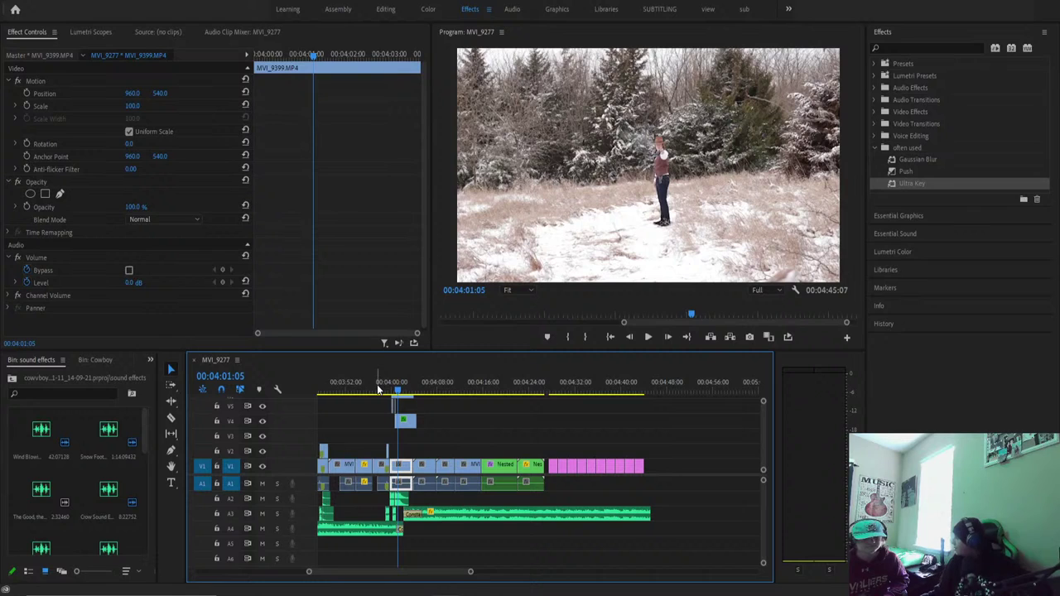
{"action": "key", "text": "space"}
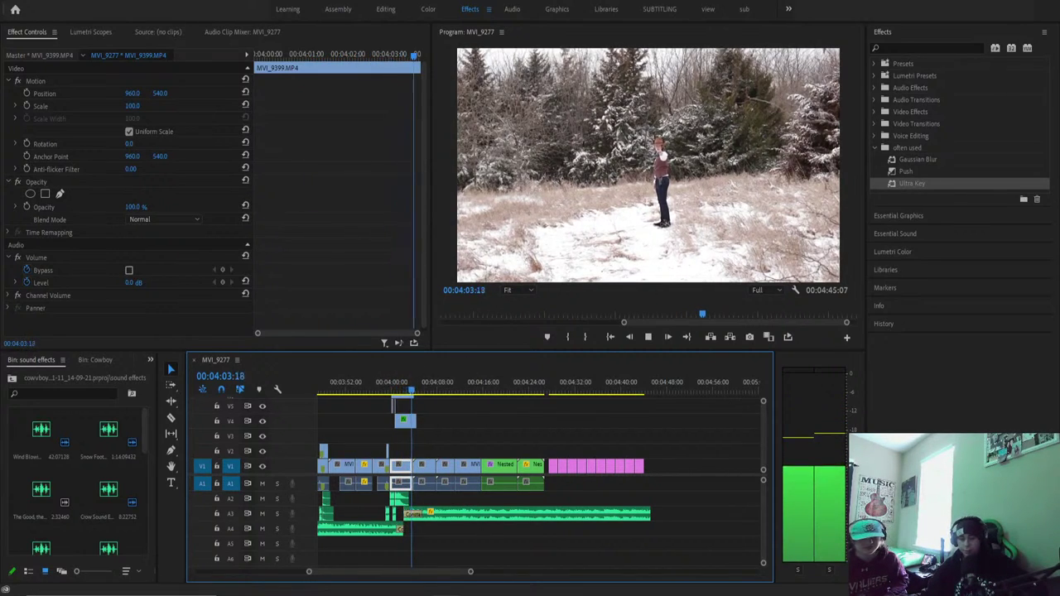
{"action": "left_click_drag", "start_coordinate": [468, 572], "coordinate": [423, 565]}
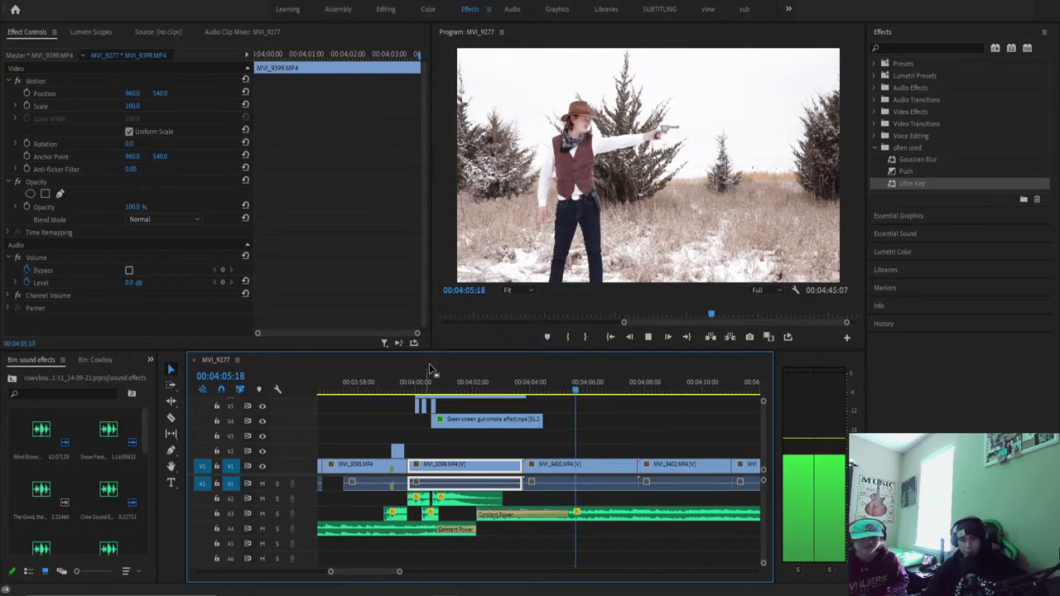
{"action": "left_click", "coordinate": [409, 387]}
{"action": "left_click", "coordinate": [407, 388]}
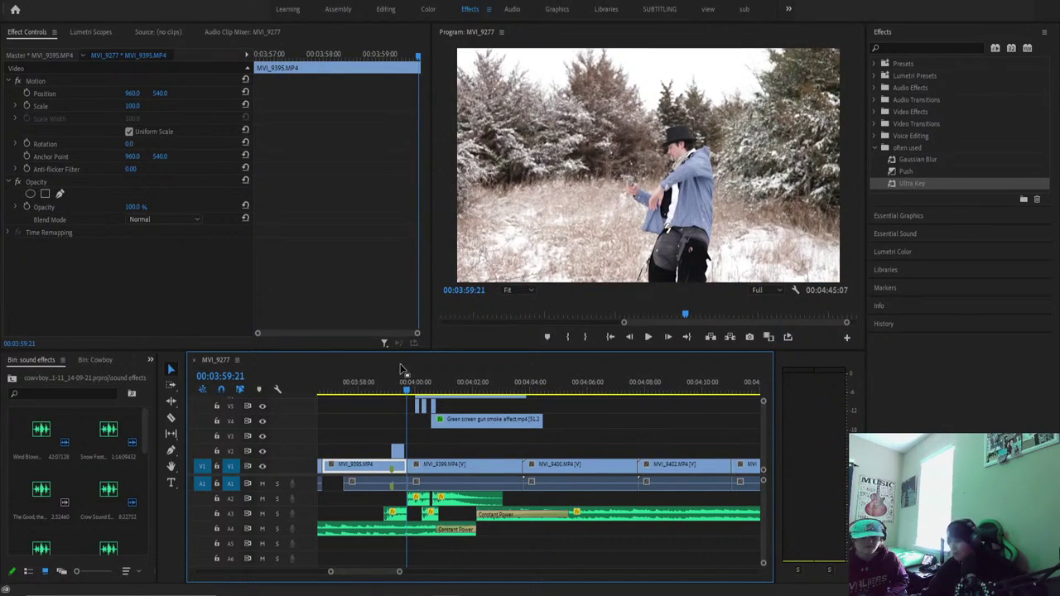
{"action": "left_click", "coordinate": [410, 375]}
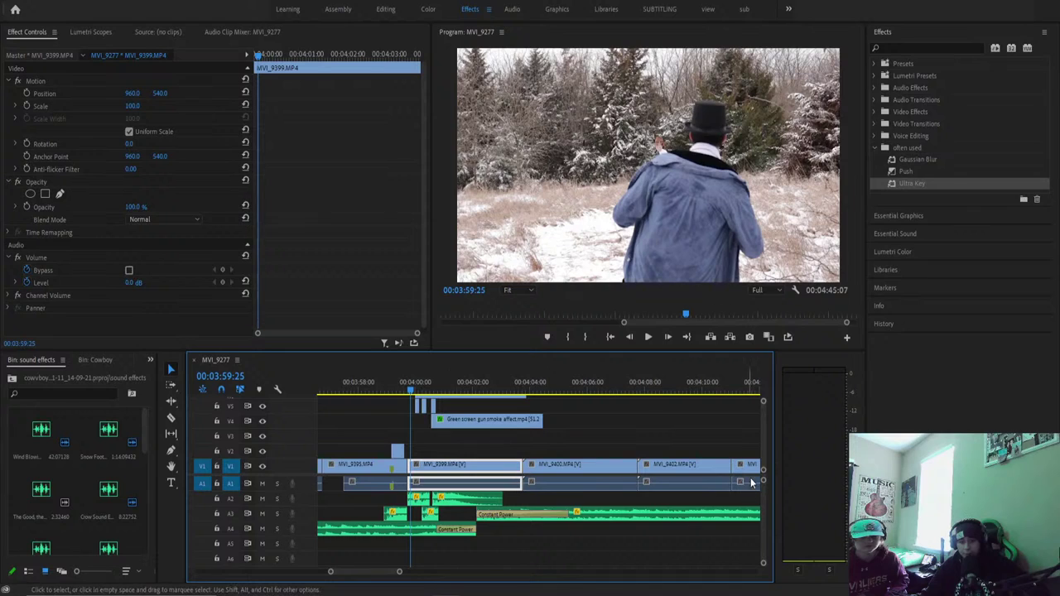
{"action": "scroll", "coordinate": [762, 443], "scroll_direction": "up", "scroll_amount": 3}
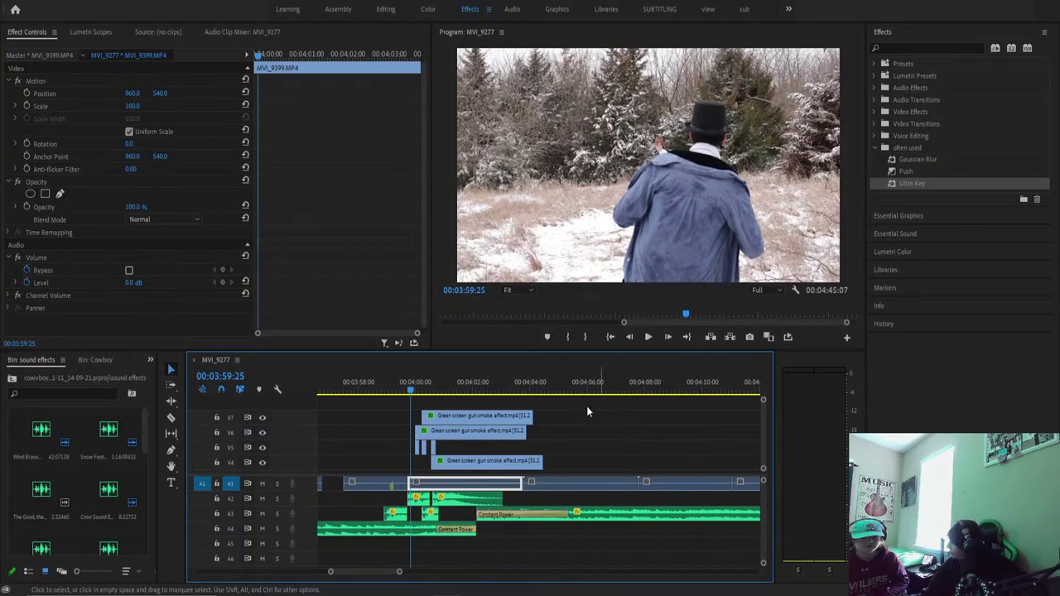
{"action": "left_click_drag", "start_coordinate": [415, 391], "coordinate": [557, 389]}
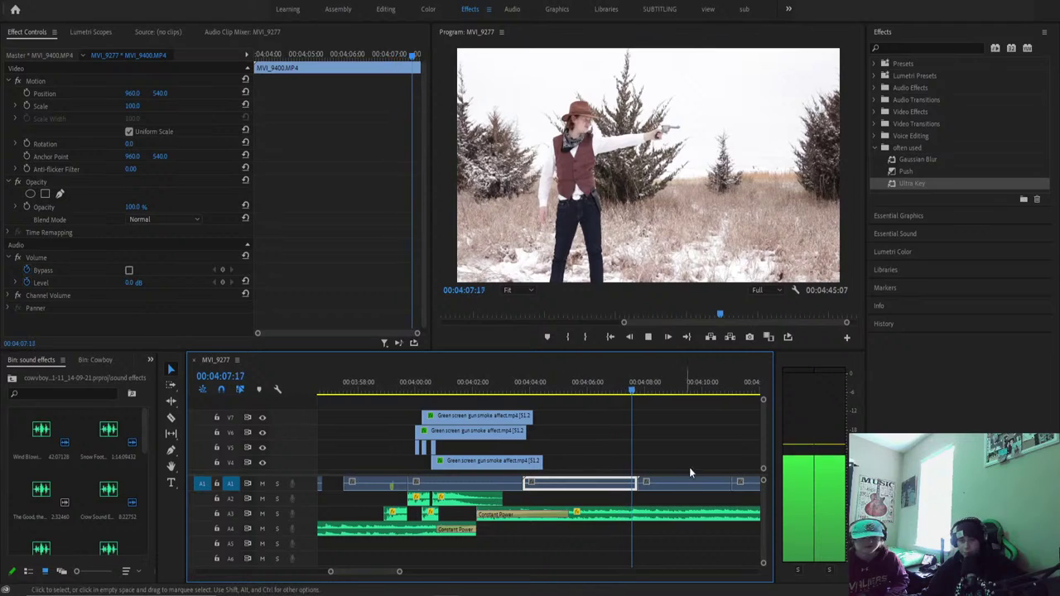
{"action": "key", "text": "space"}
Switch to the SUBTITLING workspace and adjust the timeline to show video tracks V1 to V7 with taller audio tracks.
{"action": "left_click", "coordinate": [659, 9]}
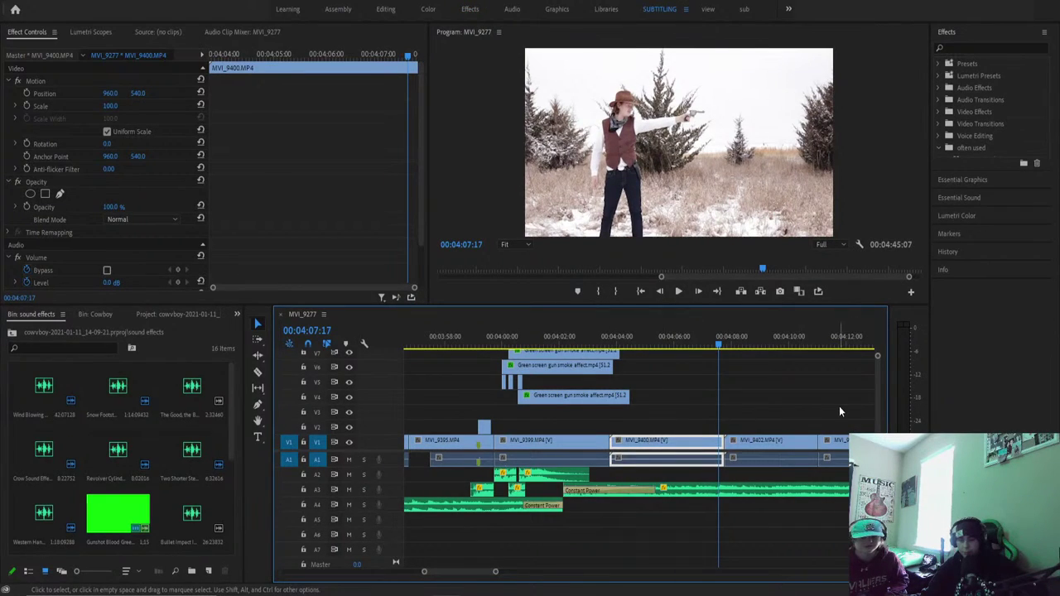
{"action": "left_click_drag", "start_coordinate": [878, 357], "coordinate": [867, 344]}
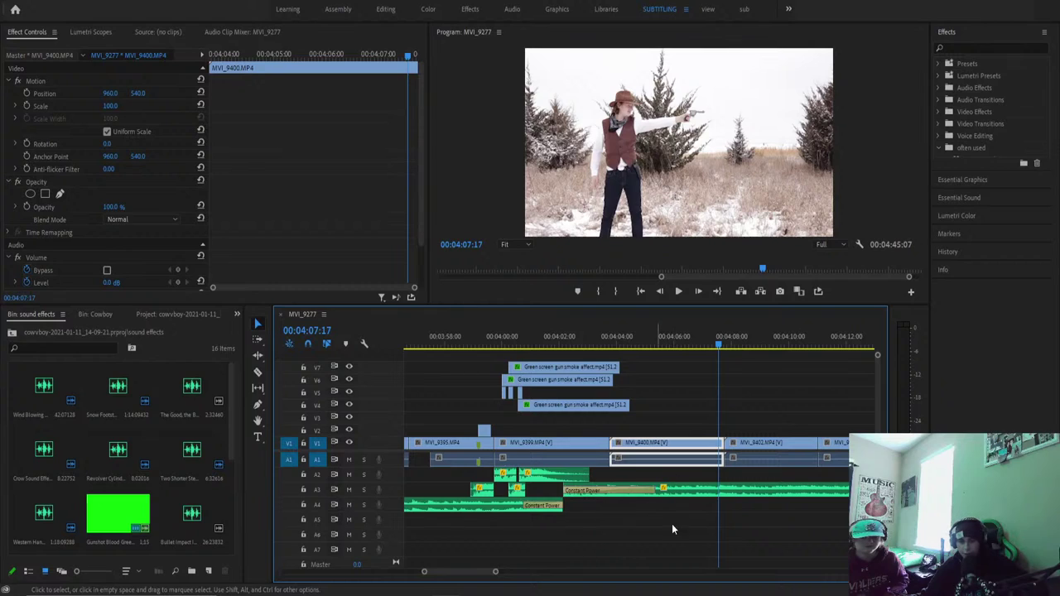
{"action": "mouse_move", "coordinate": [877, 521]}
{"action": "left_mouse_down"}
{"action": "mouse_move", "coordinate": [878, 533]}
{"action": "mouse_move", "coordinate": [878, 515]}
{"action": "left_mouse_up"}
Reduce the audio track heights and play the edit from the shootout through both nested sequences to the Son of a Gun title.
{"action": "key", "text": "space"}
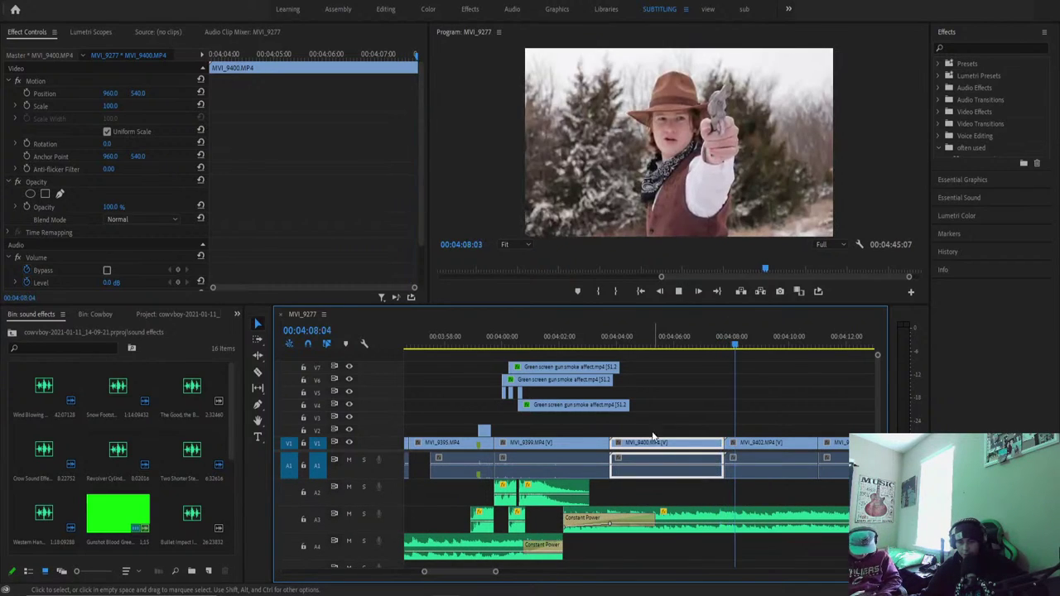
{"action": "left_click", "coordinate": [542, 341]}
{"action": "key", "text": "space"}
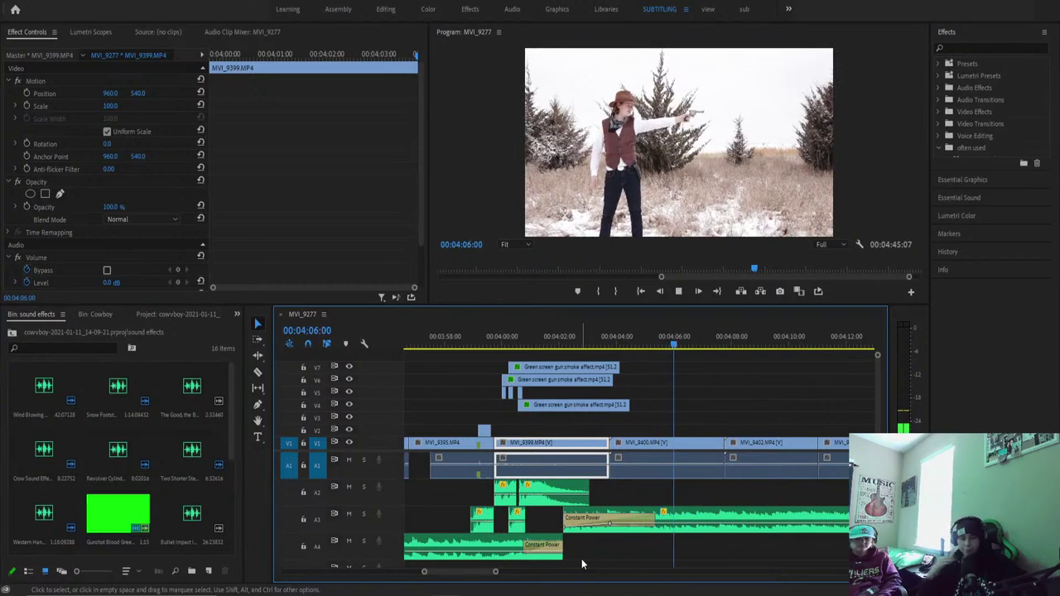
{"action": "key", "text": "alt+minus"}
{"action": "key", "text": "alt+minus"}
{"action": "key", "text": "alt+minus"}
{"action": "key", "text": "alt+minus"}
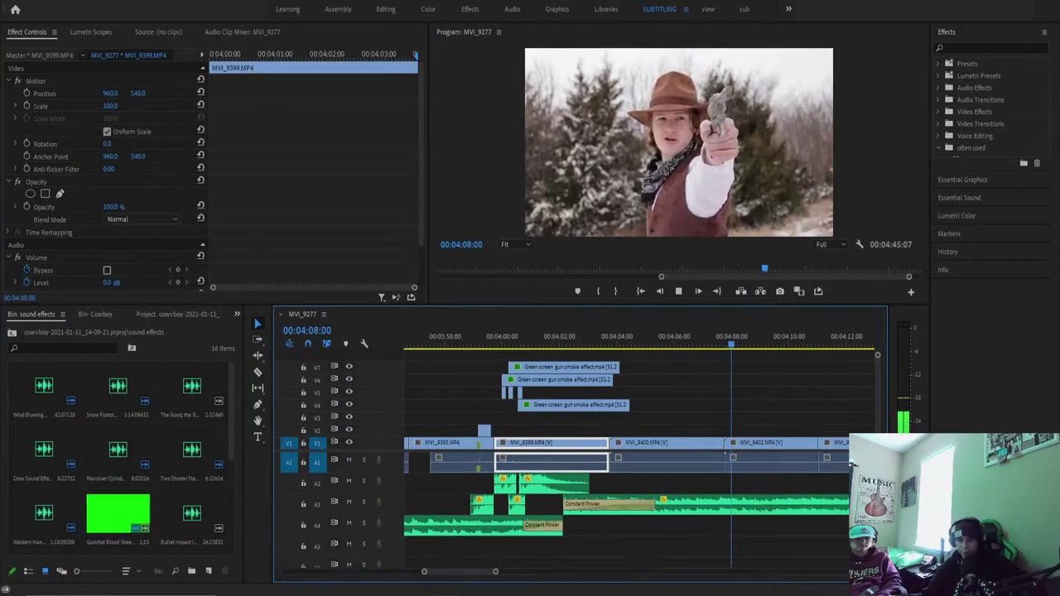
{"action": "key", "text": "alt+equal"}
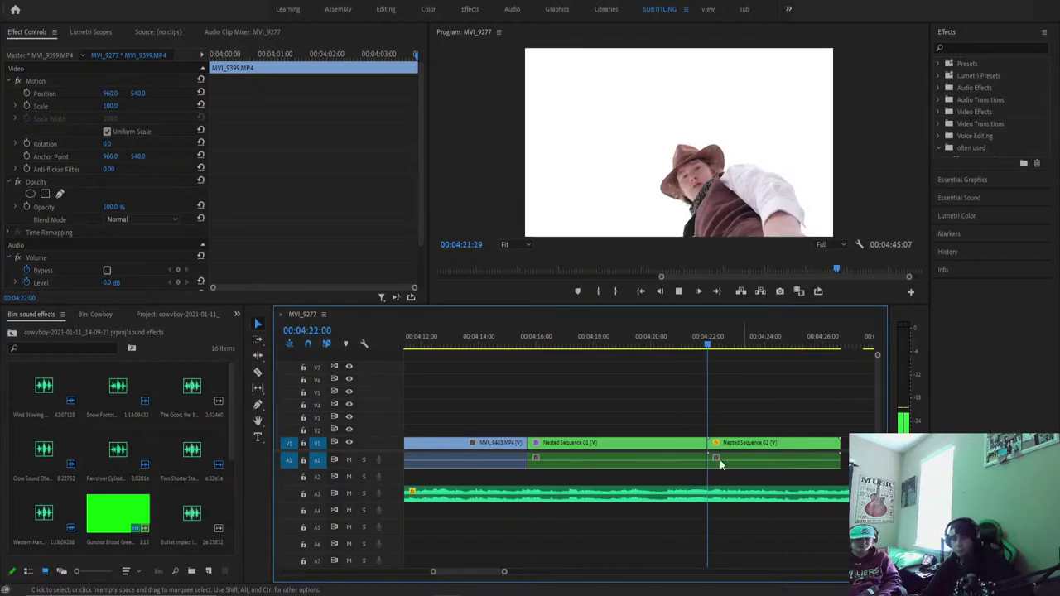
{"action": "scroll", "coordinate": [504, 571], "scroll_direction": "up", "scroll_amount": 2}
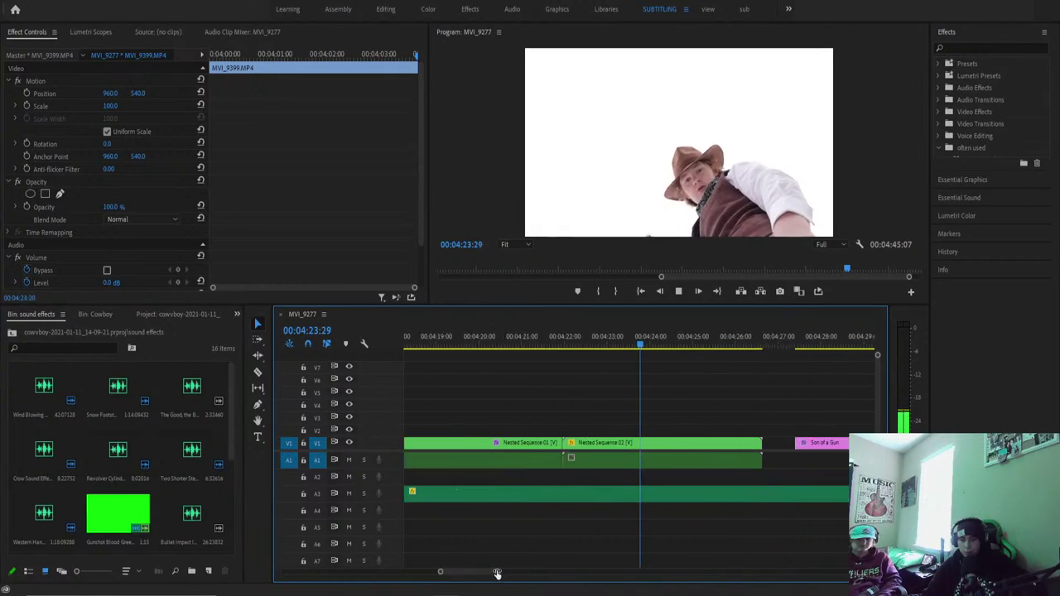
{"action": "scroll", "coordinate": [502, 571], "scroll_direction": "down", "scroll_amount": 2}
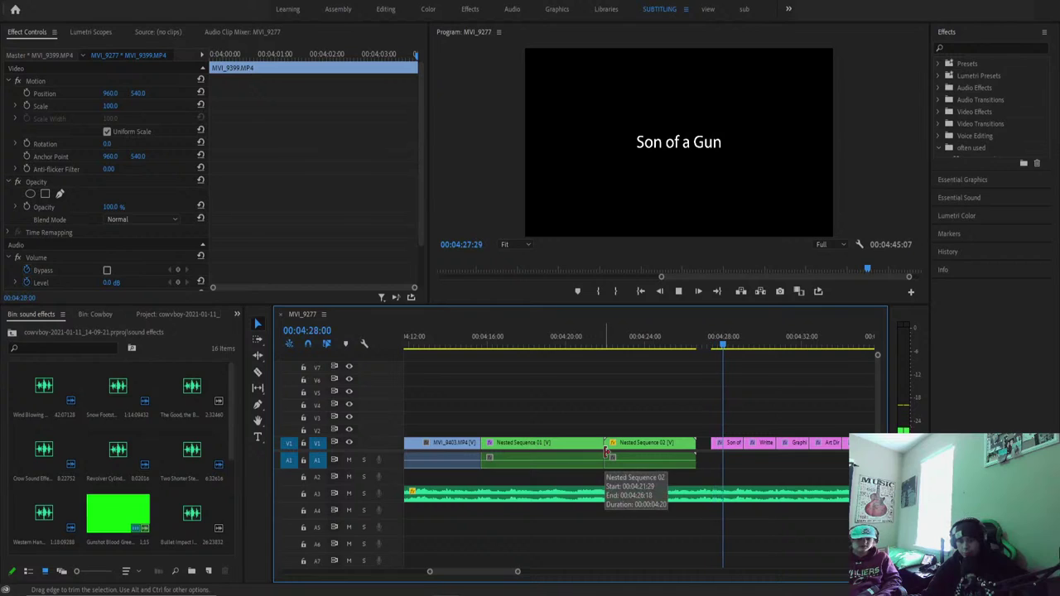
Move the cut between the Son of a Gun title and the writer-director credit to 04:29:09.
{"action": "left_click", "coordinate": [765, 442]}
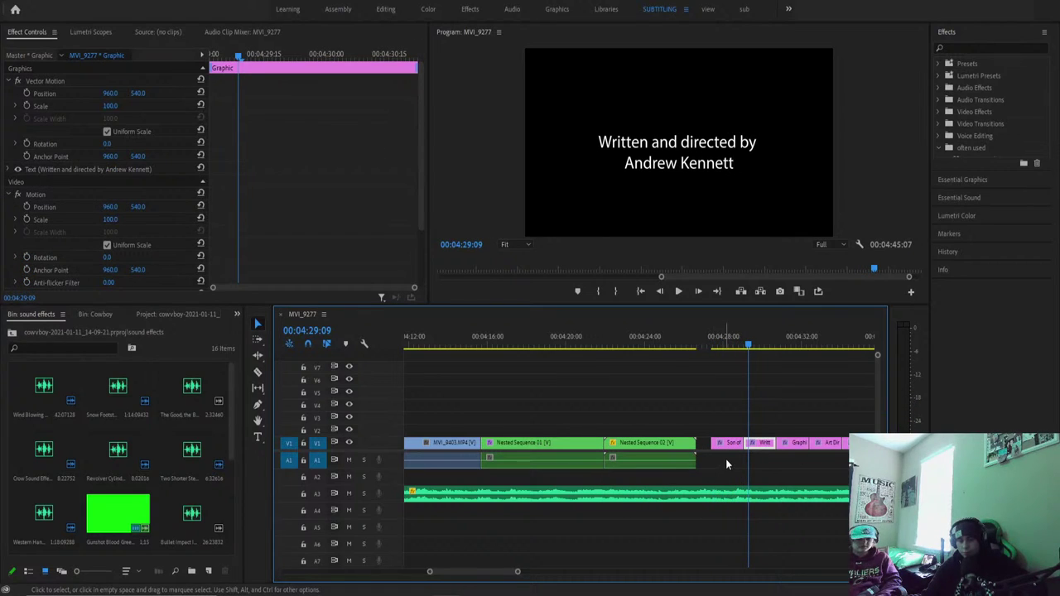
{"action": "left_click_drag", "start_coordinate": [747, 444], "coordinate": [742, 445]}
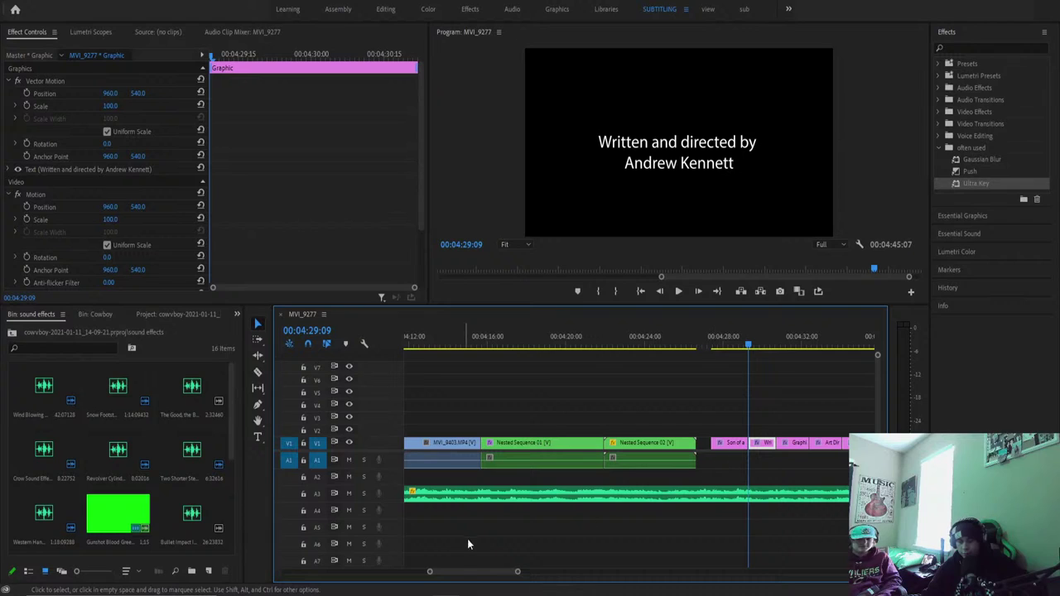
{"action": "left_click_drag", "start_coordinate": [517, 572], "coordinate": [497, 570]}
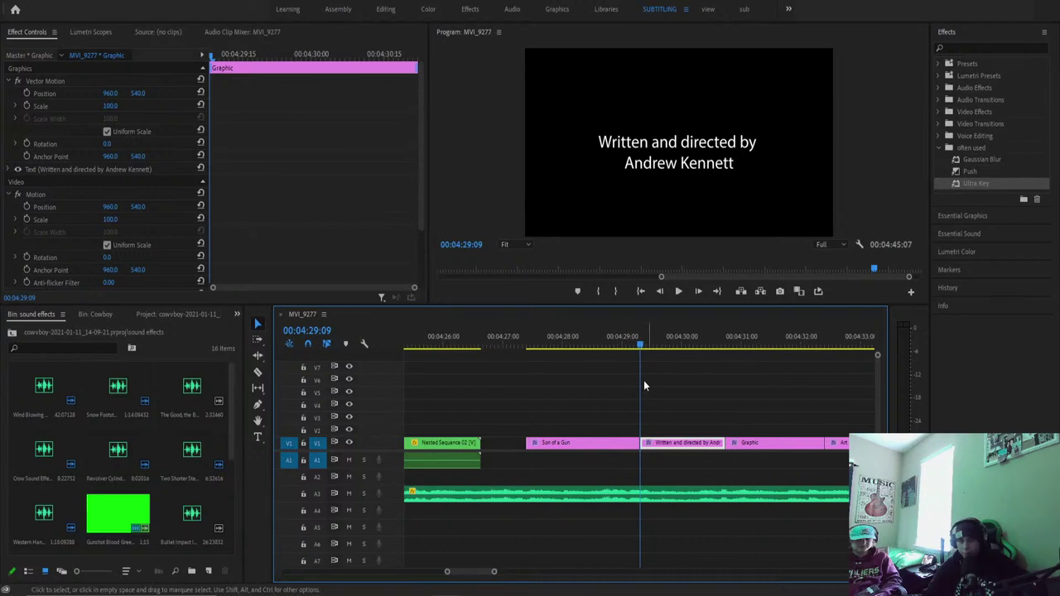
Move the cut between the writer-director and editor credits to 04:30:28, checking the timing by playing from the Son of a Gun title.
{"action": "left_click", "coordinate": [549, 336]}
{"action": "left_click", "coordinate": [524, 336]}
{"action": "key", "text": "space"}
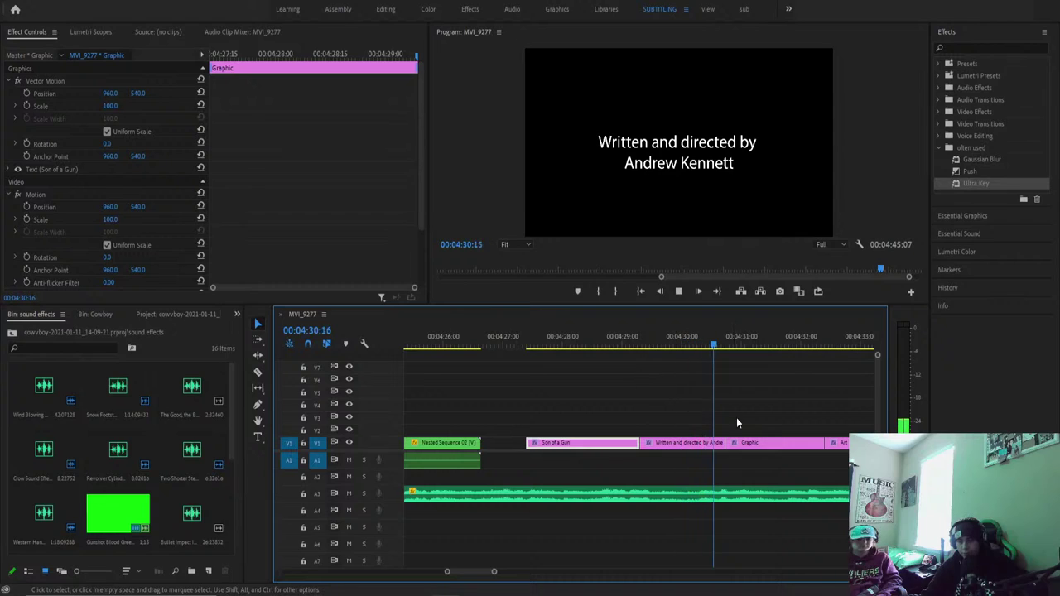
{"action": "left_click_drag", "start_coordinate": [726, 443], "coordinate": [737, 444]}
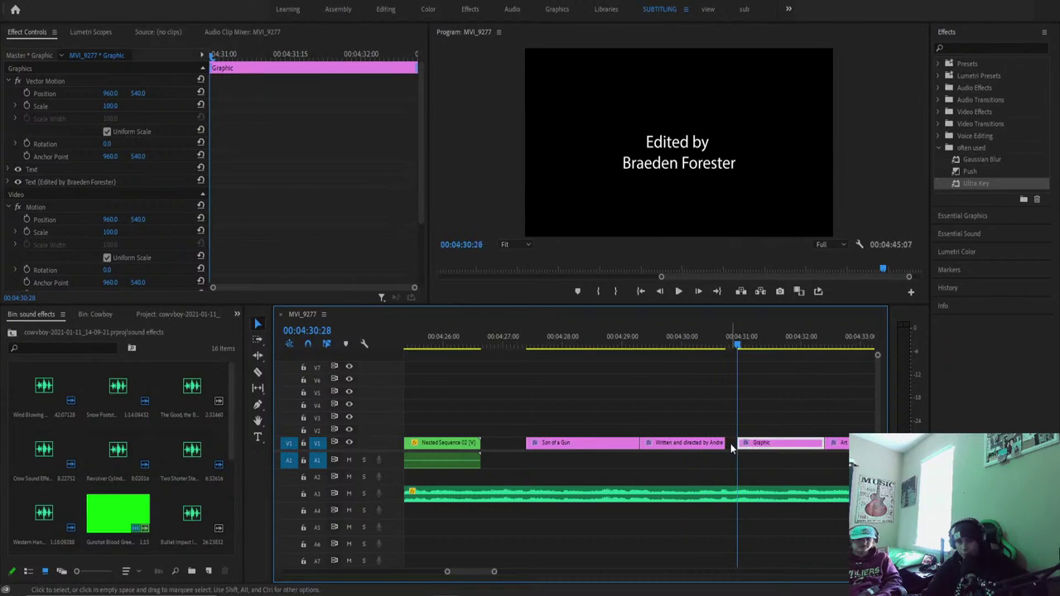
{"action": "key", "text": "Up"}
{"action": "key", "text": "space"}
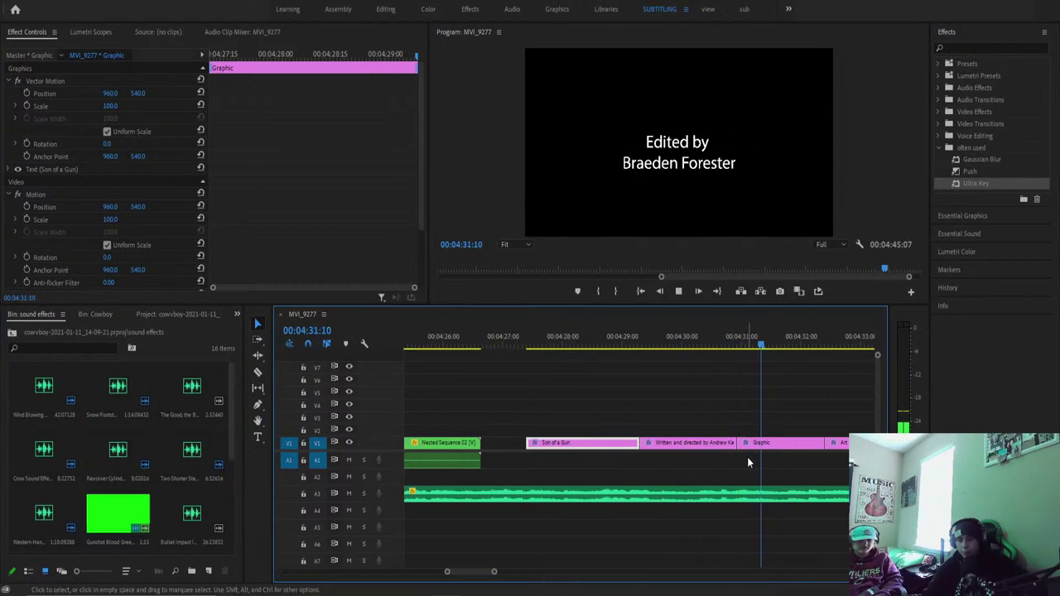
{"action": "key", "text": "space"}
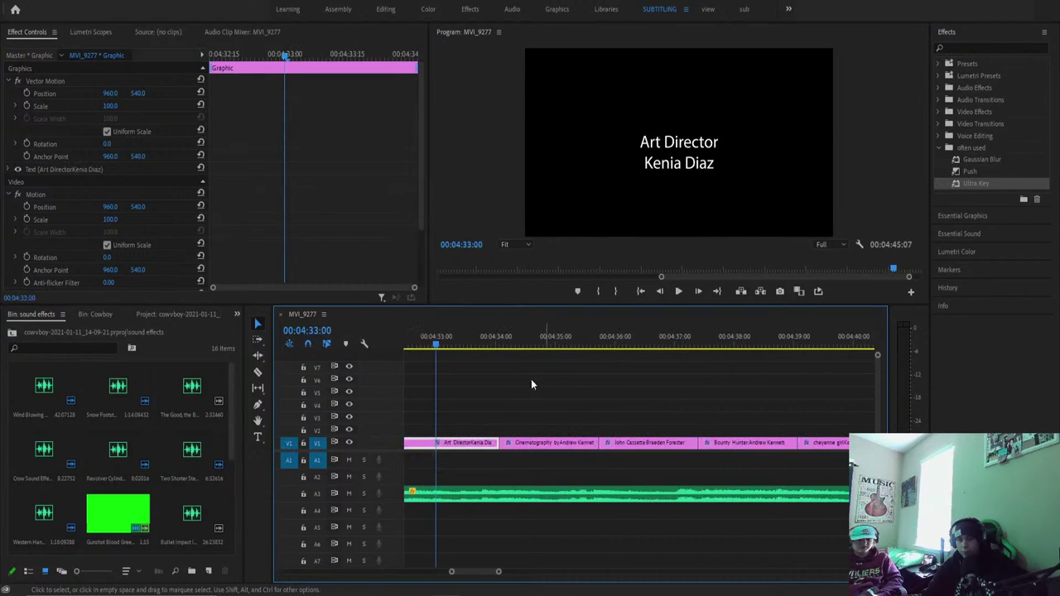
Lengthen the editor, Art Director and Cinematography credits slightly by shifting the cut after each one while playing them back.
{"action": "left_click_drag", "start_coordinate": [437, 343], "coordinate": [399, 344]}
{"action": "key", "text": "space"}
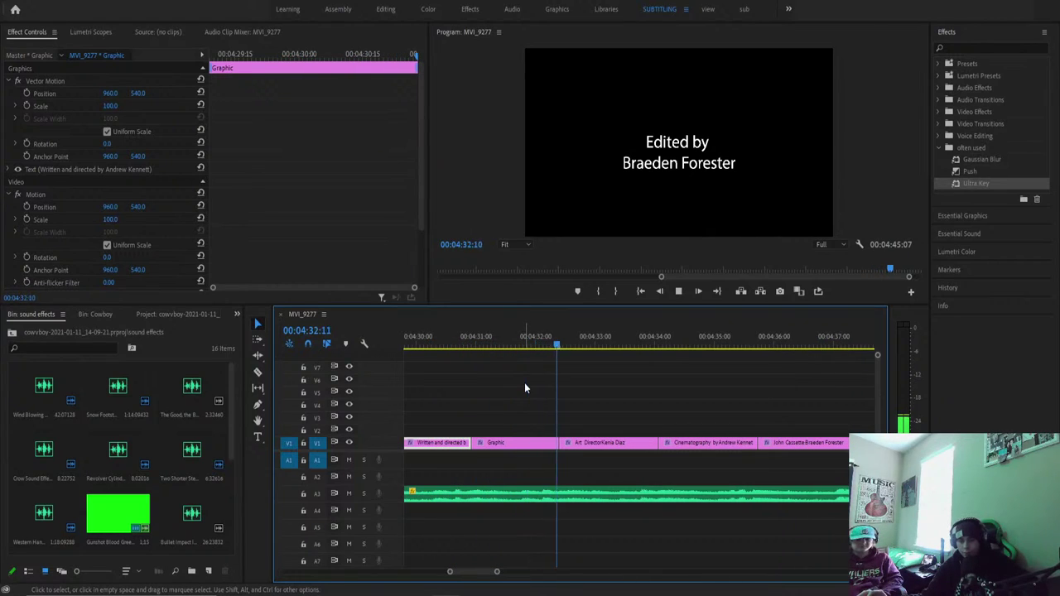
{"action": "key", "text": "space"}
{"action": "left_click_drag", "start_coordinate": [560, 443], "coordinate": [567, 441]}
{"action": "key", "text": "space"}
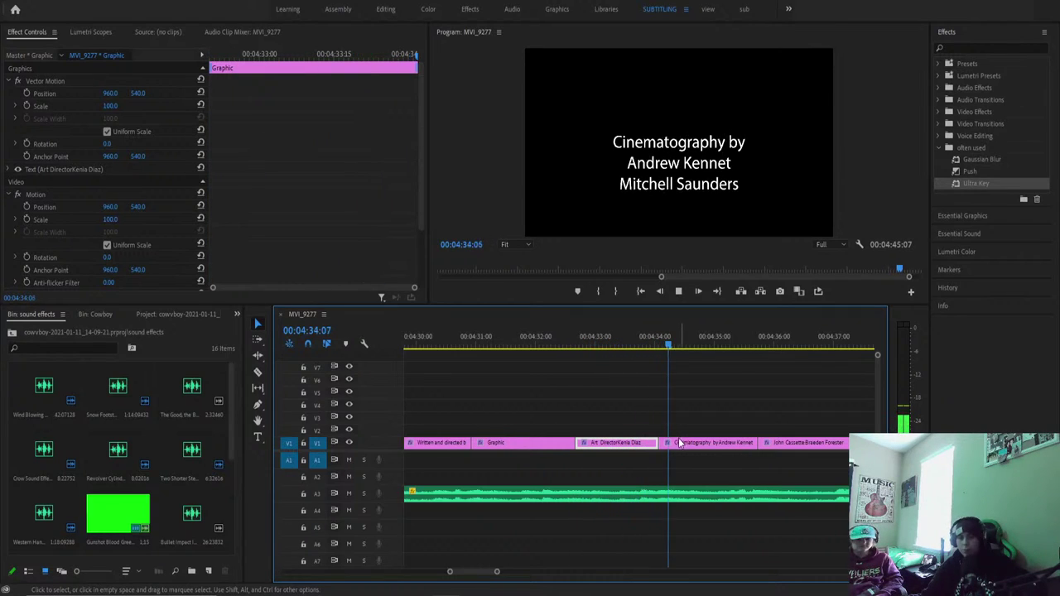
{"action": "key", "text": "space"}
{"action": "left_click_drag", "start_coordinate": [664, 442], "coordinate": [670, 443]}
{"action": "key", "text": "space"}
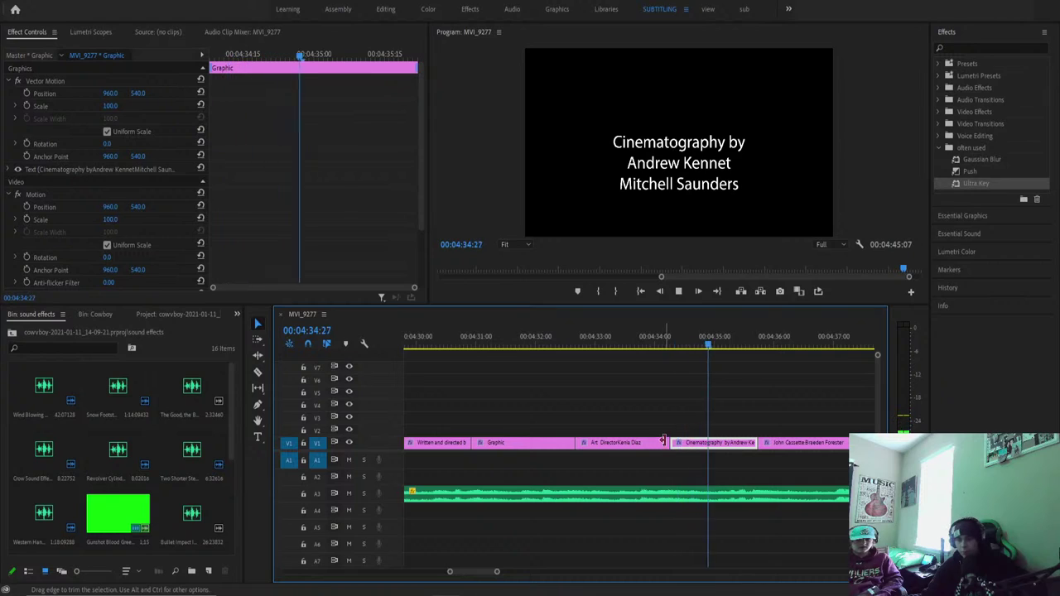
{"action": "left_click_drag", "start_coordinate": [759, 443], "coordinate": [770, 443]}
Play back the adjusted credits, first from the editor credit, then from 04:26:26 through to 04:44:09.
{"action": "left_click", "coordinate": [596, 341]}
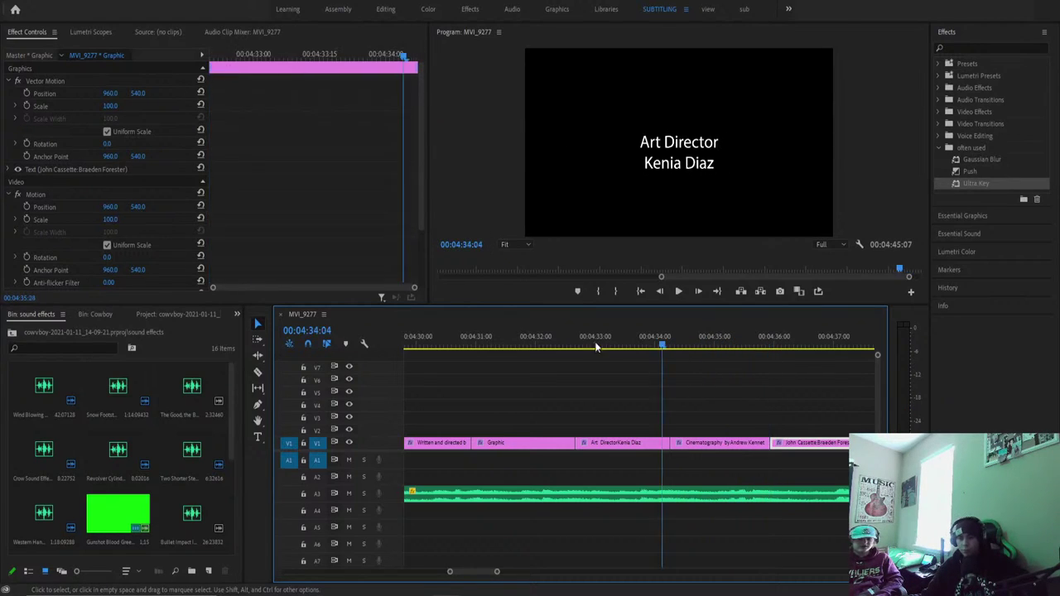
{"action": "left_click", "coordinate": [549, 345]}
{"action": "key", "text": "space"}
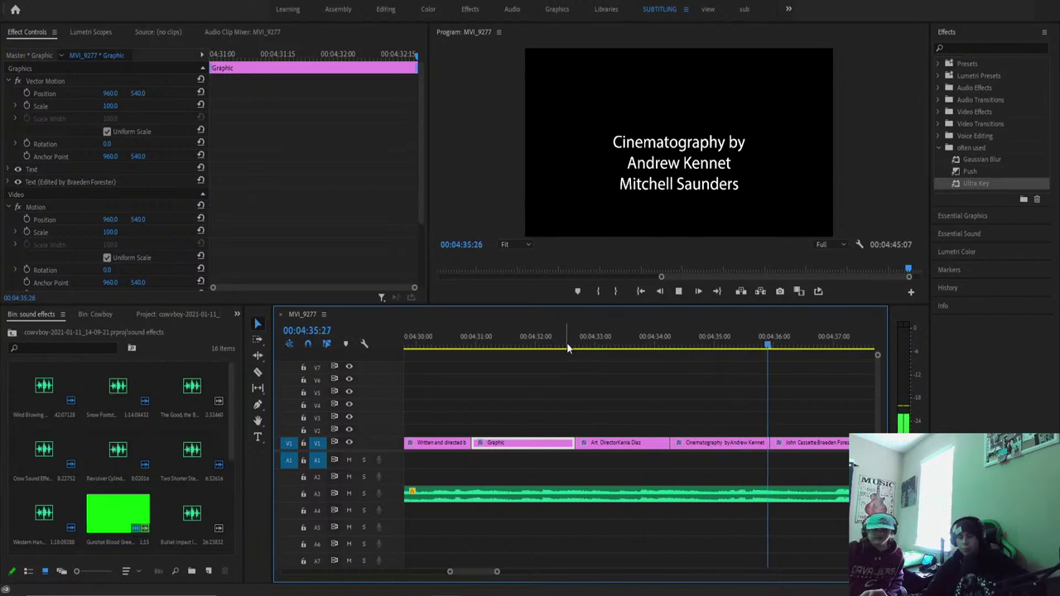
{"action": "key", "text": "space"}
{"action": "left_click_drag", "start_coordinate": [634, 341], "coordinate": [438, 414]}
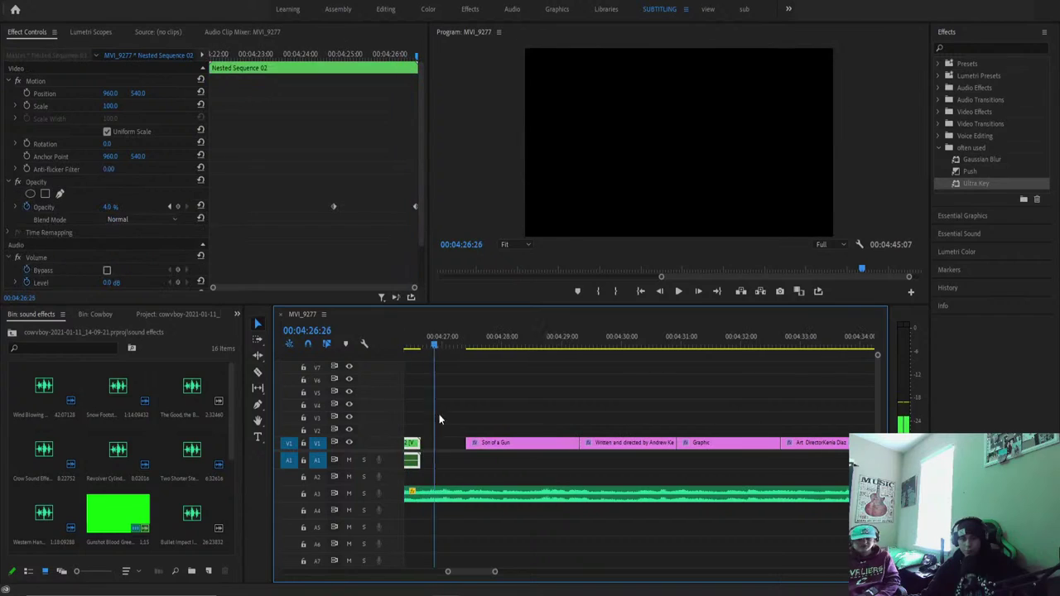
{"action": "key", "text": "space"}
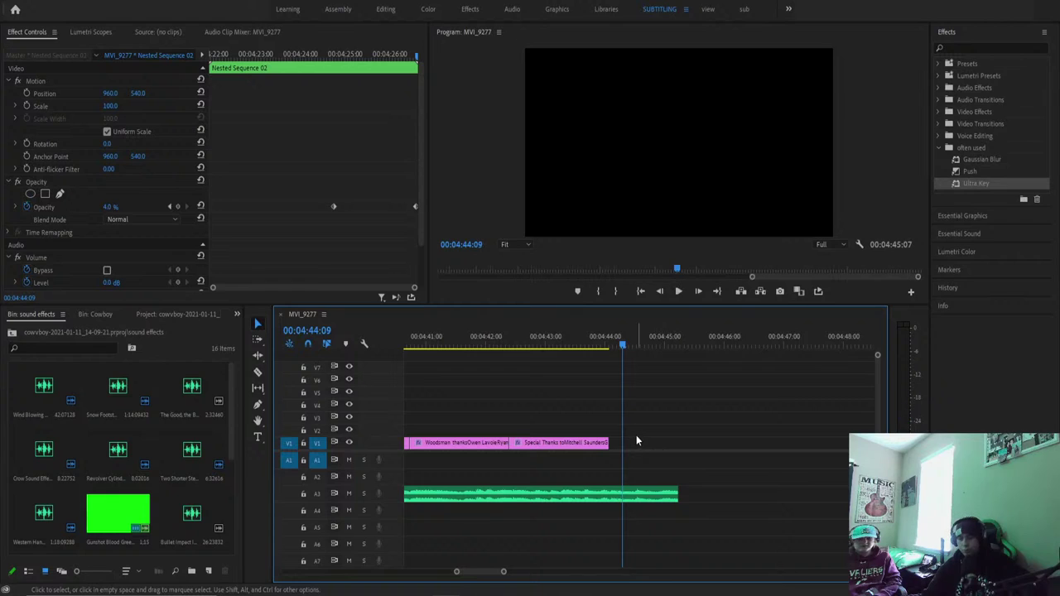
View the whole edit, then replay the credits from 04:31:28 and examine where the last card and the music end.
{"action": "left_click_drag", "start_coordinate": [502, 573], "coordinate": [552, 571]}
{"action": "key", "text": "="}
{"action": "key", "text": "="}
{"action": "key", "text": "="}
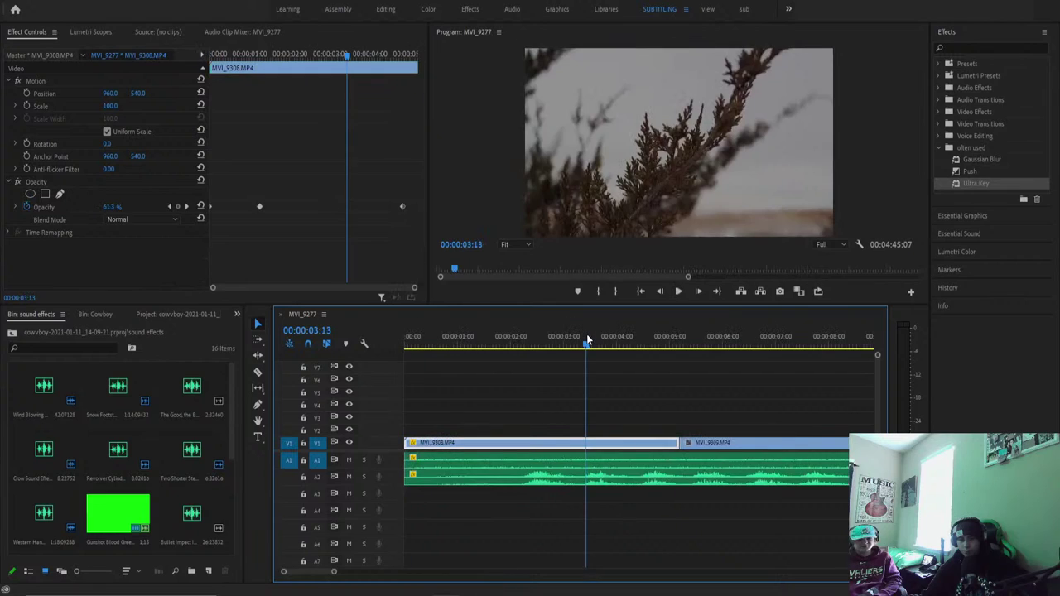
{"action": "left_click_drag", "start_coordinate": [337, 572], "coordinate": [692, 571]}
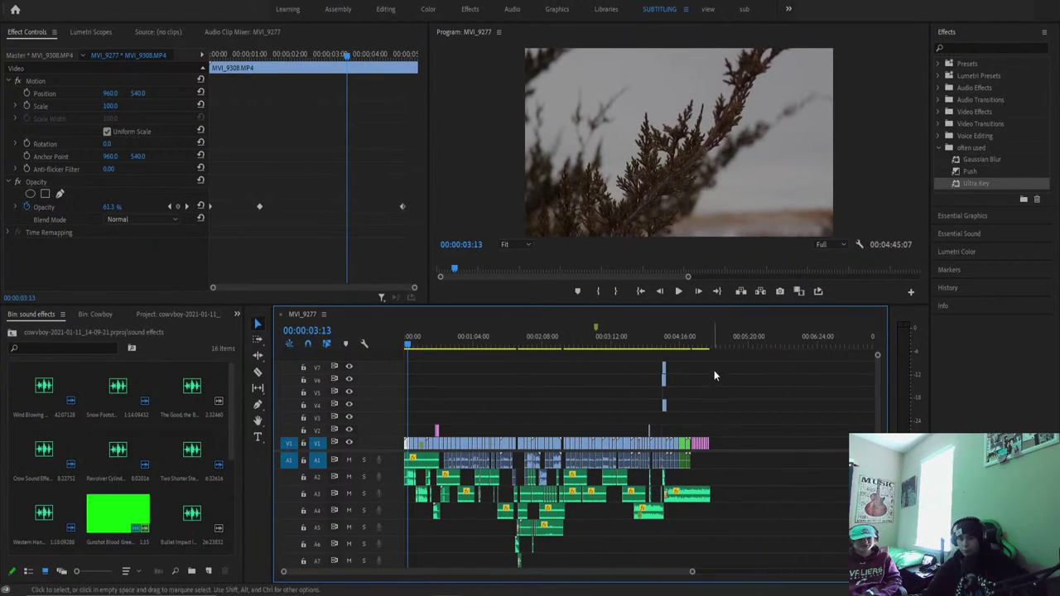
{"action": "left_click", "coordinate": [700, 342]}
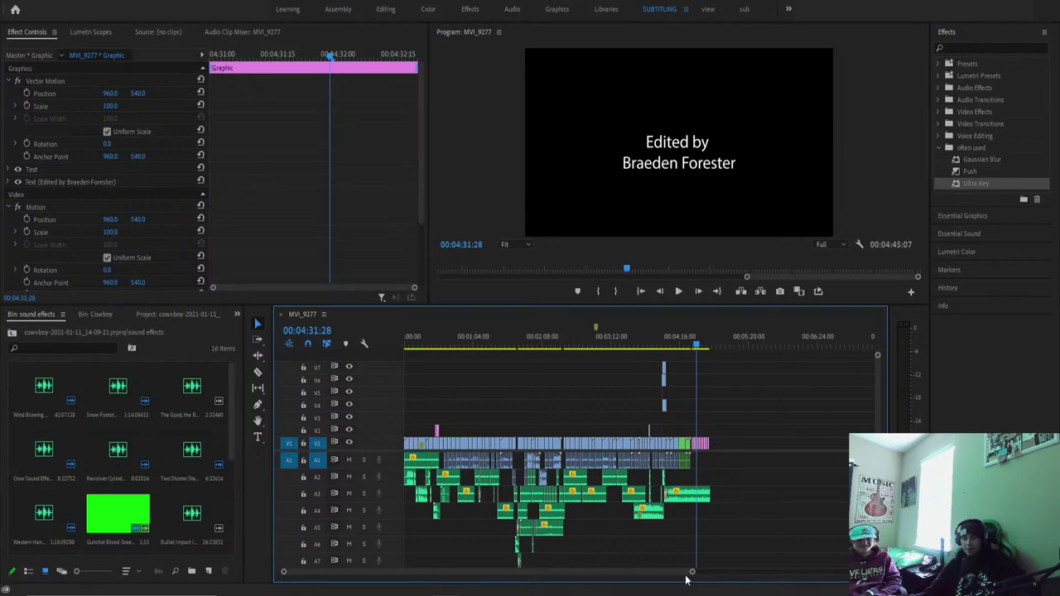
{"action": "left_click_drag", "start_coordinate": [694, 573], "coordinate": [568, 571]}
{"action": "key", "text": "space"}
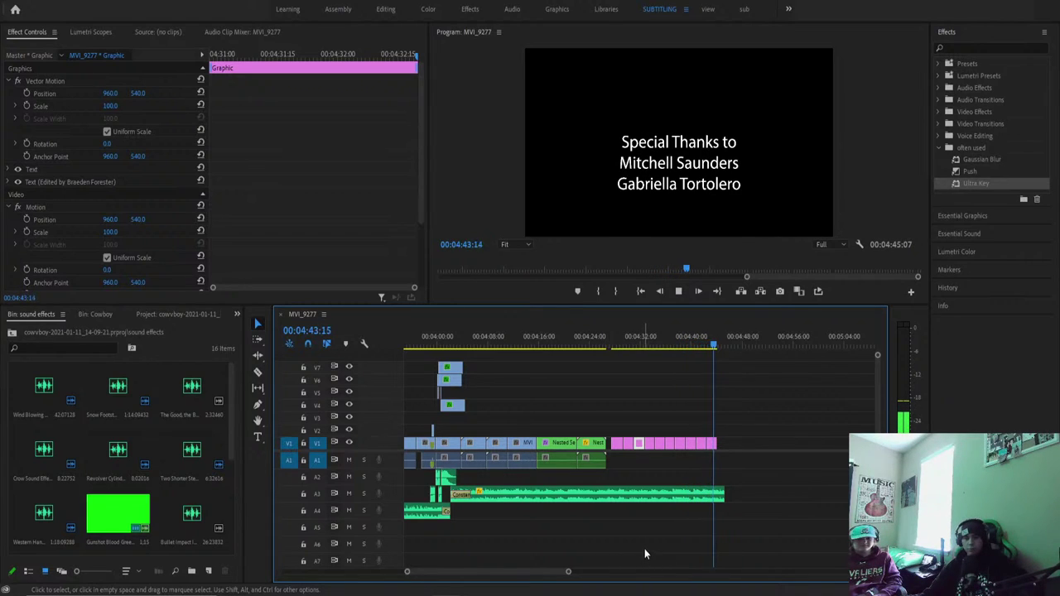
{"action": "key", "text": "space"}
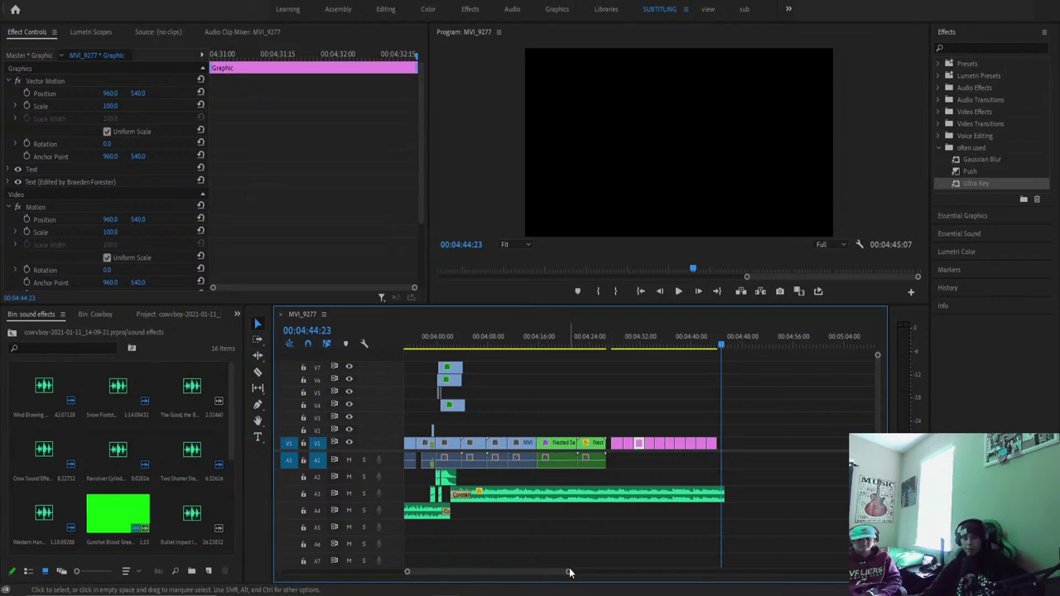
{"action": "left_click_drag", "start_coordinate": [568, 571], "coordinate": [503, 570]}
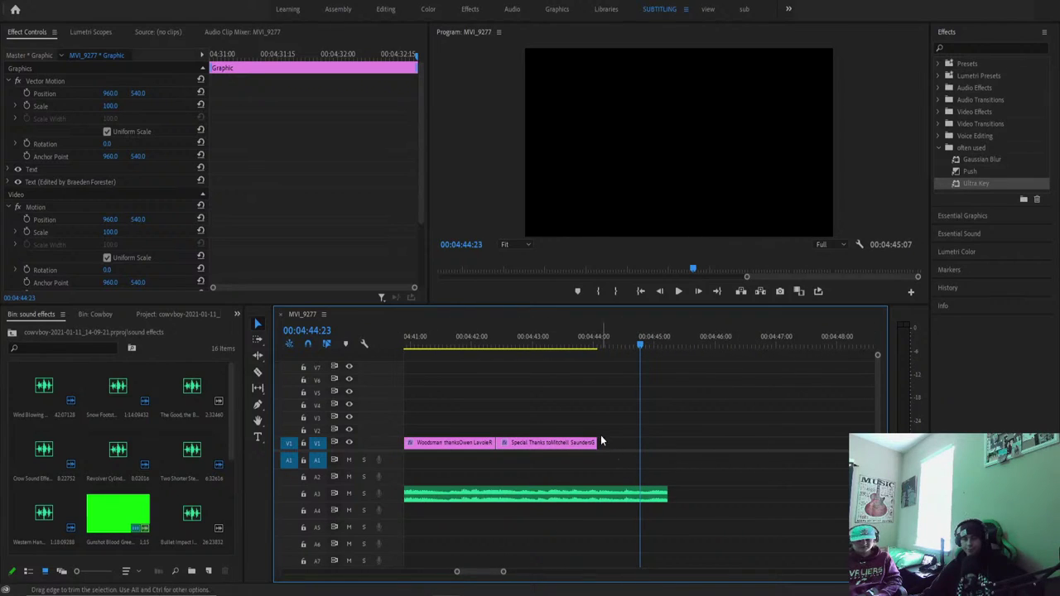
Try extending the Special Thanks credit to the end of the music, and trim it back to 04:44:02.
{"action": "left_click", "coordinate": [591, 342]}
{"action": "left_click_drag", "start_coordinate": [591, 340], "coordinate": [593, 340]}
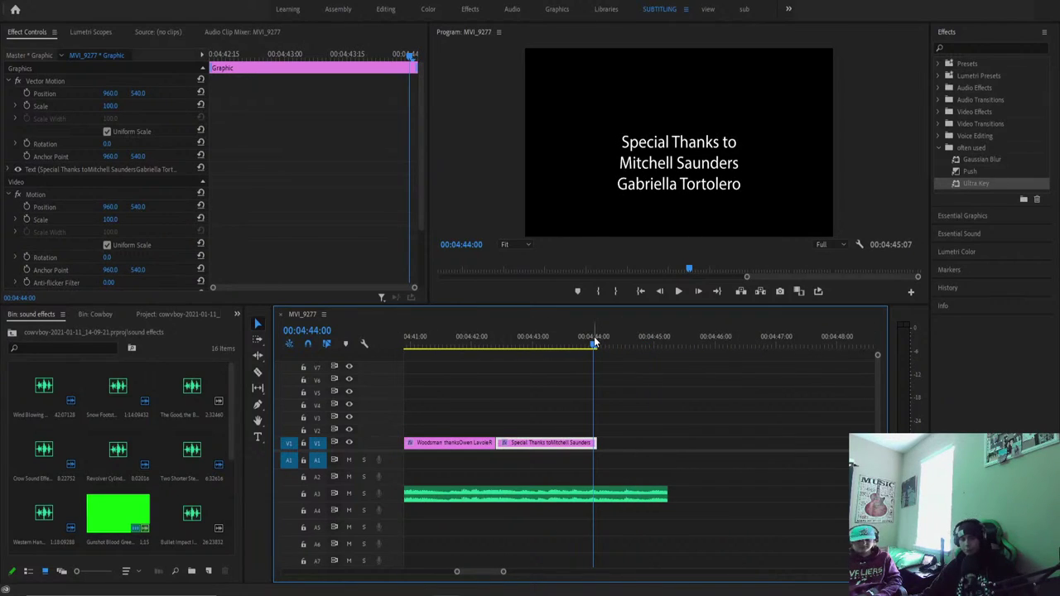
{"action": "key", "text": "Right"}
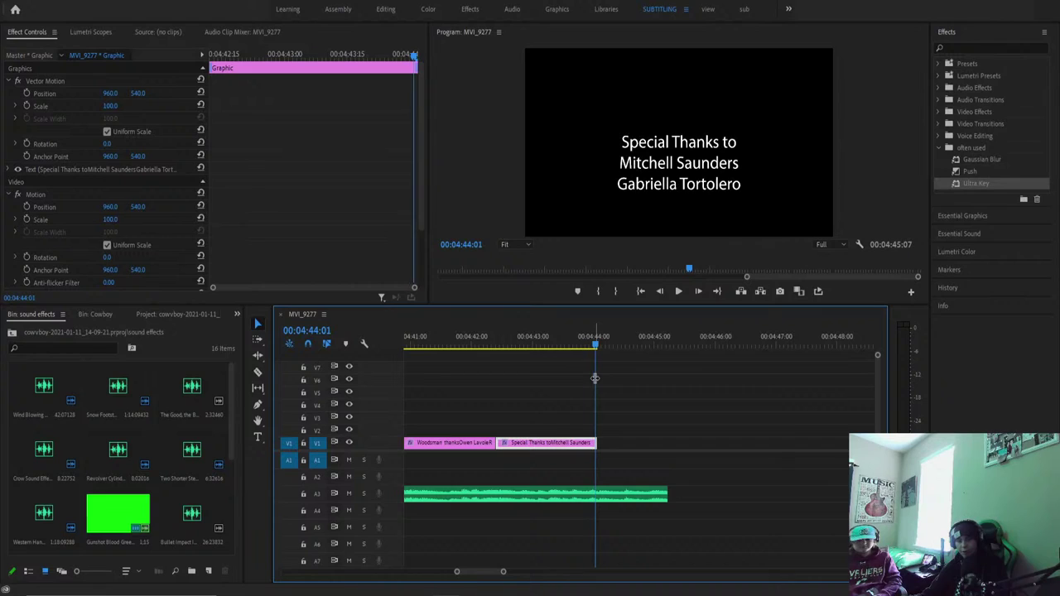
{"action": "key", "text": "Right"}
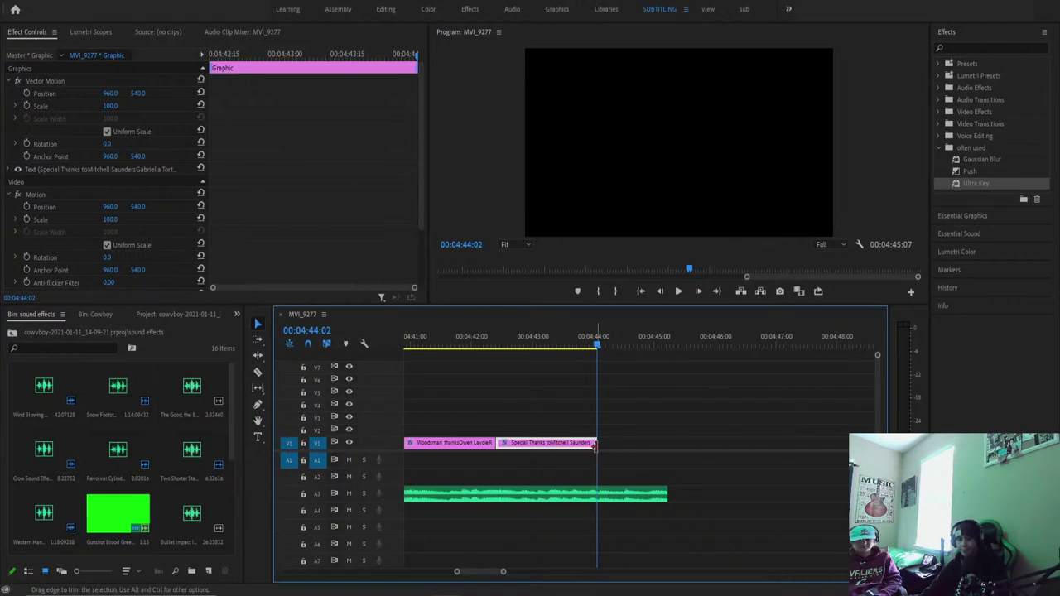
{"action": "left_click_drag", "start_coordinate": [594, 443], "coordinate": [666, 443]}
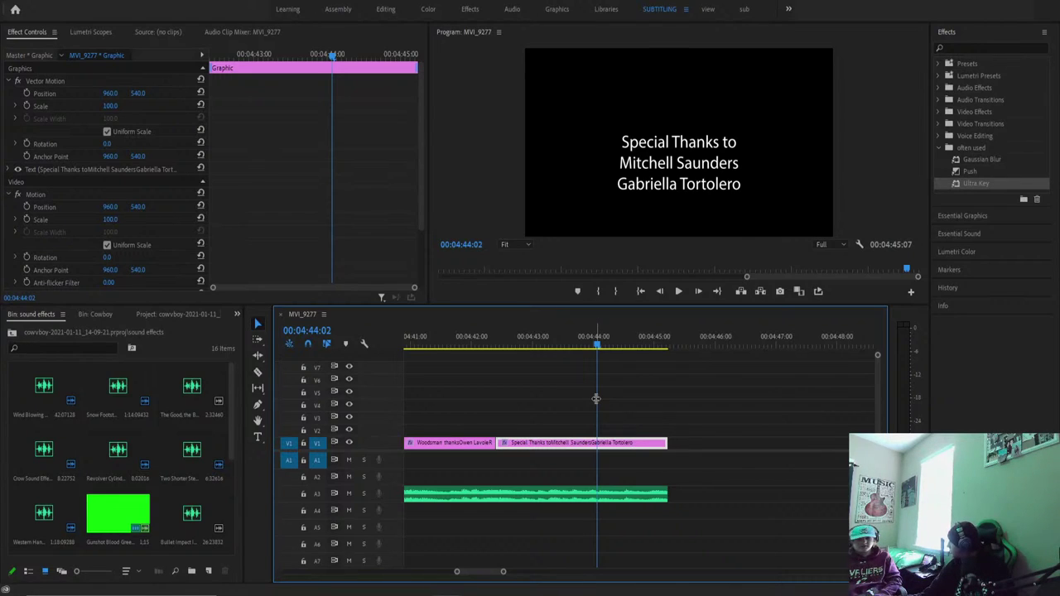
{"action": "left_click_drag", "start_coordinate": [666, 443], "coordinate": [595, 443]}
Move the cut between the Cinematography and first cast credits to 04:35:21, checking the timing by playing back that section.
{"action": "left_click_drag", "start_coordinate": [505, 573], "coordinate": [550, 571]}
{"action": "left_click", "coordinate": [497, 348]}
{"action": "left_click_drag", "start_coordinate": [498, 348], "coordinate": [533, 367]}
{"action": "key", "text": "space"}
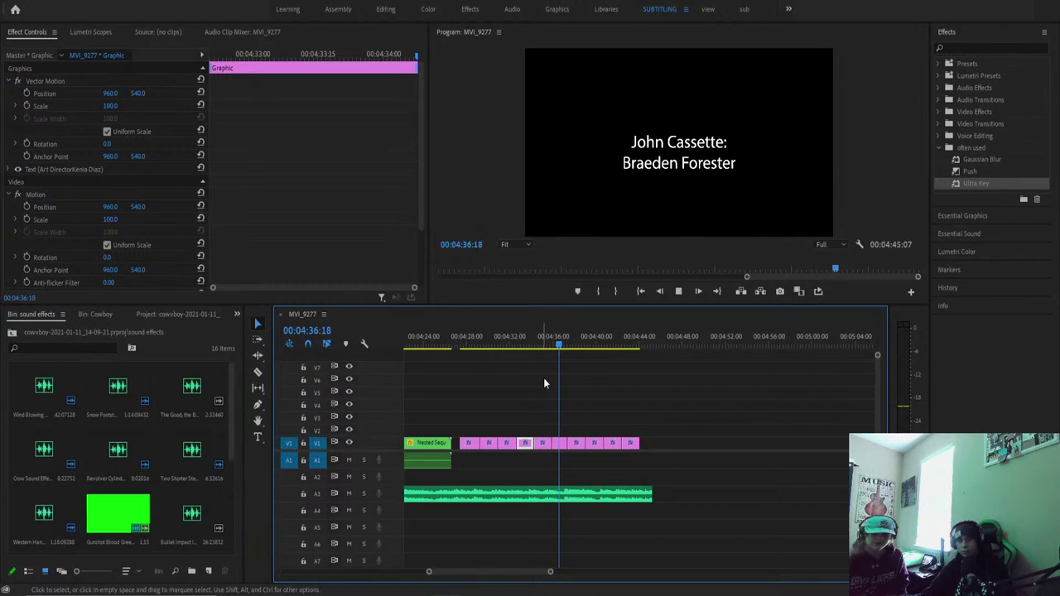
{"action": "left_click_drag", "start_coordinate": [542, 341], "coordinate": [521, 340]}
{"action": "key", "text": "space"}
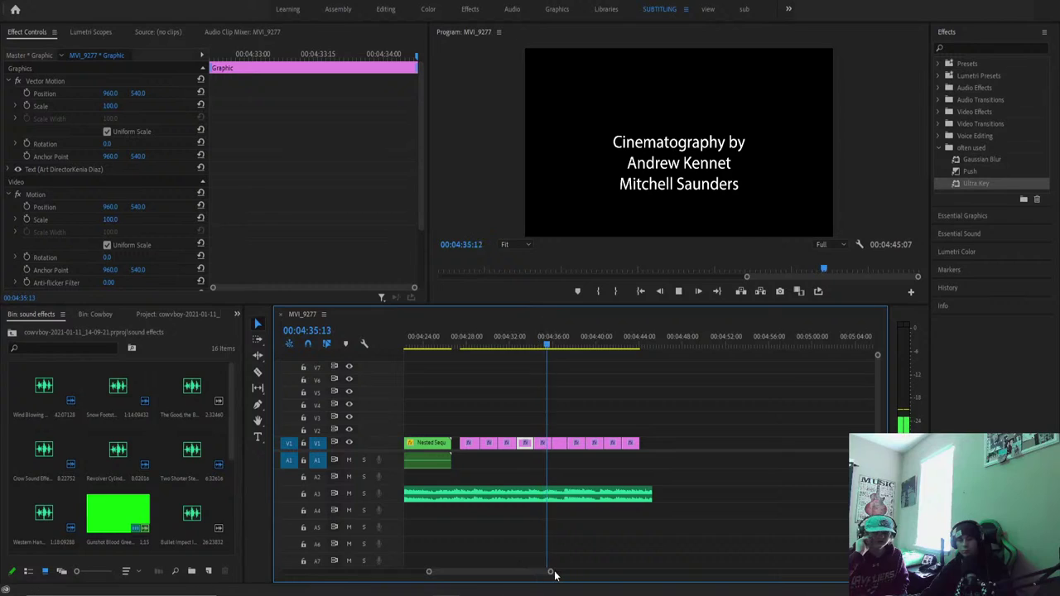
{"action": "scroll", "coordinate": [553, 571], "scroll_direction": "up", "scroll_amount": 3}
{"action": "key", "text": "space"}
{"action": "left_click", "coordinate": [570, 341]}
{"action": "key", "text": "space"}
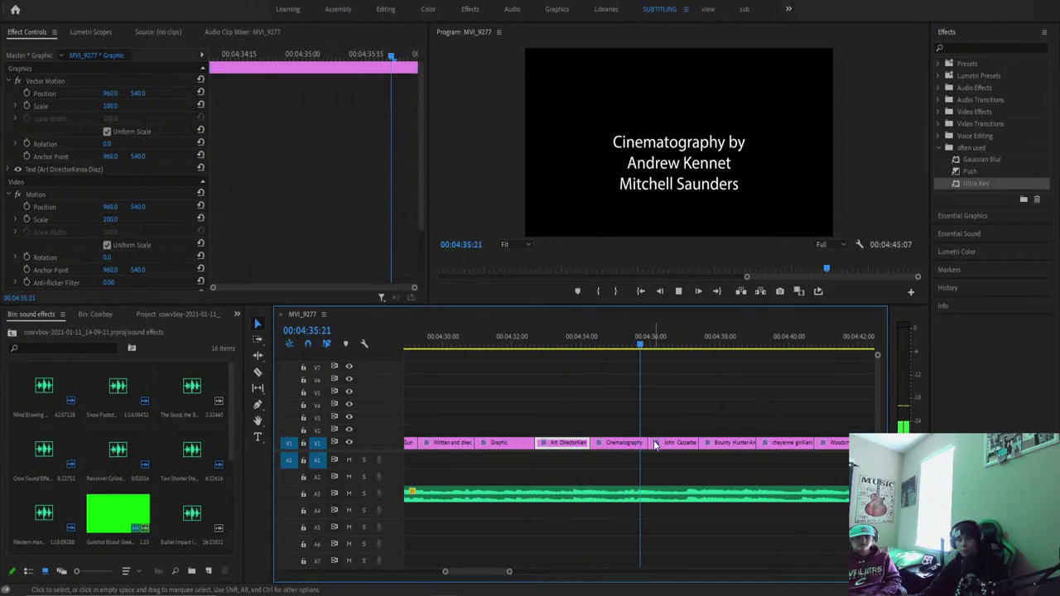
{"action": "left_click_drag", "start_coordinate": [649, 442], "coordinate": [640, 442]}
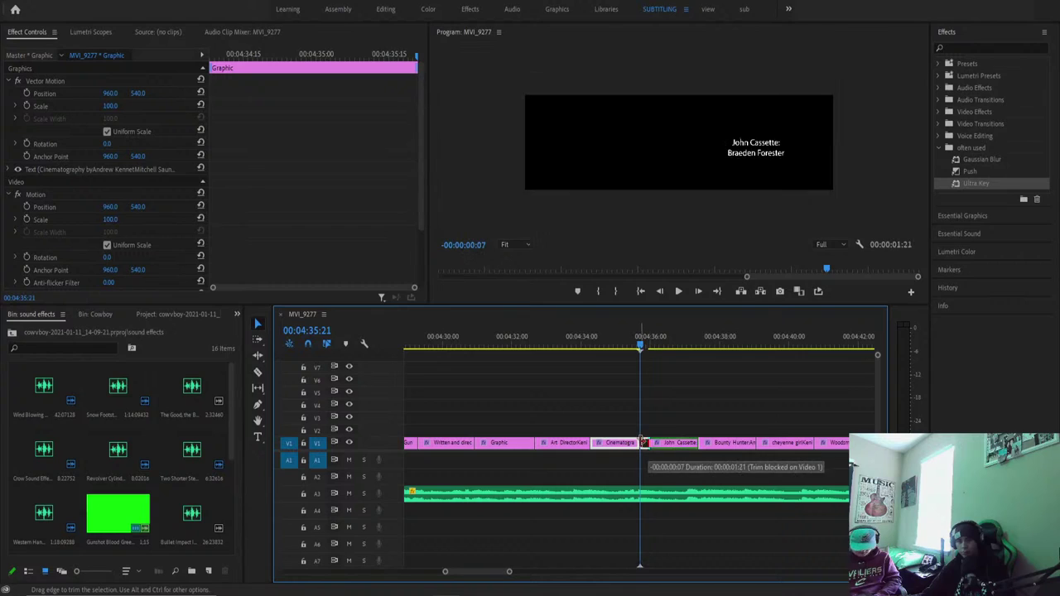
Play back the retimed credits from the Art Director card through to the closing thanks cards.
{"action": "key", "text": "space"}
{"action": "left_click", "coordinate": [591, 348]}
{"action": "left_click", "coordinate": [553, 348]}
{"action": "key", "text": "space"}
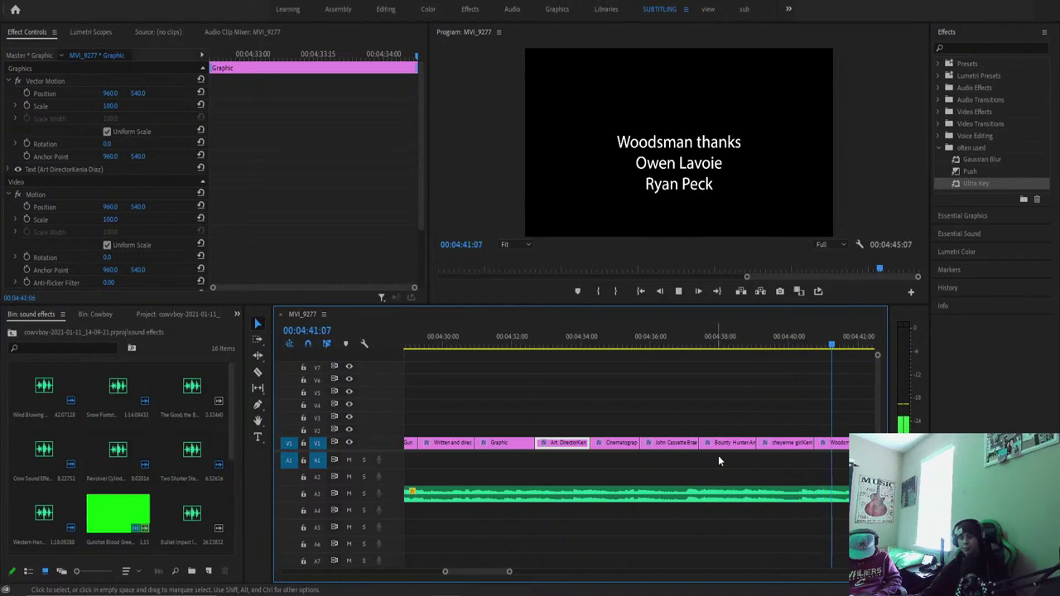
{"action": "key", "text": "space"}
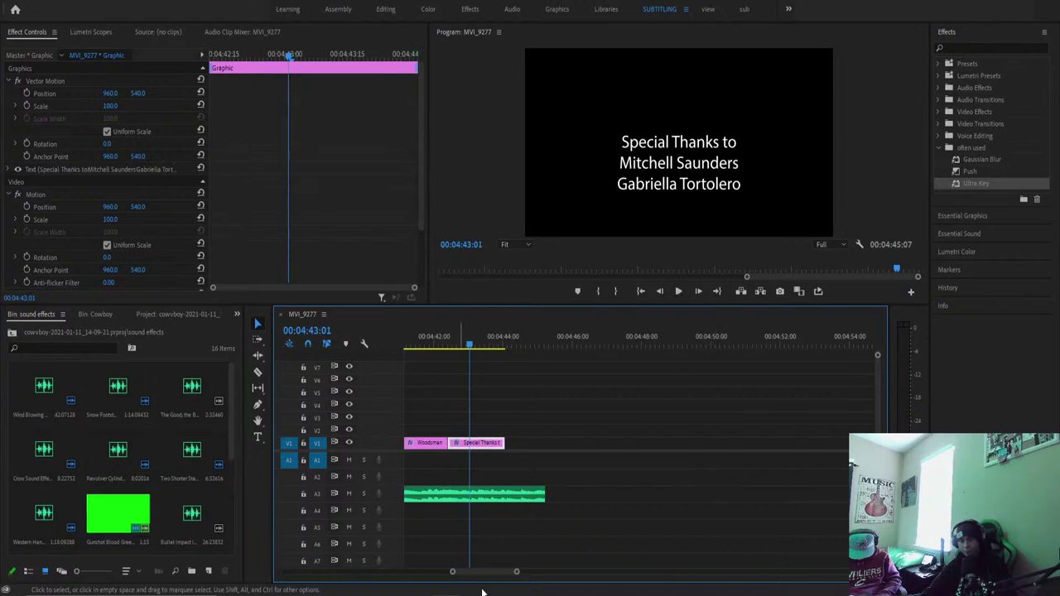
Play from 04:25:19 to the Son of a Gun title, and open its text and source text properties for editing.
{"action": "left_click_drag", "start_coordinate": [515, 571], "coordinate": [550, 571]}
{"action": "left_click", "coordinate": [455, 336]}
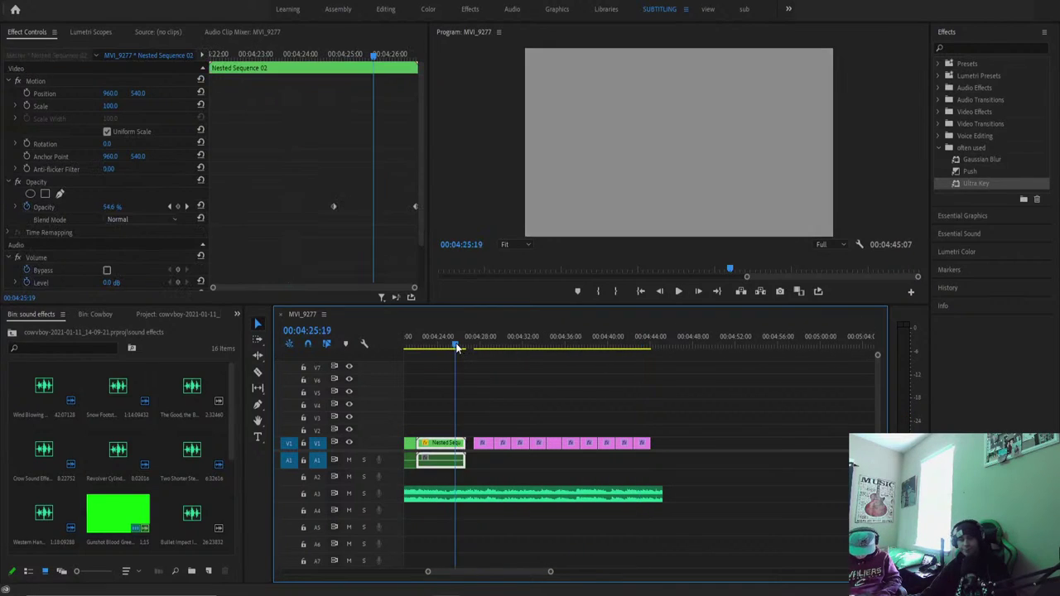
{"action": "key", "text": "space"}
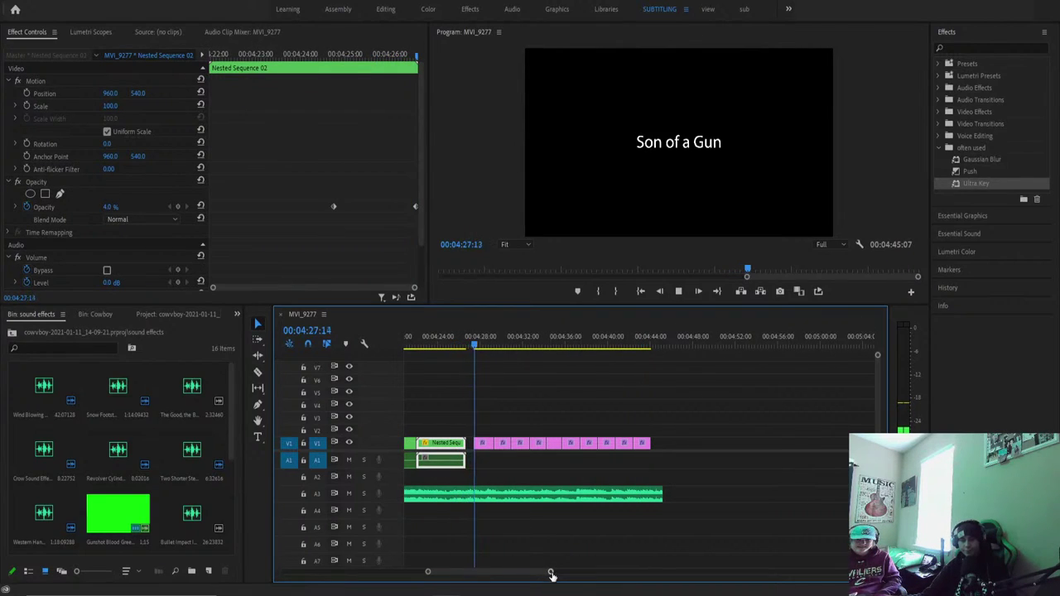
{"action": "left_click", "coordinate": [483, 442]}
{"action": "key", "text": "space"}
{"action": "double_click", "coordinate": [705, 149]}
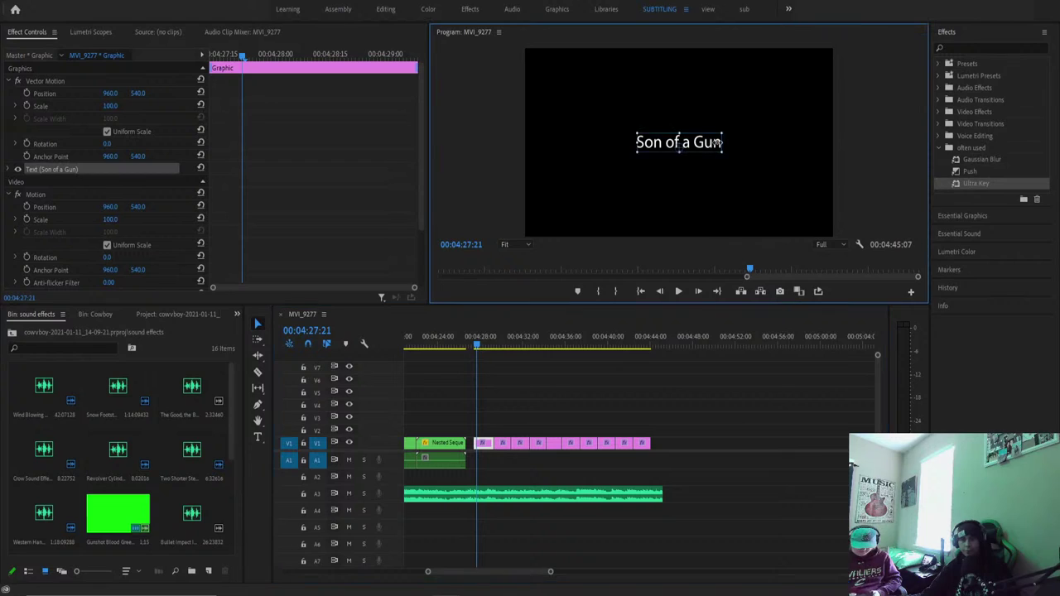
{"action": "left_click", "coordinate": [9, 170]}
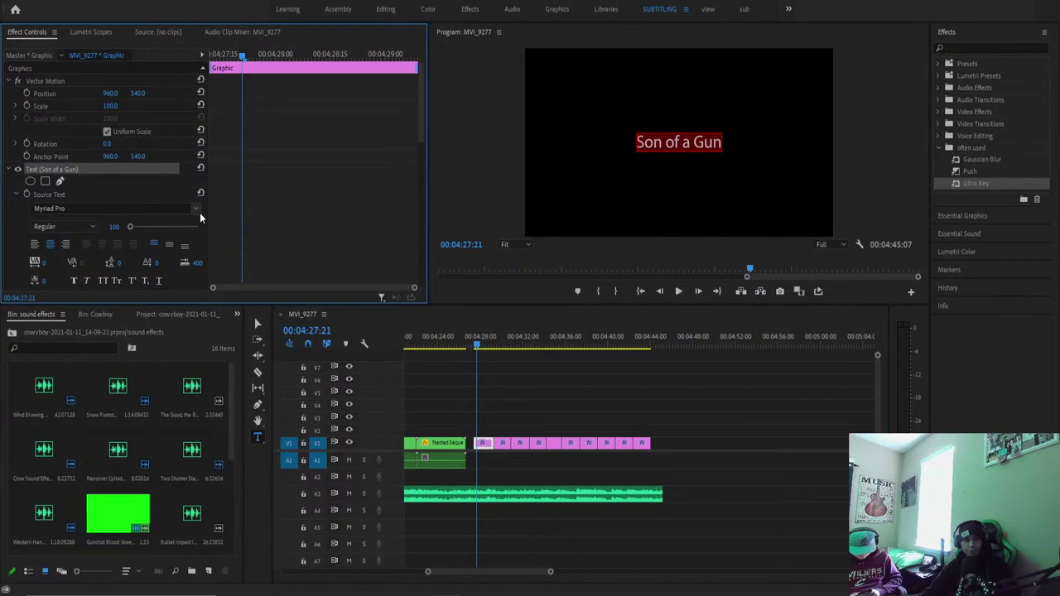
Try the Western Swagger font on the Son of a Gun title with a vector motion scale of 359.
{"action": "left_click", "coordinate": [199, 213]}
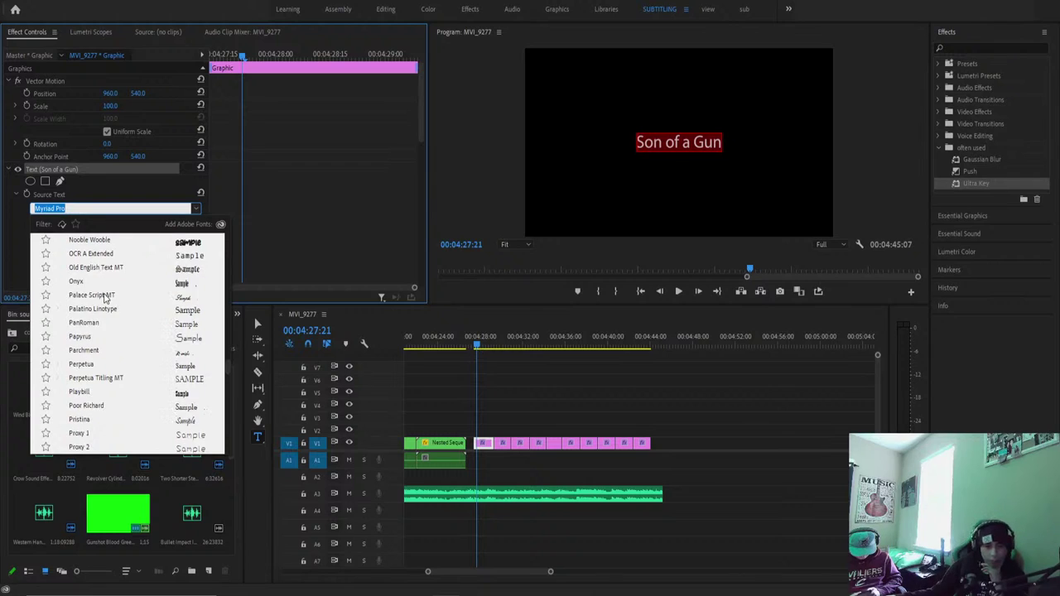
{"action": "scroll", "coordinate": [104, 298], "scroll_direction": "down", "scroll_amount": 15}
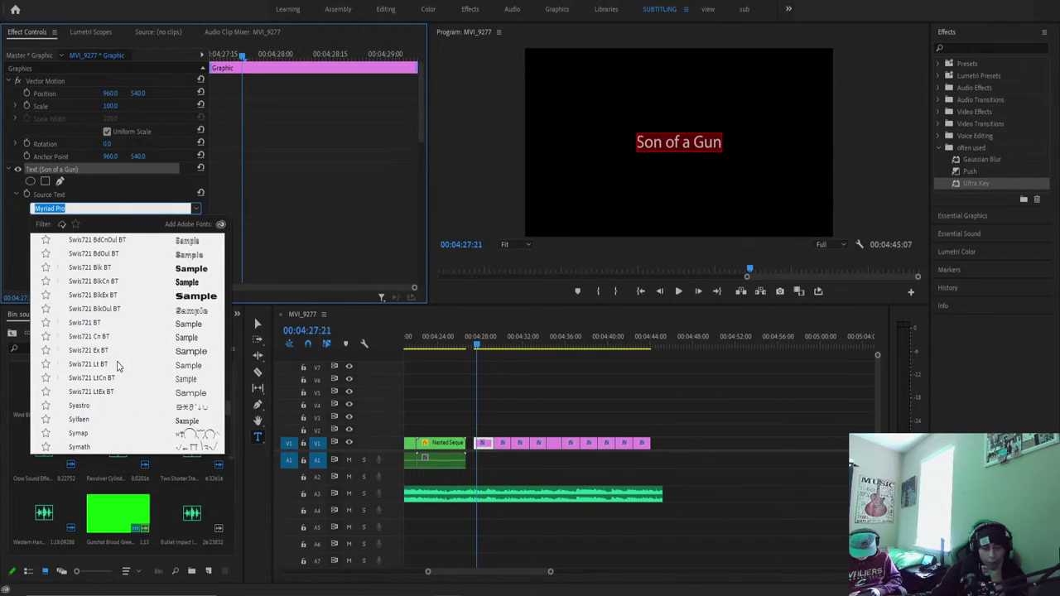
{"action": "scroll", "coordinate": [116, 367], "scroll_direction": "down", "scroll_amount": 10}
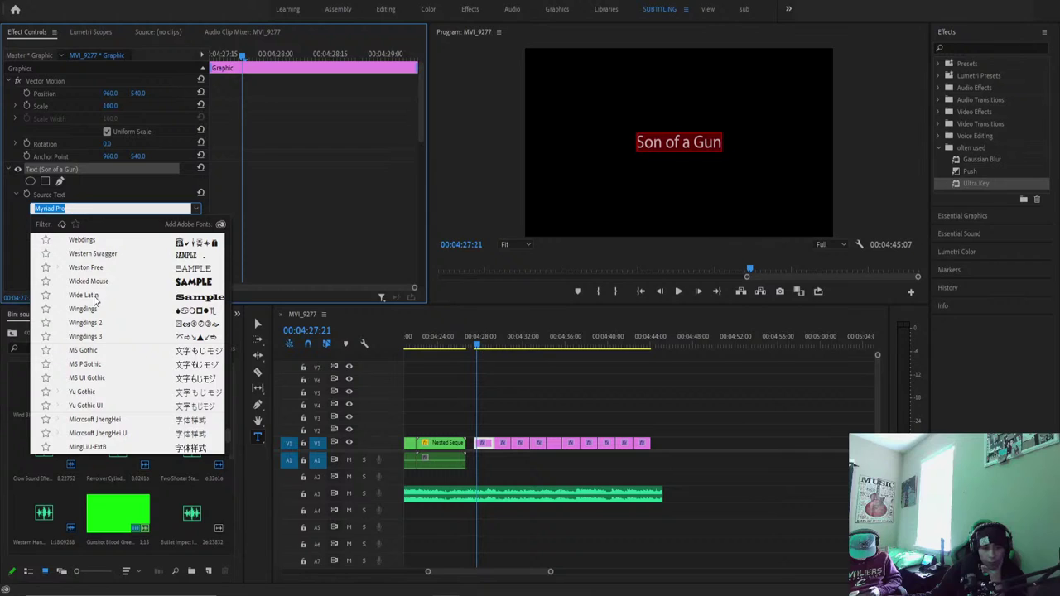
{"action": "left_click", "coordinate": [93, 254]}
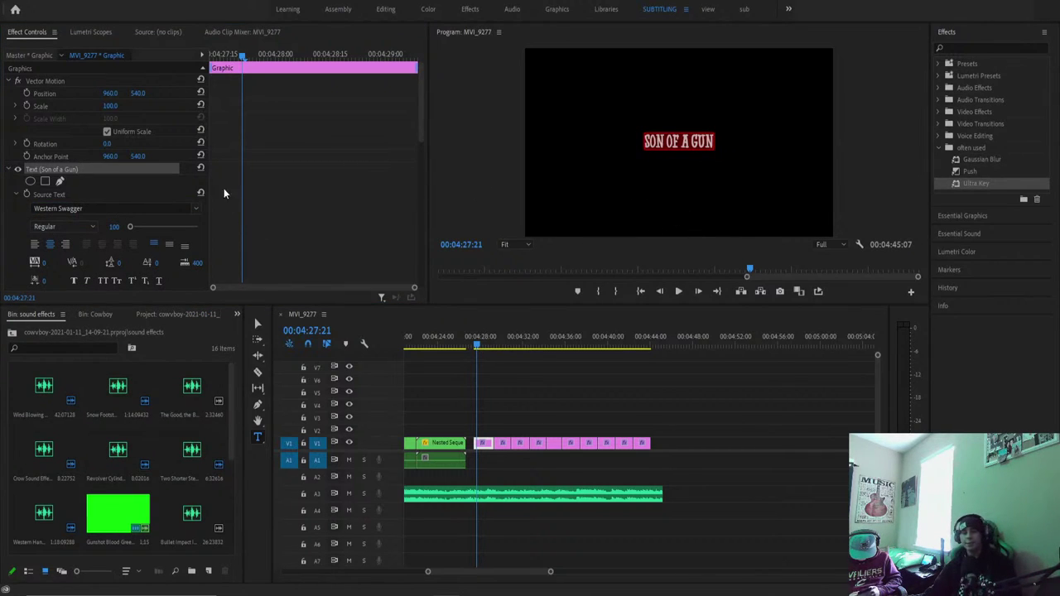
{"action": "left_click_drag", "start_coordinate": [111, 106], "coordinate": [325, 105]}
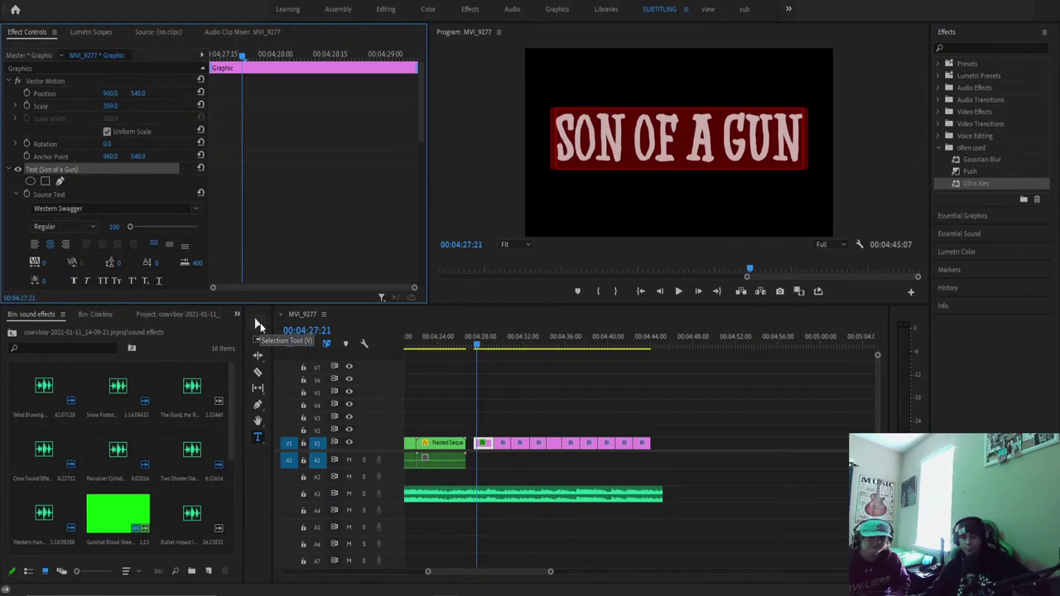
Set the Son of a Gun title's font to Weston Free and its vector motion scale to 211.
{"action": "left_click", "coordinate": [10, 169]}
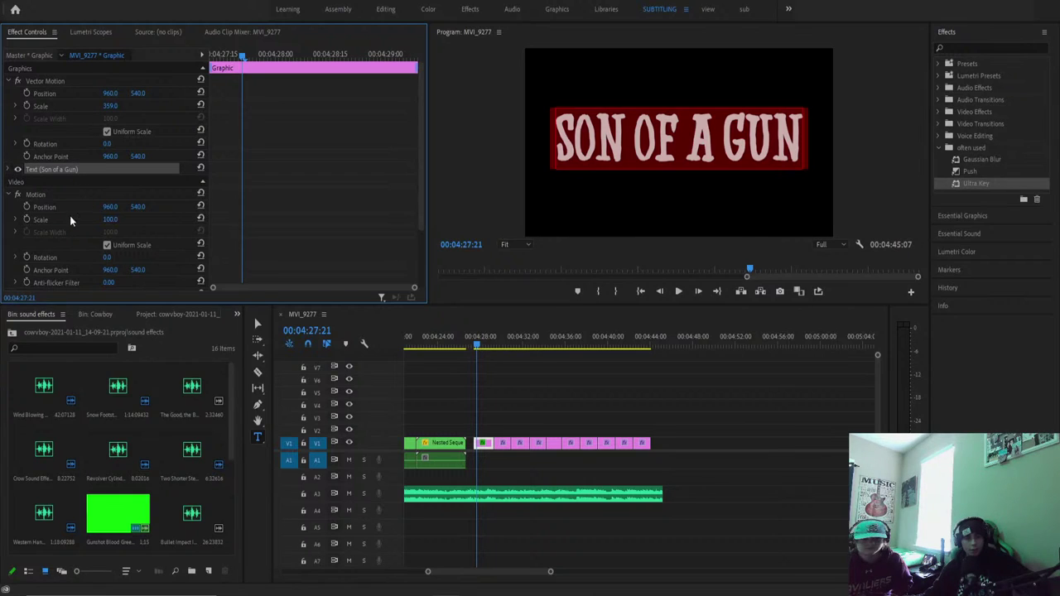
{"action": "left_click", "coordinate": [10, 170]}
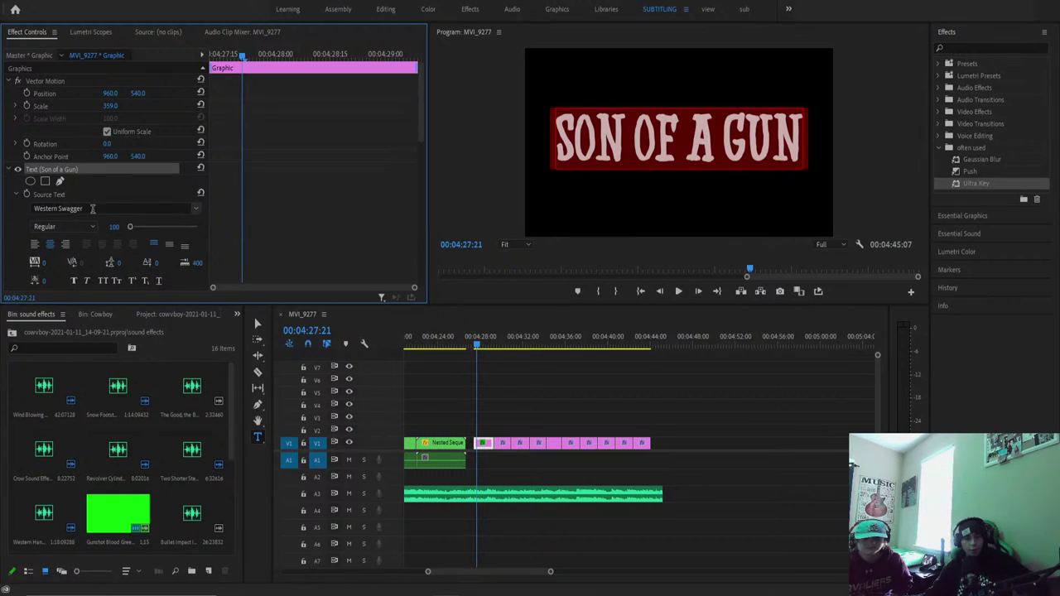
{"action": "left_click", "coordinate": [197, 213]}
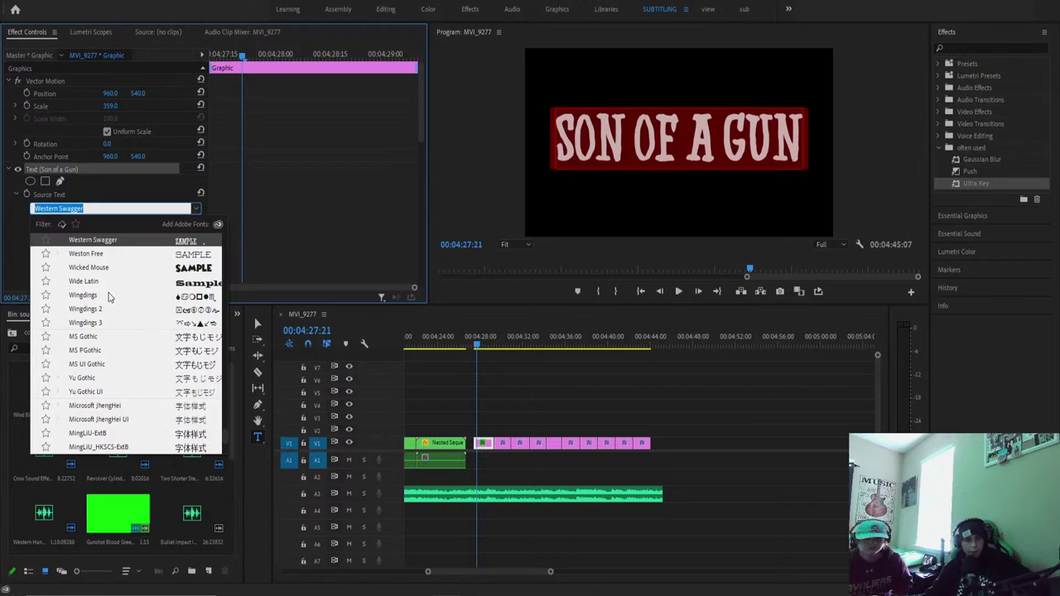
{"action": "scroll", "coordinate": [108, 297], "scroll_direction": "up", "scroll_amount": 2}
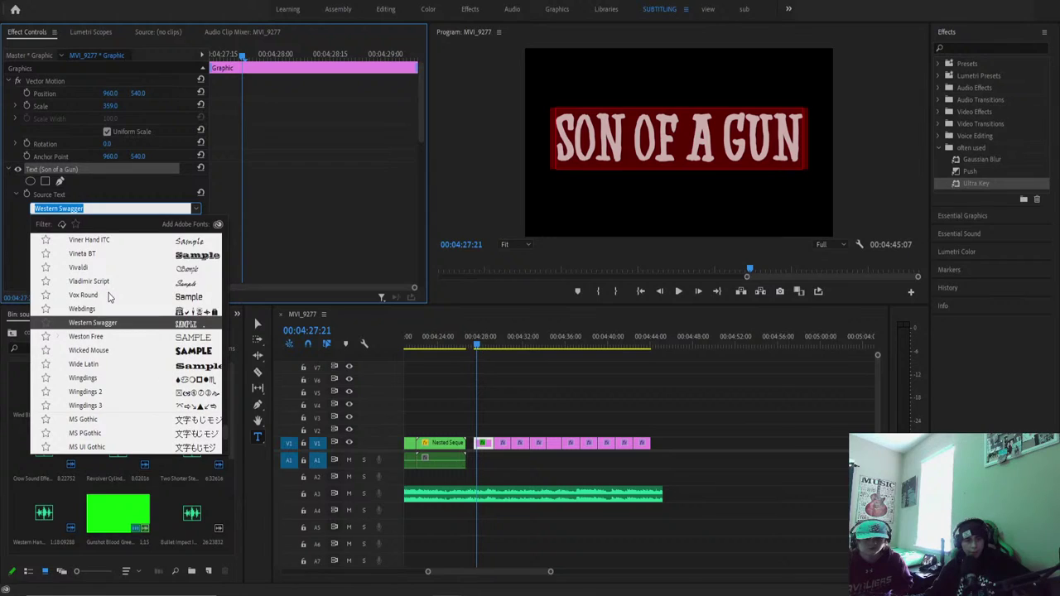
{"action": "left_click", "coordinate": [87, 336]}
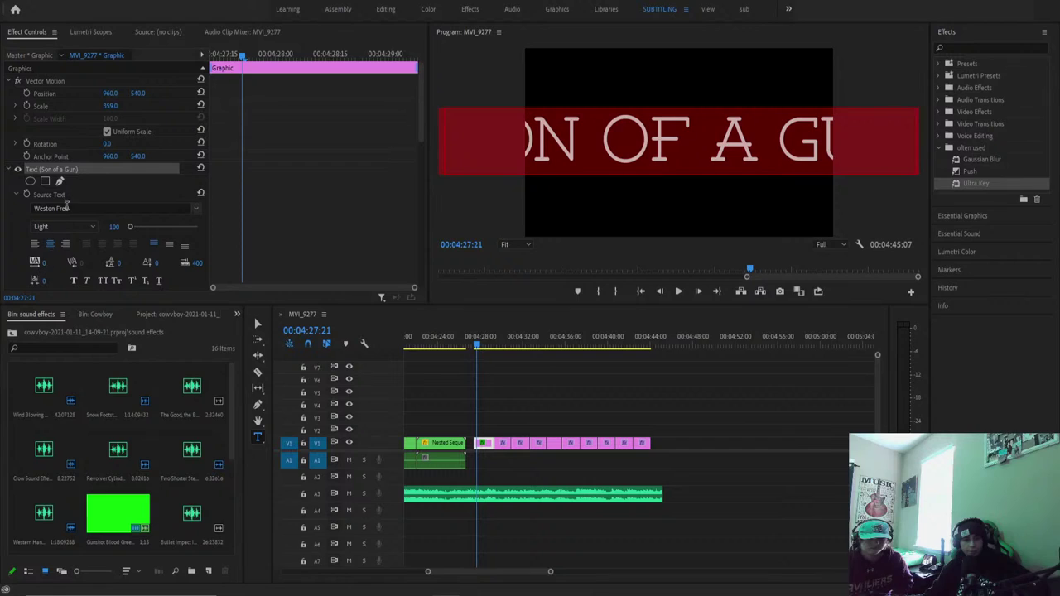
{"action": "scroll", "coordinate": [91, 170], "scroll_direction": "down", "scroll_amount": 1}
{"action": "scroll", "coordinate": [102, 146], "scroll_direction": "up", "scroll_amount": 1}
{"action": "left_click_drag", "start_coordinate": [111, 106], "coordinate": [13, 106]}
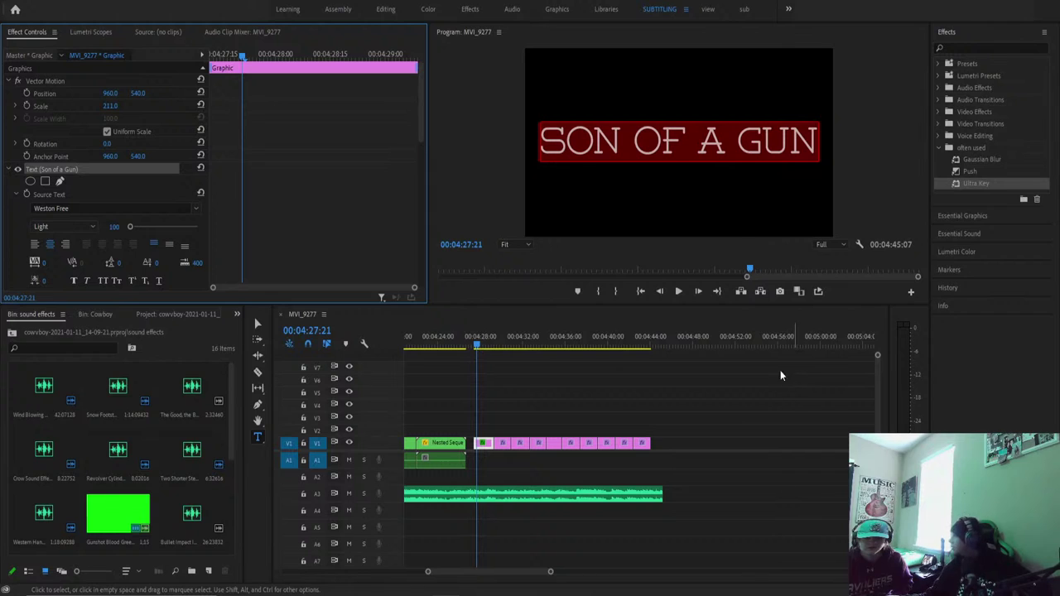
Compare the title with the Weston sample on the free cowboy fonts page in the browser, and play the title back in Premiere Pro.
{"action": "key", "text": "alt+Tab"}
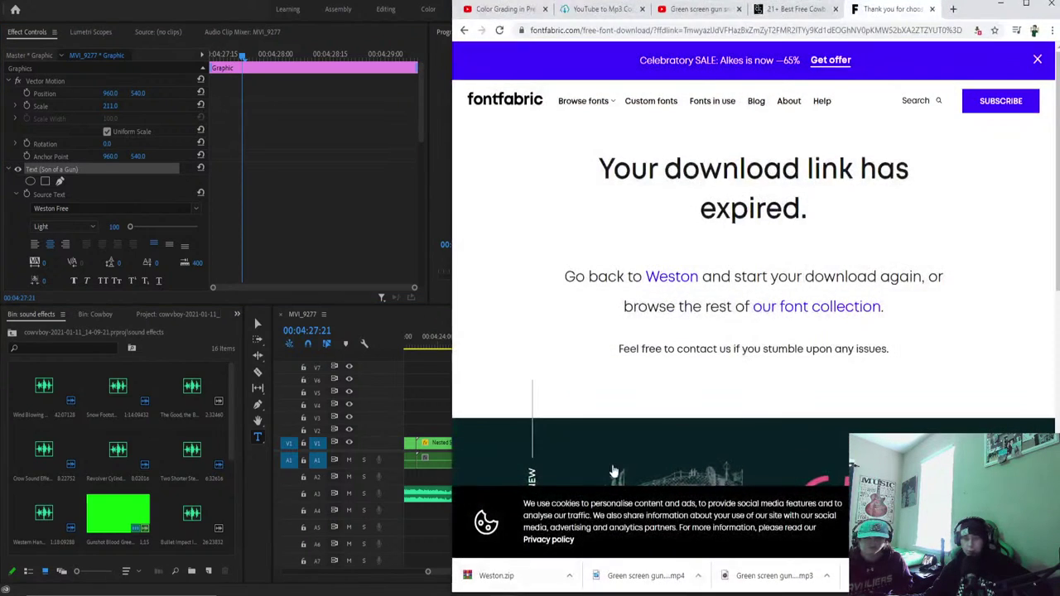
{"action": "left_click", "coordinate": [793, 10]}
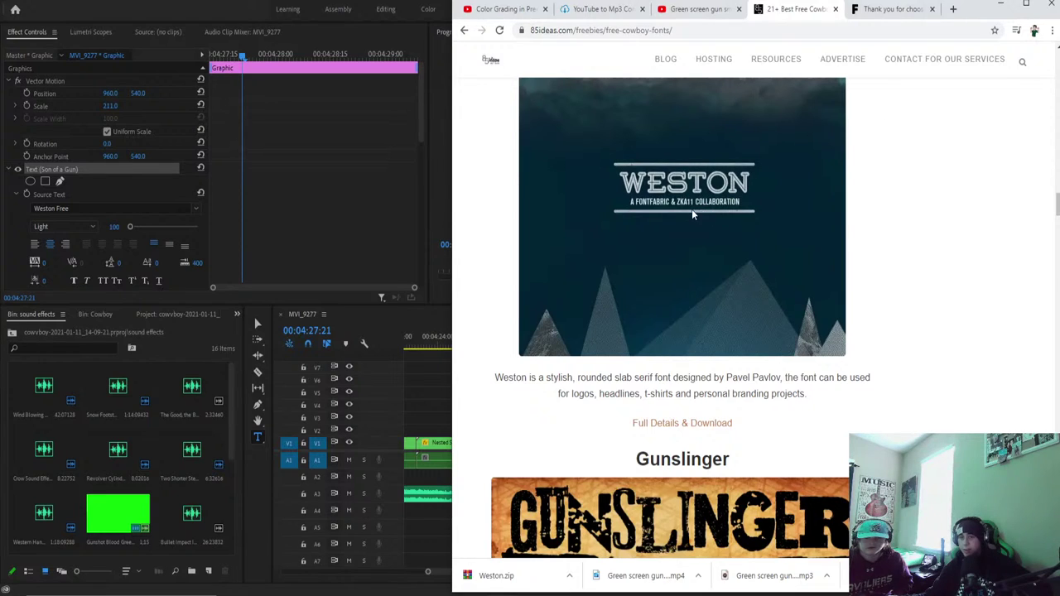
{"action": "left_click", "coordinate": [1003, 7]}
{"action": "mouse_move", "coordinate": [477, 346]}
{"action": "left_mouse_down"}
{"action": "mouse_move", "coordinate": [494, 350]}
{"action": "mouse_move", "coordinate": [469, 352]}
{"action": "left_mouse_up"}
{"action": "left_click", "coordinate": [483, 353]}
{"action": "key", "text": "space"}
{"action": "key", "text": "space"}
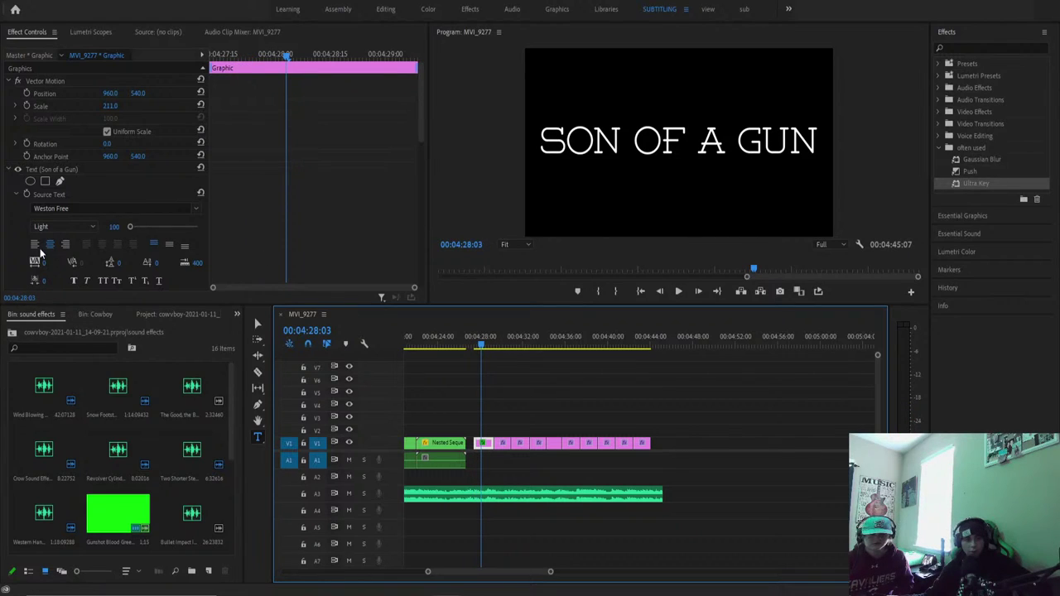
Apply faux bold to the Son of a Gun title, toggling it to compare both looks.
{"action": "scroll", "coordinate": [37, 261], "scroll_direction": "down", "scroll_amount": 1}
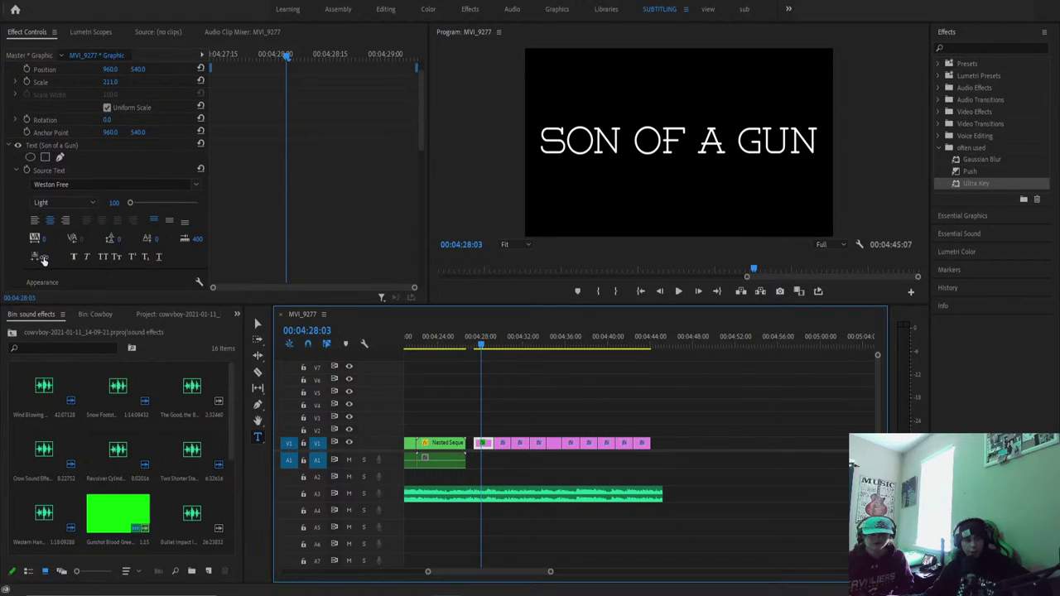
{"action": "left_click", "coordinate": [73, 258]}
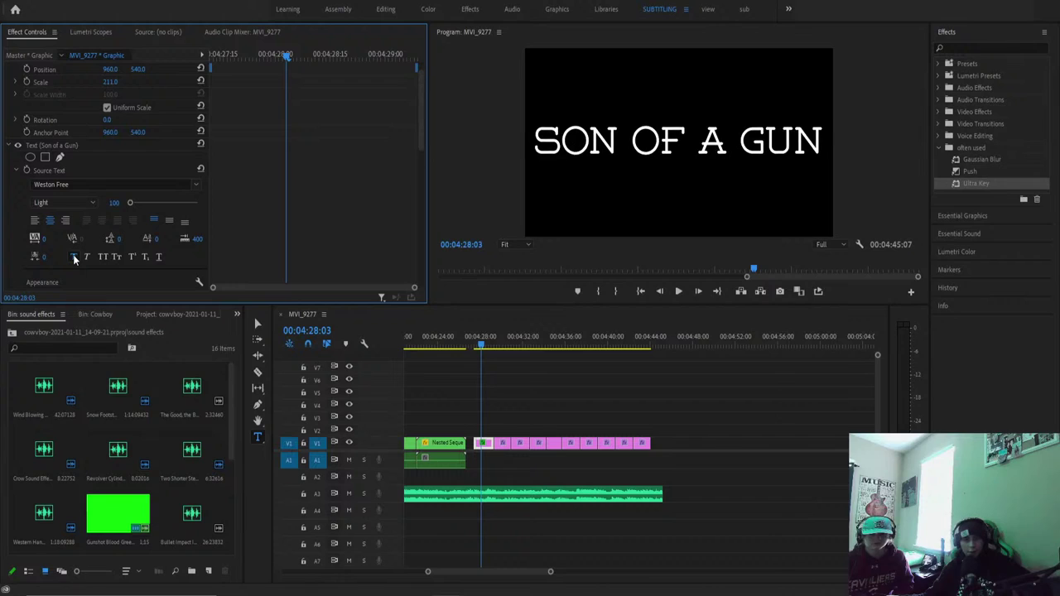
{"action": "left_click", "coordinate": [74, 258]}
{"action": "left_click", "coordinate": [74, 257]}
{"action": "left_click", "coordinate": [74, 257]}
{"action": "left_click", "coordinate": [74, 258]}
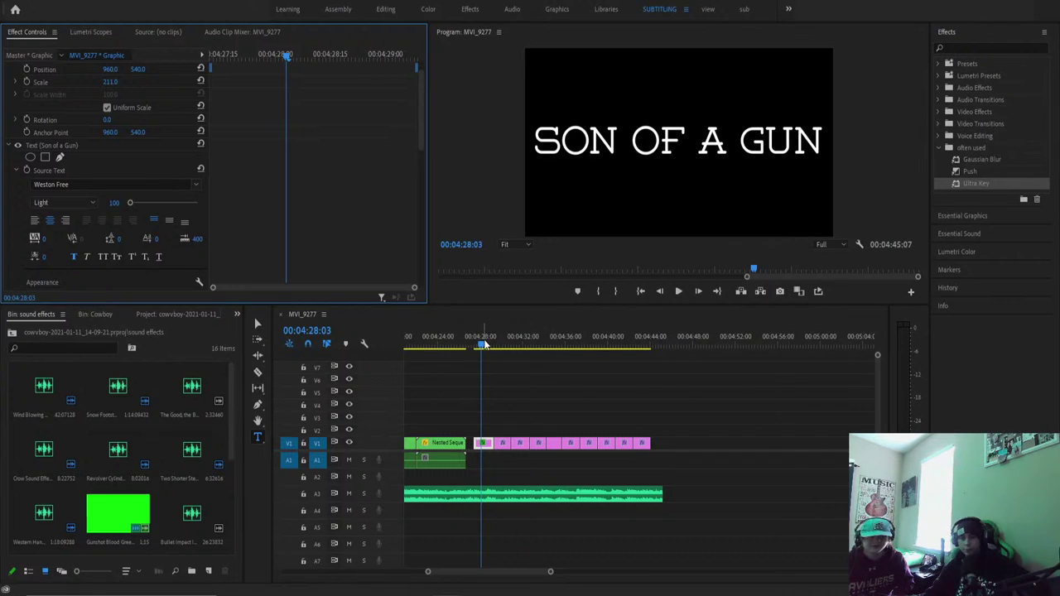
{"action": "mouse_move", "coordinate": [481, 346]}
{"action": "left_mouse_down"}
{"action": "mouse_move", "coordinate": [500, 353]}
{"action": "mouse_move", "coordinate": [481, 348]}
{"action": "left_mouse_up"}
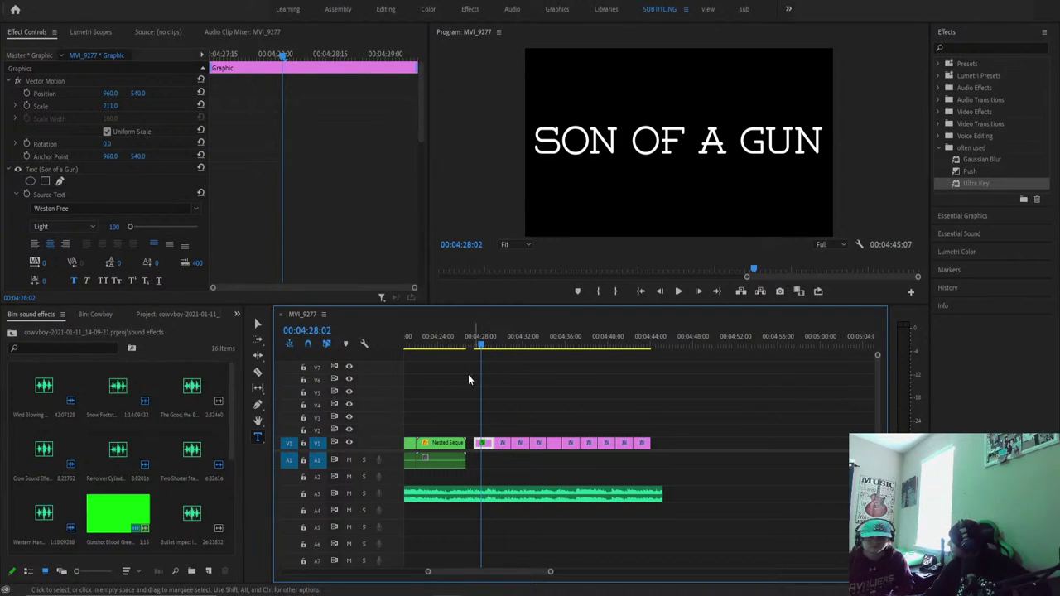
Switch to the browser and examine the Oldways font's details page from the free cowboy fonts list, closing it when done.
{"action": "key", "text": "alt+Tab"}
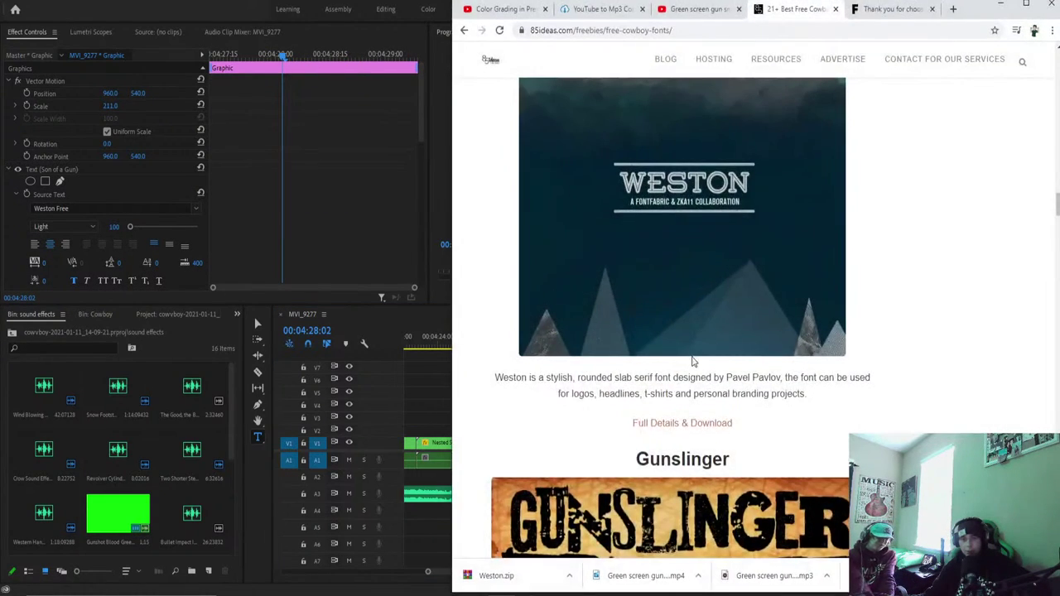
{"action": "scroll", "coordinate": [698, 367], "scroll_direction": "down", "scroll_amount": 4}
{"action": "scroll", "coordinate": [698, 367], "scroll_direction": "down", "scroll_amount": 20}
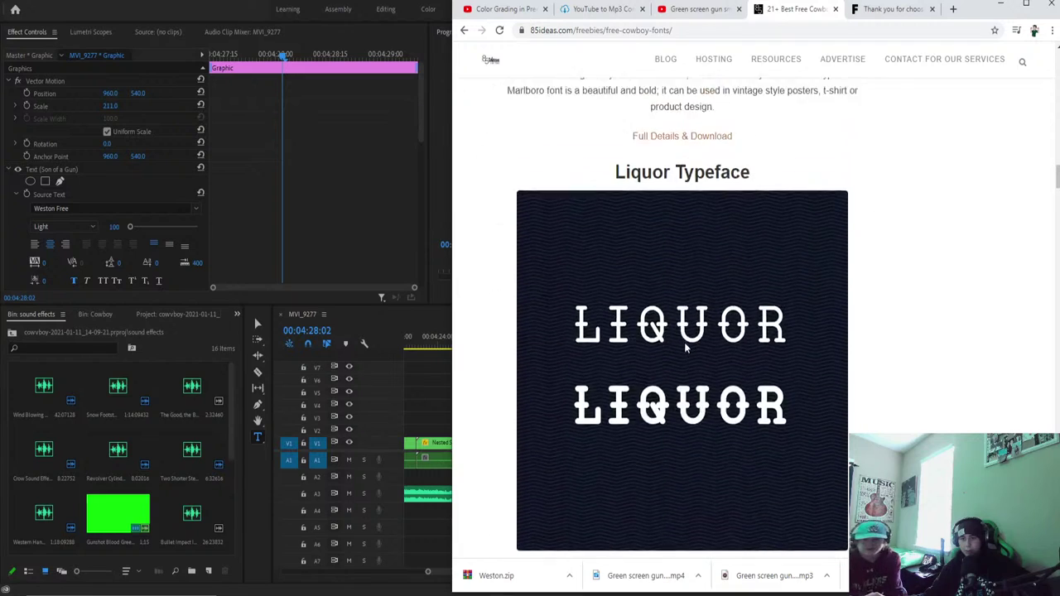
{"action": "scroll", "coordinate": [685, 347], "scroll_direction": "up", "scroll_amount": 15}
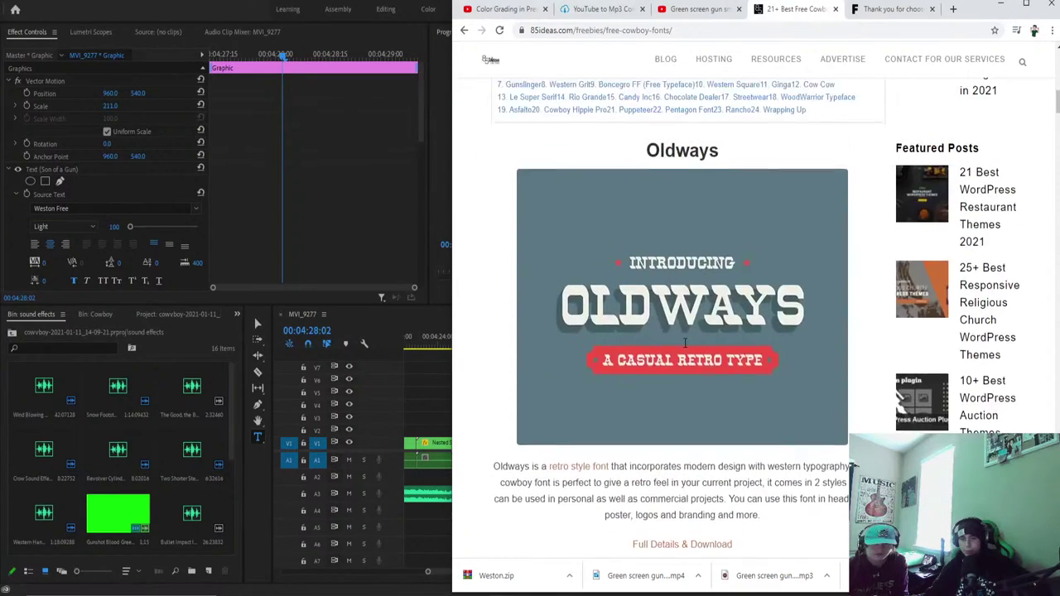
{"action": "scroll", "coordinate": [684, 347], "scroll_direction": "down", "scroll_amount": 1}
{"action": "scroll", "coordinate": [669, 451], "scroll_direction": "down", "scroll_amount": 1}
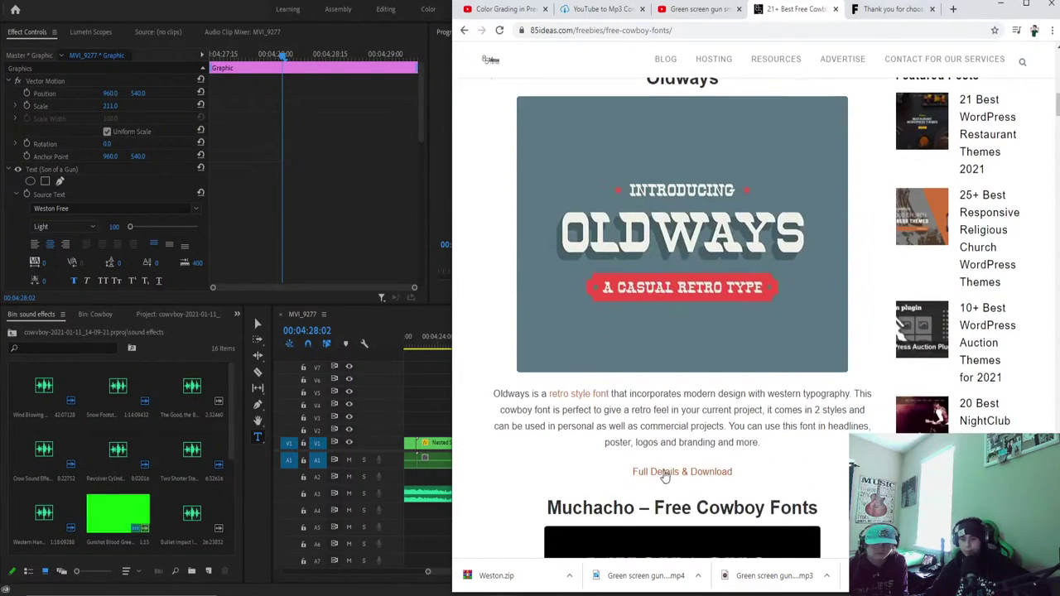
{"action": "left_click", "coordinate": [663, 478]}
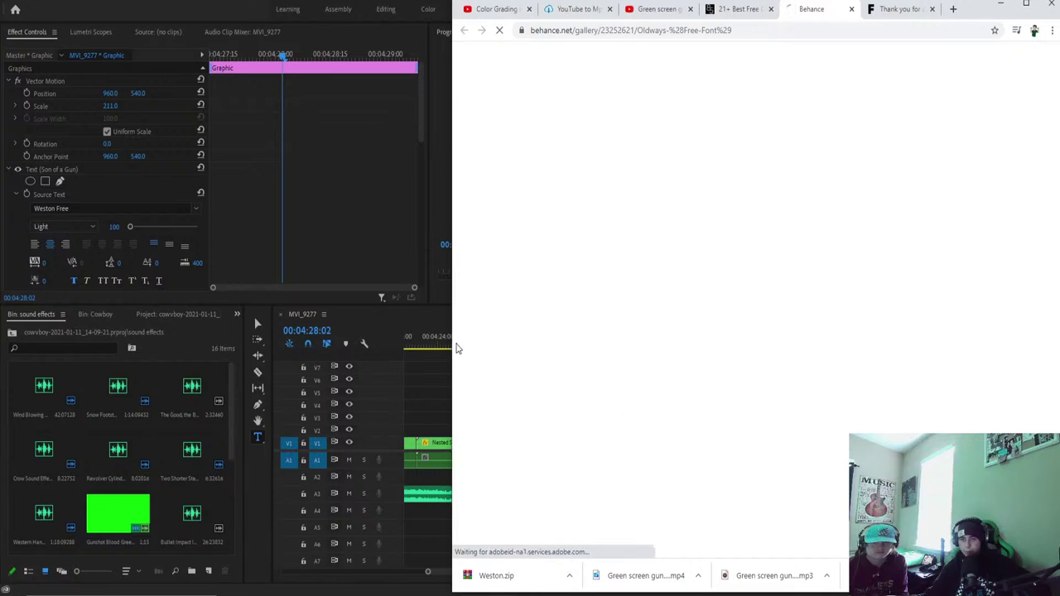
{"action": "scroll", "coordinate": [733, 178], "scroll_direction": "down", "scroll_amount": 8}
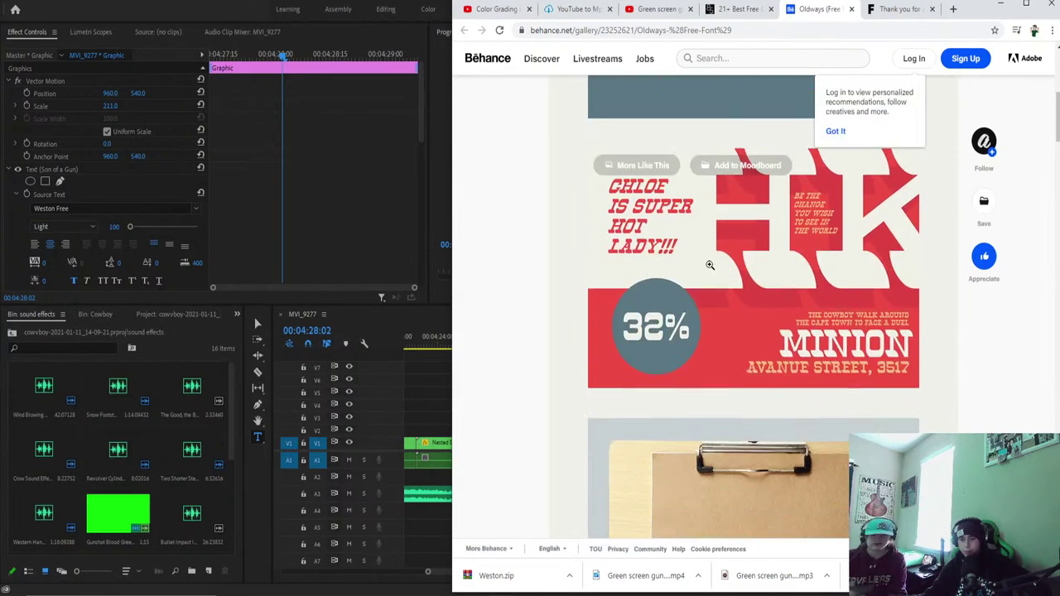
{"action": "scroll", "coordinate": [666, 319], "scroll_direction": "down", "scroll_amount": 3}
{"action": "scroll", "coordinate": [662, 311], "scroll_direction": "up", "scroll_amount": 12}
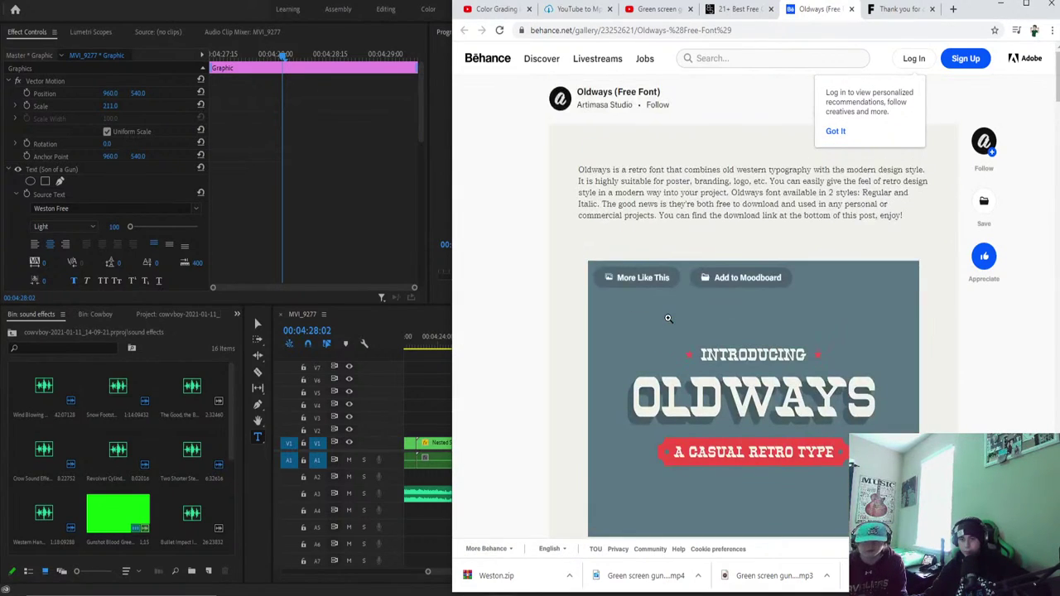
{"action": "scroll", "coordinate": [650, 294], "scroll_direction": "down", "scroll_amount": 3}
{"action": "scroll", "coordinate": [650, 293], "scroll_direction": "down", "scroll_amount": 10}
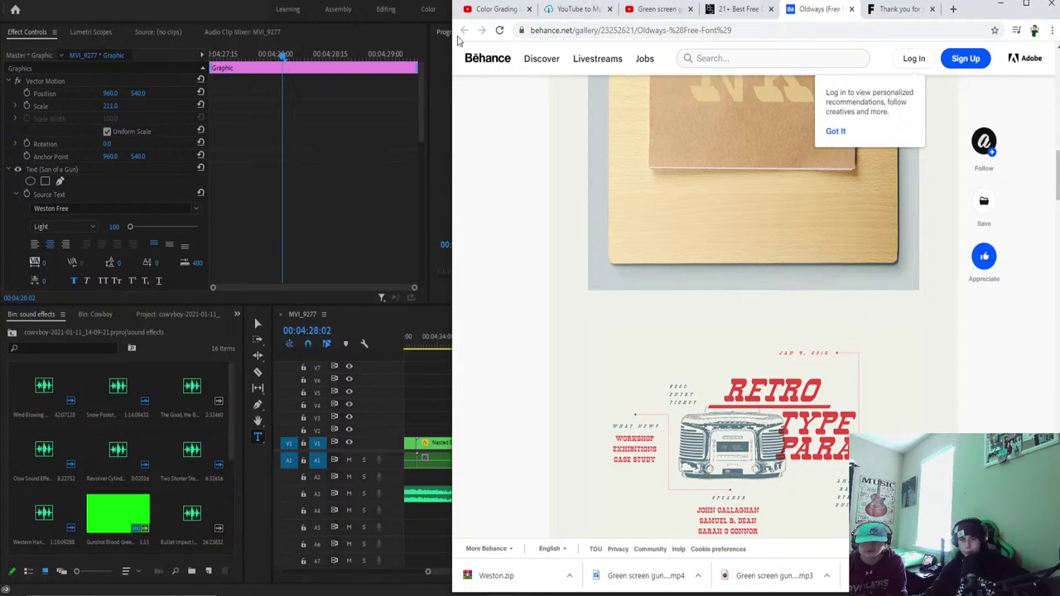
{"action": "left_click", "coordinate": [850, 9]}
Look through the cowboy fonts list as far as Rio Grande and open that font's DaFont page to examine its characters.
{"action": "scroll", "coordinate": [692, 223], "scroll_direction": "down", "scroll_amount": 14}
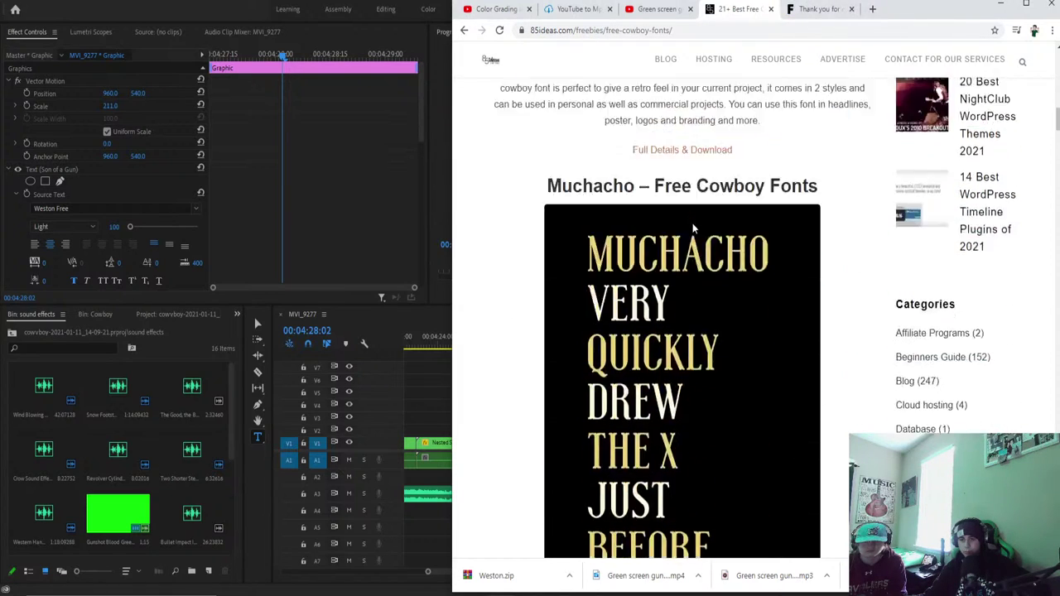
{"action": "scroll", "coordinate": [715, 290], "scroll_direction": "down", "scroll_amount": 18}
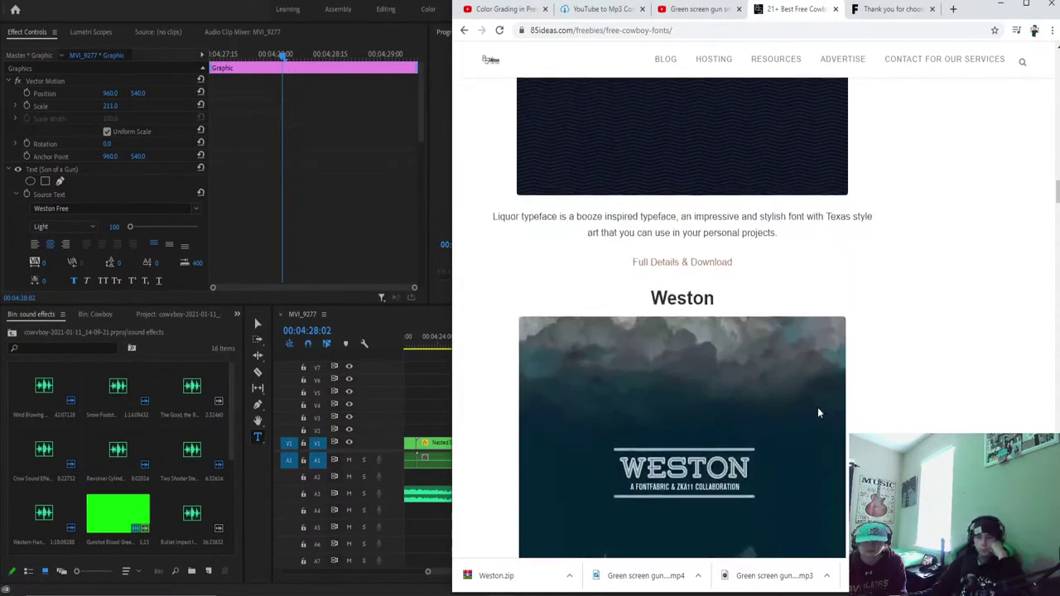
{"action": "scroll", "coordinate": [785, 425], "scroll_direction": "down", "scroll_amount": 15}
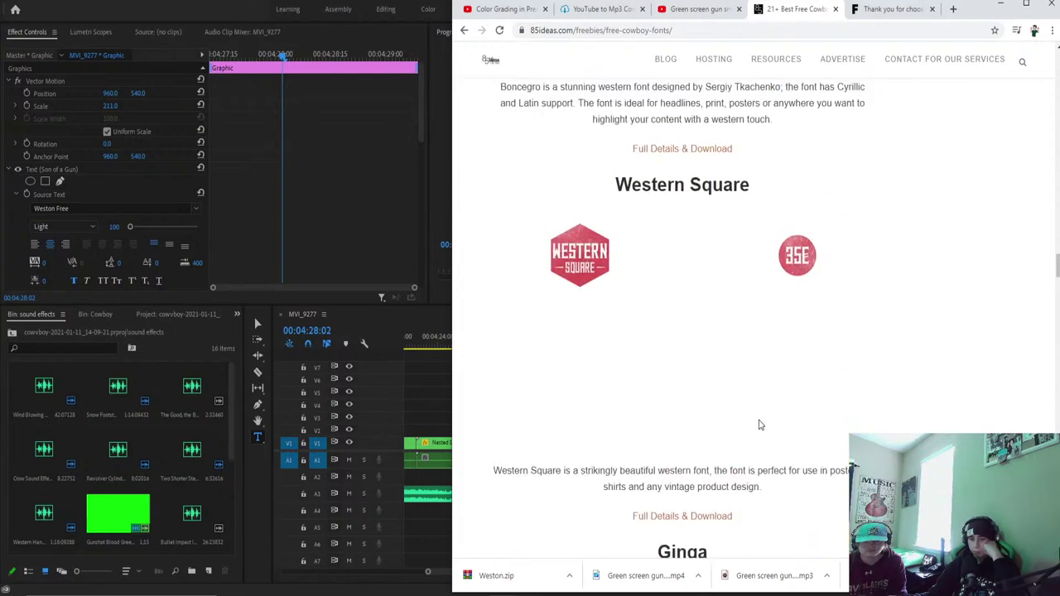
{"action": "scroll", "coordinate": [702, 401], "scroll_direction": "down", "scroll_amount": 5}
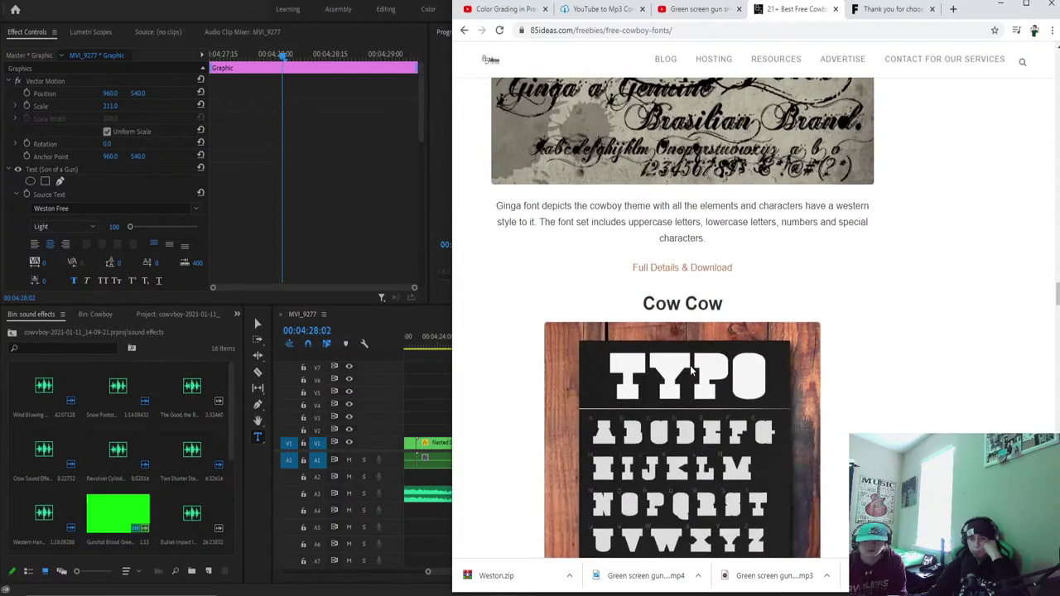
{"action": "scroll", "coordinate": [691, 370], "scroll_direction": "down", "scroll_amount": 7}
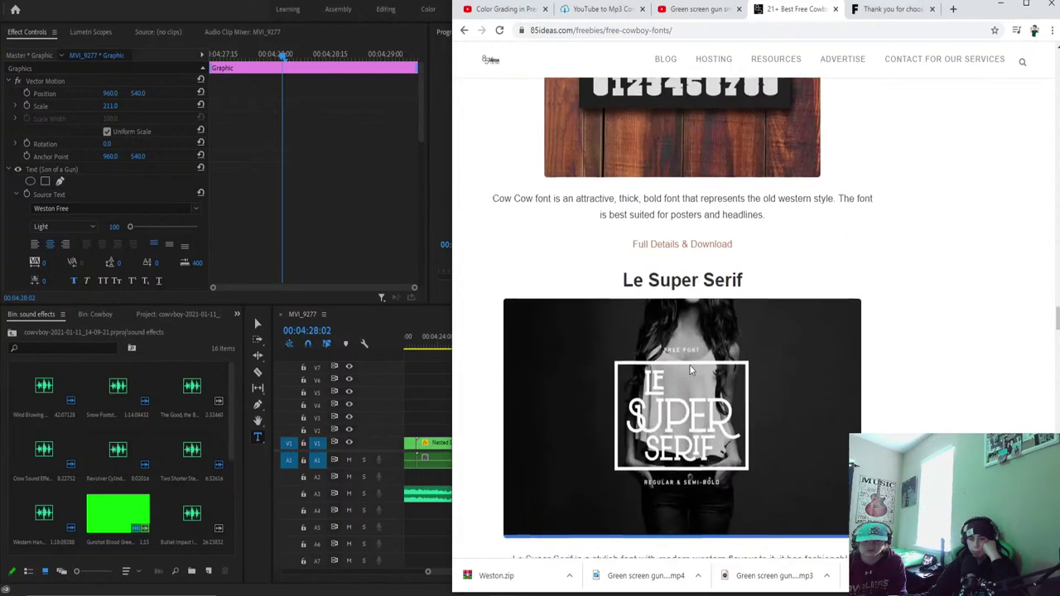
{"action": "scroll", "coordinate": [691, 369], "scroll_direction": "down", "scroll_amount": 3}
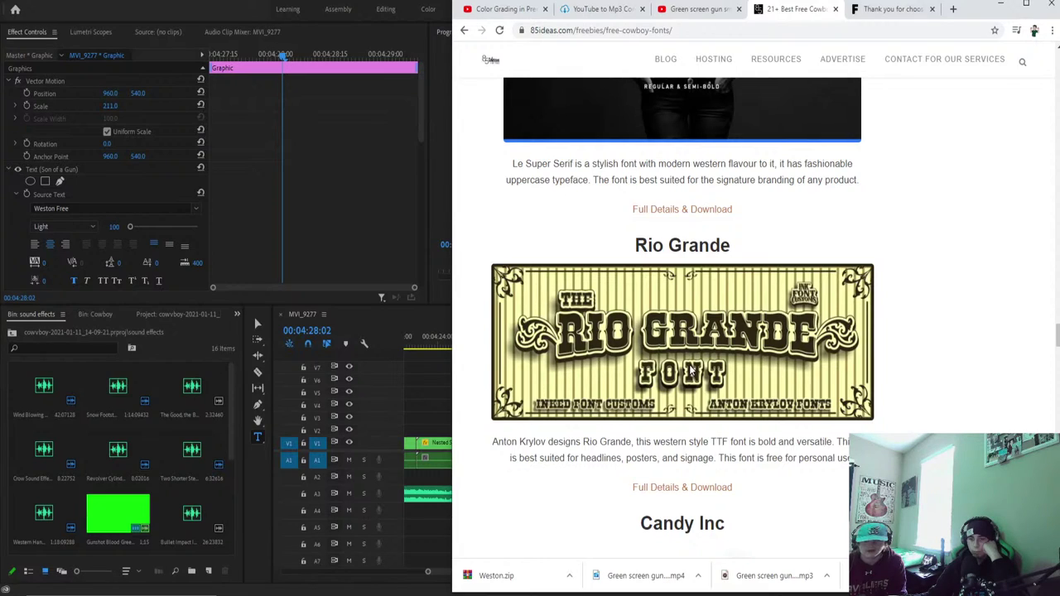
{"action": "left_click", "coordinate": [704, 490]}
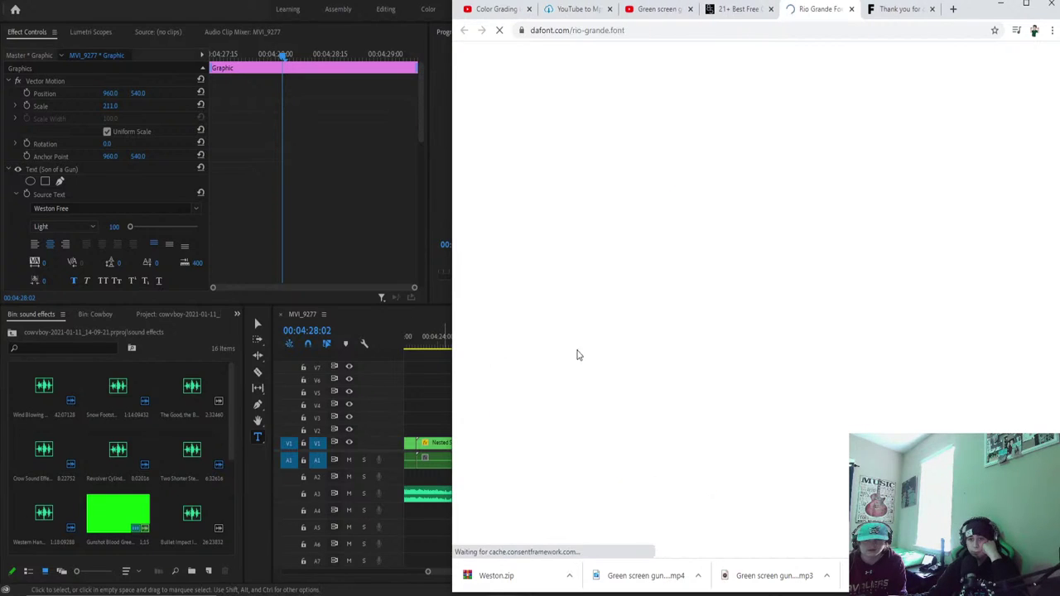
{"action": "scroll", "coordinate": [753, 306], "scroll_direction": "down", "scroll_amount": 1}
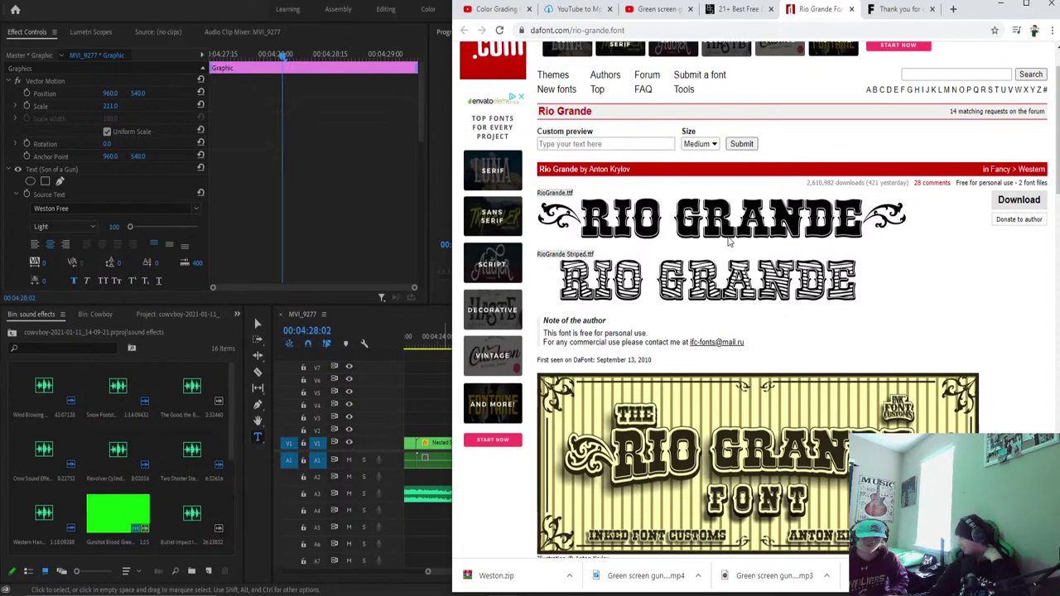
{"action": "scroll", "coordinate": [728, 241], "scroll_direction": "down", "scroll_amount": 1}
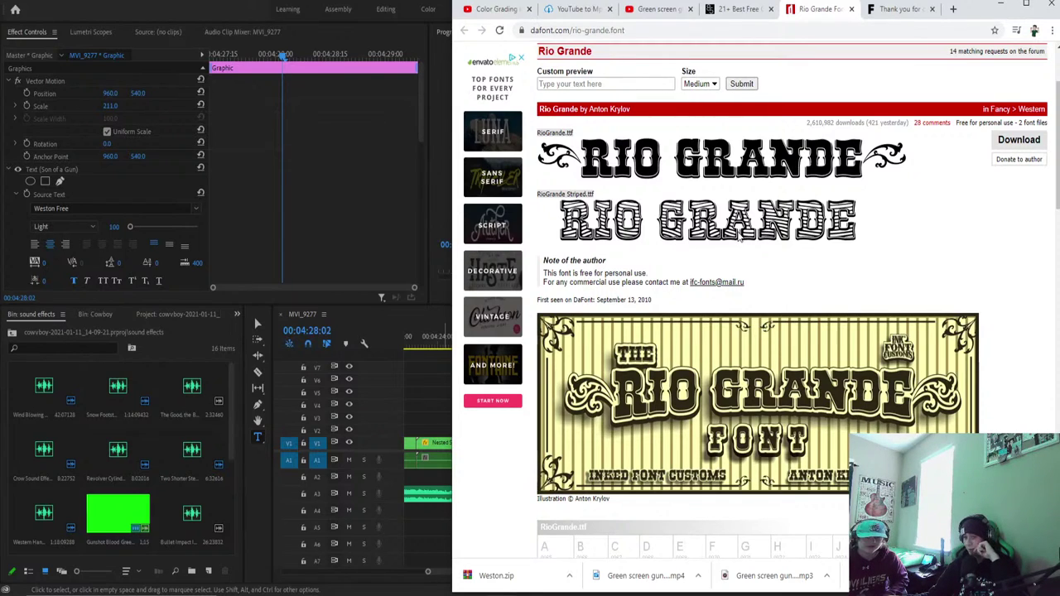
{"action": "scroll", "coordinate": [741, 238], "scroll_direction": "down", "scroll_amount": 3}
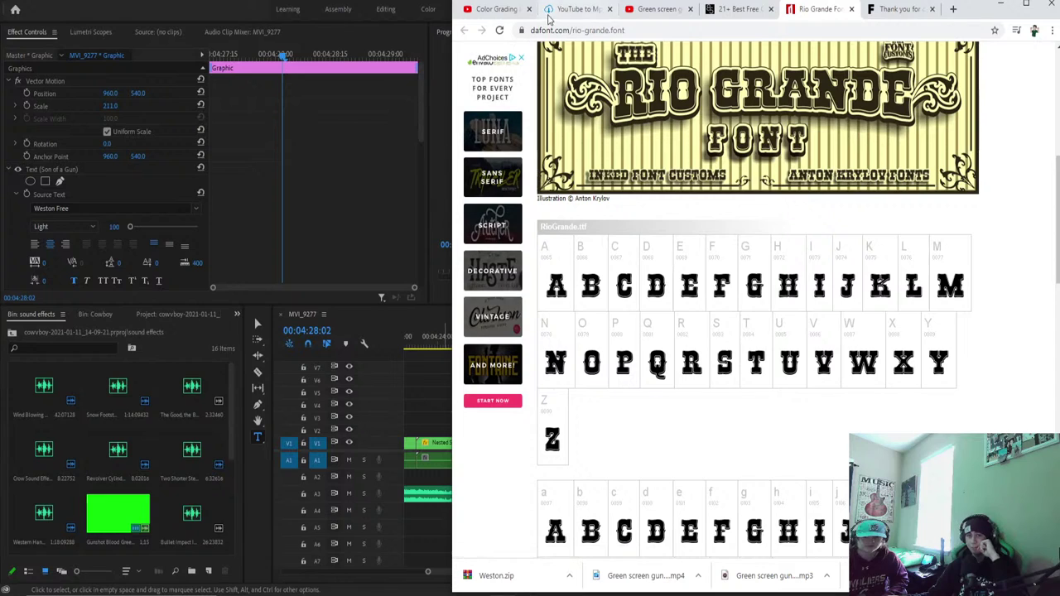
Return to the cowboy fonts list and review the remaining samples from Candy Inc to Cowboy Hippie Pro.
{"action": "left_click", "coordinate": [737, 9]}
{"action": "scroll", "coordinate": [698, 270], "scroll_direction": "down", "scroll_amount": 5}
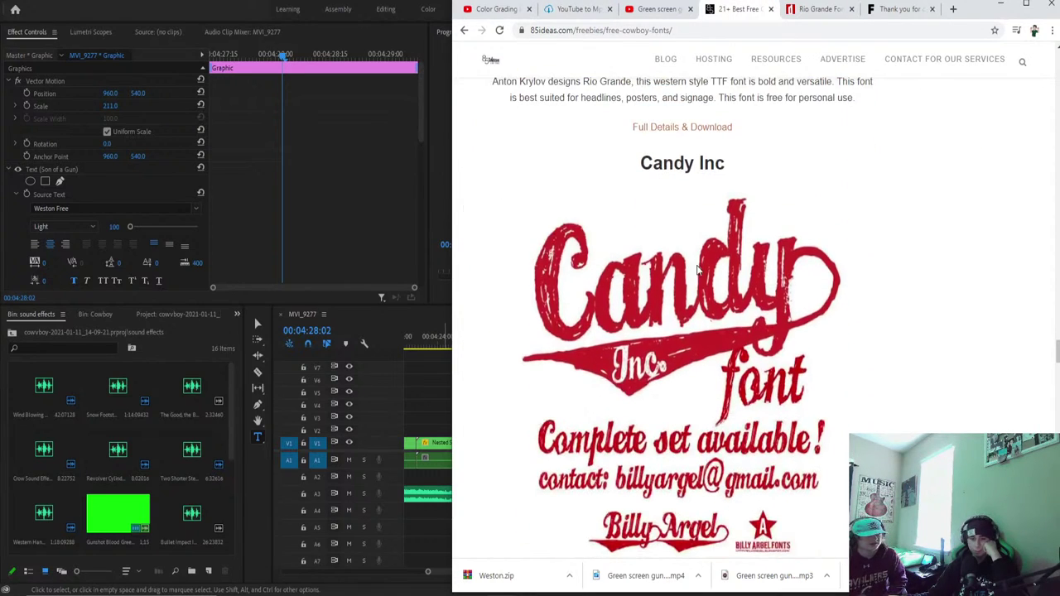
{"action": "scroll", "coordinate": [698, 271], "scroll_direction": "down", "scroll_amount": 10}
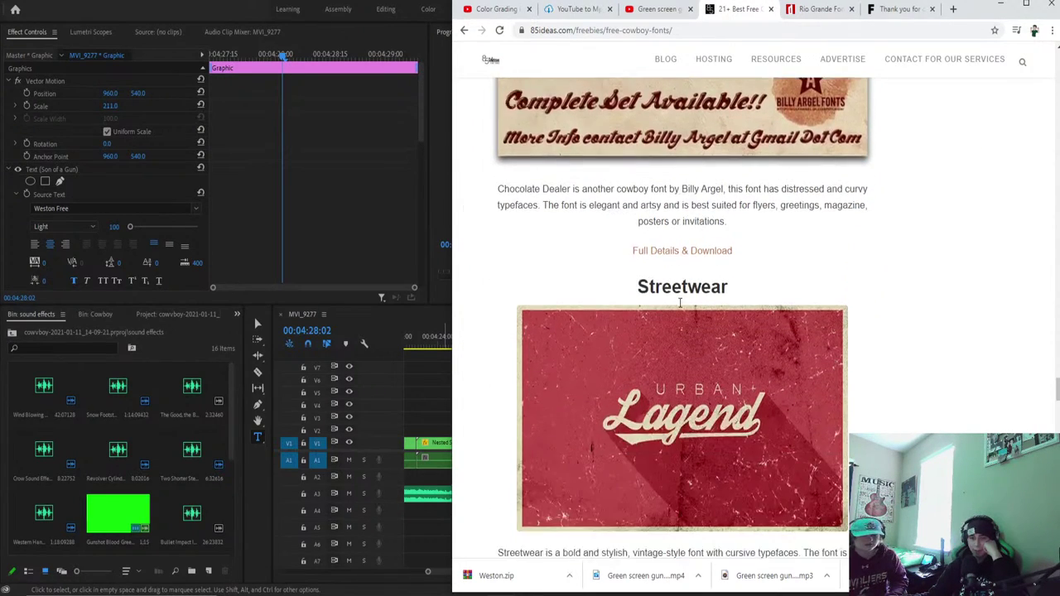
{"action": "scroll", "coordinate": [679, 303], "scroll_direction": "down", "scroll_amount": 7}
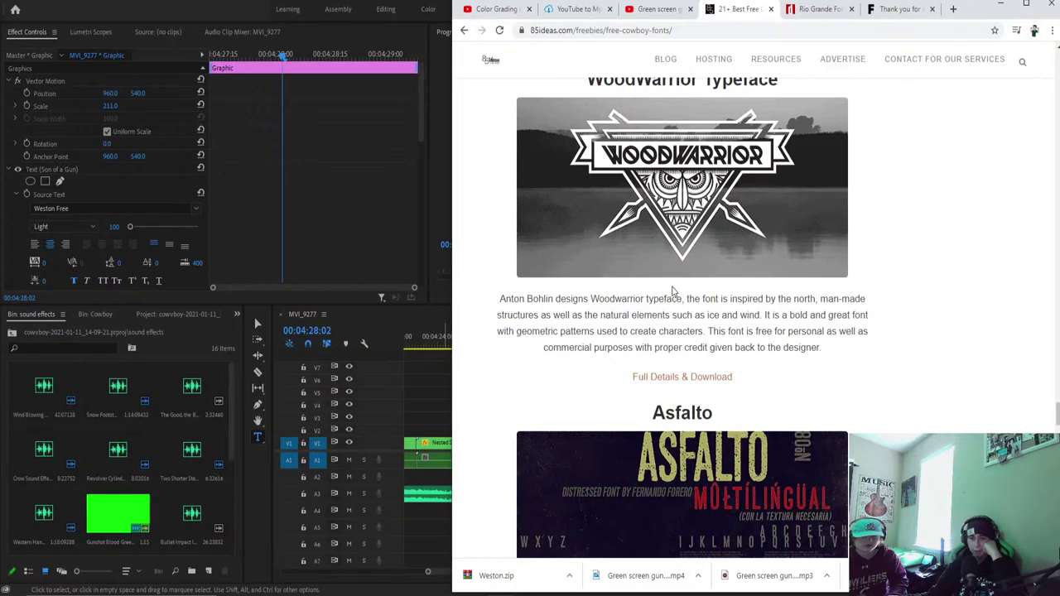
{"action": "scroll", "coordinate": [672, 292], "scroll_direction": "down", "scroll_amount": 6}
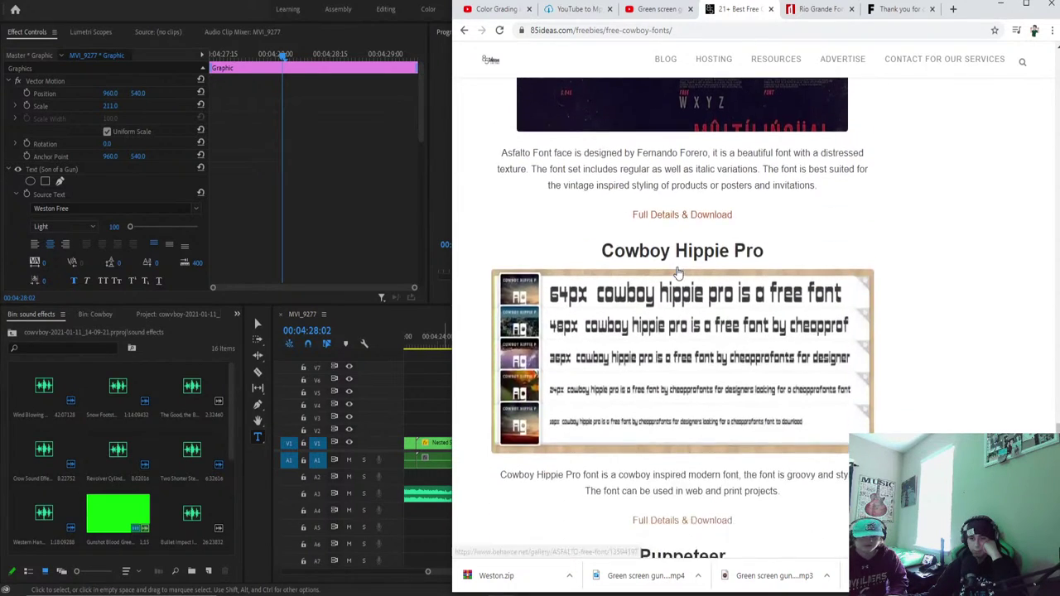
{"action": "scroll", "coordinate": [676, 267], "scroll_direction": "up", "scroll_amount": 4}
Download the Rio Grande font from its DaFont page.
{"action": "left_click", "coordinate": [819, 9]}
{"action": "scroll", "coordinate": [941, 210], "scroll_direction": "up", "scroll_amount": 2}
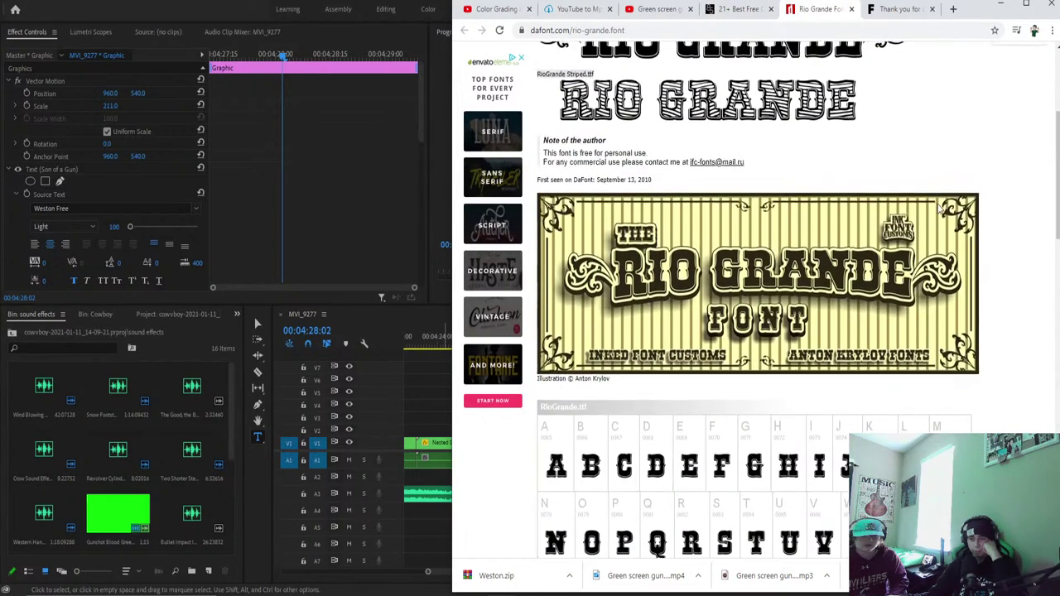
{"action": "scroll", "coordinate": [938, 208], "scroll_direction": "up", "scroll_amount": 3}
{"action": "left_click", "coordinate": [1018, 259]}
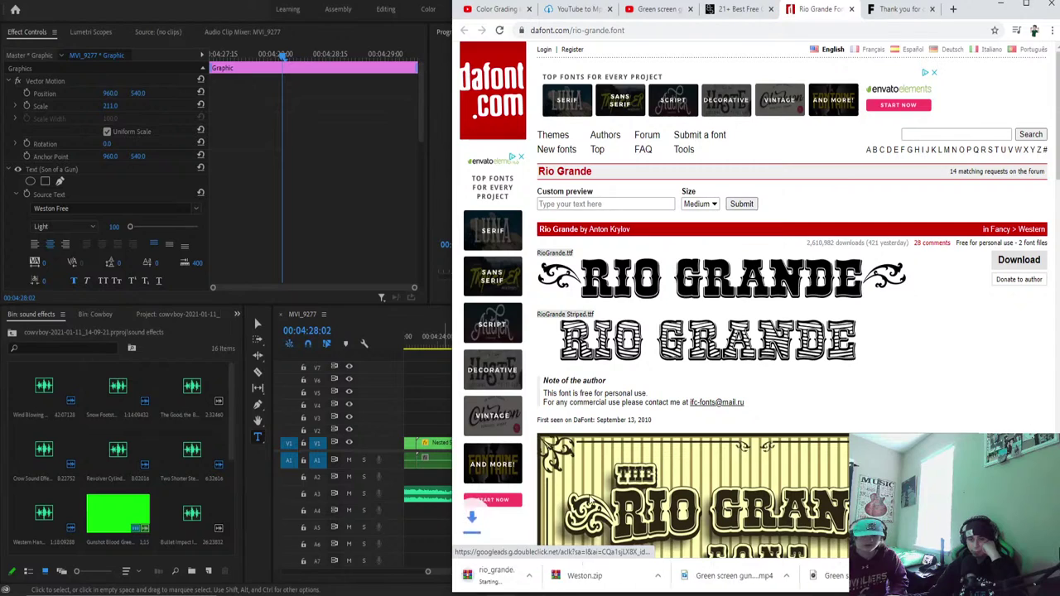
Show the downloaded rio_grande archive in its folder and open it in WinRAR, dismissing the licence reminder.
{"action": "left_click", "coordinate": [568, 575]}
{"action": "left_click", "coordinate": [596, 539]}
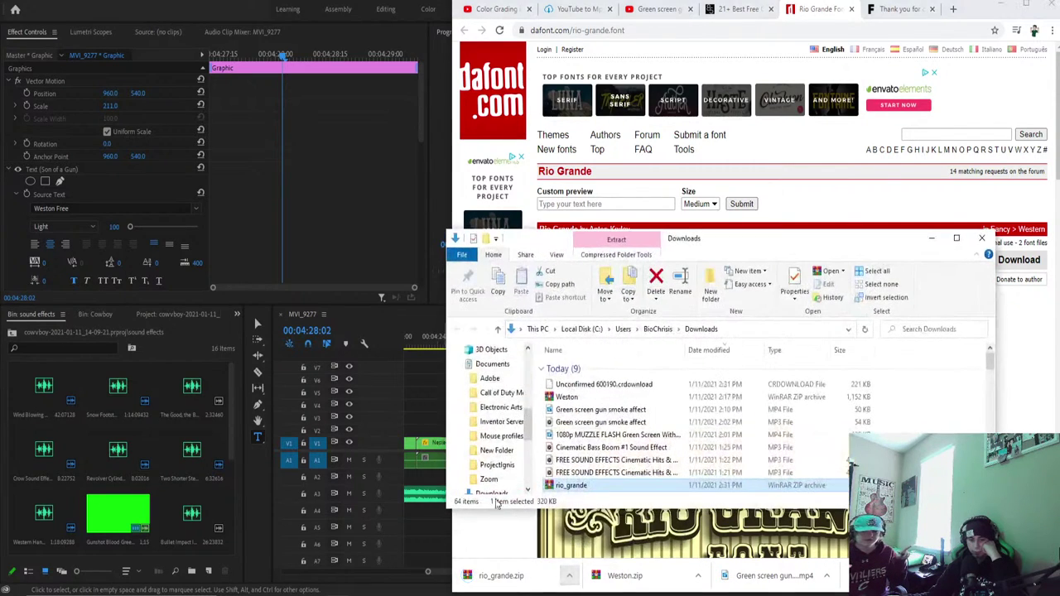
{"action": "left_click", "coordinate": [591, 488]}
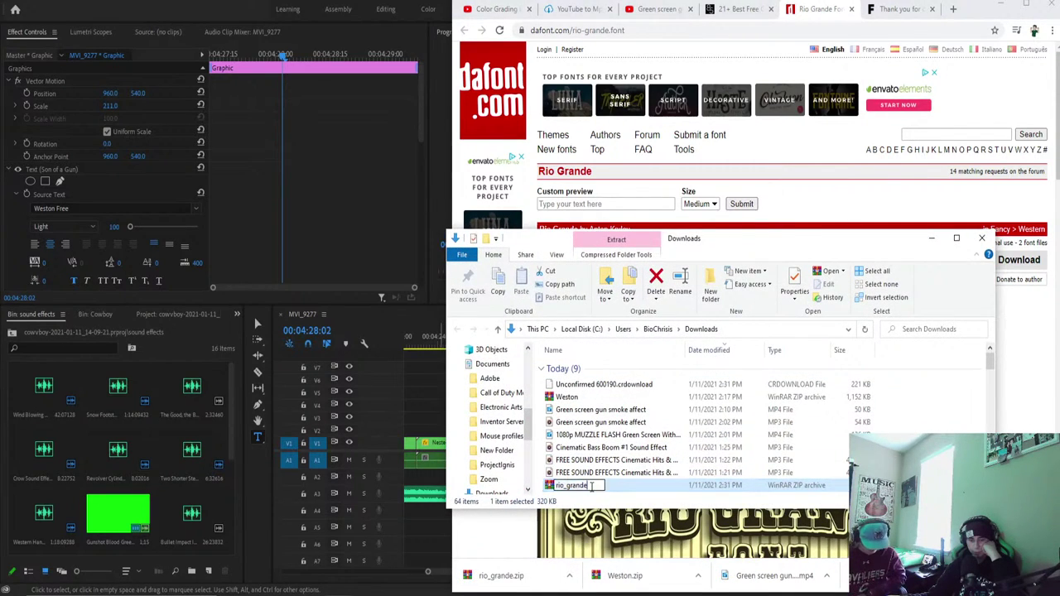
{"action": "double_click", "coordinate": [629, 485]}
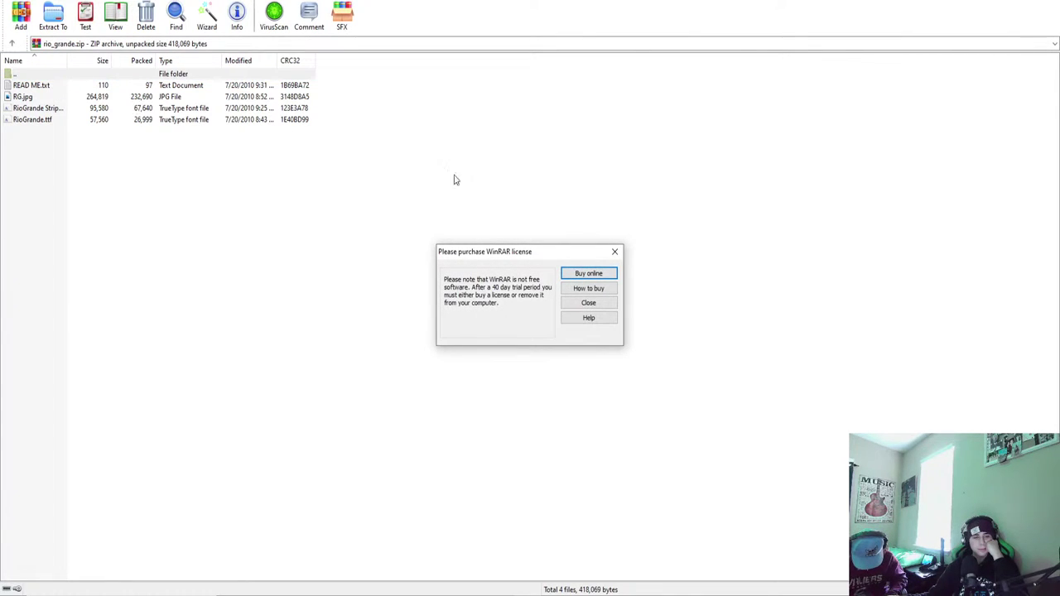
{"action": "left_click", "coordinate": [614, 251]}
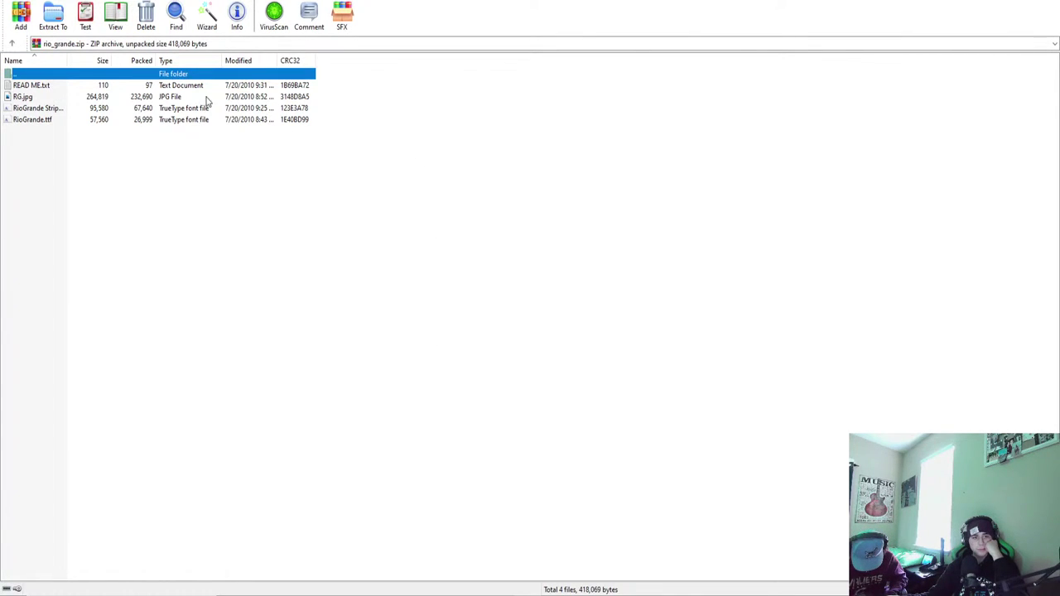
Preview the RioGrande Striped font file from the archive and close the preview.
{"action": "left_click", "coordinate": [145, 110]}
{"action": "double_click", "coordinate": [149, 115]}
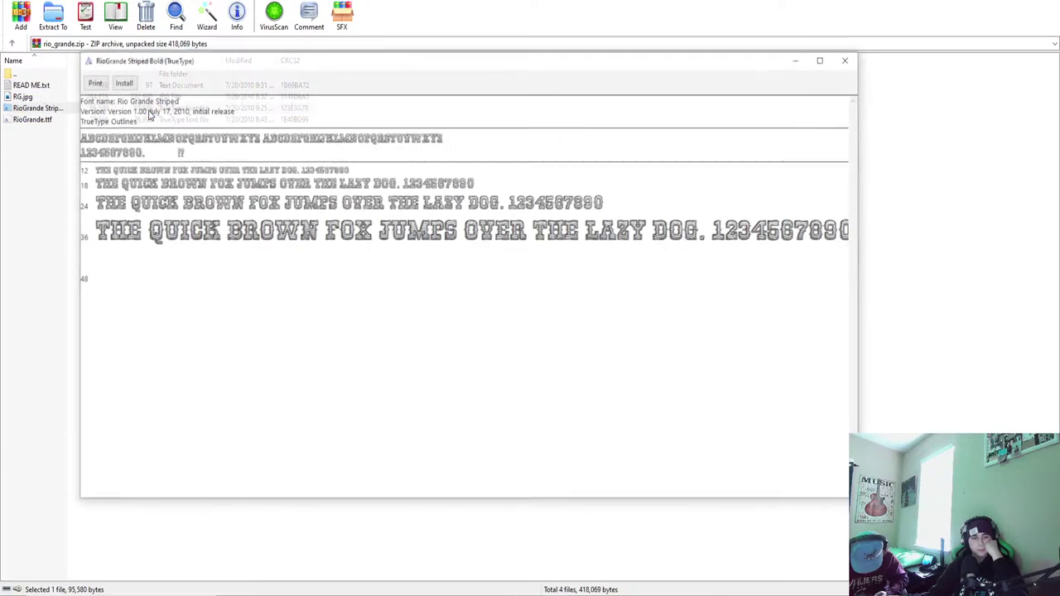
{"action": "left_click", "coordinate": [847, 58]}
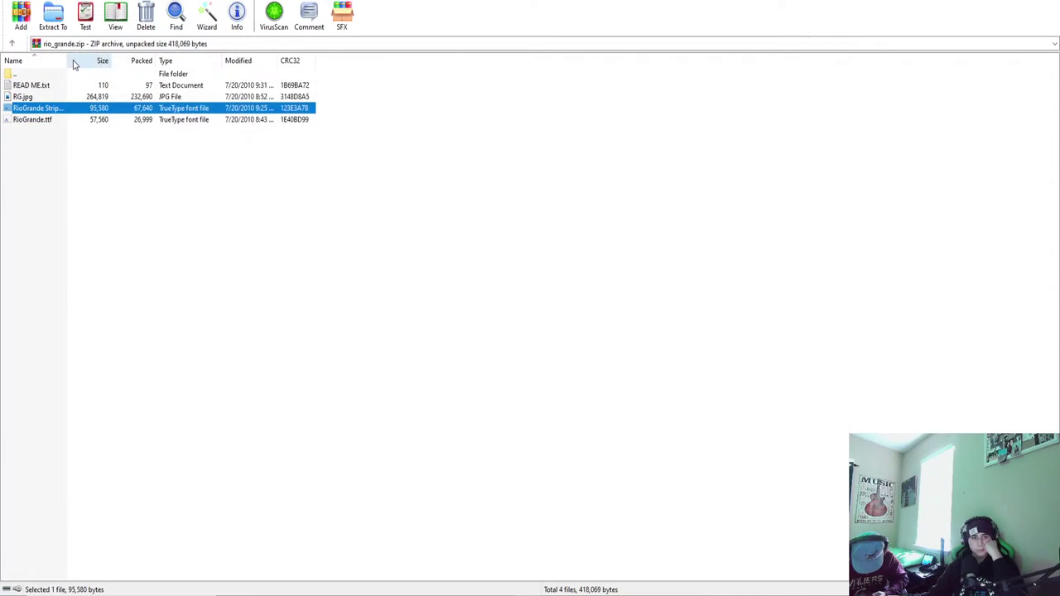
Install the regular RioGrande.ttf font from the archive and close its preview.
{"action": "double_click", "coordinate": [82, 120]}
{"action": "left_click", "coordinate": [132, 97]}
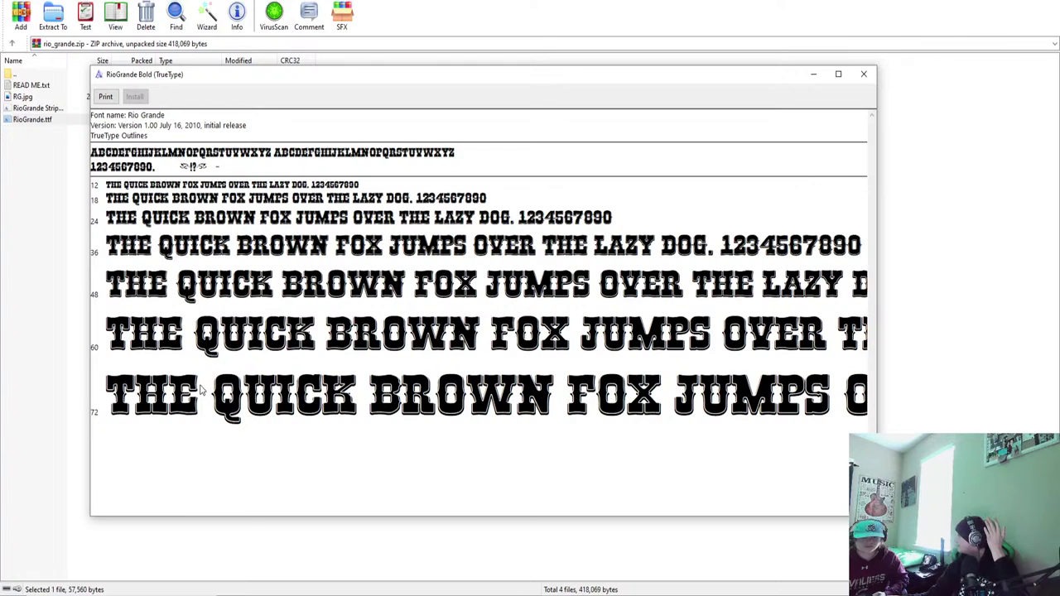
{"action": "left_click", "coordinate": [864, 73]}
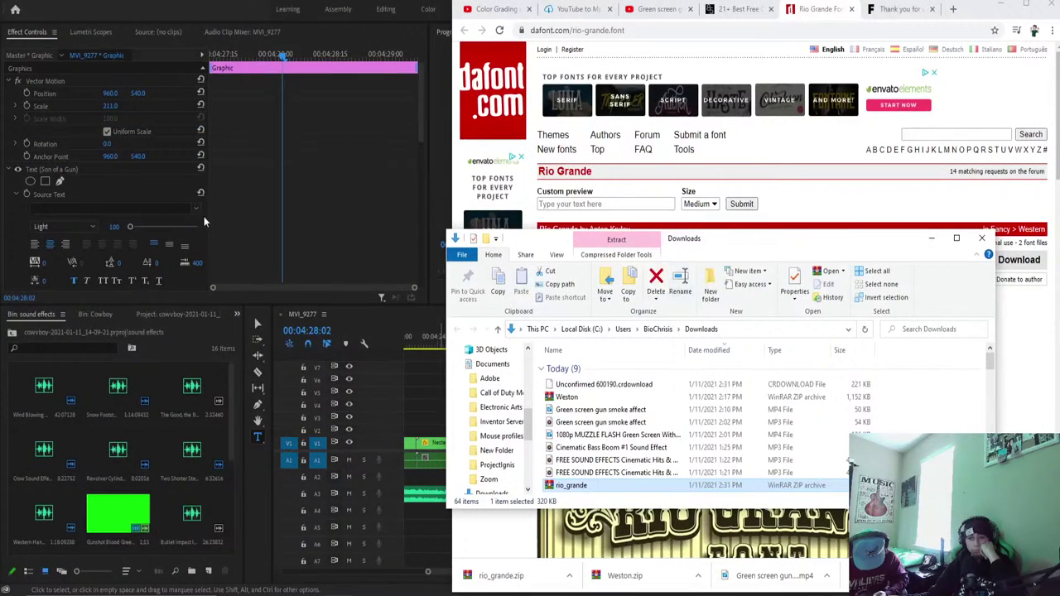
Switch back to Premiere Pro and save the cowboy project.
{"action": "left_click", "coordinate": [415, 272]}
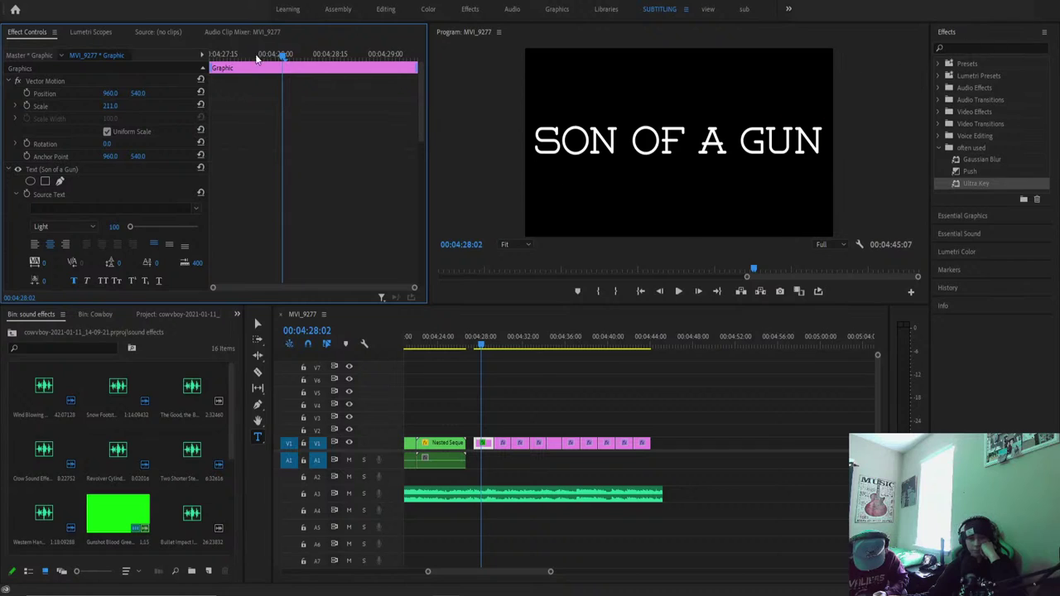
{"action": "left_click", "coordinate": [36, 3]}
{"action": "mouse_move", "coordinate": [17, 3]}
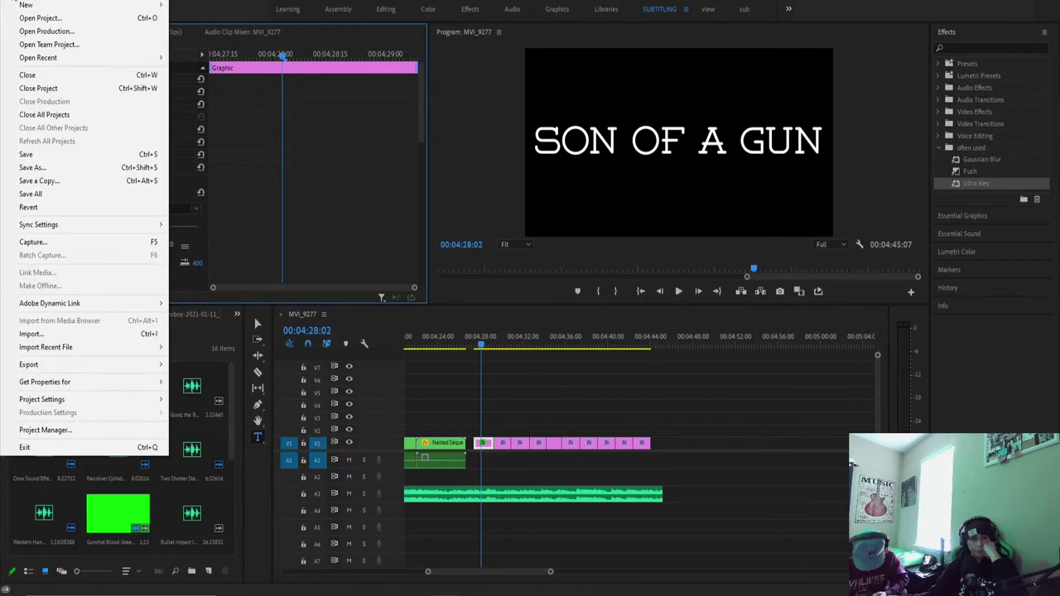
{"action": "left_click", "coordinate": [32, 155]}
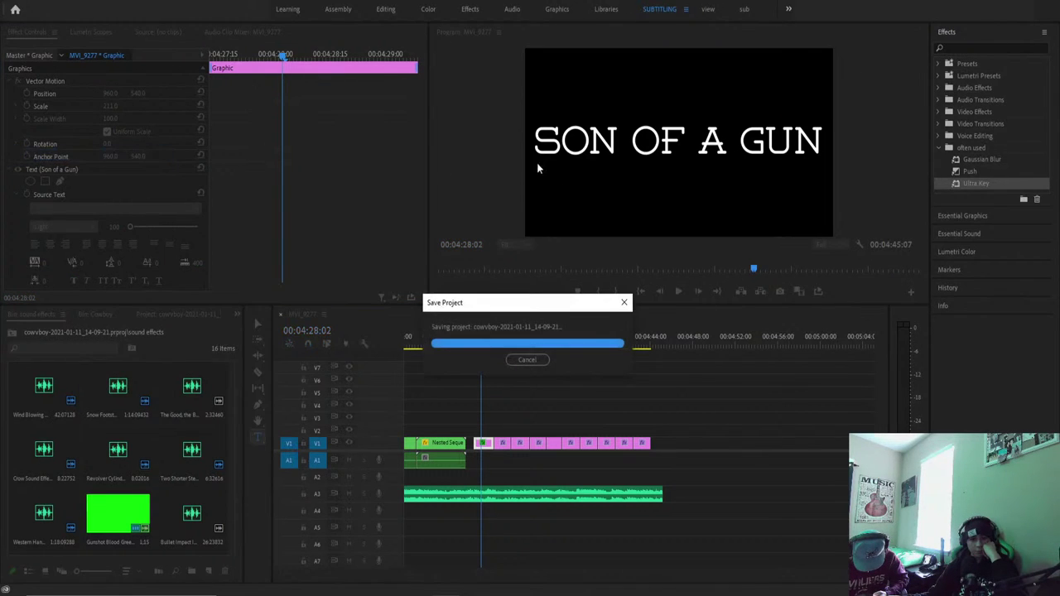
Open the 1910 project from the desktop and bring up its Wyoming 1910 title section in the timeline.
{"action": "key", "text": "super+Down"}
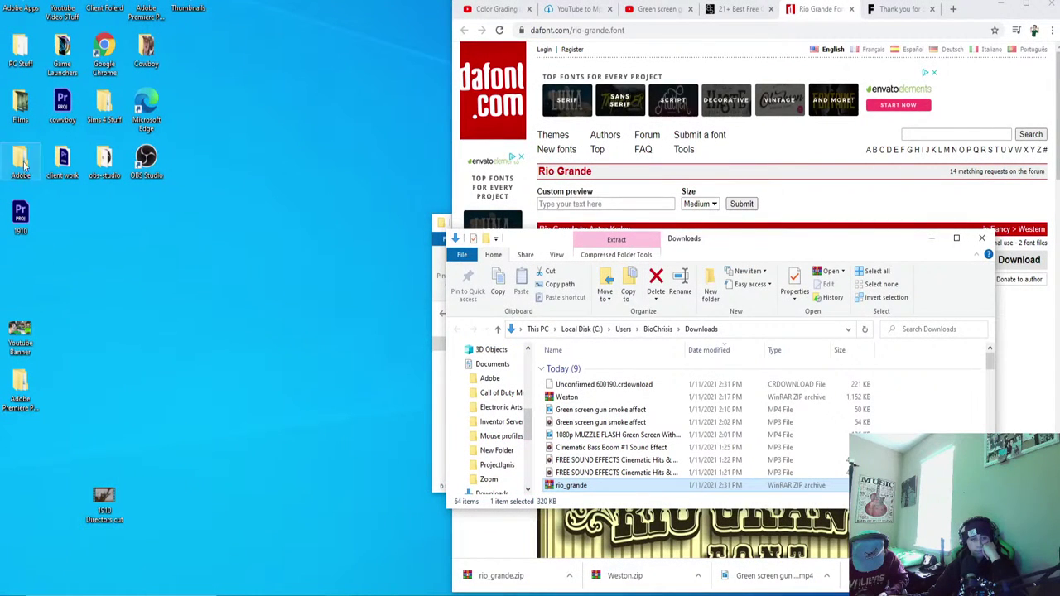
{"action": "double_click", "coordinate": [18, 212]}
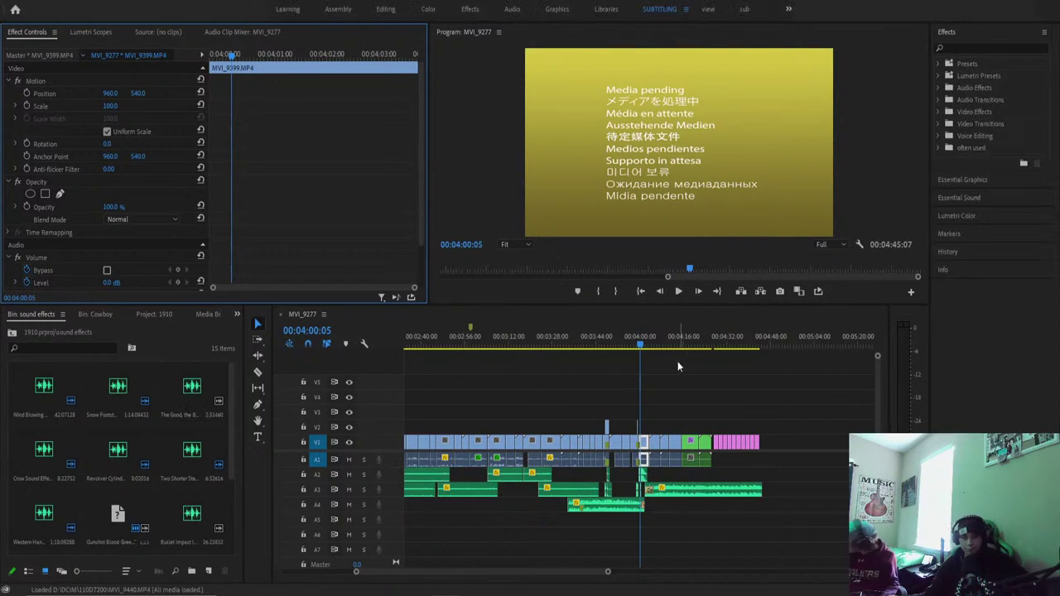
{"action": "left_click", "coordinate": [705, 337]}
{"action": "scroll", "coordinate": [305, 359], "scroll_direction": "up", "scroll_amount": 3}
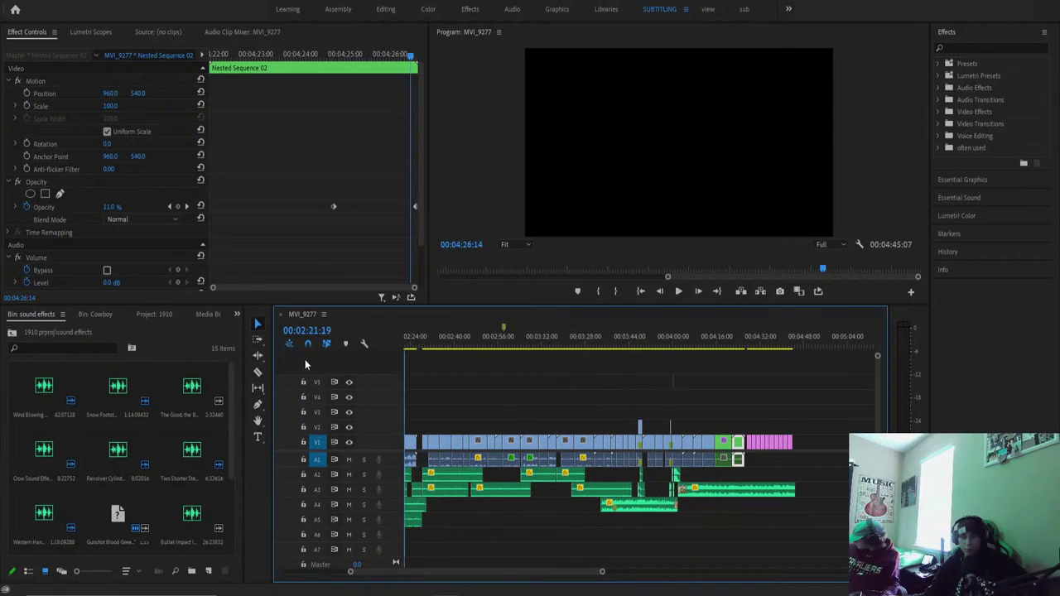
{"action": "left_click_drag", "start_coordinate": [352, 370], "coordinate": [494, 424]}
{"action": "key", "text": "equal"}
{"action": "key", "text": "equal"}
{"action": "key", "text": "equal"}
{"action": "key", "text": "equal"}
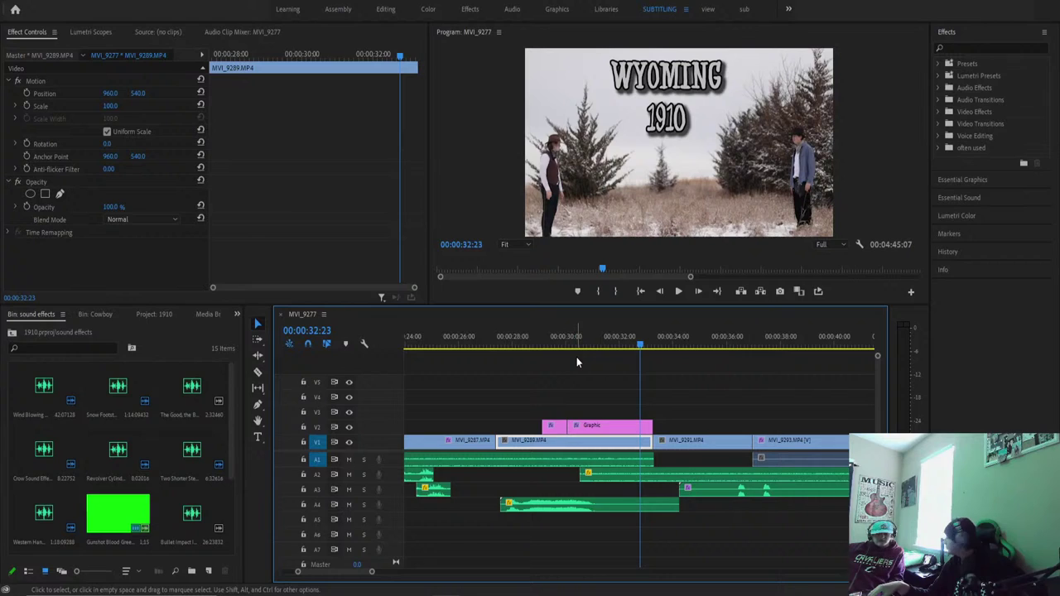
Change the font of the text in the first, shorter Wyoming title clip to Rio Grande.
{"action": "mouse_move", "coordinate": [572, 352]}
{"action": "left_mouse_down"}
{"action": "mouse_move", "coordinate": [547, 351]}
{"action": "mouse_move", "coordinate": [591, 351]}
{"action": "mouse_move", "coordinate": [560, 344]}
{"action": "left_mouse_up"}
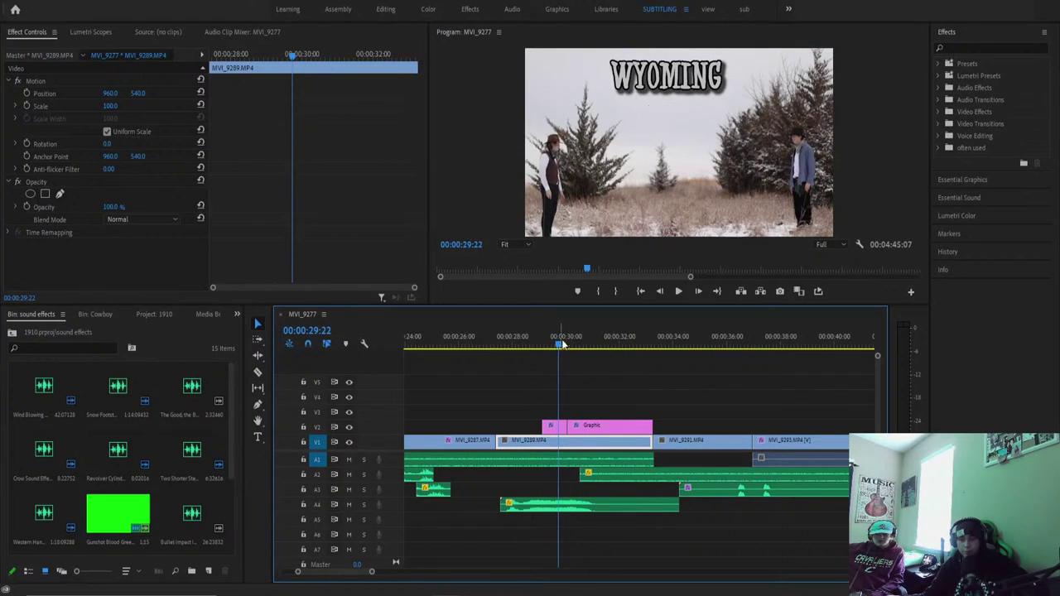
{"action": "double_click", "coordinate": [667, 83]}
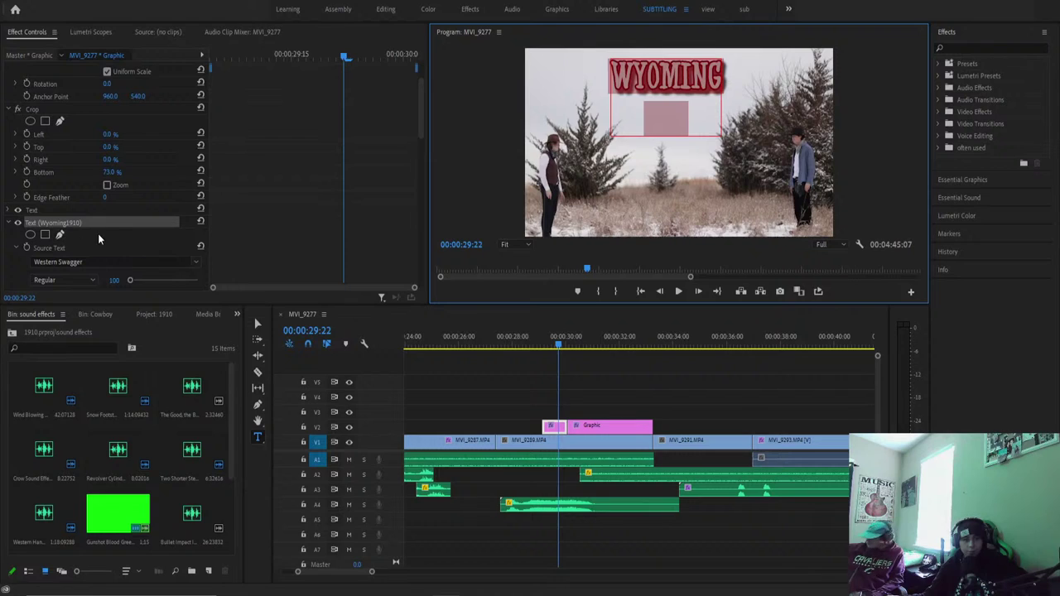
{"action": "scroll", "coordinate": [98, 236], "scroll_direction": "down", "scroll_amount": 2}
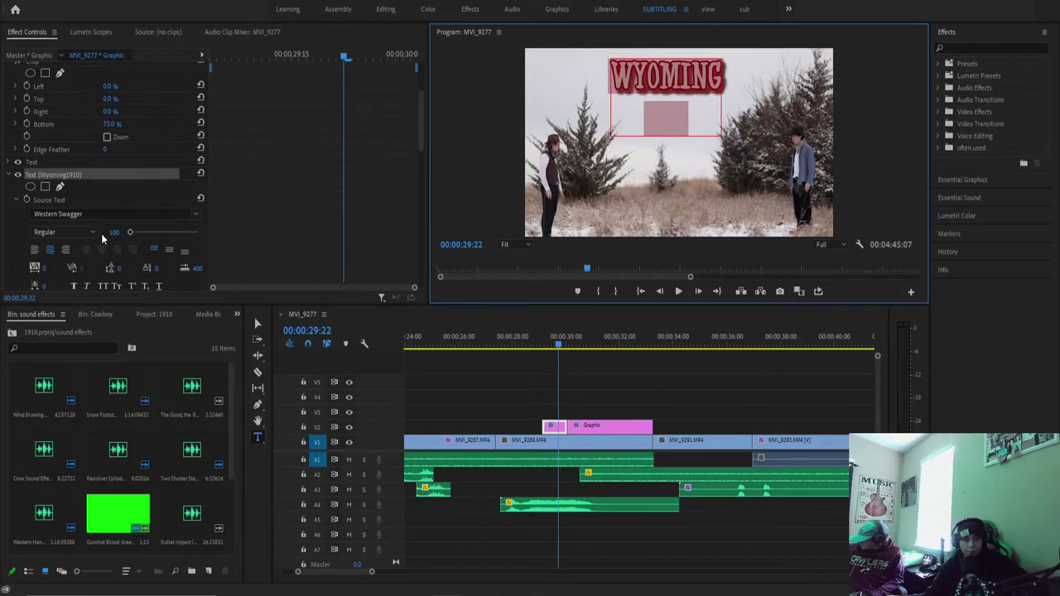
{"action": "left_click", "coordinate": [194, 216]}
{"action": "scroll", "coordinate": [116, 357], "scroll_direction": "up", "scroll_amount": 5}
{"action": "scroll", "coordinate": [116, 358], "scroll_direction": "up", "scroll_amount": 10}
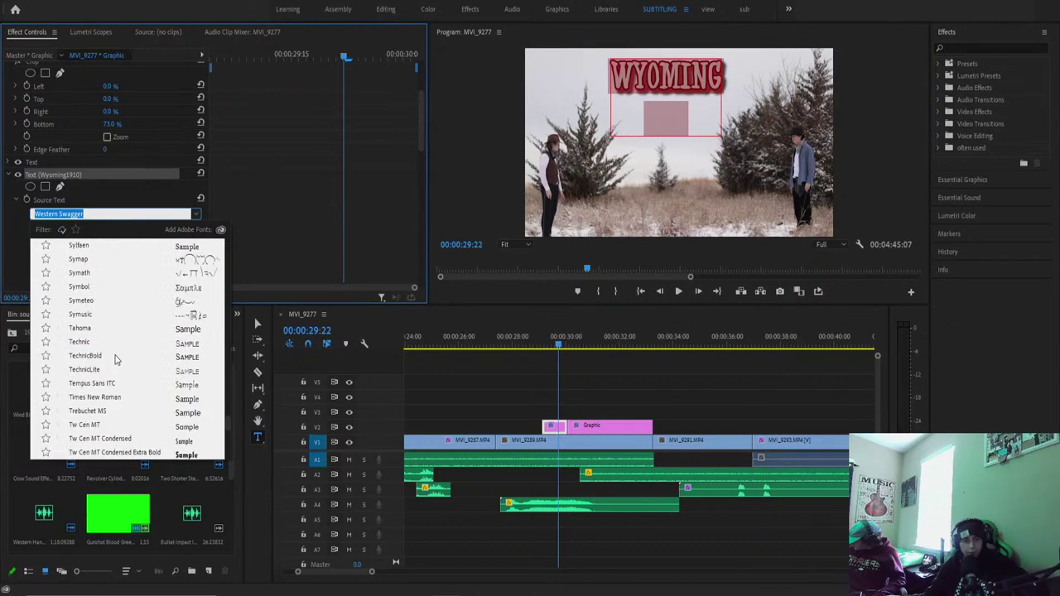
{"action": "scroll", "coordinate": [111, 355], "scroll_direction": "up", "scroll_amount": 2}
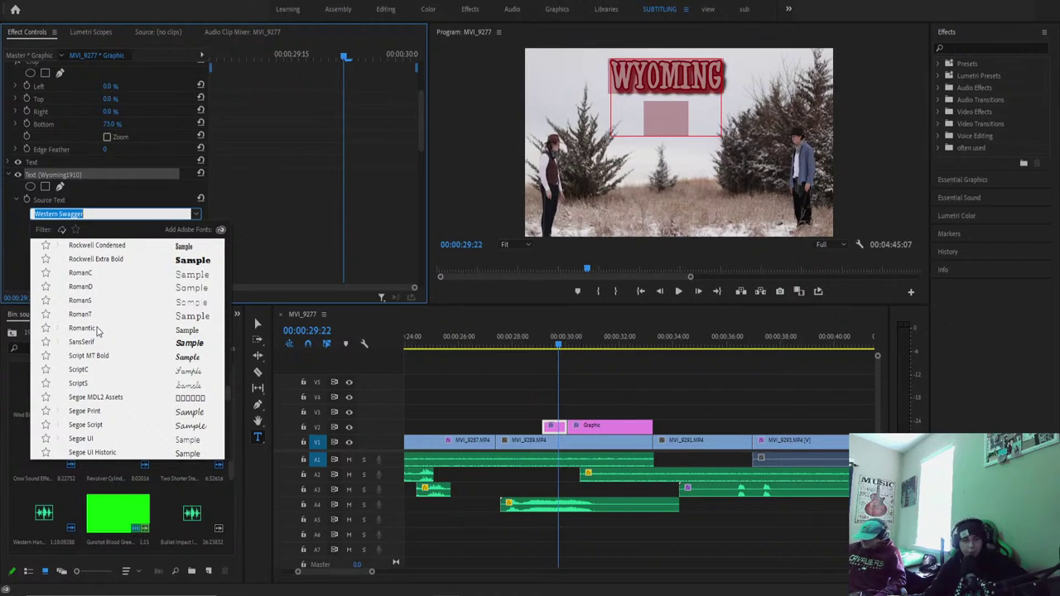
{"action": "scroll", "coordinate": [98, 331], "scroll_direction": "up", "scroll_amount": 2}
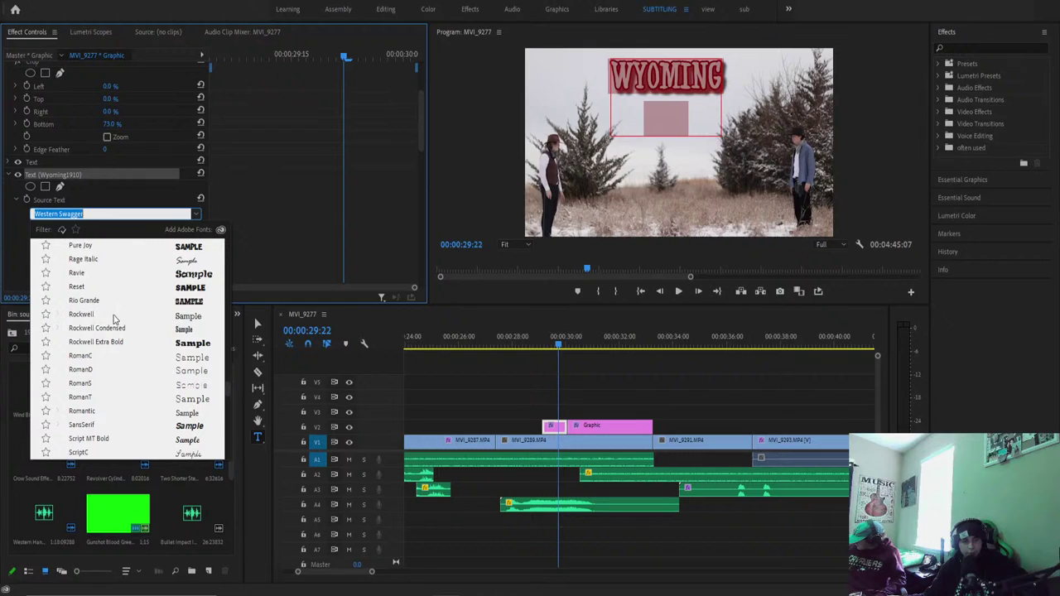
{"action": "left_click", "coordinate": [87, 301]}
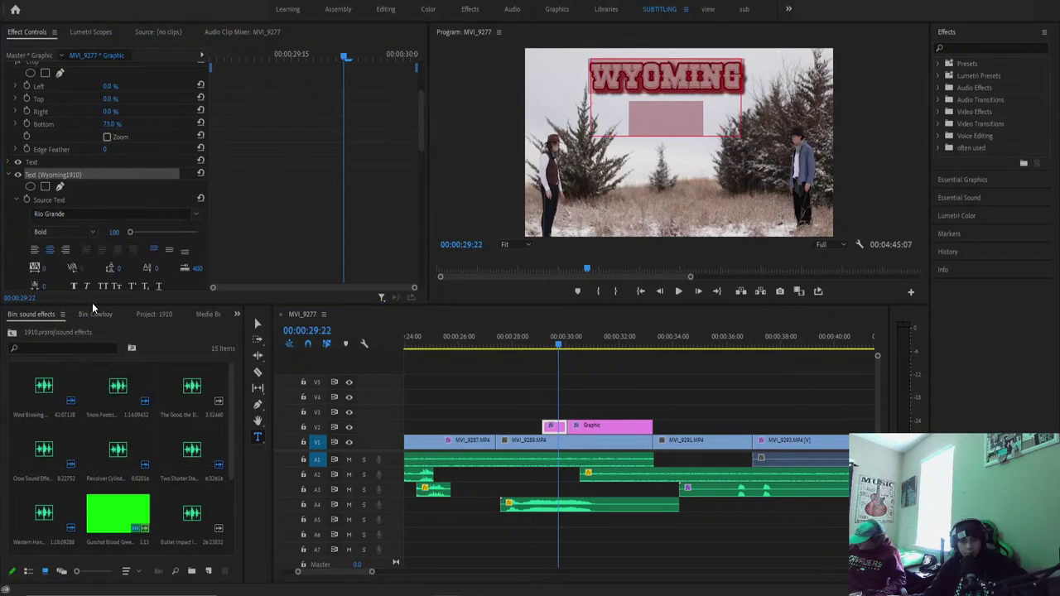
Reset the Source Text of the longer Wyoming 1910 title clip and browse the font list without picking a font.
{"action": "mouse_move", "coordinate": [568, 348]}
{"action": "left_mouse_down"}
{"action": "mouse_move", "coordinate": [533, 349]}
{"action": "mouse_move", "coordinate": [555, 350]}
{"action": "left_mouse_up"}
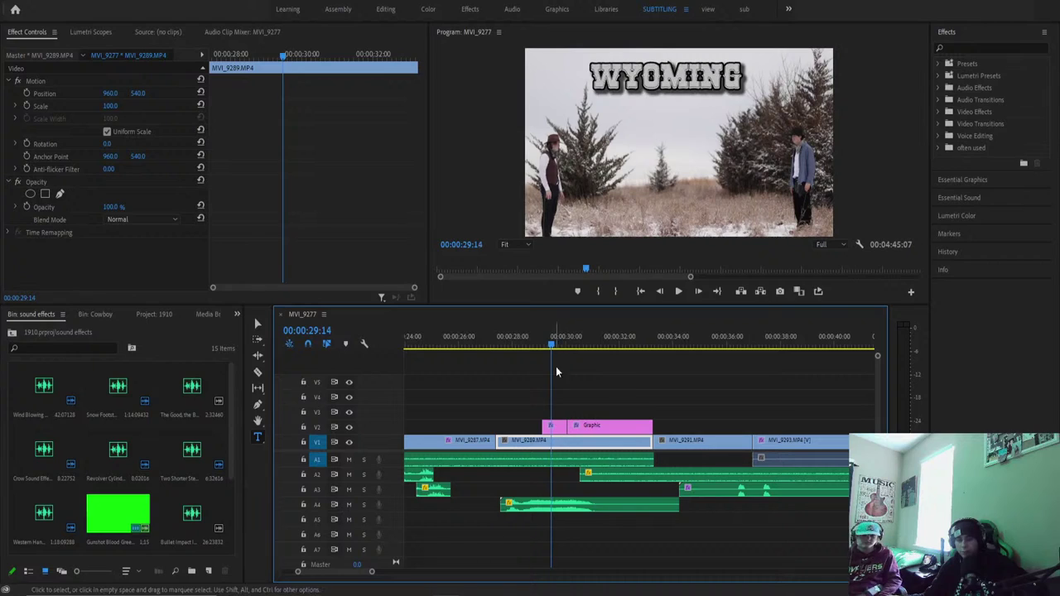
{"action": "left_click", "coordinate": [553, 426]}
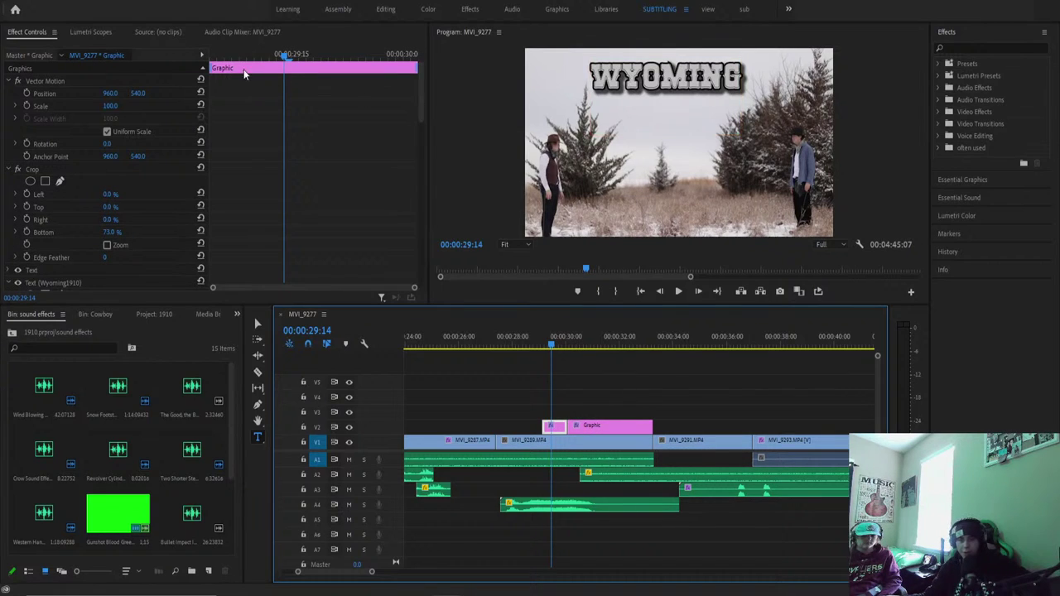
{"action": "left_click_drag", "start_coordinate": [593, 346], "coordinate": [596, 346]}
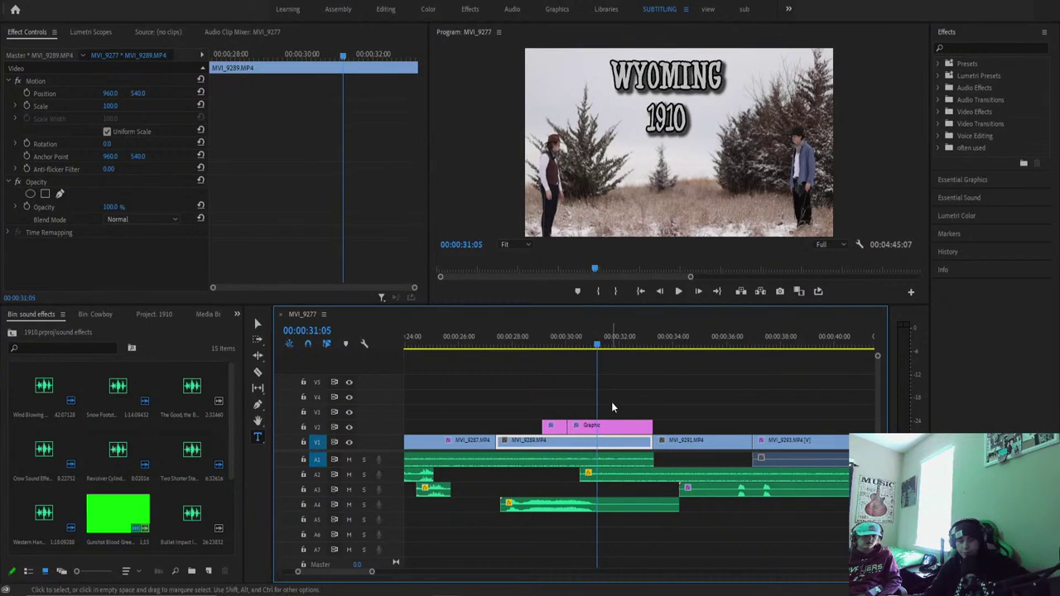
{"action": "left_click", "coordinate": [689, 71]}
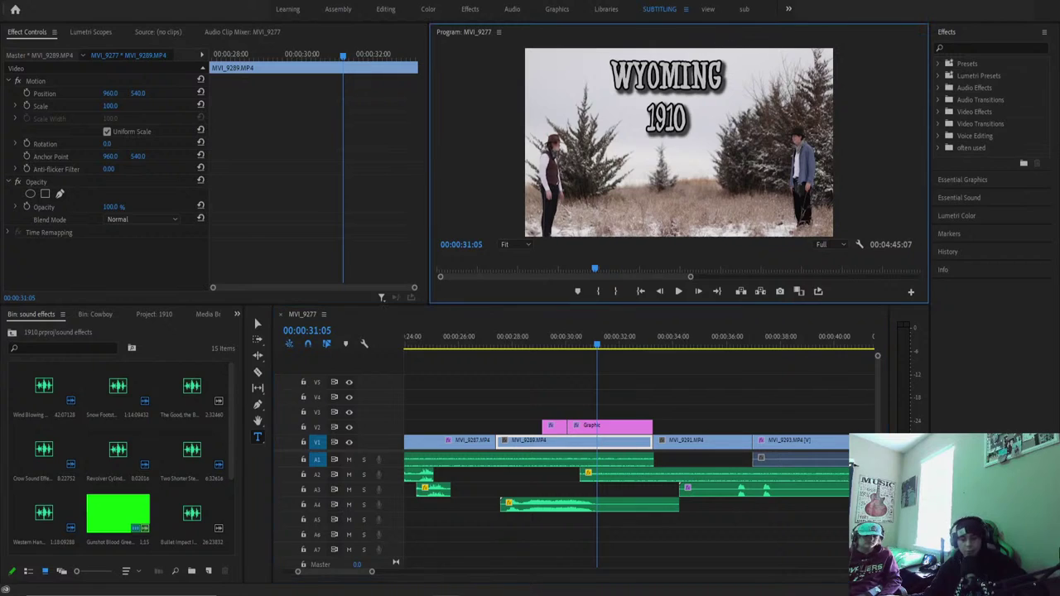
{"action": "left_click", "coordinate": [689, 71]}
{"action": "scroll", "coordinate": [199, 196], "scroll_direction": "down", "scroll_amount": 3}
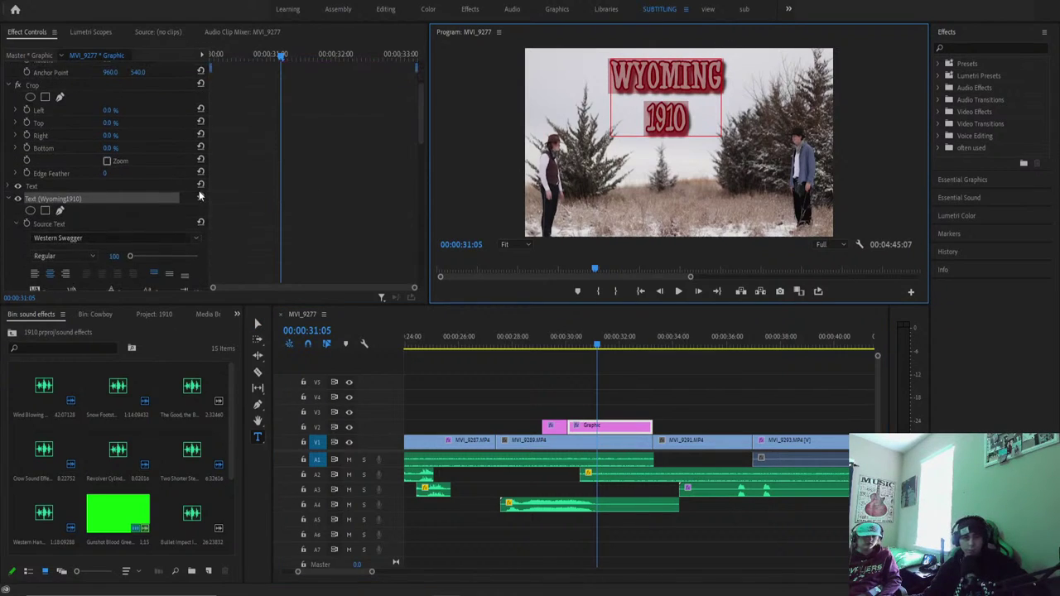
{"action": "left_click", "coordinate": [201, 221]}
{"action": "left_click", "coordinate": [197, 239]}
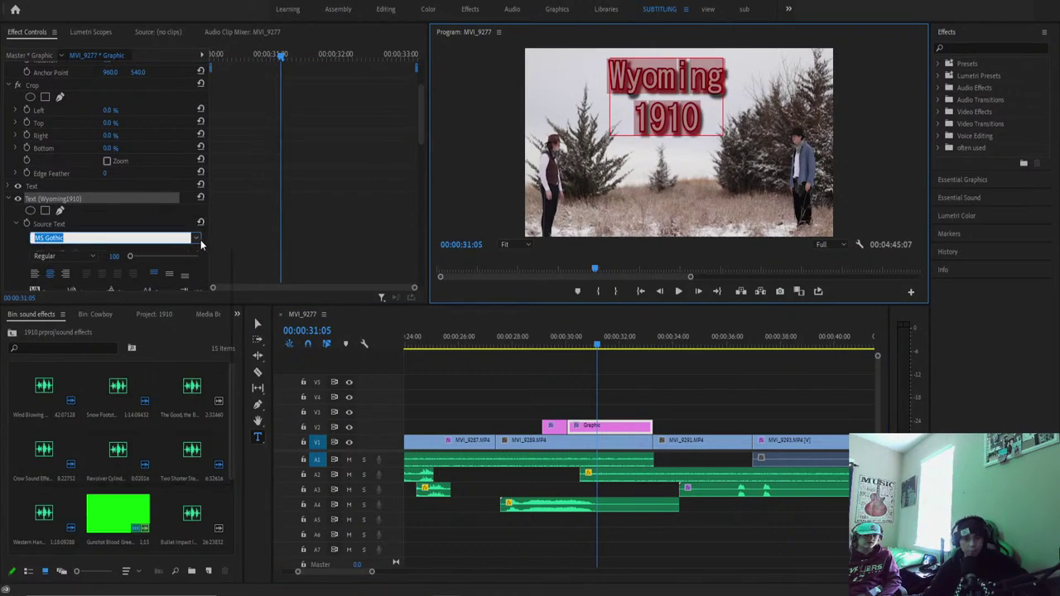
{"action": "scroll", "coordinate": [140, 322], "scroll_direction": "up", "scroll_amount": 5}
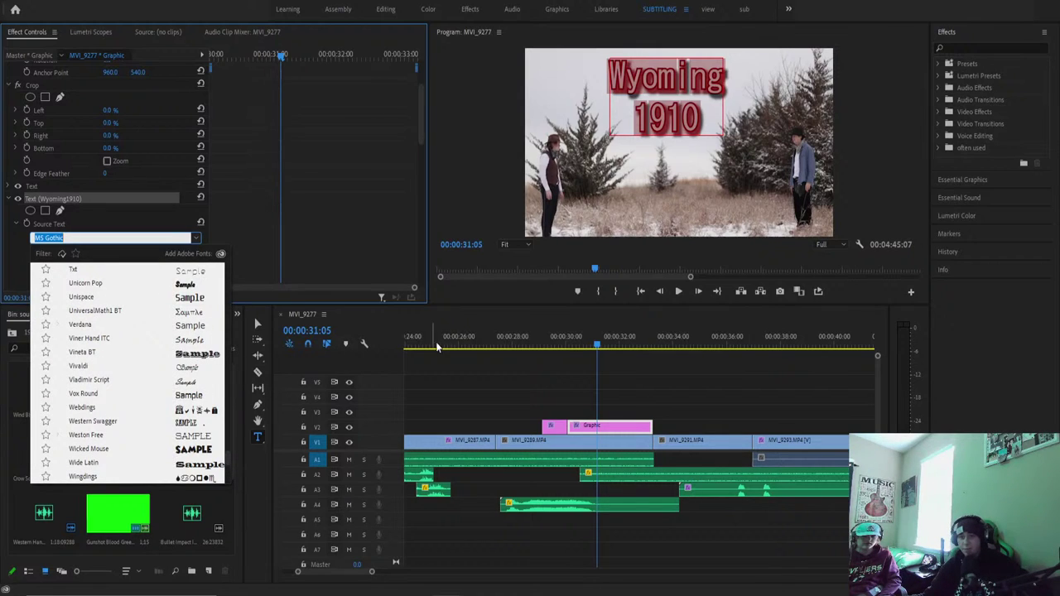
{"action": "left_click", "coordinate": [471, 338]}
Compare the look of the two Wyoming title clips by scrubbing between them.
{"action": "left_click_drag", "start_coordinate": [592, 347], "coordinate": [606, 346]}
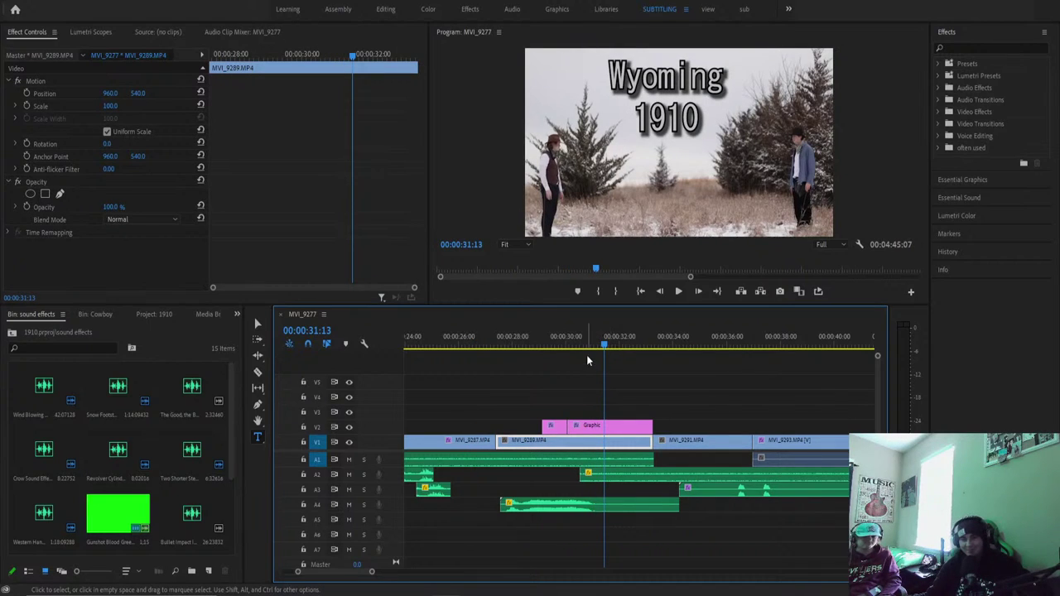
{"action": "left_click_drag", "start_coordinate": [586, 356], "coordinate": [551, 355]}
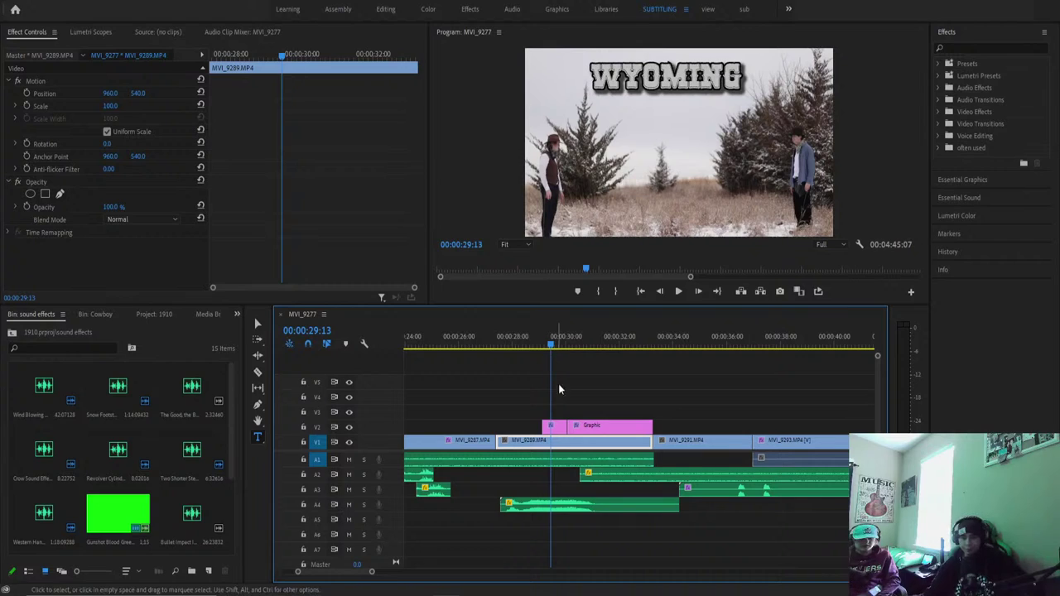
{"action": "left_click", "coordinate": [554, 425]}
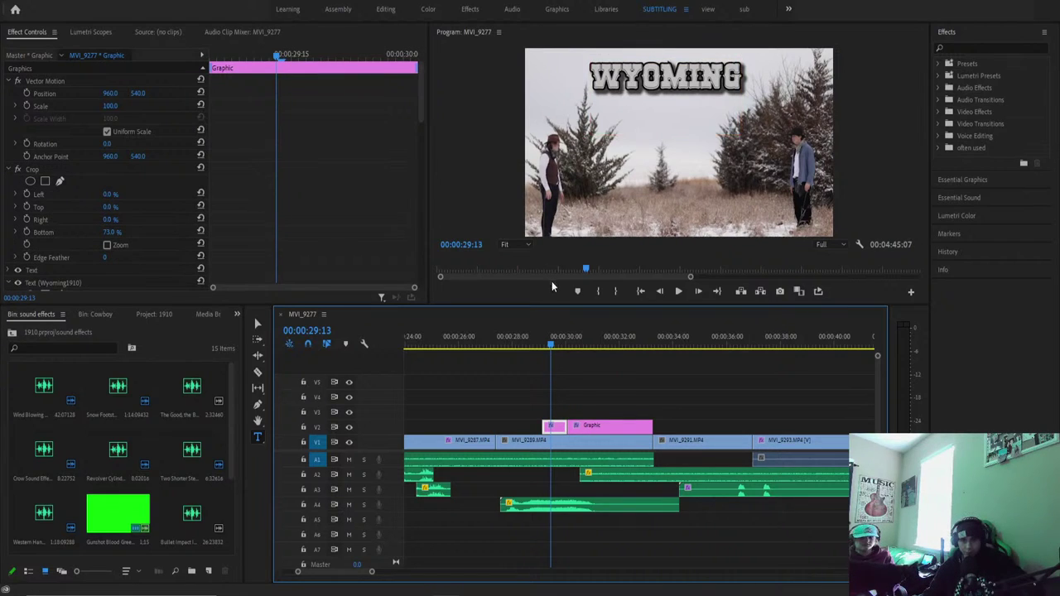
{"action": "left_click_drag", "start_coordinate": [551, 345], "coordinate": [602, 363]}
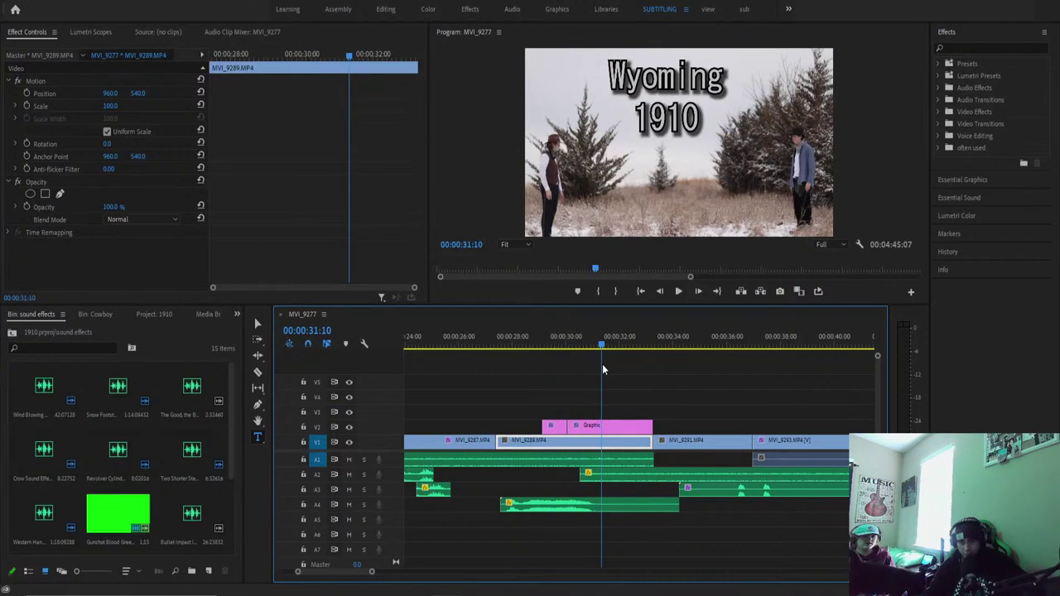
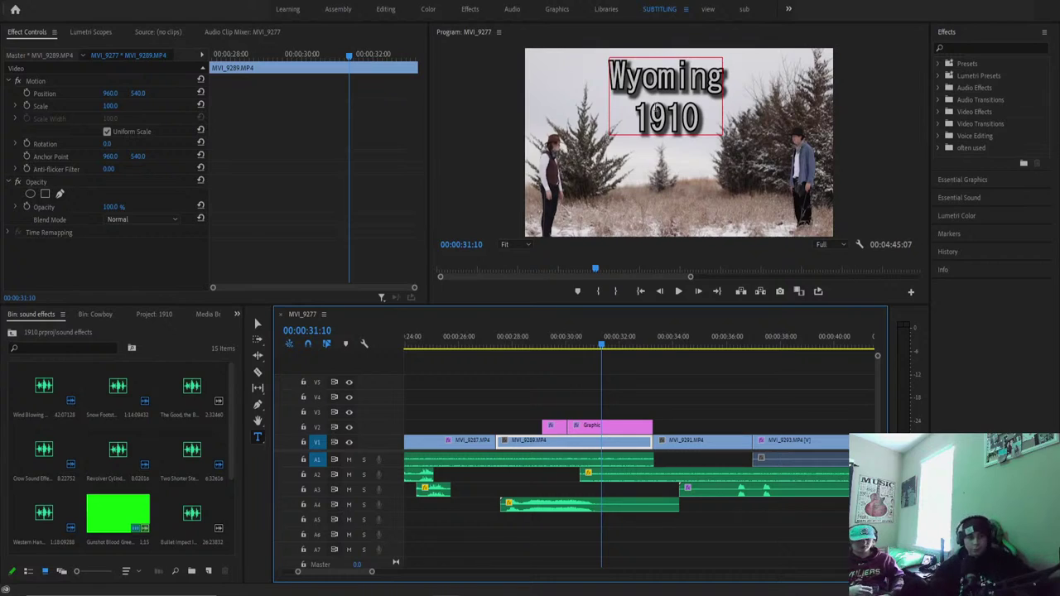
Apply faux italic to the text of the longer Wyoming 1910 title clip.
{"action": "left_click", "coordinate": [630, 425]}
{"action": "scroll", "coordinate": [18, 178], "scroll_direction": "down", "scroll_amount": 5}
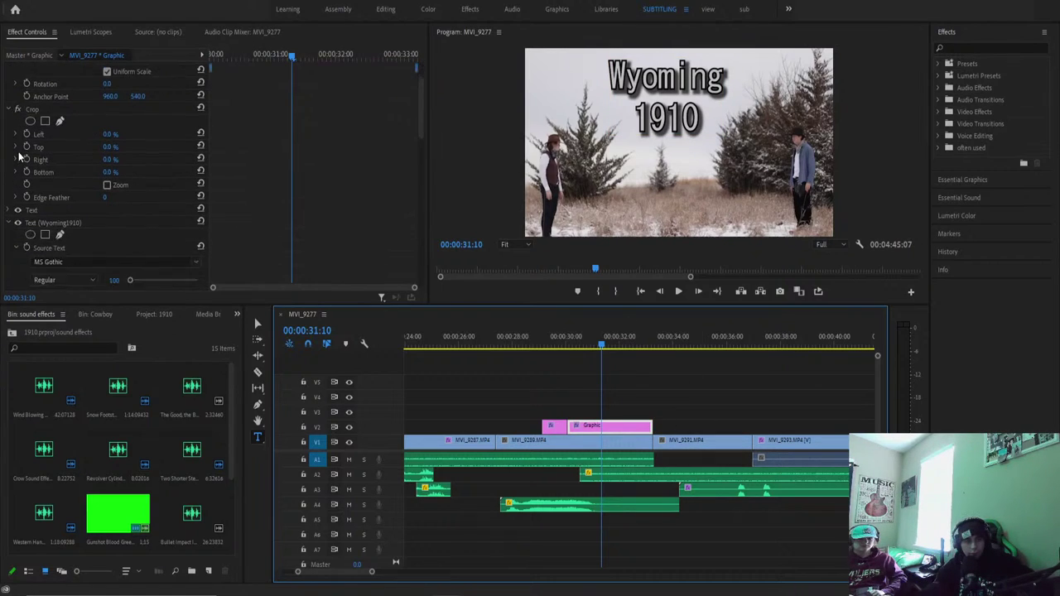
{"action": "scroll", "coordinate": [106, 260], "scroll_direction": "down", "scroll_amount": 2}
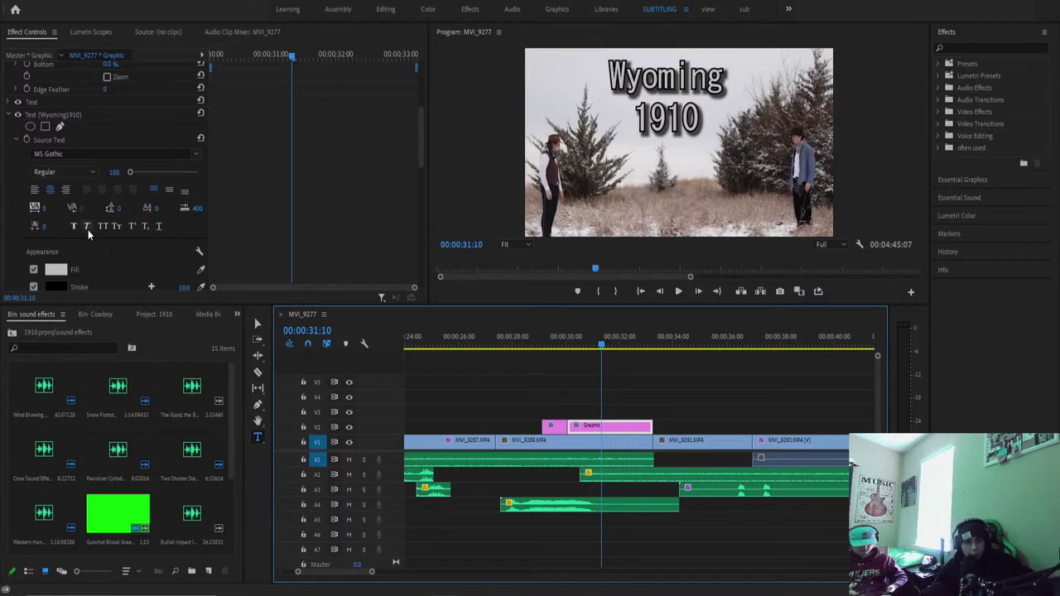
{"action": "left_click", "coordinate": [88, 228]}
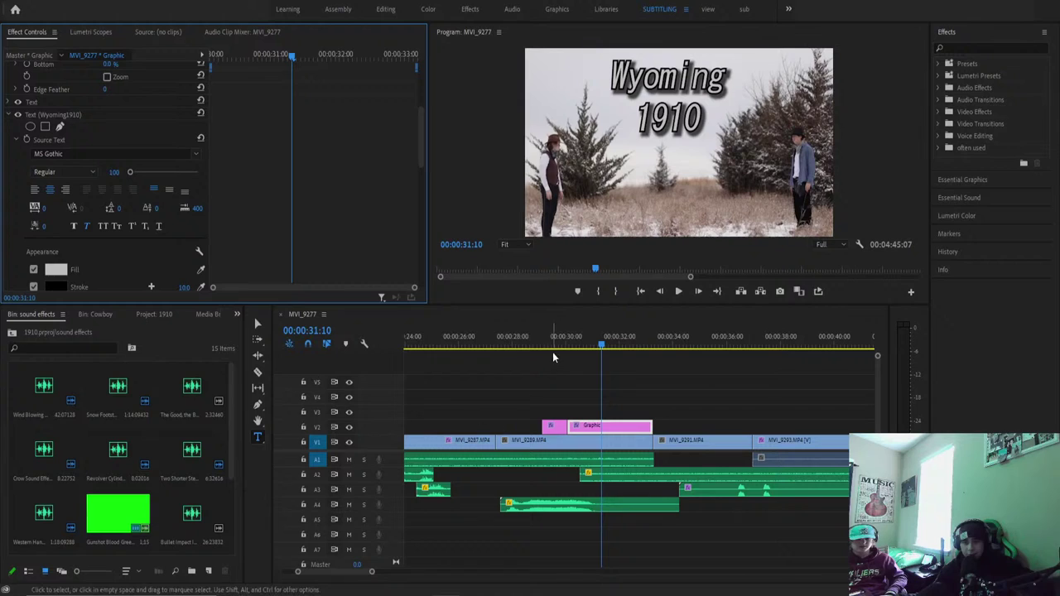
Retype the place name in the longer title in capitals as WYOMING, keeping 1910 below it.
{"action": "left_click_drag", "start_coordinate": [552, 345], "coordinate": [581, 395]}
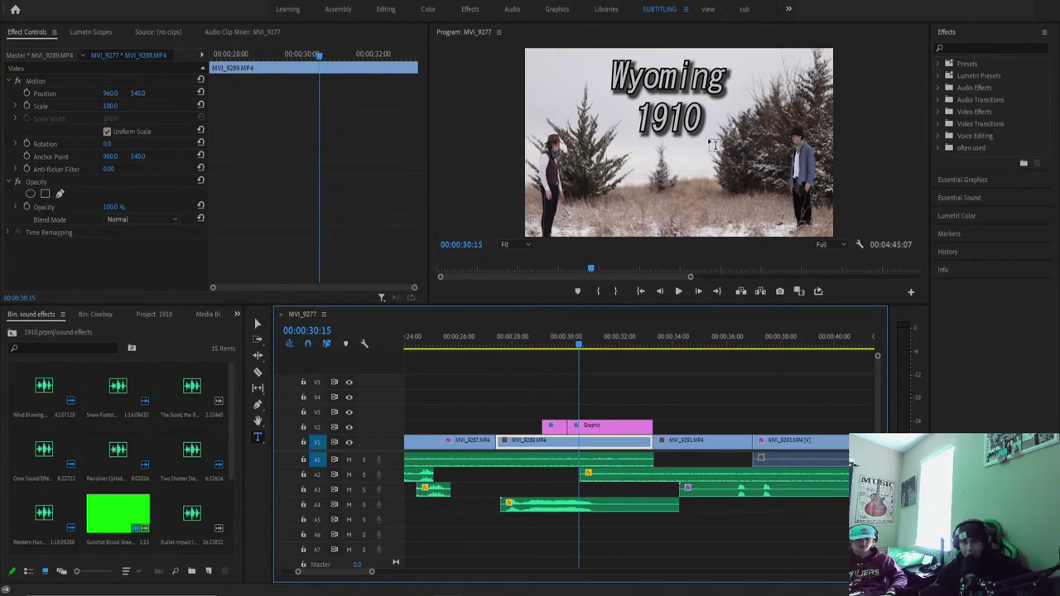
{"action": "left_click", "coordinate": [718, 90]}
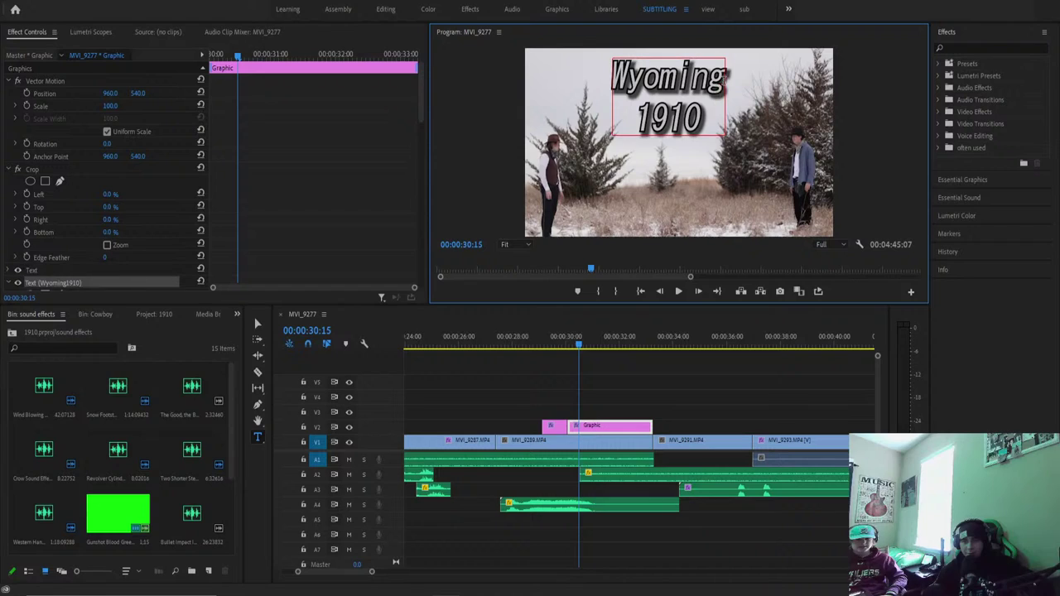
{"action": "key", "text": "BackSpace"}
{"action": "key", "text": "BackSpace"}
{"action": "key", "text": "BackSpace"}
{"action": "key", "text": "BackSpace"}
{"action": "key", "text": "BackSpace"}
{"action": "key", "text": "BackSpace"}
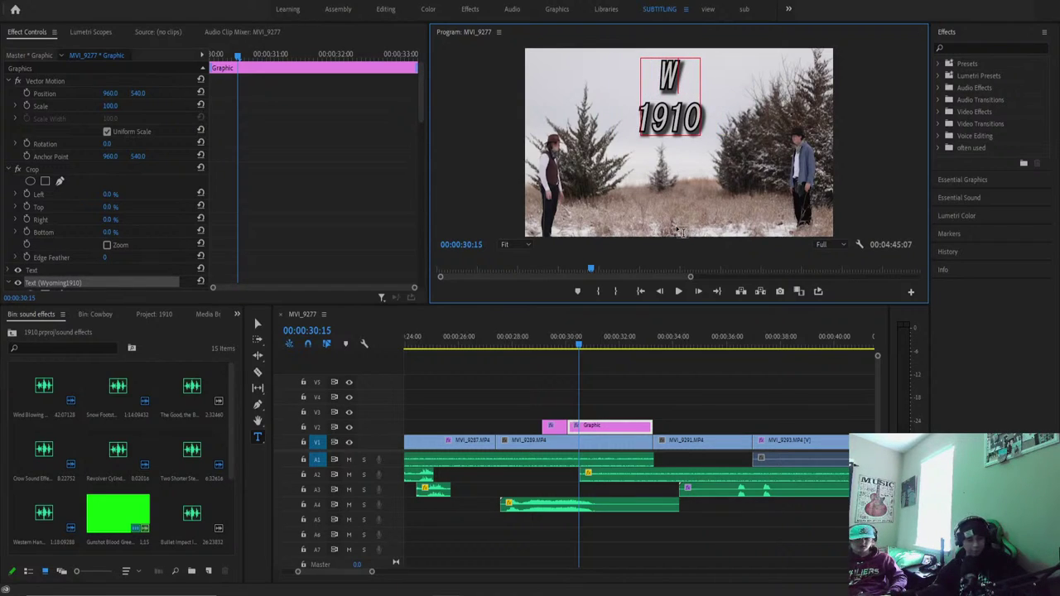
{"action": "type", "text": "Y"}
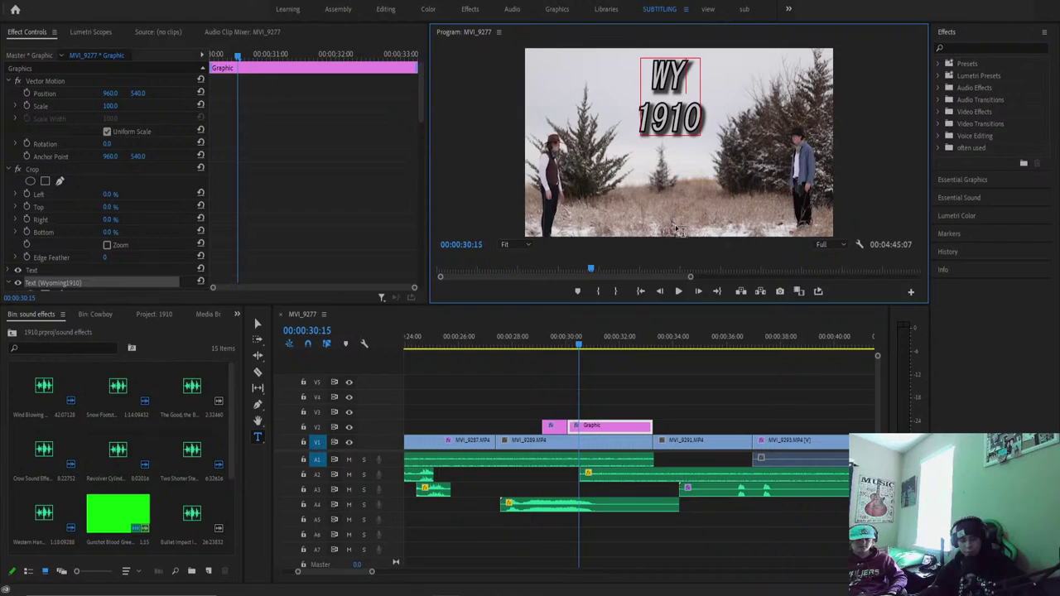
{"action": "type", "text": "OMING"}
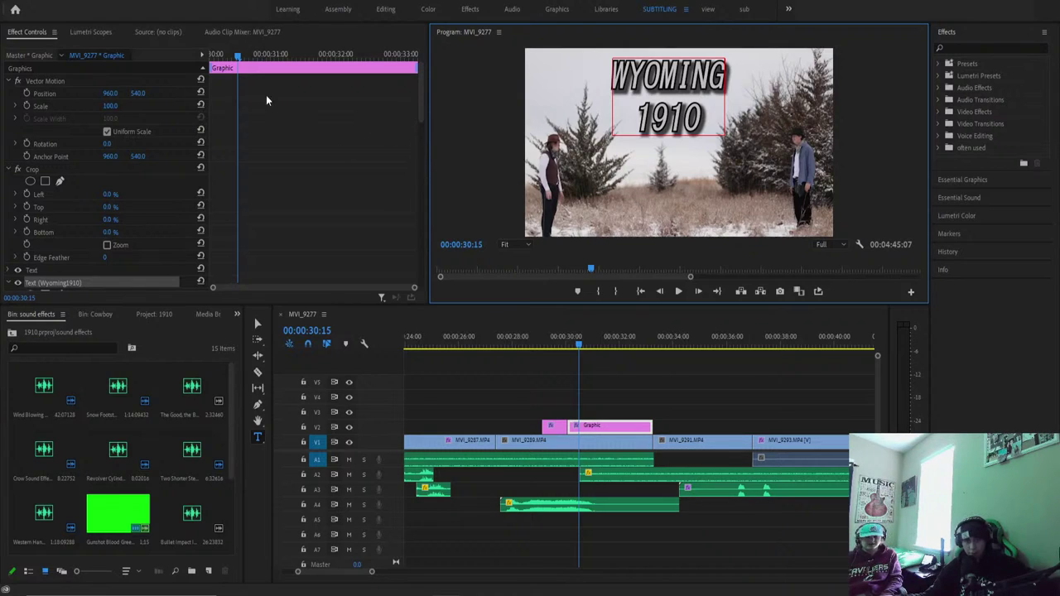
Enlarge the WYOMING 1910 text to about 1.6 times its size and move it higher in the frame.
{"action": "left_click", "coordinate": [257, 323]}
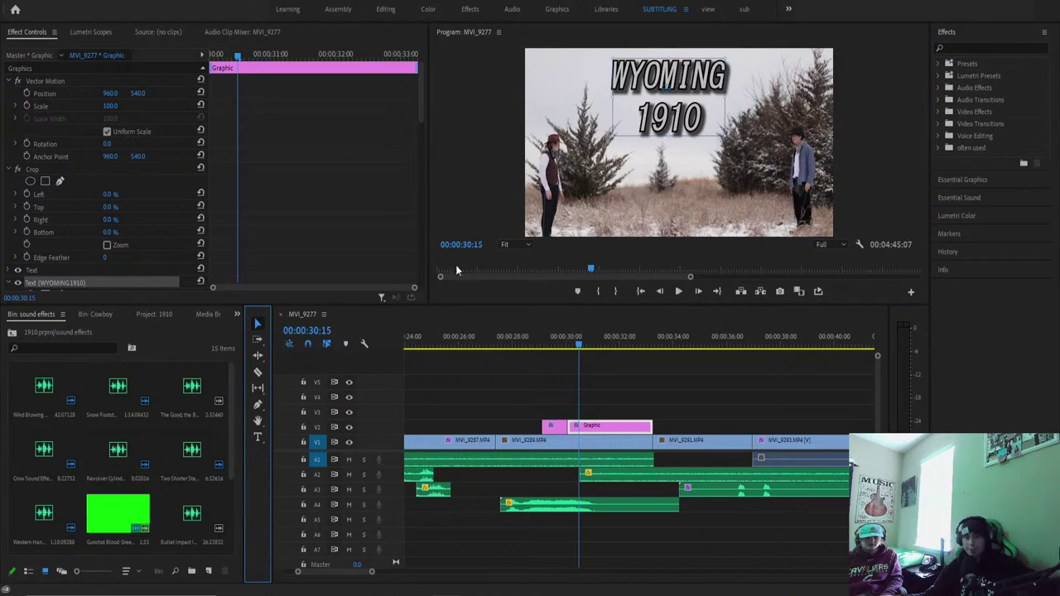
{"action": "left_click", "coordinate": [726, 138]}
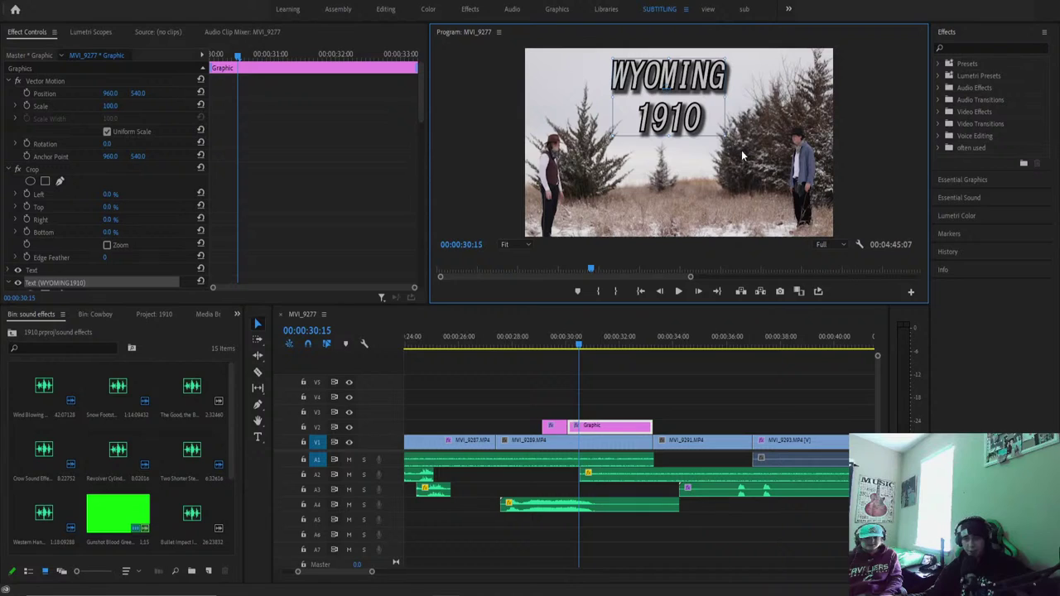
{"action": "left_click_drag", "start_coordinate": [726, 137], "coordinate": [727, 116]}
{"action": "scroll", "coordinate": [290, 154], "scroll_direction": "down", "scroll_amount": 3}
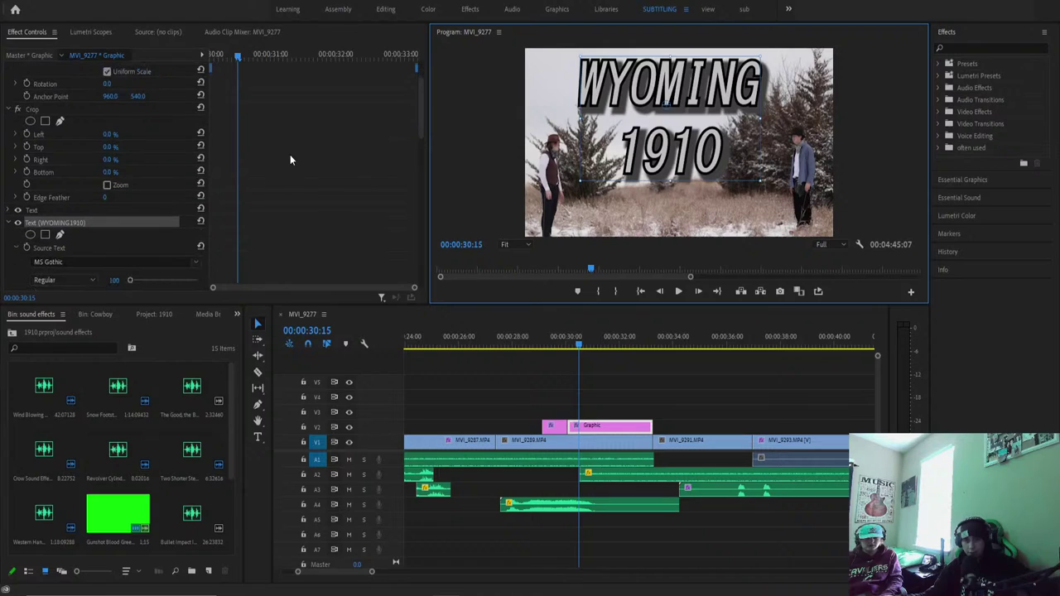
{"action": "left_click_drag", "start_coordinate": [683, 98], "coordinate": [684, 76]}
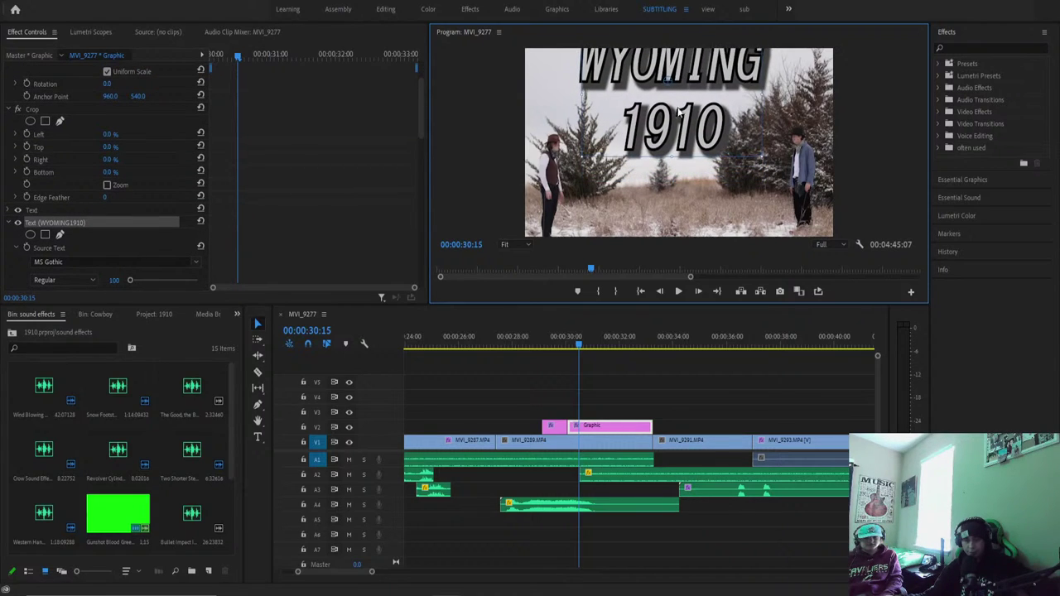
Turn off the shadow on the WYOMING 1910 text and lower the title so it sits fully inside the frame.
{"action": "scroll", "coordinate": [357, 160], "scroll_direction": "down", "scroll_amount": 5}
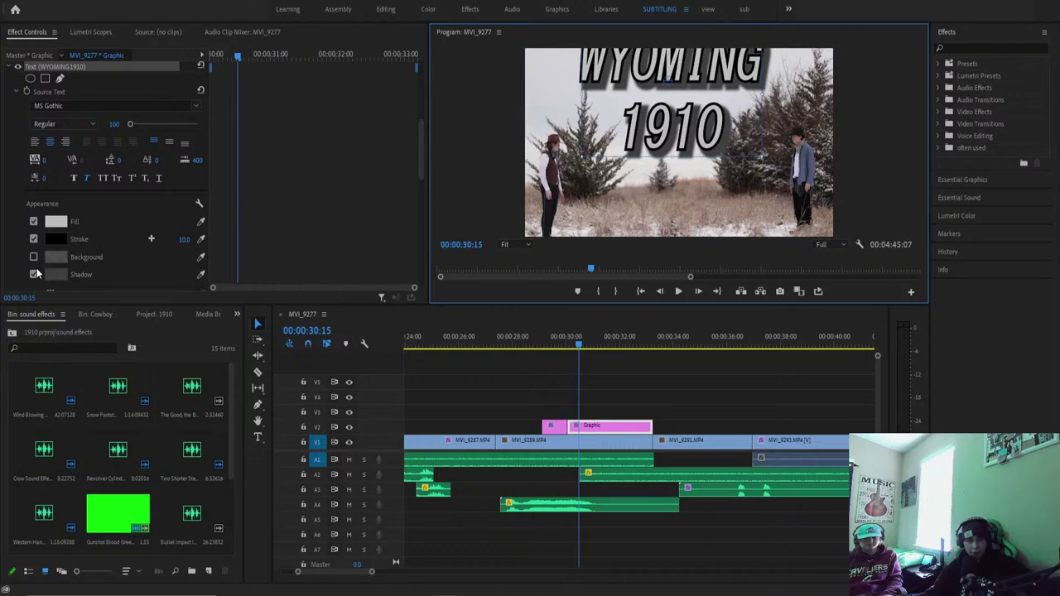
{"action": "left_click", "coordinate": [34, 274]}
{"action": "left_click_drag", "start_coordinate": [755, 99], "coordinate": [760, 124]}
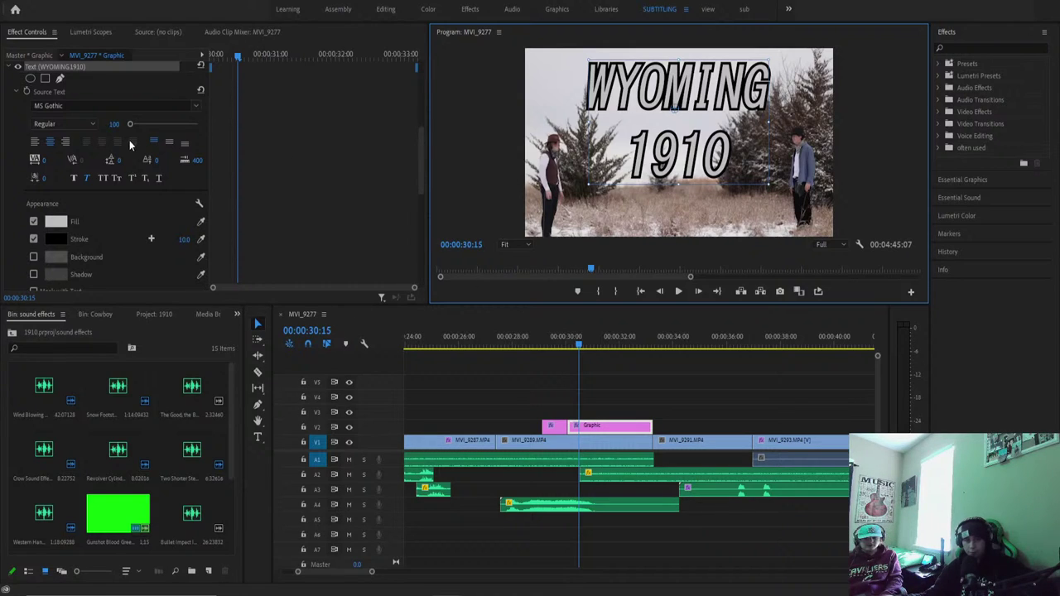
Remove the line break in the longer title so WYOMING and 1910 run together on one line.
{"action": "scroll", "coordinate": [296, 176], "scroll_direction": "up", "scroll_amount": 8}
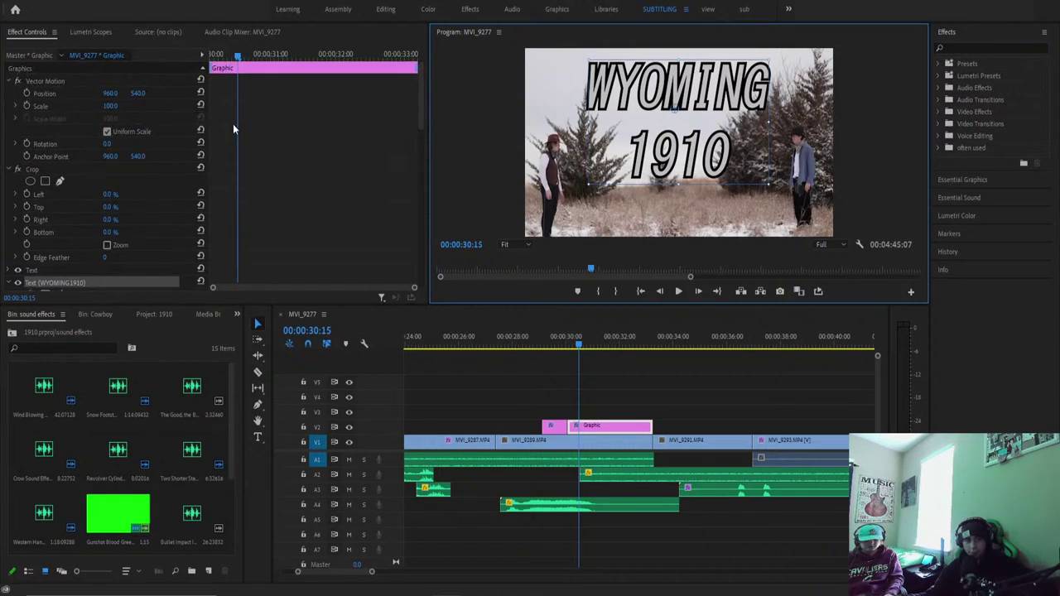
{"action": "key", "text": "t"}
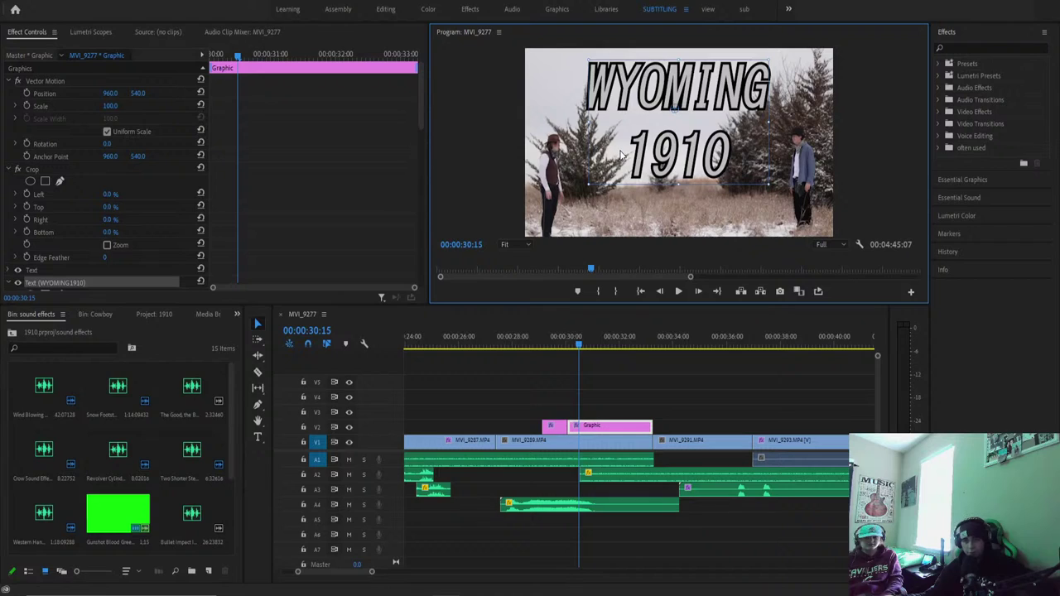
{"action": "double_click", "coordinate": [616, 149]}
{"action": "key", "text": "Left"}
{"action": "key", "text": "BackSpace"}
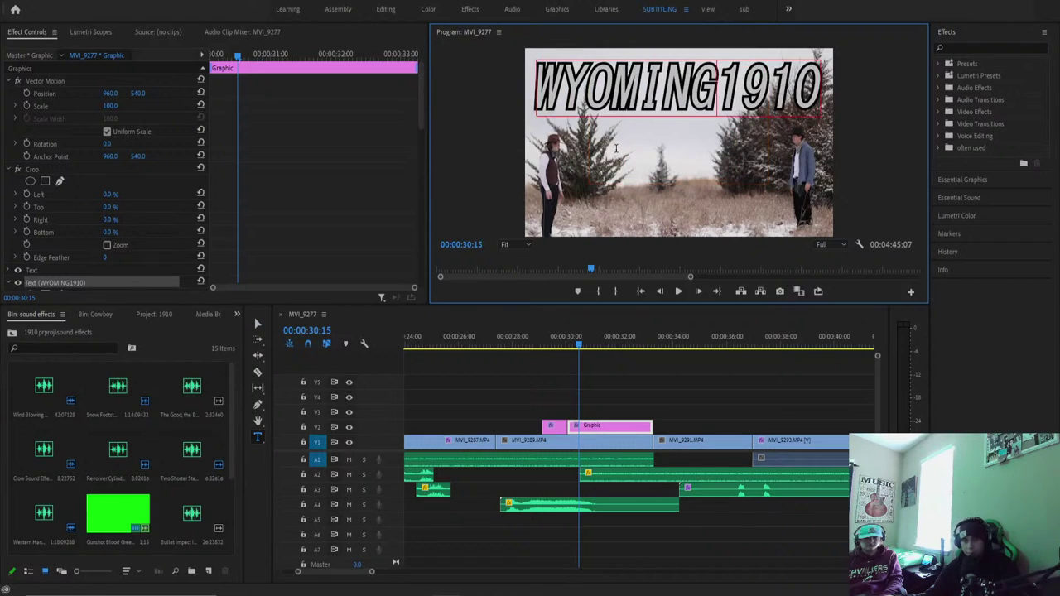
{"action": "key", "text": "BackSpace"}
Set the longer title's vector motion scale to 69 and play the sequence to check its size.
{"action": "left_click", "coordinate": [113, 106]}
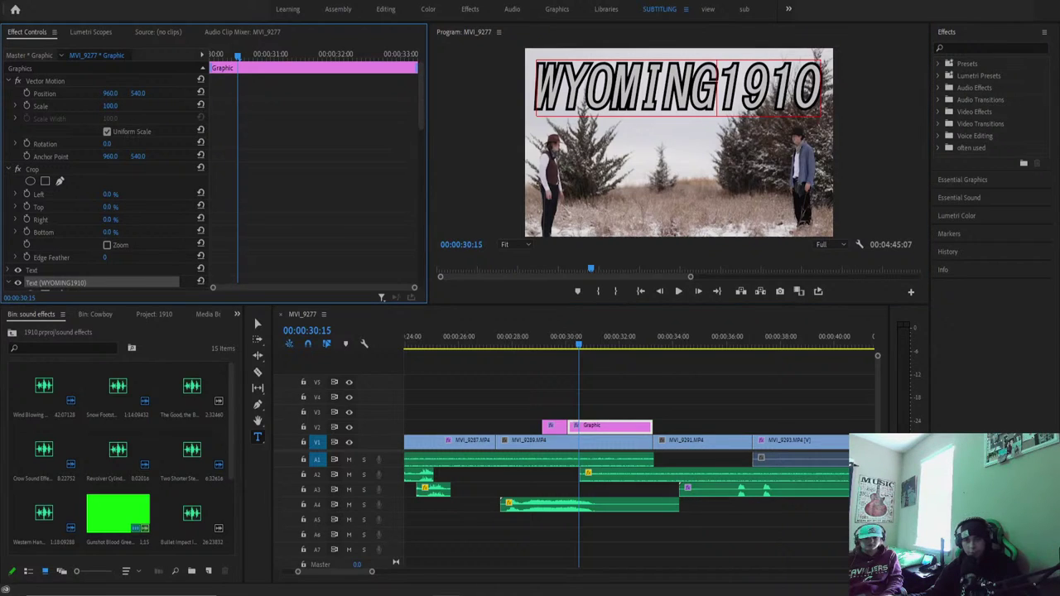
{"action": "type", "text": "69"}
{"action": "key", "text": "Return"}
{"action": "key", "text": "space"}
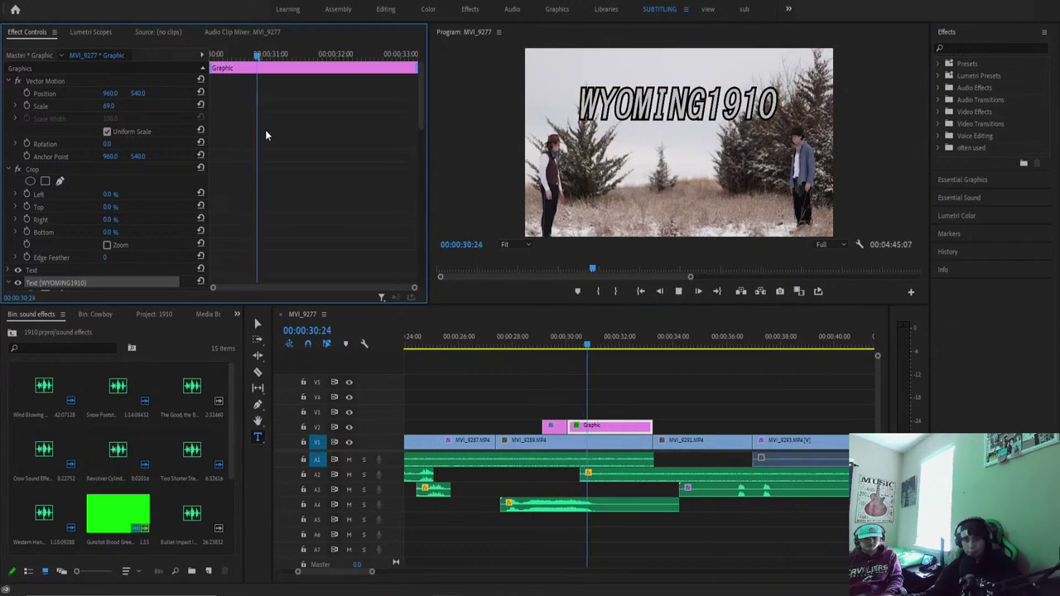
Insert a space between WYOMING and 1910 in the longer title and move the text slightly higher in the frame.
{"action": "left_click", "coordinate": [706, 107]}
{"action": "left_click", "coordinate": [706, 108]}
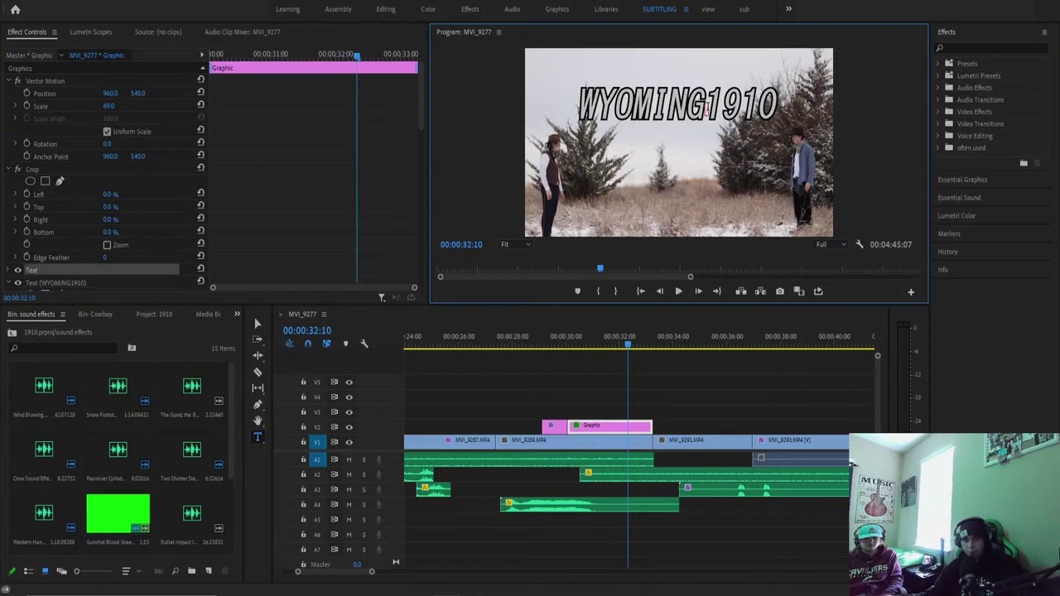
{"action": "left_click", "coordinate": [706, 108]}
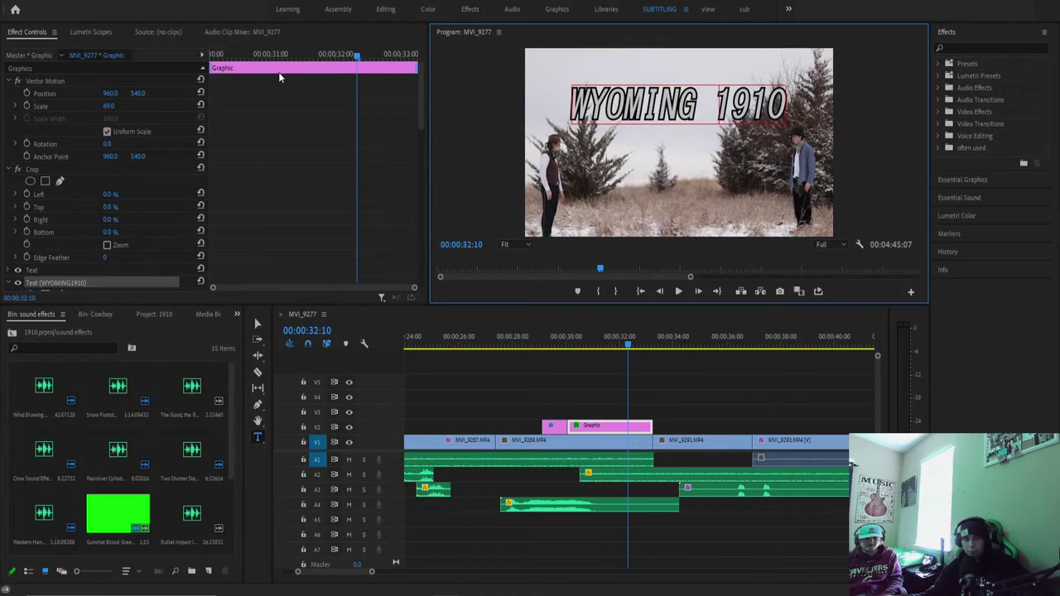
{"action": "left_click", "coordinate": [257, 323]}
{"action": "left_click_drag", "start_coordinate": [647, 116], "coordinate": [645, 100]}
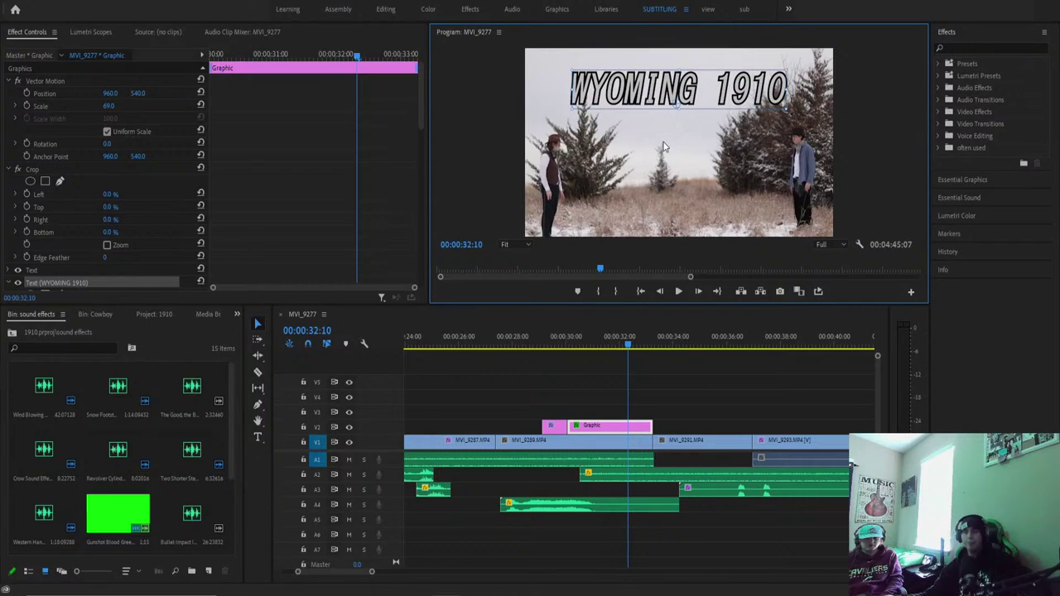
Try a vector motion scale of 89 on the one-line WYOMING 1910 title, and reduce it to 79.
{"action": "left_click", "coordinate": [576, 341]}
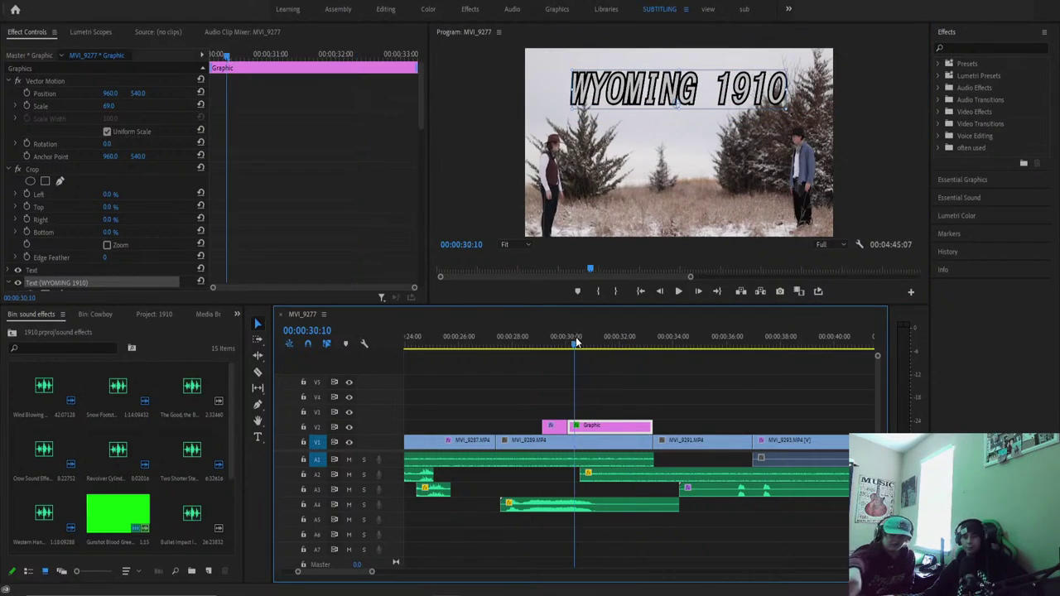
{"action": "left_click_drag", "start_coordinate": [577, 341], "coordinate": [588, 327]}
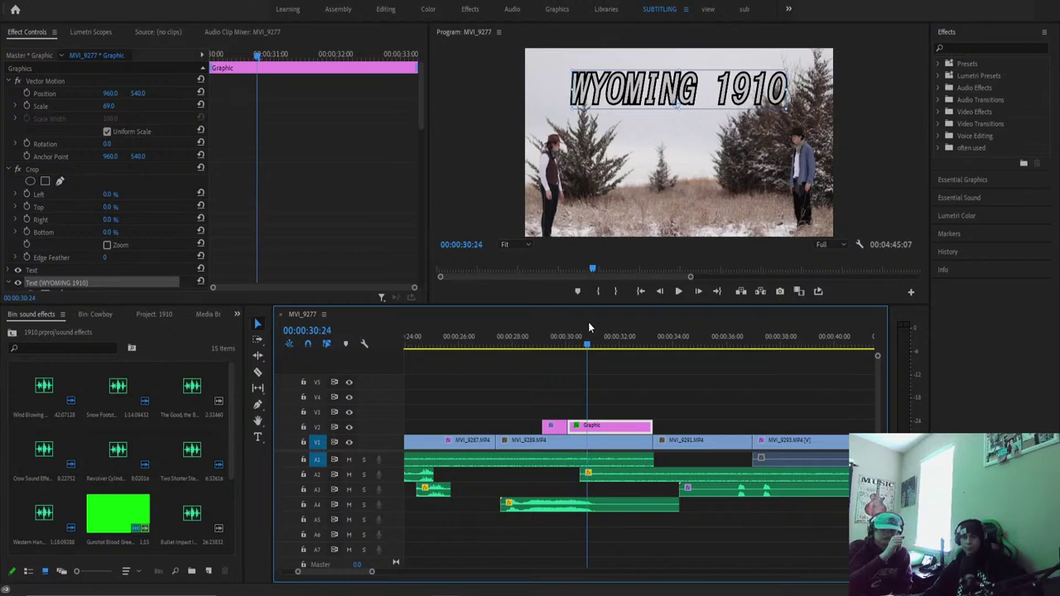
{"action": "key", "text": "Right"}
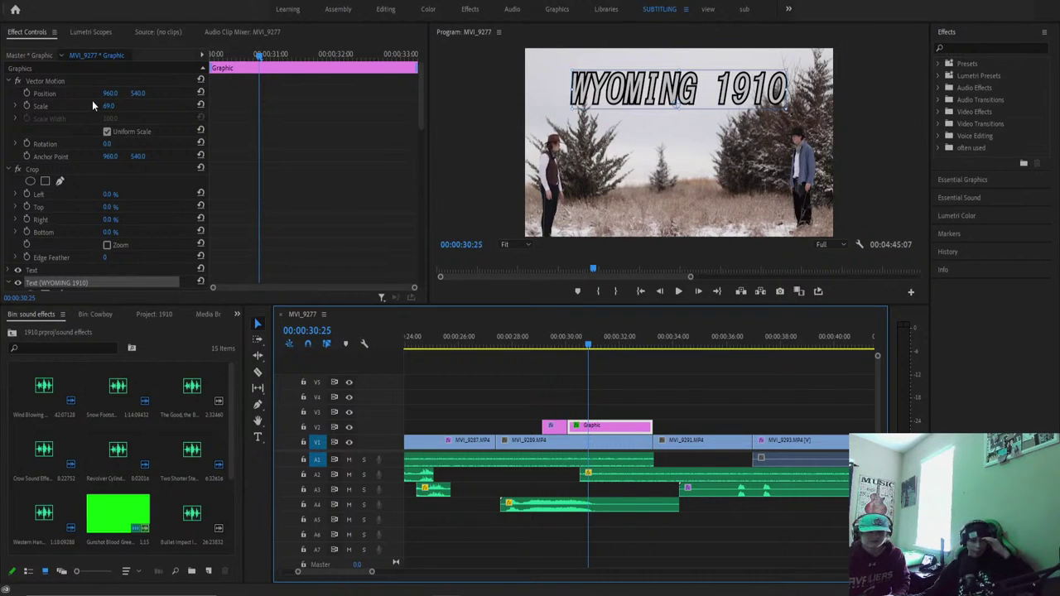
{"action": "left_click_drag", "start_coordinate": [108, 106], "coordinate": [125, 106]}
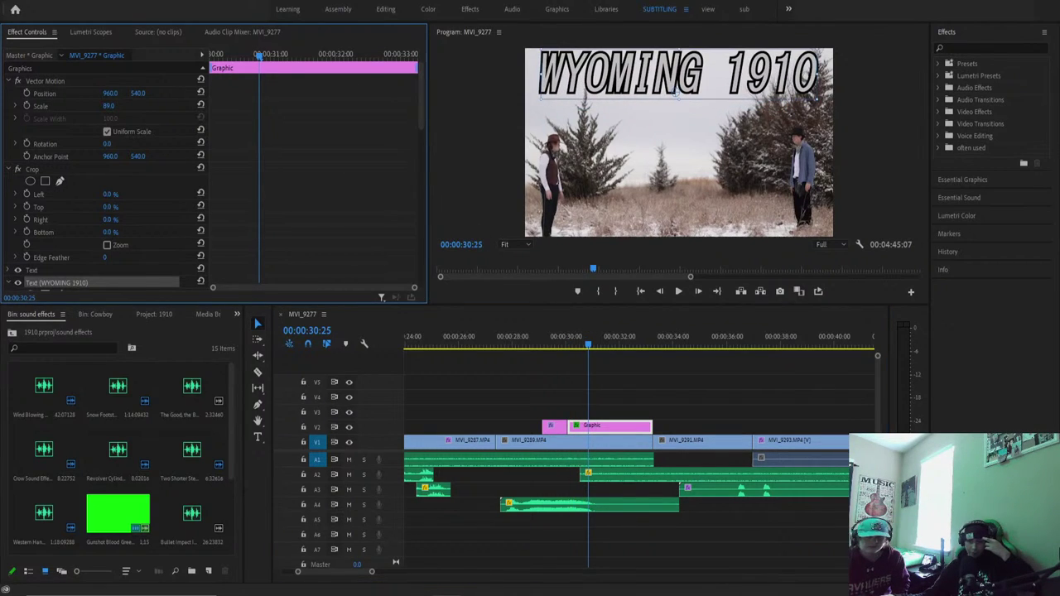
{"action": "left_click_drag", "start_coordinate": [562, 339], "coordinate": [593, 347]}
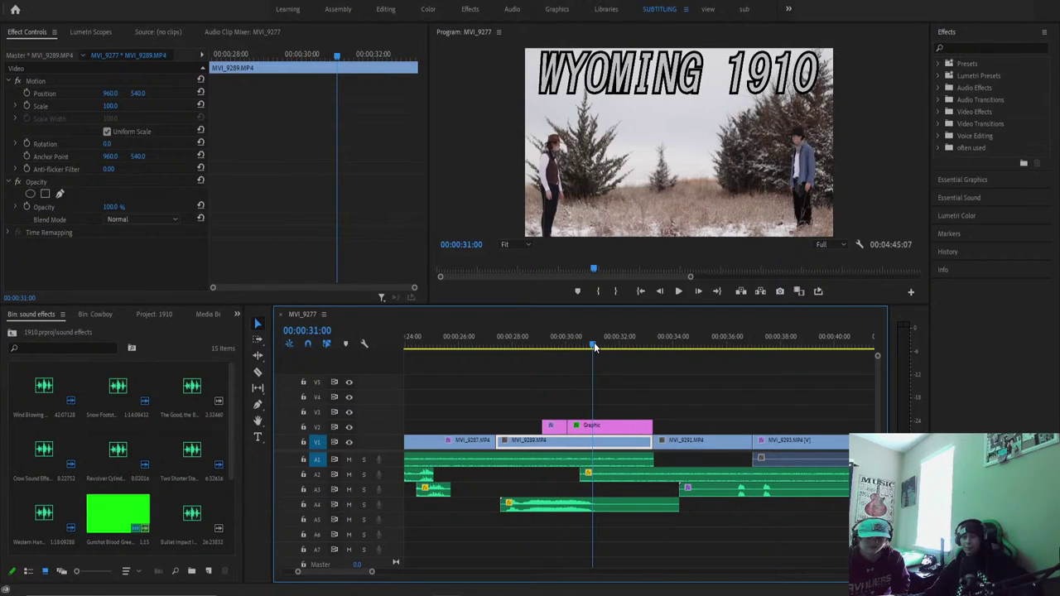
{"action": "left_click", "coordinate": [617, 426]}
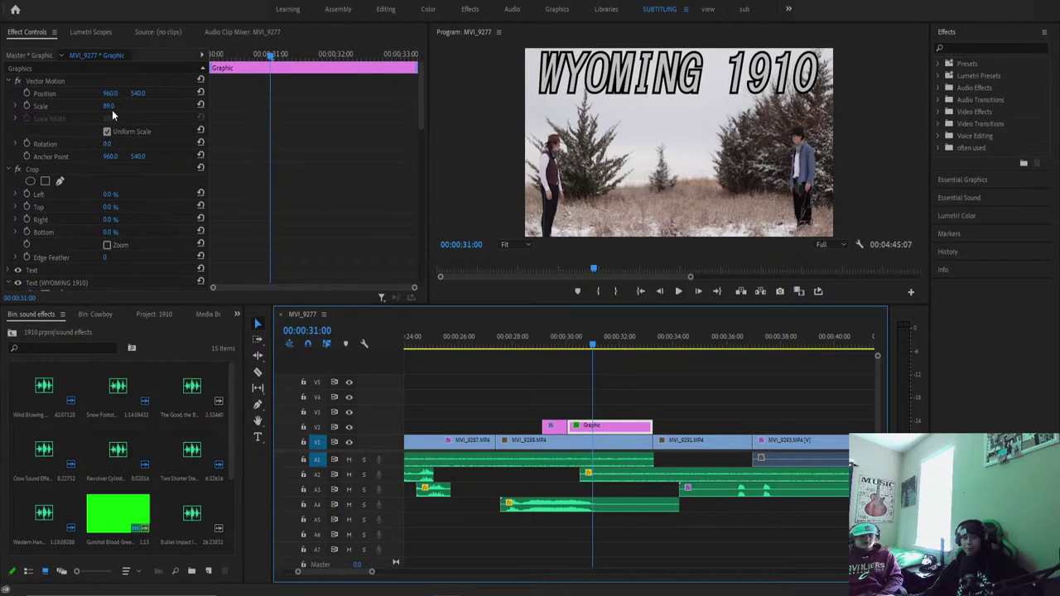
{"action": "mouse_move", "coordinate": [109, 106]}
{"action": "left_mouse_down"}
{"action": "mouse_move", "coordinate": [94, 106]}
{"action": "mouse_move", "coordinate": [118, 106]}
{"action": "left_mouse_up"}
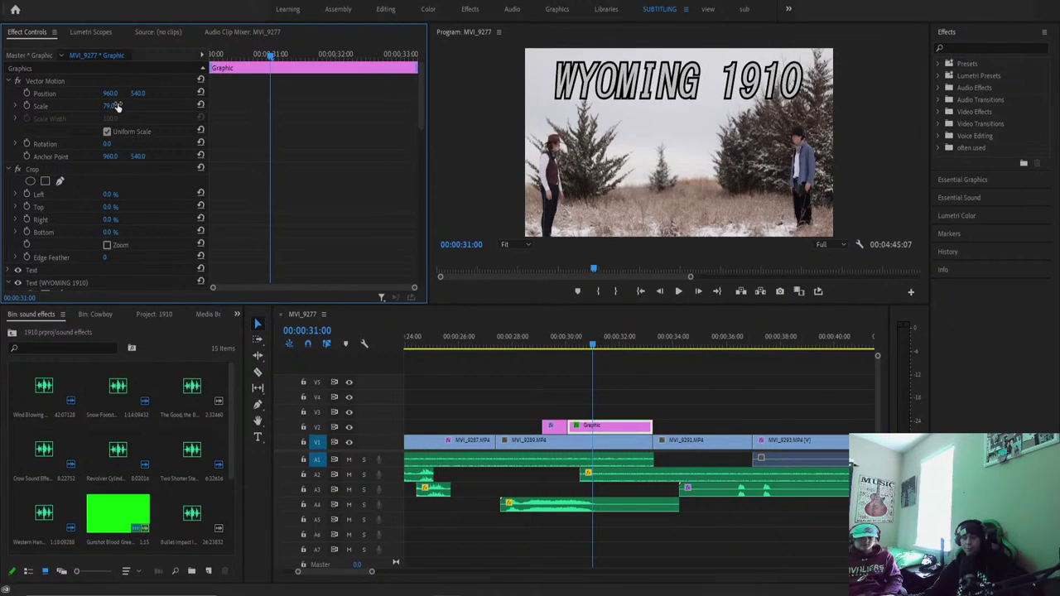
Try different spacings of a comma between the place name and year, leaving the title as WYOMING ,1910.
{"action": "left_click", "coordinate": [705, 87]}
{"action": "double_click", "coordinate": [698, 81]}
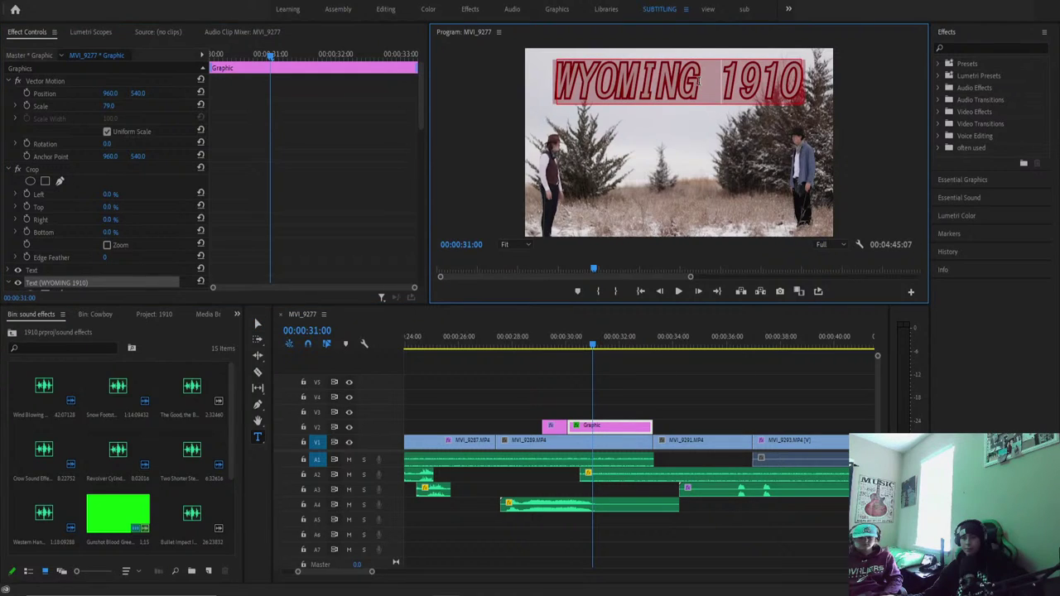
{"action": "left_click", "coordinate": [700, 81]}
{"action": "key", "text": "BackSpace"}
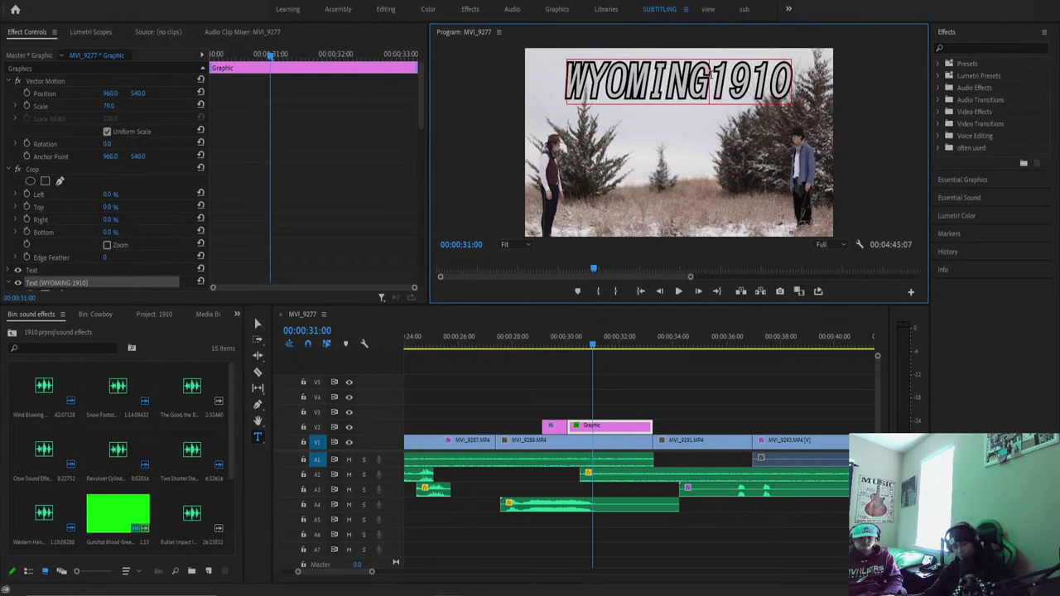
{"action": "type", "text": ","}
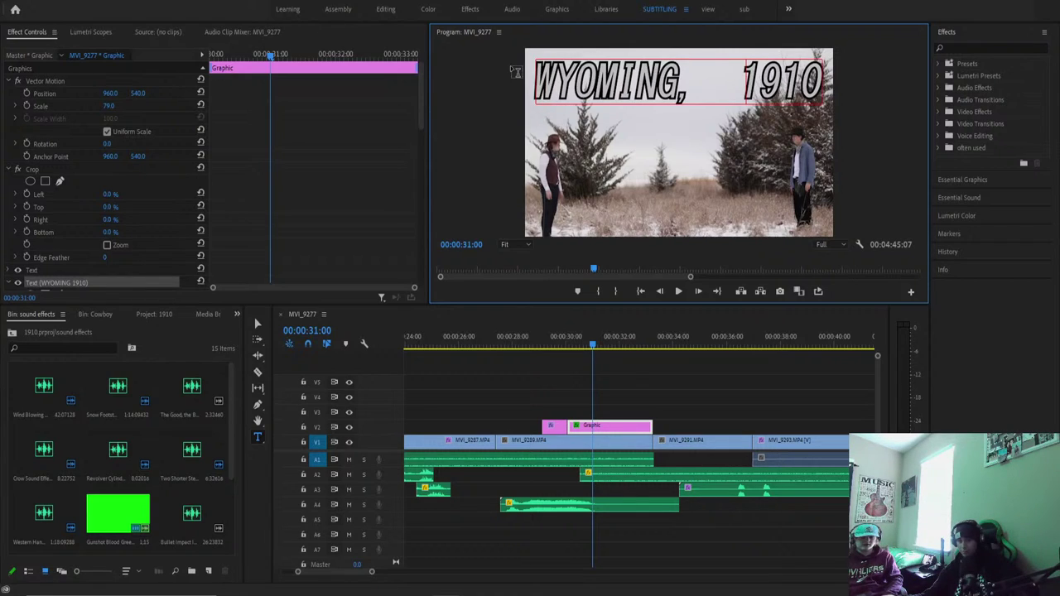
{"action": "key", "text": "BackSpace"}
{"action": "key", "text": "BackSpace"}
{"action": "key", "text": "BackSpace"}
{"action": "key", "text": "BackSpace"}
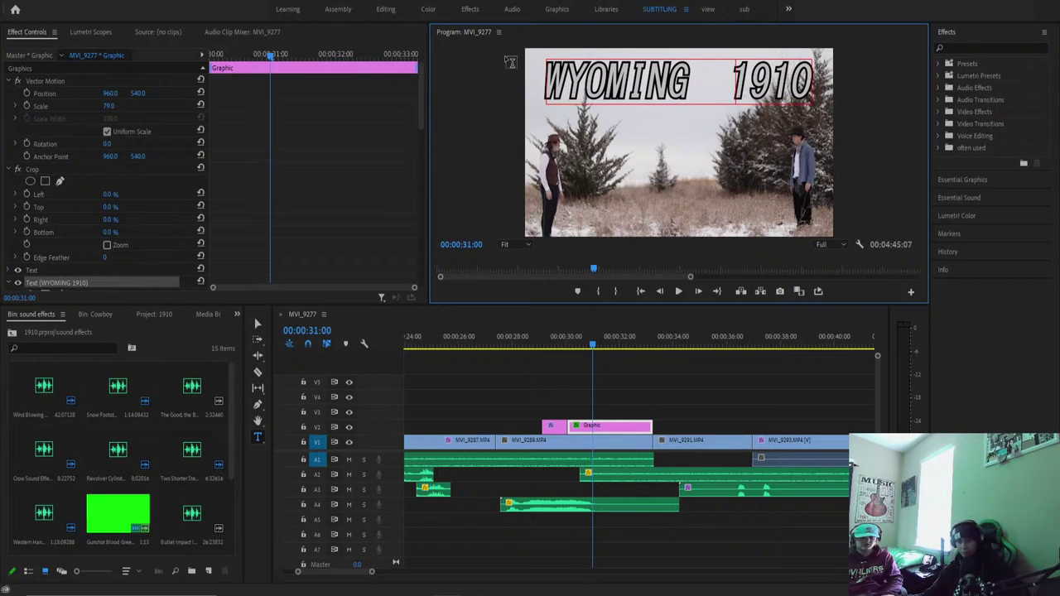
{"action": "key", "text": "BackSpace"}
{"action": "key", "text": "BackSpace"}
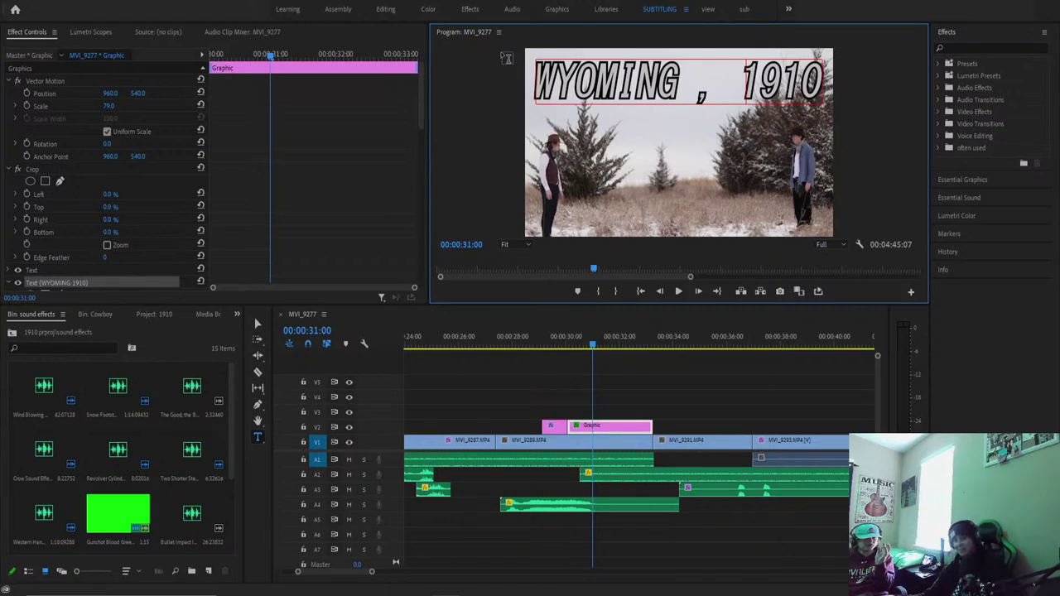
{"action": "key", "text": "BackSpace"}
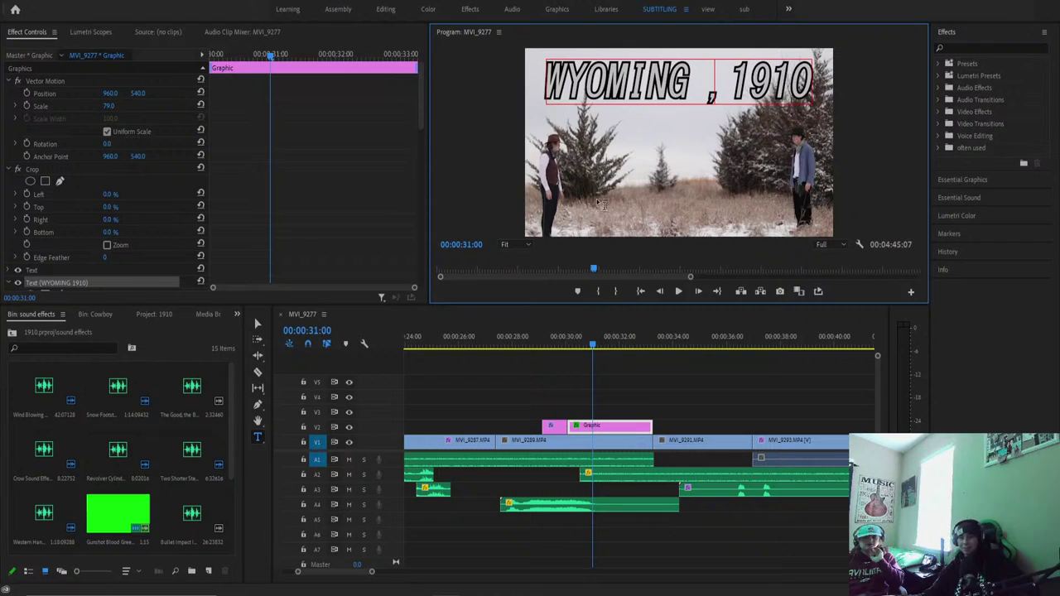
Scale the WYOMING ,1910 title down, raise it toward the frame's upper edge, and scrub across it to check the look.
{"action": "left_click", "coordinate": [582, 346]}
{"action": "mouse_move", "coordinate": [582, 346]}
{"action": "left_mouse_down"}
{"action": "mouse_move", "coordinate": [526, 346]}
{"action": "mouse_move", "coordinate": [579, 354]}
{"action": "left_mouse_up"}
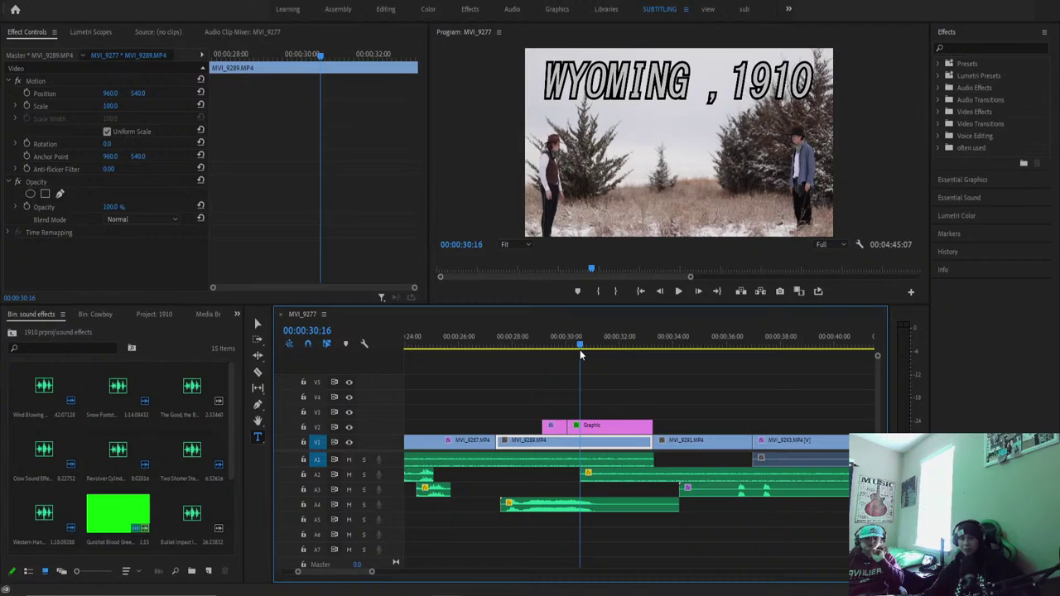
{"action": "left_click_drag", "start_coordinate": [579, 355], "coordinate": [585, 355]}
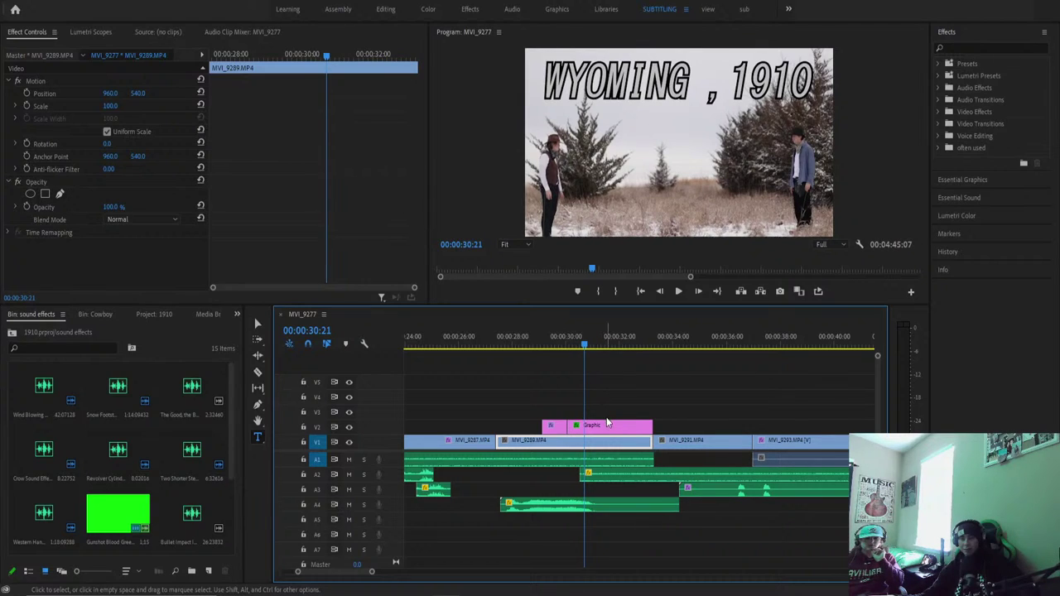
{"action": "left_click", "coordinate": [607, 424]}
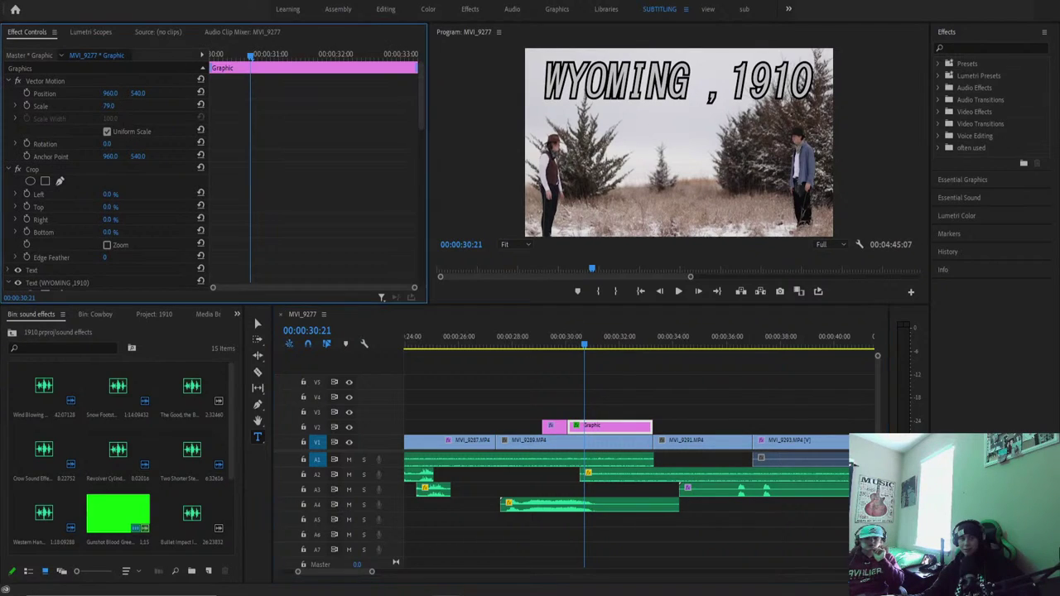
{"action": "mouse_move", "coordinate": [108, 106]}
{"action": "left_mouse_down"}
{"action": "mouse_move", "coordinate": [93, 106]}
{"action": "mouse_move", "coordinate": [150, 93]}
{"action": "mouse_move", "coordinate": [100, 93]}
{"action": "left_mouse_up"}
{"action": "left_click_drag", "start_coordinate": [571, 340], "coordinate": [599, 344]}
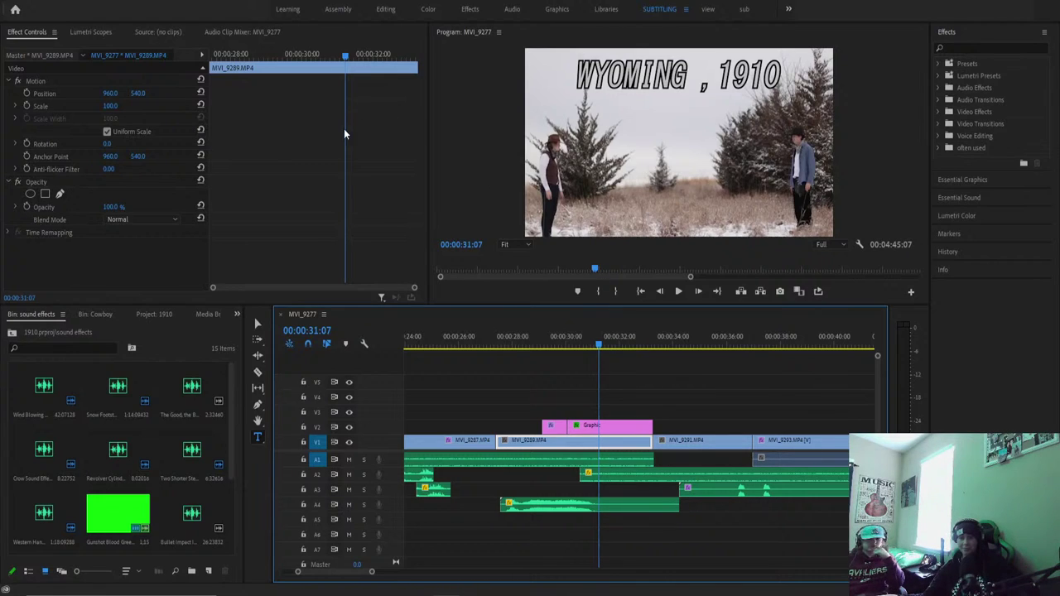
Set the longer title's vector motion scale to 59 and its vertical position to 380.
{"action": "left_click_drag", "start_coordinate": [110, 106], "coordinate": [186, 87]}
{"action": "left_click", "coordinate": [590, 423]}
{"action": "left_click", "coordinate": [590, 422]}
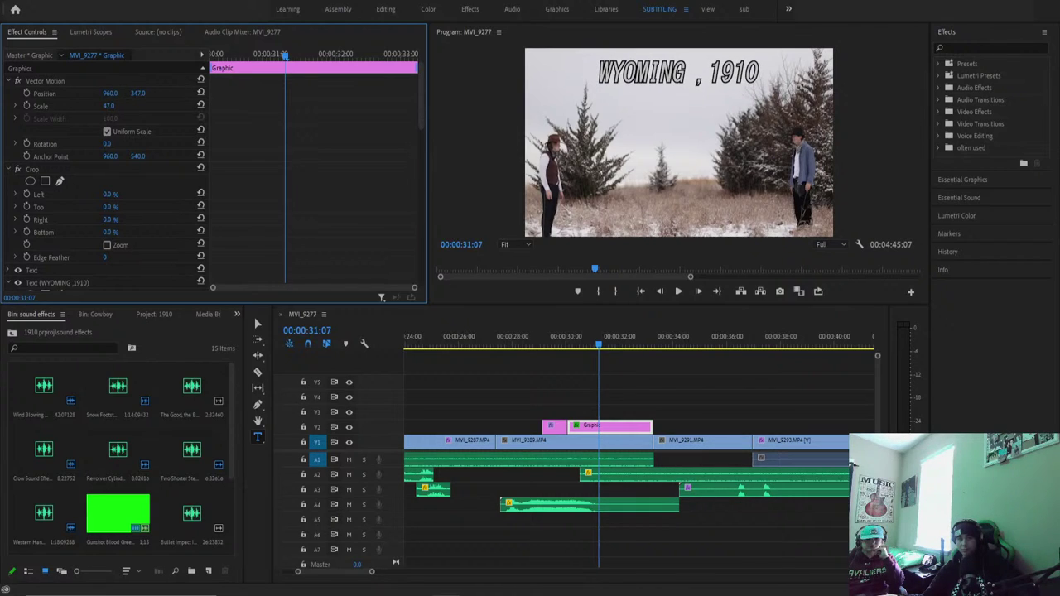
{"action": "left_click_drag", "start_coordinate": [109, 106], "coordinate": [142, 93]}
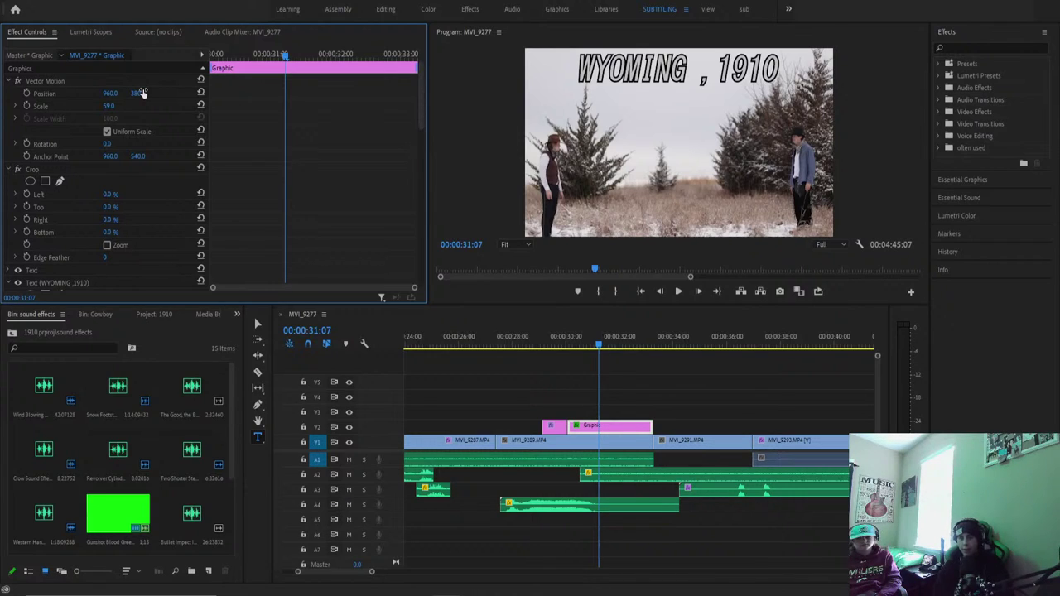
Switch to the Editing workspace and remove the comma so the longer title reads WYOMING 1910.
{"action": "left_click", "coordinate": [706, 12]}
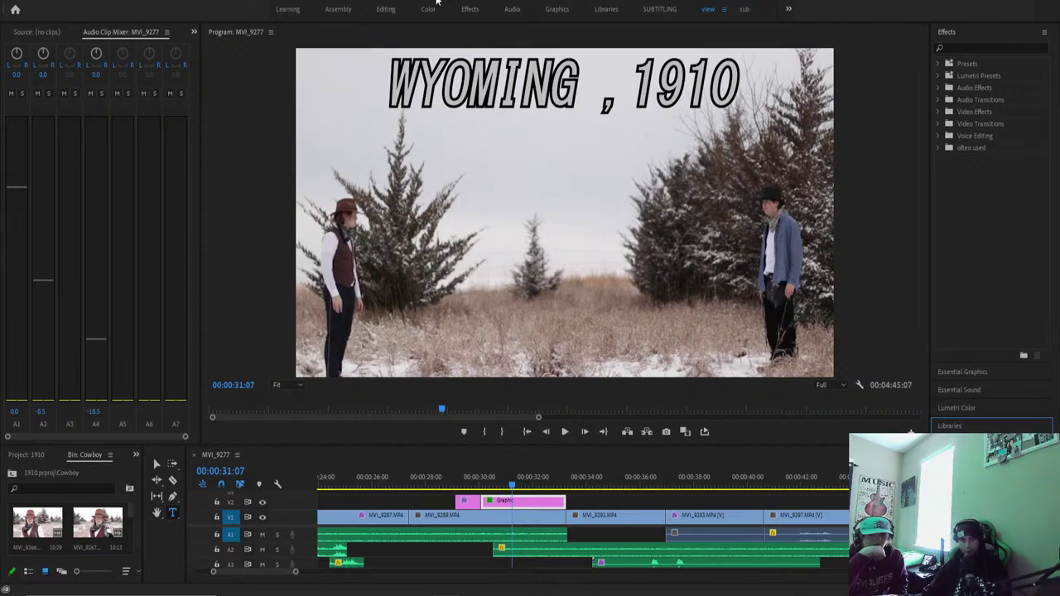
{"action": "left_click", "coordinate": [385, 9]}
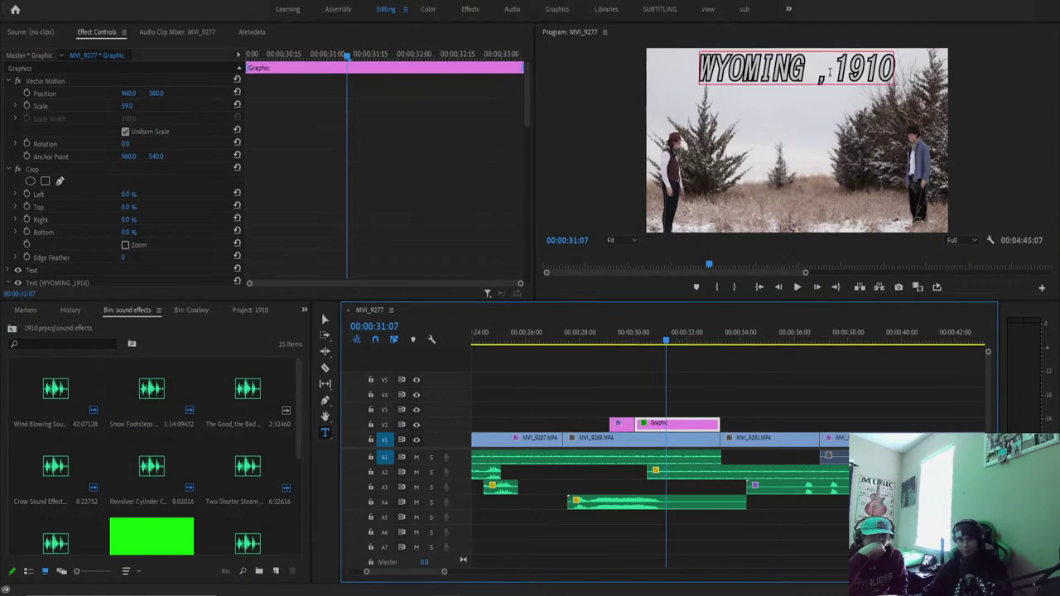
{"action": "key", "text": "BackSpace"}
{"action": "key", "text": "BackSpace"}
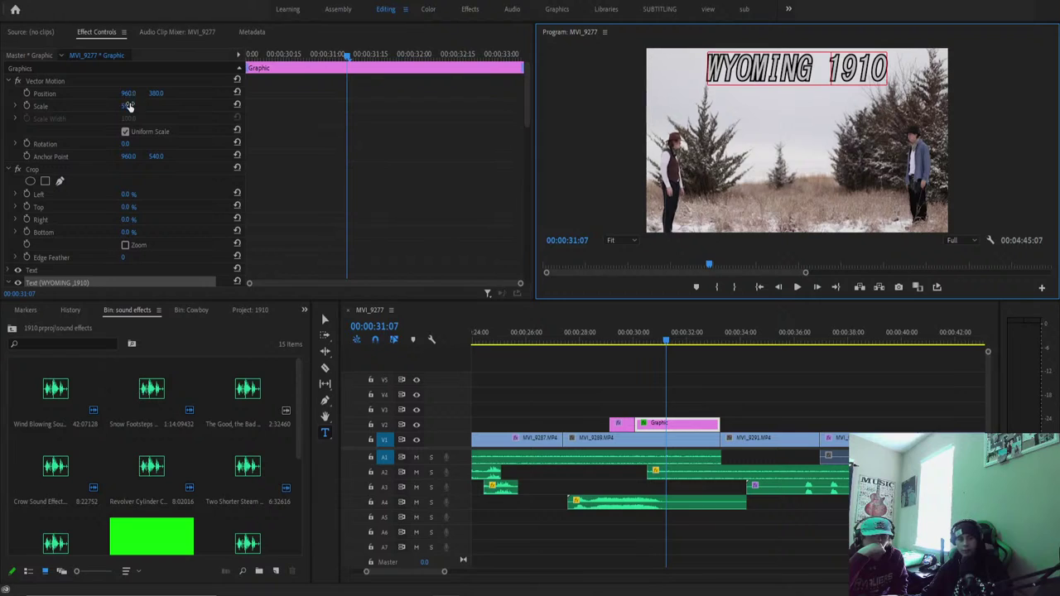
Set the longer title's vertical position to 1232, near the frame's lower edge, and move its clip up to track V3.
{"action": "left_click_drag", "start_coordinate": [170, 93], "coordinate": [344, 93]}
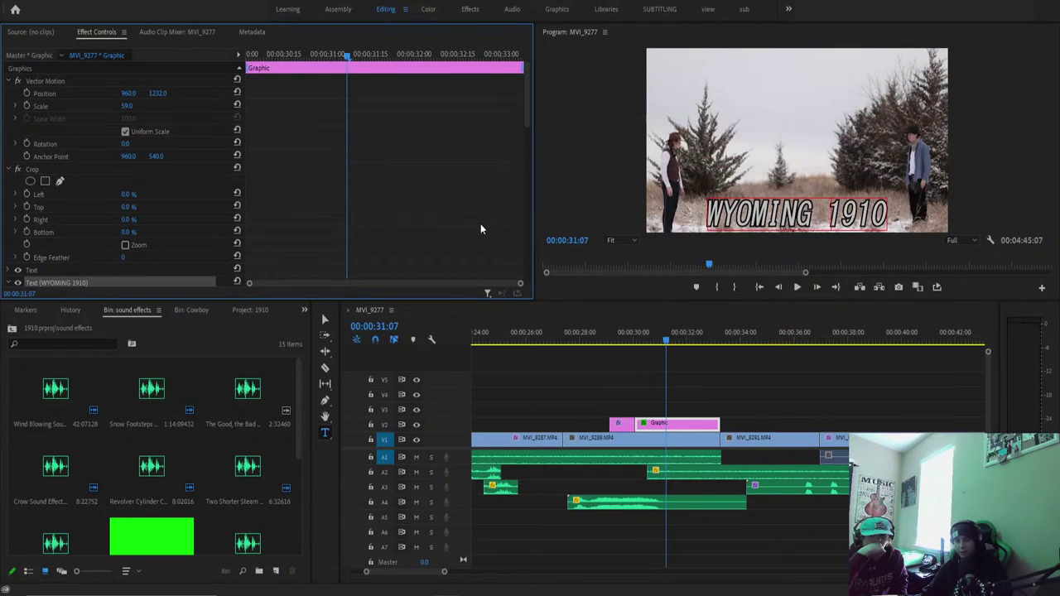
{"action": "left_click_drag", "start_coordinate": [693, 341], "coordinate": [626, 436]}
{"action": "left_click", "coordinate": [627, 426]}
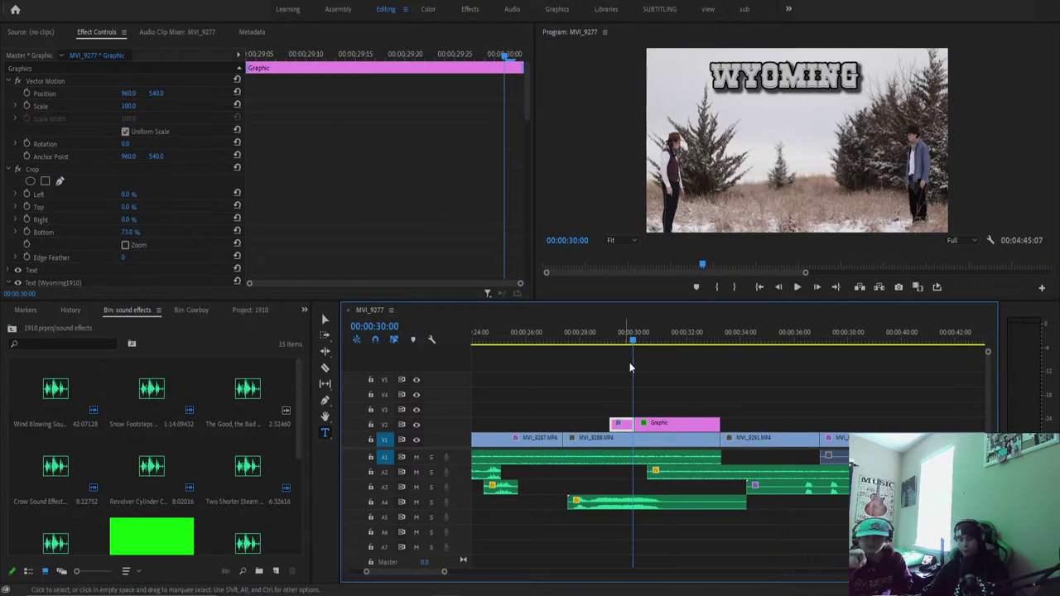
{"action": "left_click_drag", "start_coordinate": [659, 426], "coordinate": [661, 408]}
{"action": "left_click", "coordinate": [674, 334]}
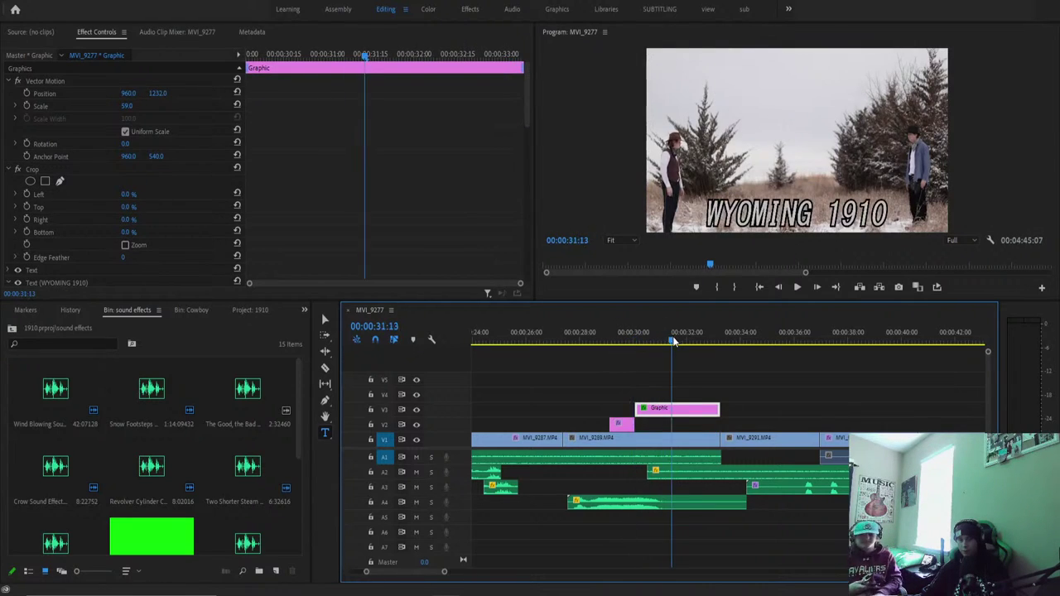
Break the WYOMING 1910 title into two lines, with 1910 beneath WYOMING, and set its vertical position to 385.
{"action": "left_click", "coordinate": [814, 214]}
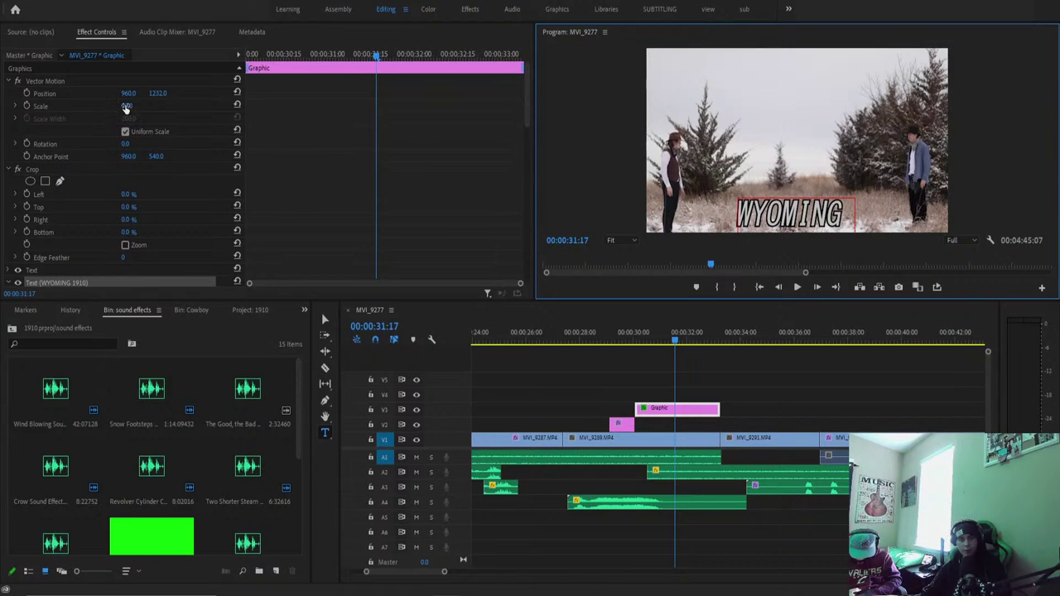
{"action": "left_click_drag", "start_coordinate": [157, 93], "coordinate": [114, 94]}
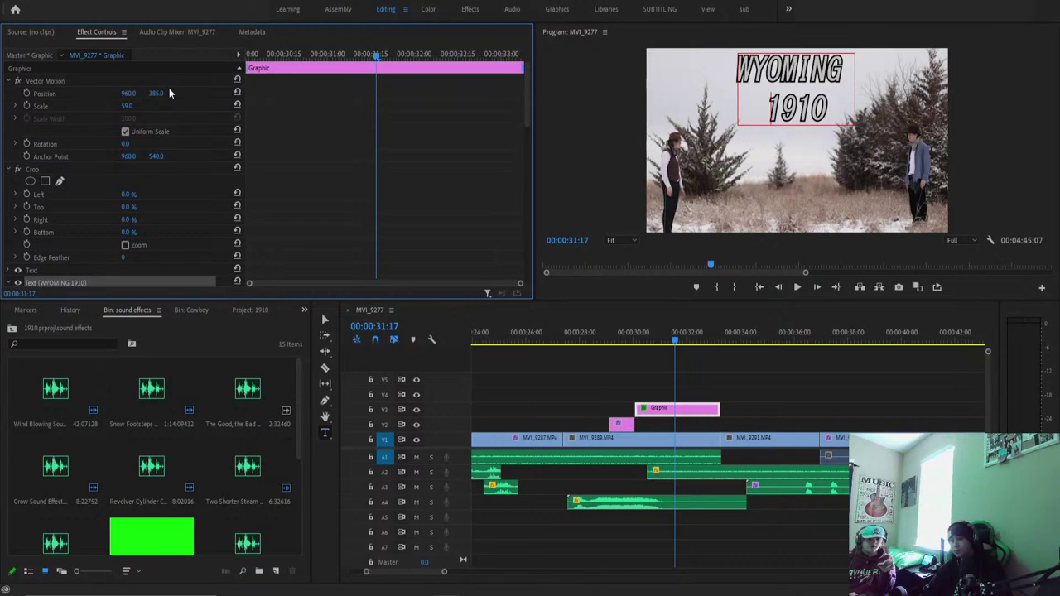
{"action": "key", "text": "Delete"}
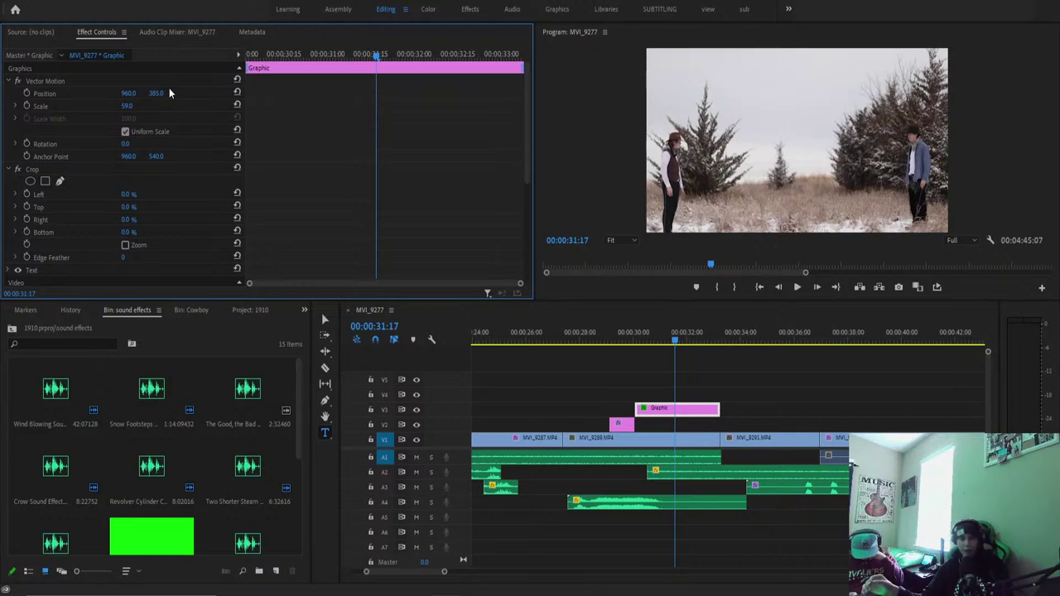
{"action": "key", "text": "ctrl+z"}
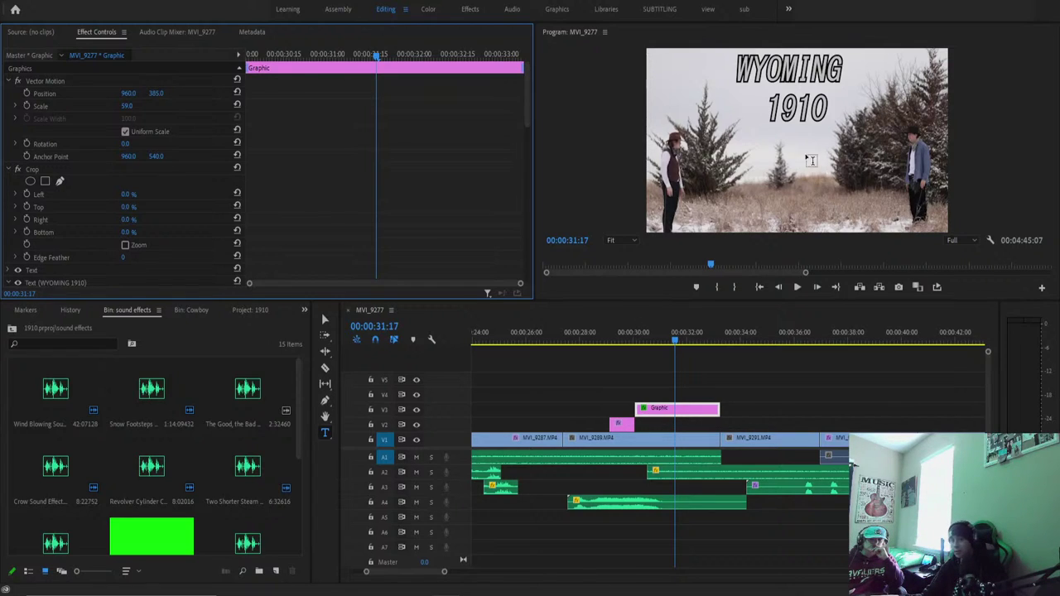
Remove the stray space around the title's line break so WYOMING and 1910 sit centred above each other.
{"action": "left_click", "coordinate": [848, 72]}
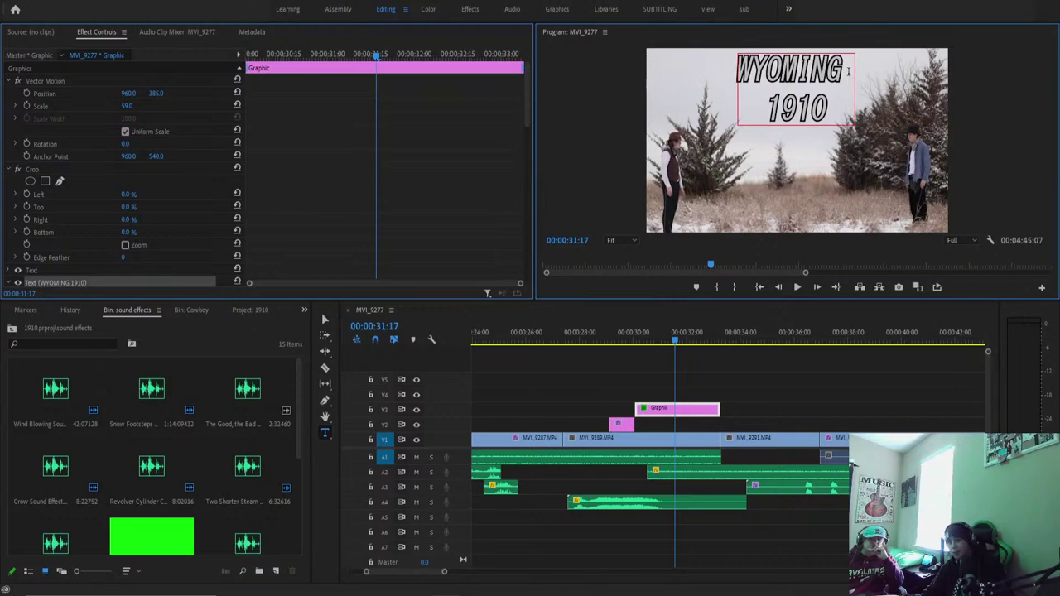
{"action": "left_click", "coordinate": [775, 131]}
{"action": "left_click", "coordinate": [770, 107]}
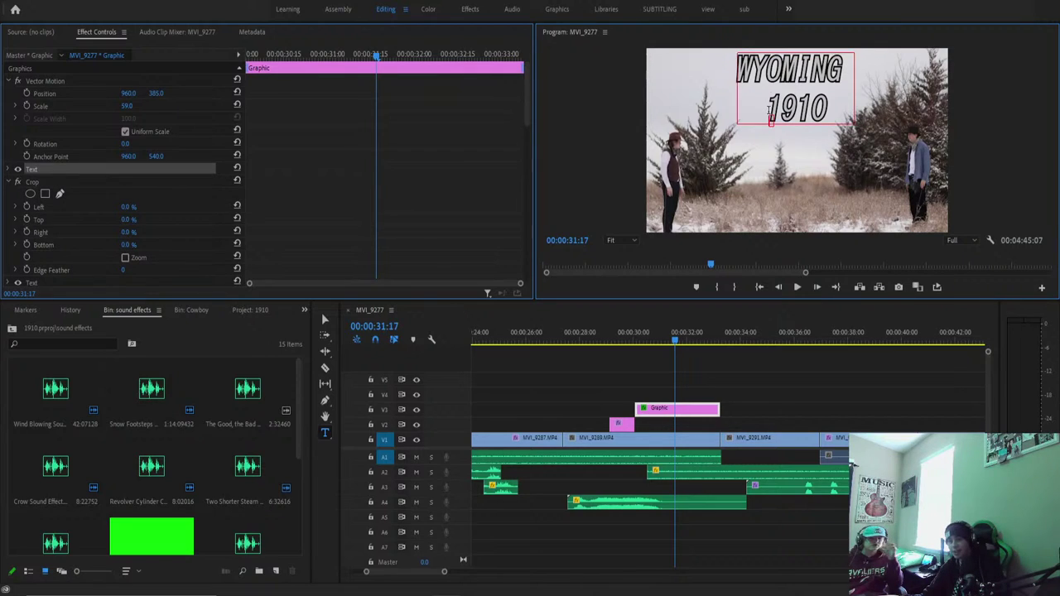
{"action": "key", "text": "BackSpace"}
{"action": "key", "text": "BackSpace"}
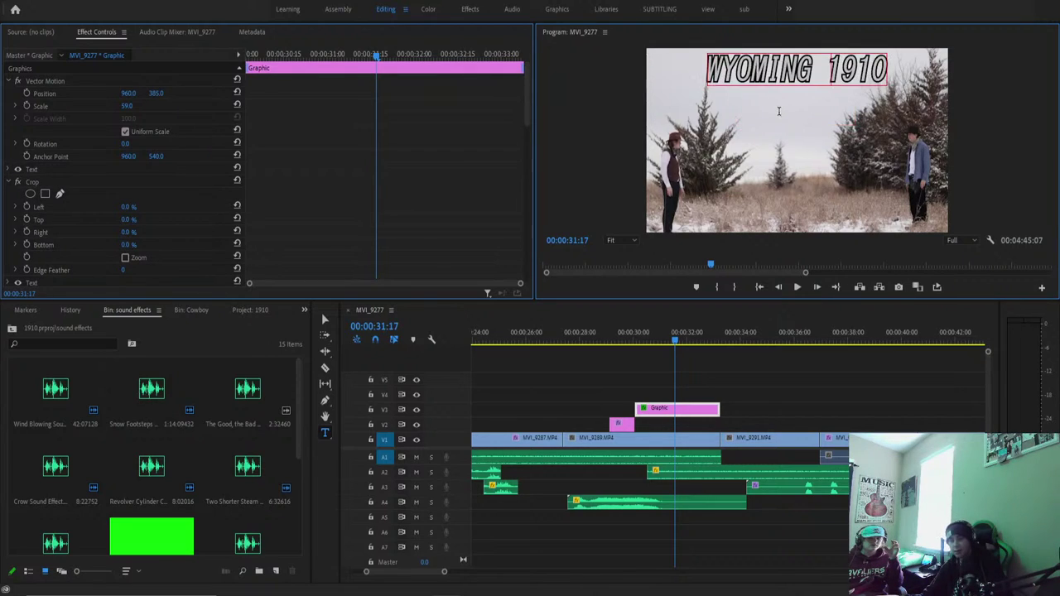
{"action": "key", "text": "Return"}
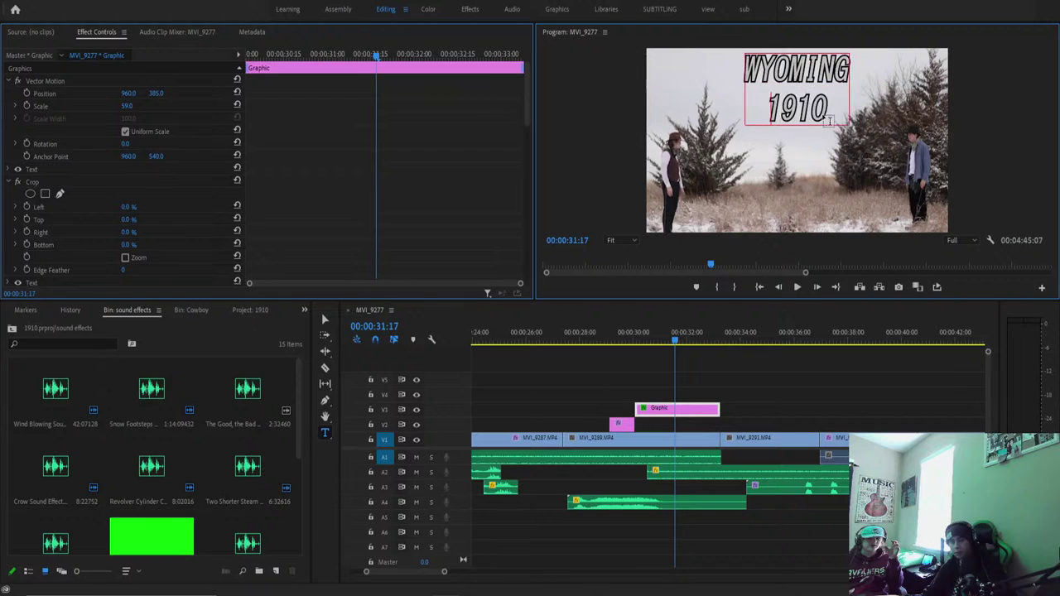
Extend the start of the V3 title clip back to the start of the short V2 title, and delete the short one.
{"action": "left_click_drag", "start_coordinate": [676, 337], "coordinate": [645, 340]}
{"action": "key", "text": "Up"}
{"action": "key", "text": "space"}
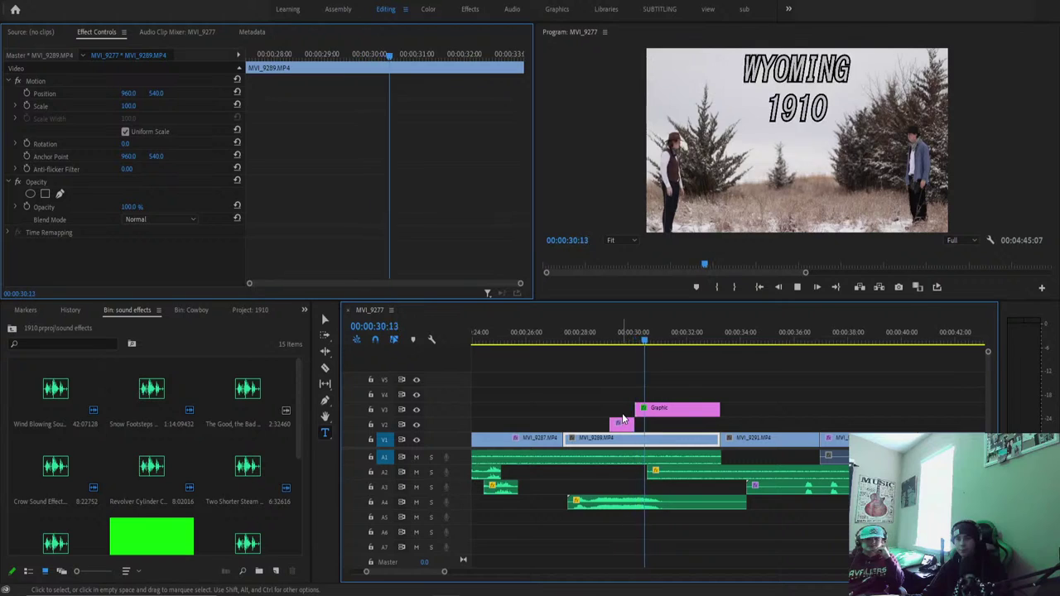
{"action": "key", "text": "space"}
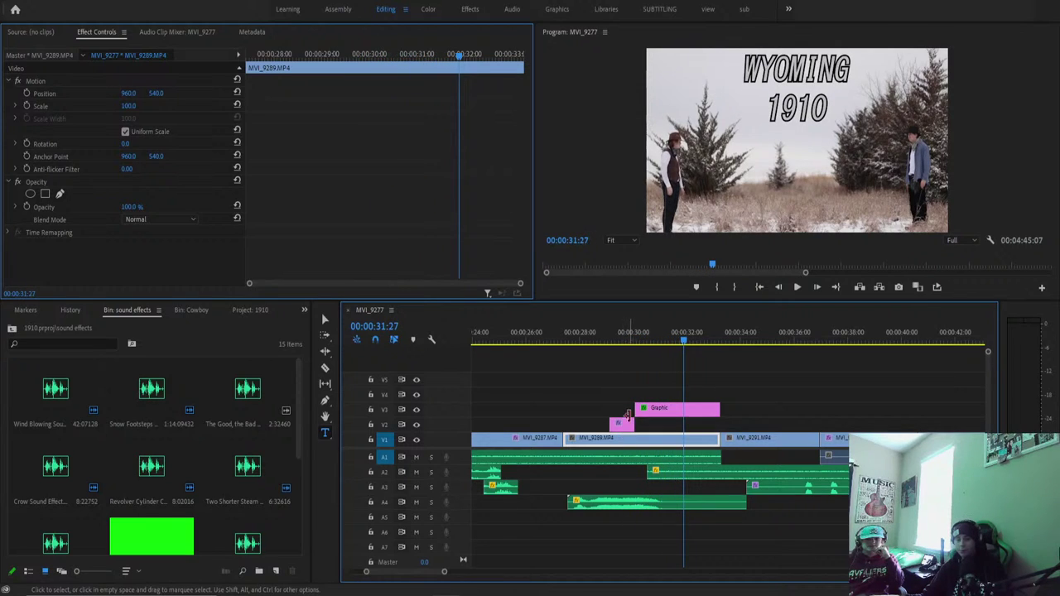
{"action": "left_click_drag", "start_coordinate": [636, 407], "coordinate": [609, 407]}
{"action": "left_click", "coordinate": [616, 423]}
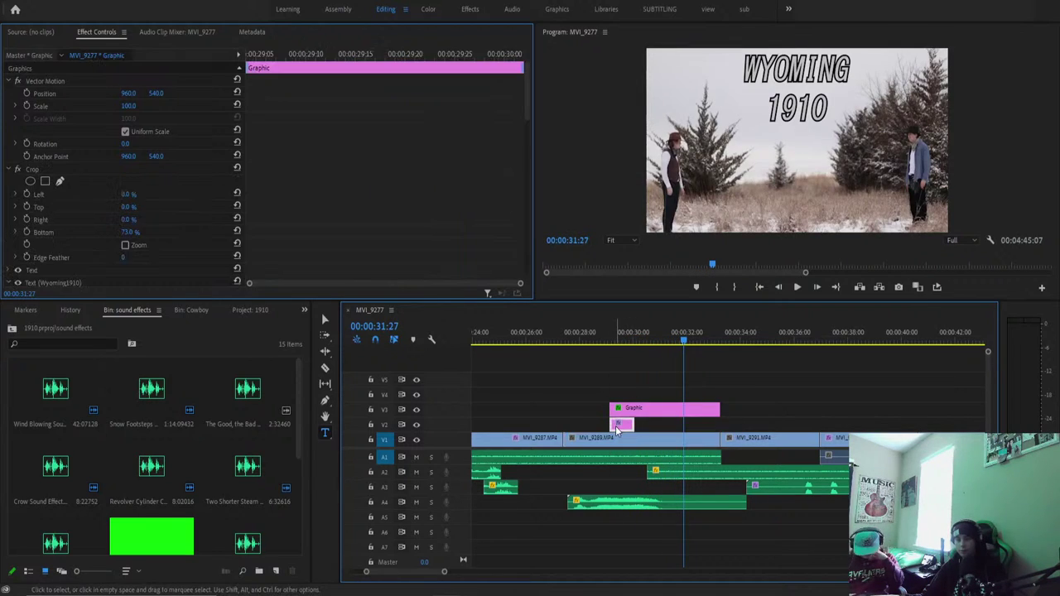
{"action": "left_click", "coordinate": [617, 437]}
Play the standoff sequence from just before the title, and again from the preceding close-up, to check the title's timing.
{"action": "left_click", "coordinate": [619, 333]}
{"action": "left_click", "coordinate": [603, 333]}
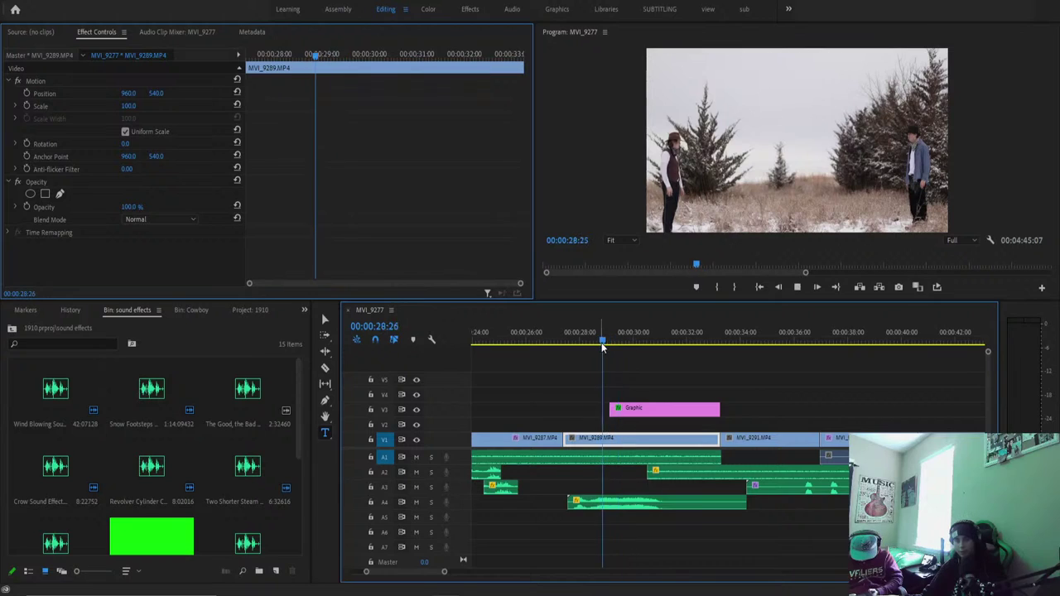
{"action": "key", "text": "space"}
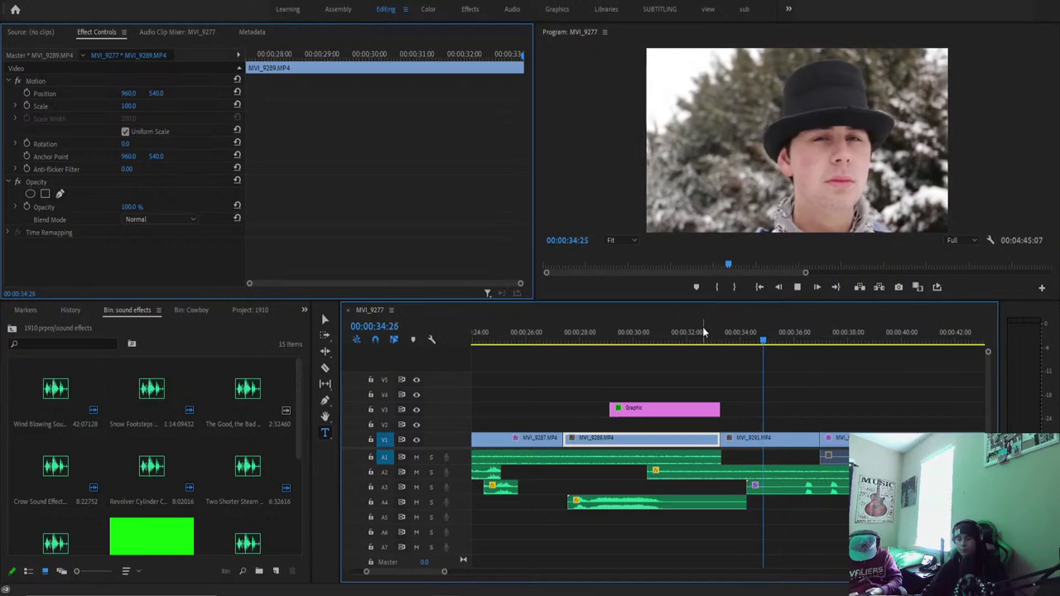
{"action": "left_click_drag", "start_coordinate": [704, 332], "coordinate": [518, 345]}
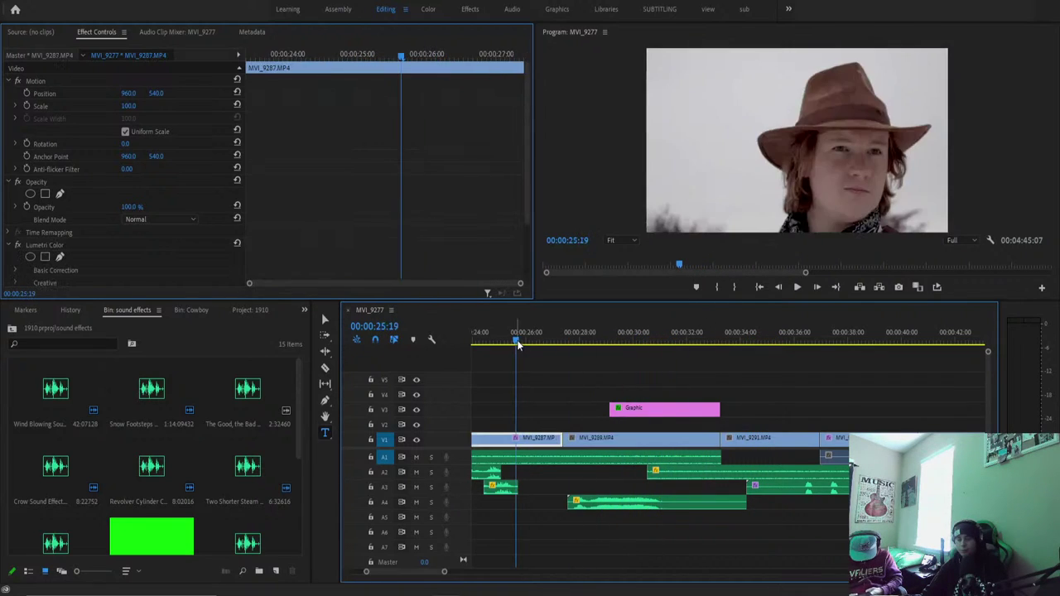
{"action": "key", "text": "space"}
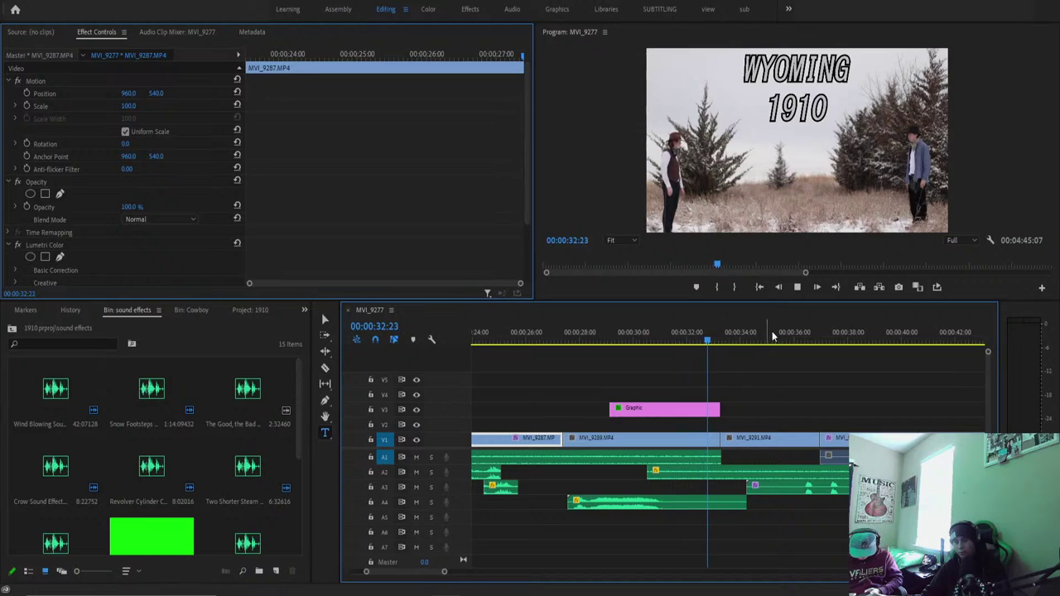
{"action": "left_click", "coordinate": [796, 287]}
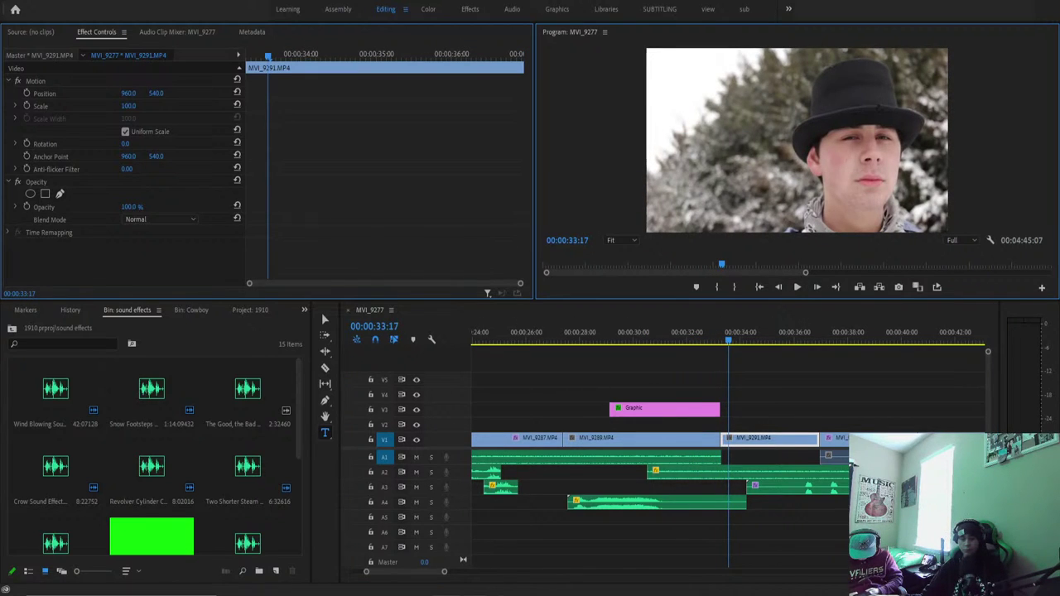
{"action": "left_click", "coordinate": [490, 593]}
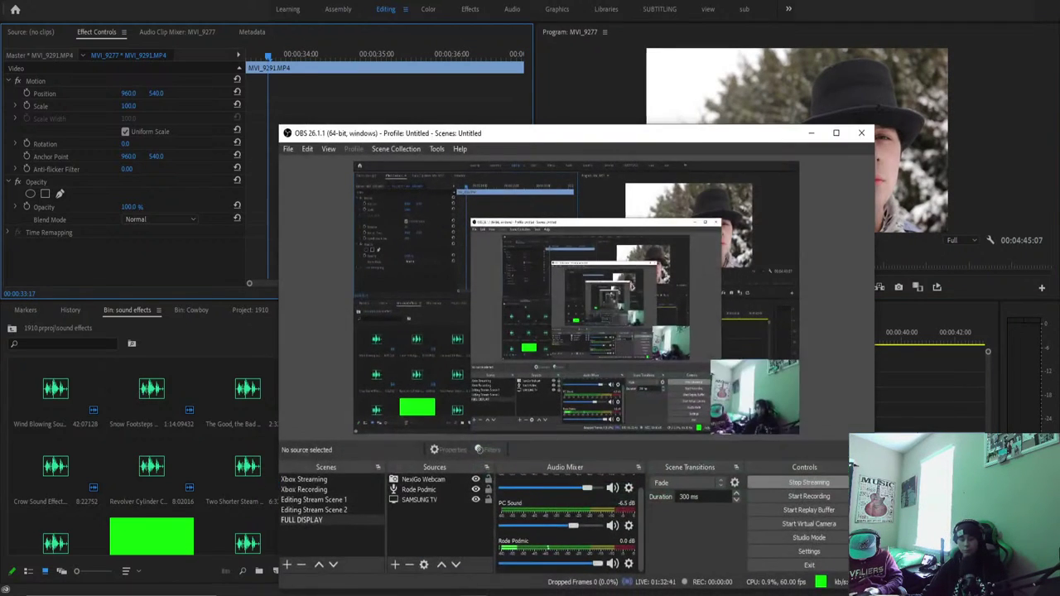
{"action": "left_click", "coordinate": [810, 133]}
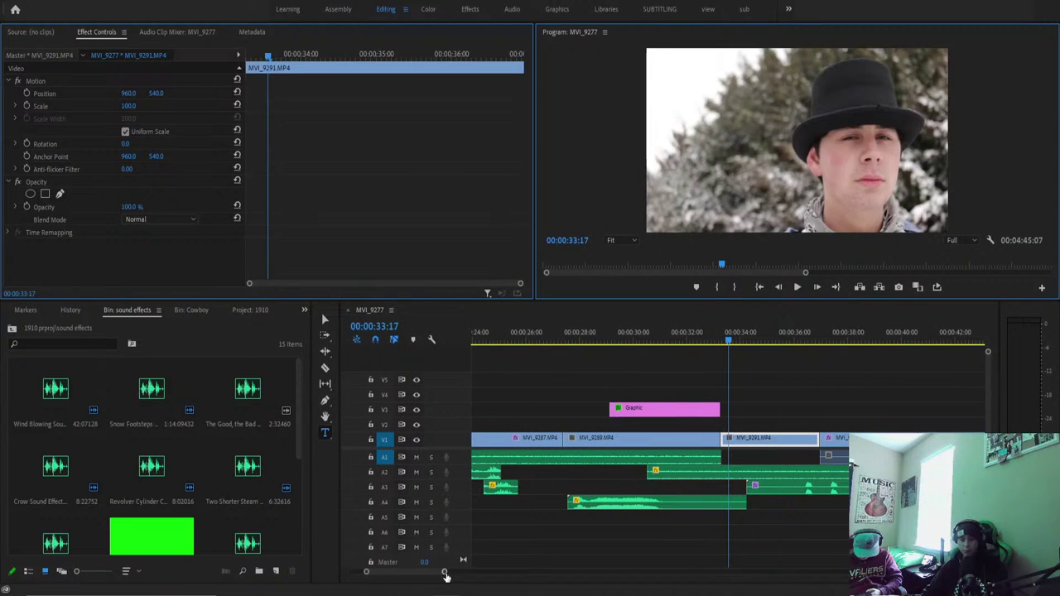
Zoom the timeline out to the whole film and play it from the beginning in the view workspace.
{"action": "left_click_drag", "start_coordinate": [444, 572], "coordinate": [756, 572]}
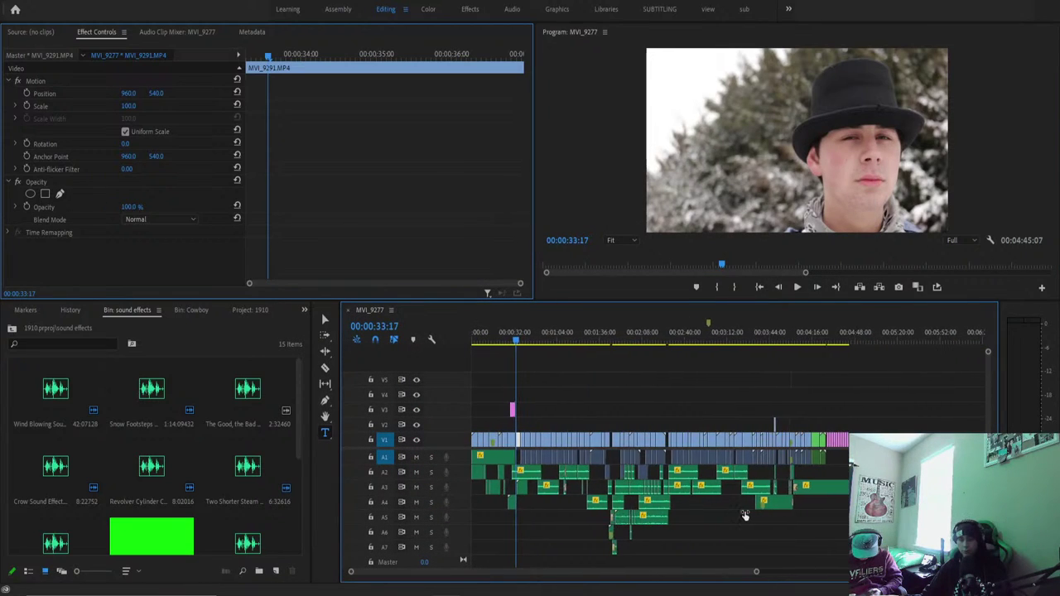
{"action": "scroll", "coordinate": [530, 368], "scroll_direction": "up", "scroll_amount": 1}
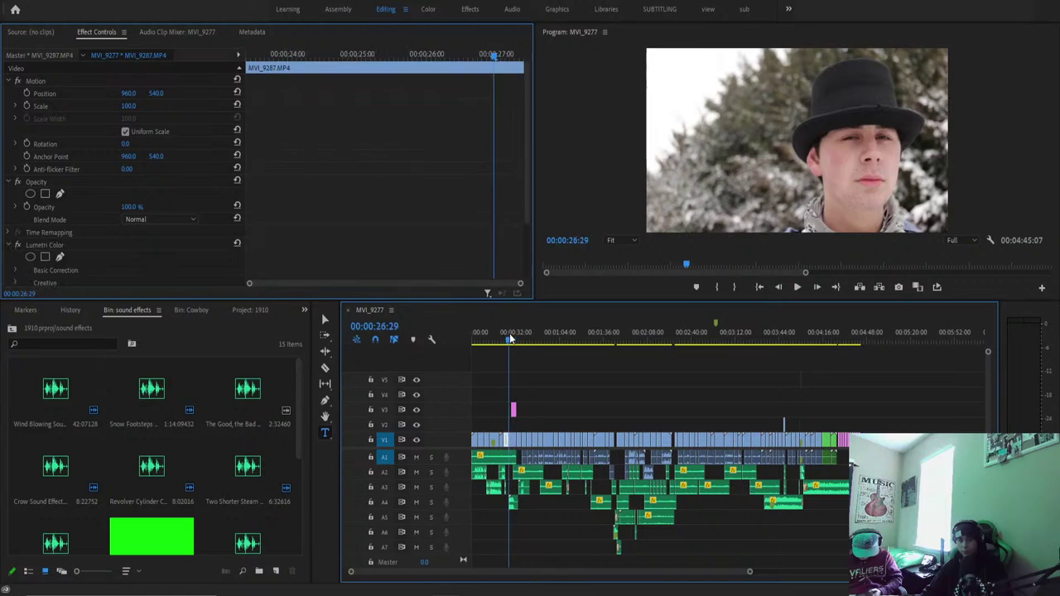
{"action": "left_click_drag", "start_coordinate": [511, 340], "coordinate": [372, 354]}
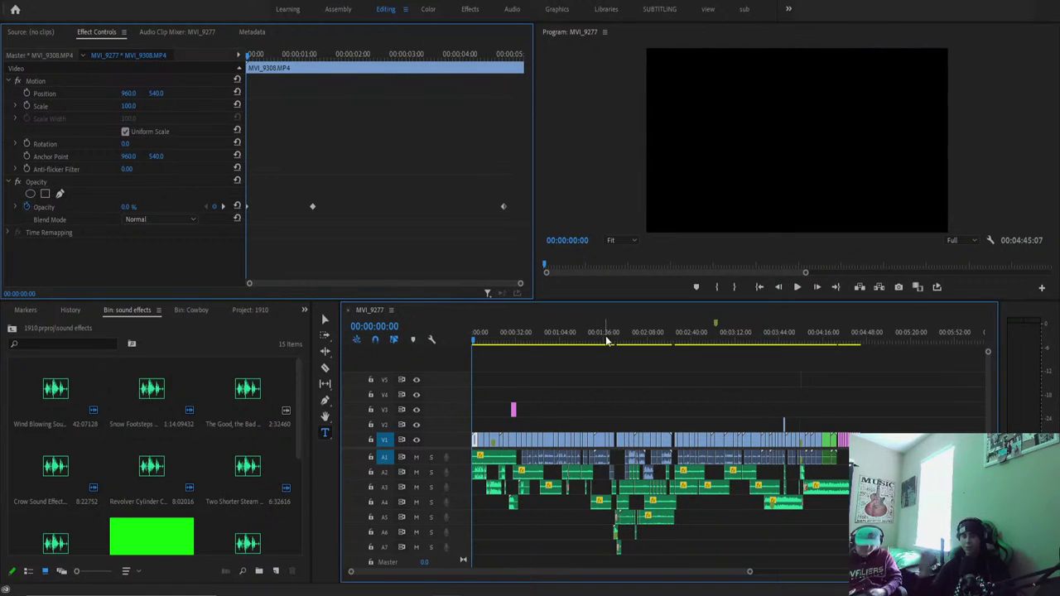
{"action": "key", "text": "space"}
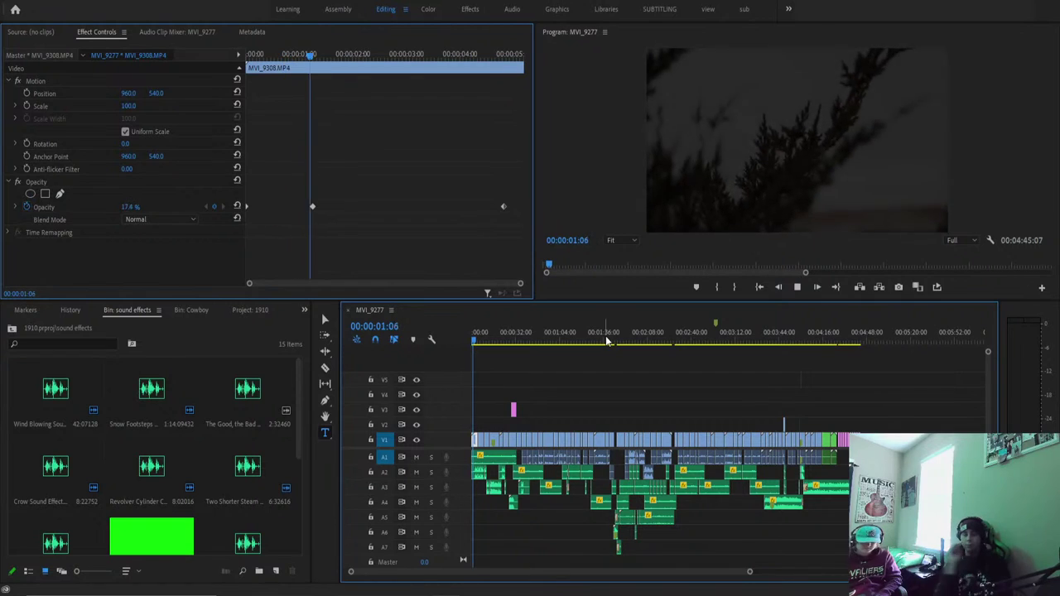
{"action": "key", "text": "space"}
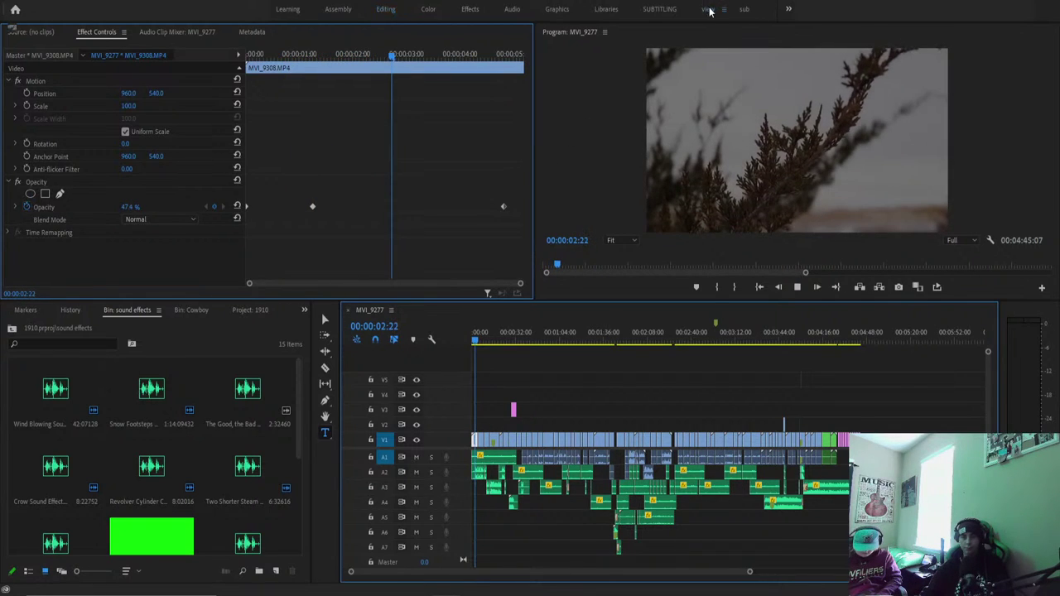
{"action": "left_click", "coordinate": [708, 9]}
{"action": "left_click", "coordinate": [564, 431]}
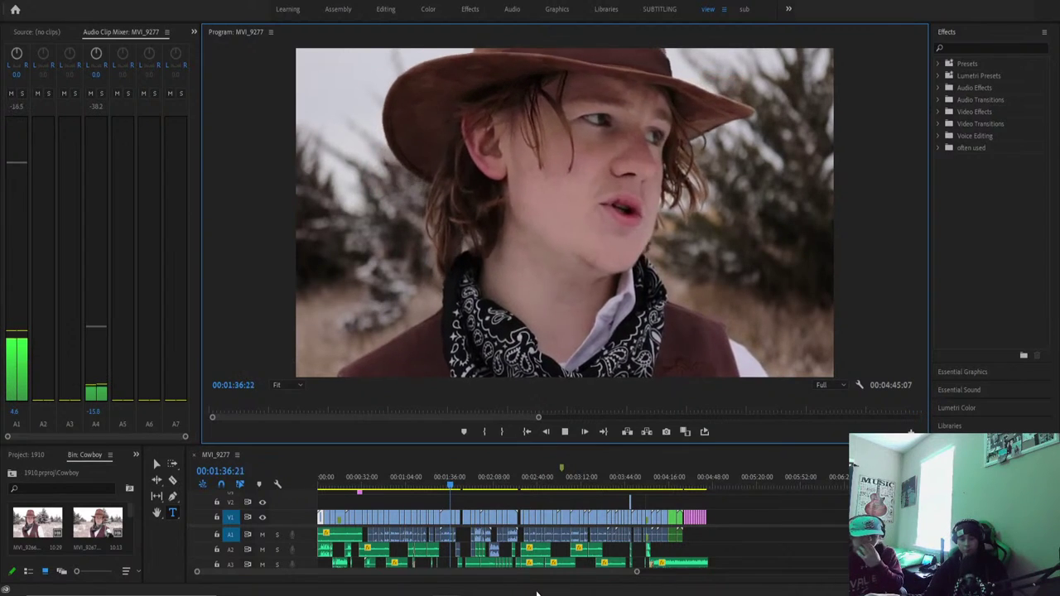
Replay the draw scene twice, the second time from 00:01:15:07, to review its cuts and sound.
{"action": "left_click", "coordinate": [424, 492]}
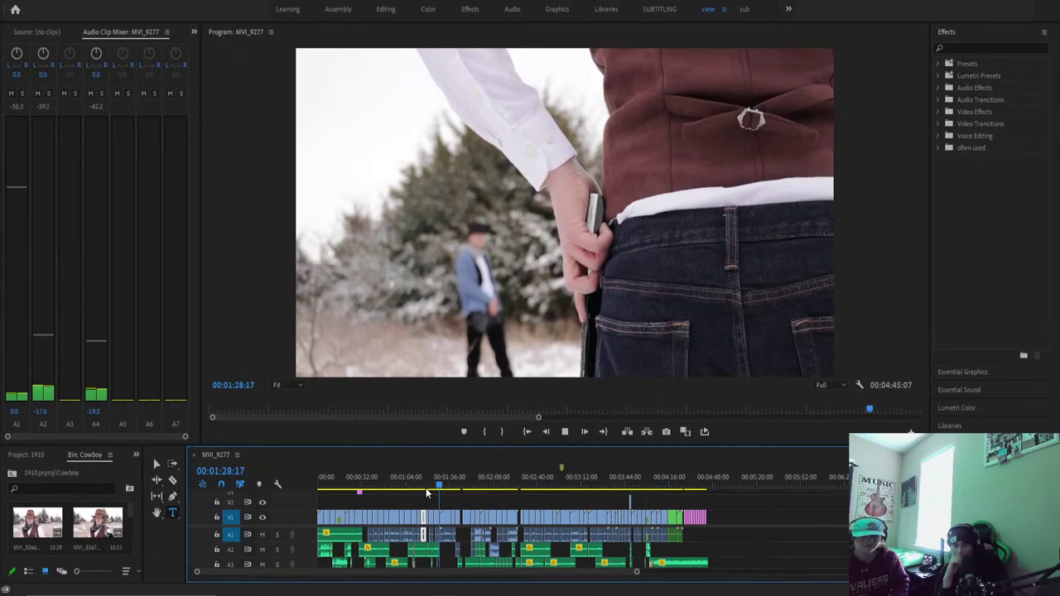
{"action": "key", "text": "space"}
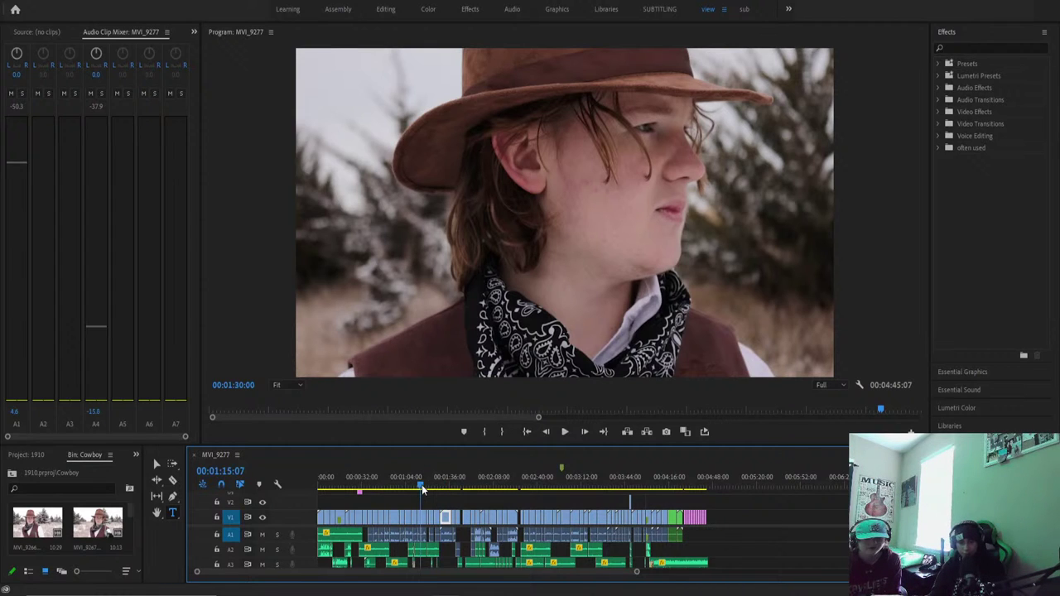
{"action": "left_click", "coordinate": [421, 484]}
{"action": "key", "text": "space"}
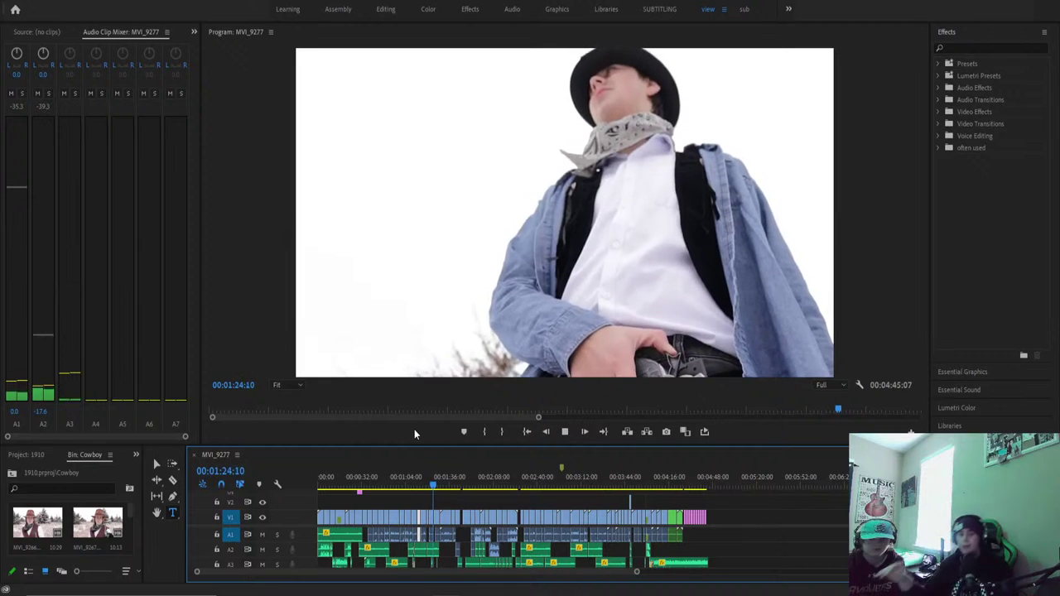
Switch to the Editing workspace and play the sequence from 00:01:24:12 to about 00:02:32:13.
{"action": "key", "text": "space"}
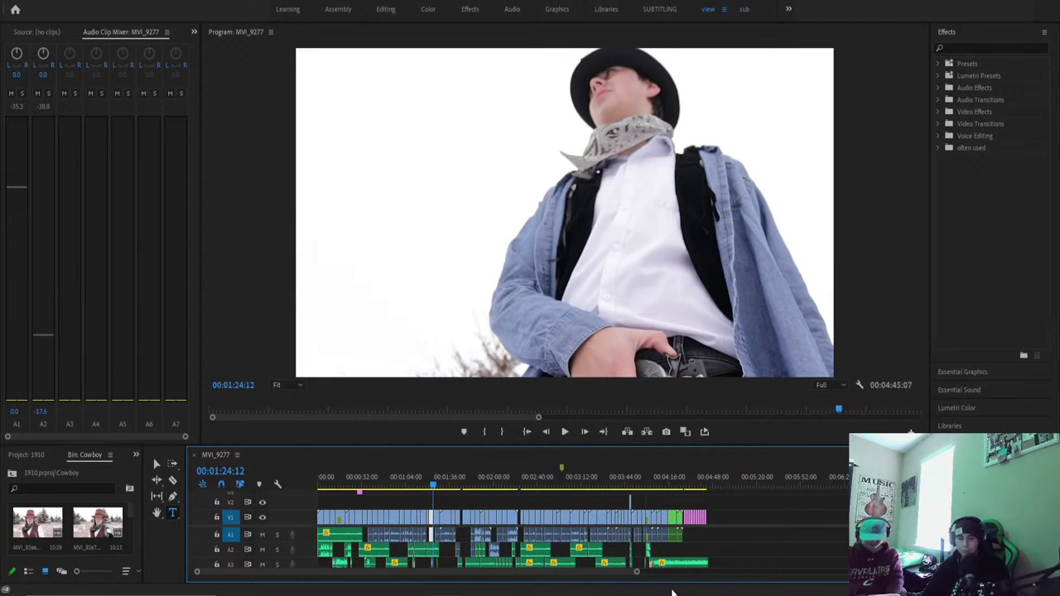
{"action": "left_click_drag", "start_coordinate": [635, 573], "coordinate": [506, 571]}
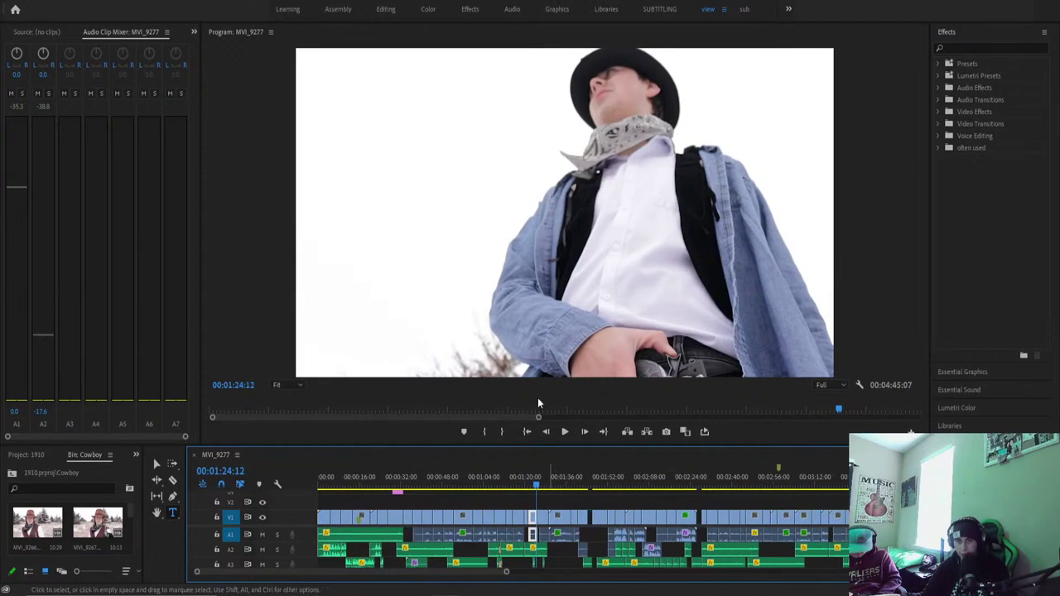
{"action": "left_click", "coordinate": [384, 9]}
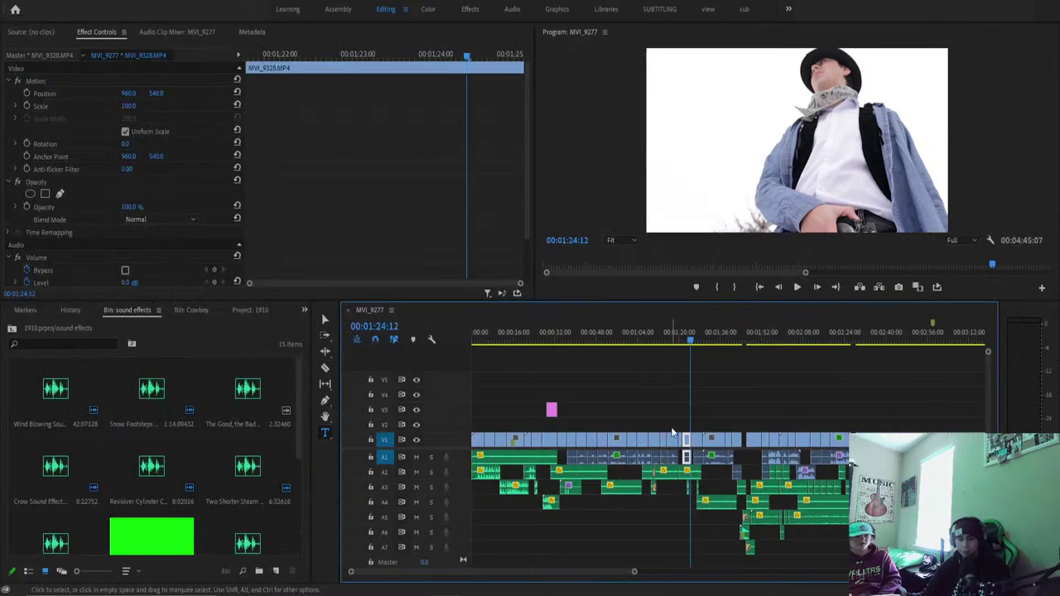
{"action": "key", "text": "space"}
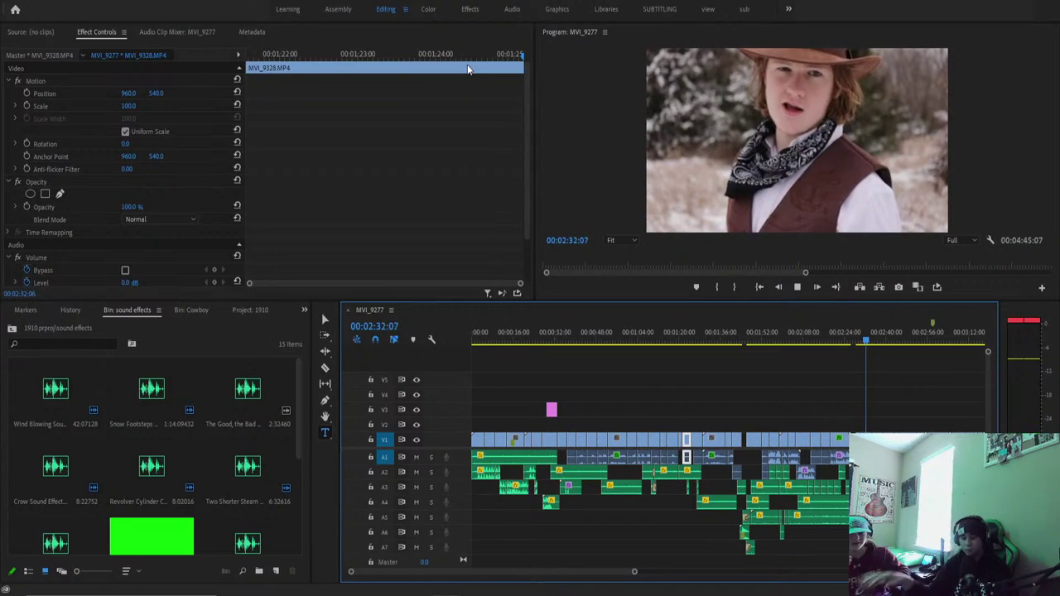
{"action": "key", "text": "space"}
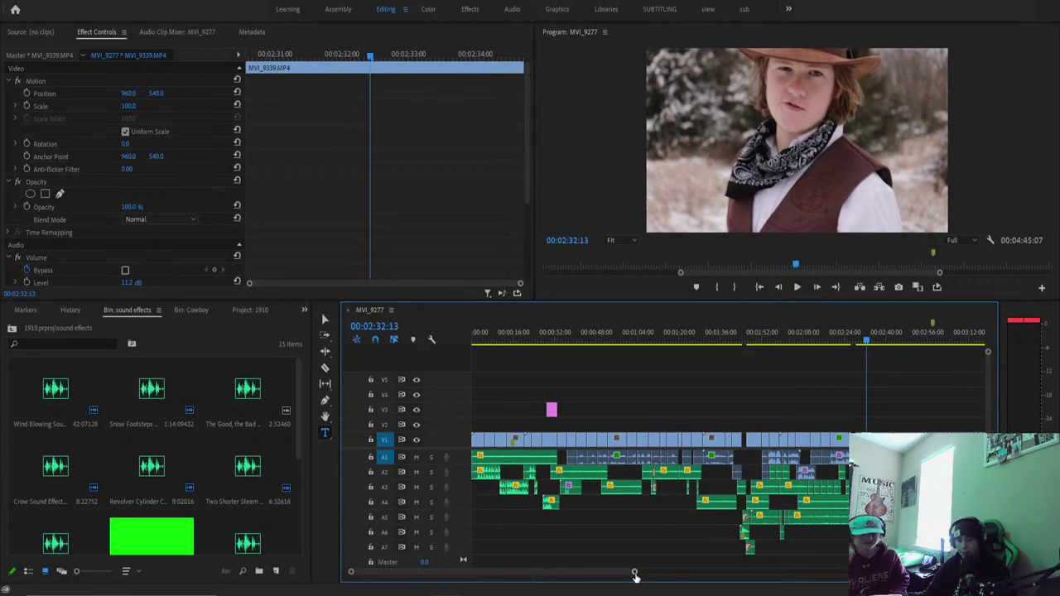
Add a Constant Power fade lasting 00:00:02:26 at the end of the drizzle rain clip on track A5, and play it back.
{"action": "scroll", "coordinate": [634, 575], "scroll_direction": "up", "scroll_amount": 5}
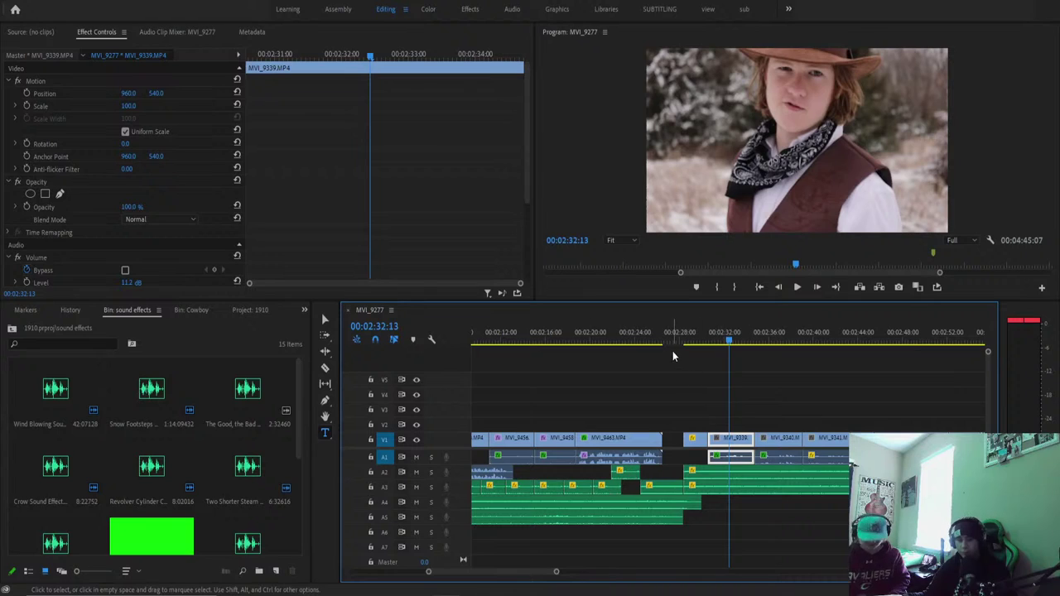
{"action": "left_click", "coordinate": [647, 333]}
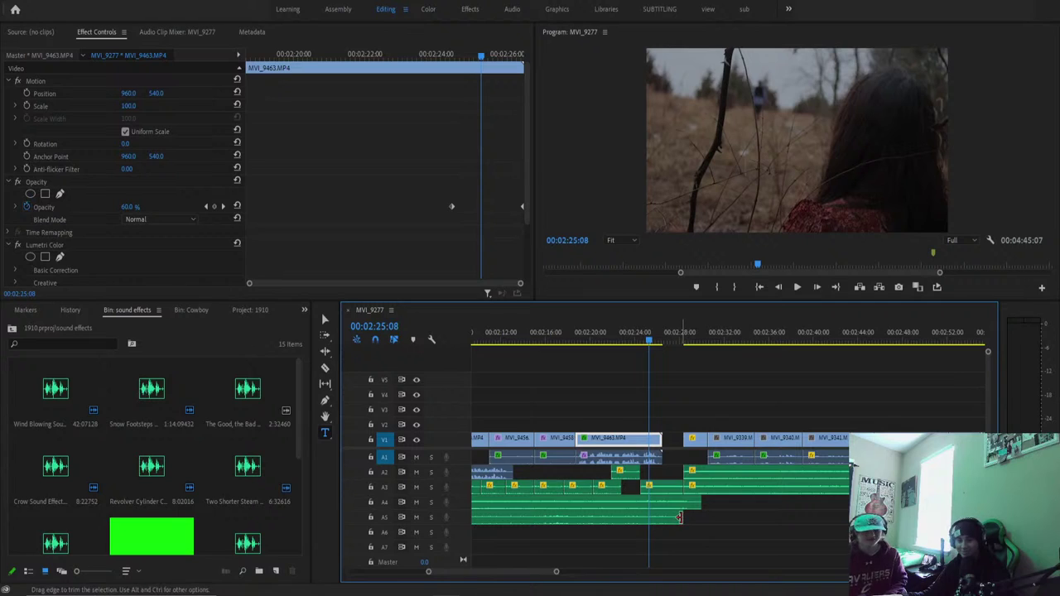
{"action": "right_click", "coordinate": [681, 518]}
{"action": "left_click", "coordinate": [700, 498]}
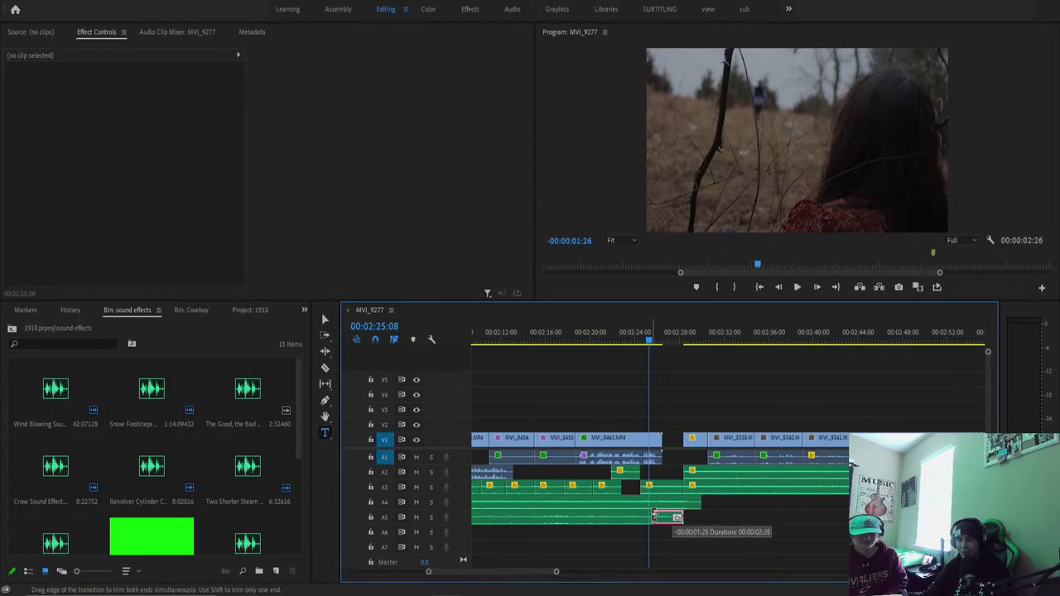
{"action": "left_click", "coordinate": [678, 515]}
{"action": "key", "text": "space"}
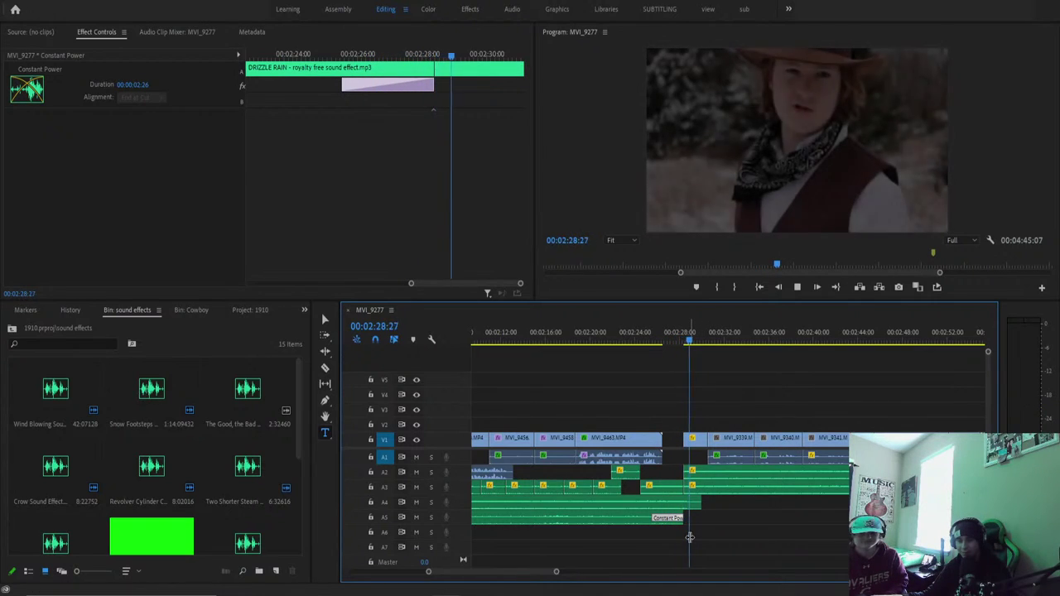
{"action": "key", "text": "space"}
{"action": "left_click", "coordinate": [688, 470]}
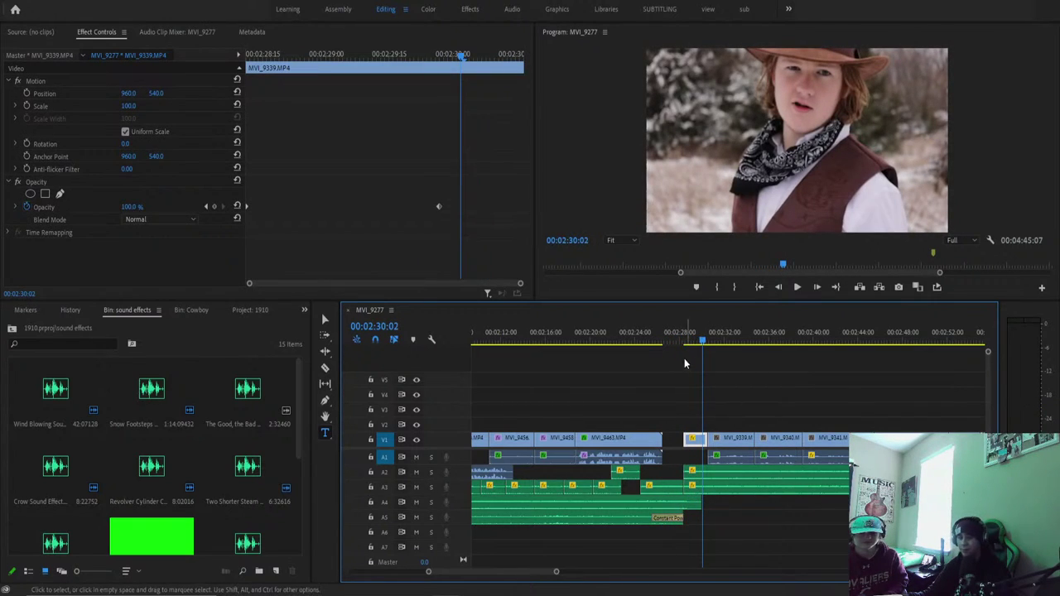
Replay the passage from the black gap after MVI_9463 through the dialogue in MVI_9339 and MVI_9340 to check the sound.
{"action": "left_click", "coordinate": [662, 342]}
{"action": "key", "text": "space"}
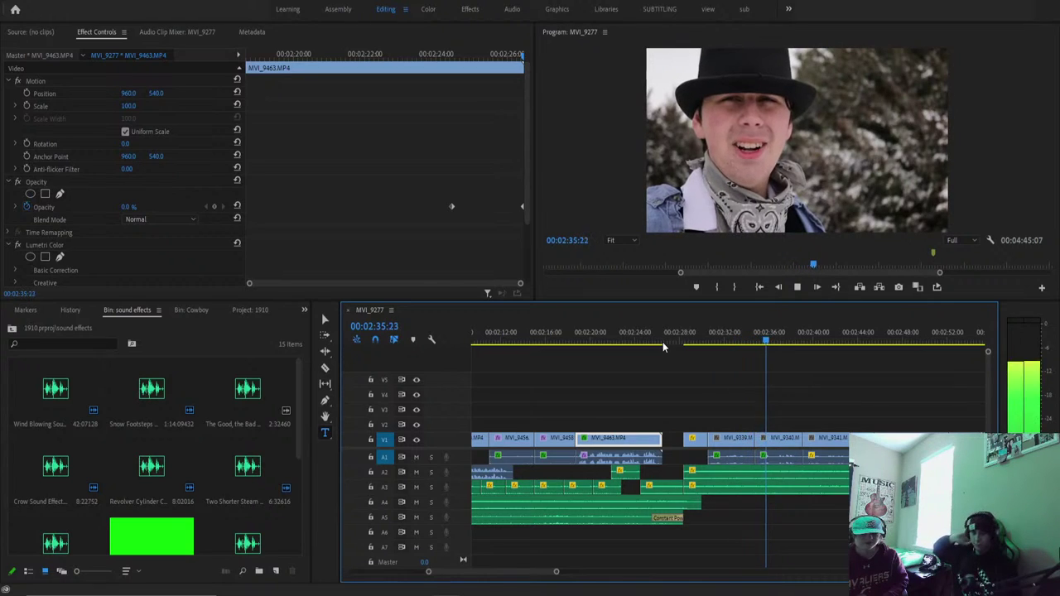
{"action": "key", "text": "space"}
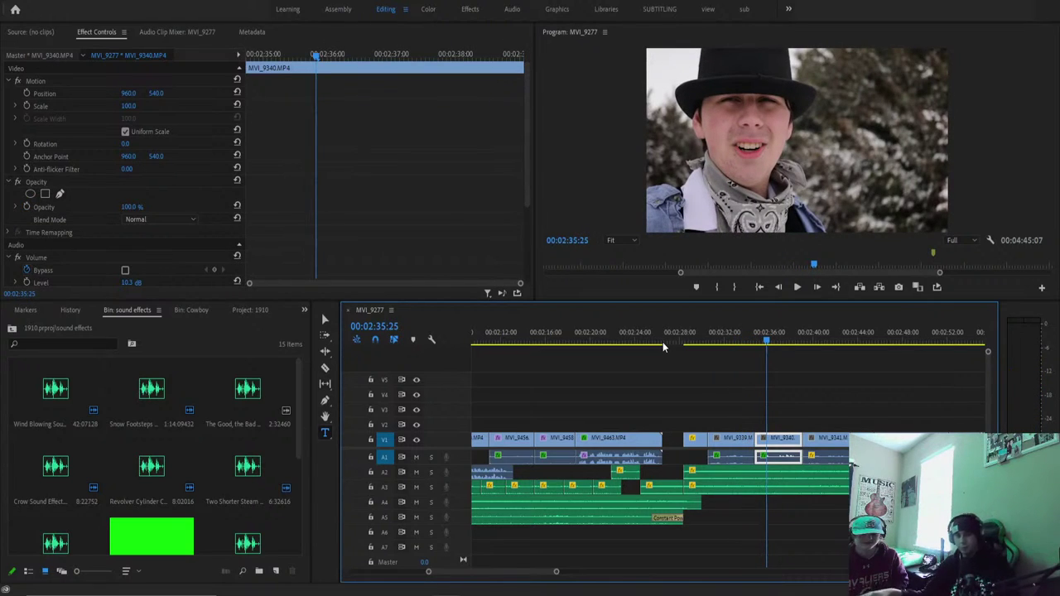
{"action": "left_click", "coordinate": [673, 341]}
{"action": "key", "text": "space"}
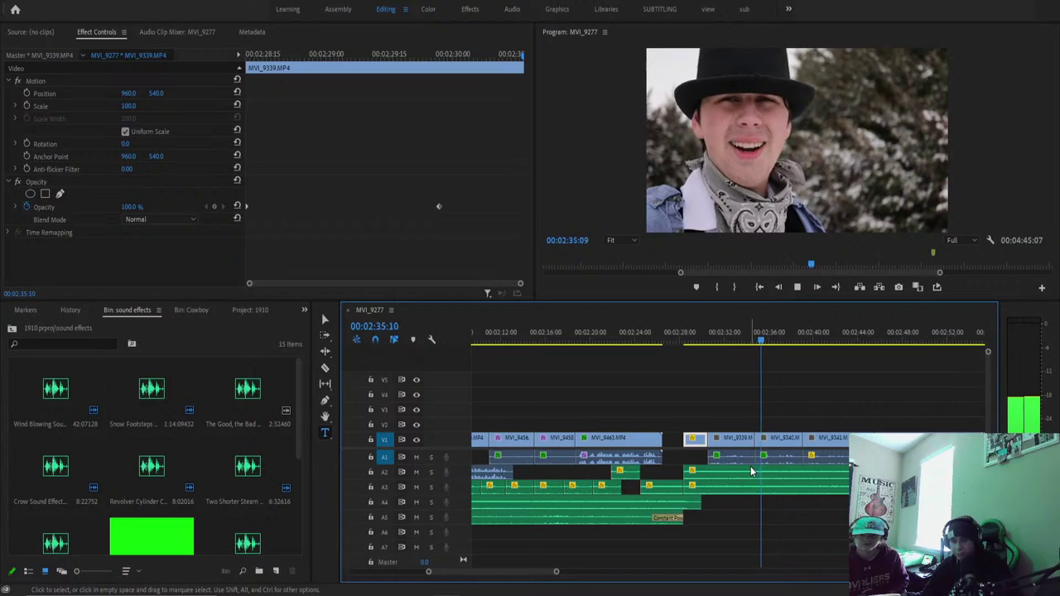
Set the DeNoise effect's amount to 6 % on the audio of clip MVI_9340 while playing it back.
{"action": "left_click", "coordinate": [776, 457]}
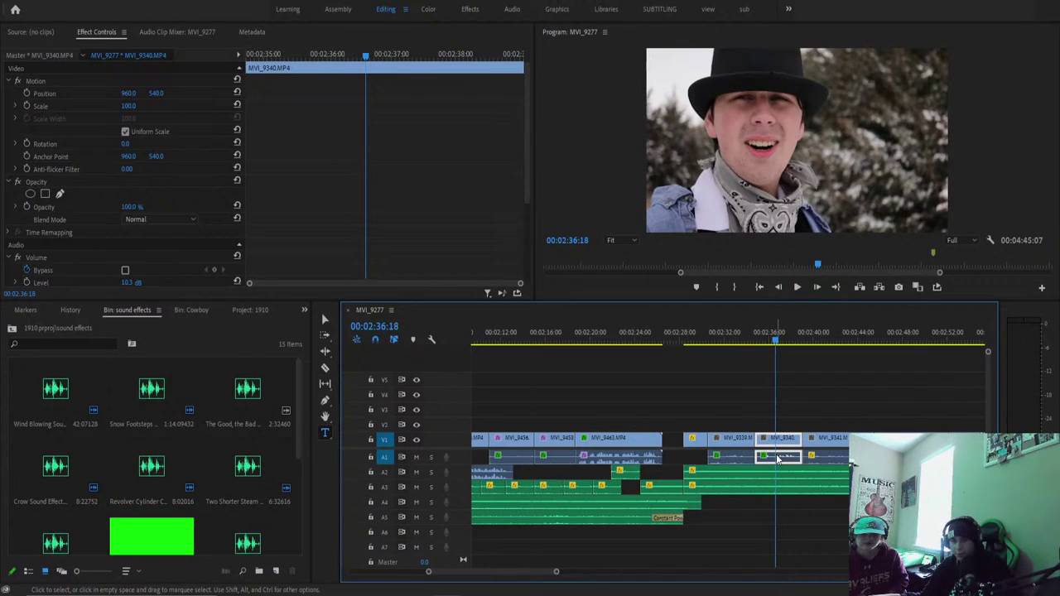
{"action": "scroll", "coordinate": [378, 257], "scroll_direction": "down", "scroll_amount": 5}
{"action": "left_click", "coordinate": [191, 224]}
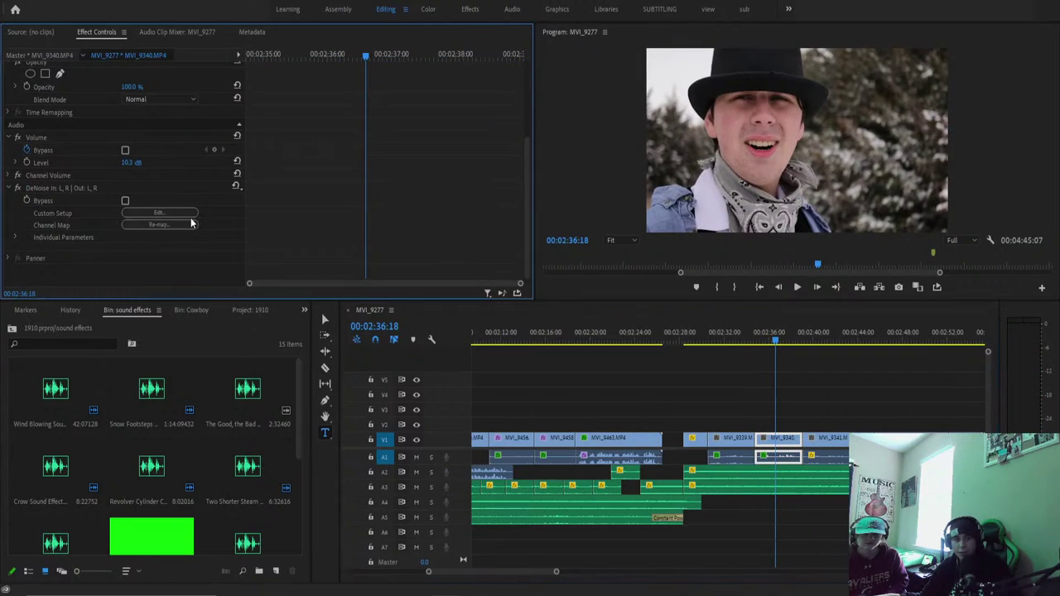
{"action": "left_click", "coordinate": [191, 213]}
{"action": "key", "text": "space"}
{"action": "left_click_drag", "start_coordinate": [490, 380], "coordinate": [456, 379]}
{"action": "left_click", "coordinate": [775, 340]}
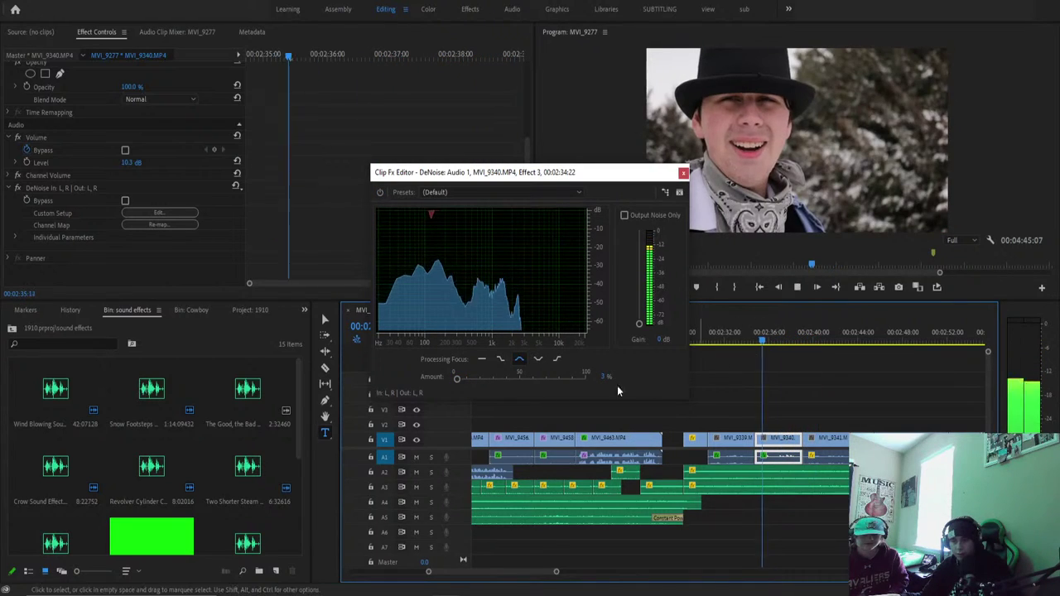
{"action": "left_click_drag", "start_coordinate": [456, 379], "coordinate": [461, 380]}
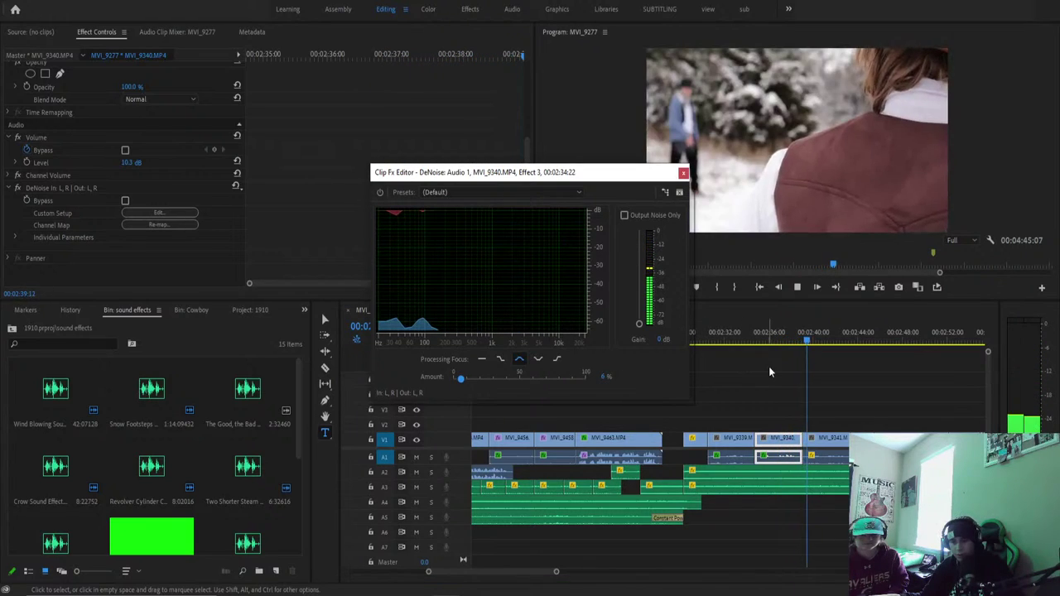
Audition the A1 audio clip beneath MVI_9341, switch to the Audio workspace and tag that clip as Dialogue.
{"action": "left_click", "coordinate": [828, 457]}
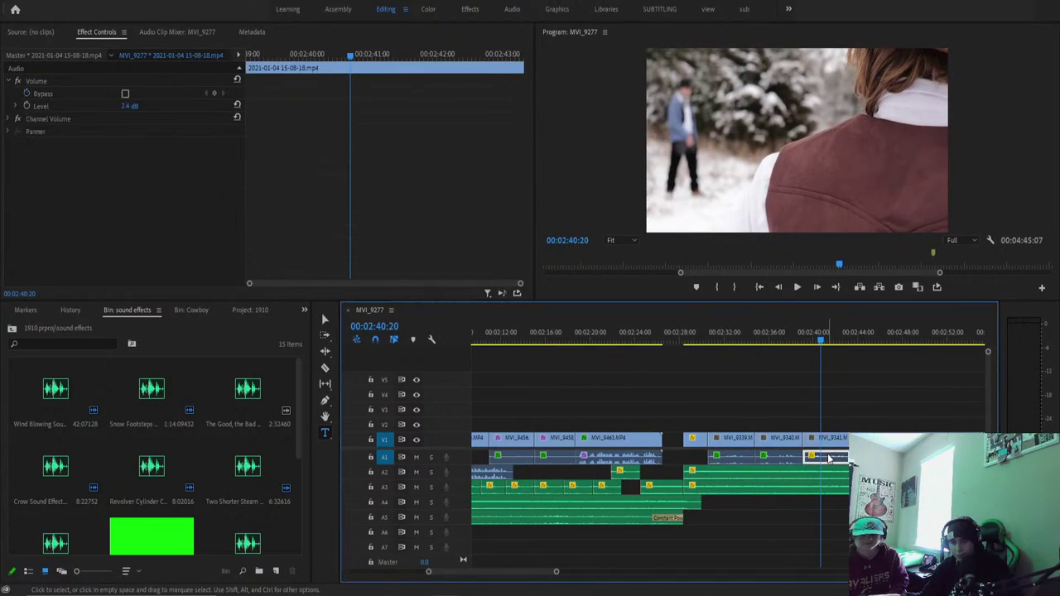
{"action": "left_click", "coordinate": [820, 342]}
{"action": "key", "text": "space"}
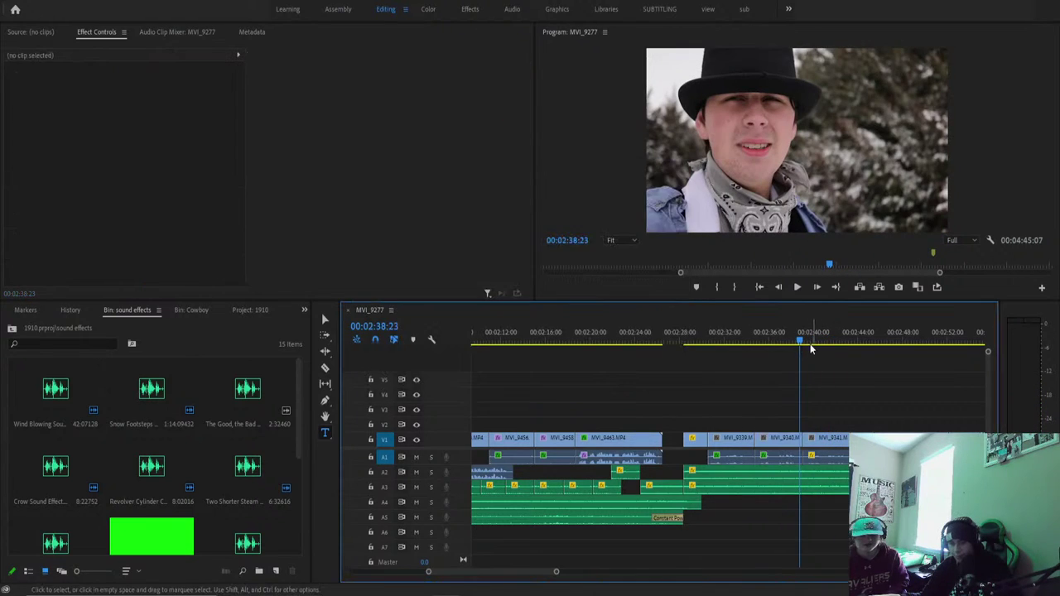
{"action": "left_click", "coordinate": [831, 456]}
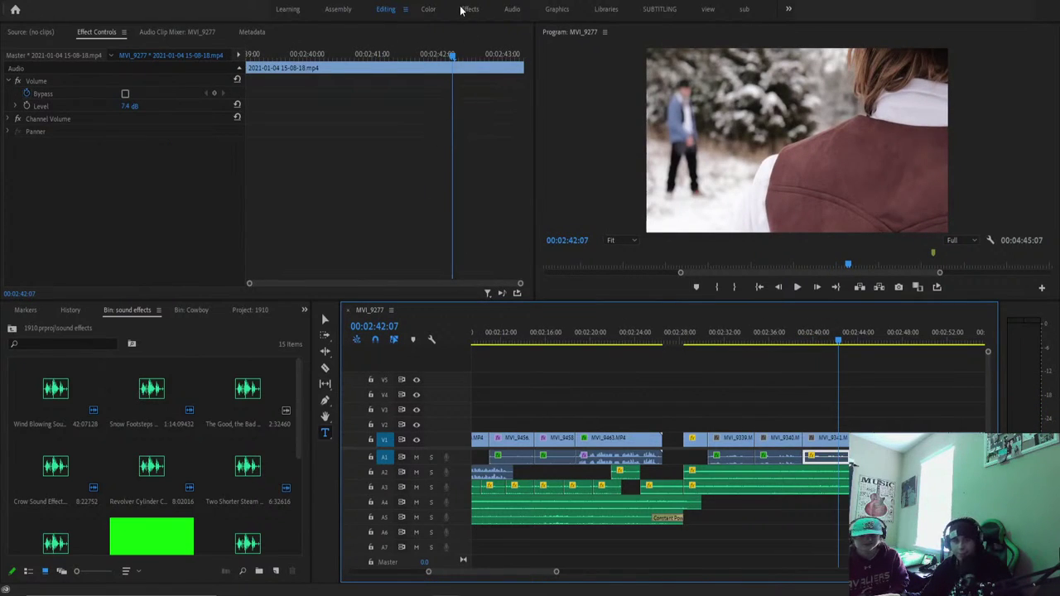
{"action": "left_click", "coordinate": [507, 10]}
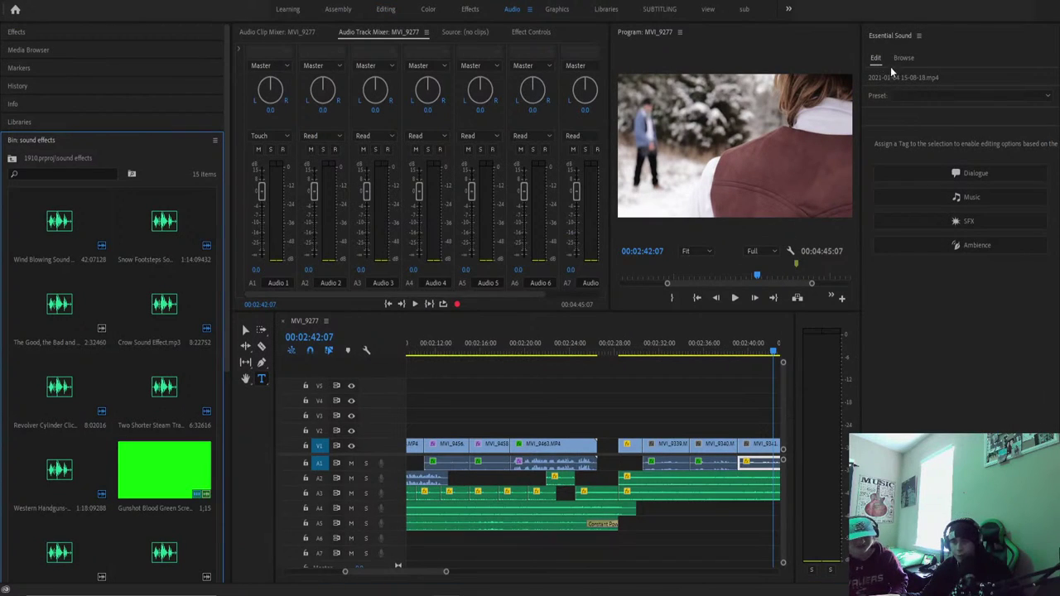
{"action": "left_click", "coordinate": [906, 175]}
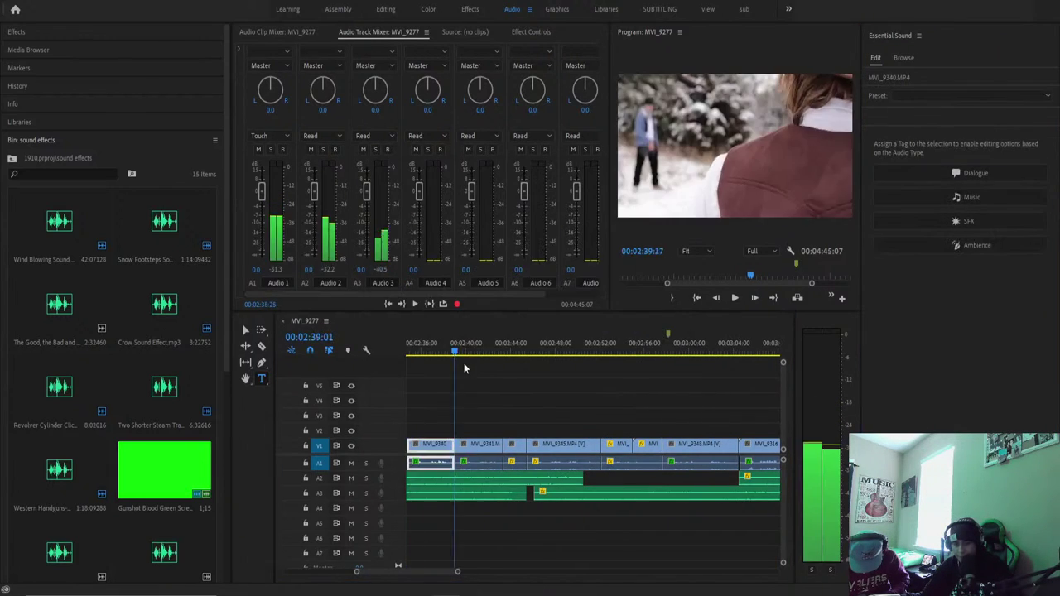
{"action": "key", "text": "space"}
Set Dynamics to 0.7 and the Background Voice EQ amount to 10.0 for the A1 dialogue clip under MVI_9341.
{"action": "left_click", "coordinate": [477, 462]}
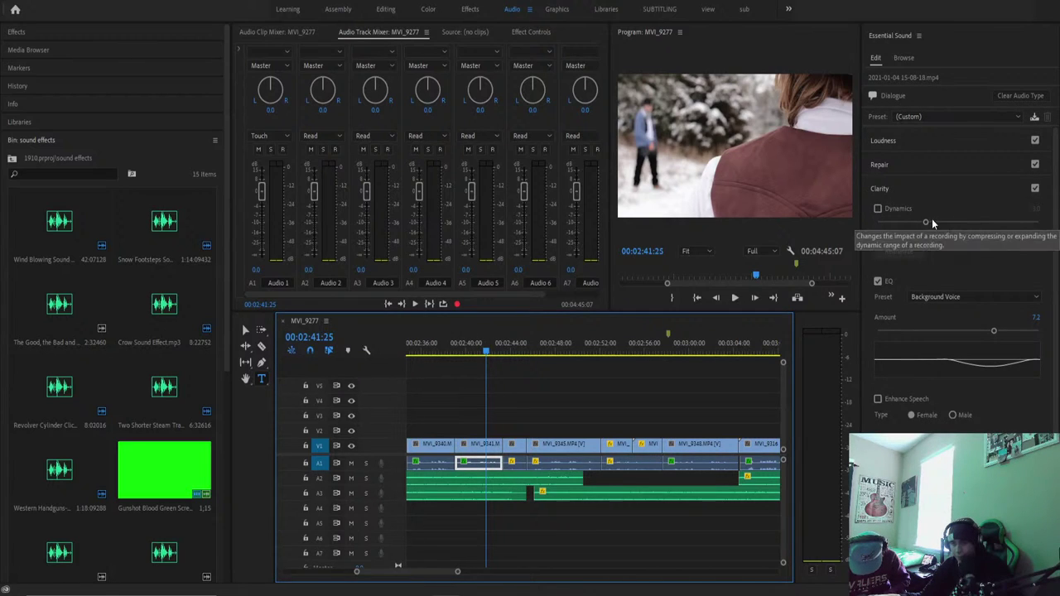
{"action": "left_click_drag", "start_coordinate": [929, 222], "coordinate": [888, 226]}
{"action": "key", "text": "space"}
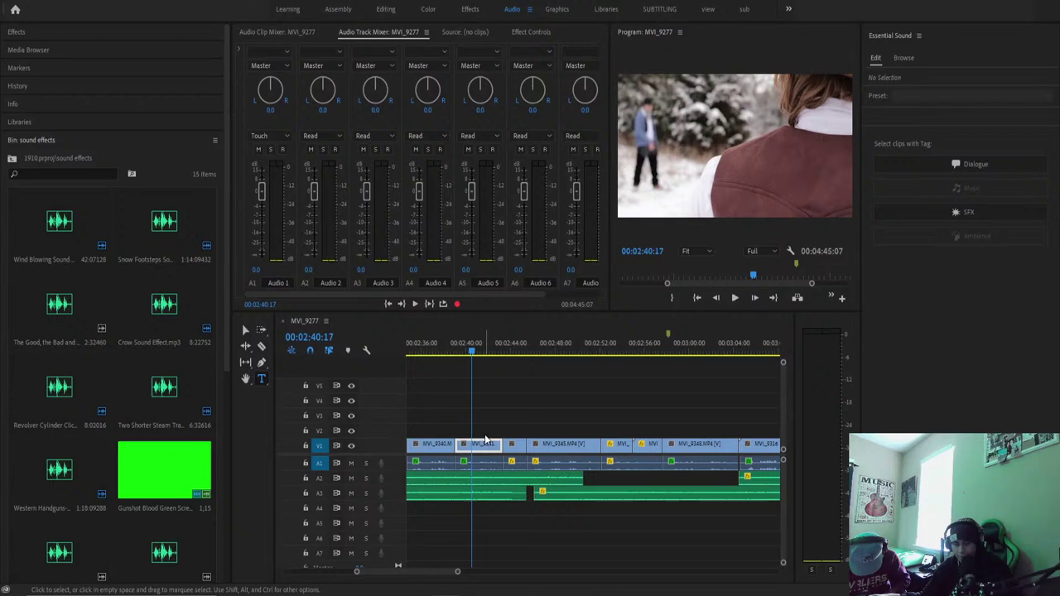
{"action": "left_click", "coordinate": [490, 462]}
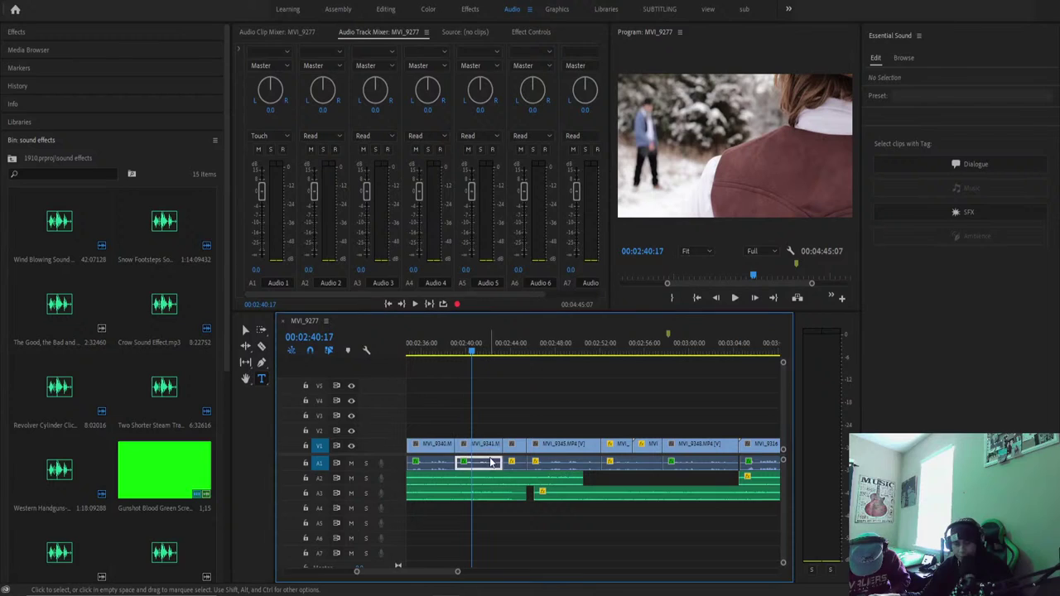
{"action": "left_click_drag", "start_coordinate": [996, 330], "coordinate": [1039, 331]}
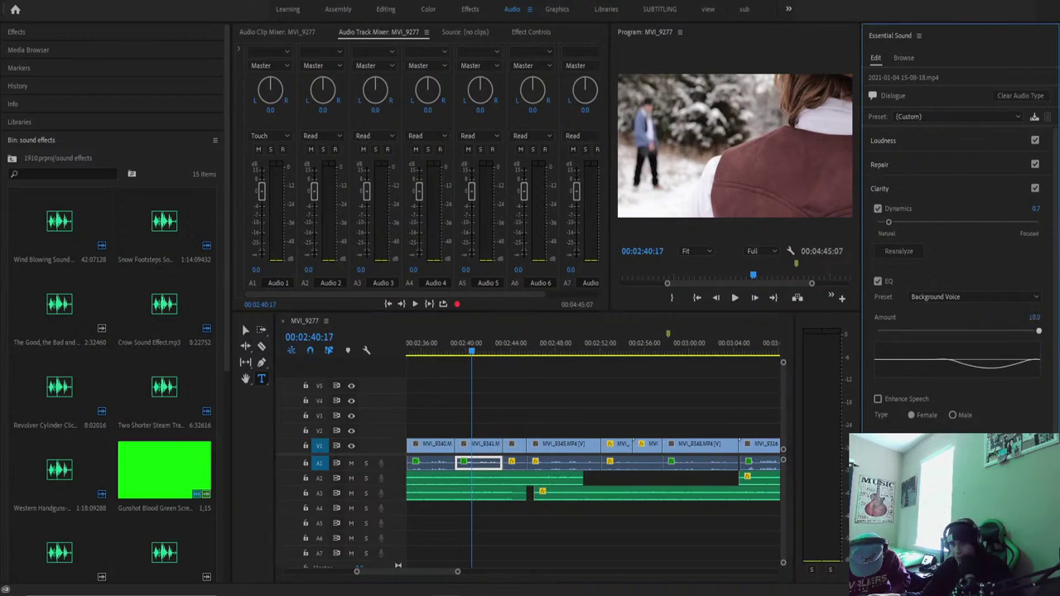
{"action": "key", "text": "space"}
{"action": "key", "text": "space"}
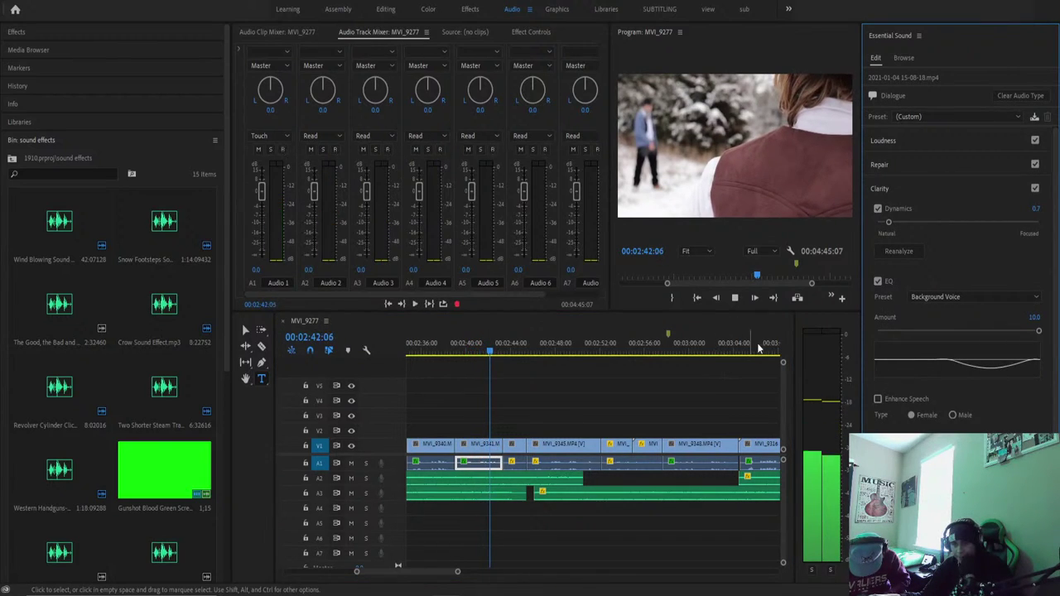
Choose Male as the Enhance Speech voice type for the dialogue clip under MVI_9341 and play the line back.
{"action": "left_click", "coordinate": [952, 415]}
{"action": "key", "text": "space"}
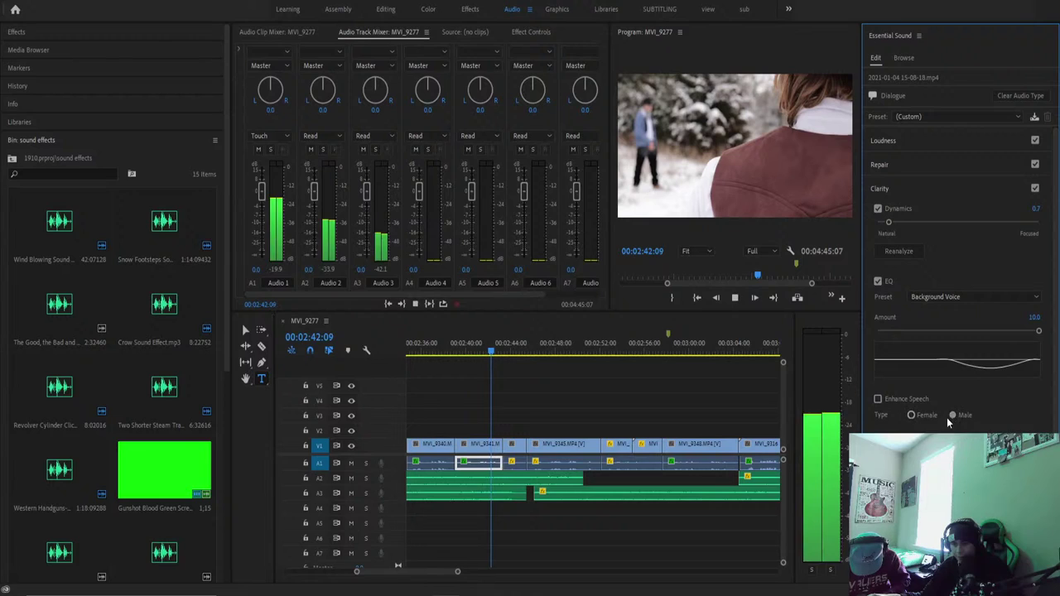
{"action": "key", "text": "space"}
{"action": "left_click", "coordinate": [464, 346]}
{"action": "key", "text": "space"}
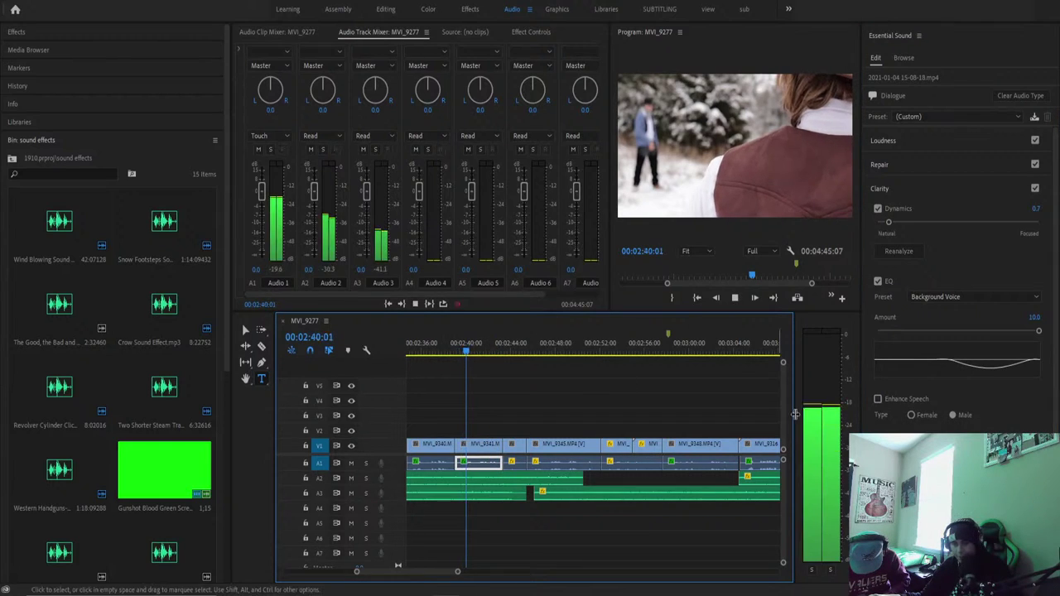
{"action": "key", "text": "space"}
{"action": "left_click", "coordinate": [851, 465]}
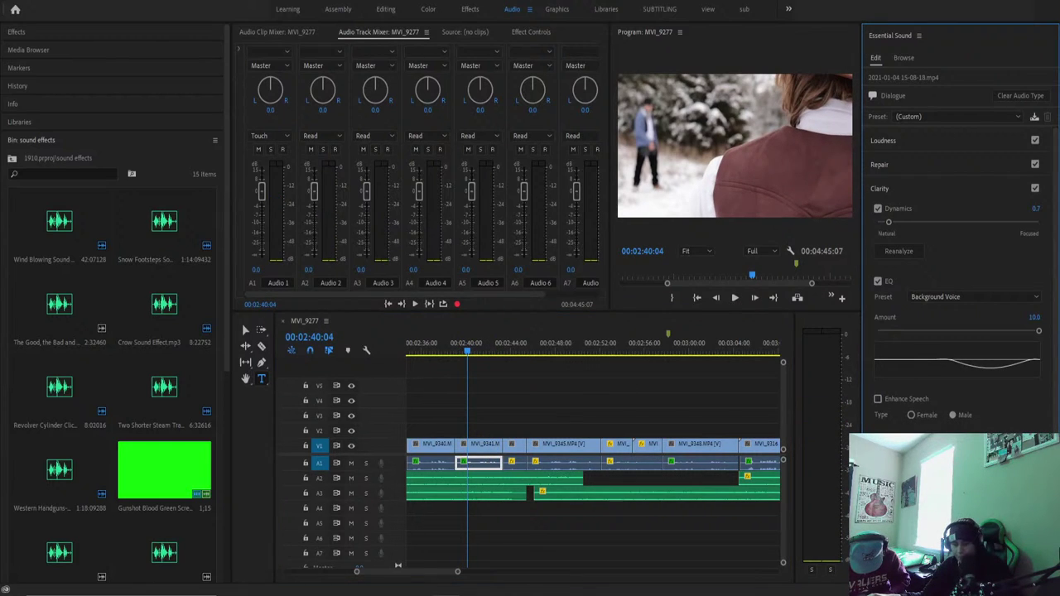
{"action": "key", "text": "space"}
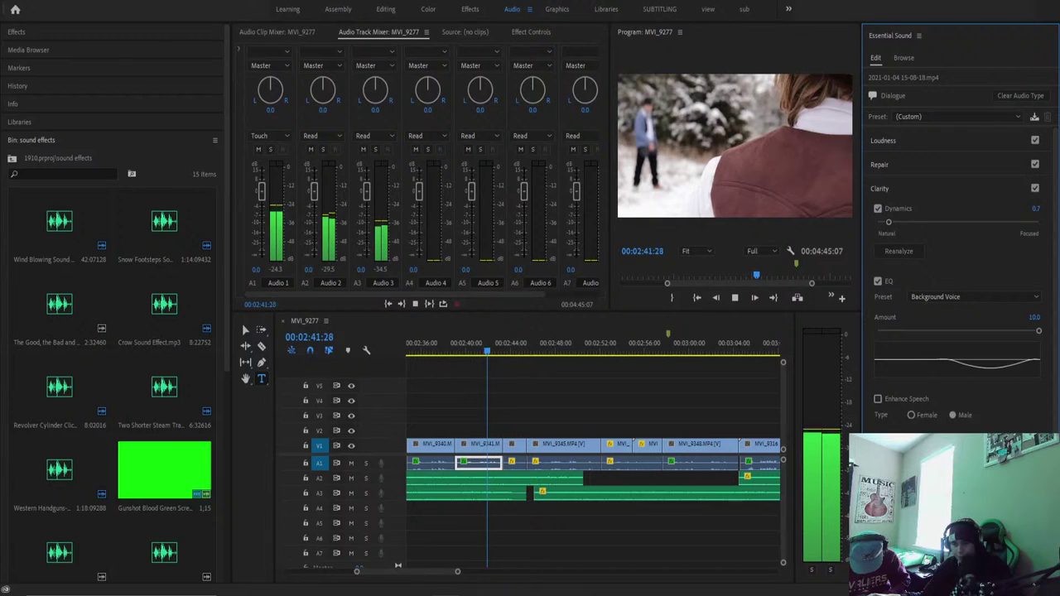
{"action": "key", "text": "space"}
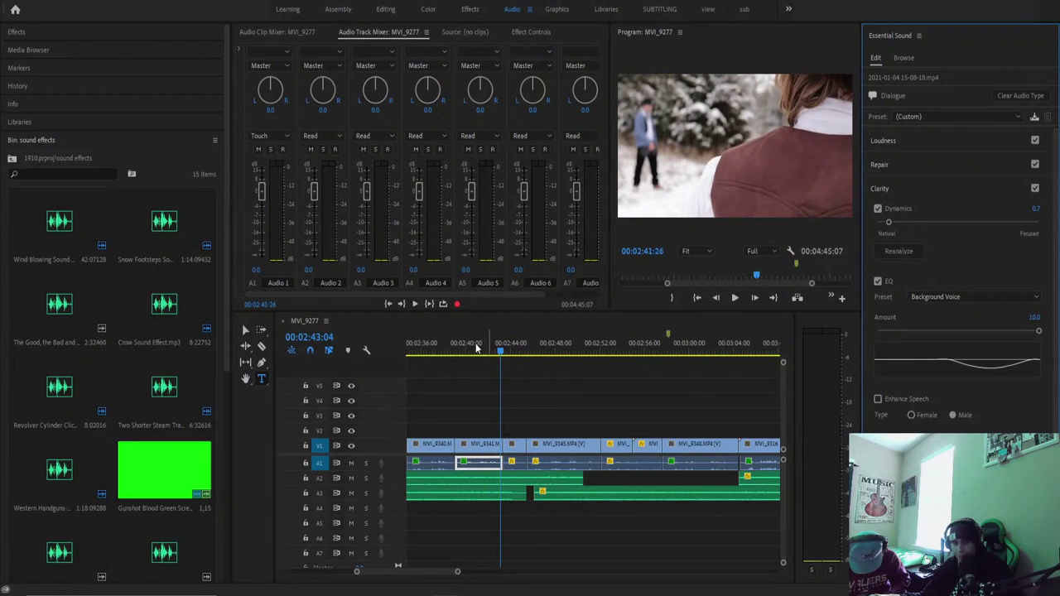
Replay the dialogue from MVI_9340 into MVI_9341 to compare the sound, and reselect the A1 audio clip under MVI_9341.
{"action": "left_click", "coordinate": [444, 343]}
{"action": "key", "text": "space"}
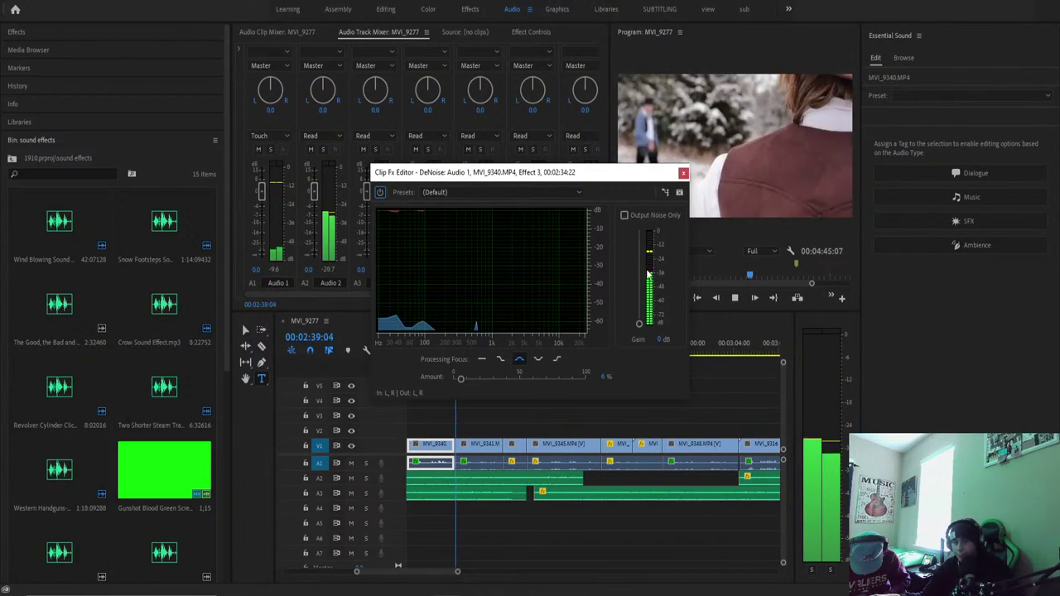
{"action": "key", "text": "space"}
{"action": "left_click", "coordinate": [531, 380]}
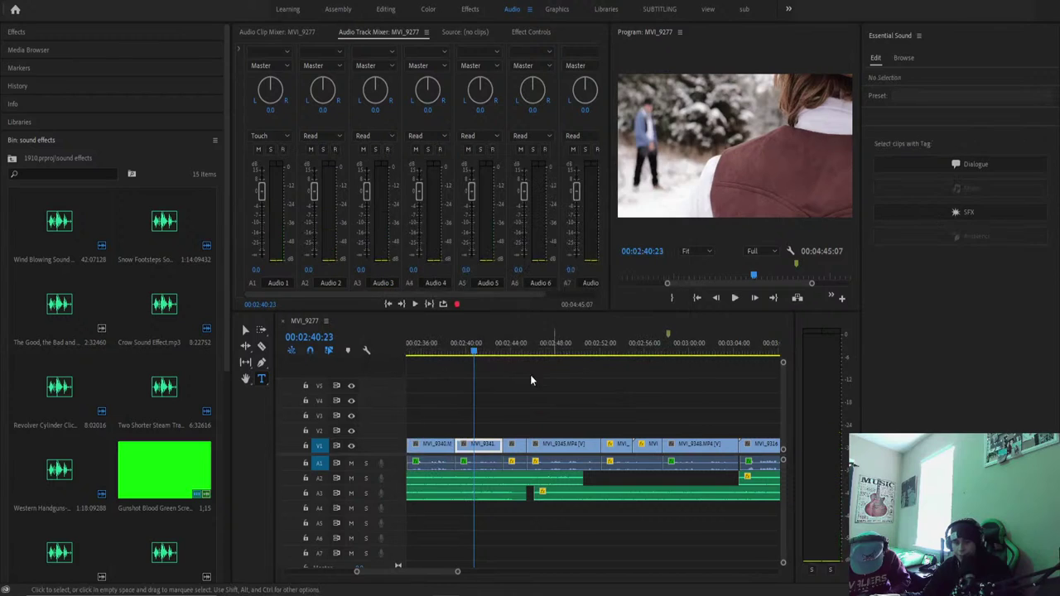
{"action": "left_click", "coordinate": [487, 466]}
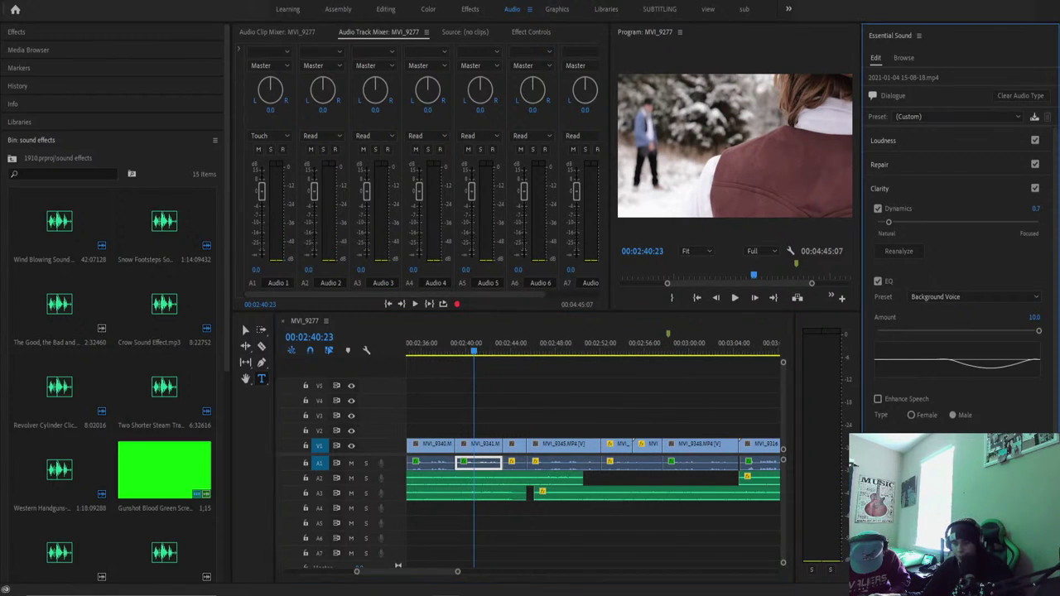
Play the dialogue past MVI_9341, switch to the Editing workspace and review the film up to the showdown at MVI_9377.
{"action": "key", "text": "space"}
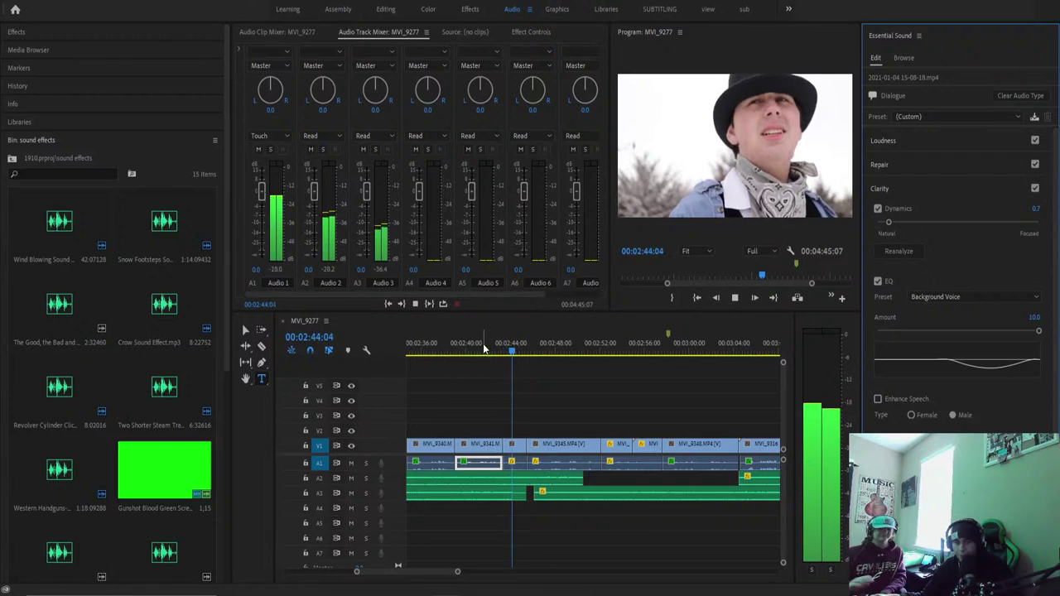
{"action": "key", "text": "space"}
{"action": "key", "text": "space"}
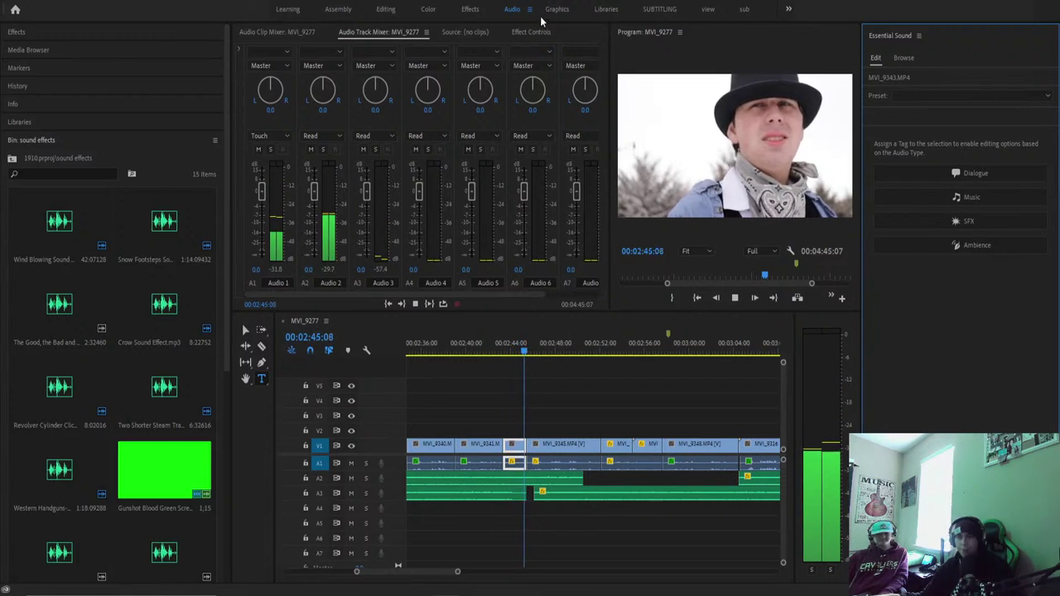
{"action": "left_click", "coordinate": [386, 9]}
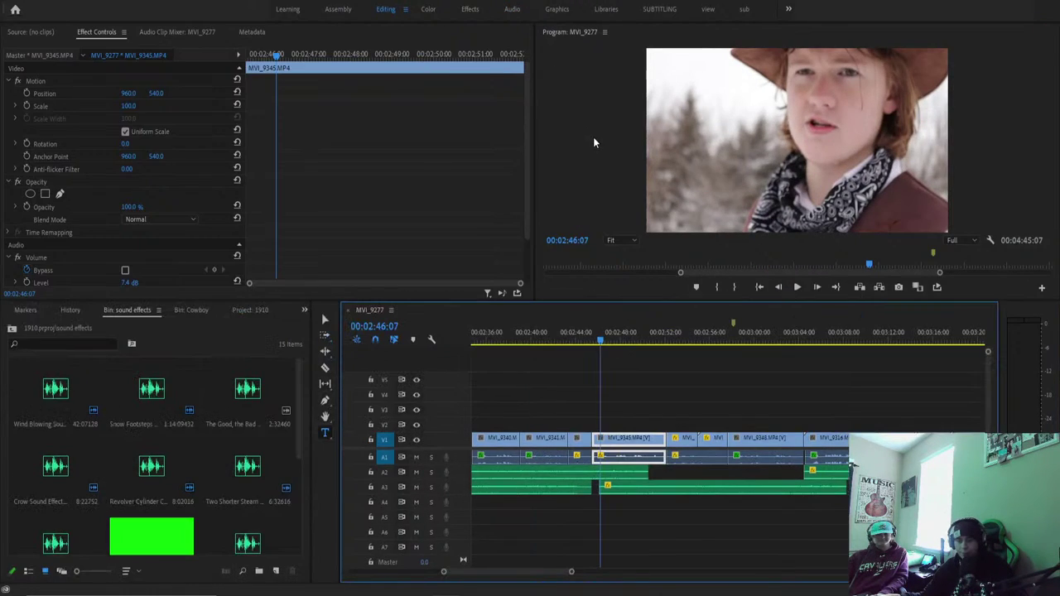
{"action": "key", "text": "space"}
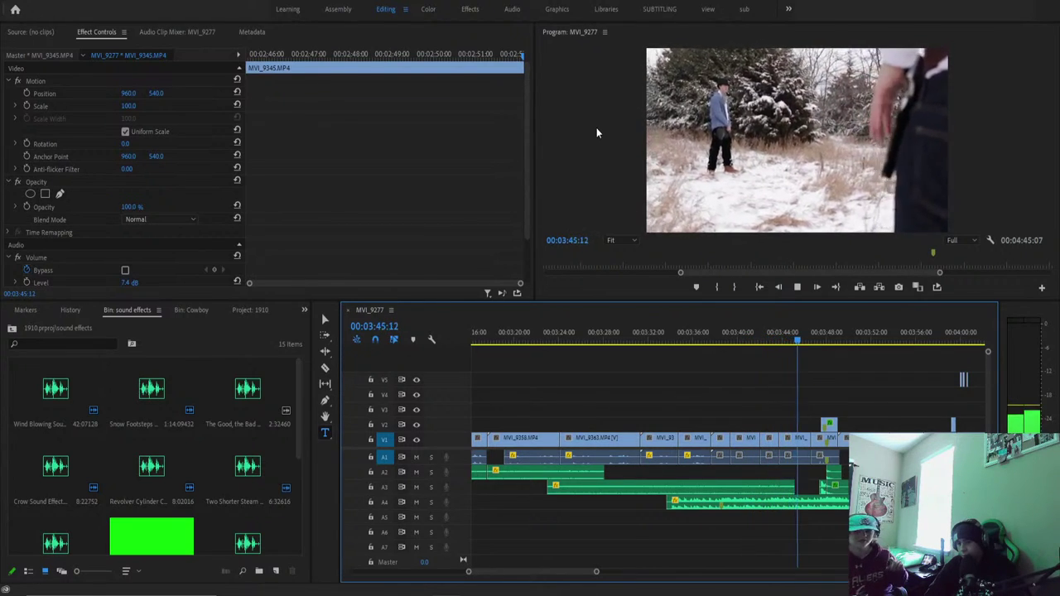
{"action": "key", "text": "space"}
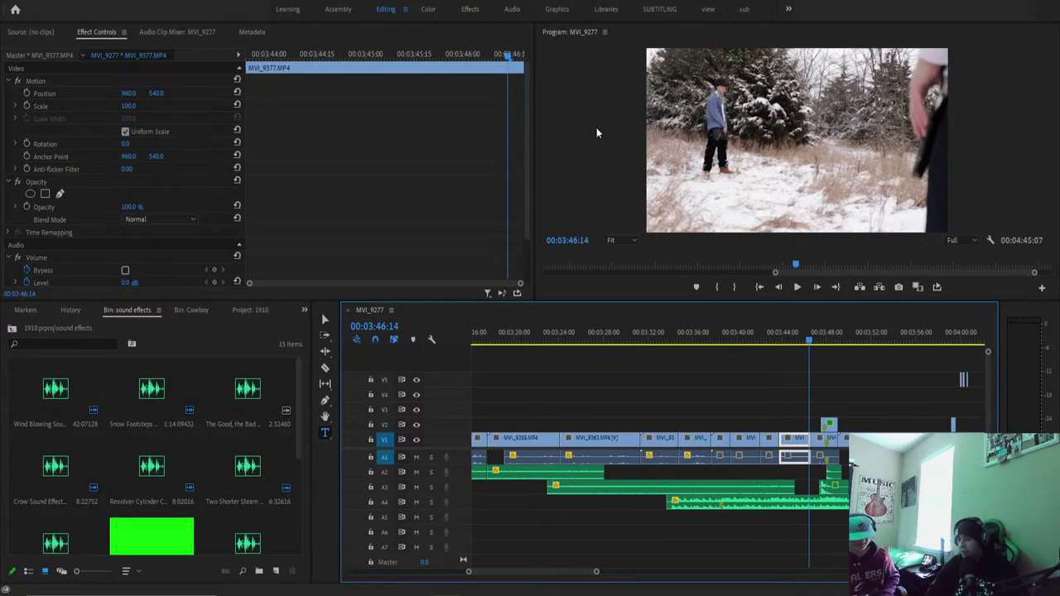
Move the Old west song clip on A4 about one second later and replay the showdown through to the end credits.
{"action": "left_click", "coordinate": [632, 340]}
{"action": "key", "text": "space"}
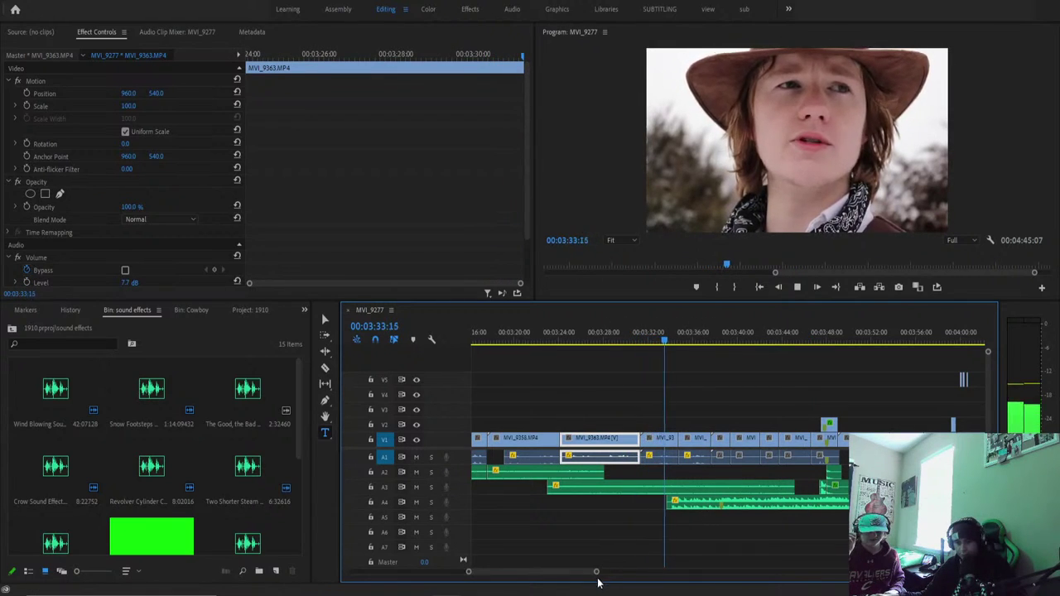
{"action": "left_click_drag", "start_coordinate": [597, 579], "coordinate": [572, 571]}
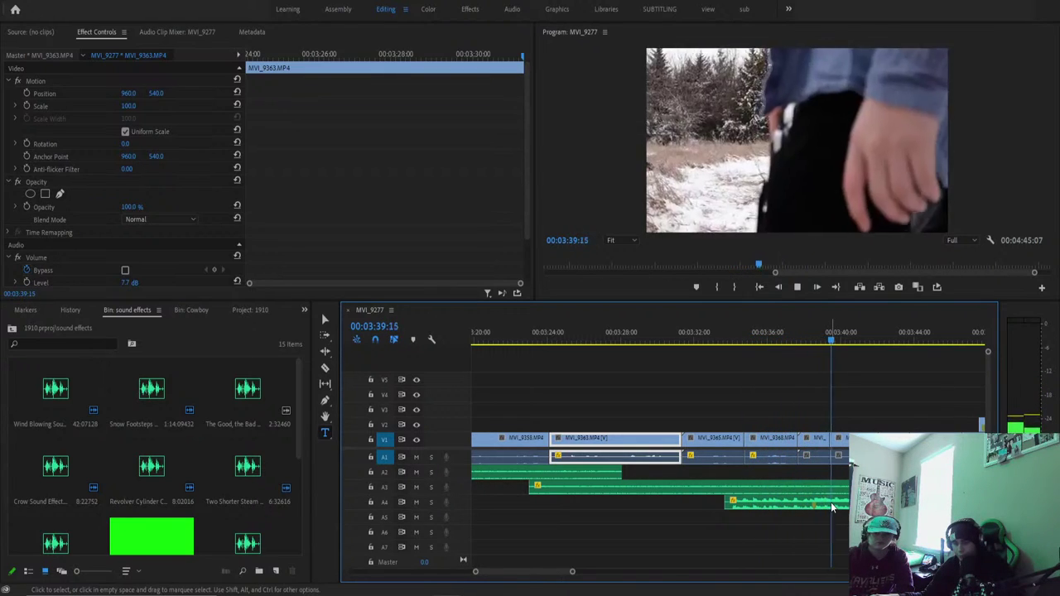
{"action": "left_click_drag", "start_coordinate": [832, 507], "coordinate": [858, 506]}
{"action": "key", "text": "space"}
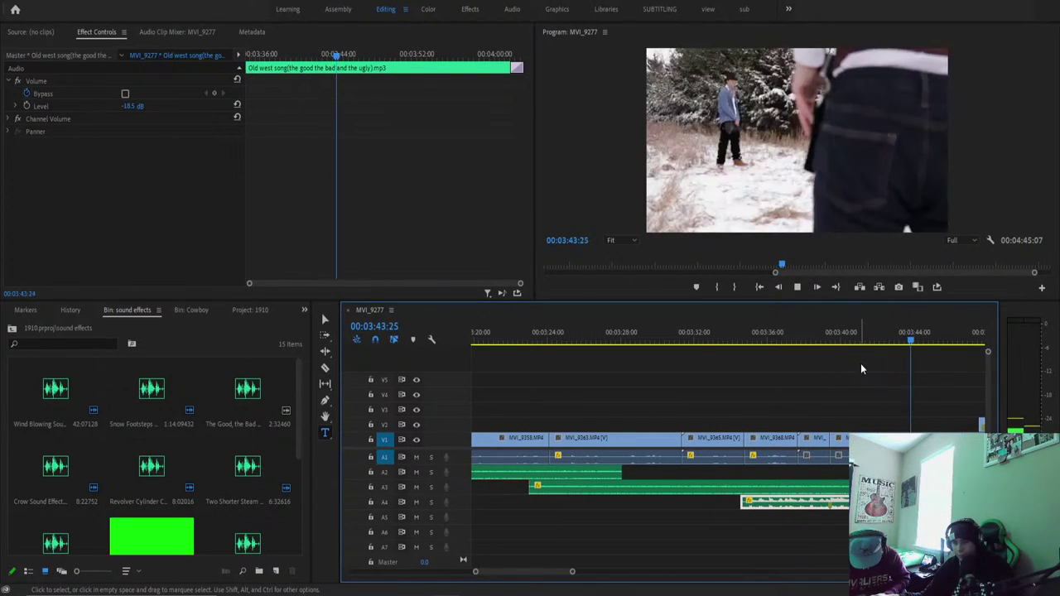
{"action": "left_click", "coordinate": [804, 348]}
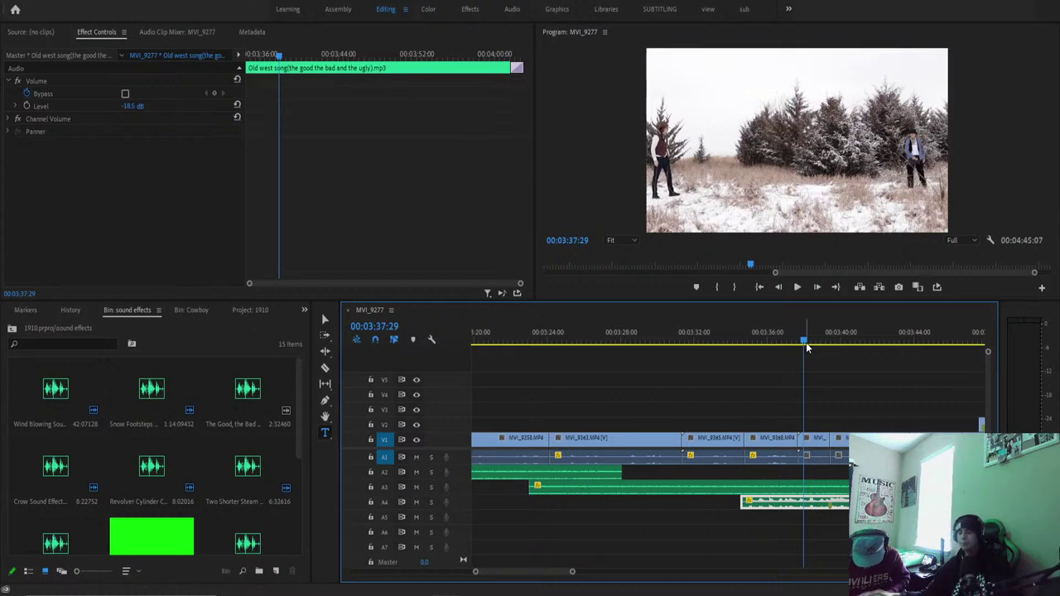
{"action": "key", "text": "space"}
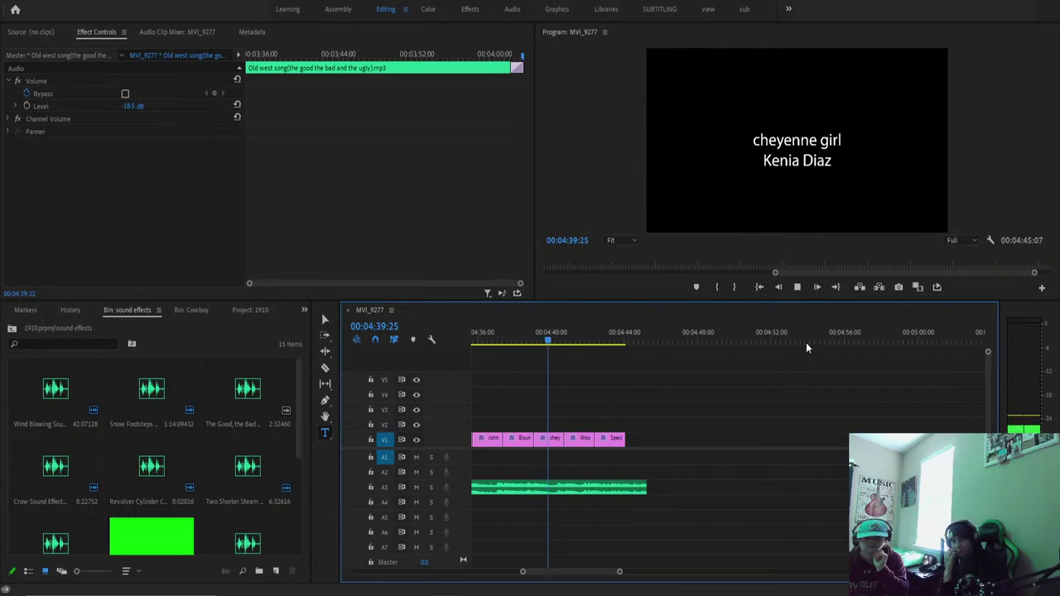
Capitalize the first letter of the role name in the "cheyenne girl" credit so it reads "Cheyenne girl".
{"action": "left_click", "coordinate": [544, 334]}
{"action": "left_click", "coordinate": [756, 139]}
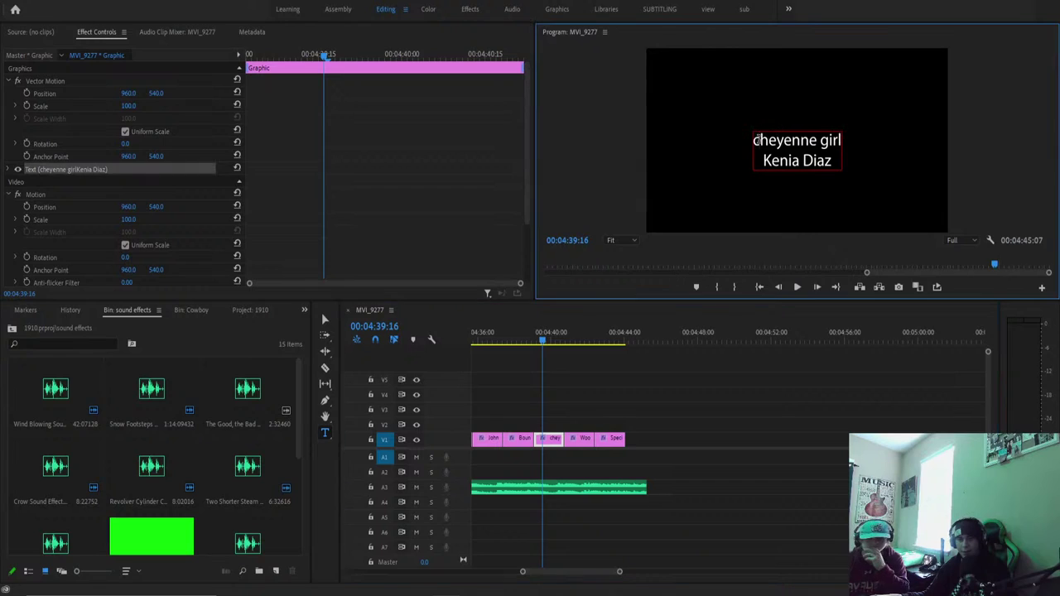
{"action": "key", "text": "BackSpace"}
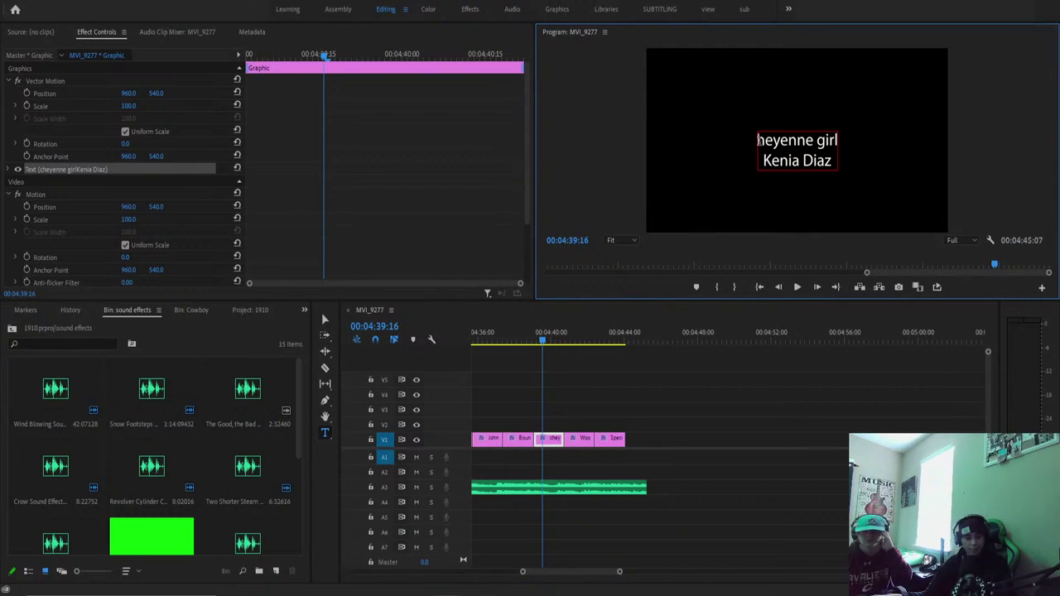
{"action": "type", "text": "c"}
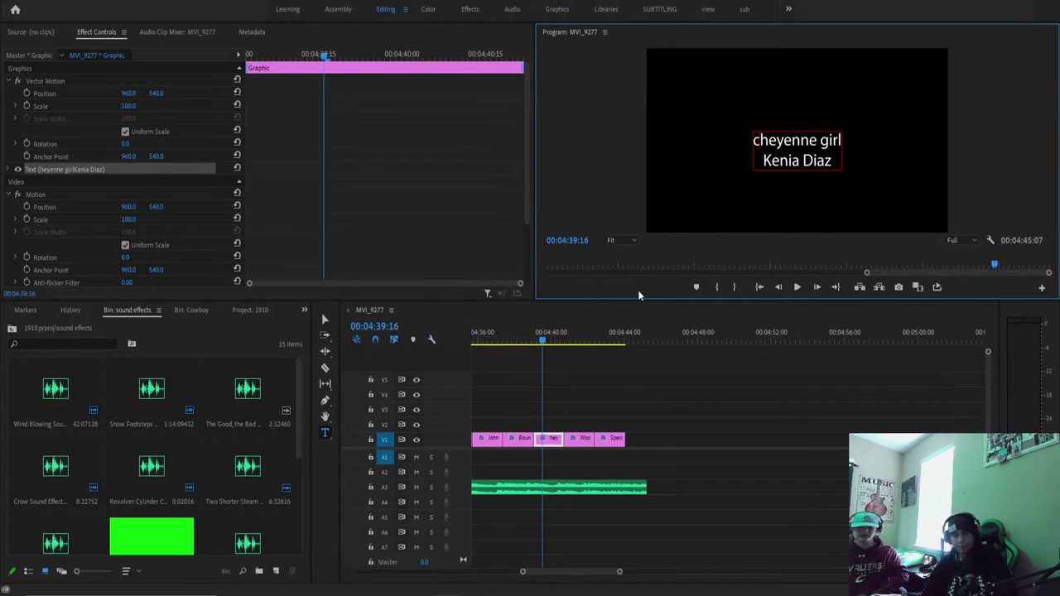
{"action": "key", "text": "BackSpace"}
{"action": "type", "text": "c"}
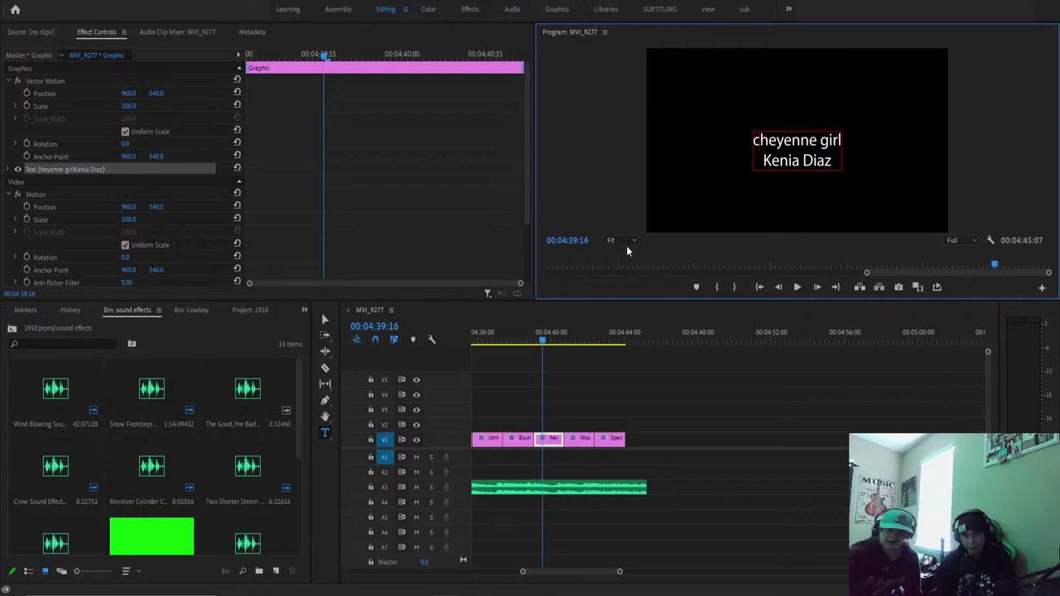
{"action": "key", "text": "BackSpace"}
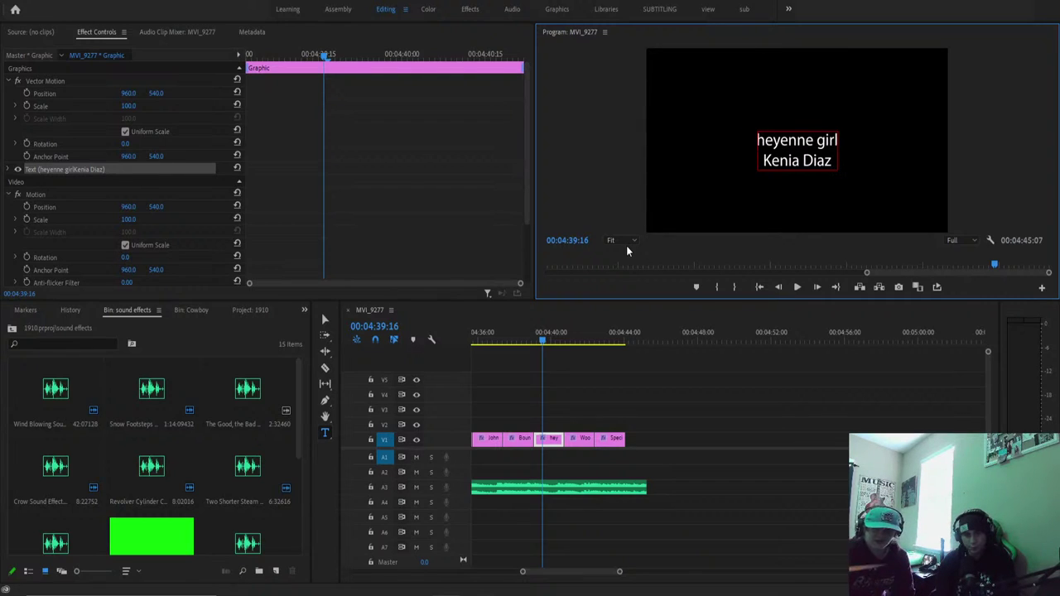
{"action": "type", "text": "C"}
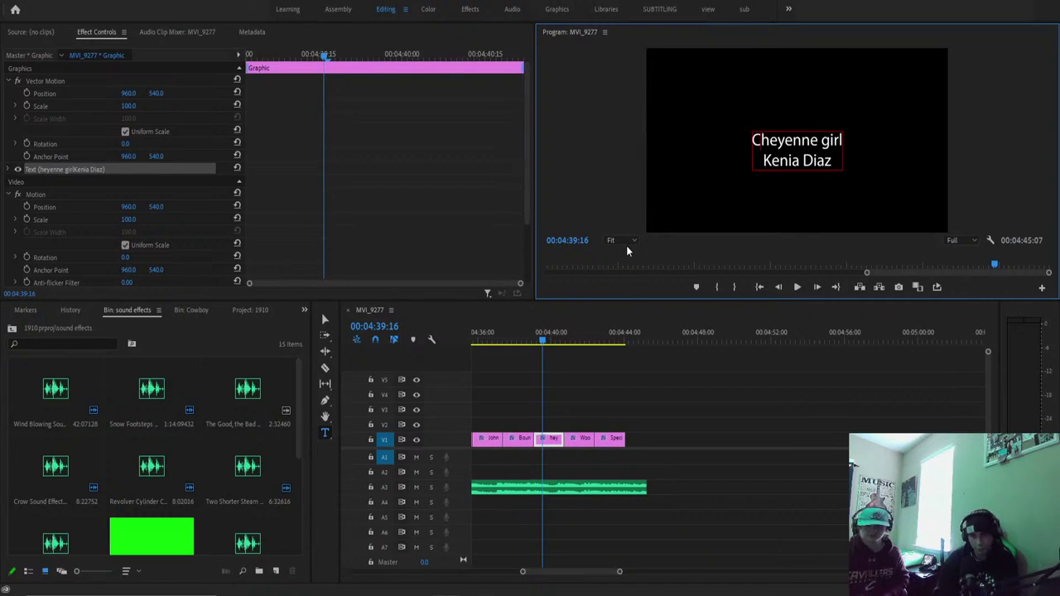
Compare with the Bounty Hunter credit and change the role line of the Cheyenne credit to "Cheyenne Girl:".
{"action": "left_click_drag", "start_coordinate": [538, 337], "coordinate": [532, 342]}
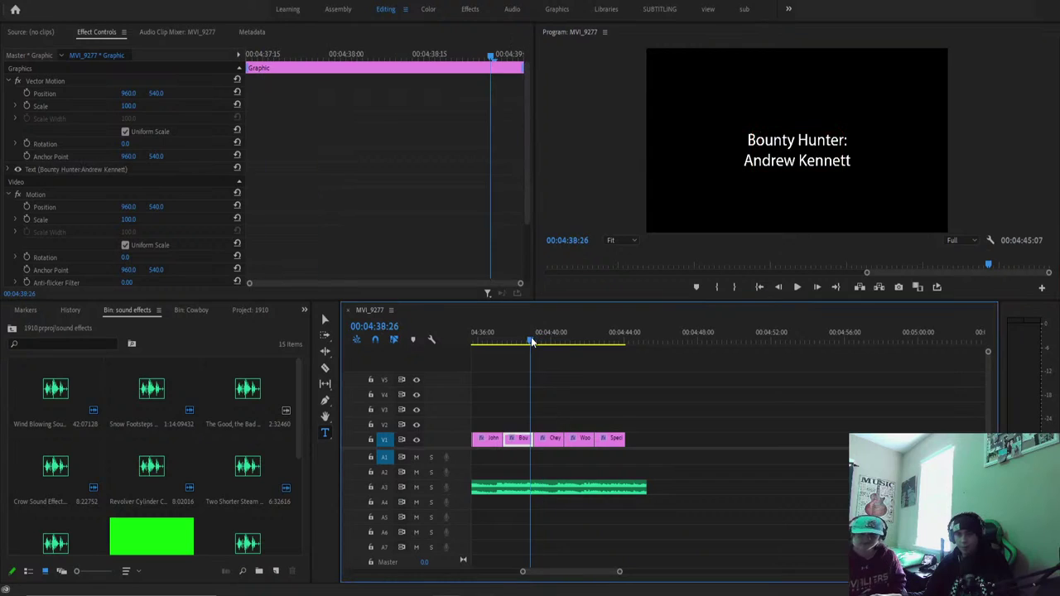
{"action": "key", "text": "space"}
{"action": "key", "text": "space"}
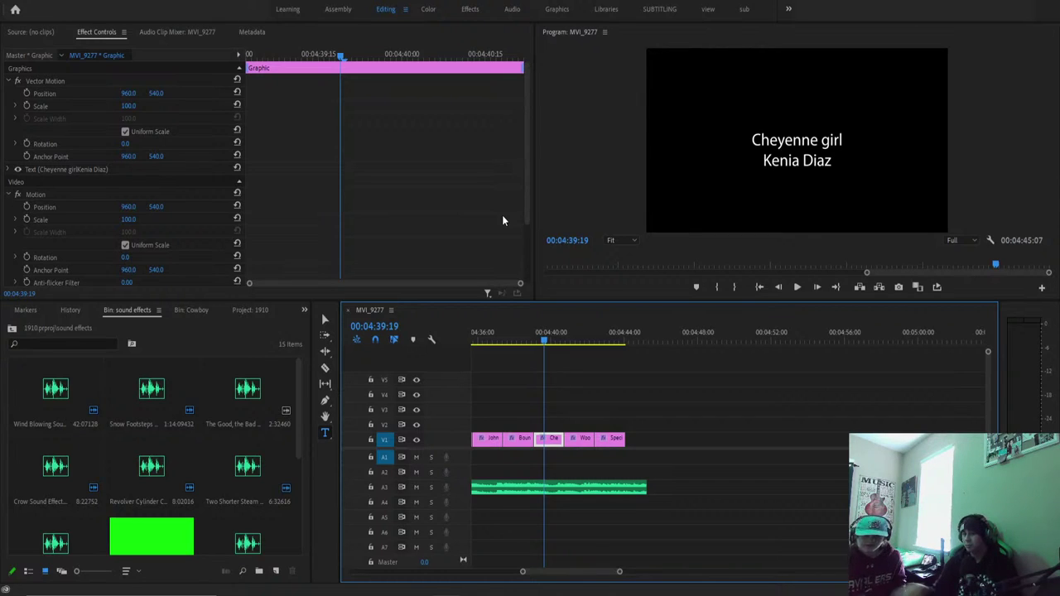
{"action": "left_click", "coordinate": [826, 142]}
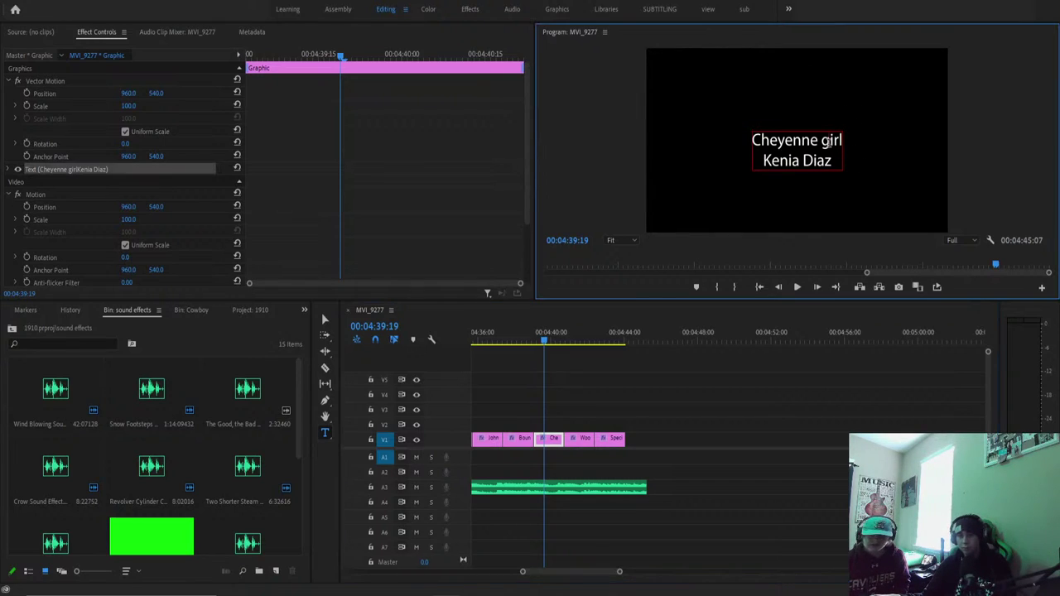
{"action": "key", "text": "BackSpace"}
{"action": "type", "text": "G"}
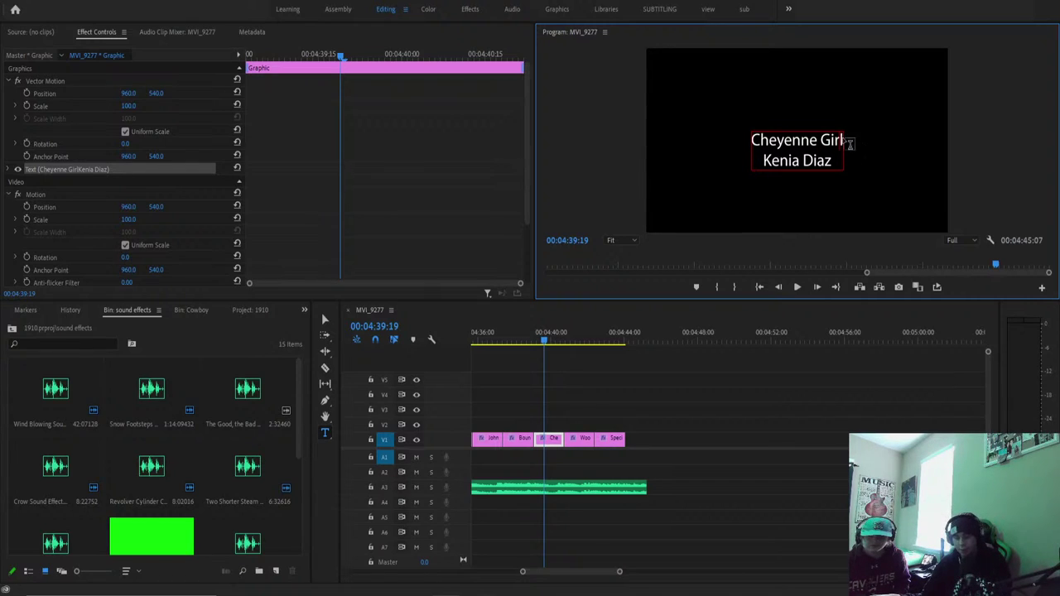
{"action": "type", "text": ":"}
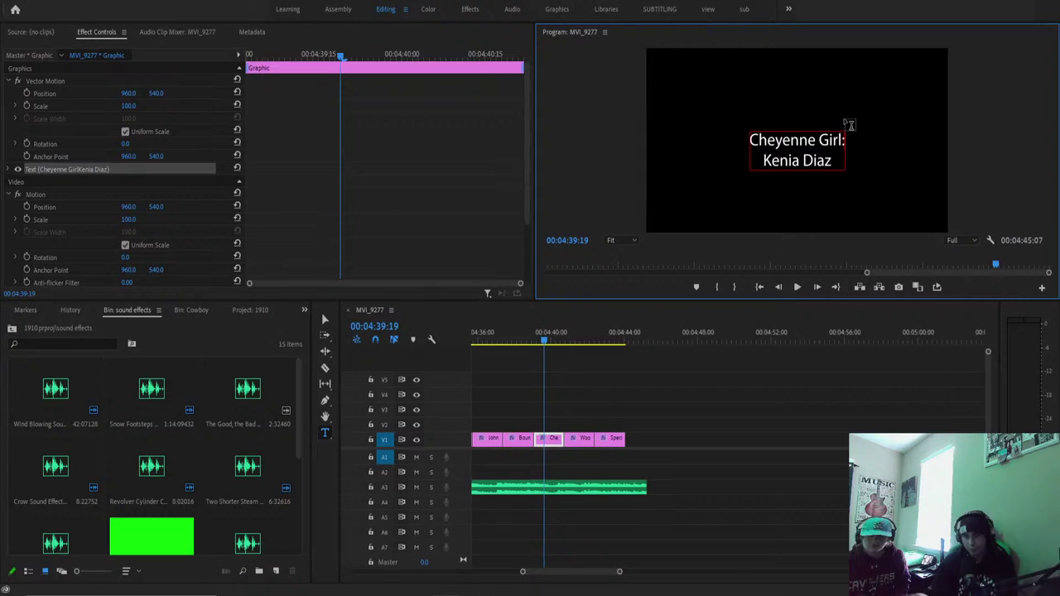
Play the end credits from the Bounty Hunter title to the end and return to the Cheyenne Girl credit.
{"action": "left_click", "coordinate": [577, 318]}
{"action": "left_click", "coordinate": [528, 341]}
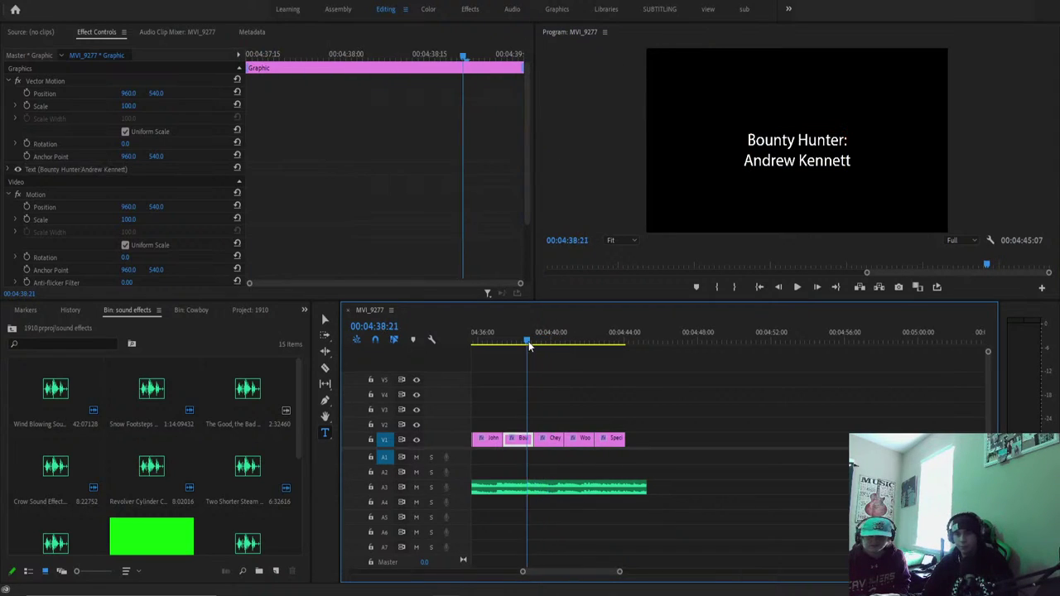
{"action": "key", "text": "space"}
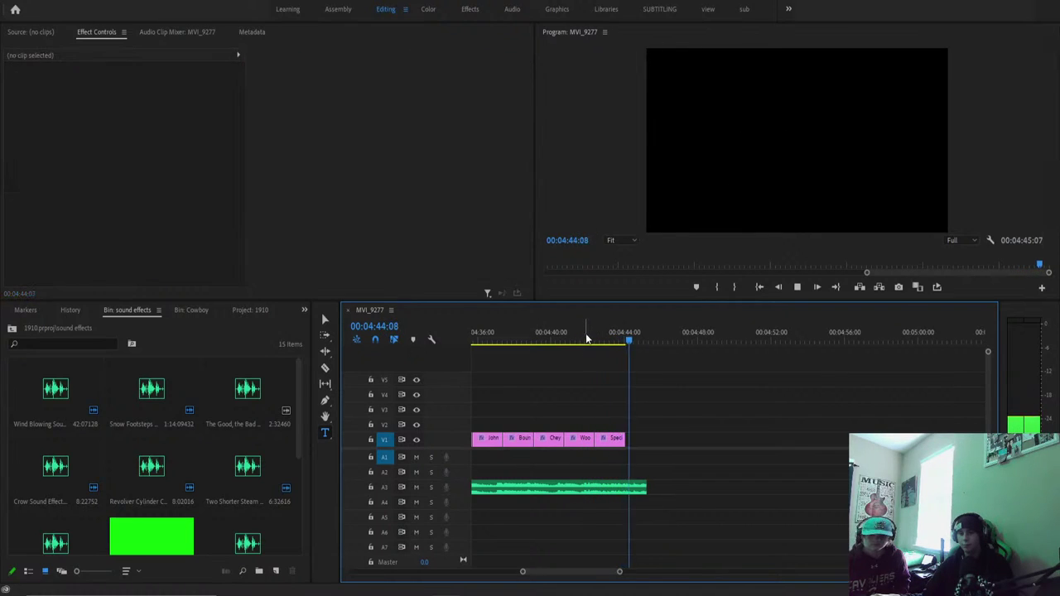
{"action": "left_click_drag", "start_coordinate": [586, 337], "coordinate": [542, 366]}
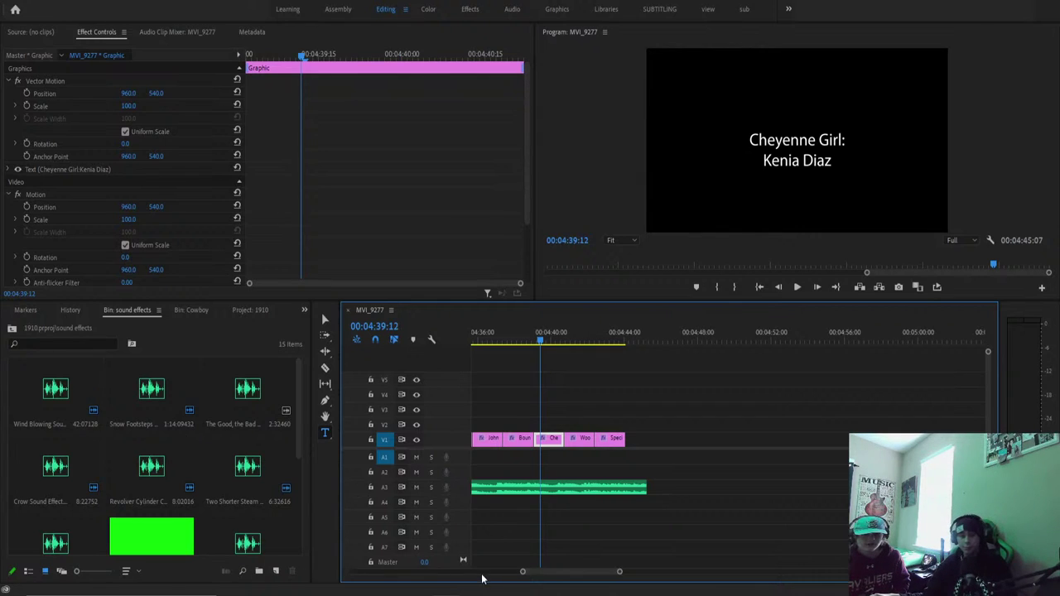
Step back edit by edit from the end credits to the opening scenes at MVI_9286.
{"action": "left_click_drag", "start_coordinate": [522, 572], "coordinate": [483, 571]}
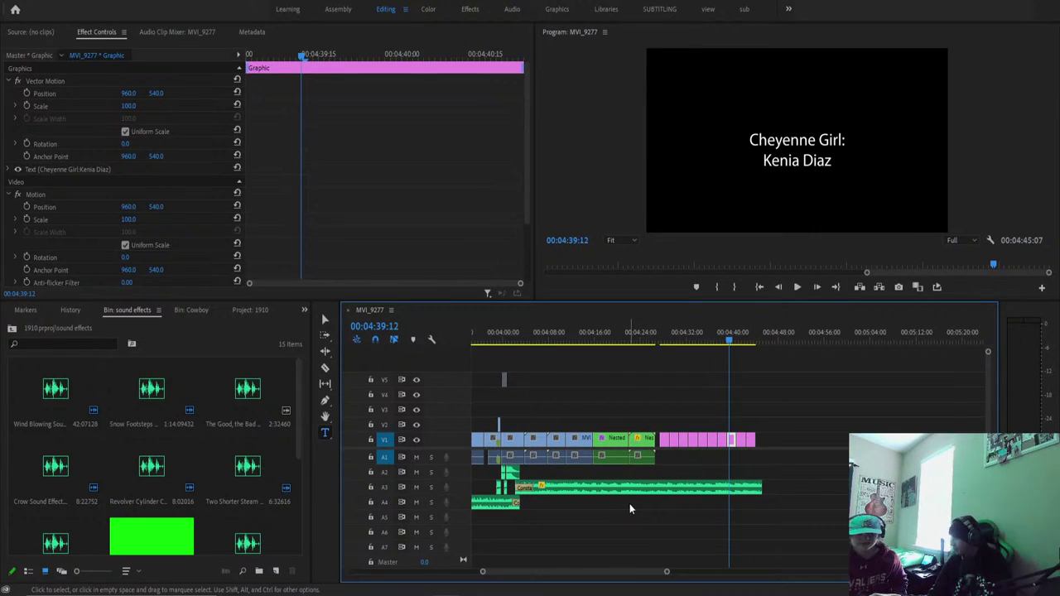
{"action": "left_click_drag", "start_coordinate": [555, 335], "coordinate": [360, 368]}
{"action": "key", "text": "Up"}
{"action": "key", "text": "Up"}
{"action": "key", "text": "Up"}
{"action": "key", "text": "Up"}
{"action": "key", "text": "Up"}
{"action": "key", "text": "Up"}
{"action": "key", "text": "Up"}
{"action": "key", "text": "Up"}
{"action": "key", "text": "Up"}
{"action": "key", "text": "Up"}
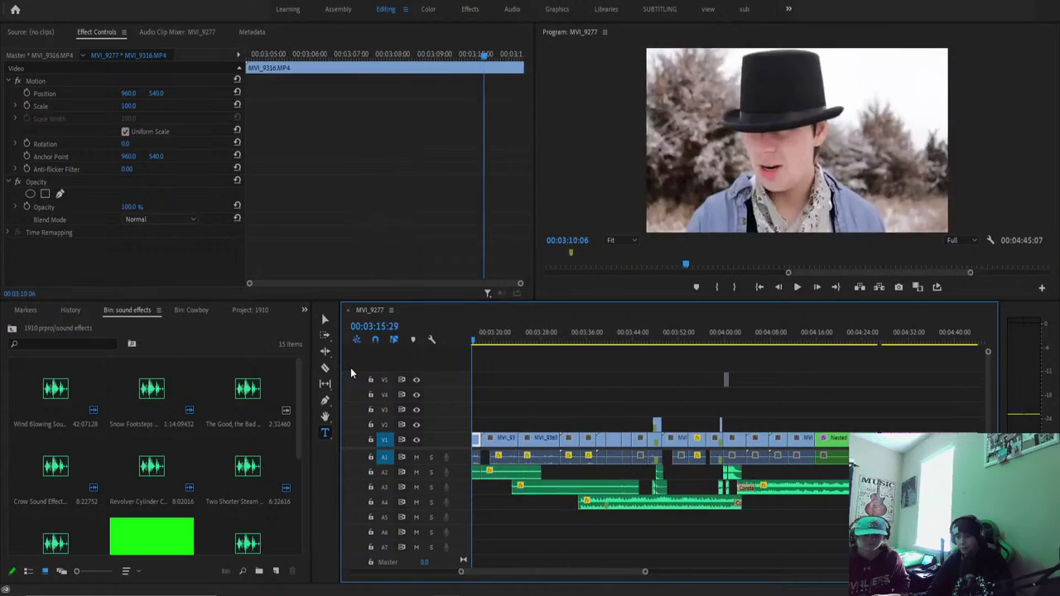
{"action": "key", "text": "Up"}
{"action": "key", "text": "Up"}
{"action": "key", "text": "Up"}
{"action": "key", "text": "Up"}
{"action": "key", "text": "Up"}
{"action": "key", "text": "Up"}
{"action": "key", "text": "Up"}
{"action": "key", "text": "Up"}
{"action": "key", "text": "Up"}
{"action": "key", "text": "Up"}
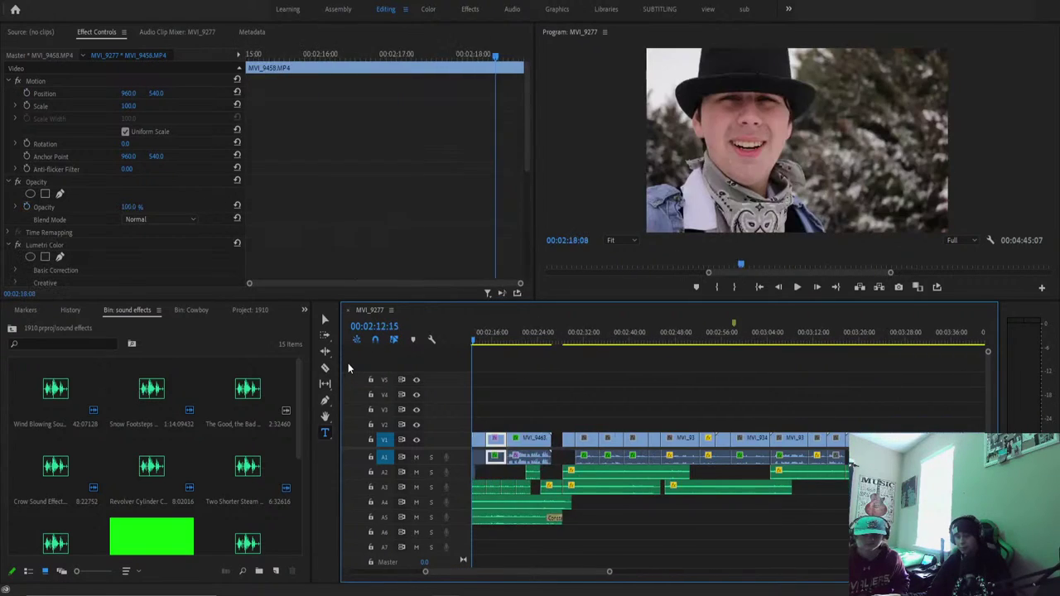
{"action": "key", "text": "Up"}
{"action": "key", "text": "Up"}
{"action": "key", "text": "Up"}
{"action": "key", "text": "Up"}
{"action": "key", "text": "Up"}
{"action": "key", "text": "Up"}
{"action": "key", "text": "Up"}
{"action": "key", "text": "Up"}
{"action": "key", "text": "Up"}
{"action": "key", "text": "Up"}
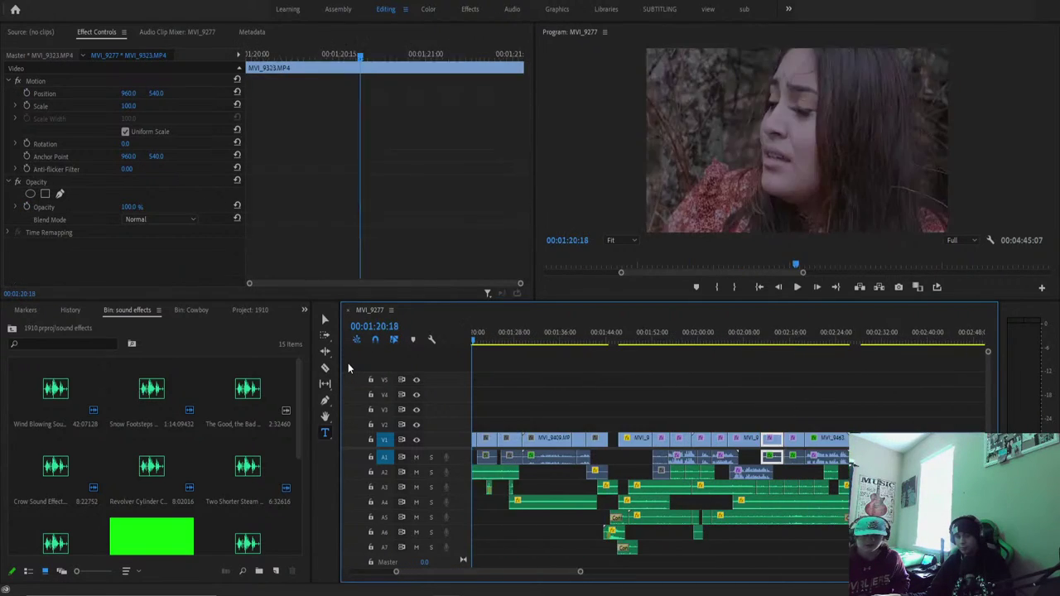
{"action": "key", "text": "Up"}
{"action": "key", "text": "Up"}
{"action": "key", "text": "Up"}
{"action": "key", "text": "Up"}
{"action": "key", "text": "Up"}
{"action": "key", "text": "Up"}
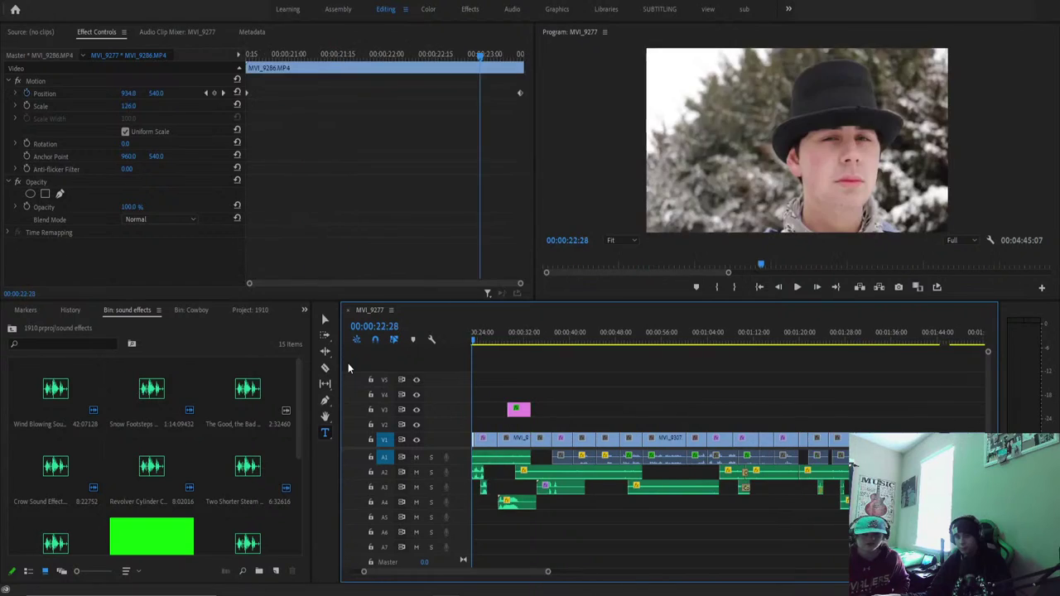
Delete the Two Shorter Steam Train Whistle Blows clip on A4 beneath the WYOMING 1910 title.
{"action": "left_click_drag", "start_coordinate": [664, 366], "coordinate": [644, 379]}
{"action": "left_click", "coordinate": [643, 406]}
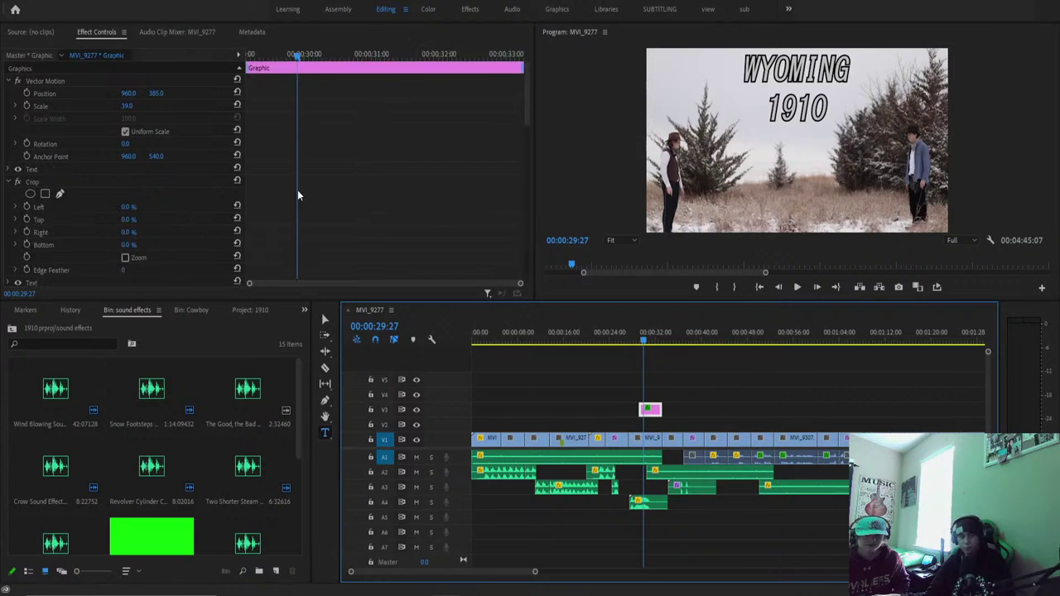
{"action": "scroll", "coordinate": [310, 189], "scroll_direction": "down", "scroll_amount": 2}
{"action": "left_click", "coordinate": [661, 503]}
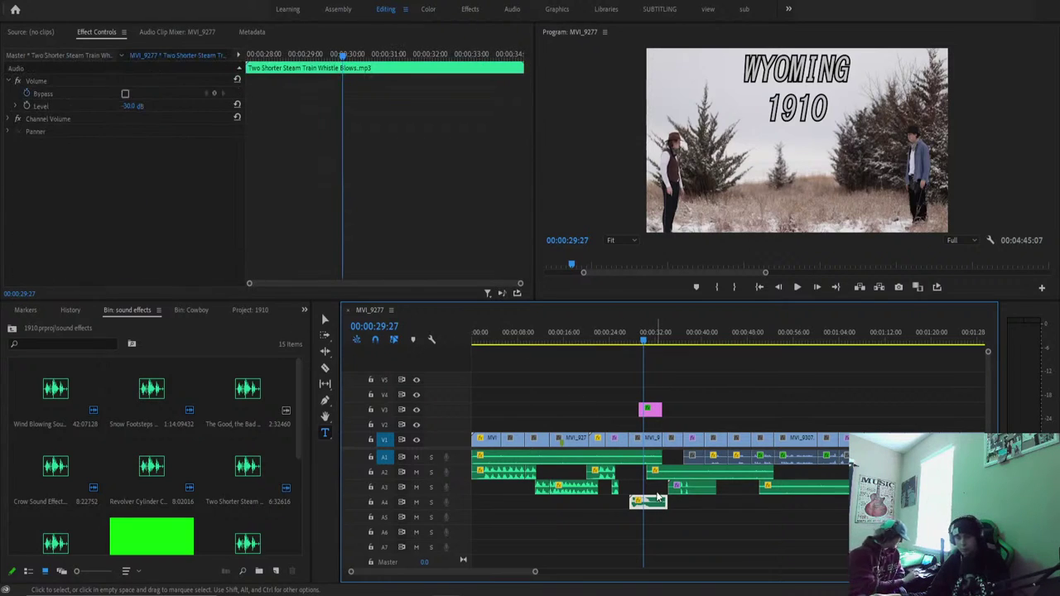
{"action": "key", "text": "Delete"}
Play the section leading into the WYOMING 1910 title to check its sound without the train whistle.
{"action": "left_click", "coordinate": [640, 332]}
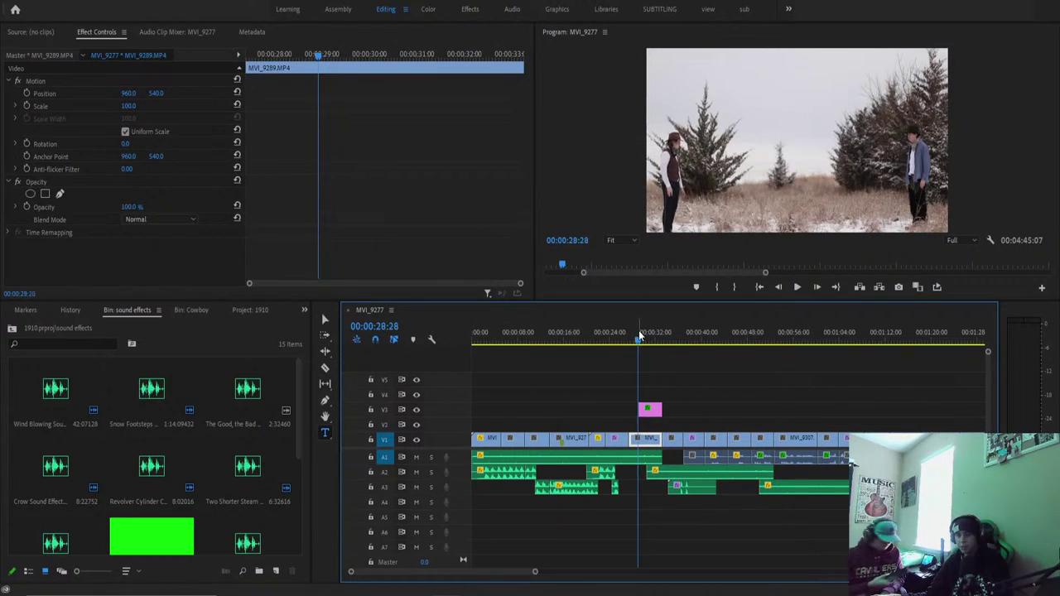
{"action": "key", "text": "space"}
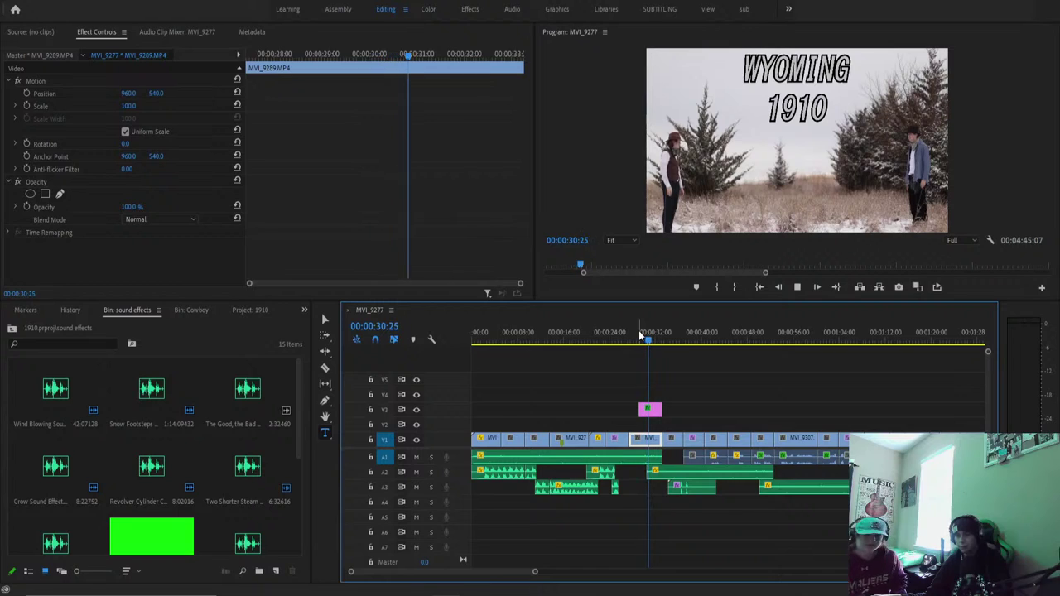
{"action": "left_click", "coordinate": [621, 332]}
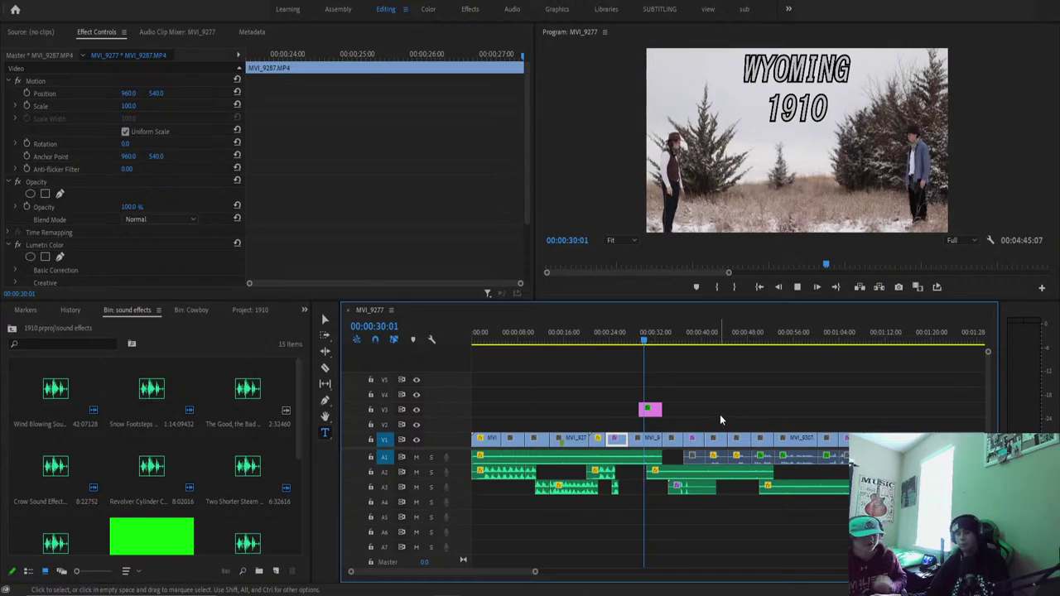
{"action": "key", "text": "space"}
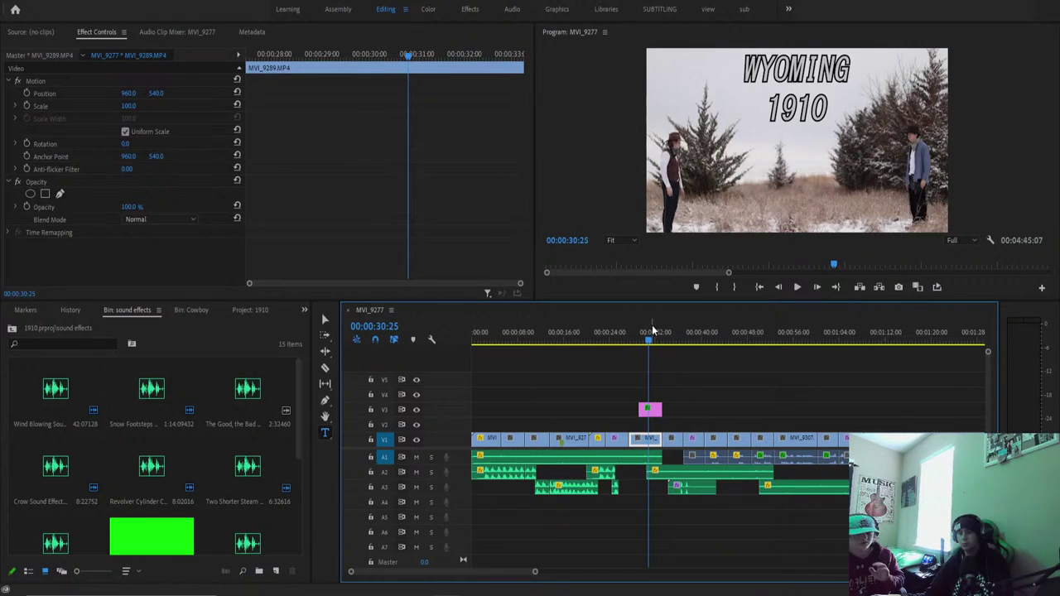
Switch to the Chrome browser and search the web for coyote sound effect.
{"action": "left_click", "coordinate": [620, 332]}
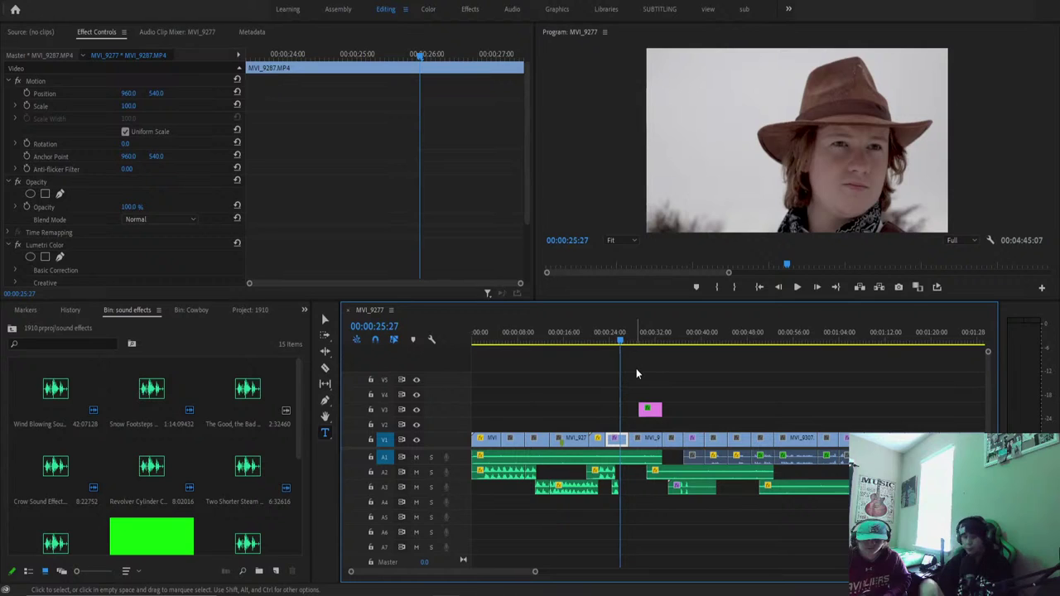
{"action": "key", "text": "alt+Tab"}
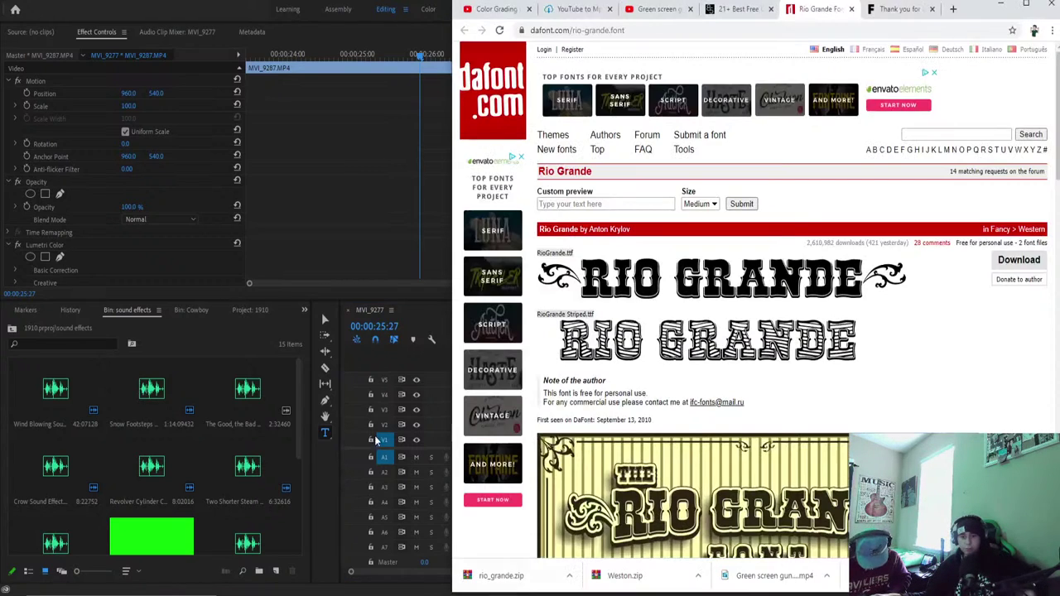
{"action": "left_click", "coordinate": [678, 7]}
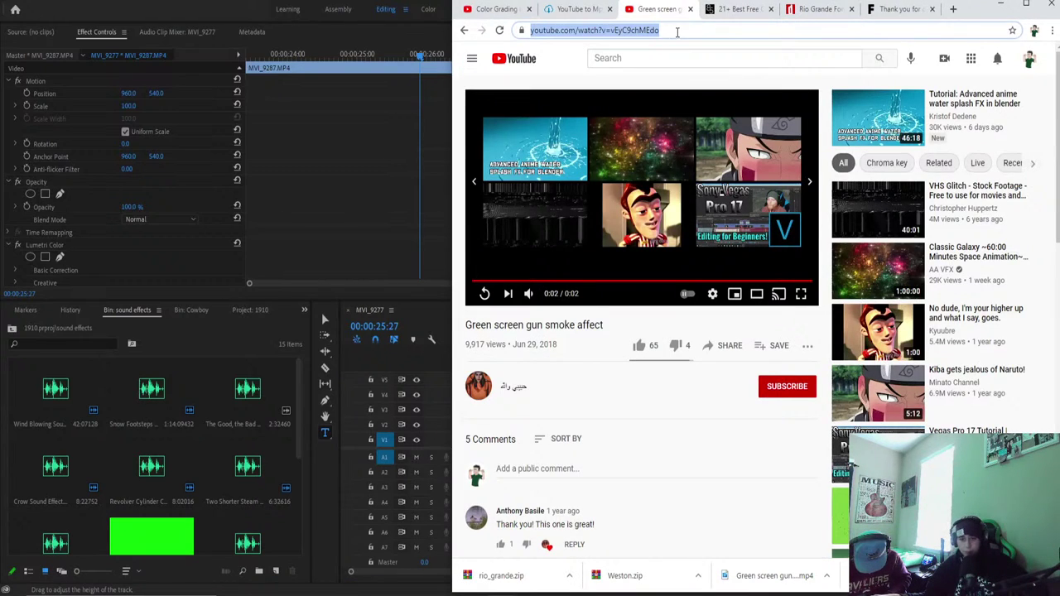
{"action": "type", "text": "cyo"}
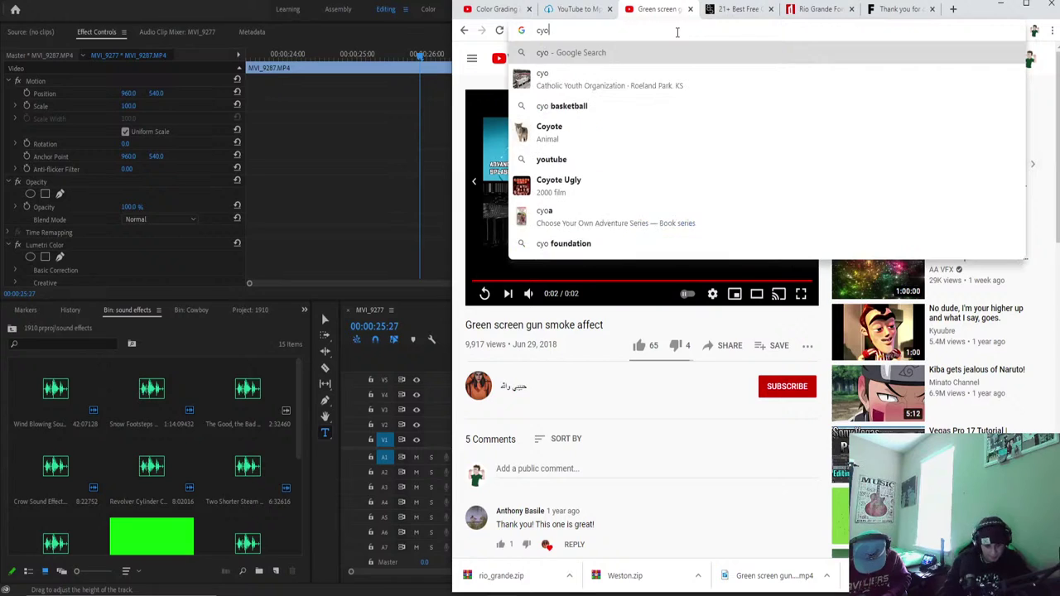
{"action": "type", "text": "te sound"}
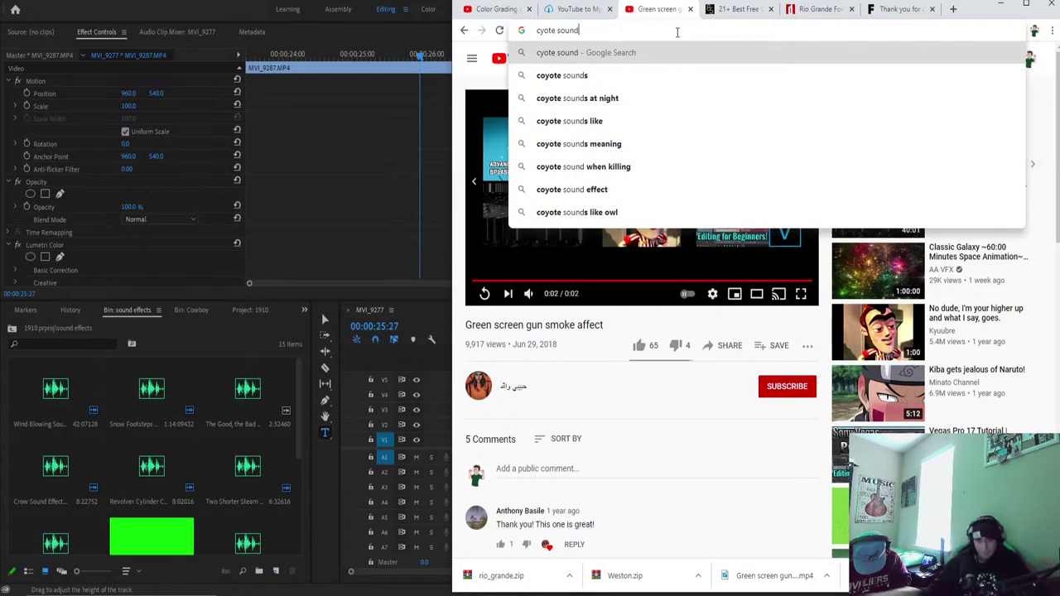
{"action": "left_click", "coordinate": [604, 190]}
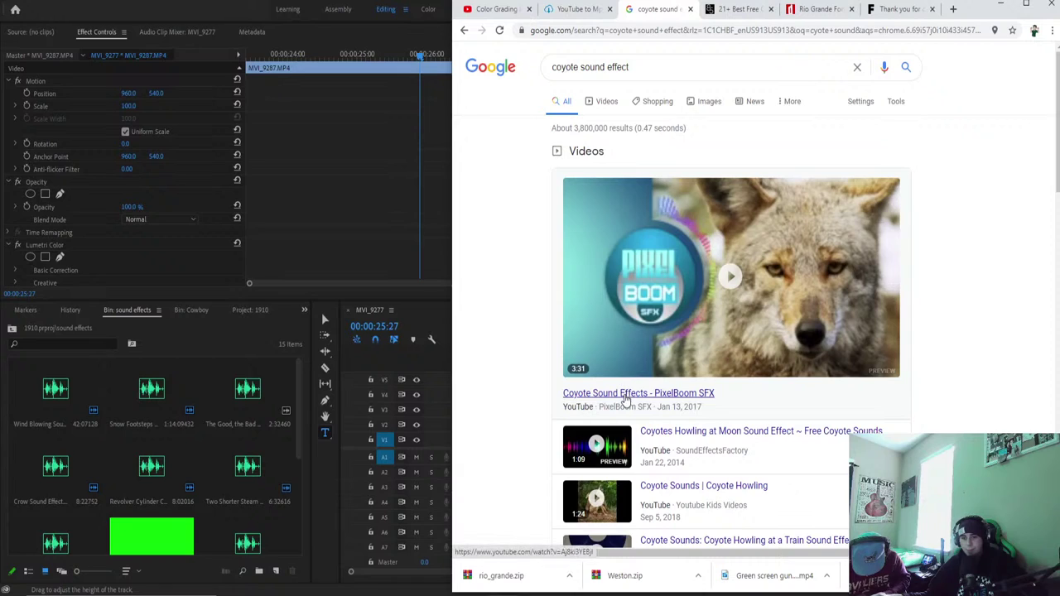
Preview several points of the Coyote Sound Effects - PixelBoom SFX video and return to the search results.
{"action": "left_click", "coordinate": [625, 394]}
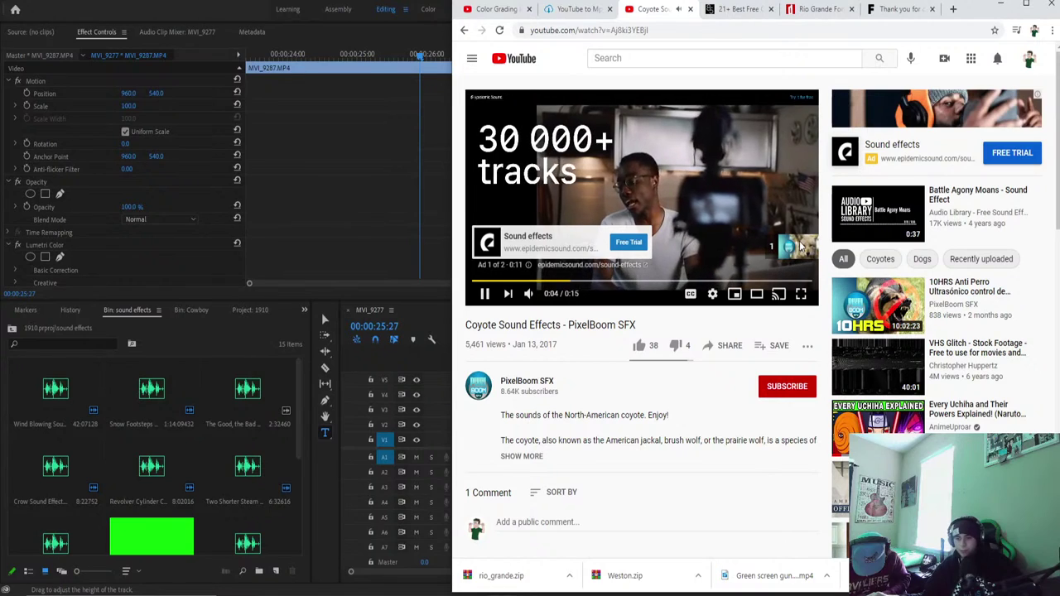
{"action": "left_click", "coordinate": [800, 245]}
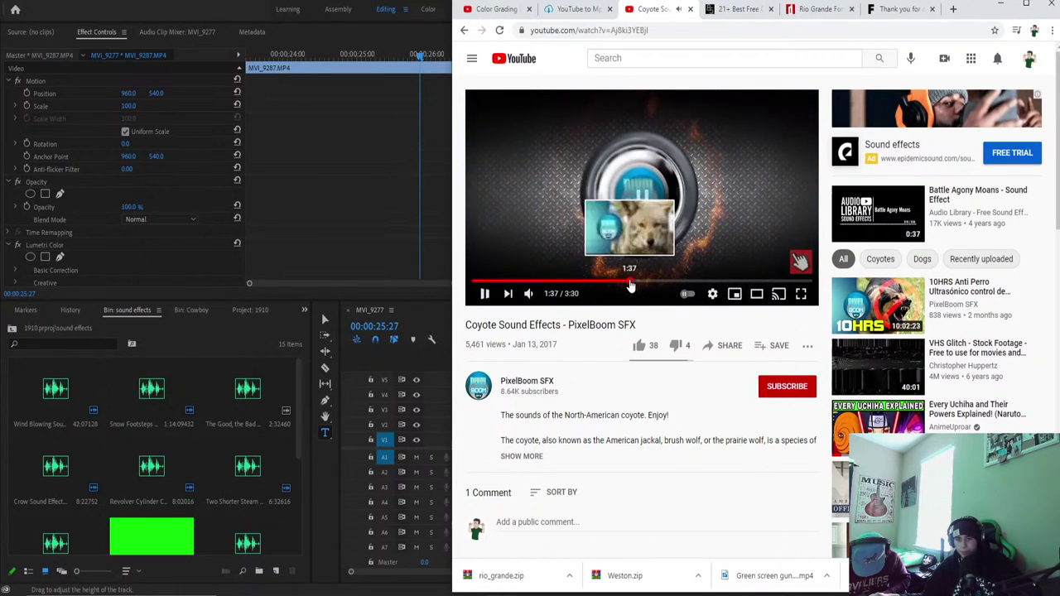
{"action": "left_click", "coordinate": [629, 281]}
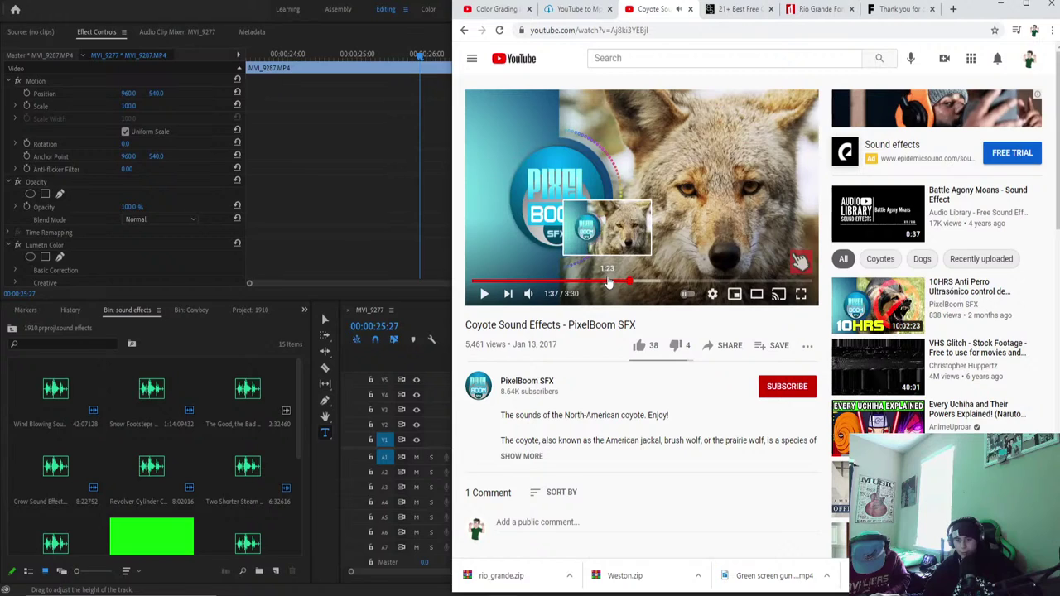
{"action": "key", "text": "space"}
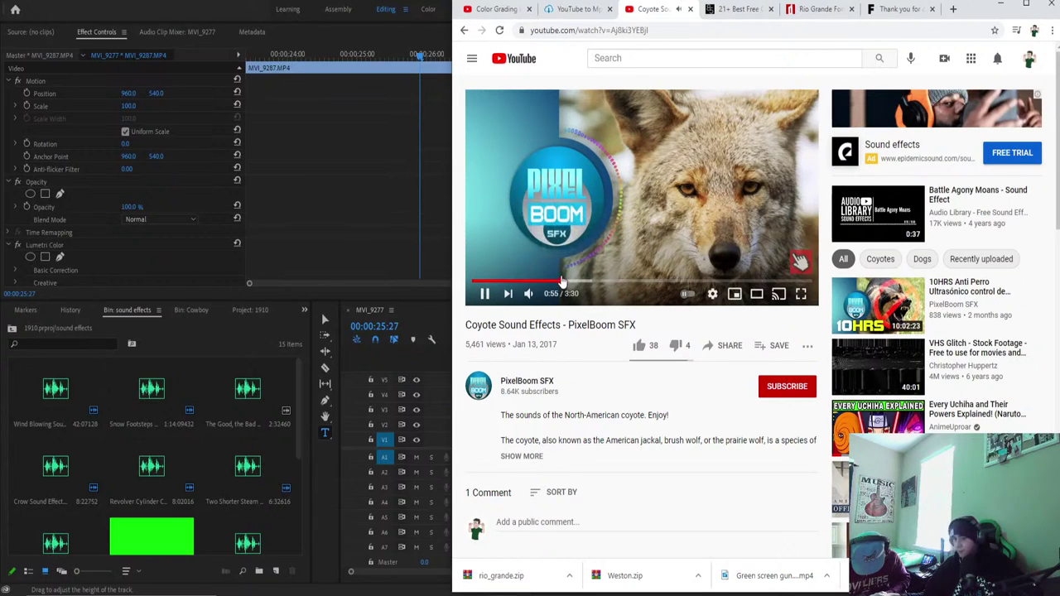
{"action": "left_click", "coordinate": [464, 30]}
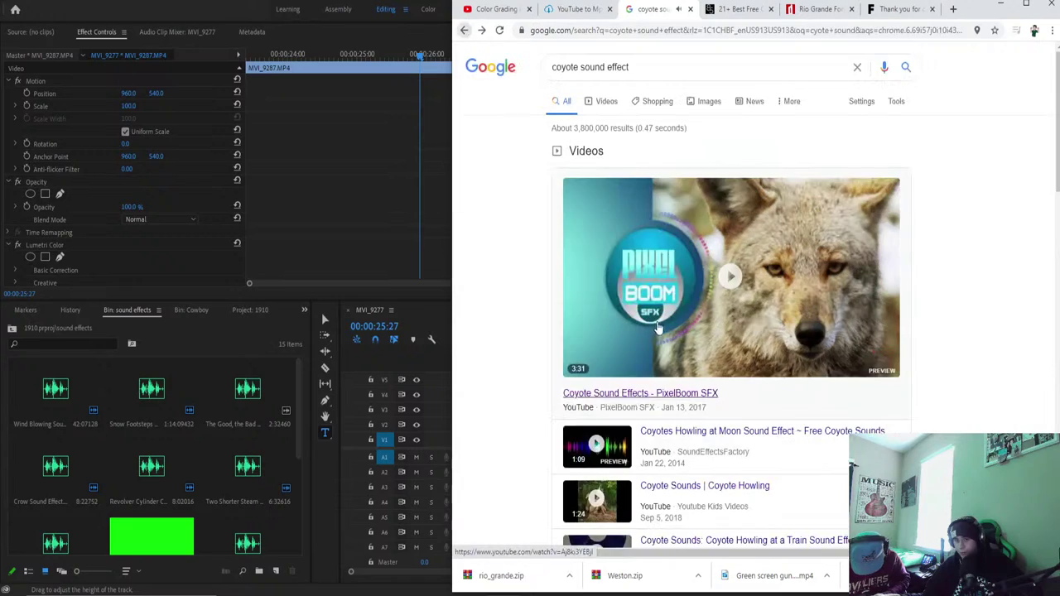
Listen to the Coyote Howling at a Train Sound Effect video and return to the search results.
{"action": "scroll", "coordinate": [654, 430], "scroll_direction": "down", "scroll_amount": 2}
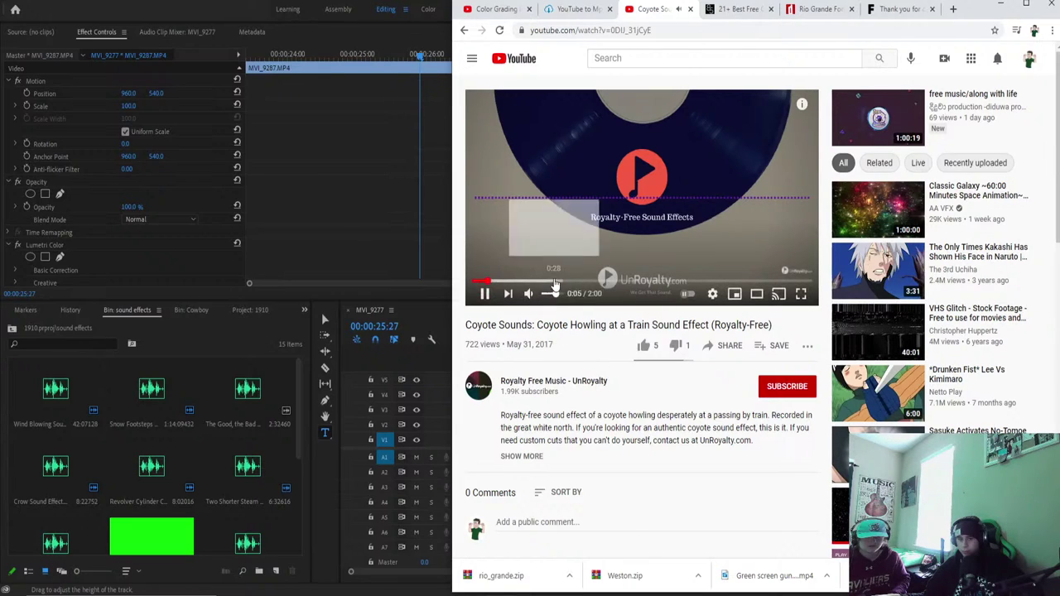
{"action": "left_click", "coordinate": [560, 284]}
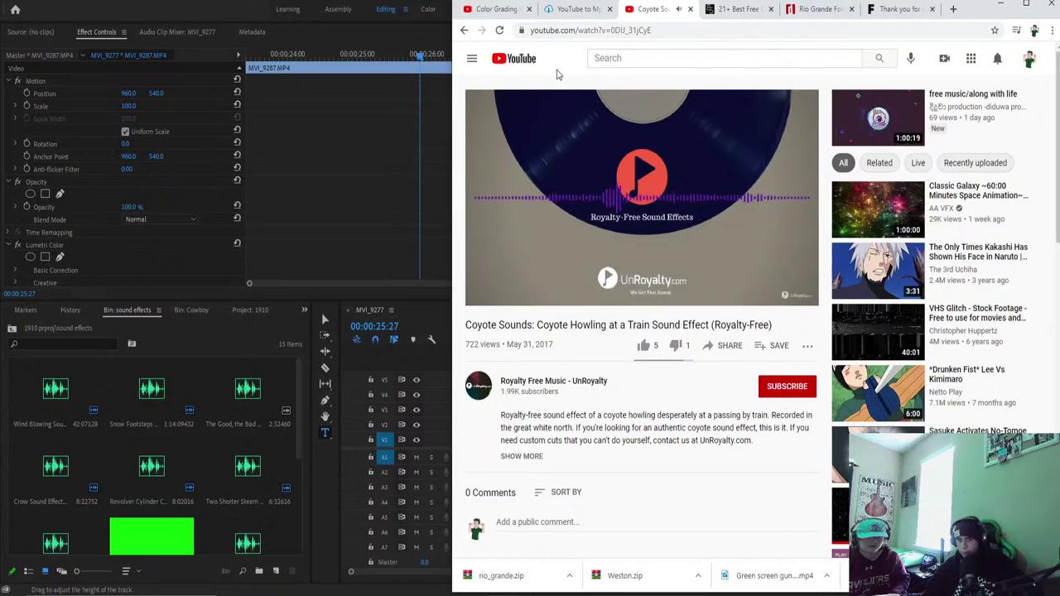
{"action": "left_click", "coordinate": [464, 30]}
Browse all the coyote video results and refine the video search to coyote far sound effect.
{"action": "scroll", "coordinate": [703, 389], "scroll_direction": "down", "scroll_amount": 2}
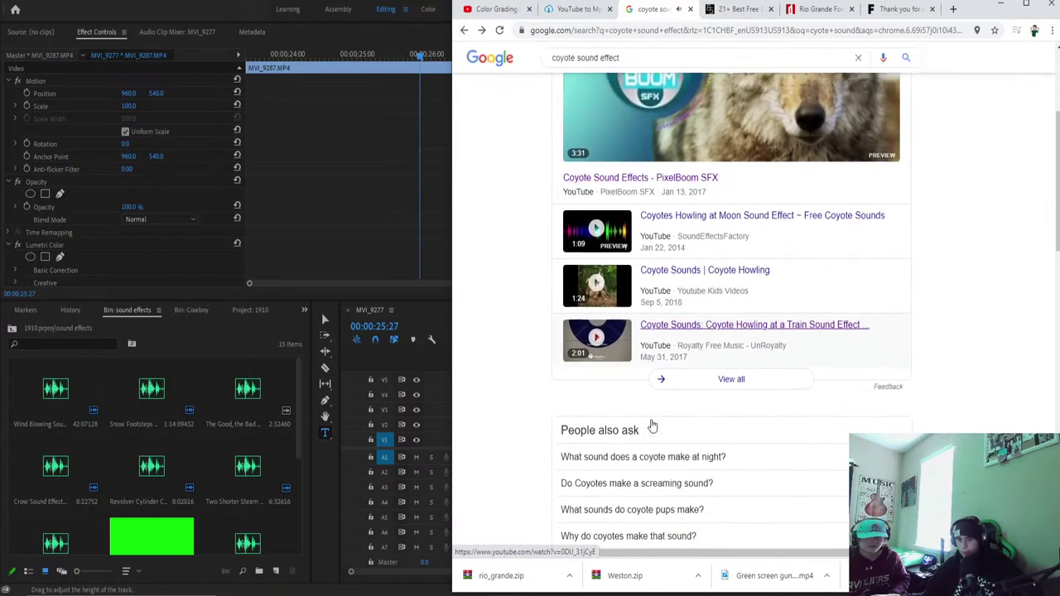
{"action": "left_click", "coordinate": [684, 354]}
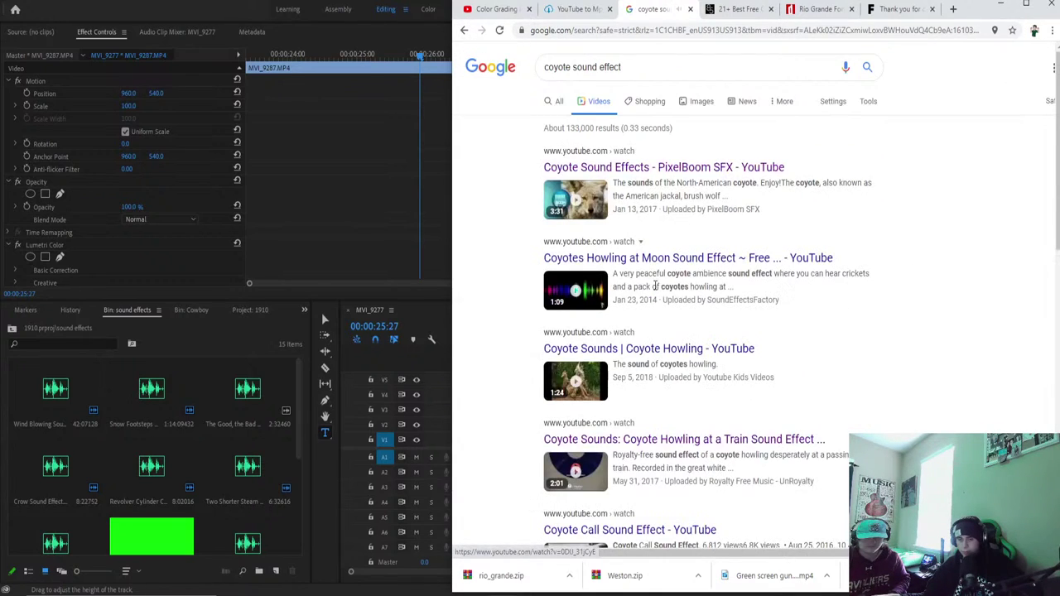
{"action": "scroll", "coordinate": [624, 347], "scroll_direction": "down", "scroll_amount": 1}
{"action": "scroll", "coordinate": [605, 403], "scroll_direction": "down", "scroll_amount": 1}
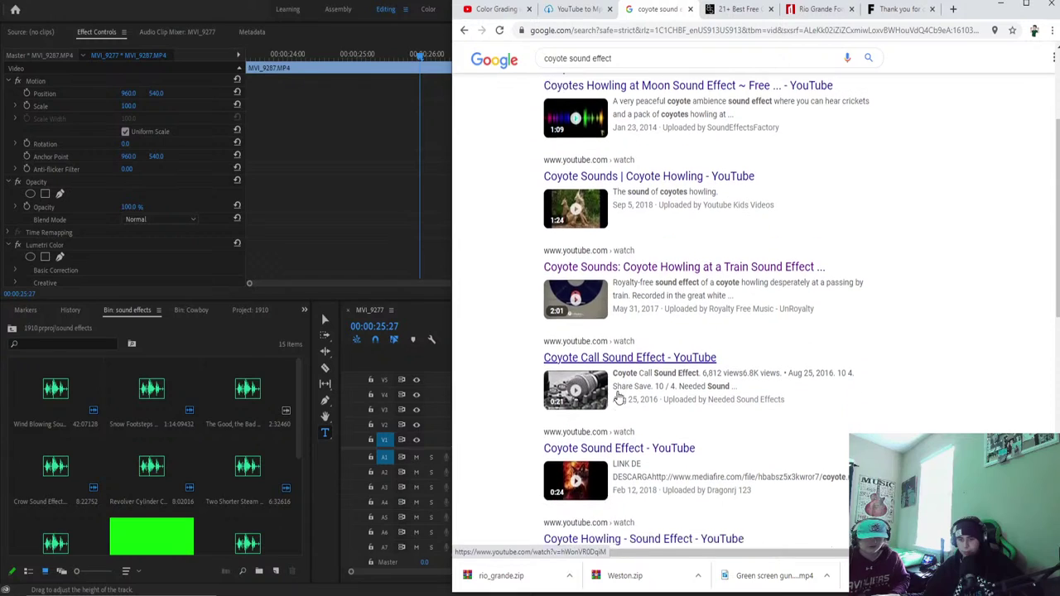
{"action": "left_click", "coordinate": [568, 58]}
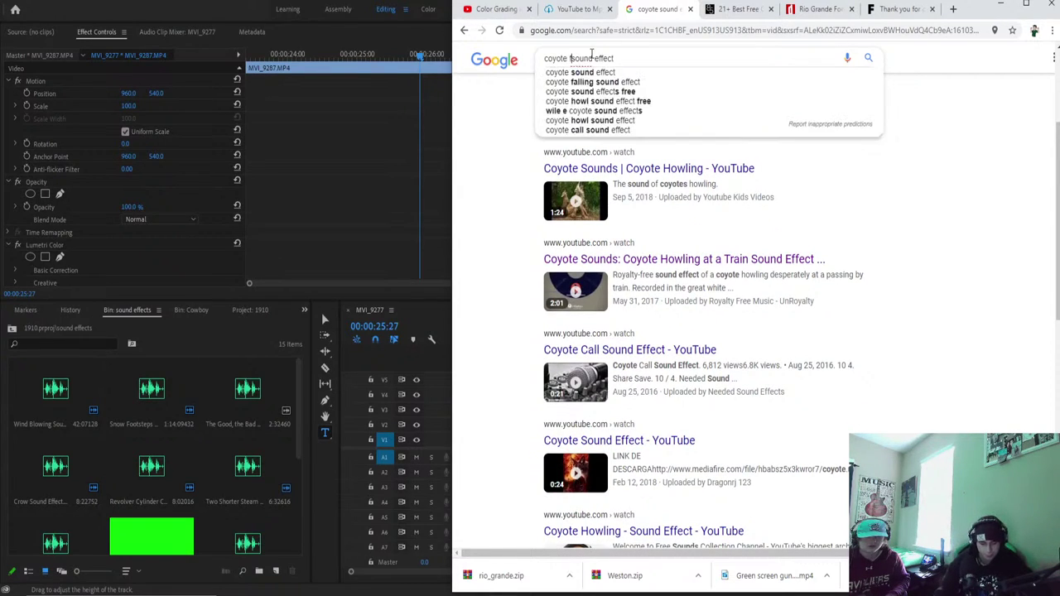
{"action": "type", "text": "far"}
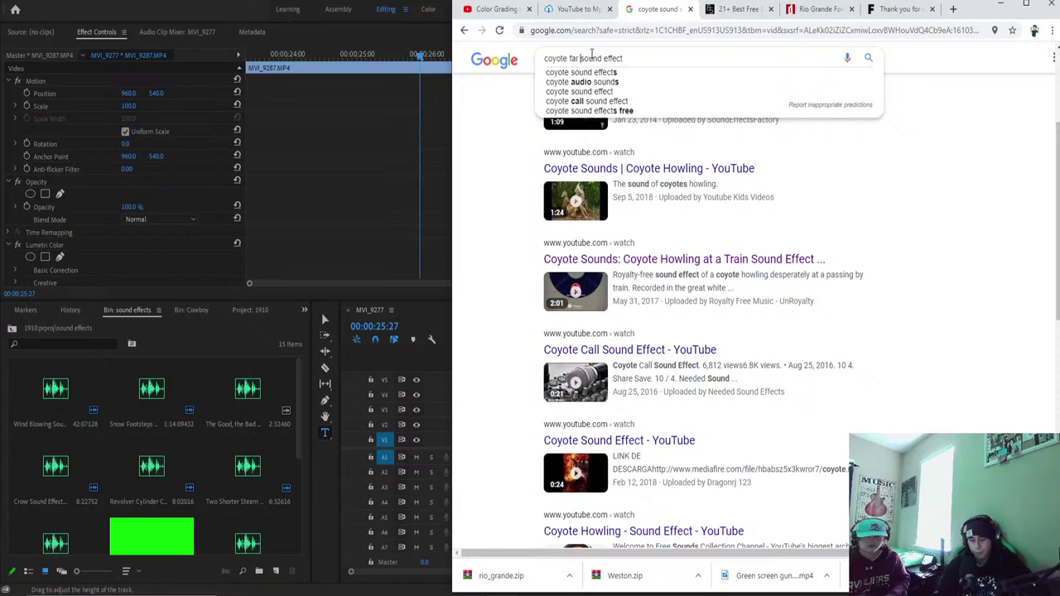
{"action": "key", "text": "Return"}
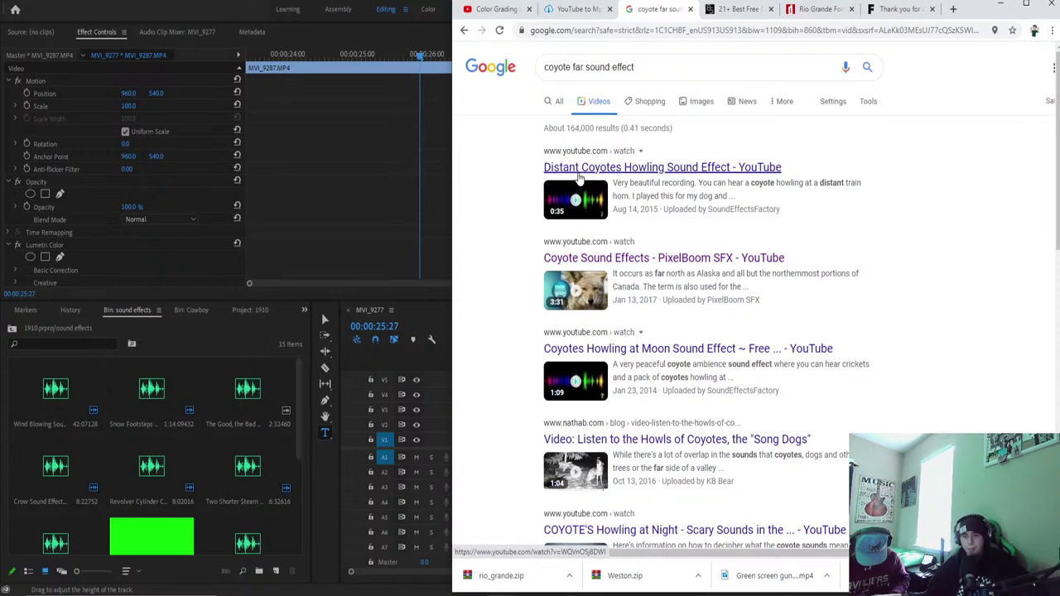
Open the Distant Coyotes Howling Sound Effect video and copy its web address.
{"action": "left_click", "coordinate": [580, 173]}
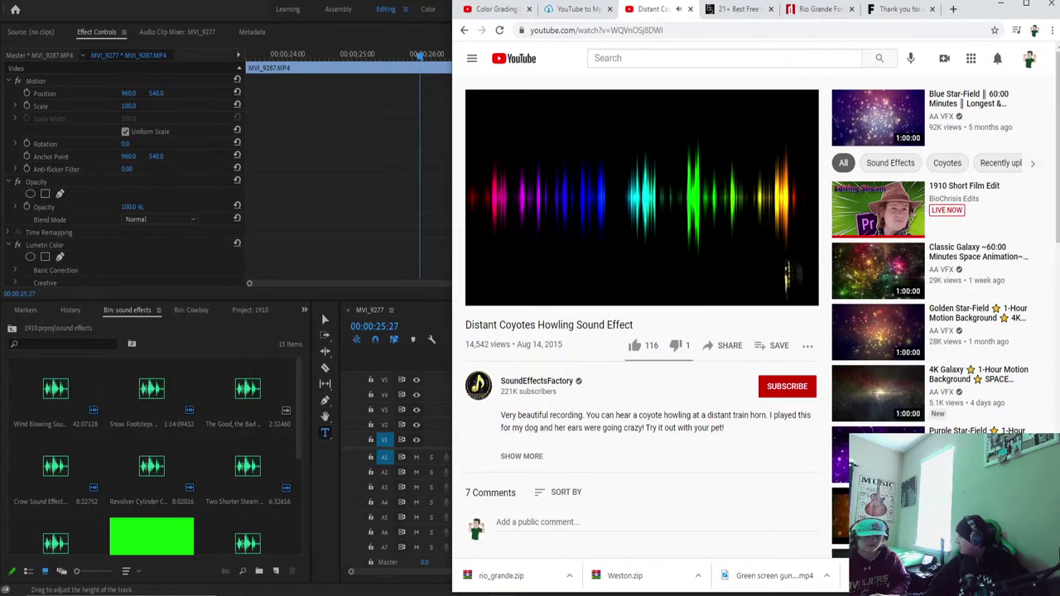
{"action": "left_click", "coordinate": [680, 29]}
{"action": "key", "text": "ctrl+a"}
{"action": "key", "text": "ctrl+c"}
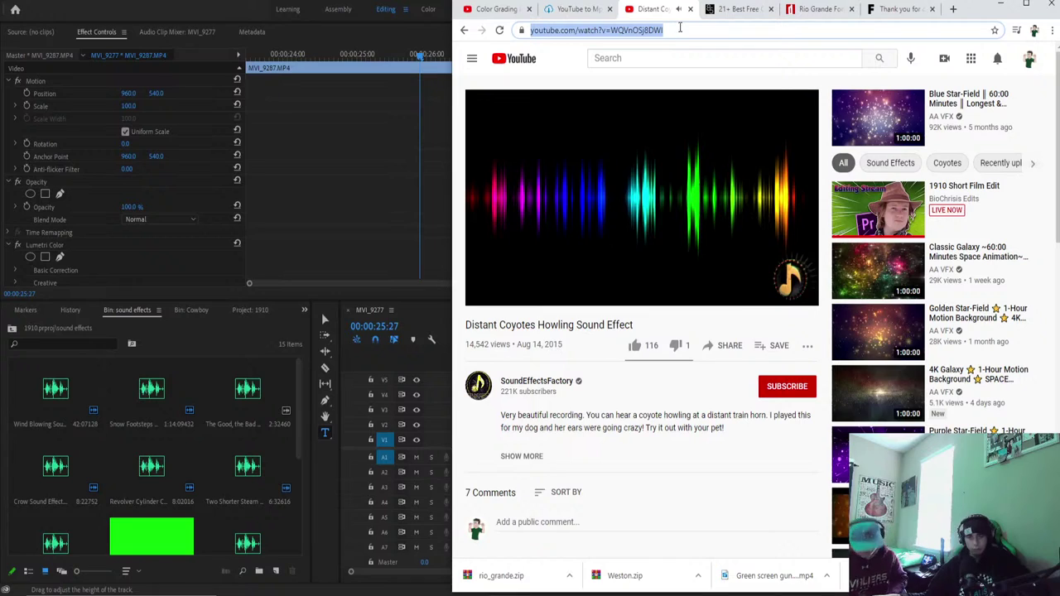
Reset the YtMp3 converter and convert the copied video address to MP3.
{"action": "left_click", "coordinate": [577, 9]}
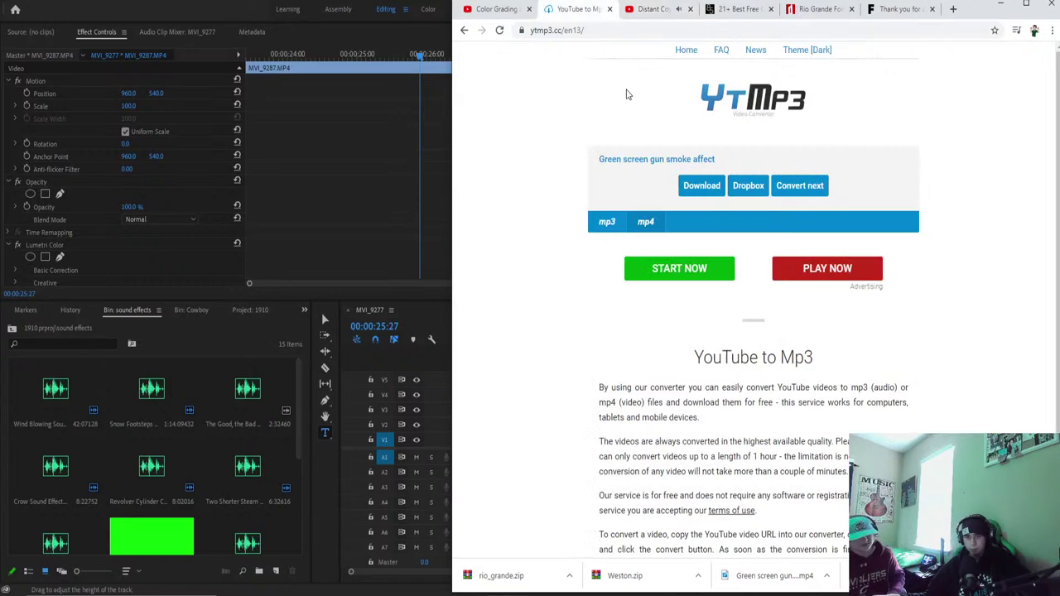
{"action": "left_click", "coordinate": [500, 31]}
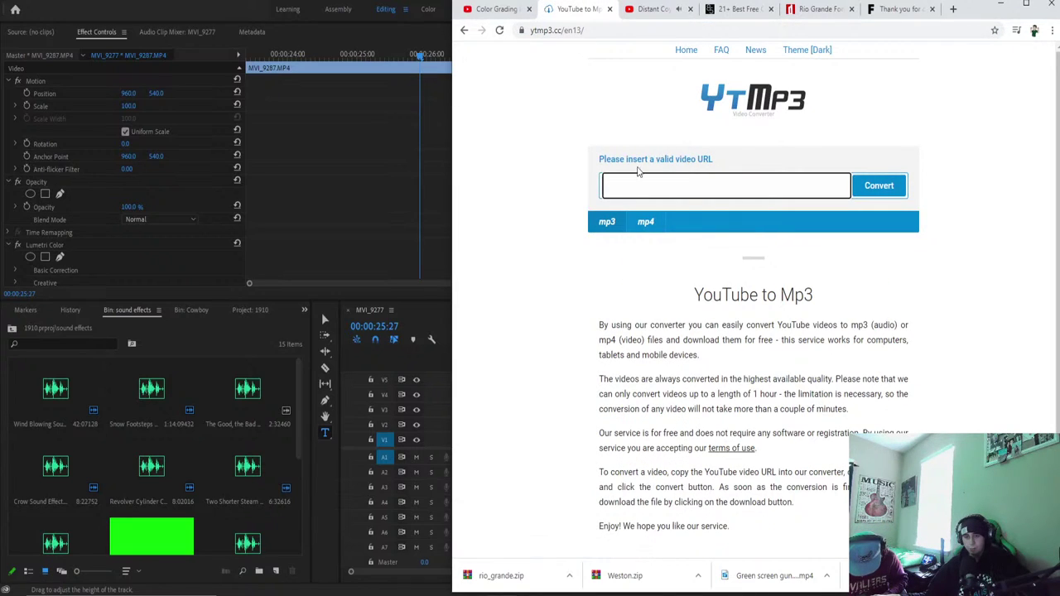
{"action": "key", "text": "ctrl+v"}
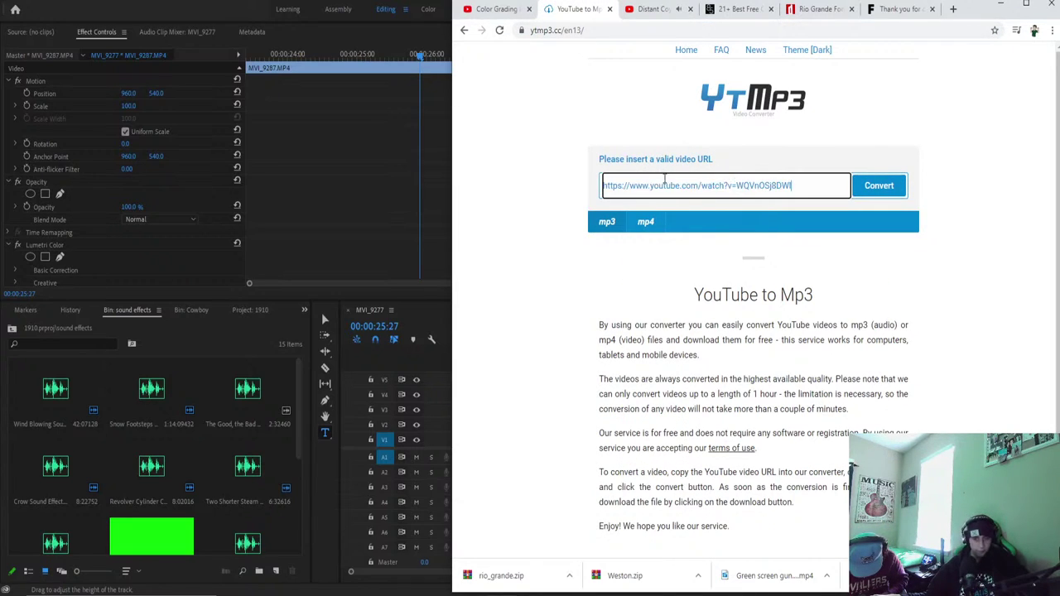
{"action": "left_click", "coordinate": [880, 185]}
Switch Premiere Pro to the Assembly workspace and download the converted coyote MP3 in the browser.
{"action": "left_click", "coordinate": [331, 12]}
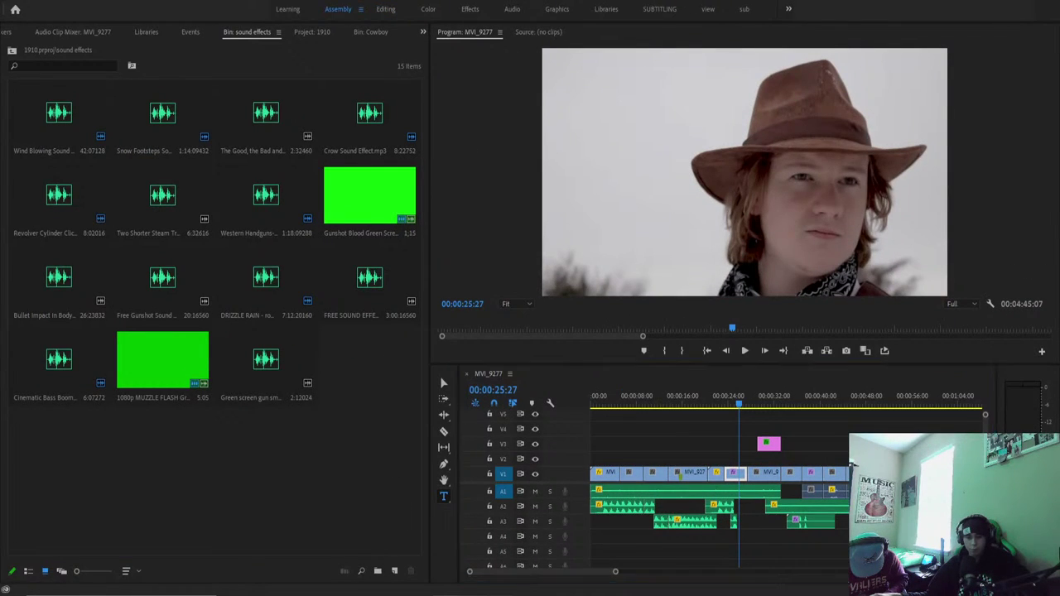
{"action": "key", "text": "alt+Tab"}
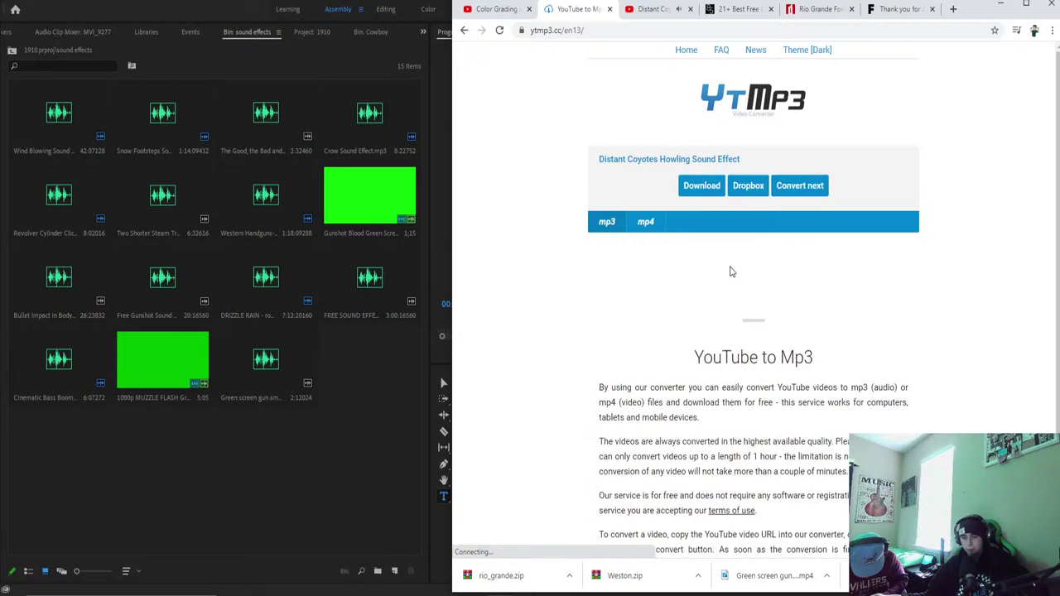
{"action": "left_click", "coordinate": [702, 187]}
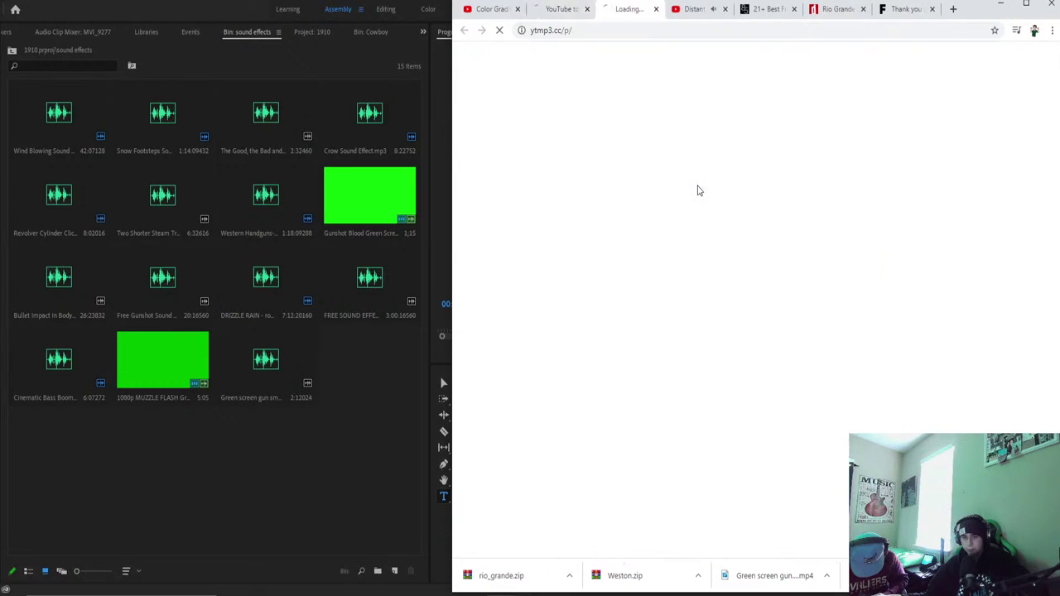
Import the Distant Coyotes Howling Sound Effect MP3 from the Downloads folder into Premiere Pro's sound effects bin.
{"action": "left_click", "coordinate": [568, 575]}
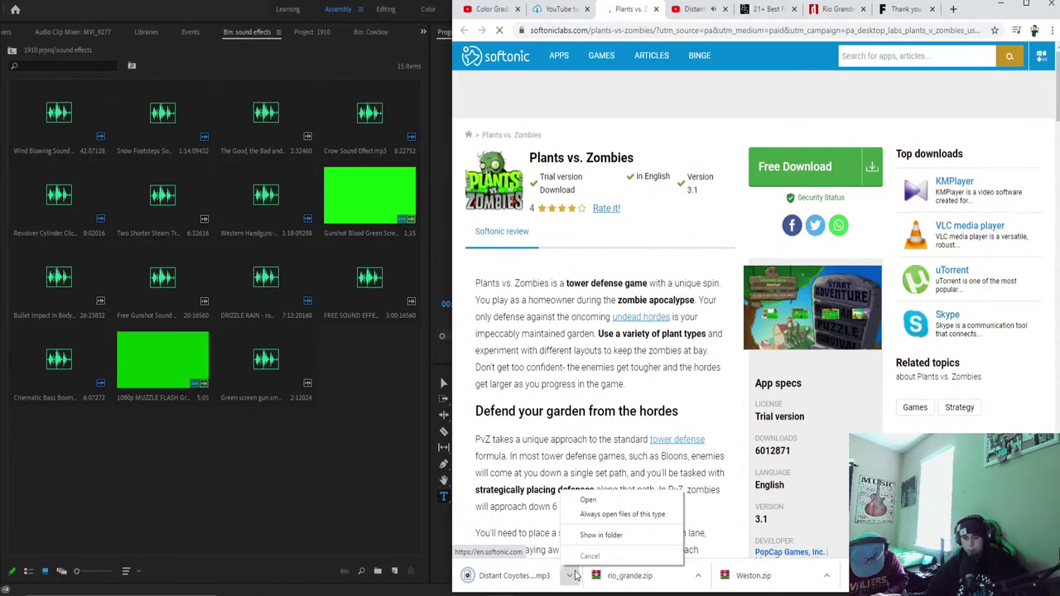
{"action": "left_click", "coordinate": [582, 535]}
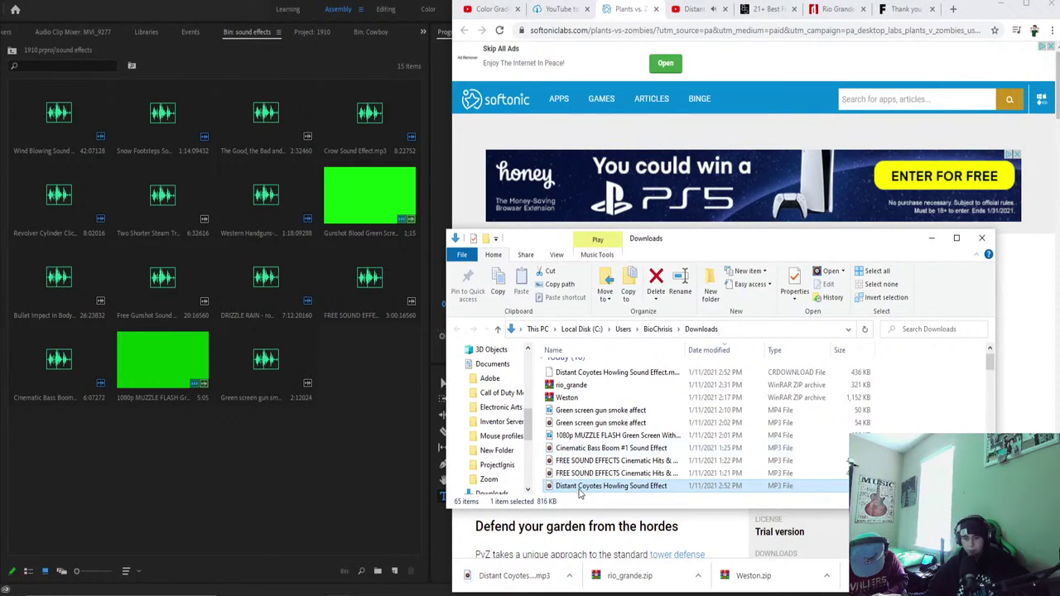
{"action": "left_click_drag", "start_coordinate": [584, 487], "coordinate": [372, 470]}
{"action": "left_click", "coordinate": [999, 5]}
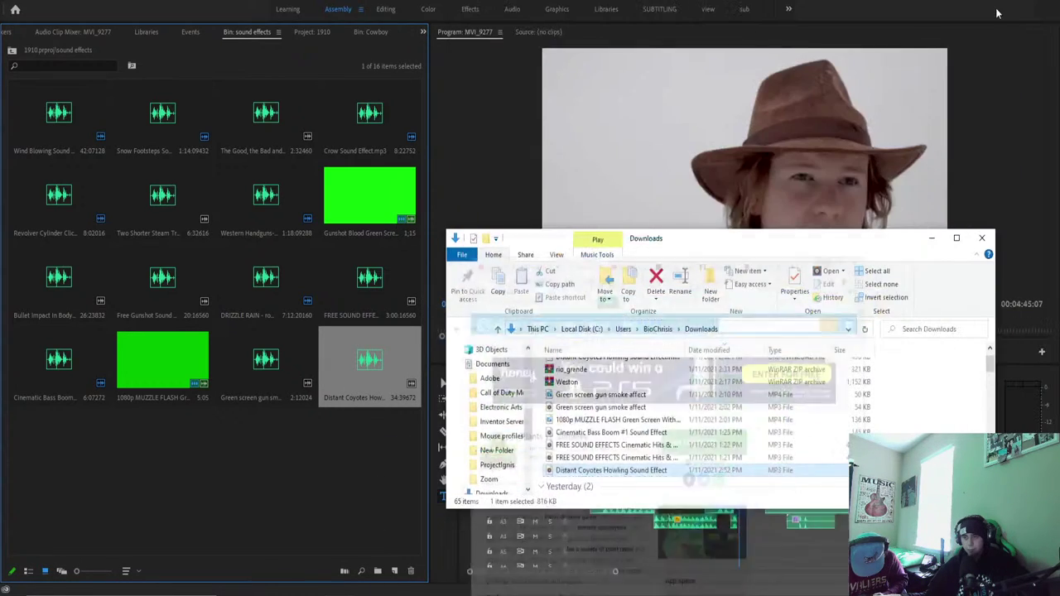
{"action": "left_click", "coordinate": [931, 239]}
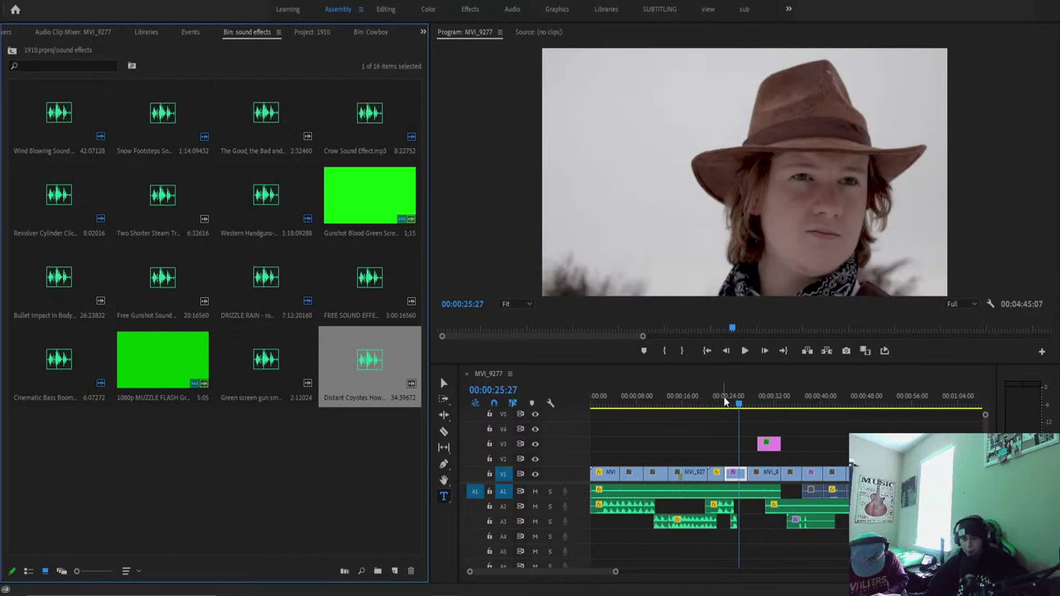
Place the Distant Coyotes Howling Sound Effect clip on A4, starting shortly before the WYOMING 1910 title.
{"action": "left_click_drag", "start_coordinate": [726, 399], "coordinate": [737, 402]}
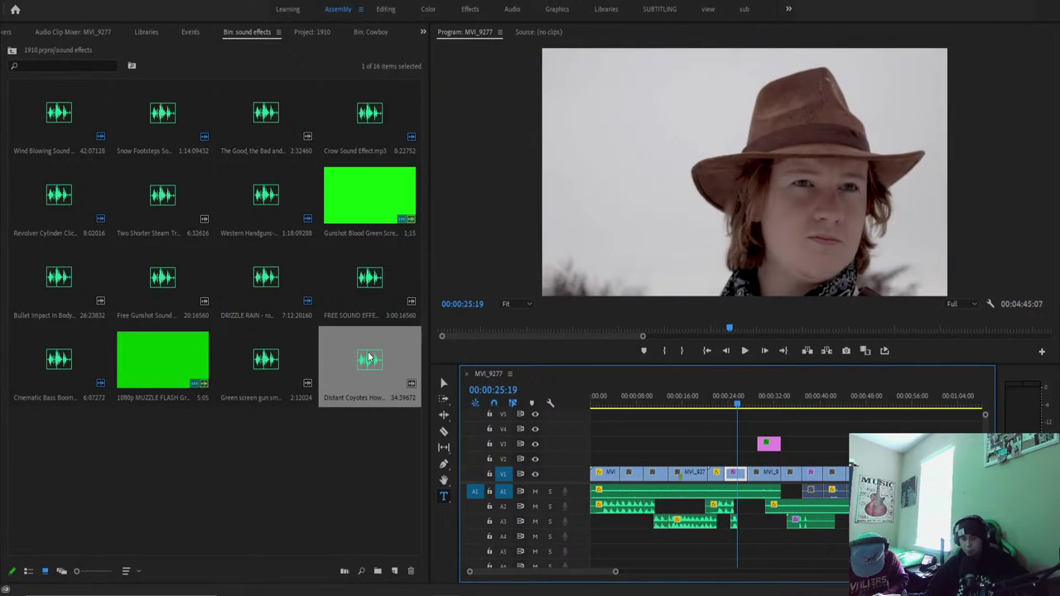
{"action": "key", "text": "space"}
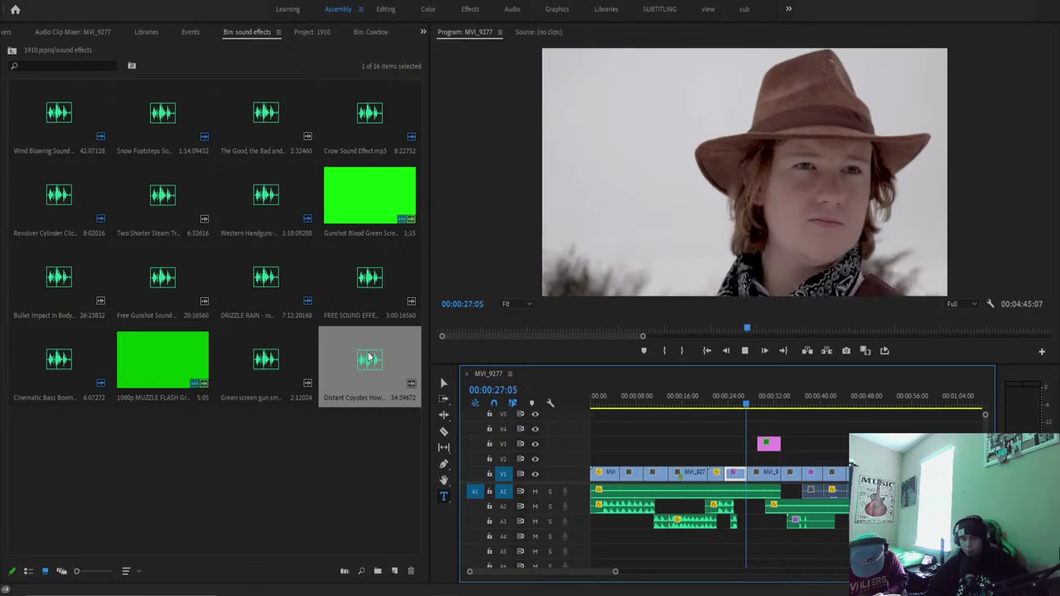
{"action": "left_click_drag", "start_coordinate": [369, 358], "coordinate": [728, 536]}
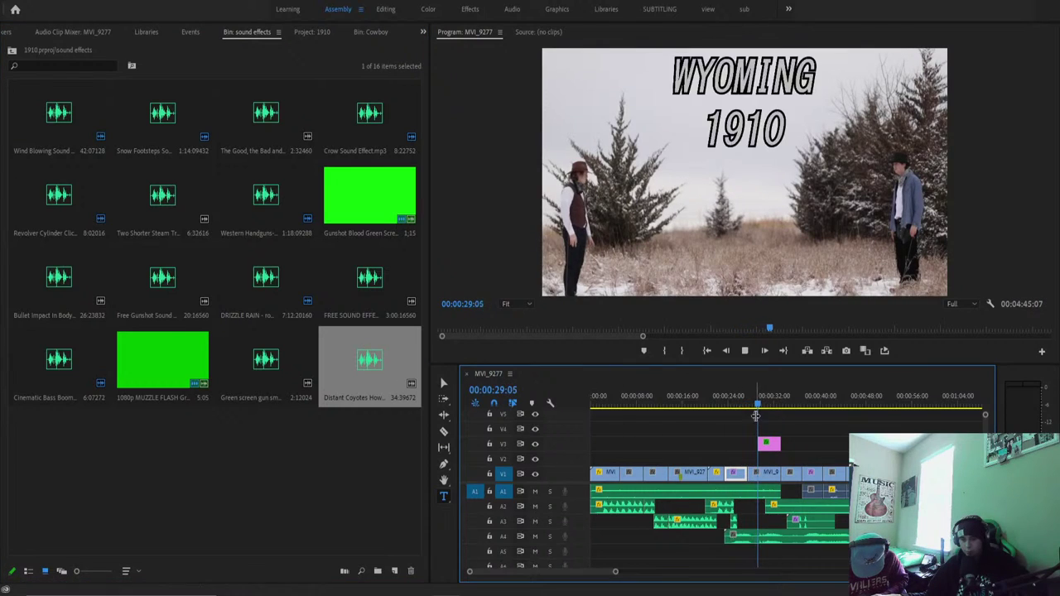
Switch to the Audio workspace and tag the Distant Coyotes Howling clip on A4 as Dialogue.
{"action": "left_click", "coordinate": [772, 543]}
{"action": "right_click", "coordinate": [771, 543]}
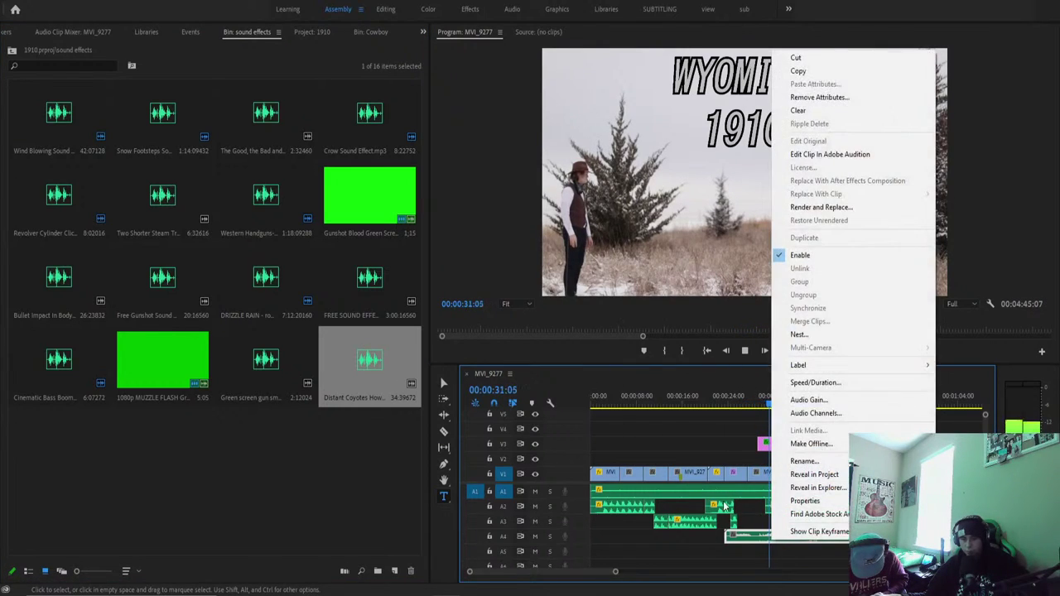
{"action": "left_click", "coordinate": [511, 9]}
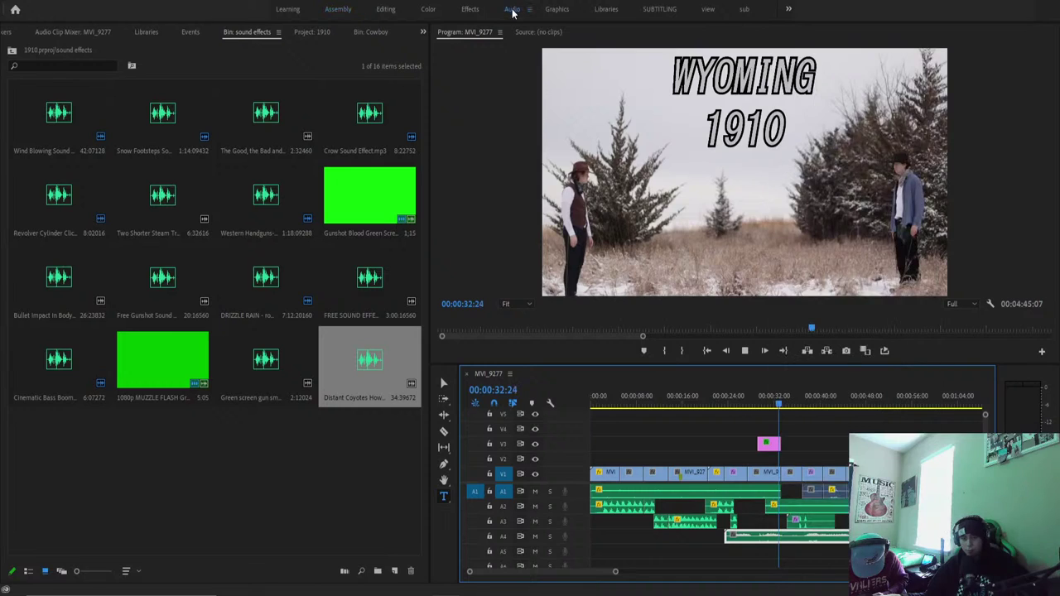
{"action": "left_click", "coordinate": [960, 184]}
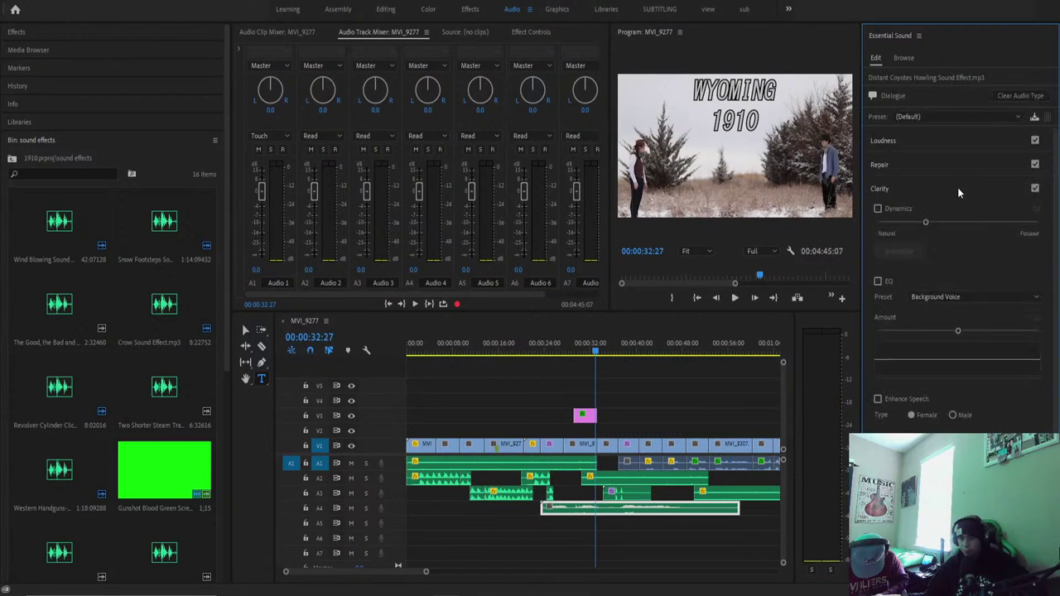
Try the Locked in the Trunk EQ preset on the coyote clip, adjusting its amount to about 2.5 while listening.
{"action": "left_click", "coordinate": [946, 298]}
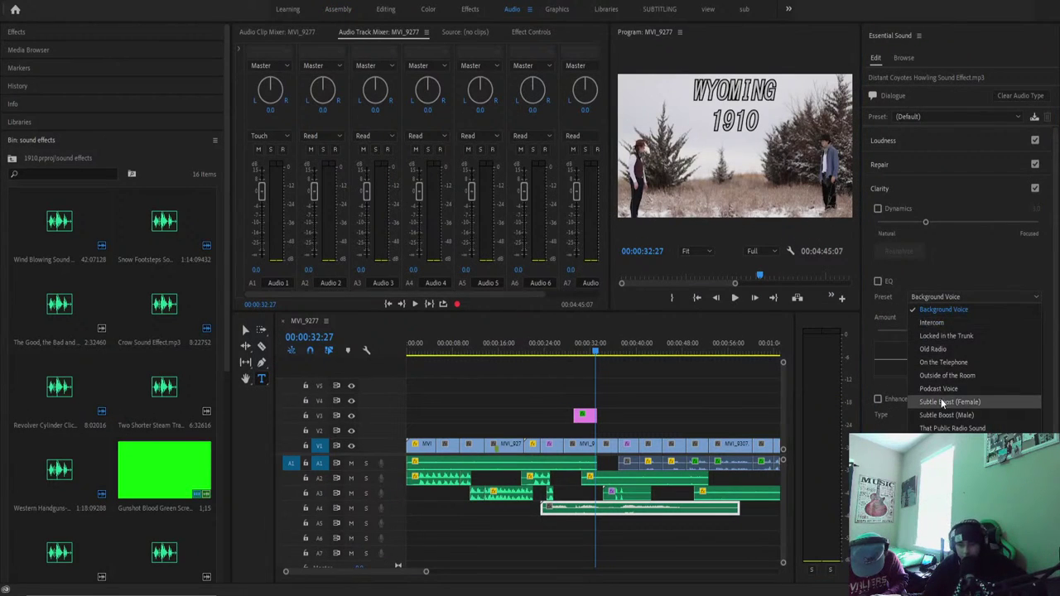
{"action": "left_click", "coordinate": [944, 335]}
{"action": "key", "text": "space"}
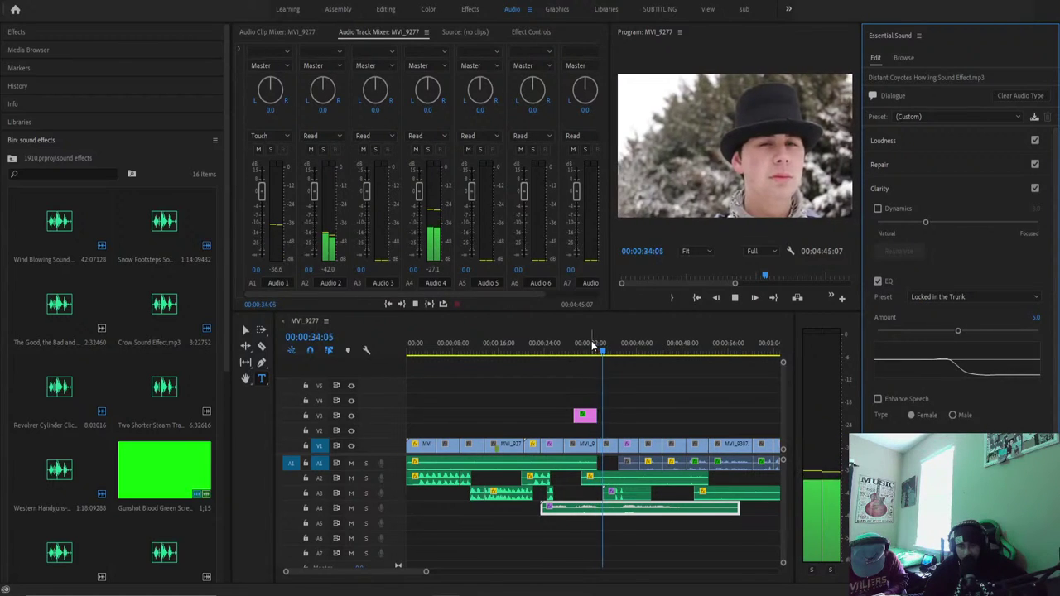
{"action": "left_click", "coordinate": [757, 315]}
{"action": "key", "text": "space"}
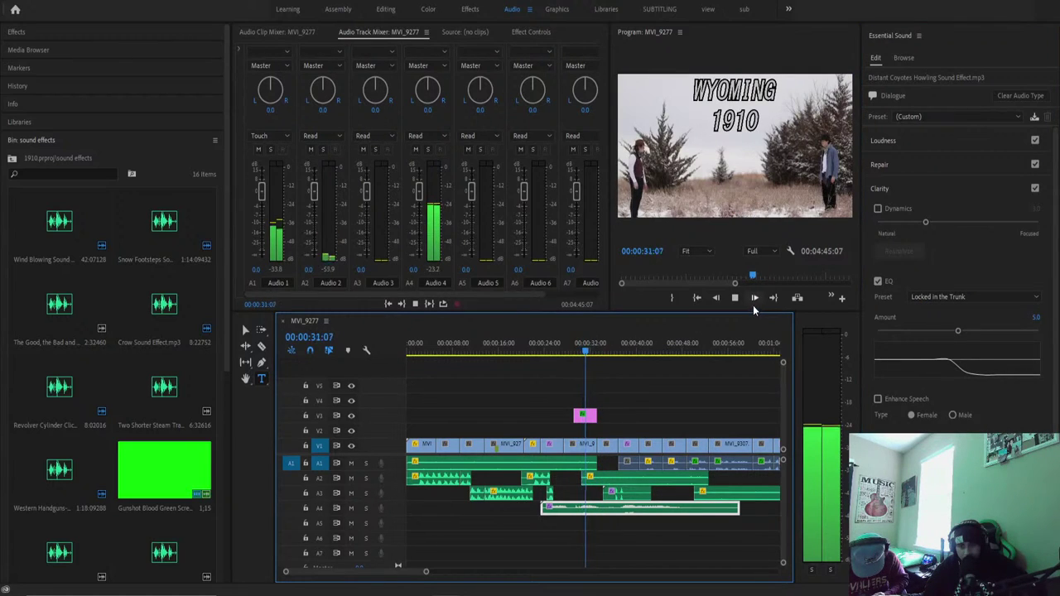
{"action": "left_click_drag", "start_coordinate": [958, 334], "coordinate": [933, 330]}
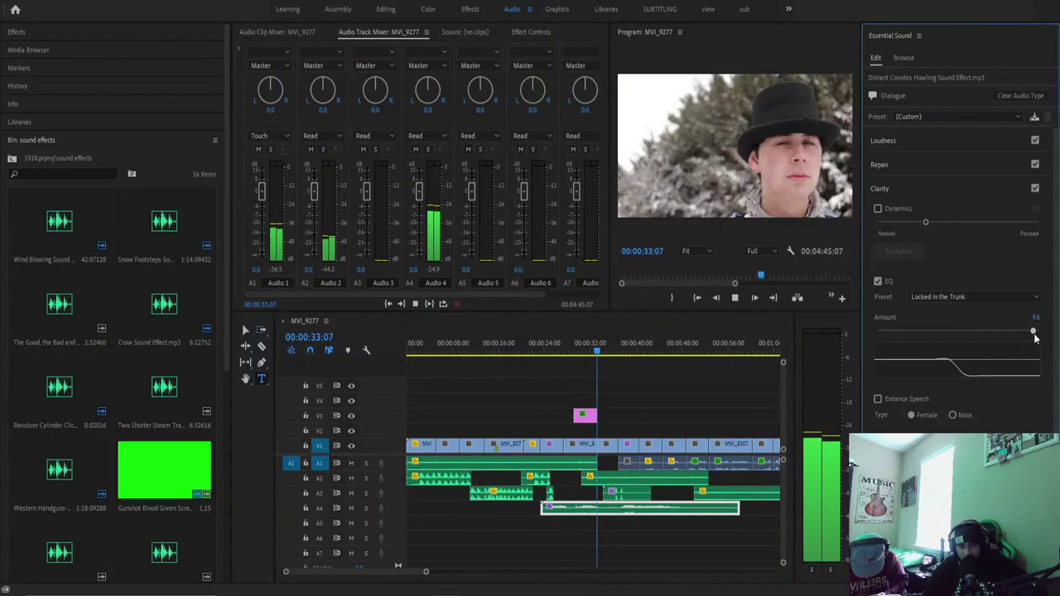
{"action": "left_click", "coordinate": [559, 332]}
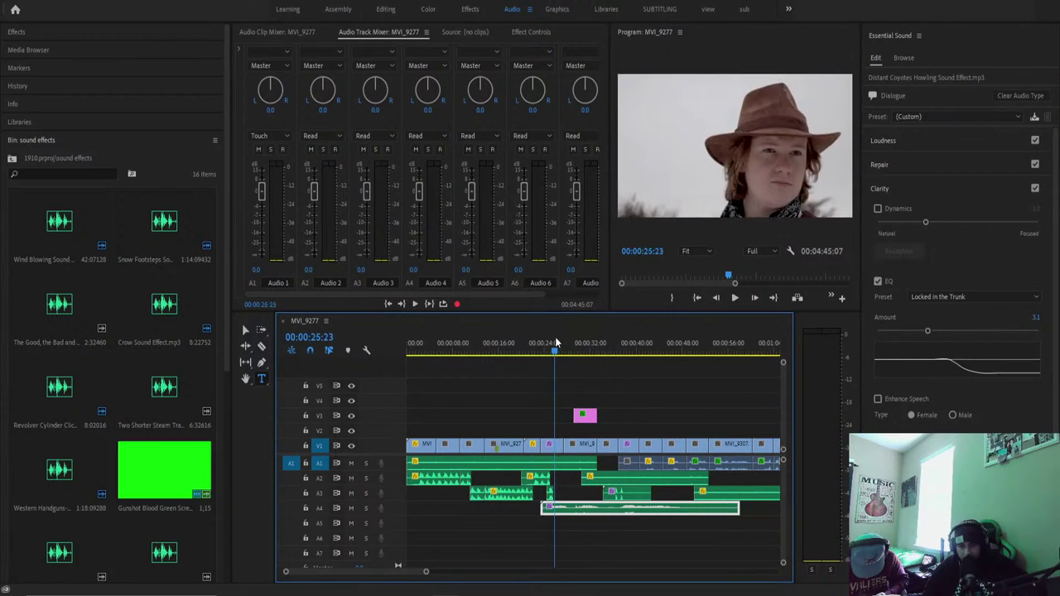
{"action": "key", "text": "space"}
{"action": "left_click_drag", "start_coordinate": [927, 332], "coordinate": [912, 332]}
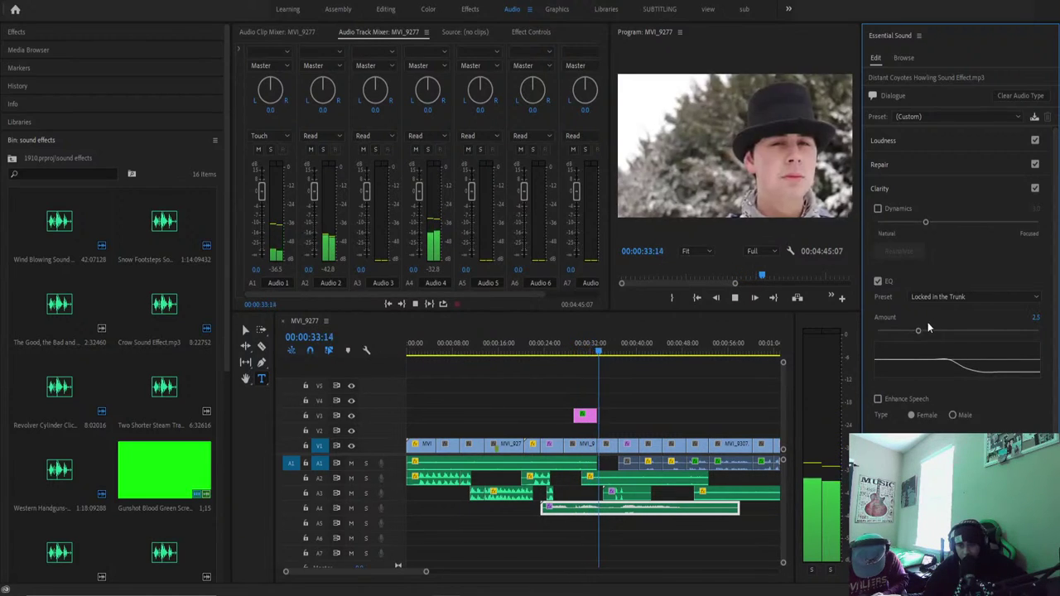
Set the coyote clip's EQ preset to Outside of the Room with an amount of 4.0 and preview the howl.
{"action": "left_click", "coordinate": [939, 296]}
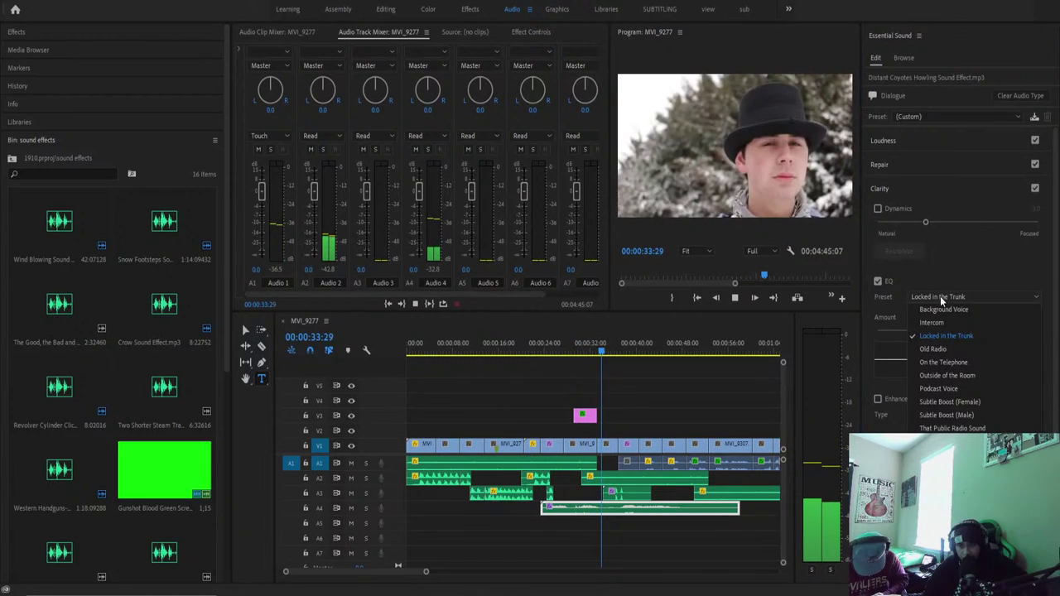
{"action": "left_click", "coordinate": [951, 376]}
{"action": "left_click", "coordinate": [579, 349]}
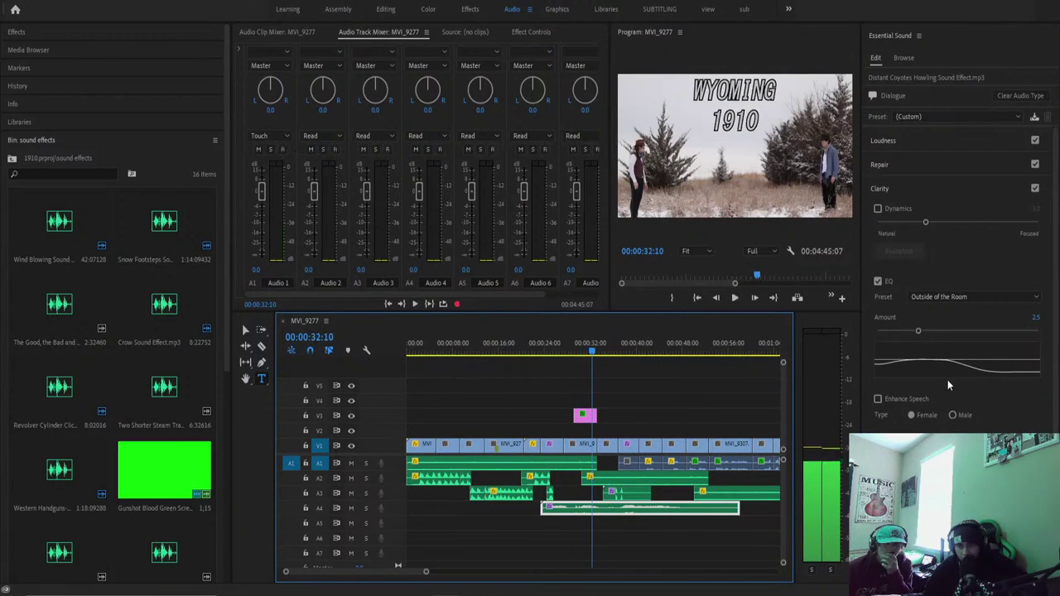
{"action": "key", "text": "space"}
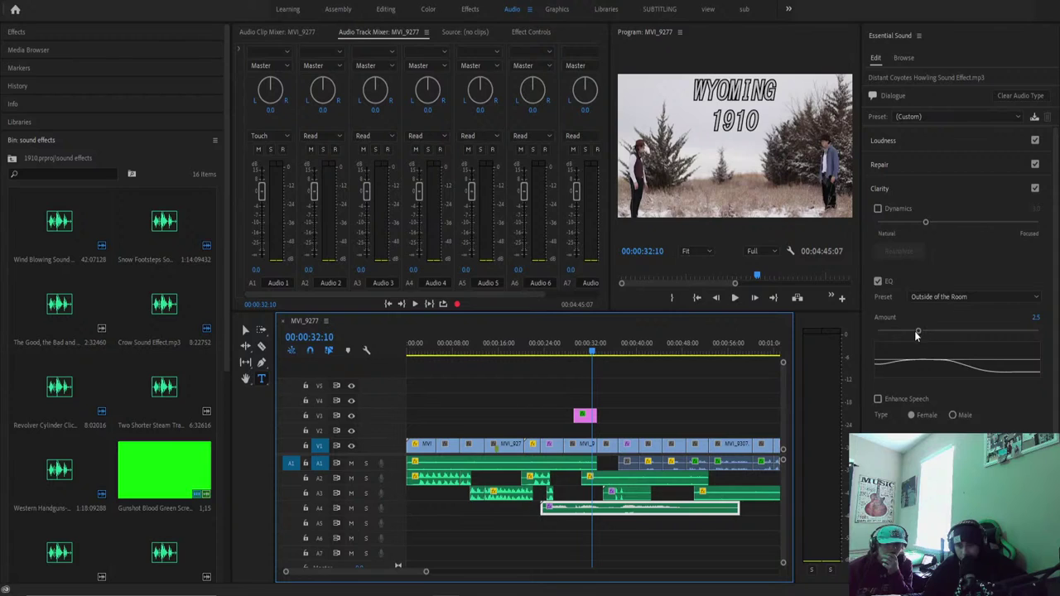
{"action": "left_click_drag", "start_coordinate": [914, 330], "coordinate": [954, 335]}
{"action": "key", "text": "space"}
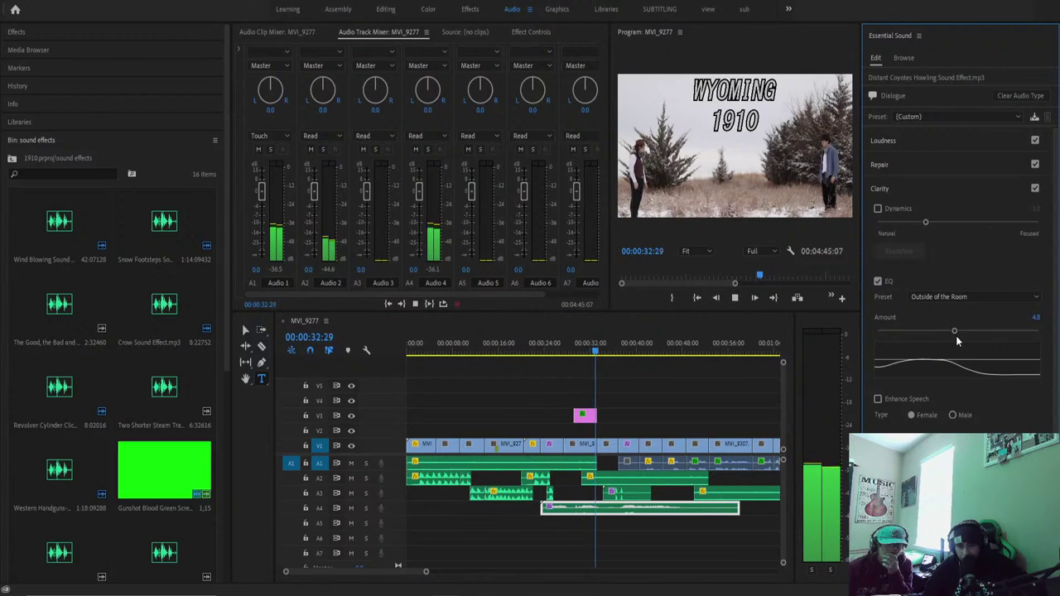
{"action": "left_click_drag", "start_coordinate": [553, 350], "coordinate": [550, 350]}
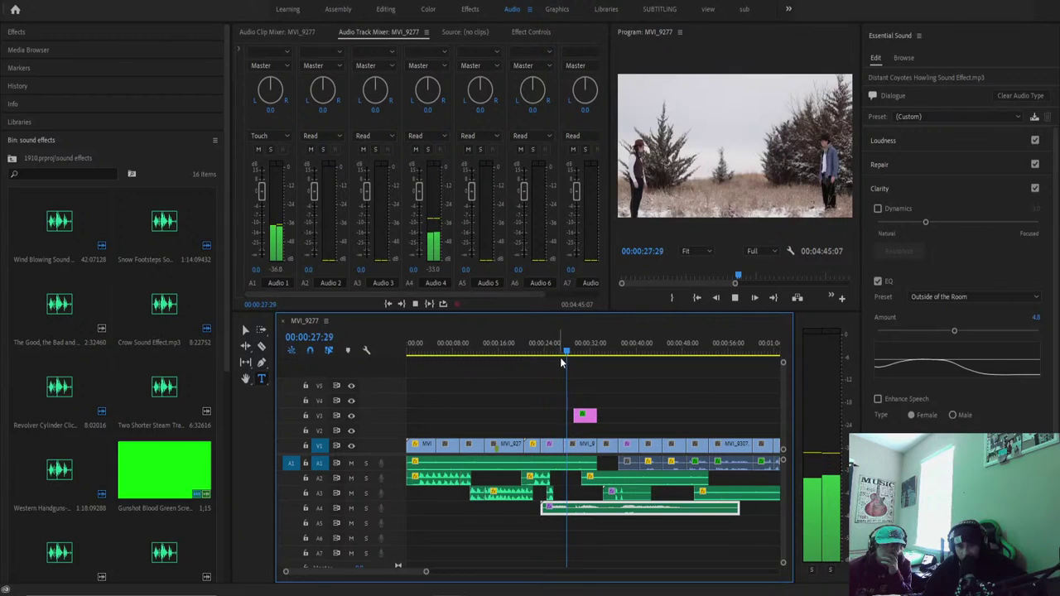
Split the coyote clip on A4 at about 00:00:34, where the crow sound starts, and delete the second part.
{"action": "key", "text": "c"}
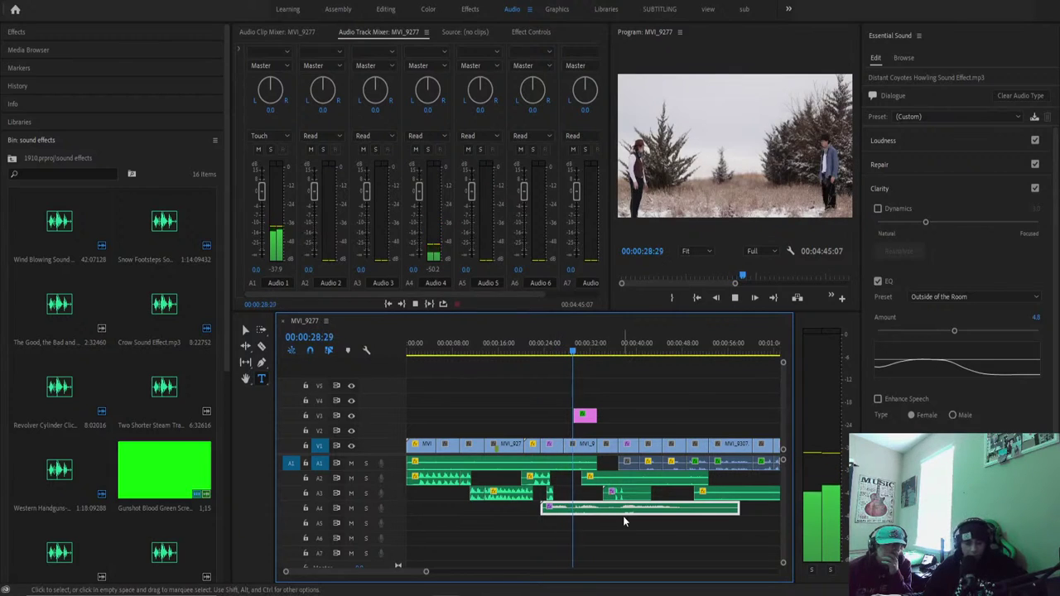
{"action": "left_click", "coordinate": [602, 509]}
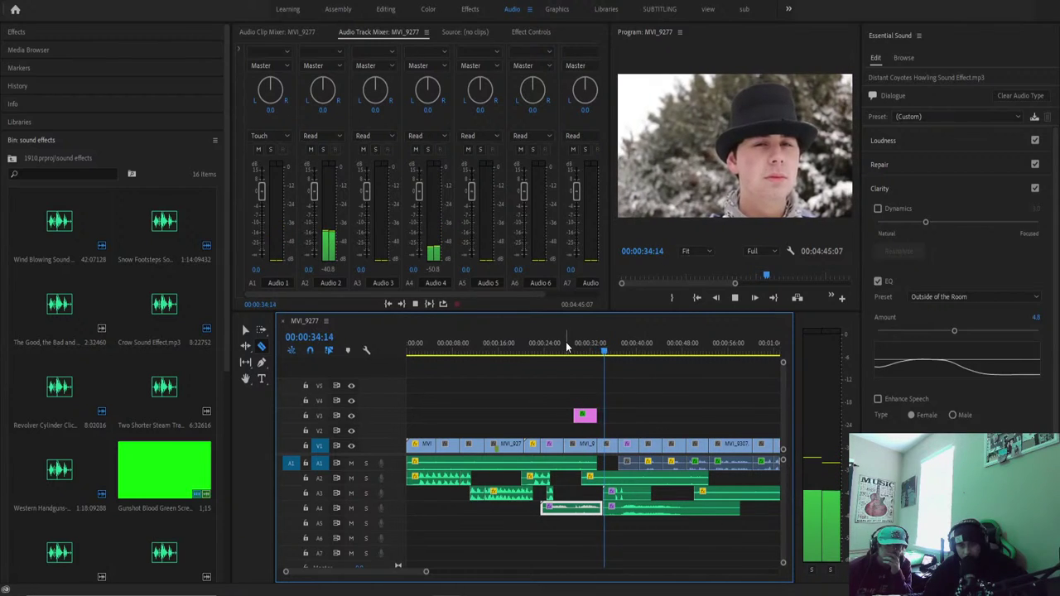
{"action": "left_click", "coordinate": [542, 352]}
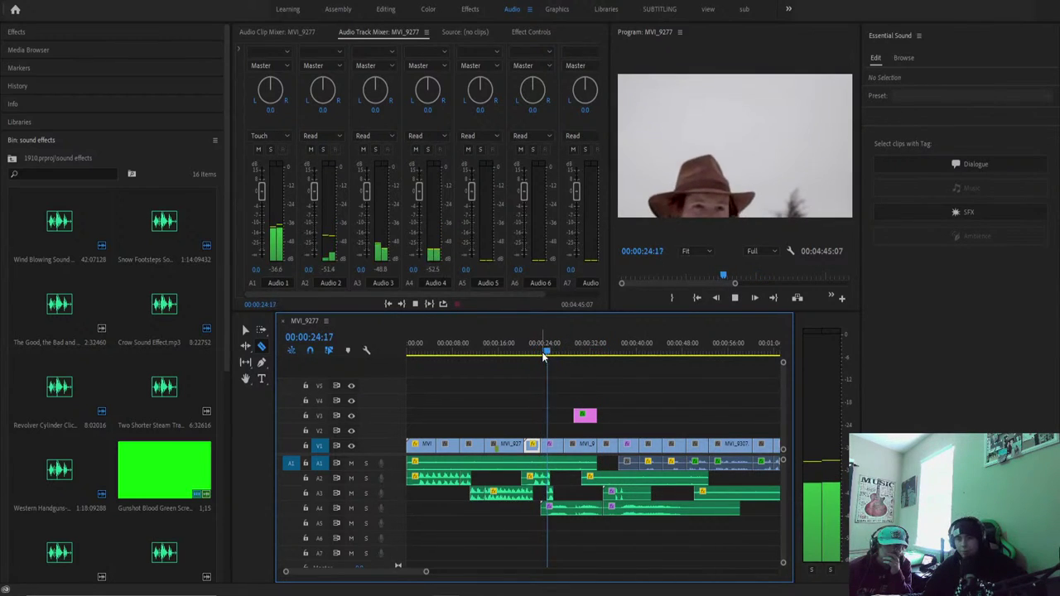
{"action": "key", "text": "space"}
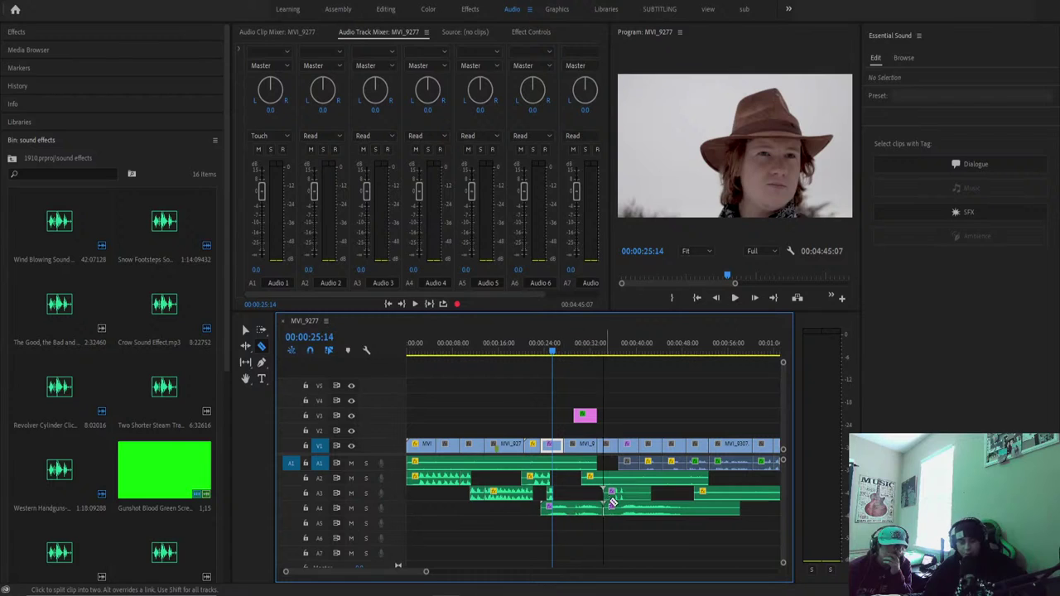
{"action": "key", "text": "v"}
{"action": "left_click", "coordinate": [591, 511]}
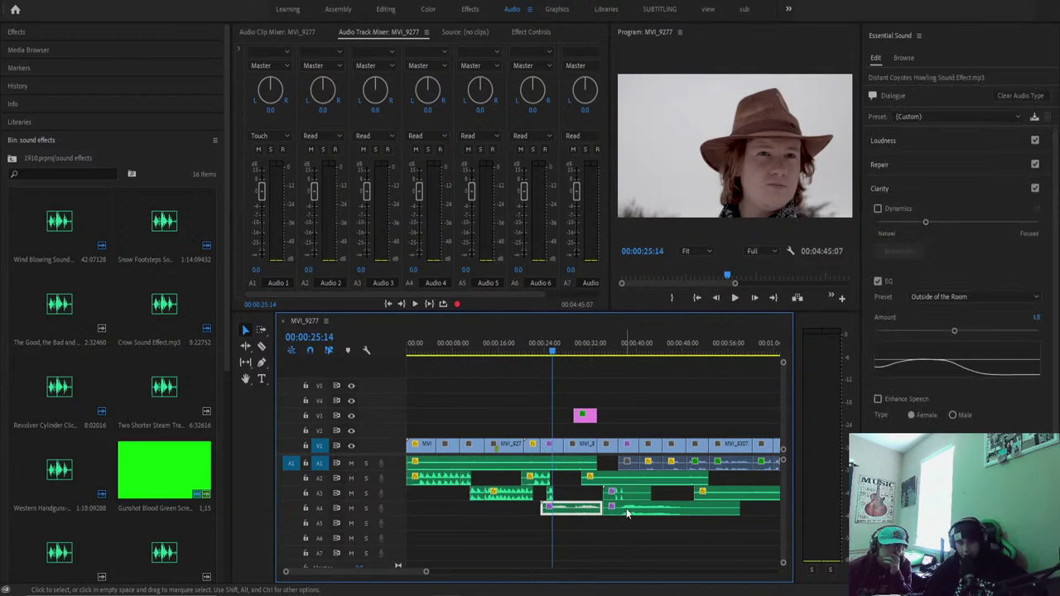
{"action": "left_click", "coordinate": [628, 509]}
{"action": "key", "text": "Delete"}
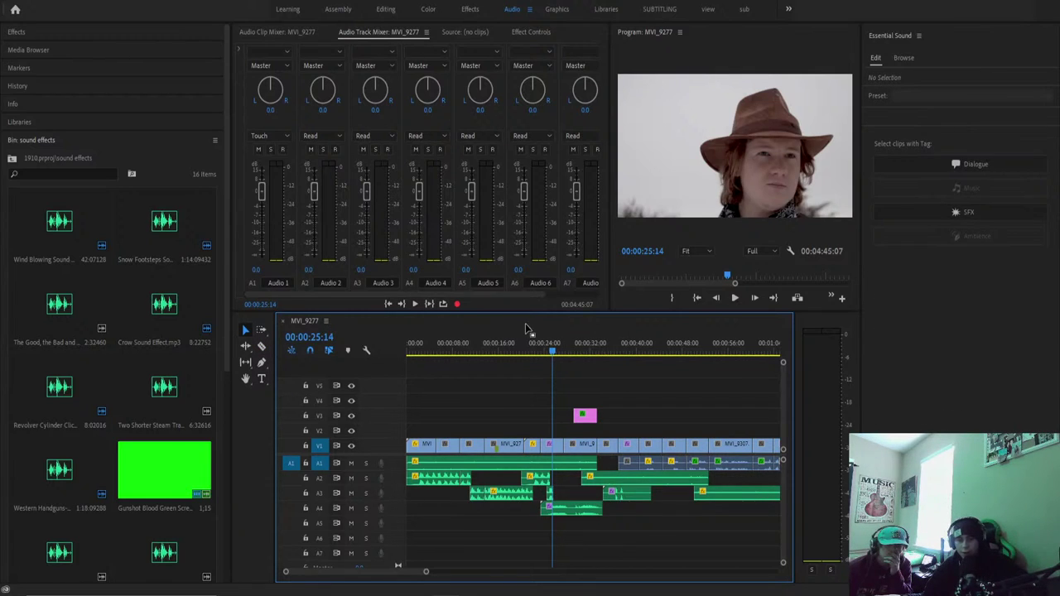
Shift the coyote clip on A4 slightly earlier, extend its end to about 00:00:40, and play back the result.
{"action": "left_click_drag", "start_coordinate": [525, 344], "coordinate": [539, 352]}
{"action": "key", "text": "space"}
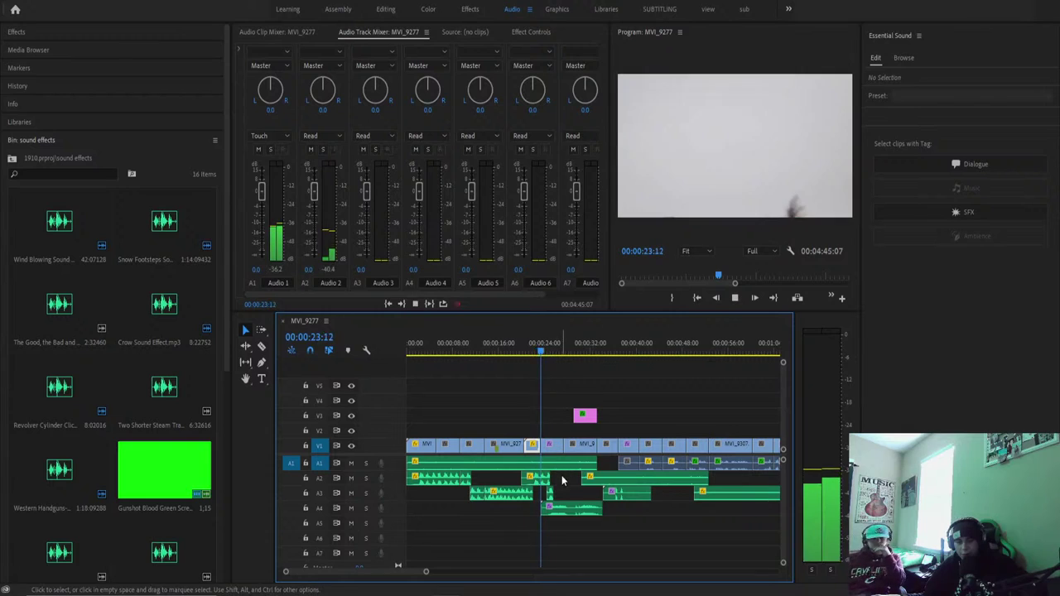
{"action": "left_click_drag", "start_coordinate": [555, 512], "coordinate": [602, 510]}
{"action": "key", "text": "space"}
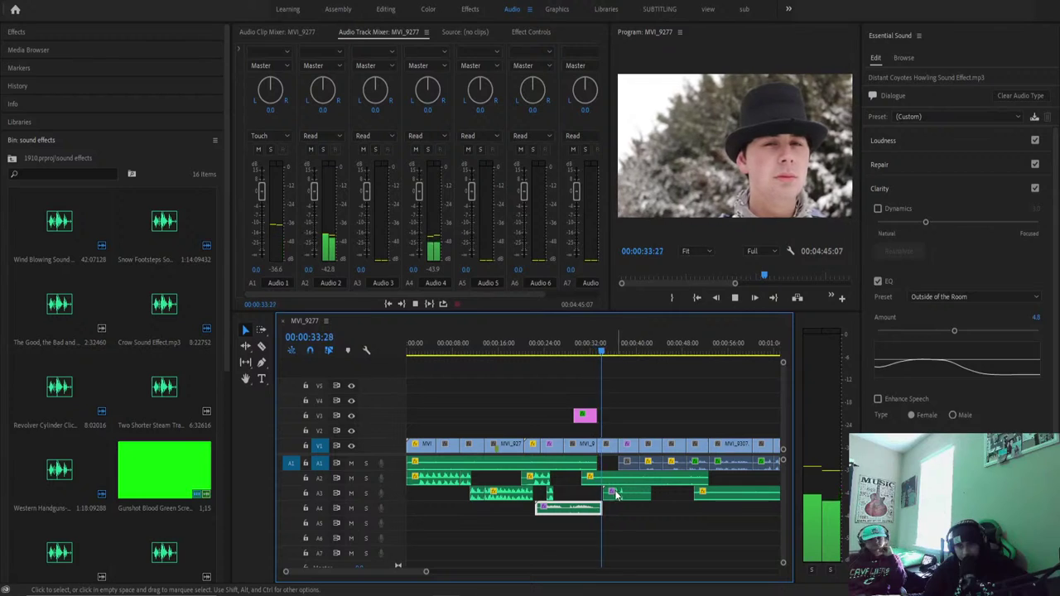
{"action": "left_click_drag", "start_coordinate": [619, 512], "coordinate": [656, 510]}
{"action": "key", "text": "space"}
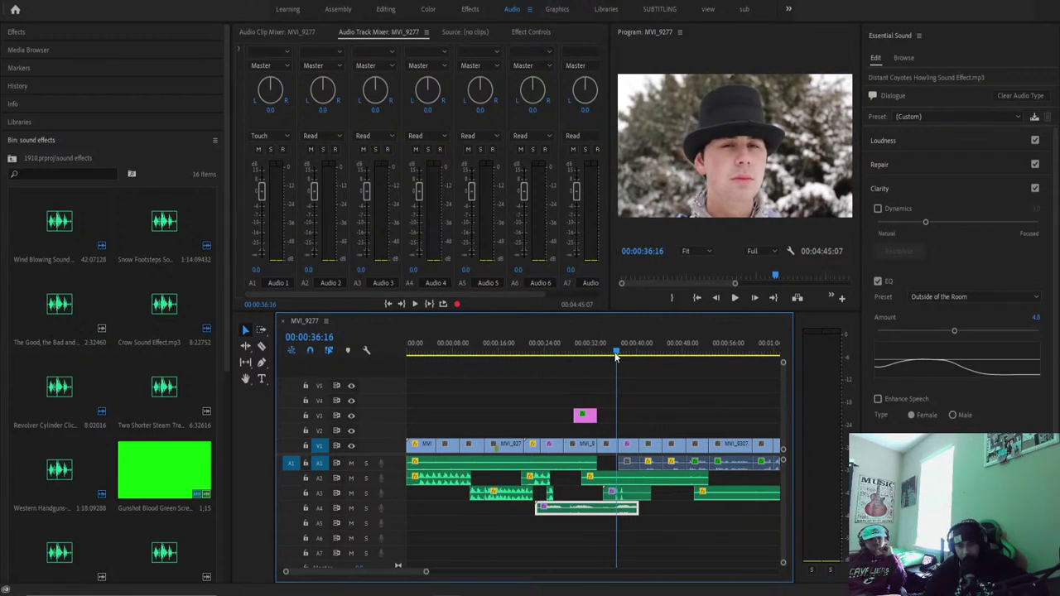
{"action": "key", "text": "space"}
Lower the Light Reverb amount on the Crow Sound Effect clip on A3 to 3.9 and preview it.
{"action": "left_click", "coordinate": [631, 494]}
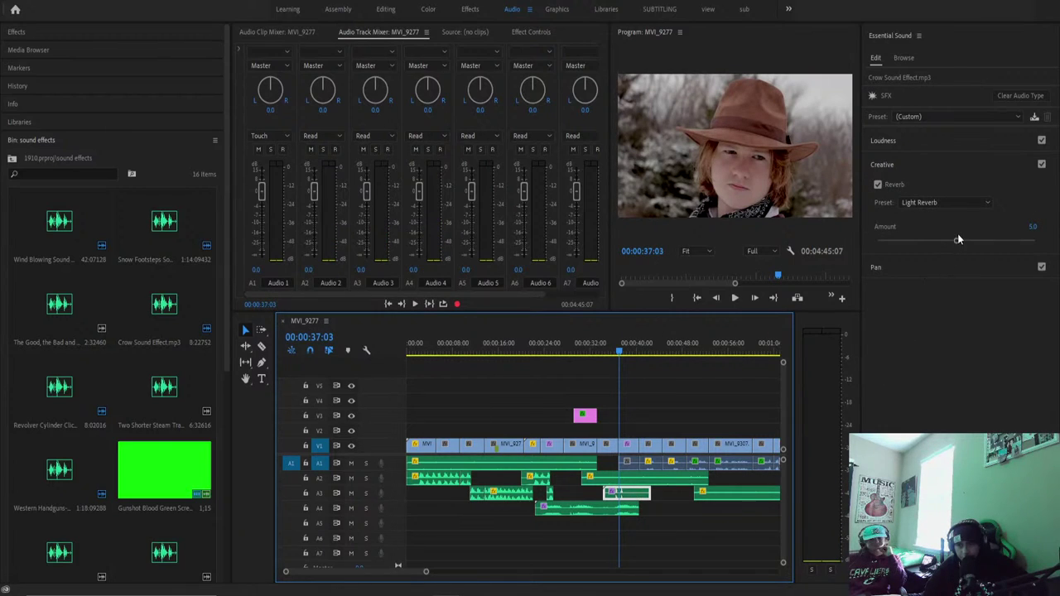
{"action": "left_click_drag", "start_coordinate": [957, 239], "coordinate": [938, 242]}
{"action": "key", "text": "space"}
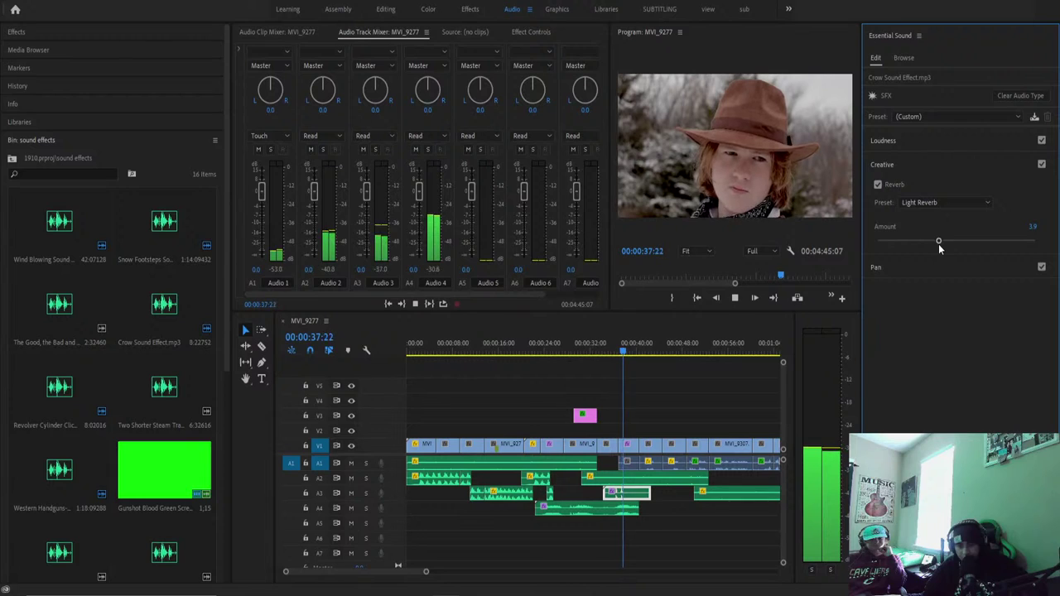
{"action": "left_click", "coordinate": [613, 348]}
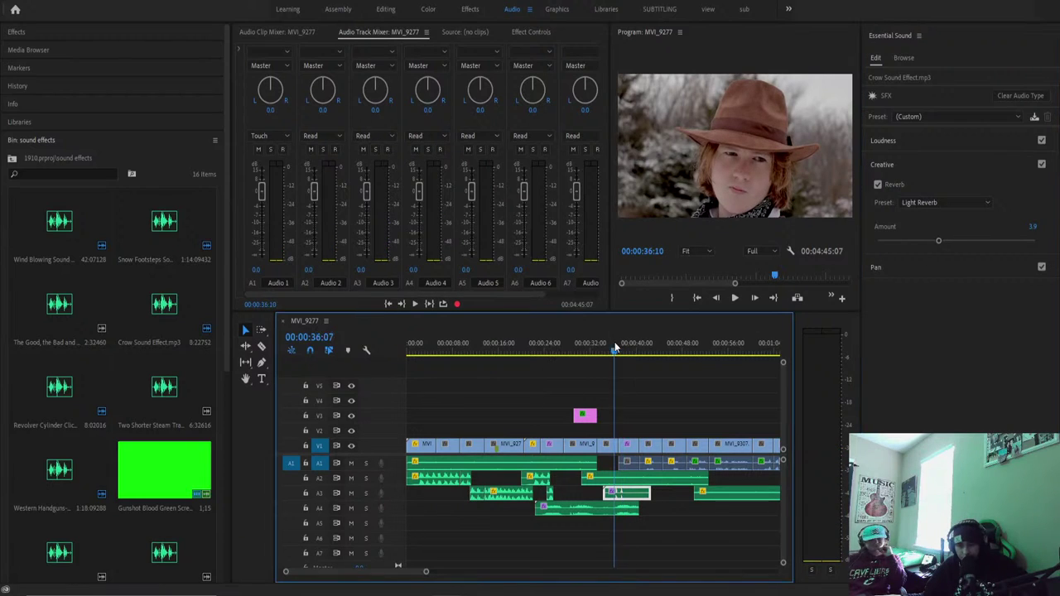
Trim the coyote clip's end back to about 00:00:37 and apply the default audio transition there.
{"action": "left_click_drag", "start_coordinate": [636, 509], "coordinate": [617, 508]}
{"action": "right_click", "coordinate": [620, 507]}
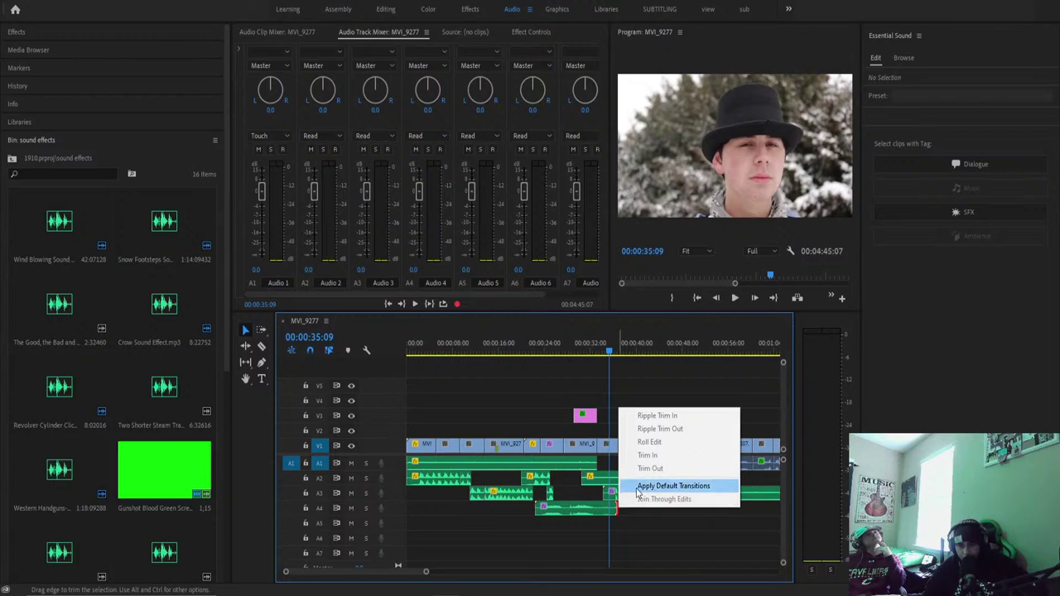
{"action": "left_click", "coordinate": [654, 486]}
{"action": "key", "text": "space"}
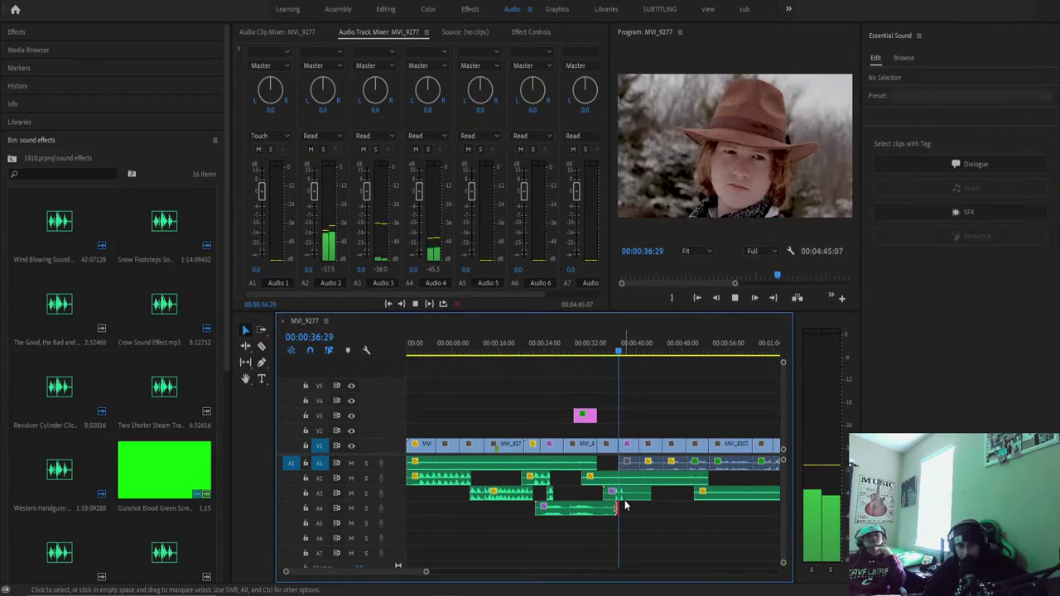
{"action": "key", "text": "space"}
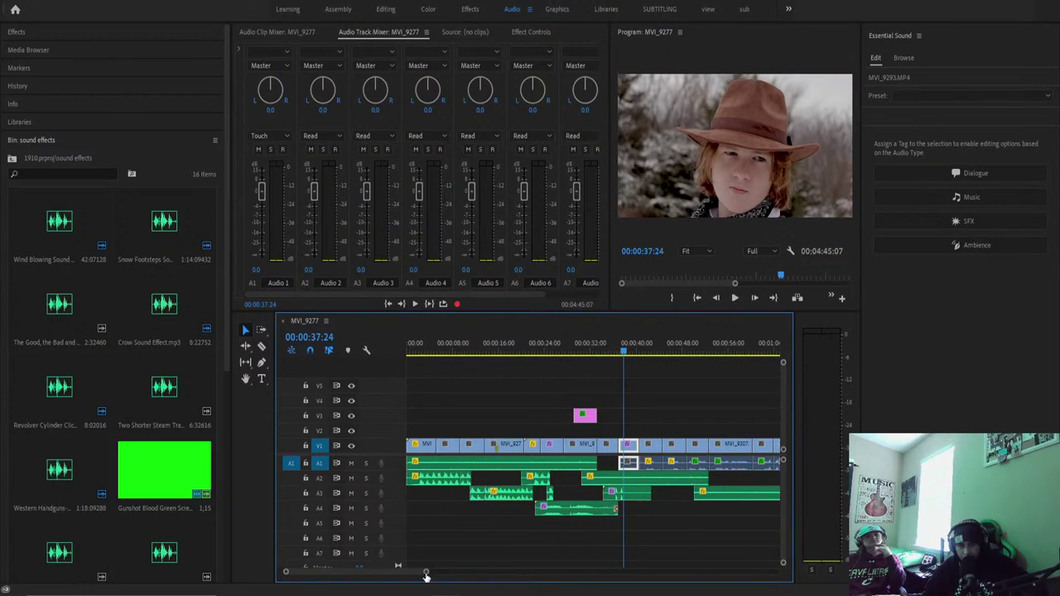
Extend the coyote clip's Constant Power fade to start just after the WYOMING 1910 title ends, and preview the fade.
{"action": "scroll", "coordinate": [423, 574], "scroll_direction": "up", "scroll_amount": 5}
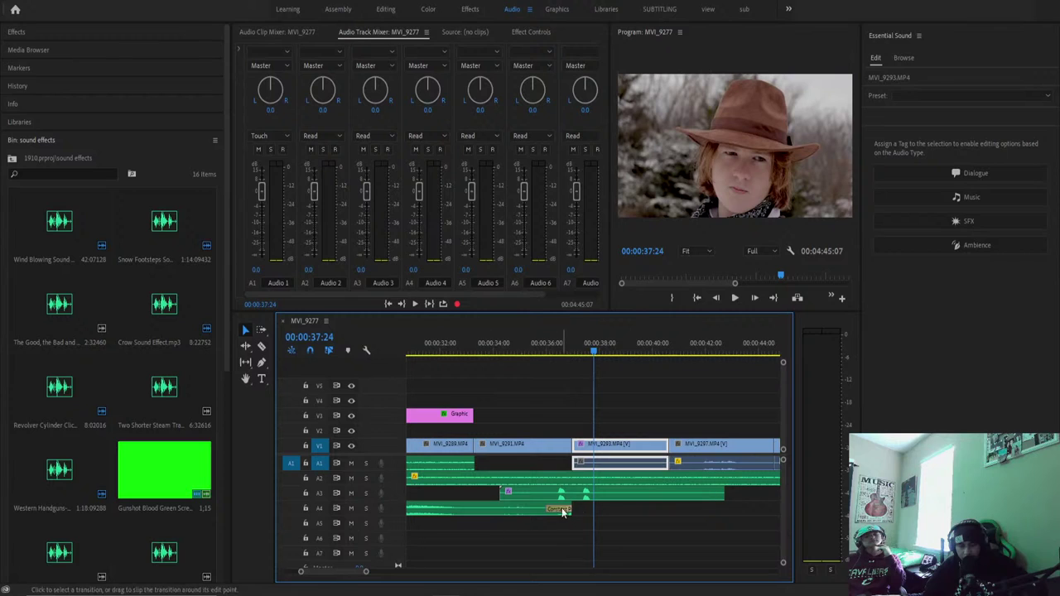
{"action": "left_click_drag", "start_coordinate": [550, 507], "coordinate": [480, 507]}
{"action": "left_click", "coordinate": [461, 344]}
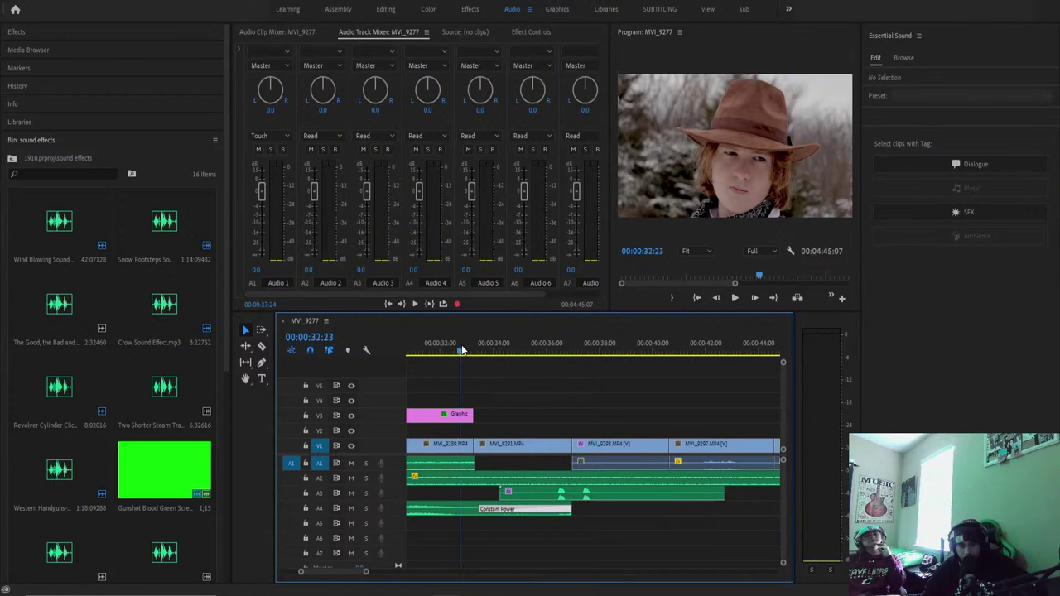
{"action": "key", "text": "space"}
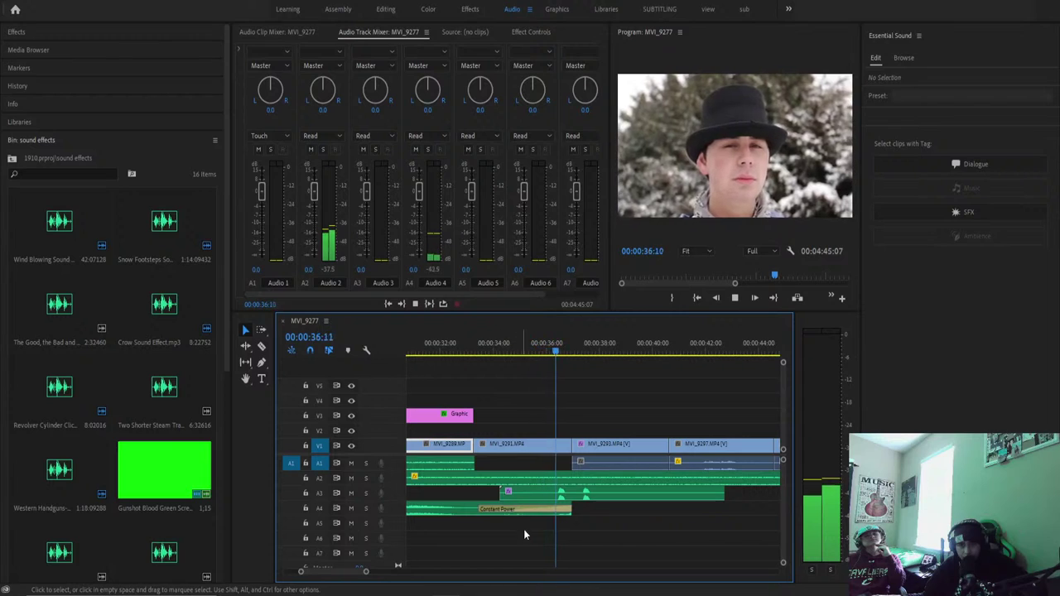
{"action": "left_click_drag", "start_coordinate": [364, 571], "coordinate": [377, 571]}
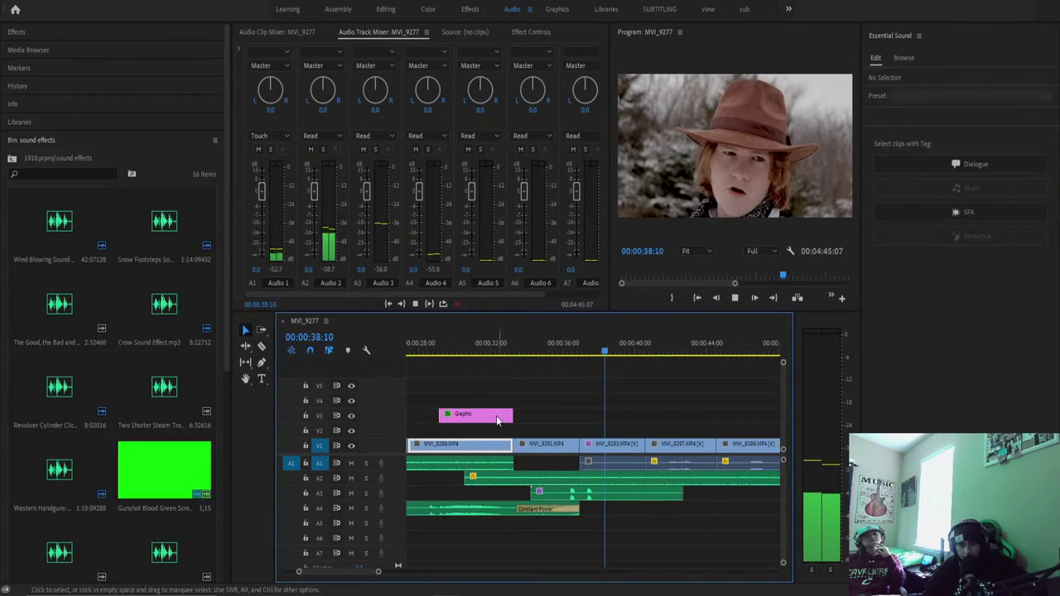
{"action": "left_click", "coordinate": [486, 342]}
{"action": "key", "text": "space"}
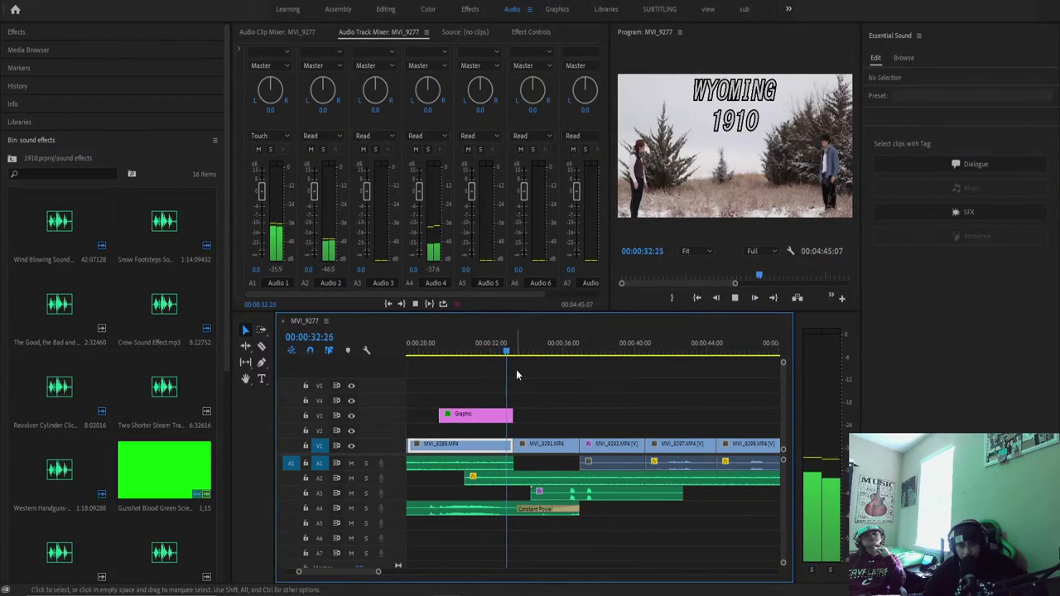
{"action": "key", "text": "space"}
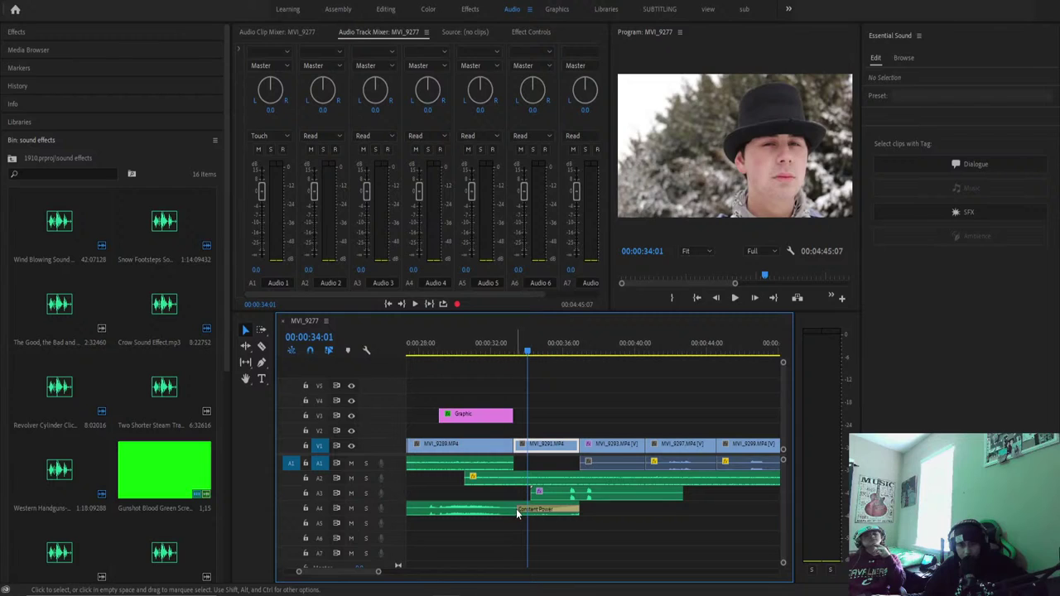
Extend the coyote clip's Constant Power fade on A4 to start at about 00:00:32, and play back the transition out of the title.
{"action": "left_click_drag", "start_coordinate": [520, 508], "coordinate": [492, 508]}
{"action": "key", "text": "space"}
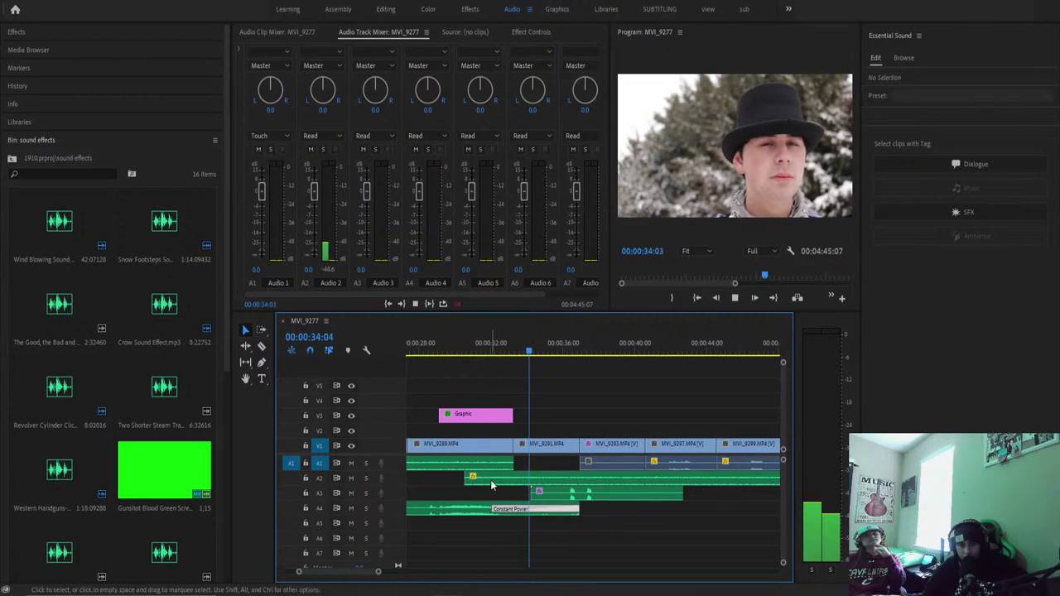
{"action": "left_click_drag", "start_coordinate": [547, 352], "coordinate": [478, 356]}
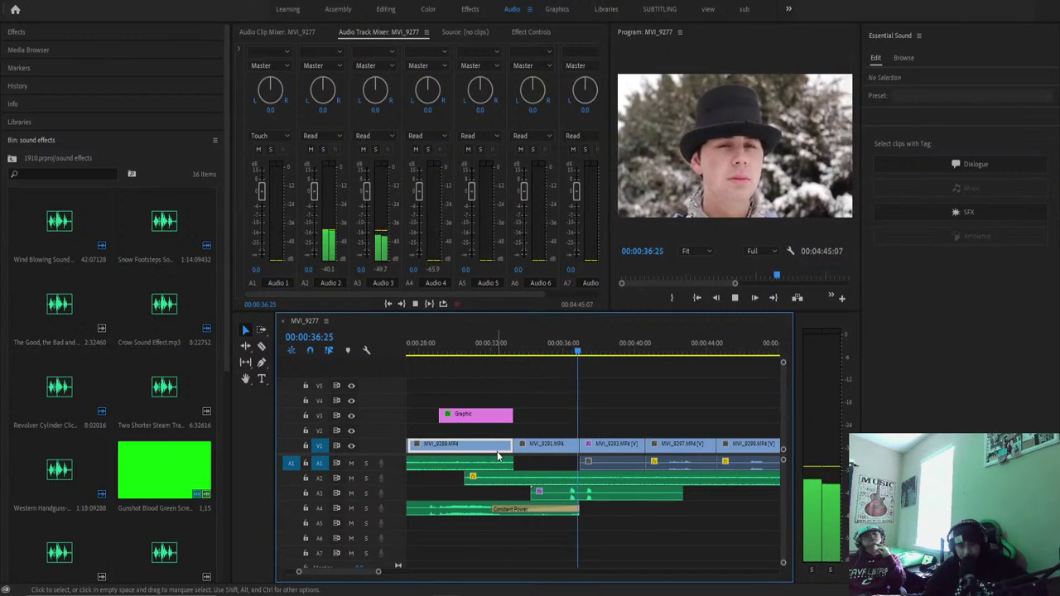
Select the Crow Sound Effect clip on A3 and replay the cut around 00:00:36 to 00:00:38 to judge the crow sound.
{"action": "left_click", "coordinate": [572, 494]}
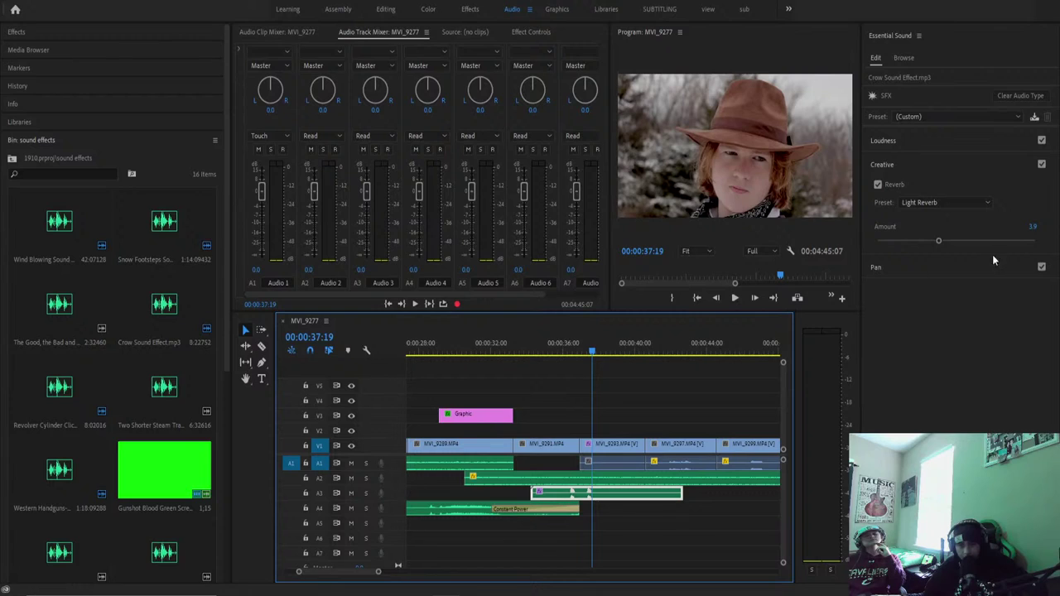
{"action": "key", "text": "space"}
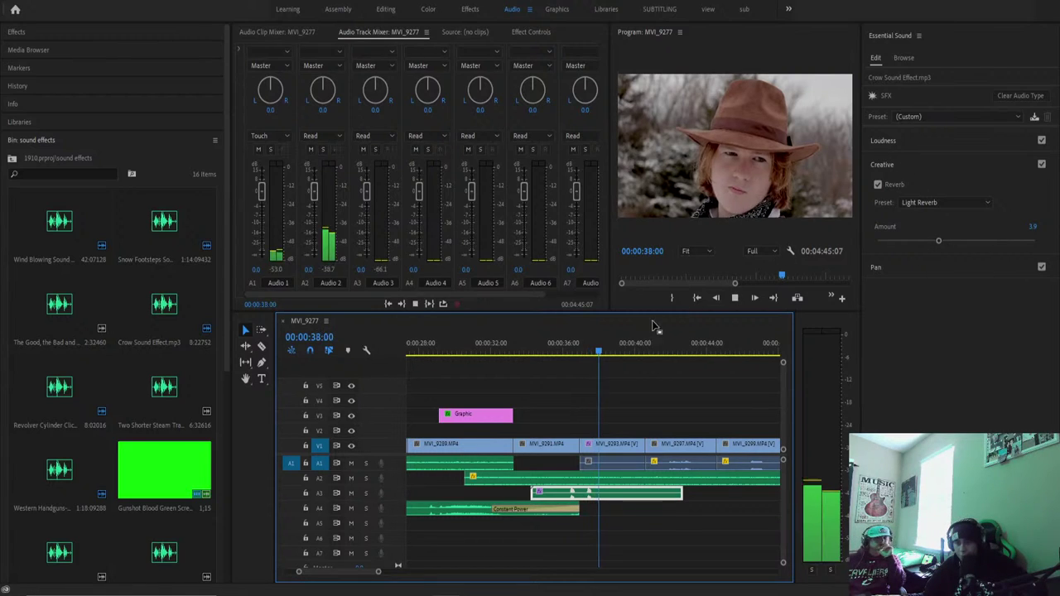
{"action": "key", "text": "space"}
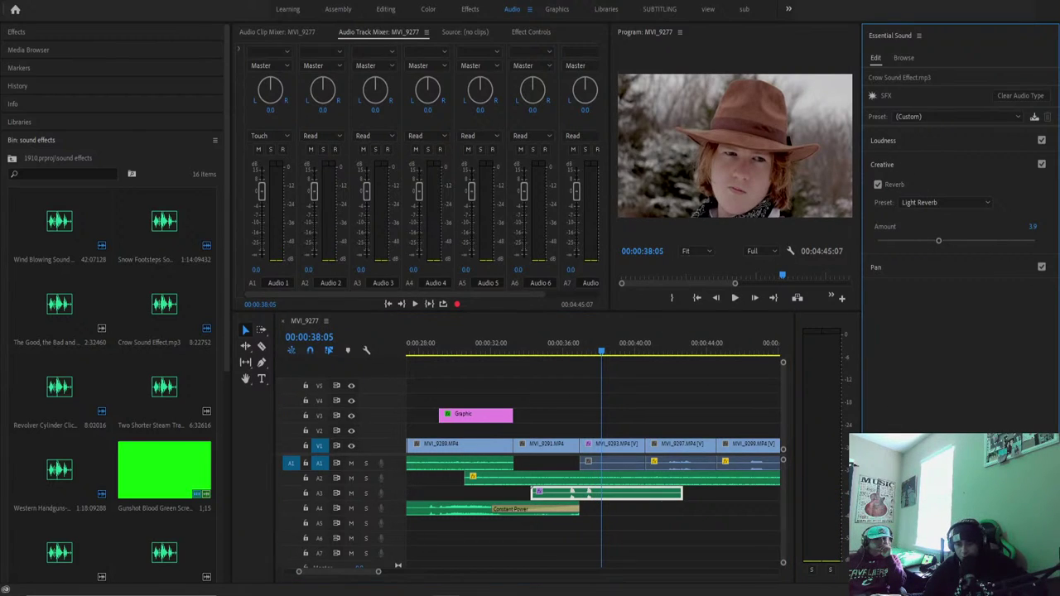
{"action": "left_click", "coordinate": [565, 350]}
{"action": "key", "text": "space"}
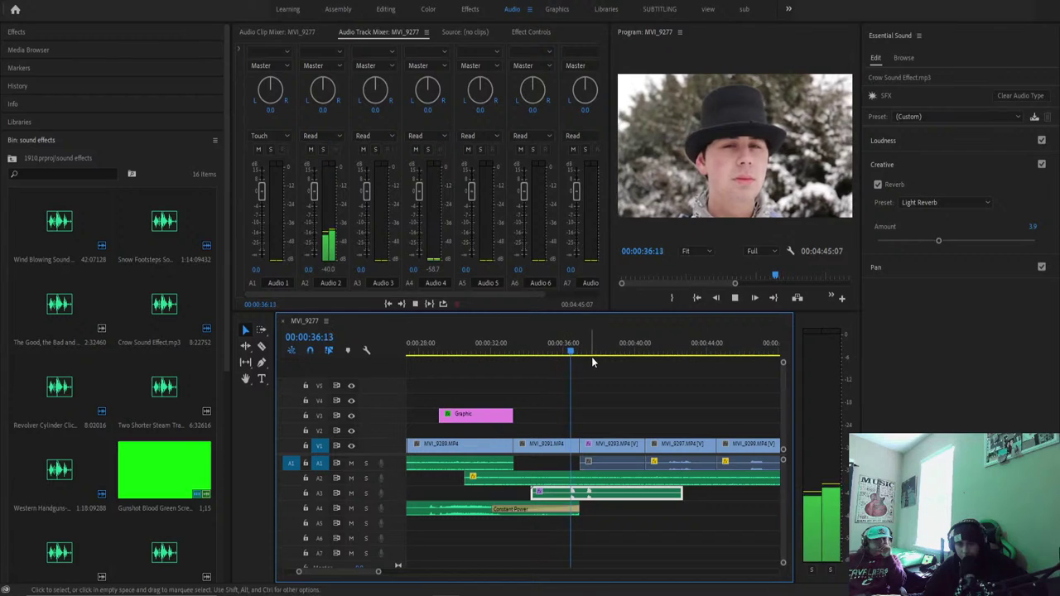
{"action": "key", "text": "space"}
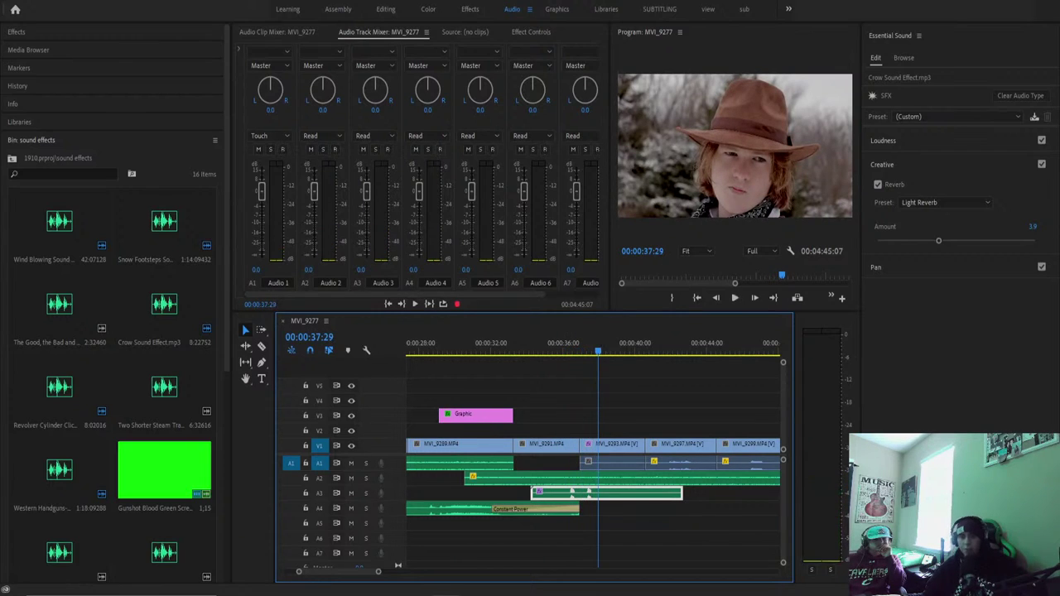
Show more of the sequence, move the playhead to 00:00:10:27 on the MVI_9279.MP4 clip, and switch to the Color workspace.
{"action": "left_click", "coordinate": [338, 9]}
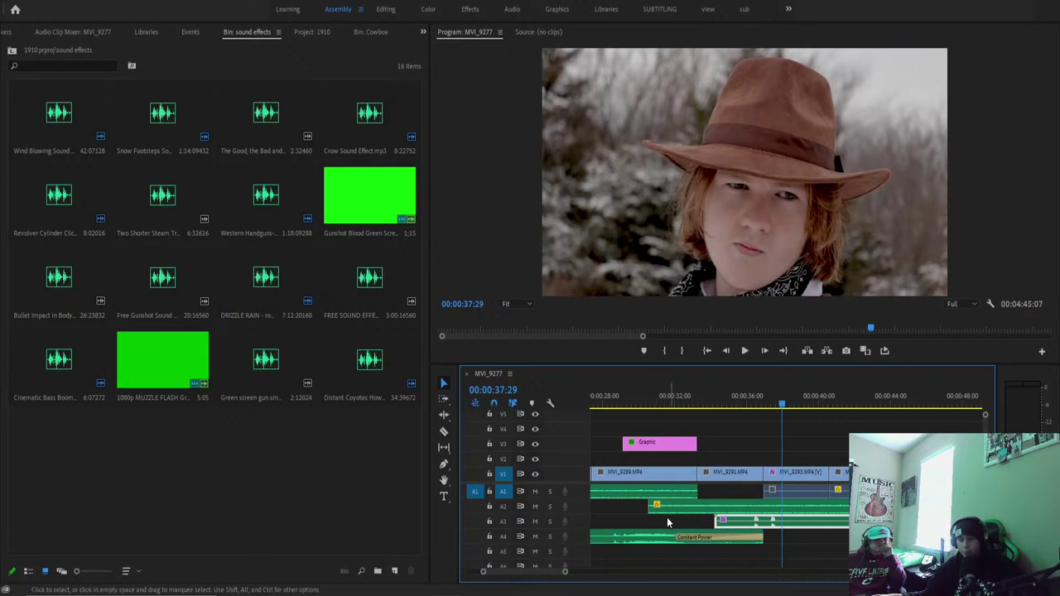
{"action": "left_click_drag", "start_coordinate": [565, 571], "coordinate": [626, 571]}
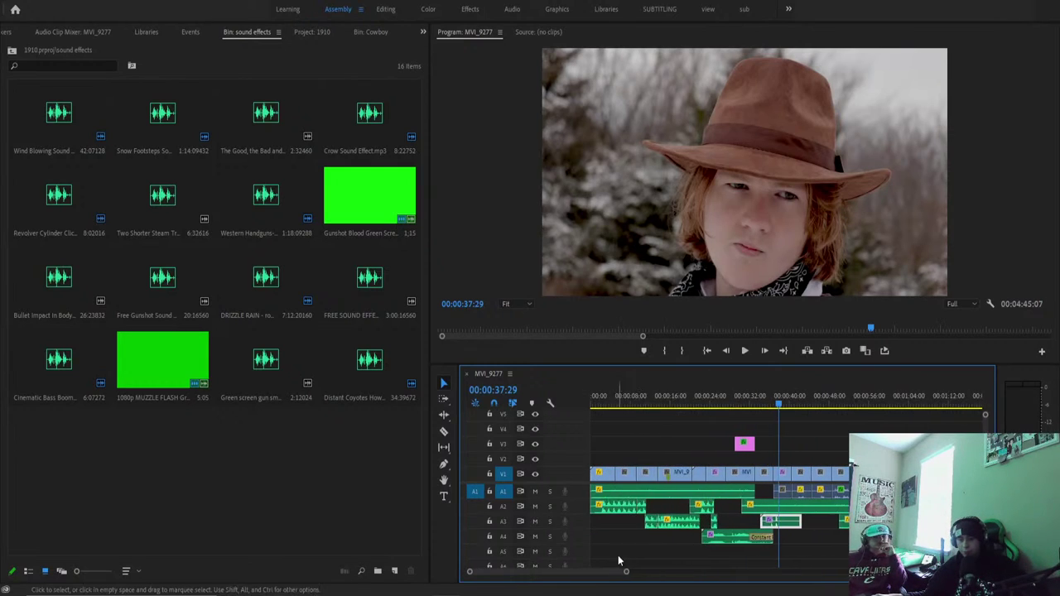
{"action": "key", "text": "Home"}
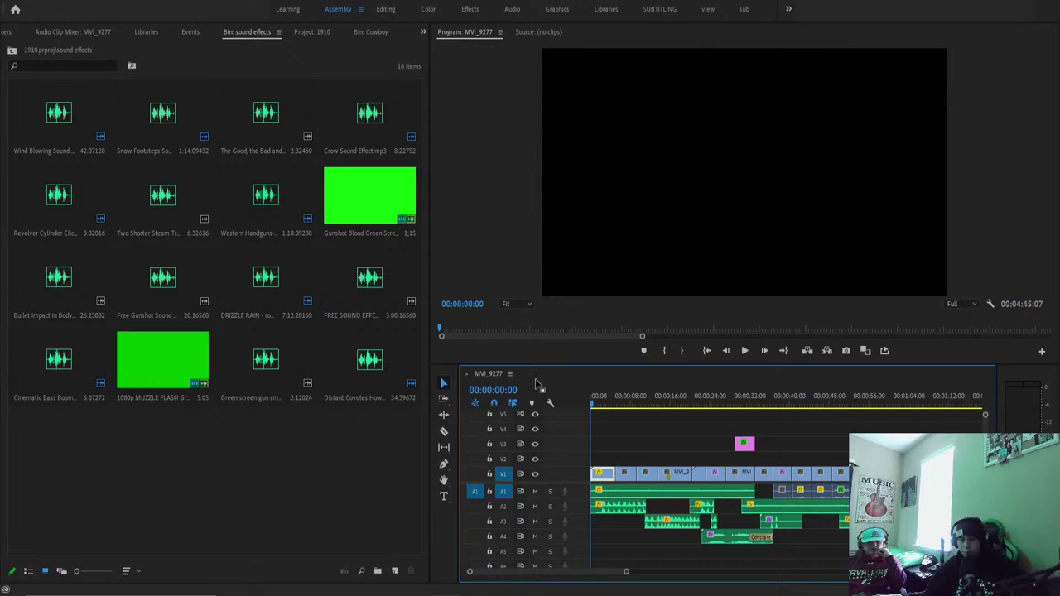
{"action": "left_click_drag", "start_coordinate": [601, 406], "coordinate": [645, 440]}
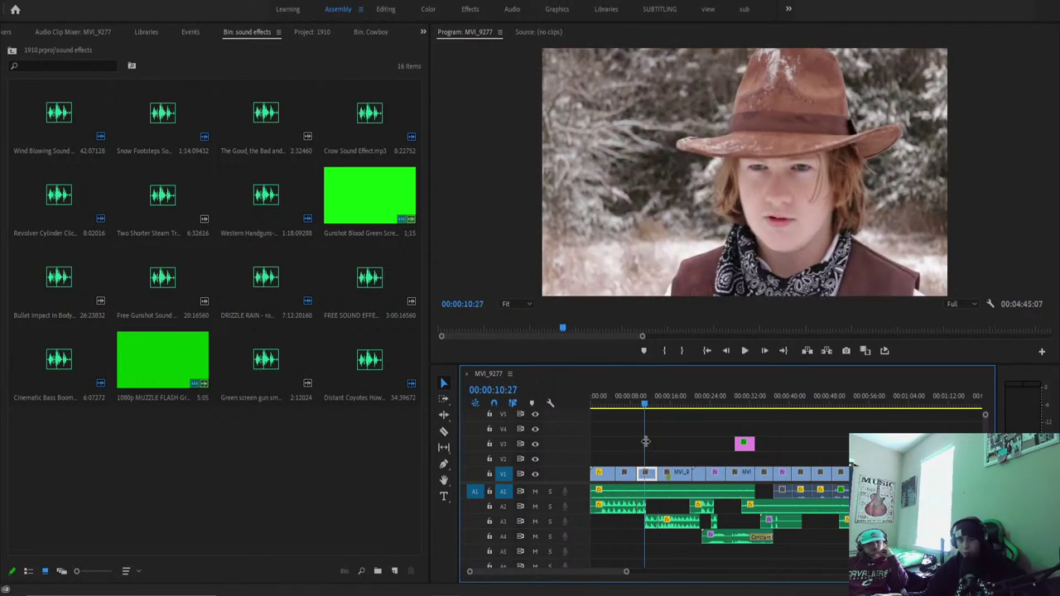
{"action": "left_click", "coordinate": [434, 8]}
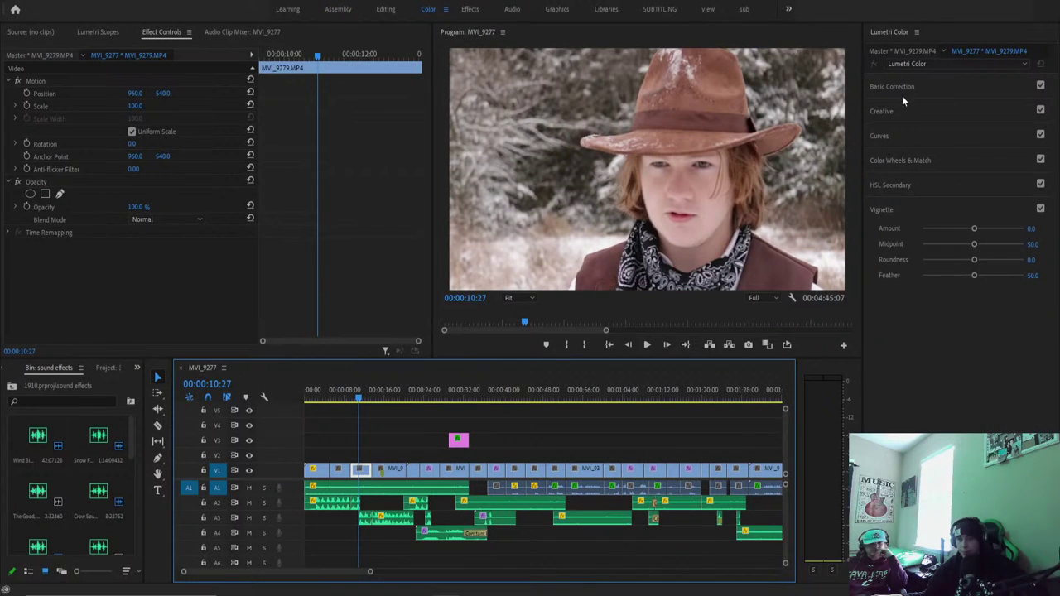
Grade MVI_9279.MP4 with Temperature 7.6, Tint -4.3, Contrast -17.4, Highlights -23.9, Shadows -12.0, Whites -25.0 and Saturation 113.0.
{"action": "left_click", "coordinate": [901, 91]}
{"action": "left_click_drag", "start_coordinate": [976, 157], "coordinate": [985, 163]}
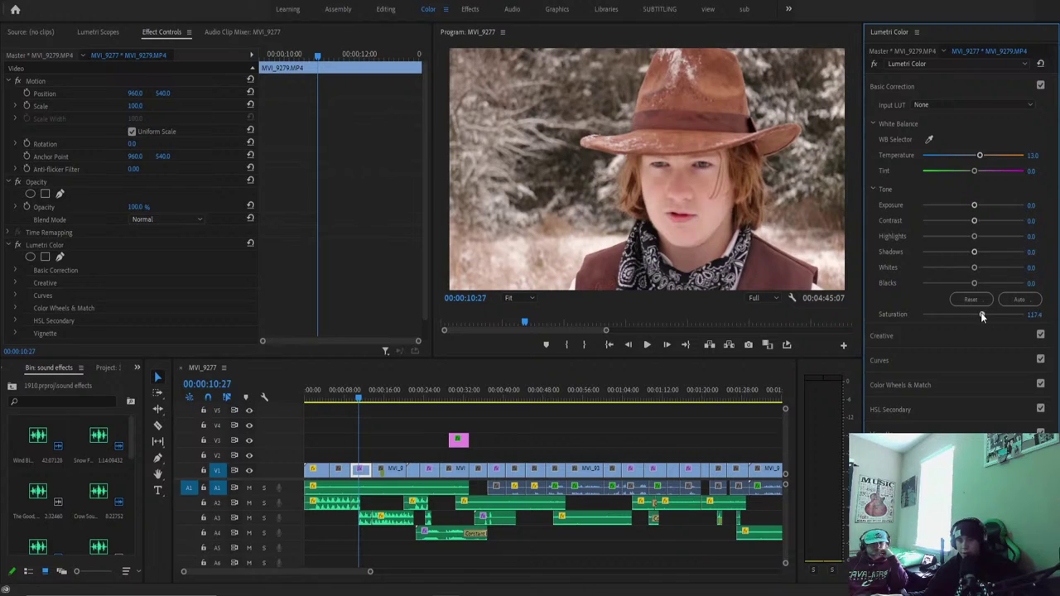
{"action": "left_click_drag", "start_coordinate": [980, 316], "coordinate": [1024, 327]}
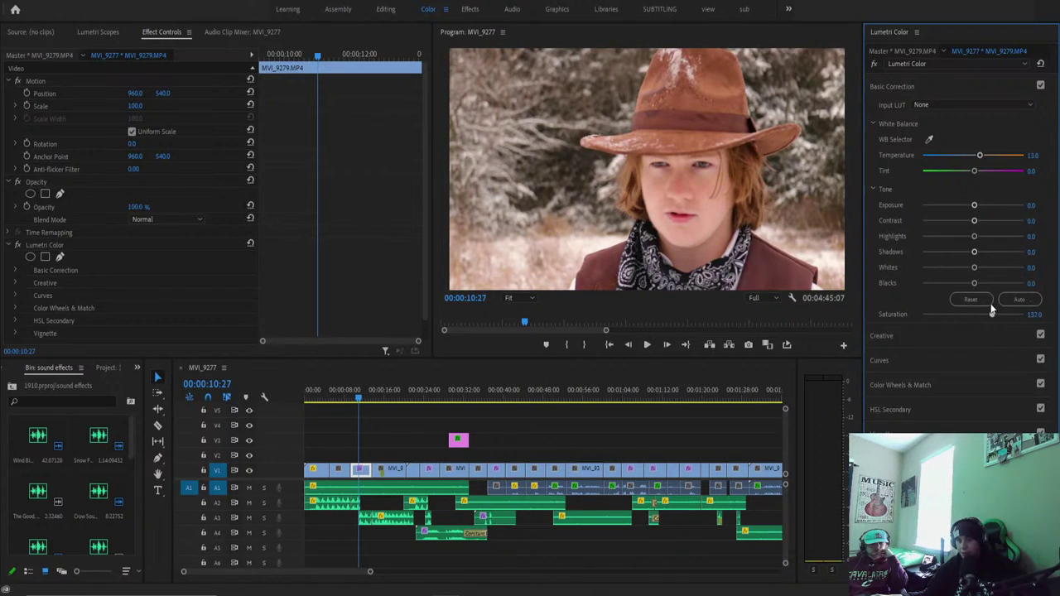
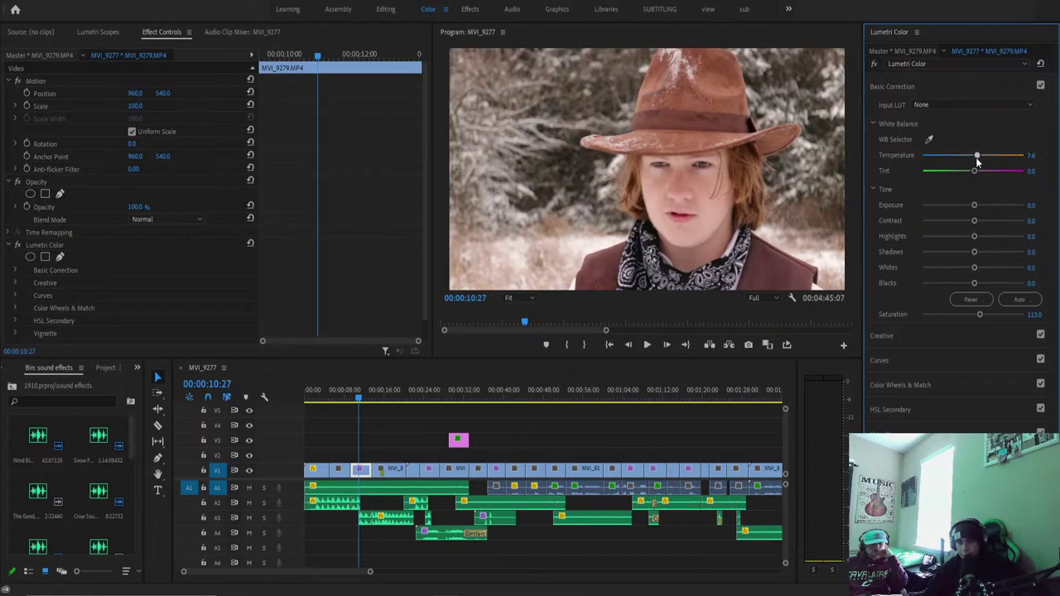
{"action": "left_click_drag", "start_coordinate": [972, 177], "coordinate": [967, 175]}
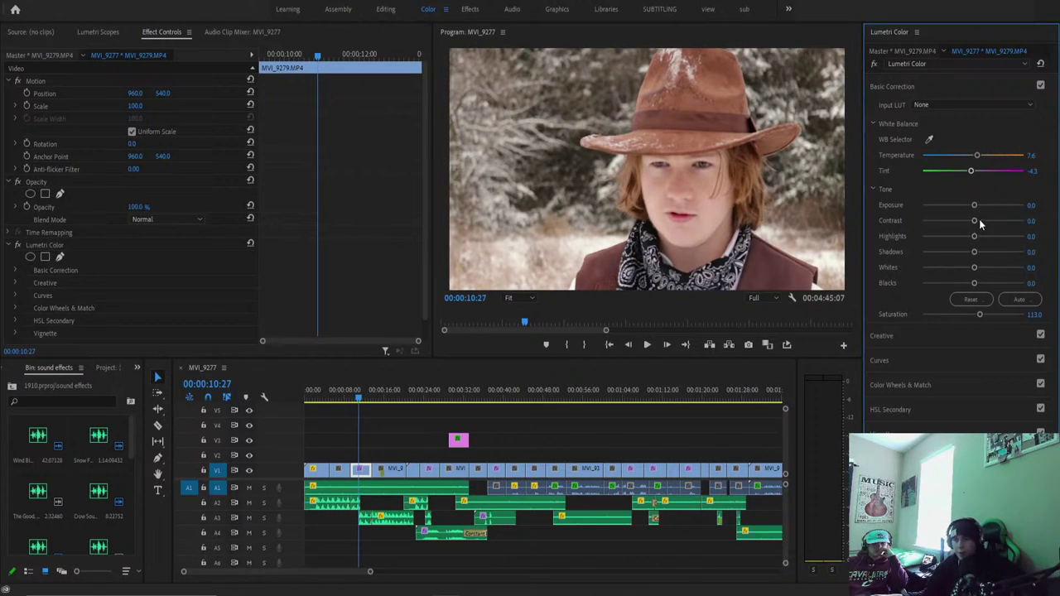
{"action": "left_click_drag", "start_coordinate": [974, 220], "coordinate": [970, 267]}
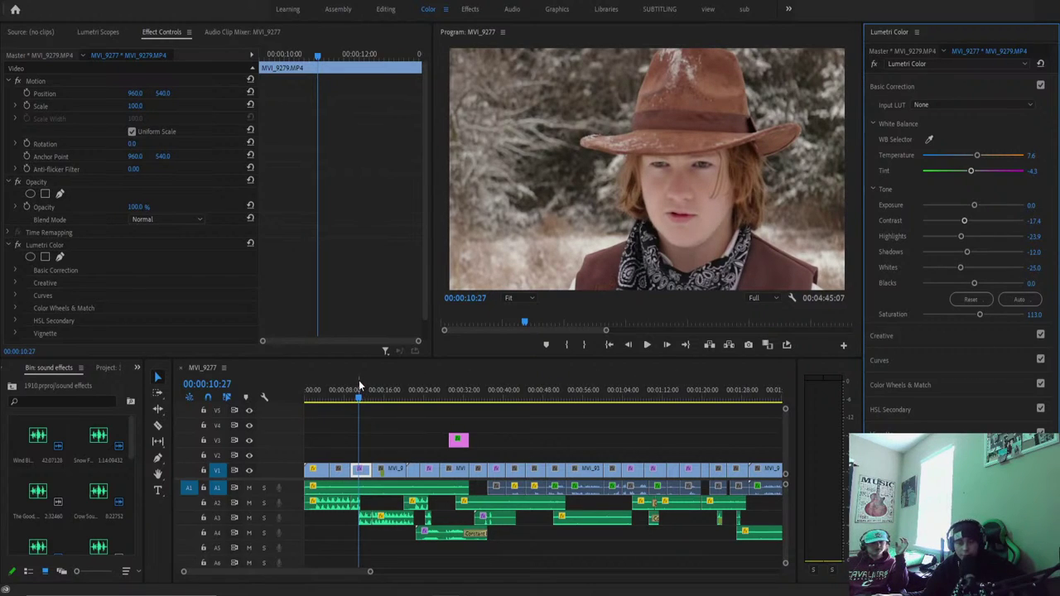
Warm the MVI_9279.MP4 clip to Temperature 14.1 and play back the graded shot.
{"action": "left_click_drag", "start_coordinate": [360, 392], "coordinate": [362, 397]}
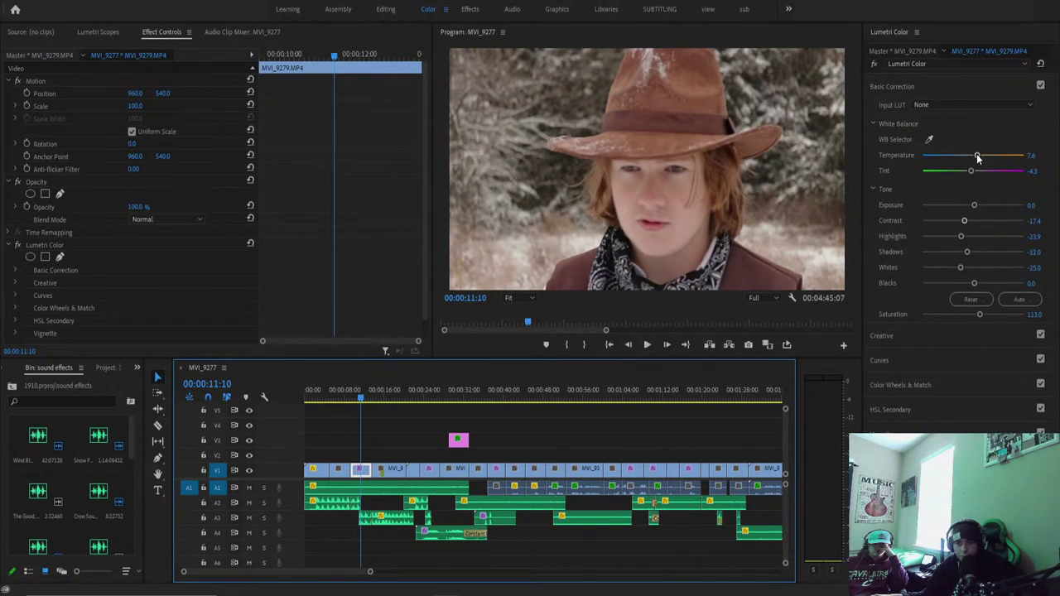
{"action": "left_click_drag", "start_coordinate": [978, 154], "coordinate": [983, 157]}
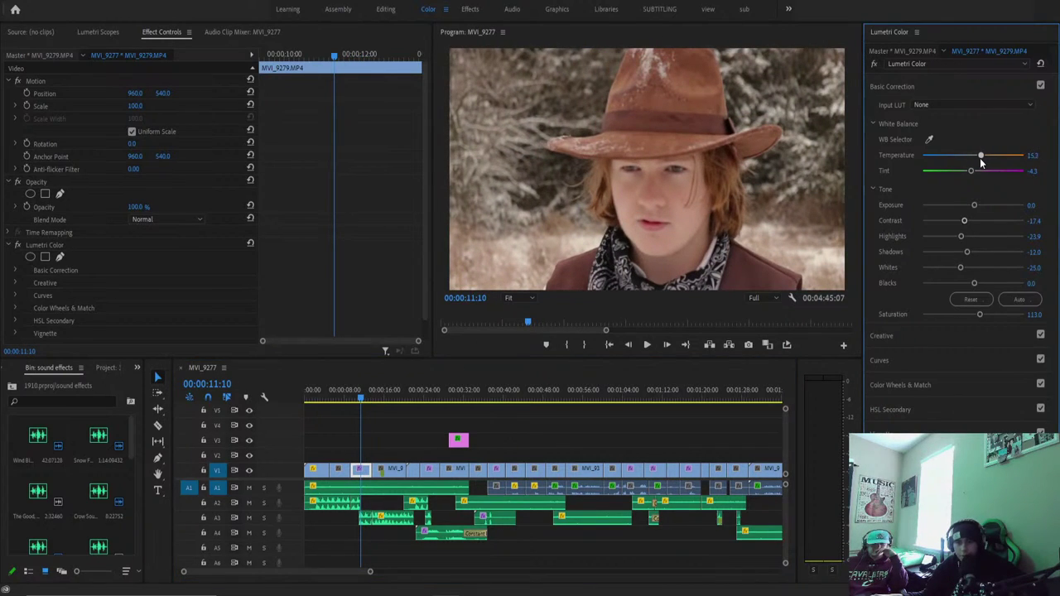
{"action": "left_click_drag", "start_coordinate": [979, 157], "coordinate": [982, 159]}
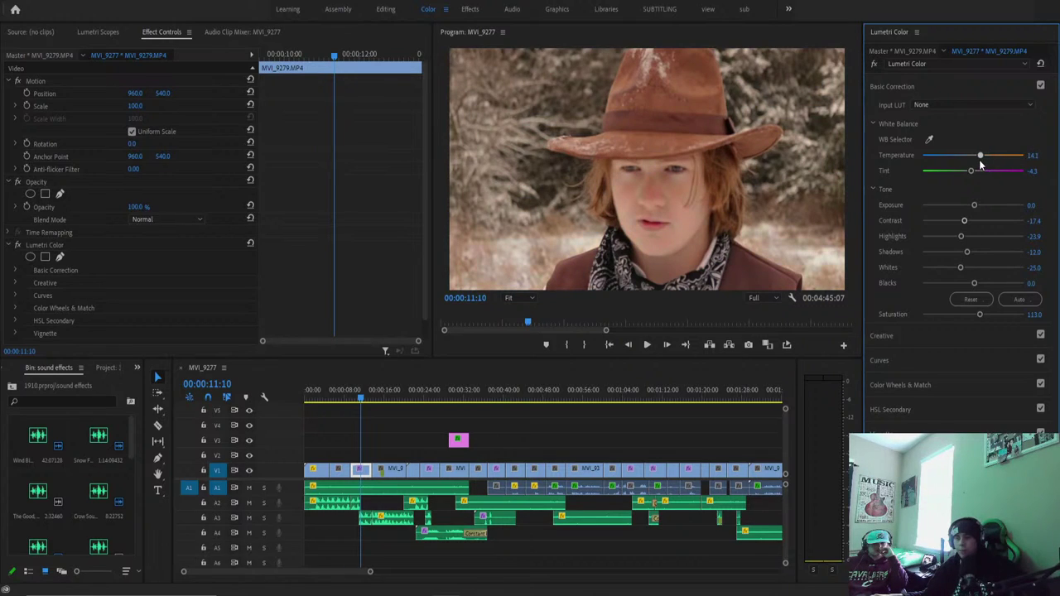
{"action": "left_click_drag", "start_coordinate": [987, 161], "coordinate": [987, 159]}
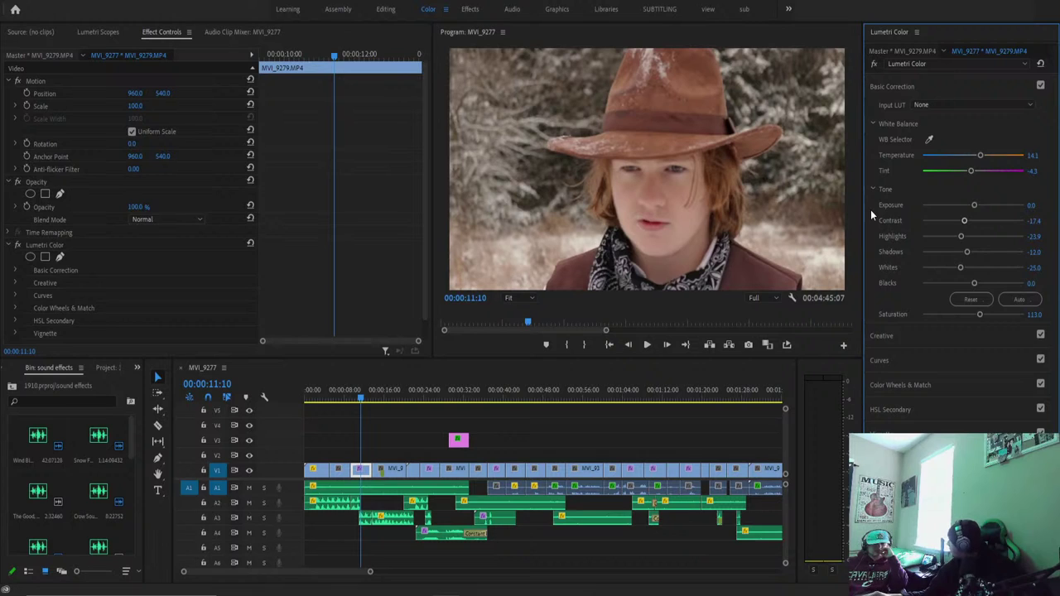
{"action": "left_click", "coordinate": [361, 398]}
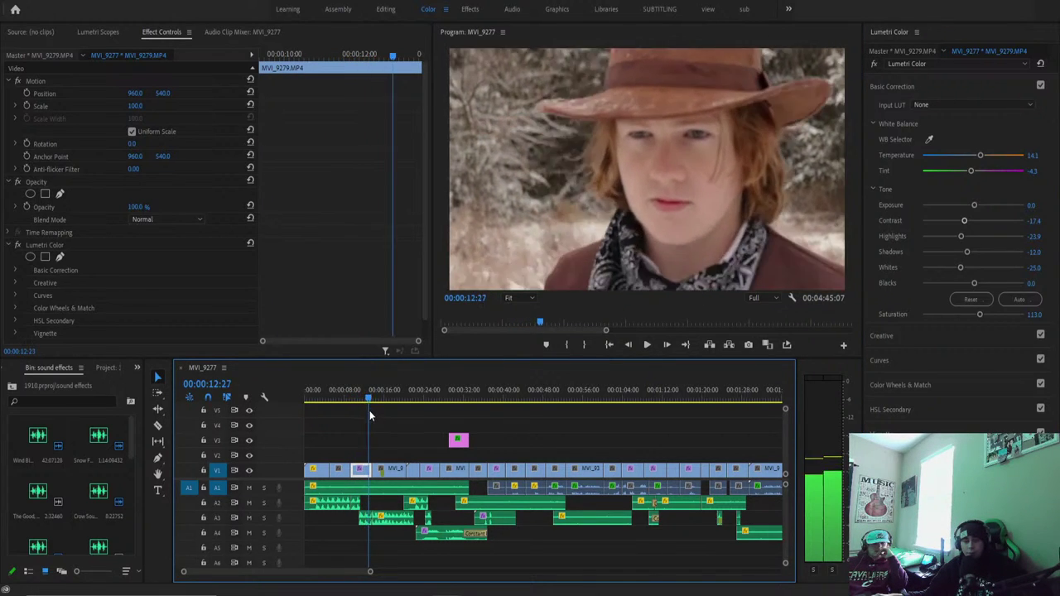
Go to the over-the-shoulder shot MVI_9277.MP4 at 00:00:16:27 and set its Temperature to 19.6 and Saturation to 129.
{"action": "left_click", "coordinate": [388, 421]}
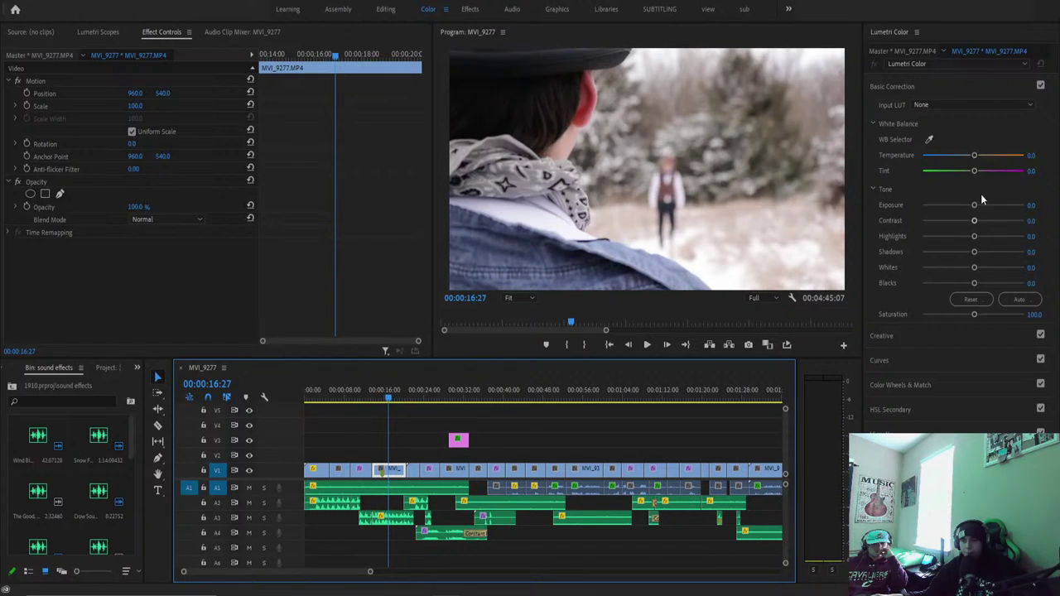
{"action": "mouse_move", "coordinate": [975, 313]}
{"action": "left_mouse_down"}
{"action": "mouse_move", "coordinate": [981, 320]}
{"action": "mouse_move", "coordinate": [960, 308]}
{"action": "mouse_move", "coordinate": [981, 309]}
{"action": "left_mouse_up"}
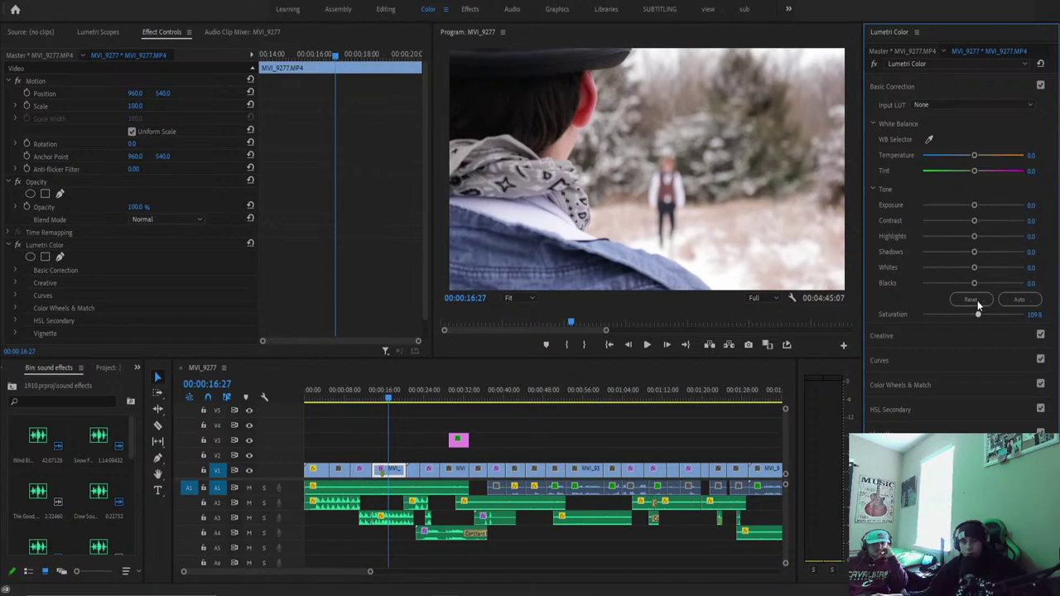
{"action": "left_click_drag", "start_coordinate": [977, 303], "coordinate": [987, 301]}
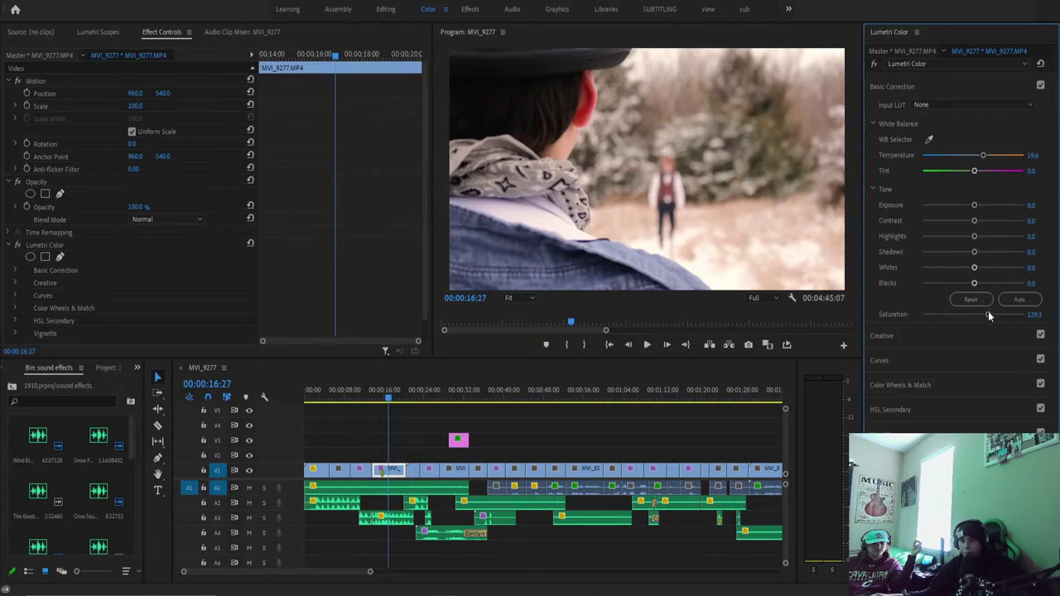
{"action": "left_click_drag", "start_coordinate": [987, 313], "coordinate": [896, 331]}
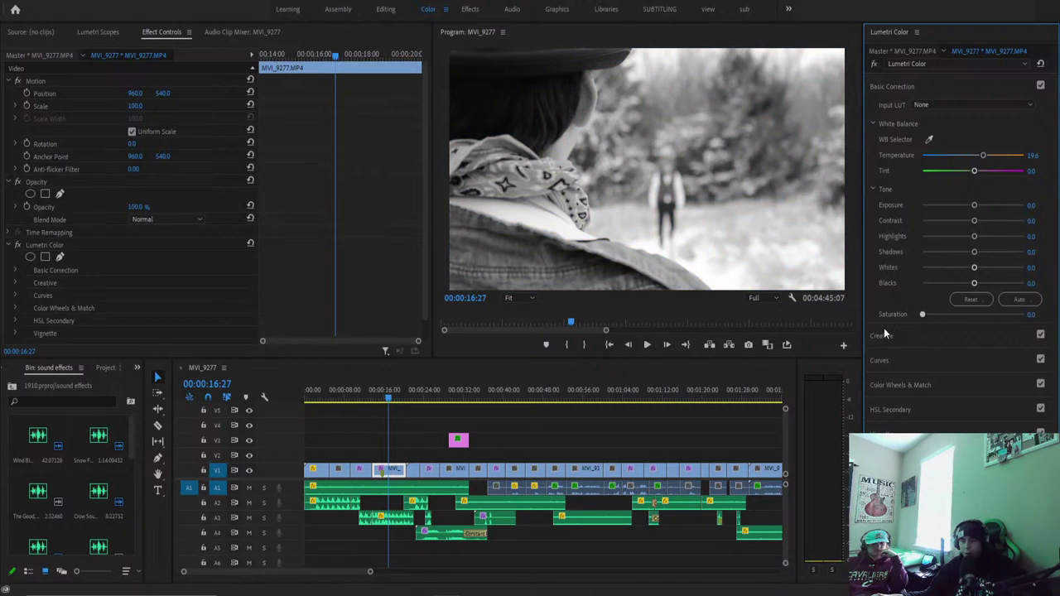
{"action": "left_click", "coordinate": [1035, 314]}
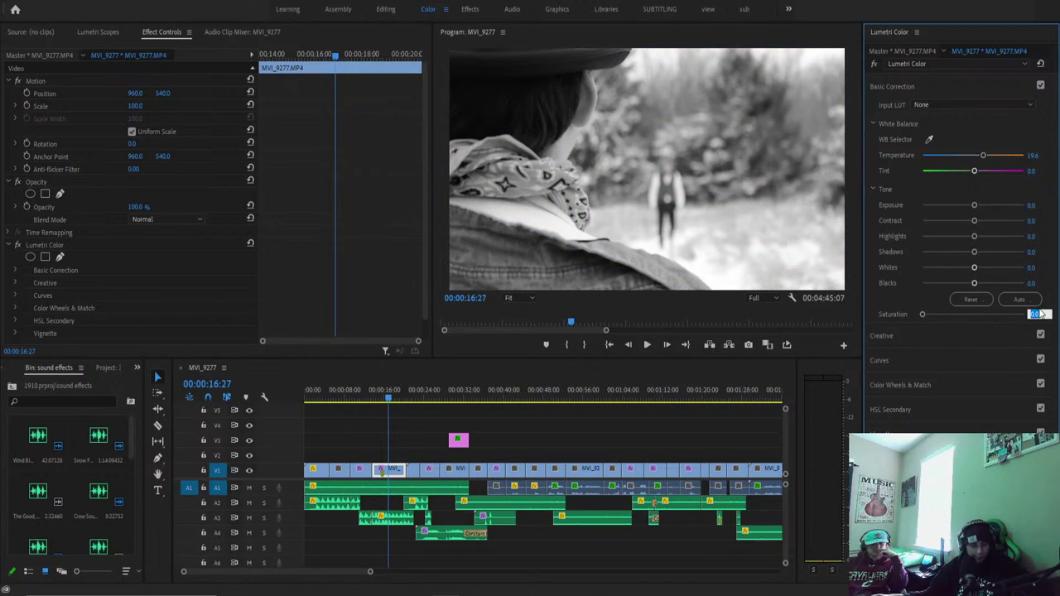
{"action": "type", "text": "12"}
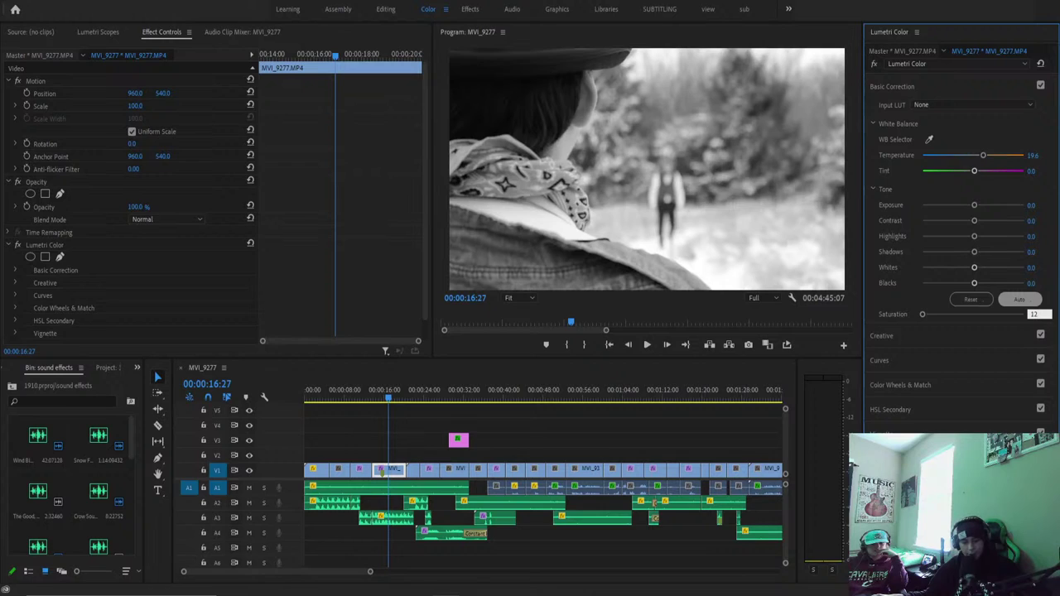
{"action": "type", "text": "9"}
{"action": "key", "text": "Return"}
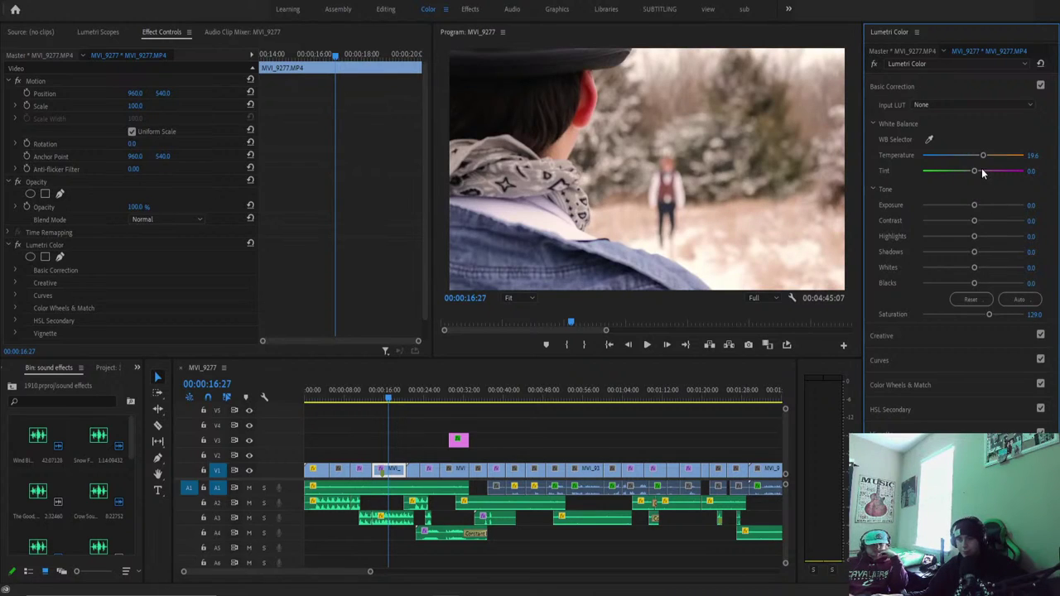
Set Tint -4.3, Exposure 0.1, Contrast -20.7, Highlights -16.3, Shadows -31.5 and Whites -6.5 on MVI_9277.MP4, keeping Blacks at 0.0.
{"action": "left_click_drag", "start_coordinate": [975, 170], "coordinate": [977, 206]}
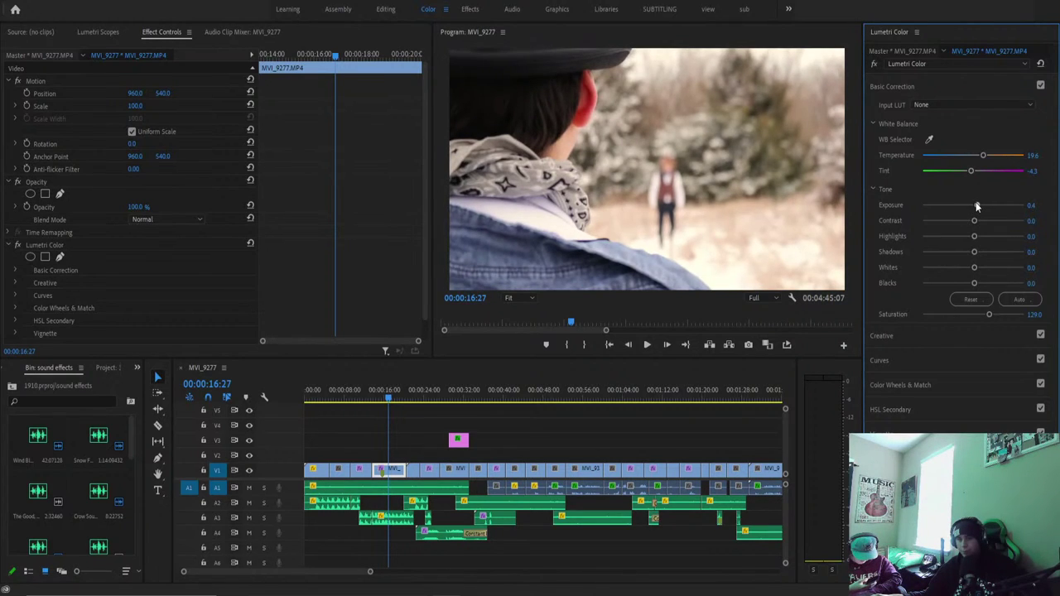
{"action": "left_click_drag", "start_coordinate": [973, 222], "coordinate": [980, 278]}
{"action": "double_click", "coordinate": [973, 282]}
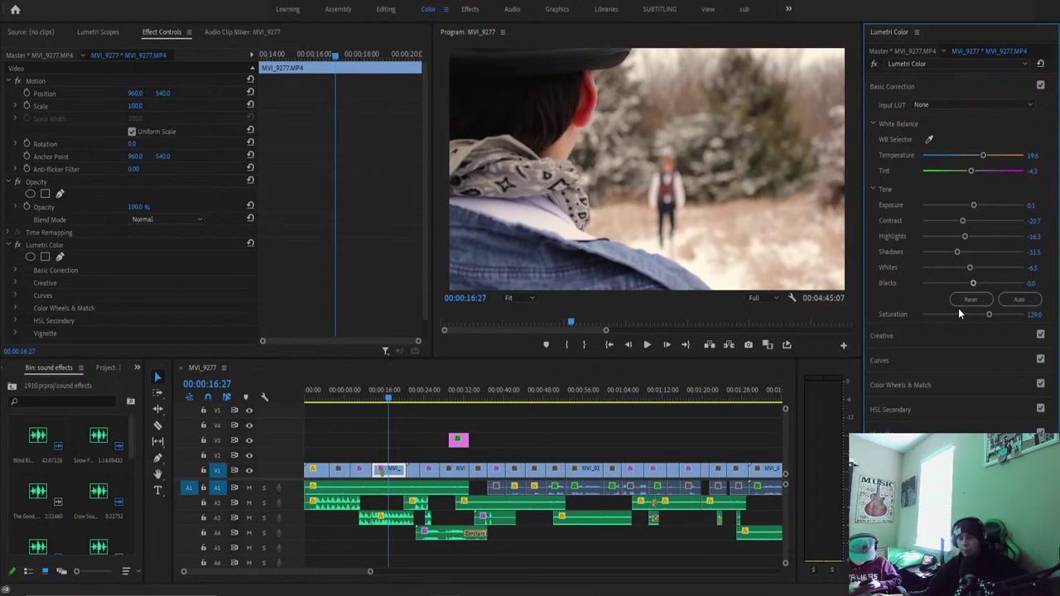
Grade MVI_9286.MP4 at 00:00:22:27 with Temperature 5.4, Saturation 120.7, Contrast -26.1, Highlights -55.4, Shadows -17.4, Whites 2.2 and Blacks -7.6.
{"action": "left_click_drag", "start_coordinate": [388, 396], "coordinate": [418, 396]}
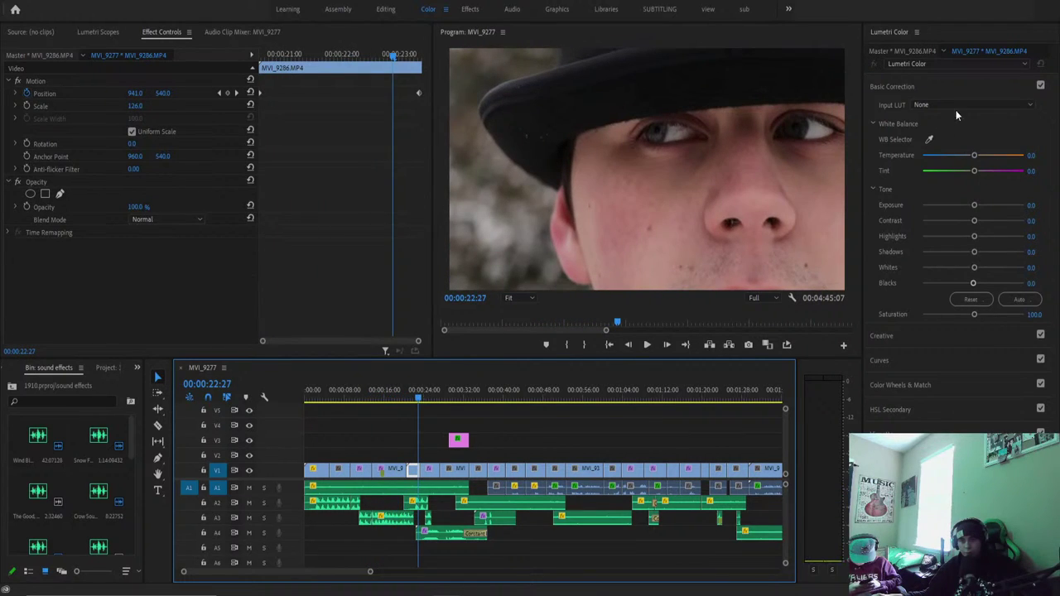
{"action": "left_click_drag", "start_coordinate": [975, 156], "coordinate": [978, 158]}
{"action": "left_click_drag", "start_coordinate": [975, 314], "coordinate": [984, 315]}
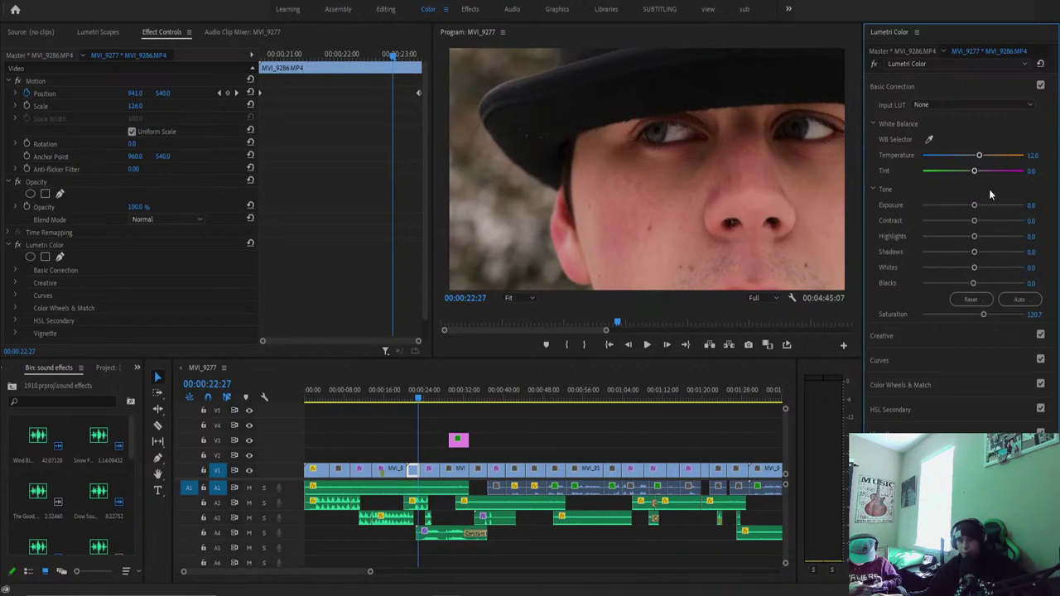
{"action": "left_click_drag", "start_coordinate": [980, 156], "coordinate": [976, 160]}
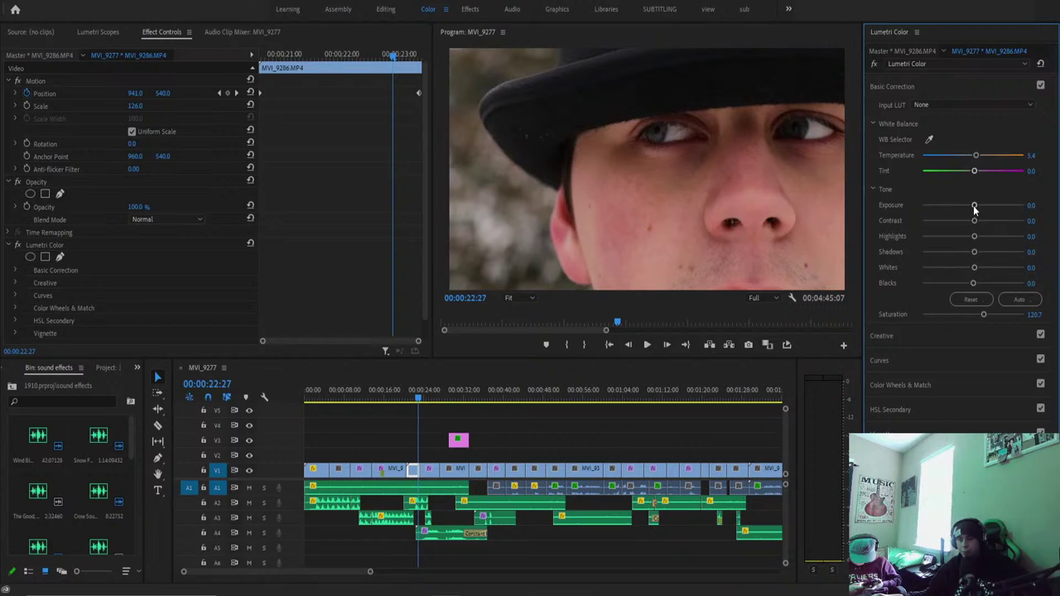
{"action": "left_click_drag", "start_coordinate": [974, 222], "coordinate": [969, 282]}
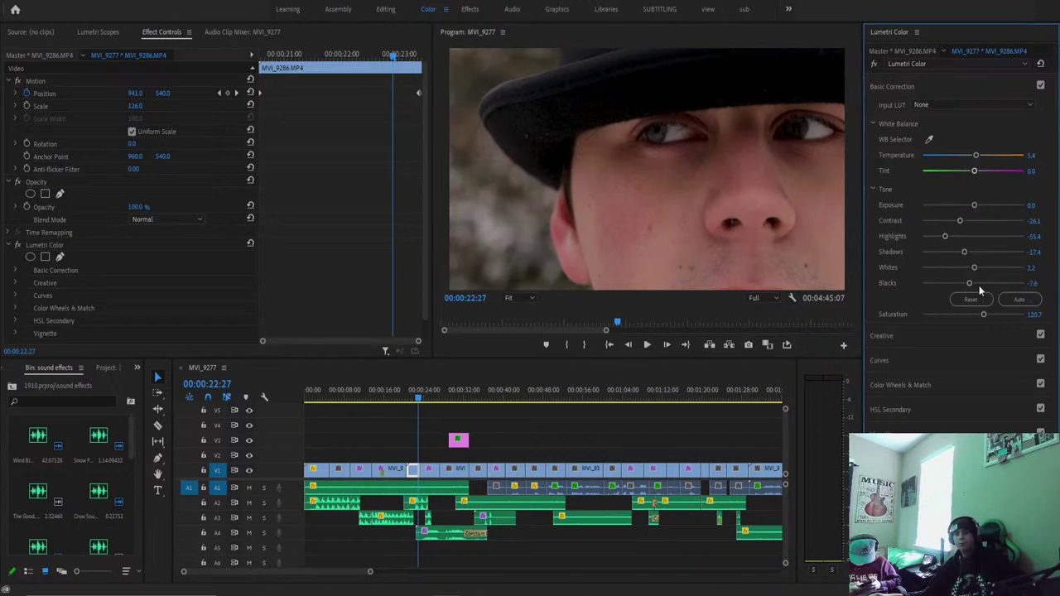
Go to MVI_9287.MP4 at 00:00:25:23 and set its Saturation to 135.9, Temperature to 7.6 and Tint to -5.4.
{"action": "left_click_drag", "start_coordinate": [407, 401], "coordinate": [431, 401]}
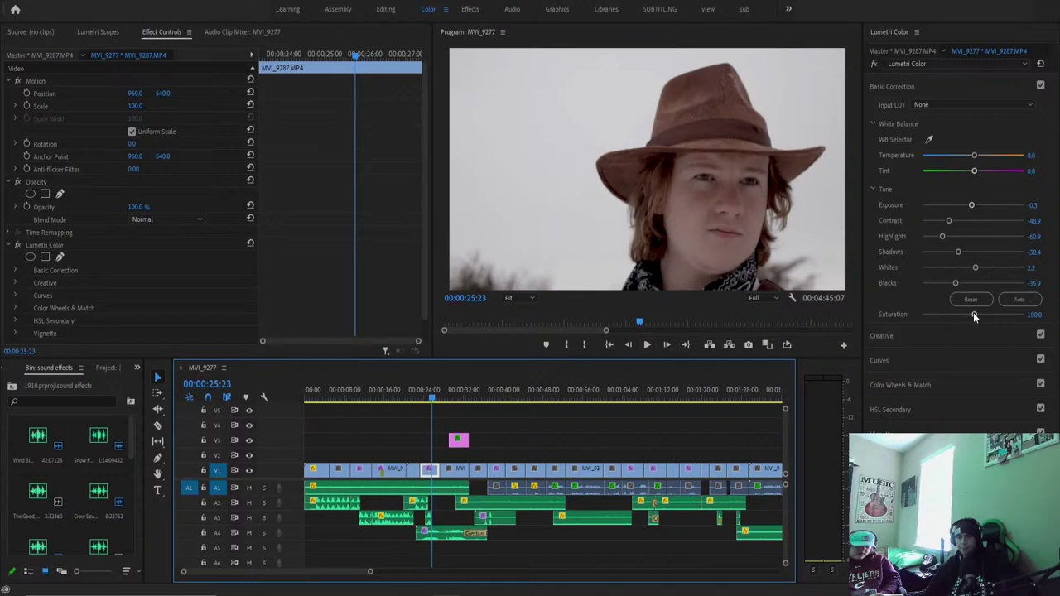
{"action": "left_click_drag", "start_coordinate": [973, 314], "coordinate": [982, 315]}
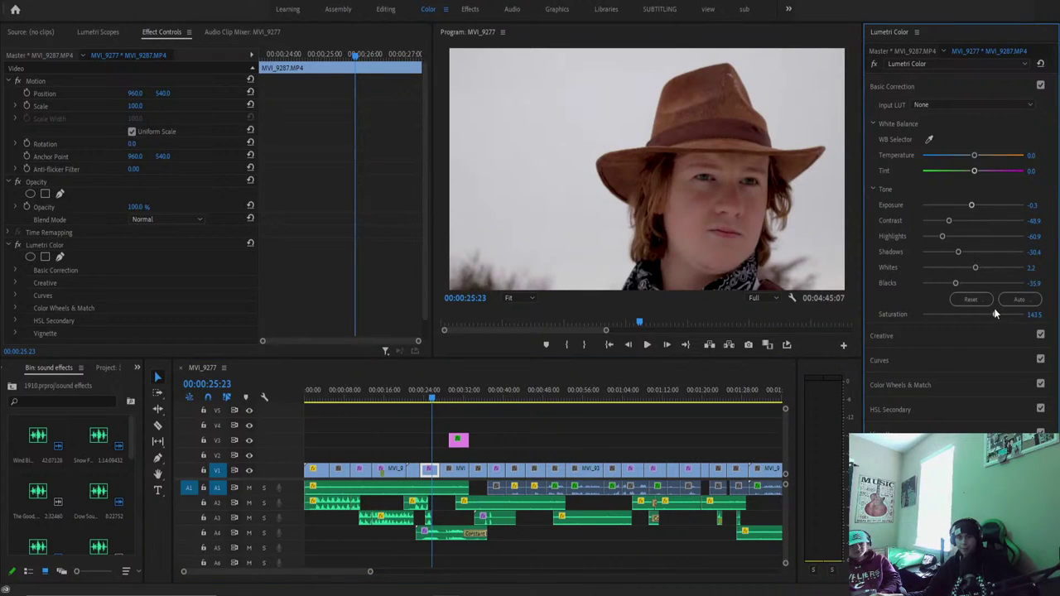
{"action": "left_click_drag", "start_coordinate": [995, 314], "coordinate": [991, 314]}
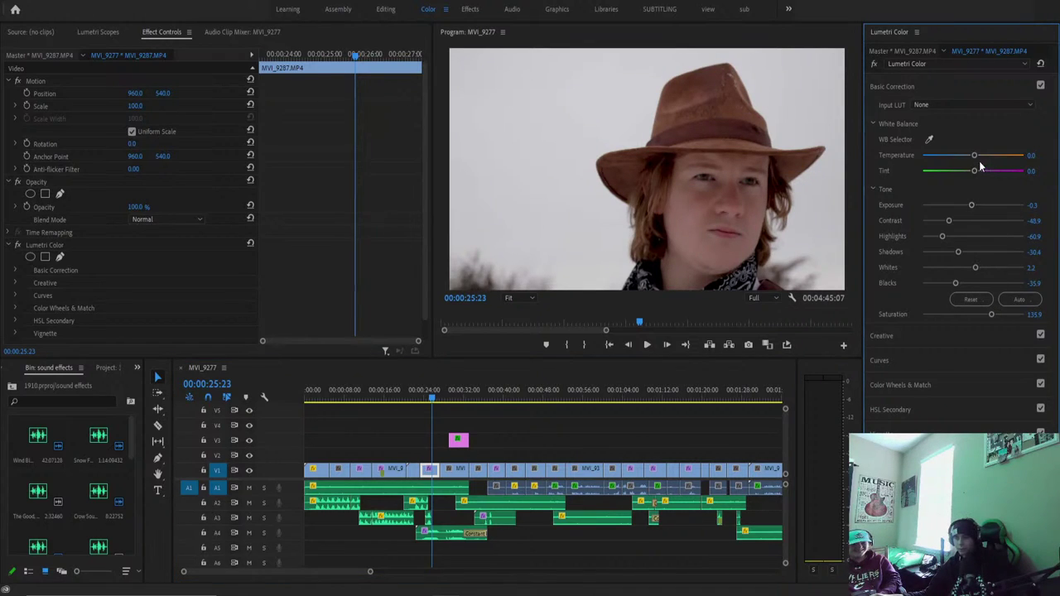
{"action": "left_click_drag", "start_coordinate": [978, 160], "coordinate": [972, 175]}
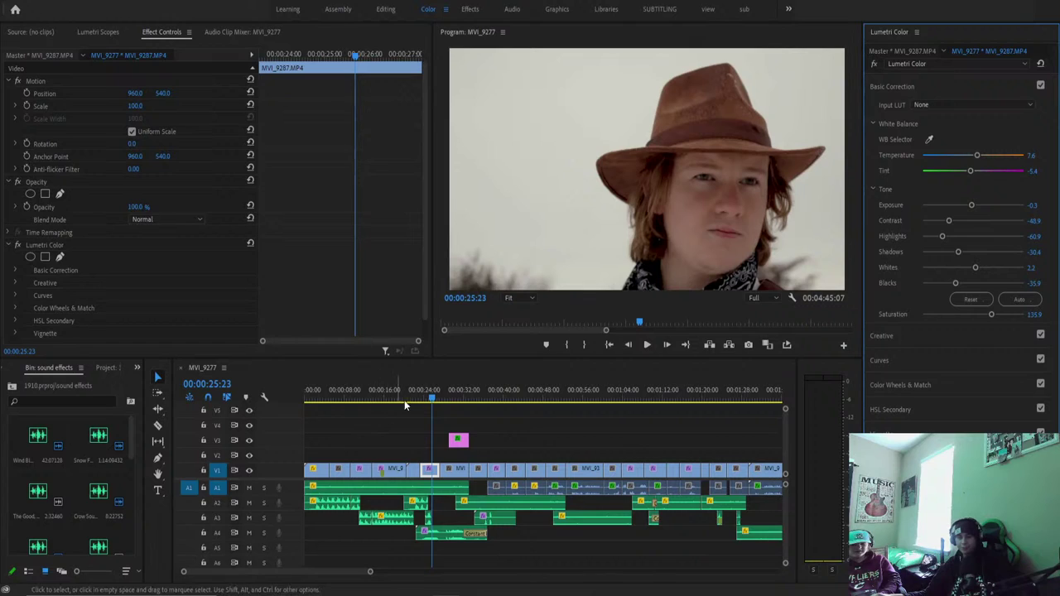
Grade the title shot MVI_9289.MP4 at 00:00:30:07 with Temperature 3.3, Tint -8.7, Exposure -0.3, Contrast -41.3, Highlights -21.7, Shadows -7.6, Whites -26.1 and Saturation 132.6.
{"action": "left_click", "coordinate": [440, 394]}
{"action": "left_click_drag", "start_coordinate": [441, 394], "coordinate": [454, 394]}
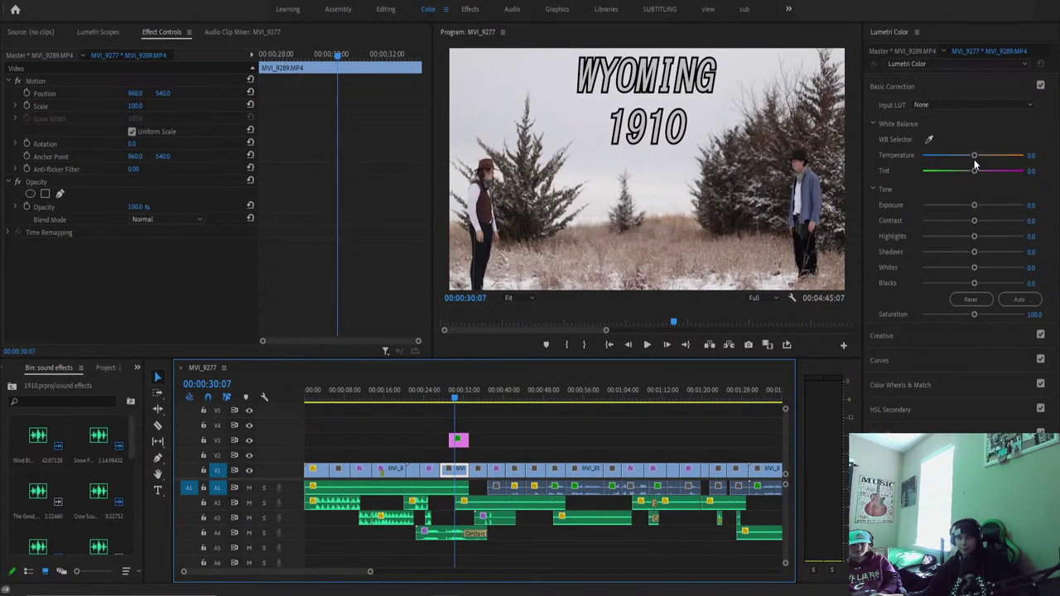
{"action": "mouse_move", "coordinate": [973, 314]}
{"action": "left_mouse_down"}
{"action": "mouse_move", "coordinate": [986, 302]}
{"action": "mouse_move", "coordinate": [996, 310]}
{"action": "mouse_move", "coordinate": [988, 302]}
{"action": "left_mouse_up"}
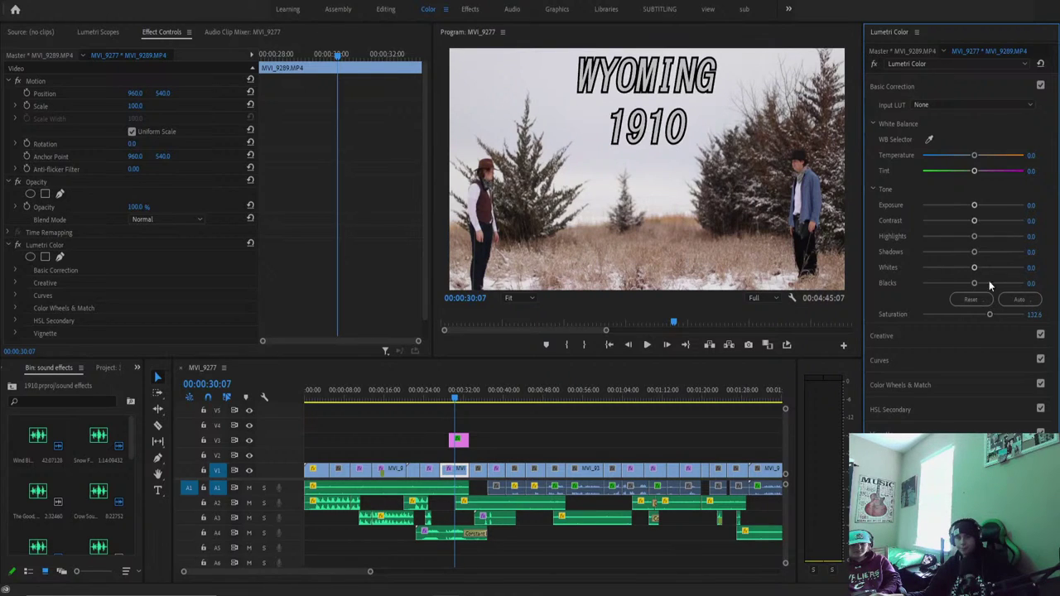
{"action": "mouse_move", "coordinate": [975, 171]}
{"action": "left_mouse_down"}
{"action": "mouse_move", "coordinate": [949, 174]}
{"action": "mouse_move", "coordinate": [984, 162]}
{"action": "mouse_move", "coordinate": [974, 157]}
{"action": "left_mouse_up"}
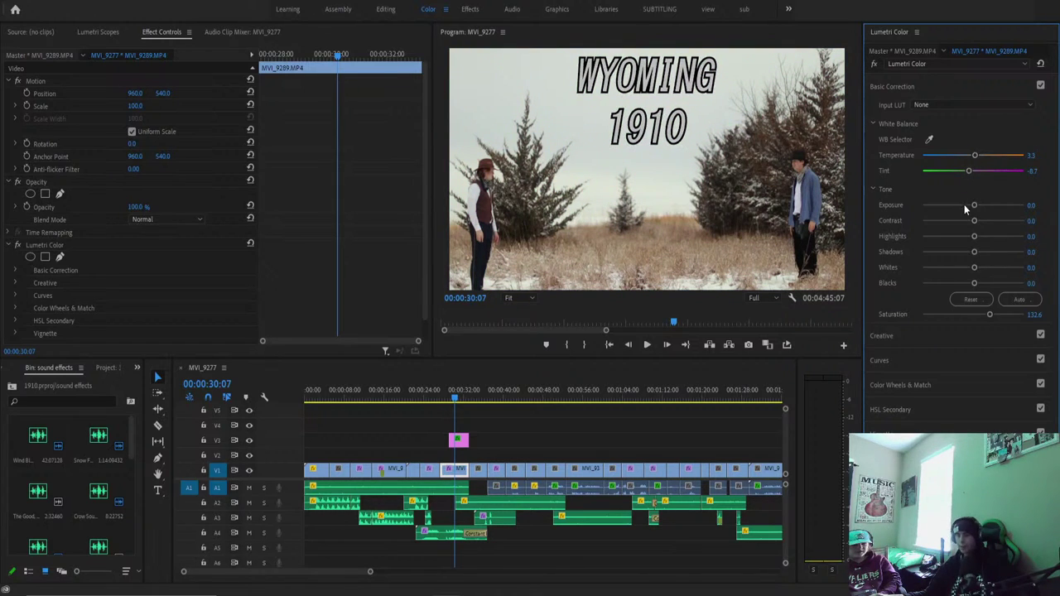
{"action": "mouse_move", "coordinate": [973, 205]}
{"action": "left_mouse_down"}
{"action": "mouse_move", "coordinate": [991, 203]}
{"action": "mouse_move", "coordinate": [971, 204]}
{"action": "mouse_move", "coordinate": [980, 222]}
{"action": "left_mouse_up"}
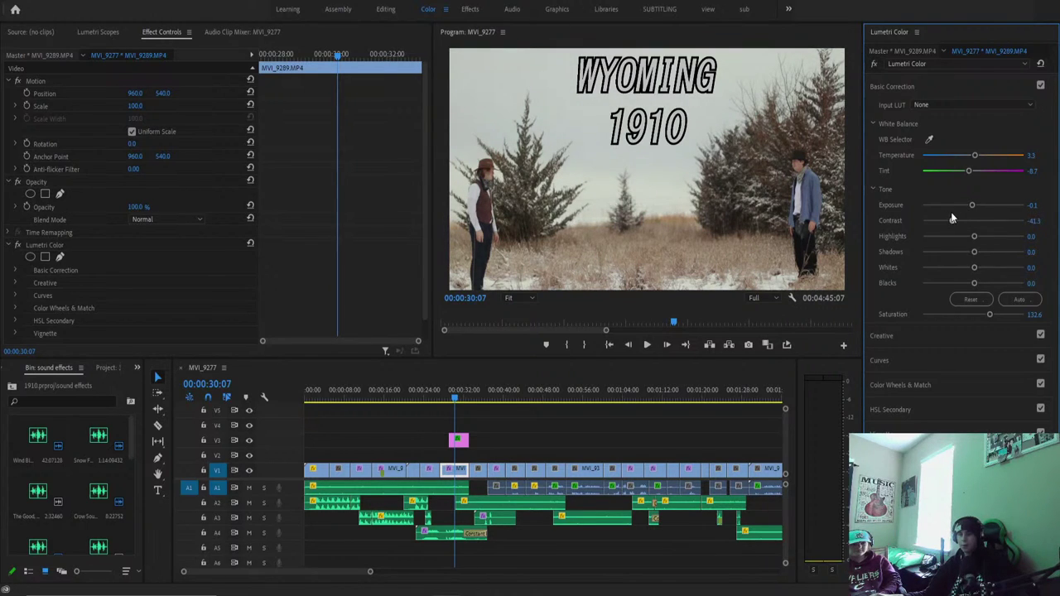
{"action": "left_click_drag", "start_coordinate": [974, 235], "coordinate": [959, 253]}
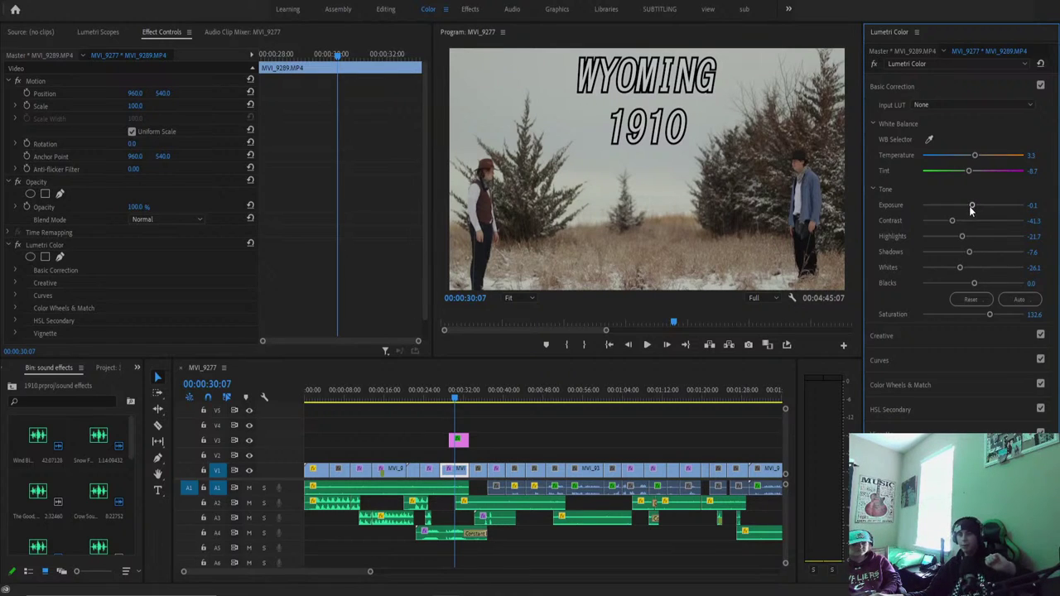
{"action": "left_click_drag", "start_coordinate": [971, 206], "coordinate": [970, 202]}
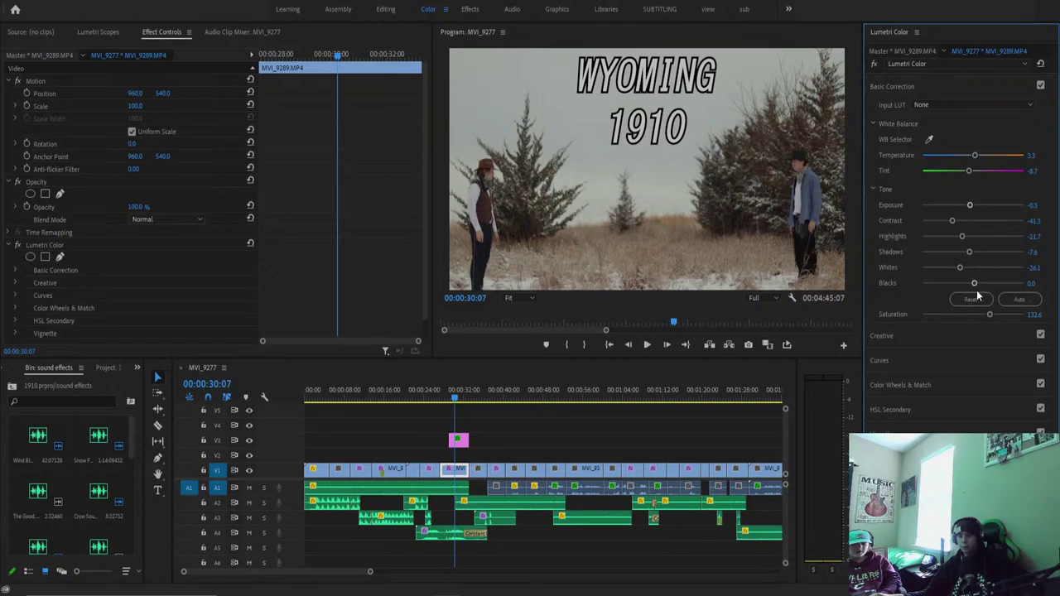
Return to the brown-hat close-up MVI_9287.MP4 and set its Saturation to 132.6.
{"action": "left_click_drag", "start_coordinate": [453, 396], "coordinate": [476, 395]}
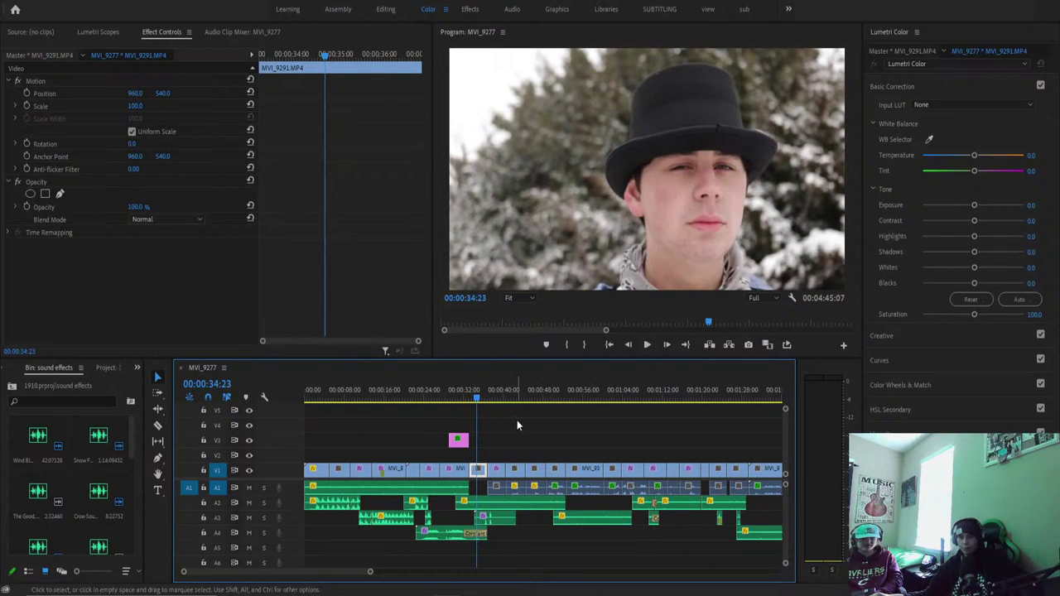
{"action": "left_click_drag", "start_coordinate": [474, 395], "coordinate": [431, 402]}
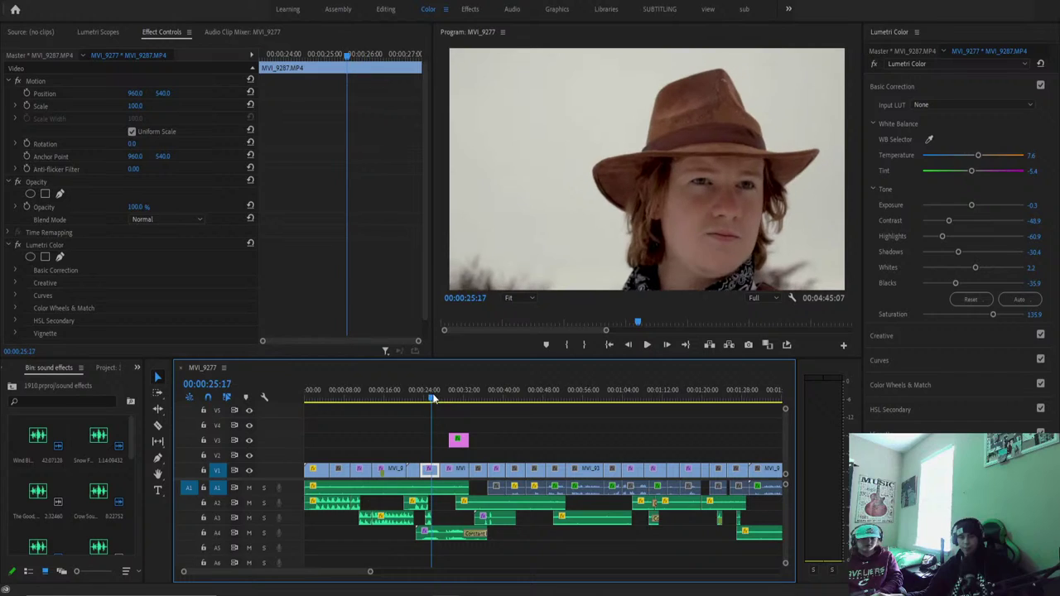
{"action": "left_click", "coordinate": [994, 316]}
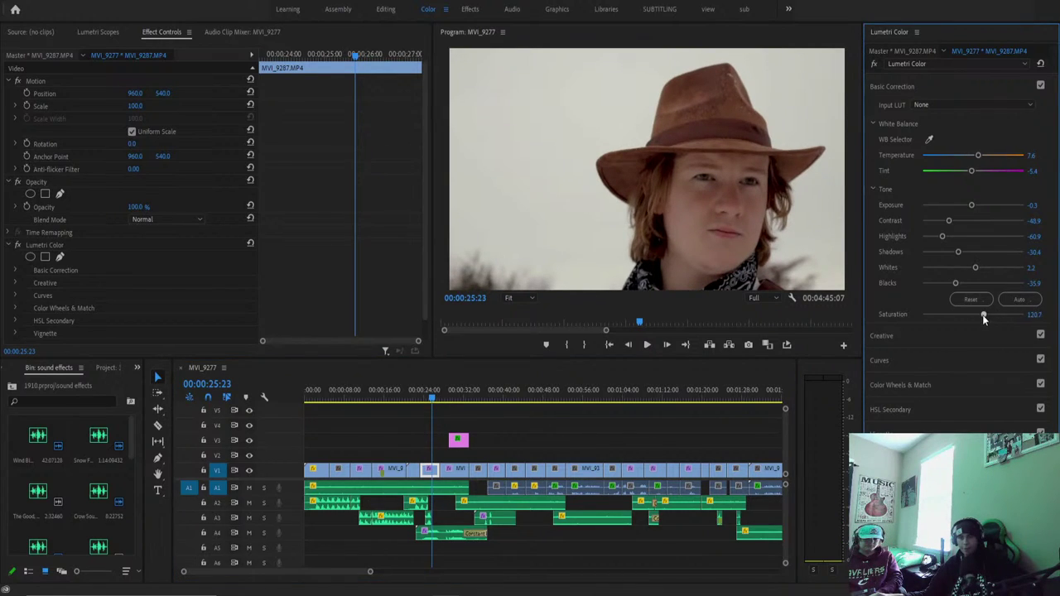
{"action": "left_click_drag", "start_coordinate": [982, 314], "coordinate": [987, 314]}
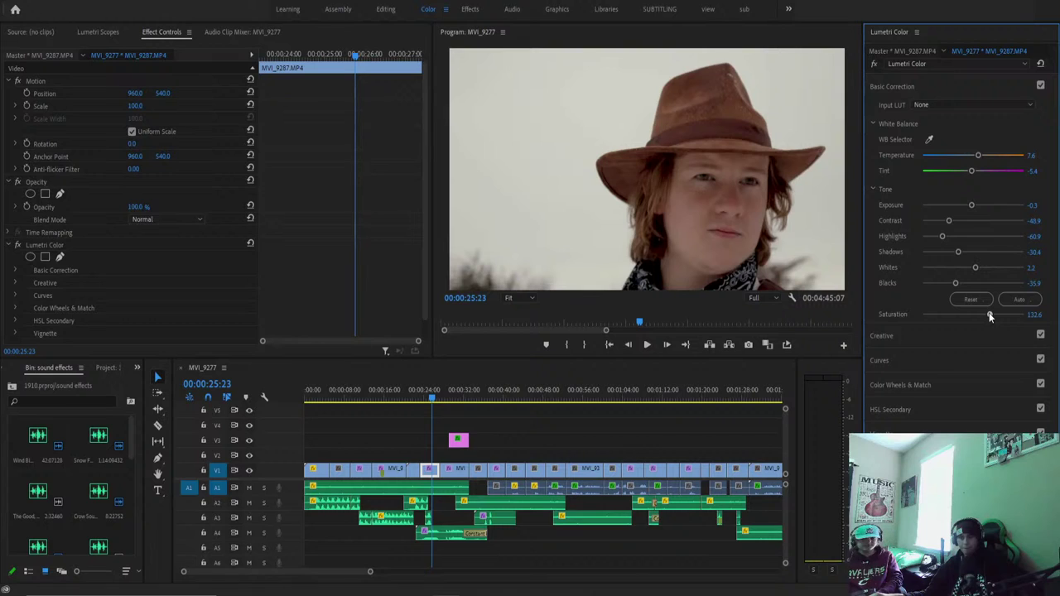
Grade MVI_9291.MP4 at 00:00:34:07 with Temperature 12.0, Tint -1.1, Exposure -0.3, Contrast -19.6, Highlights -41.3, Shadows -22.8, Whites -21.7 and Saturation 121.7.
{"action": "left_click_drag", "start_coordinate": [439, 395], "coordinate": [474, 395]}
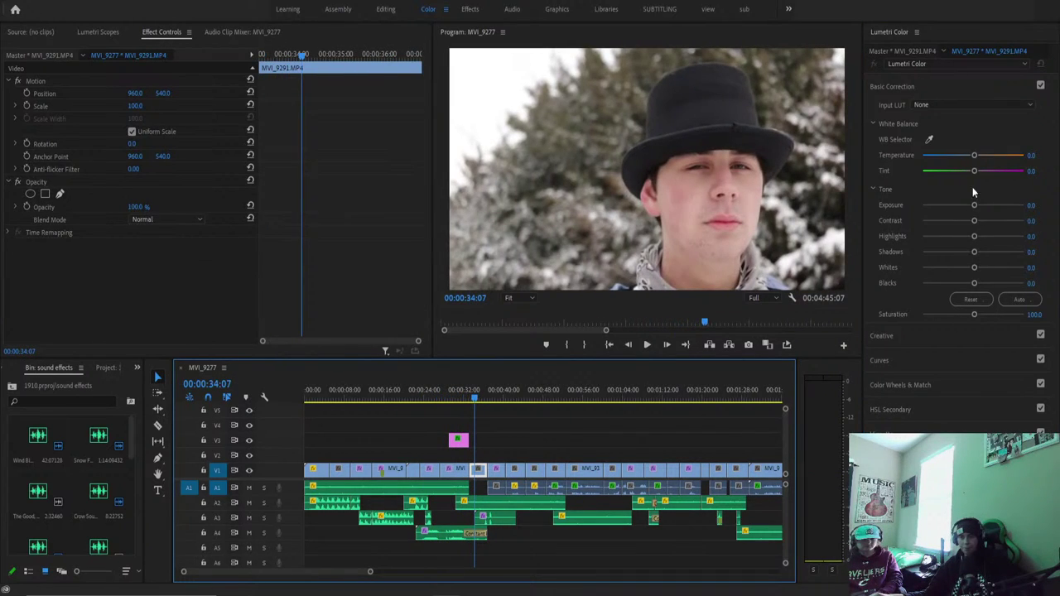
{"action": "left_click_drag", "start_coordinate": [974, 156], "coordinate": [983, 157]}
{"action": "left_click_drag", "start_coordinate": [974, 314], "coordinate": [983, 314]}
{"action": "left_click_drag", "start_coordinate": [984, 155], "coordinate": [975, 171]}
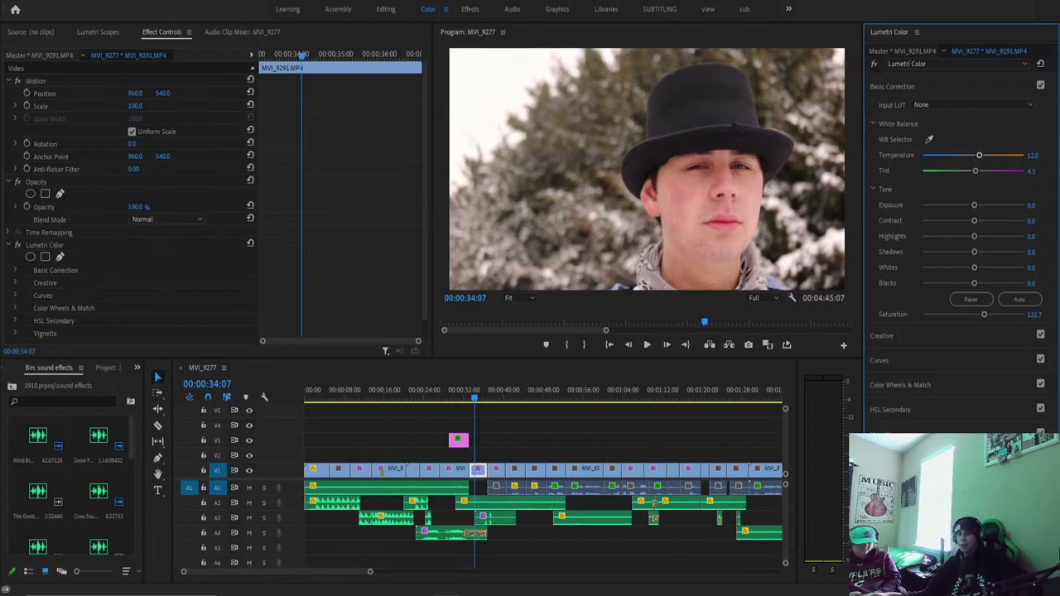
{"action": "left_click_drag", "start_coordinate": [975, 170], "coordinate": [969, 223]}
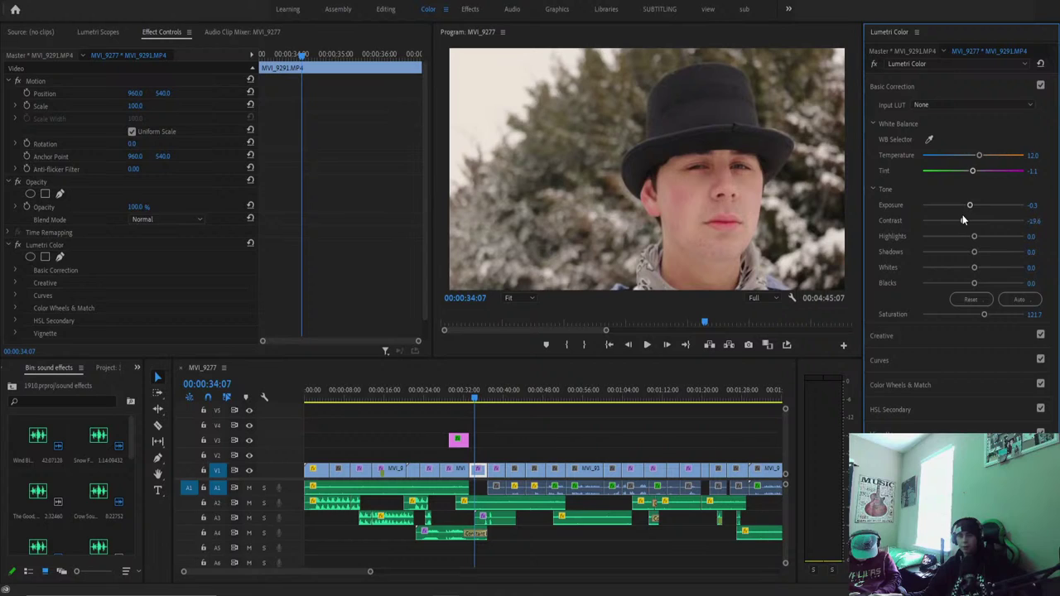
{"action": "left_click_drag", "start_coordinate": [975, 236], "coordinate": [961, 252]}
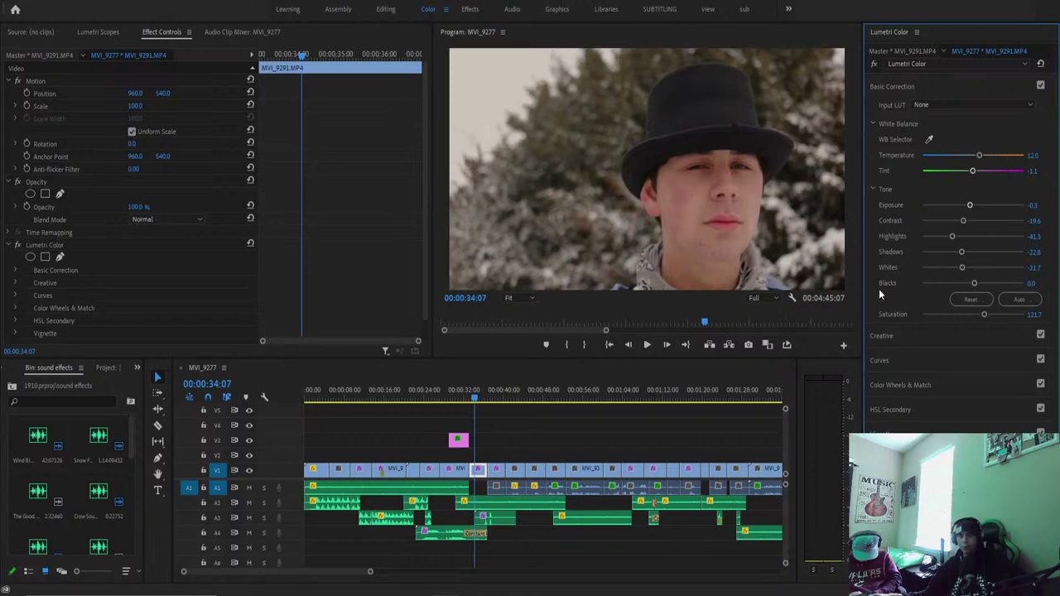
Grade MVI_9297.MP4 at 00:00:41:07 with Temperature 13.0, Exposure -0.5, Contrast -34.8, Highlights -47.8, Shadows -52.2, Whites -38.0 and Saturation 144.6.
{"action": "left_click_drag", "start_coordinate": [472, 400], "coordinate": [509, 404]}
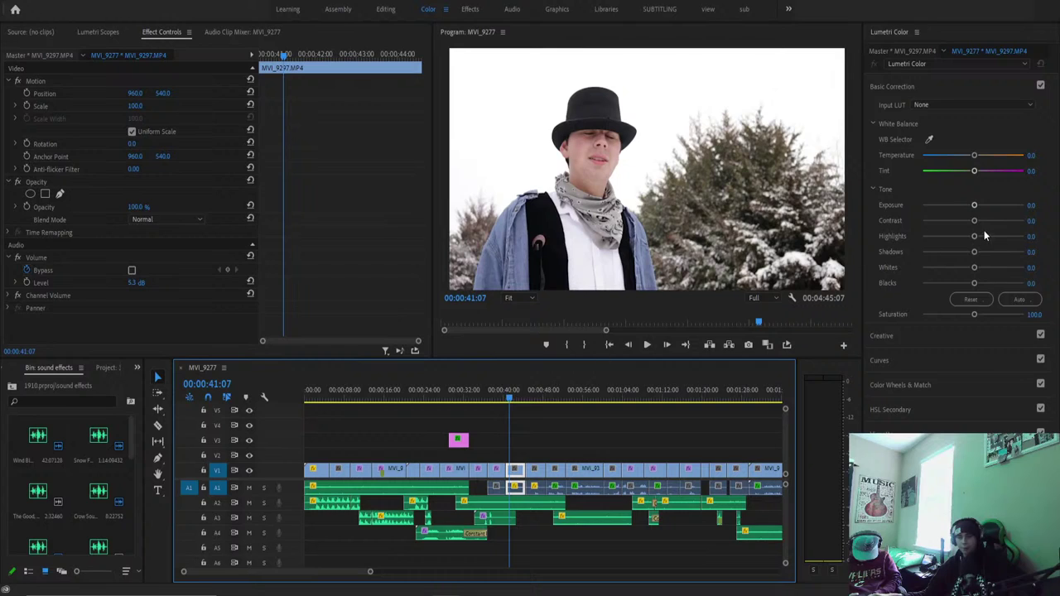
{"action": "left_click_drag", "start_coordinate": [975, 205], "coordinate": [944, 250]}
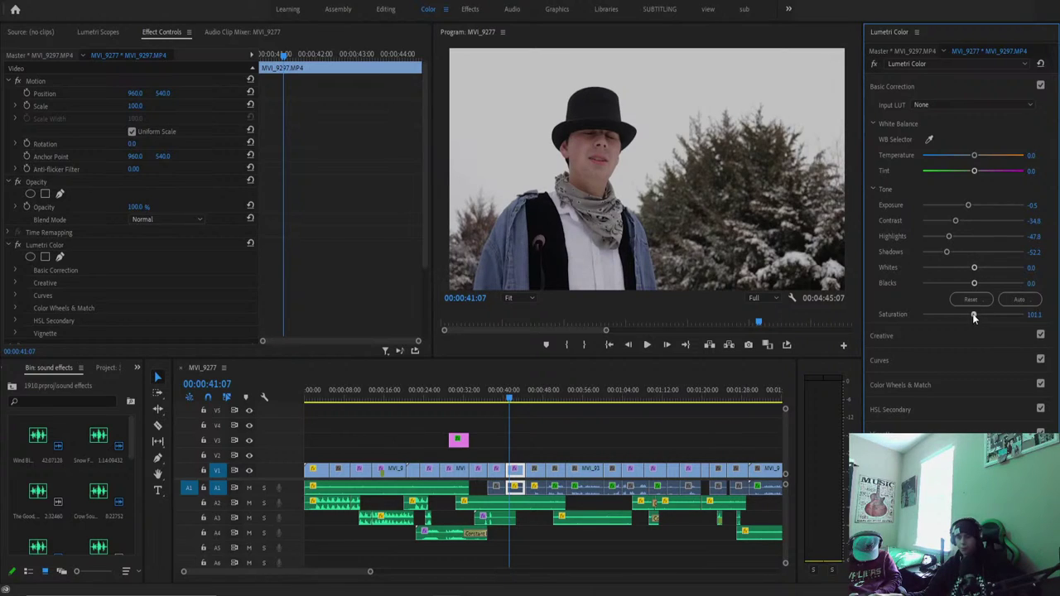
{"action": "left_click_drag", "start_coordinate": [980, 314], "coordinate": [993, 314]}
{"action": "left_click_drag", "start_coordinate": [974, 155], "coordinate": [978, 162]}
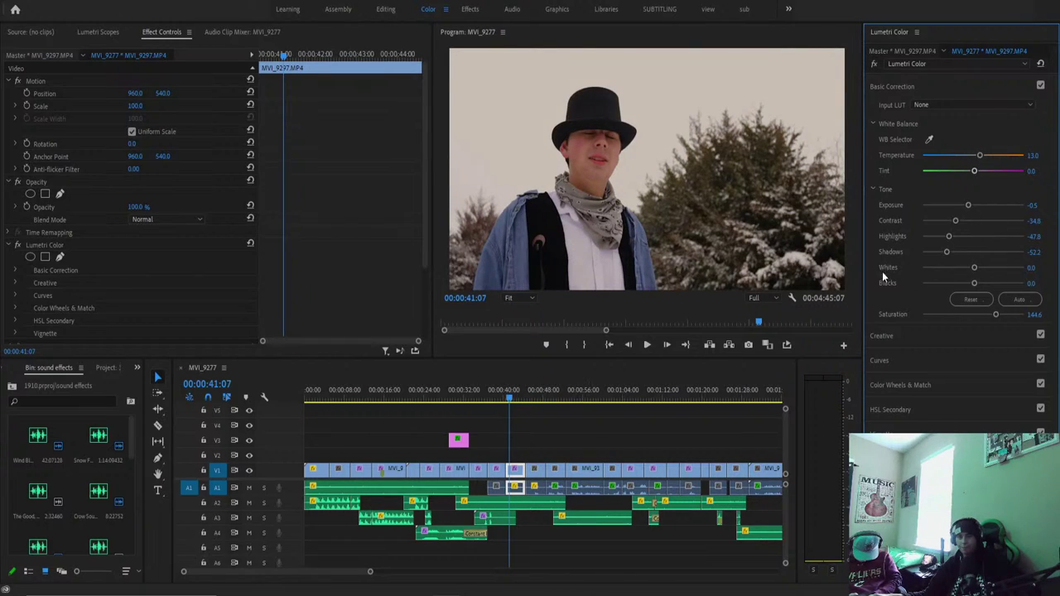
{"action": "left_click_drag", "start_coordinate": [973, 263], "coordinate": [953, 262]}
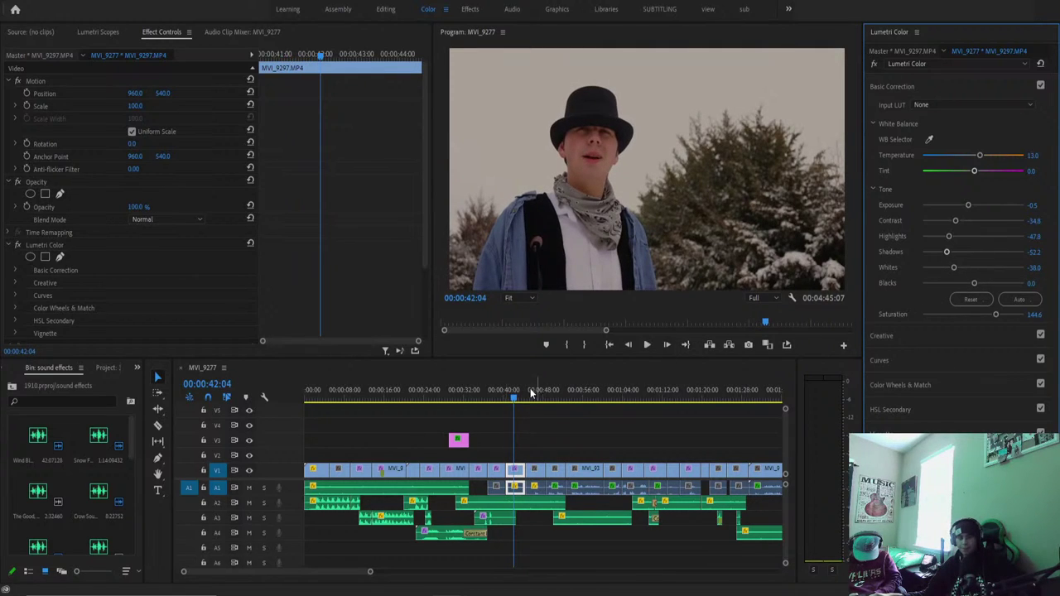
Reset the Exposure of MVI_9297.MP4 to 0.0 and play the timeline on into MVI_9299.MP4, stopping at 00:00:45:22.
{"action": "left_click", "coordinate": [502, 395]}
{"action": "left_click_drag", "start_coordinate": [502, 395], "coordinate": [514, 397]}
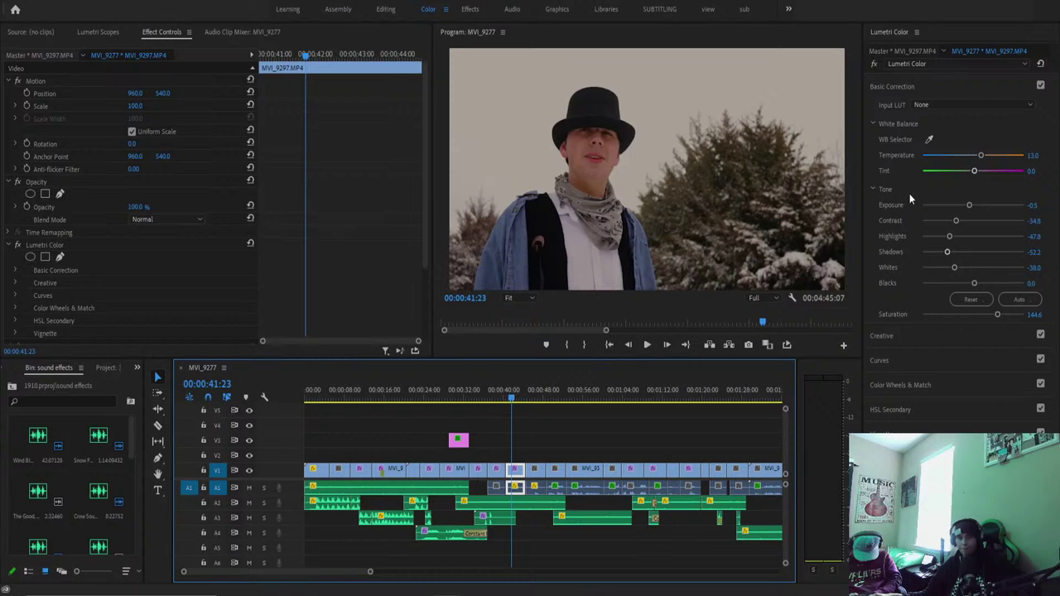
{"action": "left_click_drag", "start_coordinate": [969, 205], "coordinate": [975, 206]}
{"action": "double_click", "coordinate": [975, 206]}
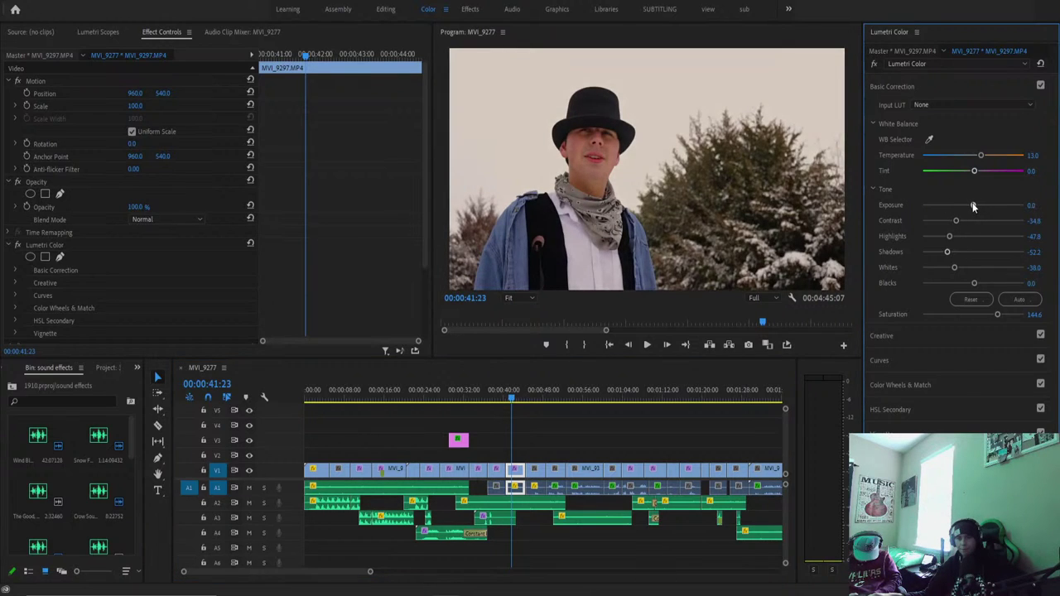
{"action": "key", "text": "space"}
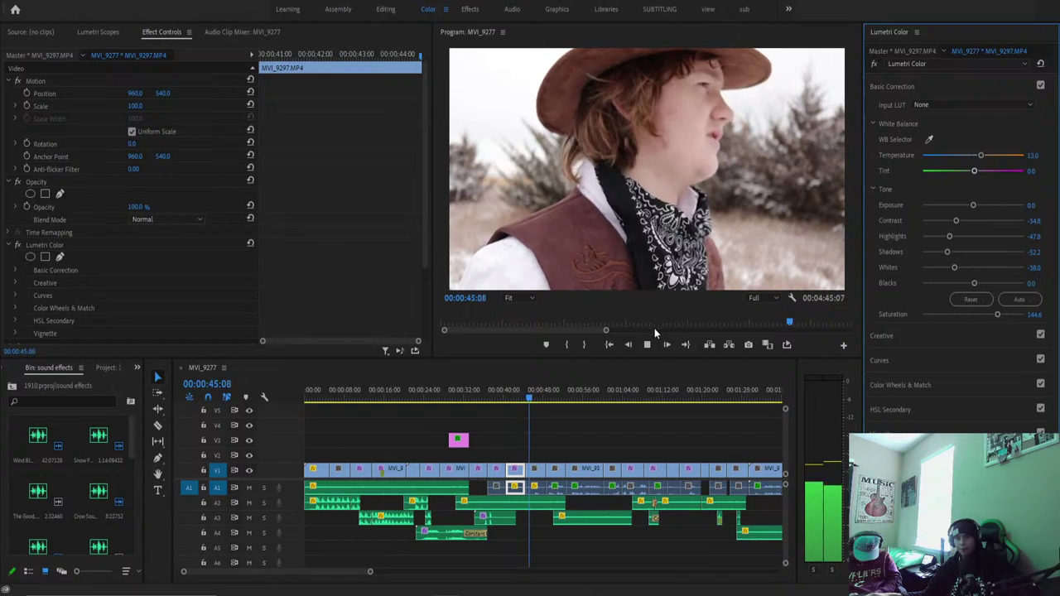
{"action": "key", "text": "space"}
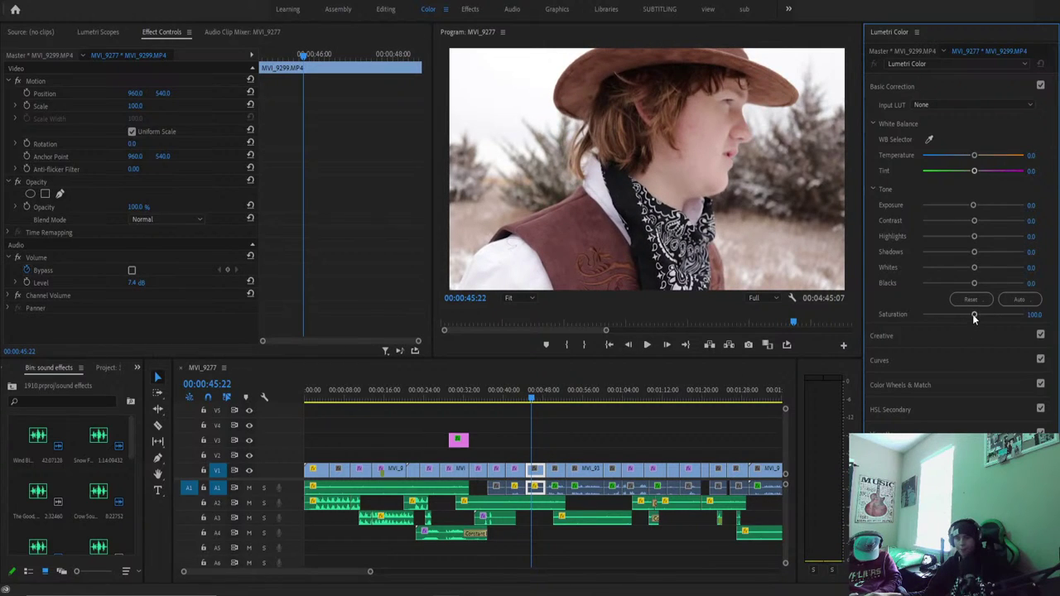
Grade MVI_9299.MP4 with Temperature -1.1, Tint -4.3, Exposure -0.1, Contrast -34.8, Highlights -30.4, Shadows -31.5, Whites -20.7 and Saturation 125.0, and play it back.
{"action": "left_click_drag", "start_coordinate": [974, 317], "coordinate": [986, 315]}
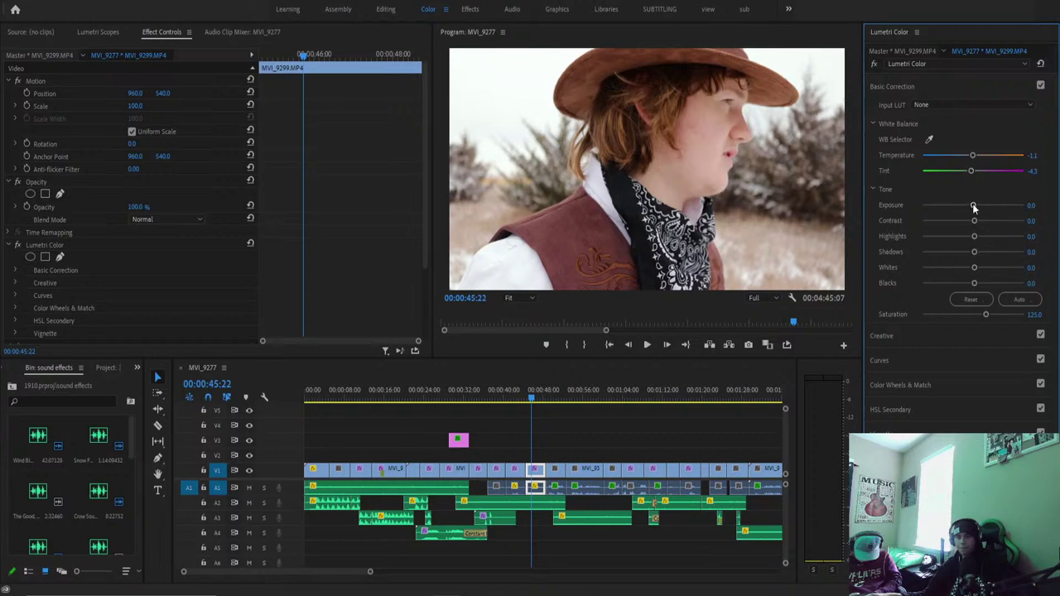
{"action": "left_click_drag", "start_coordinate": [972, 201], "coordinate": [971, 201]}
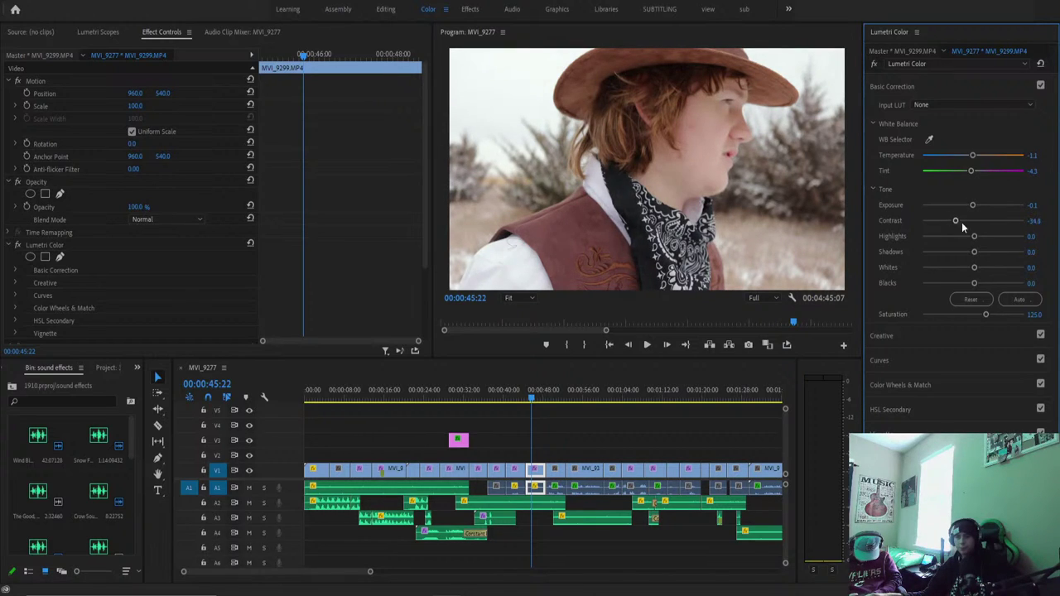
{"action": "left_click_drag", "start_coordinate": [975, 235], "coordinate": [960, 255]}
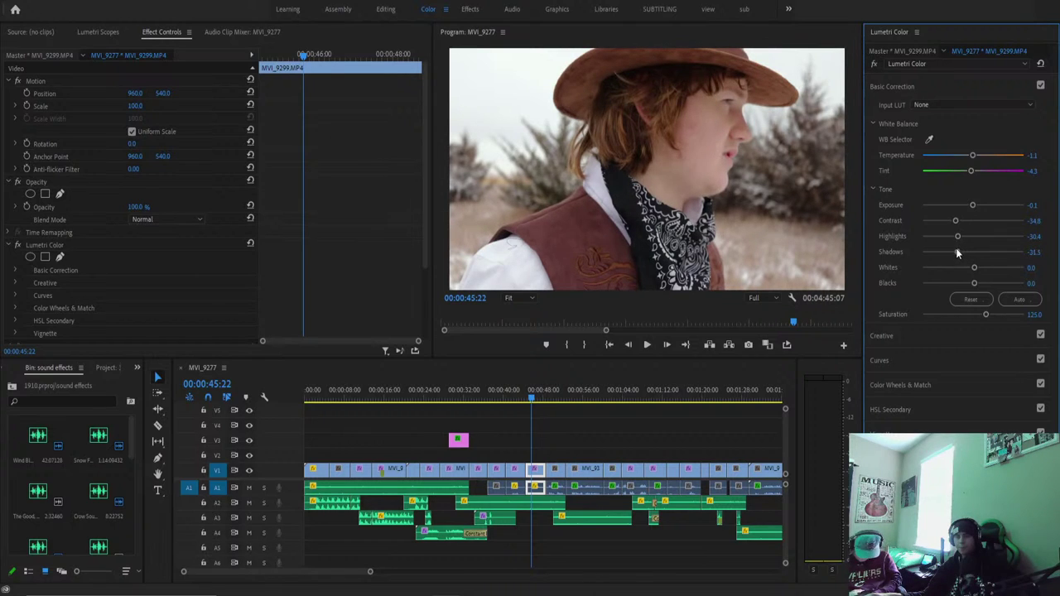
{"action": "mouse_move", "coordinate": [971, 269]}
{"action": "left_mouse_down"}
{"action": "mouse_move", "coordinate": [948, 268]}
{"action": "mouse_move", "coordinate": [961, 268]}
{"action": "left_mouse_up"}
{"action": "key", "text": "space"}
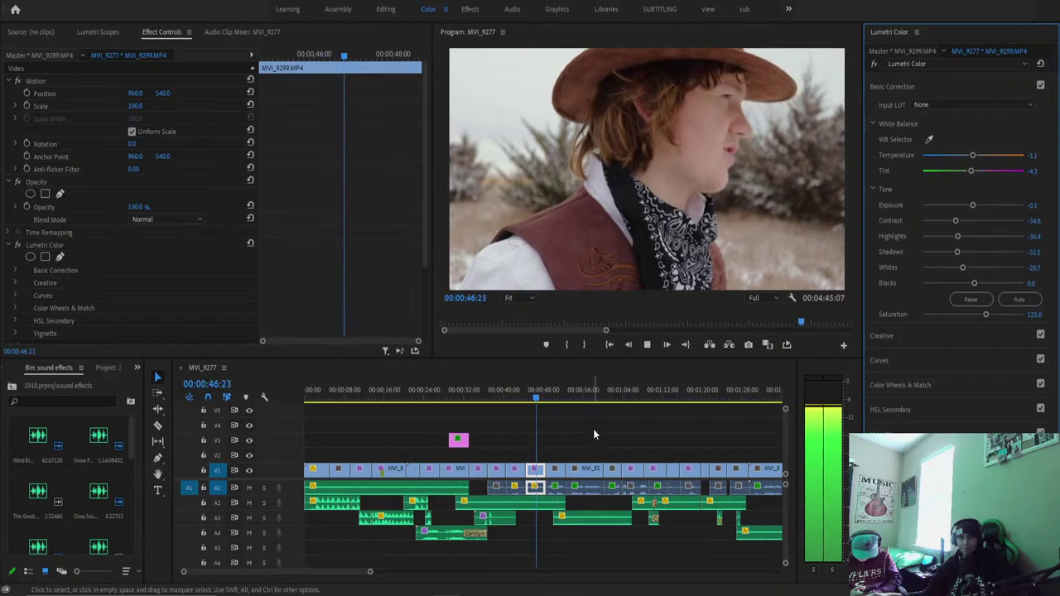
Go back to MVI_9297.MP4 at 00:00:44:07 and reduce its Temperature to 10.9.
{"action": "left_click", "coordinate": [524, 389]}
{"action": "left_click_drag", "start_coordinate": [525, 389], "coordinate": [523, 389]}
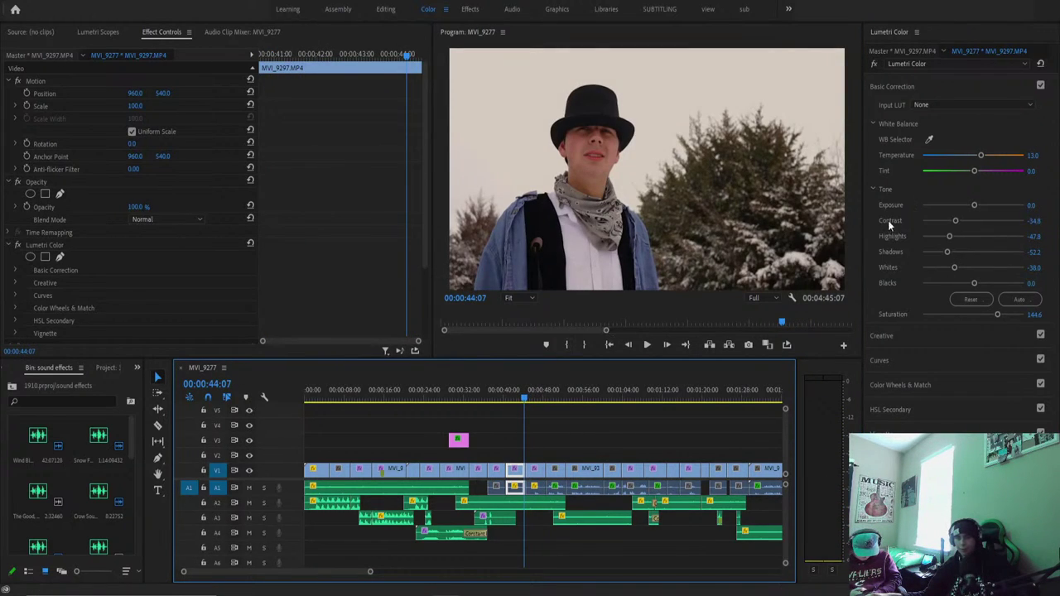
{"action": "left_click", "coordinate": [979, 157]}
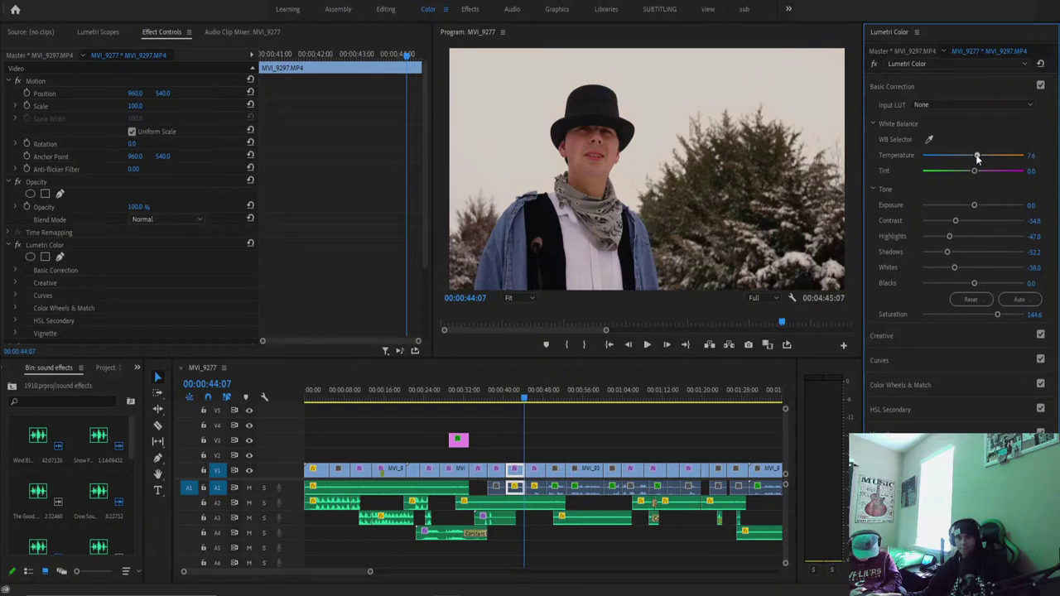
Play on to MVI_9305.MP4 and grade it with Temperature 5.4, Tint 1.1, Contrast -23.9, Highlights -46.7, Shadows -20.7, Whites -5.4 and Saturation 133.7.
{"action": "key", "text": "space"}
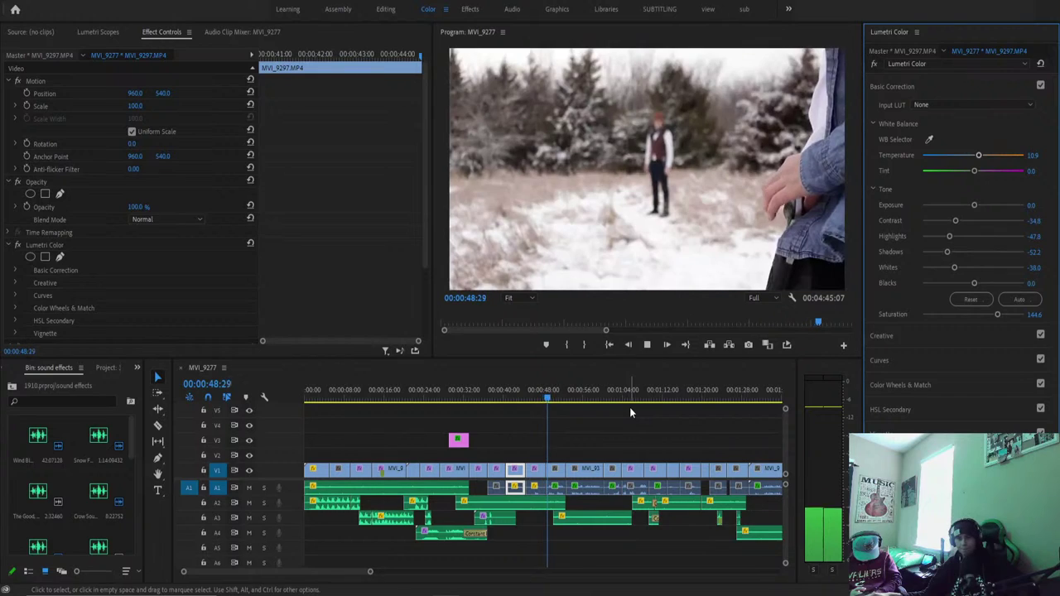
{"action": "key", "text": "space"}
{"action": "key", "text": "space"}
{"action": "key", "text": "space"}
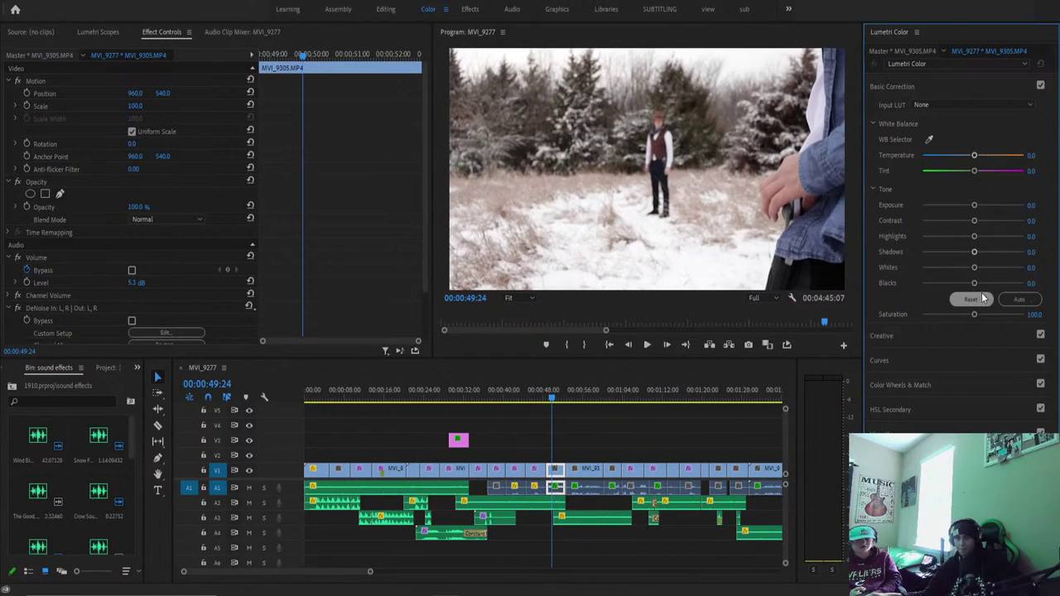
{"action": "left_click_drag", "start_coordinate": [975, 315], "coordinate": [989, 315]}
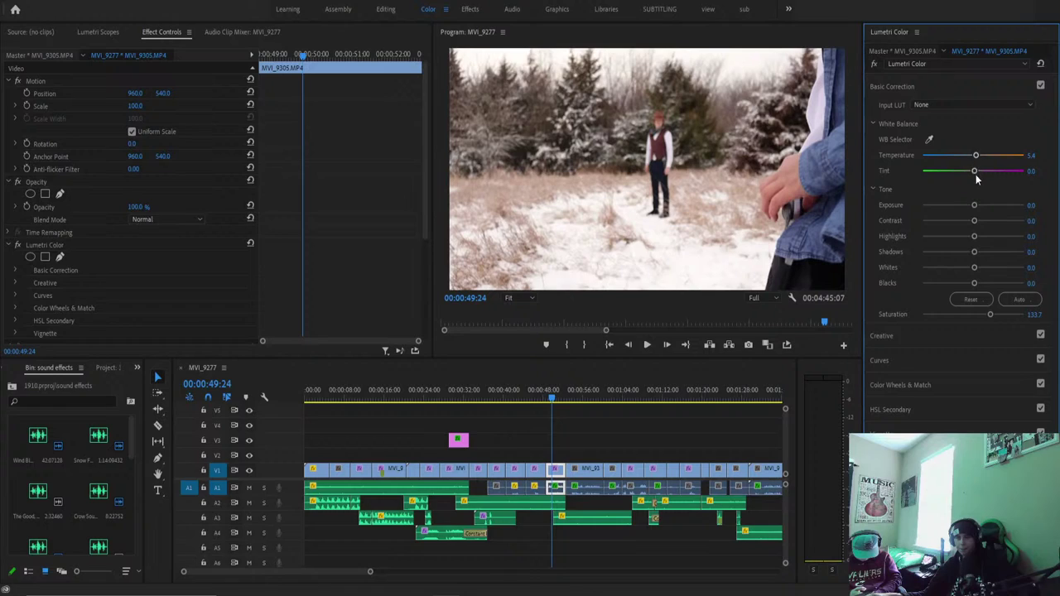
{"action": "left_click_drag", "start_coordinate": [975, 172], "coordinate": [981, 173]}
{"action": "left_click_drag", "start_coordinate": [973, 172], "coordinate": [973, 173]}
{"action": "left_click_drag", "start_coordinate": [974, 220], "coordinate": [971, 265]}
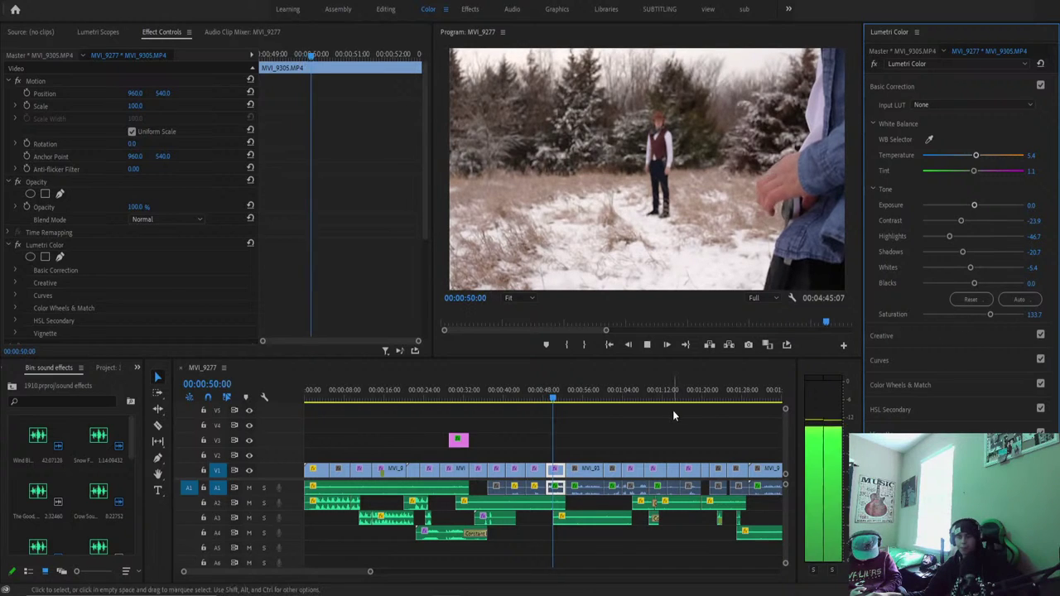
Go to MVI_9313.MP4 at 00:01:06:00, reduce its Temperature to 4.3 and play it back.
{"action": "left_click", "coordinate": [554, 398]}
{"action": "left_click_drag", "start_coordinate": [555, 398], "coordinate": [632, 407]}
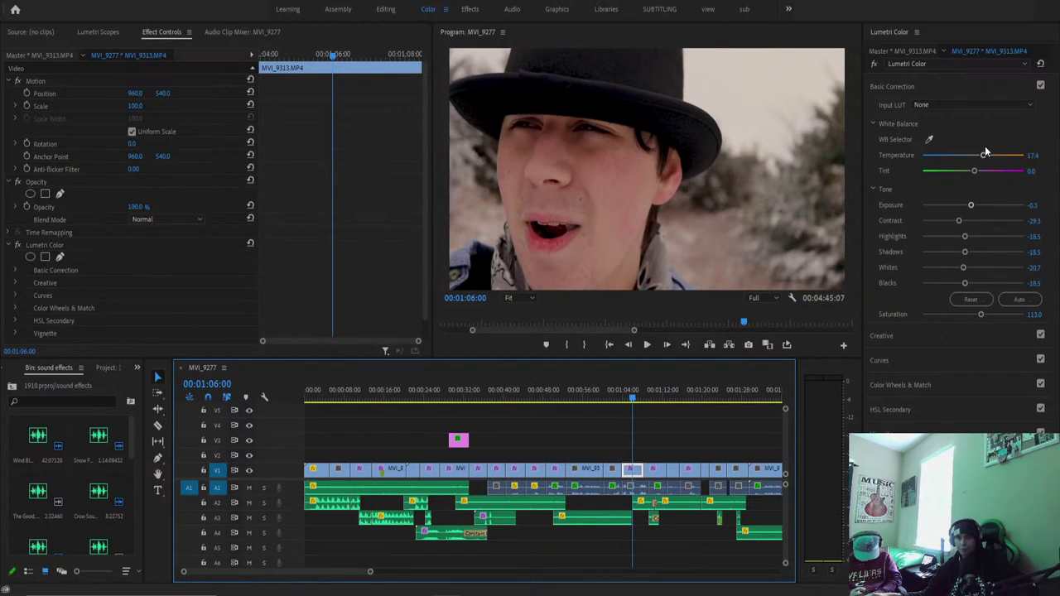
{"action": "left_click_drag", "start_coordinate": [983, 155], "coordinate": [984, 157]}
{"action": "key", "text": "space"}
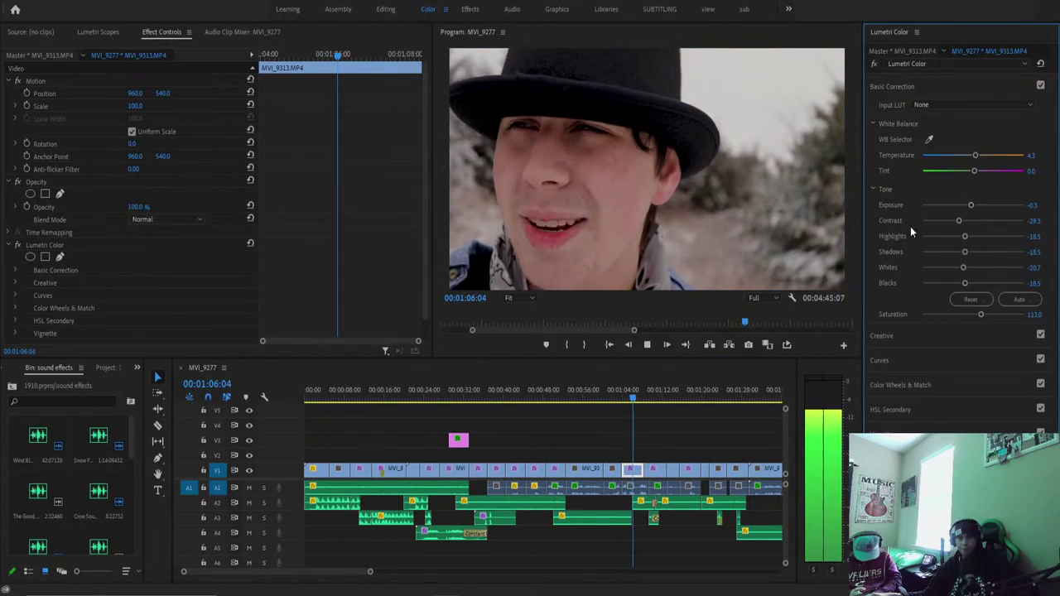
Go to MVI_9319.MP4 at 00:01:10:23, lower its Temperature to 7.6 and play on into the next shot.
{"action": "left_click", "coordinate": [620, 389]}
{"action": "left_click_drag", "start_coordinate": [622, 389], "coordinate": [657, 396]}
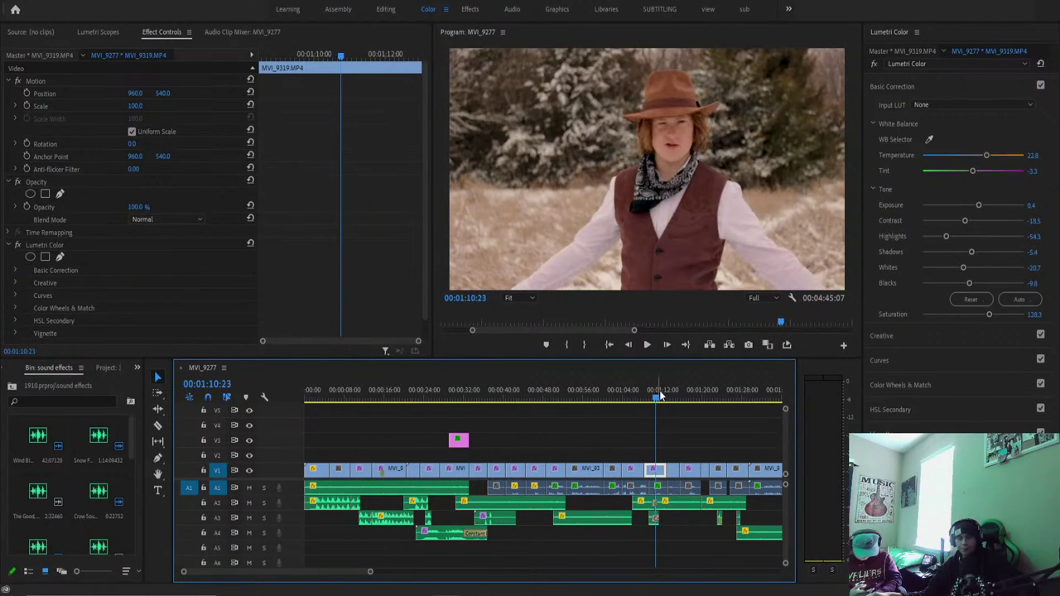
{"action": "left_click_drag", "start_coordinate": [986, 156], "coordinate": [976, 161]}
{"action": "key", "text": "space"}
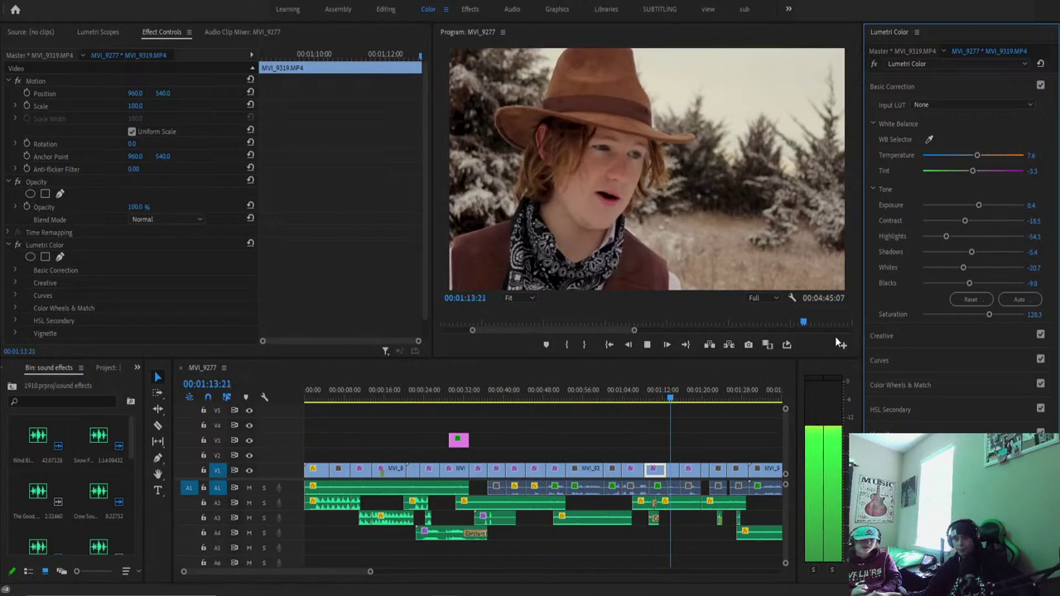
Set the Temperature of MVI_9321.MP4 to 4.3 and of MVI_9322.MP4 to 16.3, playing back each shot.
{"action": "key", "text": "space"}
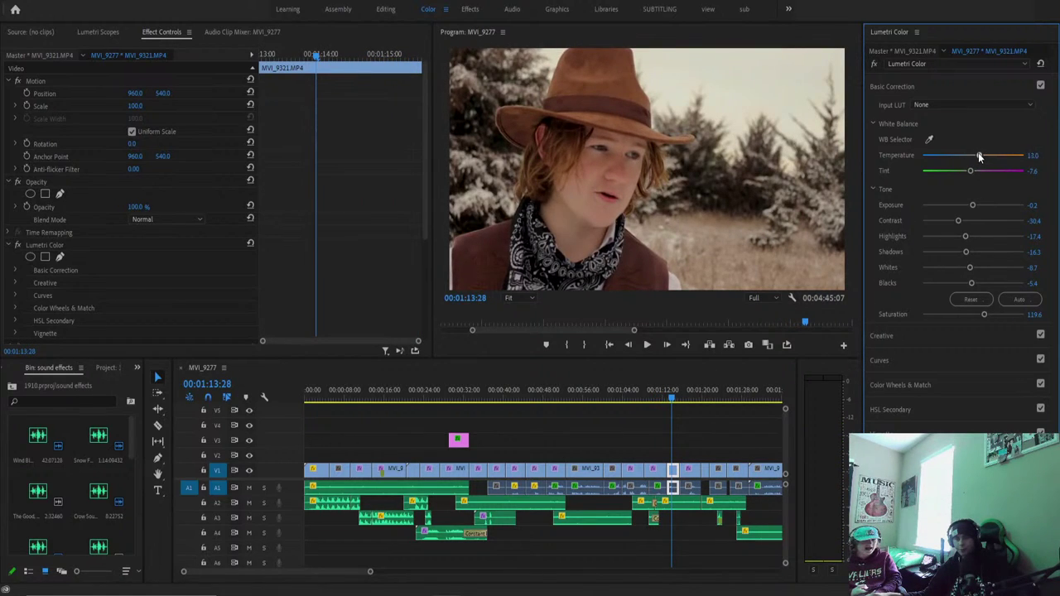
{"action": "left_click_drag", "start_coordinate": [978, 155], "coordinate": [974, 156]}
{"action": "key", "text": "space"}
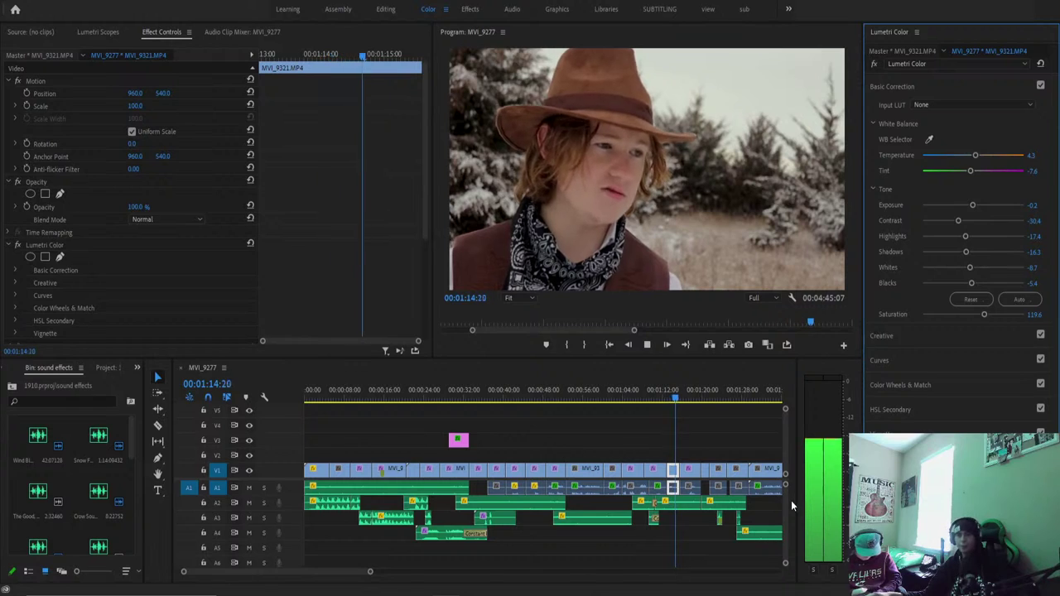
{"action": "key", "text": "space"}
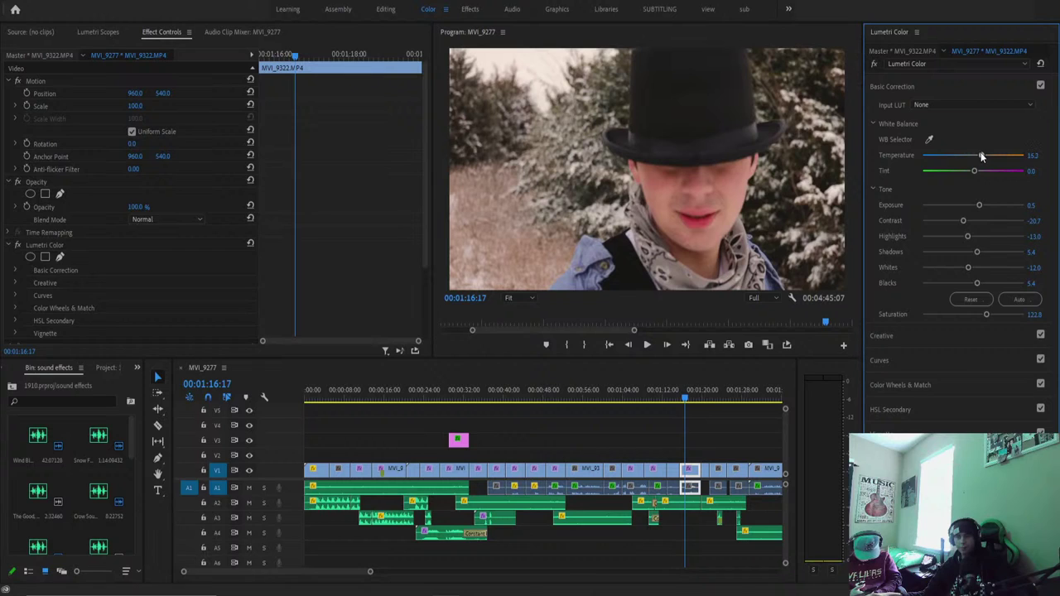
{"action": "key", "text": "space"}
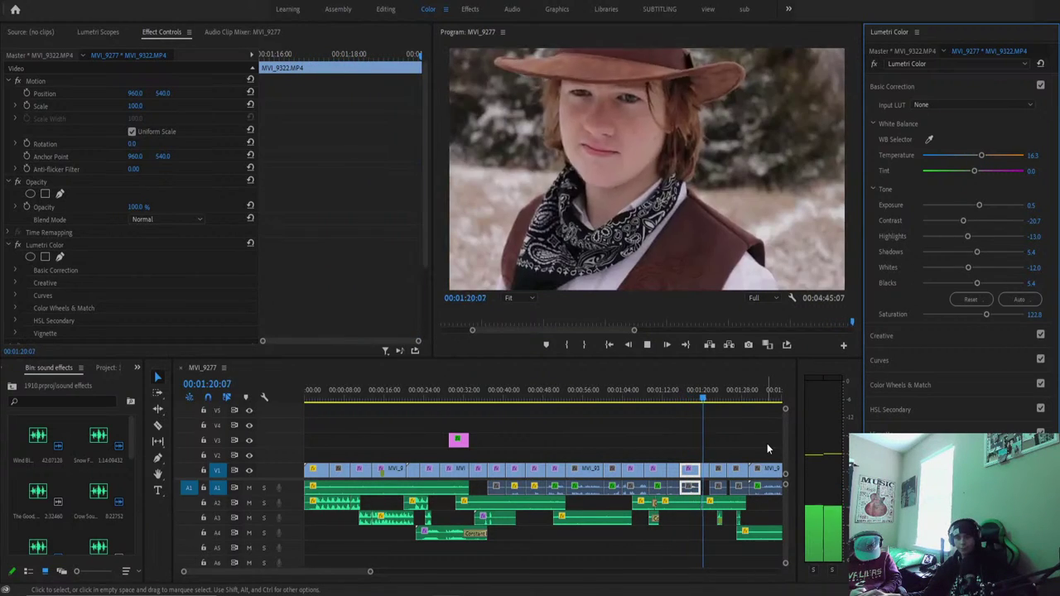
Return to MVI_9277.MP4 at 00:00:18:13 and lower its Exposure slightly.
{"action": "left_click_drag", "start_coordinate": [629, 399], "coordinate": [395, 399]}
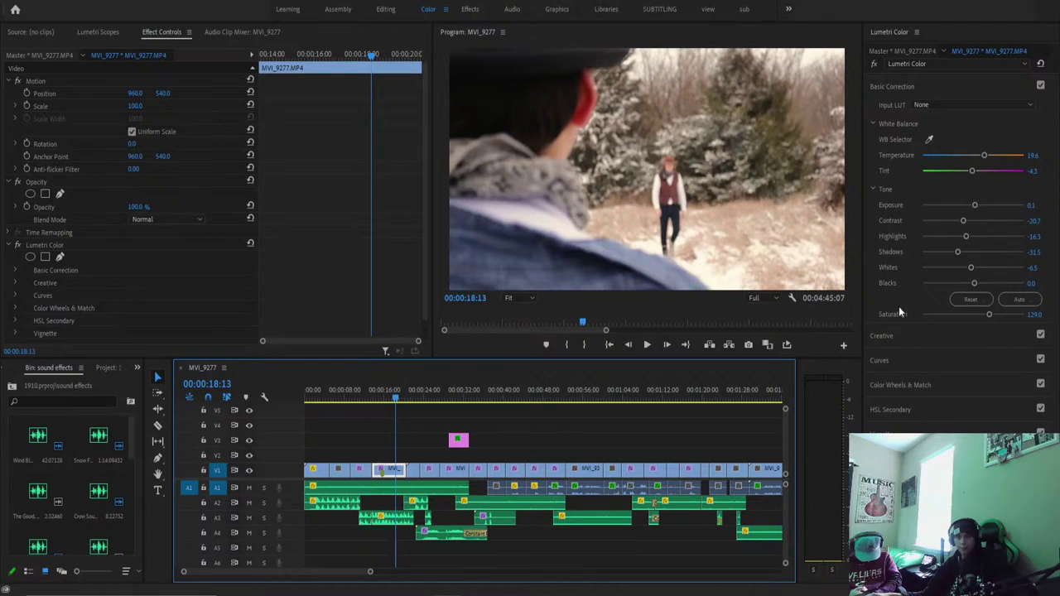
{"action": "left_click_drag", "start_coordinate": [974, 205], "coordinate": [969, 207]}
Go to MVI_9293.MP4 at 00:00:38:00, raise its Contrast to -1.1 and Shadows to -8.7, and play it back.
{"action": "left_click_drag", "start_coordinate": [406, 386], "coordinate": [494, 382]}
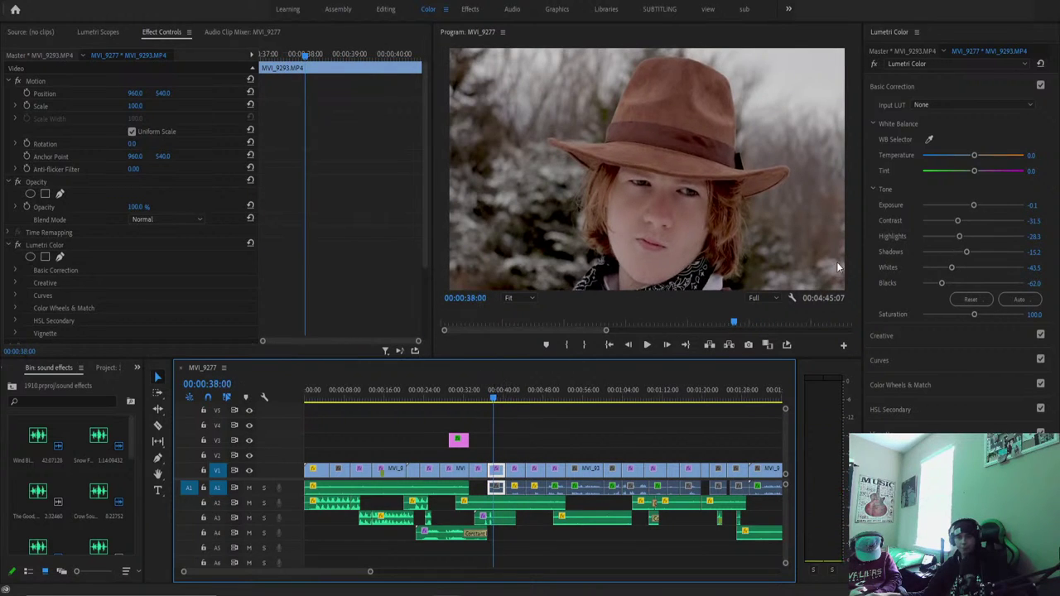
{"action": "left_click_drag", "start_coordinate": [960, 222], "coordinate": [980, 223]}
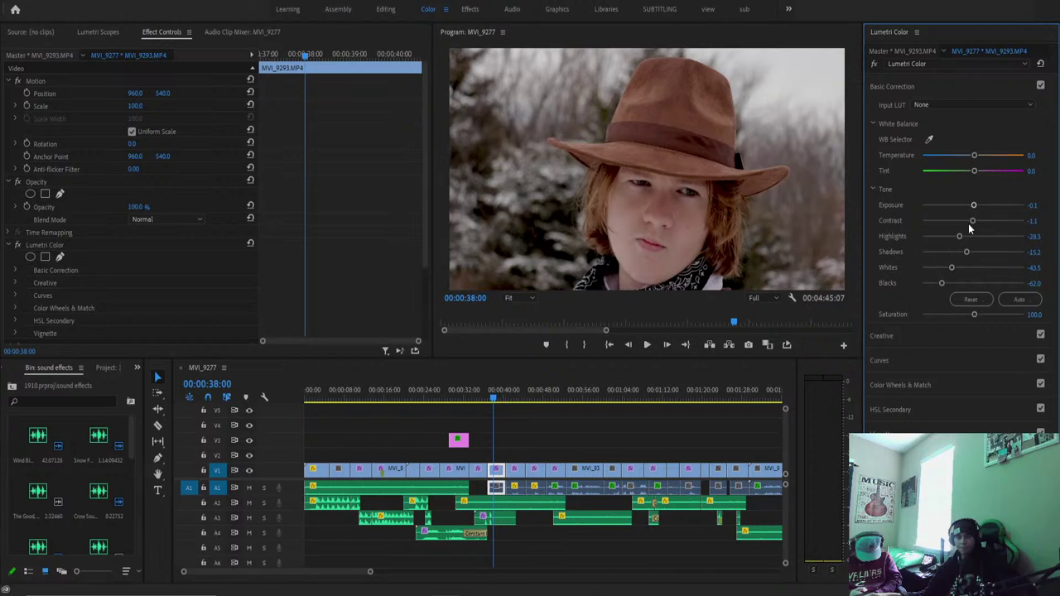
{"action": "left_click_drag", "start_coordinate": [969, 255], "coordinate": [984, 254]}
{"action": "key", "text": "space"}
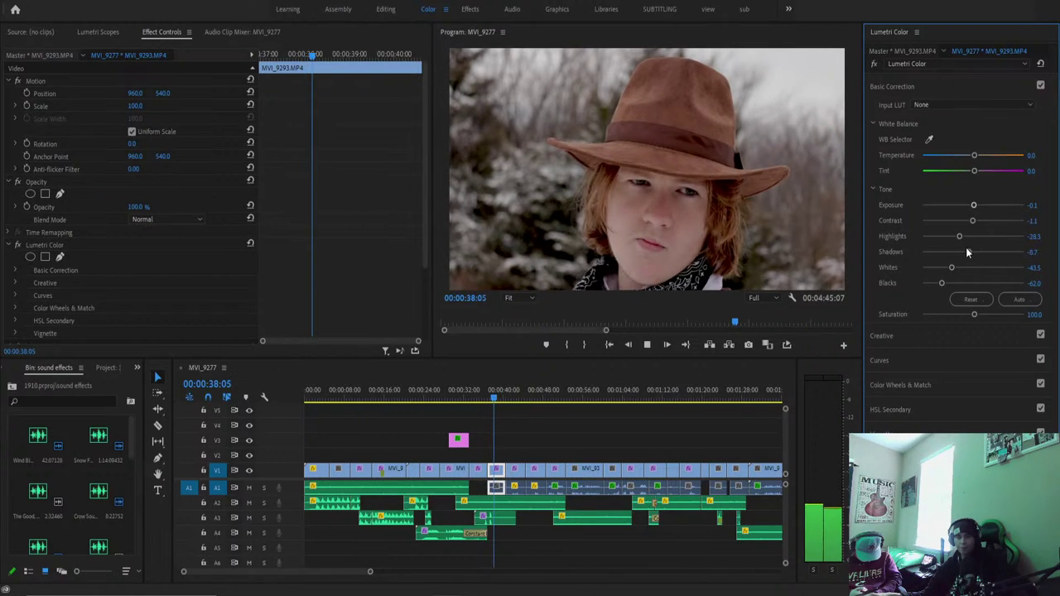
Review the shots from MVI_9299.MP4 through MVI_9312.MP4 and reduce the Saturation of MVI_9319.MP4 to 121.7 at 00:01:10:27.
{"action": "left_click", "coordinate": [508, 401]}
{"action": "left_click_drag", "start_coordinate": [508, 401], "coordinate": [544, 416]}
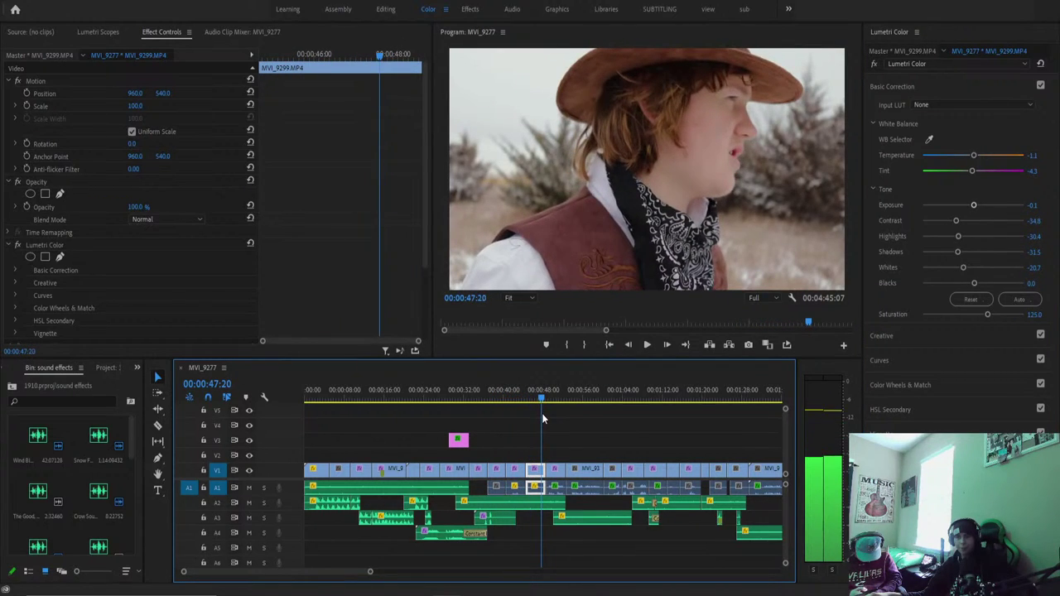
{"action": "key", "text": "space"}
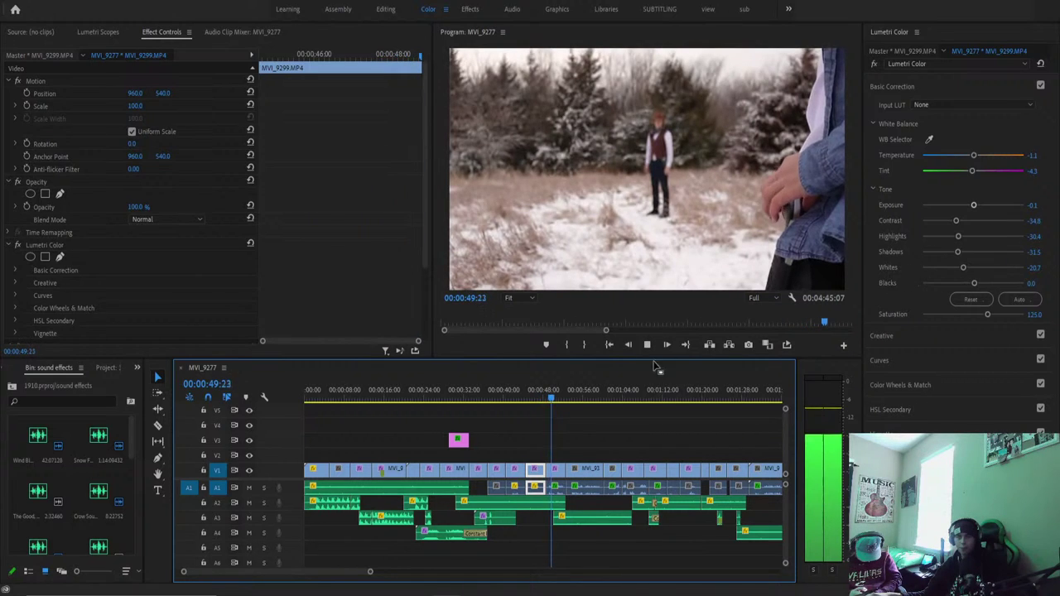
{"action": "left_click_drag", "start_coordinate": [559, 411], "coordinate": [604, 418]}
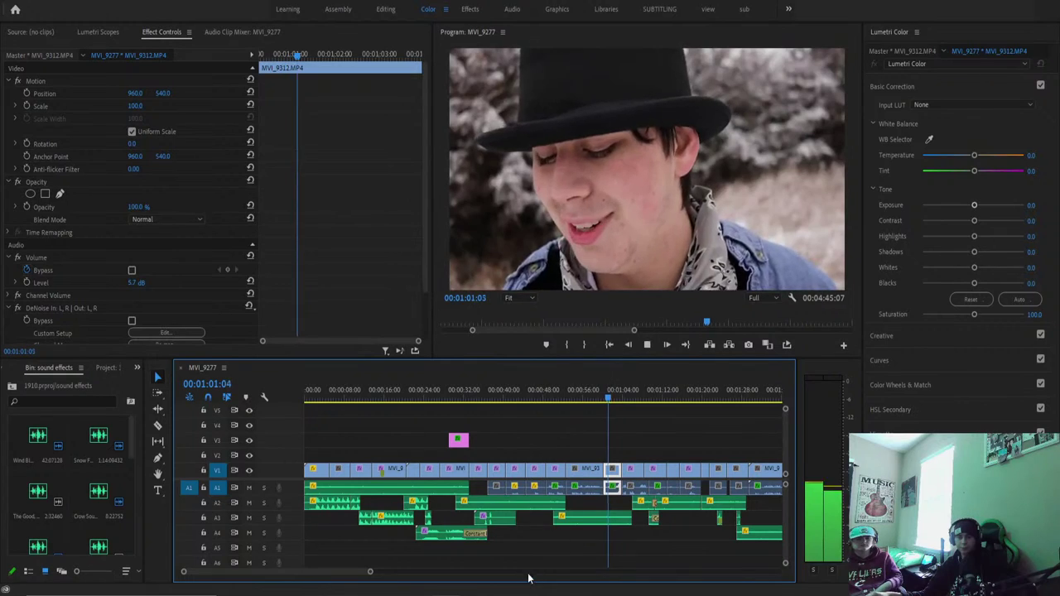
{"action": "left_click_drag", "start_coordinate": [612, 405], "coordinate": [656, 397]}
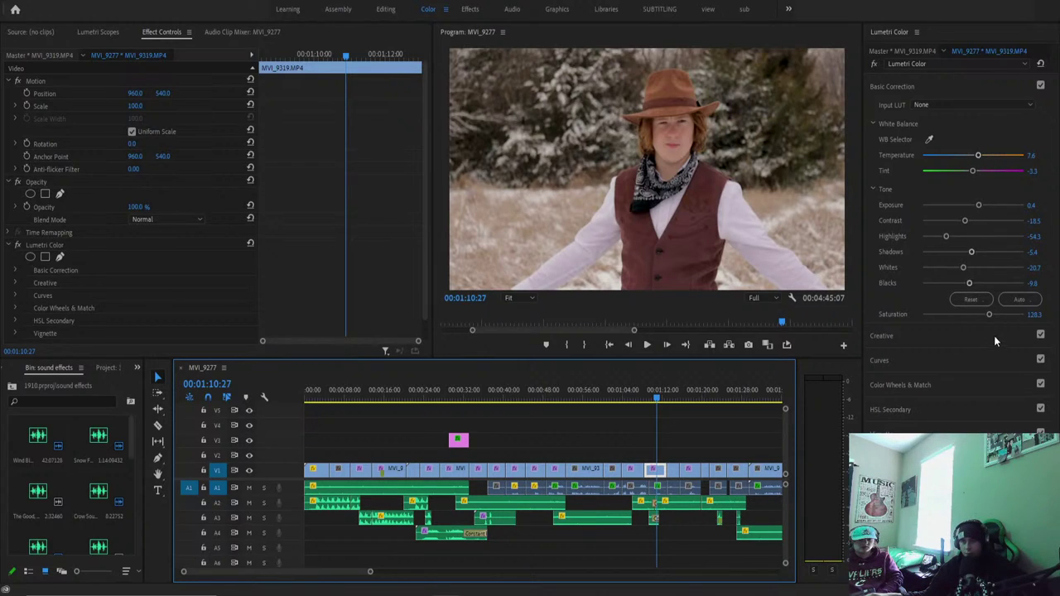
{"action": "mouse_move", "coordinate": [988, 313]}
{"action": "left_mouse_down"}
{"action": "mouse_move", "coordinate": [968, 311]}
{"action": "mouse_move", "coordinate": [983, 314]}
{"action": "left_mouse_up"}
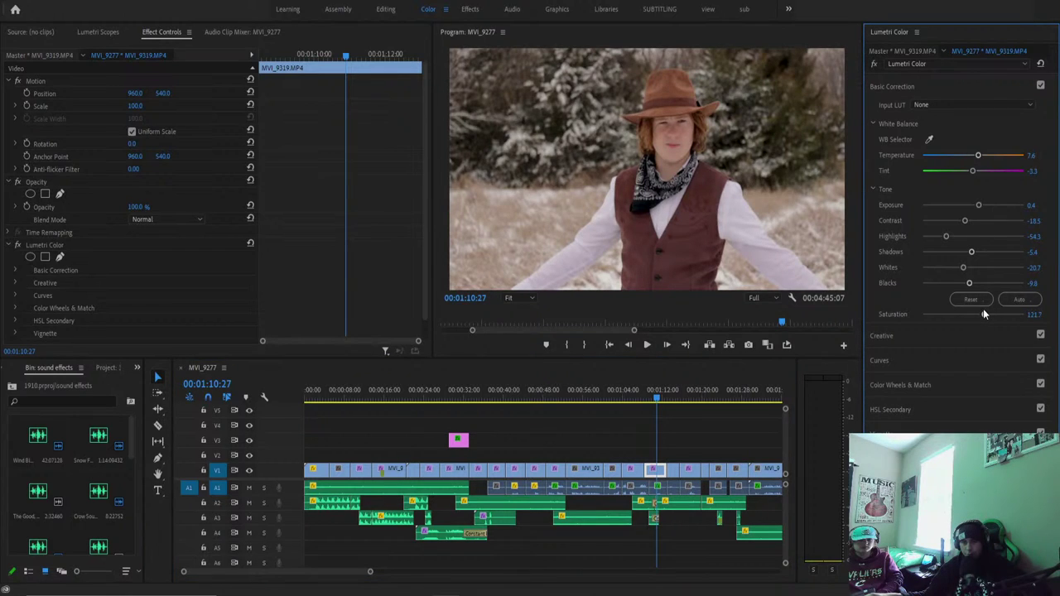
Grade MVI_9323.MP4 at 00:01:21:03 with Temperature 9.8, Tint -3.3, Contrast -40.2, Highlights -19.6, Shadows -4.3, Whites -13.0, Blacks 1.1 and Saturation 127.2.
{"action": "left_click_drag", "start_coordinate": [655, 396], "coordinate": [706, 396]}
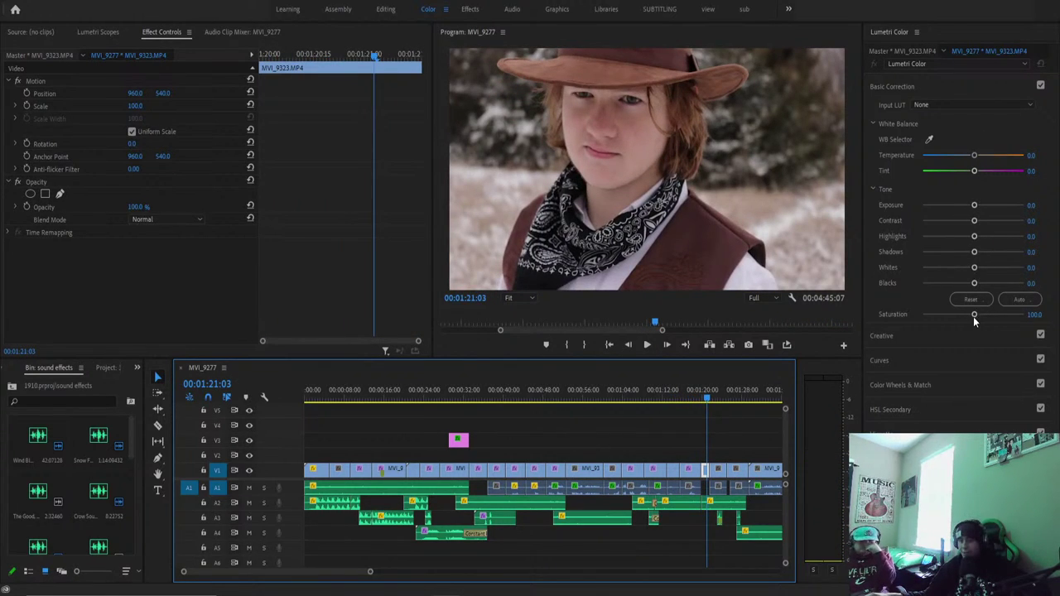
{"action": "left_click_drag", "start_coordinate": [974, 316], "coordinate": [981, 317]}
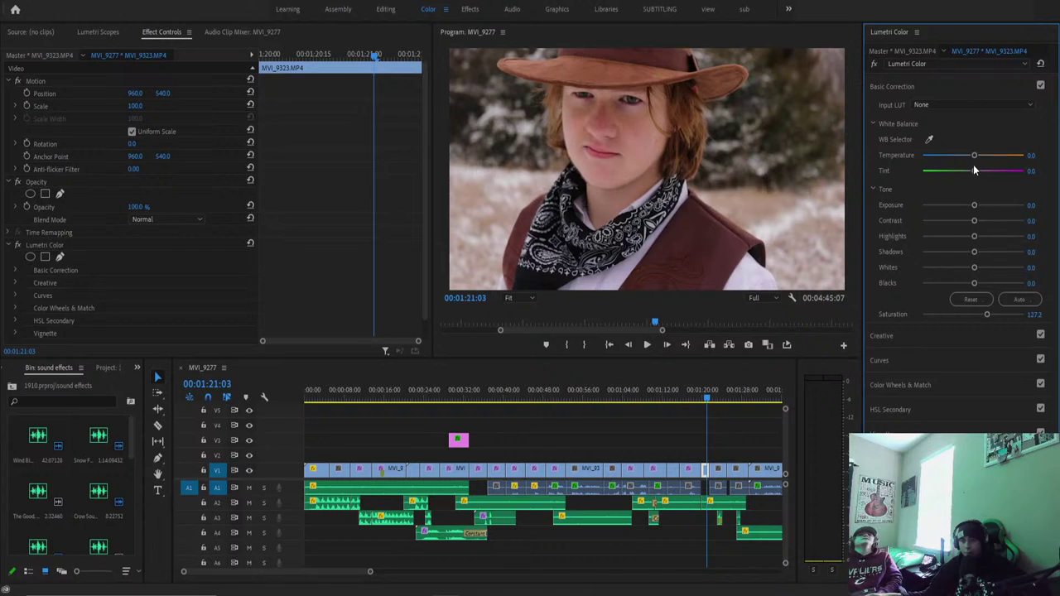
{"action": "left_click_drag", "start_coordinate": [975, 160], "coordinate": [979, 163]}
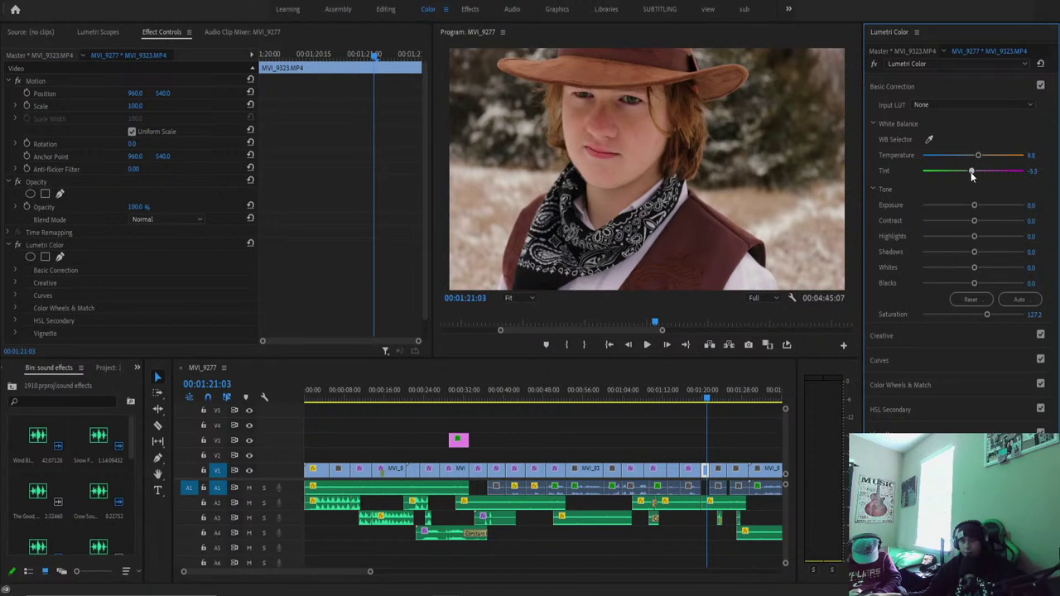
{"action": "left_click_drag", "start_coordinate": [974, 206], "coordinate": [963, 252]}
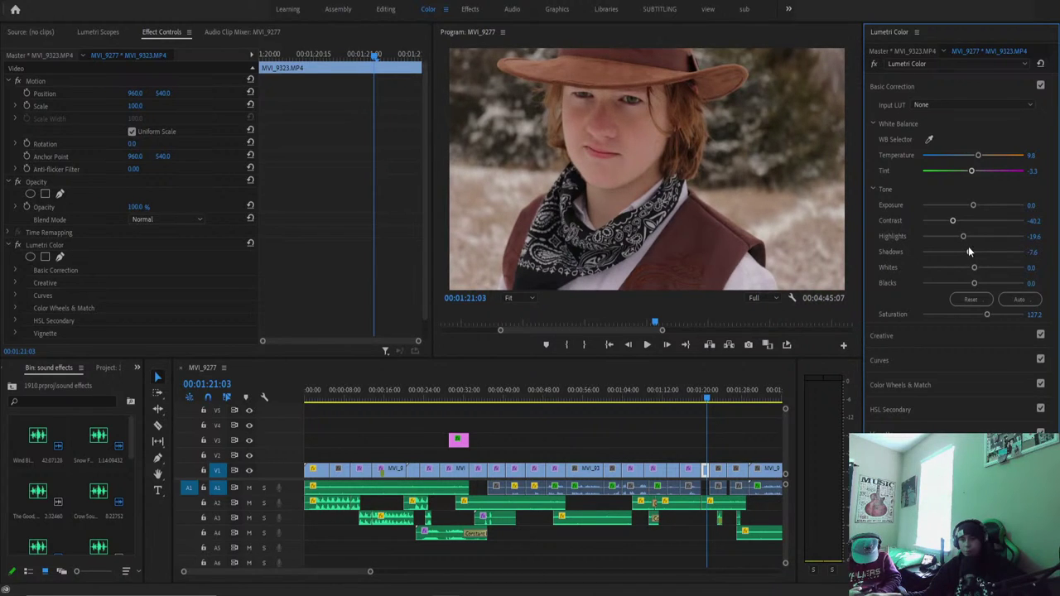
{"action": "mouse_move", "coordinate": [978, 262]}
{"action": "left_mouse_down"}
{"action": "mouse_move", "coordinate": [956, 264]}
{"action": "mouse_move", "coordinate": [971, 281]}
{"action": "left_mouse_up"}
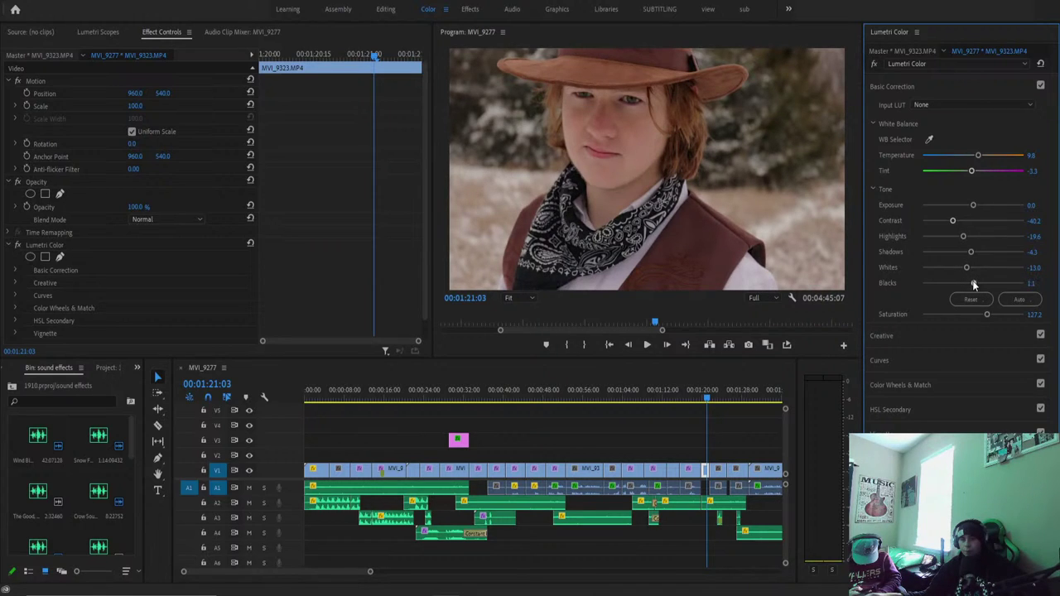
Grade MVI_9328.MP4 at 00:01:23:16 with Exposure -0.9, Contrast -35.9, Highlights -43.5, Shadows -10.9, Whites -3.3 and a raised Saturation.
{"action": "left_click", "coordinate": [678, 380]}
{"action": "key", "text": "space"}
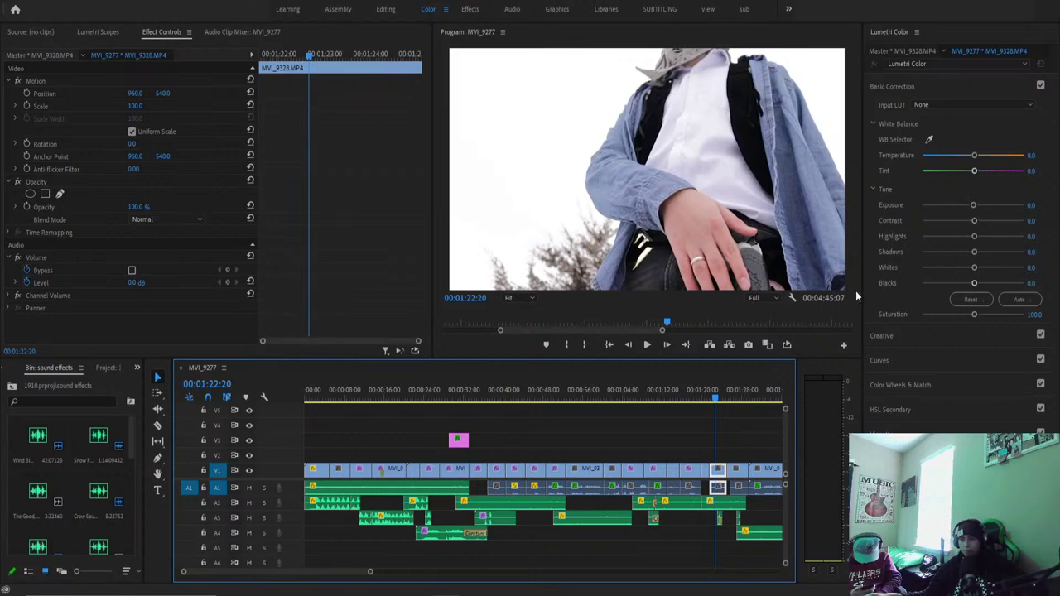
{"action": "left_click", "coordinate": [719, 395]}
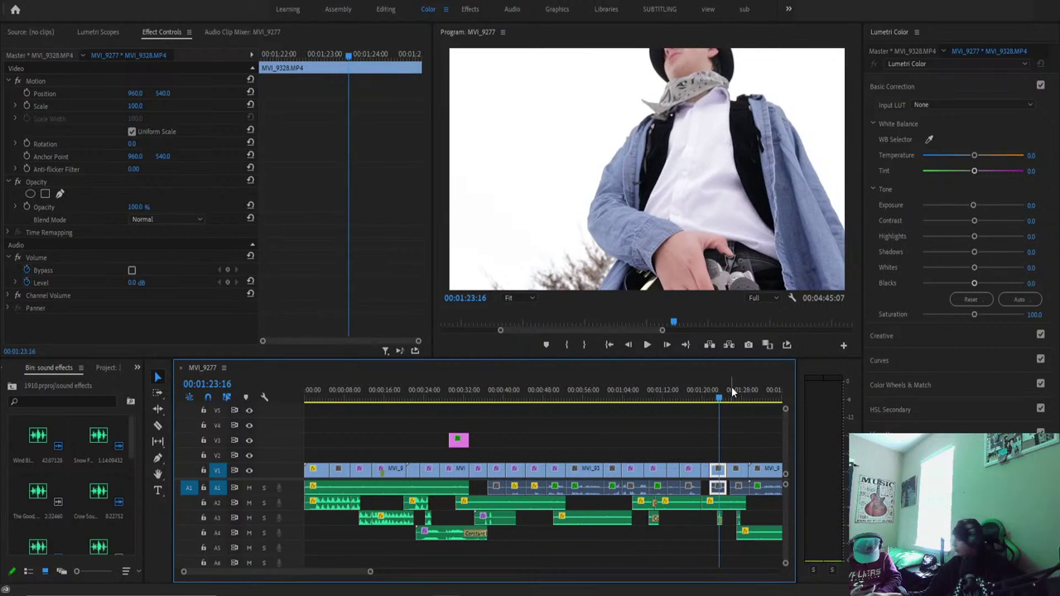
{"action": "left_click_drag", "start_coordinate": [973, 206], "coordinate": [972, 266]}
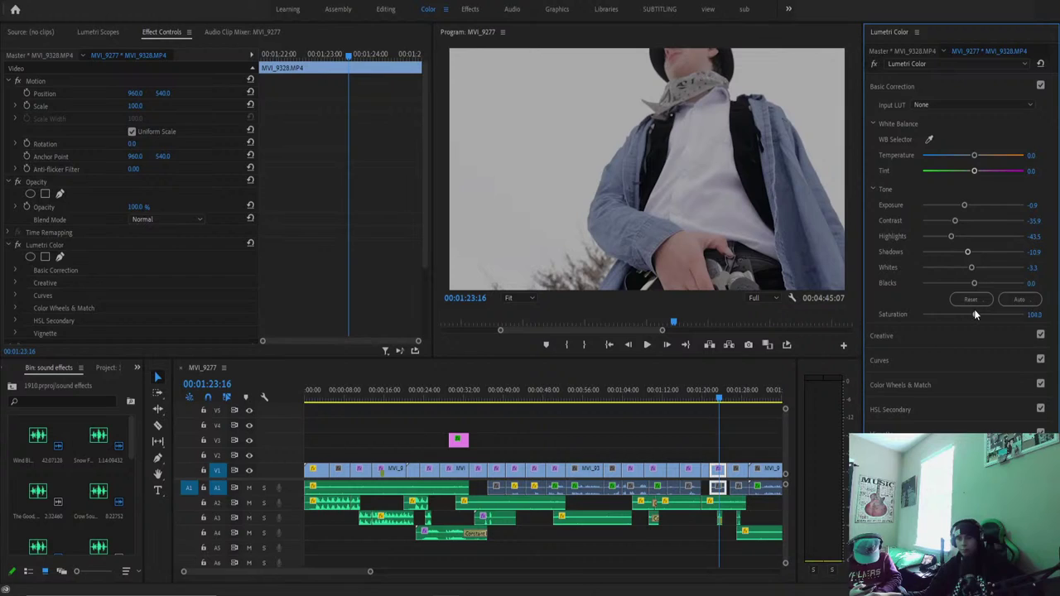
{"action": "left_click_drag", "start_coordinate": [974, 312], "coordinate": [984, 309]}
Grade MVI_9331.MP4 with Temperature 9.8, Tint 1.1, Exposure -0.4, Contrast -4.3, Highlights -44.6, Shadows -8.7, Whites -7.6 and Saturation 139.1.
{"action": "left_click_drag", "start_coordinate": [709, 388], "coordinate": [744, 383]}
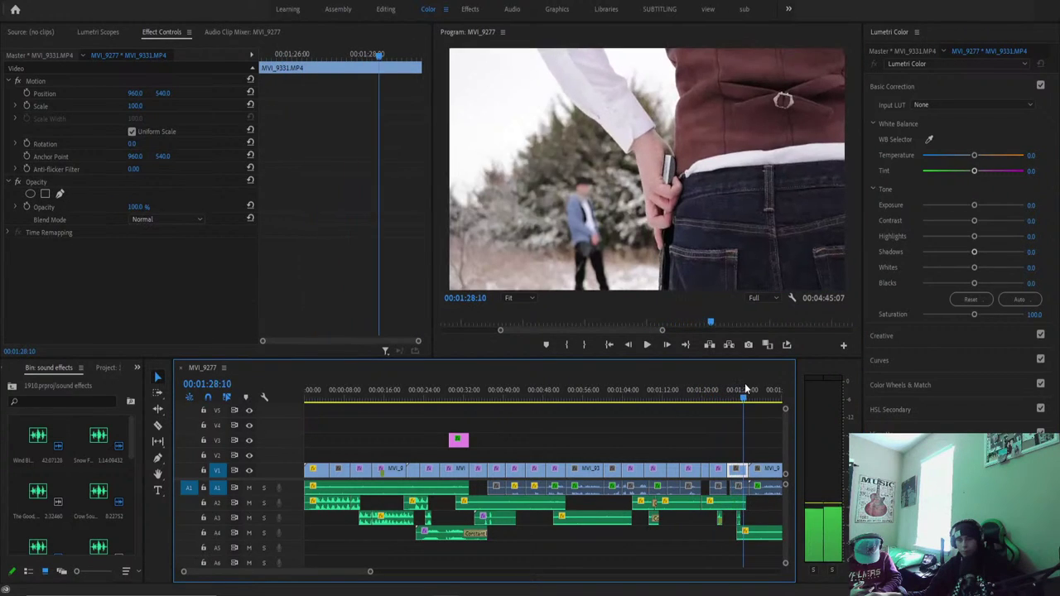
{"action": "left_click_drag", "start_coordinate": [975, 314], "coordinate": [994, 314]}
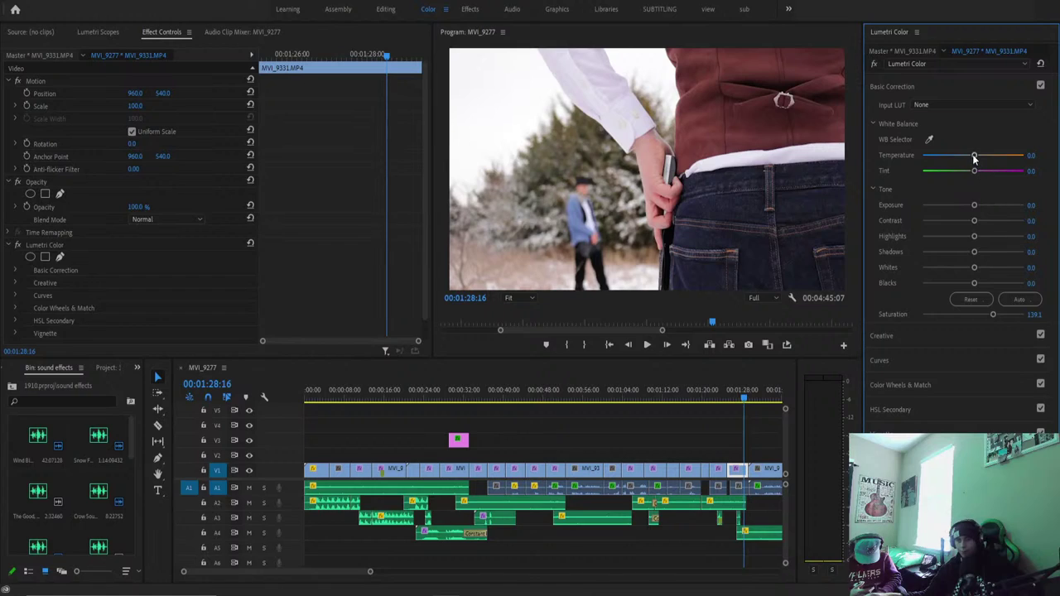
{"action": "left_click_drag", "start_coordinate": [974, 156], "coordinate": [970, 172]}
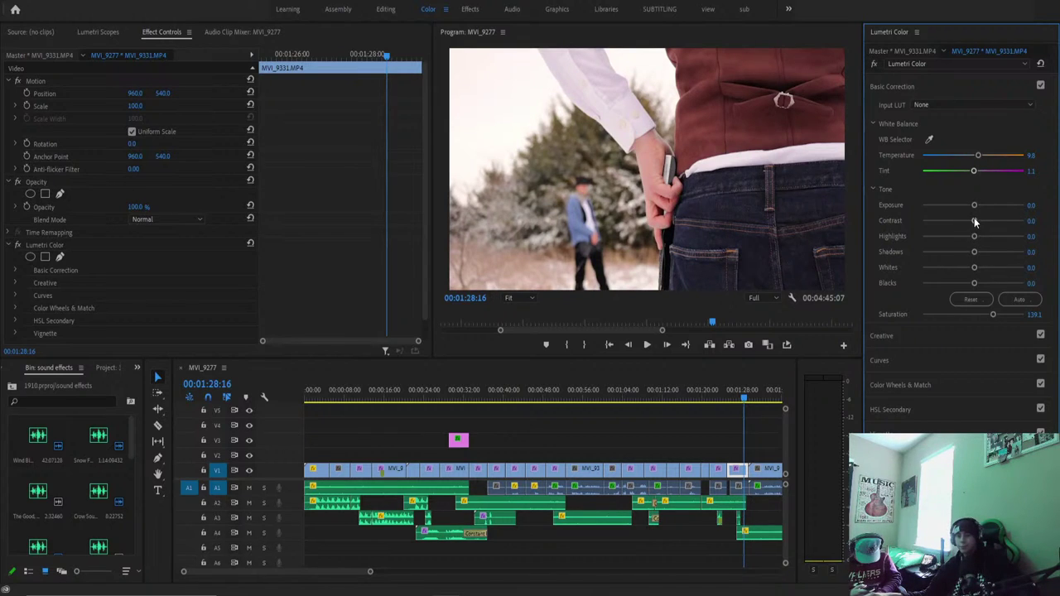
{"action": "left_click_drag", "start_coordinate": [973, 207], "coordinate": [969, 266]}
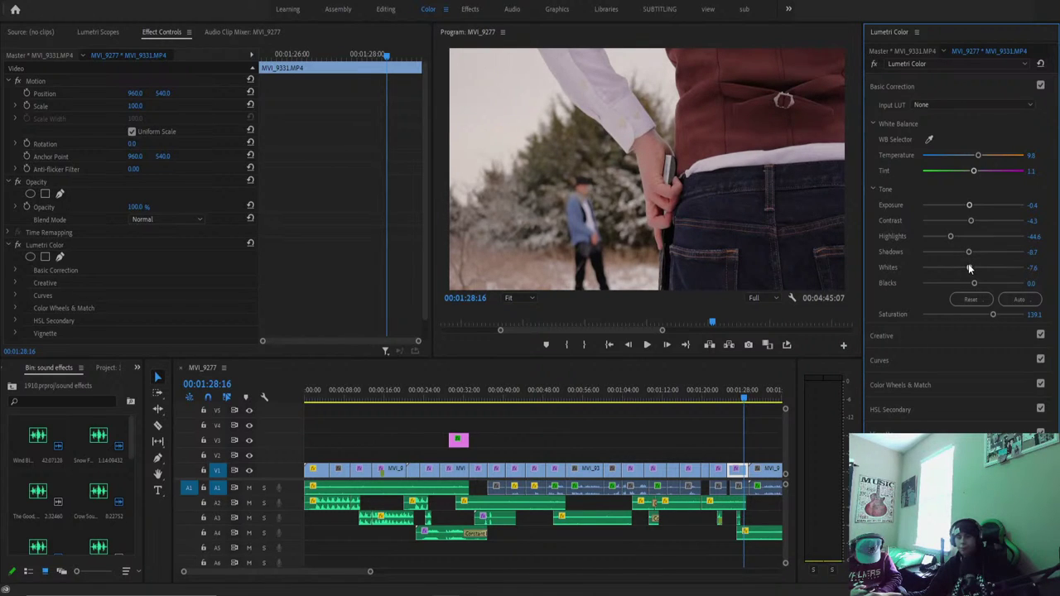
Grade MVI_9307.MP4 at 00:00:54:17 with Temperature 9.8, Exposure -0.5, Contrast -31.5, Highlights -16.3, Shadows -26.1, Whites -34.8 and Saturation 123.9.
{"action": "left_click_drag", "start_coordinate": [726, 387], "coordinate": [575, 406]}
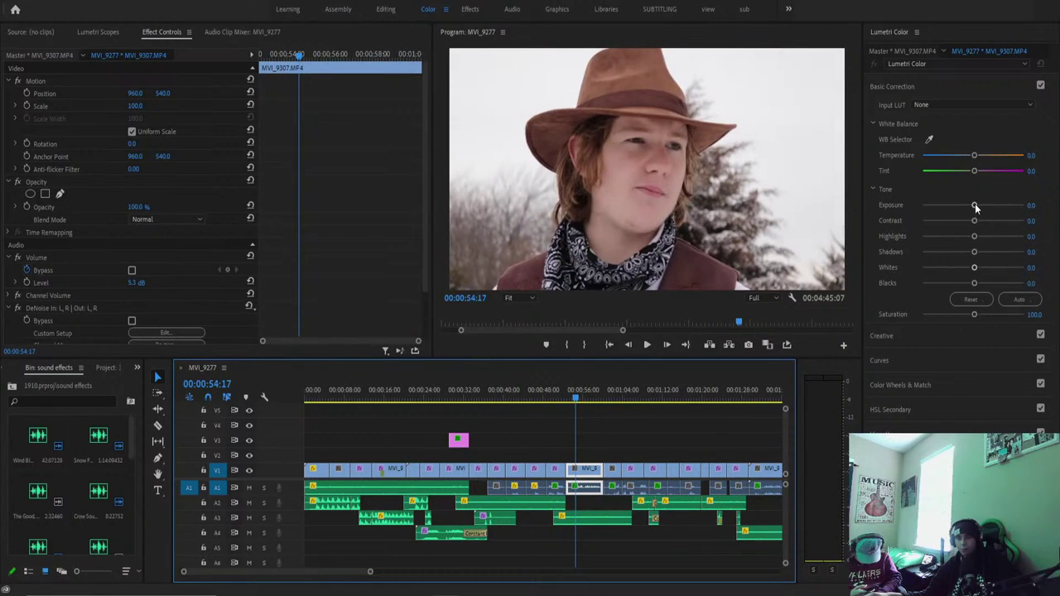
{"action": "left_click_drag", "start_coordinate": [975, 203], "coordinate": [955, 266]}
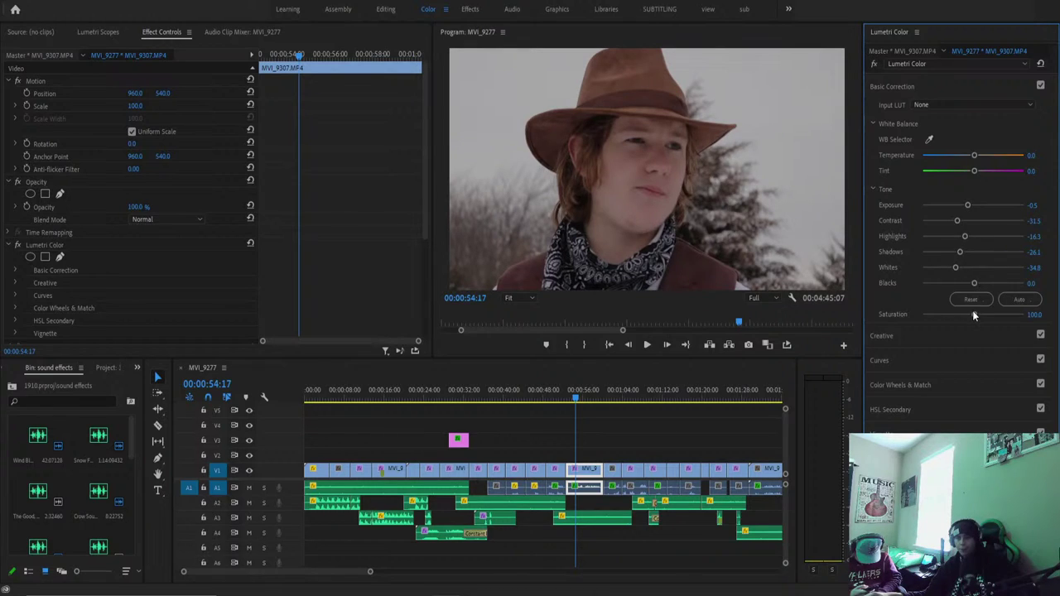
{"action": "left_click_drag", "start_coordinate": [973, 315], "coordinate": [979, 317]}
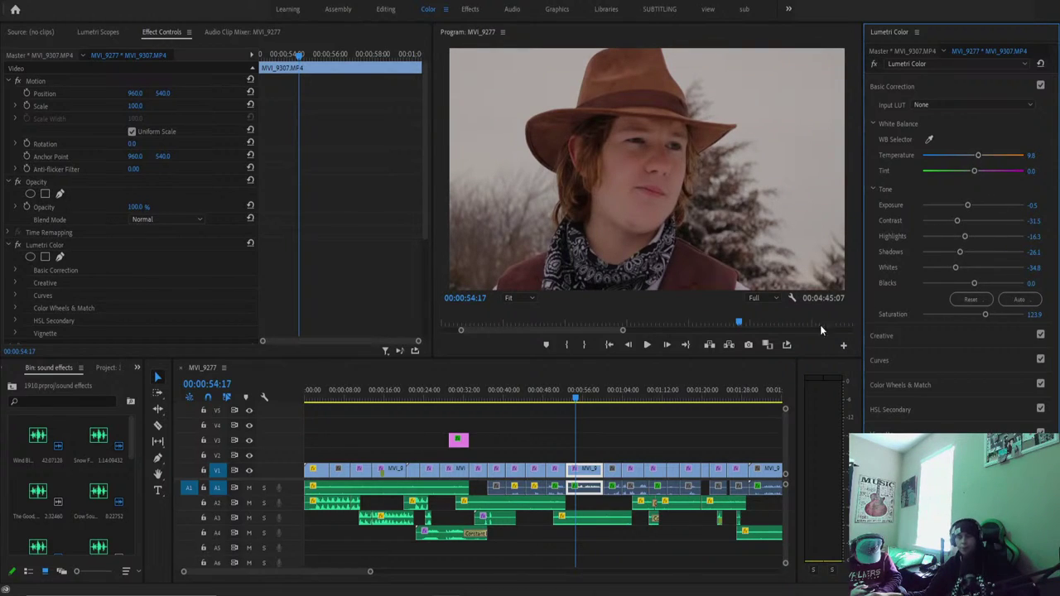
Grade MVI_9409.MP4 at 00:01:30:23 with Temperature 12.0, Contrast -30.4, Highlights -47.8, Shadows -13.0, Whites -25.0 and Saturation 118.5.
{"action": "left_click_drag", "start_coordinate": [589, 399], "coordinate": [644, 400]}
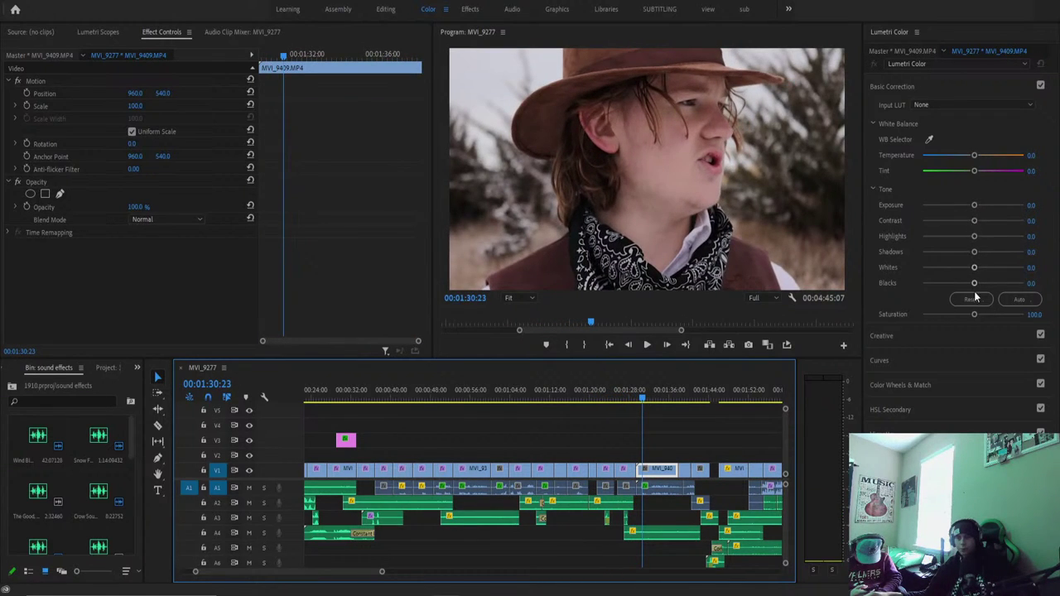
{"action": "left_click_drag", "start_coordinate": [974, 313], "coordinate": [981, 314]}
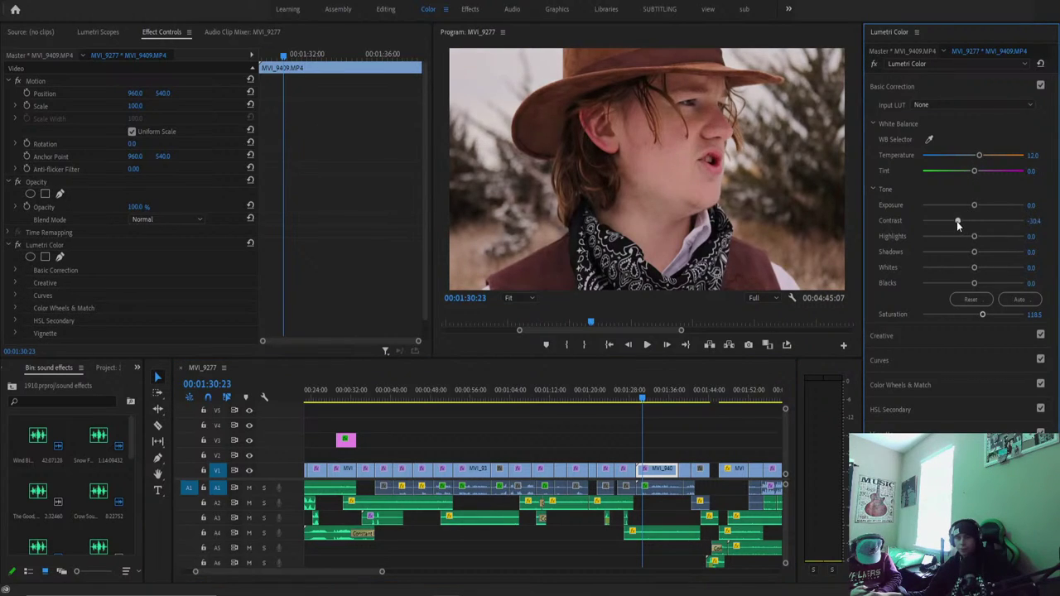
{"action": "left_click_drag", "start_coordinate": [973, 236], "coordinate": [959, 268]}
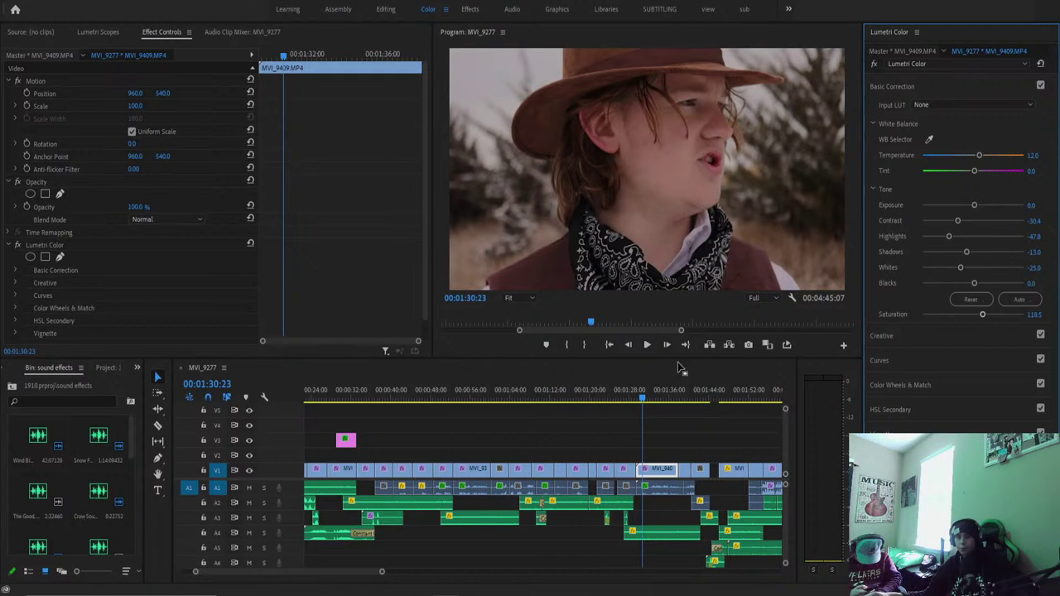
Grade MVI_9336.MP4 at 00:01:39:00 with Temperature 7.6, Exposure -0.2, Contrast -27.2, Highlights -23.9, Shadows -10.9, Whites -30.4 and Saturation 121.7.
{"action": "mouse_move", "coordinate": [677, 392]}
{"action": "left_mouse_down"}
{"action": "mouse_move", "coordinate": [642, 395]}
{"action": "mouse_move", "coordinate": [683, 392]}
{"action": "left_mouse_up"}
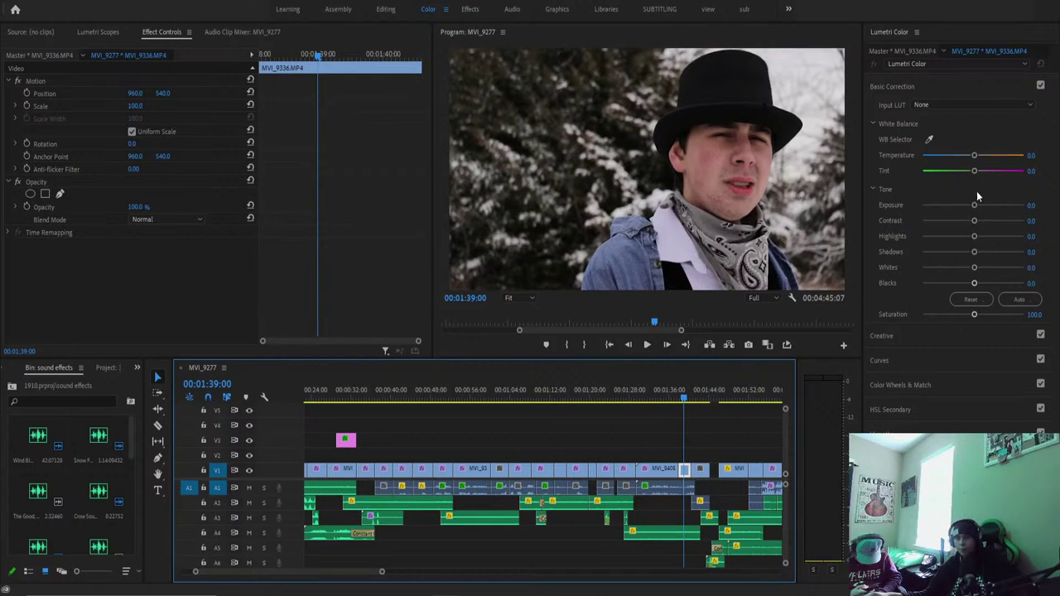
{"action": "left_click_drag", "start_coordinate": [975, 313], "coordinate": [983, 316]}
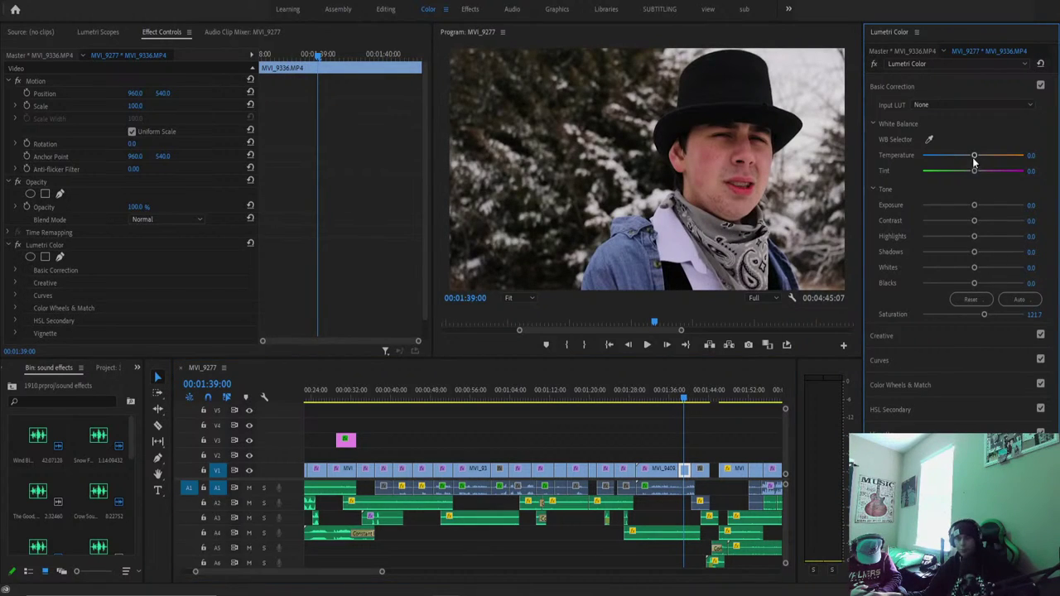
{"action": "left_click_drag", "start_coordinate": [975, 157], "coordinate": [977, 157]}
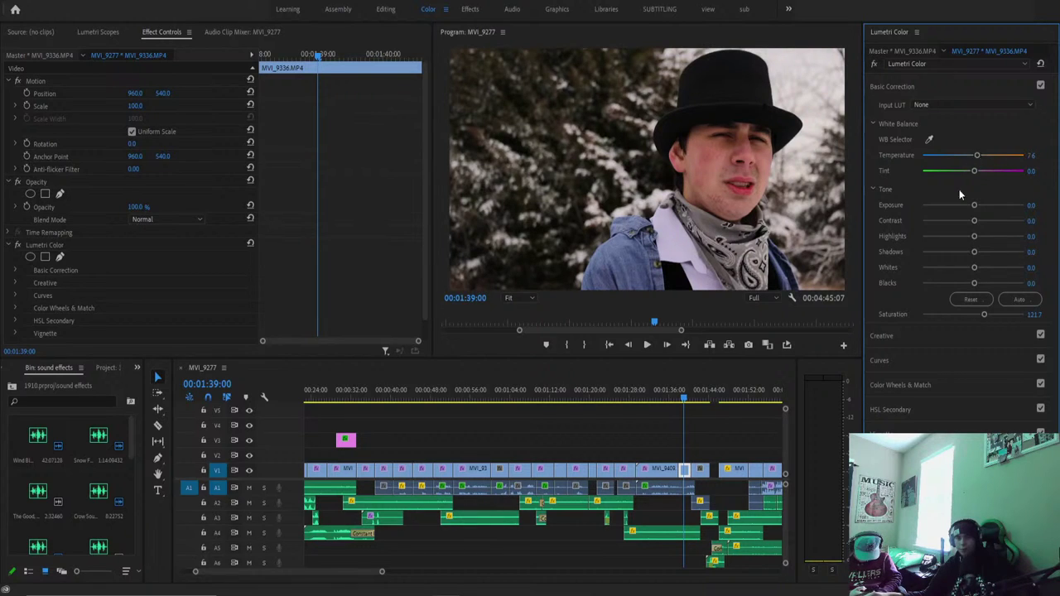
{"action": "left_click_drag", "start_coordinate": [973, 205], "coordinate": [972, 205]}
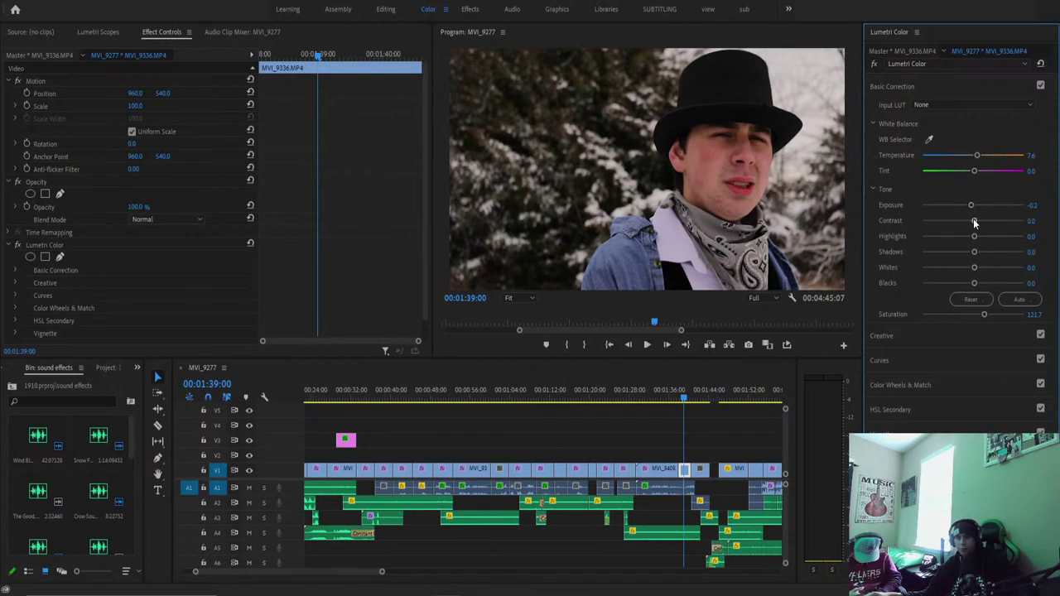
{"action": "left_click_drag", "start_coordinate": [974, 237], "coordinate": [956, 266]}
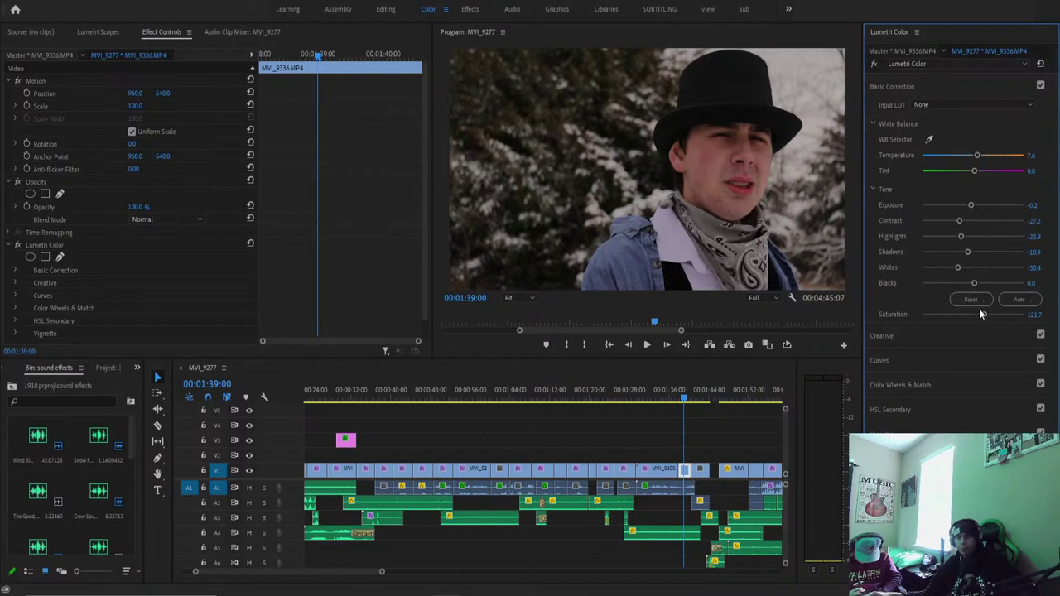
Grade MVI_9337.MP4 at 00:01:41:20 with Temperature 1.1, Exposure 0.4, Contrast -32.6, Highlights -44.6, Shadows -16.3, Whites -22.8 and Saturation 115.2.
{"action": "left_click_drag", "start_coordinate": [683, 390], "coordinate": [697, 389]}
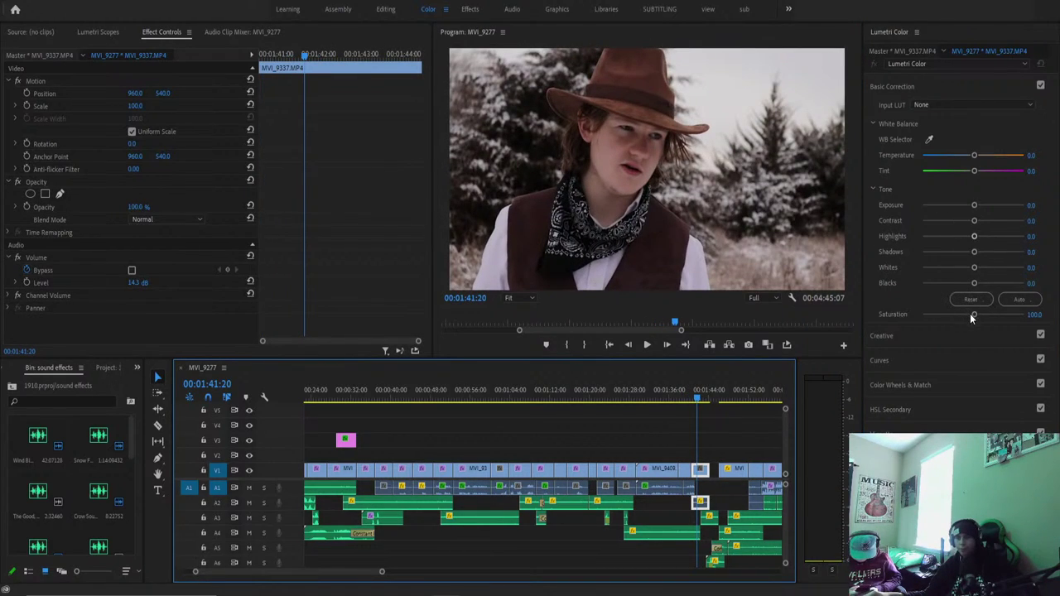
{"action": "left_click_drag", "start_coordinate": [971, 315], "coordinate": [979, 314]}
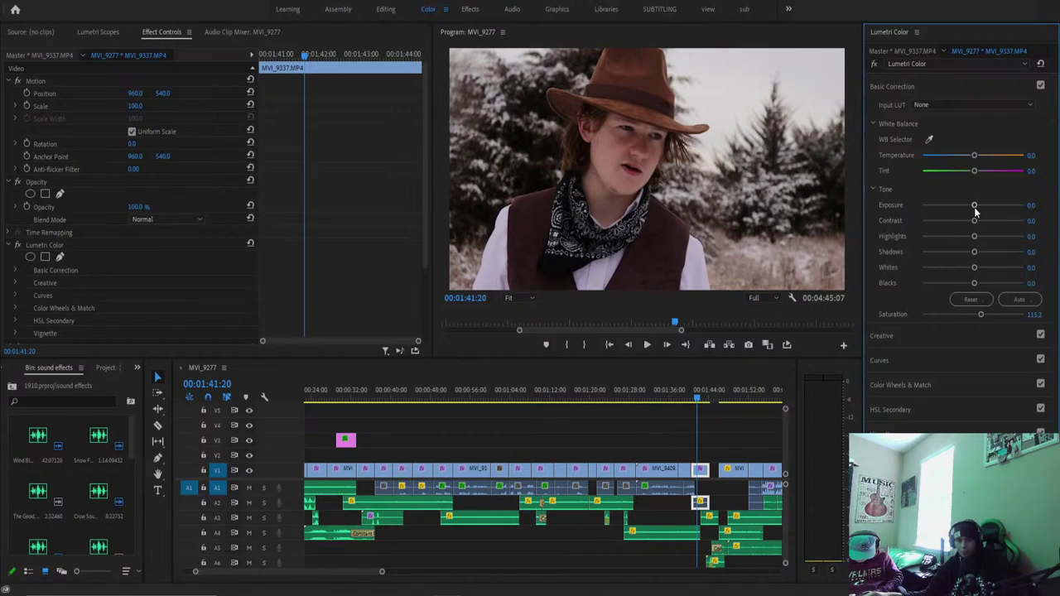
{"action": "left_click_drag", "start_coordinate": [974, 206], "coordinate": [980, 207]}
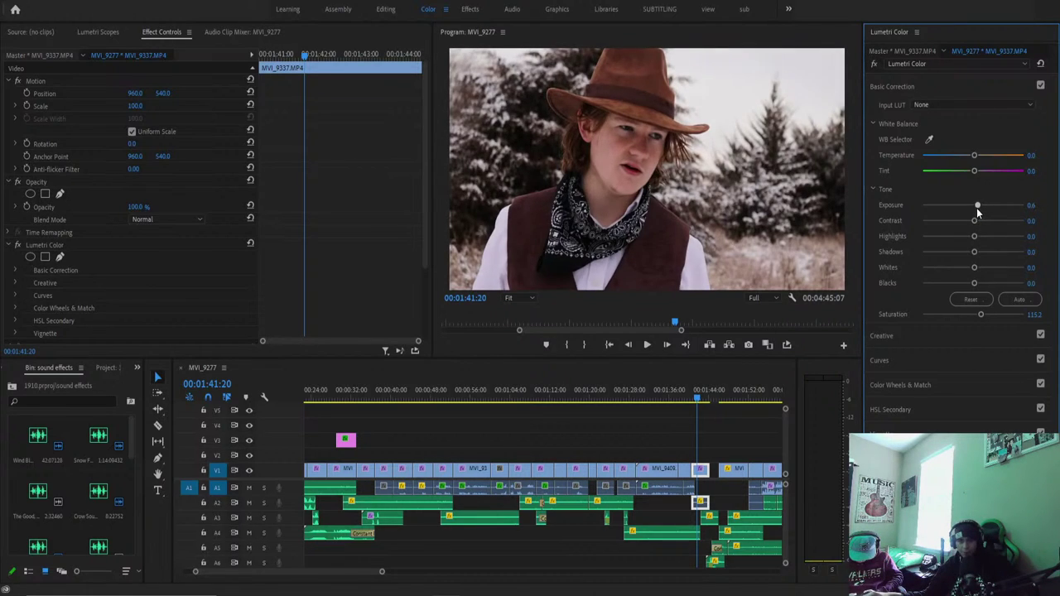
{"action": "left_click_drag", "start_coordinate": [973, 157], "coordinate": [973, 165]}
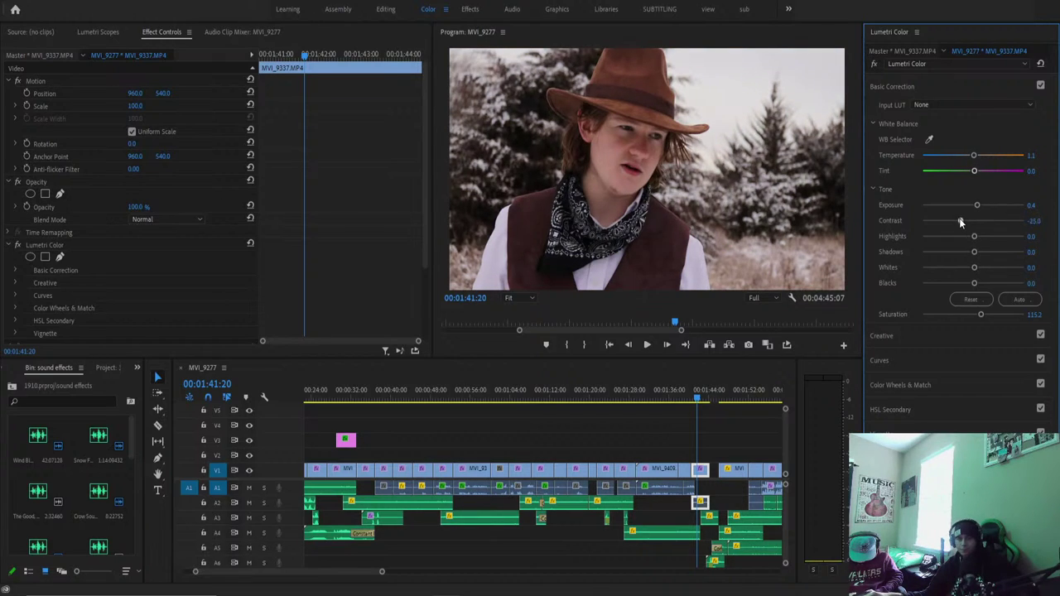
{"action": "left_click_drag", "start_coordinate": [973, 237], "coordinate": [959, 267]}
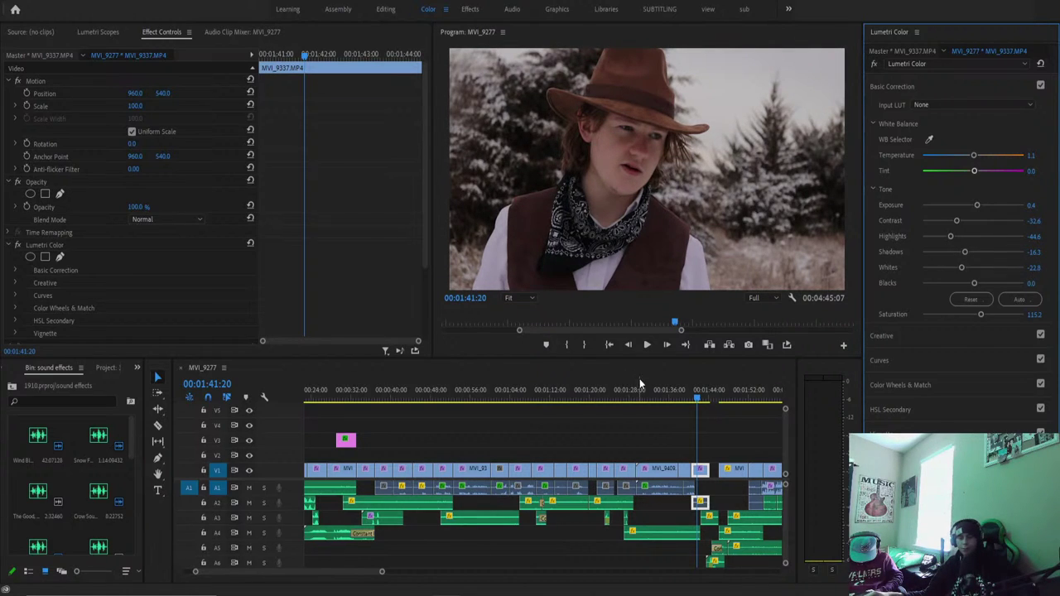
Review the look of the shots from MVI_9331.MP4 through MVI_9432.MP4, comparing the standoff grades with the woods scene.
{"action": "mouse_move", "coordinate": [639, 388]}
{"action": "left_mouse_down"}
{"action": "mouse_move", "coordinate": [591, 397]}
{"action": "mouse_move", "coordinate": [684, 406]}
{"action": "mouse_move", "coordinate": [768, 389]}
{"action": "mouse_move", "coordinate": [621, 389]}
{"action": "left_mouse_up"}
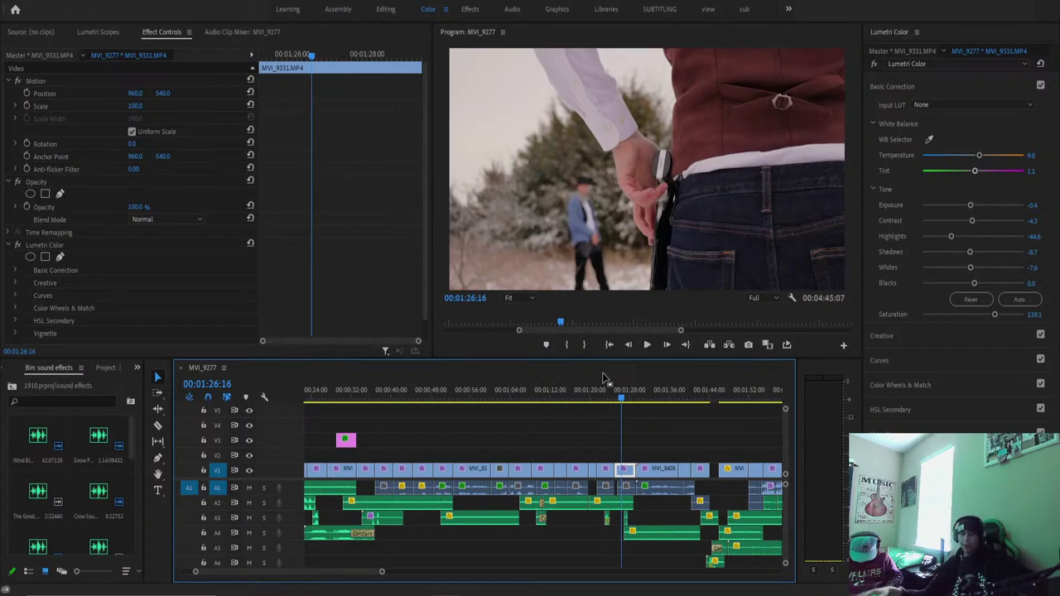
{"action": "left_click_drag", "start_coordinate": [577, 388], "coordinate": [540, 455]}
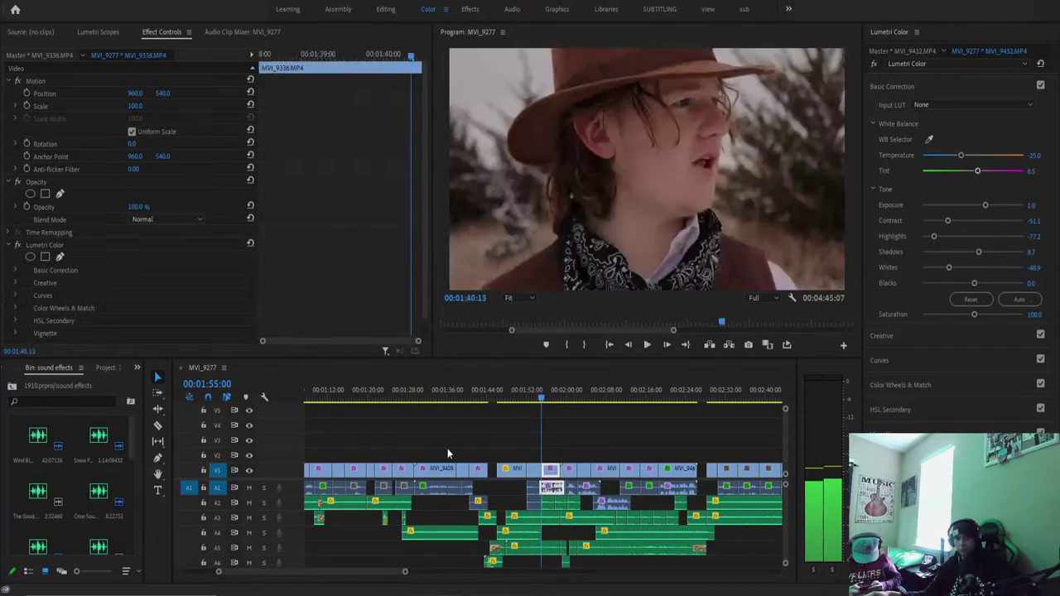
{"action": "left_click", "coordinate": [451, 472]}
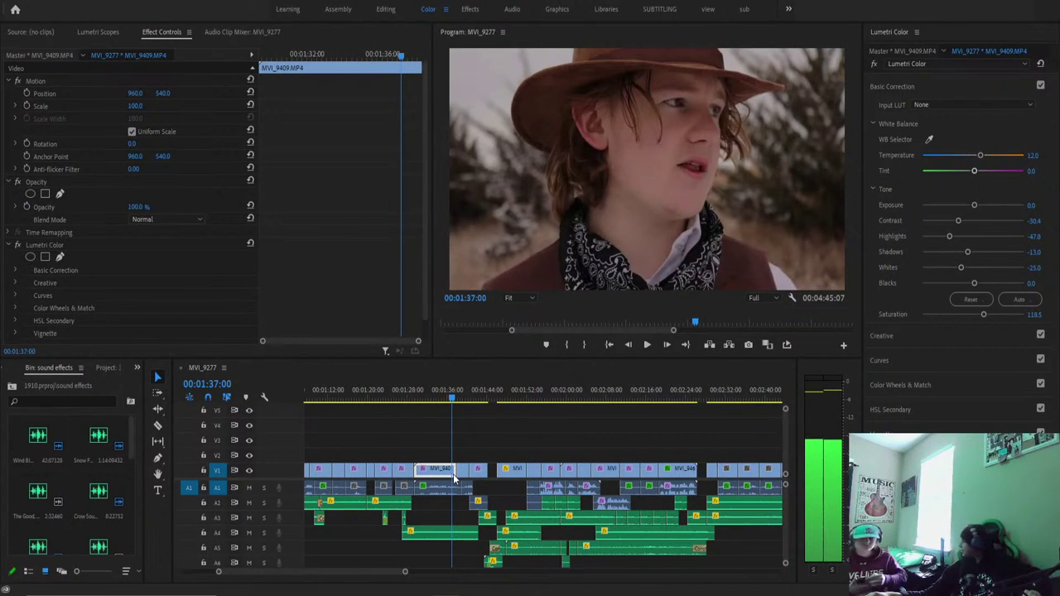
{"action": "left_click", "coordinate": [503, 489]}
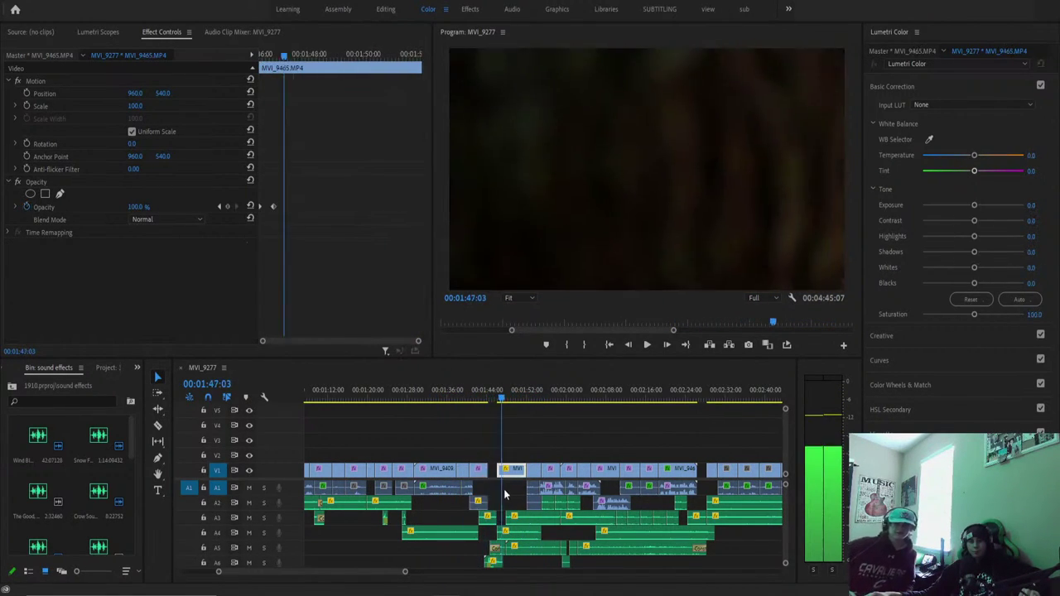
{"action": "left_click_drag", "start_coordinate": [504, 488], "coordinate": [527, 479]}
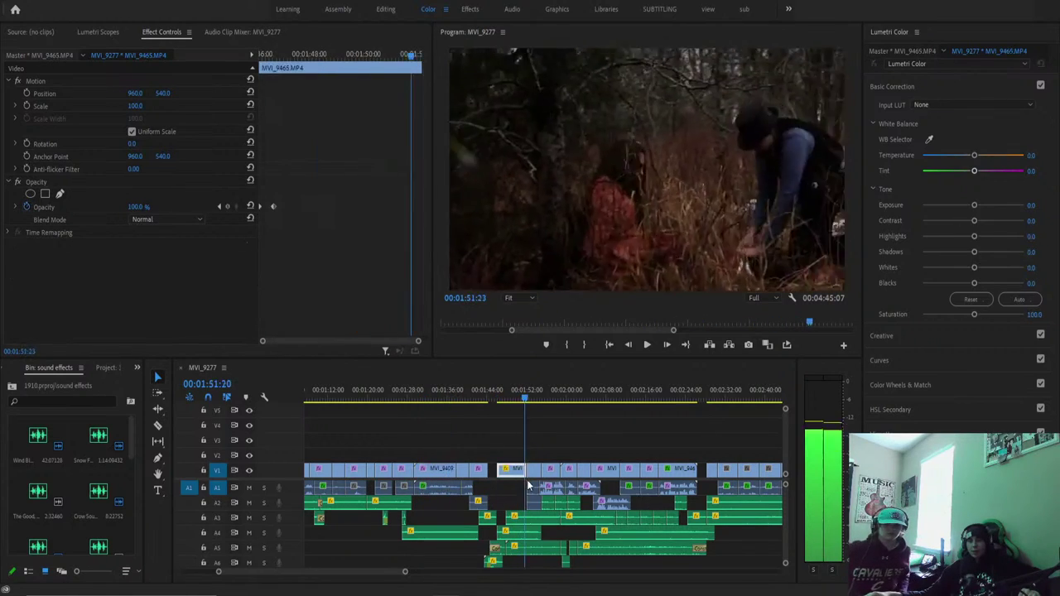
{"action": "left_click", "coordinate": [534, 485]}
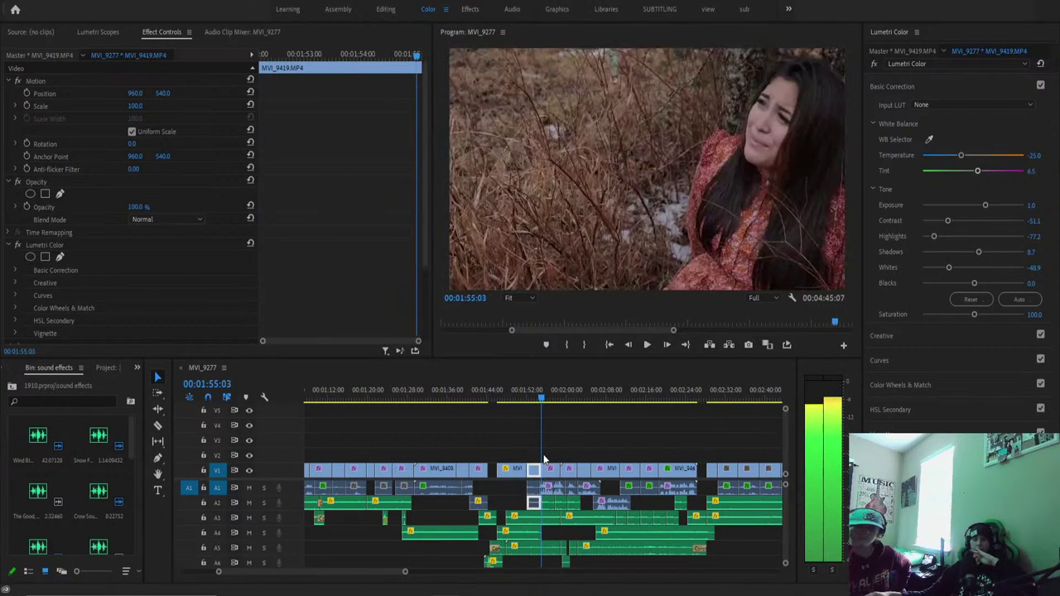
{"action": "left_click_drag", "start_coordinate": [529, 429], "coordinate": [488, 450]}
{"action": "left_click_drag", "start_coordinate": [518, 450], "coordinate": [547, 445]}
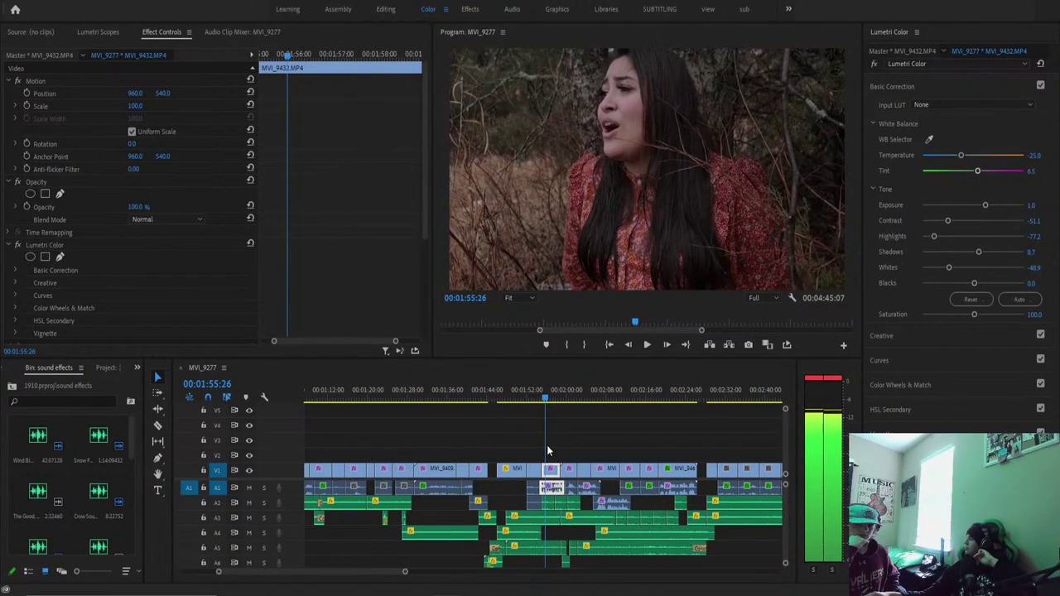
{"action": "left_click_drag", "start_coordinate": [546, 444], "coordinate": [480, 453]}
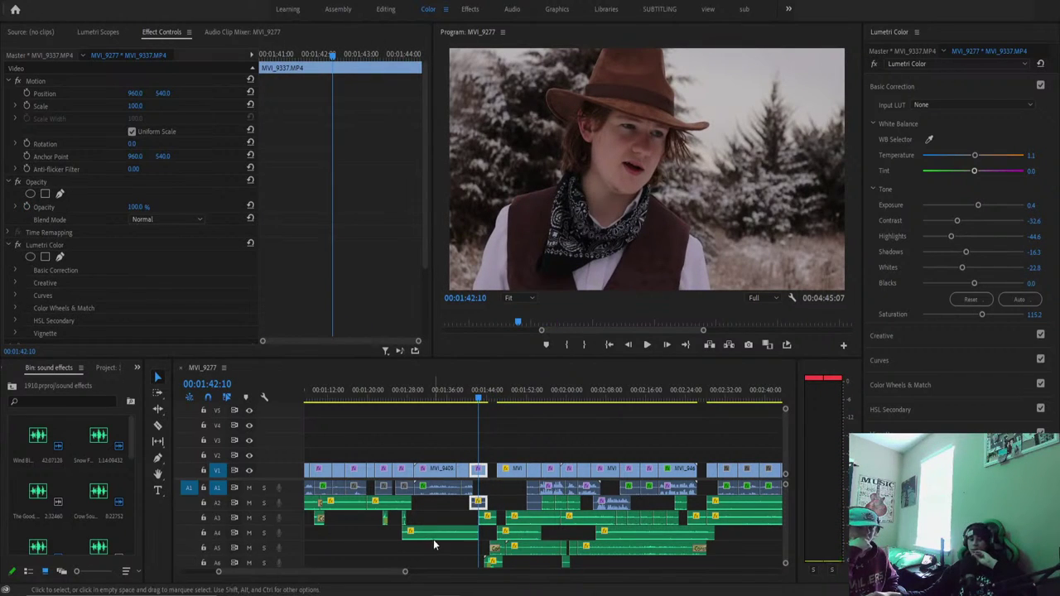
Review the graded shots from MVI_9286.MP4 onward to compare their color with MVI_9337.MP4.
{"action": "left_click_drag", "start_coordinate": [406, 573], "coordinate": [437, 571]}
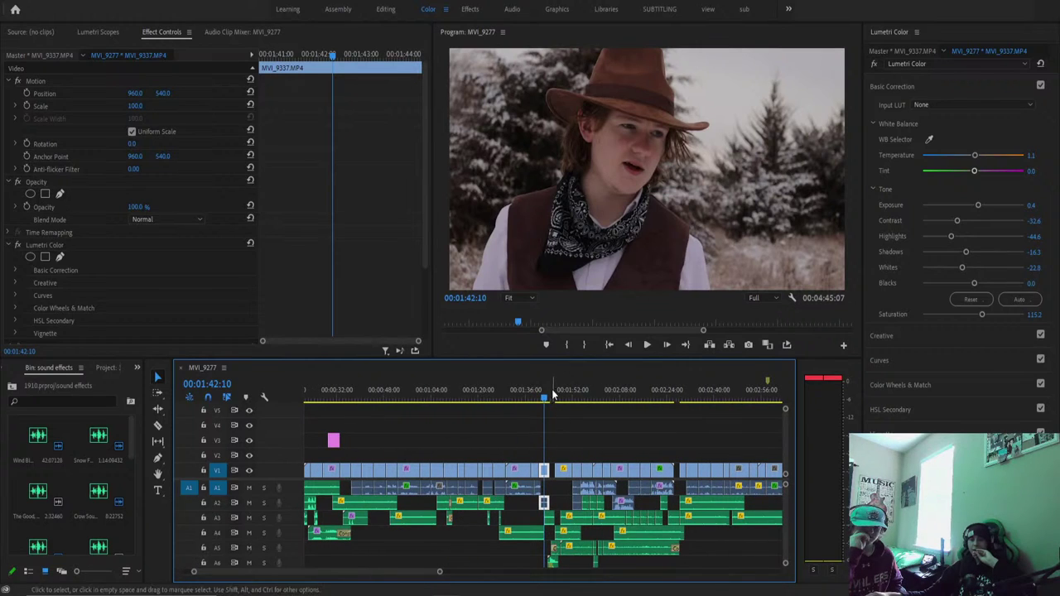
{"action": "key", "text": "j"}
{"action": "key", "text": "j"}
{"action": "key", "text": "j"}
{"action": "key", "text": "j"}
{"action": "key", "text": "j"}
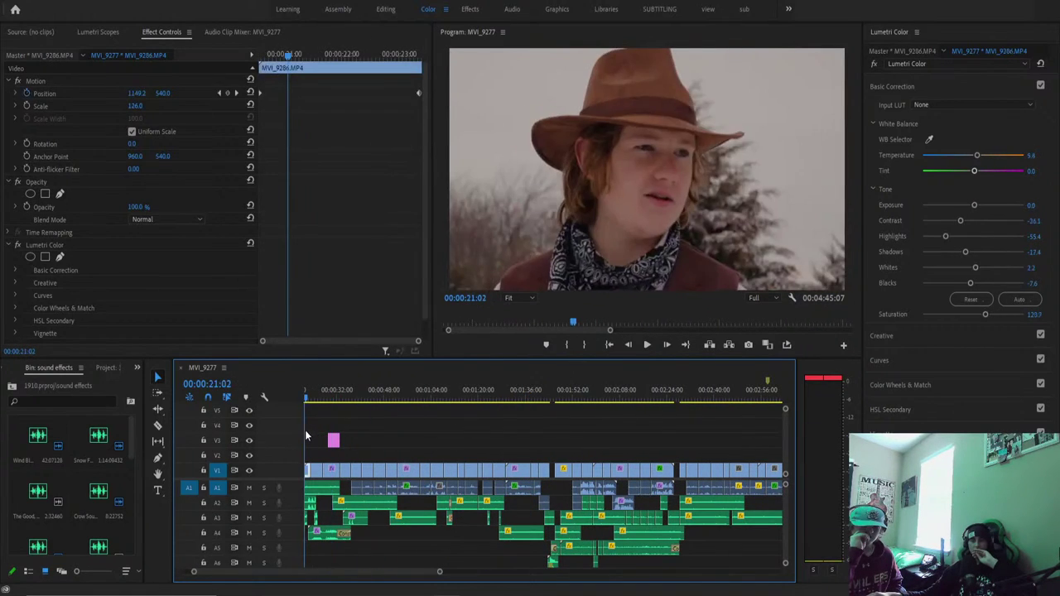
{"action": "key", "text": "l"}
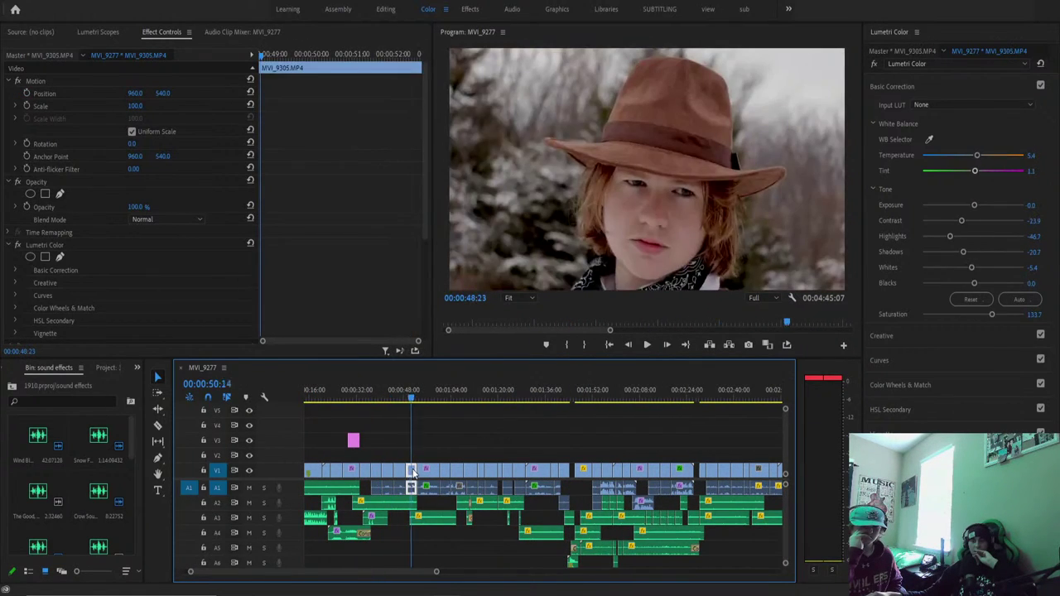
Regrade MVI_9337.MP4 at 00:01:43:14 with Shadows 13.0 and Temperature 13.0.
{"action": "left_click", "coordinate": [428, 473]}
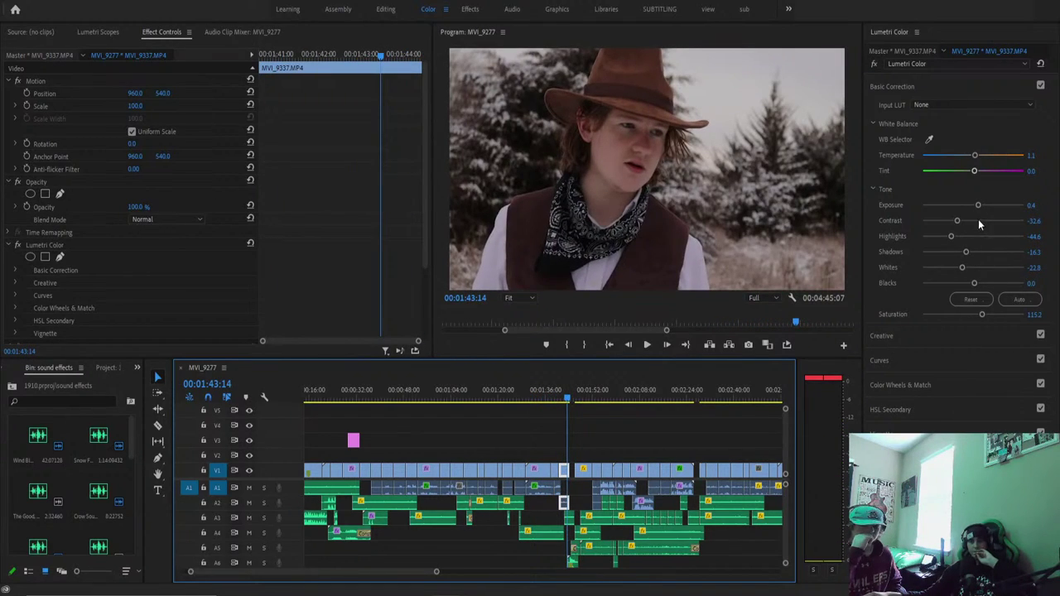
{"action": "left_click_drag", "start_coordinate": [968, 253], "coordinate": [978, 257]}
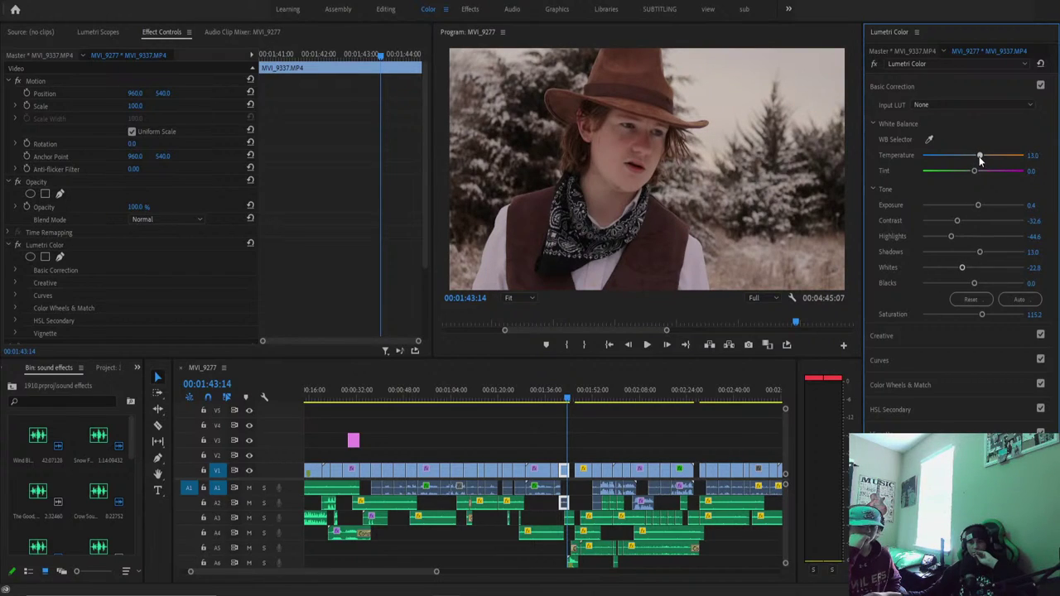
Remove one of the stacked Lumetri Color effects from MVI_9456.MP4 at 00:02:12:09 in the woods scene.
{"action": "left_click_drag", "start_coordinate": [567, 398], "coordinate": [585, 423]}
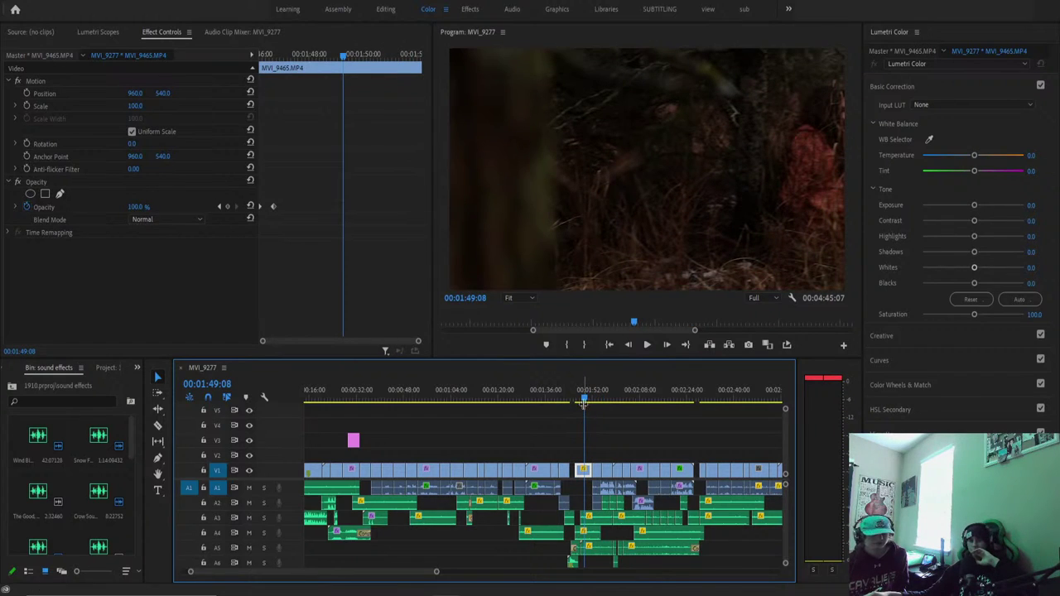
{"action": "left_click_drag", "start_coordinate": [581, 389], "coordinate": [653, 415]}
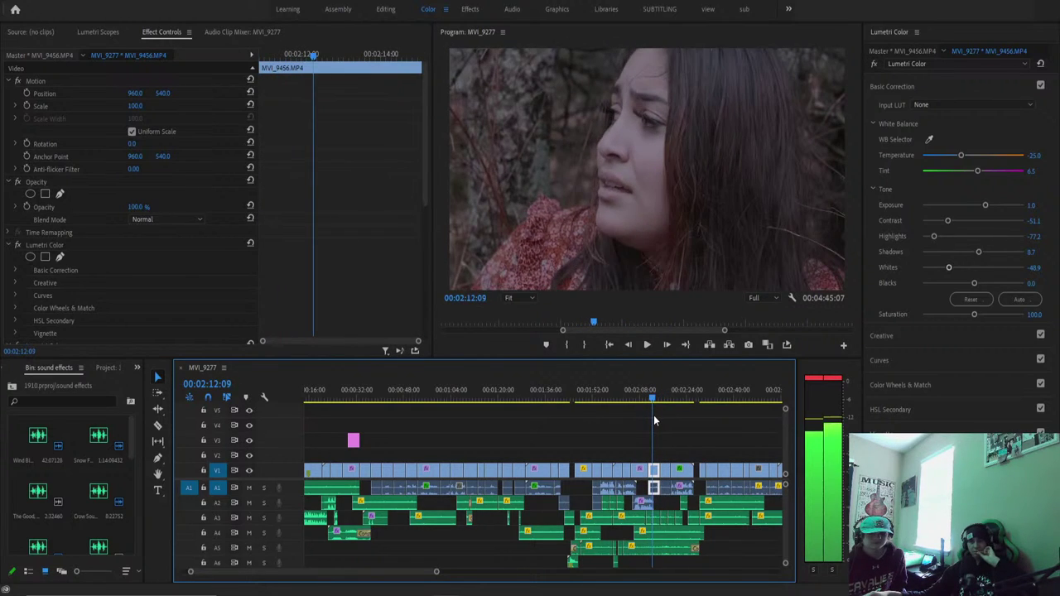
{"action": "left_click", "coordinate": [71, 241]}
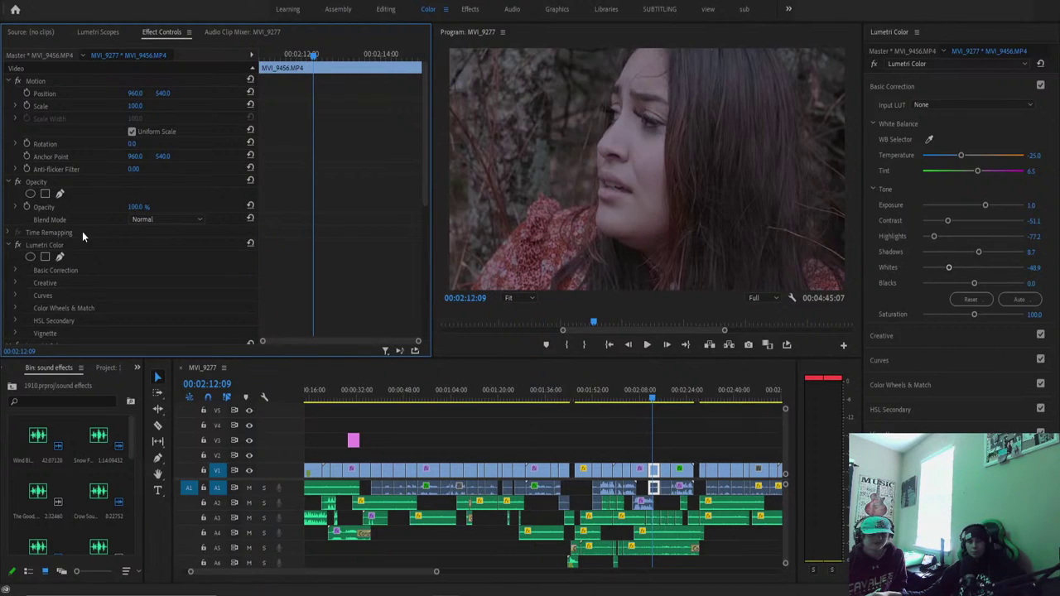
{"action": "left_click", "coordinate": [72, 241]}
{"action": "left_click", "coordinate": [72, 241]}
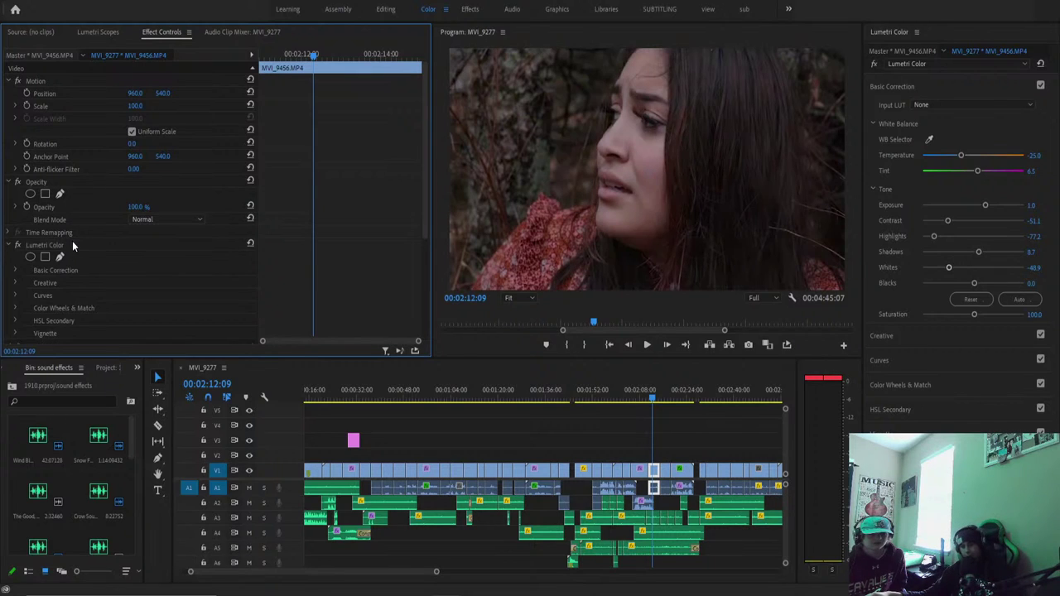
Delete the Lumetri Color effect from MVI_9448.MP4 at 00:02:08:28.
{"action": "left_click_drag", "start_coordinate": [650, 395], "coordinate": [644, 395]}
{"action": "left_click", "coordinate": [51, 249]}
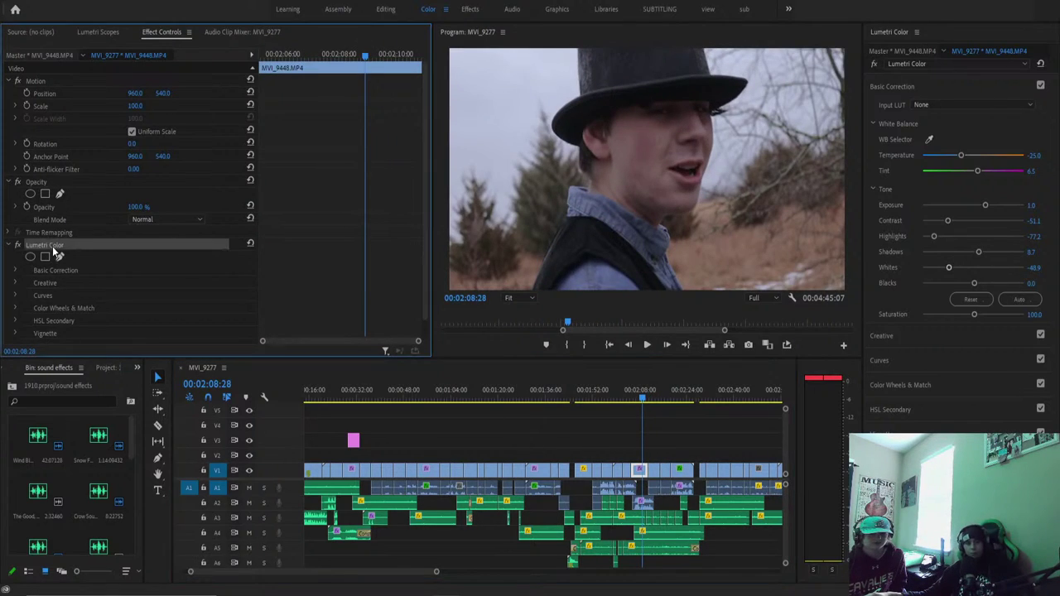
{"action": "key", "text": "Delete"}
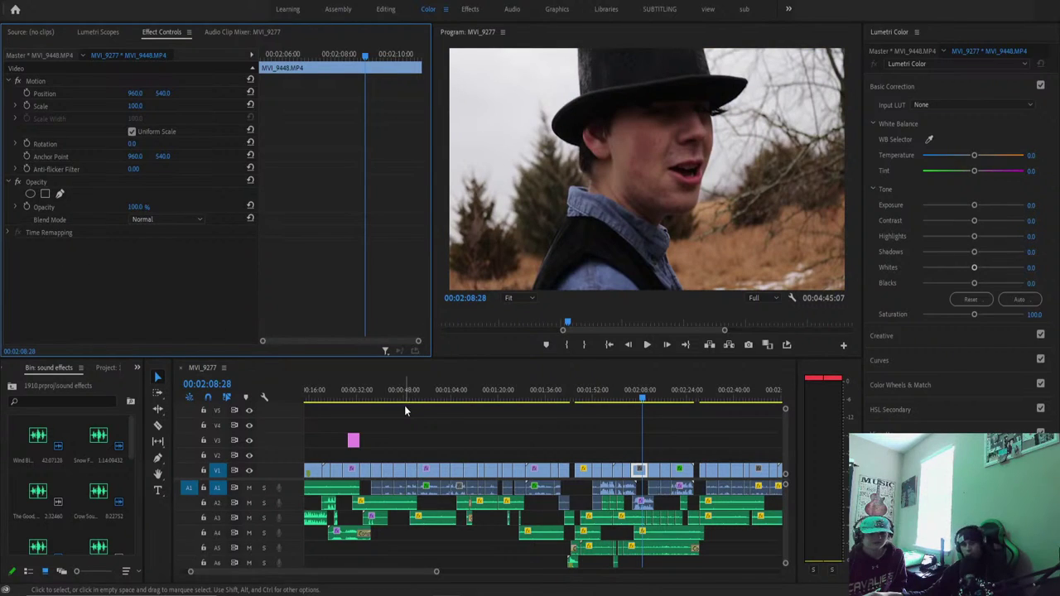
Undo the Lumetri Color deletion on MVI_9448.MP4 and set Temperature to 29.3 there and 30.4 on MVI_9456.MP4.
{"action": "key", "text": "ctrl+z"}
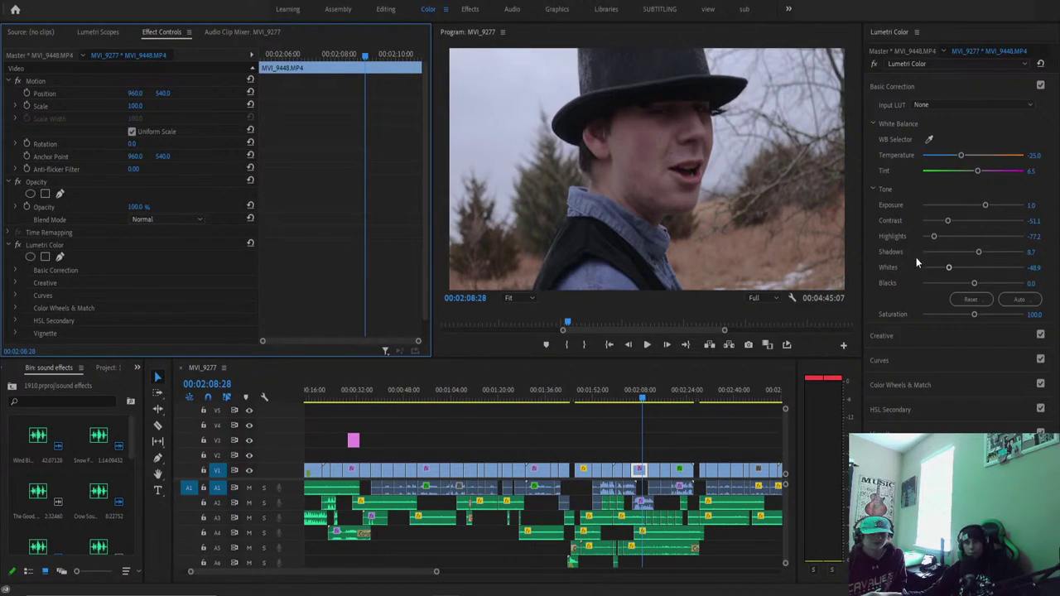
{"action": "left_click_drag", "start_coordinate": [960, 157], "coordinate": [987, 158]}
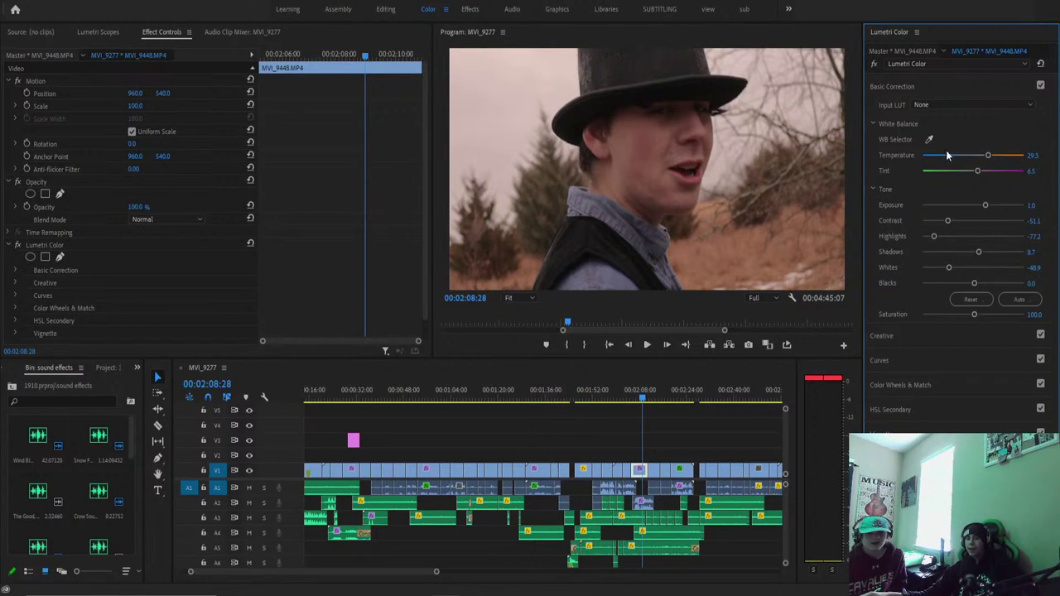
{"action": "left_click", "coordinate": [647, 396]}
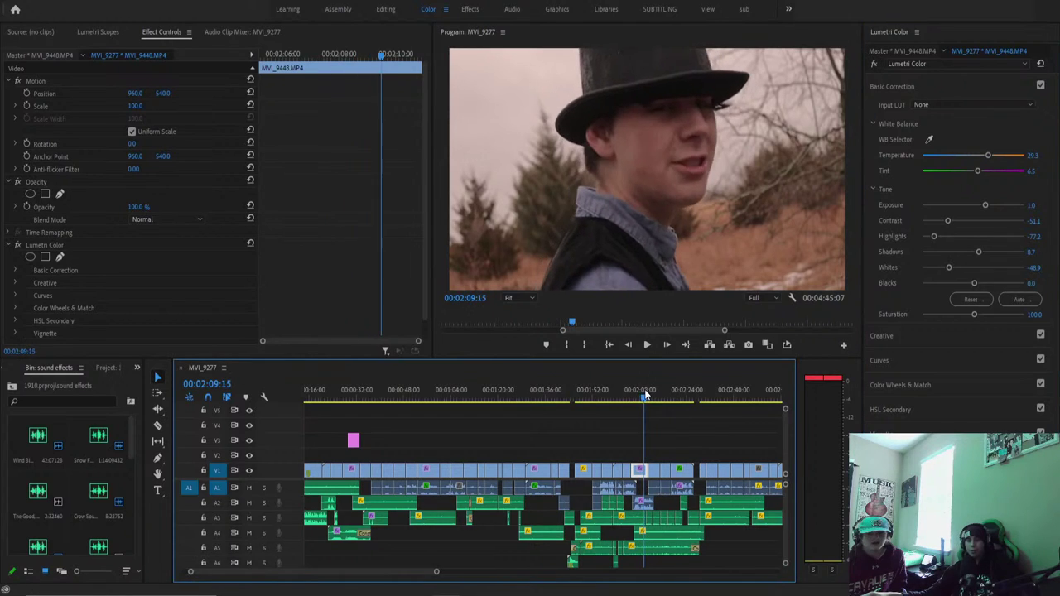
{"action": "left_click_drag", "start_coordinate": [649, 396], "coordinate": [653, 395]}
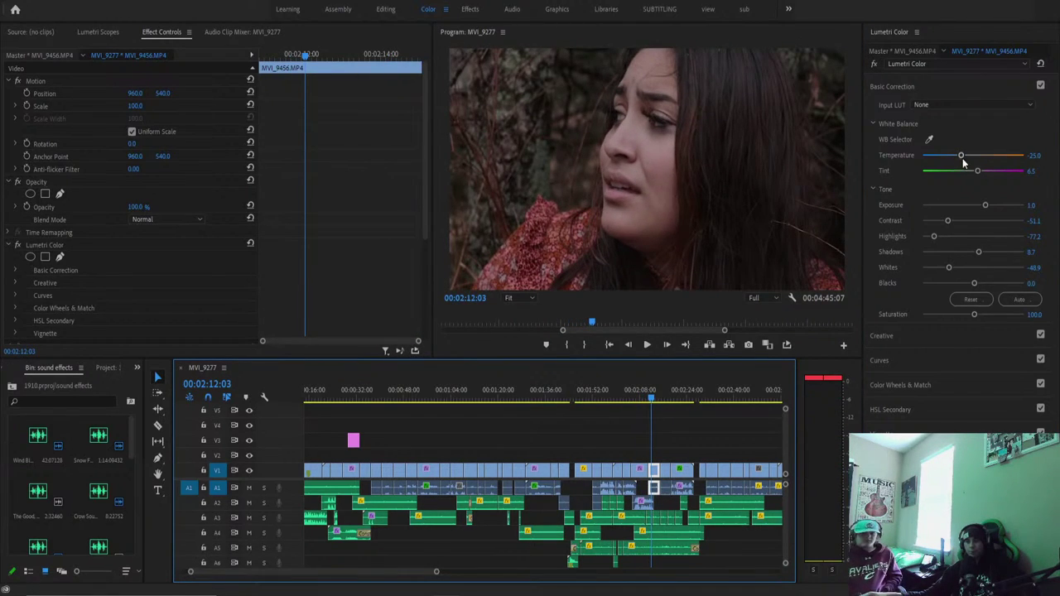
{"action": "mouse_move", "coordinate": [987, 156]}
{"action": "left_mouse_down"}
{"action": "mouse_move", "coordinate": [971, 159]}
{"action": "mouse_move", "coordinate": [987, 161]}
{"action": "left_mouse_up"}
Warm MVI_9458.MP4 at 00:02:15:14 by setting its Lumetri Temperature to 8.7.
{"action": "left_click", "coordinate": [660, 397]}
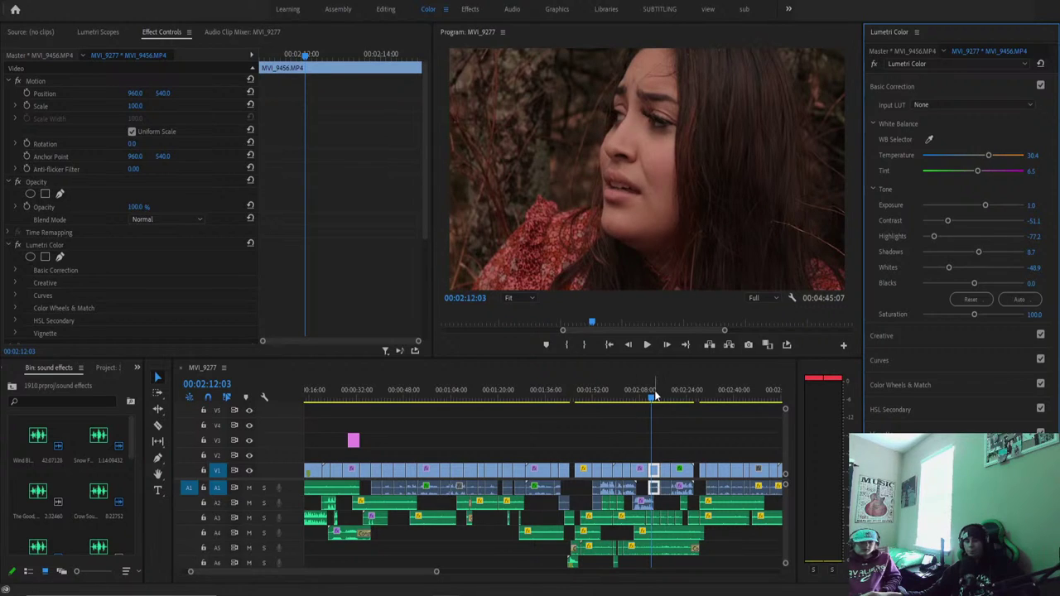
{"action": "left_click_drag", "start_coordinate": [661, 398], "coordinate": [664, 399]}
{"action": "left_click_drag", "start_coordinate": [960, 155], "coordinate": [985, 157]}
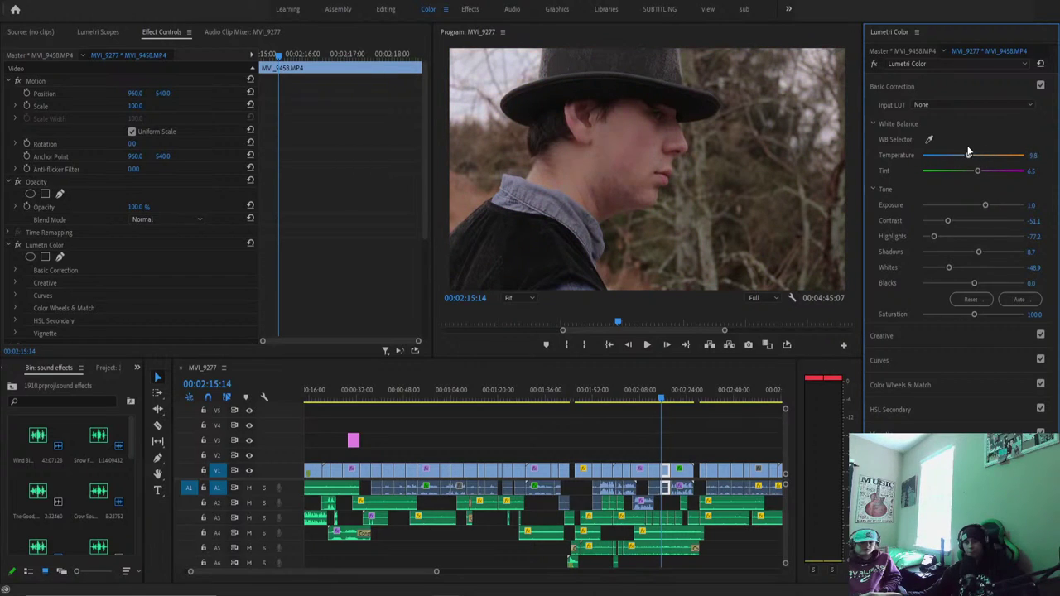
{"action": "left_click_drag", "start_coordinate": [981, 147], "coordinate": [958, 145]}
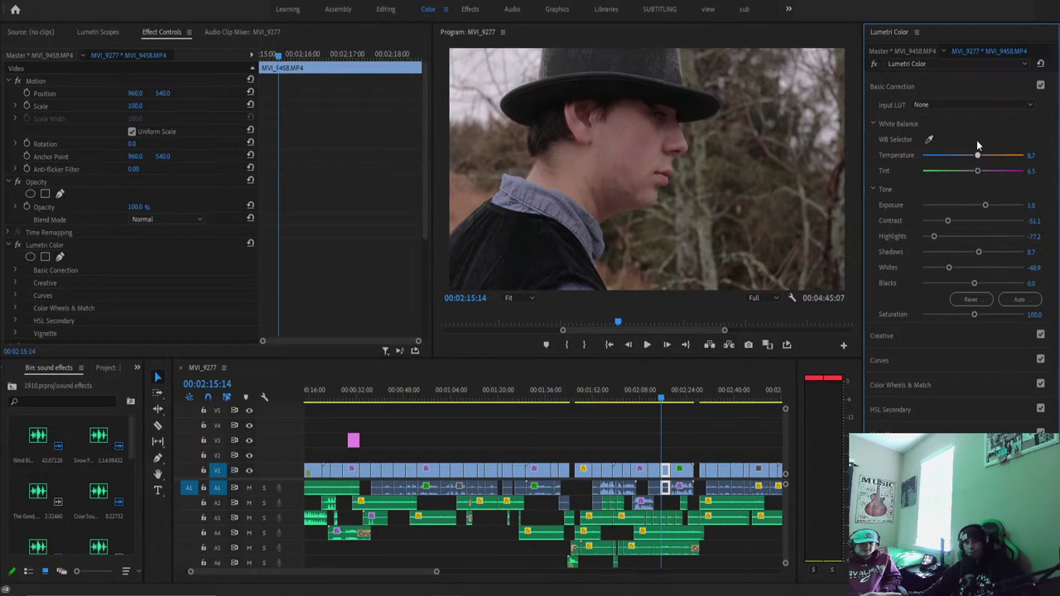
Set the Lumetri Temperature to 7.6 on MVI_9456.MP4 and to -6.6 on MVI_9448.MP4.
{"action": "left_click_drag", "start_coordinate": [658, 398], "coordinate": [654, 401]}
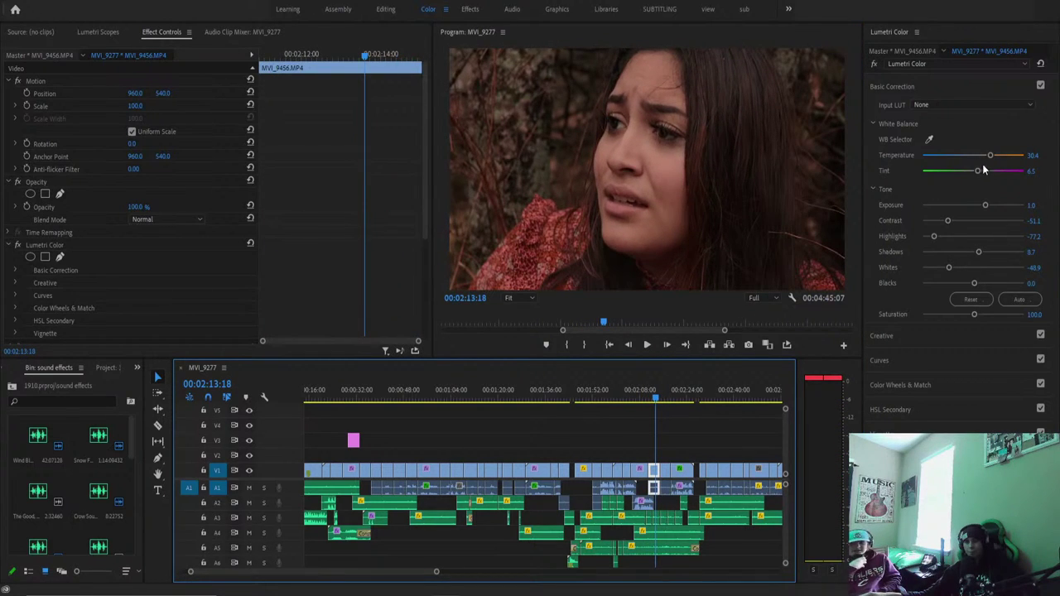
{"action": "left_click_drag", "start_coordinate": [990, 156], "coordinate": [977, 164]}
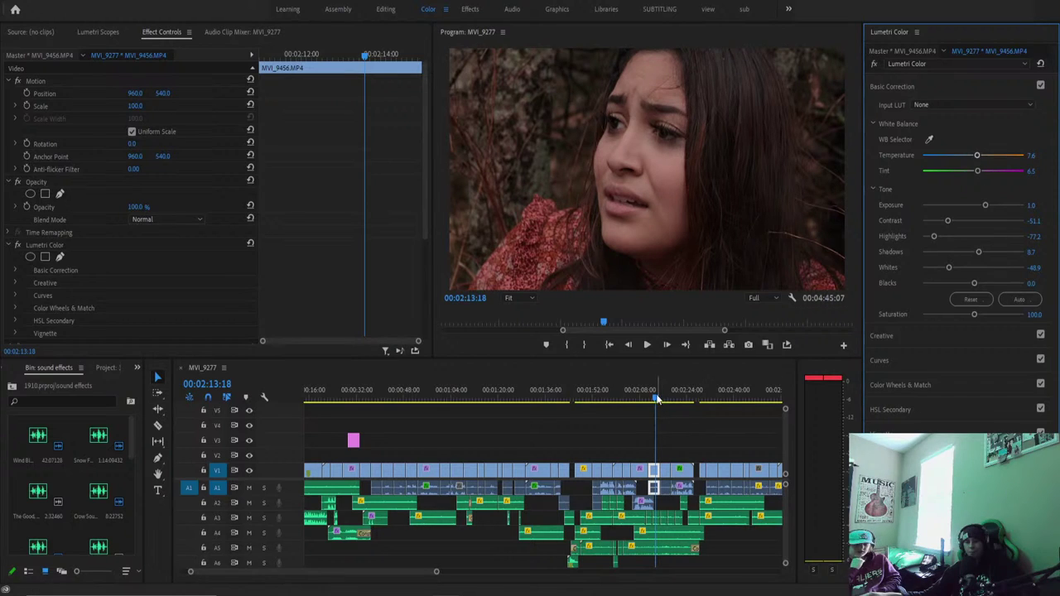
{"action": "left_click_drag", "start_coordinate": [654, 400], "coordinate": [639, 400]}
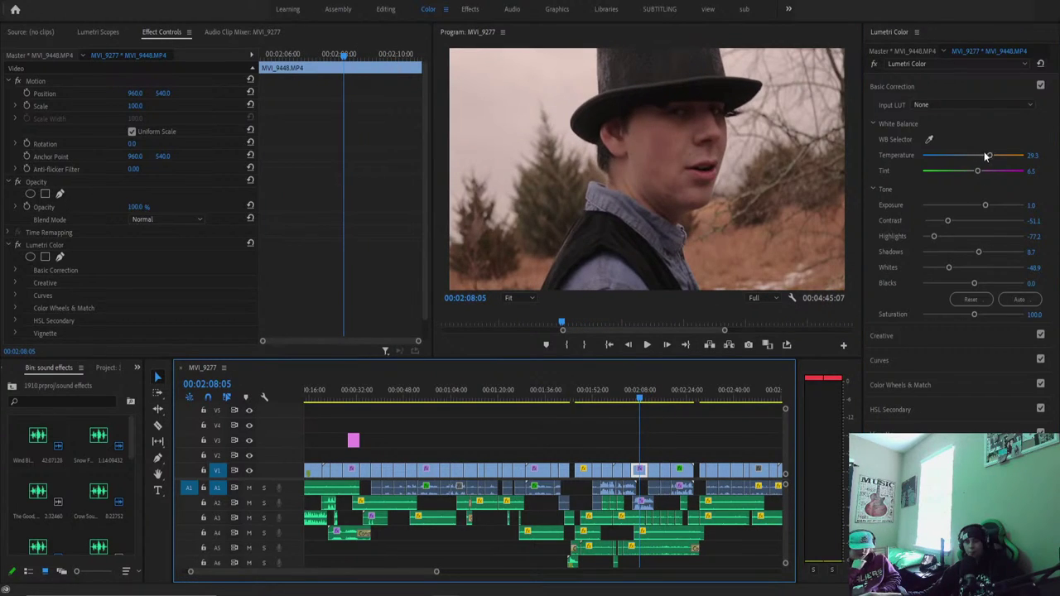
{"action": "left_click_drag", "start_coordinate": [988, 155], "coordinate": [967, 162]}
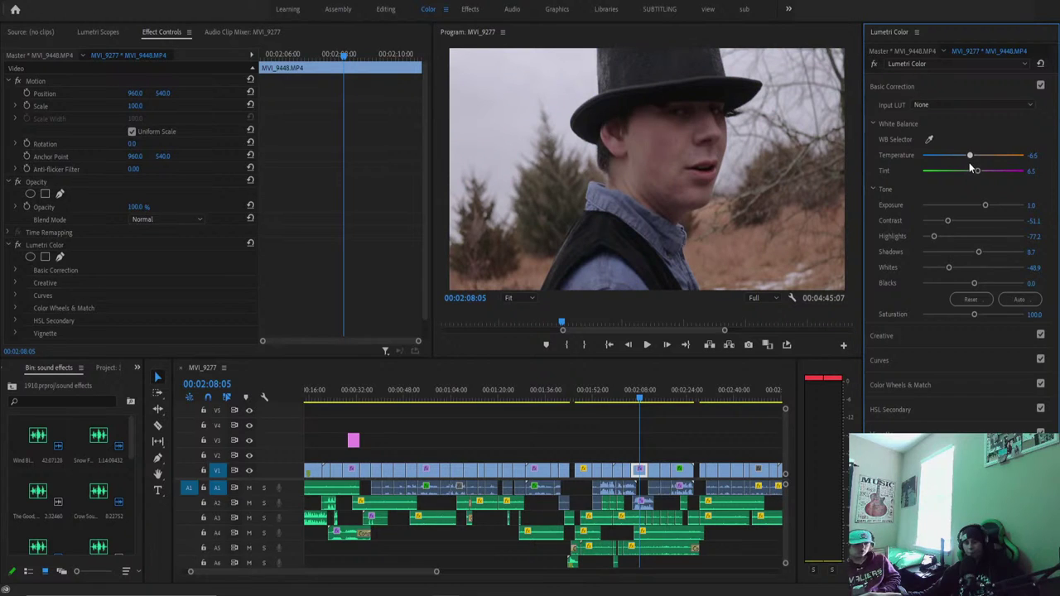
Grade MVI_9465.MP4 at 00:01:50:12 with Temperature -40.2, Contrast -13.0, Highlights -7.6, Shadows 22.8 and Whites -7.6.
{"action": "left_click_drag", "start_coordinate": [639, 400], "coordinate": [588, 403]}
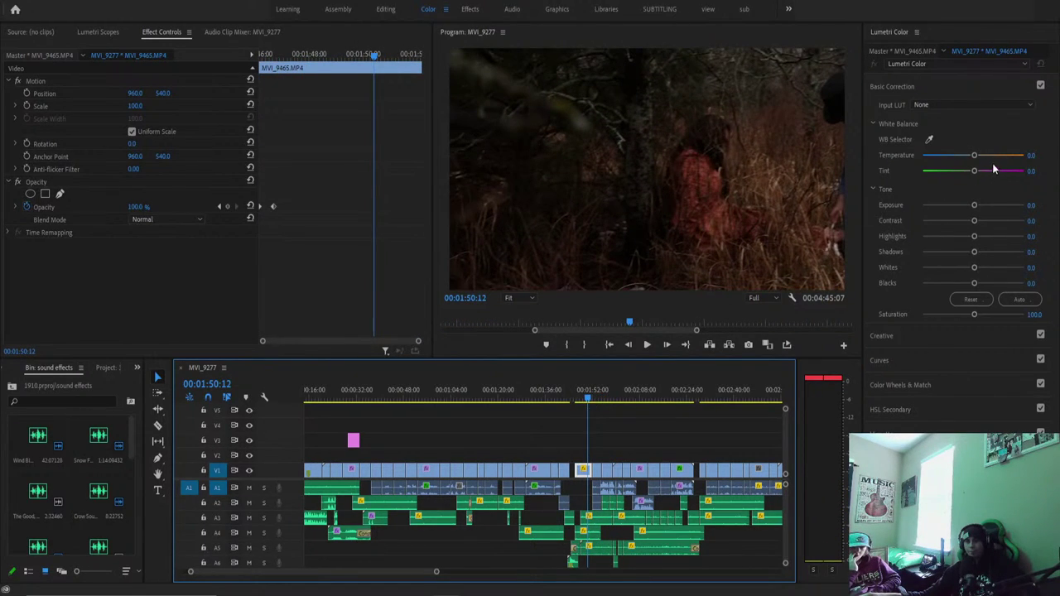
{"action": "left_click_drag", "start_coordinate": [974, 158], "coordinate": [963, 164]}
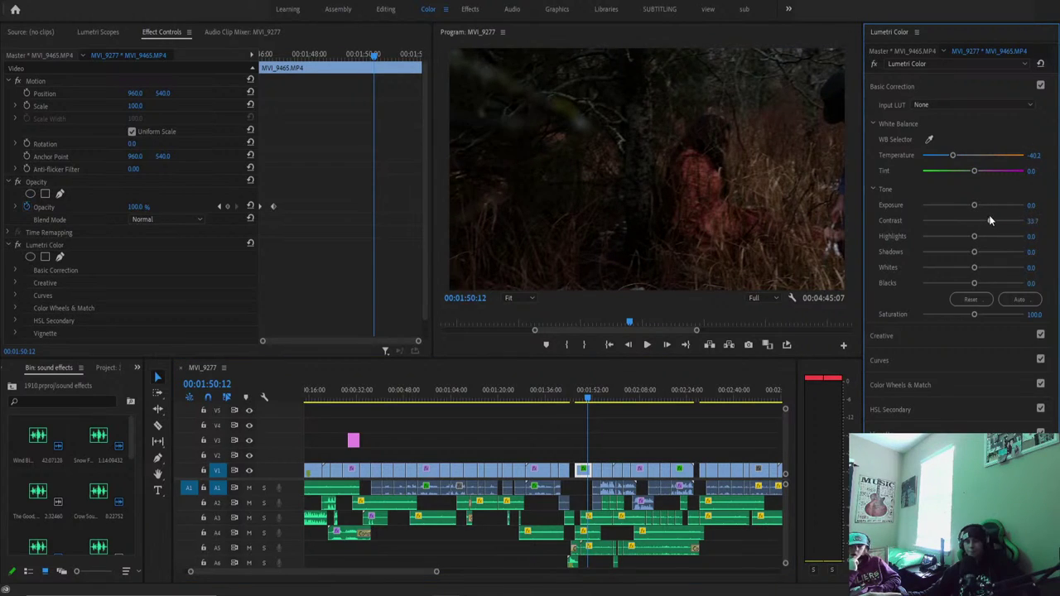
{"action": "left_click_drag", "start_coordinate": [966, 223], "coordinate": [949, 267]}
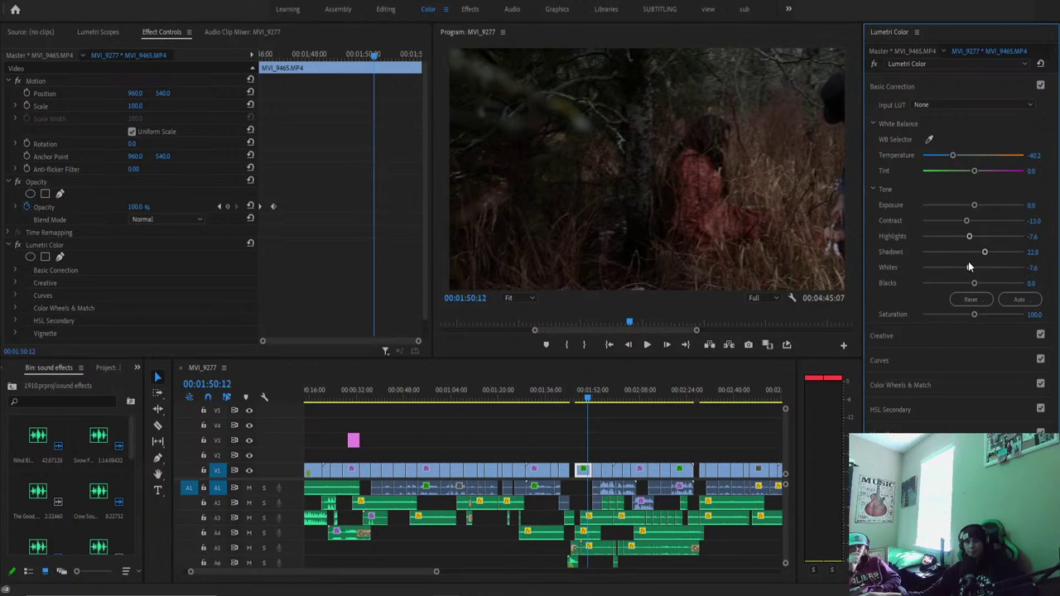
Cool MVI_9456.MP4 to Temperature -21.7 and lower the Temperature of MVI_9458.MP4 as well.
{"action": "left_click_drag", "start_coordinate": [590, 400], "coordinate": [652, 410]}
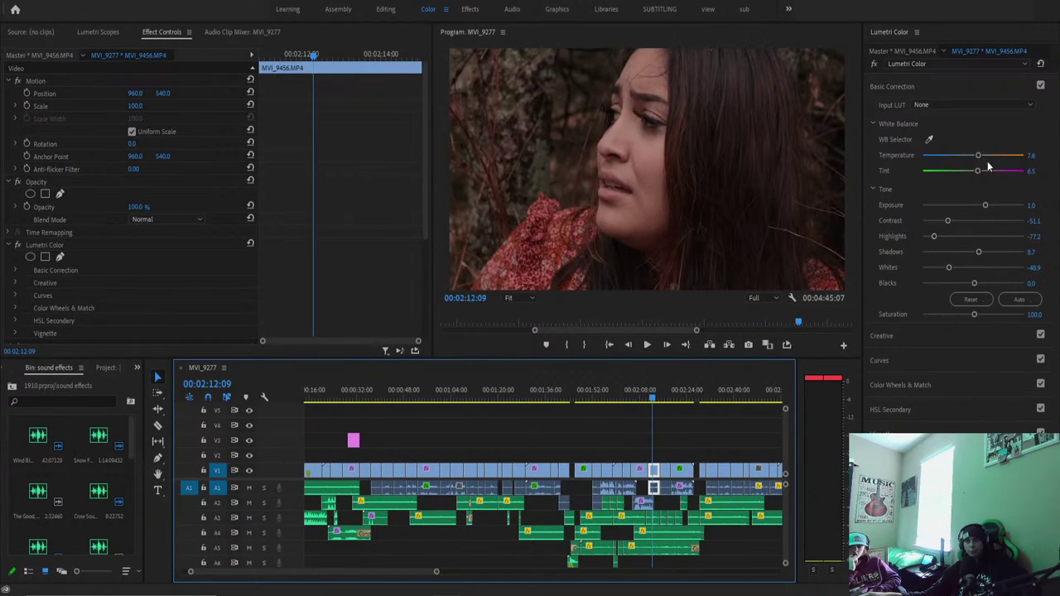
{"action": "left_click_drag", "start_coordinate": [977, 158], "coordinate": [962, 156]}
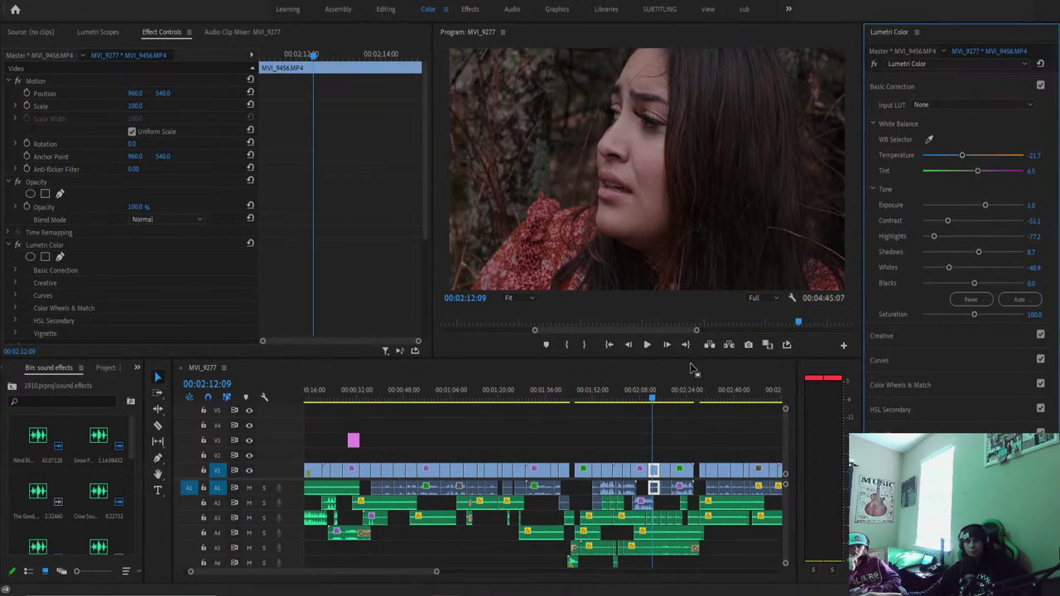
{"action": "left_click_drag", "start_coordinate": [667, 402], "coordinate": [669, 399]}
{"action": "left_click_drag", "start_coordinate": [976, 158], "coordinate": [967, 163]}
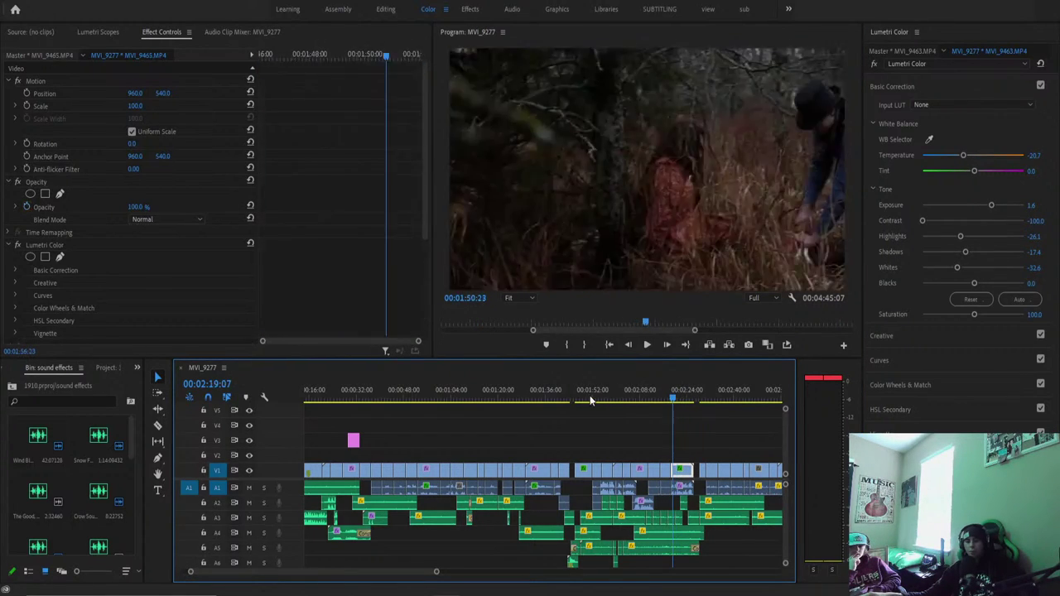
Switch to the Effects workspace and apply the DeNoise effect from the Voice Editing presets to MVI_9337.MP4 at 00:01:41:27.
{"action": "left_click", "coordinate": [542, 398]}
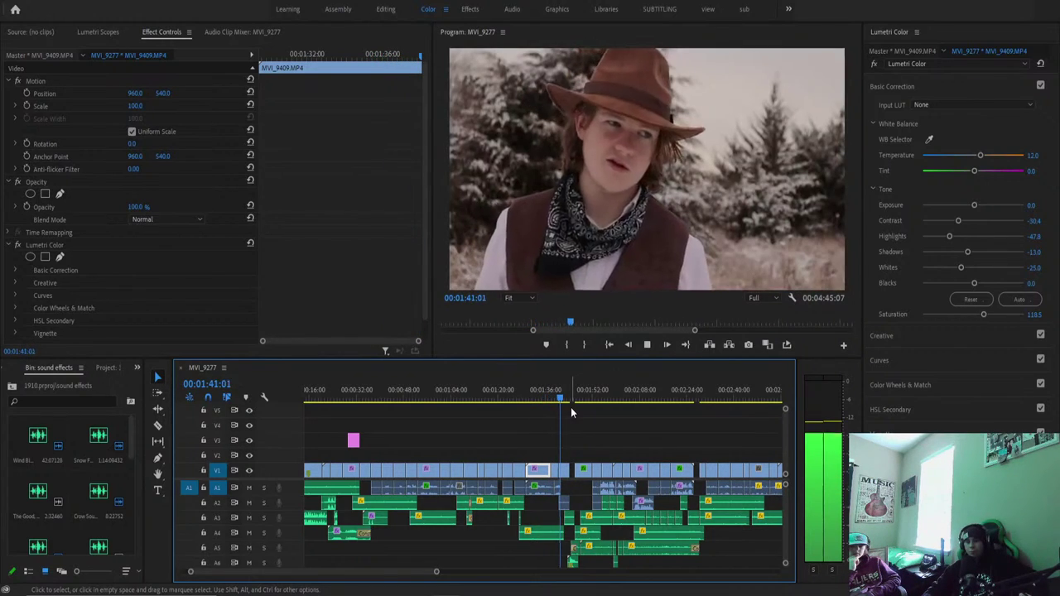
{"action": "key", "text": "space"}
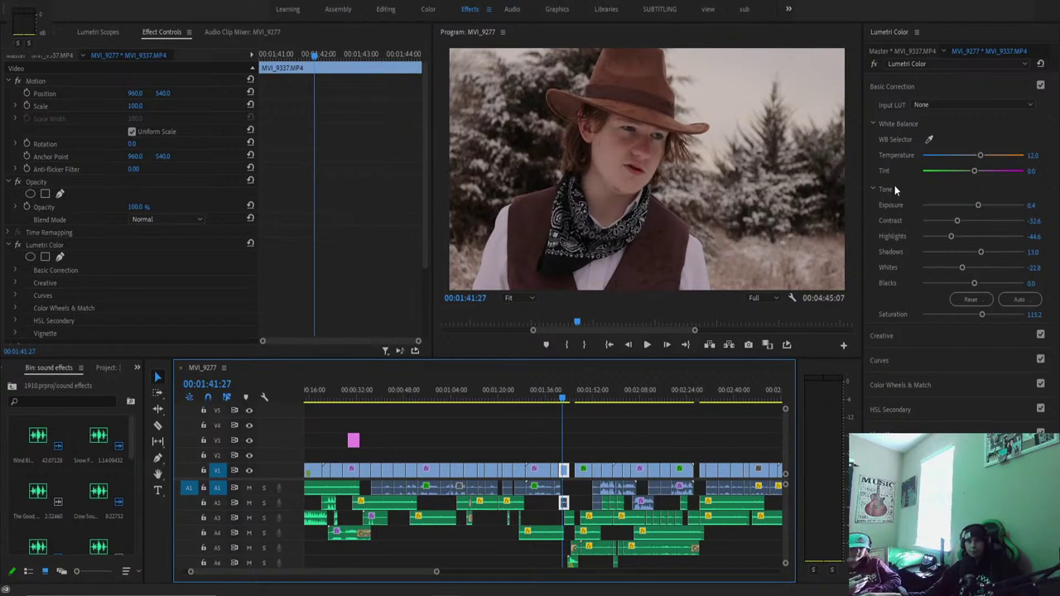
{"action": "key", "text": "alt+shift+0"}
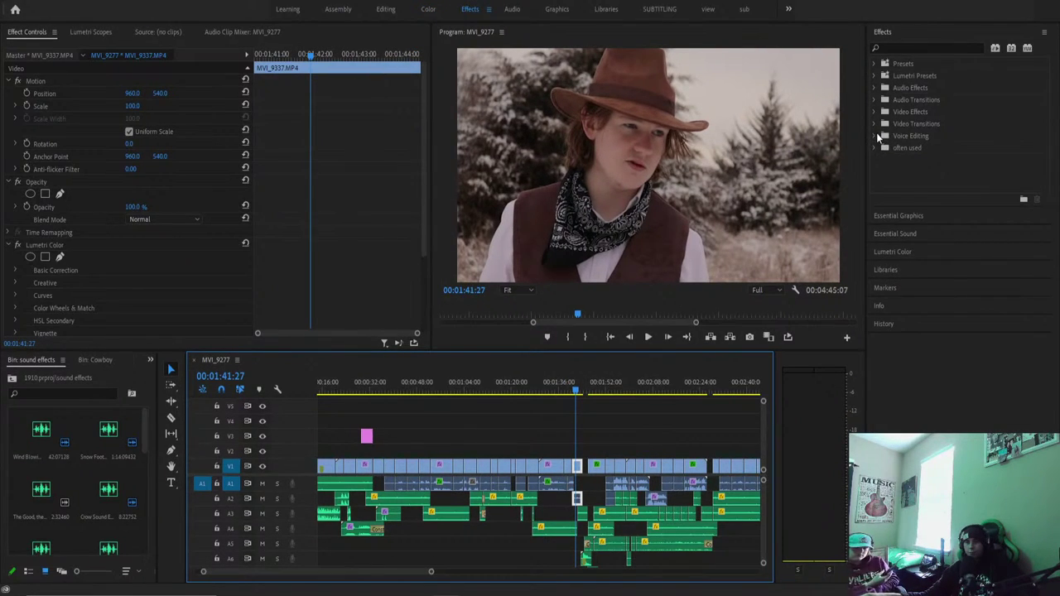
{"action": "left_click", "coordinate": [876, 136]}
{"action": "left_click", "coordinate": [911, 160]}
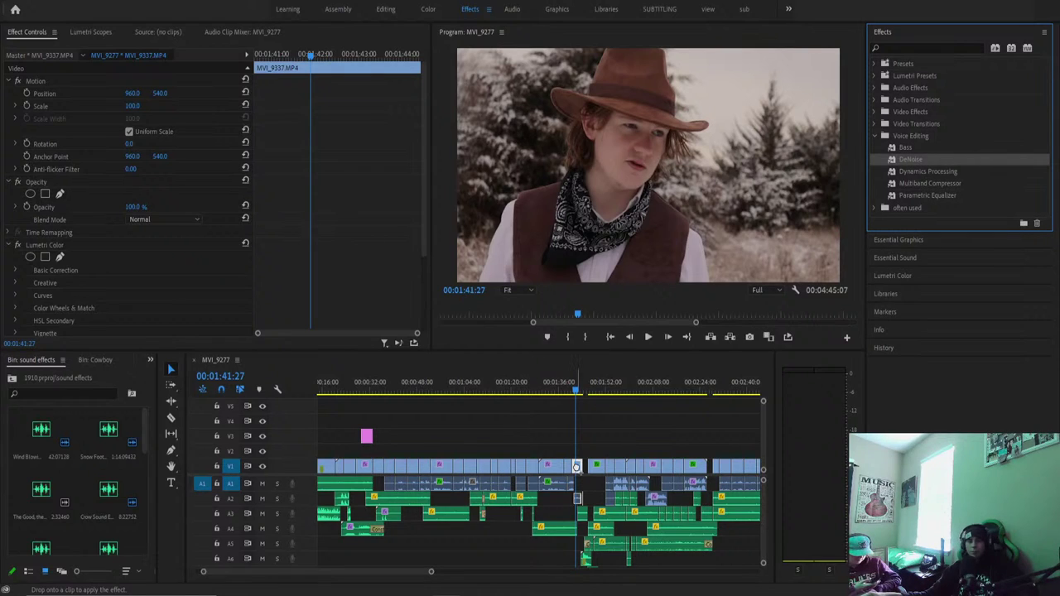
Play back the woods scene and surrounding shots, and check the color and sound of the shots between 00:02:28 and 00:03:18.
{"action": "key", "text": "space"}
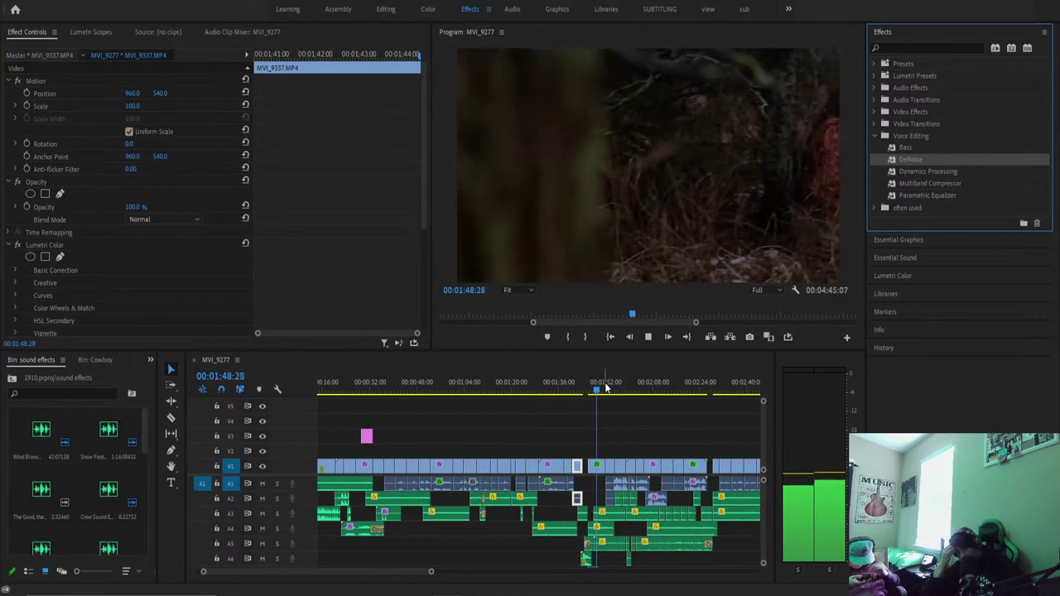
{"action": "key", "text": "space"}
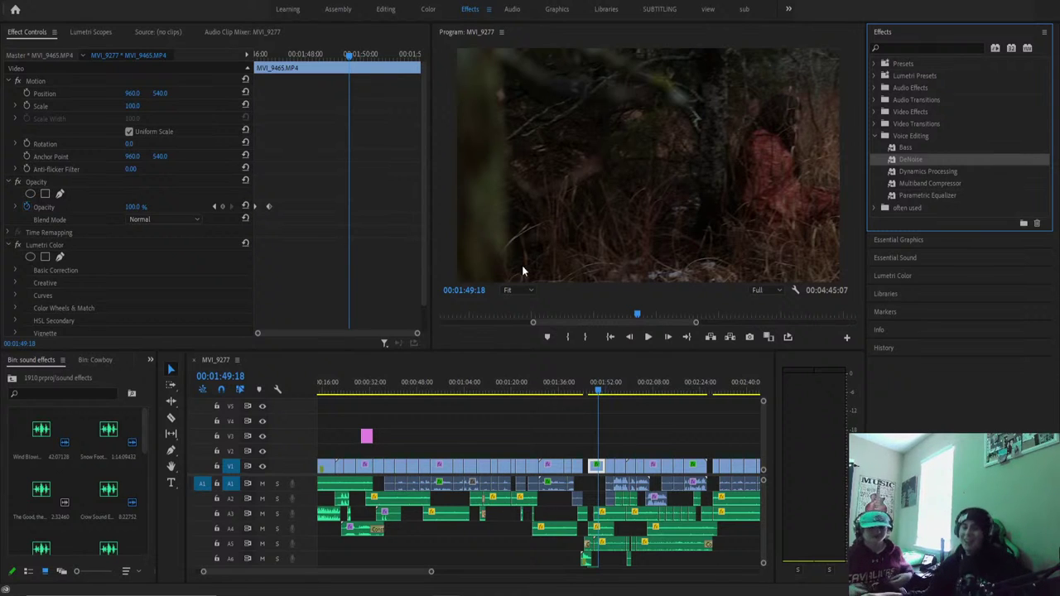
{"action": "left_click", "coordinate": [527, 382]}
{"action": "key", "text": "space"}
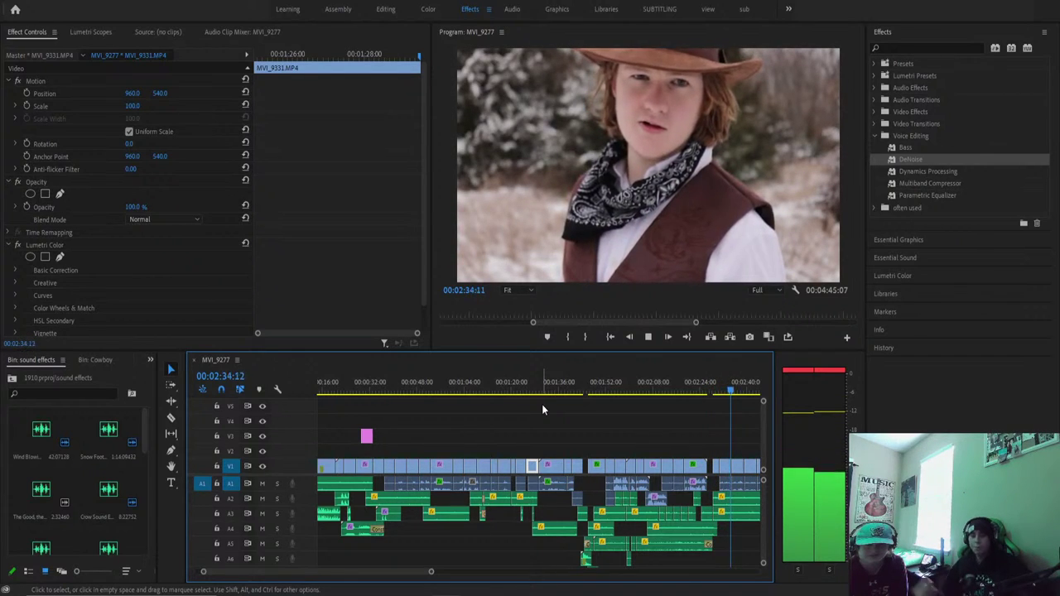
{"action": "left_click_drag", "start_coordinate": [648, 382], "coordinate": [369, 398]}
{"action": "left_click_drag", "start_coordinate": [502, 414], "coordinate": [492, 441]}
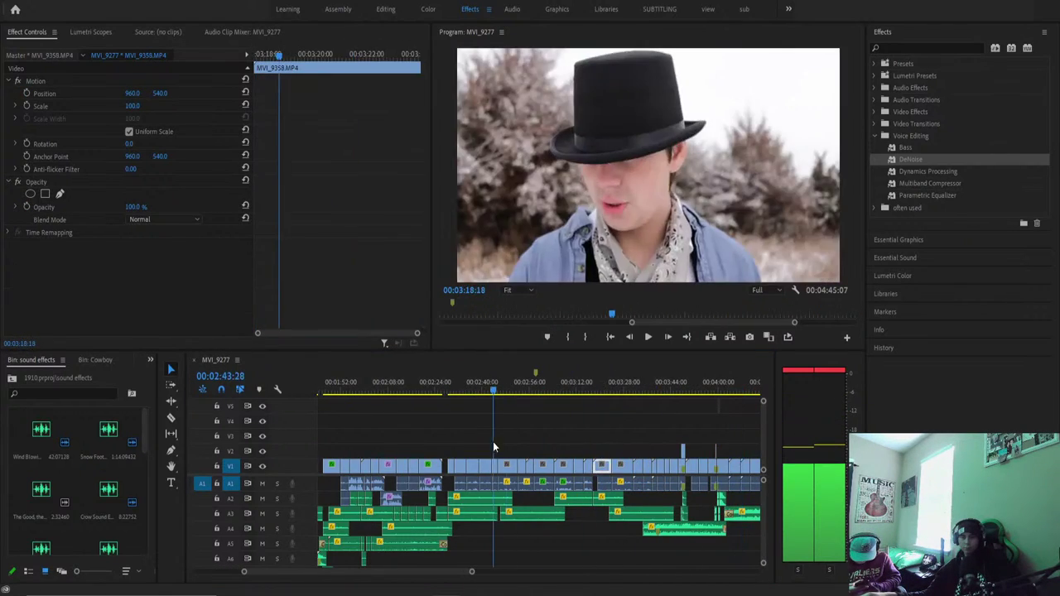
{"action": "left_click_drag", "start_coordinate": [470, 571], "coordinate": [512, 576]}
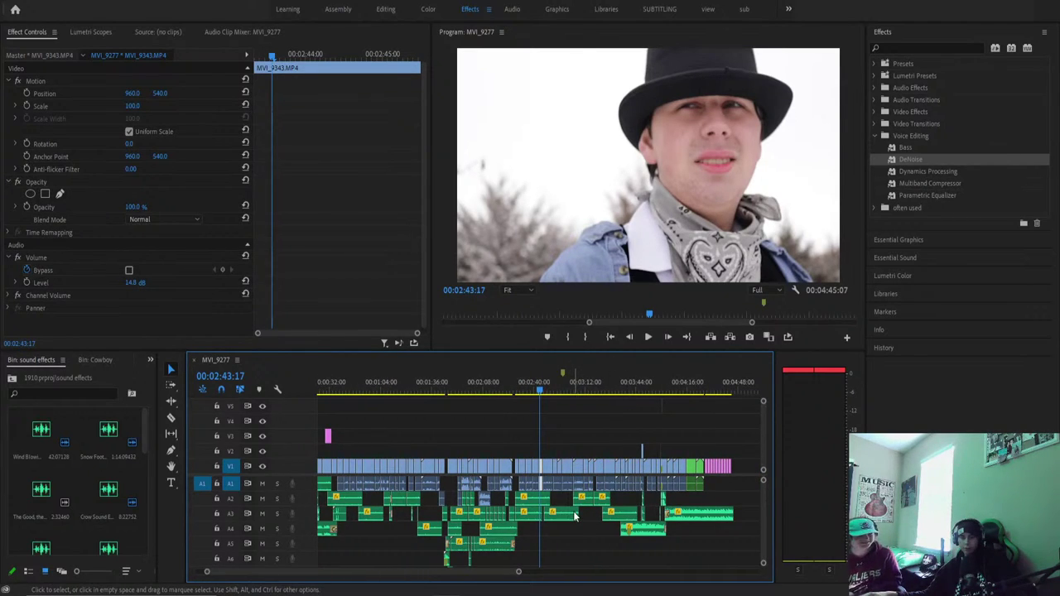
{"action": "left_click_drag", "start_coordinate": [530, 395], "coordinate": [516, 394]}
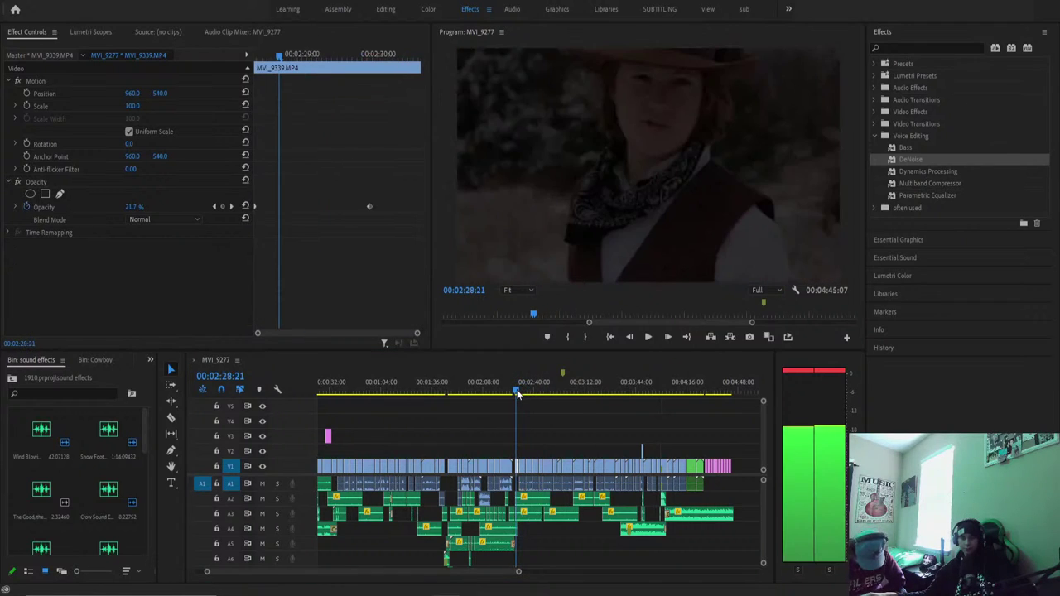
Play the film from the beginning to about 00:00:17:26 to review its picture and sound.
{"action": "key", "text": "backslash"}
{"action": "key", "text": "Home"}
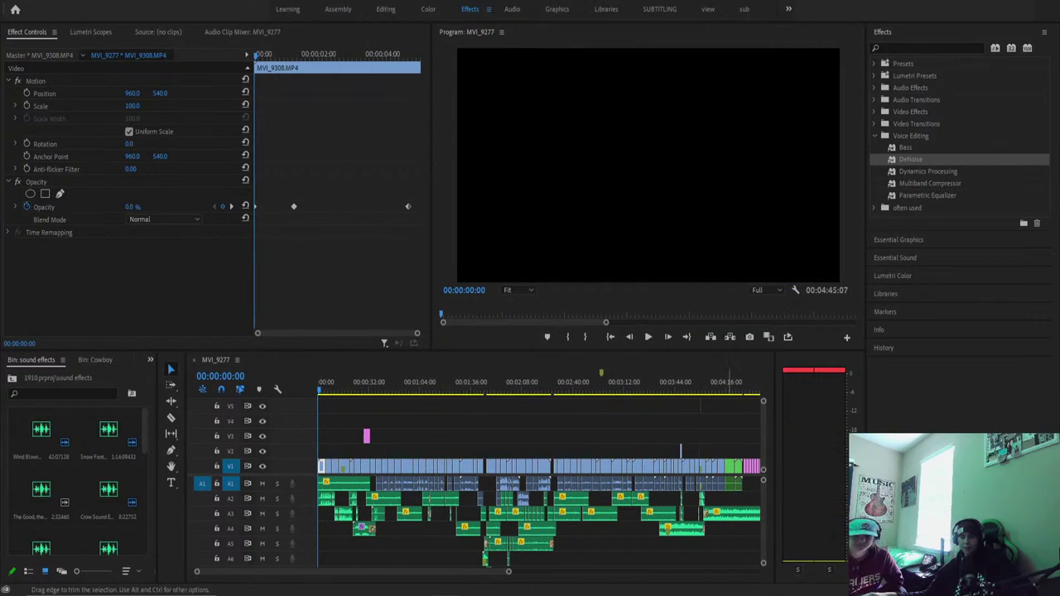
{"action": "left_click_drag", "start_coordinate": [509, 575], "coordinate": [268, 574]}
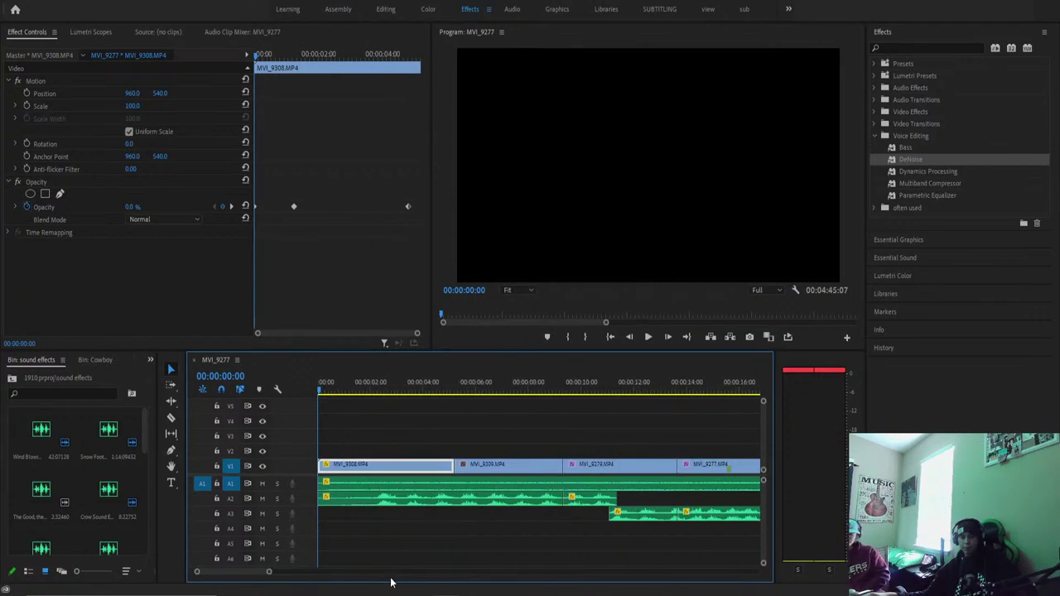
{"action": "key", "text": "space"}
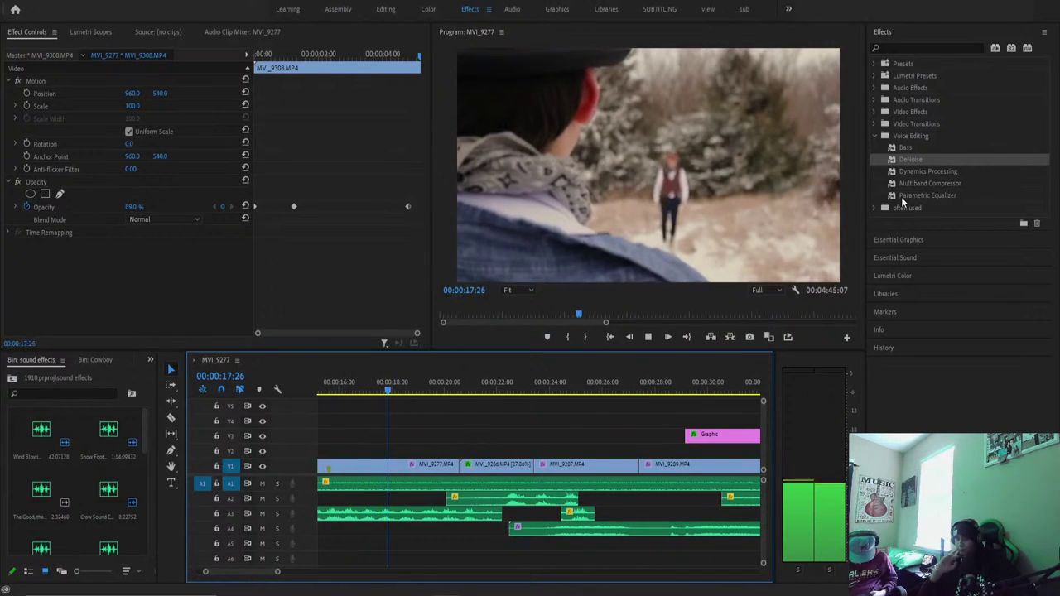
{"action": "key", "text": "space"}
Split the snow footsteps sound effect on track A3 at 00:00:14:19 and listen on to 00:00:17:09.
{"action": "left_click_drag", "start_coordinate": [314, 390], "coordinate": [294, 396]}
{"action": "key", "text": "space"}
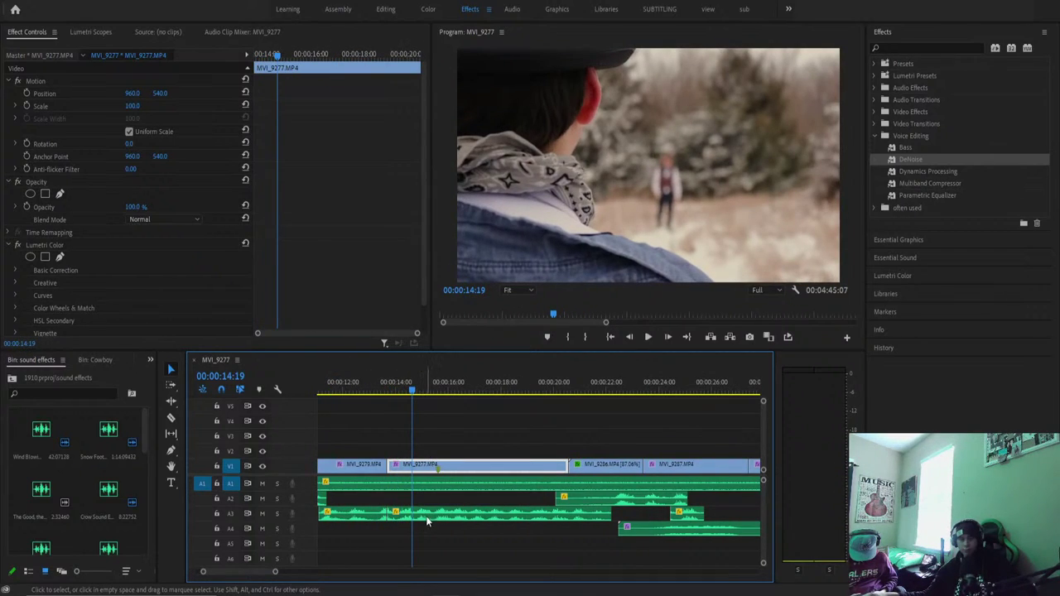
{"action": "key", "text": "c"}
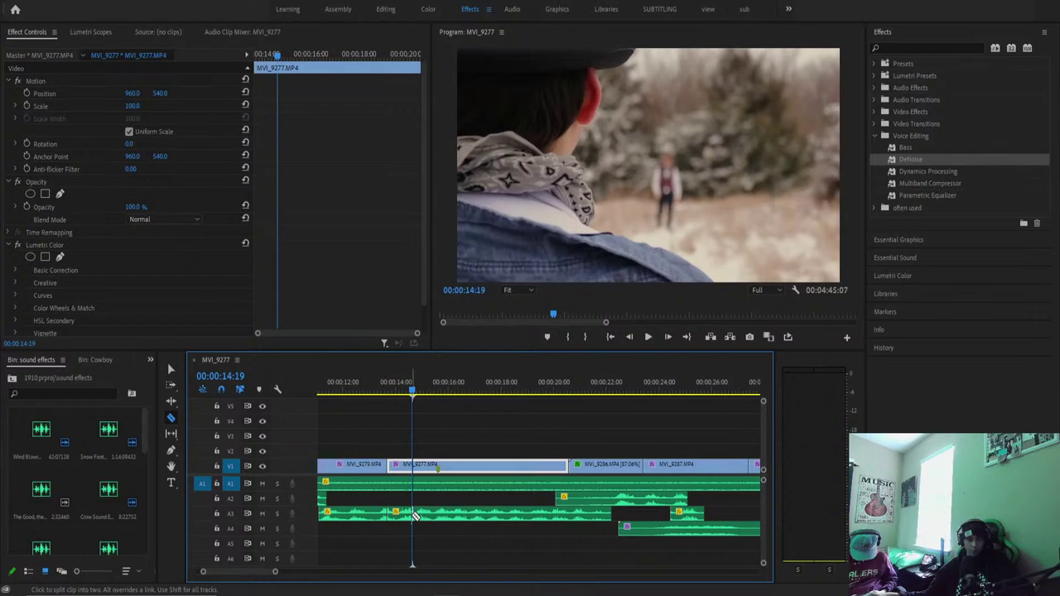
{"action": "key", "text": "space"}
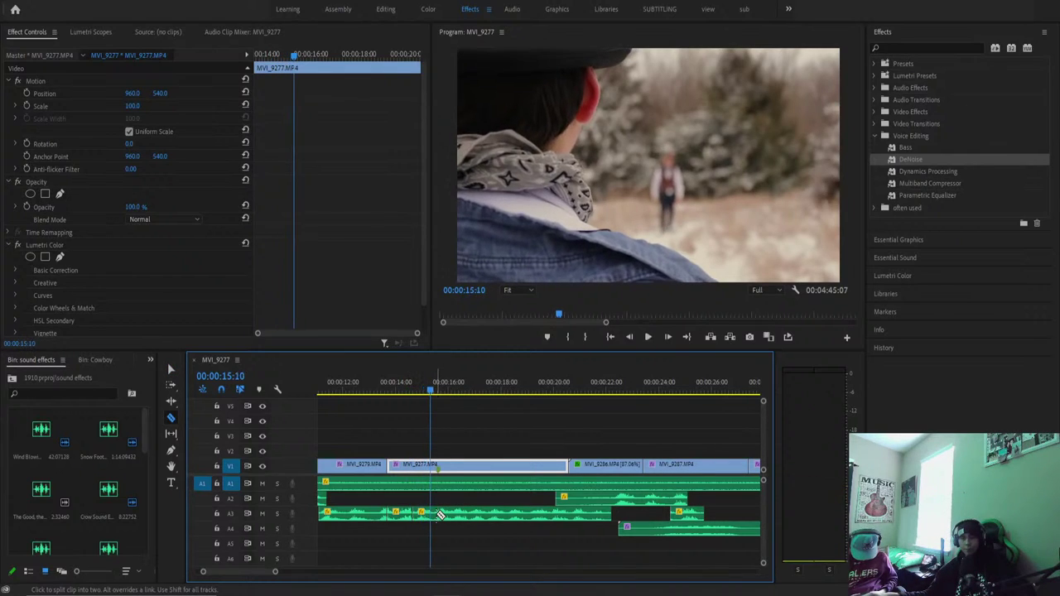
{"action": "key", "text": "space"}
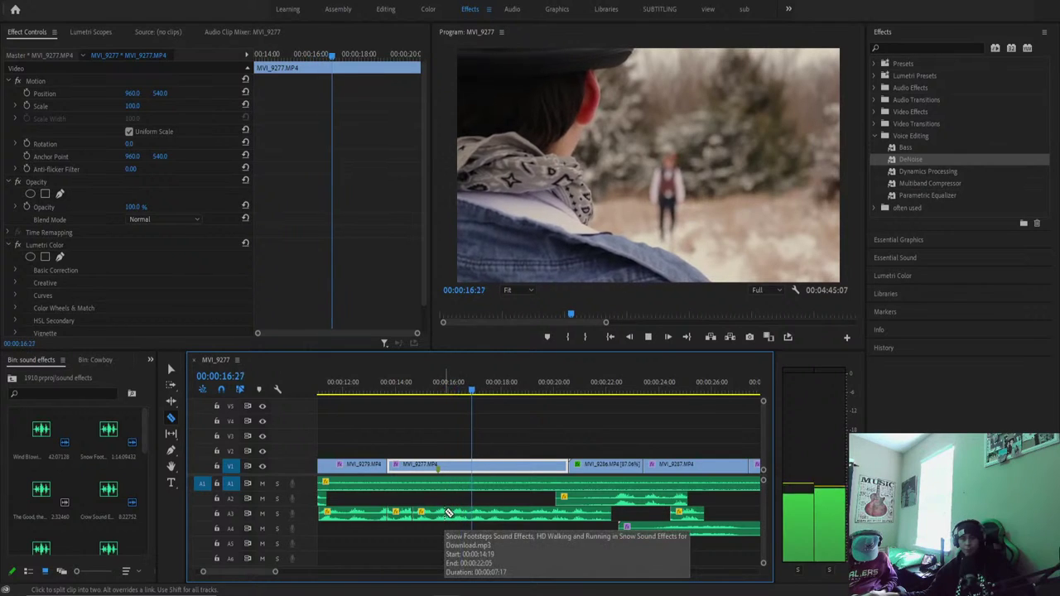
{"action": "key", "text": "space"}
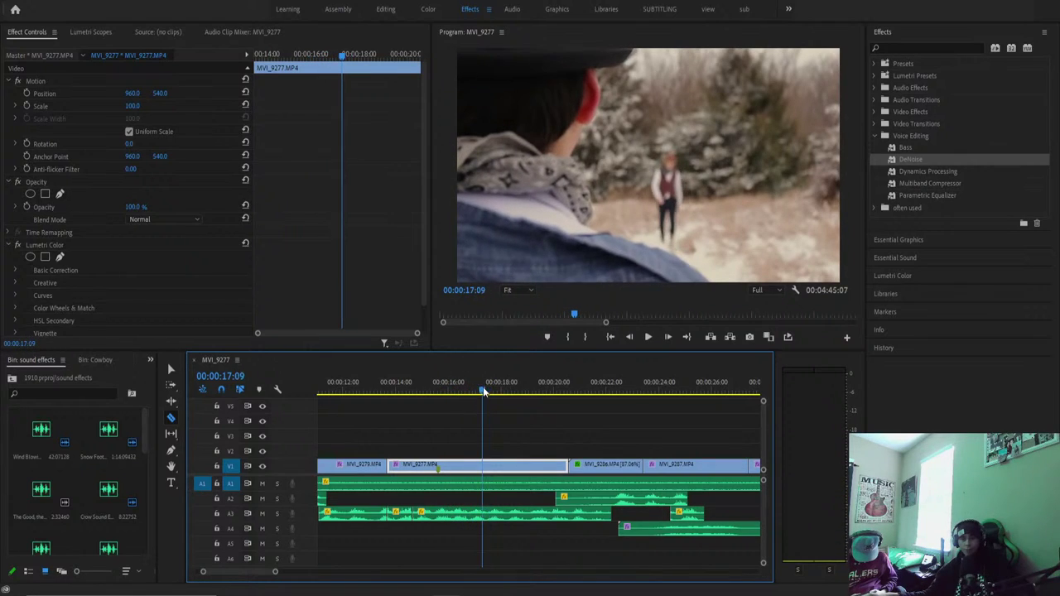
Replay the over-the-shoulder shot around its footsteps and split the snow footsteps sound effect on track A3 at 00:00:16:04.
{"action": "left_click_drag", "start_coordinate": [484, 392], "coordinate": [460, 407]}
{"action": "key", "text": "c"}
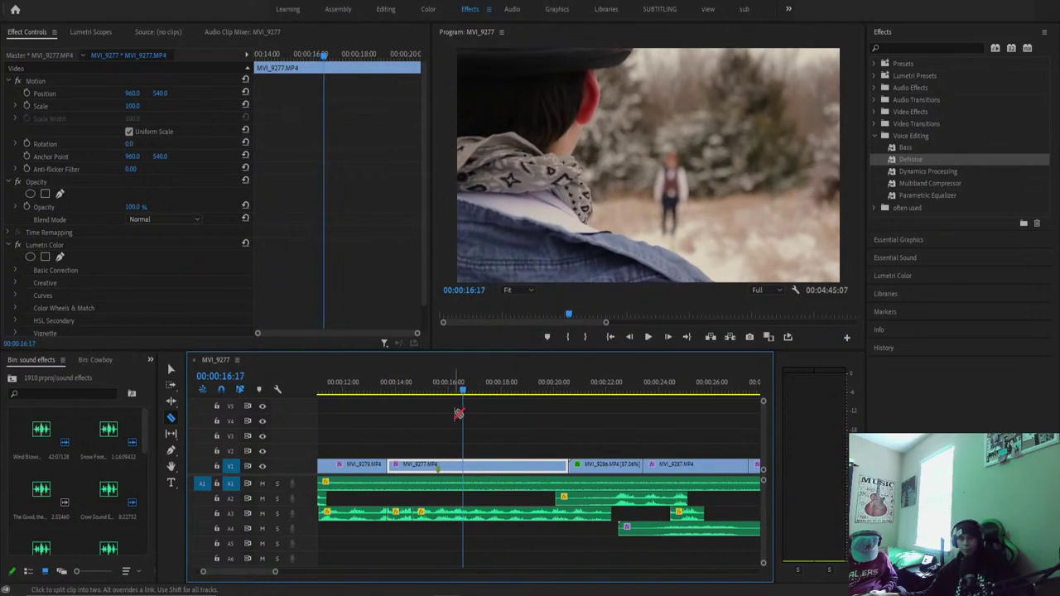
{"action": "key", "text": "shift+Right"}
{"action": "key", "text": "shift+Right"}
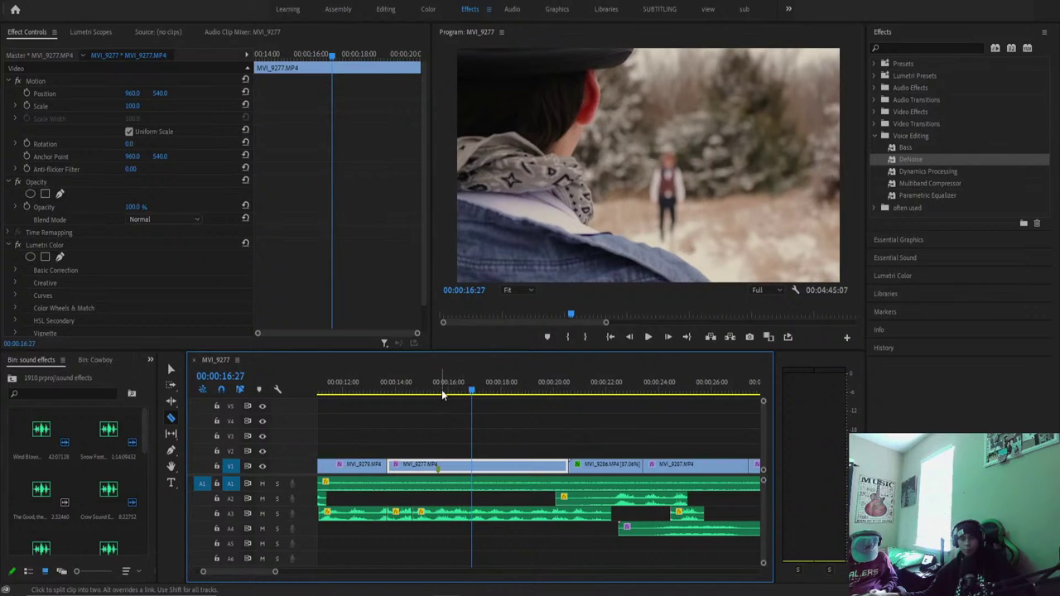
{"action": "left_click", "coordinate": [390, 393]}
{"action": "key", "text": "space"}
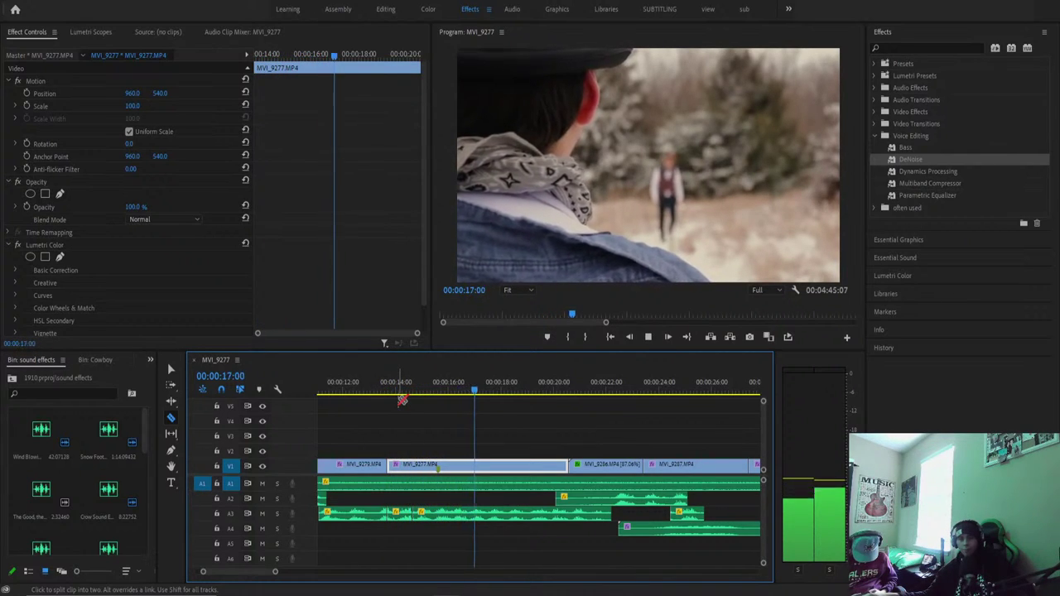
{"action": "key", "text": "space"}
{"action": "left_click", "coordinate": [454, 393]}
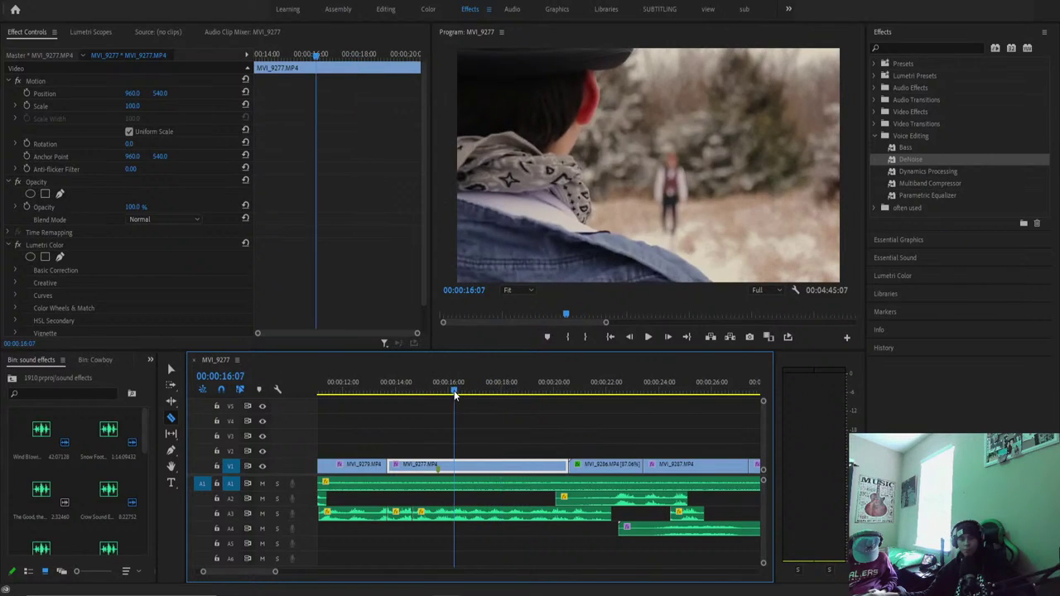
{"action": "left_click_drag", "start_coordinate": [454, 392], "coordinate": [418, 392]}
{"action": "key", "text": "space"}
{"action": "key", "text": "c"}
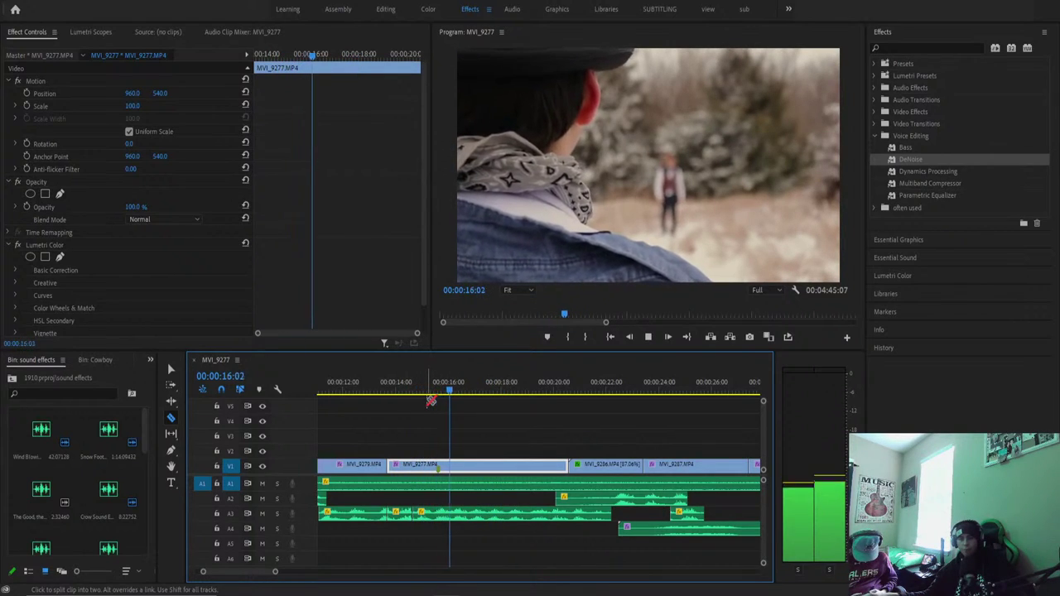
{"action": "key", "text": "space"}
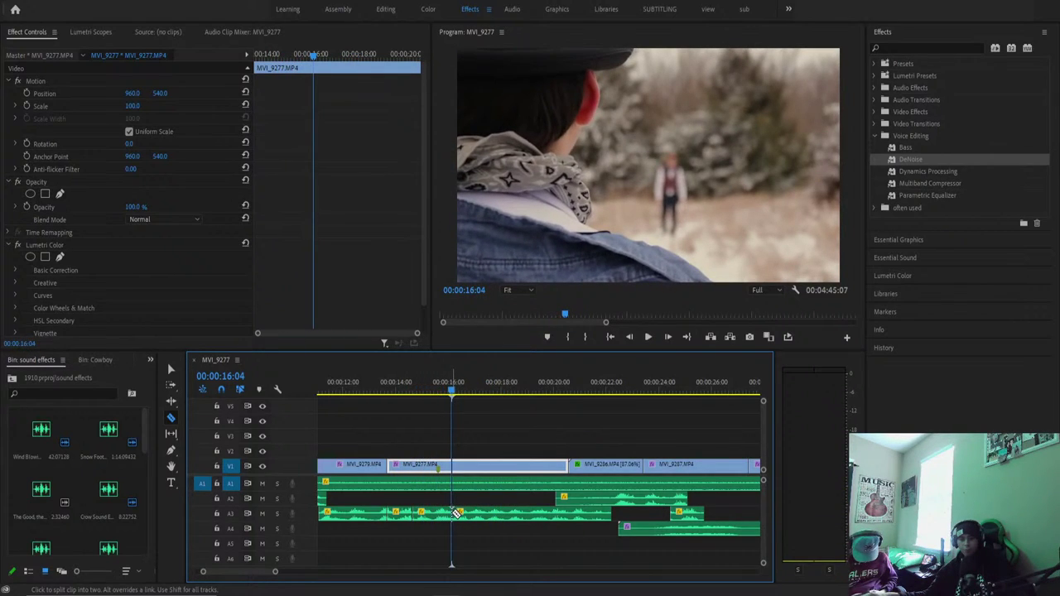
Trim the end of the second snow footsteps piece on A3 to about 00:00:20:06 and shift its start to 00:00:16:19.
{"action": "key", "text": "space"}
{"action": "key", "text": "space"}
{"action": "key", "text": "space"}
{"action": "key", "text": "space"}
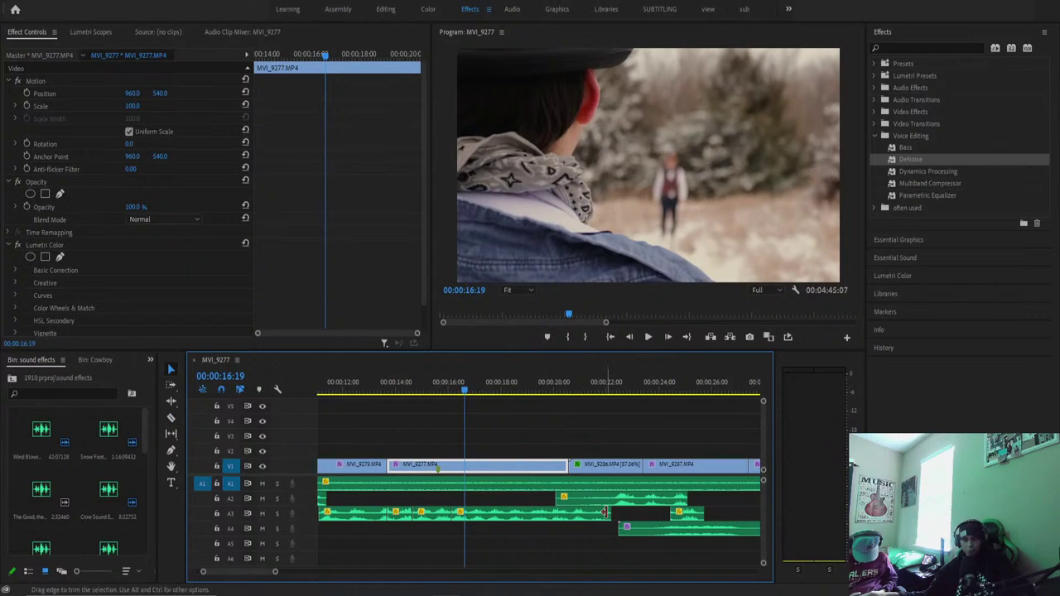
{"action": "left_click_drag", "start_coordinate": [605, 511], "coordinate": [491, 515]}
{"action": "left_click", "coordinate": [476, 466]}
Play back the gap in the footsteps from 00:00:15:12 and shift the piece after it on A3 to start at 00:00:16:17.
{"action": "left_click", "coordinate": [431, 385]}
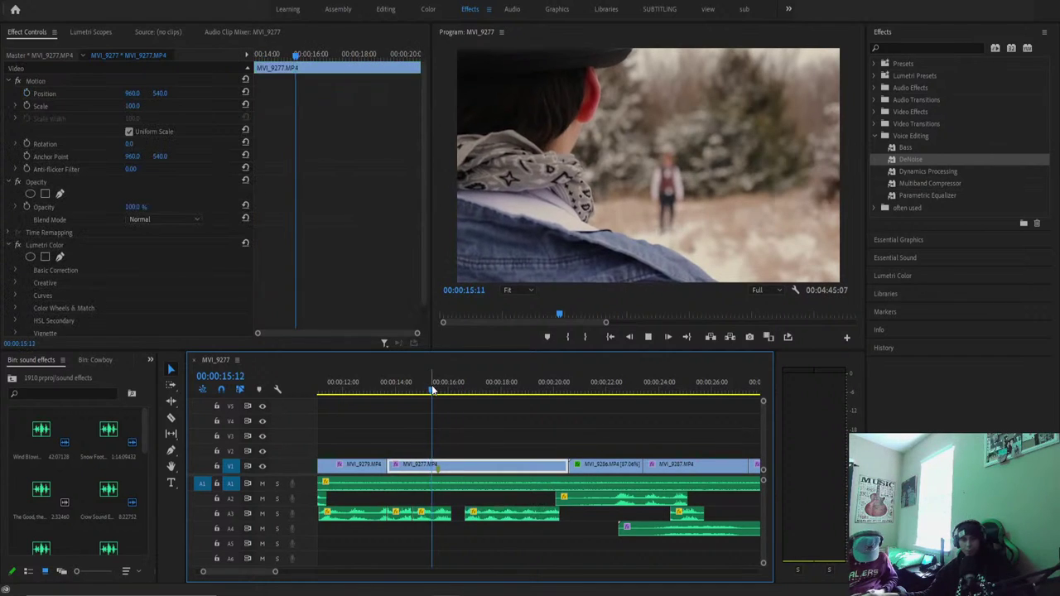
{"action": "key", "text": "space"}
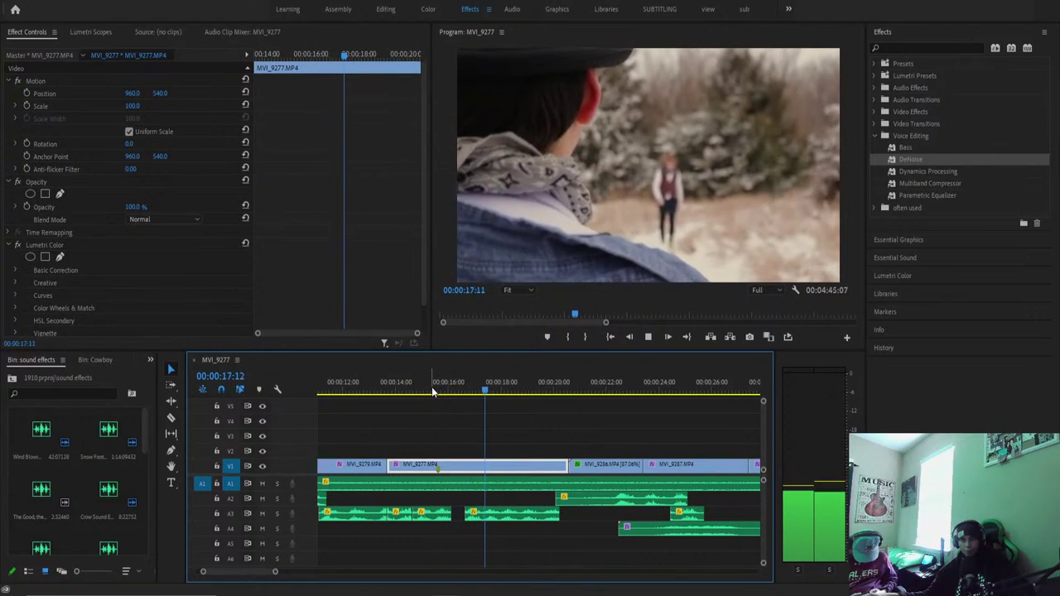
{"action": "left_click", "coordinate": [432, 385]}
{"action": "key", "text": "space"}
{"action": "left_click_drag", "start_coordinate": [448, 407], "coordinate": [464, 413]}
{"action": "left_click", "coordinate": [485, 517]}
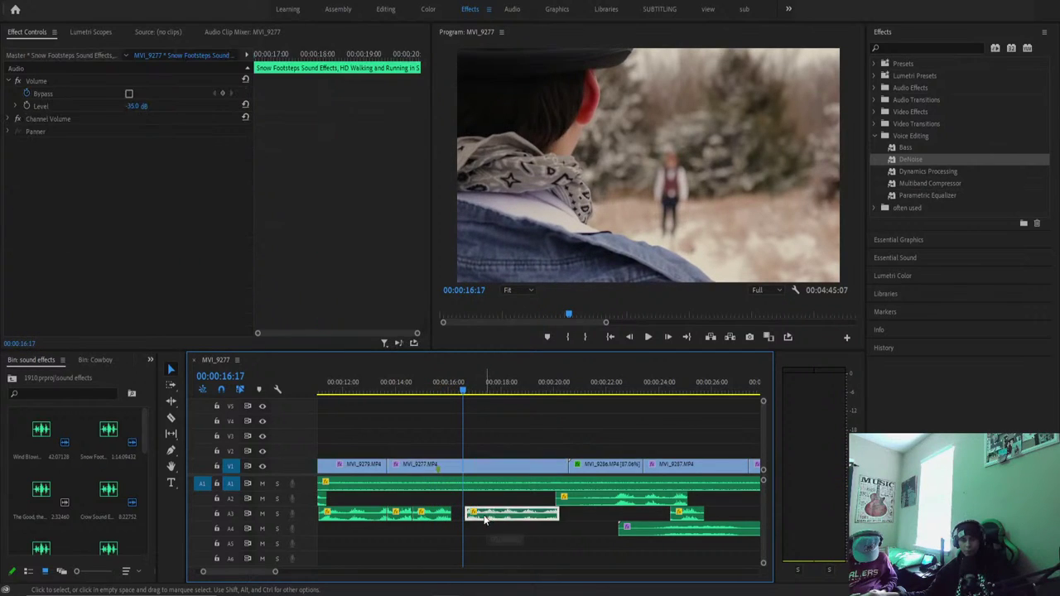
{"action": "key", "text": "space"}
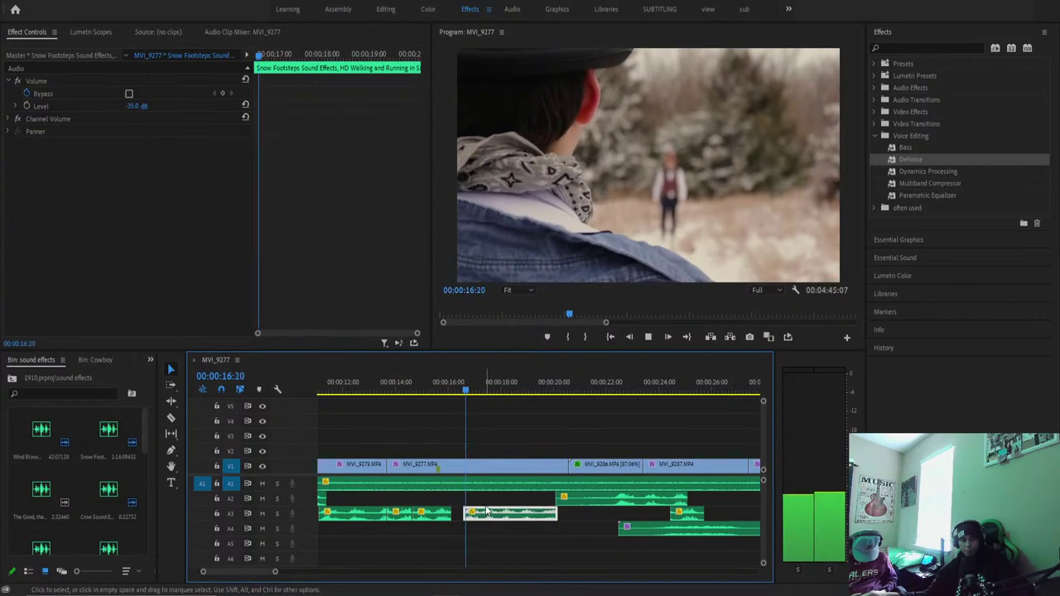
{"action": "left_click", "coordinate": [441, 399]}
{"action": "key", "text": "space"}
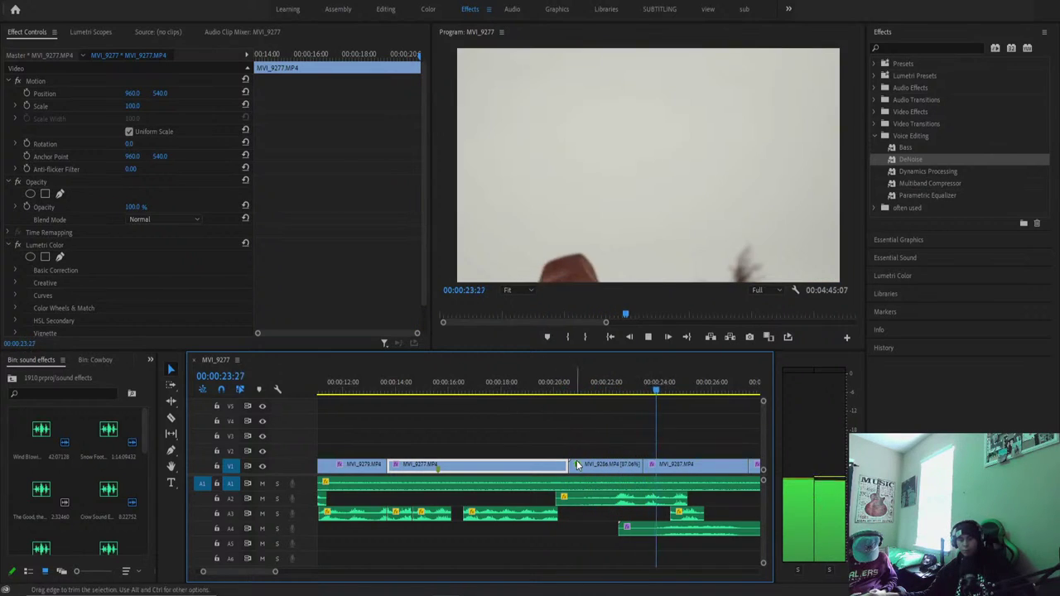
Extend the end of the shifted footsteps piece on A3 past 00:00:22:05 under the MVI_9286.MP4 close-up, and play the result.
{"action": "key", "text": "space"}
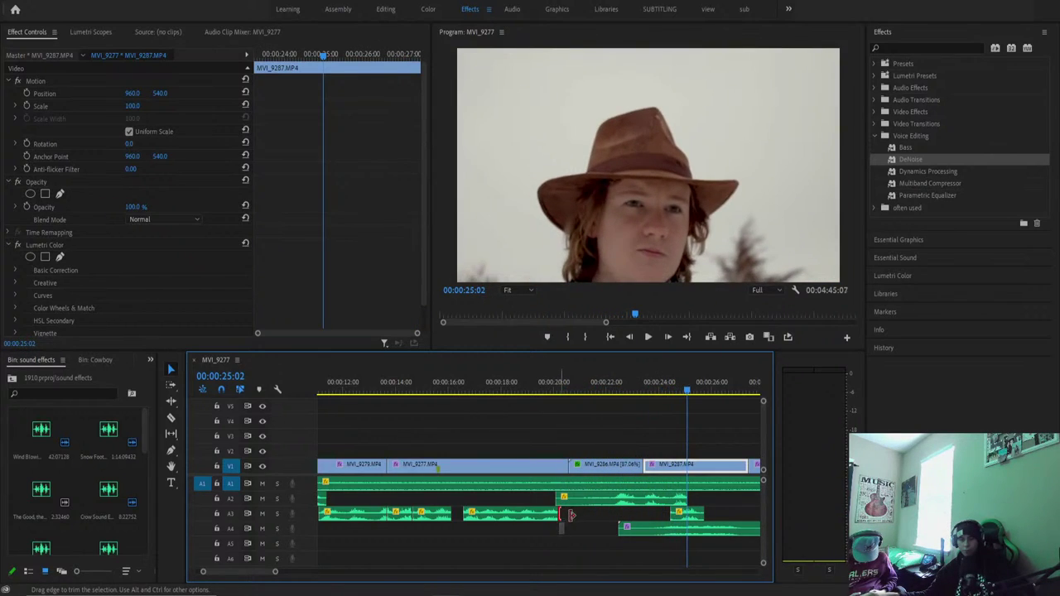
{"action": "left_click_drag", "start_coordinate": [569, 515], "coordinate": [609, 511]}
{"action": "mouse_move", "coordinate": [596, 395]}
{"action": "left_mouse_down"}
{"action": "mouse_move", "coordinate": [595, 383]}
{"action": "mouse_move", "coordinate": [609, 385]}
{"action": "left_mouse_up"}
{"action": "left_click_drag", "start_coordinate": [611, 514], "coordinate": [613, 514]}
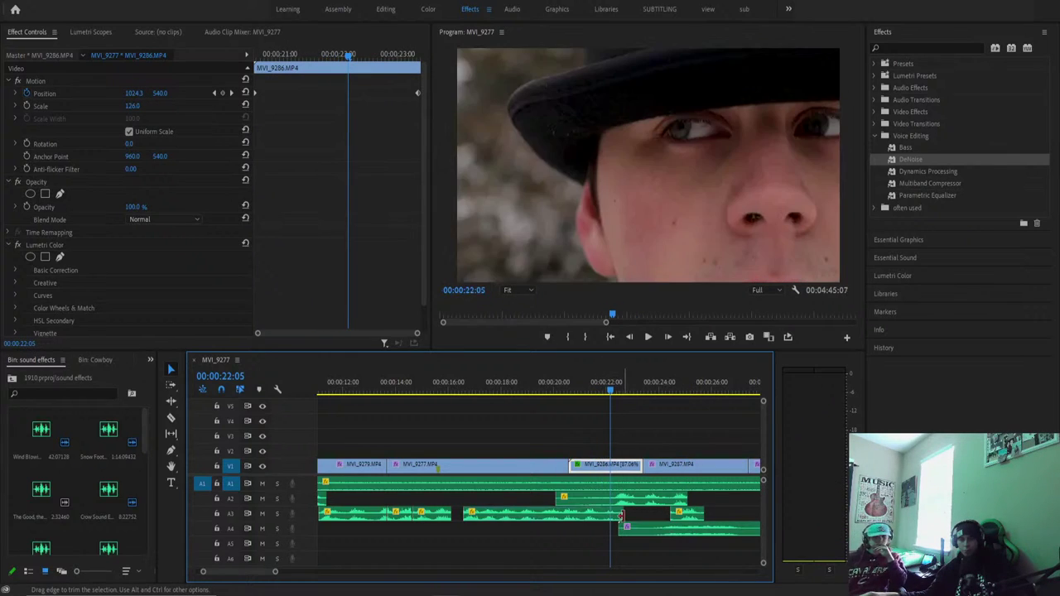
{"action": "key", "text": "space"}
{"action": "left_click", "coordinate": [594, 390]}
{"action": "key", "text": "space"}
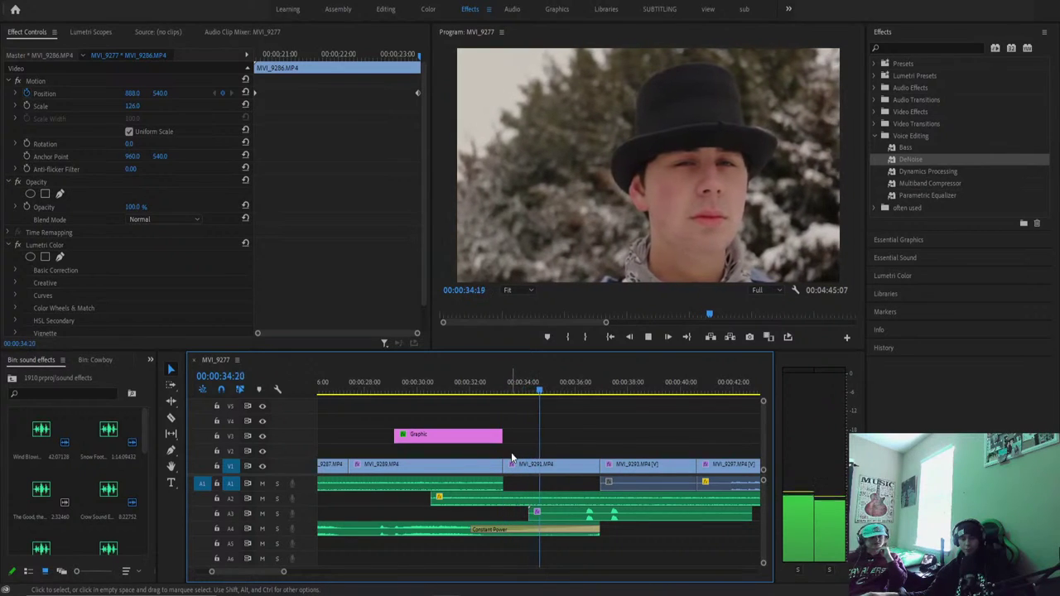
Turn on Level keyframing for the Distant Coyotes Howling clip on A4 at 00:00:30:12 and set its level to -4.4 dB.
{"action": "left_click", "coordinate": [427, 382]}
{"action": "left_click", "coordinate": [422, 468]}
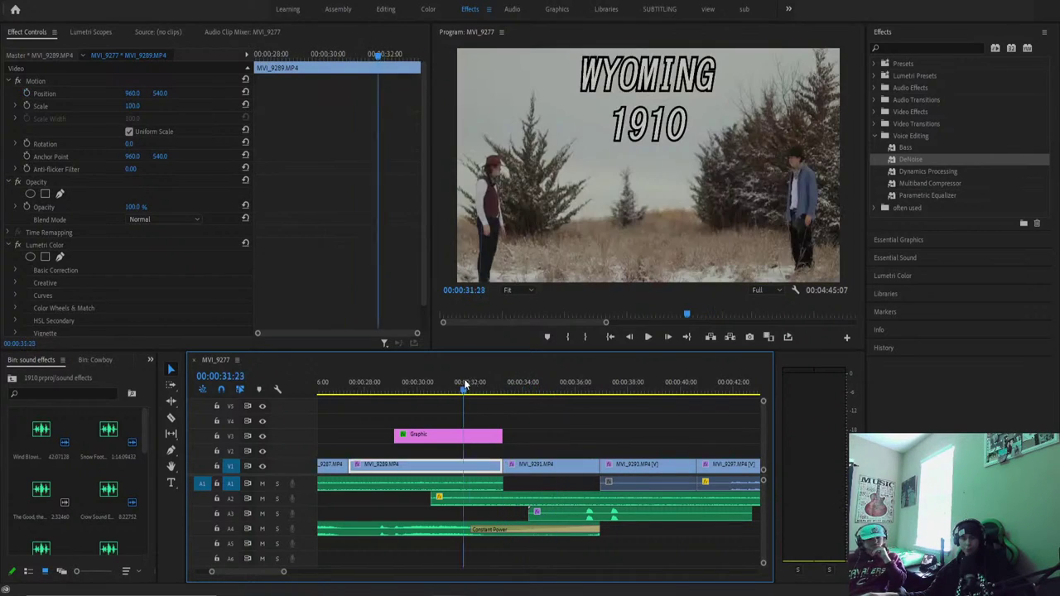
{"action": "left_click", "coordinate": [418, 533]}
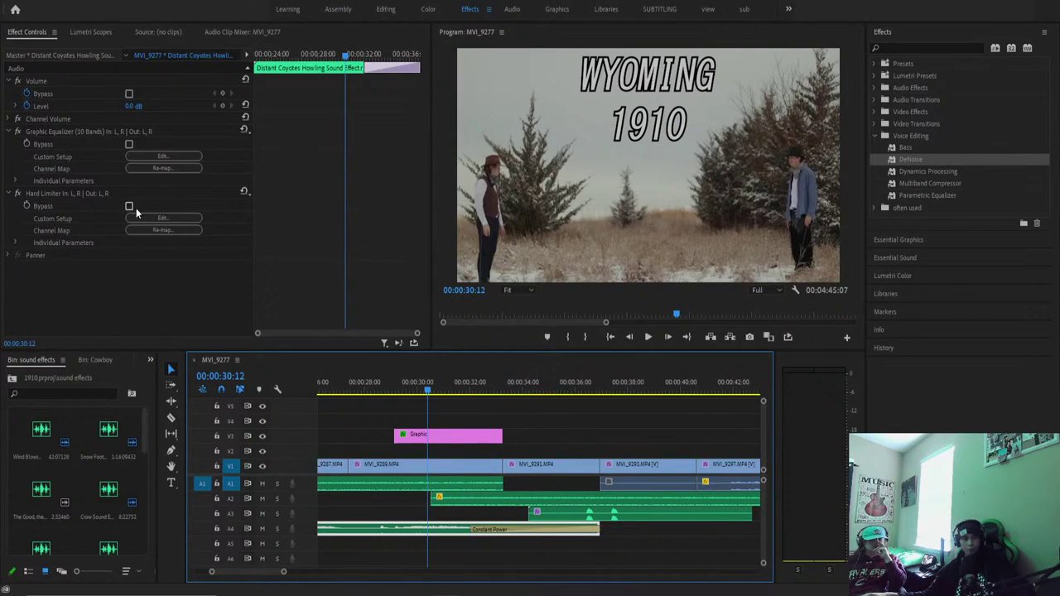
{"action": "left_click", "coordinate": [28, 106]}
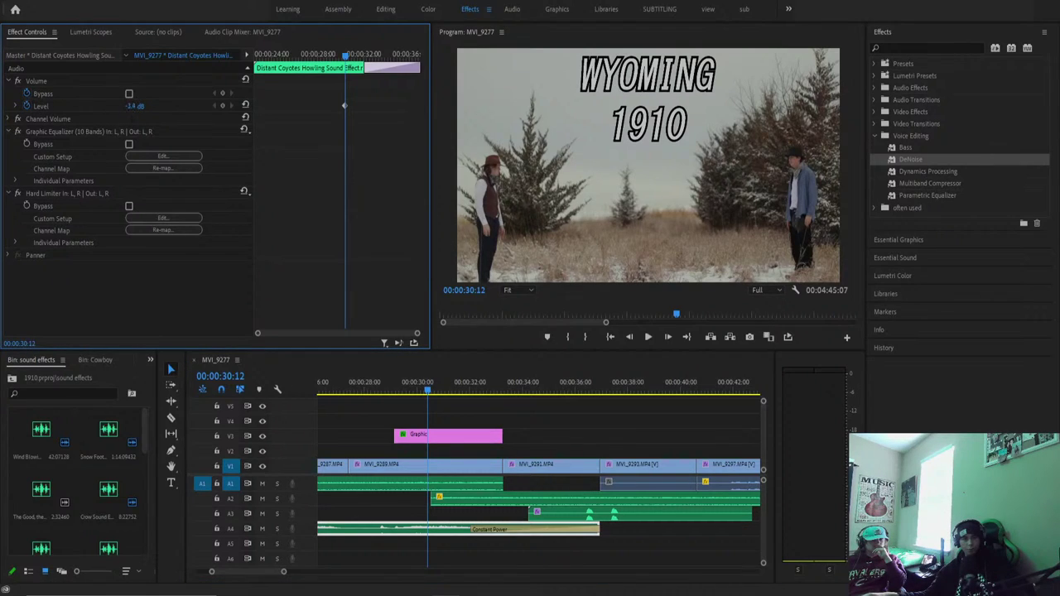
{"action": "key", "text": "space"}
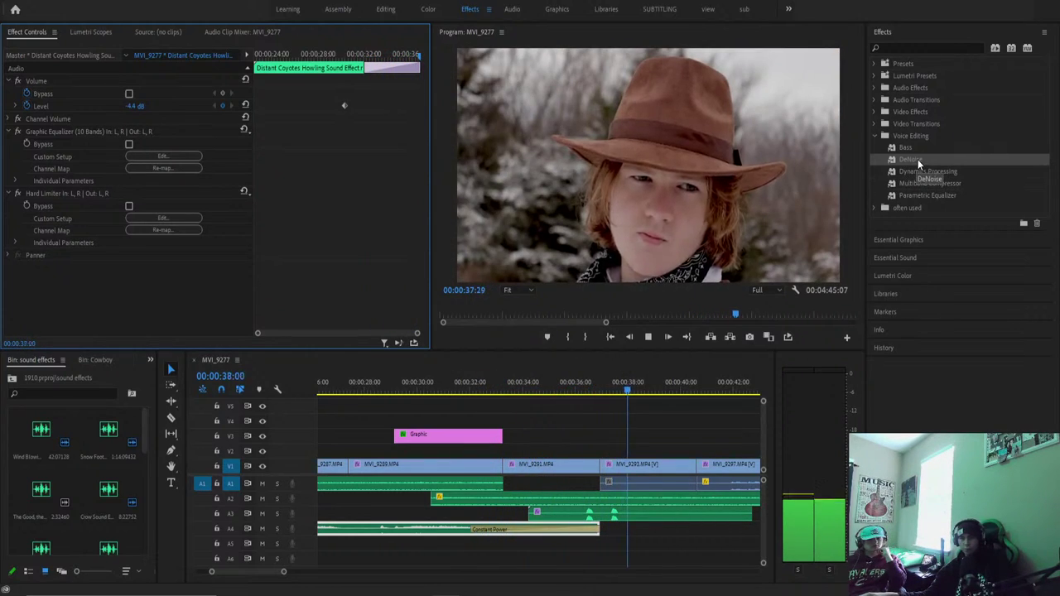
Apply the DeNoise effect to the audio of MVI_9293.MP4 and play the dialogue scene on to about 00:01:15:14.
{"action": "left_click_drag", "start_coordinate": [918, 160], "coordinate": [646, 483]}
{"action": "left_click", "coordinate": [705, 388]}
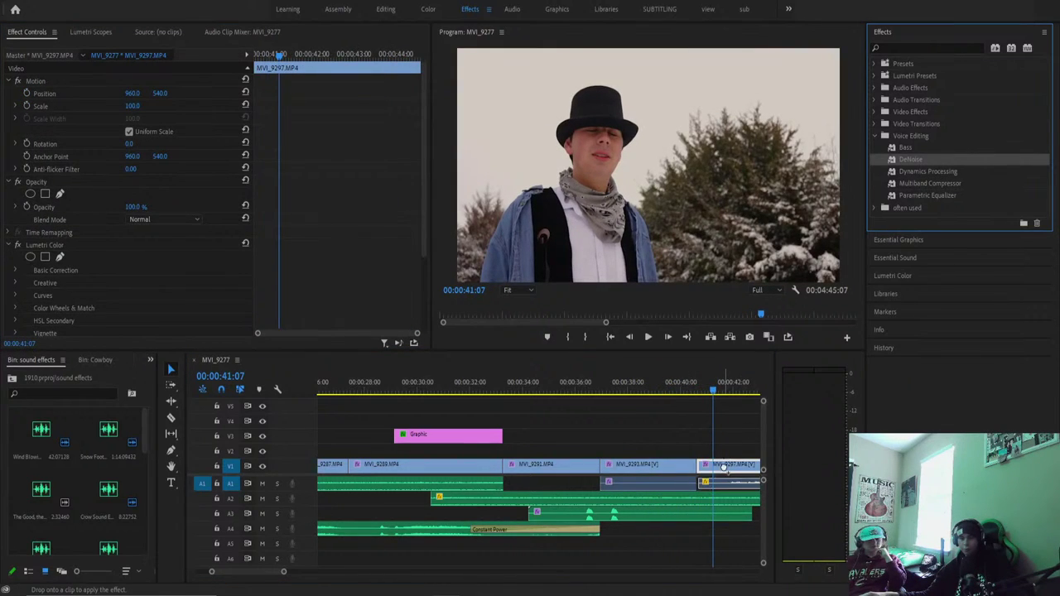
{"action": "key", "text": "space"}
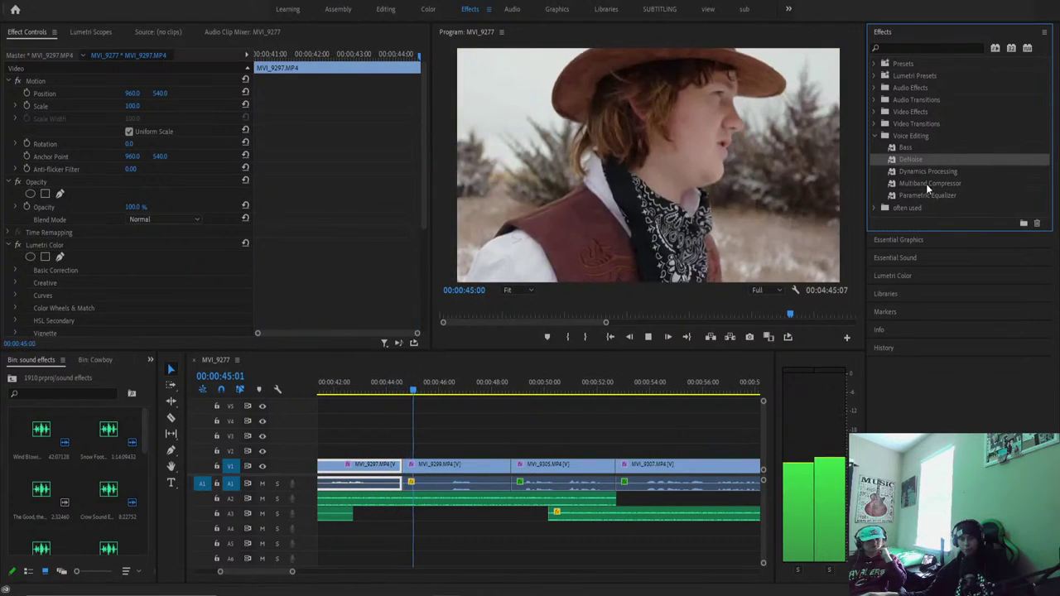
{"action": "key", "text": "space"}
{"action": "key", "text": "space"}
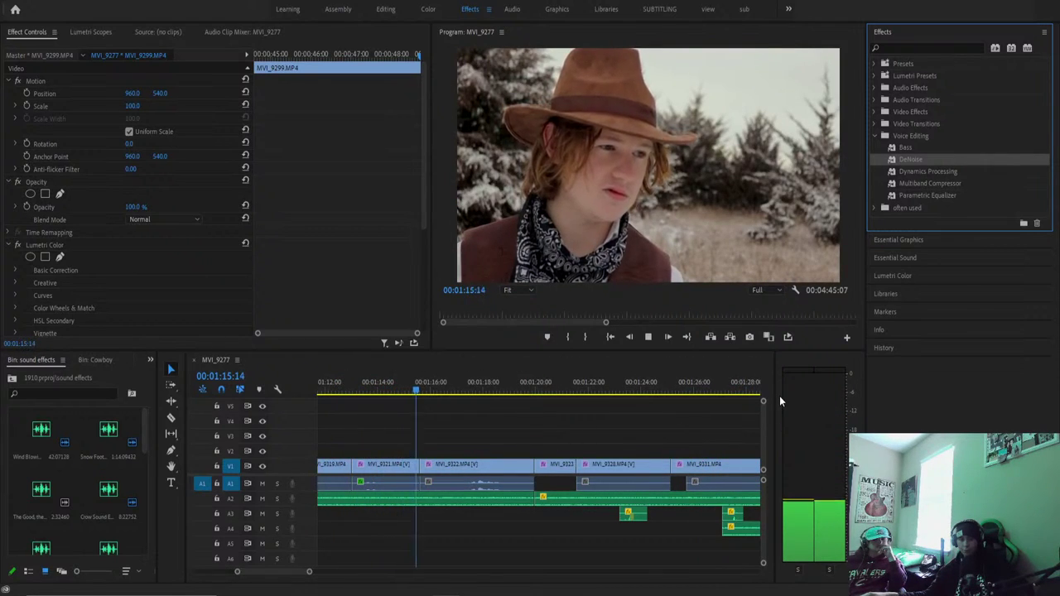
Replay MVI_9321.MP4 from 00:01:13:03 and apply the DeNoise effect to its dialogue audio on A1.
{"action": "left_click", "coordinate": [354, 389]}
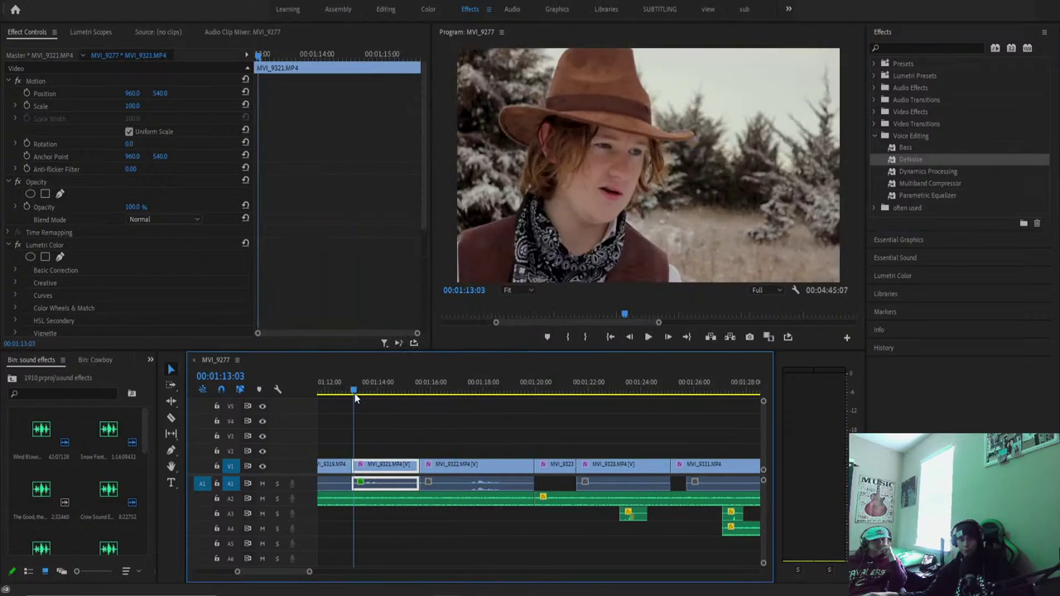
{"action": "key", "text": "space"}
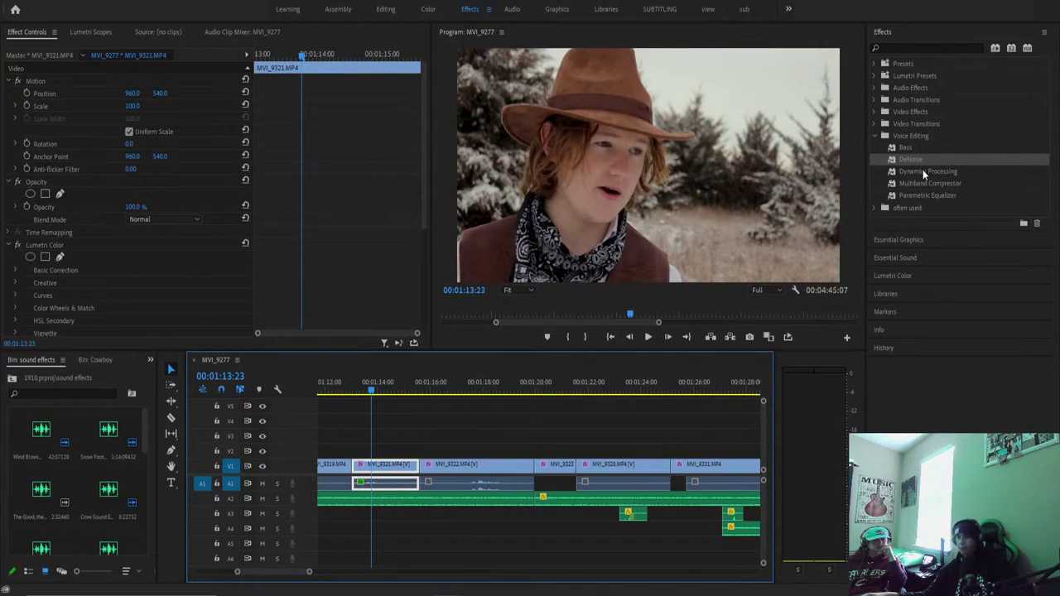
{"action": "left_click_drag", "start_coordinate": [911, 160], "coordinate": [665, 289]}
{"action": "left_click_drag", "start_coordinate": [373, 476], "coordinate": [372, 478]}
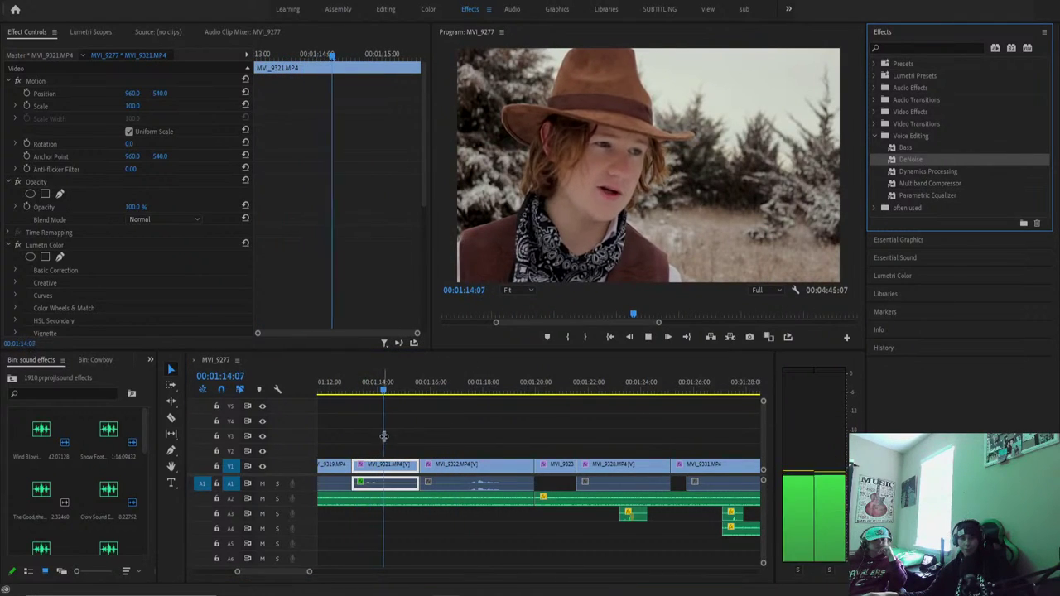
Open the DeNoise custom setup of MVI_9321.MP4, set the Amount to 7%, and replay the clip to check the sound.
{"action": "scroll", "coordinate": [273, 337], "scroll_direction": "down", "scroll_amount": 3}
{"action": "scroll", "coordinate": [210, 302], "scroll_direction": "down", "scroll_amount": 2}
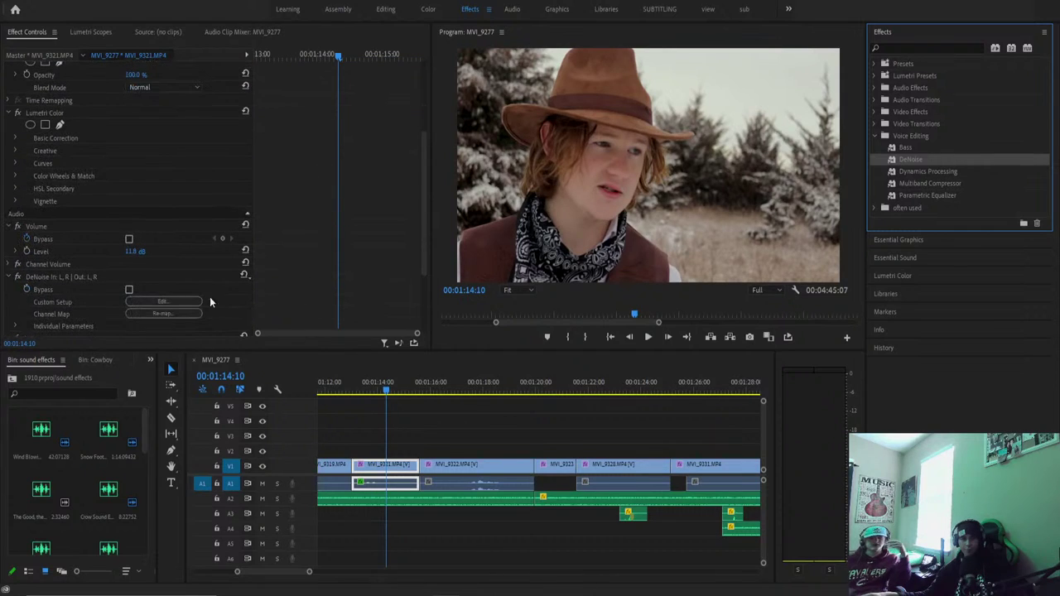
{"action": "left_click", "coordinate": [164, 301]}
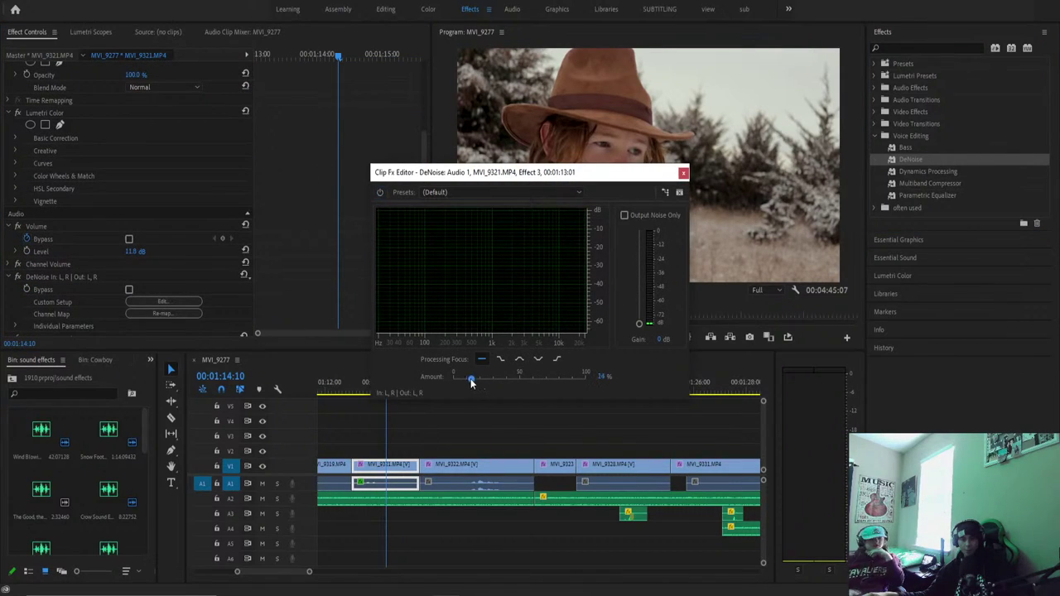
{"action": "left_click_drag", "start_coordinate": [461, 379], "coordinate": [465, 378]}
{"action": "left_click_drag", "start_coordinate": [497, 172], "coordinate": [588, 123]}
{"action": "left_click", "coordinate": [354, 392]}
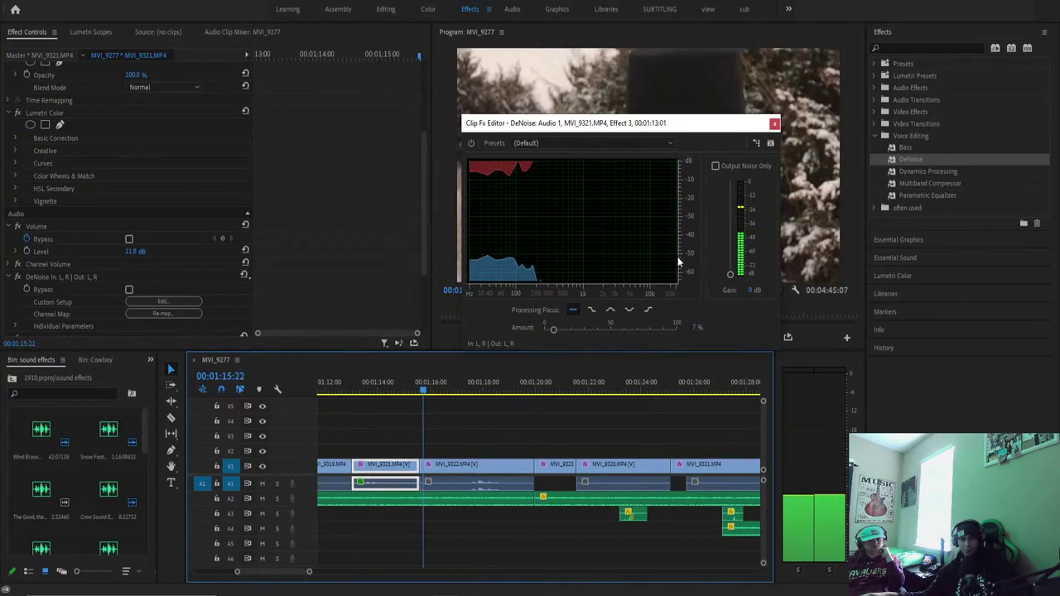
Close the DeNoise editor and play back the dialogue clips from MVI_9313 through MVI_9319 to check their audio.
{"action": "left_click", "coordinate": [774, 123]}
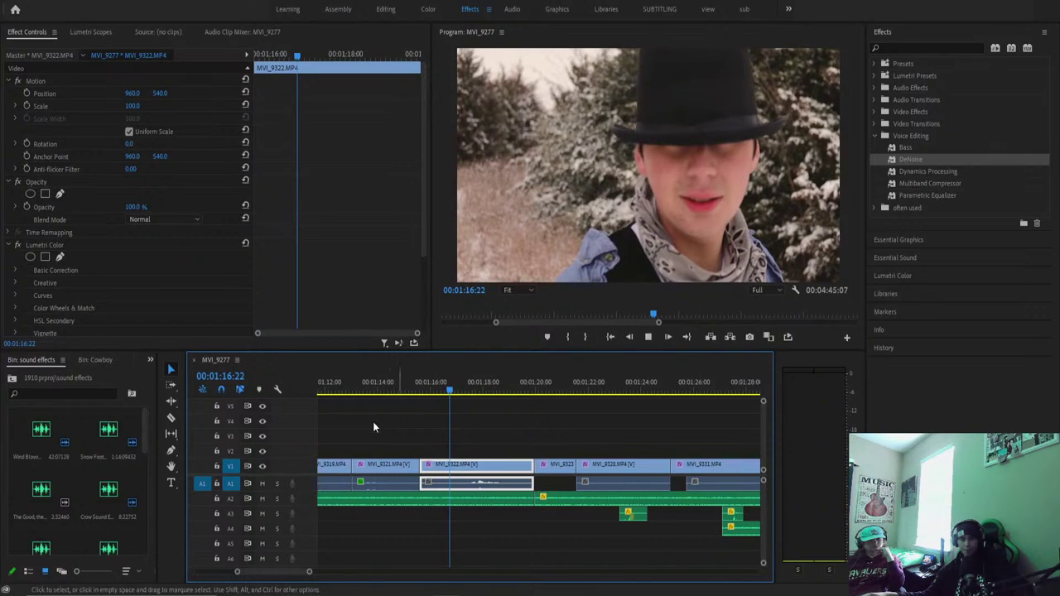
{"action": "left_click_drag", "start_coordinate": [311, 573], "coordinate": [338, 571]}
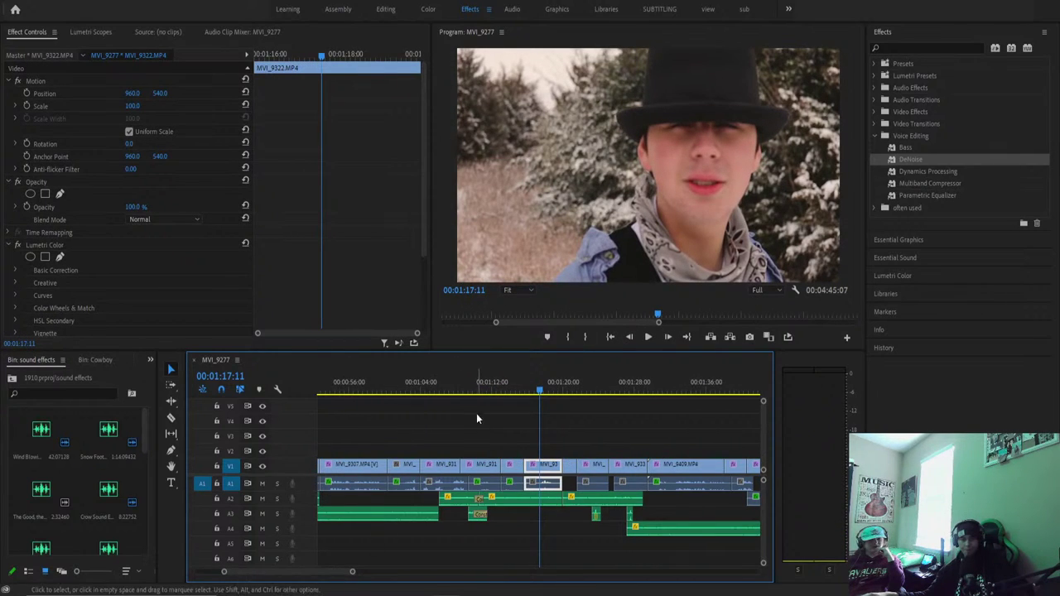
{"action": "left_click", "coordinate": [430, 382]}
{"action": "key", "text": "space"}
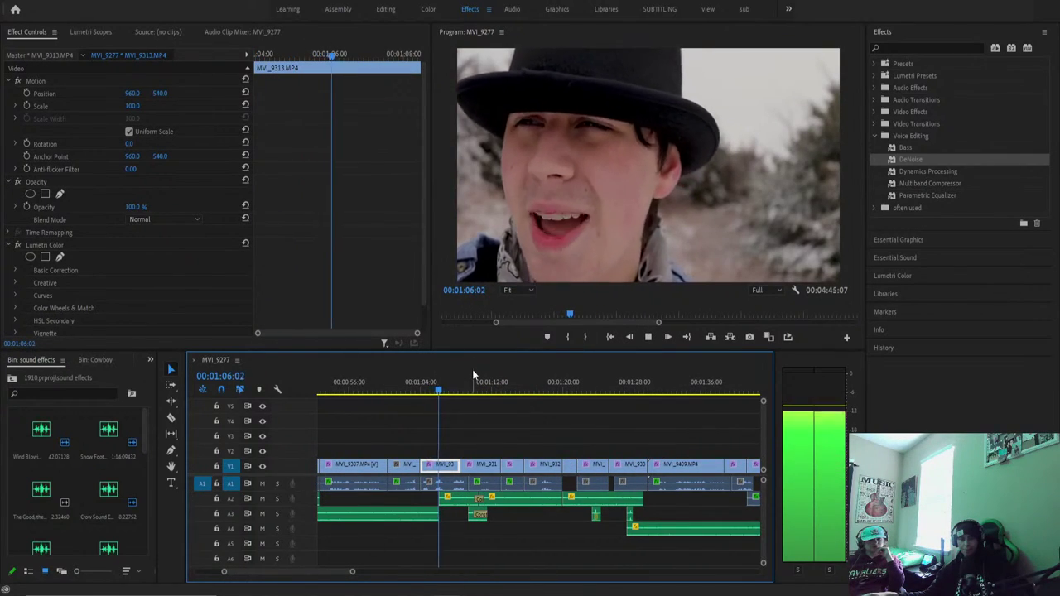
{"action": "left_click_drag", "start_coordinate": [466, 389], "coordinate": [471, 389]}
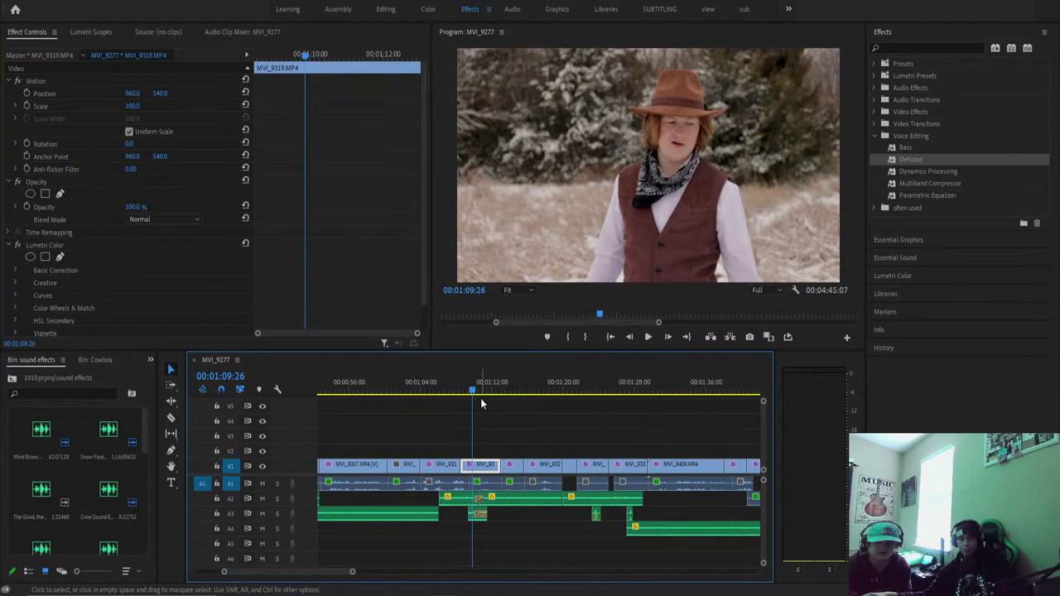
{"action": "left_click", "coordinate": [482, 391]}
{"action": "key", "text": "space"}
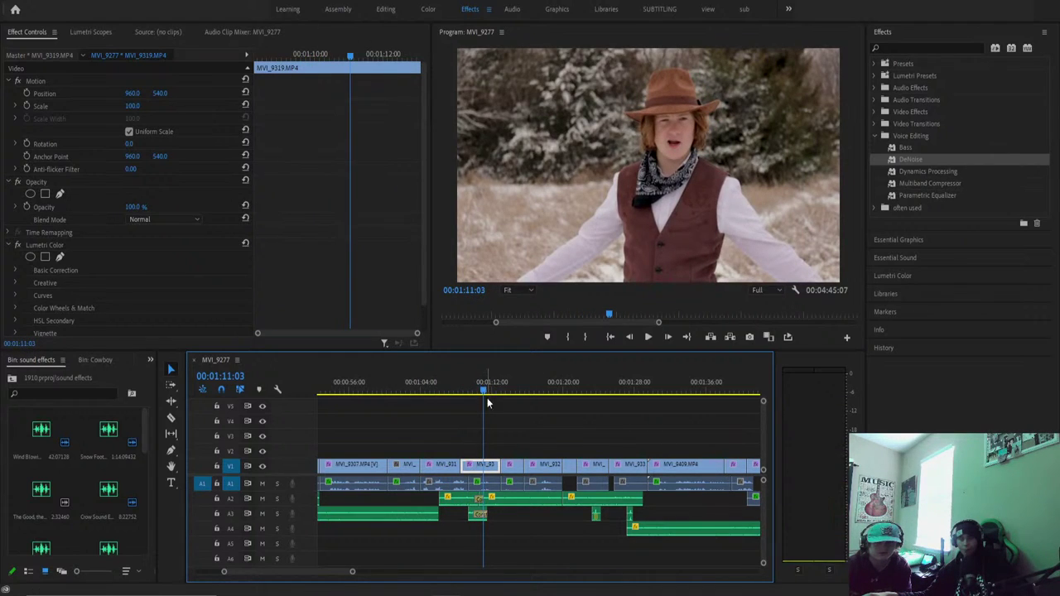
{"action": "key", "text": "space"}
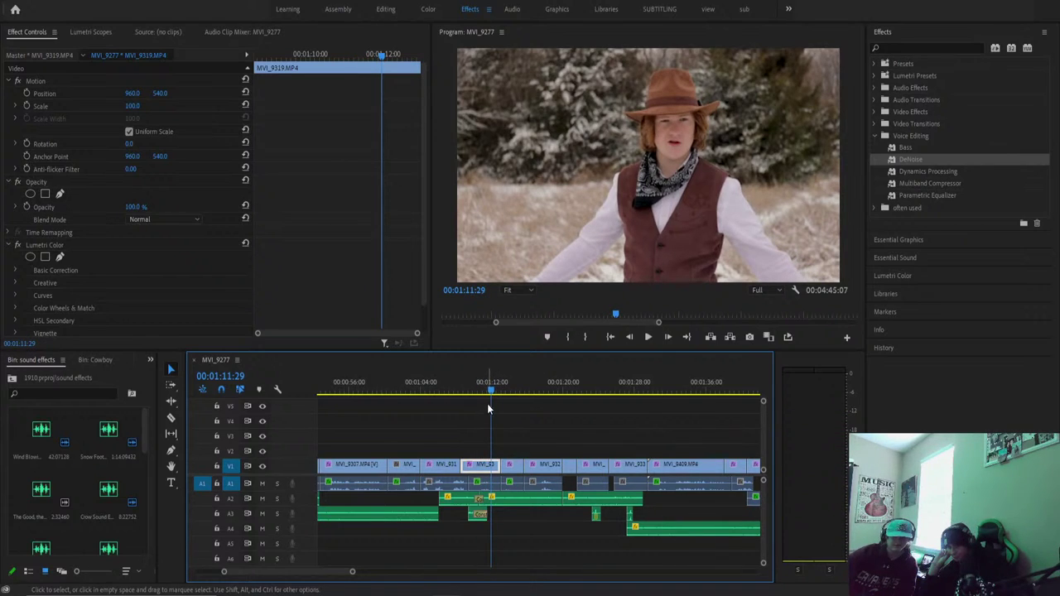
{"action": "left_click_drag", "start_coordinate": [491, 394], "coordinate": [469, 394]}
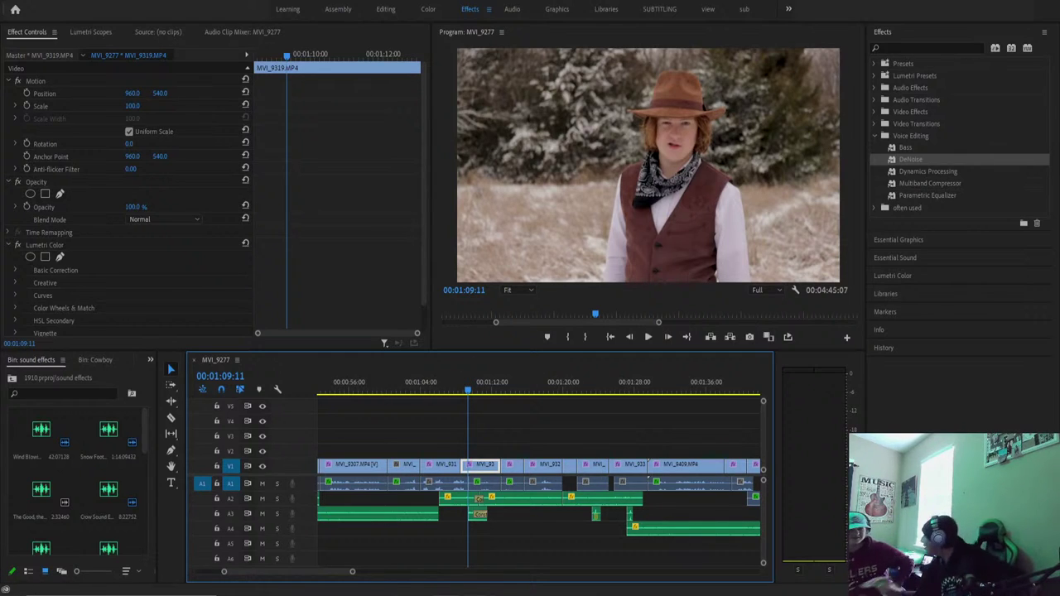
Play back clip MVI_9322 and the passage from MVI_9307 into MVI_9313 to compare the dialogue volume.
{"action": "mouse_move", "coordinate": [472, 592]}
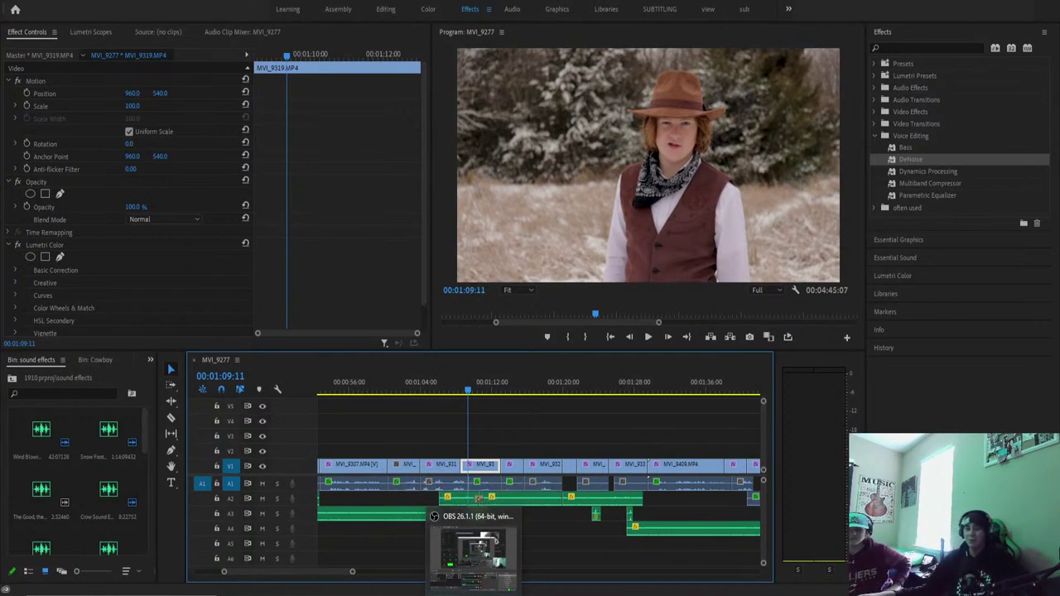
{"action": "left_click_drag", "start_coordinate": [469, 391], "coordinate": [538, 431]}
{"action": "left_click", "coordinate": [683, 174]}
{"action": "key", "text": "space"}
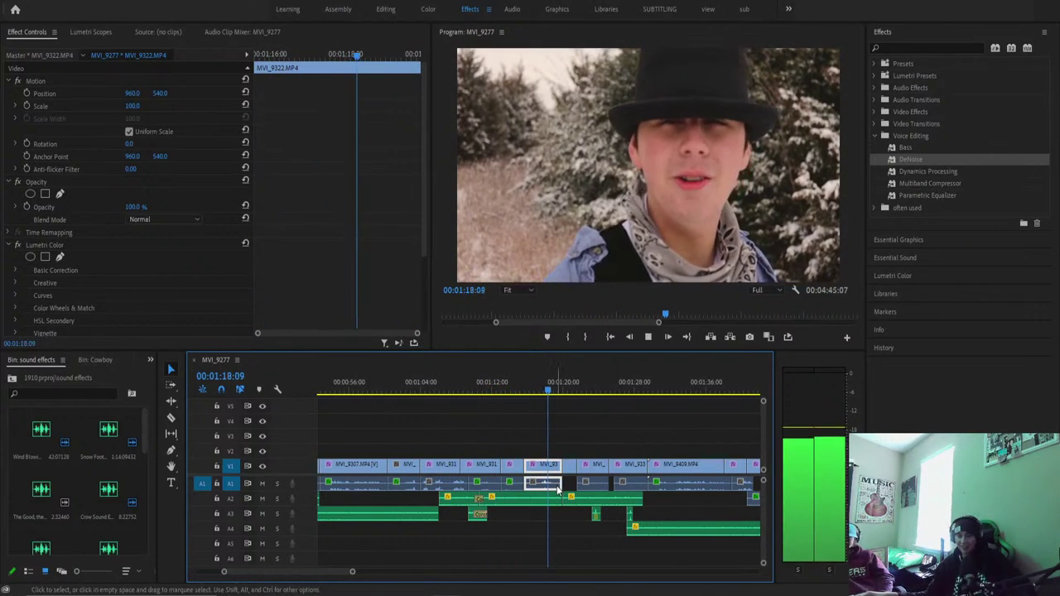
{"action": "left_click_drag", "start_coordinate": [402, 390], "coordinate": [371, 394]}
{"action": "key", "text": "space"}
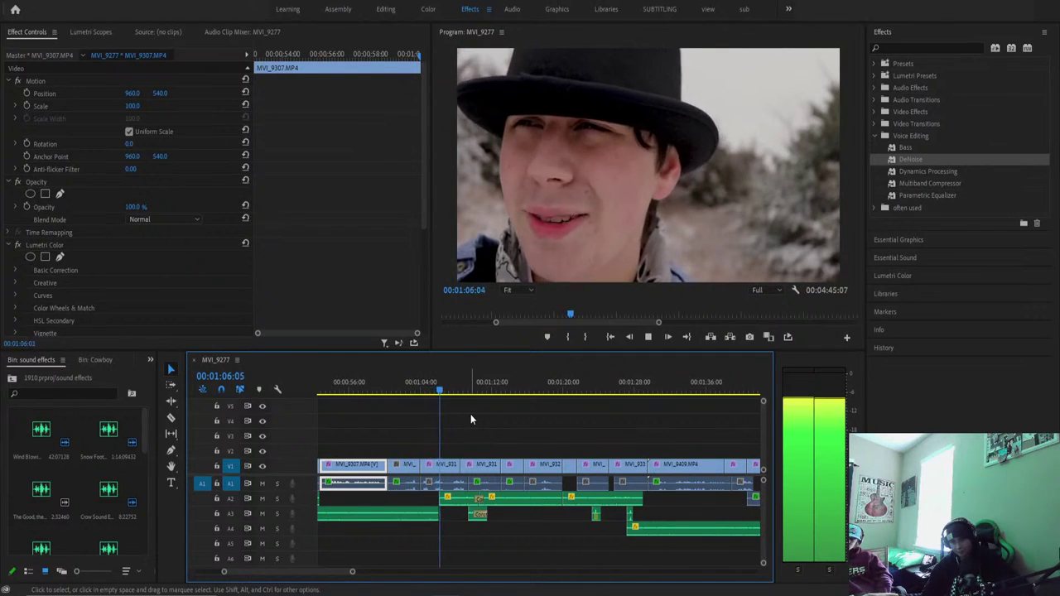
Turn off volume keyframing on the audio of clip MVI_9313, set its level to -3.9 dB and play back the result.
{"action": "left_click", "coordinate": [447, 465]}
{"action": "key", "text": "space"}
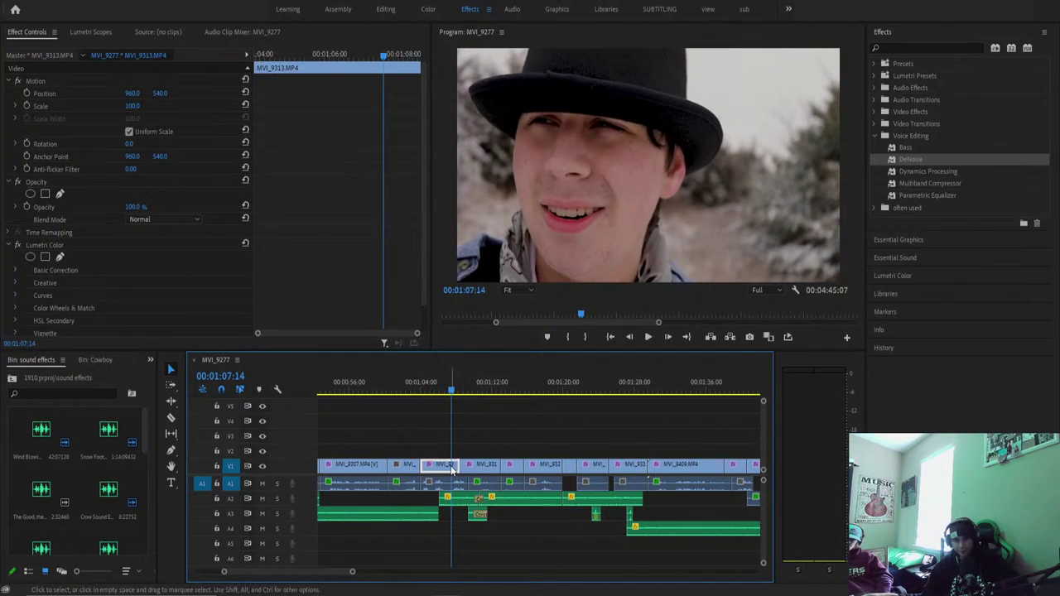
{"action": "left_click", "coordinate": [446, 487]}
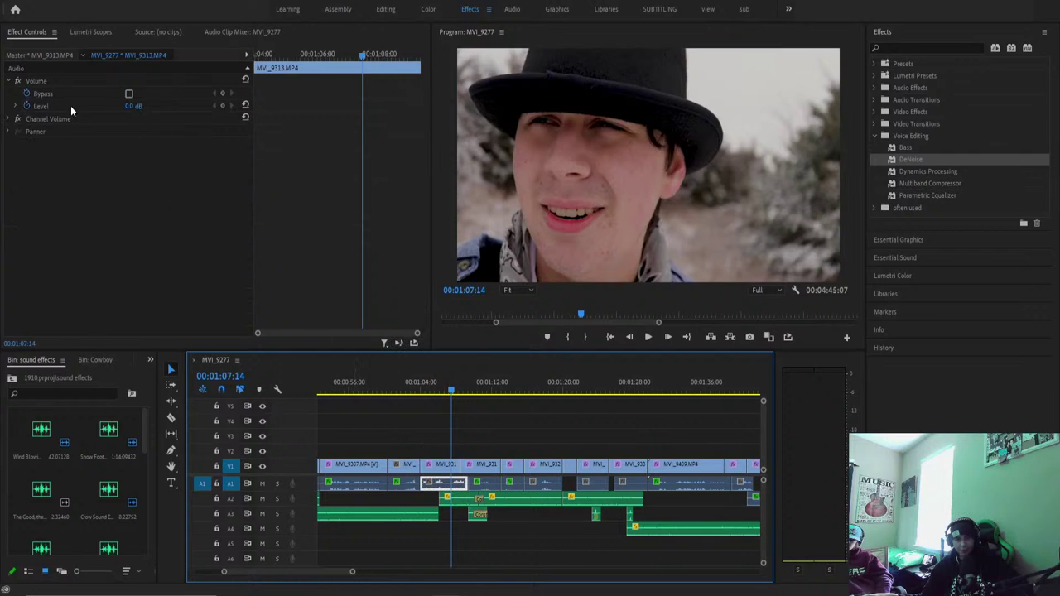
{"action": "left_click", "coordinate": [27, 107]}
{"action": "left_click_drag", "start_coordinate": [137, 106], "coordinate": [124, 106]}
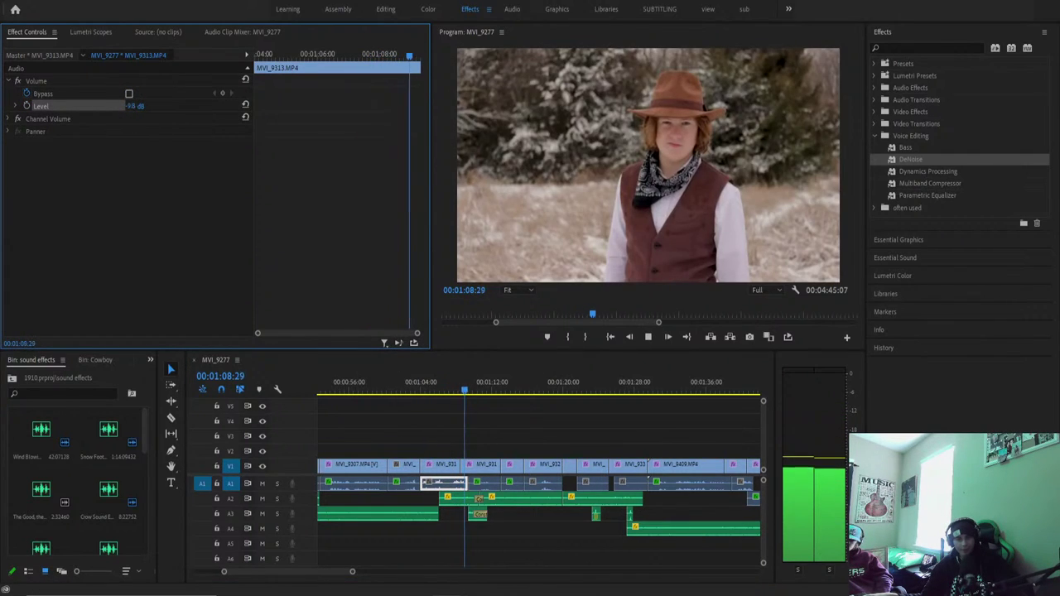
{"action": "left_click", "coordinate": [424, 384]}
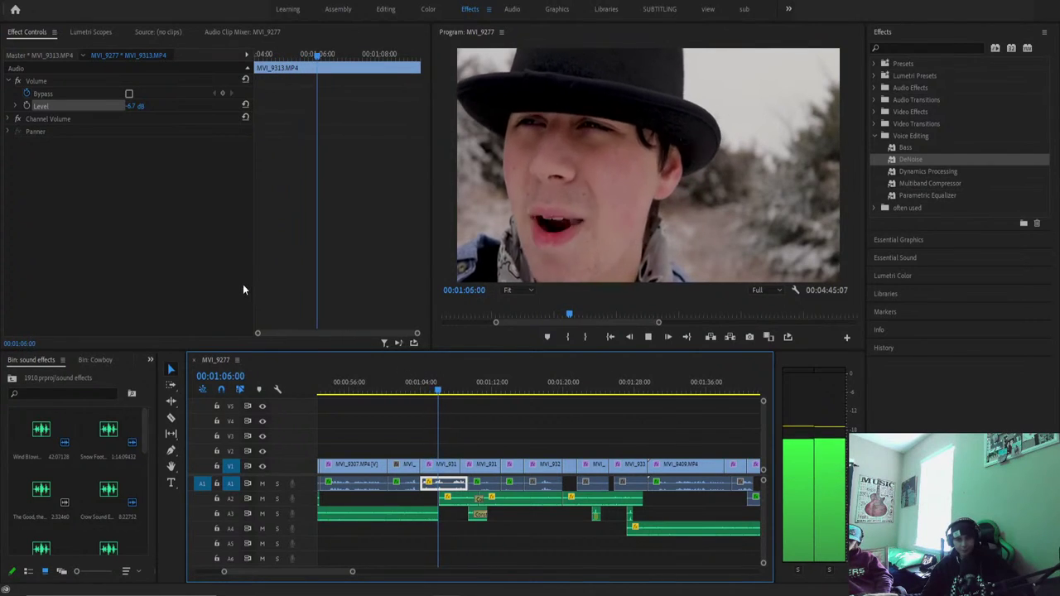
{"action": "key", "text": "space"}
{"action": "left_click_drag", "start_coordinate": [138, 107], "coordinate": [135, 107]}
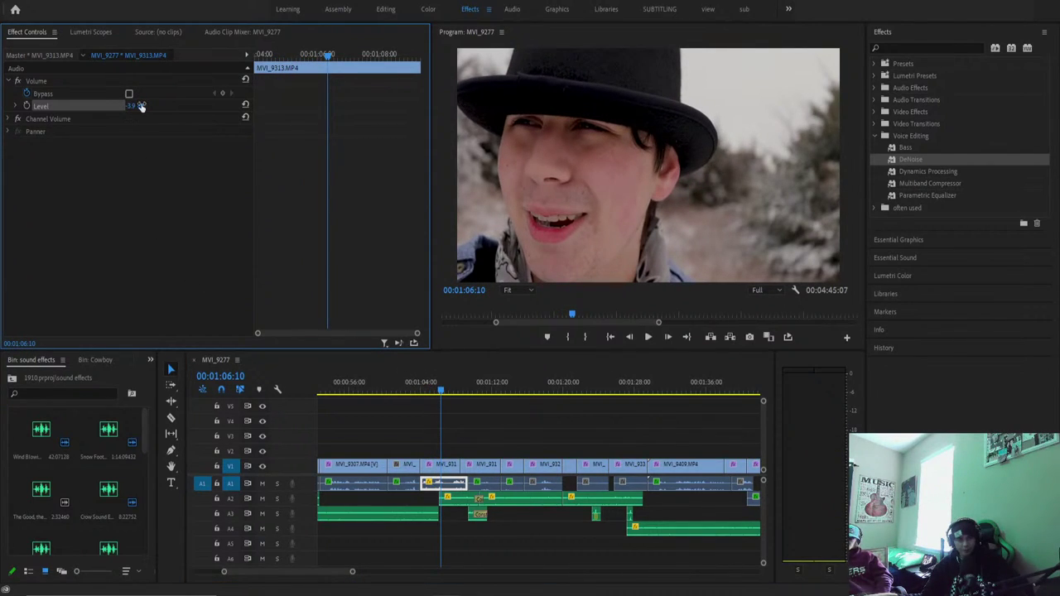
{"action": "key", "text": "space"}
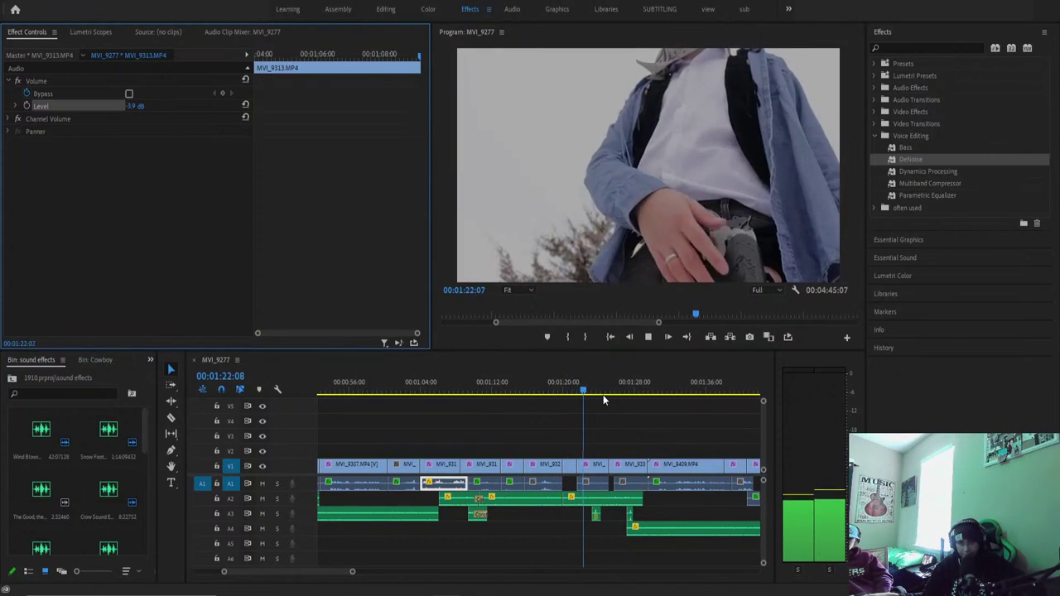
Apply the DeNoise effect to the audio of clips MVI_9328 and MVI_9331 on track A1.
{"action": "key", "text": "space"}
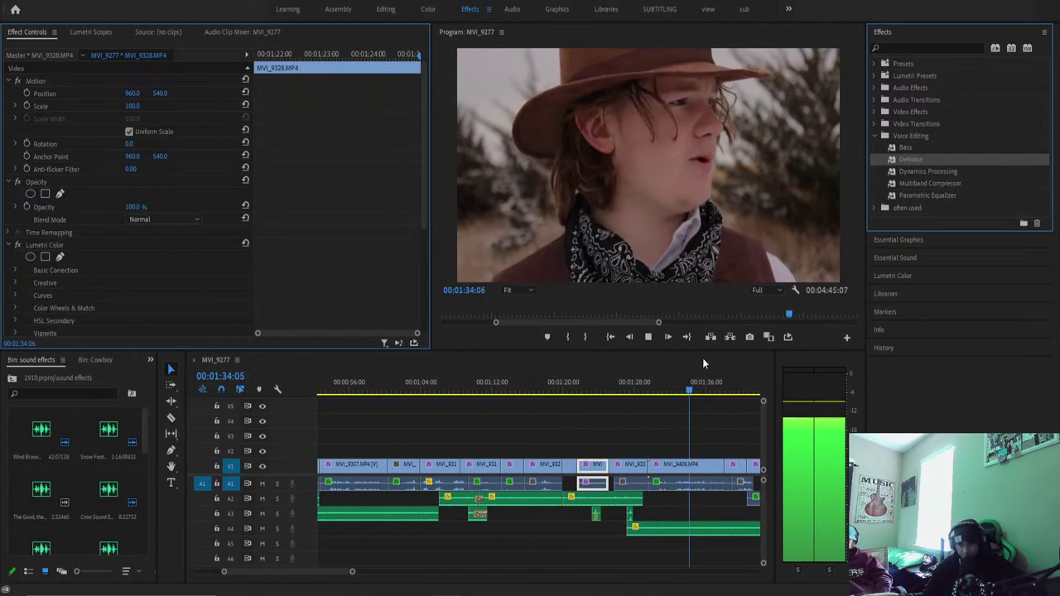
{"action": "left_click", "coordinate": [629, 482]}
{"action": "left_click", "coordinate": [623, 391]}
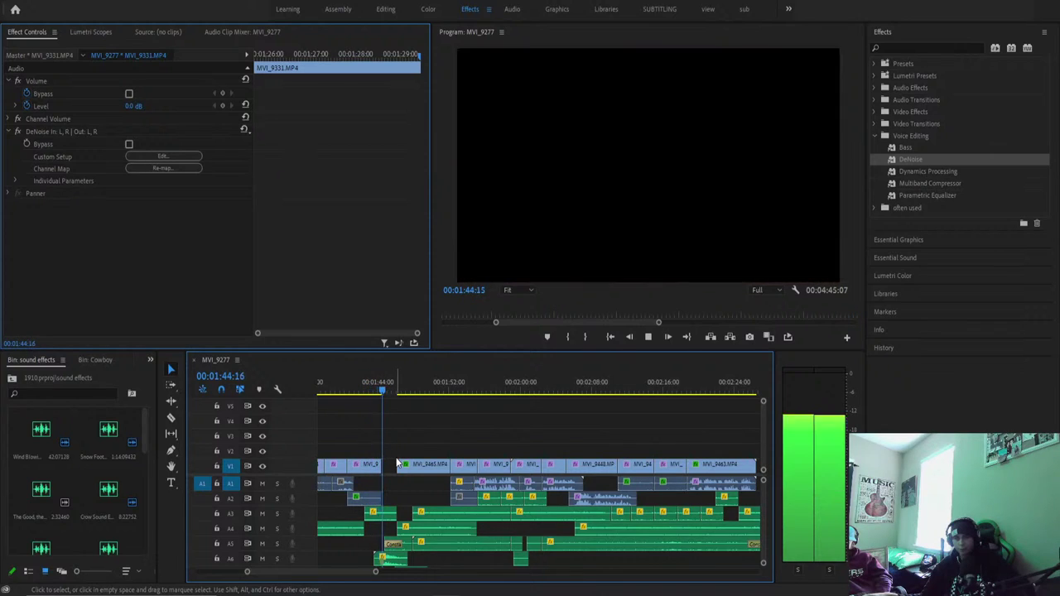
Save the project and play the sequence from its beginning to review the edit.
{"action": "left_click_drag", "start_coordinate": [375, 571], "coordinate": [450, 569]}
{"action": "key", "text": "Home"}
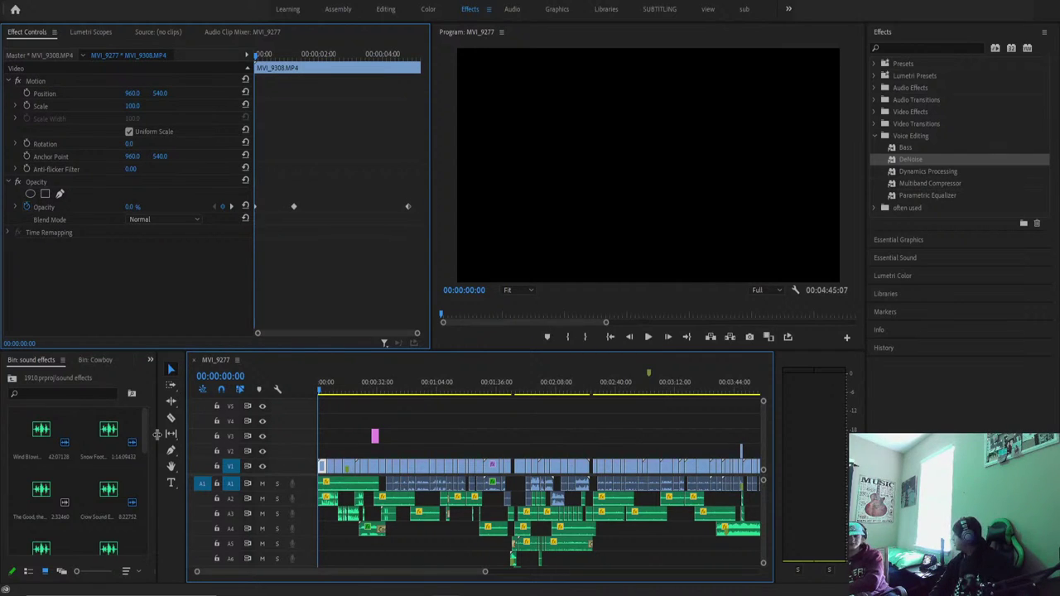
{"action": "key", "text": "ctrl+s"}
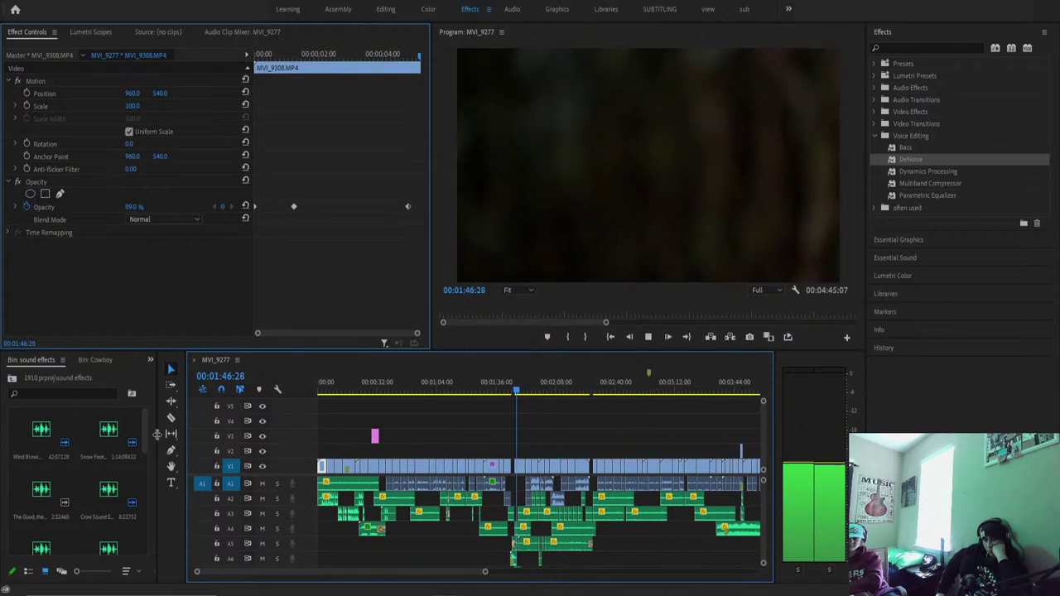
{"action": "key", "text": "space"}
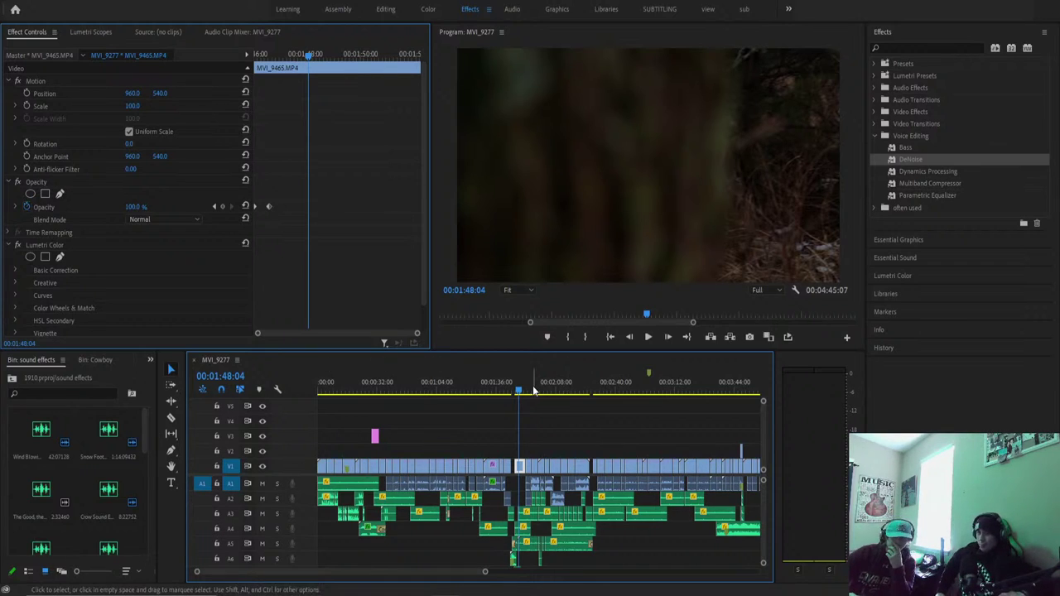
Trim the end of the WYOMING 1910 title graphic to about 00:00:32:27 and play back its cut to the following shot.
{"action": "left_click_drag", "start_coordinate": [522, 400], "coordinate": [378, 402]}
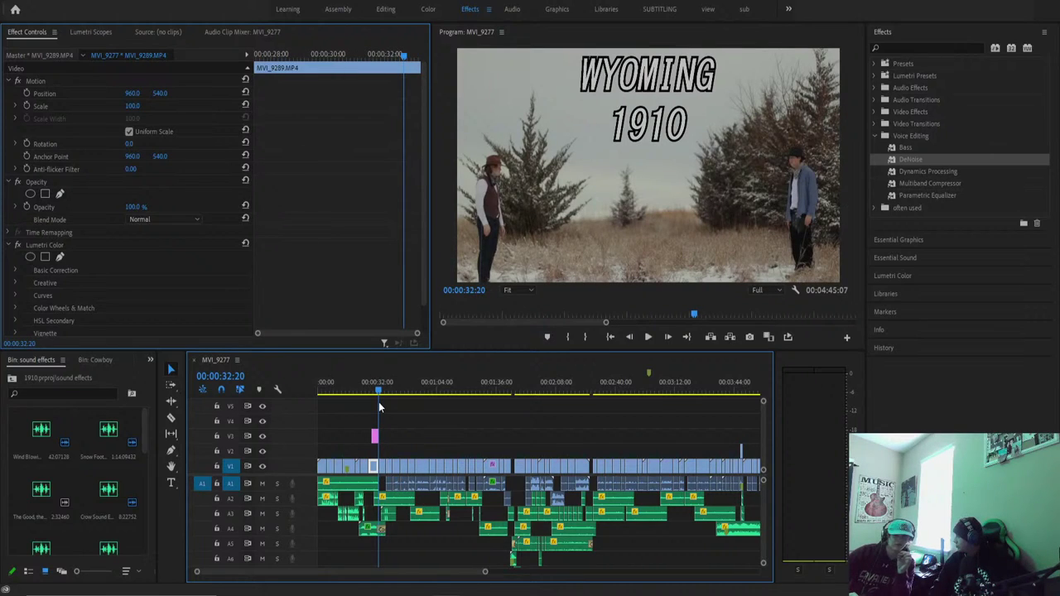
{"action": "left_click_drag", "start_coordinate": [378, 402], "coordinate": [376, 400]}
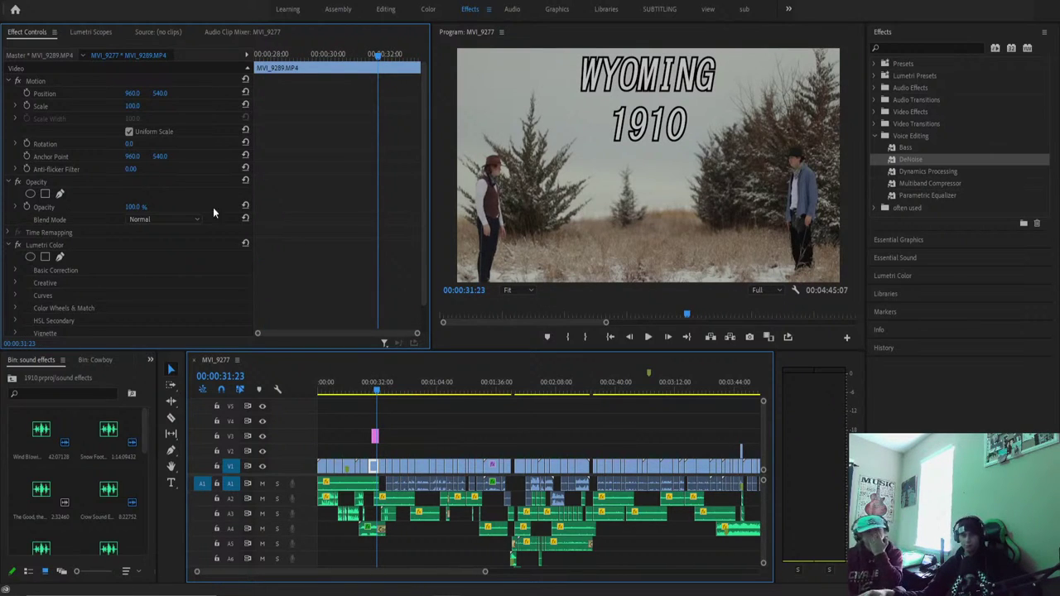
{"action": "left_click_drag", "start_coordinate": [484, 571], "coordinate": [308, 572]}
{"action": "key", "text": "space"}
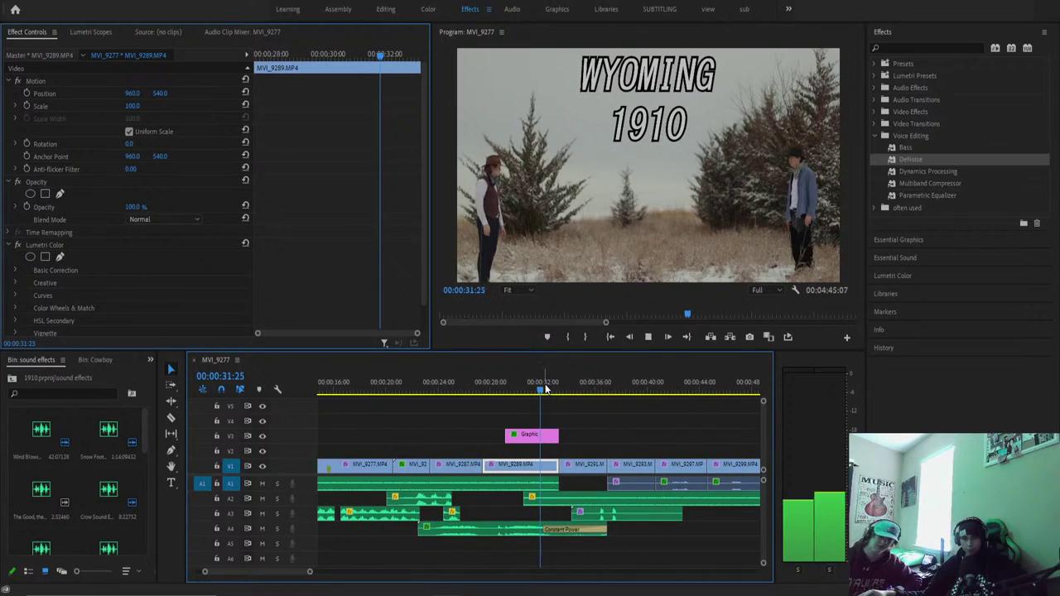
{"action": "key", "text": "space"}
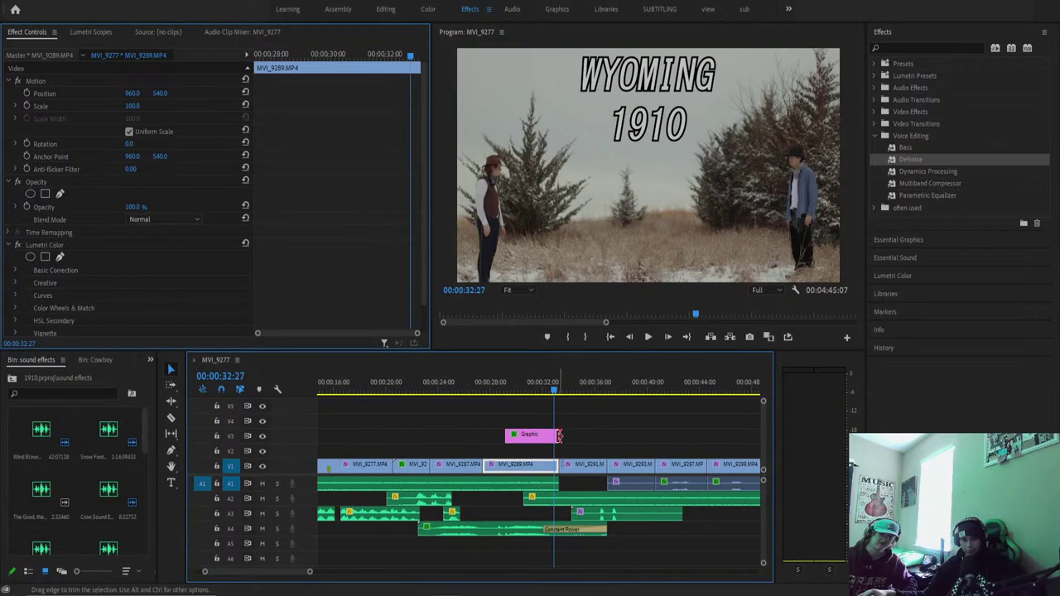
{"action": "left_click_drag", "start_coordinate": [559, 434], "coordinate": [553, 434]}
{"action": "key", "text": "space"}
{"action": "left_click", "coordinate": [546, 387]}
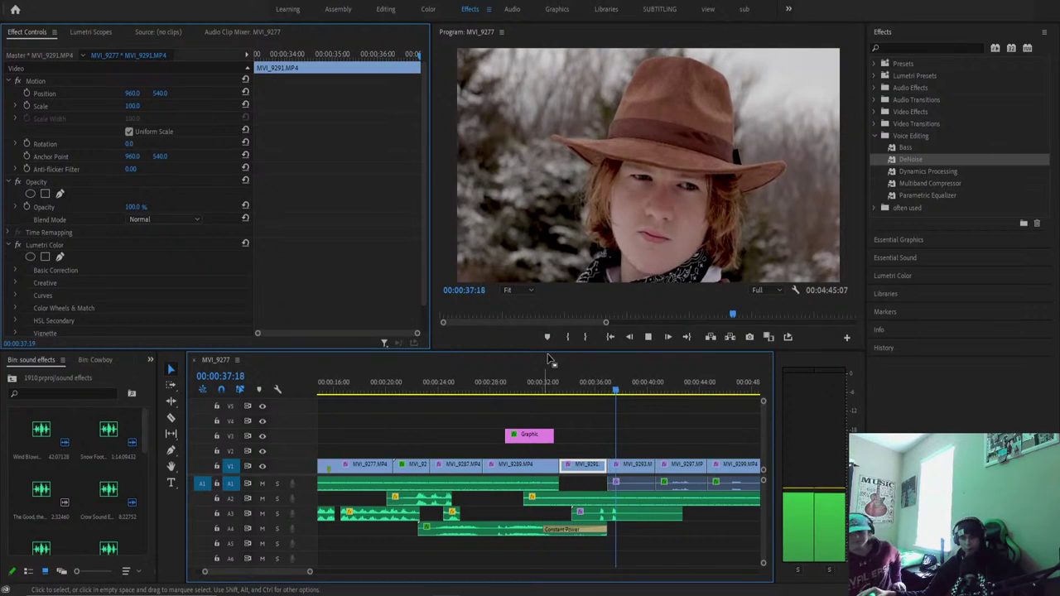
Play back the scene change from clip MVI_9337 through MVI_9465 into MVI_9419 to check the sound.
{"action": "left_click", "coordinate": [629, 482]}
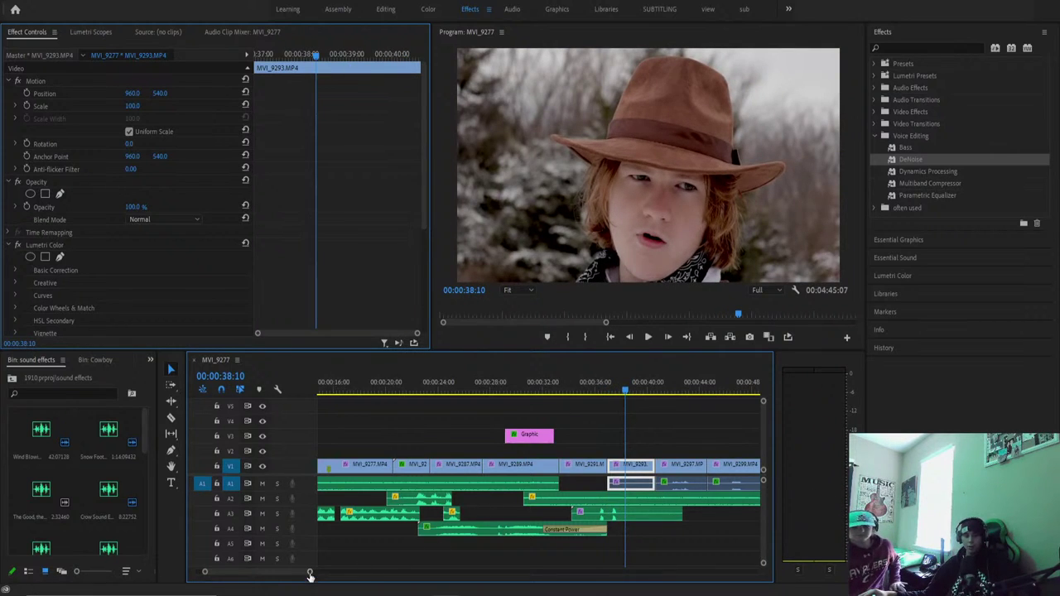
{"action": "left_click_drag", "start_coordinate": [310, 576], "coordinate": [482, 571]}
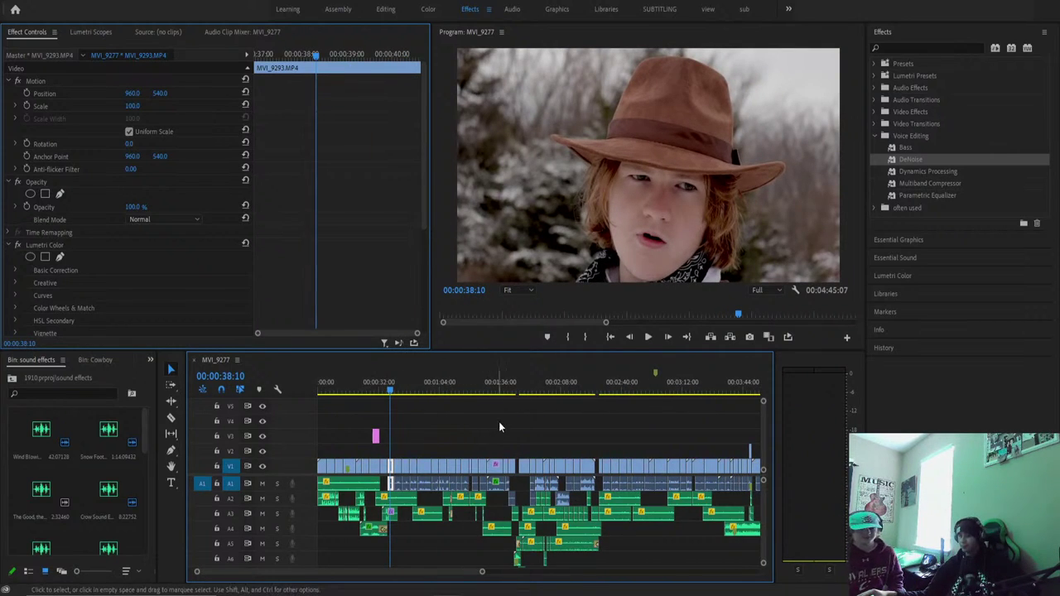
{"action": "left_click_drag", "start_coordinate": [500, 406], "coordinate": [520, 411]}
{"action": "key", "text": "space"}
{"action": "left_click_drag", "start_coordinate": [481, 571], "coordinate": [386, 565]}
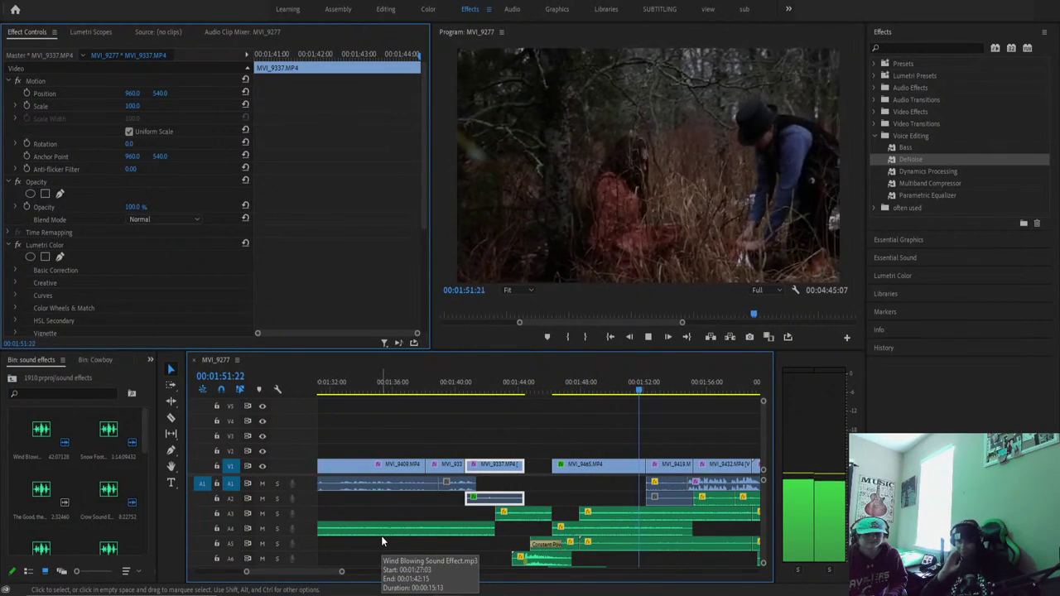
{"action": "key", "text": "space"}
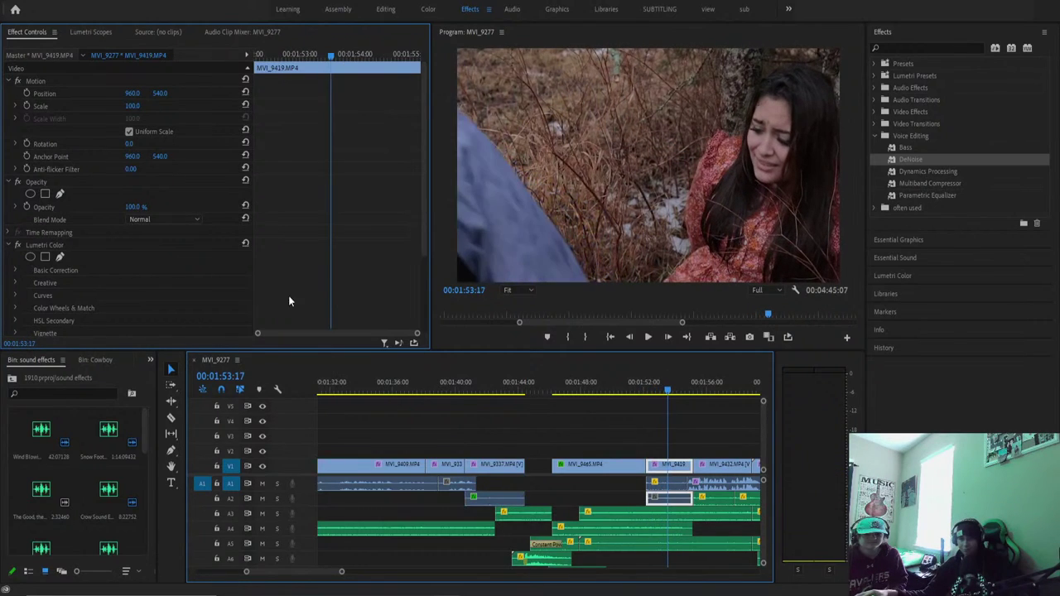
Apply DeNoise to the MVI_9419 audio on A2 and the MVI_9451 audio on A1, and play back the scene.
{"action": "left_click_drag", "start_coordinate": [906, 160], "coordinate": [722, 441]}
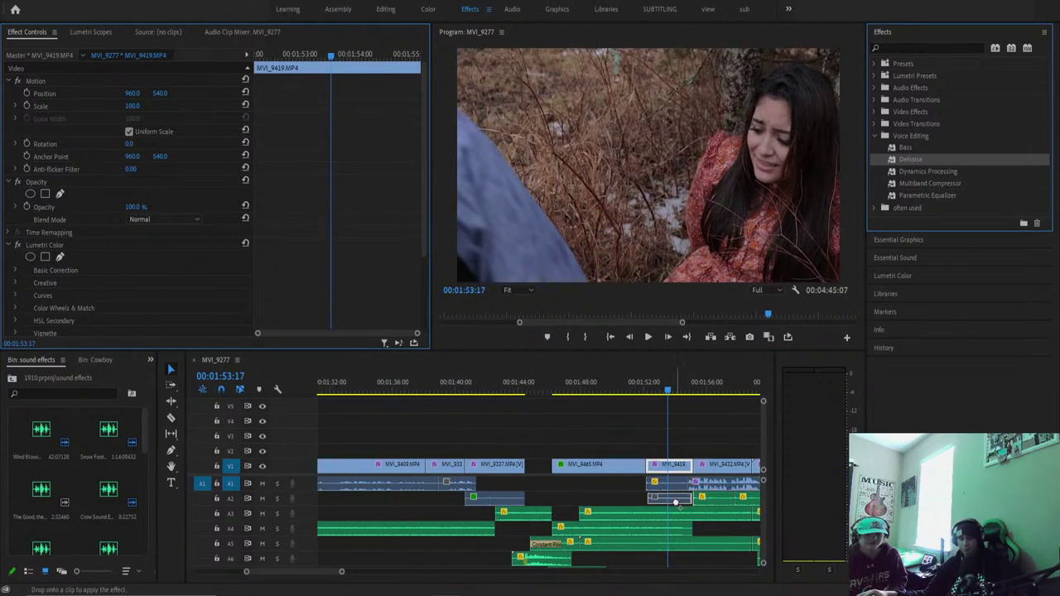
{"action": "left_click_drag", "start_coordinate": [675, 502], "coordinate": [675, 502]}
{"action": "key", "text": "space"}
{"action": "key", "text": "space"}
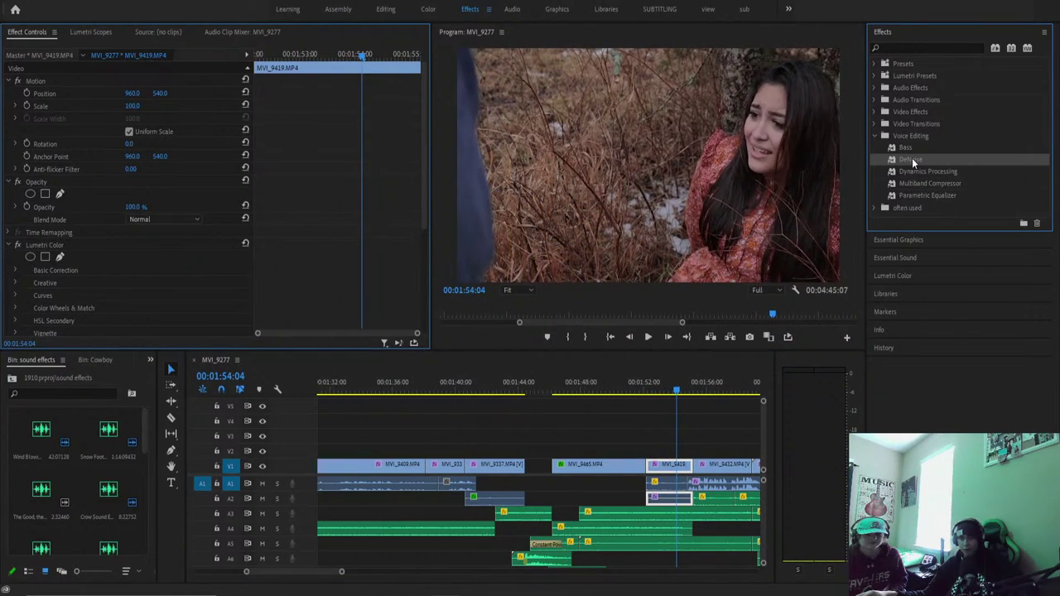
{"action": "left_click", "coordinate": [665, 390]}
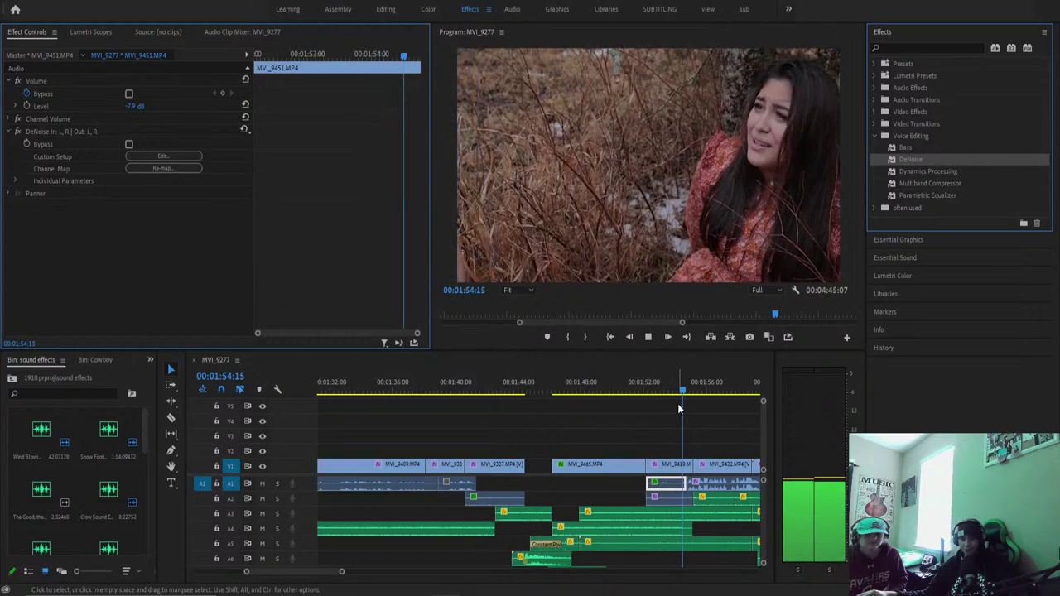
{"action": "key", "text": "space"}
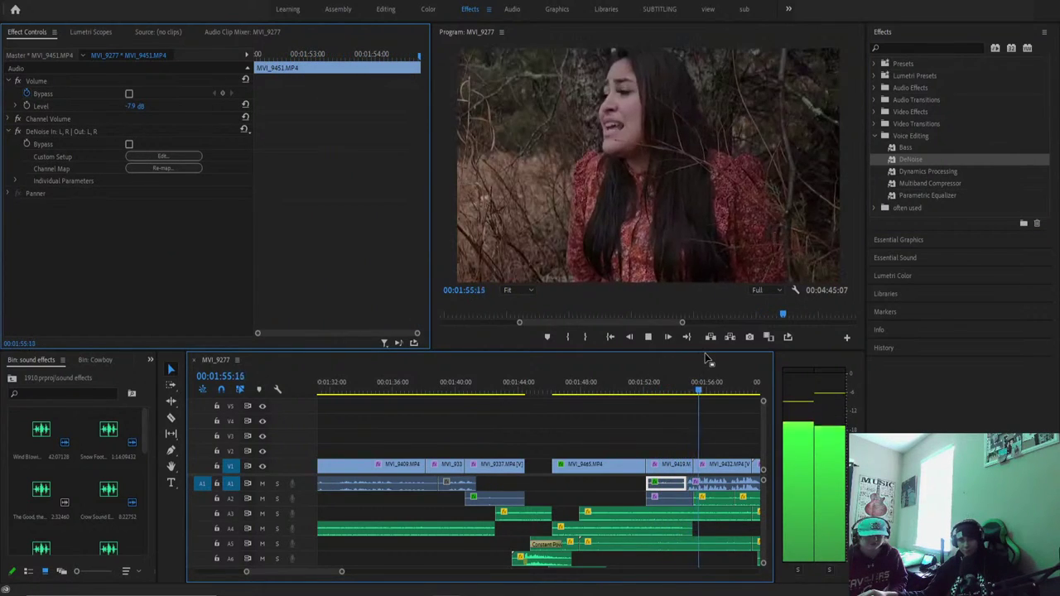
{"action": "mouse_move", "coordinate": [558, 386]}
{"action": "left_mouse_down"}
{"action": "mouse_move", "coordinate": [601, 404]}
{"action": "mouse_move", "coordinate": [619, 398]}
{"action": "mouse_move", "coordinate": [557, 394]}
{"action": "mouse_move", "coordinate": [557, 375]}
{"action": "left_mouse_up"}
{"action": "key", "text": "space"}
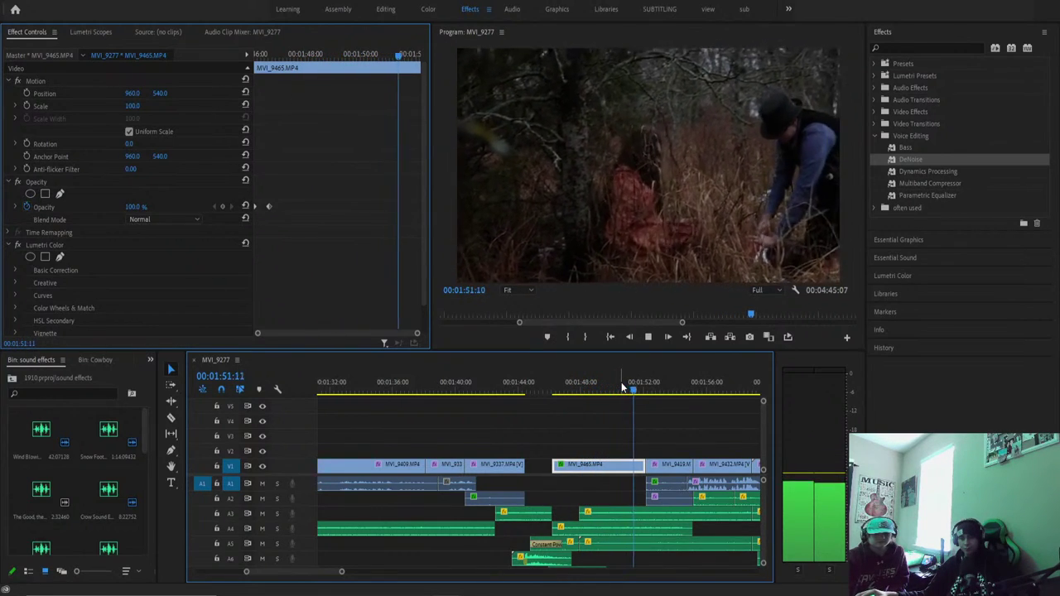
Play back the cut from MVI_9465 into MVI_9419 to check the cleaned-up sound.
{"action": "key", "text": "space"}
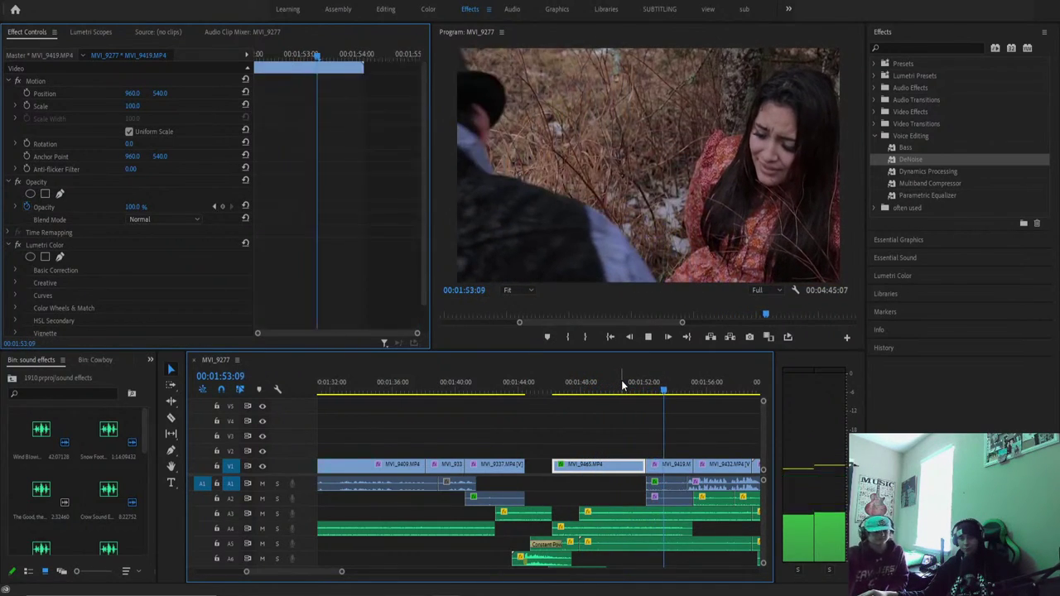
{"action": "left_click_drag", "start_coordinate": [635, 385], "coordinate": [654, 401]}
{"action": "key", "text": "space"}
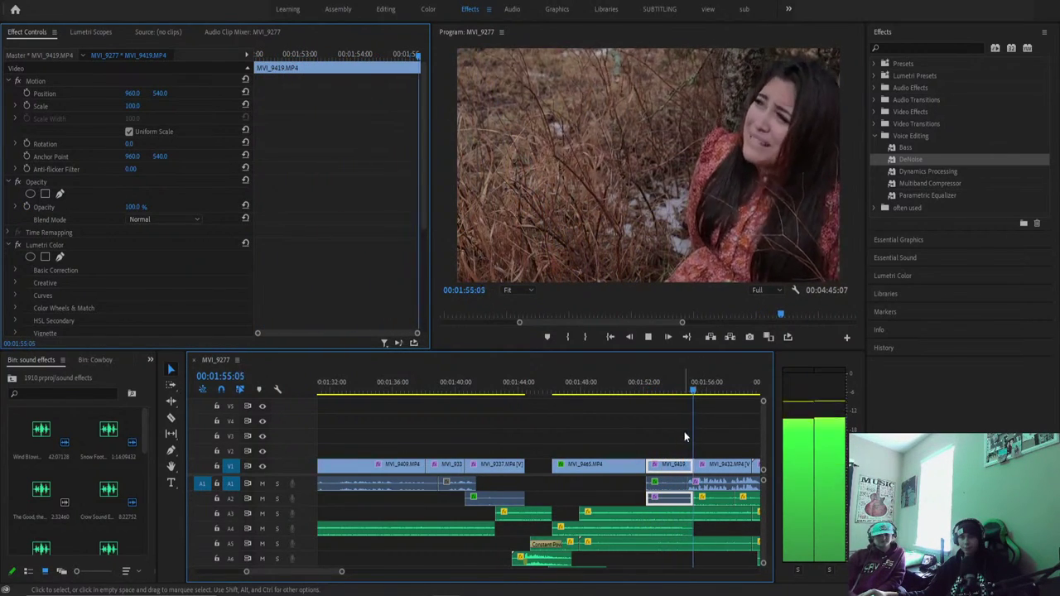
Apply DeNoise to the MVI_9432 audio on A1 and play back the transition from MVI_9419.
{"action": "left_click", "coordinate": [725, 463]}
{"action": "left_click_drag", "start_coordinate": [921, 160], "coordinate": [795, 304]}
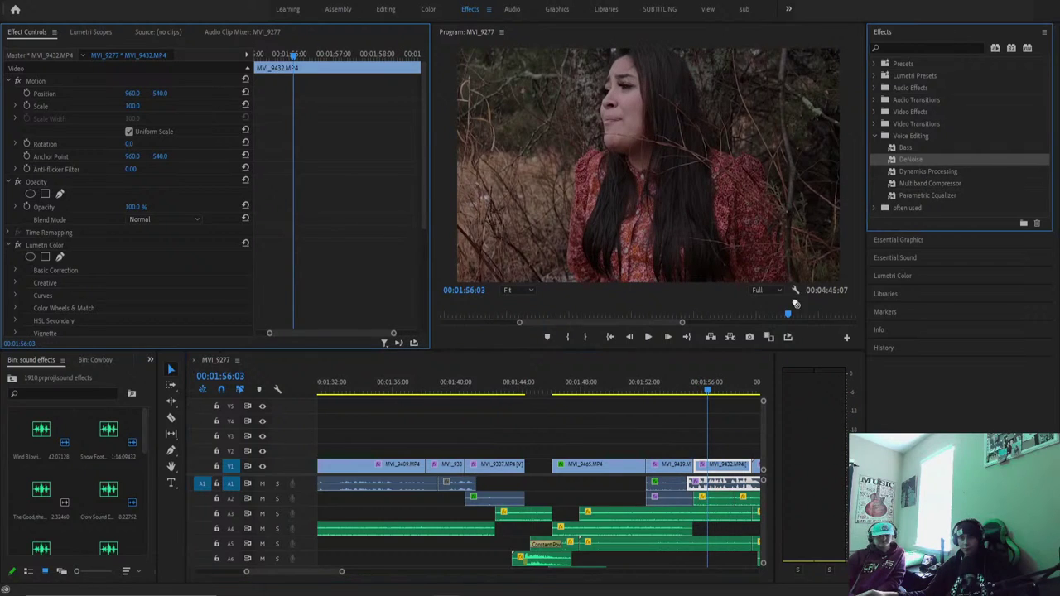
{"action": "left_click_drag", "start_coordinate": [702, 482], "coordinate": [702, 482]}
{"action": "key", "text": "space"}
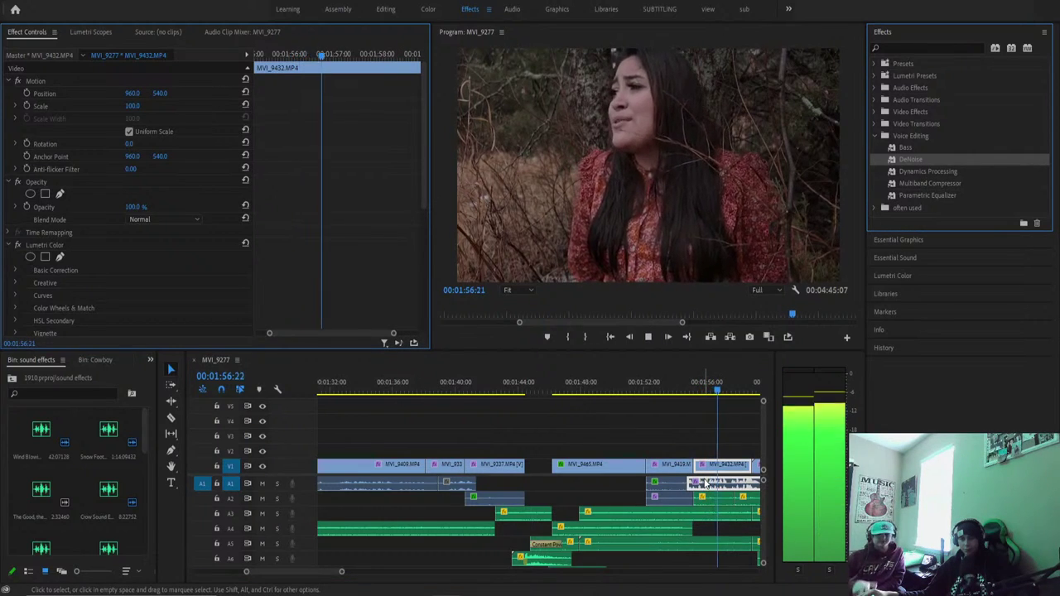
{"action": "left_click", "coordinate": [711, 418]}
{"action": "key", "text": "Up"}
{"action": "key", "text": "space"}
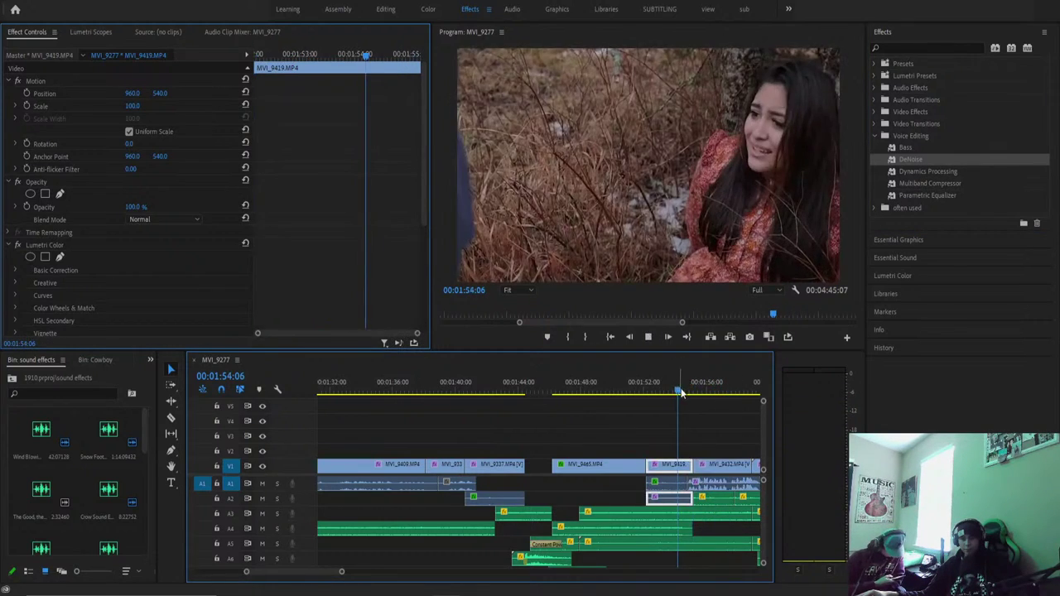
Set the amount of the second DeNoise effect on the MVI_9432 audio to 20% while playing it back.
{"action": "left_click", "coordinate": [713, 490]}
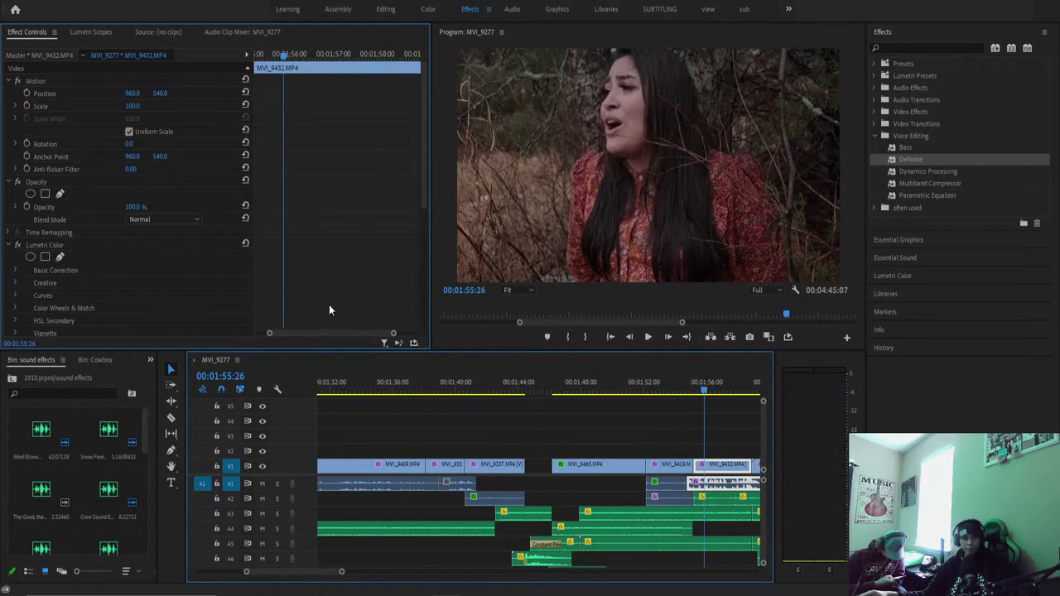
{"action": "scroll", "coordinate": [323, 298], "scroll_direction": "down", "scroll_amount": 4}
{"action": "scroll", "coordinate": [248, 280], "scroll_direction": "down", "scroll_amount": 4}
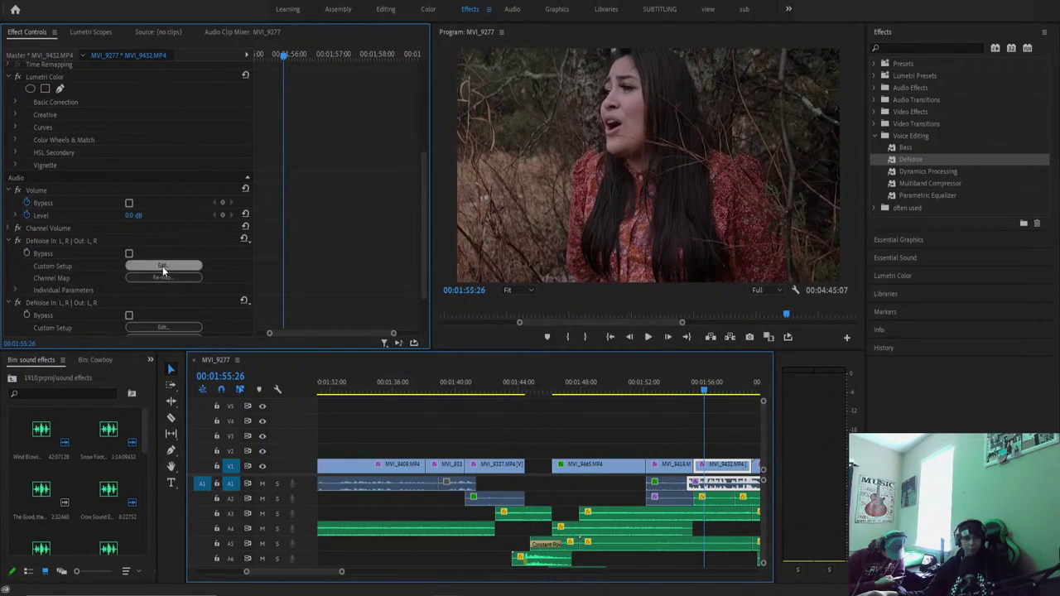
{"action": "left_click", "coordinate": [163, 303]}
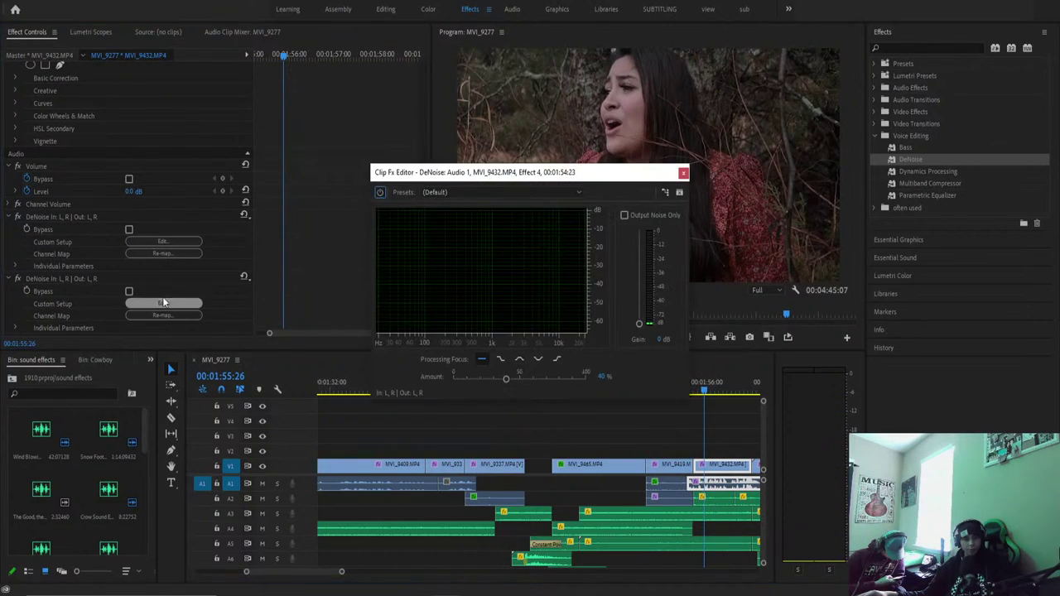
{"action": "key", "text": "space"}
{"action": "left_click_drag", "start_coordinate": [505, 377], "coordinate": [474, 378]}
{"action": "left_click", "coordinate": [683, 172]}
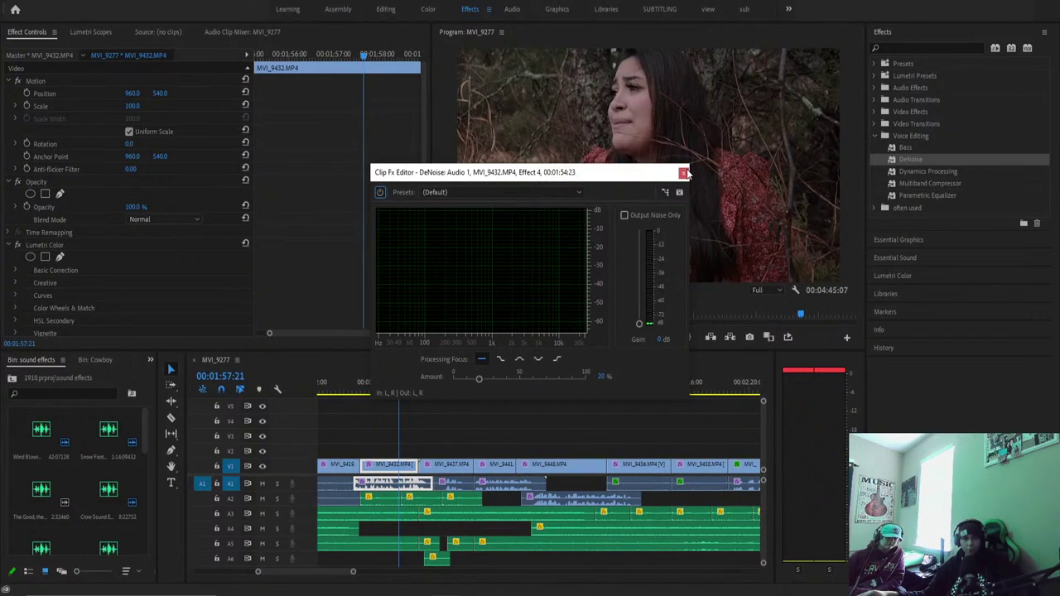
{"action": "left_click", "coordinate": [683, 172]}
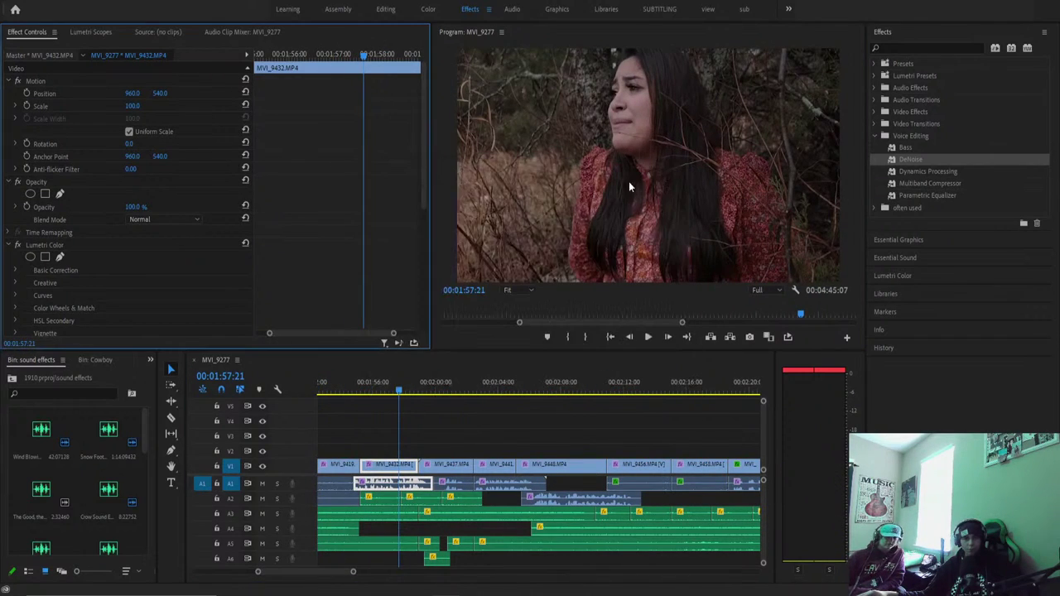
Play back from about 00:01:54:09 into MVI_9432 to check its dialogue with the reduced DeNoise amount.
{"action": "scroll", "coordinate": [332, 265], "scroll_direction": "down", "scroll_amount": 5}
{"action": "left_click", "coordinate": [347, 390]}
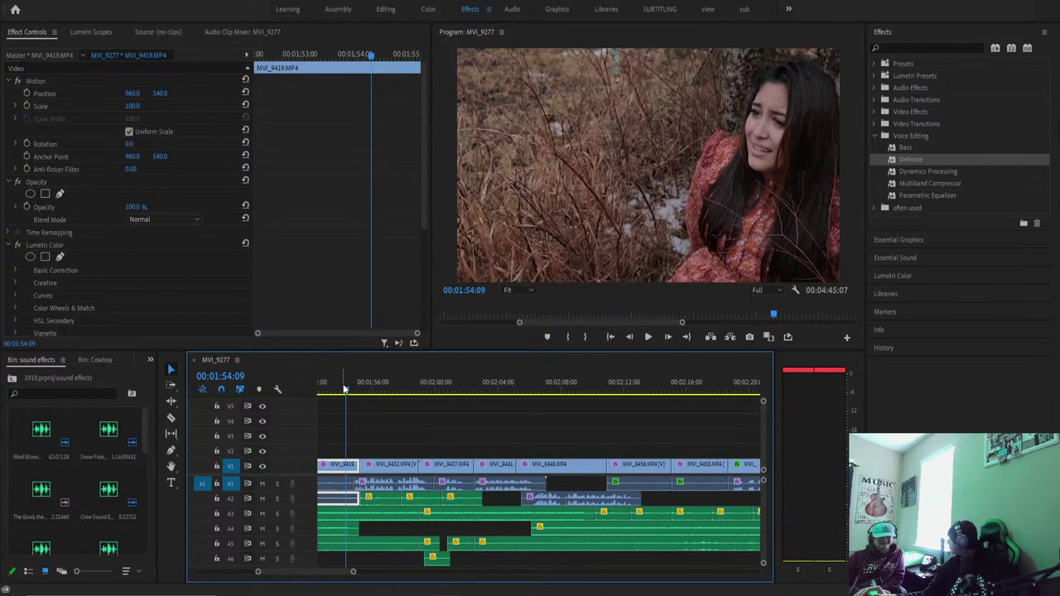
{"action": "key", "text": "space"}
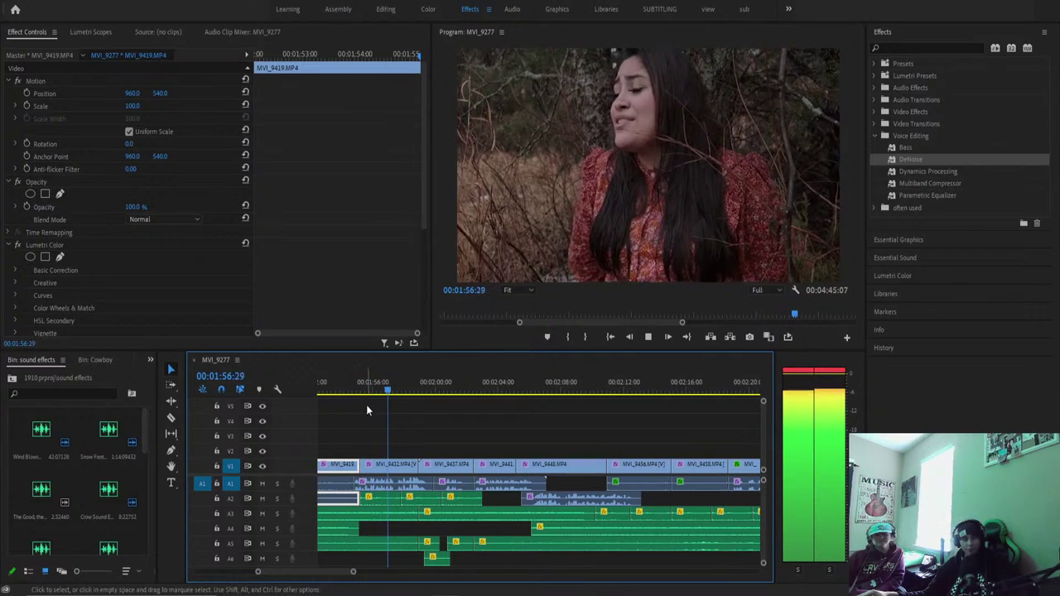
{"action": "key", "text": "space"}
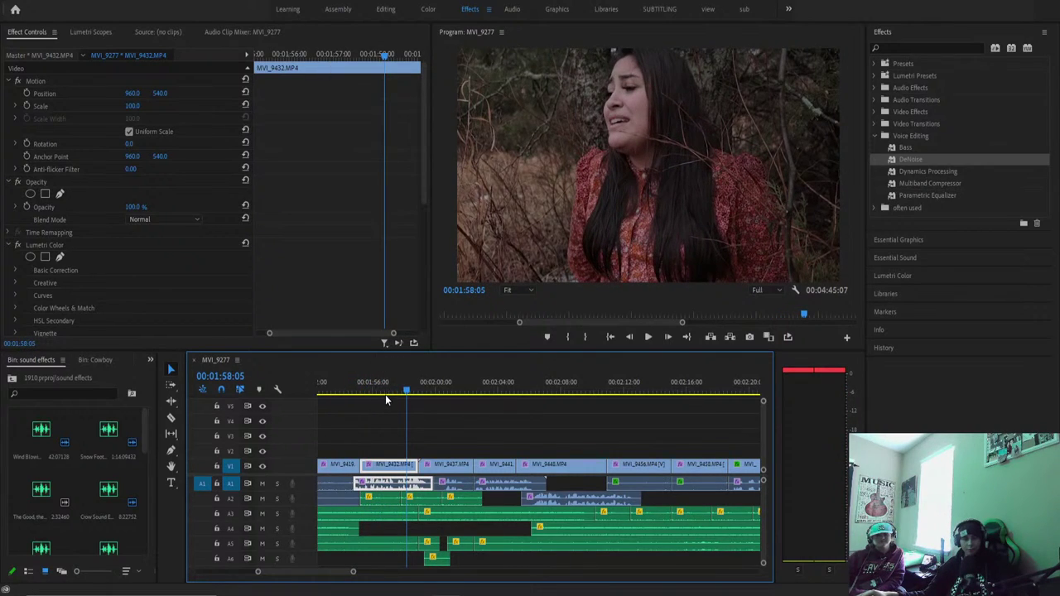
{"action": "left_click", "coordinate": [385, 390]}
Apply DeNoise to the three MVI_9451 audio clips on A2 beneath MVI_9432 and MVI_9437.
{"action": "left_click", "coordinate": [911, 159]}
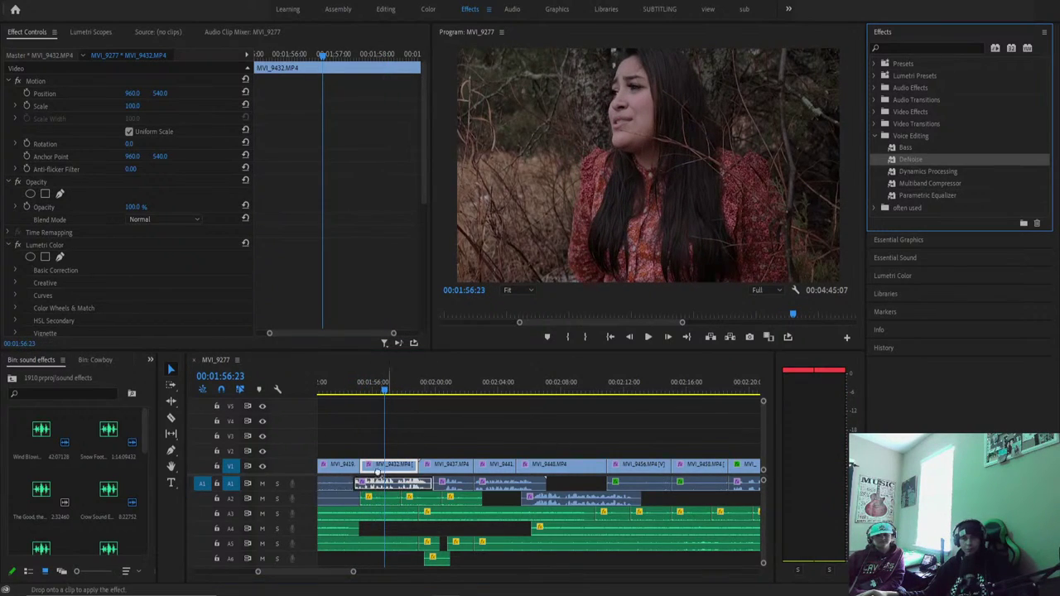
{"action": "left_click_drag", "start_coordinate": [377, 498], "coordinate": [377, 498]}
{"action": "key", "text": "space"}
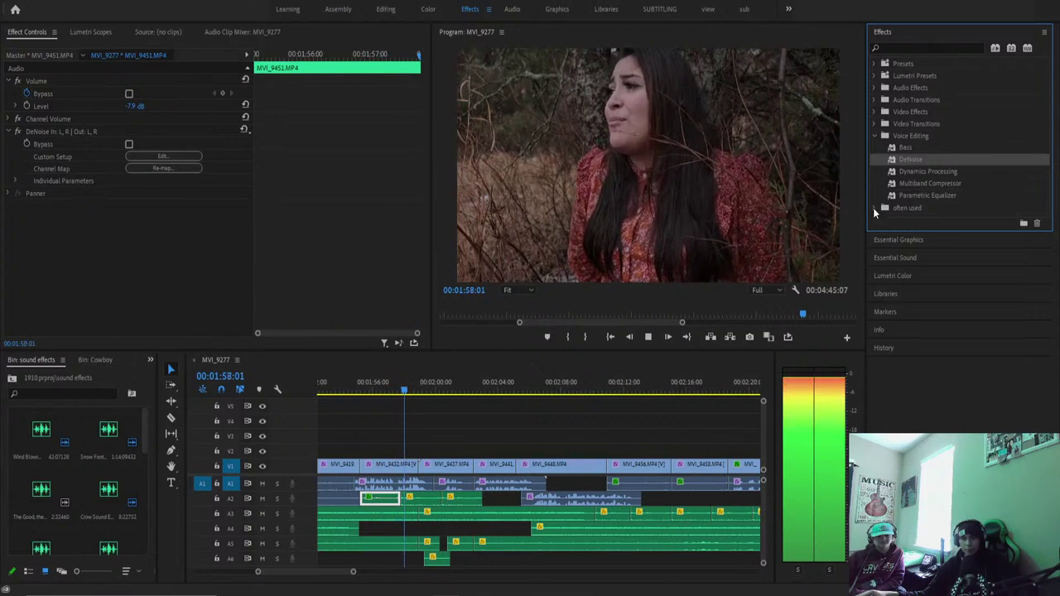
{"action": "left_click_drag", "start_coordinate": [415, 497], "coordinate": [416, 498]}
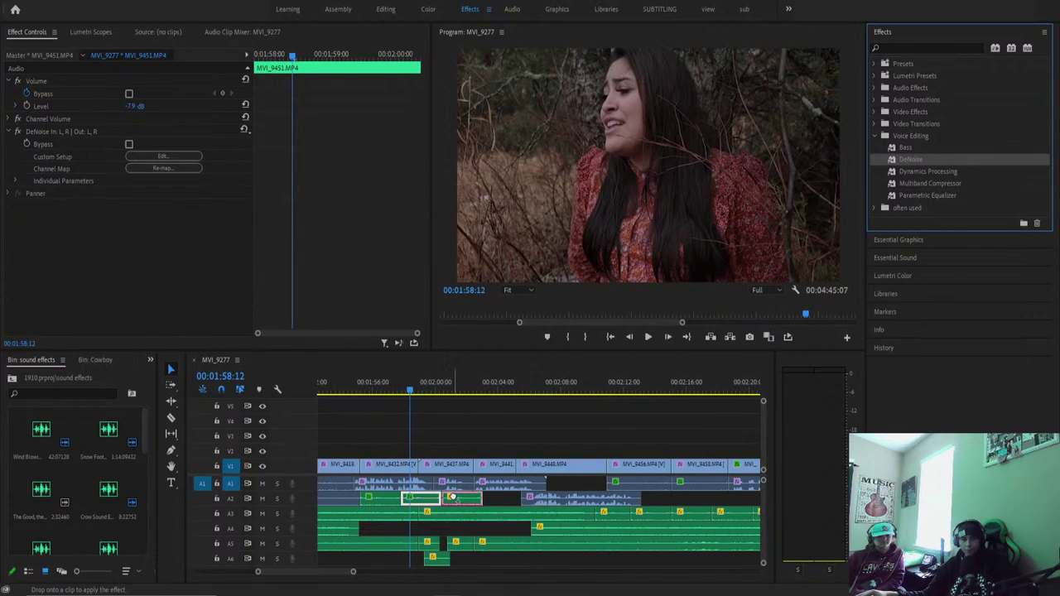
{"action": "left_click", "coordinate": [461, 497]}
Play the sequence onward and apply DeNoise to the two MVI_9451 clips on A3 around 00:02:12.
{"action": "key", "text": "space"}
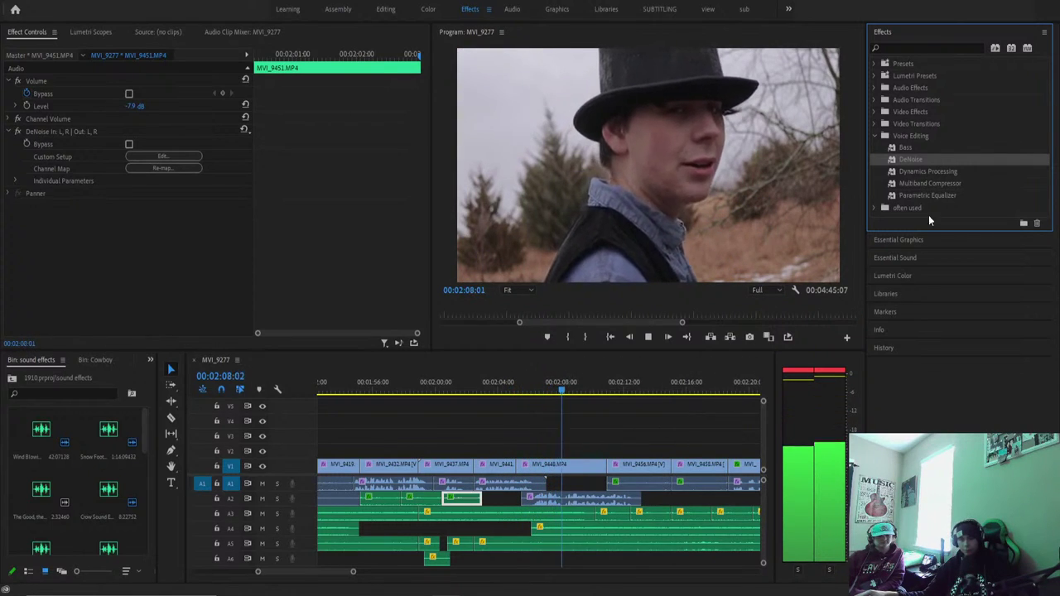
{"action": "left_click_drag", "start_coordinate": [921, 162], "coordinate": [609, 516]}
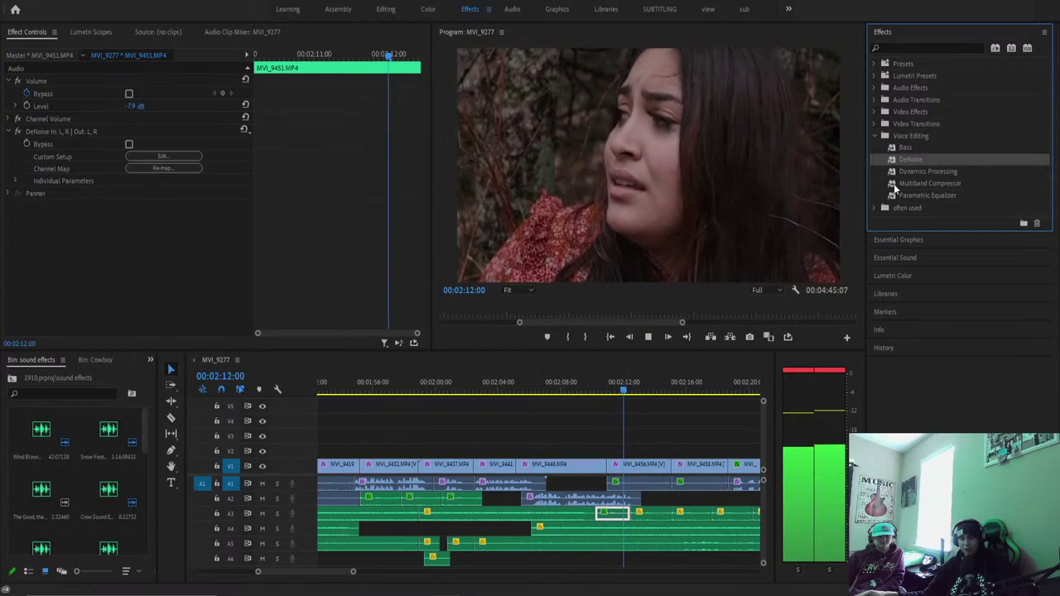
{"action": "left_click", "coordinate": [650, 514]}
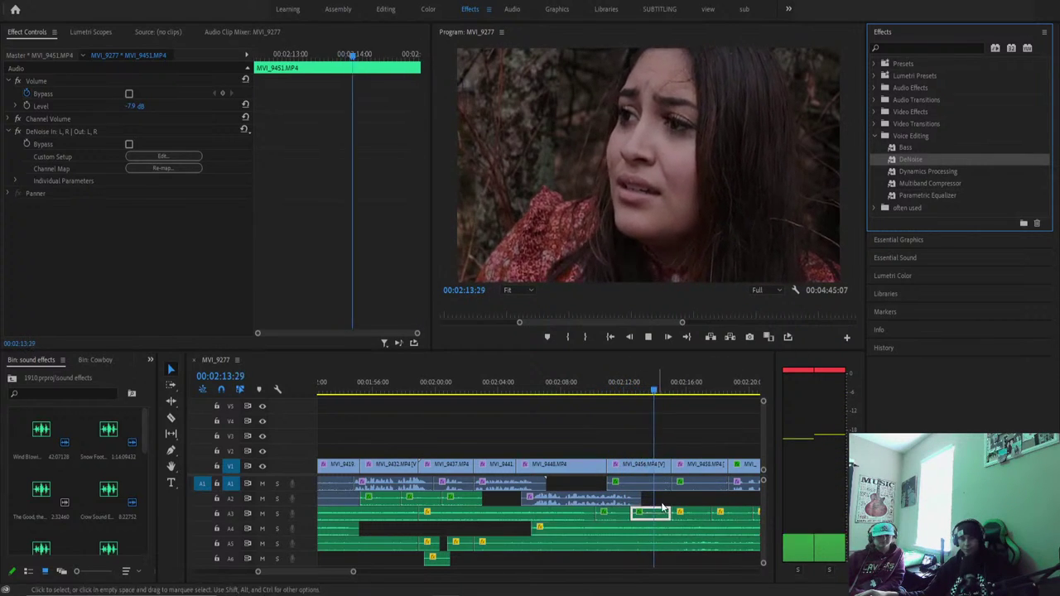
Try Dynamics Processing on the Wind Blowing sound effect on A4, undo it, and return to about 00:02:14.
{"action": "left_click_drag", "start_coordinate": [909, 171], "coordinate": [699, 528]}
{"action": "key", "text": "ctrl+z"}
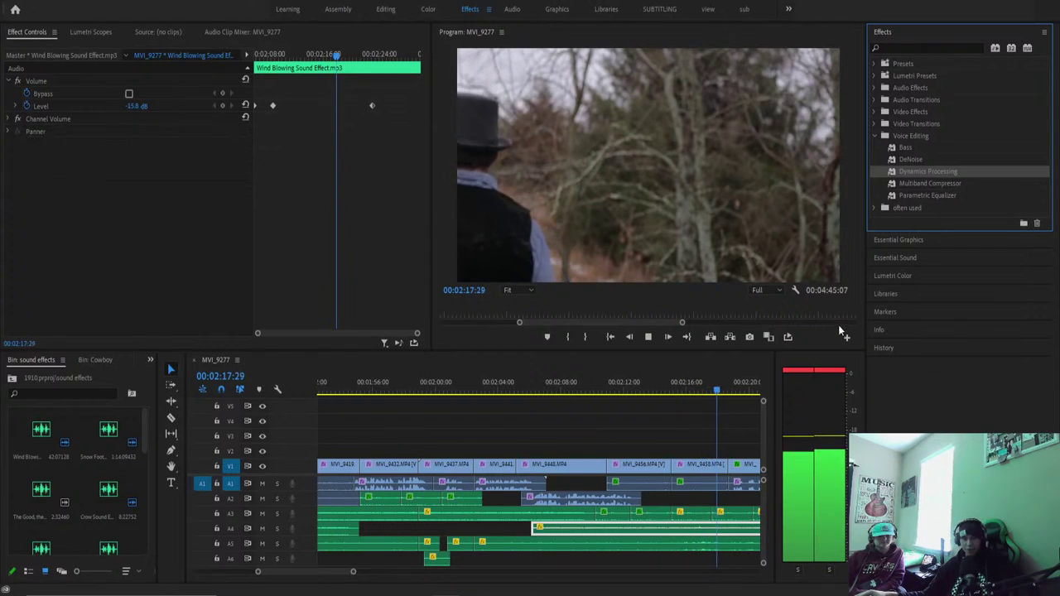
{"action": "left_click_drag", "start_coordinate": [709, 387], "coordinate": [662, 387]}
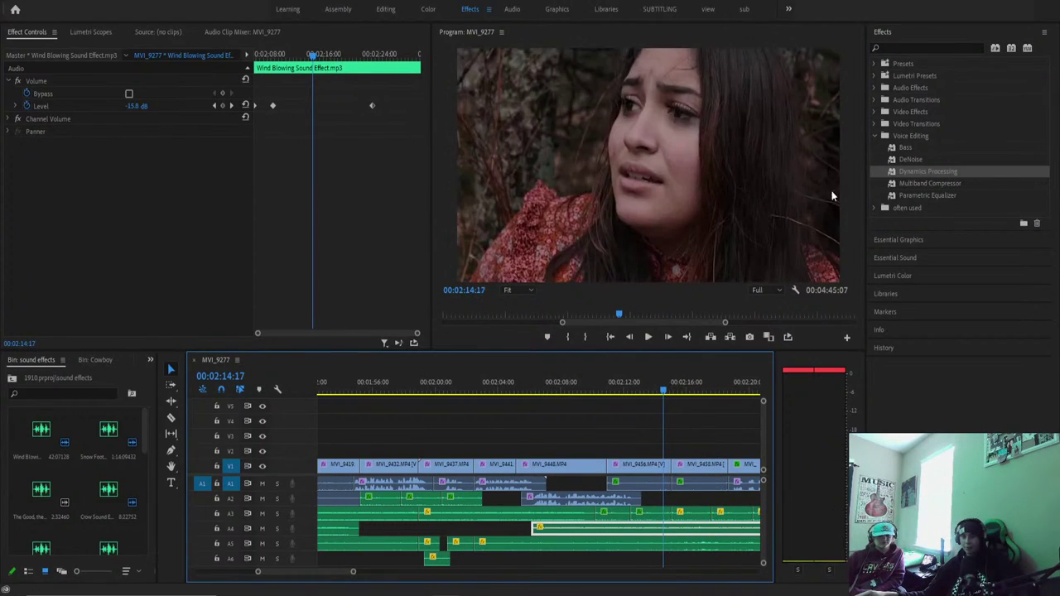
{"action": "left_click", "coordinate": [904, 179]}
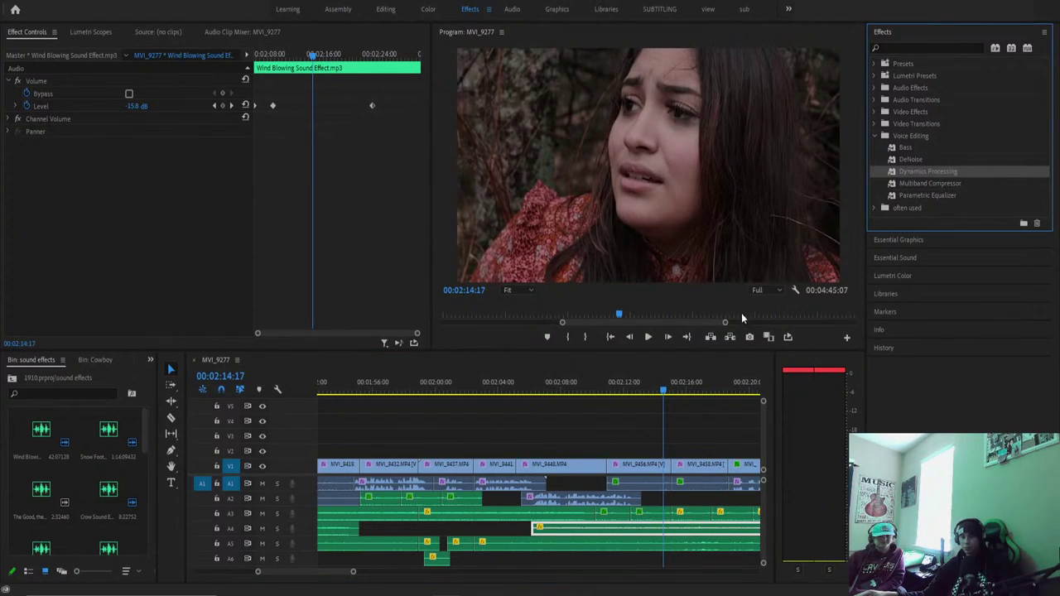
{"action": "left_click_drag", "start_coordinate": [672, 389], "coordinate": [659, 389]}
Apply DeNoise to the next two MVI_9451 clips on A3 between about 00:02:15 and 00:02:20, and resume playback.
{"action": "left_click", "coordinate": [662, 514]}
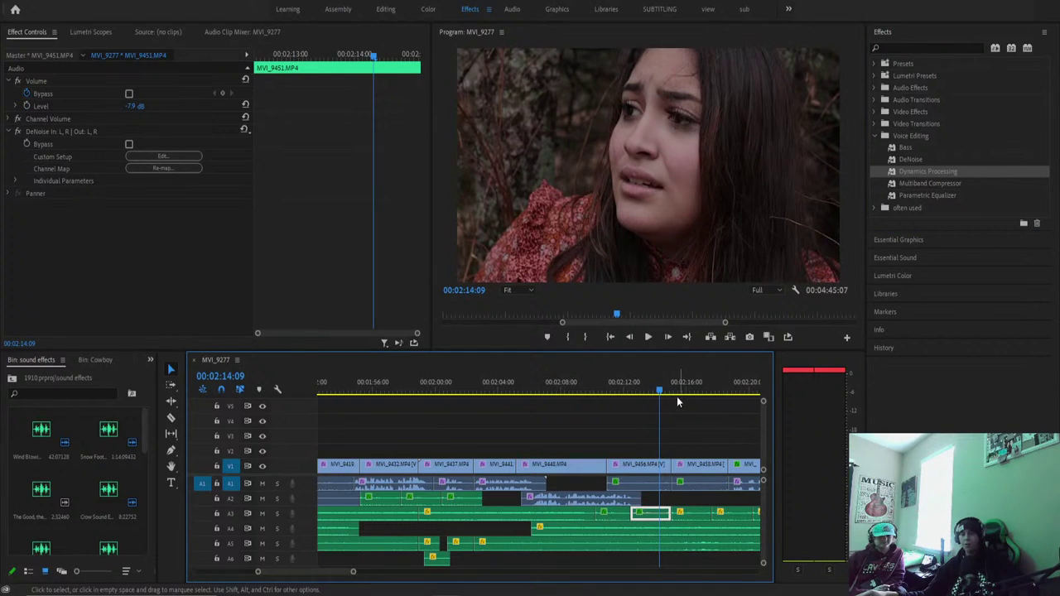
{"action": "left_click_drag", "start_coordinate": [677, 389], "coordinate": [694, 389]}
{"action": "left_click_drag", "start_coordinate": [918, 160], "coordinate": [666, 328]}
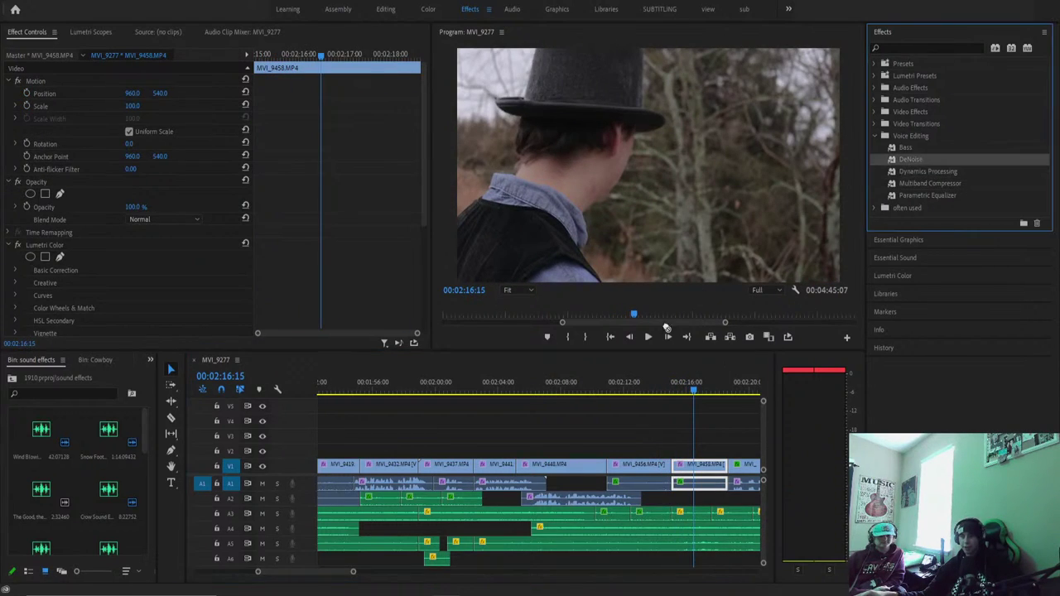
{"action": "left_click_drag", "start_coordinate": [684, 511], "coordinate": [684, 512]}
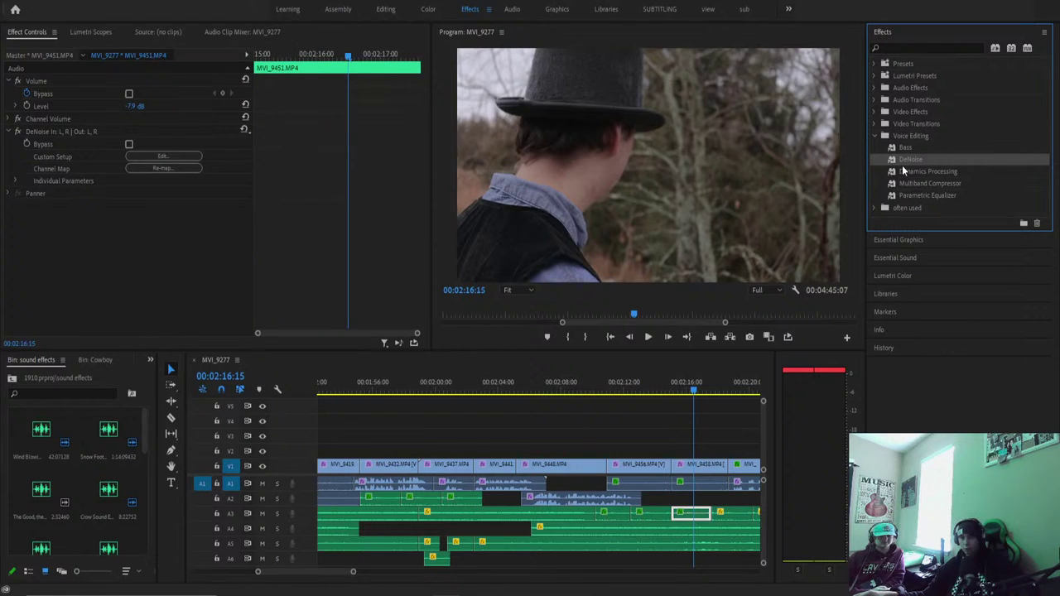
{"action": "left_click_drag", "start_coordinate": [727, 515], "coordinate": [727, 515]}
{"action": "key", "text": "space"}
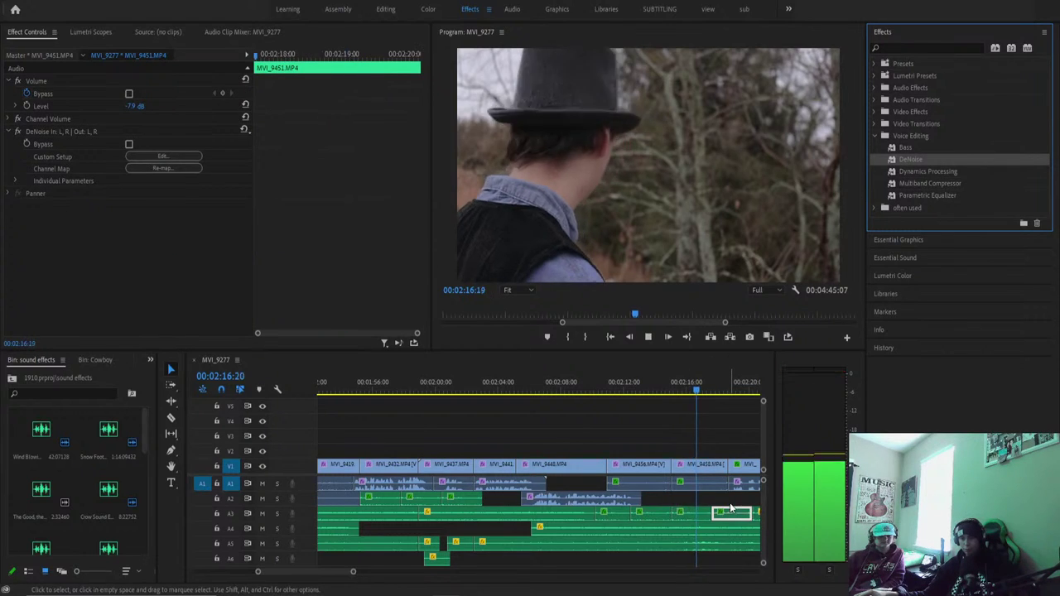
Apply DeNoise to the MVI_9451 clip on A3, the short A2 clip and the Wind Blowing clip on A3 beneath MVI_9463.
{"action": "left_click_drag", "start_coordinate": [917, 160], "coordinate": [373, 513]}
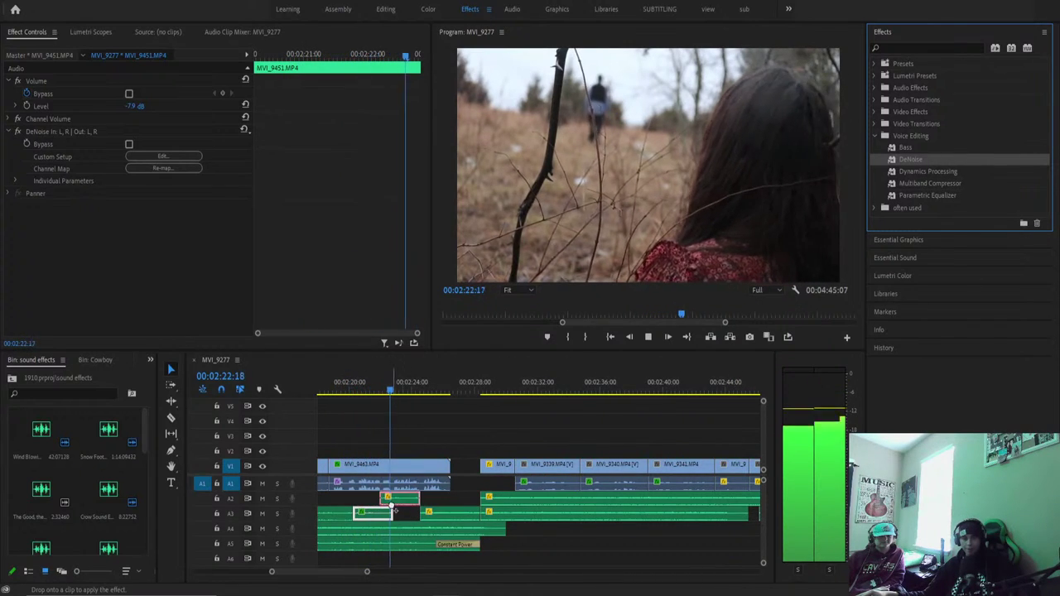
{"action": "left_click_drag", "start_coordinate": [916, 160], "coordinate": [399, 497]}
{"action": "left_click_drag", "start_coordinate": [910, 159], "coordinate": [448, 514]}
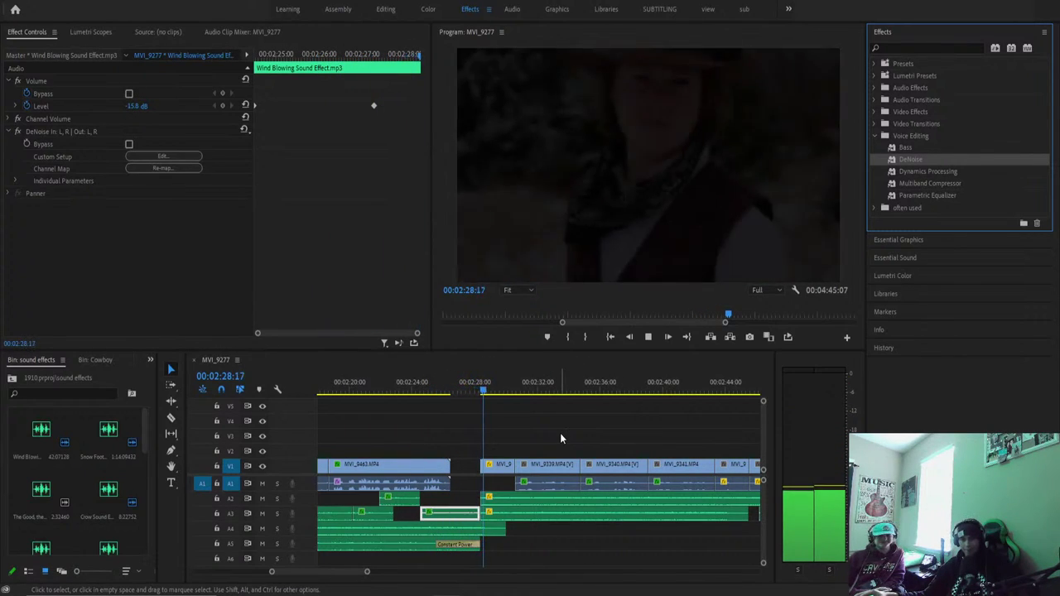
Play back the scene from MVI_9339 into MVI_9340 and check the DeNoise settings on the MVI_9340 audio.
{"action": "key", "text": "space"}
{"action": "key", "text": "space"}
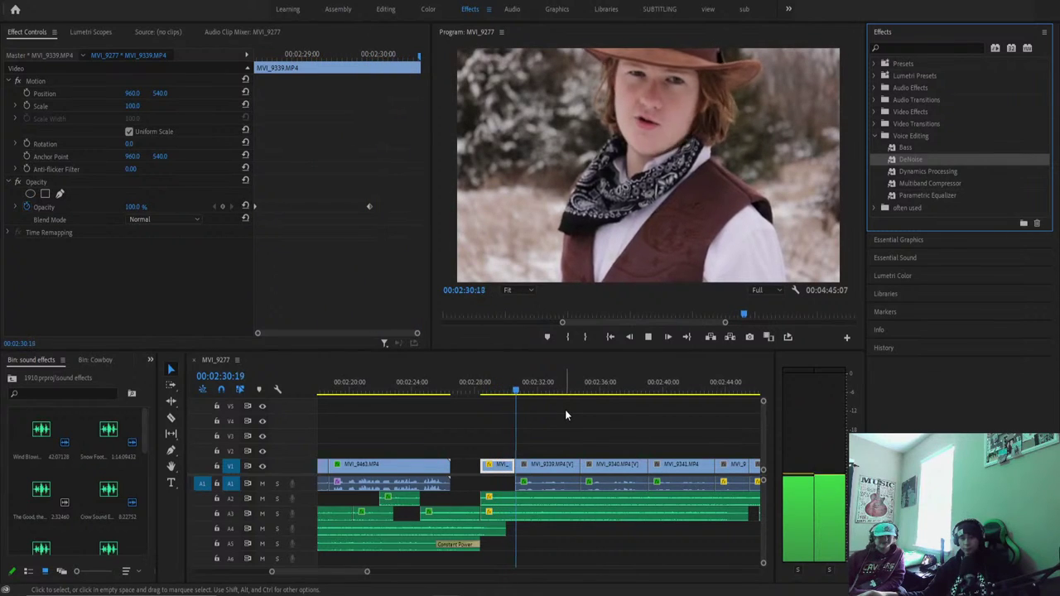
{"action": "double_click", "coordinate": [915, 165]}
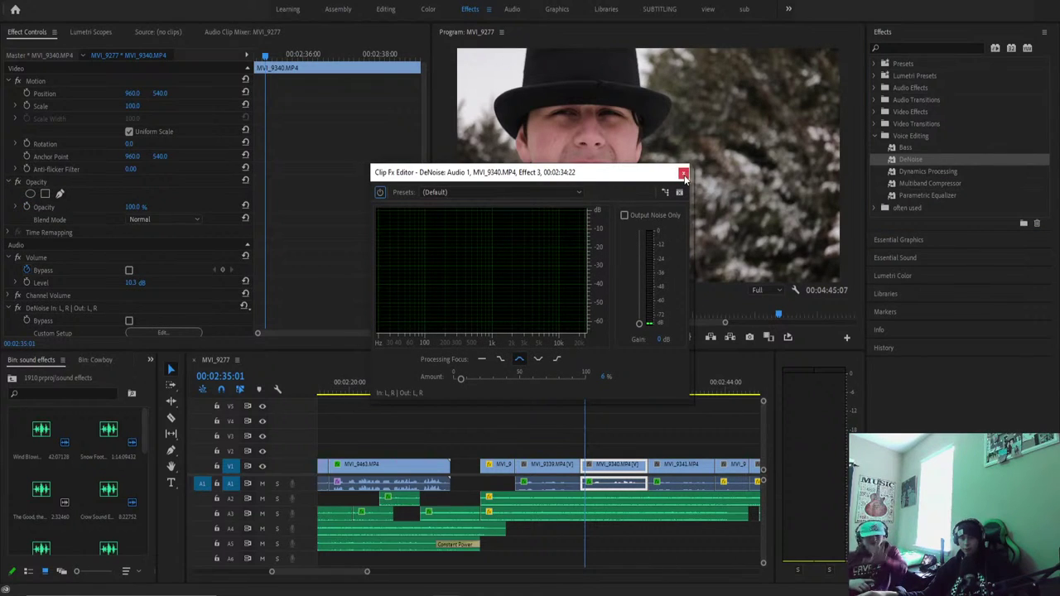
{"action": "left_click", "coordinate": [683, 174]}
{"action": "left_click_drag", "start_coordinate": [368, 573], "coordinate": [562, 571]}
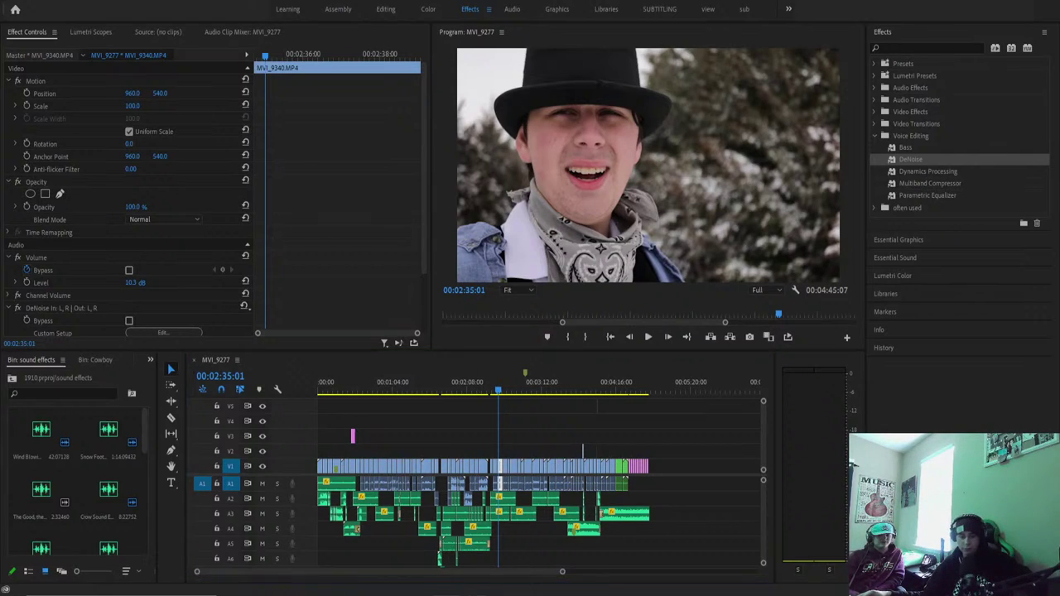
{"action": "key", "text": "alt+Tab"}
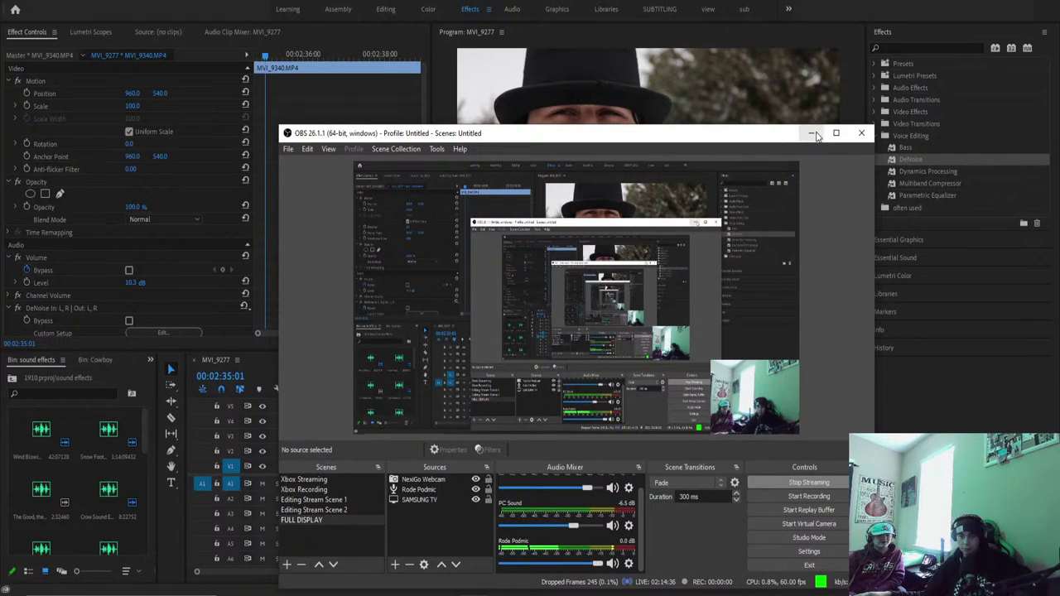
{"action": "left_click", "coordinate": [814, 134]}
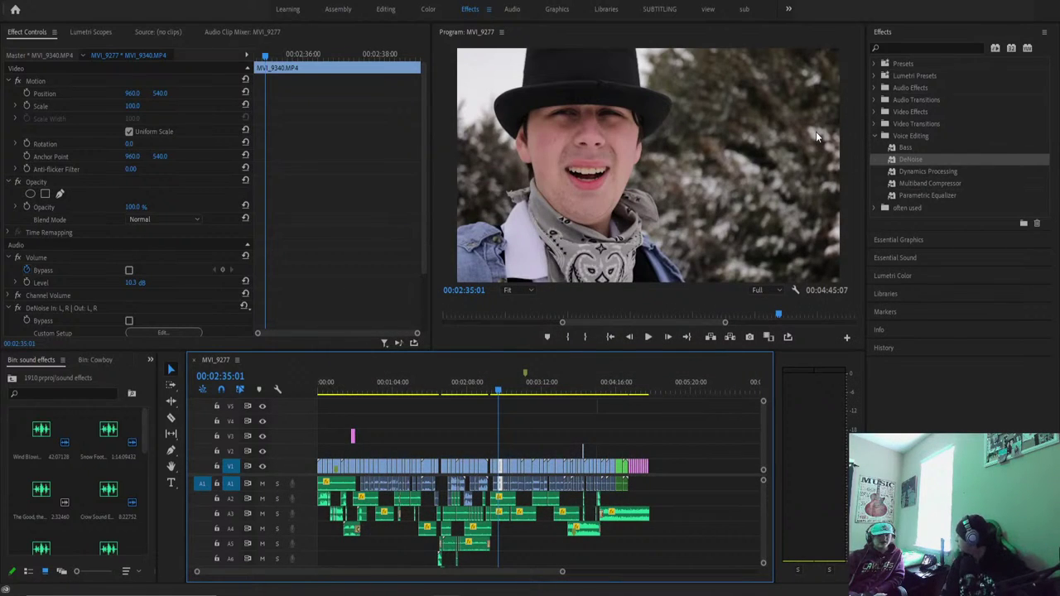
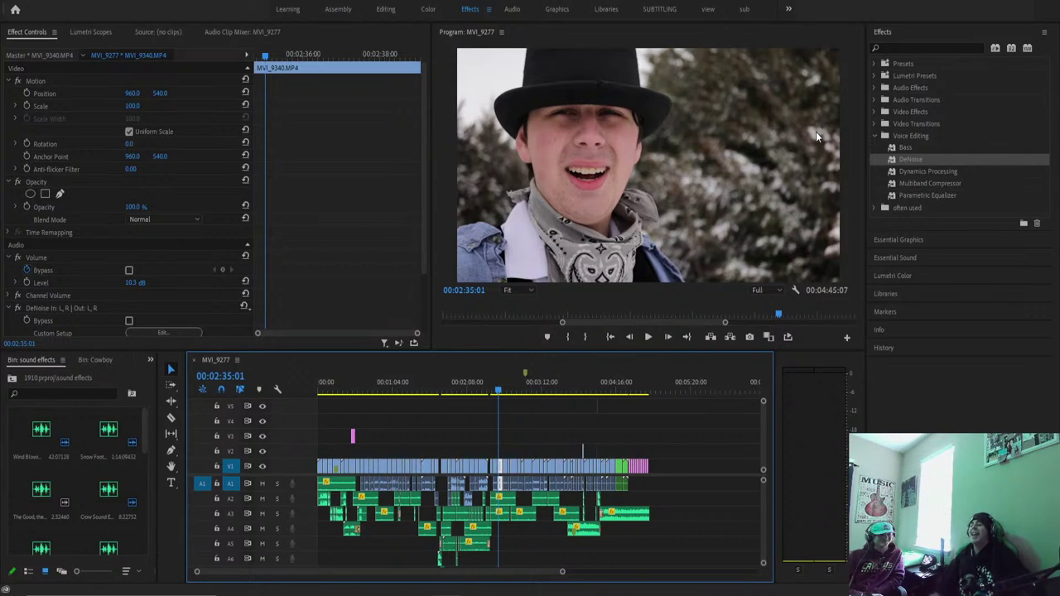
{"action": "scroll", "coordinate": [566, 574], "scroll_direction": "down", "scroll_amount": 5}
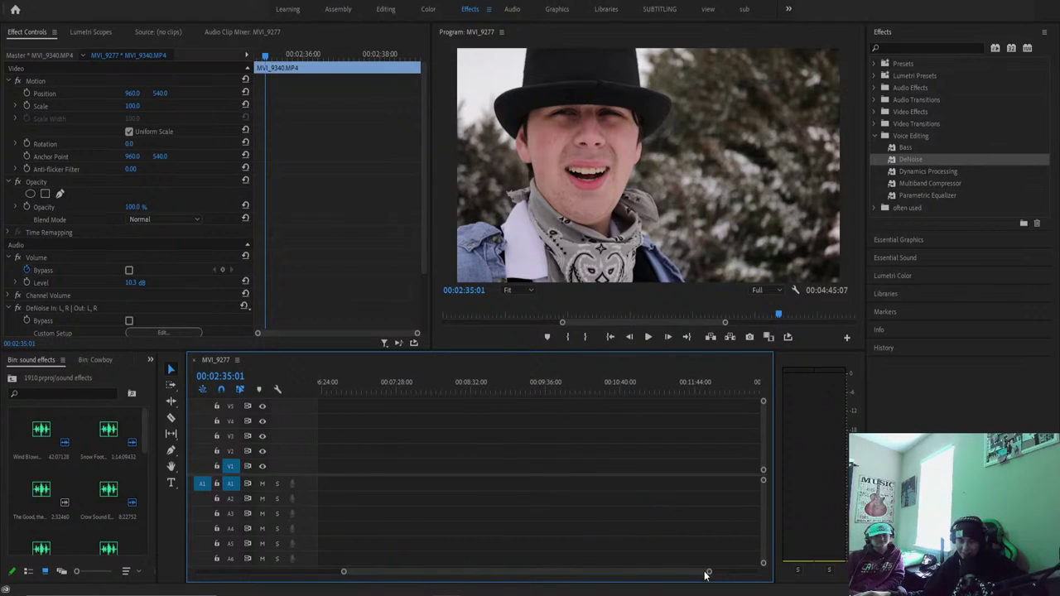
Return to the first MVI_9339 clip at 00:02:30:07 and open its Lumetri Basic Correction settings in the Color workspace.
{"action": "left_click_drag", "start_coordinate": [710, 571], "coordinate": [811, 563]}
{"action": "key", "text": "="}
{"action": "key", "text": "="}
{"action": "key", "text": "="}
{"action": "key", "text": "="}
{"action": "key", "text": "="}
{"action": "key", "text": "="}
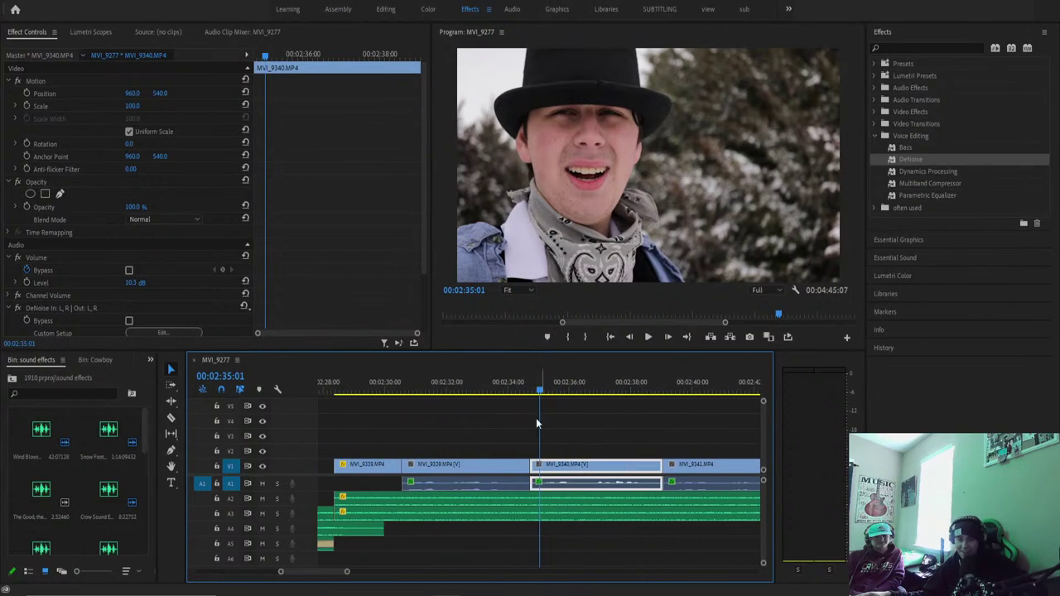
{"action": "left_click_drag", "start_coordinate": [539, 386], "coordinate": [394, 411]}
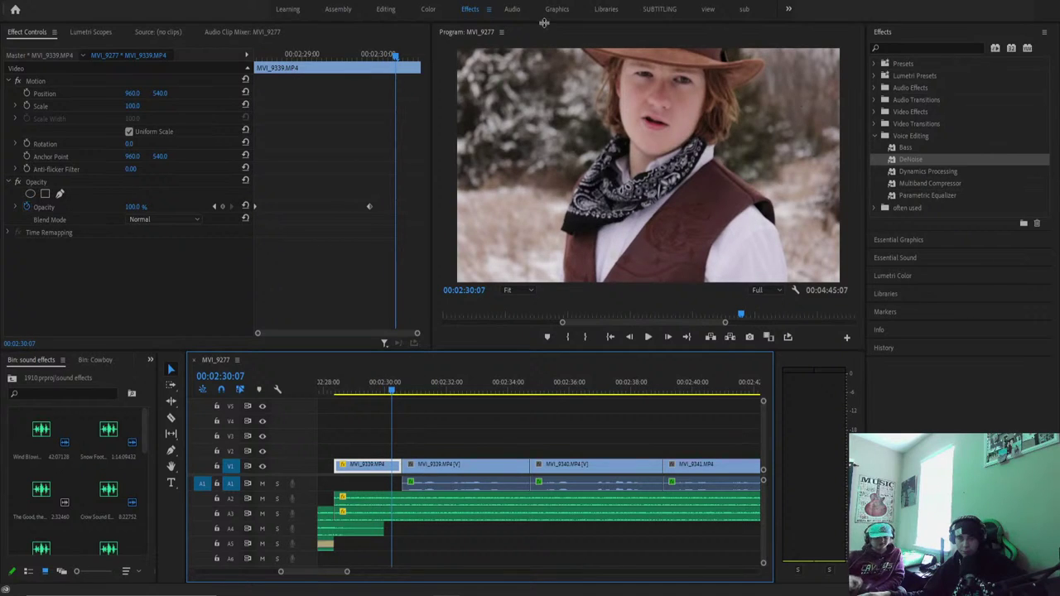
{"action": "left_click", "coordinate": [427, 8]}
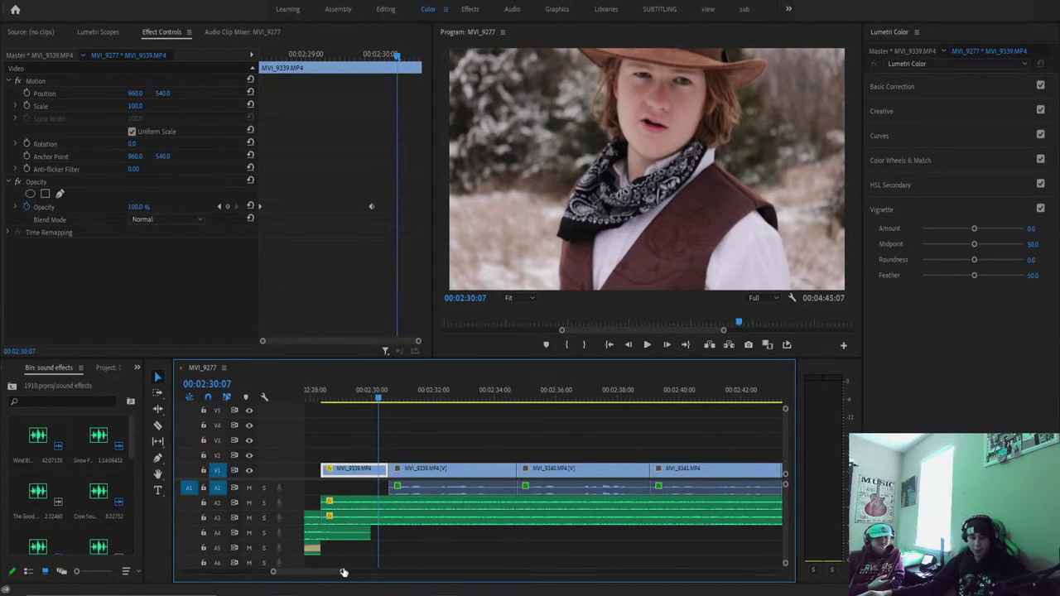
{"action": "left_click_drag", "start_coordinate": [342, 571], "coordinate": [468, 571]}
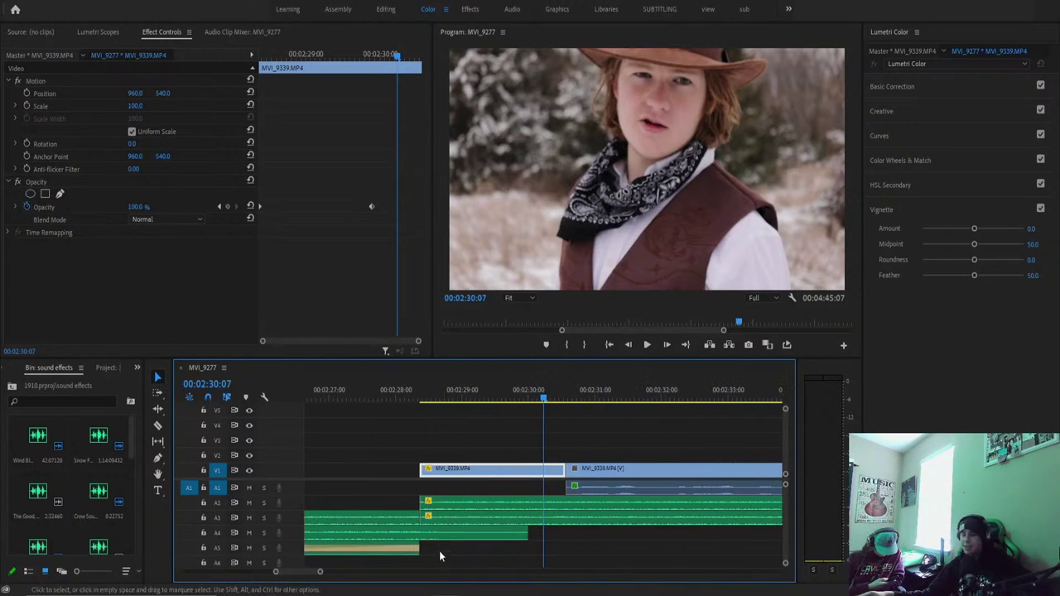
{"action": "left_click", "coordinate": [895, 87]}
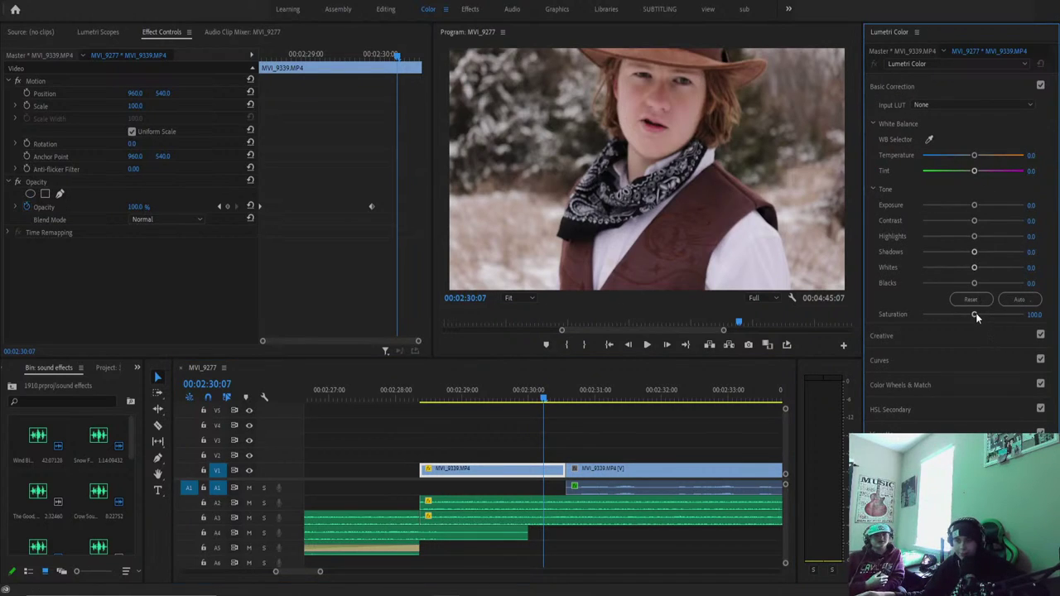
Grade the first MVI_9339 clip with temperature 4.3, exposure -1.0, contrast -41.3, highlights -39.1 and saturation 123.9.
{"action": "left_click_drag", "start_coordinate": [976, 314], "coordinate": [982, 315]}
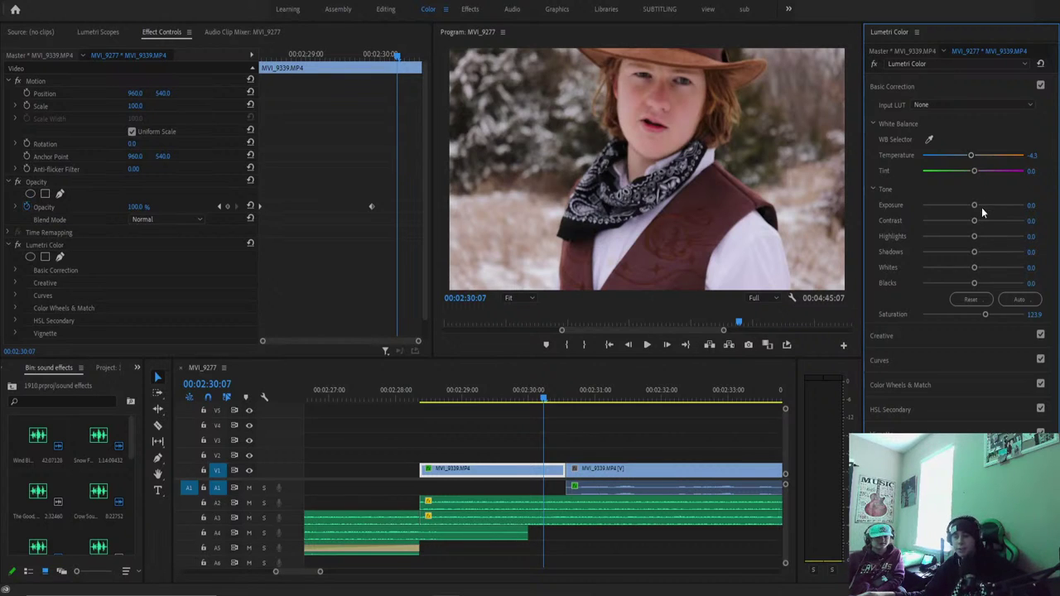
{"action": "left_click_drag", "start_coordinate": [973, 207], "coordinate": [949, 204]}
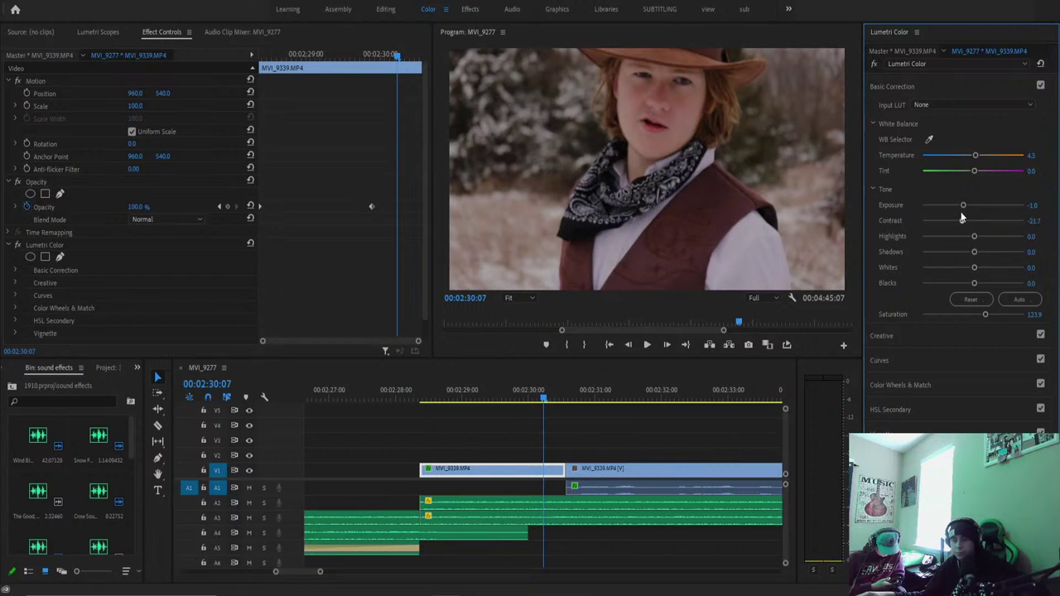
{"action": "left_click_drag", "start_coordinate": [975, 236], "coordinate": [960, 235]}
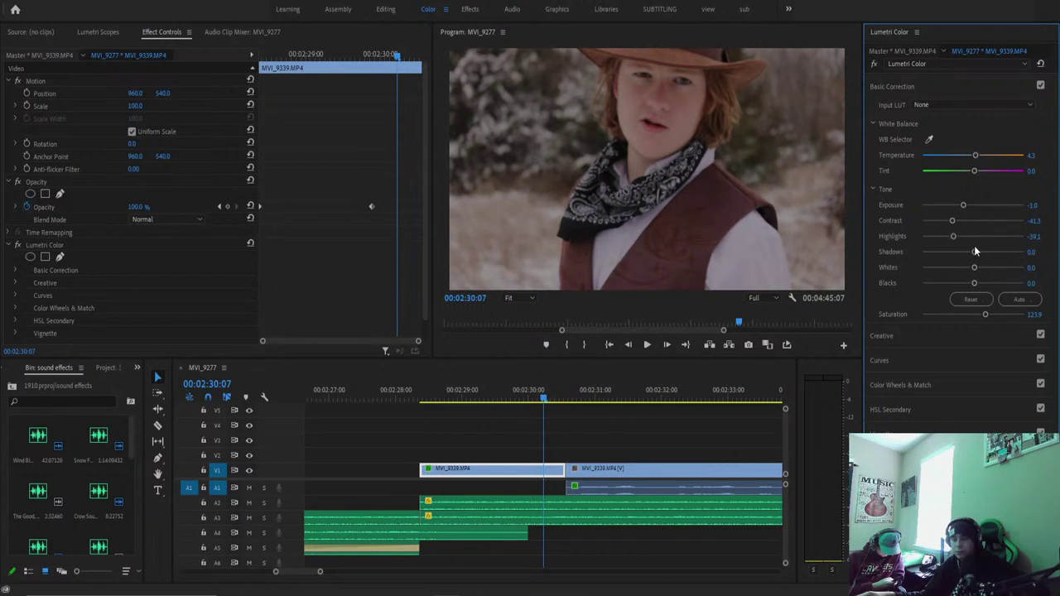
{"action": "left_click", "coordinate": [970, 298]}
Copy the Lumetri Color effect from the first MVI_9339 clip and paste it onto the second MVI_9339 clip and MVI_9340.
{"action": "left_click_drag", "start_coordinate": [559, 400], "coordinate": [598, 402]}
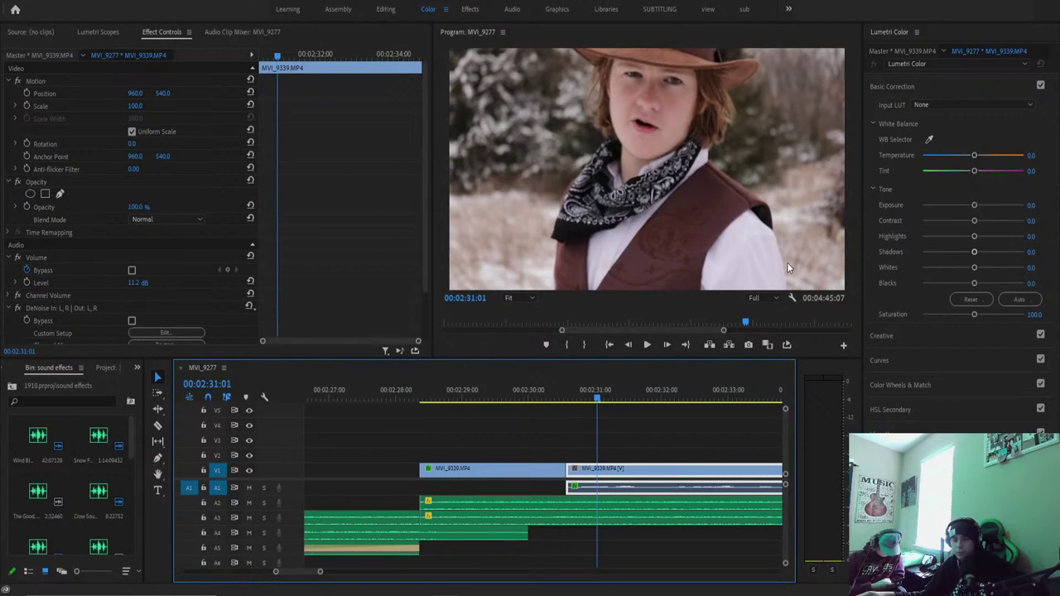
{"action": "left_click_drag", "start_coordinate": [532, 394], "coordinate": [529, 439]}
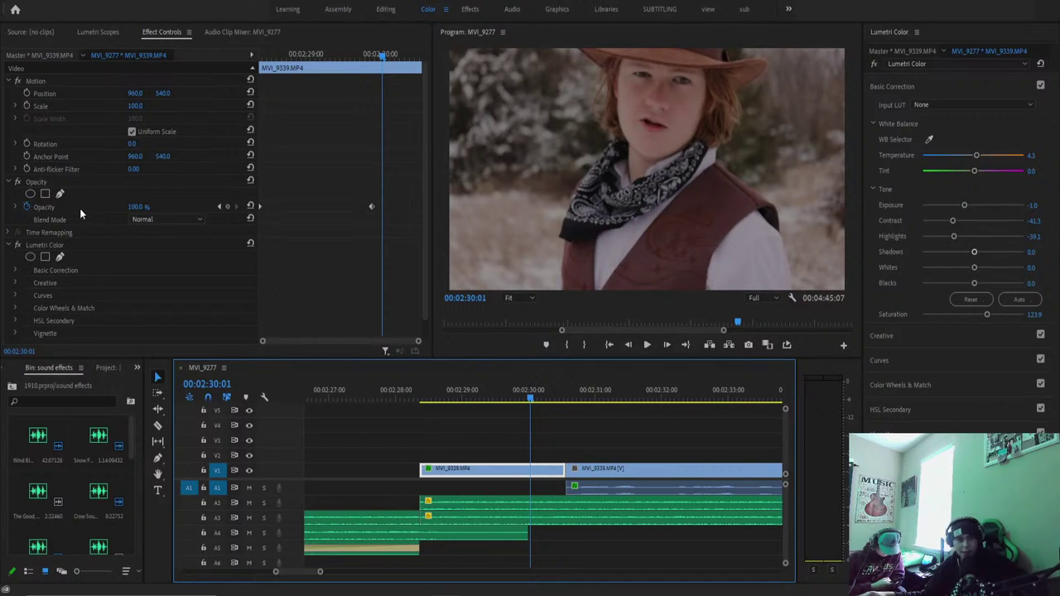
{"action": "left_click", "coordinate": [68, 245]}
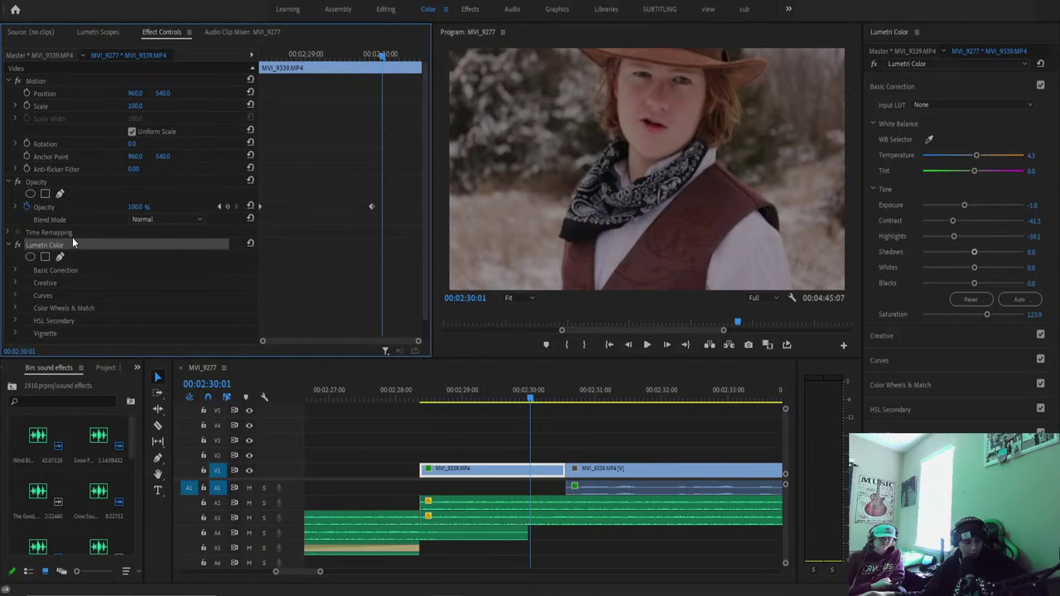
{"action": "left_click", "coordinate": [625, 396]}
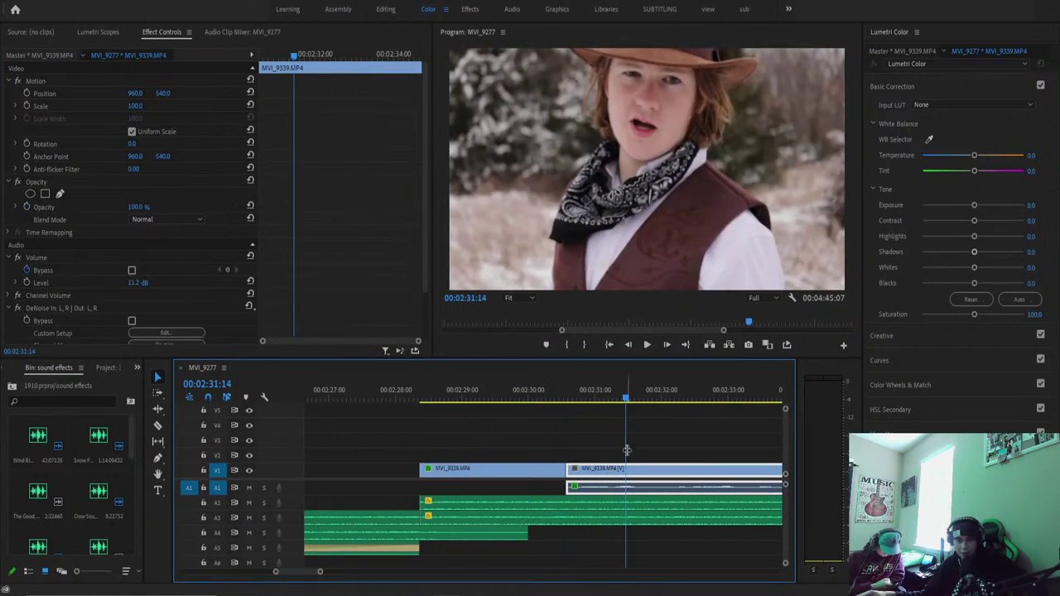
{"action": "key", "text": "ctrl+v"}
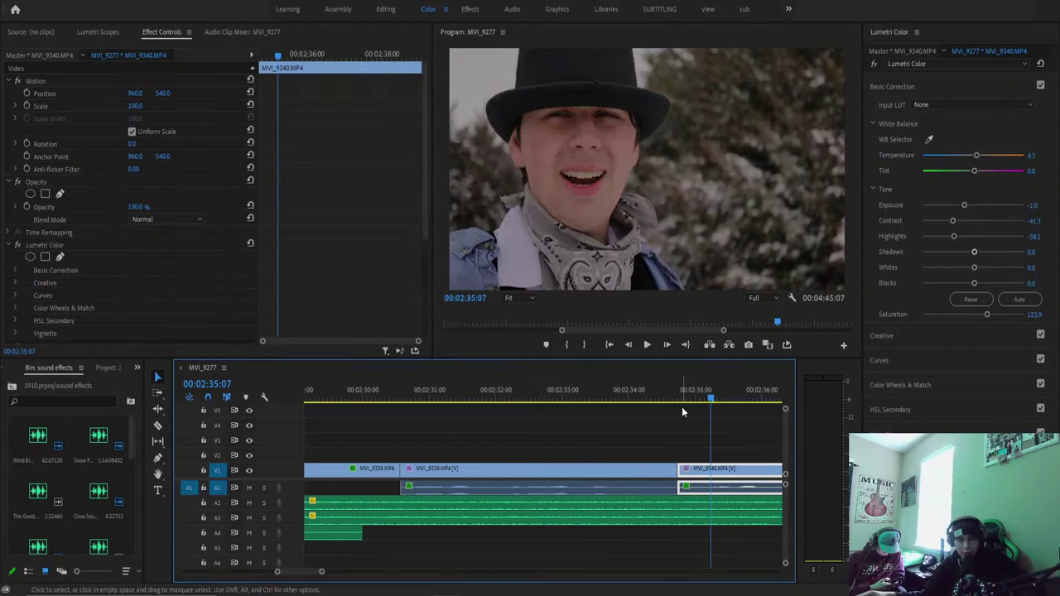
Play through MVI_9340, paste the Lumetri Color grade onto MVI_9341 and continue playback.
{"action": "left_click_drag", "start_coordinate": [708, 399], "coordinate": [676, 400]}
{"action": "key", "text": "space"}
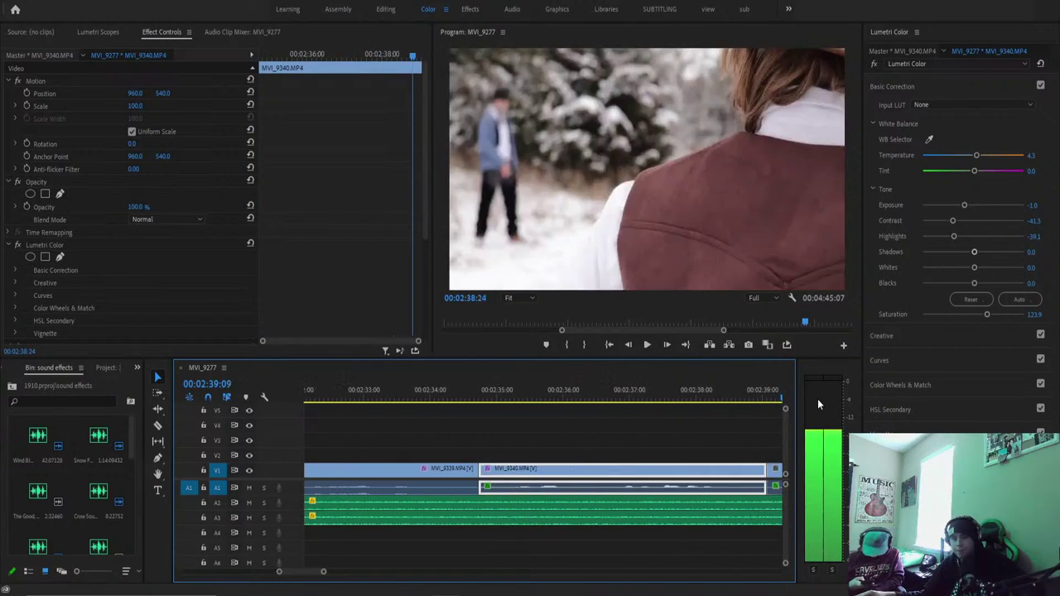
{"action": "left_click", "coordinate": [701, 405]}
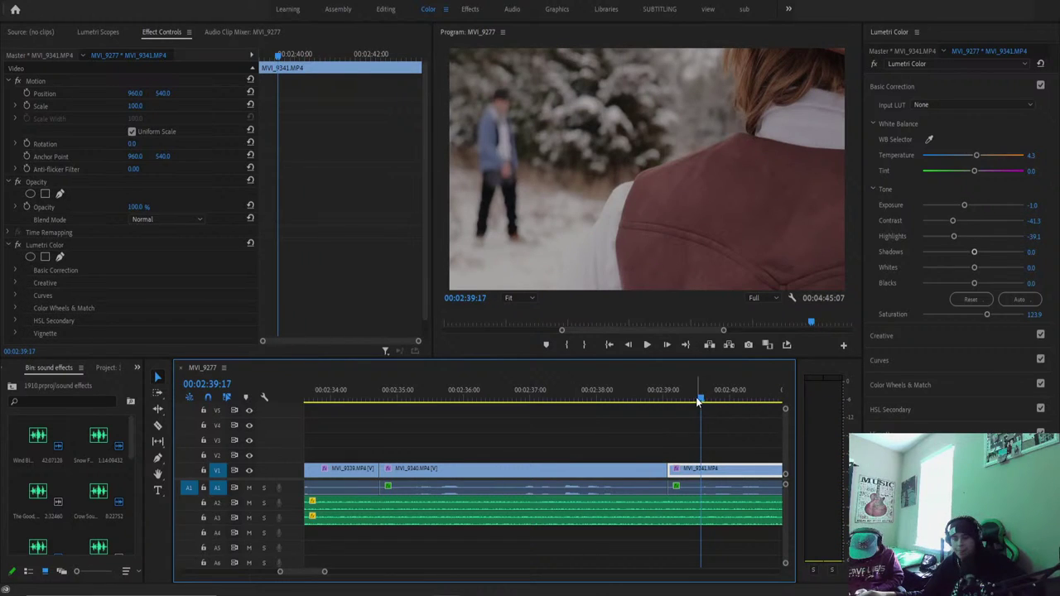
{"action": "key", "text": "space"}
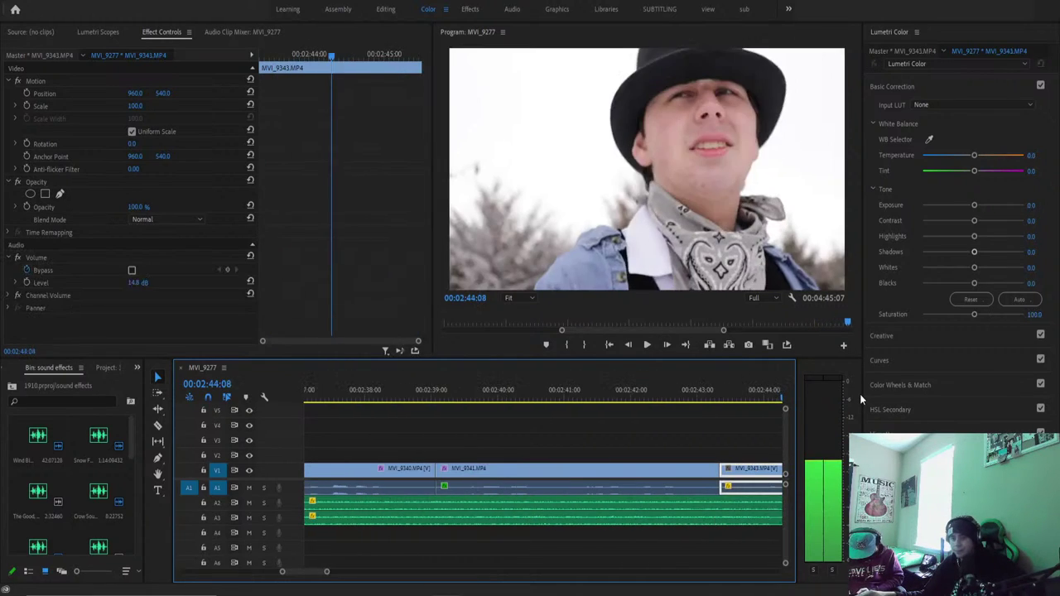
Paste the Lumetri Color grade onto MVI_9343 and try a warmer temperature of about 16.3.
{"action": "left_click", "coordinate": [717, 406]}
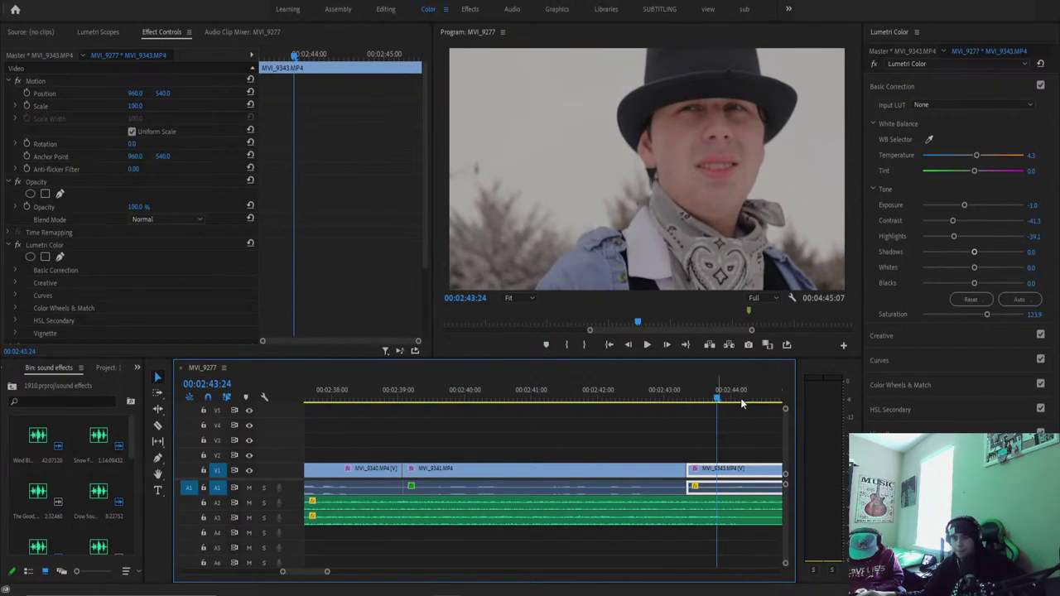
{"action": "key", "text": "space"}
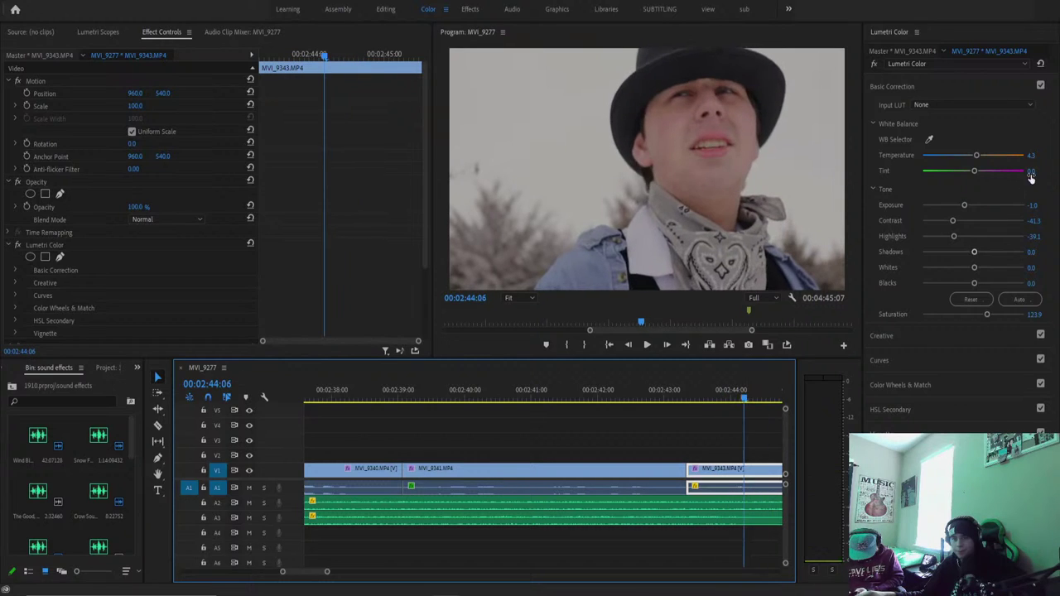
{"action": "left_click_drag", "start_coordinate": [975, 156], "coordinate": [977, 159]}
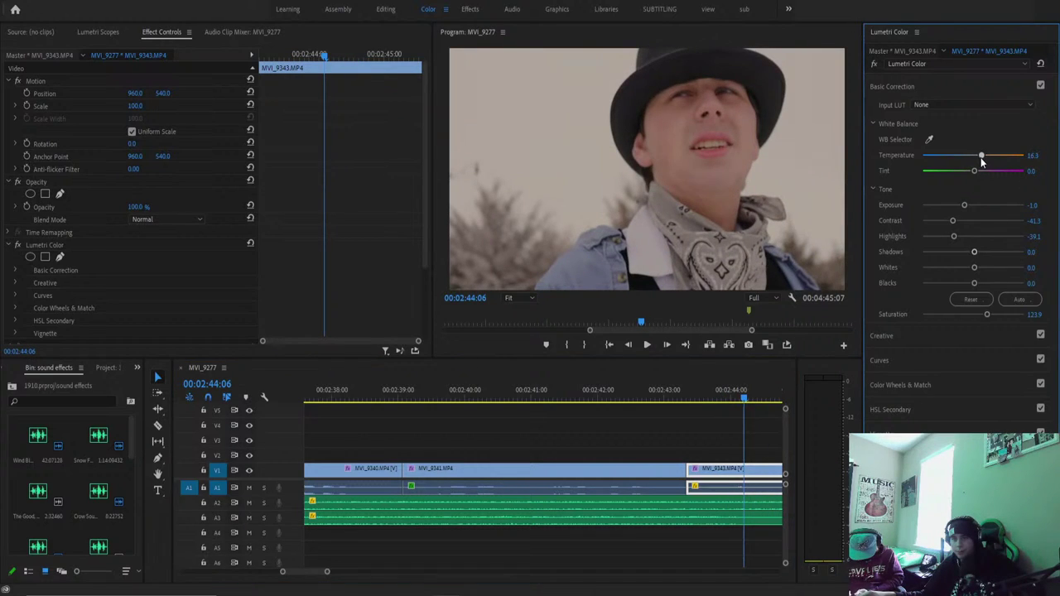
Paste the Lumetri Color grade onto MVI_9345, MVI_9346 and the following clips up to MVI_9369 at about 00:03:38.
{"action": "left_click_drag", "start_coordinate": [637, 389], "coordinate": [735, 406]}
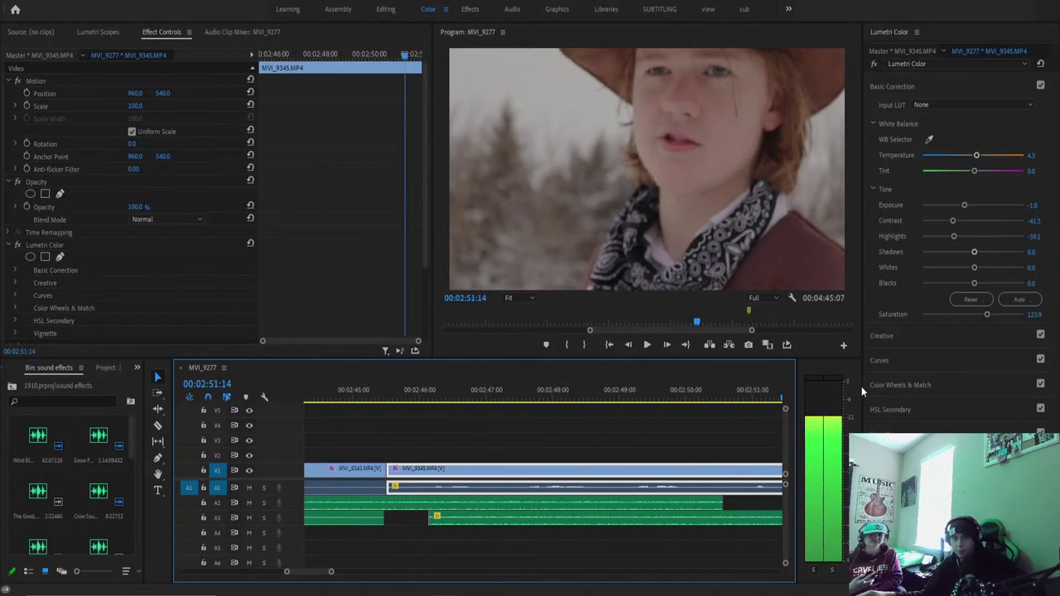
{"action": "left_click", "coordinate": [546, 398]}
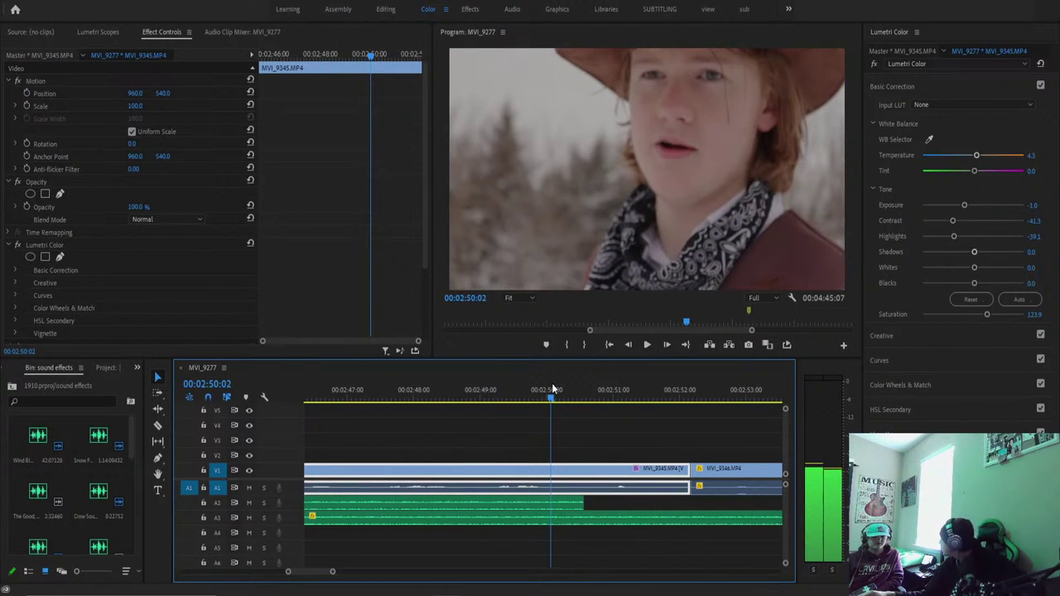
{"action": "left_click_drag", "start_coordinate": [551, 388], "coordinate": [760, 399]}
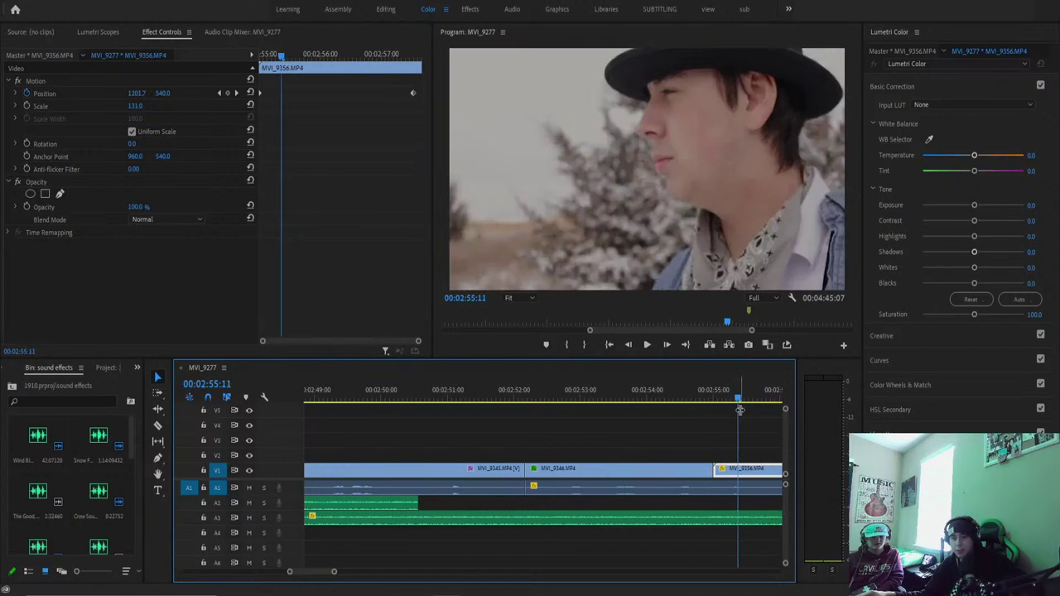
{"action": "left_click_drag", "start_coordinate": [740, 409], "coordinate": [701, 400]}
{"action": "key", "text": "ctrl+v"}
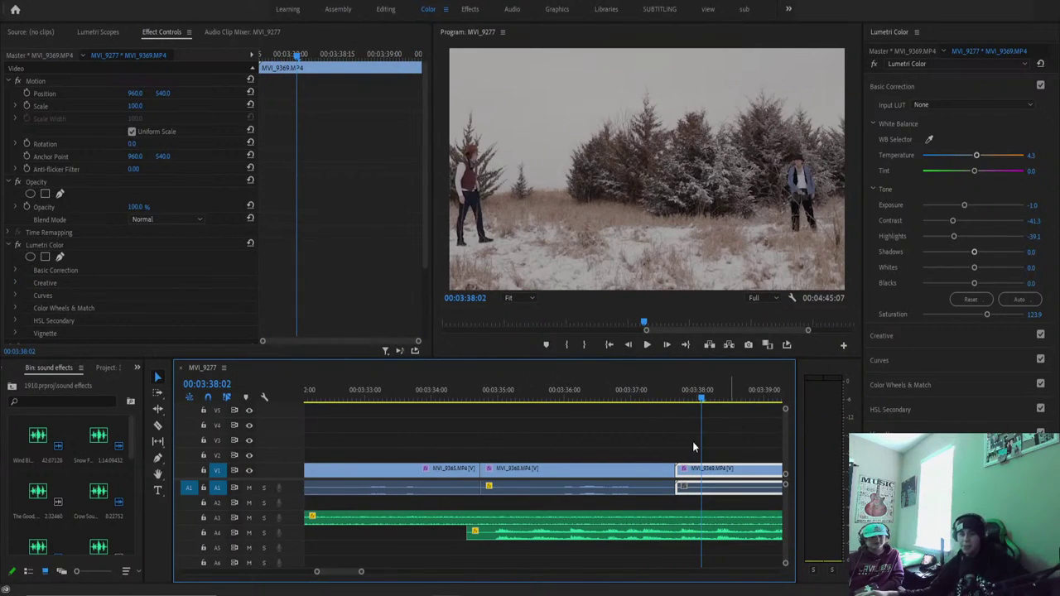
Review the graded MVI_9368 and MVI_9369 clips and paste the Lumetri Color grade onto MVI_9373 at 00:03:40:02.
{"action": "left_click", "coordinate": [542, 400]}
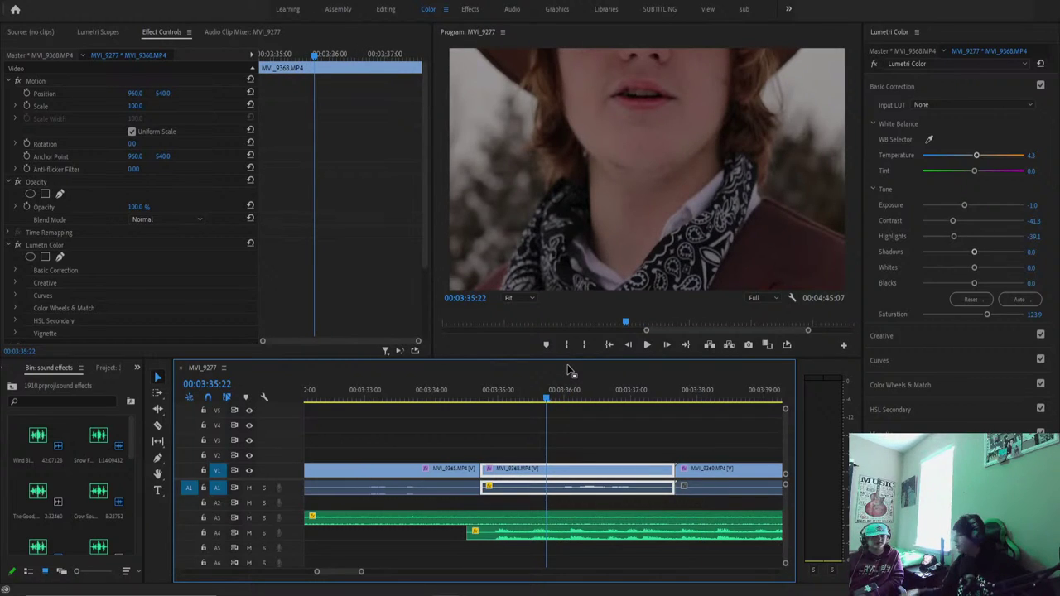
{"action": "left_click_drag", "start_coordinate": [515, 384], "coordinate": [722, 469]}
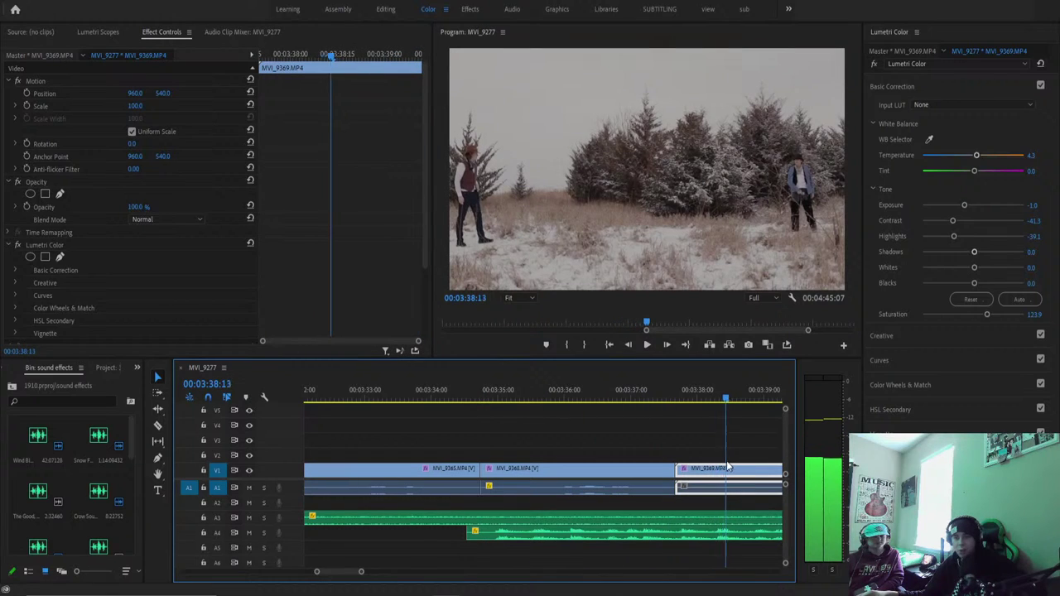
{"action": "key", "text": "space"}
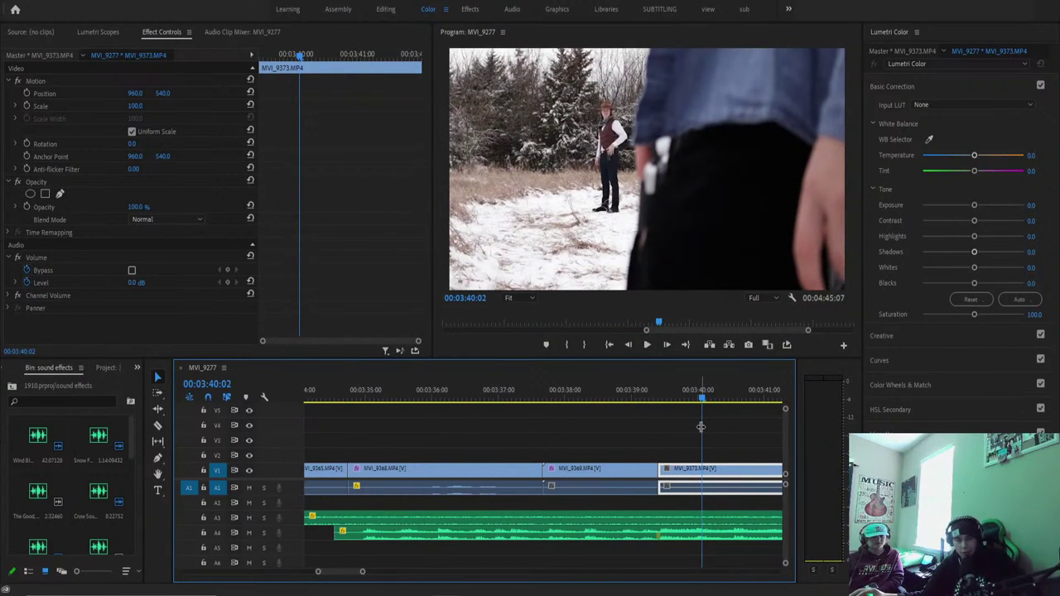
{"action": "key", "text": "ctrl+alt+v"}
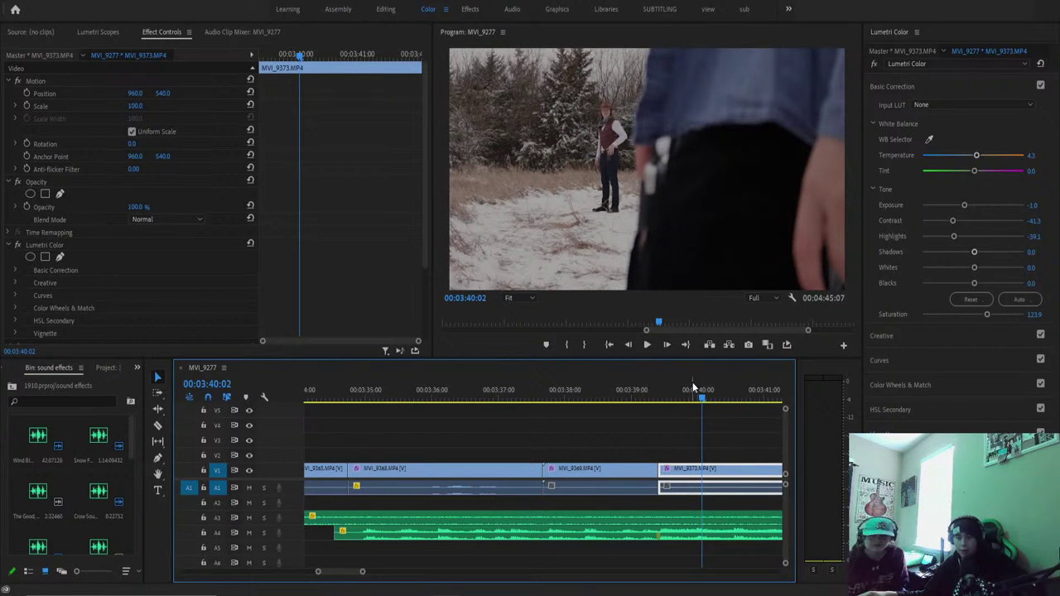
Play on through the sequence and paste the Lumetri Color grade onto MVI_9316 and MVI_9377.
{"action": "key", "text": "space"}
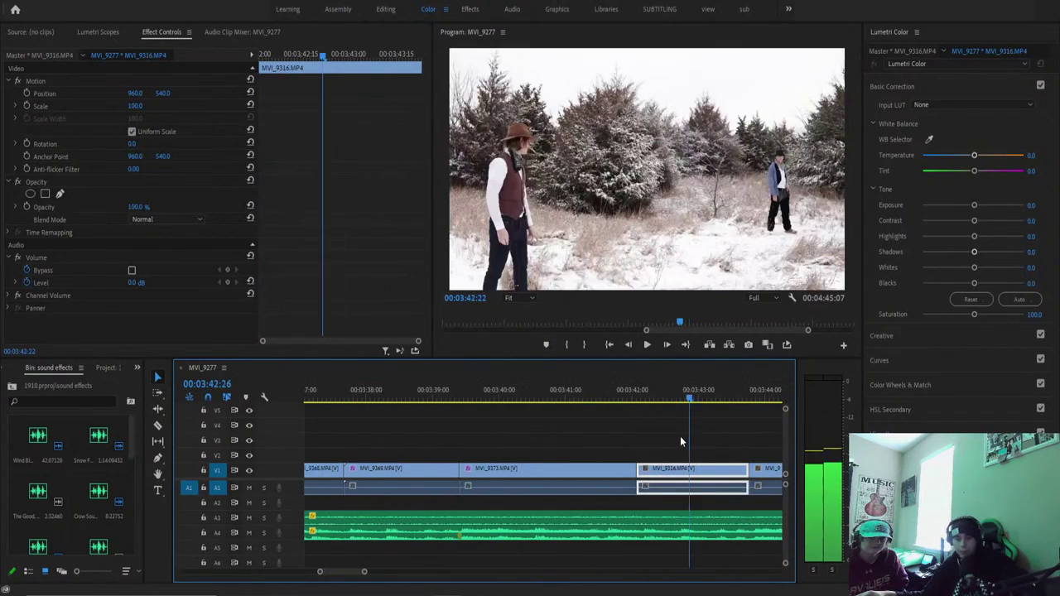
{"action": "key", "text": "space"}
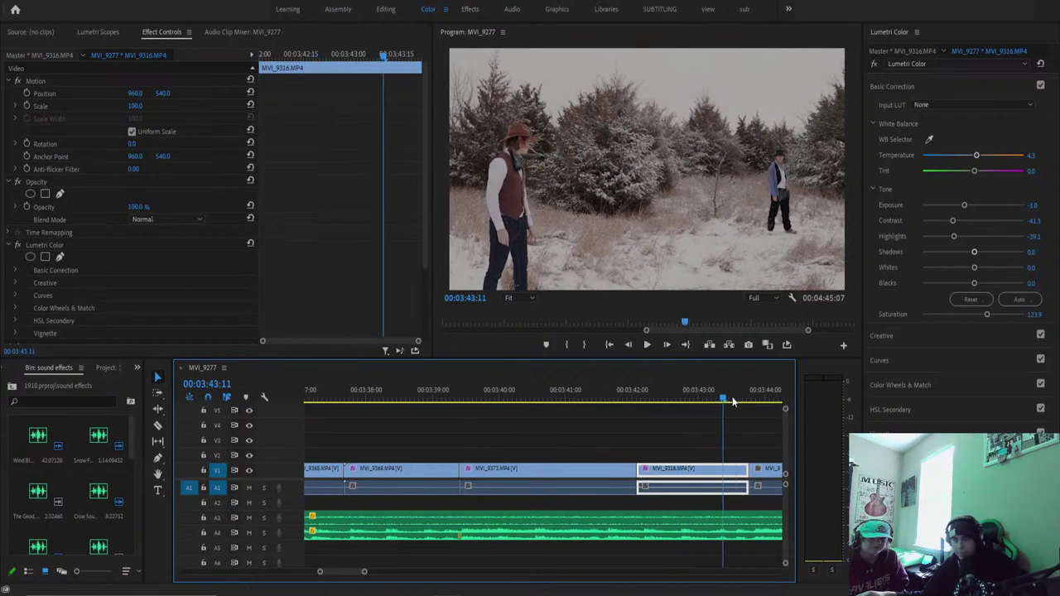
{"action": "key", "text": "space"}
{"action": "key", "text": "space"}
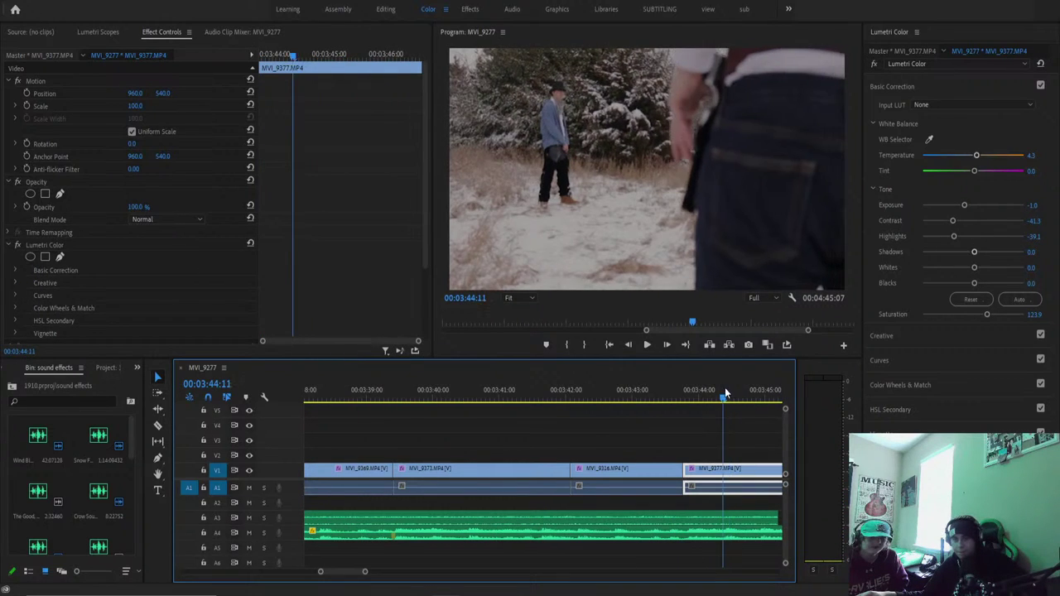
Paste the Lumetri Color grade onto MVI_9379 around the gunshot effect at about 00:03:48.
{"action": "key", "text": "space"}
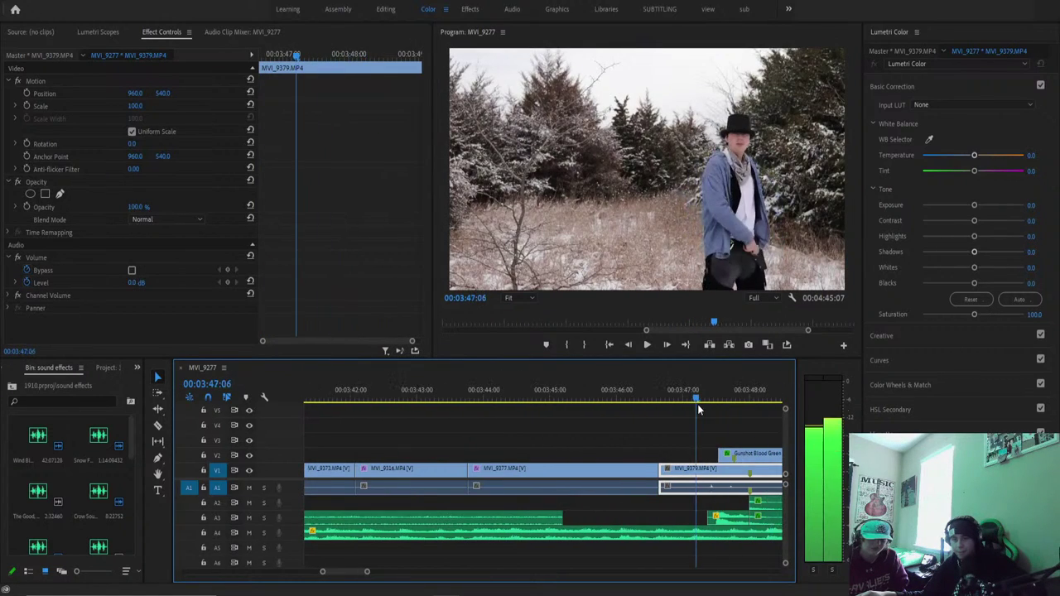
{"action": "key", "text": "space"}
{"action": "left_click_drag", "start_coordinate": [697, 404], "coordinate": [741, 397]}
{"action": "left_click", "coordinate": [755, 457]}
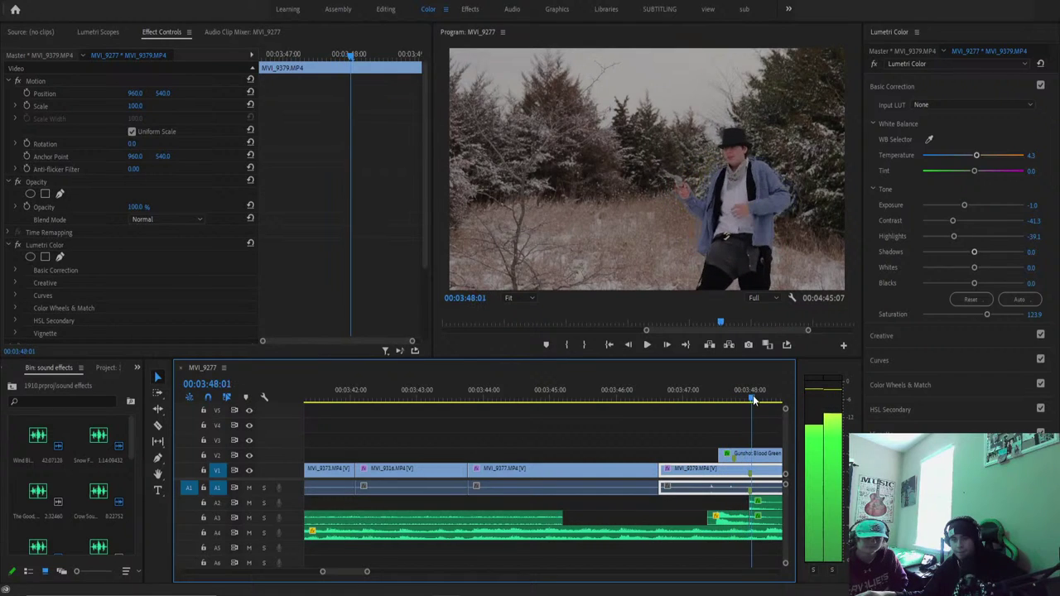
Paste the Lumetri Color grade onto the remaining clips through MVI_9395 and MVI_9399 at about 00:04:00, and show the upper video tracks.
{"action": "left_click_drag", "start_coordinate": [767, 401], "coordinate": [731, 484]}
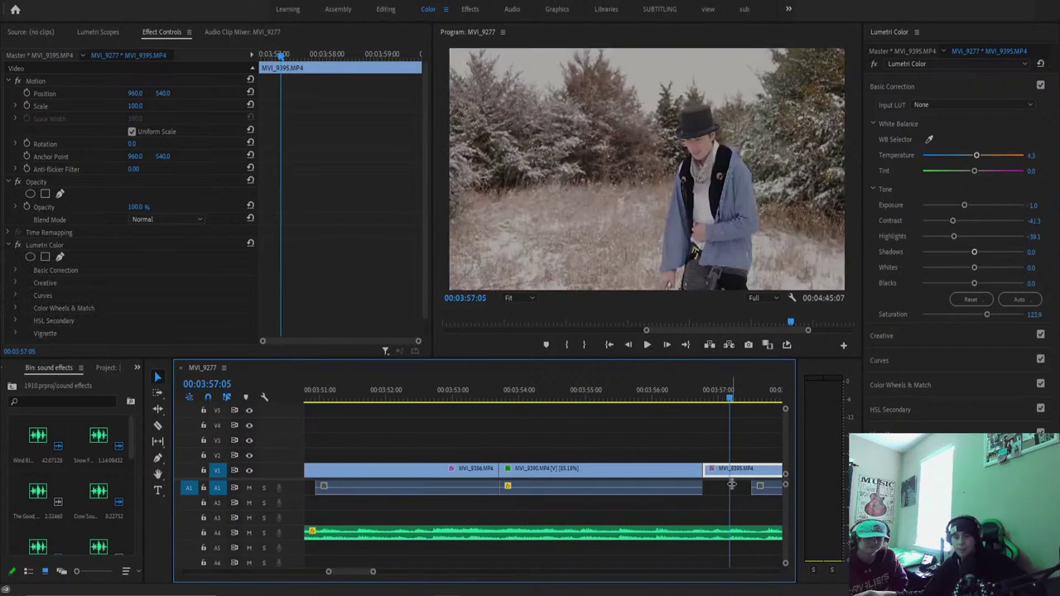
{"action": "left_click_drag", "start_coordinate": [772, 418], "coordinate": [691, 398]}
{"action": "key", "text": "ctrl+alt+v"}
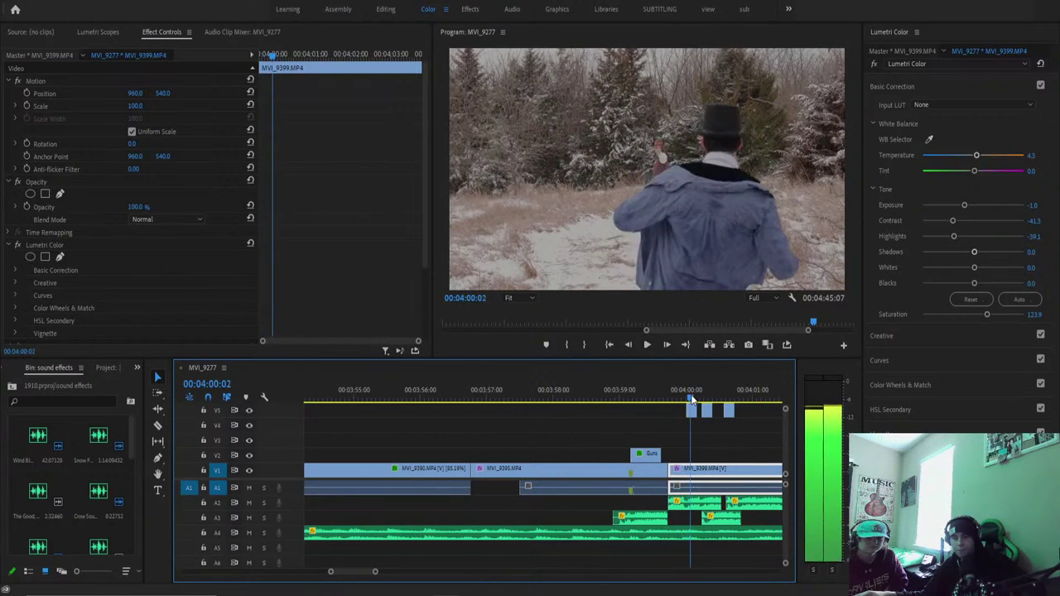
{"action": "scroll", "coordinate": [785, 450], "scroll_direction": "up", "scroll_amount": 2}
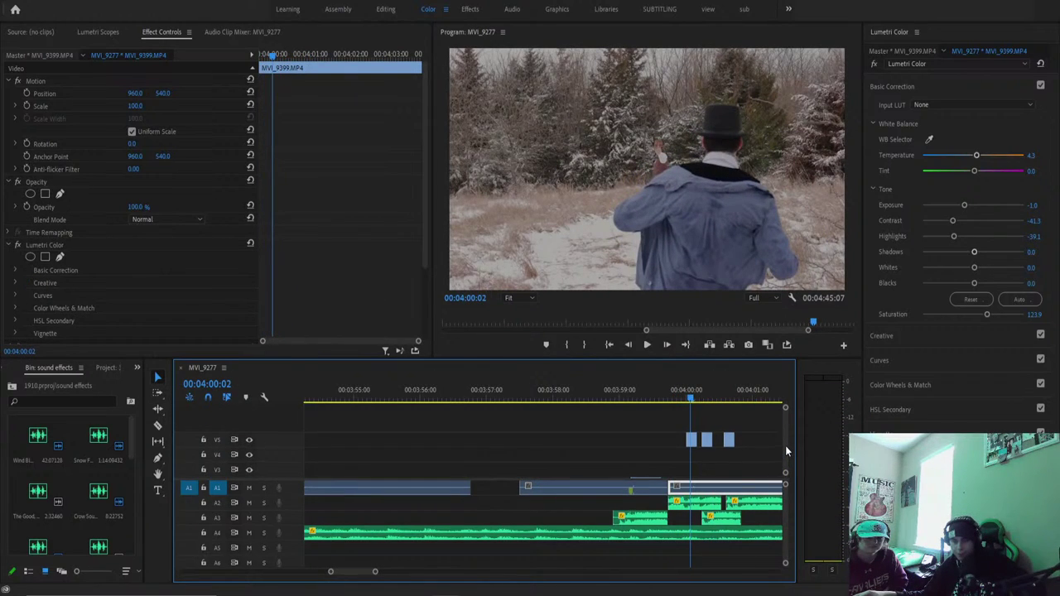
Select the three muzzle flash clips on V5 and play on through MVI_9399 to the ungraded MVI_9400.
{"action": "left_click", "coordinate": [692, 441]}
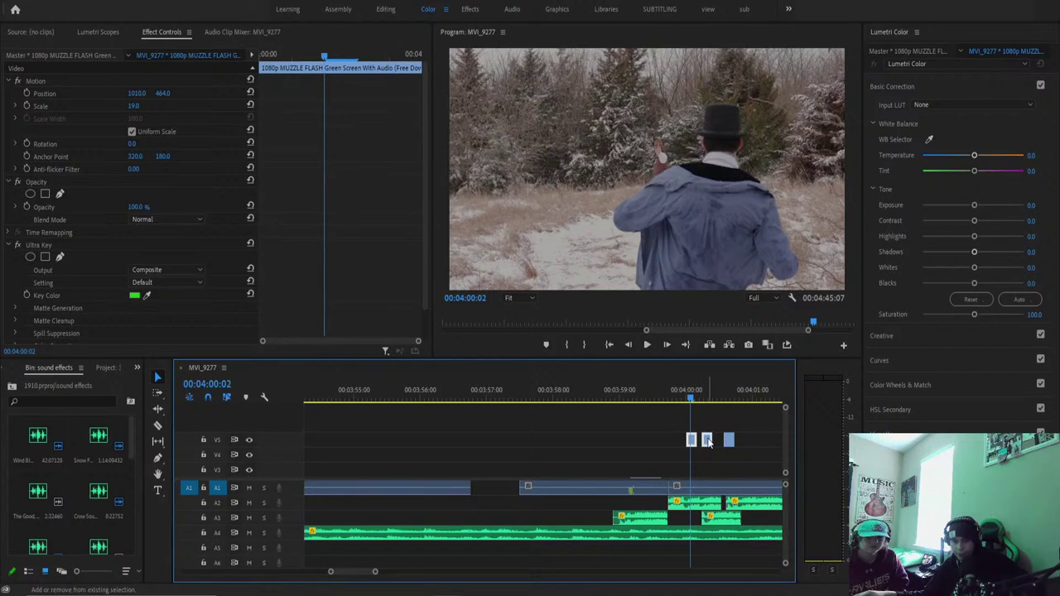
{"action": "left_click", "coordinate": [707, 441], "text": "shift"}
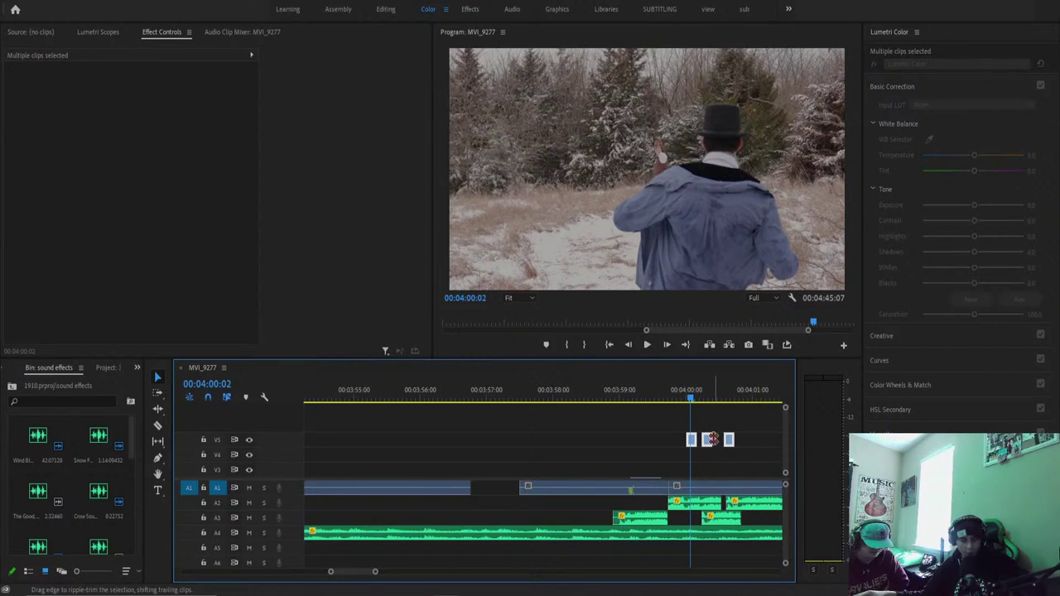
{"action": "mouse_move", "coordinate": [690, 400]}
{"action": "left_mouse_down"}
{"action": "mouse_move", "coordinate": [736, 405]}
{"action": "mouse_move", "coordinate": [691, 400]}
{"action": "left_mouse_up"}
{"action": "key", "text": "space"}
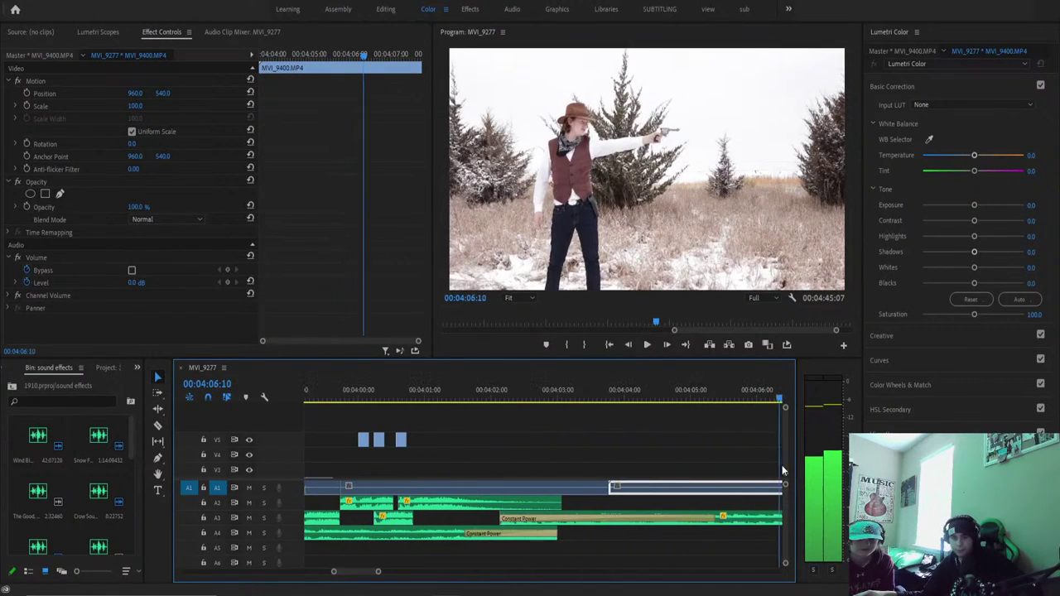
{"action": "scroll", "coordinate": [786, 442], "scroll_direction": "down", "scroll_amount": 2}
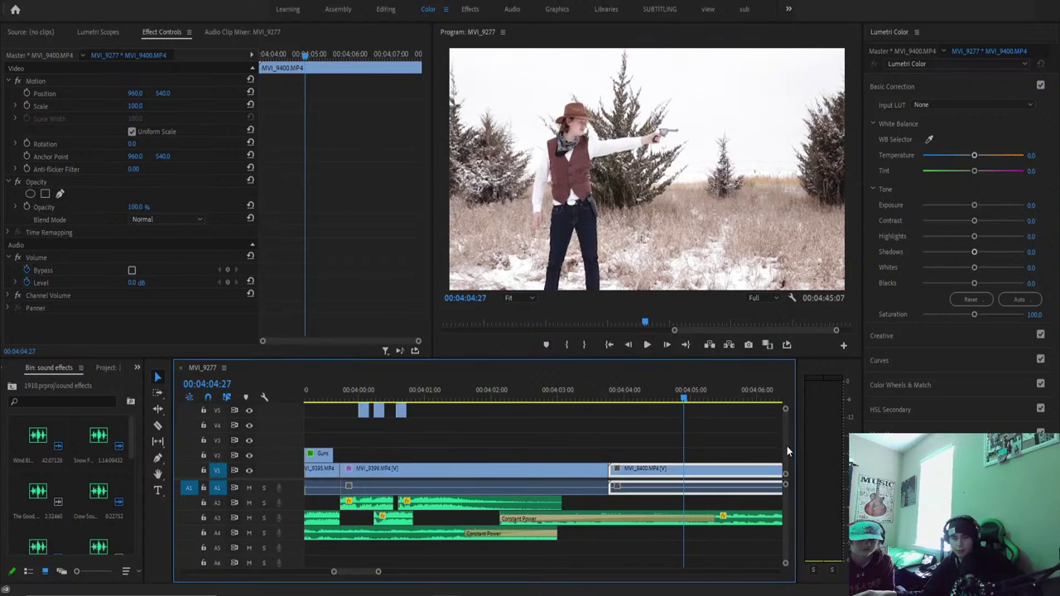
Paste the Lumetri Color grade onto MVI_9400, MVI_9402, MVI_9403 and Nested Sequence 01.
{"action": "left_click_drag", "start_coordinate": [574, 396], "coordinate": [653, 414]}
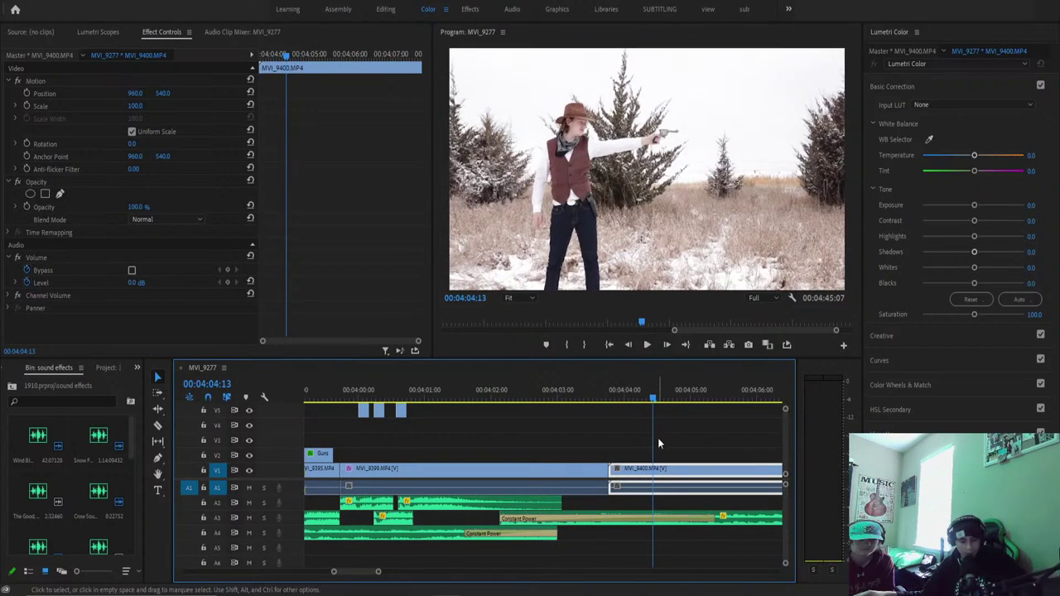
{"action": "key", "text": "ctrl+alt+v"}
{"action": "mouse_move", "coordinate": [719, 409]}
{"action": "left_mouse_down"}
{"action": "mouse_move", "coordinate": [863, 419]}
{"action": "mouse_move", "coordinate": [761, 411]}
{"action": "mouse_move", "coordinate": [865, 408]}
{"action": "mouse_move", "coordinate": [712, 414]}
{"action": "left_mouse_up"}
{"action": "key", "text": "ctrl+alt+v"}
{"action": "key", "text": "ctrl+alt+v"}
{"action": "key", "text": "space"}
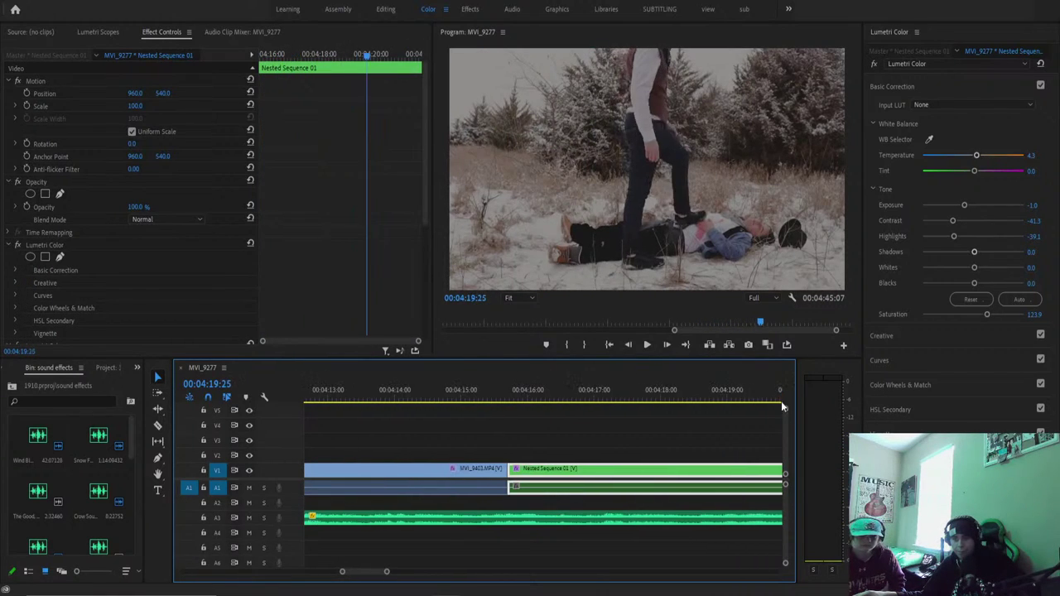
Set Exposure to 0.1 on Nested Sequence 01, then give Nested Sequence 02 the same grade with Exposure at -0.1.
{"action": "left_click_drag", "start_coordinate": [965, 206], "coordinate": [973, 209]}
{"action": "left_click_drag", "start_coordinate": [488, 396], "coordinate": [786, 448]}
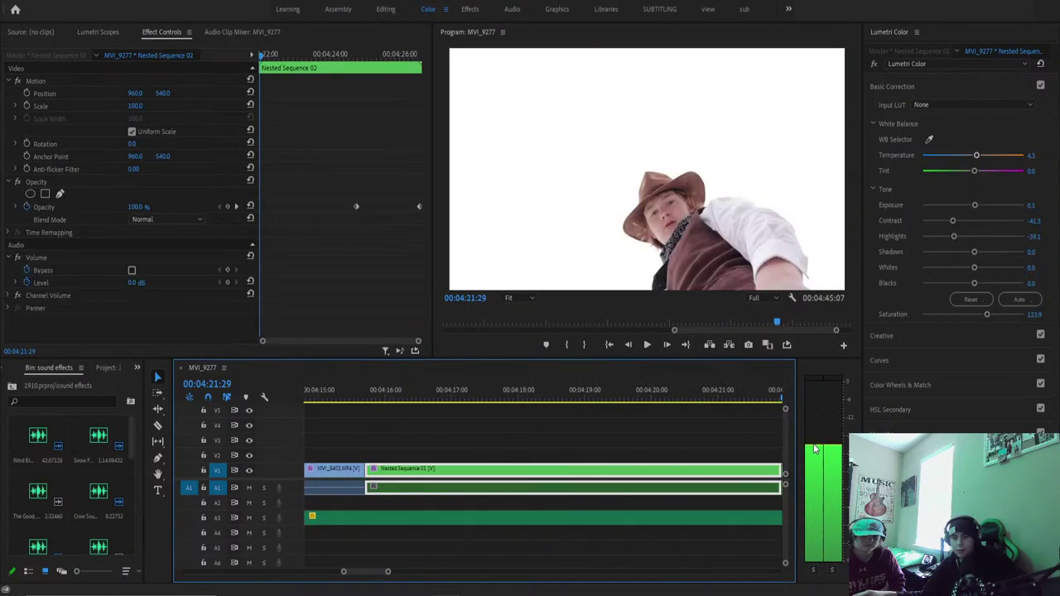
{"action": "key", "text": "space"}
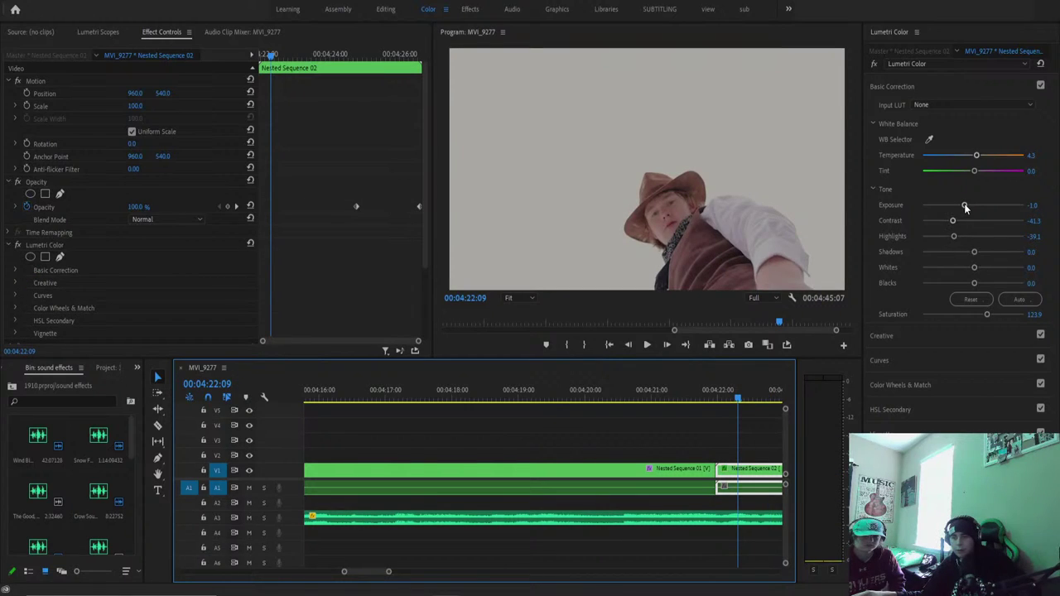
{"action": "left_click_drag", "start_coordinate": [964, 207], "coordinate": [973, 207]}
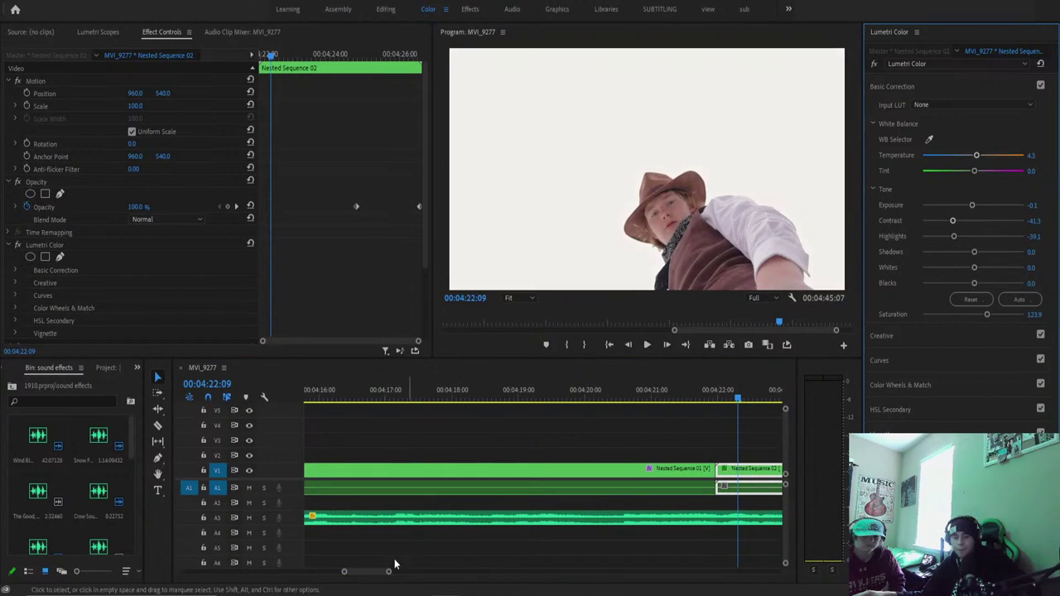
Review the graded ending, from both nested sequences up to the credits, and the clips from 00:03:53 to 00:04:15.
{"action": "left_click_drag", "start_coordinate": [389, 571], "coordinate": [417, 571]}
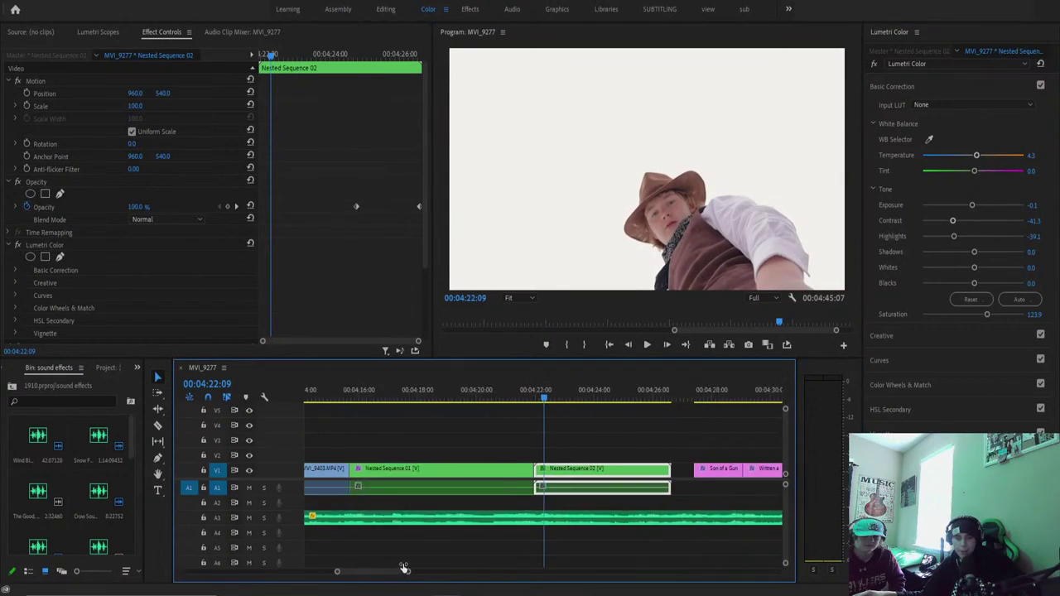
{"action": "left_click_drag", "start_coordinate": [534, 395], "coordinate": [453, 410]}
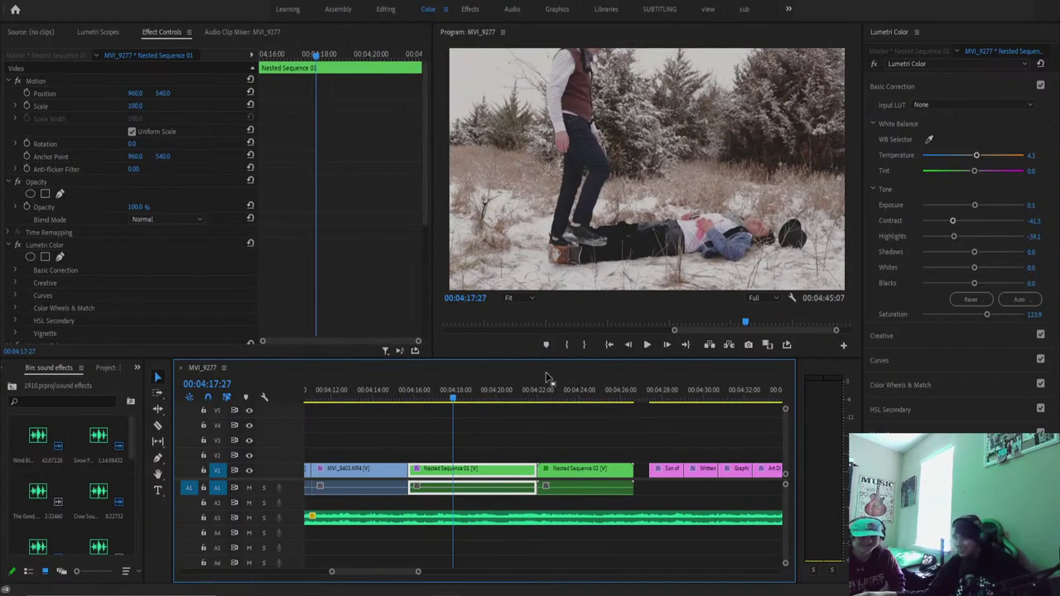
{"action": "left_click_drag", "start_coordinate": [584, 383], "coordinate": [637, 450]}
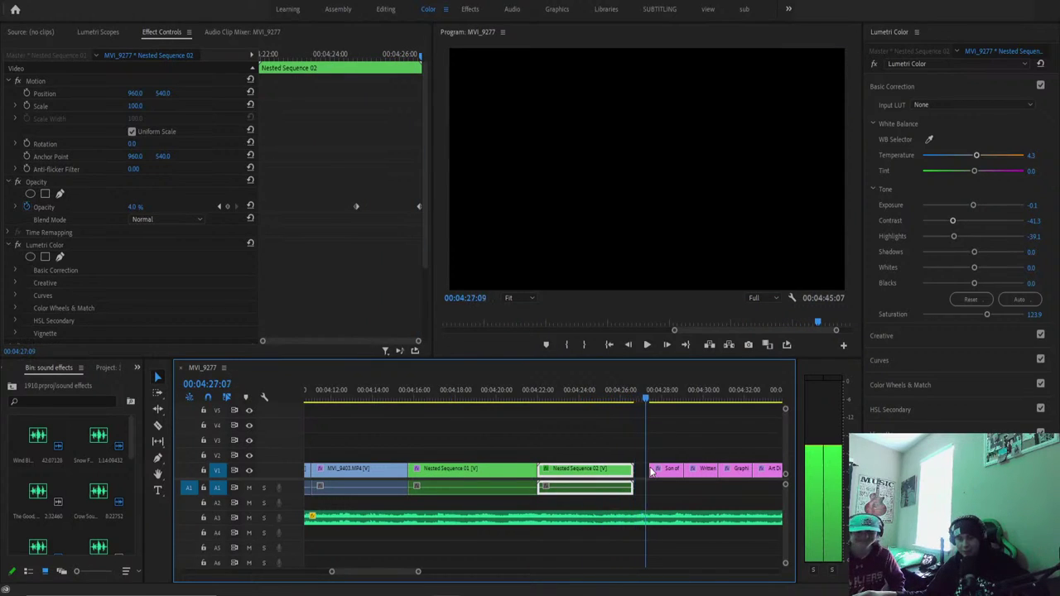
{"action": "key", "text": "space"}
{"action": "key", "text": "space"}
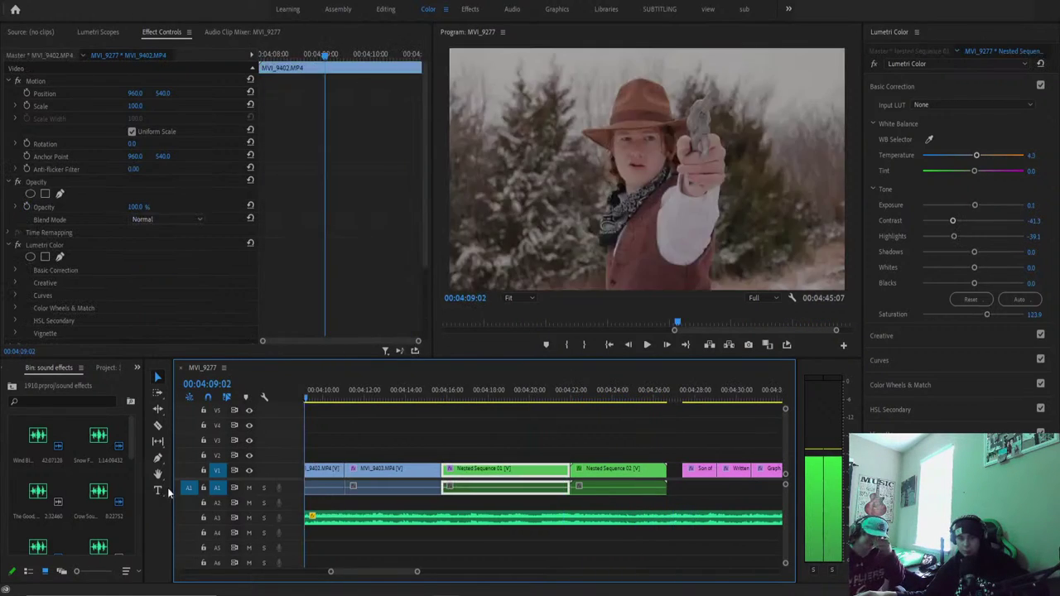
{"action": "key", "text": "Up"}
{"action": "key", "text": "Up"}
{"action": "key", "text": "Up"}
{"action": "key", "text": "Up"}
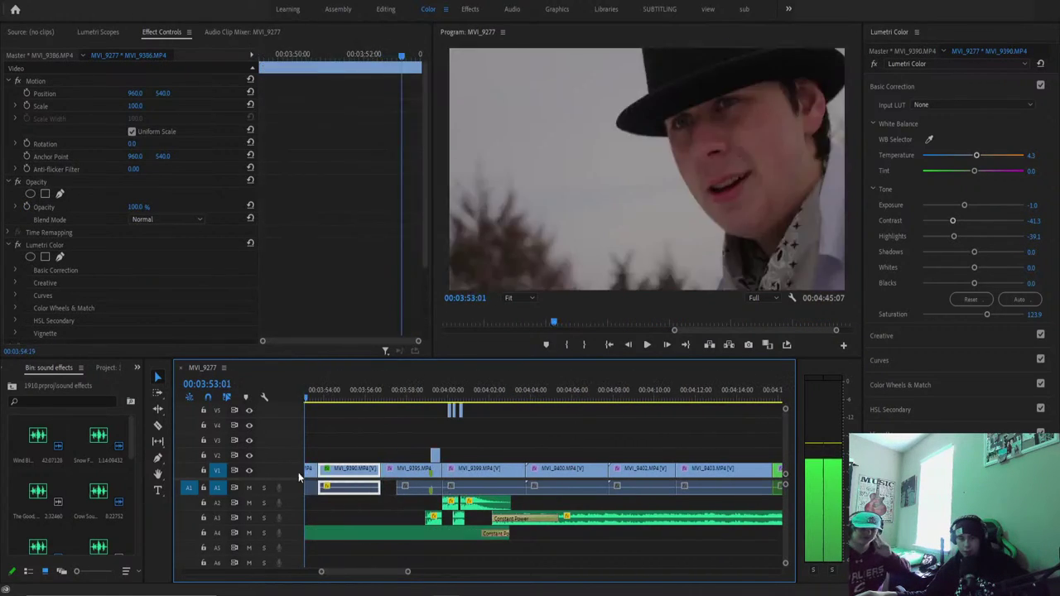
{"action": "key", "text": "Down"}
{"action": "key", "text": "Down"}
{"action": "key", "text": "Down"}
{"action": "scroll", "coordinate": [783, 440], "scroll_direction": "up", "scroll_amount": 2}
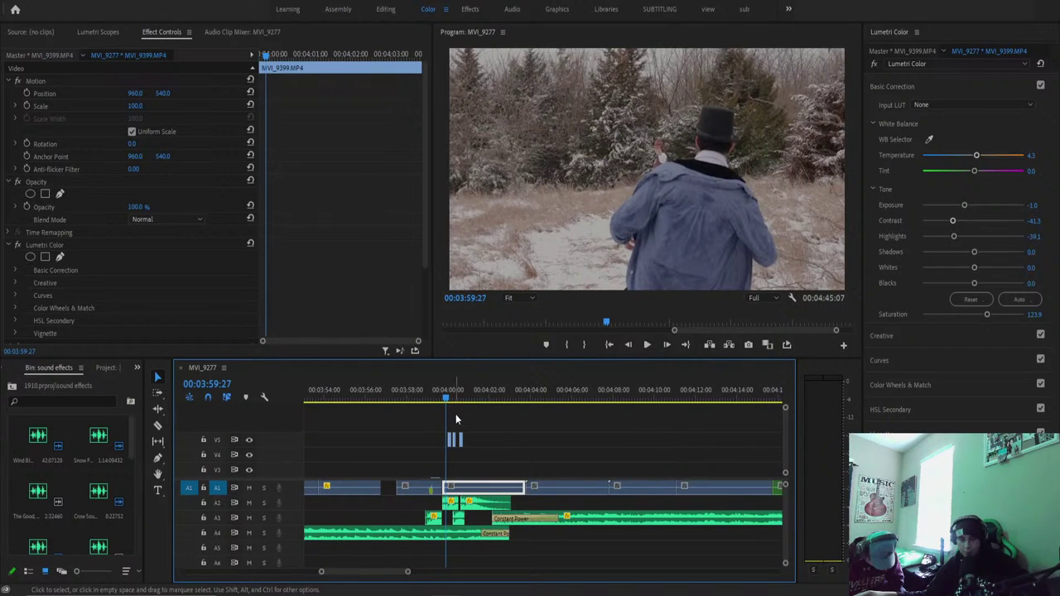
{"action": "left_click_drag", "start_coordinate": [453, 400], "coordinate": [810, 448]}
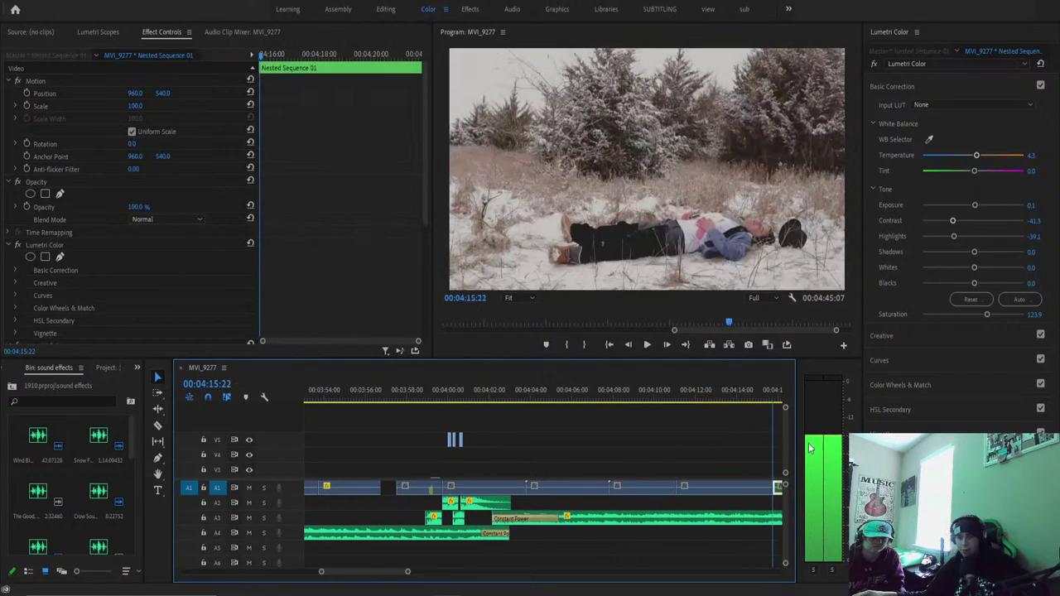
Play back the graded duel from MVI_9373 at about 00:03:40 through to MVI_9395 at 00:03:58:06.
{"action": "key", "text": "j"}
{"action": "key", "text": "j"}
{"action": "key", "text": "j"}
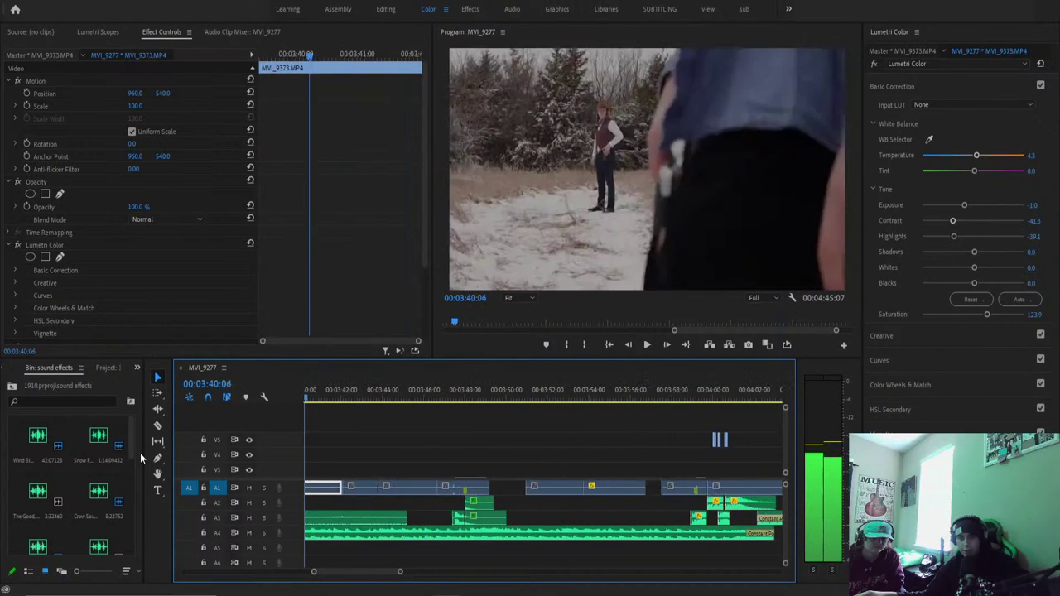
{"action": "key", "text": "l"}
{"action": "key", "text": "l"}
{"action": "key", "text": "l"}
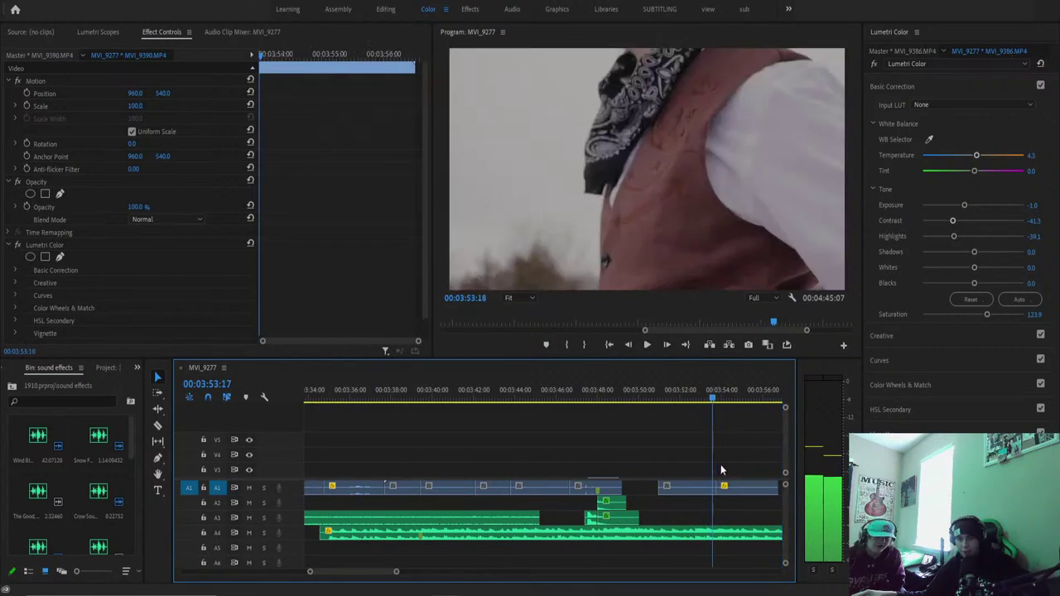
{"action": "key", "text": "k"}
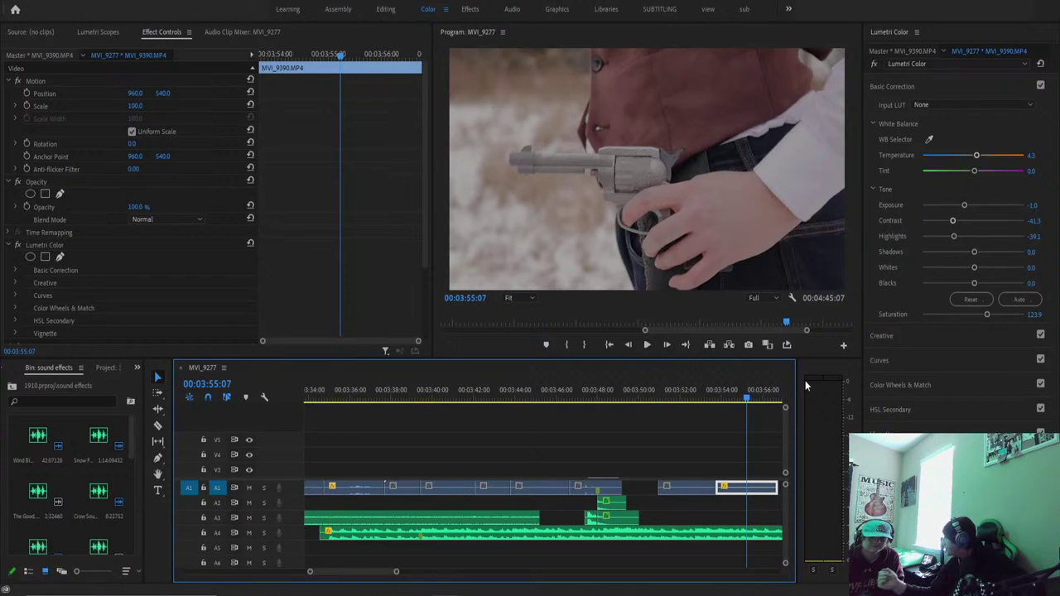
{"action": "key", "text": "space"}
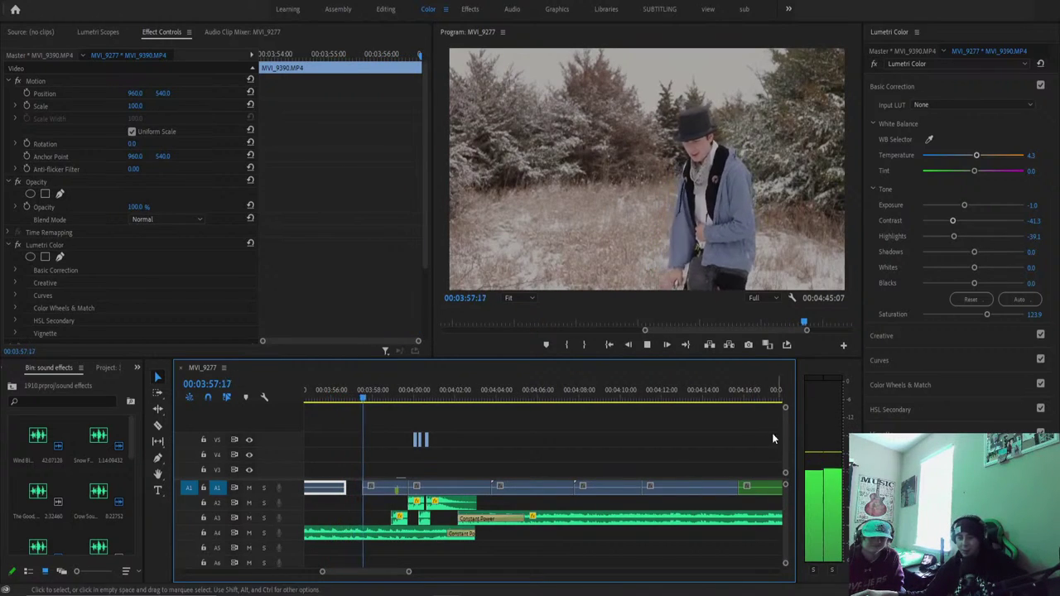
{"action": "key", "text": "space"}
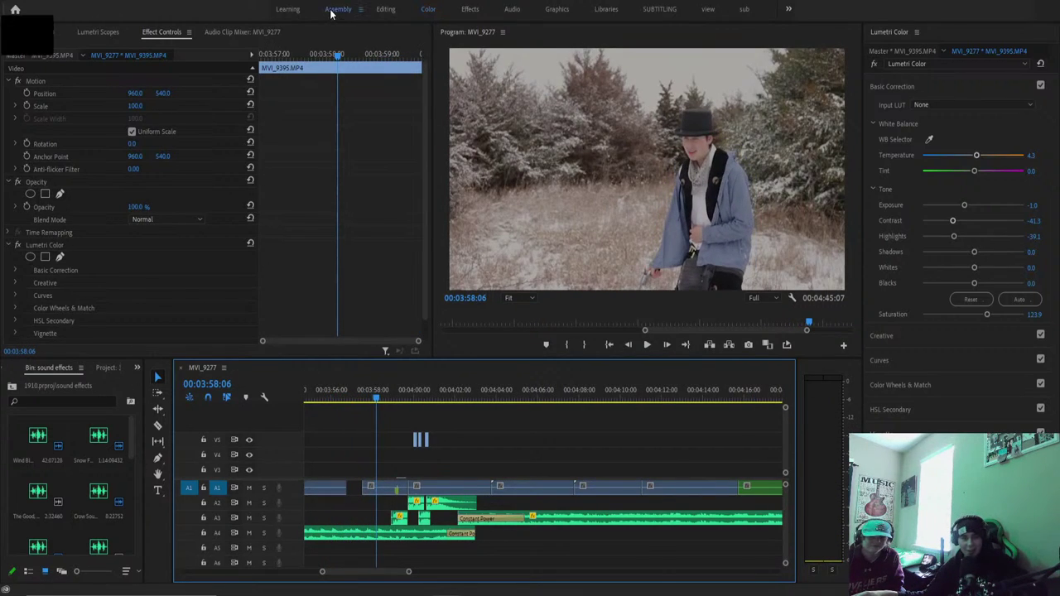
In the Assembly workspace, import the "Green screen gun smoke affect" MP4 from the Downloads folder into the sound effects bin.
{"action": "left_click", "coordinate": [333, 9]}
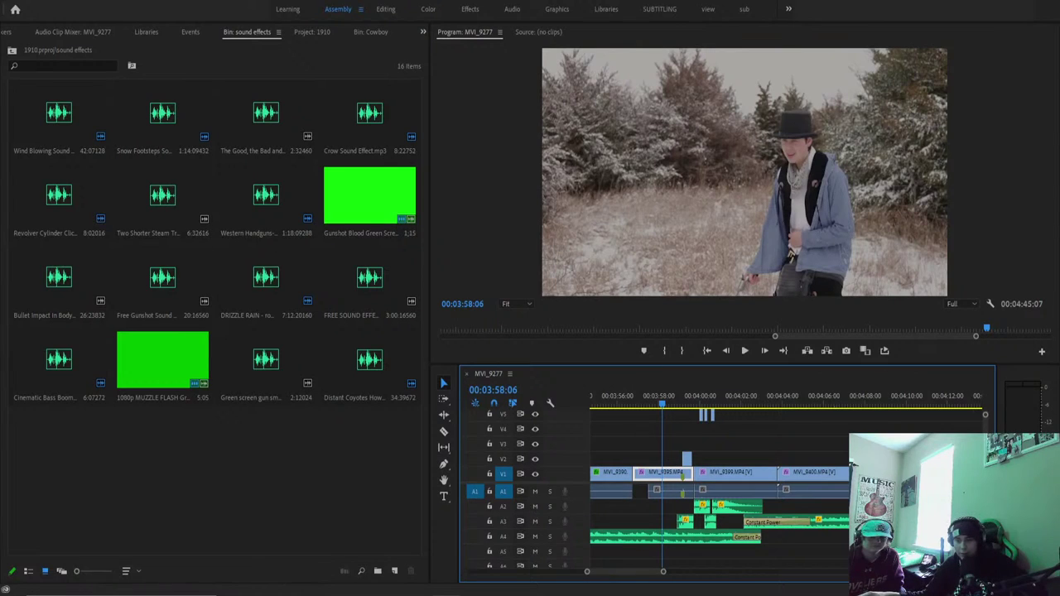
{"action": "scroll", "coordinate": [720, 451], "scroll_direction": "up", "scroll_amount": 2}
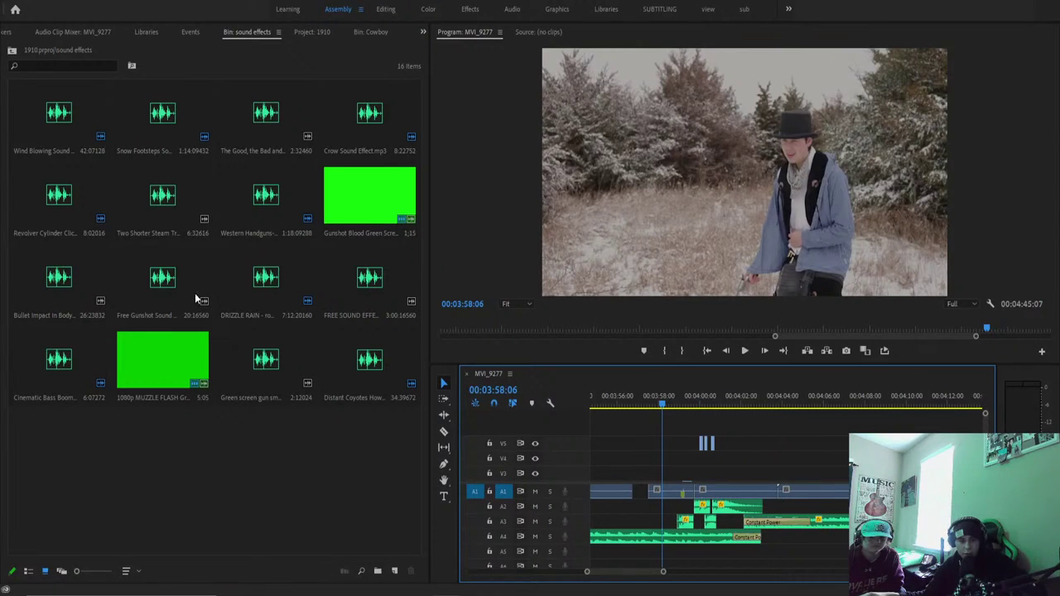
{"action": "mouse_move", "coordinate": [340, 589]}
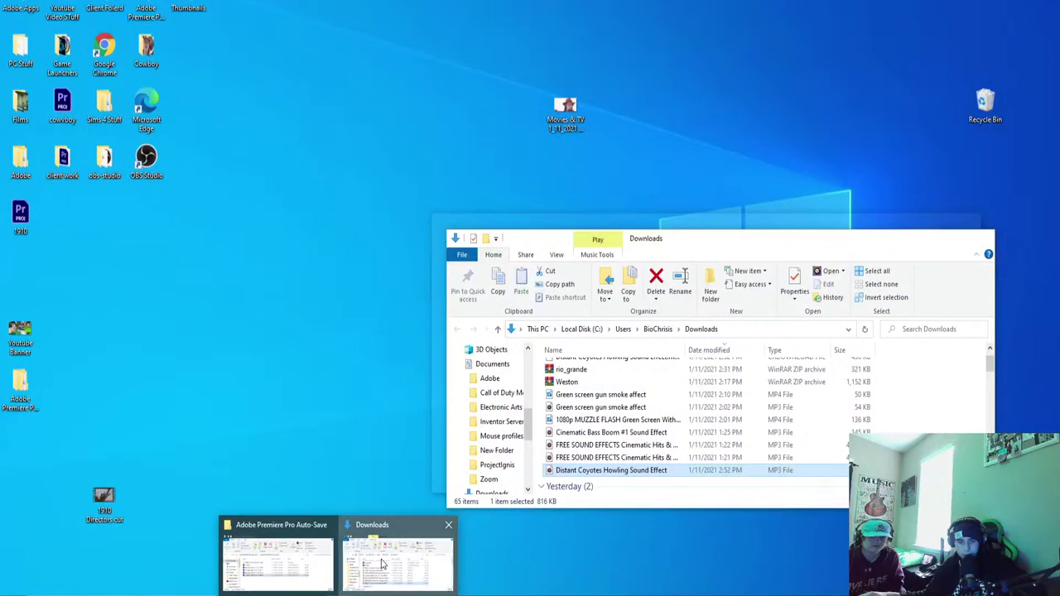
{"action": "left_click", "coordinate": [383, 564]}
{"action": "left_click", "coordinate": [604, 396]}
{"action": "left_click_drag", "start_coordinate": [604, 396], "coordinate": [219, 455]}
{"action": "left_click", "coordinate": [931, 237]}
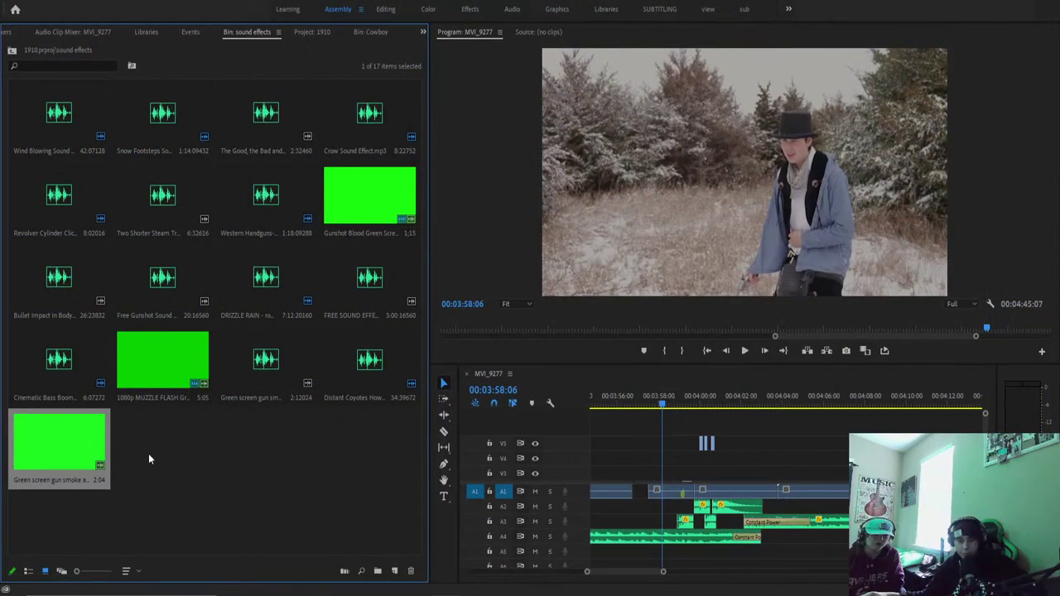
Place the gun smoke clip on V6 above the muzzle flashes at about 00:04:00, and unlink and remove its audio.
{"action": "left_click_drag", "start_coordinate": [686, 409], "coordinate": [703, 432]}
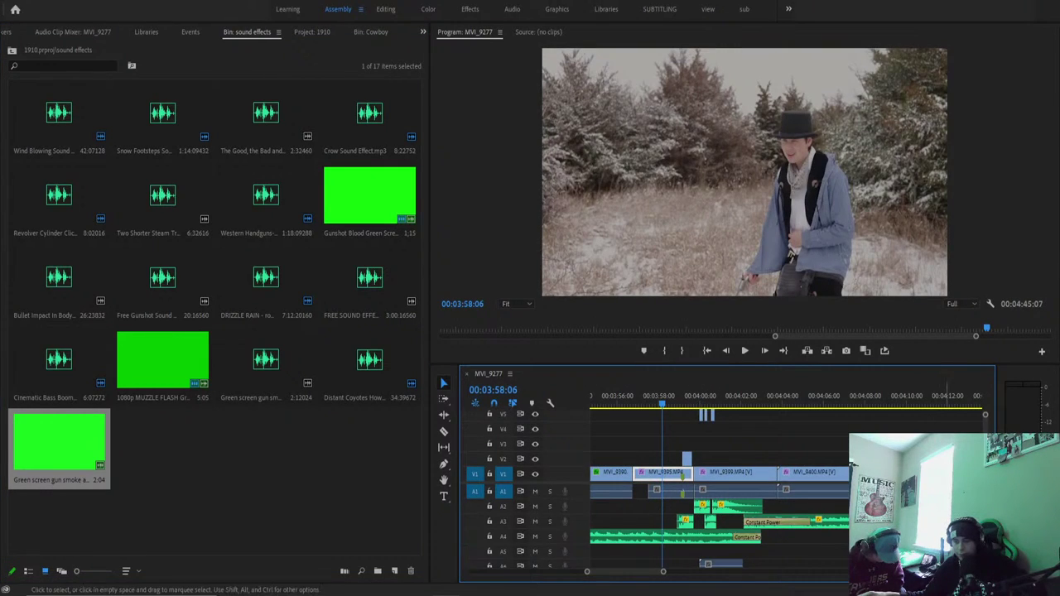
{"action": "right_click", "coordinate": [727, 471]}
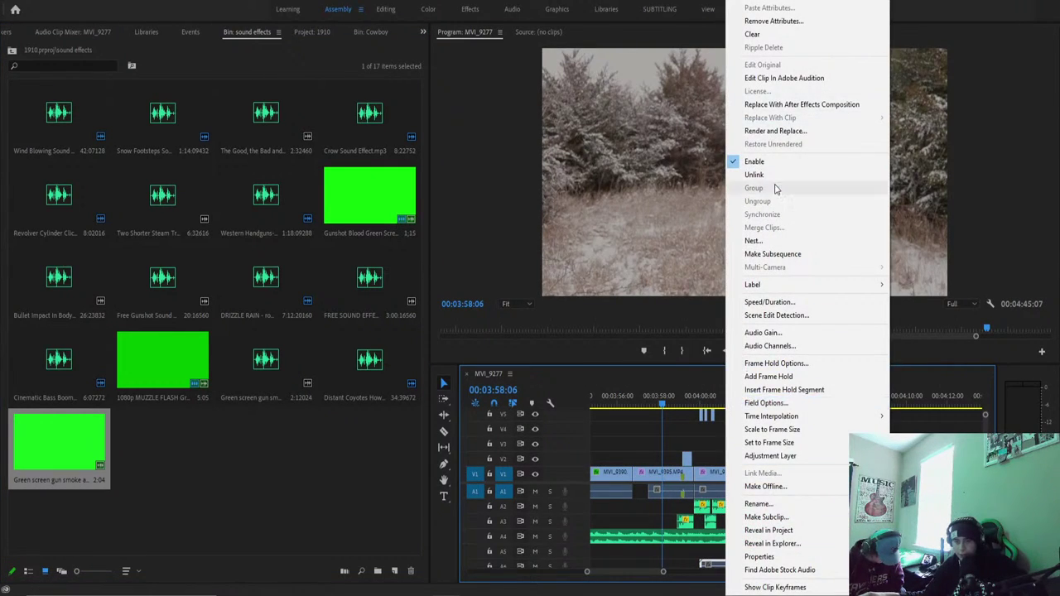
{"action": "left_click", "coordinate": [755, 175]}
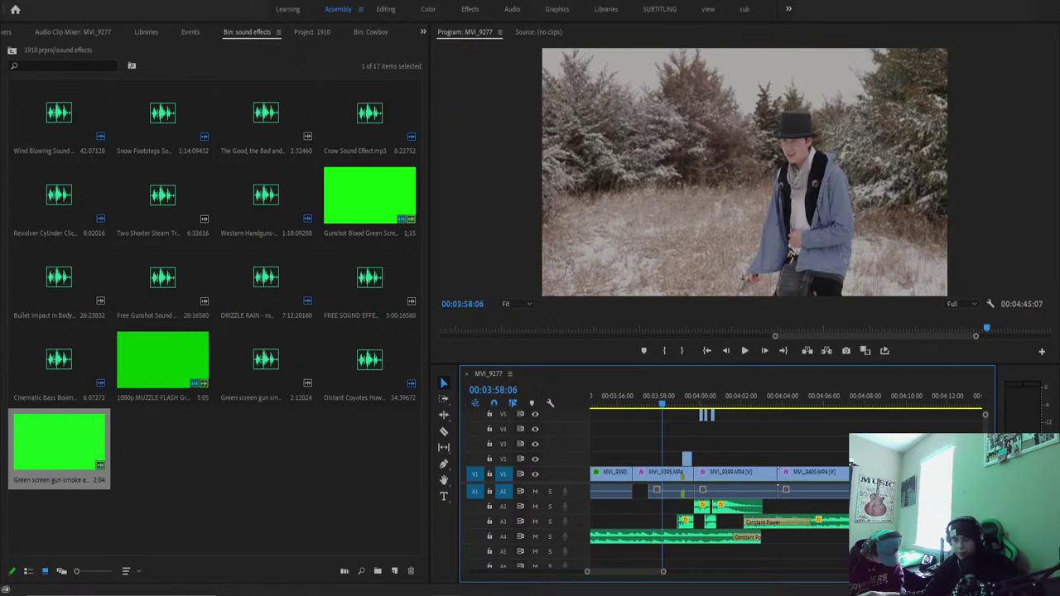
{"action": "left_click_drag", "start_coordinate": [705, 414], "coordinate": [720, 433]}
{"action": "left_click_drag", "start_coordinate": [699, 399], "coordinate": [707, 403]}
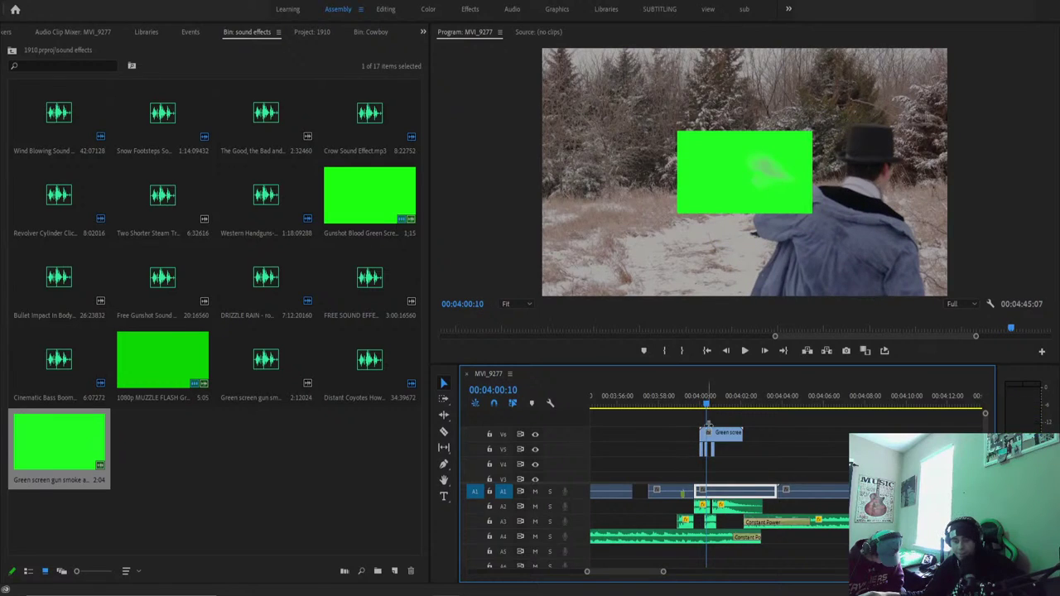
Apply Ultra Key to the gun smoke clip on V6 and sample its green background as the key color.
{"action": "left_click", "coordinate": [719, 436]}
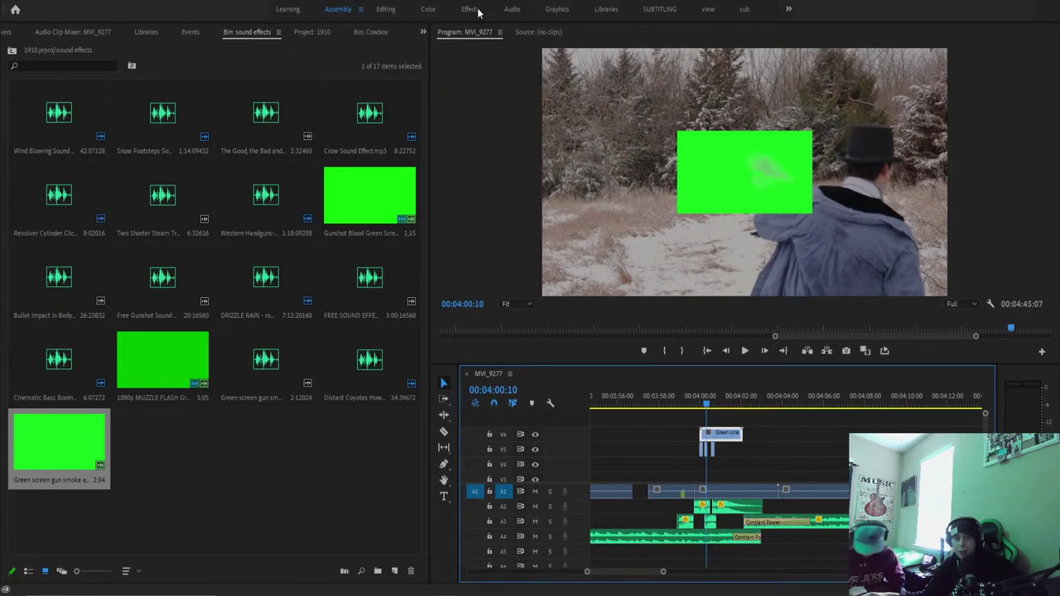
{"action": "key", "text": "alt+shift+0"}
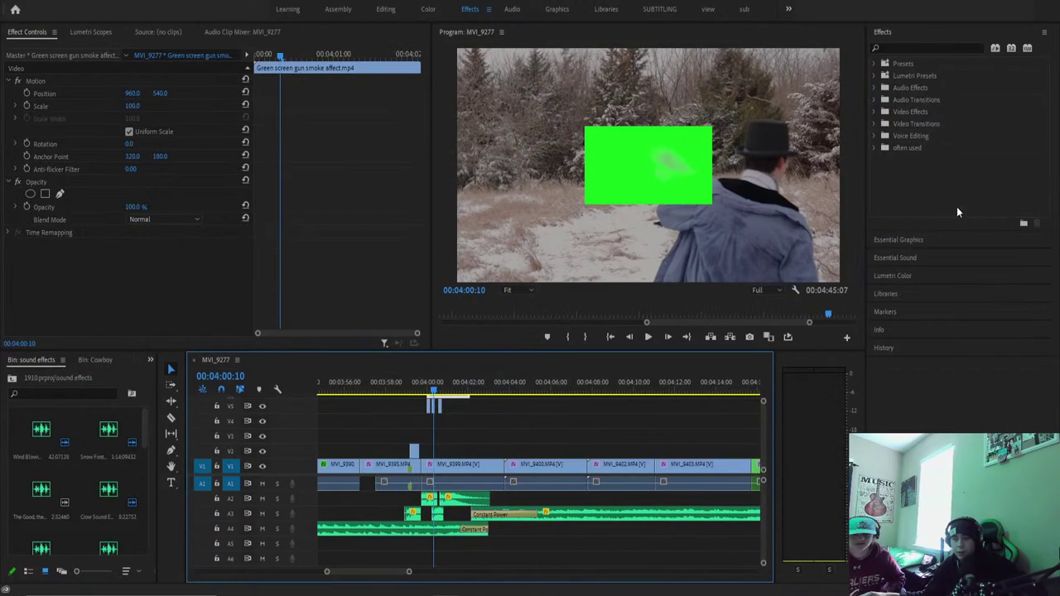
{"action": "left_click", "coordinate": [874, 147]}
{"action": "left_click", "coordinate": [910, 182]}
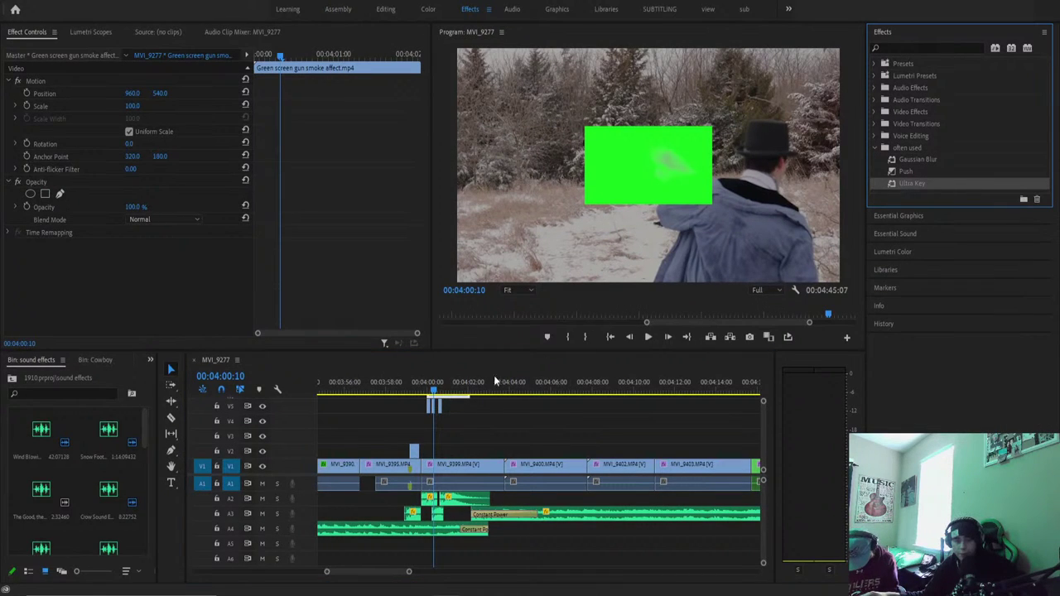
{"action": "left_click_drag", "start_coordinate": [458, 398], "coordinate": [437, 405]}
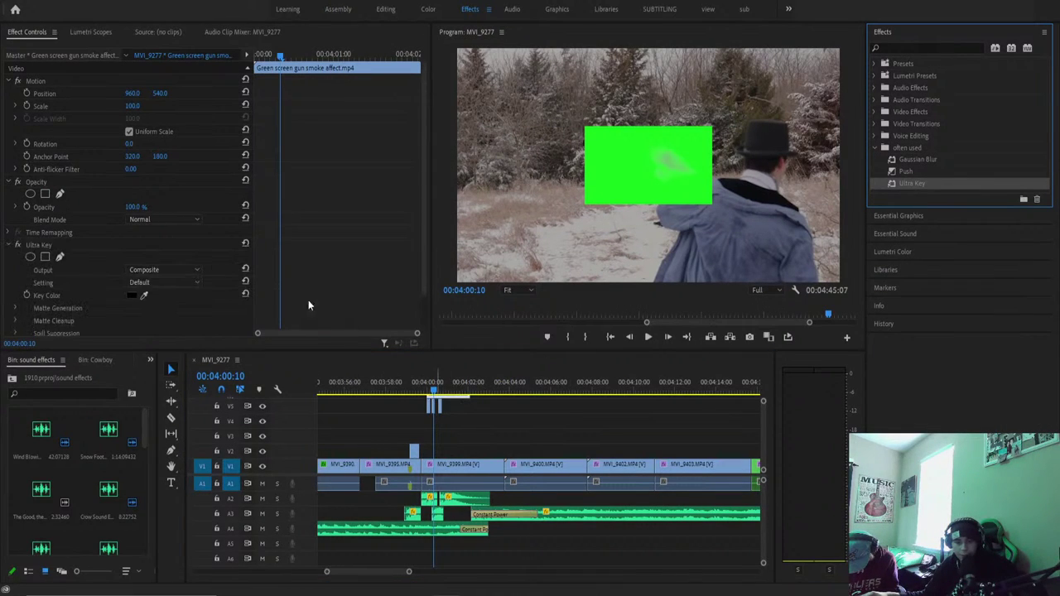
{"action": "left_click", "coordinate": [144, 293]}
{"action": "left_click", "coordinate": [623, 166]}
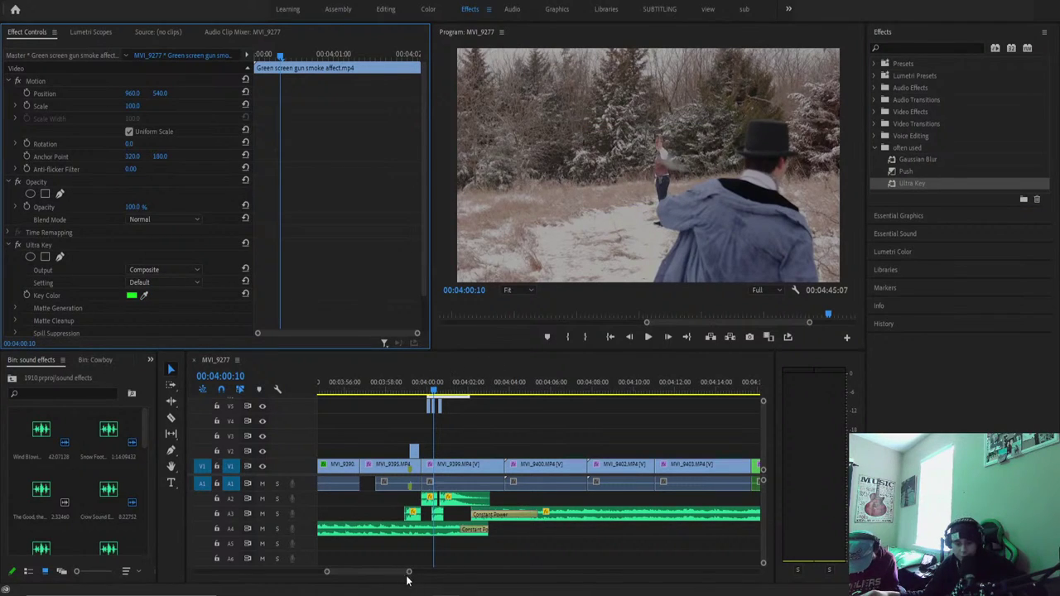
{"action": "left_click_drag", "start_coordinate": [409, 573], "coordinate": [359, 571]}
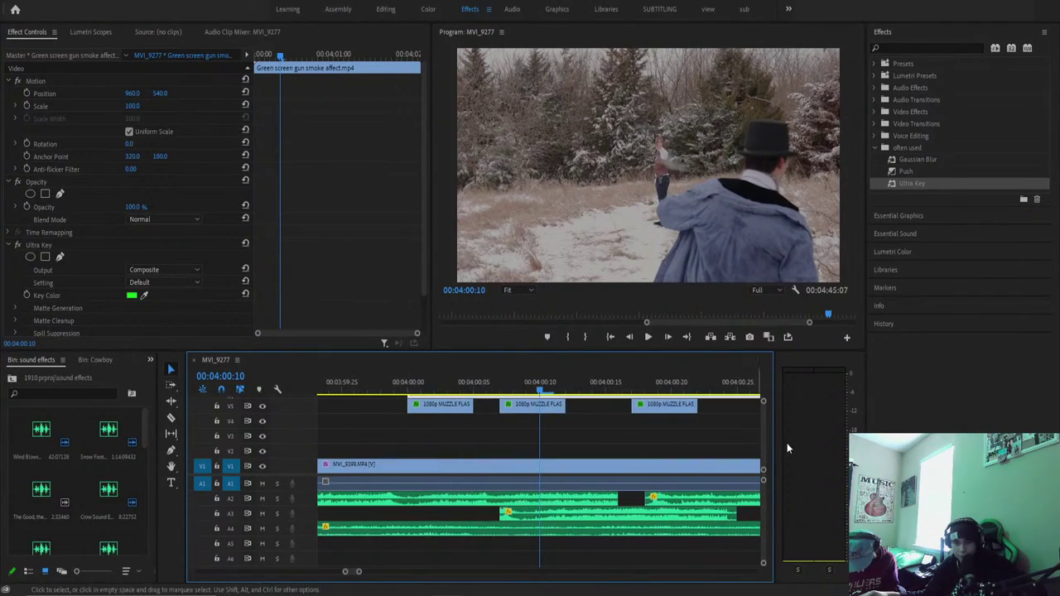
Move the gun smoke clip on V6 to about position 796.5, 454.2 beside the distant shooter's gun and scrub through the shots.
{"action": "scroll", "coordinate": [762, 436], "scroll_direction": "up", "scroll_amount": 2}
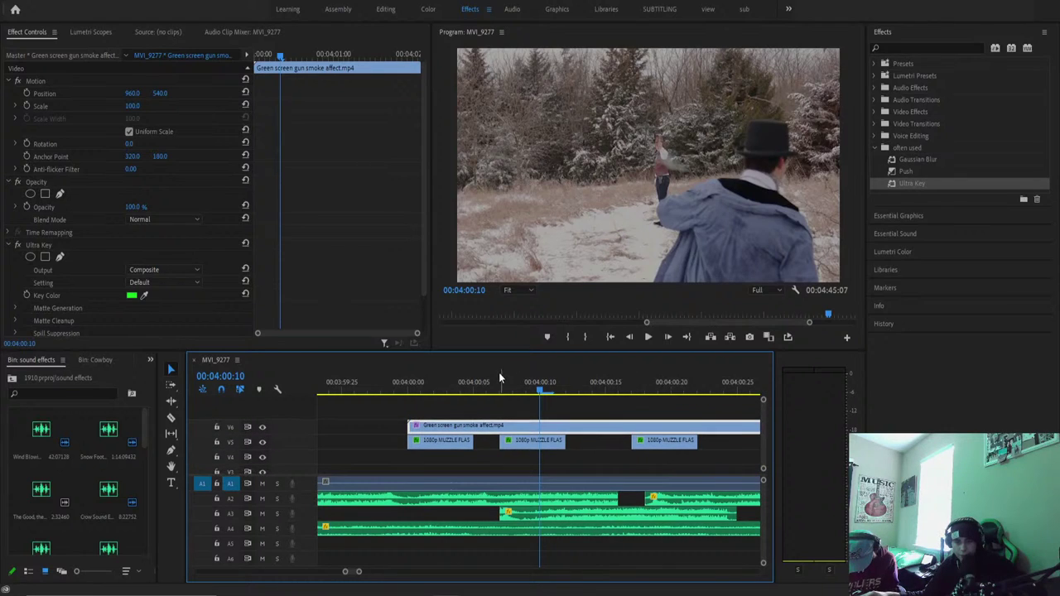
{"action": "left_click", "coordinate": [447, 388]}
{"action": "left_click_drag", "start_coordinate": [433, 388], "coordinate": [486, 393]}
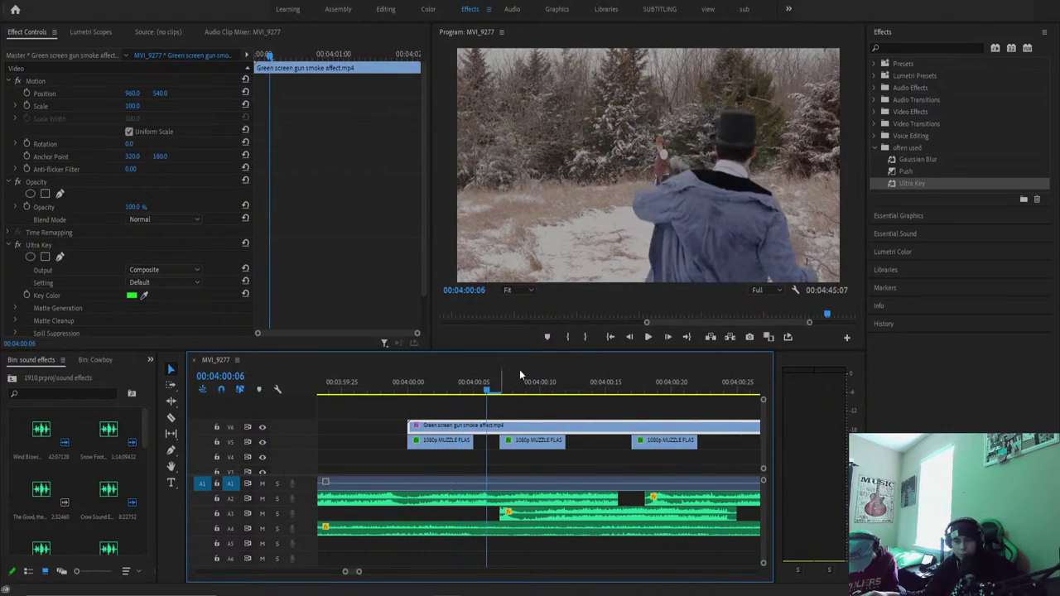
{"action": "left_click", "coordinate": [674, 162]}
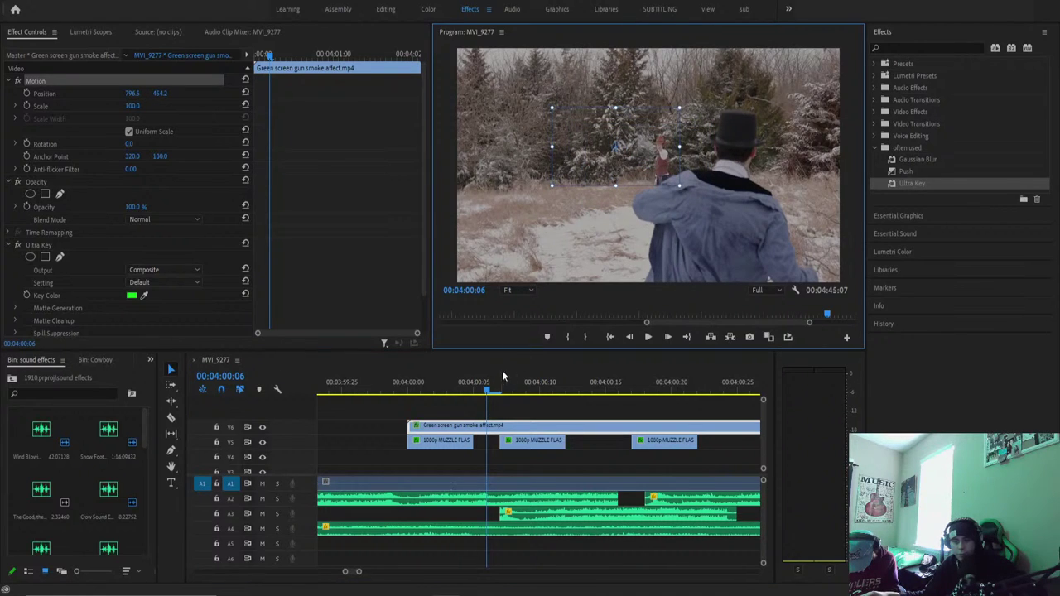
{"action": "left_click_drag", "start_coordinate": [486, 383], "coordinate": [550, 412]}
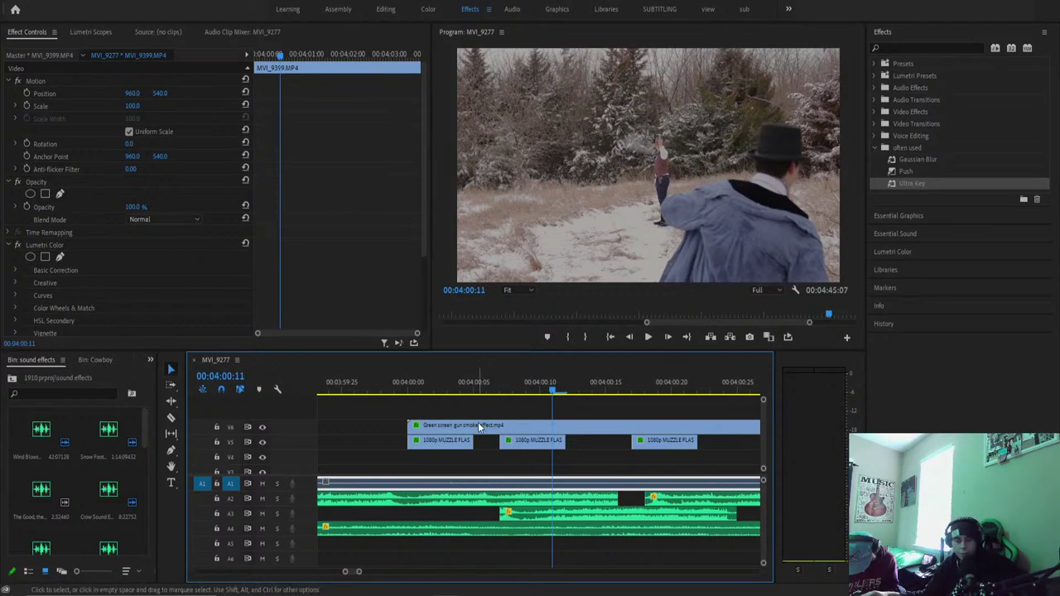
Duplicate the gun smoke clip onto V7 and V4 for the second and third muzzle flashes, and play back the gunshots.
{"action": "left_click_drag", "start_coordinate": [467, 423], "coordinate": [588, 420]}
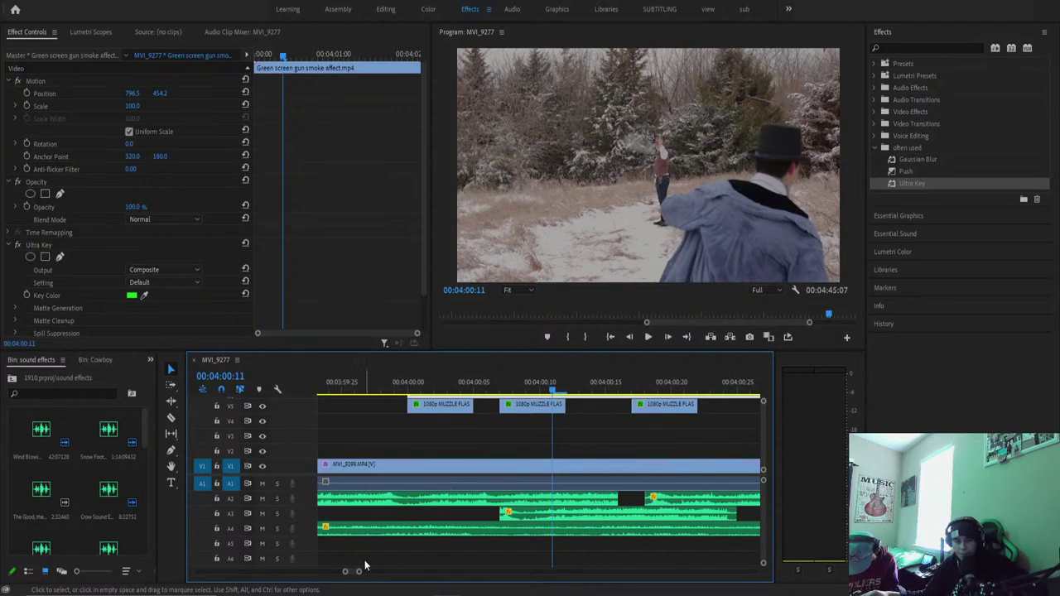
{"action": "left_click_drag", "start_coordinate": [362, 571], "coordinate": [384, 571]}
{"action": "key", "text": "space"}
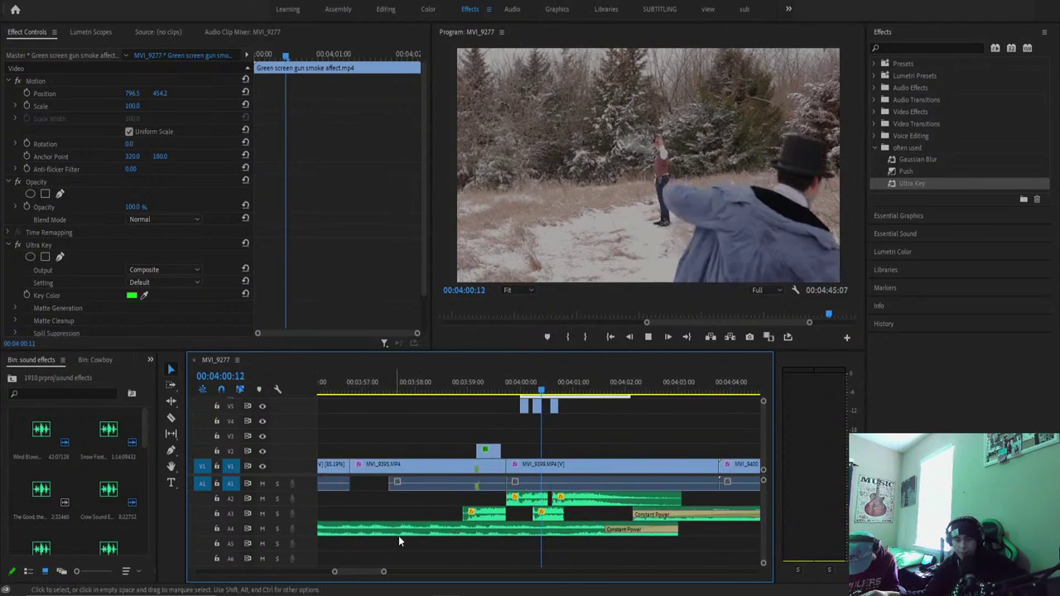
{"action": "left_click_drag", "start_coordinate": [513, 386], "coordinate": [441, 435]}
{"action": "key", "text": "space"}
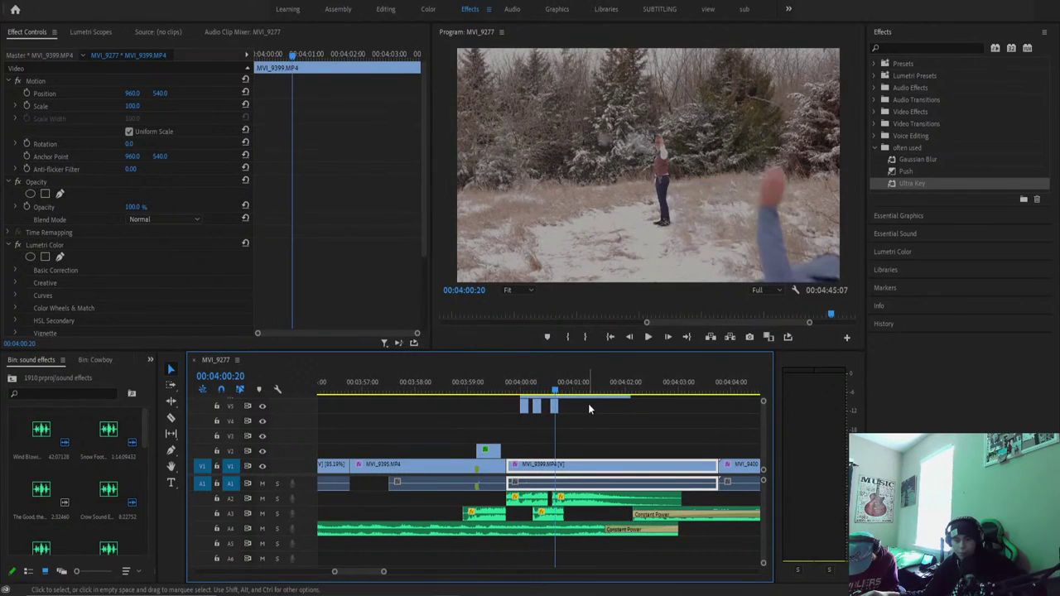
{"action": "left_click_drag", "start_coordinate": [588, 404], "coordinate": [586, 425]}
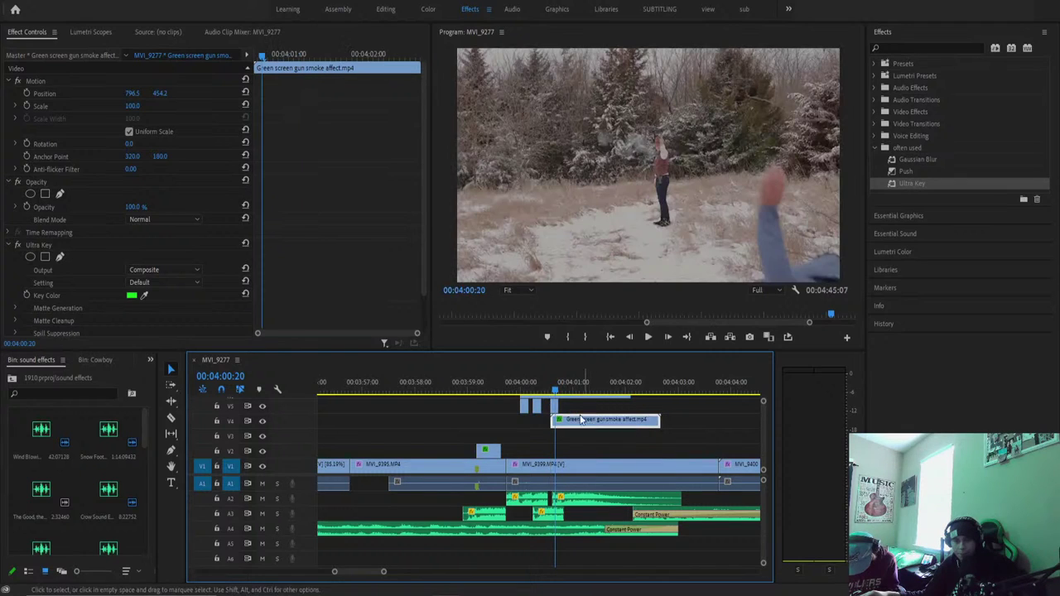
{"action": "key", "text": "space"}
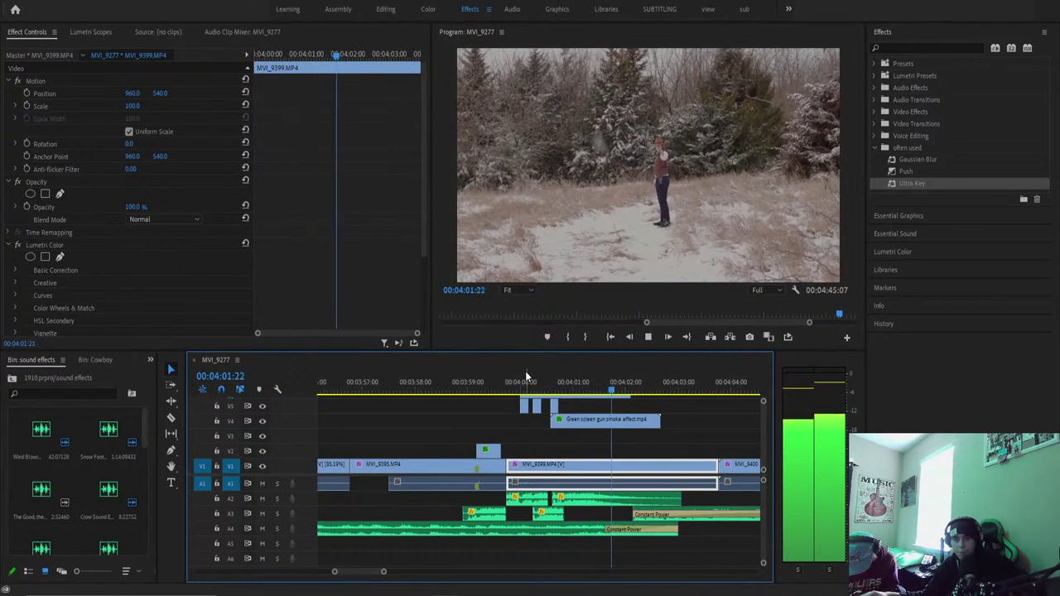
{"action": "left_click", "coordinate": [487, 382]}
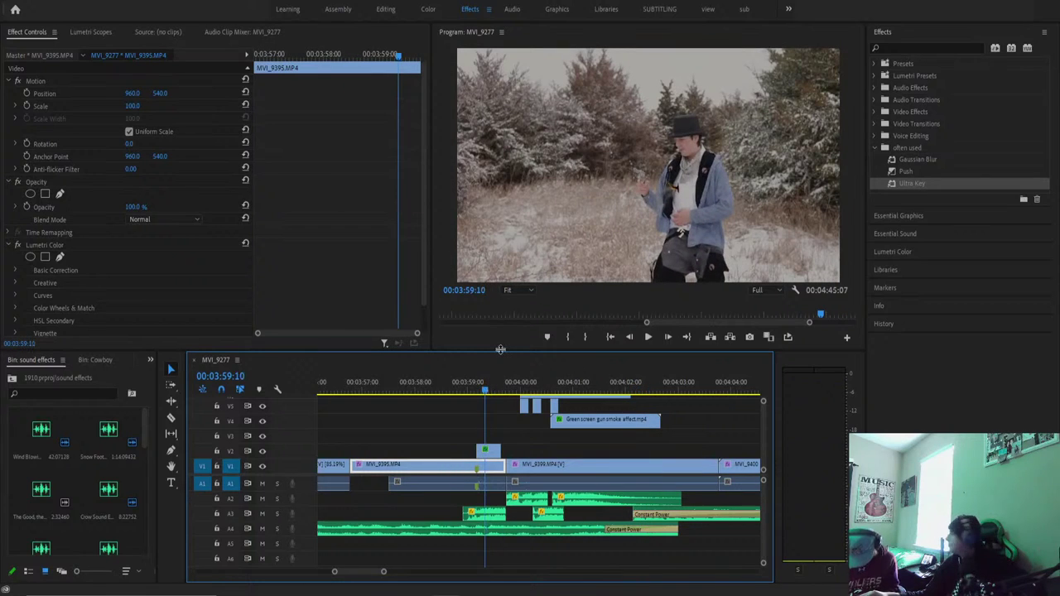
{"action": "key", "text": "space"}
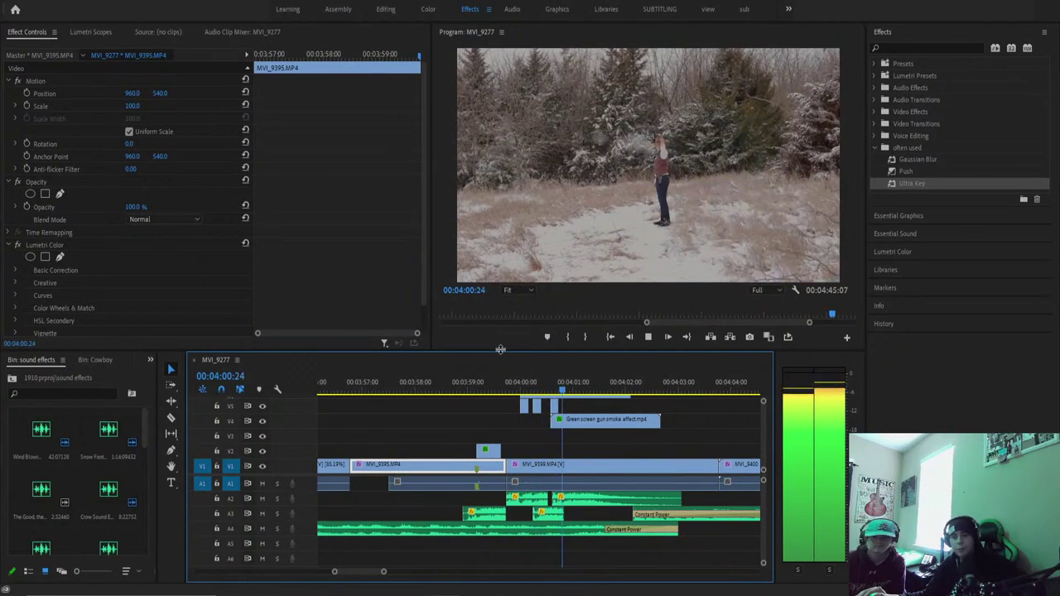
{"action": "key", "text": "space"}
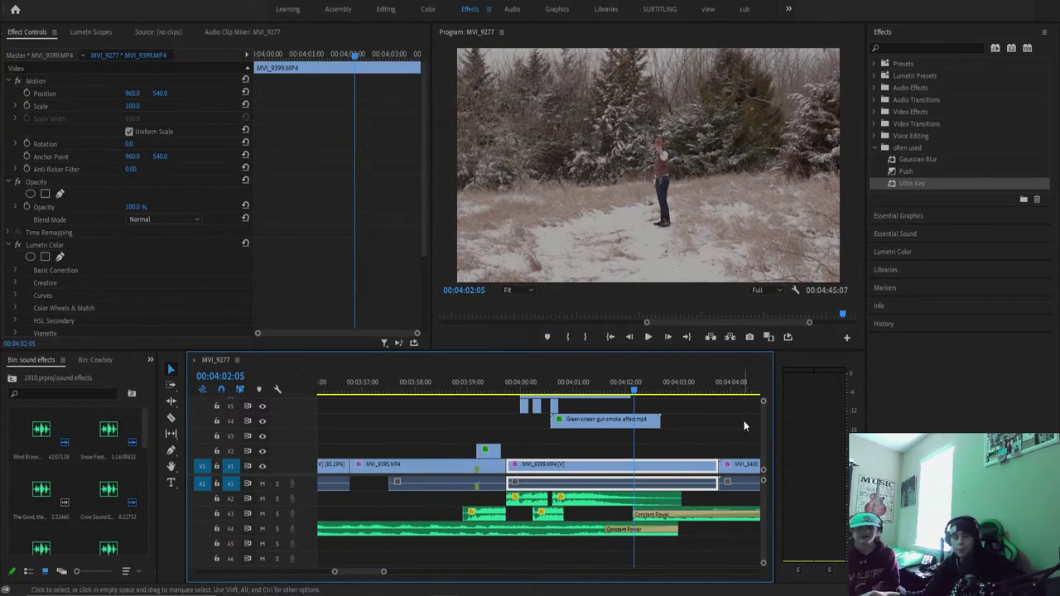
{"action": "scroll", "coordinate": [761, 429], "scroll_direction": "up", "scroll_amount": 3}
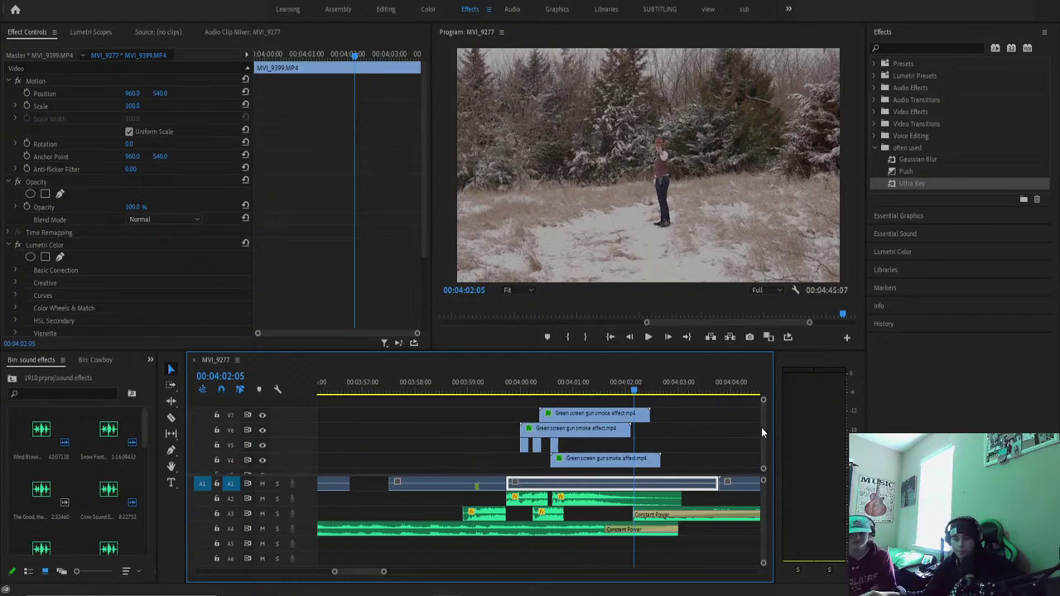
{"action": "left_click", "coordinate": [584, 419], "text": "shift"}
{"action": "left_click", "coordinate": [588, 431], "text": "shift"}
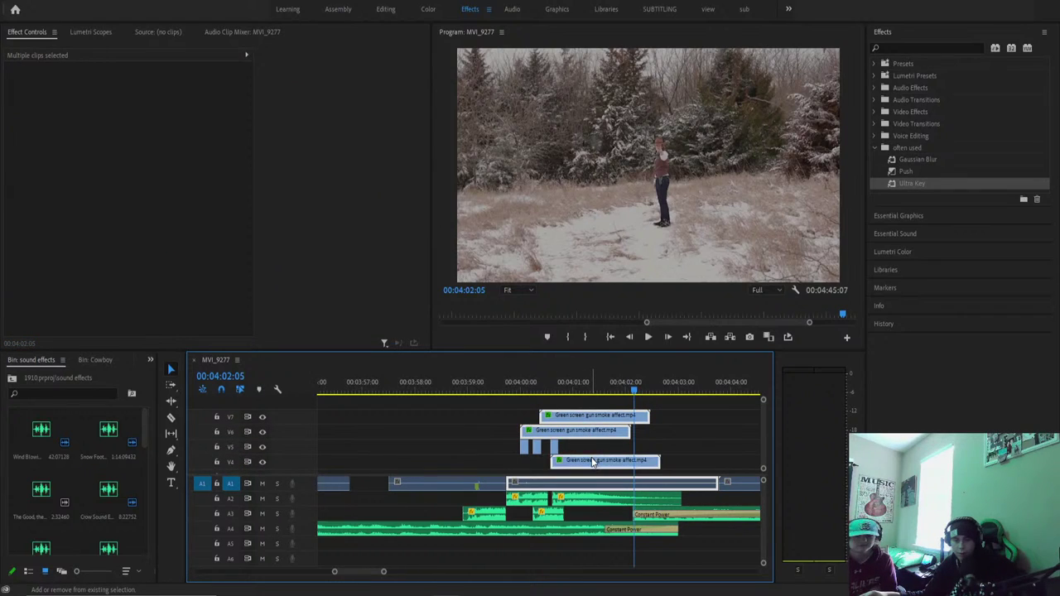
{"action": "right_click", "coordinate": [592, 462]}
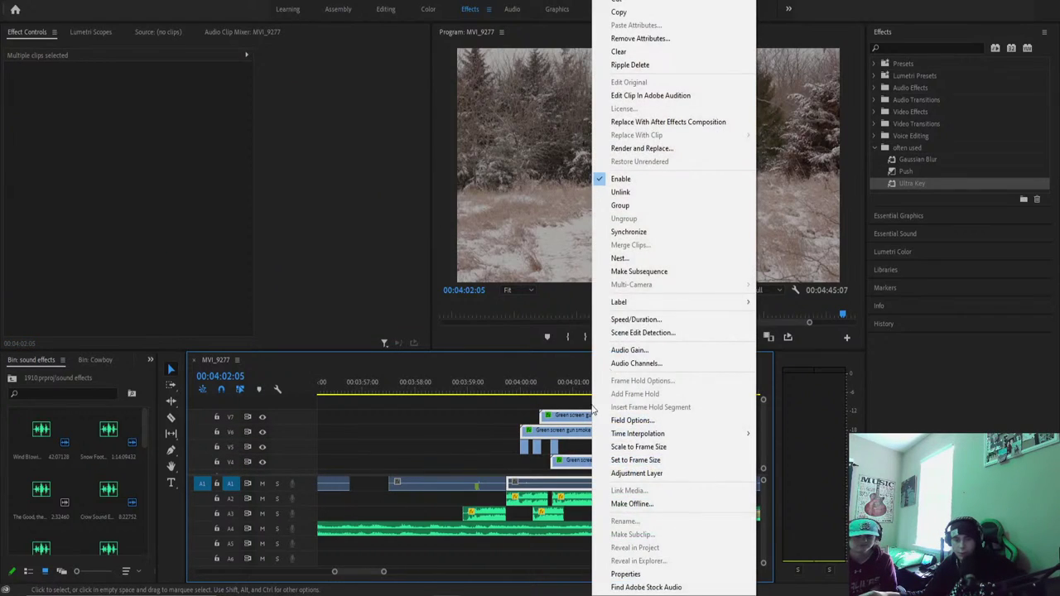
{"action": "left_click", "coordinate": [636, 320]}
{"action": "left_click", "coordinate": [595, 206]}
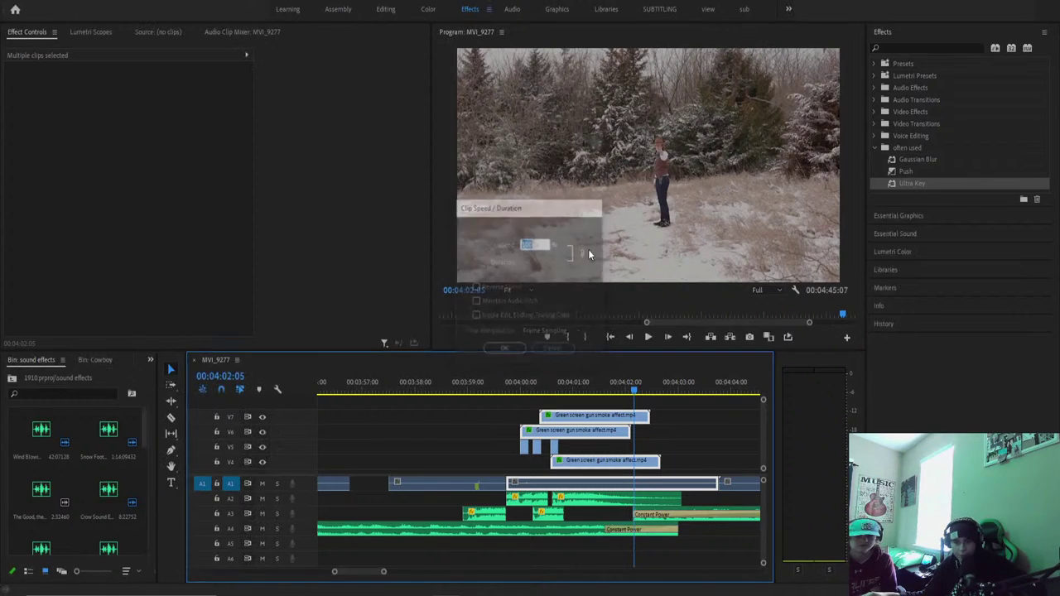
Delete the duplicate gun smoke clips from V4 and V7, keeping the one on V6.
{"action": "left_click", "coordinate": [559, 385]}
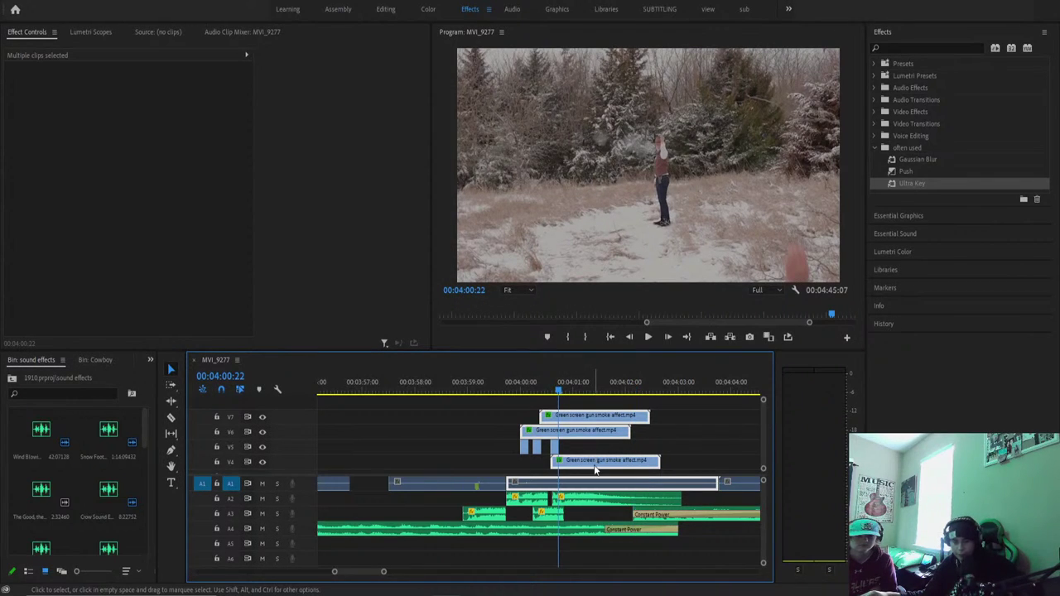
{"action": "left_click", "coordinate": [662, 454]}
{"action": "key", "text": "Delete"}
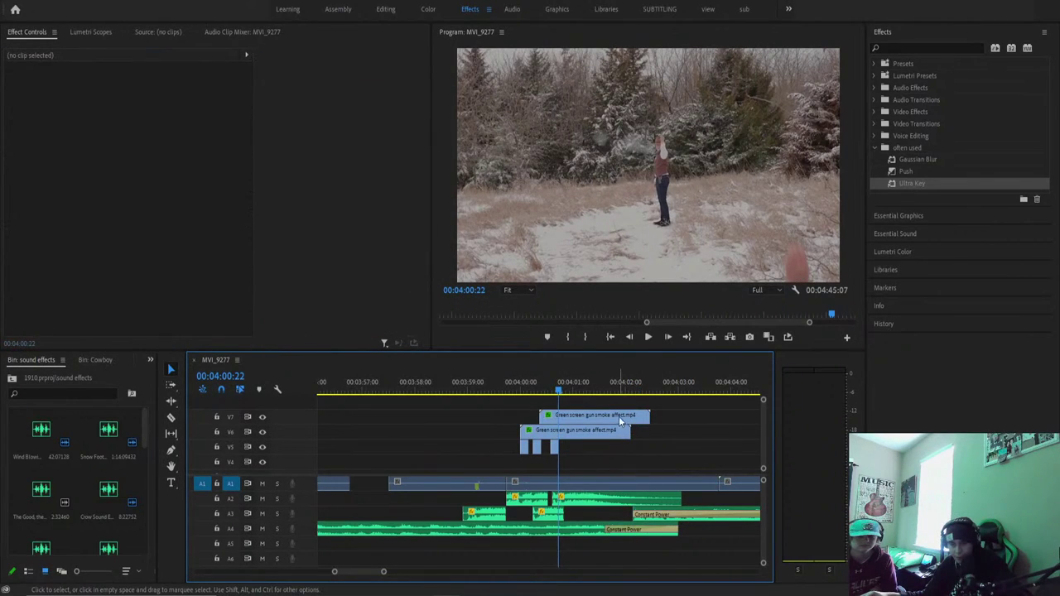
{"action": "left_click", "coordinate": [594, 415]}
{"action": "key", "text": "Delete"}
{"action": "left_click", "coordinate": [580, 482]}
Enlarge the program preview to 150% and set the V6 gun smoke clip's scale to 56.
{"action": "left_click", "coordinate": [536, 389]}
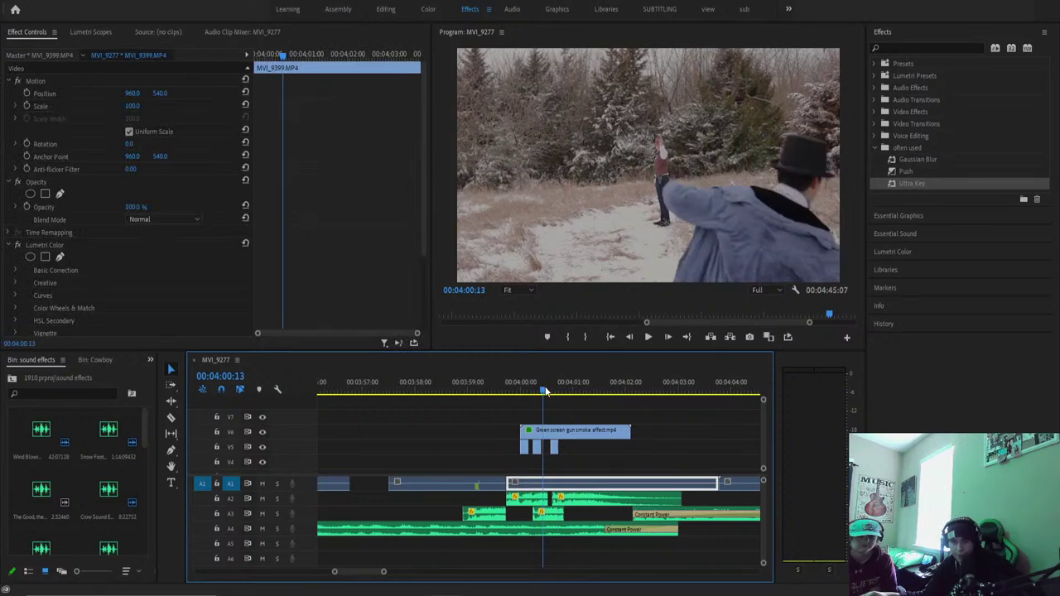
{"action": "left_click", "coordinate": [536, 431]}
{"action": "left_click", "coordinate": [509, 291]}
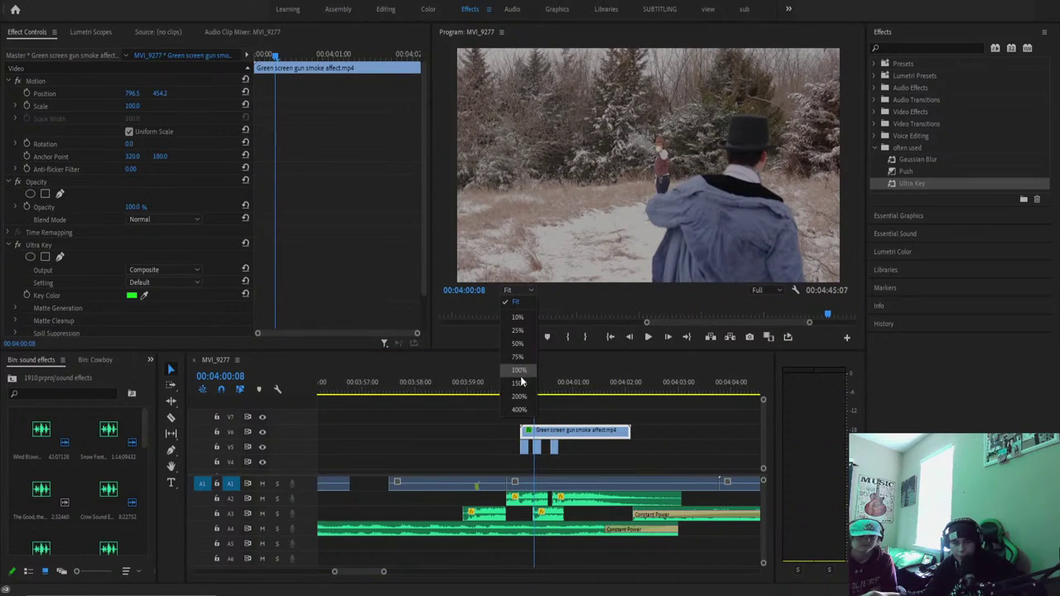
{"action": "left_click", "coordinate": [519, 383]}
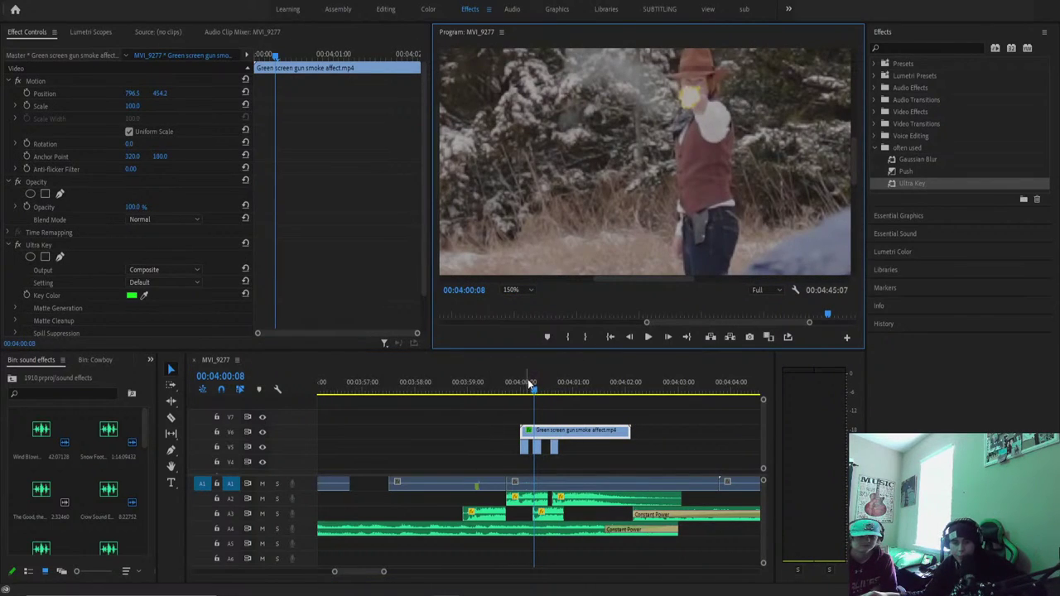
{"action": "left_click_drag", "start_coordinate": [529, 384], "coordinate": [530, 389]}
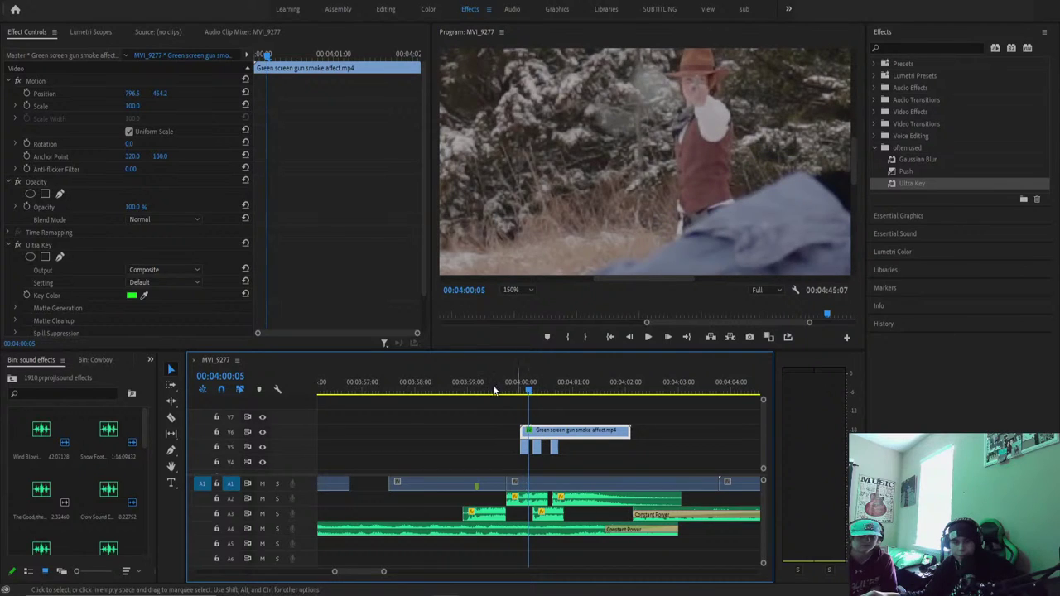
{"action": "left_click_drag", "start_coordinate": [135, 107], "coordinate": [100, 108]}
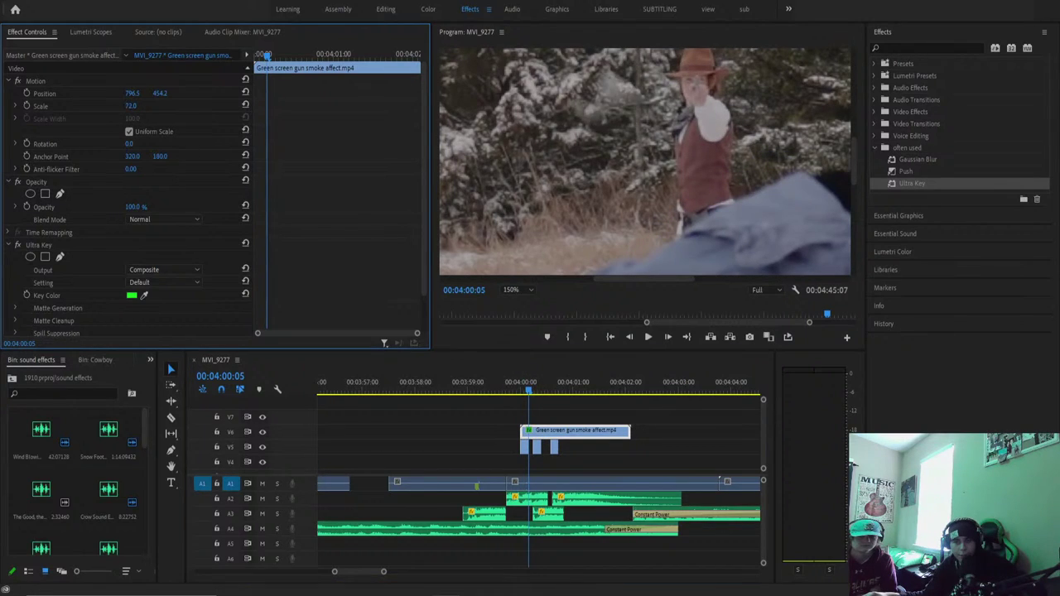
{"action": "left_click_drag", "start_coordinate": [511, 387], "coordinate": [526, 386]}
Move the V6 gun smoke to position 903.9, 442.8 over the distant shooter's gun, and play back the gunshots.
{"action": "key", "text": "d"}
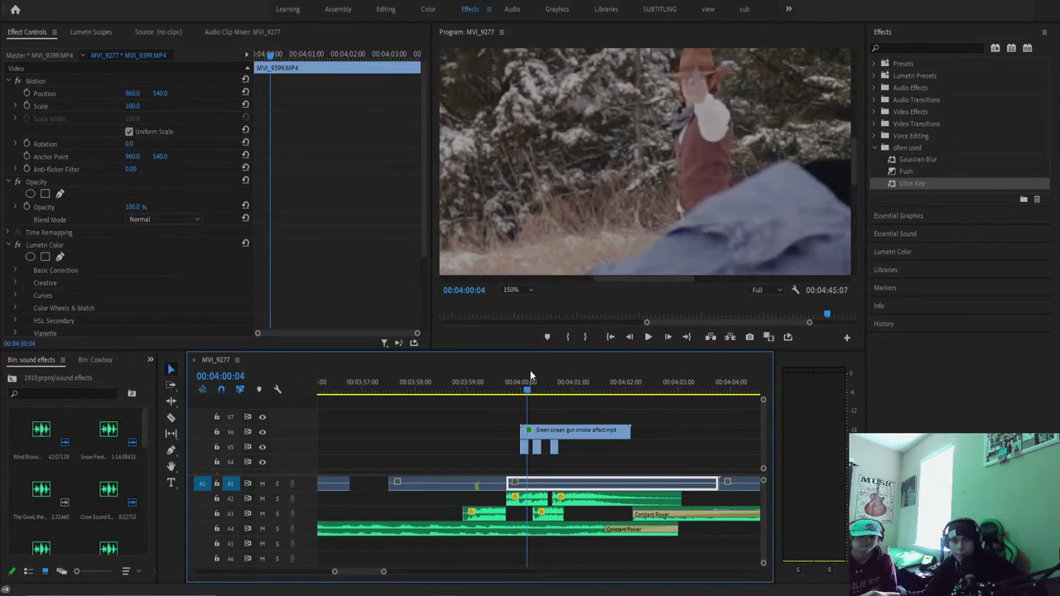
{"action": "left_click", "coordinate": [580, 100]}
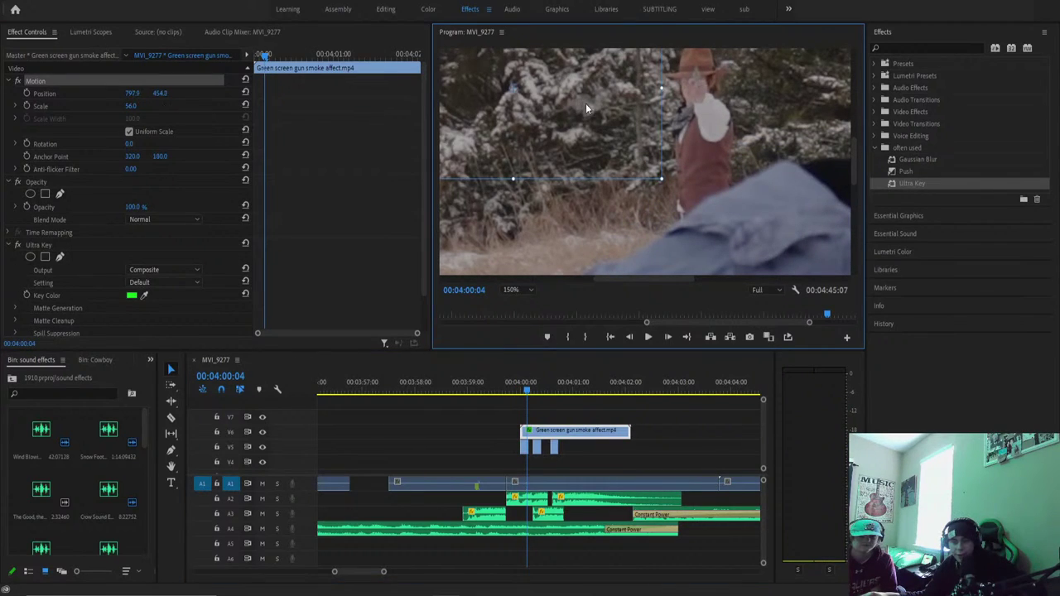
{"action": "left_click_drag", "start_coordinate": [672, 90], "coordinate": [669, 94]}
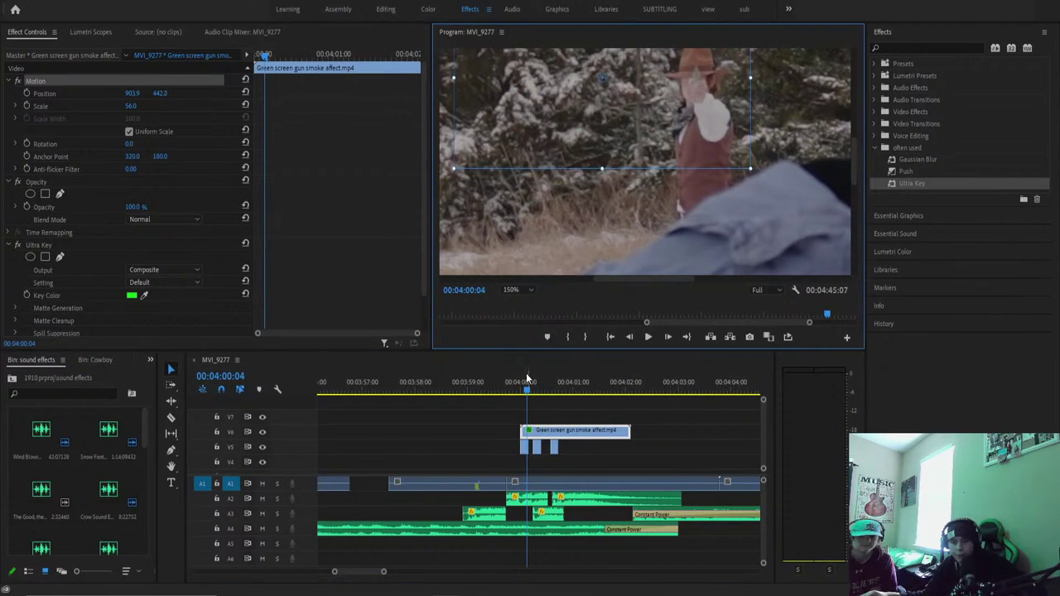
{"action": "mouse_move", "coordinate": [530, 383]}
{"action": "left_mouse_down"}
{"action": "mouse_move", "coordinate": [521, 383]}
{"action": "mouse_move", "coordinate": [546, 383]}
{"action": "left_mouse_up"}
{"action": "key", "text": "space"}
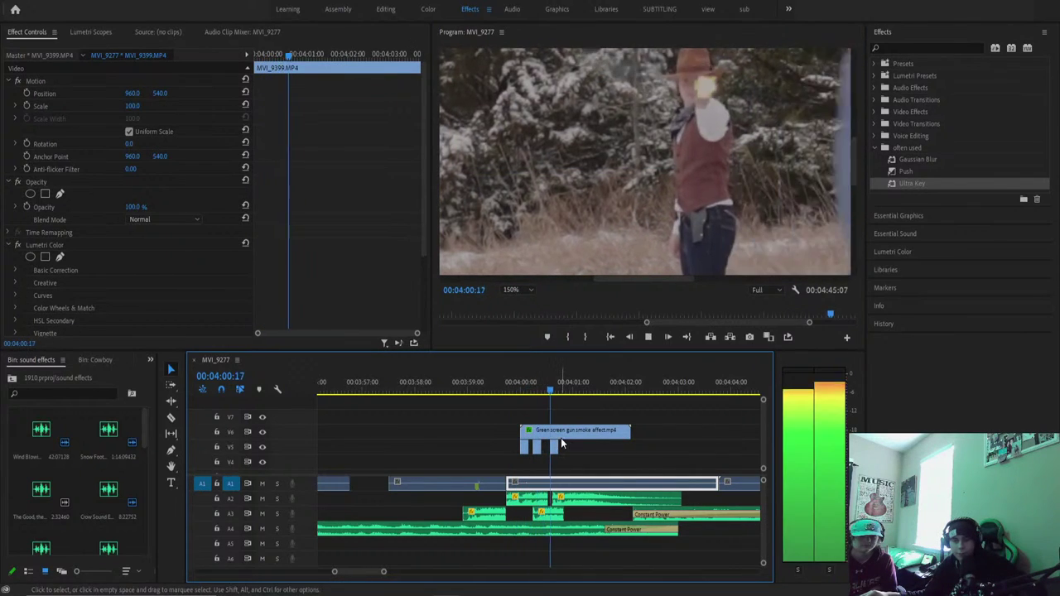
{"action": "left_click", "coordinate": [503, 385]}
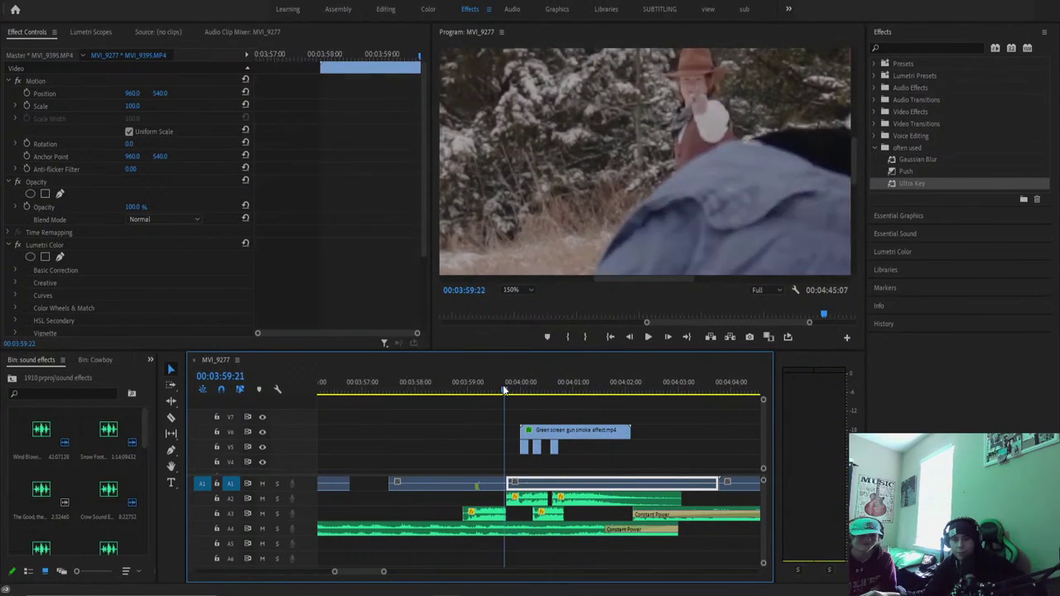
{"action": "left_click", "coordinate": [538, 483]}
{"action": "key", "text": "space"}
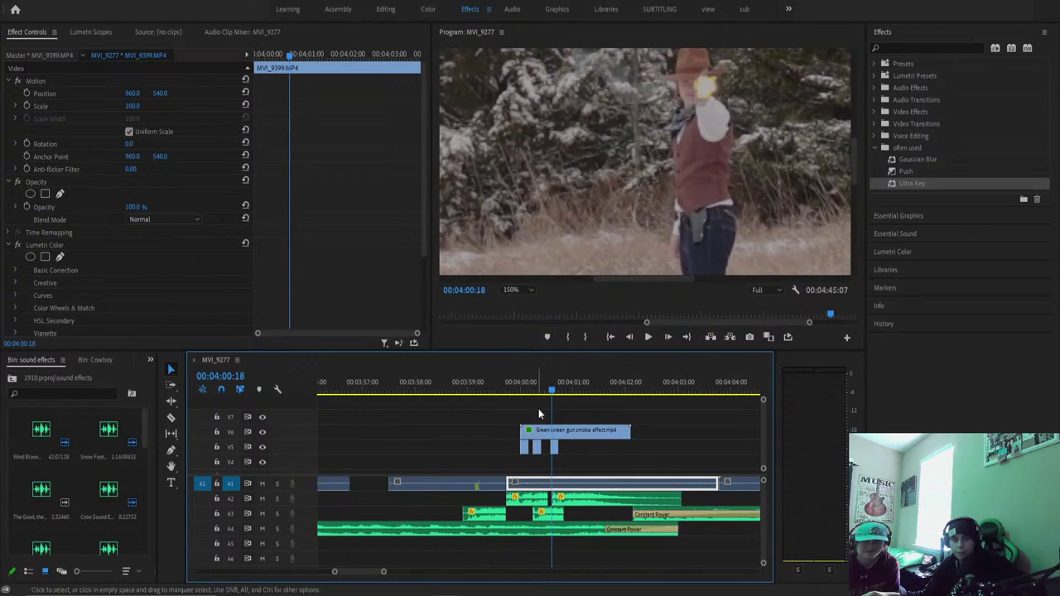
Duplicate the resized gun smoke clip onto V7, starting at the second muzzle flash.
{"action": "left_click_drag", "start_coordinate": [543, 440], "coordinate": [544, 419]}
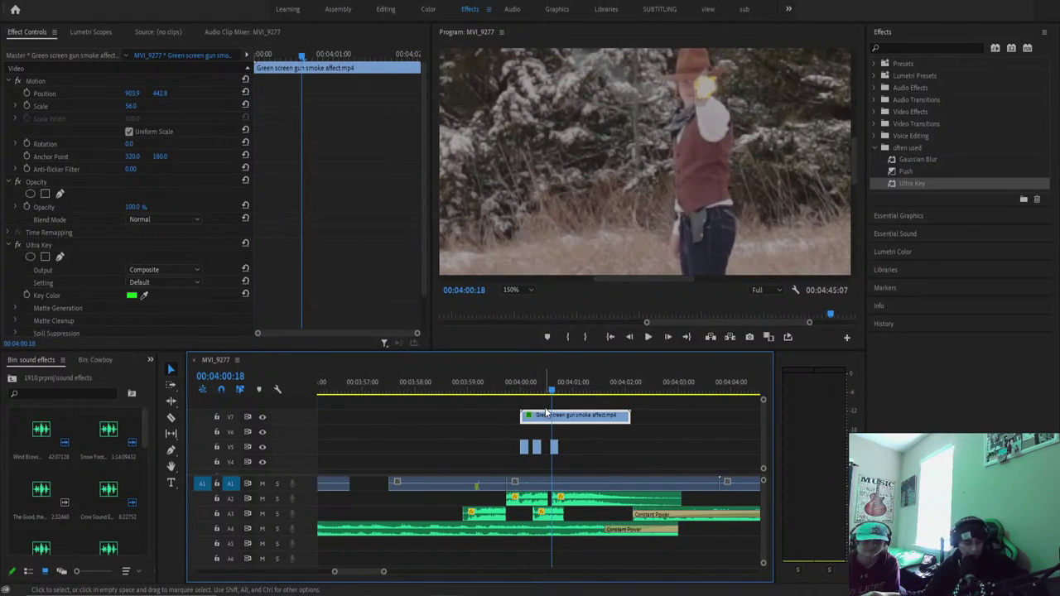
{"action": "key", "text": "ctrl+z"}
{"action": "left_click_drag", "start_coordinate": [537, 439], "coordinate": [551, 407]}
{"action": "scroll", "coordinate": [551, 406], "scroll_direction": "down", "scroll_amount": 3}
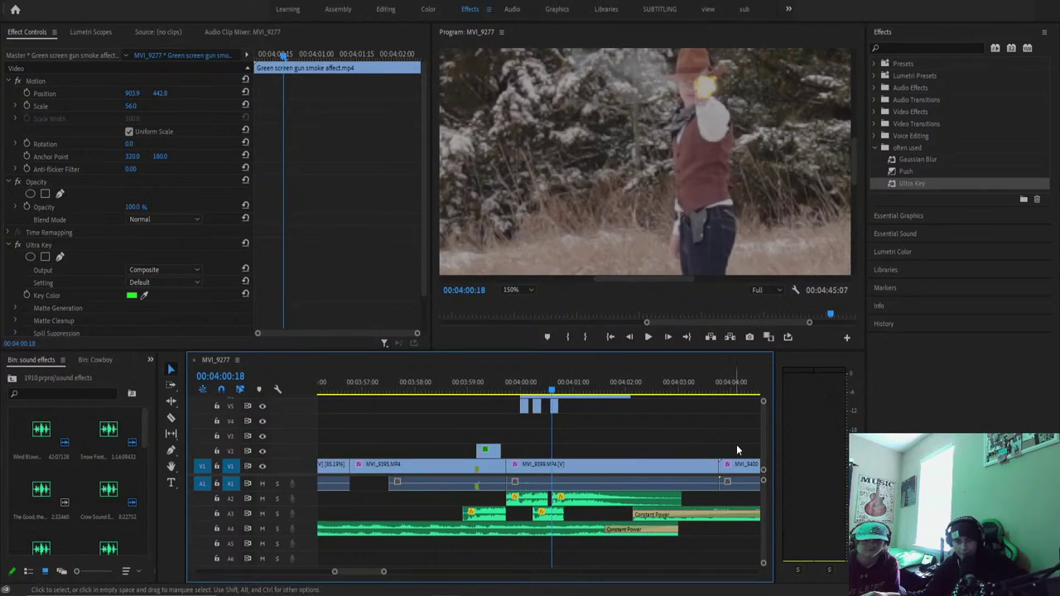
{"action": "scroll", "coordinate": [761, 442], "scroll_direction": "up", "scroll_amount": 3}
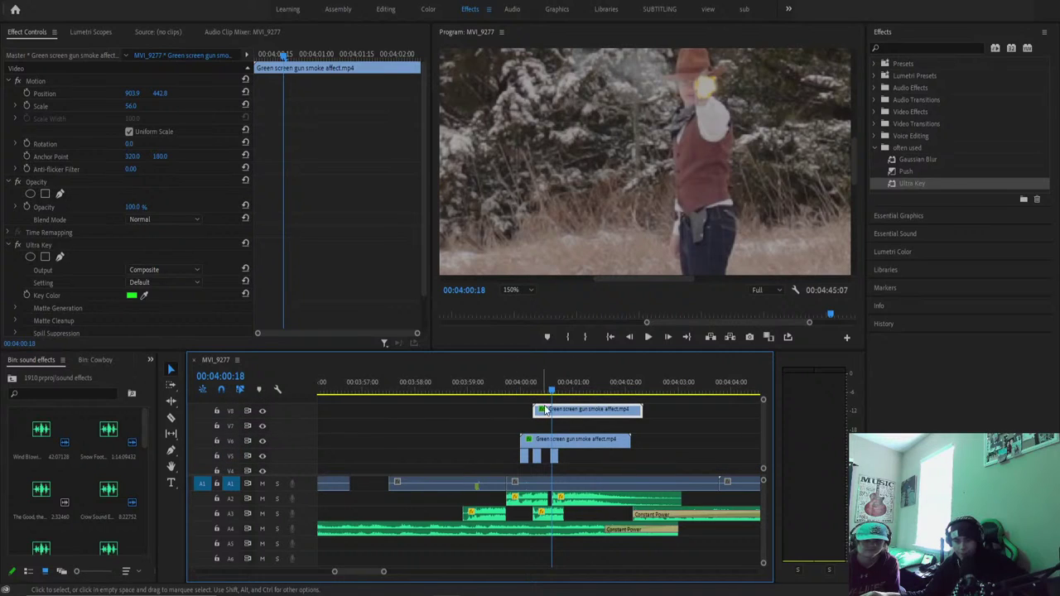
{"action": "scroll", "coordinate": [559, 410], "scroll_direction": "down", "scroll_amount": 3}
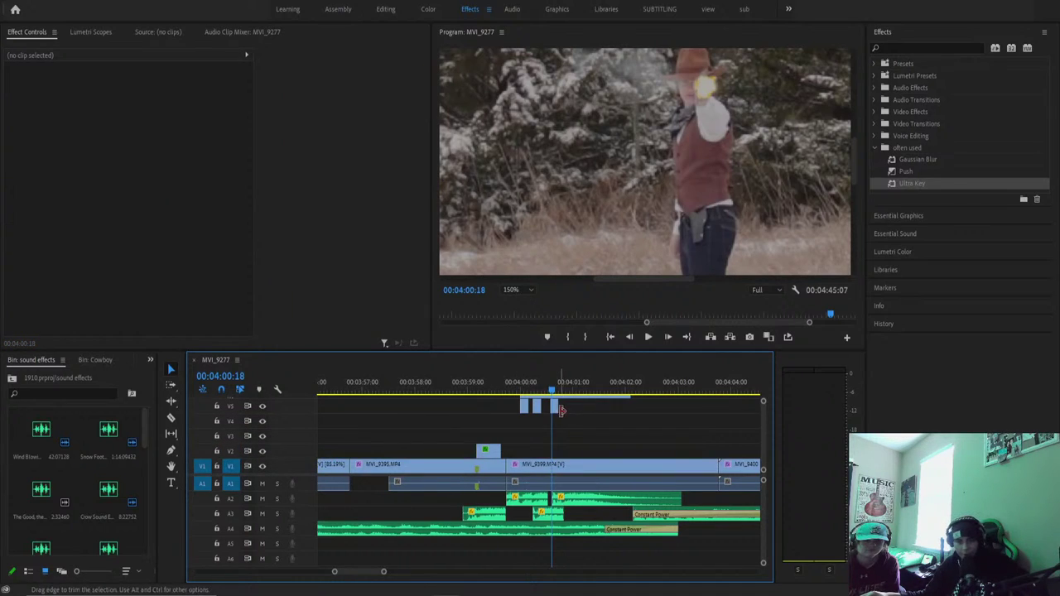
{"action": "scroll", "coordinate": [762, 443], "scroll_direction": "up", "scroll_amount": 3}
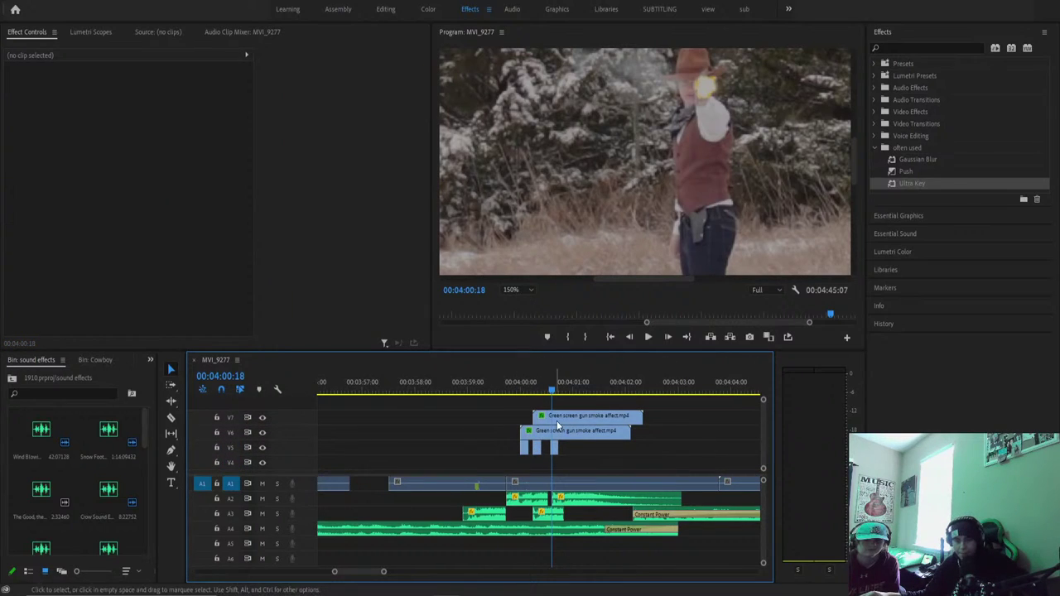
Duplicate the gun smoke clip onto V4 from the third muzzle flash, and play the sequence from before the shots.
{"action": "left_click_drag", "start_coordinate": [565, 419], "coordinate": [583, 466]}
{"action": "left_click_drag", "start_coordinate": [551, 383], "coordinate": [456, 385]}
{"action": "key", "text": "space"}
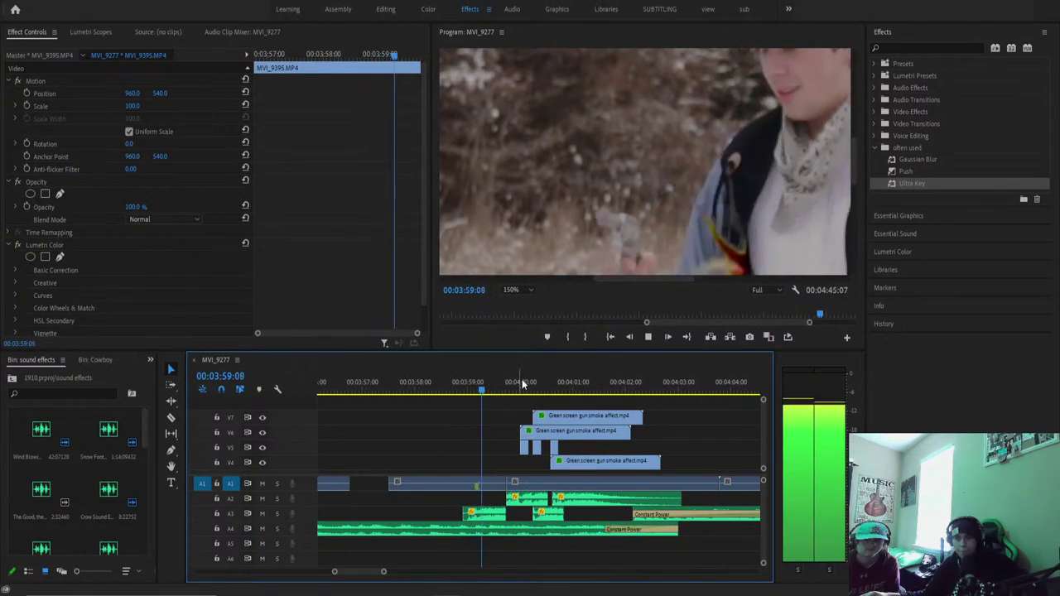
Fit the whole frame in the program preview, stop playback, and move the playhead to 00:04:01:13 within the smoke clips.
{"action": "left_click", "coordinate": [529, 291]}
{"action": "left_click", "coordinate": [522, 299]}
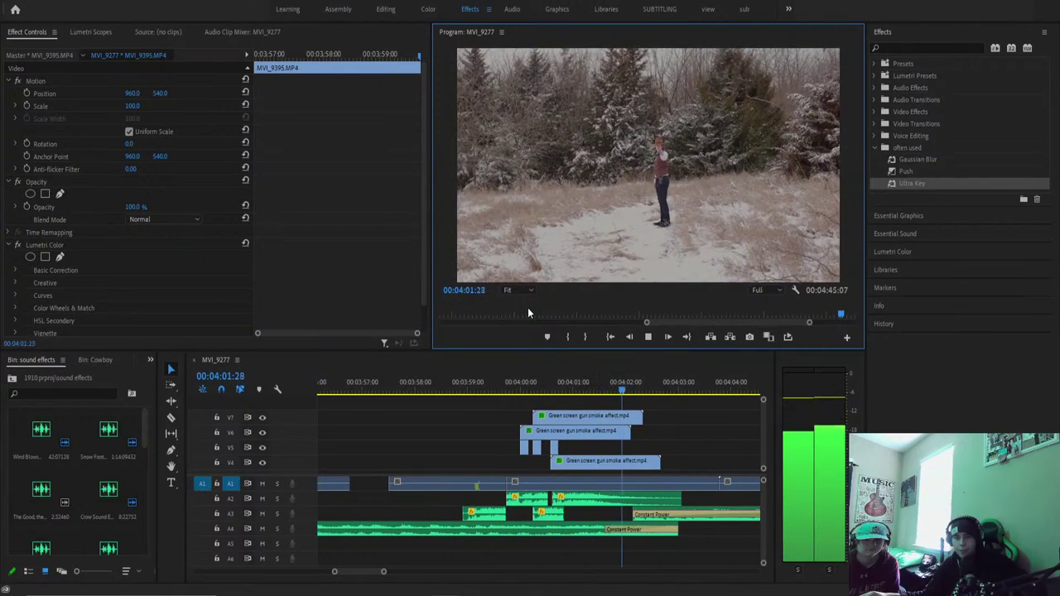
{"action": "key", "text": "space"}
{"action": "left_click", "coordinate": [613, 484]}
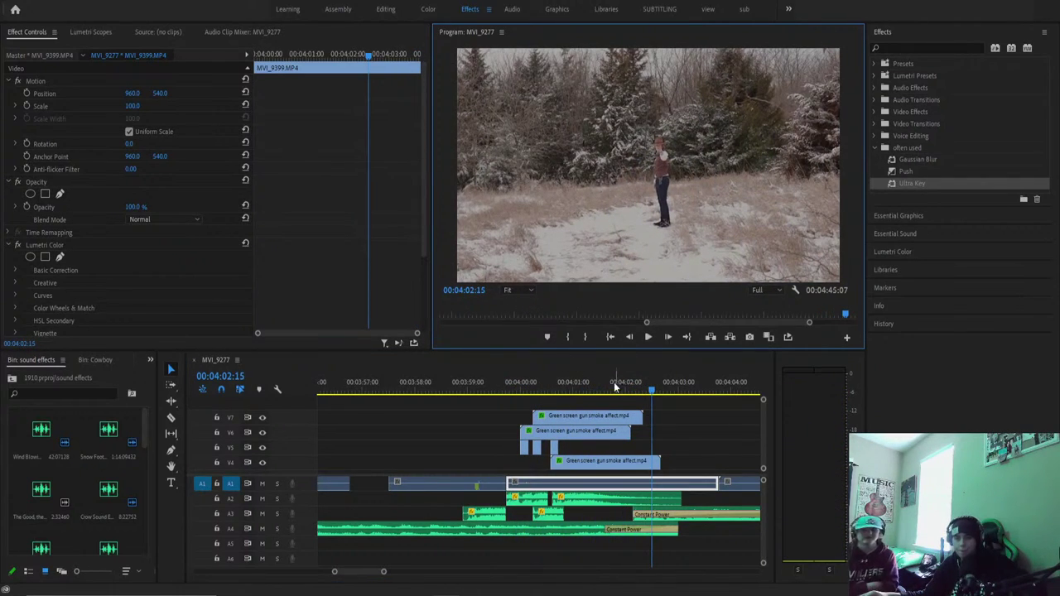
{"action": "left_click", "coordinate": [596, 386]}
Slow the three gun smoke clips on V4, V6 and V7 together to 72.41% speed.
{"action": "left_click", "coordinate": [605, 432], "text": "shift"}
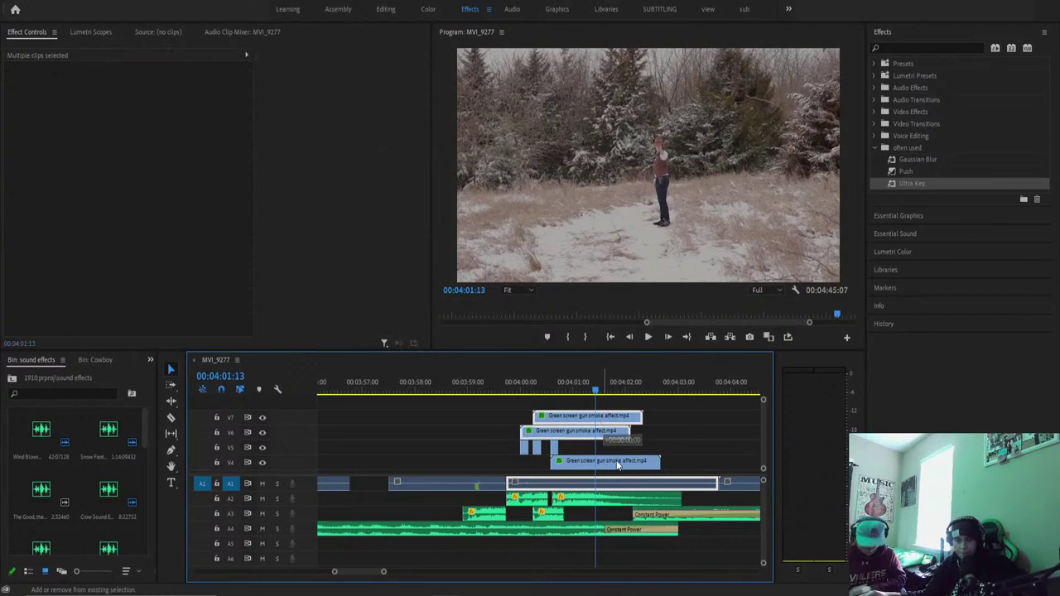
{"action": "left_click", "coordinate": [617, 462], "text": "shift"}
{"action": "left_click", "coordinate": [633, 462]}
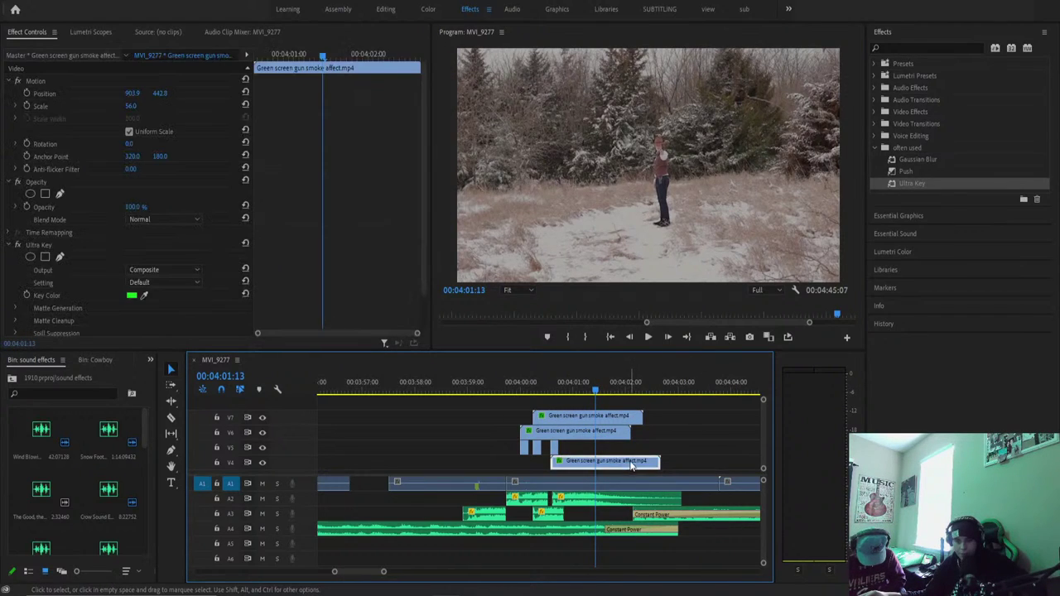
{"action": "left_click", "coordinate": [613, 437]}
{"action": "left_click", "coordinate": [610, 418], "text": "shift"}
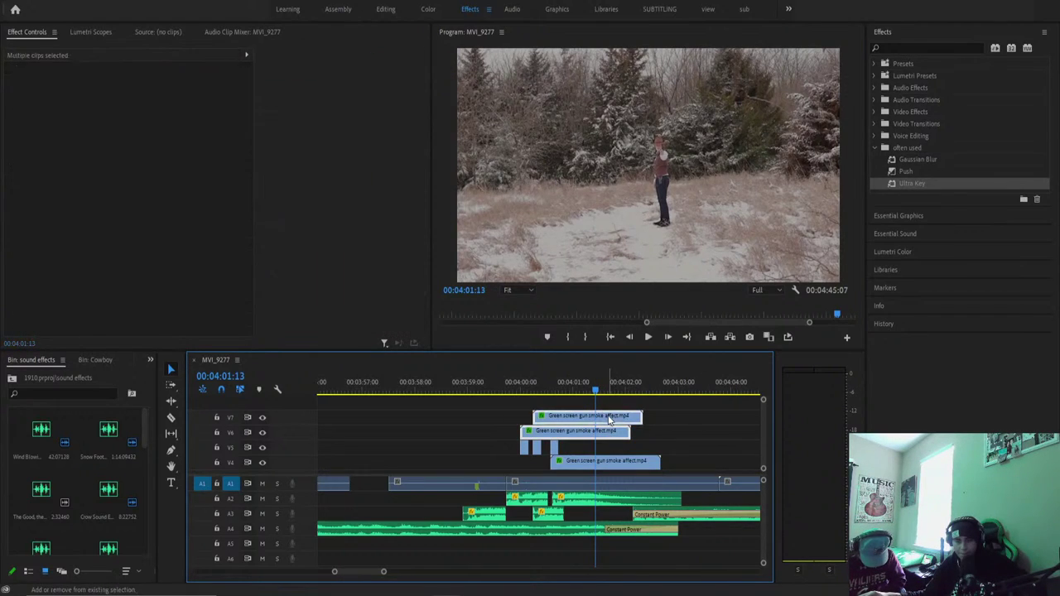
{"action": "left_click", "coordinate": [615, 465], "text": "shift"}
{"action": "right_click", "coordinate": [615, 467]}
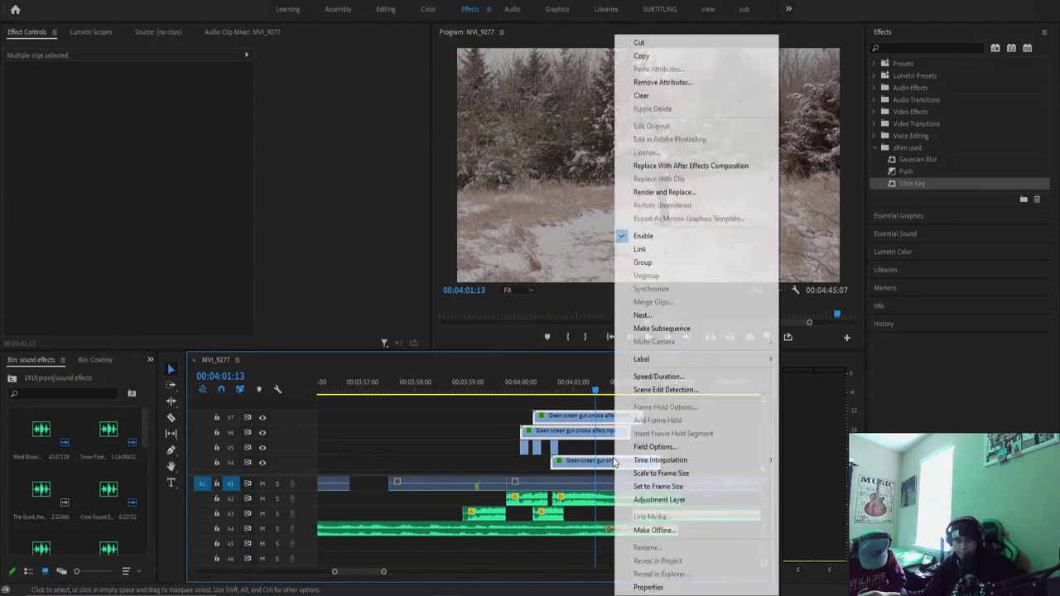
{"action": "left_click", "coordinate": [658, 376]}
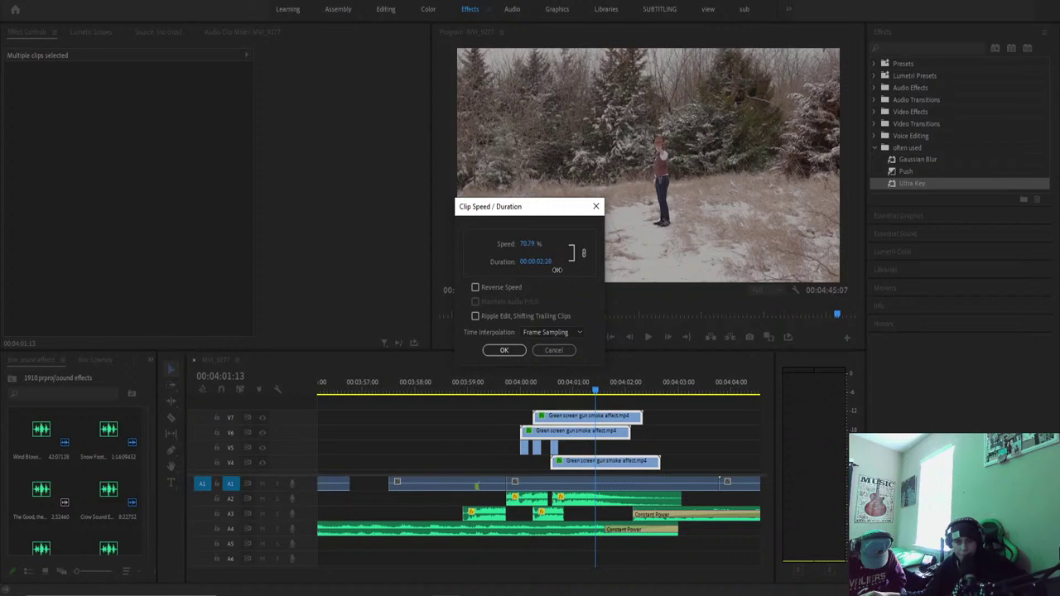
{"action": "left_click", "coordinate": [519, 351]}
Replay the distant shooter's gunshots several times to check the timing and look of the slowed smoke.
{"action": "left_click_drag", "start_coordinate": [576, 390], "coordinate": [516, 386]}
{"action": "key", "text": "space"}
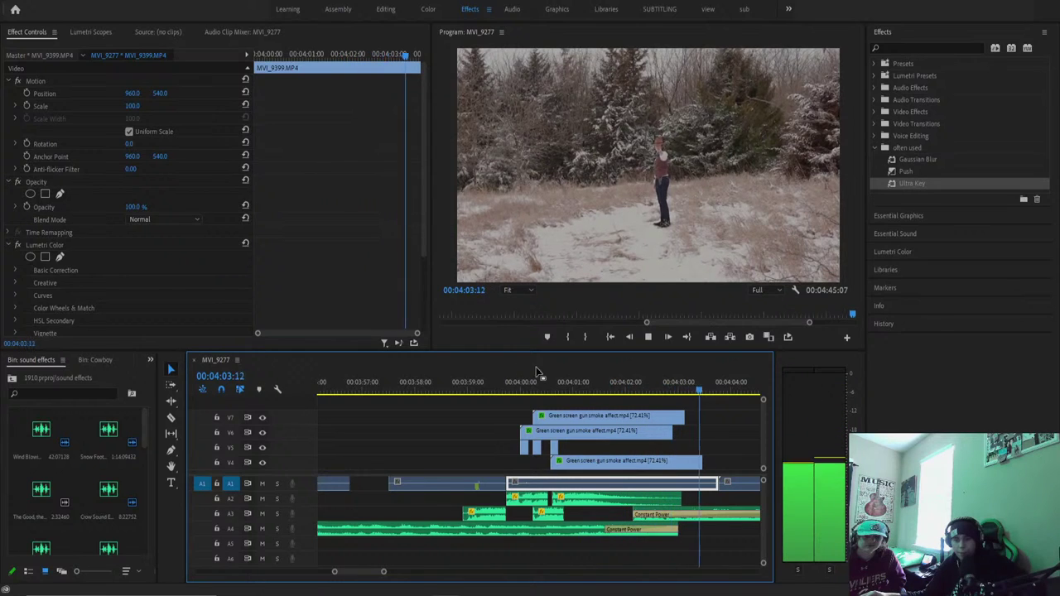
{"action": "key", "text": "space"}
{"action": "key", "text": "space"}
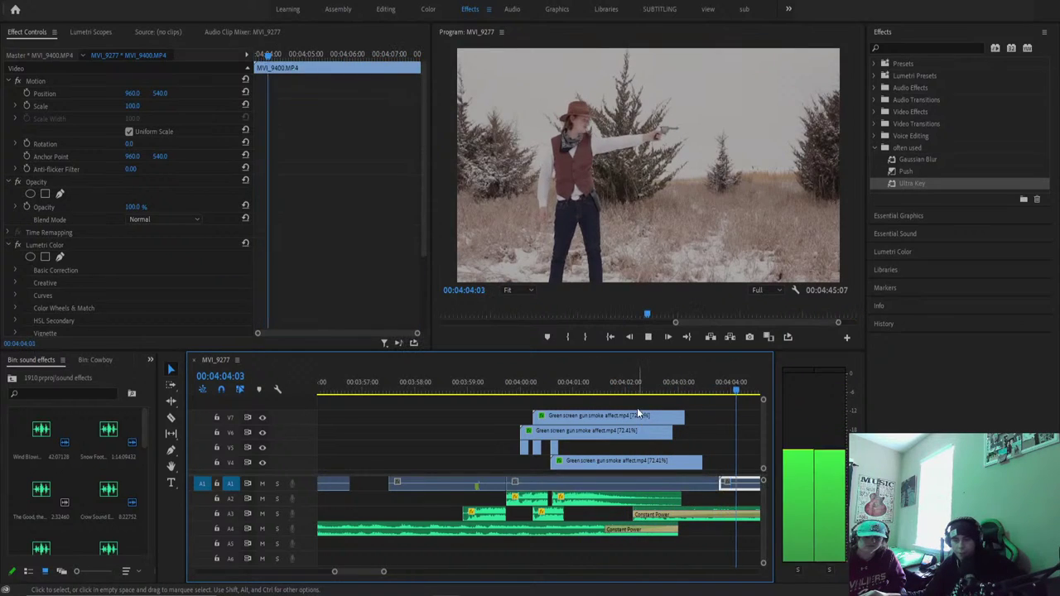
{"action": "key", "text": "space"}
{"action": "key", "text": "j"}
{"action": "key", "text": "j"}
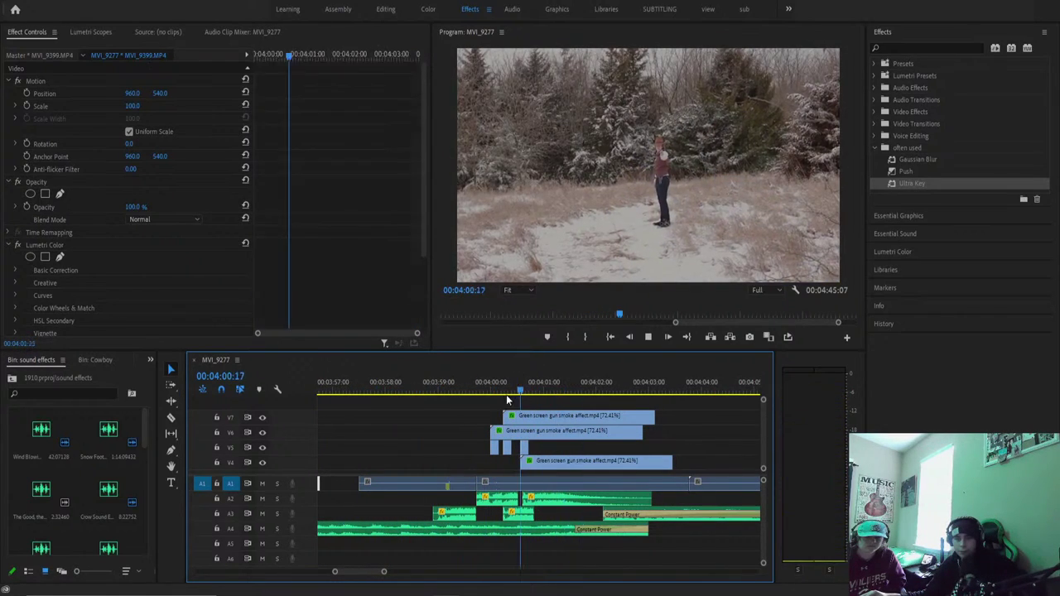
{"action": "left_click_drag", "start_coordinate": [490, 397], "coordinate": [454, 399]}
{"action": "key", "text": "space"}
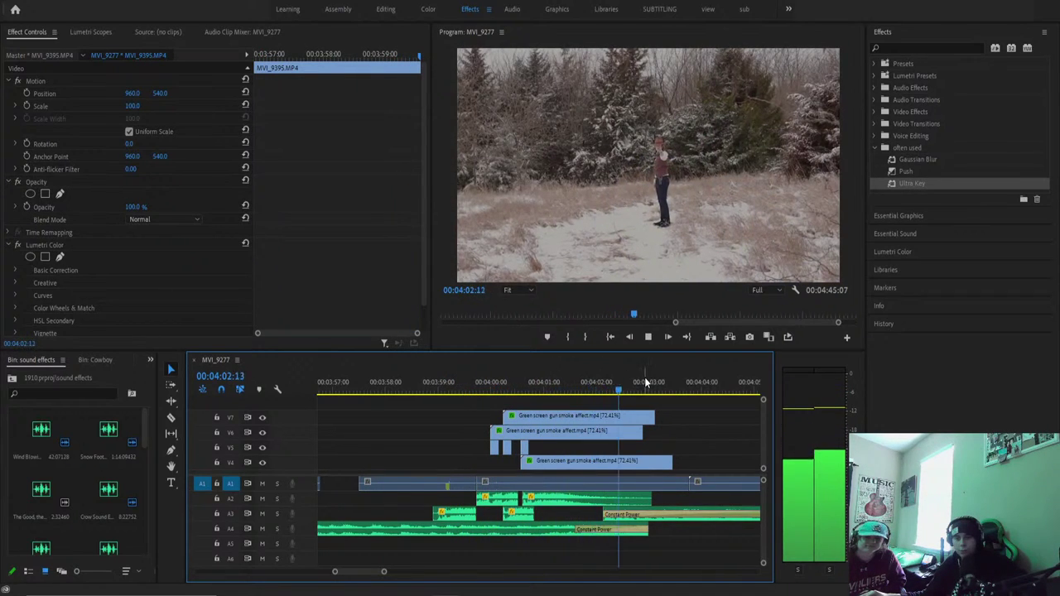
{"action": "key", "text": "space"}
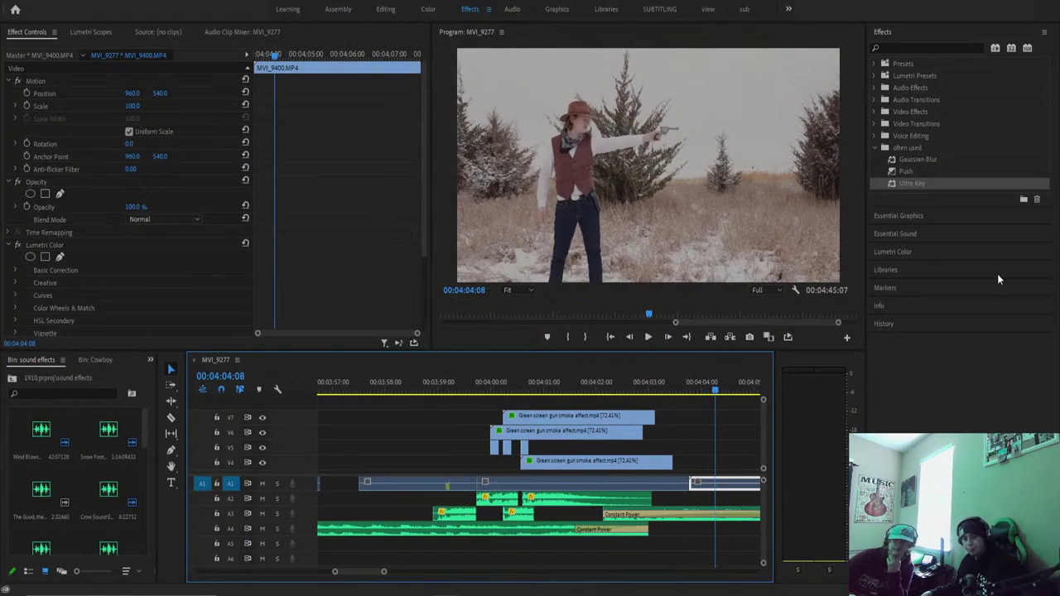
{"action": "left_click_drag", "start_coordinate": [712, 393], "coordinate": [476, 388]}
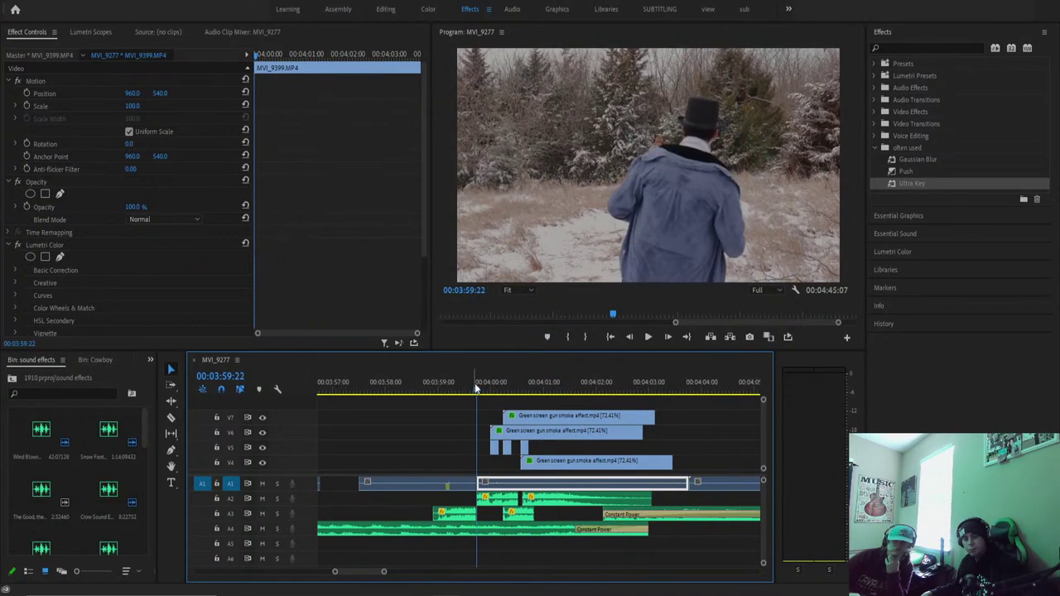
{"action": "left_click", "coordinate": [649, 337]}
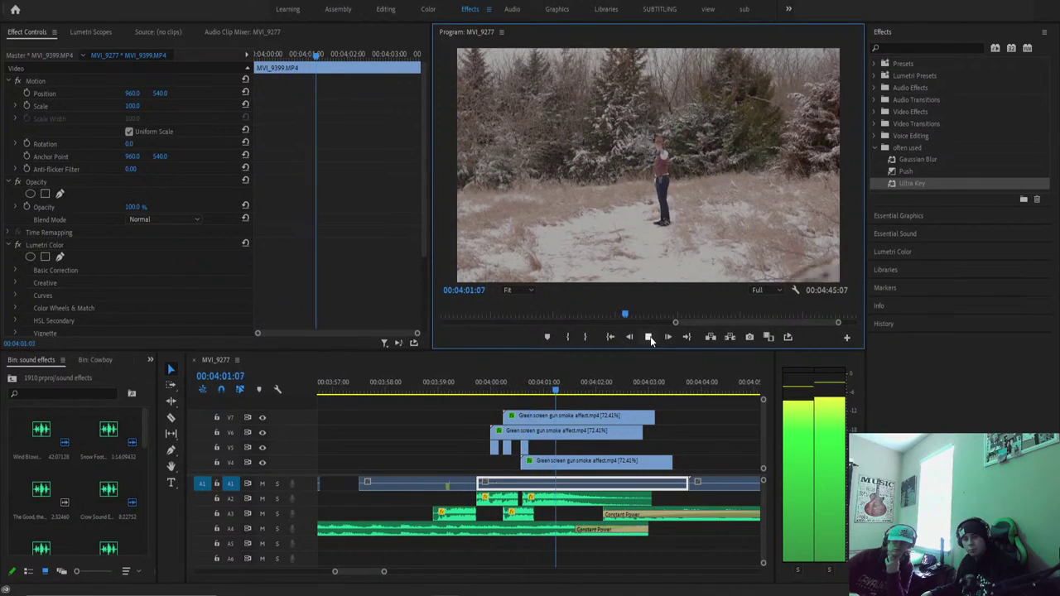
{"action": "left_click", "coordinate": [650, 336]}
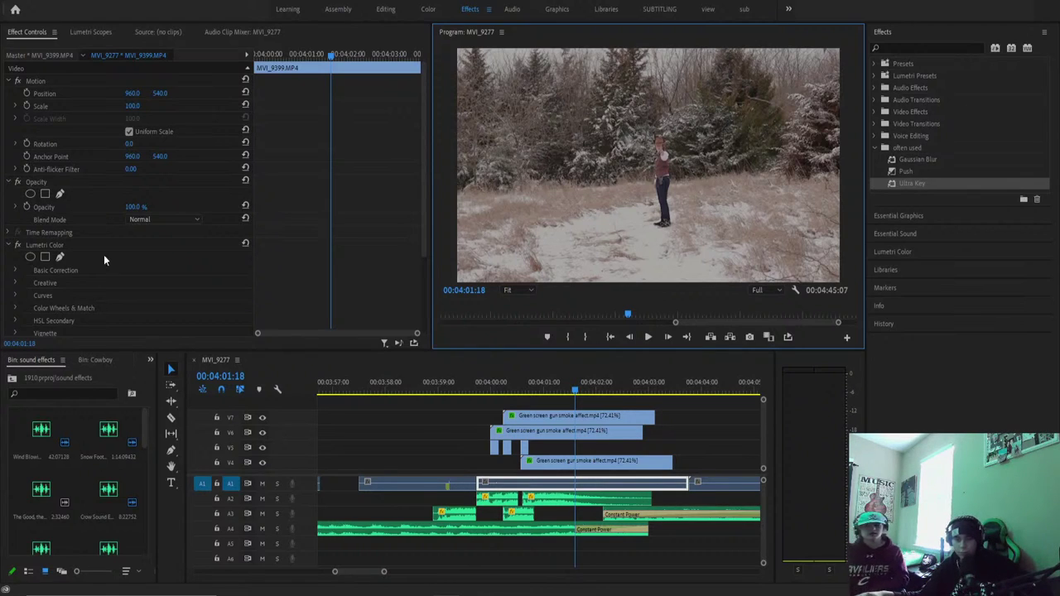
Delete the gun smoke clips on V7 and V4, keeping only the one on V6.
{"action": "left_click", "coordinate": [604, 409]}
{"action": "left_click", "coordinate": [604, 417]}
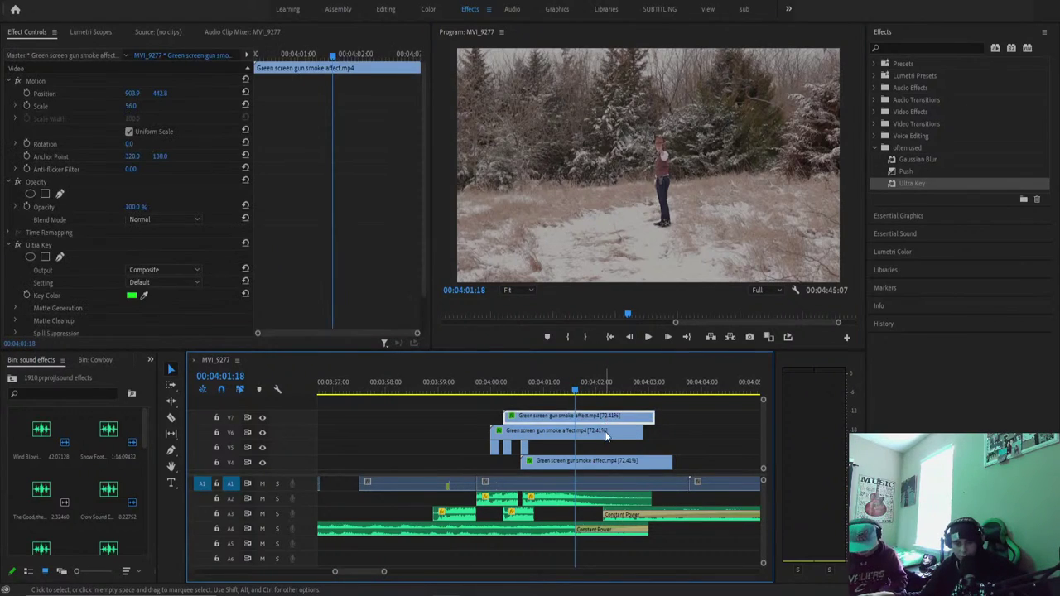
{"action": "left_click", "coordinate": [579, 430], "text": "shift"}
{"action": "left_click", "coordinate": [599, 460], "text": "shift"}
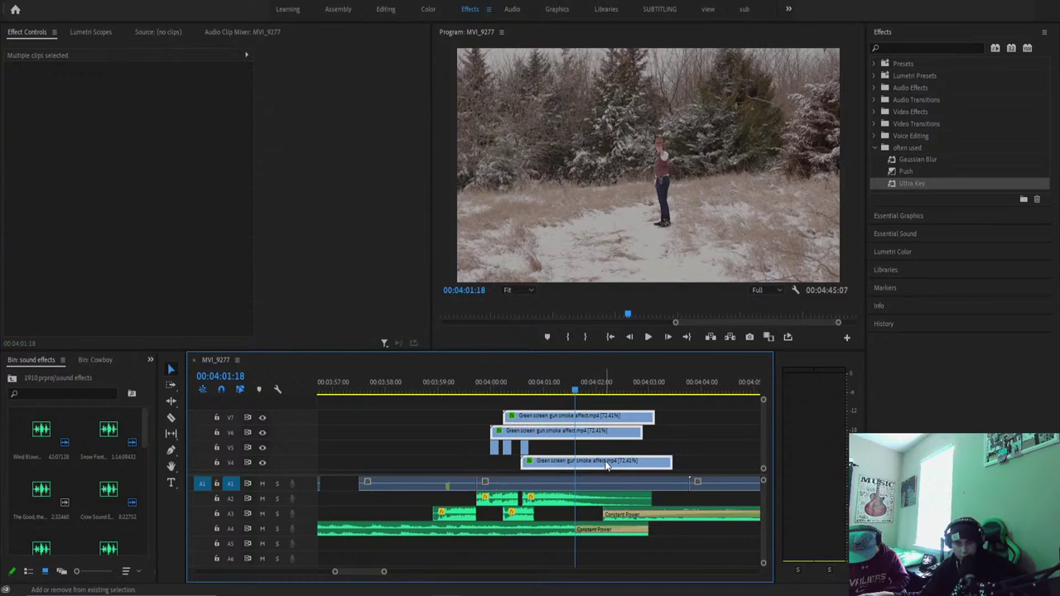
{"action": "left_click", "coordinate": [521, 385]}
{"action": "left_click", "coordinate": [571, 464]}
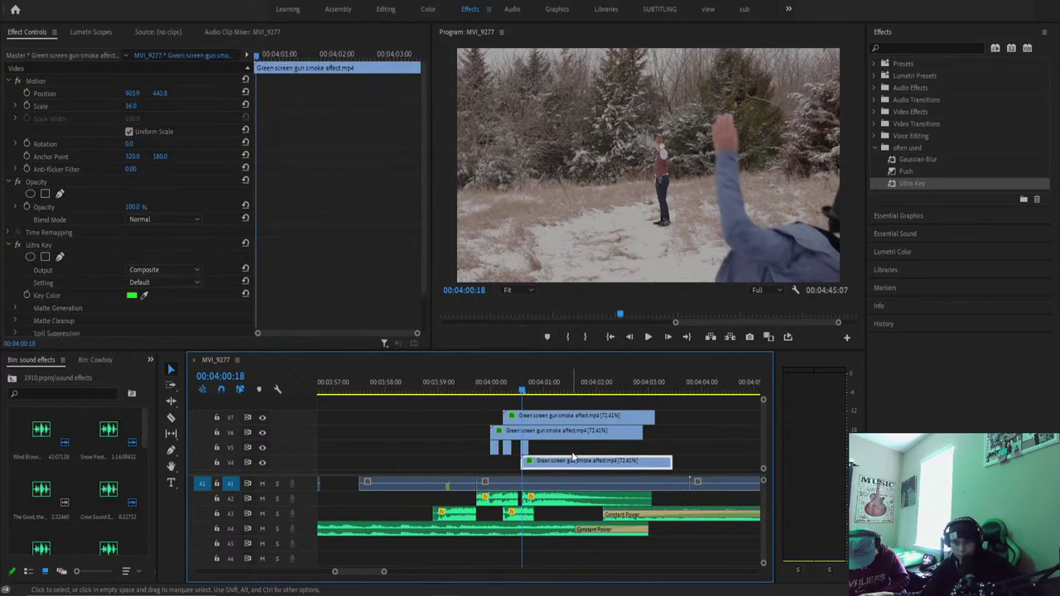
{"action": "key", "text": "Delete"}
{"action": "left_click", "coordinate": [570, 417]}
{"action": "key", "text": "Delete"}
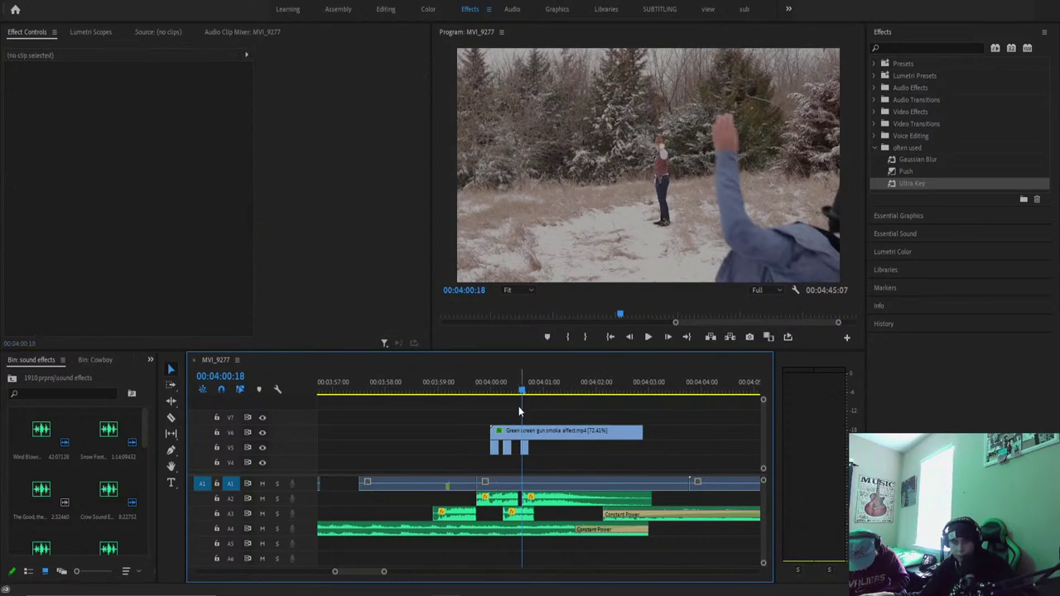
Play back the three gunshots to check how they look with only the V6 gun smoke clip.
{"action": "left_click", "coordinate": [509, 389]}
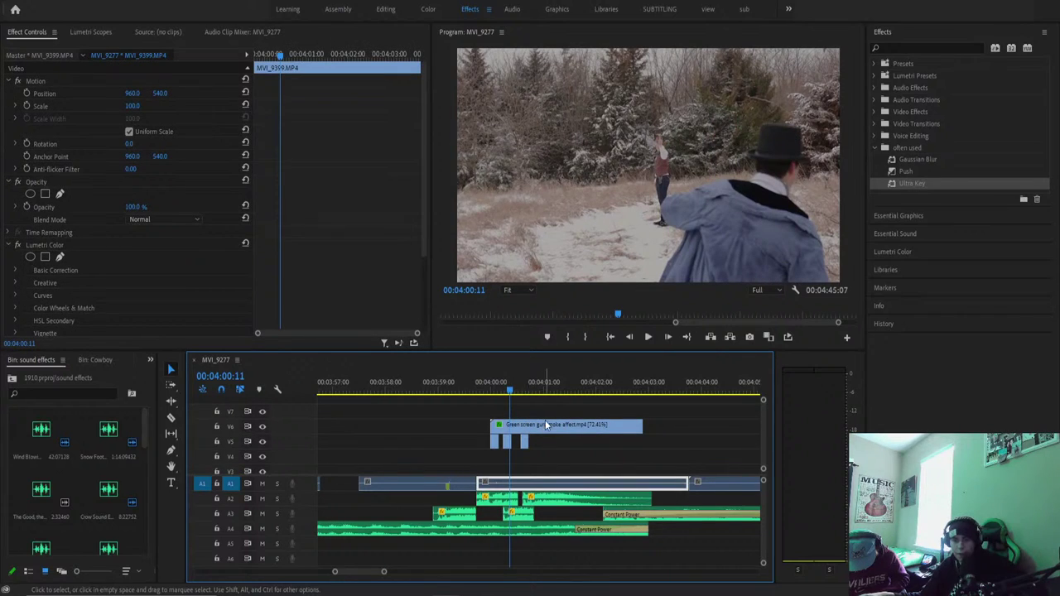
{"action": "key", "text": "space"}
{"action": "key", "text": "space"}
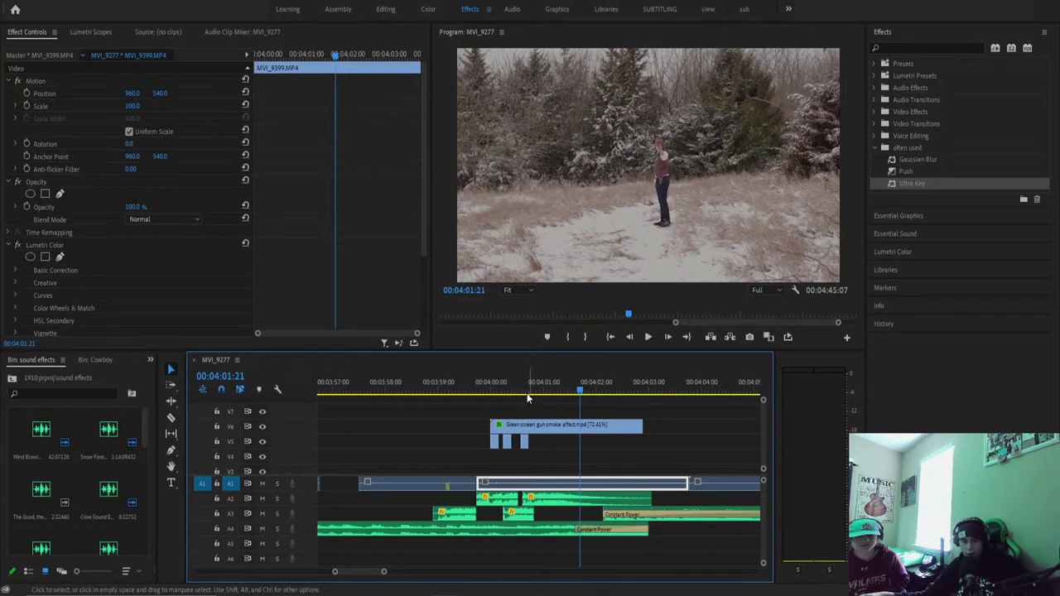
{"action": "left_click", "coordinate": [458, 389]}
{"action": "key", "text": "space"}
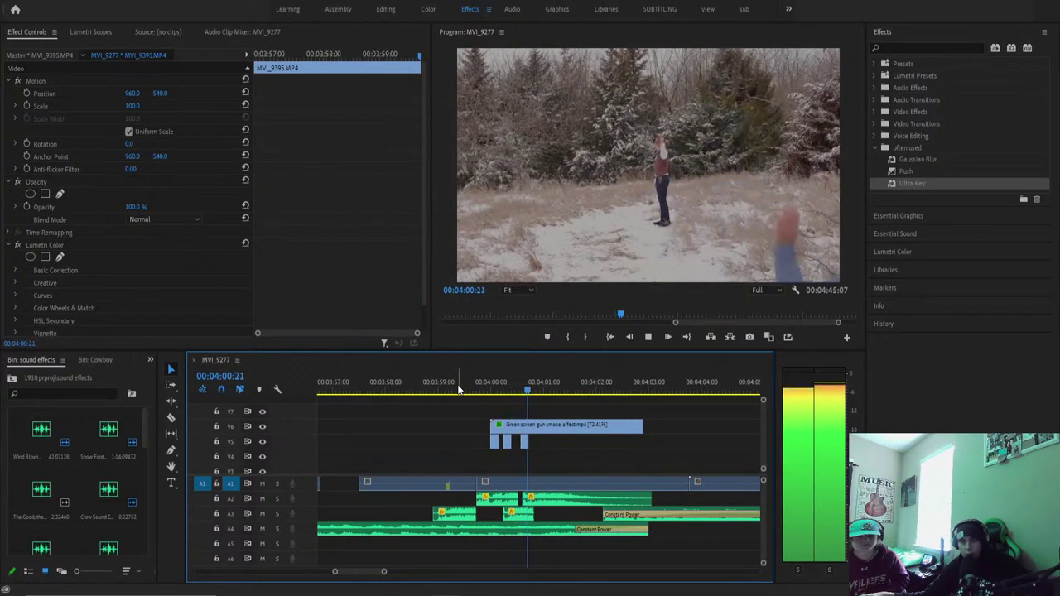
{"action": "key", "text": "space"}
{"action": "left_click", "coordinate": [513, 483]}
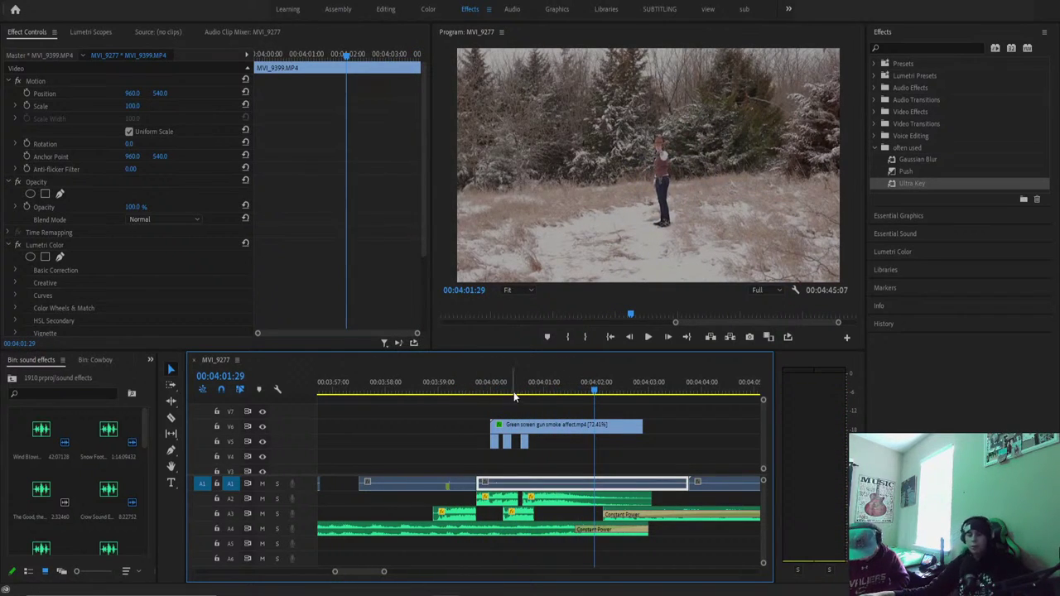
Duplicate the V6 gun smoke clip onto V7 at the second muzzle flash and onto V4 at the third.
{"action": "left_click_drag", "start_coordinate": [513, 393], "coordinate": [479, 395]}
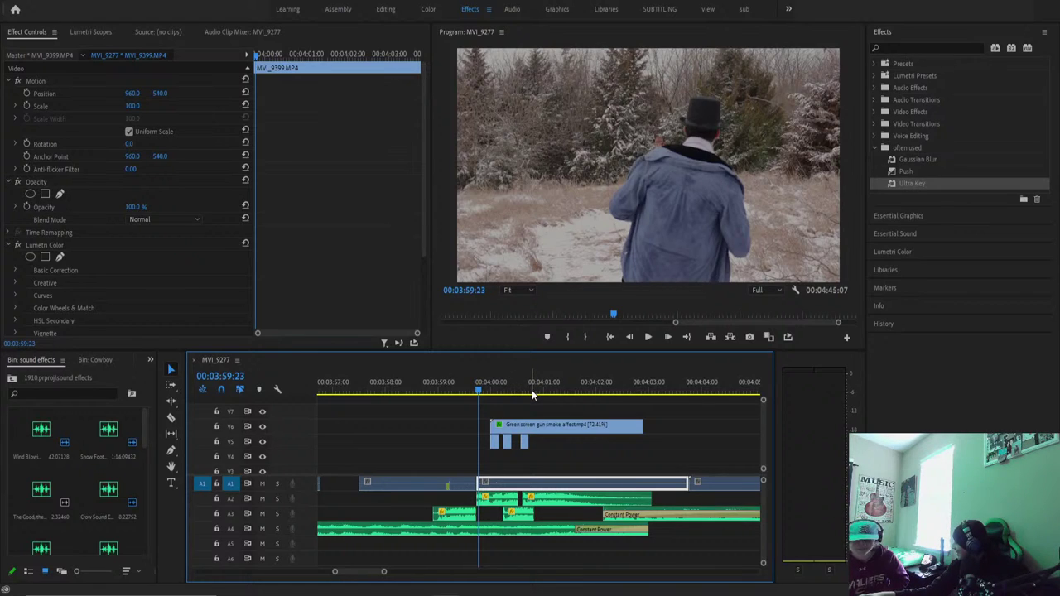
{"action": "key", "text": "space"}
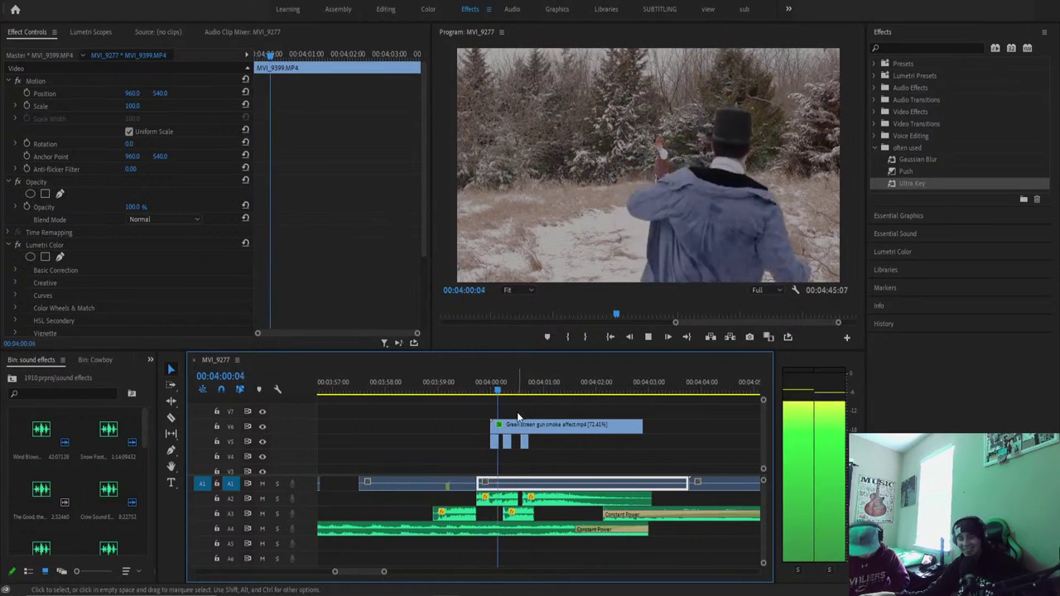
{"action": "key", "text": "space"}
{"action": "left_click", "coordinate": [507, 424]}
{"action": "left_click_drag", "start_coordinate": [507, 425], "coordinate": [543, 458]}
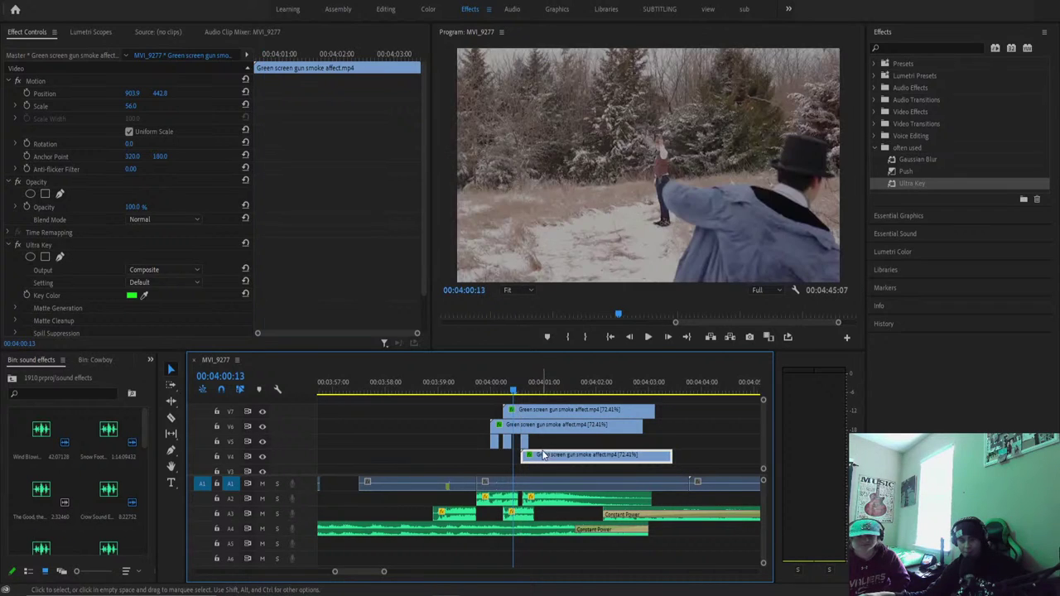
Play the sequence from just before the first gunshot into the following close shot of the shooter.
{"action": "left_click", "coordinate": [483, 391]}
{"action": "key", "text": "space"}
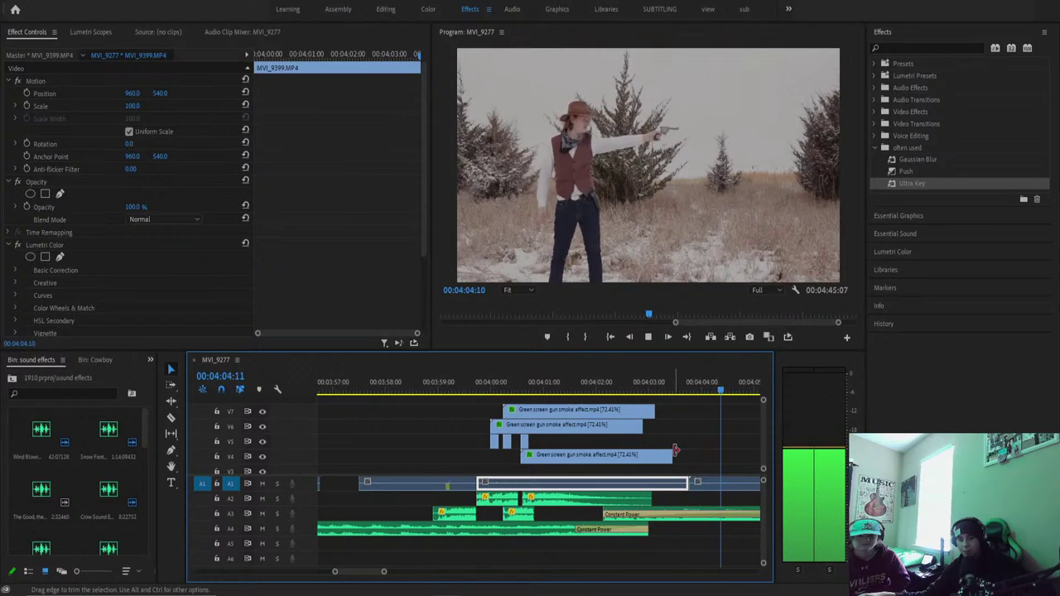
{"action": "key", "text": "space"}
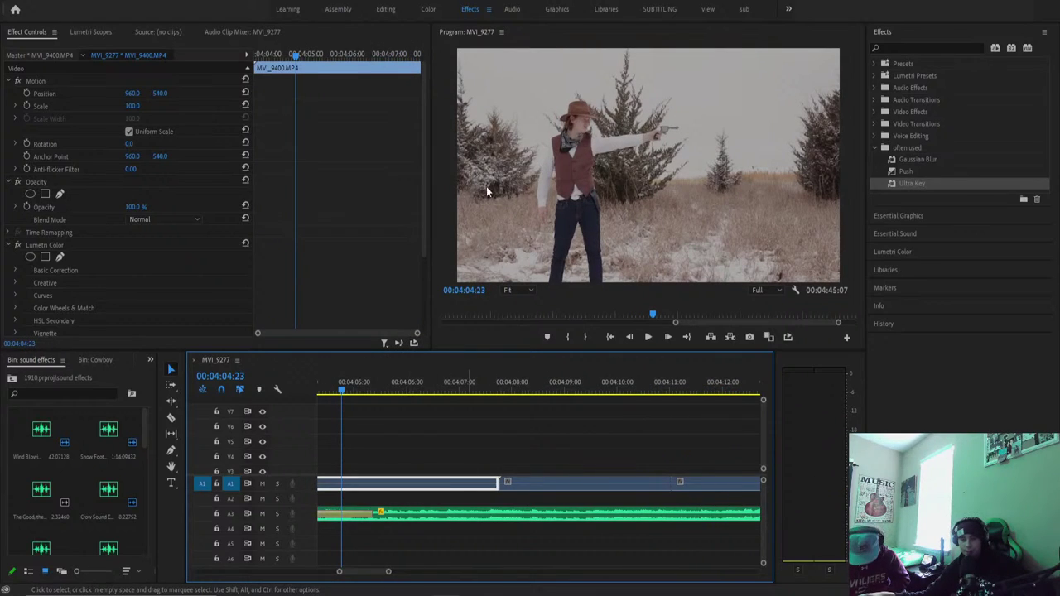
Switch to the Assembly workspace and play the film from 00:03:59:22 through to the closing credits.
{"action": "left_click", "coordinate": [337, 9]}
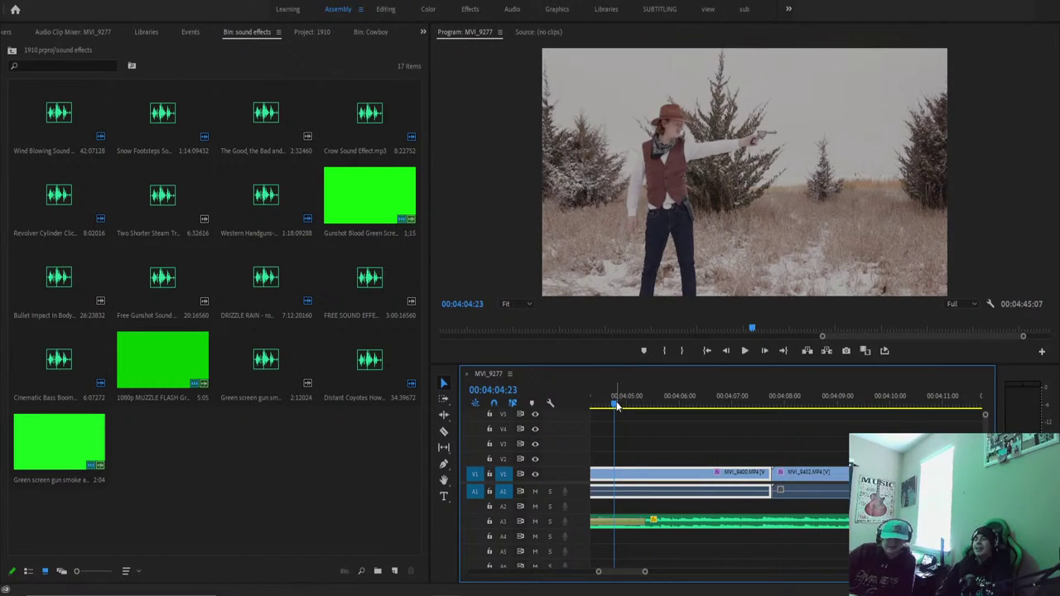
{"action": "left_click_drag", "start_coordinate": [593, 412], "coordinate": [622, 377]}
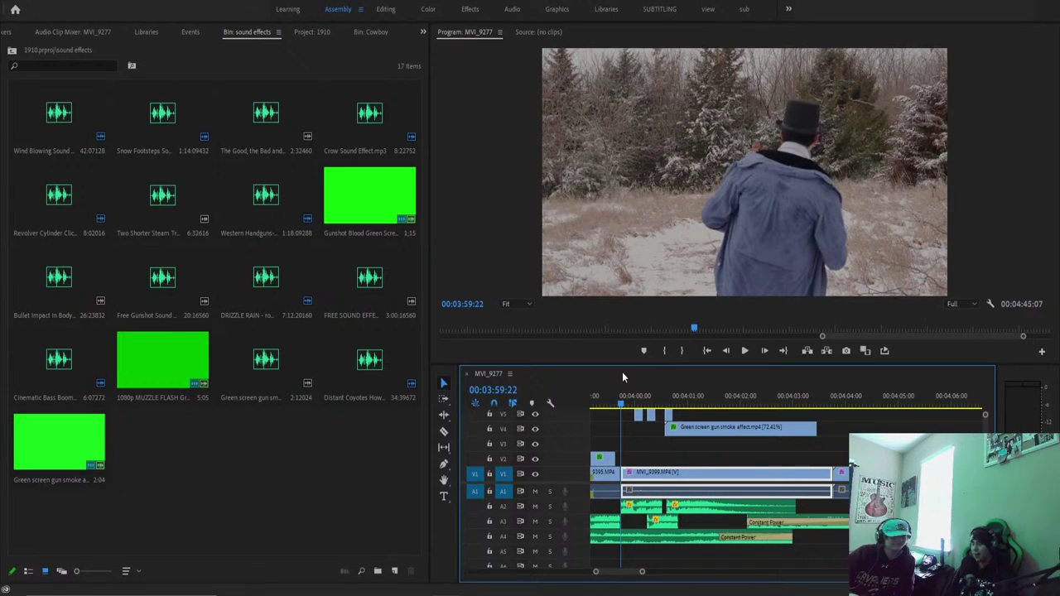
{"action": "left_click", "coordinate": [744, 350]}
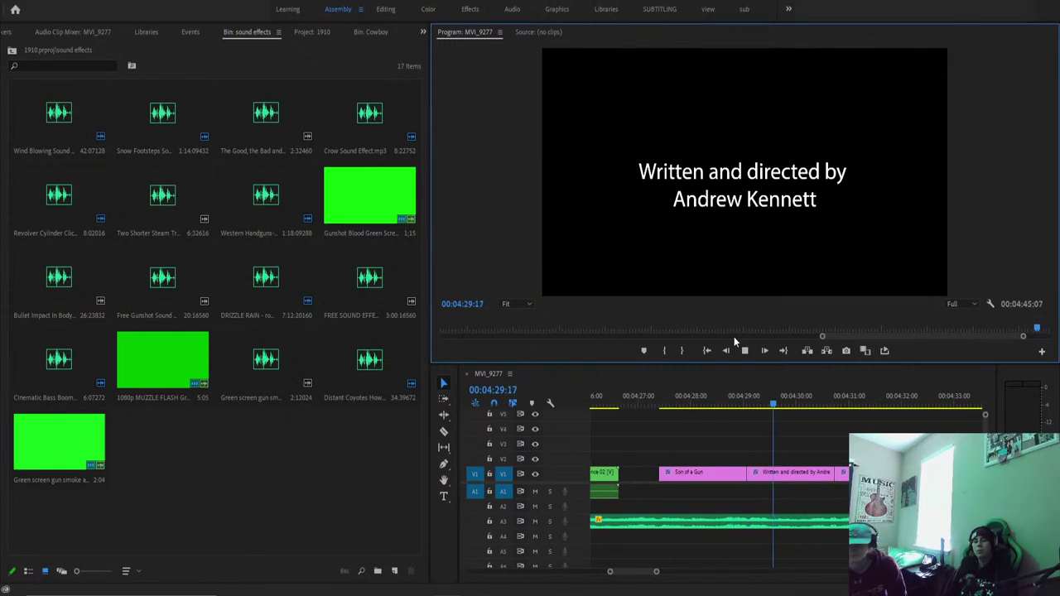
{"action": "key", "text": "space"}
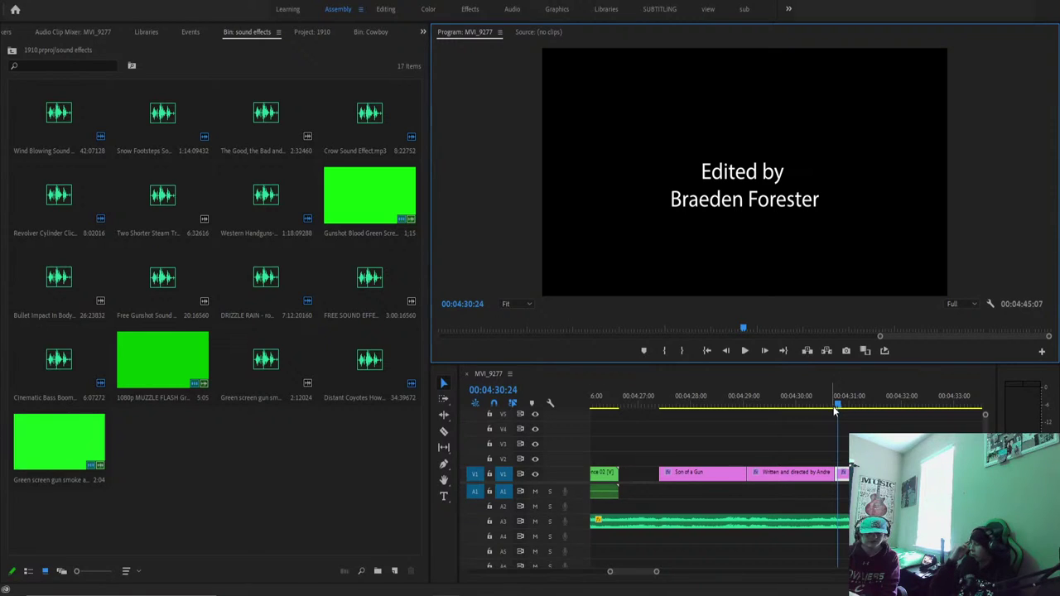
Return to the start of the closing credits, then go to the "WYOMING 1910" title at 00:00:30:23.
{"action": "left_click_drag", "start_coordinate": [837, 410], "coordinate": [653, 396]}
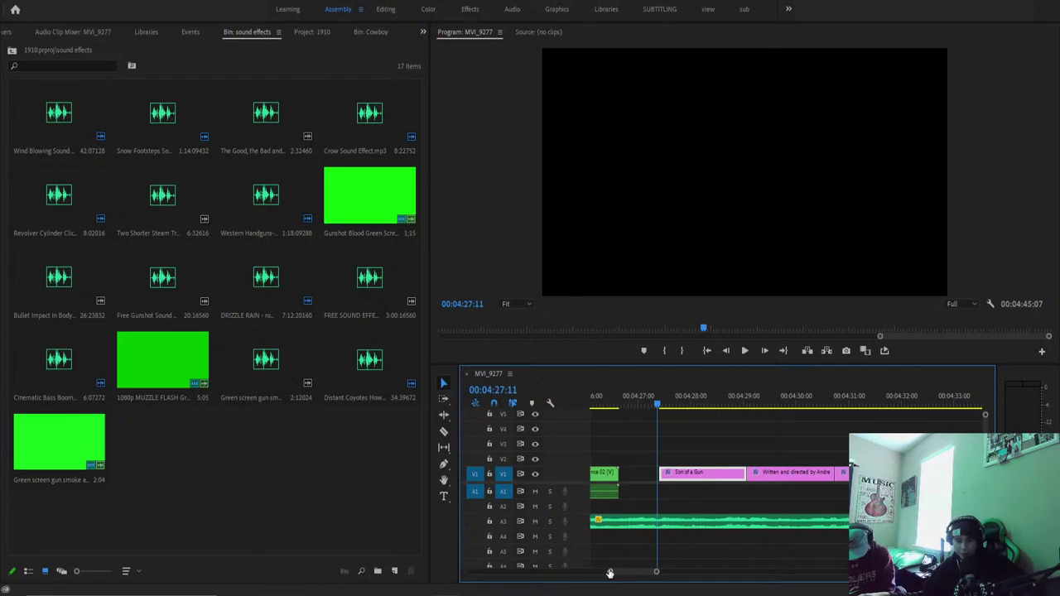
{"action": "scroll", "coordinate": [597, 577], "scroll_direction": "down", "scroll_amount": 6}
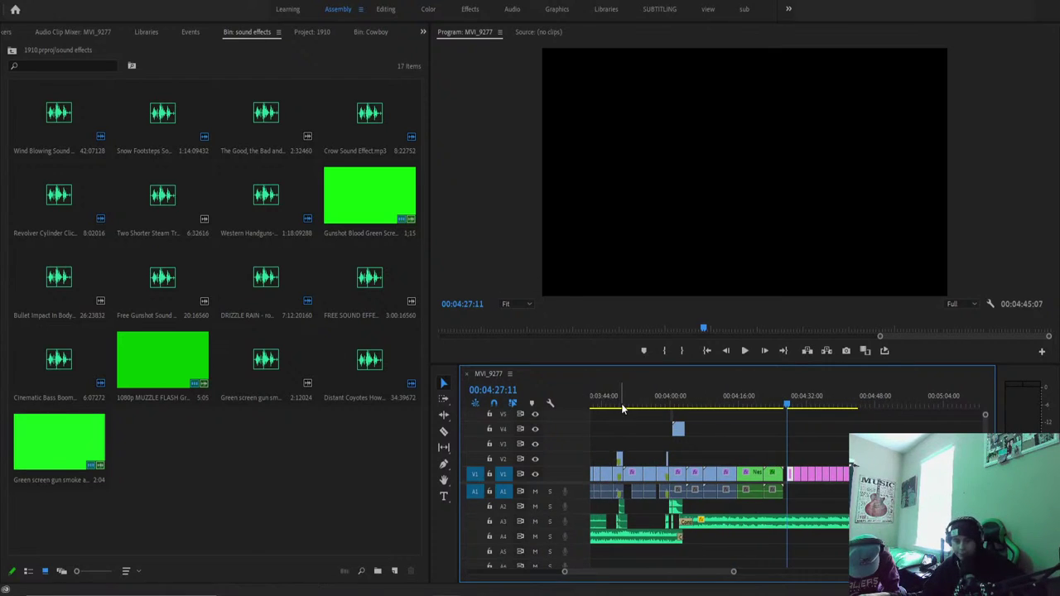
{"action": "left_click_drag", "start_coordinate": [621, 403], "coordinate": [706, 445]}
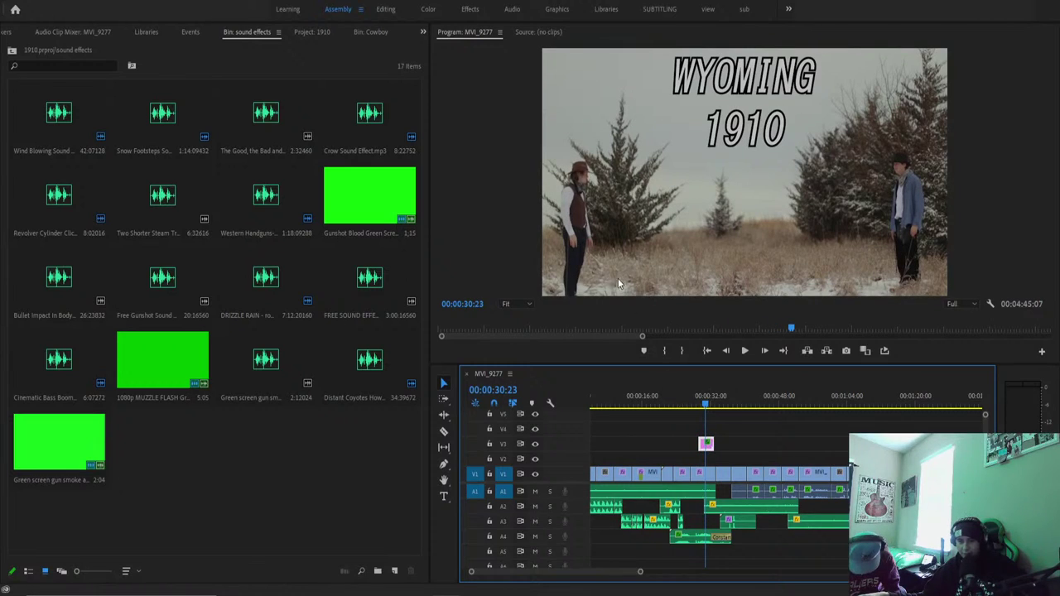
Switch to the Editing workspace and show the font and appearance settings of the "WYOMING 1910" title.
{"action": "left_click", "coordinate": [397, 9]}
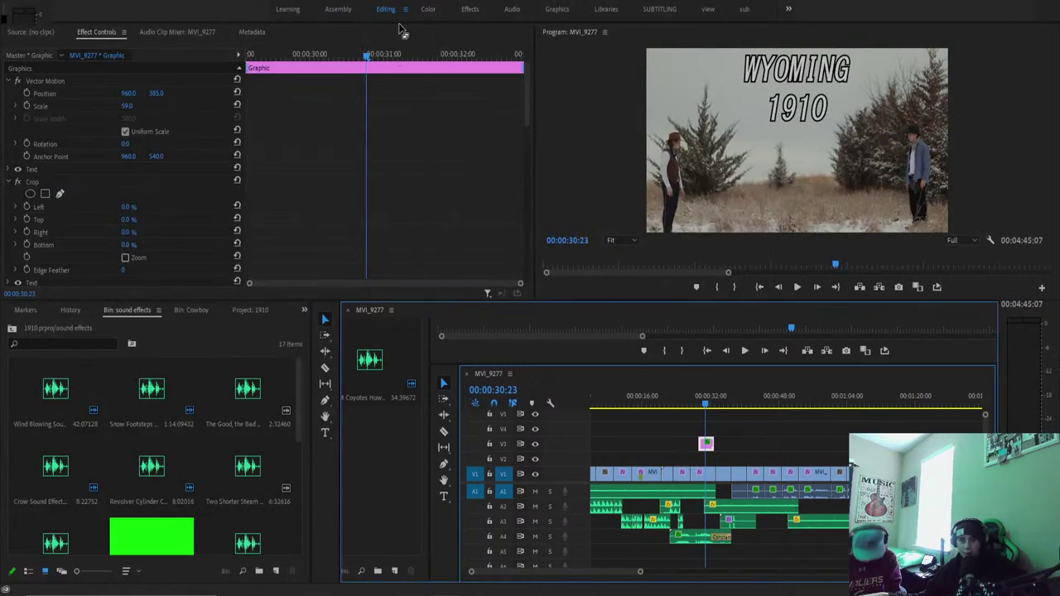
{"action": "scroll", "coordinate": [330, 211], "scroll_direction": "down", "scroll_amount": 5}
{"action": "scroll", "coordinate": [317, 219], "scroll_direction": "down", "scroll_amount": 2}
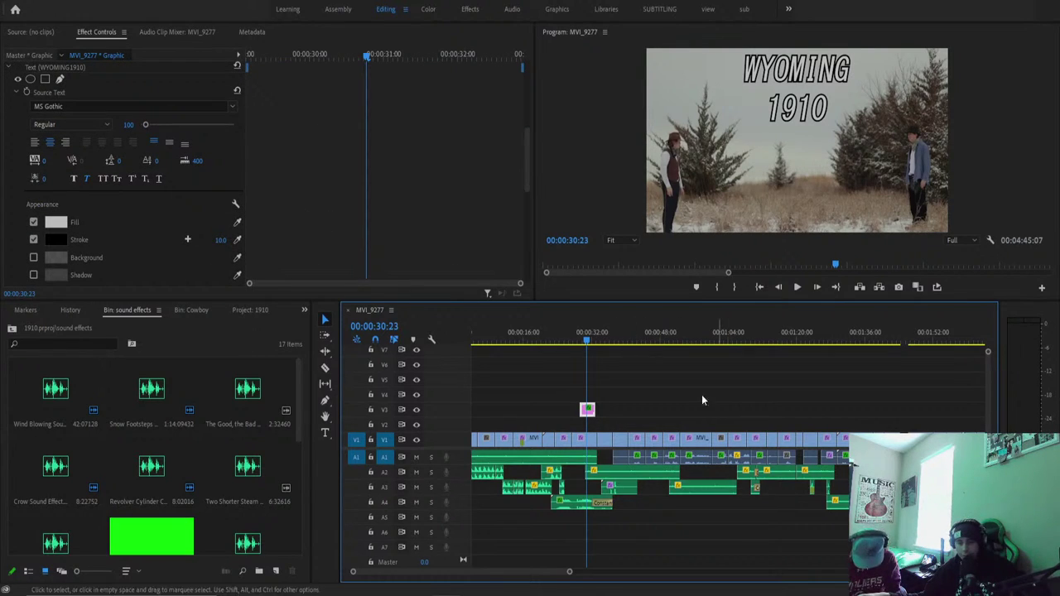
Go to the shootout at 00:04:00:01 and review the film from there to the "Son of a Gun" title in the closing credits.
{"action": "left_click_drag", "start_coordinate": [569, 571], "coordinate": [731, 546]}
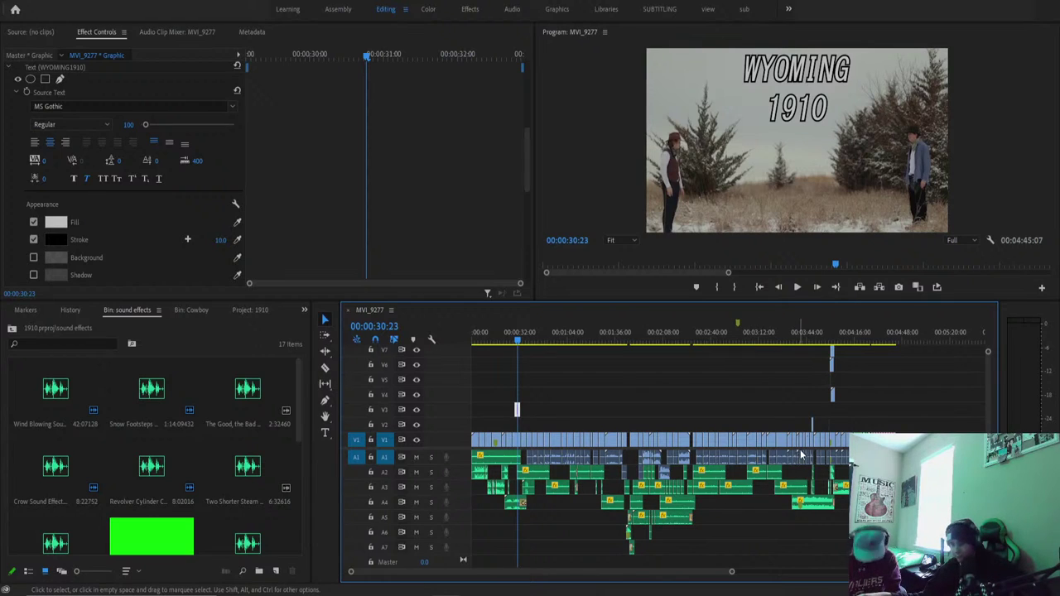
{"action": "left_click", "coordinate": [830, 346]}
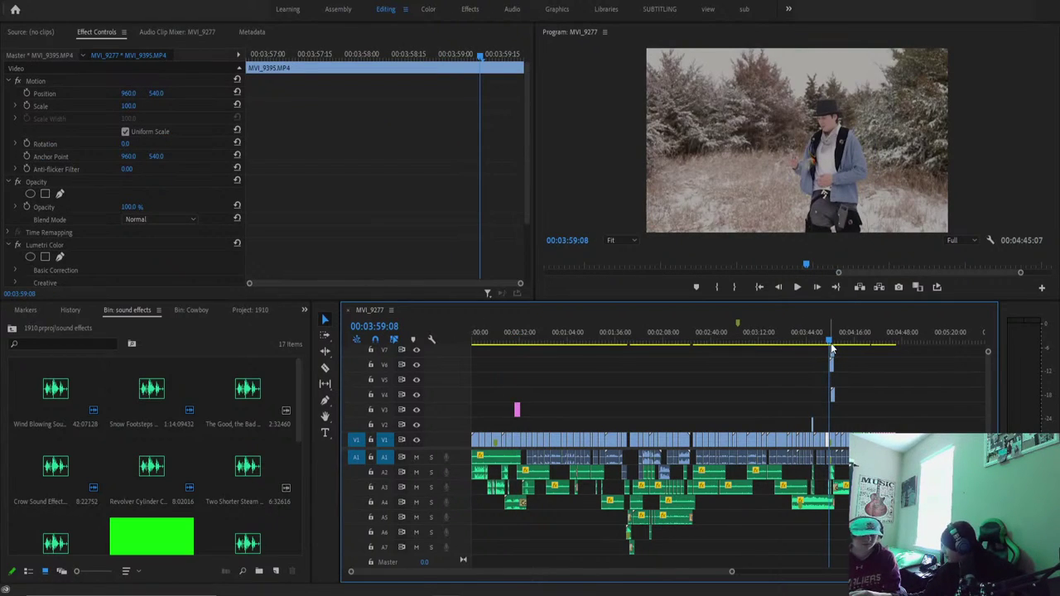
{"action": "key", "text": "equal"}
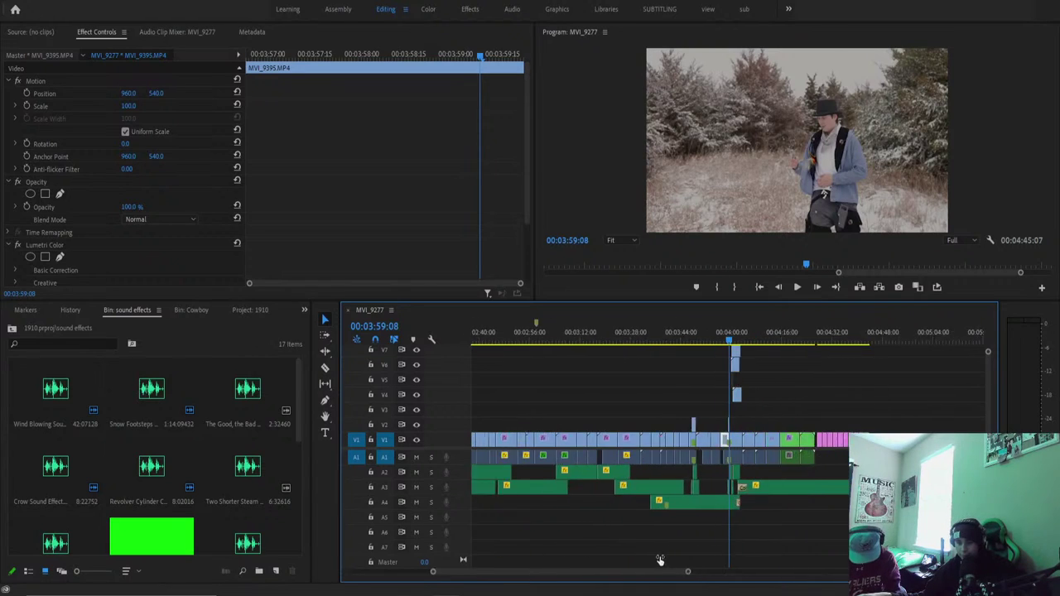
{"action": "key", "text": "equal"}
{"action": "key", "text": "equal"}
{"action": "left_click_drag", "start_coordinate": [749, 332], "coordinate": [779, 348]}
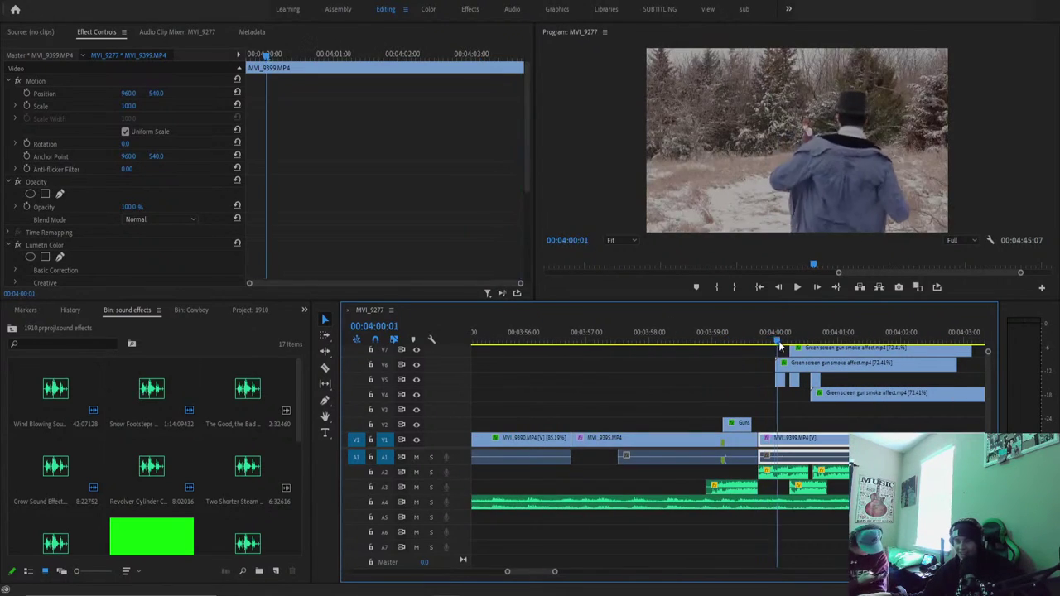
{"action": "key", "text": "space"}
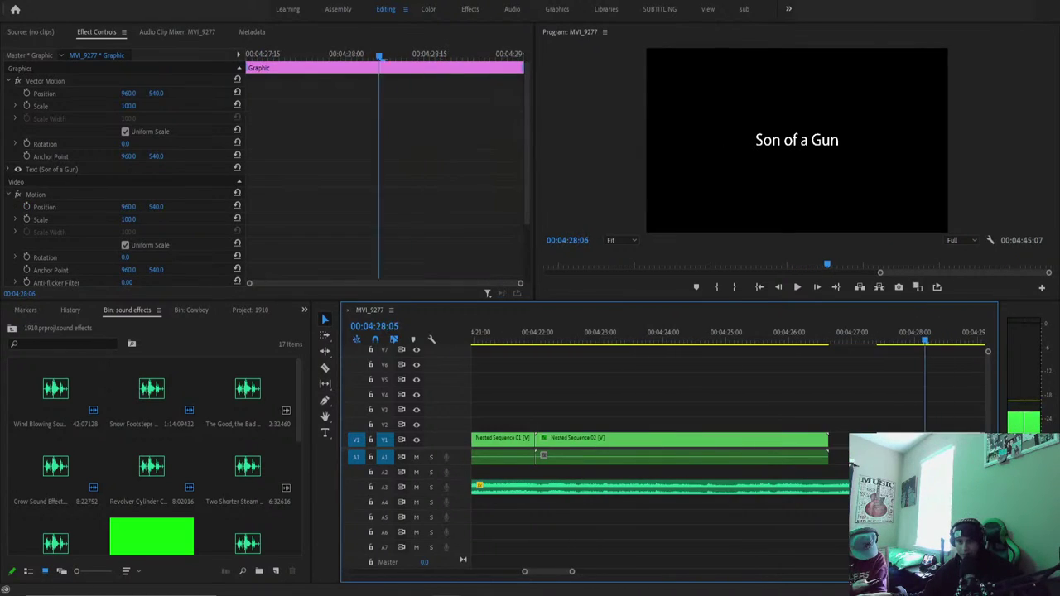
Replace the "Son of a Gun" title text at 00:04:27:23 with "1910".
{"action": "left_click", "coordinate": [823, 263]}
{"action": "double_click", "coordinate": [833, 144]}
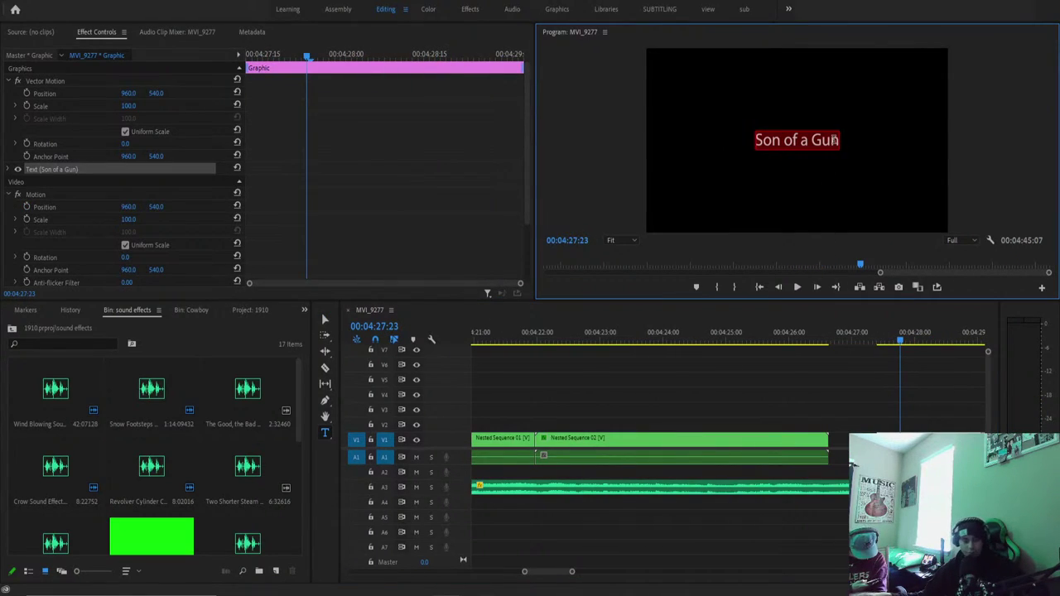
{"action": "type", "text": "1910"}
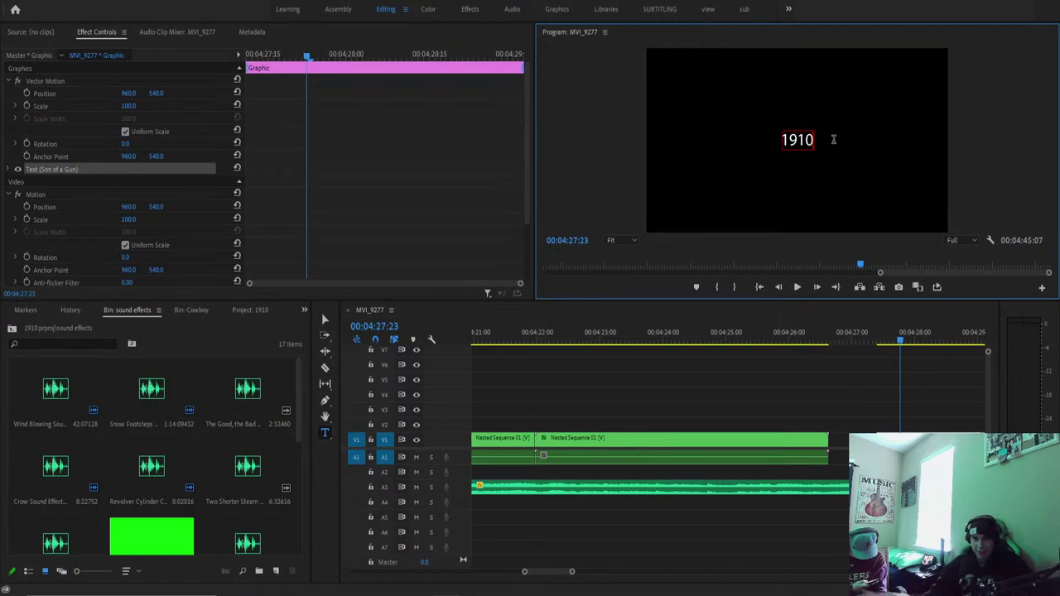
{"action": "key", "text": "Escape"}
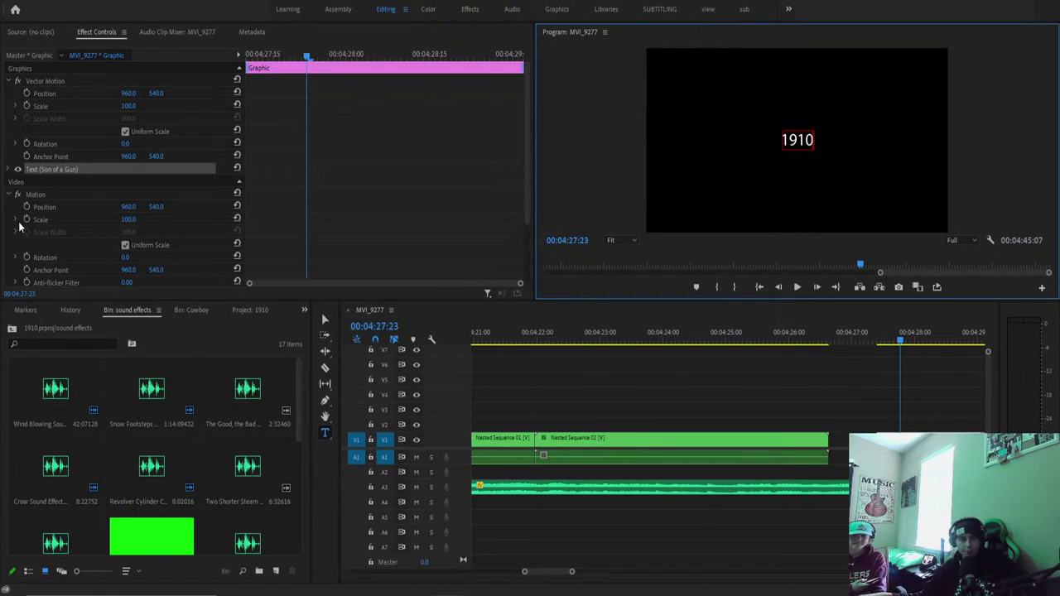
Try the Western Swagger font on the "1910" title in the closing credits.
{"action": "left_click", "coordinate": [10, 169]}
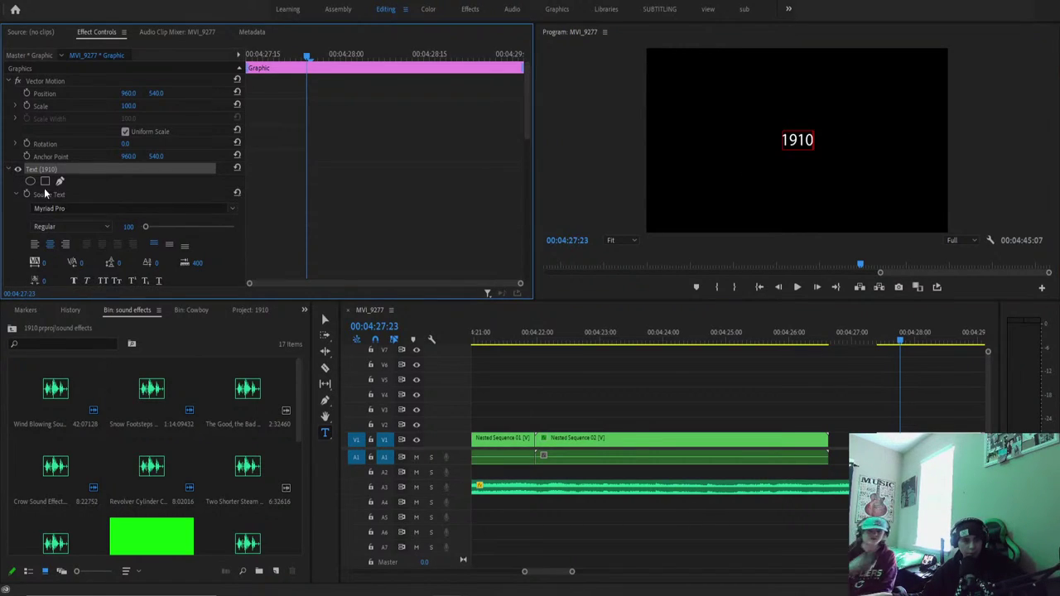
{"action": "left_click", "coordinate": [231, 209]}
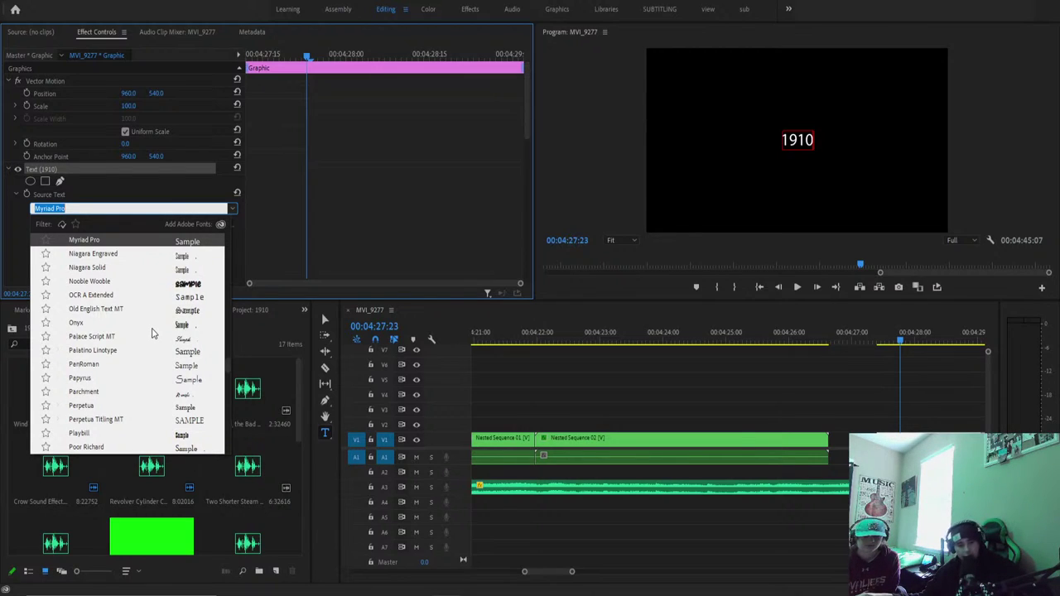
{"action": "scroll", "coordinate": [152, 332], "scroll_direction": "down", "scroll_amount": 6}
{"action": "scroll", "coordinate": [152, 360], "scroll_direction": "down", "scroll_amount": 5}
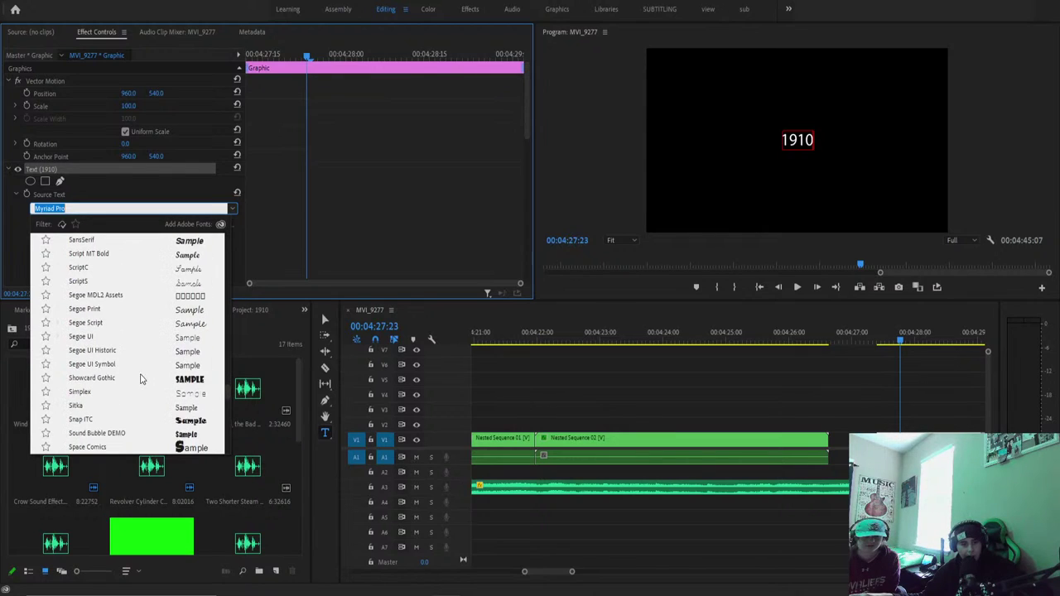
{"action": "scroll", "coordinate": [129, 384], "scroll_direction": "down", "scroll_amount": 5}
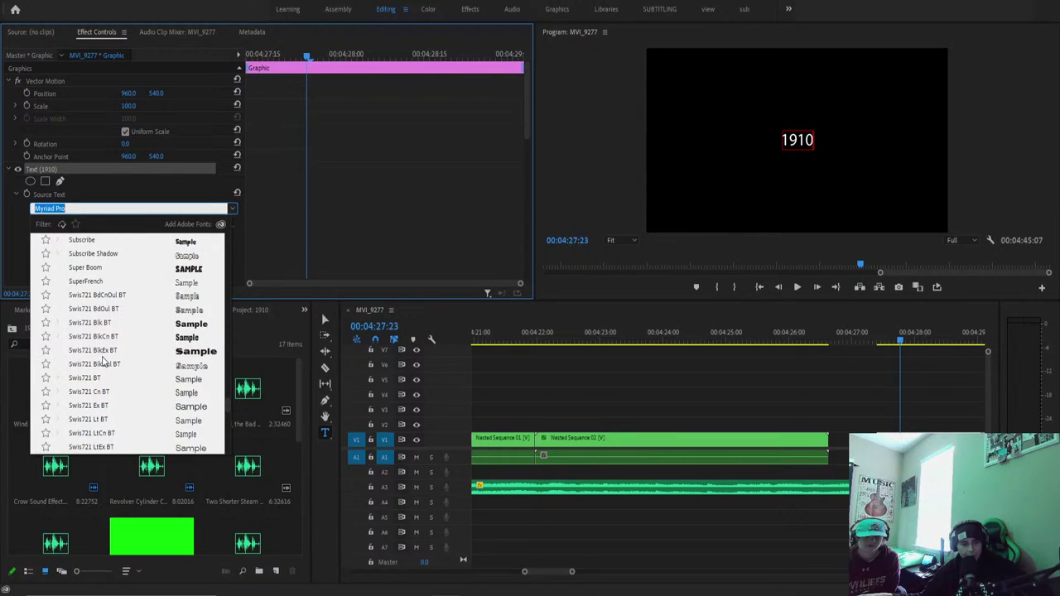
{"action": "scroll", "coordinate": [102, 357], "scroll_direction": "down", "scroll_amount": 5}
{"action": "scroll", "coordinate": [104, 365], "scroll_direction": "down", "scroll_amount": 5}
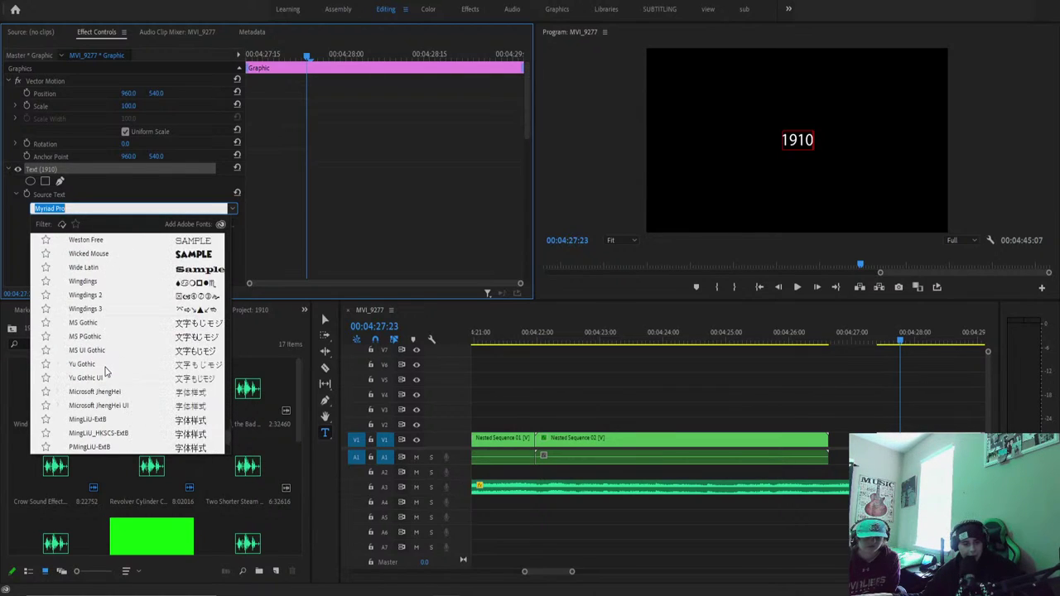
{"action": "scroll", "coordinate": [105, 359], "scroll_direction": "up", "scroll_amount": 2}
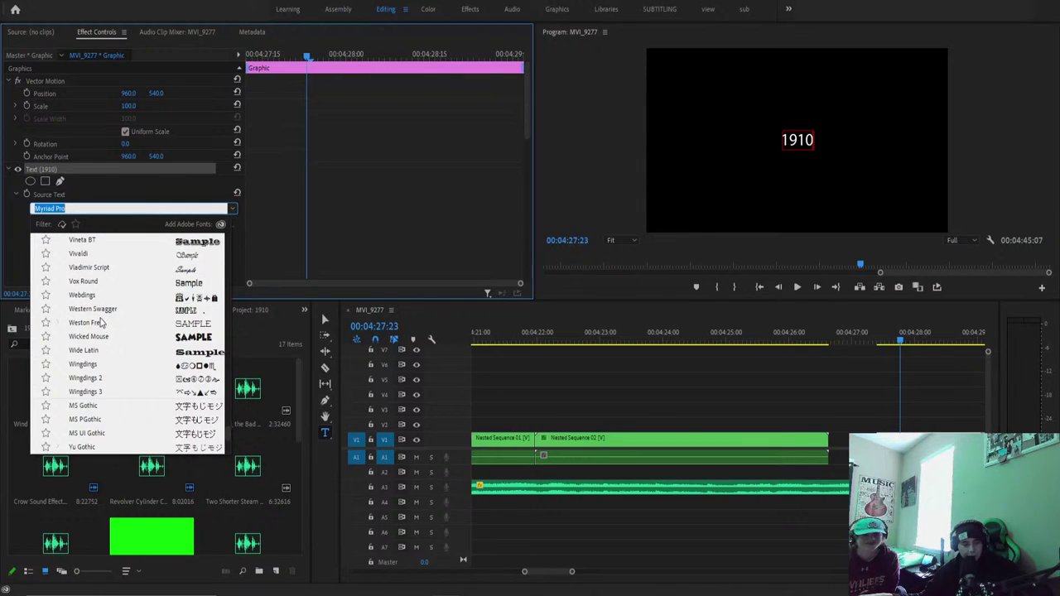
{"action": "left_click", "coordinate": [113, 312]}
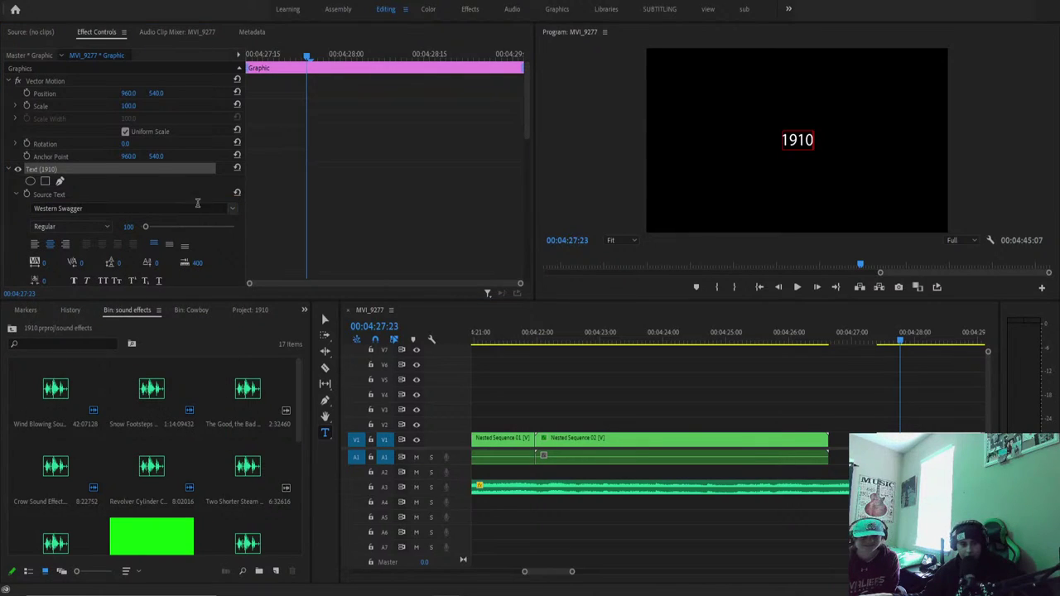
Try the Weston Free font in the Light style on the "1910" title.
{"action": "left_click", "coordinate": [231, 213]}
{"action": "scroll", "coordinate": [179, 385], "scroll_direction": "down", "scroll_amount": 5}
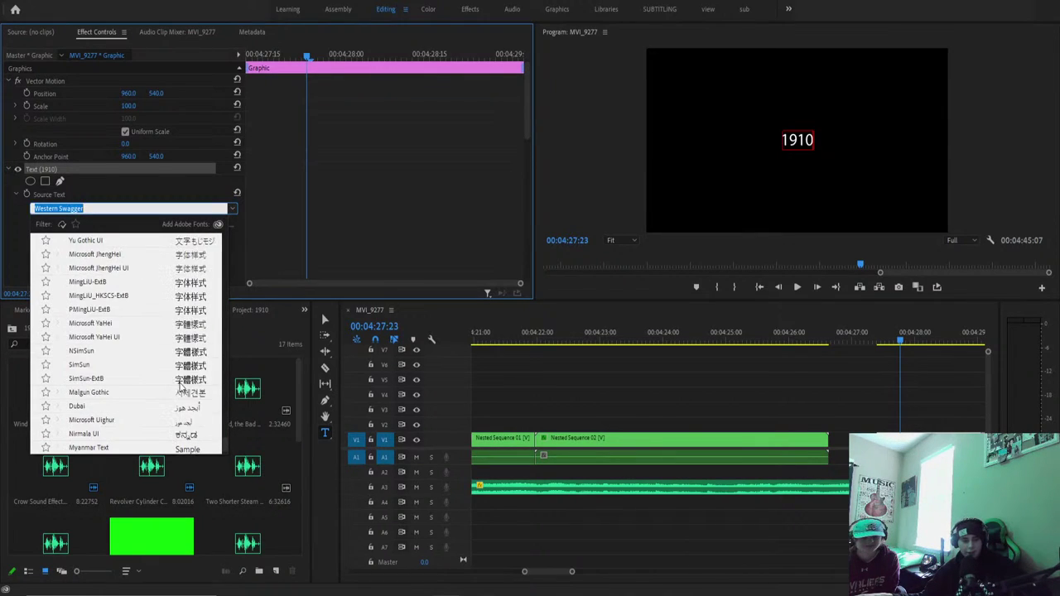
{"action": "scroll", "coordinate": [104, 323], "scroll_direction": "up", "scroll_amount": 2}
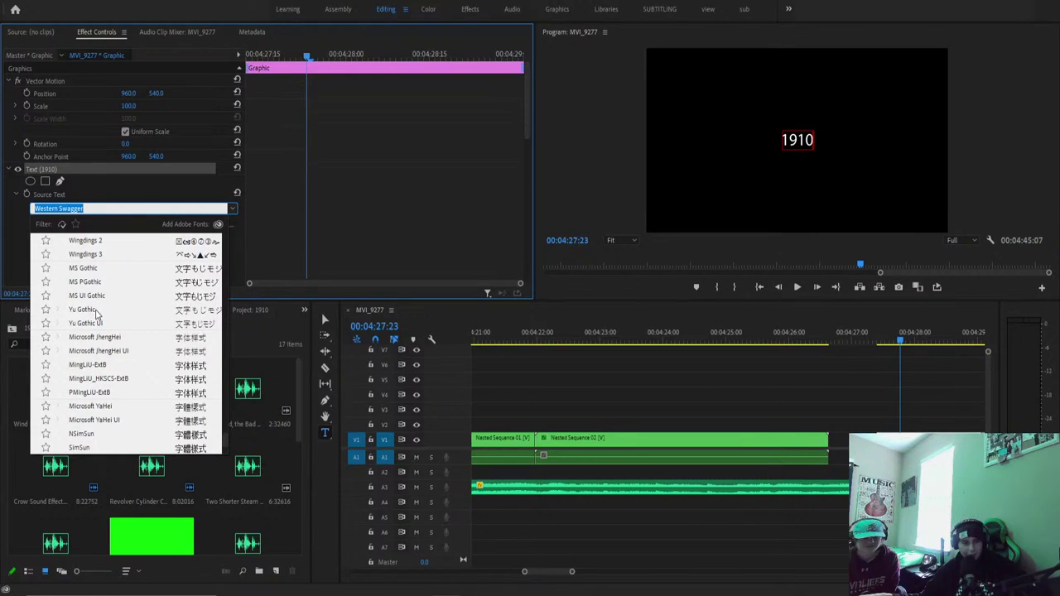
{"action": "scroll", "coordinate": [96, 313], "scroll_direction": "up", "scroll_amount": 3}
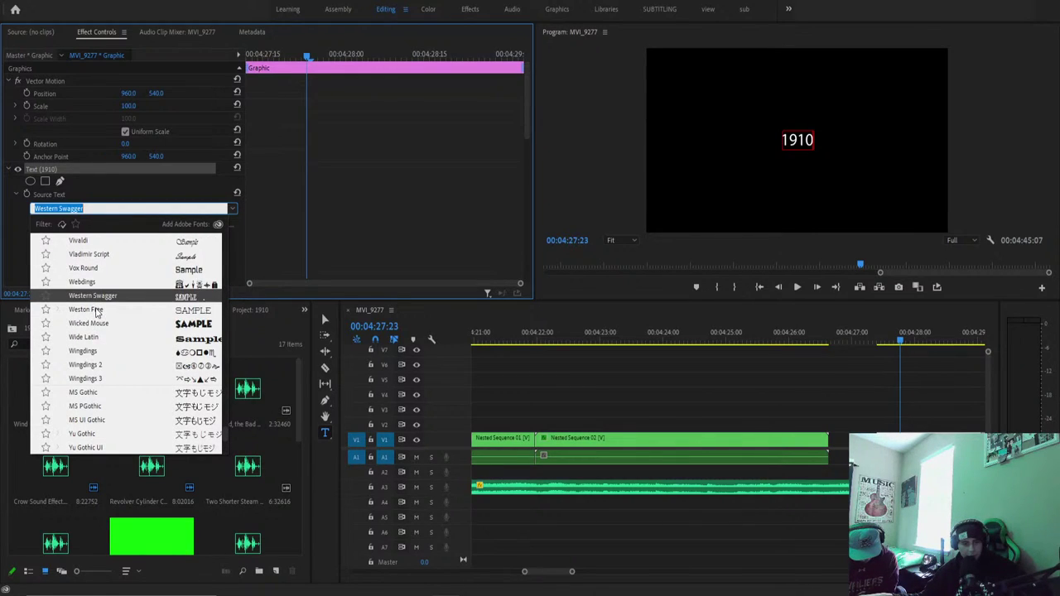
{"action": "left_click", "coordinate": [97, 310]}
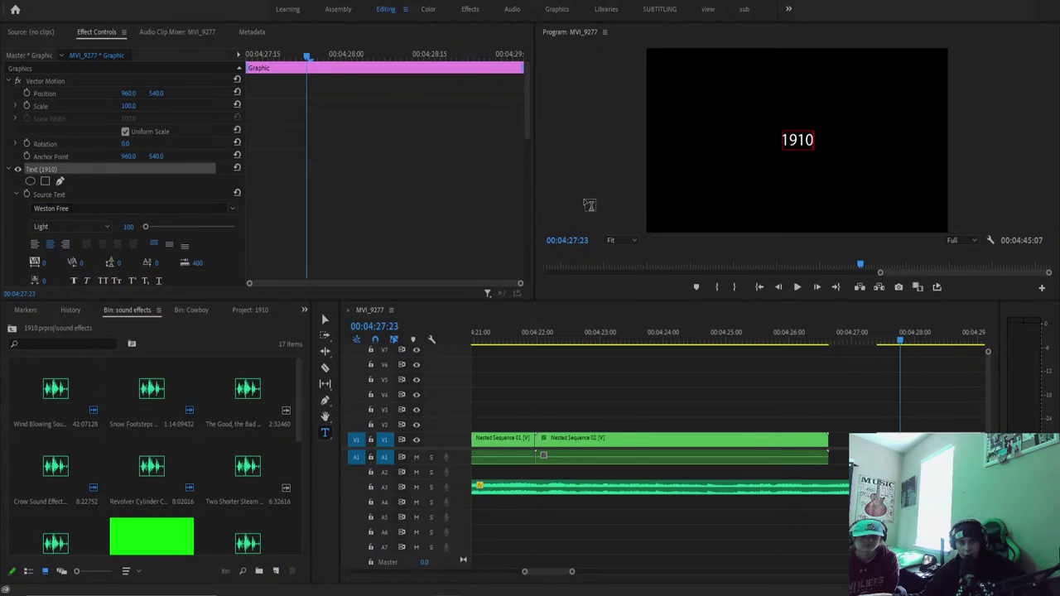
{"action": "left_click", "coordinate": [234, 208]}
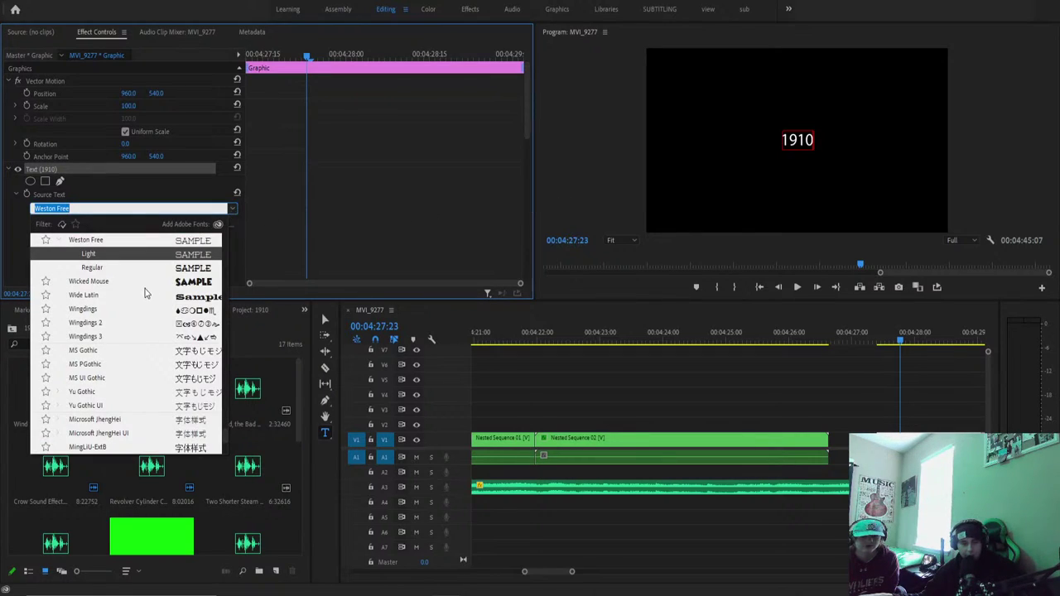
Select the whole "1910" text and set its font to Rio Grande Bold.
{"action": "left_click", "coordinate": [784, 139]}
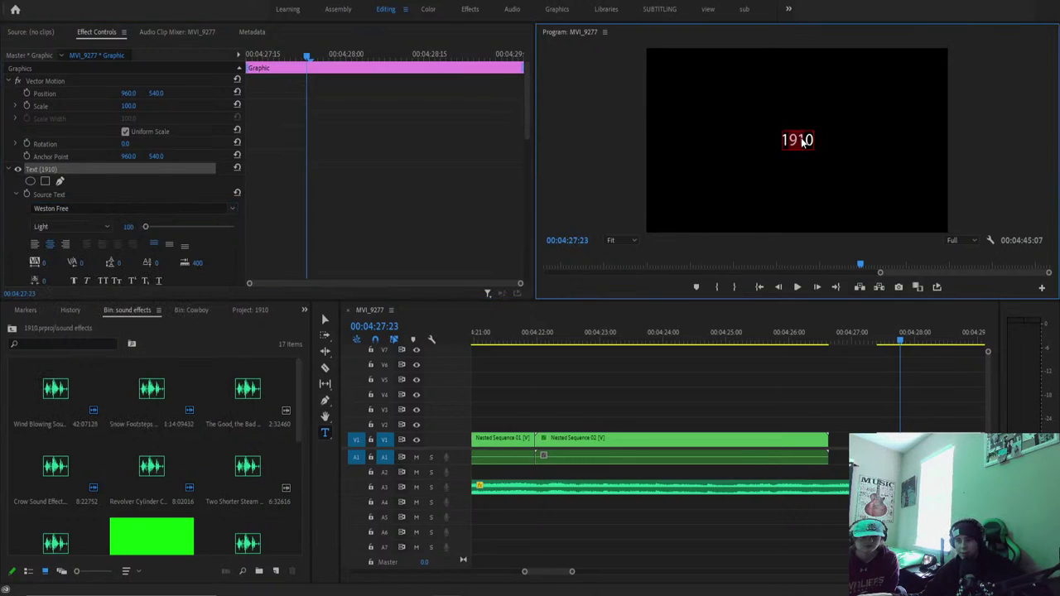
{"action": "left_click_drag", "start_coordinate": [811, 140], "coordinate": [785, 145]}
{"action": "left_click", "coordinate": [233, 208]}
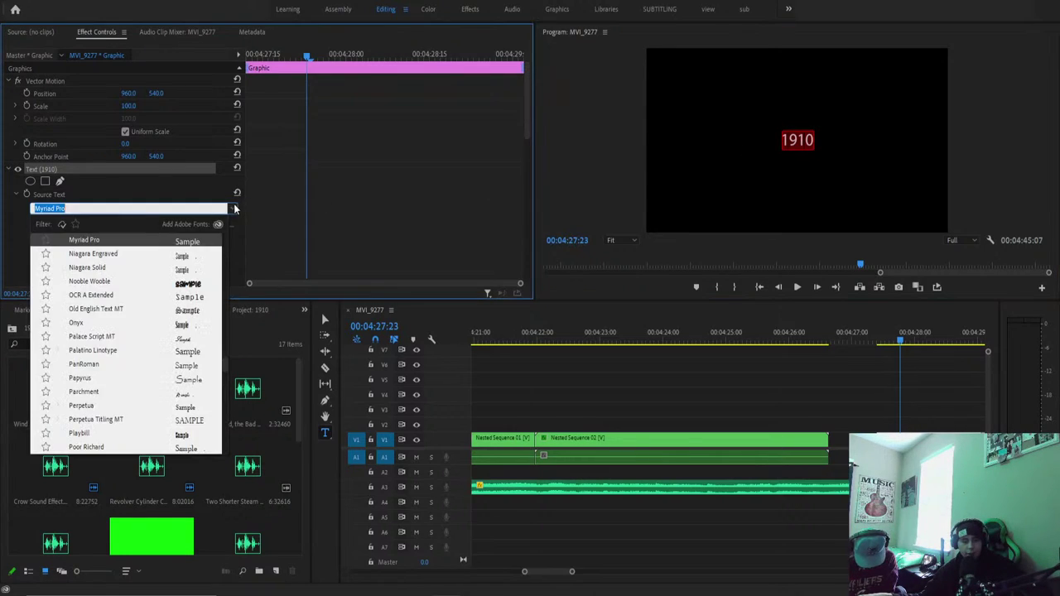
{"action": "scroll", "coordinate": [125, 301], "scroll_direction": "down", "scroll_amount": 6}
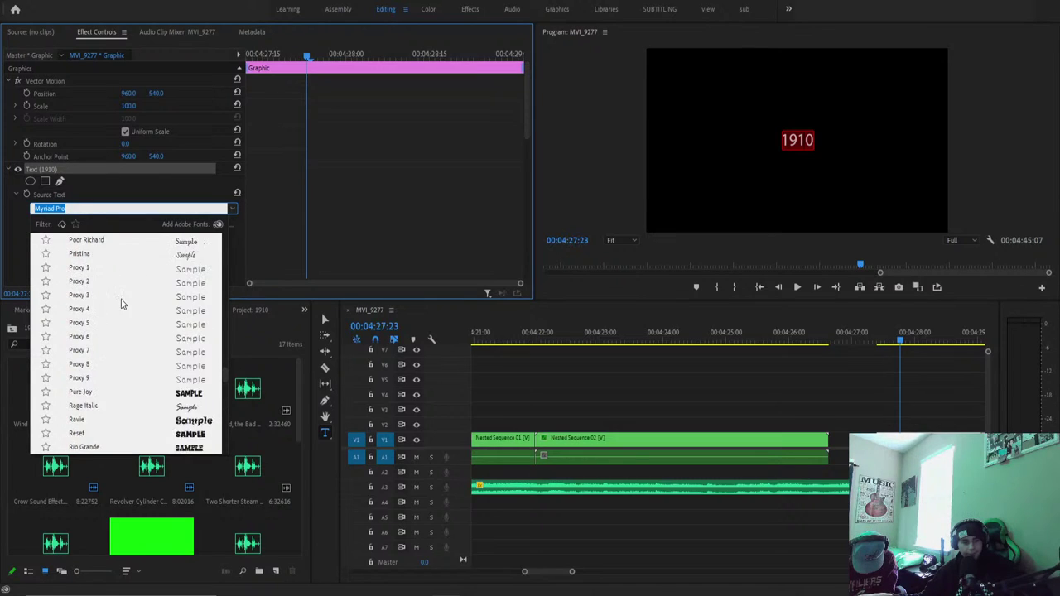
{"action": "scroll", "coordinate": [93, 356], "scroll_direction": "down", "scroll_amount": 1}
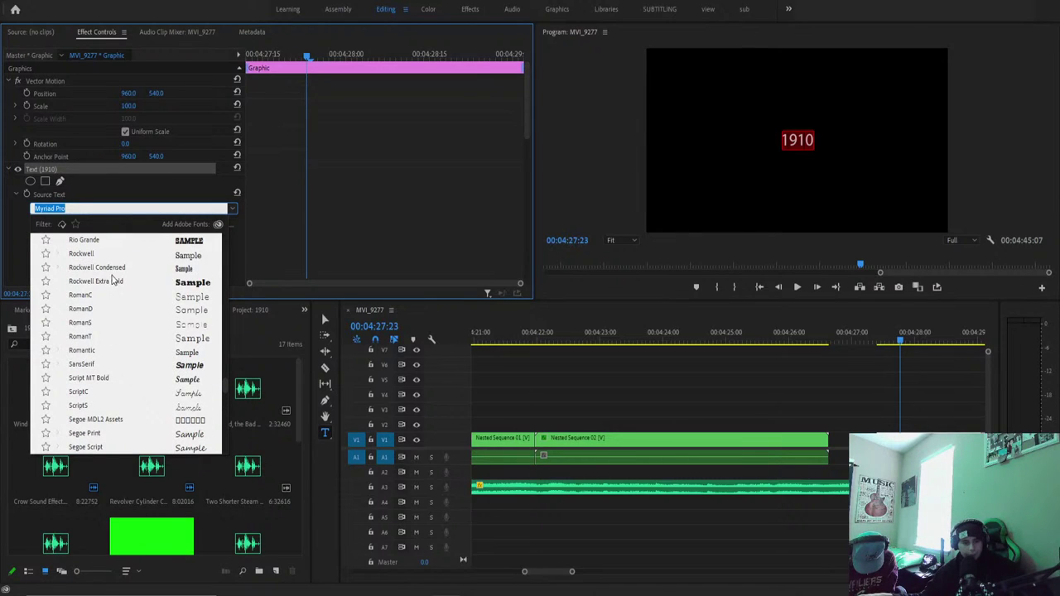
{"action": "left_click", "coordinate": [100, 240]}
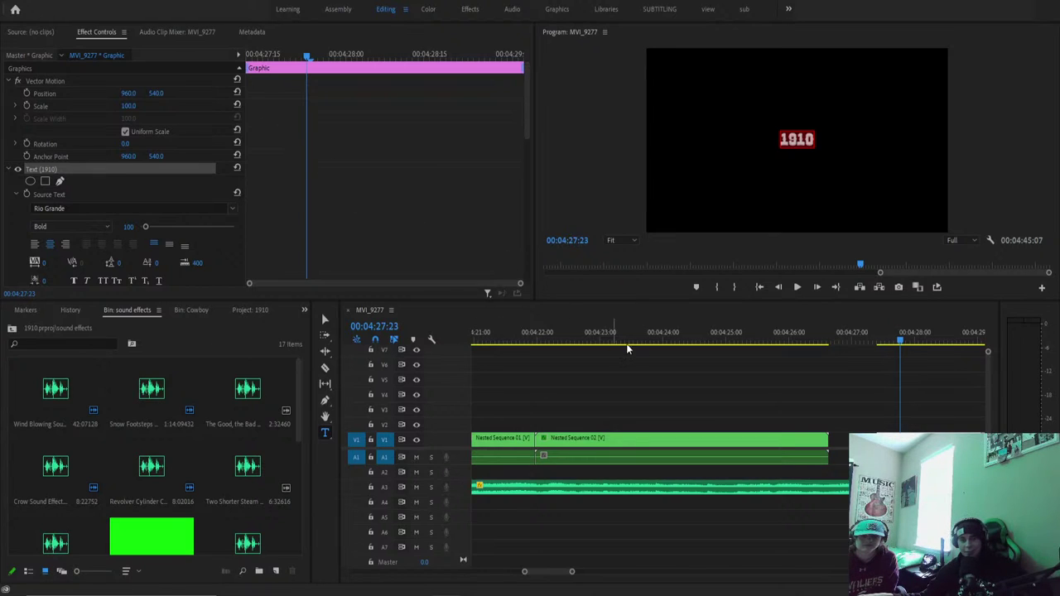
Enlarge the "1910" title to a Vector Motion scale of 417 and check it at 00:04:28:01.
{"action": "left_click_drag", "start_coordinate": [859, 332], "coordinate": [929, 332]}
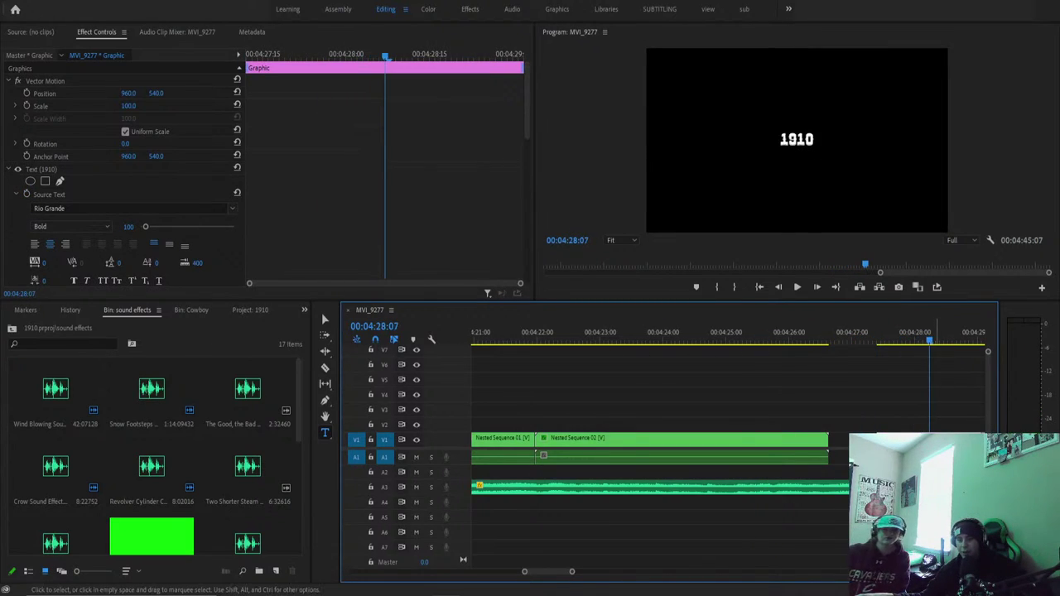
{"action": "left_click_drag", "start_coordinate": [128, 106], "coordinate": [220, 106]}
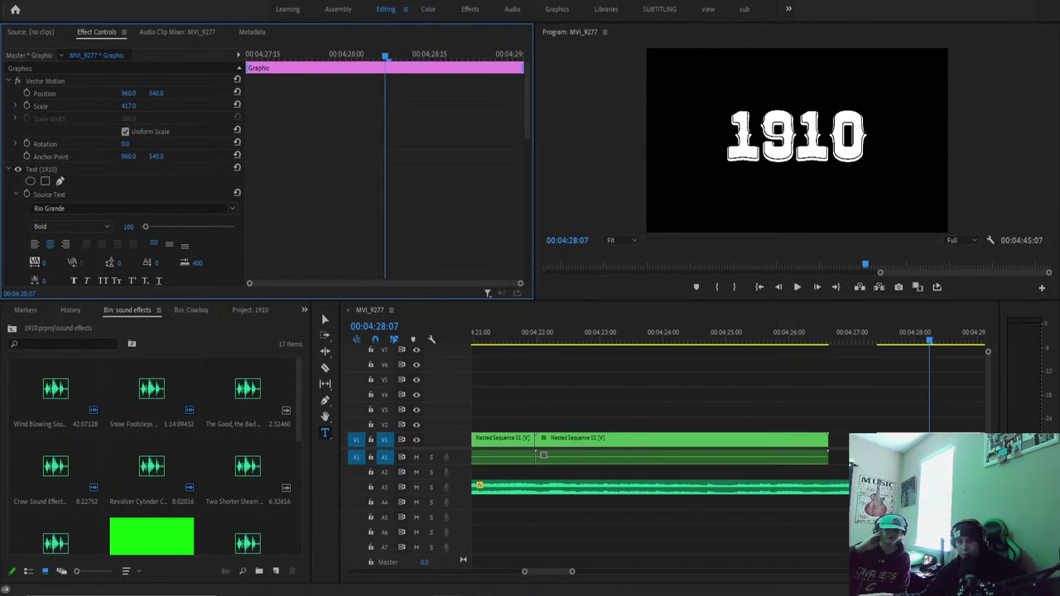
{"action": "left_click_drag", "start_coordinate": [923, 341], "coordinate": [917, 422]}
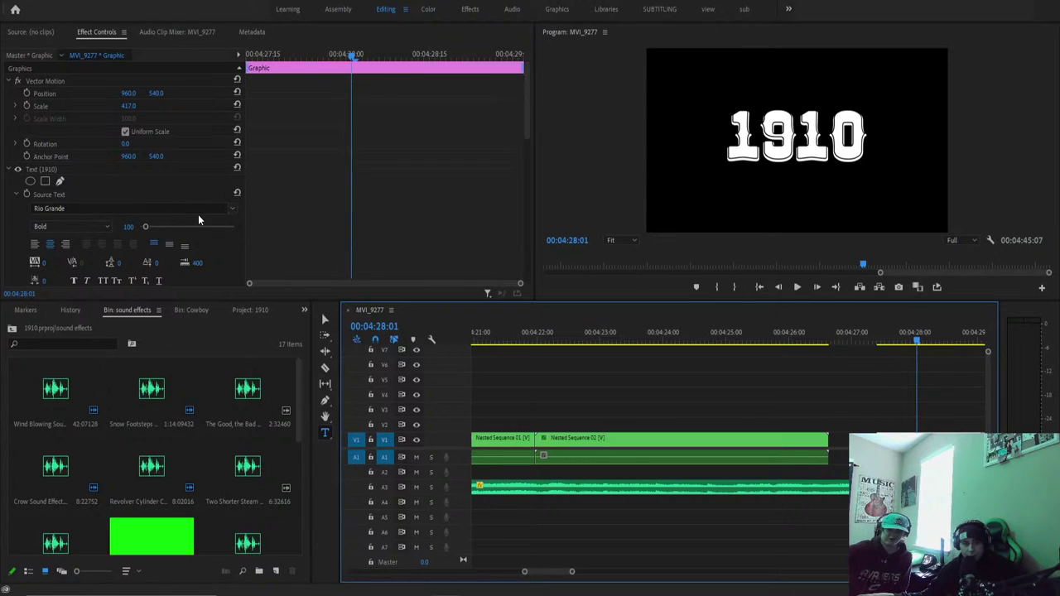
Try a tsume value of 100 on the "1910" title text and return it to 0.
{"action": "scroll", "coordinate": [54, 262], "scroll_direction": "down", "scroll_amount": 1}
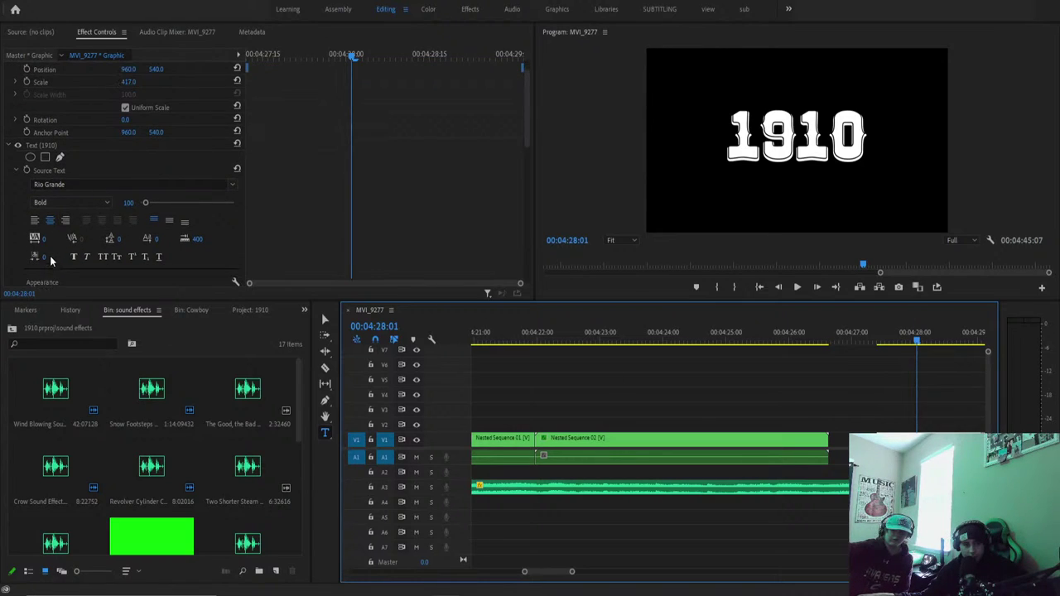
{"action": "left_click", "coordinate": [41, 257]}
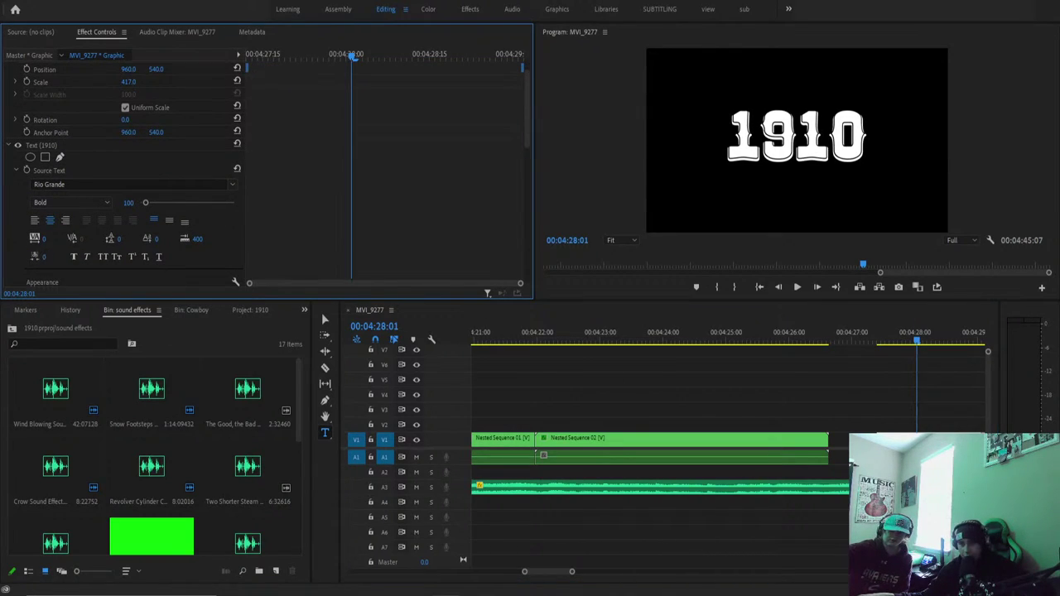
{"action": "type", "text": "00"}
{"action": "key", "text": "Return"}
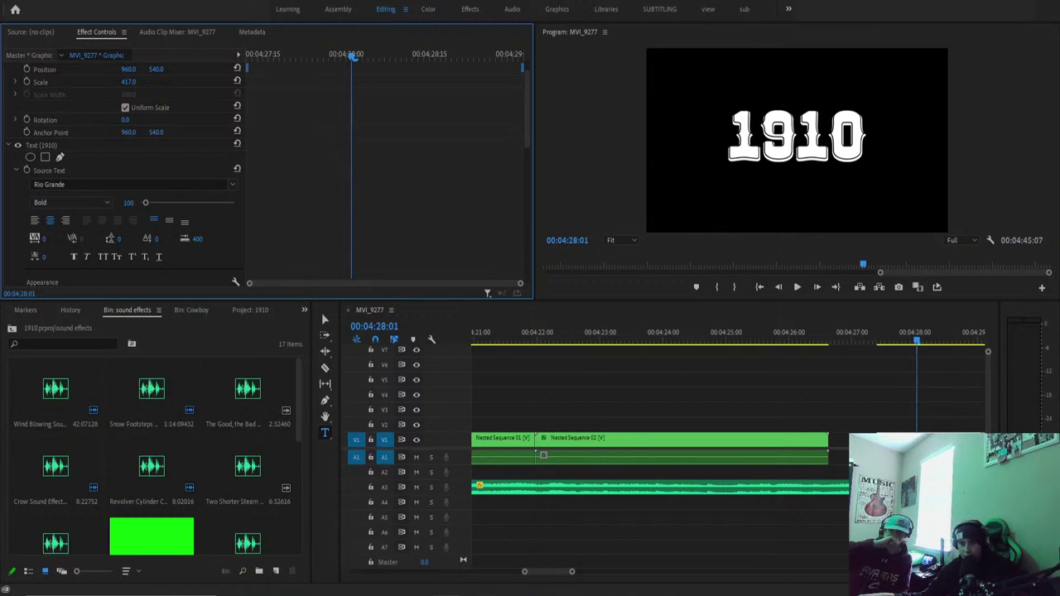
{"action": "key", "text": "ctrl+z"}
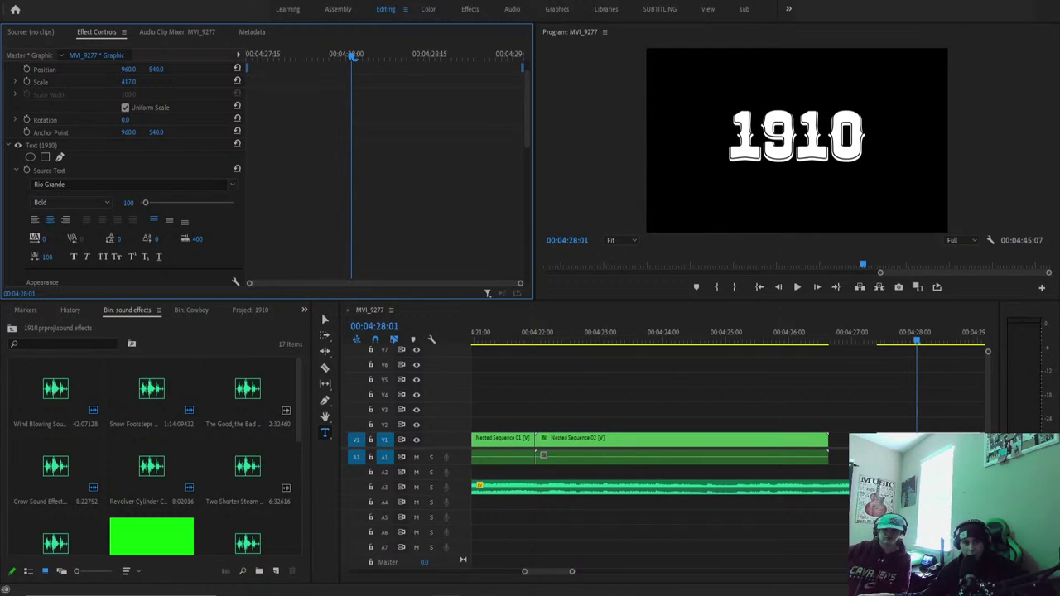
{"action": "key", "text": "ctrl+shift+z"}
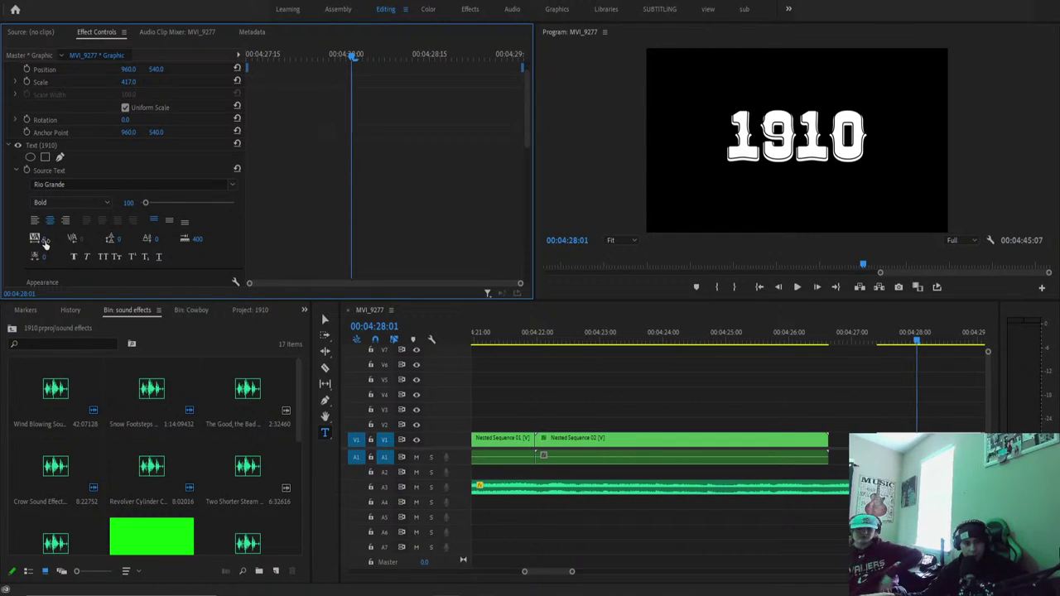
Set the "1910" title's tracking to 153 and play the sequence through the closing credits.
{"action": "left_click_drag", "start_coordinate": [45, 239], "coordinate": [68, 241]}
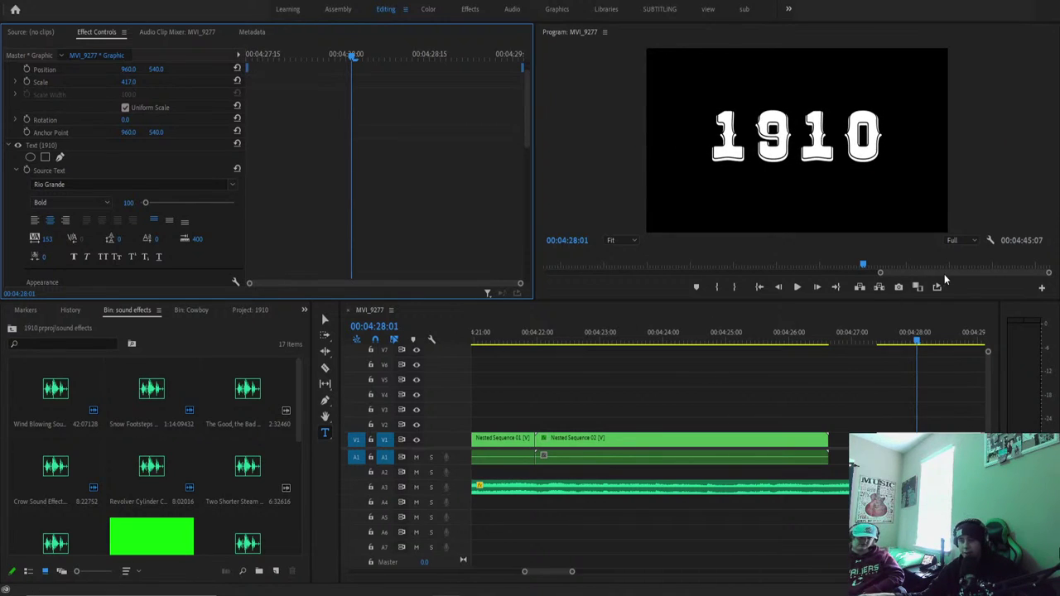
{"action": "left_click", "coordinate": [832, 334]}
{"action": "key", "text": "space"}
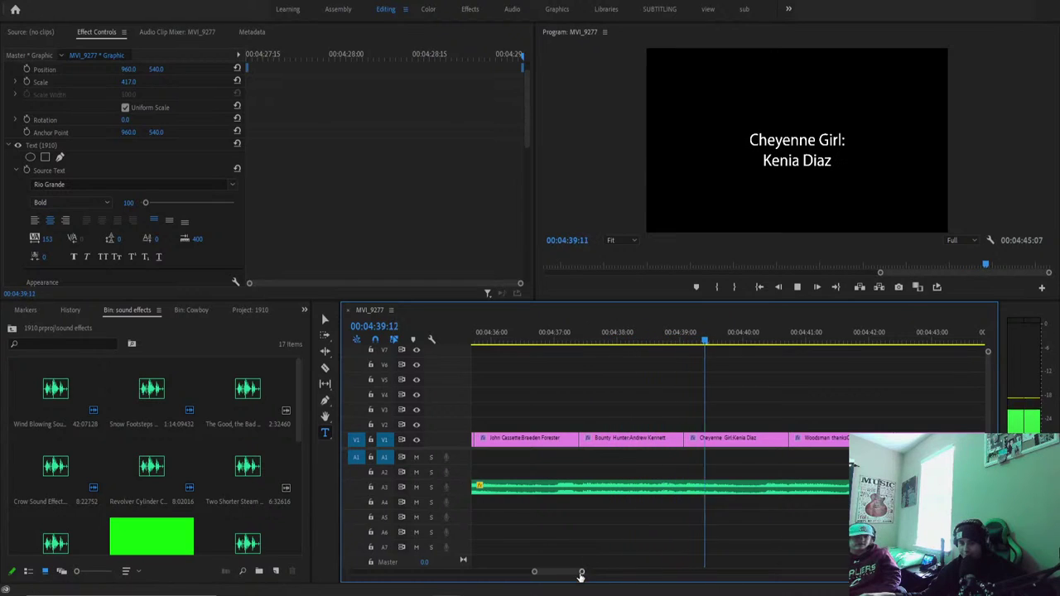
{"action": "left_click_drag", "start_coordinate": [581, 571], "coordinate": [628, 570]}
{"action": "key", "text": "space"}
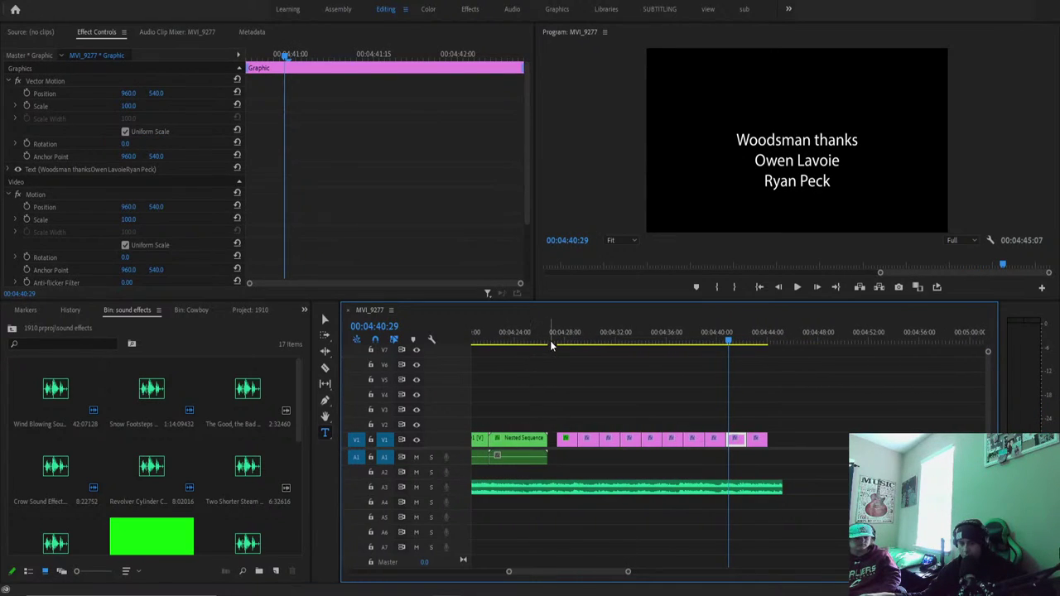
Play the transition from the end of Nested Sequence 02 into the "1910" title and return to the gap.
{"action": "left_click", "coordinate": [546, 341]}
{"action": "key", "text": "space"}
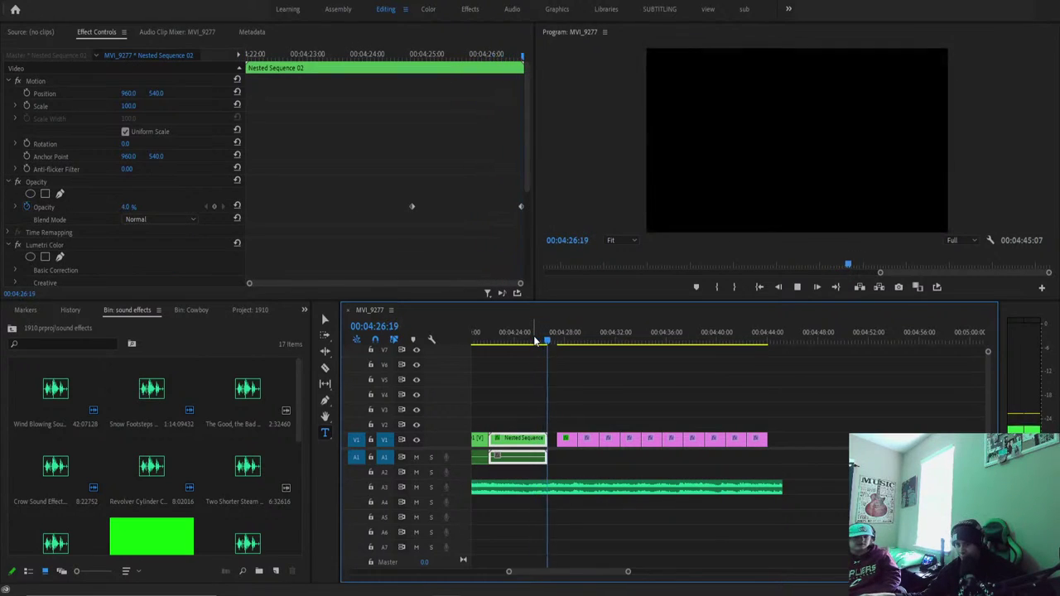
{"action": "key", "text": "space"}
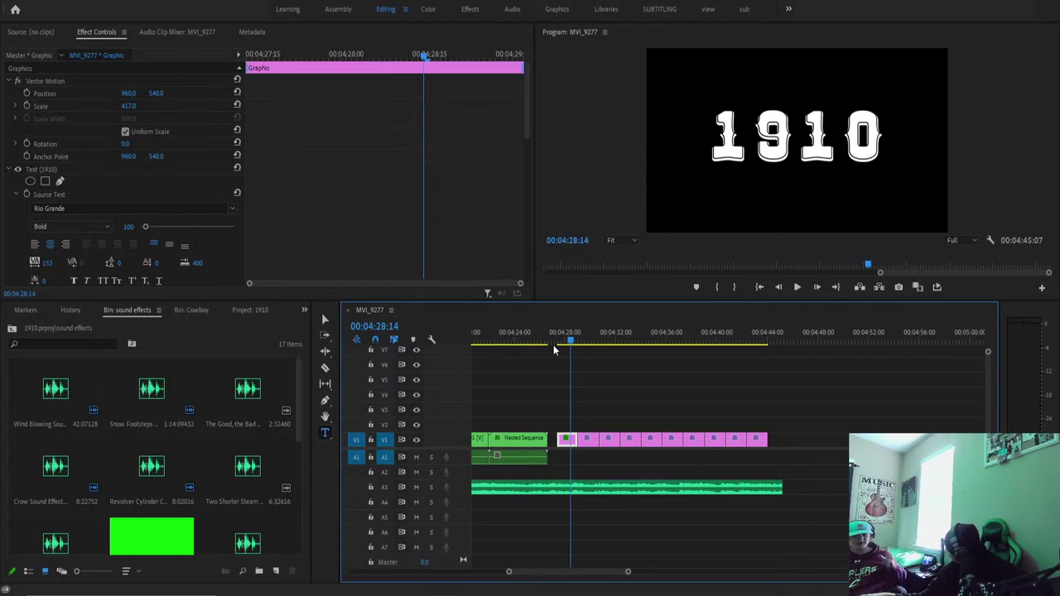
{"action": "left_click", "coordinate": [548, 344]}
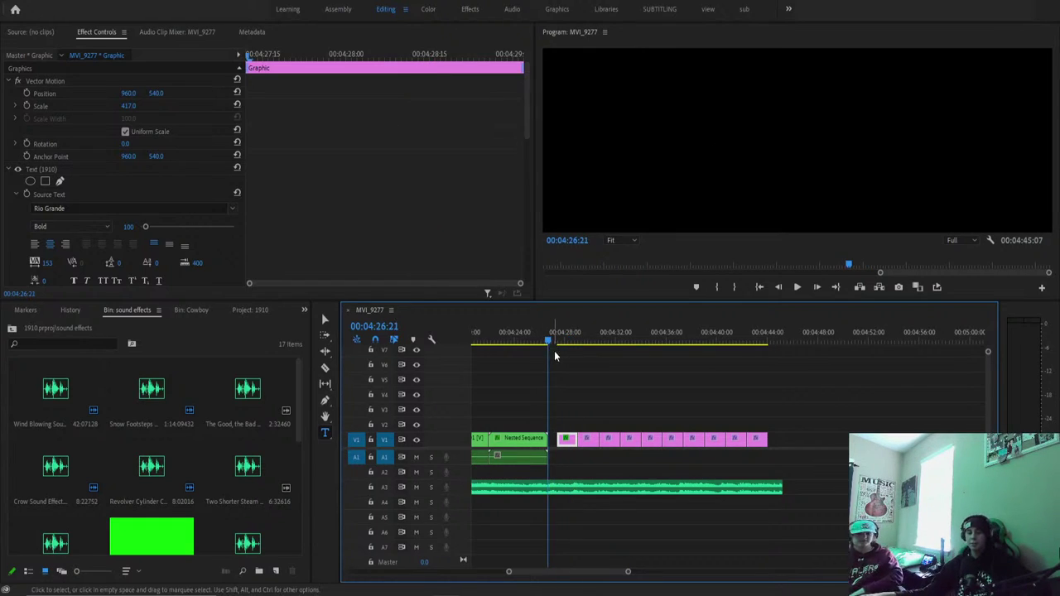
{"action": "key", "text": "Down"}
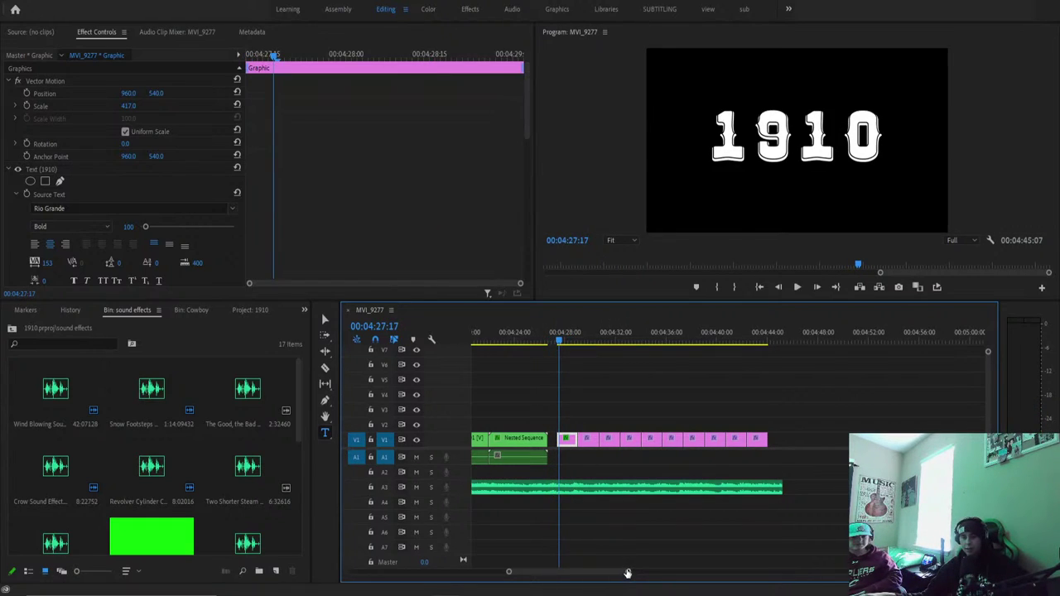
Start opacity keyframing on the "1910" title at its first frame, 00:04:27:12.
{"action": "left_click_drag", "start_coordinate": [626, 573], "coordinate": [570, 572]}
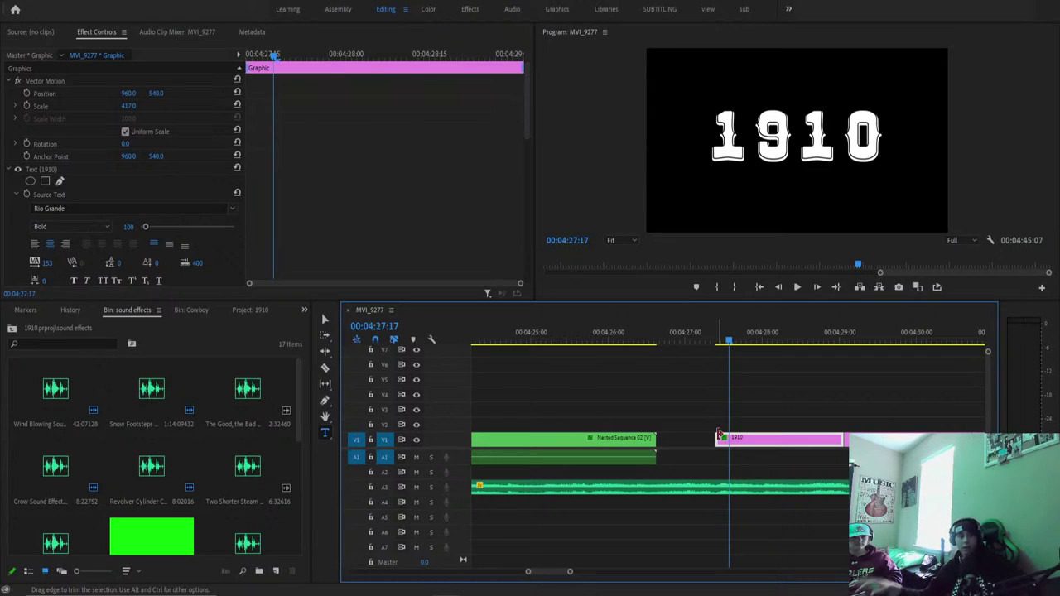
{"action": "scroll", "coordinate": [28, 132], "scroll_direction": "down", "scroll_amount": 5}
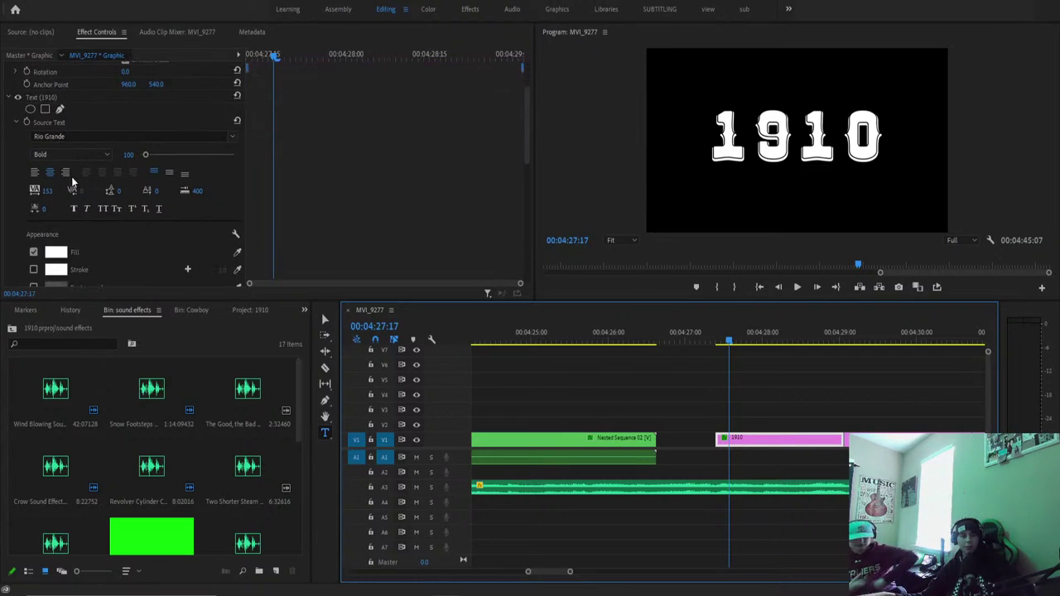
{"action": "scroll", "coordinate": [11, 110], "scroll_direction": "up", "scroll_amount": 1}
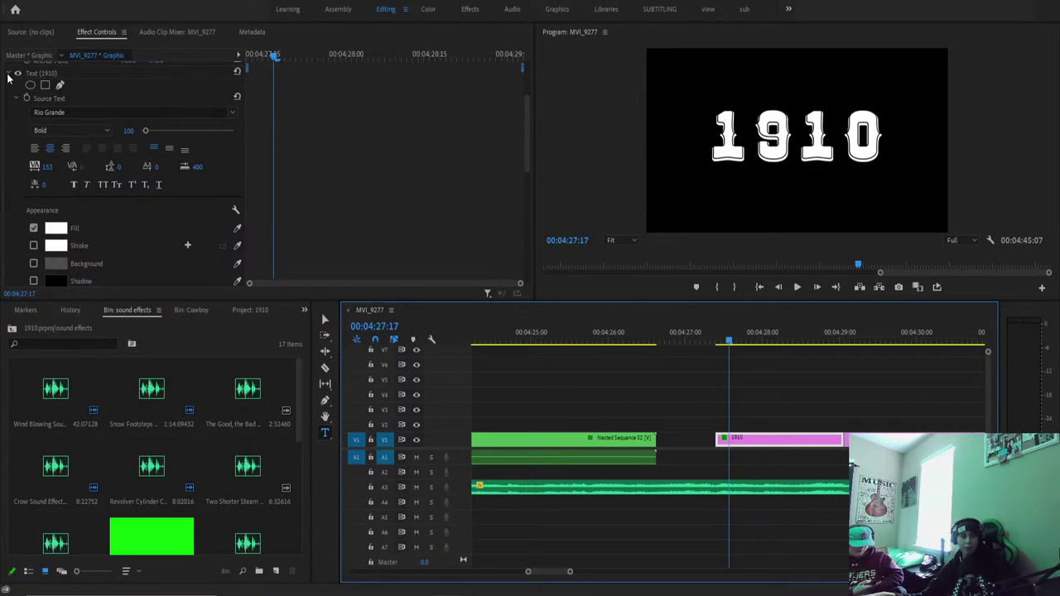
{"action": "left_click", "coordinate": [8, 74]}
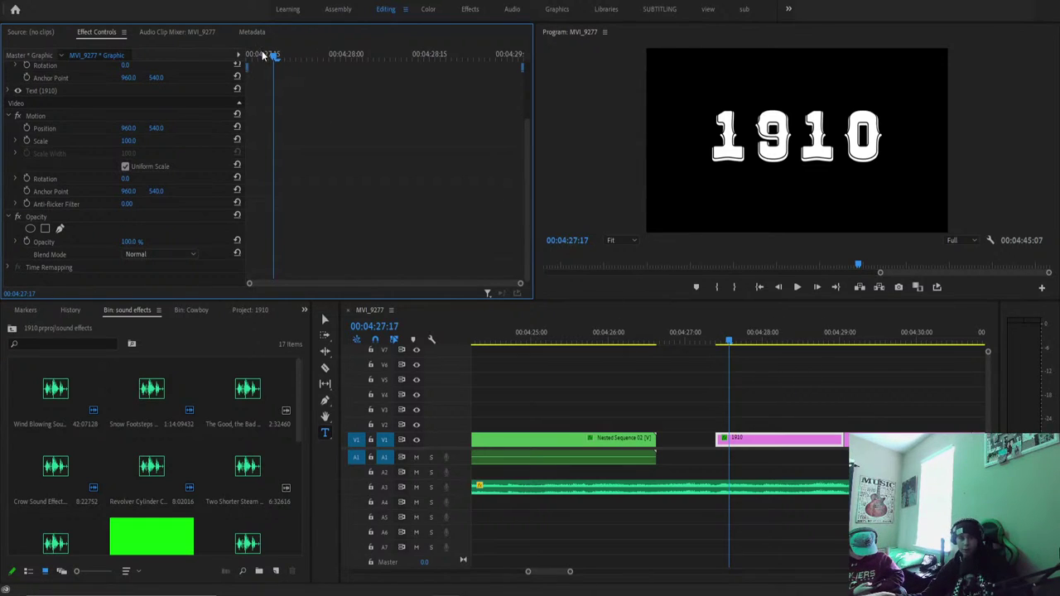
{"action": "left_click_drag", "start_coordinate": [262, 55], "coordinate": [229, 61]}
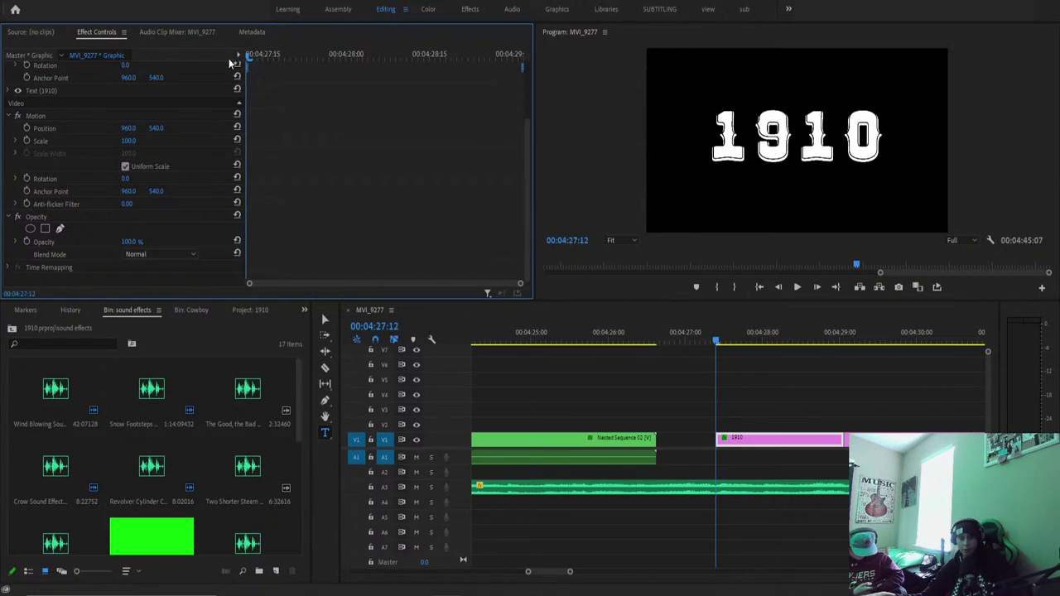
{"action": "left_click", "coordinate": [26, 242]}
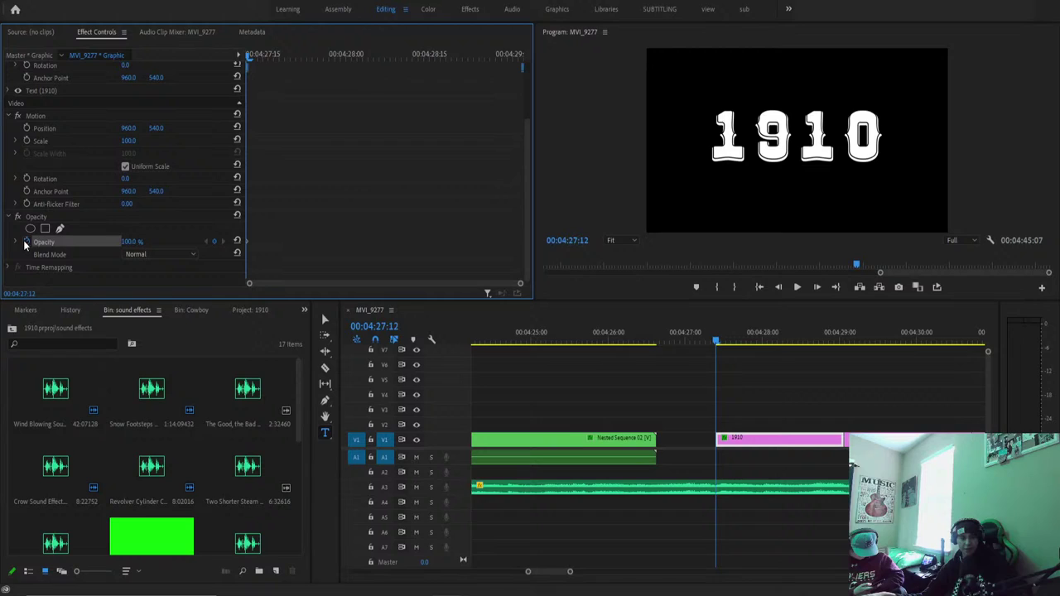
Add a 100% opacity keyframe to the "1910" title at 00:04:28:05 and set its first-frame opacity to 0%.
{"action": "left_click", "coordinate": [723, 346]}
{"action": "key", "text": "space"}
{"action": "key", "text": "space"}
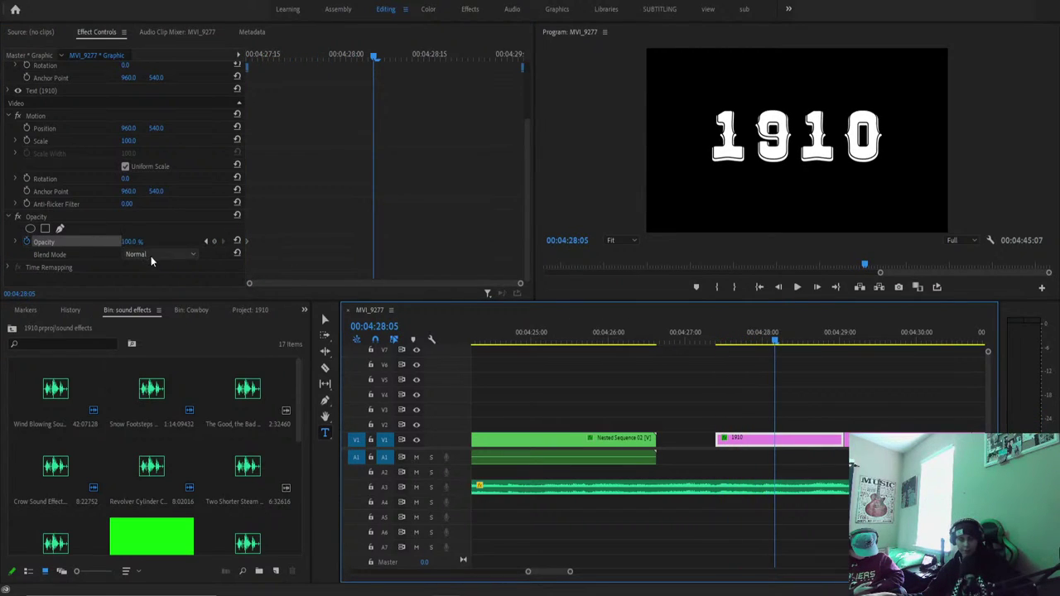
{"action": "left_click", "coordinate": [213, 241]}
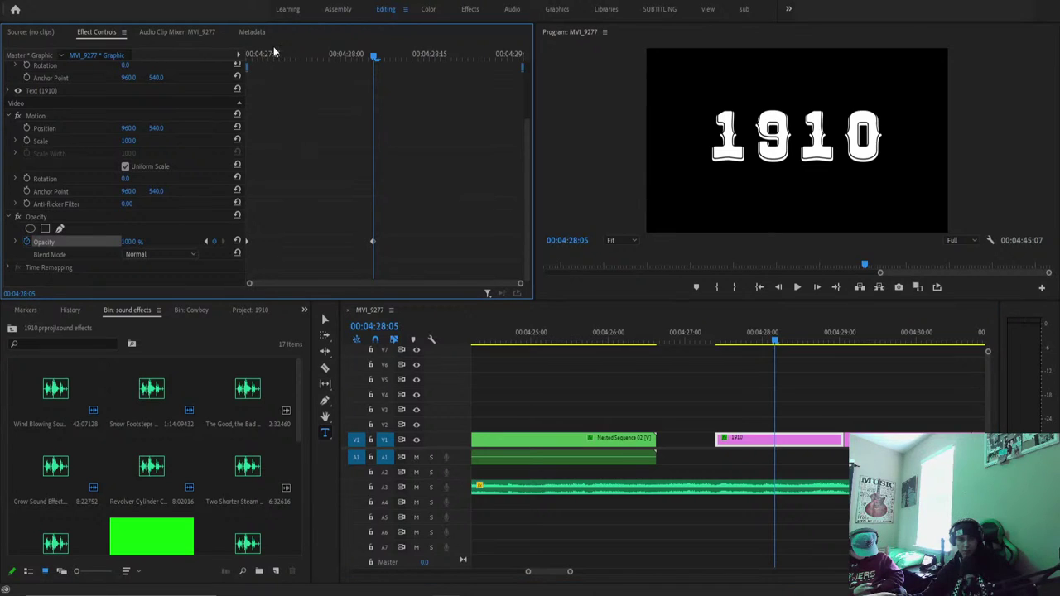
{"action": "key", "text": "Up"}
{"action": "left_click_drag", "start_coordinate": [132, 240], "coordinate": [83, 240]}
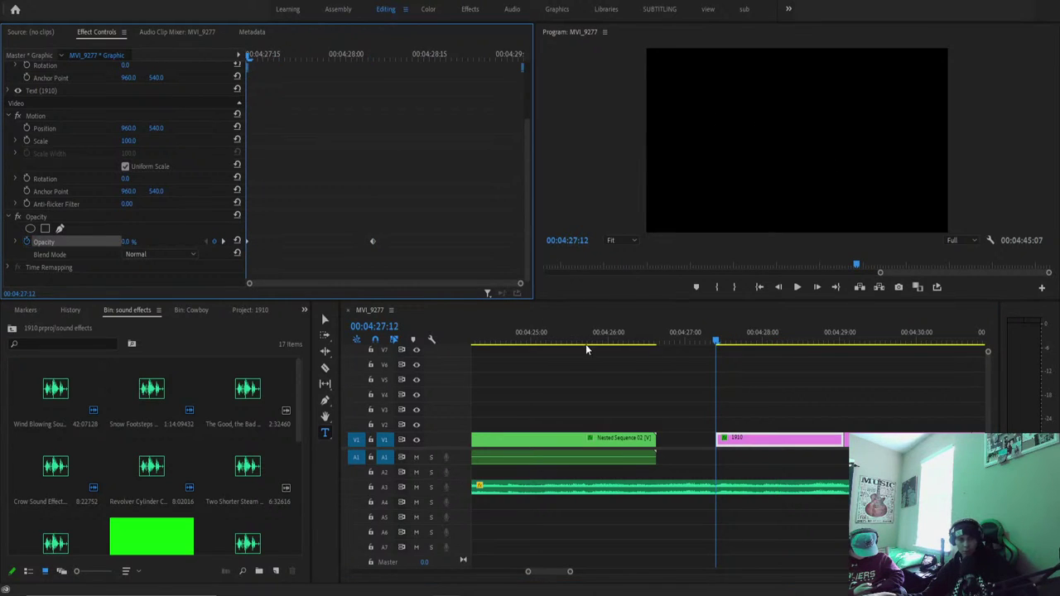
Play back the "1910" title's fade-in, and again from 00:04:25:18 into the cinematography credit.
{"action": "left_click", "coordinate": [625, 332]}
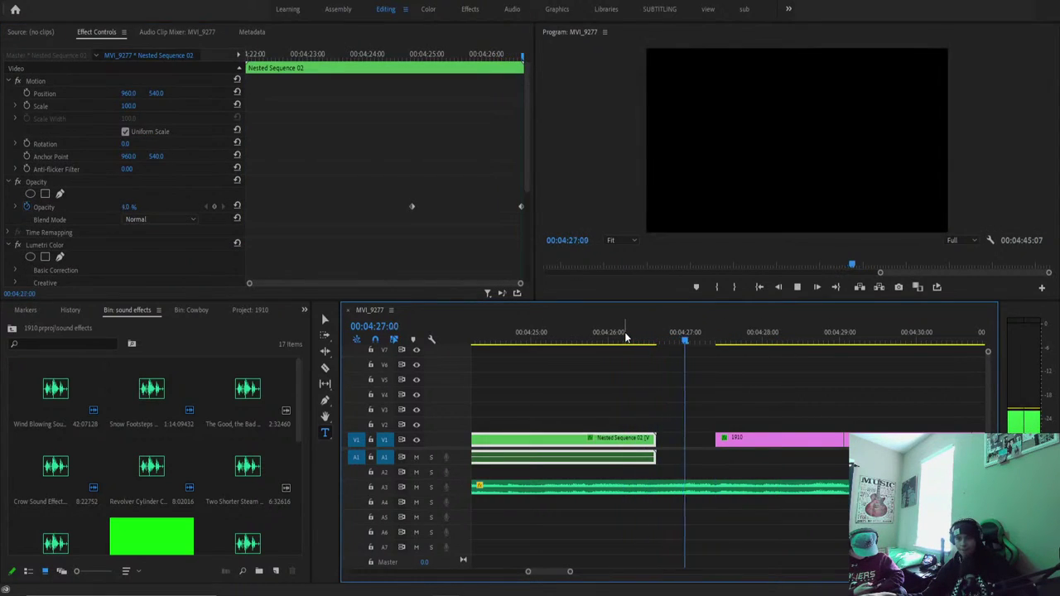
{"action": "key", "text": "space"}
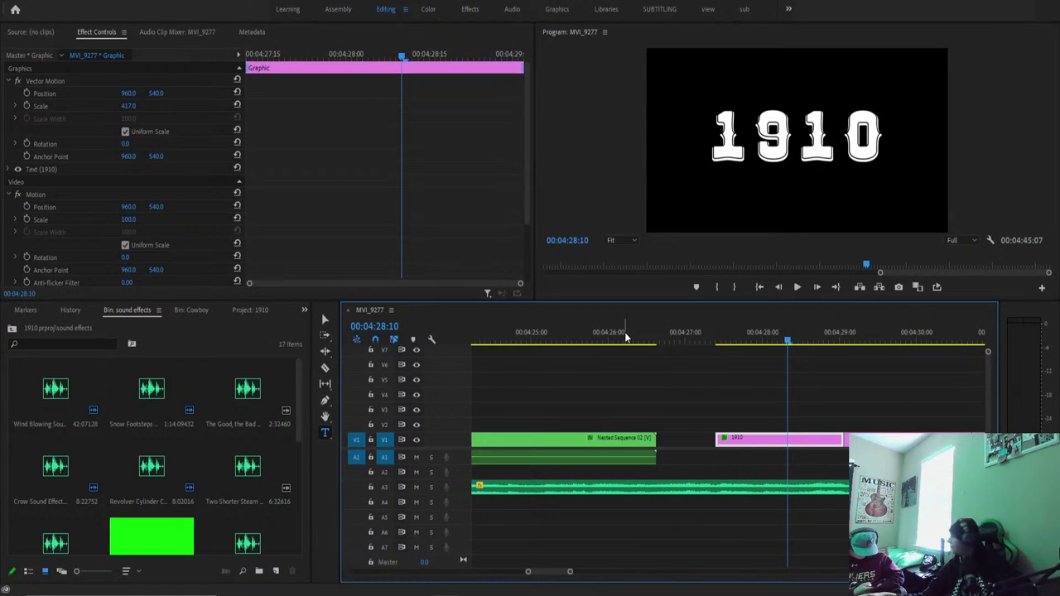
{"action": "left_click_drag", "start_coordinate": [625, 338], "coordinate": [577, 353]}
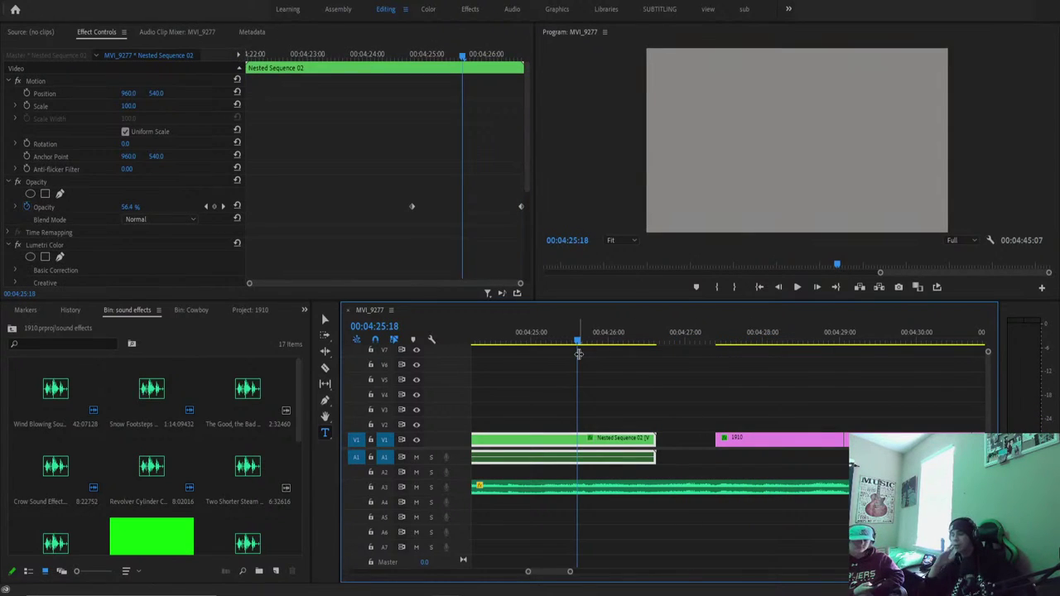
{"action": "key", "text": "space"}
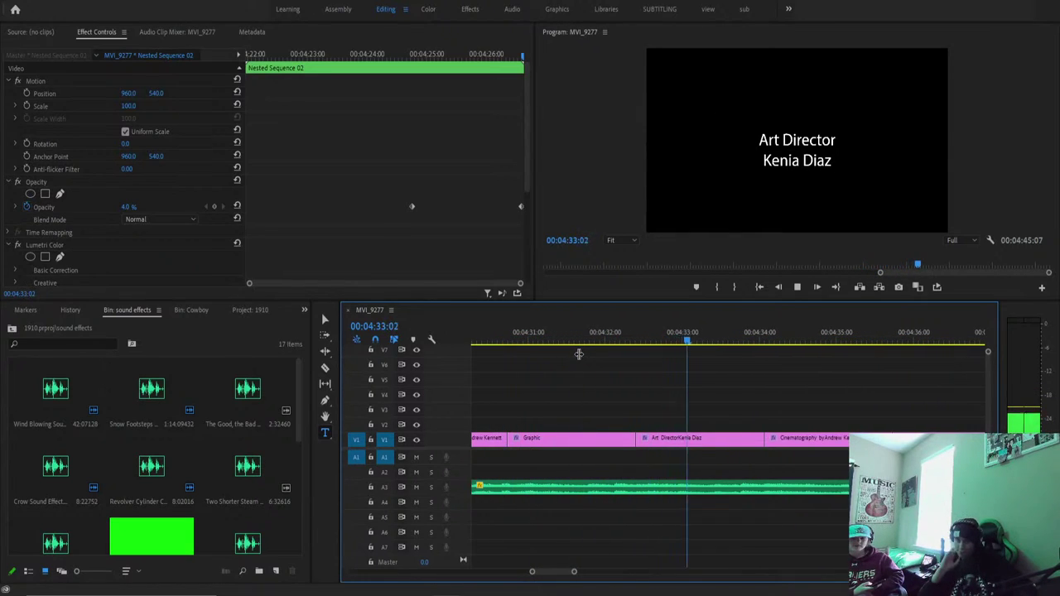
{"action": "scroll", "coordinate": [577, 353], "scroll_direction": "up", "scroll_amount": 1}
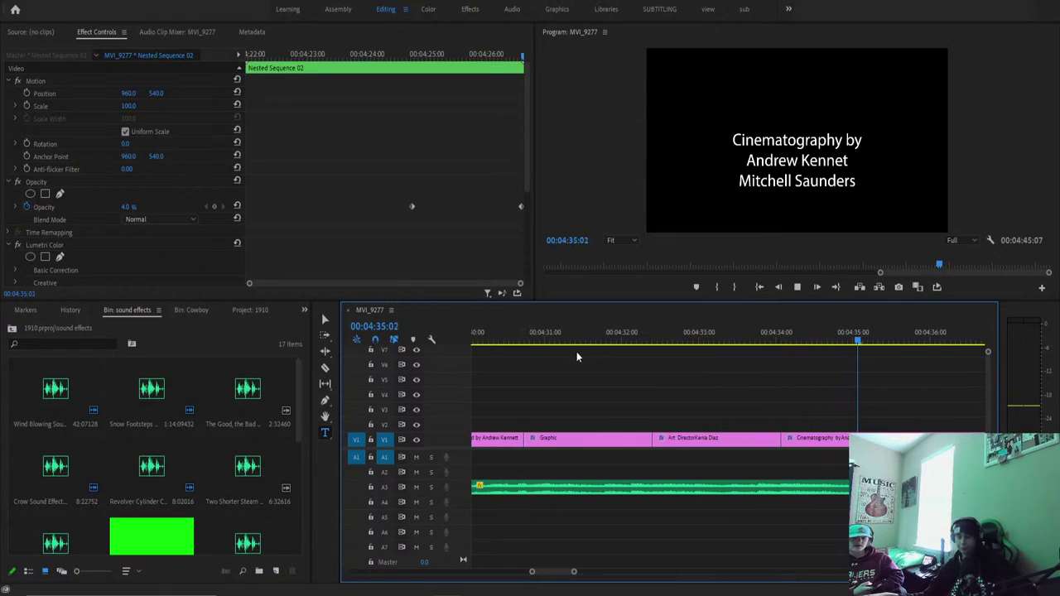
{"action": "key", "text": "space"}
Locate the "WYOMING 1910" opening title at 00:00:30:03 in the sequence.
{"action": "left_click_drag", "start_coordinate": [534, 573], "coordinate": [506, 557]}
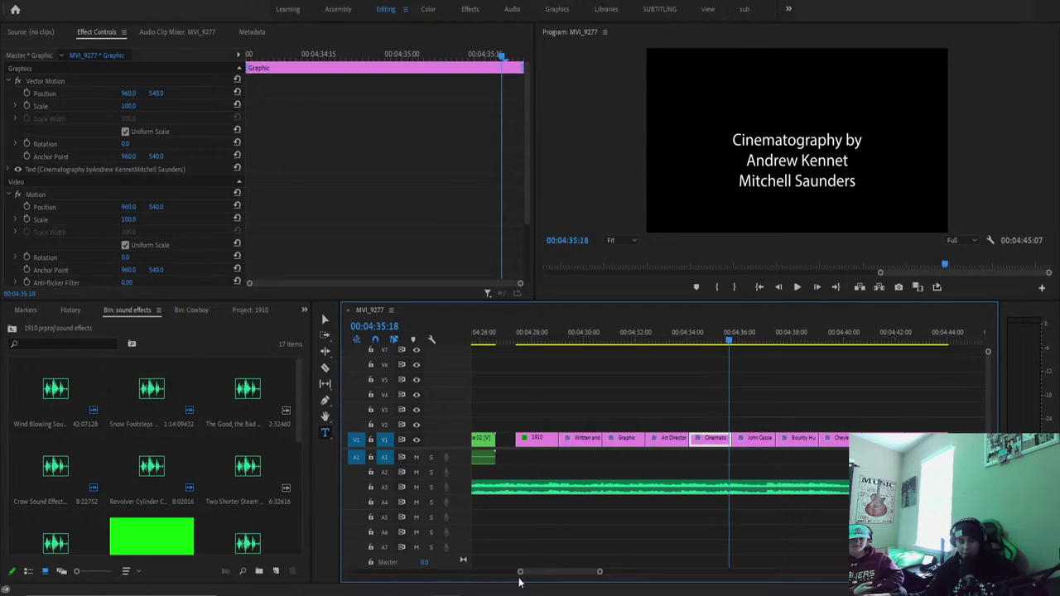
{"action": "left_click_drag", "start_coordinate": [520, 571], "coordinate": [306, 578]}
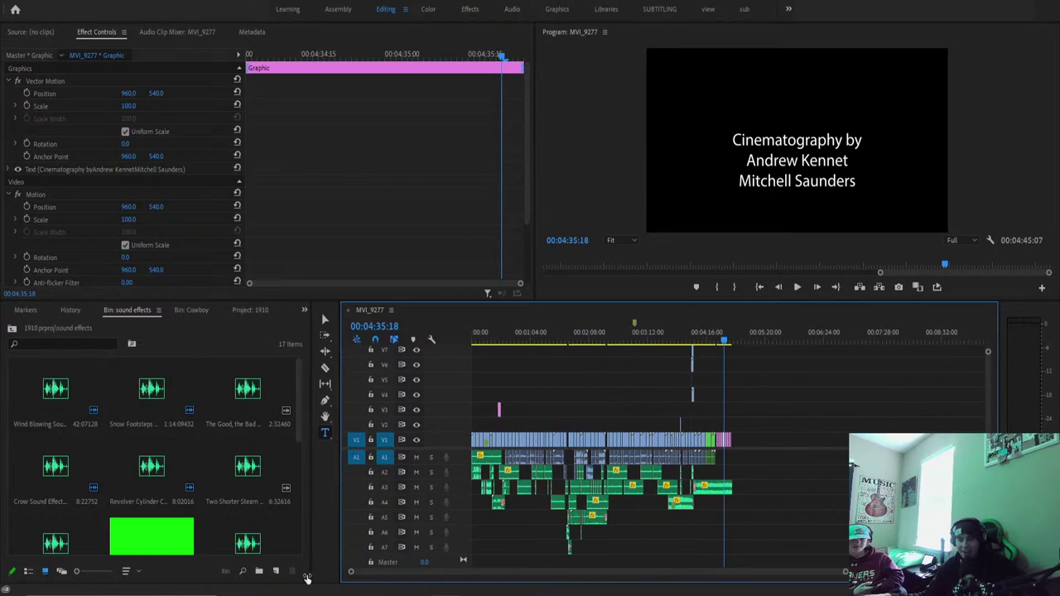
{"action": "left_click", "coordinate": [500, 332]}
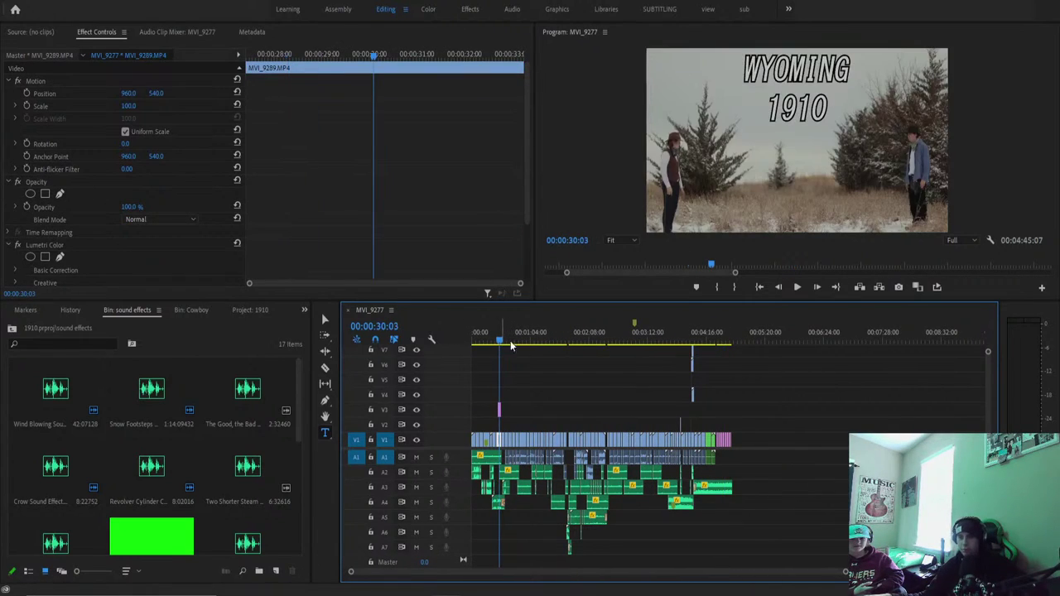
{"action": "key", "text": "="}
{"action": "key", "text": "="}
{"action": "key", "text": "="}
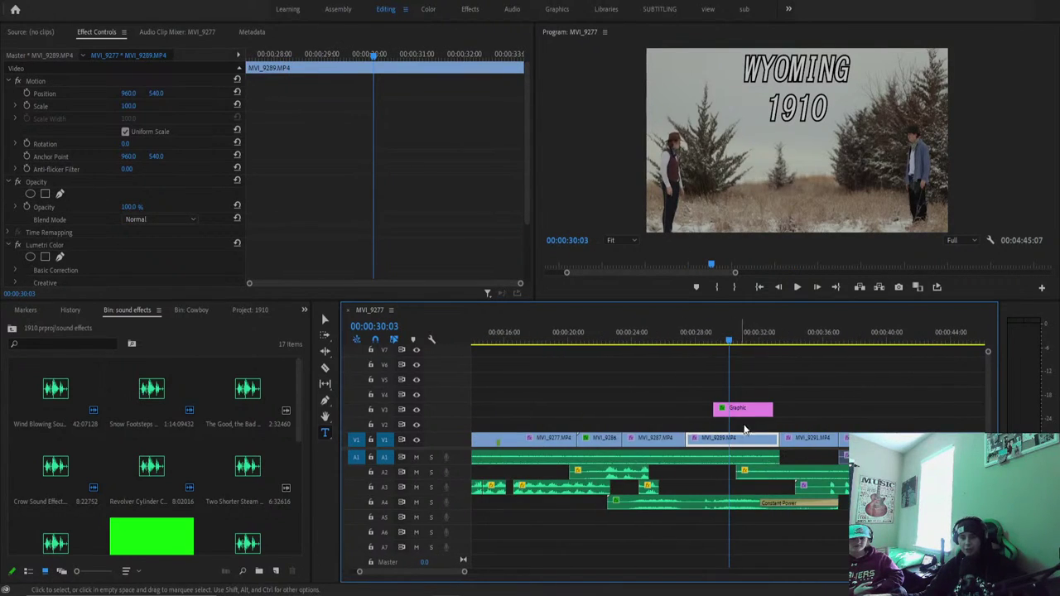
Try the Weston Free font on the whole "WYOMING 1910" opening title text.
{"action": "left_click", "coordinate": [748, 409]}
{"action": "scroll", "coordinate": [318, 193], "scroll_direction": "down", "scroll_amount": 5}
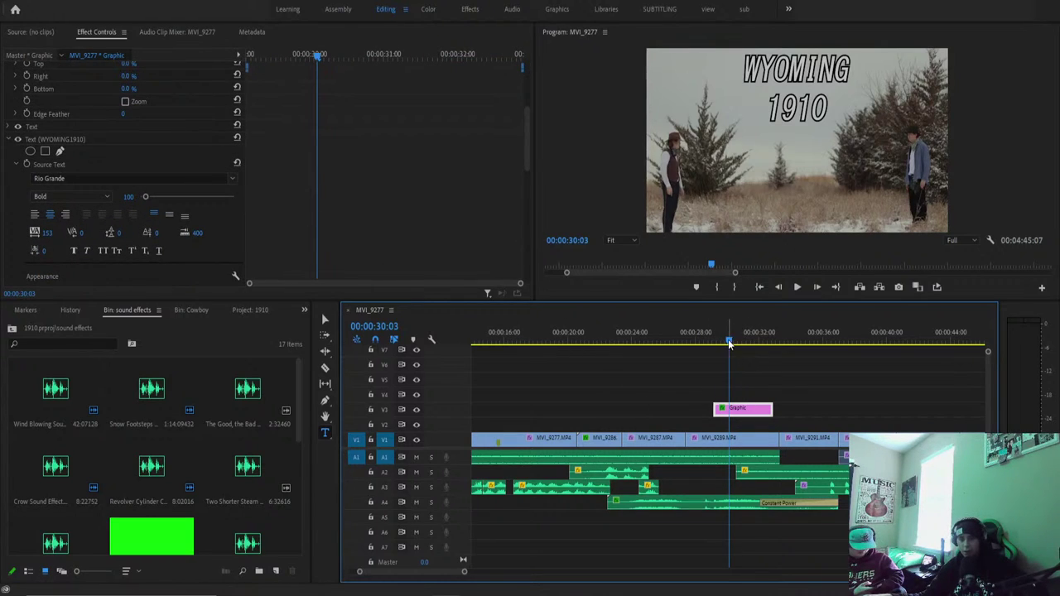
{"action": "left_click_drag", "start_coordinate": [729, 342], "coordinate": [729, 344]}
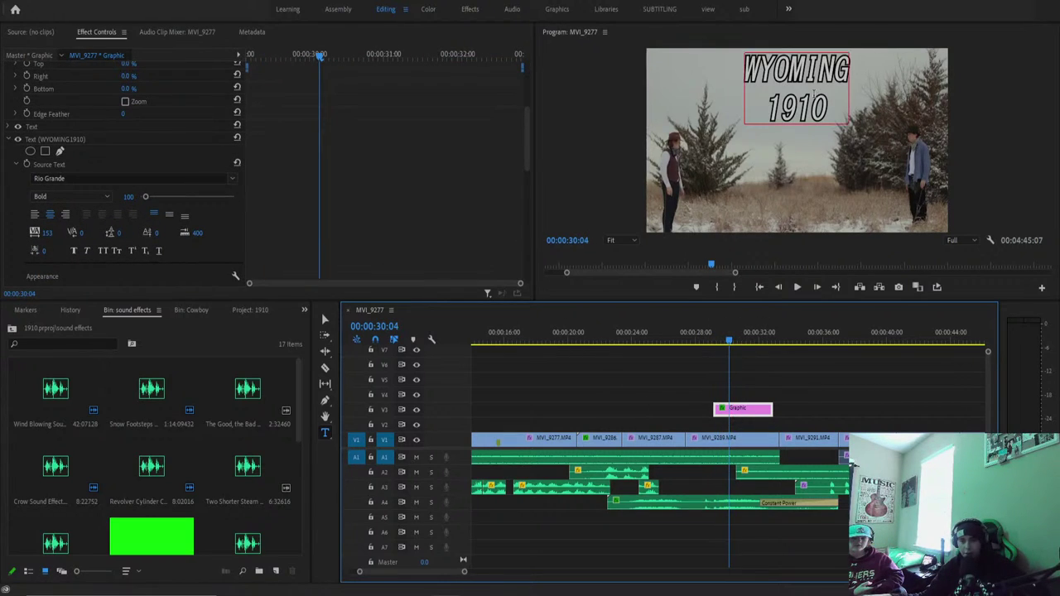
{"action": "left_click_drag", "start_coordinate": [826, 114], "coordinate": [742, 70]}
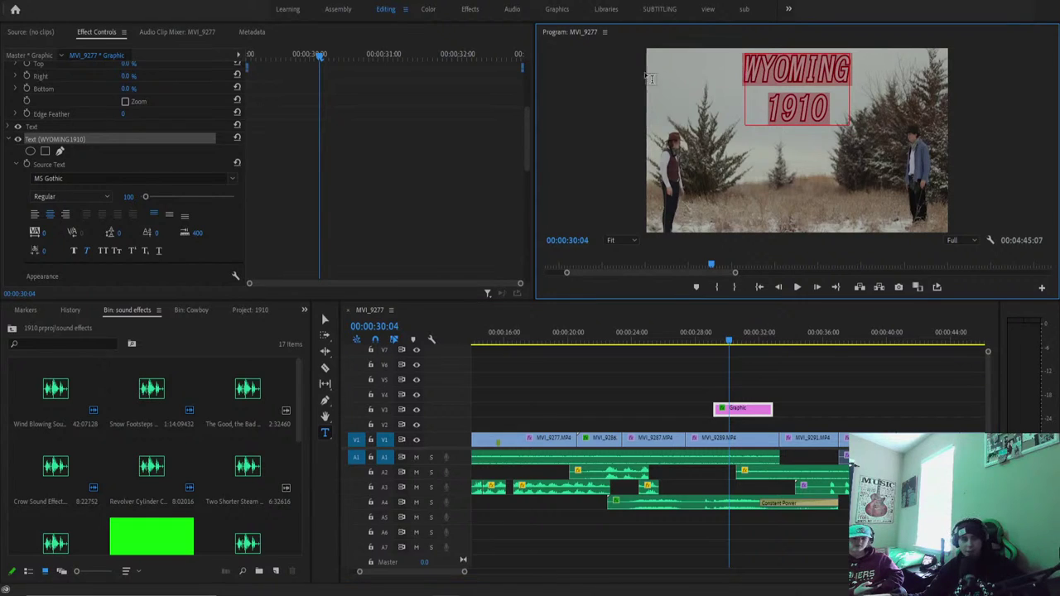
{"action": "left_click", "coordinate": [233, 181]}
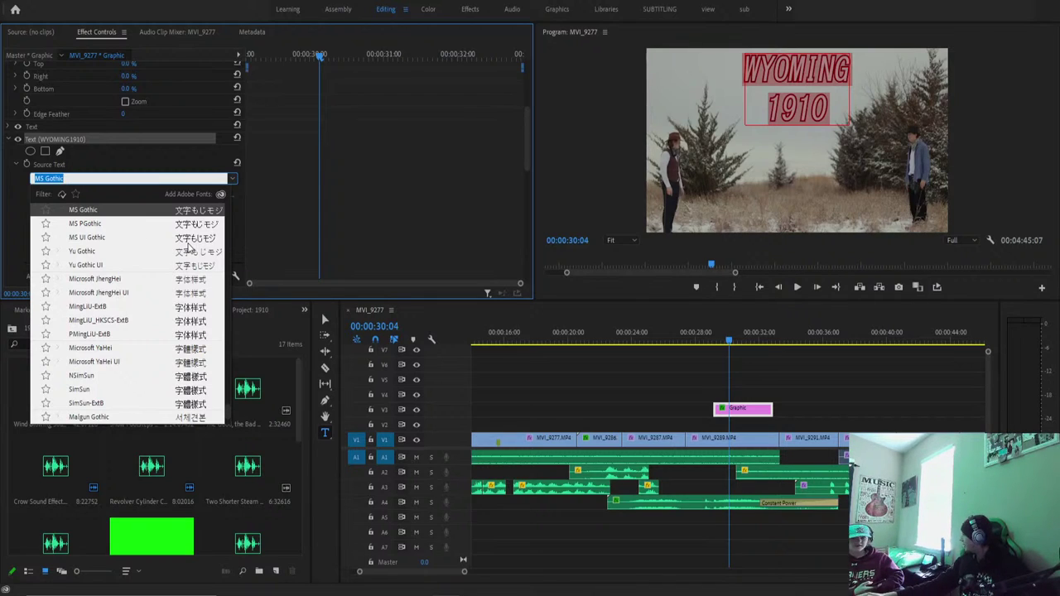
{"action": "scroll", "coordinate": [149, 265], "scroll_direction": "up", "scroll_amount": 3}
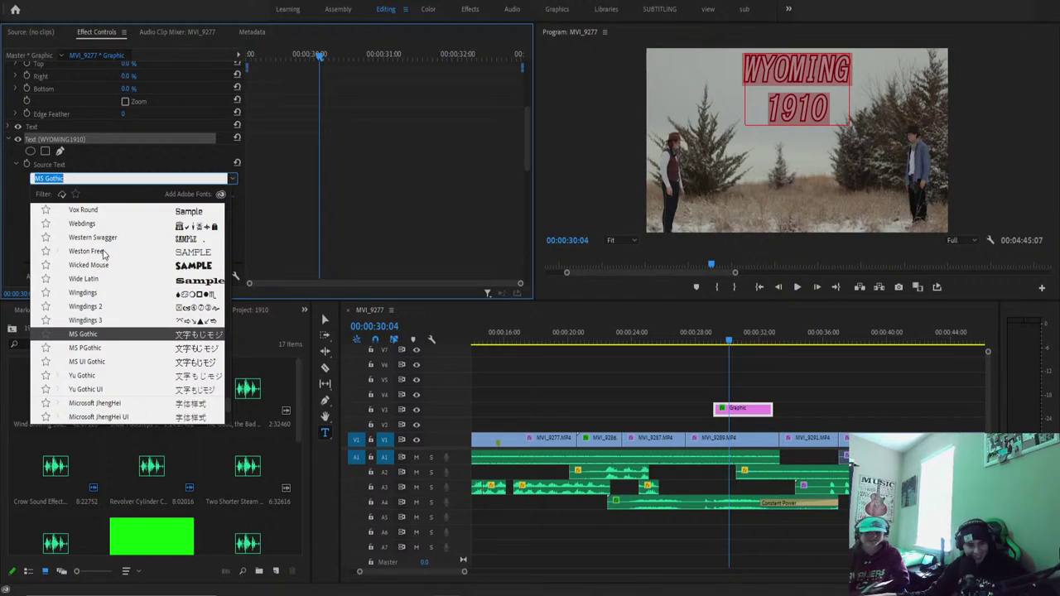
{"action": "left_click", "coordinate": [87, 251]}
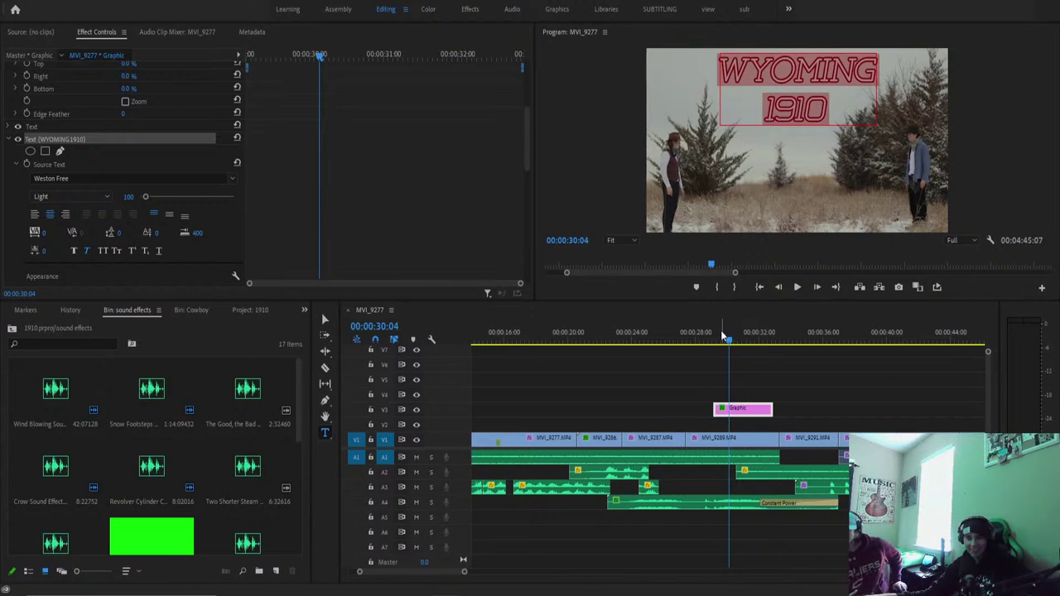
Undo the font change on the opening title and check the title at 00:00:29:16.
{"action": "left_click_drag", "start_coordinate": [720, 331], "coordinate": [737, 344]}
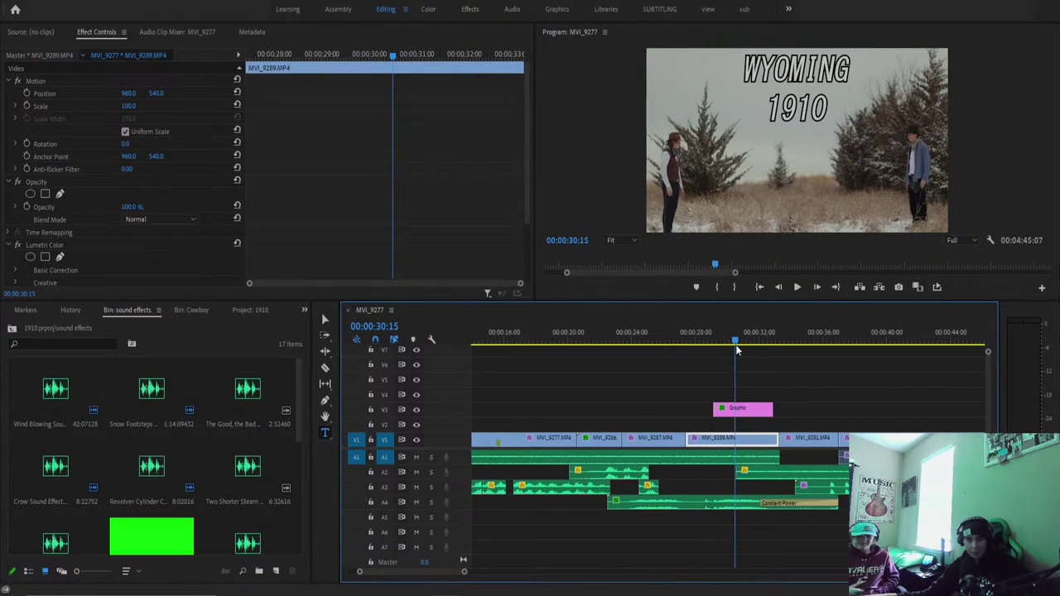
{"action": "mouse_move", "coordinate": [726, 328]}
{"action": "left_mouse_down"}
{"action": "mouse_move", "coordinate": [706, 341]}
{"action": "mouse_move", "coordinate": [721, 346]}
{"action": "left_mouse_up"}
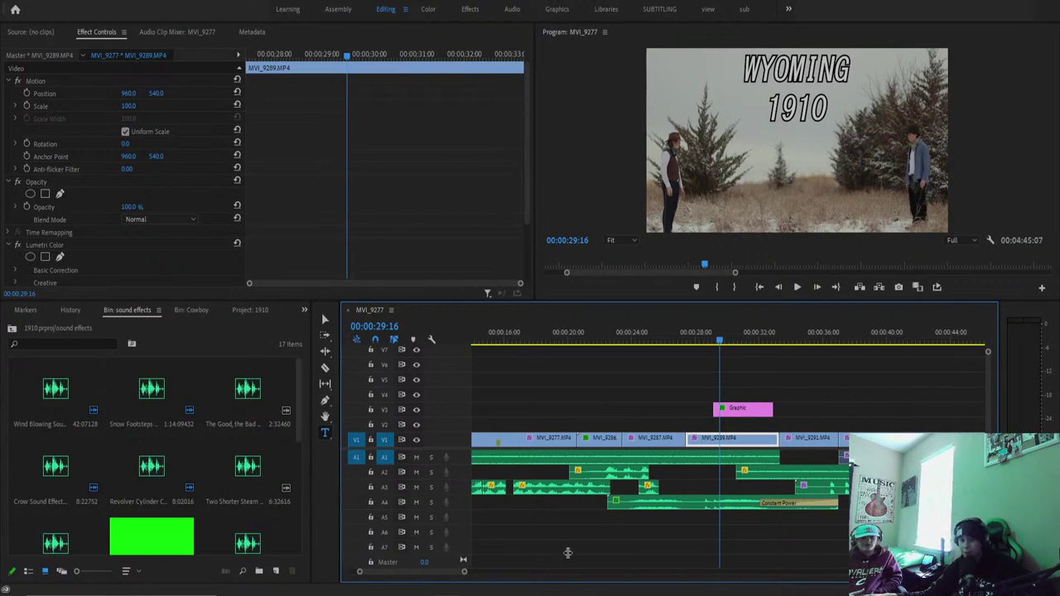
{"action": "left_click_drag", "start_coordinate": [464, 573], "coordinate": [478, 571]}
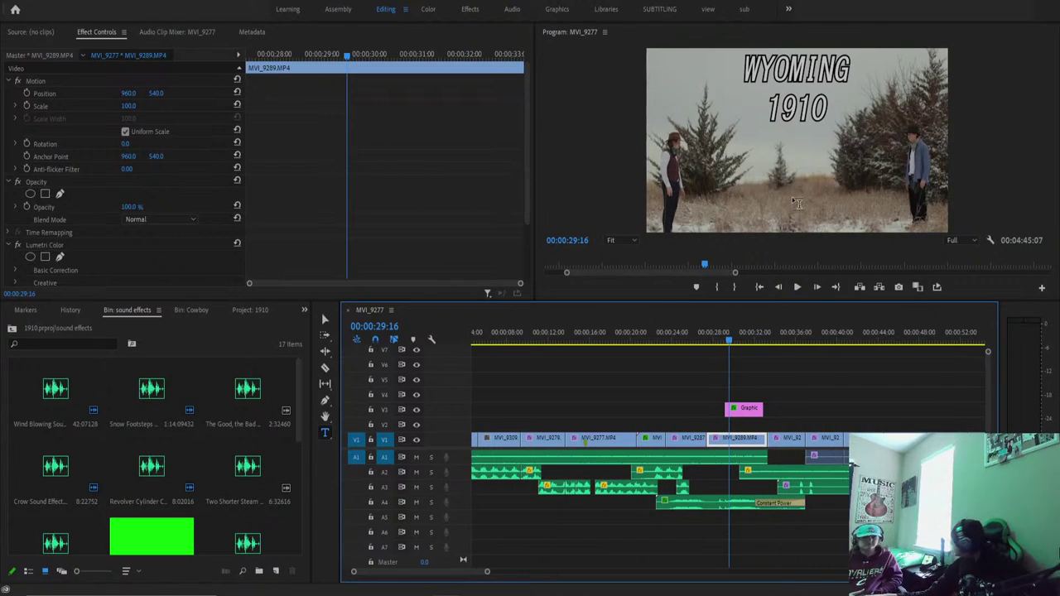
{"action": "mouse_move", "coordinate": [487, 572]}
{"action": "left_mouse_down"}
{"action": "mouse_move", "coordinate": [629, 573]}
{"action": "mouse_move", "coordinate": [372, 573]}
{"action": "mouse_move", "coordinate": [496, 571]}
{"action": "left_mouse_up"}
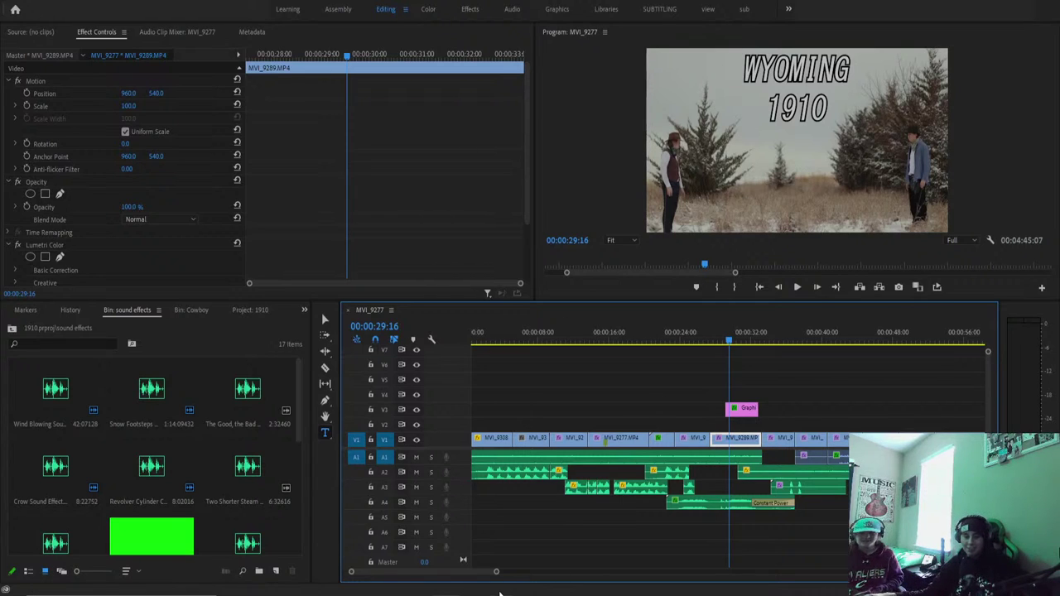
Add a colon after "Written and directed by" in the credit at 00:04:30:09.
{"action": "left_click_drag", "start_coordinate": [496, 572], "coordinate": [814, 556]}
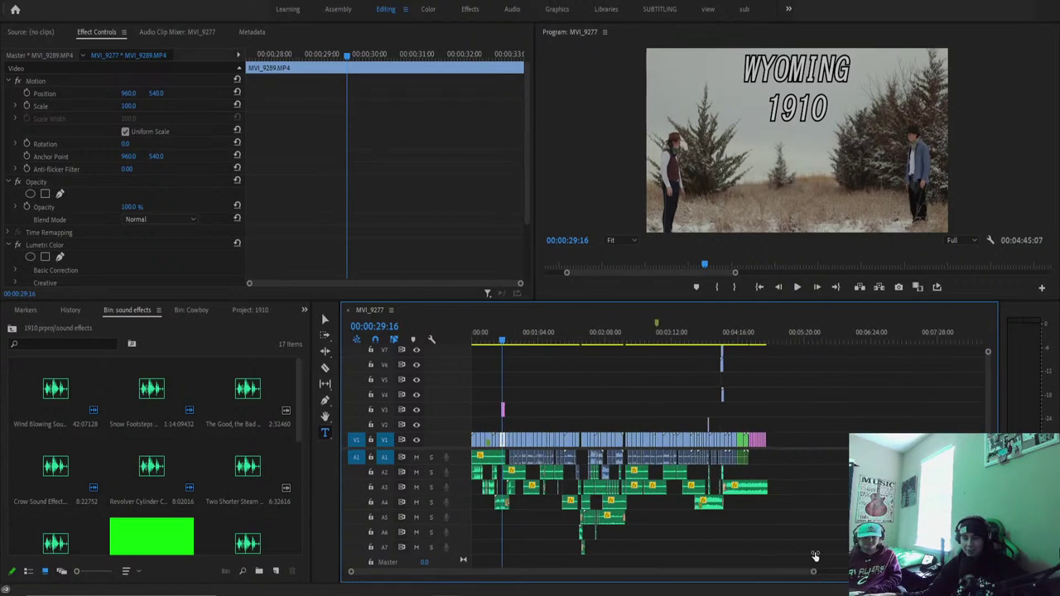
{"action": "left_click_drag", "start_coordinate": [744, 333], "coordinate": [757, 345]}
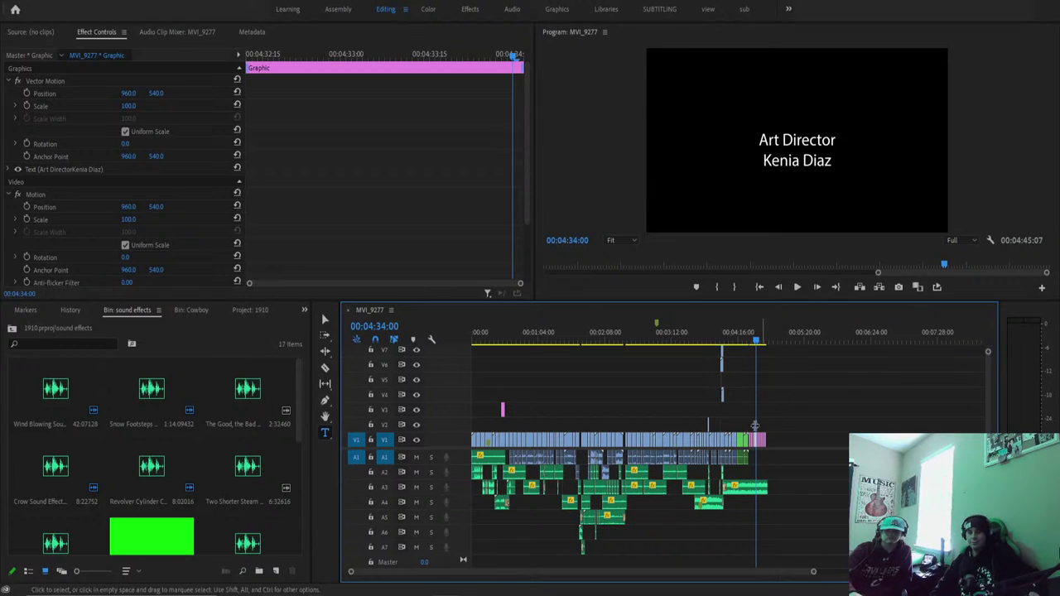
{"action": "left_click_drag", "start_coordinate": [756, 341], "coordinate": [753, 342]}
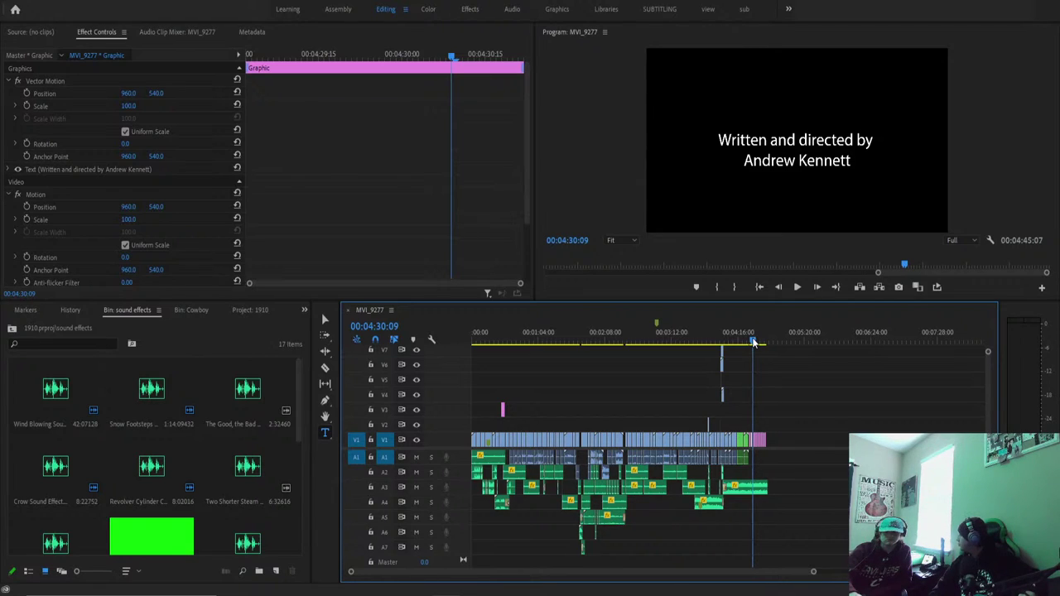
{"action": "left_click", "coordinate": [871, 142]}
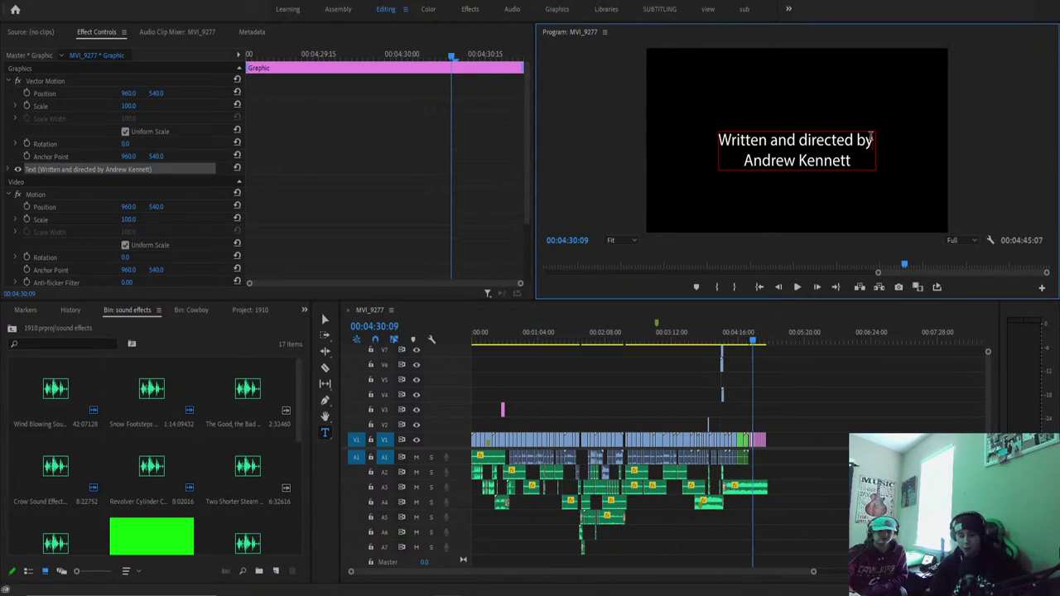
{"action": "type", "text": ":"}
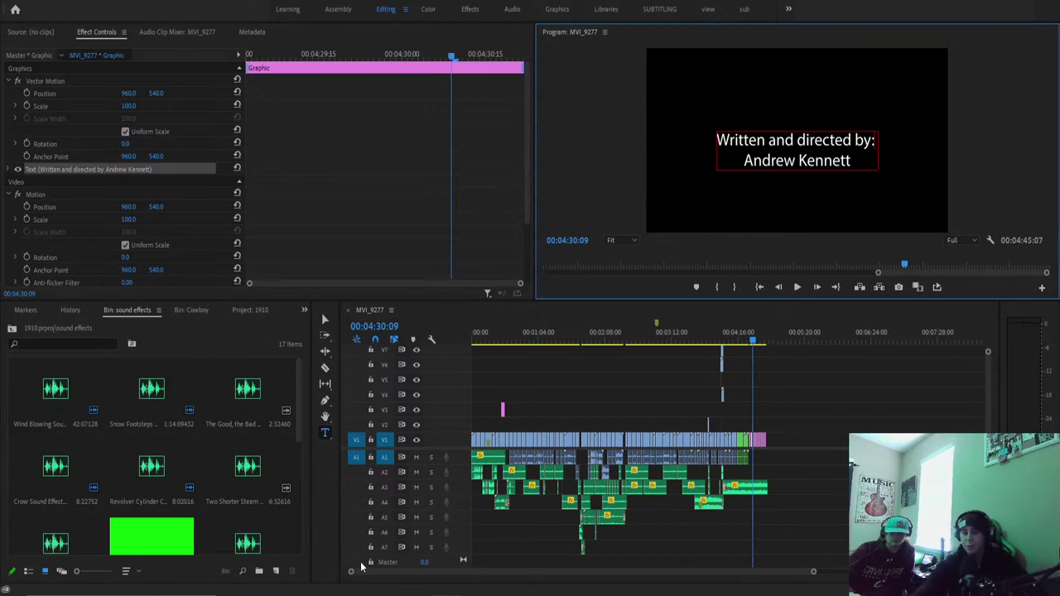
Add a colon after "Edited by" in the editor credit at 00:04:30:28.
{"action": "left_click_drag", "start_coordinate": [379, 569], "coordinate": [393, 576]}
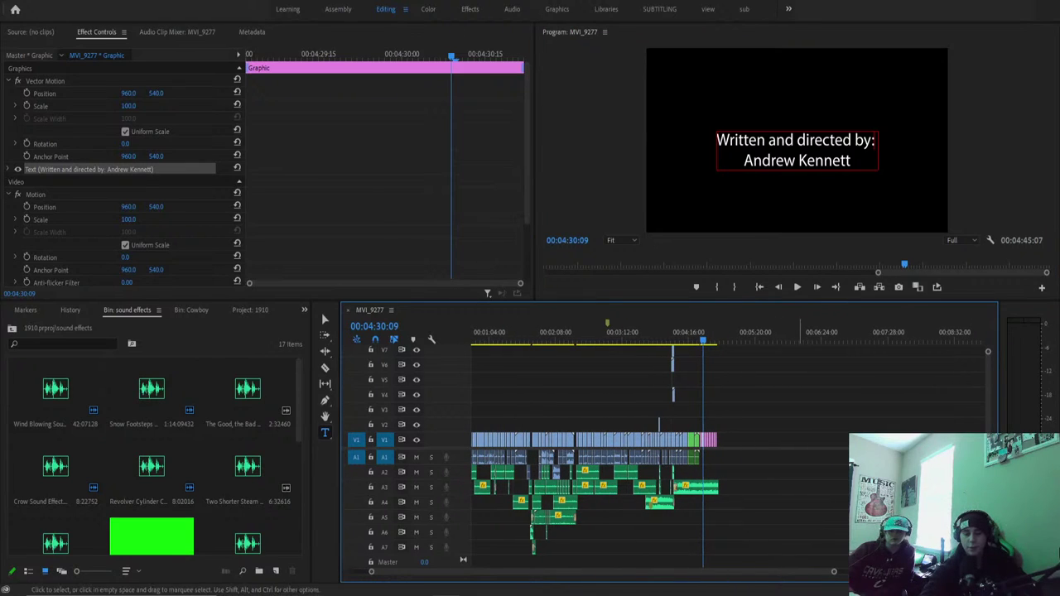
{"action": "left_click_drag", "start_coordinate": [834, 573], "coordinate": [633, 571]}
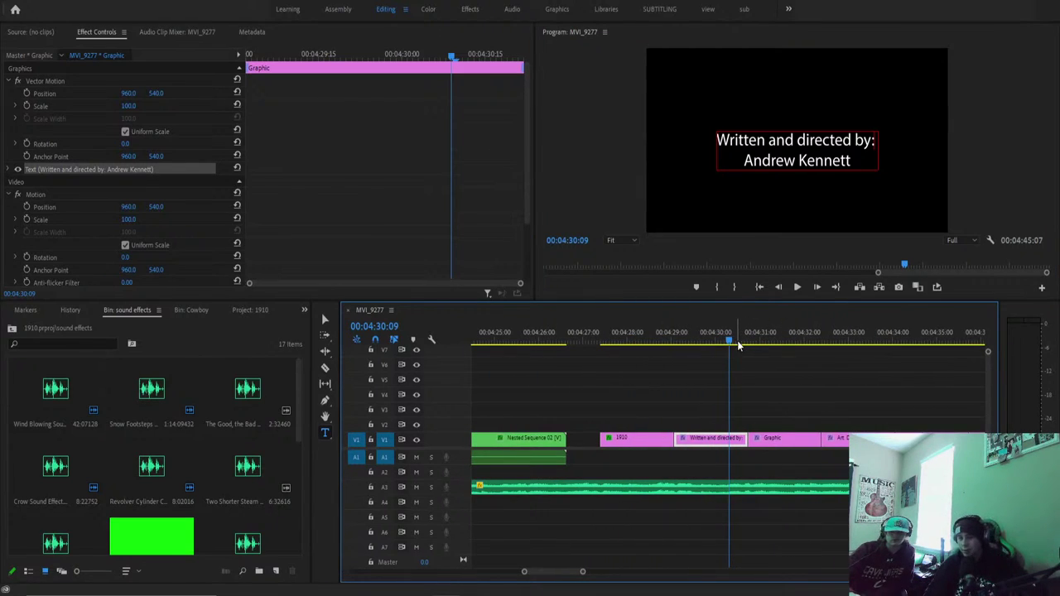
{"action": "left_click_drag", "start_coordinate": [730, 343], "coordinate": [756, 366]}
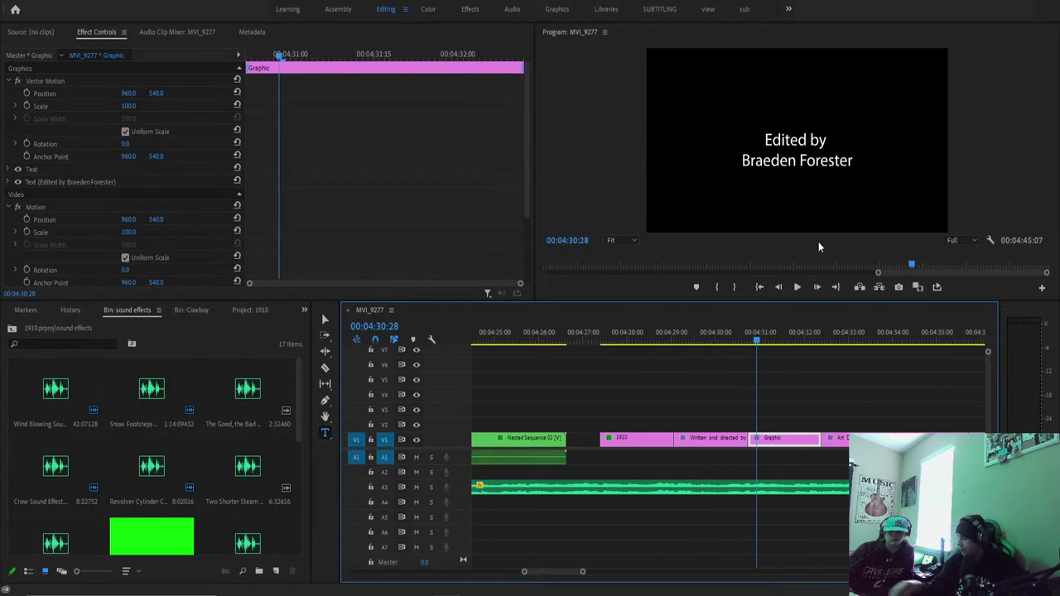
{"action": "left_click", "coordinate": [829, 140]}
{"action": "type", "text": ":"}
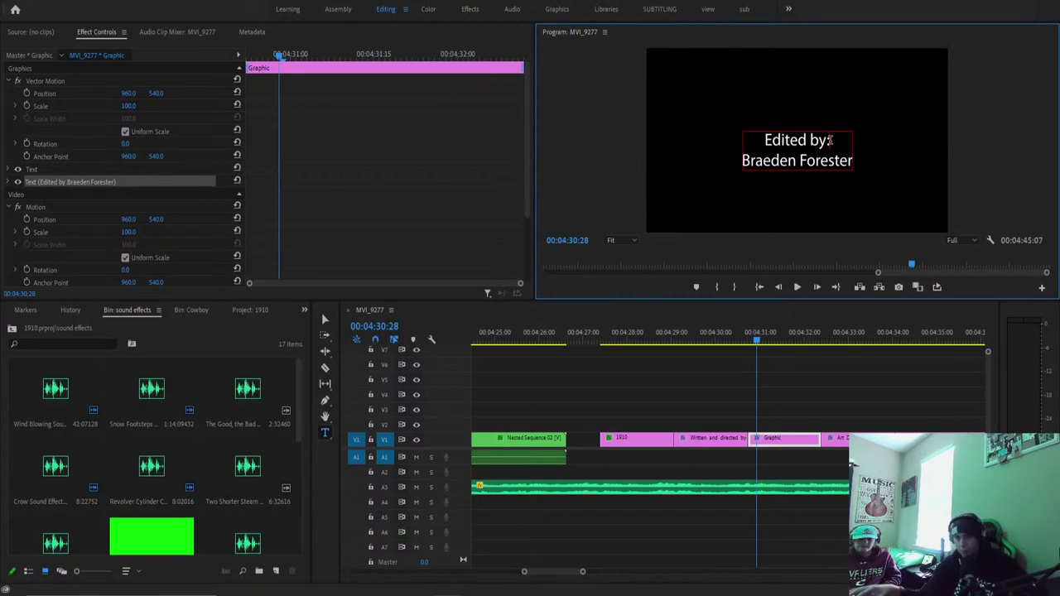
Add a colon after "Art Director" in the credit at 00:04:33:02, keeping the name on its own line.
{"action": "left_click", "coordinate": [850, 332]}
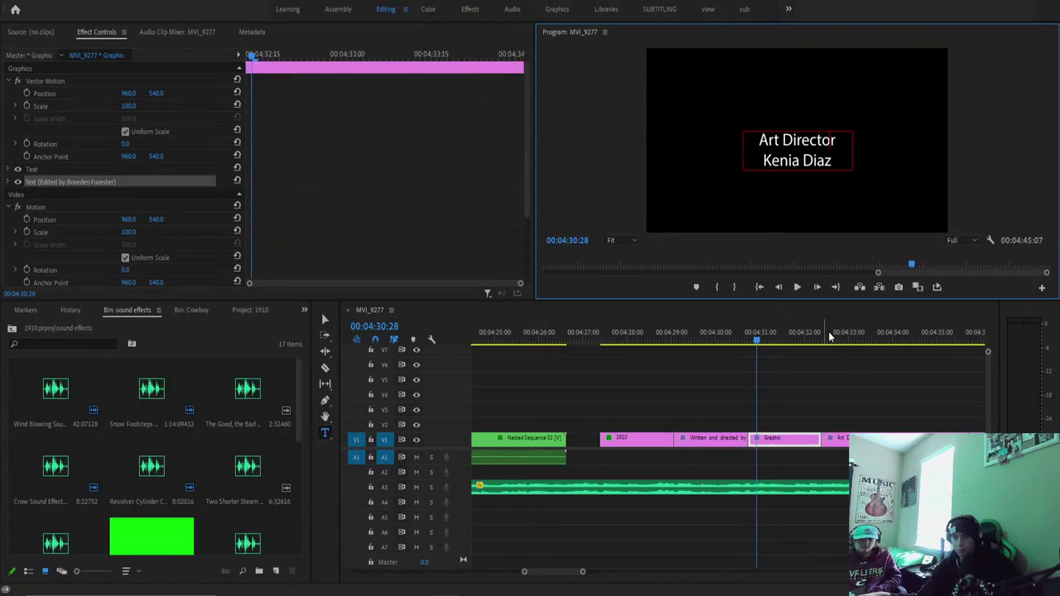
{"action": "left_click", "coordinate": [764, 159]}
{"action": "key", "text": "BackSpace"}
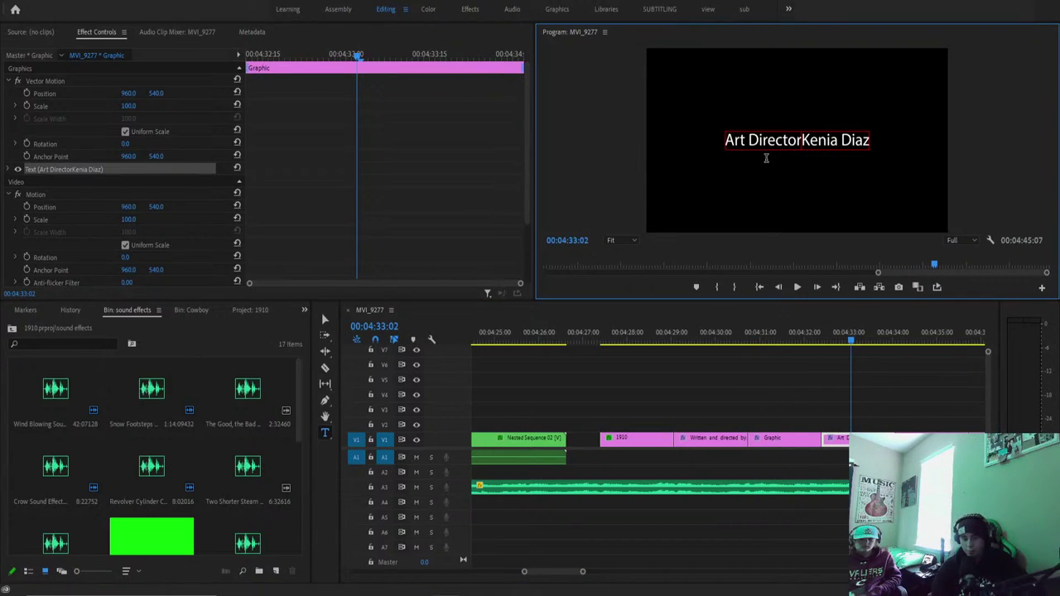
{"action": "type", "text": ":"}
{"action": "key", "text": "Return"}
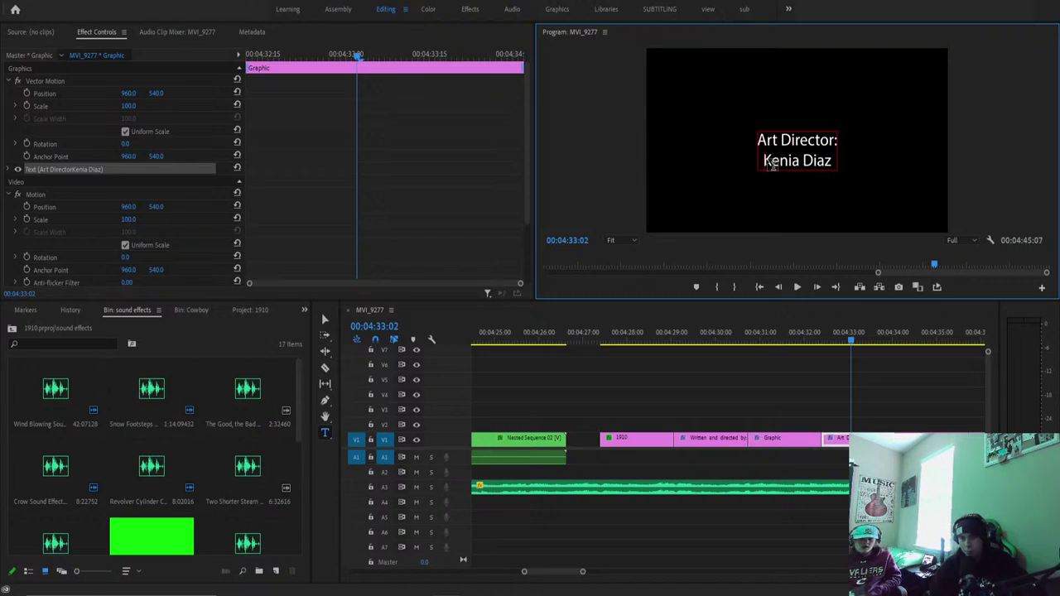
Add a colon after "Cinematography by" in the credit at 00:04:34:25 and correct the first surname with a second "t".
{"action": "left_click", "coordinate": [929, 334]}
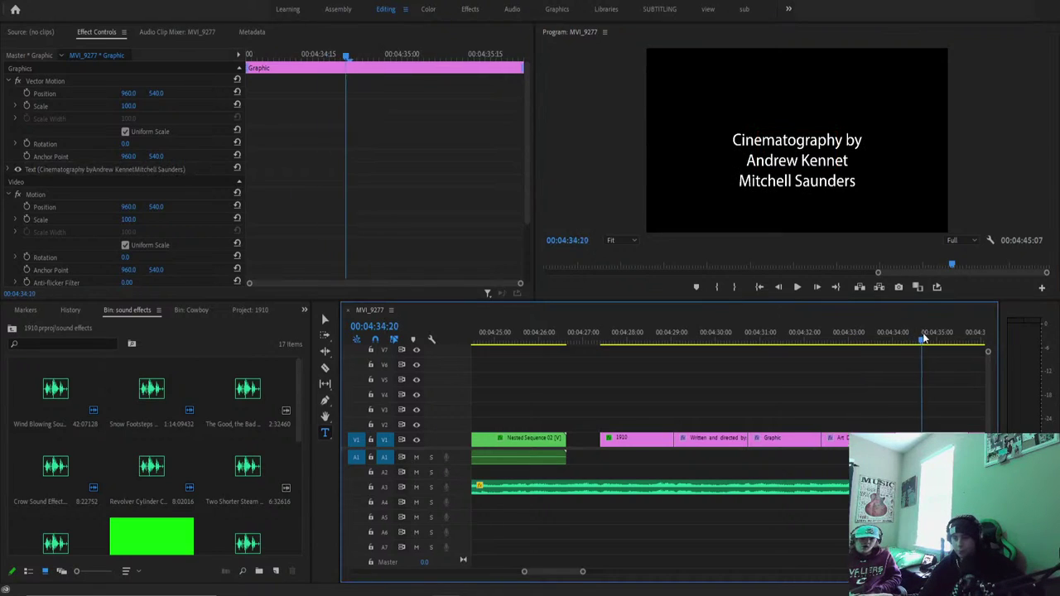
{"action": "left_click", "coordinate": [860, 143]}
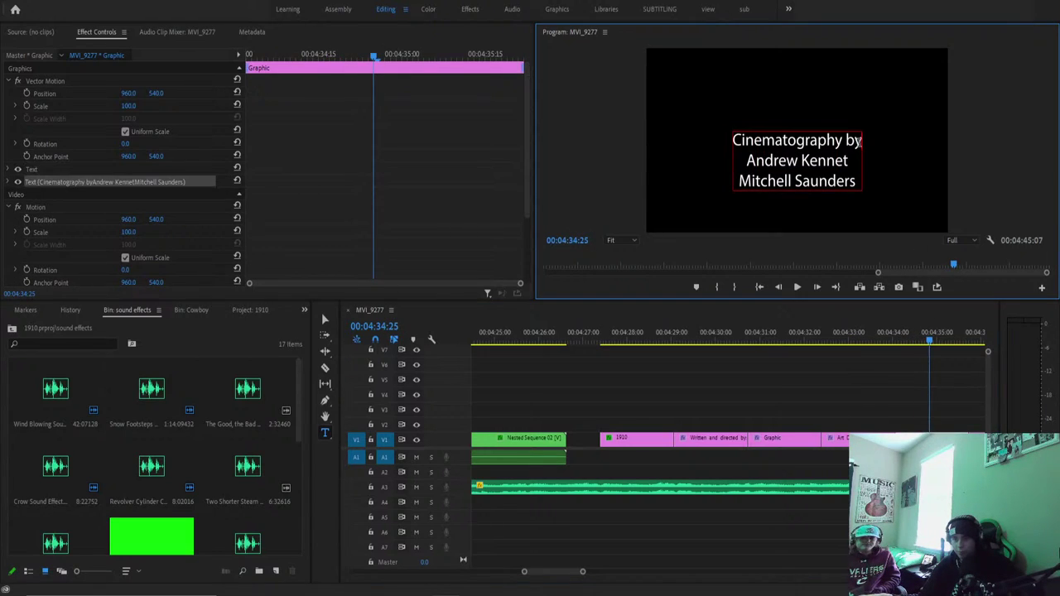
{"action": "type", "text": ":"}
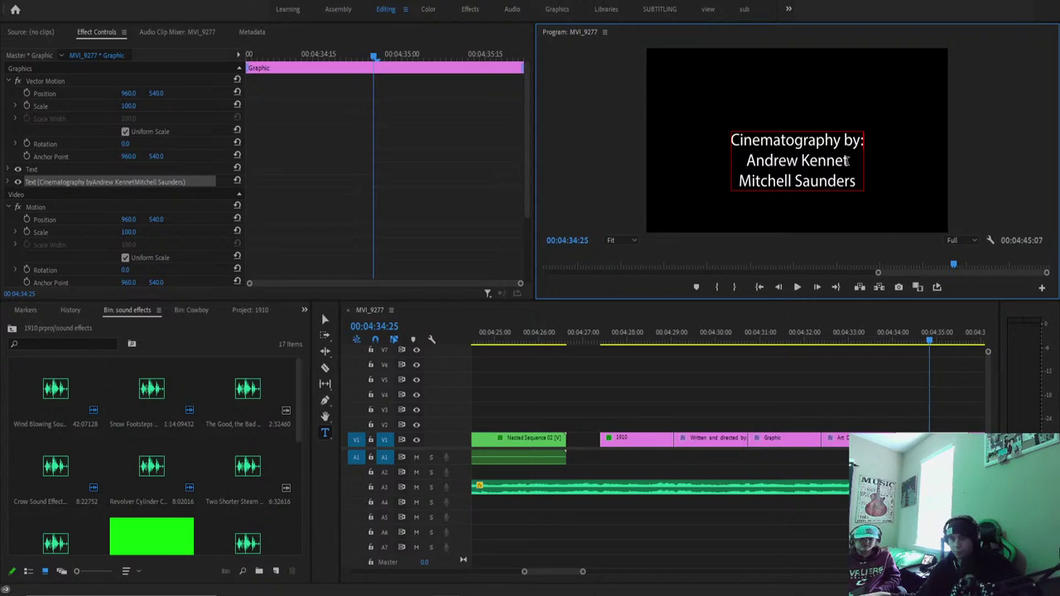
{"action": "left_click", "coordinate": [845, 161]}
{"action": "type", "text": "t"}
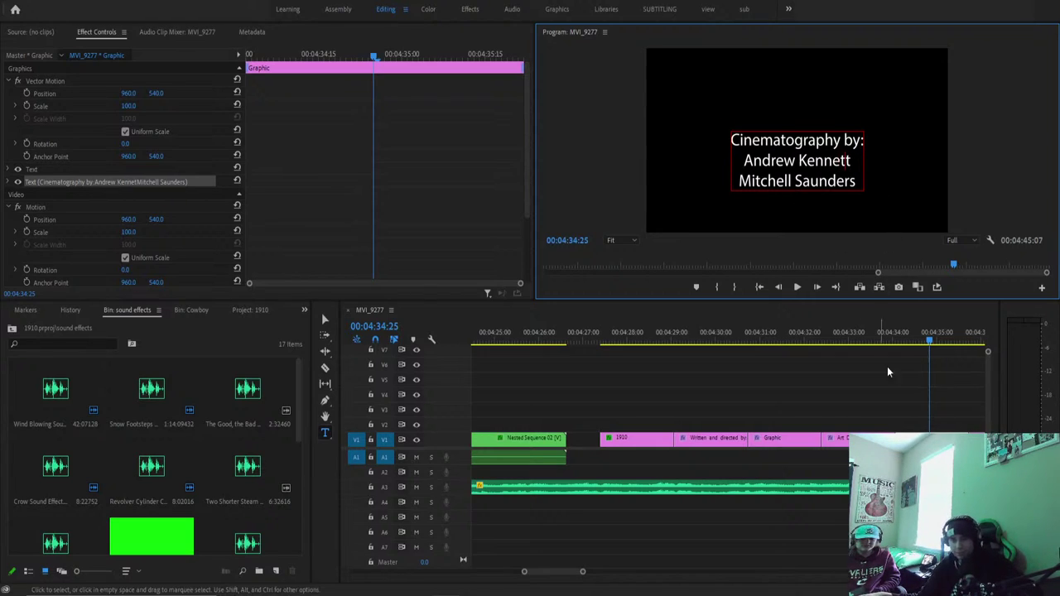
Change the heading of the credit at 00:04:41:23 to "Woodsman Thanks:" with a capital T and a colon.
{"action": "left_click_drag", "start_coordinate": [914, 325], "coordinate": [962, 382]}
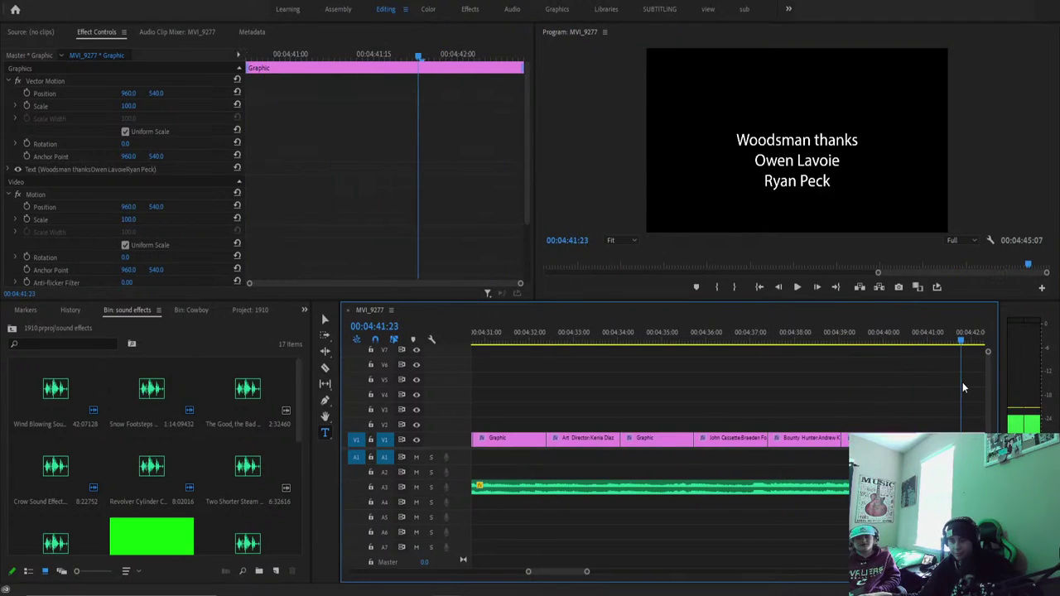
{"action": "left_click", "coordinate": [822, 139]}
{"action": "key", "text": "BackSpace"}
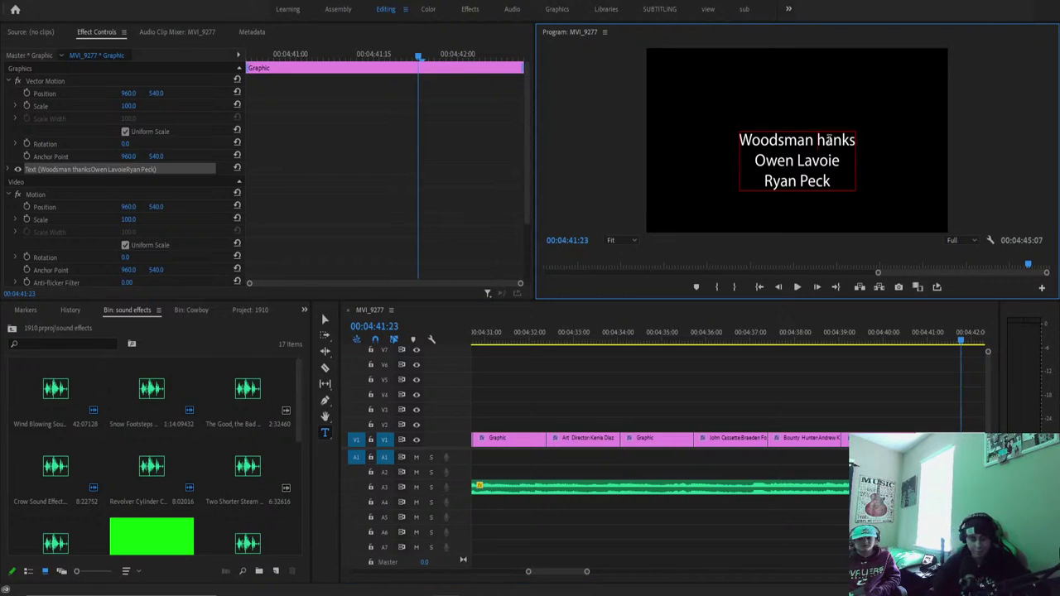
{"action": "type", "text": "T"}
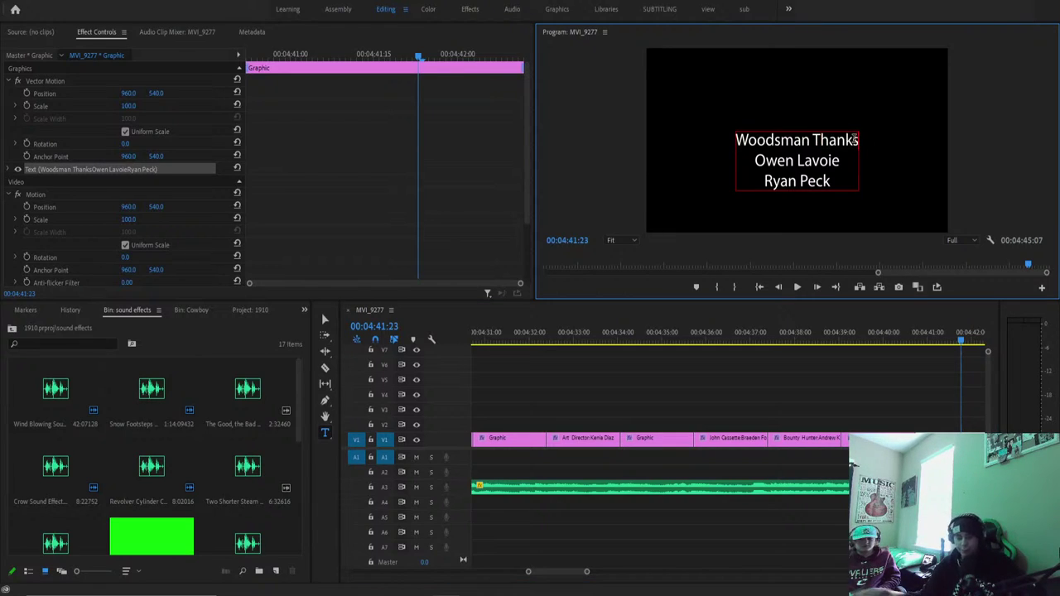
{"action": "type", "text": ":"}
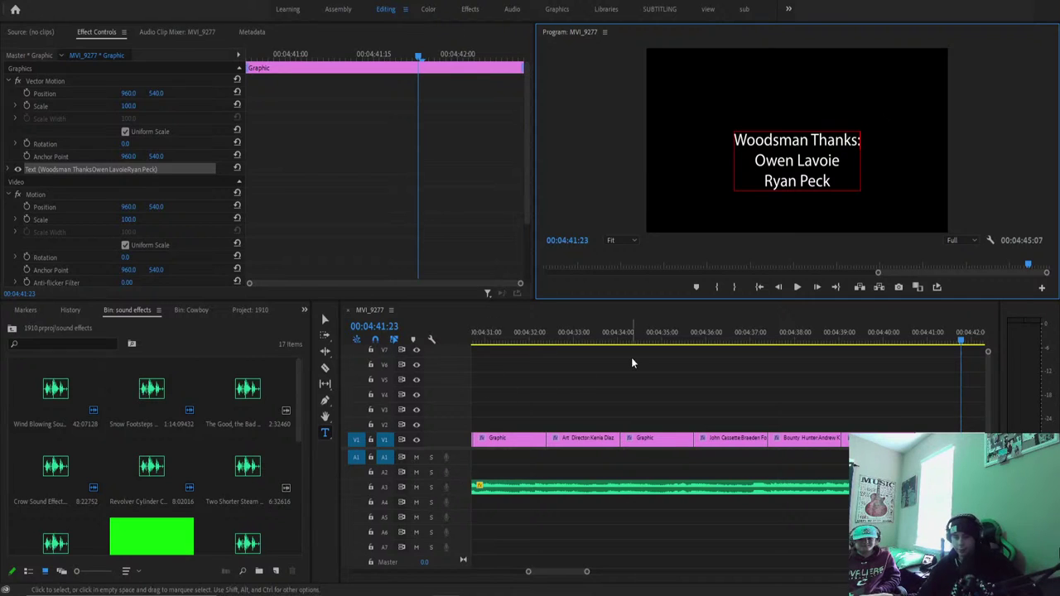
Capitalize the last word of the final credit's heading at 00:04:43:11 so it reads "Special Thanks To".
{"action": "left_click", "coordinate": [678, 328]}
{"action": "left_click_drag", "start_coordinate": [679, 329], "coordinate": [1018, 368]}
{"action": "left_click_drag", "start_coordinate": [936, 379], "coordinate": [868, 373]}
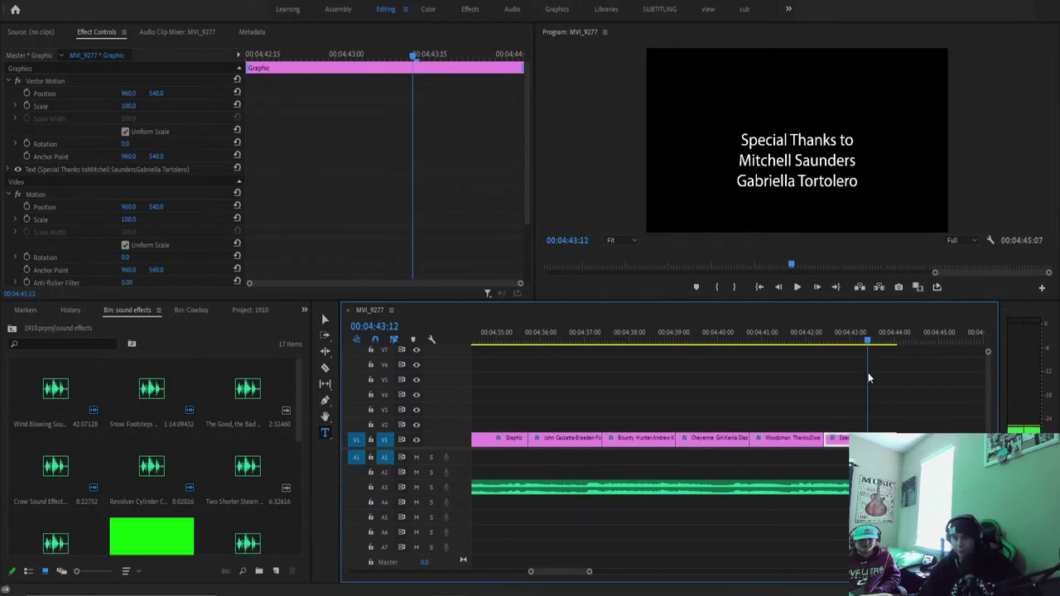
{"action": "left_click", "coordinate": [851, 140]}
{"action": "key", "text": "BackSpace"}
{"action": "key", "text": "BackSpace"}
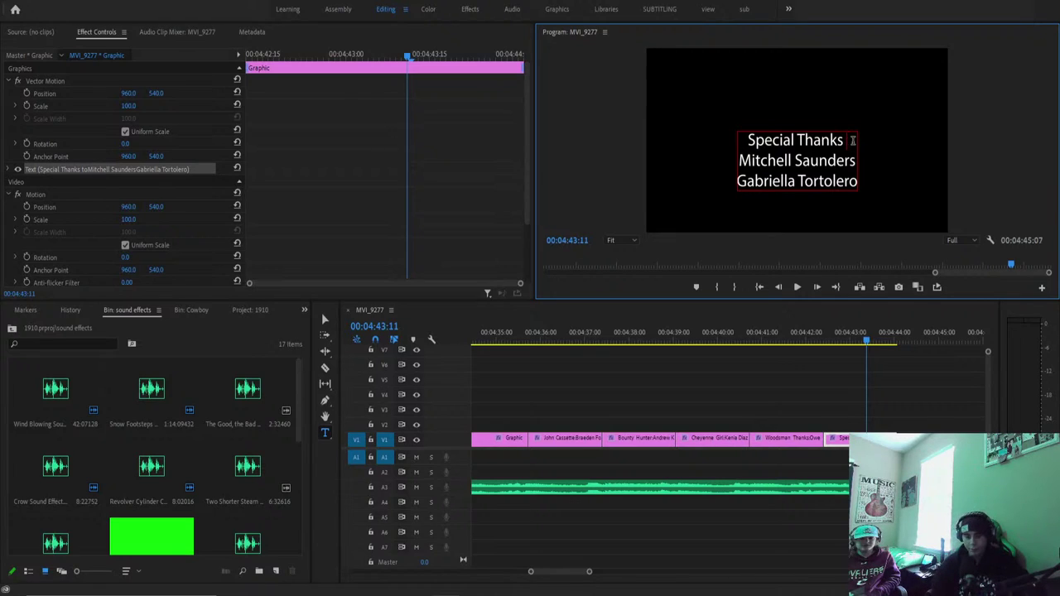
{"action": "type", "text": "To"}
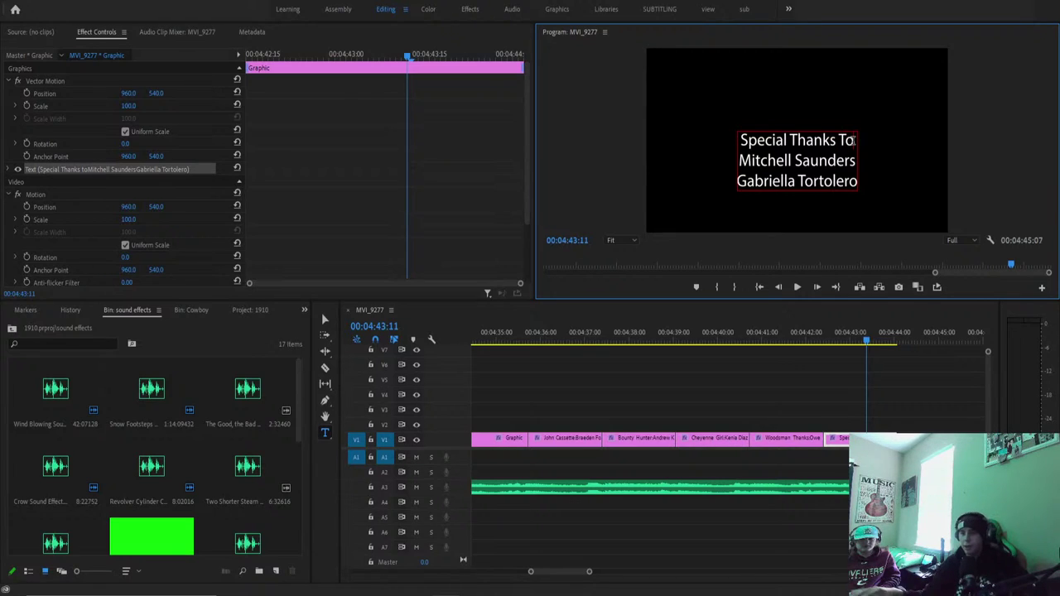
Extend the "Special Thanks To" credit to the sequence's end and keyframe its opacity from 100% at 00:04:44:02 to 0% at 00:04:45:07.
{"action": "left_click_drag", "start_coordinate": [869, 342], "coordinate": [896, 373]}
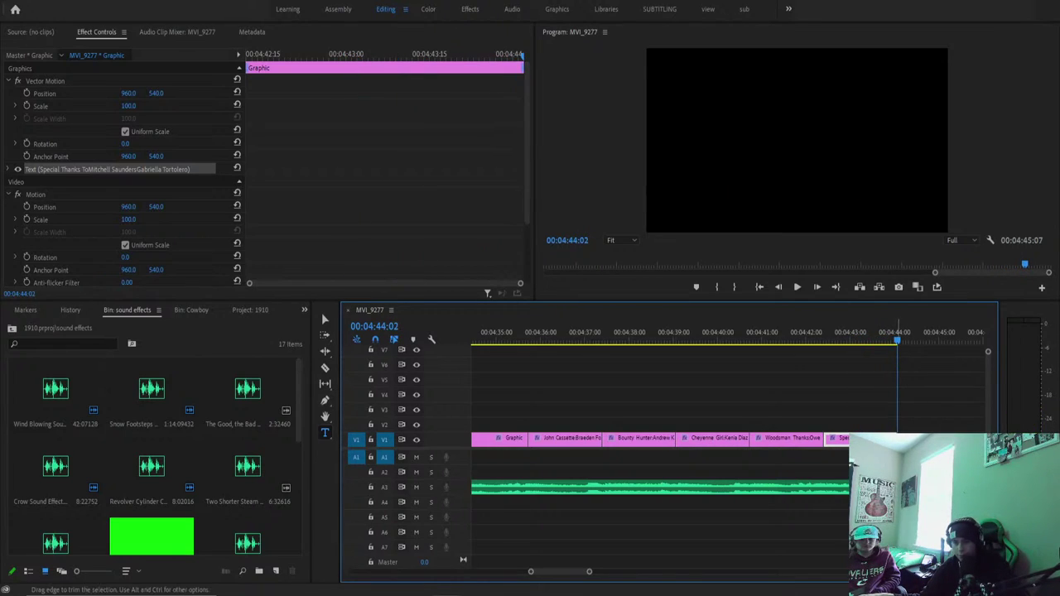
{"action": "left_click_drag", "start_coordinate": [897, 437], "coordinate": [946, 432]}
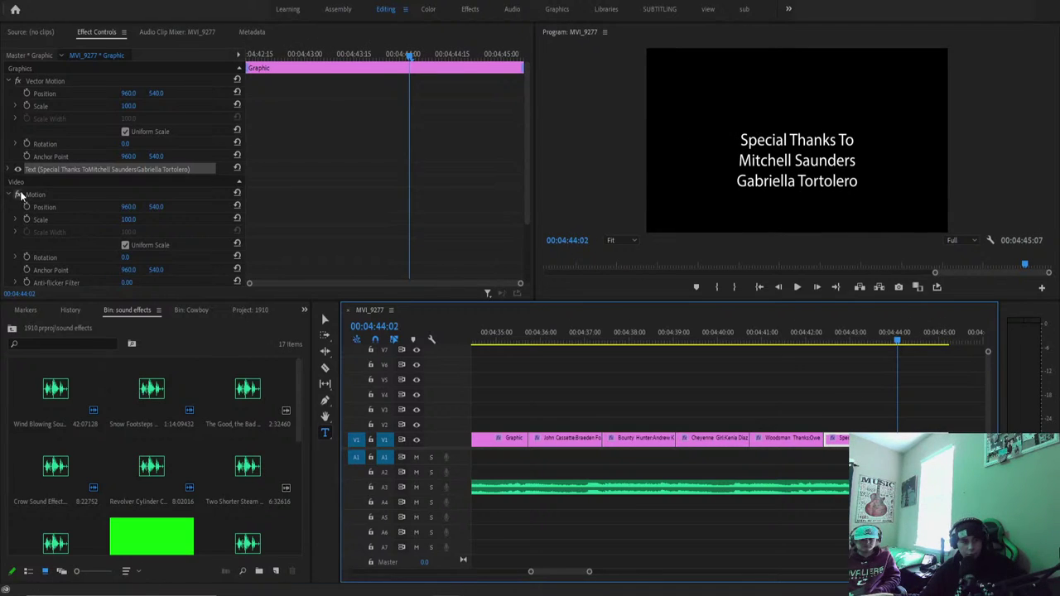
{"action": "scroll", "coordinate": [21, 196], "scroll_direction": "down", "scroll_amount": 2}
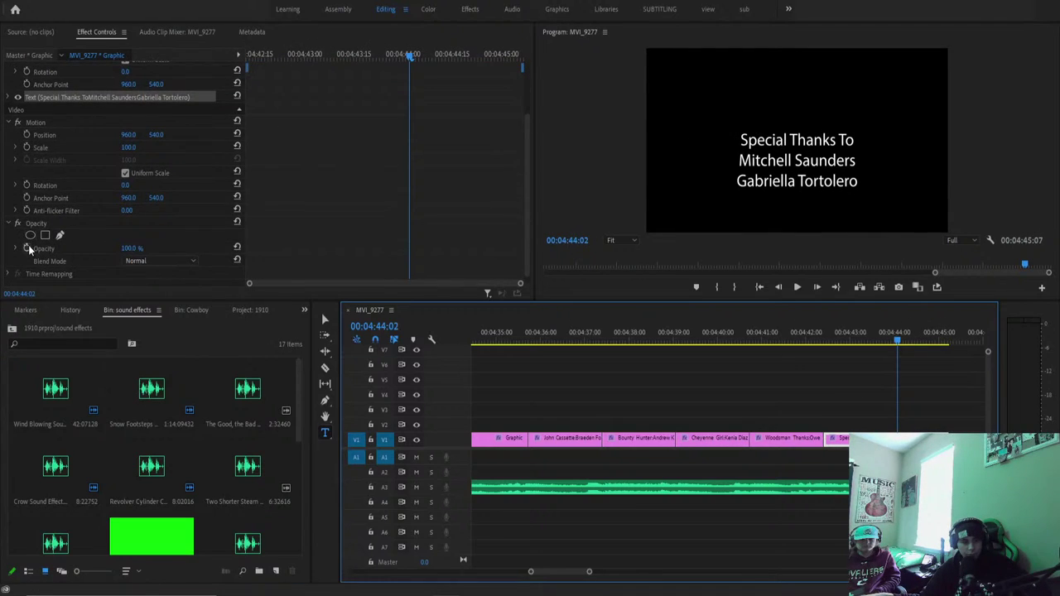
{"action": "left_click", "coordinate": [27, 248]}
{"action": "left_click_drag", "start_coordinate": [468, 58], "coordinate": [525, 64]}
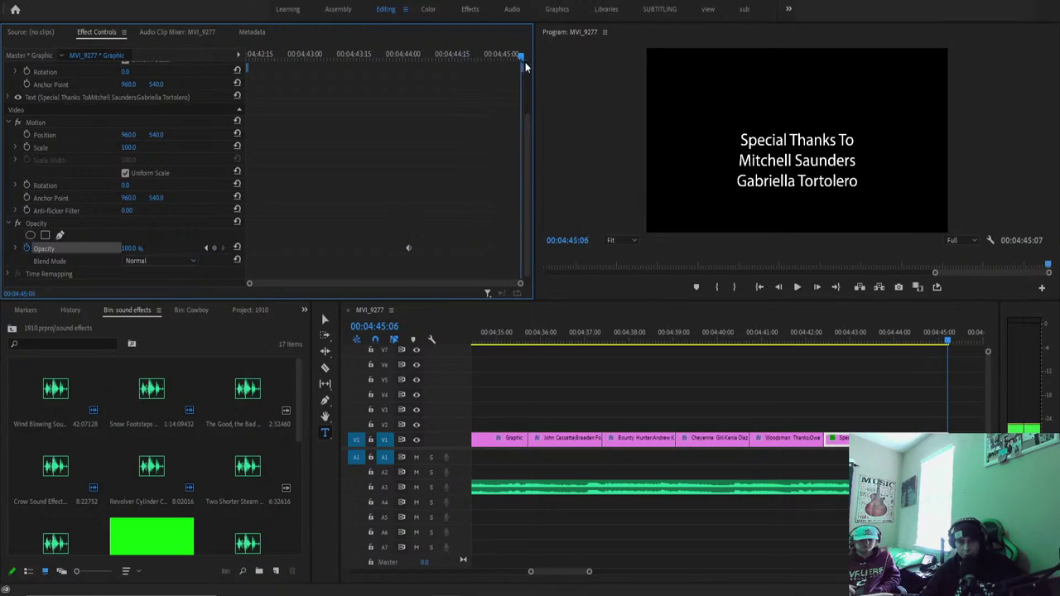
{"action": "left_click", "coordinate": [131, 248]}
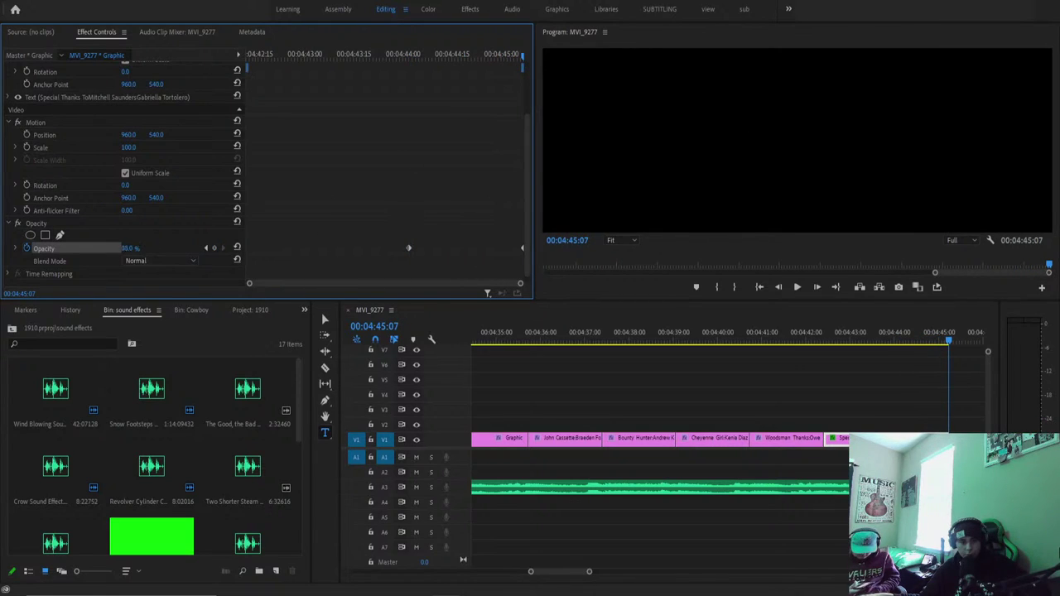
{"action": "type", "text": "0"}
{"action": "key", "text": "Return"}
{"action": "left_click", "coordinate": [884, 333]}
{"action": "key", "text": "space"}
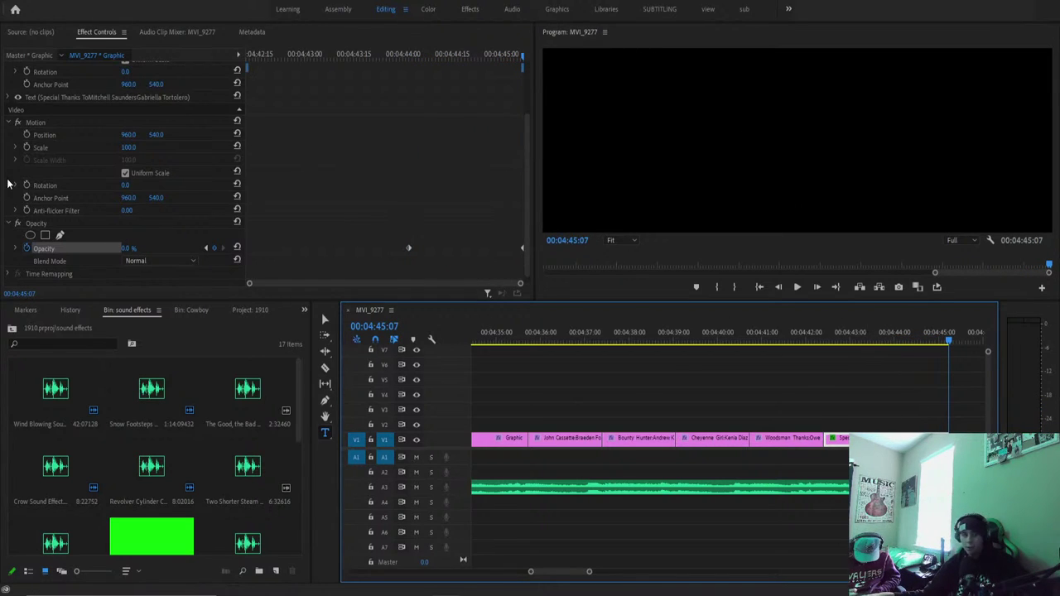
Open the sequence's media export settings and set the output file to 1910.mp4 in the Films folder on drive F.
{"action": "left_click", "coordinate": [17, 2]}
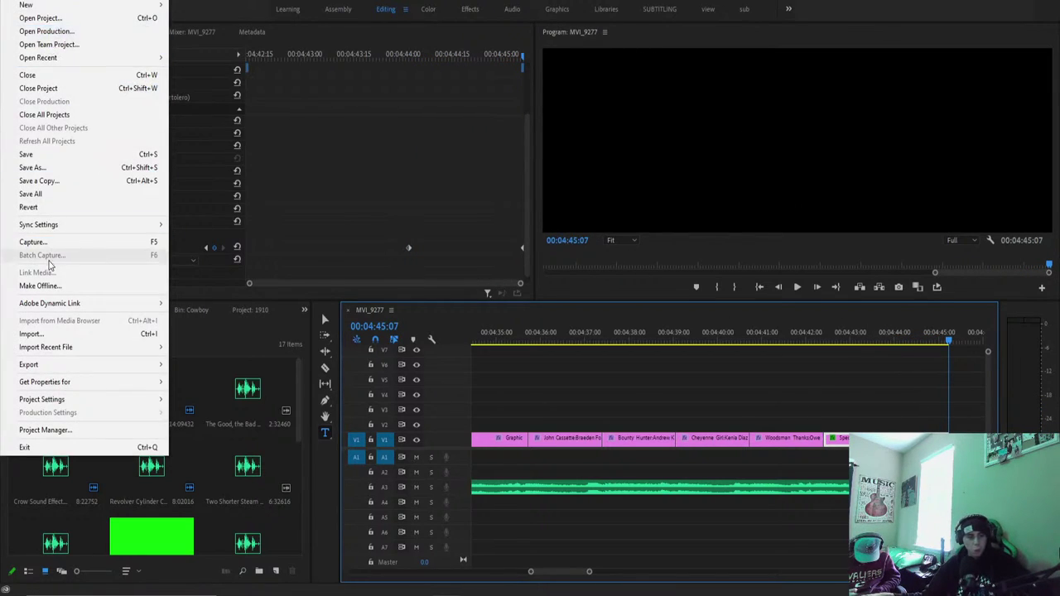
{"action": "mouse_move", "coordinate": [42, 364]}
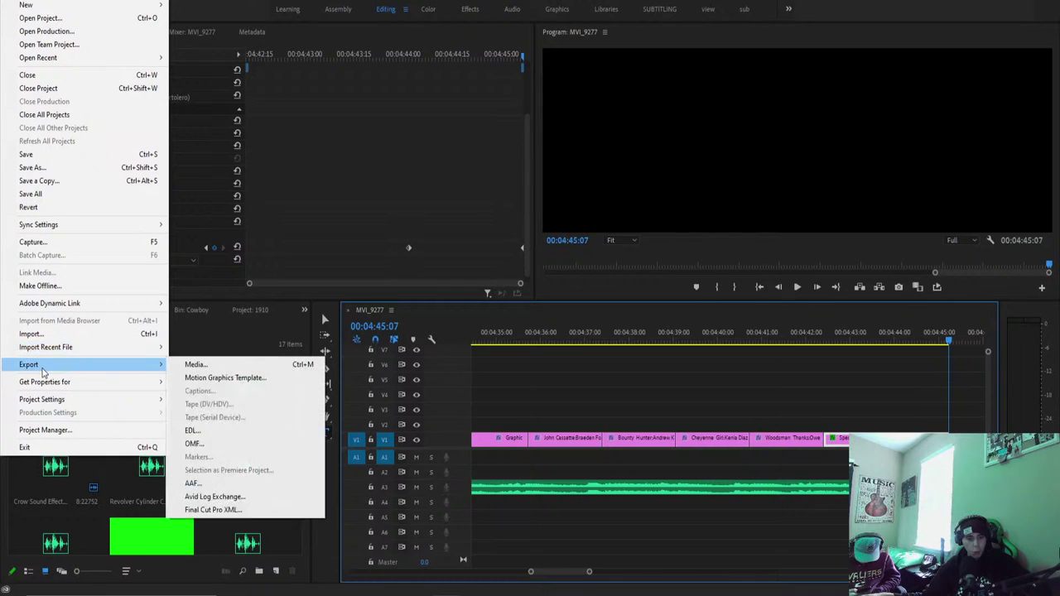
{"action": "left_click", "coordinate": [317, 365]}
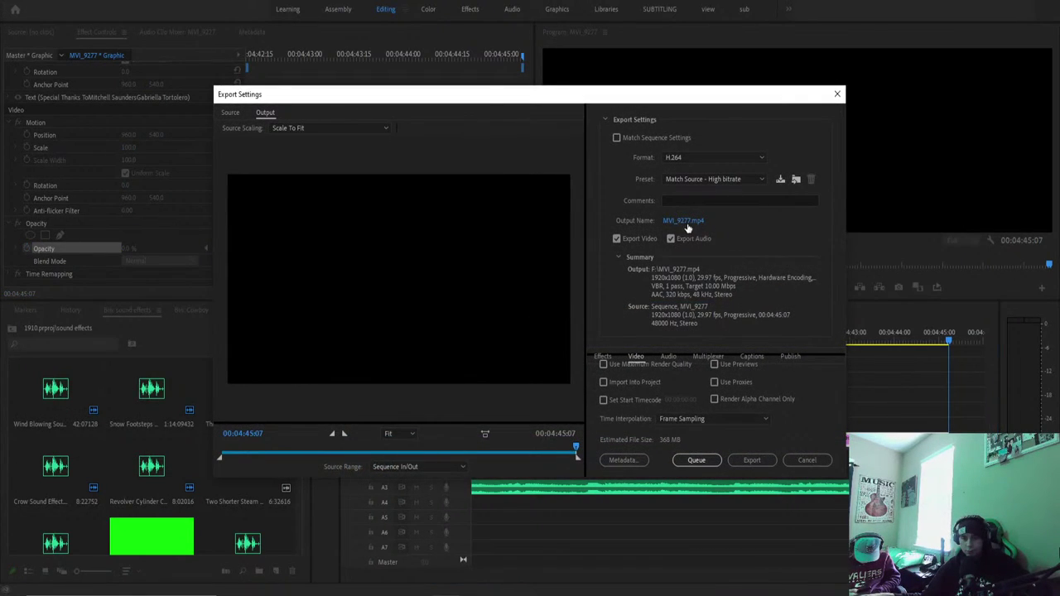
{"action": "left_click", "coordinate": [689, 220]}
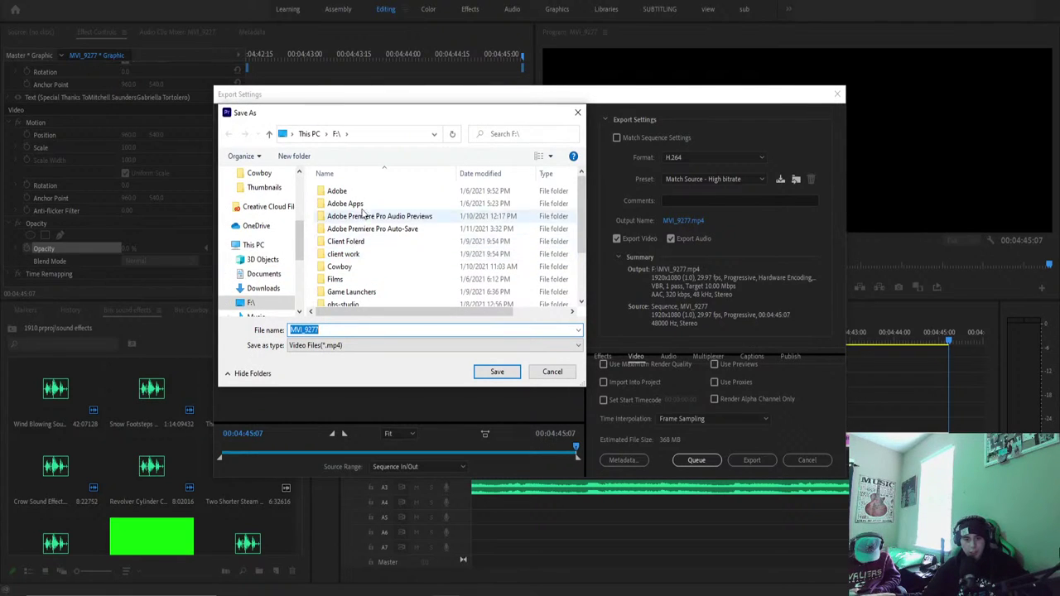
{"action": "scroll", "coordinate": [355, 240], "scroll_direction": "down", "scroll_amount": 1}
{"action": "left_click", "coordinate": [345, 251]}
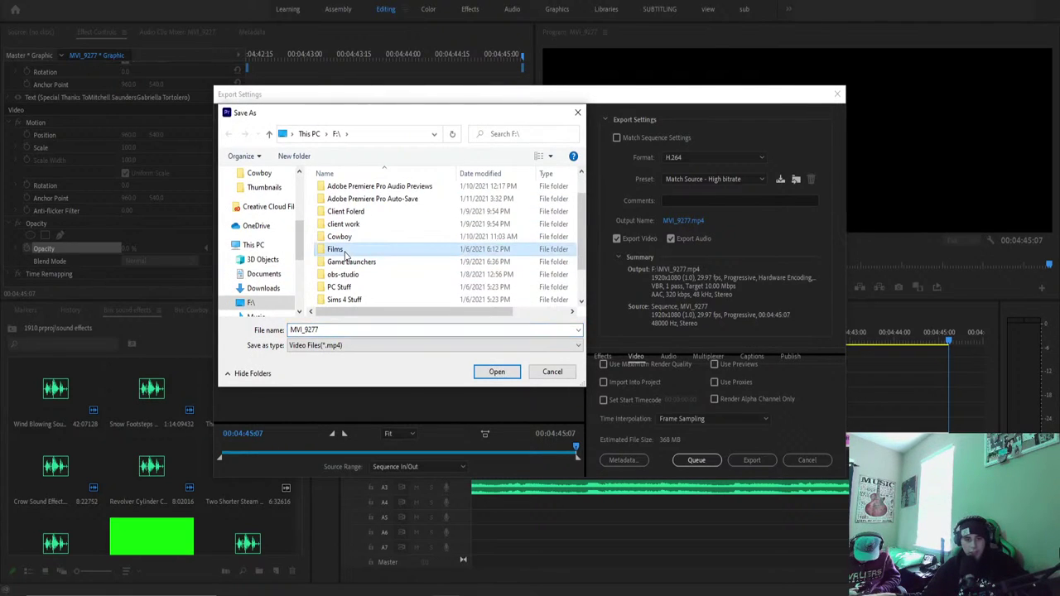
{"action": "double_click", "coordinate": [345, 250]}
{"action": "left_click", "coordinate": [344, 257]}
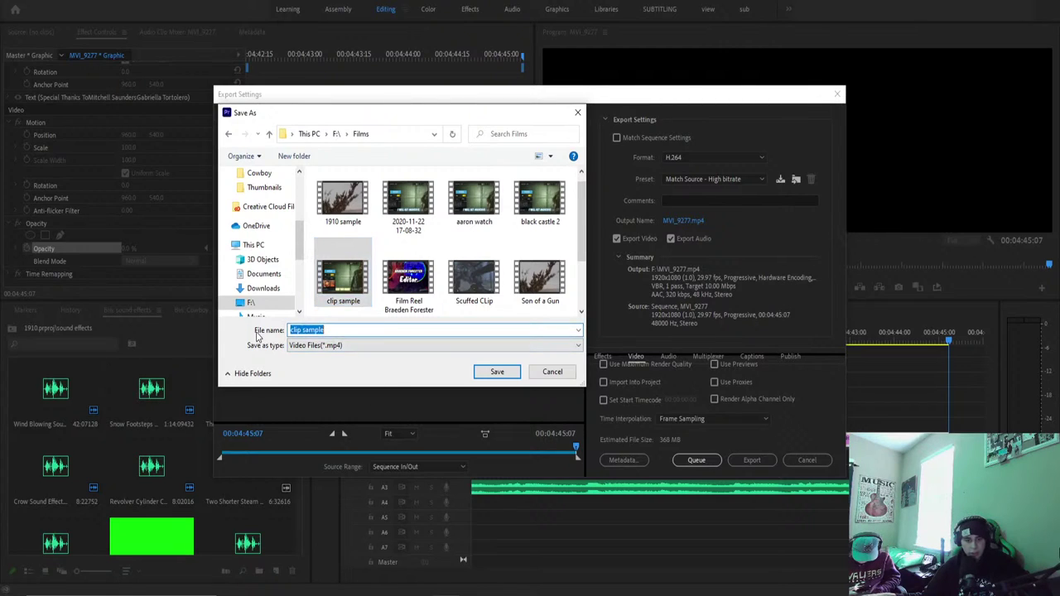
{"action": "type", "text": "1910"}
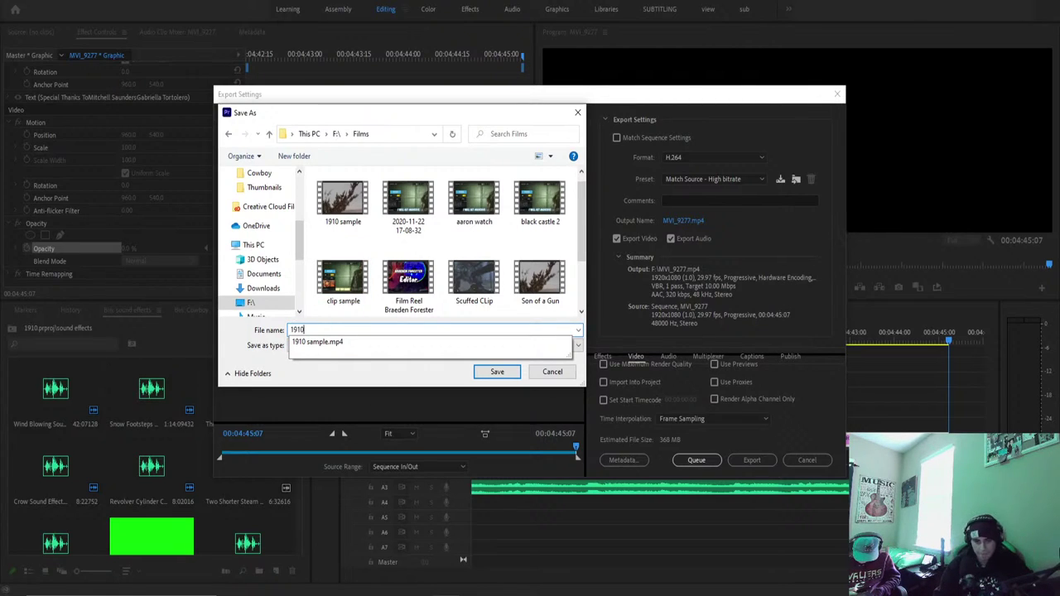
{"action": "left_click", "coordinate": [482, 370]}
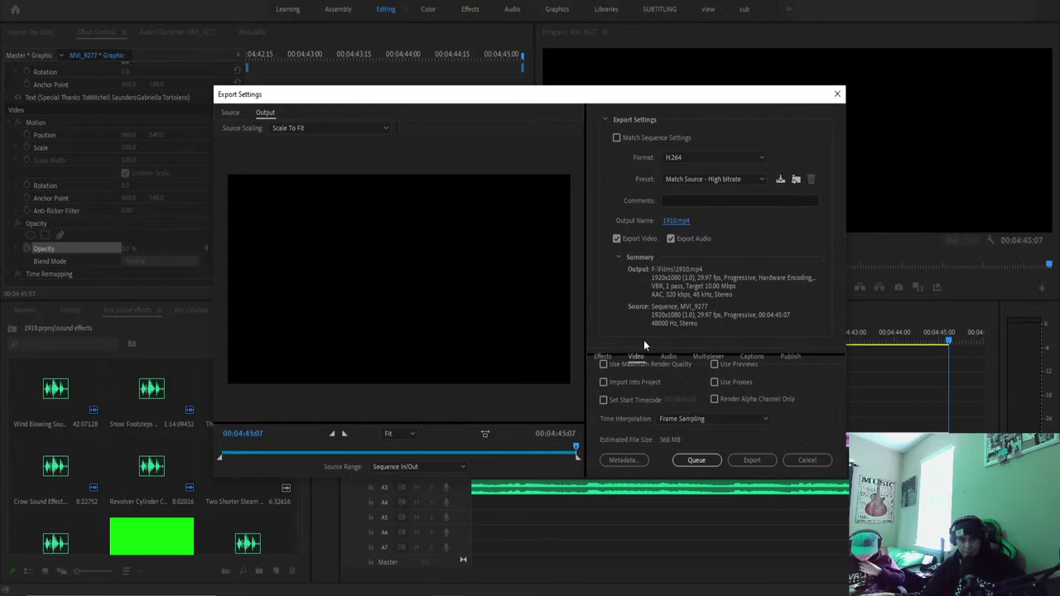
Export the video as H.264 with the Match Source - High bitrate preset and save the project.
{"action": "left_click", "coordinate": [741, 461]}
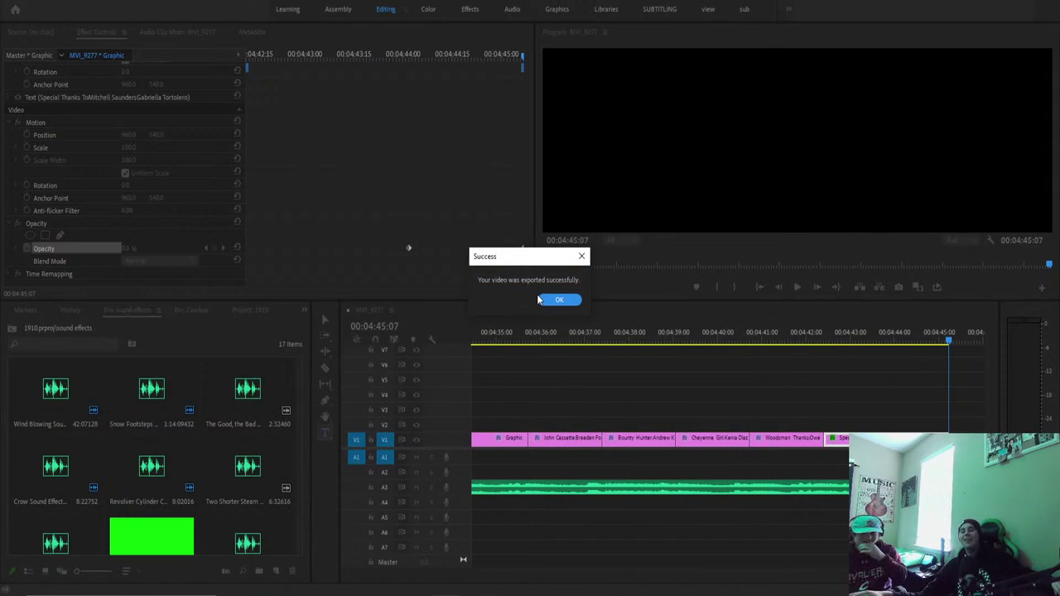
{"action": "left_click", "coordinate": [552, 298]}
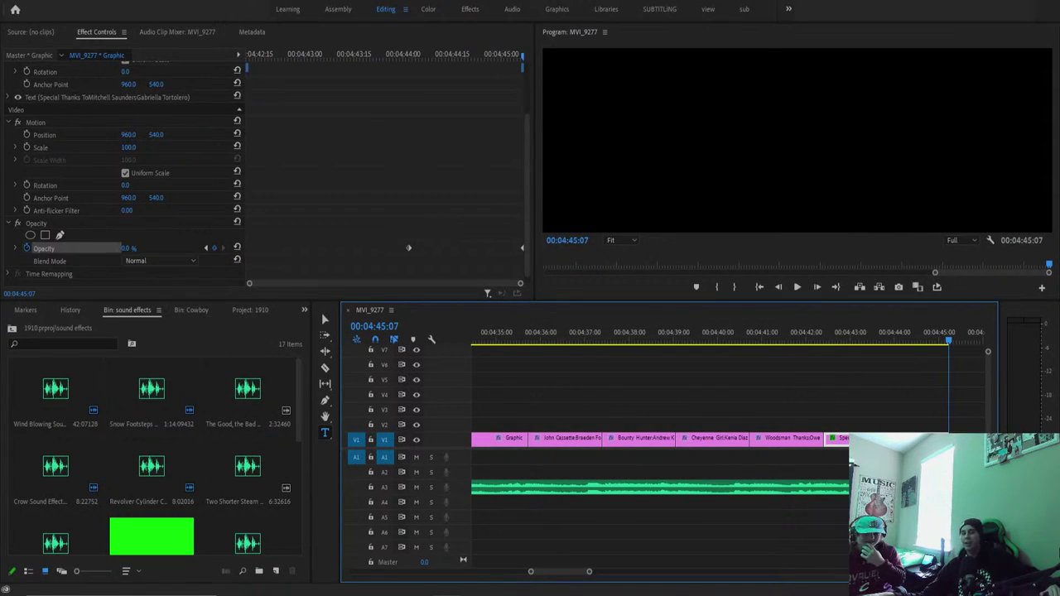
{"action": "left_click", "coordinate": [13, 2]}
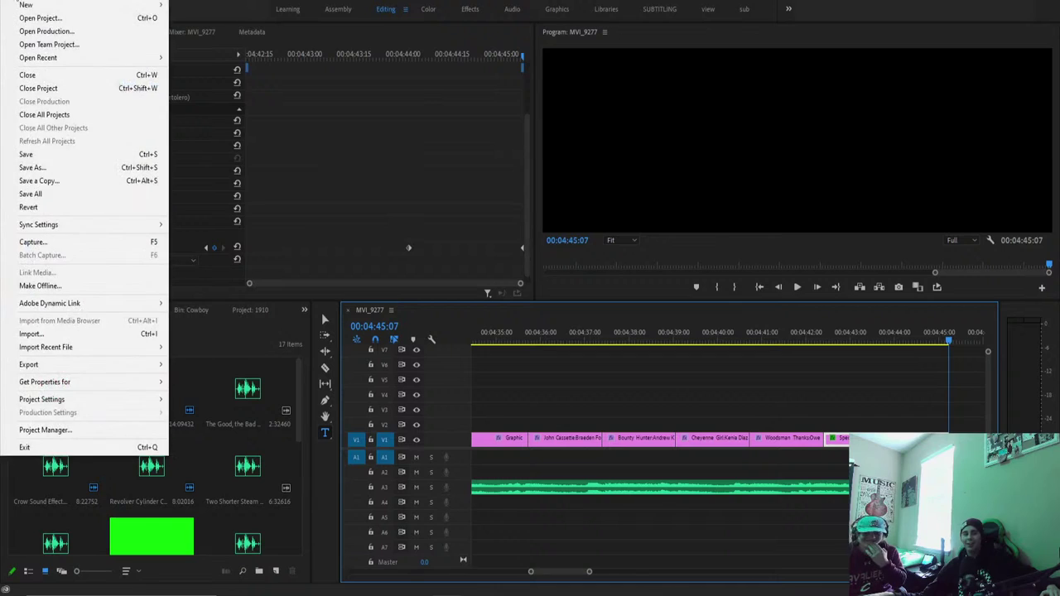
{"action": "left_click", "coordinate": [28, 155]}
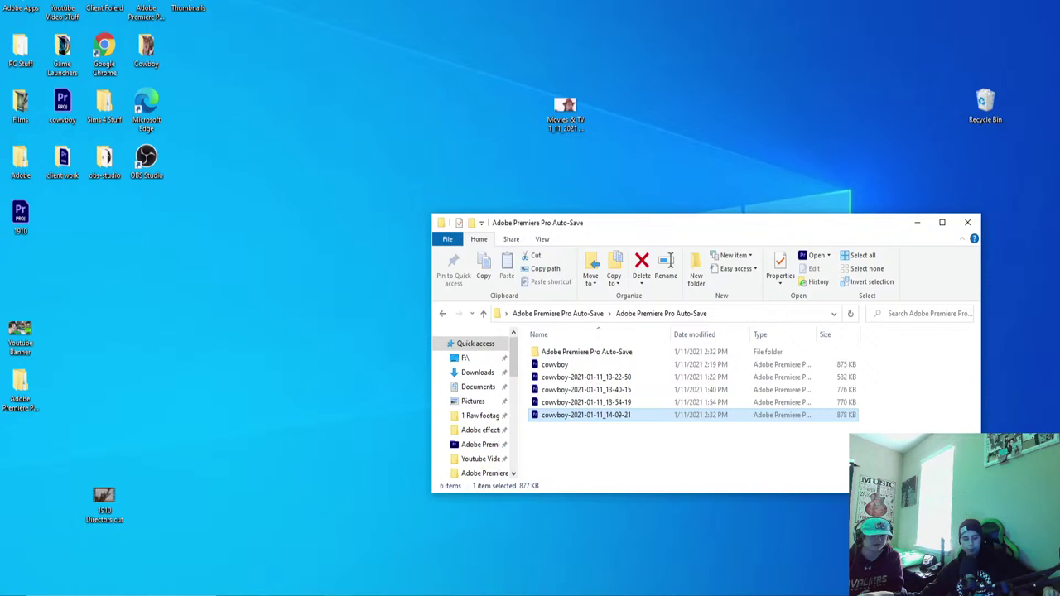
{"action": "key", "text": "super"}
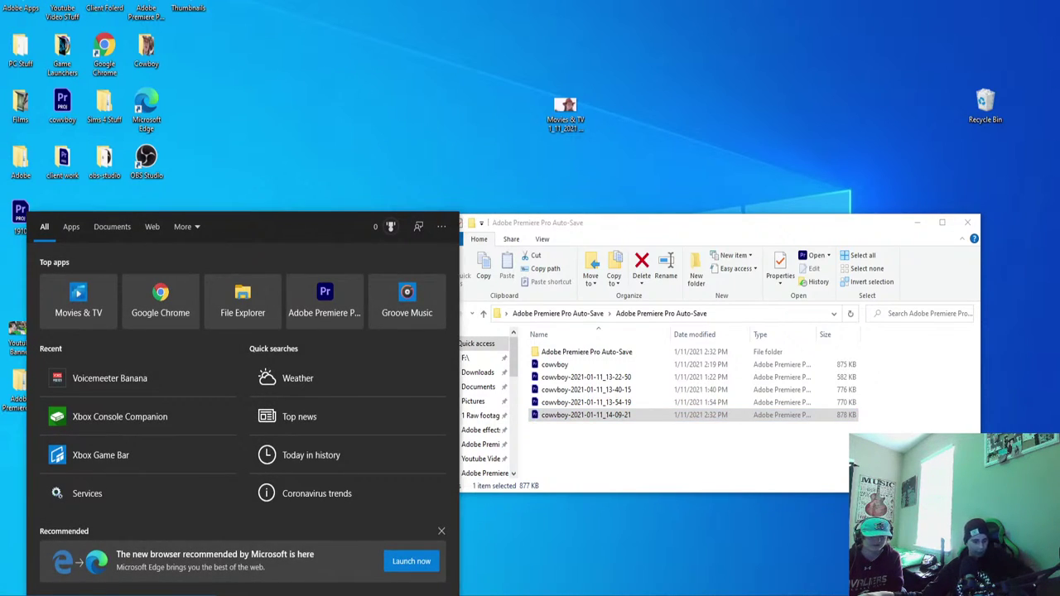
{"action": "type", "text": "film"}
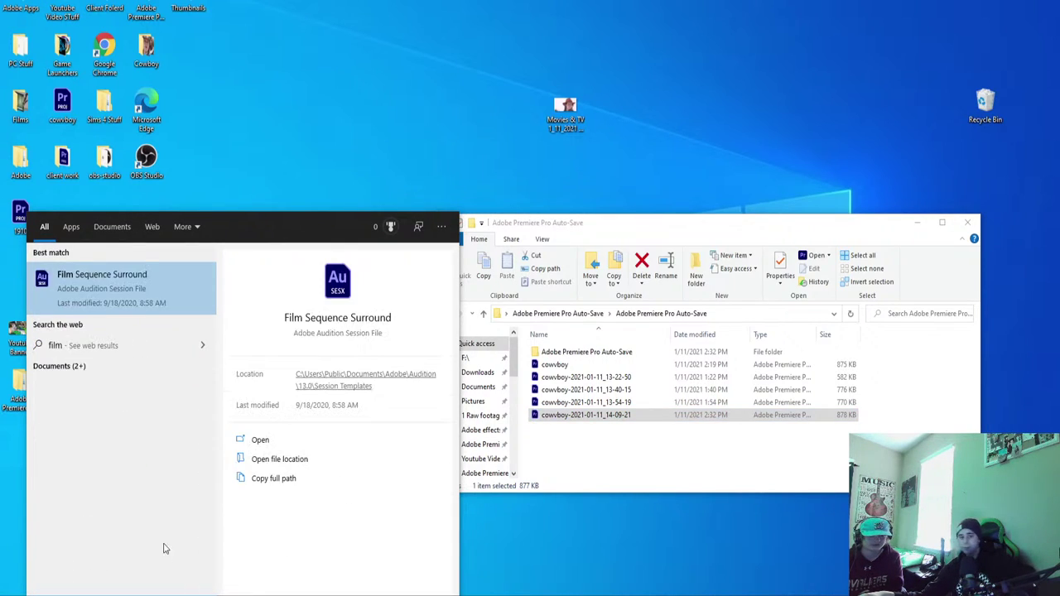
{"action": "left_click", "coordinate": [593, 190]}
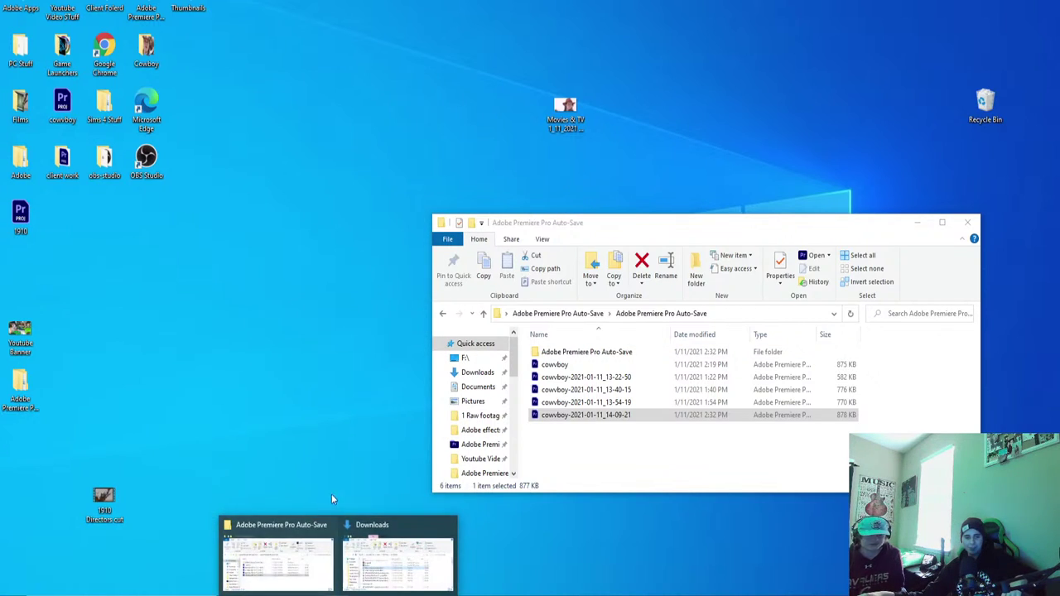
Switch to the Downloads window in File Explorer and look for the Films folder, entering "fil" as the search text.
{"action": "left_click", "coordinate": [372, 571]}
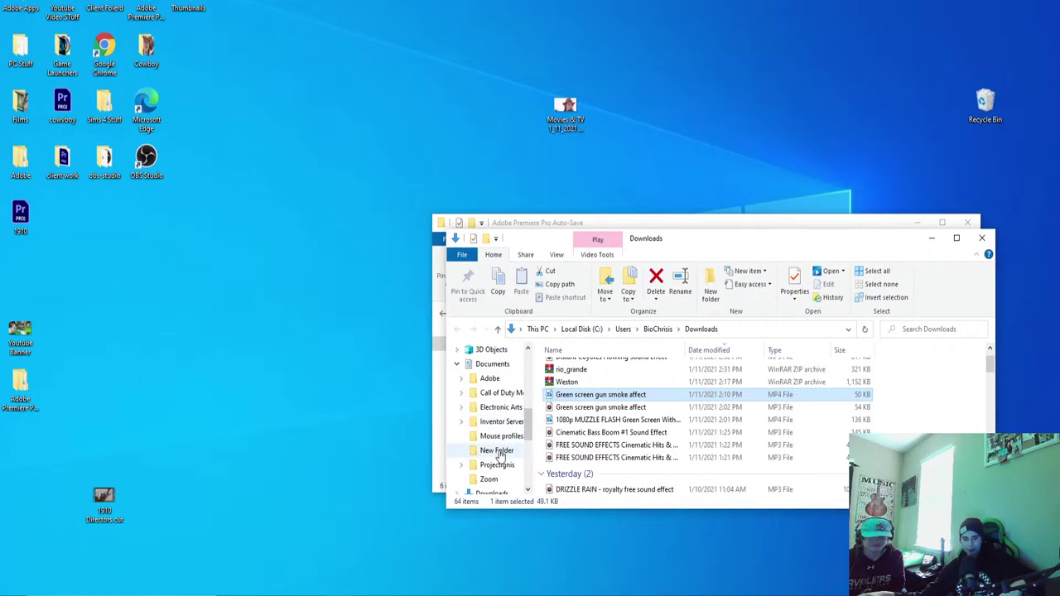
{"action": "scroll", "coordinate": [509, 388], "scroll_direction": "down", "scroll_amount": 2}
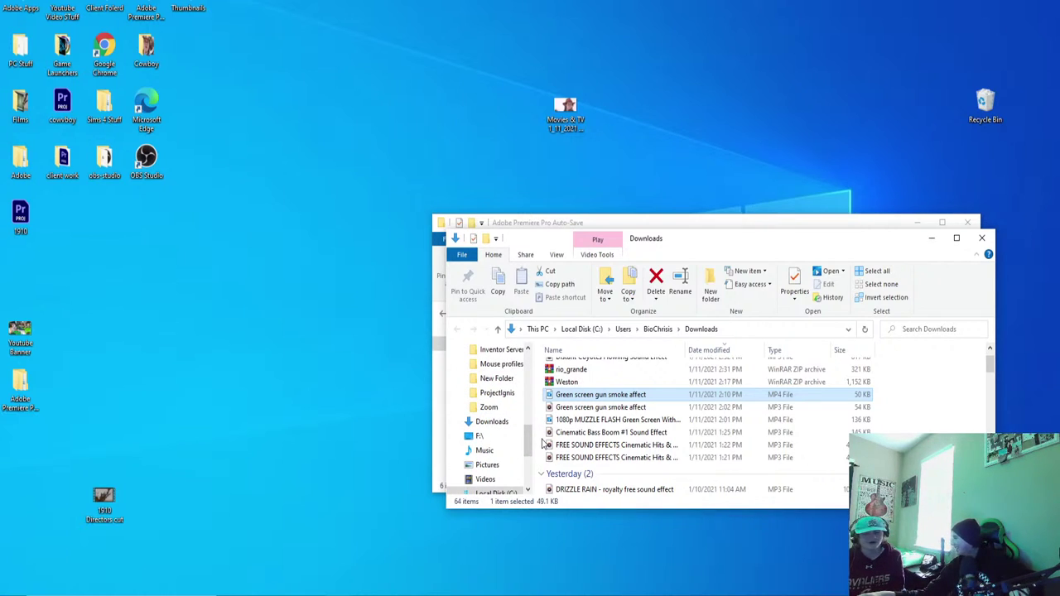
{"action": "scroll", "coordinate": [504, 426], "scroll_direction": "down", "scroll_amount": 1}
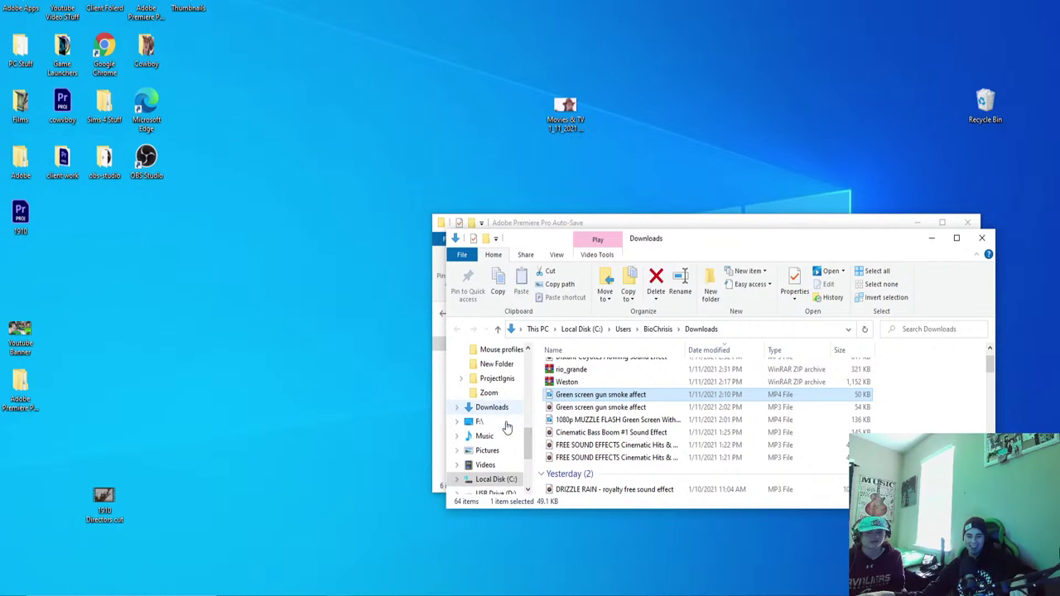
{"action": "scroll", "coordinate": [513, 404], "scroll_direction": "up", "scroll_amount": 3}
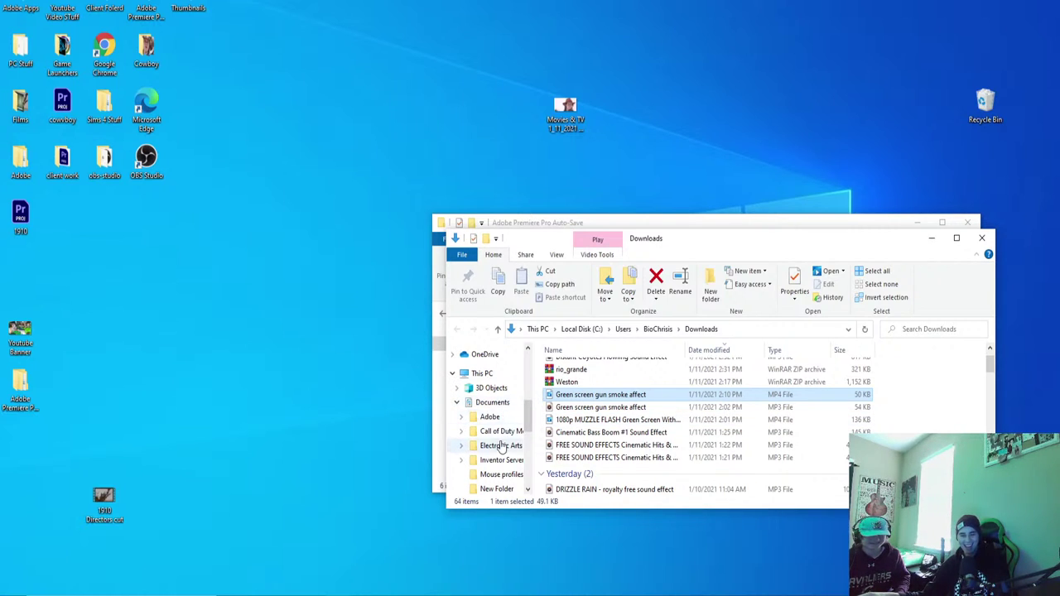
{"action": "scroll", "coordinate": [500, 426], "scroll_direction": "down", "scroll_amount": 2}
{"action": "scroll", "coordinate": [497, 435], "scroll_direction": "up", "scroll_amount": 2}
{"action": "scroll", "coordinate": [495, 438], "scroll_direction": "up", "scroll_amount": 3}
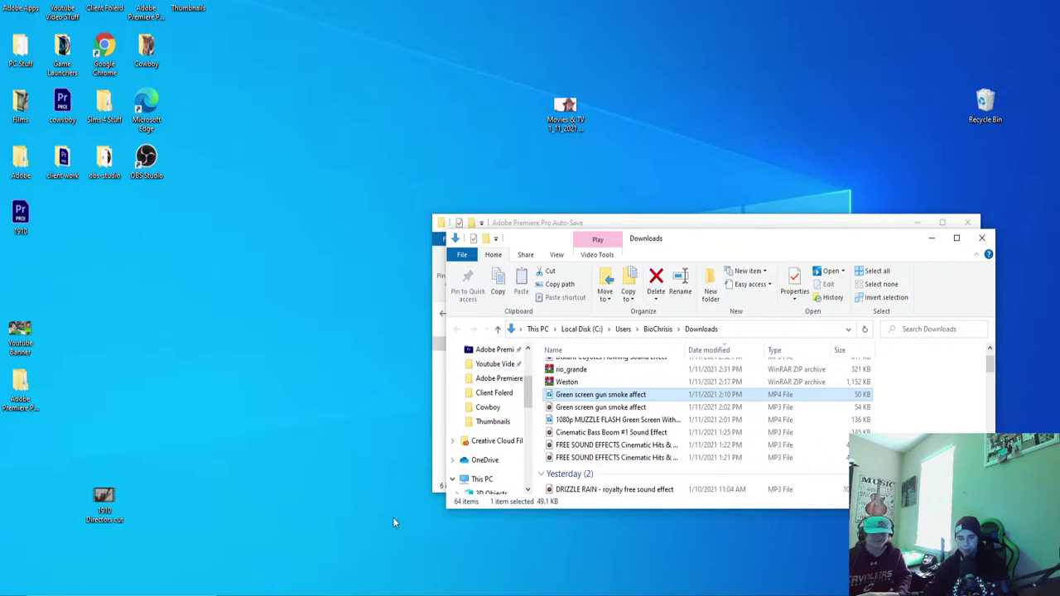
{"action": "scroll", "coordinate": [483, 463], "scroll_direction": "up", "scroll_amount": 3}
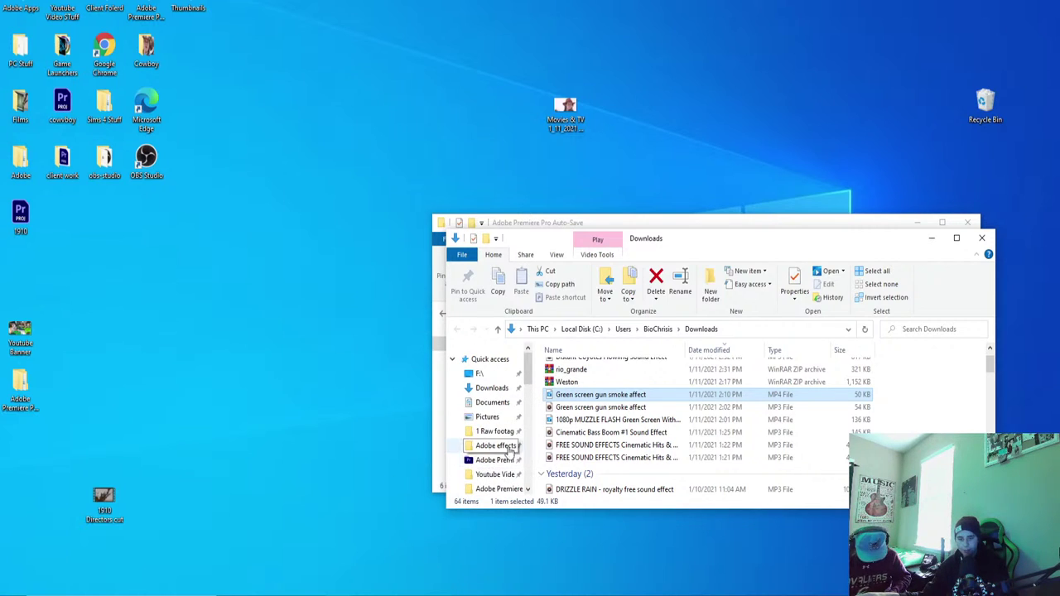
{"action": "left_click", "coordinate": [908, 328]}
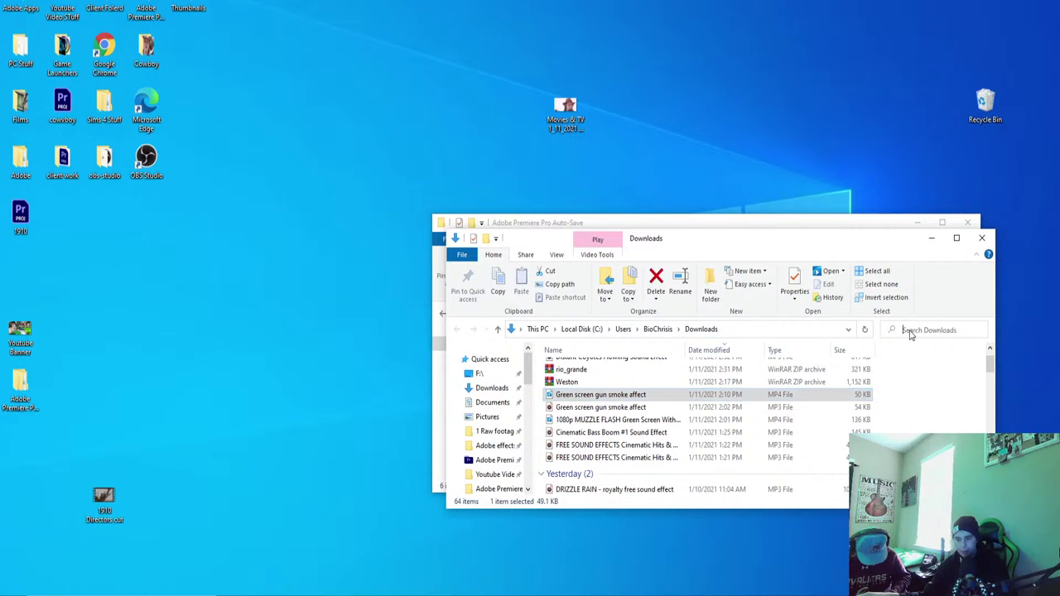
{"action": "type", "text": "fil"}
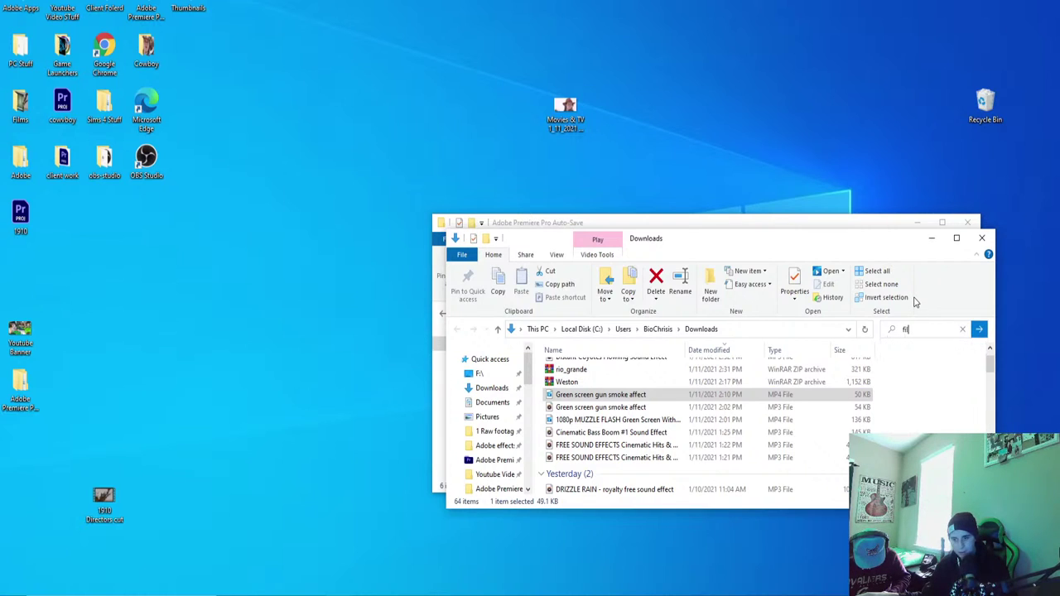
Open the Films folder on drive F and play the exported 1910 video.
{"action": "left_click", "coordinate": [479, 375]}
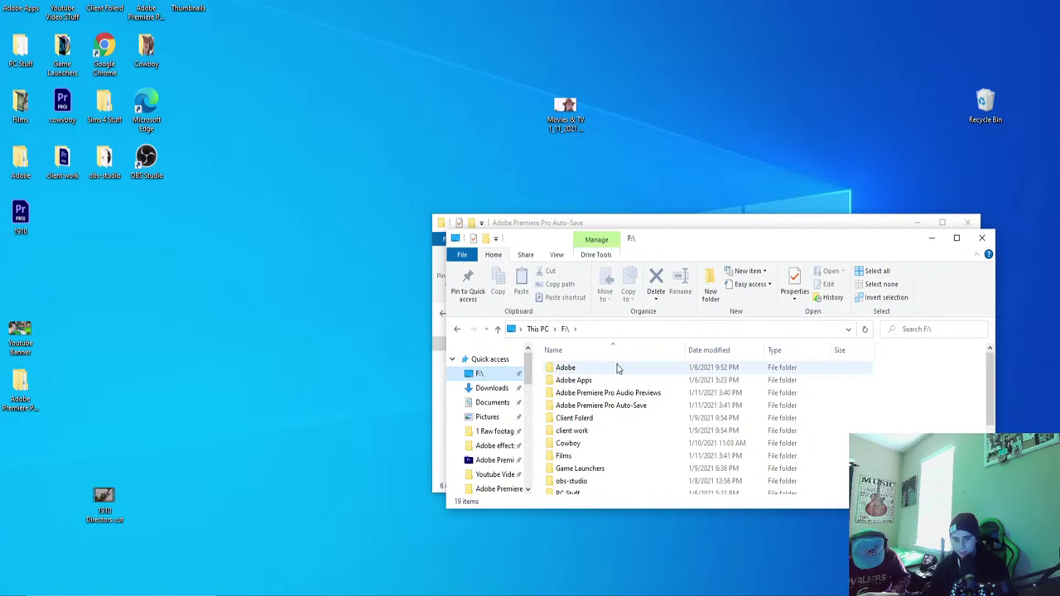
{"action": "double_click", "coordinate": [584, 456]}
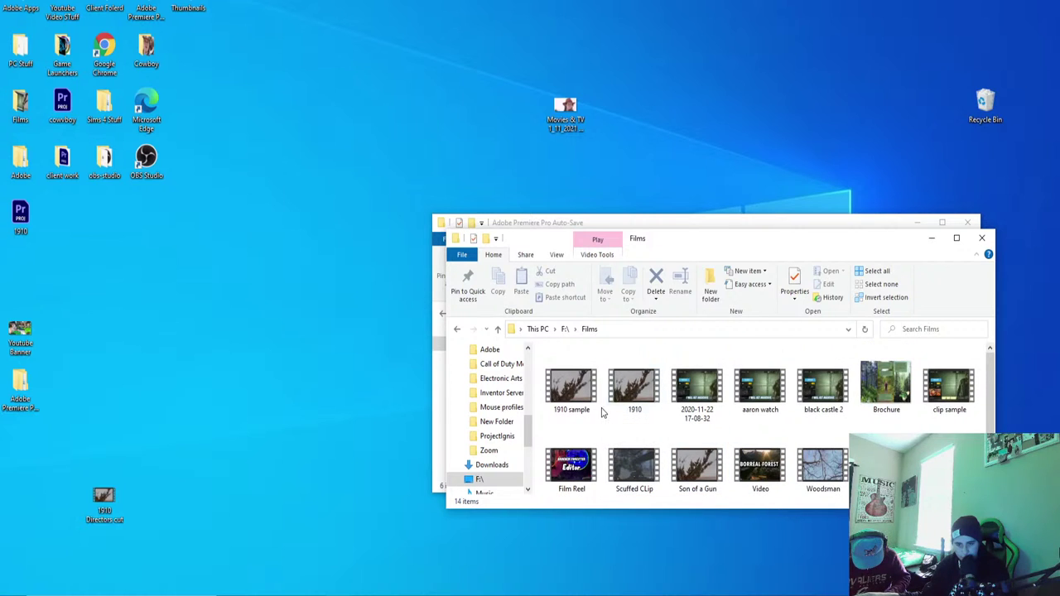
{"action": "left_click", "coordinate": [631, 393]}
{"action": "double_click", "coordinate": [631, 393]}
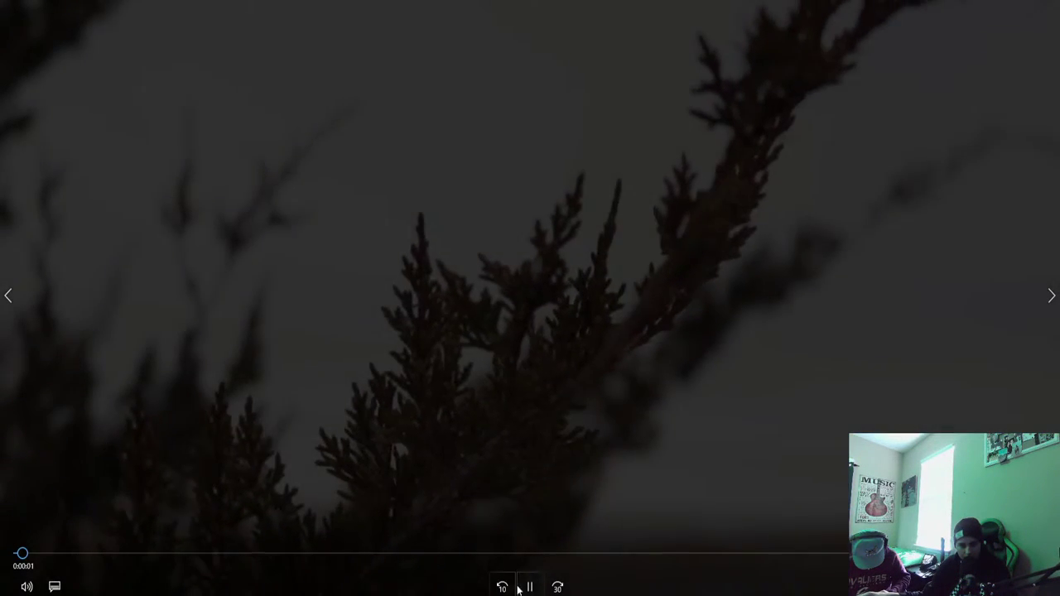
Pause the 1910 video and move playback back to its beginning.
{"action": "left_click", "coordinate": [518, 588]}
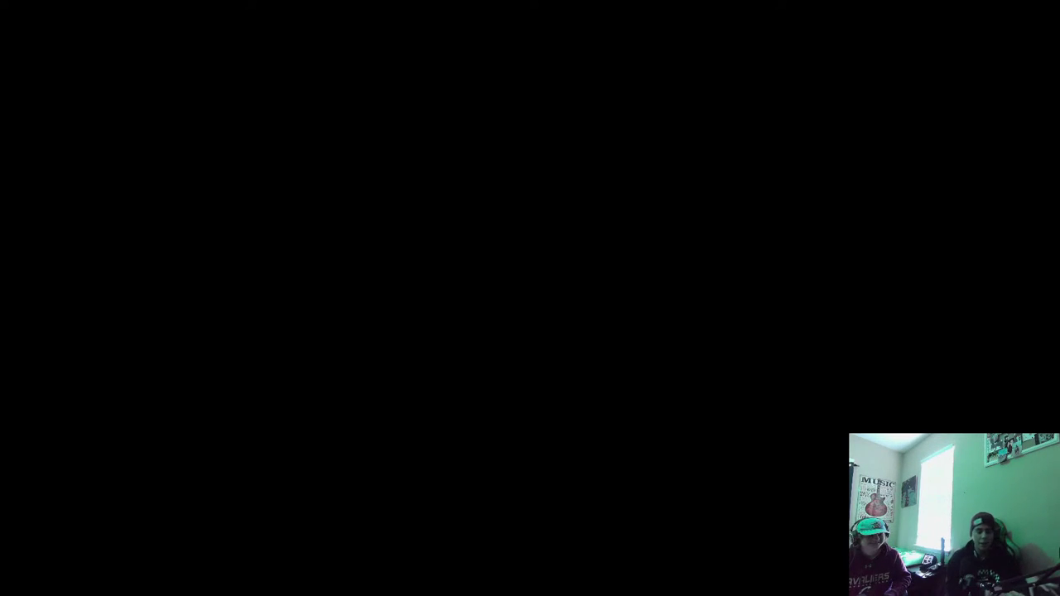
{"action": "key", "text": "alt+F4"}
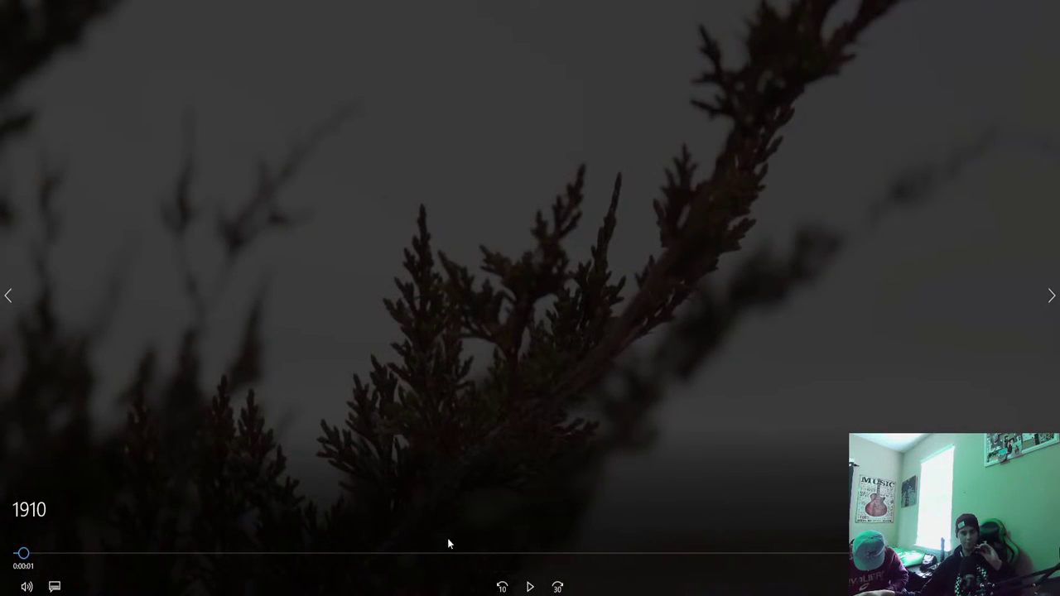
{"action": "left_click", "coordinate": [18, 553]}
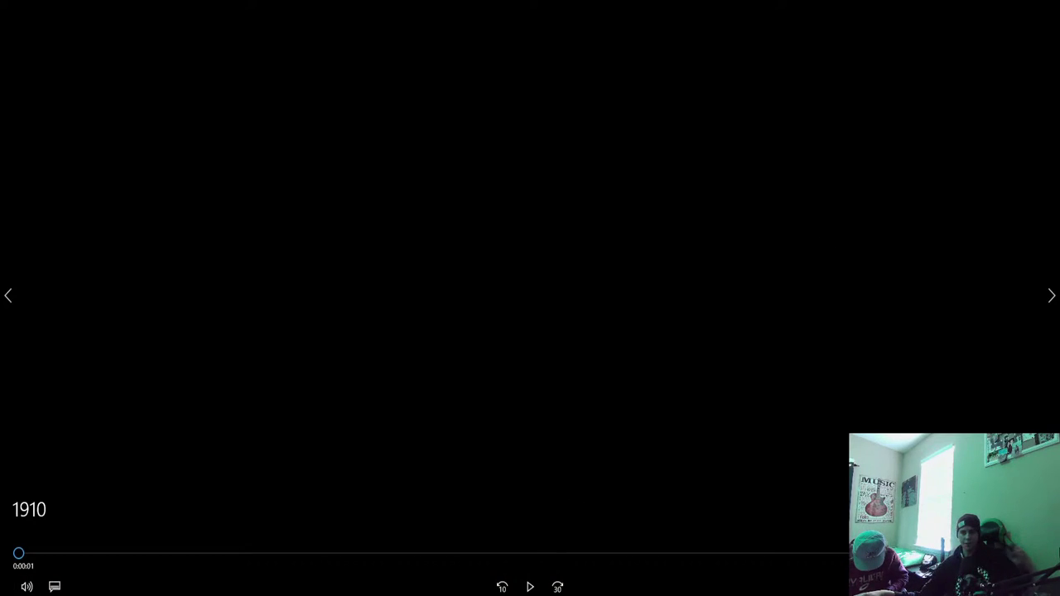